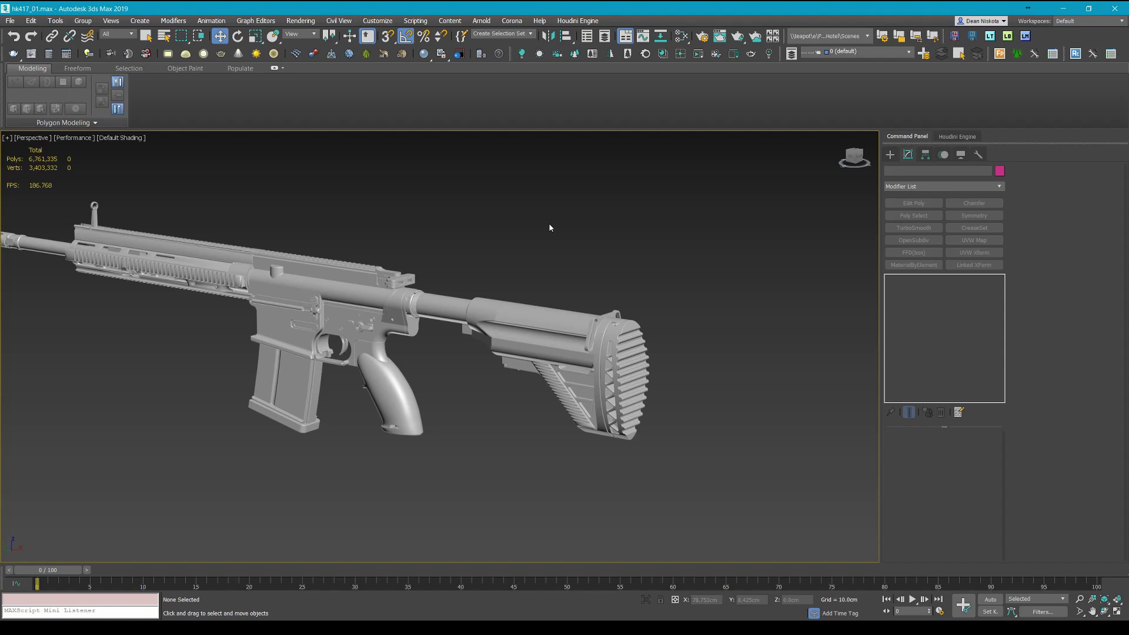
Examine the overall shape of the rifle model from the side and from behind the stock.
scroll(536, 323, up, 2)
click(536, 323)
scroll(536, 323, down, 6)
middle_drag(483, 330, 620, 284)
click(564, 249)
middle_drag(564, 250, 613, 257)
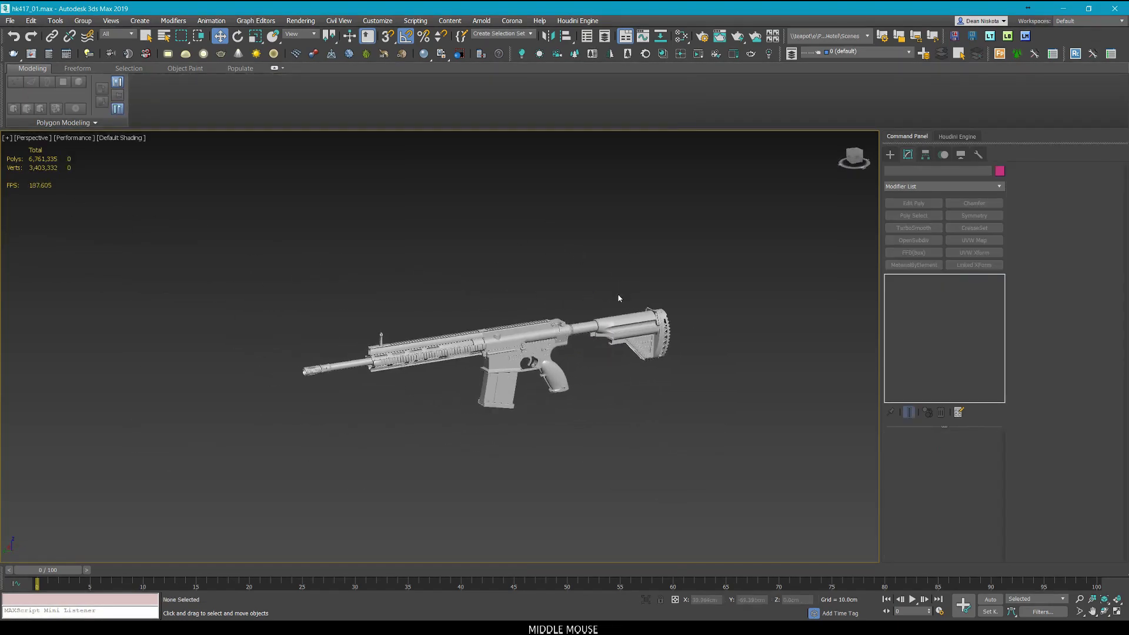
scroll(641, 291, up, 3)
scroll(686, 260, down, 2)
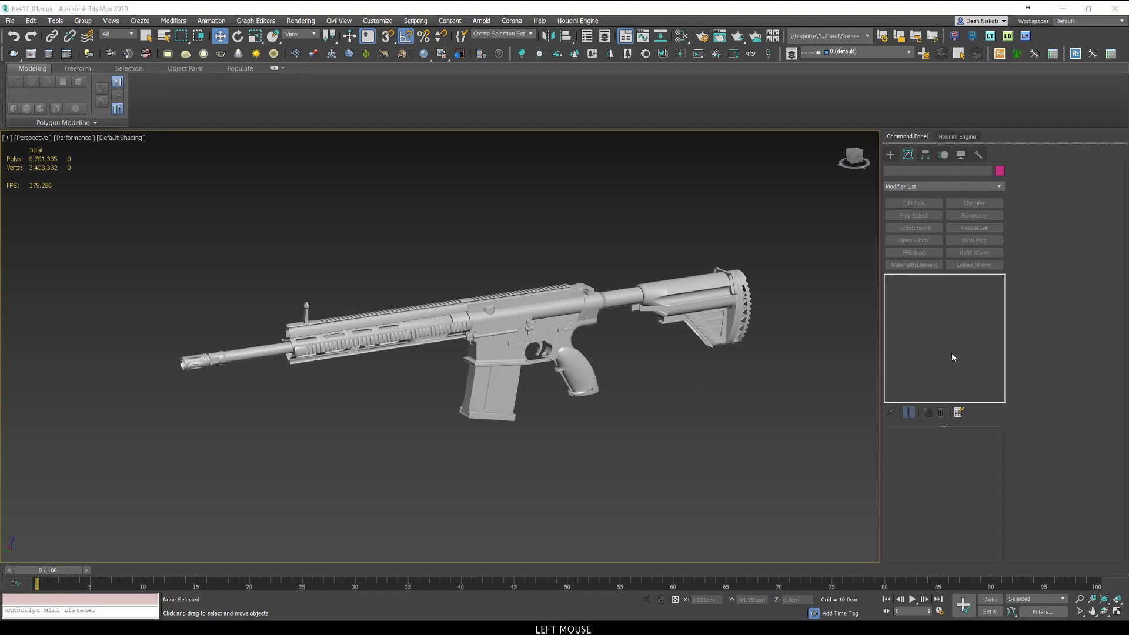
middle_drag(537, 245, 533, 251)
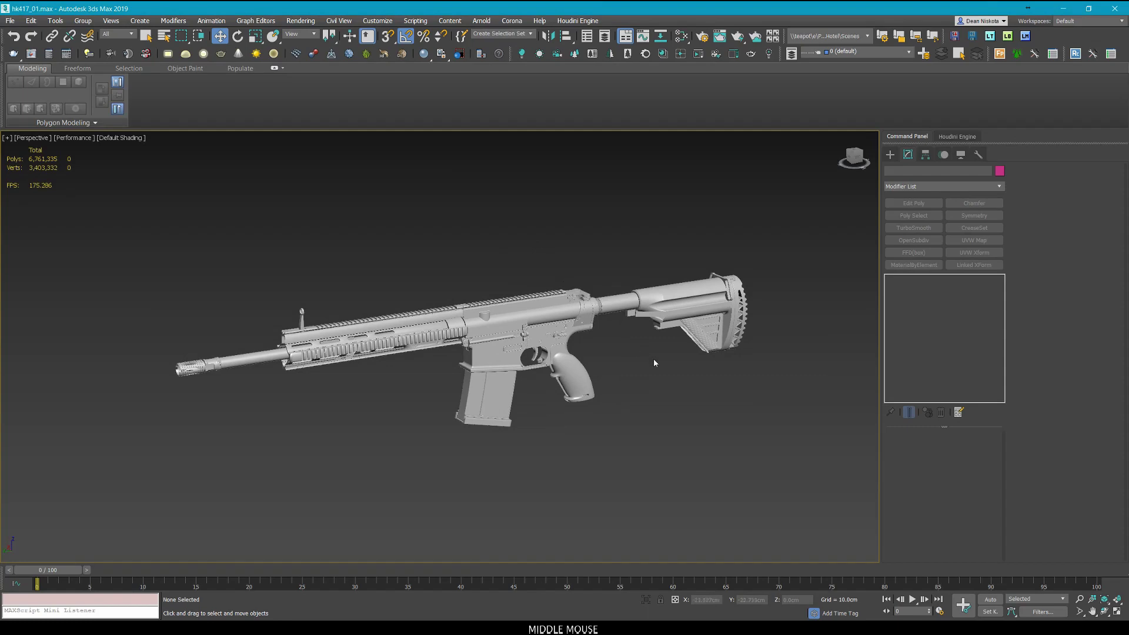
click(536, 329)
scroll(536, 320, up, 3)
scroll(538, 317, down, 3)
alt+middle_drag(538, 318, 517, 397)
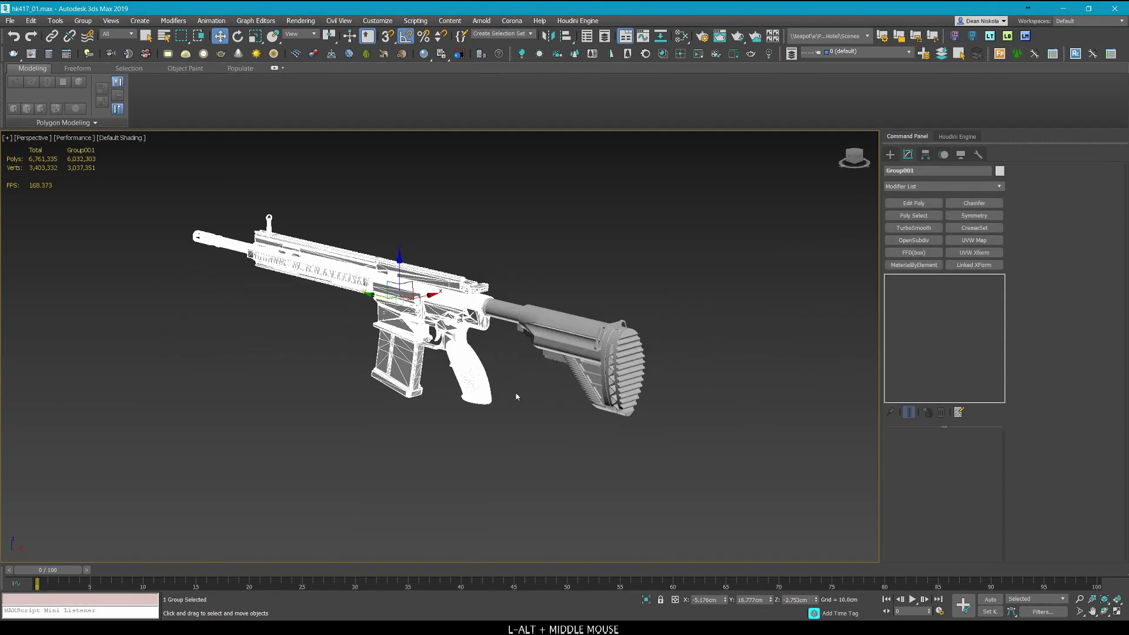
Inspect the rear of the receiver and the threaded ring around the stock tube up close.
click(517, 397)
scroll(532, 312, up, 2)
middle_drag(532, 310, 546, 319)
scroll(541, 321, up, 4)
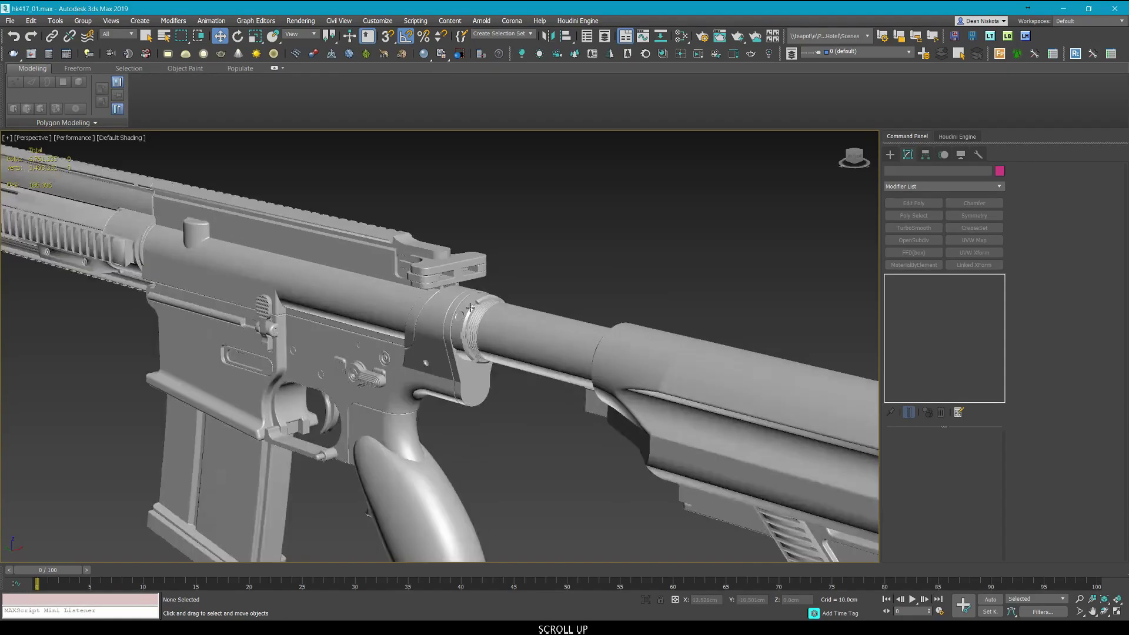
scroll(515, 321, down, 4)
scroll(512, 324, up, 6)
scroll(512, 324, down, 1)
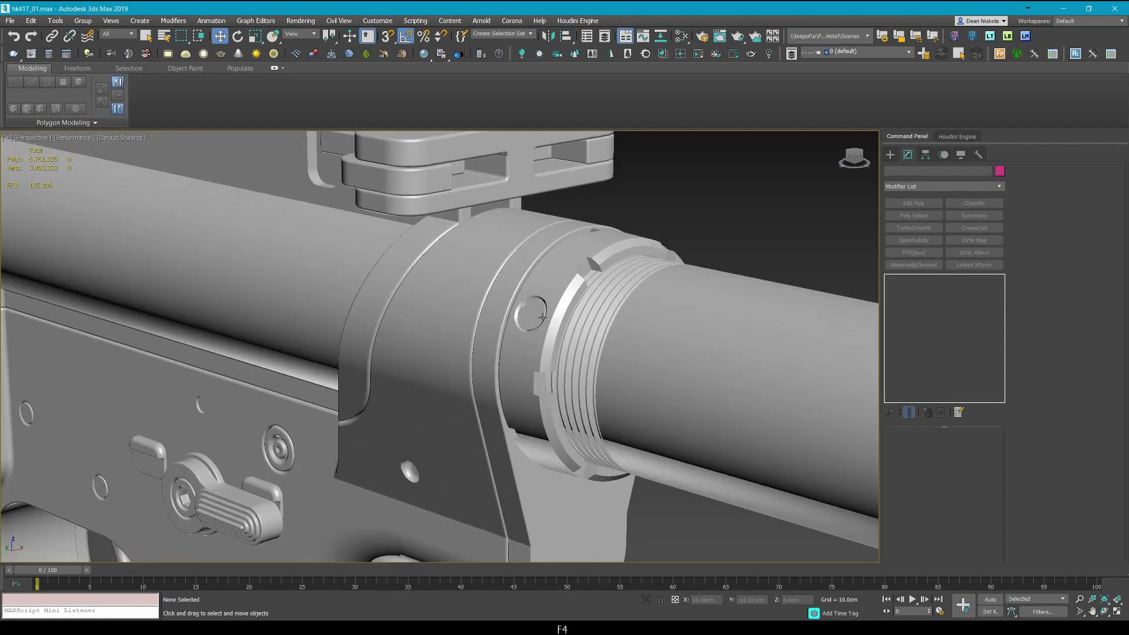
click(540, 313)
scroll(541, 309, down, 6)
scroll(412, 263, down, 5)
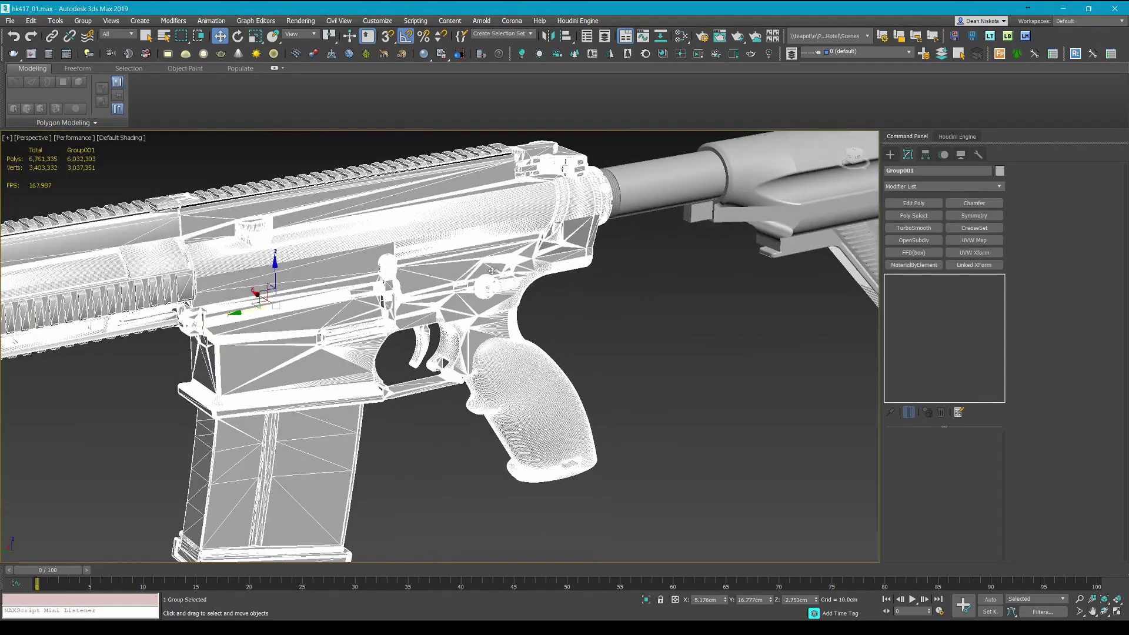
Examine the rear sight, stock tube and ribbed butt pad from behind the rifle.
alt+middle_drag(412, 263, 628, 248)
click(628, 248)
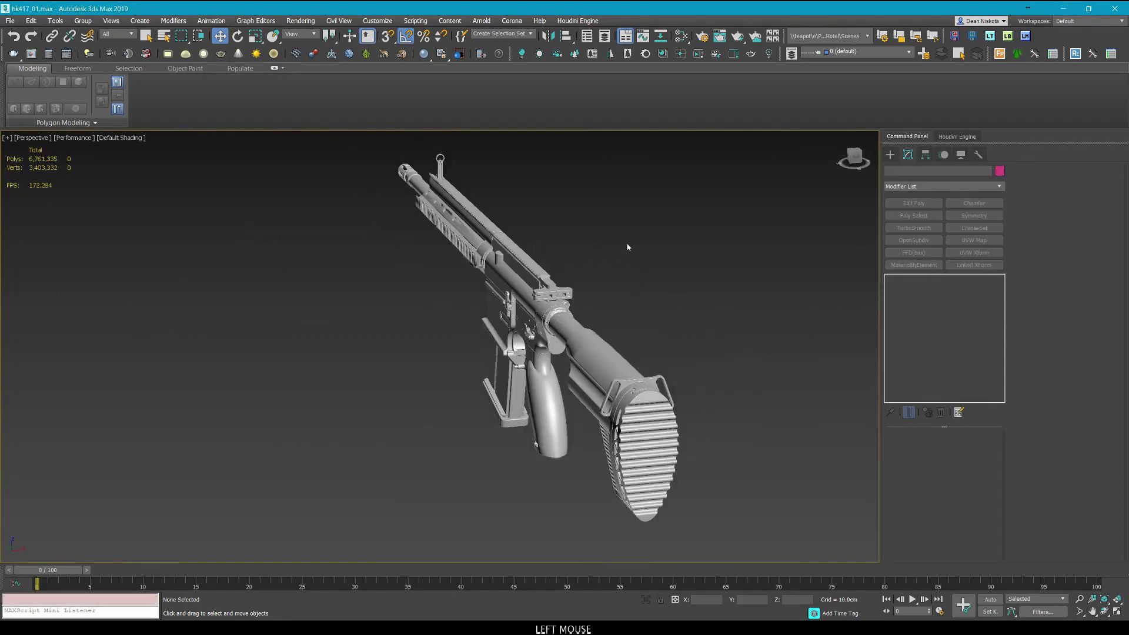
scroll(496, 245, up, 5)
scroll(496, 245, up, 3)
scroll(496, 245, down, 8)
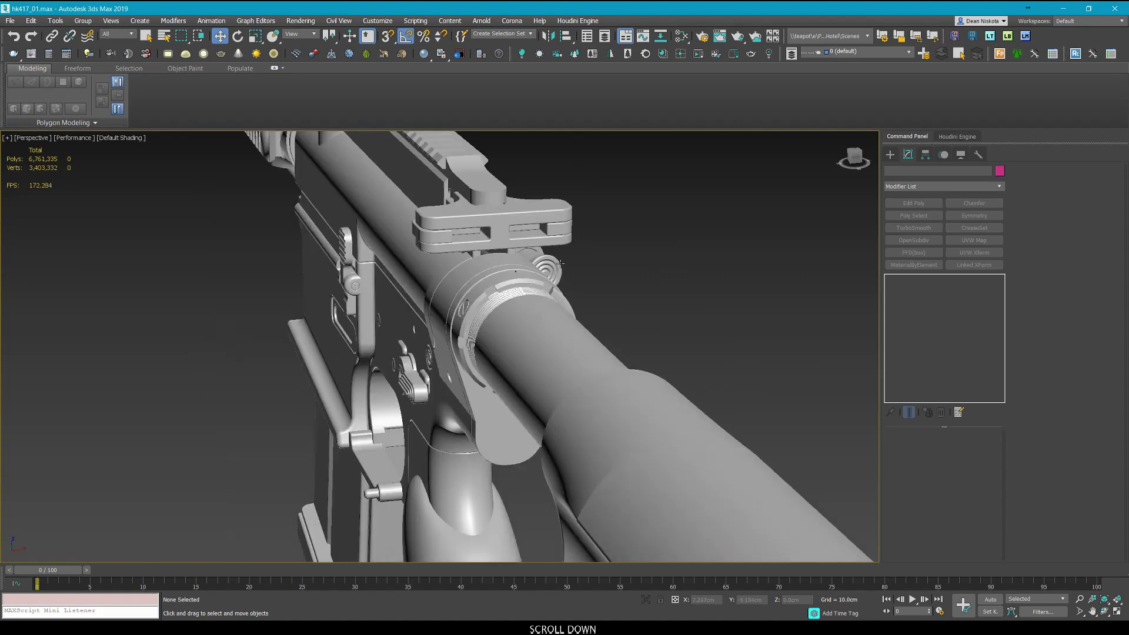
middle_drag(635, 366, 660, 277)
scroll(605, 348, up, 3)
click(605, 347)
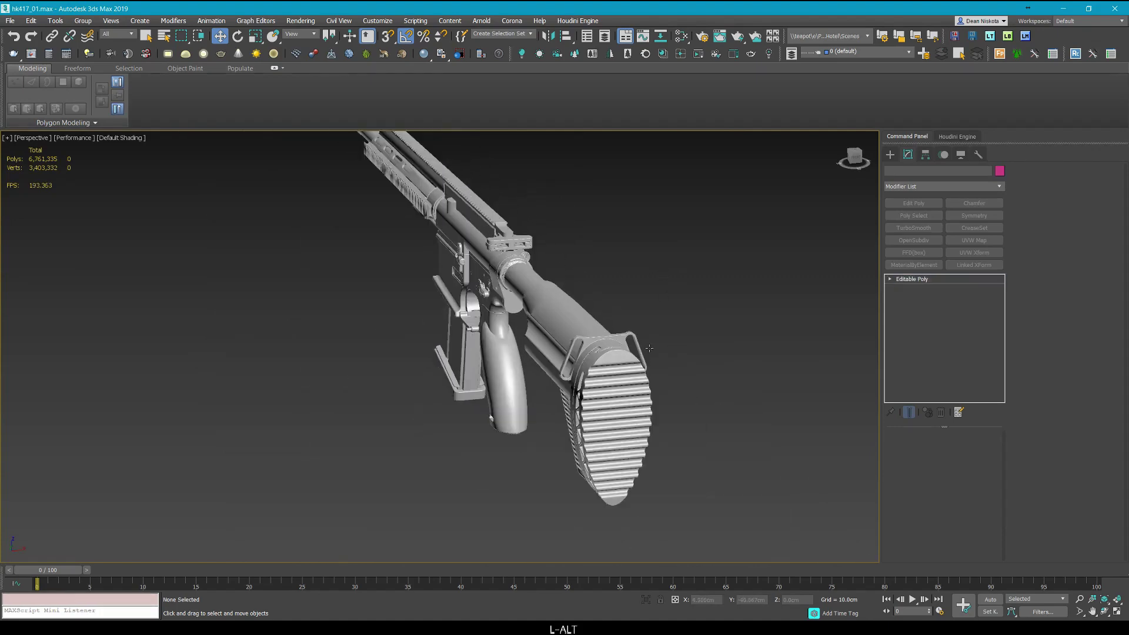
alt+middle_drag(605, 348, 732, 327)
middle_drag(393, 309, 697, 380)
scroll(448, 299, down, 3)
click(697, 384)
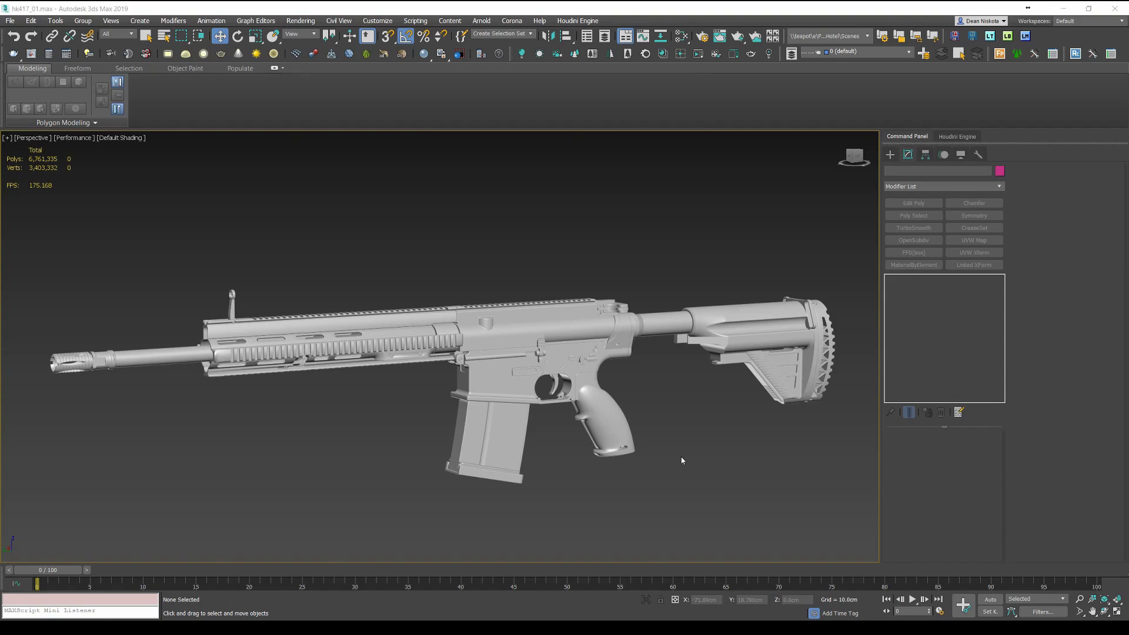
Examine the magazine and lower receiver, viewing the rifle from the side and the rear.
scroll(513, 398, up, 3)
click(502, 412)
scroll(505, 405, down, 5)
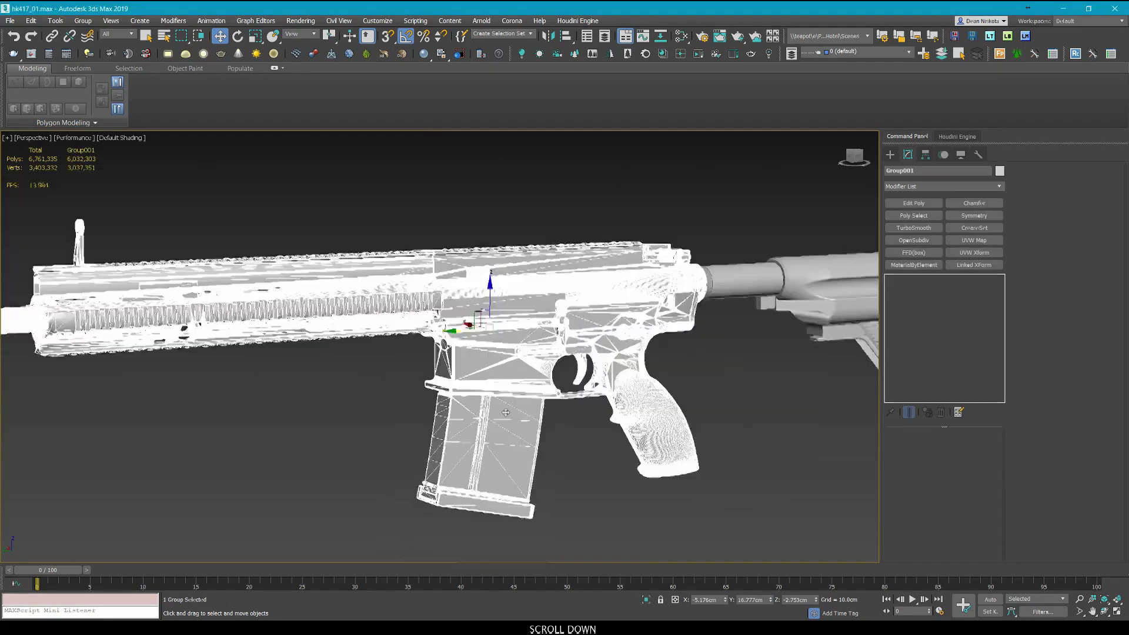
alt+middle_drag(541, 315, 597, 360)
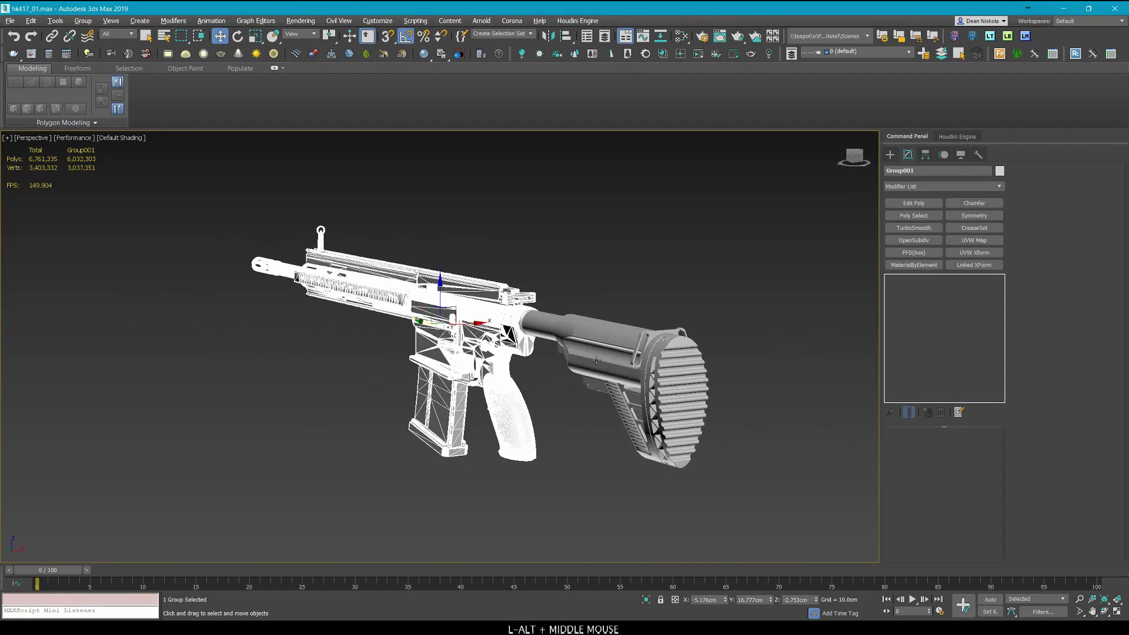
click(560, 397)
middle_drag(560, 398, 586, 395)
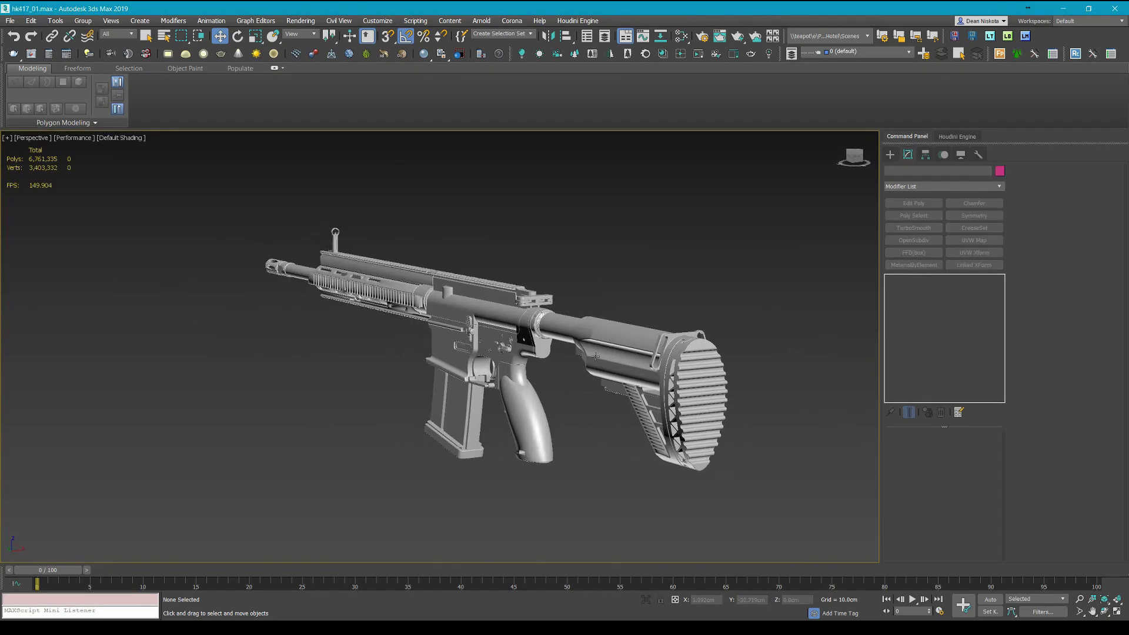
click(588, 329)
alt+middle_drag(589, 329, 643, 252)
scroll(635, 318, down, 2)
click(645, 254)
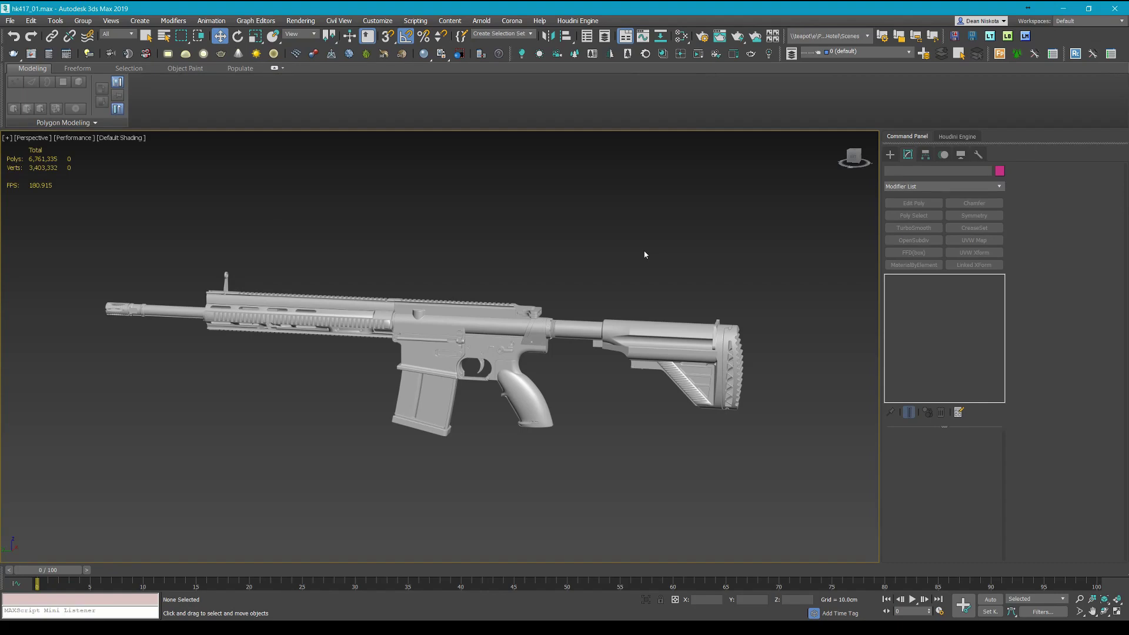
scroll(418, 399, up, 3)
click(419, 399)
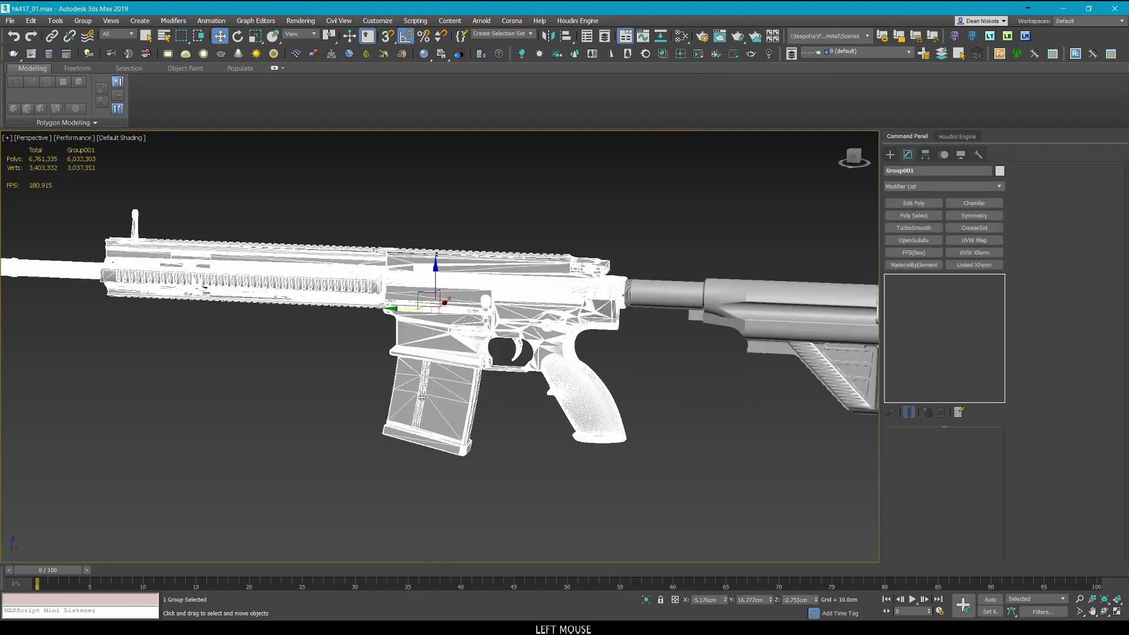
alt+middle_drag(418, 399, 558, 375)
scroll(536, 377, up, 3)
click(571, 380)
middle_drag(558, 374, 641, 413)
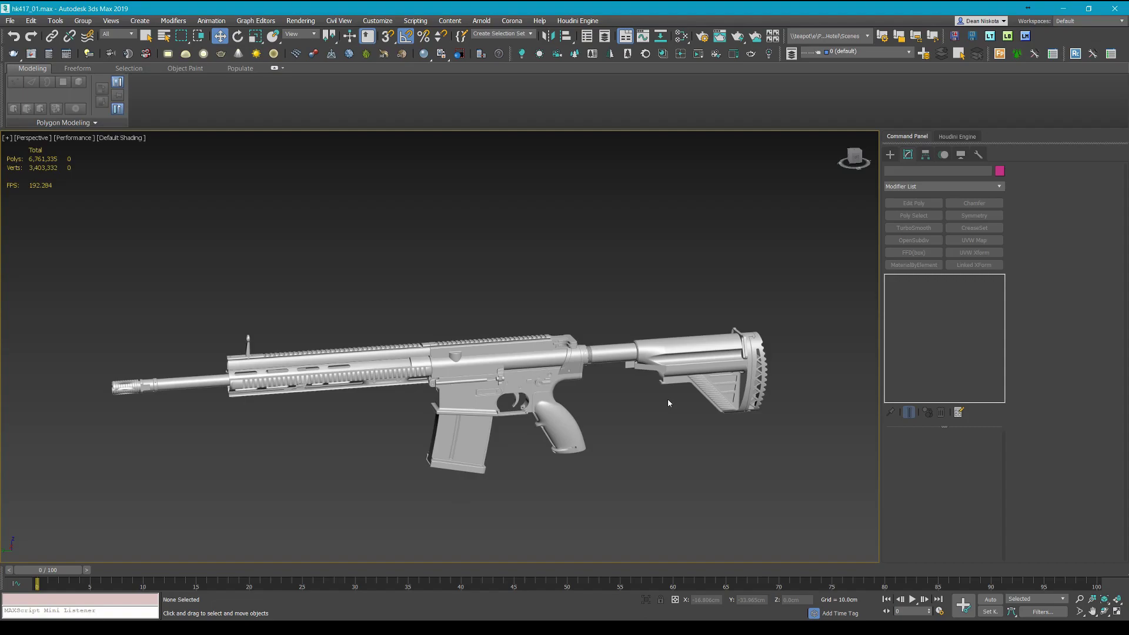
Inspect the handguard's rail teeth, slots and round latch up close.
click(297, 371)
scroll(416, 357, up, 5)
scroll(601, 364, down, 3)
middle_drag(415, 358, 662, 419)
click(597, 372)
scroll(597, 374, up, 6)
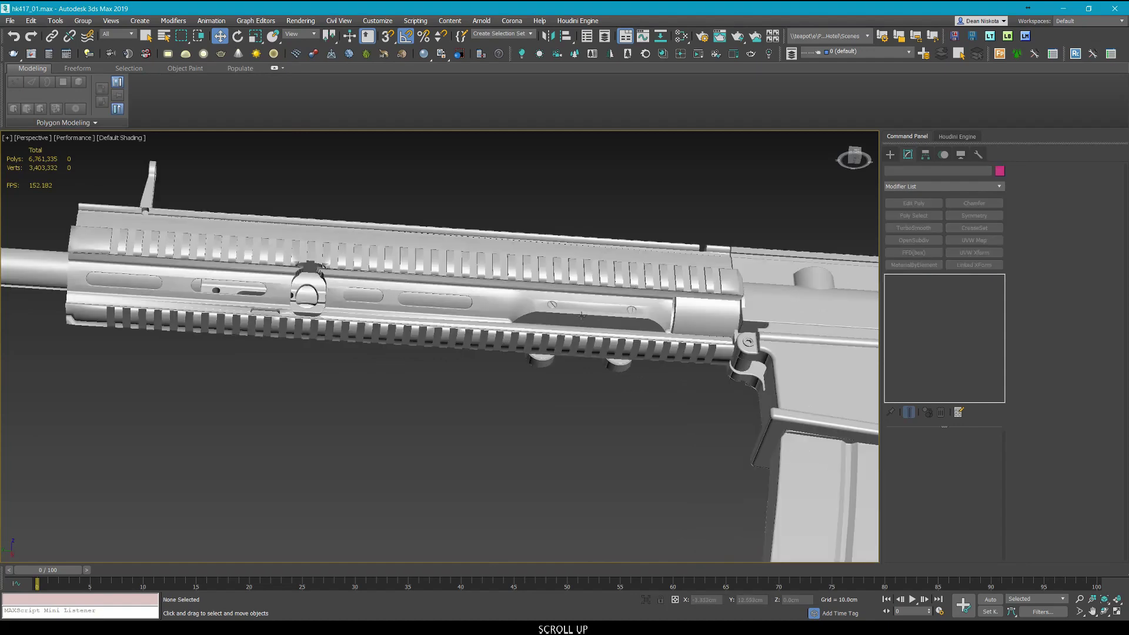
scroll(541, 326, down, 1)
scroll(541, 327, down, 1)
middle_drag(541, 327, 741, 364)
scroll(271, 286, up, 5)
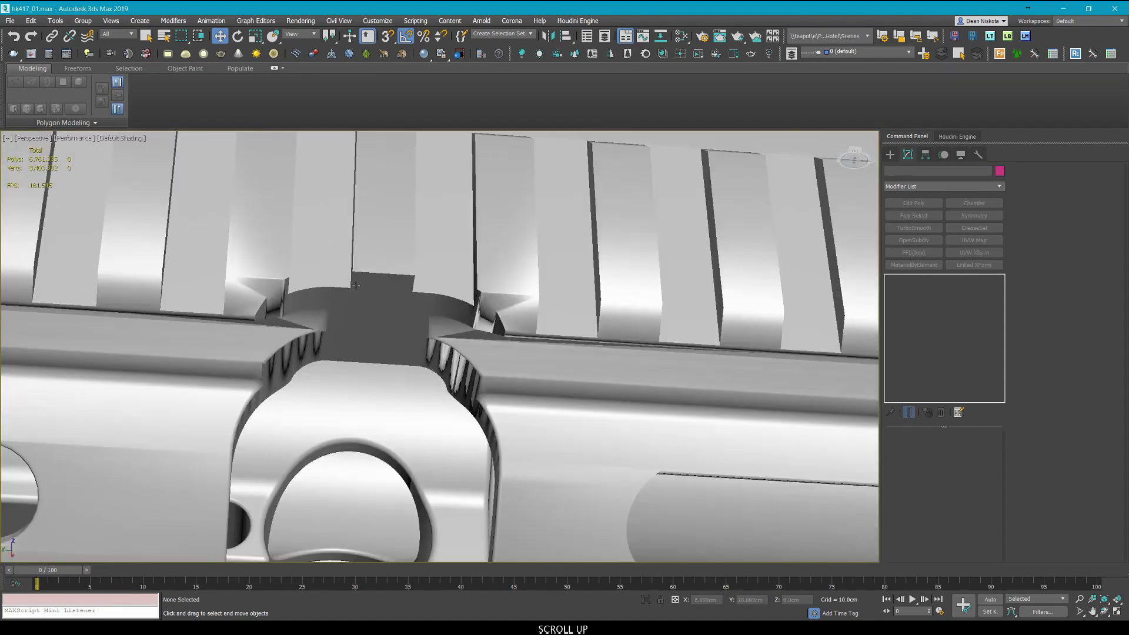
scroll(271, 286, down, 6)
middle_drag(526, 324, 666, 440)
middle_drag(360, 455, 507, 444)
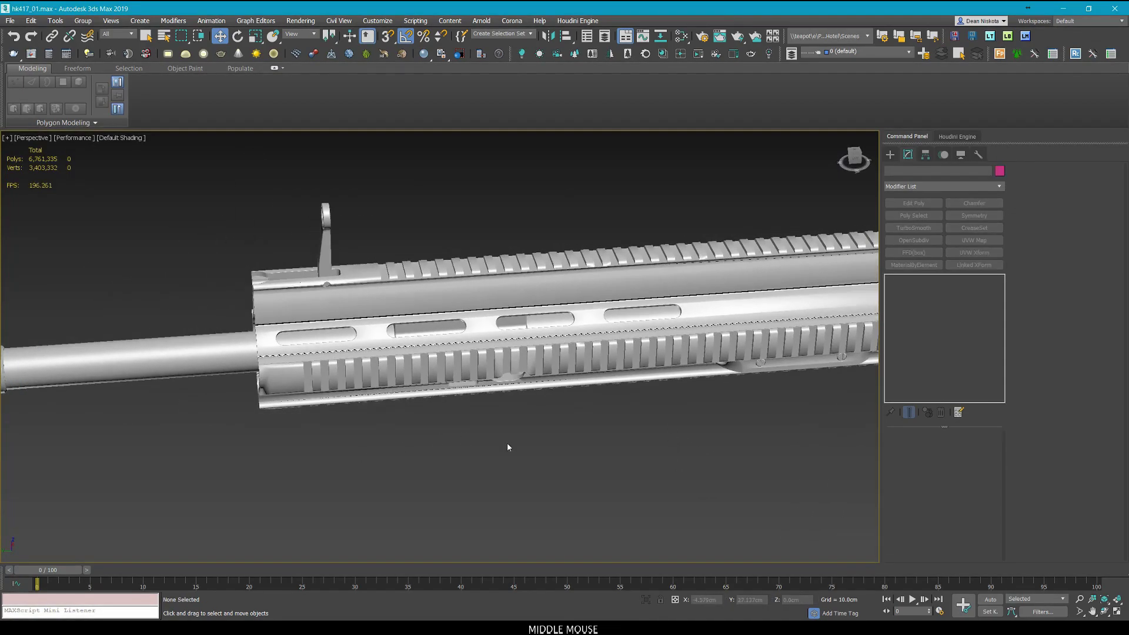
Check the handguard's mesh with edge display toggled on and off, and examine the receiver and stock.
key(F4)
key(F4)
middle_drag(579, 421, 506, 416)
scroll(617, 393, down, 3)
middle_drag(616, 392, 488, 368)
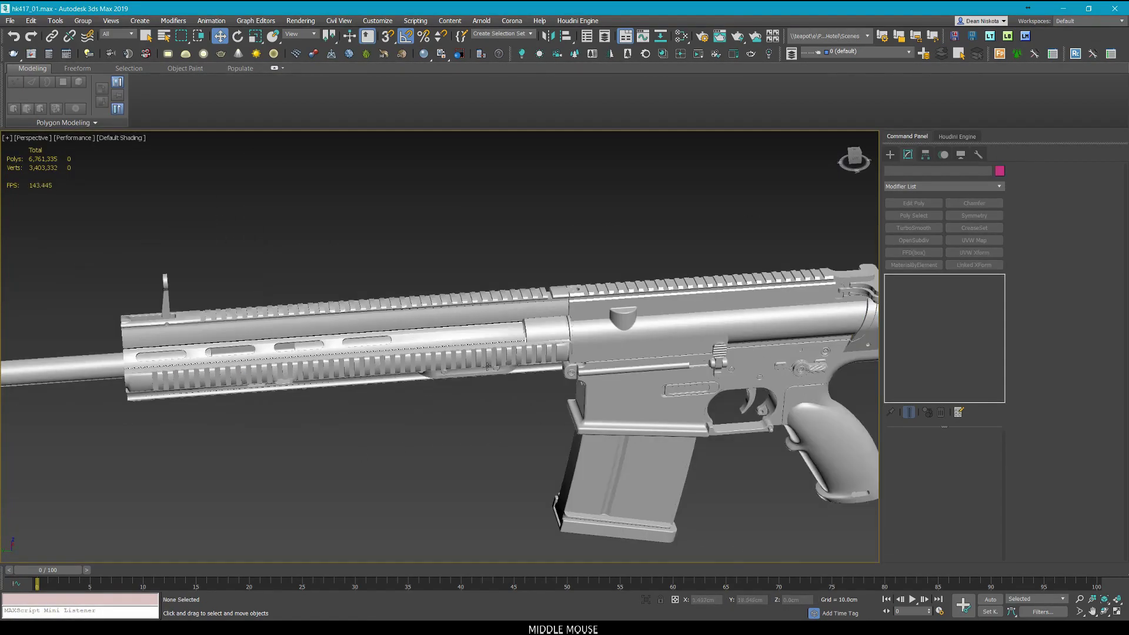
middle_drag(748, 357, 538, 406)
click(656, 370)
scroll(573, 383, down, 2)
click(726, 282)
middle_drag(656, 358, 621, 360)
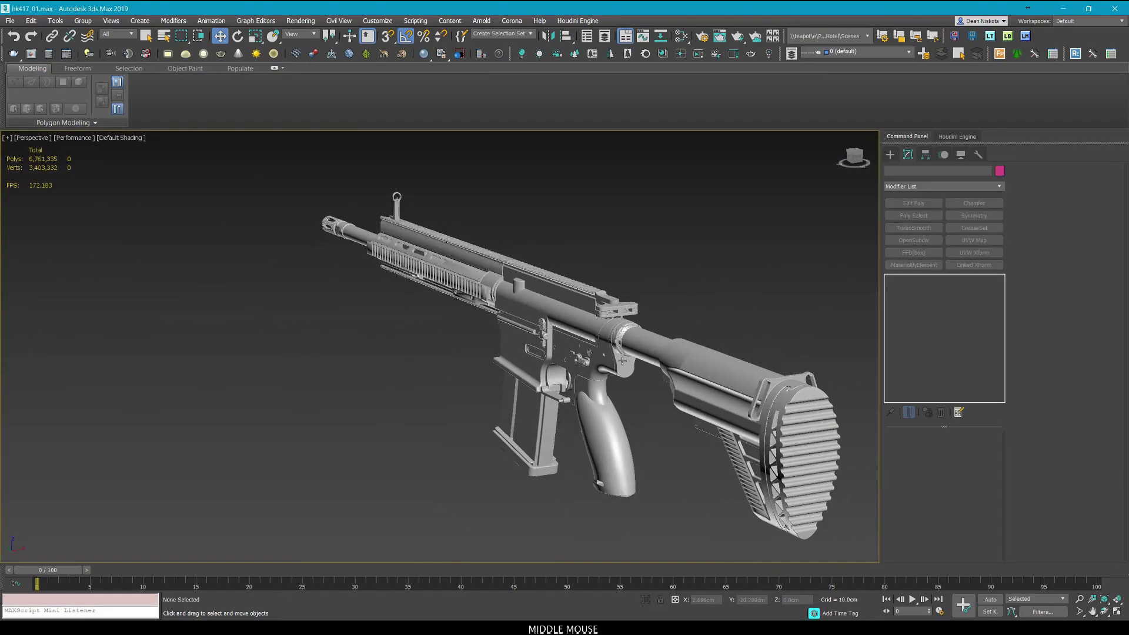
Examine the receiver, the full length of the handguard and the front sight from the side.
scroll(571, 357, up, 3)
click(559, 358)
alt+middle_drag(547, 357, 587, 342)
scroll(587, 342, down, 2)
click(411, 362)
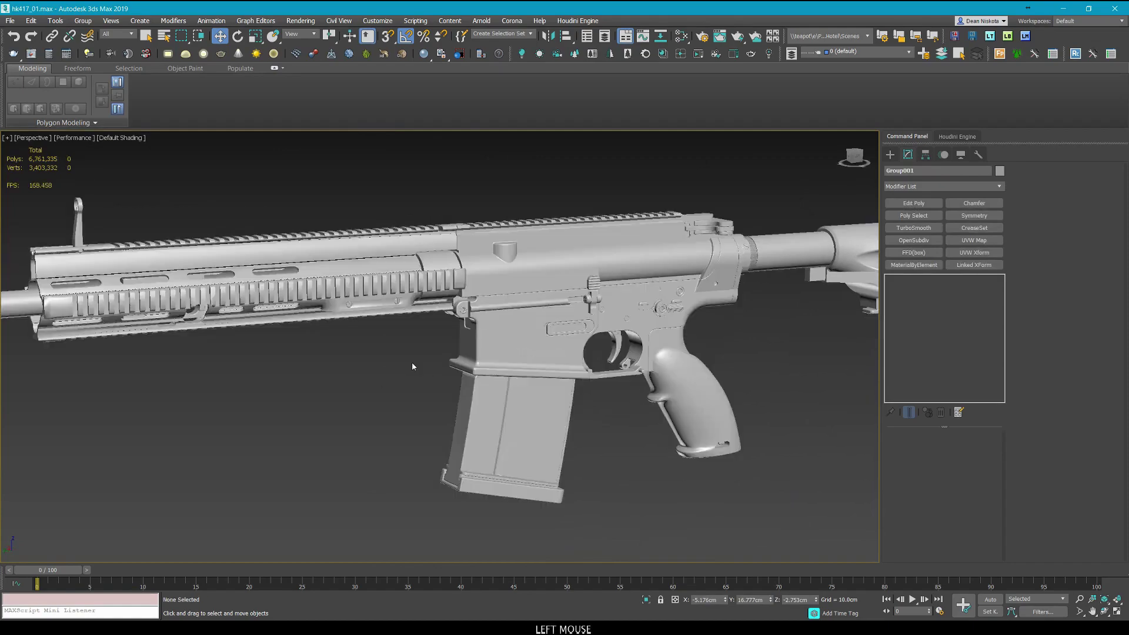
scroll(426, 395, up, 4)
middle_drag(426, 396, 561, 320)
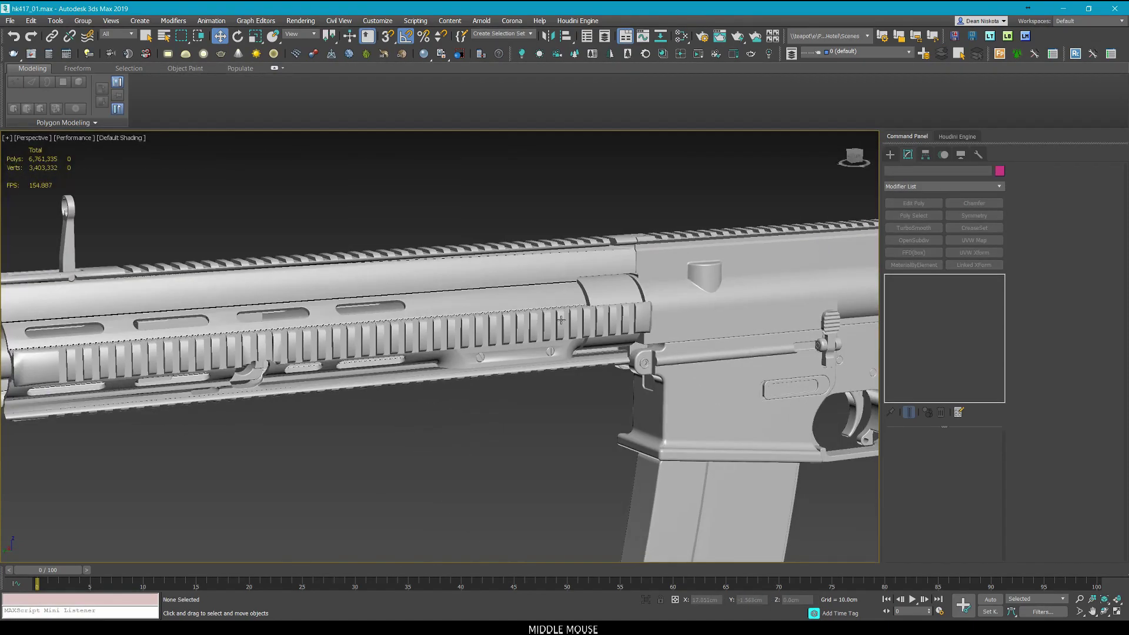
middle_drag(143, 337, 397, 319)
middle_drag(279, 332, 368, 310)
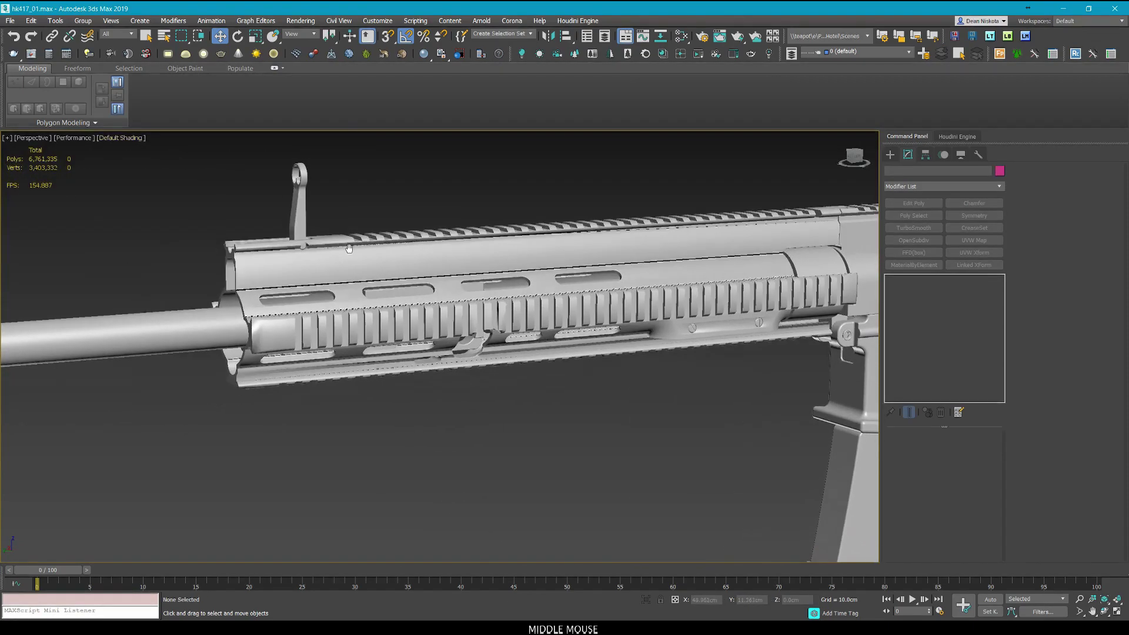
scroll(355, 253, down, 3)
middle_drag(678, 286, 334, 311)
scroll(334, 311, down, 3)
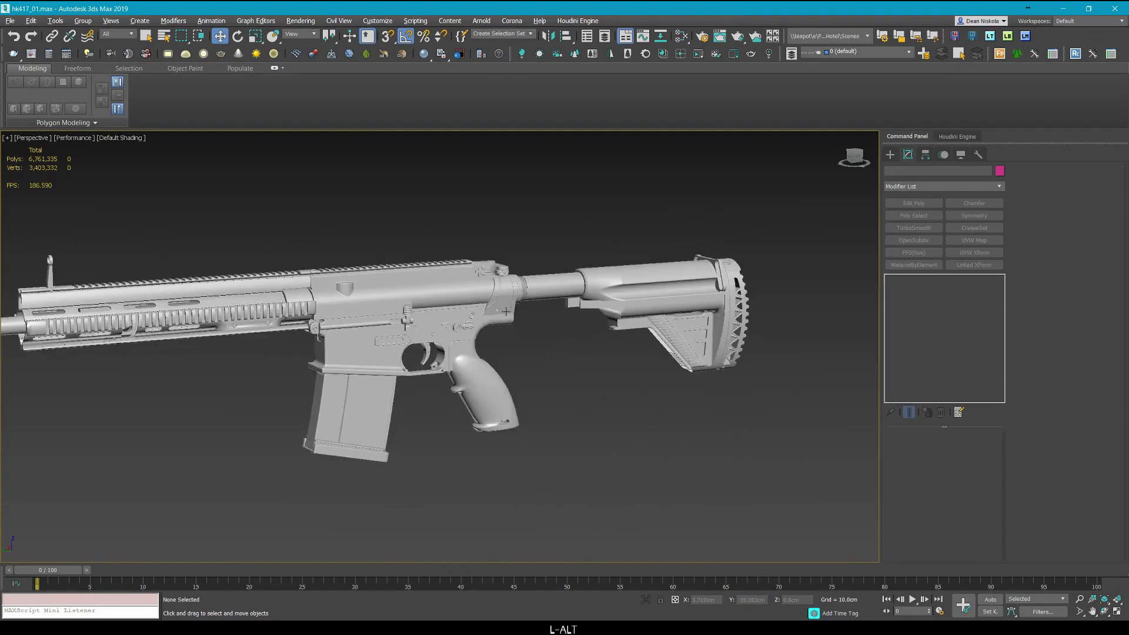
alt+middle_drag(506, 308, 473, 314)
Isolate the three stock and stock tube objects and examine them without edge display.
drag(708, 444, 405, 253)
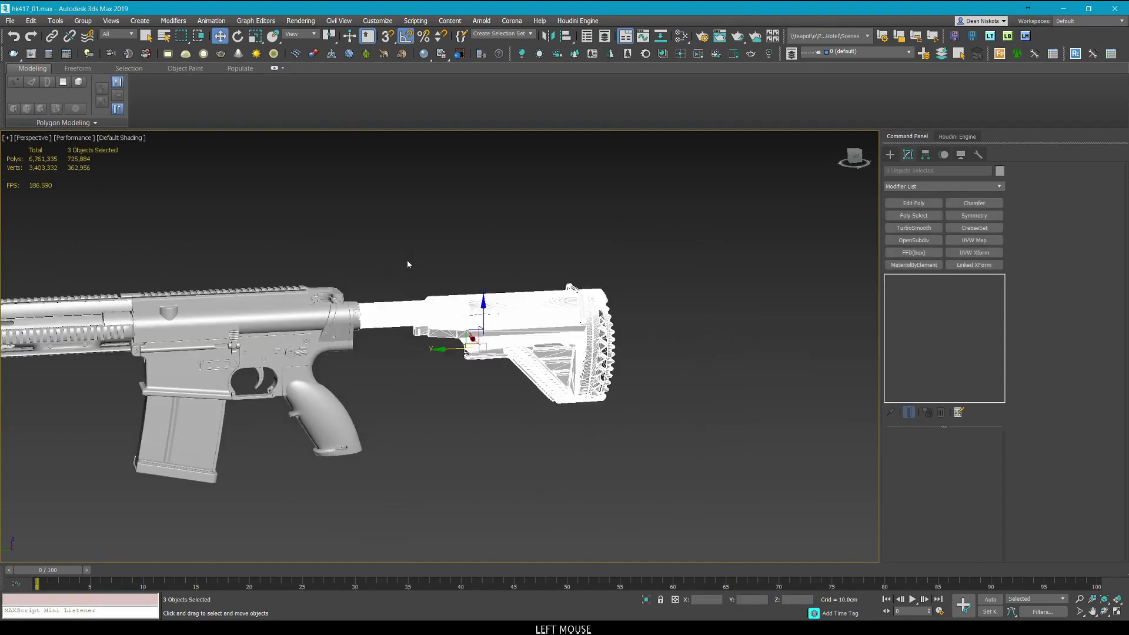
key(alt+q)
mouse_move(408, 264)
alt+middle_down()
mouse_move(617, 279)
mouse_move(544, 277)
alt+middle_up()
click(540, 298)
key(F4)
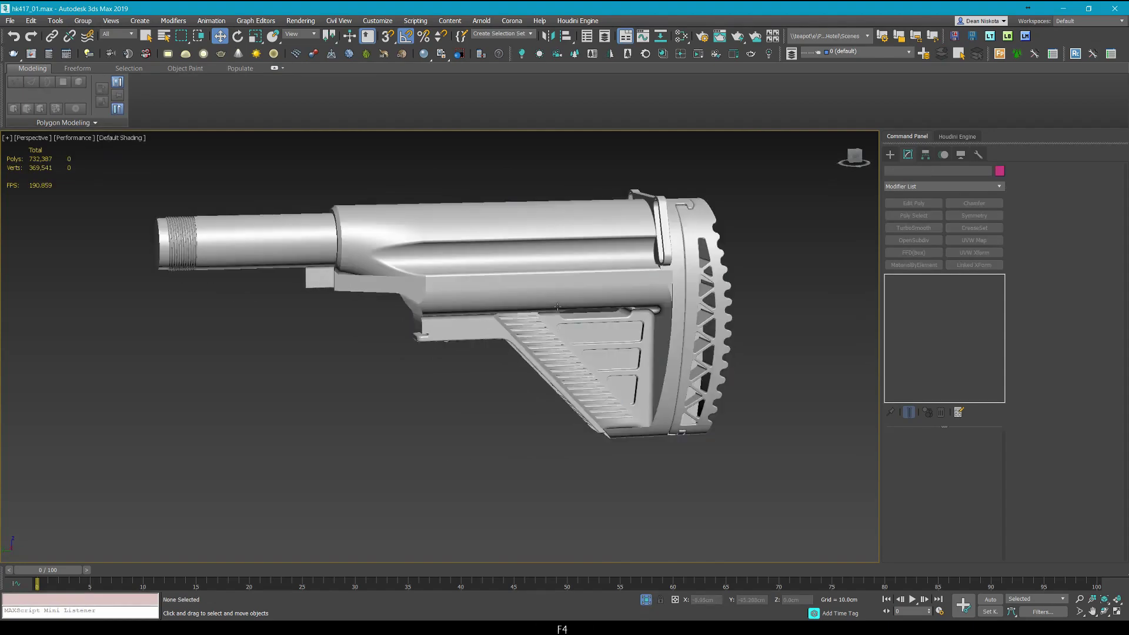
Select the stock body, exit isolation to show the whole rifle, and clear the selection.
click(558, 307)
key(alt+q)
middle_drag(477, 310, 505, 319)
scroll(529, 318, down, 3)
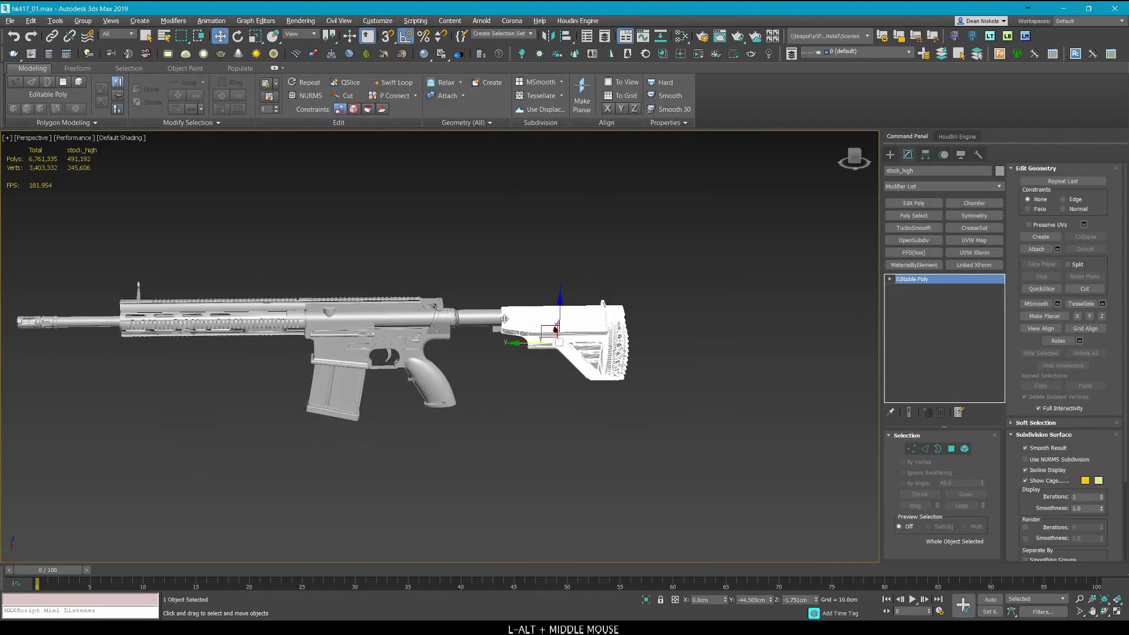
click(549, 432)
middle_drag(549, 432, 557, 395)
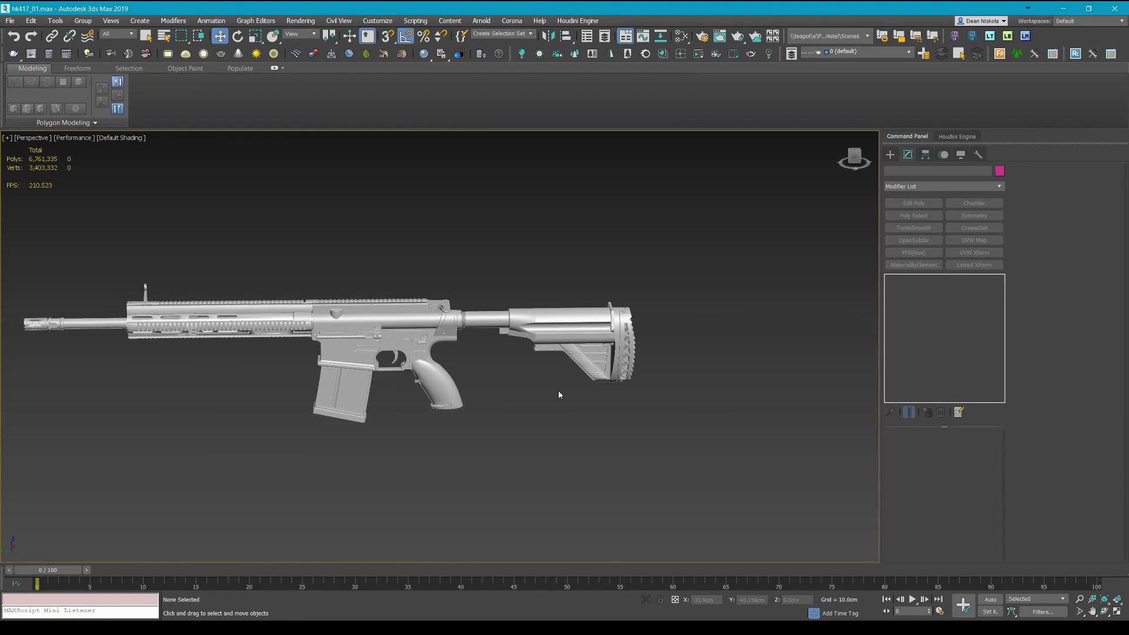
Examine the complete rifle from the side and rear, including a closer look at the pistol grip.
middle_drag(542, 409, 718, 414)
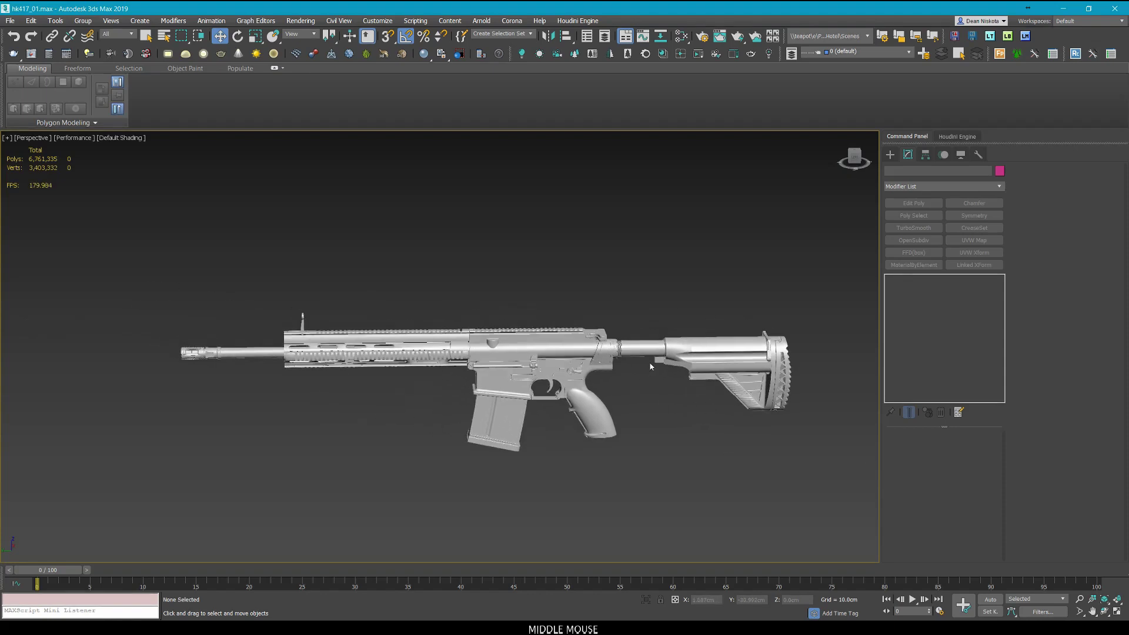
scroll(650, 366, up, 3)
middle_drag(602, 422, 630, 410)
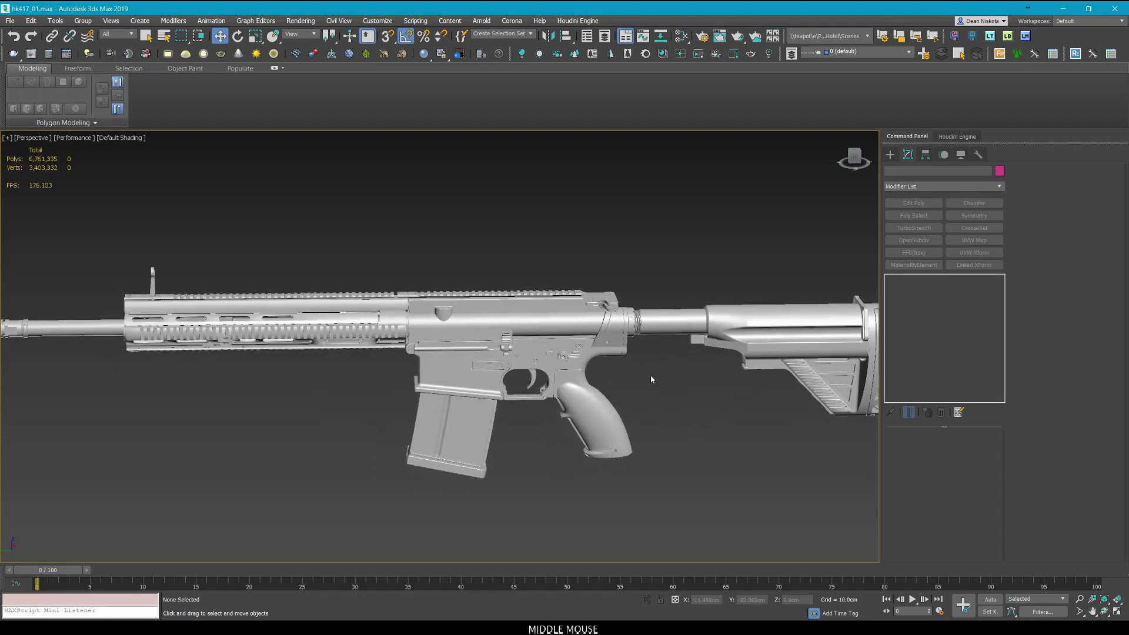
scroll(652, 375, up, 3)
scroll(747, 349, down, 3)
middle_drag(839, 363, 661, 417)
click(747, 350)
click(656, 411)
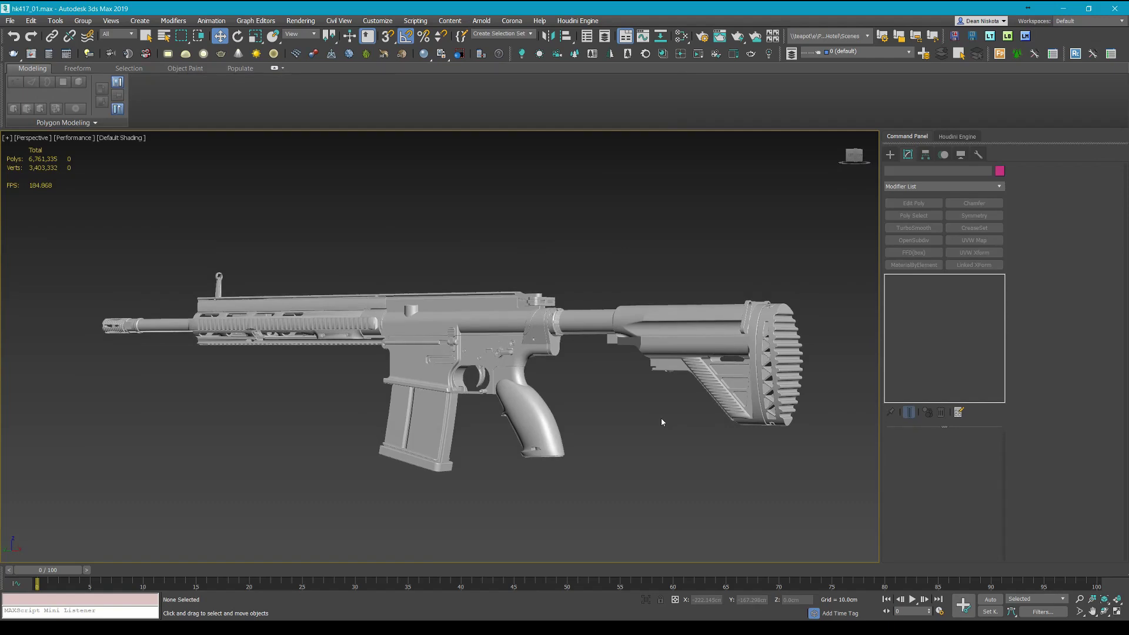
scroll(452, 424, up, 5)
click(574, 400)
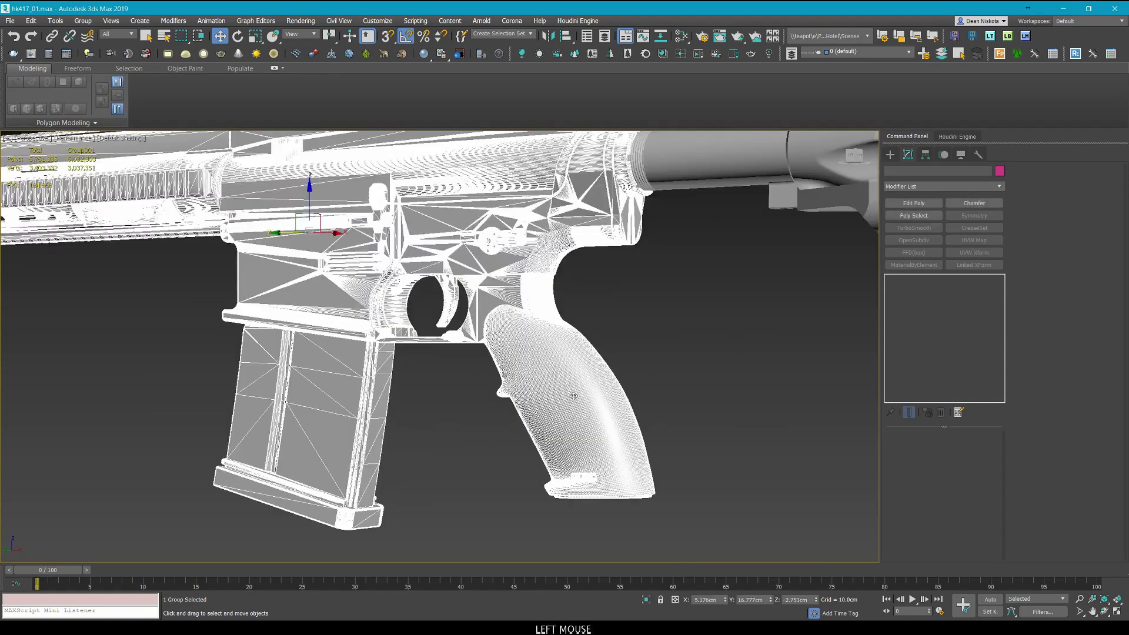
scroll(582, 394, down, 5)
alt+middle_drag(589, 391, 612, 400)
click(583, 394)
scroll(589, 372, up, 3)
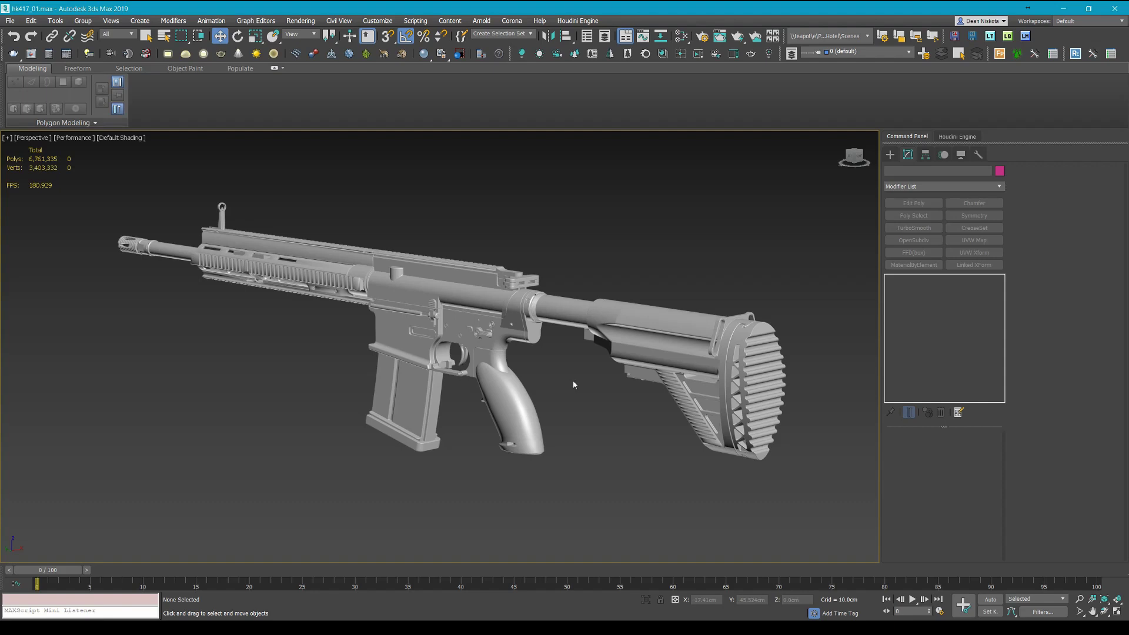
Select the stock to highlight its mesh, clear the selection, and examine the complete rifle from the side.
click(653, 368)
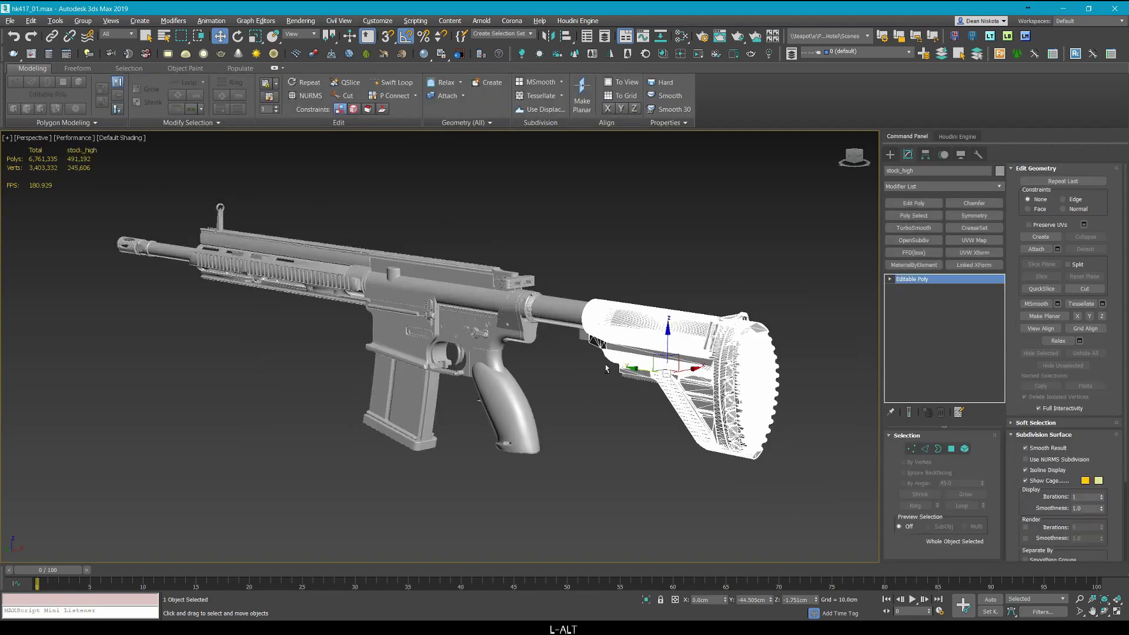
mouse_move(607, 369)
alt+middle_down()
mouse_move(647, 377)
mouse_move(605, 387)
alt+middle_up()
click(647, 376)
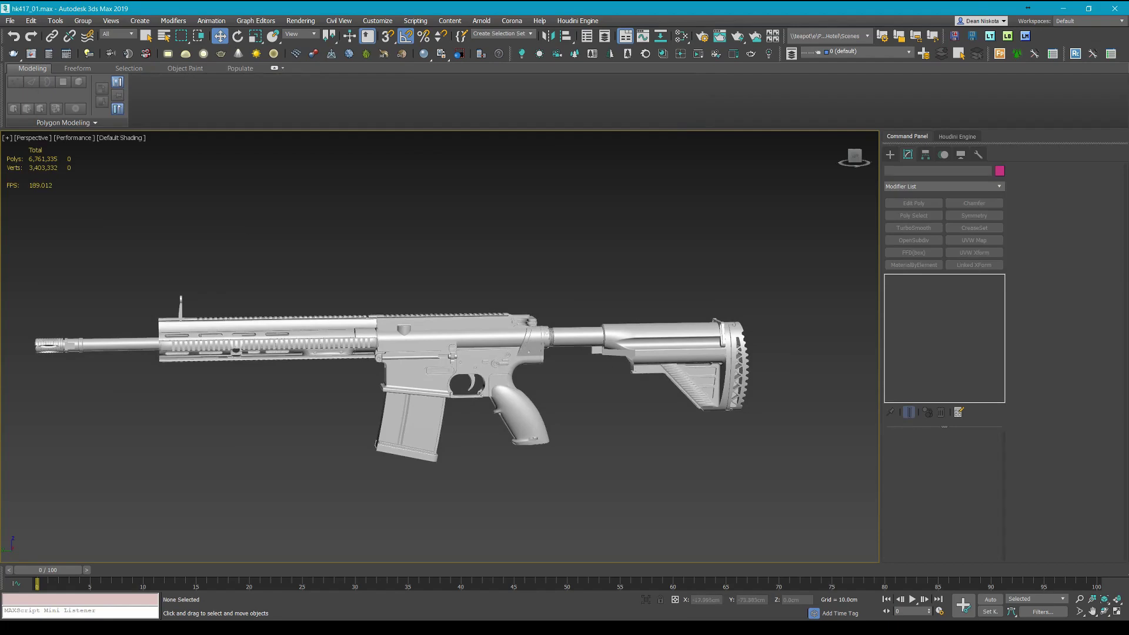
middle_drag(369, 382, 432, 391)
scroll(431, 391, up, 3)
Select the main rifle body group and examine its highlighted mesh from the side and up close.
click(500, 443)
scroll(500, 444, down, 5)
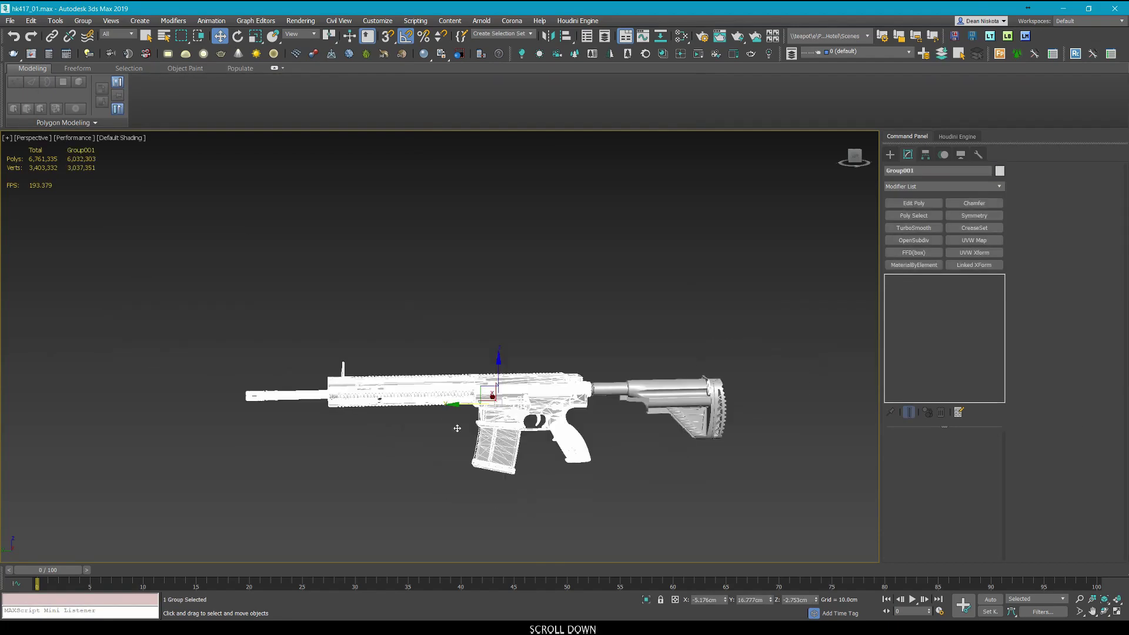
alt+middle_drag(456, 429, 606, 421)
scroll(413, 385, up, 3)
alt+middle_drag(377, 379, 341, 293)
scroll(414, 385, up, 2)
scroll(459, 320, down, 3)
click(485, 315)
scroll(488, 352, up, 4)
scroll(530, 298, up, 6)
scroll(534, 298, up, 4)
scroll(534, 298, down, 4)
Examine the receiver and barrel end at close range, clear the selection, and inspect the whole rifle from the ejection-port side.
click(533, 299)
click(591, 394)
scroll(591, 394, down, 5)
alt+middle_drag(590, 394, 541, 400)
scroll(626, 401, up, 8)
click(628, 401)
click(628, 401)
scroll(627, 401, down, 8)
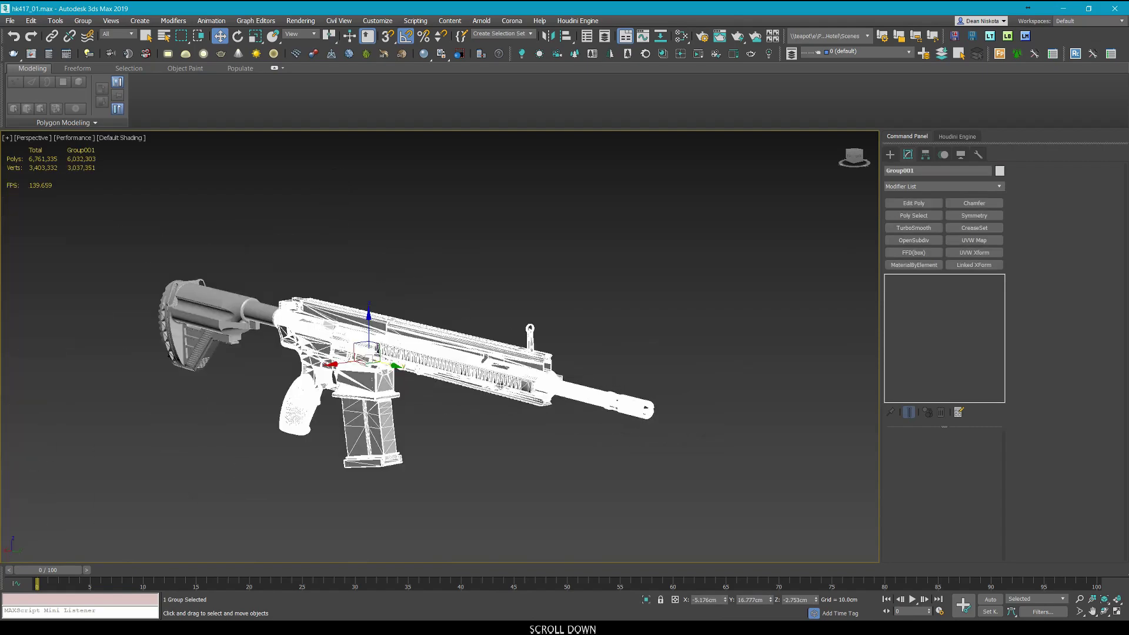
alt+middle_drag(628, 402, 669, 379)
click(673, 375)
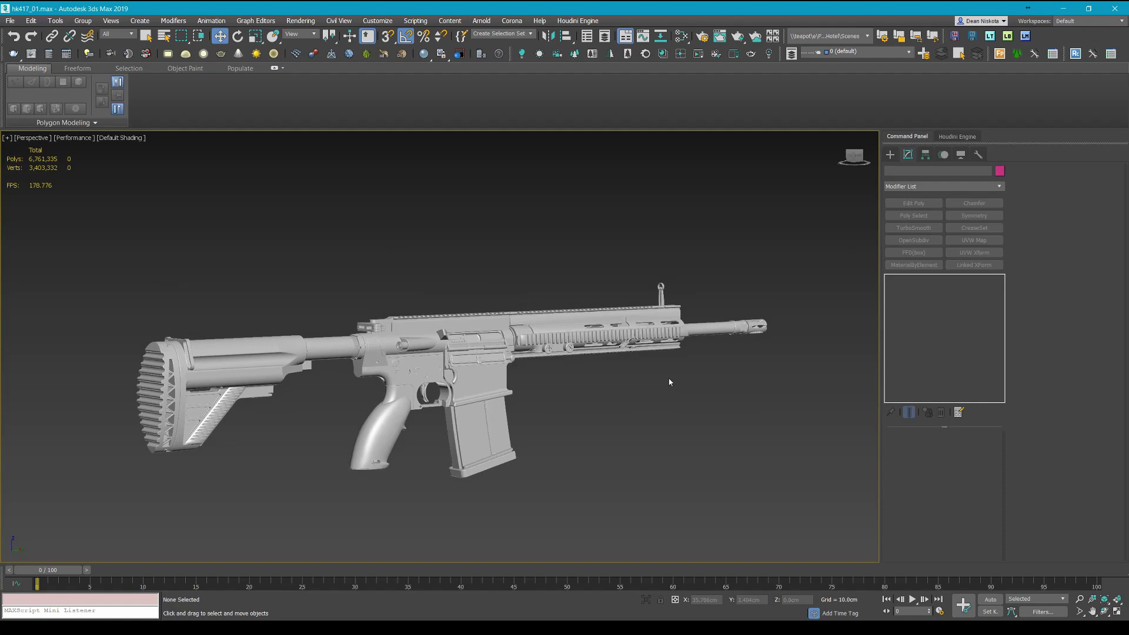
alt+middle_drag(669, 382, 639, 410)
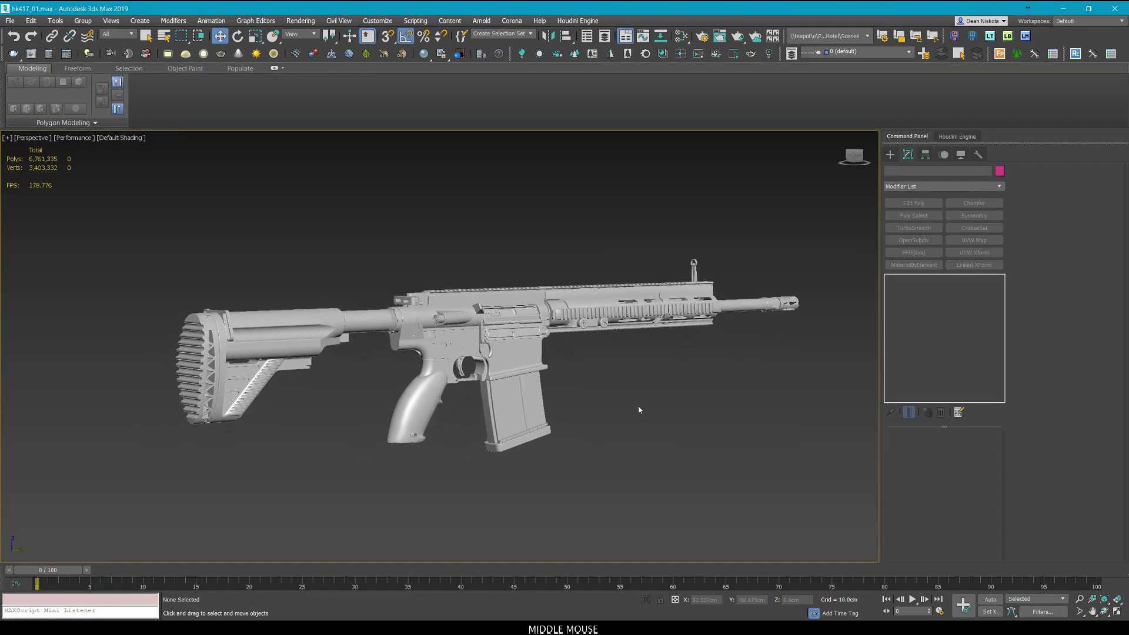
Open the main rifle body group and select the magazine body inside it.
scroll(523, 415, up, 3)
click(522, 414)
key(z)
alt+middle_drag(631, 366, 501, 373)
right_click(502, 373)
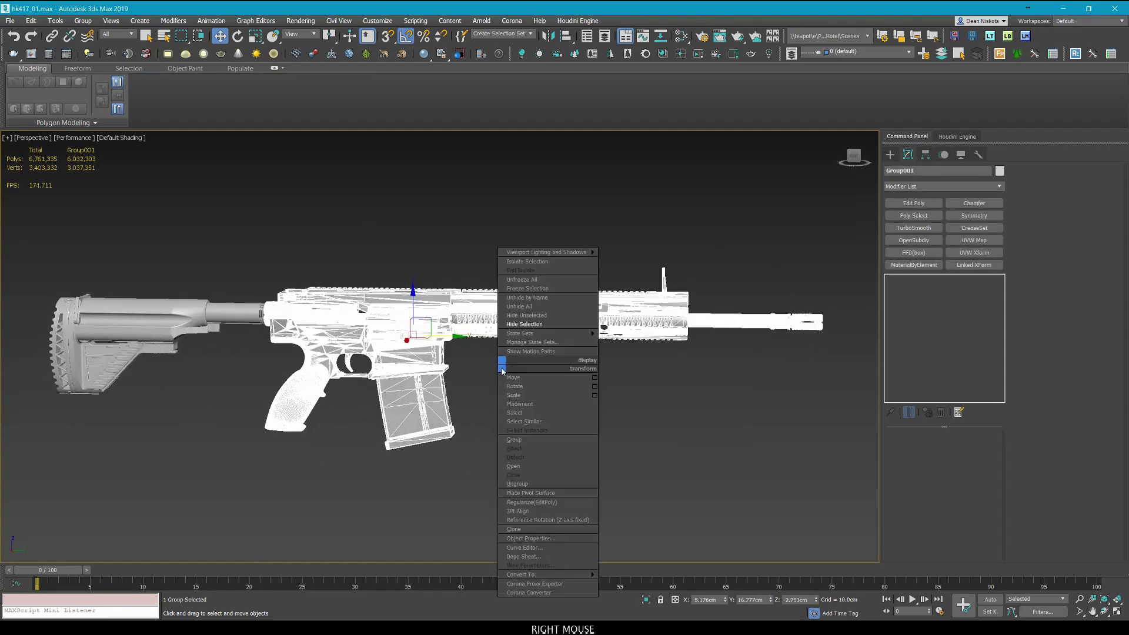
click(531, 467)
click(411, 396)
alt+middle_drag(412, 395, 442, 378)
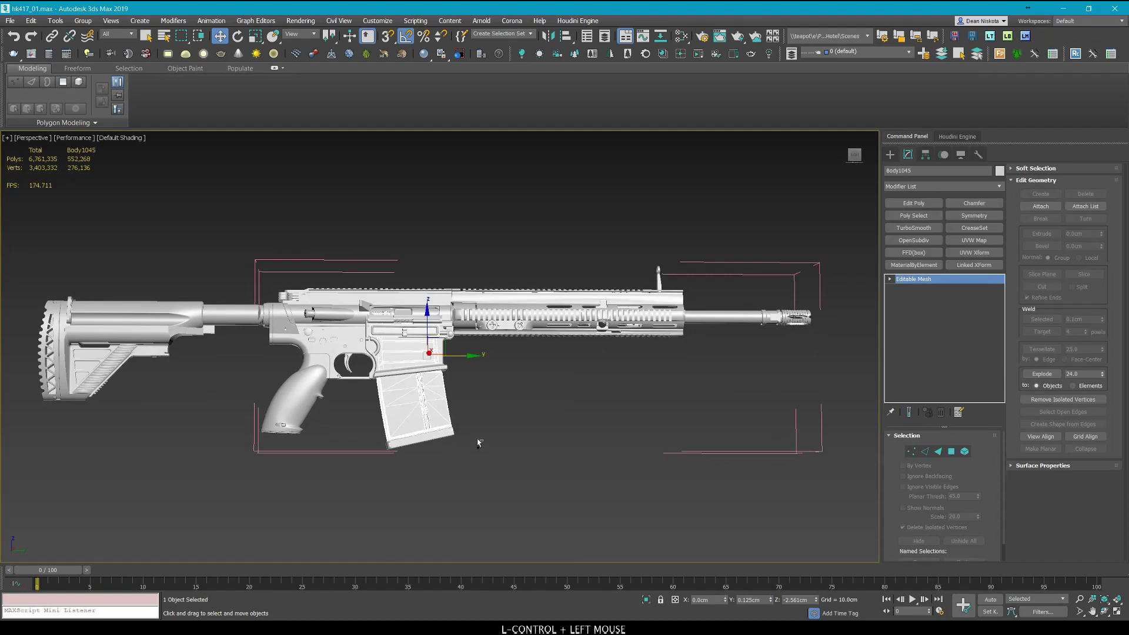
Add the remaining magazine part to the selection and move the complete magazine down out of the receiver.
mouse_move(478, 441)
ctrl+mouse_down()
mouse_move(433, 371)
mouse_move(494, 428)
ctrl+mouse_up()
alt+middle_drag(494, 429, 377, 422)
key(F3)
mouse_move(518, 415)
alt+middle_down()
mouse_move(506, 409)
mouse_move(521, 380)
mouse_move(527, 395)
alt+middle_up()
key(F3)
click(527, 395)
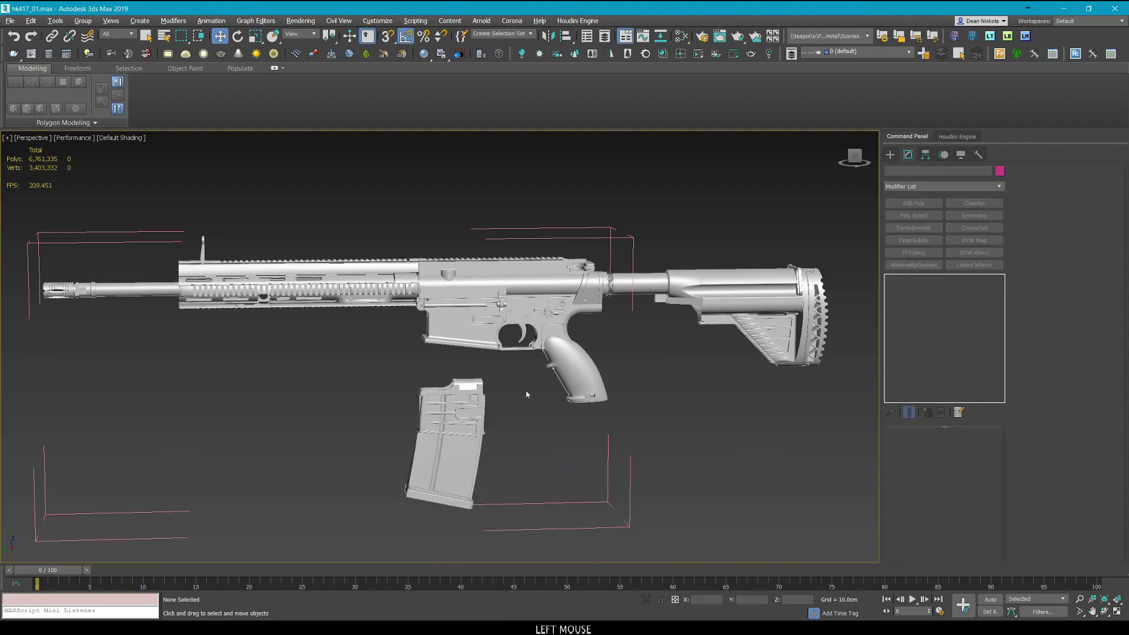
Examine the detached magazine and the empty magazine well from the side and from above.
click(469, 421)
alt+middle_drag(469, 421, 477, 478)
alt+middle_drag(563, 451, 643, 348)
click(642, 348)
scroll(480, 366, up, 5)
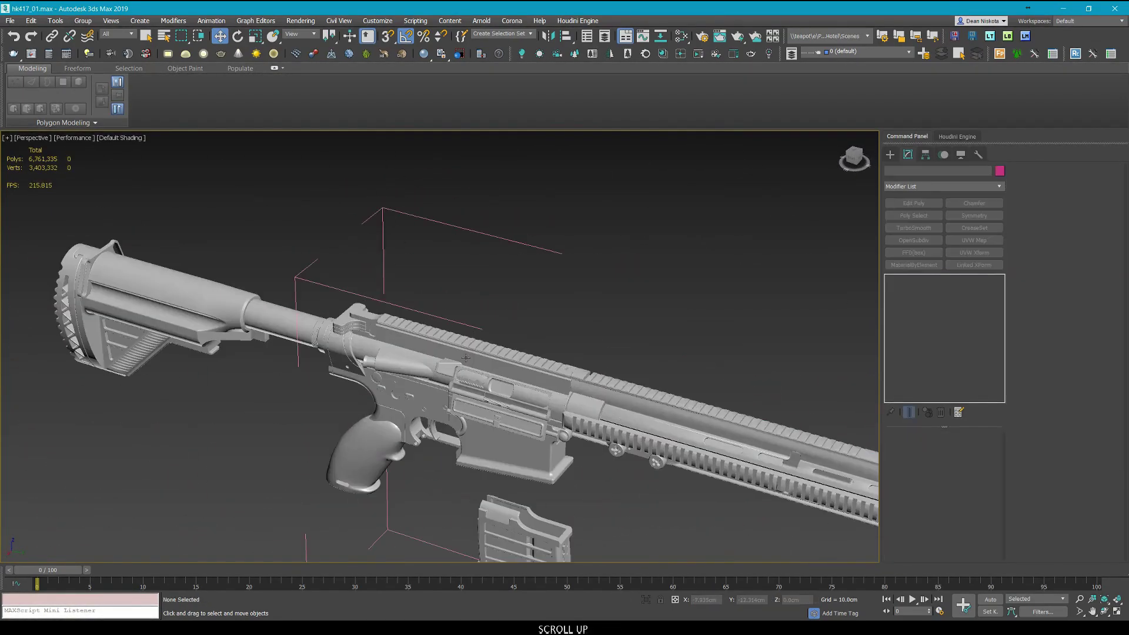
Inspect the part inside the ejection port by selecting it and toggling wireframe display, and clear the selection.
key(F3)
scroll(494, 379, up, 5)
click(531, 402)
key(F3)
scroll(530, 402, down, 5)
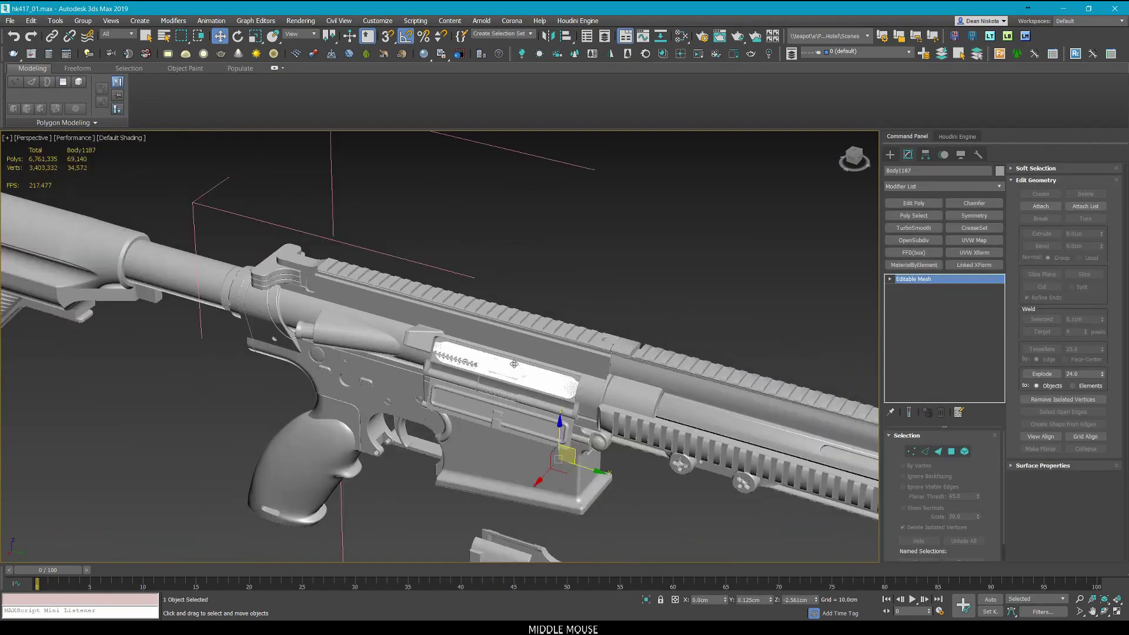
alt+middle_drag(515, 363, 615, 338)
scroll(534, 345, down, 4)
scroll(592, 284, down, 3)
click(619, 348)
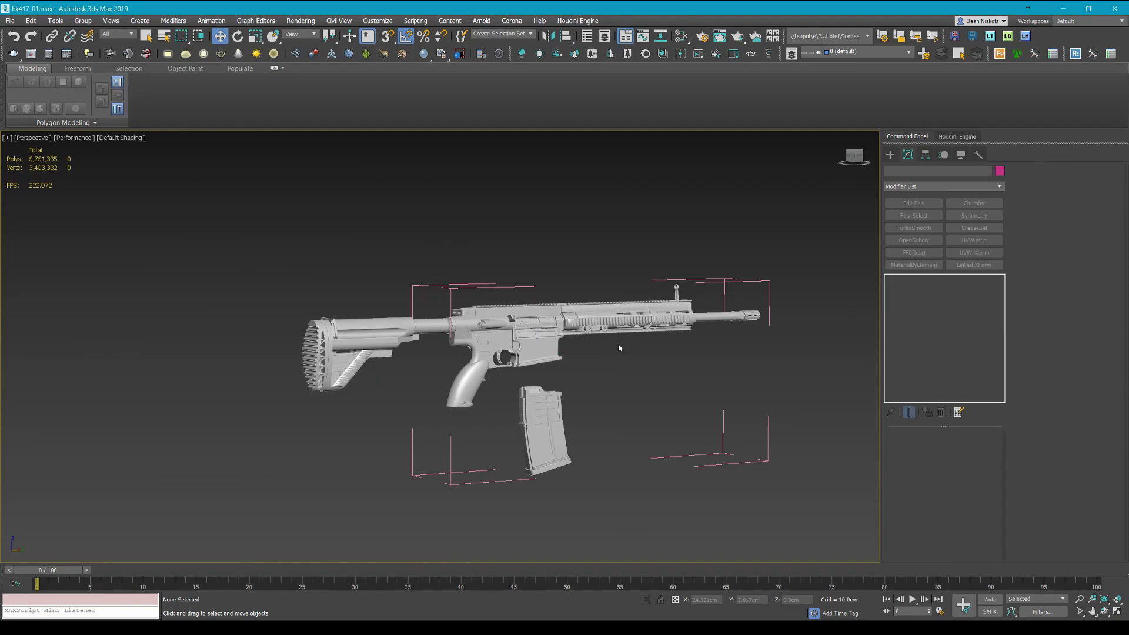
Undo the magazine move and check the magazine in the receiver.
middle_drag(619, 348, 628, 344)
ctrl+click(610, 347)
key(ctrl+z)
key(ctrl+z)
key(ctrl+z)
key(ctrl+z)
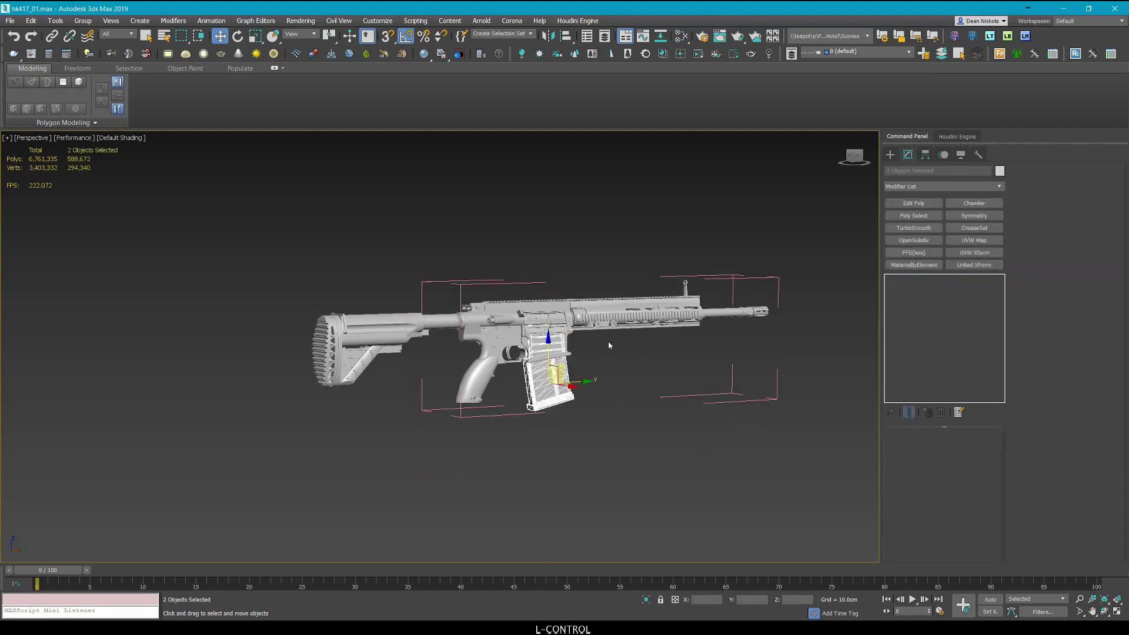
alt+middle_drag(608, 341, 569, 344)
scroll(572, 347, up, 4)
scroll(580, 332, up, 5)
scroll(584, 335, down, 5)
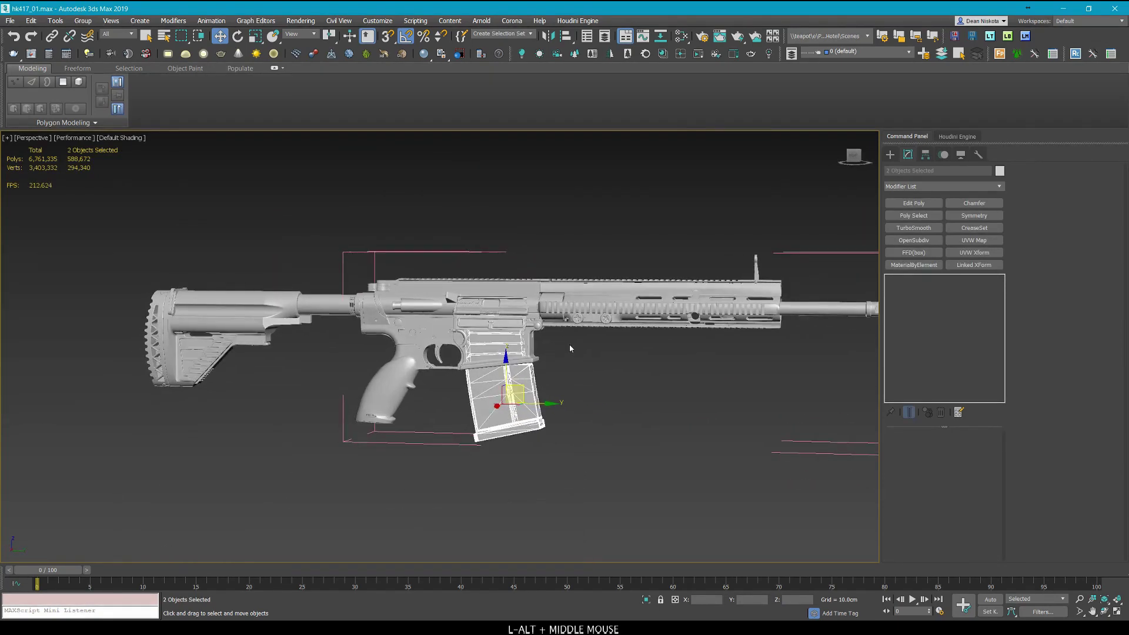
Close the rifle body group, clear the selection, and toggle the edge display on and off.
right_click(573, 346)
click(619, 462)
middle_drag(620, 465, 581, 355)
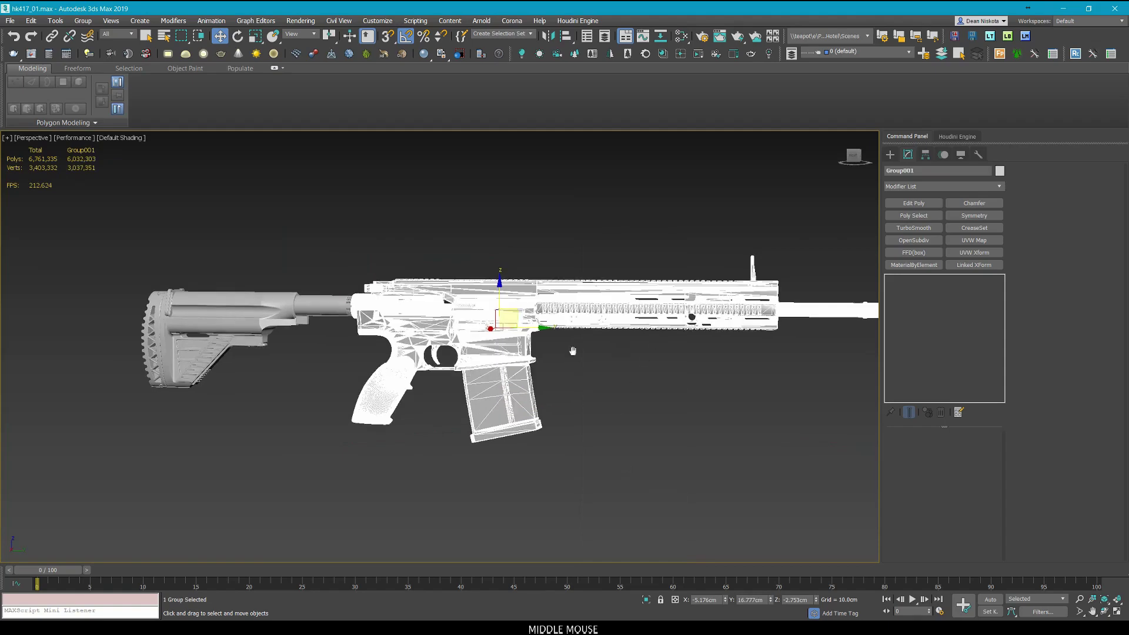
click(580, 356)
key(F4)
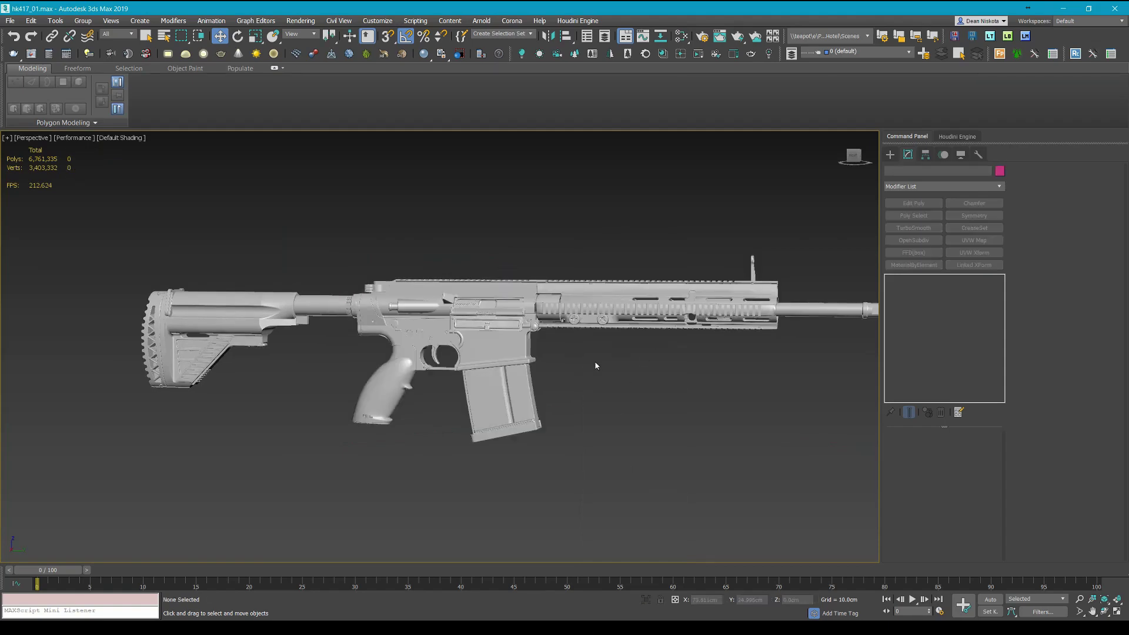
middle_drag(596, 366, 513, 346)
key(F4)
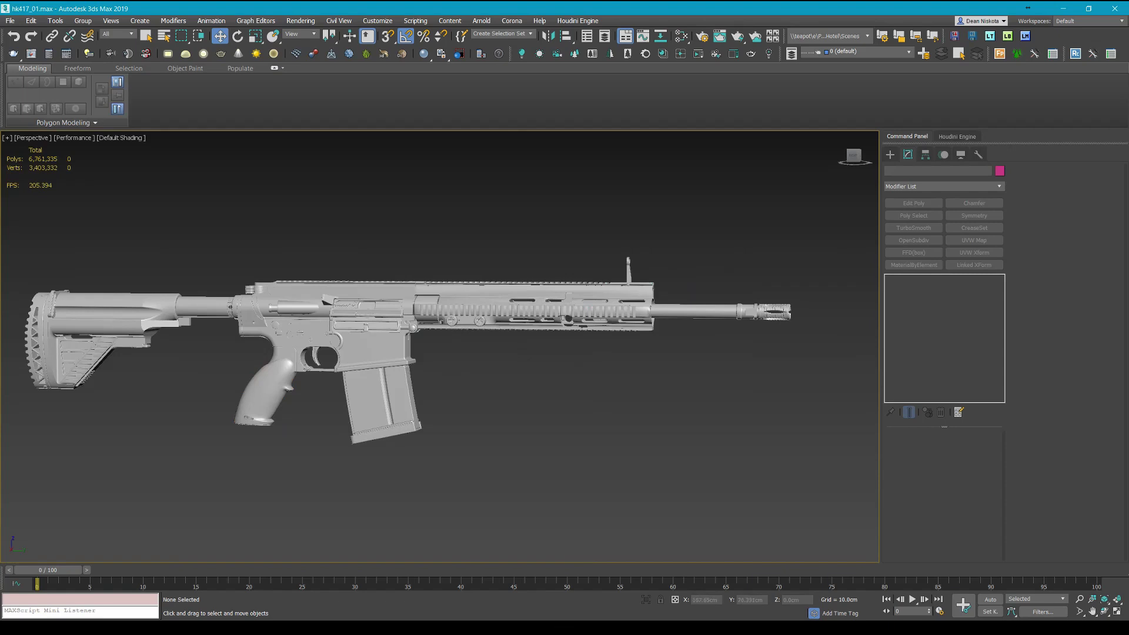
scroll(440, 347, down, 1)
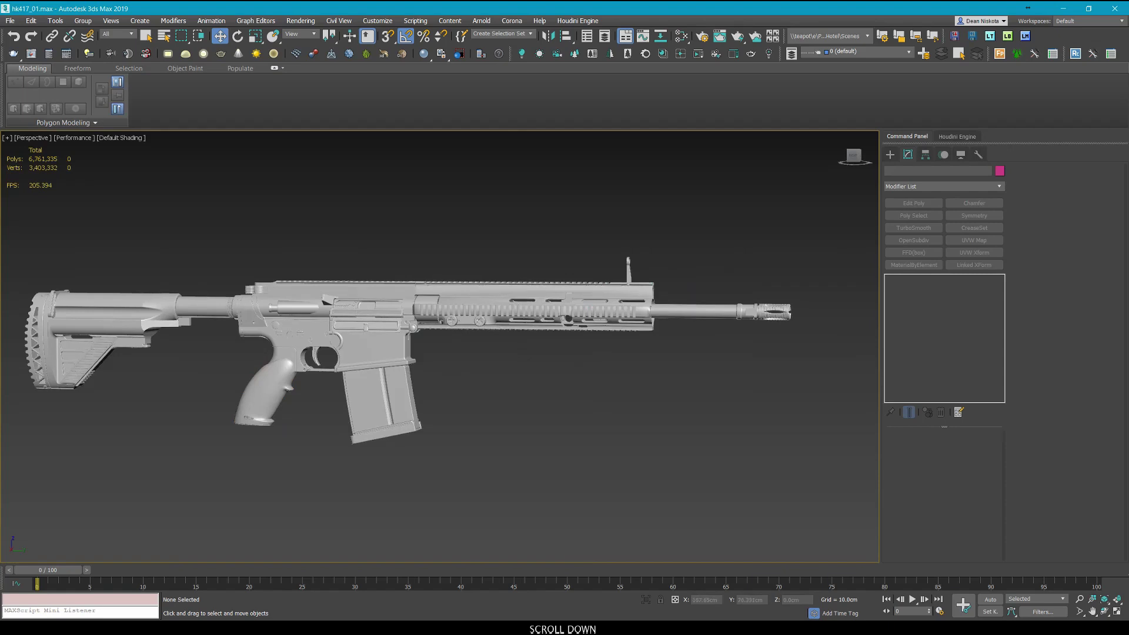
scroll(440, 347, down, 1)
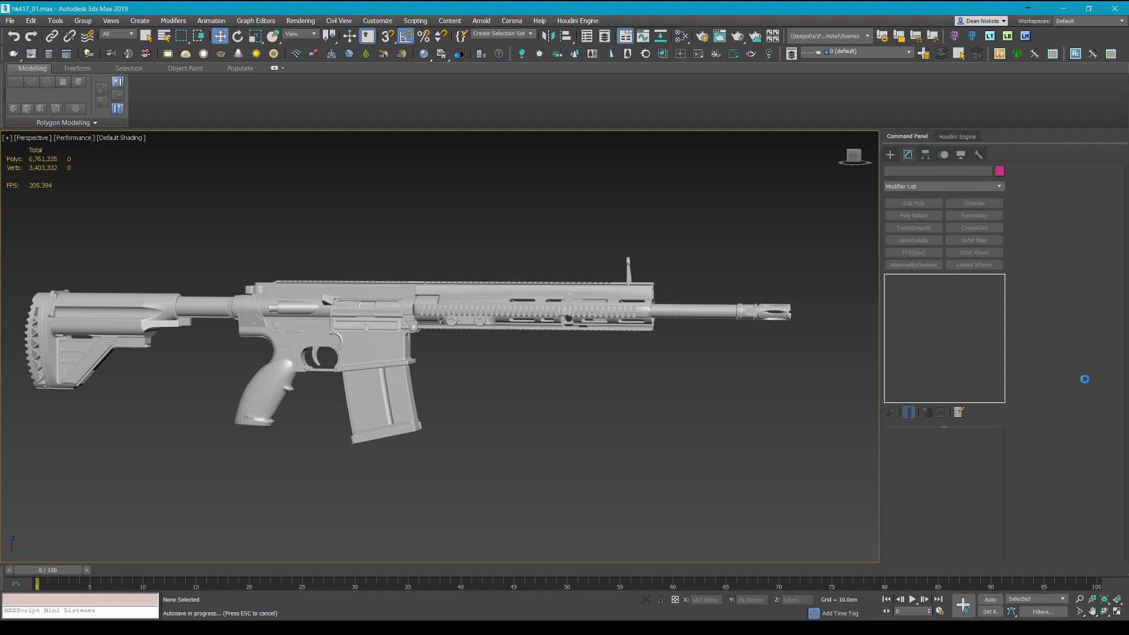
Examine the receiver and handguard closely with the body group highlighted, clear the selection, and inspect the opposite side.
middle_click(518, 274)
scroll(435, 288, up, 5)
scroll(435, 288, up, 5)
middle_drag(435, 288, 529, 259)
scroll(527, 259, down, 5)
click(455, 260)
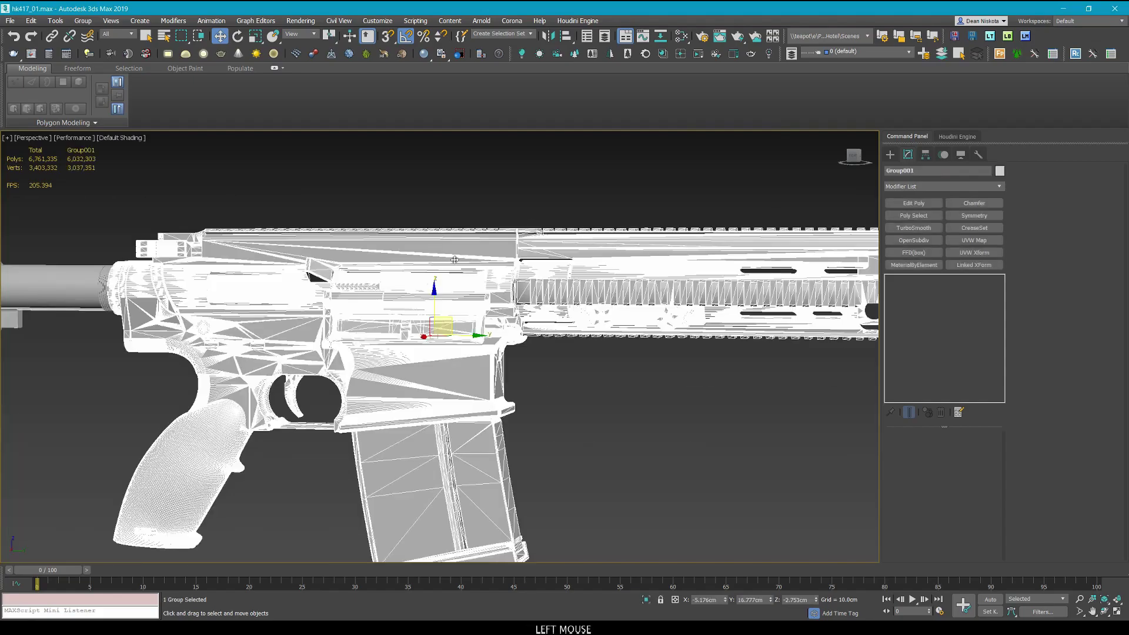
mouse_move(673, 233)
middle_down()
mouse_move(663, 221)
mouse_move(774, 218)
mouse_move(574, 220)
mouse_move(718, 221)
mouse_move(617, 230)
mouse_move(625, 193)
middle_up()
scroll(662, 221, down, 5)
scroll(572, 220, up, 3)
click(637, 203)
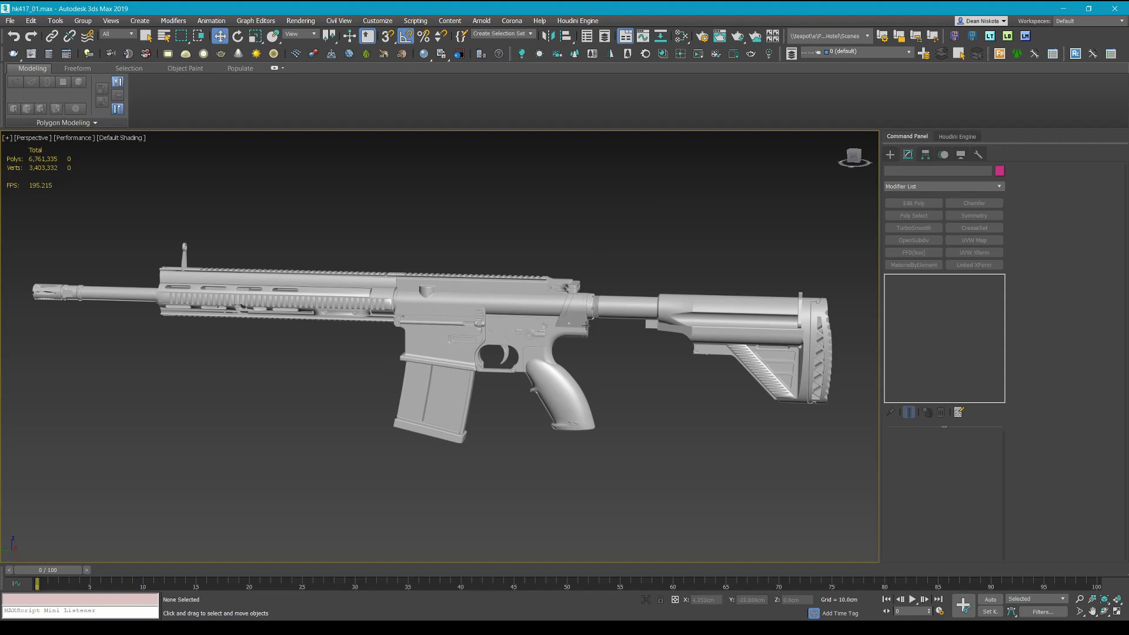
Examine the receiver, grip and stock from the side, and the complete rifle from a distance.
scroll(588, 323, up, 3)
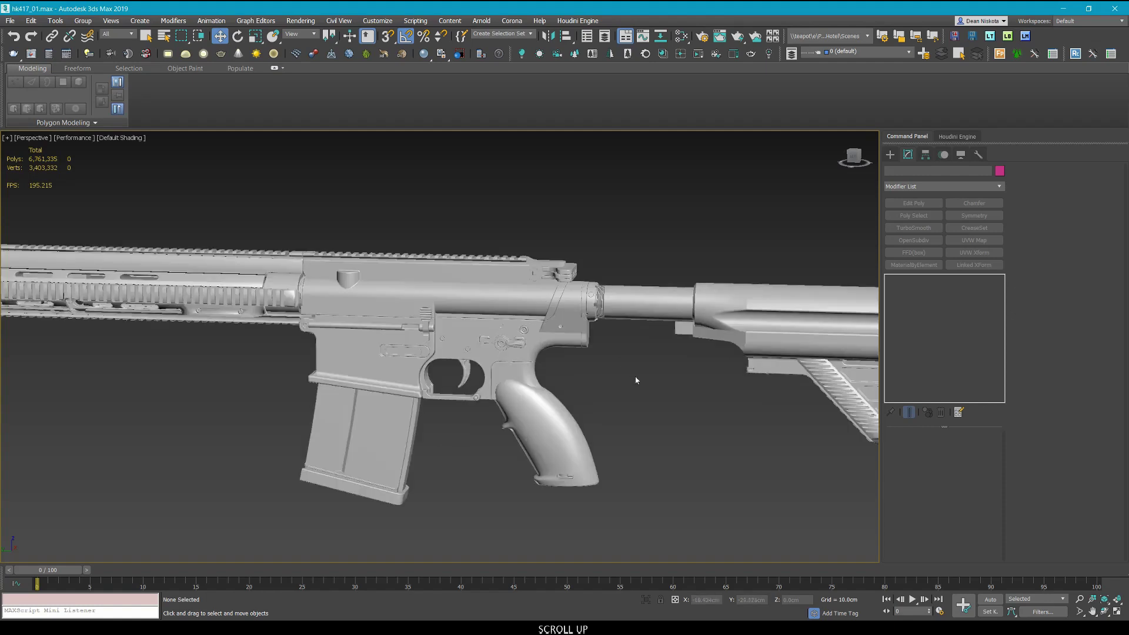
middle_drag(636, 381, 517, 320)
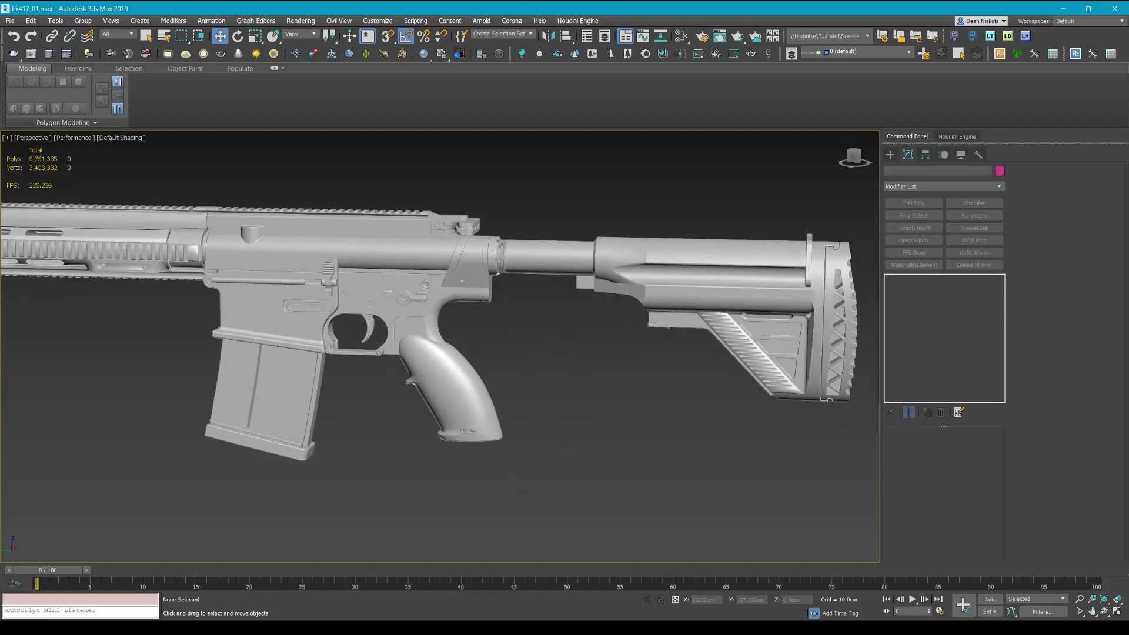
scroll(609, 288, down, 4)
alt+middle_drag(608, 288, 696, 323)
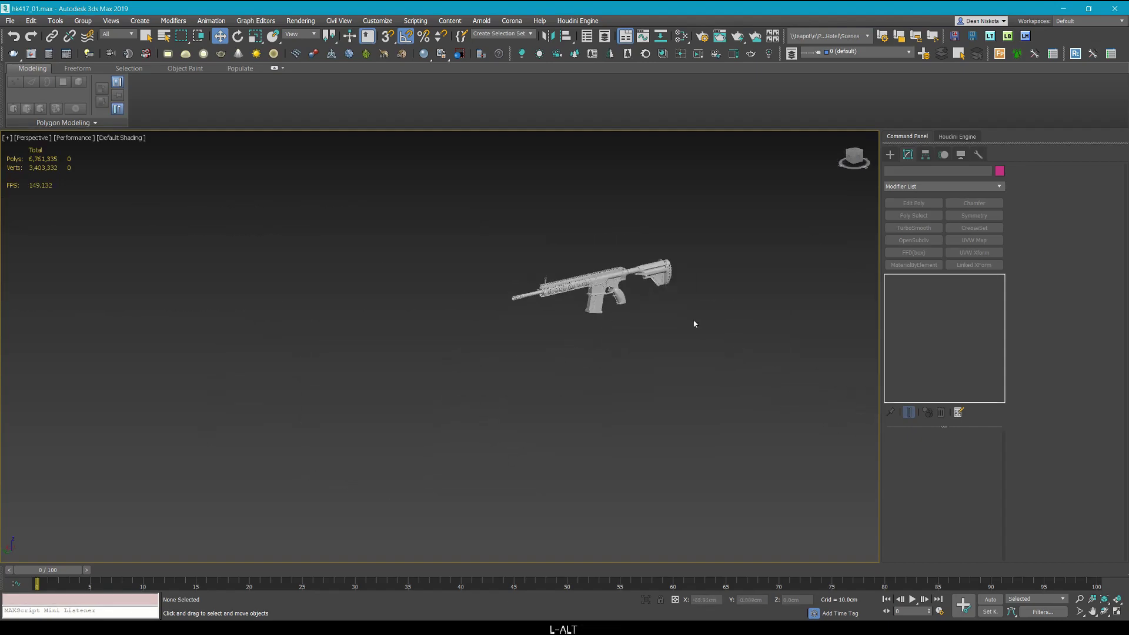
scroll(682, 315, up, 3)
click(531, 269)
scroll(585, 238, down, 3)
alt+middle_drag(662, 224, 677, 265)
click(636, 213)
middle_drag(530, 258, 618, 268)
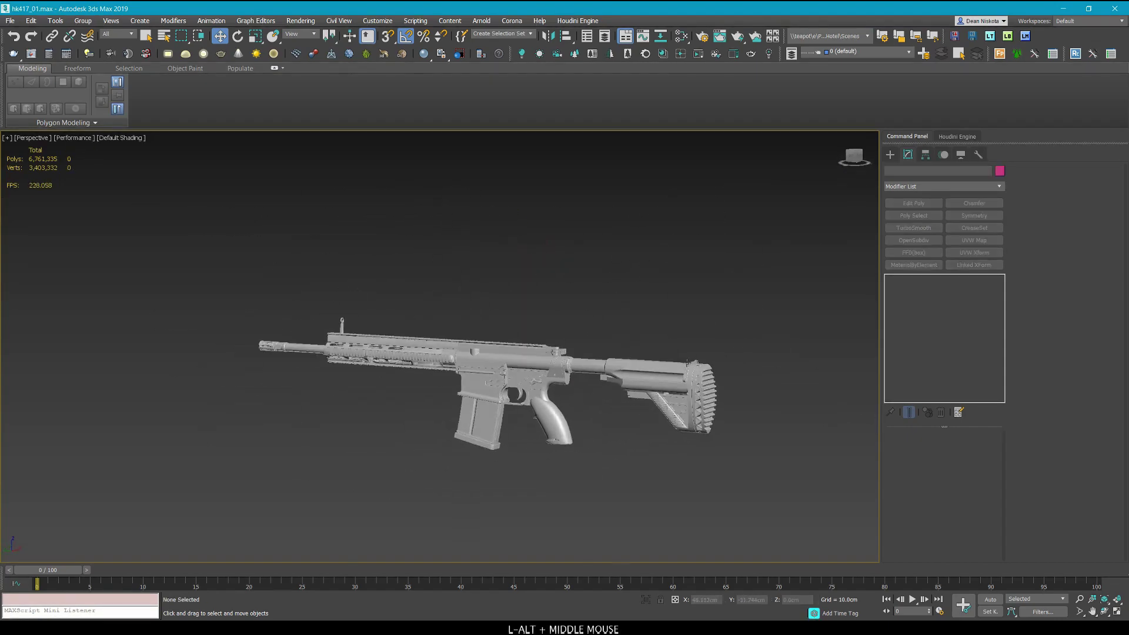
Select the stock tube, examine where it joins the receiver and stock, and clear the selection.
scroll(592, 365, up, 4)
middle_drag(531, 378, 562, 341)
scroll(562, 340, up, 4)
click(488, 317)
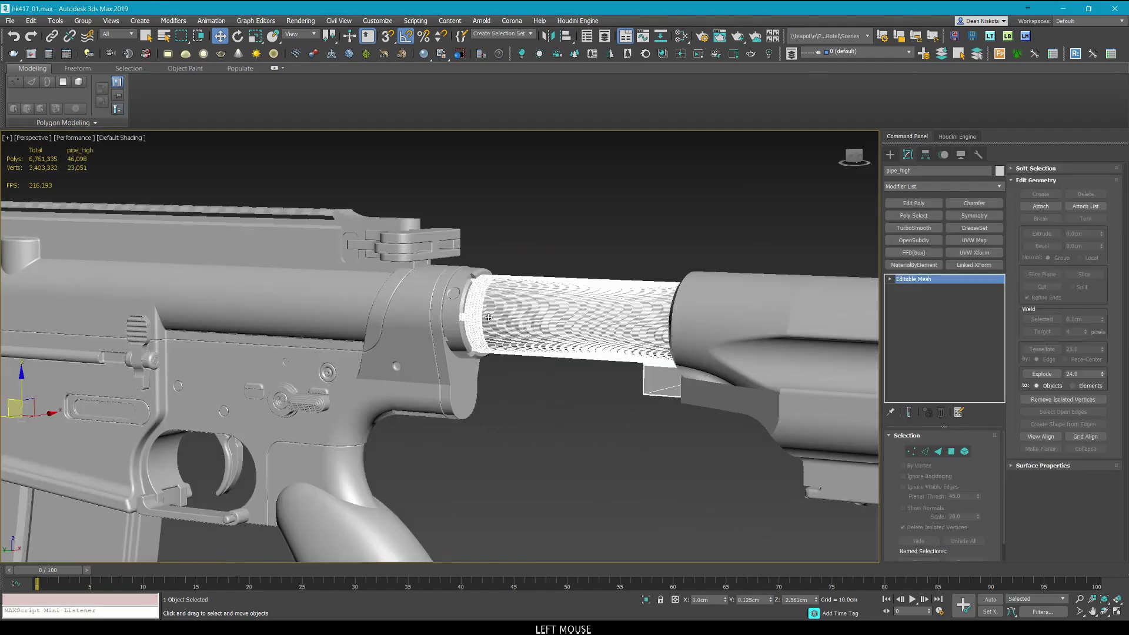
scroll(488, 316, down, 3)
alt+middle_drag(488, 317, 508, 344)
click(509, 344)
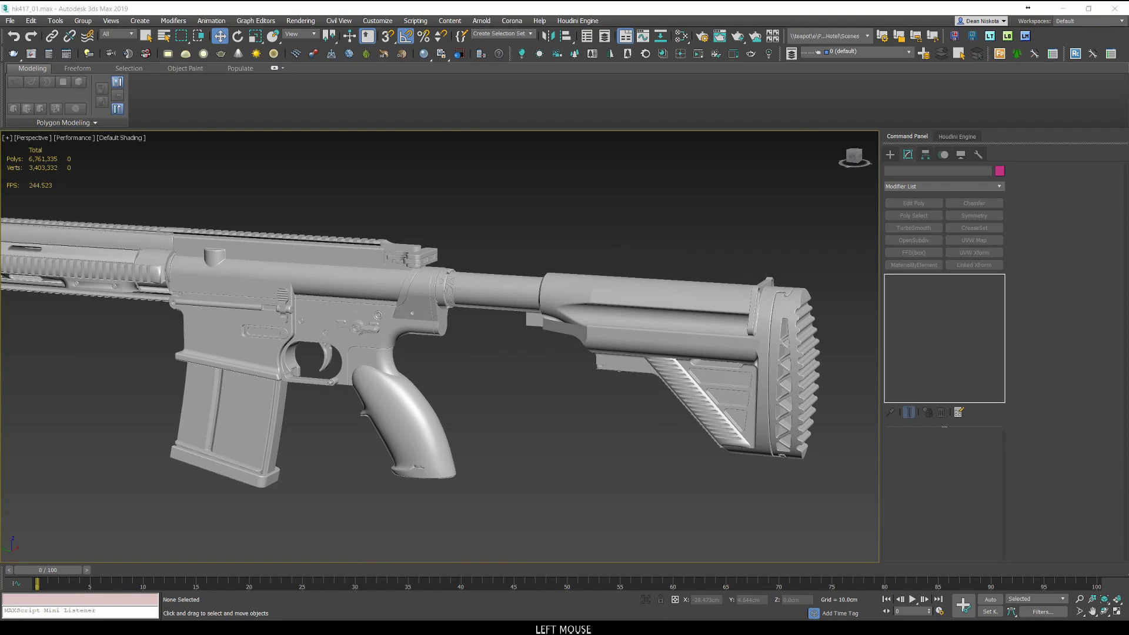
Examine the stock with its mesh highlighted, clear the selection, and inspect the whole rifle from above.
scroll(440, 346, up, 1)
middle_drag(403, 363, 530, 372)
scroll(479, 379, down, 3)
scroll(727, 345, up, 5)
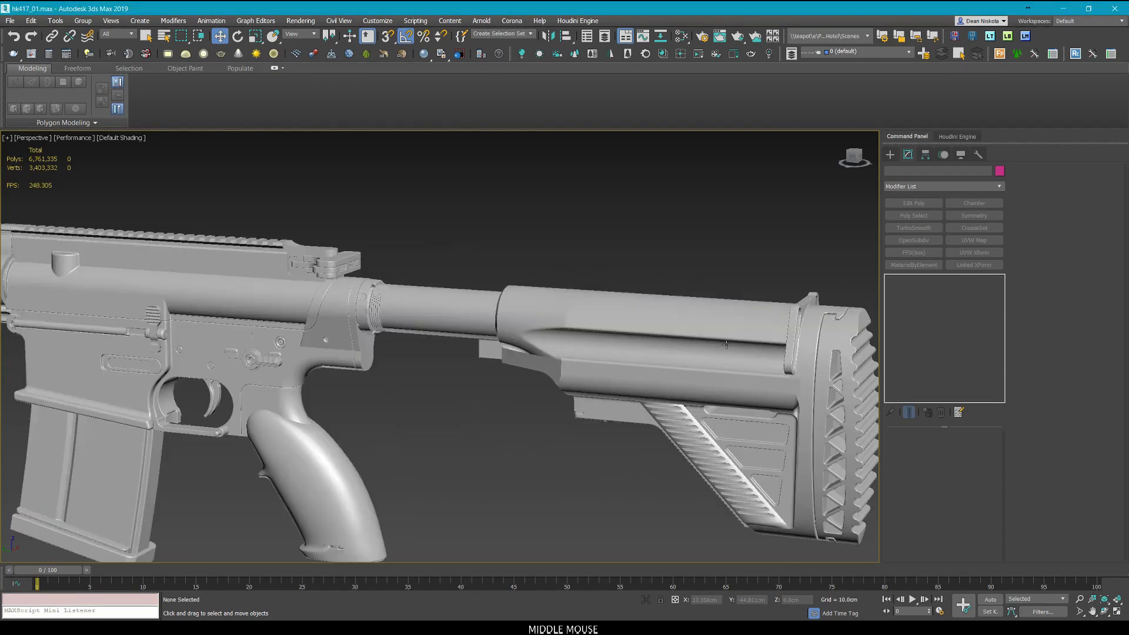
click(727, 338)
alt+middle_drag(727, 337, 665, 350)
click(766, 334)
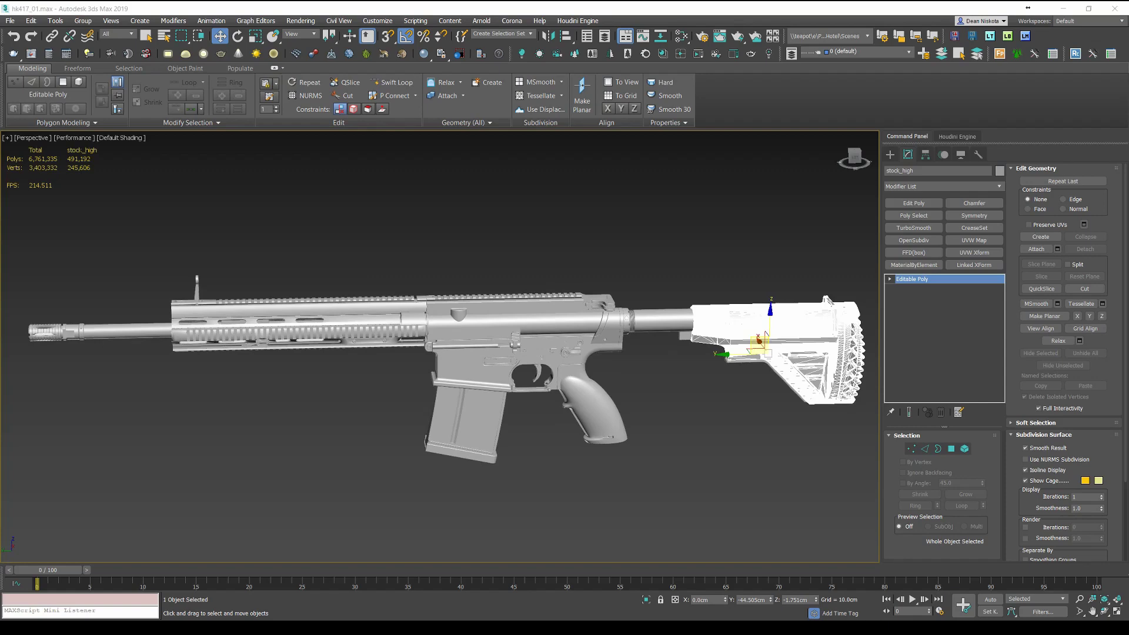
click(766, 334)
middle_drag(728, 419, 596, 408)
scroll(611, 366, down, 5)
click(582, 411)
middle_drag(667, 401, 728, 421)
Create a standard primitive box about 121 cm tall over the rifle.
click(891, 154)
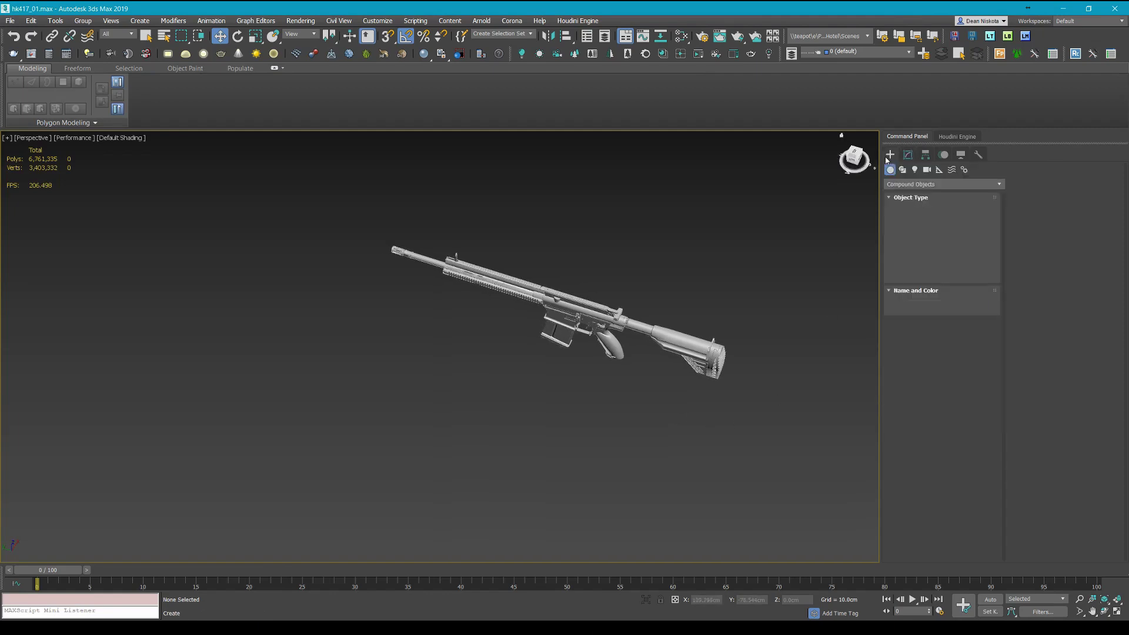
click(890, 187)
click(917, 193)
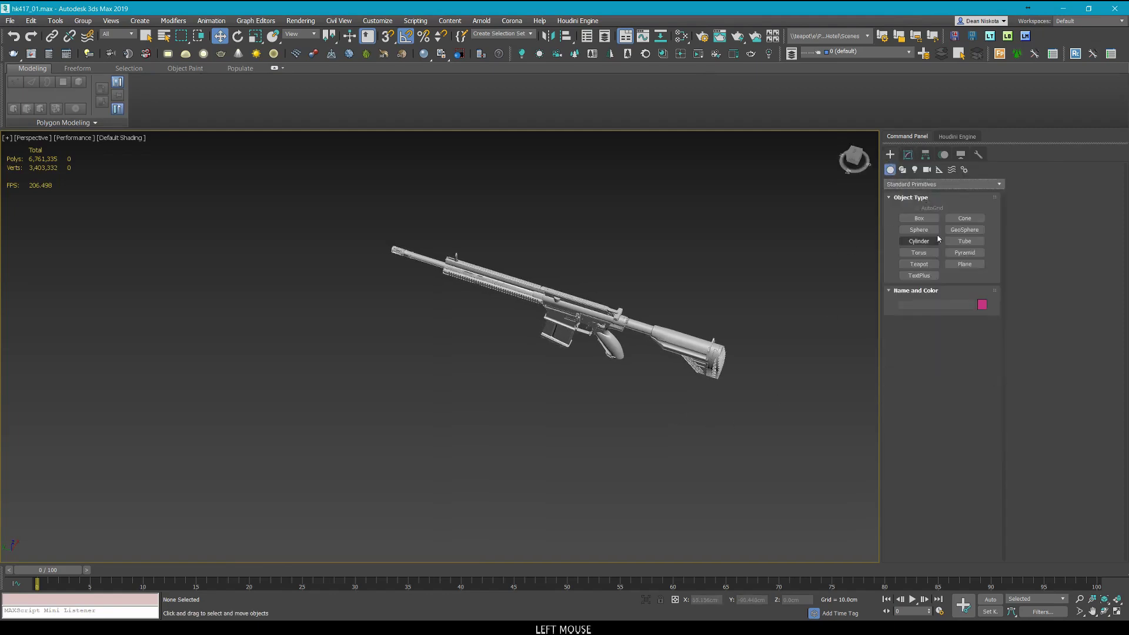
click(919, 218)
alt+middle_drag(589, 406, 553, 396)
drag(553, 396, 603, 462)
click(655, 302)
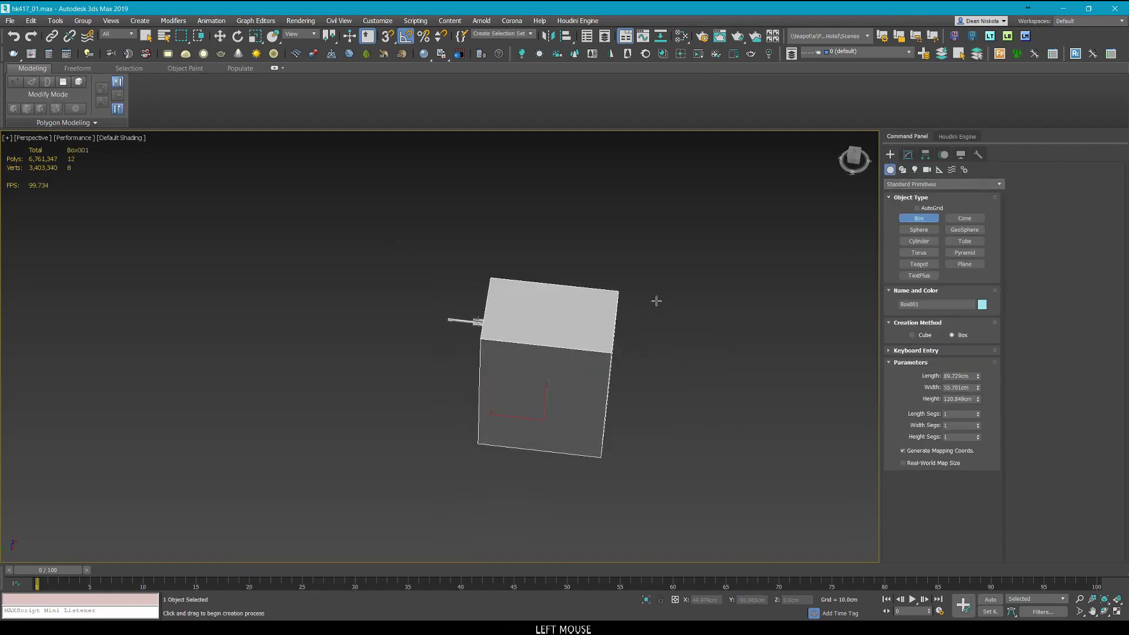
Isolate the box, convert it to an Editable Poly, and enter sub-object editing.
alt+middle_drag(655, 303, 627, 297)
right_click(626, 297)
right_click(641, 267)
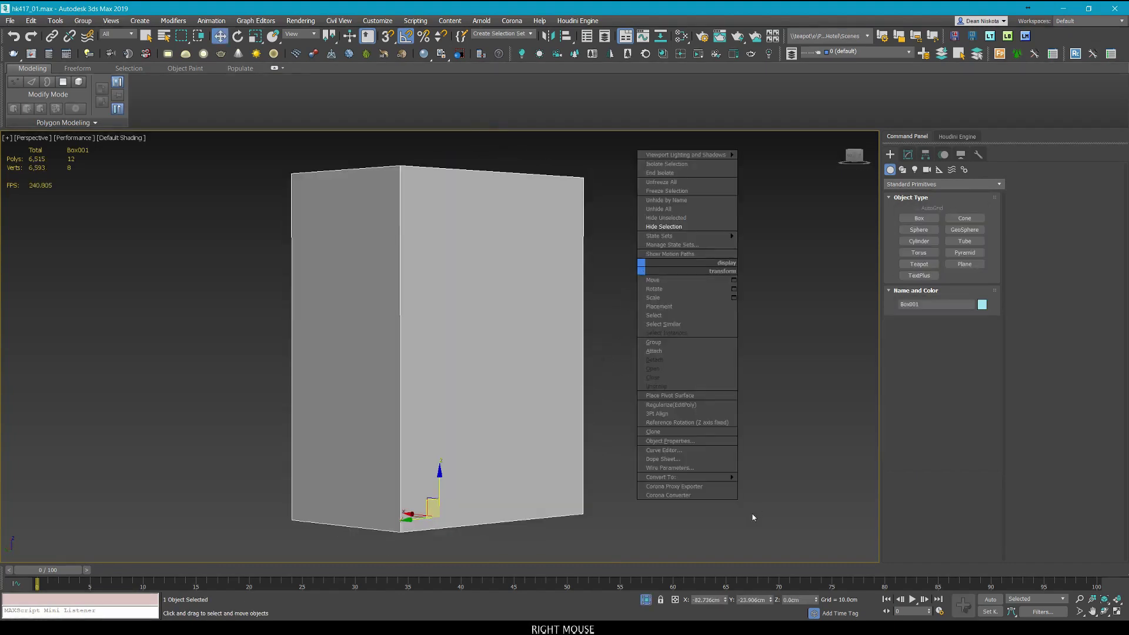
mouse_move(717, 477)
click(777, 487)
alt+middle_drag(781, 390, 766, 423)
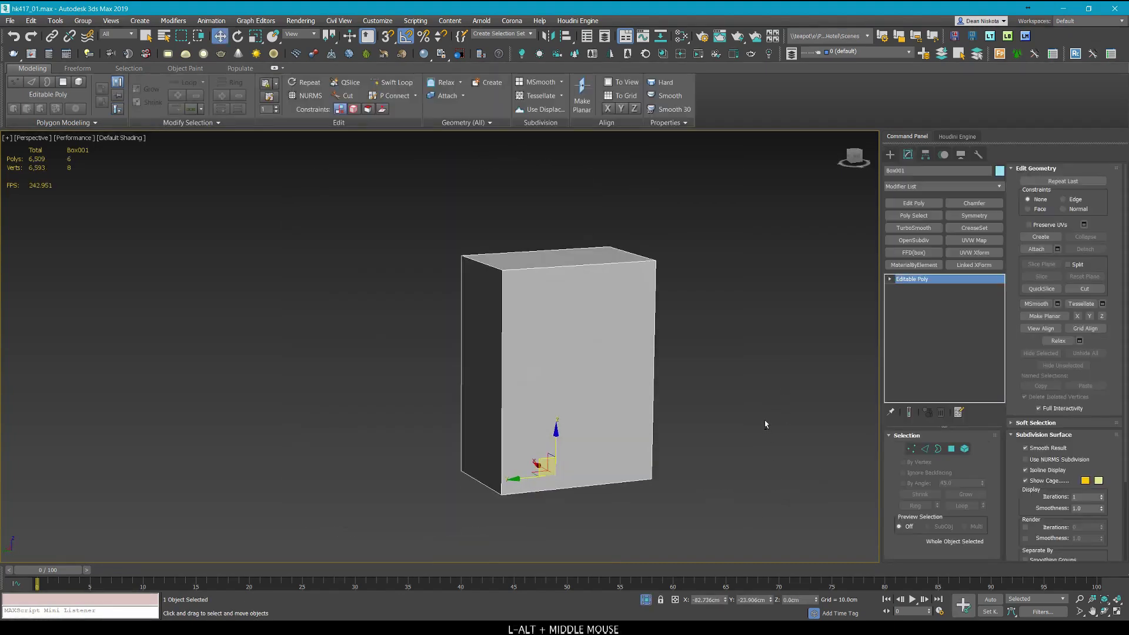
key(1)
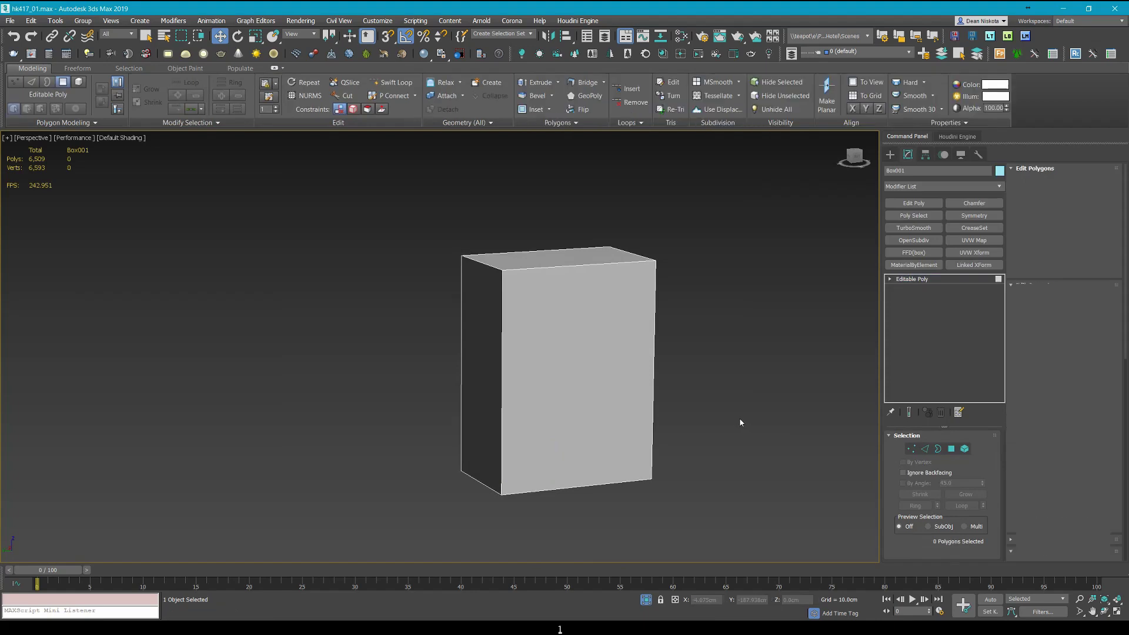
Switch the box among its vertex, edge and polygon sub-object levels, and return to whole-object level.
click(952, 449)
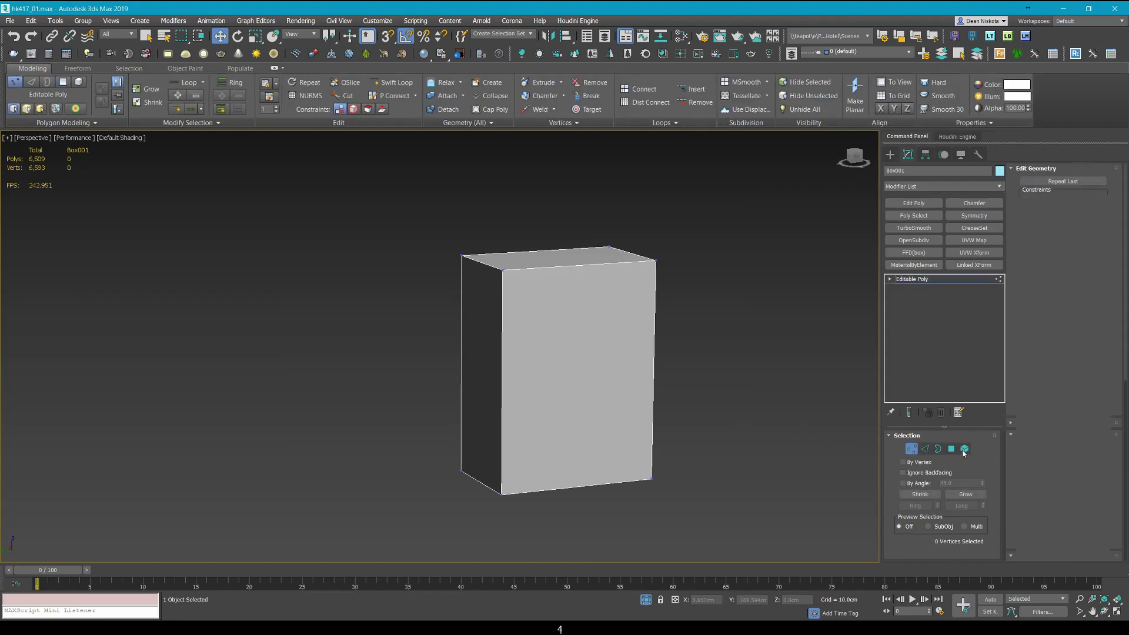
key(2)
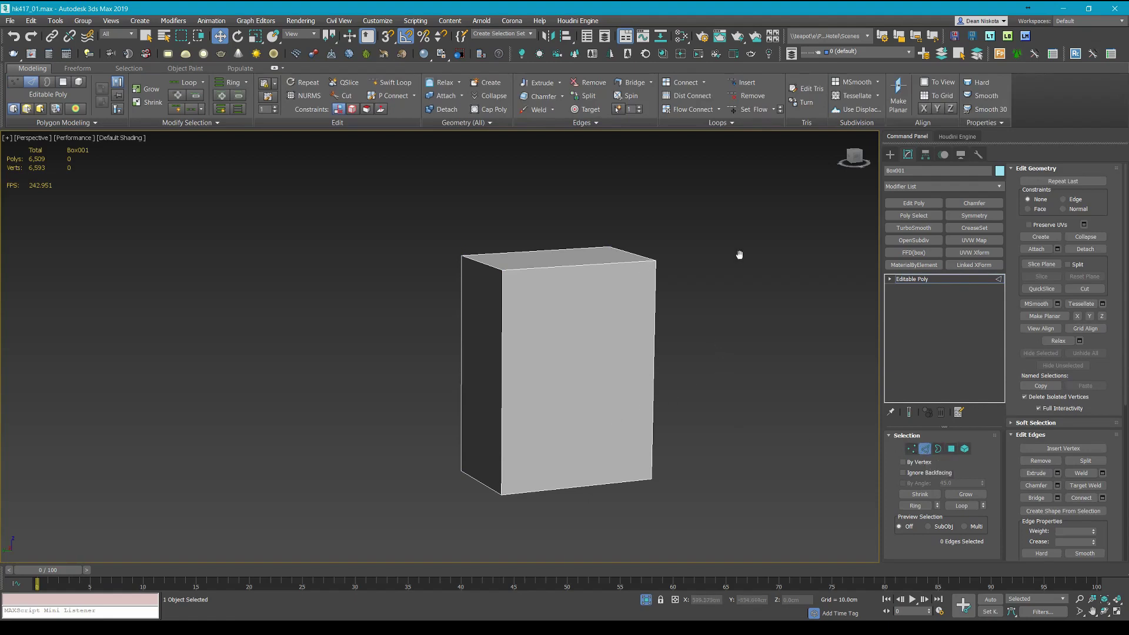
alt+middle_drag(739, 253, 753, 313)
key(2)
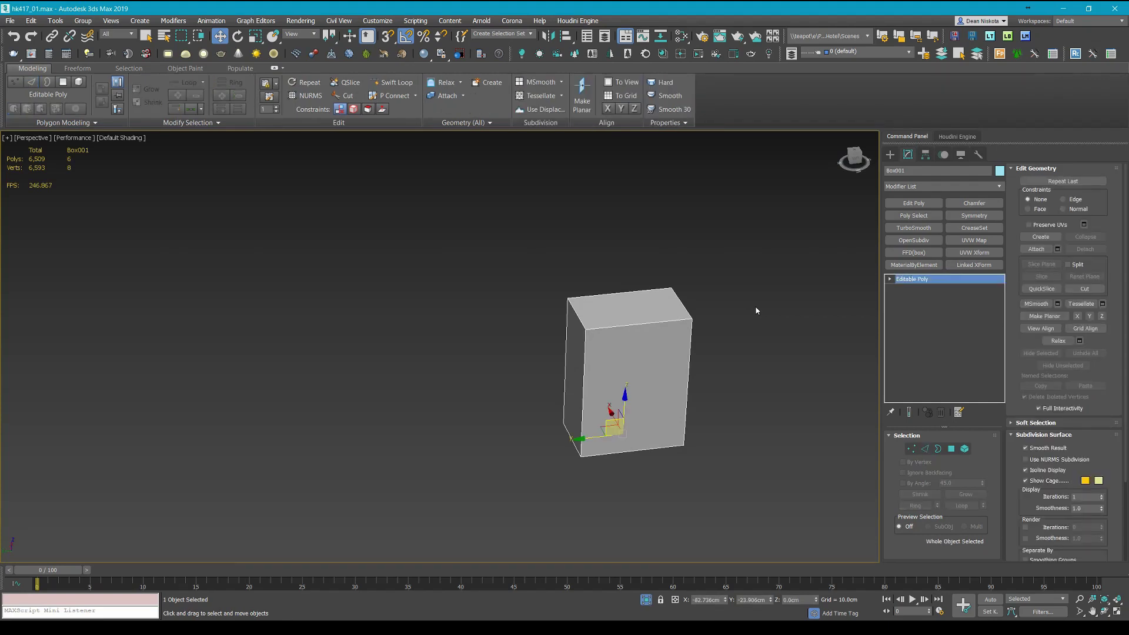
middle_drag(730, 325, 690, 323)
scroll(691, 323, up, 5)
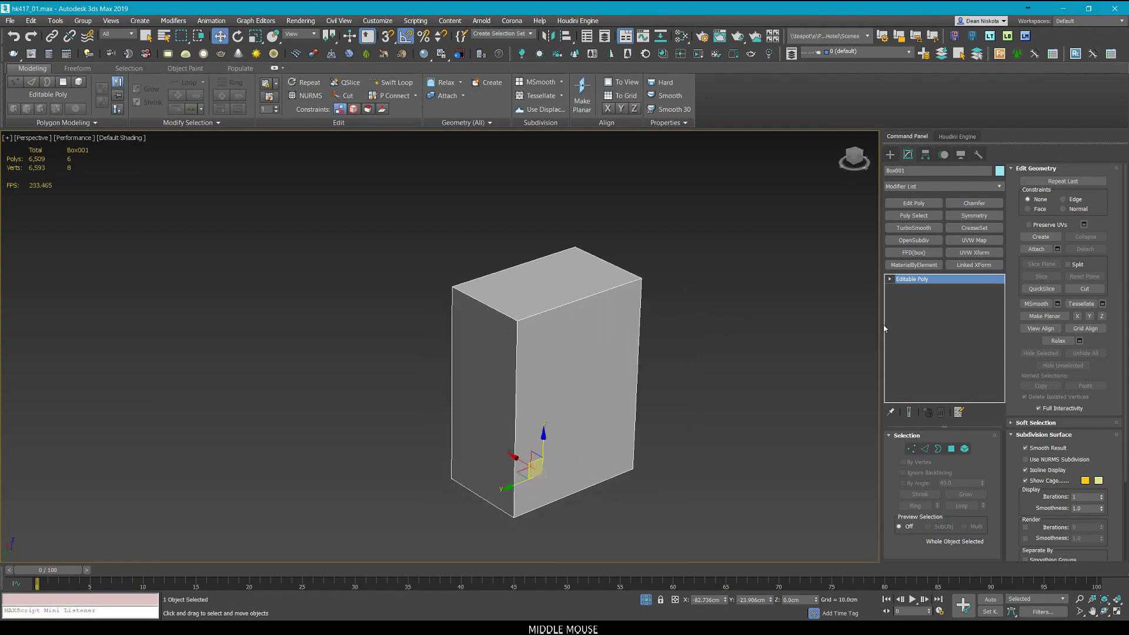
Try a single-column command panel while toggling the box between vertex and polygon levels, and restore the wider panel.
drag(885, 328, 990, 325)
key(4)
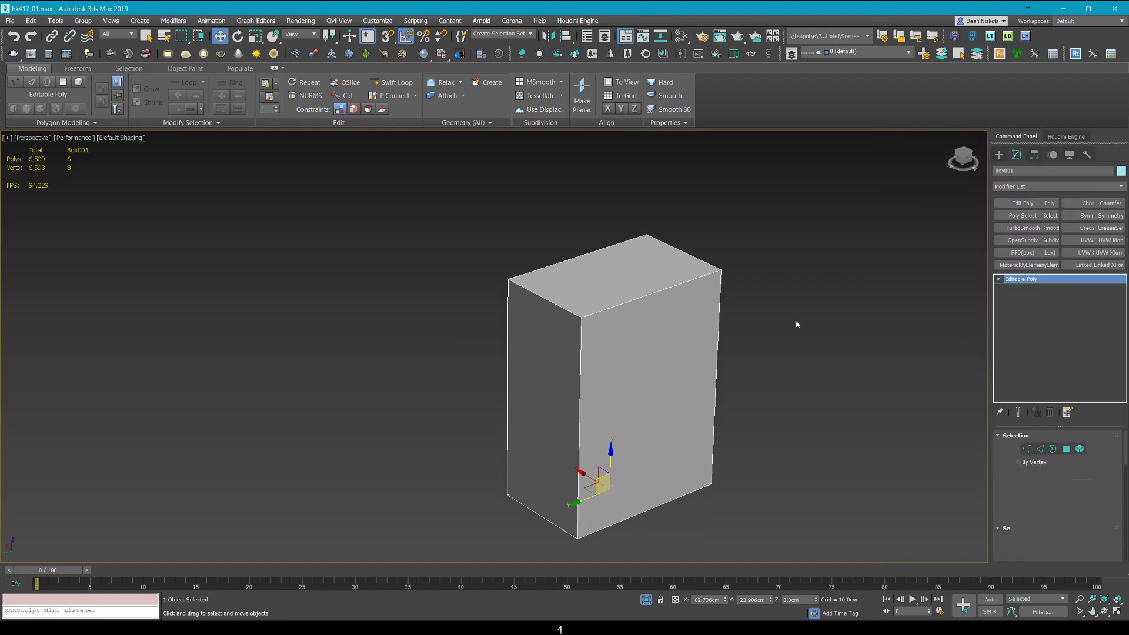
key(1)
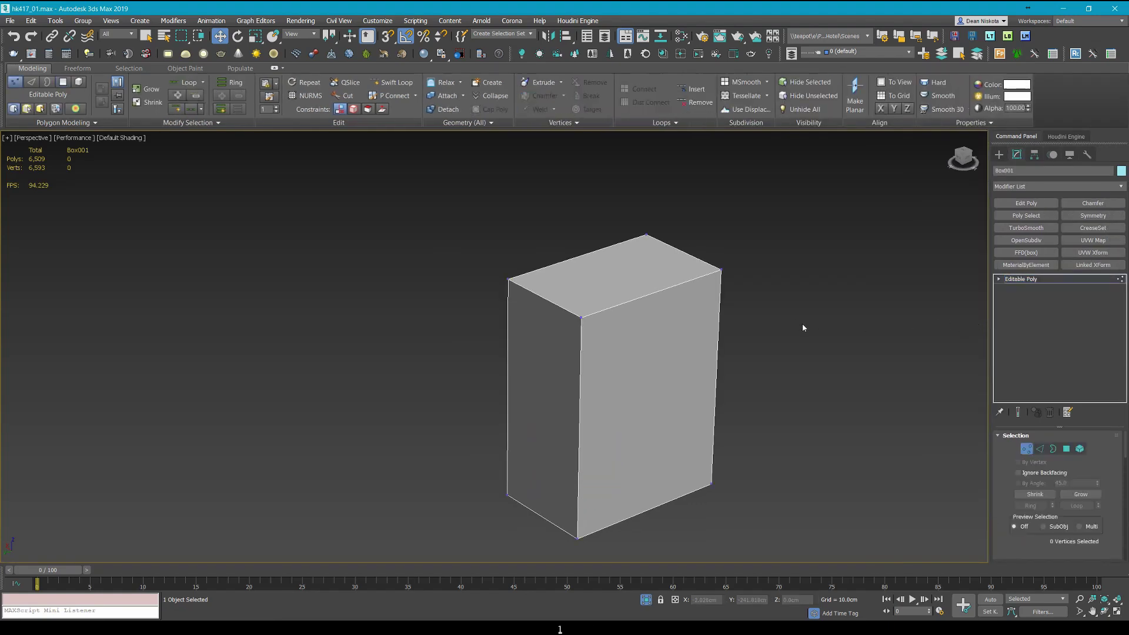
key(4)
key(1)
key(4)
key(1)
key(4)
key(4)
drag(989, 324, 887, 326)
Leave the box's selection, pick the box again as a whole object, and delete it.
click(787, 310)
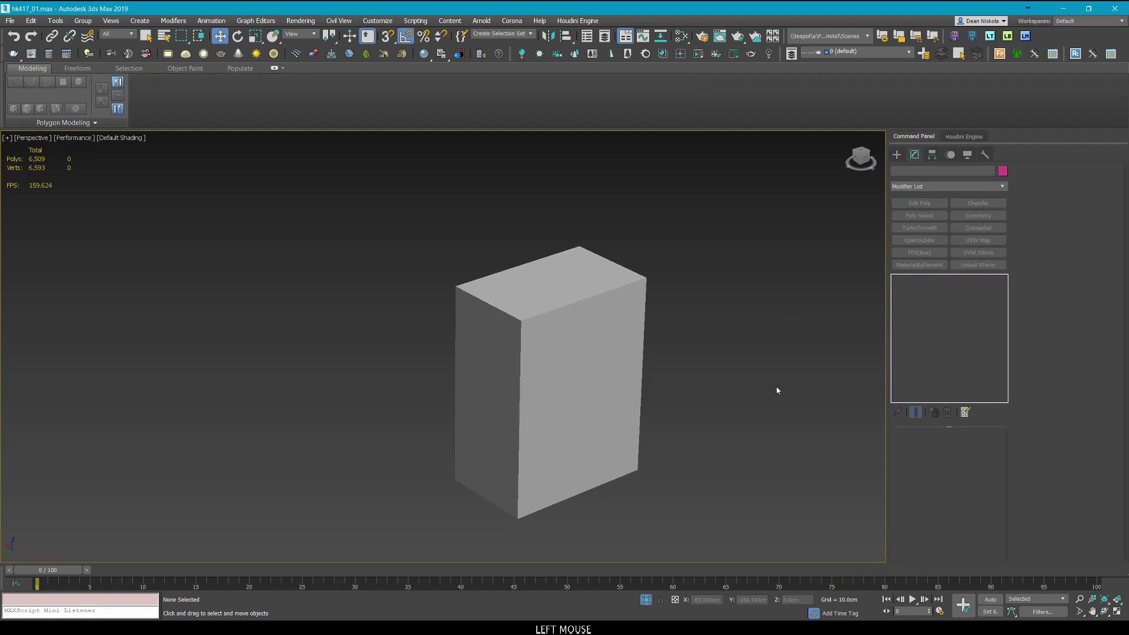
click(503, 281)
key(Delete)
Select the rifle's main body group, frame it in the view, and clear the selection.
middle_drag(439, 435, 551, 366)
scroll(521, 412, up, 6)
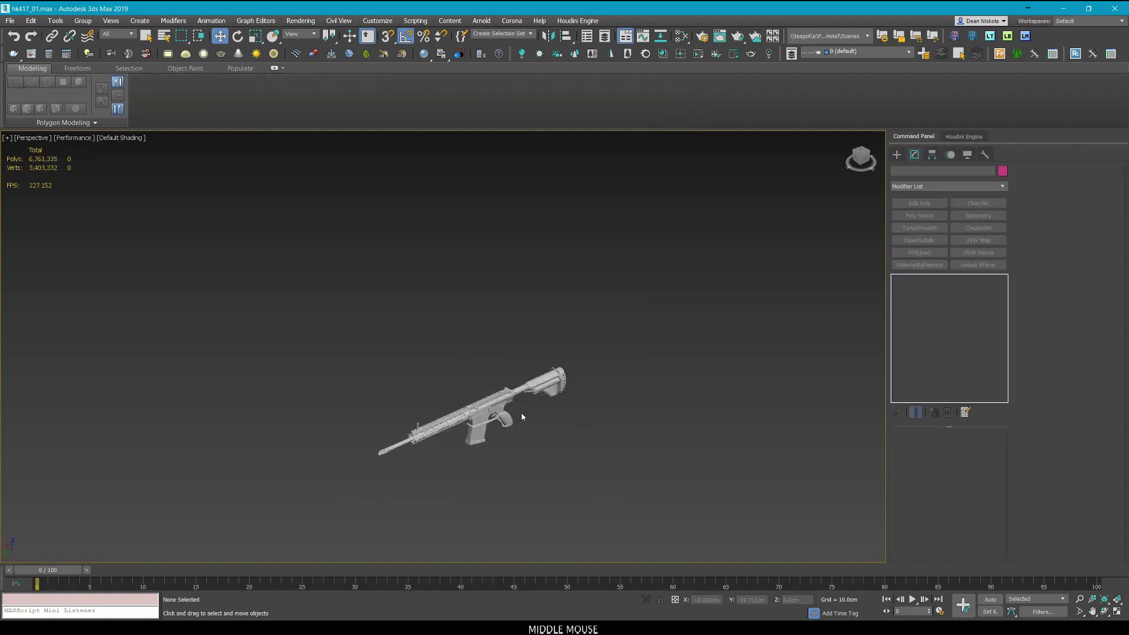
click(491, 407)
key(z)
alt+middle_drag(461, 406, 559, 379)
scroll(527, 376, down, 2)
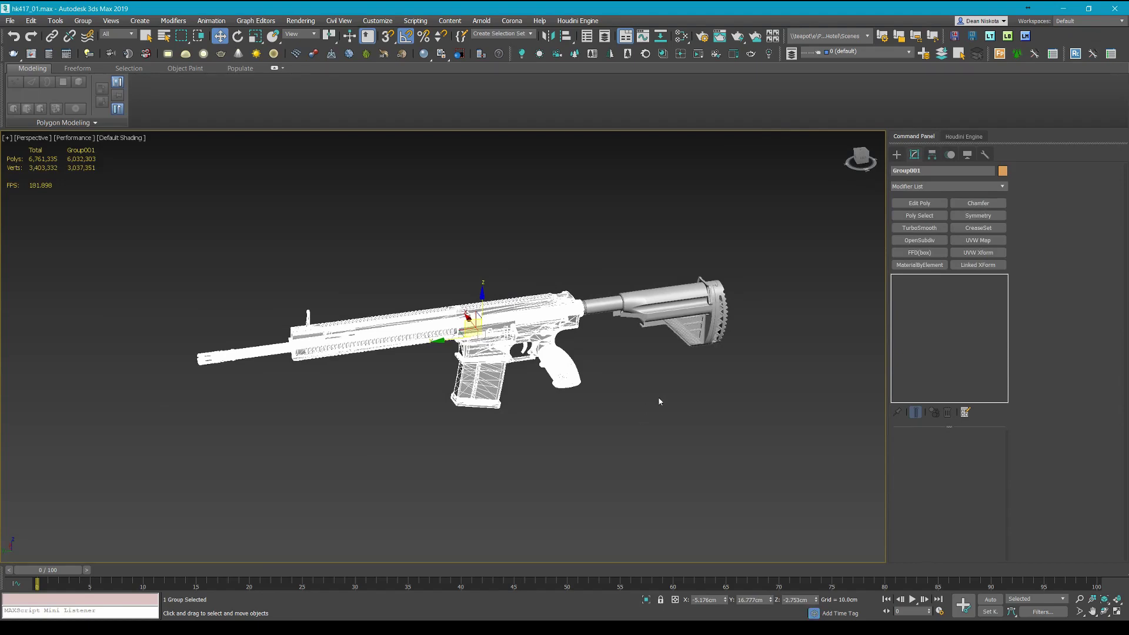
click(661, 380)
middle_drag(661, 381, 585, 375)
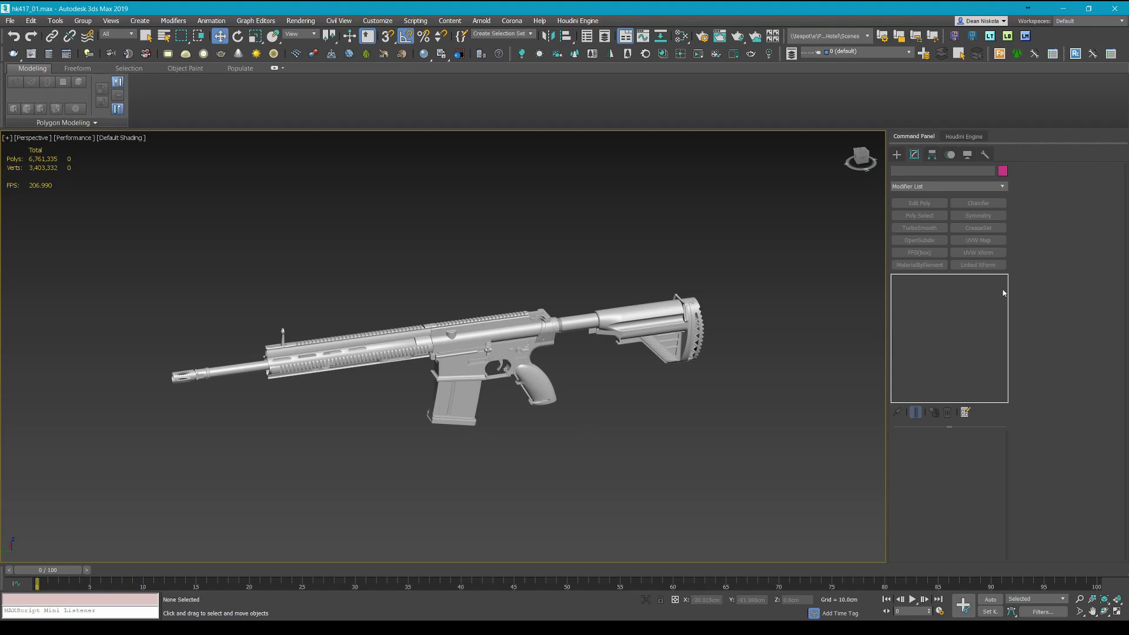
Resize the command panel so that exactly two rollout columns fit.
drag(887, 327, 975, 317)
middle_drag(665, 321, 691, 307)
scroll(690, 307, up, 3)
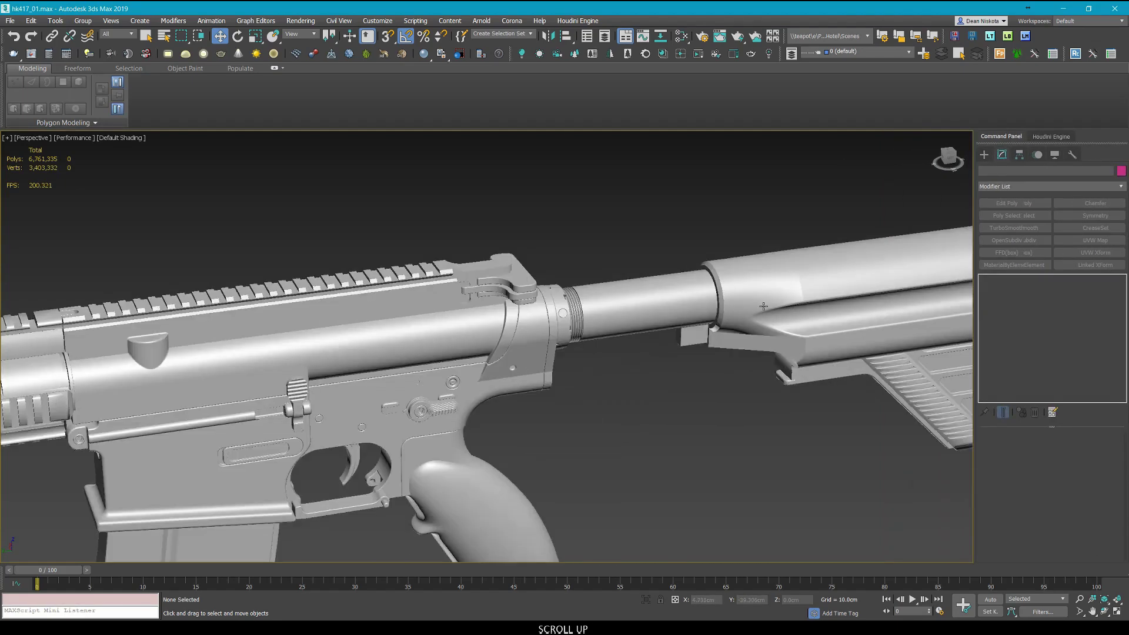
scroll(690, 307, down, 1)
drag(965, 324, 909, 329)
scroll(709, 457, down, 2)
middle_drag(708, 457, 763, 395)
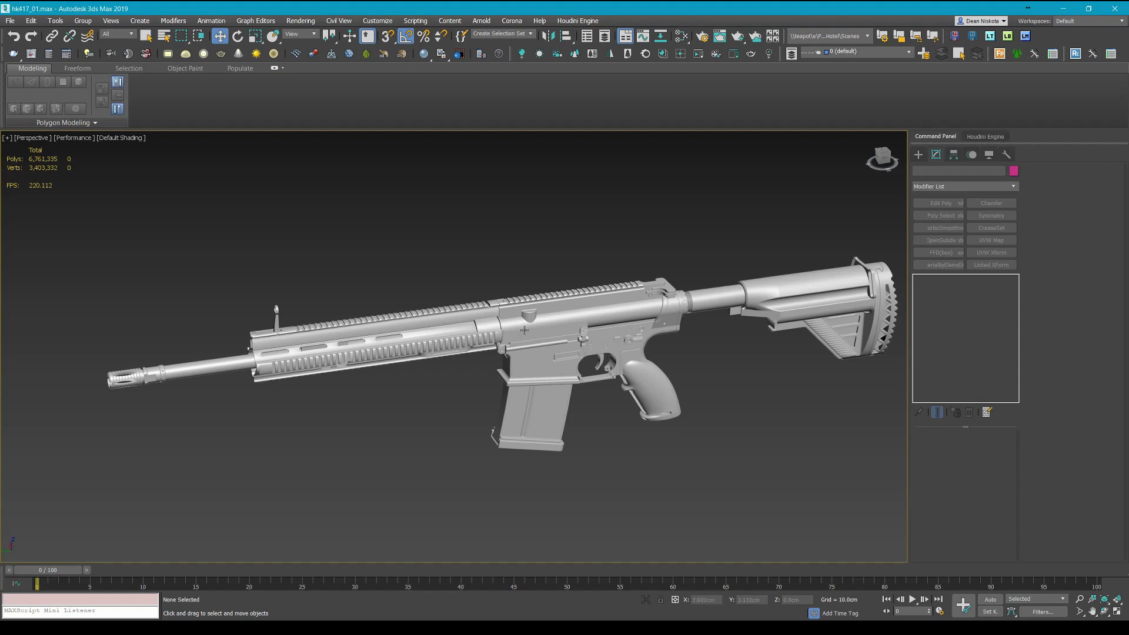
Select the main body group for a close look at the receiver, and clear the selection.
scroll(582, 325, up, 5)
click(630, 332)
scroll(630, 332, down, 5)
alt+middle_drag(630, 331, 686, 401)
click(686, 401)
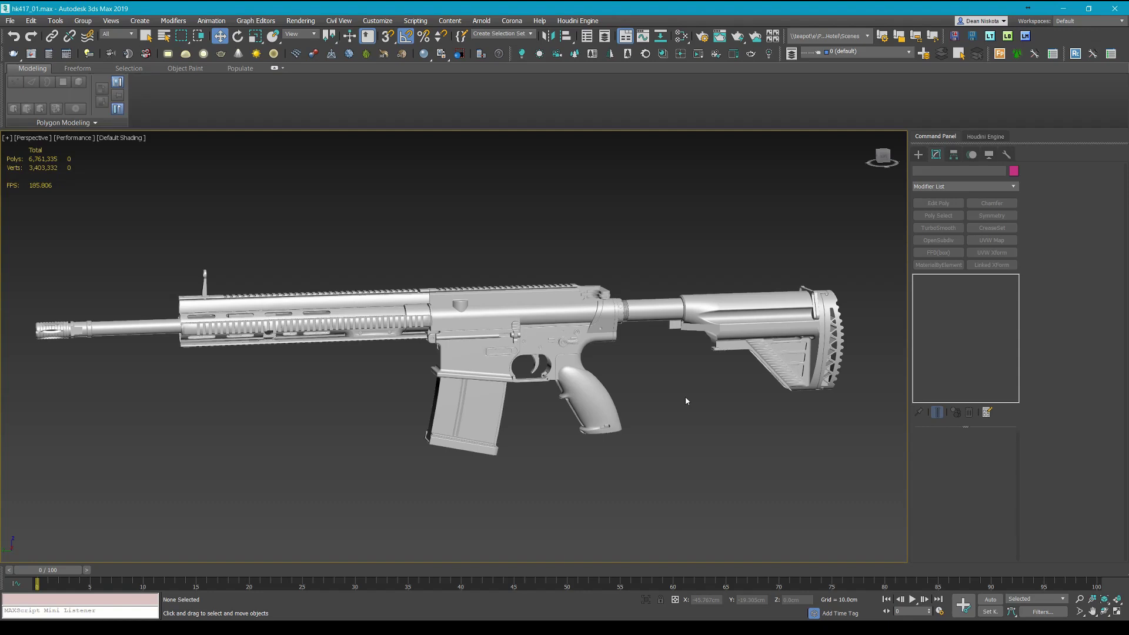
Select the stock, examine its mesh and the rifle's opposite side, and clear the selection.
scroll(772, 354, up, 3)
click(768, 323)
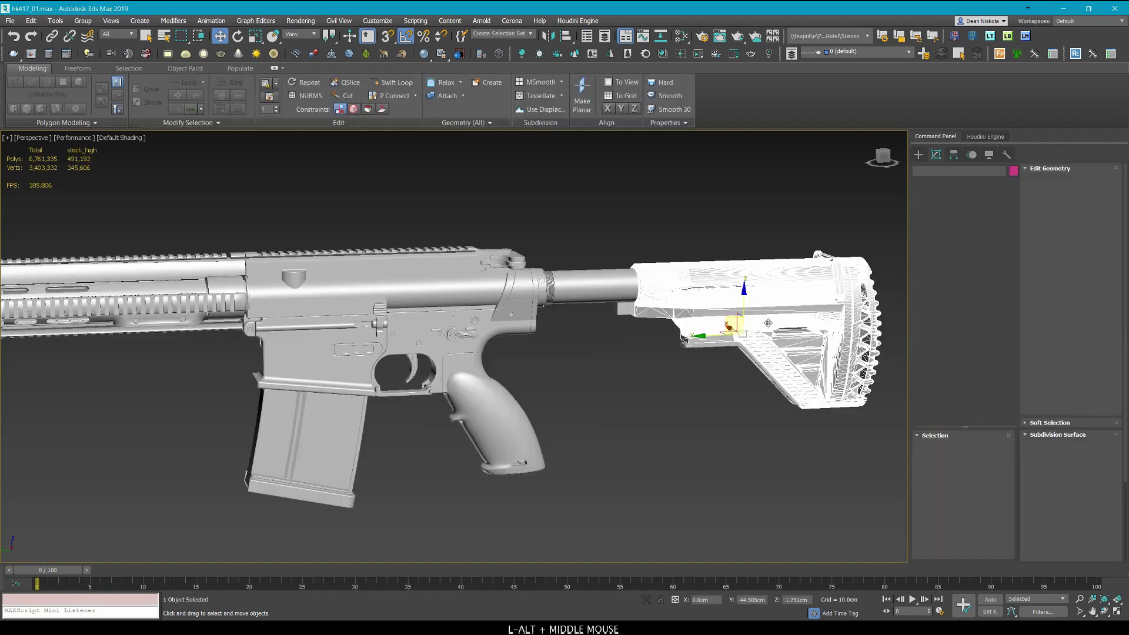
alt+middle_drag(769, 323, 602, 391)
click(602, 390)
middle_drag(363, 362, 387, 369)
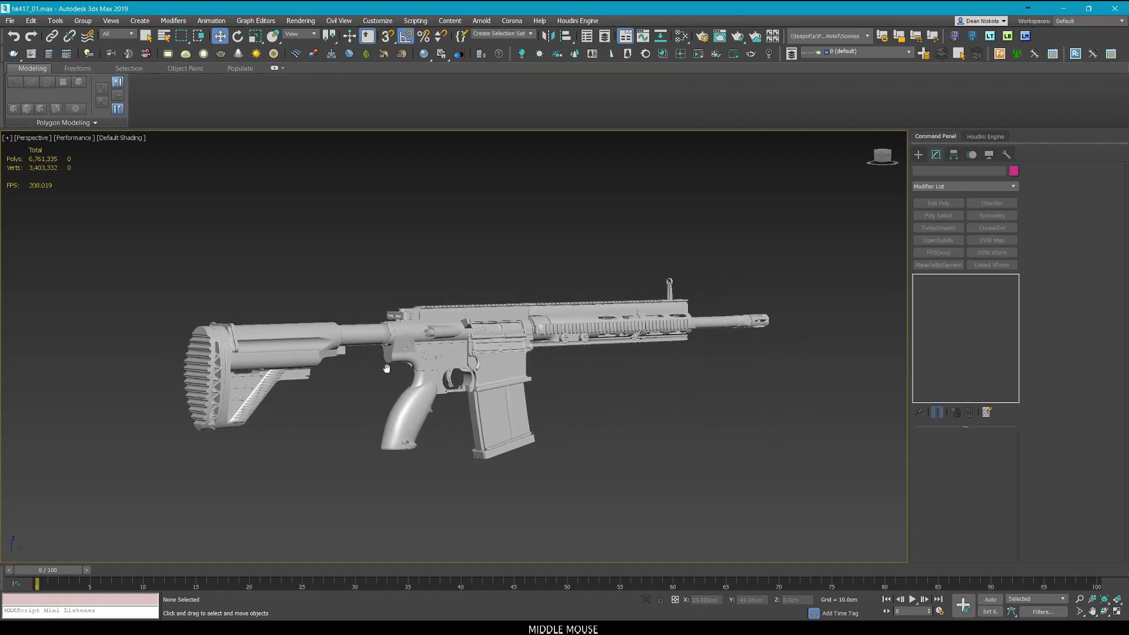
click(673, 408)
Select the main body group, examine the magazine in wireframe and shaded display, and clear the selection.
scroll(513, 380, up, 4)
middle_drag(518, 386, 559, 412)
click(508, 385)
scroll(506, 391, down, 5)
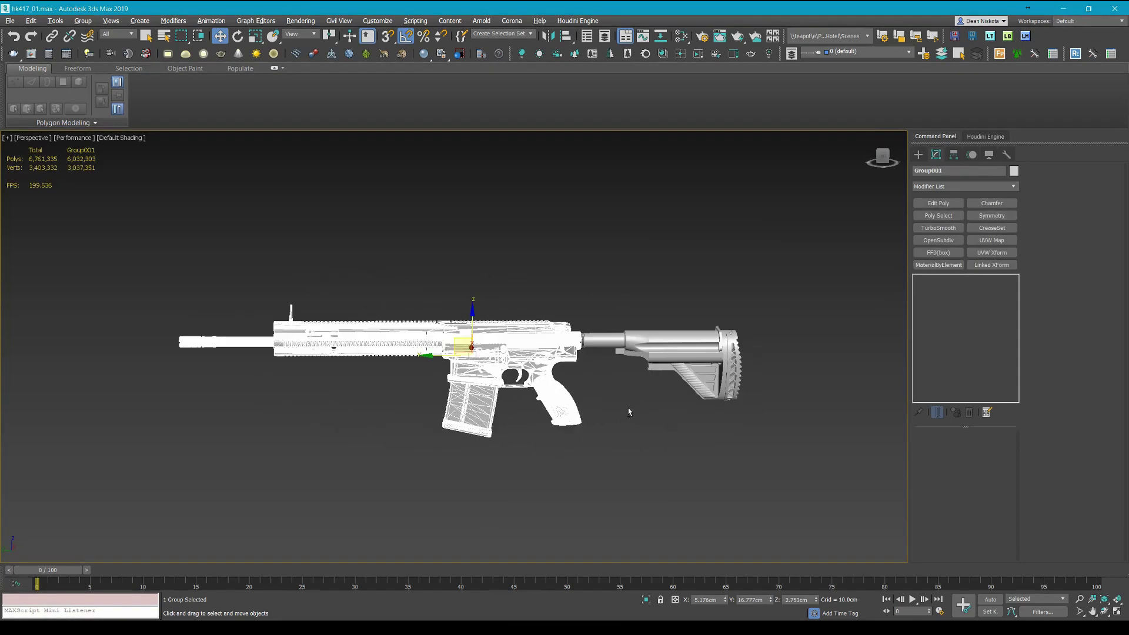
key(F3)
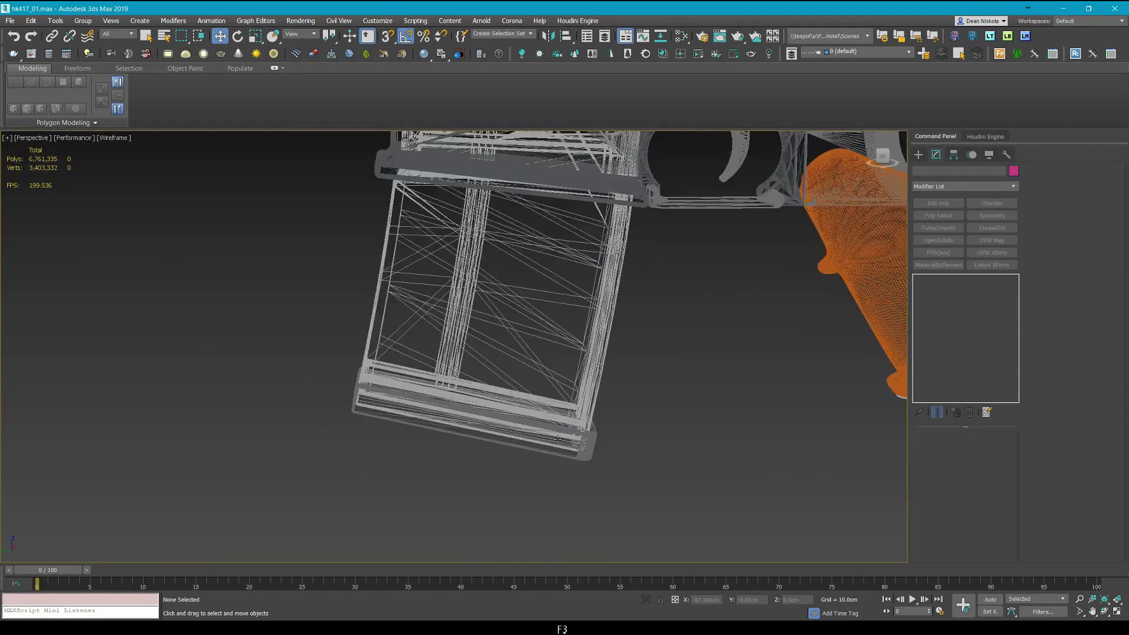
scroll(566, 435, up, 3)
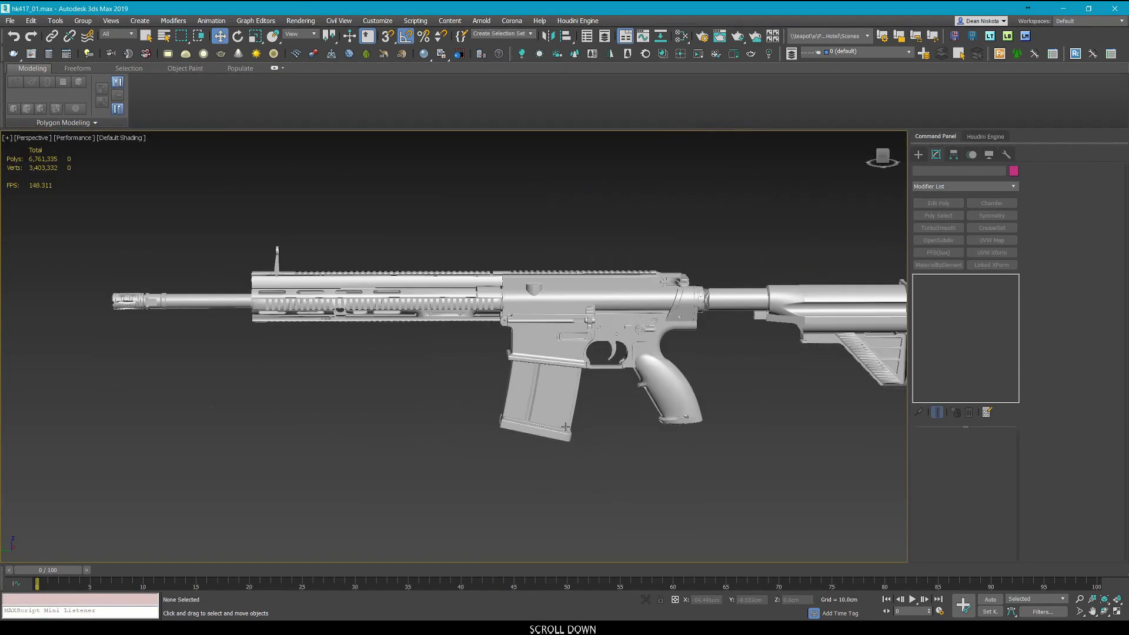
middle_drag(558, 389, 618, 420)
click(555, 402)
scroll(554, 404, down, 1)
click(669, 431)
Examine the handguard, receiver and magazine from several angles, selecting the main body group and clearing it again.
middle_drag(712, 410, 665, 427)
scroll(354, 406, up, 3)
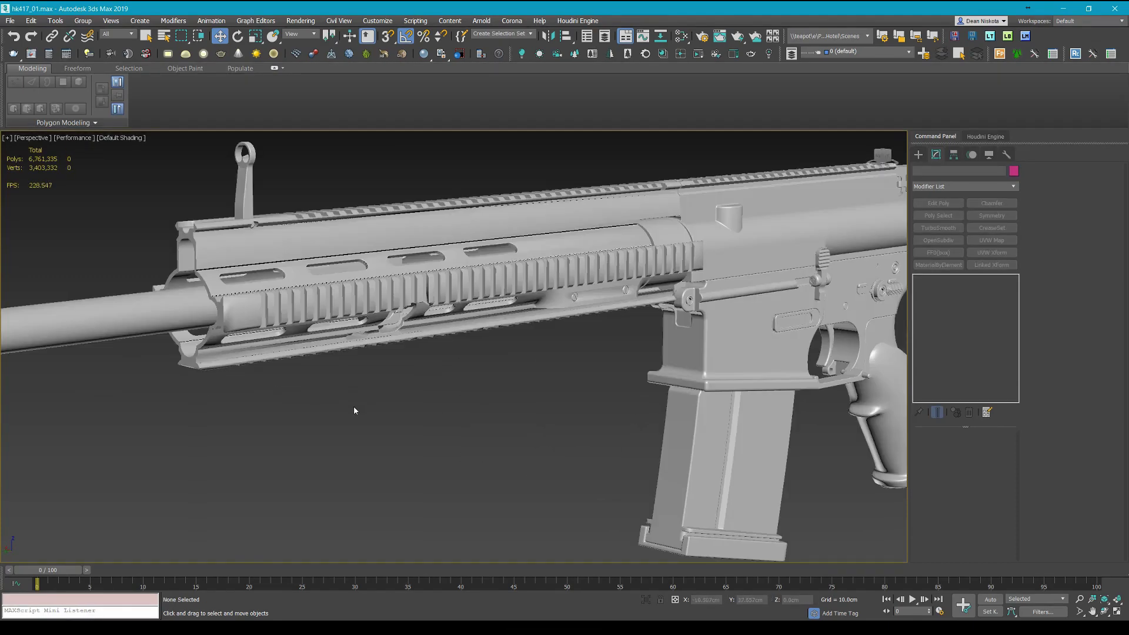
scroll(353, 407, down, 2)
middle_drag(505, 389, 403, 373)
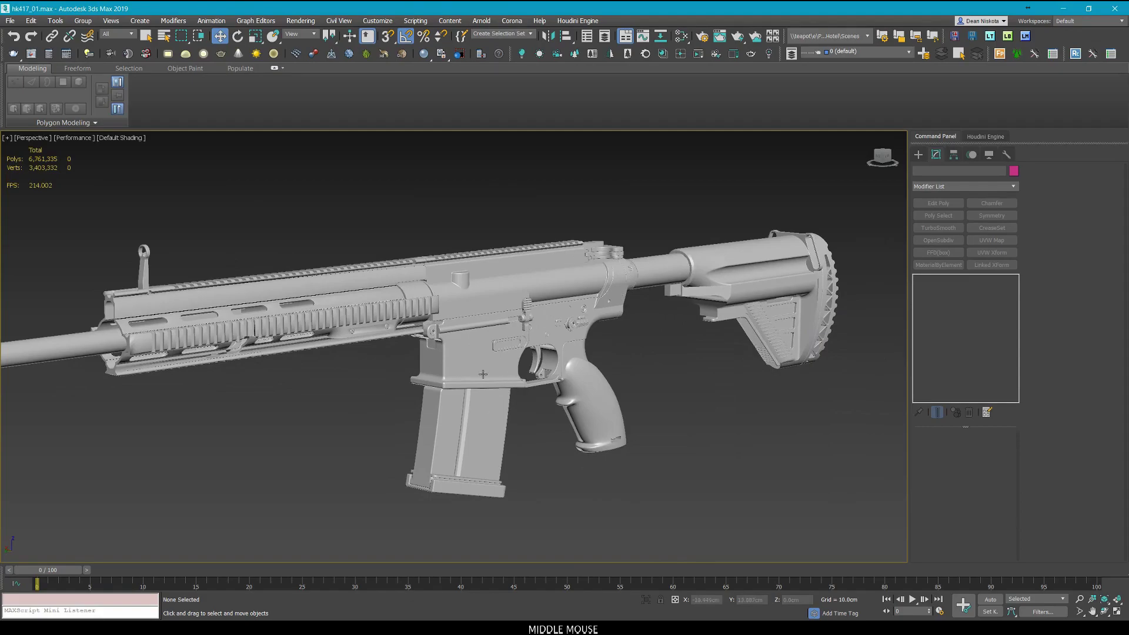
scroll(449, 353, up, 2)
click(449, 353)
alt+middle_drag(462, 352, 568, 444)
mouse_move(567, 444)
middle_down()
mouse_move(567, 426)
mouse_move(576, 436)
middle_up()
click(576, 435)
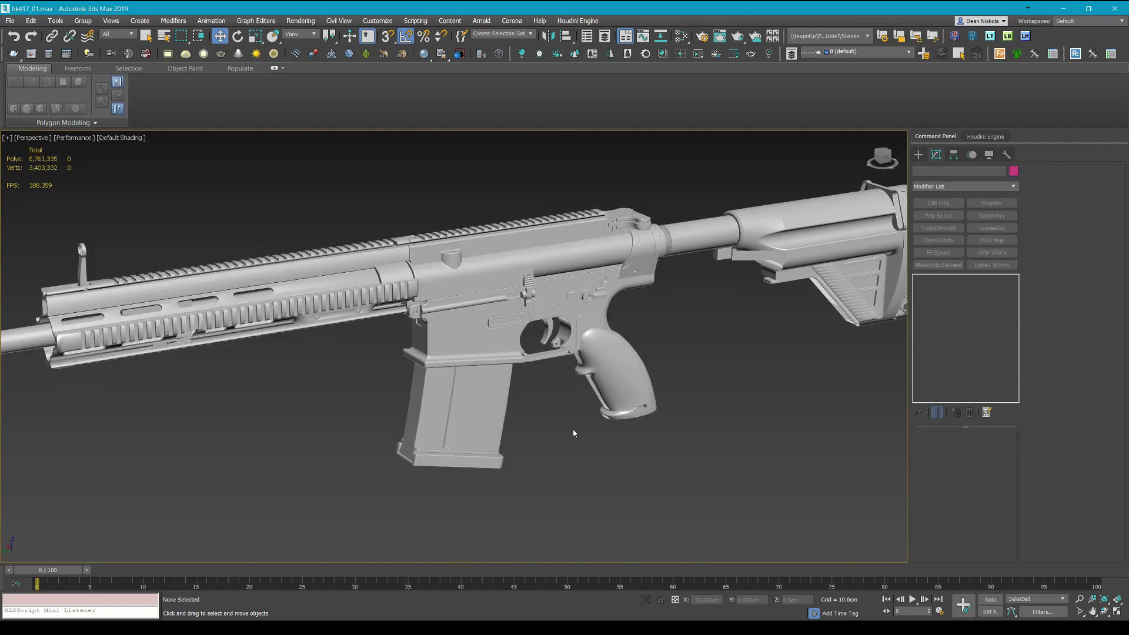
Select the stock, turn on edged faces to show its mesh, and isolate it.
scroll(475, 377, up, 5)
scroll(436, 352, down, 5)
middle_drag(694, 346, 529, 368)
scroll(630, 277, up, 5)
click(630, 277)
scroll(630, 277, down, 3)
alt+middle_drag(614, 352, 518, 353)
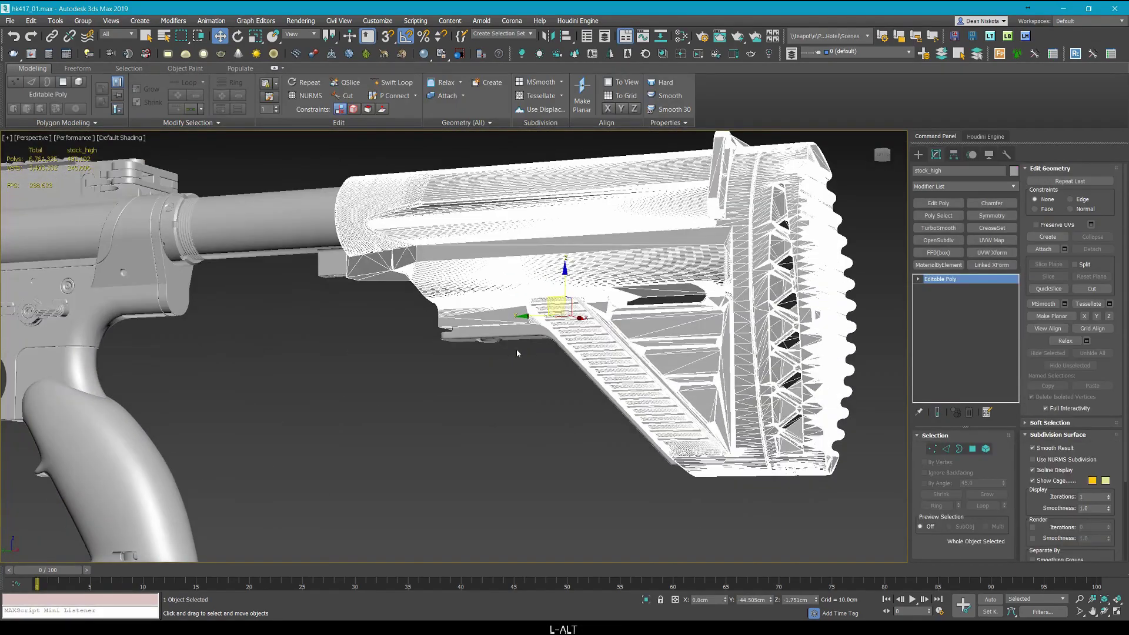
key(F4)
click(504, 390)
click(541, 227)
key(alt+q)
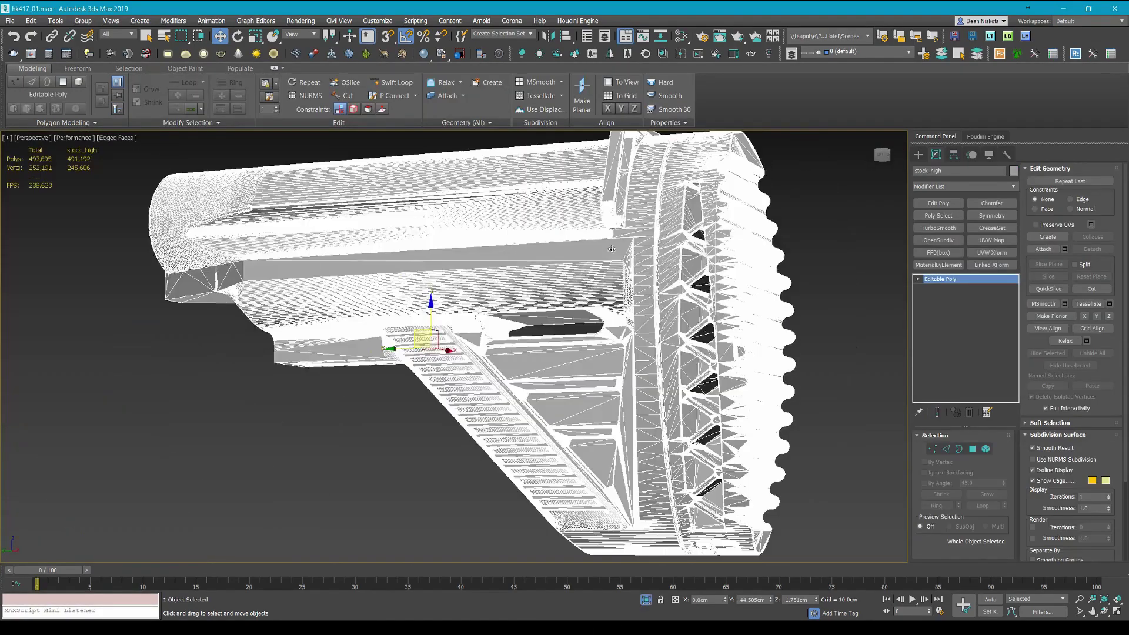
Compare the isolated stock with edged faces off and on, with nothing selected, to examine its triangulated mesh.
scroll(612, 248, down, 6)
key(F4)
alt+middle_drag(612, 249, 772, 242)
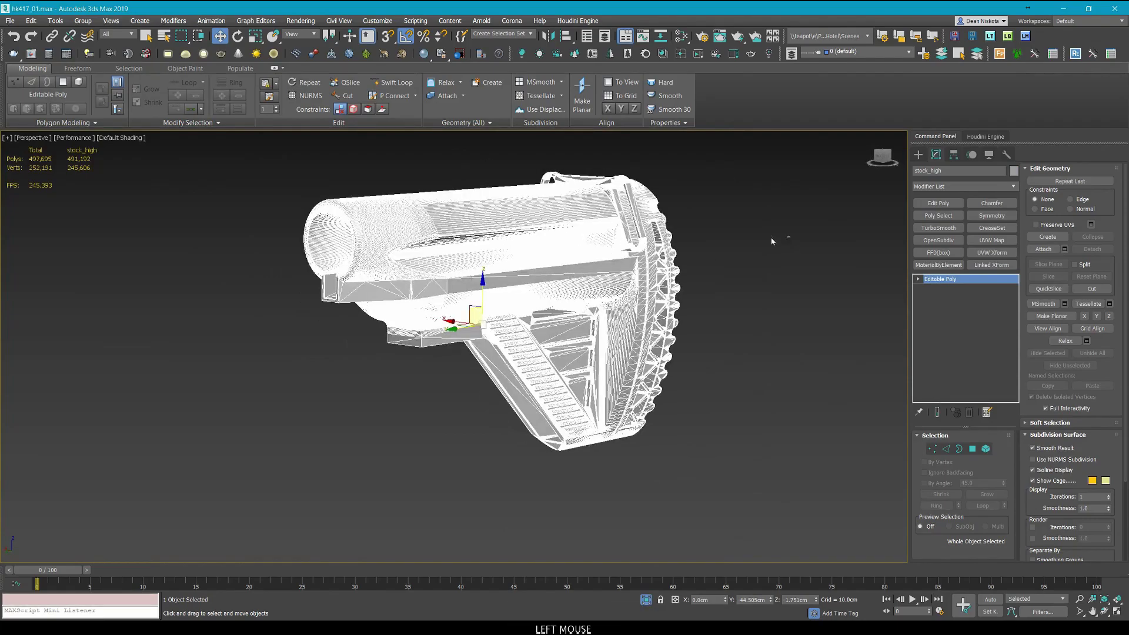
click(772, 241)
key(F4)
scroll(772, 241, up, 8)
scroll(773, 242, down, 5)
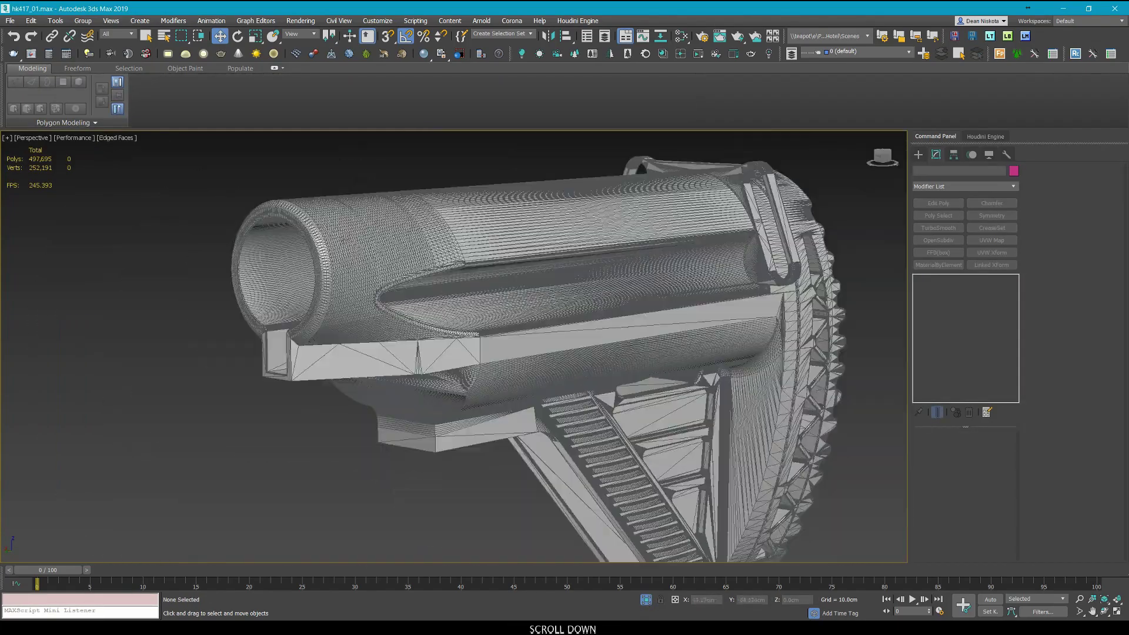
Select the isolated stock, turn off edged faces, examine the tube opening's mesh, and clear the selection.
click(351, 239)
scroll(285, 341, up, 7)
key(F4)
scroll(289, 336, down, 6)
scroll(290, 335, up, 1)
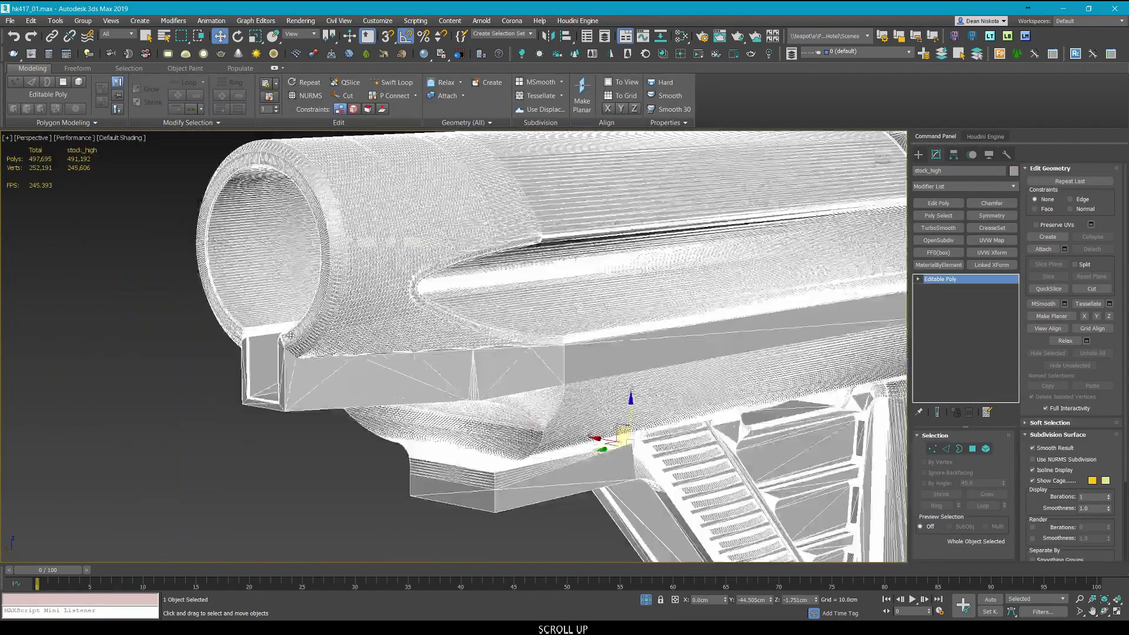
scroll(290, 336, down, 5)
alt+middle_drag(290, 337, 679, 262)
click(679, 262)
Examine the shaded surface around the isolated stock's front end, and select the stock.
scroll(337, 269, up, 3)
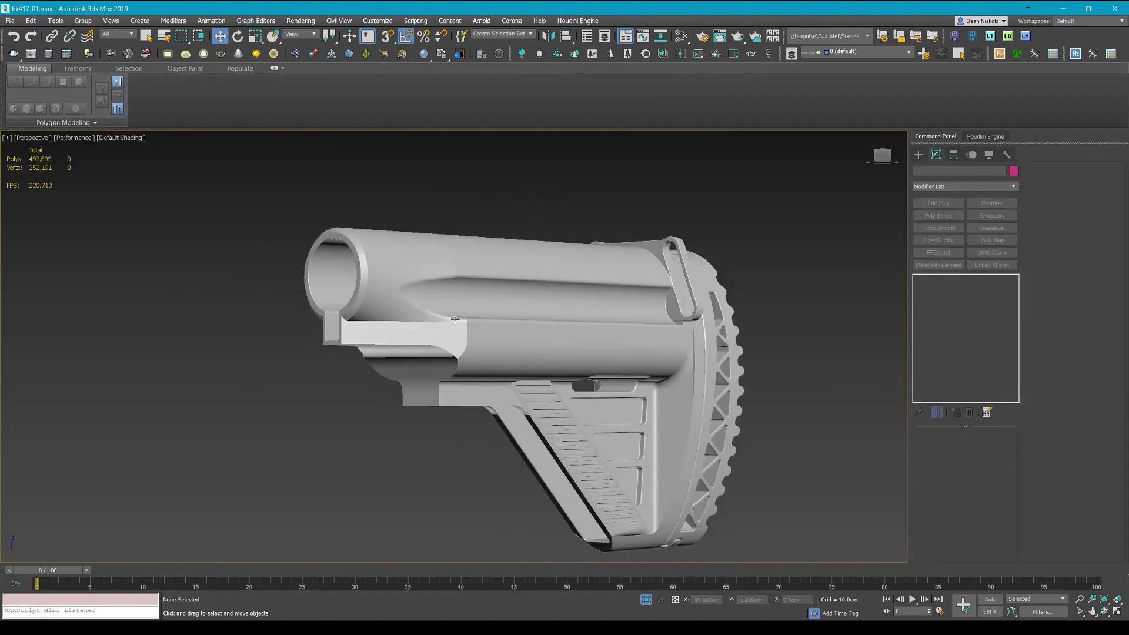
scroll(456, 319, up, 4)
scroll(518, 334, down, 2)
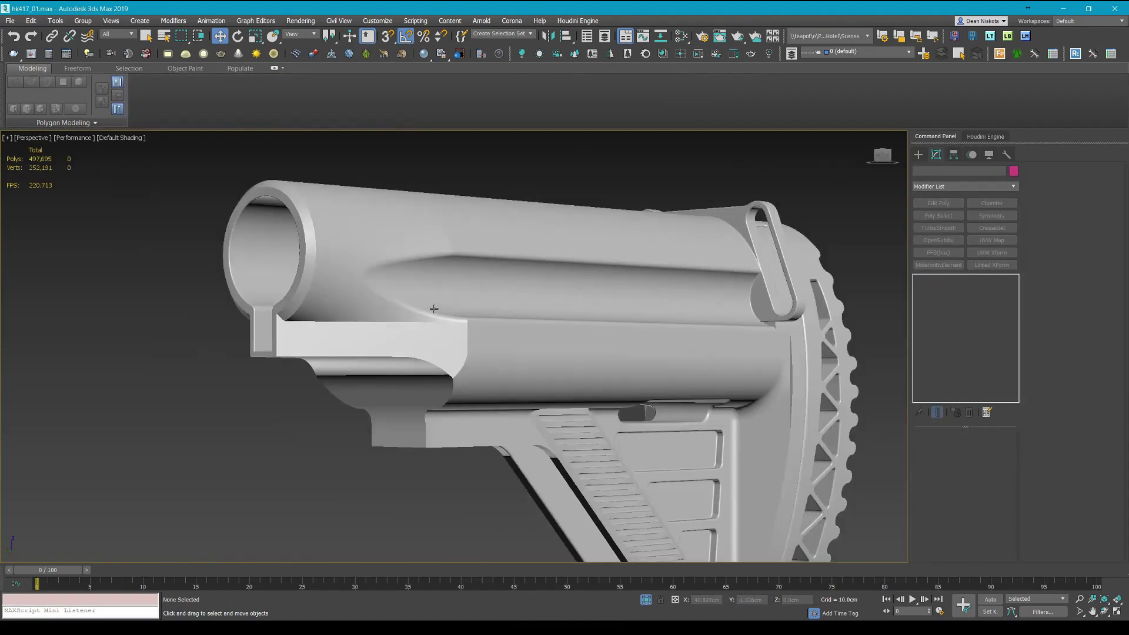
middle_drag(536, 286, 551, 254)
click(558, 237)
scroll(557, 238, down, 3)
alt+middle_drag(551, 255, 500, 256)
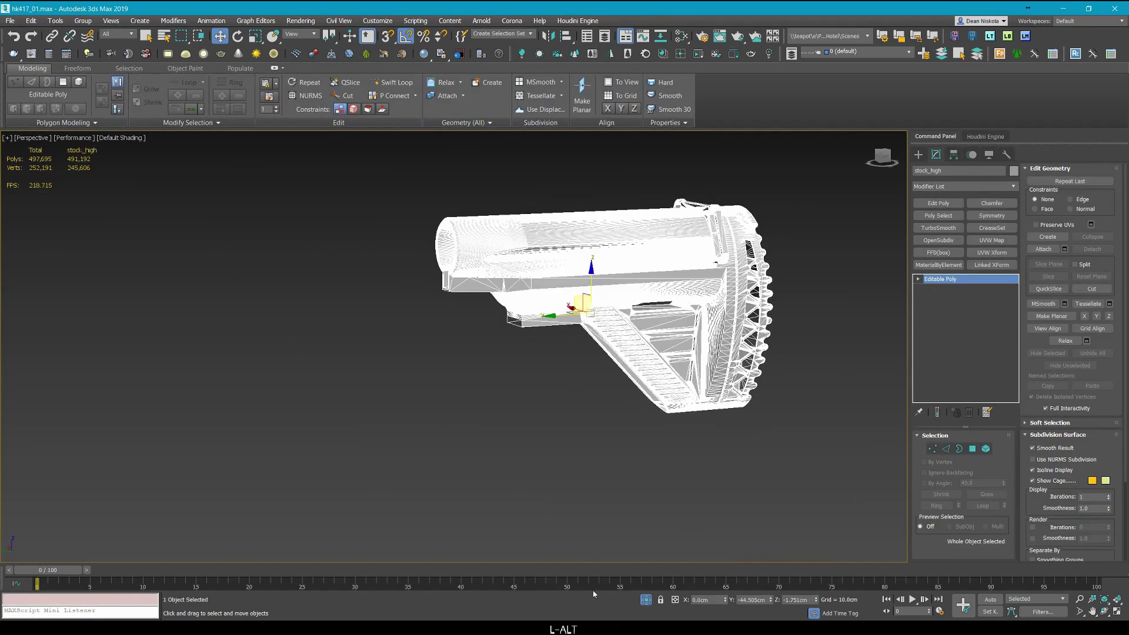
Exit isolation to bring back the whole rifle, and clear the selection.
click(646, 600)
scroll(545, 393, down, 3)
alt+middle_drag(545, 394, 497, 391)
click(484, 383)
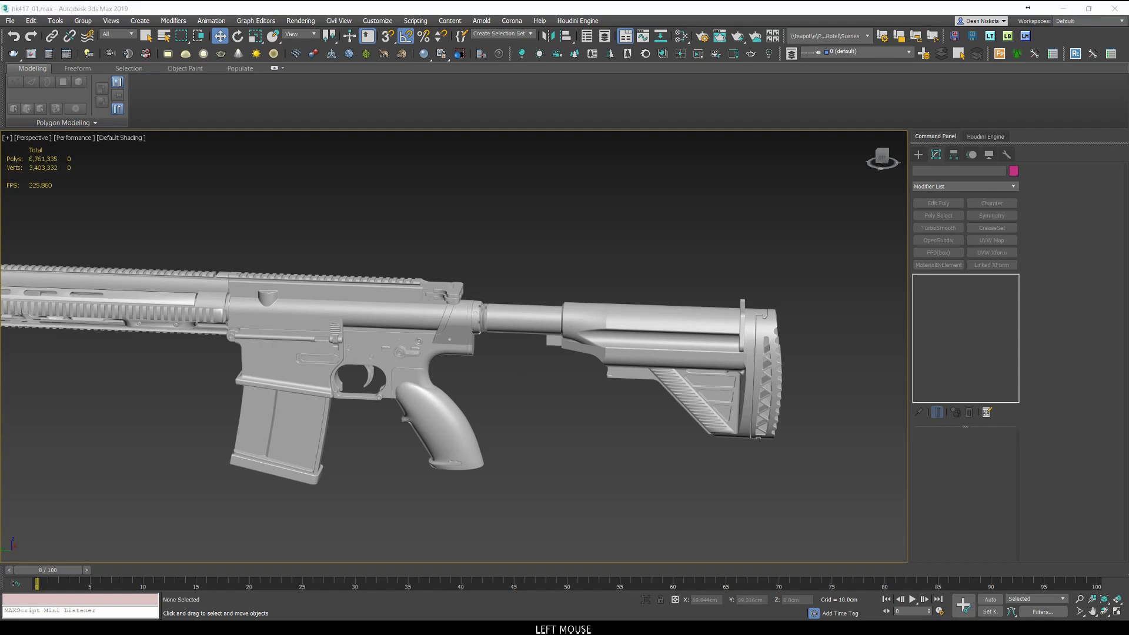
Examine the stock's front end and its joint with the tube up close, leaving nothing selected.
scroll(635, 312, up, 8)
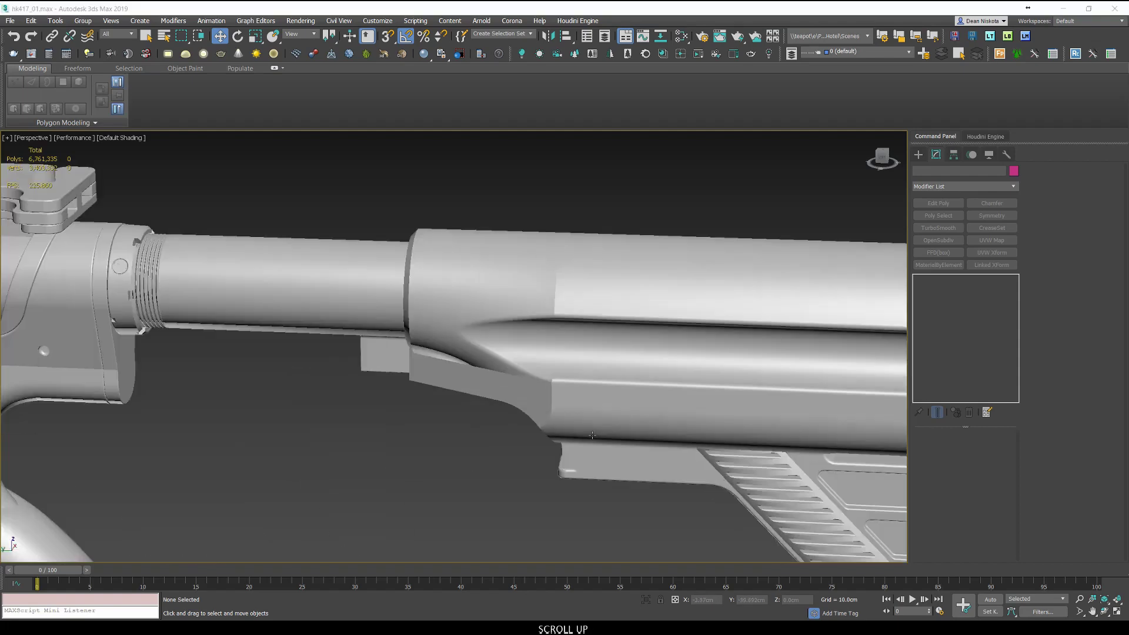
middle_drag(564, 503, 520, 411)
scroll(608, 429, down, 4)
click(609, 427)
scroll(609, 428, down, 5)
middle_drag(521, 412, 601, 340)
alt+middle_drag(601, 340, 590, 361)
click(598, 343)
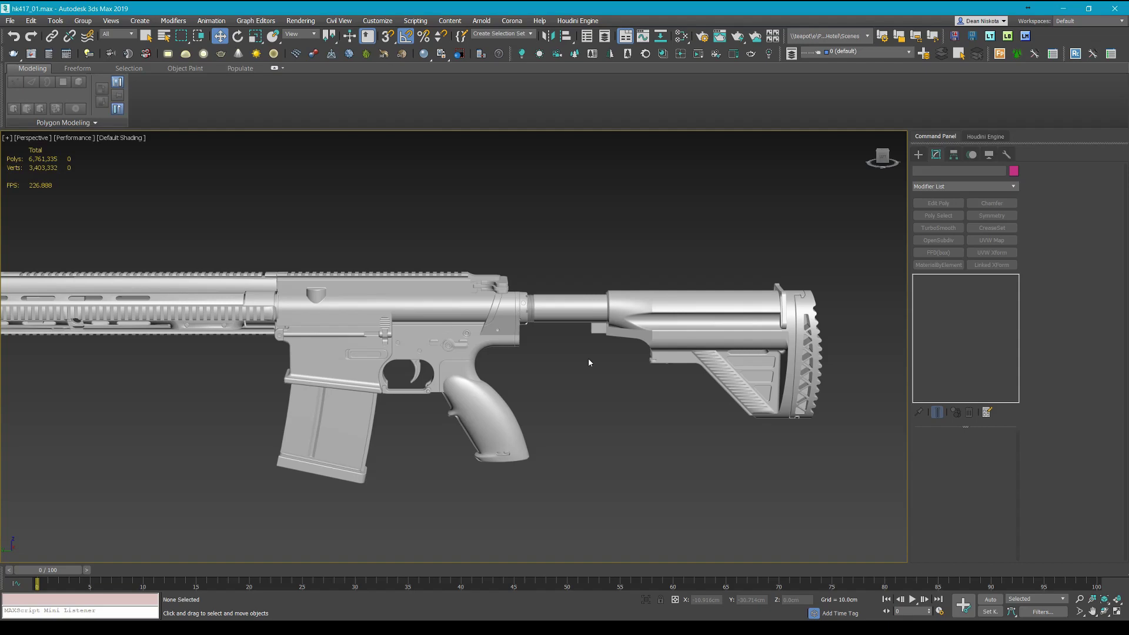
Examine the lower receiver around the trigger, fire selector and grip, leaving nothing selected.
middle_drag(570, 296, 659, 263)
scroll(585, 312, up, 5)
click(485, 374)
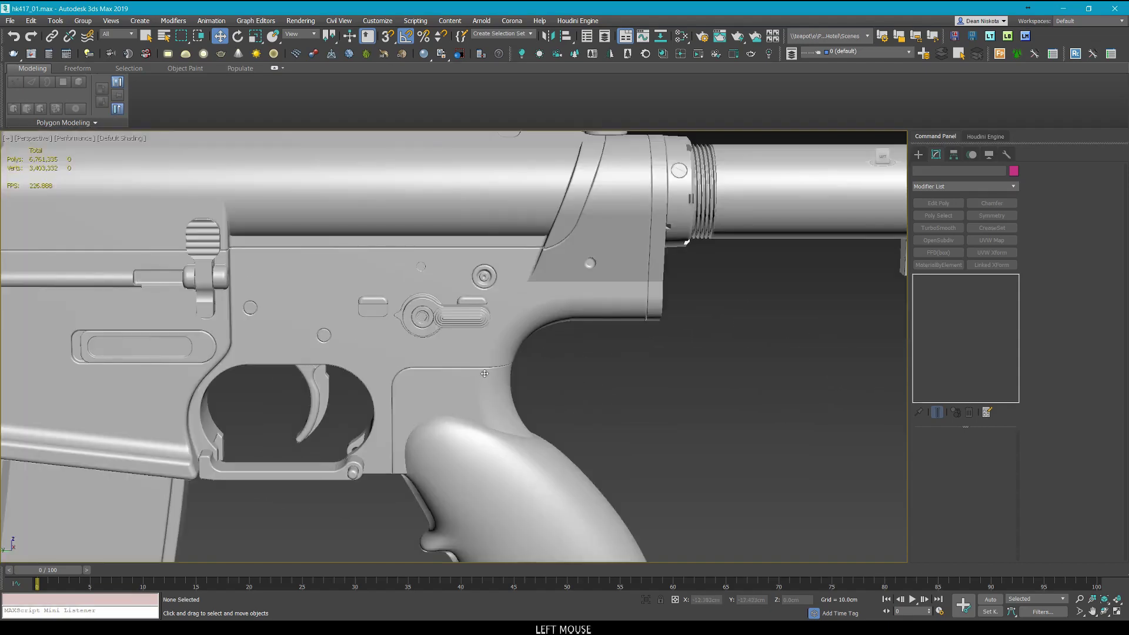
scroll(486, 373, down, 5)
alt+middle_drag(579, 356, 605, 342)
scroll(548, 351, down, 4)
click(575, 406)
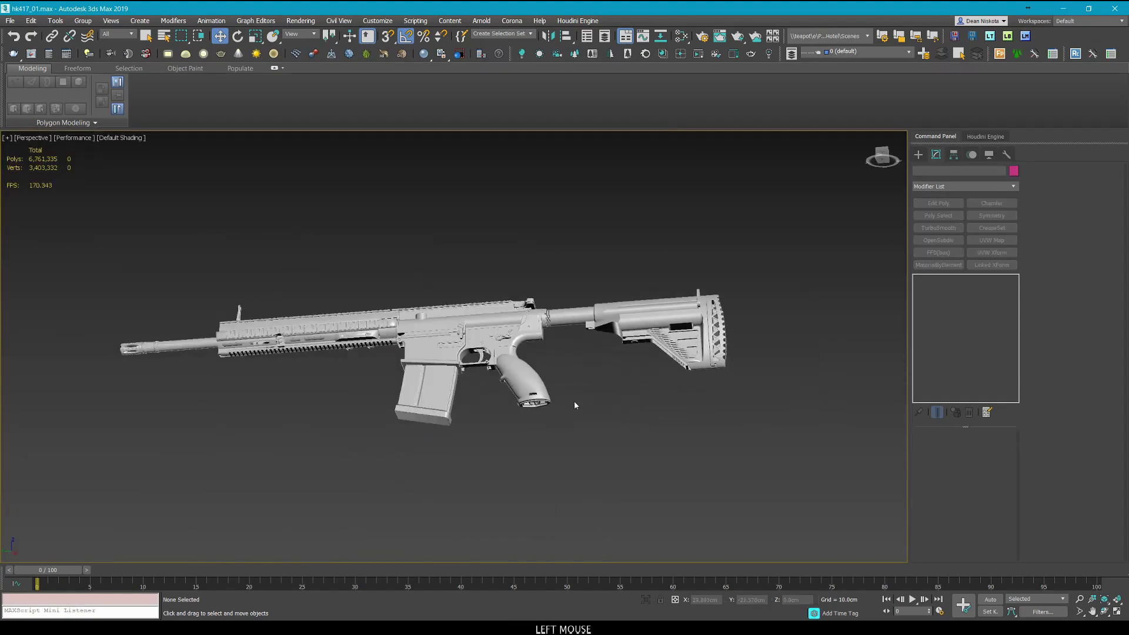
Select the main body group, inspect the grip and magazine from below and behind, and clear the selection.
scroll(544, 383, up, 6)
click(522, 379)
alt+middle_drag(523, 379, 442, 365)
click(267, 304)
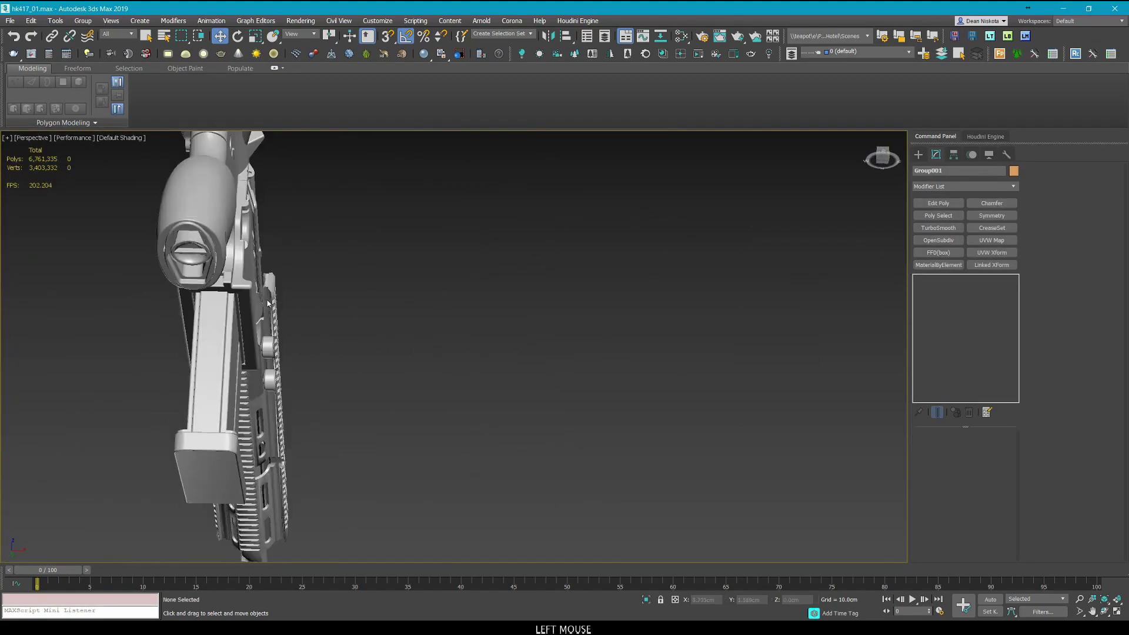
Inspect the base of the grip up close with edged faces switched on, and return to plain shading with nothing selected.
scroll(268, 303, up, 8)
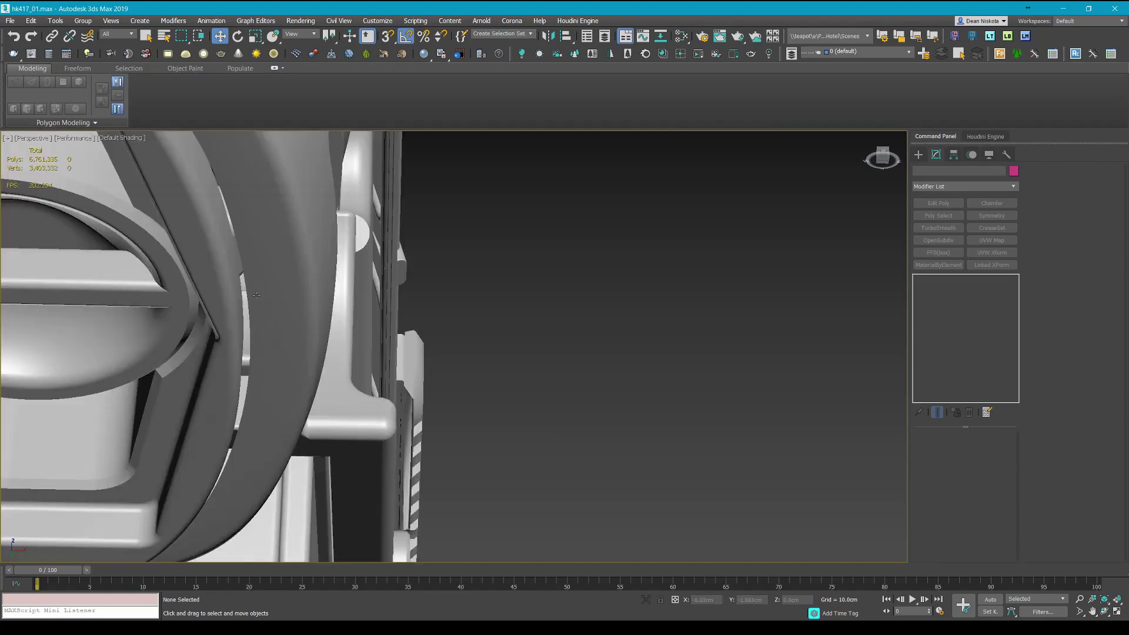
scroll(256, 295, down, 5)
click(247, 268)
key(F4)
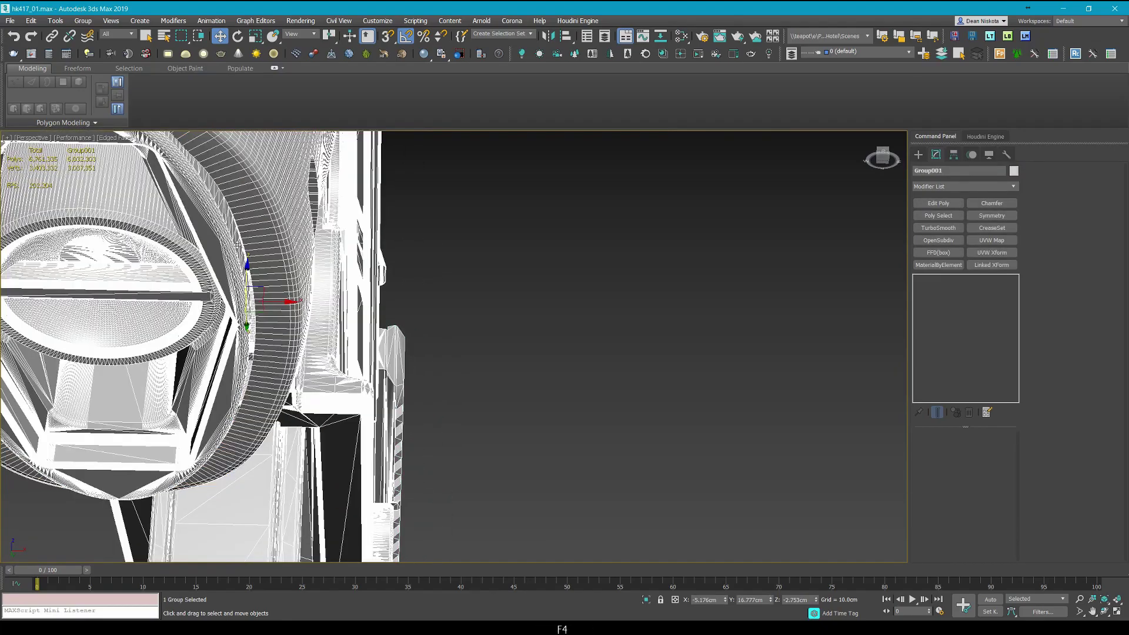
middle_drag(237, 245, 346, 260)
scroll(301, 262, down, 3)
click(502, 201)
key(F4)
middle_drag(502, 201, 539, 252)
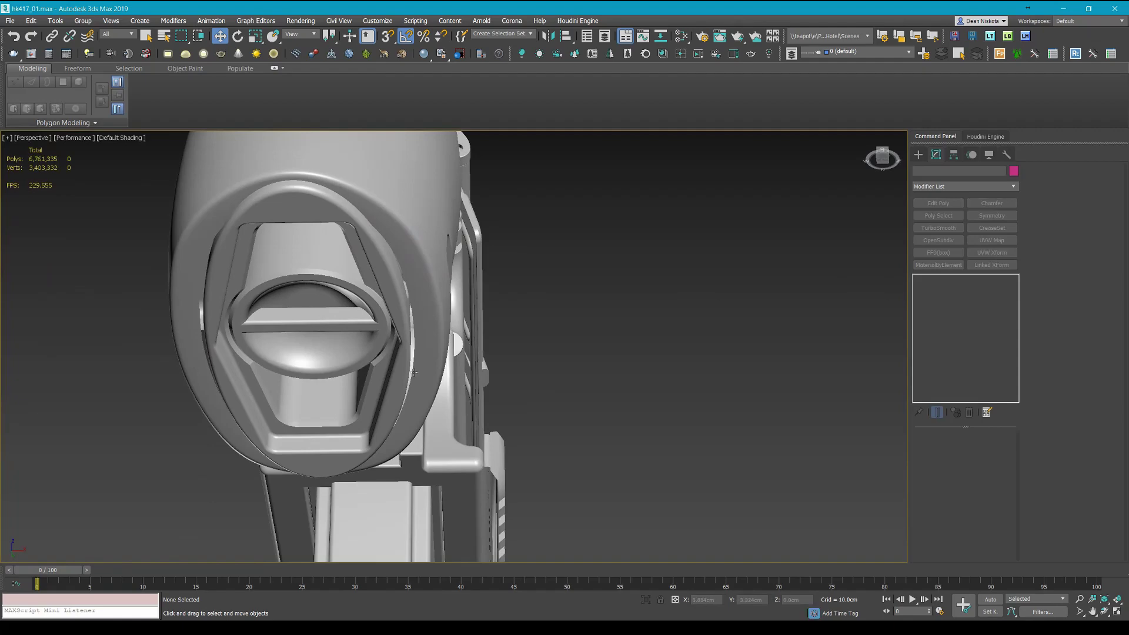
Turn on edged faces, examine the mesh at the grip's base and the whole rifle's side, and leave nothing selected.
scroll(215, 221, up, 3)
click(228, 219)
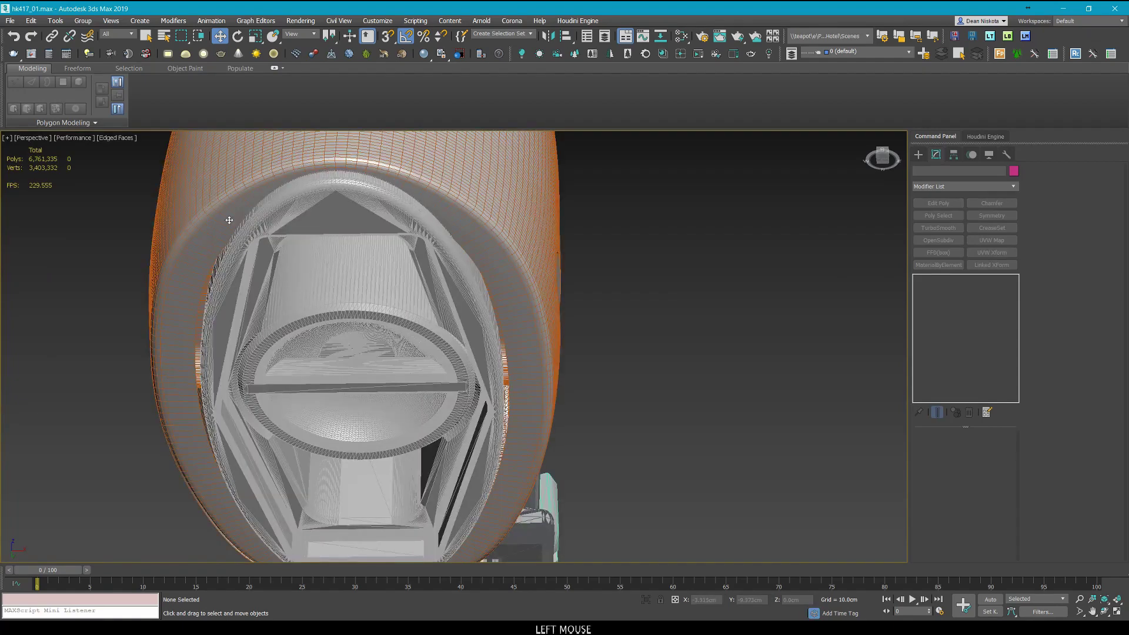
scroll(629, 230, down, 6)
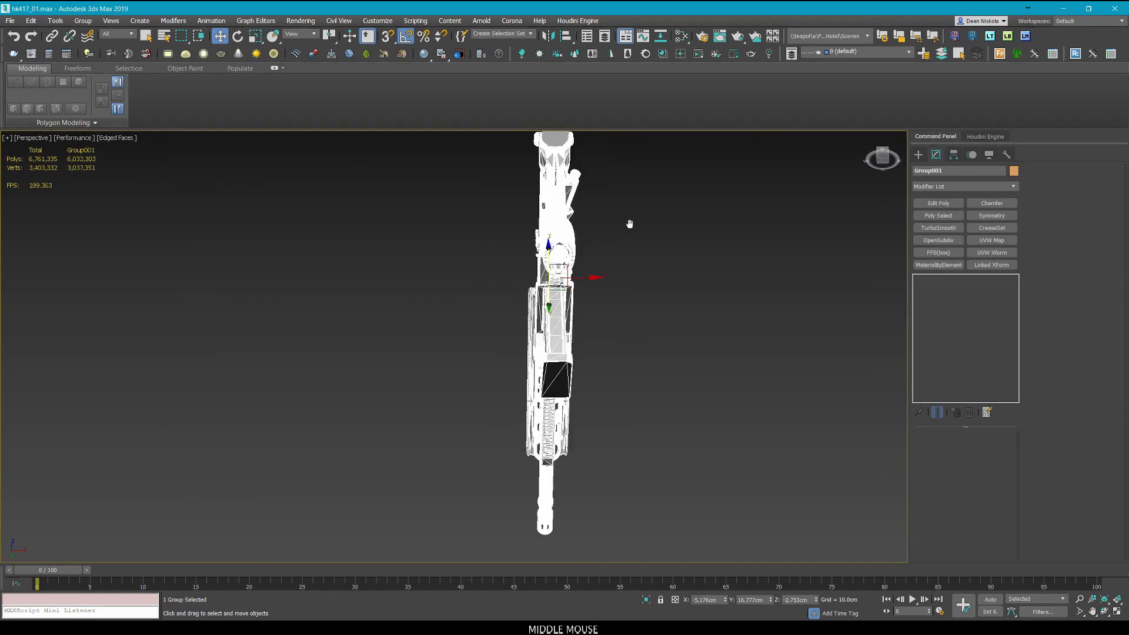
alt+middle_drag(628, 221, 644, 316)
click(644, 317)
middle_drag(646, 252, 609, 309)
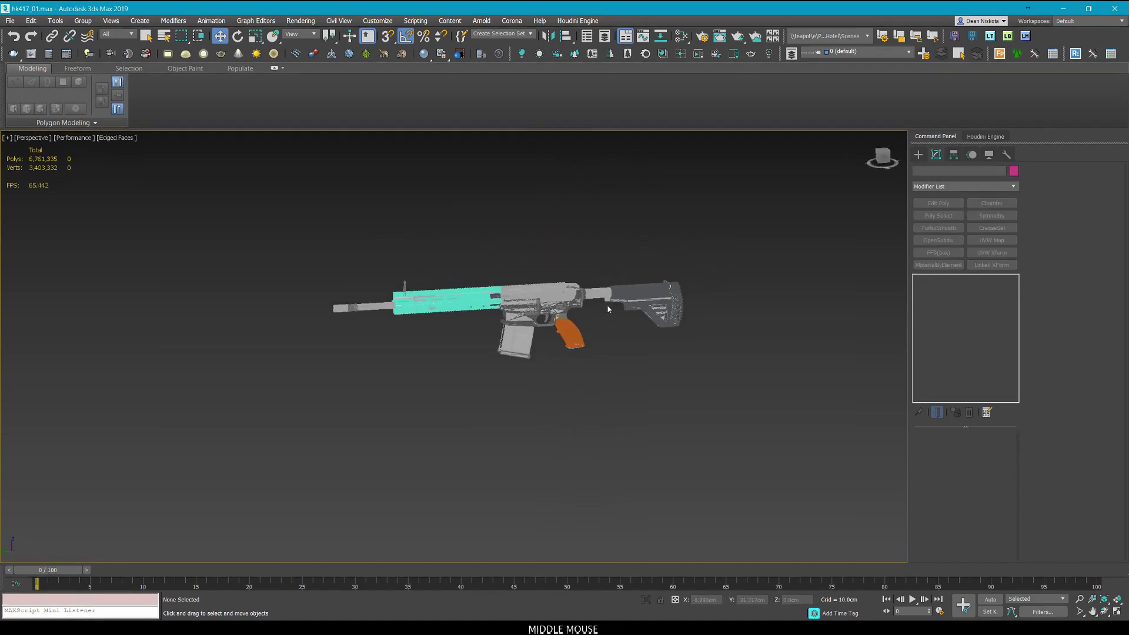
Examine the grip's mesh next to the trigger guard, and switch edged faces off.
scroll(605, 306, up, 5)
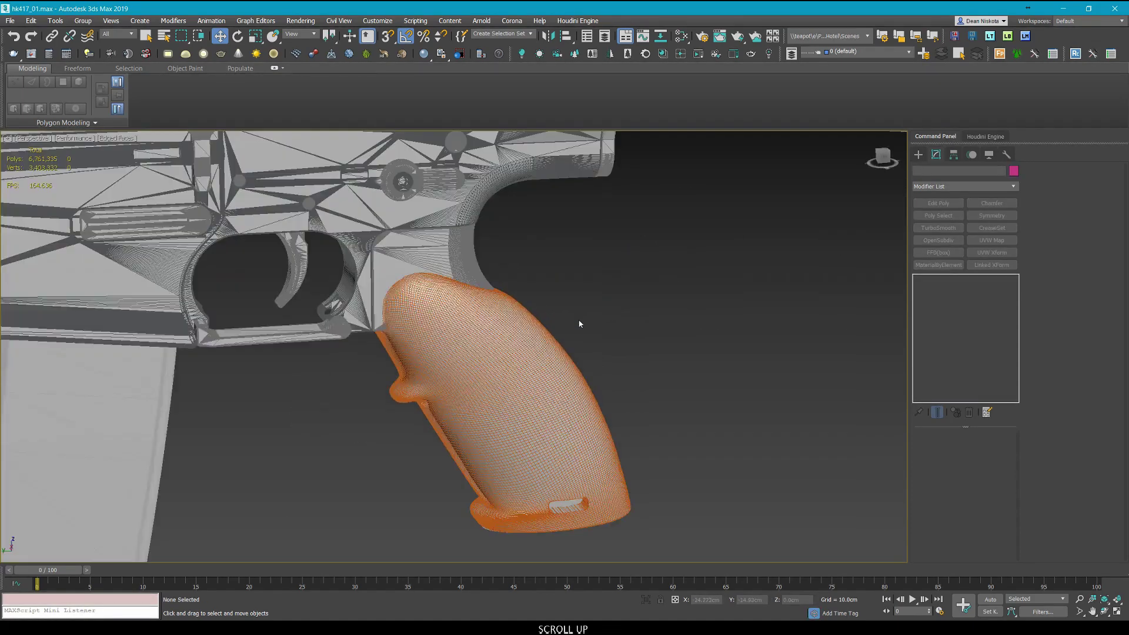
scroll(582, 323, down, 1)
middle_drag(568, 299, 584, 323)
scroll(614, 338, down, 3)
key(F4)
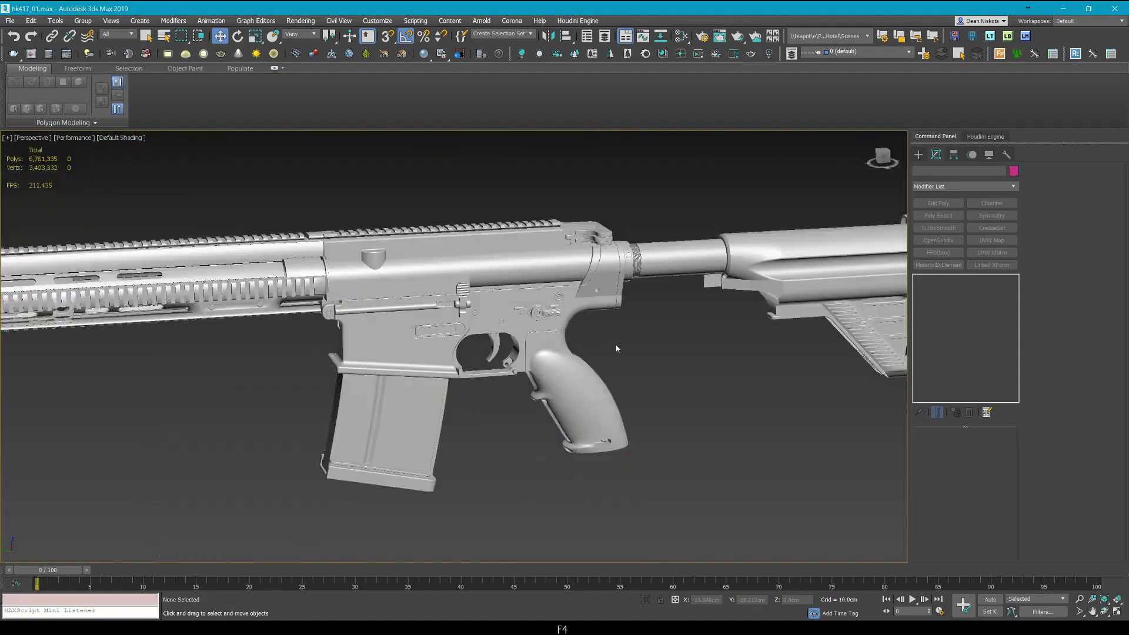
Compare wireframe and shaded display on the lower receiver, magazine and grip, finishing in wireframe.
scroll(471, 360, up, 3)
scroll(507, 334, up, 3)
key(F3)
scroll(507, 335, down, 2)
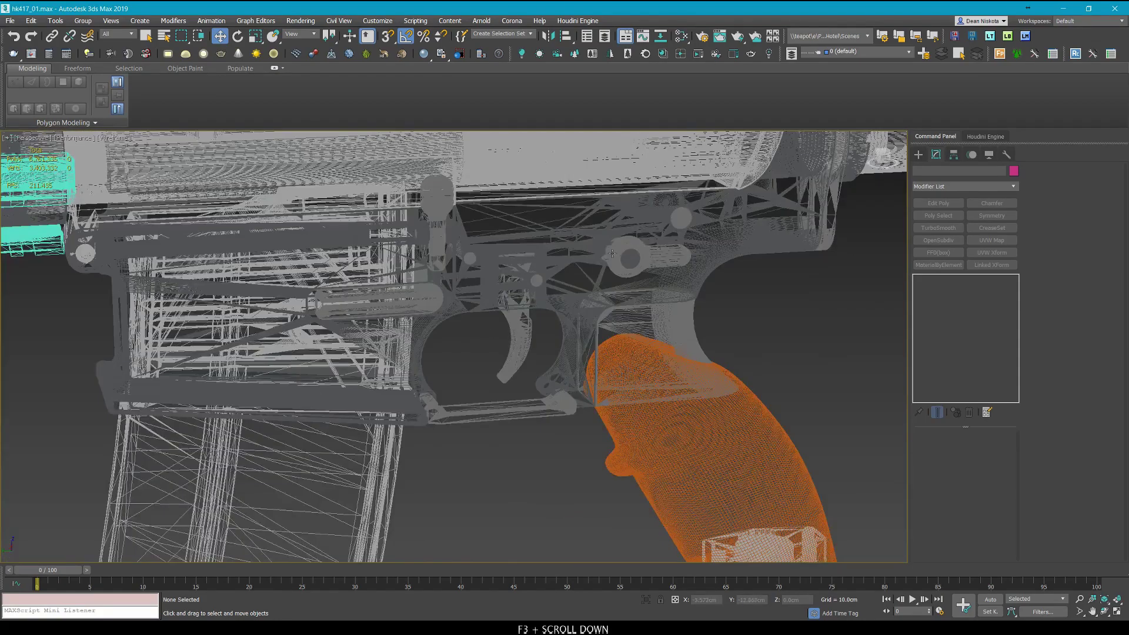
middle_drag(470, 252, 517, 274)
key(F3)
scroll(555, 329, down, 3)
middle_drag(555, 329, 550, 336)
key(F3)
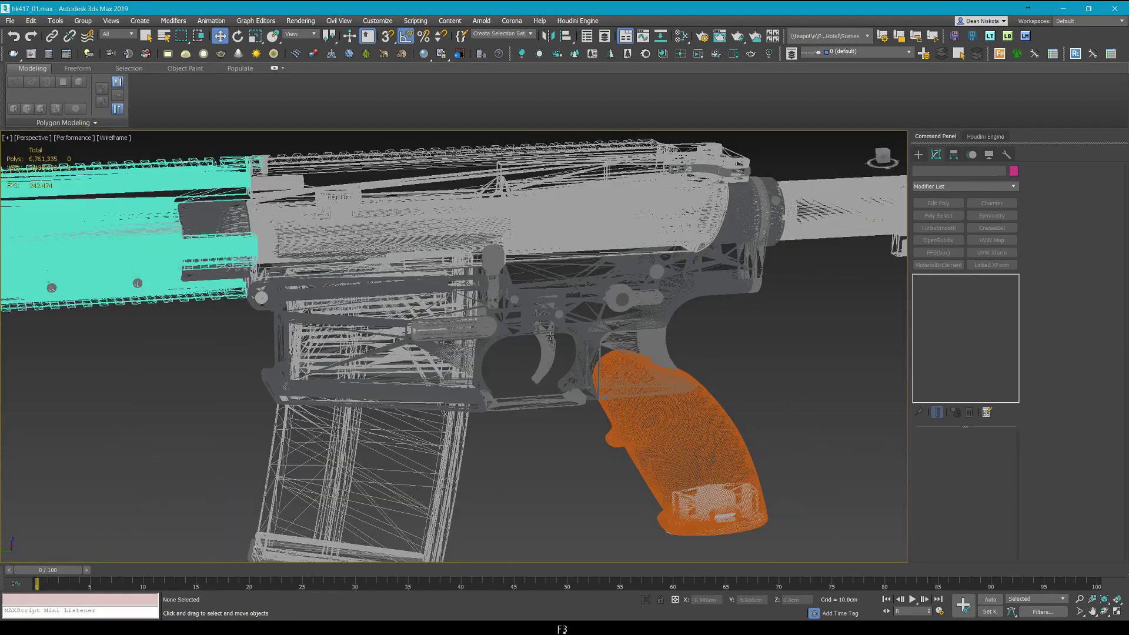
Examine the lower receiver with edged faces, view the selected main body group from behind, and clear the selection.
key(F4)
scroll(620, 299, up, 3)
scroll(716, 284, down, 5)
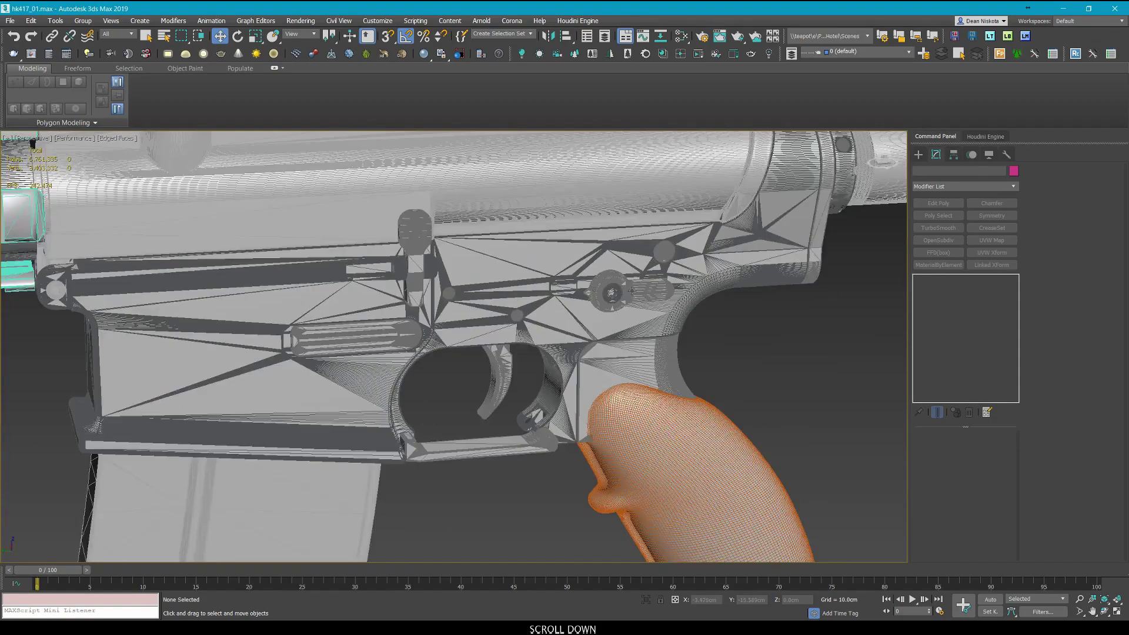
click(690, 264)
alt+middle_drag(694, 289, 686, 286)
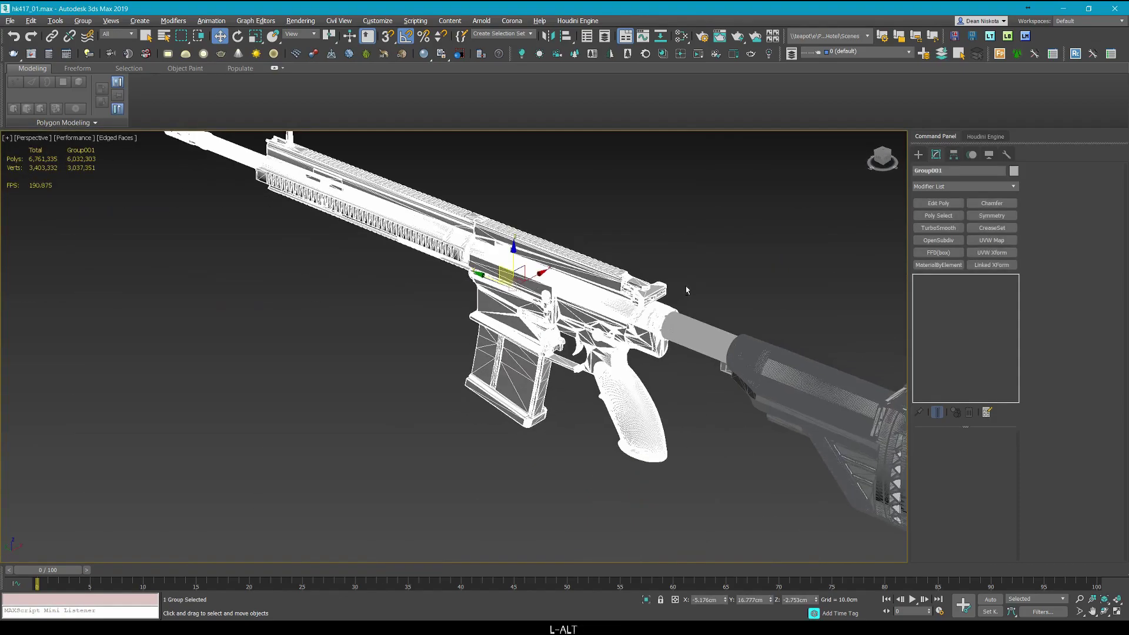
click(687, 284)
Switch to wireframe and examine the rear of the receiver and its tube joint up close.
scroll(639, 294, up, 4)
key(F3)
scroll(639, 311, up, 7)
scroll(639, 310, down, 10)
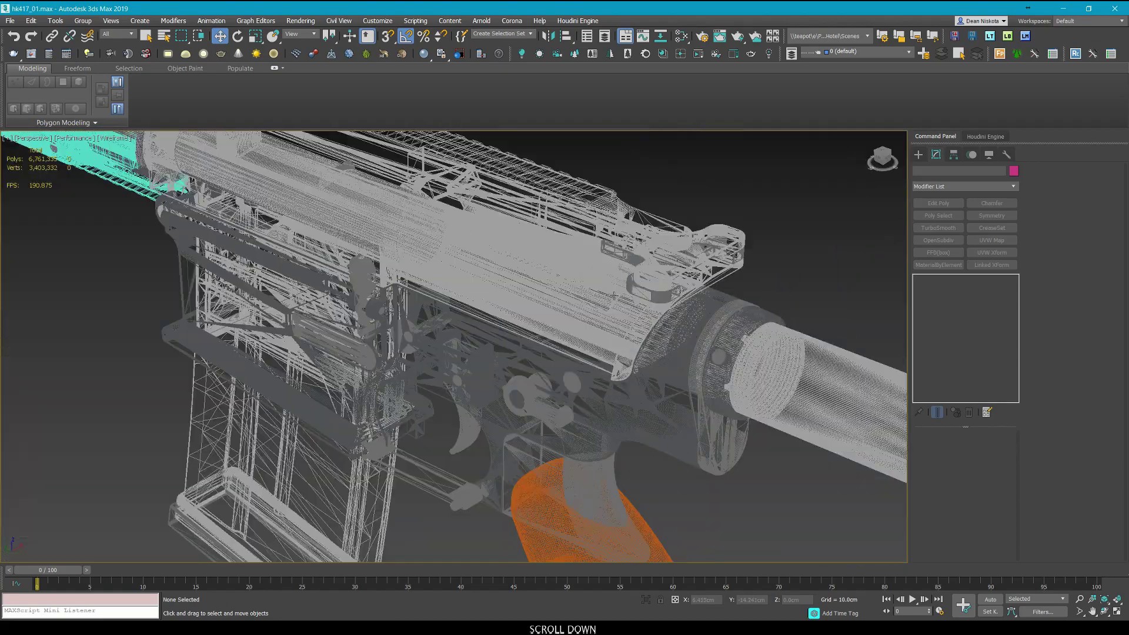
Isolate the main body group, clear the selection and inspect the receiver's open rear ring.
click(590, 295)
key(alt+q)
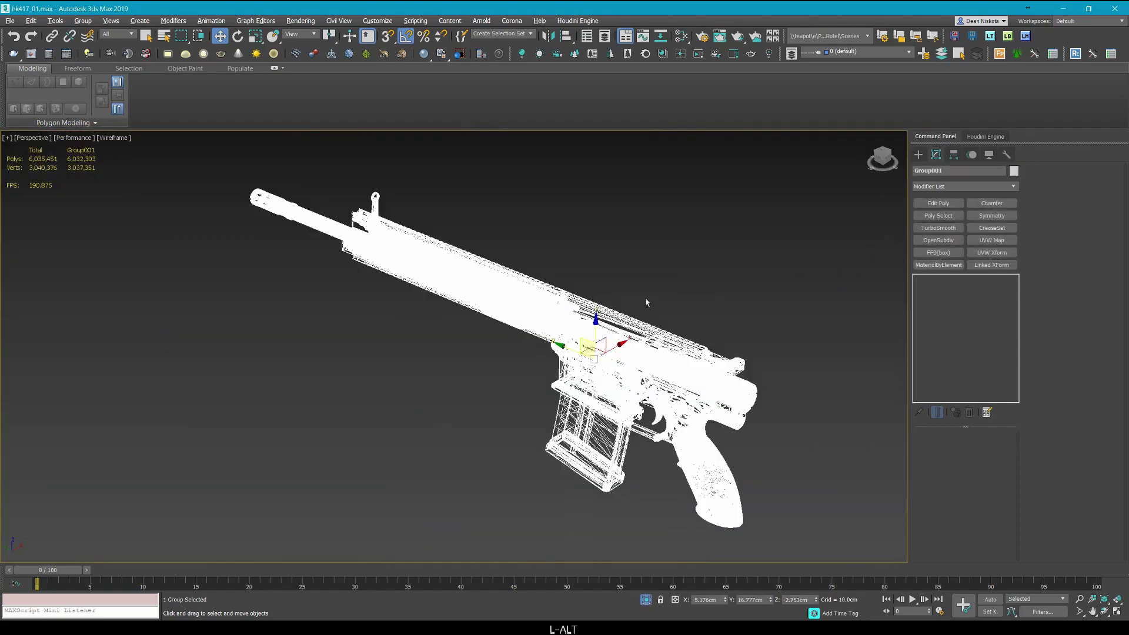
alt+middle_drag(650, 324, 820, 355)
click(776, 379)
scroll(643, 367, up, 8)
key(F4)
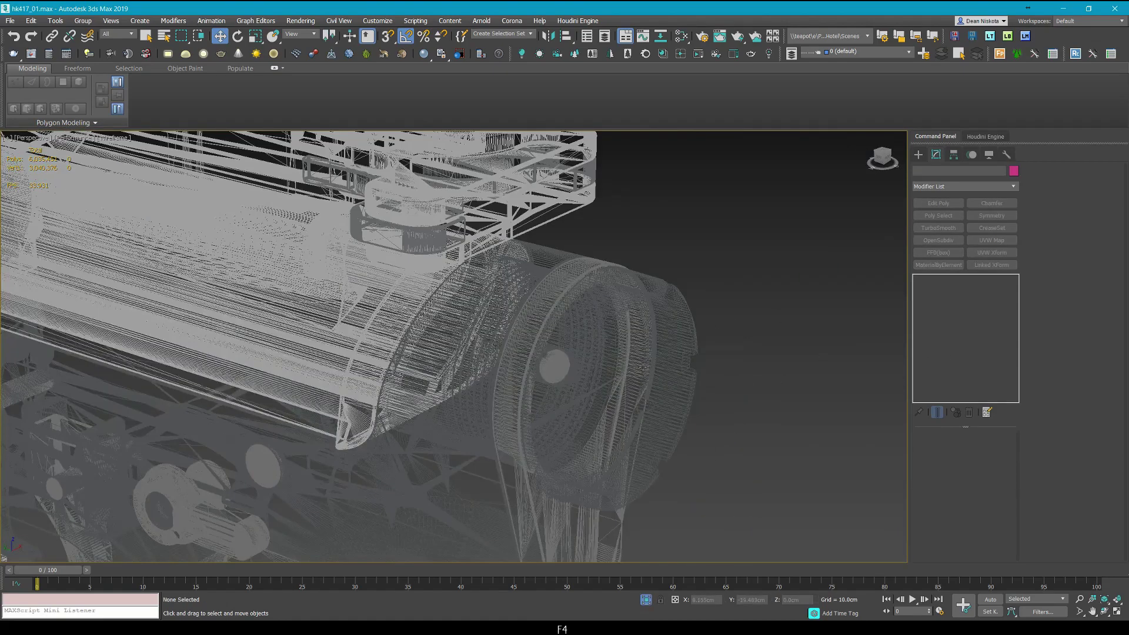
Examine the isolated main body in plain shading, both close up and as a whole.
scroll(653, 363, down, 5)
mouse_move(653, 363)
alt+middle_down()
mouse_move(597, 406)
mouse_move(450, 297)
mouse_move(776, 309)
alt+middle_up()
scroll(450, 297, up, 6)
scroll(450, 297, down, 5)
scroll(460, 302, down, 6)
scroll(453, 289, up, 6)
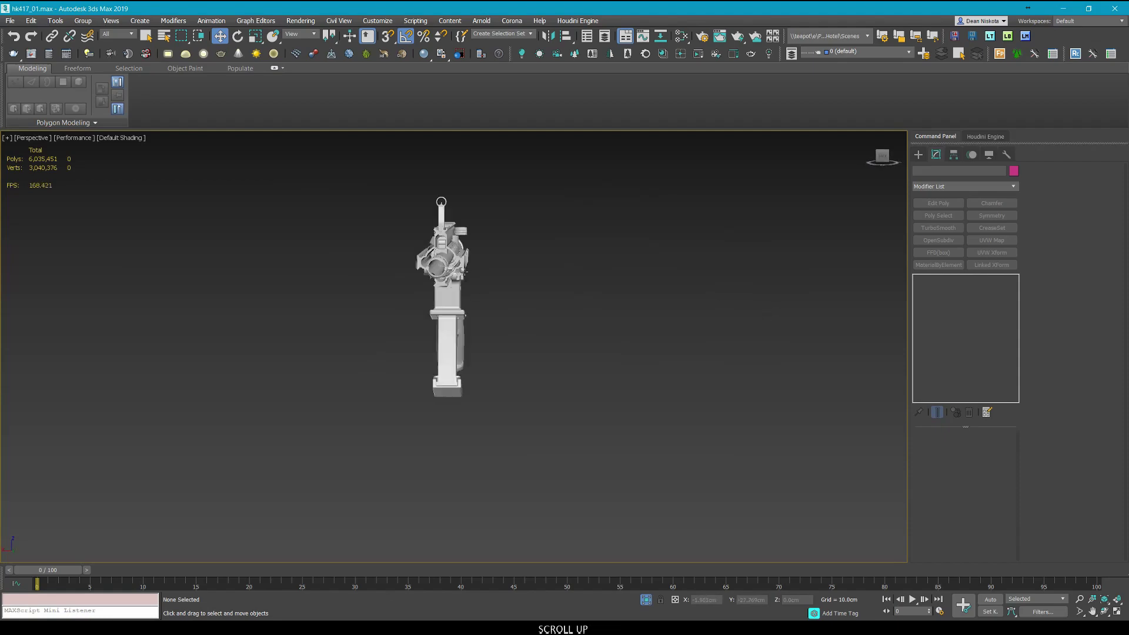
Examine the coil spring on the ejection port cover's hinge rod up close.
alt+middle_drag(453, 289, 503, 228)
scroll(569, 277, up, 5)
scroll(570, 277, down, 5)
scroll(413, 269, up, 8)
scroll(503, 228, up, 6)
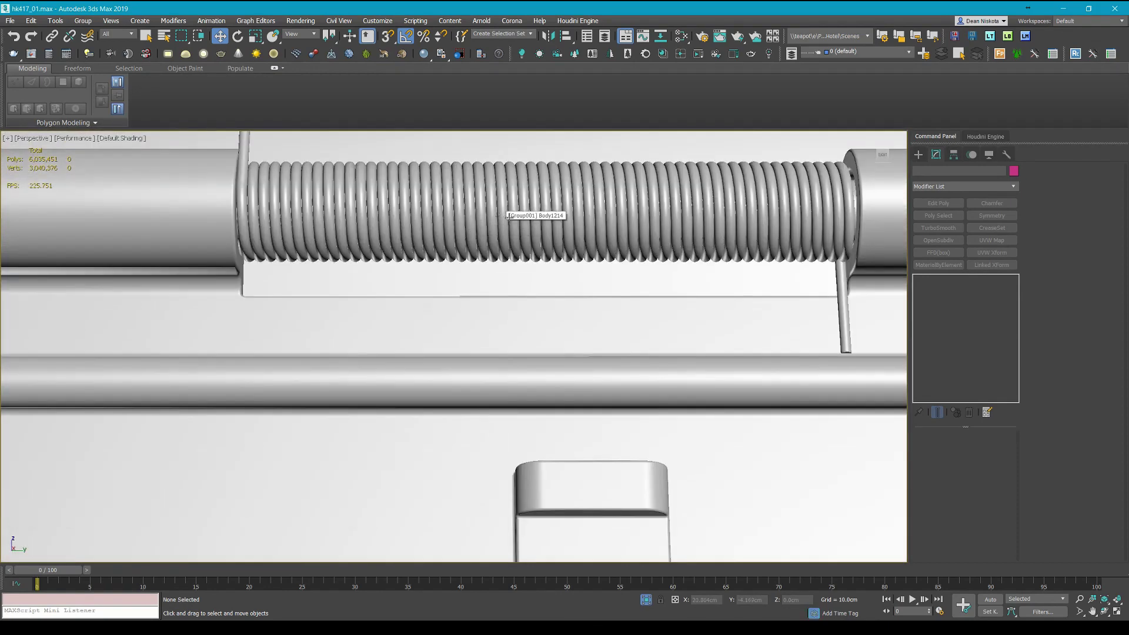
Examine the ejection port, its cover and the surrounding receiver side.
scroll(574, 239, down, 6)
middle_drag(623, 213, 537, 225)
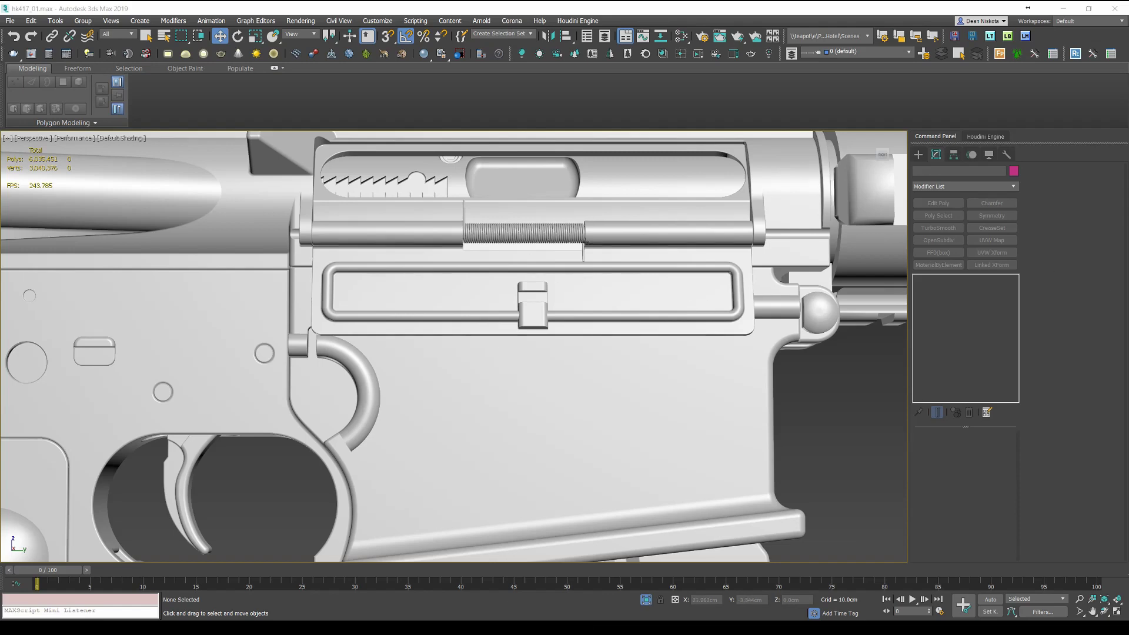
scroll(506, 225, down, 5)
alt+middle_drag(505, 225, 559, 287)
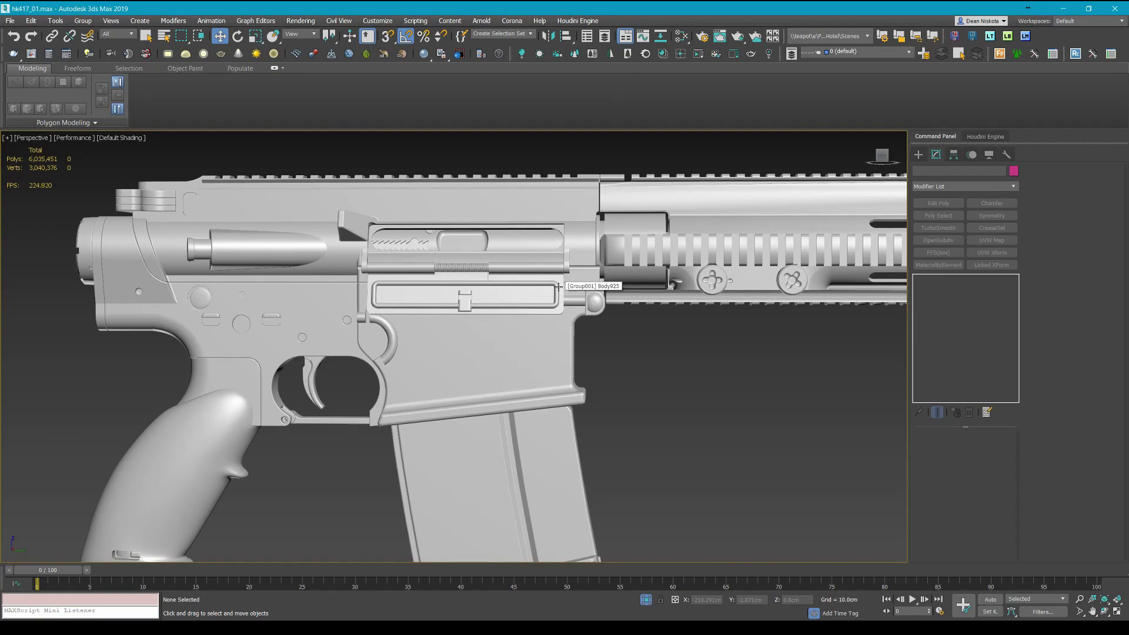
Select the main body group, review it from the opposite side, and clear the selection.
click(559, 286)
scroll(525, 256, up, 4)
scroll(381, 399, down, 6)
middle_drag(453, 354, 529, 291)
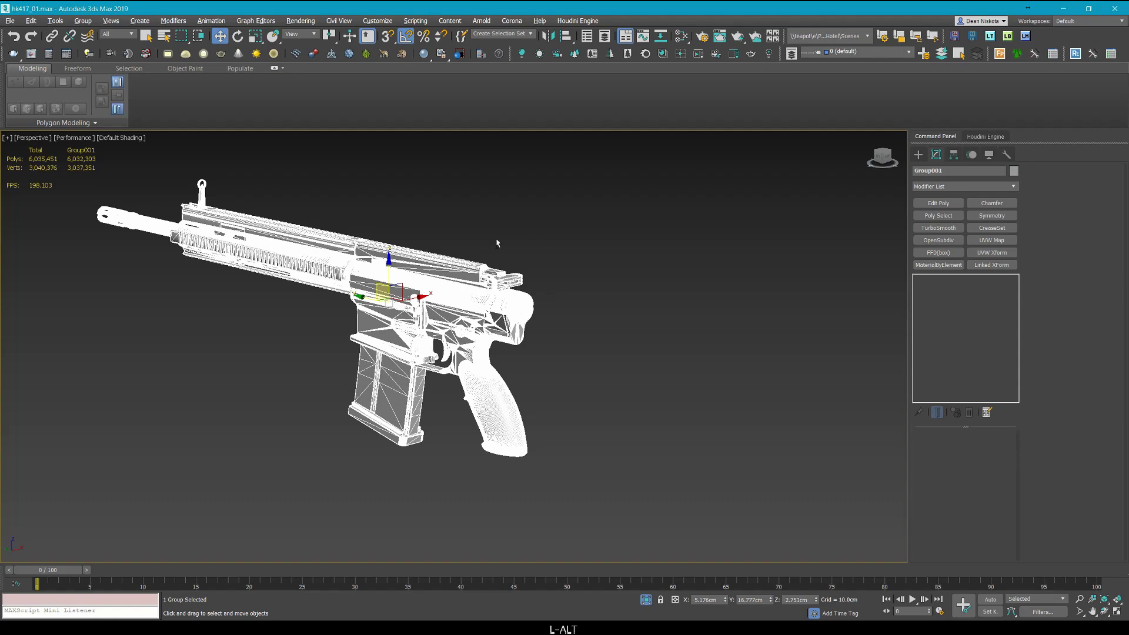
alt+middle_drag(497, 245, 566, 238)
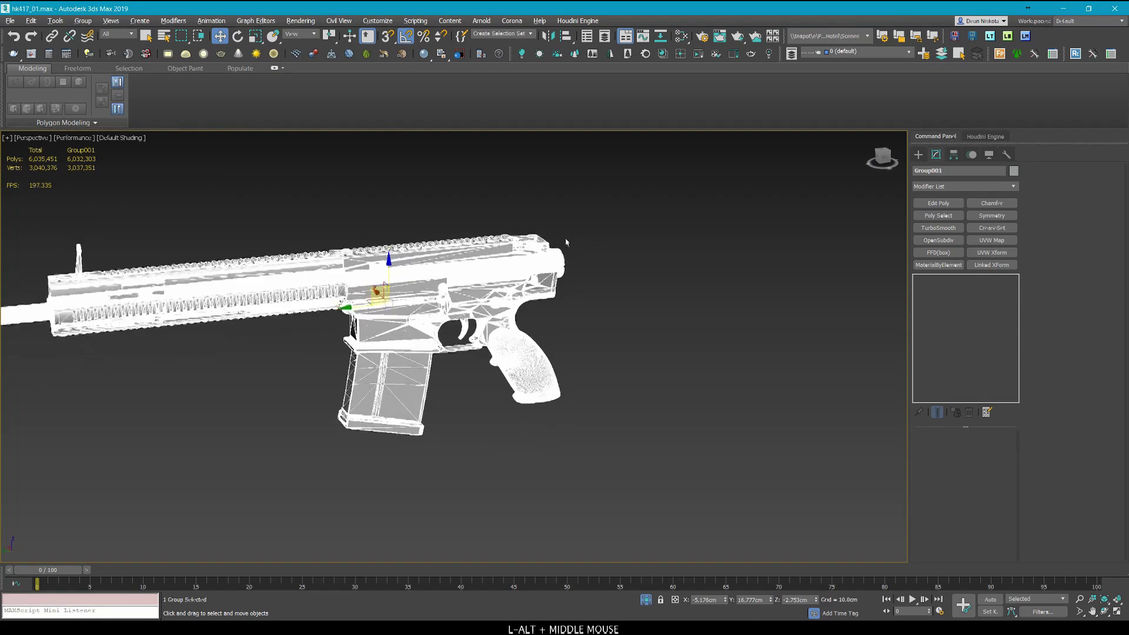
click(610, 213)
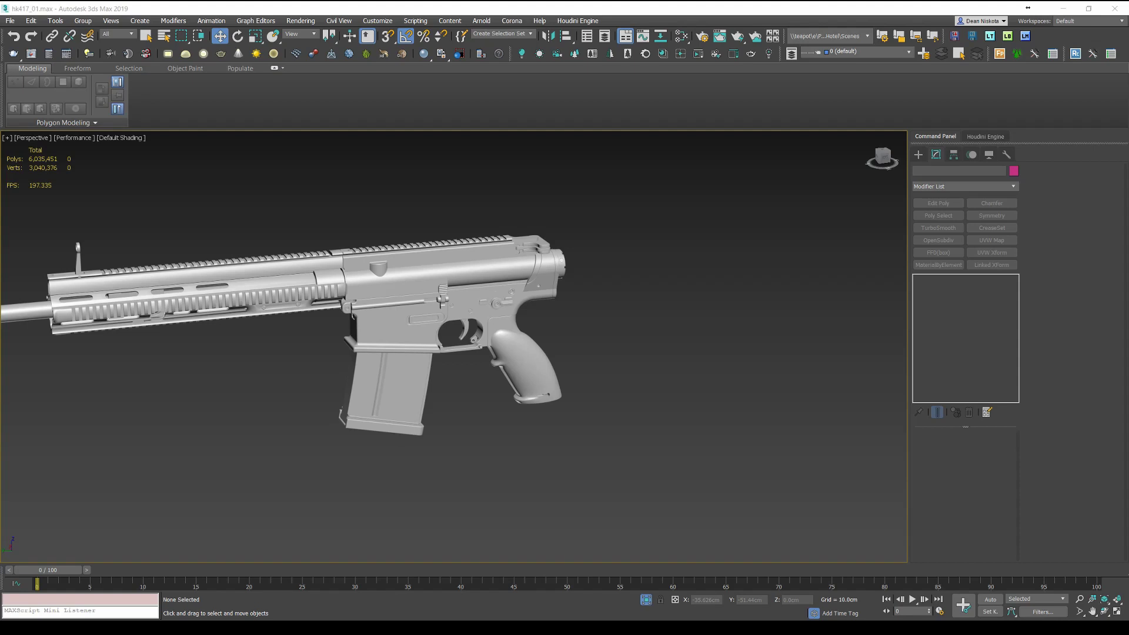
Exit isolation to bring back the stock and tube, inspect that end of the rifle, and leave nothing selected.
scroll(1028, 7, down, 1)
middle_drag(479, 365, 535, 388)
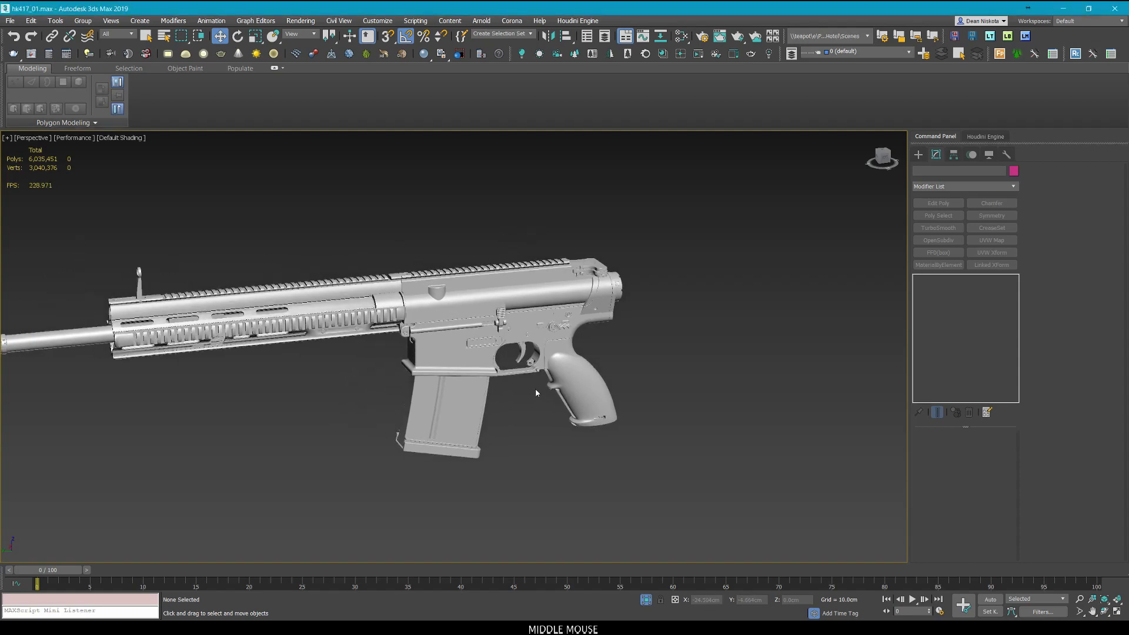
click(649, 602)
middle_drag(718, 324, 550, 328)
click(711, 354)
scroll(649, 344, up, 5)
scroll(534, 325, down, 3)
click(704, 395)
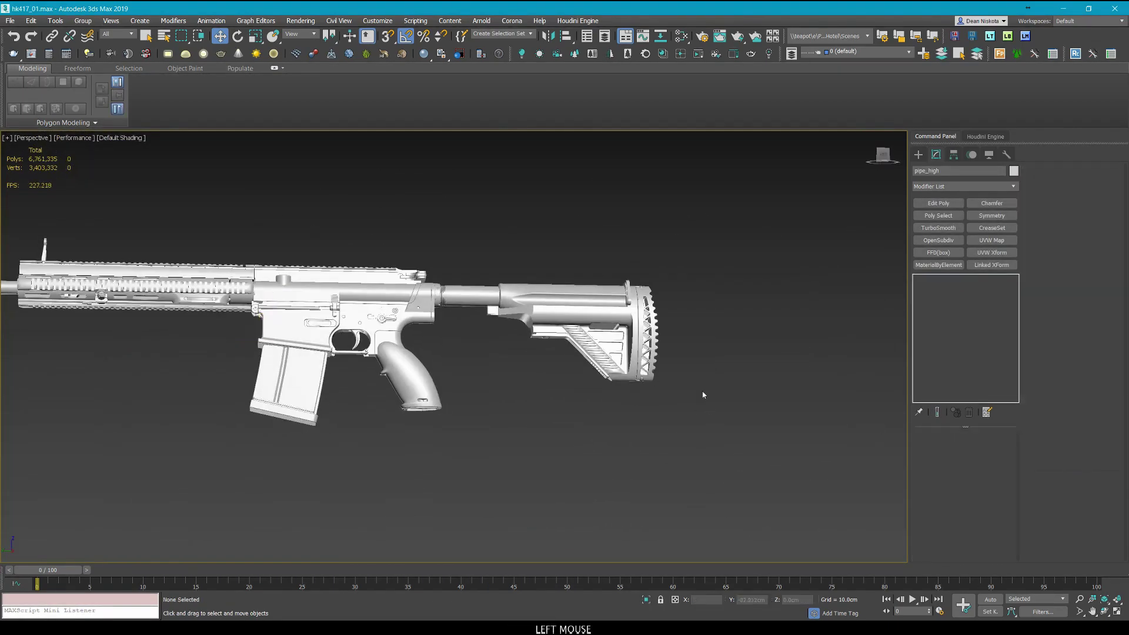
Review the whole rifle from the side and from a front three-quarter angle, leaving nothing selected.
middle_drag(464, 293, 539, 323)
scroll(540, 323, up, 5)
scroll(550, 321, down, 5)
middle_drag(619, 331, 605, 313)
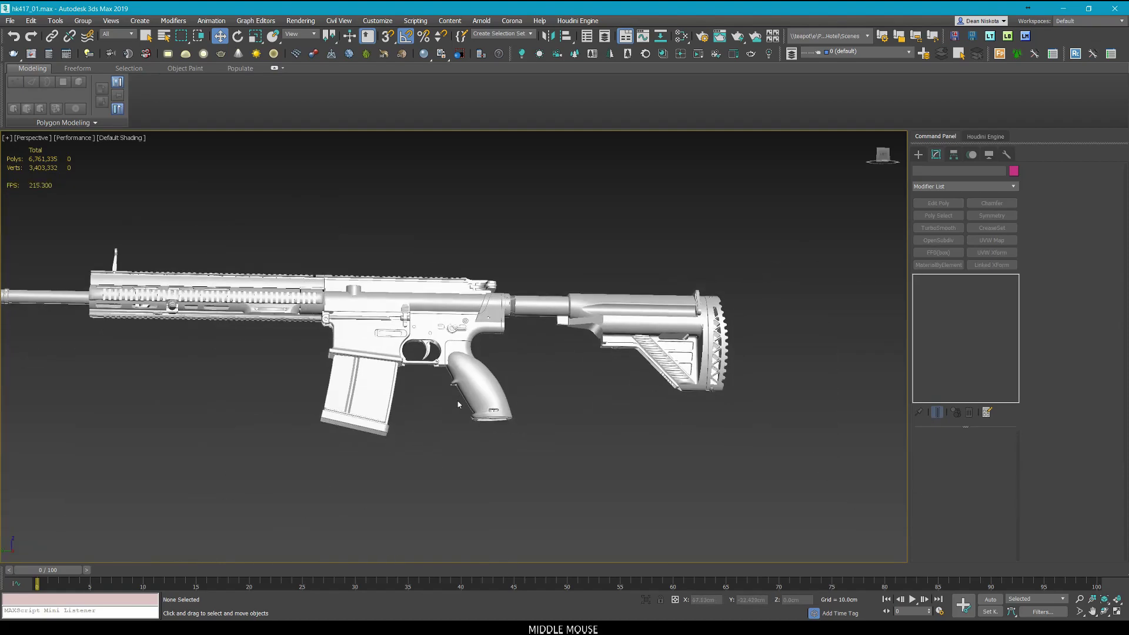
click(471, 391)
alt+middle_drag(471, 392, 608, 361)
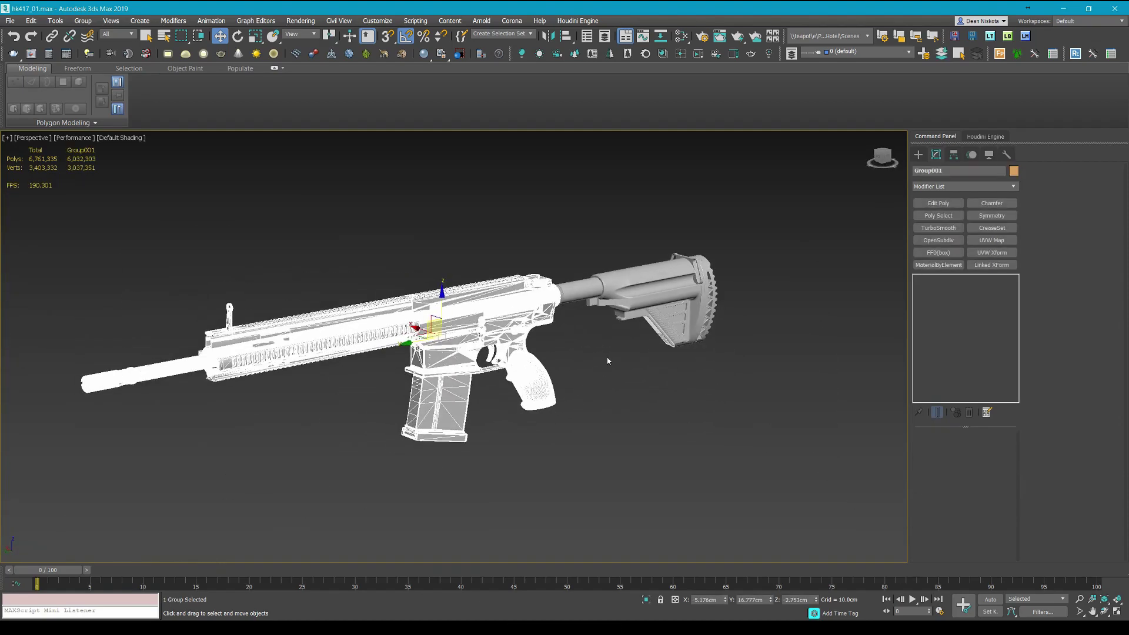
click(608, 361)
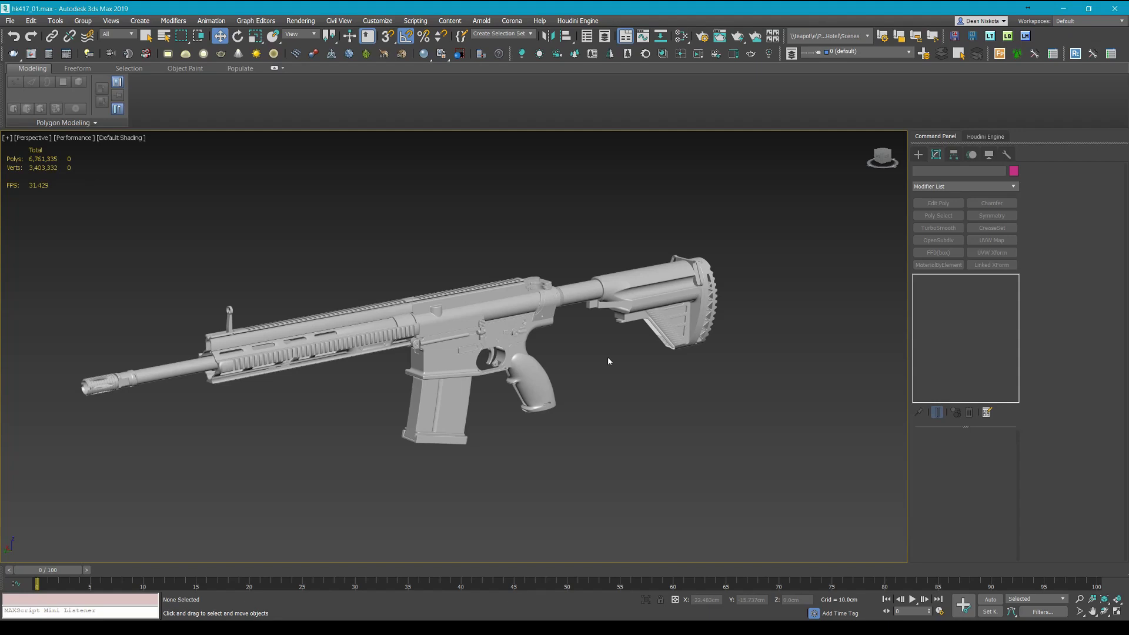
Inspect the grip and receiver area with the main body group selected, and return to an unselected side view of the rifle.
scroll(598, 349, up, 1)
middle_drag(625, 461, 681, 460)
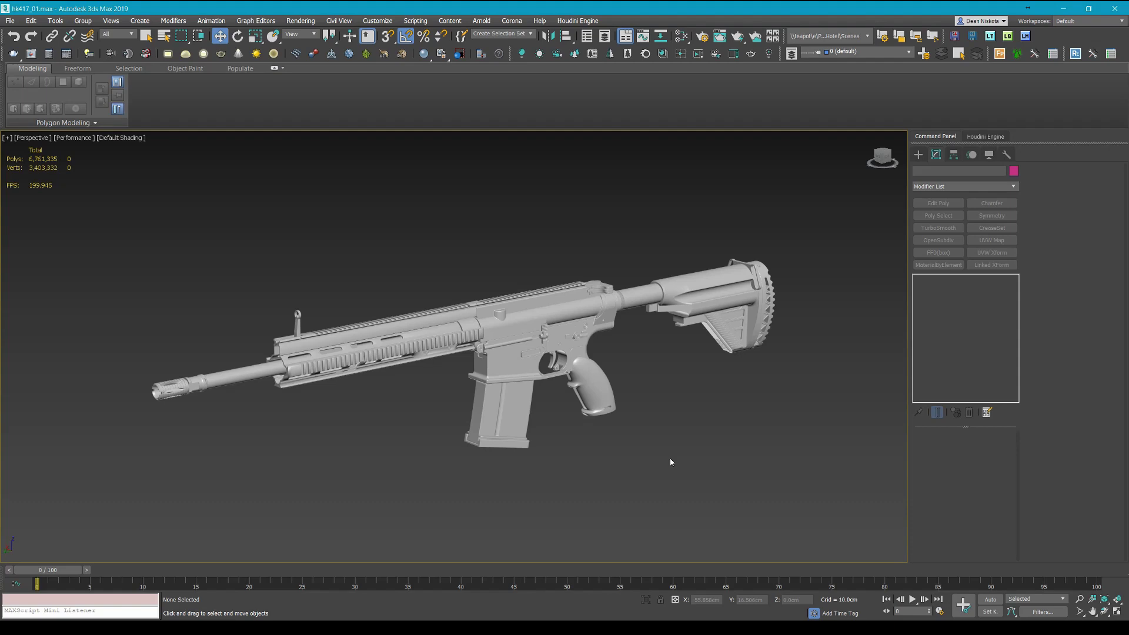
scroll(656, 446, up, 5)
click(587, 373)
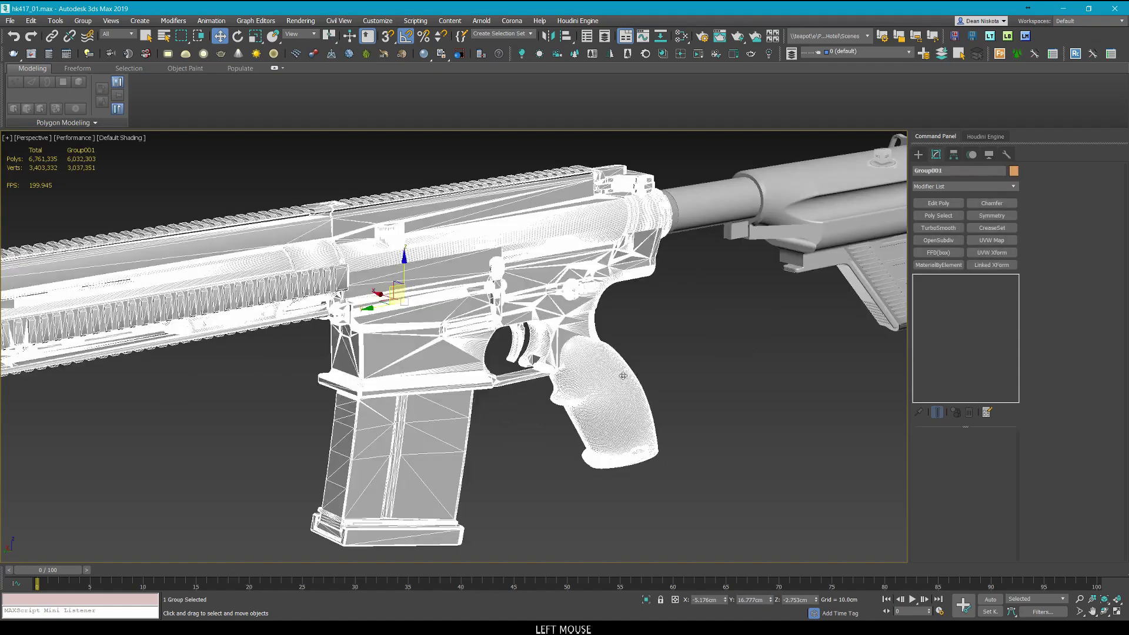
mouse_move(588, 372)
alt+middle_down()
mouse_move(557, 366)
mouse_move(652, 373)
mouse_move(583, 335)
mouse_move(640, 378)
mouse_move(605, 385)
alt+middle_up()
click(640, 378)
scroll(600, 397, up, 3)
scroll(588, 398, down, 3)
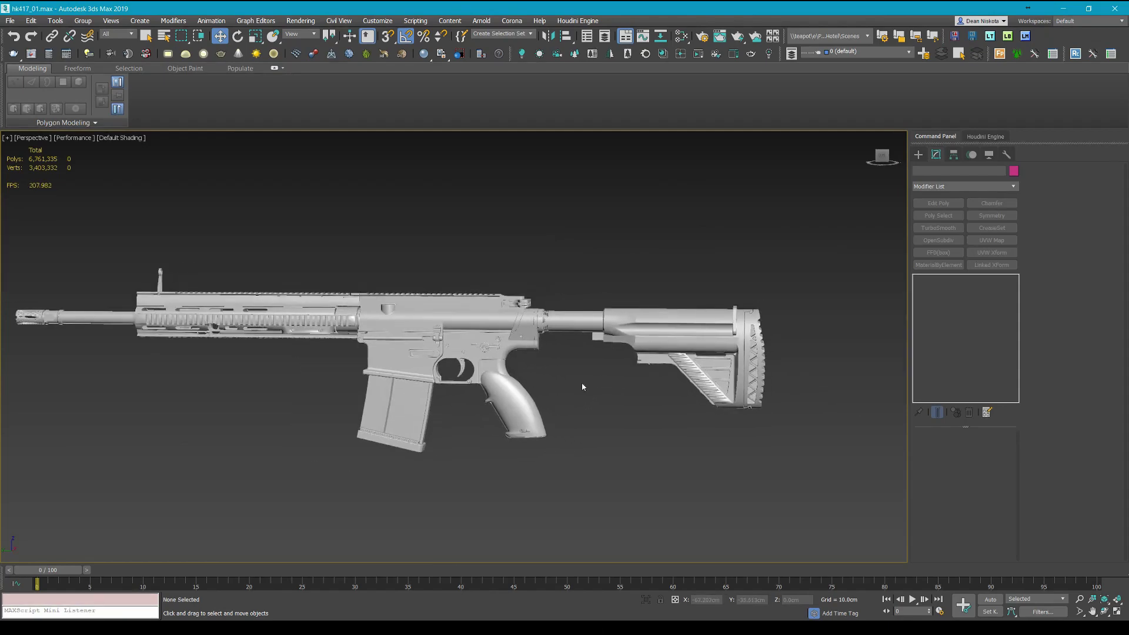
Select the main body group, review the receiver, grip and stock at an angle, and clear the selection.
scroll(584, 386, up, 3)
scroll(530, 410, down, 3)
click(530, 406)
alt+middle_drag(529, 406, 676, 373)
click(573, 388)
scroll(680, 370, up, 3)
scroll(673, 383, down, 2)
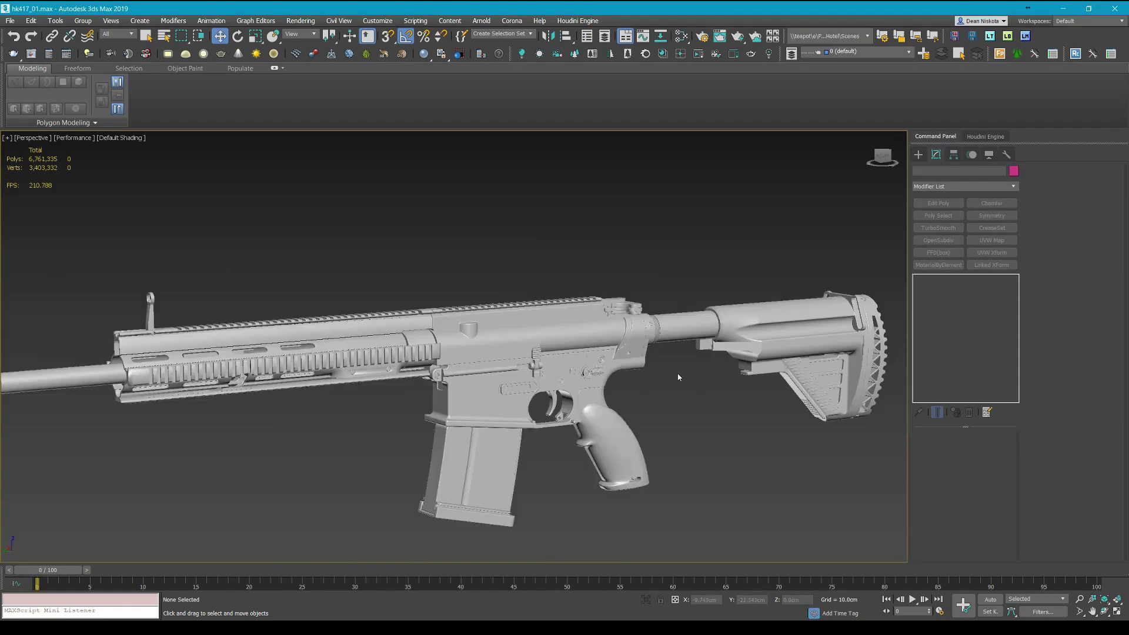
middle_drag(684, 399, 632, 365)
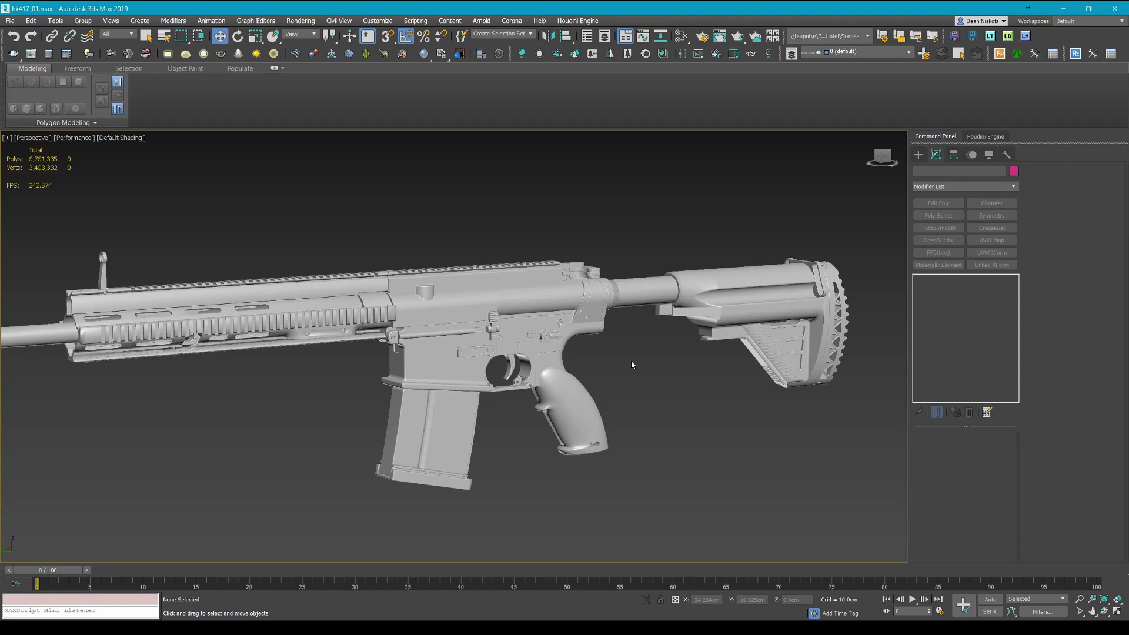
Review the full rifle from muzzle to stock in a front three-quarter view, leaving nothing selected.
scroll(606, 376, up, 3)
click(580, 386)
alt+middle_drag(580, 386, 630, 166)
click(578, 242)
scroll(590, 225, up, 3)
scroll(597, 189, down, 3)
scroll(596, 213, up, 3)
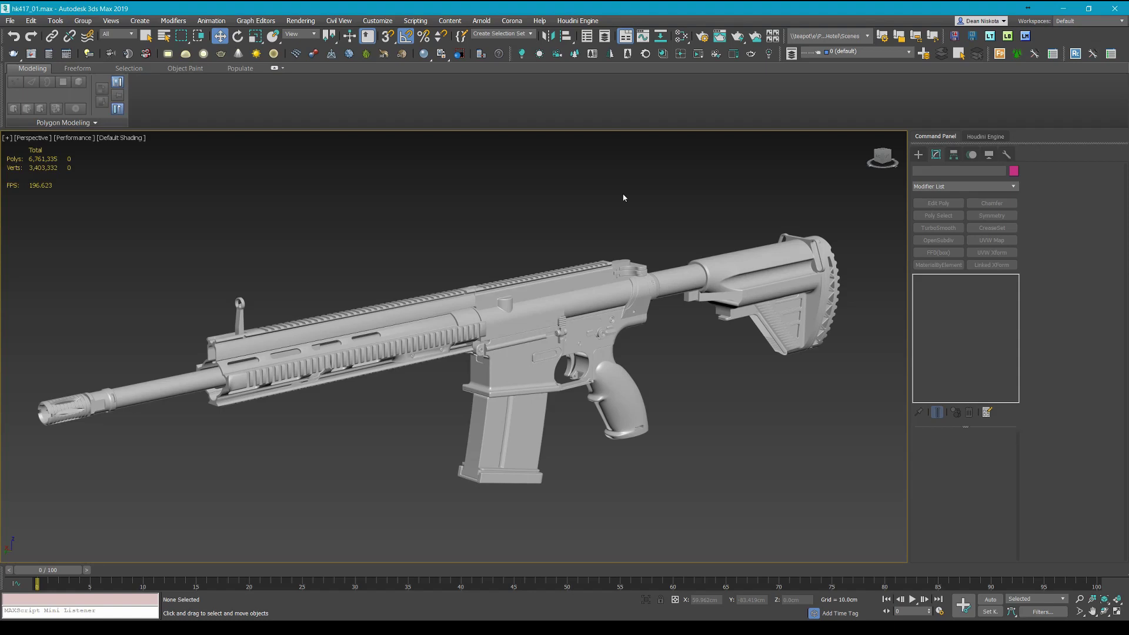
Select the main body group and review the rifle from the stock end.
scroll(565, 263, up, 3)
scroll(565, 264, down, 4)
click(566, 265)
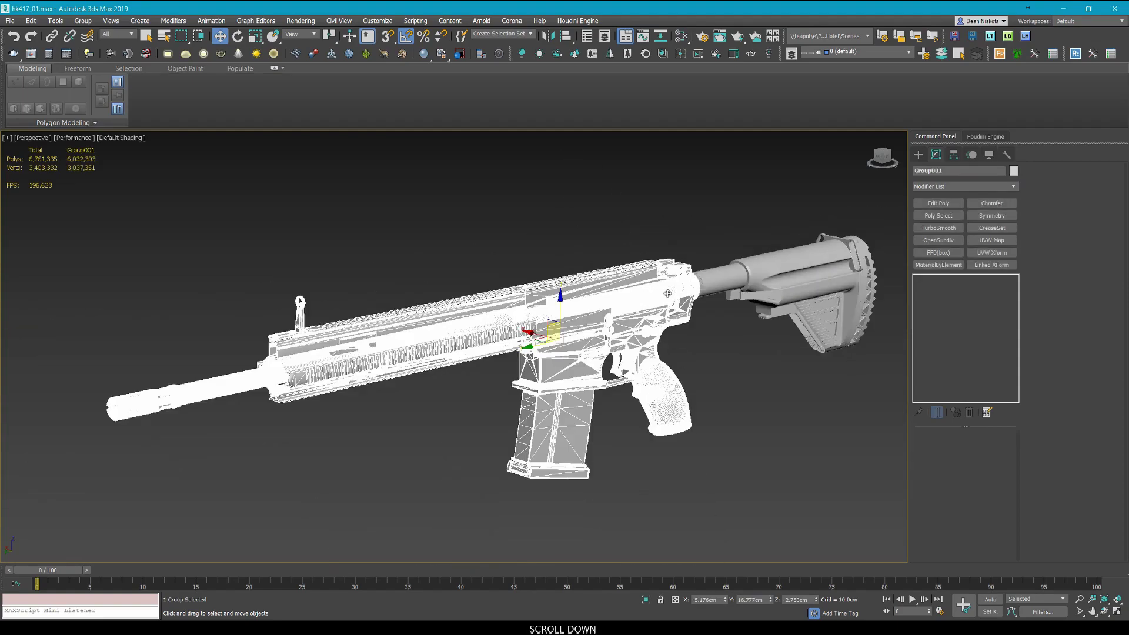
alt+middle_drag(565, 265, 706, 214)
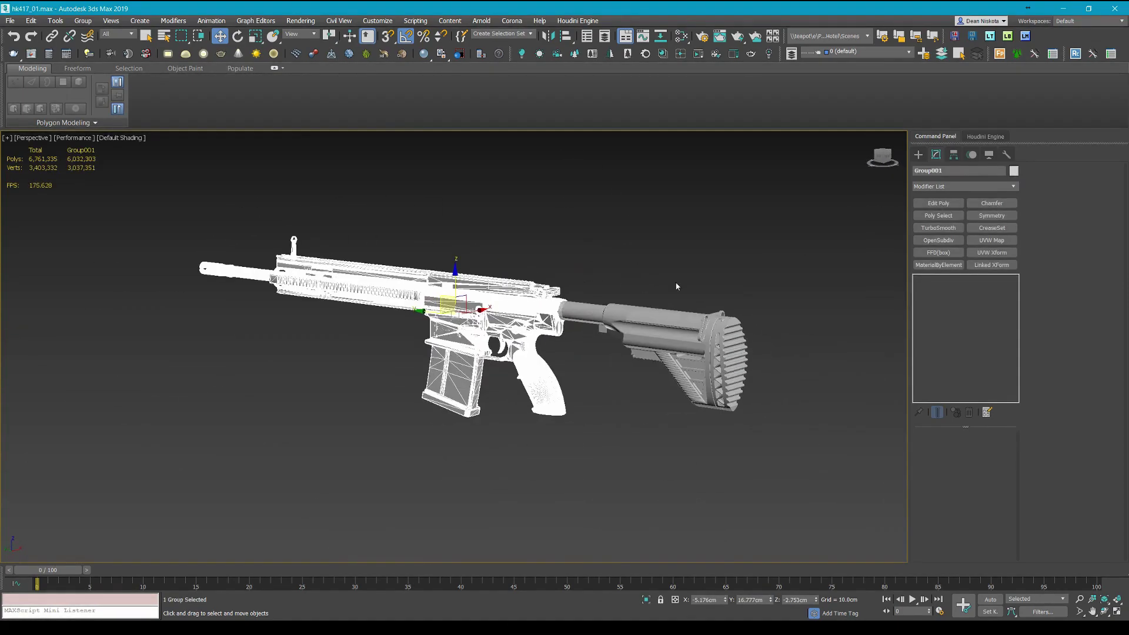
Clear the group selection, select the stock to identify it, and return to an unselected side view of the full rifle.
click(706, 215)
scroll(723, 339, up, 4)
middle_drag(722, 339, 640, 285)
click(738, 352)
click(594, 247)
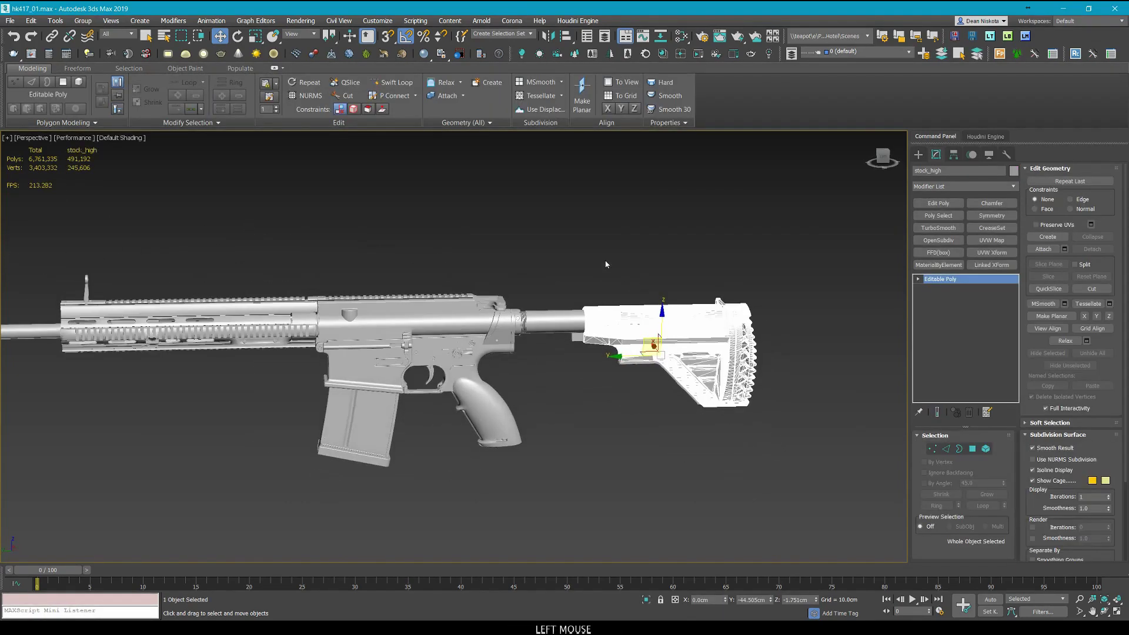
middle_drag(595, 247, 684, 246)
click(684, 245)
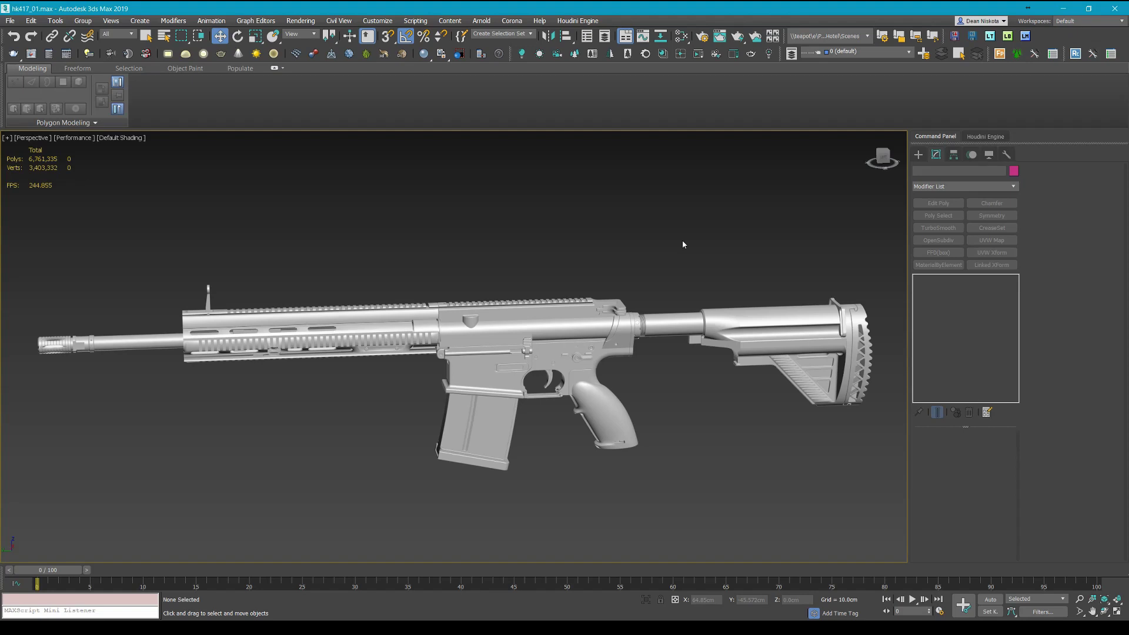
Select the stock again, review the whole rifle from a rear three-quarter angle, and clear the selection.
middle_drag(591, 276, 583, 271)
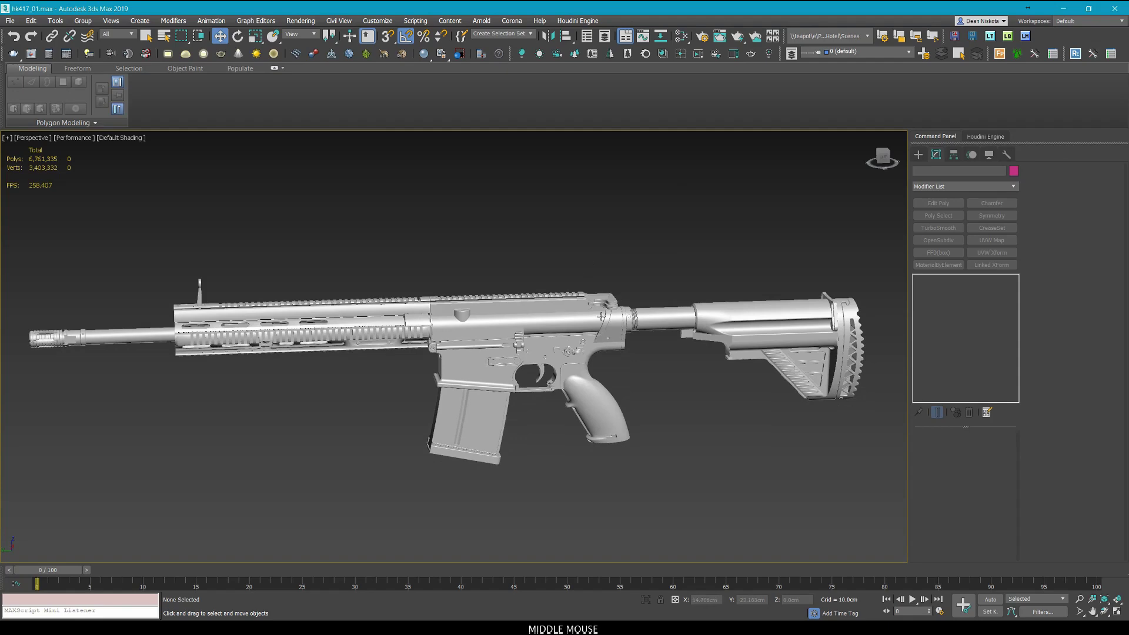
scroll(601, 316, up, 3)
scroll(619, 321, down, 3)
click(721, 325)
scroll(721, 415, down, 3)
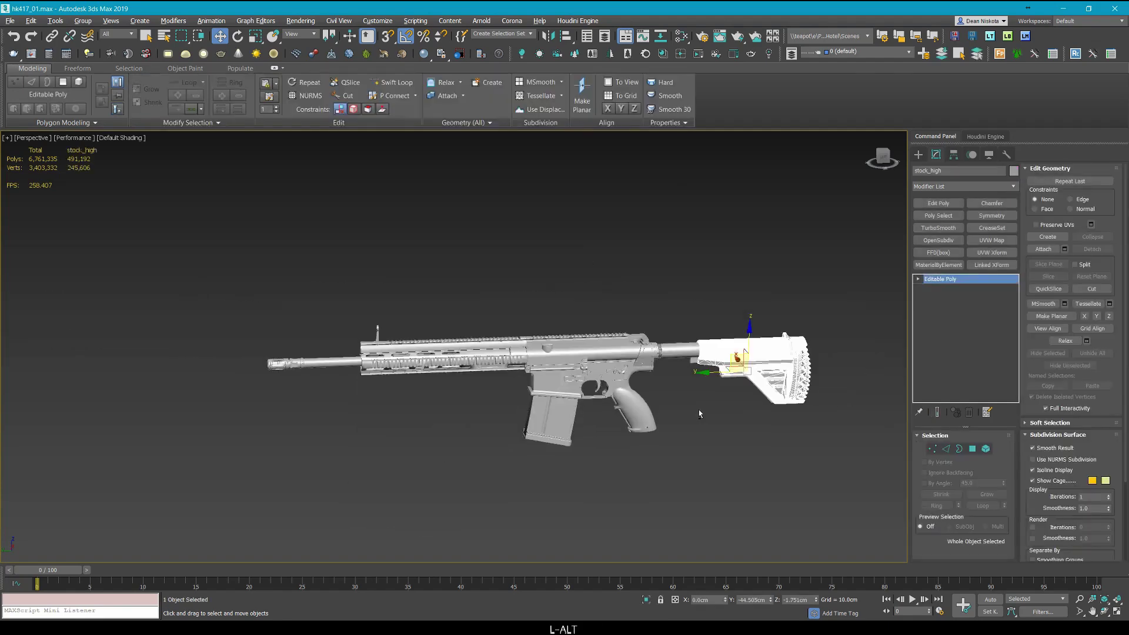
alt+middle_drag(701, 414, 636, 425)
click(694, 406)
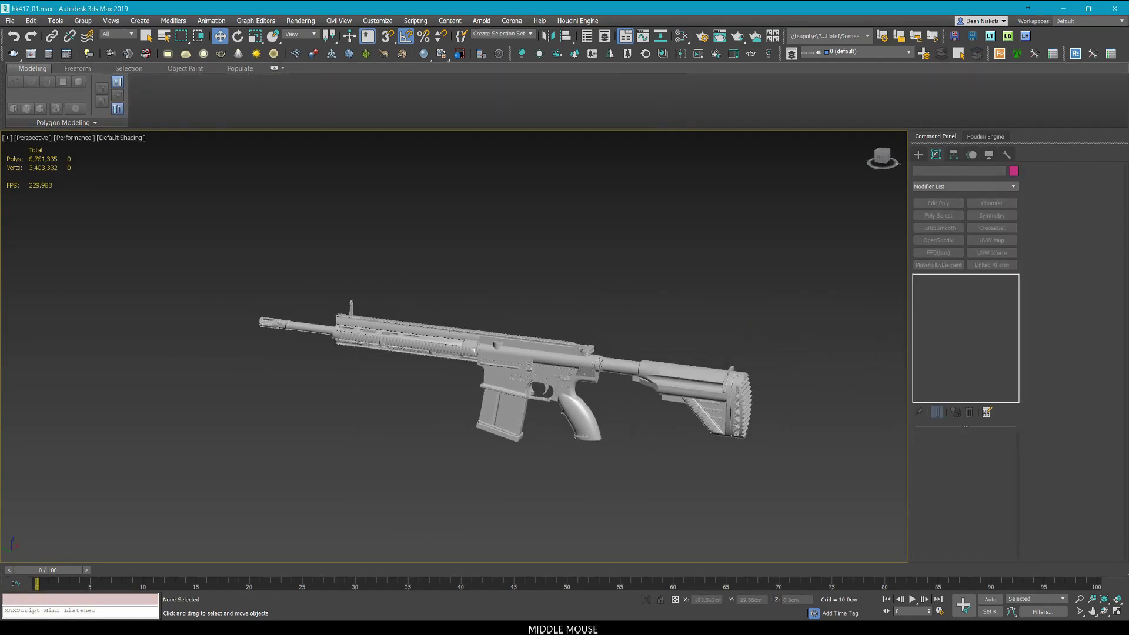
Switch to Substance Painter, review the textured stock from the side and above, and hide the interface panels.
click(375, 585)
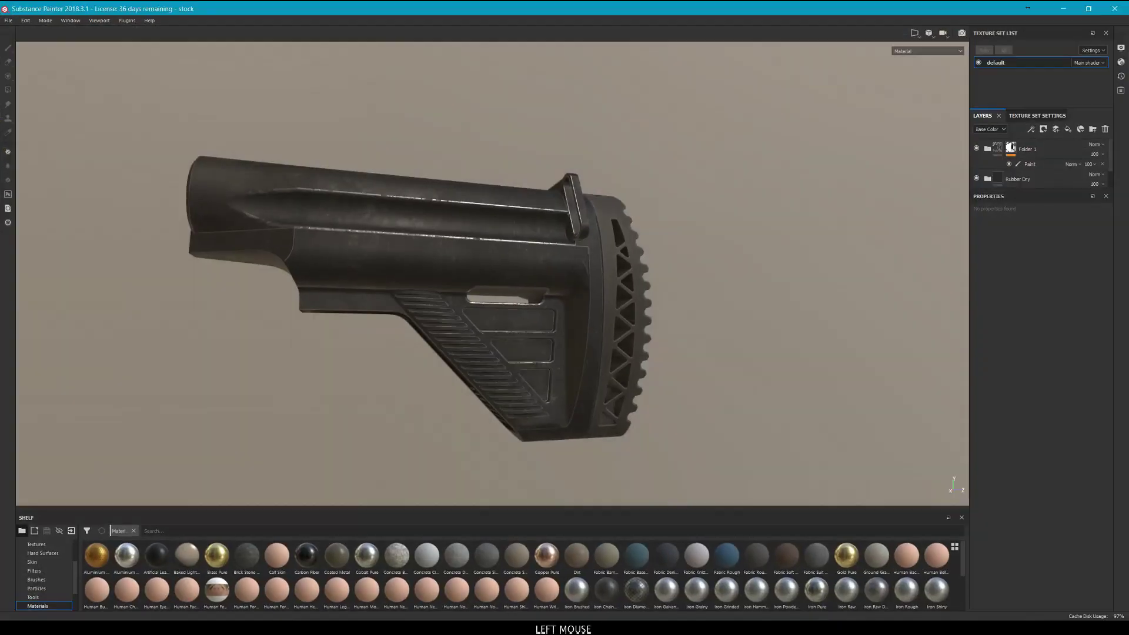
alt+drag(738, 294, 682, 303)
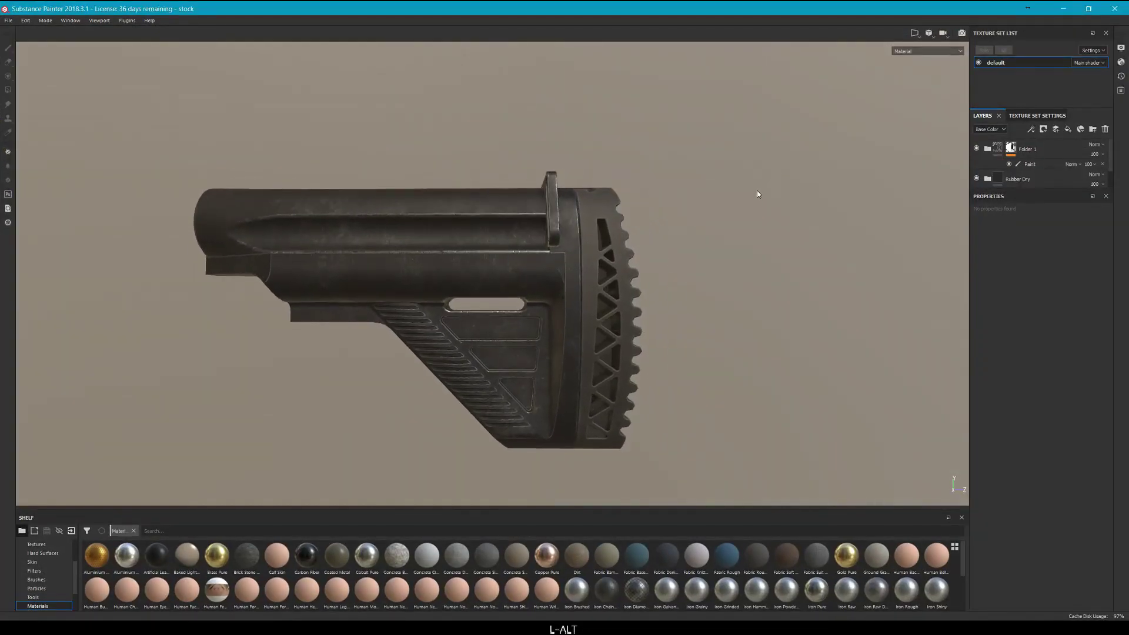
alt+scroll(757, 193, down, 3)
alt+scroll(755, 206, up, 5)
mouse_move(754, 227)
alt+mouse_down()
mouse_move(529, 235)
mouse_move(668, 222)
mouse_move(426, 218)
mouse_move(368, 235)
mouse_move(306, 322)
mouse_move(548, 262)
alt+mouse_up()
key(Tab)
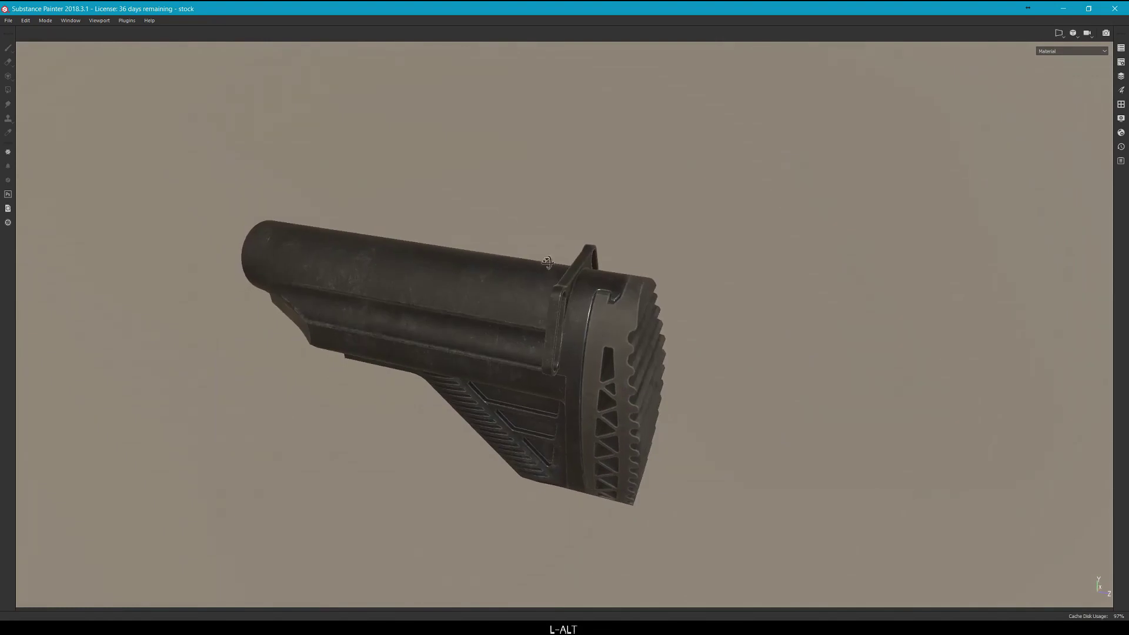
Inspect the textured stock's opposite side, sling loop and ribbed butt pad while rotating the environment lighting.
alt+drag(235, 241, 488, 247)
shift+right_drag(488, 247, 577, 297)
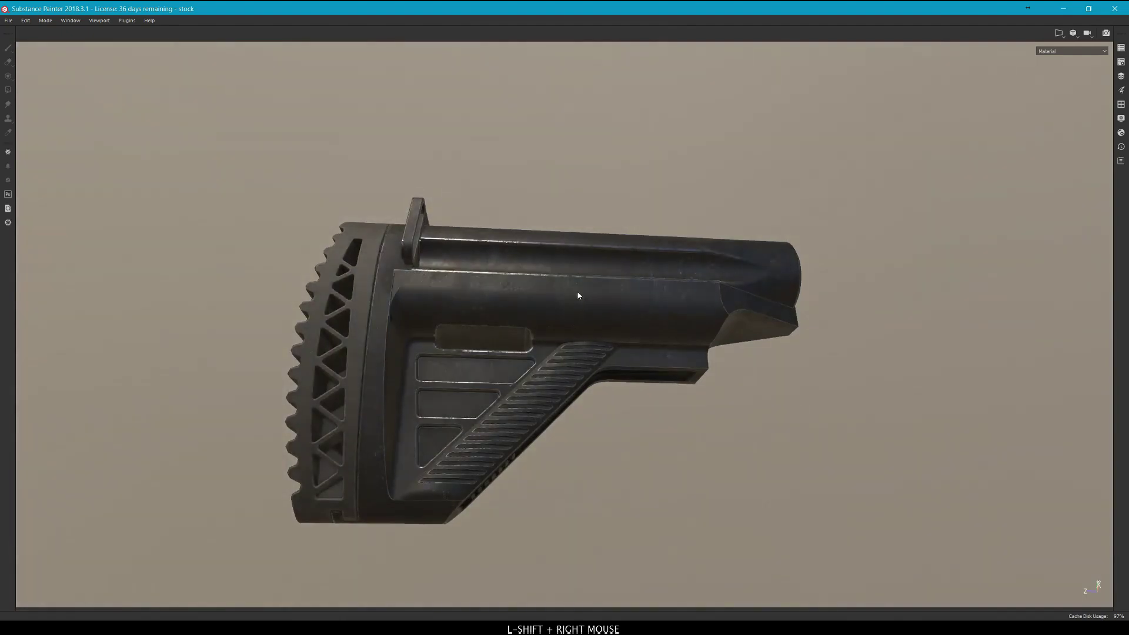
alt+drag(577, 297, 779, 326)
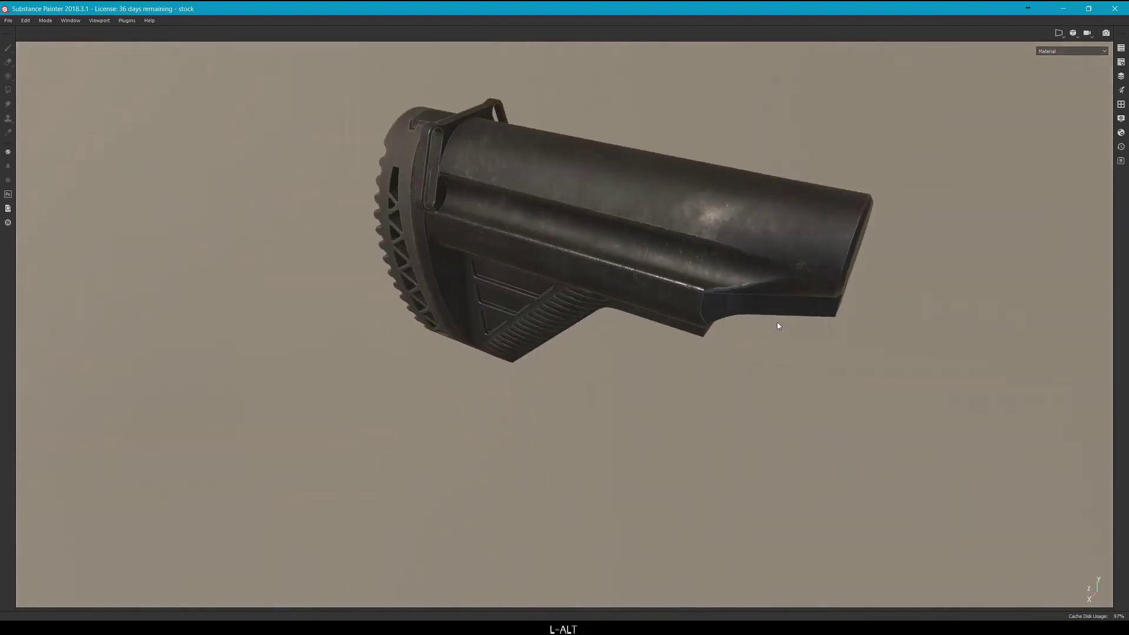
alt+right_drag(778, 325, 714, 320)
alt+middle_drag(713, 320, 727, 360)
alt+drag(726, 360, 496, 250)
alt+scroll(423, 260, up, 5)
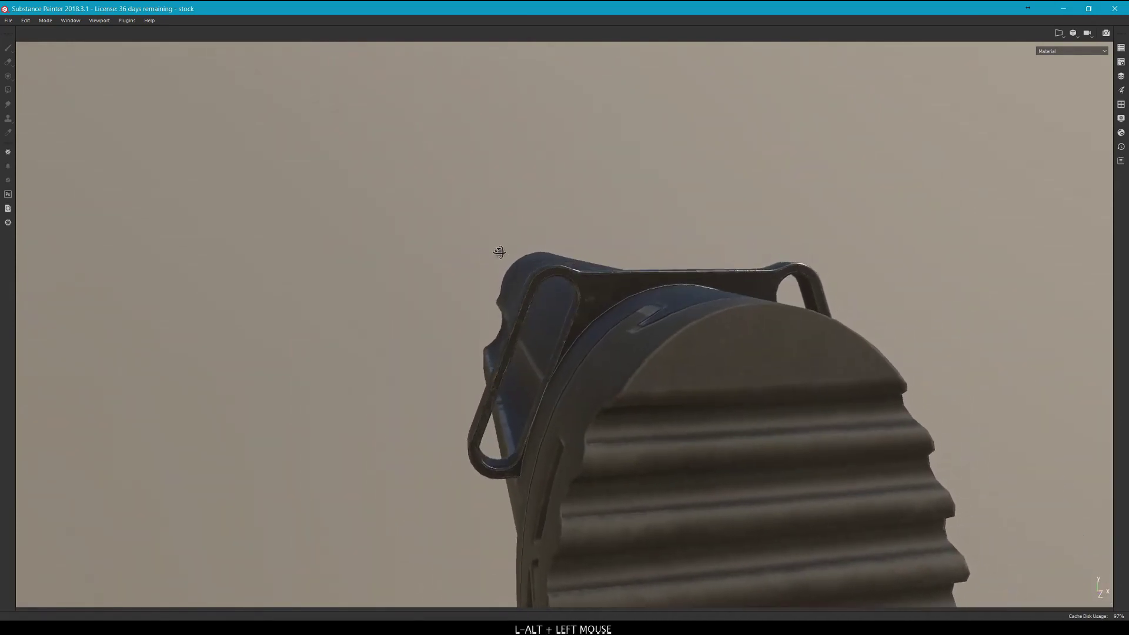
mouse_move(496, 250)
alt+middle_down()
mouse_move(517, 253)
mouse_move(507, 253)
alt+middle_up()
shift+right_drag(506, 252, 558, 248)
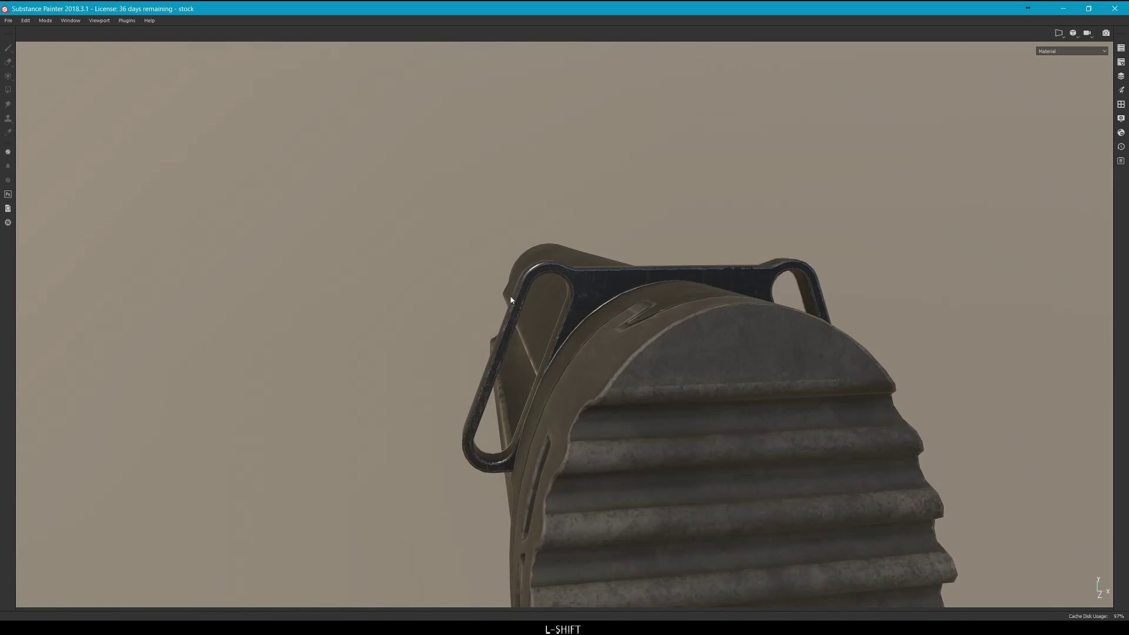
Examine the surface wear and edge highlights along the textured stock's tube and side from several angles.
scroll(494, 282, down, 5)
alt+drag(478, 271, 802, 259)
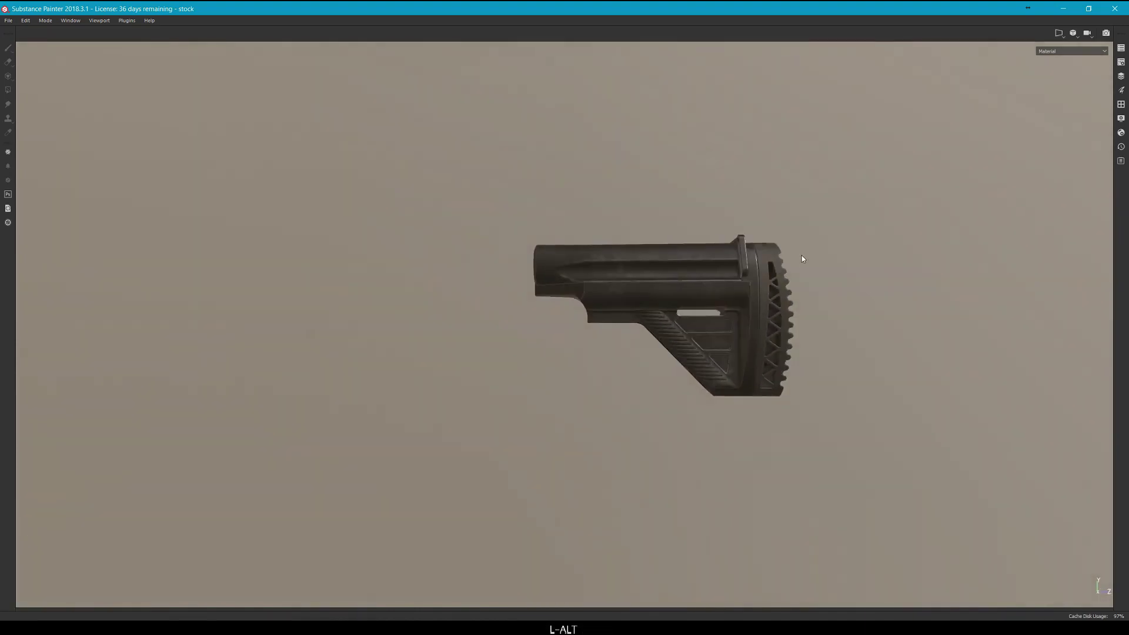
alt+middle_drag(751, 282, 689, 299)
alt+drag(689, 299, 849, 258)
alt+scroll(618, 282, up, 5)
alt+middle_drag(689, 227, 586, 239)
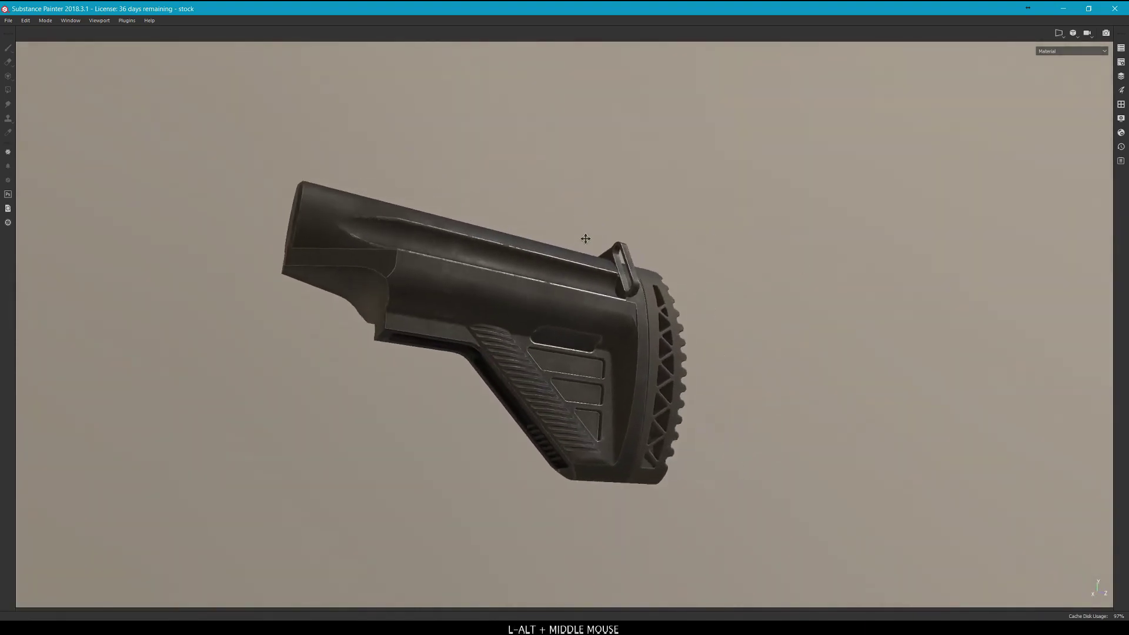
alt+drag(586, 238, 553, 190)
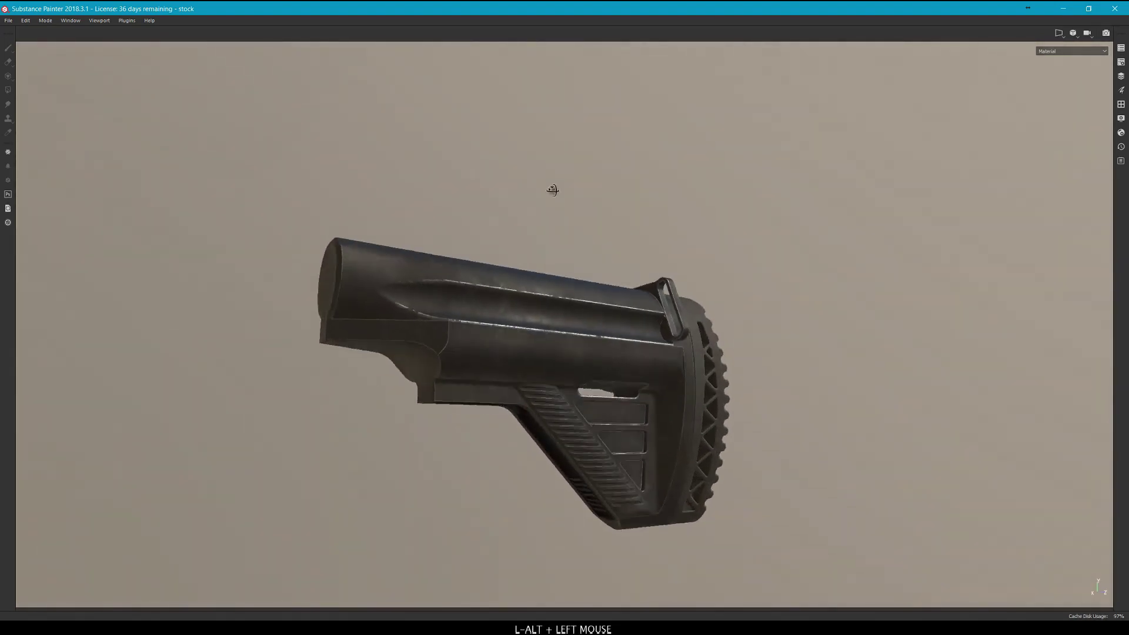
alt+middle_drag(553, 190, 605, 252)
alt+drag(605, 252, 633, 323)
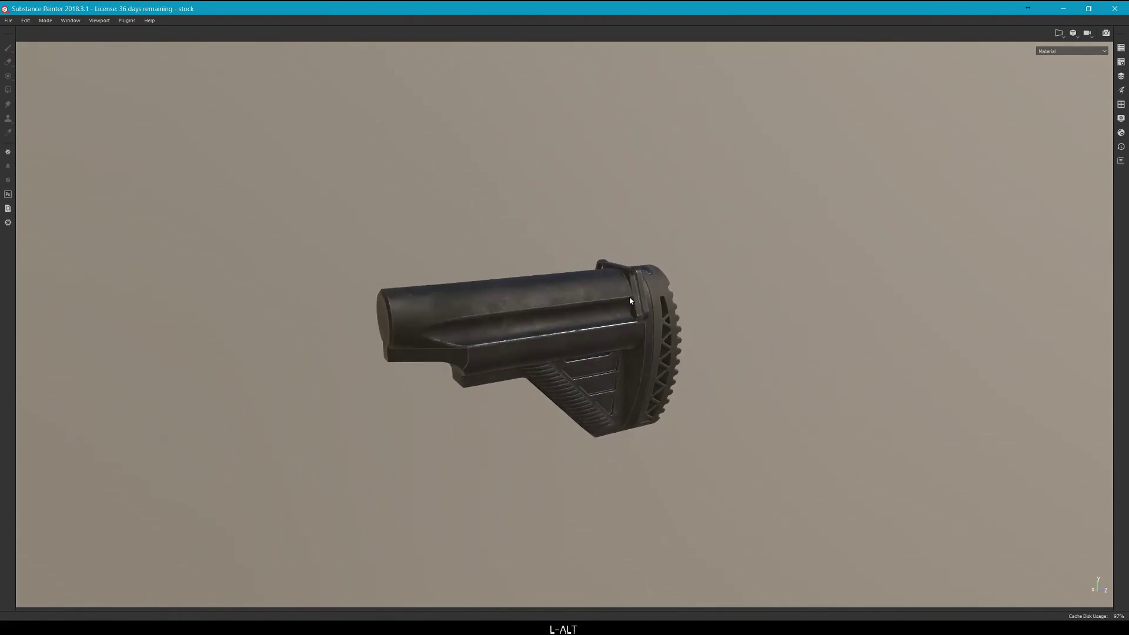
alt+middle_drag(630, 298, 612, 259)
alt+drag(612, 258, 627, 278)
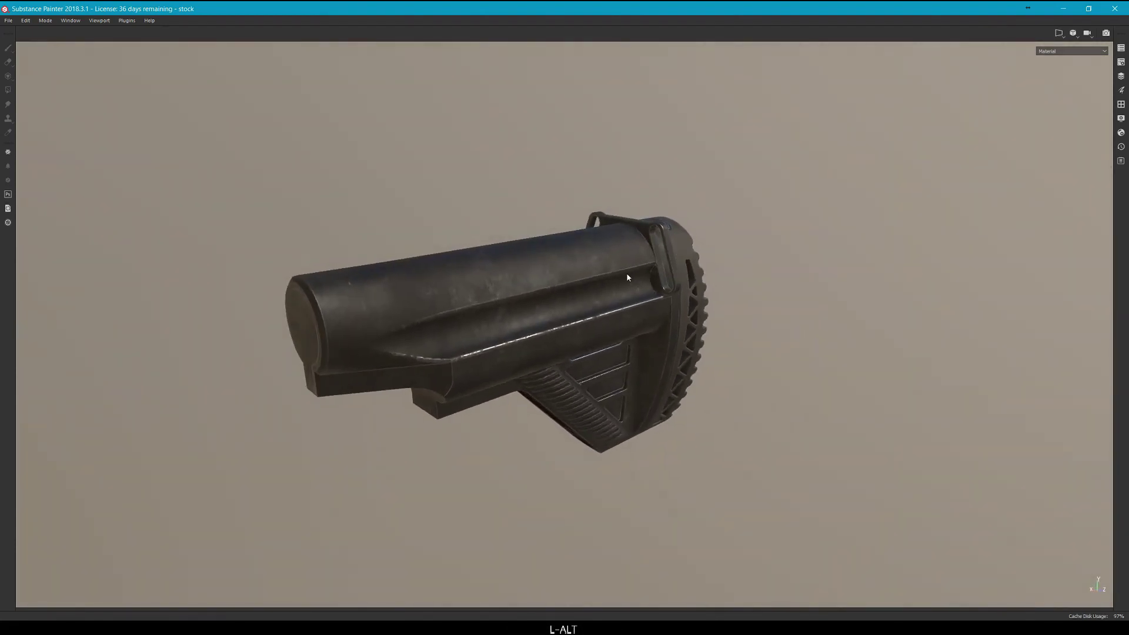
Rotate the environment lighting and examine the stock's hollow underside, finishing on a close side view.
shift+right_drag(627, 278, 714, 270)
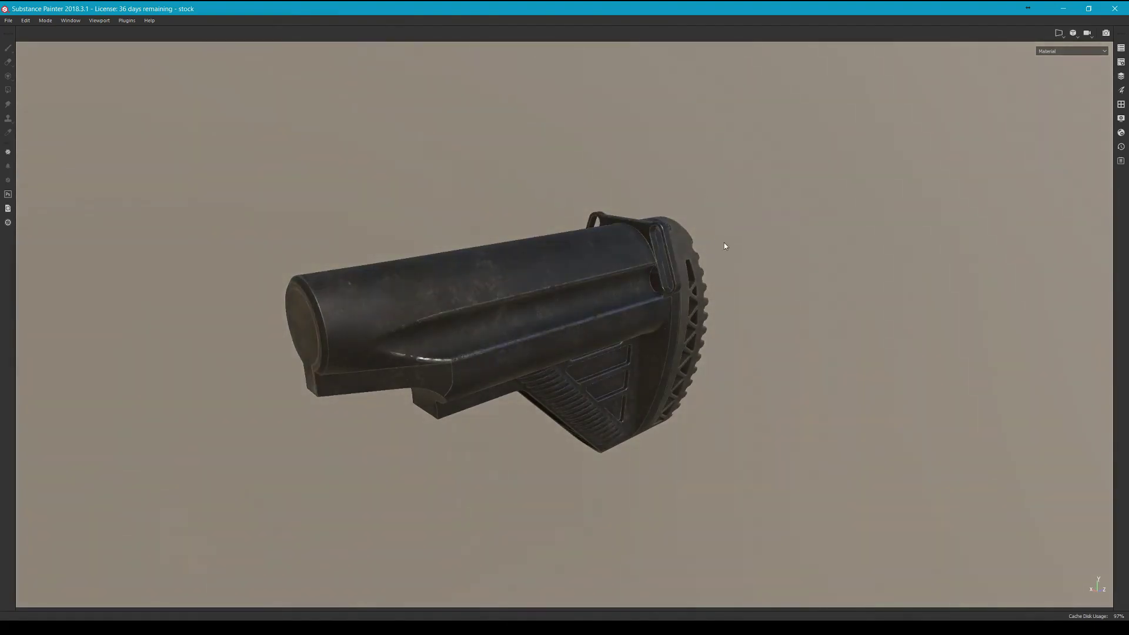
alt+drag(725, 246, 774, 188)
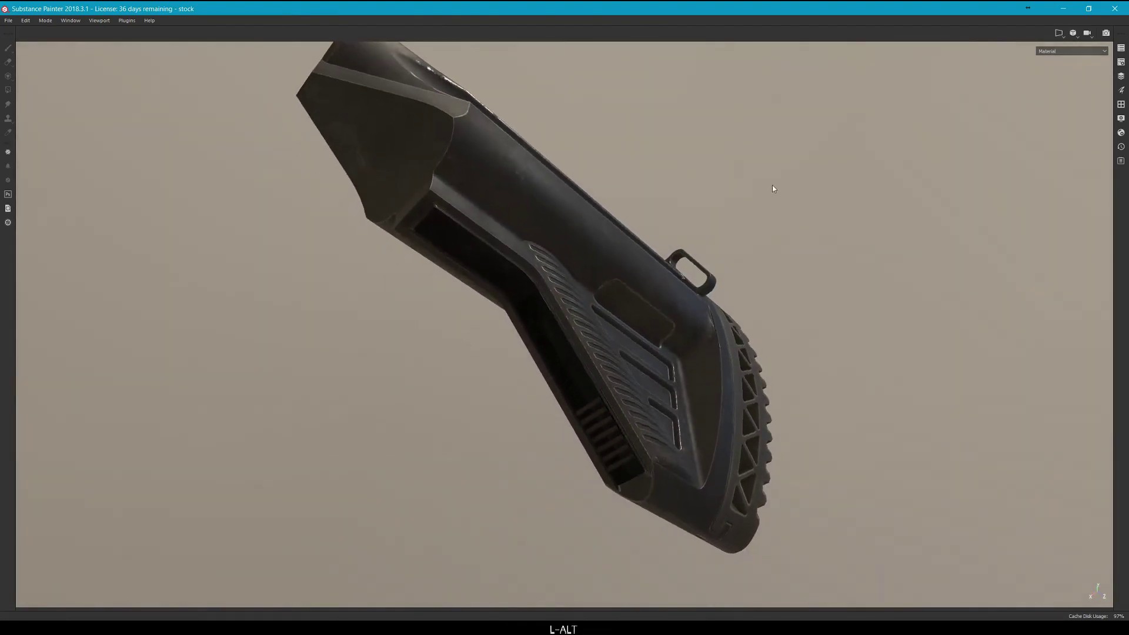
alt+scroll(708, 266, down, 5)
alt+drag(722, 271, 821, 239)
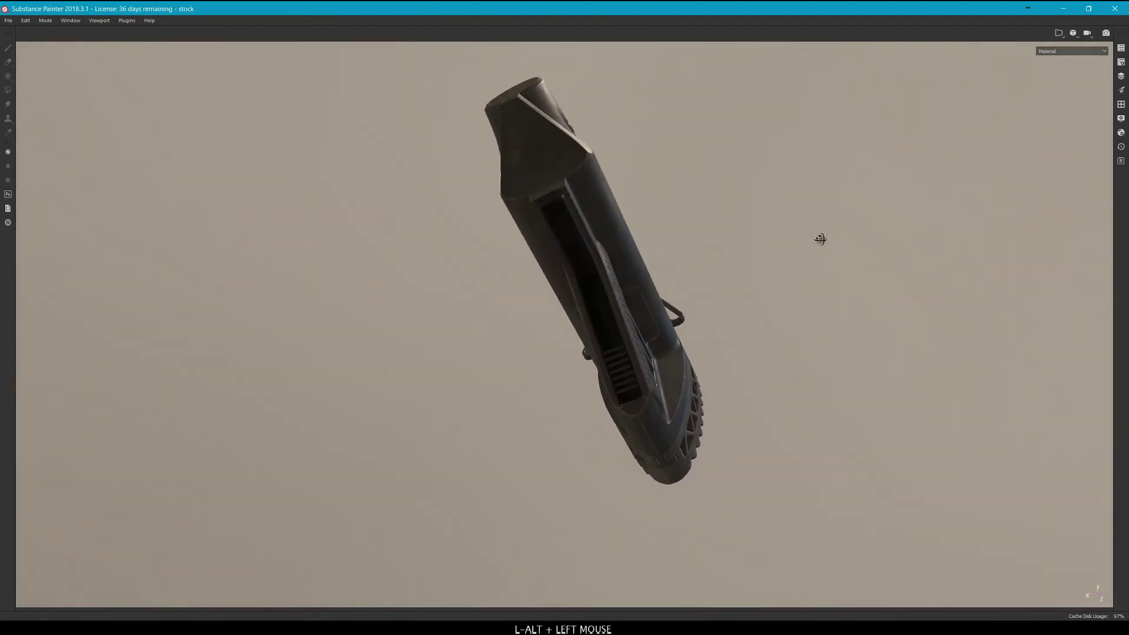
scroll(596, 257, down, 3)
alt+drag(584, 259, 602, 213)
scroll(595, 246, up, 1)
scroll(588, 249, down, 3)
shift+right_drag(553, 253, 672, 251)
alt+drag(673, 254, 583, 360)
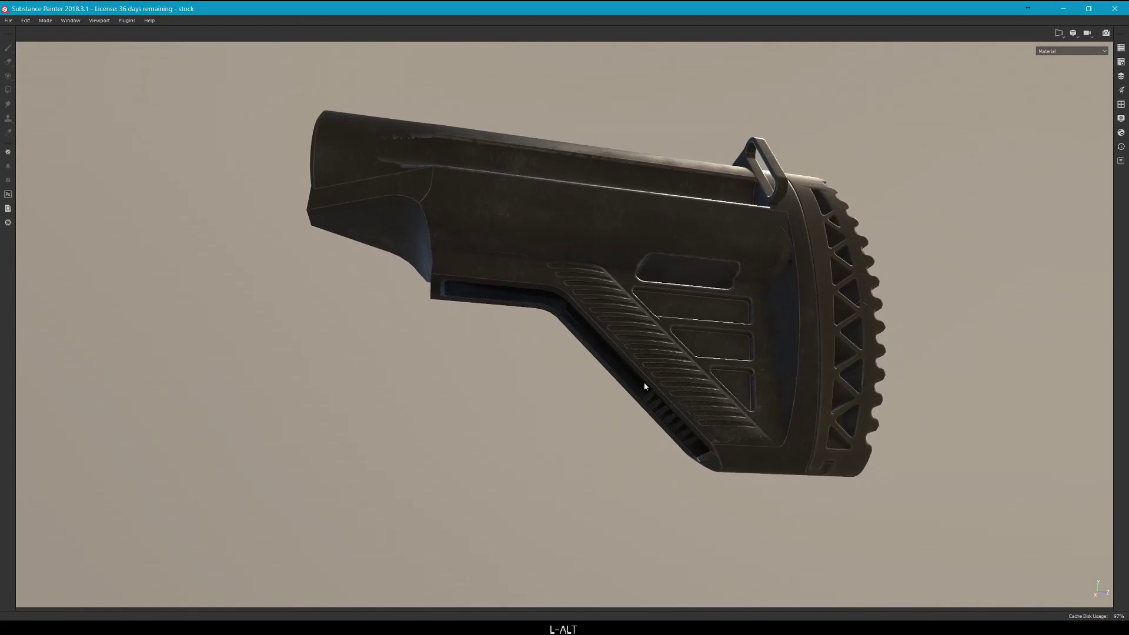
alt+drag(645, 387, 565, 434)
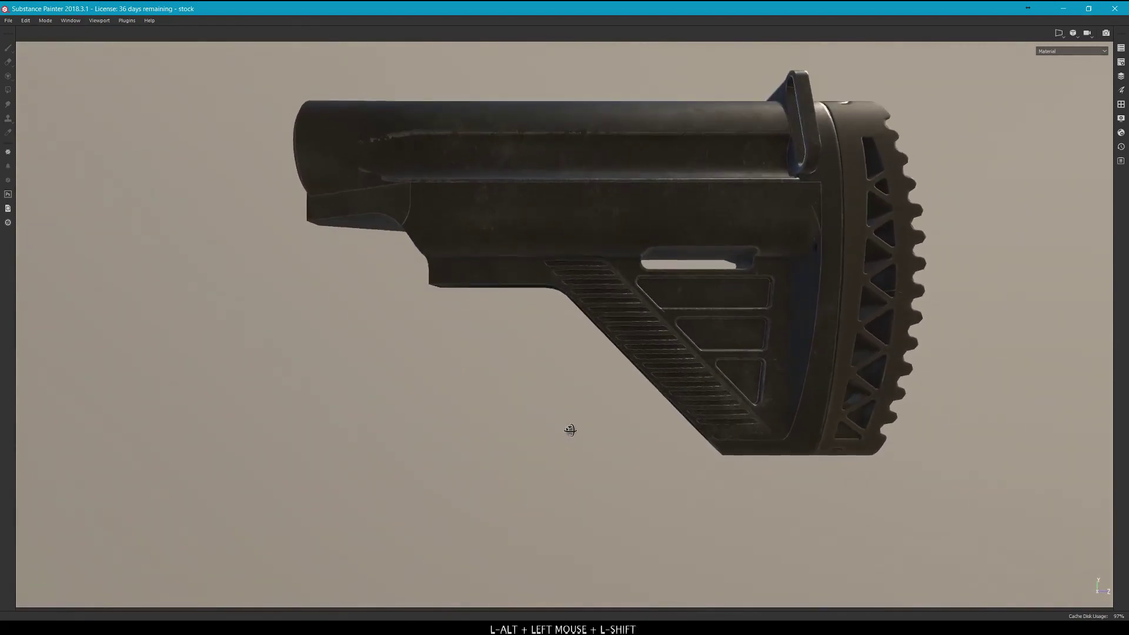
alt+middle_drag(547, 266, 545, 318)
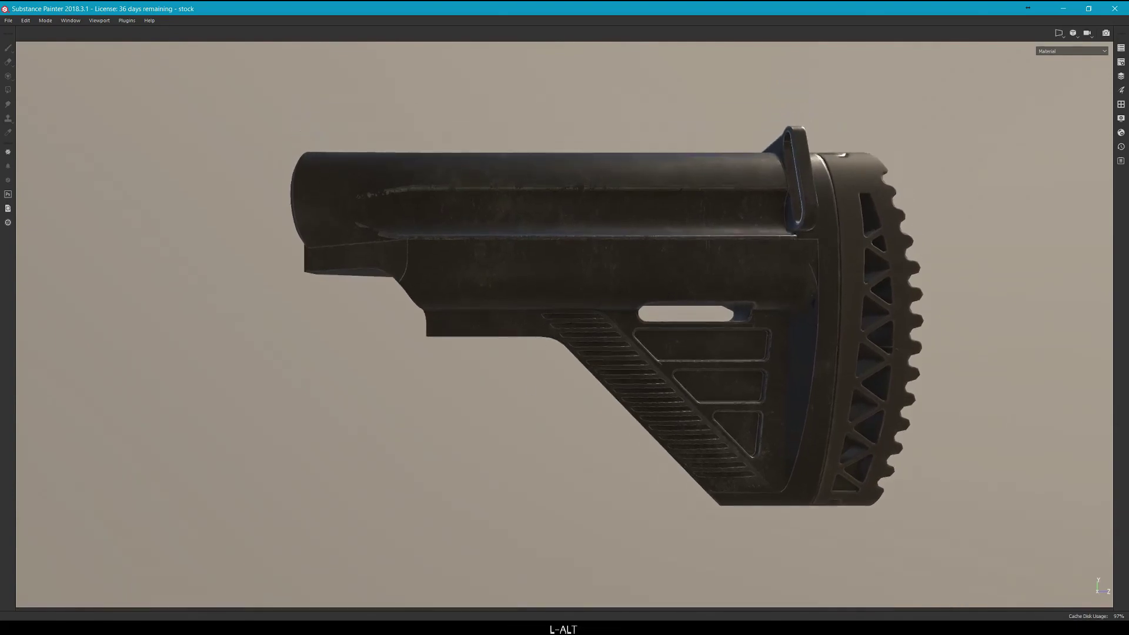
Switch to the reference image board, maximize its window, and zoom in on the photo of the full rifle.
click(448, 629)
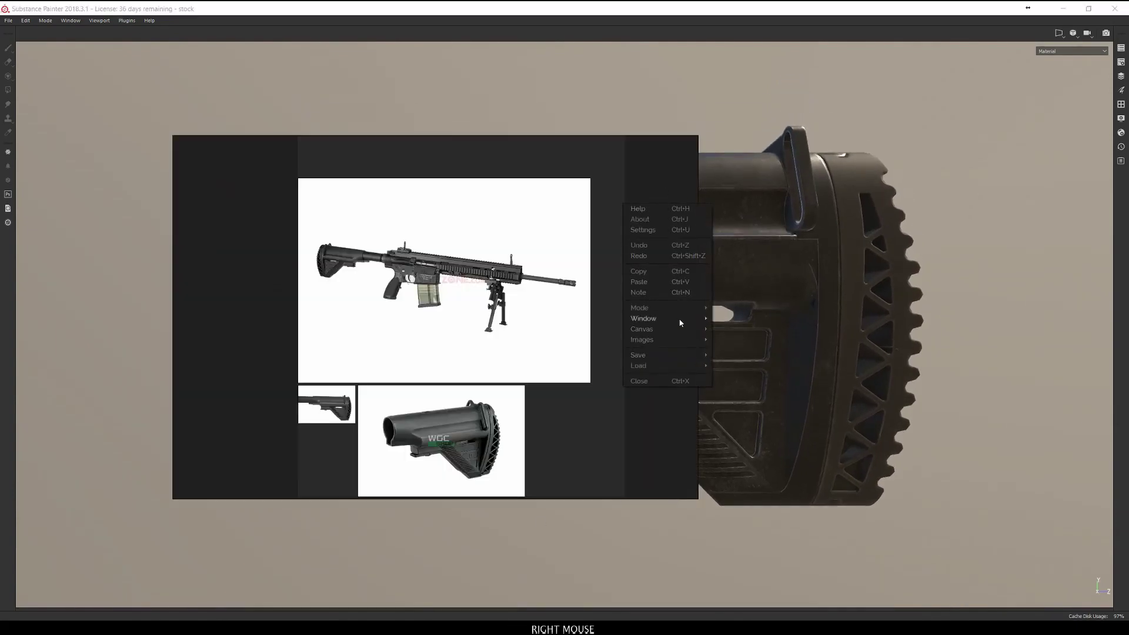
click(749, 334)
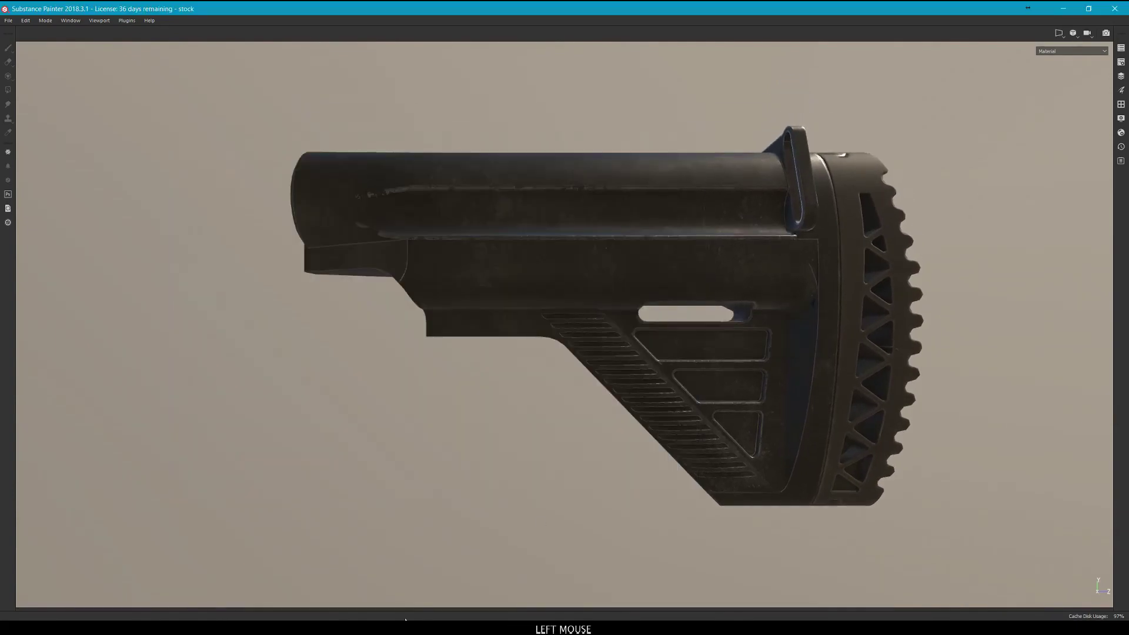
click(447, 627)
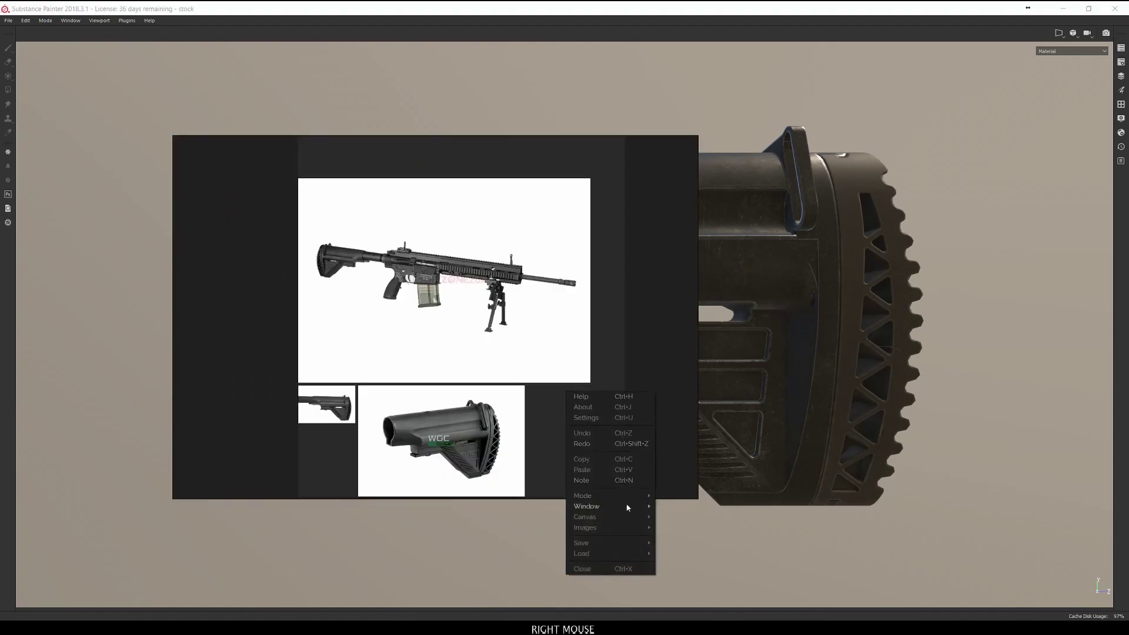
click(682, 513)
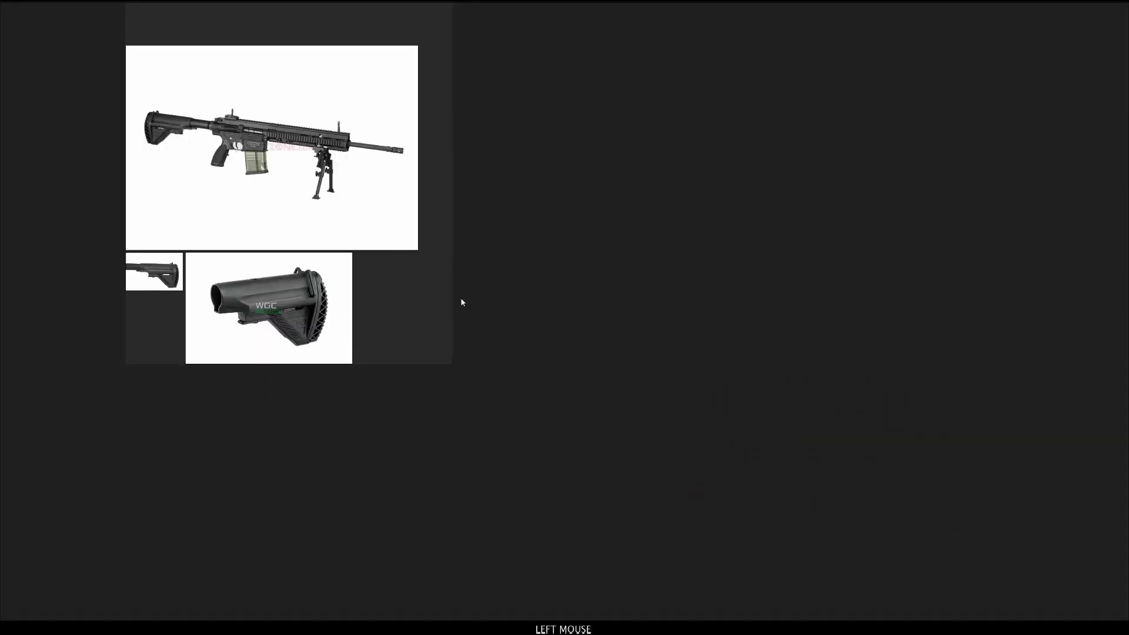
scroll(199, 104, up, 3)
middle_drag(198, 105, 353, 245)
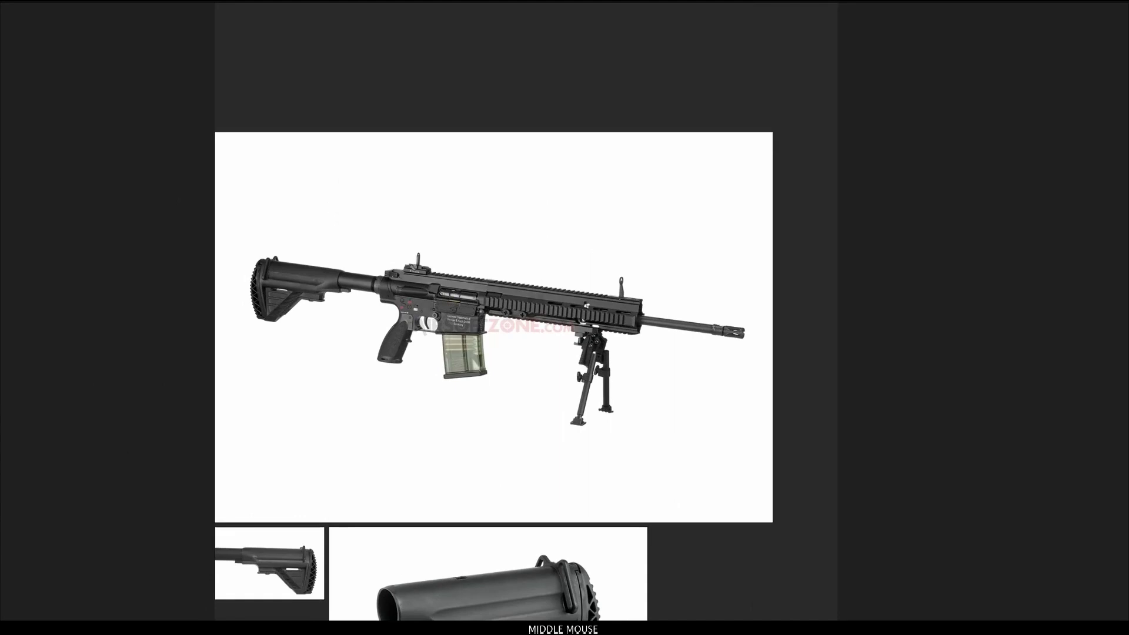
scroll(542, 305, up, 5)
scroll(542, 292, down, 1)
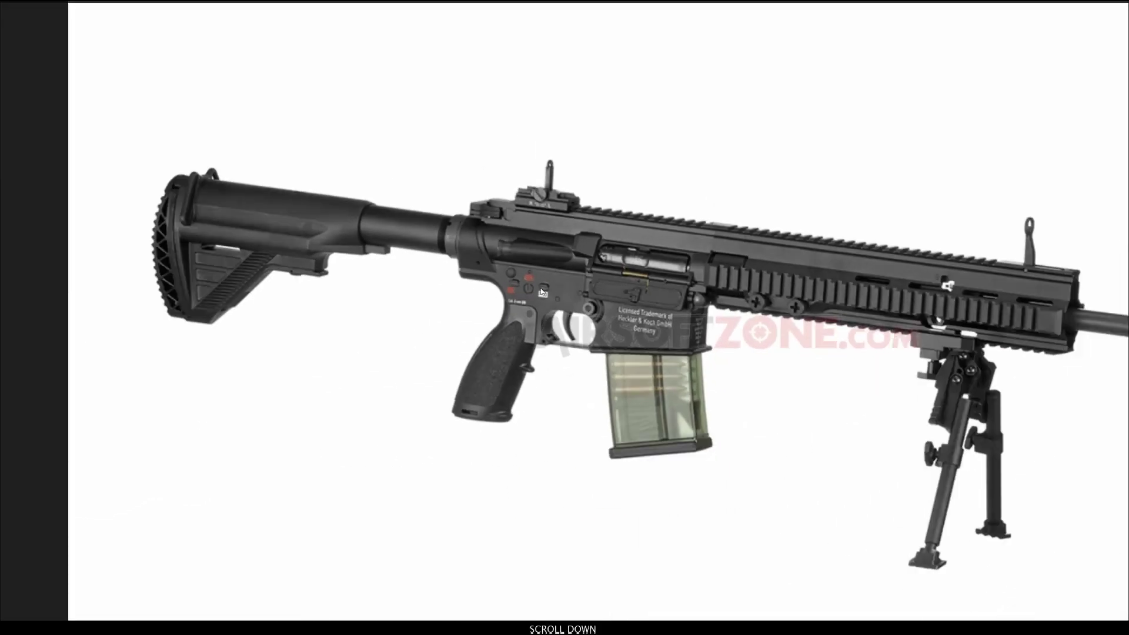
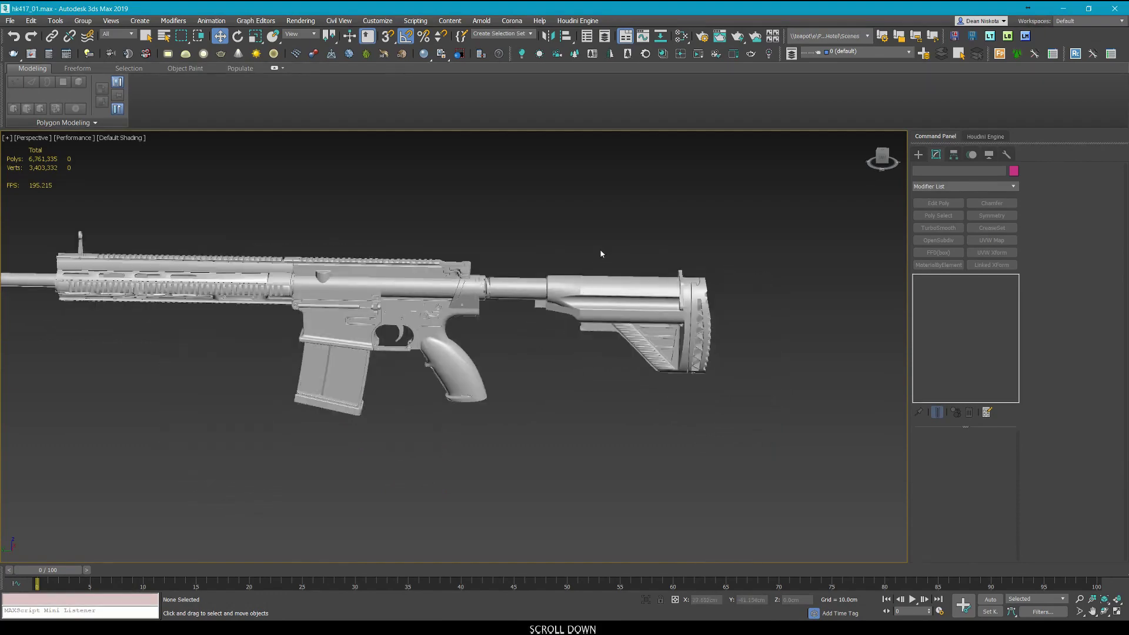
In 3ds Max, unhide all objects and turn on edged faces around the stock.
right_click(617, 227)
click(636, 169)
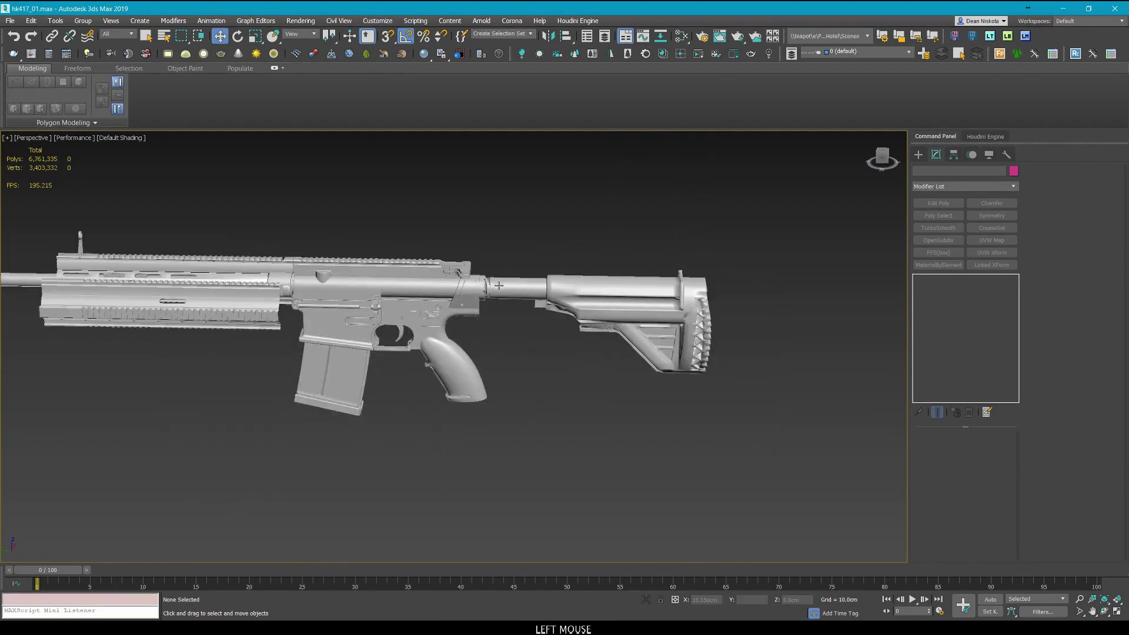
middle_drag(498, 285, 424, 323)
key(F4)
scroll(656, 392, up, 2)
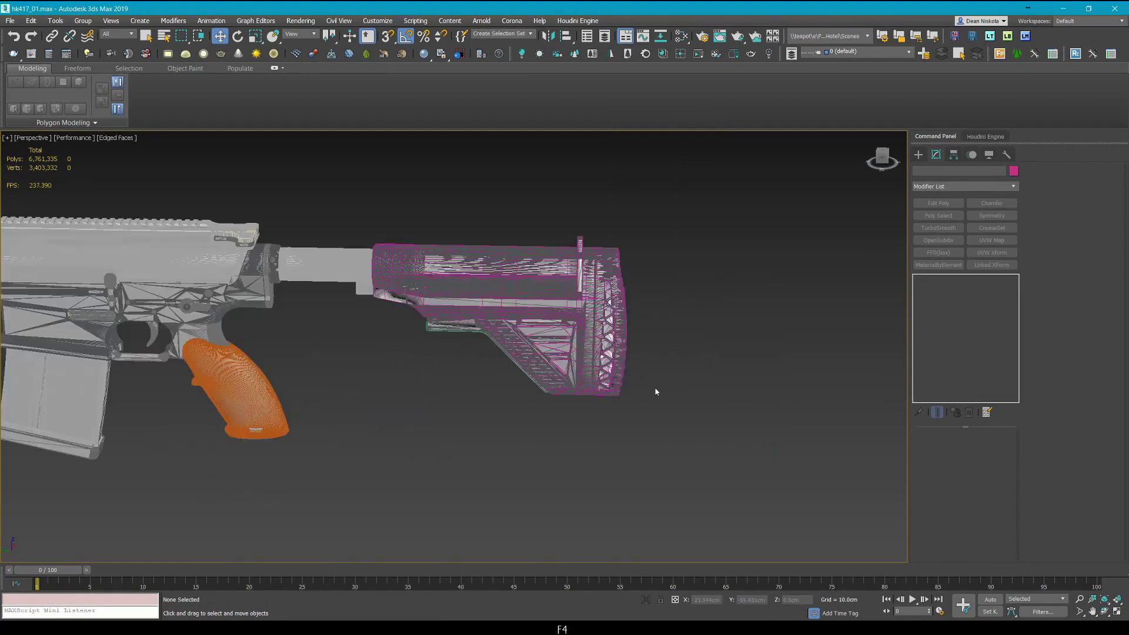
Hide everything except the five stock and buffer tube objects, and turn edged faces off for a shaded view.
drag(344, 161, 355, 155)
middle_drag(356, 156, 357, 167)
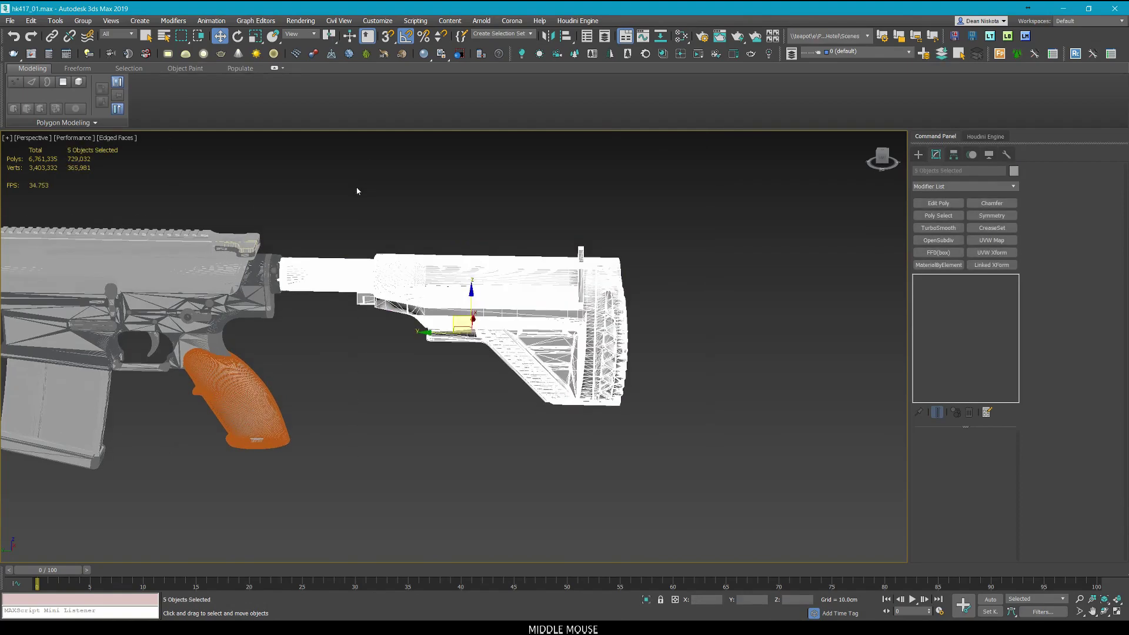
key(ctrl+i)
right_click(376, 203)
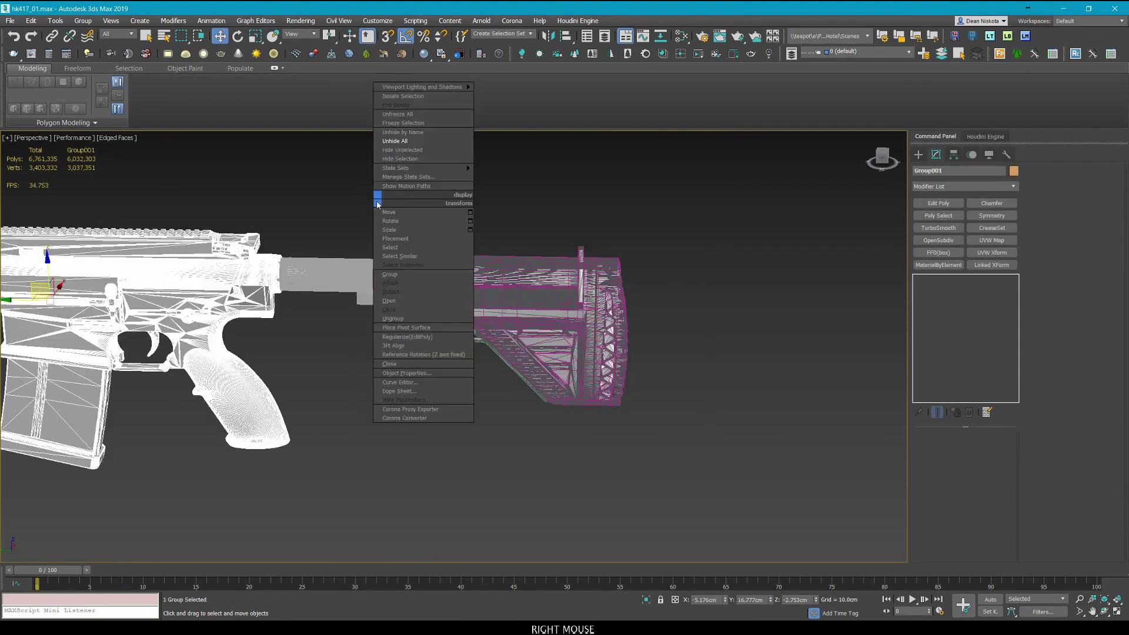
click(421, 158)
scroll(412, 265, up, 4)
key(F4)
alt+middle_drag(470, 318, 485, 327)
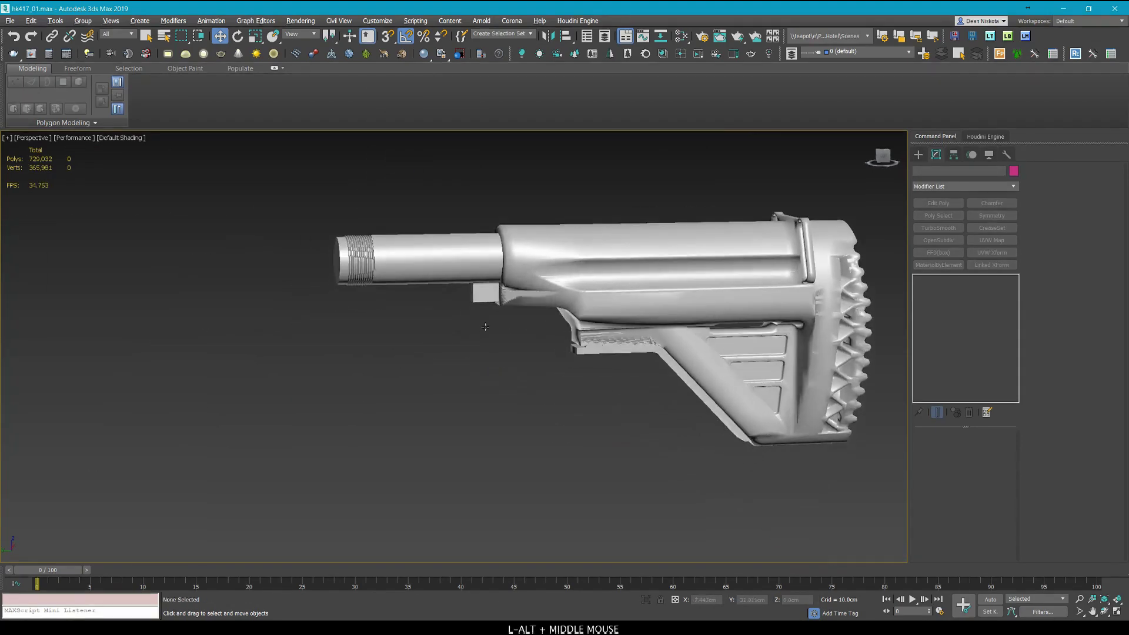
Turn on edged faces, select the stock body and examine its wireframe from the side and from below.
key(F4)
scroll(374, 258, up, 5)
click(385, 278)
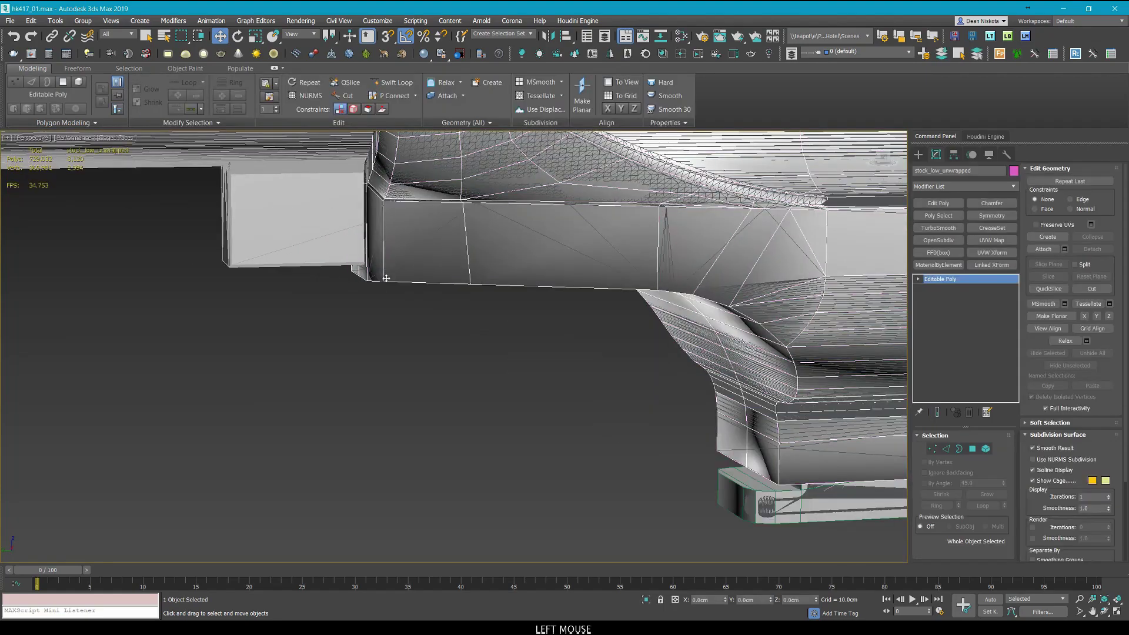
scroll(386, 278, down, 4)
middle_drag(385, 278, 387, 358)
scroll(387, 357, down, 4)
alt+middle_drag(530, 358, 574, 367)
scroll(759, 360, up, 4)
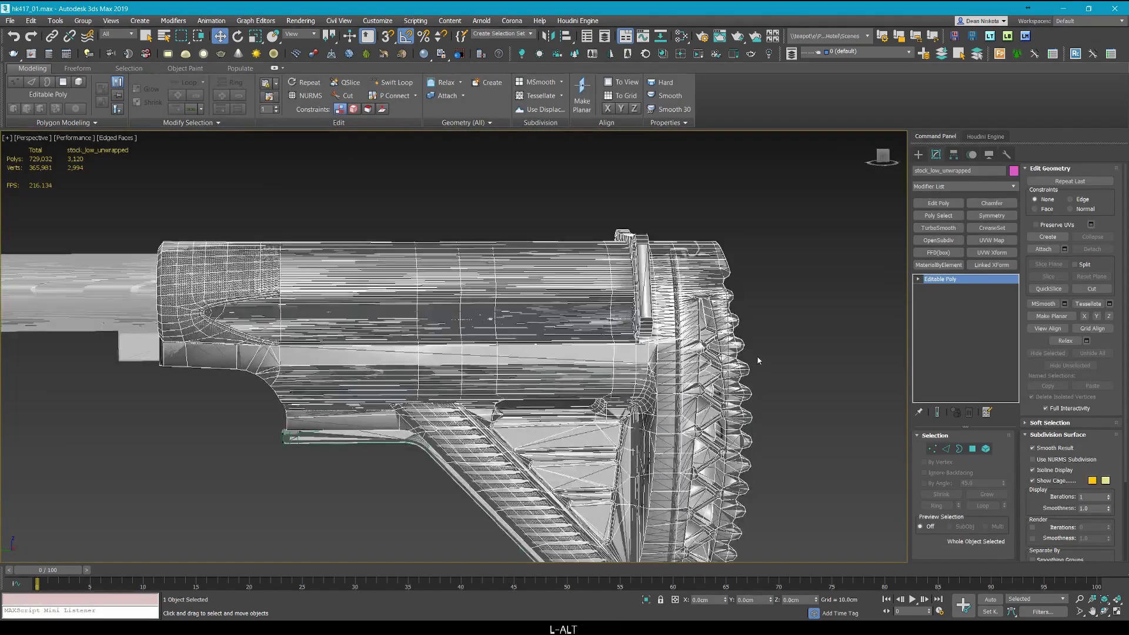
scroll(759, 361, down, 4)
middle_drag(759, 361, 762, 303)
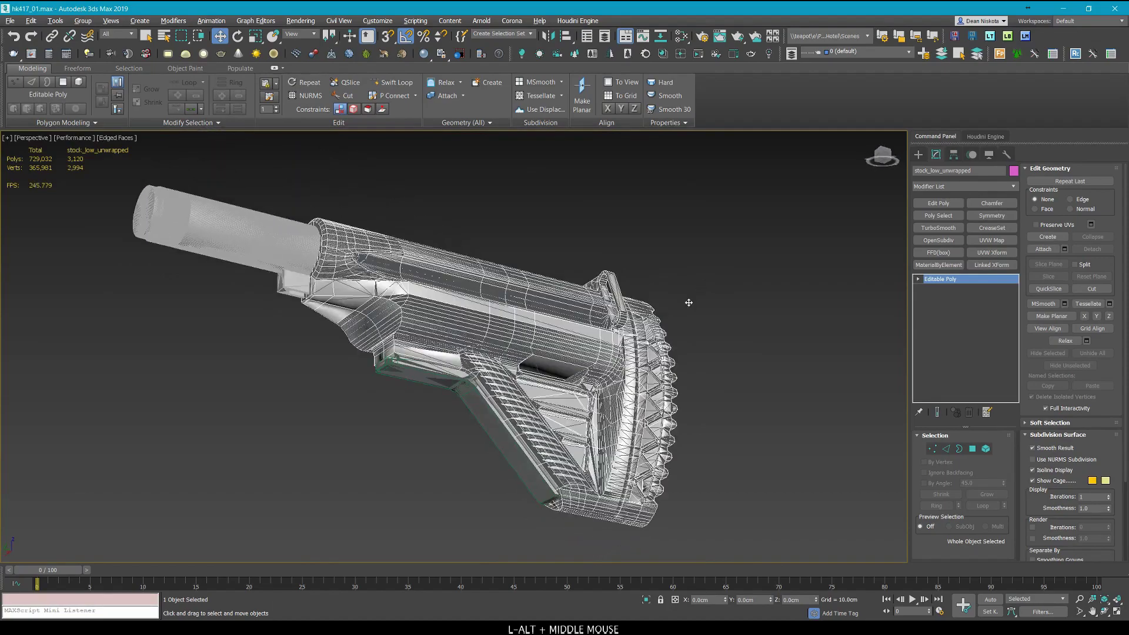
alt+scroll(348, 364, up, 5)
Select the thin bent strip under the stock, isolate it for a closer look, and exit isolation.
click(457, 379)
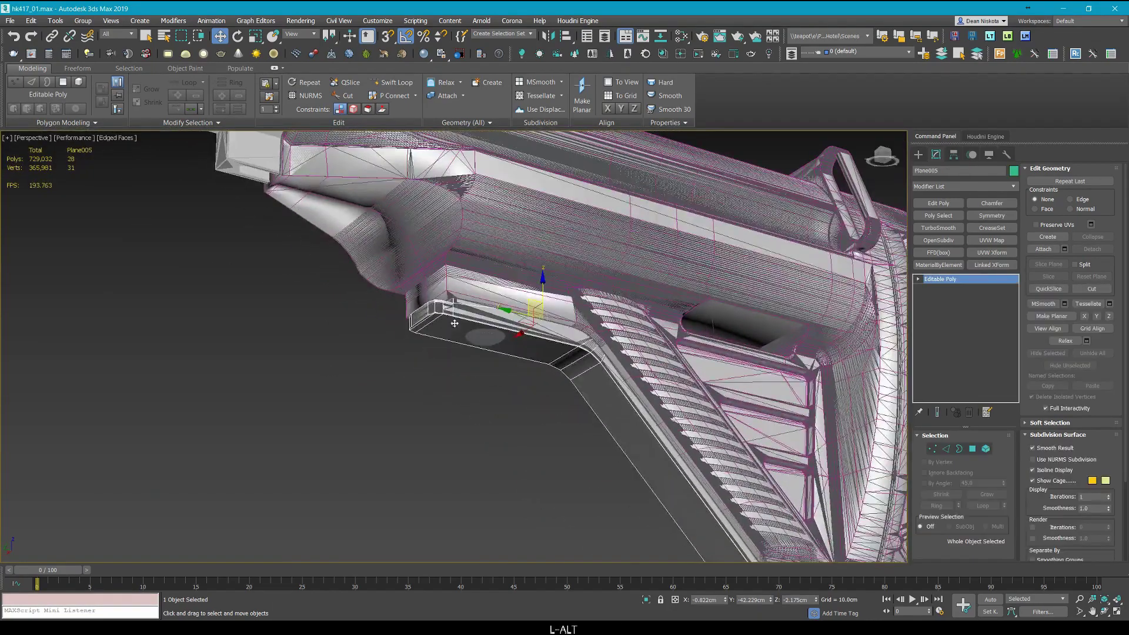
key(alt+q)
scroll(441, 347, down, 3)
alt+middle_drag(431, 351, 468, 305)
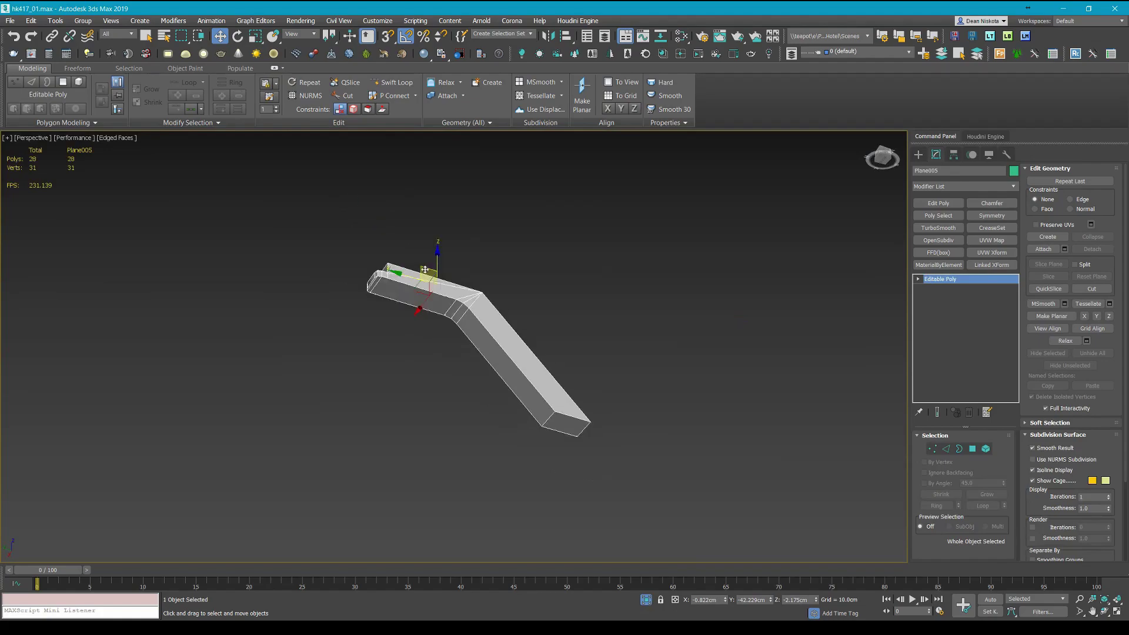
key(alt+q)
Isolate the buffer tube and inspect its rear cap and underside rail in both shaded and edged-faces display.
alt+scroll(476, 324, down, 5)
scroll(477, 325, down, 5)
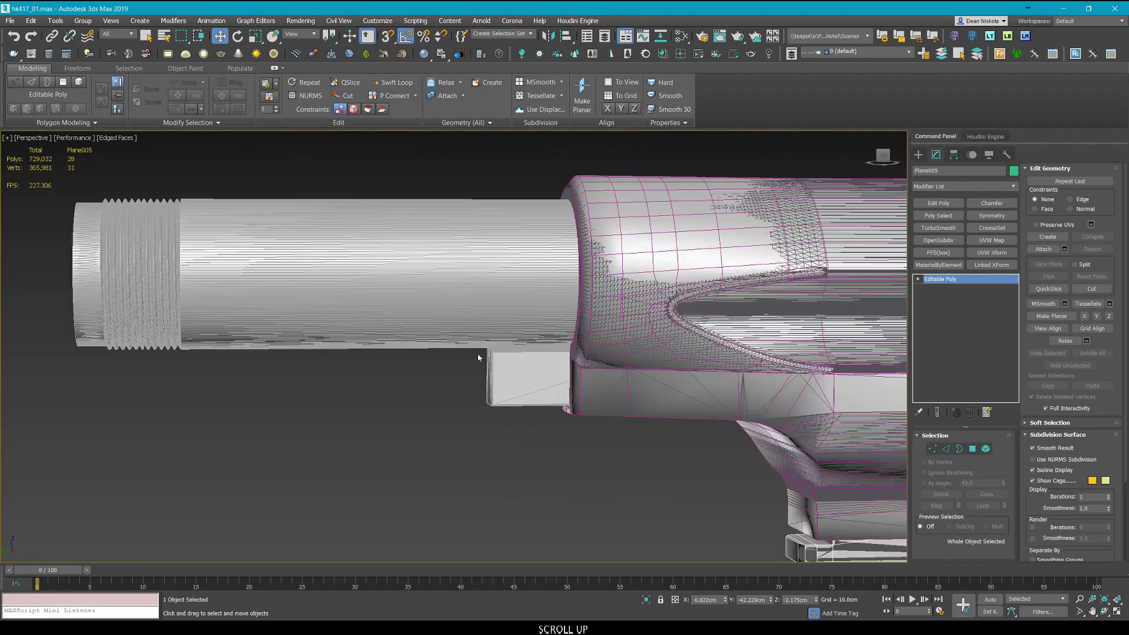
key(F4)
drag(339, 257, 321, 250)
key(alt+q)
mouse_move(218, 246)
alt+middle_down()
mouse_move(505, 296)
mouse_move(484, 288)
alt+middle_up()
key(F4)
click(482, 287)
scroll(390, 320, up, 5)
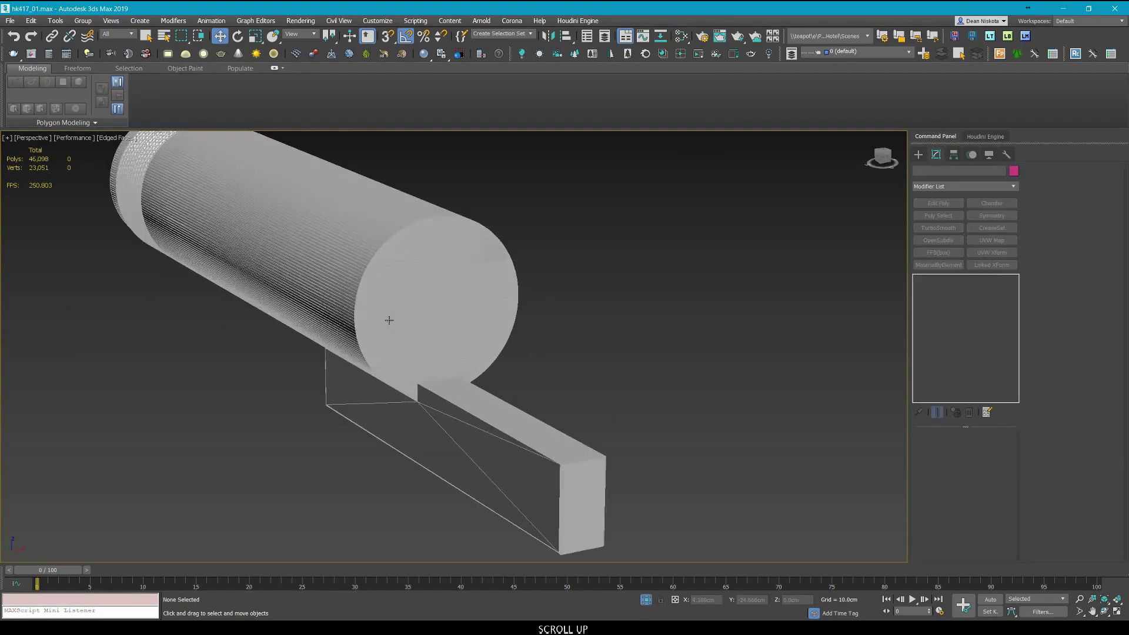
Turn edged faces off, inspect the selected buffer tube, and exit isolation to bring back the stock.
key(F4)
click(469, 390)
mouse_move(469, 390)
alt+middle_down()
mouse_move(494, 385)
mouse_move(577, 305)
mouse_move(562, 335)
alt+middle_up()
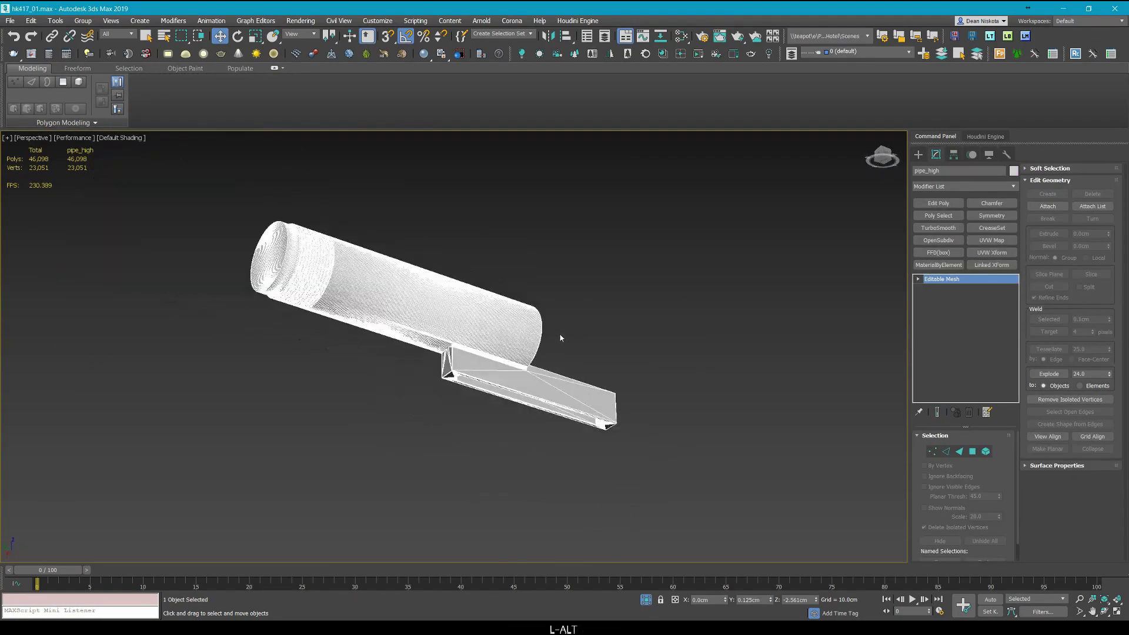
click(561, 335)
click(444, 281)
key(alt+q)
alt+middle_drag(444, 280, 487, 235)
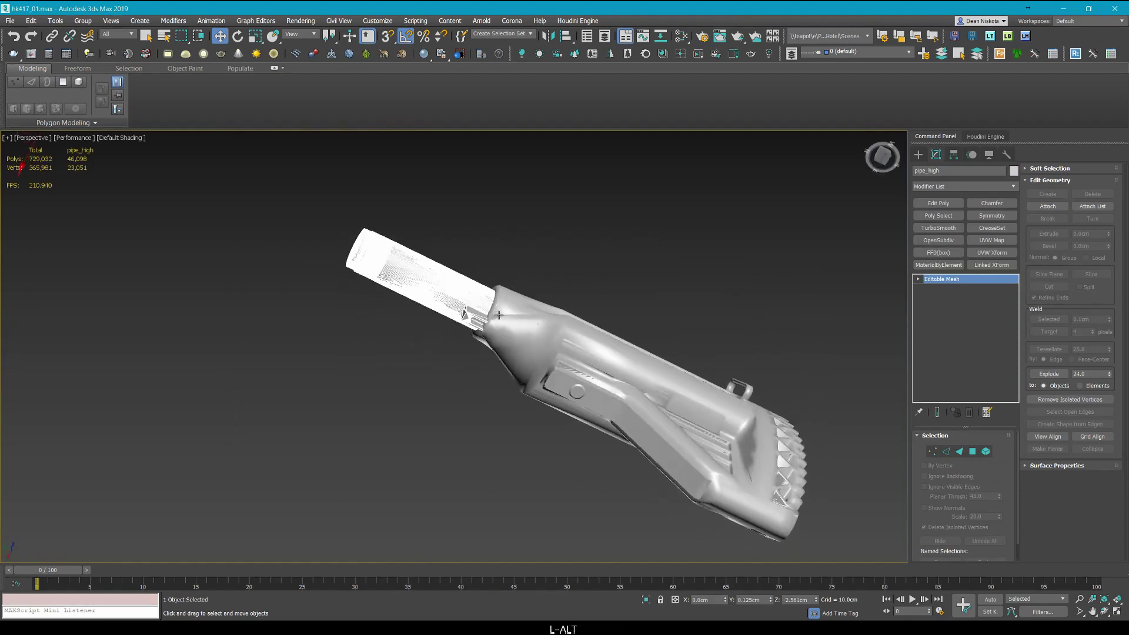
Isolate the high-poly buffer tube from a side view and orbit to face its threaded end.
scroll(487, 317, up, 5)
scroll(438, 338, down, 3)
alt+middle_drag(438, 338, 416, 378)
click(416, 378)
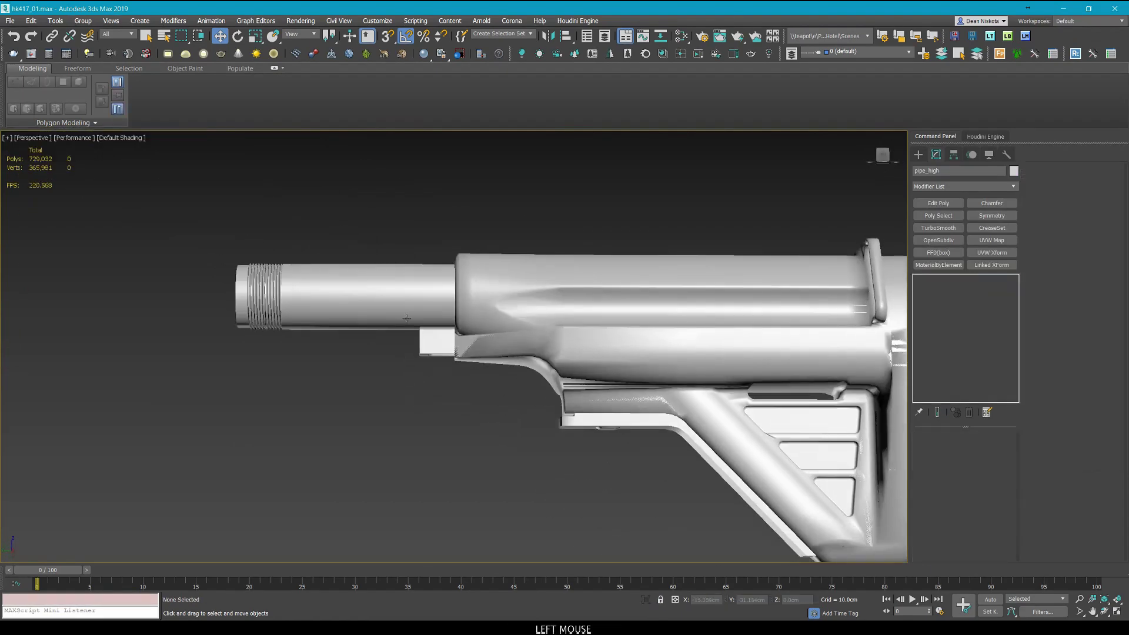
scroll(421, 301, up, 3)
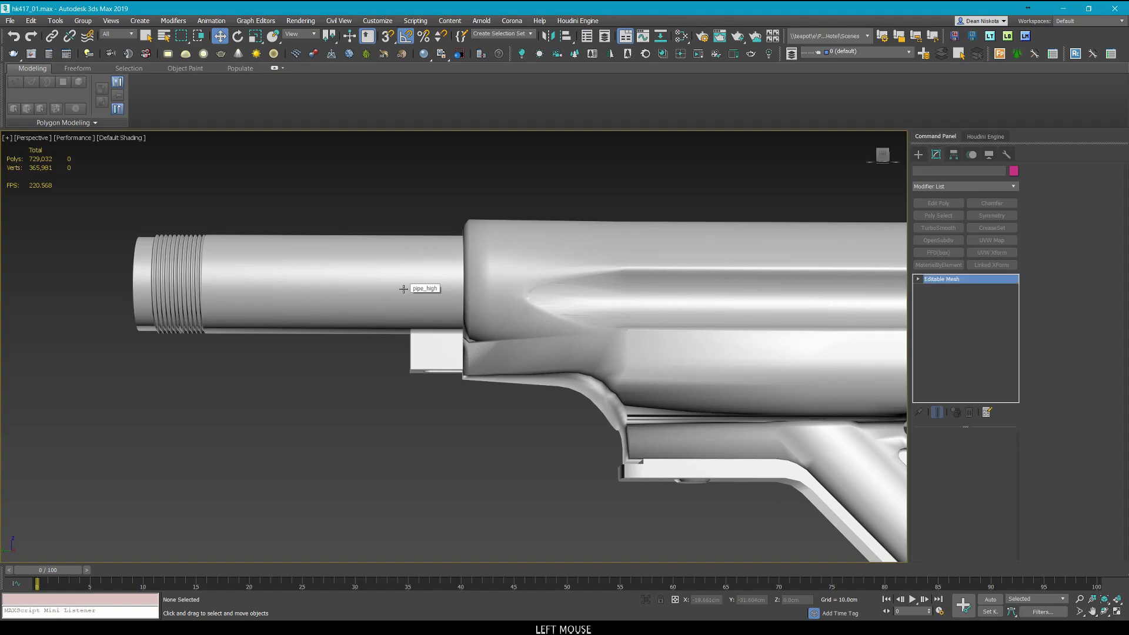
click(403, 289)
scroll(403, 288, down, 2)
key(alt+q)
scroll(472, 423, down, 5)
alt+middle_drag(472, 423, 582, 389)
click(583, 388)
Show all four viewports and frame the isolated buffer tube in the Left and end-on orthographic views.
key(alt+w)
click(670, 240)
key(z)
click(412, 400)
key(z)
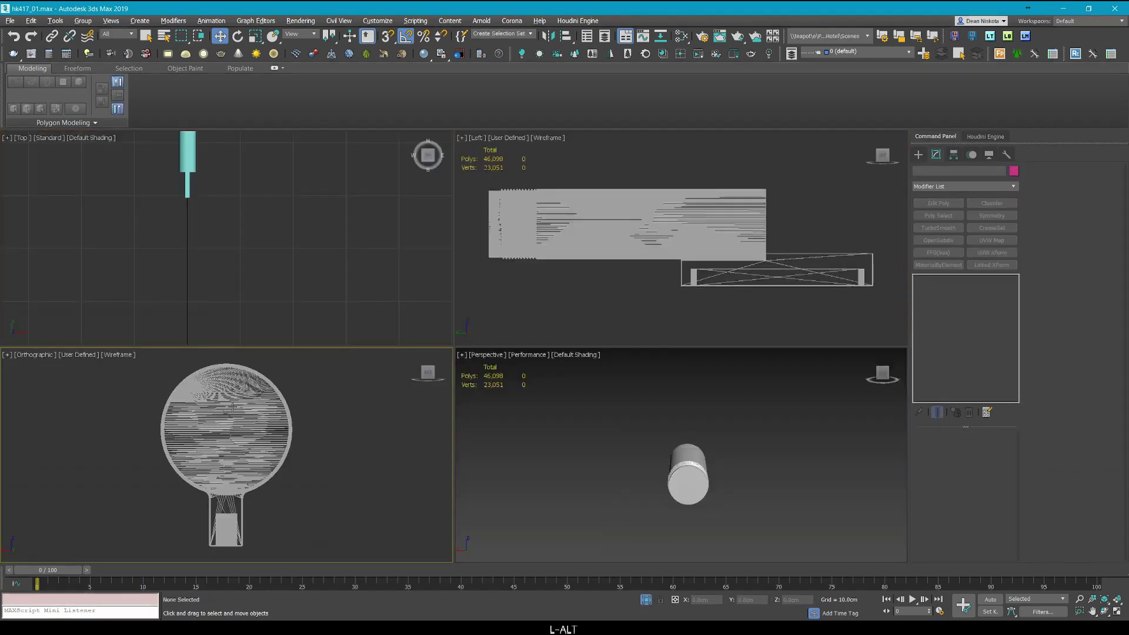
Maximize the end-on orthographic view of the tube in wireframe and bring up the standard primitives for creation.
key(alt+w)
middle_drag(424, 388, 389, 392)
key(F3)
middle_drag(562, 174, 560, 187)
key(F4)
key(F4)
key(F3)
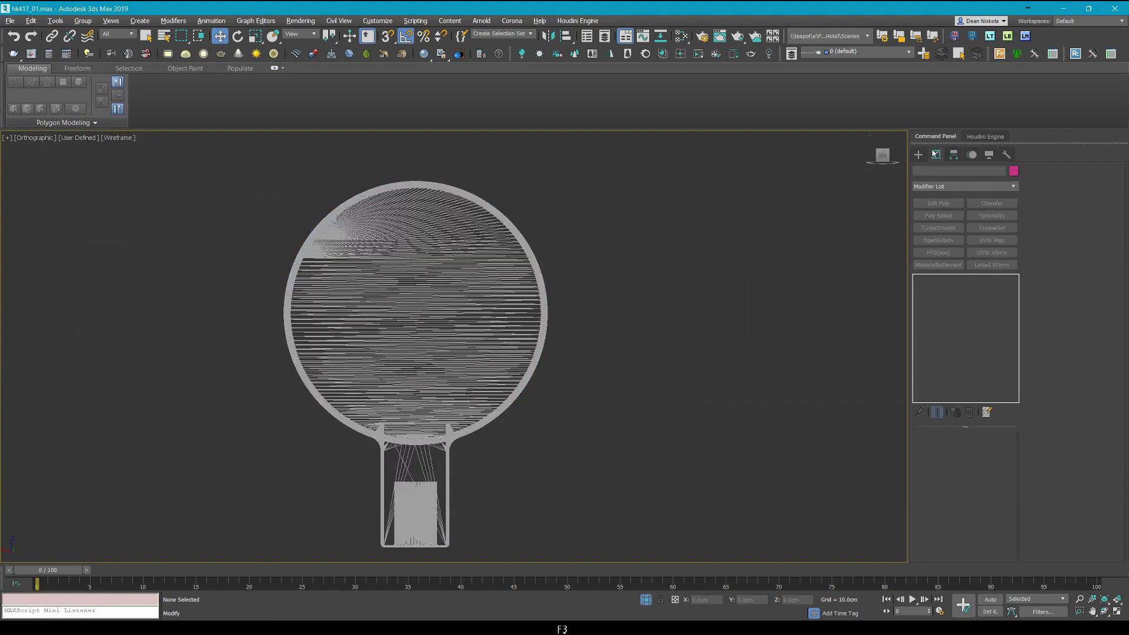
click(919, 155)
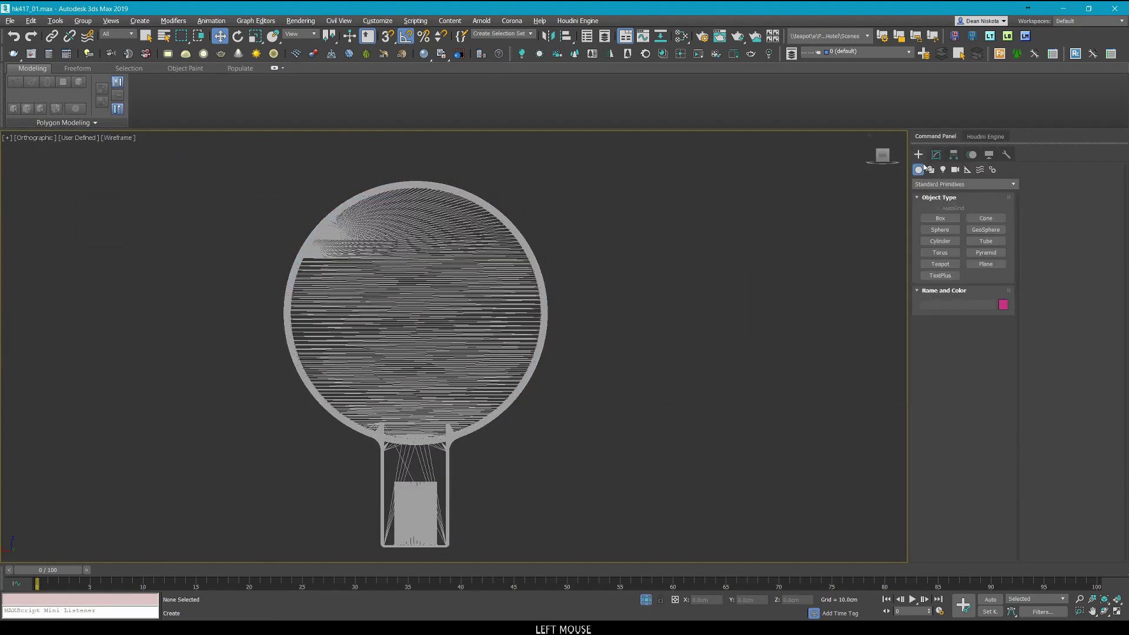
click(945, 243)
middle_drag(451, 246, 432, 258)
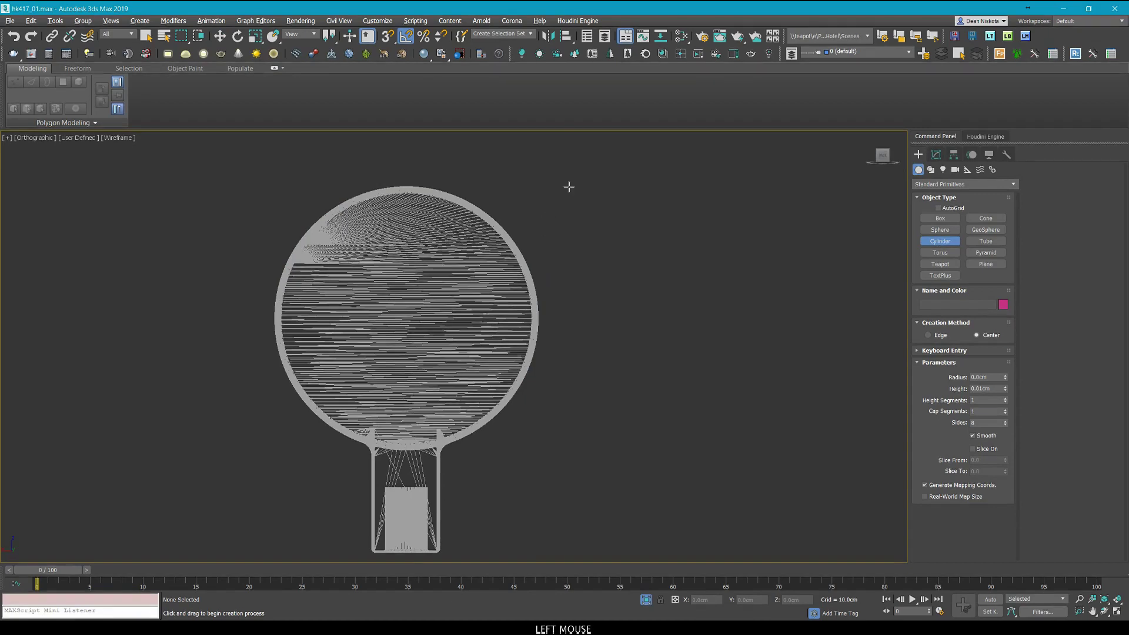
middle_drag(680, 258, 615, 280)
right_click(630, 277)
In a wireframe Top view, create an eight-sided cylinder about 1.8 cm high just ahead of the tube's threaded end.
key(alt+w)
click(321, 241)
key(z)
key(alt+w)
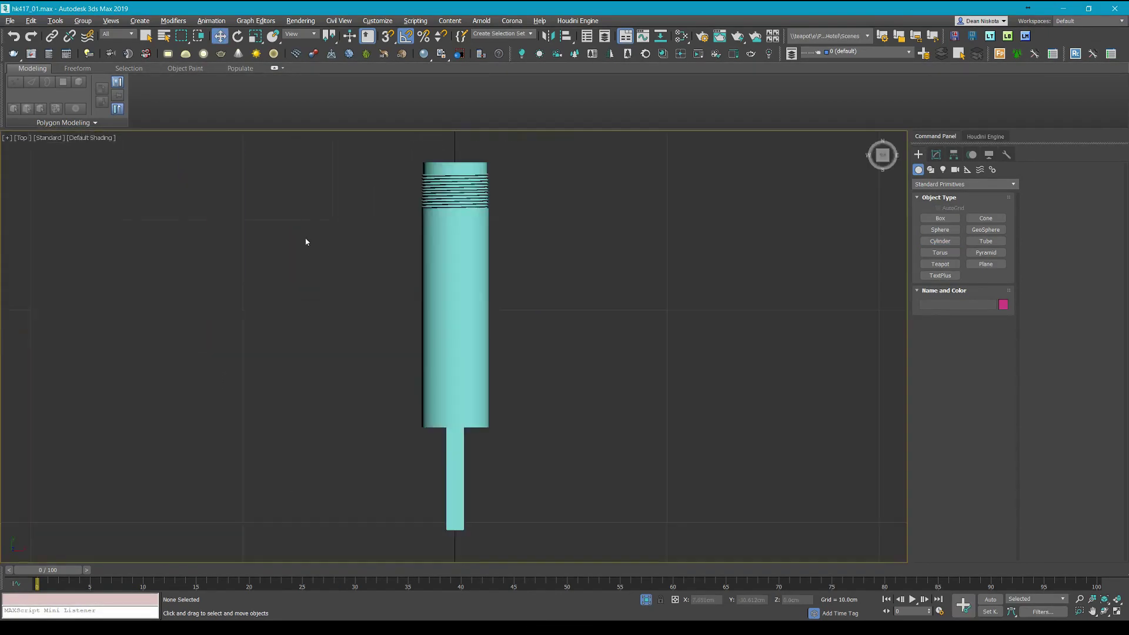
middle_drag(498, 137, 499, 239)
key(F3)
scroll(470, 250, up, 4)
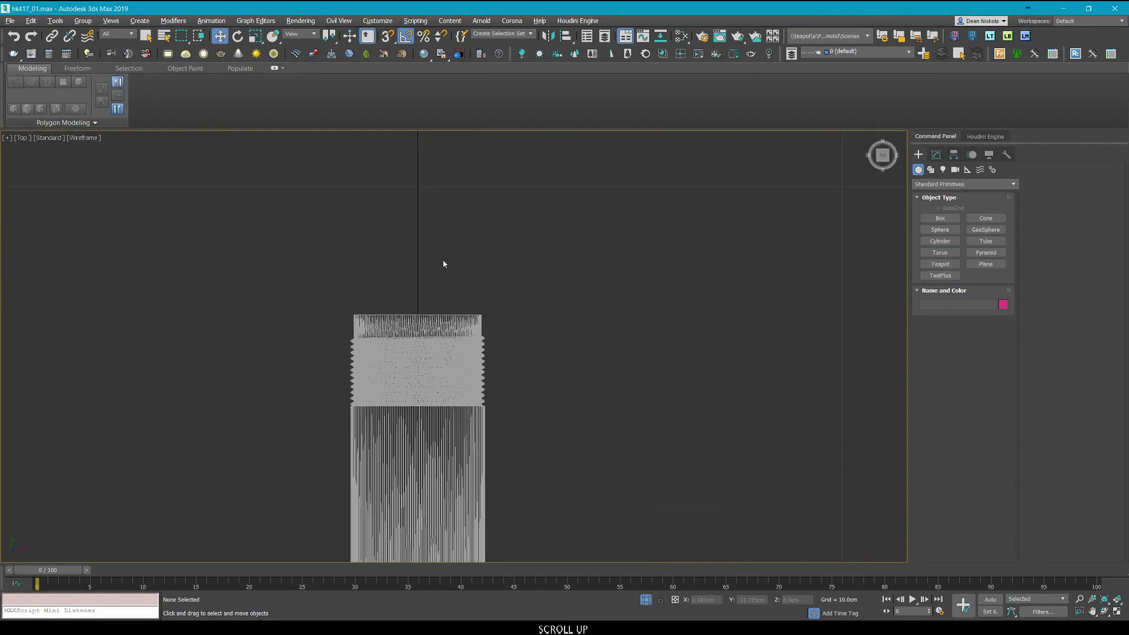
click(942, 241)
drag(395, 225, 541, 187)
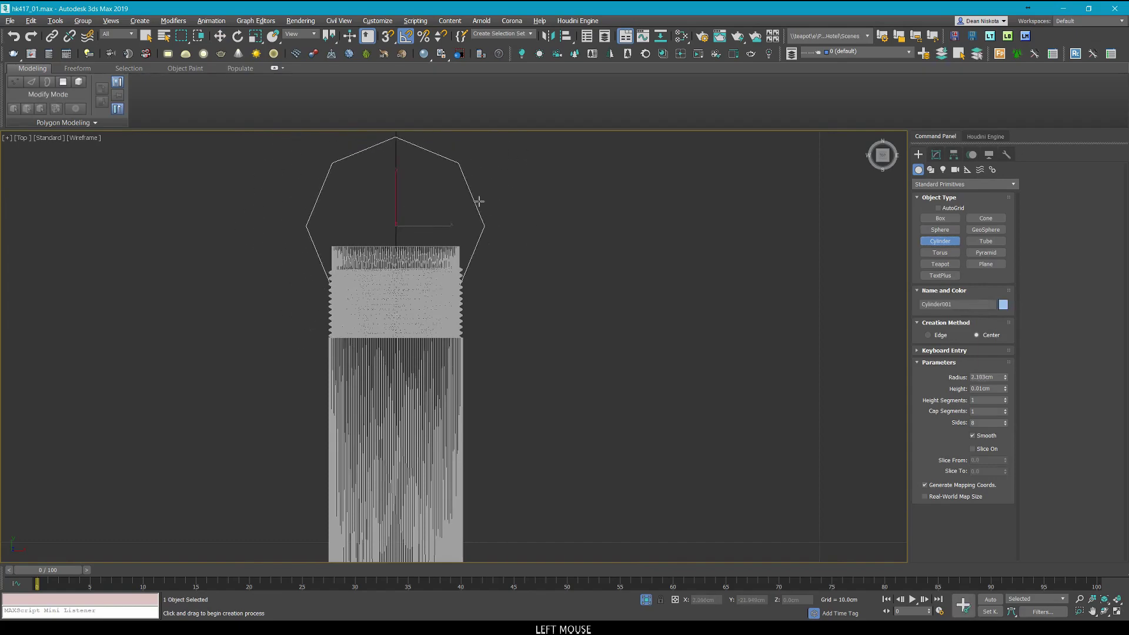
middle_drag(487, 181, 492, 194)
In the maximized end-on view, lock the selection and raise the cylinder about 2.7 cm so it overlaps the tube.
key(alt+w)
middle_click(323, 439)
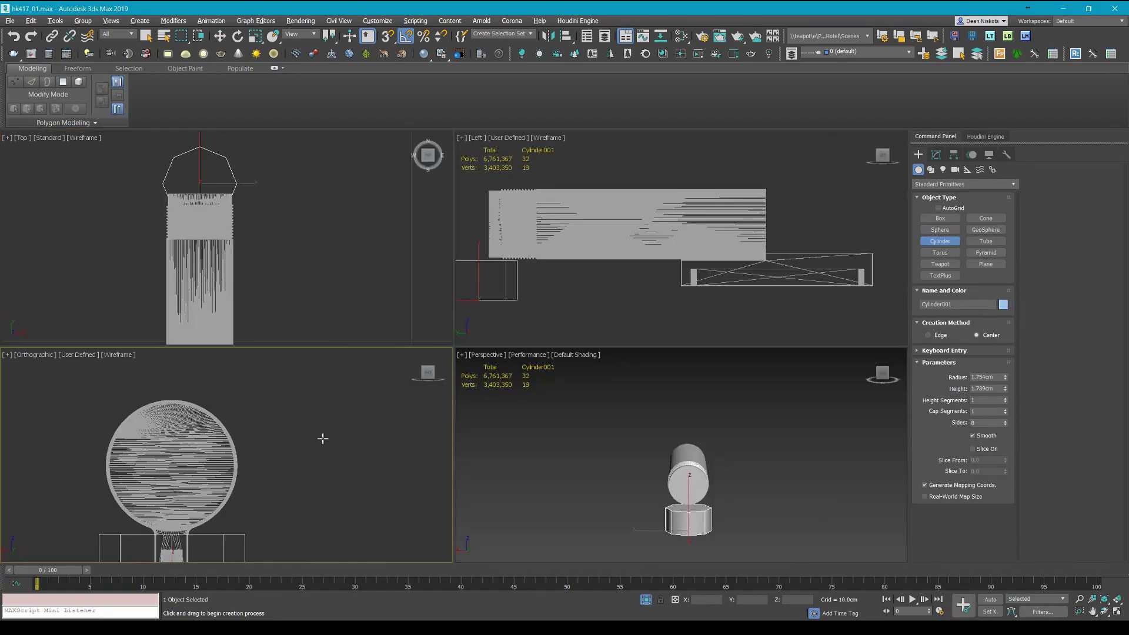
key(alt+w)
scroll(323, 438, down, 5)
middle_drag(366, 446, 382, 378)
key(w)
key(space)
scroll(357, 384, up, 3)
drag(357, 384, 426, 261)
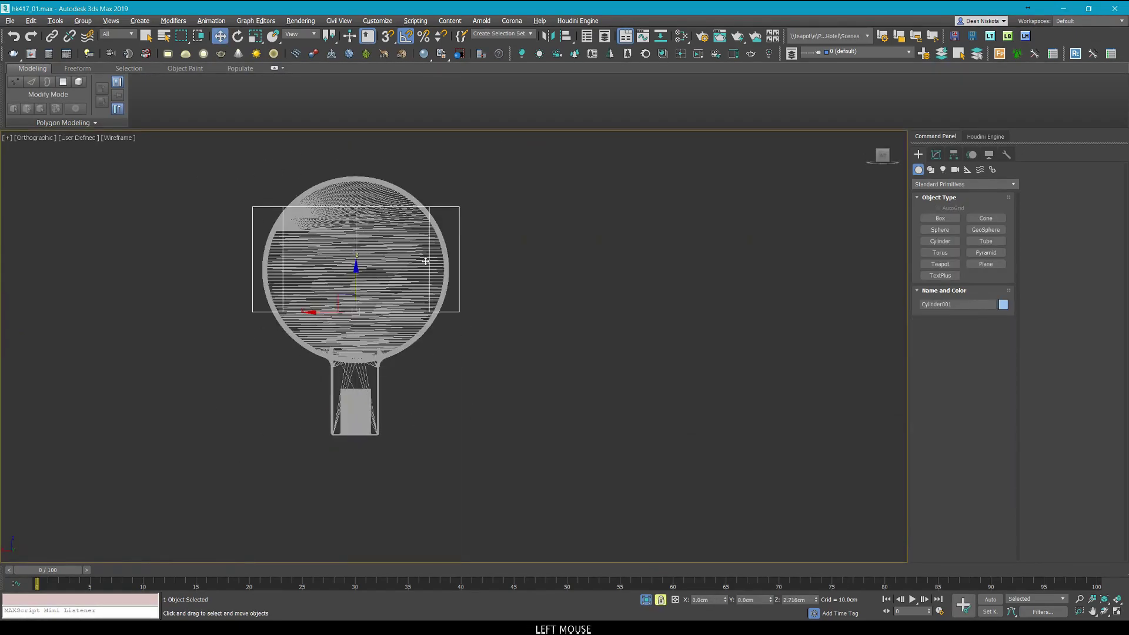
Rotate the cylinder 90° to align its axis with the tube and raise it about 0.7 cm to centre it.
drag(357, 290, 354, 328)
middle_drag(403, 267, 404, 296)
key(w)
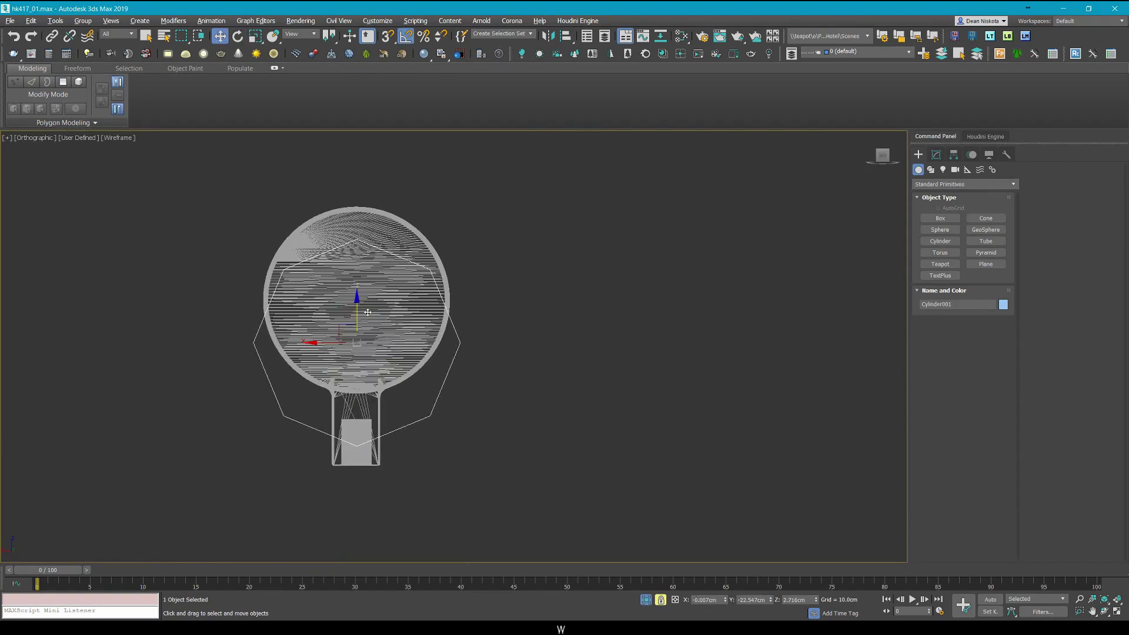
drag(357, 302, 360, 275)
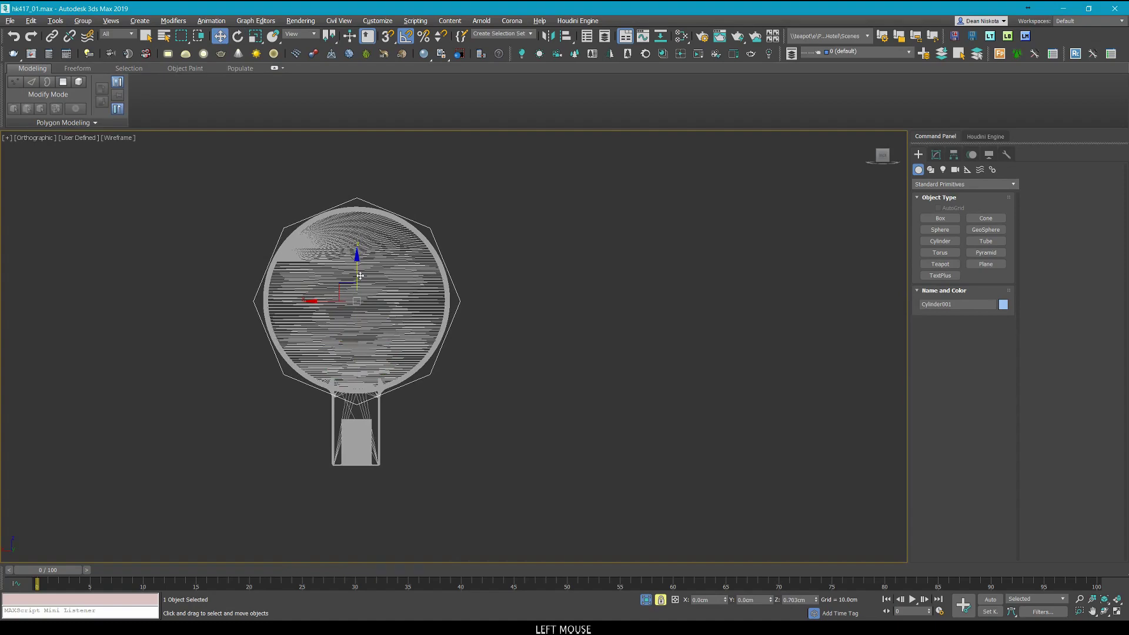
In the perspective view with edged faces, release the selection lock and isolate the cylinder together with the stock body.
key(alt+w)
middle_click(701, 446)
key(alt+w)
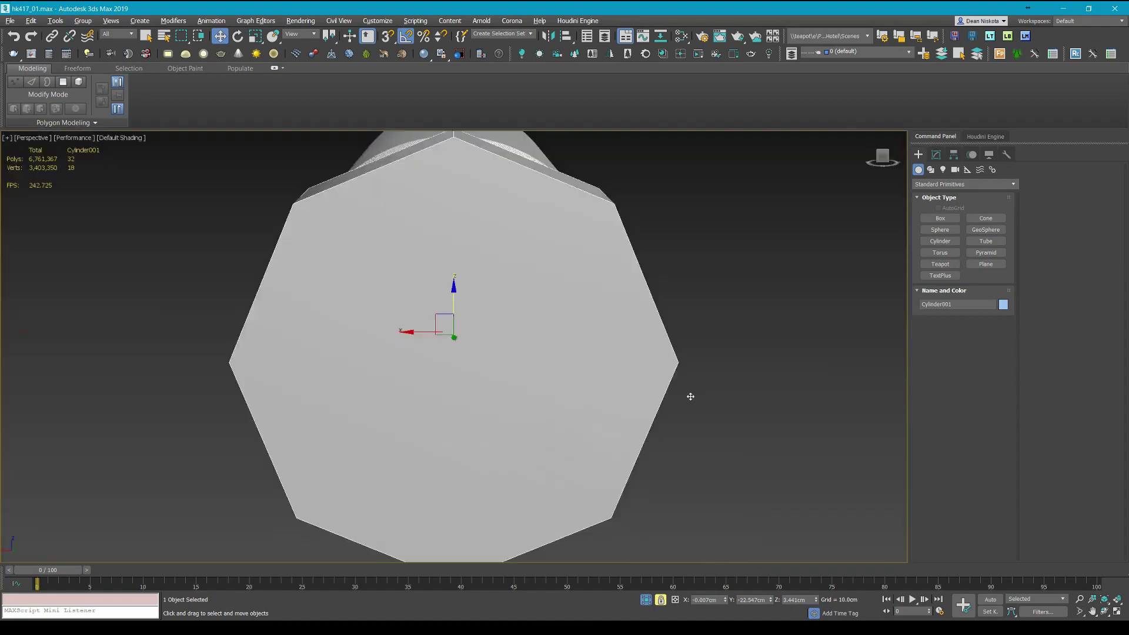
alt+middle_drag(691, 396, 617, 406)
scroll(618, 406, down, 4)
key(space)
scroll(676, 376, down, 2)
mouse_move(723, 365)
middle_down()
mouse_move(485, 334)
mouse_move(500, 337)
middle_up()
scroll(494, 333, up, 5)
key(F4)
ctrl+click(479, 332)
key(alt+q)
Select only the cylinder and frame it in the maximized end-on view with shaded display.
click(152, 243)
click(243, 292)
key(alt+w)
middle_click(288, 385)
key(z)
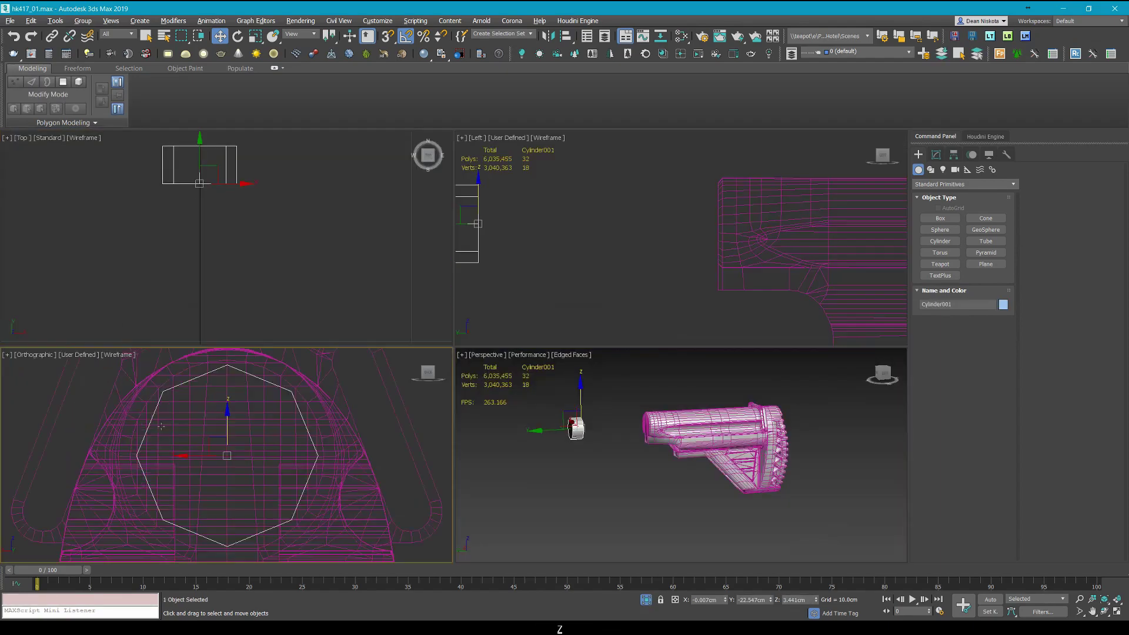
key(alt+w)
key(F3)
scroll(403, 330, down, 3)
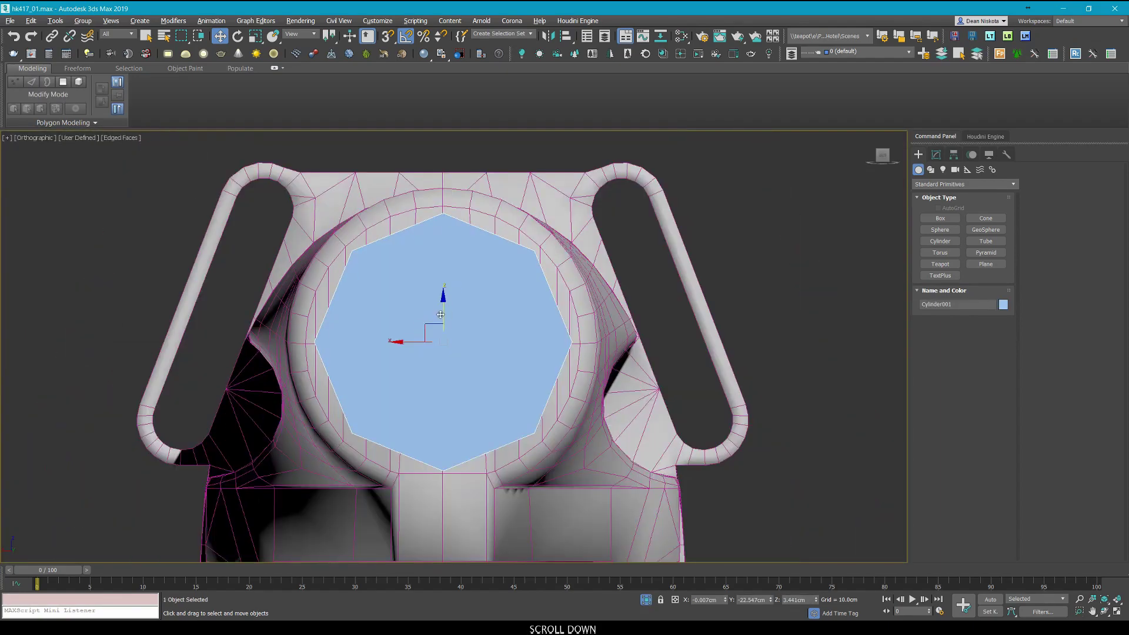
Turn on snapping and align the cylinder to the stock's vertices at X 0 and Z 3.416 cm.
key(s)
drag(441, 315, 582, 343)
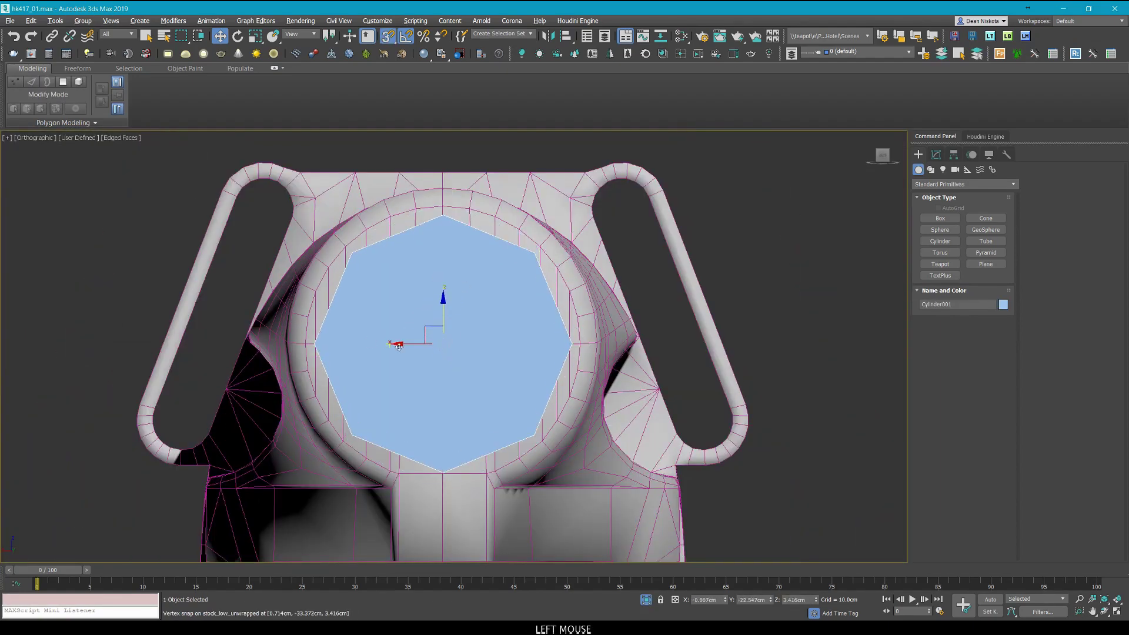
drag(399, 347, 438, 214)
middle_drag(443, 208, 418, 210)
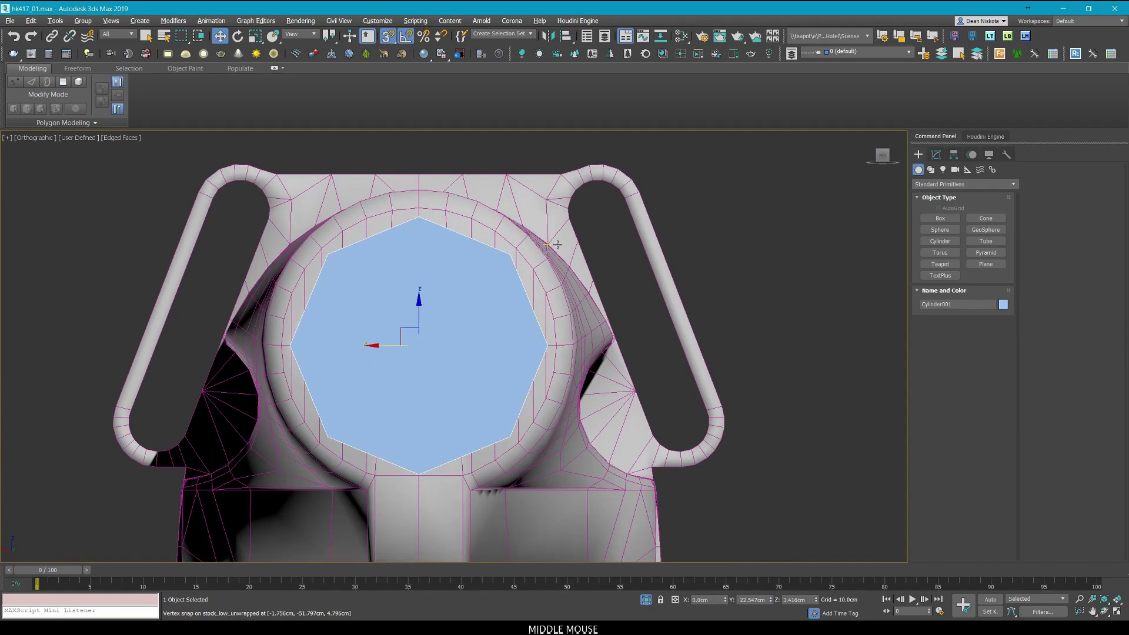
Exit isolation in the perspective view, inspect the cylinder against the tube, and lock the selection.
key(alt+w)
middle_click(547, 376)
key(alt+w)
alt+middle_drag(536, 311, 432, 281)
key(alt+q)
scroll(370, 281, up, 5)
scroll(365, 285, down, 3)
alt+middle_drag(200, 329, 238, 375)
scroll(242, 350, up, 5)
scroll(267, 340, down, 3)
key(space)
In the maximized, shaded Left view, move the cylinder about 2.8 cm along the tube onto its threaded section.
key(alt+w)
middle_click(690, 171)
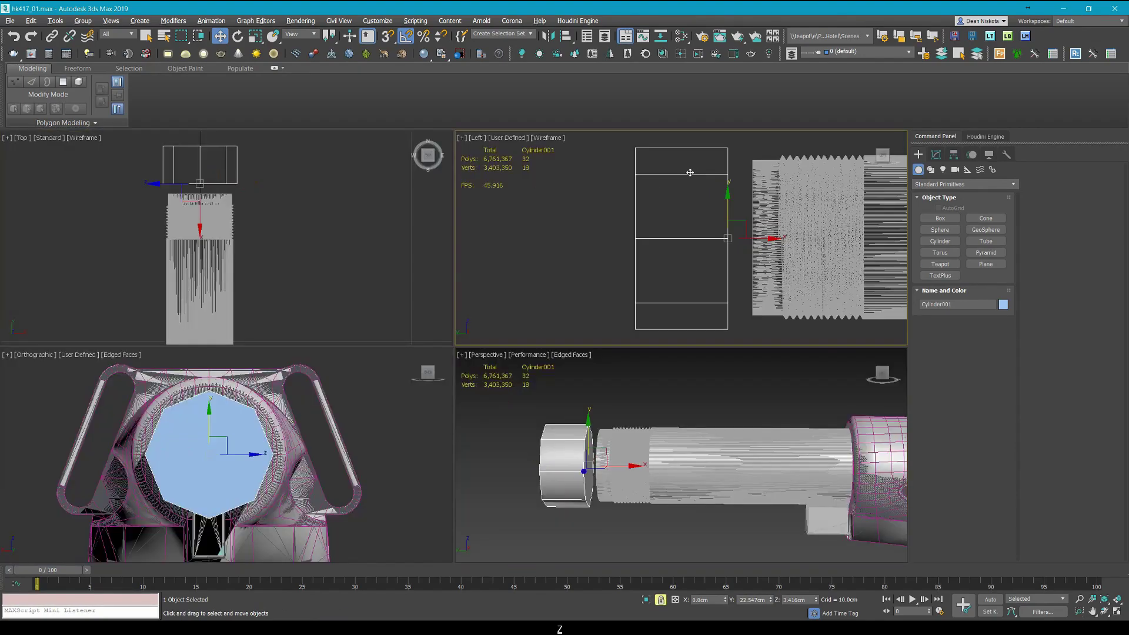
key(alt+w)
scroll(600, 204, down, 4)
key(F3)
scroll(588, 218, down, 2)
mouse_move(603, 227)
middle_down()
mouse_move(406, 249)
mouse_move(384, 268)
middle_up()
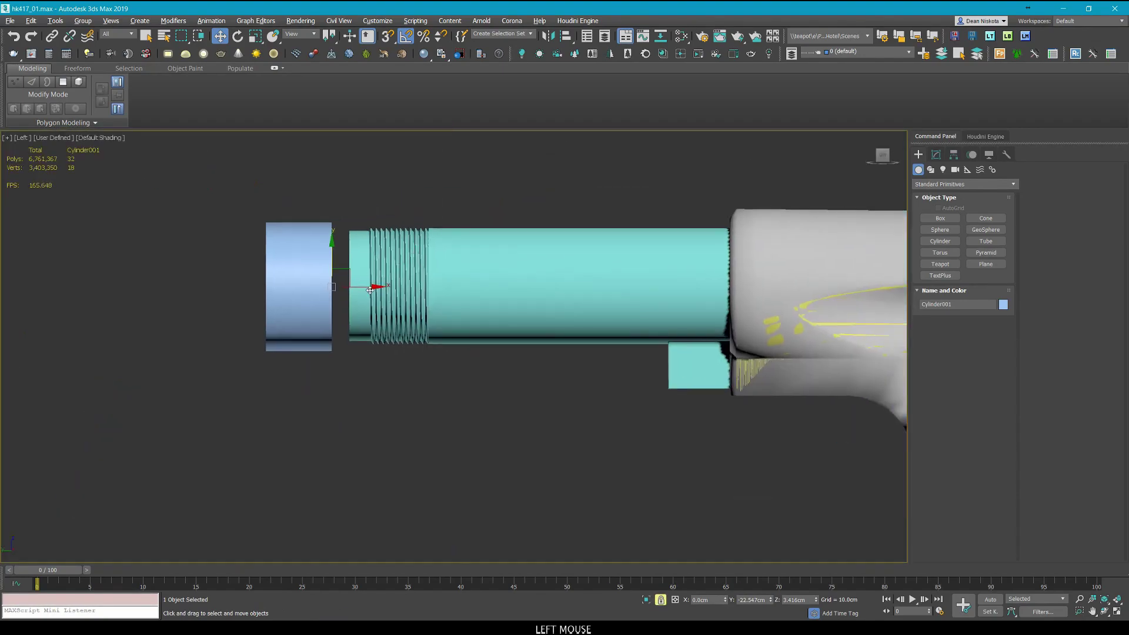
scroll(352, 227, up, 2)
middle_drag(351, 227, 374, 245)
drag(364, 247, 509, 256)
Return the Left view to wireframe and open the cylinder's parameters for modification.
key(F3)
middle_drag(511, 262, 462, 246)
scroll(476, 252, up, 2)
click(940, 157)
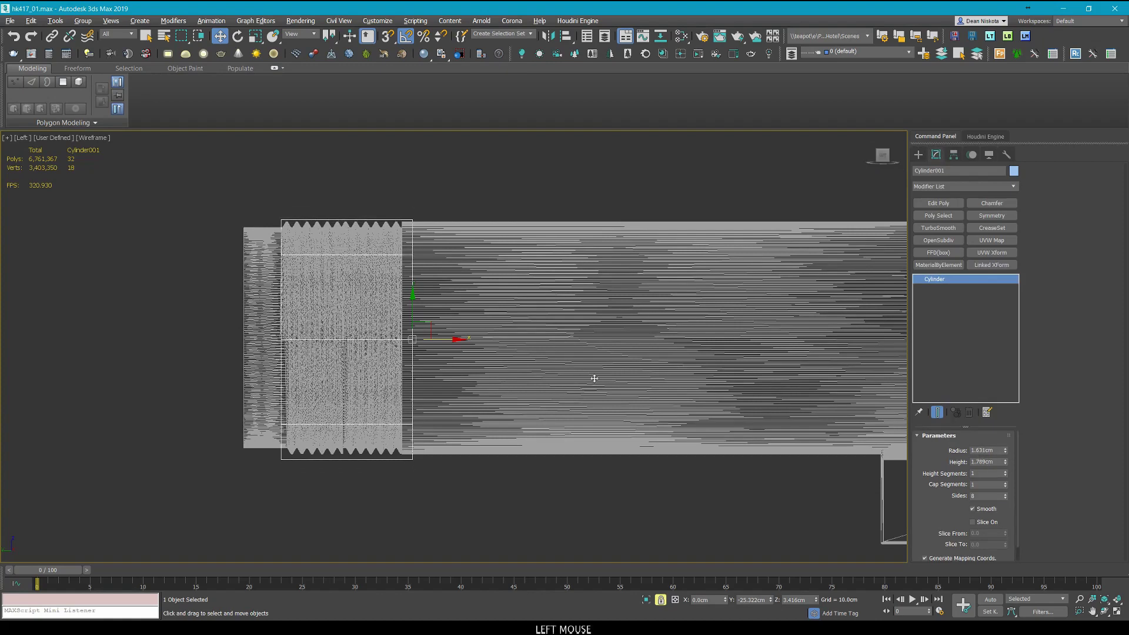
Move the cylinder about 8.5 cm along the tube to the stock's front end and release the selection lock.
scroll(594, 379, down, 4)
middle_drag(594, 379, 557, 364)
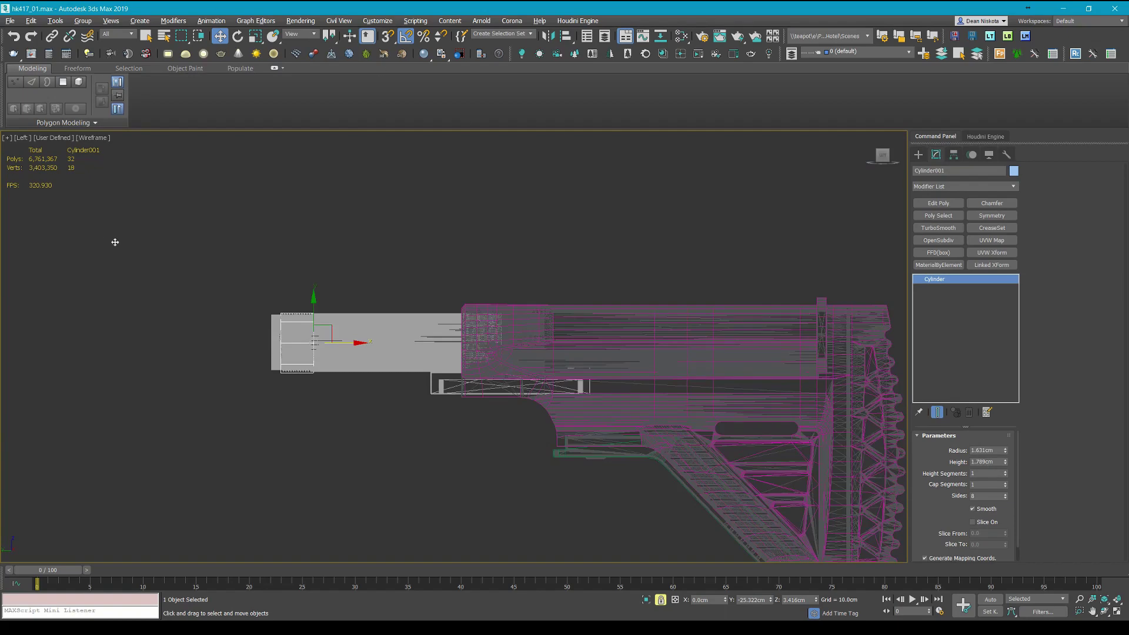
scroll(386, 327, up, 3)
middle_drag(386, 327, 351, 245)
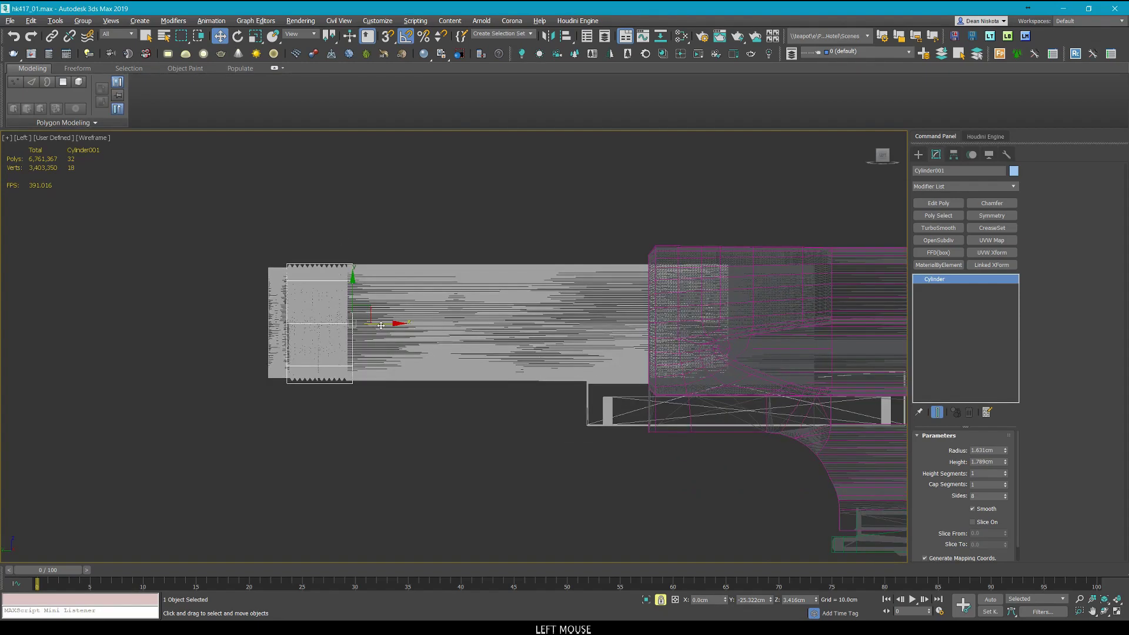
drag(382, 326, 699, 338)
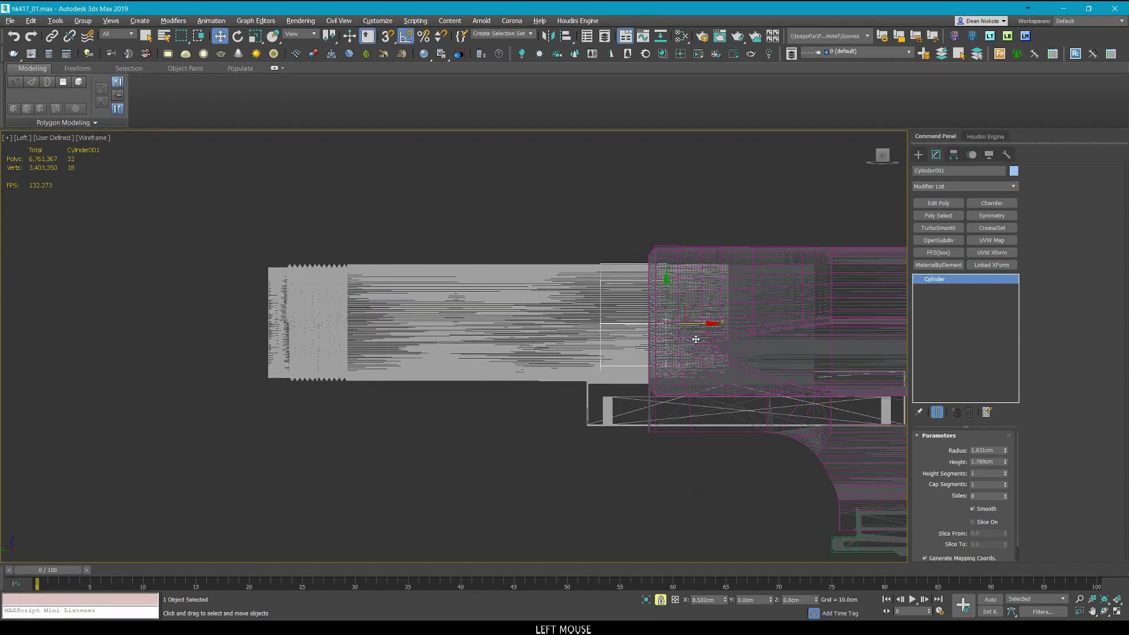
scroll(675, 293, up, 2)
middle_drag(646, 270, 607, 272)
right_click(605, 272)
key(space)
middle_drag(482, 235, 464, 240)
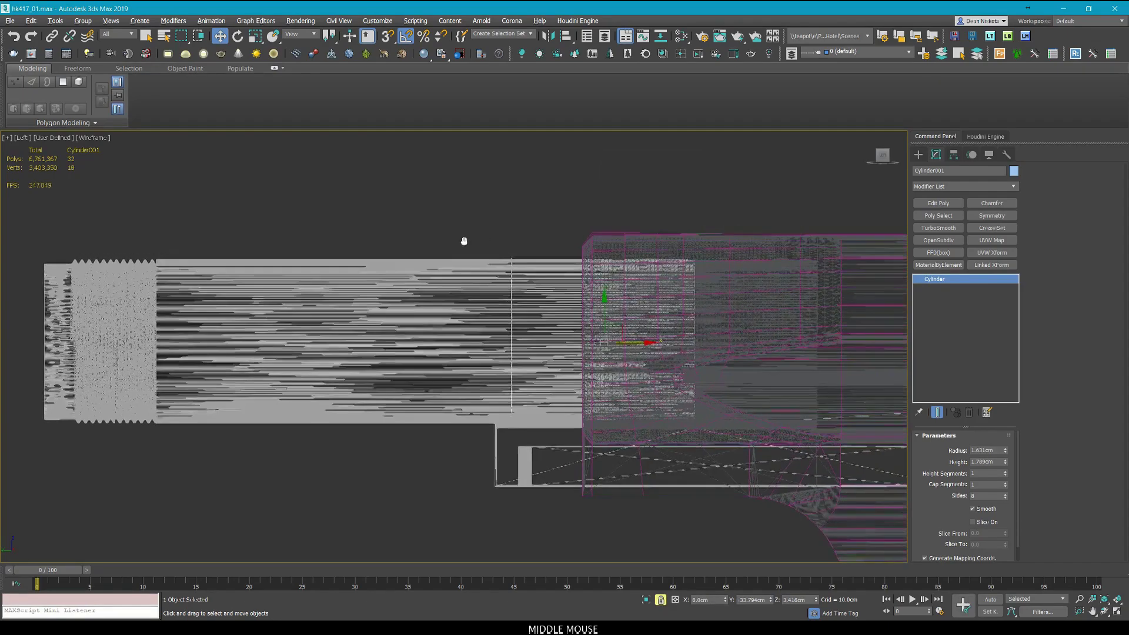
key(space)
right_click(489, 235)
right_click(489, 239)
key(Escape)
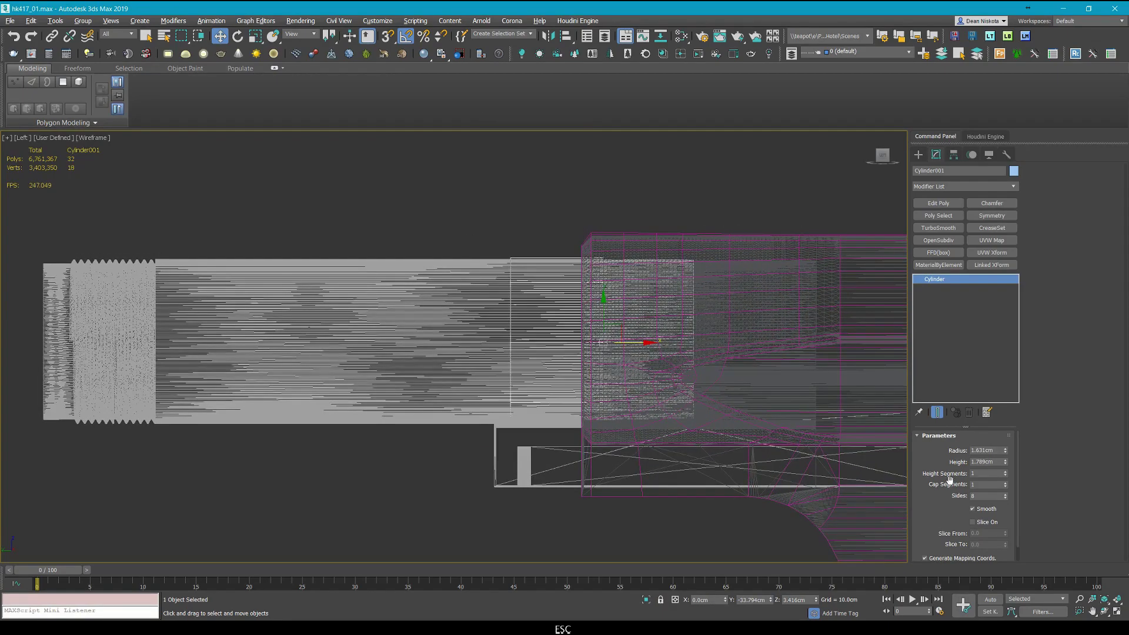
Isolate the cylinder with the tube in the orthographic end view, switch it to wireframe, and select only the cylinder.
alt+middle_drag(553, 423, 476, 316)
ctrl+click(473, 309)
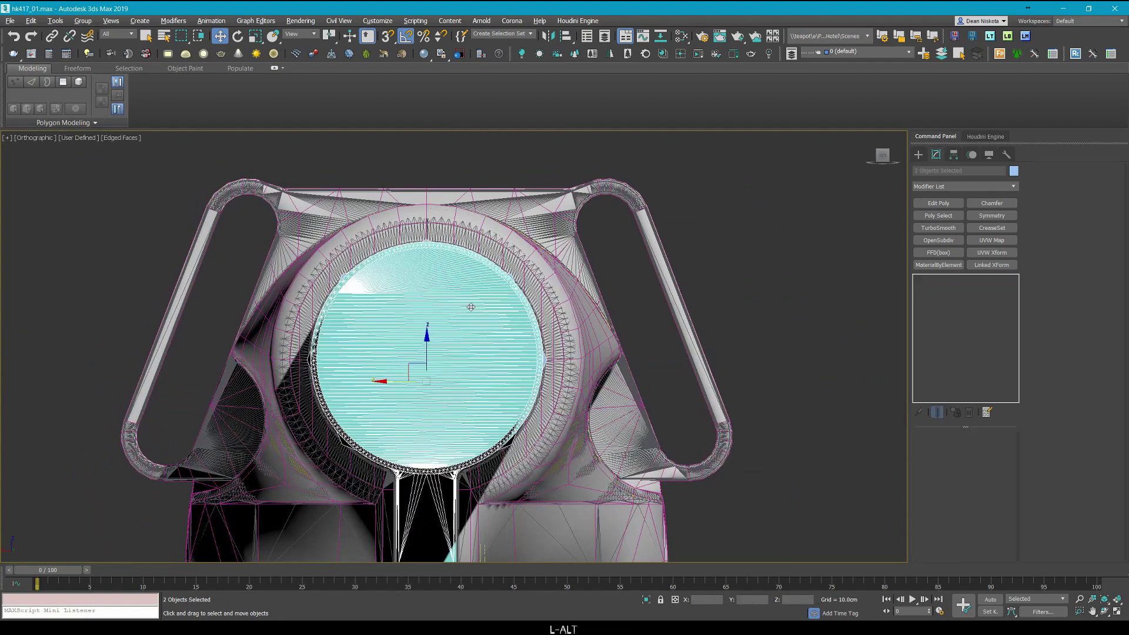
key(alt+q)
middle_drag(566, 299, 562, 312)
click(555, 228)
scroll(554, 227, up, 4)
click(529, 224)
key(F3)
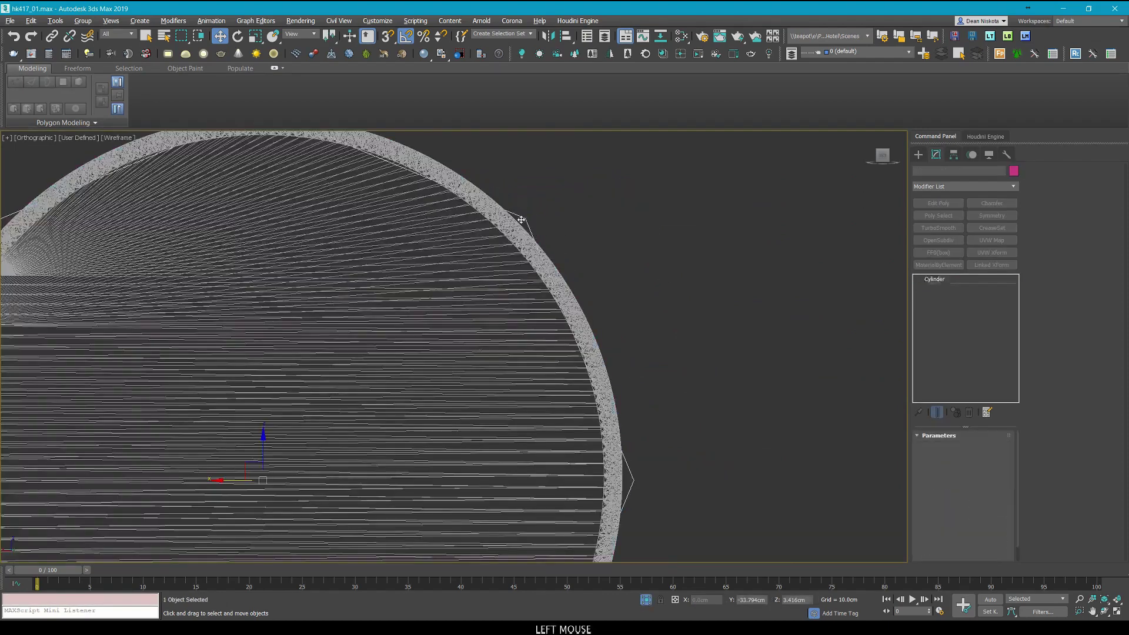
Set the cylinder's sides to 32 and check its roundness against the tube's outline.
scroll(524, 219, down, 5)
middle_drag(524, 219, 531, 252)
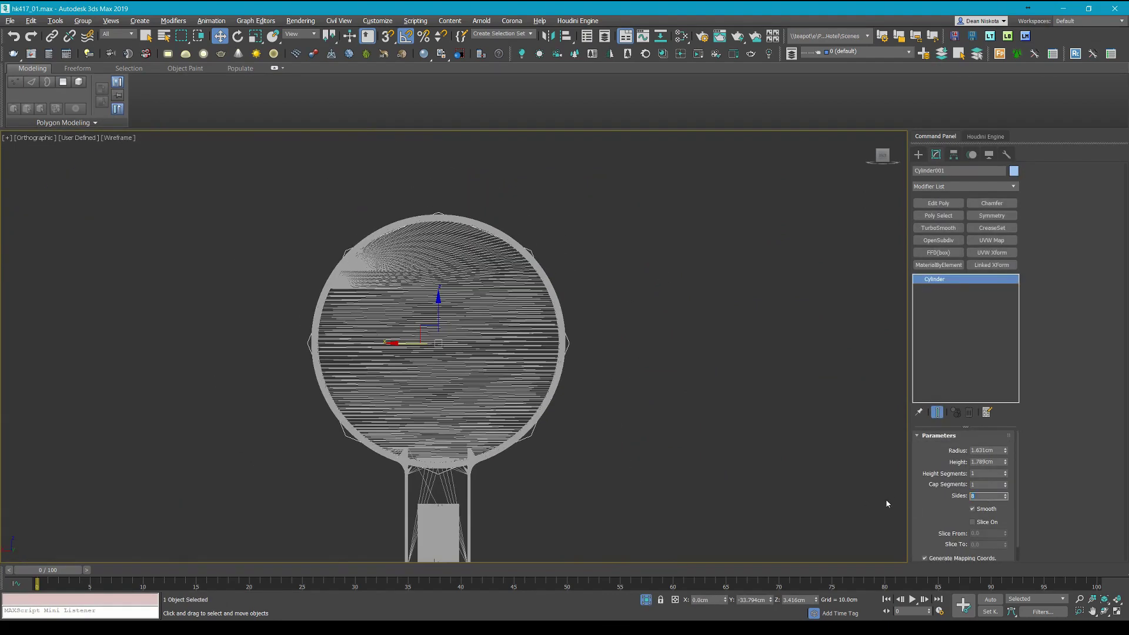
scroll(428, 179, up, 3)
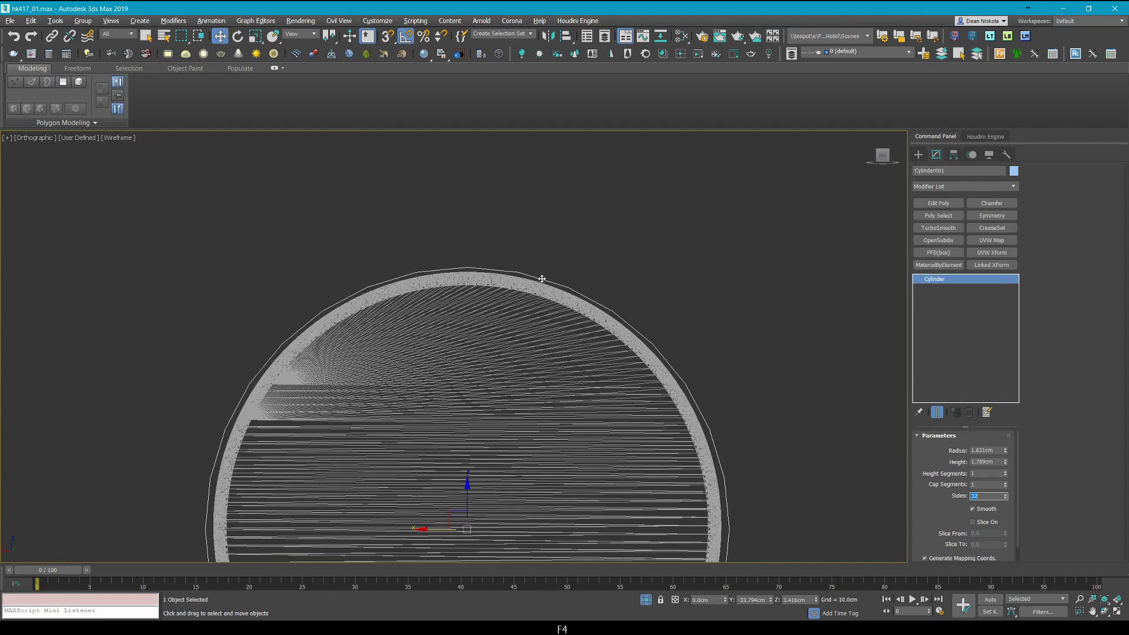
middle_drag(594, 290, 587, 290)
Try 24 sides on the cylinder in the maximized, shaded perspective view and return it to 32 sides.
key(alt+w)
middle_click(705, 417)
key(alt+w)
key(F4)
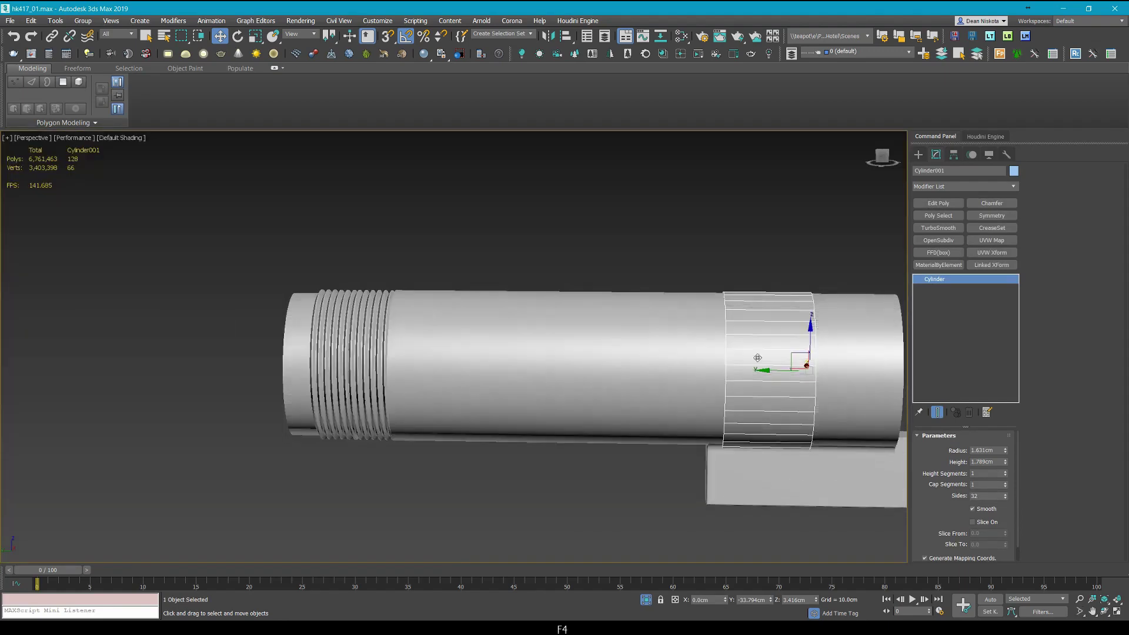
alt+middle_drag(658, 404, 703, 351)
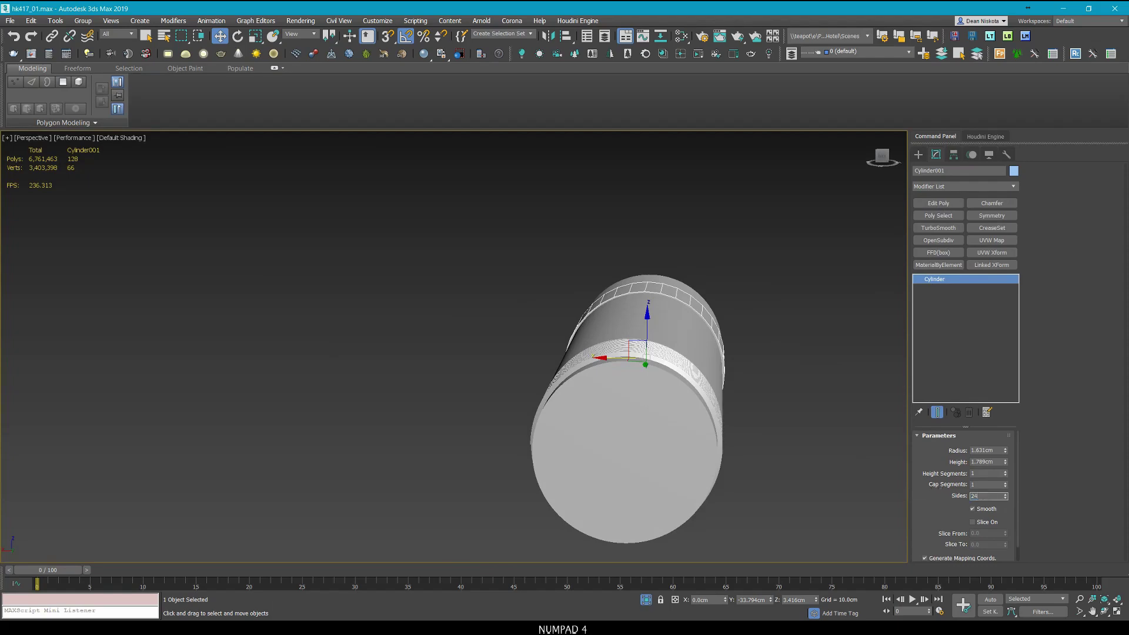
alt+middle_drag(588, 447, 760, 418)
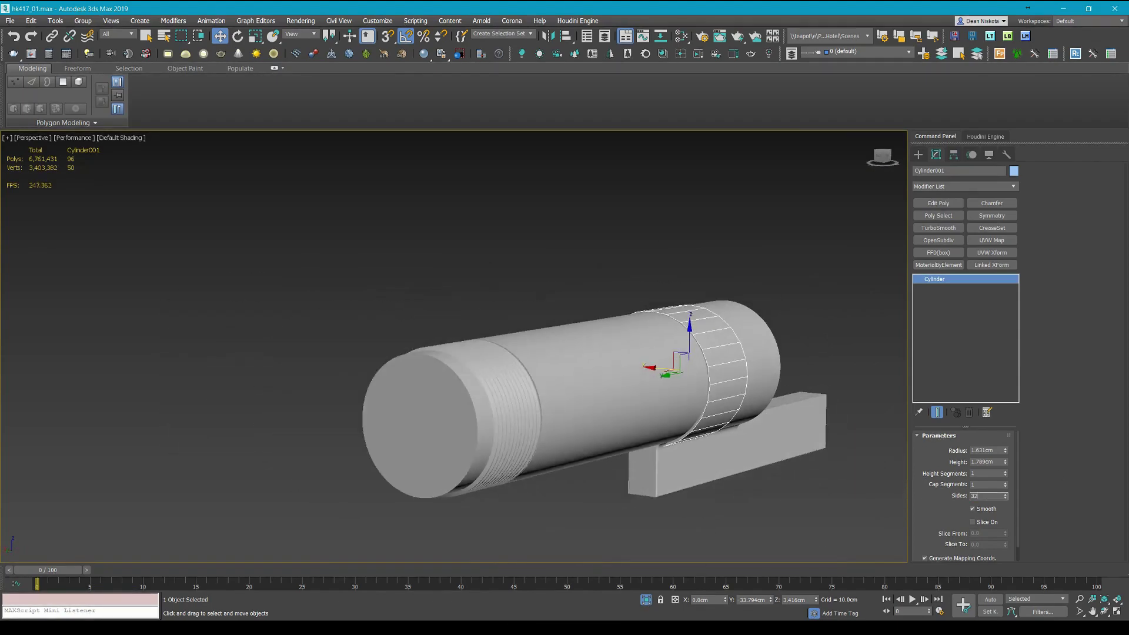
Compare the 32-sided cylinder with the tube's outline in the wireframe orthographic view and exit isolation.
middle_drag(539, 350, 532, 368)
key(alt+w)
middle_click(341, 453)
key(alt+w)
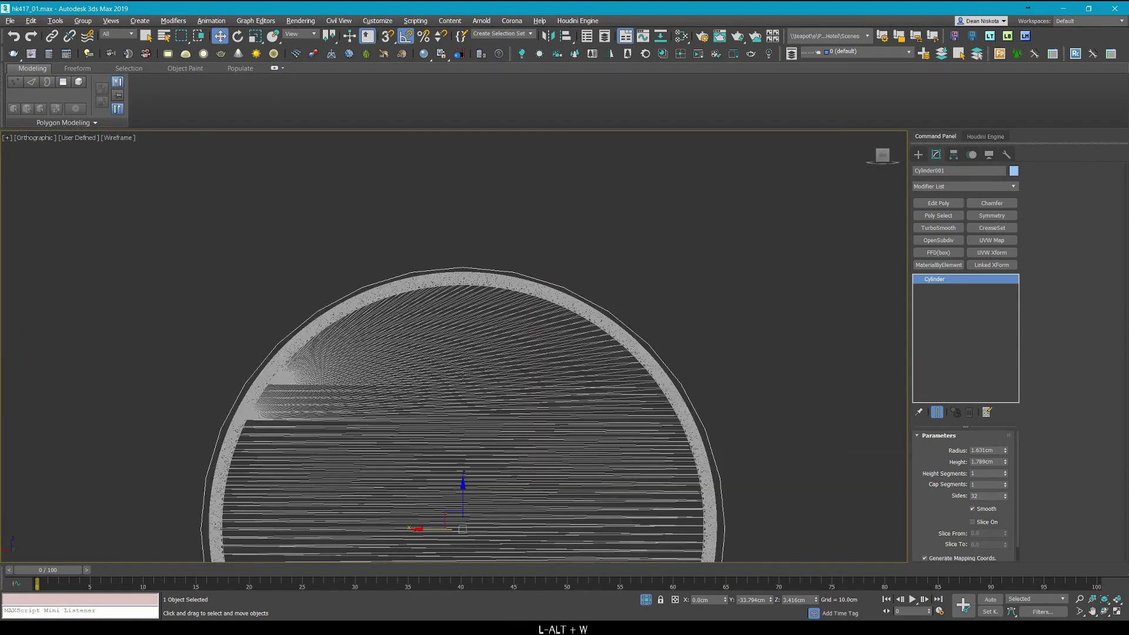
middle_drag(340, 454, 321, 371)
scroll(321, 371, down, 2)
middle_drag(438, 531, 440, 494)
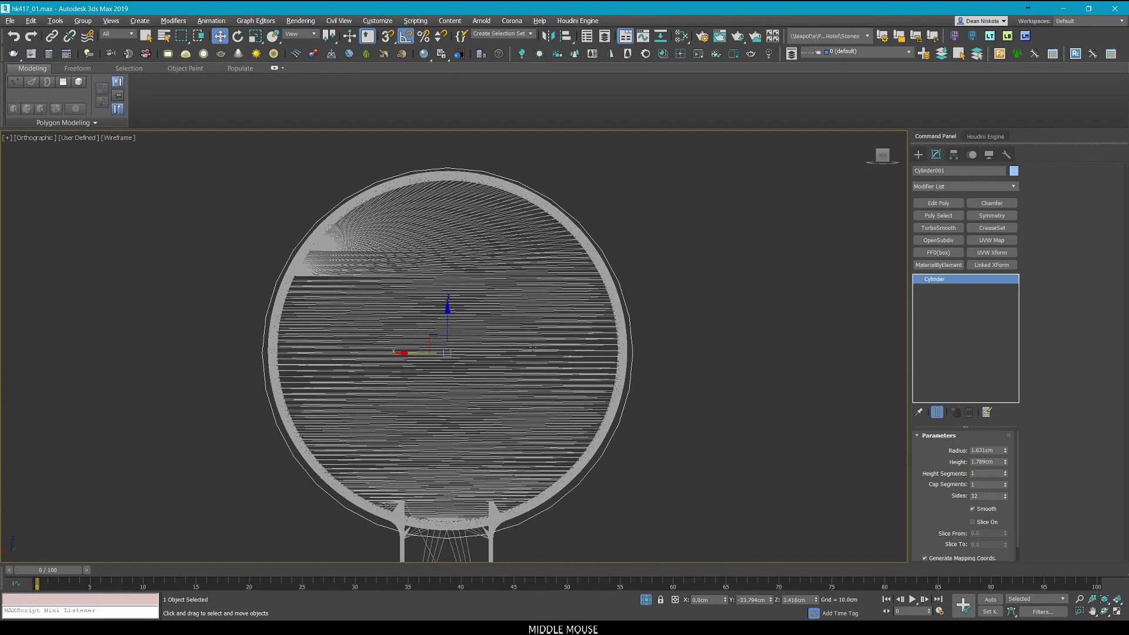
middle_drag(535, 332, 540, 321)
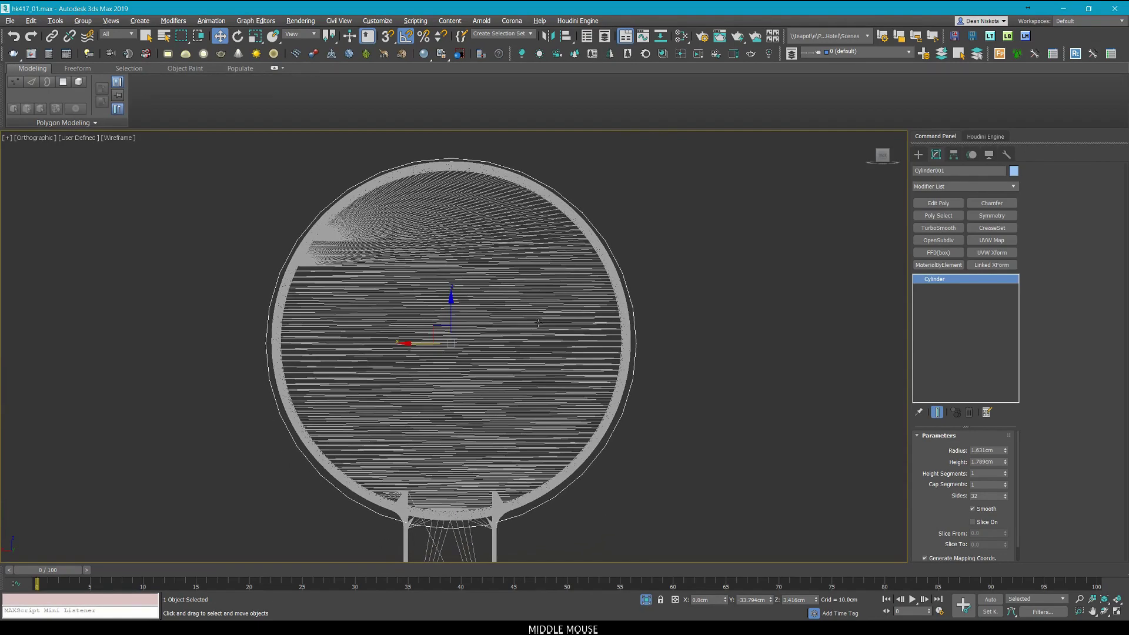
scroll(554, 314, down, 2)
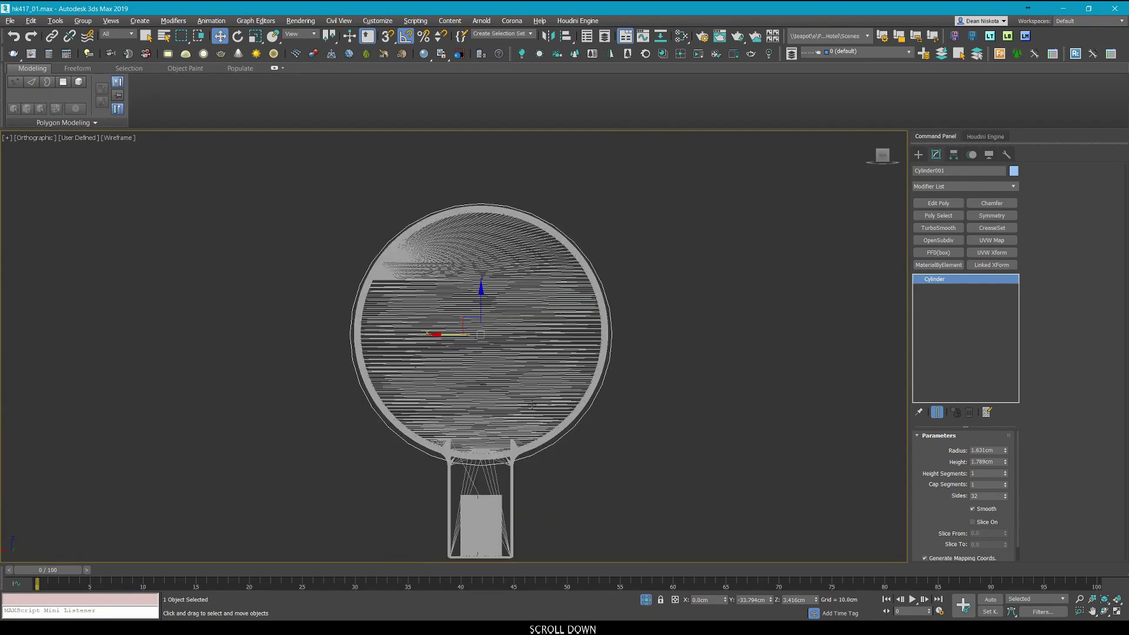
middle_drag(532, 404, 533, 445)
scroll(534, 445, up, 3)
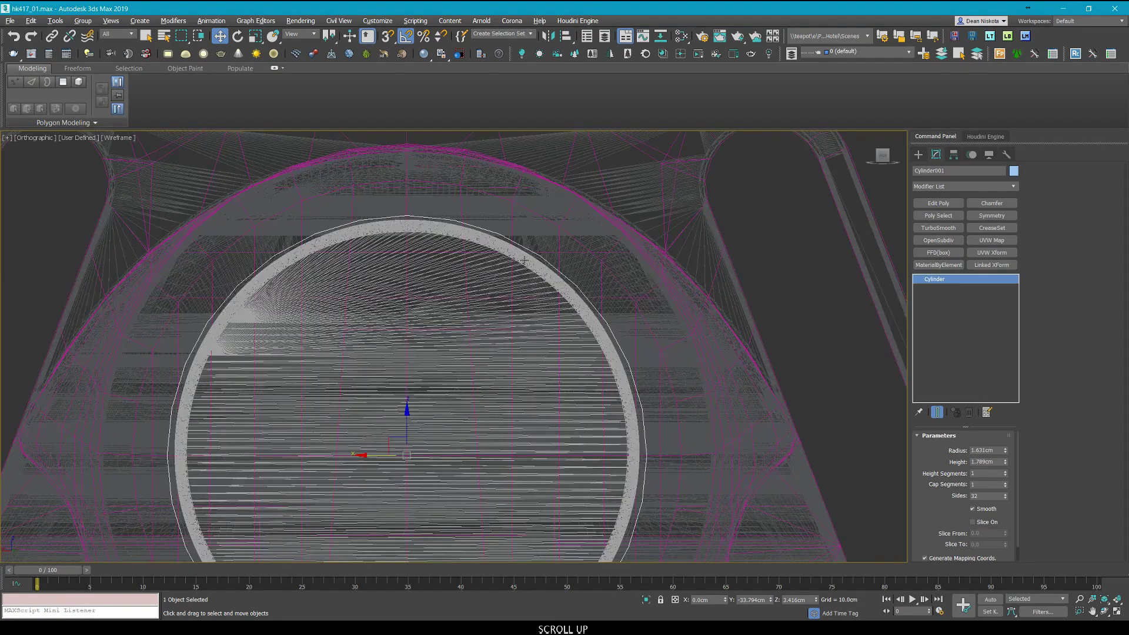
Restore shading in the orthographic view and examine where the cylinder meets the stock in the maximized perspective view.
key(F3)
scroll(526, 263, down, 4)
key(alt+w)
right_click(698, 418)
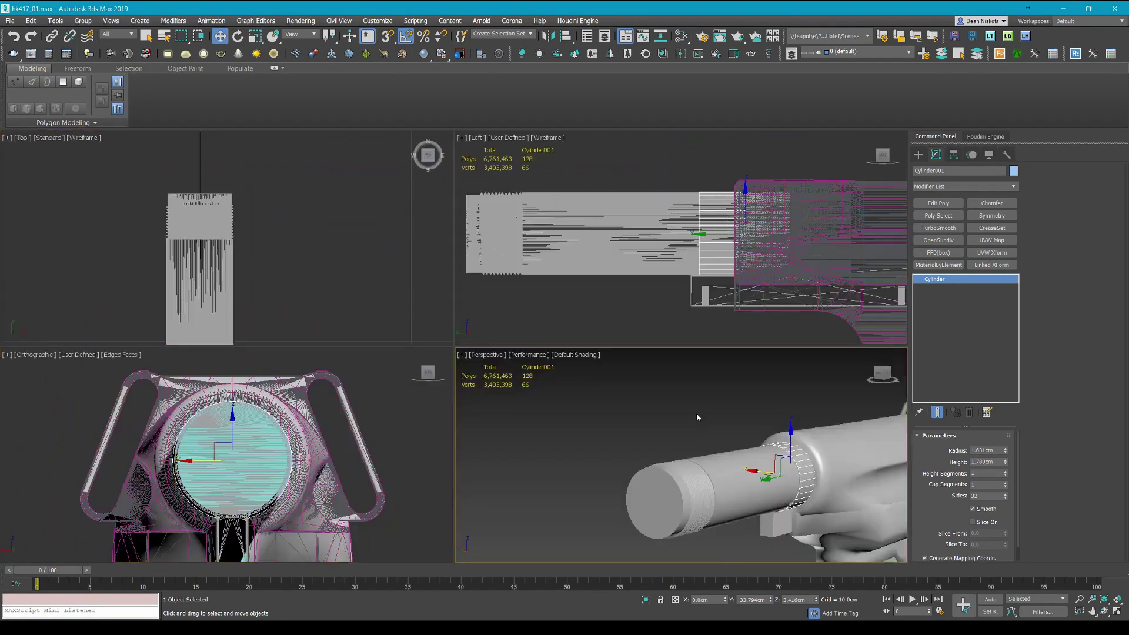
key(alt+w)
scroll(670, 403, down, 2)
mouse_move(667, 398)
middle_down()
mouse_move(640, 320)
mouse_move(625, 323)
middle_up()
scroll(625, 323, up, 4)
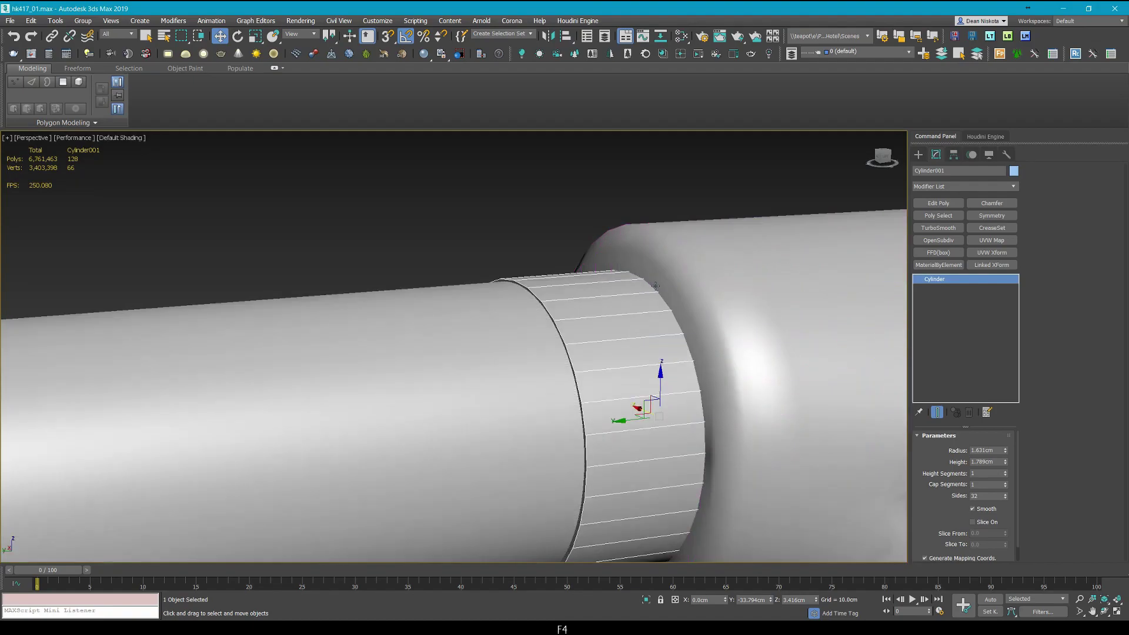
In the perspective view's wireframe display, select the high-poly stock and tube together and isolate them.
key(F3)
scroll(656, 285, up, 3)
click(662, 287)
scroll(676, 283, down, 6)
ctrl+click(395, 424)
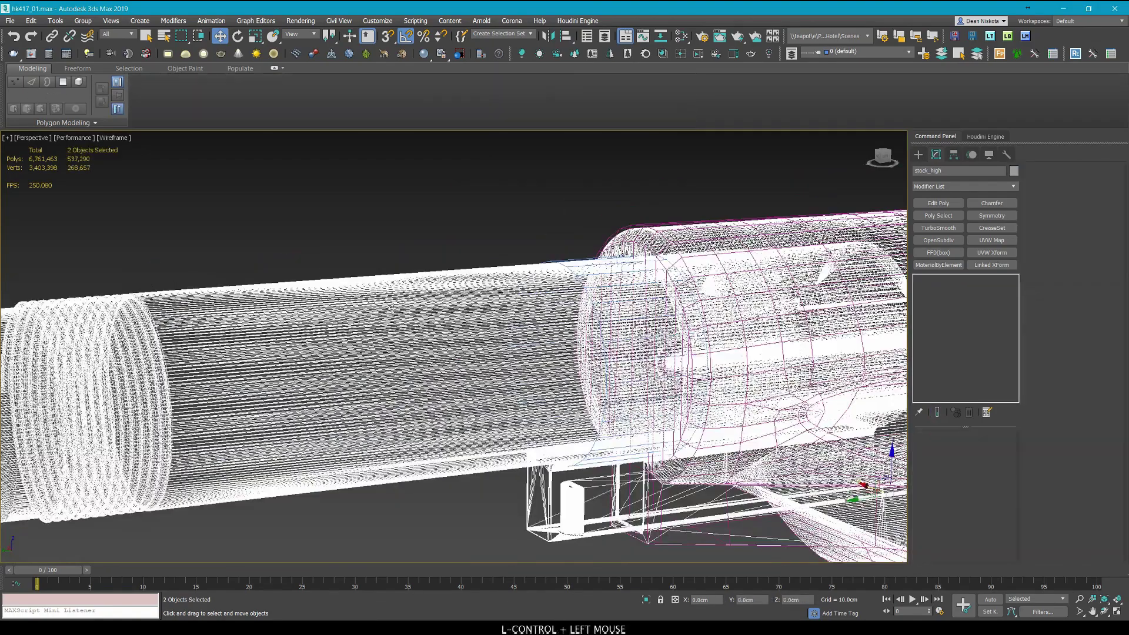
key(alt+q)
Set the maximized orthographic view to Standard shading without edges and inspect the gap between the tube and the stock.
key(alt+w)
right_click(380, 454)
key(alt+w)
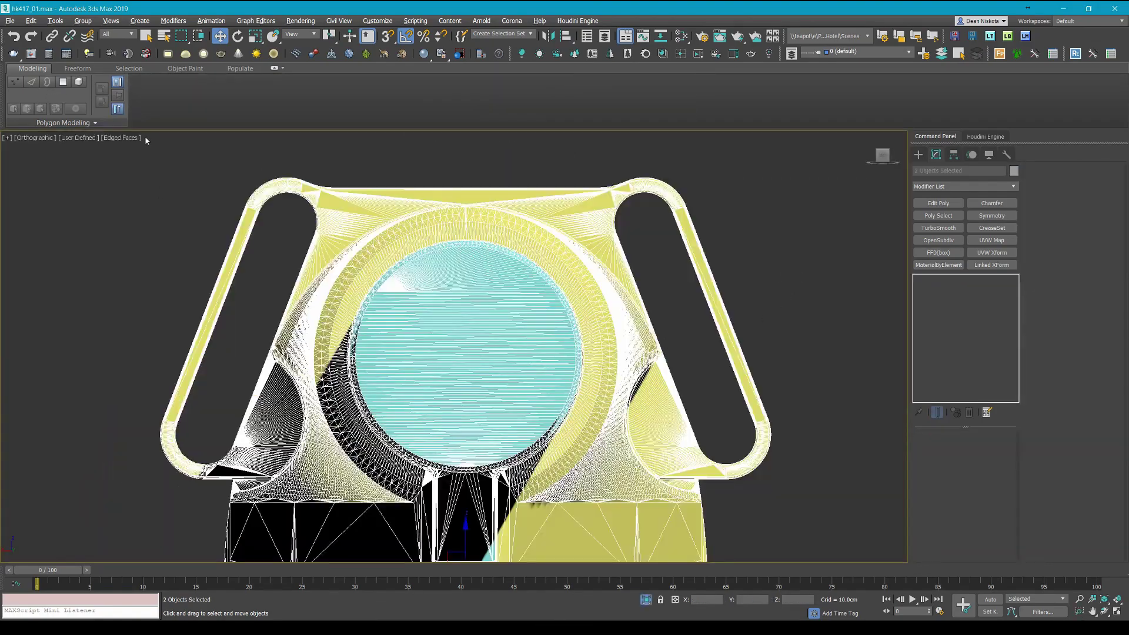
click(90, 145)
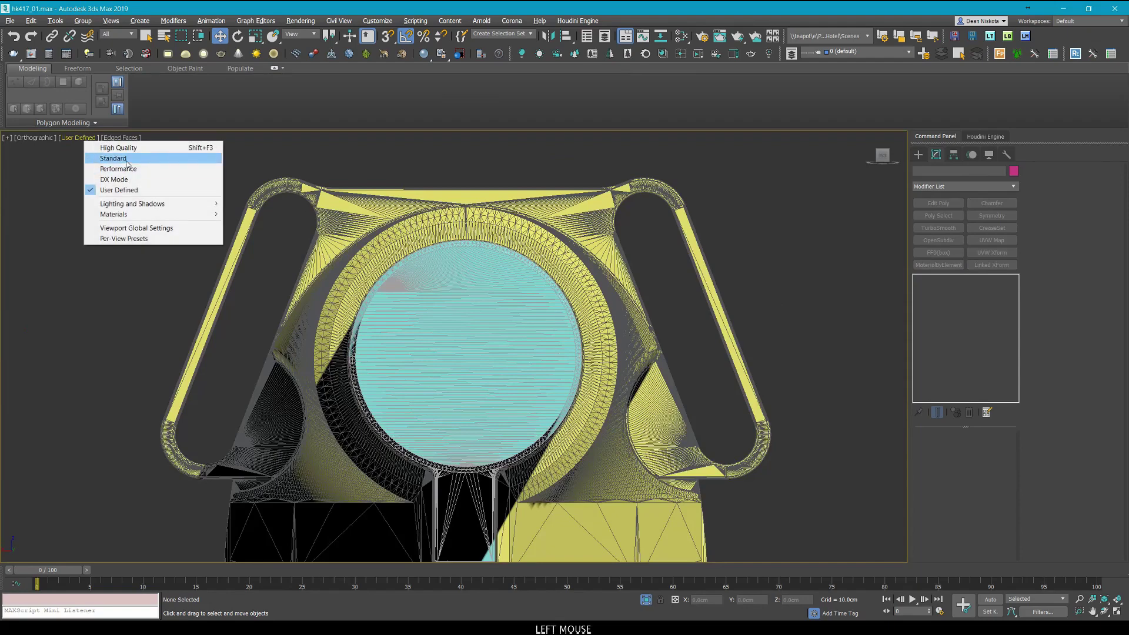
click(177, 156)
middle_drag(547, 382, 562, 321)
key(F4)
middle_drag(492, 222, 512, 282)
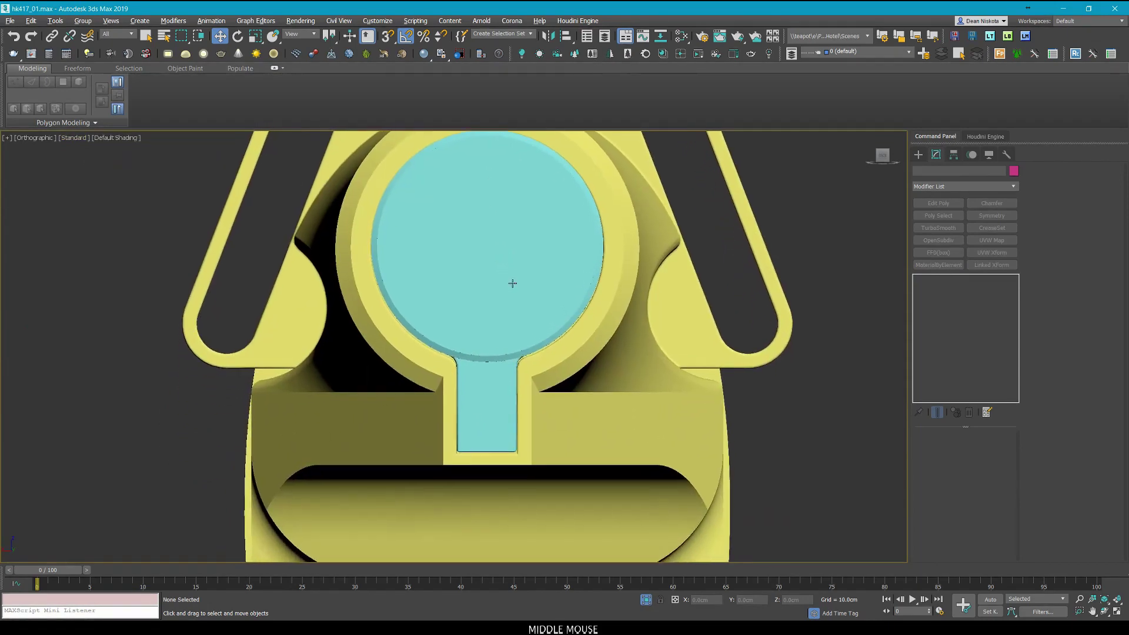
scroll(531, 365, up, 5)
middle_drag(531, 365, 539, 178)
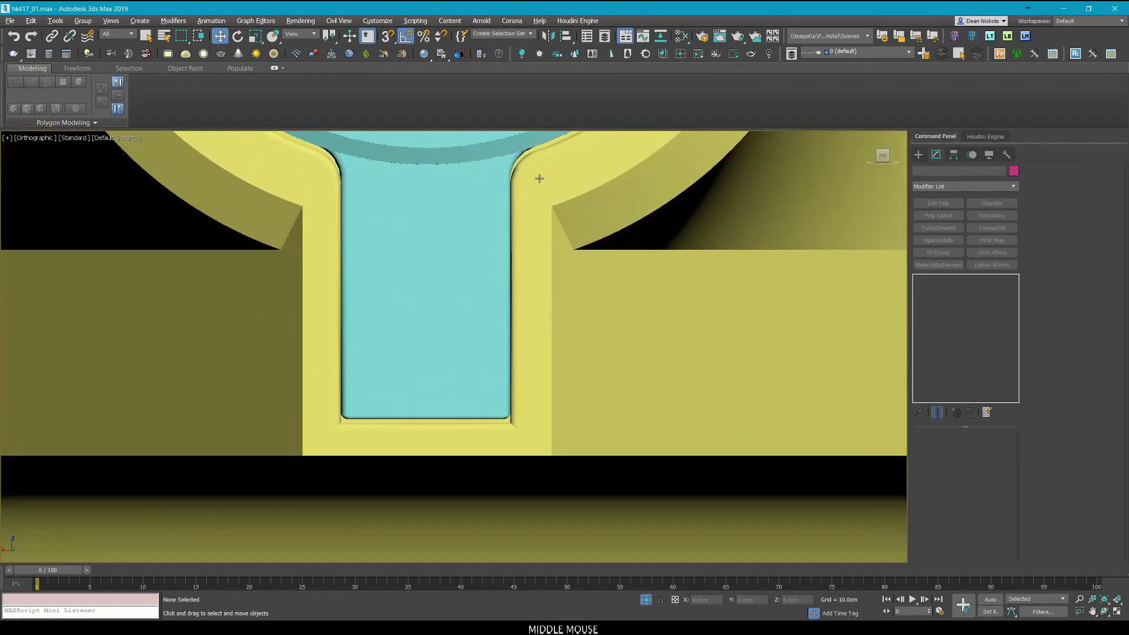
Turn edged faces back on in the orthographic view, exit isolation, and select the pipe_high tube.
key(F4)
scroll(486, 356, down, 6)
mouse_move(484, 232)
middle_down()
mouse_move(488, 281)
mouse_move(494, 265)
middle_up()
scroll(487, 281, up, 4)
click(490, 276)
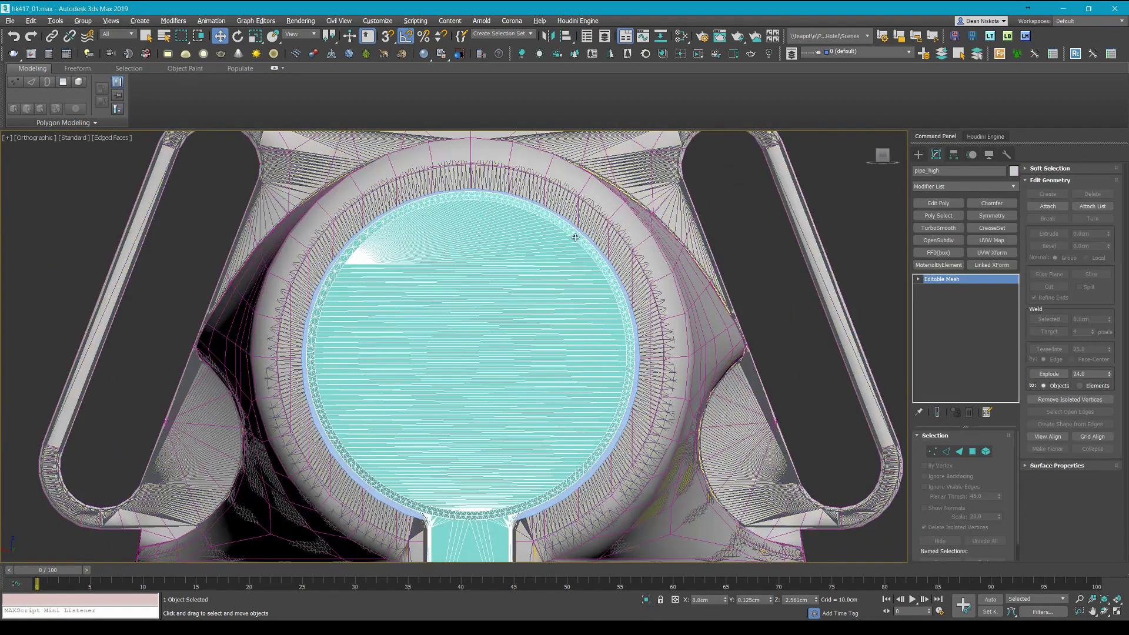
scroll(575, 237, up, 5)
scroll(585, 223, down, 5)
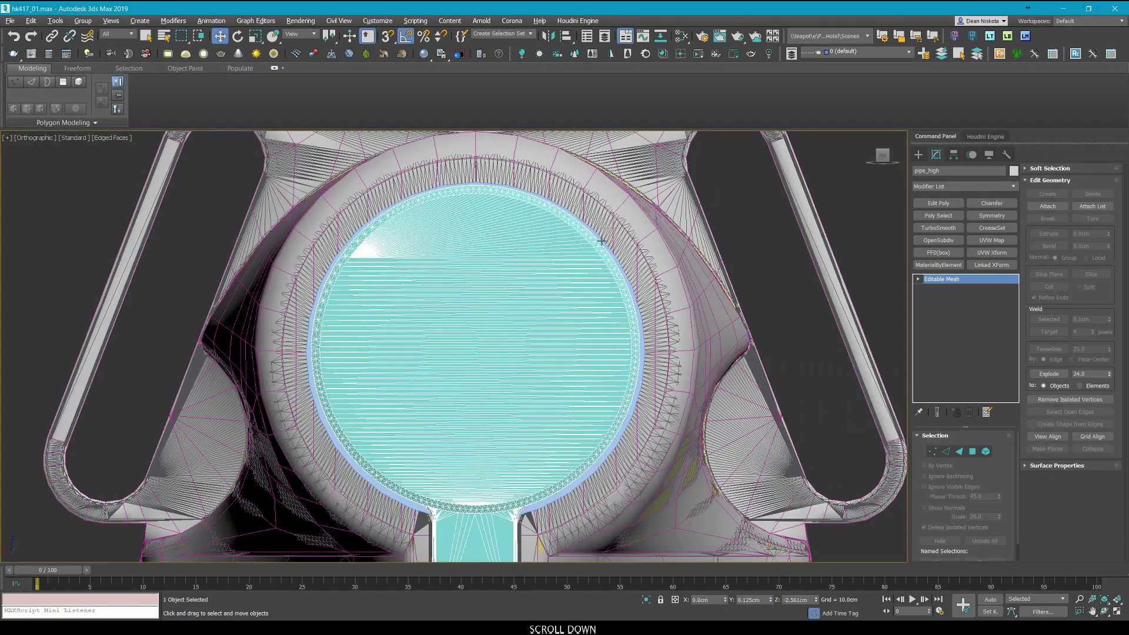
Isolate the tube together with the low-poly cylinder and select only the tube.
ctrl+click(601, 241)
key(alt+q)
middle_drag(599, 249, 600, 240)
click(510, 251)
scroll(492, 254, up, 2)
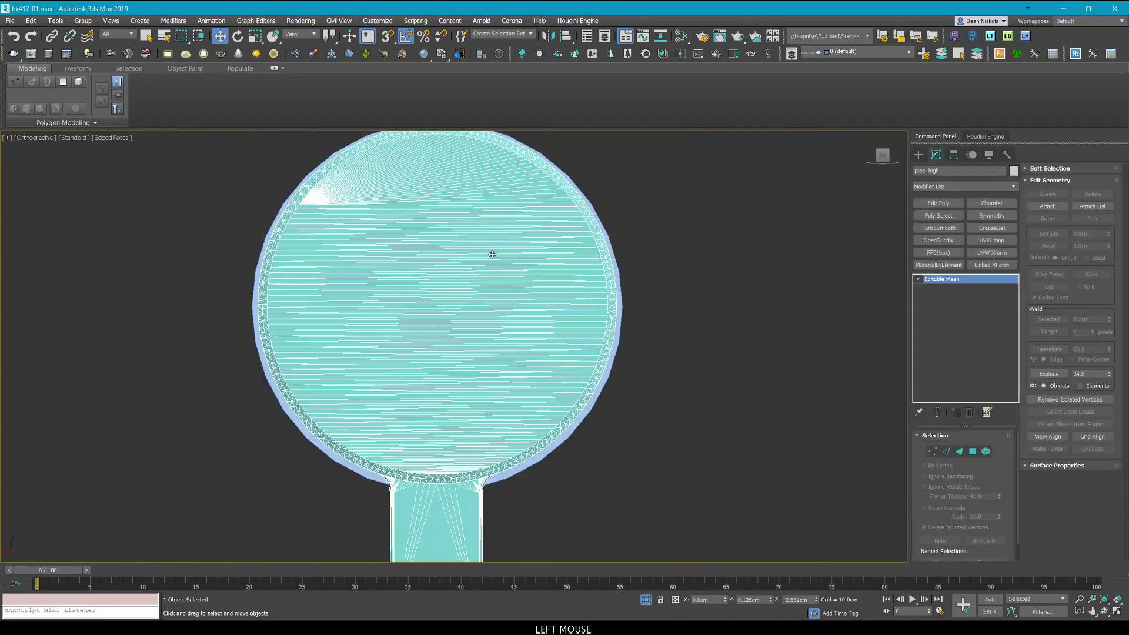
Switch to wireframe, lock the tube selection, and lower the tube to about Z -2.583 cm.
key(F3)
scroll(492, 254, down, 8)
key(w)
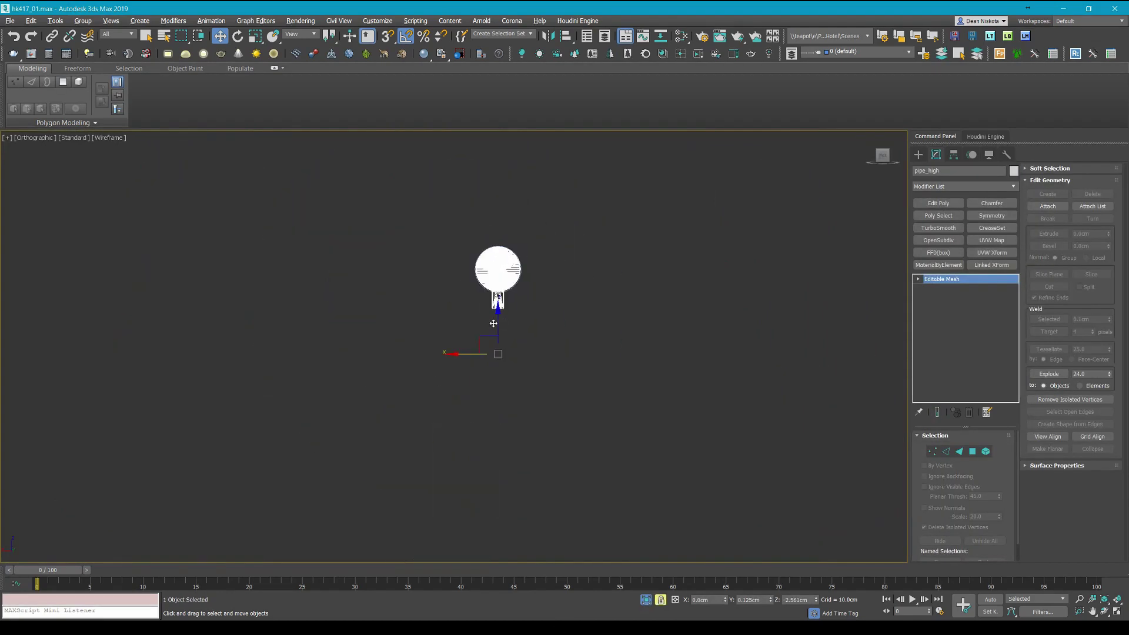
scroll(498, 264, up, 10)
middle_drag(565, 276, 538, 232)
drag(538, 216, 538, 219)
middle_drag(538, 218, 504, 347)
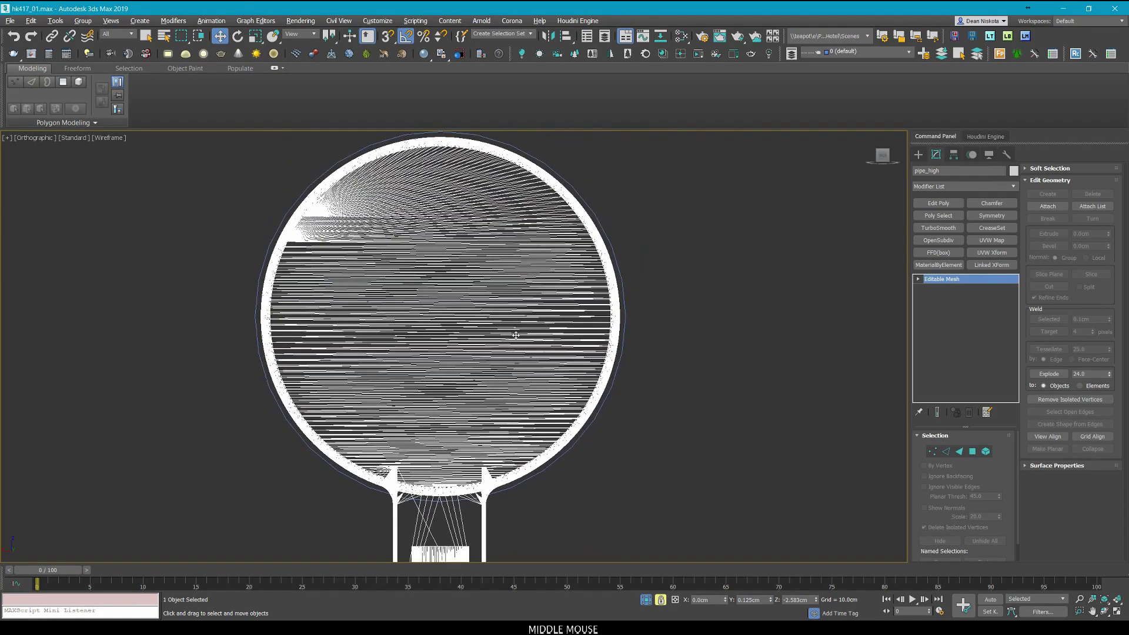
Fine-tune the tube's height to about Z -2.579 cm to centre it inside the cylinder and release the selection lock.
drag(504, 347, 605, 397)
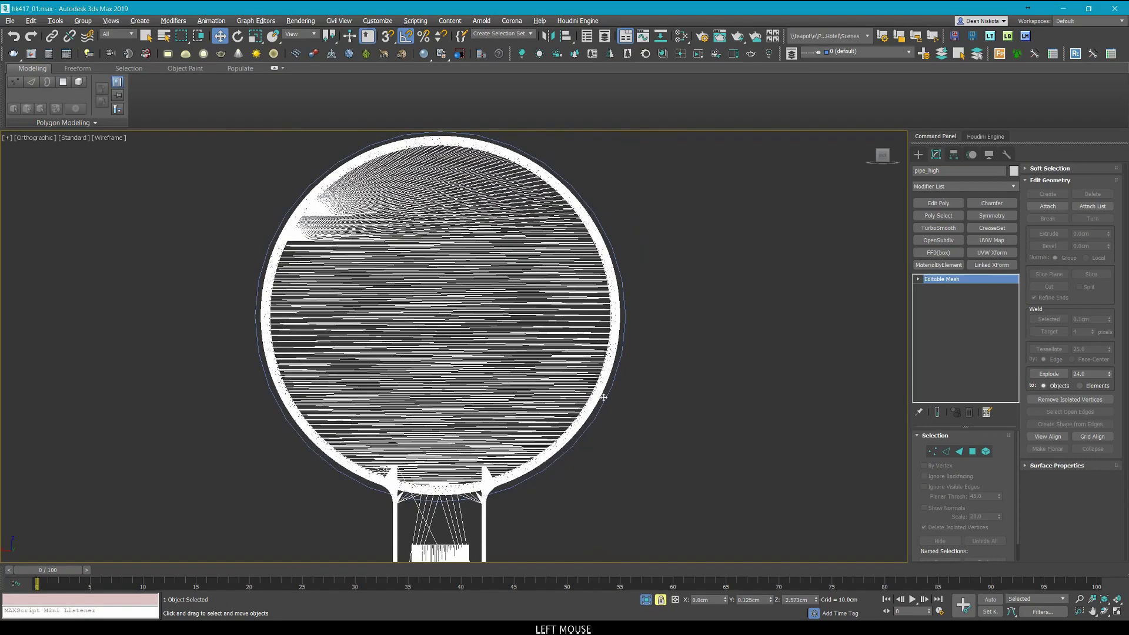
scroll(479, 420, up, 3)
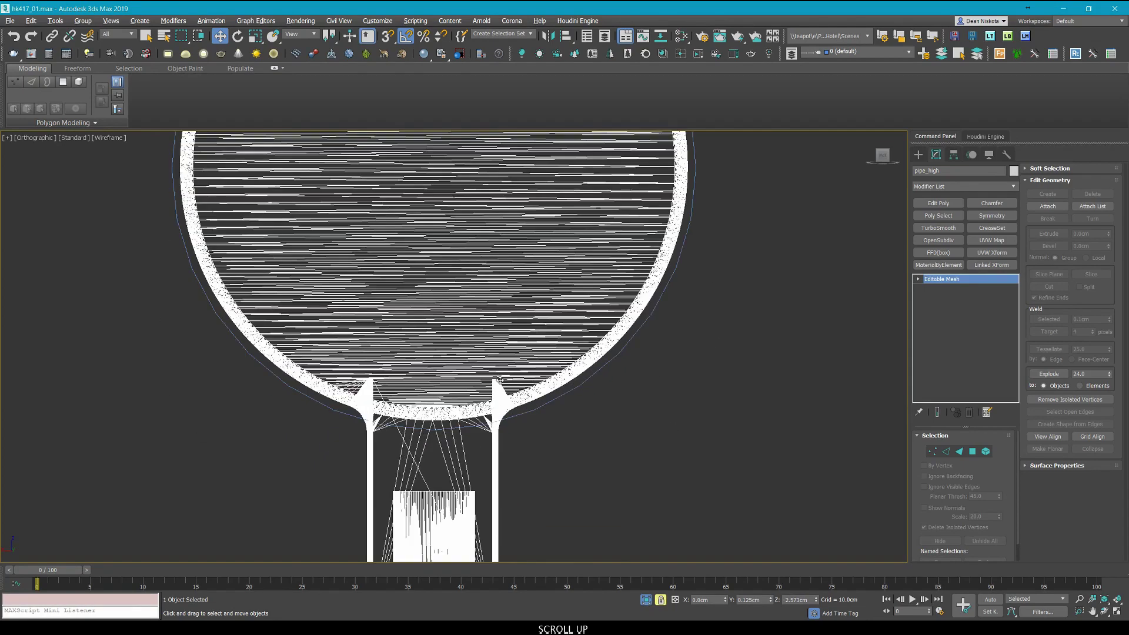
drag(504, 366, 520, 357)
scroll(521, 357, down, 6)
middle_drag(563, 298, 534, 321)
key(alt+r)
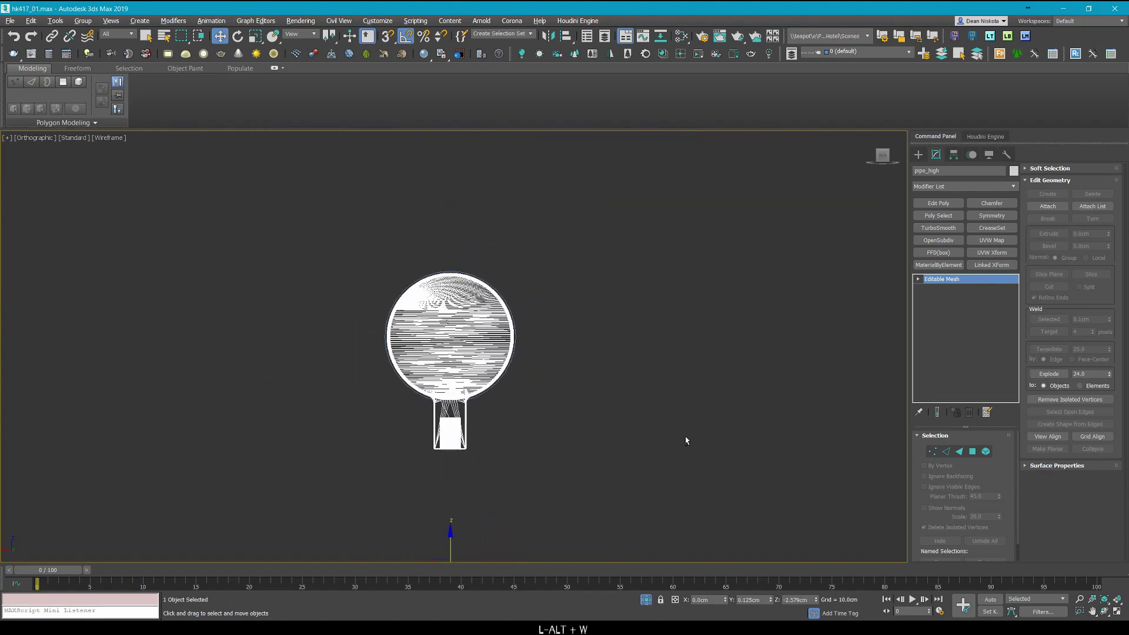
Exit isolation, show the maximized perspective view with edged faces, and select the low-poly cylinder at the stock's front end.
middle_drag(660, 411, 607, 415)
click(606, 415)
key(alt+w)
click(588, 400)
key(alt+w)
mouse_move(341, 259)
middle_down()
mouse_move(606, 338)
mouse_move(475, 422)
middle_up()
key(F3)
key(F4)
click(465, 282)
click(475, 423)
scroll(521, 263, up, 2)
click(521, 261)
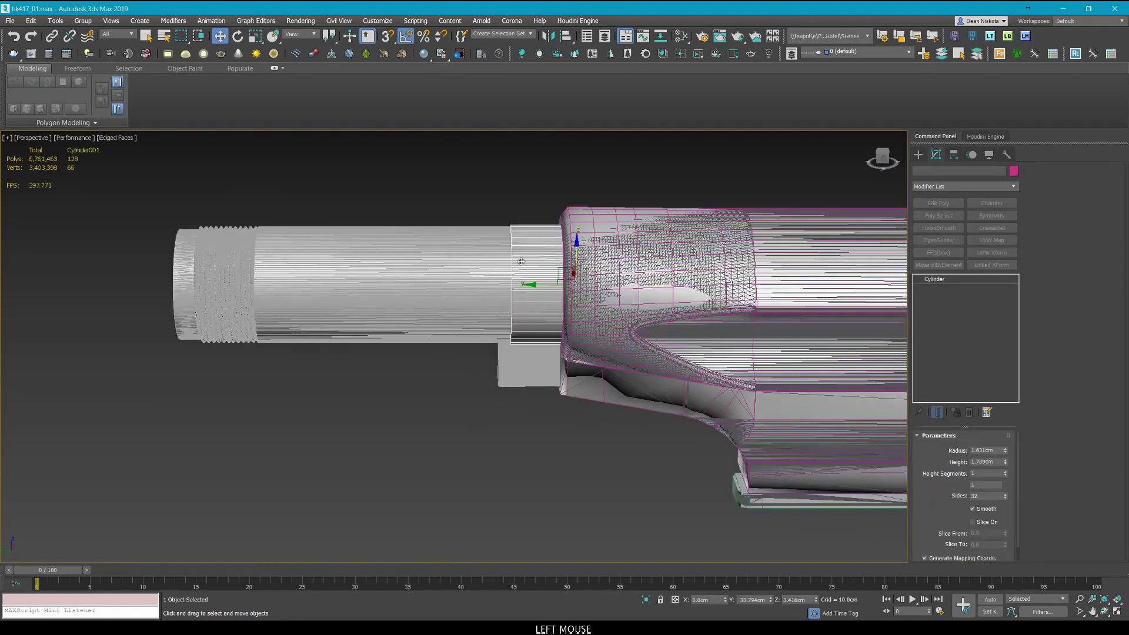
scroll(445, 318, up, 2)
Duplicate the green Standard material in the Slate Material Editor and open the copy's parameters.
key(m)
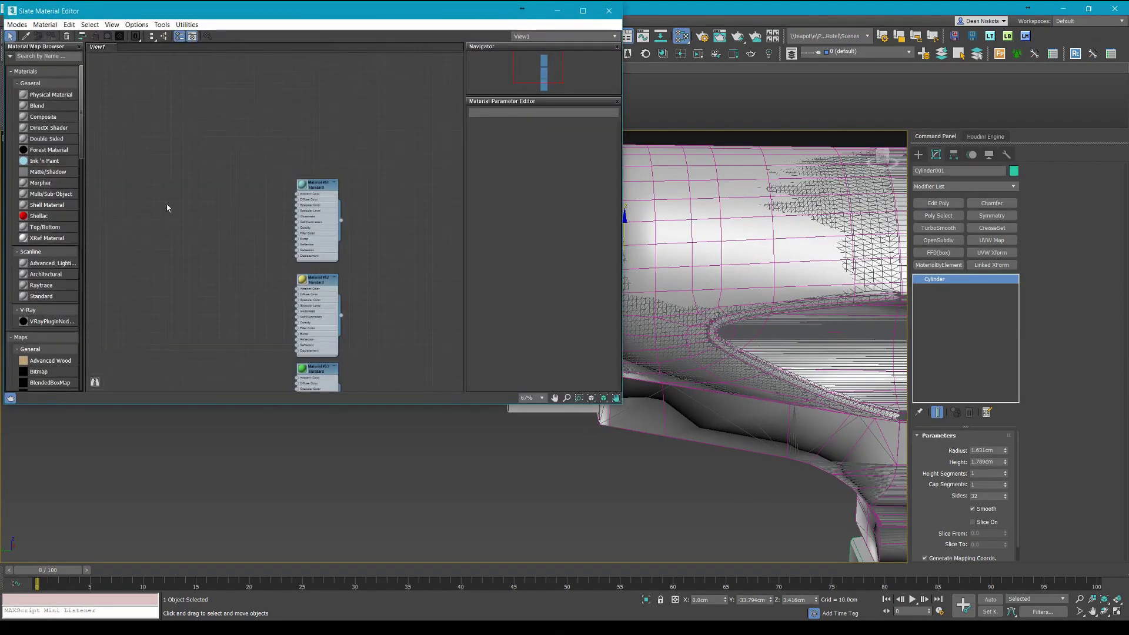
middle_drag(403, 370, 369, 121)
shift+drag(285, 118, 285, 208)
double_click(286, 210)
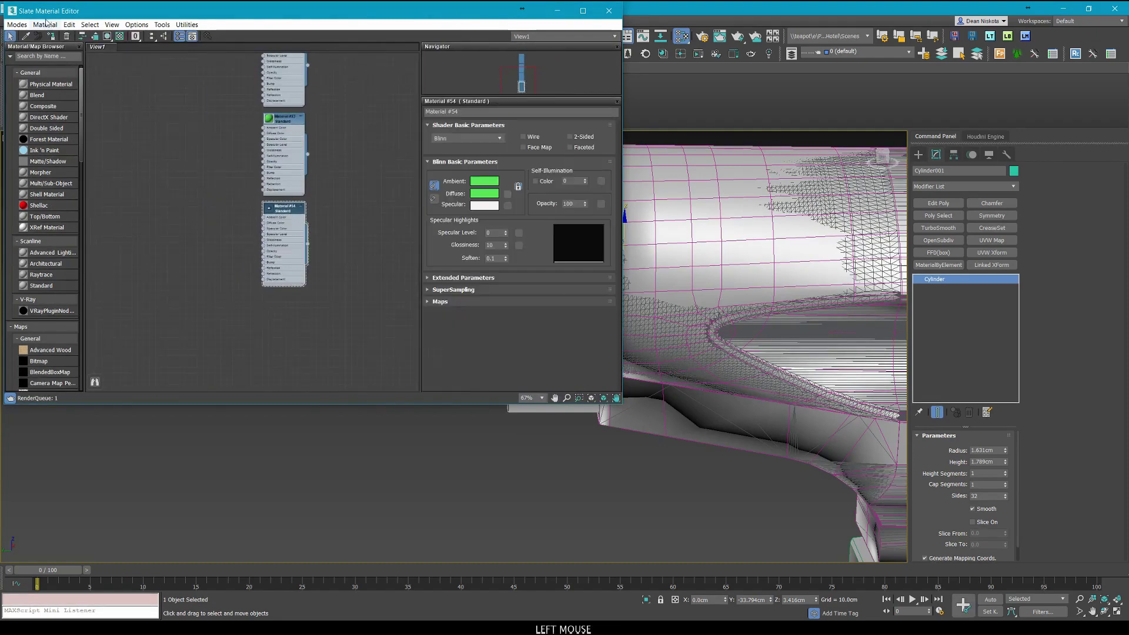
Set the copied material's diffuse color to blue, assign it to the cylinder, and close the material editor.
click(488, 195)
mouse_move(188, 87)
mouse_down()
mouse_move(184, 66)
mouse_move(292, 67)
mouse_up()
click(380, 162)
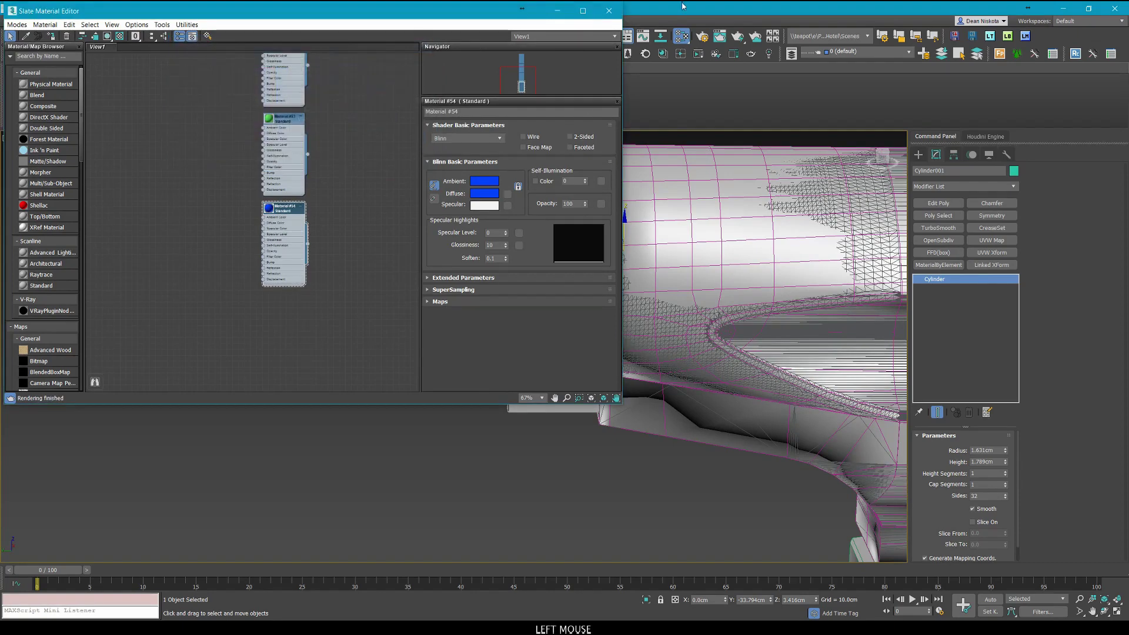
click(609, 17)
Set the perspective view to Standard shading and turn off edged faces to check the cylinder's blue material.
alt+middle_drag(588, 188, 447, 177)
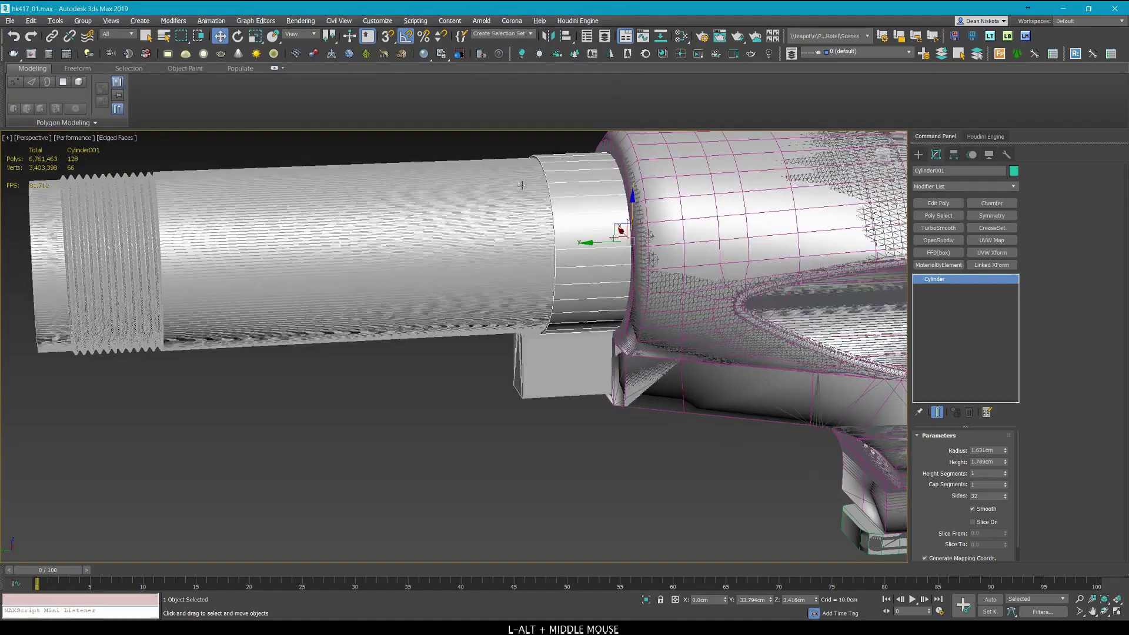
click(74, 139)
click(103, 158)
scroll(576, 231, up, 5)
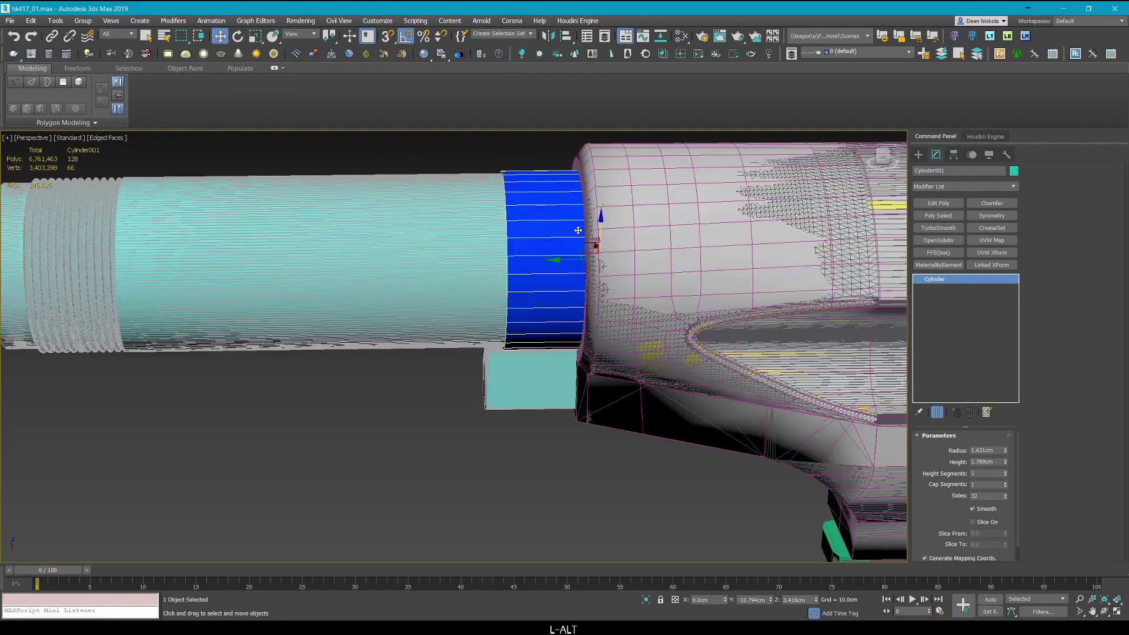
key(F4)
mouse_move(577, 231)
alt+middle_down()
mouse_move(587, 224)
mouse_move(553, 195)
mouse_move(588, 203)
mouse_move(566, 194)
alt+middle_up()
scroll(587, 222, down, 4)
Convert the cylinder to Editable Poly, switch the view to wireframe, and enter polygon editing.
right_click(566, 194)
mouse_move(633, 403)
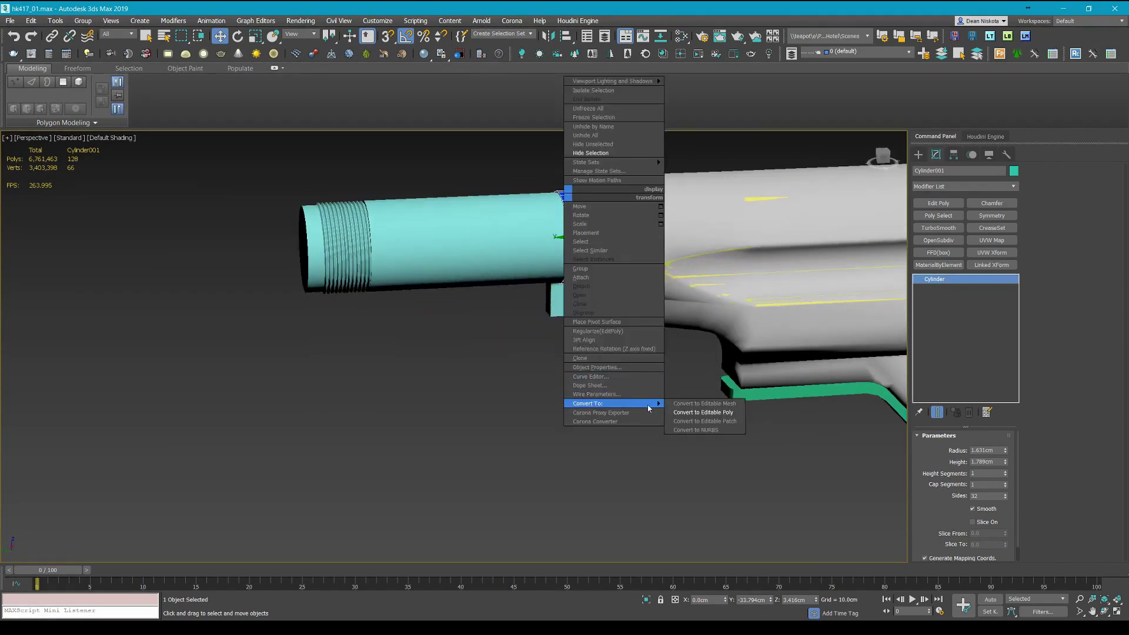
click(694, 413)
key(F3)
key(4)
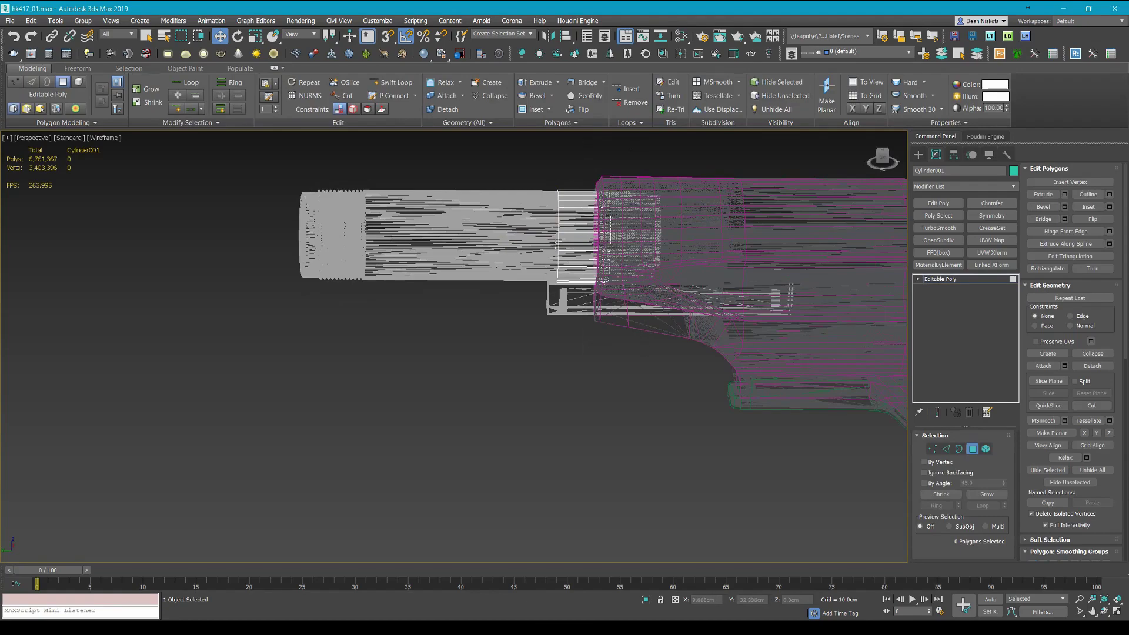
Select the short cylinder's open rear border and move it back to the threaded end of the high-poly tube.
key(3)
drag(528, 158, 573, 309)
middle_drag(546, 280, 559, 315)
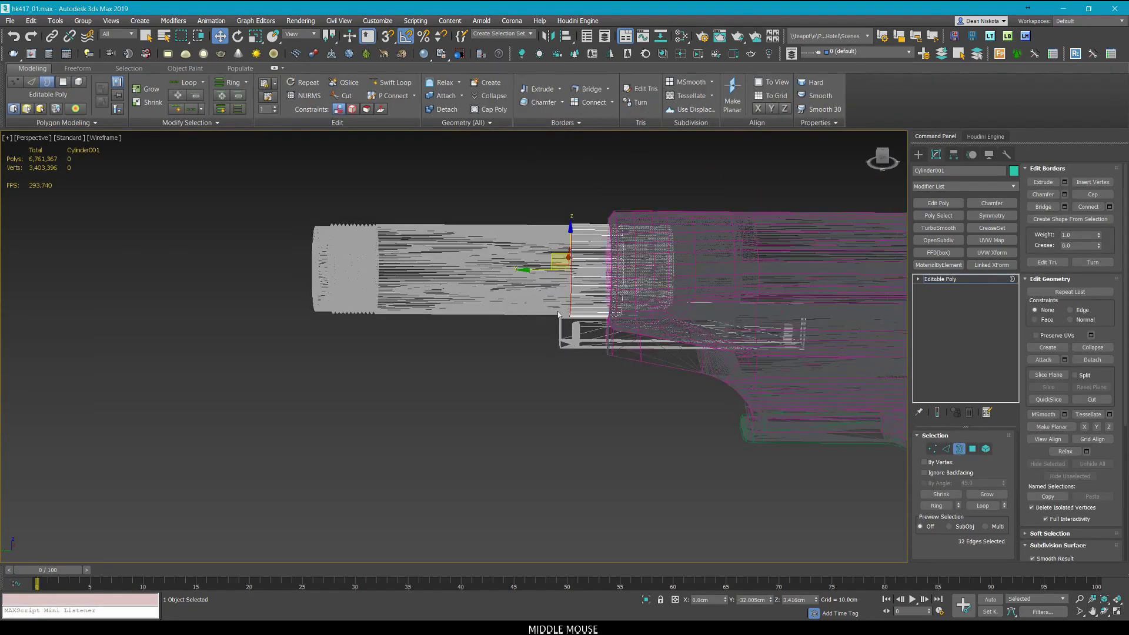
drag(534, 269, 288, 301)
Align the selected border with the high-poly tube's rear edge in the Top view.
key(alt+w)
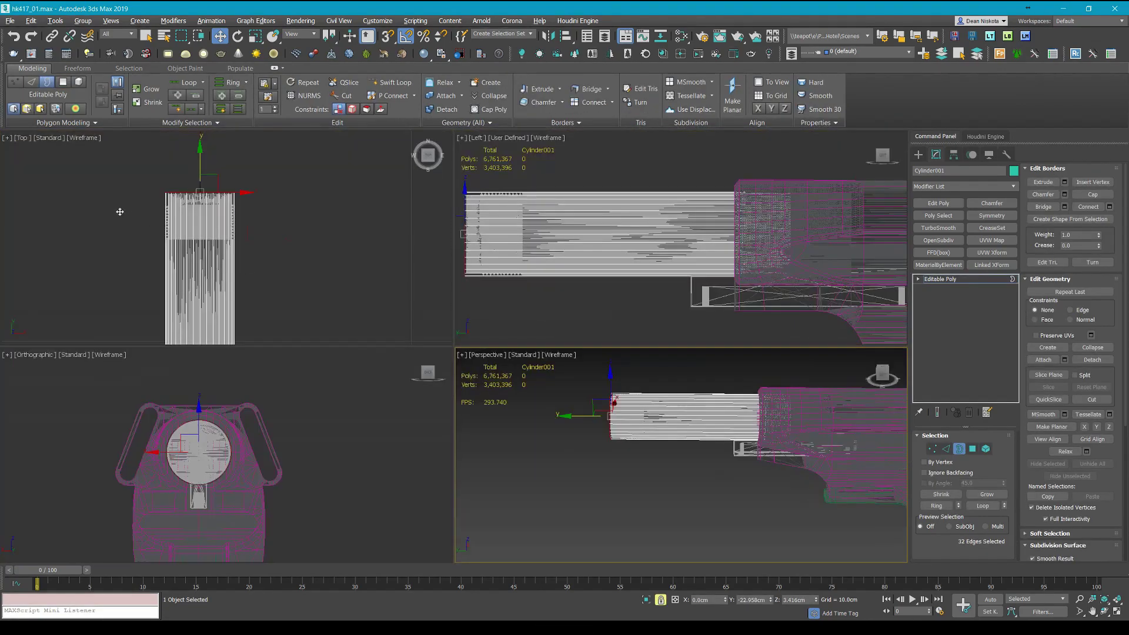
middle_click(119, 212)
key(z)
key(alt+w)
middle_drag(330, 231, 343, 210)
scroll(343, 210, down, 2)
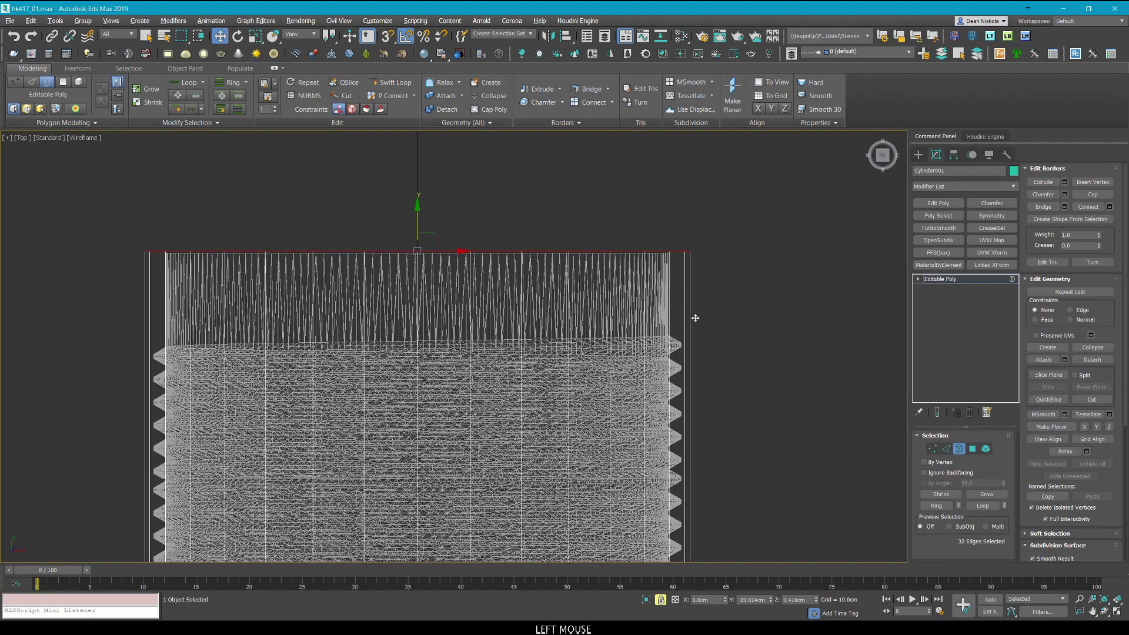
scroll(696, 330, down, 2)
middle_drag(695, 333, 675, 210)
scroll(674, 211, up, 2)
scroll(685, 338, down, 4)
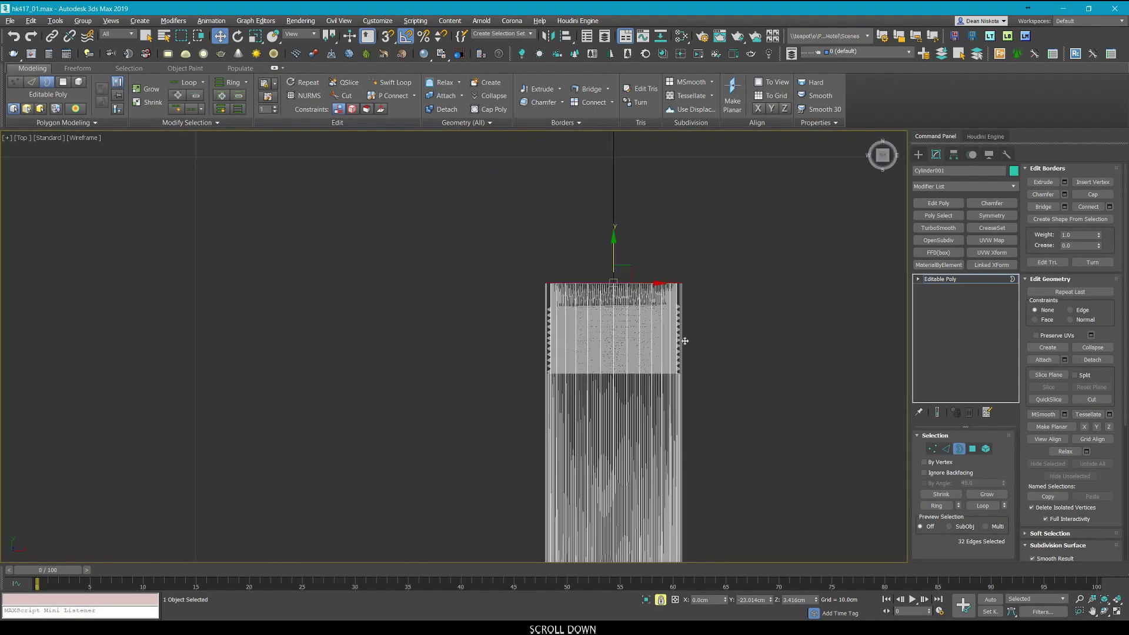
Inspect the border in perspective and fine-tune its position along the tube's axis in the Left view.
middle_drag(686, 341, 603, 300)
key(alt+w)
middle_click(721, 449)
key(alt+w)
alt+middle_drag(517, 306, 605, 330)
scroll(365, 239, up, 4)
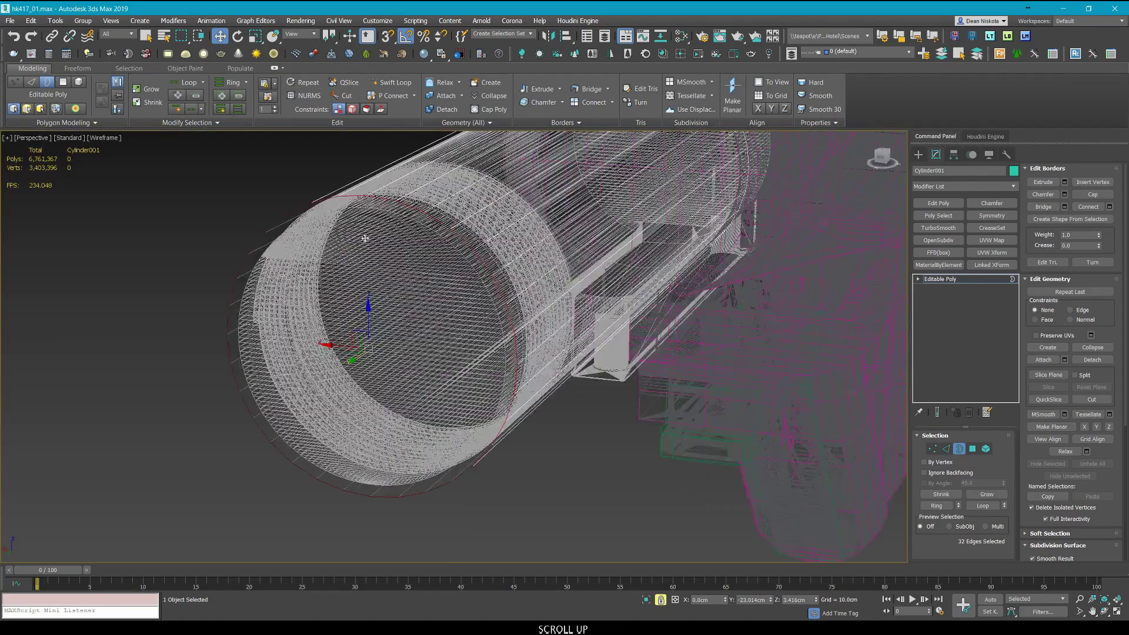
middle_drag(365, 238, 533, 252)
key(alt+w)
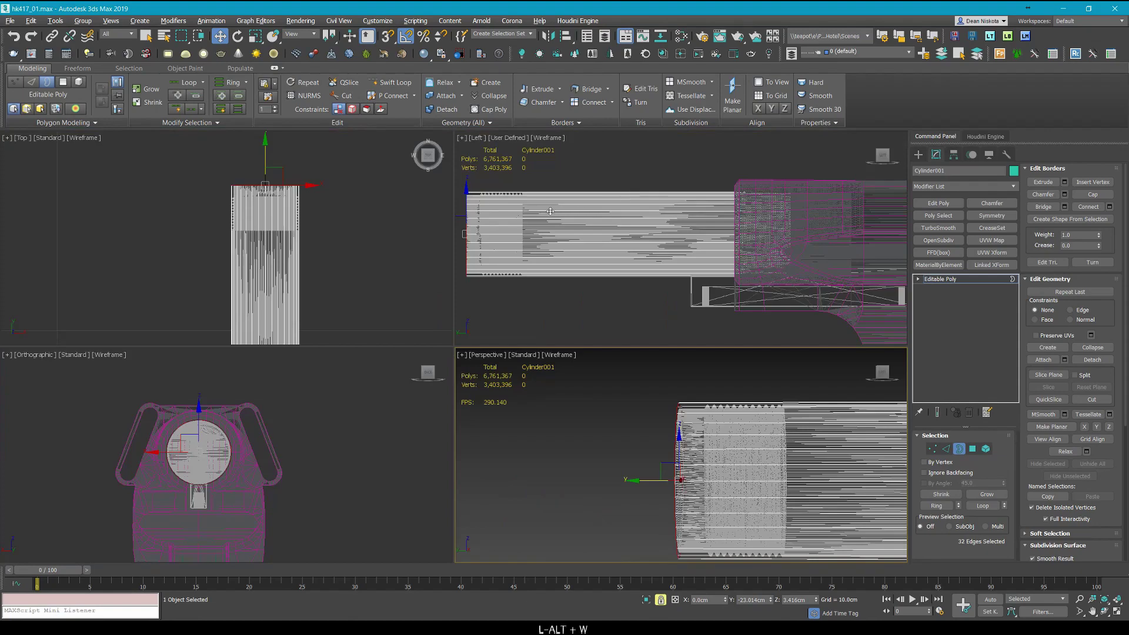
key(alt+w)
scroll(266, 256, up, 3)
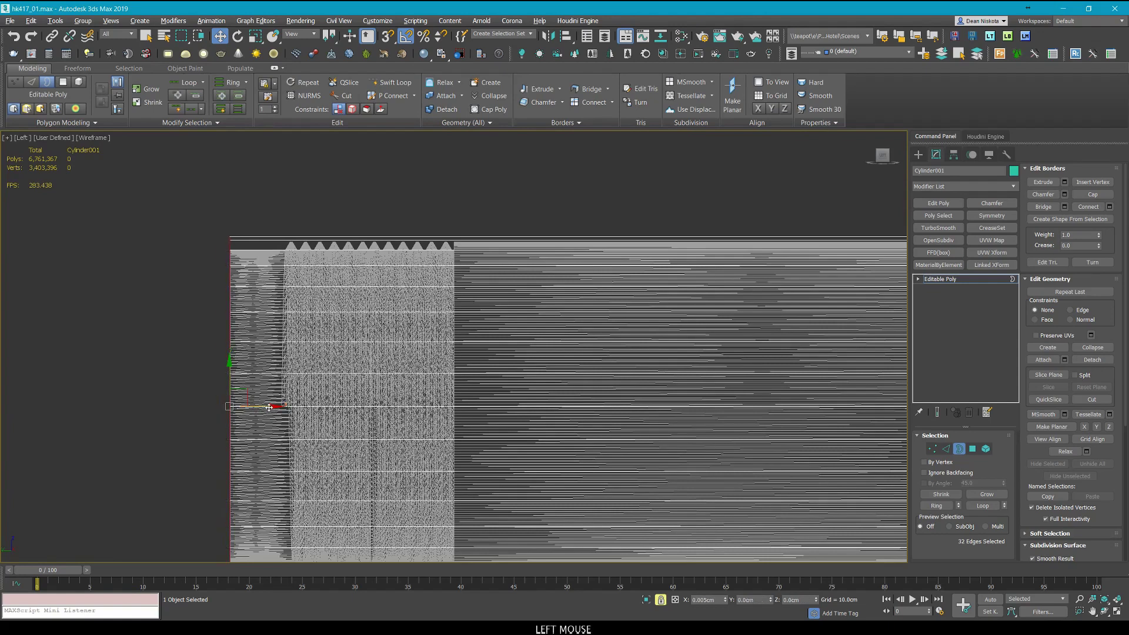
scroll(359, 331, down, 5)
middle_drag(479, 333, 421, 304)
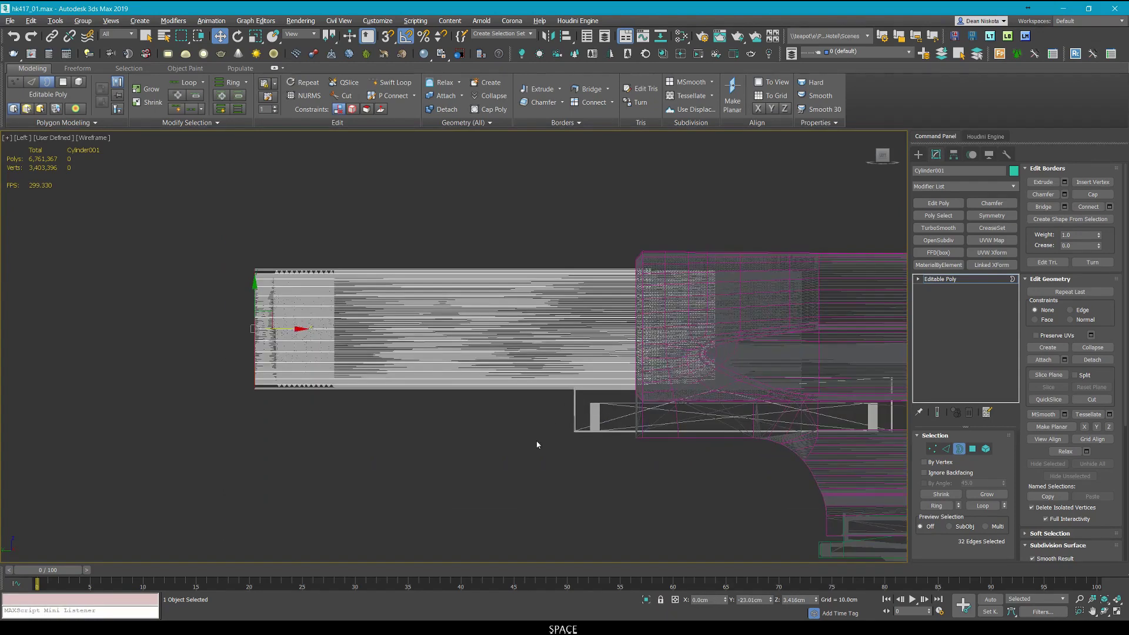
Leave border editing and isolate the high-poly tube, pipe_high.
scroll(594, 411, up, 4)
middle_drag(594, 410, 433, 338)
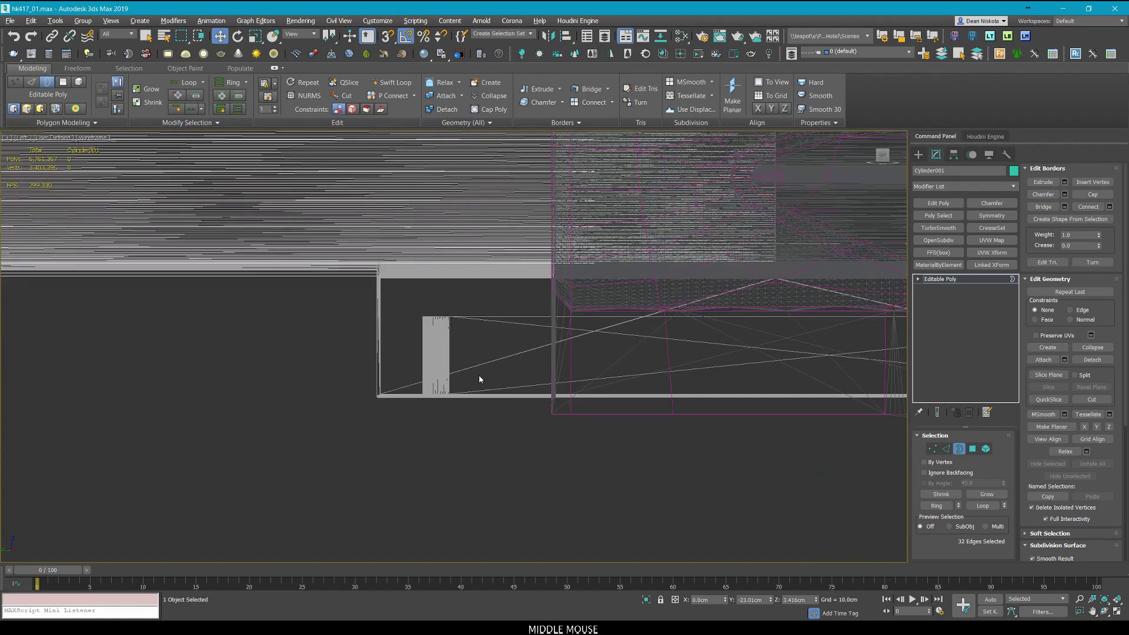
key(3)
scroll(501, 418, down, 2)
click(488, 449)
click(414, 400)
key(alt+q)
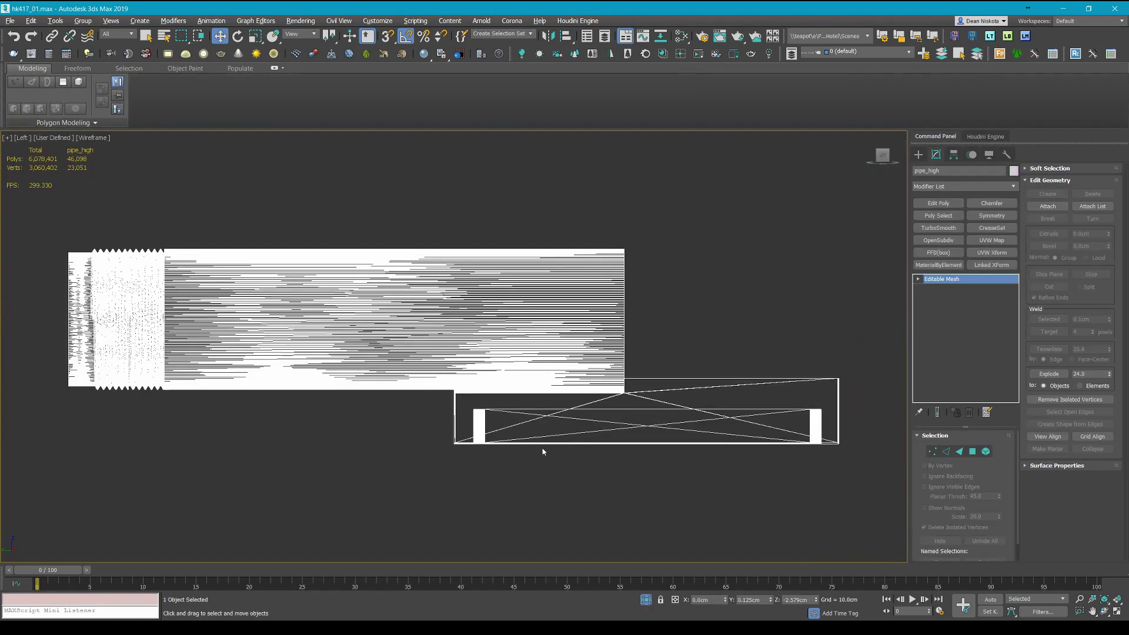
Show the isolated tube in the perspective view with Default Shading and edged faces off.
click(674, 468)
key(alt+w)
click(709, 499)
key(alt+w)
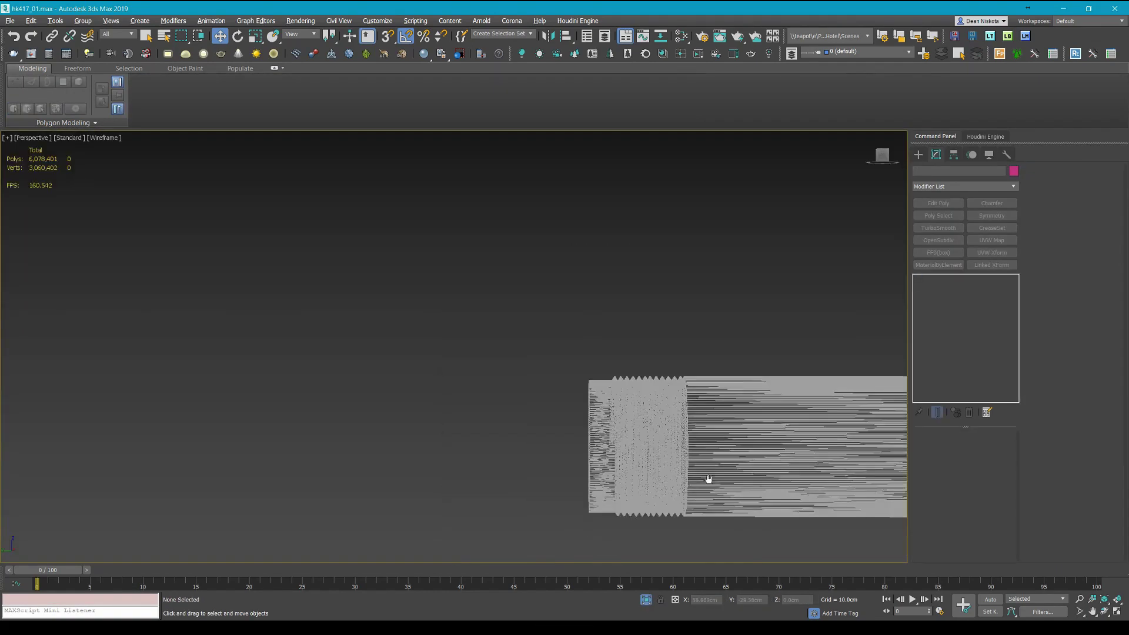
scroll(708, 479, down, 3)
middle_drag(708, 479, 811, 347)
mouse_move(811, 347)
middle_down()
mouse_move(797, 296)
mouse_move(658, 381)
mouse_move(629, 289)
mouse_move(635, 259)
mouse_move(687, 411)
middle_up()
scroll(641, 348, up, 6)
key(F3)
key(F4)
key(F4)
key(F4)
Examine the slotted rail beneath the high-poly tube and its rounded slot ends.
click(643, 348)
scroll(643, 348, down, 3)
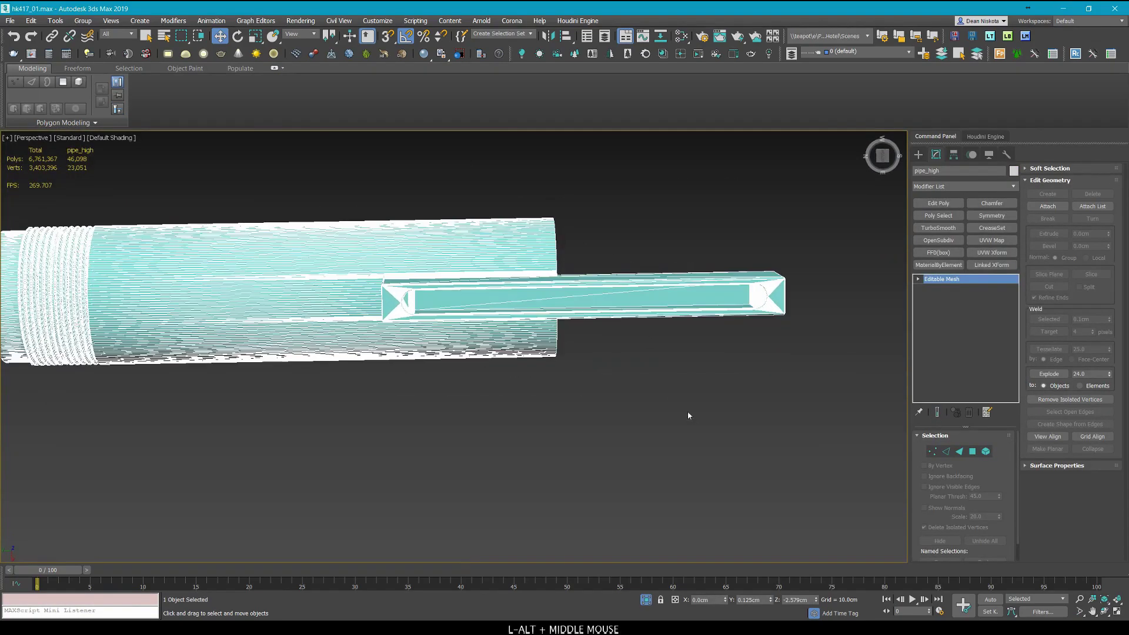
click(690, 416)
scroll(411, 300, up, 4)
scroll(303, 290, down, 5)
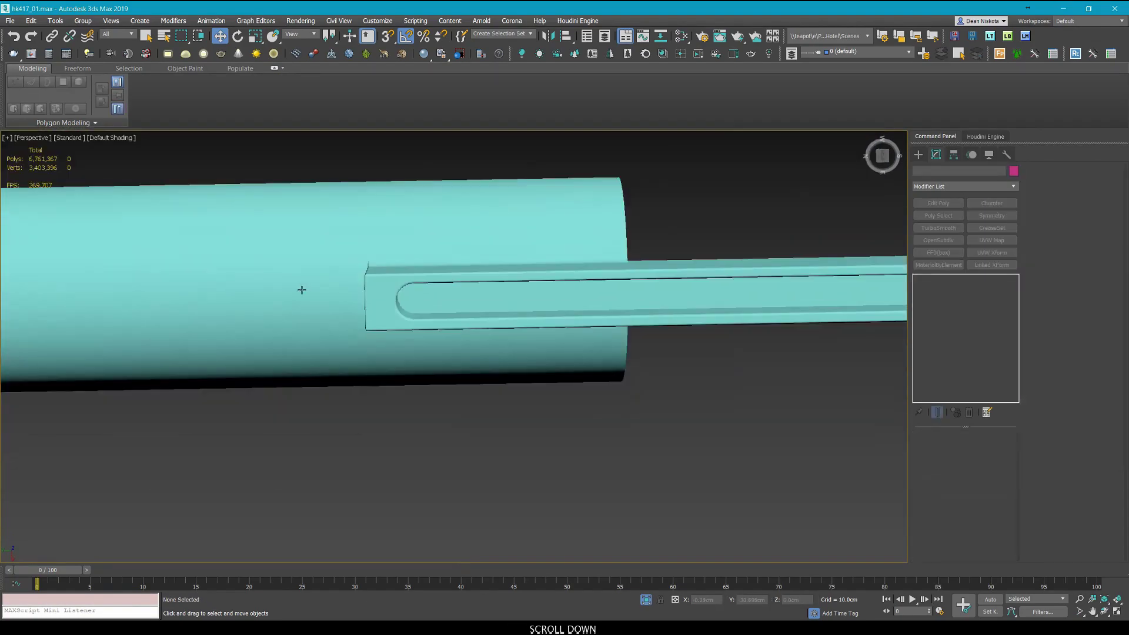
middle_drag(638, 293, 507, 300)
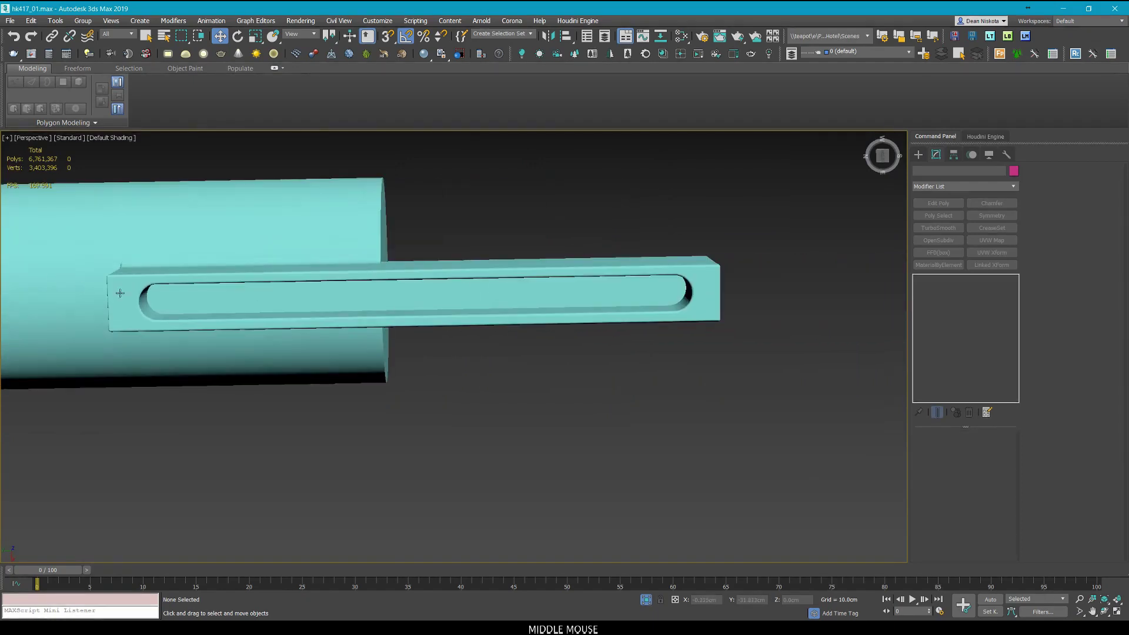
scroll(120, 293, up, 3)
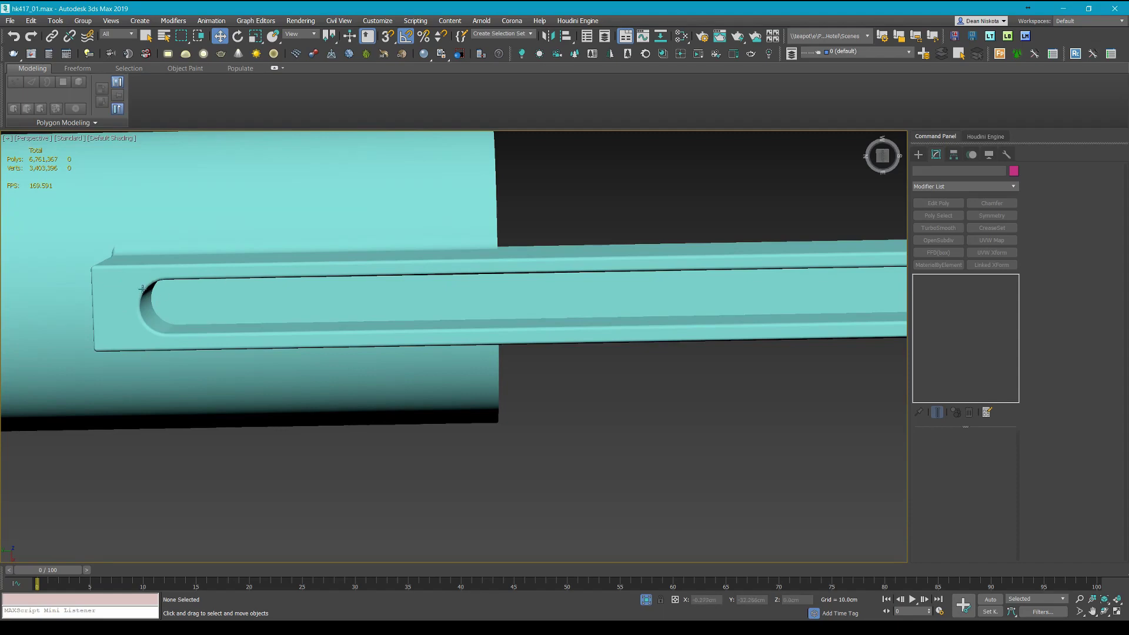
scroll(304, 313, down, 2)
middle_drag(451, 315, 491, 305)
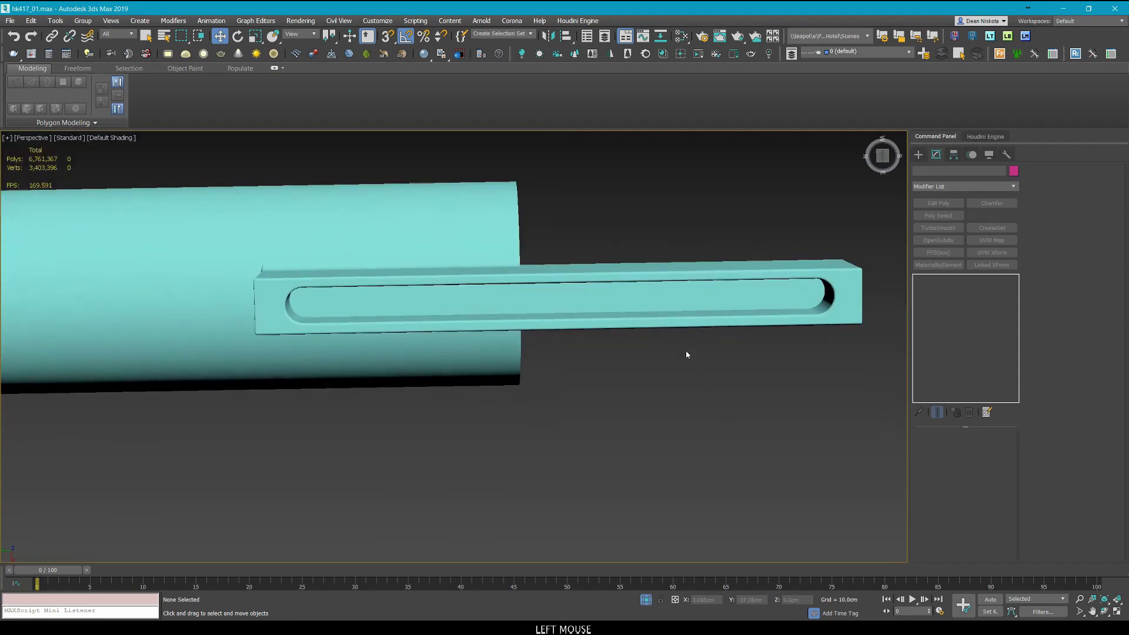
click(677, 313)
scroll(676, 314, down, 4)
key(alt+q)
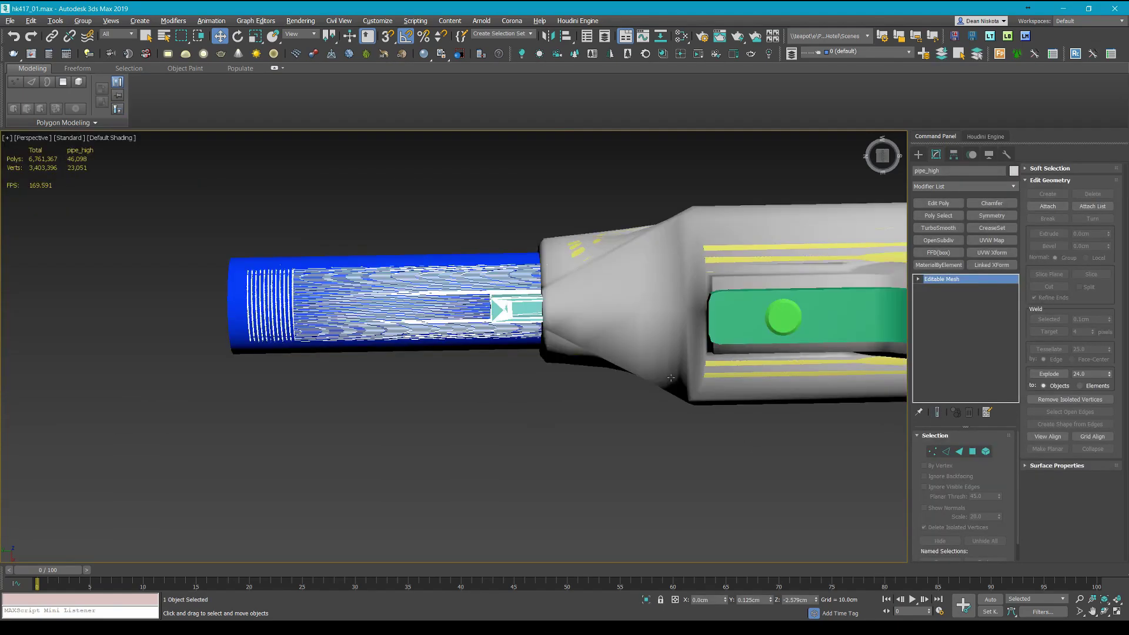
click(606, 446)
scroll(513, 323, up, 4)
click(513, 318)
key(alt+q)
click(570, 453)
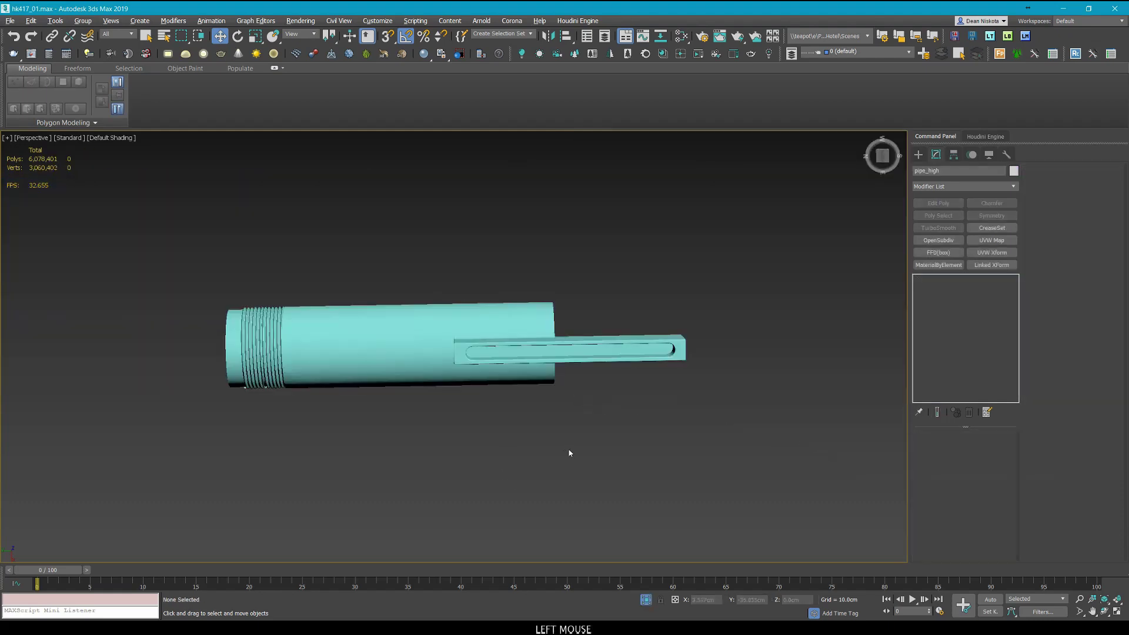
Isolate the high-poly tube together with the low-poly cylinder in the Top view.
key(alt+w)
click(341, 270)
key(alt+w)
middle_drag(591, 469, 612, 308)
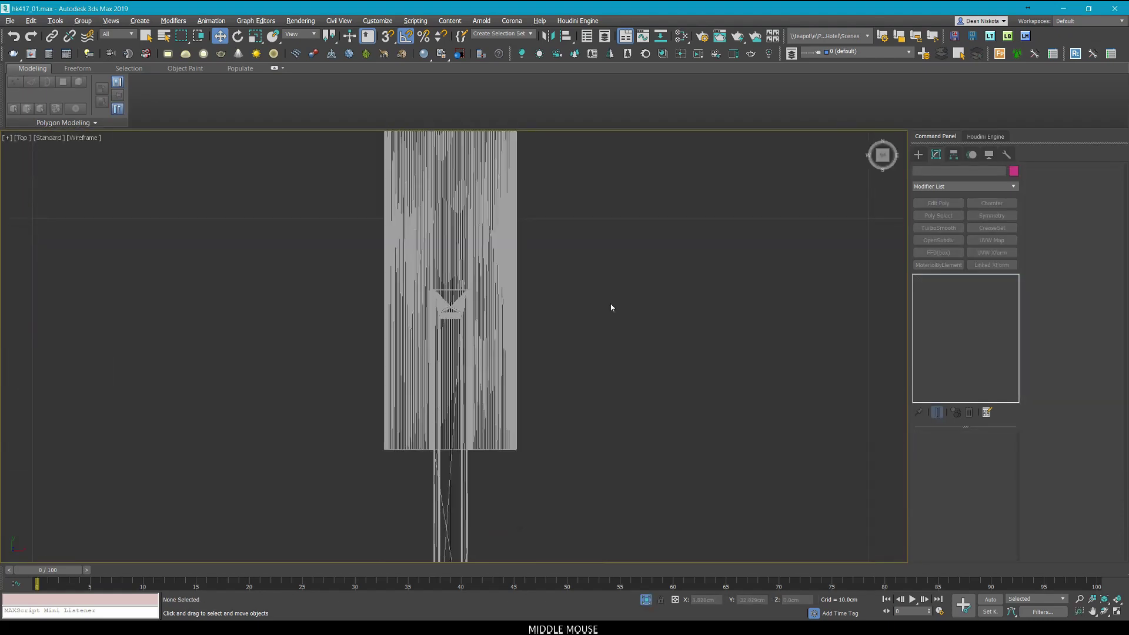
scroll(628, 351, down, 2)
middle_drag(628, 351, 627, 360)
click(509, 314)
key(alt+q)
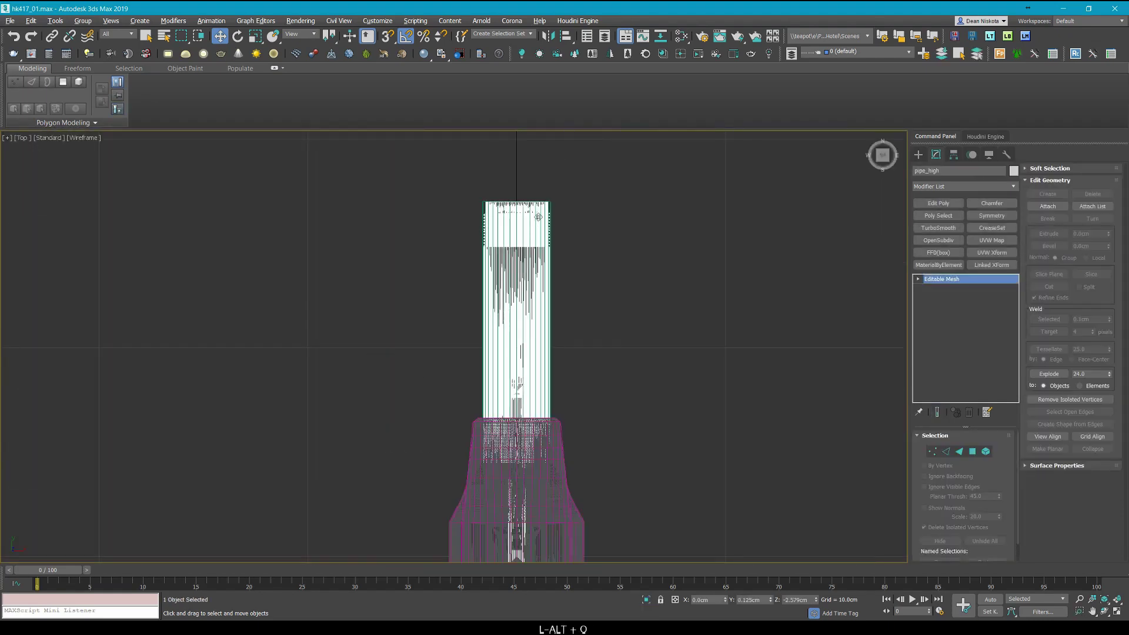
scroll(541, 214, up, 5)
key(alt+q)
click(637, 227)
scroll(636, 230, up, 5)
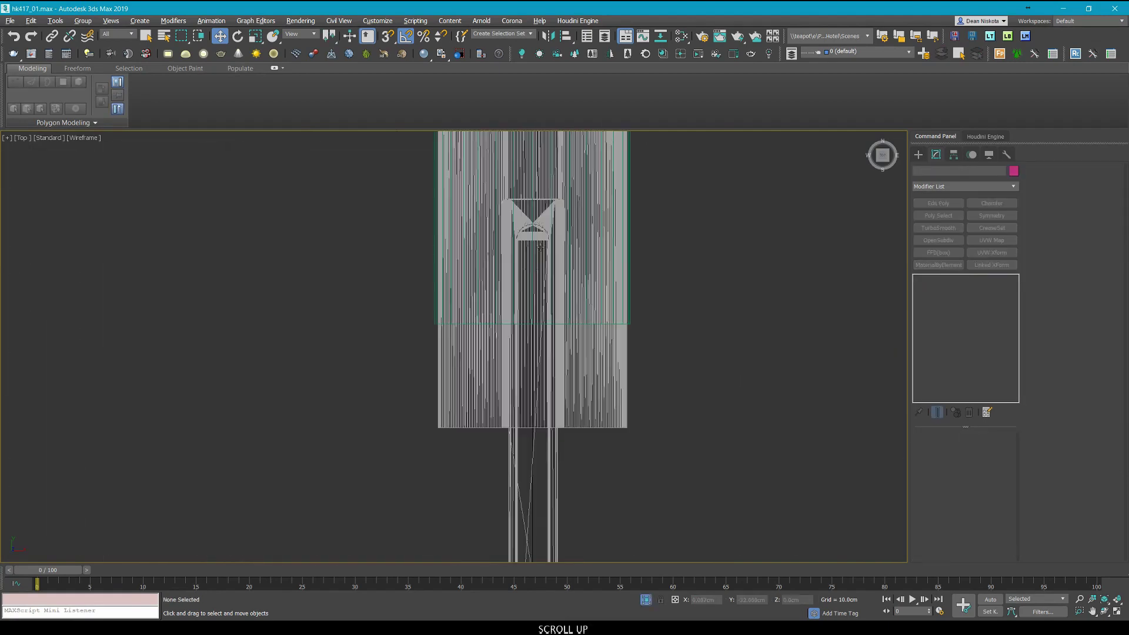
middle_drag(638, 238, 605, 249)
Create a plane about 1.98 cm long and 0.83 cm wide across the lower rail in the Top view.
click(918, 156)
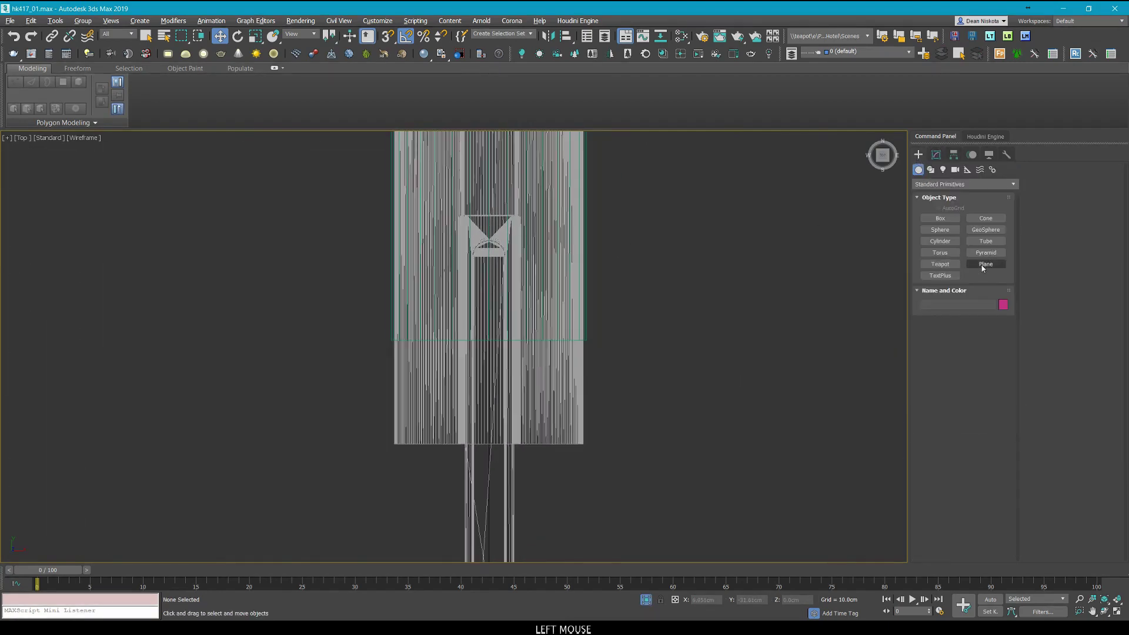
click(986, 265)
middle_drag(504, 373, 503, 194)
scroll(443, 400, up, 6)
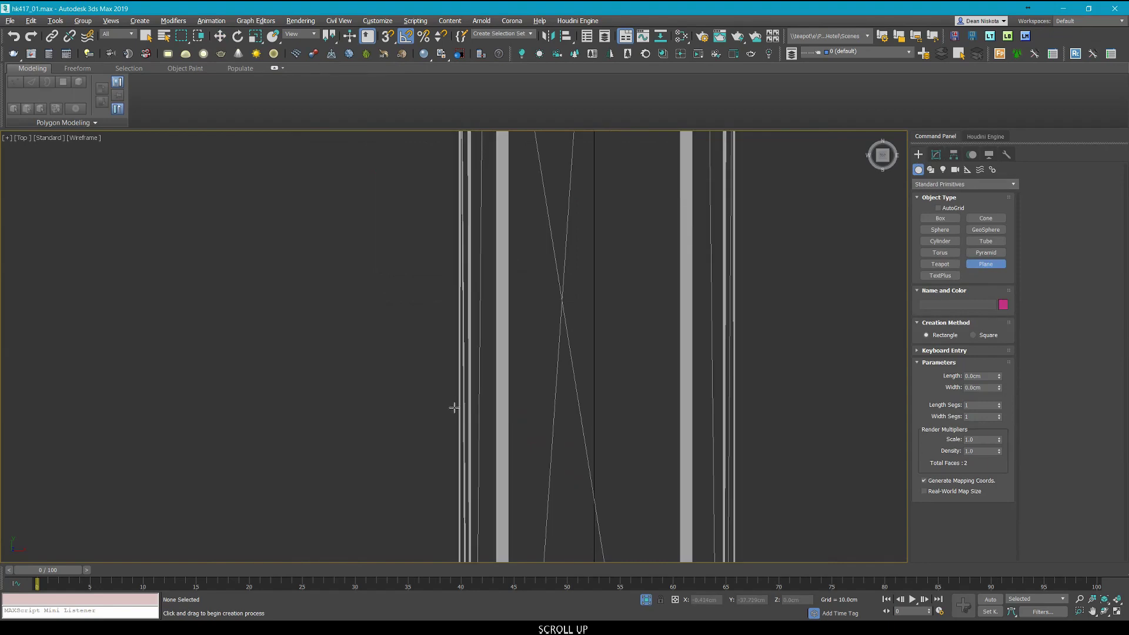
scroll(463, 505, down, 3)
drag(457, 411, 574, 234)
scroll(528, 254, up, 1)
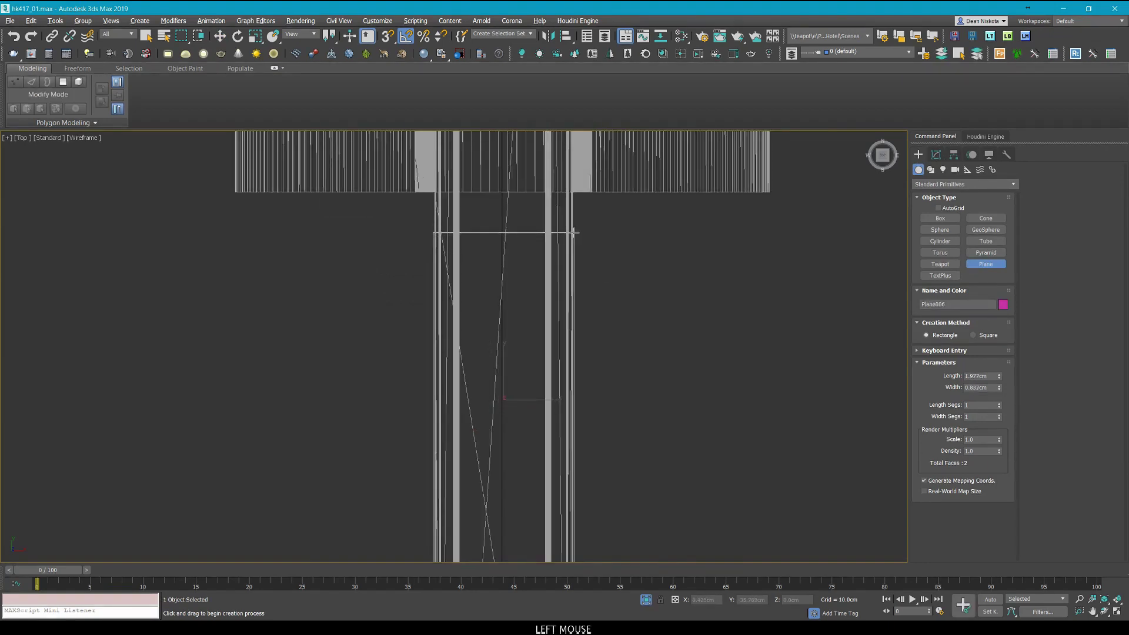
right_click(625, 244)
Check the plane's position below the rail in the perspective view with edged faces on.
scroll(658, 353, down, 2)
key(alt+w)
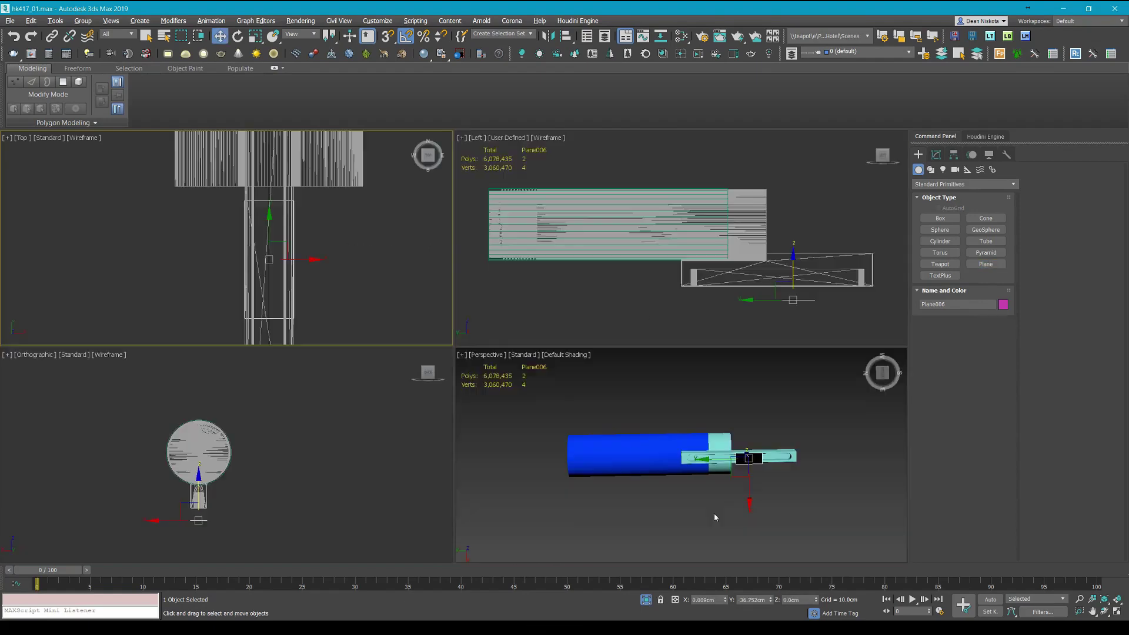
right_click(716, 517)
key(alt+w)
scroll(524, 354, up, 4)
alt+middle_drag(525, 354, 549, 424)
key(F4)
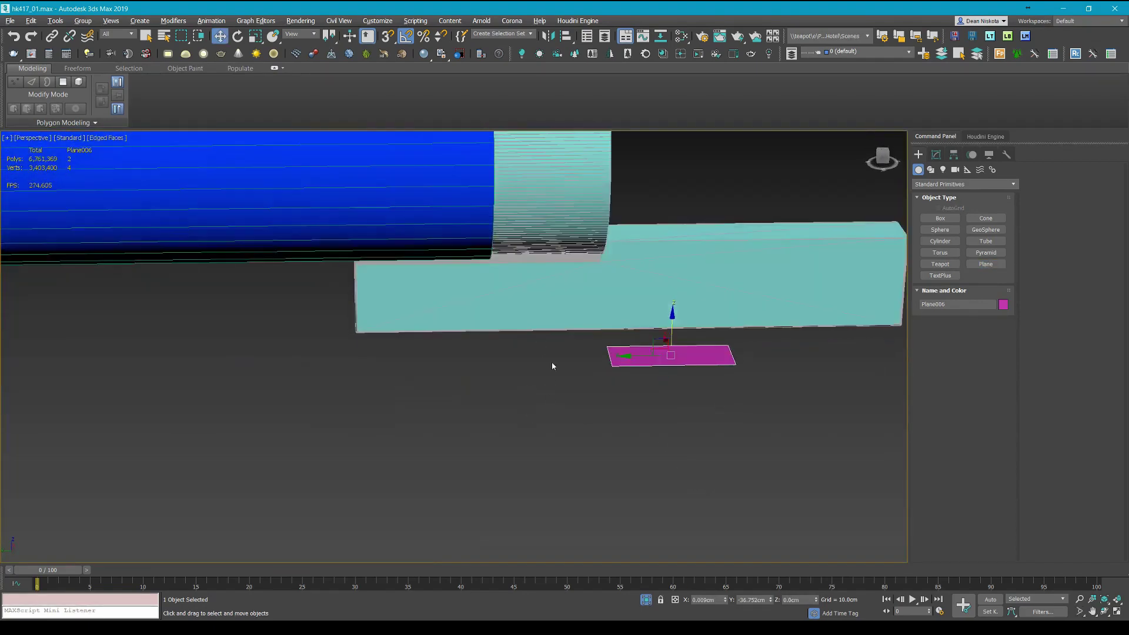
Isolate the low-poly cylinder and the plane without the high-poly tube, and select the plane.
scroll(552, 362, down, 4)
ctrl+click(444, 306)
key(alt+q)
middle_drag(527, 385, 512, 404)
click(661, 500)
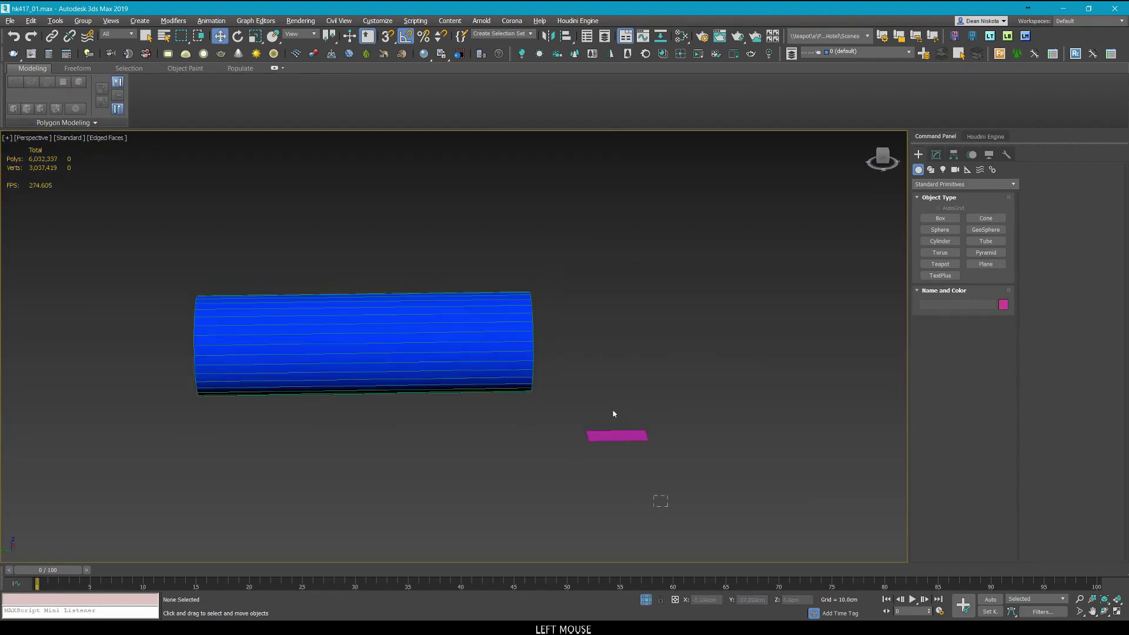
click(615, 434)
Snap the plane's X position to the cylinder's centre vertex in the Top view.
key(alt+w)
right_click(235, 212)
key(alt+w)
middle_drag(298, 267, 283, 285)
scroll(284, 286, down, 5)
middle_drag(337, 323, 375, 490)
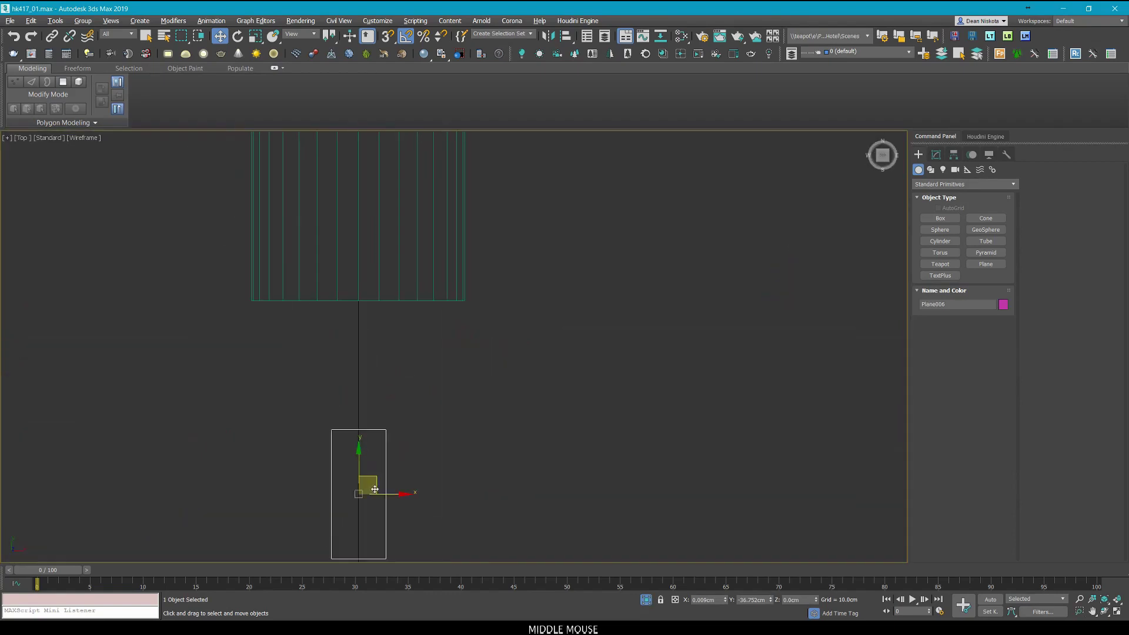
key(s)
drag(383, 494, 366, 307)
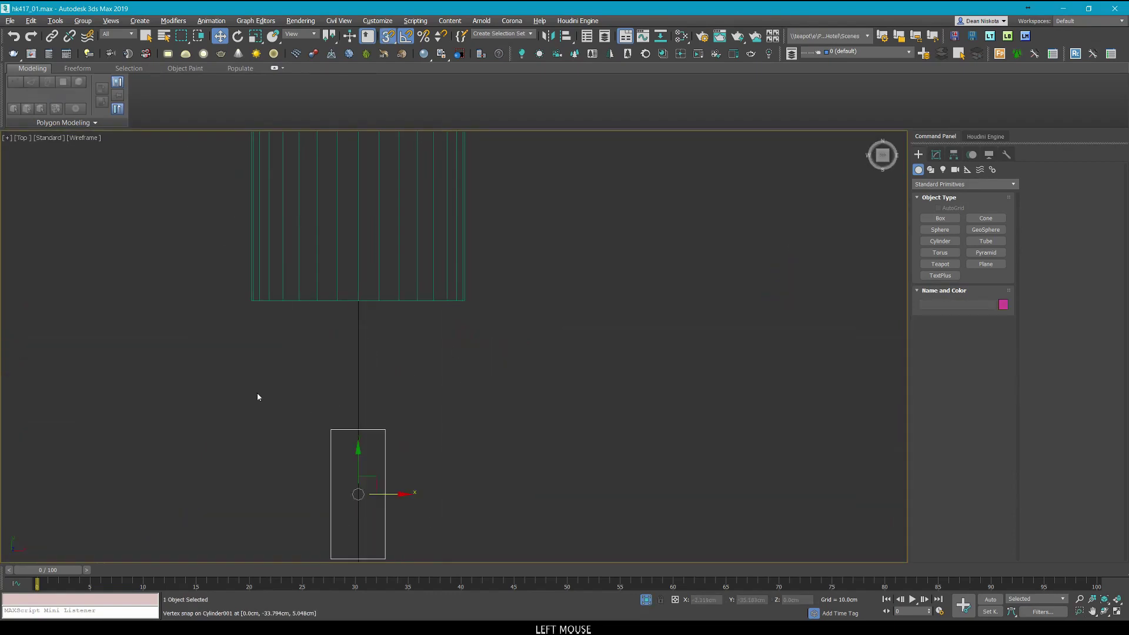
Turn off snapping and exit isolation to show the whole stock in the perspective view.
key(alt+w)
right_click(687, 487)
key(alt+q)
key(s)
key(alt+q)
alt+middle_drag(541, 416, 521, 390)
key(alt+q)
key(alt+w)
key(alt+w)
scroll(316, 276, up, 5)
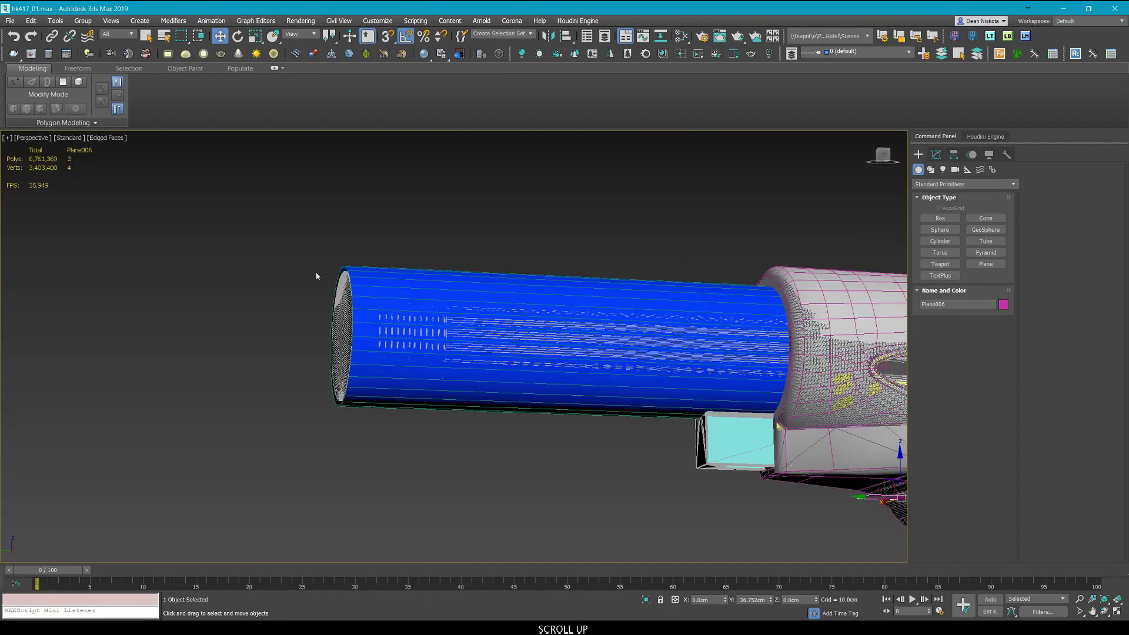
Isolate the plane, the low-poly cylinder and the high-poly tube together.
ctrl+click(376, 295)
middle_drag(591, 329, 452, 248)
scroll(602, 361, up, 4)
ctrl+click(602, 360)
key(alt+q)
click(592, 432)
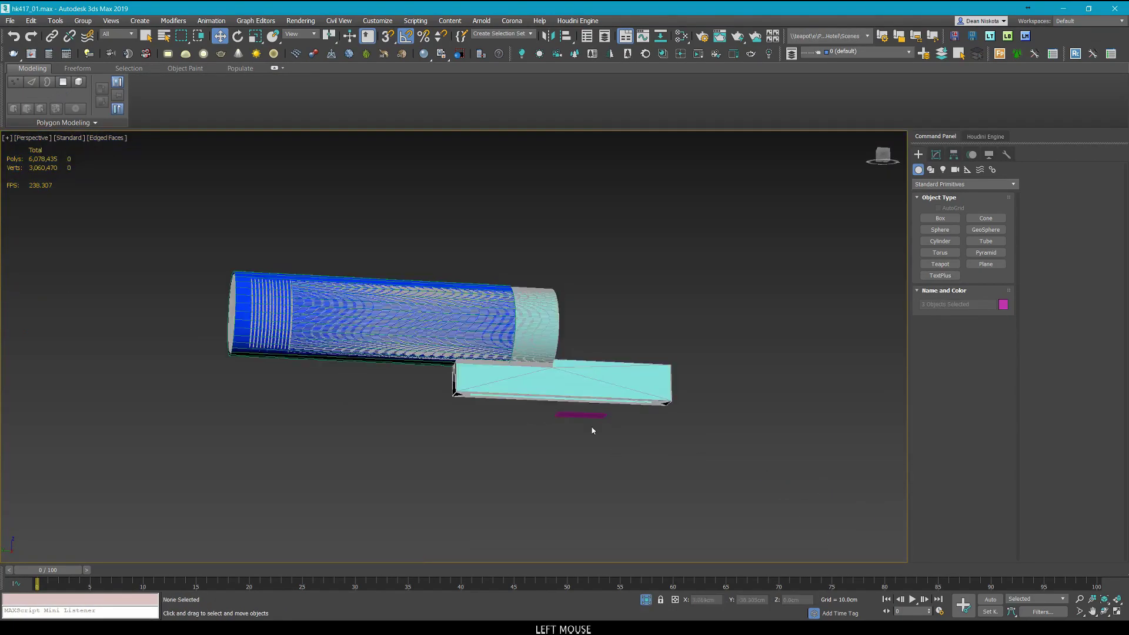
Raise the plane to the underside of the high-poly rail in the Left view.
scroll(593, 431, up, 4)
drag(679, 486, 555, 414)
key(alt+w)
middle_click(714, 227)
key(z)
key(alt+w)
scroll(713, 253, down, 3)
middle_drag(703, 266, 785, 302)
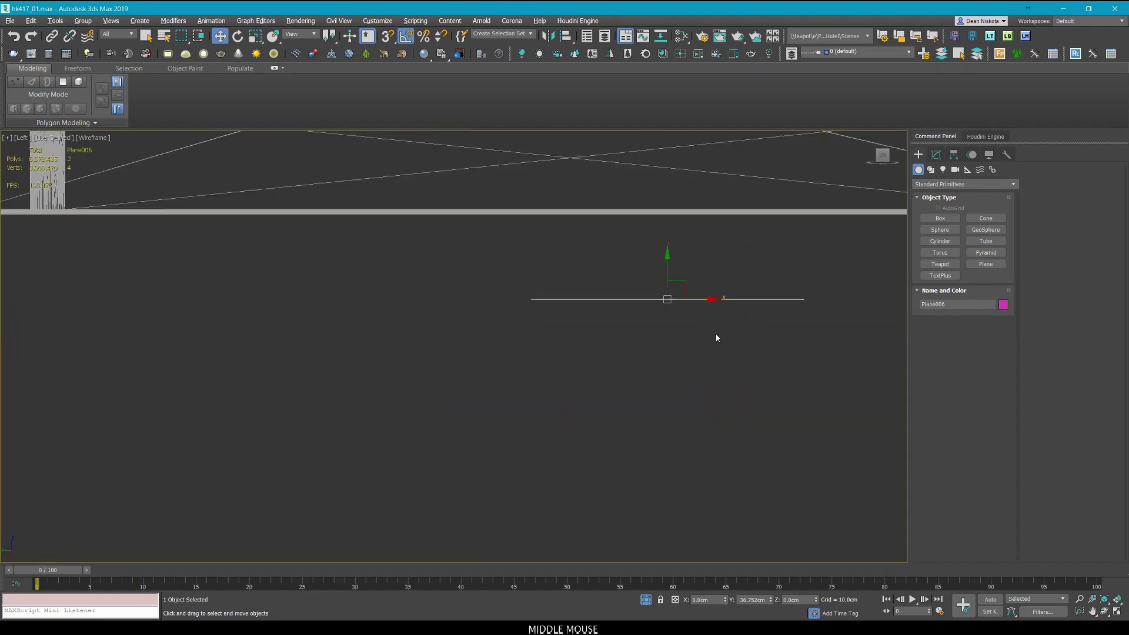
scroll(730, 339, down, 4)
key(space)
scroll(706, 299, up, 4)
drag(713, 349, 627, 275)
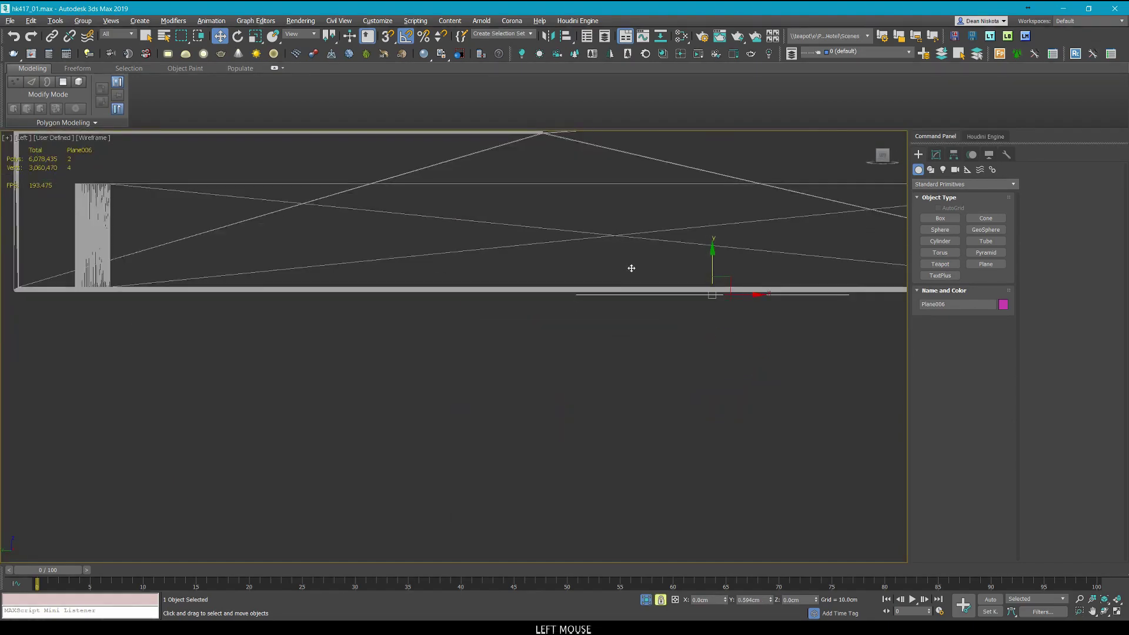
Unlock the selection and convert the plane to Editable Poly.
scroll(631, 268, down, 4)
key(space)
right_click(683, 389)
mouse_move(760, 600)
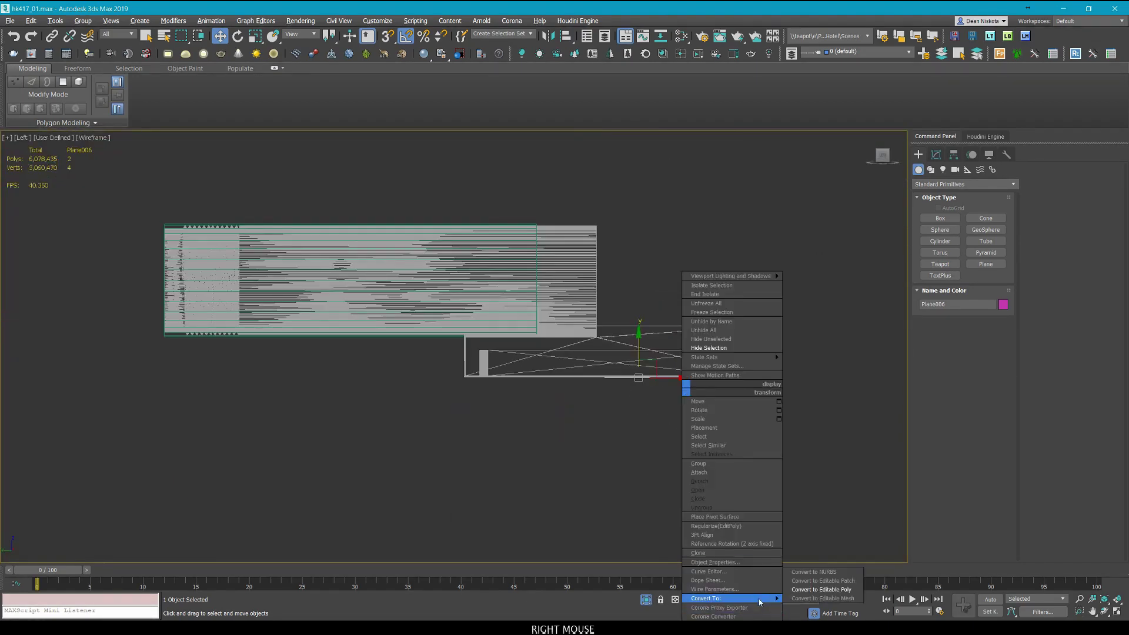
click(836, 589)
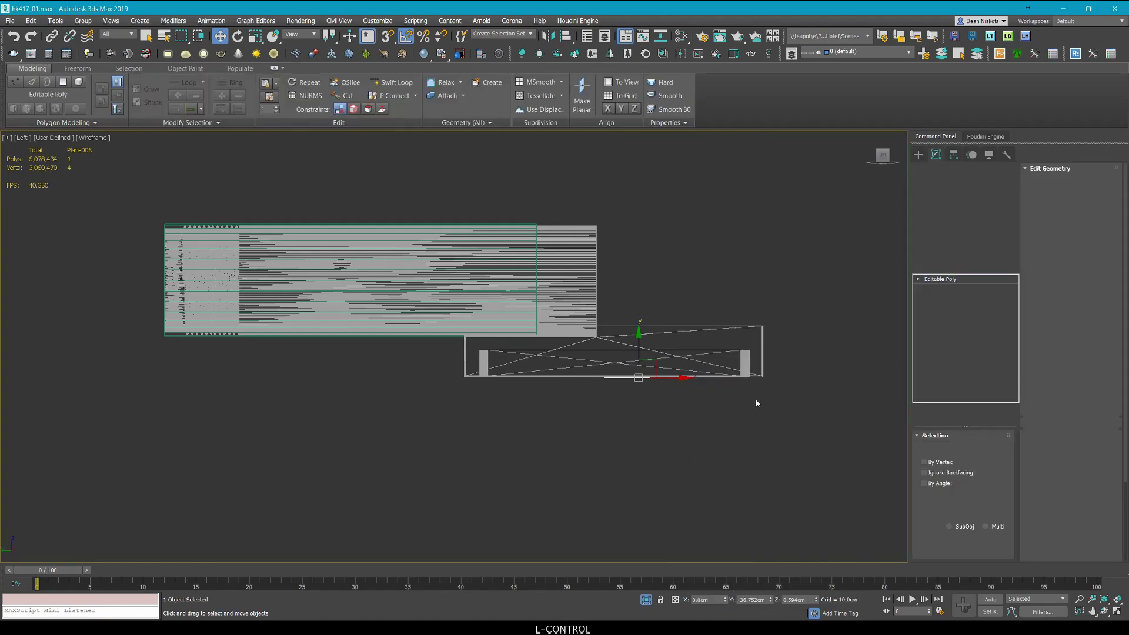
Select the plane's polygon and flip its normal so it faces outward beneath the rail.
key(4)
key(ctrl+a)
key(alt+w)
middle_click(764, 455)
key(alt+w)
key(alt+w)
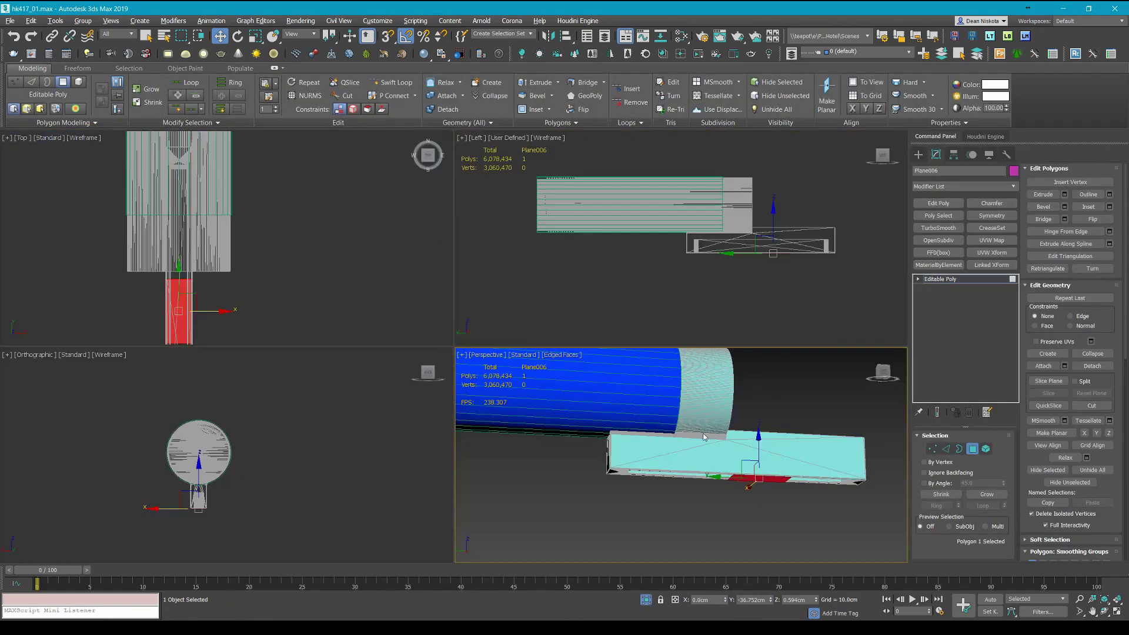
key(alt+w)
alt+middle_drag(703, 434, 709, 419)
scroll(710, 420, up, 3)
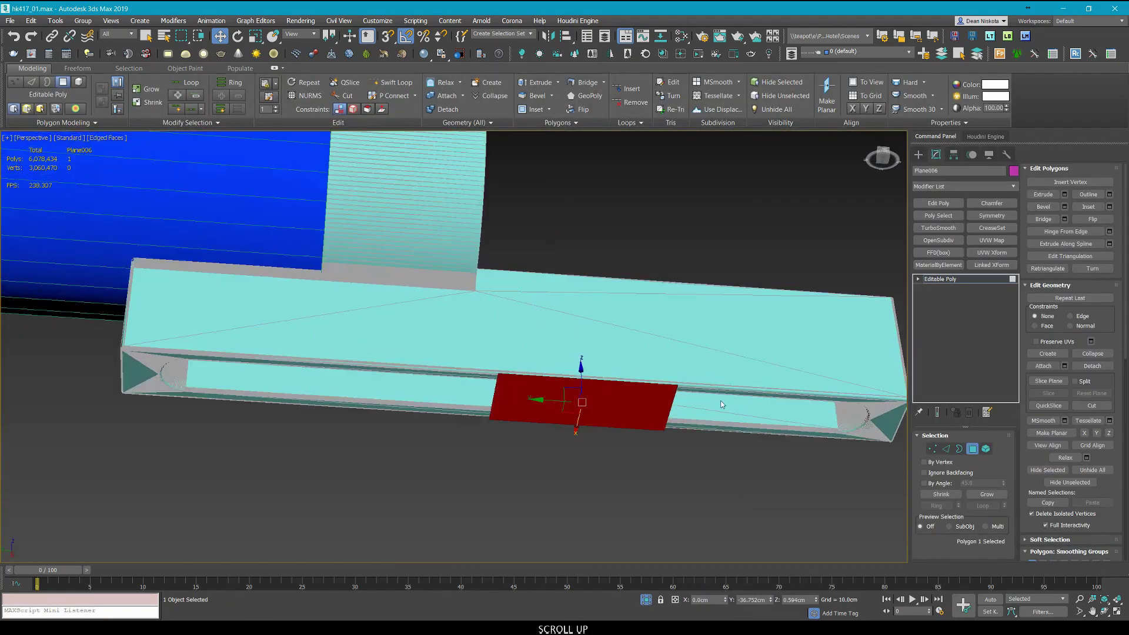
click(1095, 222)
Move the plane's two front-end vertices to the high-poly rail's end beneath the tube in the Left view.
scroll(562, 446, down, 4)
alt+middle_drag(562, 448, 552, 478)
key(1)
click(549, 469)
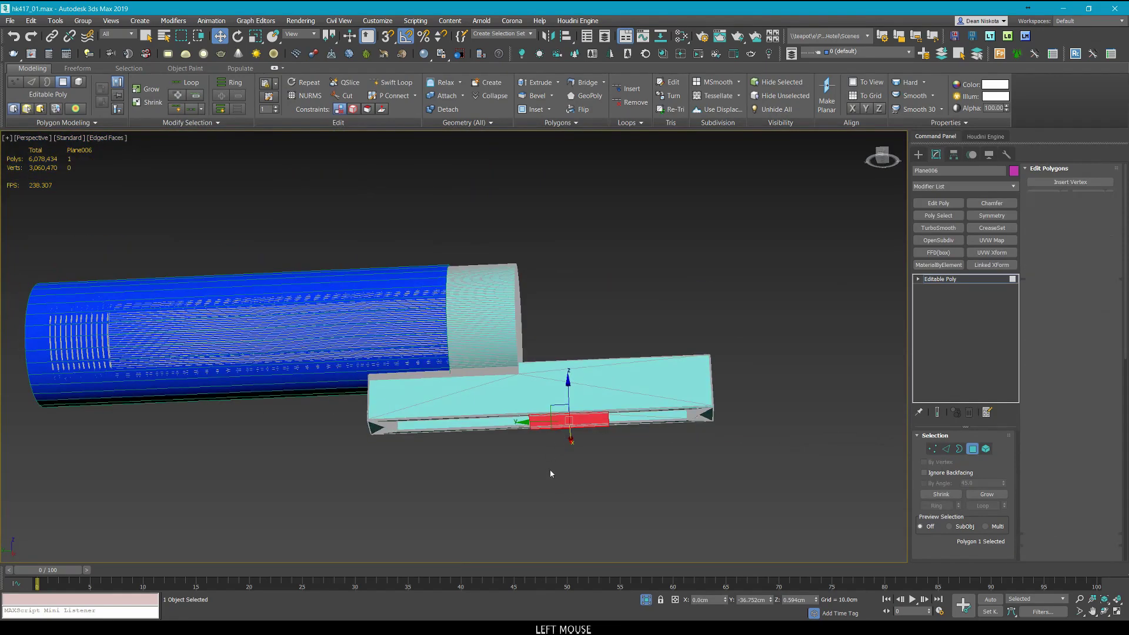
drag(553, 489, 508, 401)
key(alt+w)
middle_click(421, 439)
key(alt+w)
middle_drag(626, 393, 664, 384)
key(space)
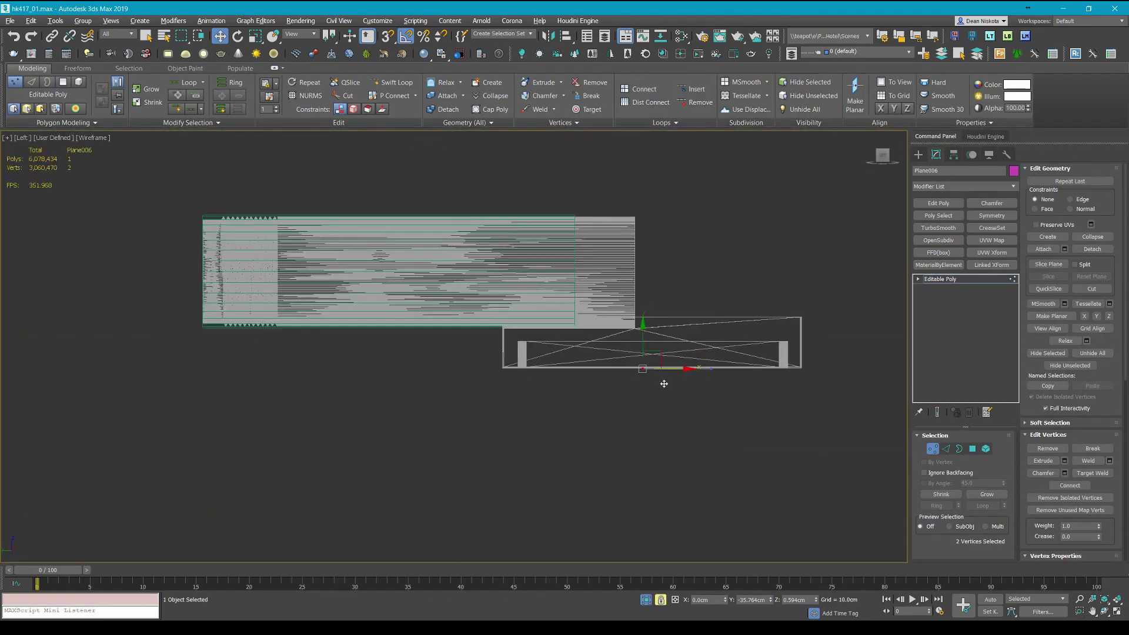
scroll(551, 354, up, 5)
drag(830, 309, 784, 309)
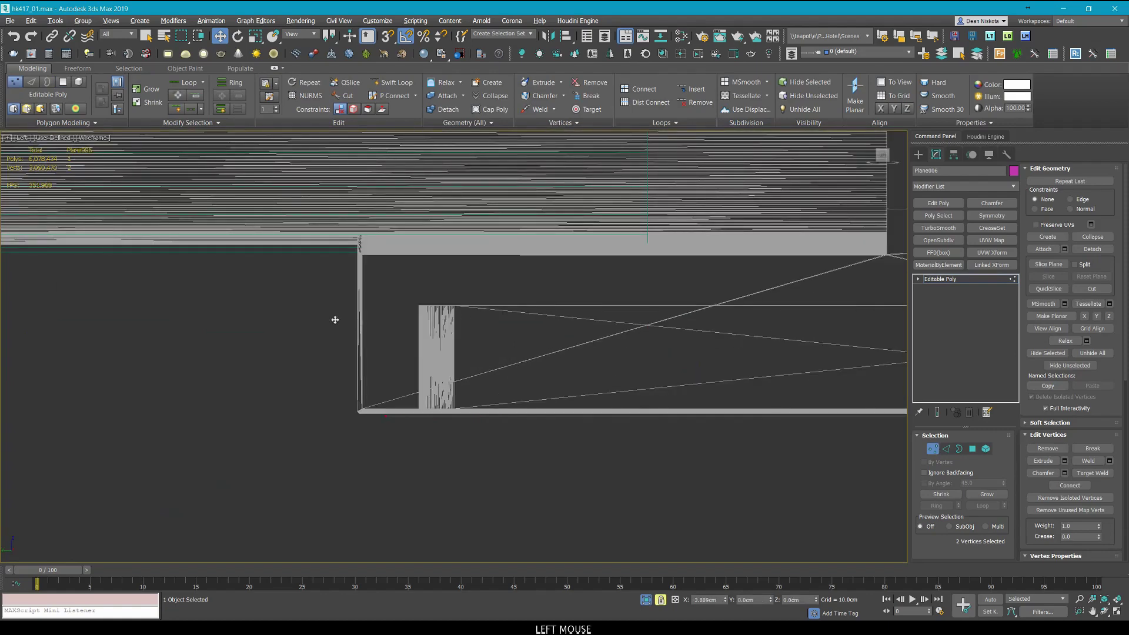
scroll(413, 348, down, 5)
Snap the plane's two opposite end vertices to the end of the low-poly cylinder in the Left view.
key(space)
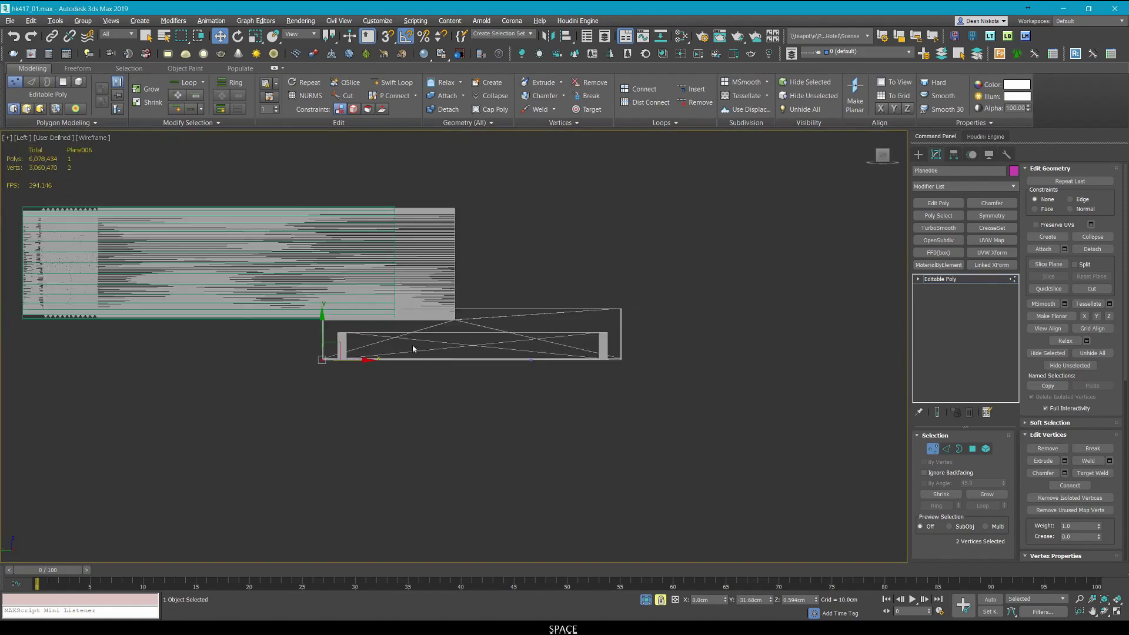
drag(612, 408, 471, 318)
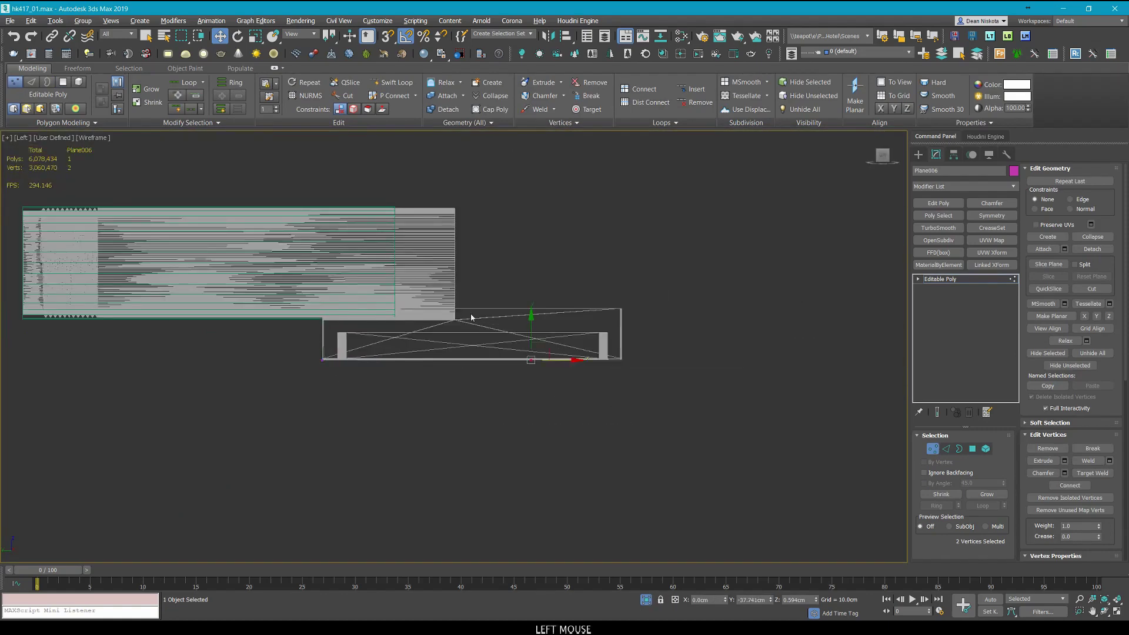
scroll(528, 341, up, 3)
middle_drag(528, 342, 703, 434)
scroll(767, 465, down, 2)
scroll(537, 255, up, 6)
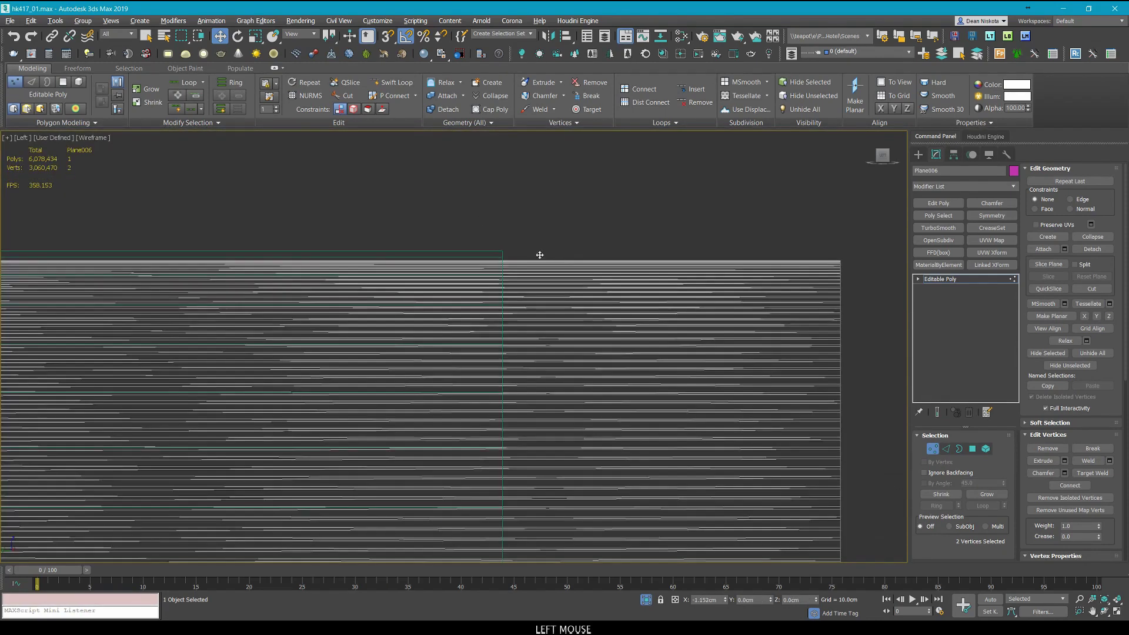
key(s)
scroll(537, 231, down, 2)
scroll(537, 231, down, 5)
middle_drag(552, 375, 567, 362)
key(s)
Extrude the plane's border upward into side walls that reach inside the low-poly cylinder.
key(alt+w)
middle_click(604, 434)
key(alt+w)
alt+middle_drag(603, 434, 619, 361)
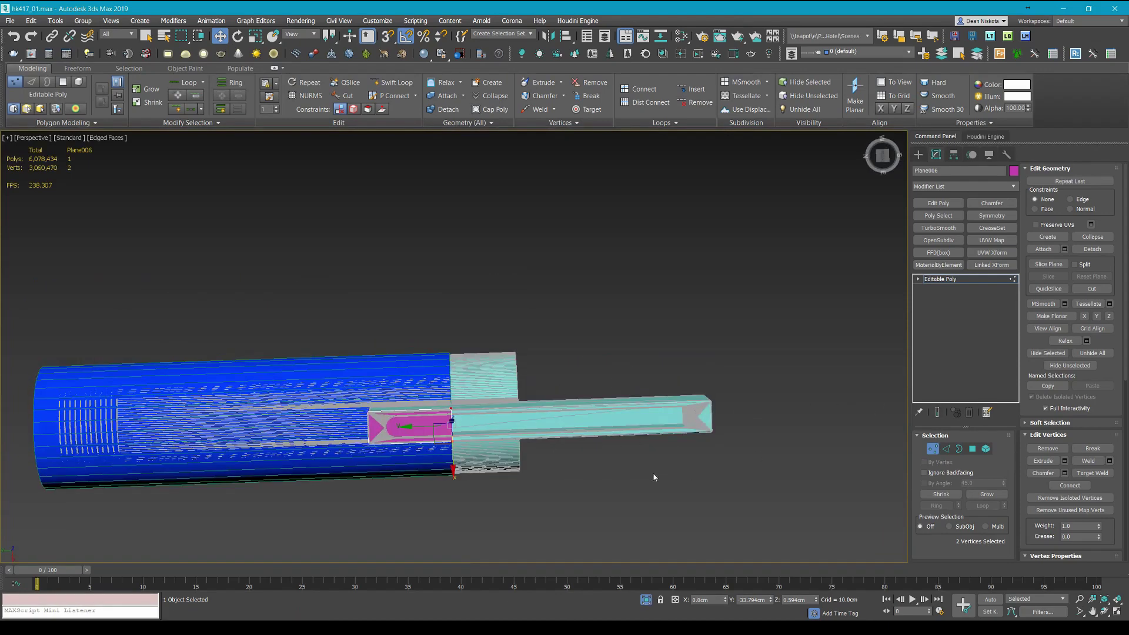
middle_drag(654, 477, 729, 386)
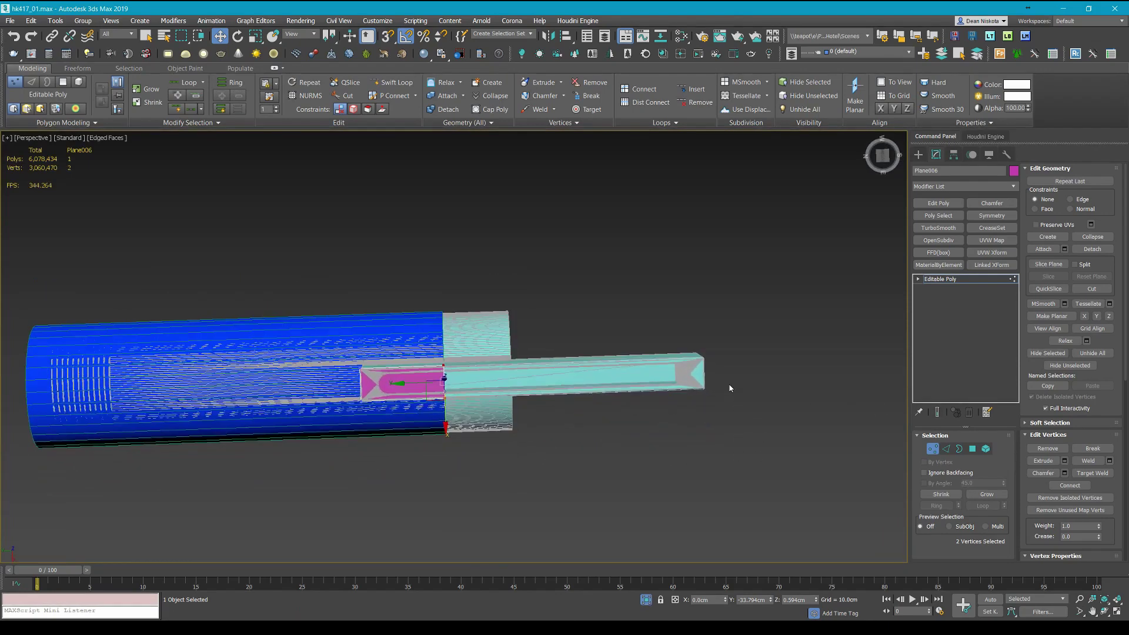
alt+middle_drag(729, 388, 760, 480)
scroll(422, 452, up, 4)
key(3)
key(3)
click(327, 354)
alt+middle_drag(327, 355, 347, 318)
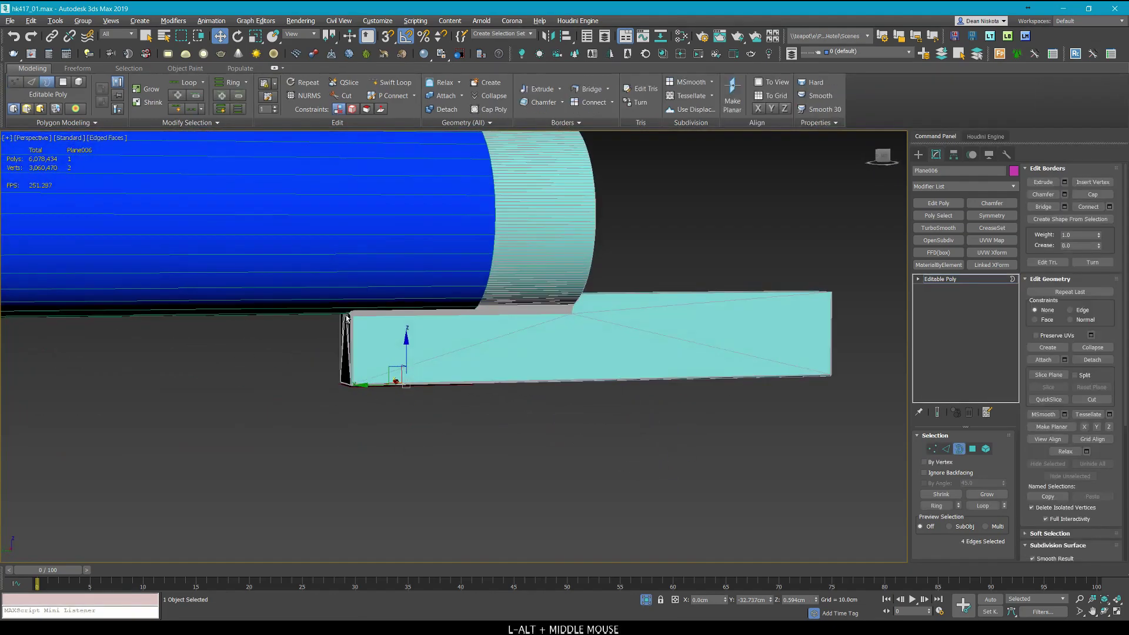
shift+drag(403, 355, 419, 276)
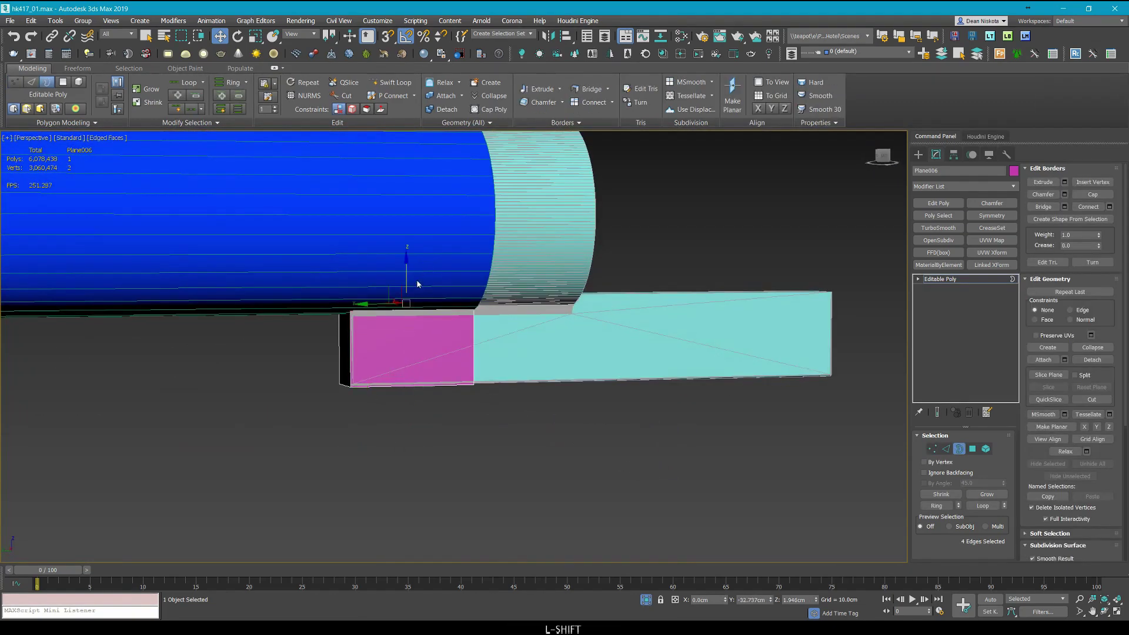
Examine where the extruded walls meet the low-poly cylinder and the high-poly rail, in shaded and wireframe display.
mouse_move(417, 284)
alt+middle_down()
mouse_move(461, 217)
mouse_move(327, 235)
mouse_move(262, 275)
mouse_move(211, 280)
mouse_move(167, 260)
mouse_move(461, 279)
mouse_move(525, 297)
mouse_move(323, 373)
mouse_move(360, 349)
alt+middle_up()
scroll(462, 278, up, 4)
scroll(462, 278, up, 3)
key(F4)
key(F4)
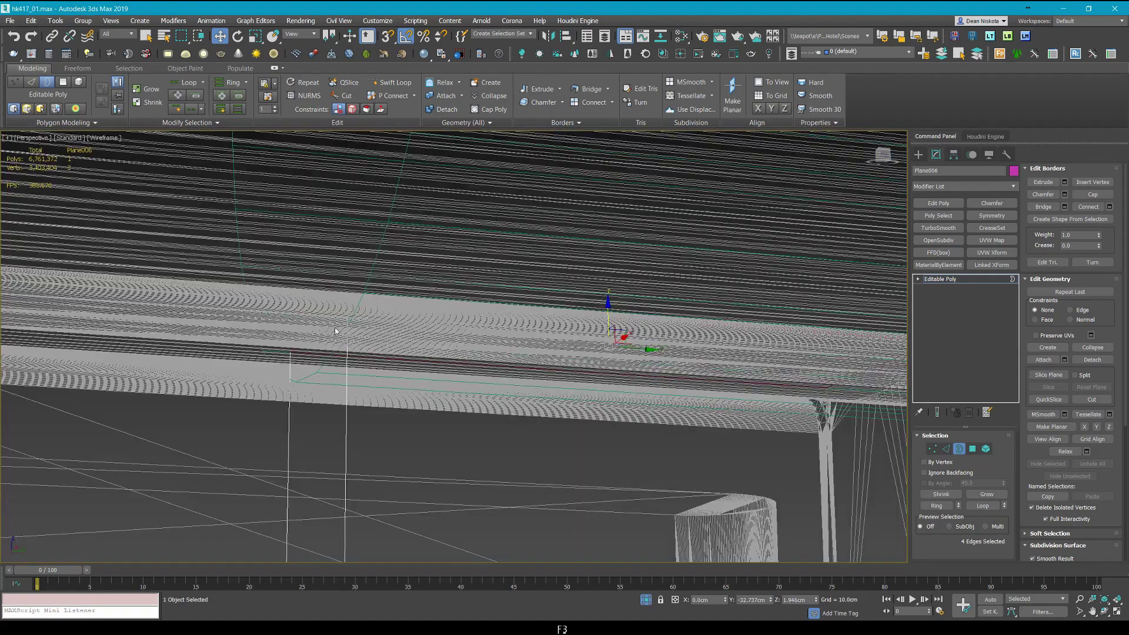
key(F4)
scroll(333, 323, down, 8)
key(F4)
alt+middle_drag(427, 333, 371, 306)
scroll(380, 286, up, 5)
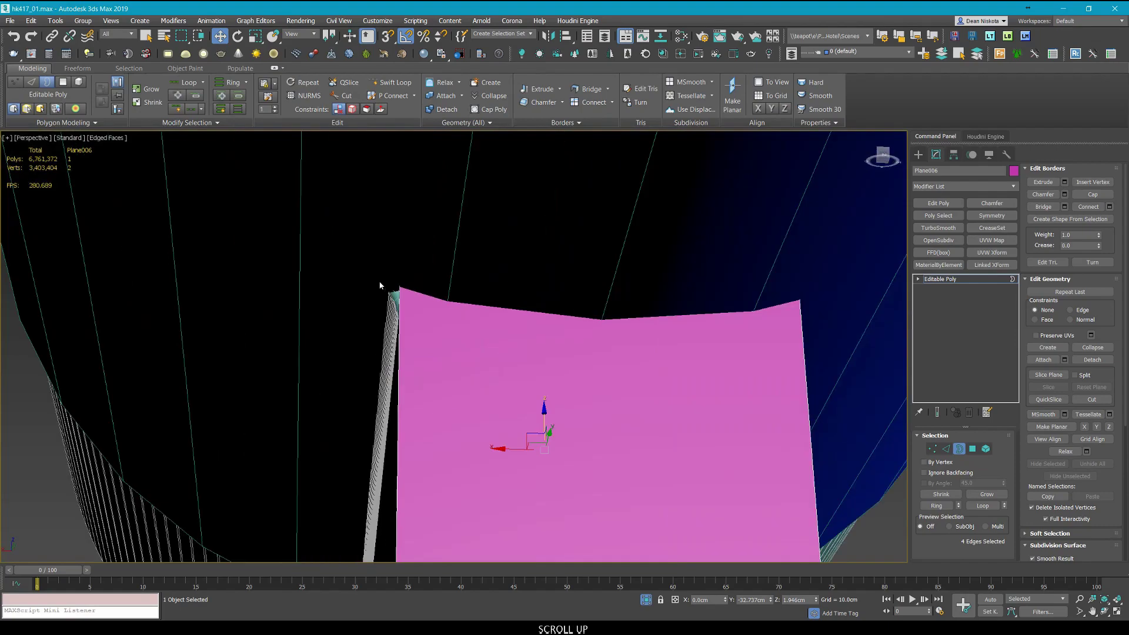
scroll(380, 286, down, 8)
alt+middle_drag(380, 286, 449, 308)
scroll(420, 274, up, 4)
scroll(420, 274, down, 6)
scroll(353, 320, up, 4)
scroll(353, 320, down, 6)
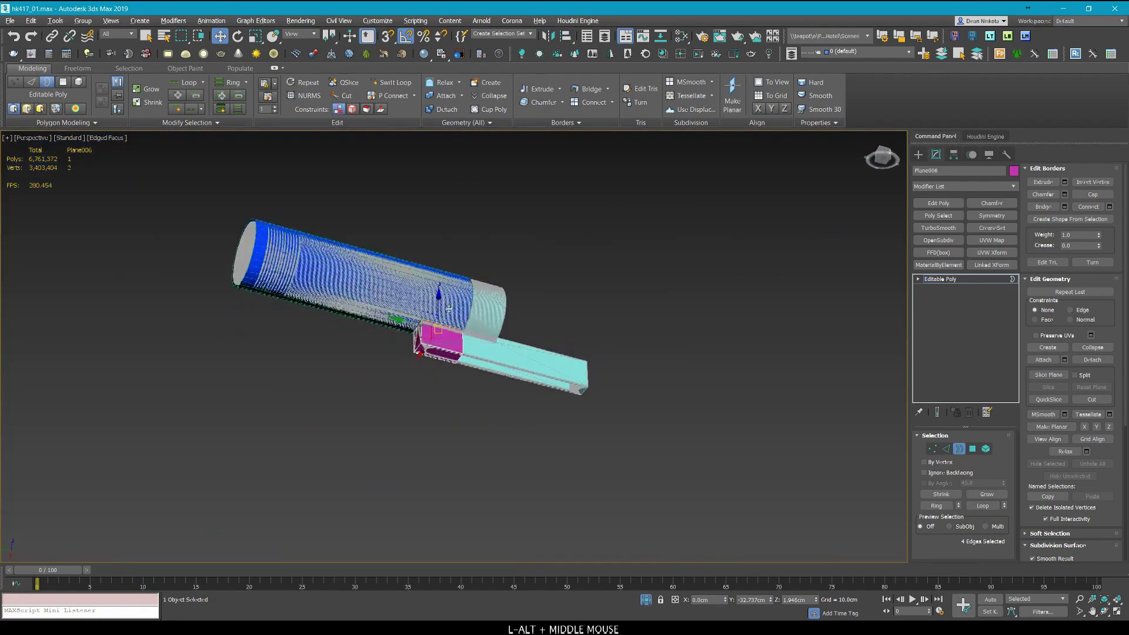
scroll(449, 308, up, 10)
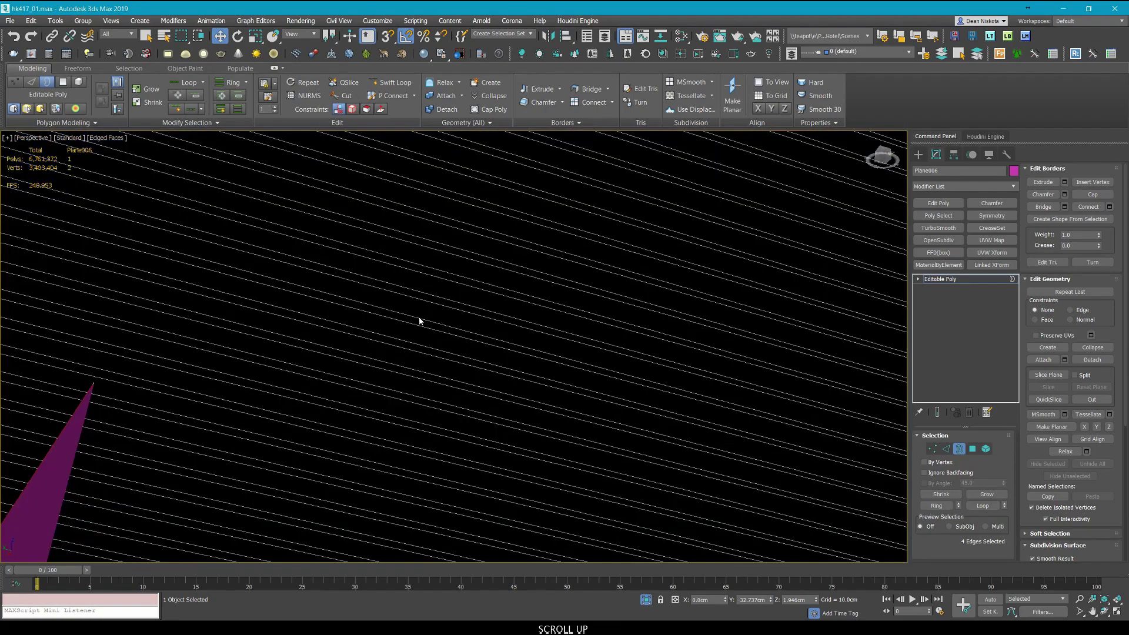
scroll(420, 321, down, 10)
Connect the crosswise edges of the rail mesh to add a lengthwise centre edge loop in the Top view.
key(alt+w)
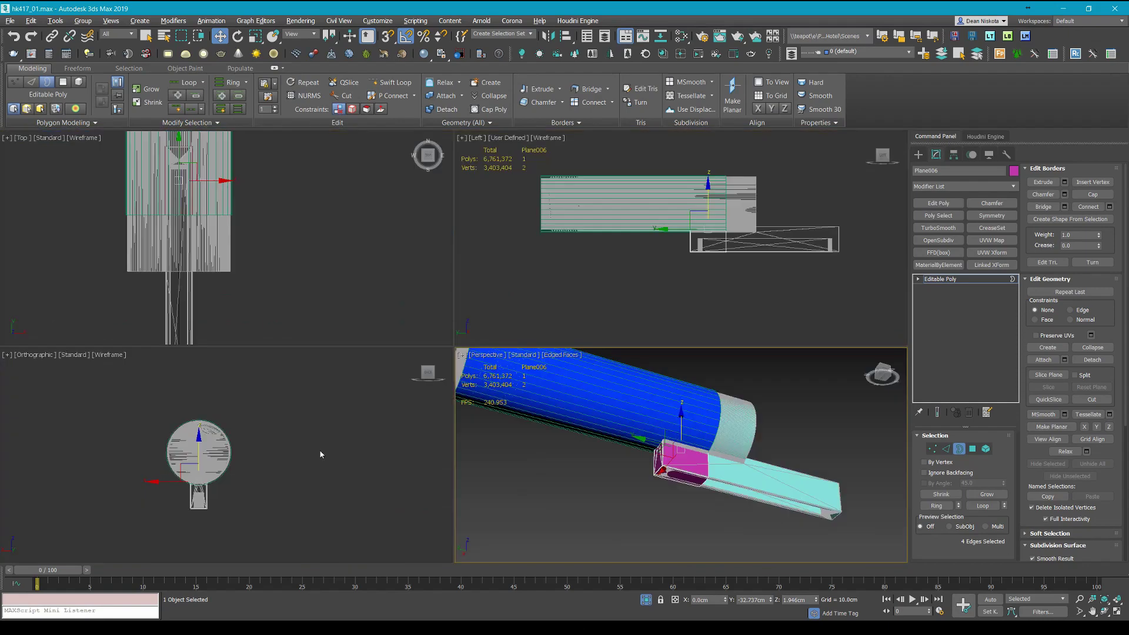
right_click(264, 151)
key(alt+w)
key(alt+w)
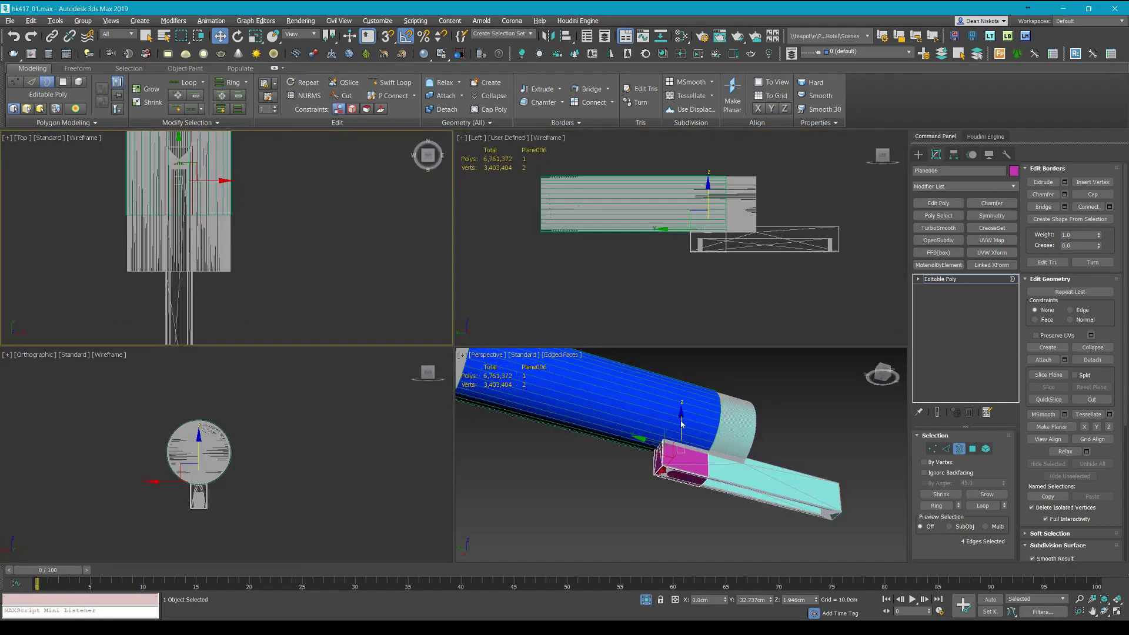
key(alt+w)
scroll(432, 304, down, 5)
scroll(438, 376, up, 6)
key(z)
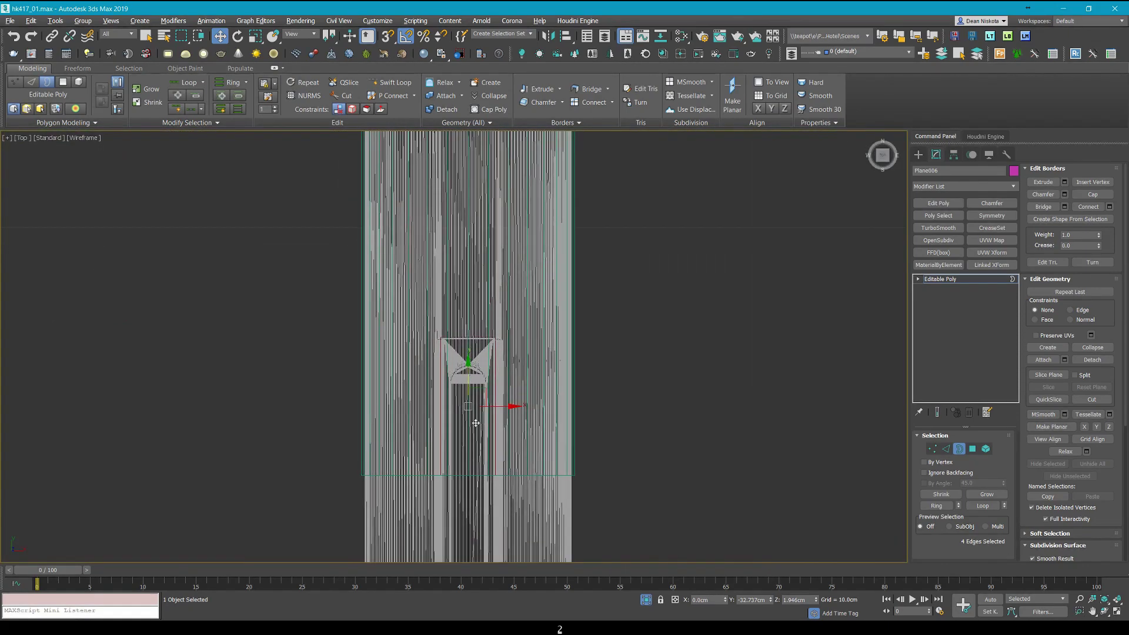
key(2)
click(472, 498)
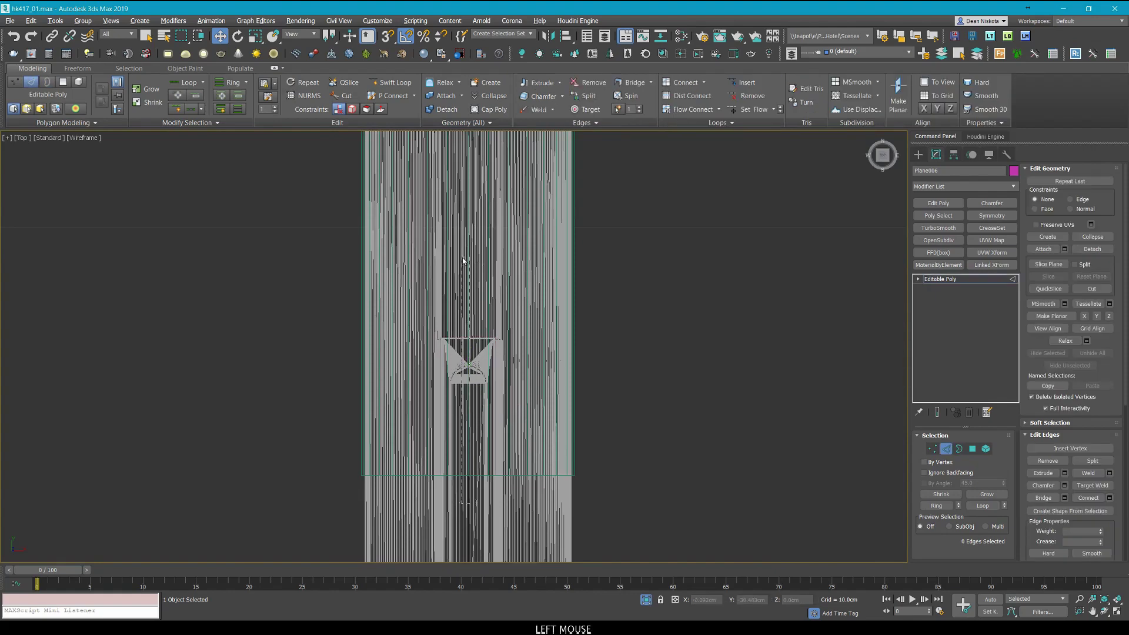
drag(463, 258, 464, 257)
middle_drag(516, 341, 531, 282)
Delete the polygons on one side of the rail mesh's centre loop, keeping only half.
key(4)
click(502, 202)
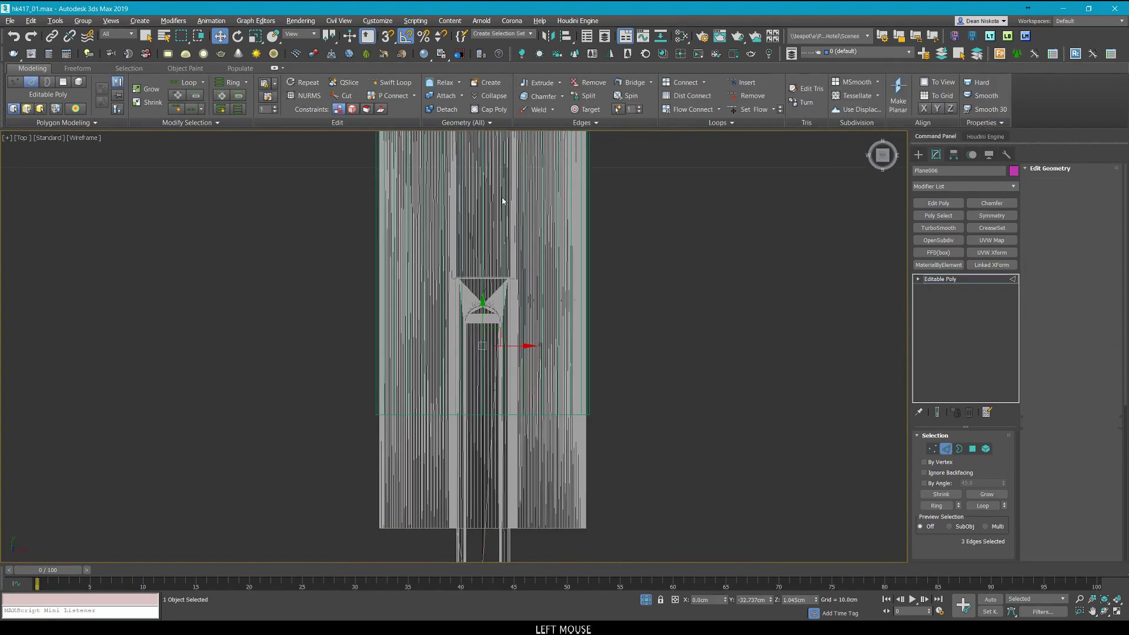
scroll(453, 406, up, 2)
key(super)
key(1)
key(Escape)
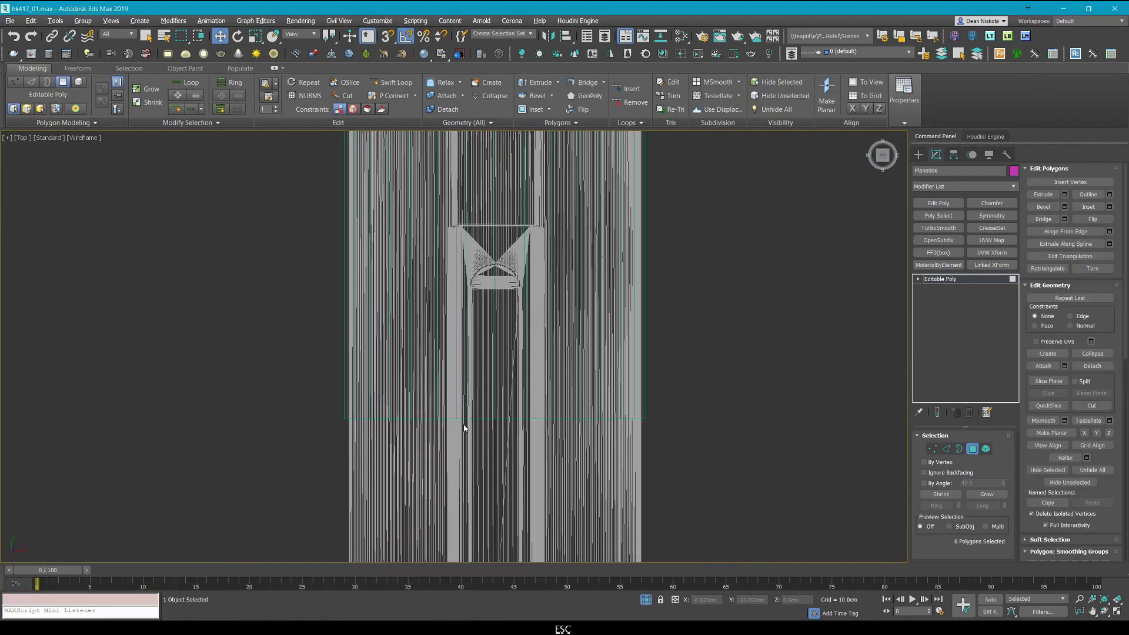
Shift the four outer side vertices of the half rail just outside the high-poly rail's wall in the Orthographic view.
key(1)
drag(462, 444, 376, 149)
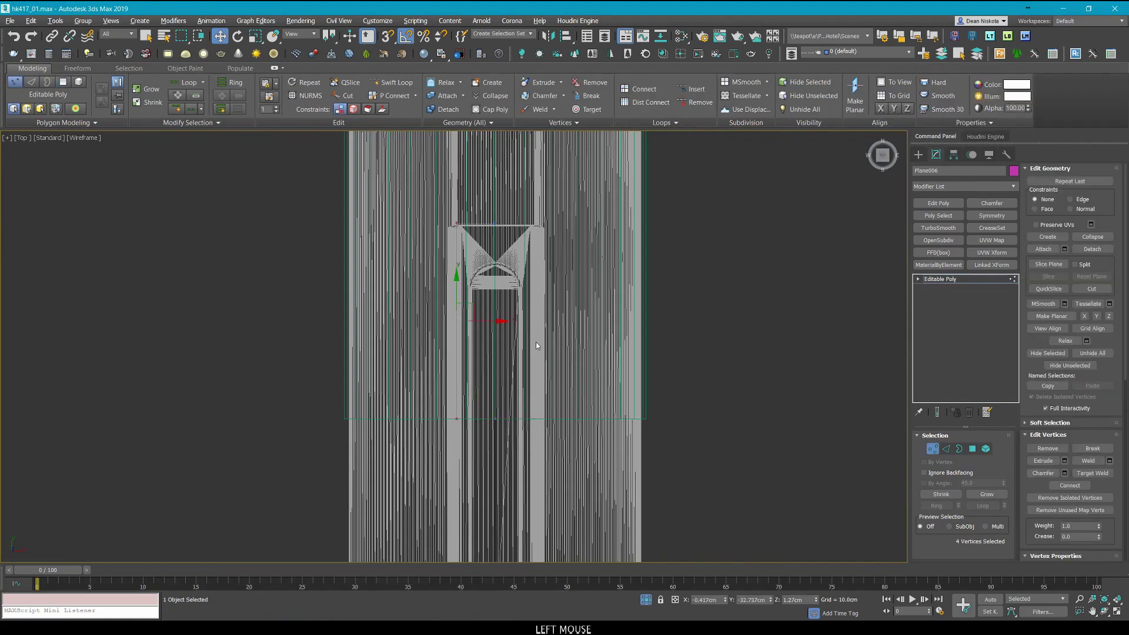
key(alt+w)
middle_click(611, 427)
key(alt+w)
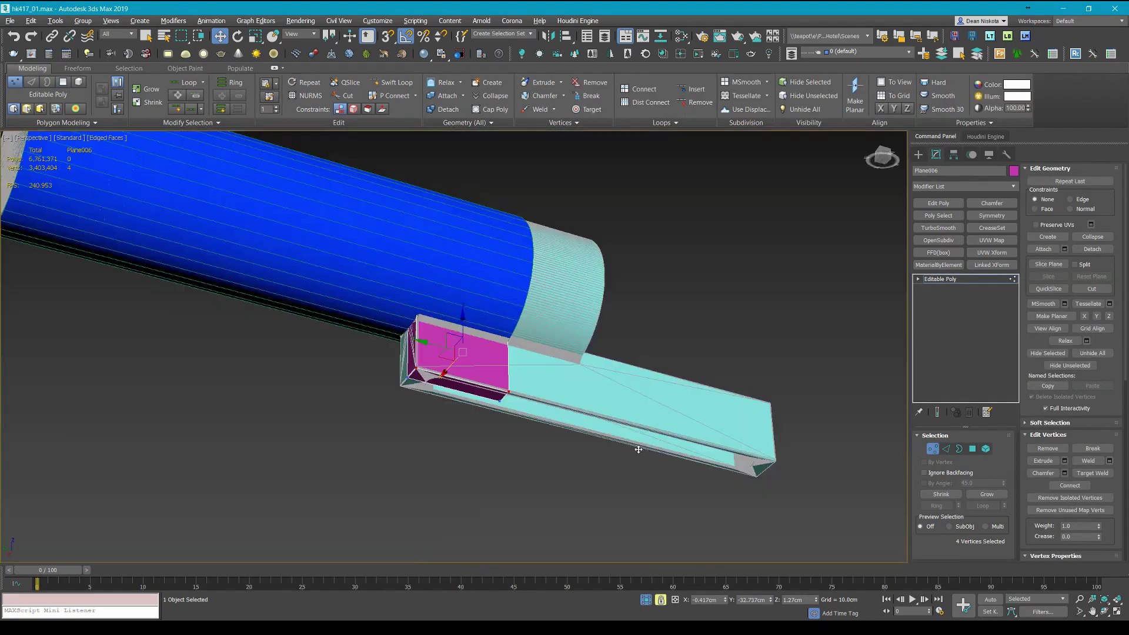
key(alt+w)
middle_click(233, 493)
key(alt+w)
scroll(437, 444, up, 5)
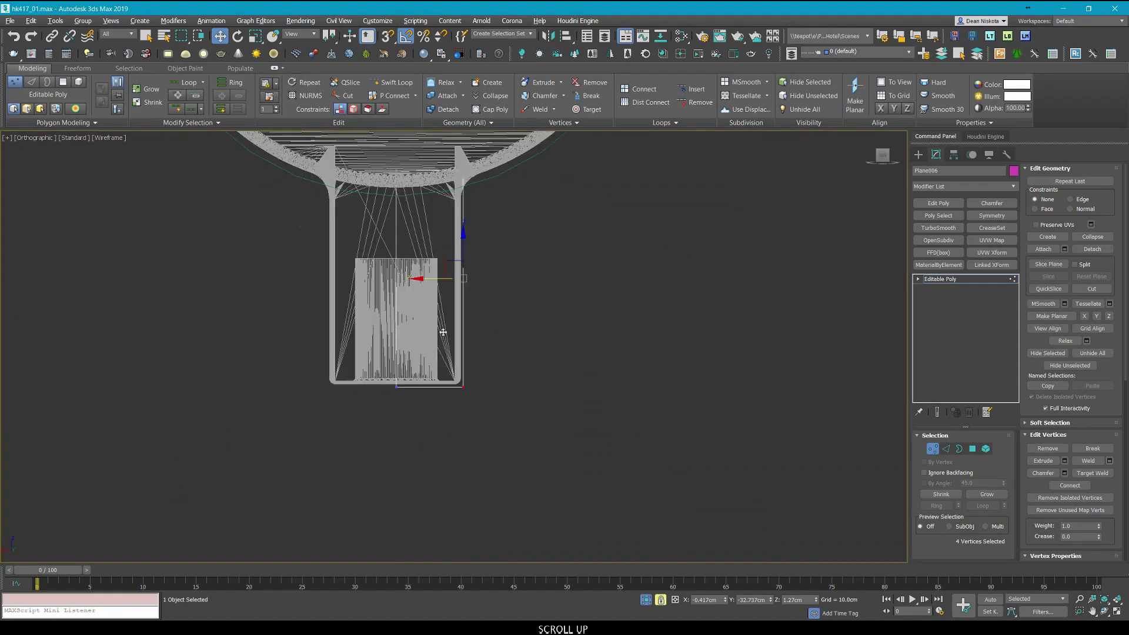
scroll(487, 221, up, 3)
mouse_move(494, 297)
middle_down()
mouse_move(482, 295)
mouse_move(491, 291)
middle_up()
scroll(494, 291, up, 4)
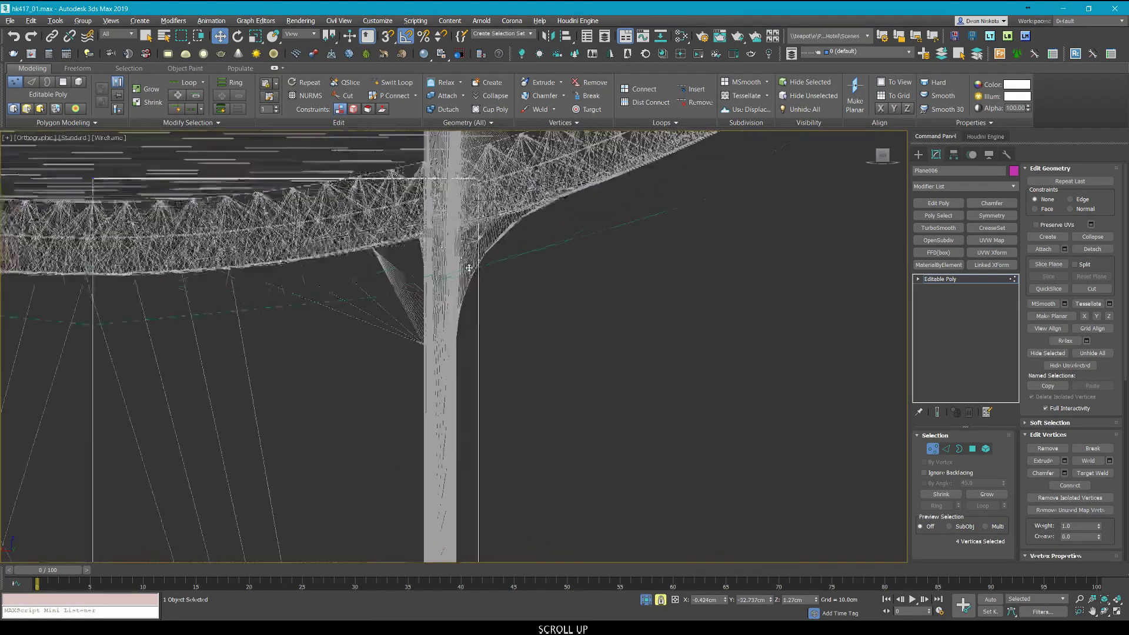
scroll(495, 275, down, 4)
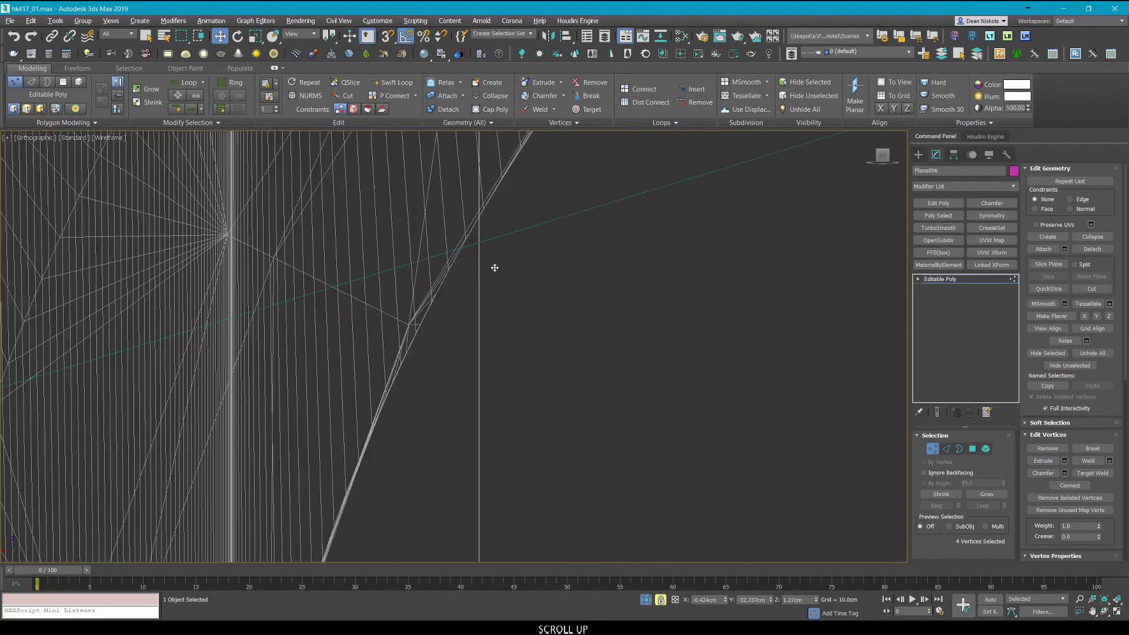
middle_drag(515, 249, 518, 251)
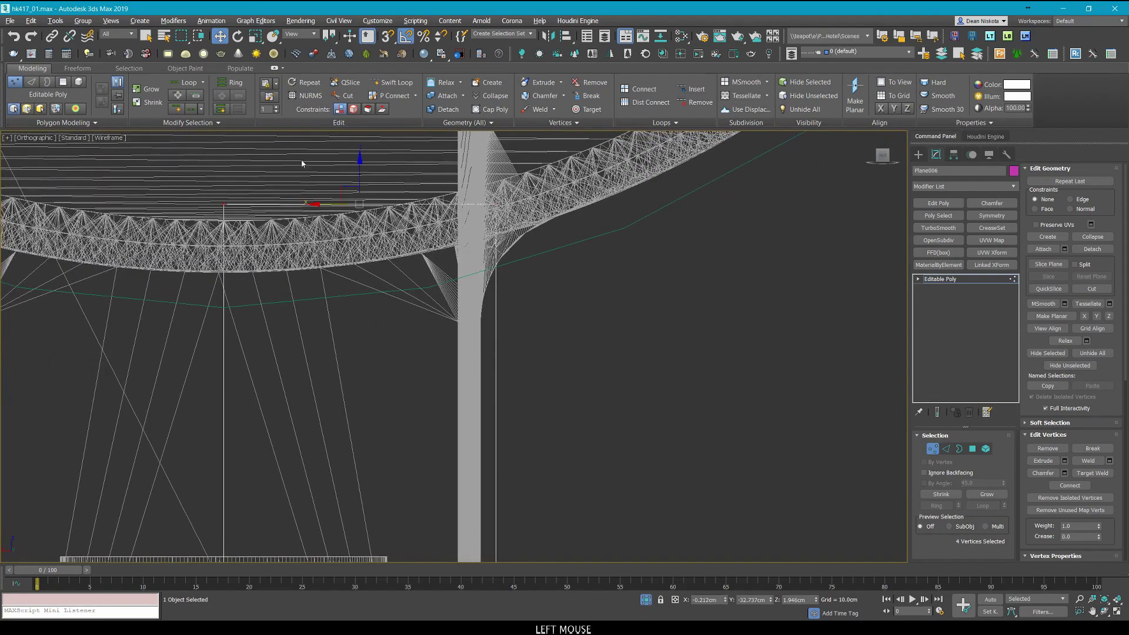
Lower the half rail's top outer and centre vertices to follow the underside of the low-poly cylinder.
drag(351, 222, 340, 228)
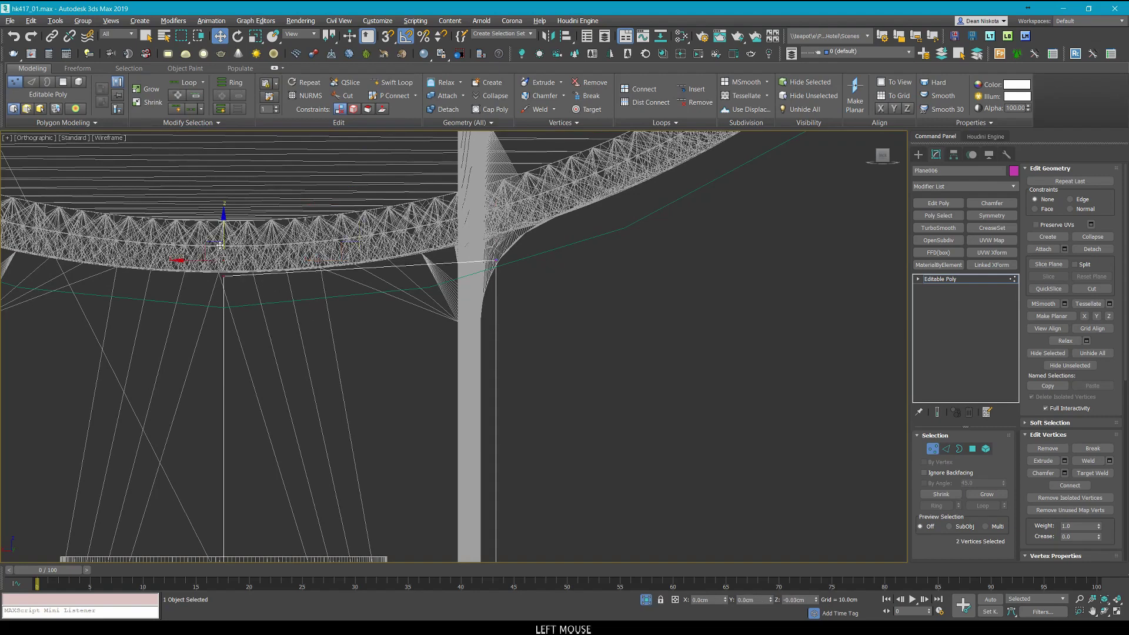
scroll(475, 195, down, 3)
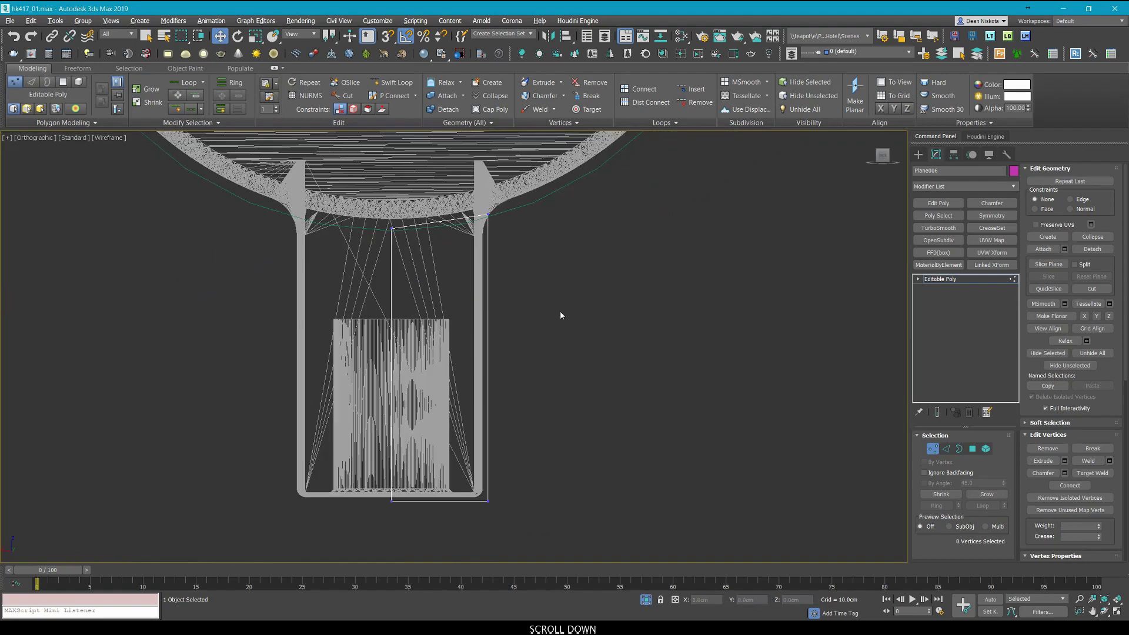
middle_drag(516, 225, 519, 270)
scroll(505, 294, up, 8)
scroll(509, 292, down, 10)
scroll(483, 273, up, 8)
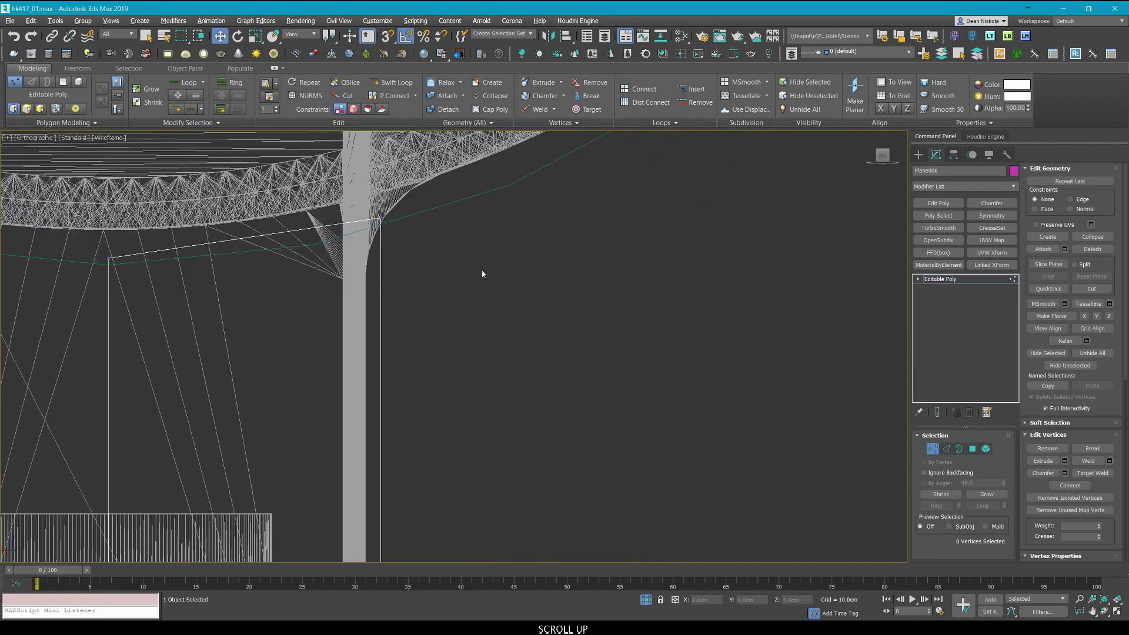
key(1)
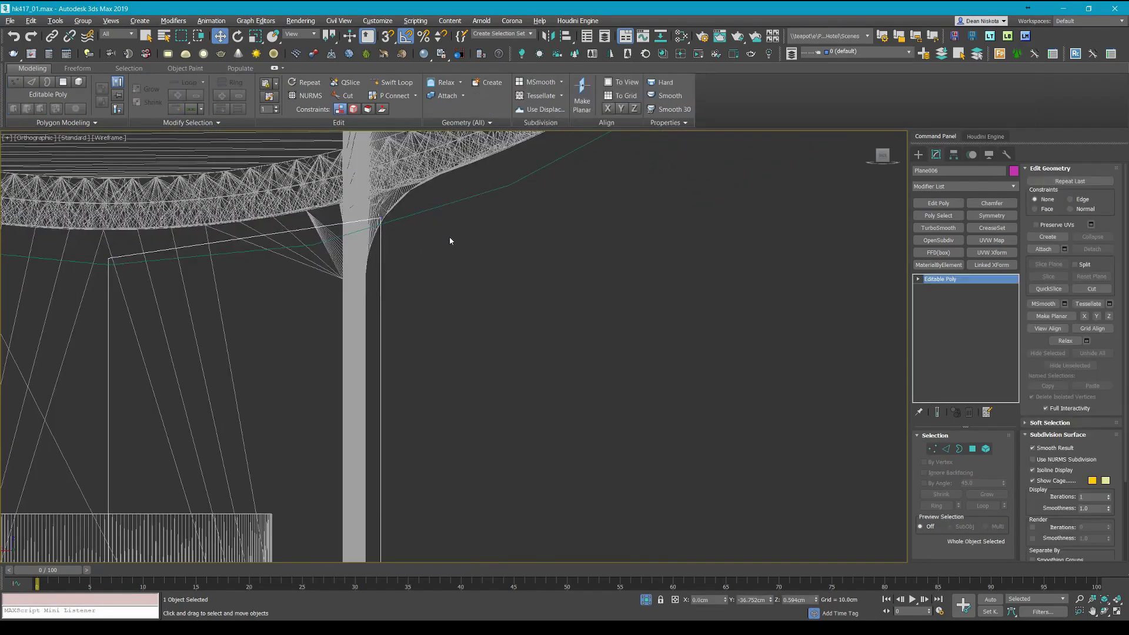
Isolate the low-poly cylinder and the half rail together, without the high-poly tube.
scroll(450, 239, down, 5)
middle_drag(449, 238, 505, 255)
key(alt+w)
key(alt+w)
alt+middle_drag(615, 426, 526, 311)
scroll(507, 348, up, 5)
ctrl+click(532, 342)
key(alt+q)
key(alt+q)
middle_drag(594, 352, 432, 274)
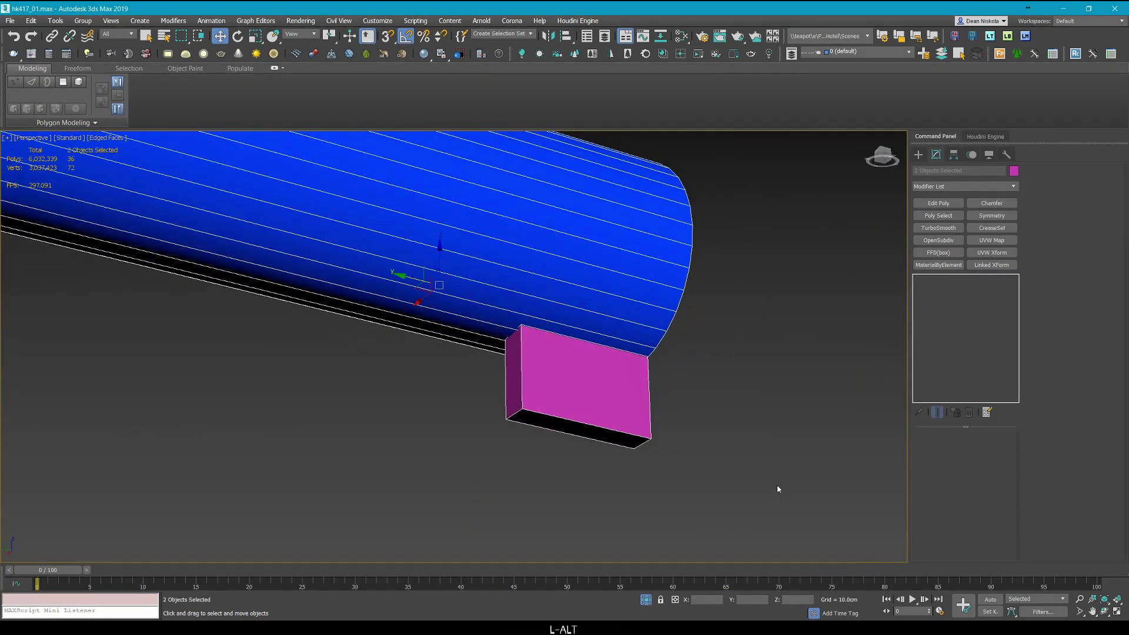
Raise the half rail's four top vertices about 0.14 cm so they sink into the low-poly cylinder.
click(778, 485)
click(613, 378)
alt+middle_drag(613, 379, 621, 376)
key(F3)
scroll(593, 351, up, 4)
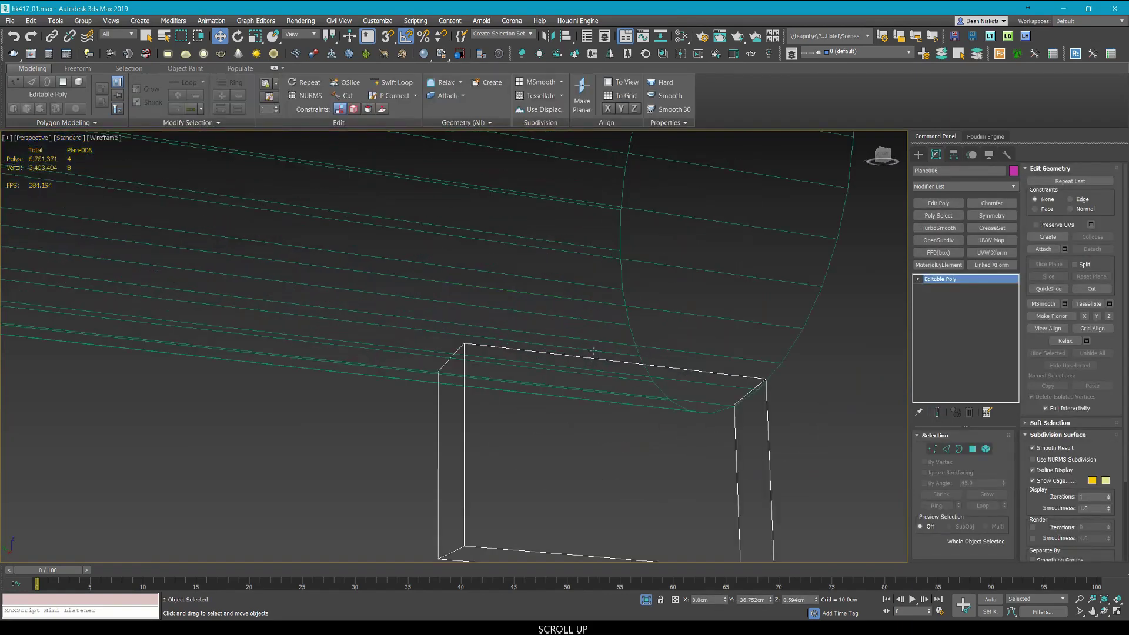
scroll(745, 414, down, 3)
click(933, 449)
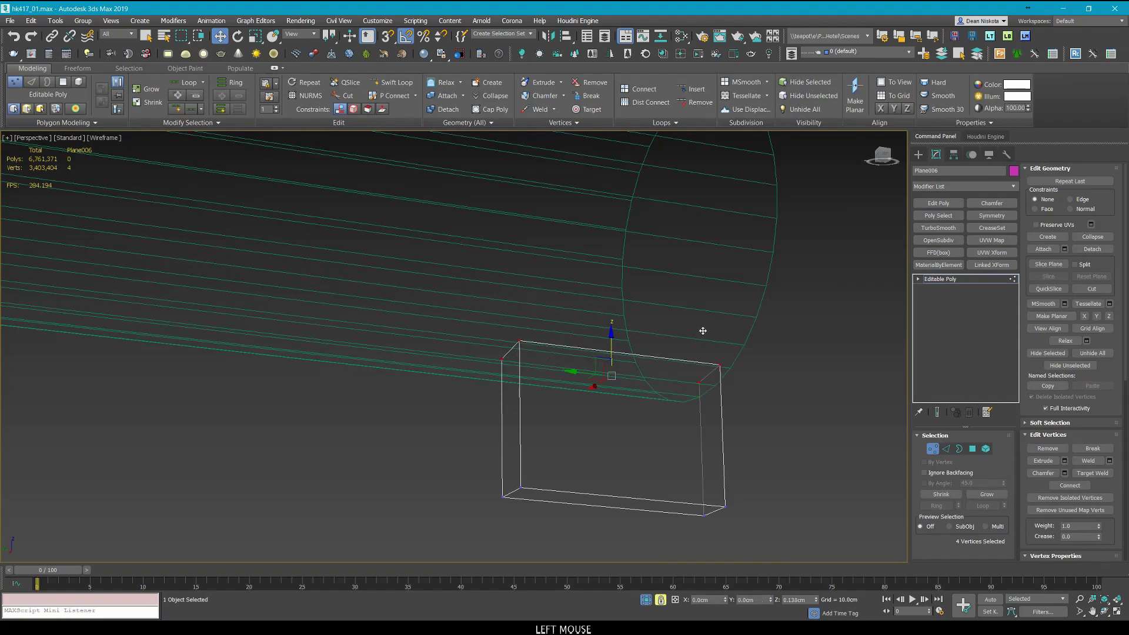
key(space)
mouse_move(703, 332)
alt+middle_down()
mouse_move(757, 333)
mouse_move(695, 290)
mouse_move(744, 248)
mouse_move(753, 259)
alt+middle_up()
key(1)
key(F3)
scroll(742, 254, down, 2)
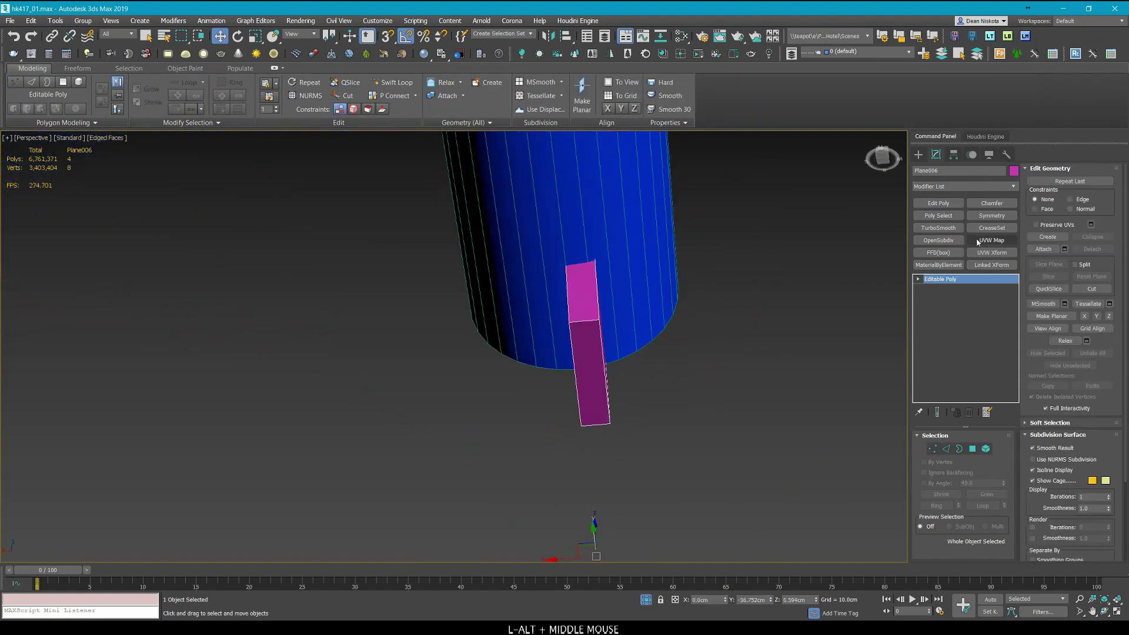
Mirror the half rail with a flipped X-axis Symmetry at a 0.01 cm weld threshold and convert it to Editable Poly.
click(992, 216)
click(948, 469)
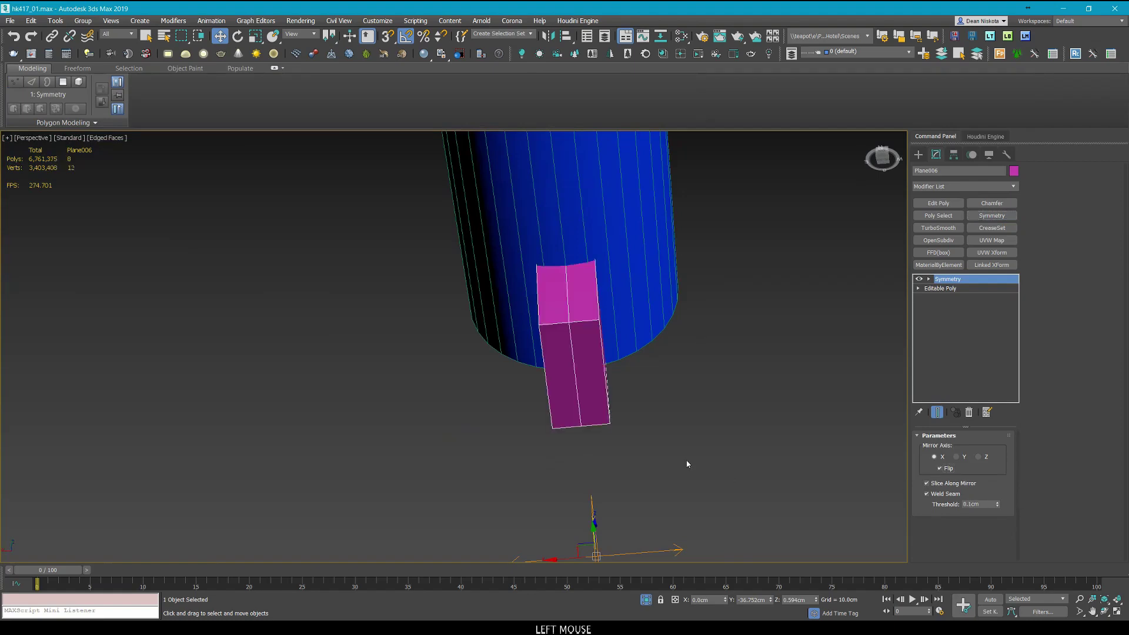
alt+middle_drag(686, 461, 694, 388)
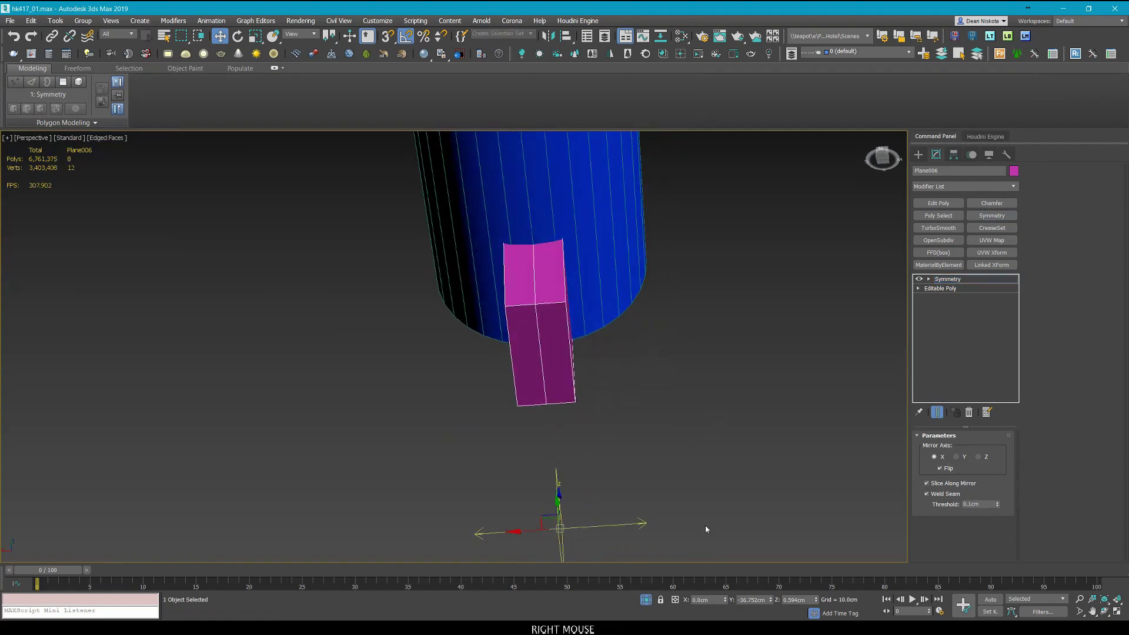
alt+middle_drag(706, 529, 723, 523)
key(1)
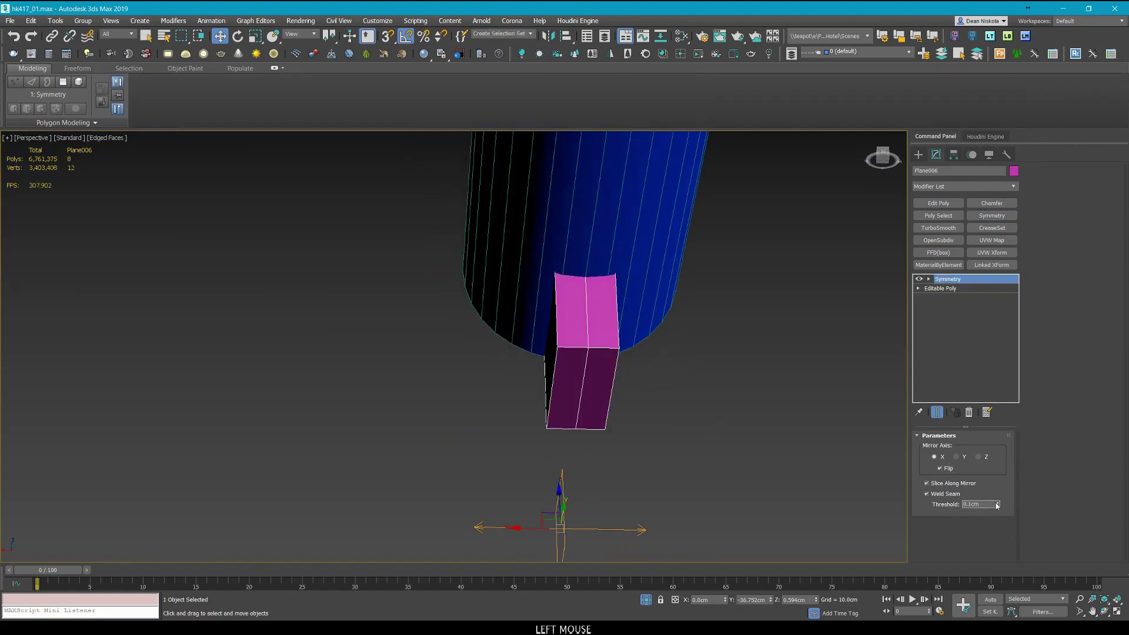
alt+middle_drag(895, 473, 718, 312)
right_click(716, 302)
mouse_move(797, 513)
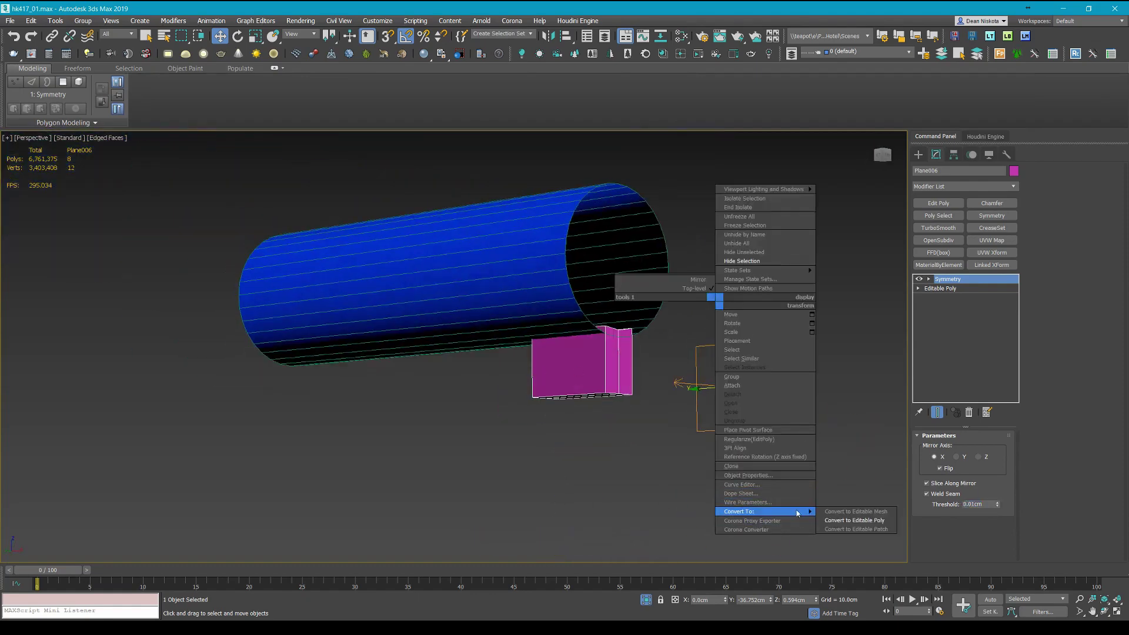
click(840, 521)
Pull the rail's two end polygons outward past the cylinder's open end.
scroll(655, 370, up, 5)
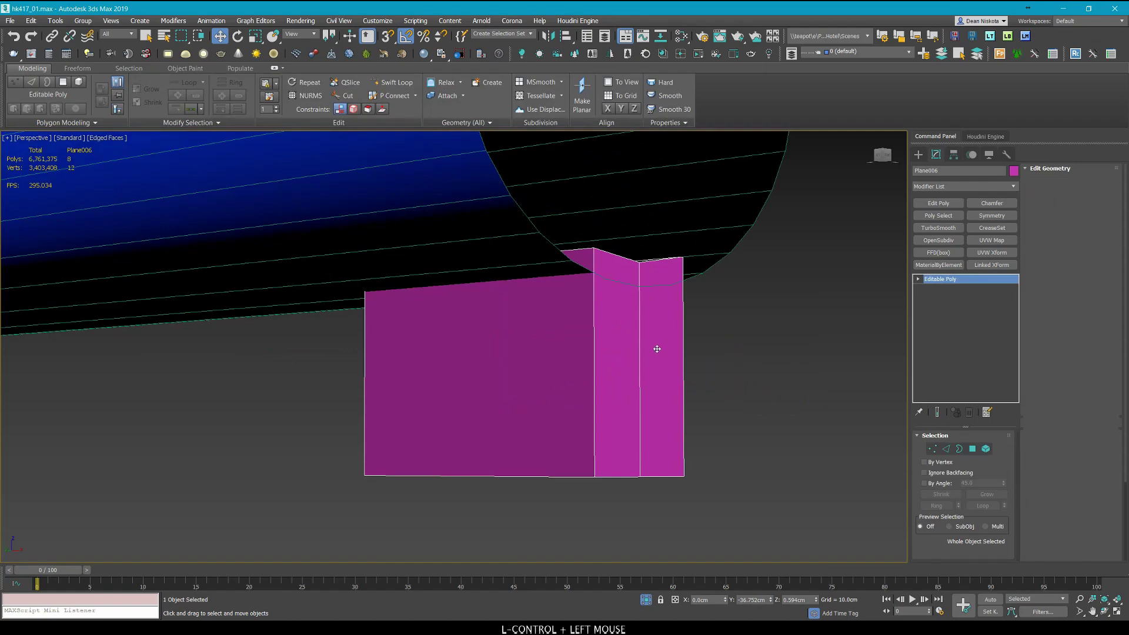
key(4)
click(621, 352)
ctrl+click(657, 349)
scroll(676, 352, down, 5)
alt+middle_drag(729, 354, 699, 383)
key(space)
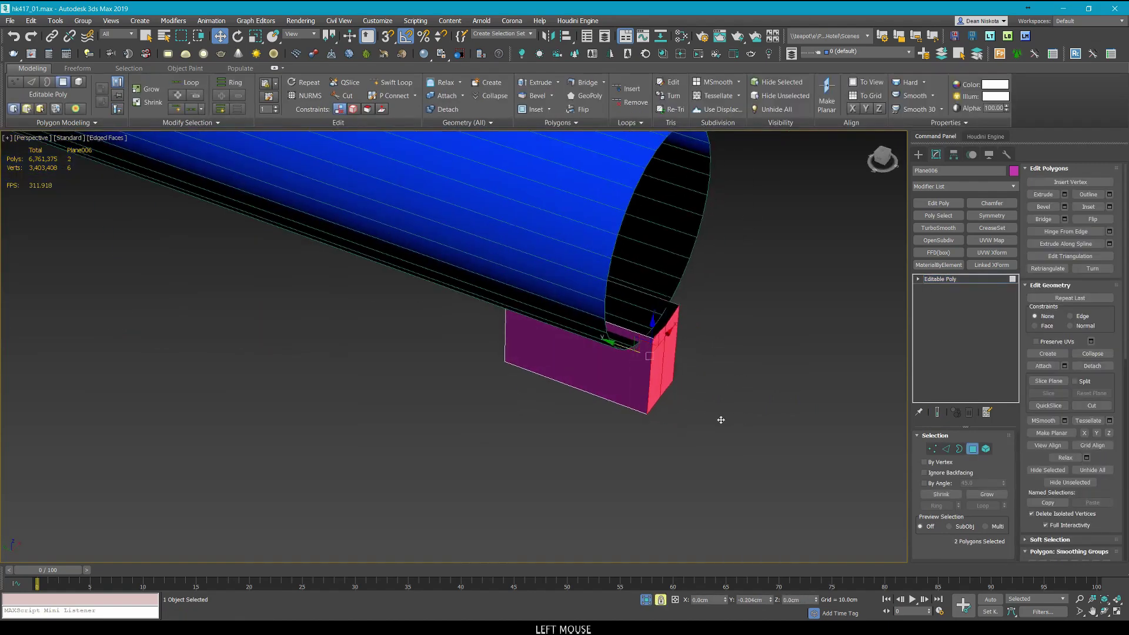
alt+middle_drag(723, 422, 769, 366)
scroll(676, 255, up, 5)
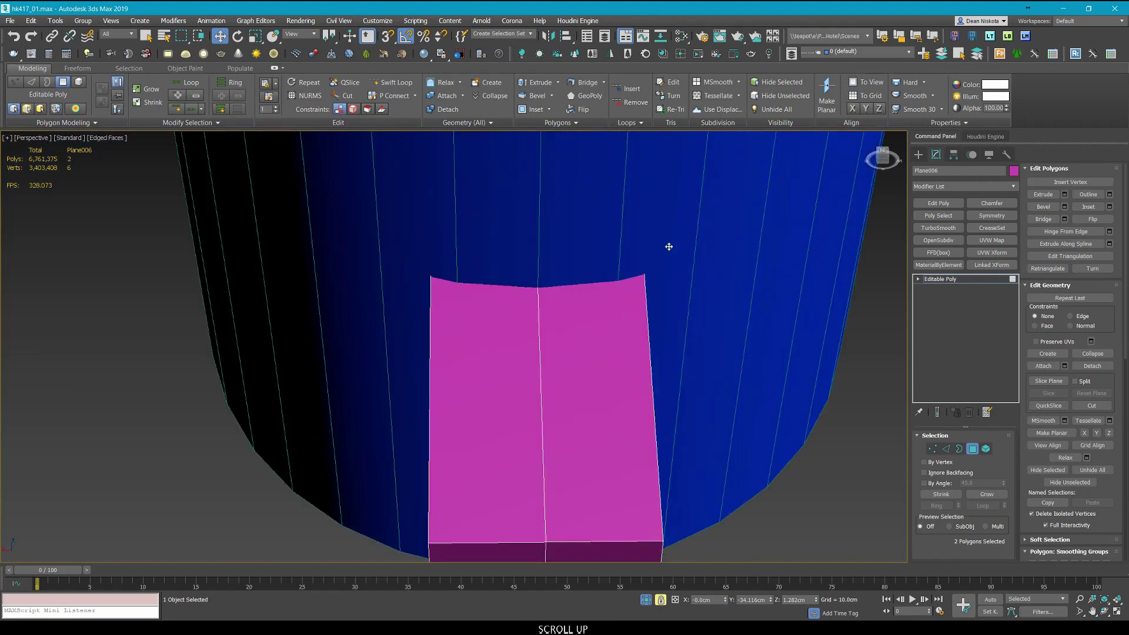
scroll(670, 250, down, 5)
alt+middle_drag(668, 249, 539, 263)
Imprint the rail onto the cylinder with a ProBoolean Subtraction using Imprint and No Edge Removal.
click(941, 279)
click(919, 155)
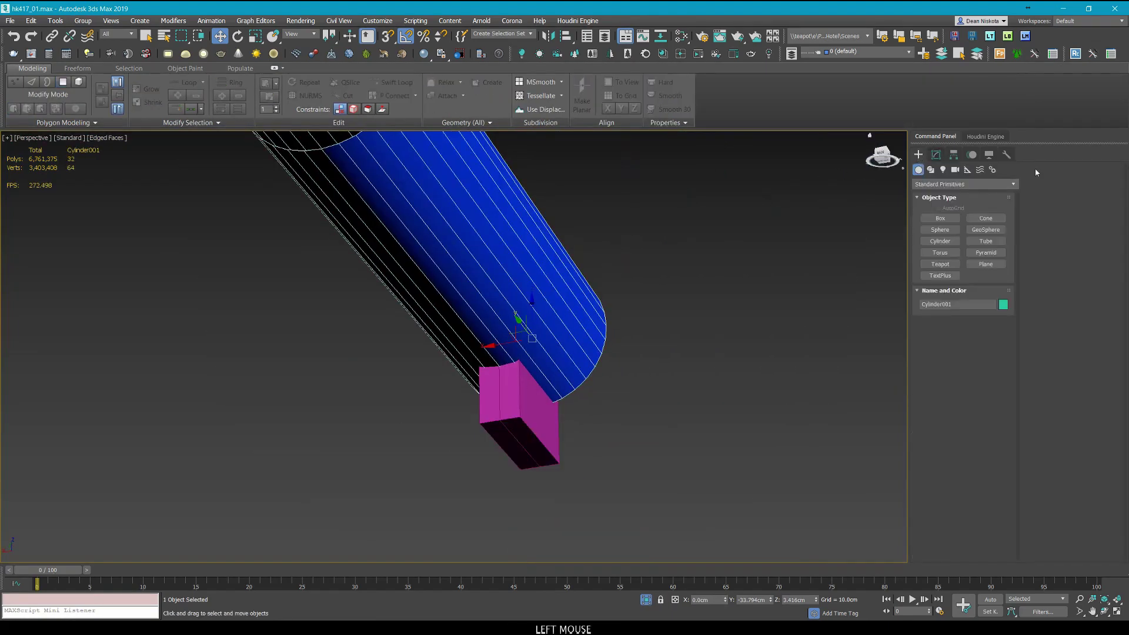
click(936, 184)
click(942, 214)
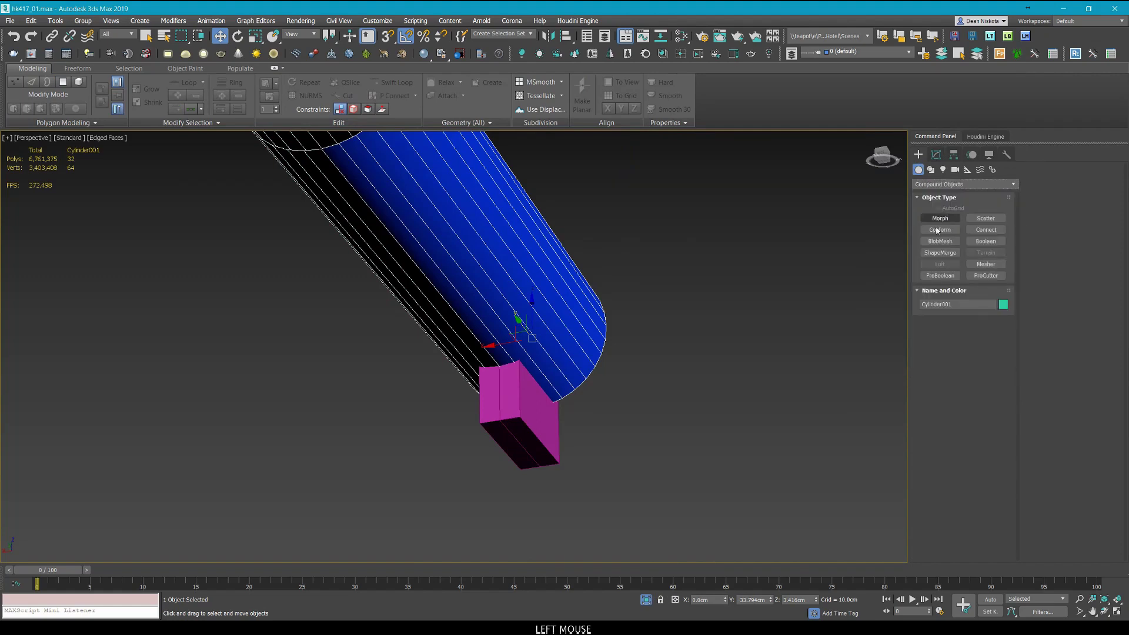
click(940, 276)
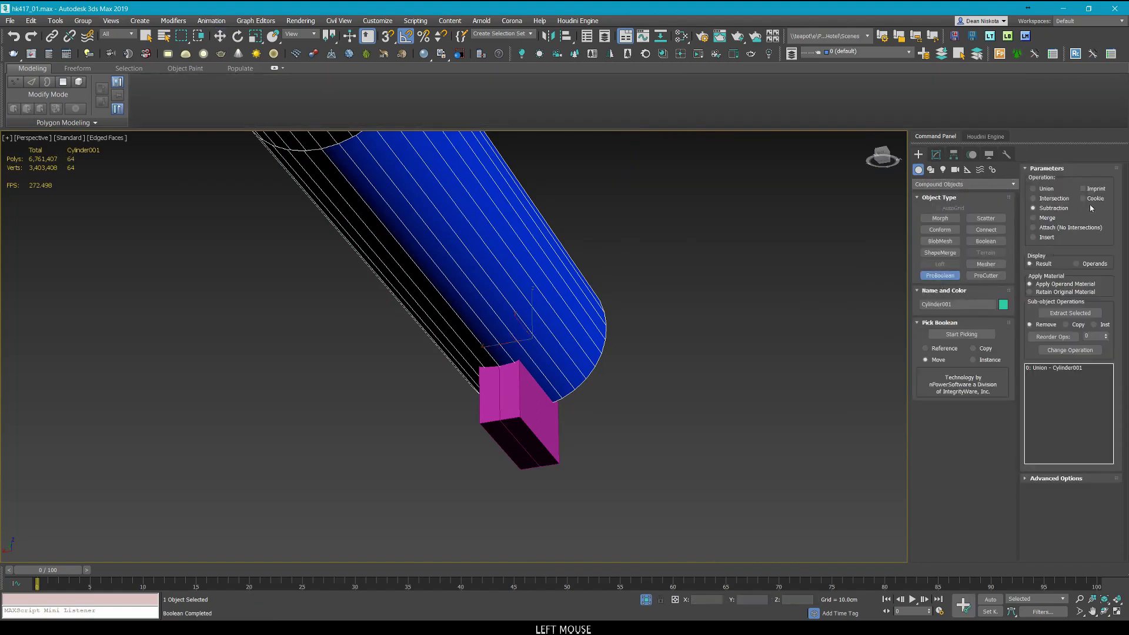
click(1027, 479)
click(967, 325)
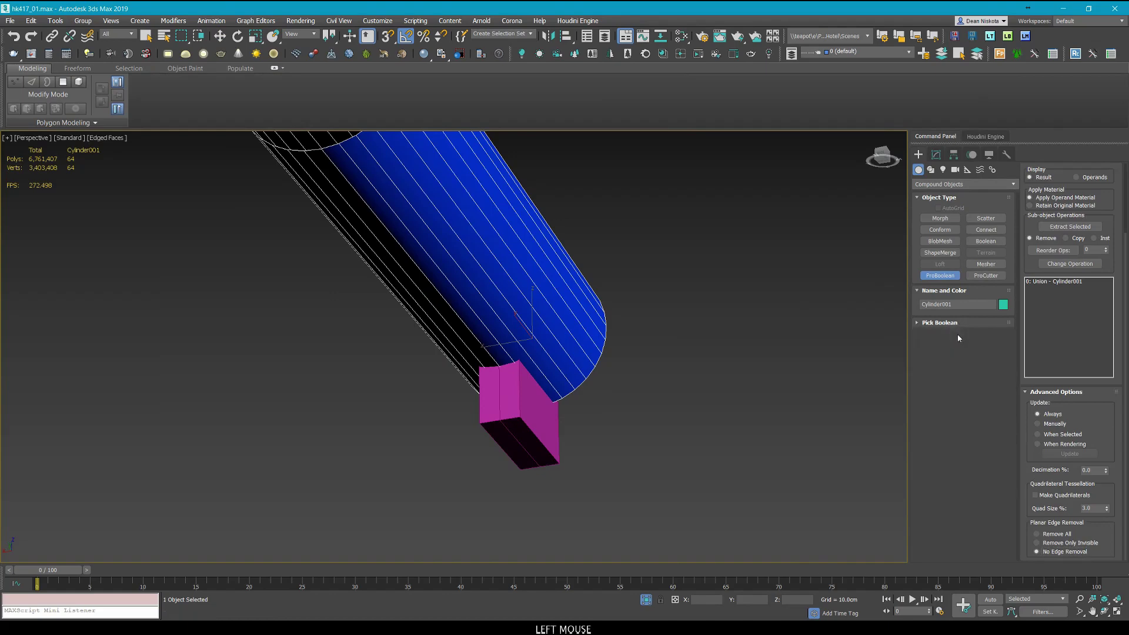
click(955, 324)
click(515, 434)
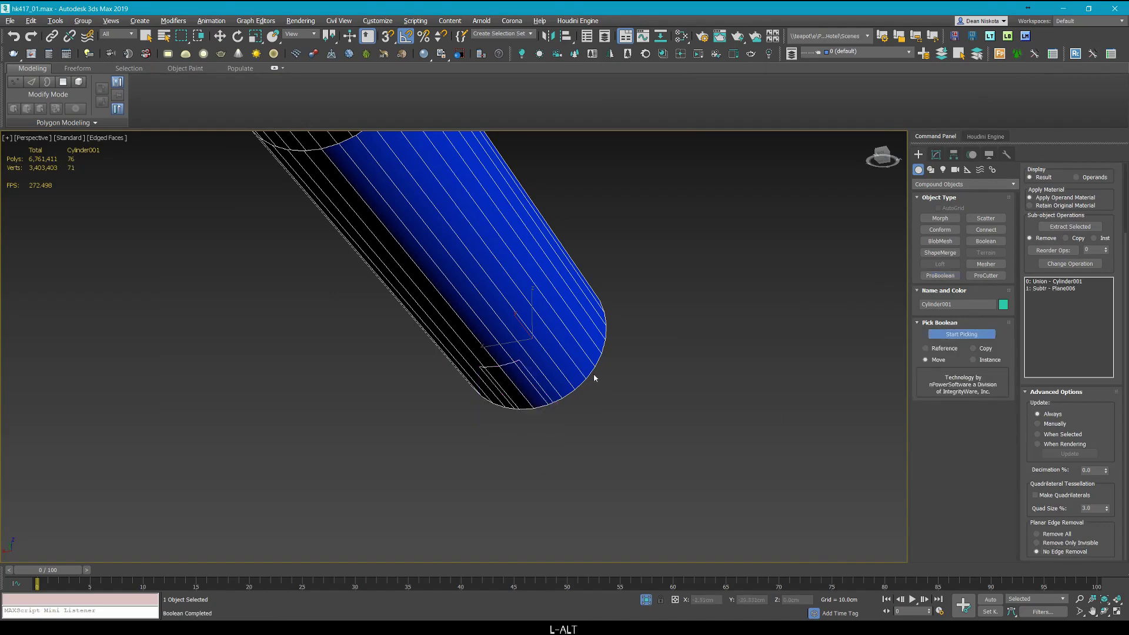
alt+middle_drag(594, 377, 654, 372)
right_click(654, 373)
Convert the imprinted cylinder to Editable Poly and select the four polygons inside the rail's outline.
middle_drag(498, 420, 590, 333)
scroll(590, 333, up, 5)
key(4)
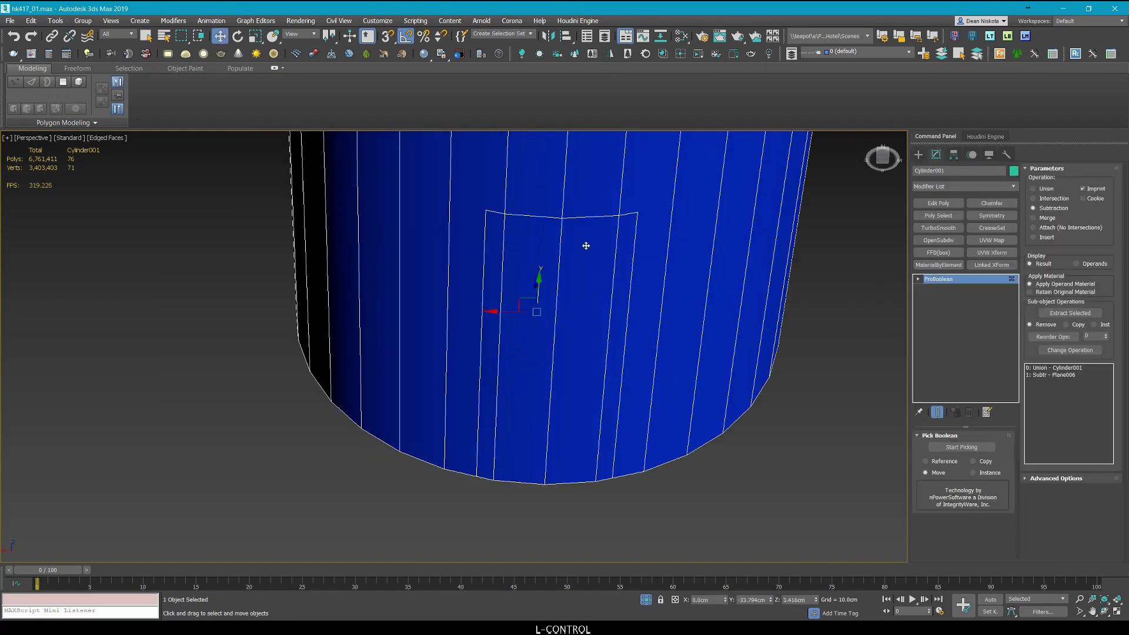
alt+click(467, 222)
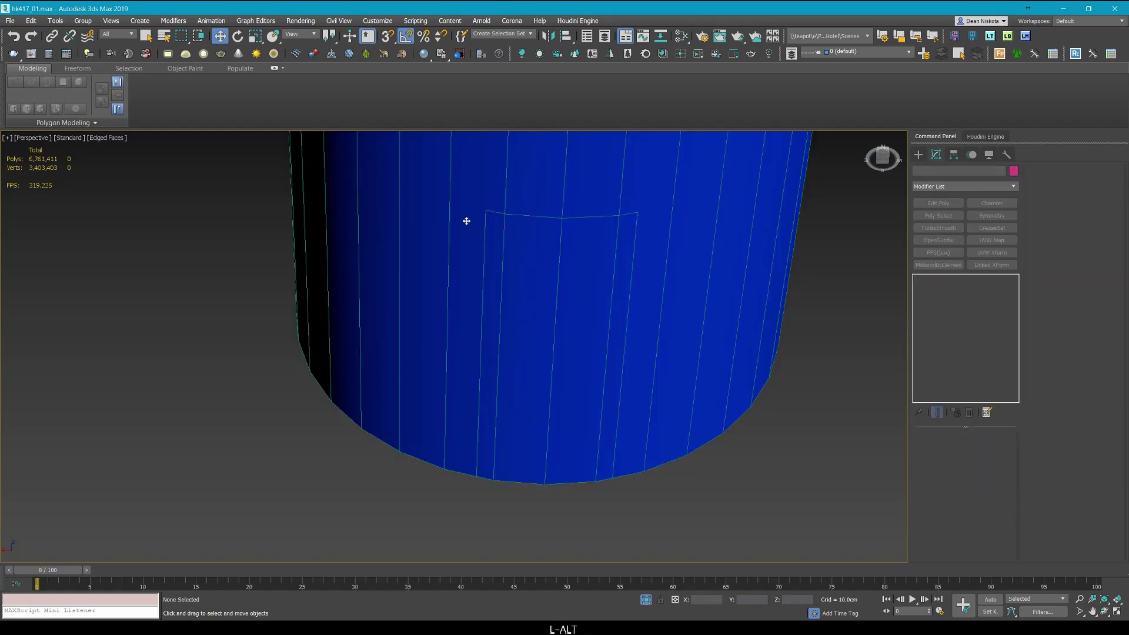
click(496, 227)
right_click(494, 226)
mouse_move(574, 438)
click(636, 445)
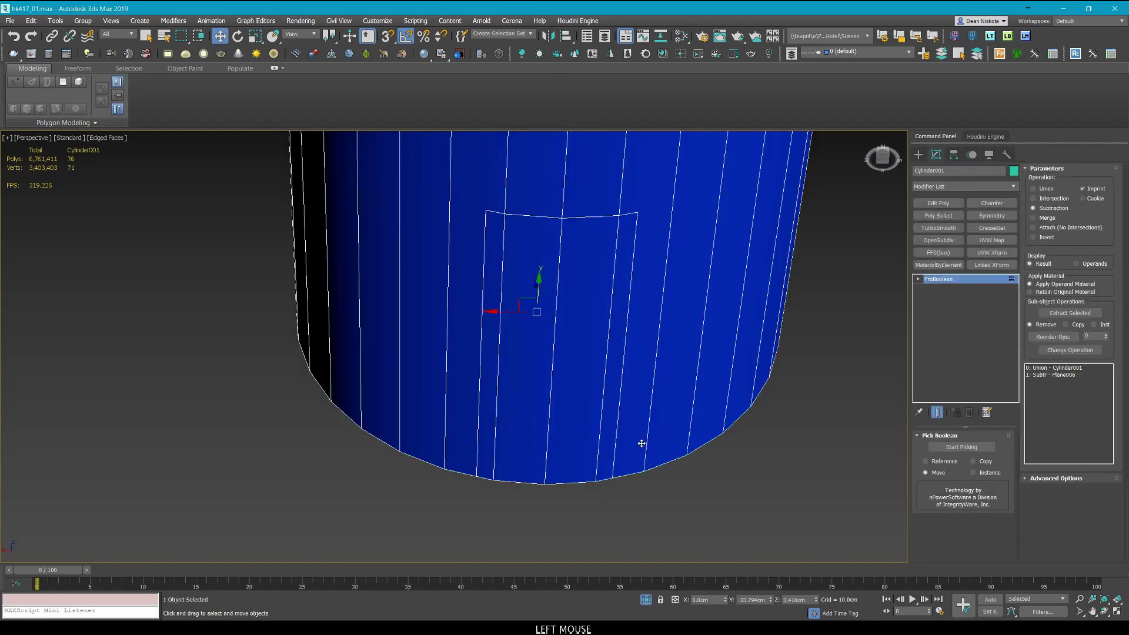
ctrl+click(505, 238)
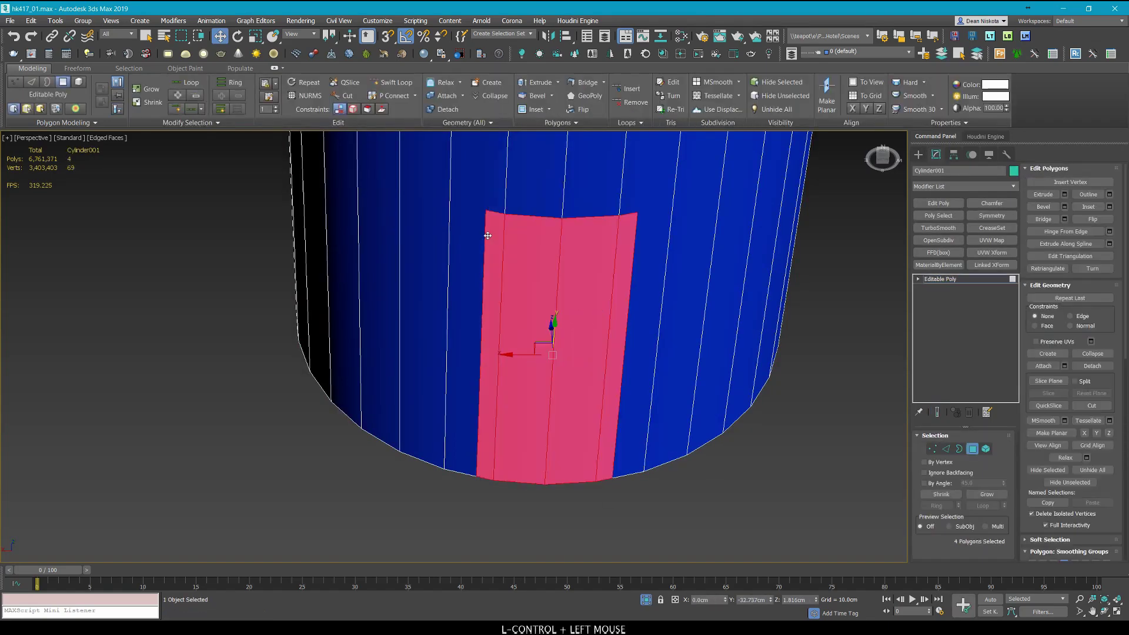
Cut a lengthwise edge from the rail outline's inner corner to the cylinder's far end.
scroll(534, 245, down, 4)
middle_drag(534, 245, 618, 388)
scroll(575, 226, up, 4)
key(1)
scroll(593, 249, down, 4)
click(696, 395)
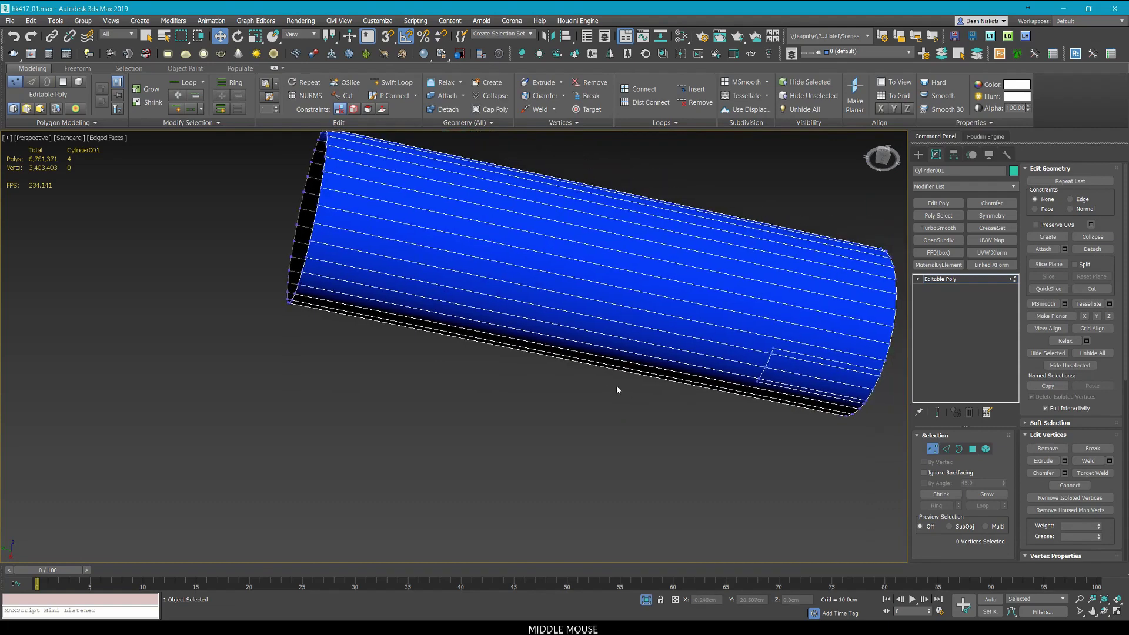
scroll(785, 347, up, 3)
key(alt+w)
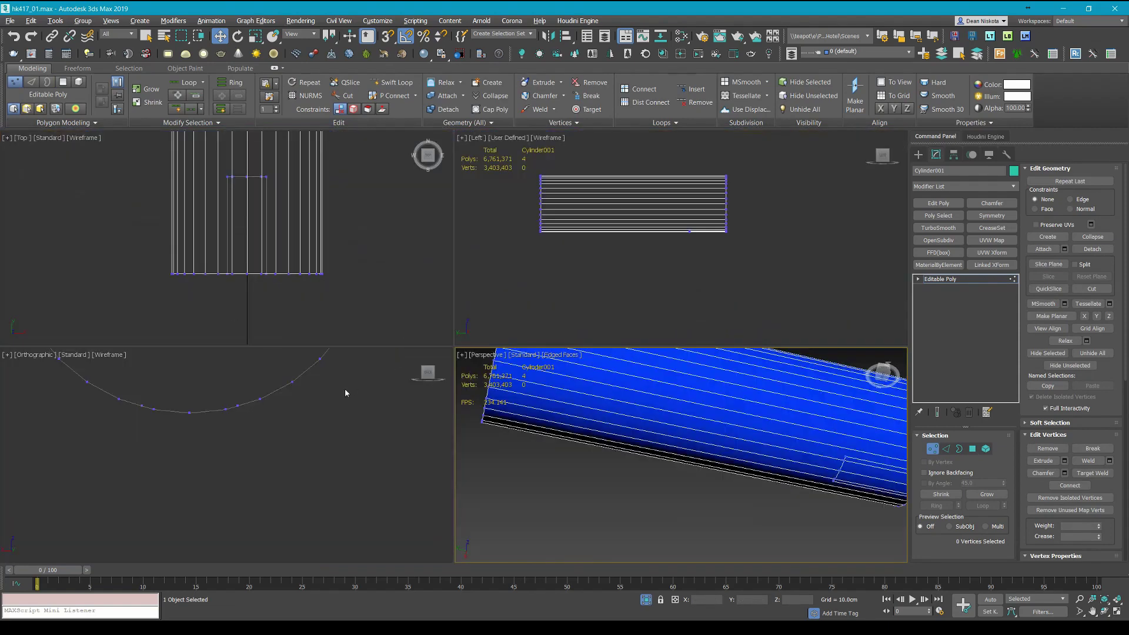
key(alt+w)
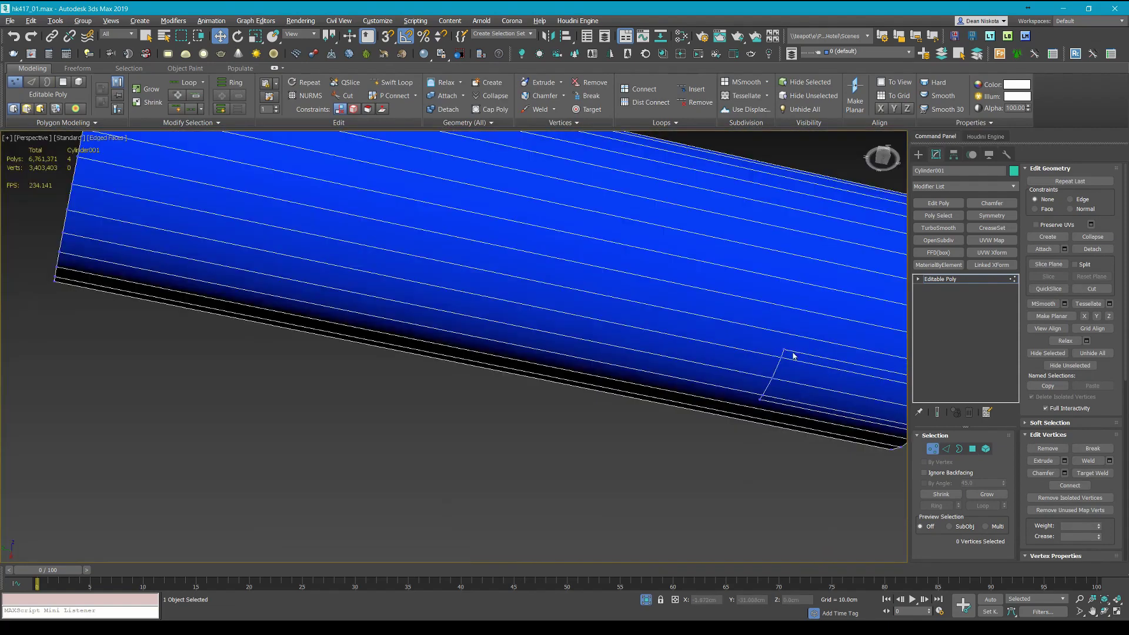
key(alt+c)
click(785, 350)
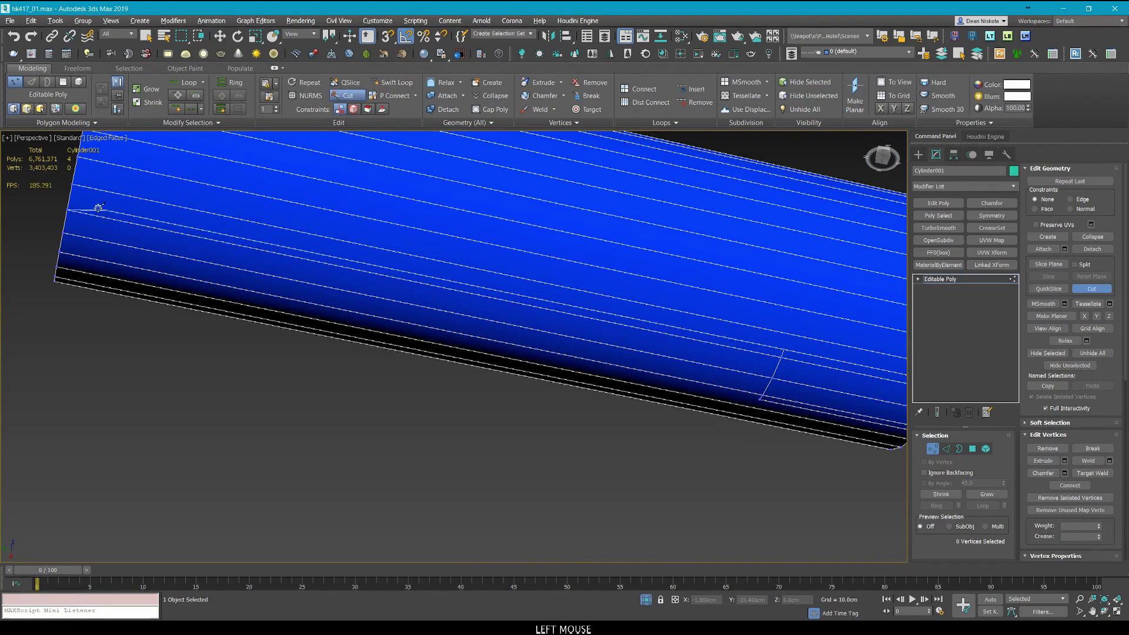
click(69, 202)
right_click(244, 279)
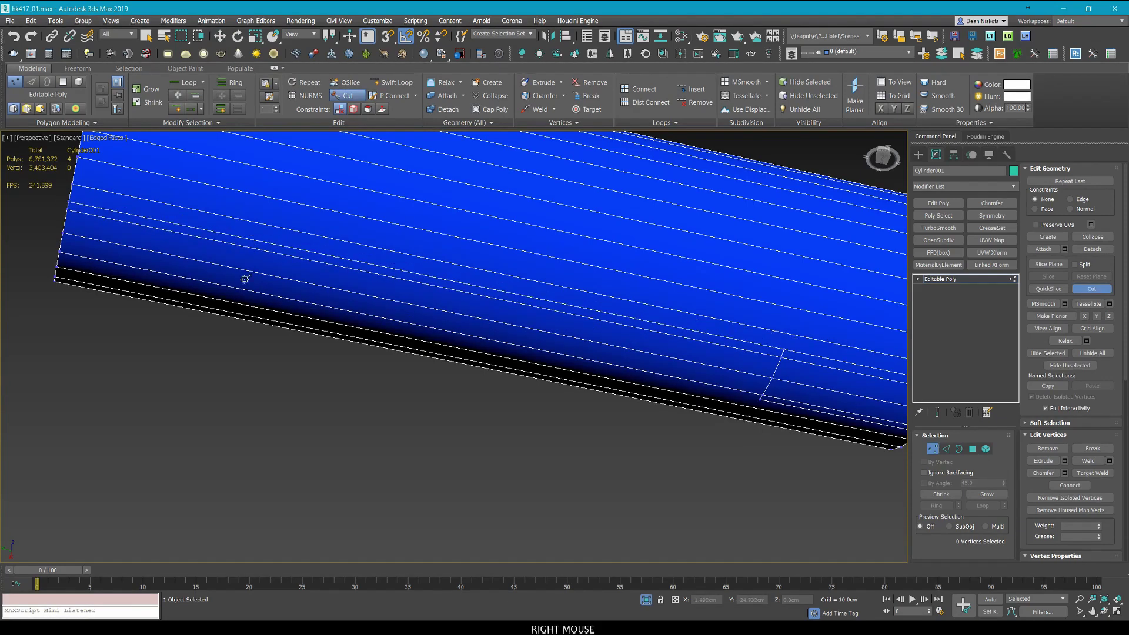
click(73, 206)
click(77, 200)
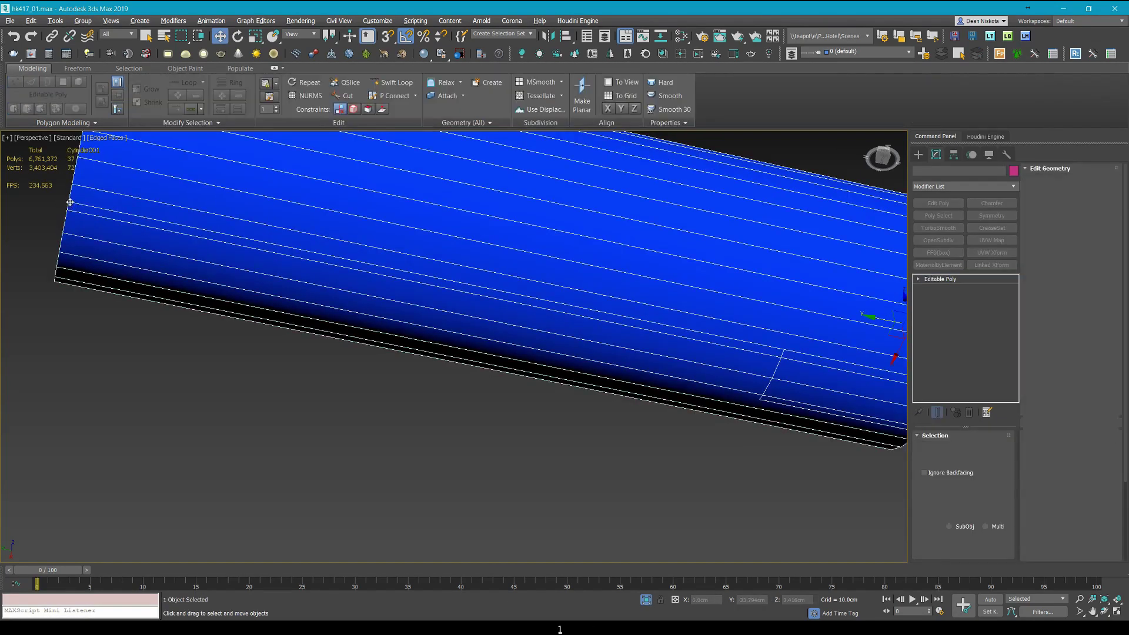
Snap the cut's far end vertex into line with the rail outline's corner vertex in the Orthographic view.
key(1)
click(70, 203)
key(alt+w)
key(alt+w)
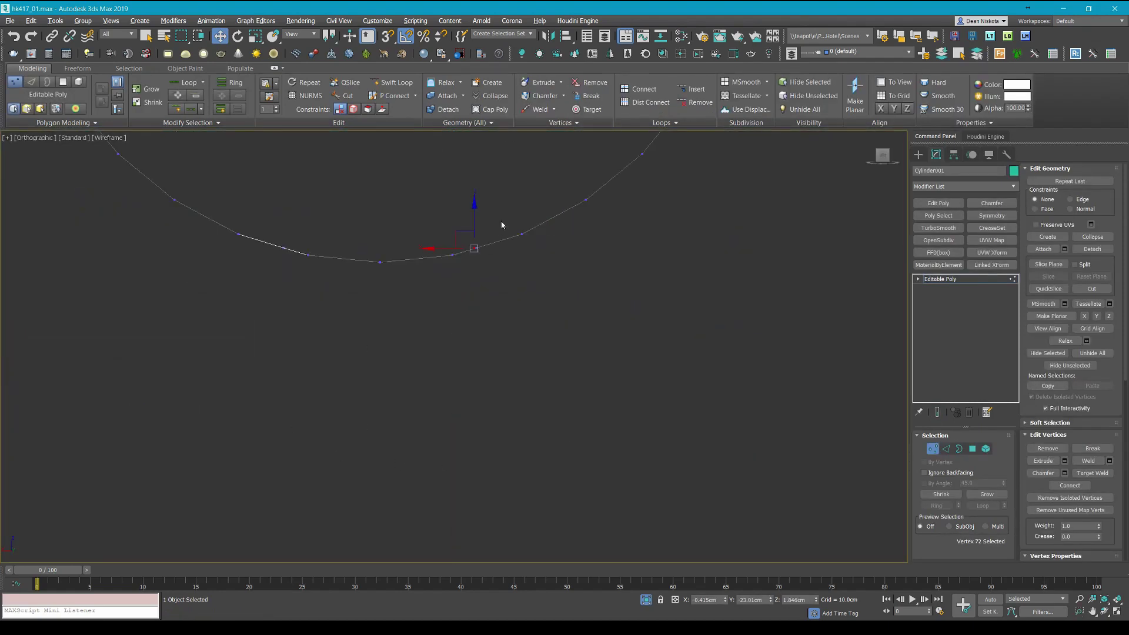
scroll(465, 235, up, 8)
scroll(479, 279, up, 2)
key(s)
drag(566, 362, 603, 371)
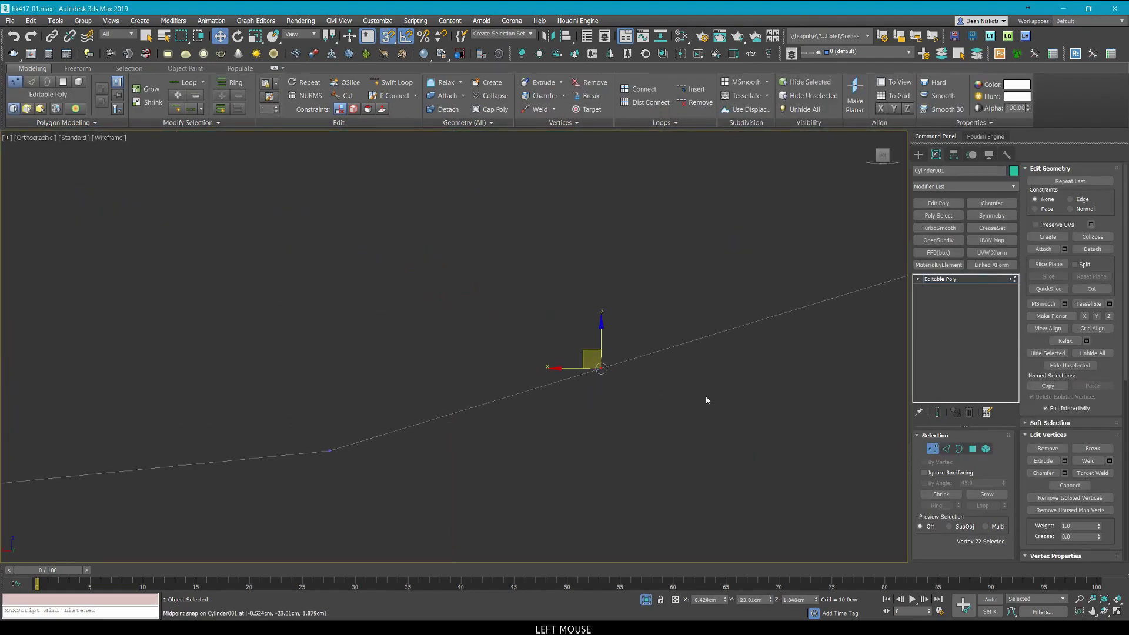
click(706, 398)
Delete the polygons on one half of the cylinder along its vertical centre line.
scroll(706, 398, down, 3)
scroll(680, 409, down, 9)
middle_drag(647, 331, 621, 367)
key(4)
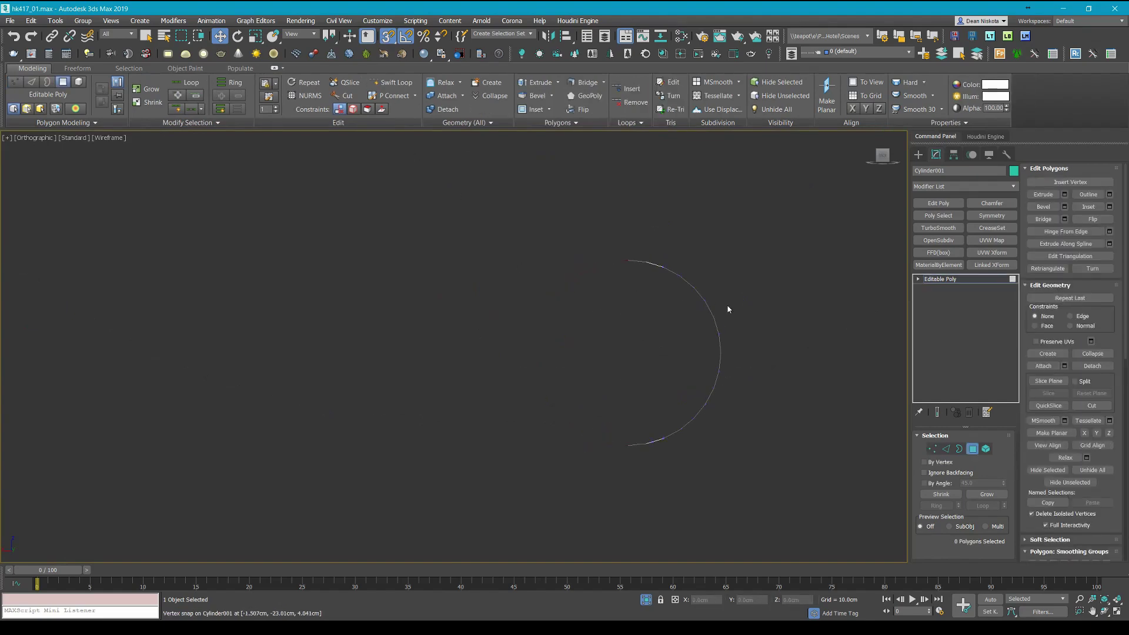
key(4)
key(alt+w)
middle_click(805, 477)
key(alt+w)
Connect the half cylinder's lengthwise edges with one cross loop and snap it in line with the rail outline's inner edge.
scroll(666, 431, down, 7)
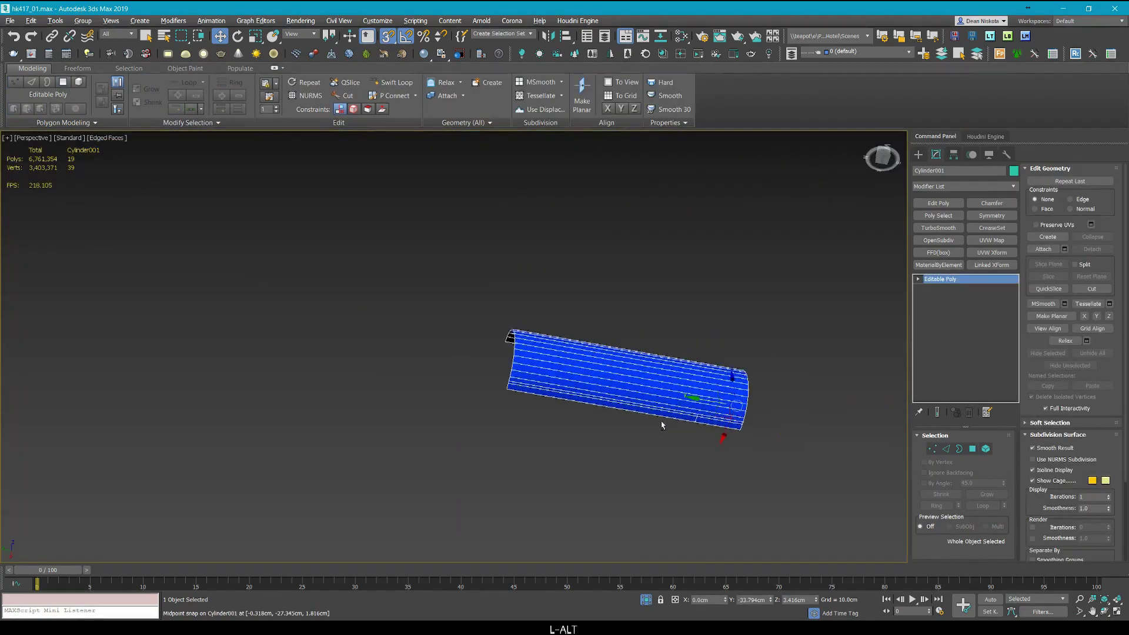
scroll(662, 425, up, 8)
alt+middle_drag(752, 407, 778, 390)
key(2)
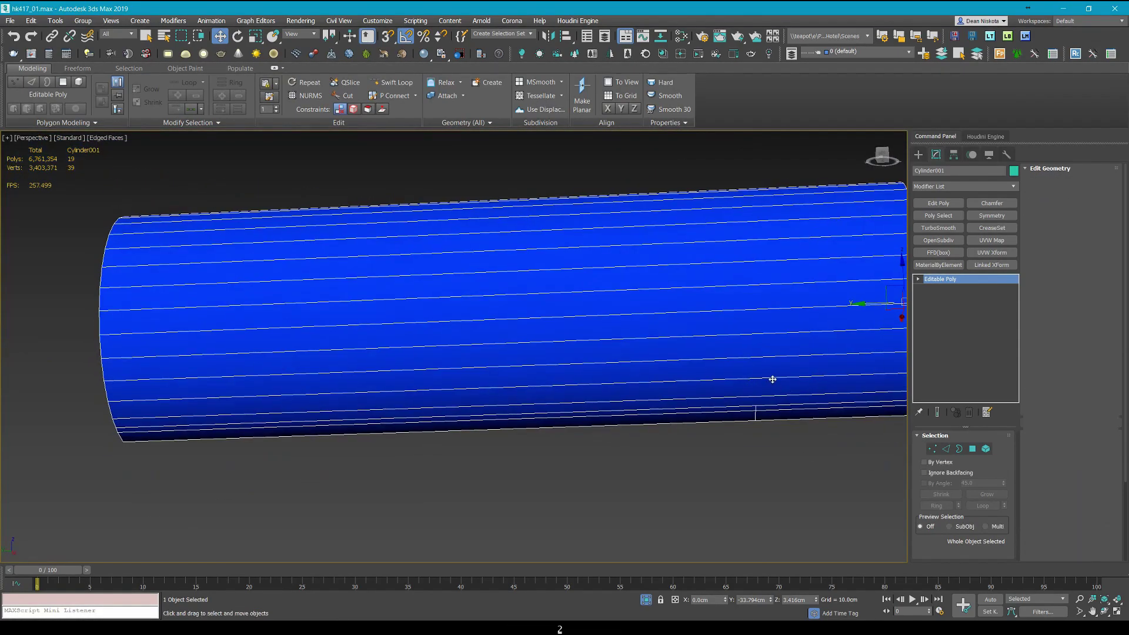
click(761, 379)
shift+click(768, 356)
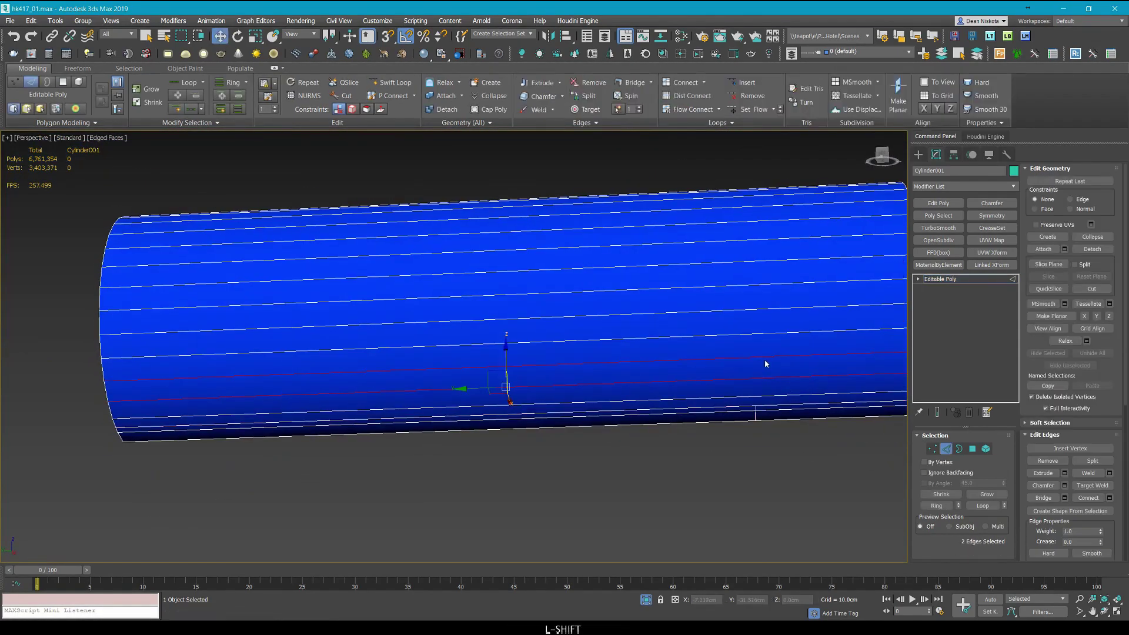
ctrl+click(706, 217)
middle_drag(706, 218, 711, 252)
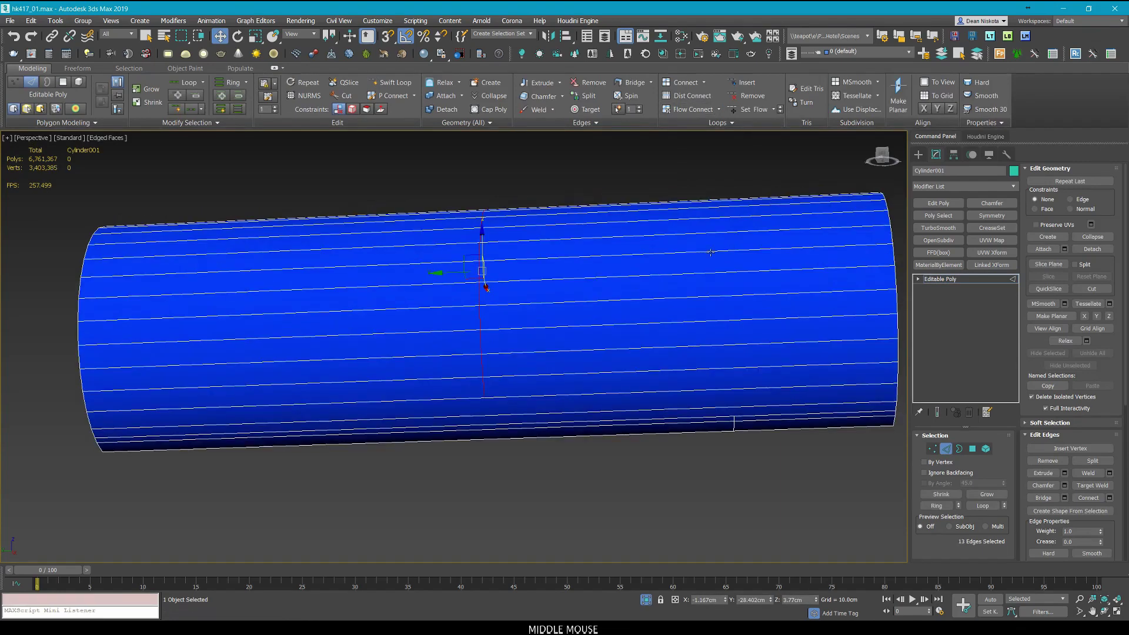
key(s)
drag(741, 405, 734, 409)
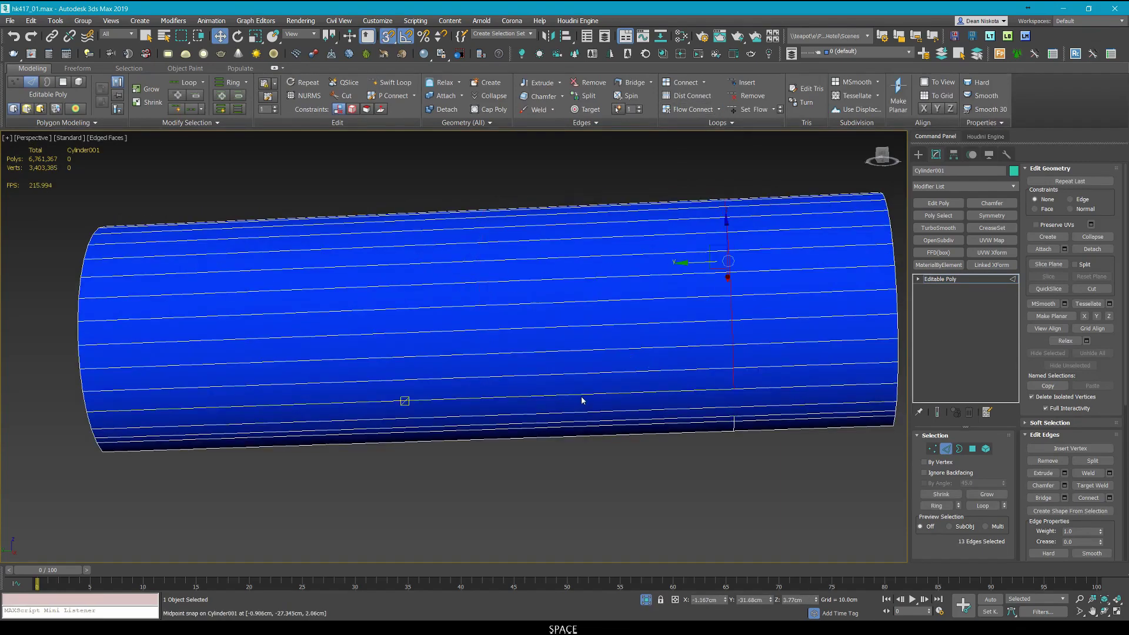
Try to connect the remaining long stretch of the half cylinder with a second cross loop and snap it into place.
drag(525, 129, 524, 126)
key(ctrl+shift+e)
middle_drag(466, 239, 593, 221)
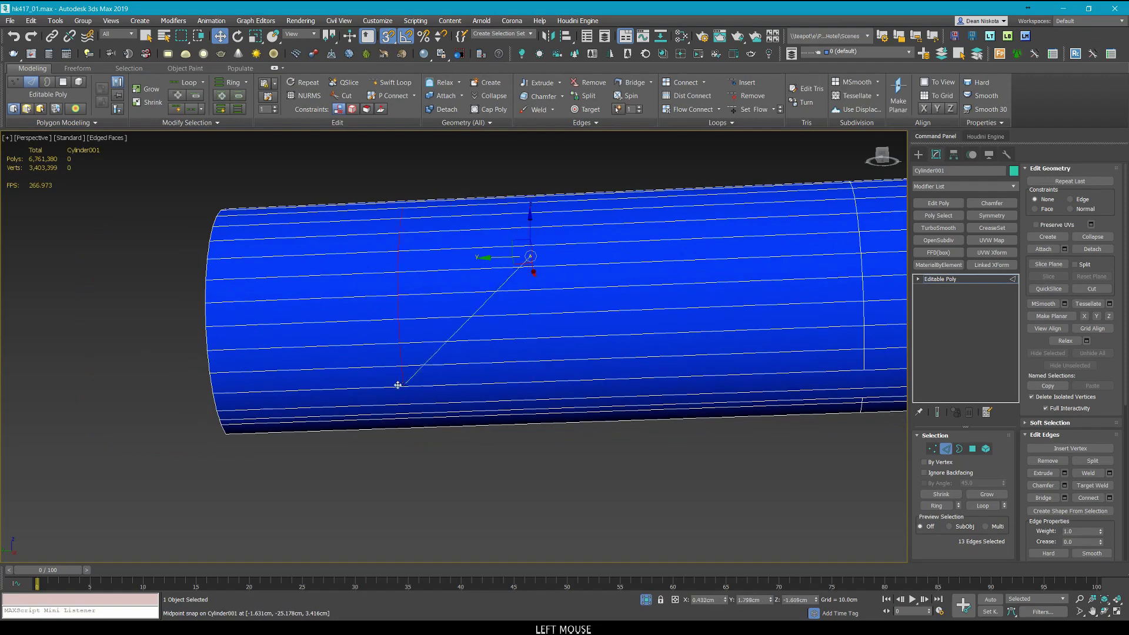
drag(544, 367, 543, 367)
Close the gap in the half cylinder's cross loop by cutting an edge between its open ends.
middle_drag(754, 381, 588, 327)
scroll(604, 375, up, 4)
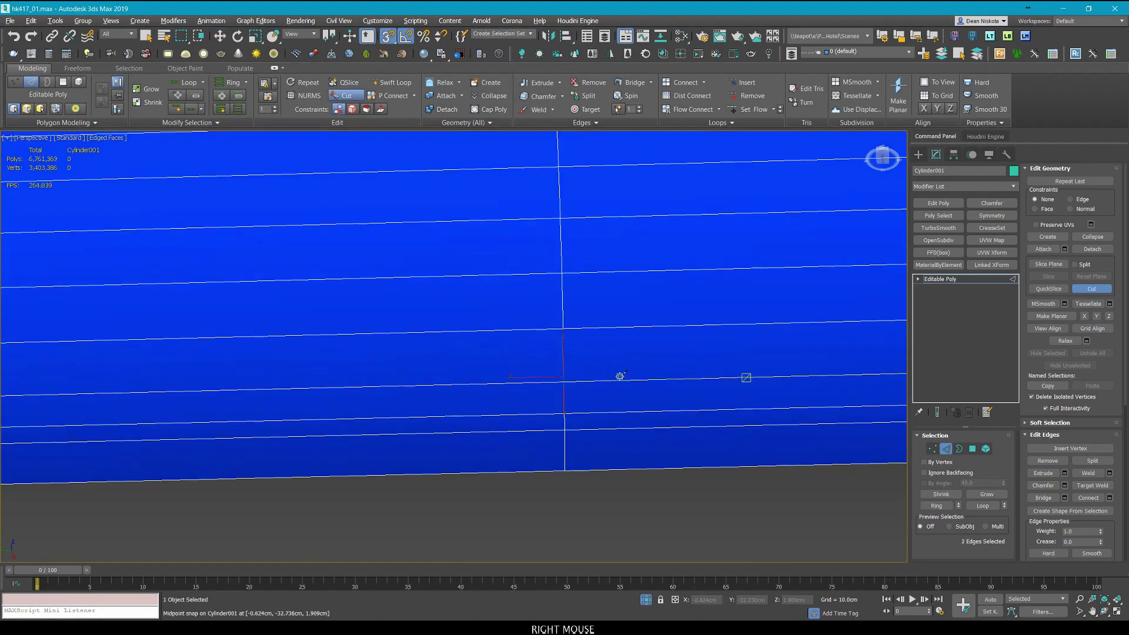
right_click(620, 376)
alt+middle_drag(620, 376, 745, 348)
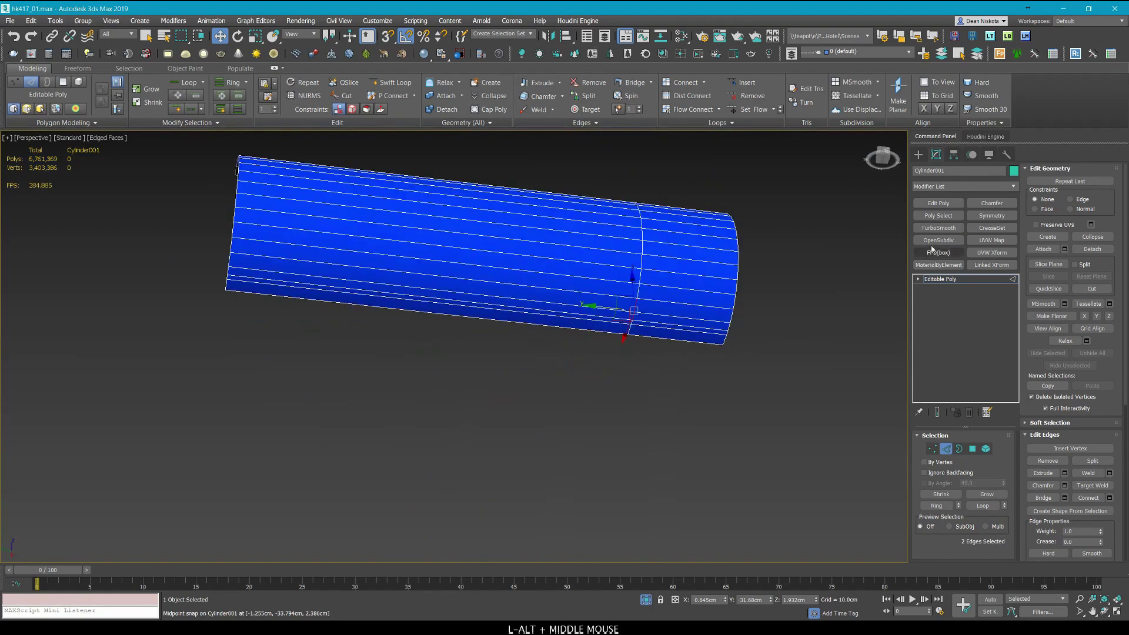
Mirror the half cylinder with a flipped X-axis Symmetry modifier, weld threshold 0.01 cm, and convert the result to Editable Poly.
click(992, 216)
middle_drag(903, 493, 857, 542)
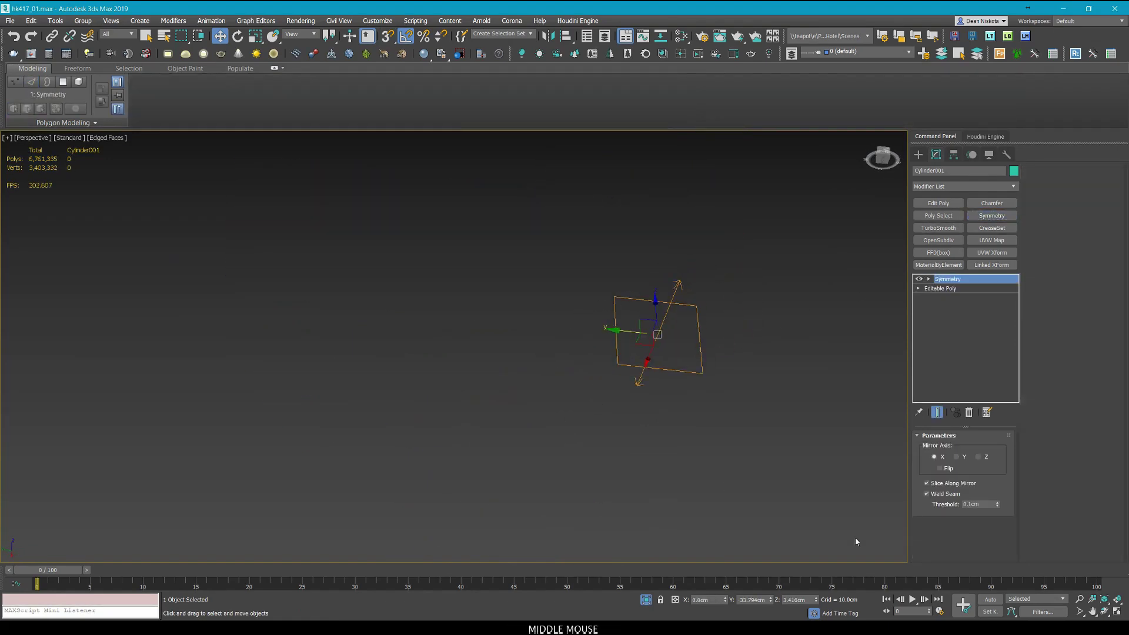
click(949, 469)
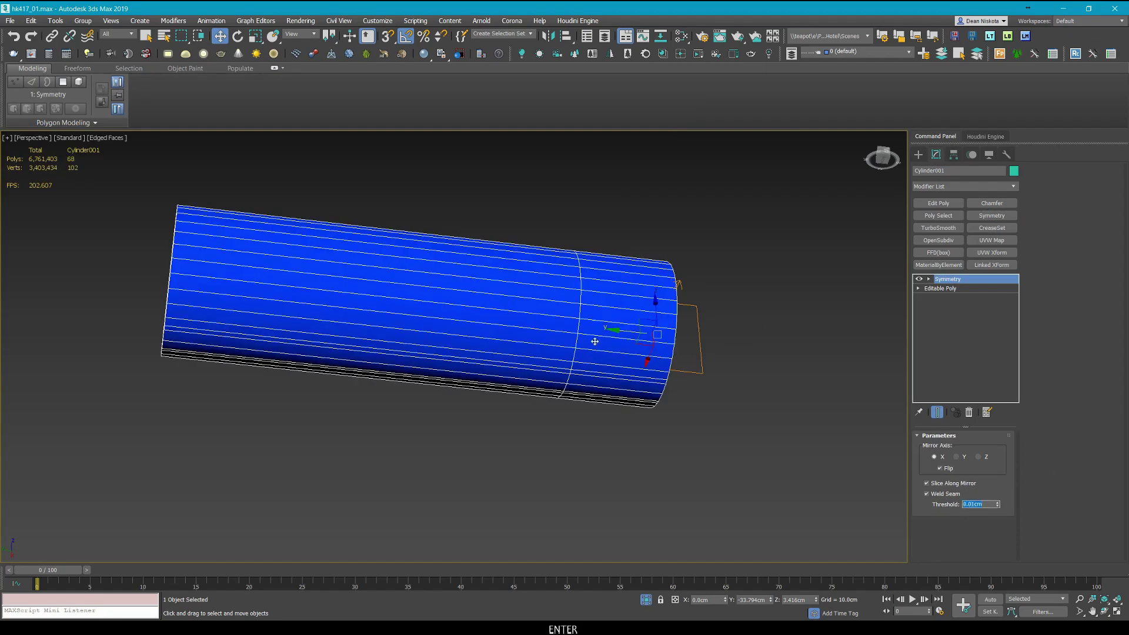
alt+middle_drag(595, 342, 540, 422)
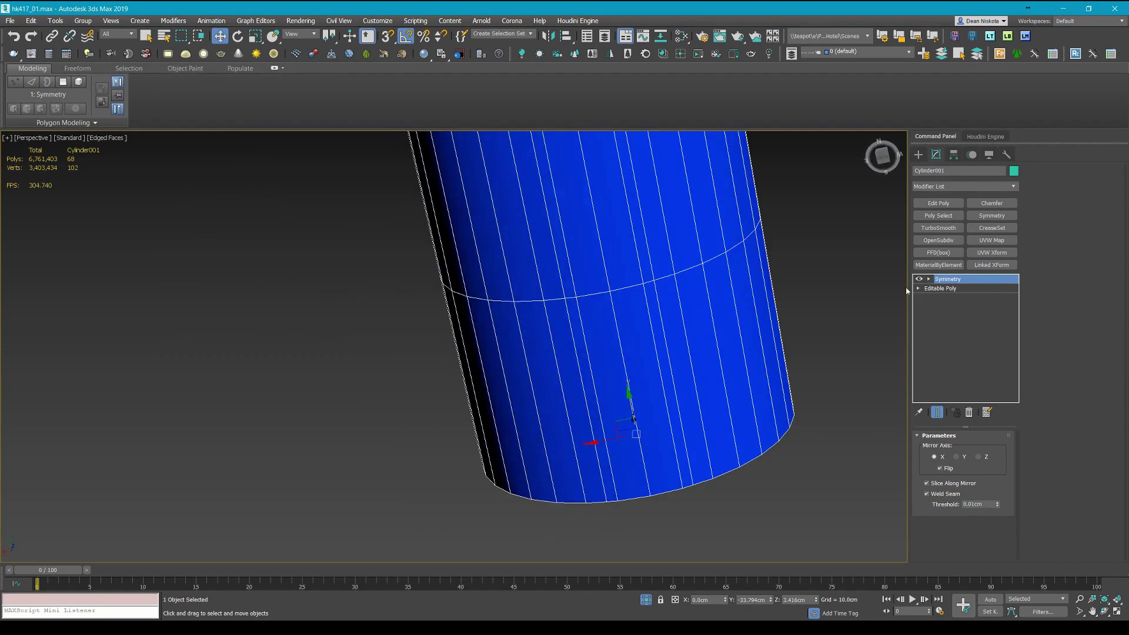
right_click(729, 368)
mouse_move(811, 581)
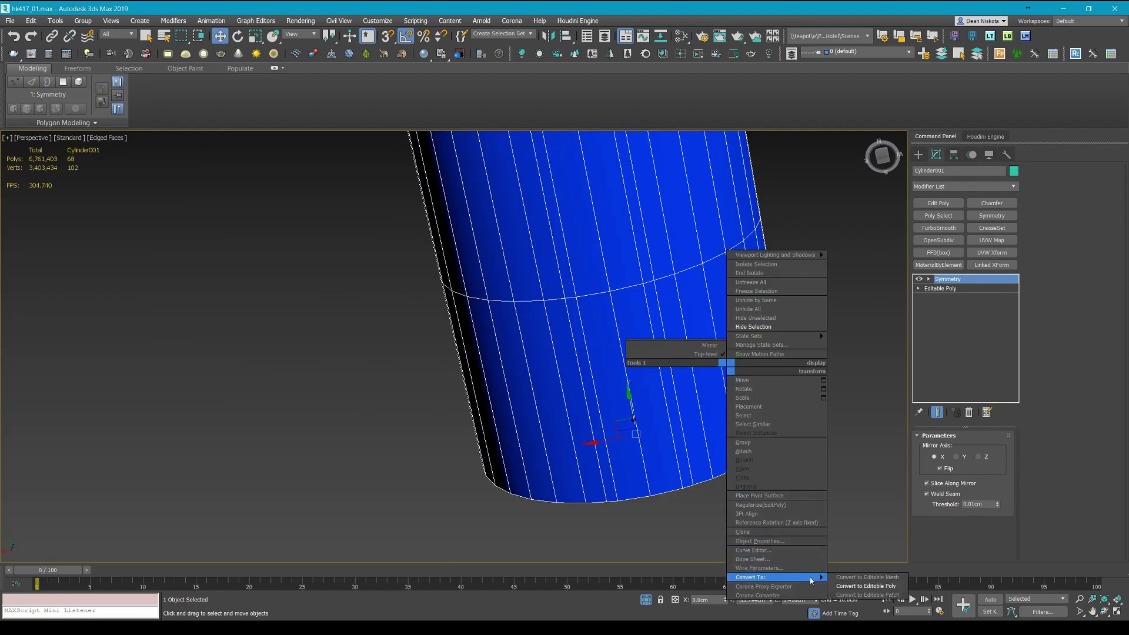
click(867, 586)
Extrude the four underside polygons of the cylinder's short end section downwards into a long block.
middle_drag(588, 229, 641, 312)
scroll(608, 302, up, 6)
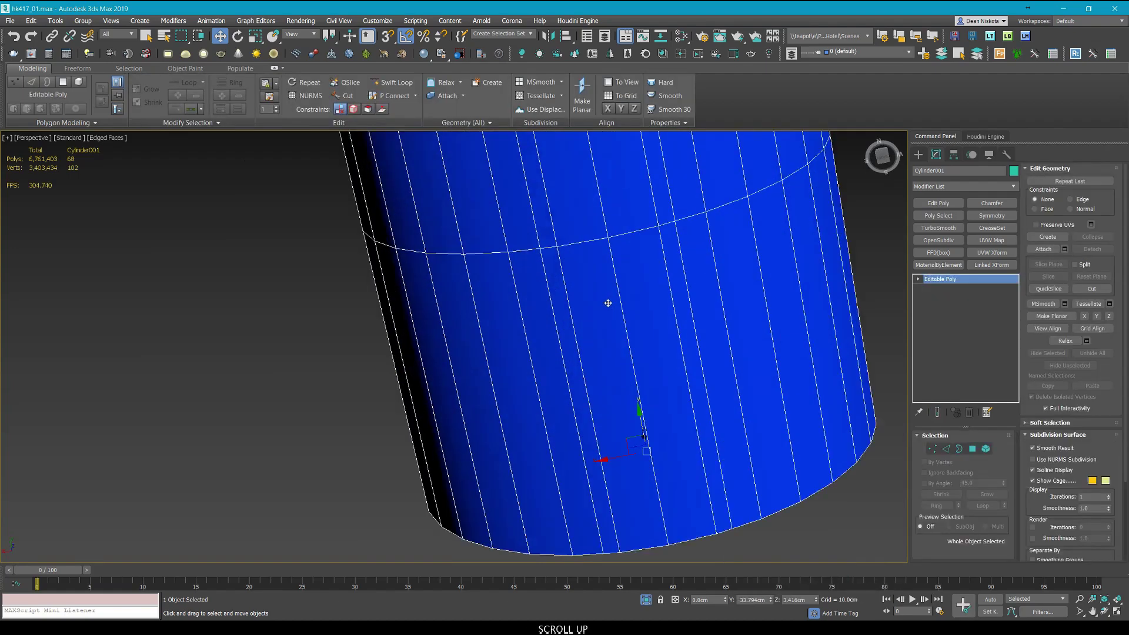
key(4)
ctrl+click(531, 268)
ctrl+click(588, 253)
ctrl+click(651, 235)
ctrl+click(704, 220)
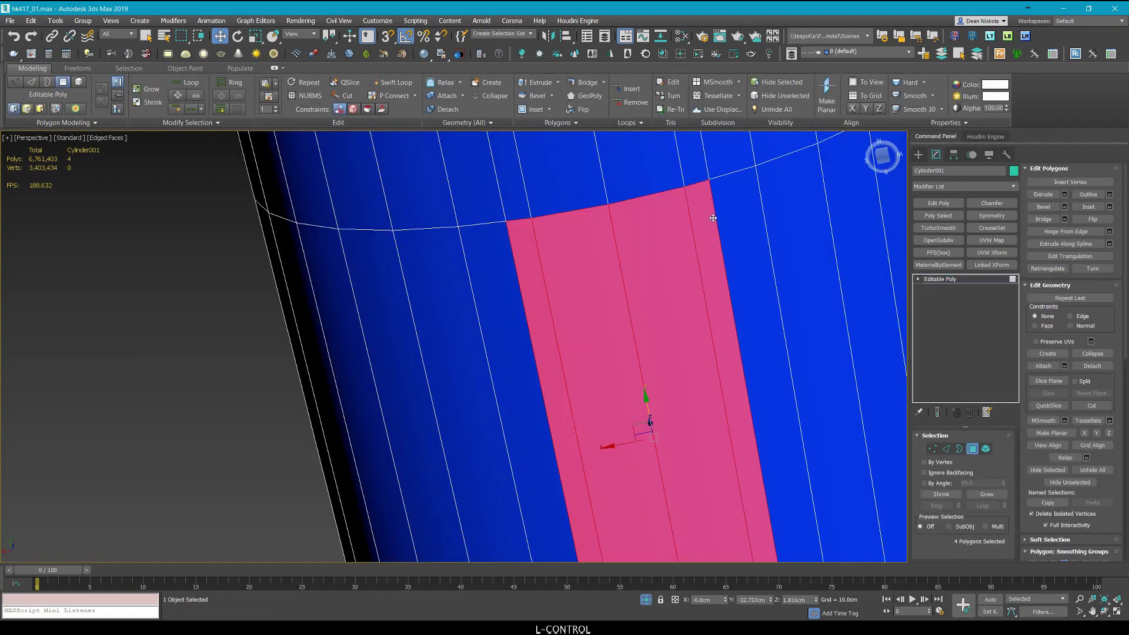
scroll(712, 218, down, 6)
alt+middle_drag(676, 227, 645, 260)
scroll(653, 261, up, 3)
key(shift+e)
drag(722, 283, 729, 229)
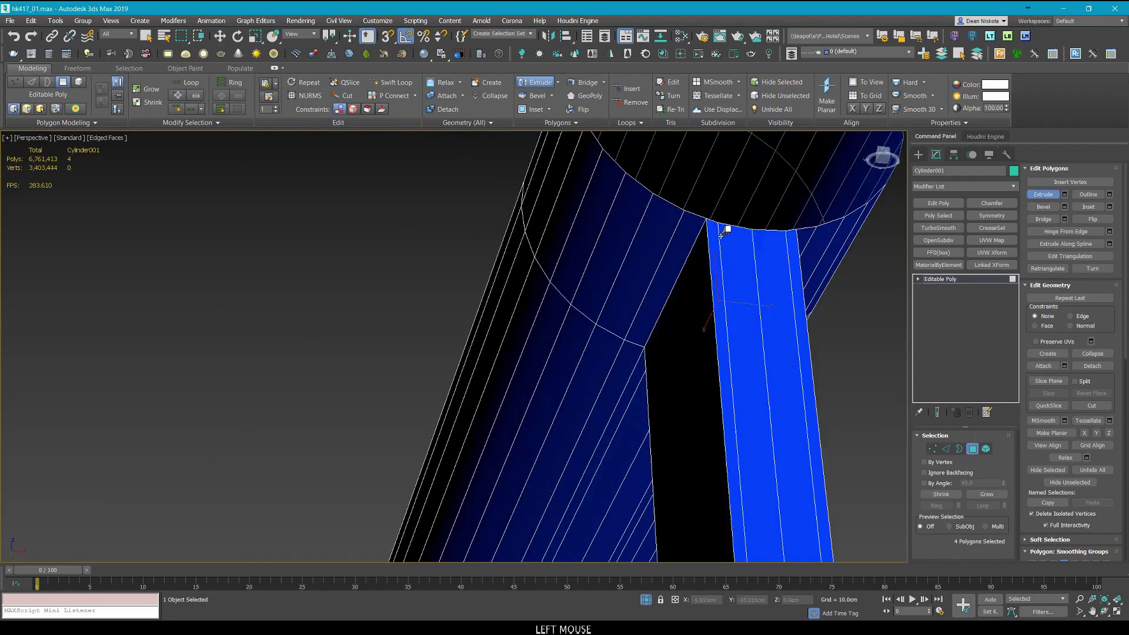
right_click(729, 229)
Raise the extruded block's bottom polygons closer to the cylinder and make them planar along Z.
scroll(728, 230, down, 7)
middle_drag(729, 230, 697, 483)
key(space)
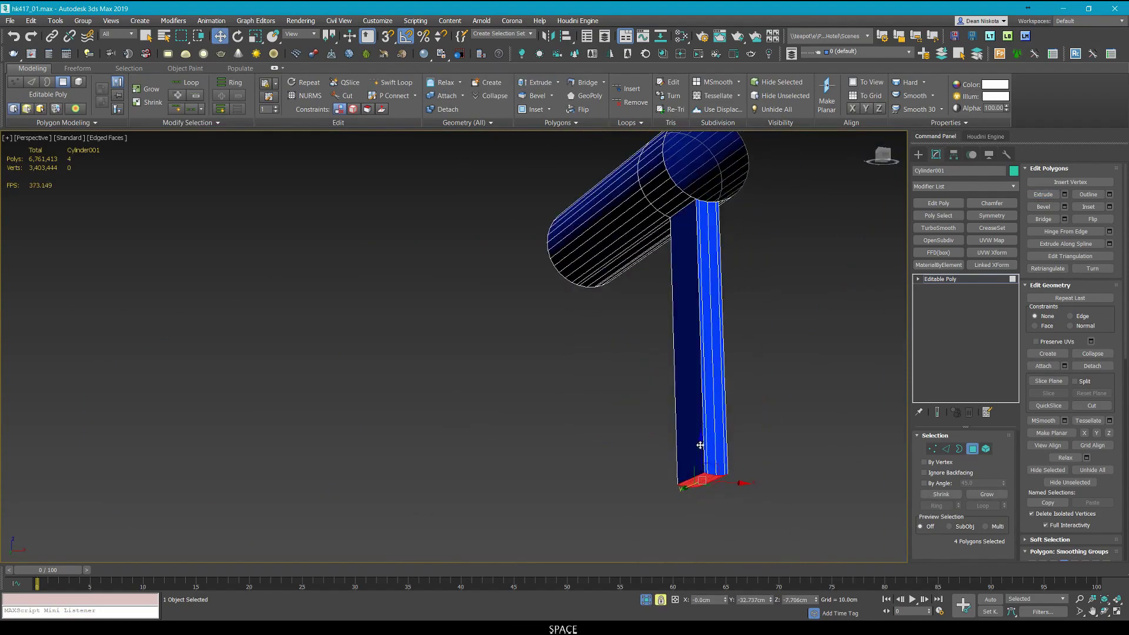
drag(700, 445, 758, 267)
alt+middle_drag(758, 267, 824, 268)
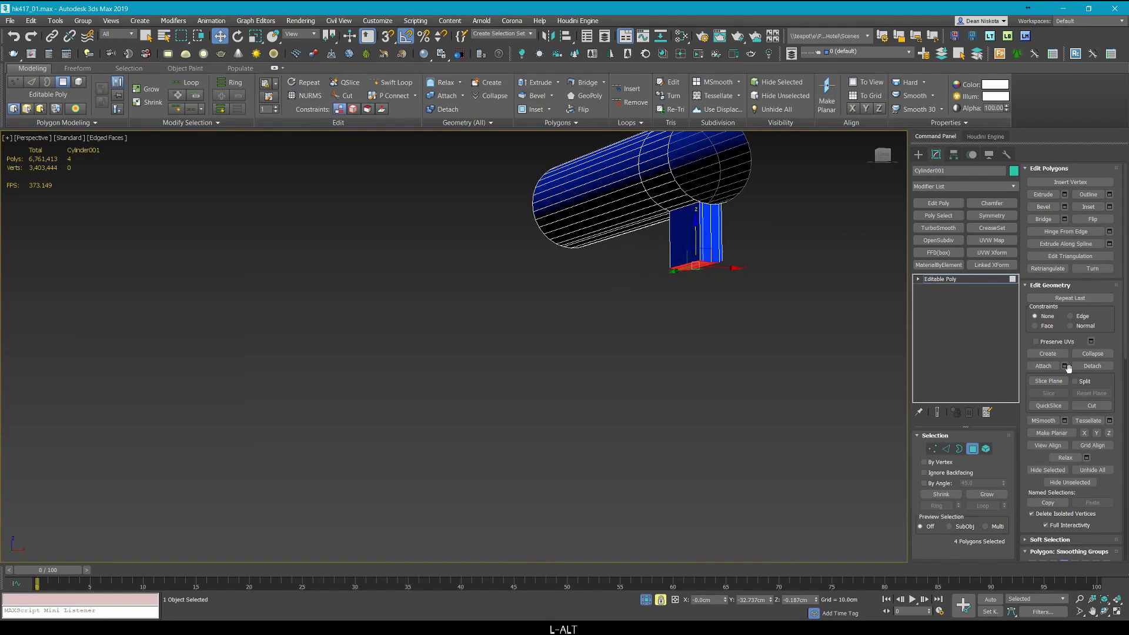
click(1109, 433)
key(ctrl+z)
middle_drag(725, 183, 708, 247)
scroll(707, 248, up, 5)
key(space)
Delete the four polygons closing the block's face at the open end of the cylinder.
scroll(612, 247, down, 5)
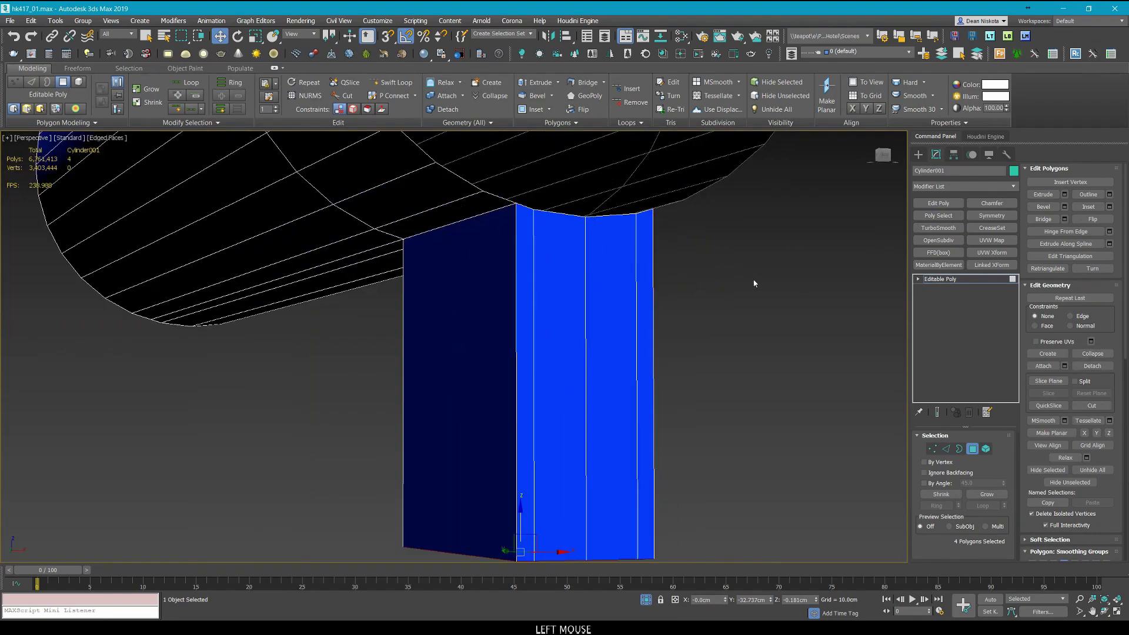
click(524, 231)
ctrl+click(560, 234)
ctrl+click(612, 235)
ctrl+click(644, 234)
scroll(645, 233, down, 5)
middle_drag(645, 233, 618, 224)
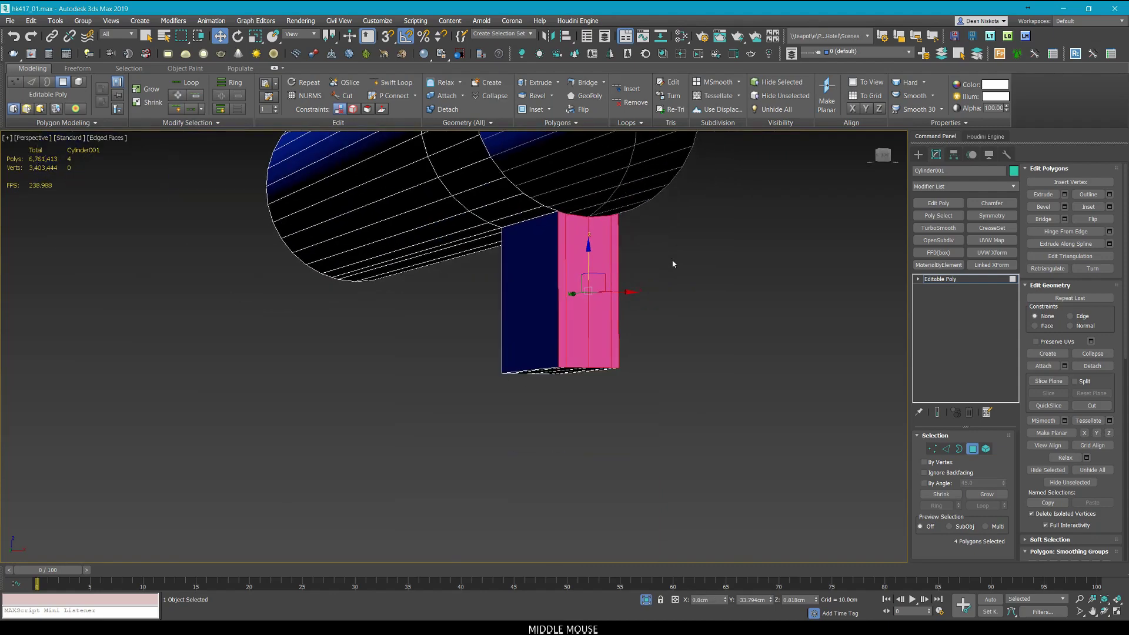
key(Delete)
Exit isolation and move the block's ten bottom vertices up to the high-poly rail's lower edge in the Left view.
key(1)
key(alt+w)
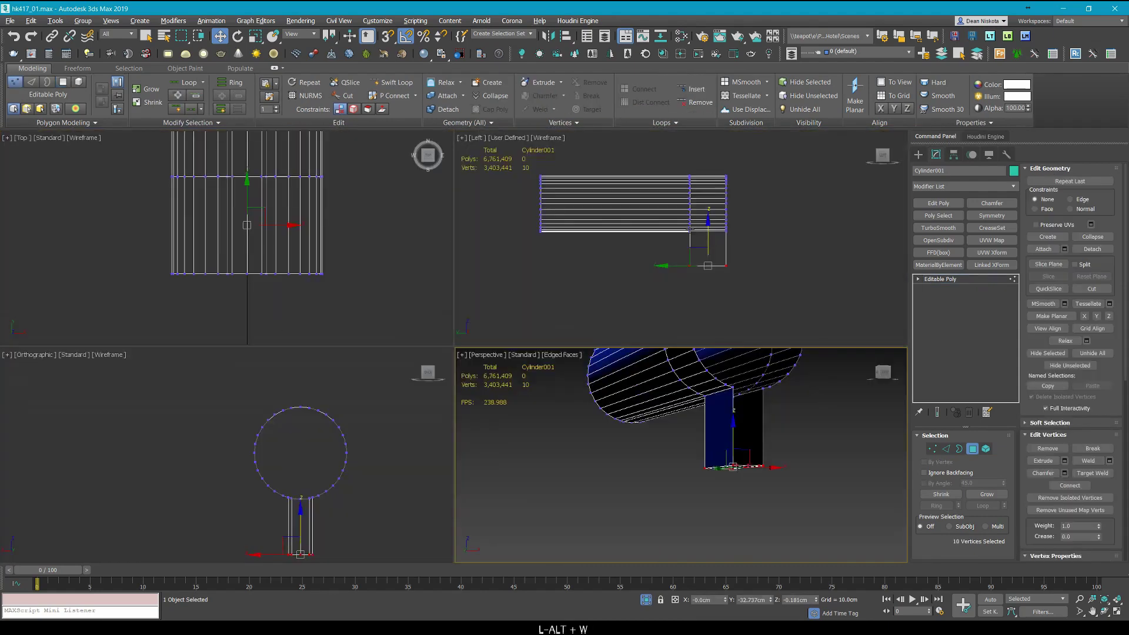
middle_drag(708, 216, 705, 127)
key(alt+w)
key(alt+q)
middle_drag(542, 307, 593, 245)
scroll(525, 300, up, 4)
key(space)
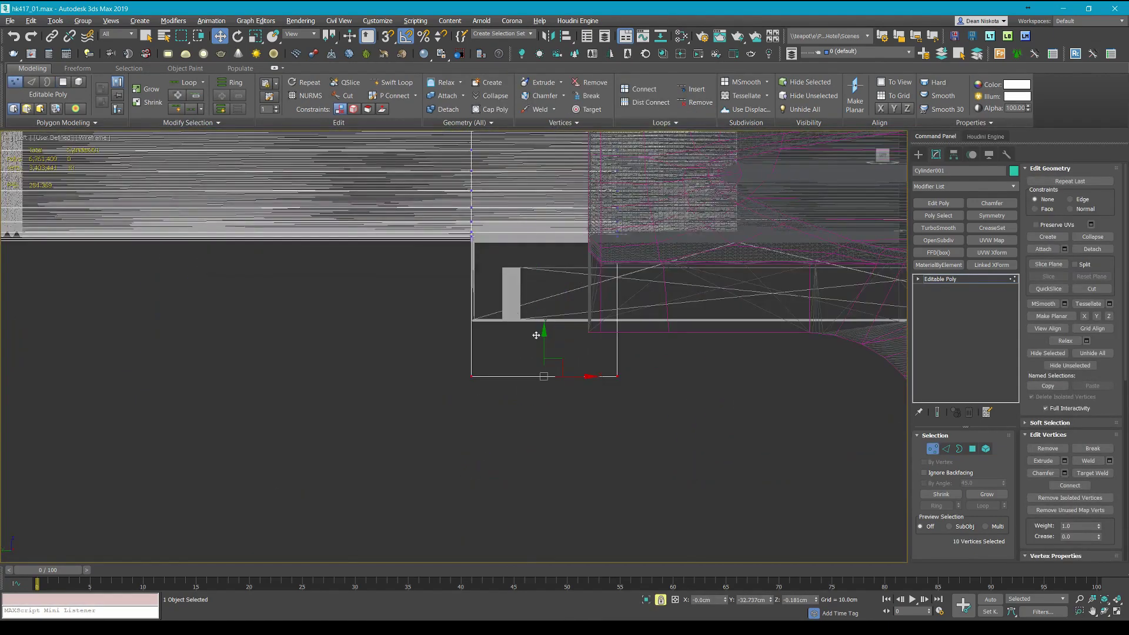
scroll(499, 321, up, 4)
drag(507, 356, 508, 257)
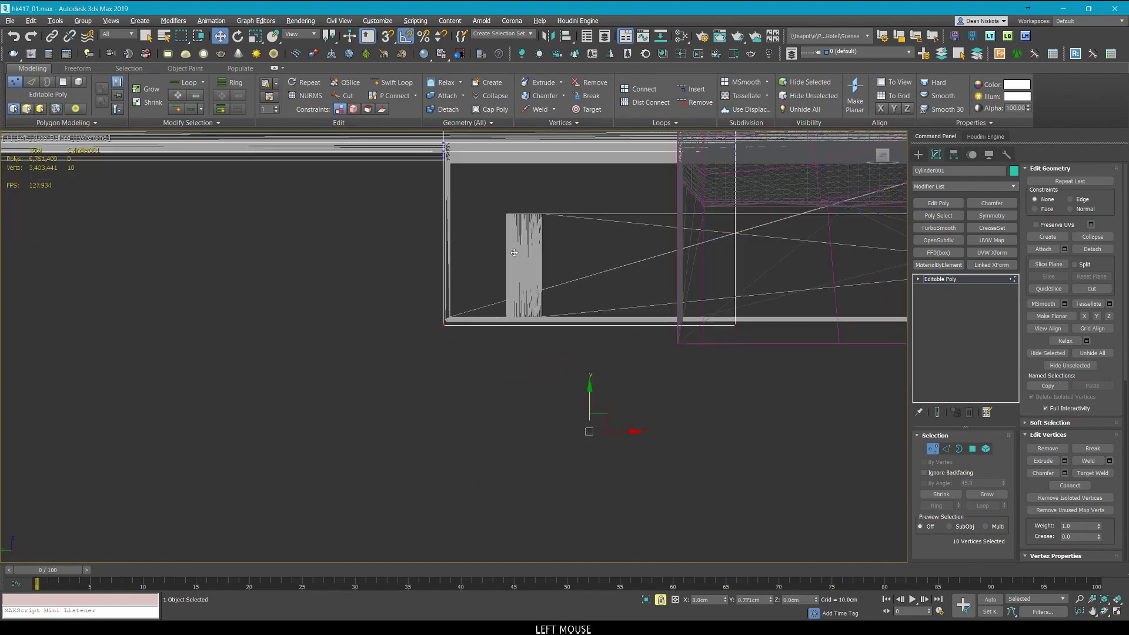
scroll(515, 253, down, 3)
key(space)
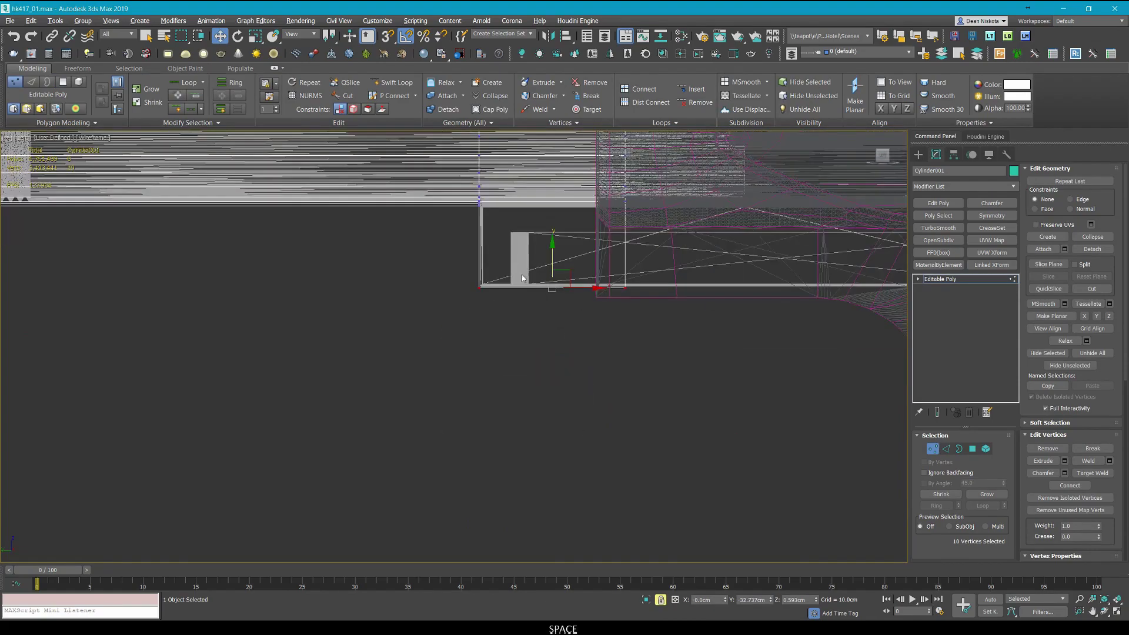
Examine in shaded and wireframe display how the low-poly block and cylinder fit the high-poly rail and tube.
key(alt+w)
middle_click(658, 411)
key(alt+w)
alt+middle_drag(658, 411, 703, 326)
scroll(594, 235, up, 6)
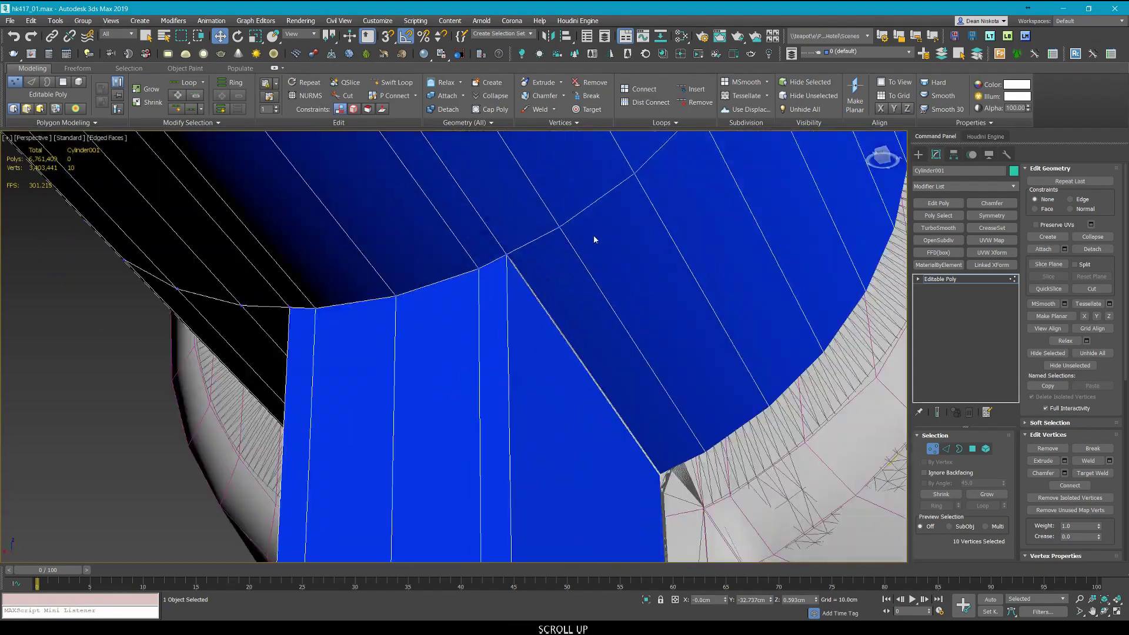
scroll(523, 253, down, 5)
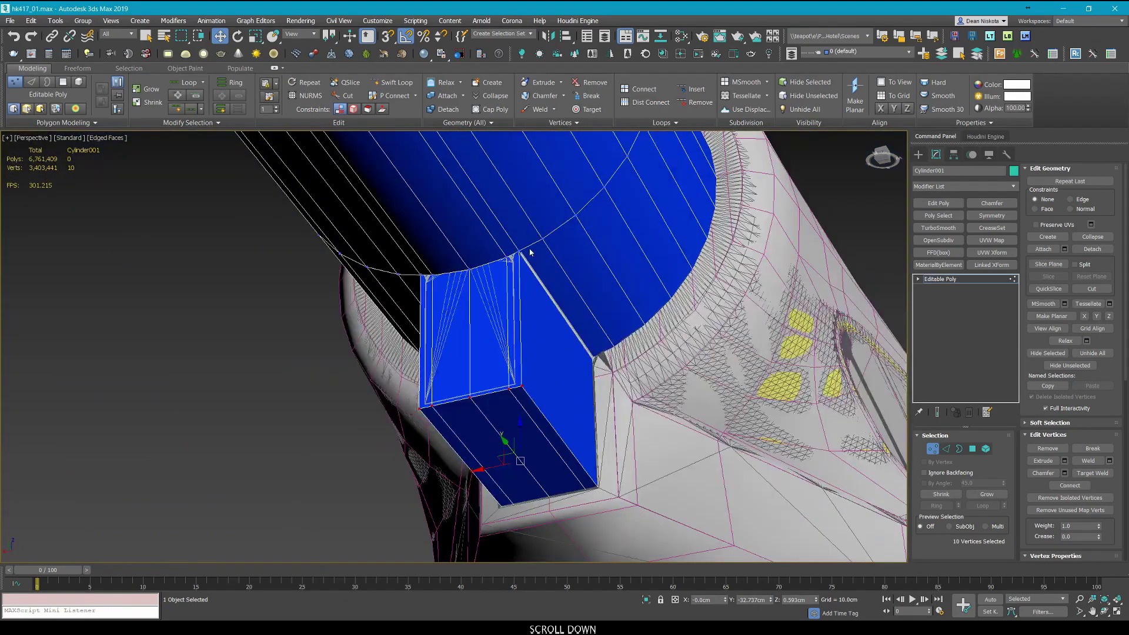
alt+middle_drag(530, 253, 508, 284)
alt+scroll(534, 265, up, 5)
key(F3)
key(F3)
key(F3)
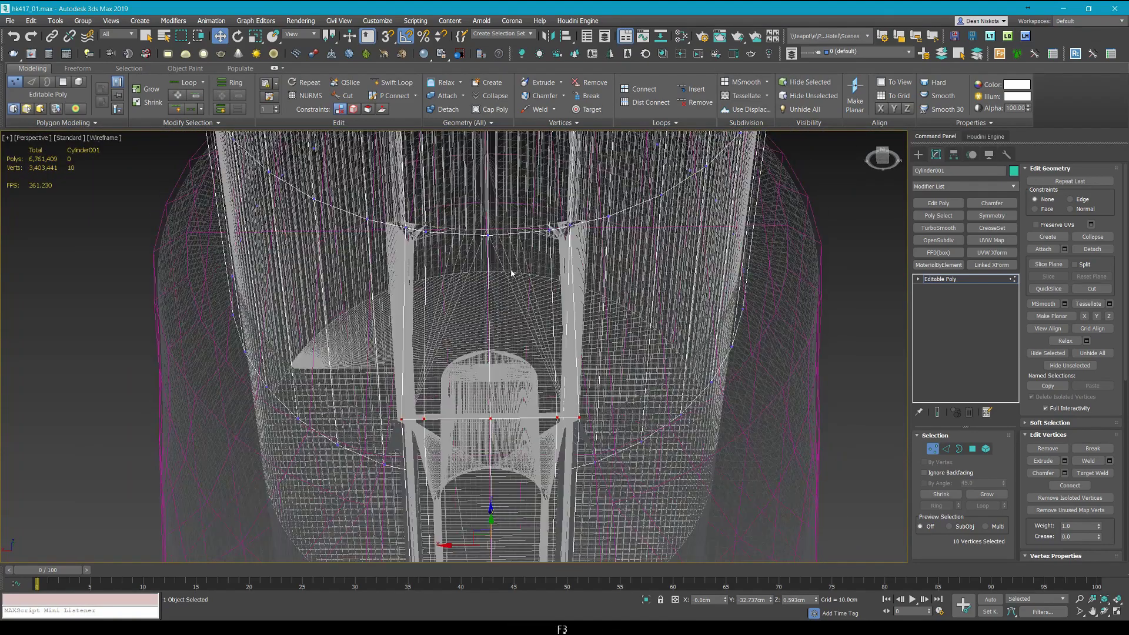
key(F3)
key(1)
scroll(509, 259, down, 6)
alt+middle_drag(509, 260, 453, 215)
alt+scroll(453, 216, up, 5)
scroll(453, 216, up, 1)
Add the high-poly tube to the selection and isolate it together with the low-poly cylinder.
scroll(600, 214, down, 4)
middle_drag(600, 214, 439, 299)
scroll(520, 275, up, 4)
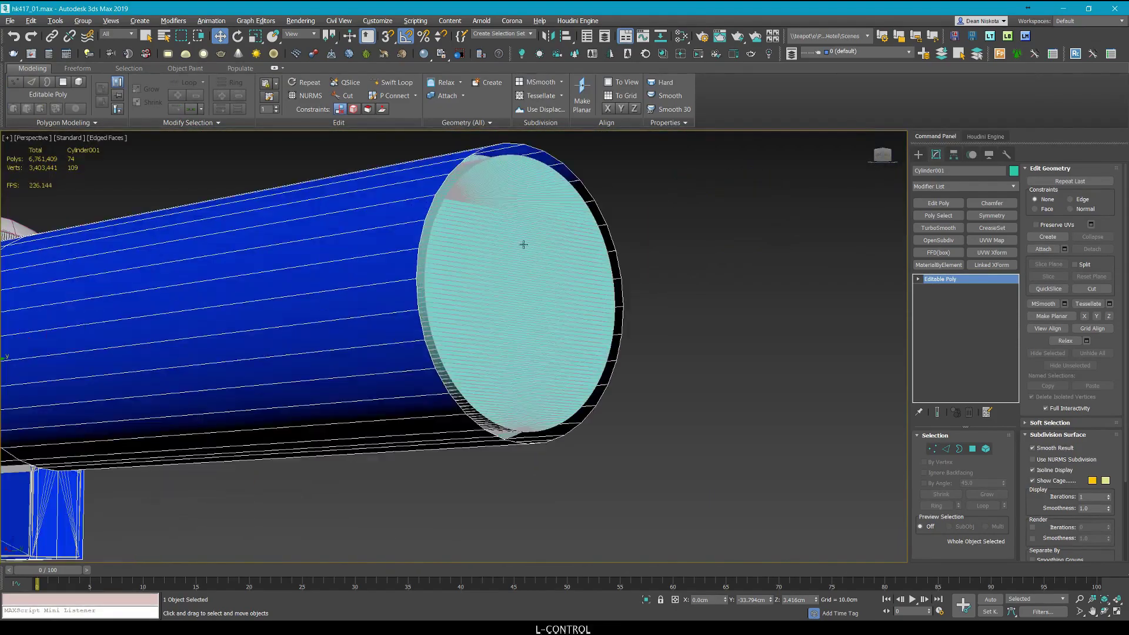
ctrl+click(524, 246)
key(alt+q)
alt+middle_drag(524, 249, 610, 253)
Place the low-poly cylinder's pivot at the centre of its bounding box with pivotPlacer.
click(529, 288)
key(ctrl+shift+alt+p)
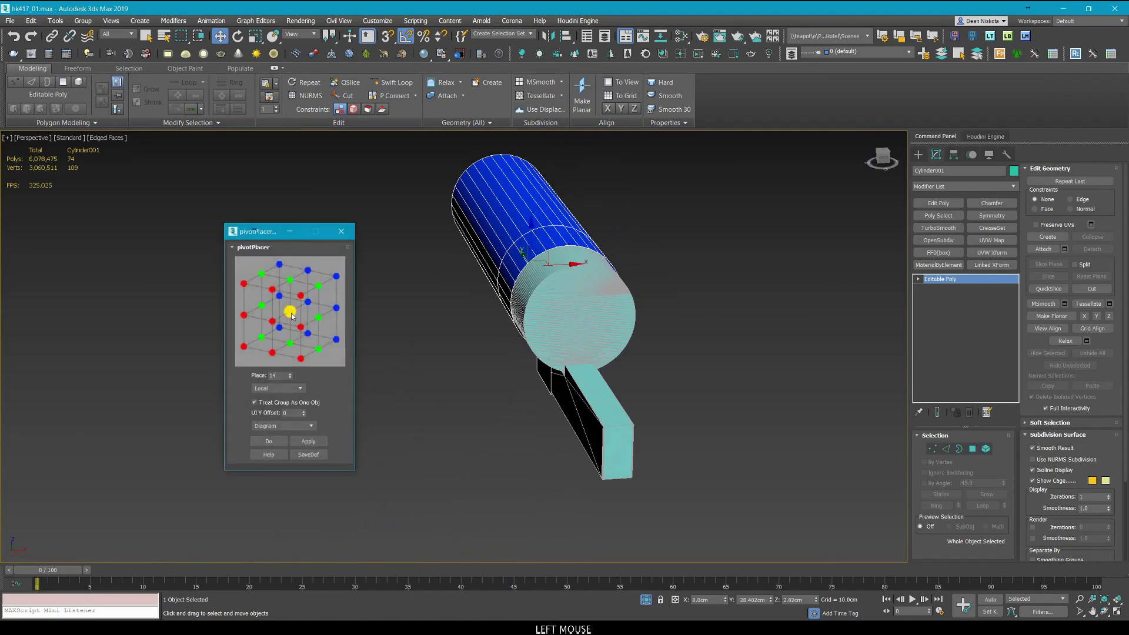
click(341, 232)
Move the low-poly cylinder along X to about 0.008 cm, in line with the high-poly tube and rail.
scroll(529, 282, down, 2)
alt+middle_drag(529, 282, 579, 261)
scroll(579, 260, up, 5)
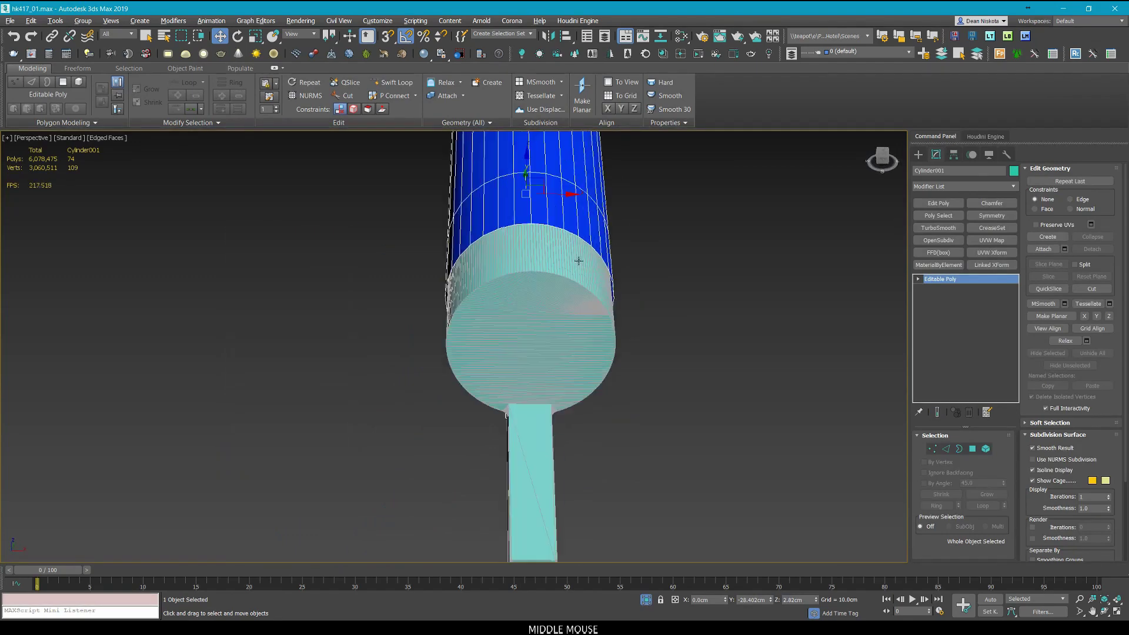
drag(564, 198, 525, 353)
scroll(571, 200, down, 4)
scroll(569, 370, up, 10)
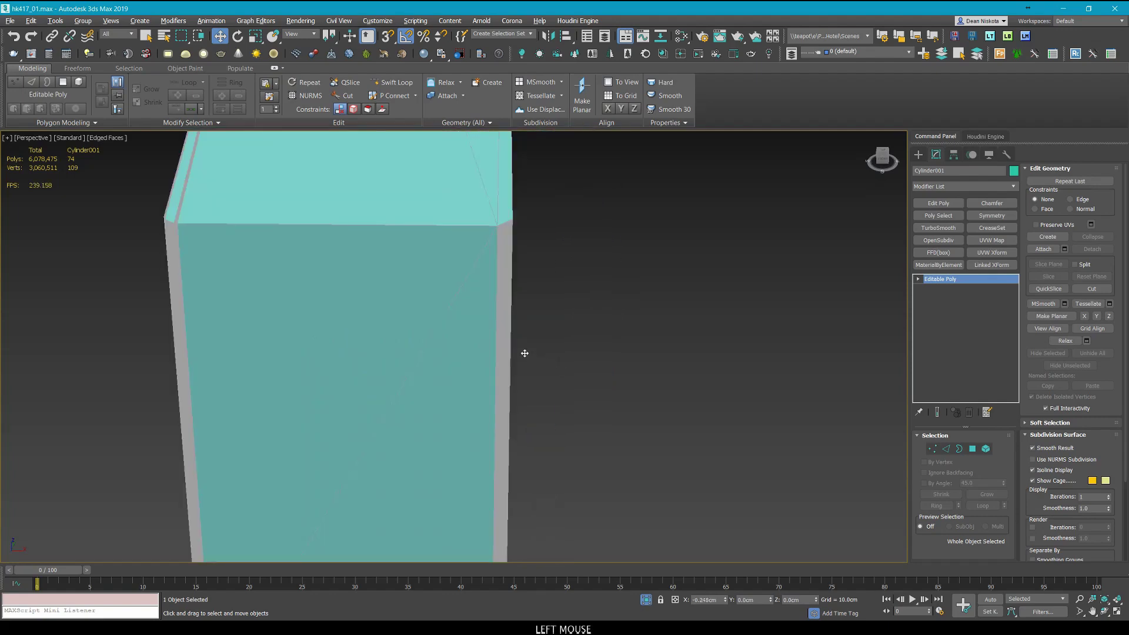
scroll(339, 226, down, 4)
alt+middle_drag(504, 345, 377, 283)
Try to lower the six corner vertices where the block meets the cylinder by about 0.02 cm in the Orthographic view.
key(alt+w)
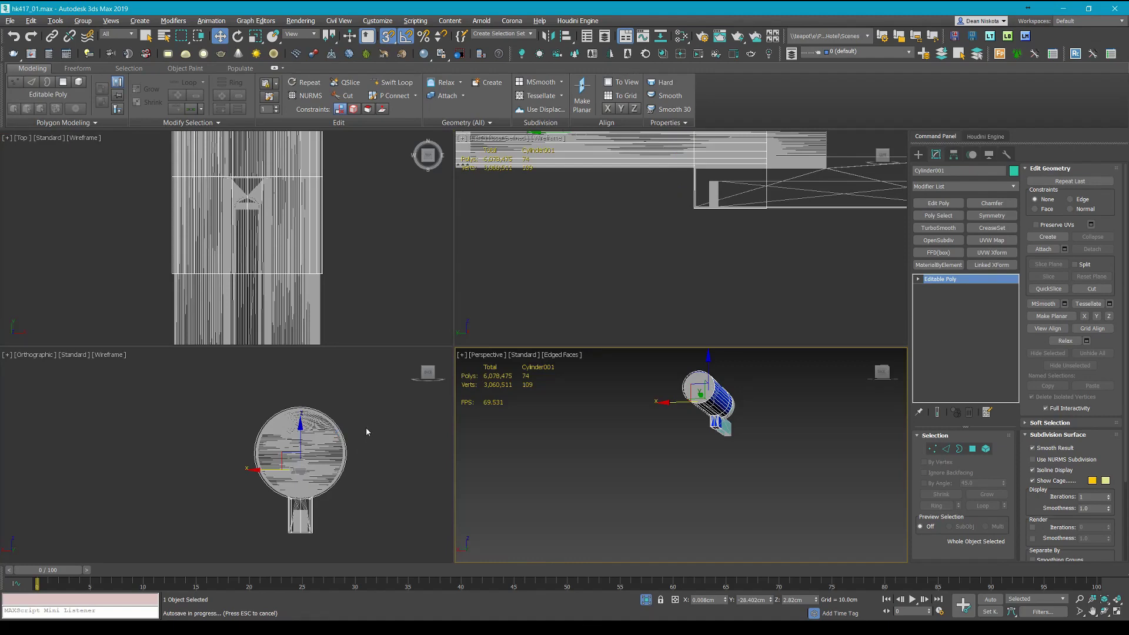
key(alt+w)
middle_drag(373, 496, 328, 454)
scroll(440, 390, up, 5)
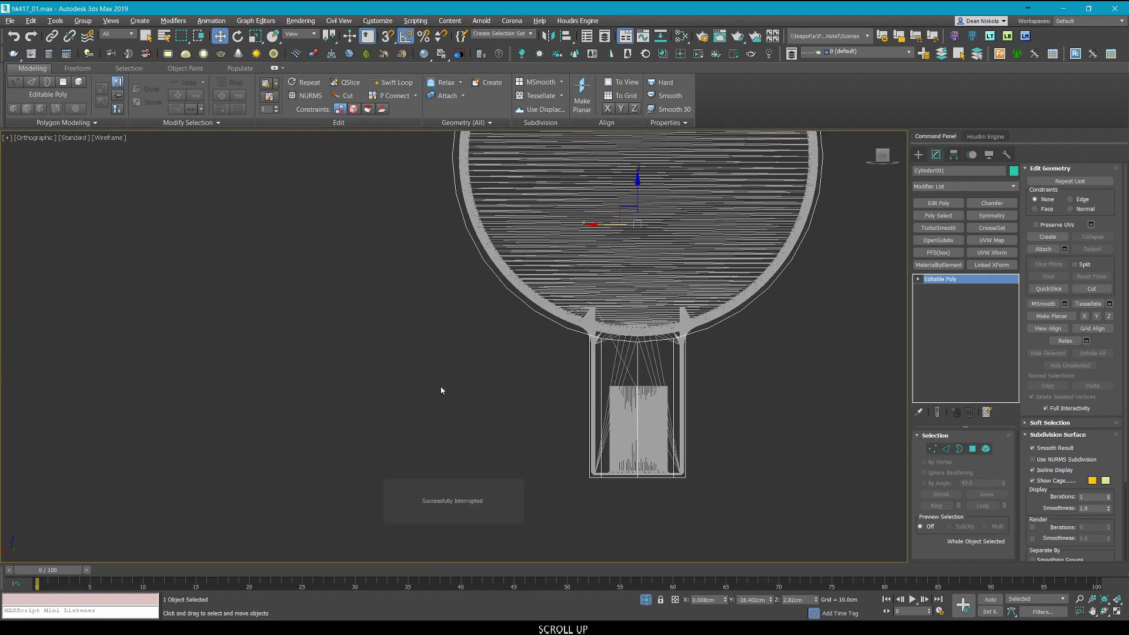
middle_drag(646, 384, 556, 303)
scroll(556, 304, up, 8)
middle_drag(823, 321, 674, 322)
scroll(787, 318, up, 4)
scroll(729, 309, down, 5)
key(1)
drag(711, 349, 661, 316)
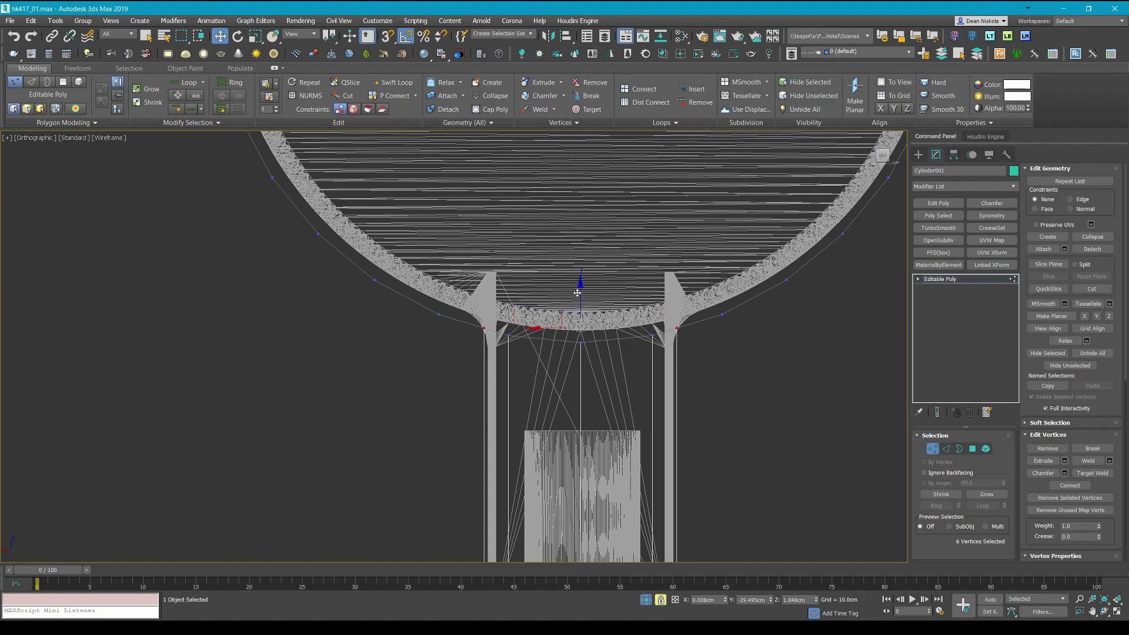
scroll(628, 298, up, 2)
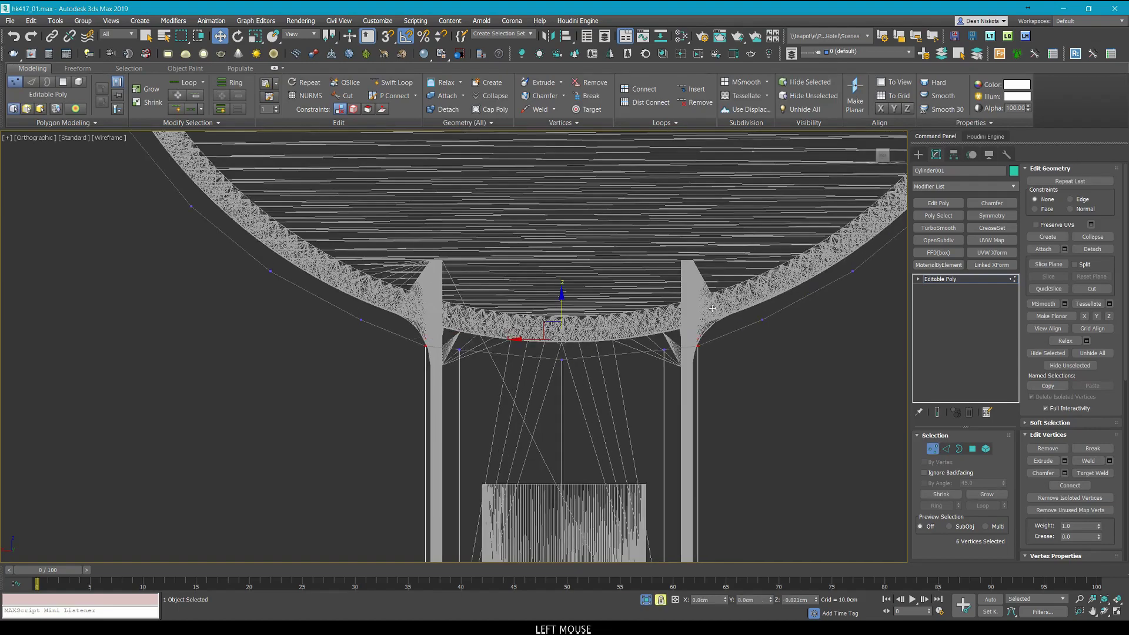
Check the six moved vertices along the cylinder's underside in Perspective and undo their vertical move.
key(alt+w)
middle_click(748, 419)
key(alt+w)
alt+middle_drag(557, 323, 500, 276)
scroll(447, 222, up, 8)
middle_drag(446, 221, 469, 293)
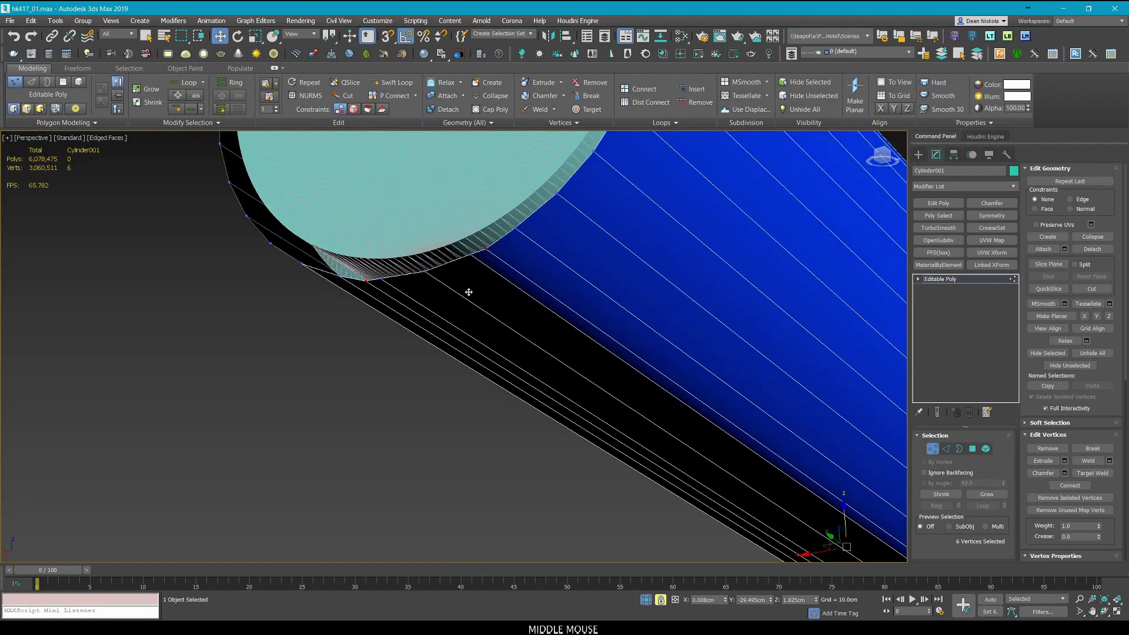
scroll(469, 292, down, 4)
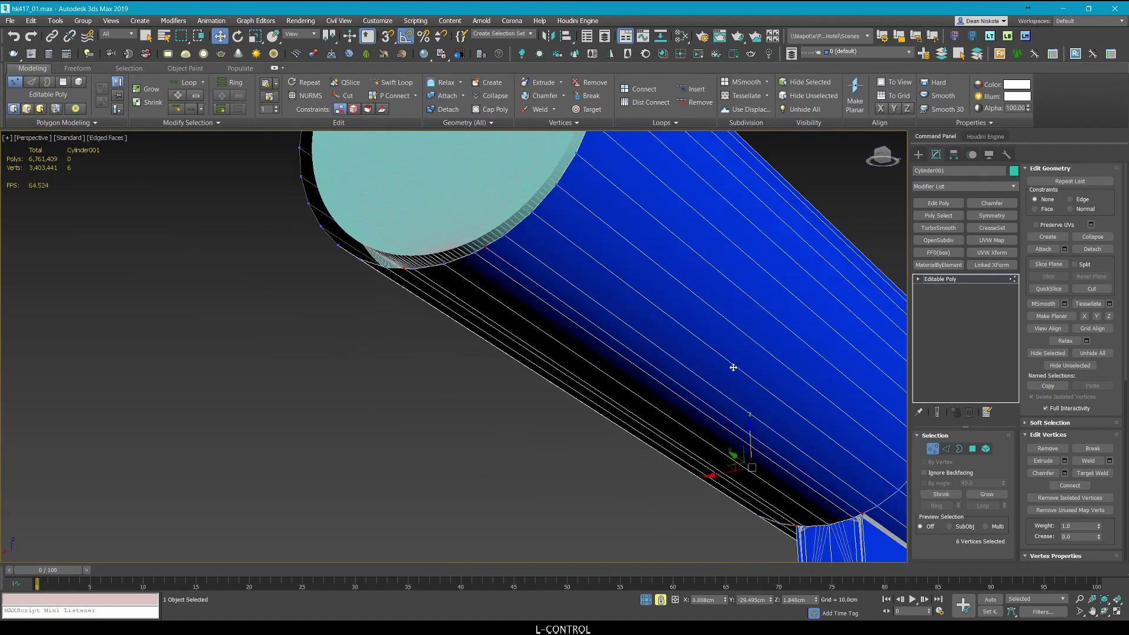
Examine the six corner vertices against the high-poly tube and rail outline in the Perspective and Orthographic views.
scroll(734, 368, down, 5)
alt+middle_drag(600, 327, 677, 359)
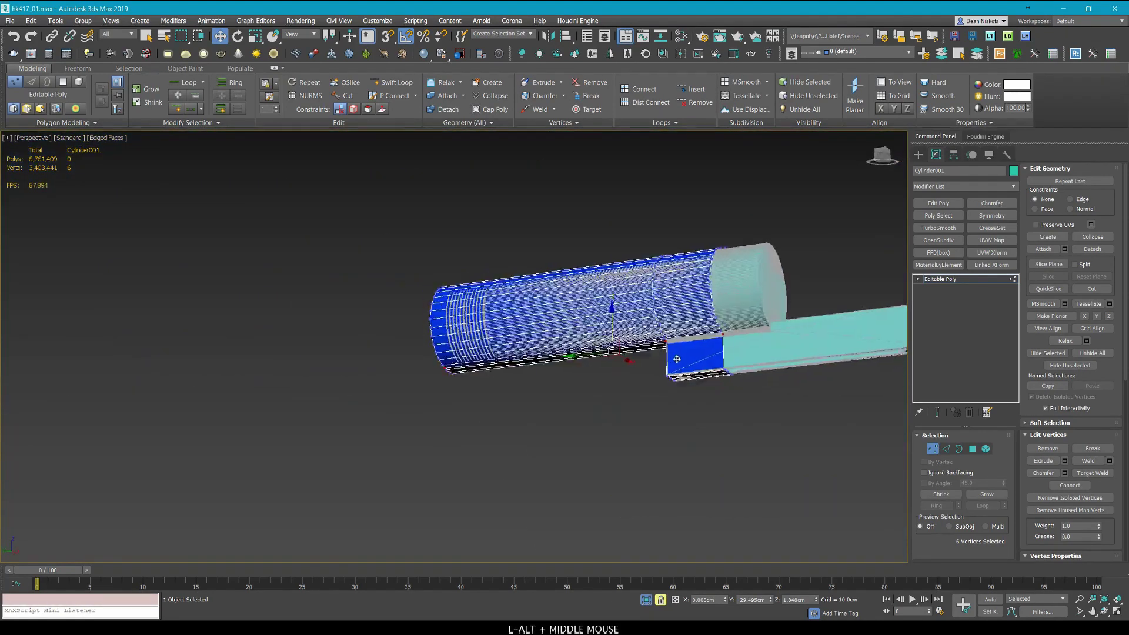
scroll(677, 358, up, 6)
scroll(714, 308, down, 4)
key(alt+w)
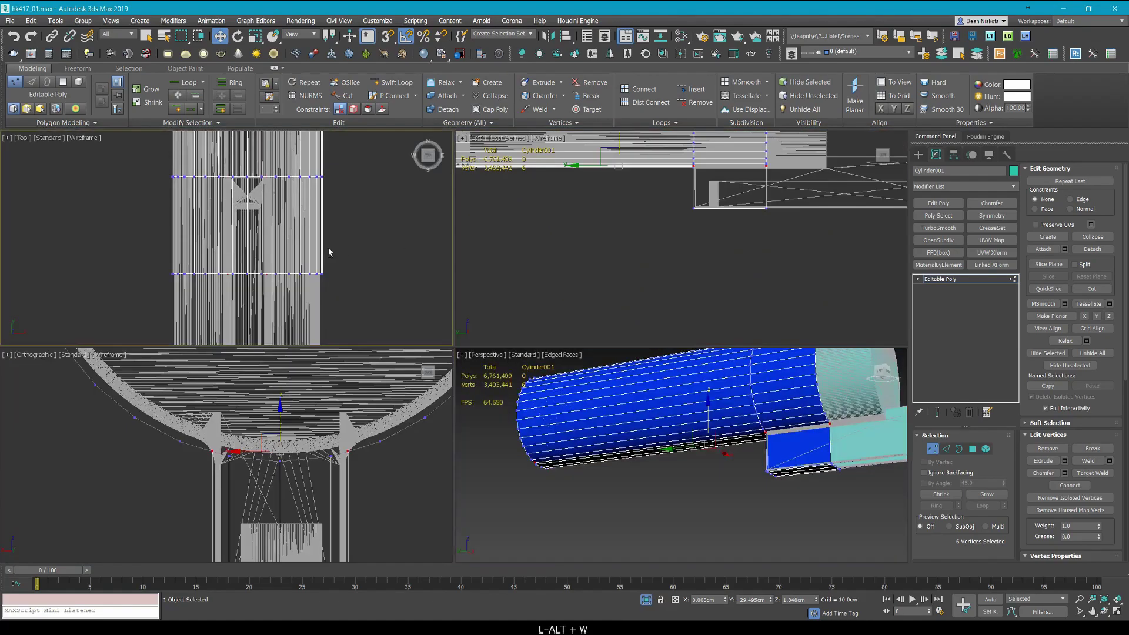
key(alt+w)
key(alt+w)
middle_click(274, 509)
key(alt+w)
middle_drag(450, 470, 416, 369)
scroll(416, 368, down, 2)
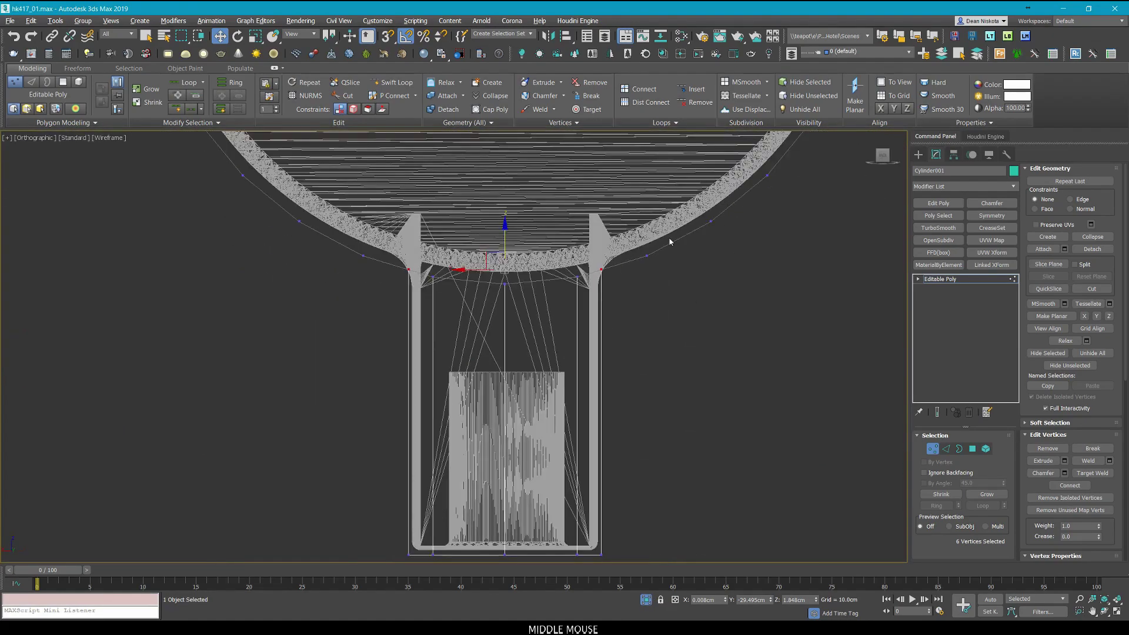
scroll(670, 242, up, 5)
scroll(589, 283, down, 3)
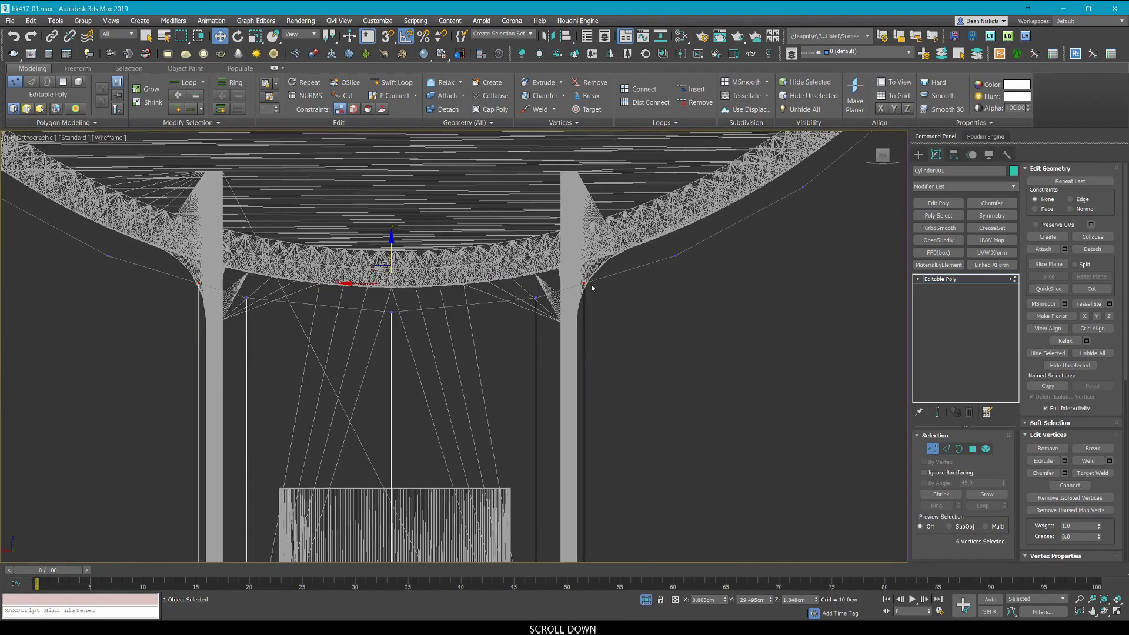
scroll(592, 288, down, 2)
middle_drag(589, 286, 539, 292)
scroll(539, 292, down, 4)
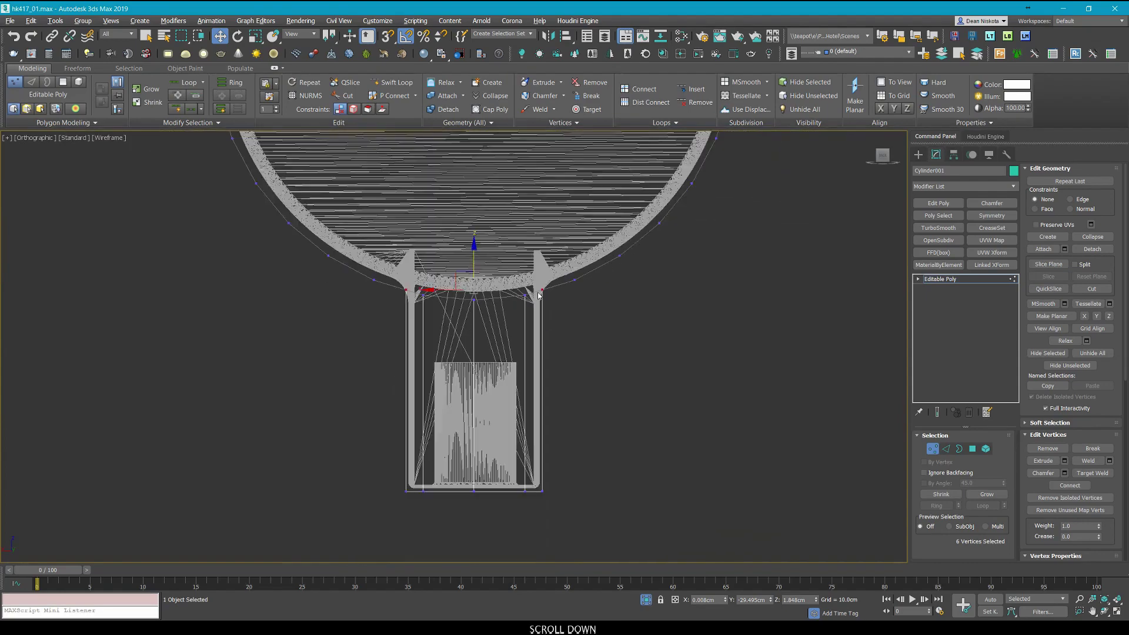
Examine the block under the buffer tube in perspective, alongside the stock body and from below.
key(1)
scroll(630, 324, down, 2)
middle_drag(616, 290, 564, 309)
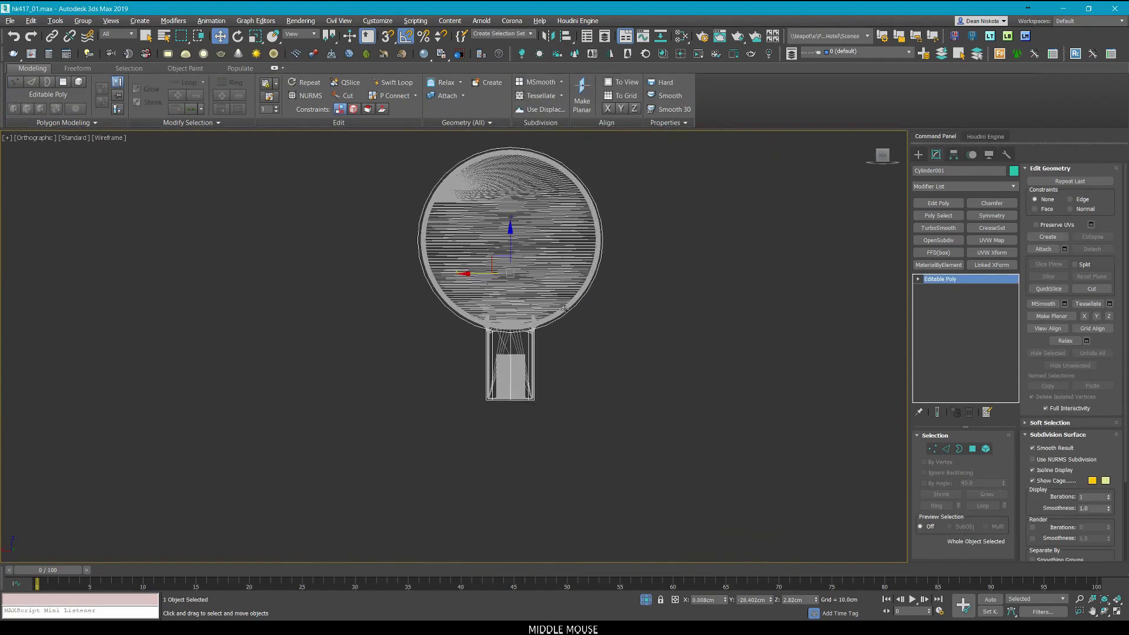
key(alt+w)
middle_click(613, 464)
key(alt+w)
scroll(634, 430, down, 4)
middle_drag(635, 429, 463, 431)
mouse_move(463, 430)
alt+middle_down()
mouse_move(557, 411)
mouse_move(529, 406)
mouse_move(559, 386)
mouse_move(465, 428)
alt+middle_up()
scroll(464, 428, down, 2)
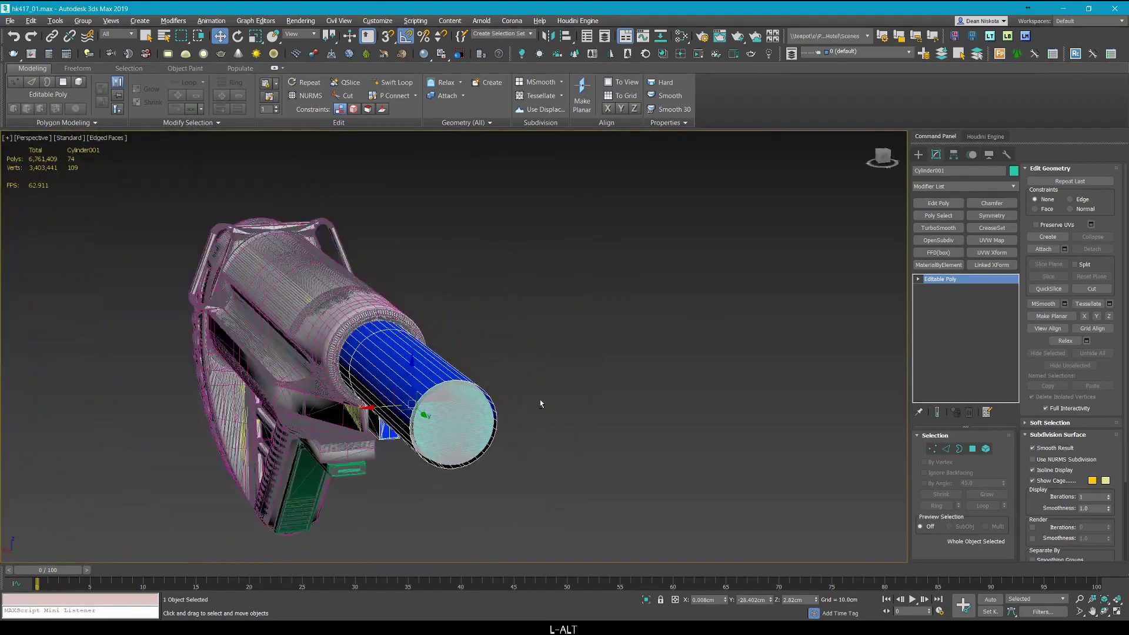
alt+middle_drag(540, 400, 420, 371)
middle_drag(633, 357, 444, 344)
scroll(477, 317, up, 2)
scroll(476, 316, down, 3)
scroll(428, 376, up, 4)
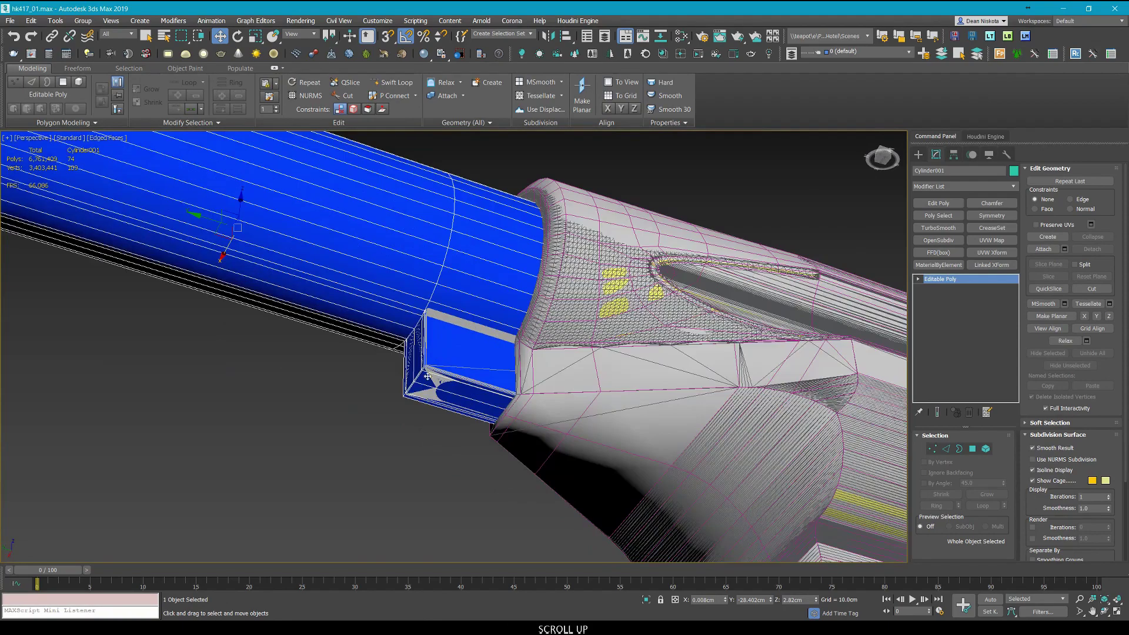
scroll(428, 376, up, 3)
scroll(514, 299, down, 6)
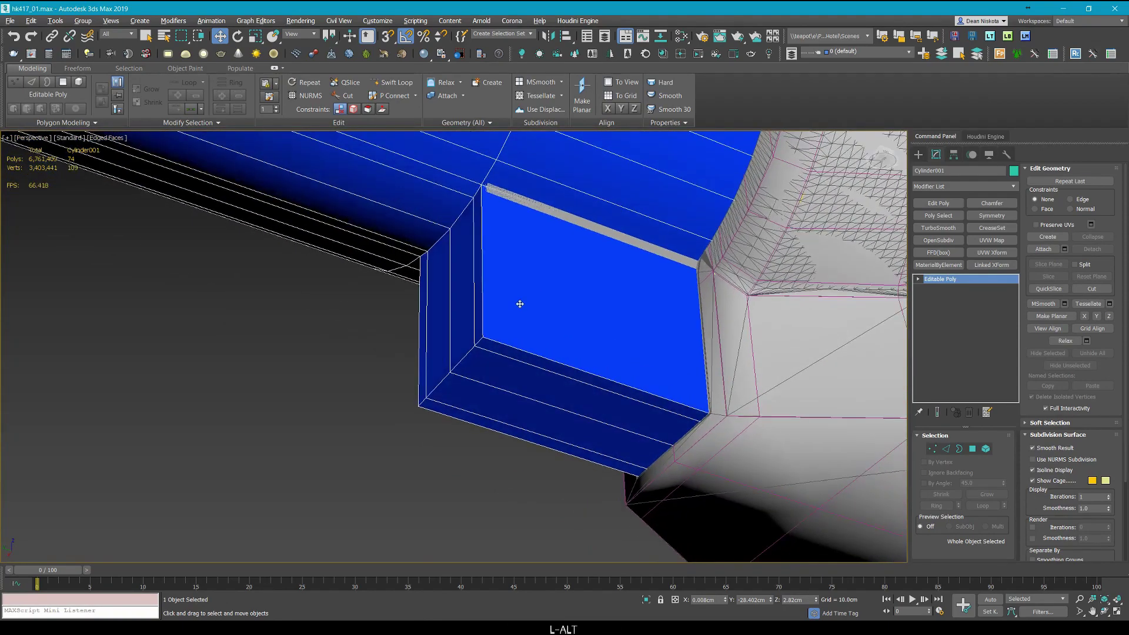
alt+middle_drag(517, 295, 559, 451)
scroll(558, 451, up, 5)
alt+middle_drag(529, 394, 600, 461)
scroll(545, 274, up, 2)
scroll(570, 259, down, 3)
scroll(612, 464, down, 5)
middle_drag(611, 464, 587, 392)
scroll(576, 388, up, 4)
key(2)
double_click(575, 375)
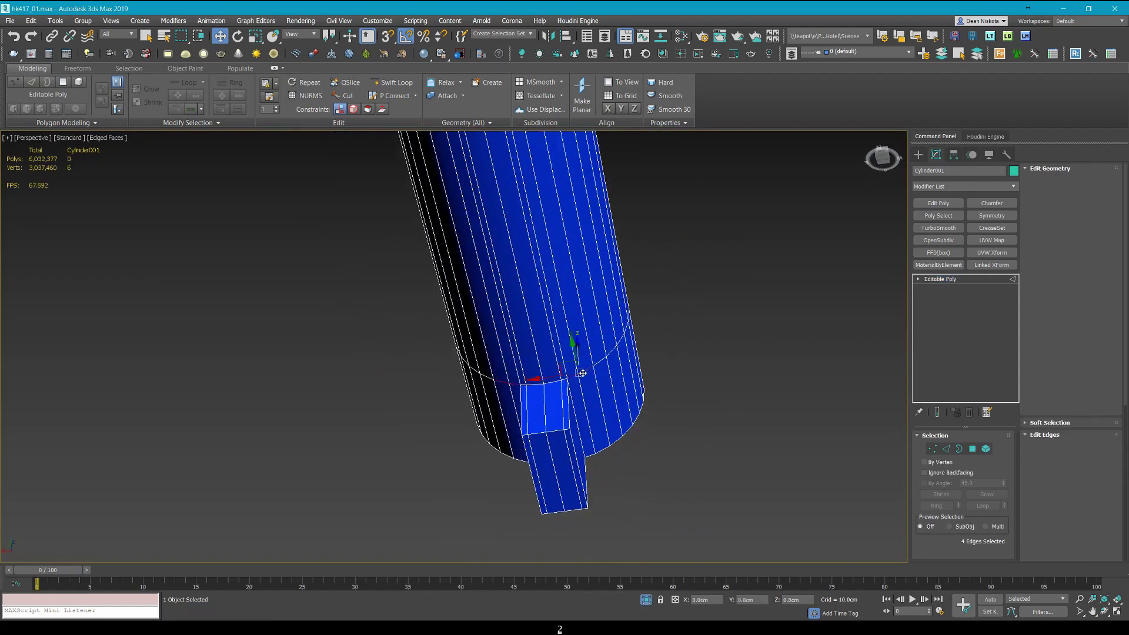
scroll(549, 378, up, 2)
double_click(569, 342)
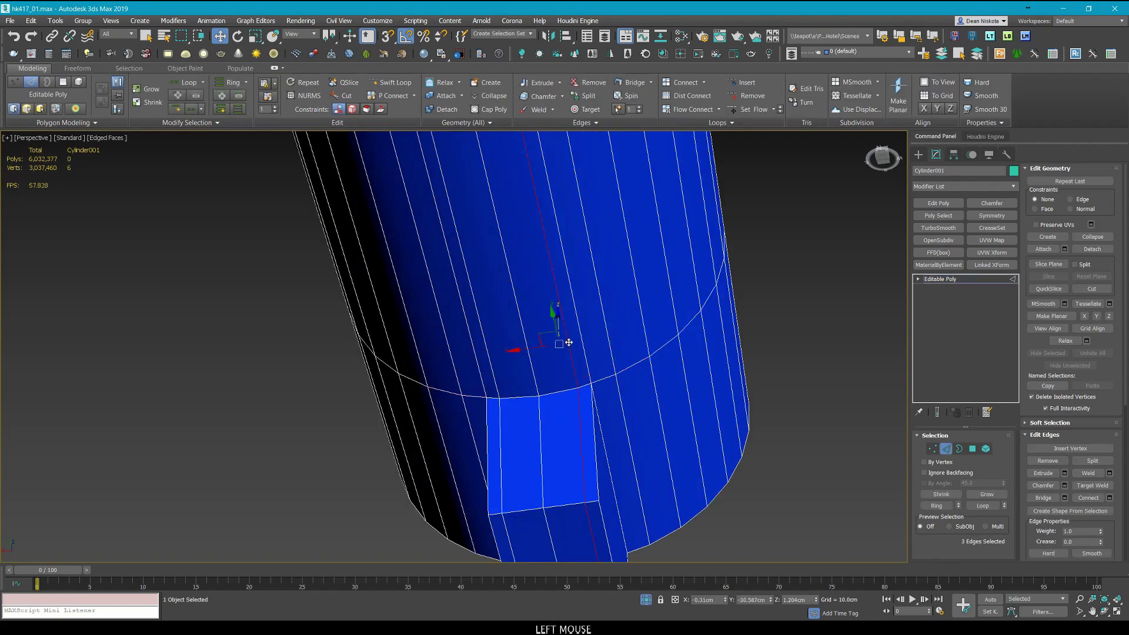
scroll(569, 342, down, 2)
scroll(524, 369, up, 4)
ctrl+double_click(504, 353)
scroll(513, 353, down, 3)
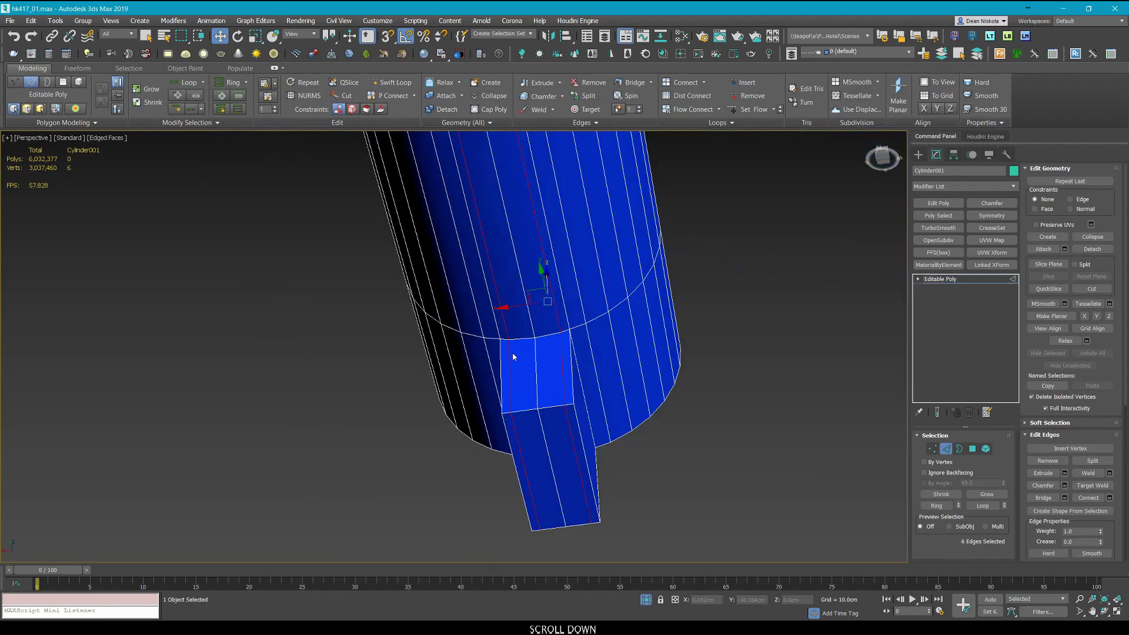
scroll(512, 352, down, 3)
alt+middle_drag(515, 356, 490, 359)
click(543, 384)
Collapse the two short edge segments at the corners of the block's lower front edge.
scroll(540, 376, up, 8)
scroll(547, 338, down, 2)
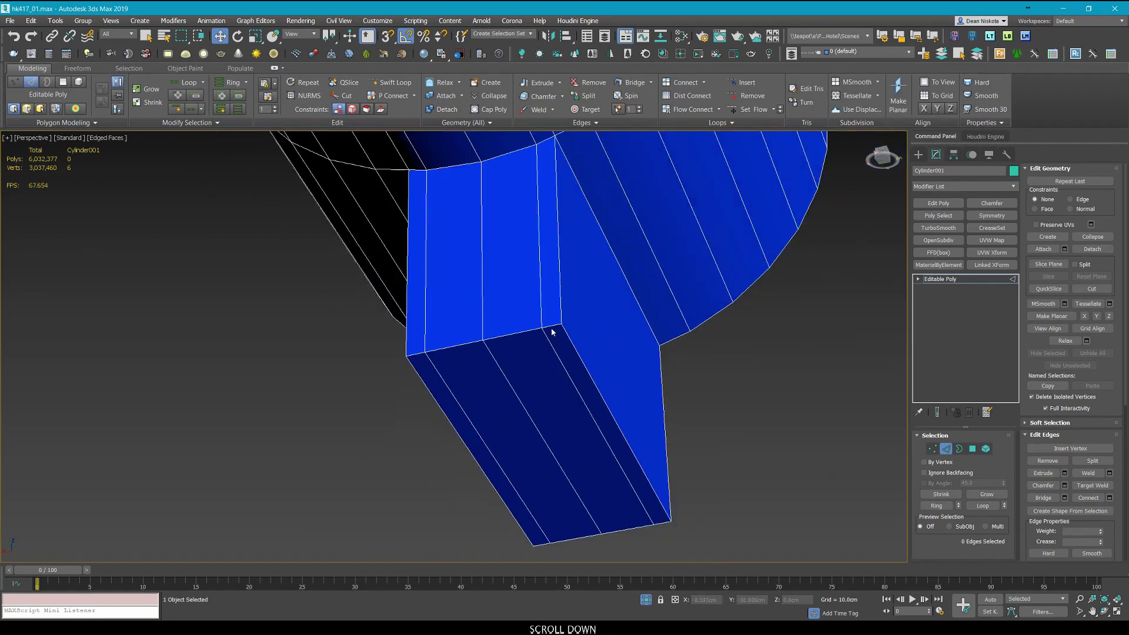
click(552, 330)
ctrl+click(461, 348)
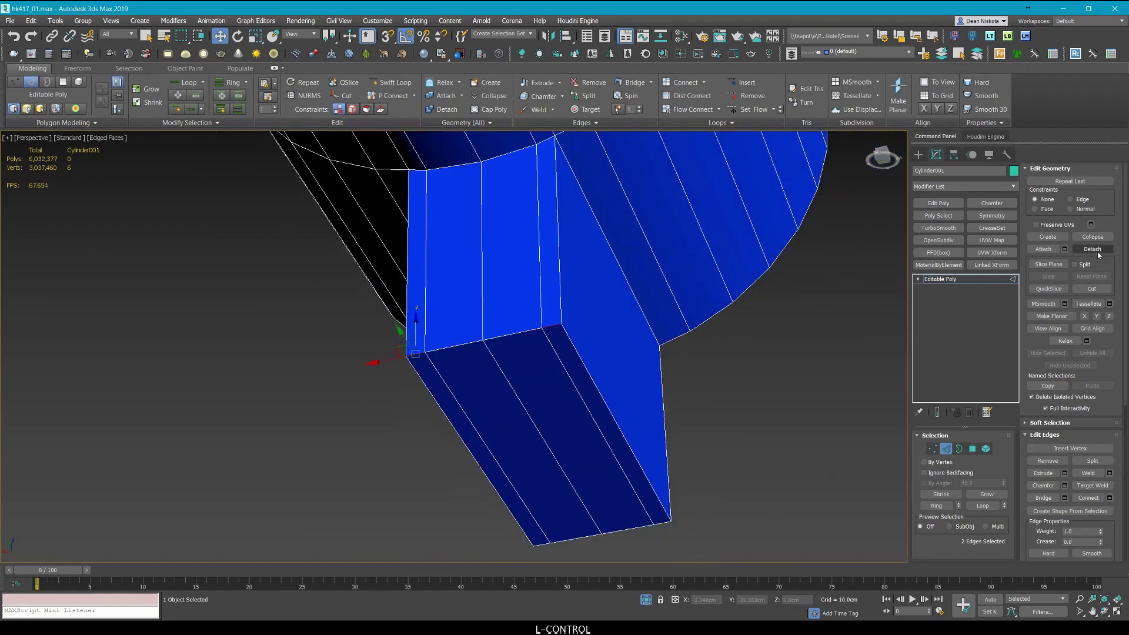
click(1093, 237)
scroll(612, 334, up, 2)
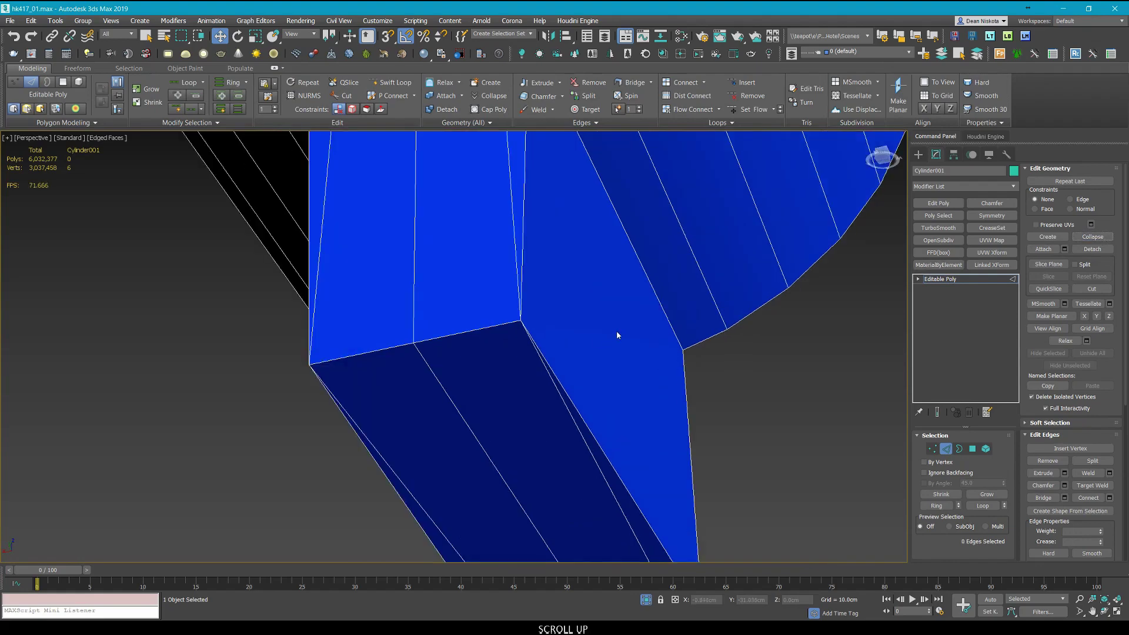
Target weld the two extra vertices on the block's lower rear edge to their nearest corner vertices.
scroll(672, 467, down, 3)
key(1)
key(F3)
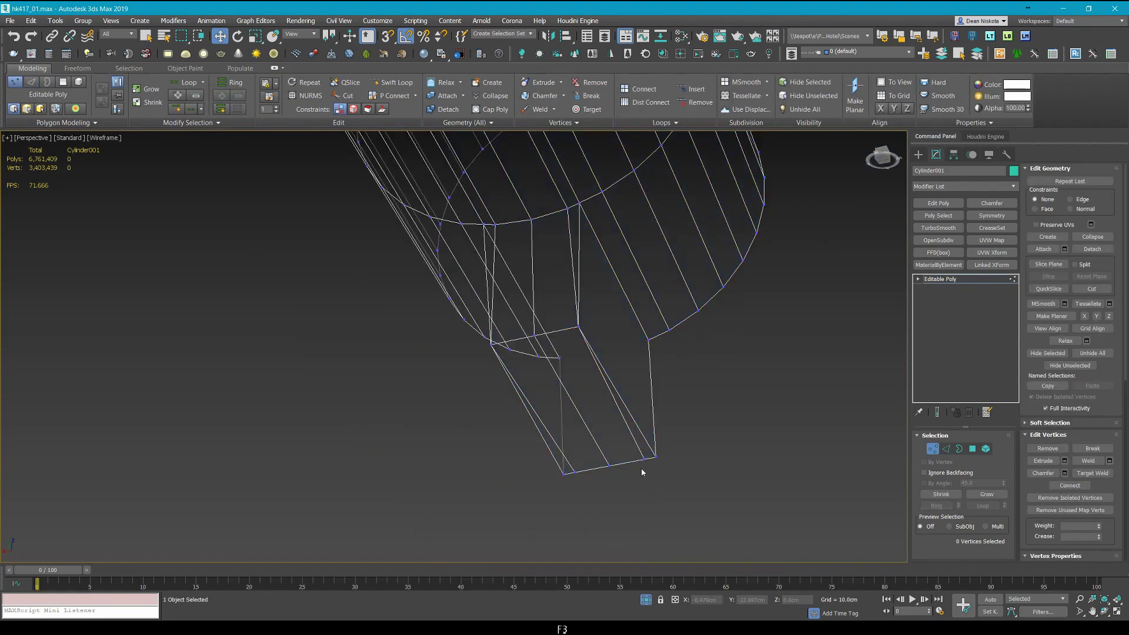
key(ctrl+shift+w)
click(645, 459)
click(655, 457)
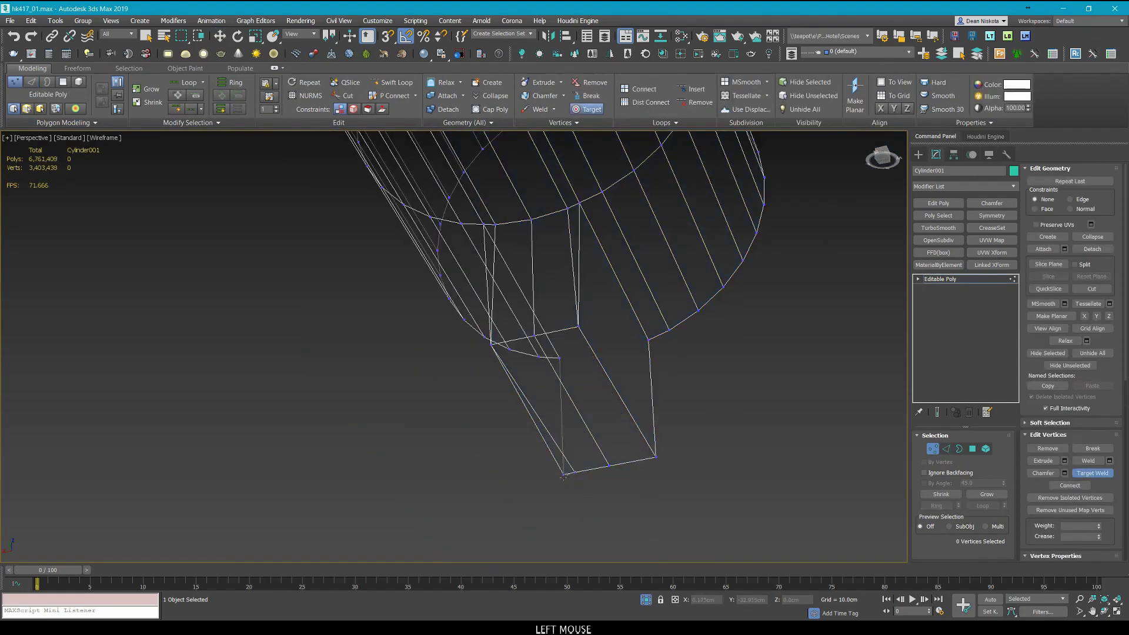
scroll(569, 480, down, 5)
key(F3)
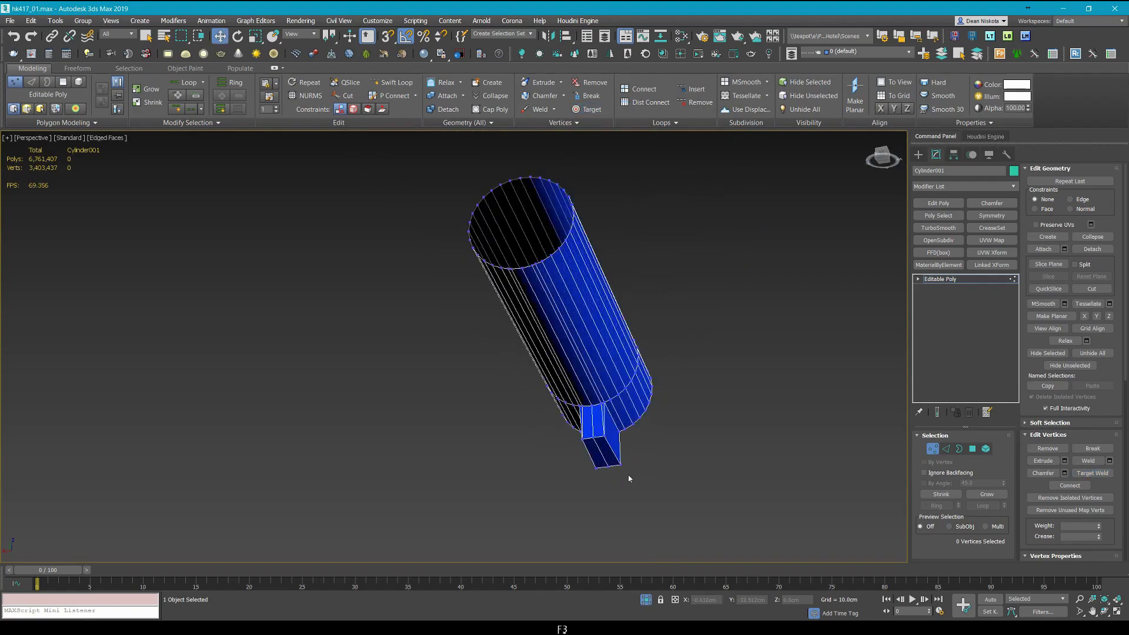
Connect the upper middle vertex of the block's front face diagonally to its lower corner vertex.
mouse_move(628, 475)
alt+middle_down()
mouse_move(719, 442)
mouse_move(570, 449)
mouse_move(663, 361)
mouse_move(673, 377)
mouse_move(660, 439)
mouse_move(577, 429)
mouse_move(612, 421)
alt+middle_up()
scroll(641, 440, up, 5)
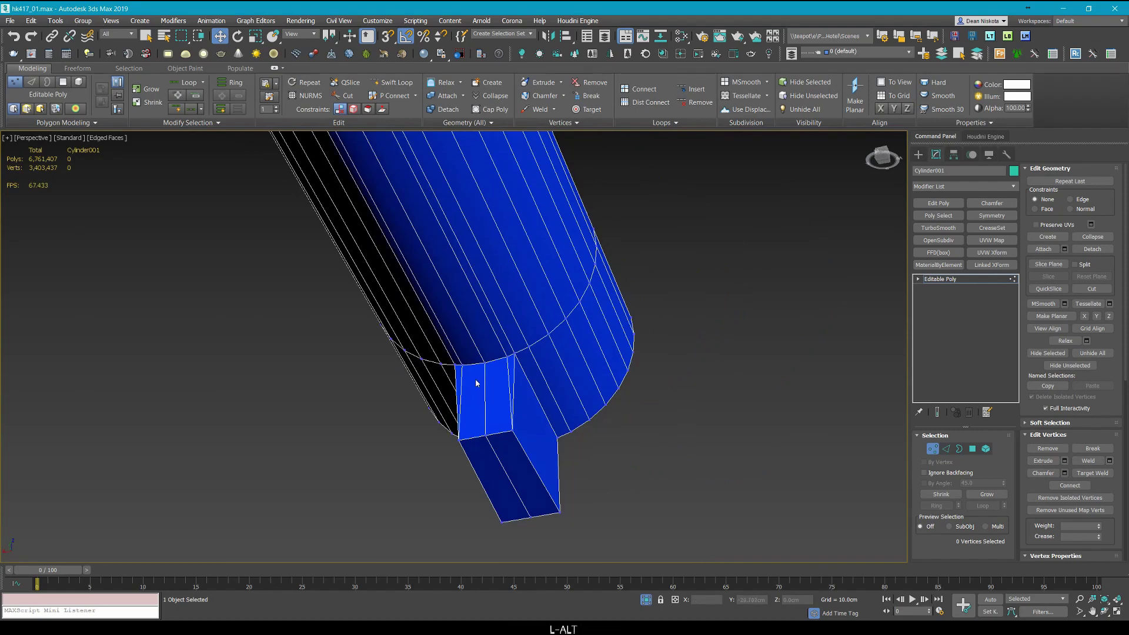
scroll(490, 356, up, 3)
click(491, 355)
ctrl+click(532, 458)
key(ctrl+shift+e)
middle_drag(521, 447, 548, 401)
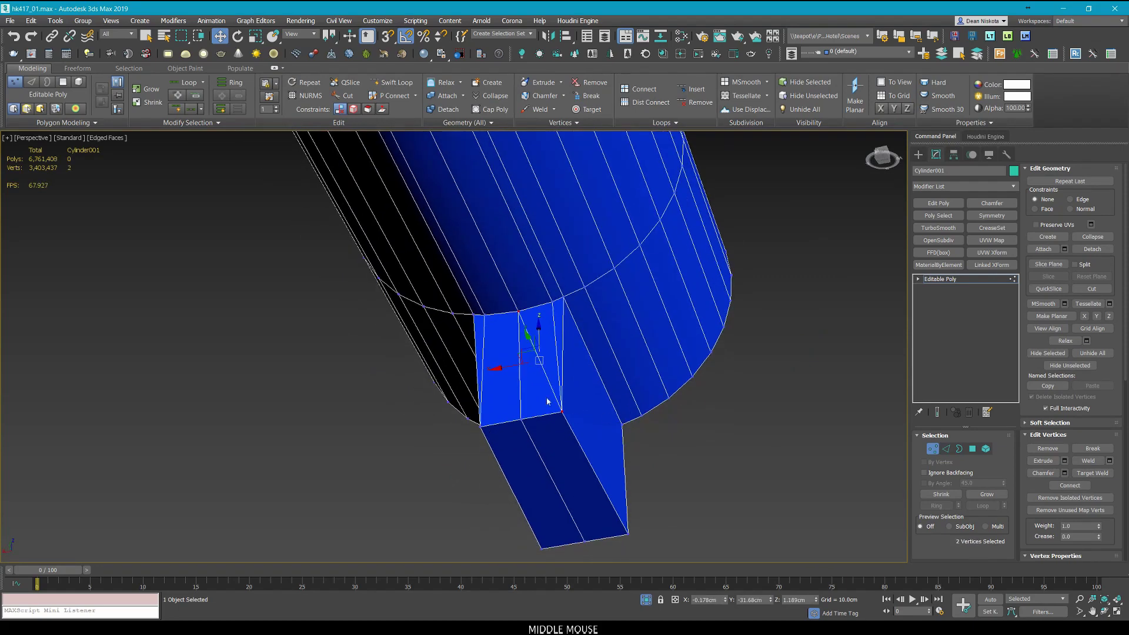
Remove the middle edge loop running down the block's front face and along its underside.
key(2)
click(520, 388)
double_click(519, 388)
key(ctrl+BackSpace)
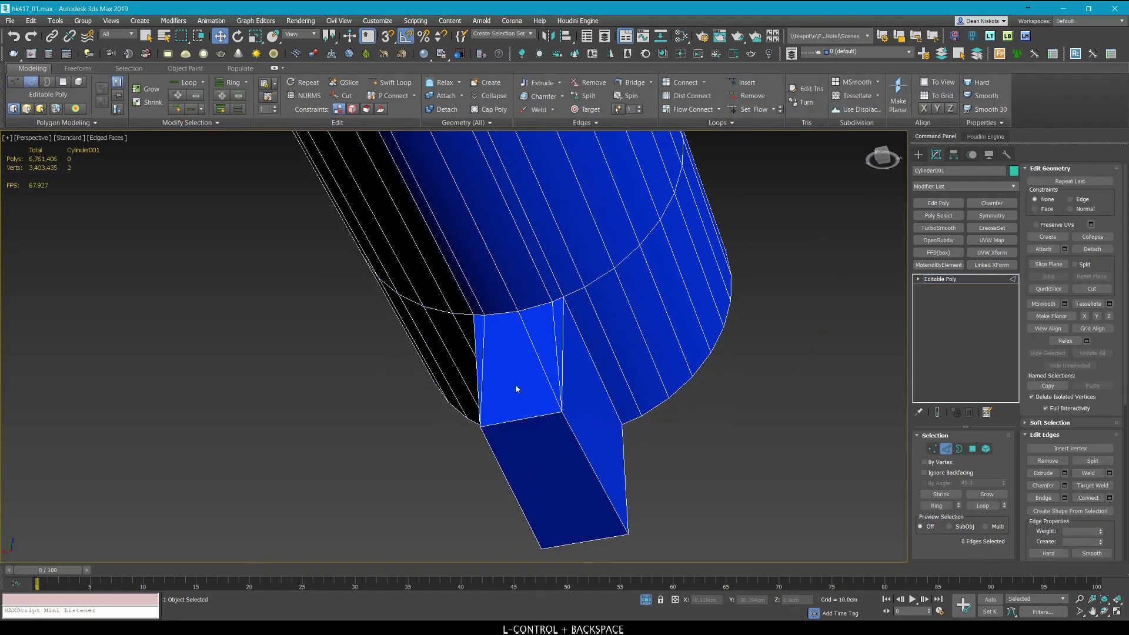
Leave edge editing and examine the simplified block from the side and below.
scroll(517, 388, down, 6)
alt+middle_drag(518, 389, 568, 355)
key(2)
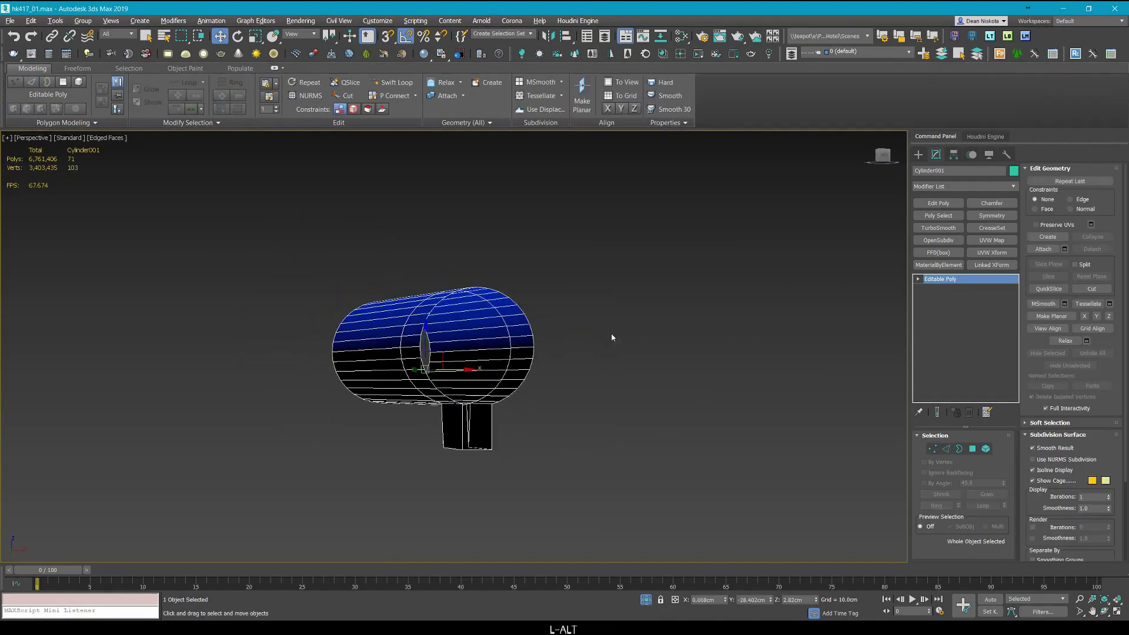
scroll(611, 333, down, 10)
scroll(615, 328, down, 3)
alt+middle_drag(614, 327, 530, 323)
scroll(530, 323, up, 5)
key(alt+q)
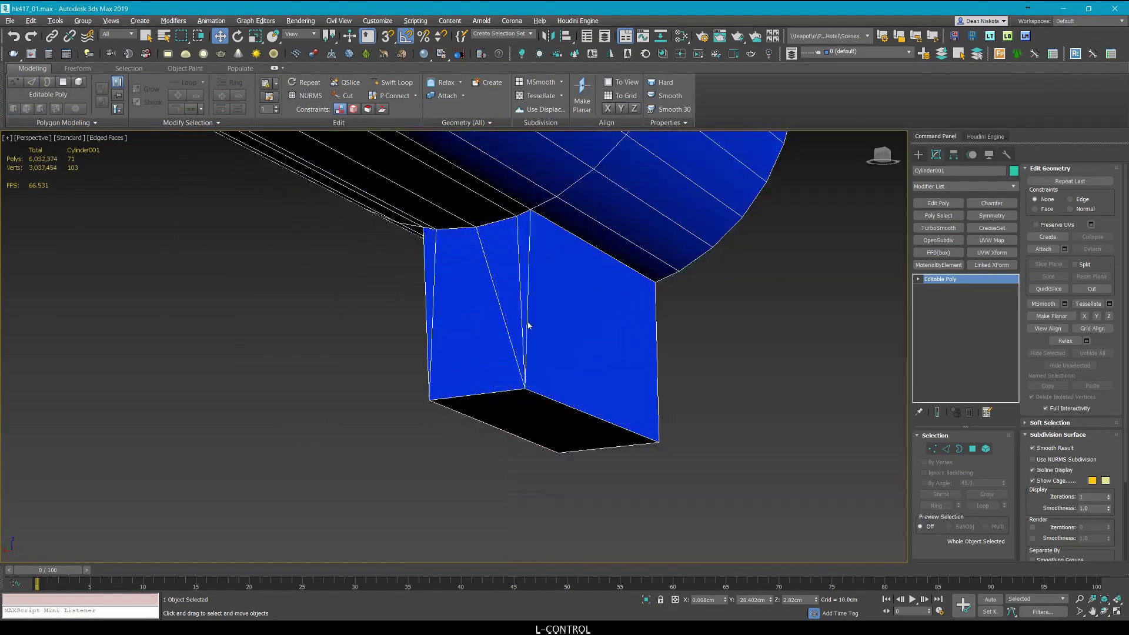
Undo the edge removal, vertex connection, welds and edge collapses made on the block.
key(ctrl+z)
key(ctrl+z)
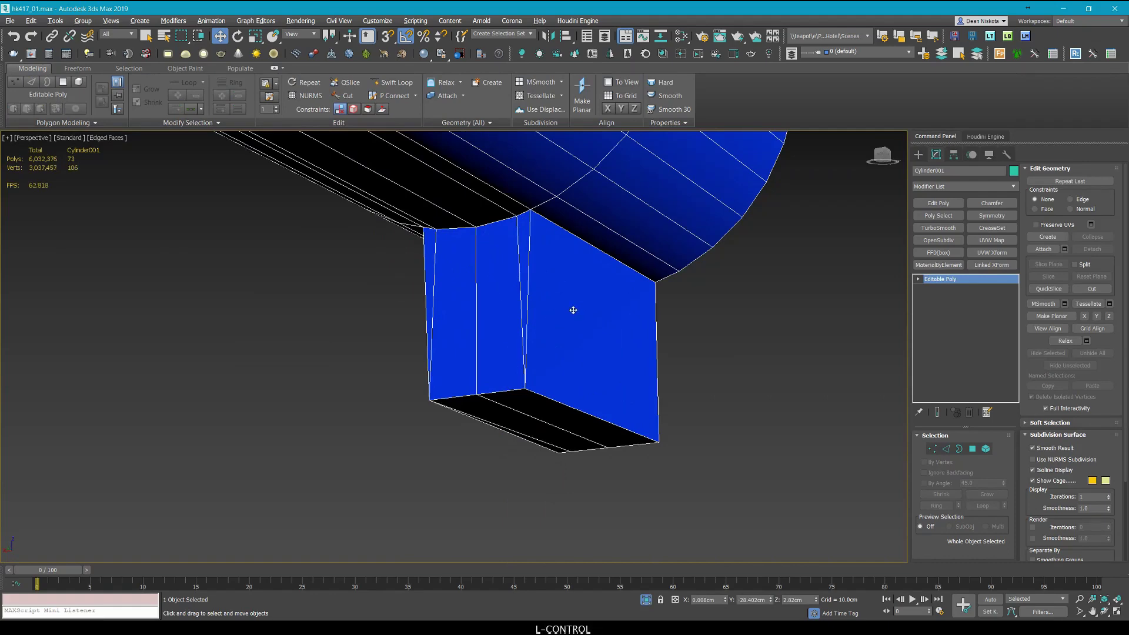
key(ctrl+z)
key(ctrl+z)
scroll(572, 311, down, 2)
alt+middle_drag(573, 311, 544, 393)
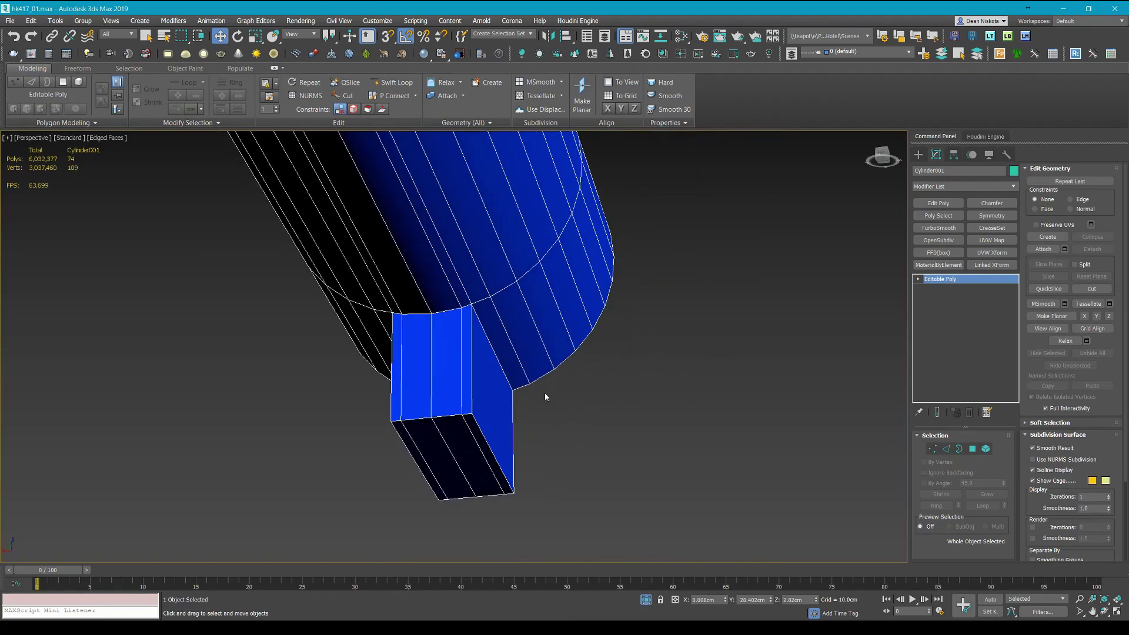
Target weld the two inner vertices beside the corners of the block's lower front edge to the corner vertices.
scroll(518, 438, up, 5)
middle_drag(514, 442, 605, 372)
scroll(604, 372, down, 3)
key(1)
scroll(530, 394, up, 4)
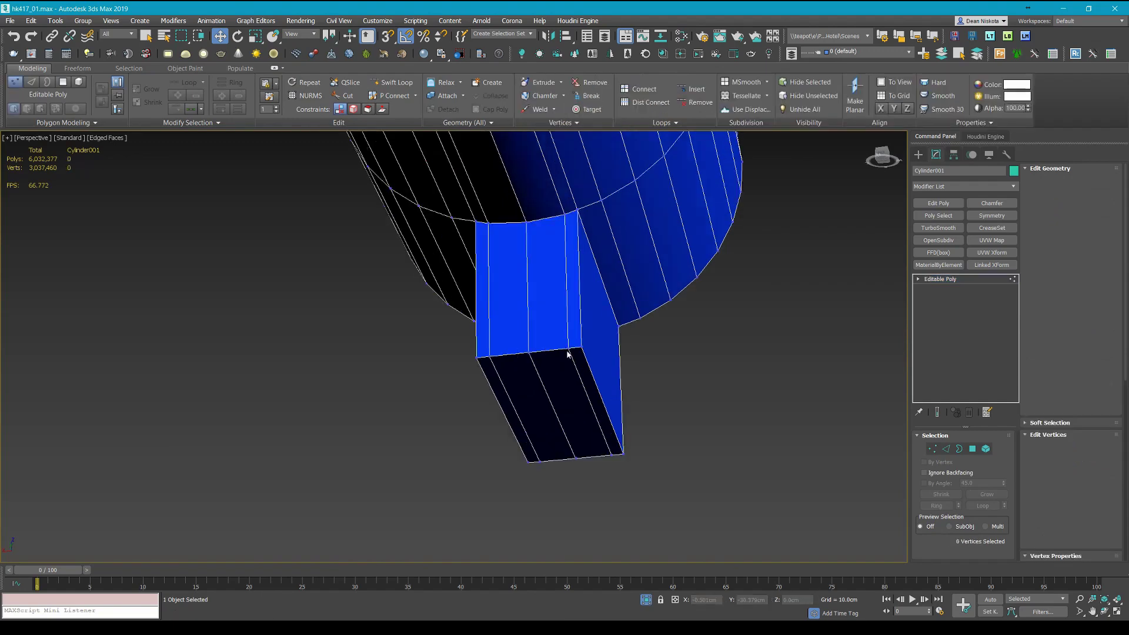
click(573, 350)
click(590, 345)
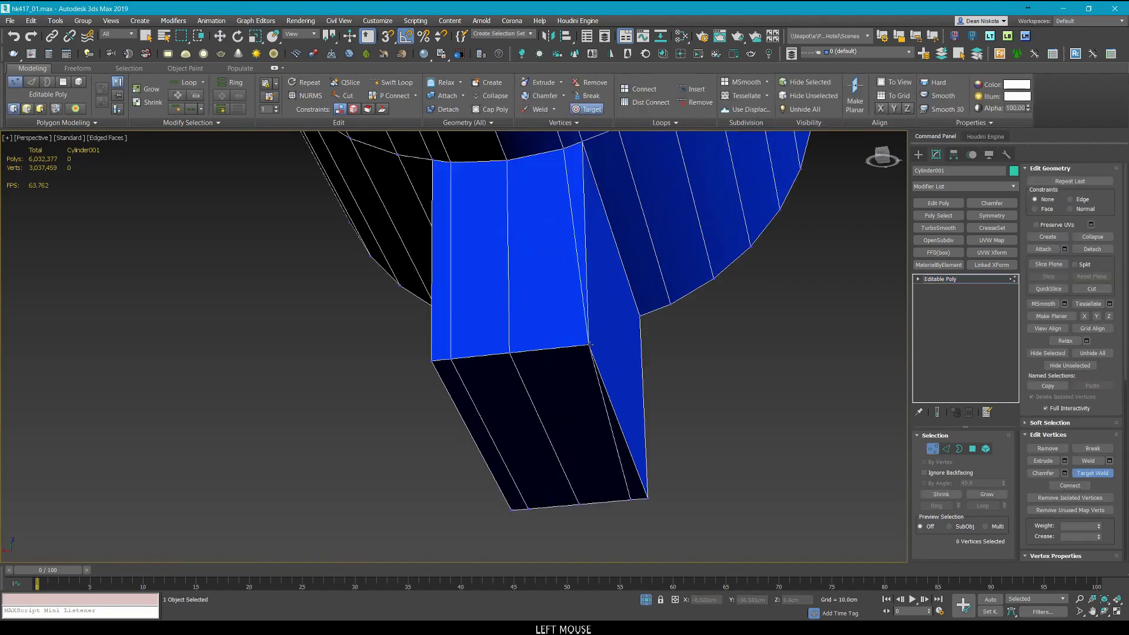
click(451, 359)
click(433, 360)
scroll(452, 370, down, 3)
right_click(461, 386)
Remove the two slanted outer edges on the block's underside along with their leftover vertices.
key(2)
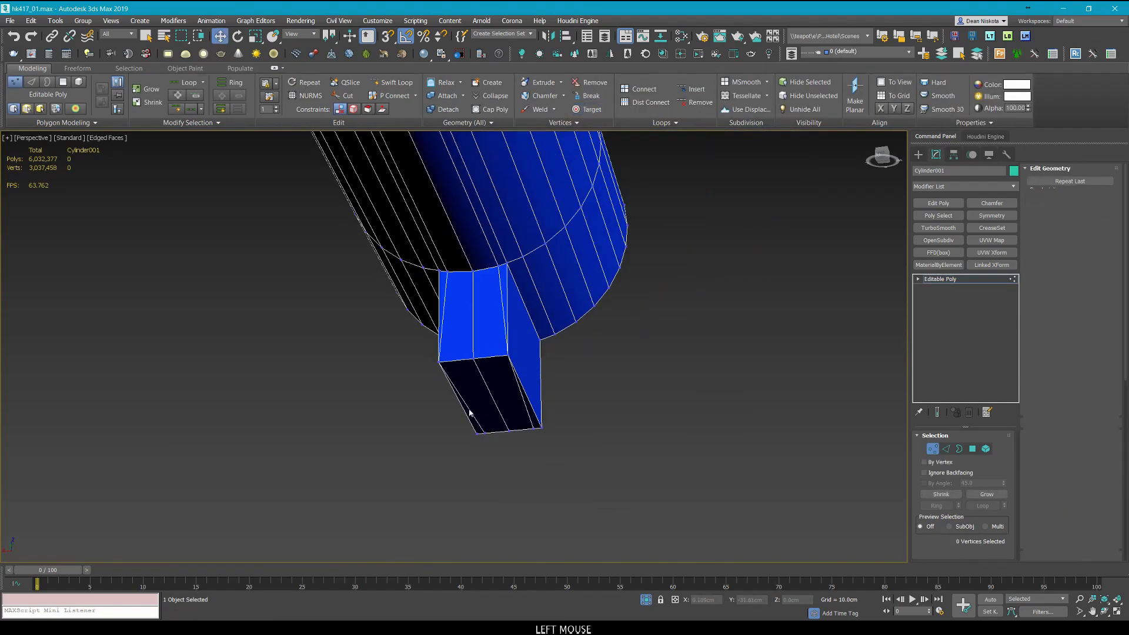
key(ctrl+BackSpace)
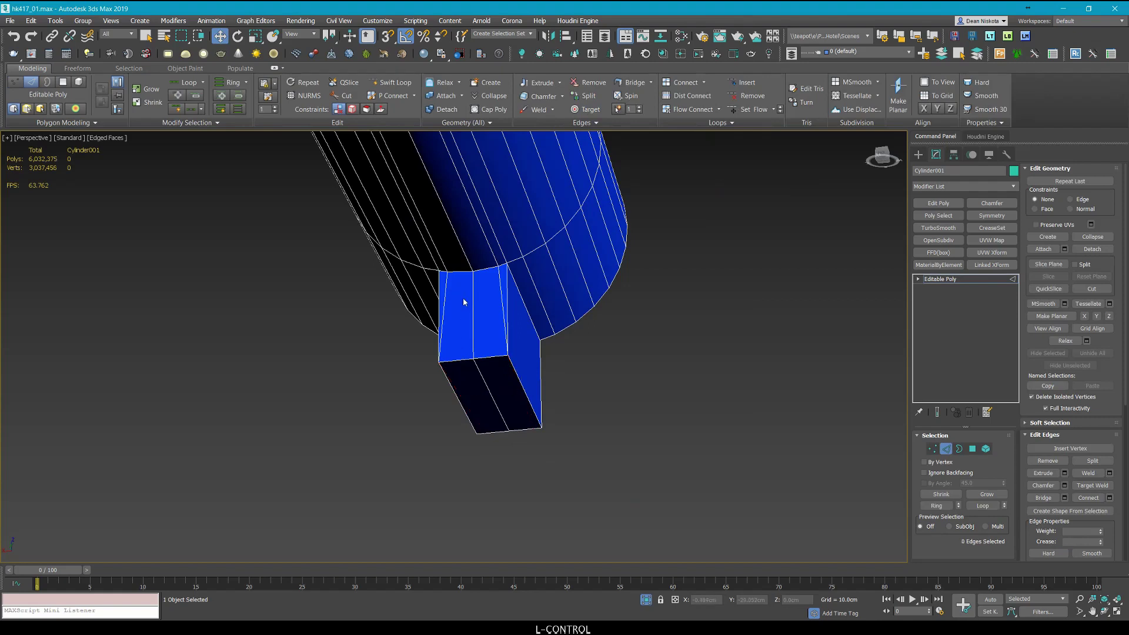
scroll(464, 302, up, 2)
click(696, 393)
Target weld the middle vertex of the block's lower front edge to the adjacent corner and remove the leftover underside edge.
key(1)
key(ctrl+shift+w)
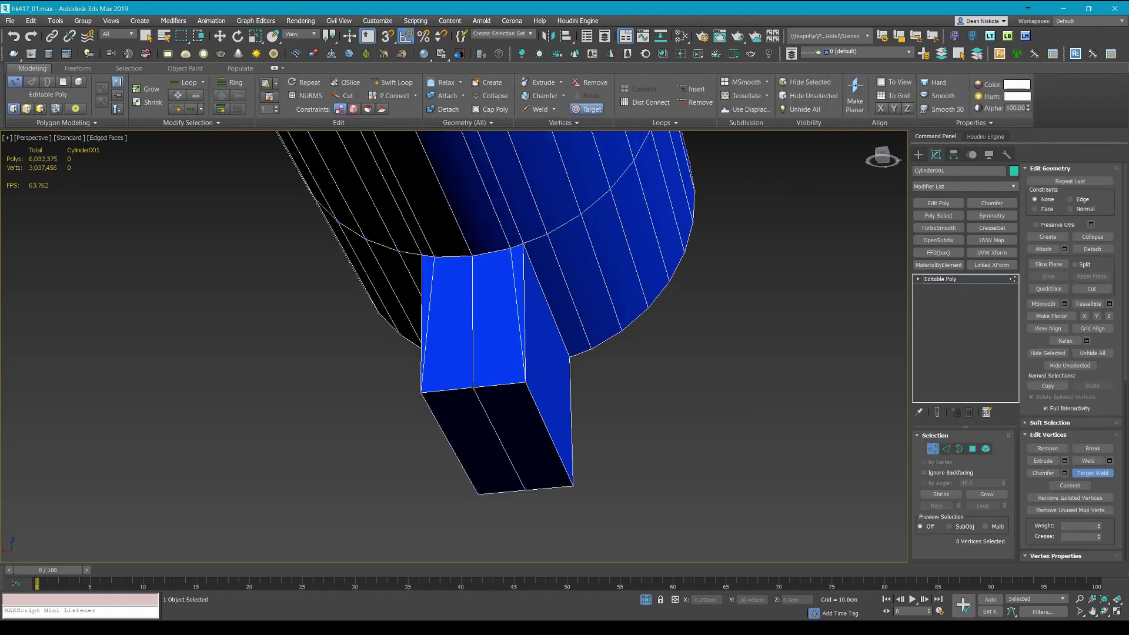
click(472, 388)
click(525, 383)
right_click(539, 446)
click(523, 453)
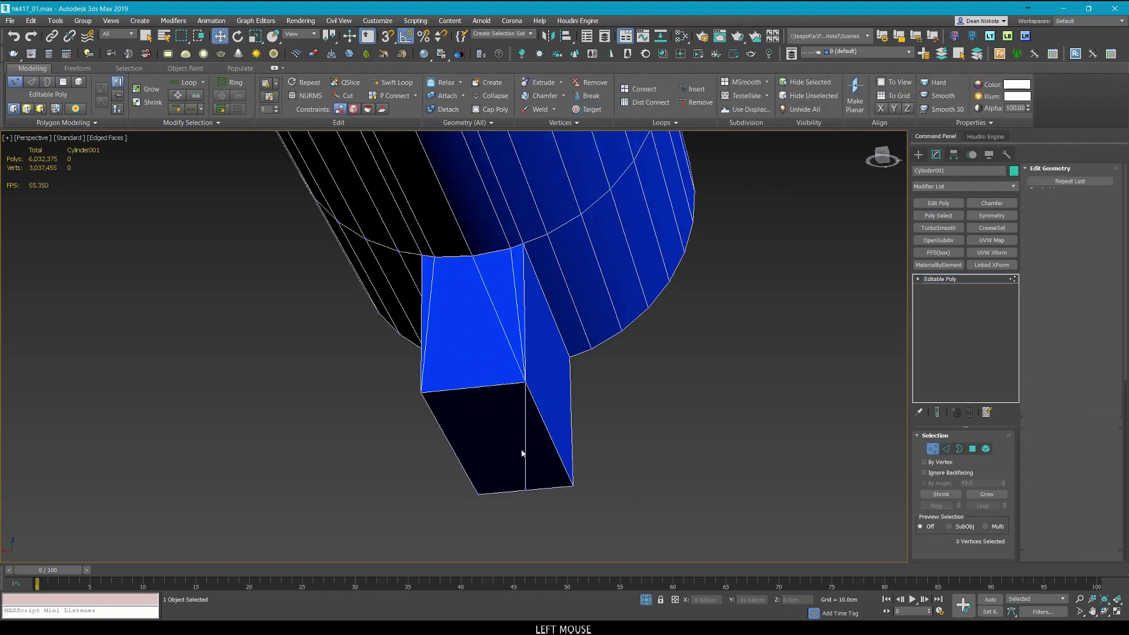
key(2)
click(524, 451)
key(ctrl+BackSpace)
Leave edge editing and end the tube's isolation to bring back the rest of the scene.
alt+middle_drag(524, 451, 469, 411)
key(2)
key(alt+q)
scroll(537, 404, down, 5)
alt+middle_drag(537, 404, 560, 320)
scroll(560, 320, up, 5)
scroll(560, 320, down, 5)
middle_drag(641, 337, 564, 335)
scroll(570, 348, up, 3)
Add the stock body and the green lower trim to the tube selection and isolate the three objects.
ctrl+click(595, 354)
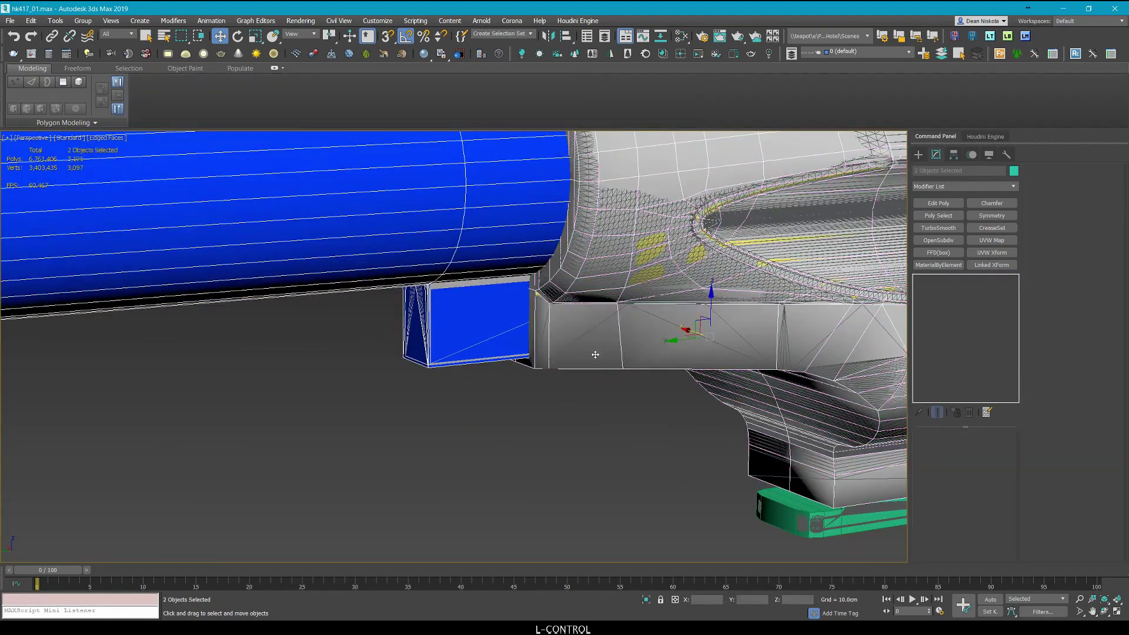
scroll(597, 353, down, 4)
scroll(520, 377, up, 7)
ctrl+click(521, 376)
scroll(521, 376, down, 10)
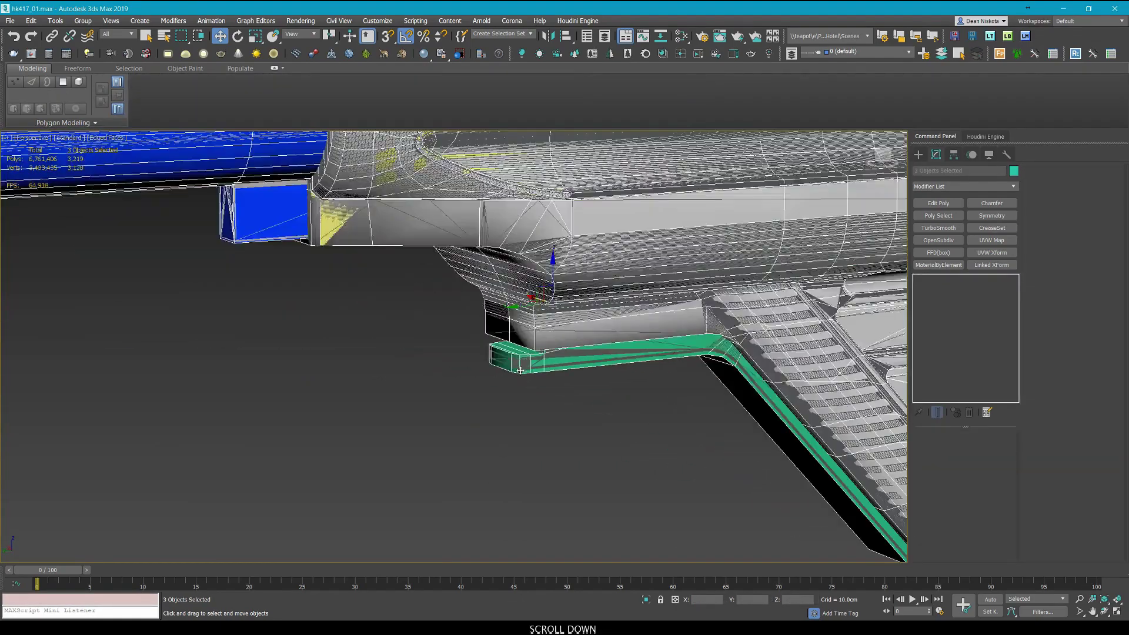
key(alt+q)
scroll(569, 341, down, 3)
alt+middle_drag(568, 341, 510, 385)
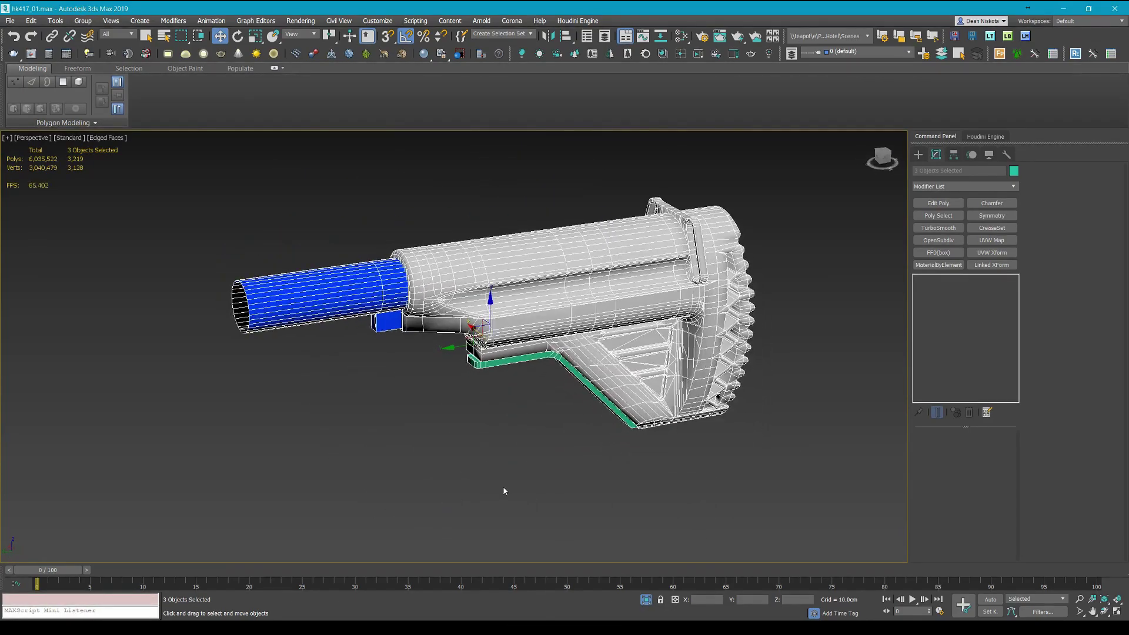
Clear the selection and save the scene.
click(504, 488)
middle_drag(506, 431, 499, 500)
scroll(499, 500, down, 3)
middle_drag(481, 366, 504, 272)
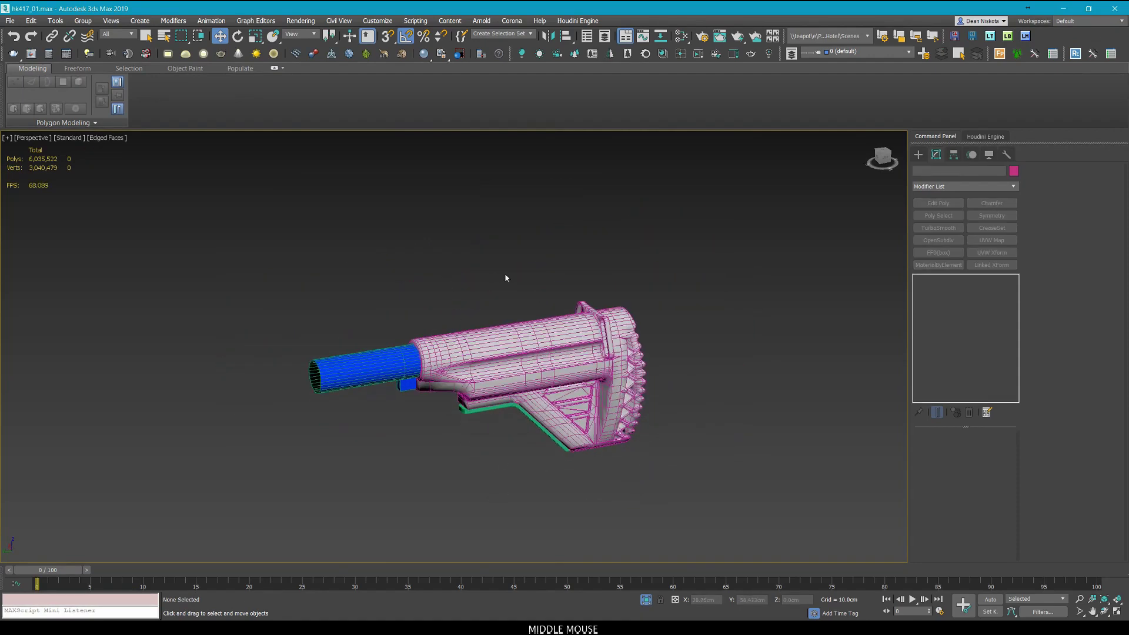
click(486, 249)
key(ctrl+s)
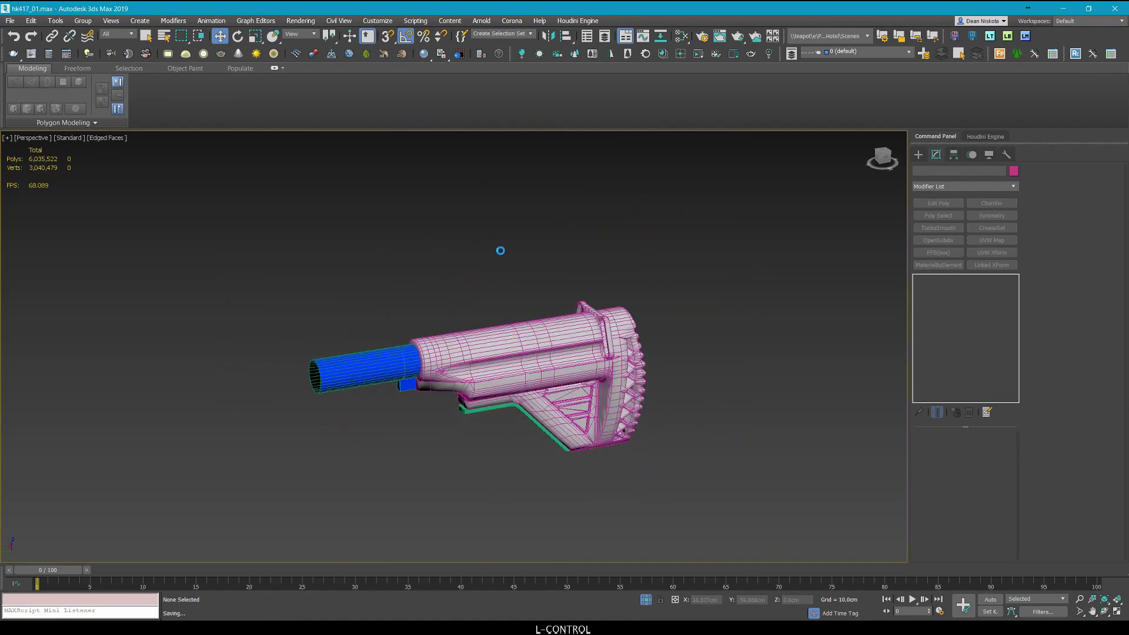
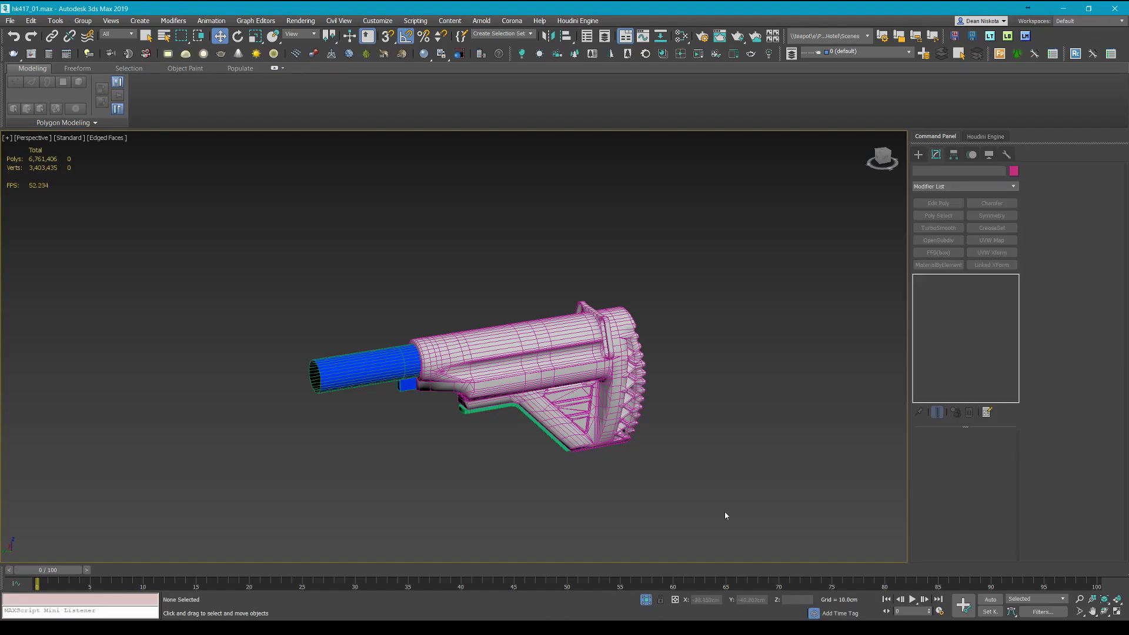
drag(812, 522, 259, 227)
mouse_move(693, 344)
alt+middle_down()
mouse_move(562, 310)
mouse_move(697, 327)
alt+middle_up()
click(706, 328)
key(F4)
key(F4)
drag(736, 494, 259, 195)
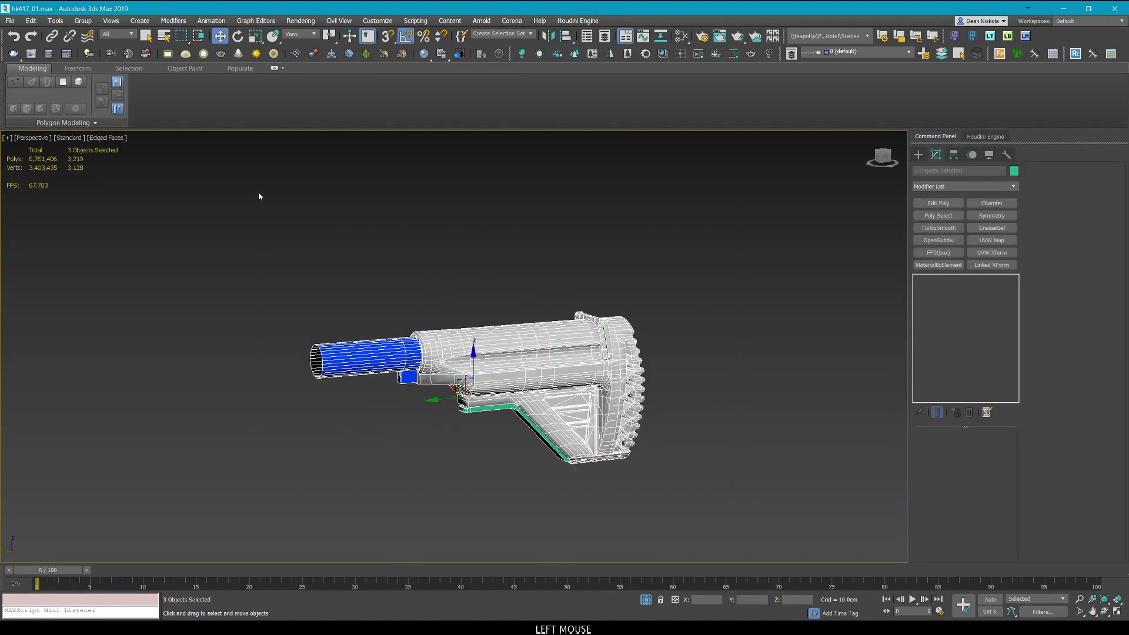
click(10, 22)
mouse_move(83, 176)
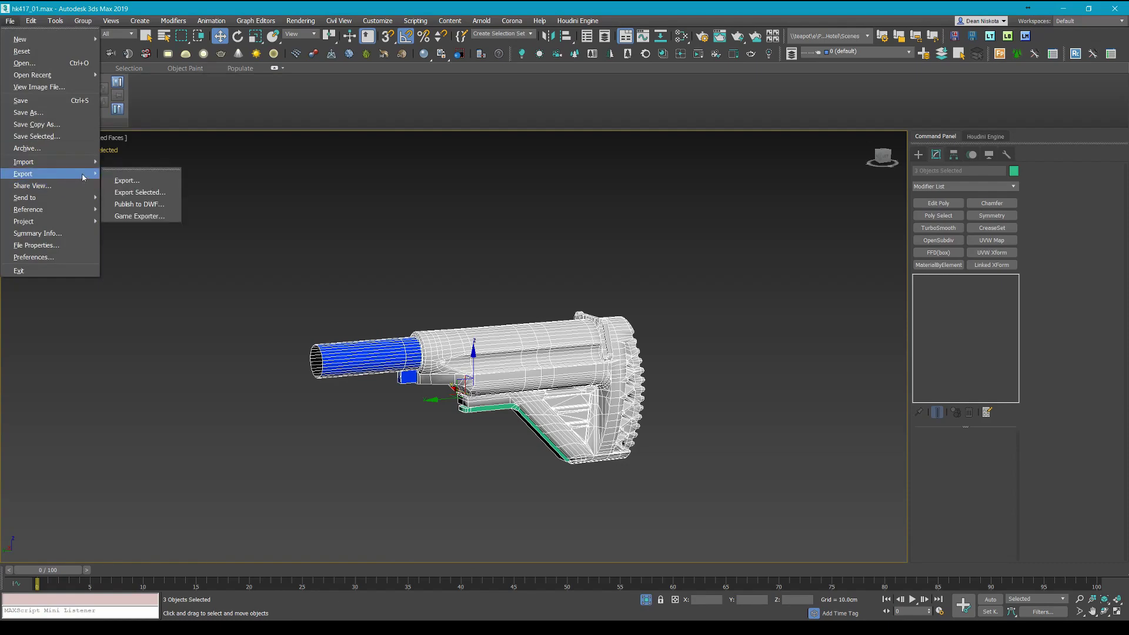
click(144, 194)
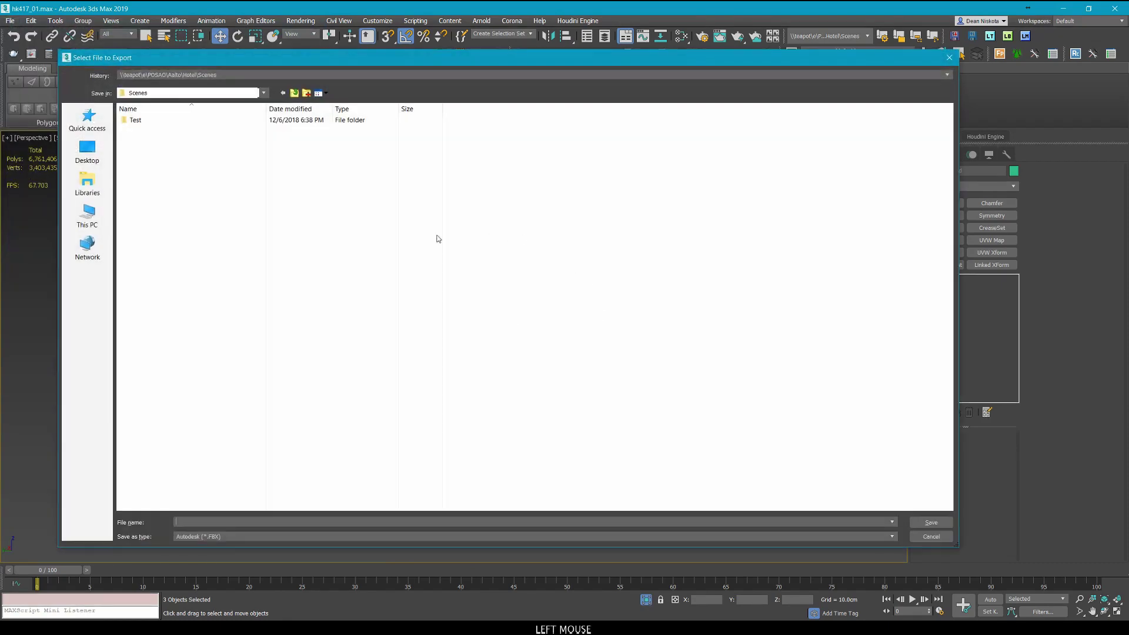
click(949, 57)
Select the green lower trim and centre its pivot on the object using Affect Pivot Only.
scroll(487, 411, up, 3)
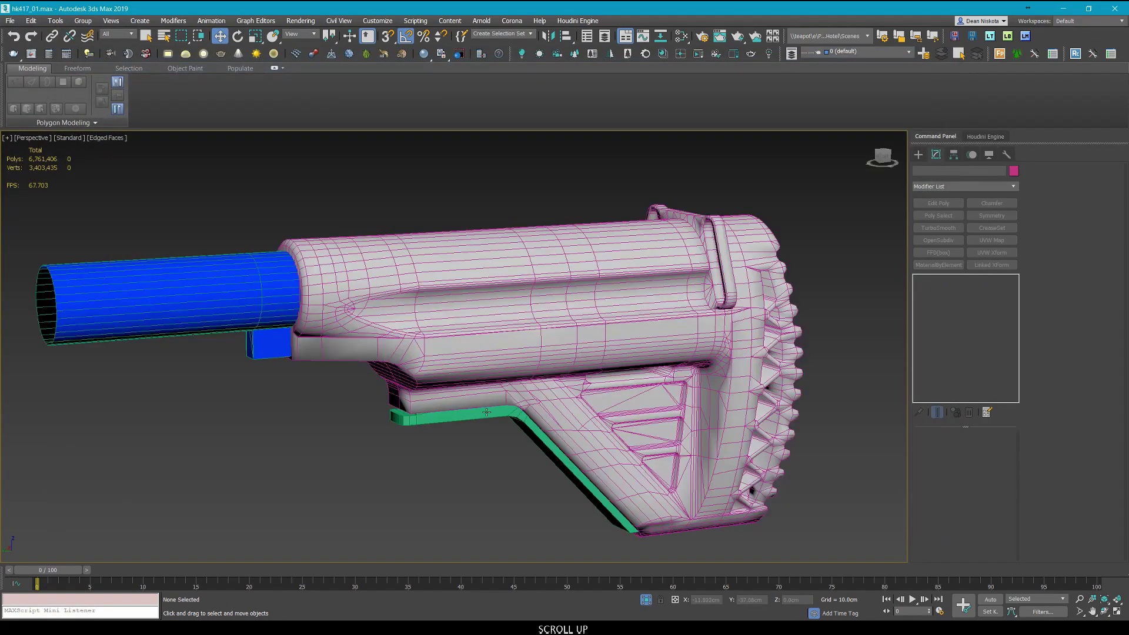
click(487, 411)
alt+middle_drag(487, 412, 586, 340)
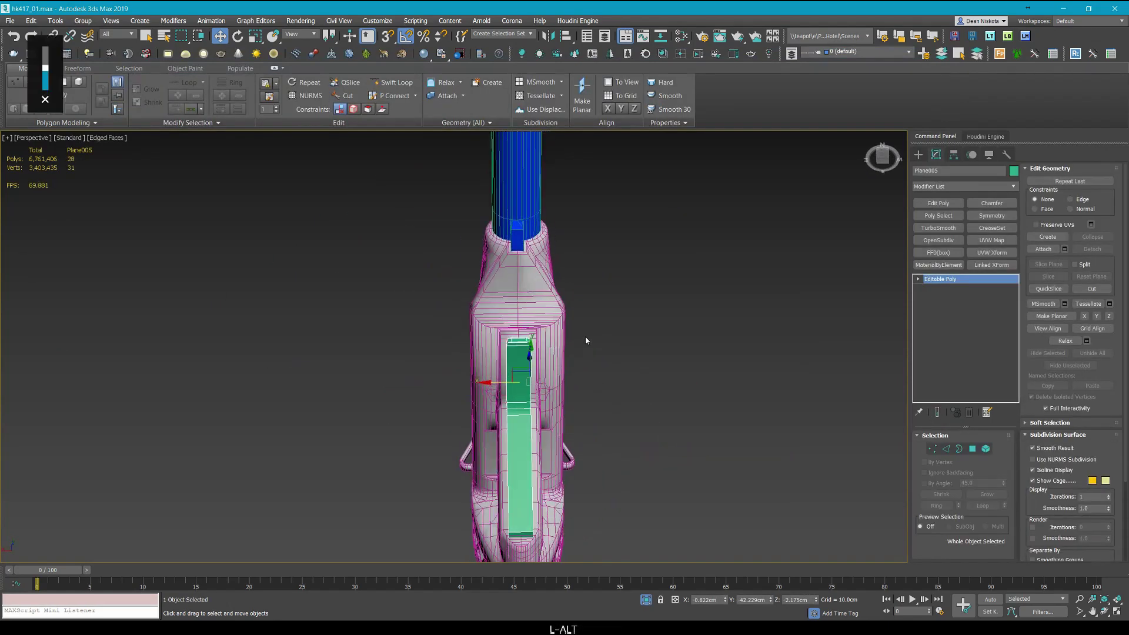
click(937, 154)
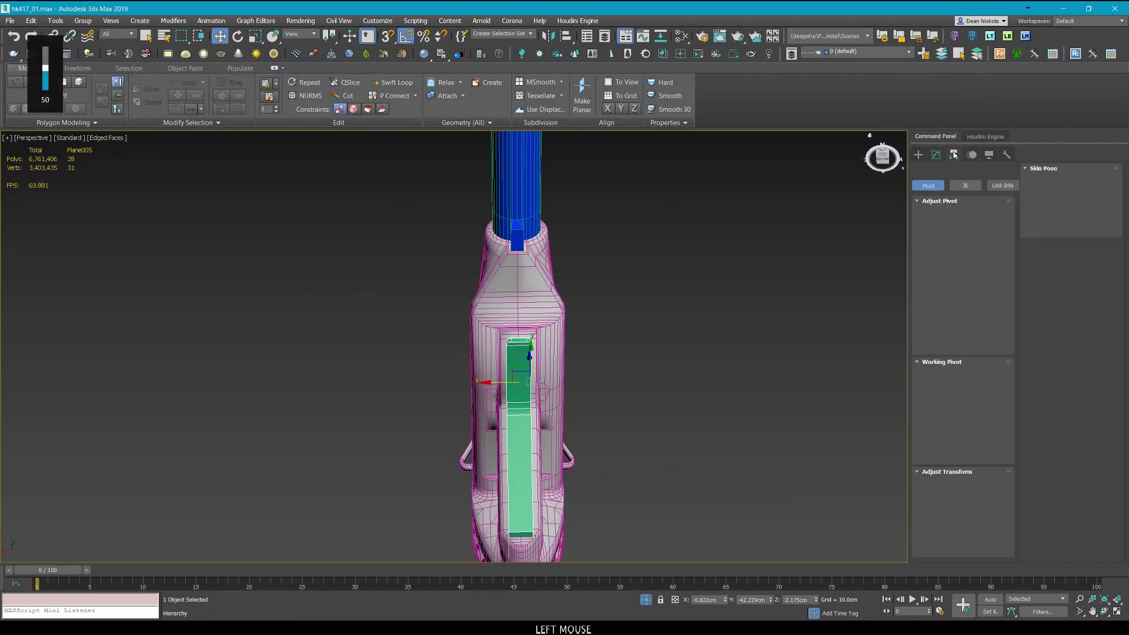
click(964, 225)
click(975, 283)
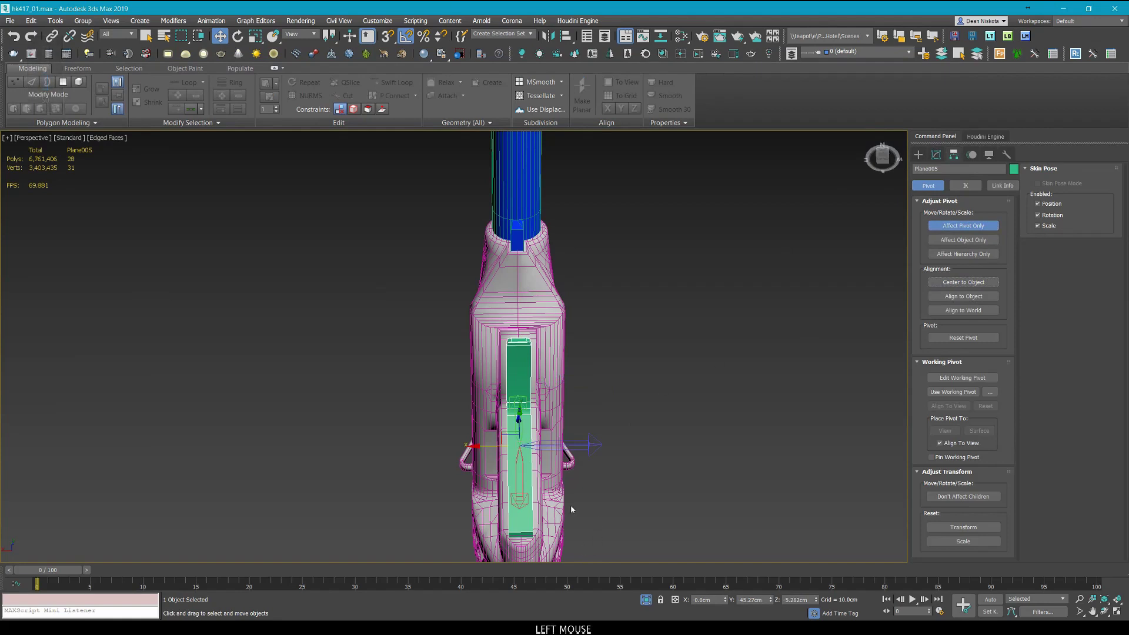
click(975, 225)
mouse_move(658, 297)
alt+middle_down()
mouse_move(623, 252)
mouse_move(641, 305)
alt+middle_up()
Switch to the ROCCAT Swarm mouse settings, select profile slot 2, apply it and close the settings.
click(1002, 628)
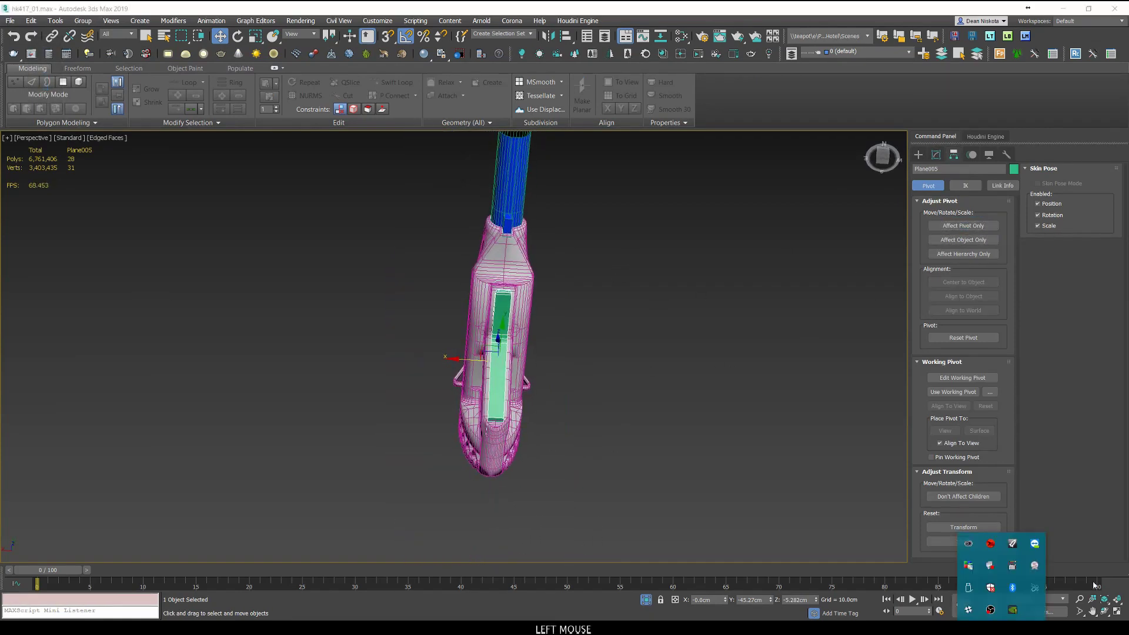
click(969, 565)
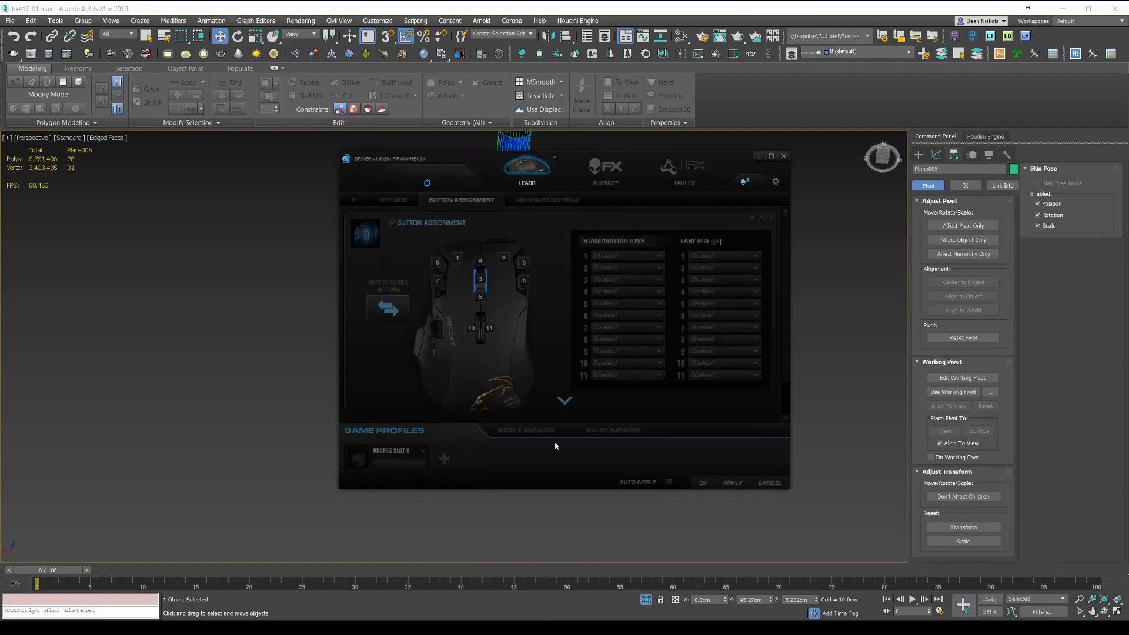
click(486, 447)
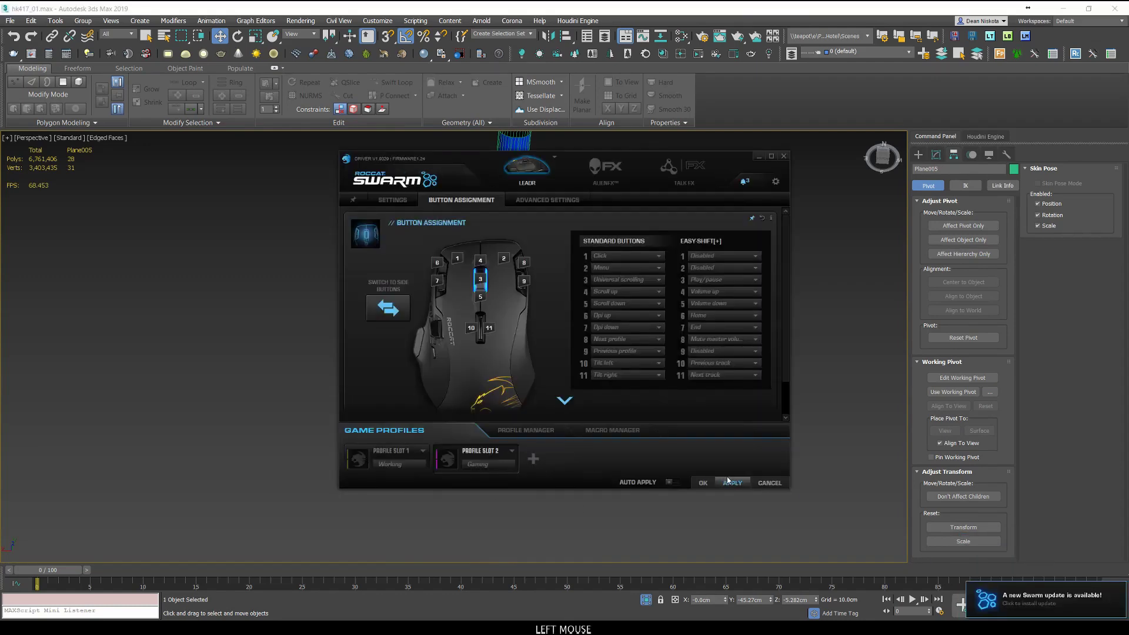
click(726, 483)
click(755, 483)
click(623, 394)
Select the green lower trim and the stock body in turn and examine their pivot positions from below.
scroll(502, 312, up, 3)
click(502, 319)
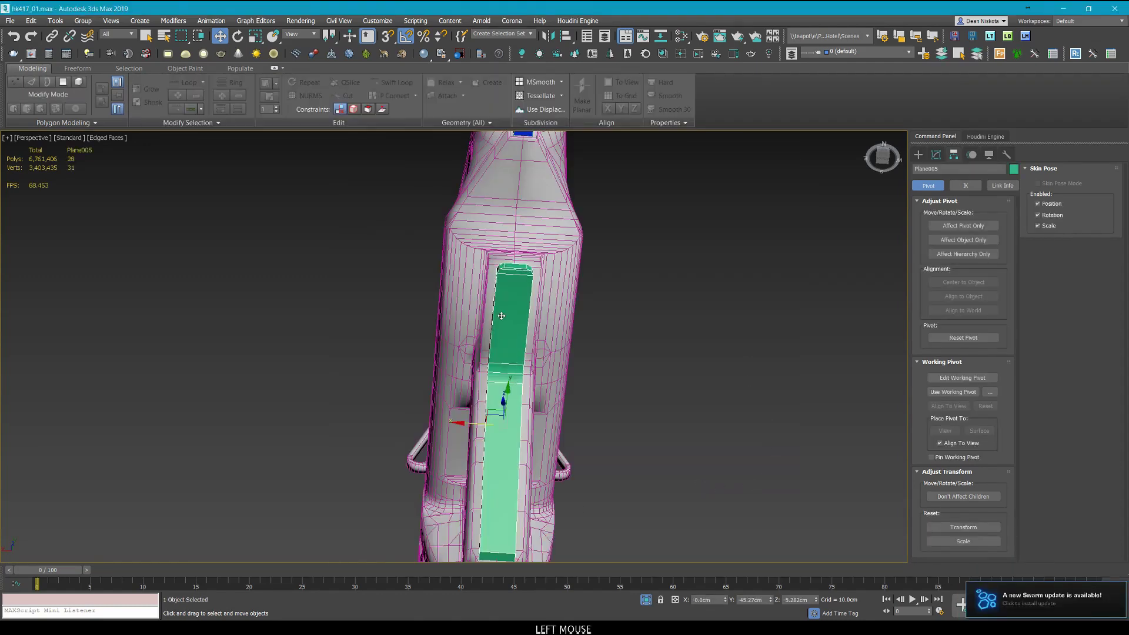
scroll(503, 331, down, 3)
alt+middle_drag(497, 333, 504, 329)
scroll(497, 260, up, 4)
click(498, 260)
scroll(498, 260, down, 1)
alt+middle_drag(497, 260, 501, 259)
scroll(501, 259, down, 7)
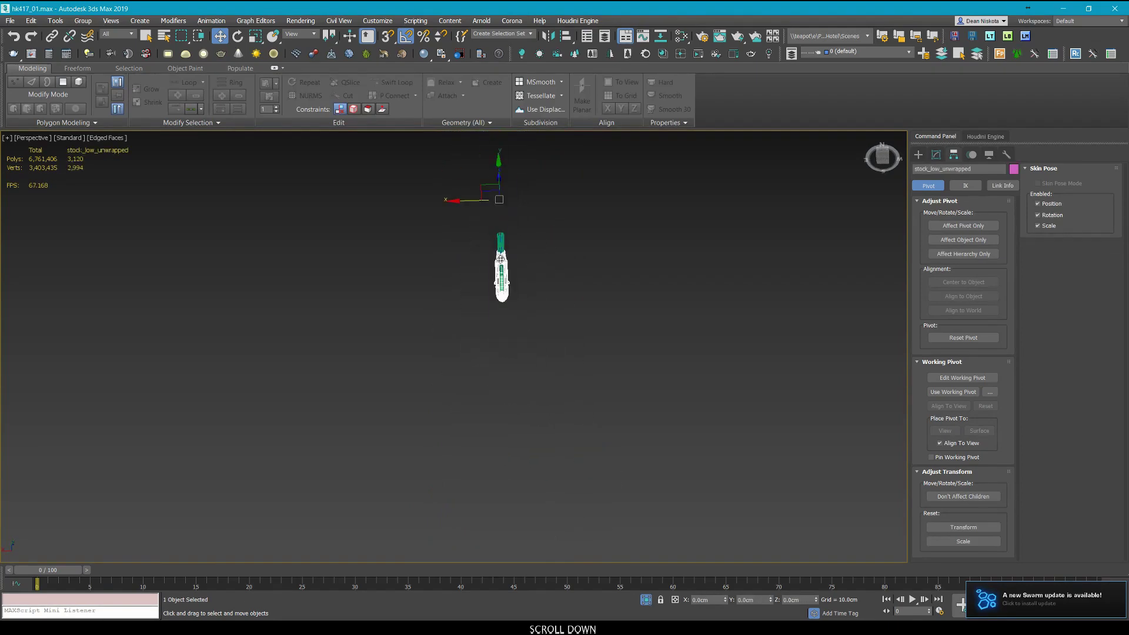
scroll(501, 210, up, 6)
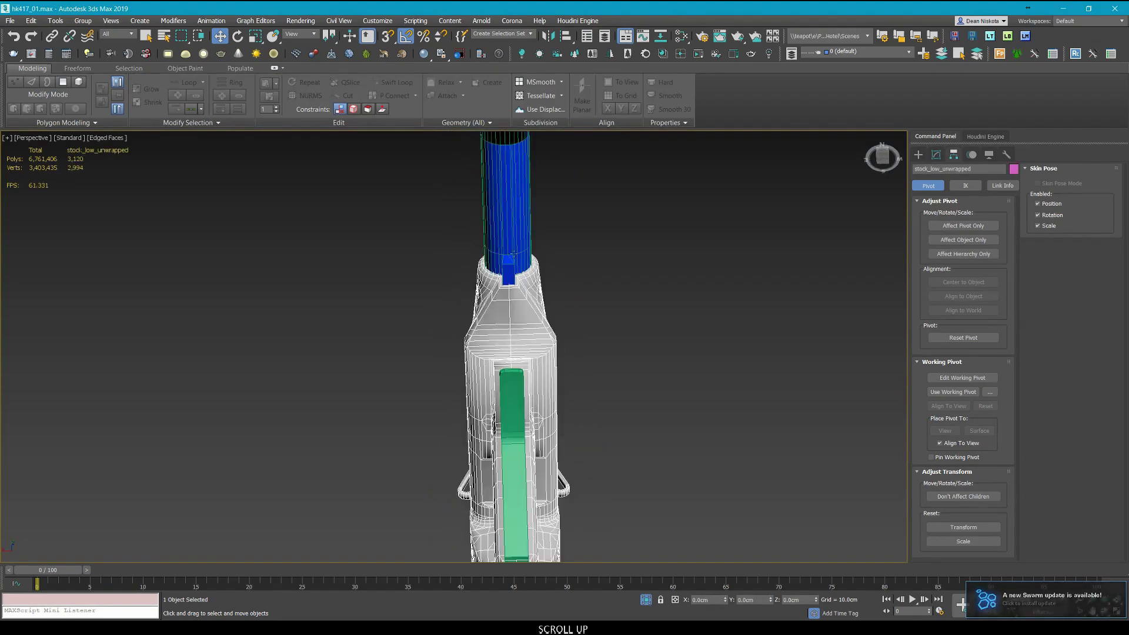
scroll(513, 355, down, 5)
middle_drag(511, 287, 533, 314)
scroll(514, 327, up, 7)
scroll(548, 329, down, 5)
scroll(534, 313, up, 4)
Select the buffer tube and examine its pivot alignment up close and in the Top view before returning to Perspective.
click(533, 313)
scroll(517, 294, down, 5)
scroll(541, 262, up, 5)
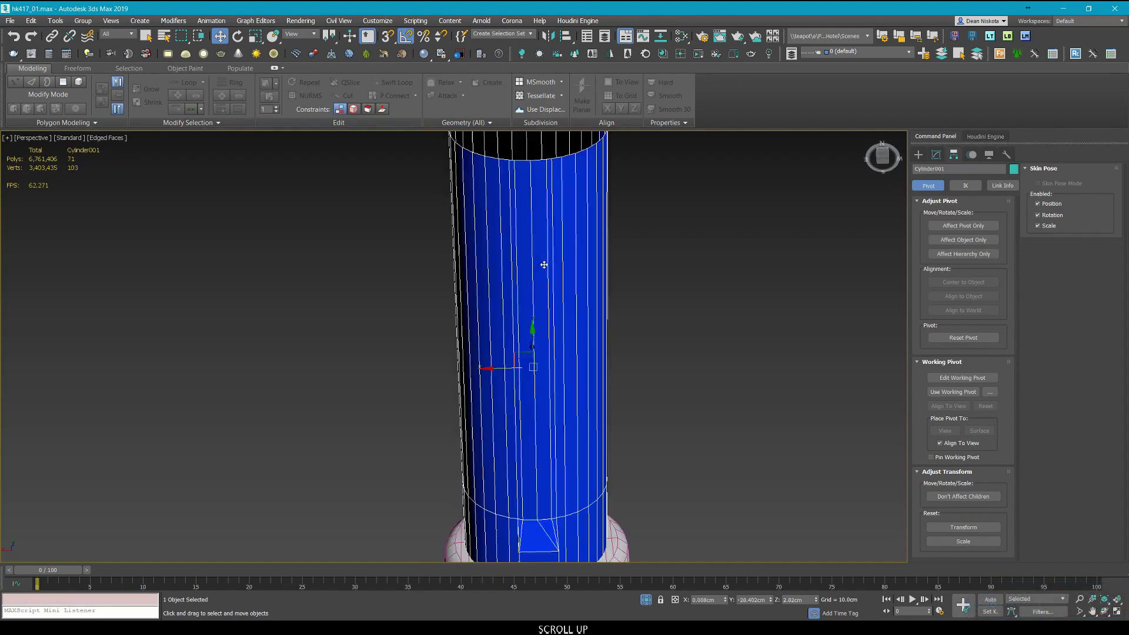
key(alt+w)
middle_click(237, 250)
key(alt+w)
middle_drag(306, 237, 310, 378)
scroll(310, 378, down, 6)
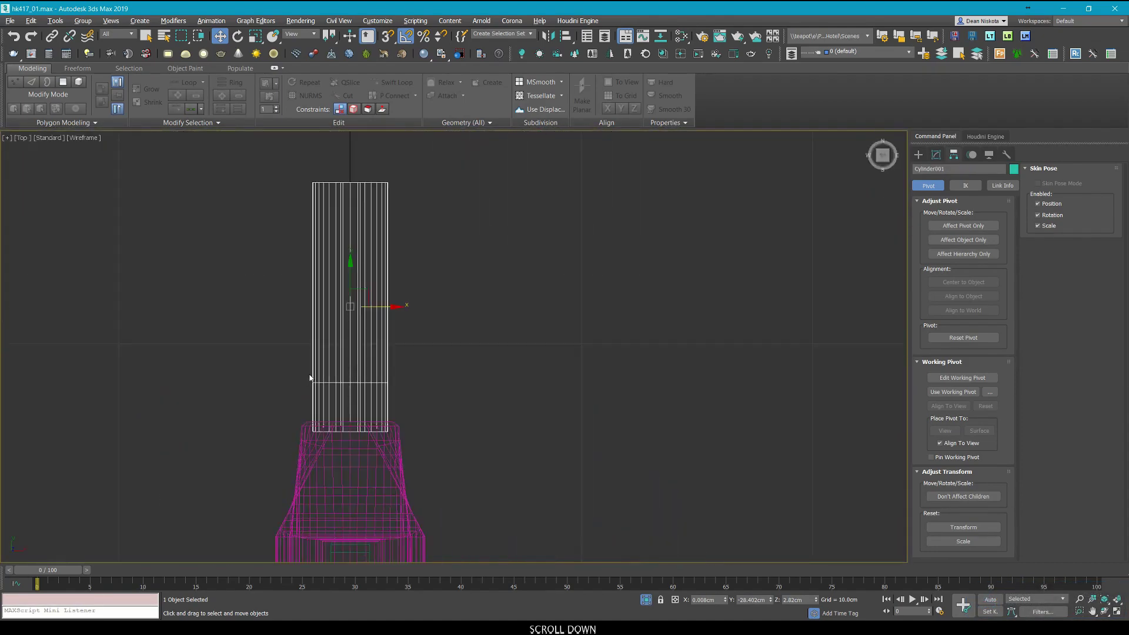
key(alt+w)
middle_click(633, 439)
key(alt+w)
Select all three stock objects and start exporting the selection to the uv folder inside Part 1's export folder in "rizom unwrapping stream".
scroll(629, 433, down, 6)
alt+middle_drag(628, 428, 572, 416)
drag(826, 503, 553, 315)
middle_drag(575, 318, 464, 306)
scroll(464, 305, up, 5)
click(10, 21)
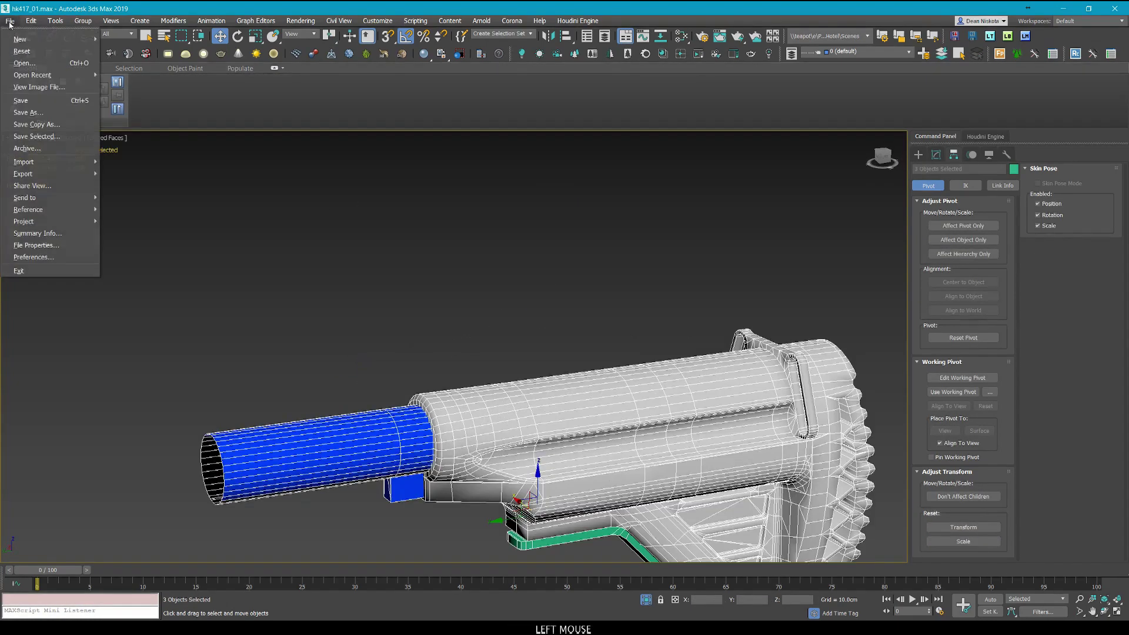
mouse_move(76, 174)
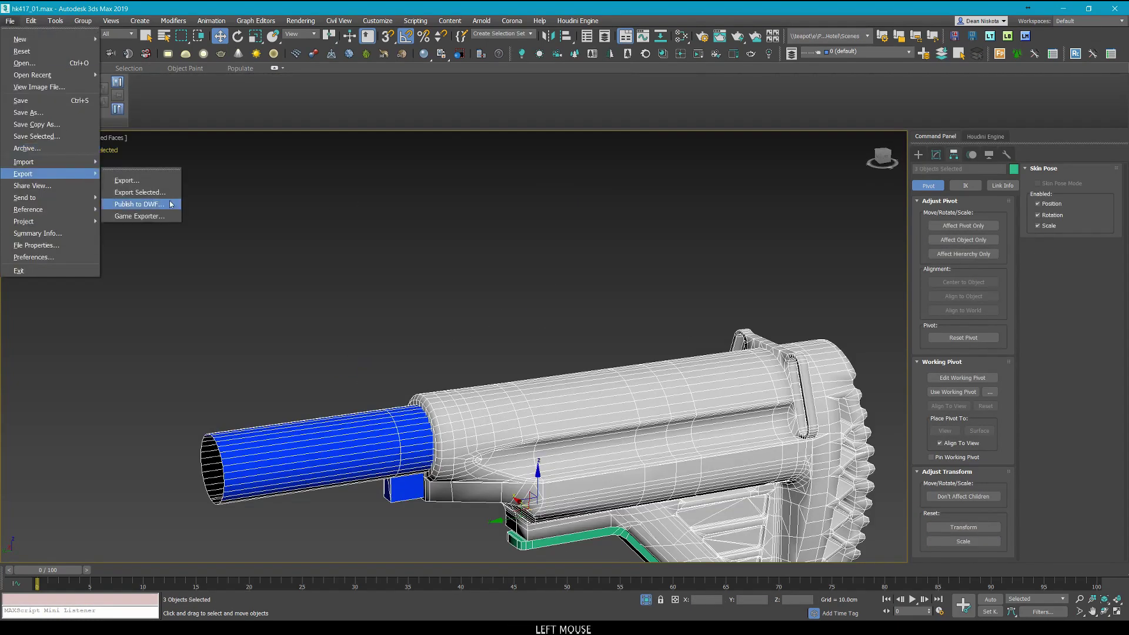
click(140, 193)
click(87, 152)
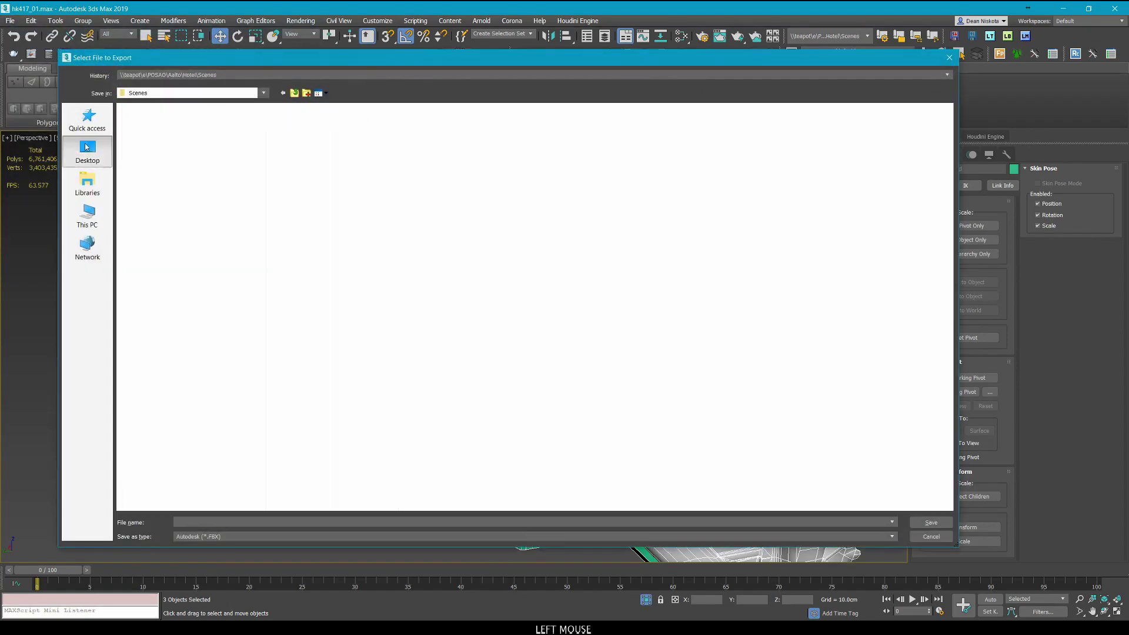
double_click(292, 188)
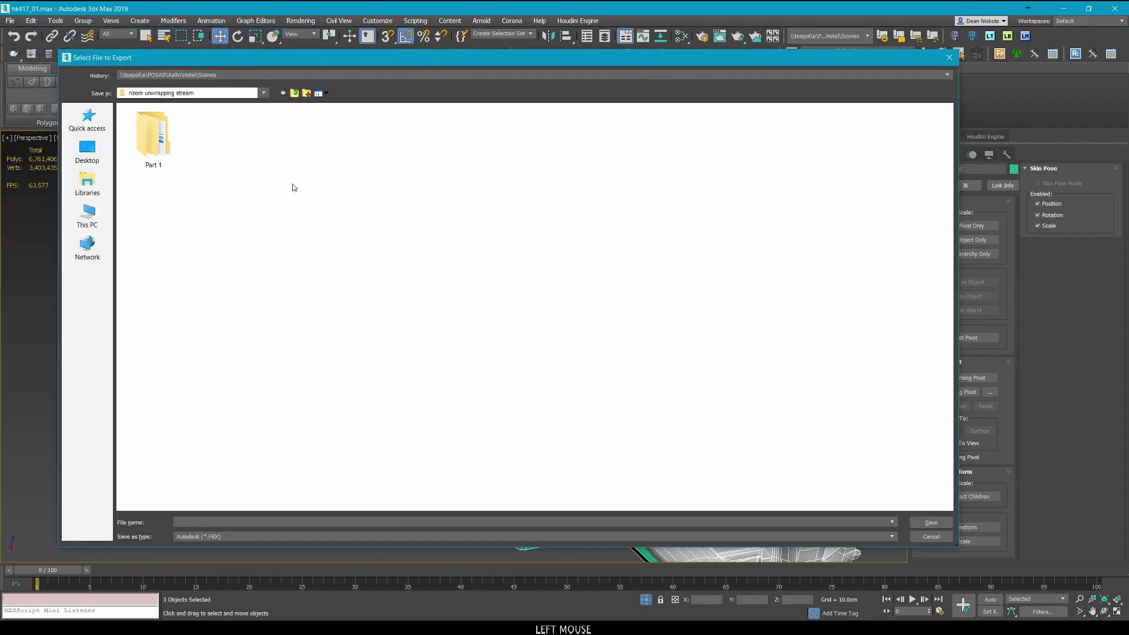
double_click(154, 147)
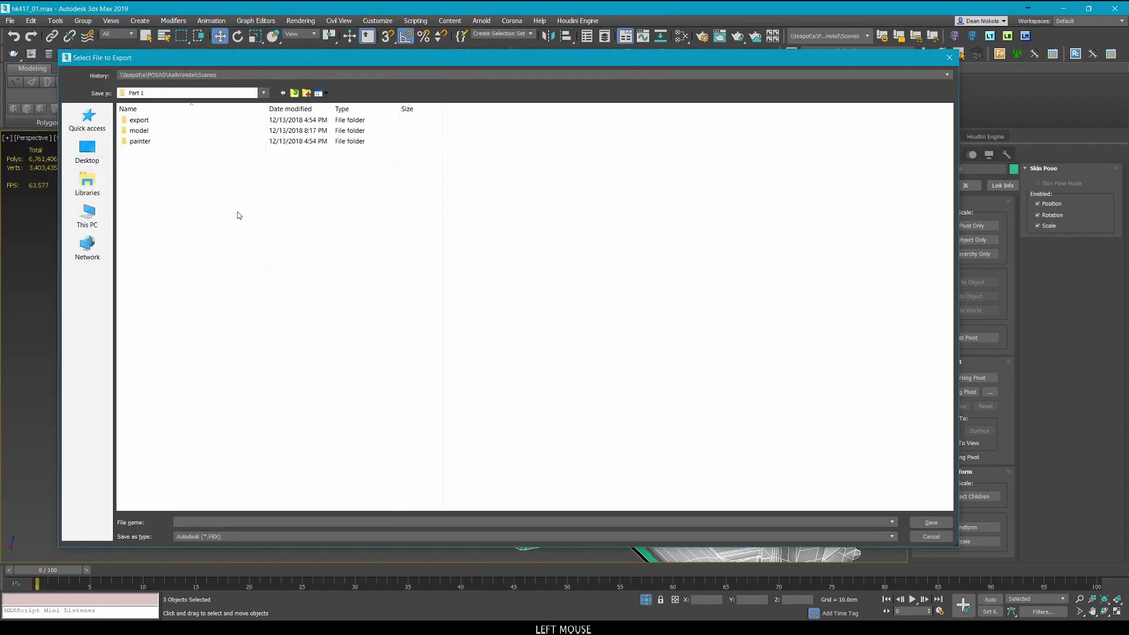
double_click(167, 121)
double_click(167, 130)
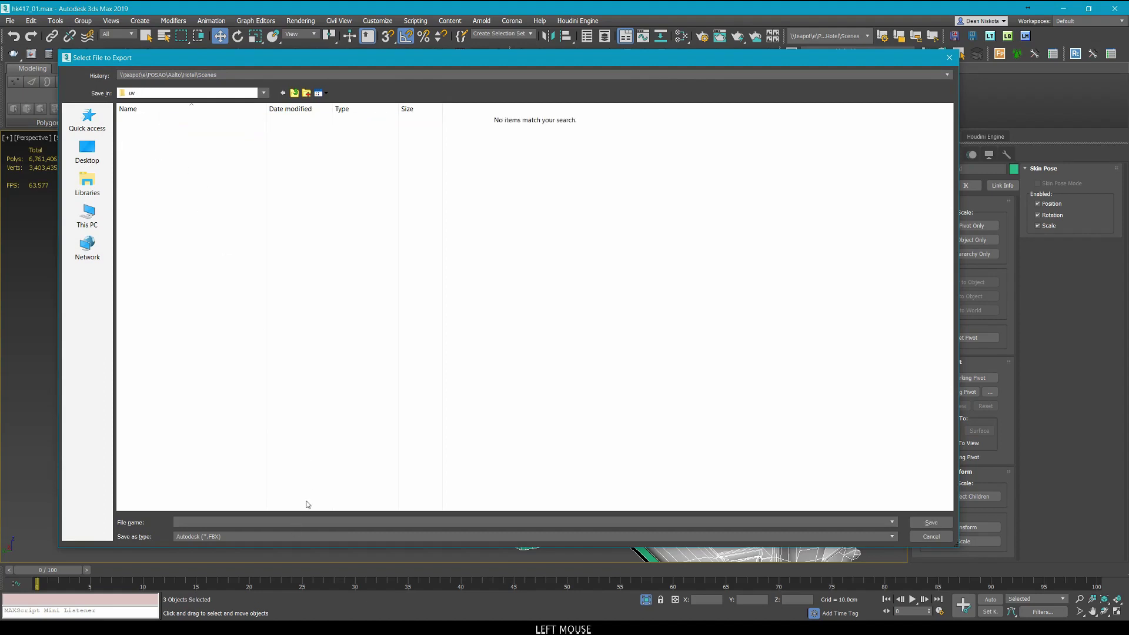
Export the selection in OBJ format as "stock for uv" with quad faces and close the export report.
text(stock for uv)
click(297, 537)
click(281, 500)
click(929, 523)
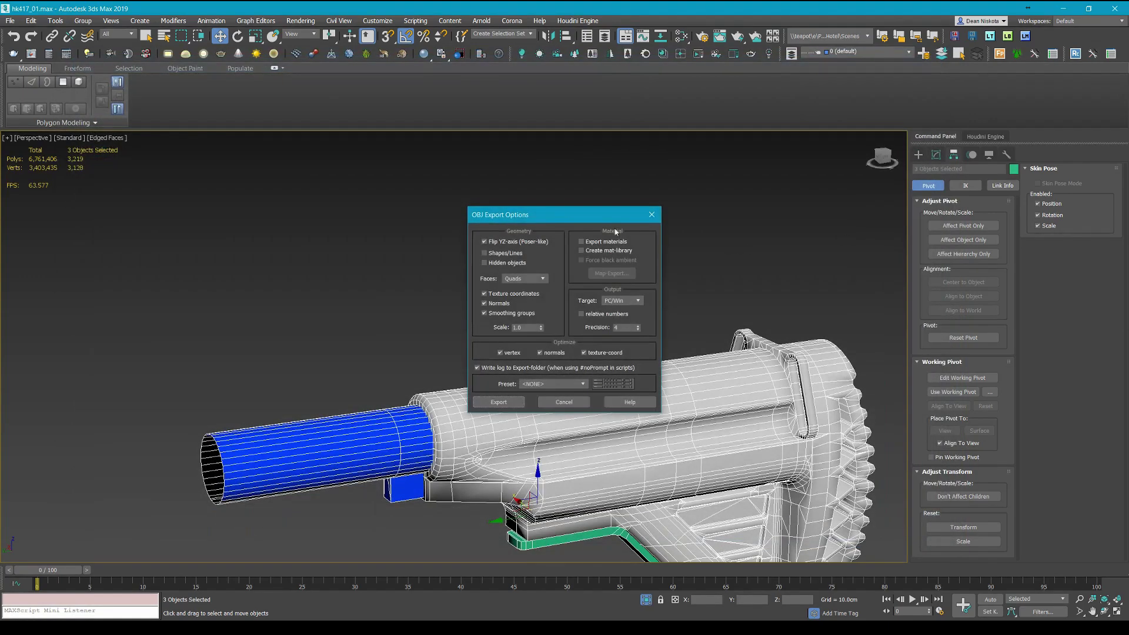
drag(616, 232, 540, 175)
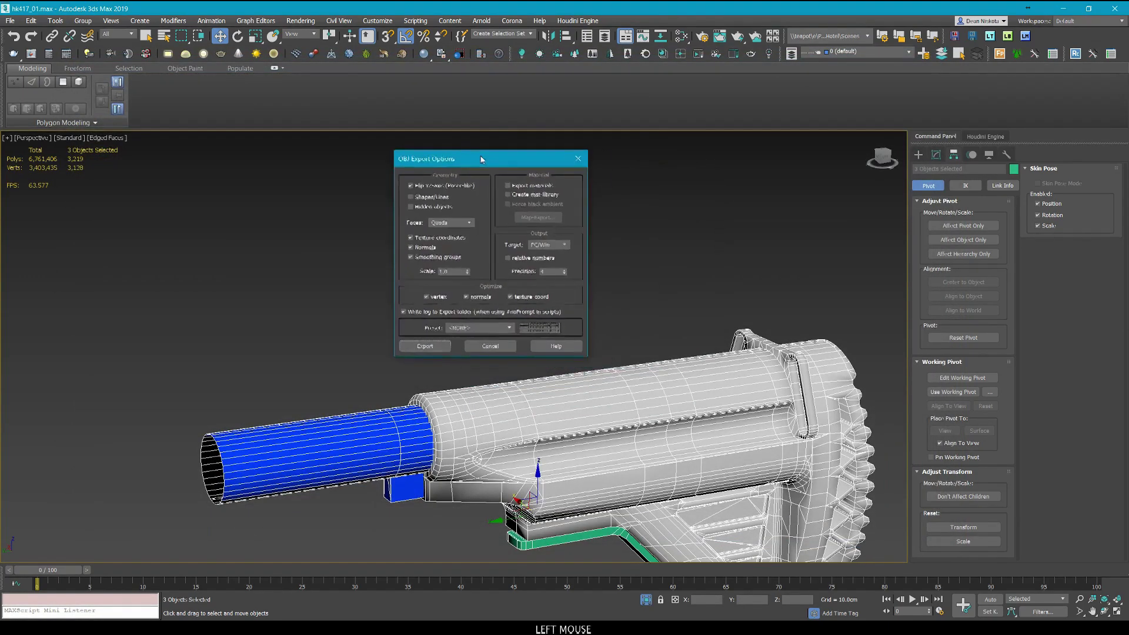
click(423, 346)
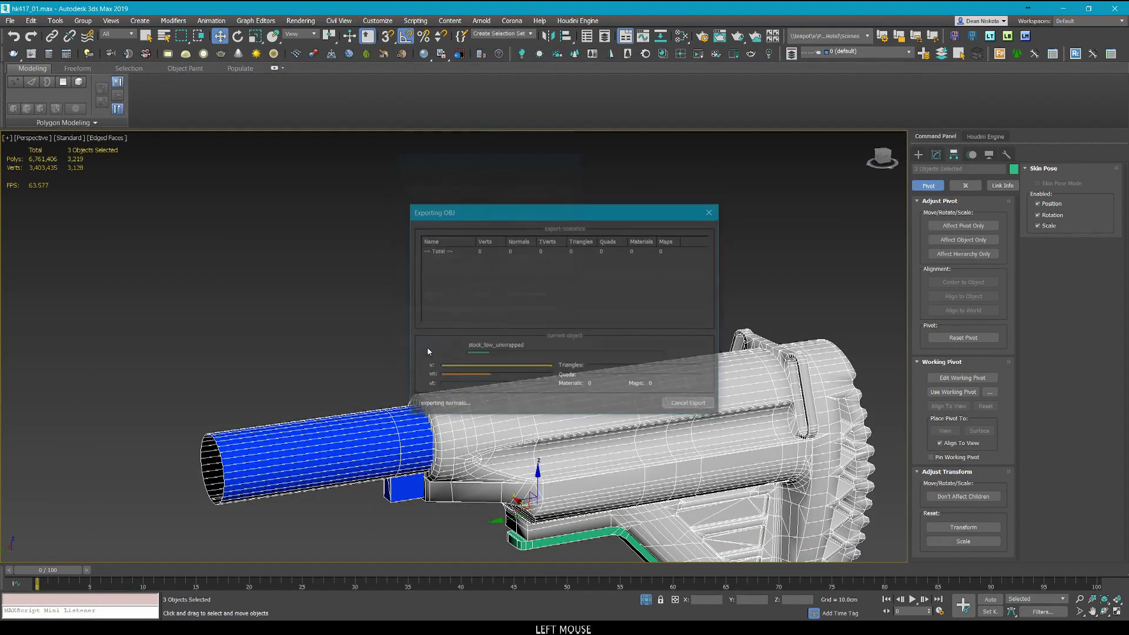
click(695, 407)
Clear the selection and examine the stock and the underside of its green lower trim.
scroll(677, 295, down, 5)
middle_drag(811, 359, 664, 290)
middle_drag(664, 290, 625, 244)
click(648, 266)
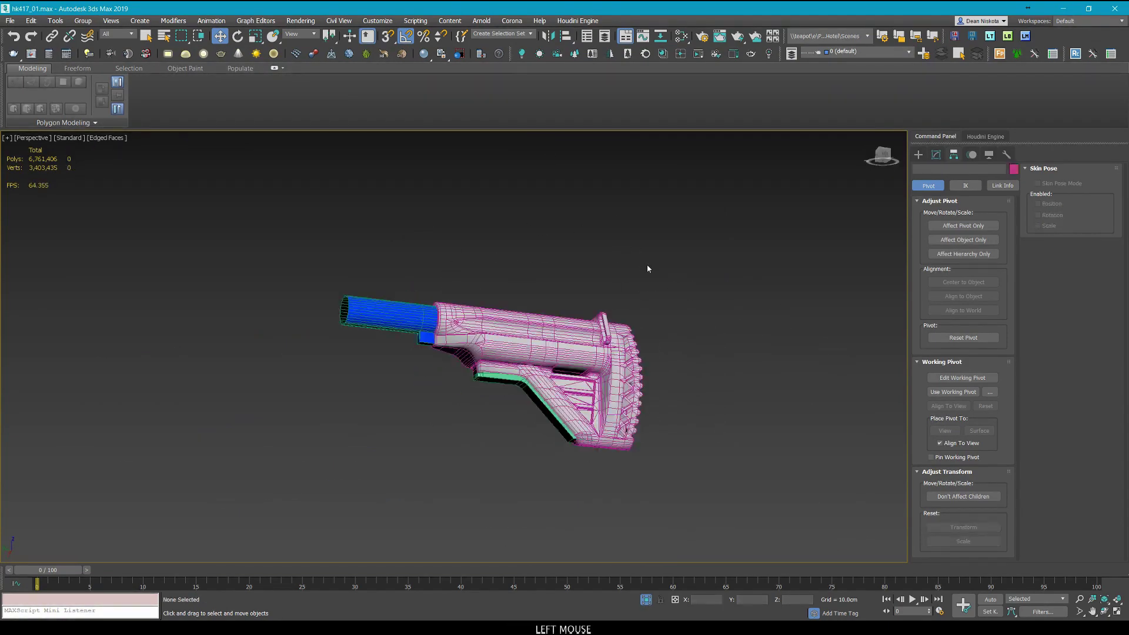
key(F4)
middle_drag(396, 502, 396, 515)
scroll(501, 483, up, 6)
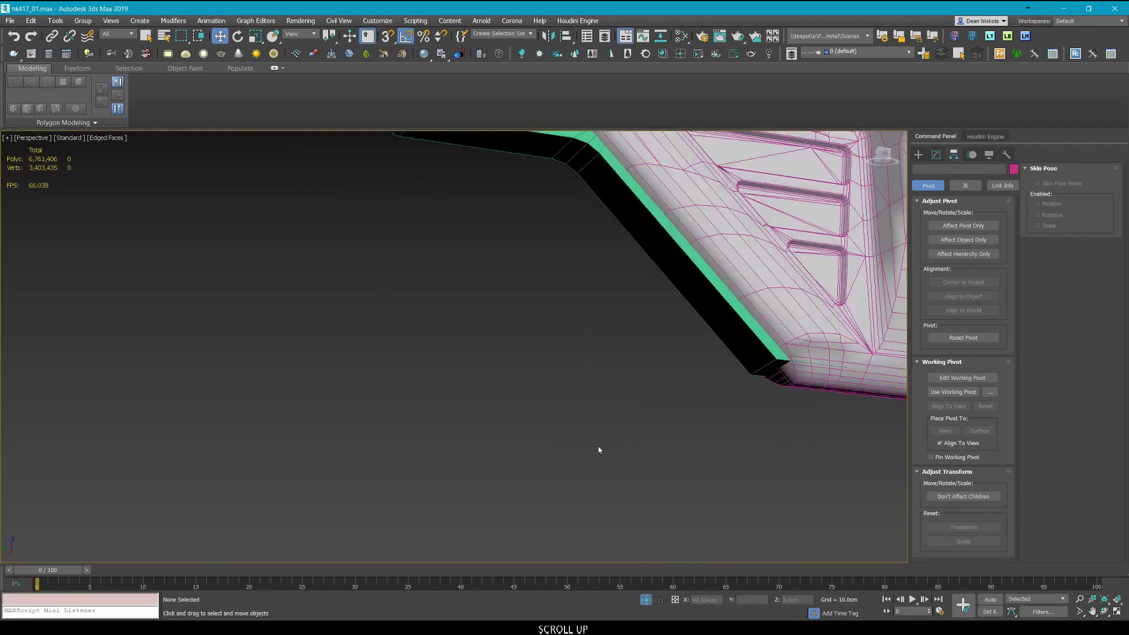
scroll(603, 445, down, 4)
middle_drag(635, 427, 582, 461)
Switch to RizomUV and look over its empty 3D and UV viewports.
click(624, 442)
click(319, 544)
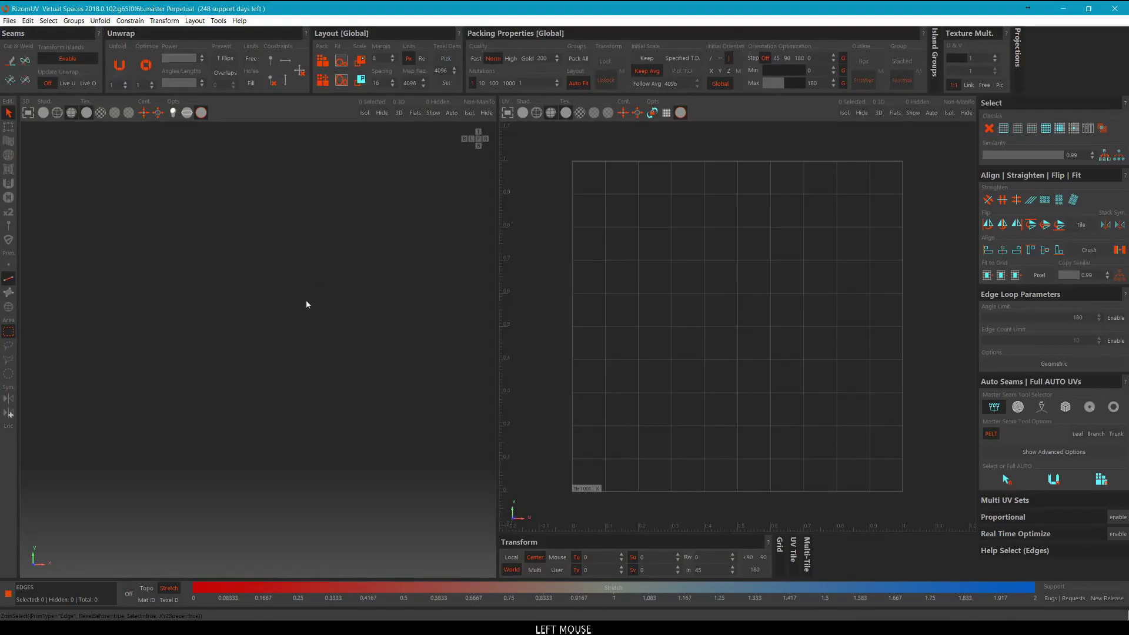
middle_drag(307, 301, 301, 331)
click(716, 300)
scroll(730, 314, down, 3)
mouse_move(756, 297)
middle_down()
mouse_move(717, 323)
mouse_move(739, 305)
middle_up()
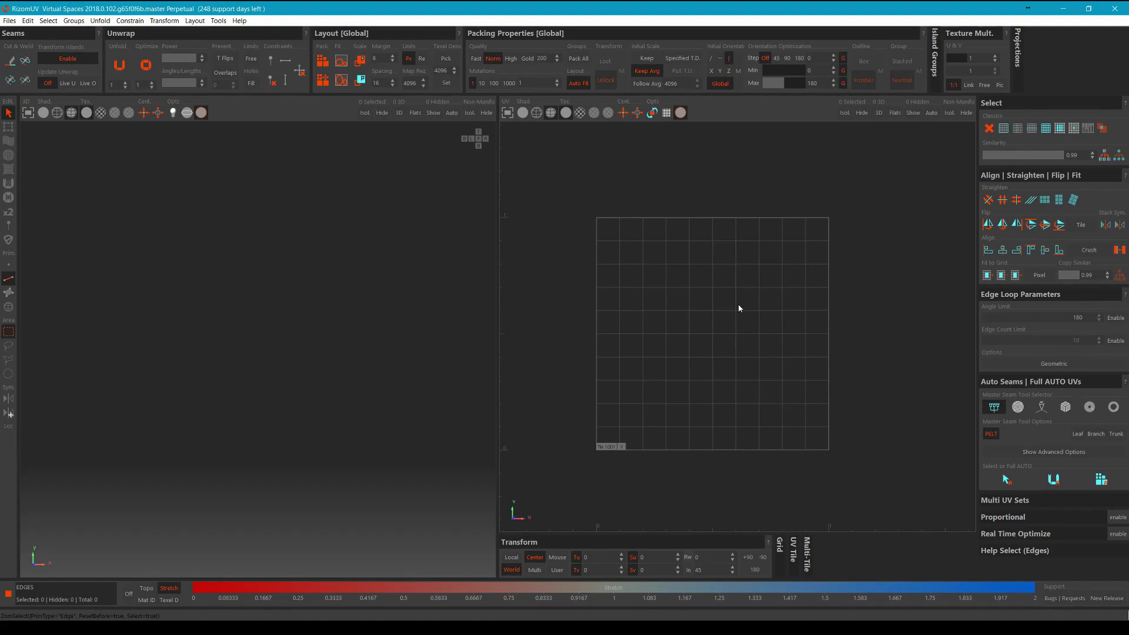
click(97, 247)
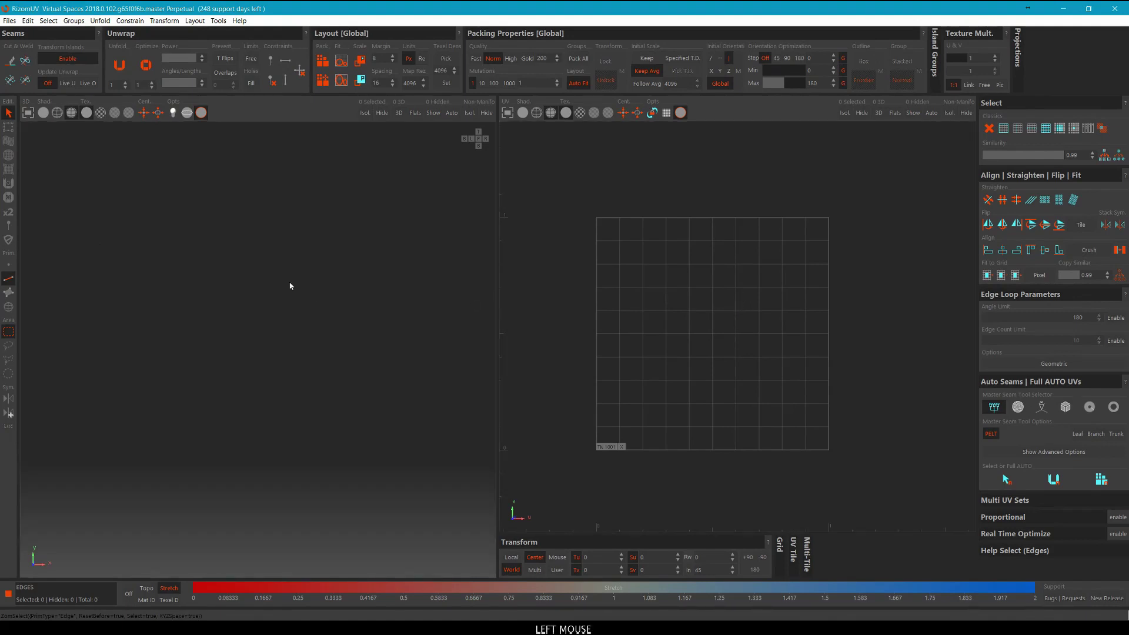
Cycle the RizomUV viewport layout through the full-size UV view and back to the split 3D and UV views.
key(e)
alt+click(596, 336)
key(e)
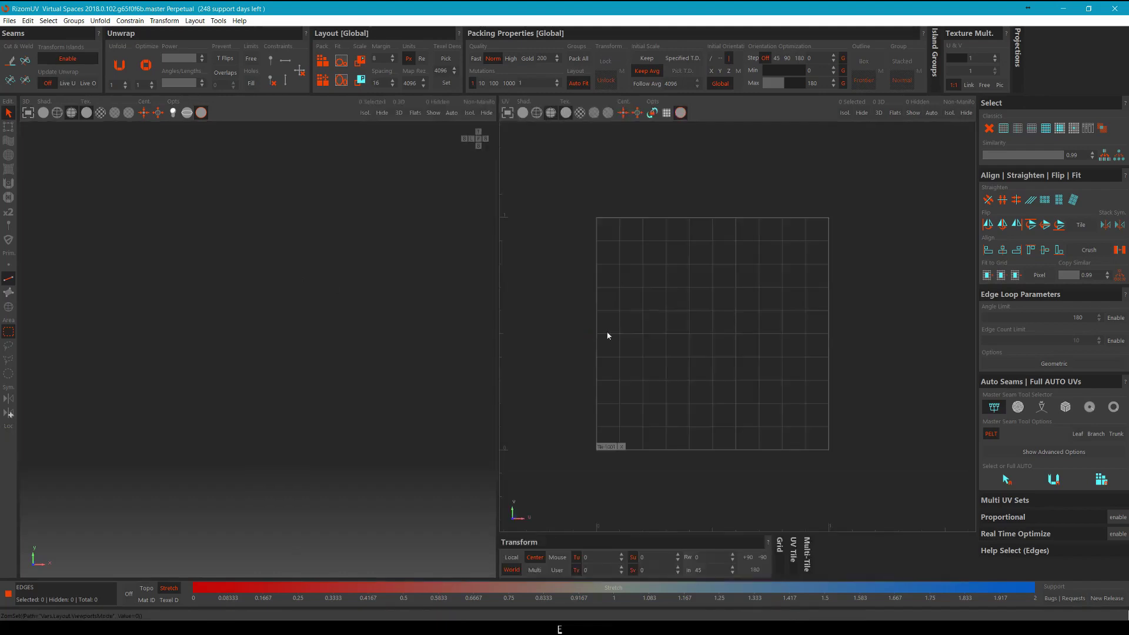
click(665, 306)
key(e)
scroll(463, 305, up, 4)
scroll(463, 306, down, 3)
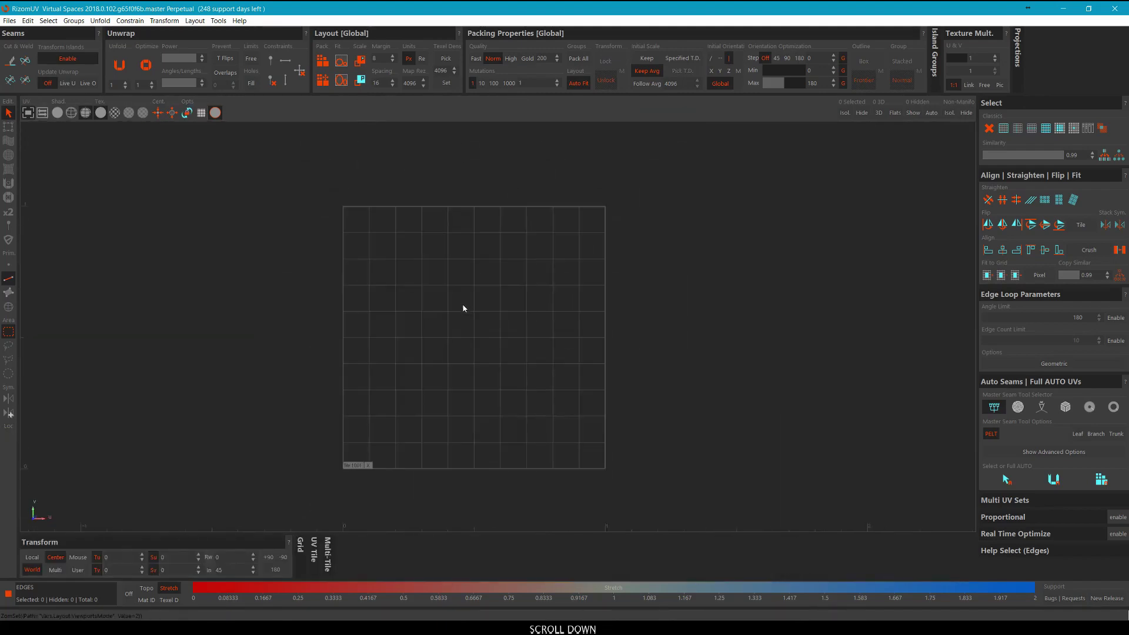
click(475, 267)
key(e)
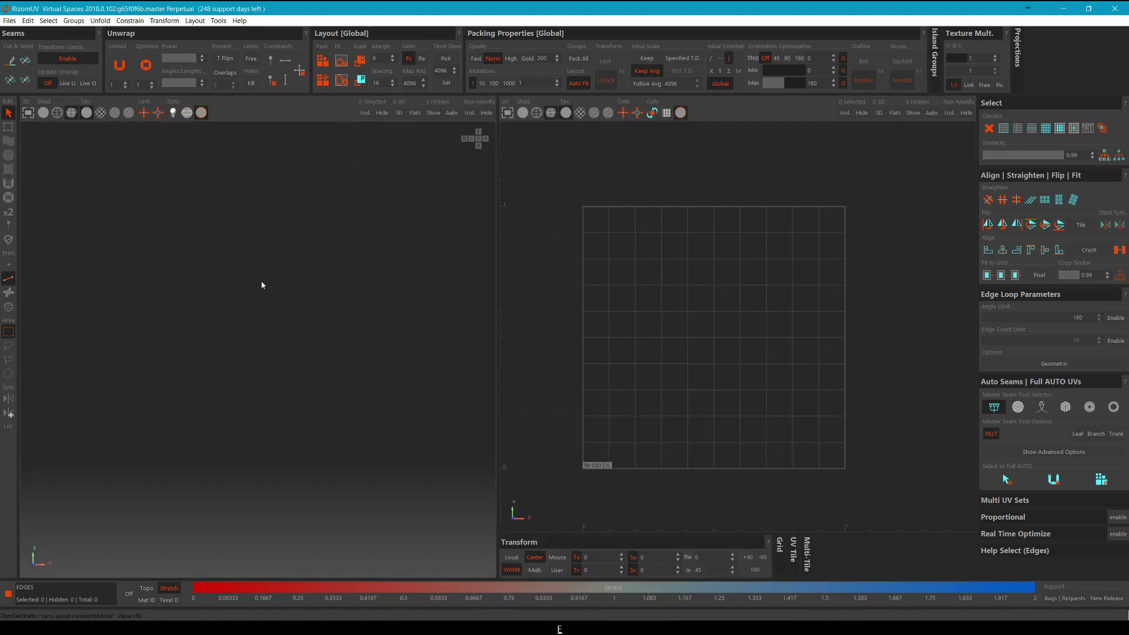
Switch back to 3ds Max and take a close look at the rear of the stock body.
click(283, 285)
click(537, 429)
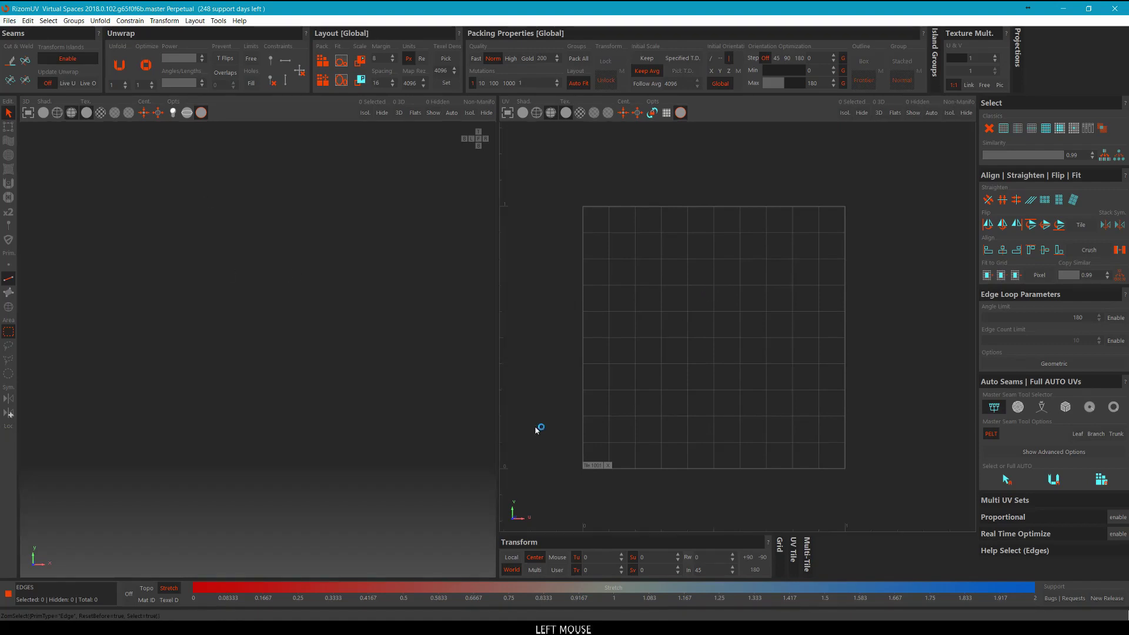
click(672, 355)
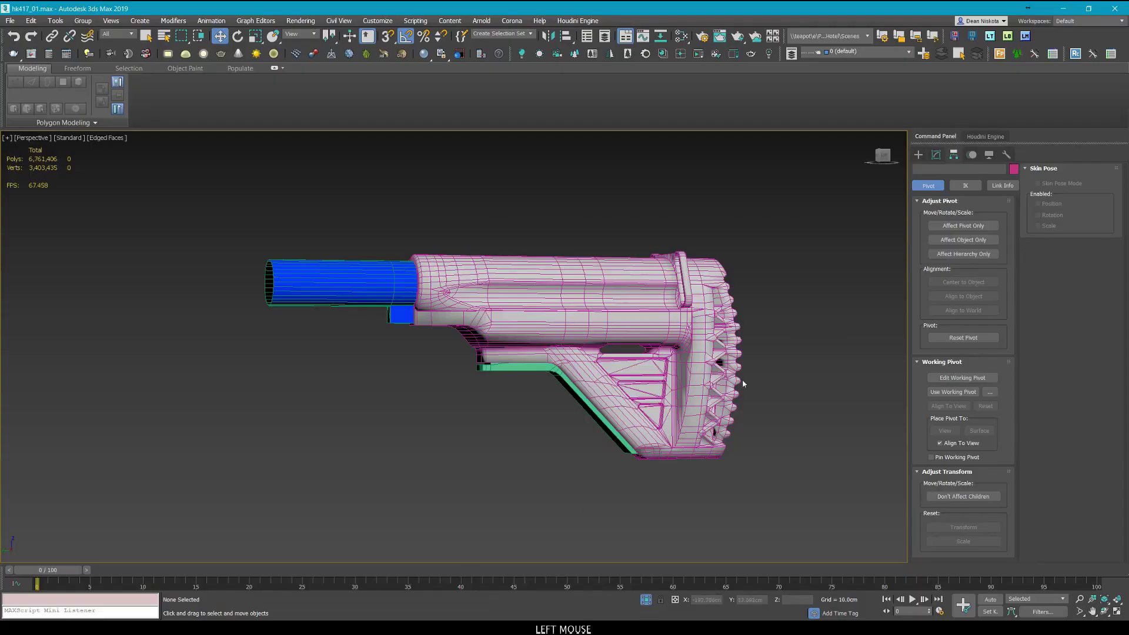
scroll(698, 296, up, 6)
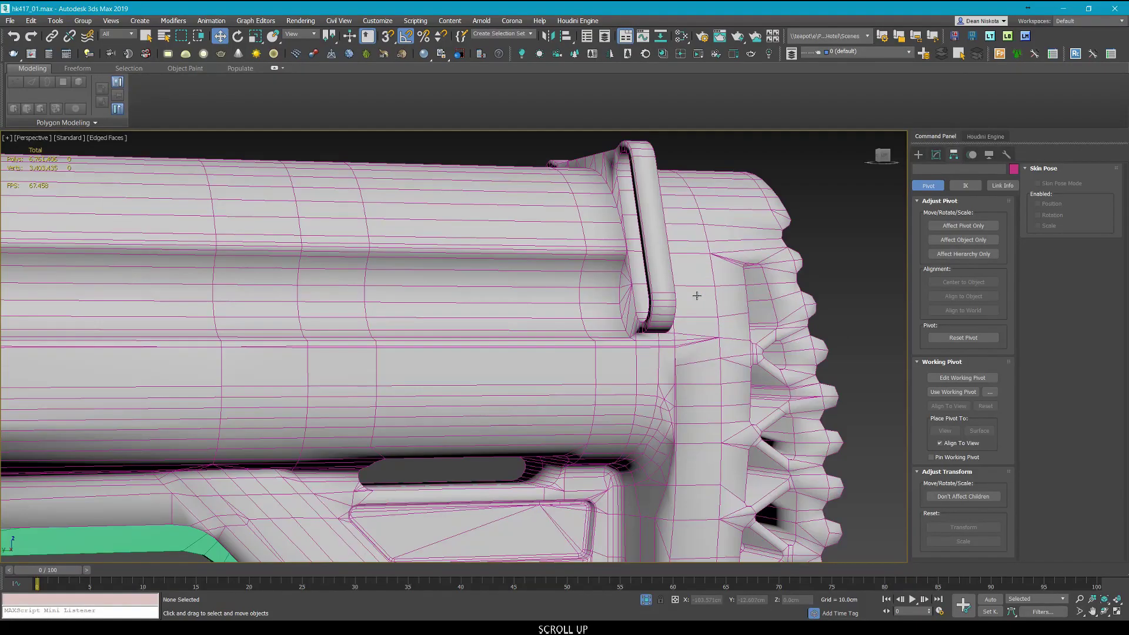
Switch to RizomUV and load the "stock for uv" OBJ from the export/uv folder of Part 1.
scroll(696, 296, down, 6)
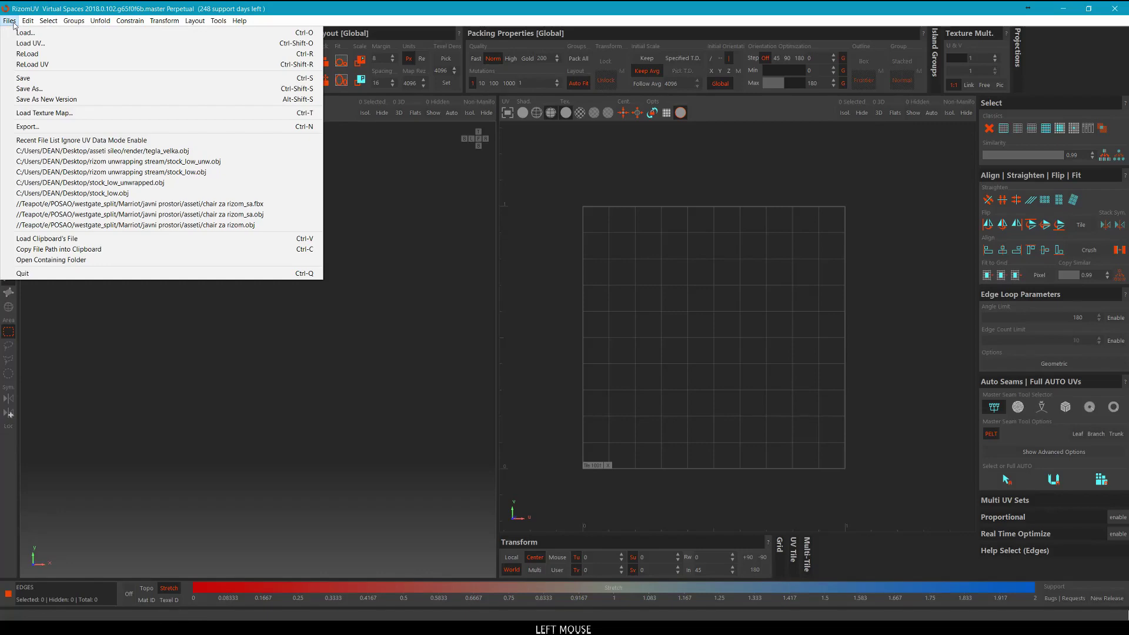
click(23, 33)
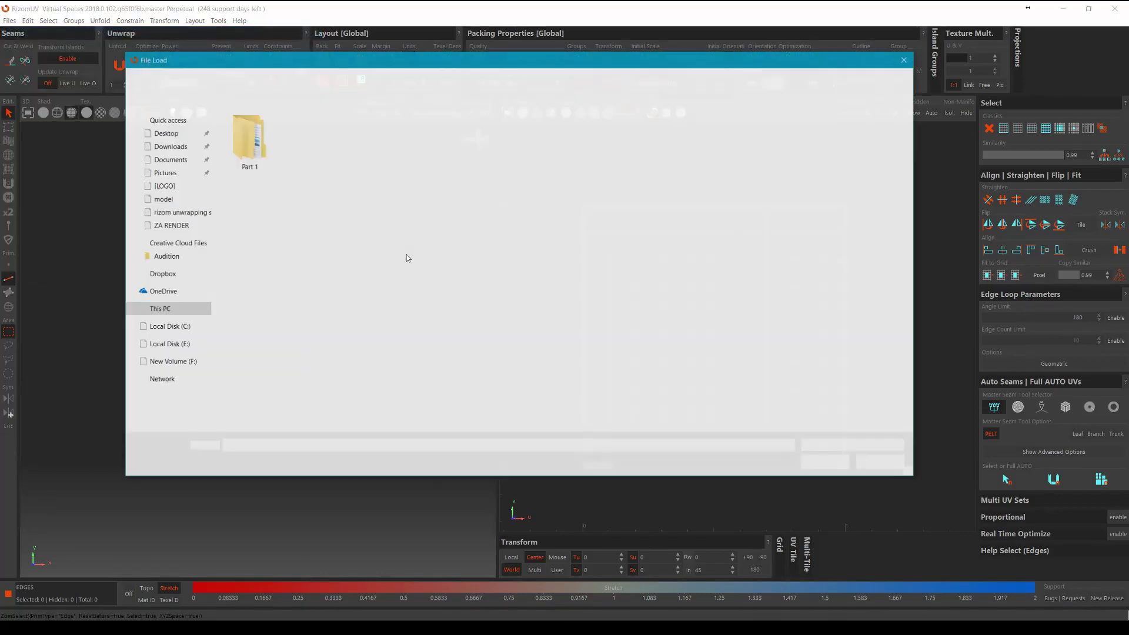
double_click(259, 141)
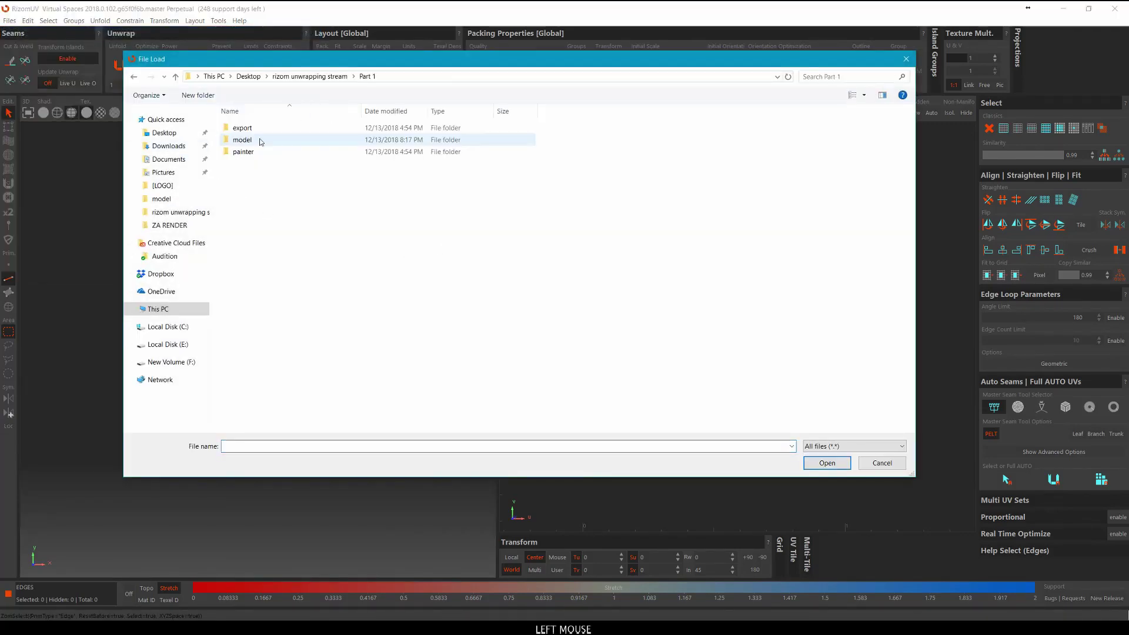
double_click(262, 128)
double_click(235, 140)
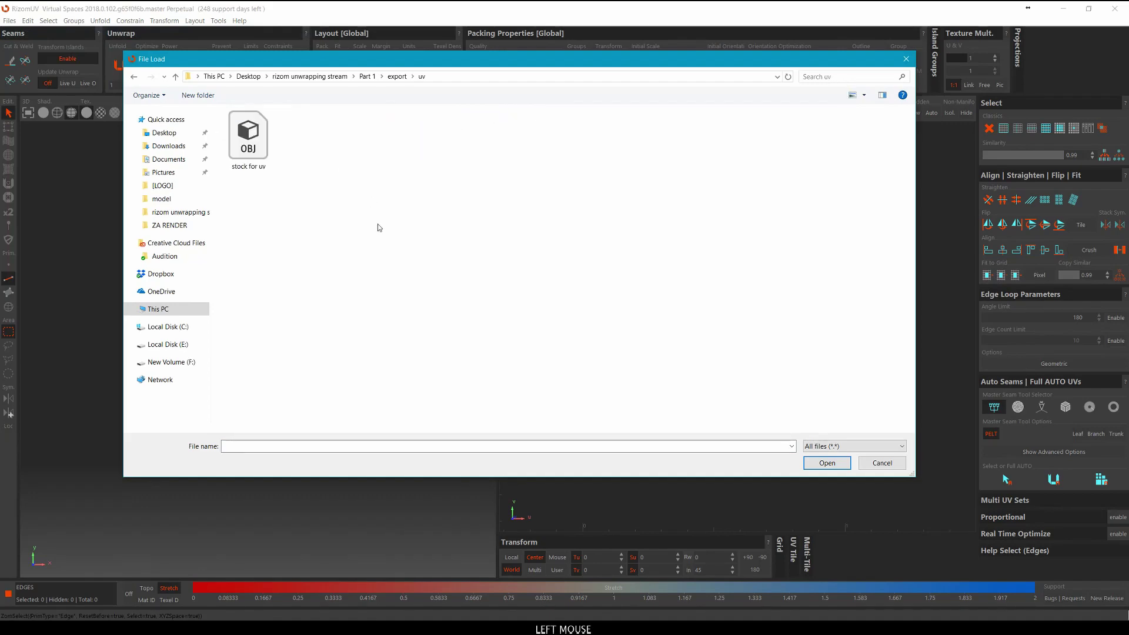
click(256, 148)
click(826, 464)
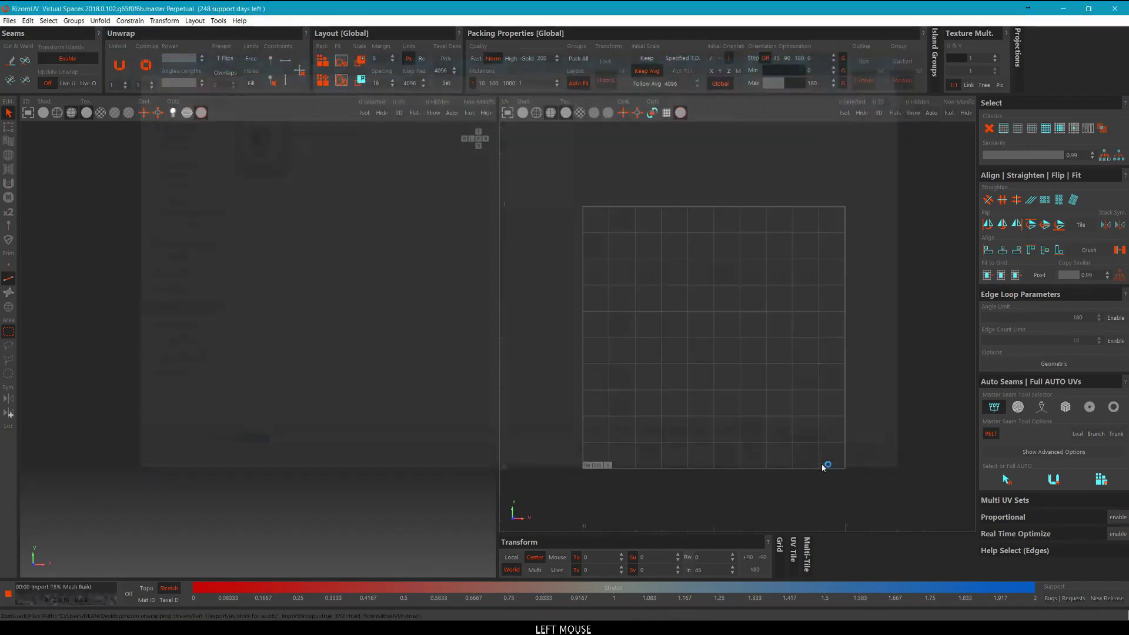
Frame the whole mesh in the UV viewport and examine the imported stock from the side in the 3D viewport.
scroll(831, 298, down, 5)
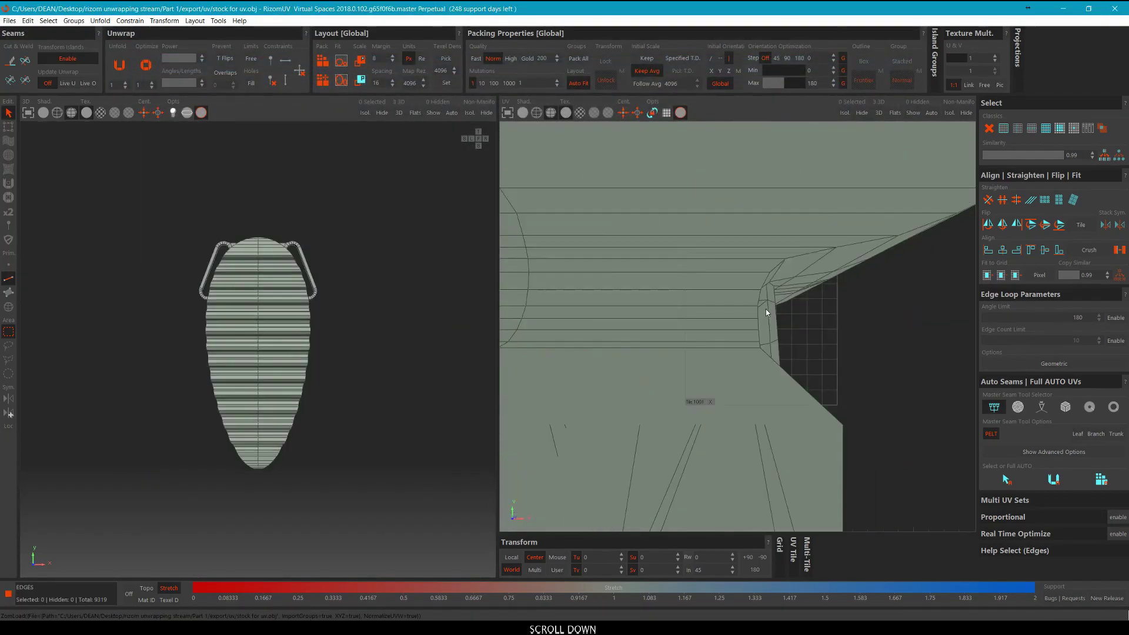
key(f)
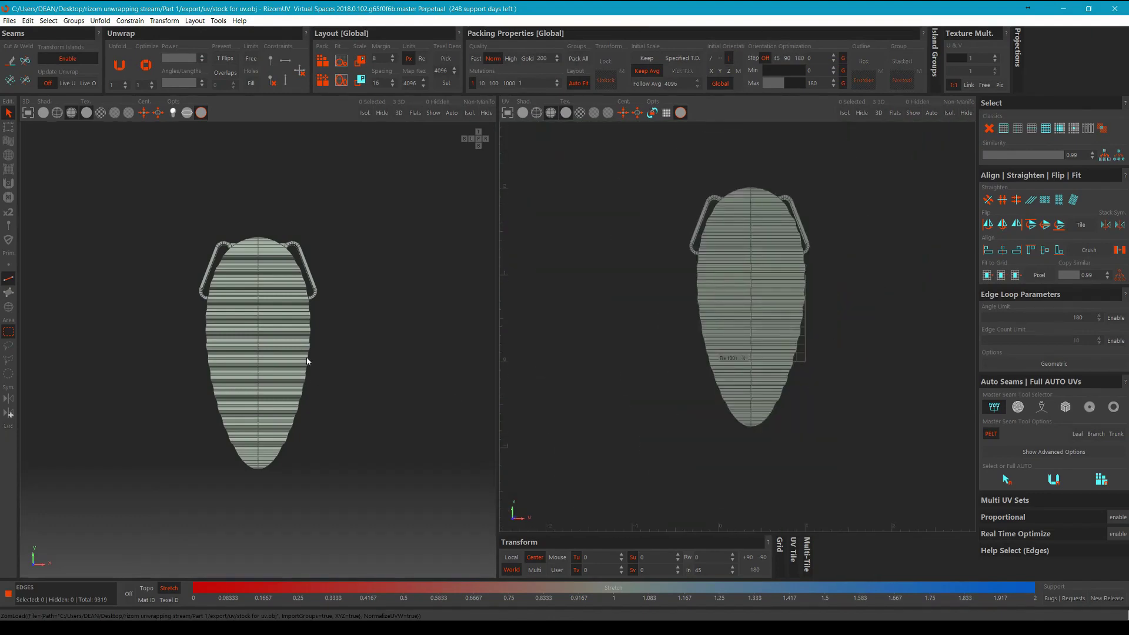
alt+drag(296, 239, 349, 213)
alt+middle_drag(349, 213, 320, 165)
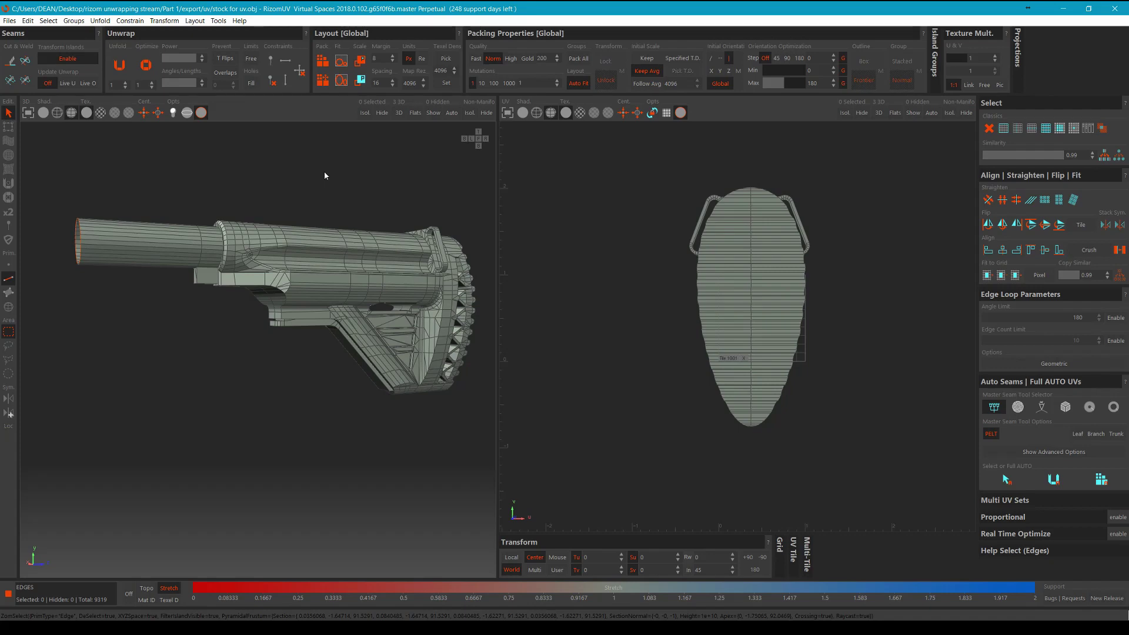
click(330, 174)
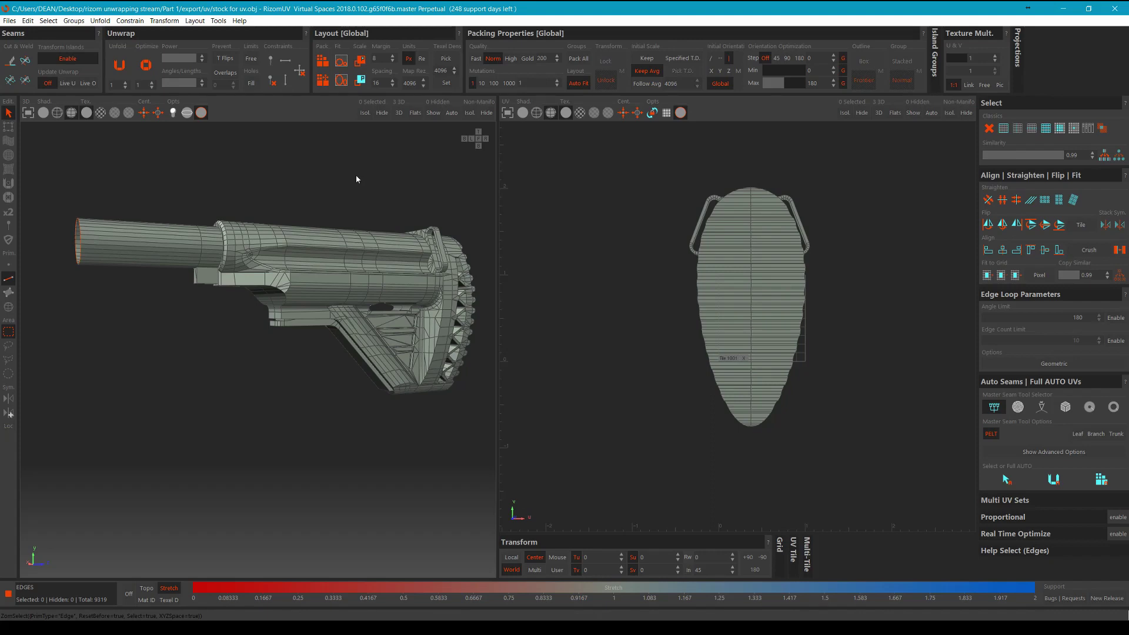
Open the Keyboard Mouse Customizer, enlarge it to review the mouse presets and hotkey list, and close it.
click(195, 21)
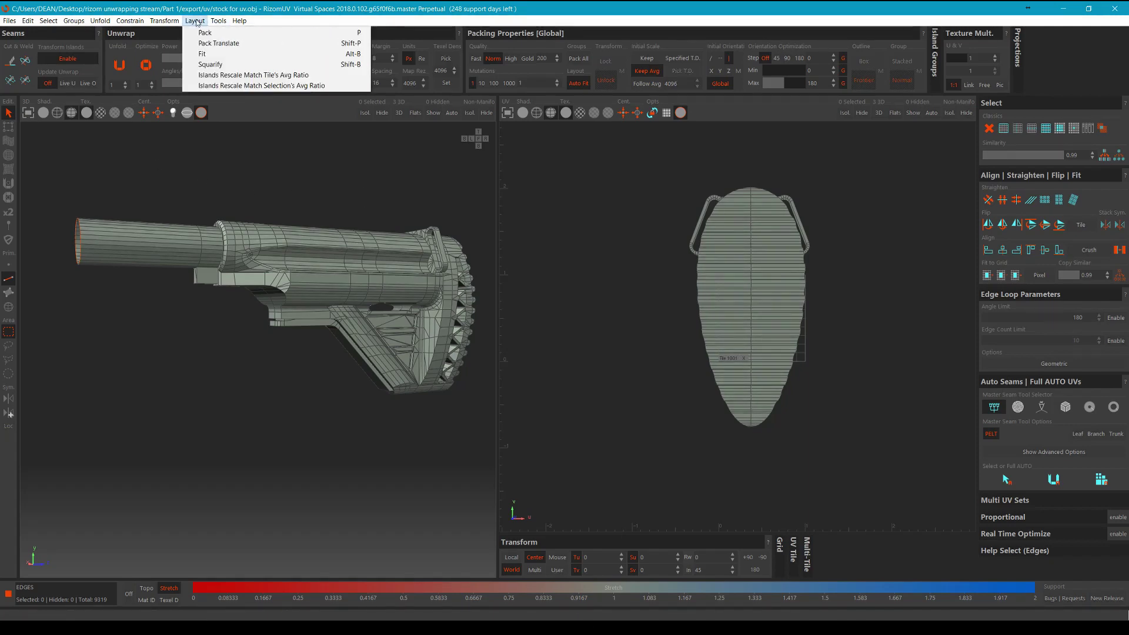
mouse_move(28, 21)
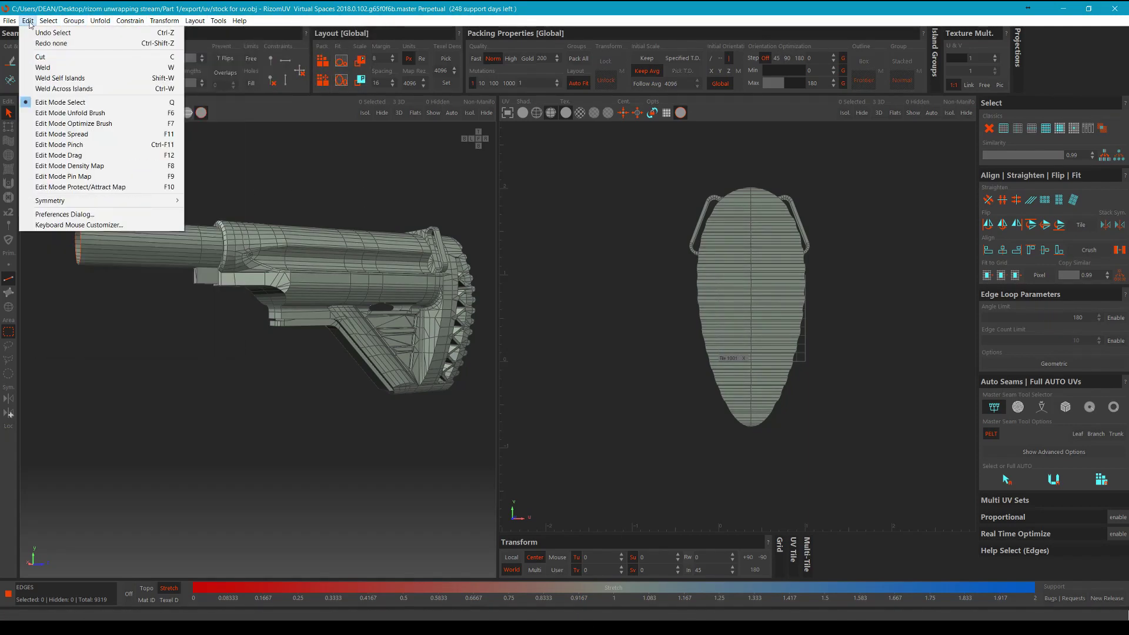
click(94, 229)
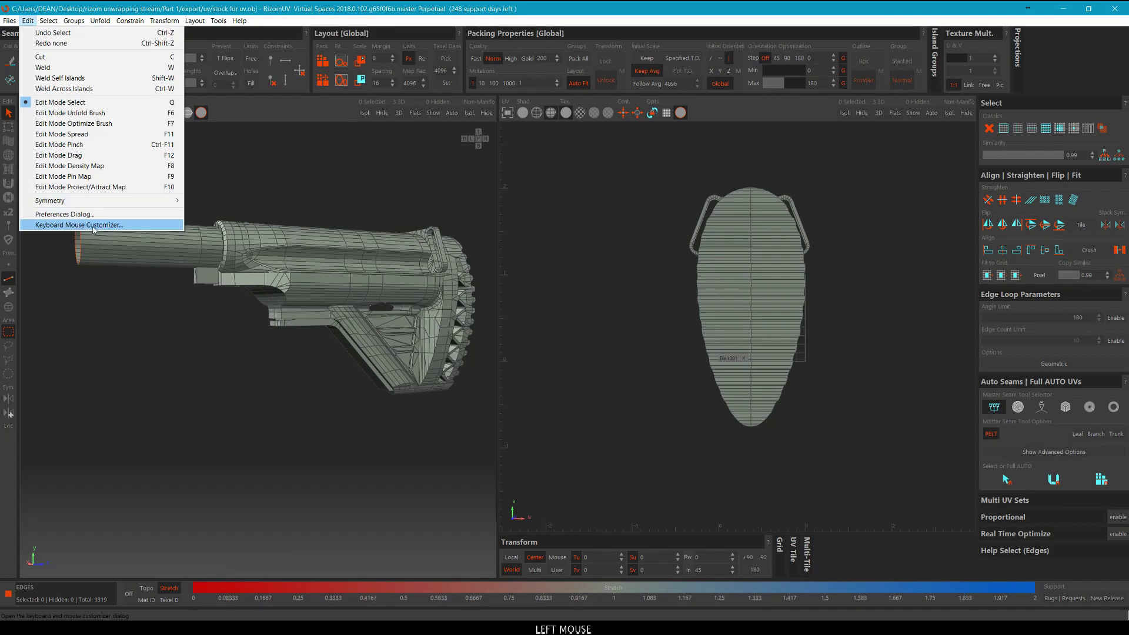
mouse_move(277, 117)
mouse_down()
mouse_move(337, 118)
mouse_move(279, 99)
mouse_up()
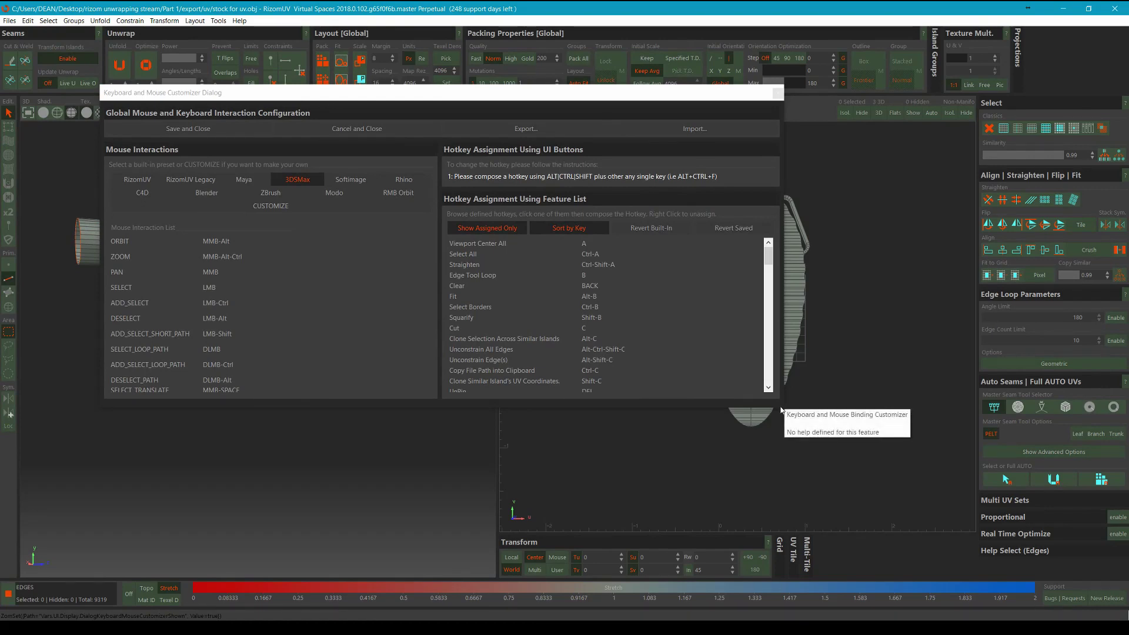
drag(782, 409, 908, 516)
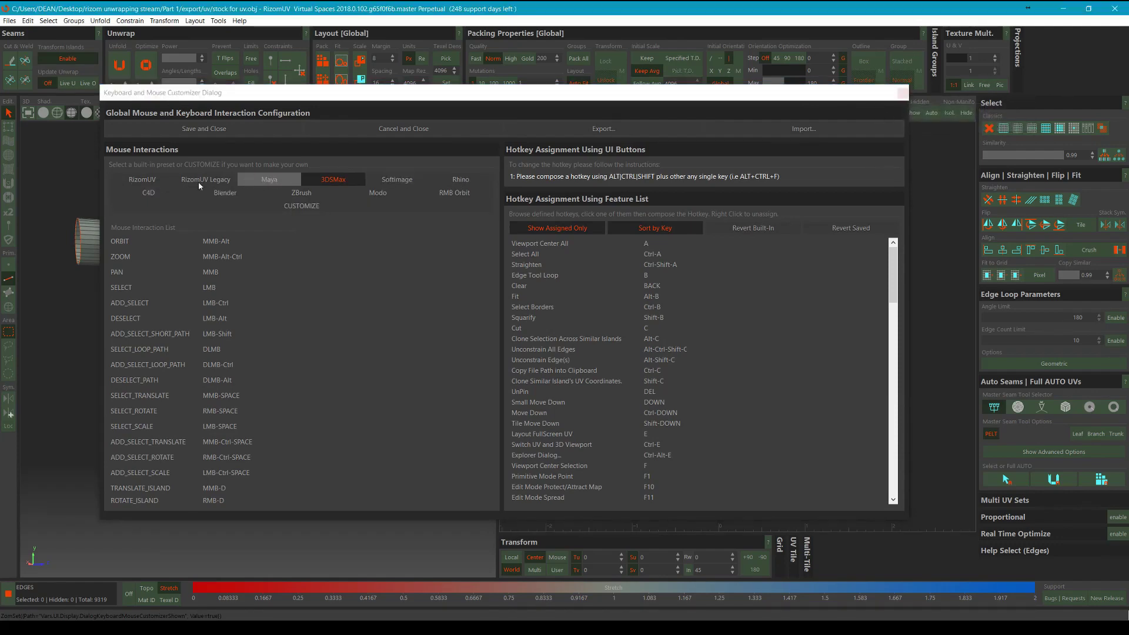
click(903, 93)
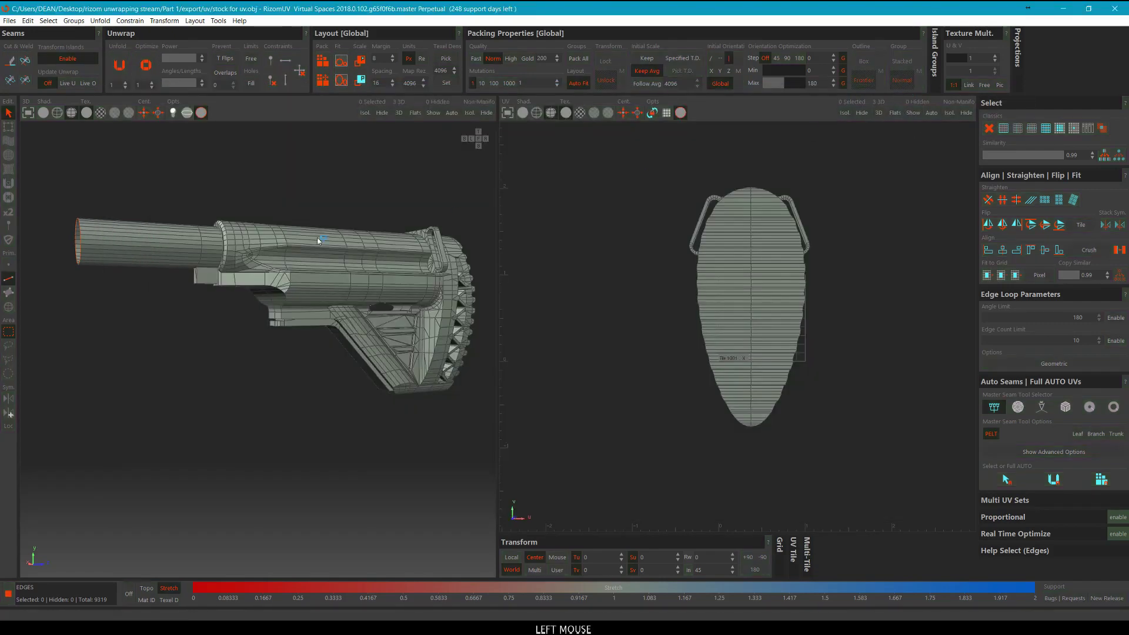
Examine the stock in the 3D viewport up close and from a front three-quarter angle.
middle_drag(316, 237, 320, 189)
scroll(338, 193, up, 3)
scroll(339, 193, down, 3)
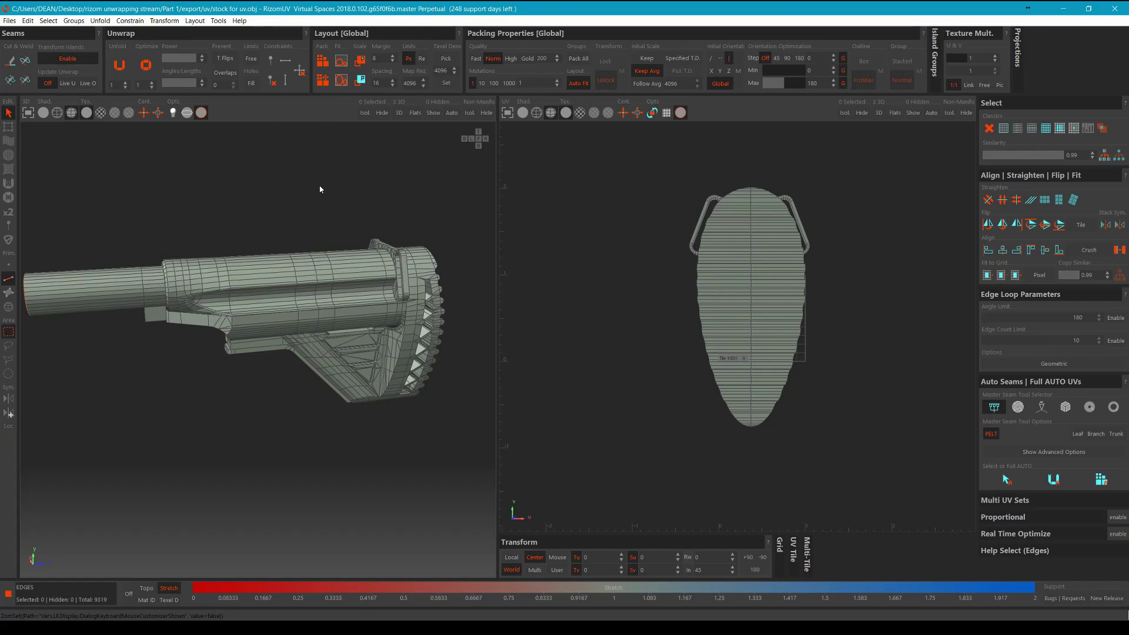
scroll(322, 192, down, 3)
mouse_move(335, 197)
alt+middle_down()
mouse_move(322, 216)
mouse_move(282, 217)
mouse_move(370, 199)
mouse_move(344, 196)
alt+middle_up()
click(345, 198)
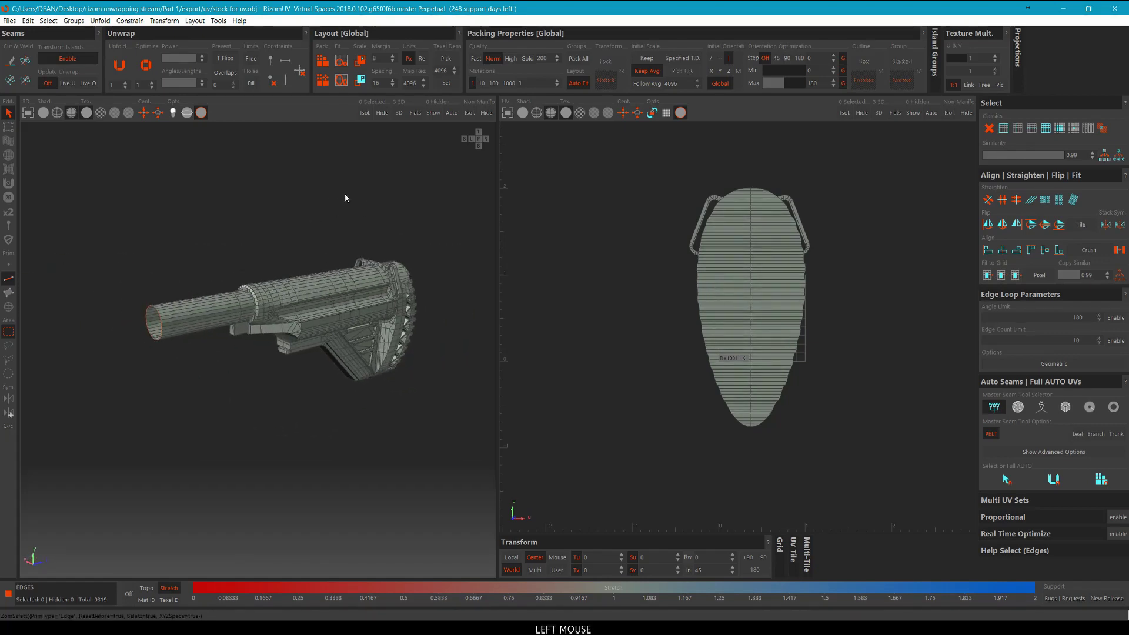
Toggle the layout repeatedly between the full-size 3D viewport and the split 3D and UV viewports.
key(e)
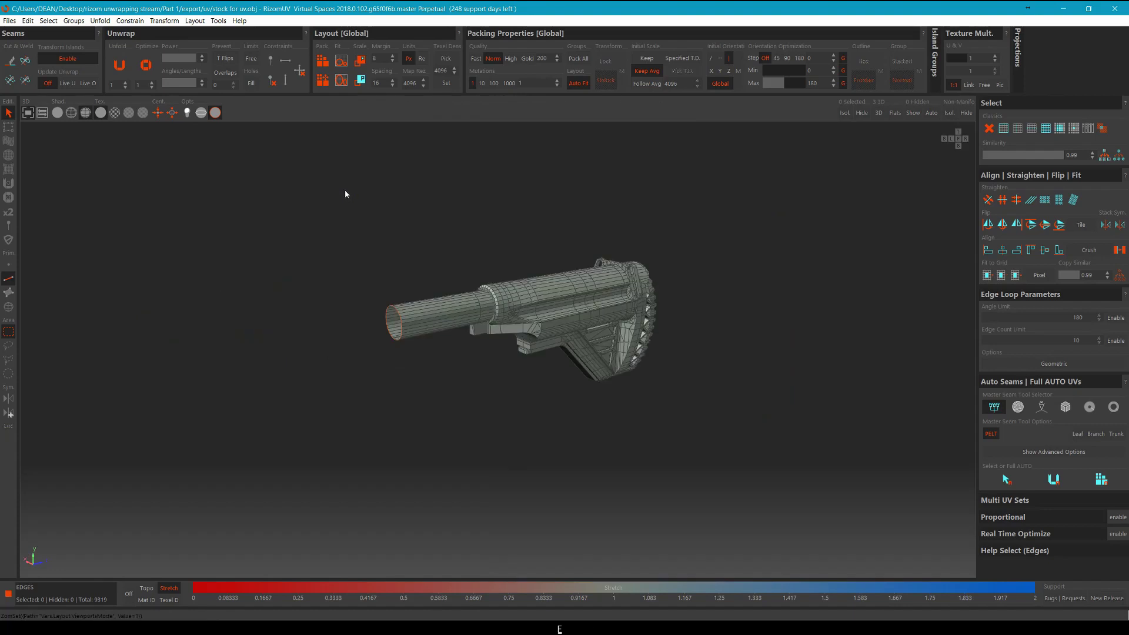
click(463, 189)
key(e)
click(644, 182)
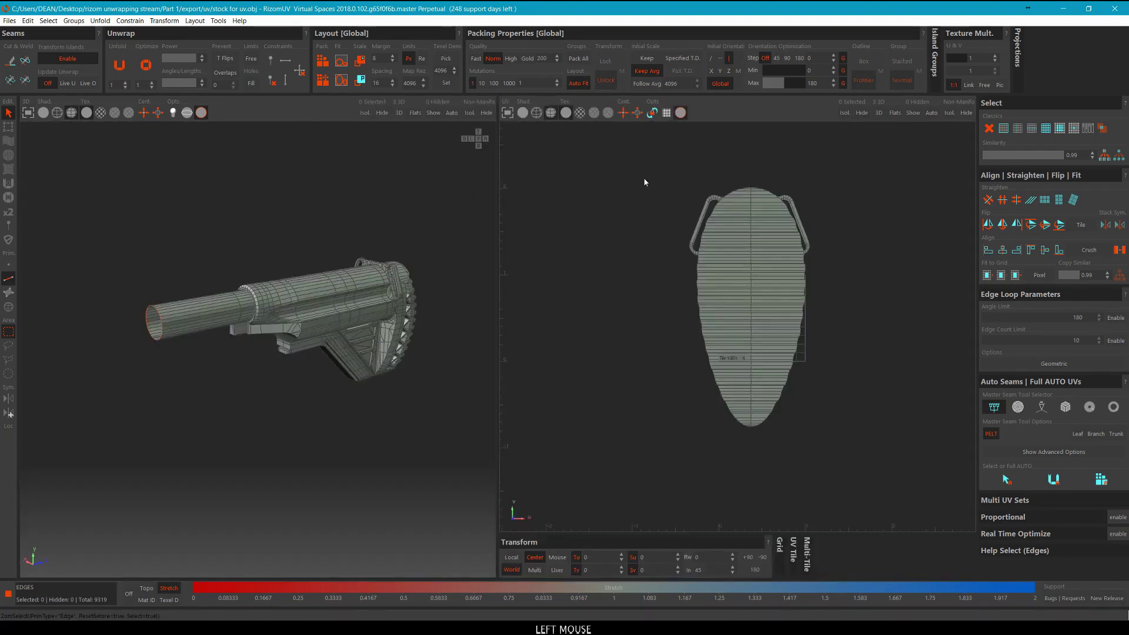
key(e)
key(e)
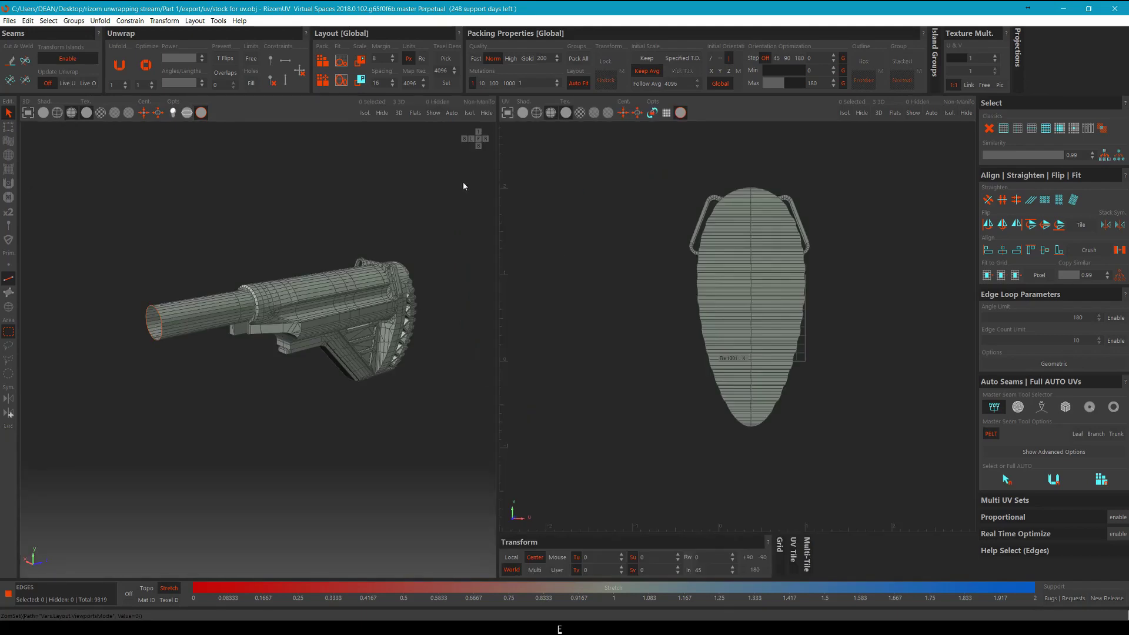
key(e)
key(e)
key(e)
key(e)
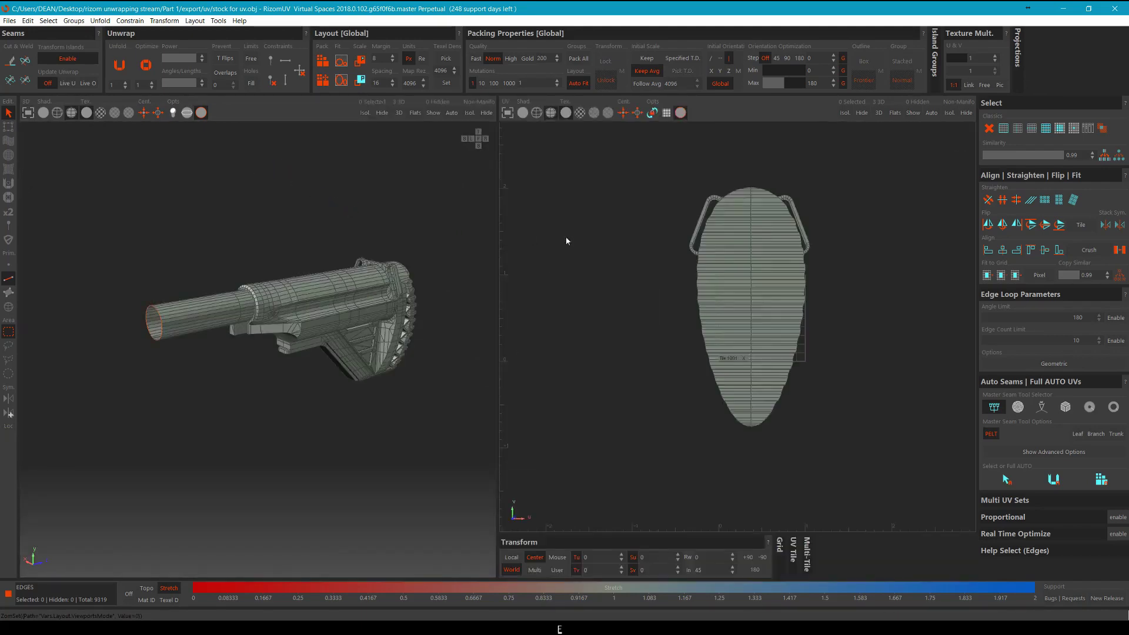
click(595, 232)
key(e)
key(e)
Swap the full-size viewport between the 3D and UV views of the stock, ending in the split layout.
click(263, 204)
key(ctrl+e)
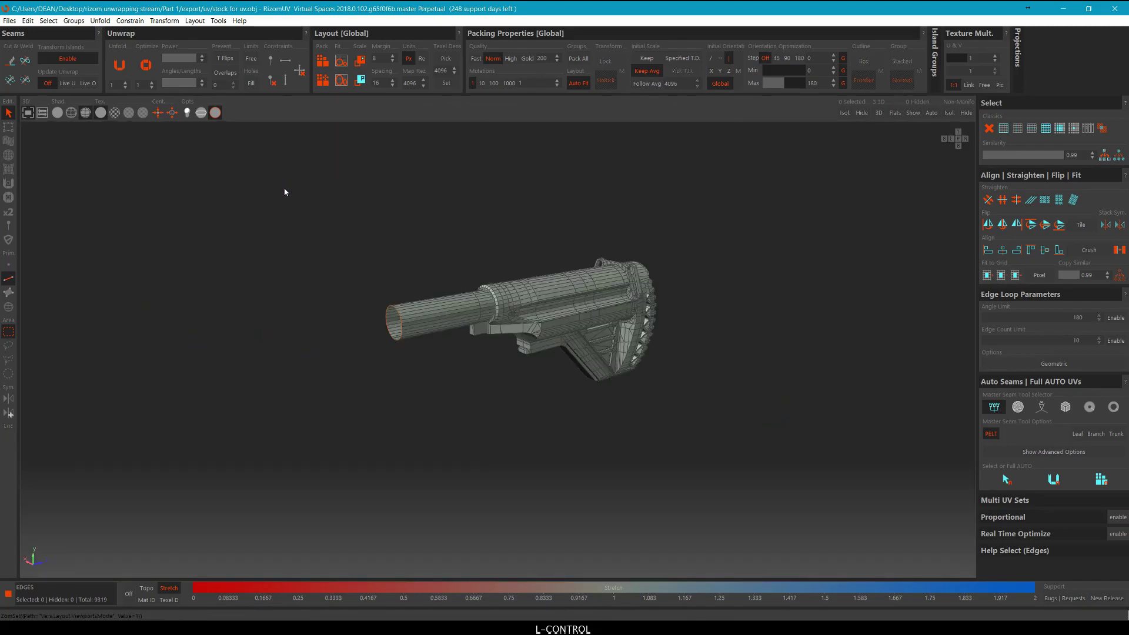
key(e)
key(e)
key(ctrl)
key(ctrl+e)
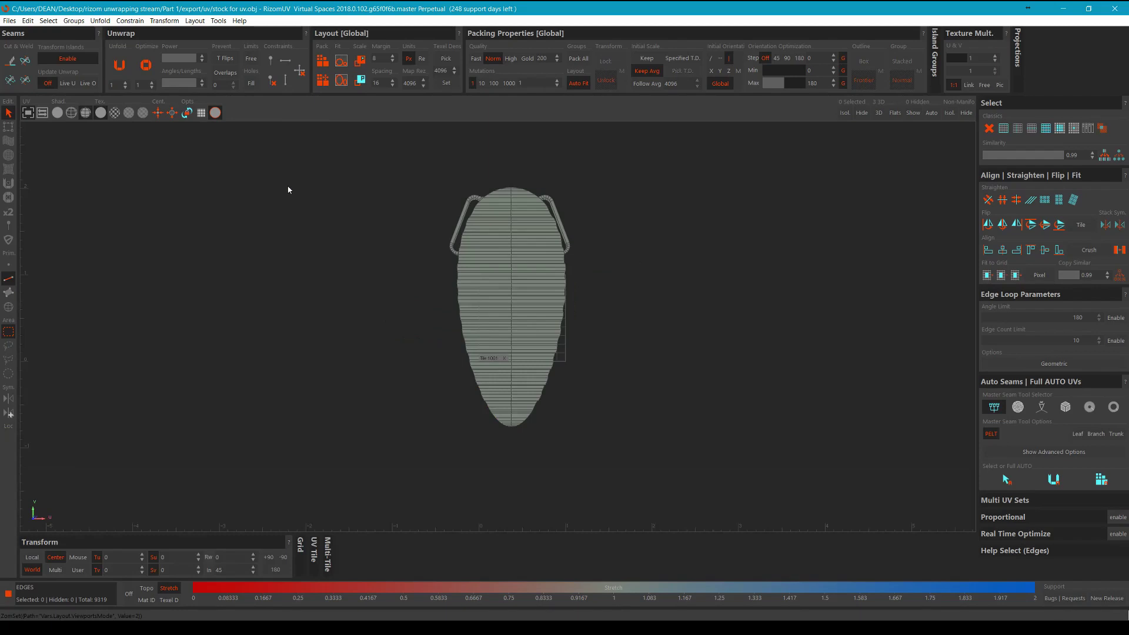
key(ctrl+e)
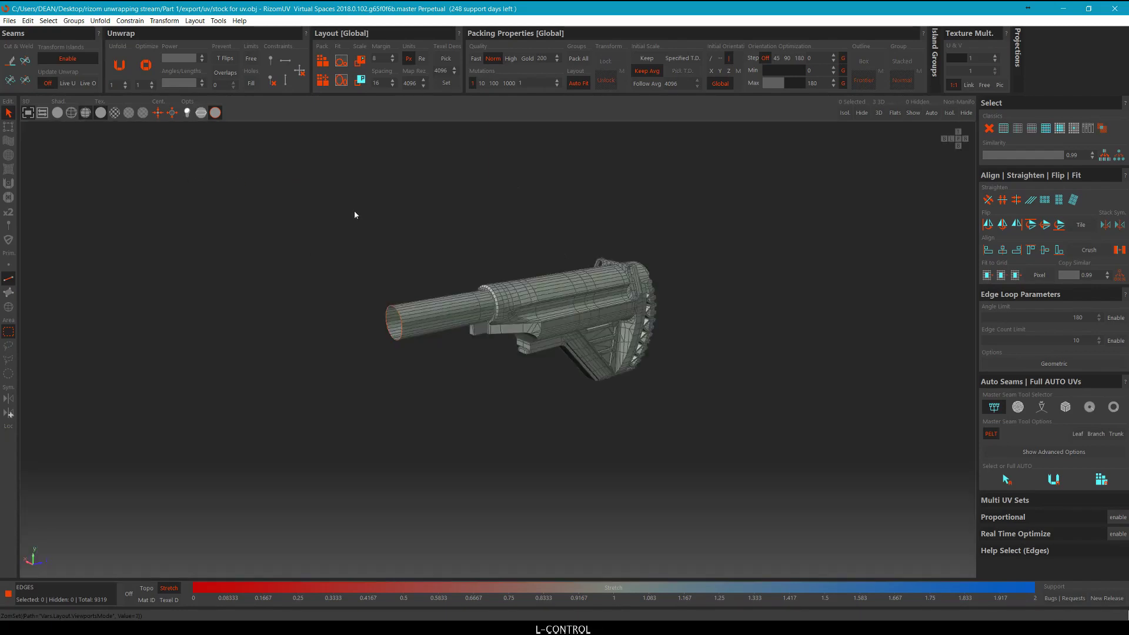
key(ctrl+e)
click(403, 205)
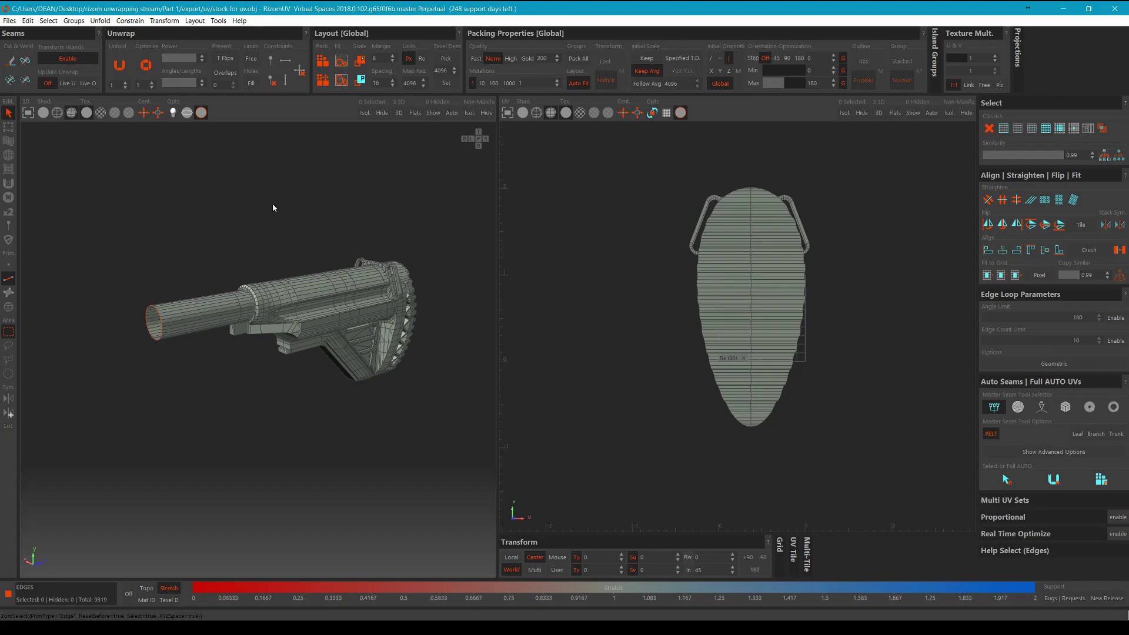
Try the point, edge and polygon selection modes in turn on the stock, leaving nothing selected.
click(336, 165)
key(F1)
scroll(235, 302, up, 3)
scroll(211, 309, up, 4)
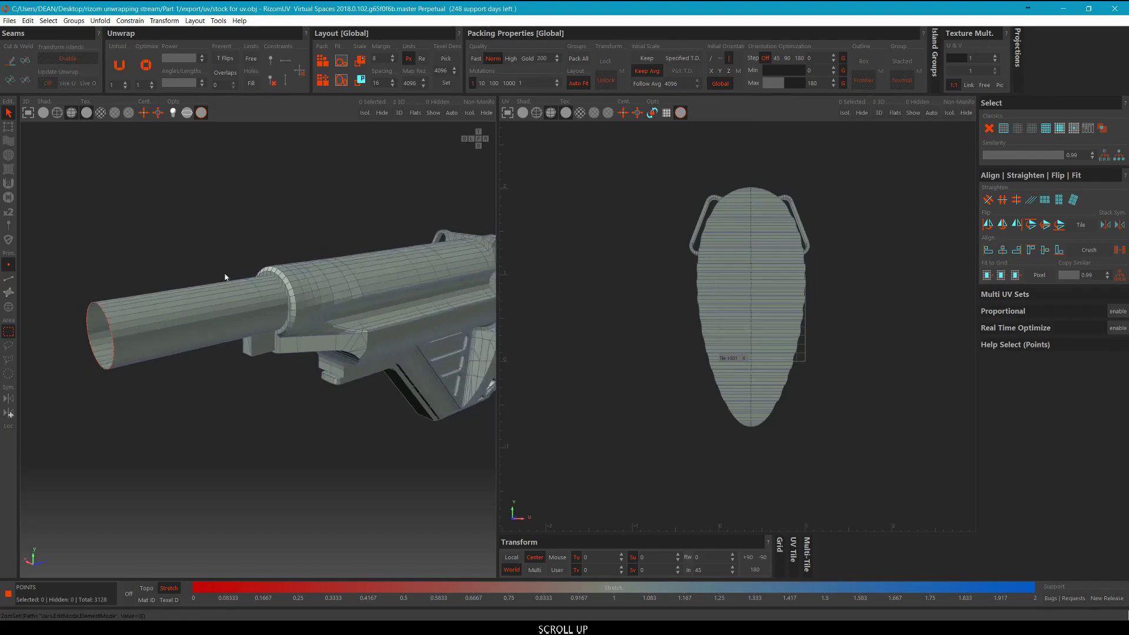
key(F2)
click(239, 231)
key(F3)
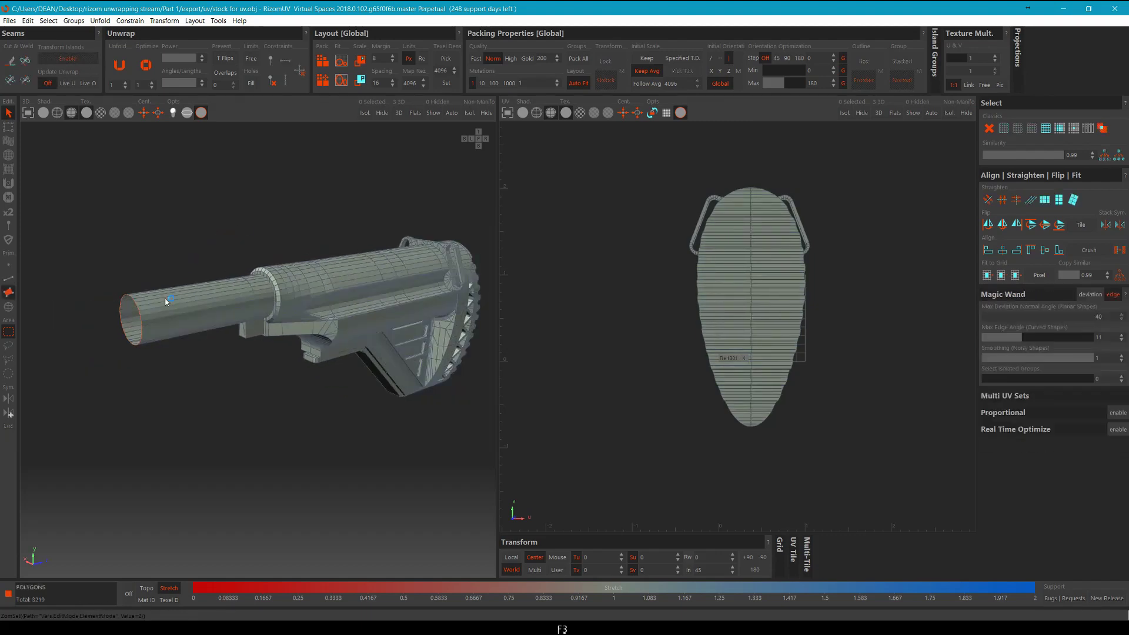
scroll(175, 309, up, 5)
click(175, 309)
scroll(182, 305, down, 4)
click(277, 448)
Try island selection by picking the stock body, the buffer tube and the lower part, then clear the selection.
key(F4)
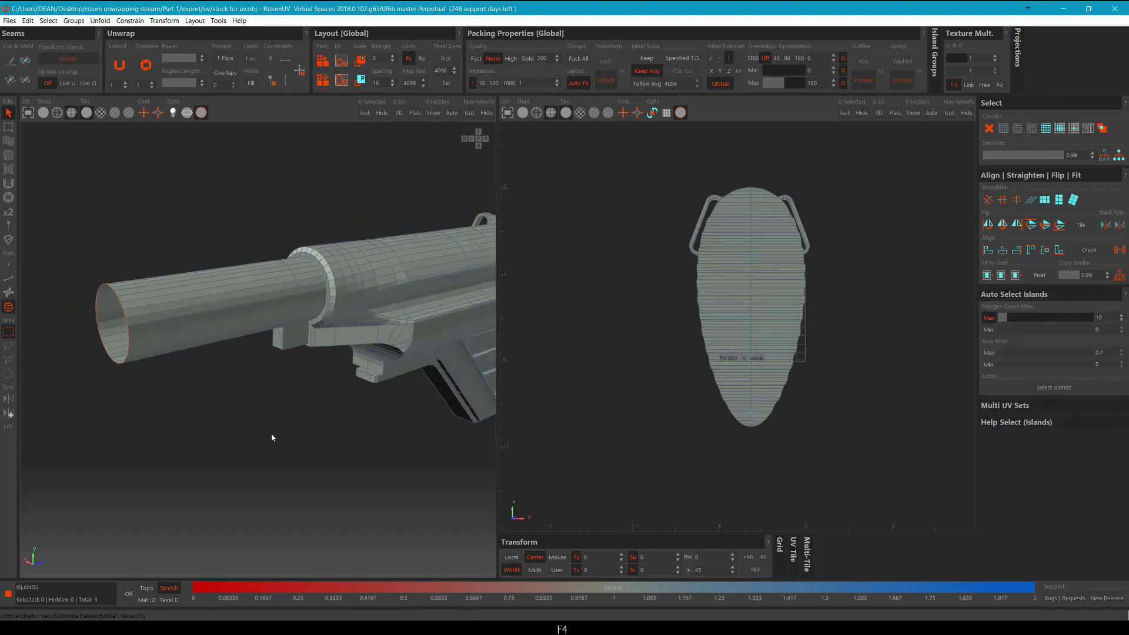
click(352, 283)
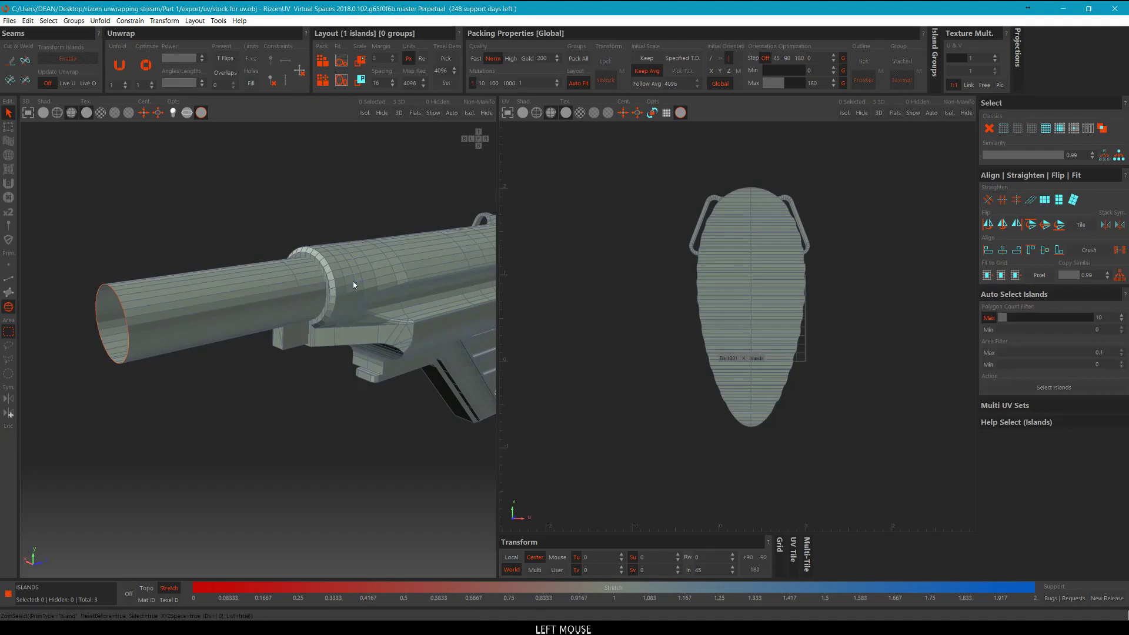
click(266, 297)
click(441, 391)
middle_drag(393, 433, 481, 393)
scroll(337, 450, down, 4)
click(350, 447)
Return to edge selection mode and examine the stock from the side in a full-size 3D viewport.
key(1)
key(F2)
middle_drag(153, 391, 359, 377)
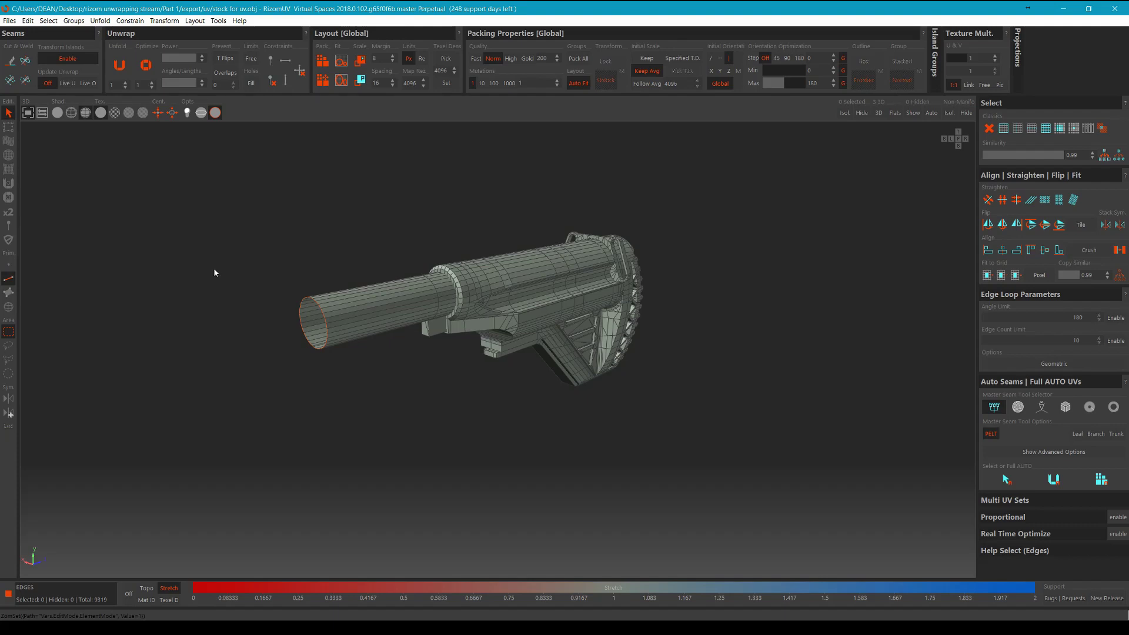
middle_drag(174, 267, 368, 261)
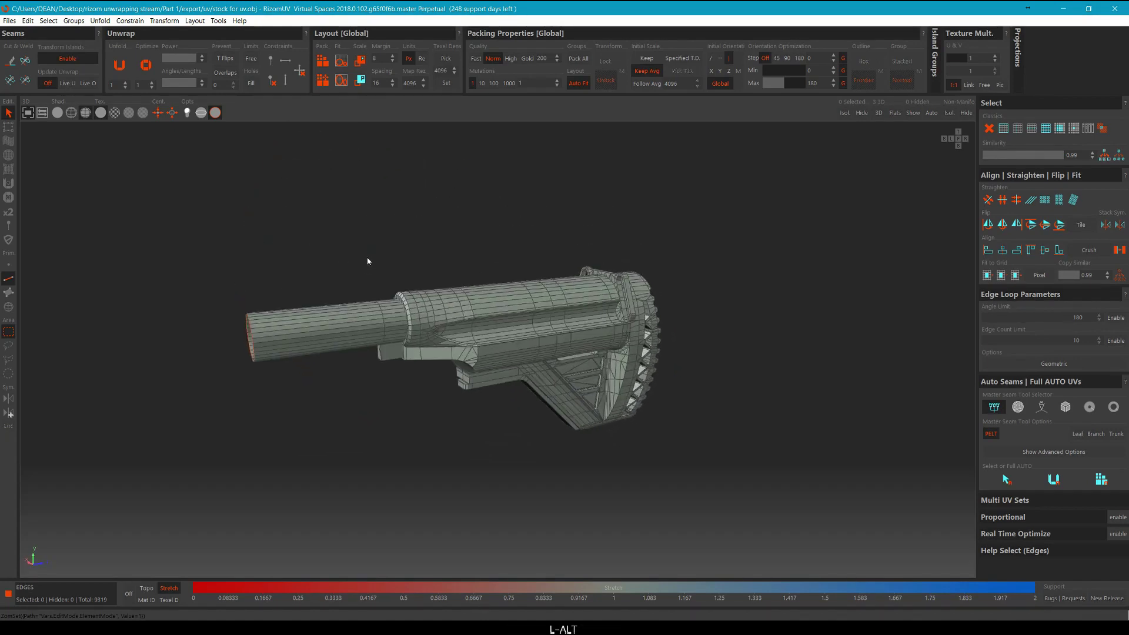
Activate island selection mode, restore the split viewports, and select the stock body island.
click(379, 212)
key(F4)
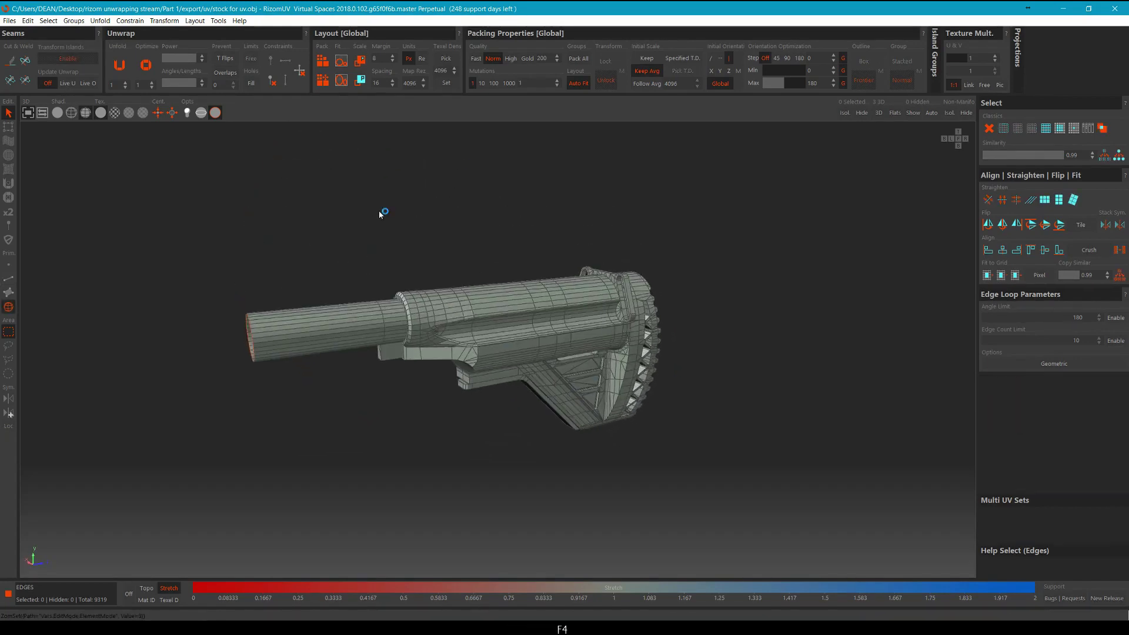
click(391, 199)
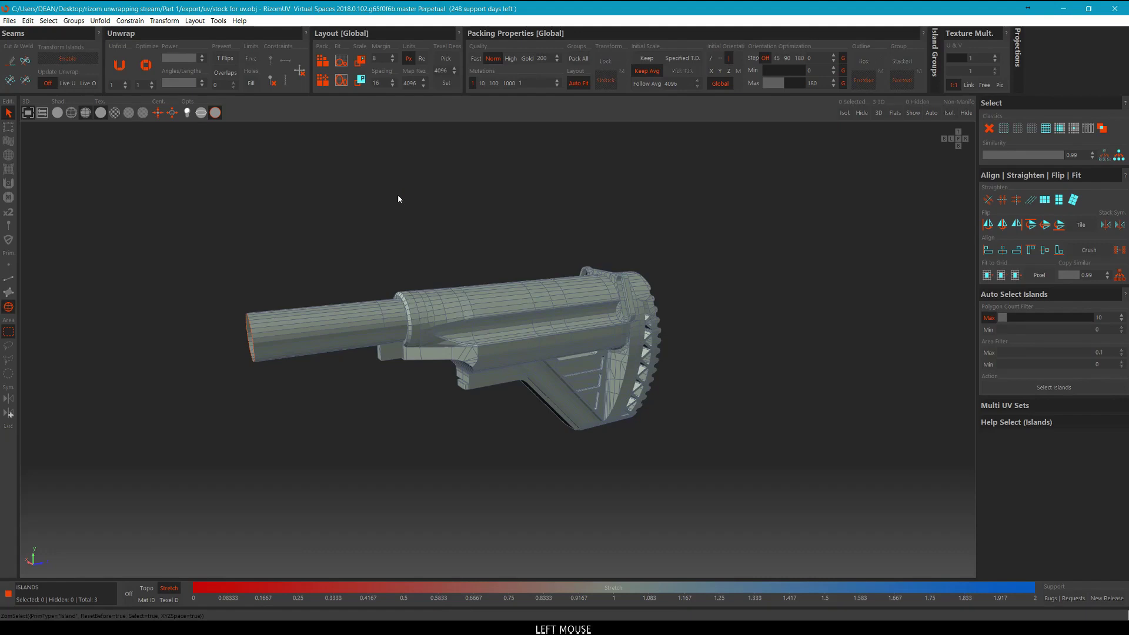
key(1)
scroll(421, 198, down, 3)
middle_drag(366, 209, 338, 209)
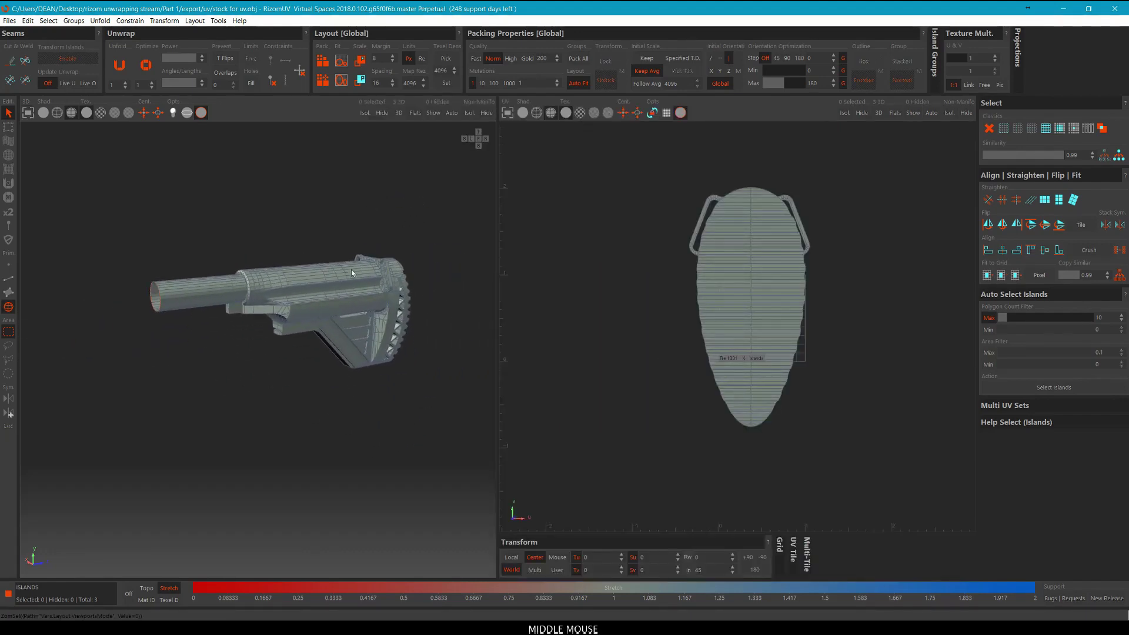
click(349, 268)
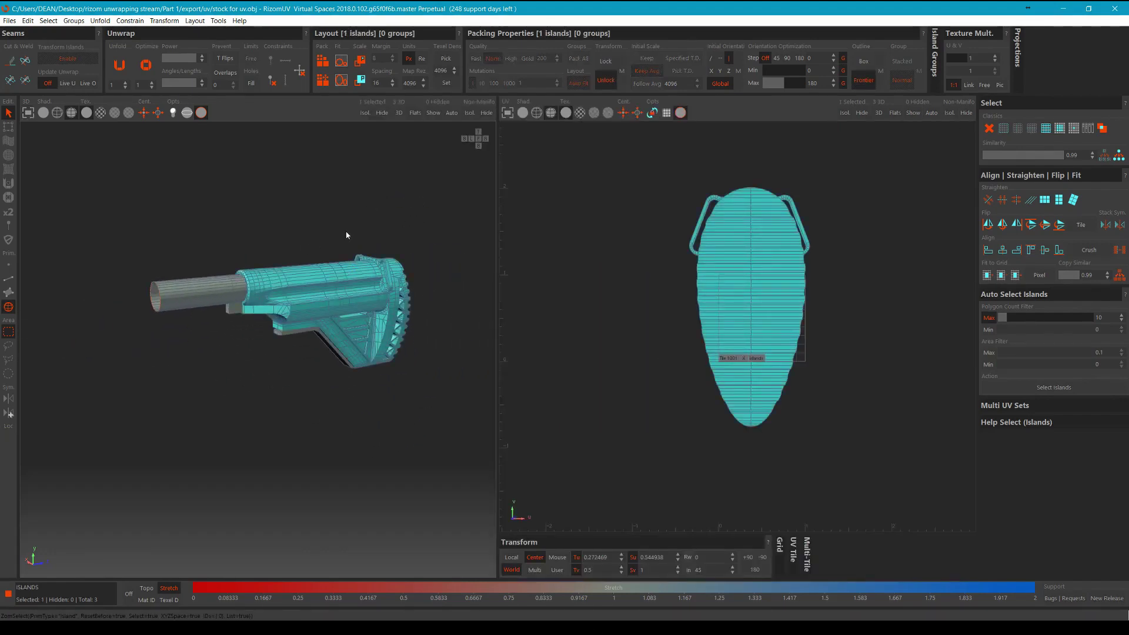
Hide the stock body island and the lower part island so that only the buffer tube is shown.
middle_drag(302, 200, 275, 187)
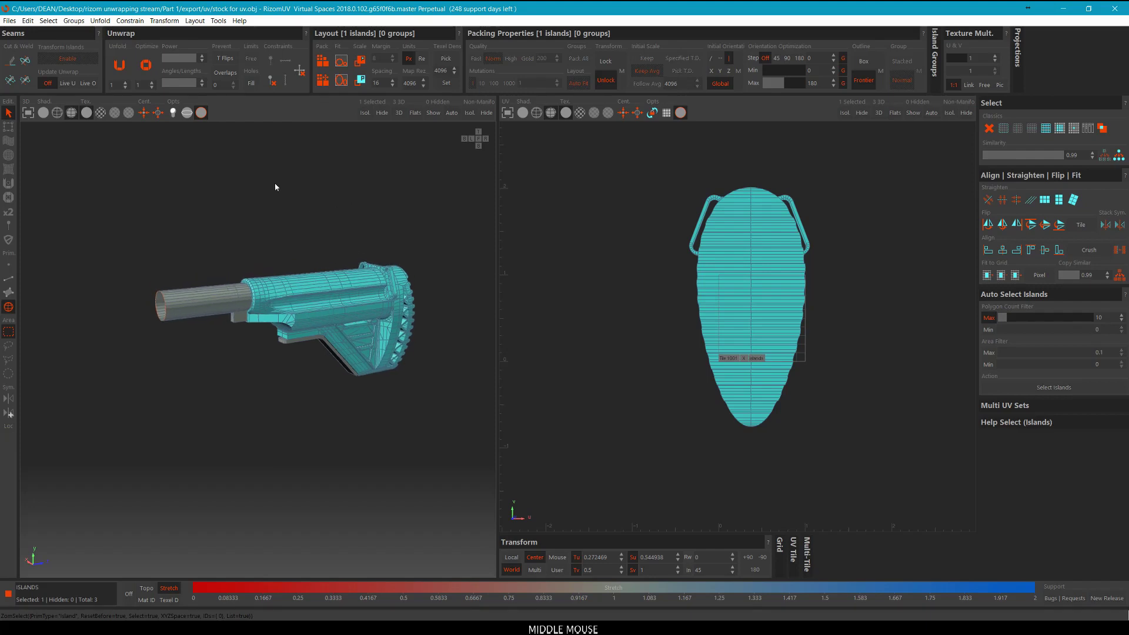
key(h)
click(336, 350)
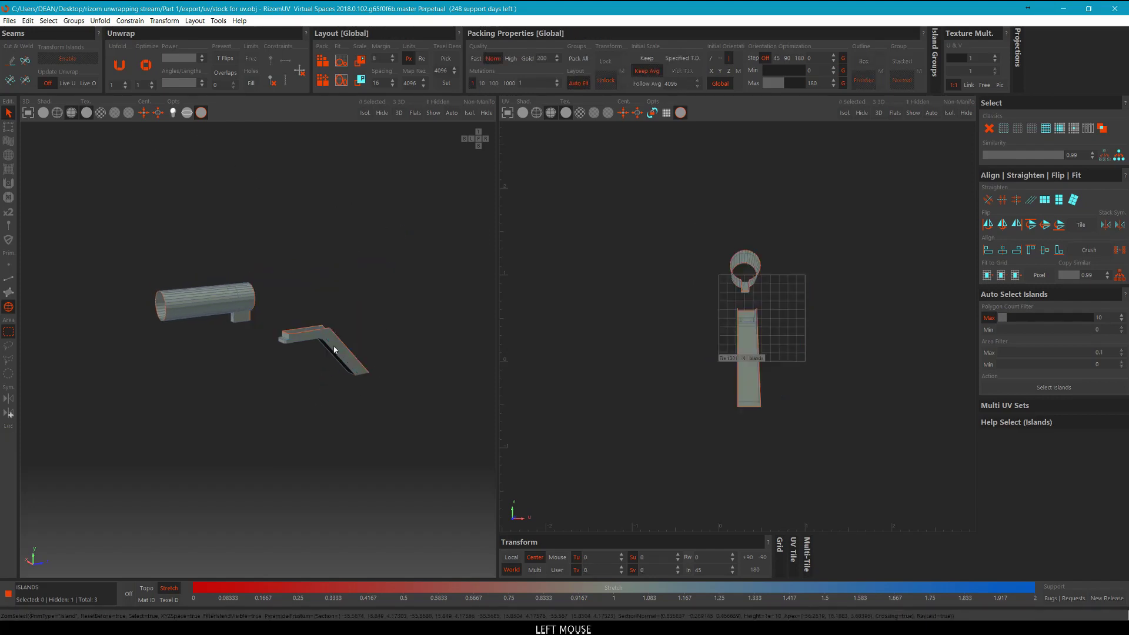
key(h)
alt+middle_drag(287, 237, 353, 249)
scroll(308, 330, up, 5)
Maximize the 3D viewport and switch to edge selection mode for working on the small block under the buffer tube.
key(1)
middle_drag(567, 245, 516, 249)
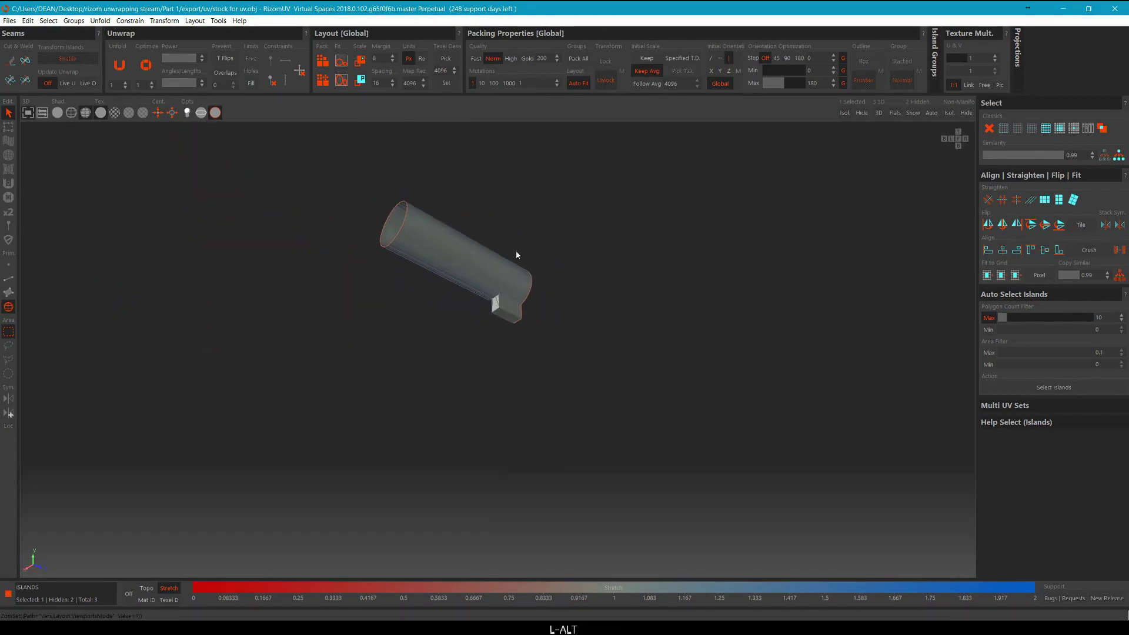
scroll(503, 298, up, 5)
scroll(488, 286, up, 1)
key(2)
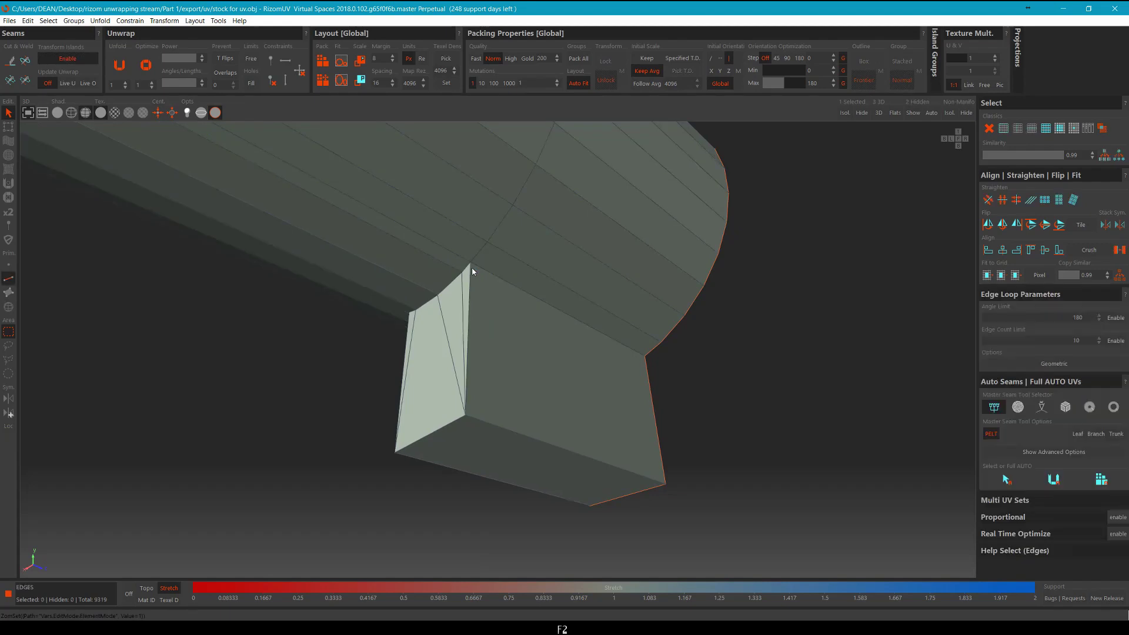
scroll(481, 272, down, 5)
mouse_move(481, 276)
alt+middle_down()
mouse_move(494, 299)
mouse_move(479, 306)
mouse_move(496, 287)
alt+middle_up()
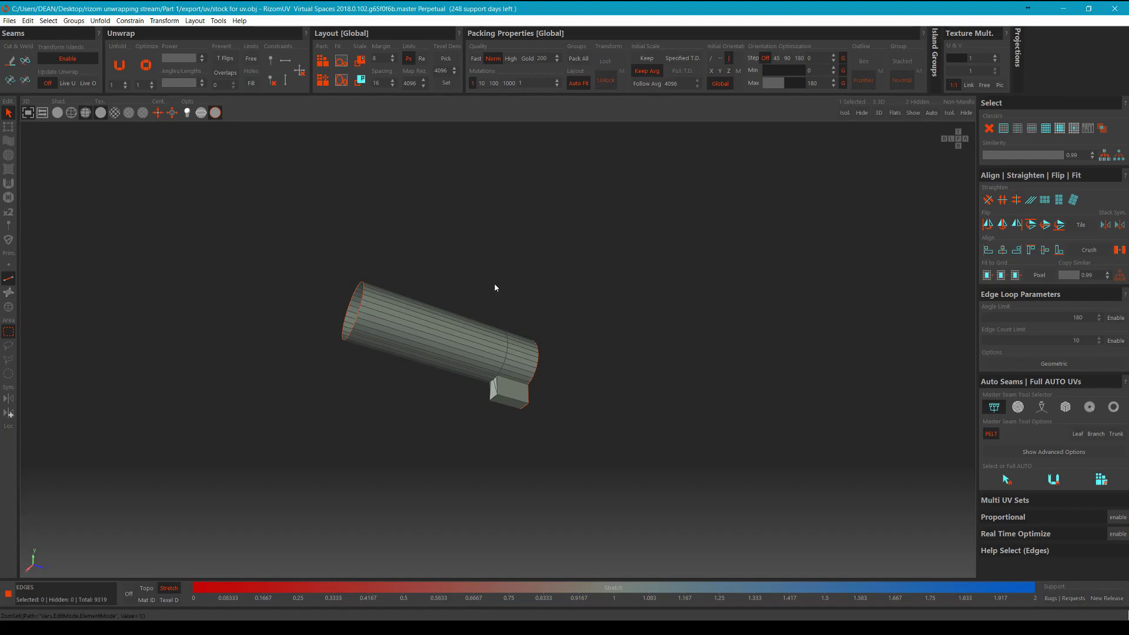
middle_drag(534, 363, 608, 332)
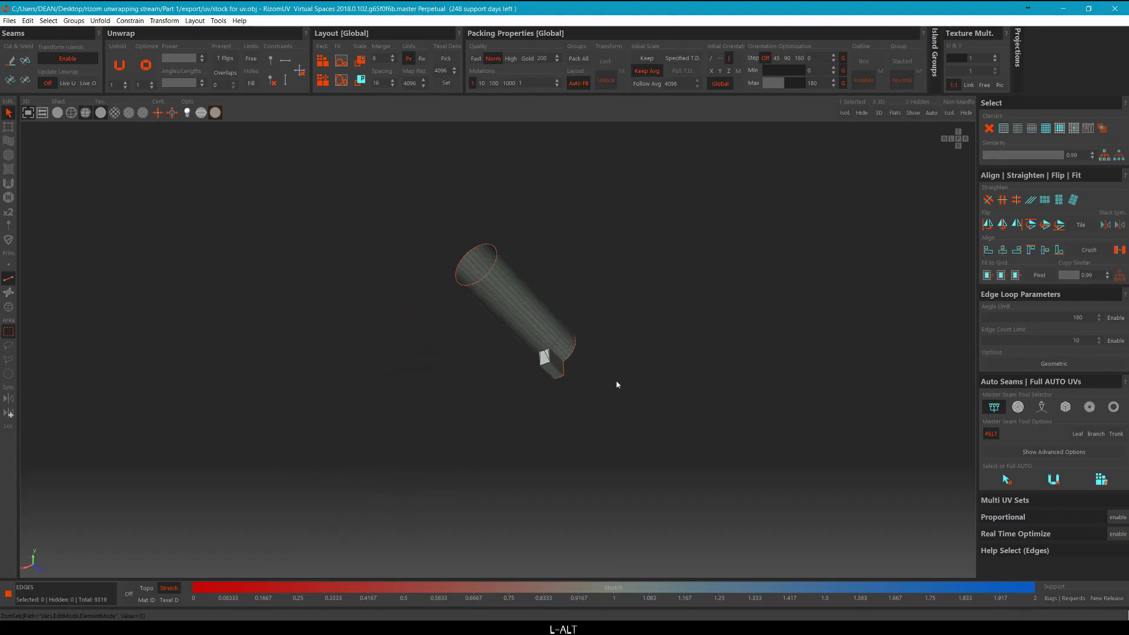
scroll(559, 355, up, 6)
scroll(559, 355, up, 5)
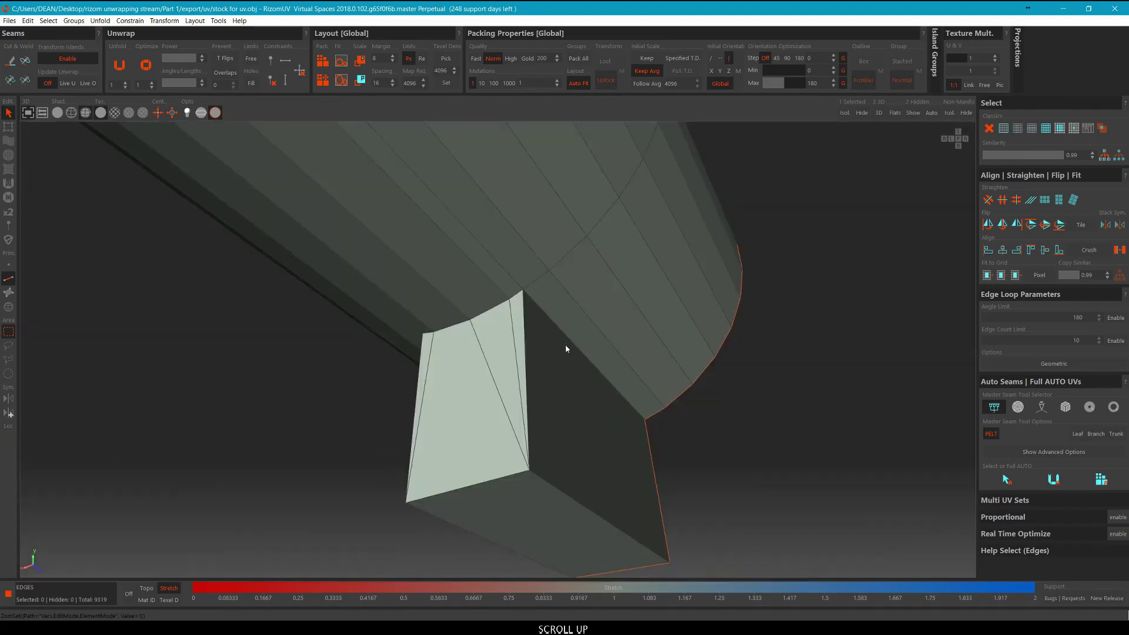
click(570, 342)
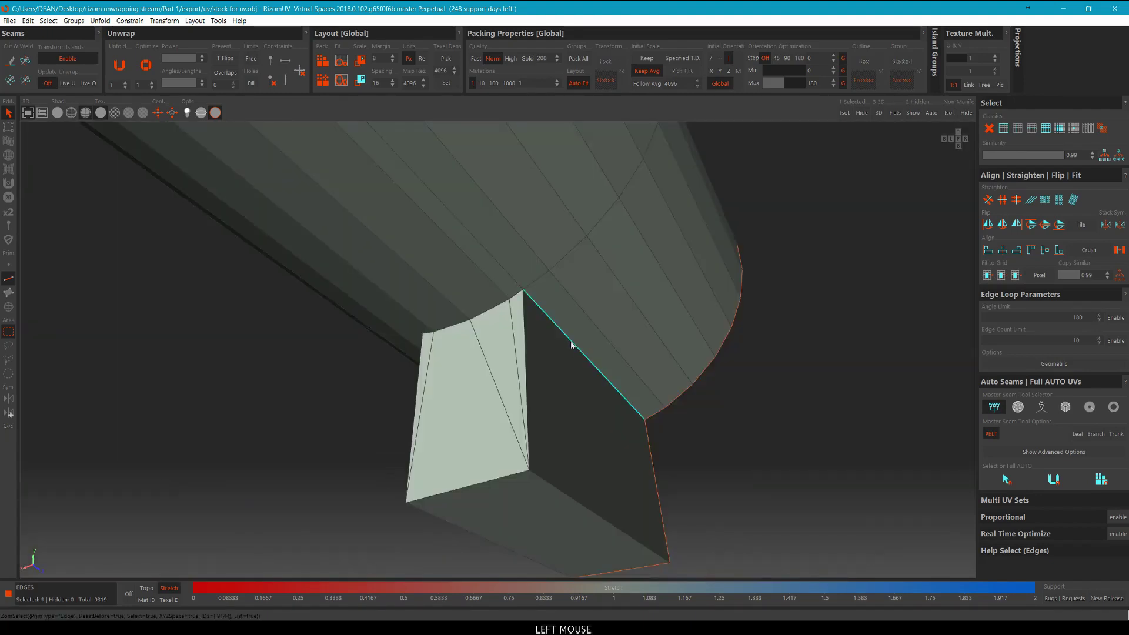
ctrl+click(499, 308)
ctrl+click(806, 372)
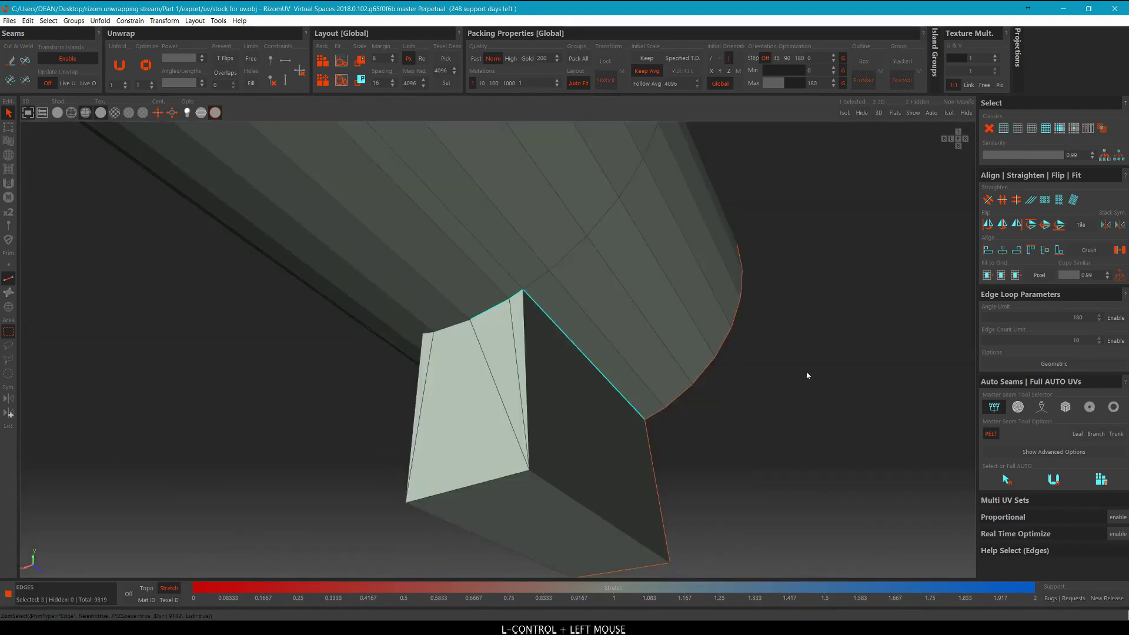
scroll(788, 372, down, 5)
alt+middle_drag(782, 376, 600, 394)
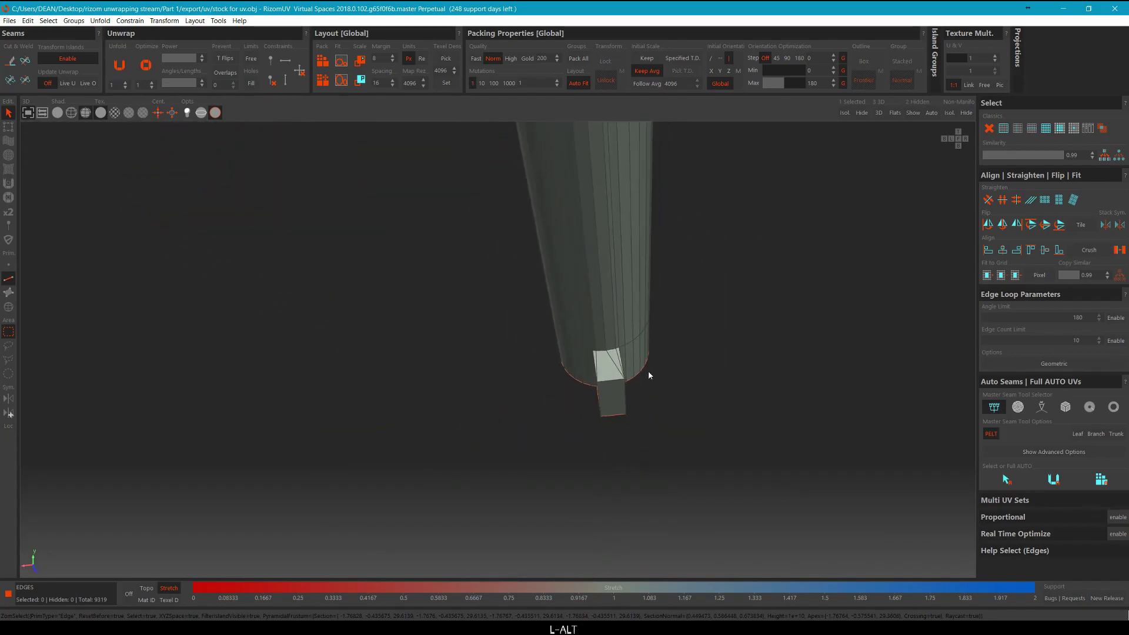
Select the first two edges along the junction between the block's end face and the buffer tube.
scroll(594, 344, up, 4)
click(591, 337)
alt+middle_drag(591, 336, 565, 344)
scroll(529, 335, up, 5)
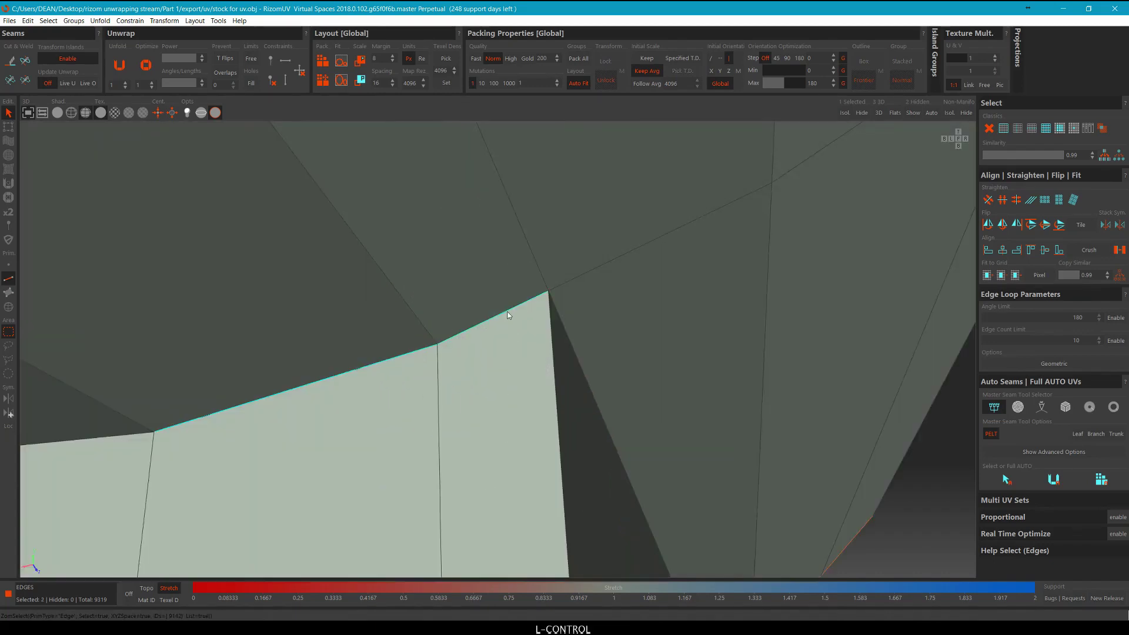
scroll(509, 315, down, 5)
scroll(514, 314, up, 5)
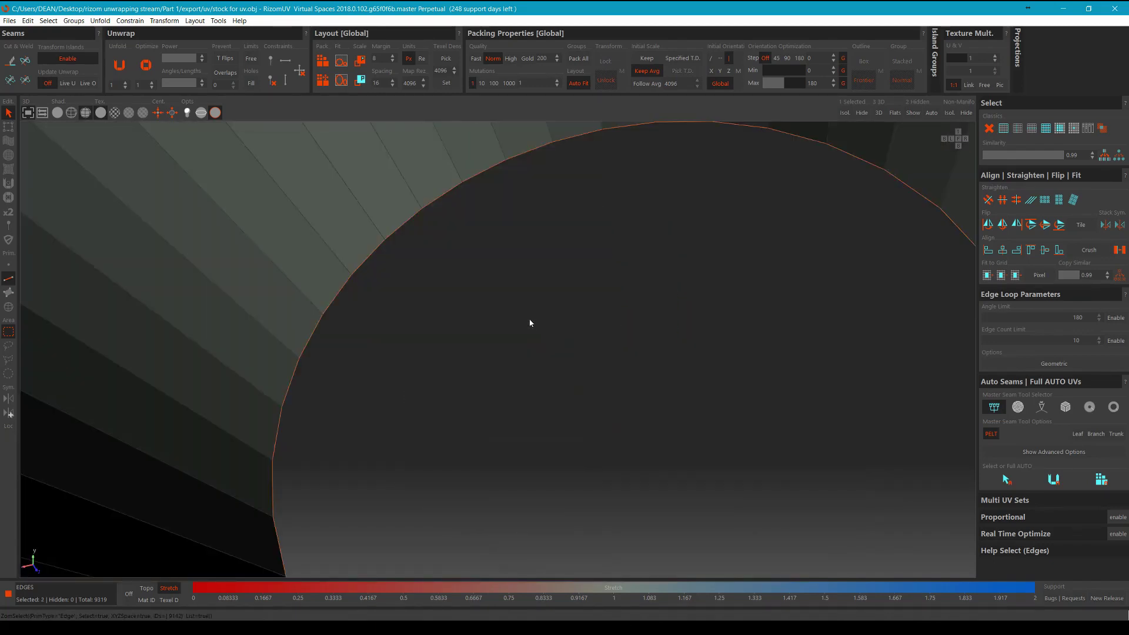
key(f)
scroll(534, 320, down, 2)
scroll(534, 319, down, 8)
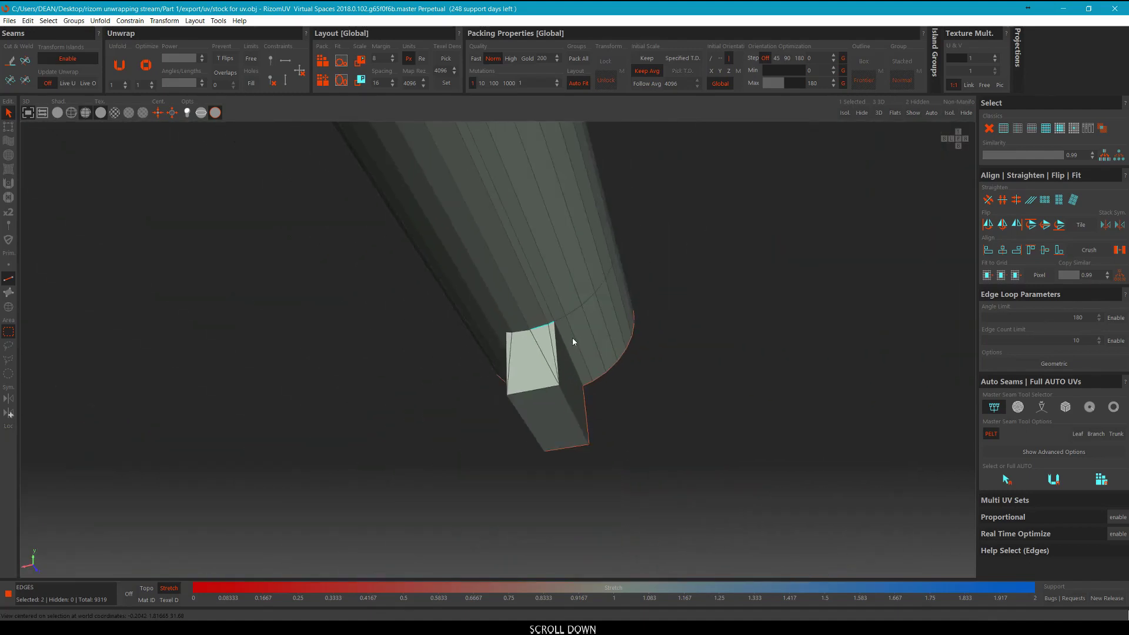
key(f)
scroll(604, 345, down, 8)
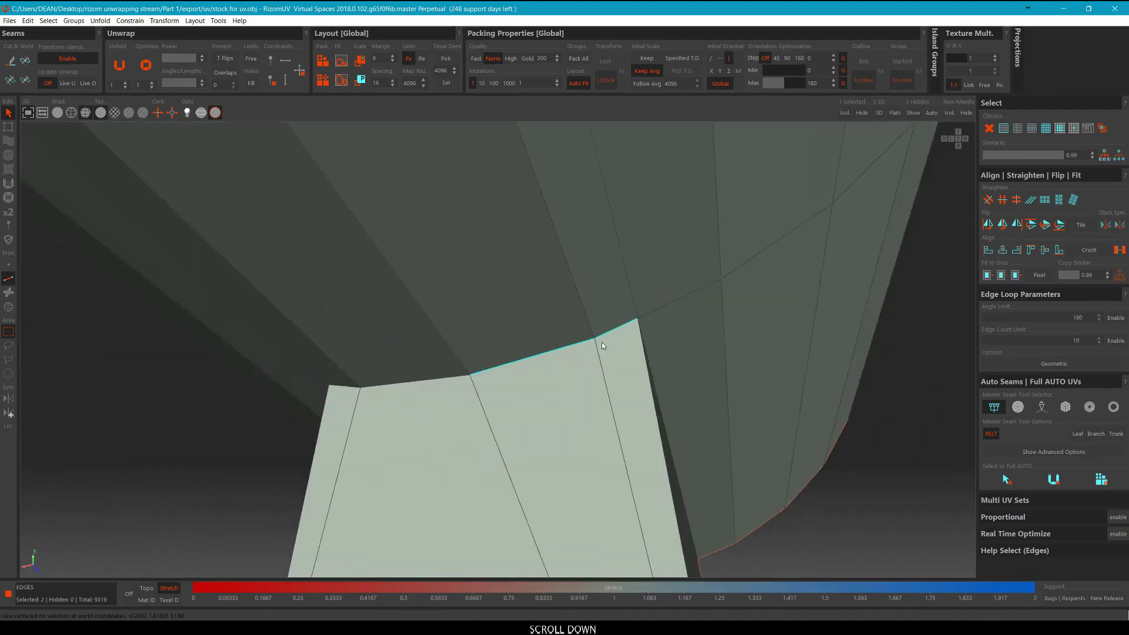
key(f)
scroll(604, 362, down, 6)
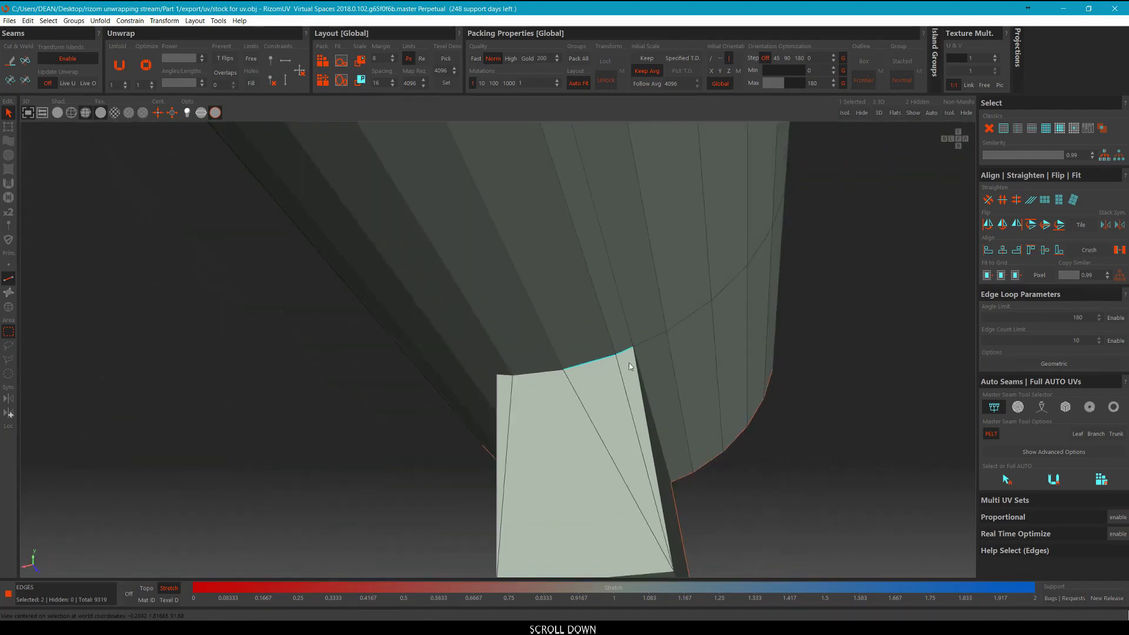
alt+middle_drag(605, 362, 584, 274)
scroll(583, 273, up, 3)
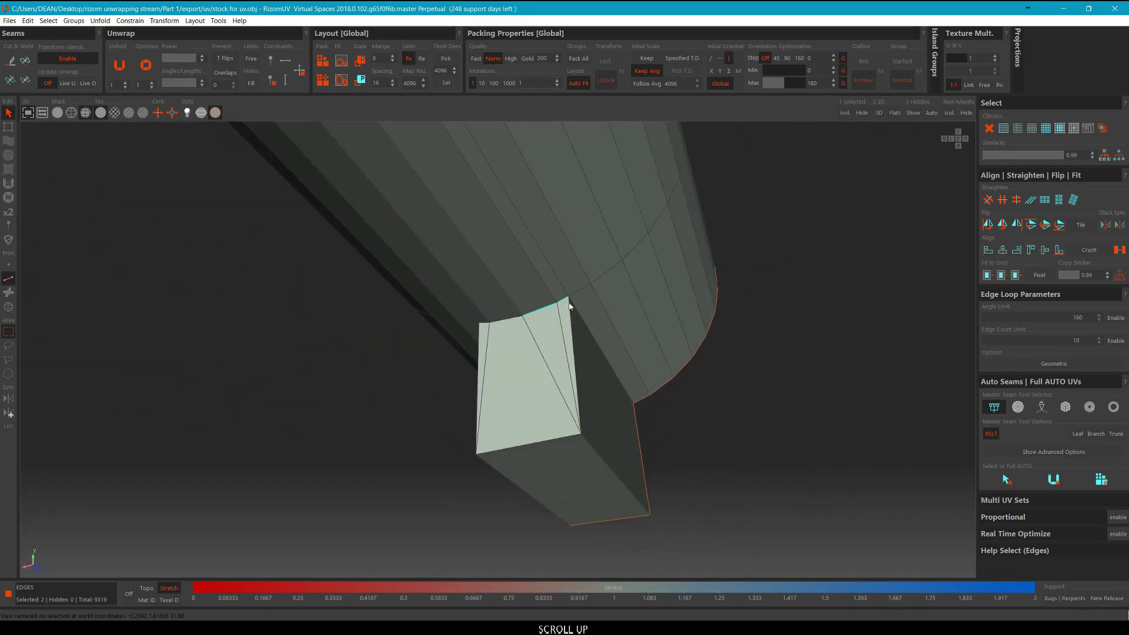
Add the remaining end-face edges and both long side edges of the block-to-tube junction to the selection, and cut them.
ctrl+click(575, 305)
alt+middle_drag(625, 326, 575, 336)
scroll(556, 334, up, 3)
ctrl+click(546, 336)
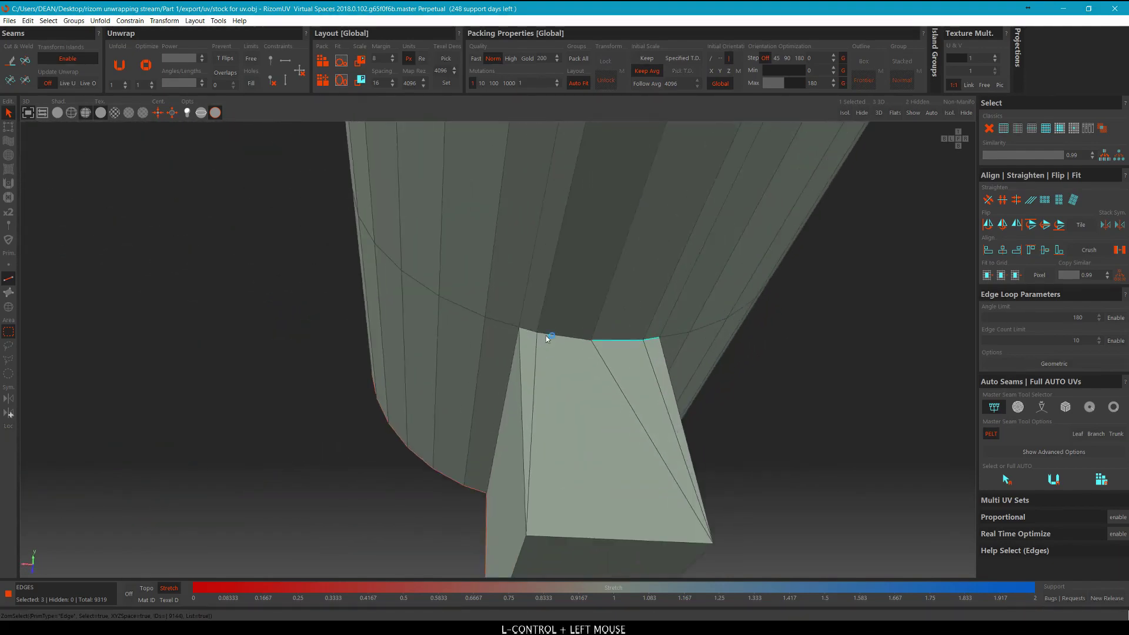
ctrl+click(514, 347)
scroll(618, 320, down, 3)
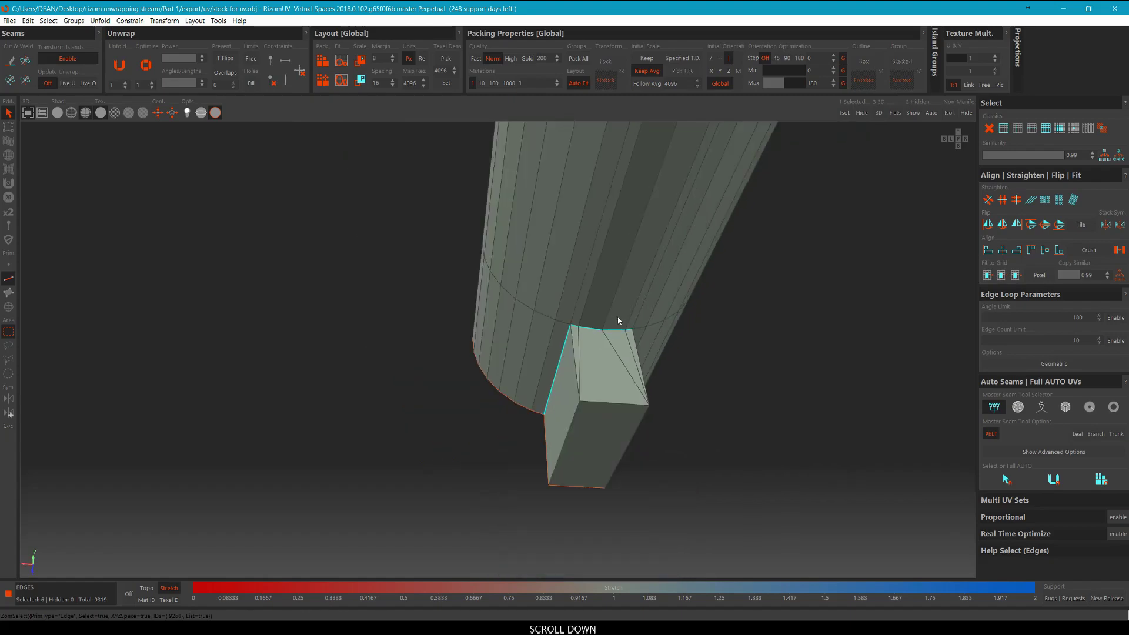
alt+middle_drag(617, 320, 700, 306)
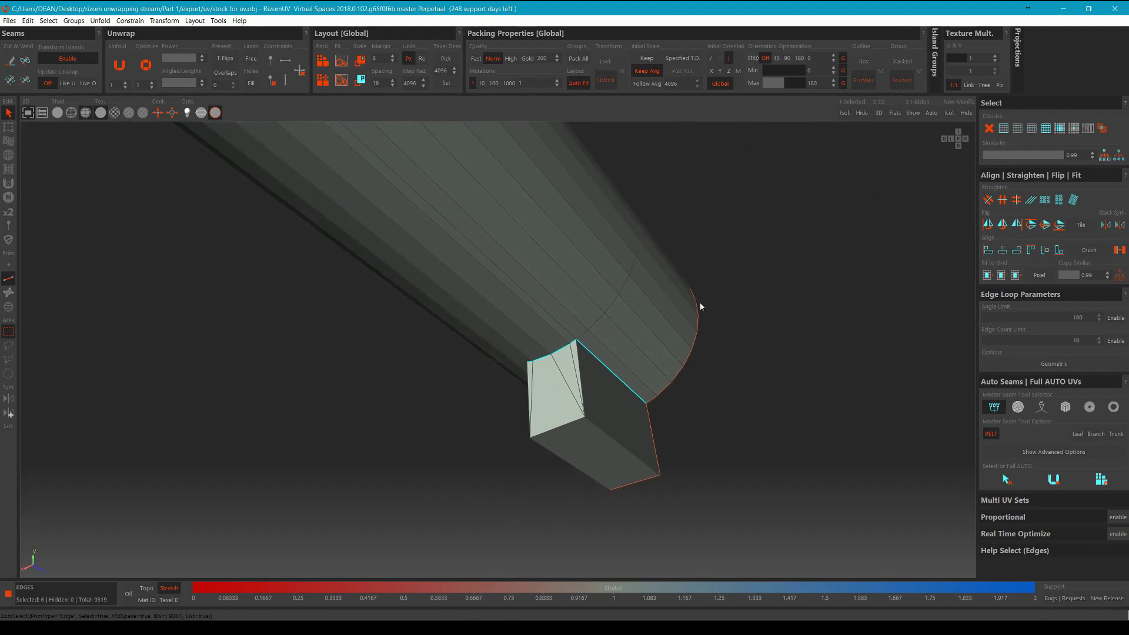
scroll(668, 362, down, 2)
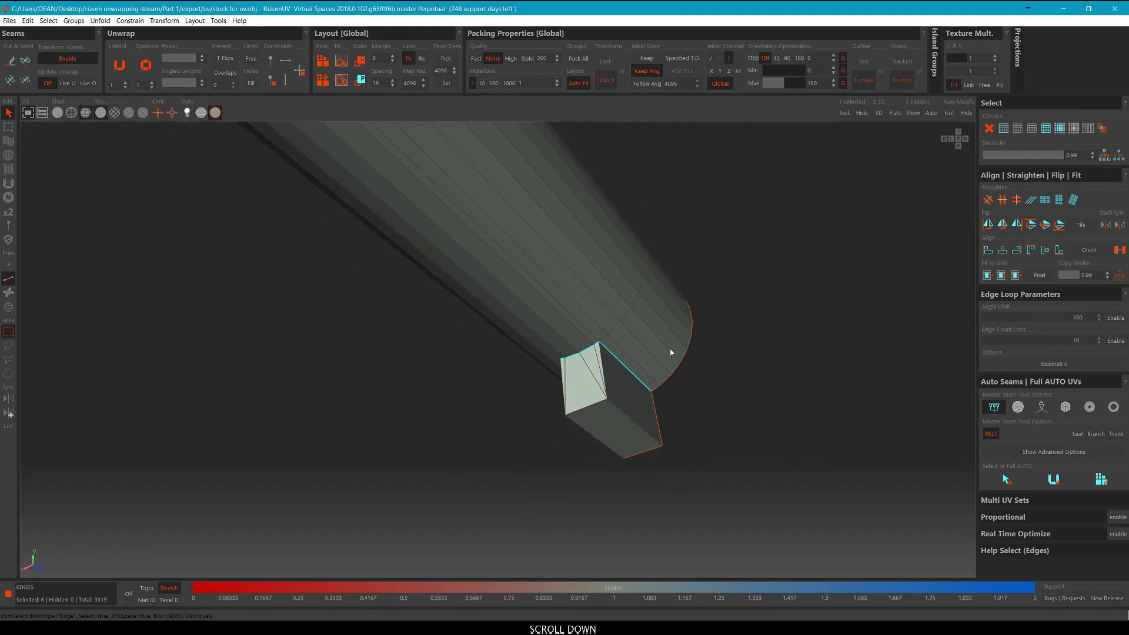
scroll(669, 353, up, 2)
scroll(665, 353, down, 3)
scroll(629, 362, up, 3)
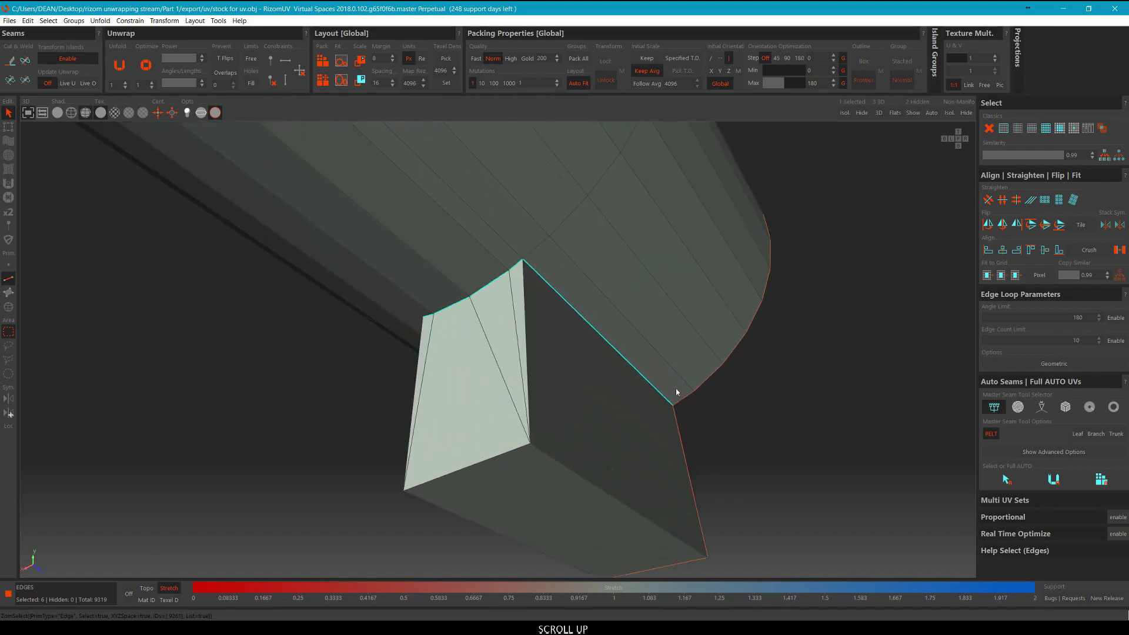
alt+middle_drag(676, 390, 606, 287)
key(c)
Select the end edge and both long edges of the block's underside and cut them.
scroll(526, 360, up, 2)
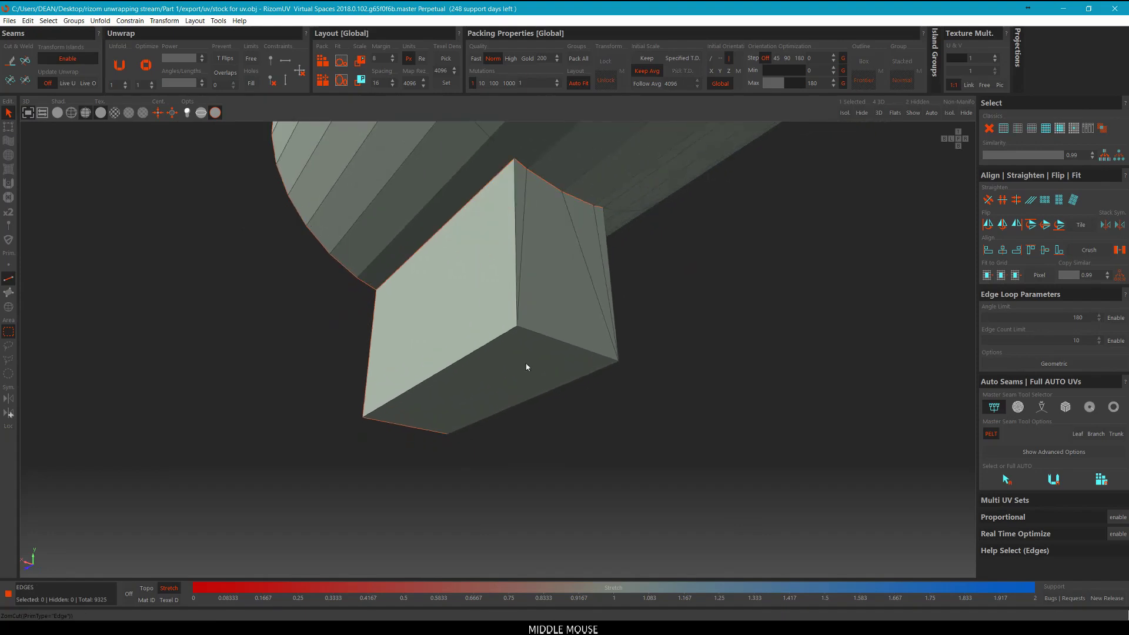
click(504, 332)
ctrl+click(536, 331)
alt+middle_drag(536, 331, 456, 323)
ctrl+click(458, 355)
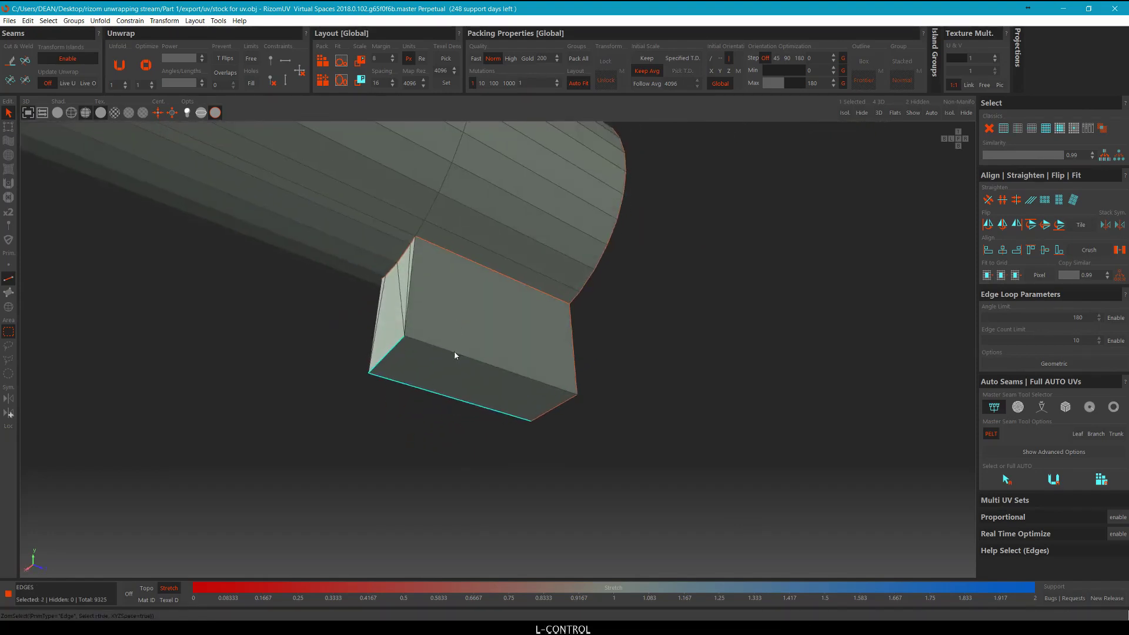
key(c)
Cut the vertical corner edges on either side of the block's end face.
alt+middle_drag(526, 349, 557, 247)
scroll(492, 283, up, 2)
click(493, 283)
key(c)
Check the cuts in island selection mode by picking the tube and block pieces in turn, and return to edge selection mode.
key(F3)
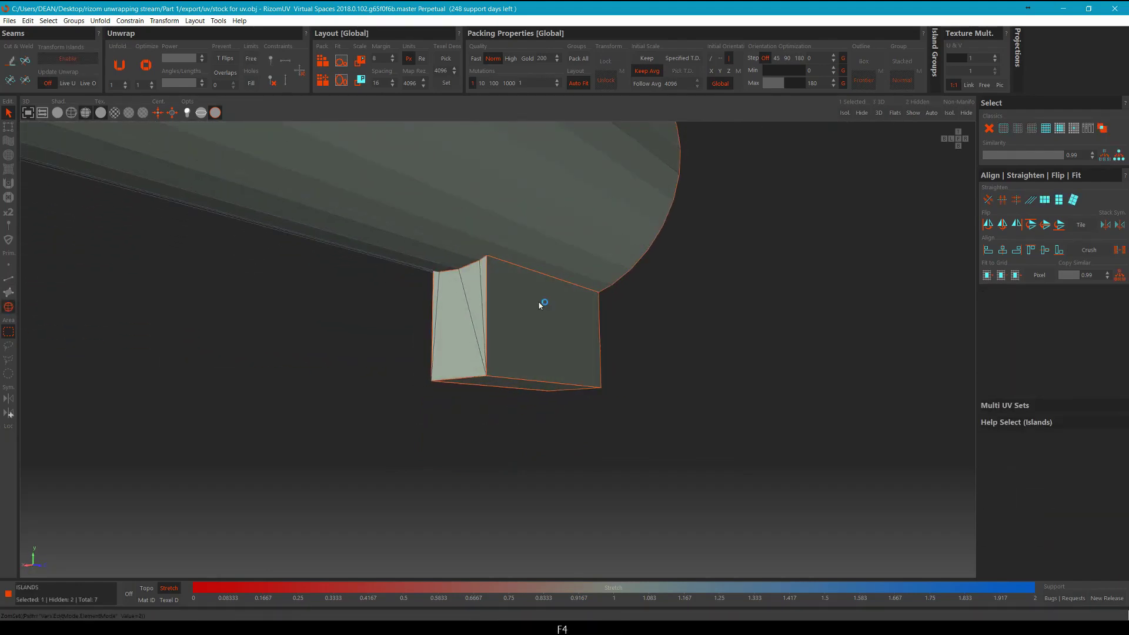
click(540, 305)
key(F4)
click(461, 321)
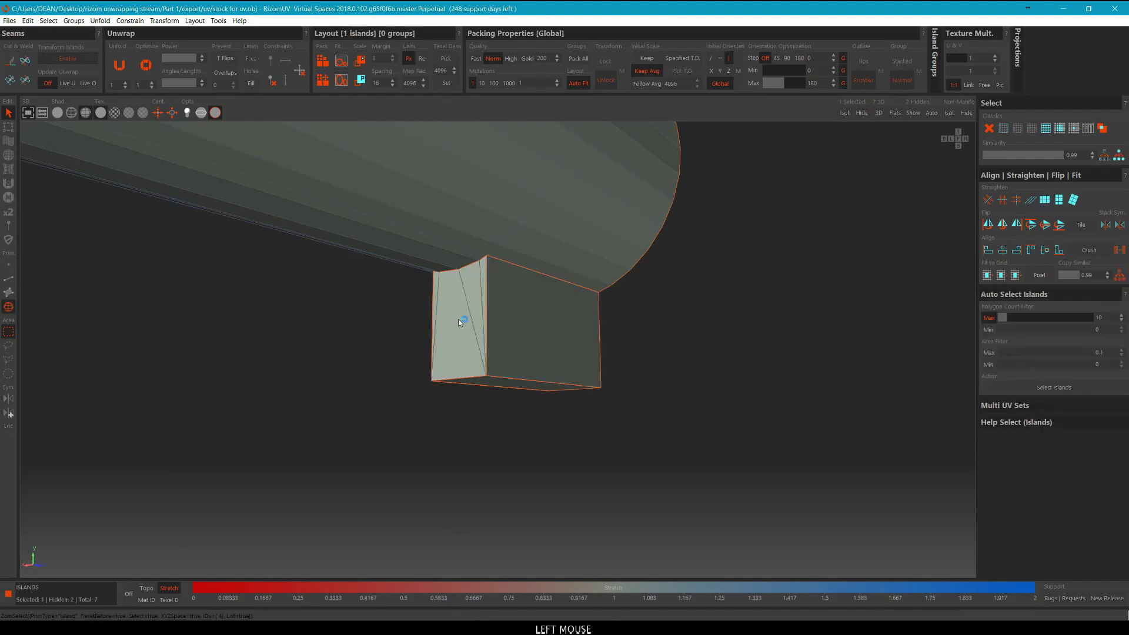
alt+middle_drag(461, 321, 573, 316)
click(515, 329)
alt+middle_drag(530, 406, 600, 323)
click(452, 163)
middle_drag(452, 162, 639, 277)
scroll(608, 351, down, 3)
click(622, 396)
alt+middle_drag(623, 396, 693, 343)
click(529, 312)
click(556, 362)
click(585, 337)
click(500, 365)
scroll(474, 240, up, 5)
key(F2)
scroll(473, 235, down, 5)
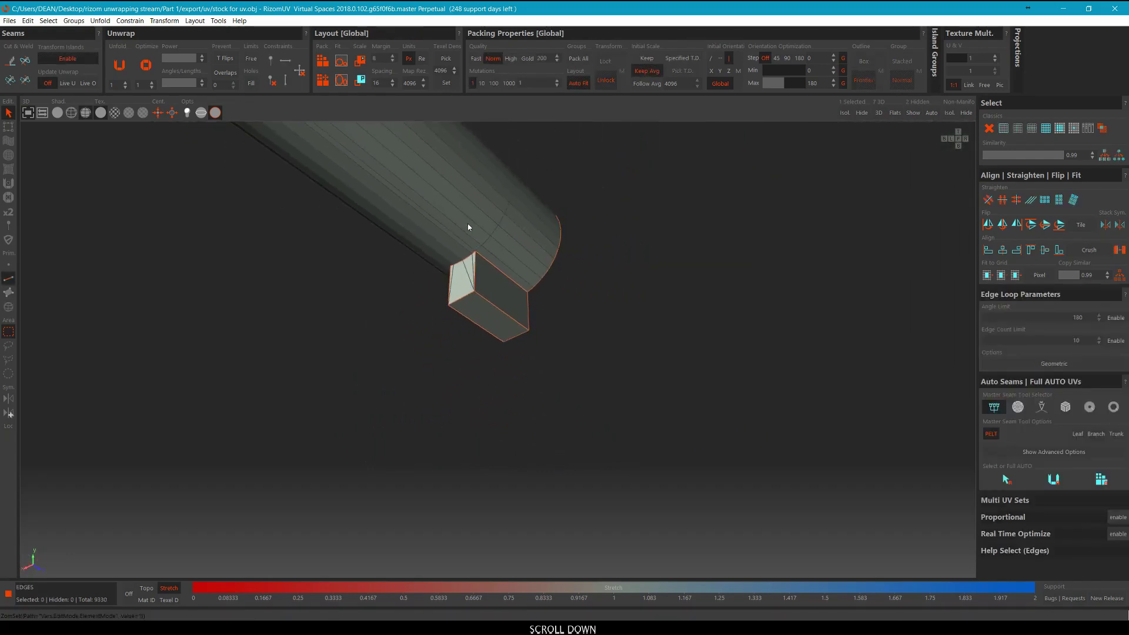
scroll(532, 358, down, 1)
key(F4)
middle_drag(467, 225, 584, 270)
scroll(552, 351, down, 1)
click(551, 352)
scroll(514, 235, up, 6)
key(F2)
key(F2)
Try cutting a lengthwise edge of the buffer tube that meets the block, and weld it back together.
click(528, 251)
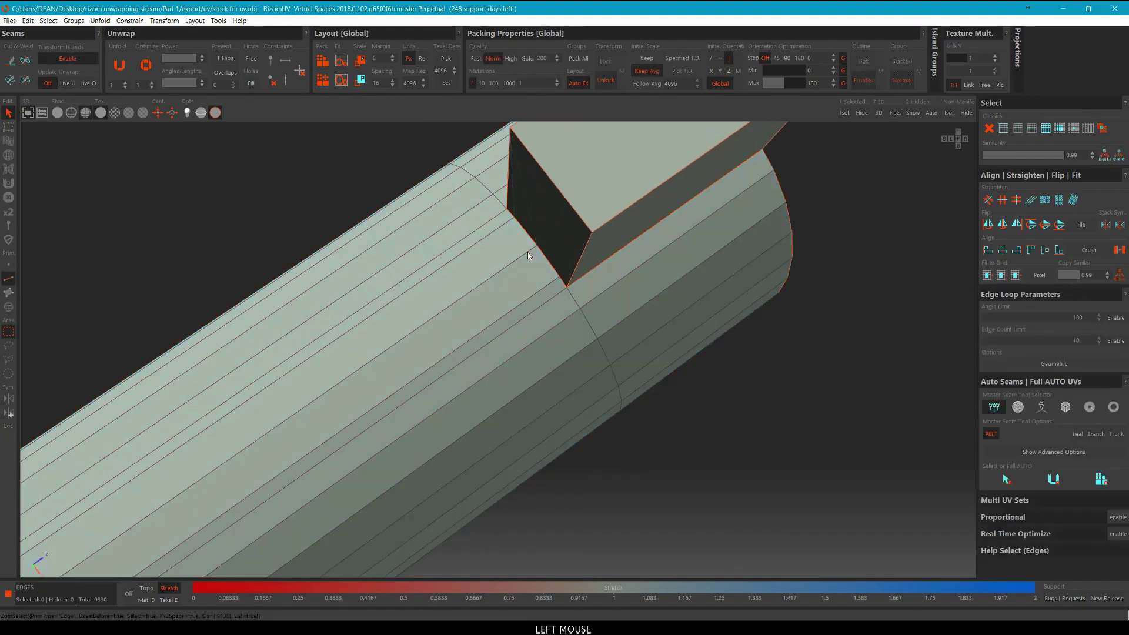
scroll(528, 252, down, 5)
alt+middle_drag(527, 252, 587, 312)
key(c)
scroll(542, 340, up, 5)
click(587, 358)
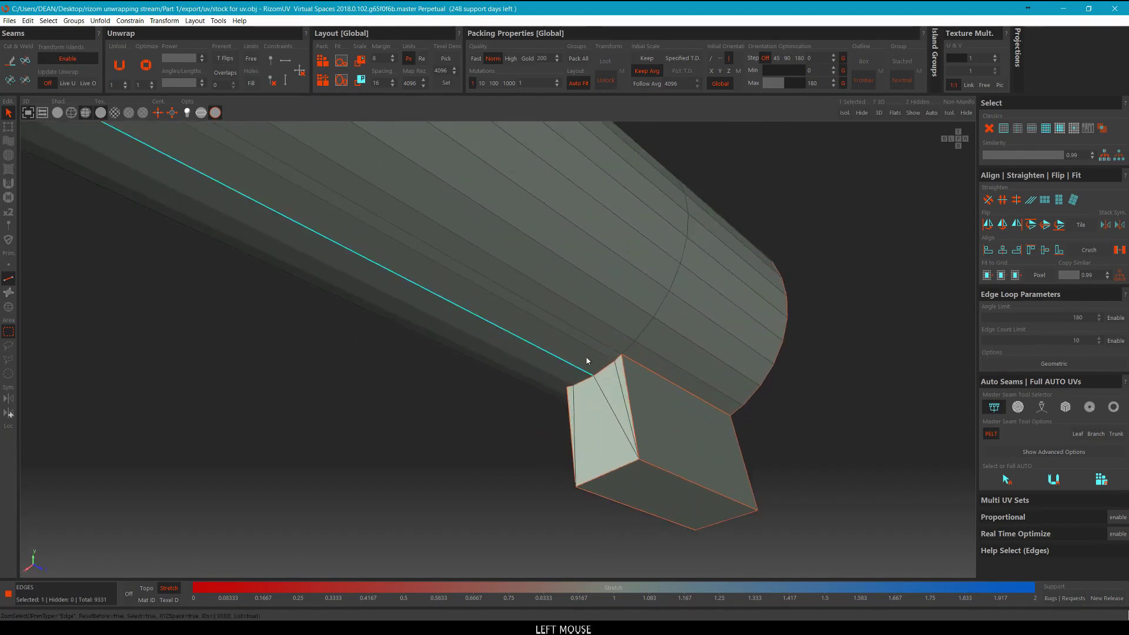
key(w)
Cut the lengthwise edge on the tube's underside that runs into the block's end face, leaving nothing selected.
scroll(704, 348, down, 2)
scroll(601, 353, up, 3)
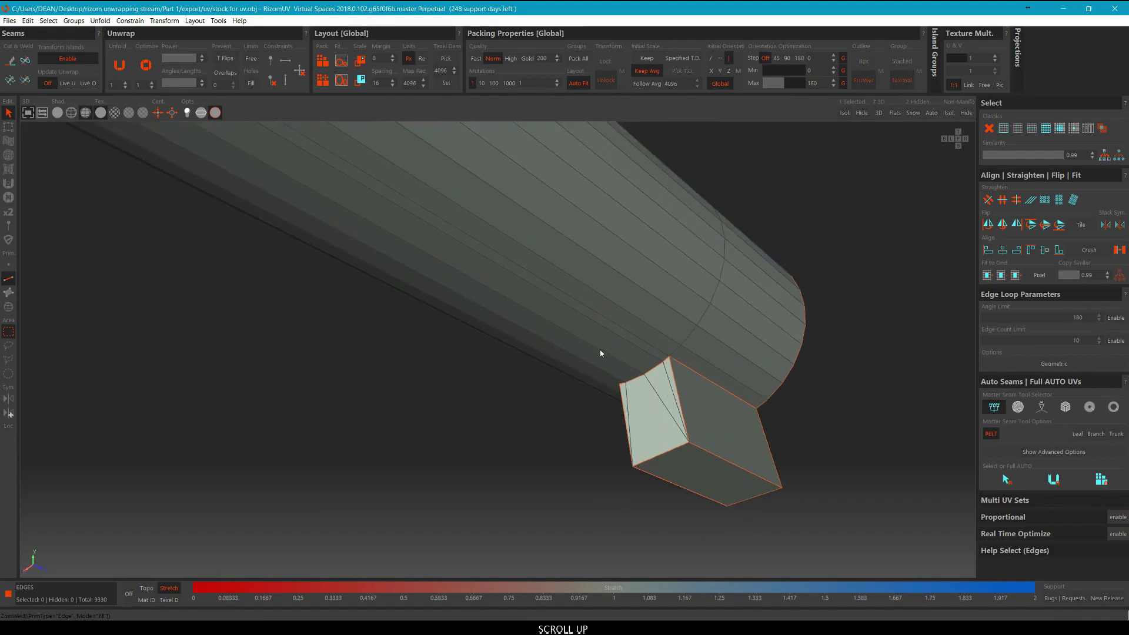
click(601, 353)
key(c)
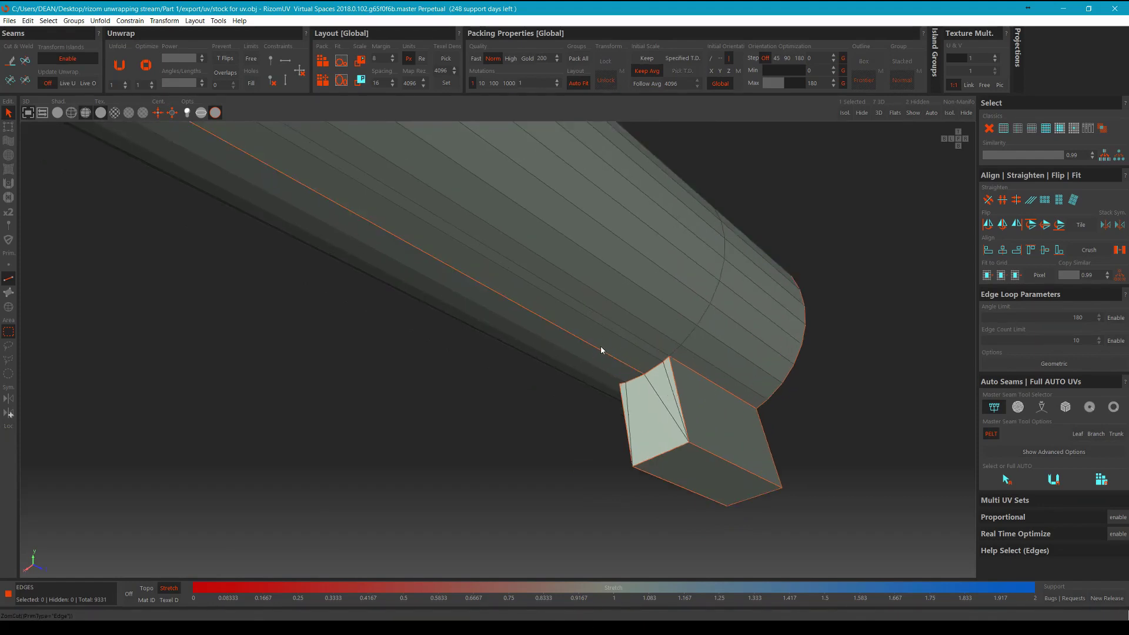
click(599, 352)
click(404, 431)
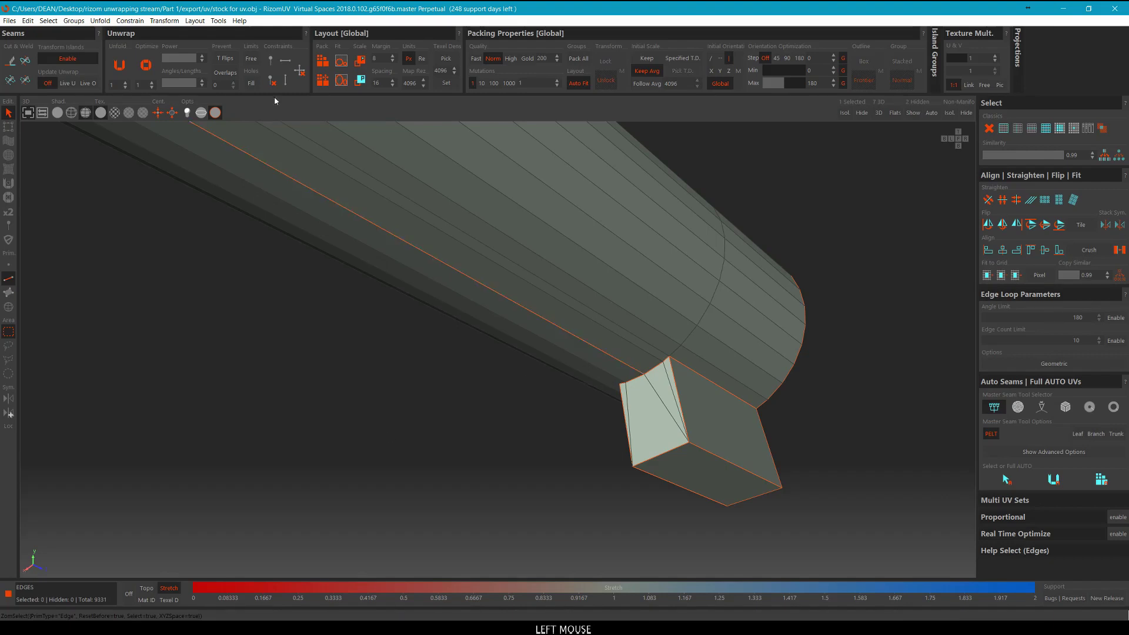
Switch the viewport's border and seam visibility off and on again, and examine the seams on the whole buffer tube.
click(215, 113)
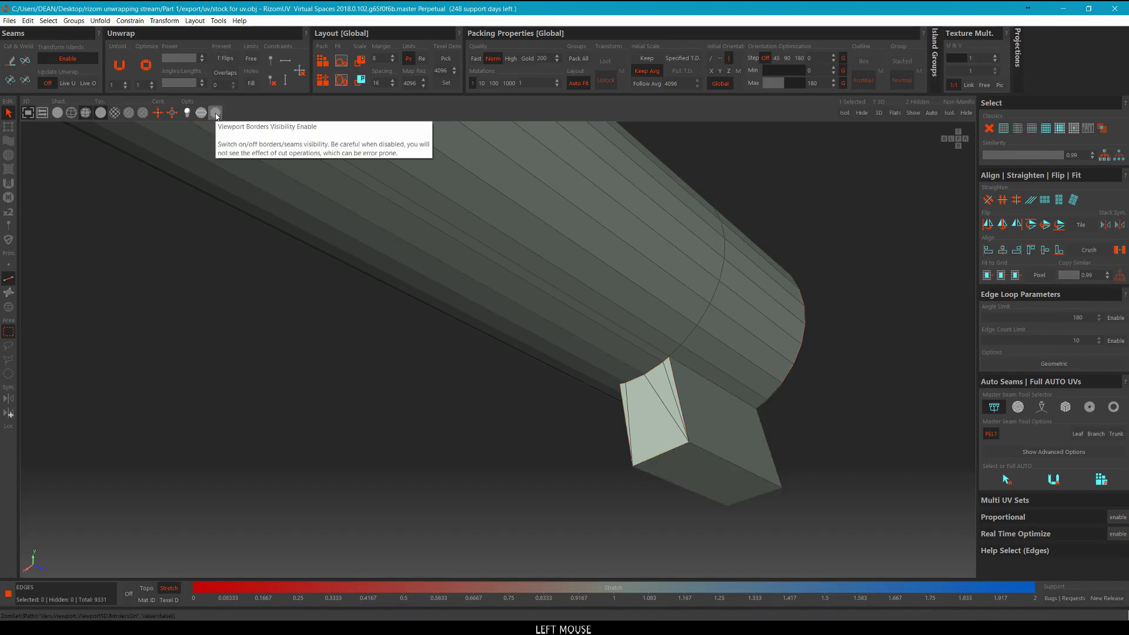
click(216, 113)
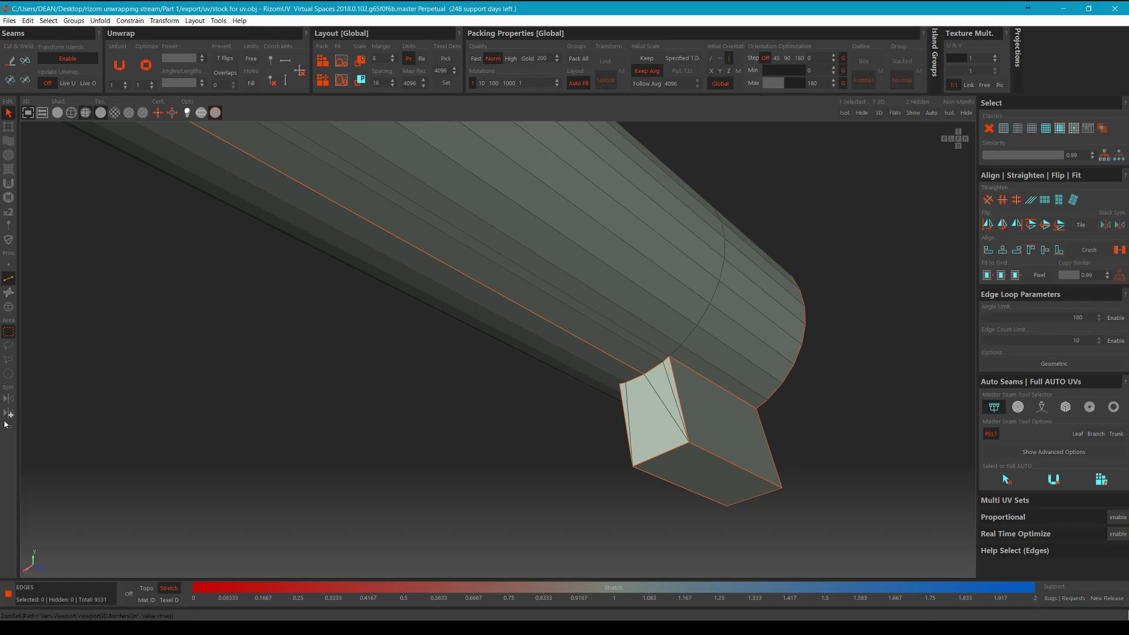
scroll(574, 345, down, 5)
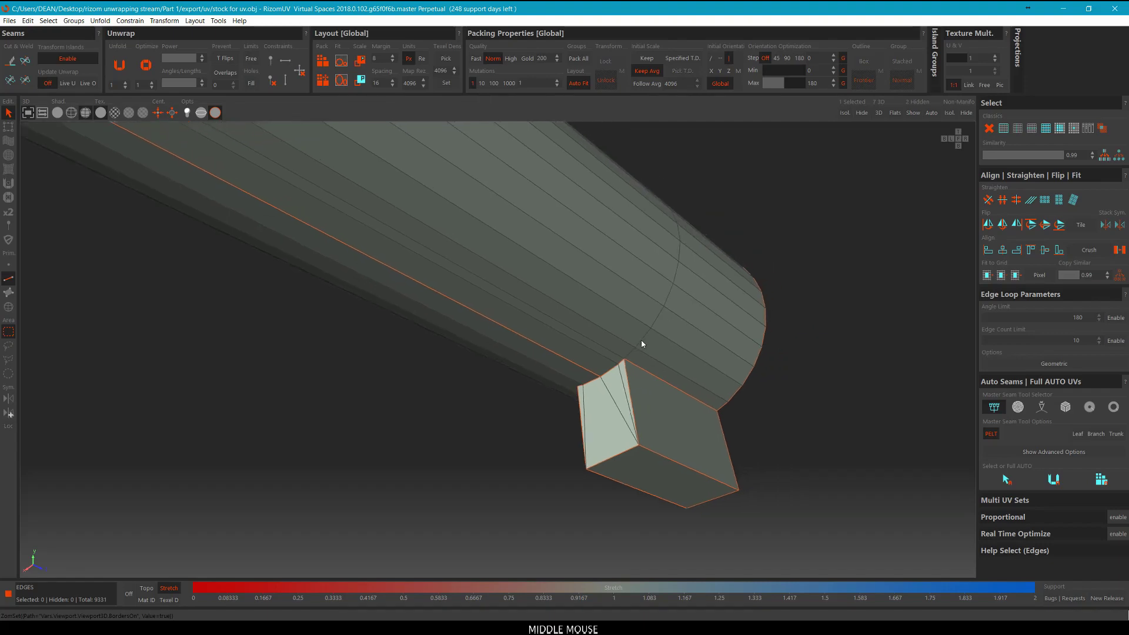
mouse_move(686, 338)
alt+middle_down()
mouse_move(707, 327)
mouse_move(718, 340)
mouse_move(584, 326)
mouse_move(679, 311)
mouse_move(761, 320)
mouse_move(683, 337)
mouse_move(689, 317)
alt+middle_up()
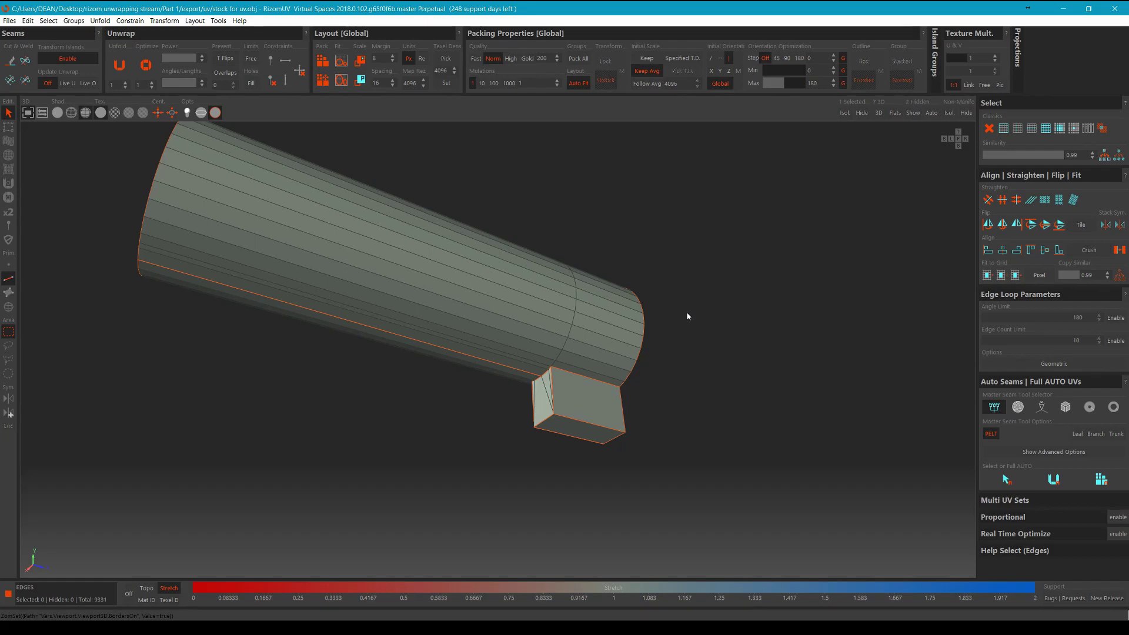
Switch to island selection mode and select all five islands of the buffer tube and its block.
alt+middle_drag(677, 341, 447, 357)
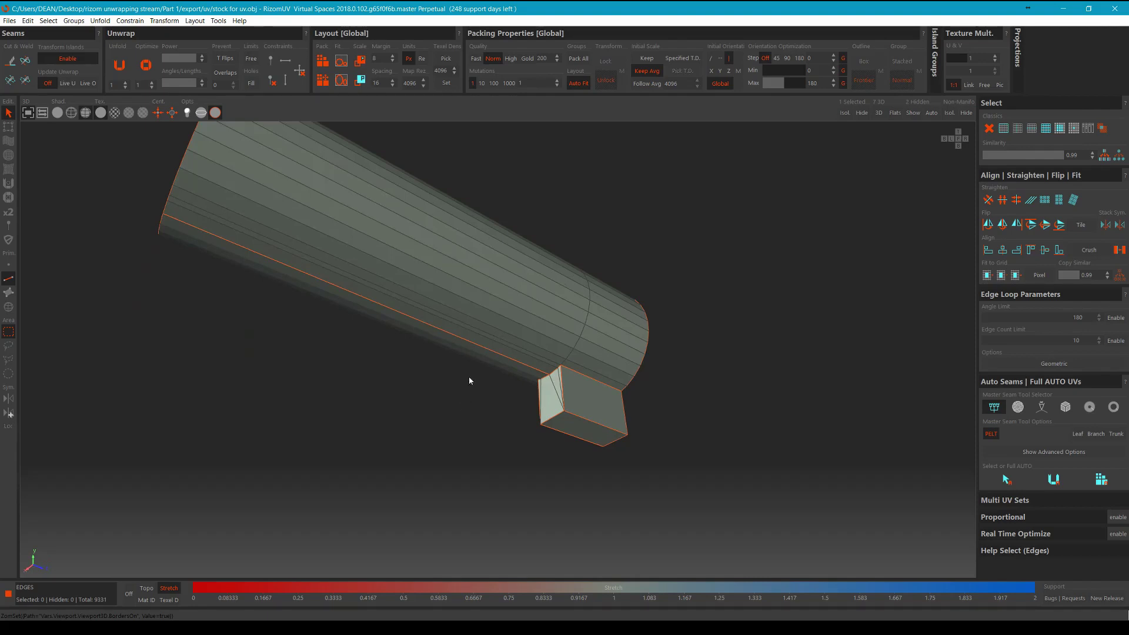
middle_drag(469, 381, 463, 362)
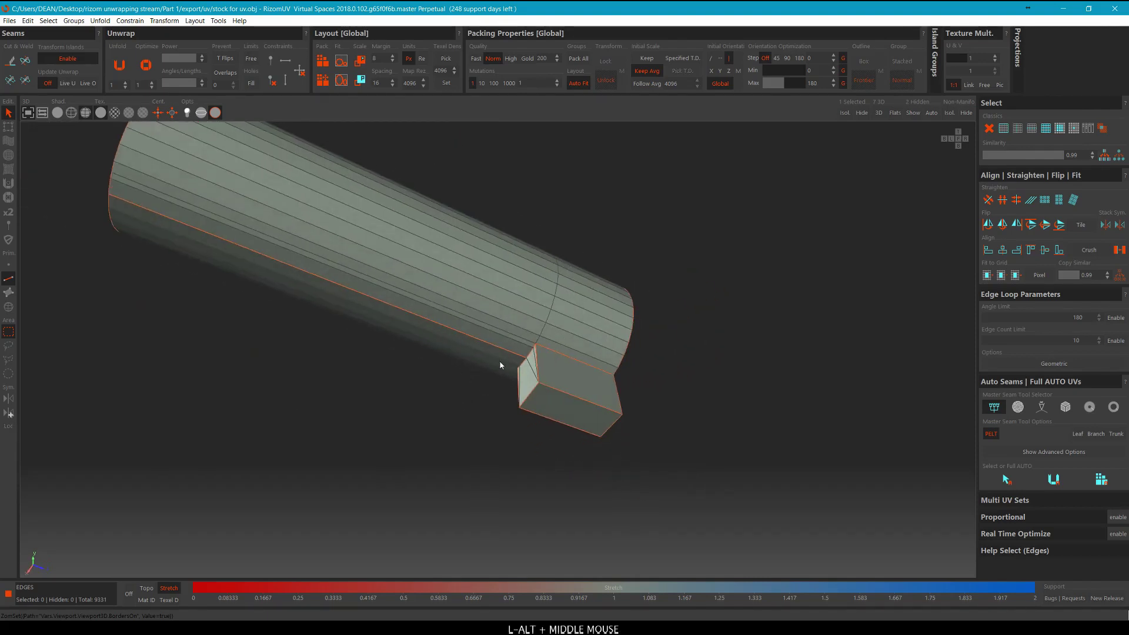
key(F4)
drag(464, 246, 777, 482)
scroll(510, 355, down, 2)
alt+middle_drag(511, 353, 521, 306)
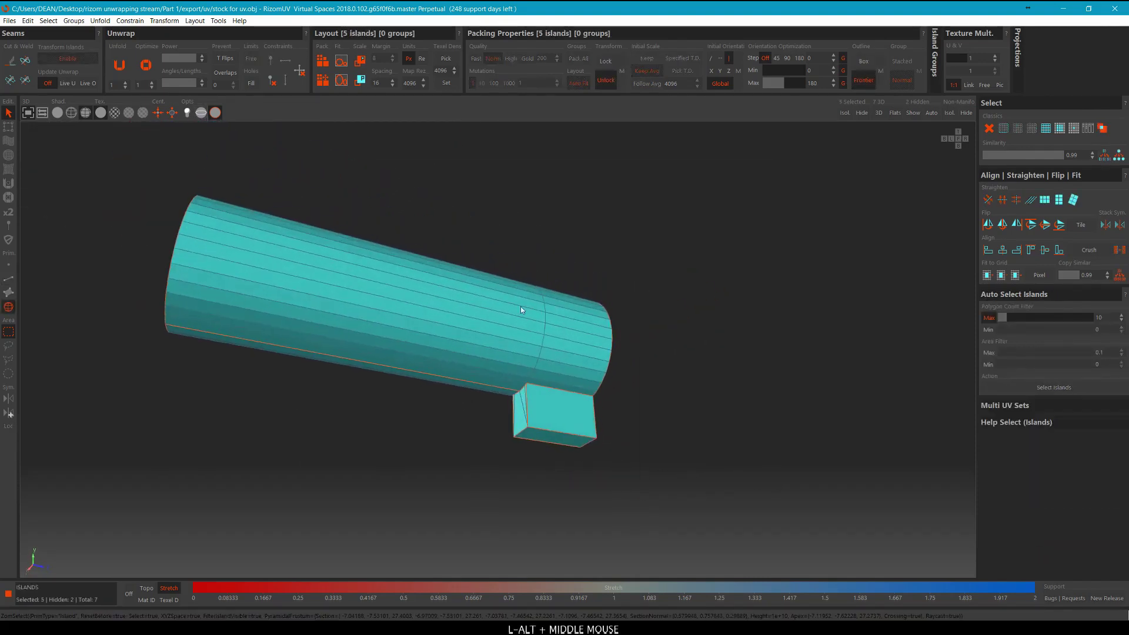
Show the selected islands in a maximized UV view and unfold them.
key(1)
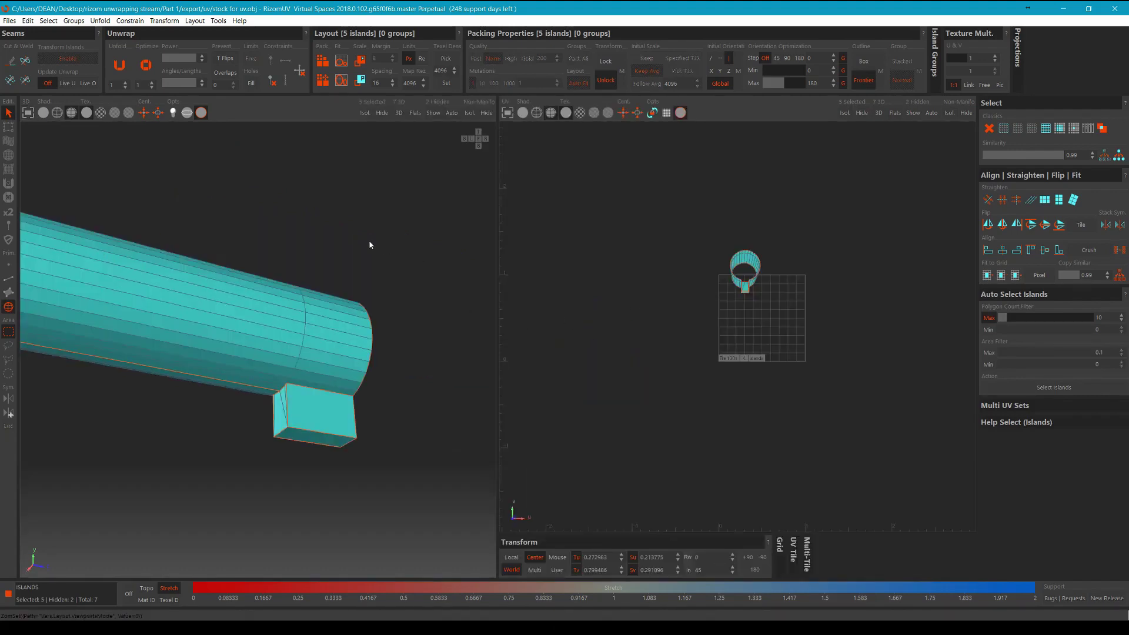
key(e)
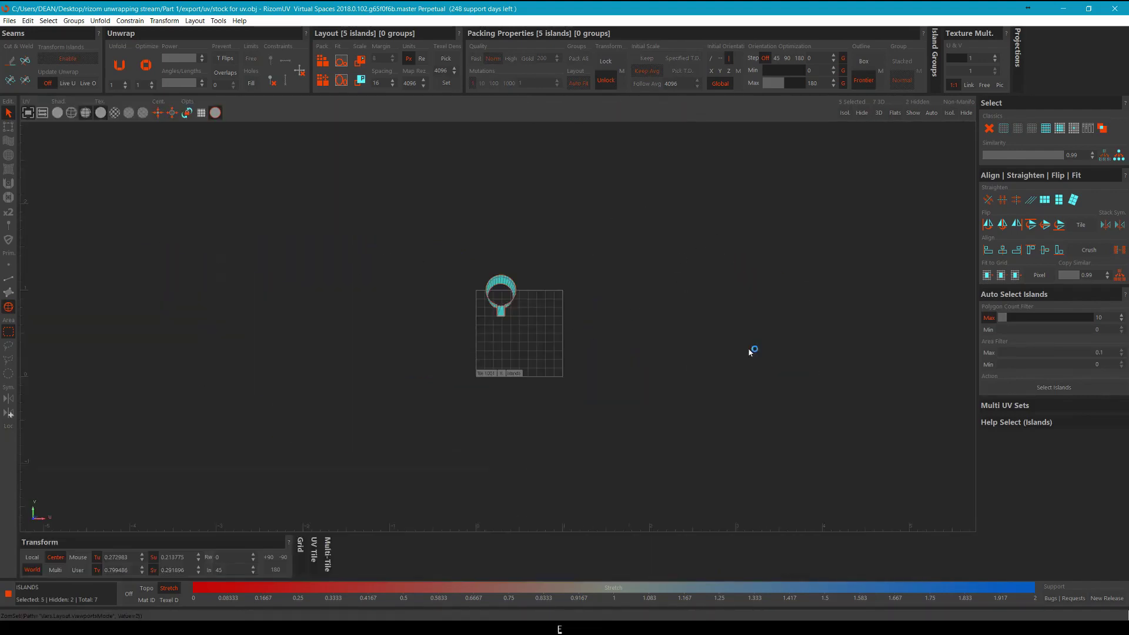
scroll(490, 334, up, 4)
scroll(514, 313, down, 1)
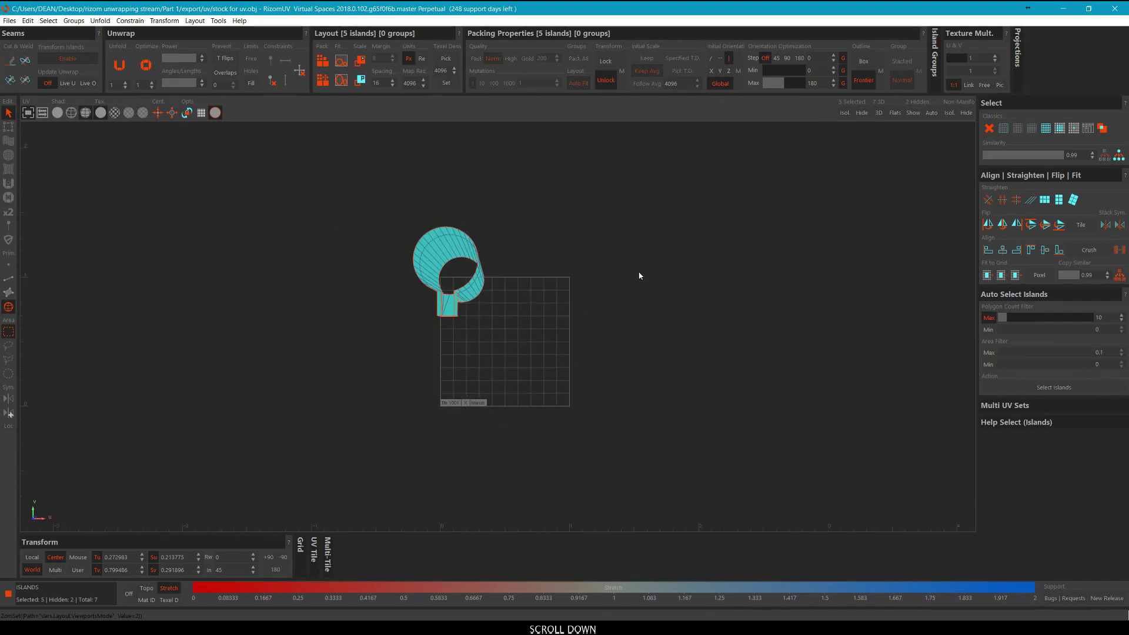
middle_drag(638, 277, 583, 289)
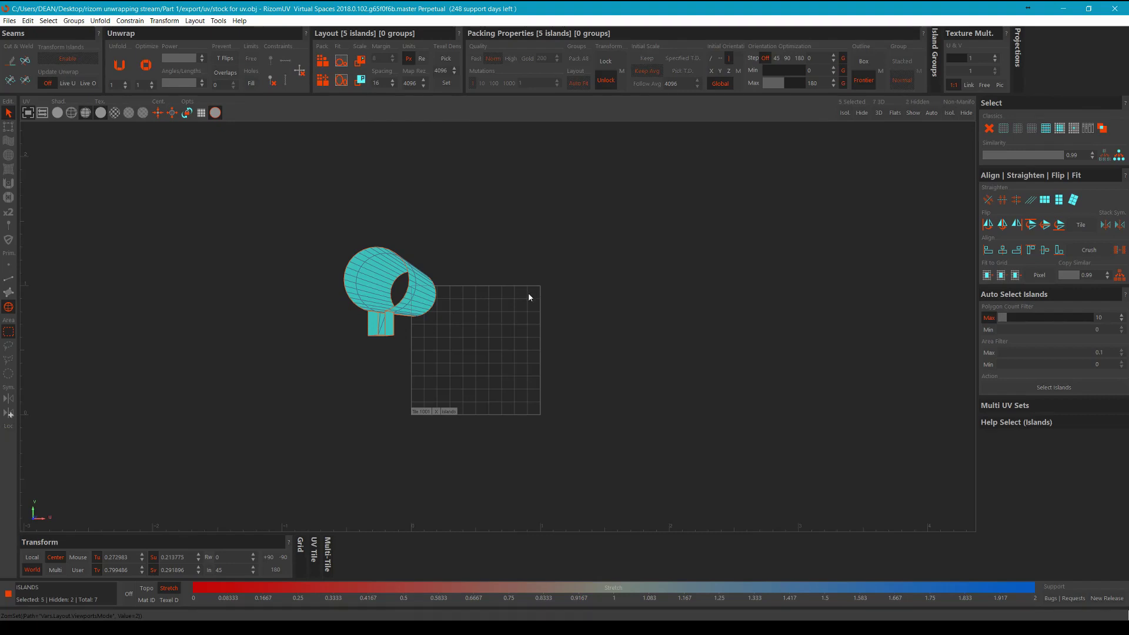
key(u)
scroll(445, 317, up, 2)
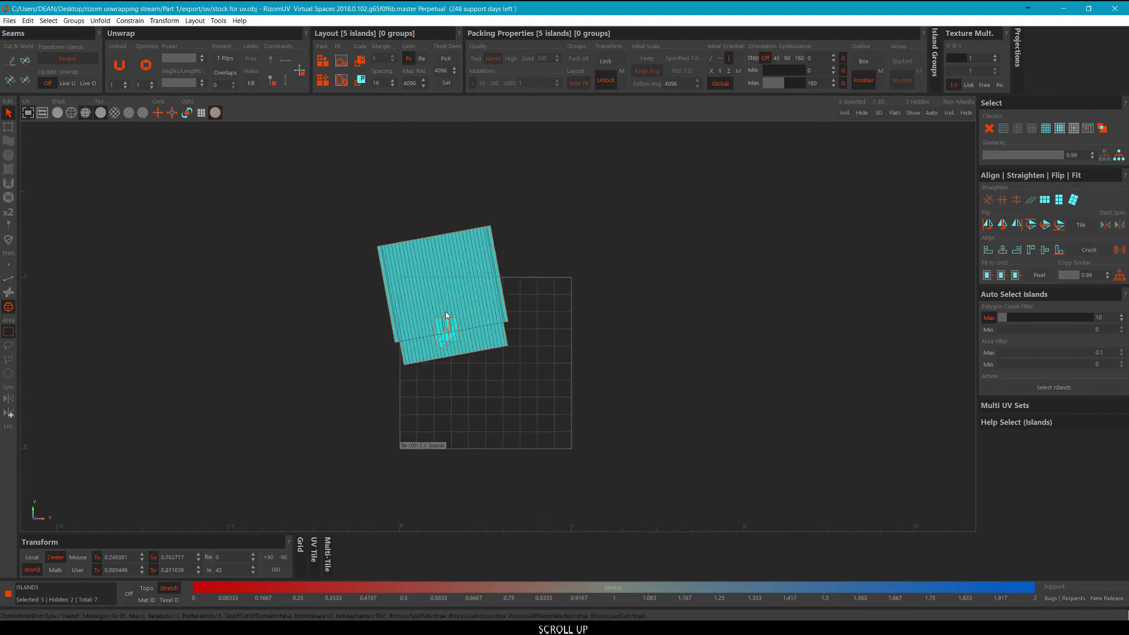
Optimize the unfolded tube and block islands and pack them into the UV tile.
scroll(445, 314, down, 2)
middle_drag(470, 278, 510, 308)
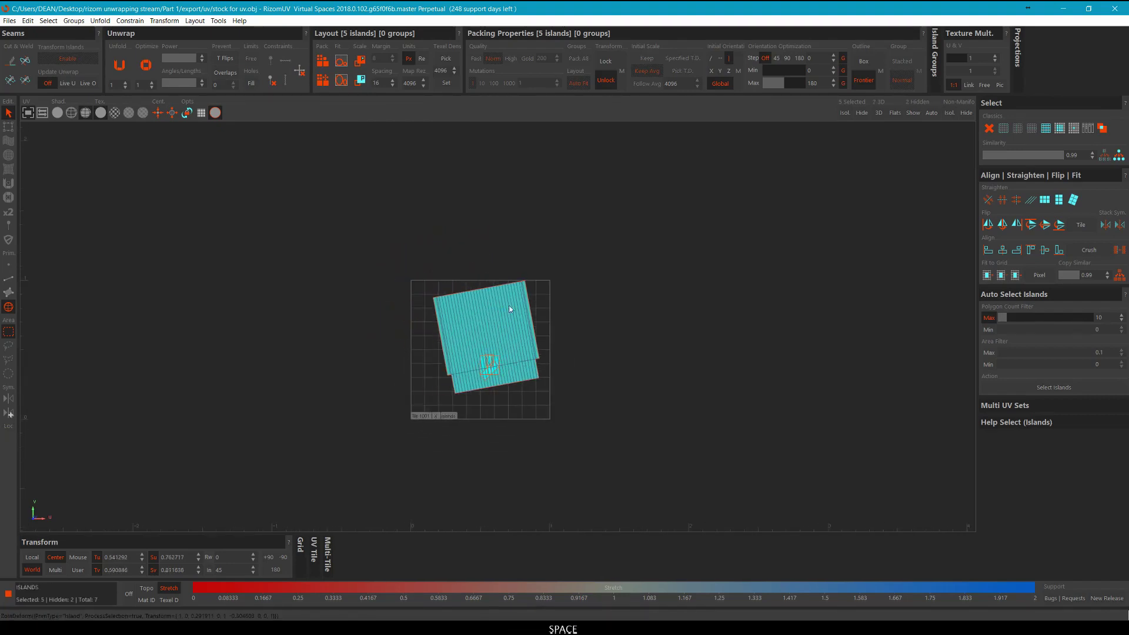
key(o)
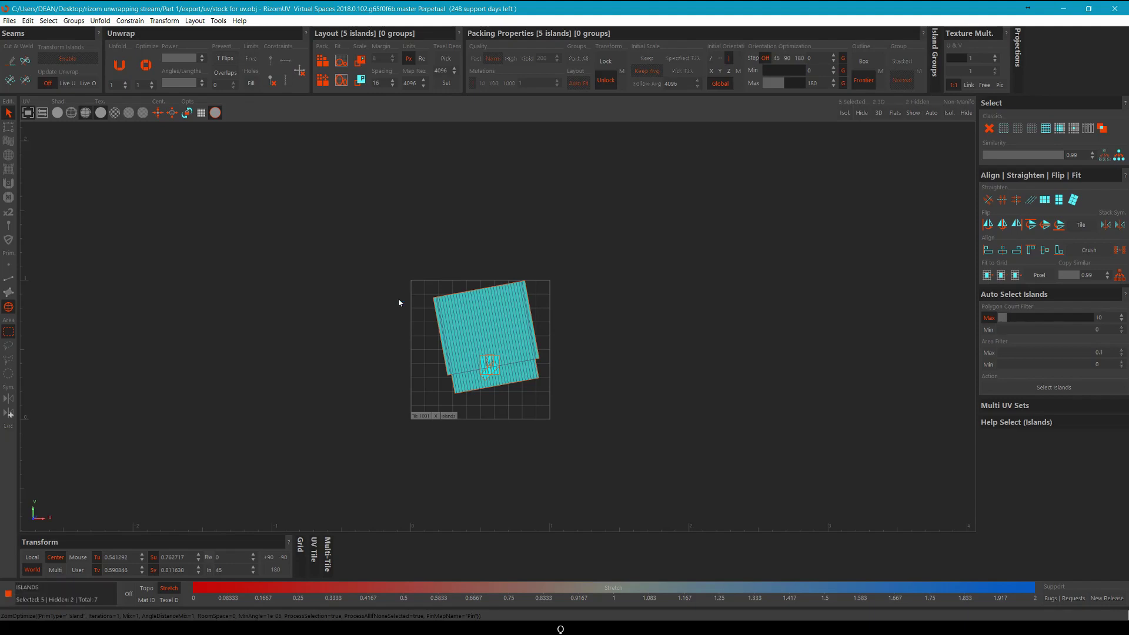
middle_drag(528, 322, 555, 291)
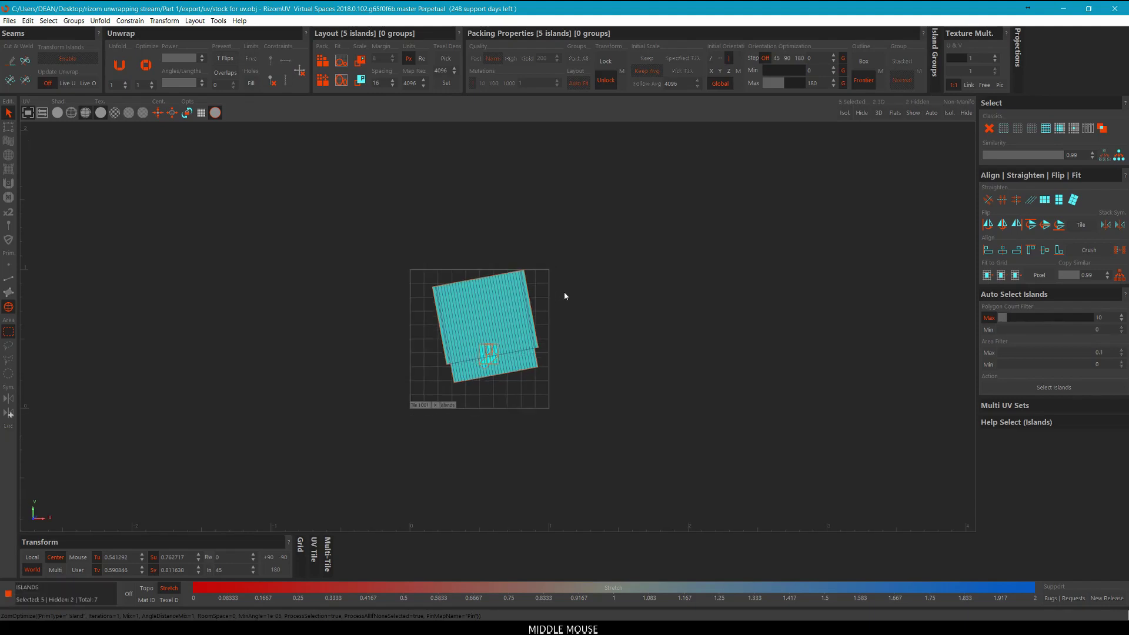
key(p)
scroll(508, 317, up, 1)
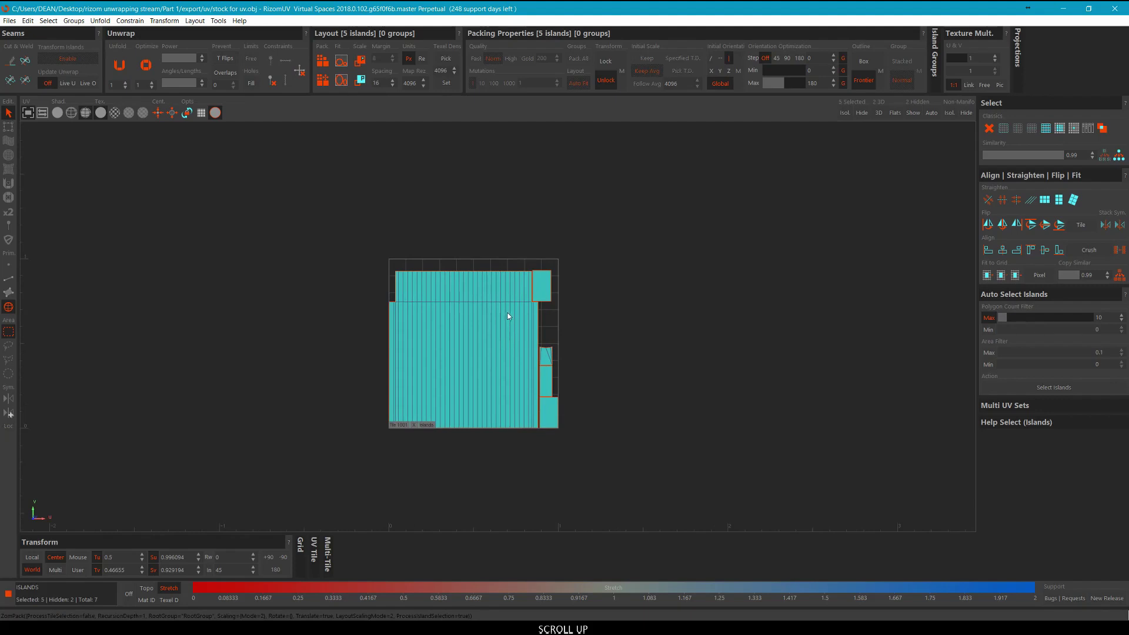
scroll(534, 338, up, 1)
scroll(538, 320, down, 3)
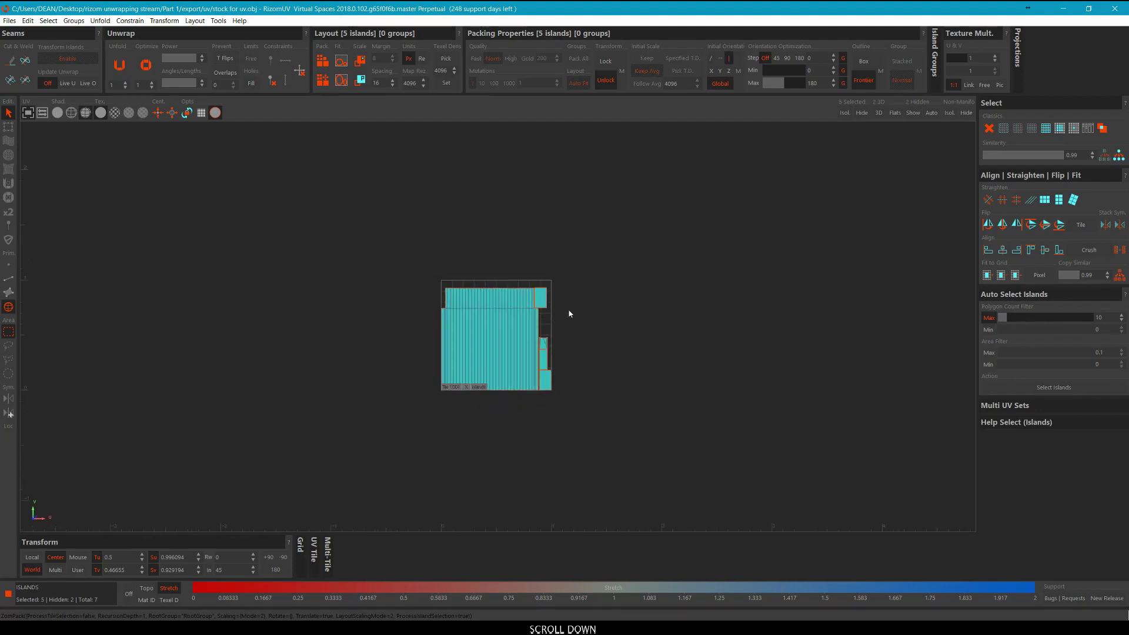
Return to the split 3D and UV view and unhide the remaining stock parts.
key(f)
scroll(578, 309, down, 3)
scroll(579, 308, down, 3)
scroll(547, 297, up, 3)
scroll(527, 284, up, 3)
middle_drag(776, 251, 605, 294)
scroll(642, 279, down, 4)
scroll(601, 293, down, 2)
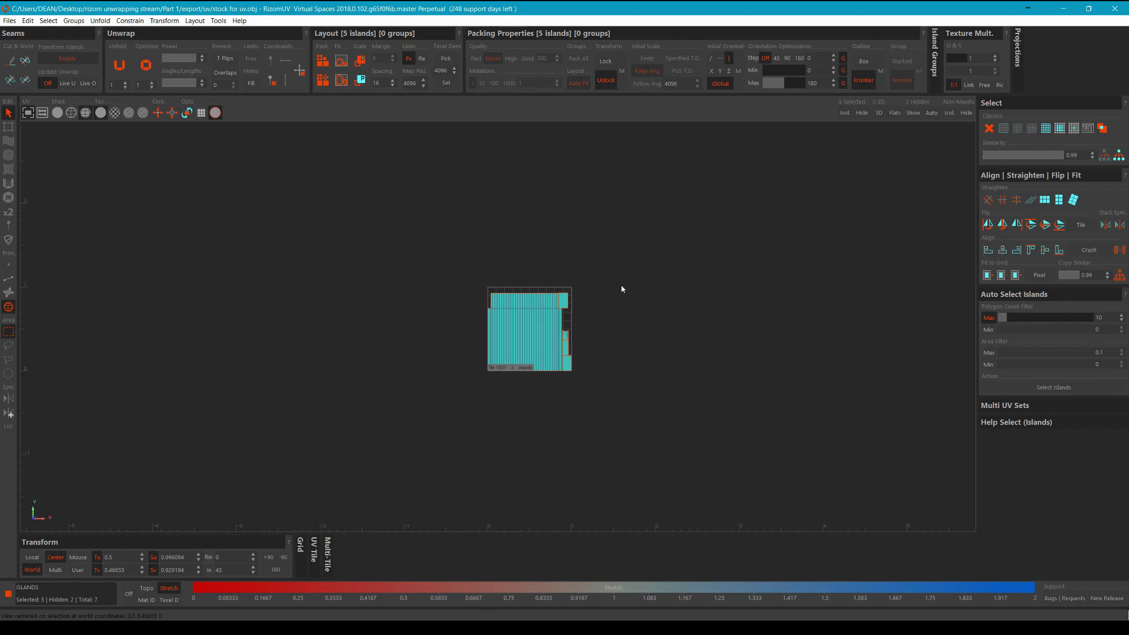
key(1)
scroll(346, 316, down, 3)
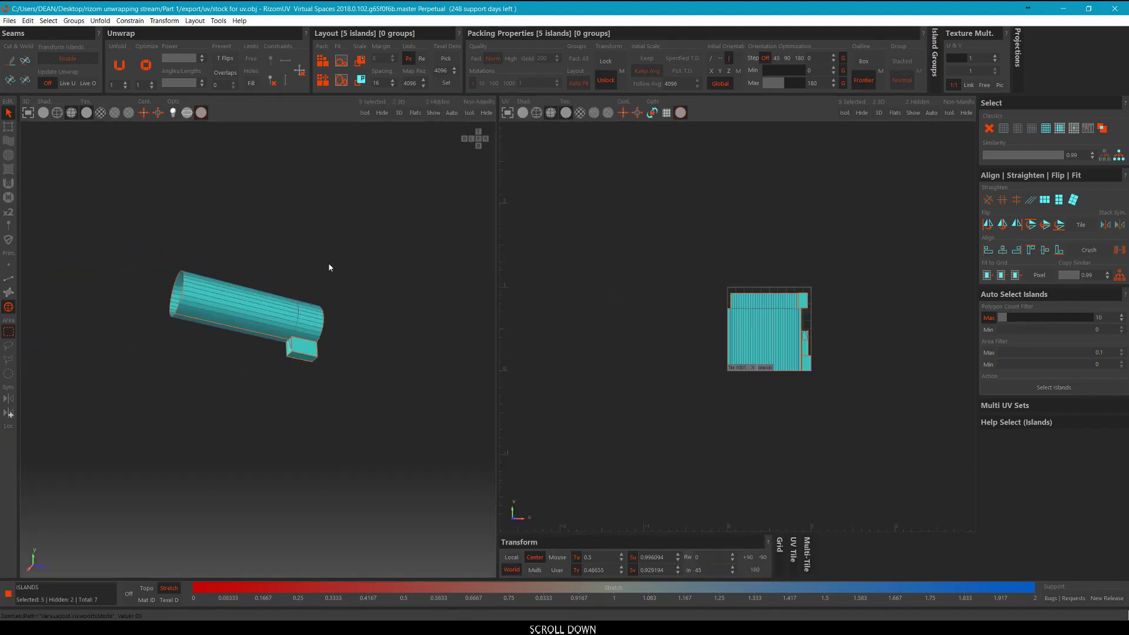
alt+middle_drag(327, 265, 330, 276)
scroll(358, 283, up, 1)
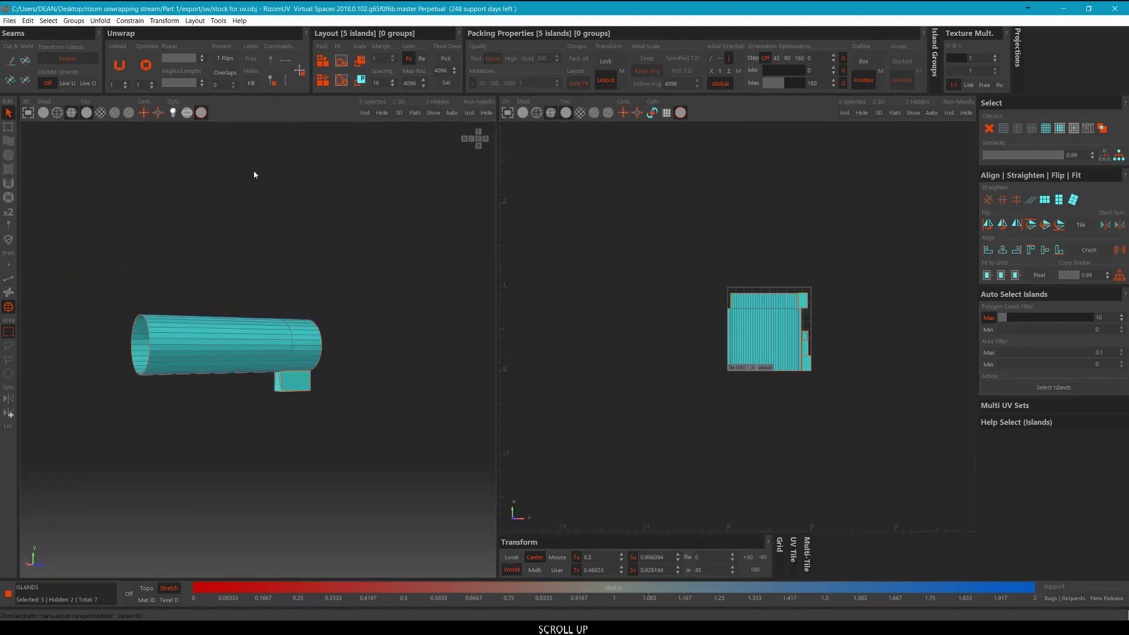
key(y)
middle_drag(332, 247, 180, 220)
scroll(680, 293, down, 4)
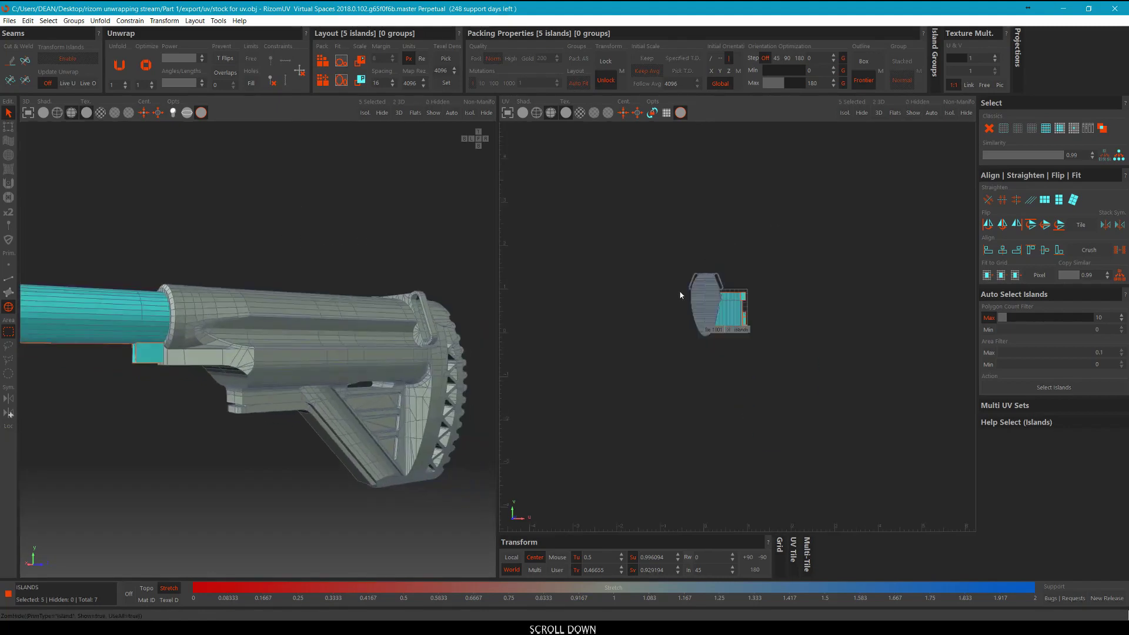
Move the packed tube and block islands well outside the UV tile and hide them.
middle_drag(775, 289, 803, 323)
scroll(609, 319, up, 1)
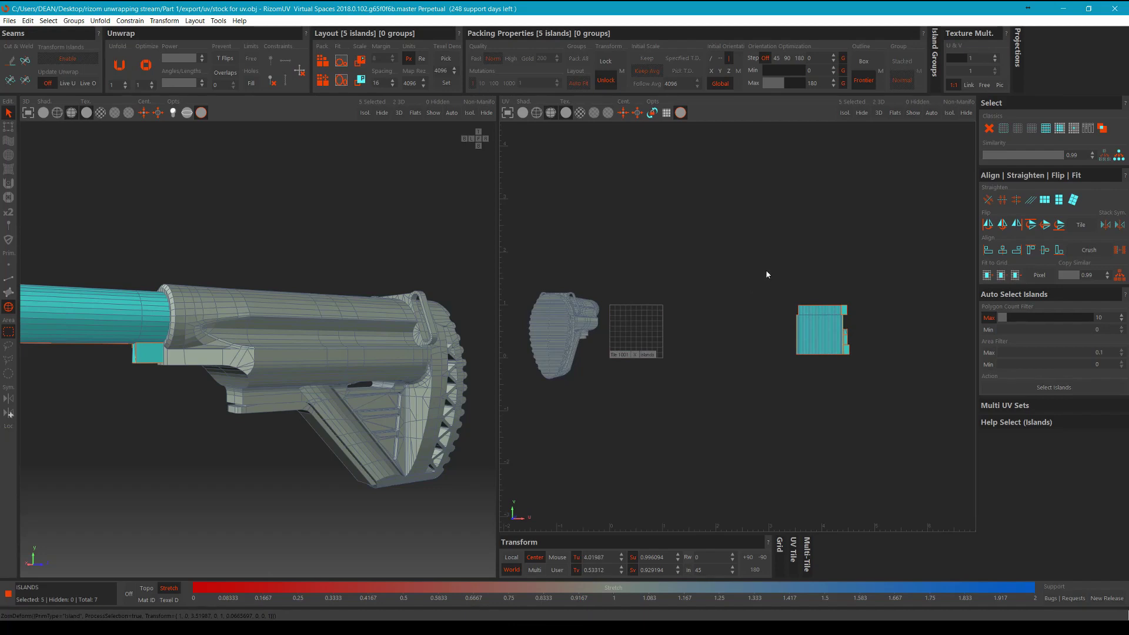
key(h)
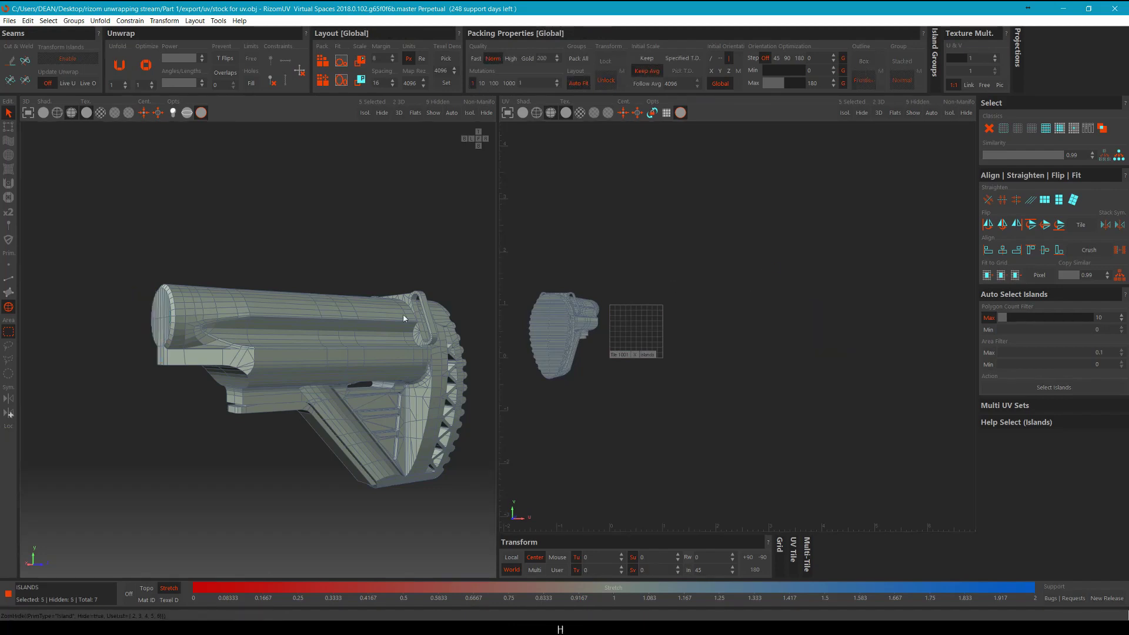
key(ctrl+z)
scroll(200, 307, down, 3)
scroll(200, 307, up, 2)
middle_drag(716, 255, 692, 246)
key(h)
Select the angled rail along the underside of the stock and isolate it.
middle_drag(242, 245, 277, 247)
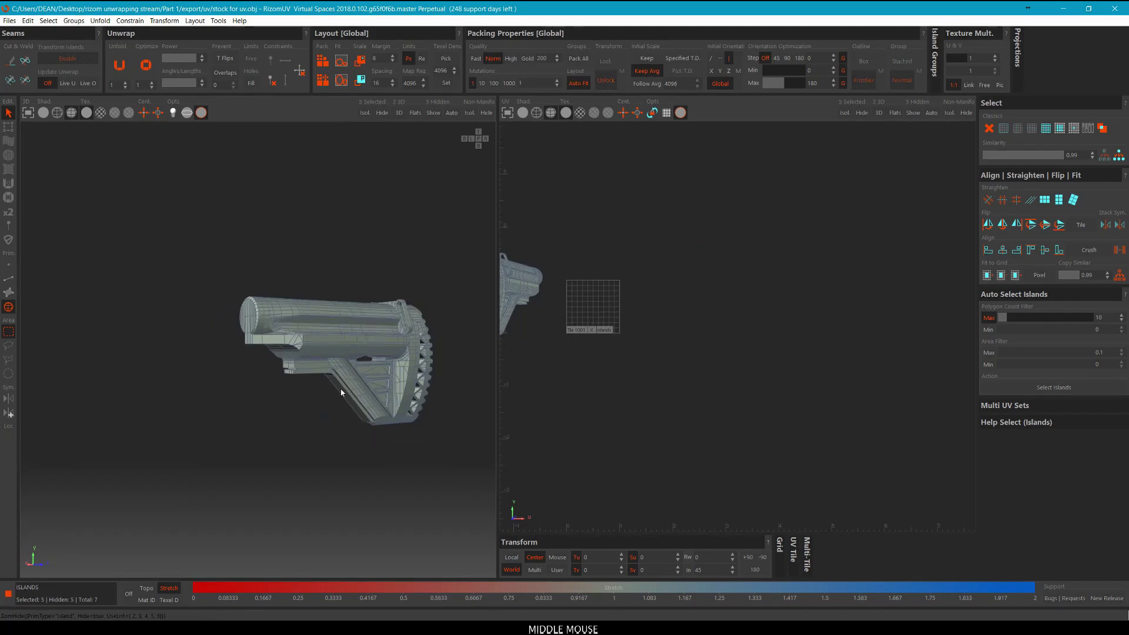
scroll(342, 393, up, 3)
click(308, 368)
scroll(314, 422, down, 2)
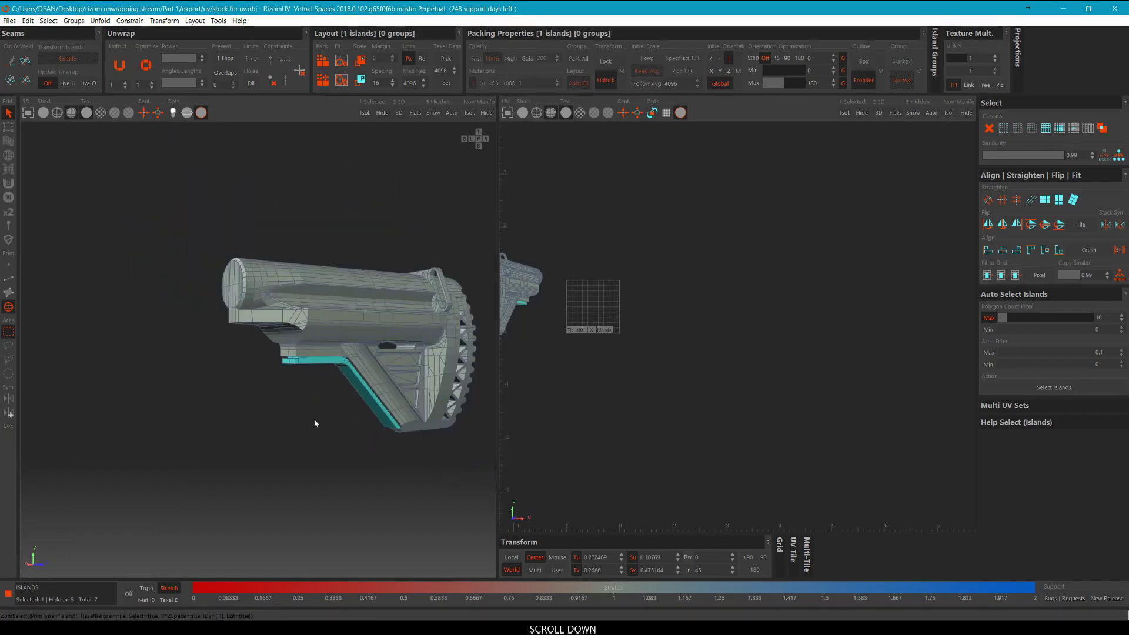
click(333, 309)
key(h)
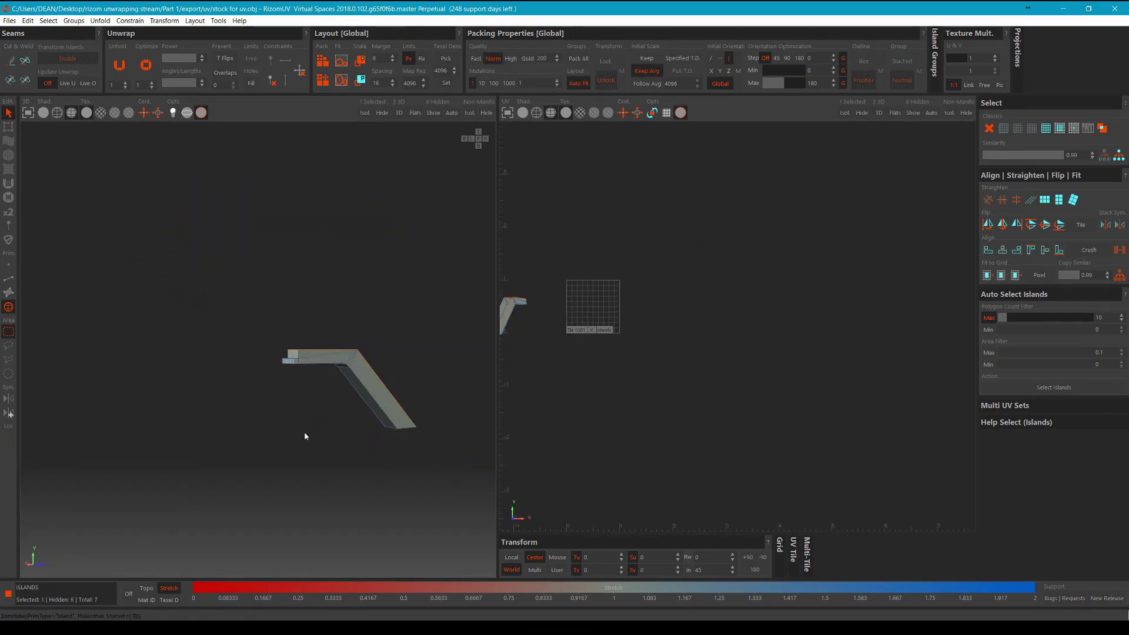
Maximize the 3D view, switch to edge selection mode, and examine the isolated angled rail from several sides.
key(1)
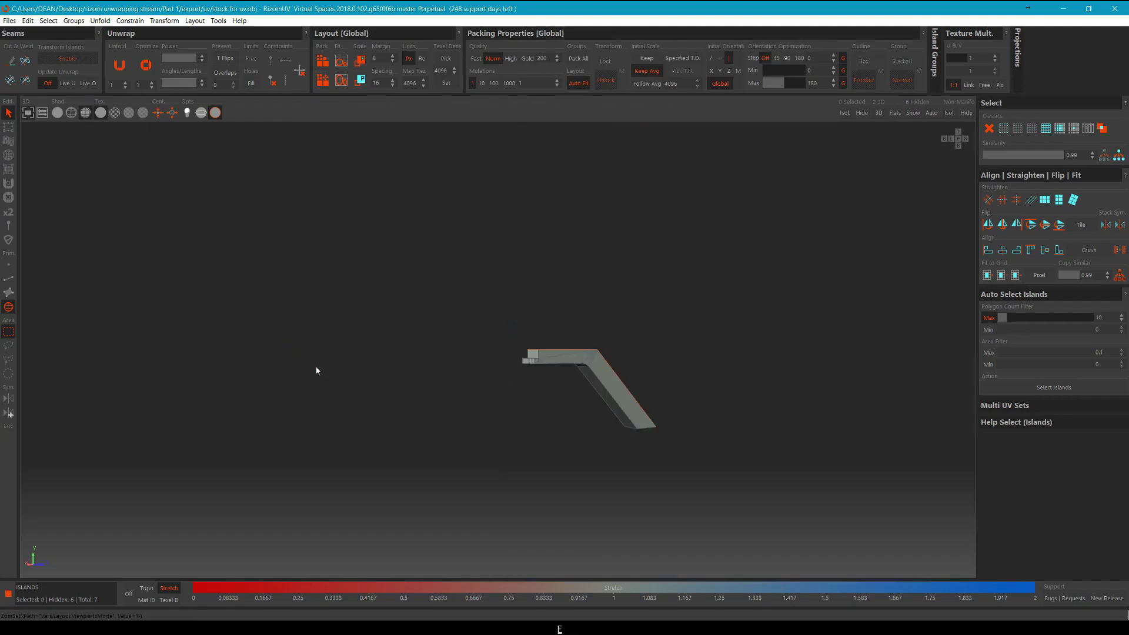
alt+drag(521, 330, 612, 410)
scroll(615, 382, up, 4)
key(2)
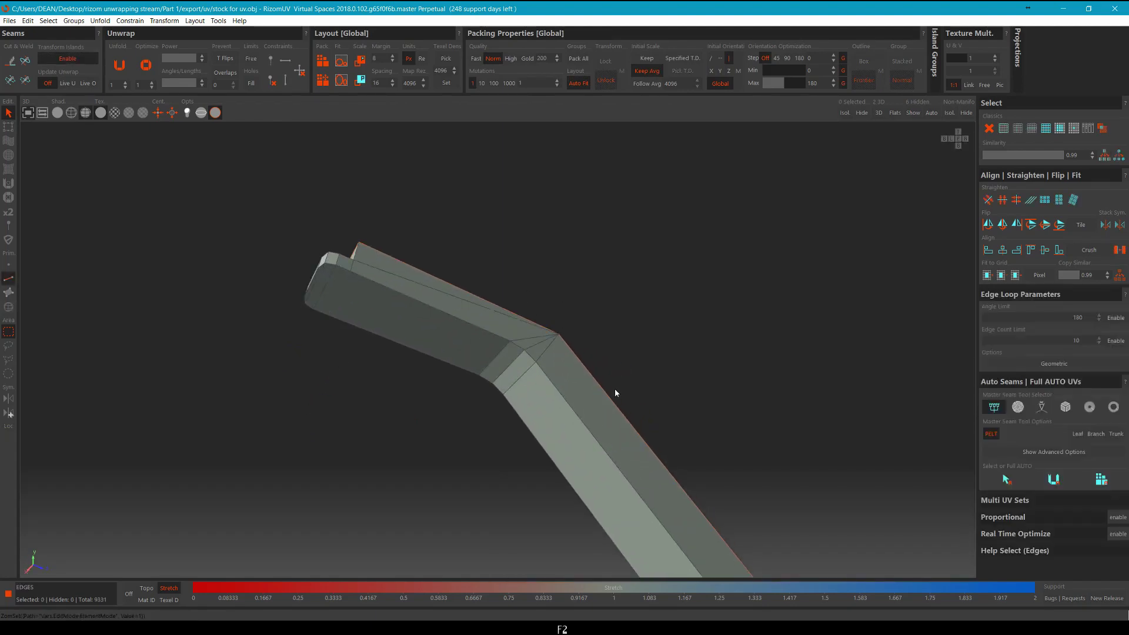
scroll(615, 392, down, 3)
alt+middle_drag(648, 399, 29, 381)
alt+middle_drag(206, 353, 361, 349)
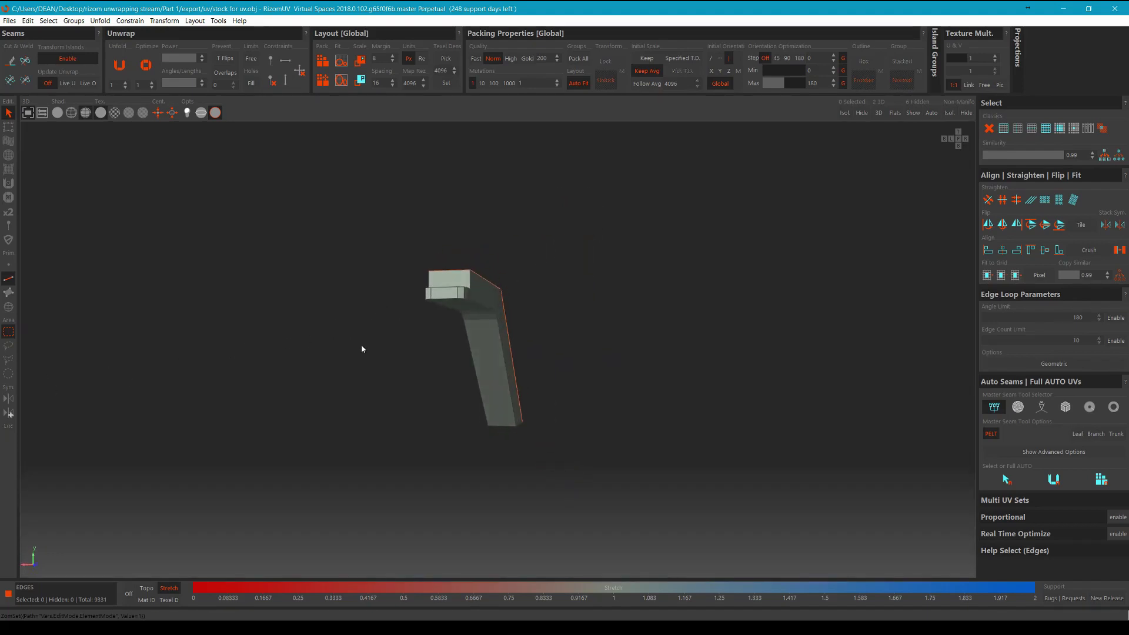
Pick an edge at the rail's front end, check the rail's extent in island selection mode, and clear the island selection.
click(458, 293)
alt+middle_drag(445, 314, 479, 187)
key(F4)
click(452, 281)
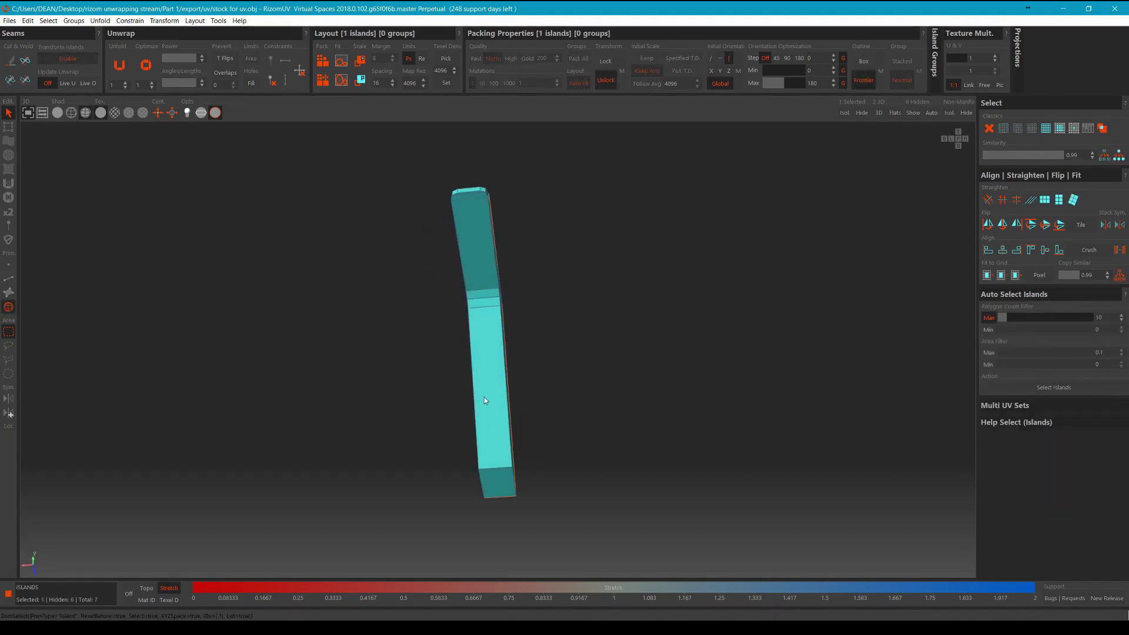
alt+middle_drag(553, 326, 506, 336)
alt+middle_drag(562, 282, 643, 313)
click(671, 305)
Try selecting a lengthwise edge on the rail's side in edge selection mode, and clear the selection.
key(2)
double_click(511, 322)
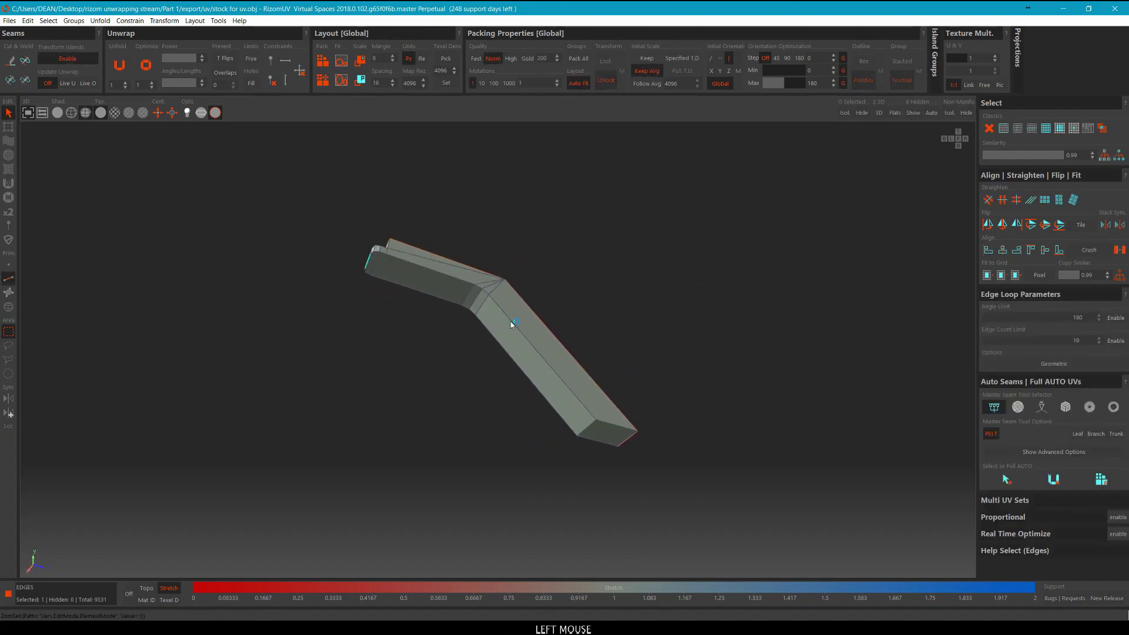
click(608, 257)
alt+middle_drag(608, 257, 580, 226)
Switch to polygon selection mode and test the Magic Wand on the rail's underside and front faces, leaving nothing selected.
key(3)
scroll(466, 348, up, 1)
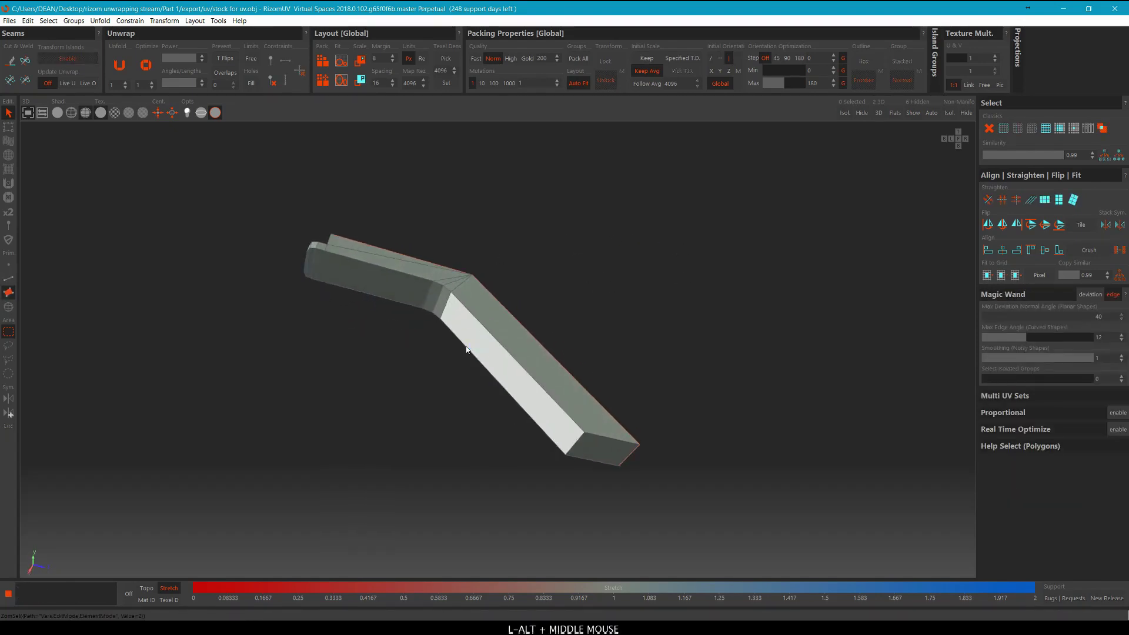
alt+drag(664, 406, 728, 377)
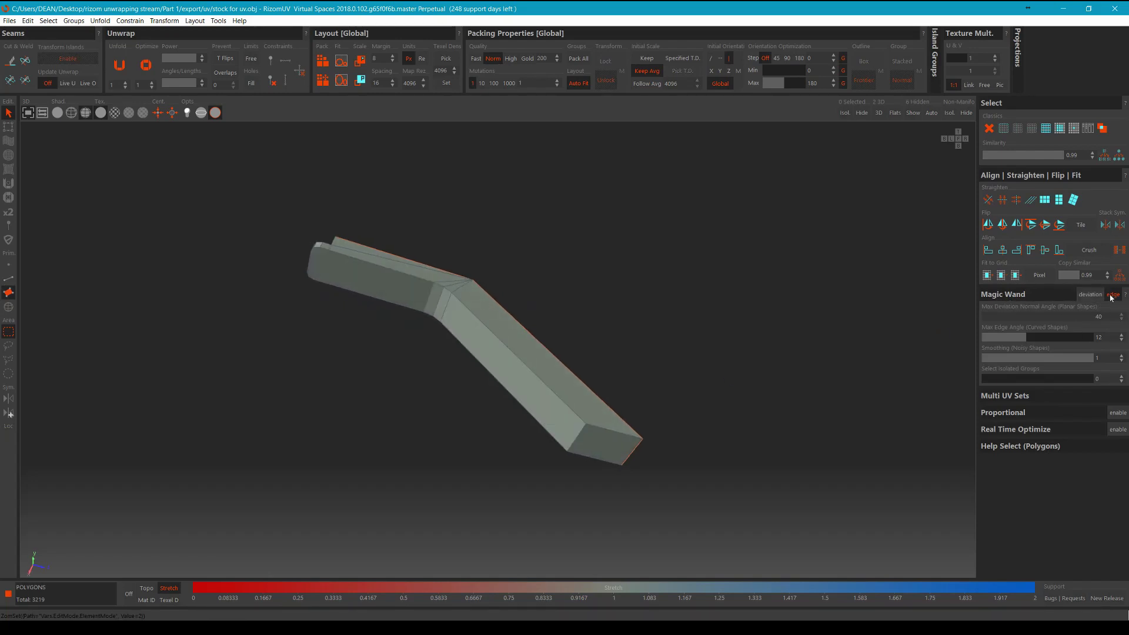
alt+middle_drag(547, 247, 486, 353)
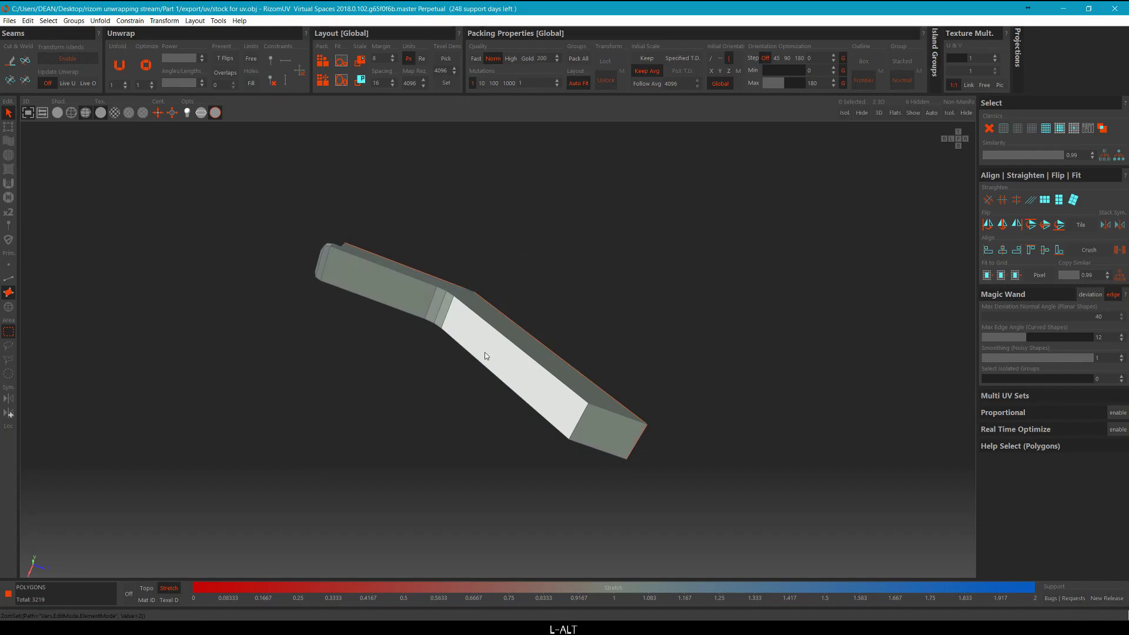
click(489, 356)
click(445, 309)
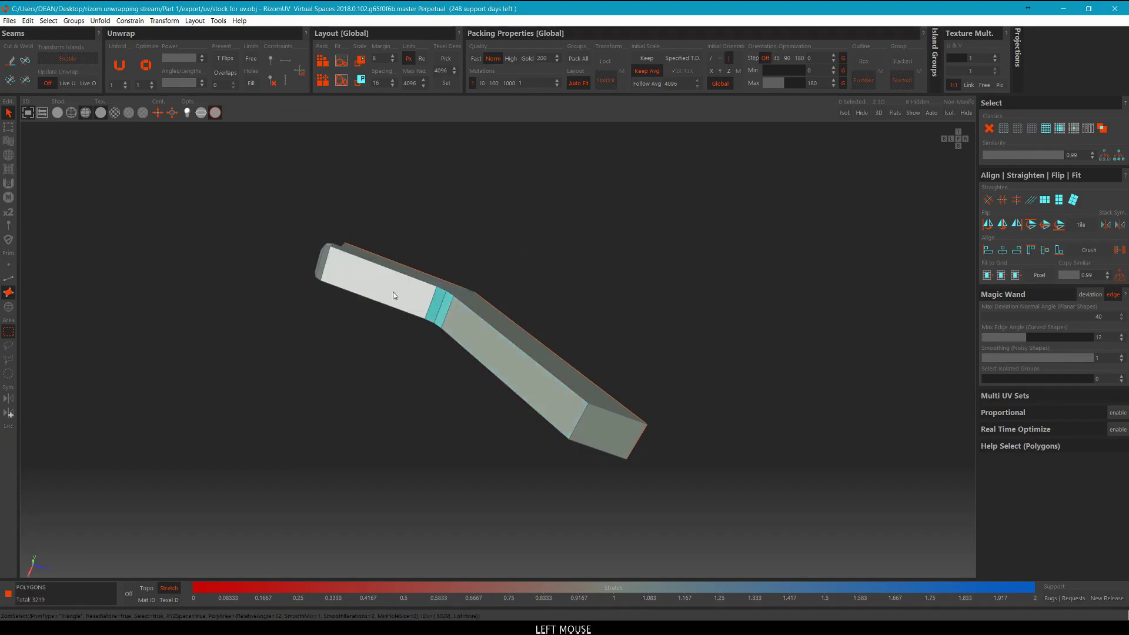
click(394, 297)
click(321, 268)
alt+middle_drag(566, 397, 662, 294)
click(663, 292)
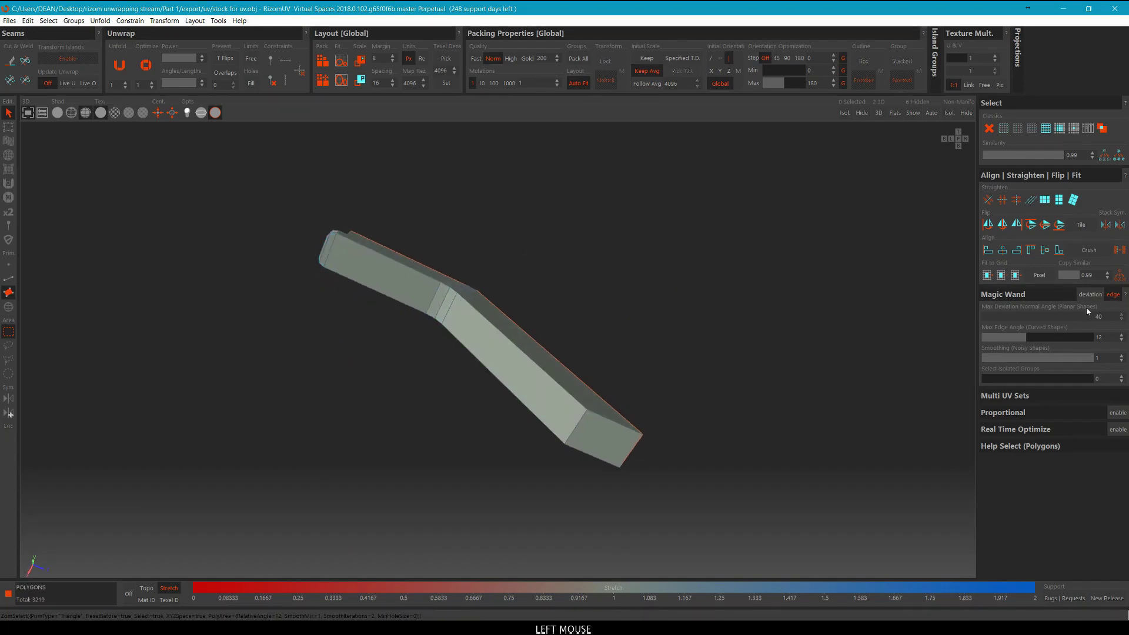
Set the Magic Wand's Max Edge Angle to 25 and toggle its deviation option.
click(1108, 339)
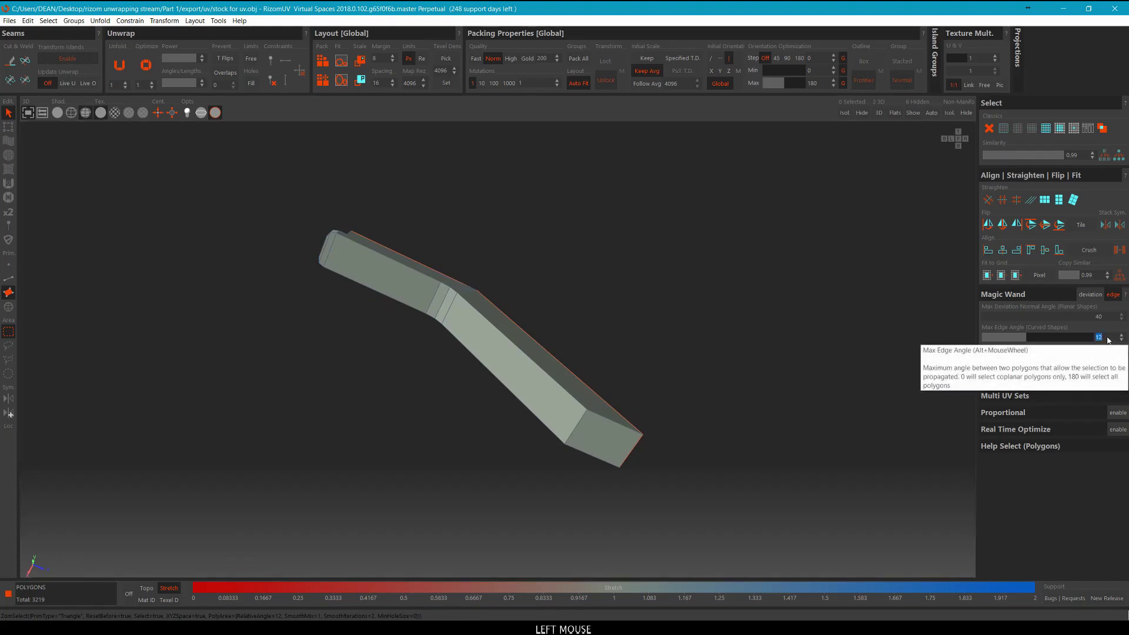
text(25)
key(Return)
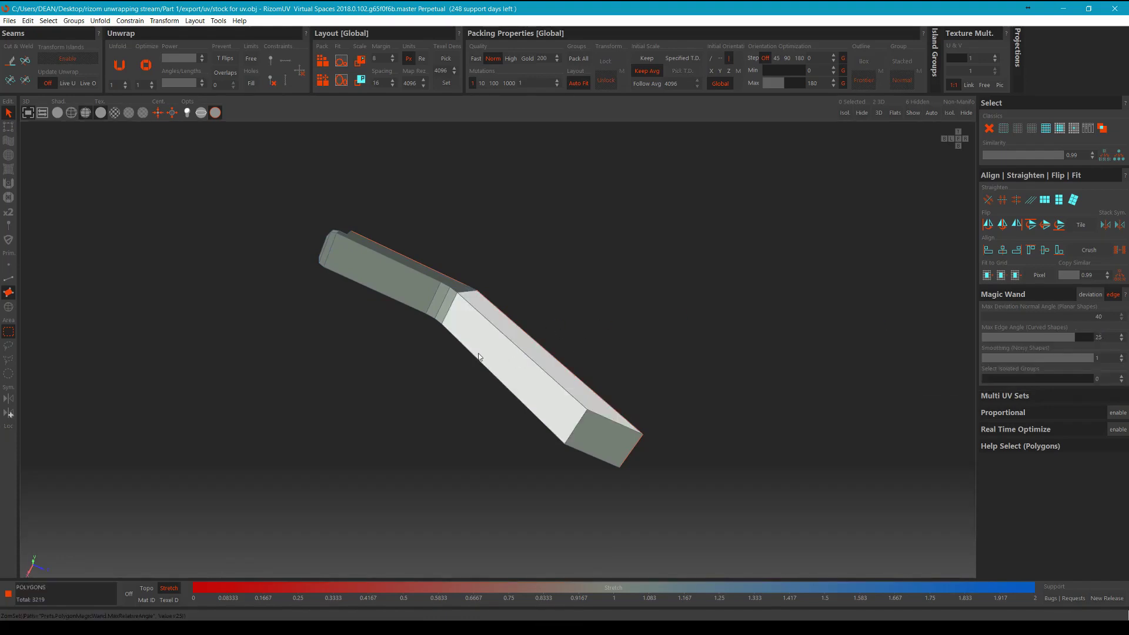
alt+middle_drag(480, 357, 853, 294)
click(1096, 295)
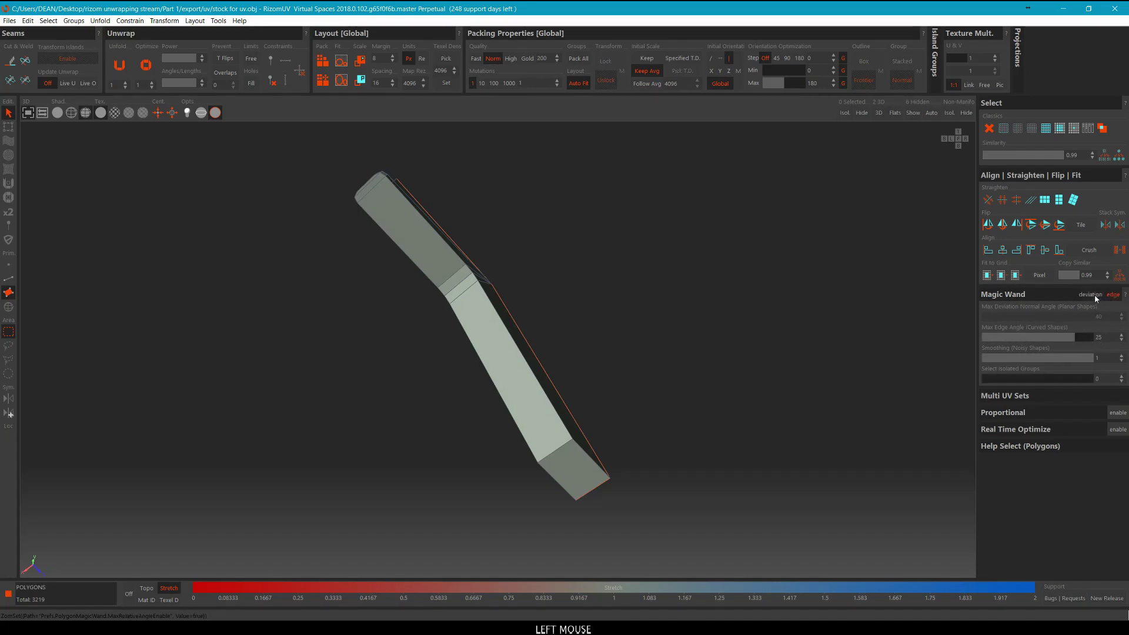
Test the Magic Wand's deviation mode on the rail's underside, and switch back to its edge mode.
click(1095, 295)
click(496, 366)
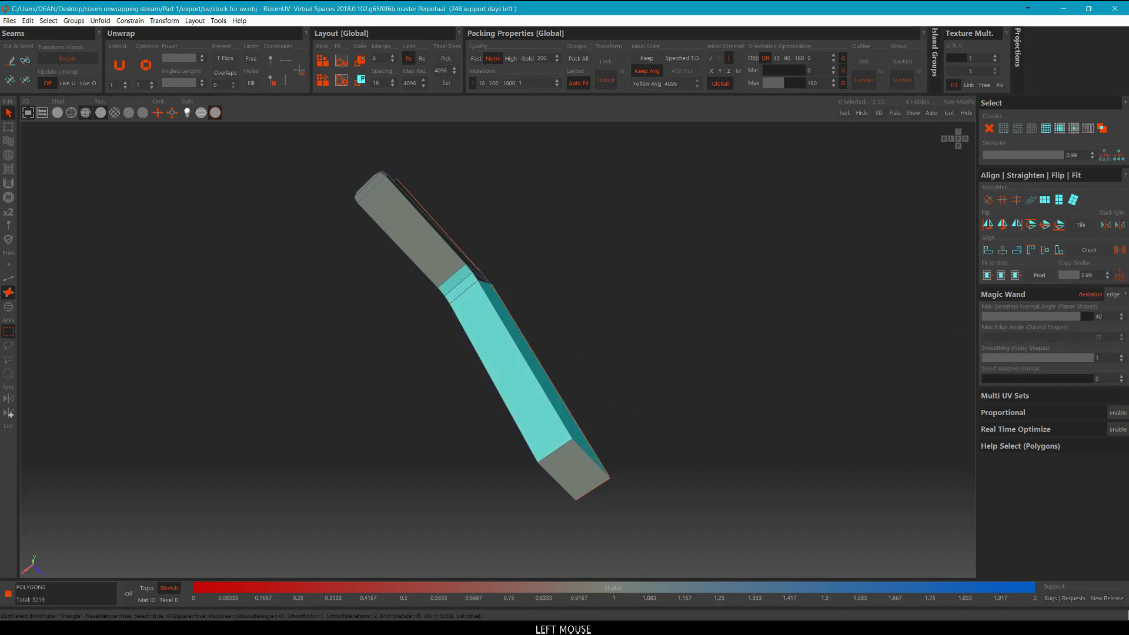
click(1088, 299)
click(1117, 298)
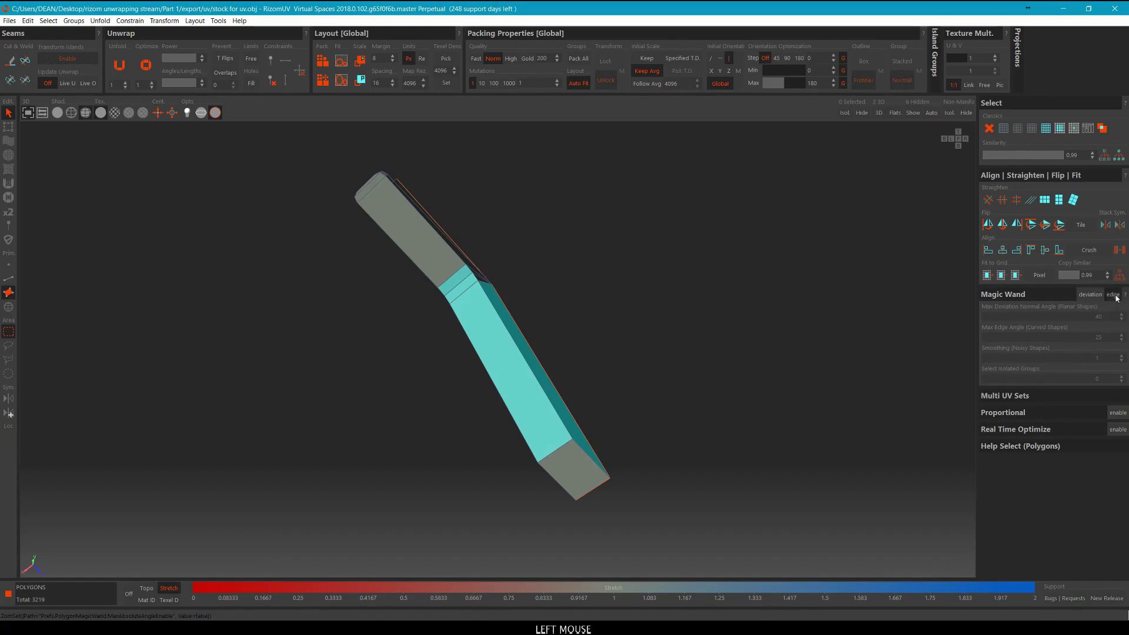
click(1116, 297)
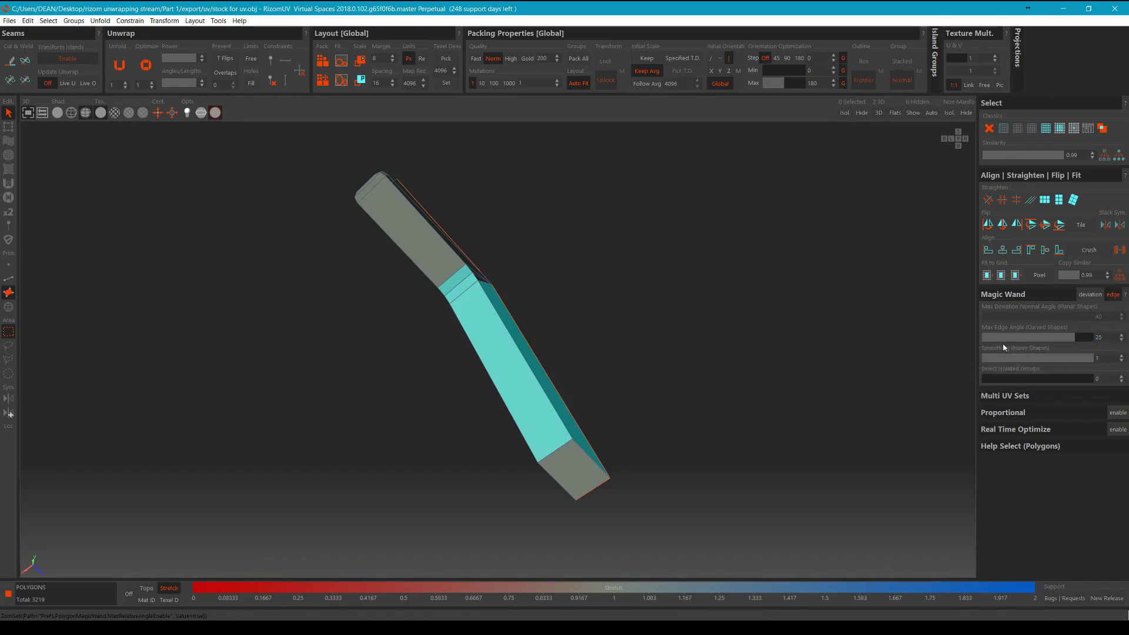
Set the Magic Wand's Max Edge Angle to 15.
click(1099, 339)
text(1)
key(Return)
text(5)
key(Return)
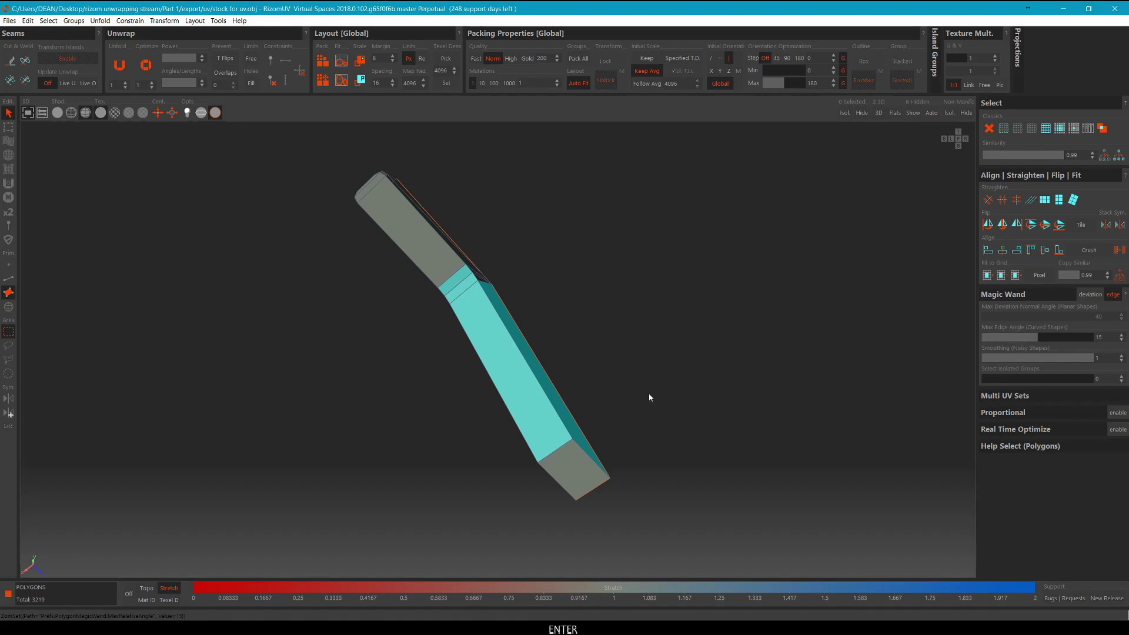
Select the full underside strip of the angled rail with the Magic Wand, and cut seams around it.
click(559, 348)
double_click(465, 304)
ctrl+double_click(451, 287)
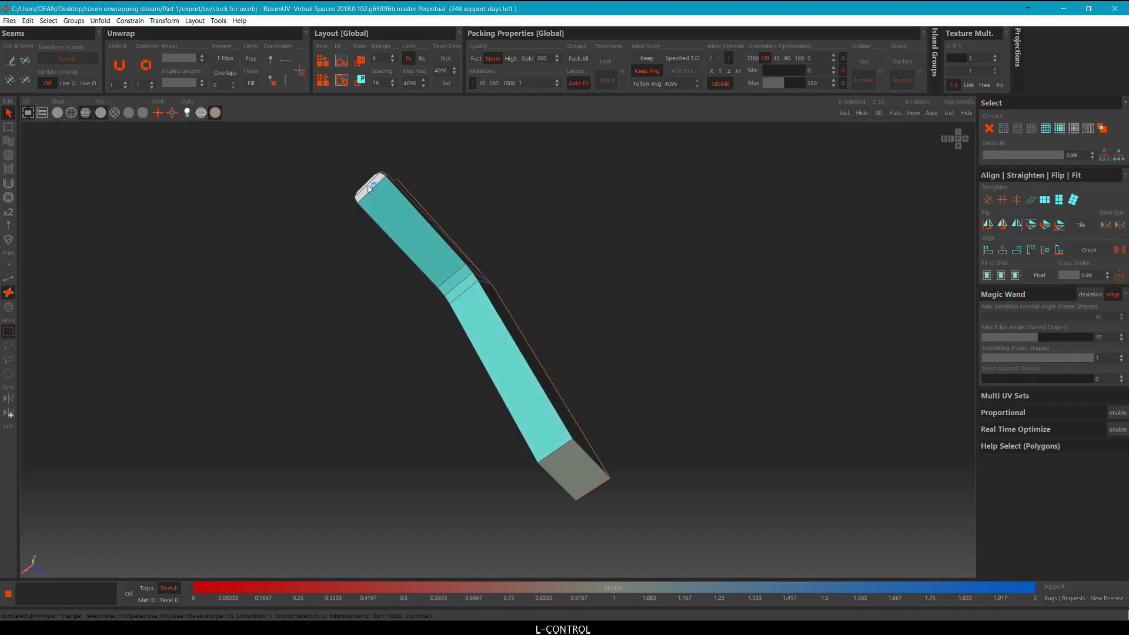
alt+middle_drag(537, 465, 703, 347)
key(c)
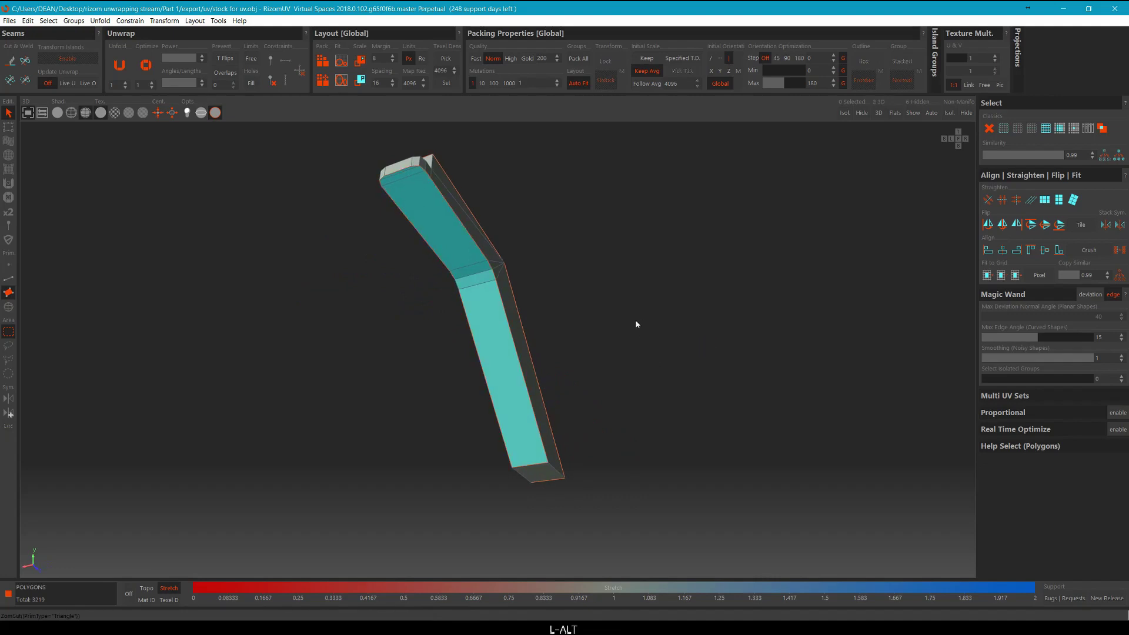
Select the rail's side walls and front tip faces with the Magic Wand, and turn off its edge mode.
alt+middle_drag(636, 324, 605, 383)
click(482, 340)
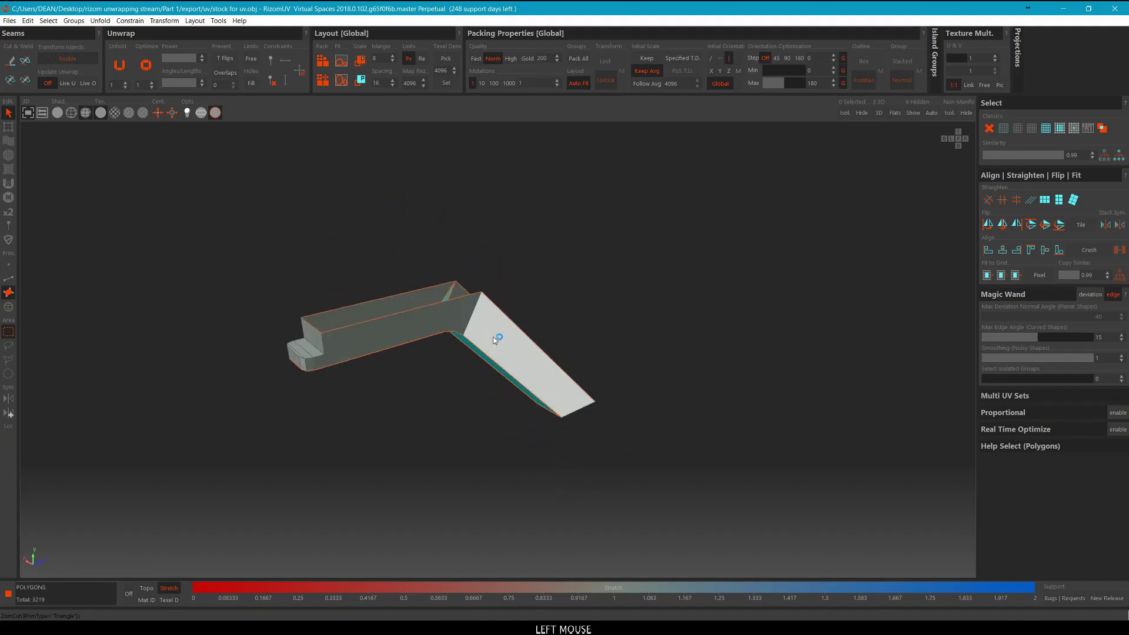
alt+middle_drag(500, 337, 441, 294)
ctrl+click(323, 280)
alt+middle_drag(326, 282, 597, 348)
ctrl+click(520, 331)
ctrl+click(323, 334)
ctrl+click(634, 336)
ctrl+click(597, 330)
scroll(596, 347, up, 3)
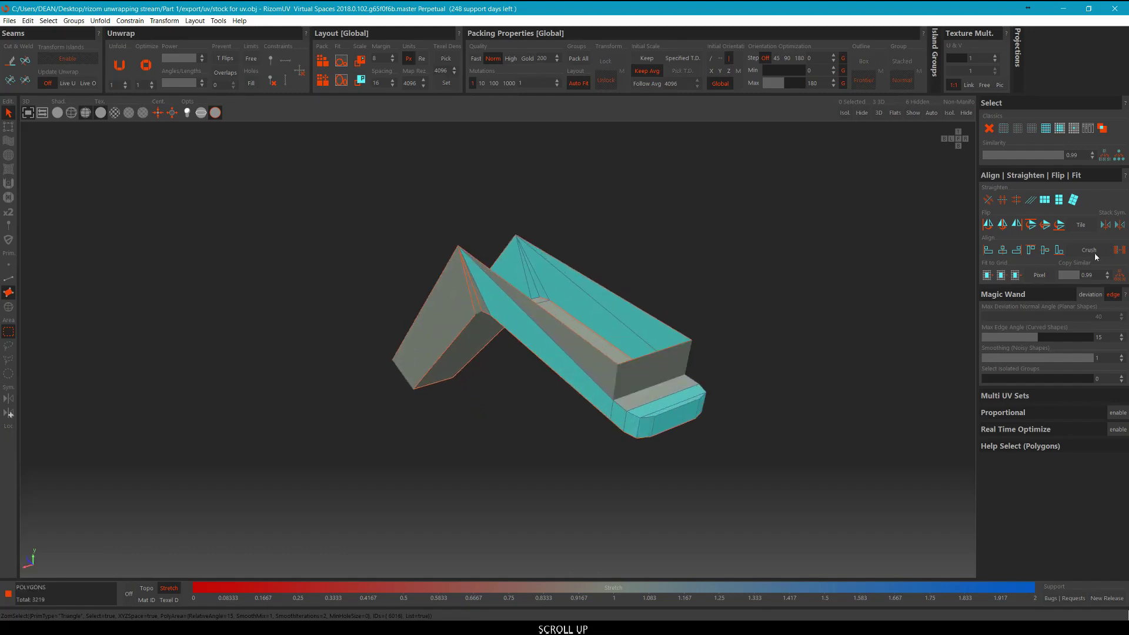
click(1113, 294)
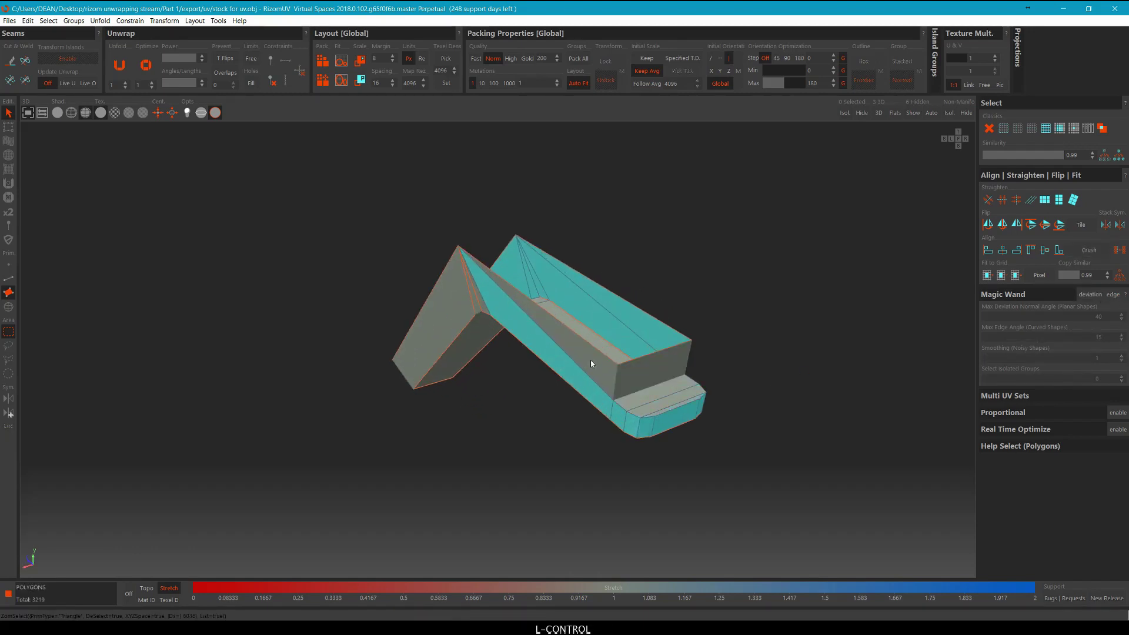
Refine the side-face selection around the rail's front tip, cut seams along its border, and clear the selection.
alt+middle_drag(591, 360, 663, 335)
scroll(663, 335, up, 3)
click(523, 366)
alt+middle_drag(522, 366, 840, 398)
alt+middle_drag(739, 401, 527, 489)
click(555, 453)
alt+middle_drag(555, 454, 610, 446)
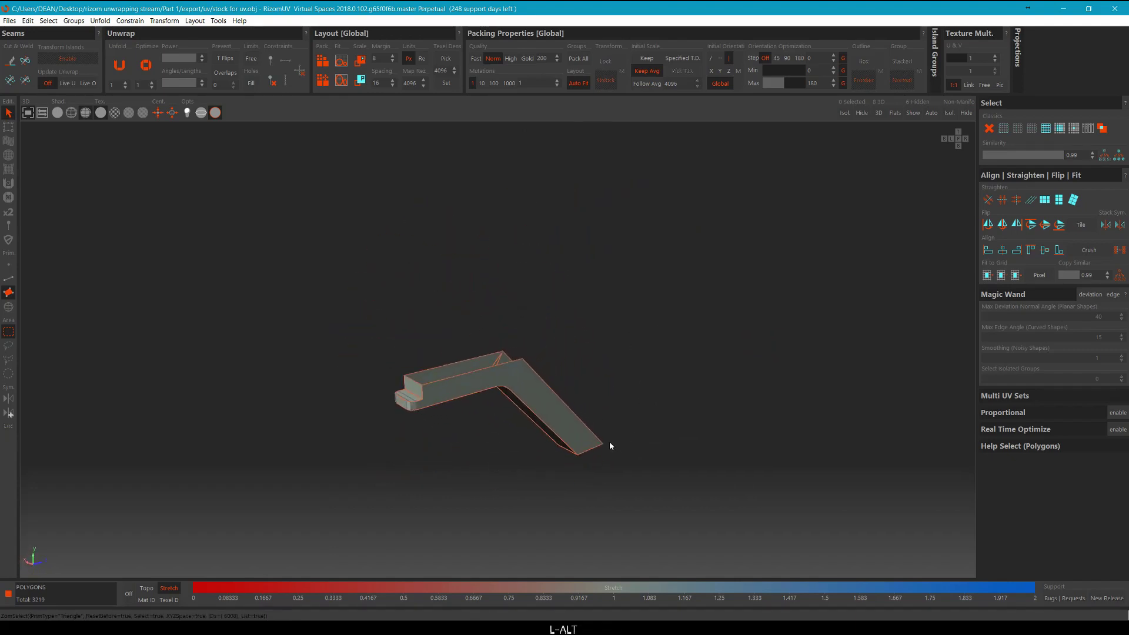
Show the UV layout, select all of the rail's polygons, and unfold them.
key(ctrl+Tab)
middle_drag(340, 342, 515, 319)
key(ctrl+a)
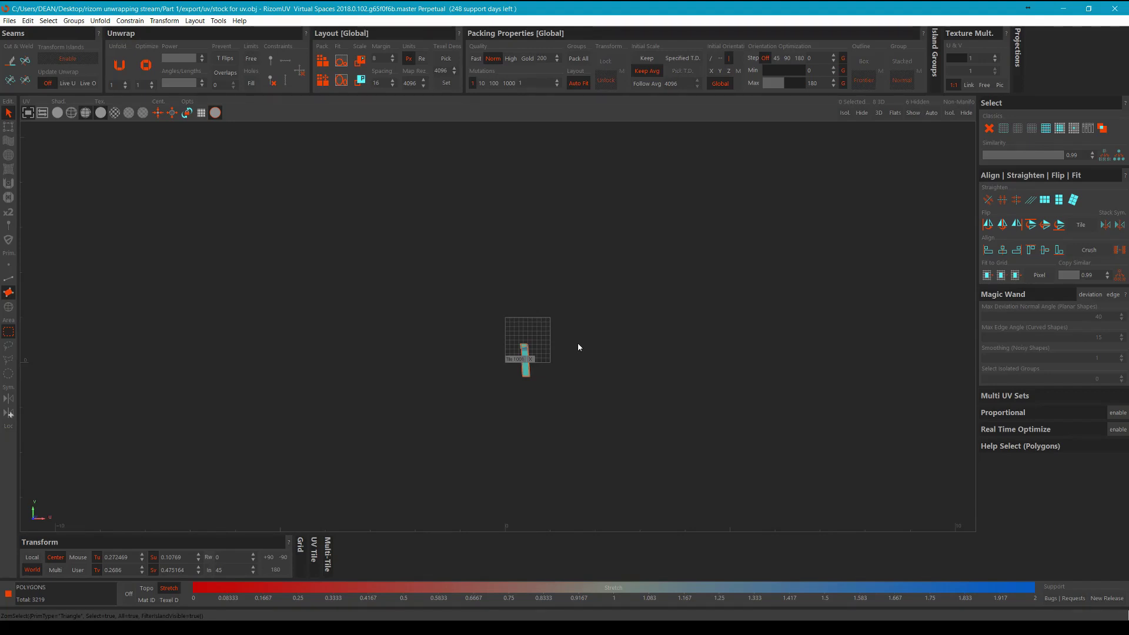
scroll(527, 350, up, 3)
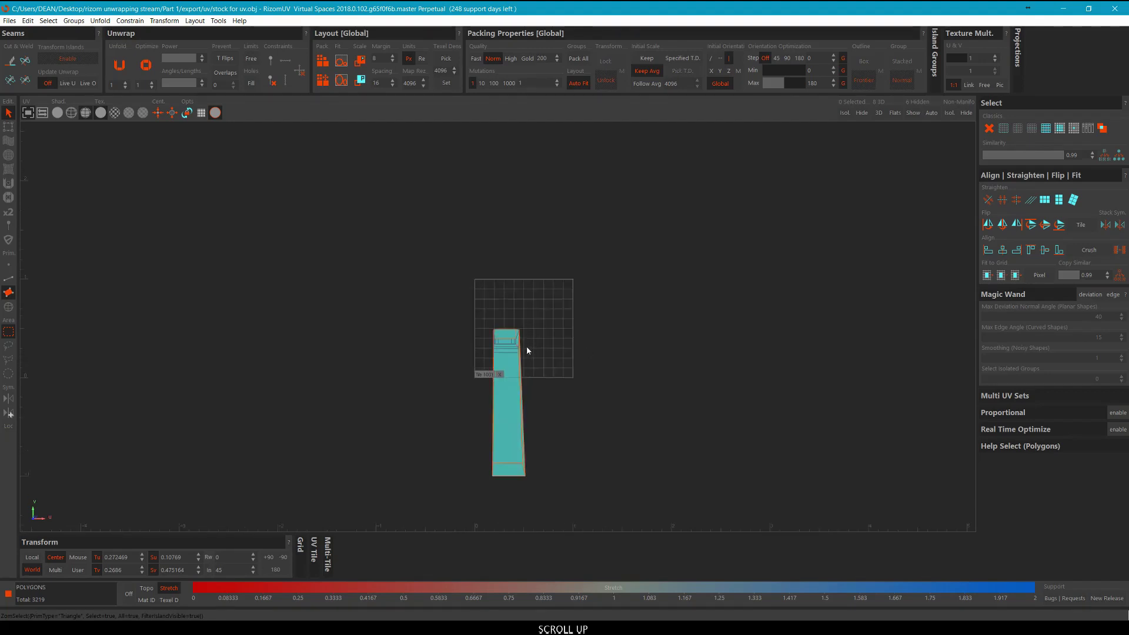
scroll(533, 331, down, 3)
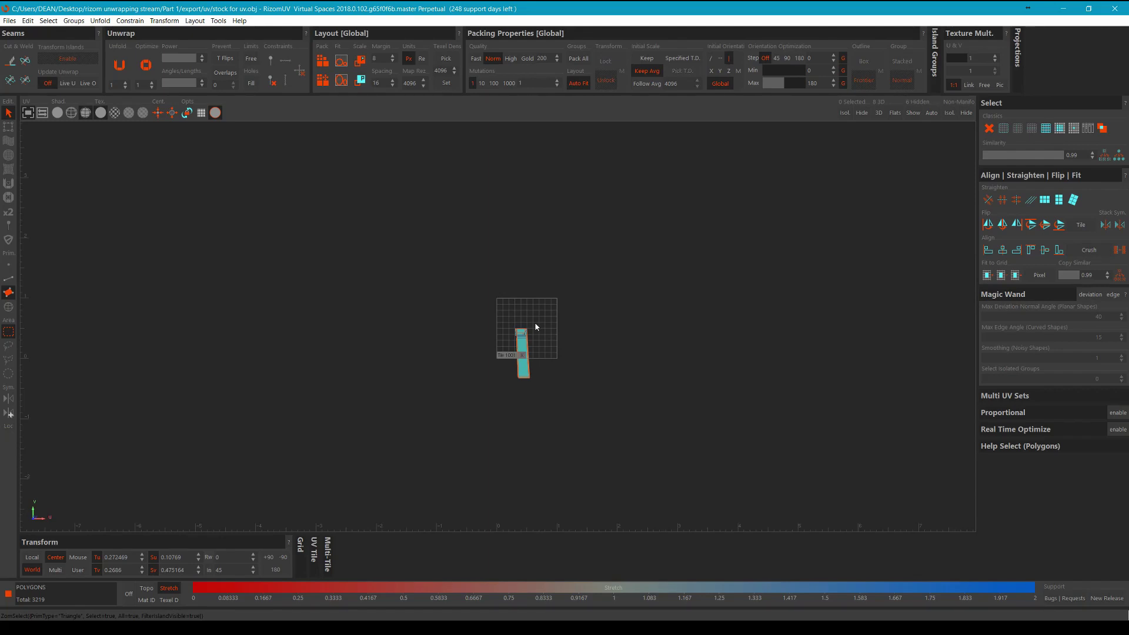
middle_drag(593, 316, 547, 335)
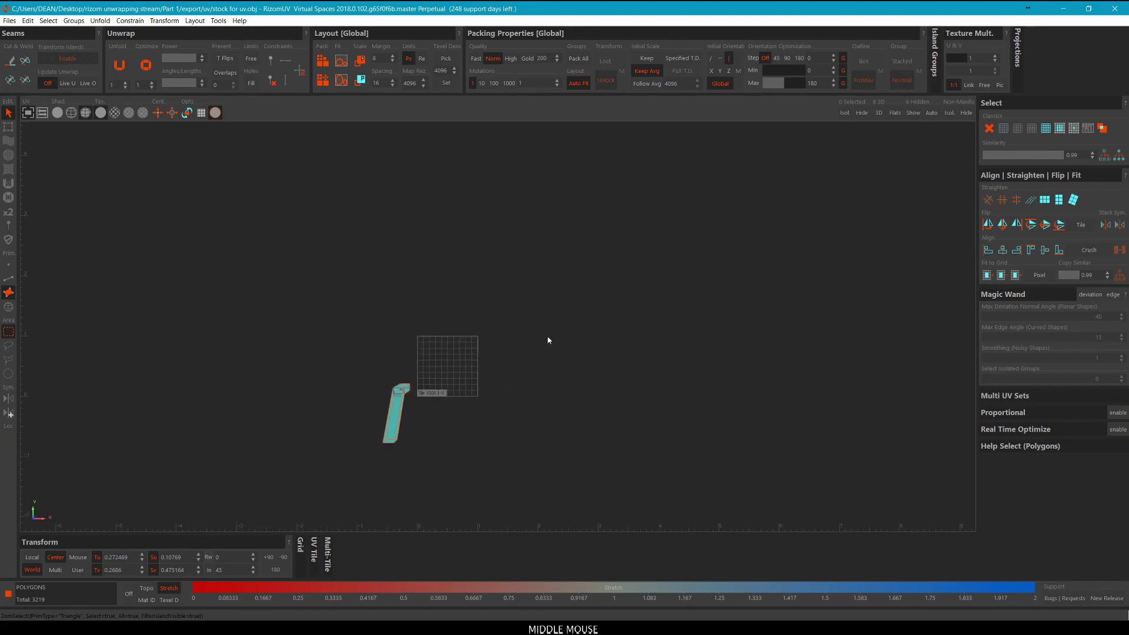
scroll(453, 346, up, 4)
scroll(452, 341, down, 3)
mouse_move(454, 334)
middle_down()
mouse_move(444, 313)
mouse_move(446, 323)
middle_up()
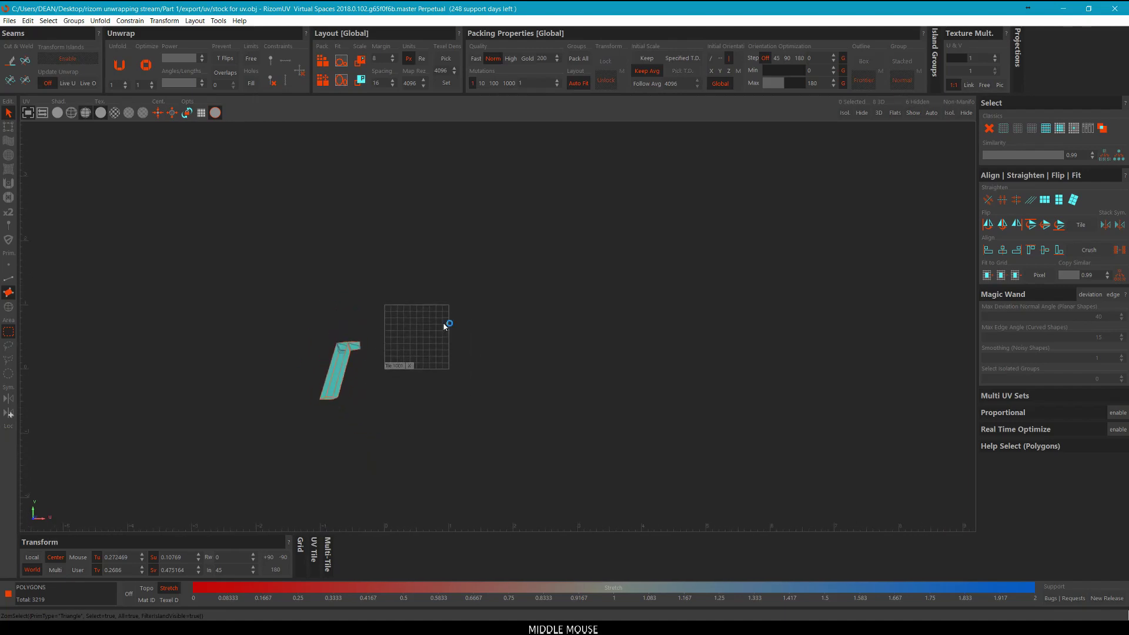
key(u)
scroll(441, 329, up, 3)
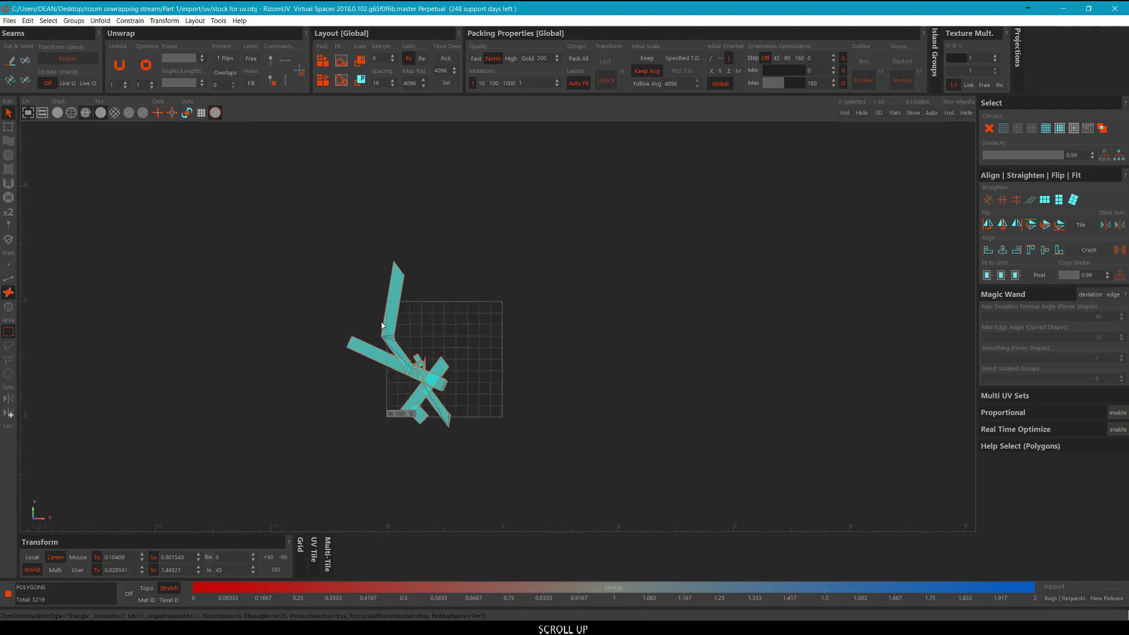
Pack the unfolded rail islands into the UV tile and inspect their shapes.
key(p)
scroll(421, 341, down, 2)
scroll(406, 347, up, 4)
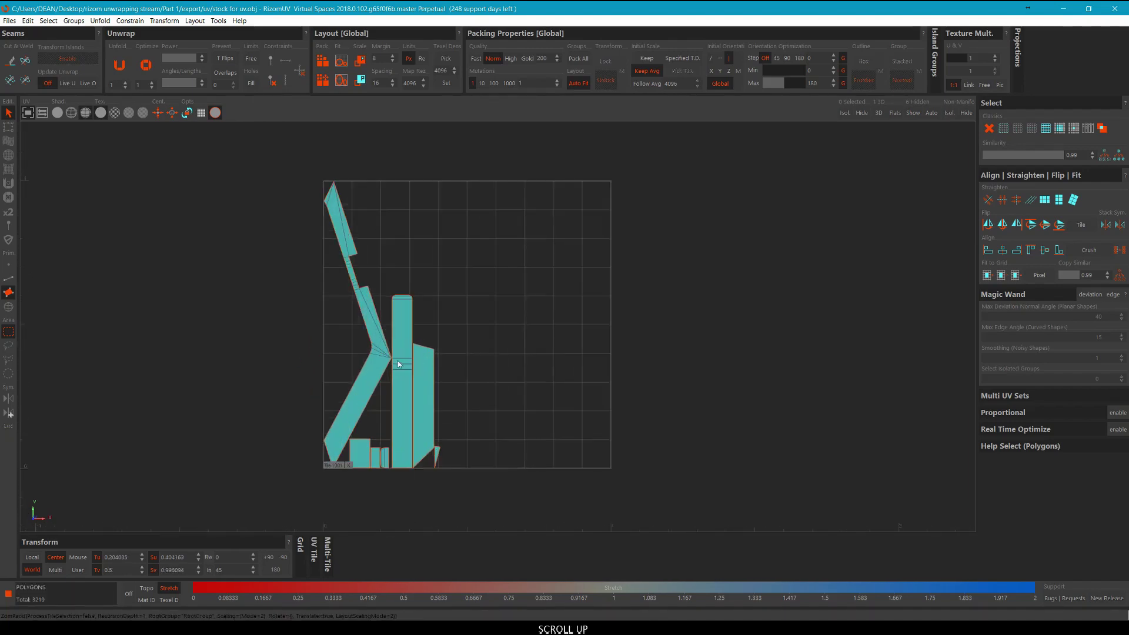
scroll(374, 371, down, 3)
middle_drag(414, 338, 434, 328)
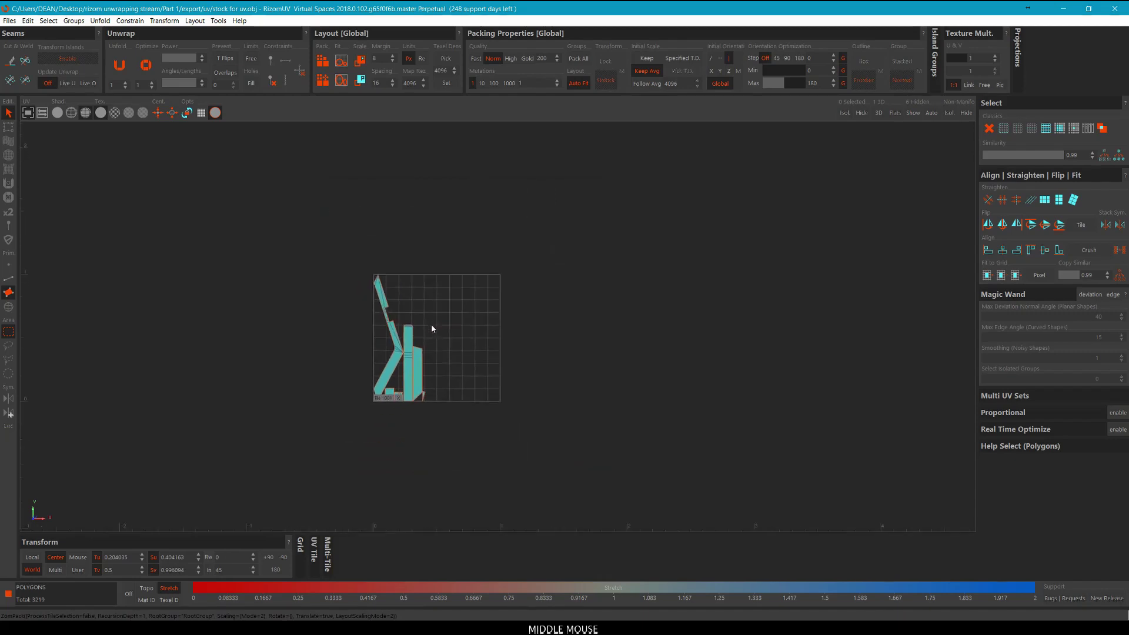
scroll(444, 329, up, 2)
scroll(444, 331, down, 2)
scroll(460, 333, up, 3)
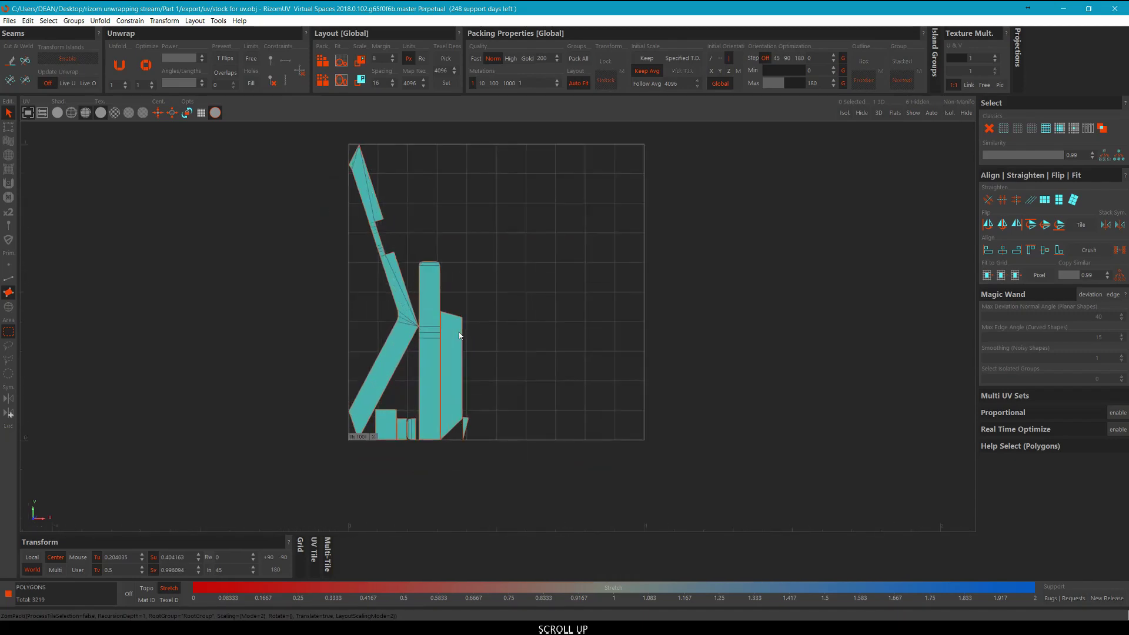
scroll(459, 332, down, 1)
Return to the 3D view in edge mode and weld the unwanted seam edges at the bend in the rail's side.
key(ctrl+t)
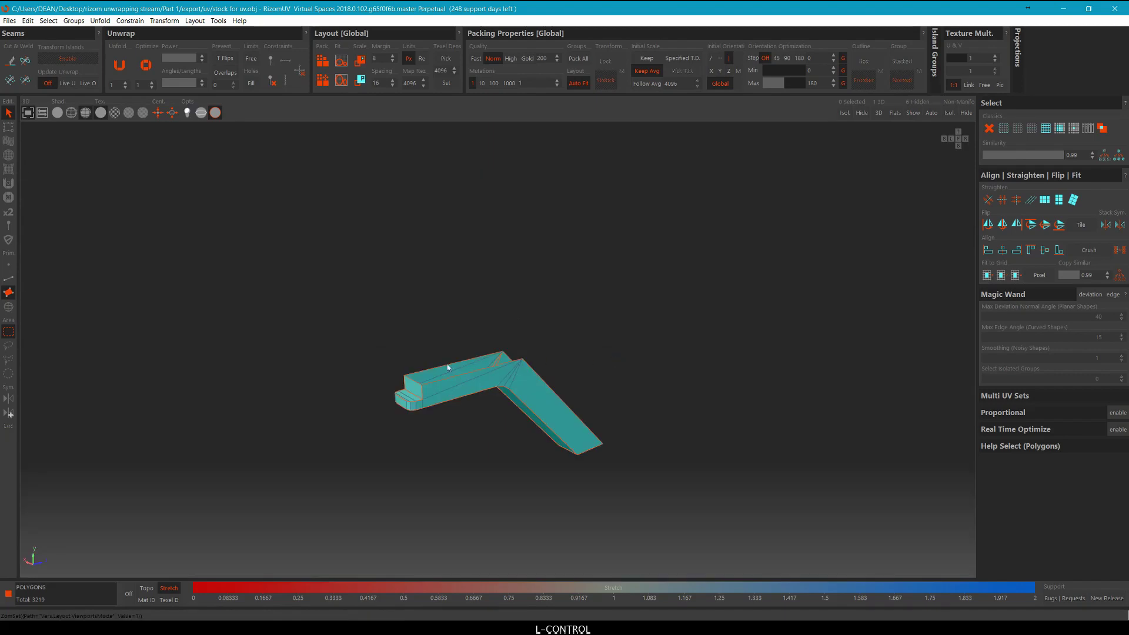
alt+middle_drag(448, 367, 523, 346)
scroll(547, 341, up, 4)
key(F2)
click(540, 341)
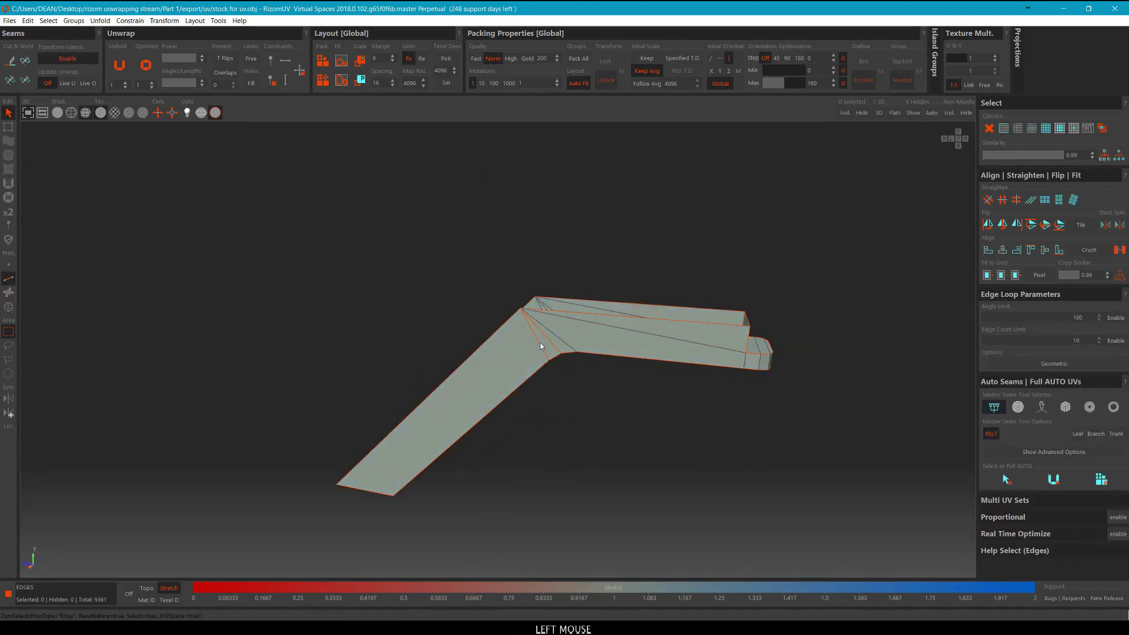
scroll(541, 341, up, 2)
click(551, 335)
alt+middle_drag(540, 352, 586, 349)
key(w)
scroll(598, 320, down, 3)
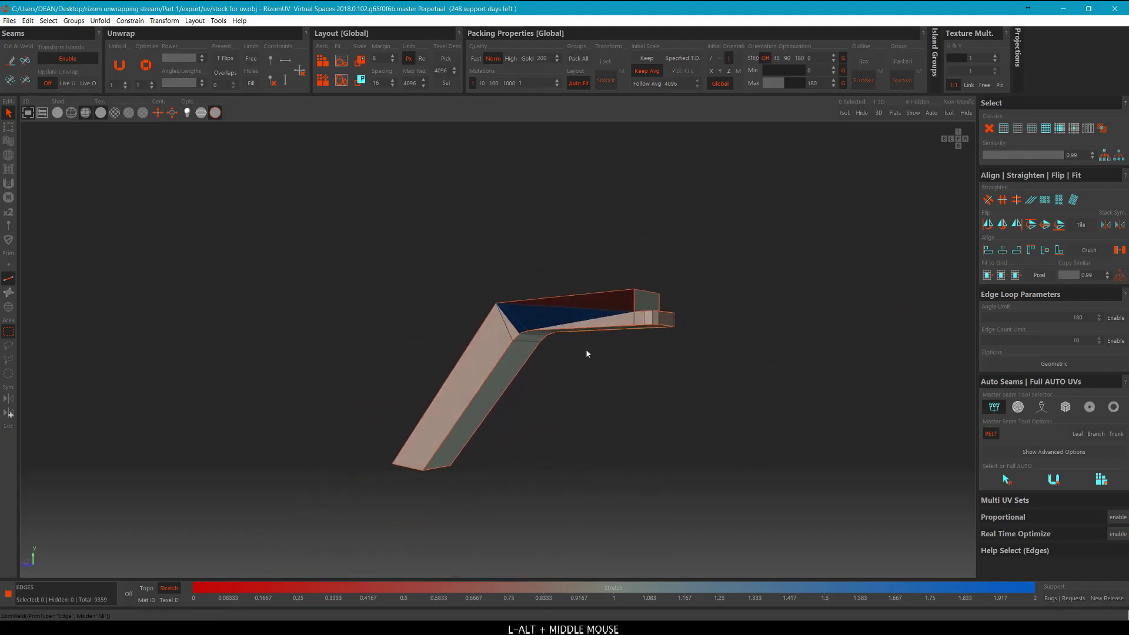
Select the rail's merged side island, unfold and optimize it in the UV view, and clear the selection.
key(i)
click(571, 322)
key(ctrl+Tab)
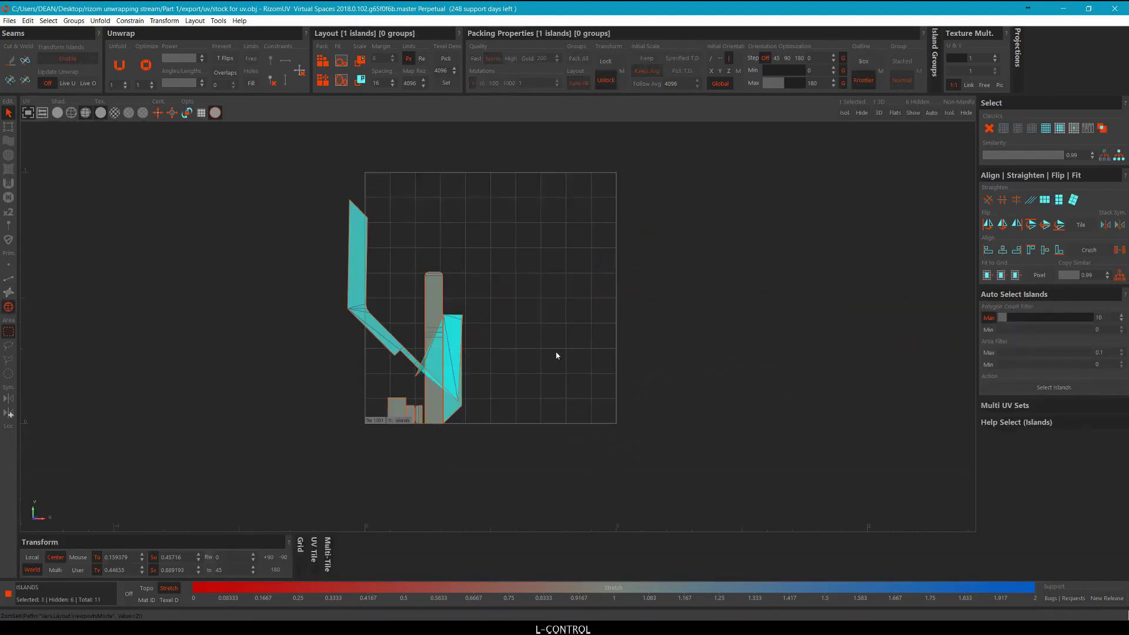
middle_drag(491, 328, 502, 323)
key(o)
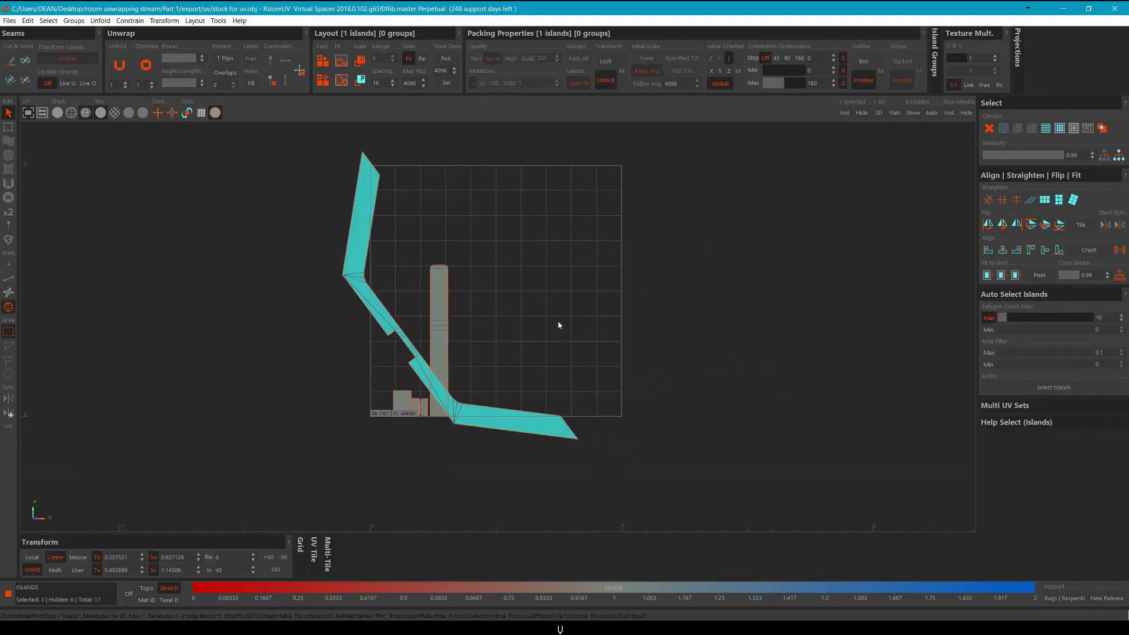
click(546, 324)
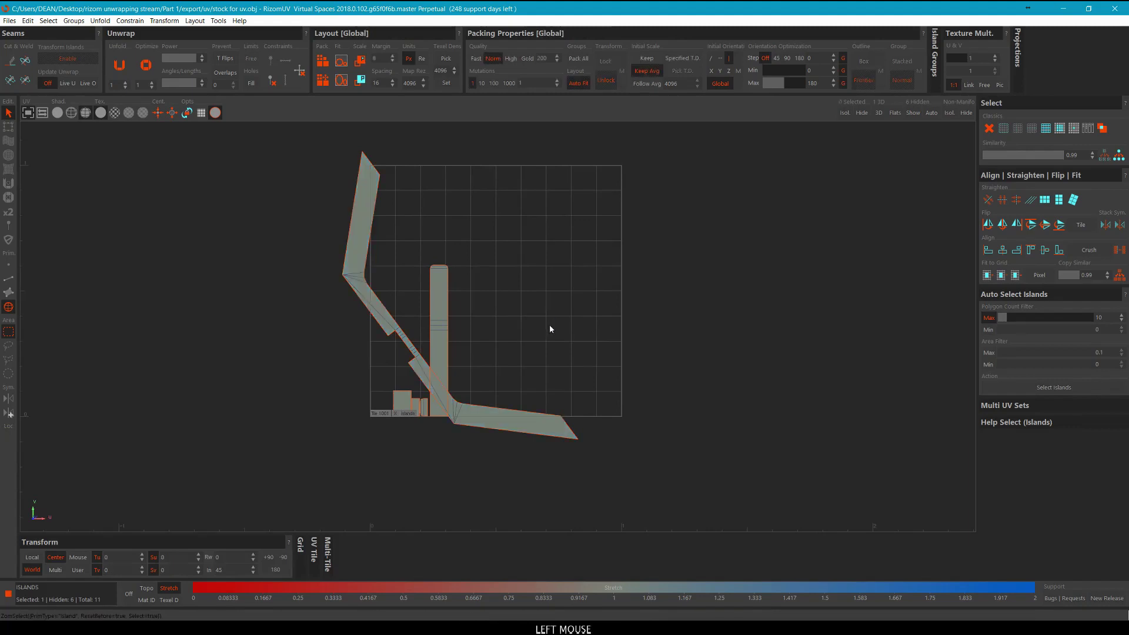
Repack the rail's islands, select them all, and move them out beside the UV tile.
key(p)
scroll(564, 322, down, 2)
click(502, 284)
key(ctrl+a)
middle_drag(613, 270, 545, 316)
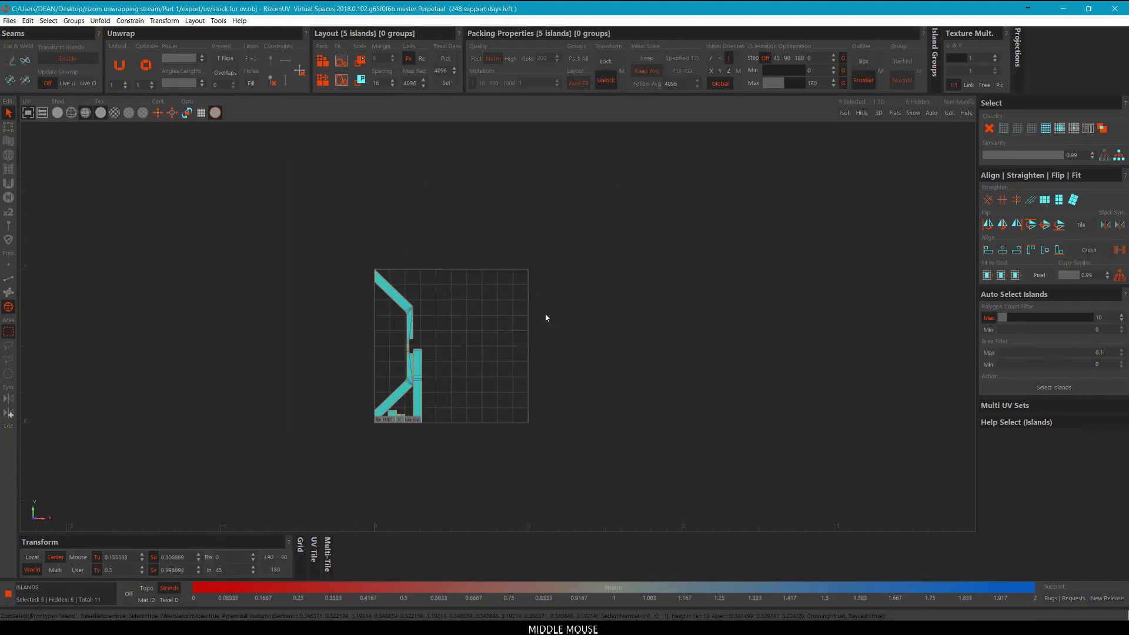
middle_drag(458, 336, 715, 331)
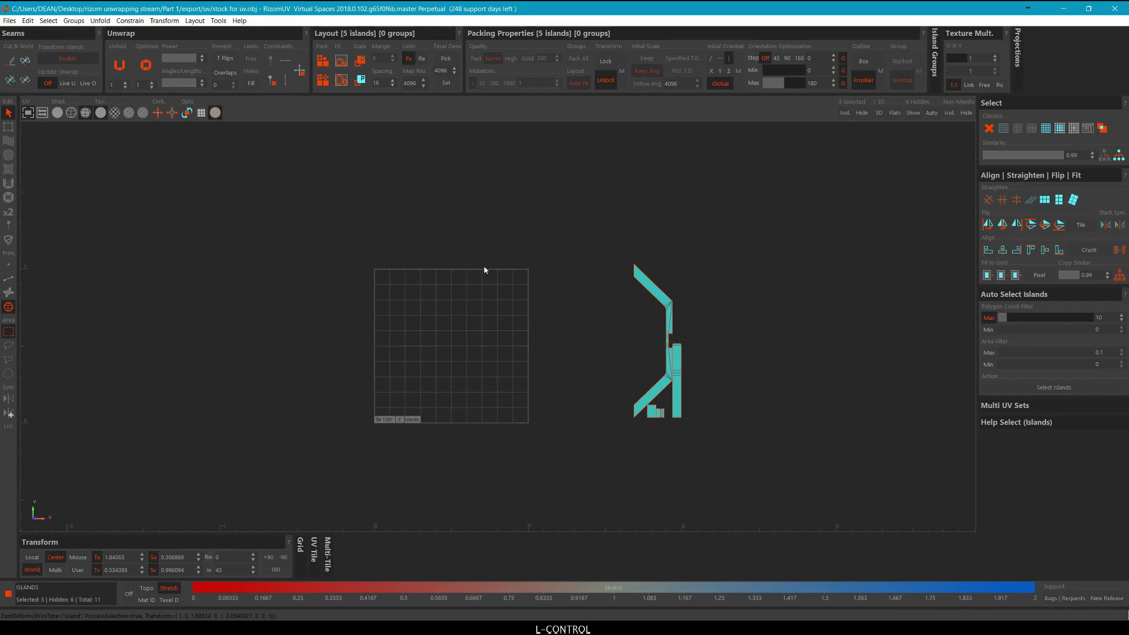
Show the 3D and UV views side by side, and undo the accidental weld and the last island move.
key(ctrl+w)
key(1)
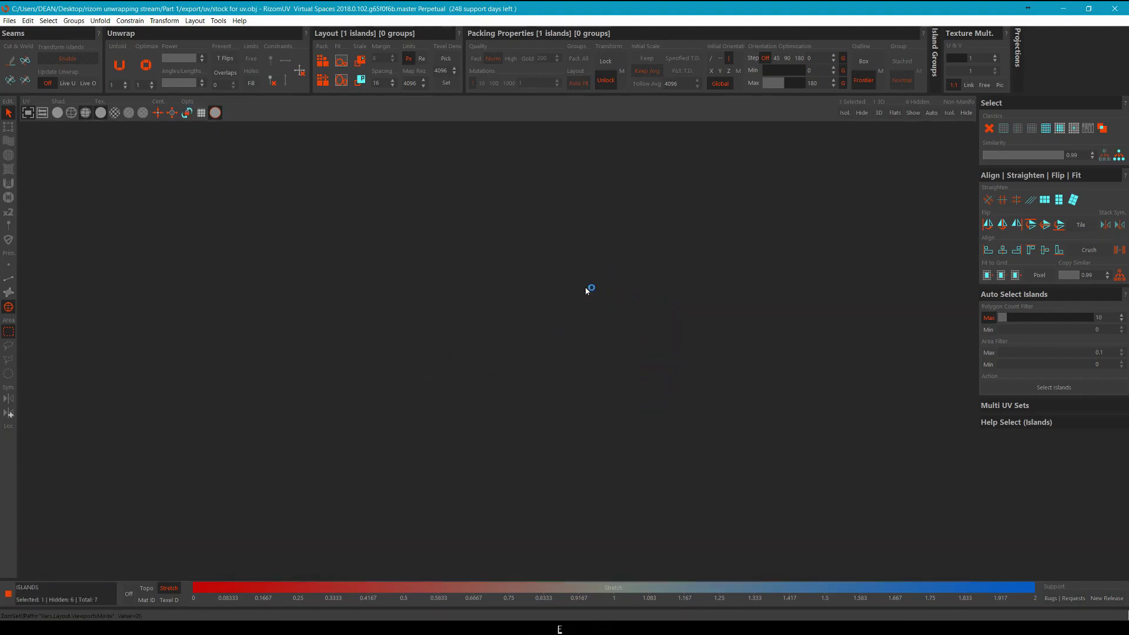
alt+middle_drag(267, 257, 473, 313)
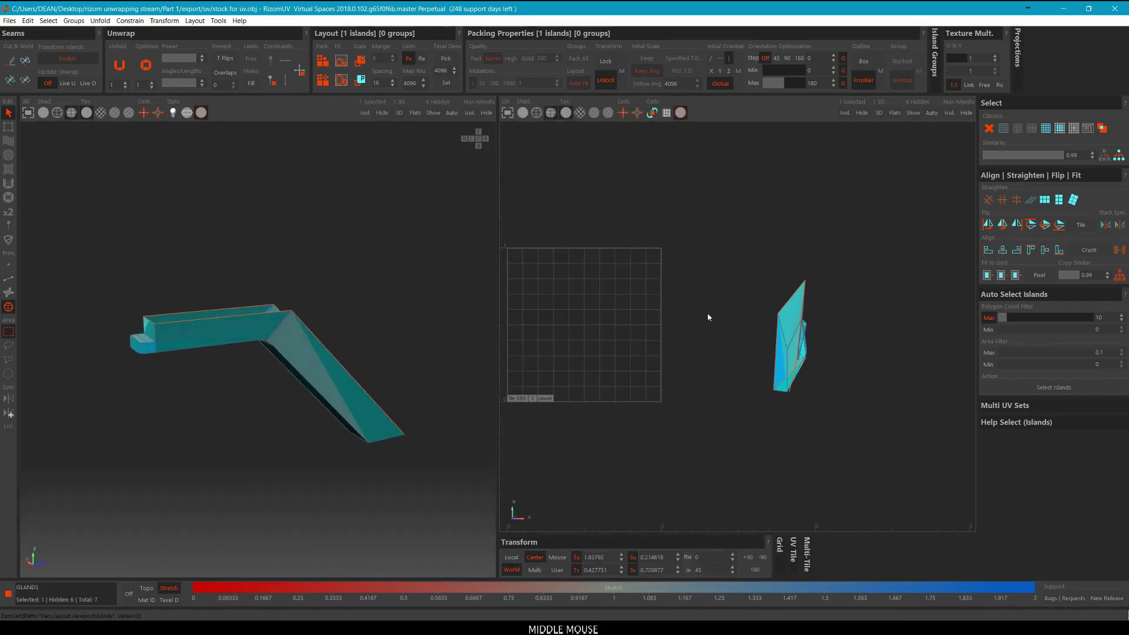
scroll(698, 318, down, 1)
key(ctrl+z)
key(ctrl+z)
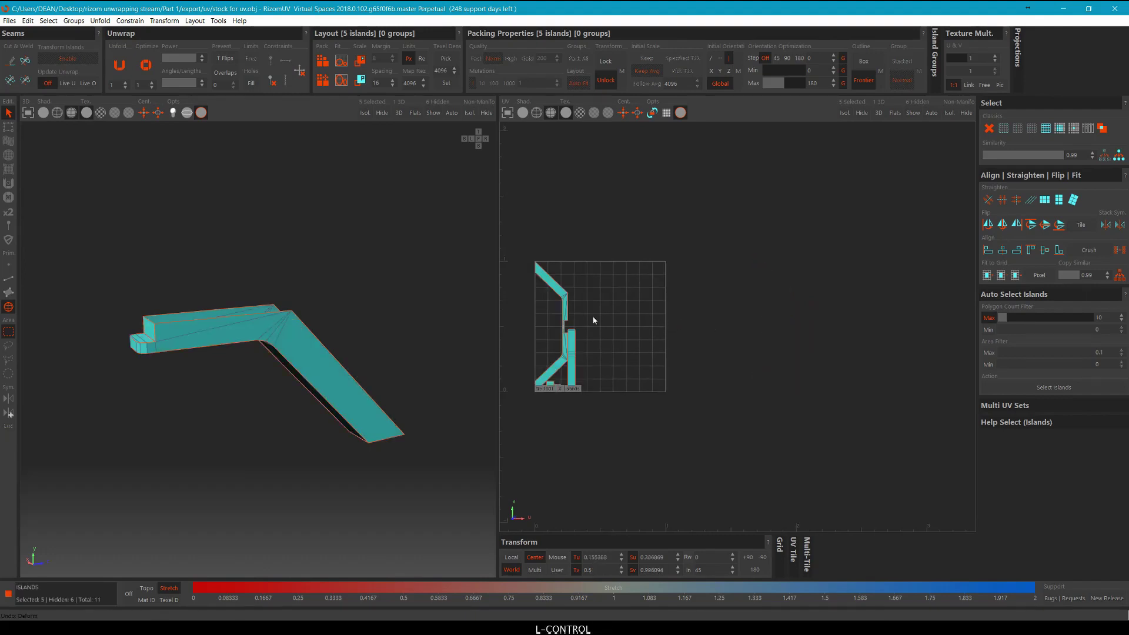
Move the rail's islands out beside the UV tile again, and unhide the other stock parts.
middle_drag(595, 320, 738, 314)
alt+middle_drag(459, 247, 408, 237)
middle_drag(609, 237, 633, 249)
key(y)
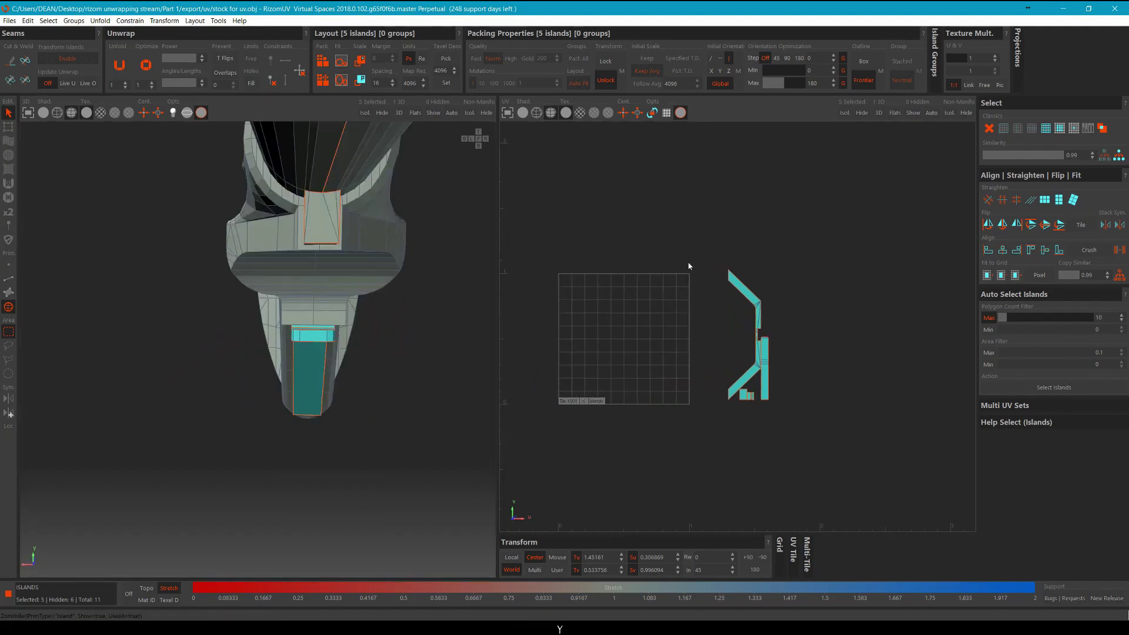
Move the rail's islands next to the buffer tube's packed islands, and clear the selection.
mouse_move(447, 276)
alt+middle_down()
mouse_move(334, 284)
mouse_move(291, 261)
mouse_move(447, 292)
alt+middle_up()
scroll(688, 329, down, 5)
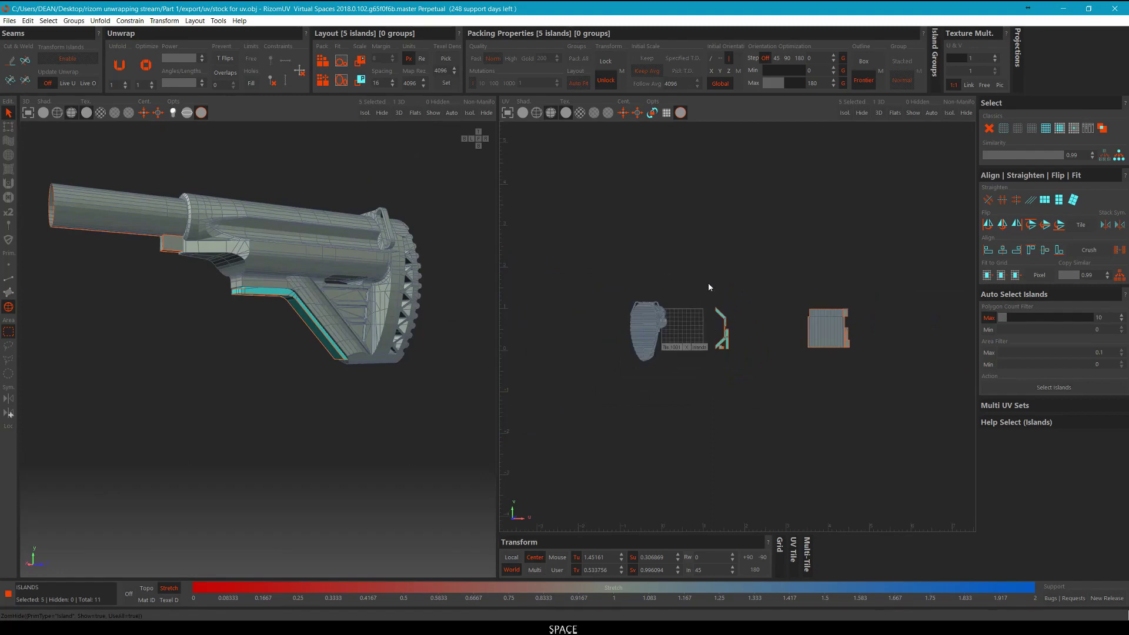
middle_drag(708, 283, 793, 277)
click(795, 276)
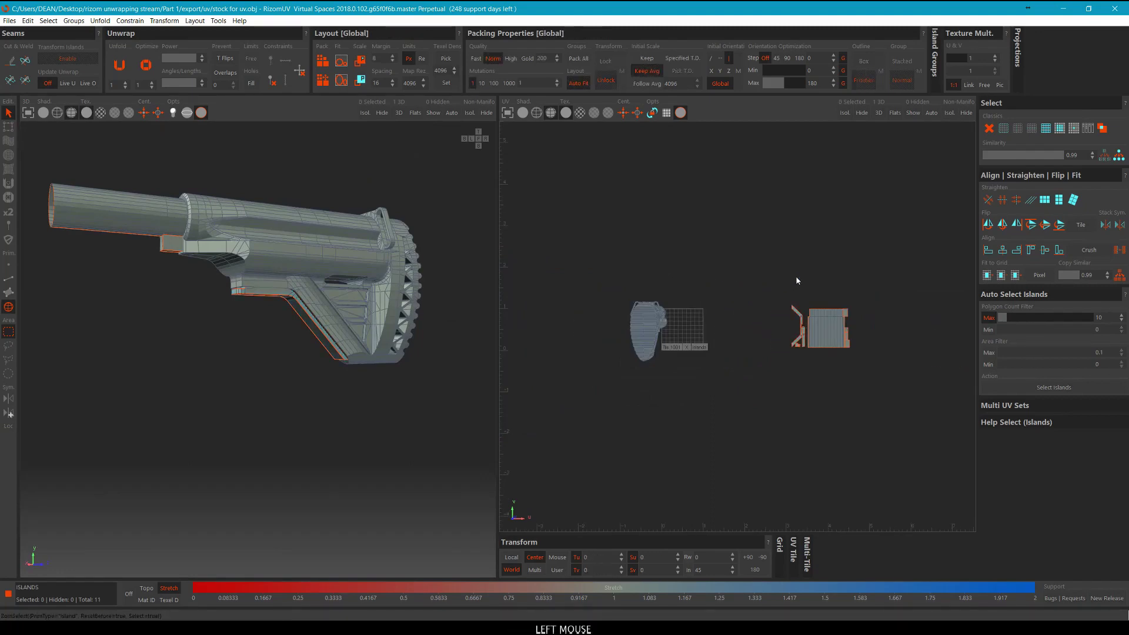
Select the buffer tube and rail islands together and hide them, leaving the main stock body visible.
drag(904, 394, 753, 233)
middle_click(753, 233)
key(h)
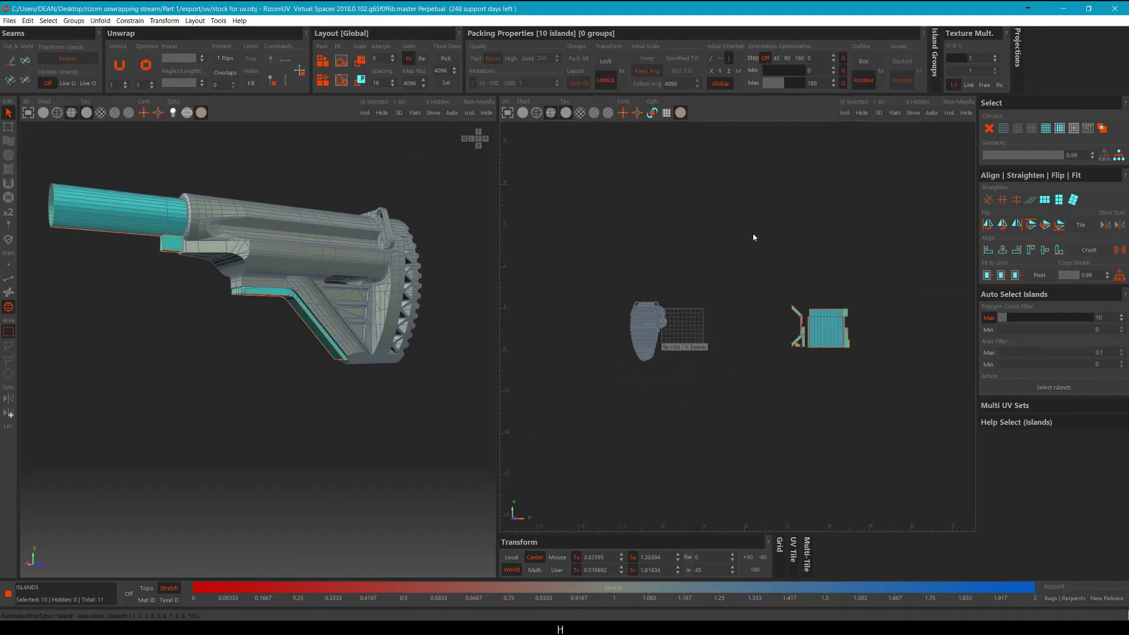
alt+middle_drag(453, 348, 512, 327)
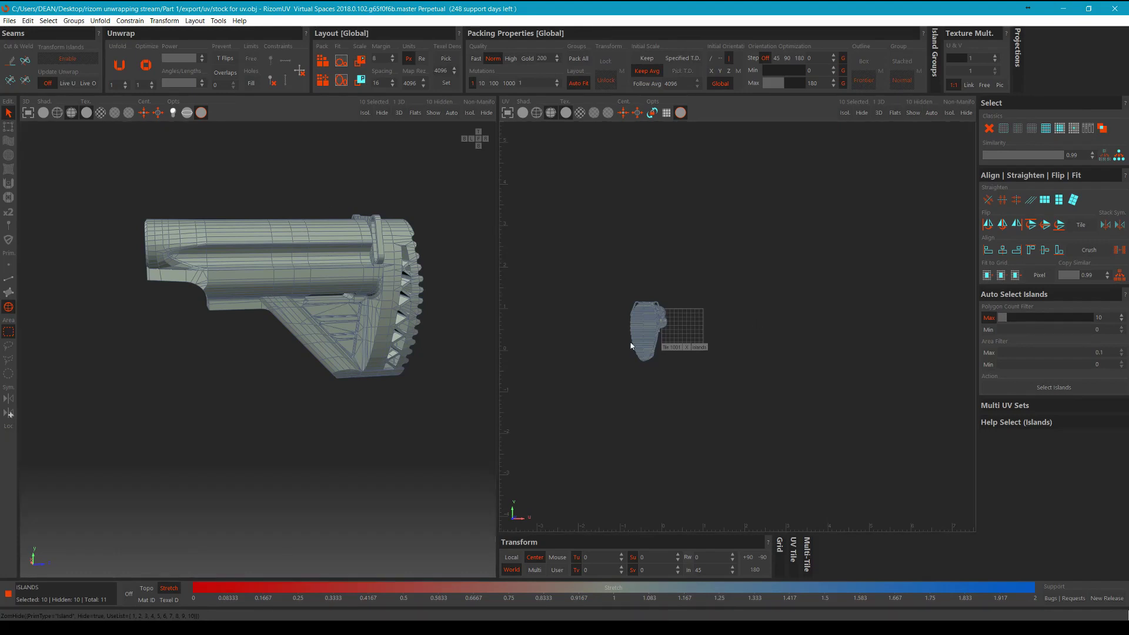
Show only the 3D view, switch to edge selection and view the stock body from its front end.
key(backslash)
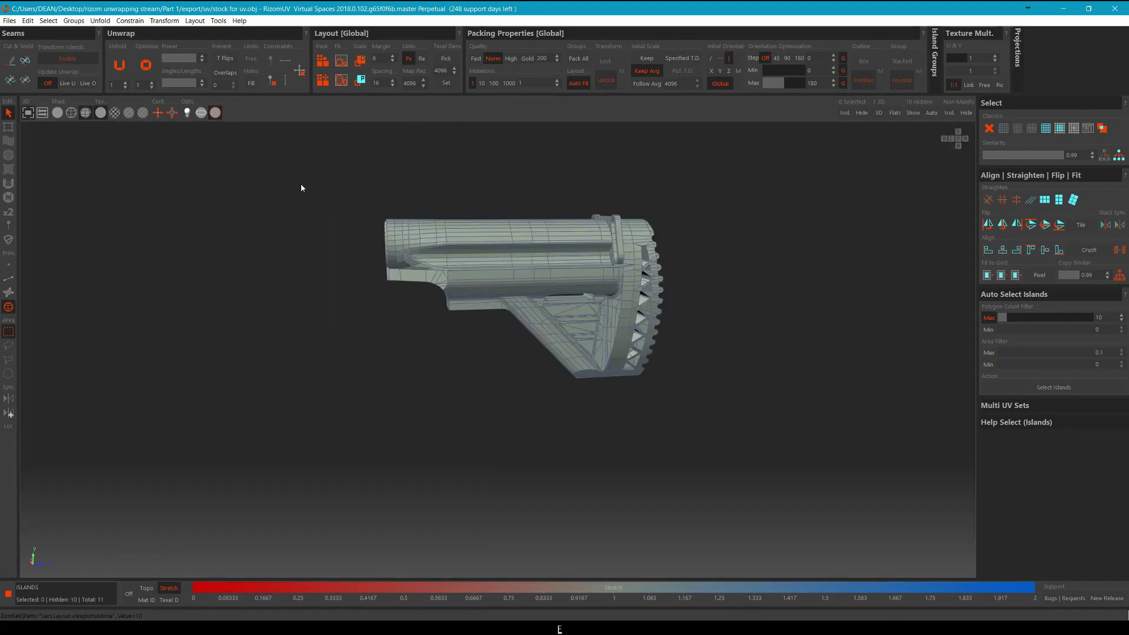
middle_drag(515, 201, 503, 247)
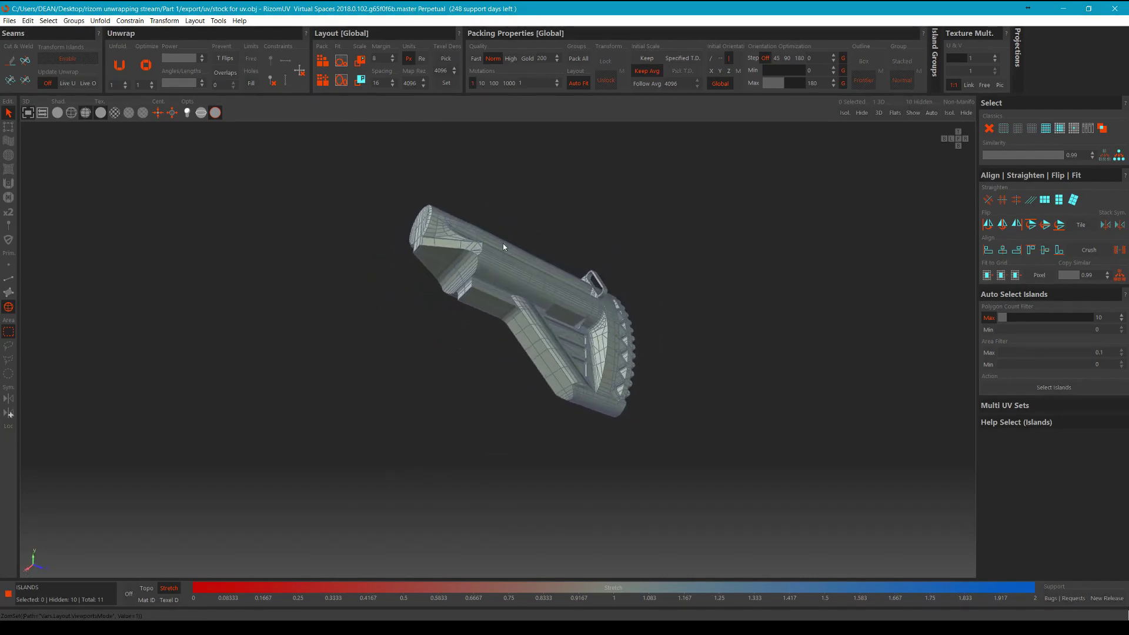
scroll(503, 242, up, 6)
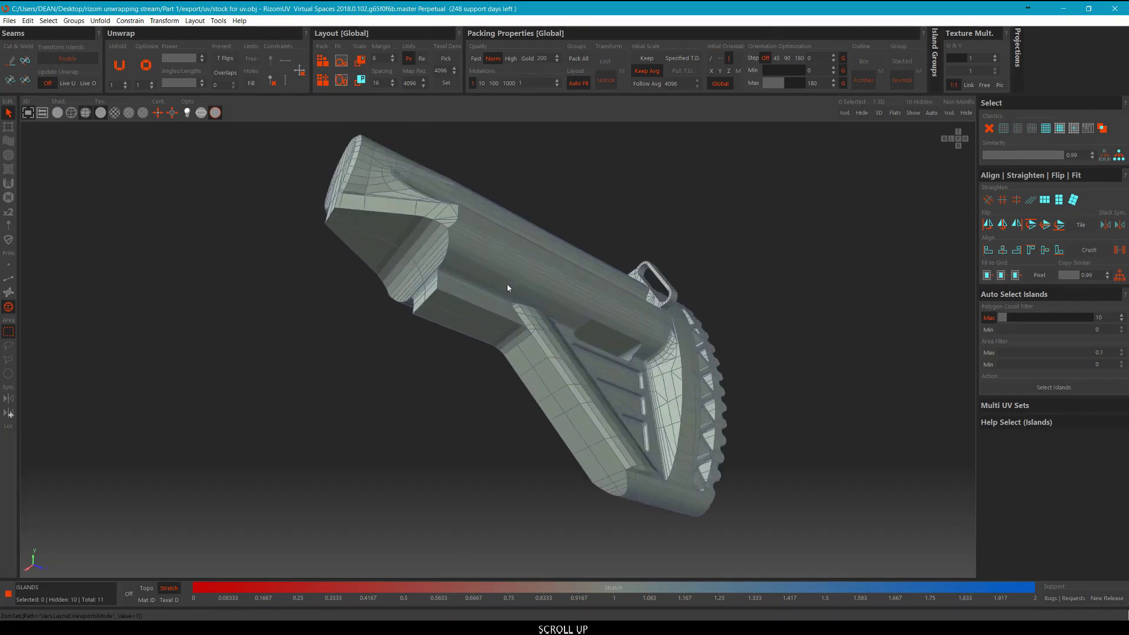
key(F2)
scroll(461, 294, down, 3)
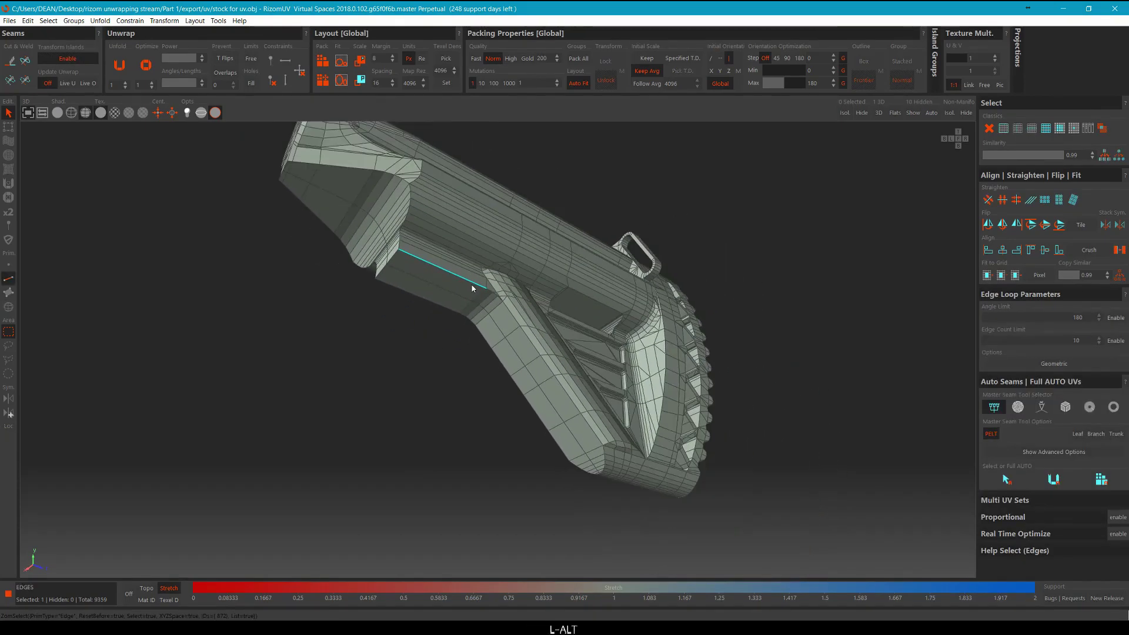
alt+middle_drag(471, 284, 529, 338)
Select the stock body as an island, turn on symmetry for it, and clear the selection.
click(36, 393)
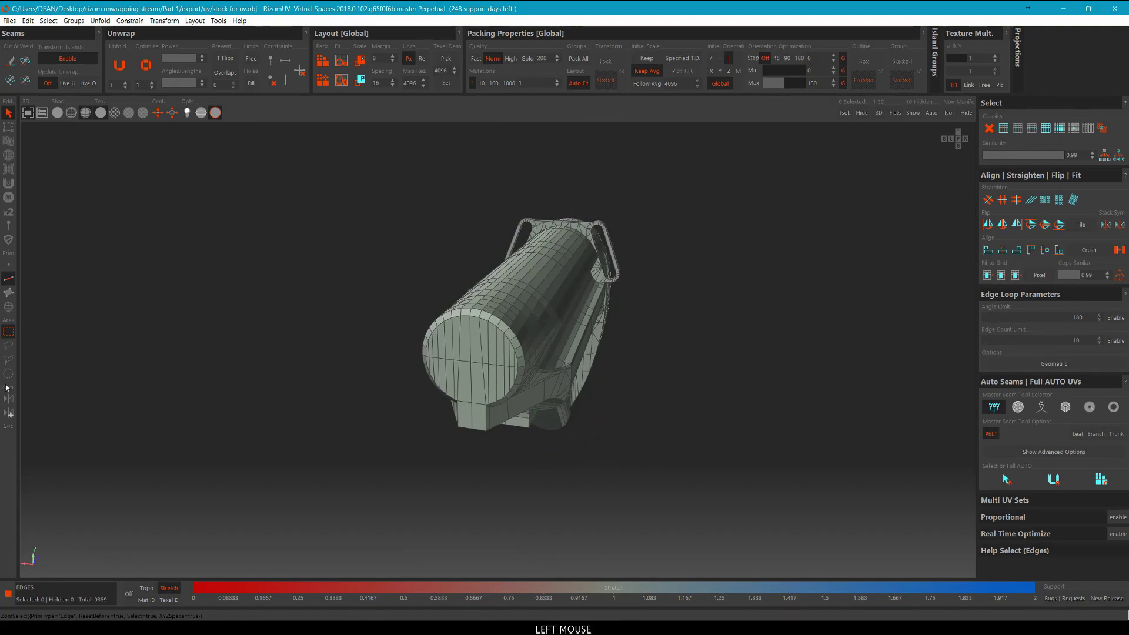
key(F1)
key(F4)
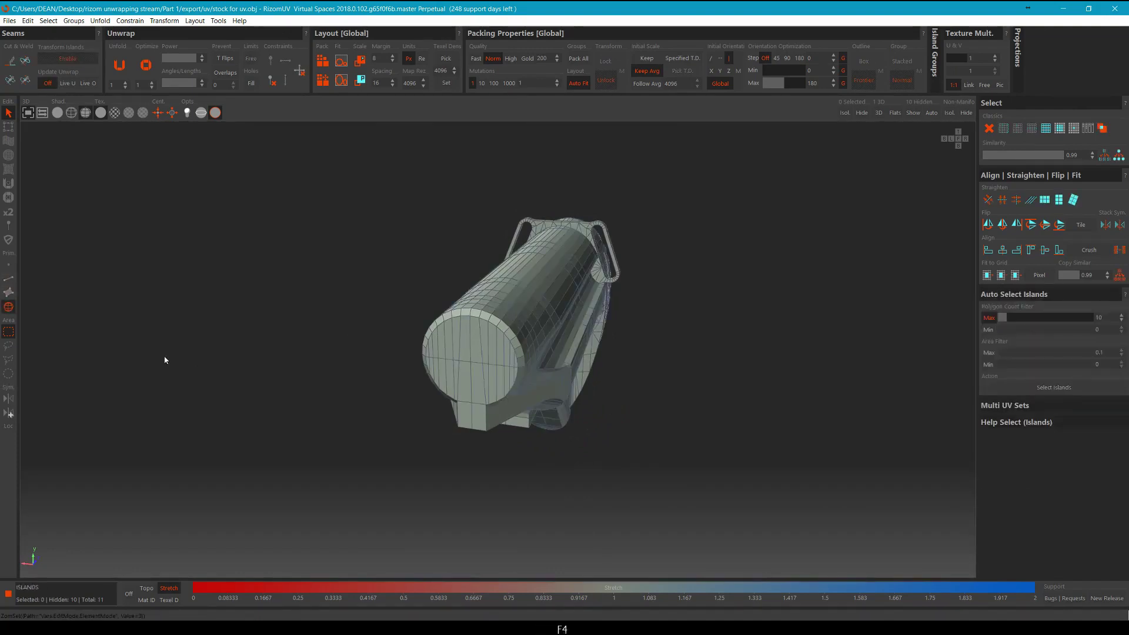
click(451, 362)
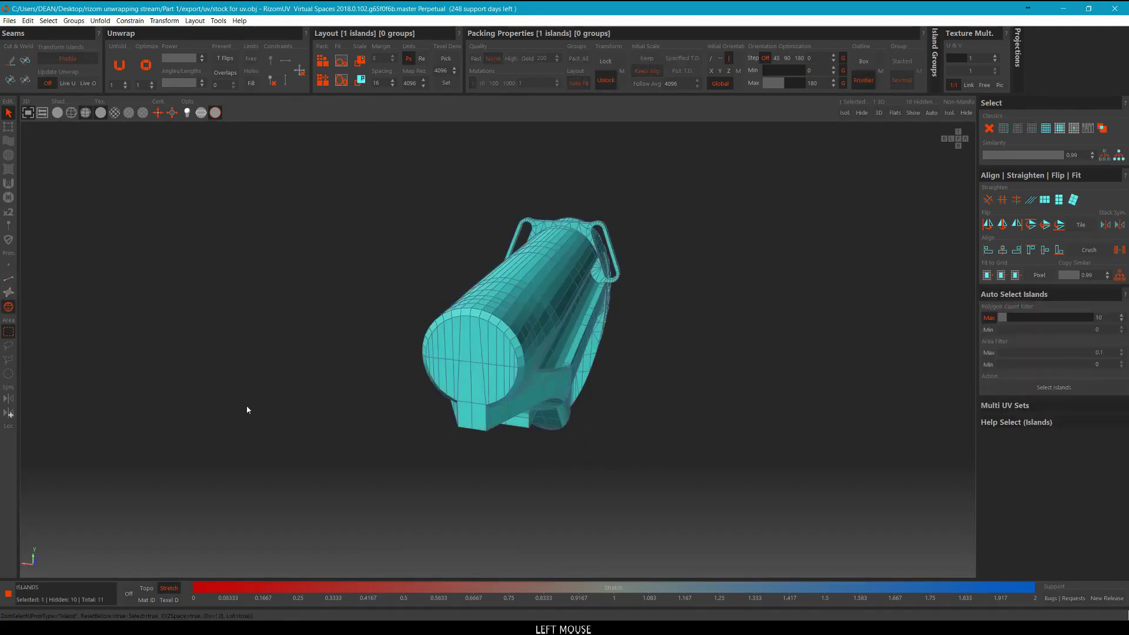
click(13, 392)
click(335, 300)
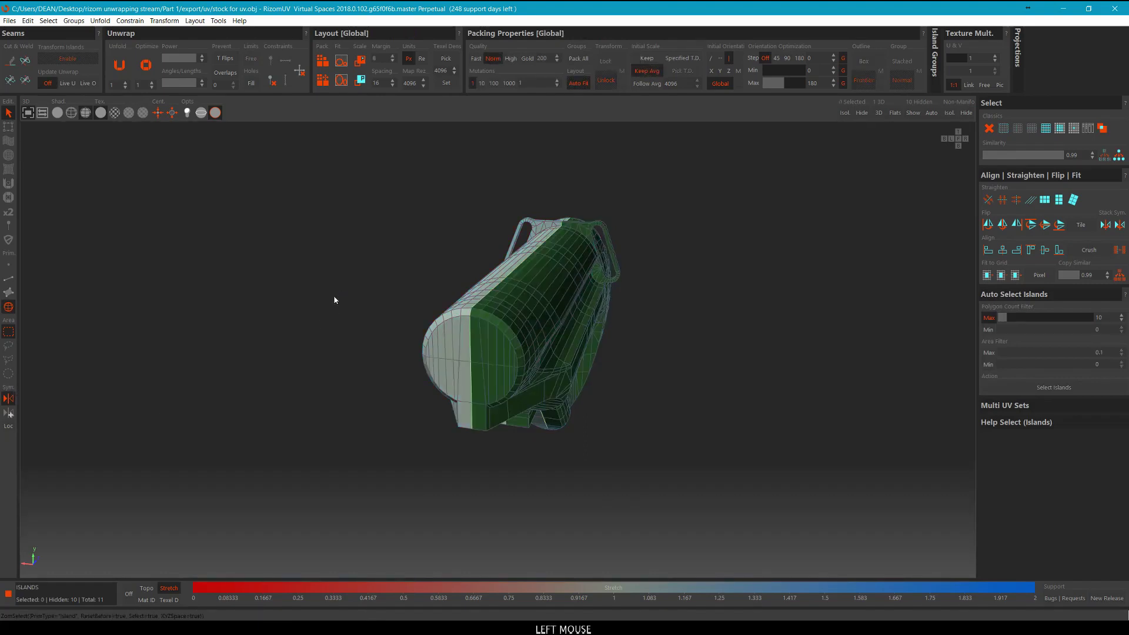
alt+middle_drag(335, 300, 368, 294)
Select the side edge loop of the recess under the stock's front, including the short edge at its front corner.
key(F2)
alt+middle_drag(480, 303, 540, 206)
scroll(534, 305, down, 2)
scroll(535, 257, up, 3)
scroll(534, 257, down, 1)
alt+middle_drag(536, 257, 562, 227)
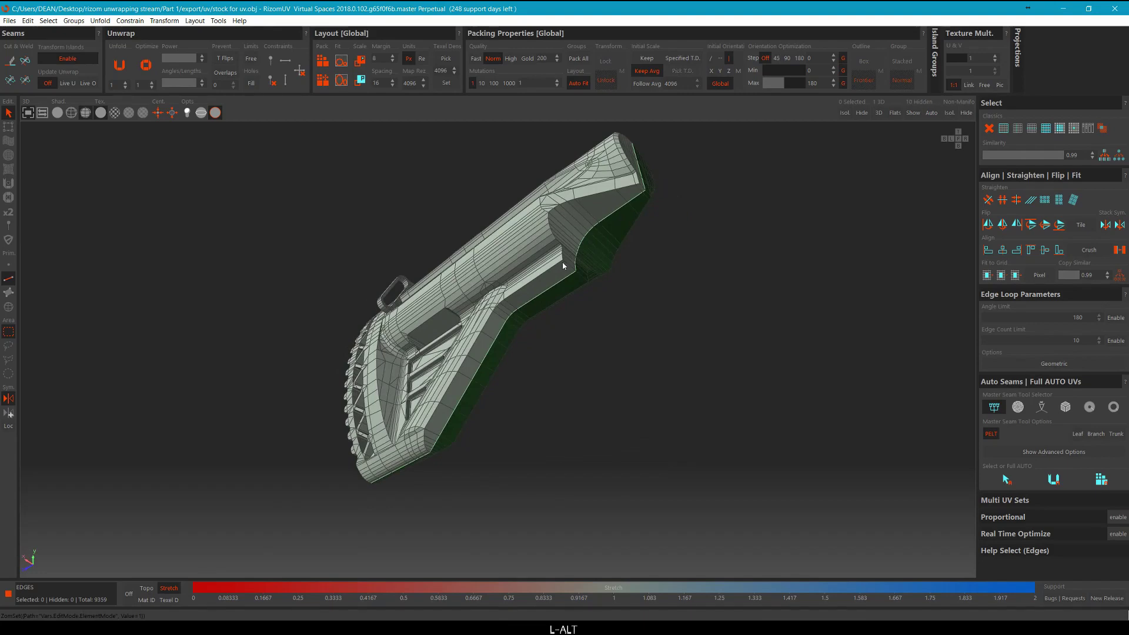
alt+middle_drag(562, 266, 536, 246)
scroll(529, 247, up, 3)
click(533, 247)
scroll(629, 208, up, 2)
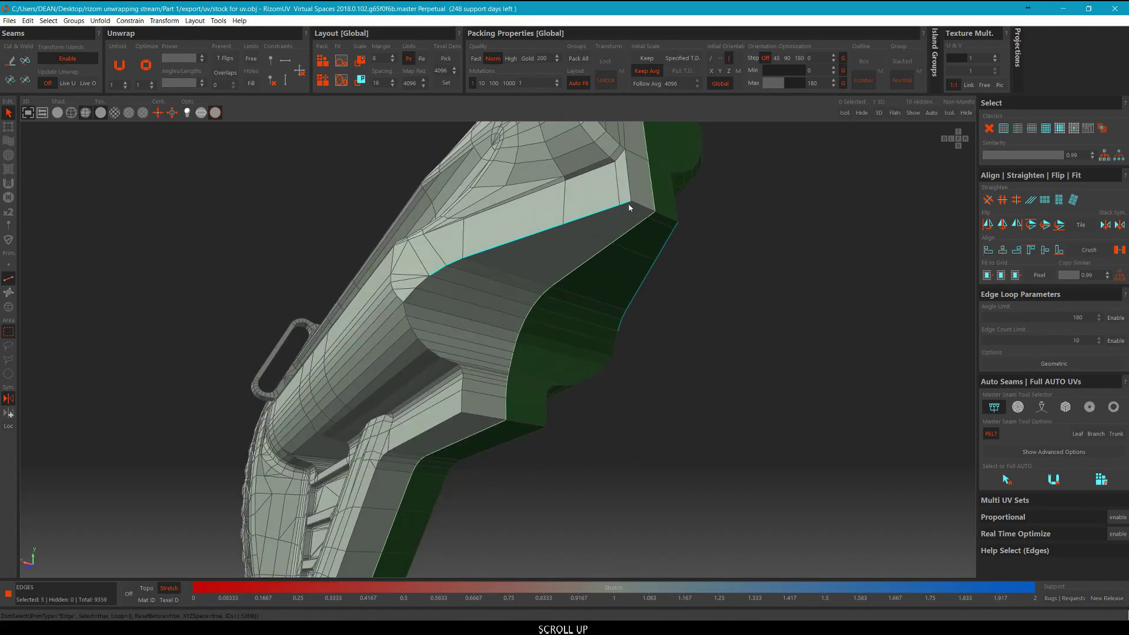
scroll(437, 287, up, 2)
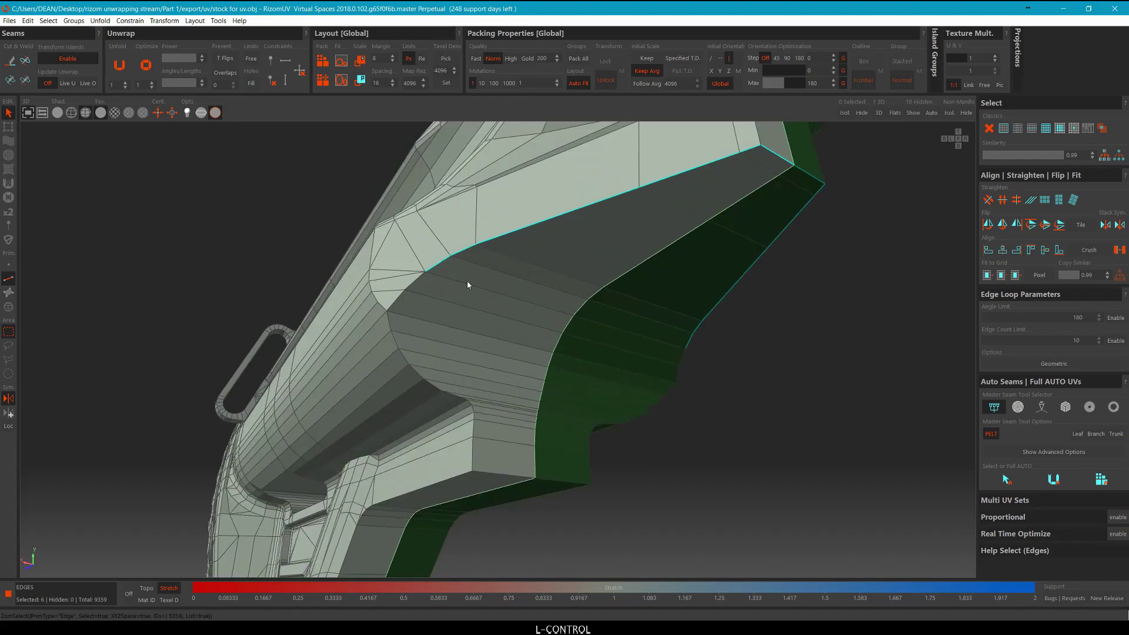
Add the recess's curved rear border and lower edges to the selection, and cut the seam around the recess.
ctrl+click(416, 285)
ctrl+click(422, 373)
ctrl+click(470, 405)
middle_drag(470, 405, 496, 330)
ctrl+click(496, 329)
scroll(503, 285, down, 3)
mouse_move(502, 285)
alt+middle_down()
mouse_move(500, 317)
mouse_move(510, 282)
alt+middle_up()
key(c)
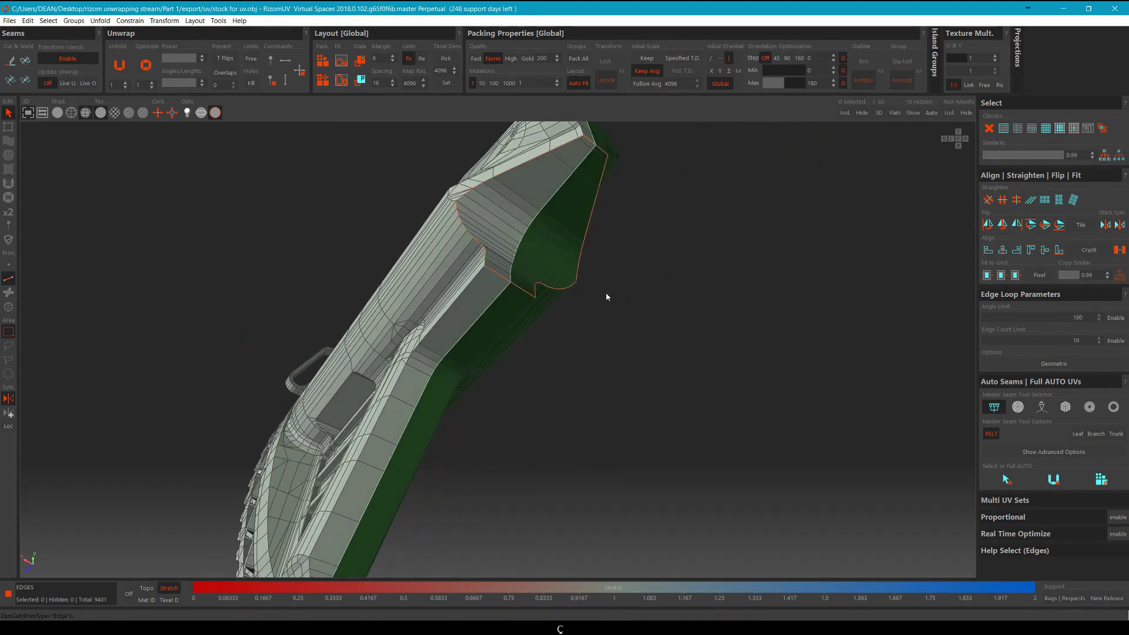
Select the outline of the stock's round front face with its lower tab, and cut it as a seam.
scroll(606, 293, down, 3)
alt+middle_drag(606, 293, 538, 410)
double_click(577, 337)
scroll(577, 338, down, 5)
scroll(567, 323, down, 5)
scroll(504, 363, up, 4)
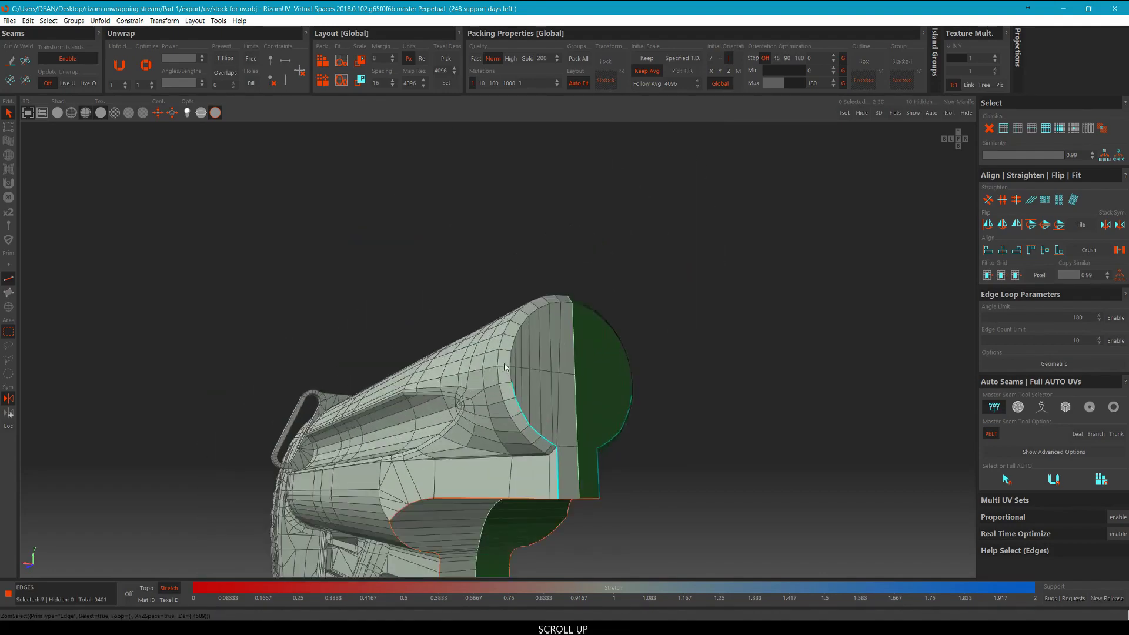
ctrl+click(514, 375)
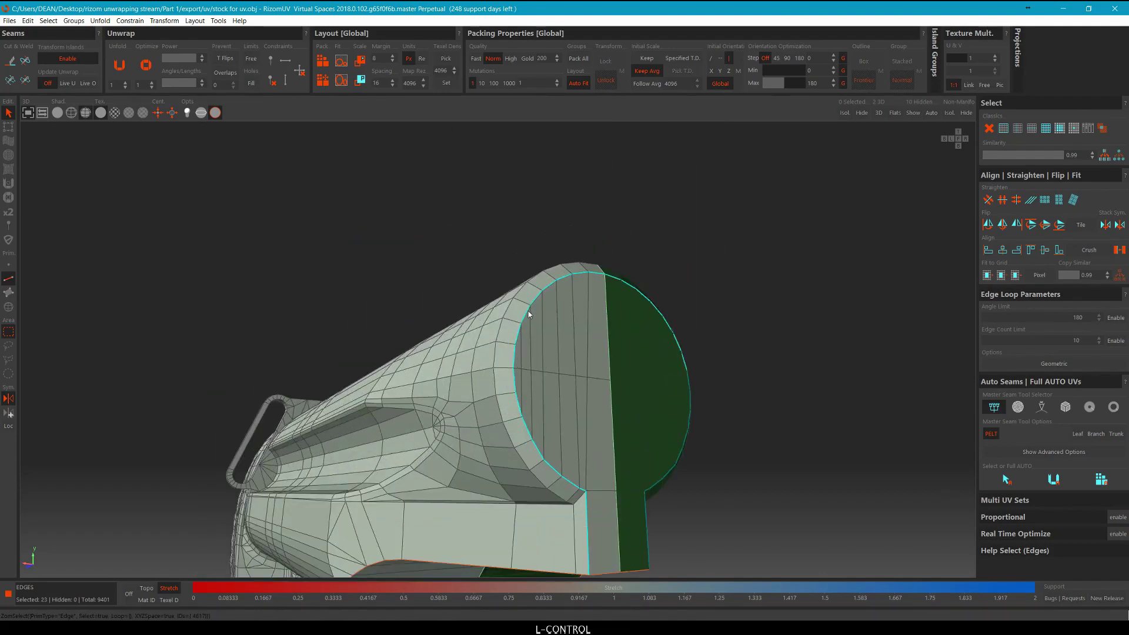
alt+middle_drag(514, 364, 664, 418)
key(c)
click(568, 391)
click(753, 491)
Cut the two short edges at the upper rear corner of the front side panel, above the recess.
scroll(559, 403, up, 8)
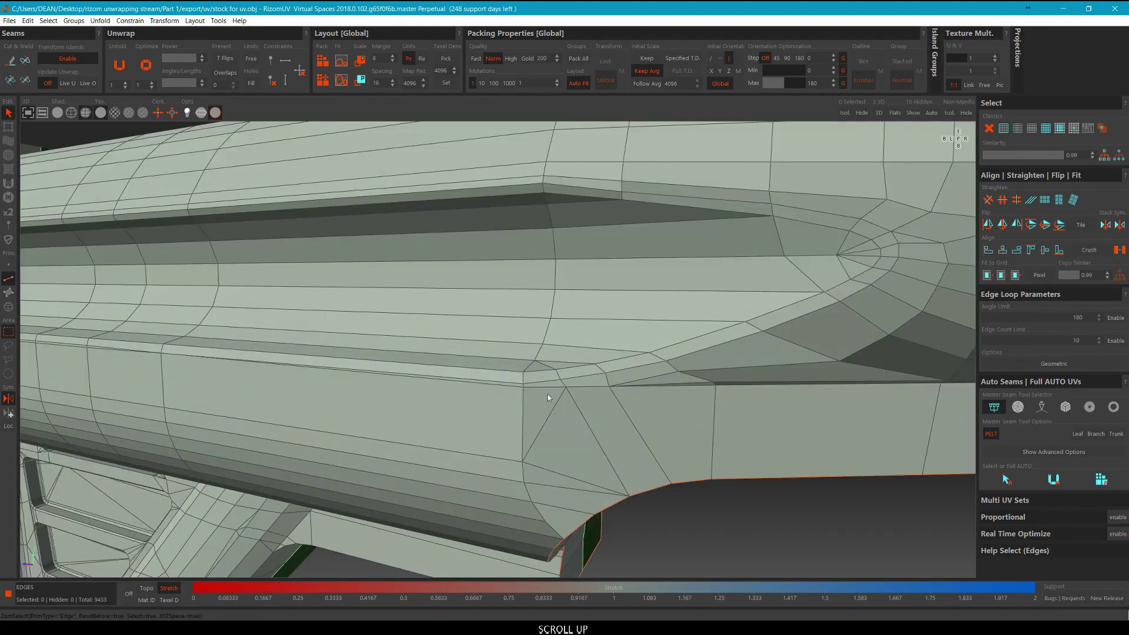
scroll(550, 400, down, 4)
middle_drag(552, 404, 528, 361)
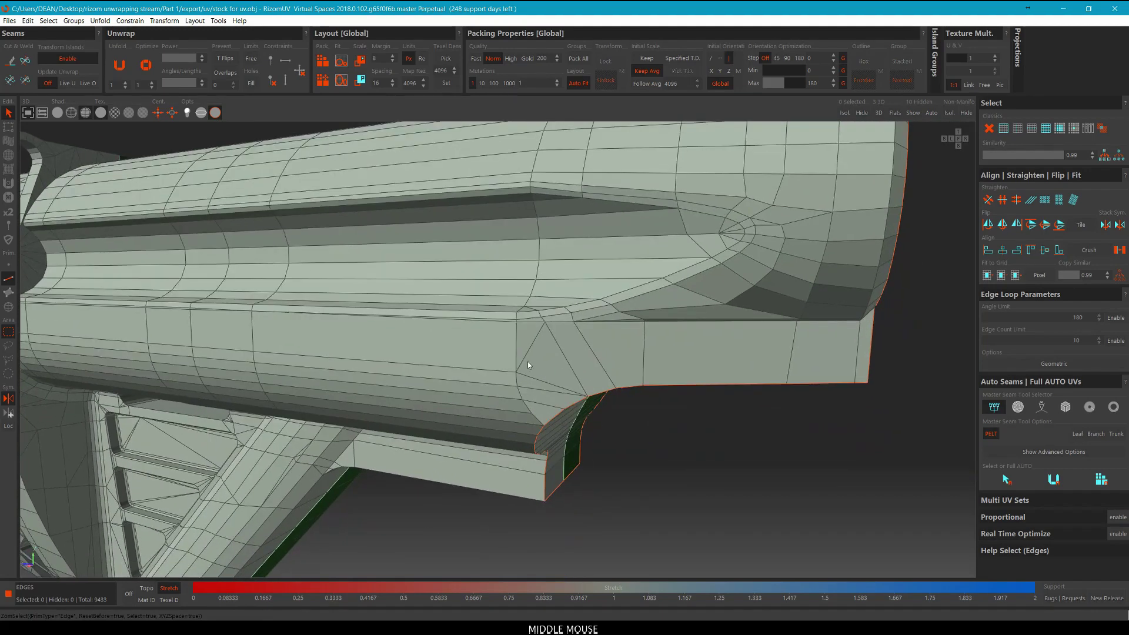
ctrl+click(528, 323)
ctrl+click(564, 321)
scroll(563, 329, down, 5)
alt+middle_drag(575, 319, 573, 309)
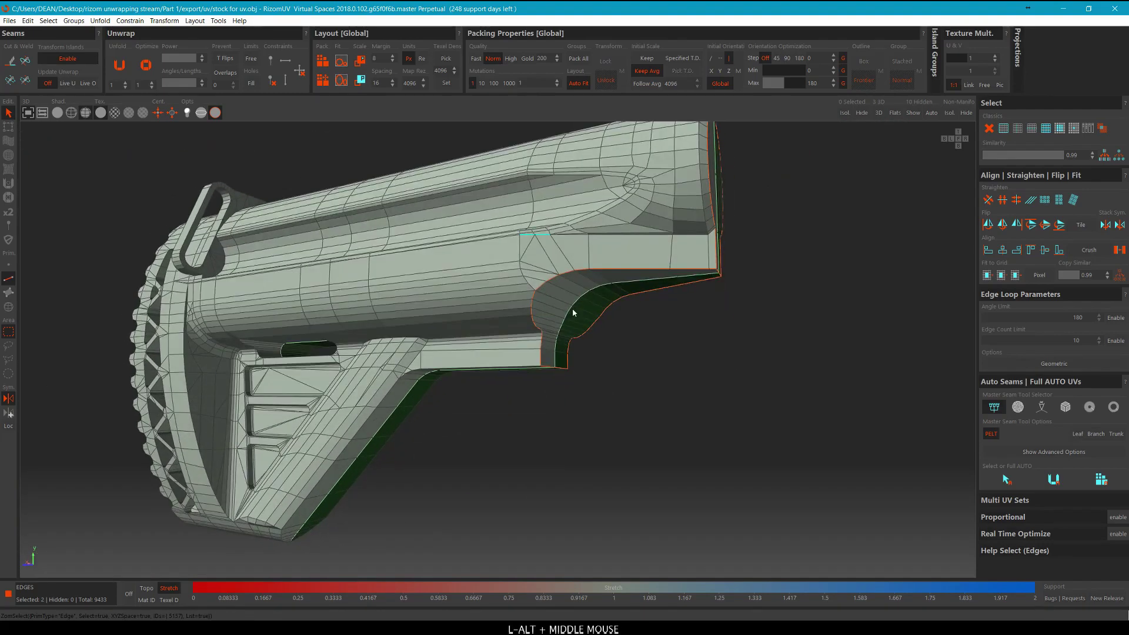
scroll(573, 308, up, 6)
key(c)
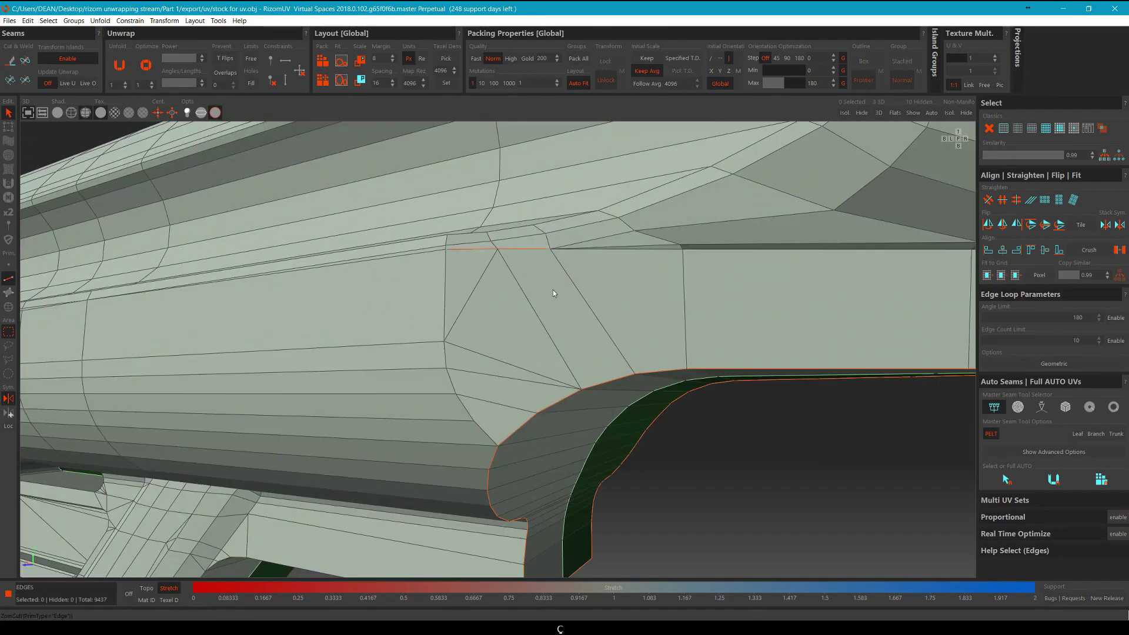
Cut the front side panel's curved rear edge and long upper edge to separate it from the body.
click(446, 279)
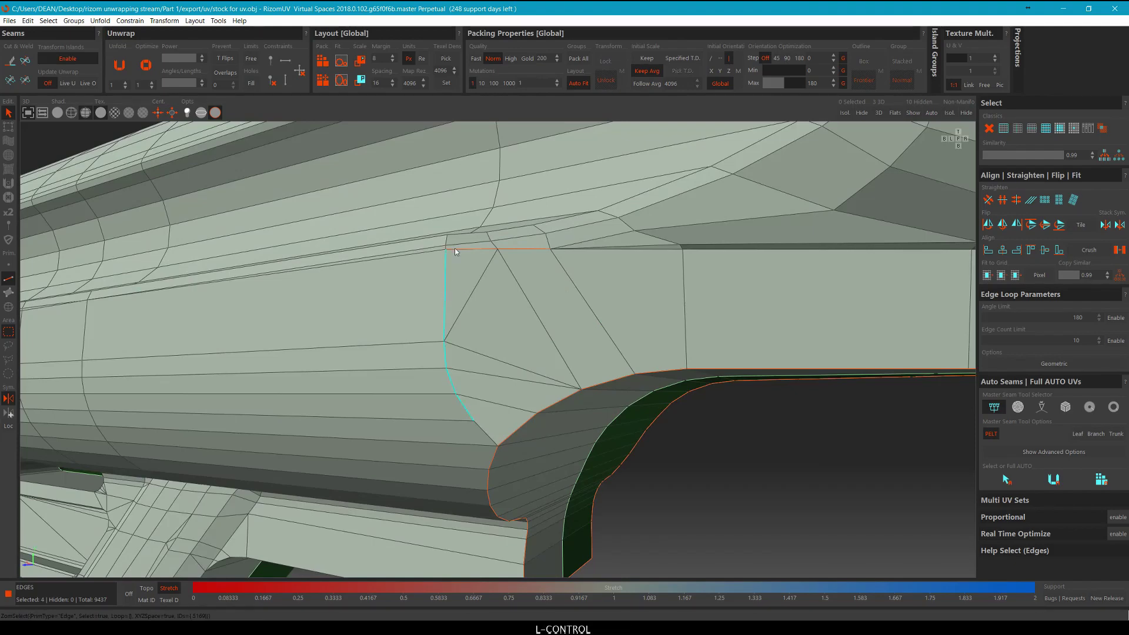
scroll(482, 377, down, 3)
middle_drag(494, 417, 490, 348)
ctrl+click(485, 327)
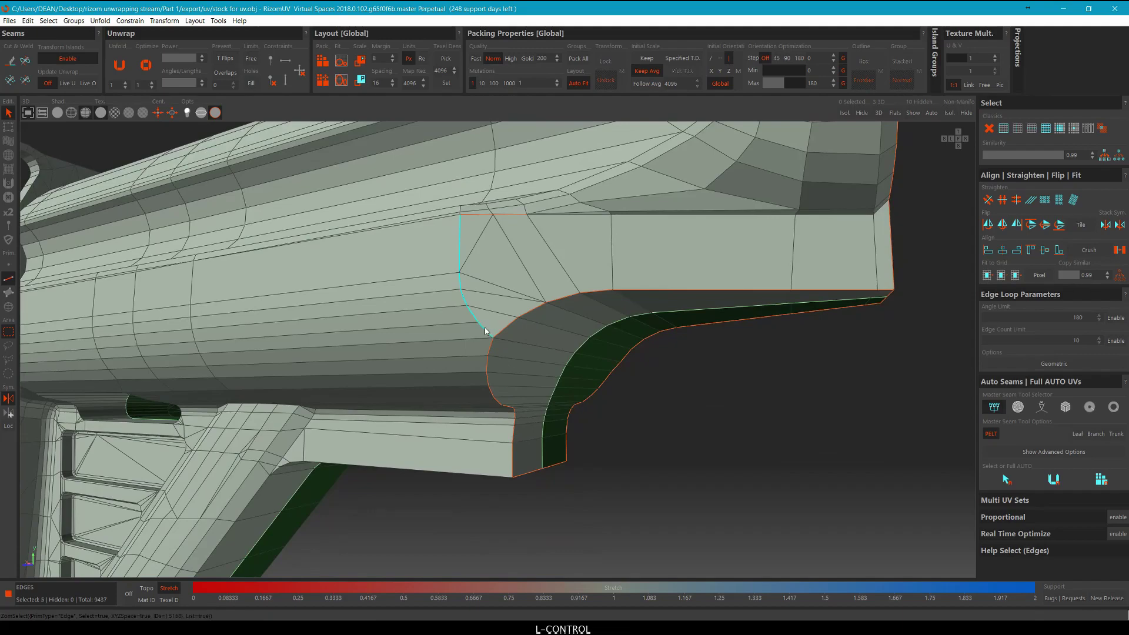
scroll(641, 312, down, 2)
alt+drag(641, 312, 637, 310)
scroll(628, 301, up, 5)
ctrl+click(634, 299)
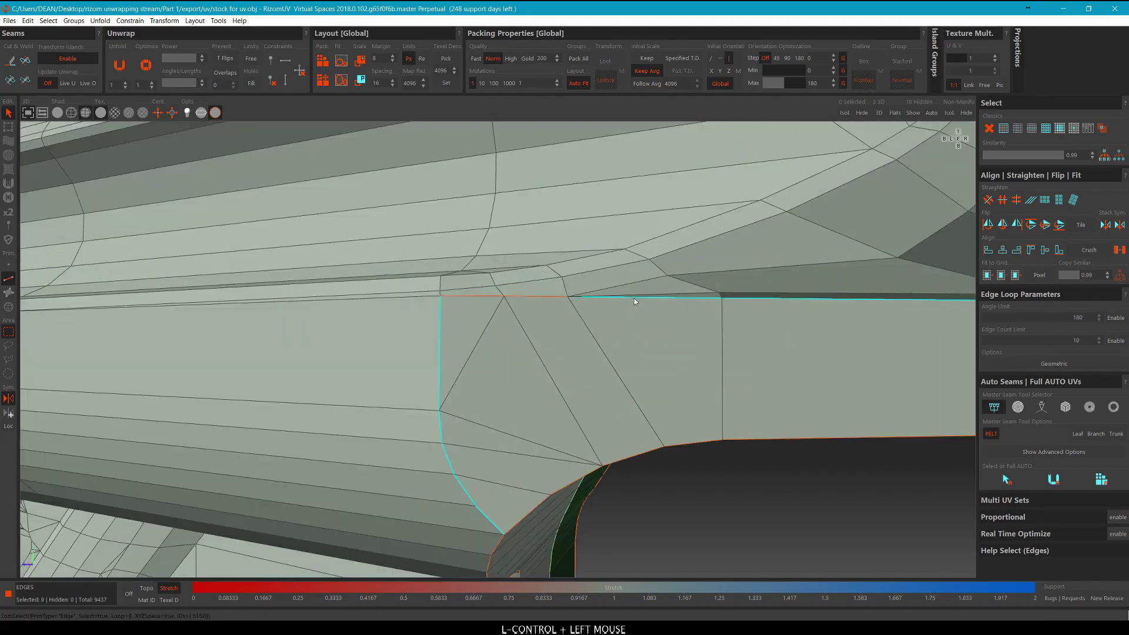
scroll(764, 321, down, 5)
middle_drag(764, 321, 647, 282)
key(c)
Cut a seam along the side edges of the stock's lower strut underside, down to its rounded lower end.
scroll(702, 322, down, 3)
scroll(579, 280, up, 5)
scroll(579, 280, up, 2)
click(433, 368)
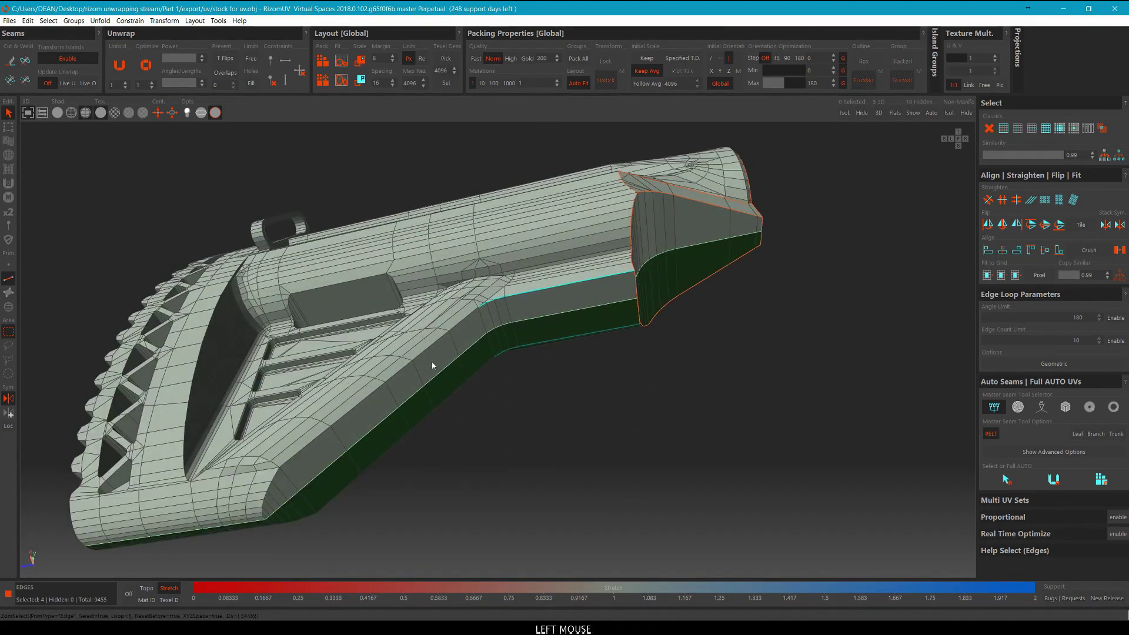
scroll(465, 324, up, 3)
ctrl+click(496, 280)
ctrl+scroll(356, 384, up, 2)
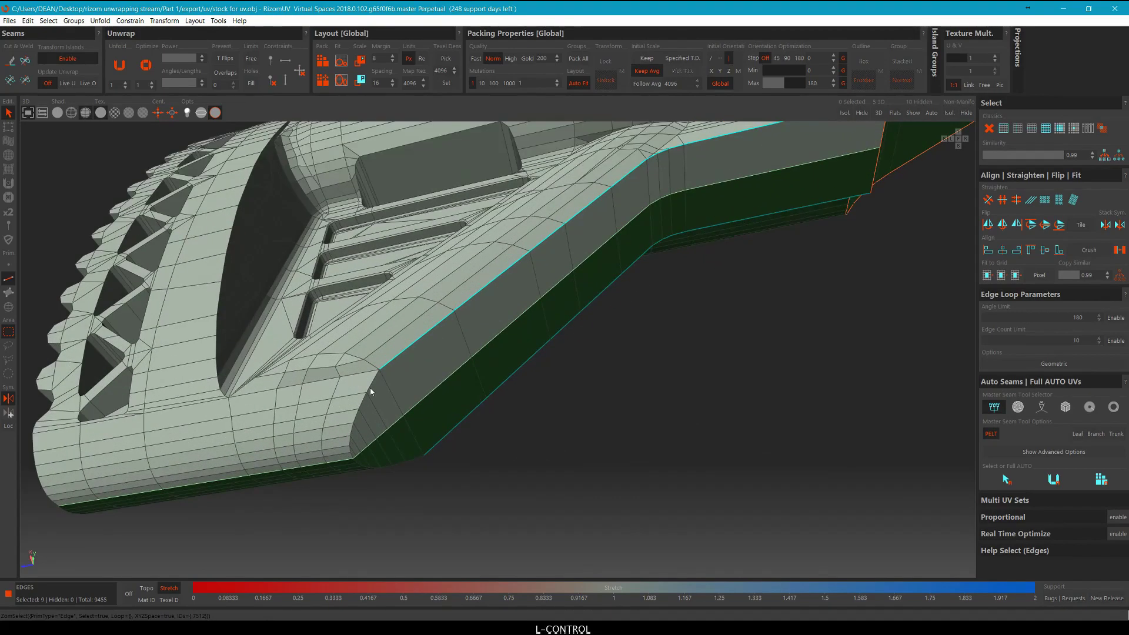
ctrl+click(370, 387)
ctrl+scroll(348, 439, up, 4)
key(c)
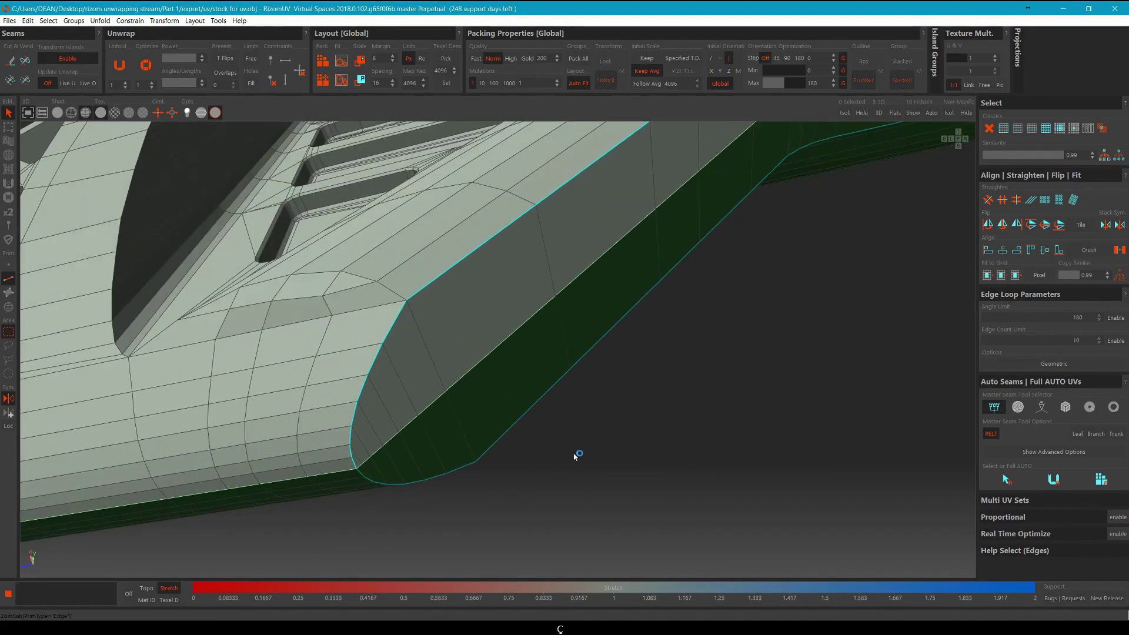
In island selection, select the strut underside, the recess, the round front face and the front side panel.
scroll(585, 424, down, 5)
alt+middle_drag(586, 424, 614, 354)
key(F4)
click(603, 284)
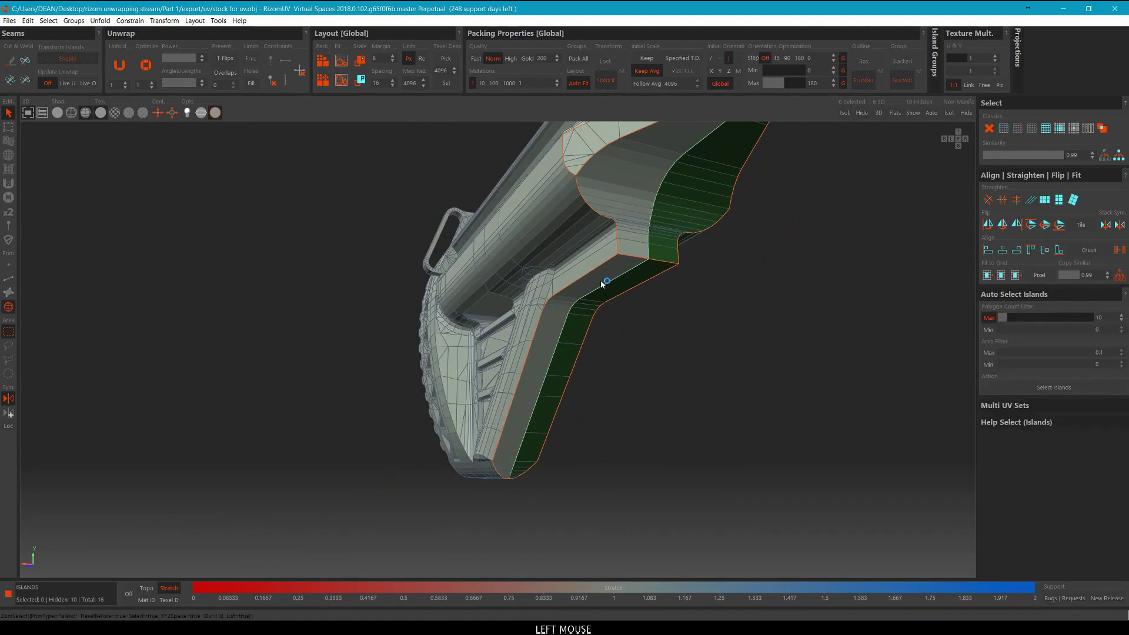
ctrl+click(613, 209)
alt+middle_drag(614, 283, 627, 400)
ctrl+click(657, 374)
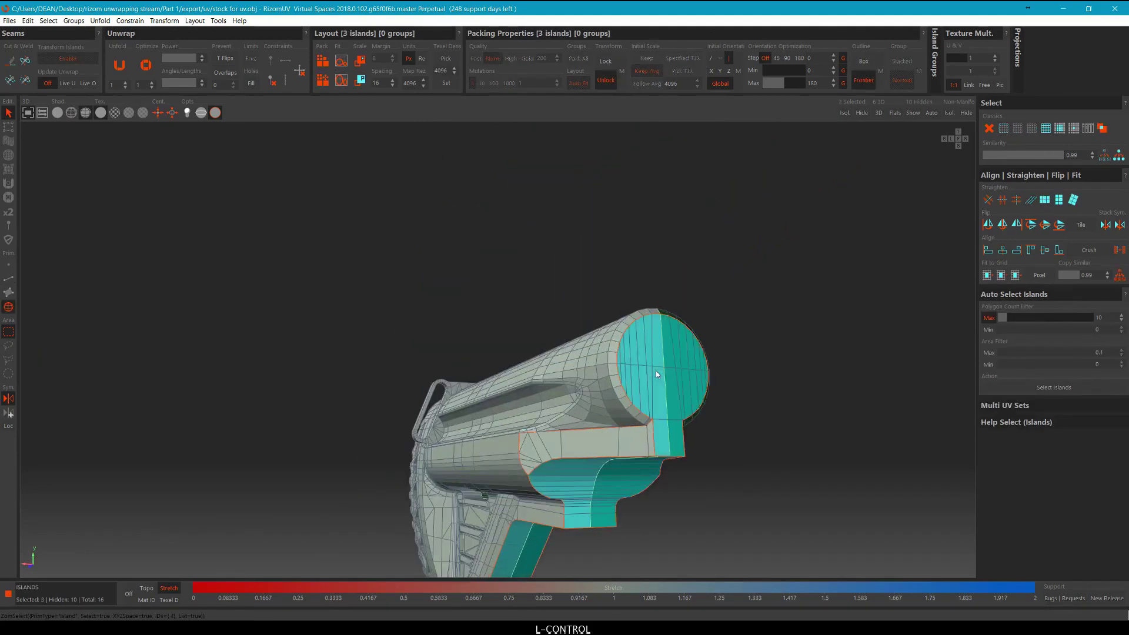
ctrl+click(615, 434)
middle_drag(699, 445, 796, 394)
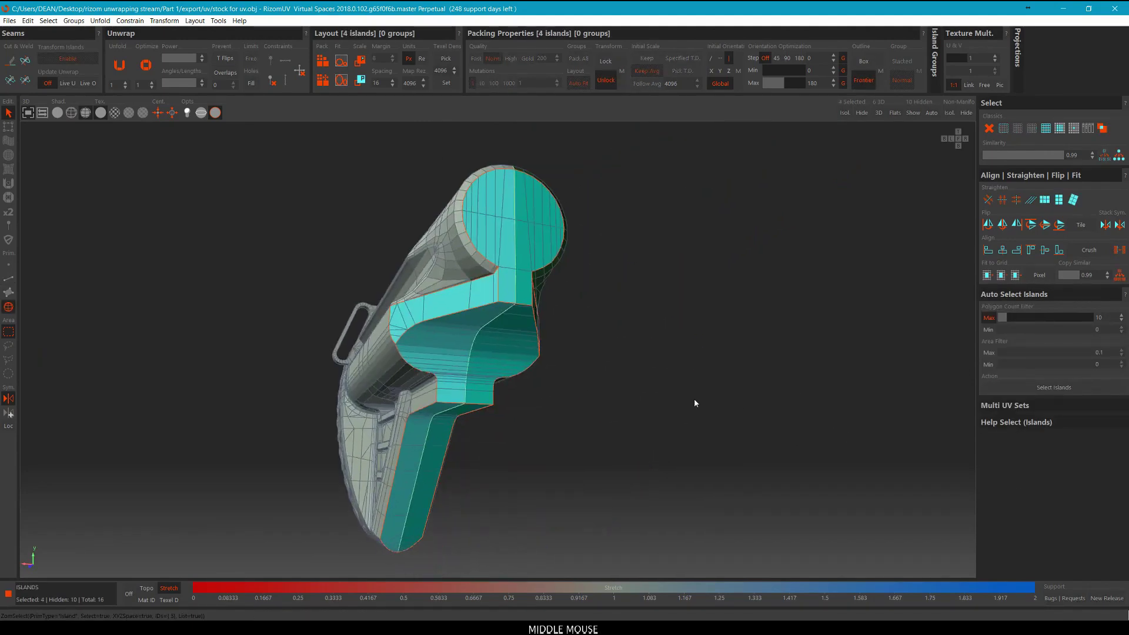
Show only the UV view, unfold the four selected islands and pack them.
key(ctrl+F2)
scroll(460, 319, up, 5)
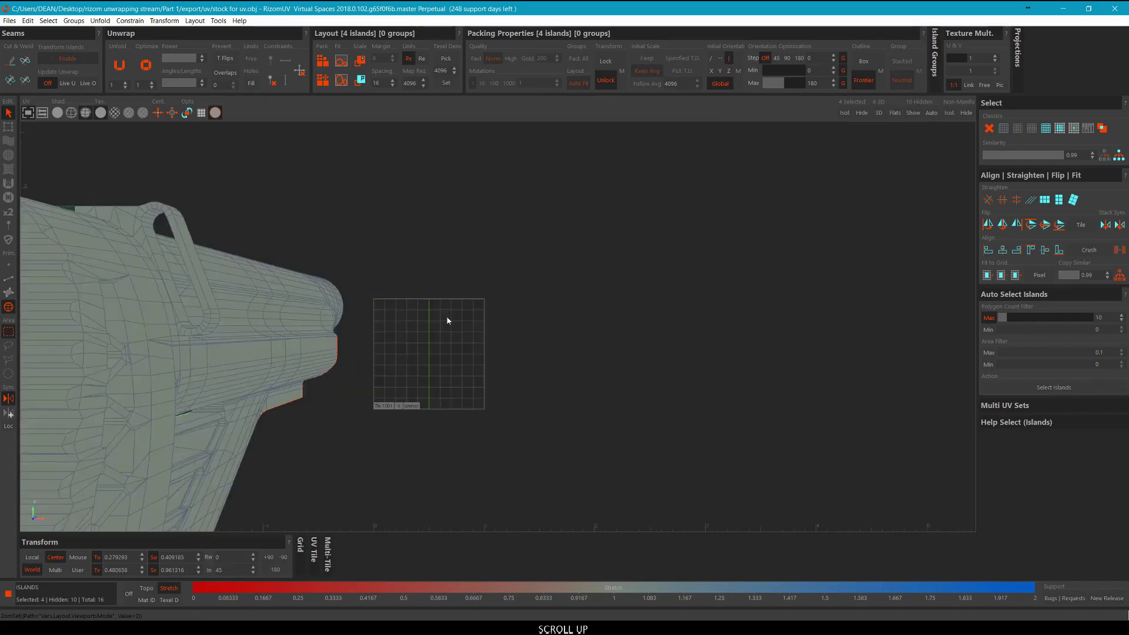
key(u)
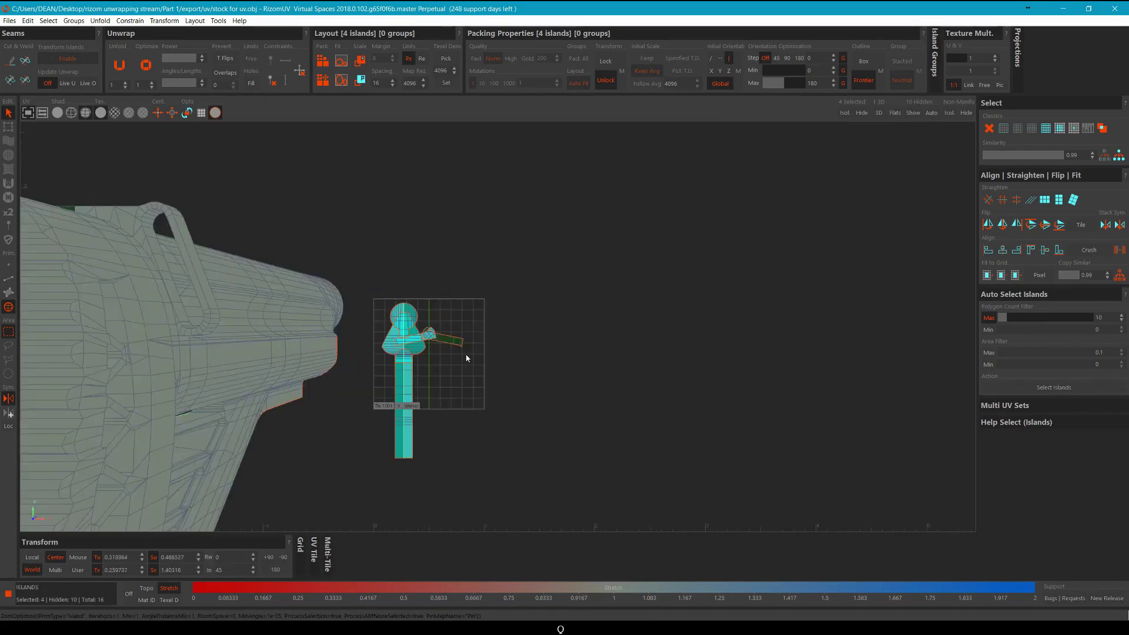
key(p)
scroll(462, 361, up, 3)
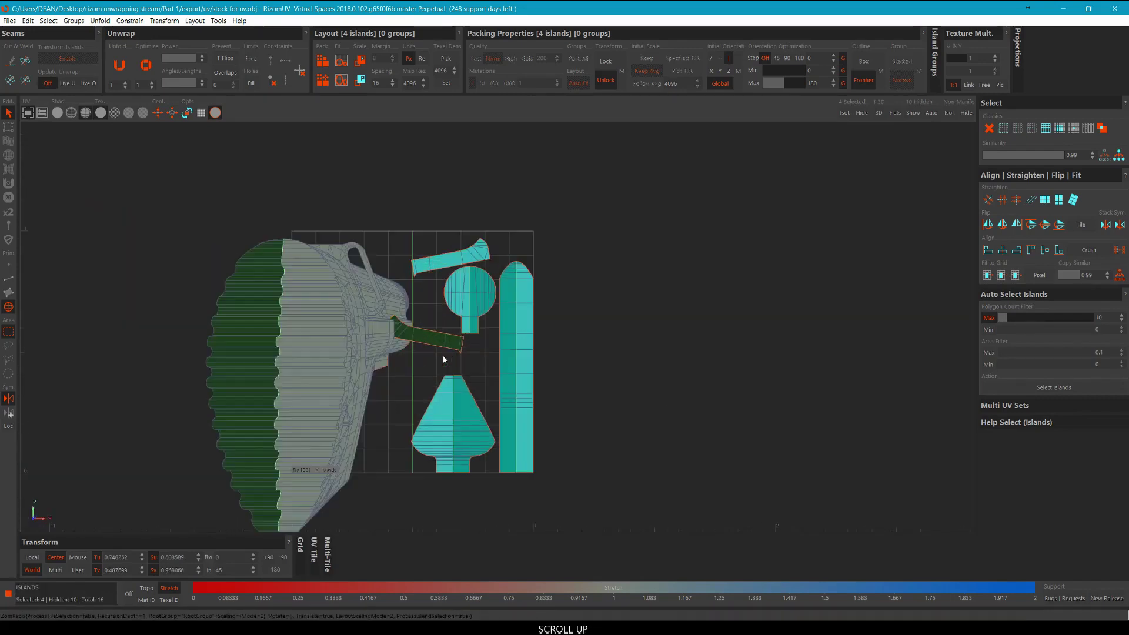
scroll(444, 356, down, 3)
Move the four islands out beside the UV tile, turn off symmetry, and bring the opposite side panel's island over to them.
middle_drag(444, 356, 582, 356)
click(13, 401)
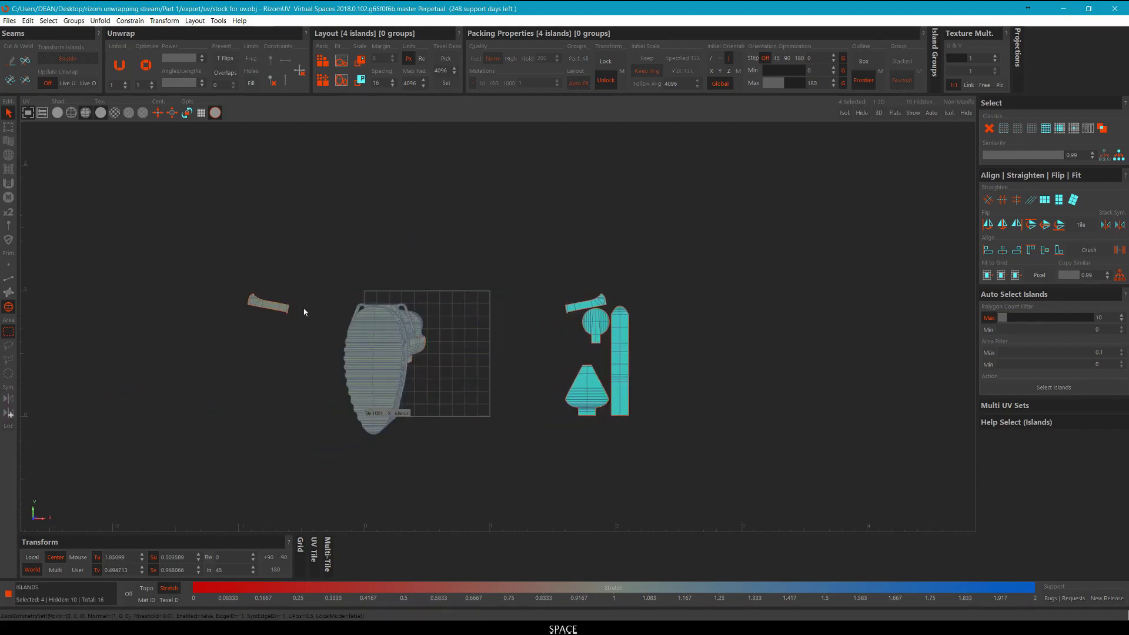
ctrl+drag(269, 372, 168, 218)
middle_drag(333, 261, 673, 272)
click(634, 274)
scroll(633, 274, down, 1)
middle_drag(779, 317, 652, 277)
Select all five separated islands, repack them, move them beside the UV tile, and hide them.
drag(779, 397, 422, 191)
middle_drag(554, 229, 559, 241)
key(p)
middle_drag(322, 259, 619, 248)
middle_drag(490, 239, 501, 249)
key(h)
click(515, 251)
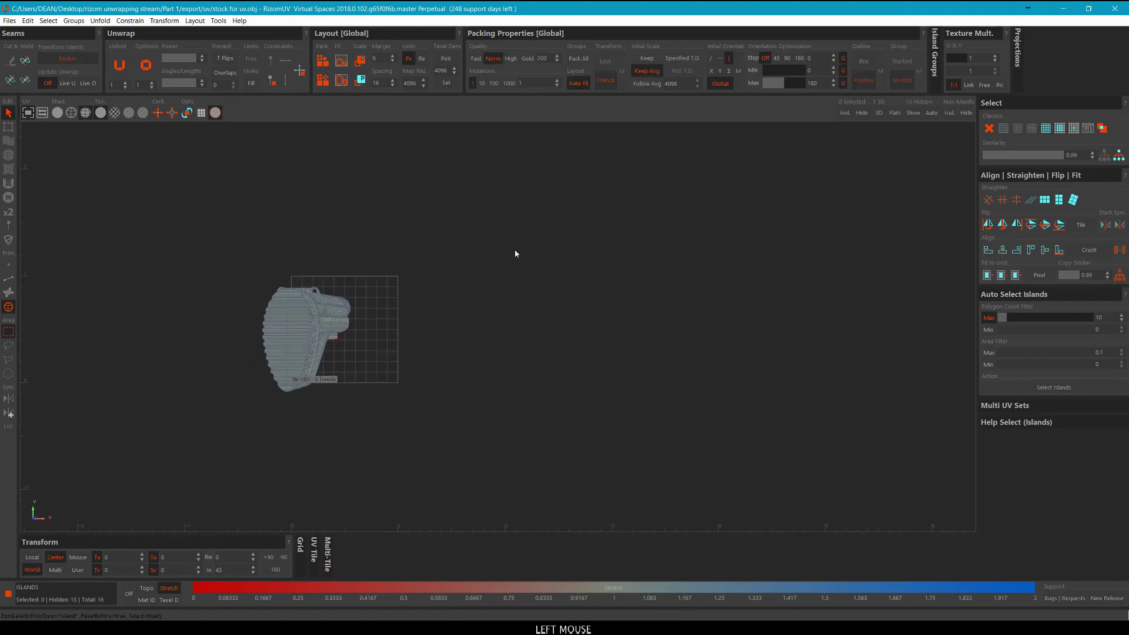
Return to the 3D view in edge selection and turn symmetry back on for the remaining stock body.
key(ctrl+1)
alt+middle_drag(692, 319, 658, 307)
key(F2)
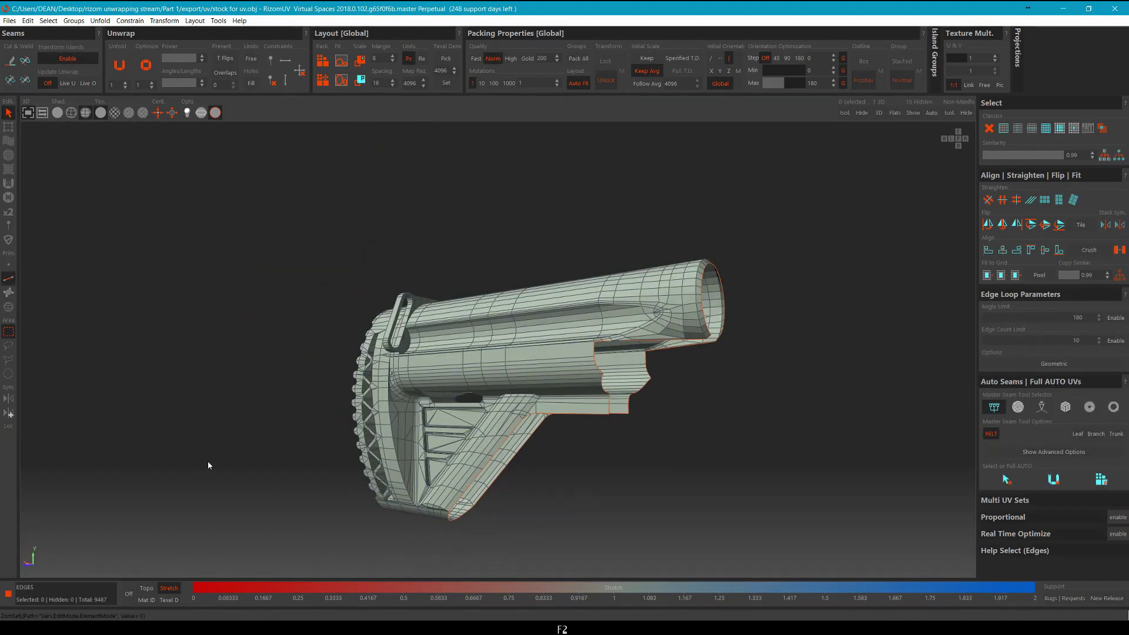
alt+middle_drag(268, 296, 245, 306)
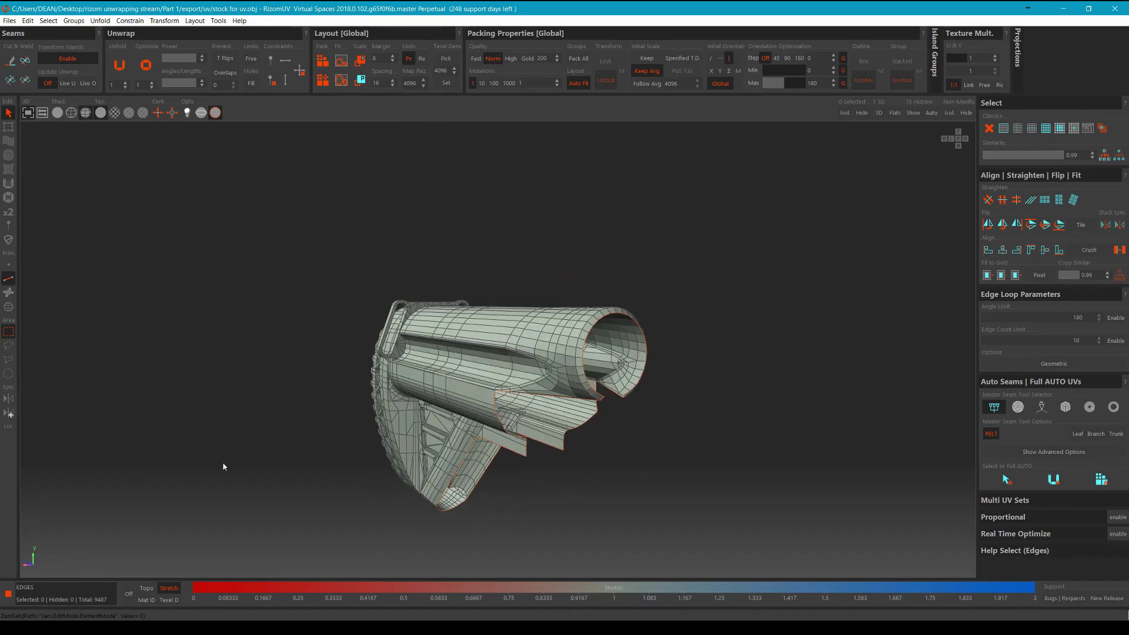
key(alt+s)
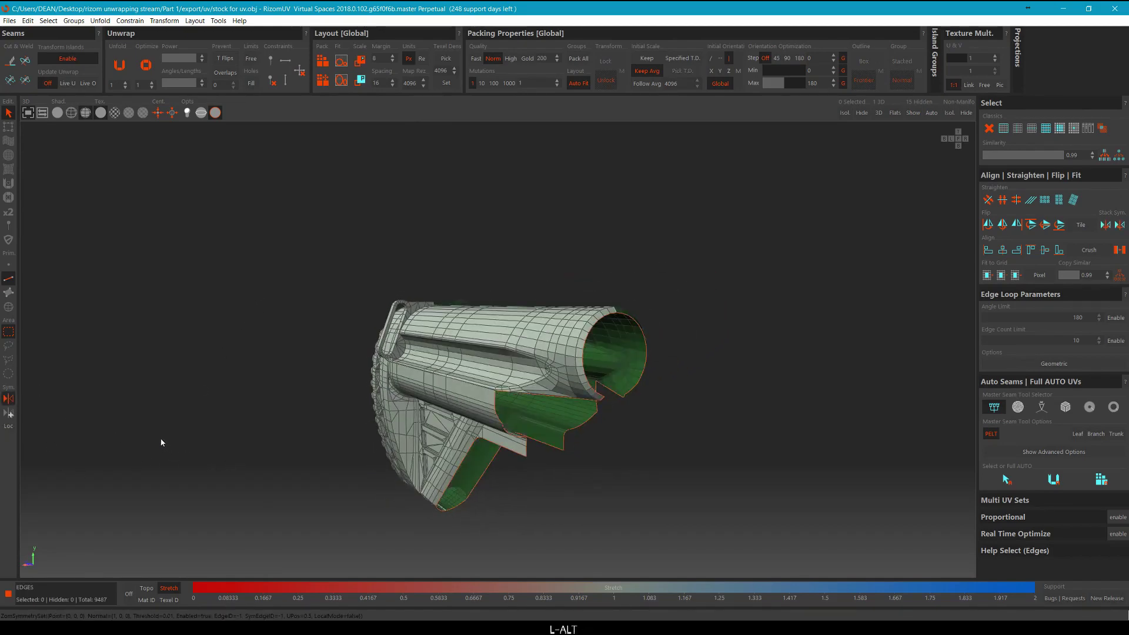
Cut a seam along the complete outer rim of the oblong slot above the triangular recesses.
alt+middle_drag(477, 452, 562, 422)
middle_drag(358, 412, 453, 362)
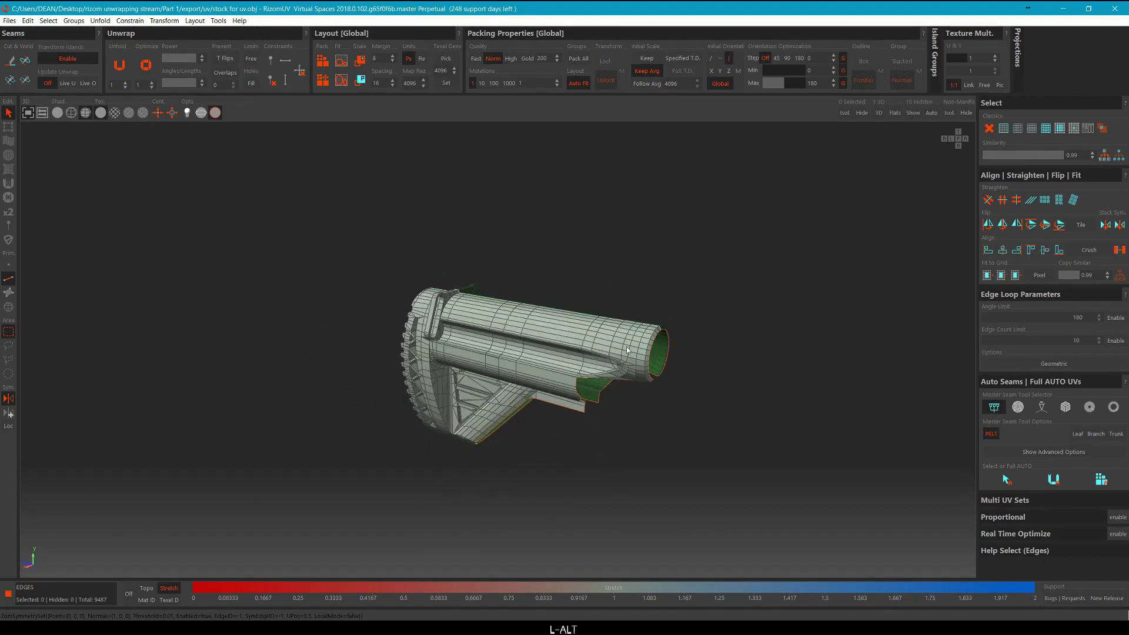
scroll(616, 329, up, 3)
scroll(616, 329, down, 1)
alt+middle_drag(545, 332, 506, 262)
scroll(506, 262, up, 4)
key(F2)
double_click(514, 255)
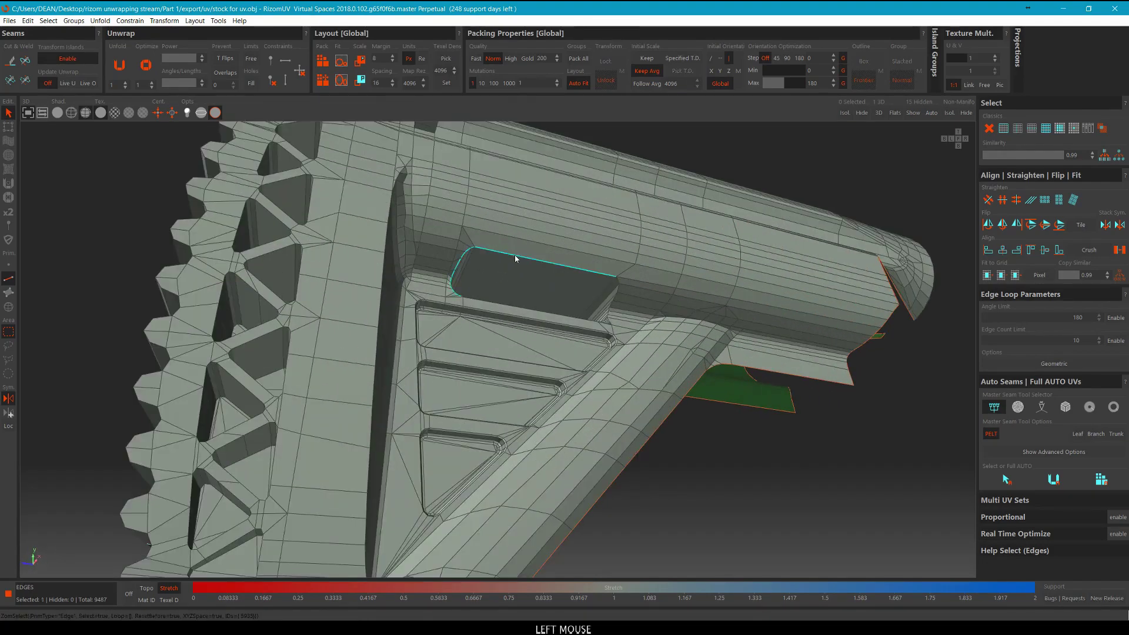
alt+middle_drag(615, 279, 618, 298)
scroll(621, 294, up, 5)
ctrl+double_click(641, 289)
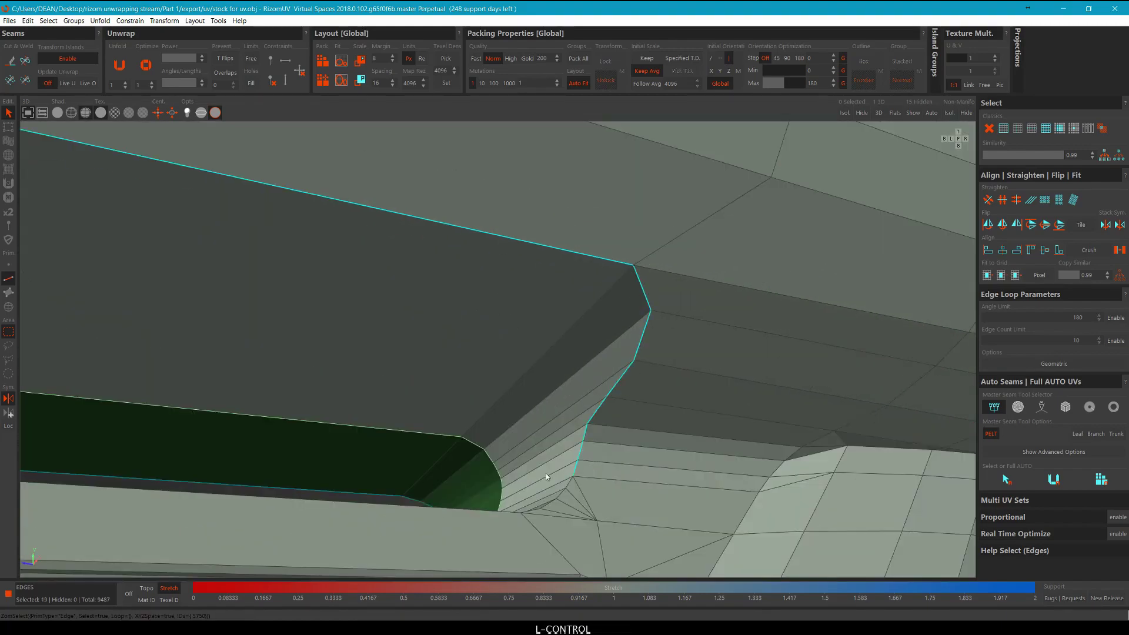
alt+middle_drag(546, 474, 550, 198)
ctrl+click(562, 254)
scroll(619, 246, up, 2)
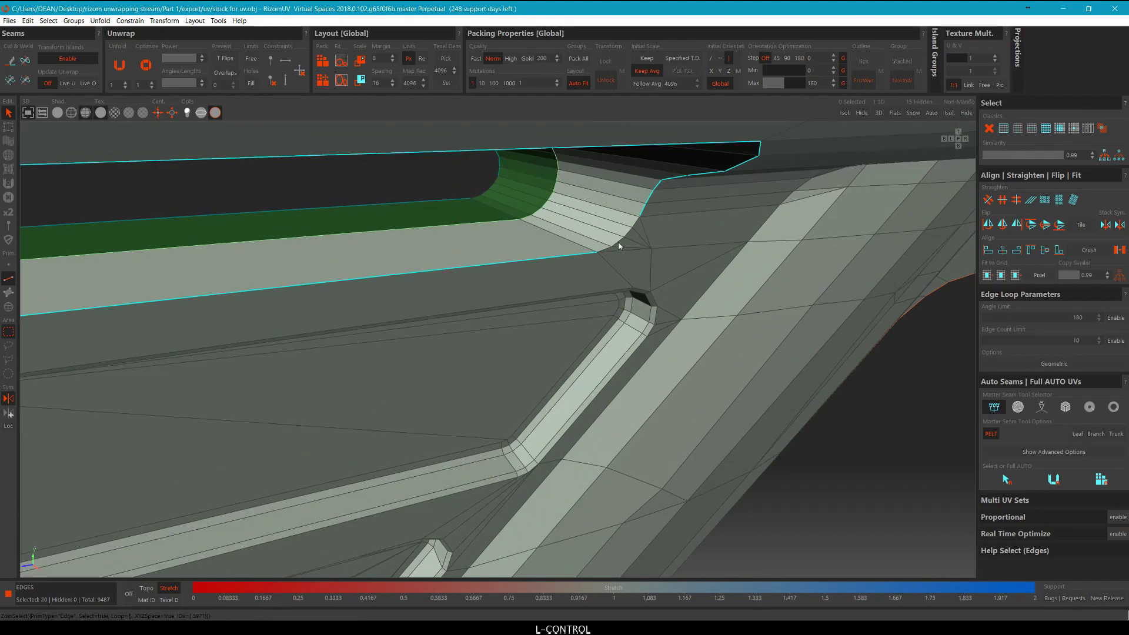
scroll(625, 238, down, 4)
alt+middle_drag(610, 260, 361, 231)
key(c)
Cut a relief seam across the inner wall of the oblong slot at its rear end.
scroll(319, 304, up, 3)
click(339, 290)
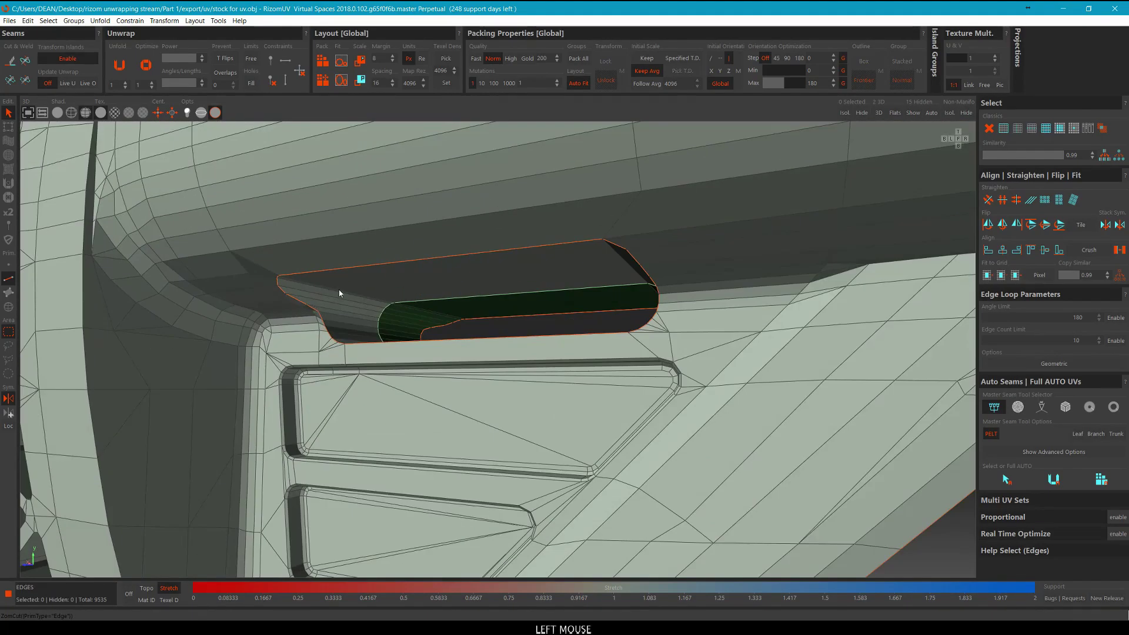
alt+middle_drag(408, 309, 496, 292)
key(space)
key(c)
Cut seams along the inner floor loops of all three triangular recesses.
scroll(496, 301, down, 2)
scroll(495, 293, down, 2)
scroll(495, 292, up, 10)
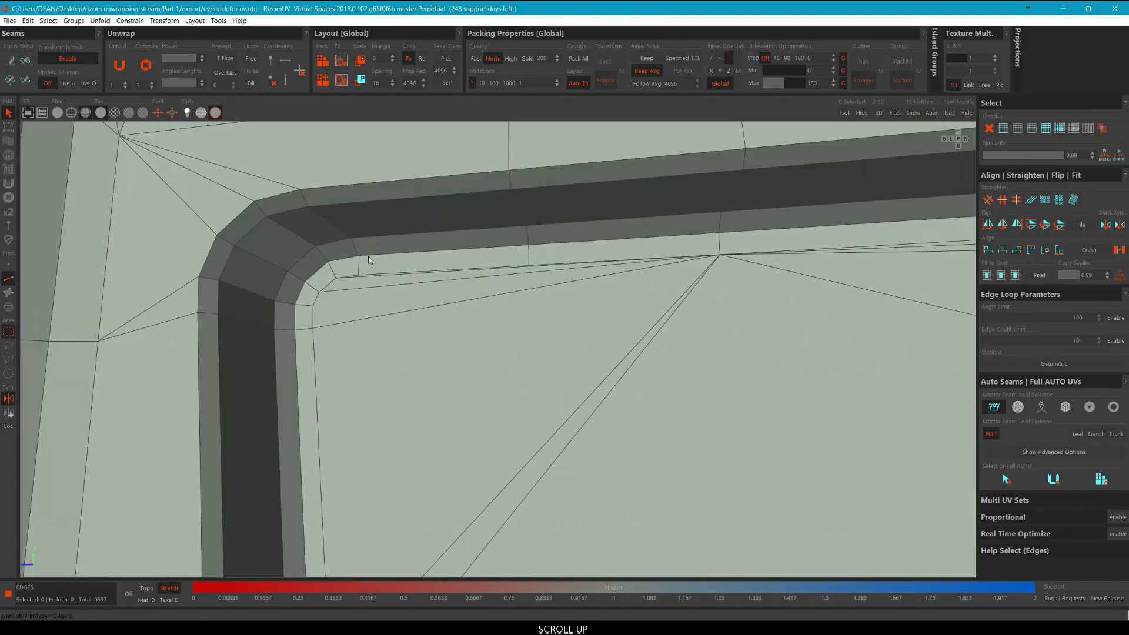
double_click(370, 257)
scroll(370, 257, down, 3)
scroll(395, 386, up, 2)
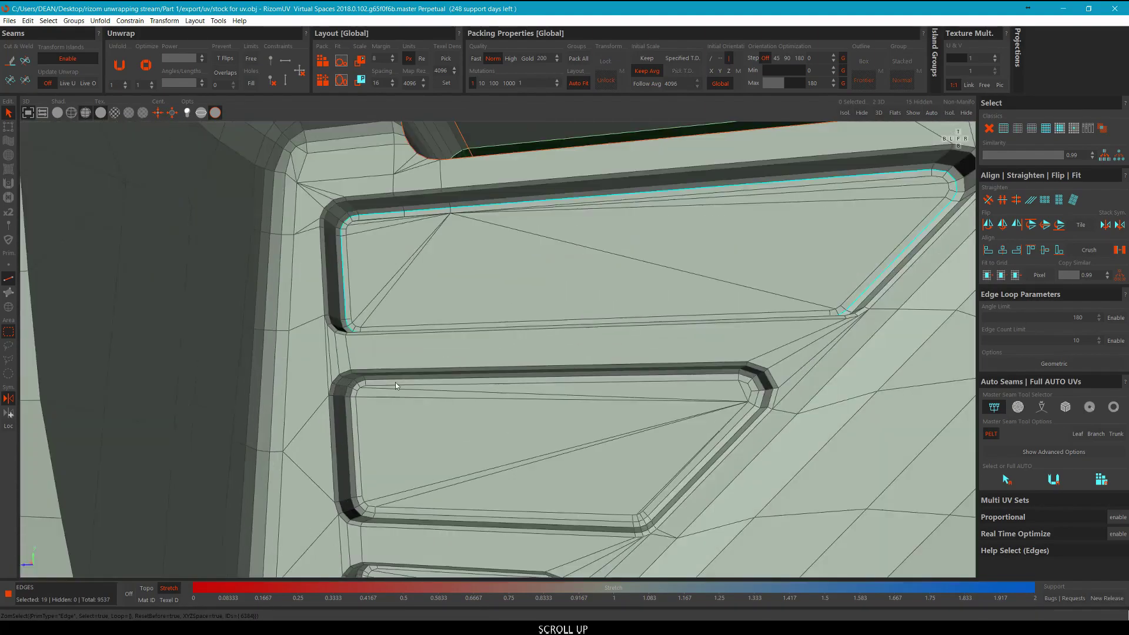
ctrl+double_click(396, 383)
middle_drag(395, 383, 422, 264)
scroll(423, 264, up, 2)
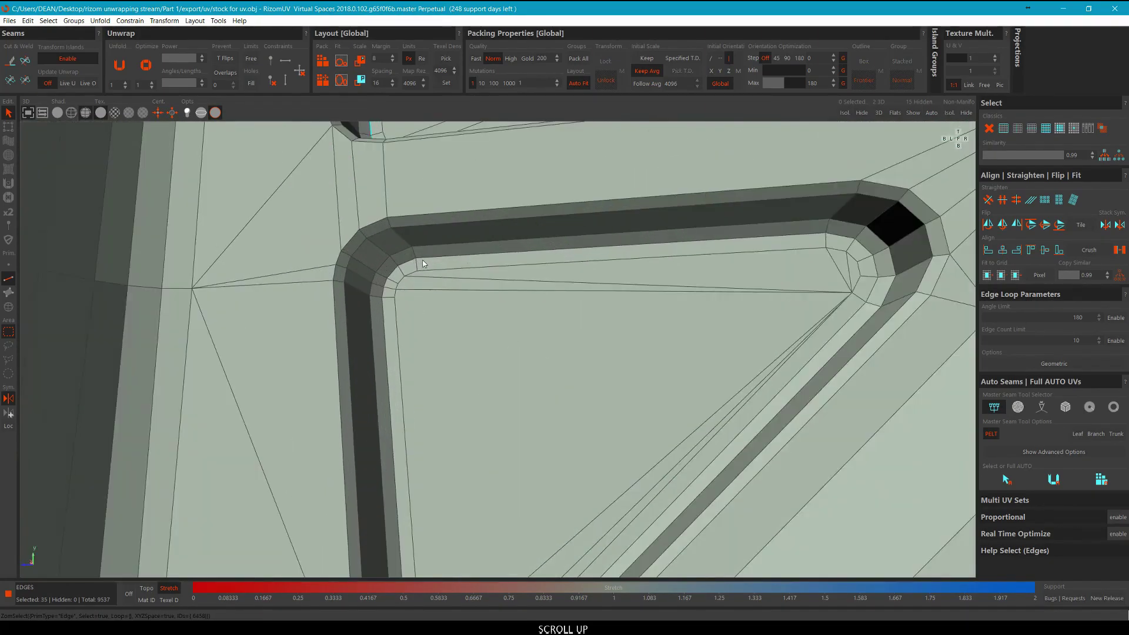
ctrl+double_click(426, 256)
scroll(446, 337, down, 2)
middle_drag(446, 337, 444, 259)
scroll(441, 327, down, 3)
key(c)
Select the complete outer rim loops of the three triangular recesses and cut them as seams.
scroll(361, 236, up, 3)
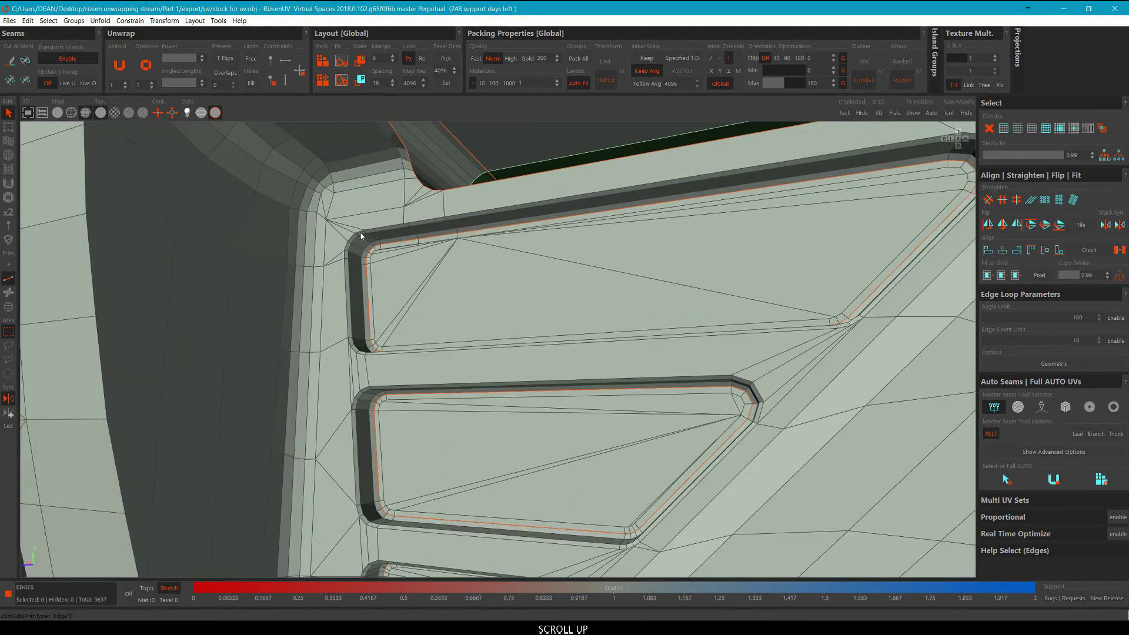
scroll(361, 236, up, 2)
double_click(383, 230)
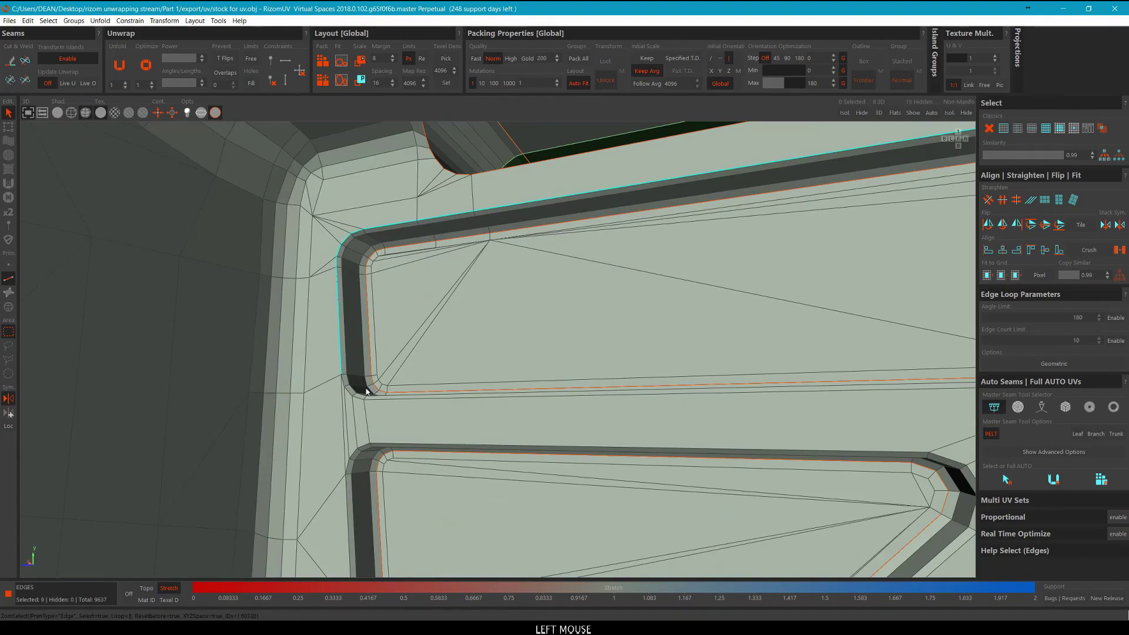
ctrl+double_click(394, 399)
ctrl+double_click(428, 445)
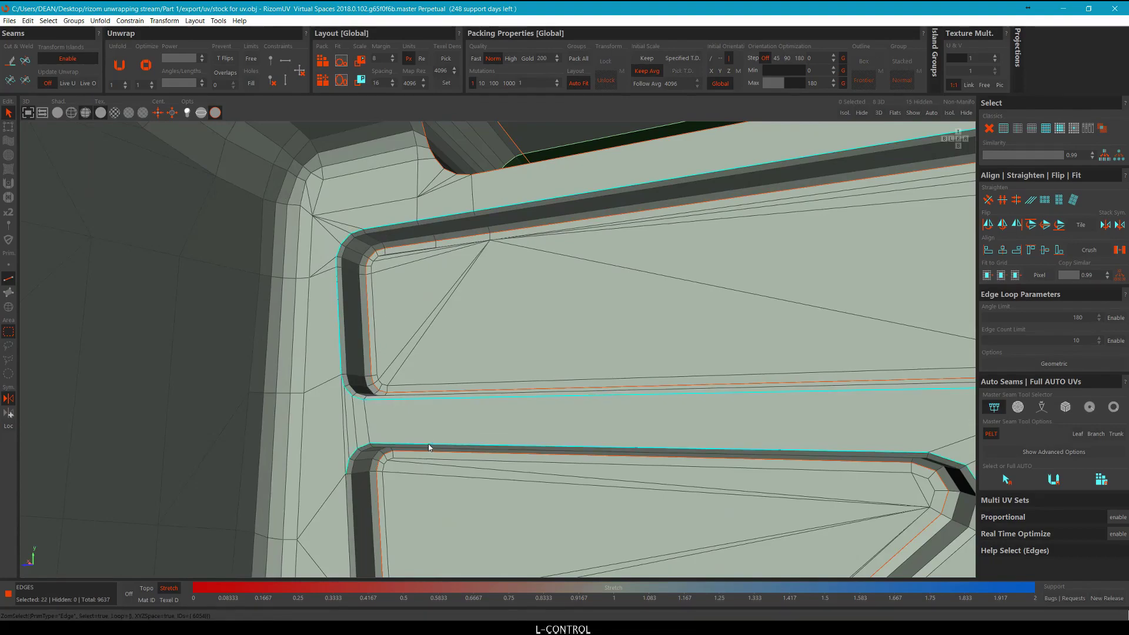
ctrl+double_click(347, 497)
scroll(347, 497, down, 3)
middle_drag(349, 497, 414, 271)
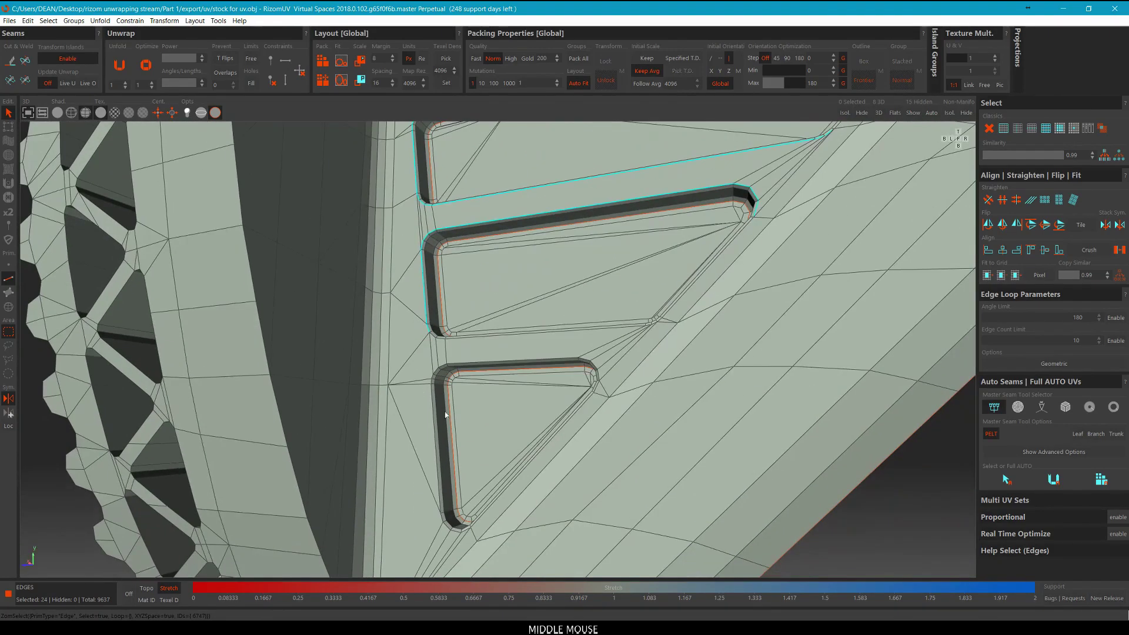
ctrl+double_click(507, 337)
alt+drag(659, 329, 679, 372)
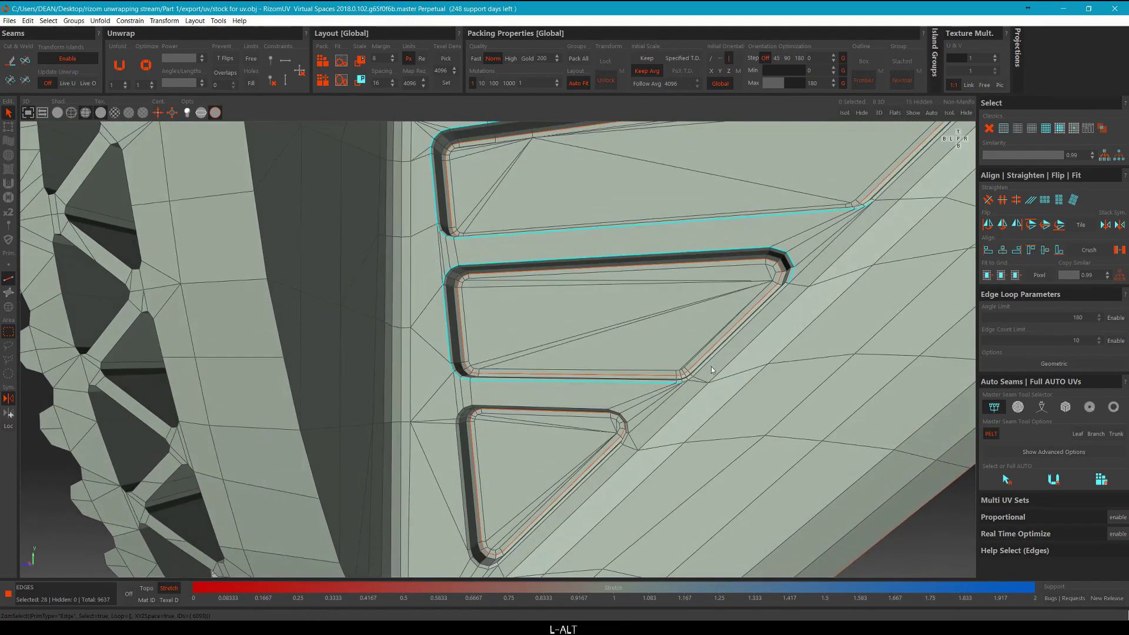
scroll(694, 369, up, 3)
ctrl+double_click(699, 369)
ctrl+double_click(524, 424)
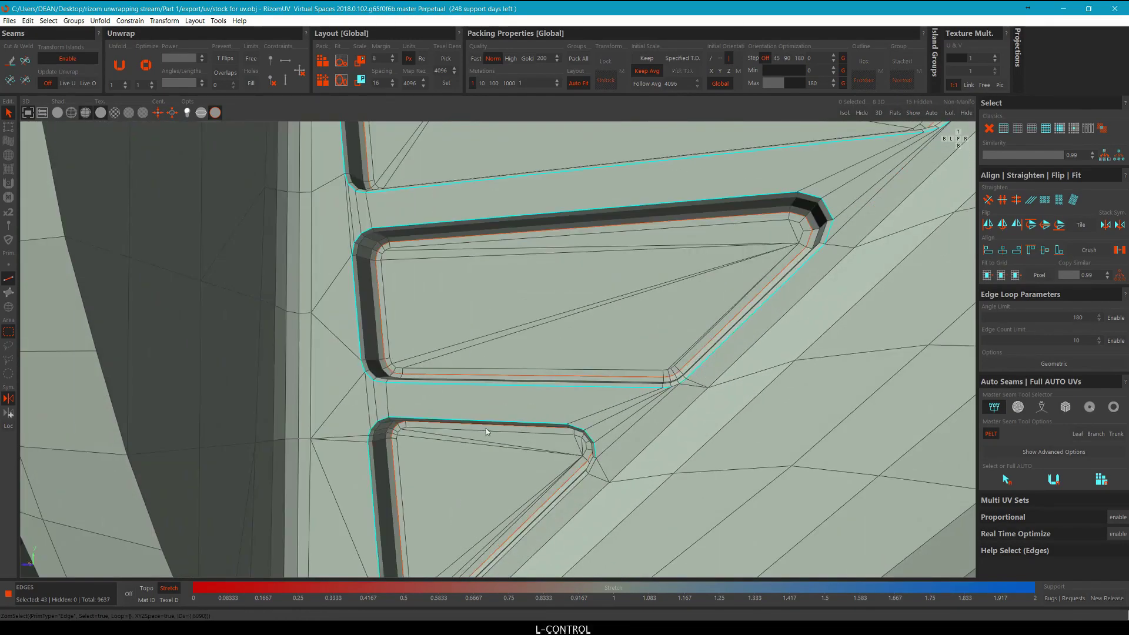
middle_drag(486, 430, 551, 415)
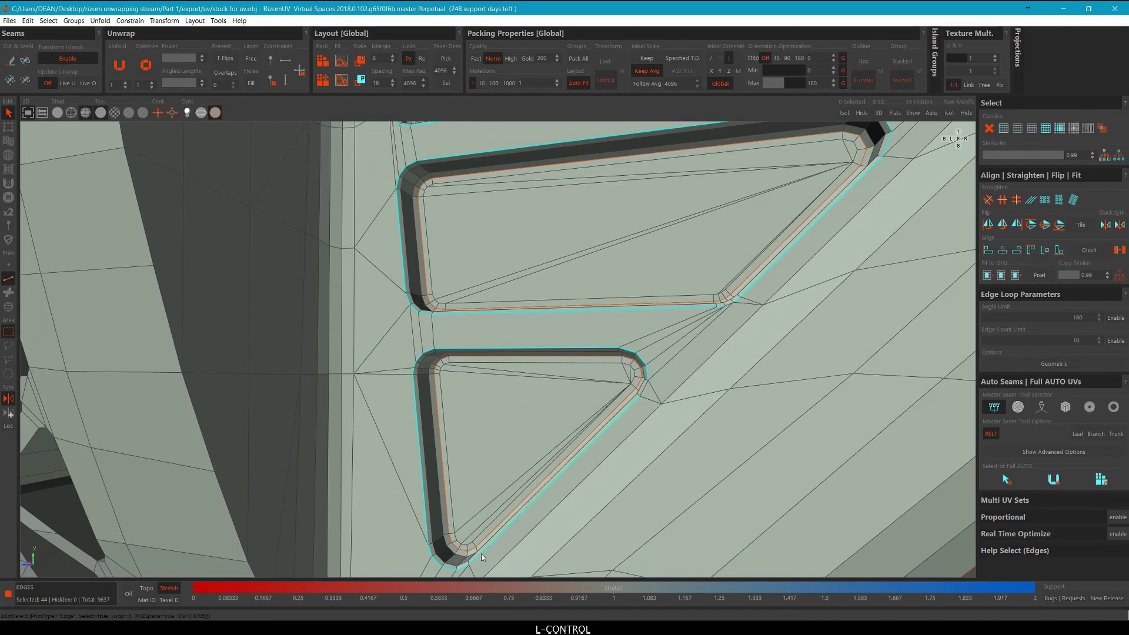
middle_drag(544, 474, 704, 361)
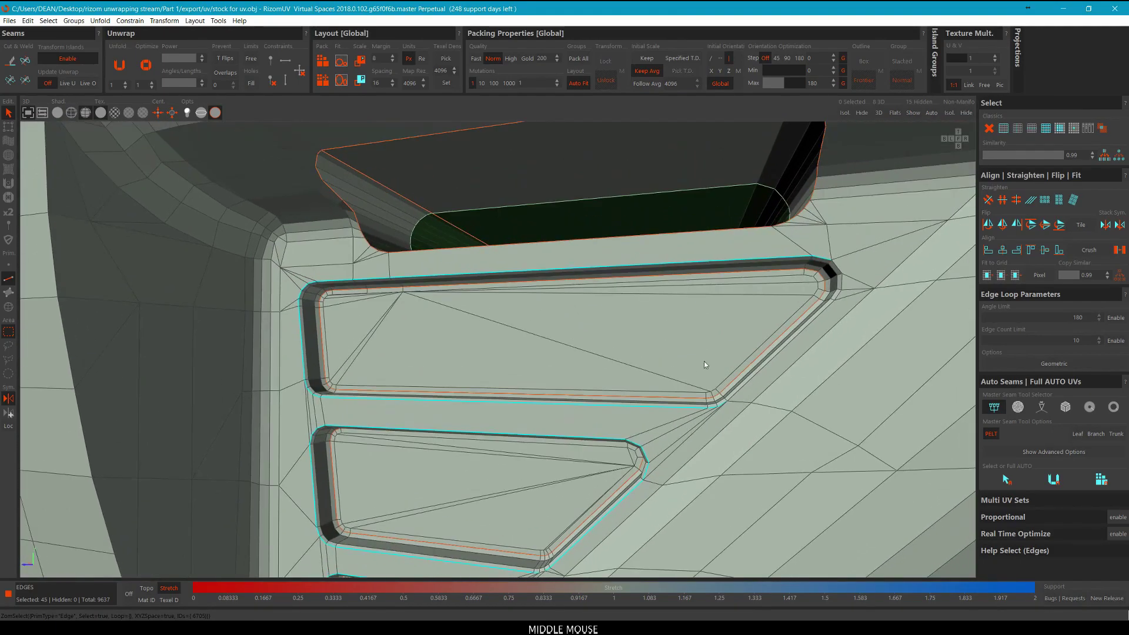
ctrl+double_click(749, 381)
scroll(827, 355, down, 4)
middle_drag(827, 355, 661, 336)
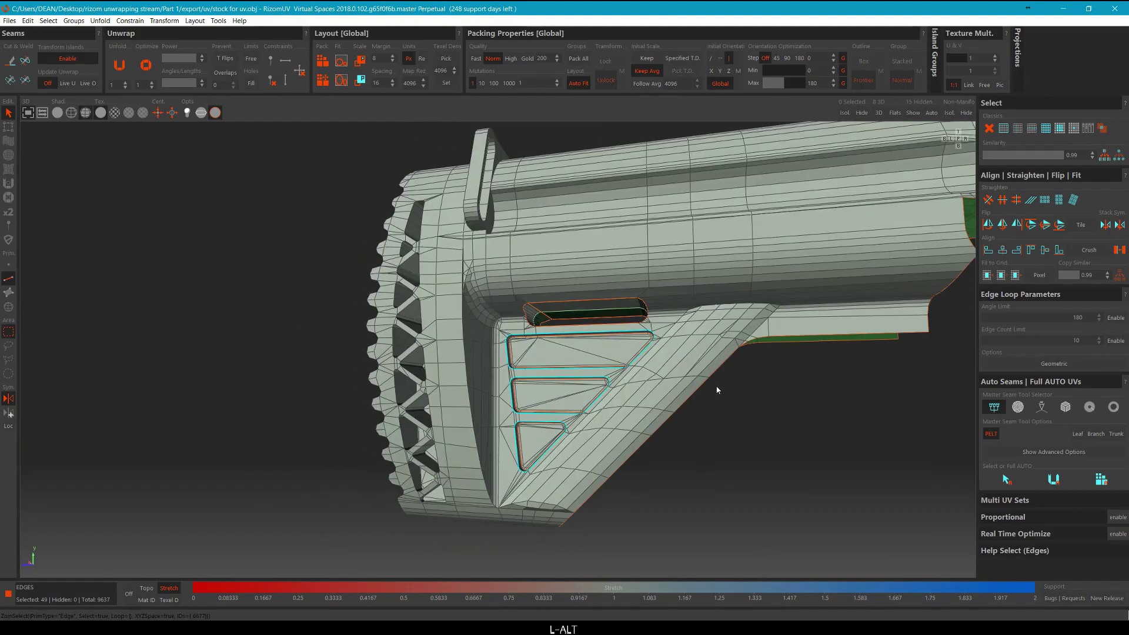
alt+middle_drag(693, 390, 686, 425)
key(c)
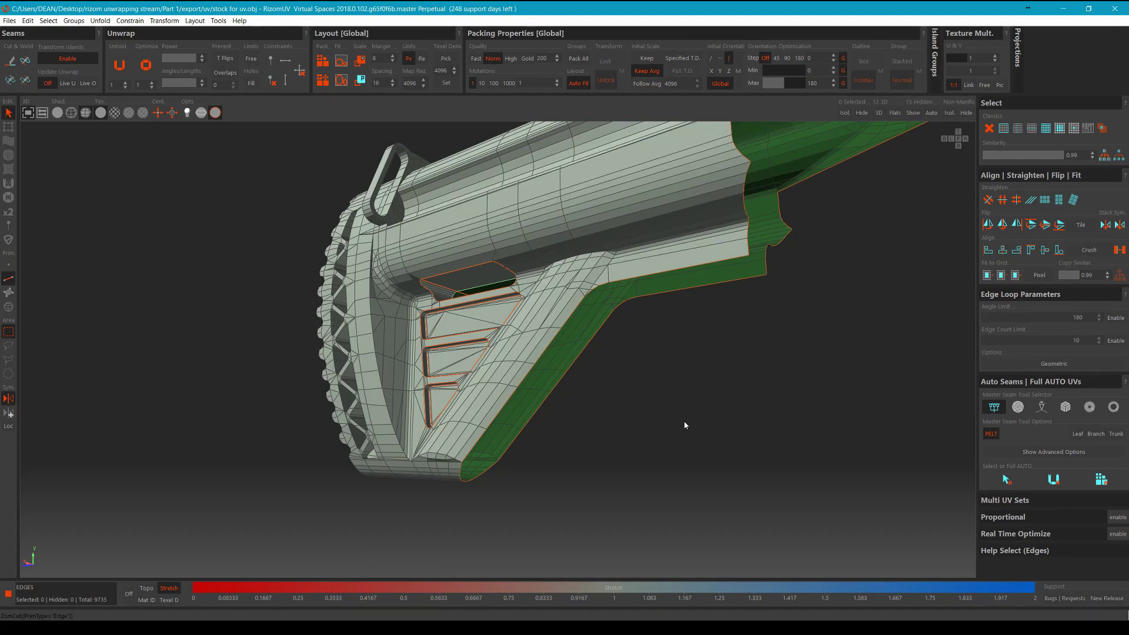
Cut one edge across the side wall of each triangular recess near its upper rear corner.
middle_drag(645, 408, 595, 399)
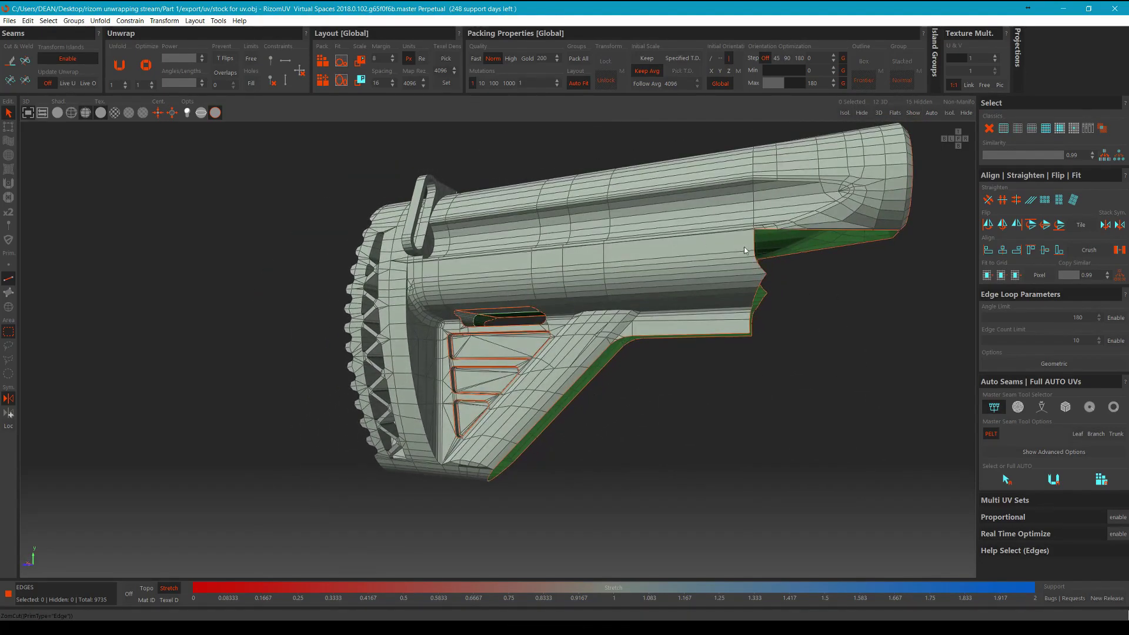
middle_drag(516, 215, 408, 321)
scroll(446, 319, up, 10)
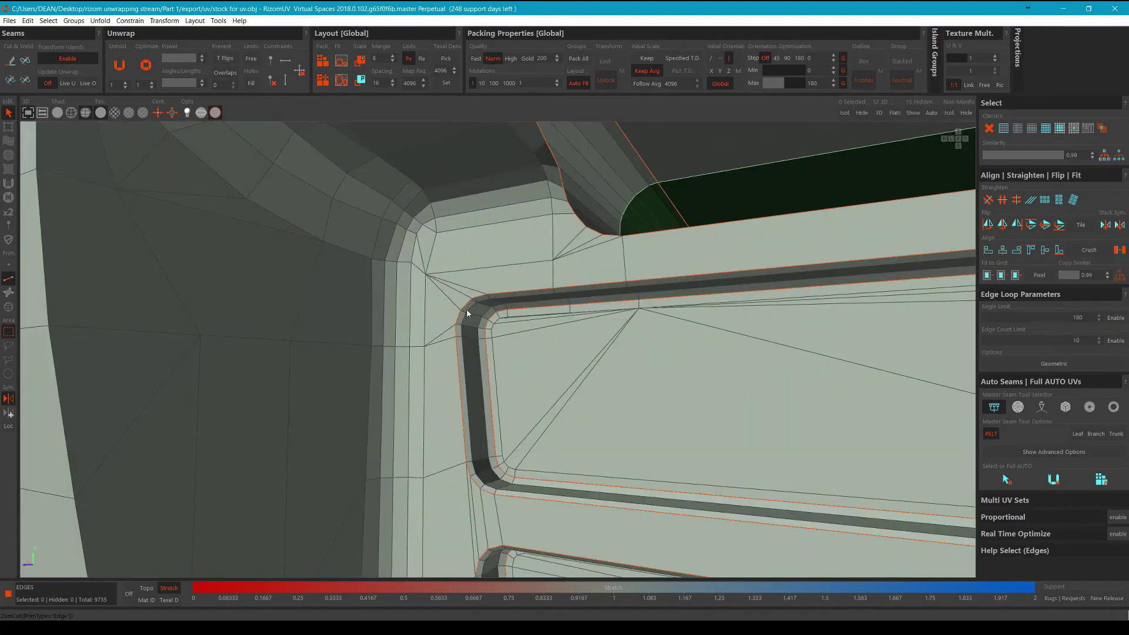
alt+middle_drag(541, 389, 470, 353)
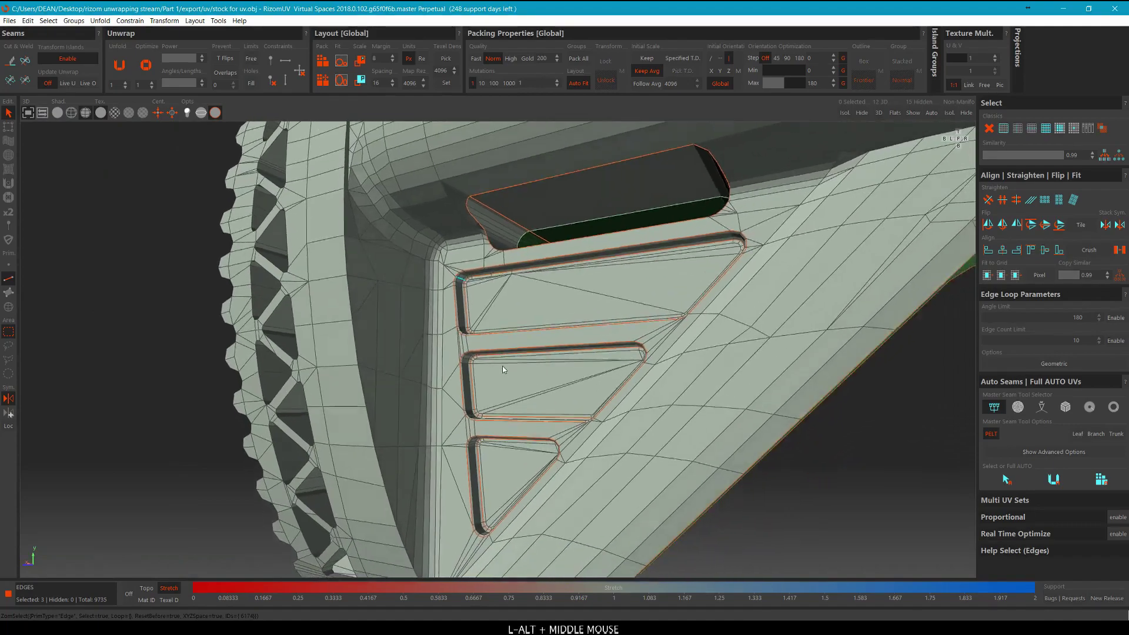
scroll(464, 342, up, 5)
ctrl+click(452, 335)
scroll(452, 335, down, 5)
middle_drag(461, 456, 458, 299)
scroll(458, 299, up, 5)
scroll(458, 308, down, 10)
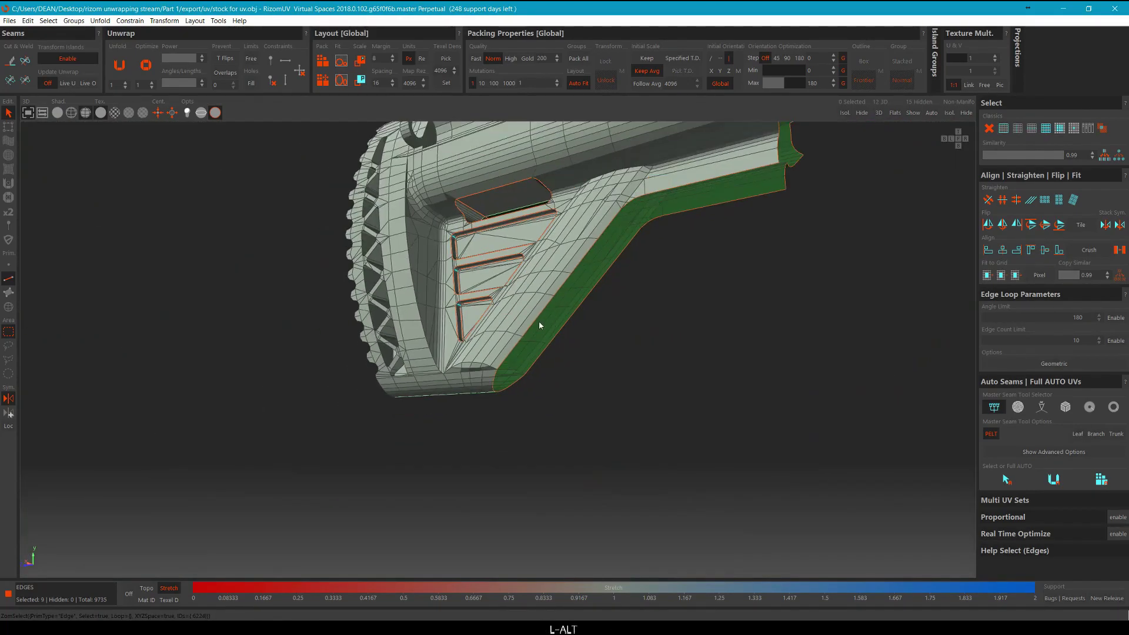
alt+middle_drag(538, 321, 500, 270)
scroll(405, 262, up, 5)
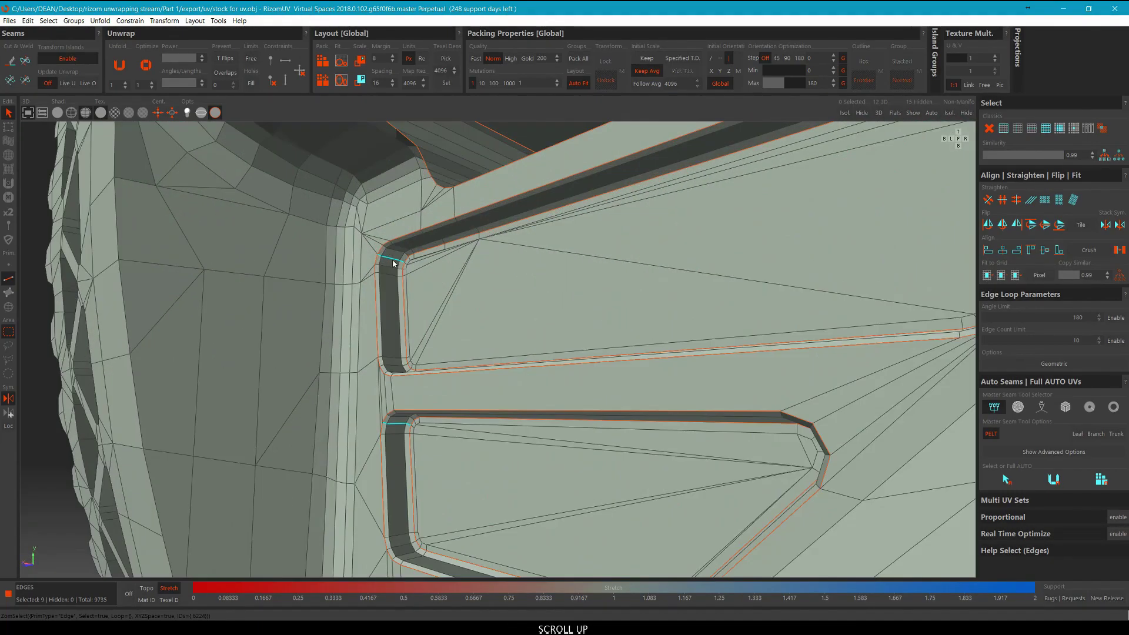
key(c)
Switch to island selection and select the slot, the three recess floors, and the walls of the upper and middle recesses.
scroll(410, 267, down, 3)
alt+middle_drag(411, 268, 450, 274)
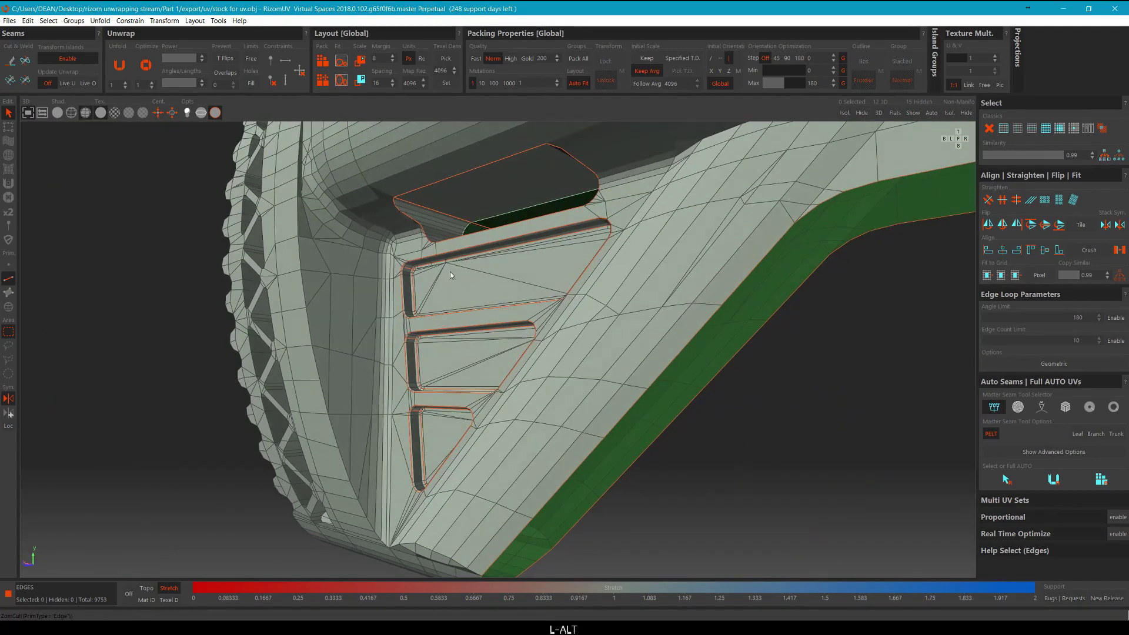
key(F4)
click(467, 296)
scroll(406, 277, up, 3)
ctrl+click(418, 286)
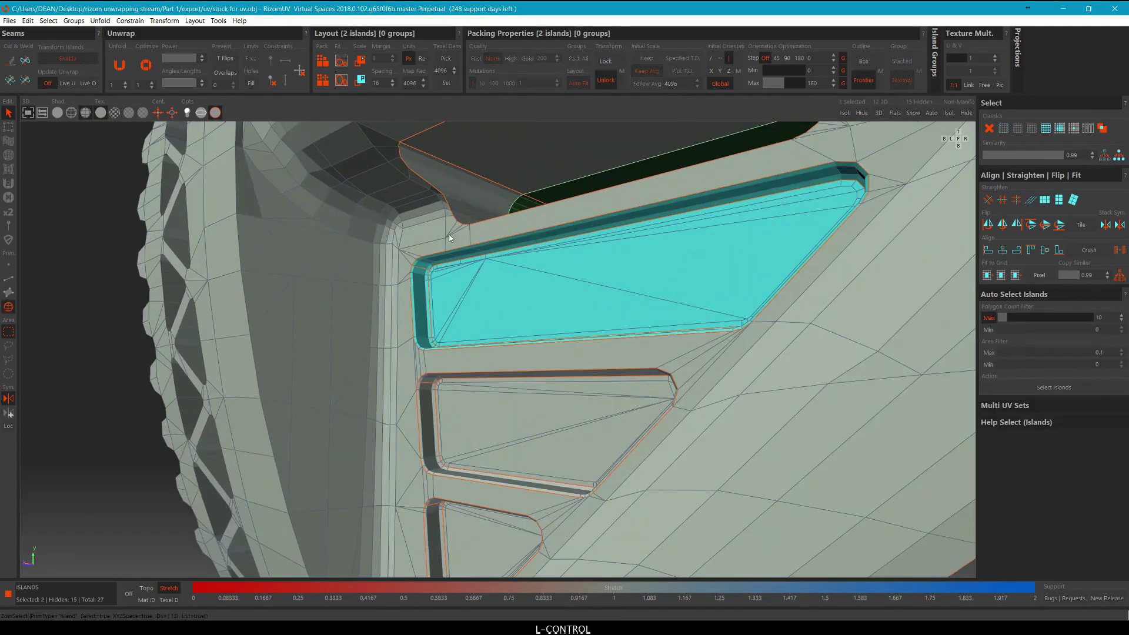
ctrl+click(463, 181)
scroll(463, 181, down, 2)
ctrl+click(437, 327)
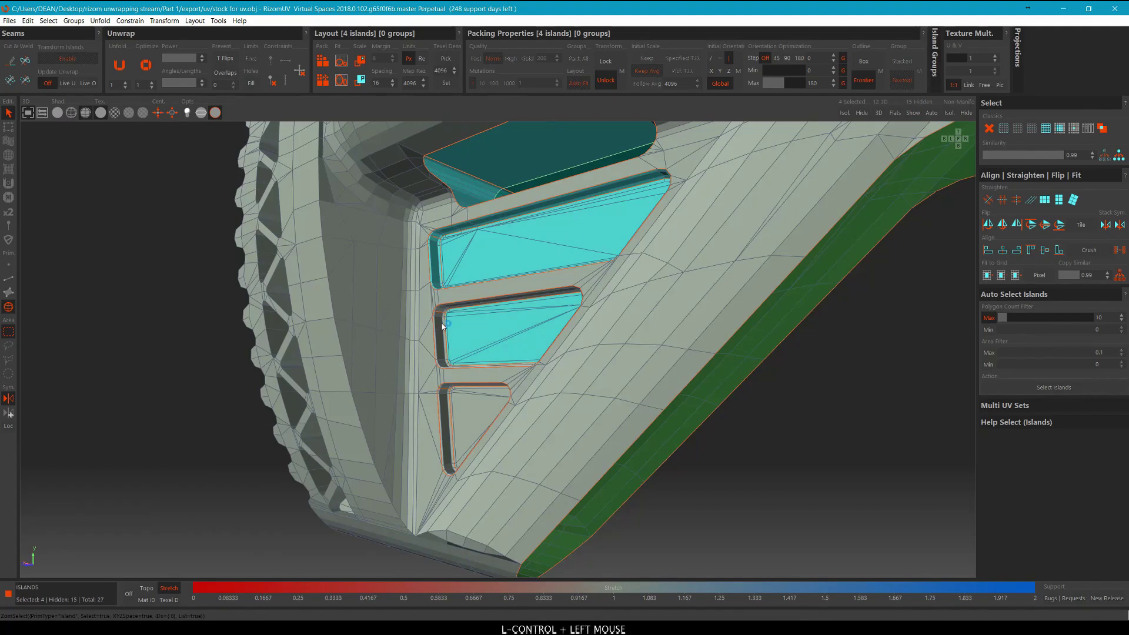
ctrl+click(451, 376)
alt+click(426, 401)
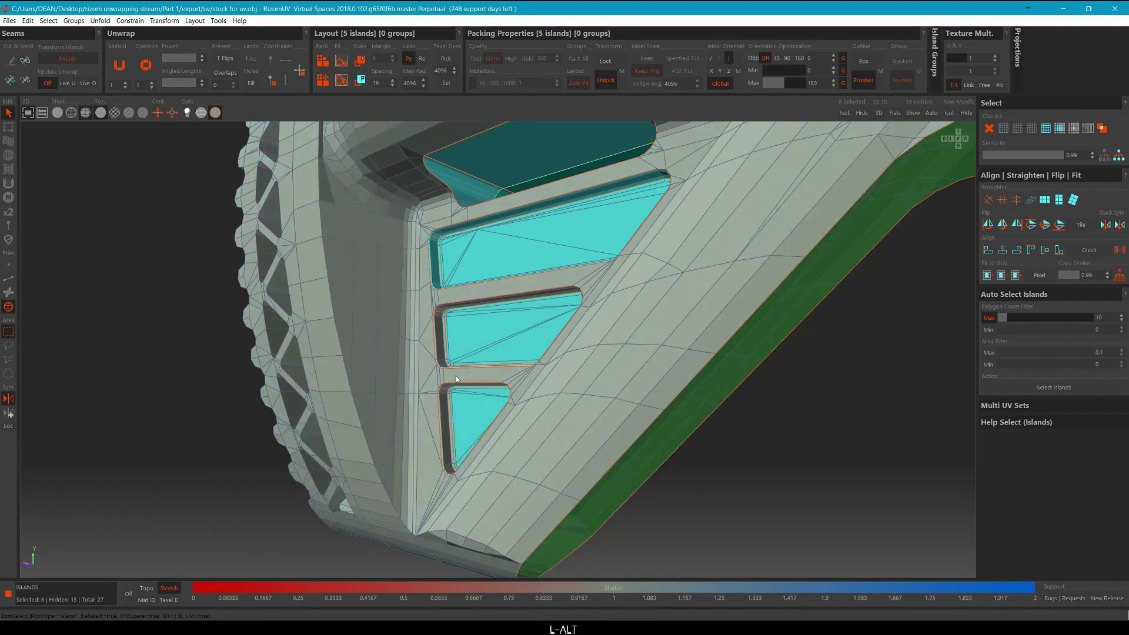
scroll(456, 376, up, 3)
ctrl+click(443, 332)
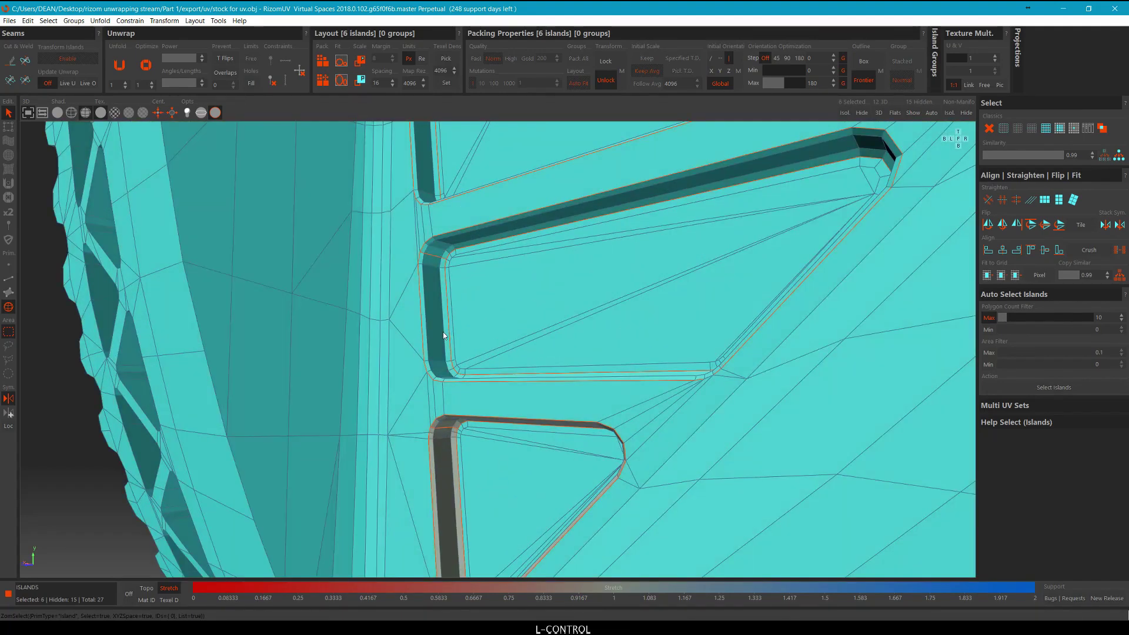
Cut the missing outer rim edge at the lower front corner of the middle recess.
scroll(388, 318, down, 3)
alt+middle_drag(690, 379, 904, 503)
key(F2)
scroll(753, 415, up, 6)
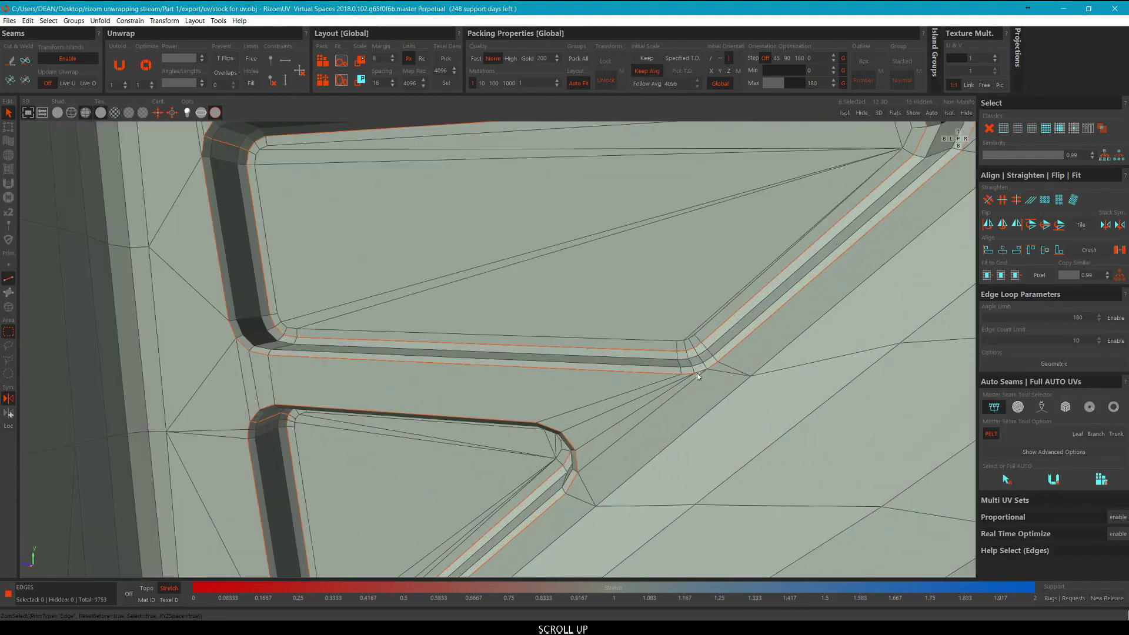
key(c)
scroll(732, 397, down, 3)
middle_drag(732, 398, 777, 278)
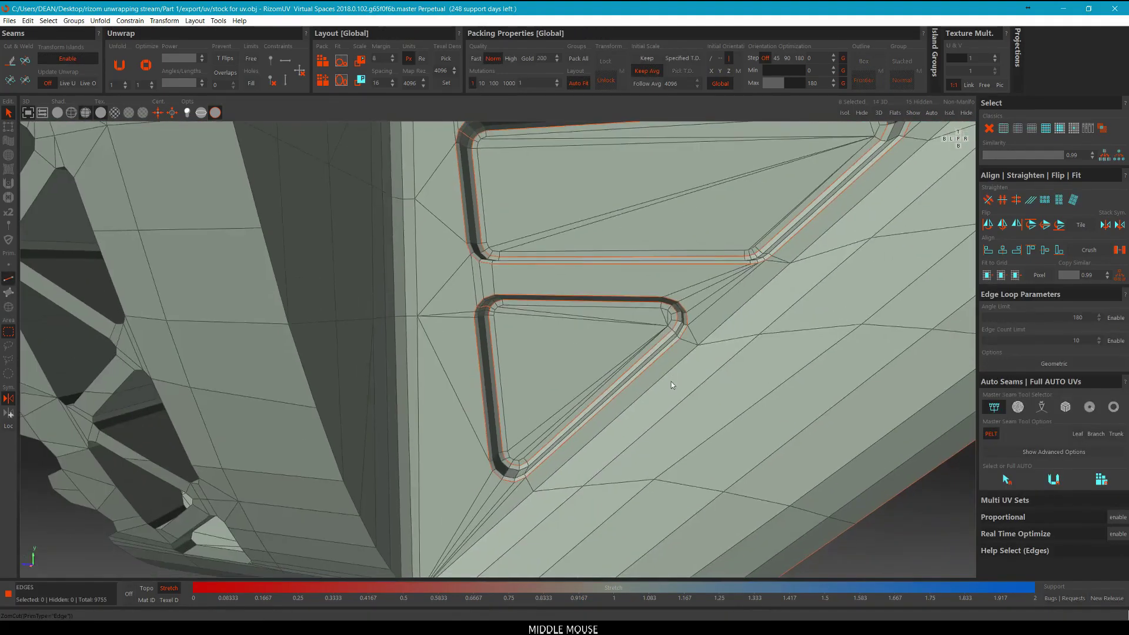
scroll(528, 467, up, 3)
scroll(527, 467, down, 5)
middle_drag(644, 313, 694, 401)
scroll(694, 464, up, 2)
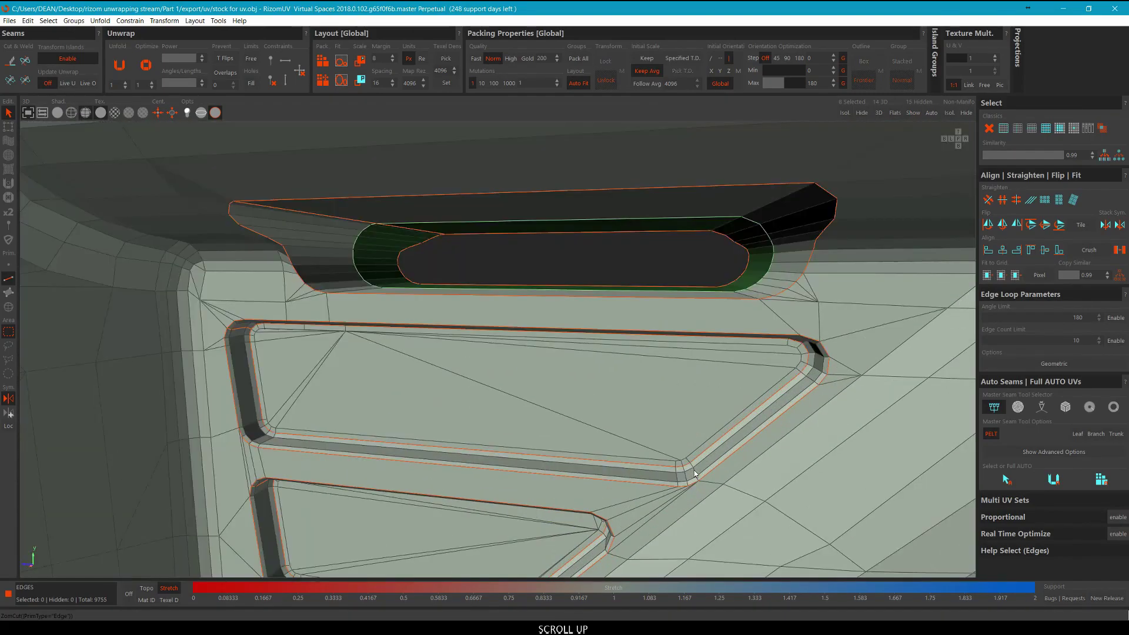
Return to island selection, remove the main stock body from the selection and add the smallest recess's wall.
key(F4)
middle_drag(697, 464, 630, 379)
scroll(677, 393, down, 2)
alt+click(757, 408)
scroll(506, 415, up, 2)
ctrl+click(424, 394)
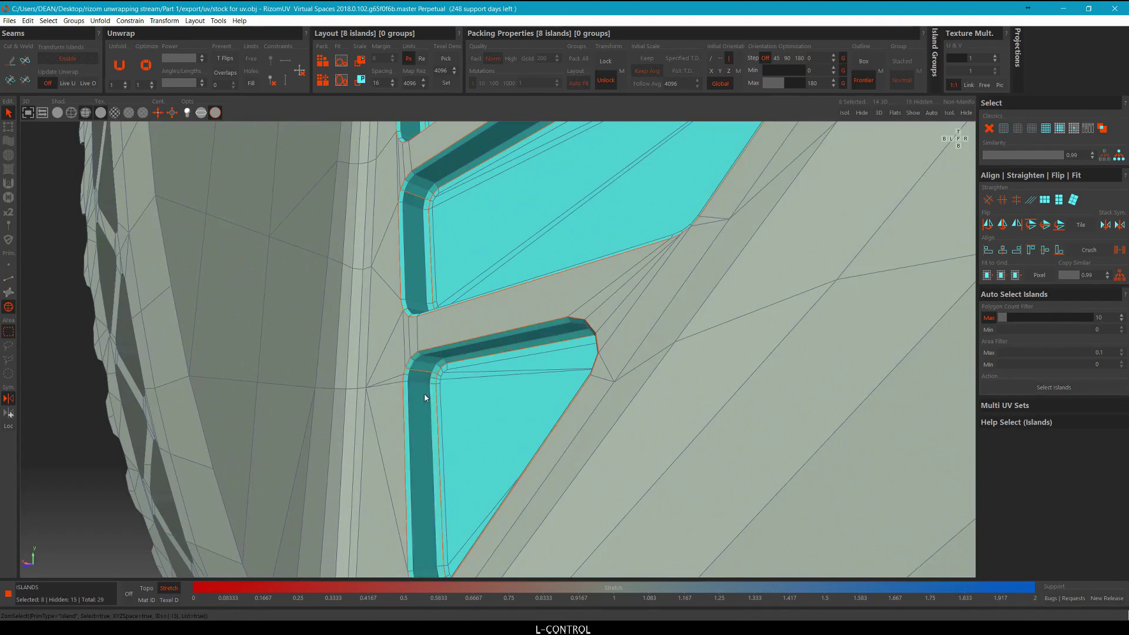
Add the three recess floors on the opposite side of the stock to the island selection.
scroll(424, 394, down, 3)
alt+middle_drag(423, 394, 315, 404)
scroll(479, 364, up, 3)
ctrl+click(486, 363)
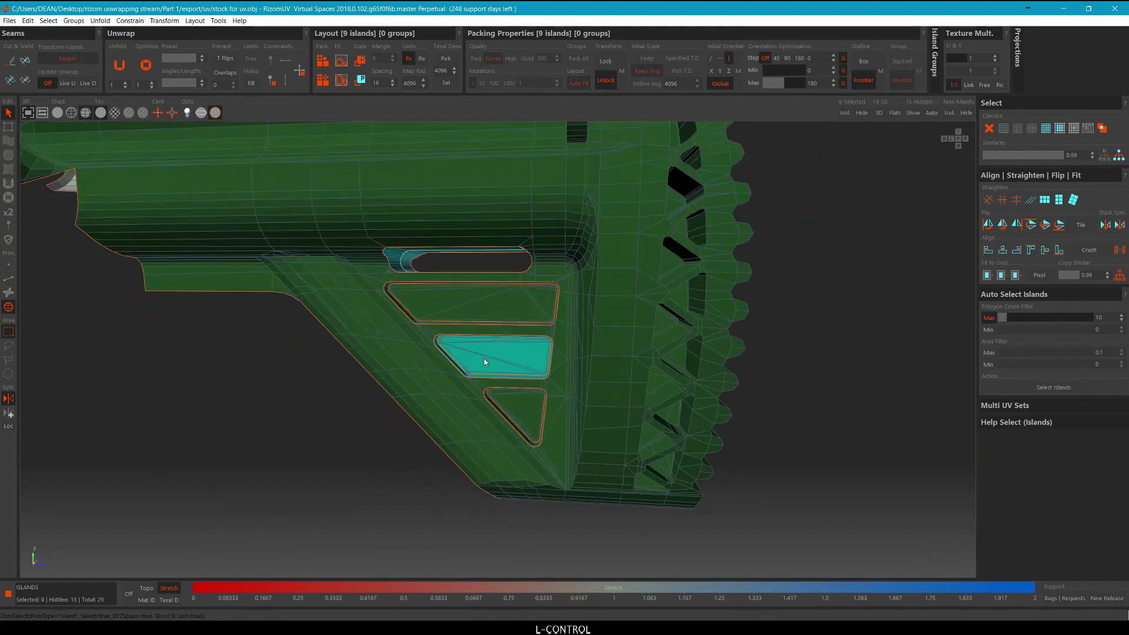
ctrl+click(474, 311)
ctrl+click(525, 413)
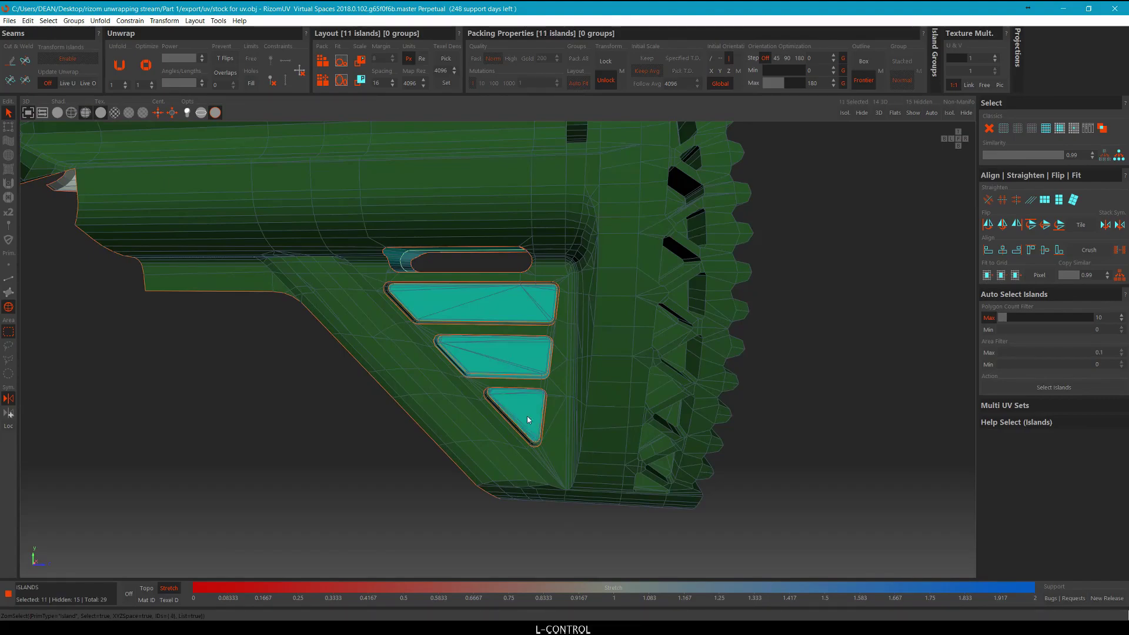
Add the opposite side's smallest and upper recess walls to the selection and switch to the UV view.
alt+middle_drag(527, 416, 529, 412)
scroll(528, 412, up, 3)
ctrl+click(515, 405)
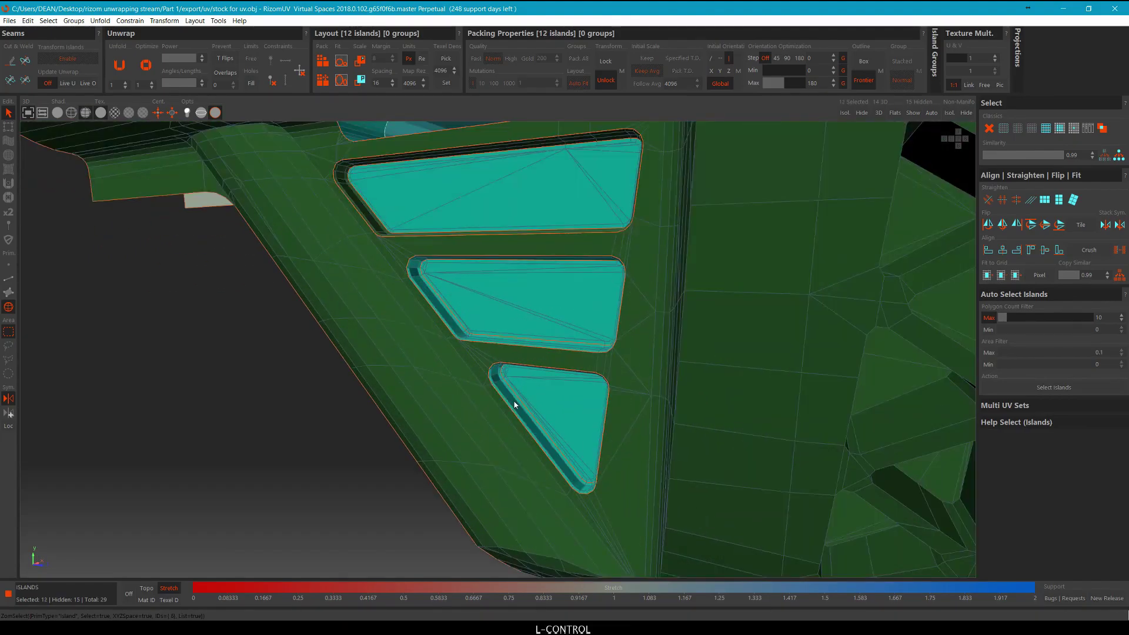
ctrl+click(370, 213)
scroll(372, 277, down, 3)
ctrl+alt+middle_drag(378, 329, 598, 351)
key(ctrl+1)
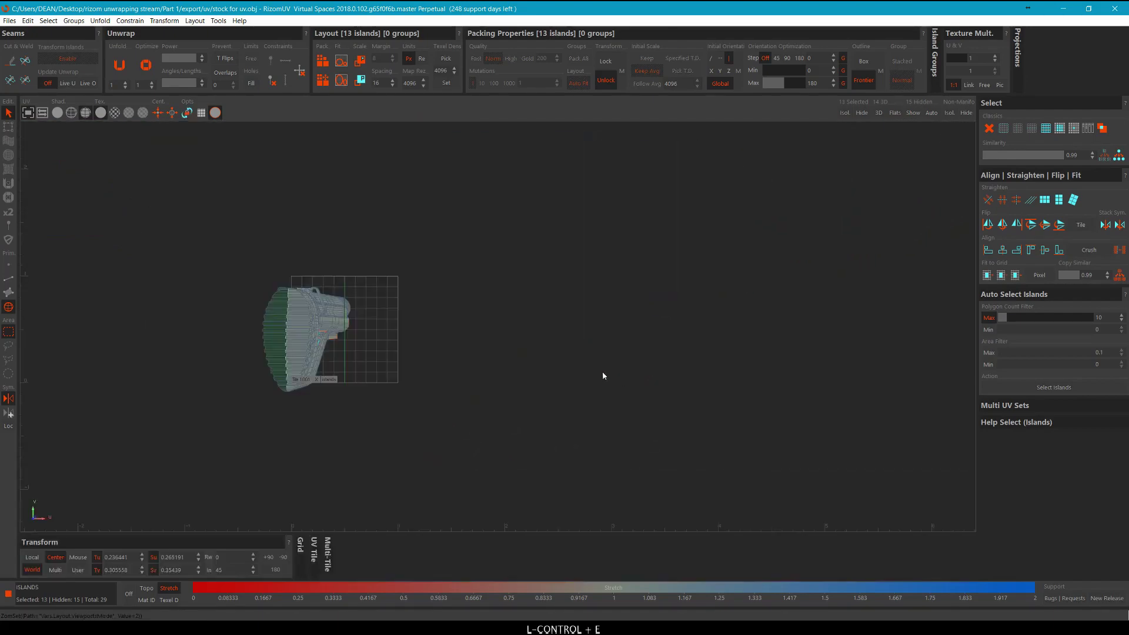
scroll(382, 323, up, 3)
middle_drag(368, 324, 477, 336)
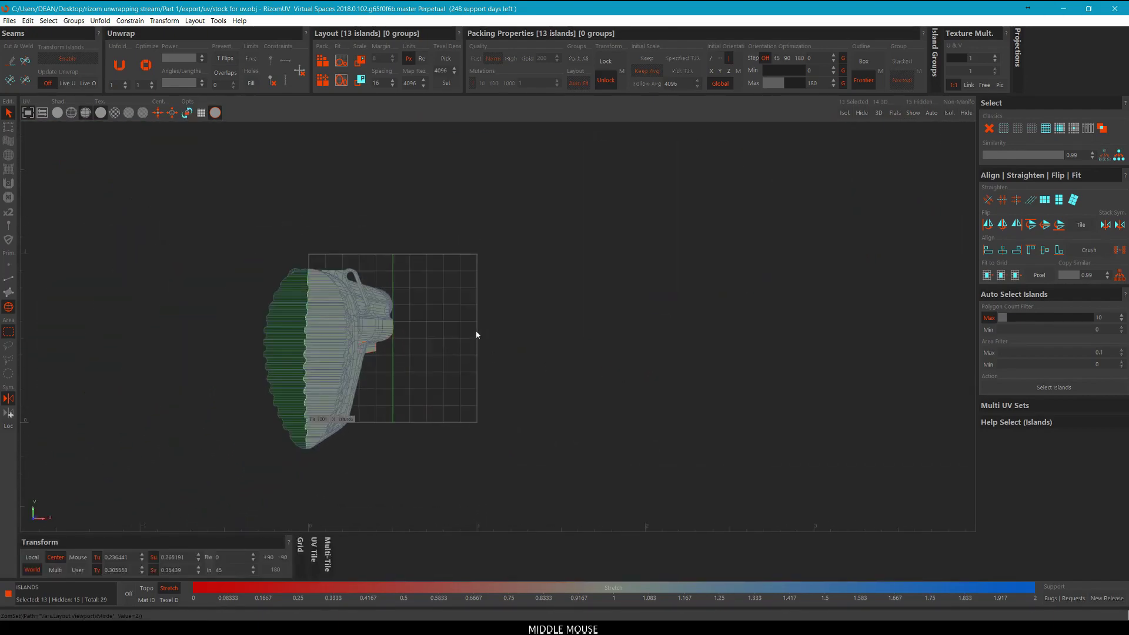
key(u)
key(ctrl+z)
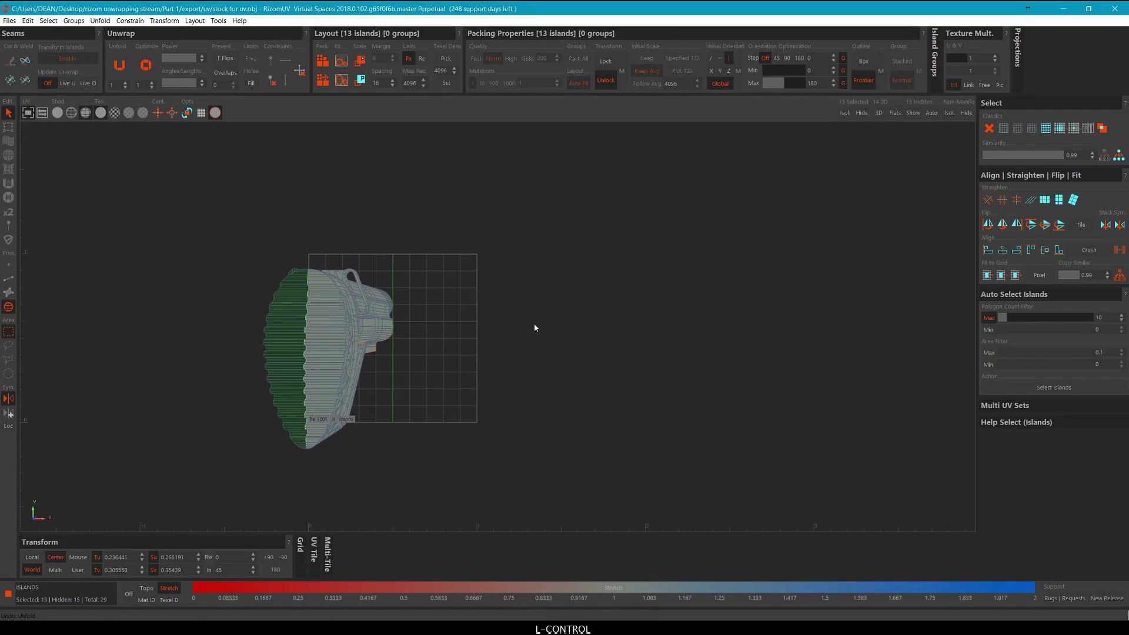
key(ctrl+z)
Move the slot and recess islands clear of the main body, unfold and pack them, and hide them.
middle_drag(522, 327, 694, 329)
key(u)
key(p)
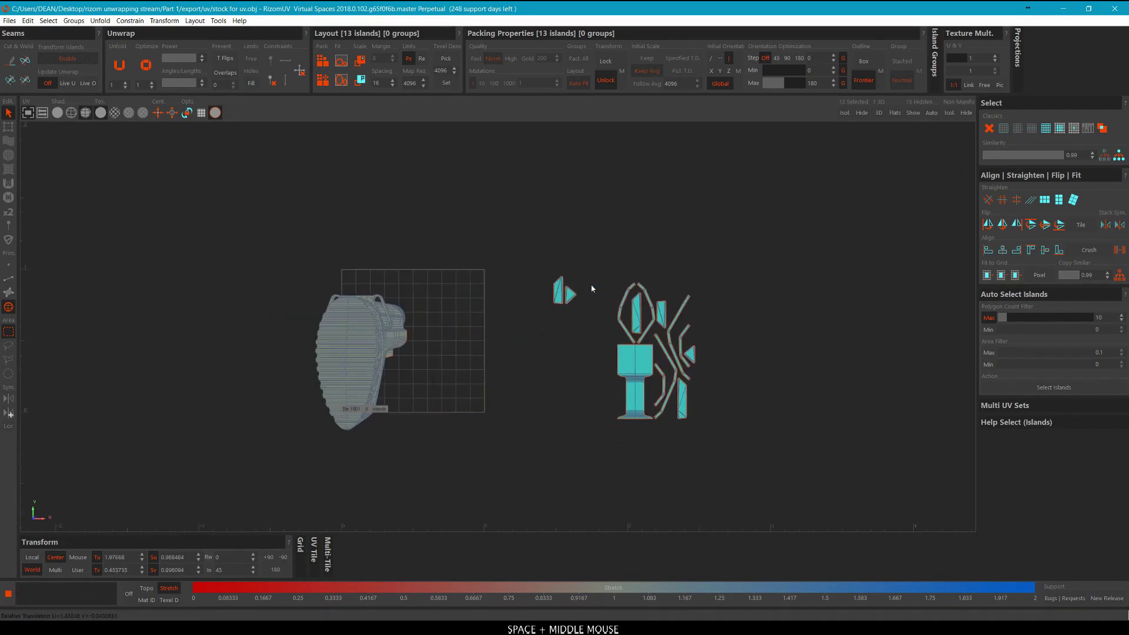
click(794, 493)
drag(794, 493, 501, 214)
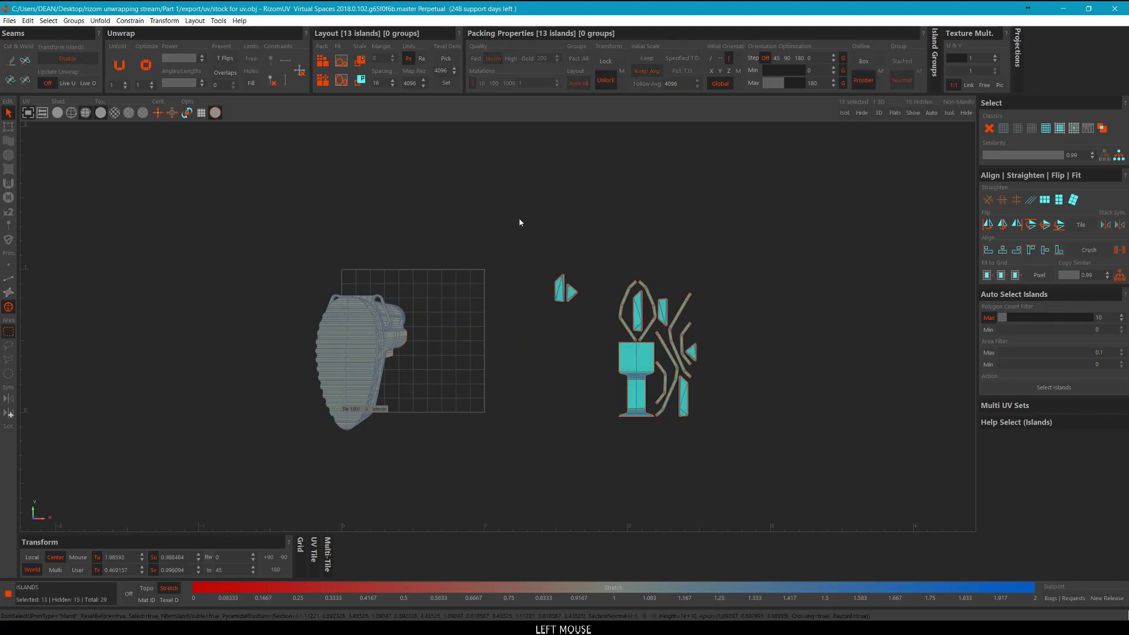
key(h)
key(ctrl+1)
Switch to edge selection at the sling bracket and enable symmetry about the stock's centre plane.
scroll(407, 318, down, 3)
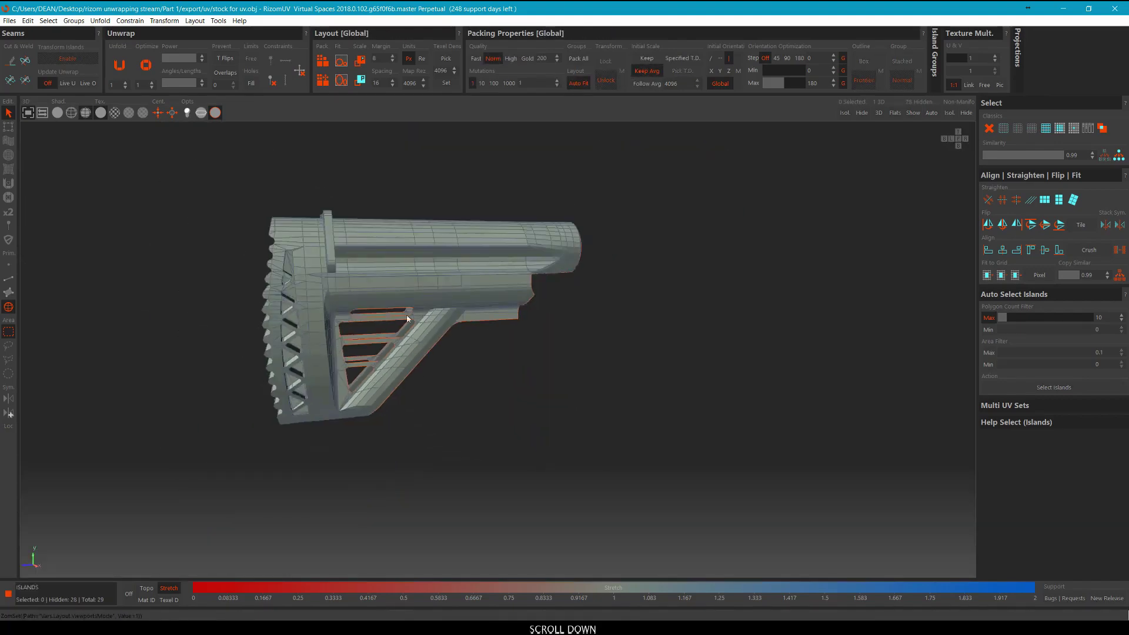
alt+middle_drag(408, 318, 531, 267)
scroll(540, 246, up, 5)
key(F2)
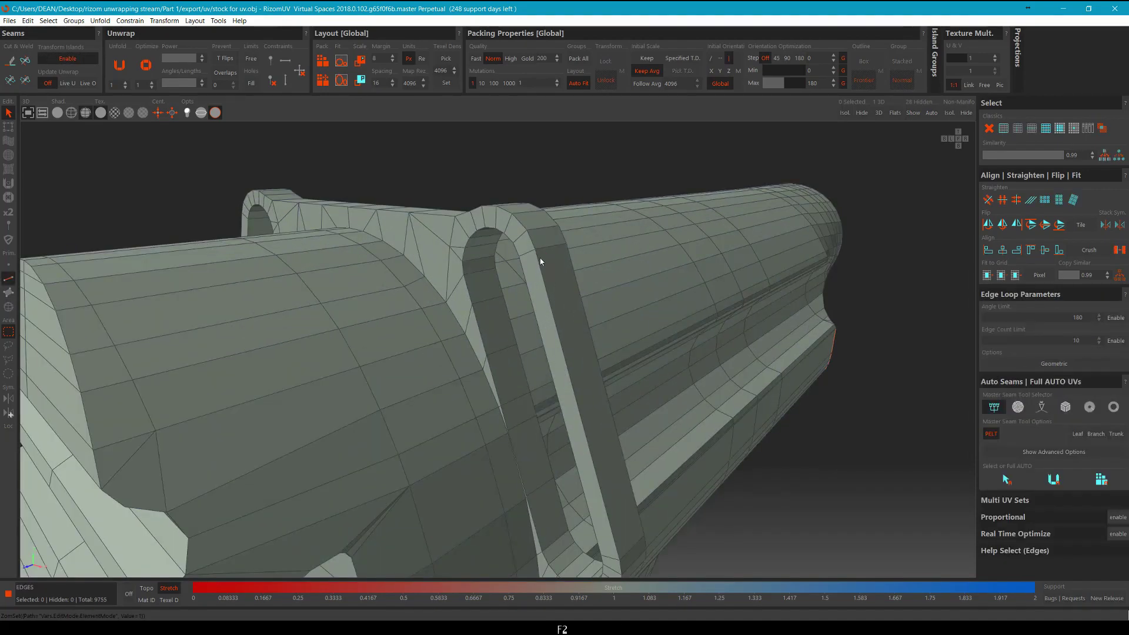
double_click(538, 260)
scroll(536, 260, down, 5)
scroll(495, 267, up, 2)
scroll(495, 267, down, 3)
click(453, 229)
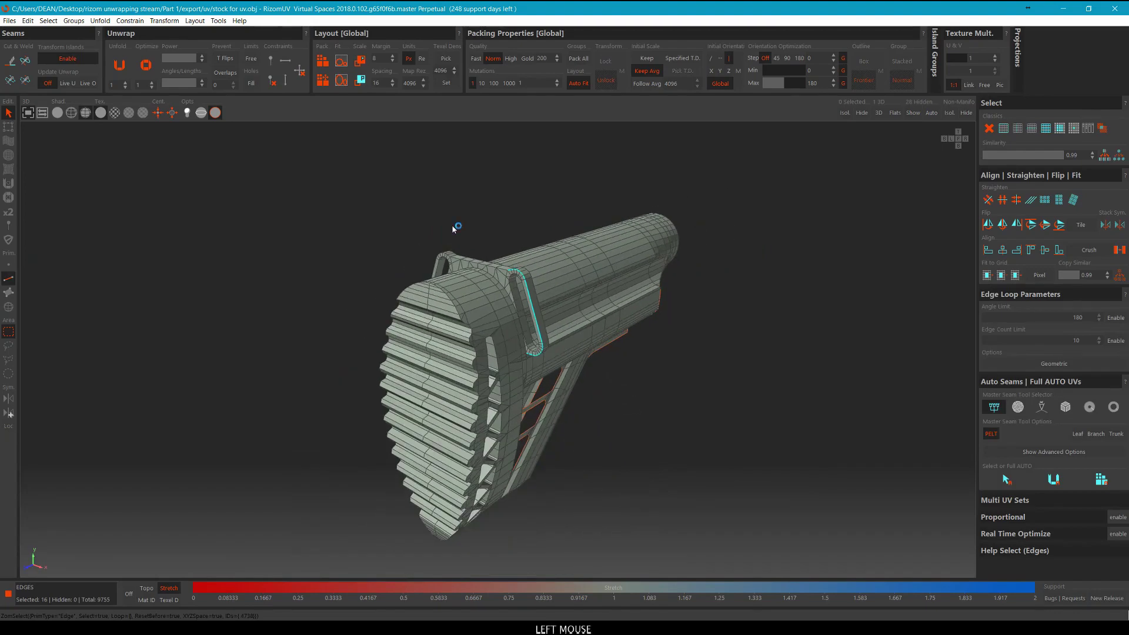
key(alt+s)
scroll(502, 263, up, 5)
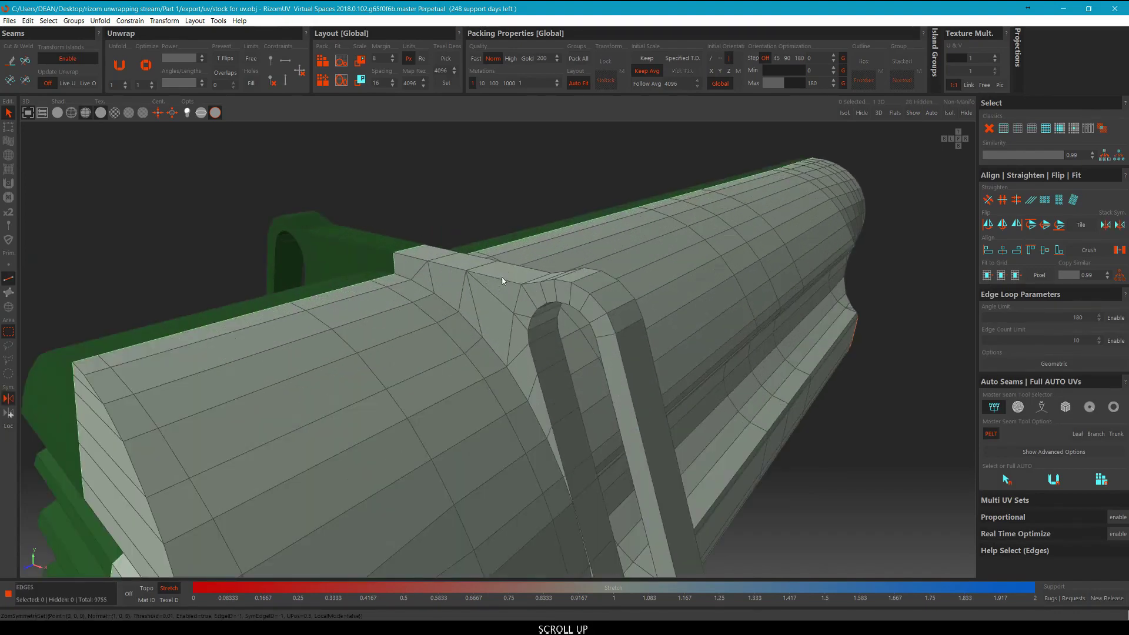
Select the sling bracket's rear outer edge and the edges where its rear face meets the stock body.
ctrl+double_click(594, 304)
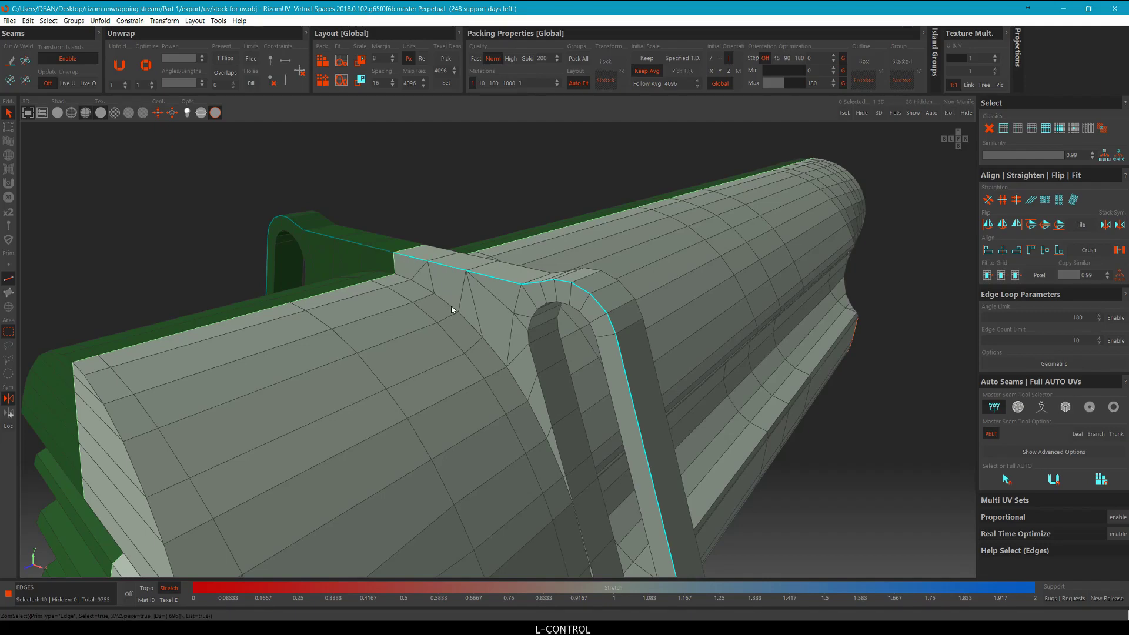
alt+middle_drag(451, 305, 492, 291)
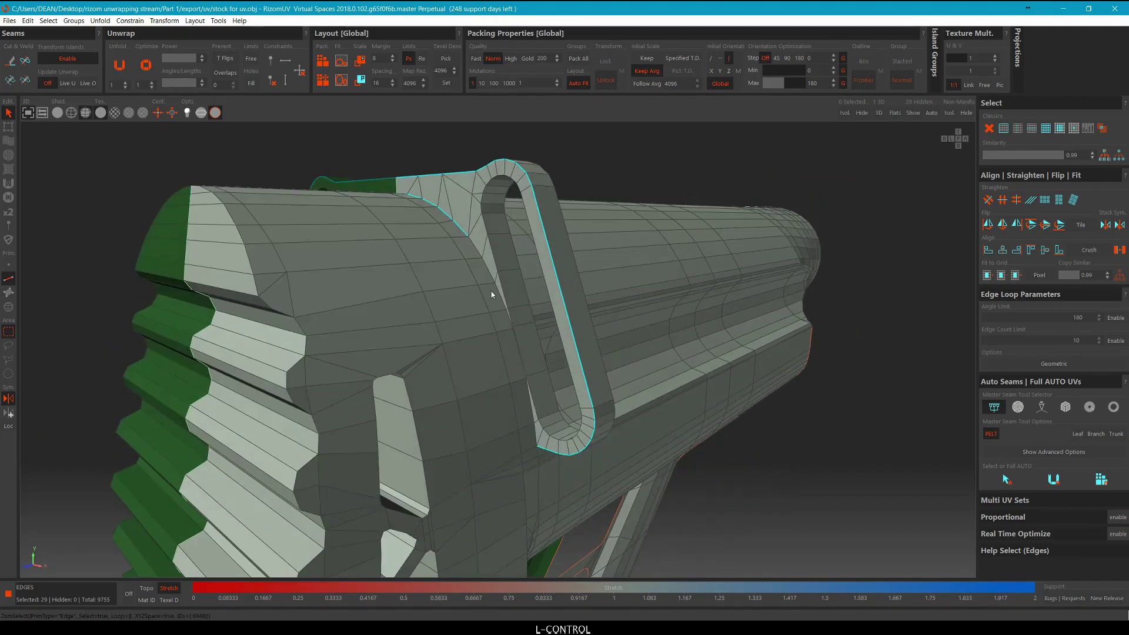
alt+middle_drag(522, 391, 514, 363)
scroll(472, 227, up, 5)
ctrl+click(476, 223)
scroll(497, 254, down, 8)
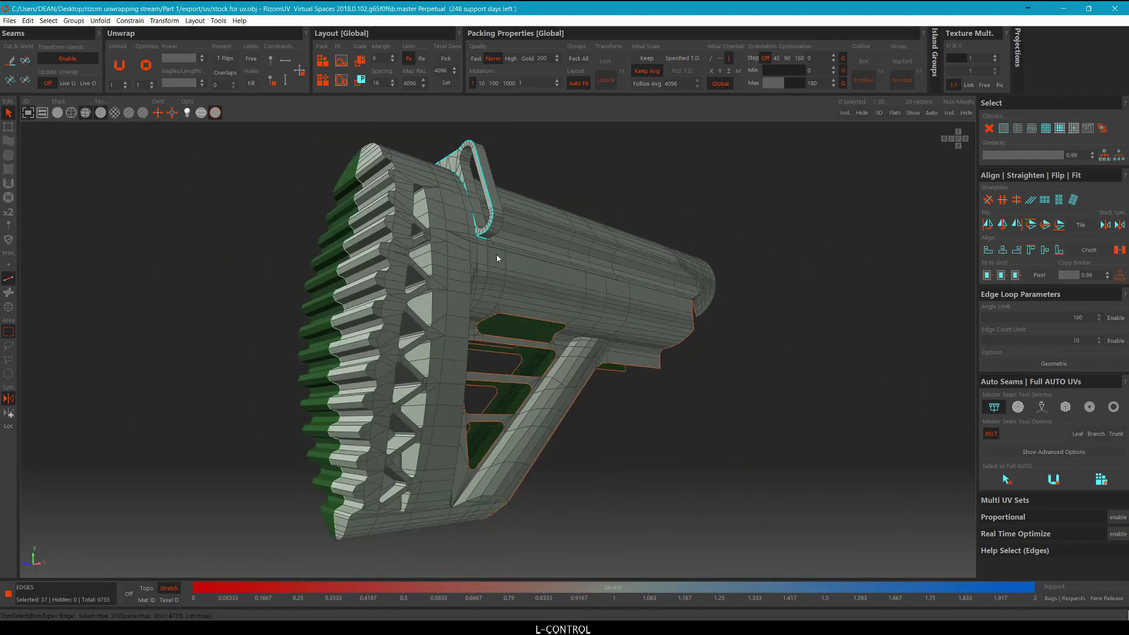
Add the front edge loop of the bracket's strap opening to the selection and cut the selected edges.
alt+middle_drag(497, 255, 414, 294)
scroll(413, 306, up, 7)
scroll(413, 310, up, 3)
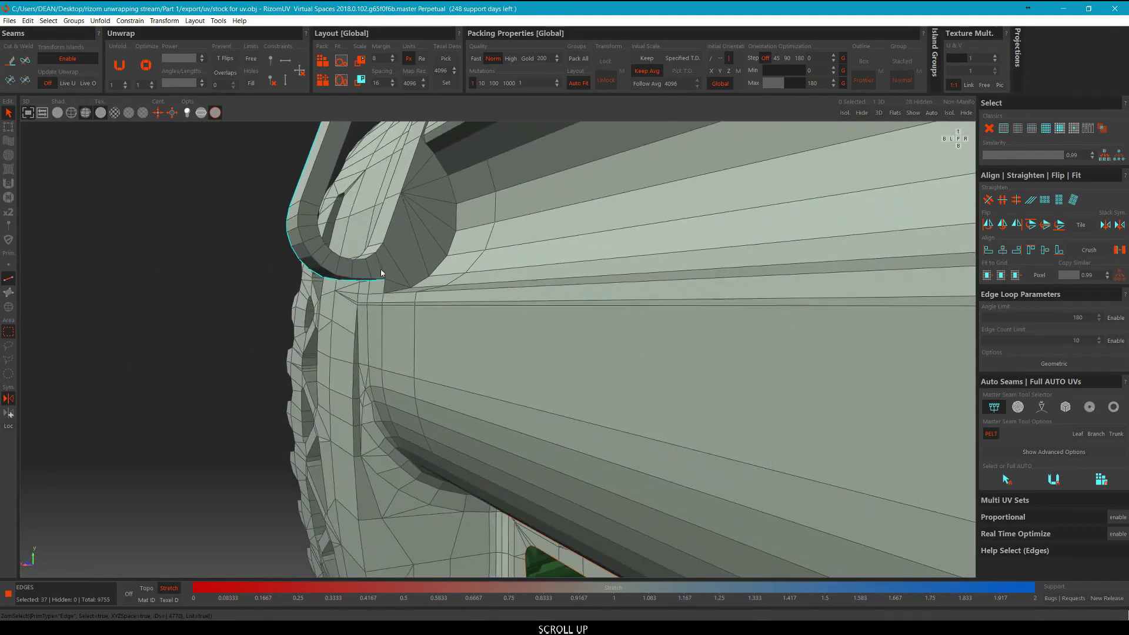
alt+middle_drag(389, 240, 392, 247)
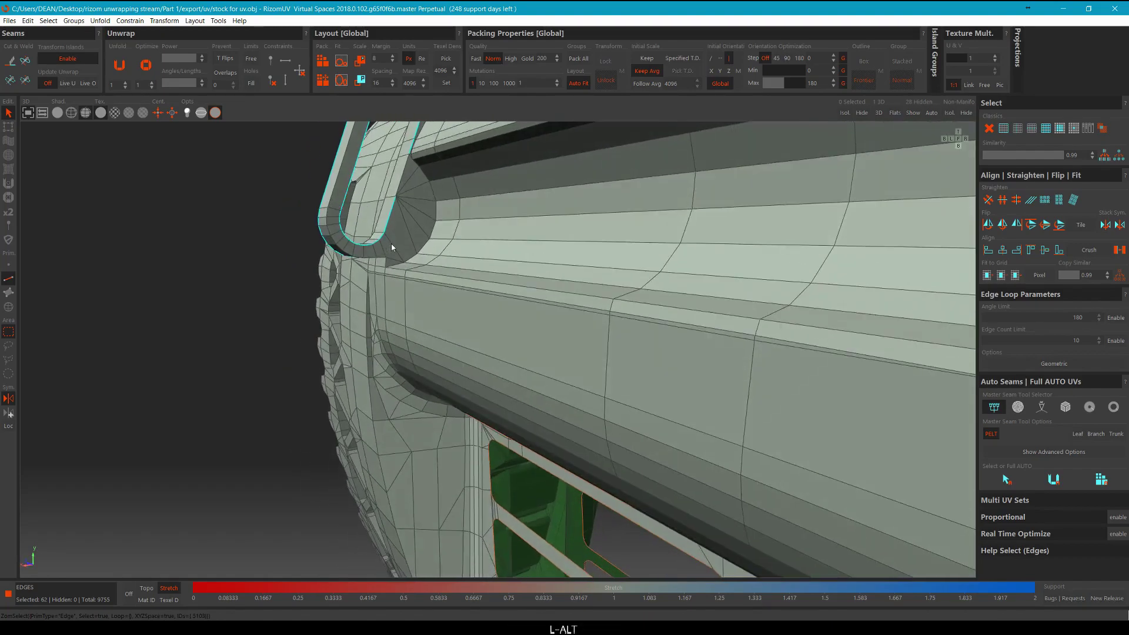
middle_drag(407, 165, 450, 418)
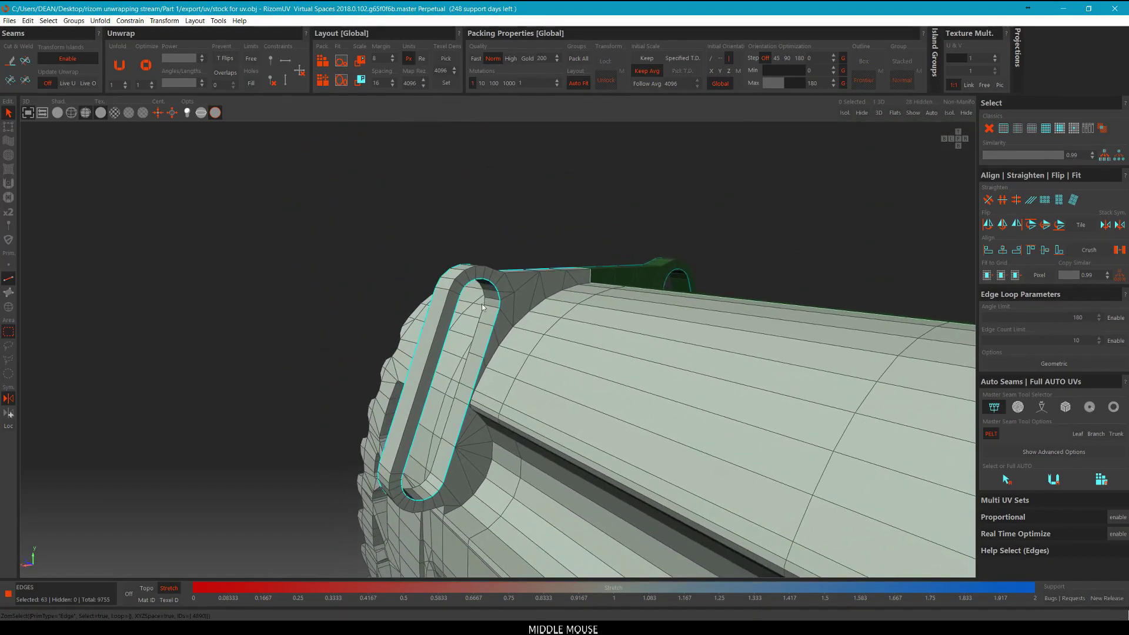
key(c)
Cut the bracket's front outer edge and the edges where its front face meets the stock body.
middle_drag(503, 360, 468, 168)
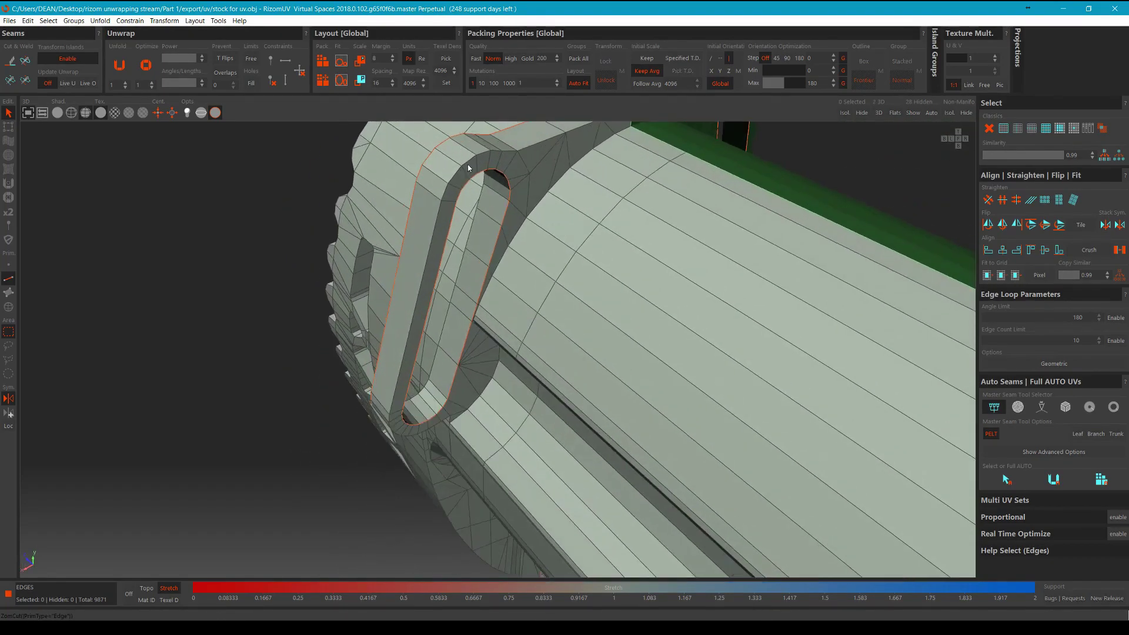
ctrl+click(529, 147)
middle_drag(530, 147, 478, 448)
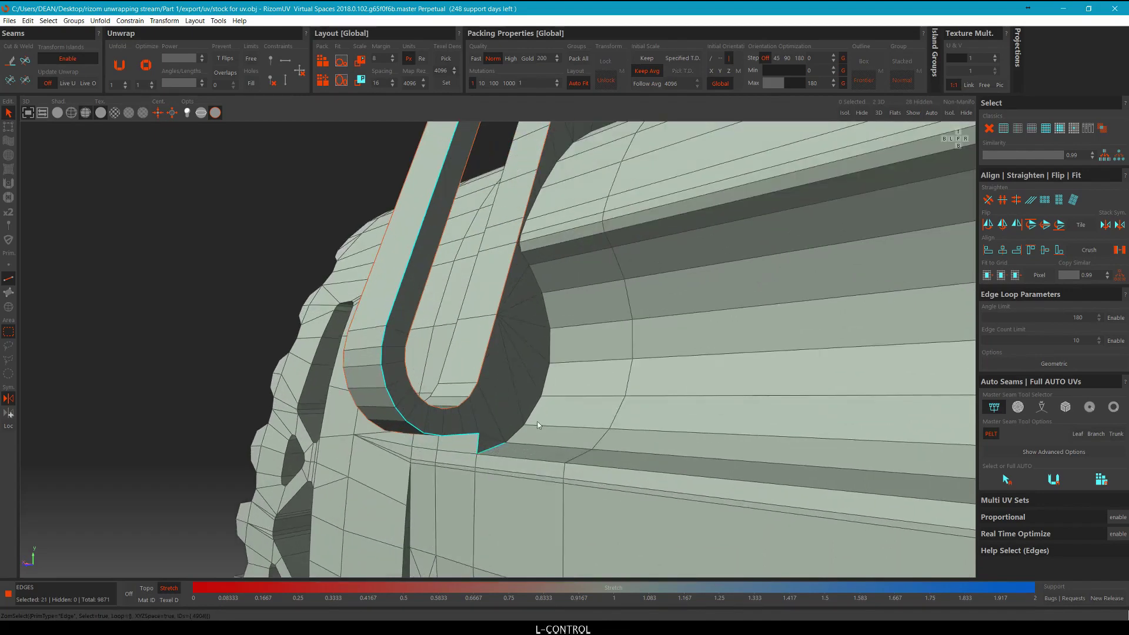
scroll(539, 409, down, 3)
alt+middle_drag(571, 373, 604, 200)
scroll(600, 218, down, 2)
key(c)
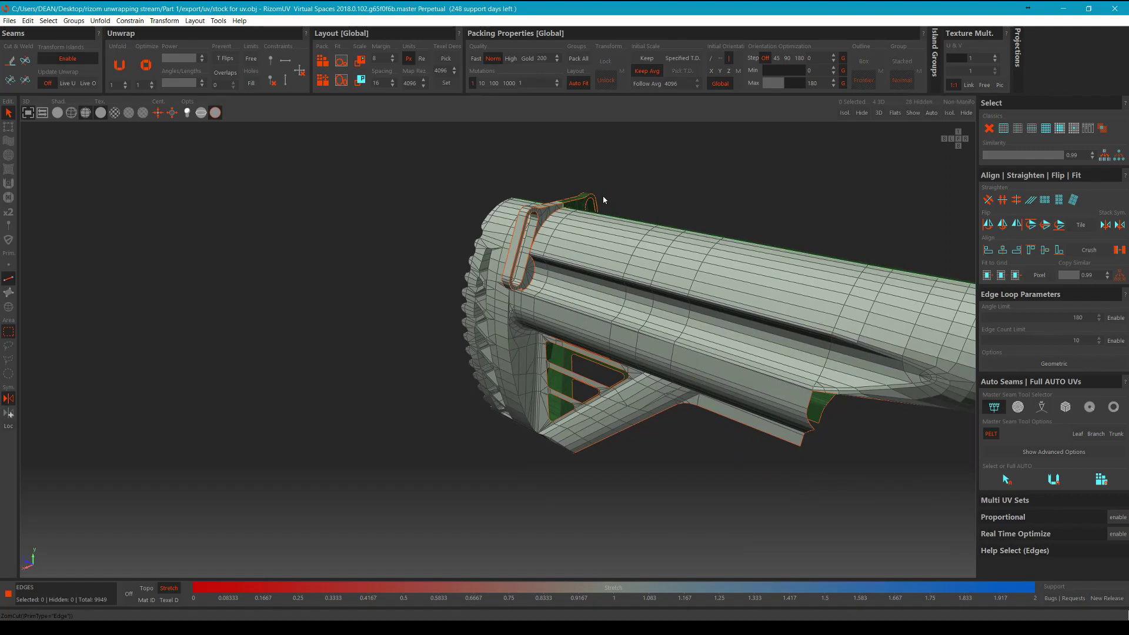
Examine the stock body's remaining shape and compare the automatic seam selection methods, including Box, Sharp Edges and Pelt.
middle_drag(604, 200, 680, 274)
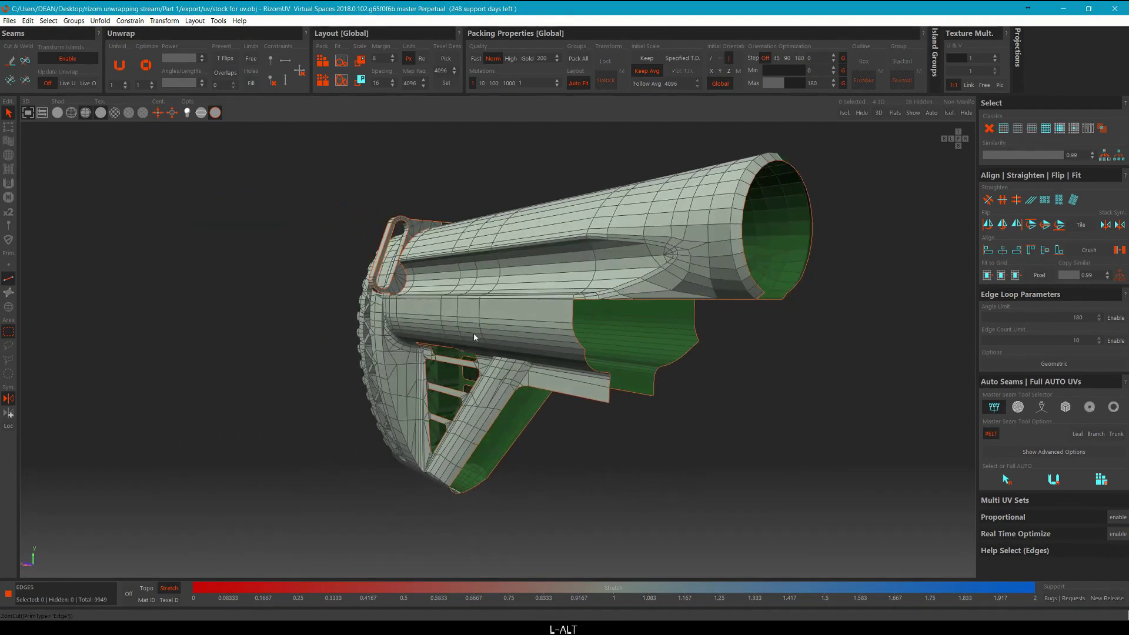
alt+middle_drag(474, 333, 525, 313)
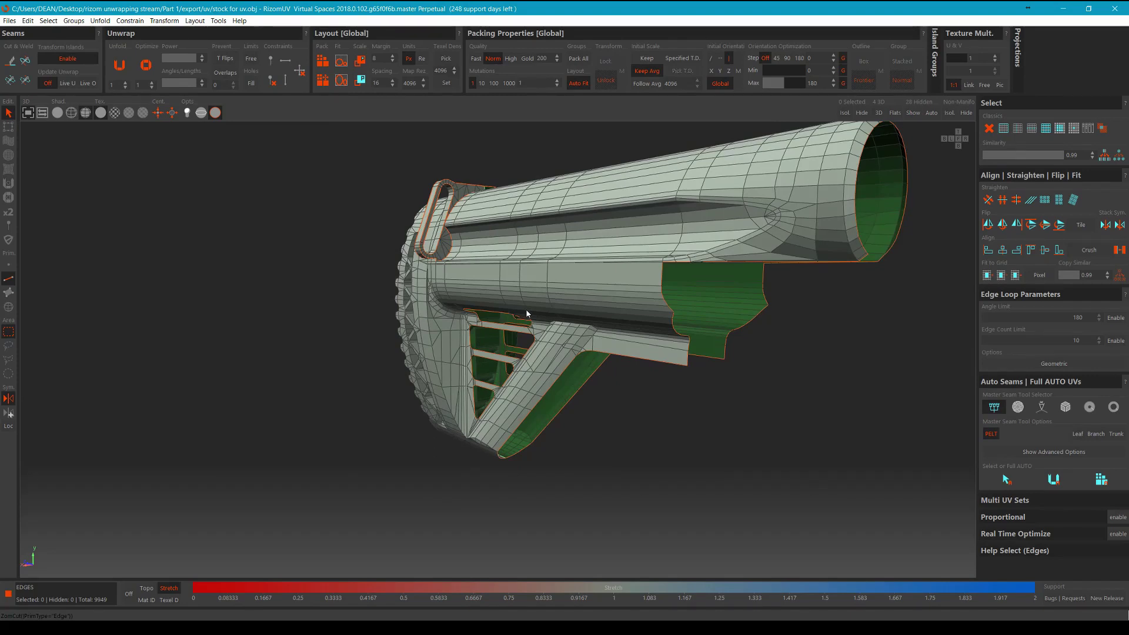
middle_drag(527, 314, 913, 398)
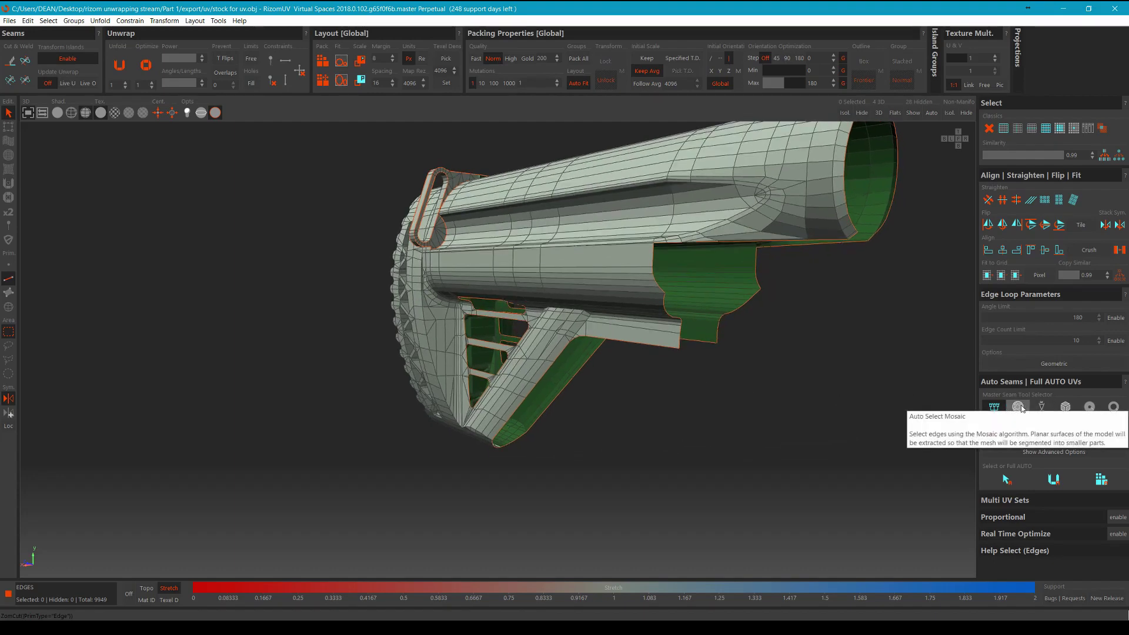
click(1068, 410)
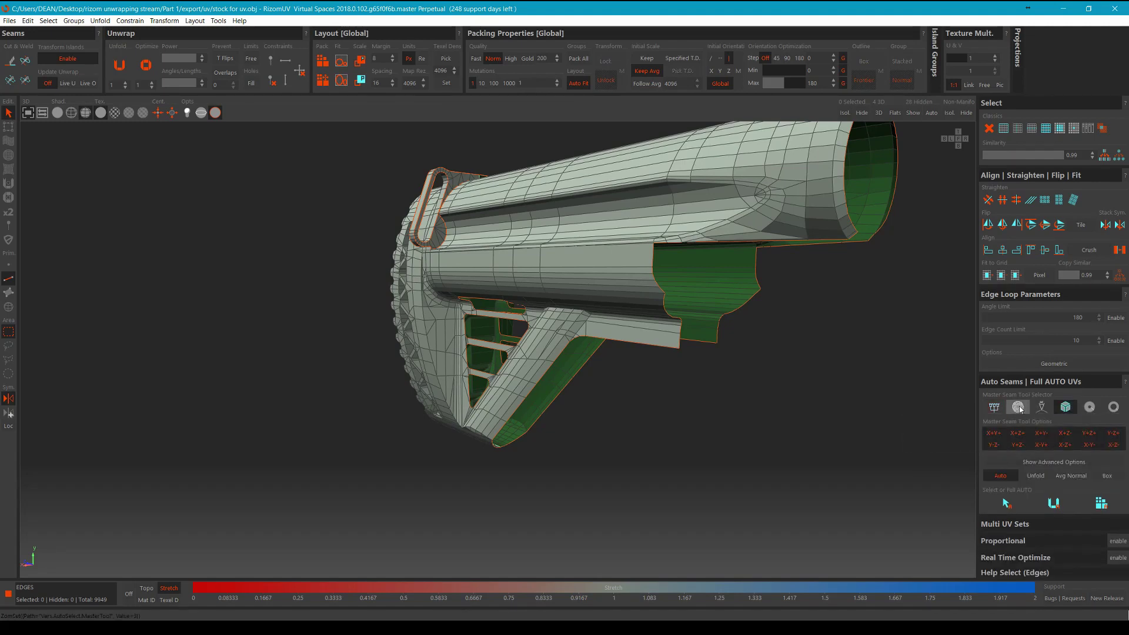
click(1044, 410)
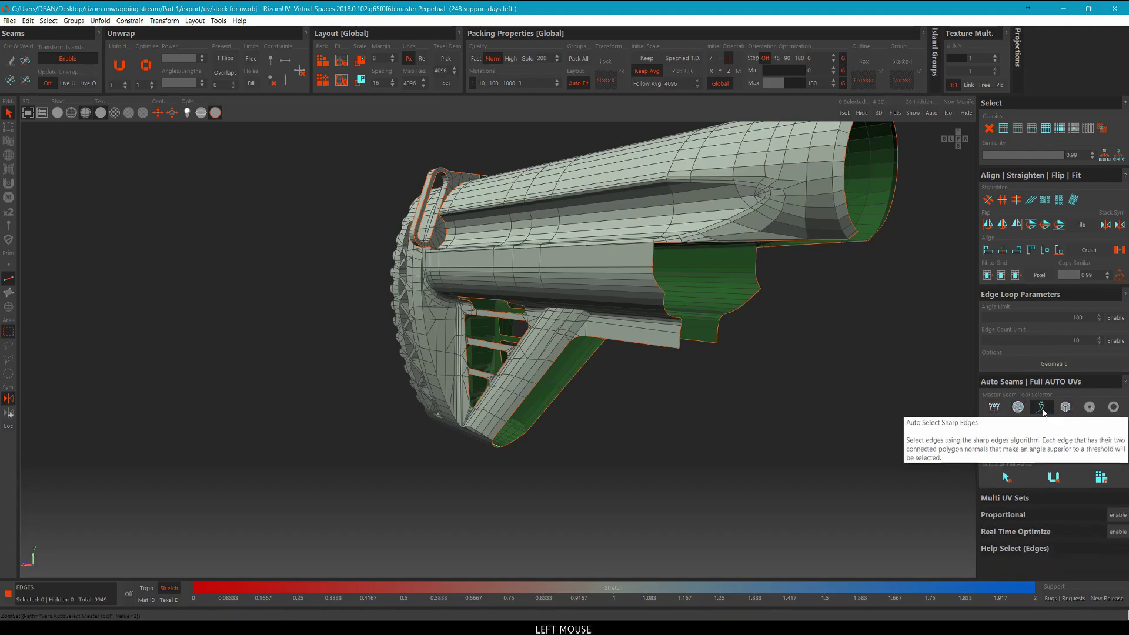
click(1044, 412)
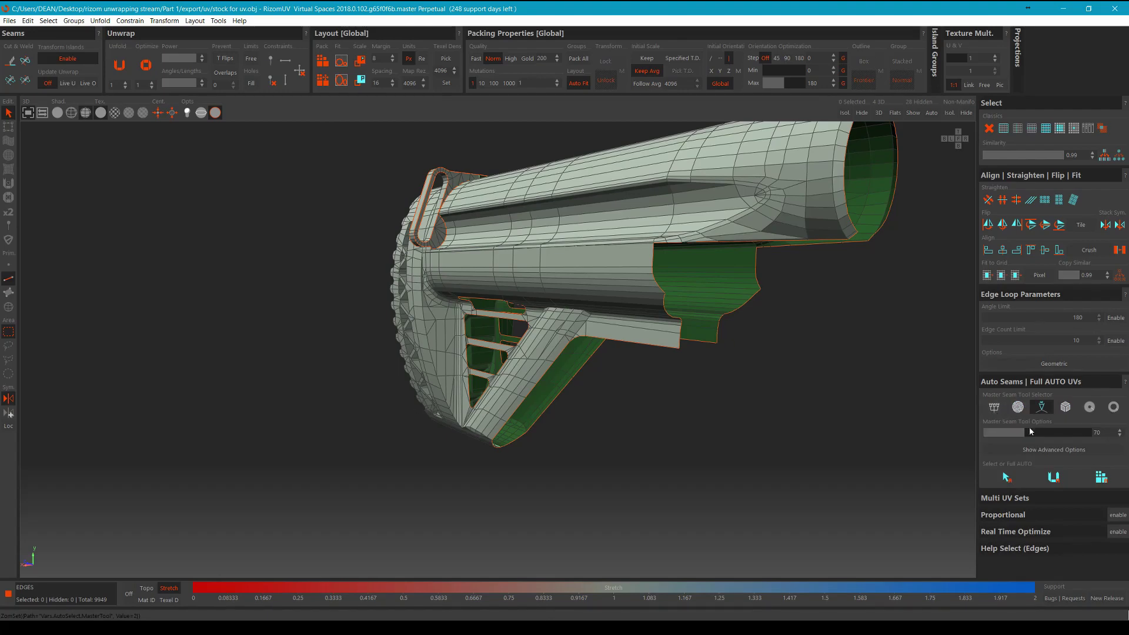
middle_drag(709, 387, 752, 427)
click(993, 407)
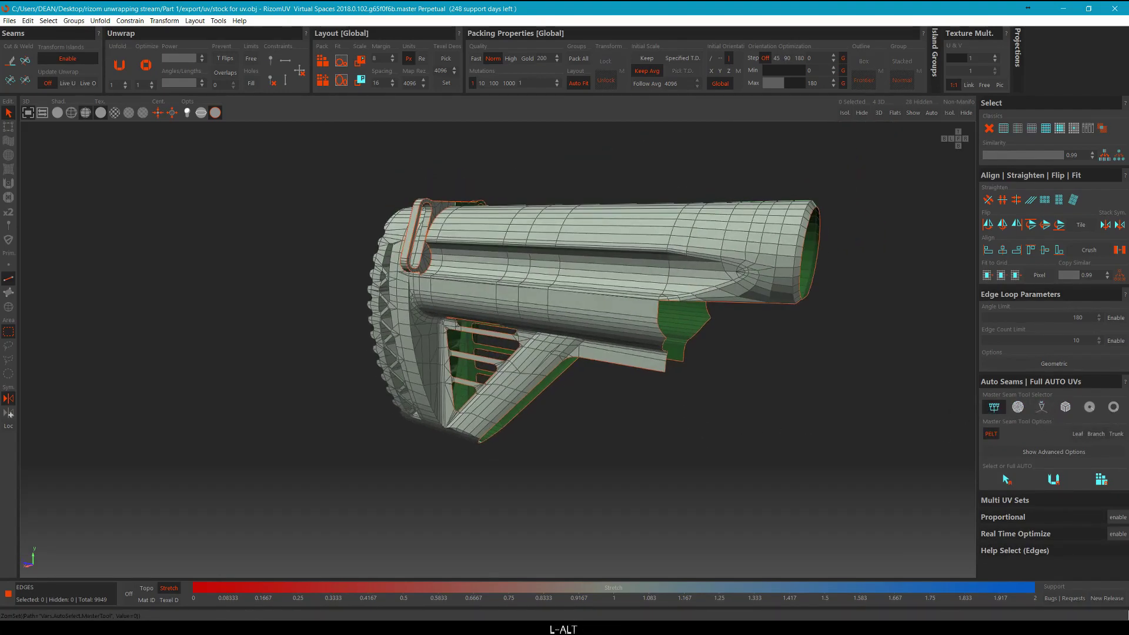
Cut the rear edge loop around the sling bracket's strap opening.
mouse_move(611, 341)
alt+middle_down()
mouse_move(673, 346)
mouse_move(611, 333)
alt+middle_up()
click(461, 297)
scroll(461, 297, up, 5)
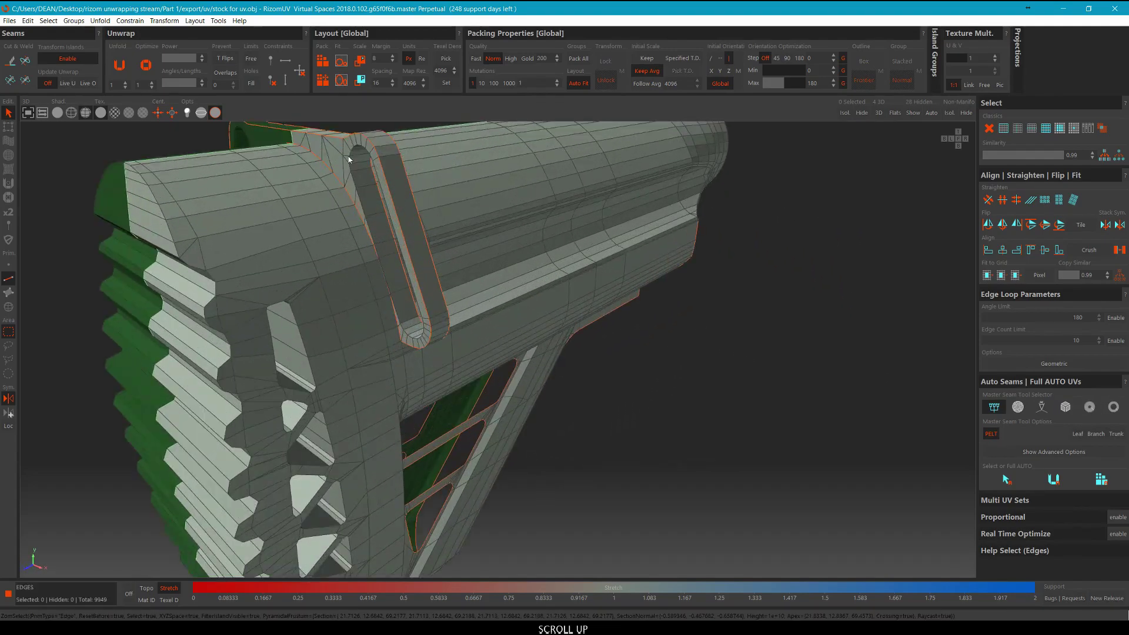
middle_drag(351, 156, 400, 199)
alt+middle_drag(400, 199, 373, 151)
scroll(442, 173, up, 5)
click(440, 164)
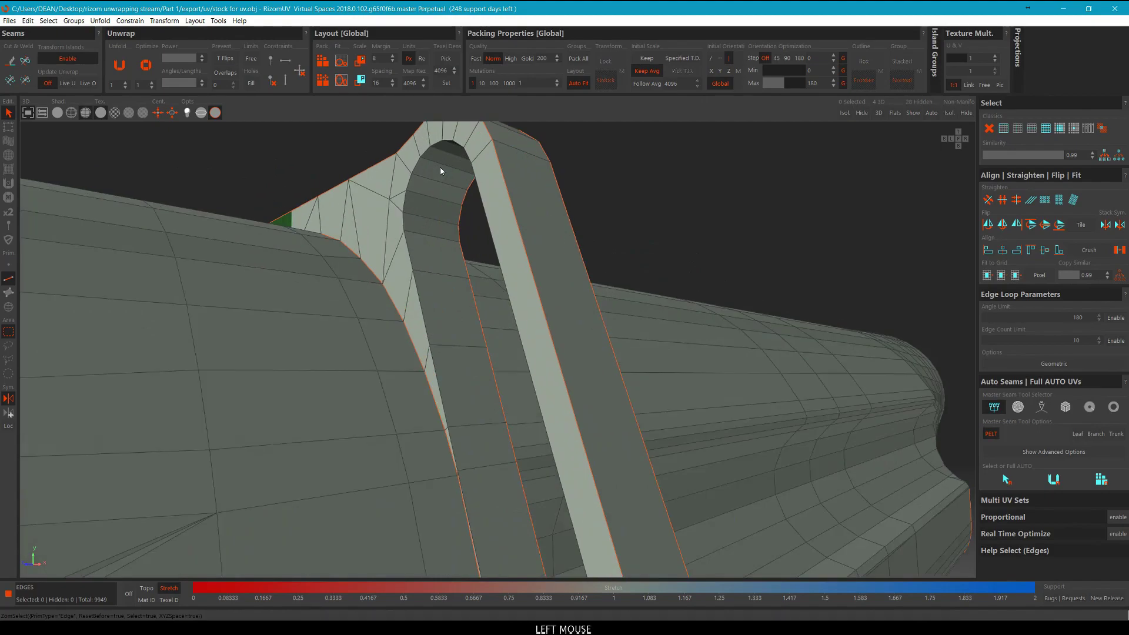
double_click(432, 150)
scroll(429, 152, down, 4)
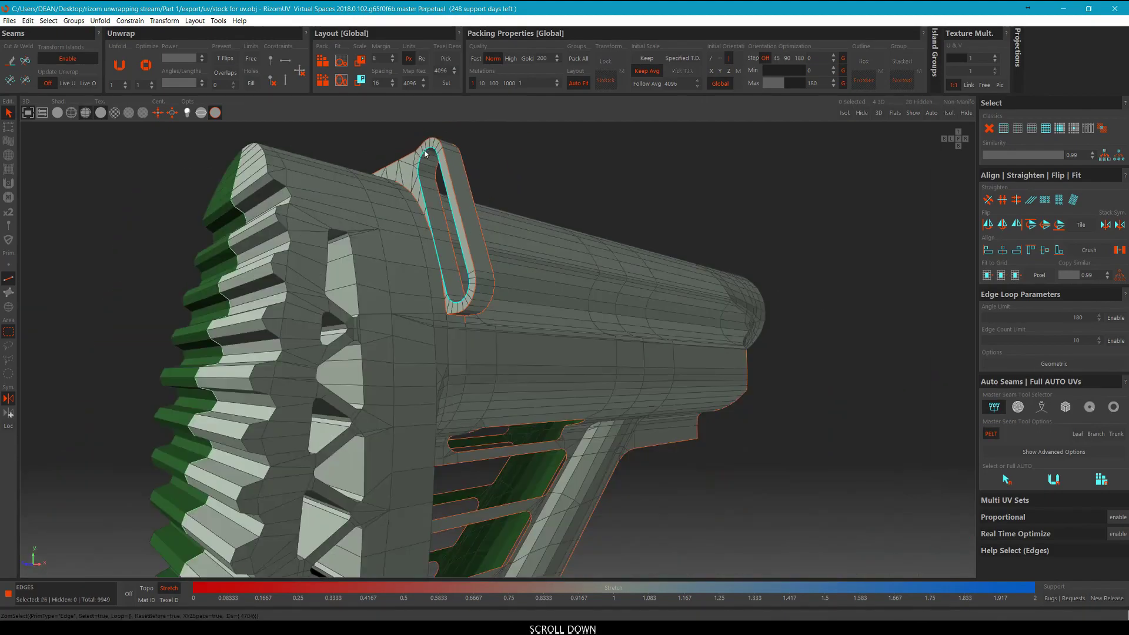
scroll(426, 154, down, 4)
alt+middle_drag(426, 154, 432, 209)
alt+middle_drag(432, 209, 478, 252)
scroll(464, 257, up, 5)
scroll(467, 216, up, 3)
scroll(464, 208, down, 5)
key(c)
Switch to island selection and select all the separated islands of the sling bracket.
scroll(489, 237, up, 3)
scroll(489, 236, up, 3)
scroll(504, 262, up, 3)
scroll(540, 302, down, 2)
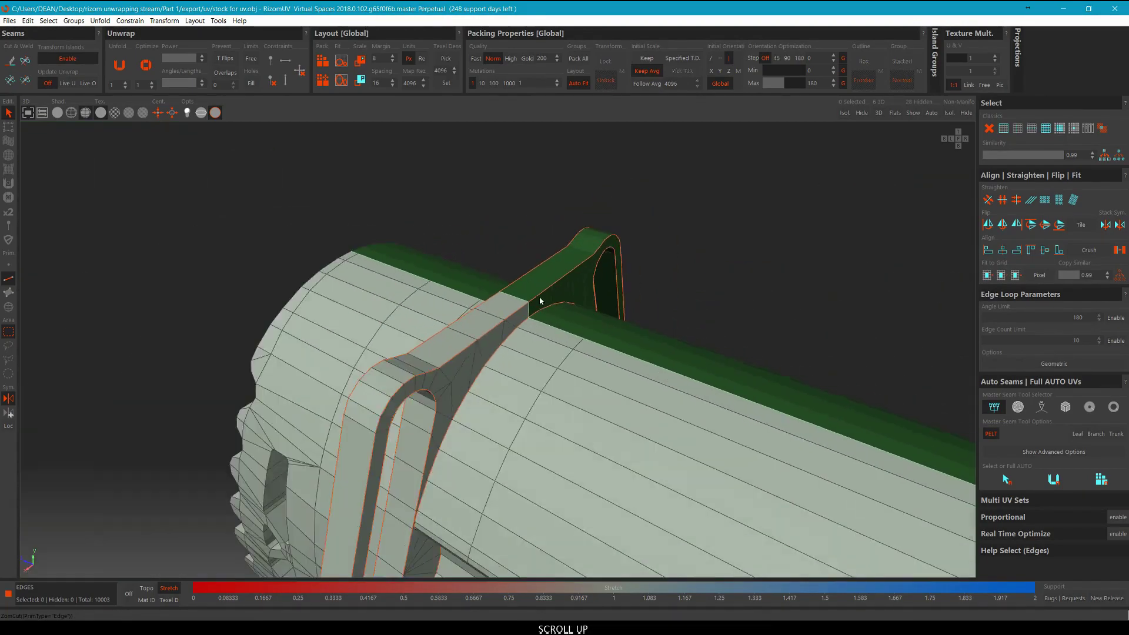
scroll(541, 301, down, 4)
alt+middle_drag(540, 300, 601, 235)
key(F4)
click(492, 285)
ctrl+click(490, 281)
ctrl+click(465, 209)
Move the sling bracket islands clear of the main body in the UV view, unfold them and hide them.
key(ctrl+Tab)
scroll(462, 317, up, 3)
middle_drag(463, 318, 872, 276)
key(u)
middle_drag(650, 221, 594, 247)
key(h)
Examine the remaining stock body from the side and rear, focusing on the ribbed butt face and its borders.
key(ctrl+space)
scroll(424, 330, down, 5)
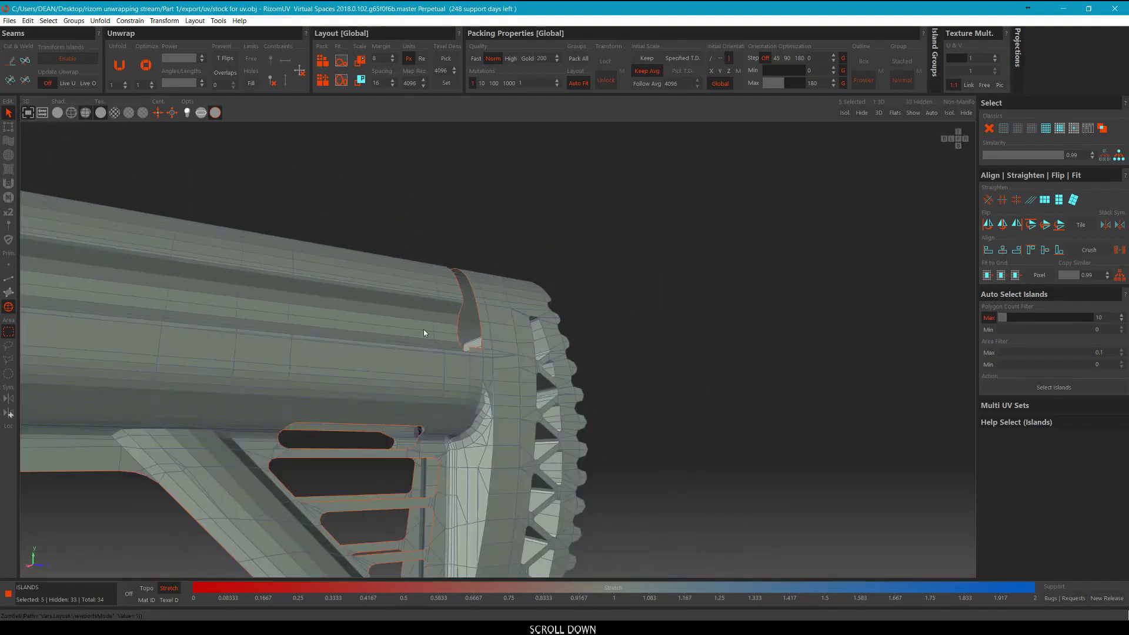
alt+middle_drag(396, 330, 342, 344)
alt+drag(342, 342, 376, 338)
scroll(471, 303, up, 3)
key(F2)
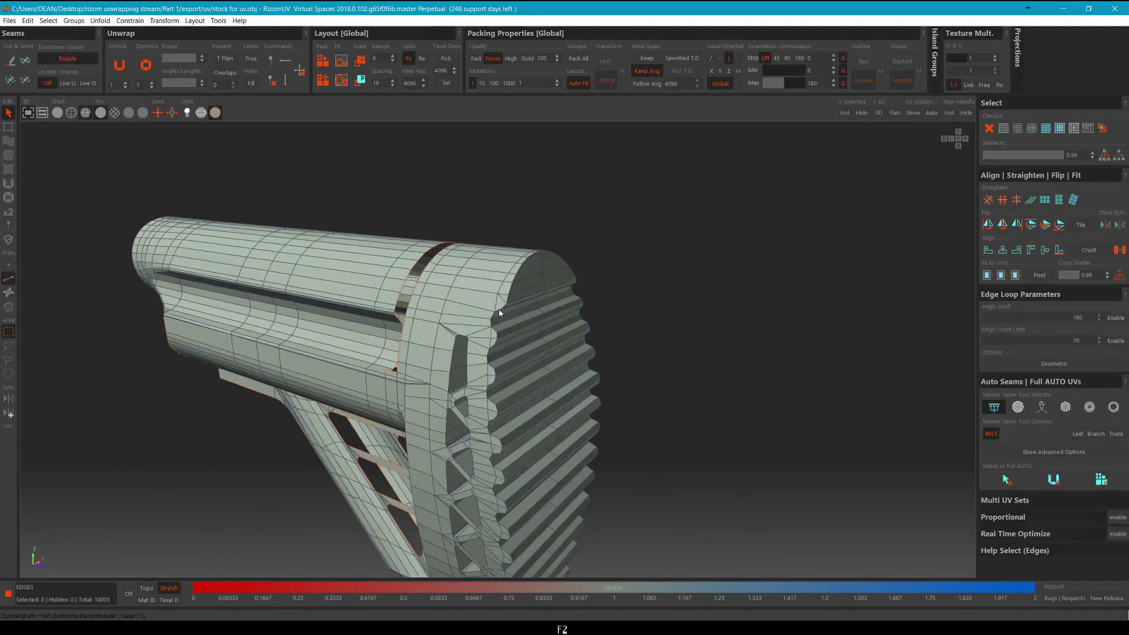
scroll(523, 304, down, 1)
alt+middle_drag(529, 303, 577, 357)
alt+drag(577, 357, 505, 376)
scroll(506, 376, down, 4)
alt+middle_drag(506, 353, 453, 299)
scroll(446, 285, up, 3)
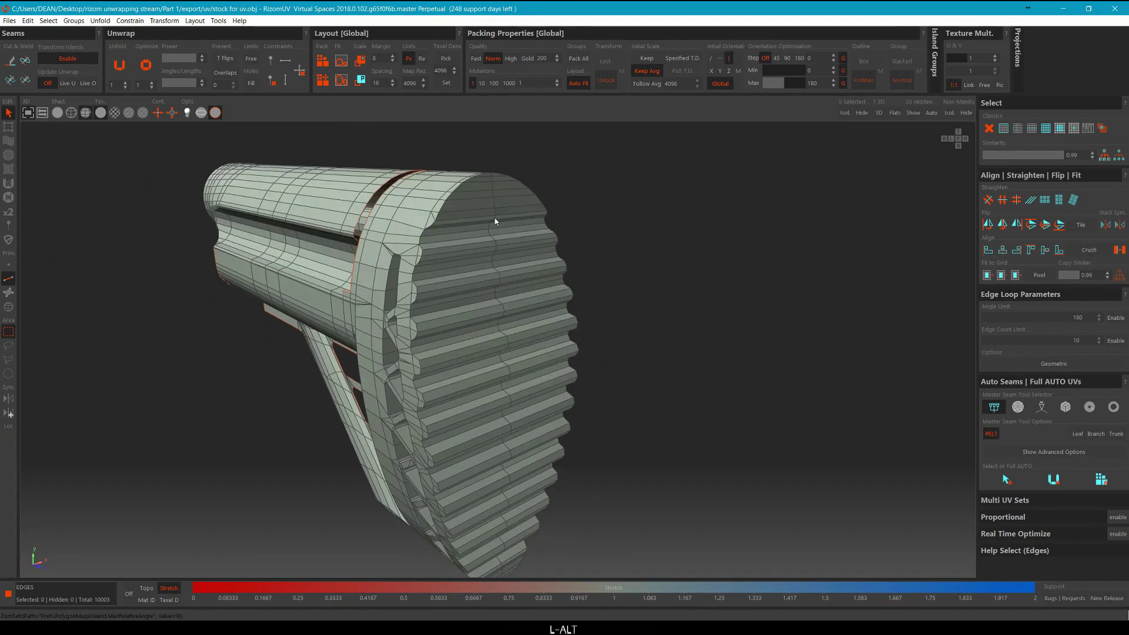
Try the polygon Magic Wand in deviation mode on the butt face with a maximum normal deviation of 35.
alt+middle_drag(495, 219, 465, 220)
key(F3)
click(630, 203)
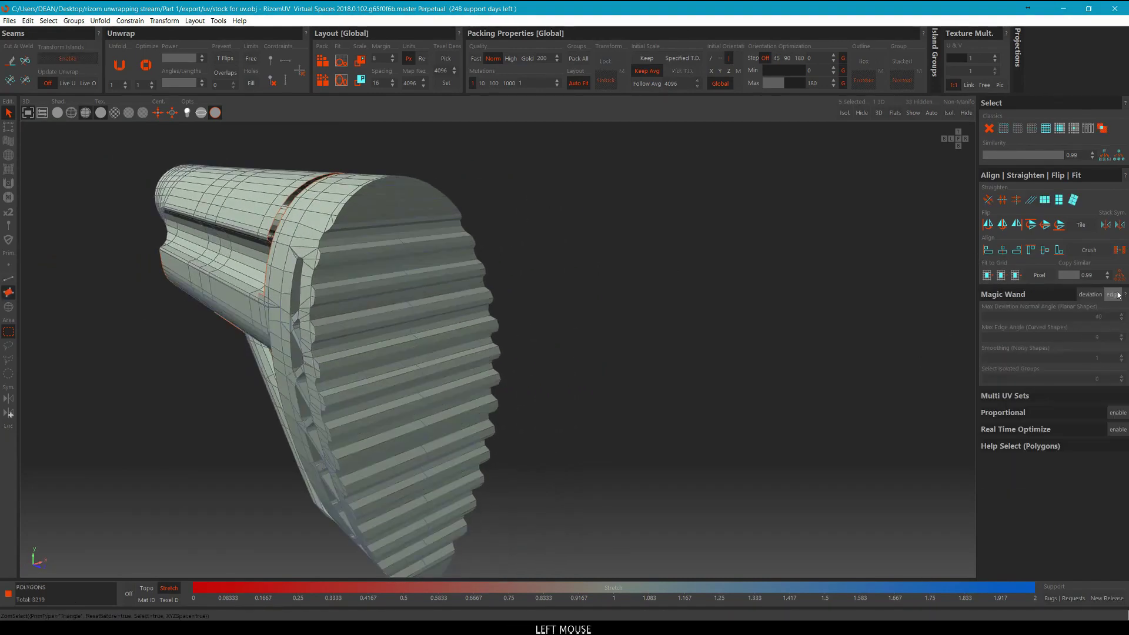
click(1115, 295)
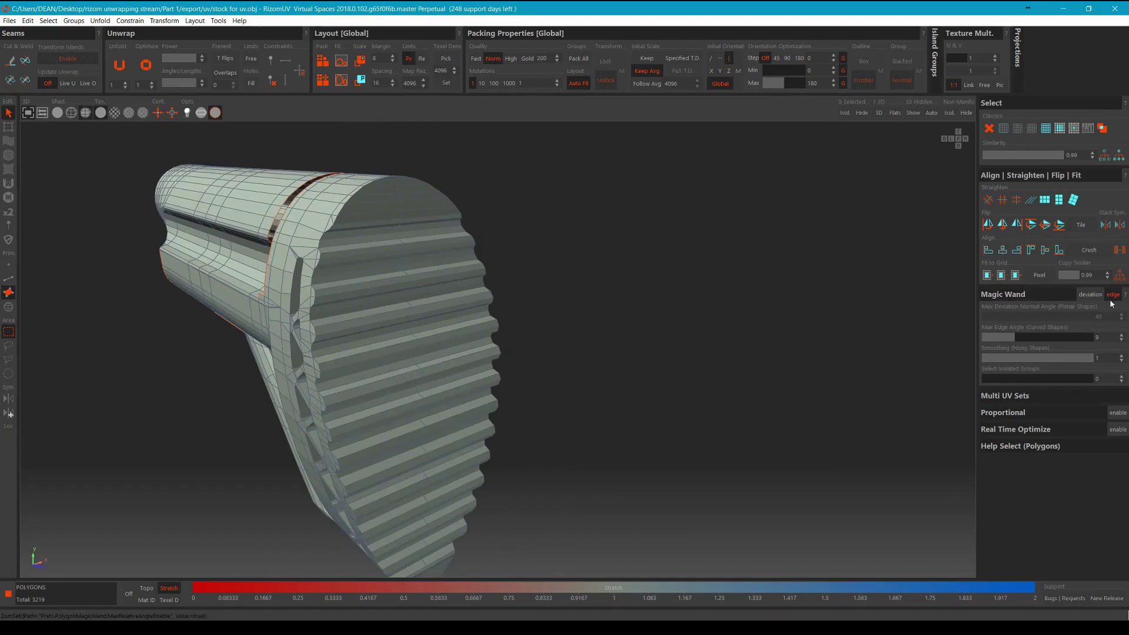
click(1091, 295)
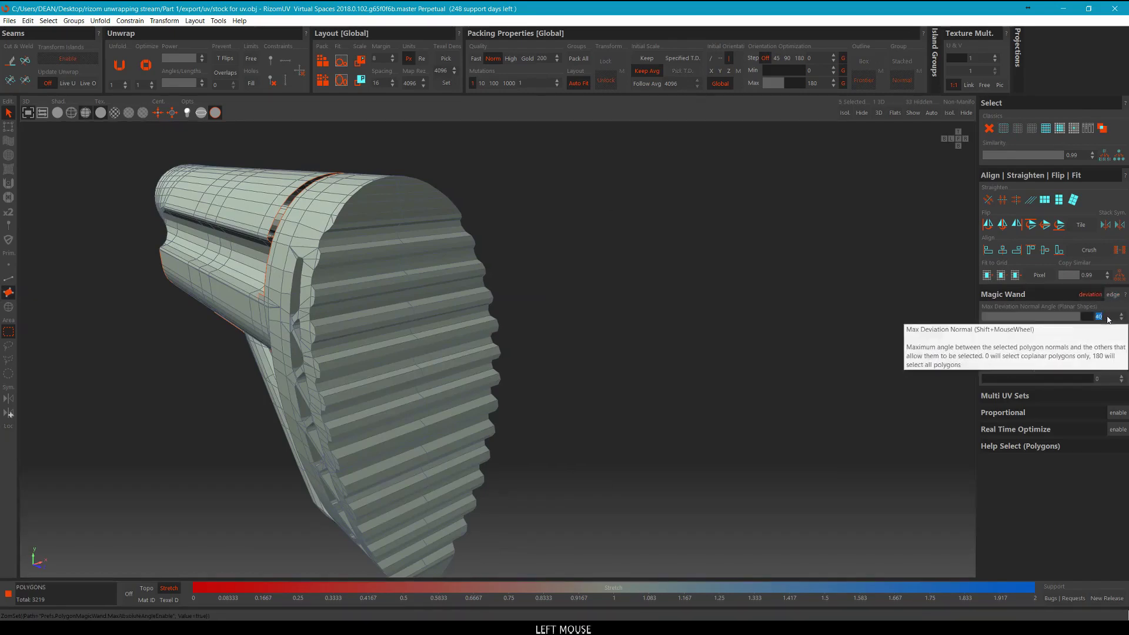
text(35)
key(Return)
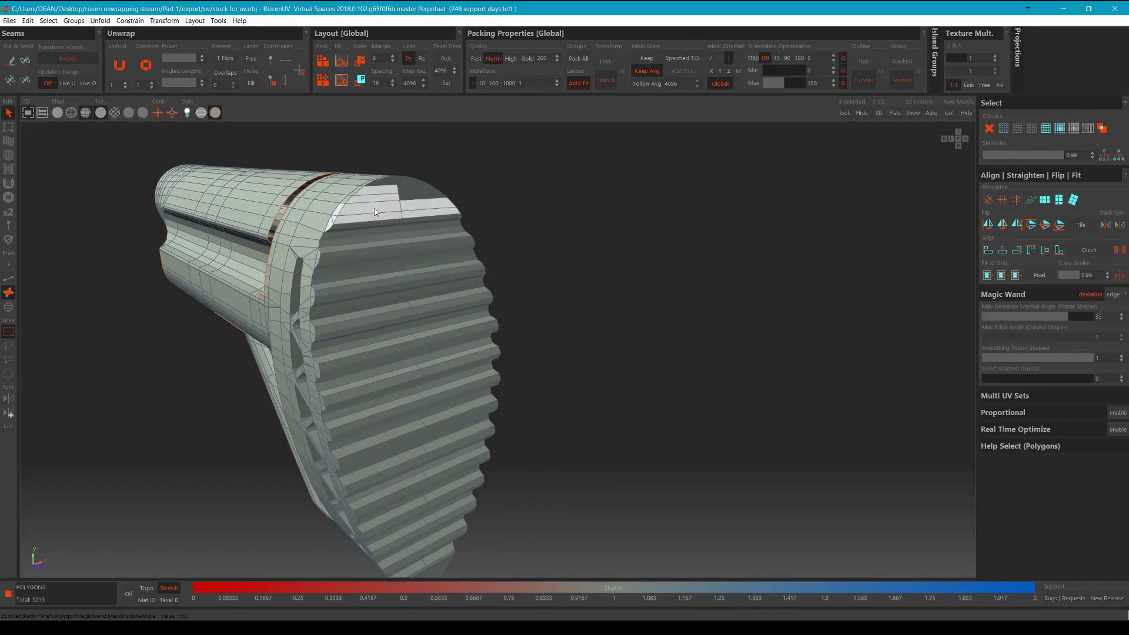
Try the Magic Wand in edge mode with a maximum edge angle of 35, and turn that mode off again.
click(1098, 299)
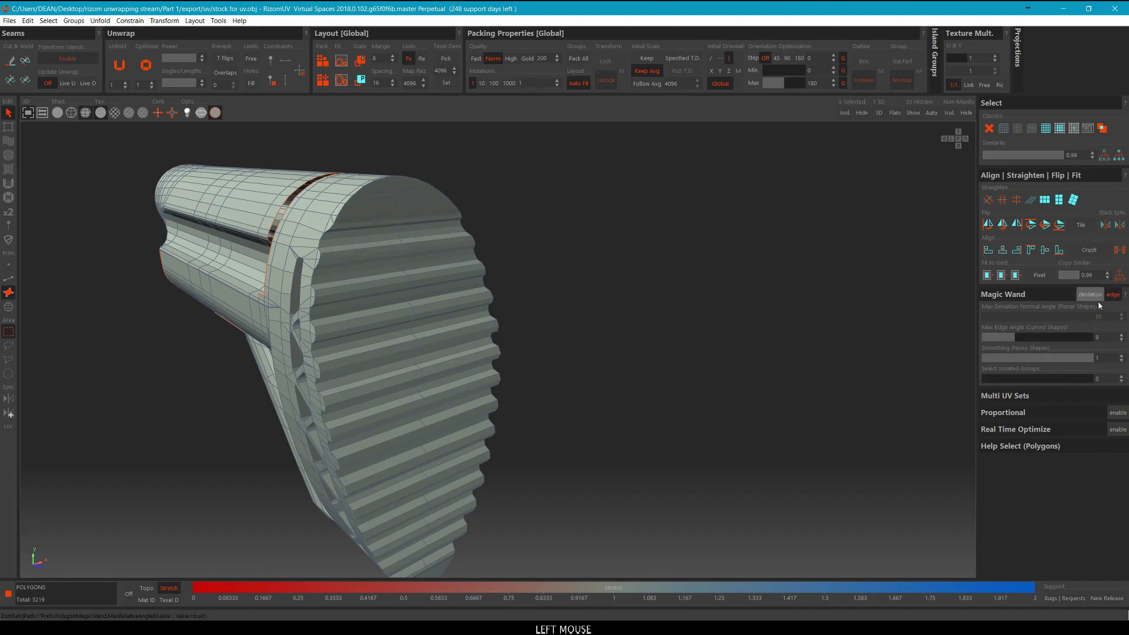
double_click(1113, 340)
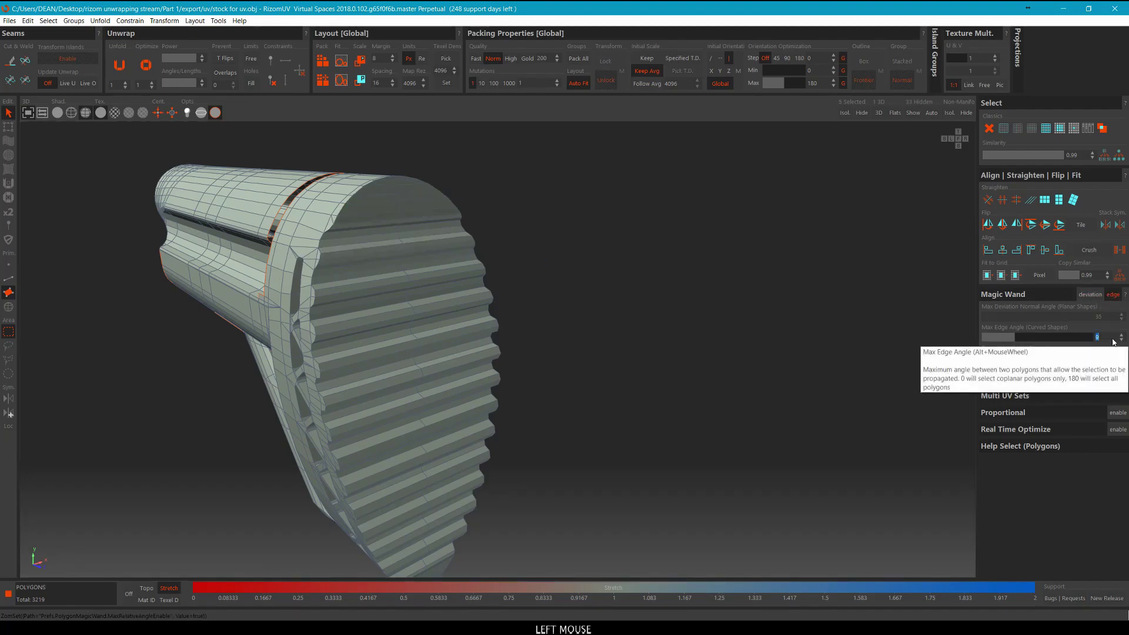
text(35)
key(Return)
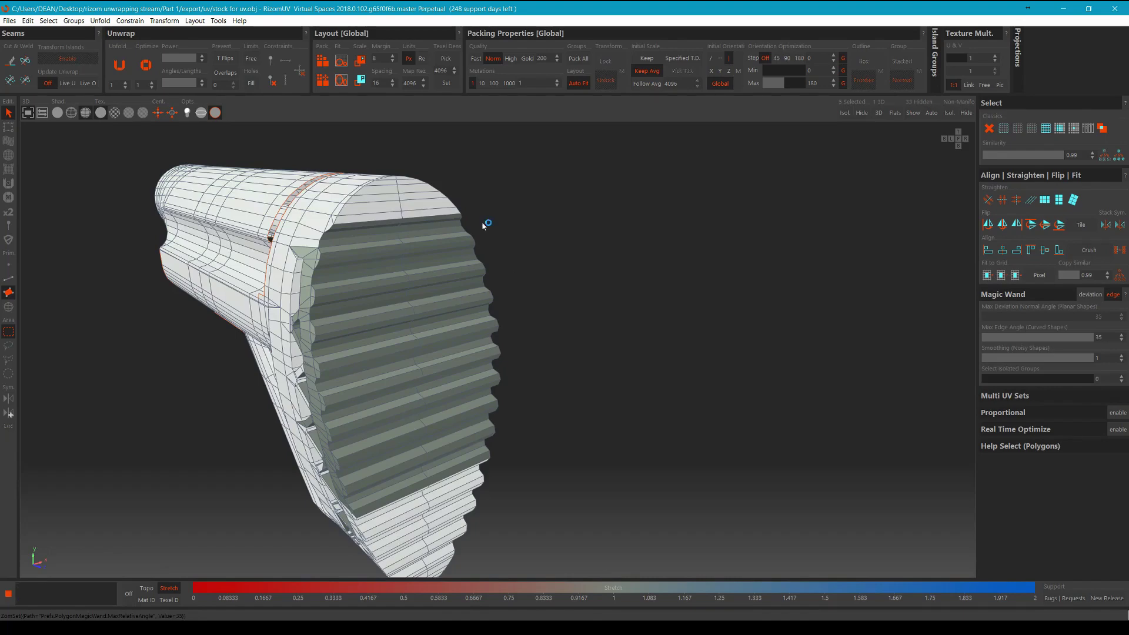
alt+drag(483, 226, 444, 212)
scroll(412, 405, down, 1)
alt+drag(447, 378, 979, 321)
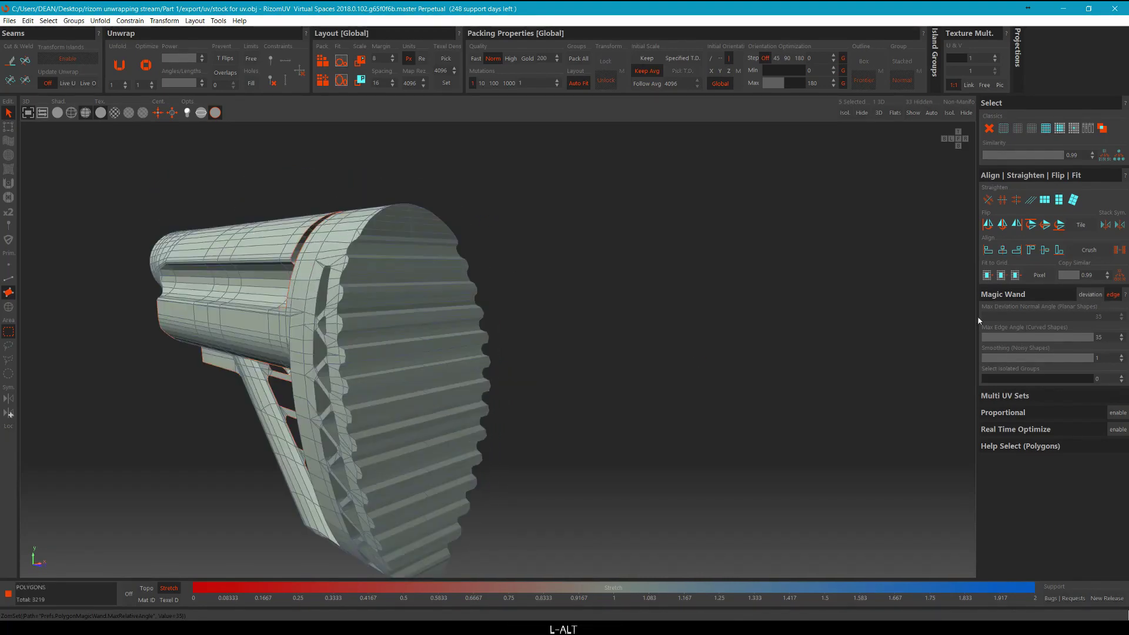
click(1114, 298)
Return to edge selection at the butt face and turn on symmetry.
alt+middle_drag(593, 265, 621, 233)
alt+drag(621, 233, 500, 227)
key(F2)
scroll(450, 208, up, 4)
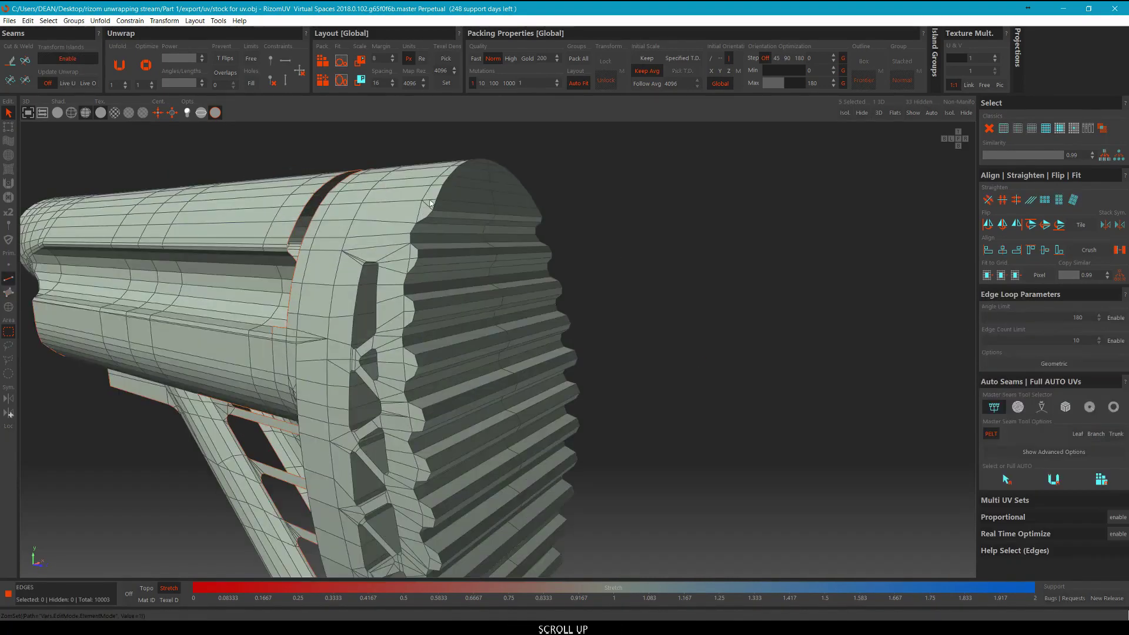
click(444, 207)
key(s)
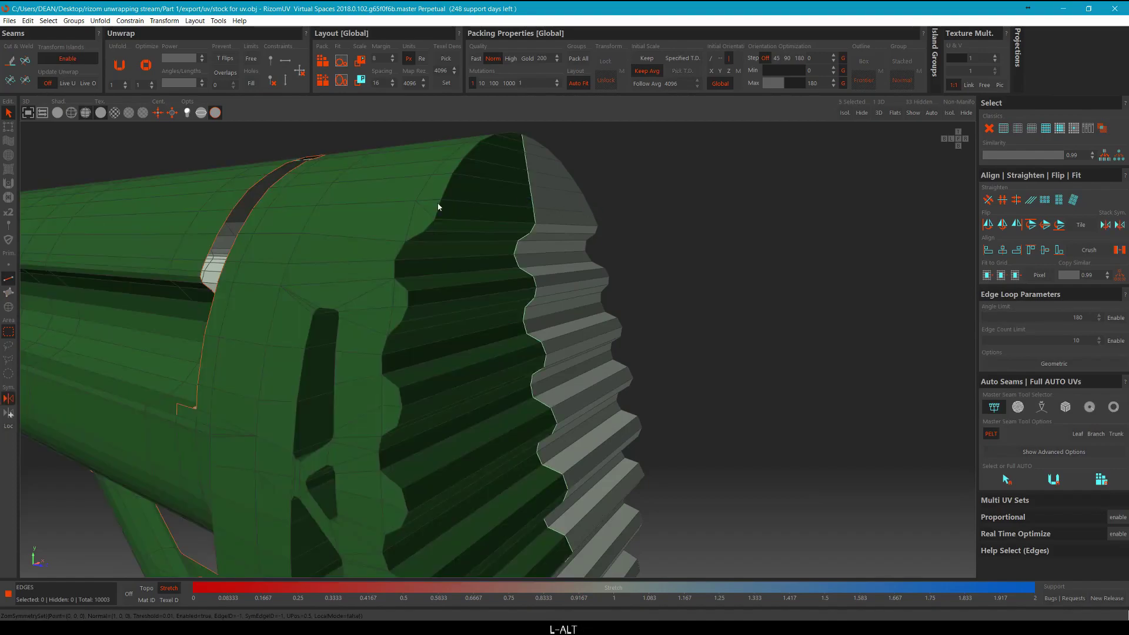
Select the curved top edge of the butt face and the side edges of the first rib below it.
scroll(591, 182, down, 4)
alt+drag(591, 182, 460, 207)
scroll(435, 211, up, 4)
click(412, 214)
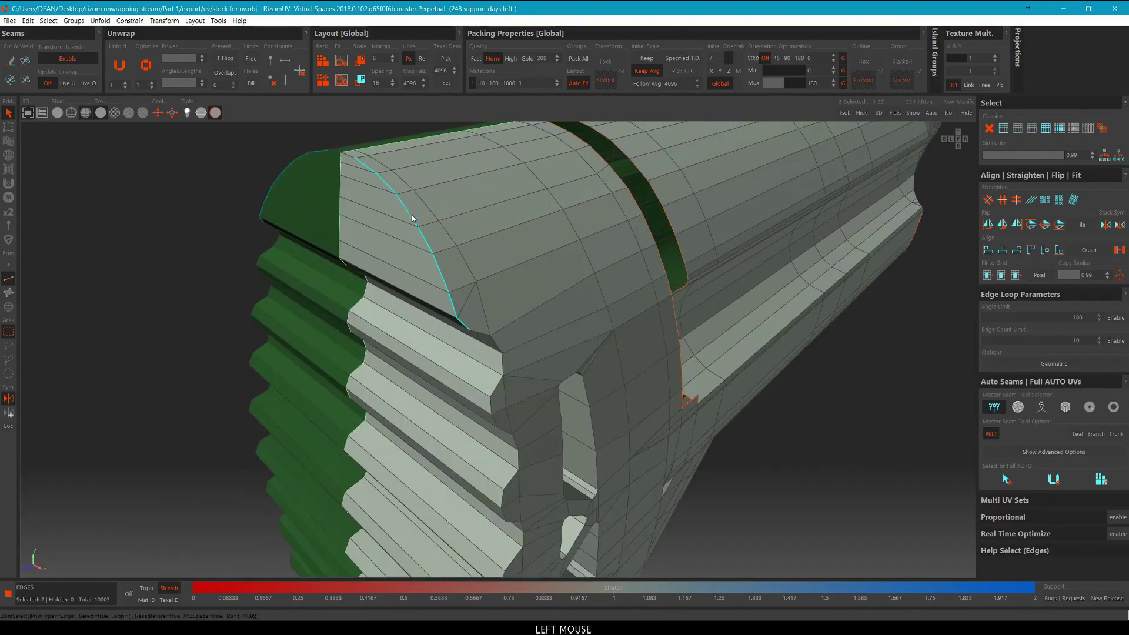
ctrl+click(349, 155)
alt+drag(474, 301, 464, 155)
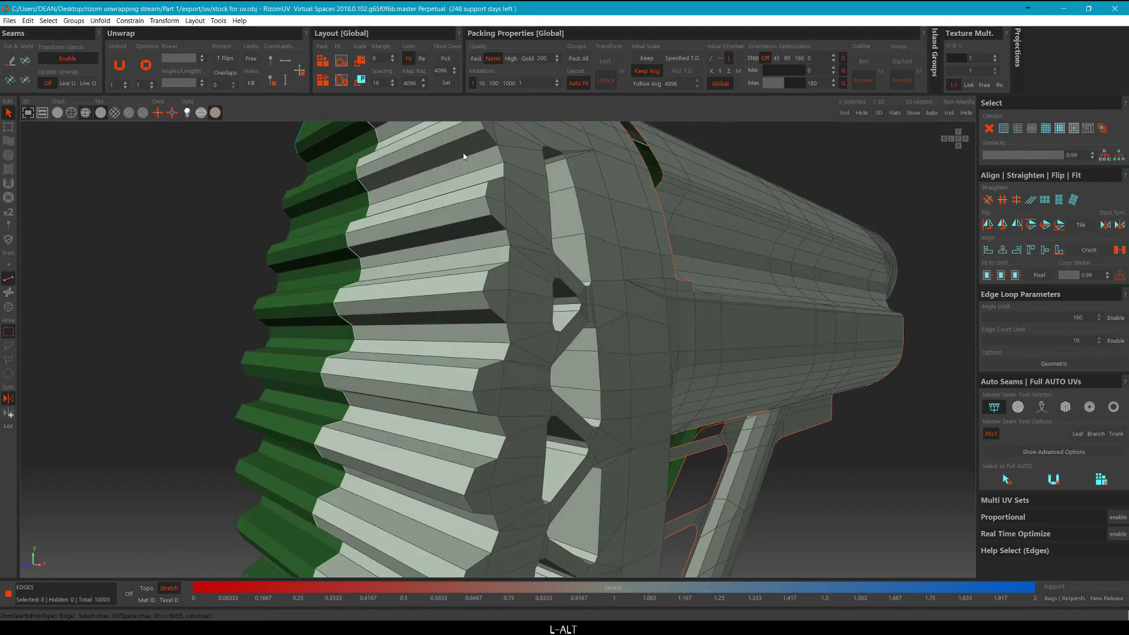
alt+middle_drag(464, 155, 445, 262)
ctrl+click(464, 290)
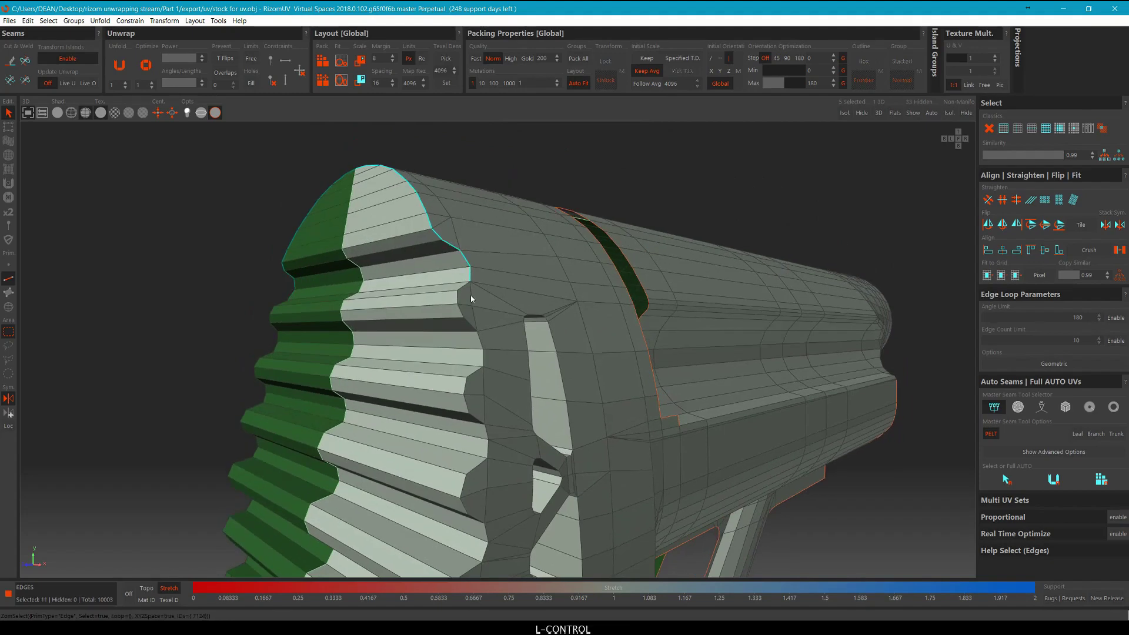
ctrl+click(463, 319)
Extend the edge selection down the zigzag side border of the butt face's upper ribs.
scroll(490, 430, down, 3)
alt+middle_drag(490, 430, 479, 245)
alt+drag(479, 246, 495, 254)
alt+middle_drag(496, 254, 449, 189)
scroll(450, 189, up, 3)
ctrl+click(449, 175)
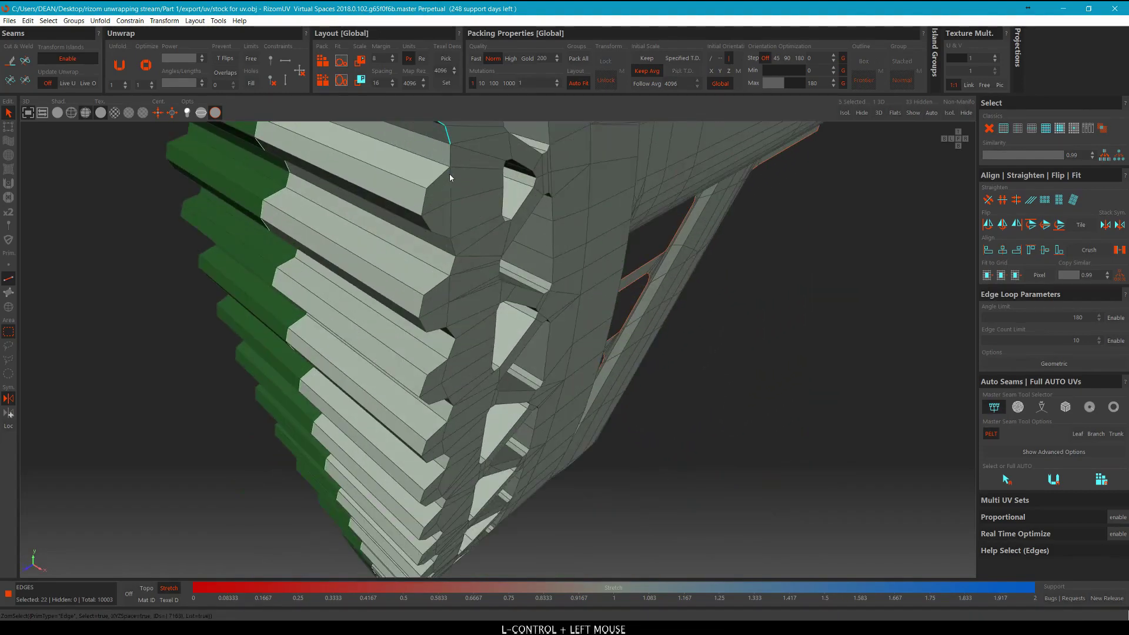
ctrl+click(444, 175)
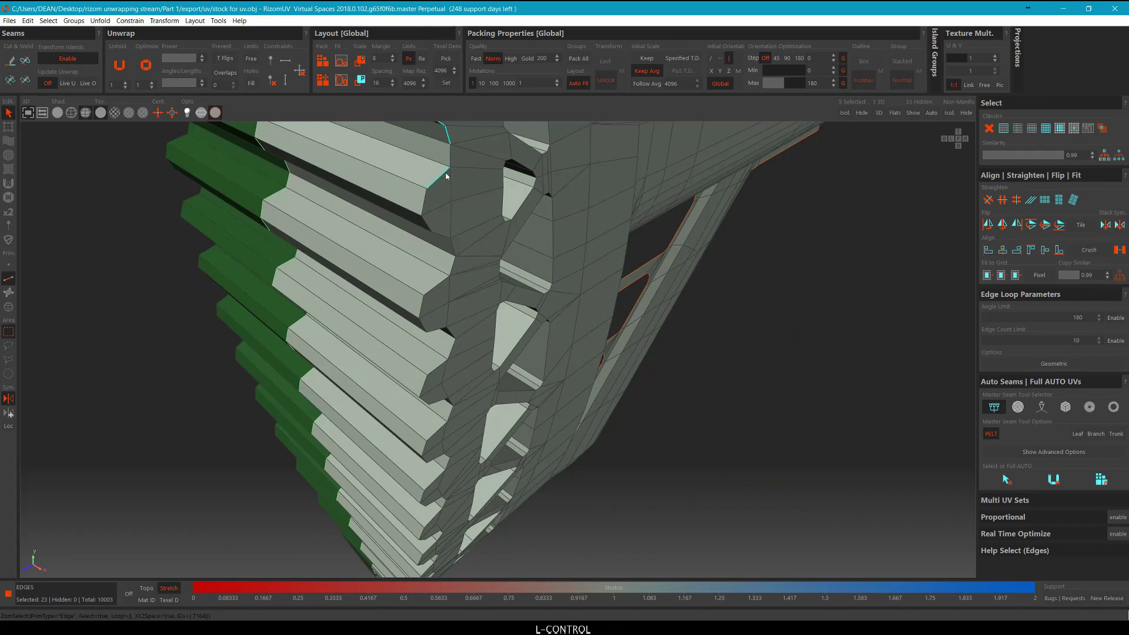
ctrl+click(427, 203)
ctrl+click(445, 238)
ctrl+click(426, 300)
ctrl+click(423, 323)
scroll(425, 308, down, 3)
alt+drag(429, 307, 413, 247)
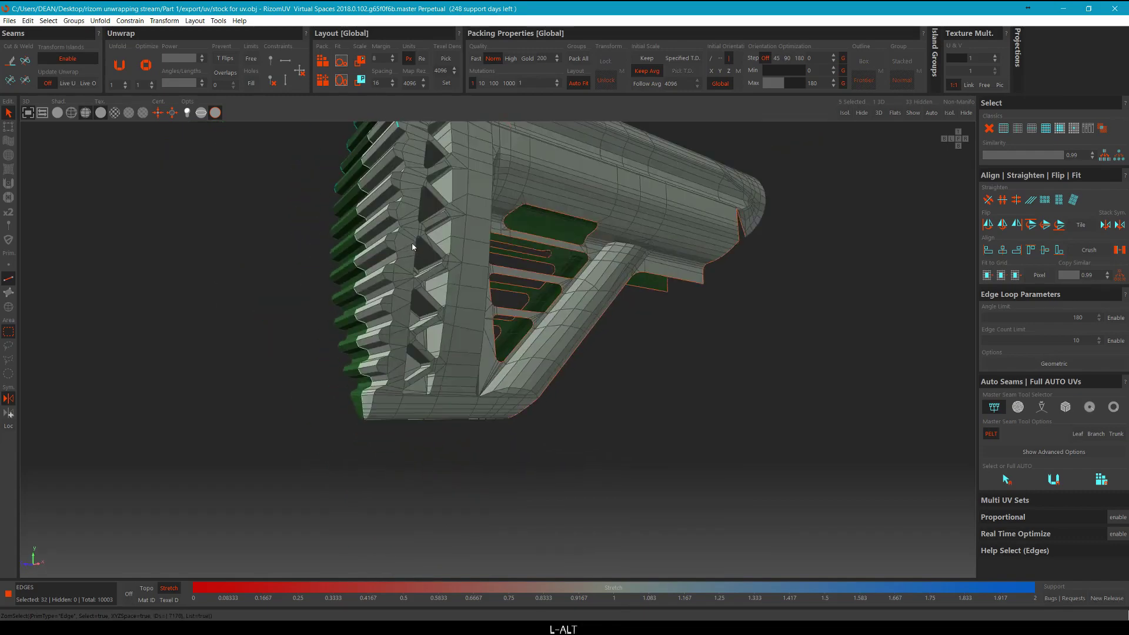
Continue the zigzag edge selection around the ends of the following ribs, beside the side cut-outs.
alt+middle_drag(412, 246, 412, 276)
scroll(408, 267, up, 5)
ctrl+click(420, 261)
ctrl+click(441, 283)
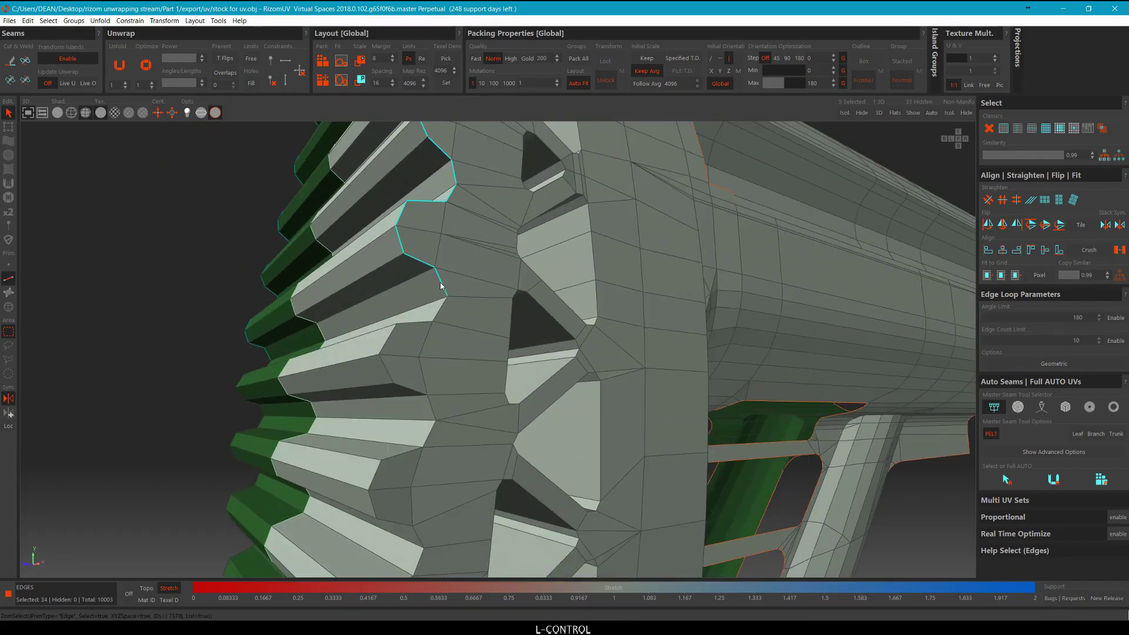
ctrl+click(442, 309)
ctrl+click(415, 323)
ctrl+click(389, 339)
ctrl+click(386, 368)
ctrl+click(406, 390)
ctrl+click(374, 500)
Add the side edges of the next ribs towards the middle of the butt face to the selection.
scroll(383, 497, down, 5)
alt+middle_drag(418, 466, 429, 366)
scroll(426, 238, up, 4)
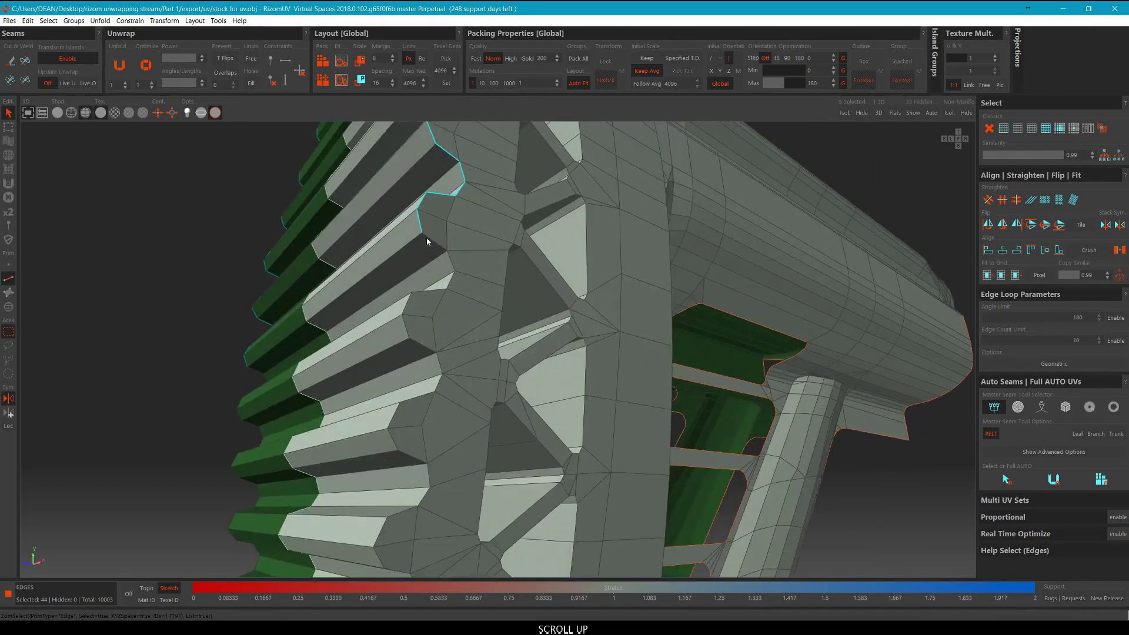
ctrl+click(433, 243)
ctrl+click(450, 262)
ctrl+click(452, 280)
ctrl+click(428, 292)
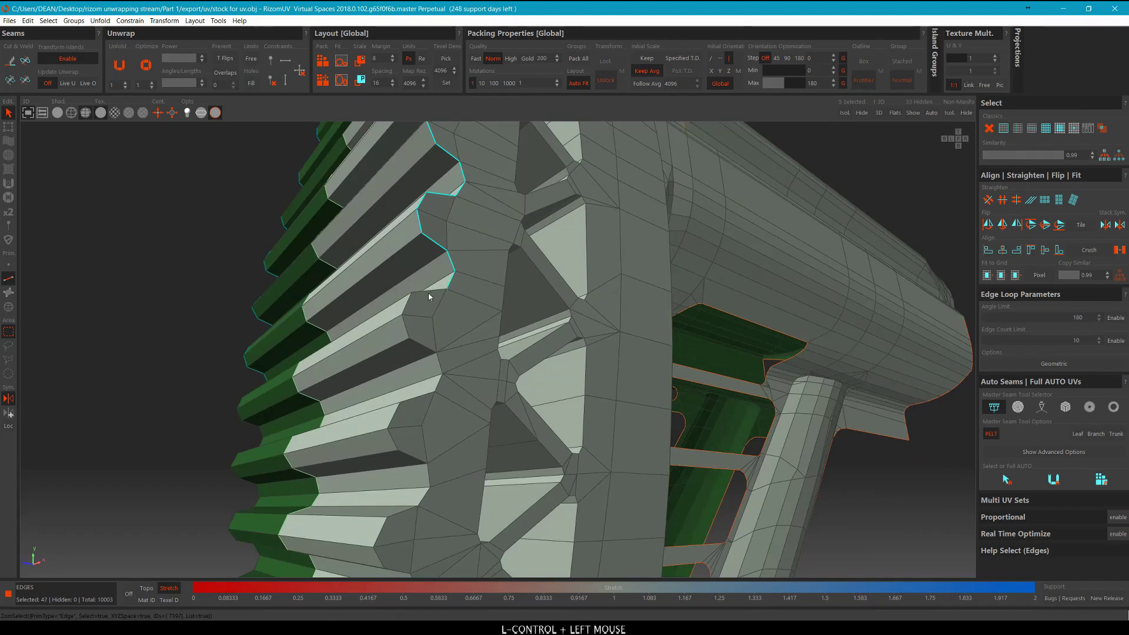
ctrl+click(405, 310)
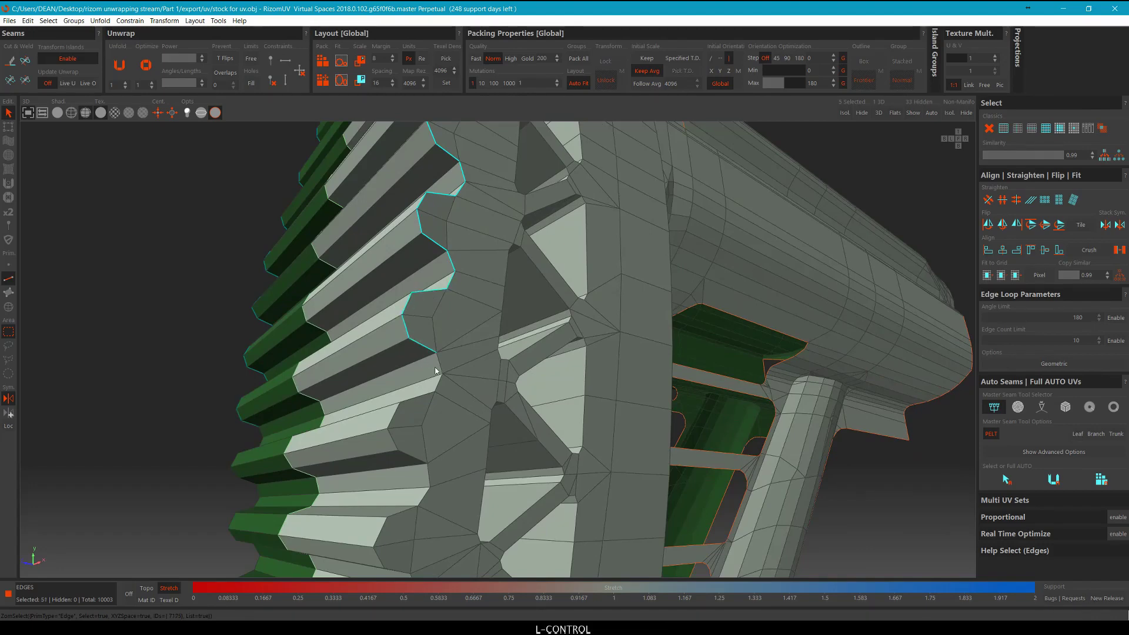
ctrl+click(418, 397)
ctrl+click(393, 416)
Continue the seam selection around the rib ends at the middle of the butt face.
scroll(396, 419, down, 2)
middle_drag(399, 423, 422, 352)
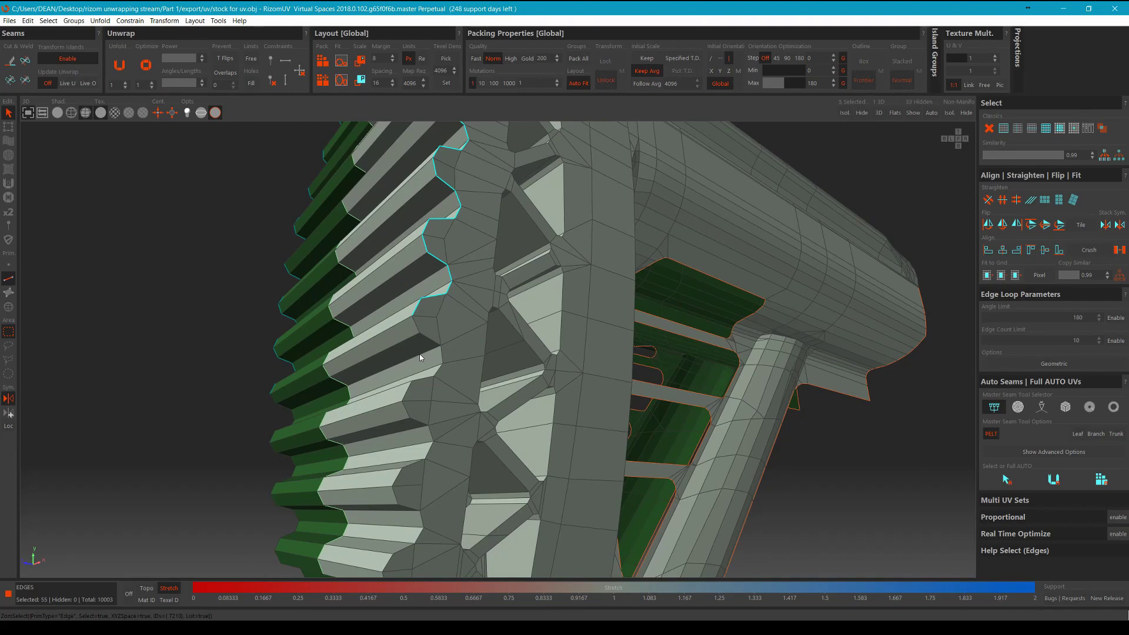
middle_drag(418, 354, 418, 346)
scroll(417, 346, down, 2)
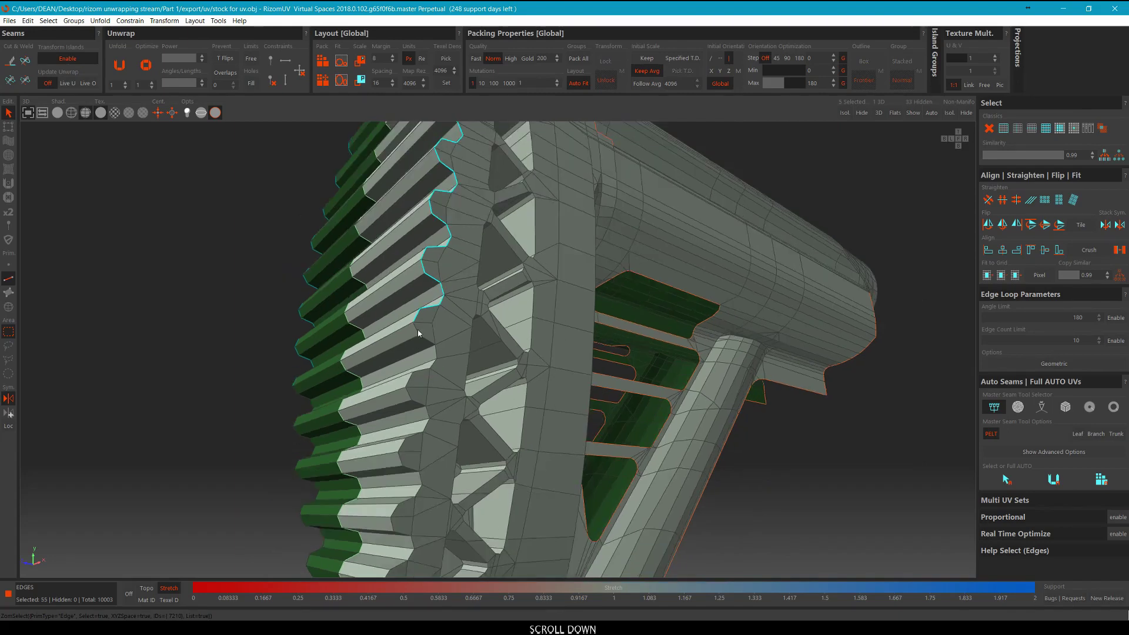
scroll(409, 329, up, 4)
ctrl+click(417, 335)
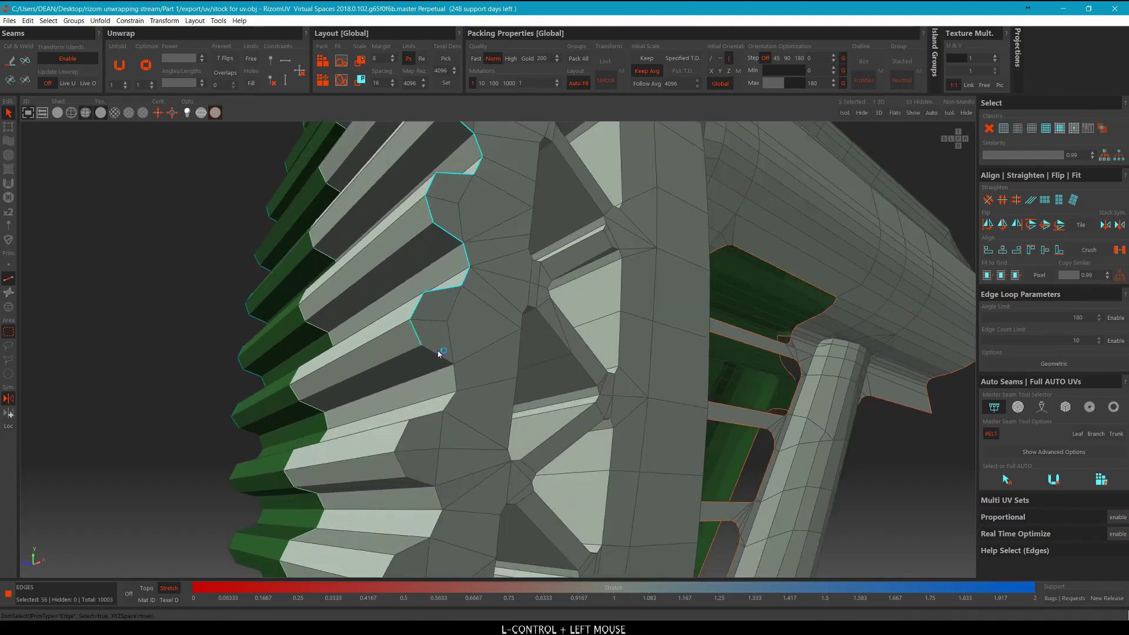
ctrl+click(455, 375)
ctrl+click(451, 400)
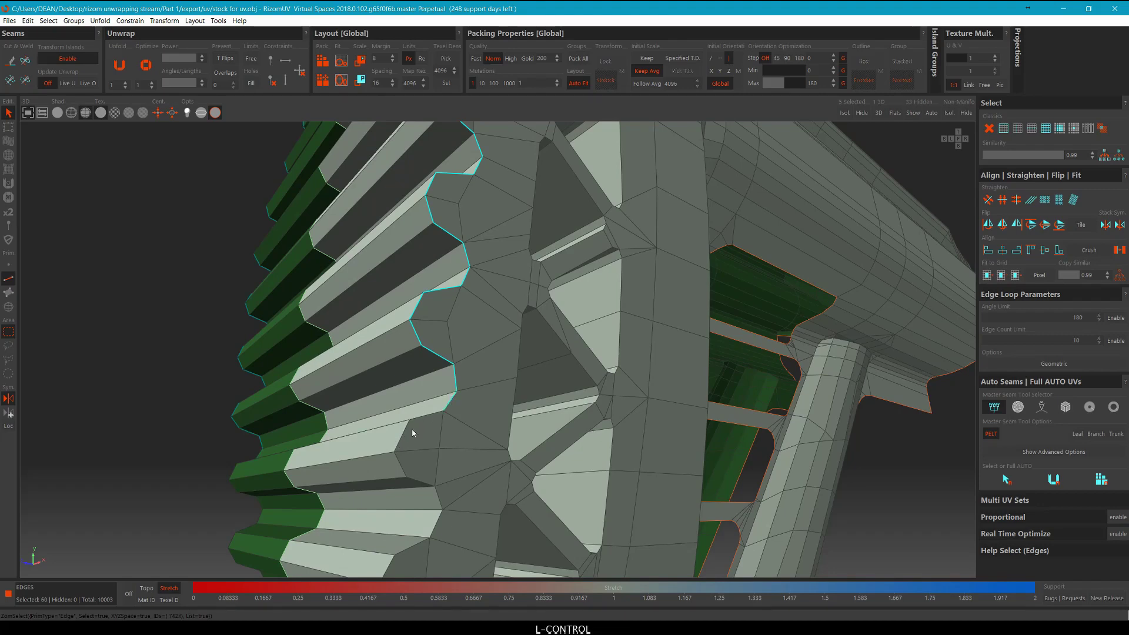
Extend the selected border around the rib ends just below the middle of the butt face.
scroll(412, 434, down, 3)
alt+drag(413, 433, 407, 452)
scroll(407, 454, up, 3)
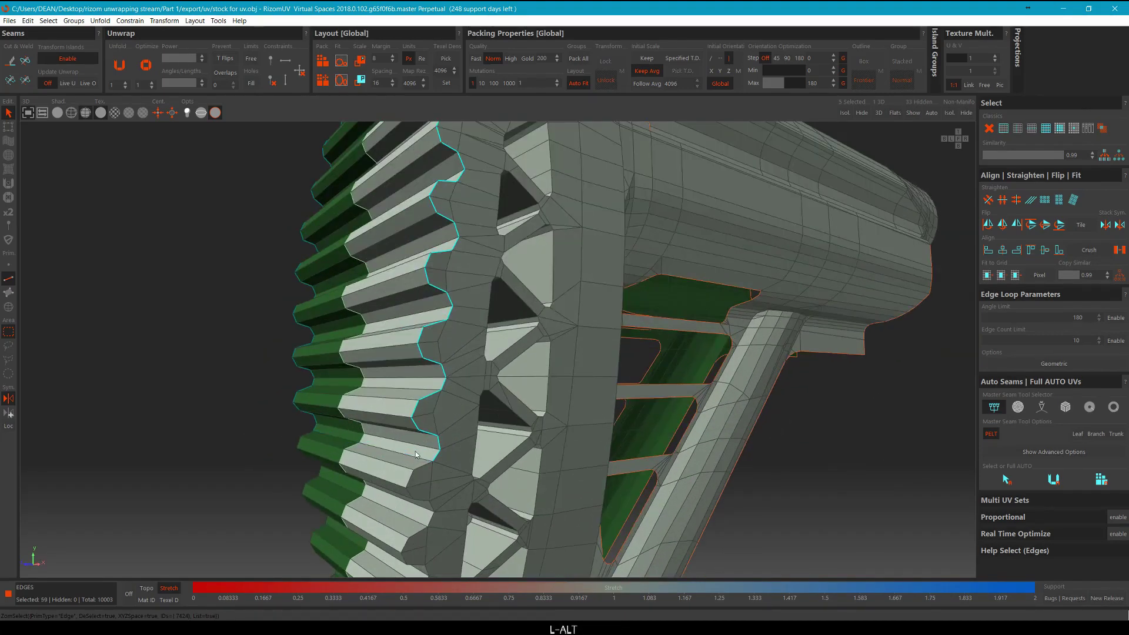
alt+middle_drag(415, 450, 451, 358)
ctrl+click(451, 357)
ctrl+click(446, 385)
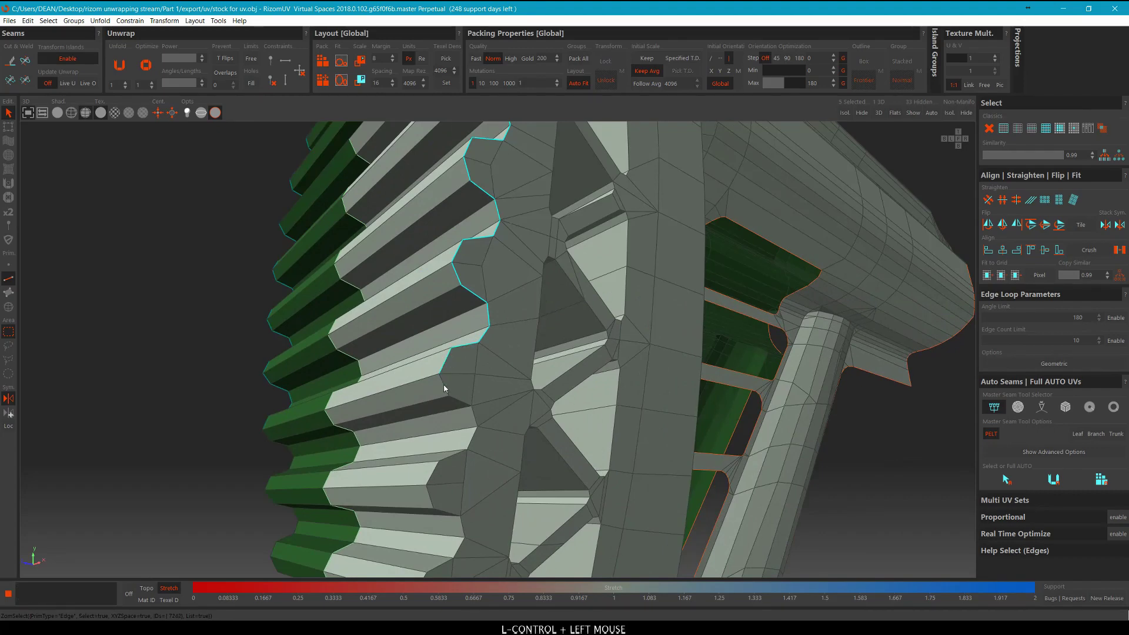
ctrl+click(472, 412)
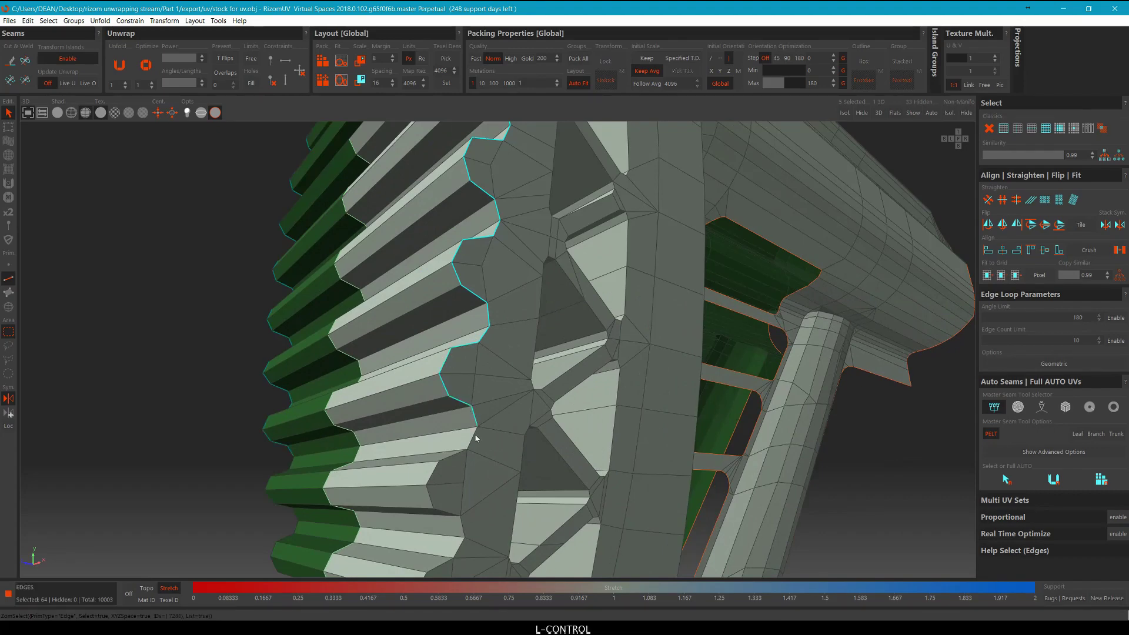
ctrl+click(436, 474)
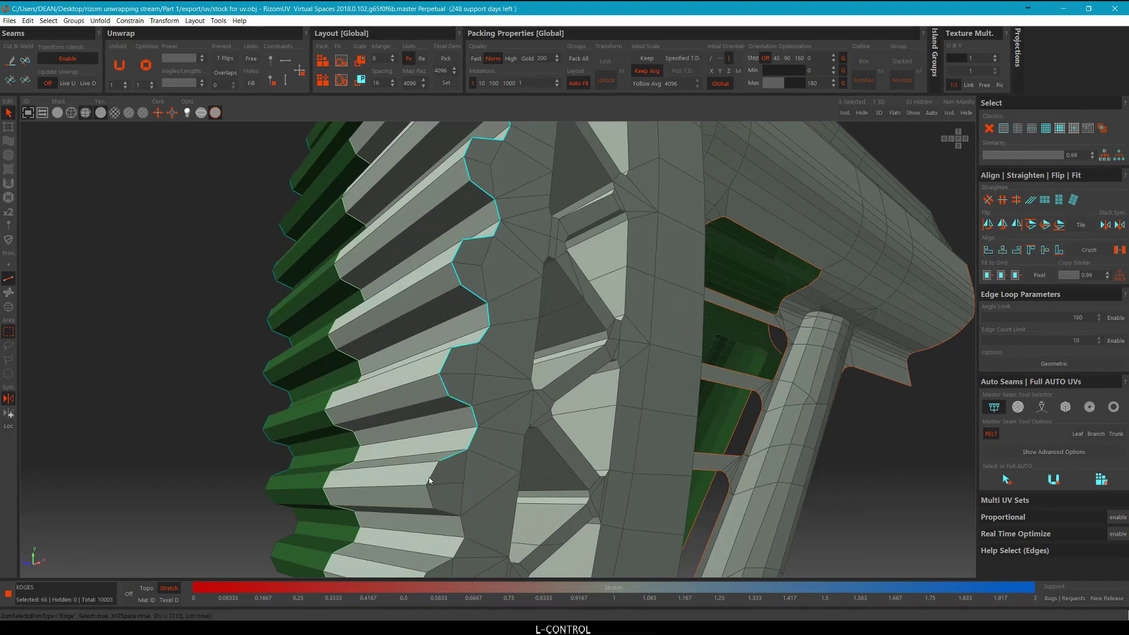
ctrl+click(442, 513)
Add the side edges of the lower ribs near the base of the diagonal strut to the selection.
middle_drag(447, 495, 490, 344)
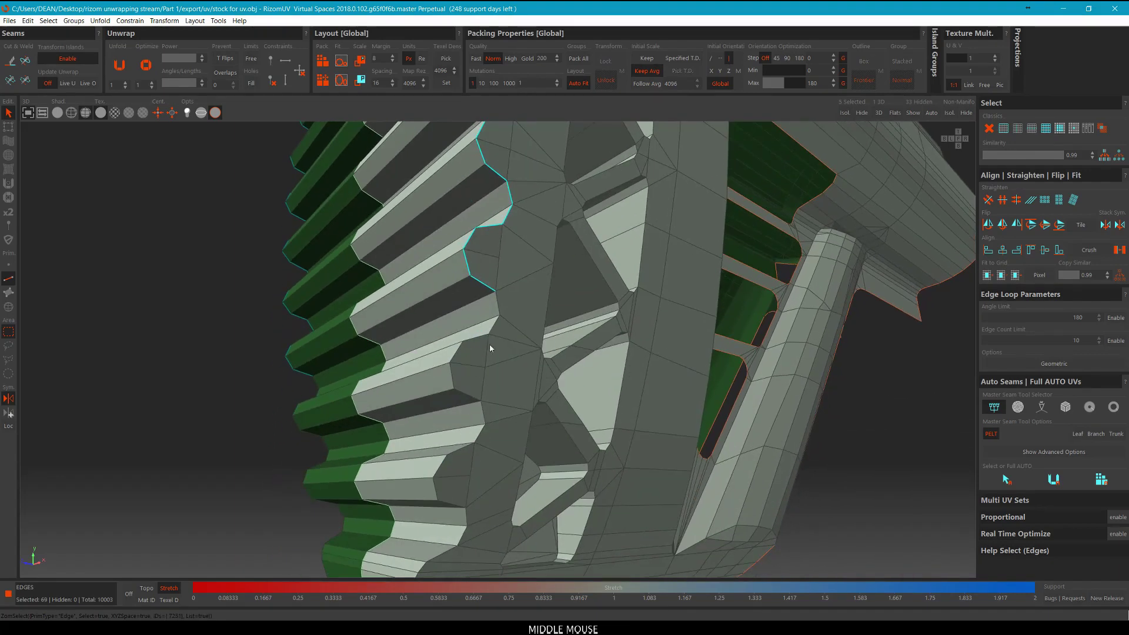
ctrl+click(496, 324)
ctrl+click(479, 340)
ctrl+click(460, 349)
ctrl+click(453, 373)
ctrl+click(468, 399)
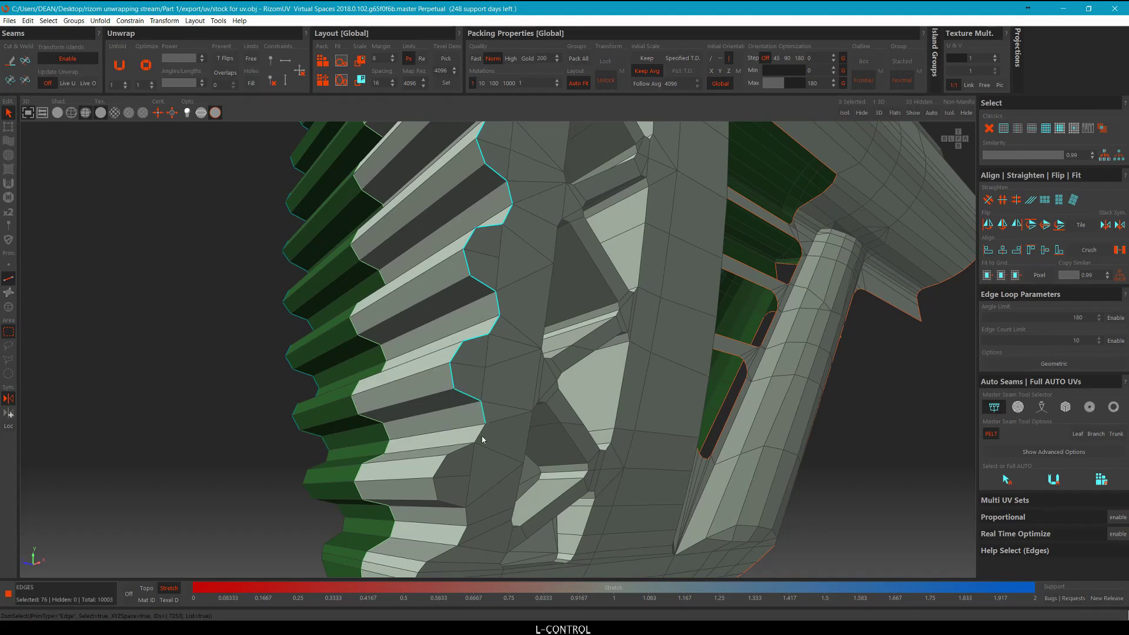
Select the end edges of the lowest ribs and the curved bottom edge of the butt face.
ctrl+click(479, 434)
ctrl+click(457, 450)
ctrl+click(435, 490)
ctrl+click(459, 506)
ctrl+click(466, 516)
middle_drag(453, 552, 487, 471)
ctrl+click(483, 456)
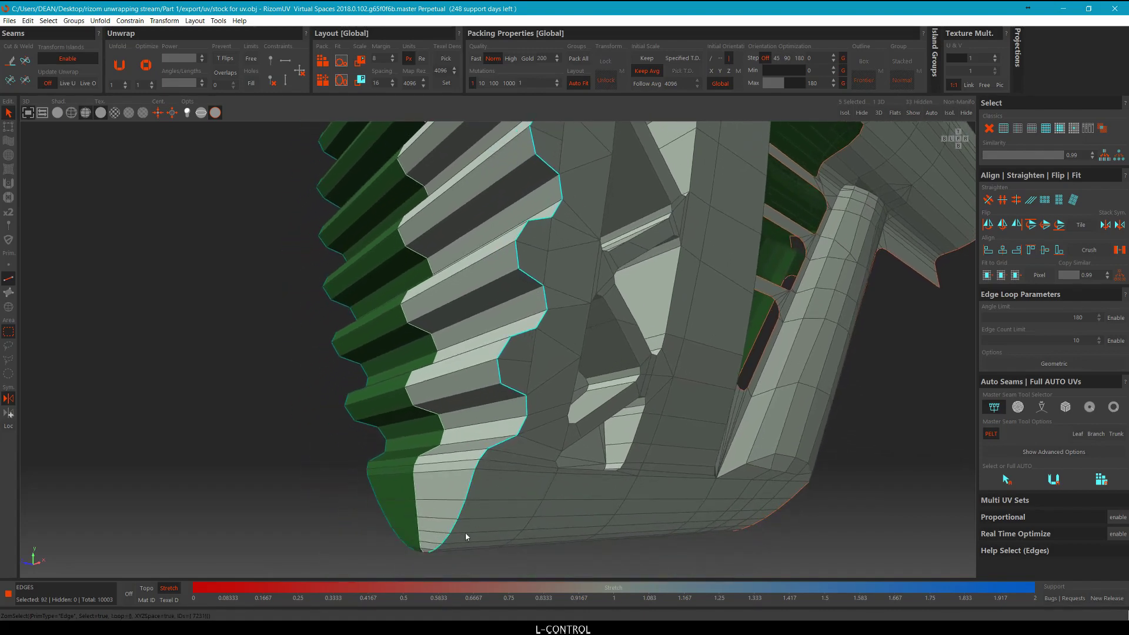
Add the last edge at the bottom of the butt face to the border selection and cut the seam along it.
scroll(467, 534, down, 5)
alt+drag(521, 500, 537, 424)
scroll(500, 450, up, 8)
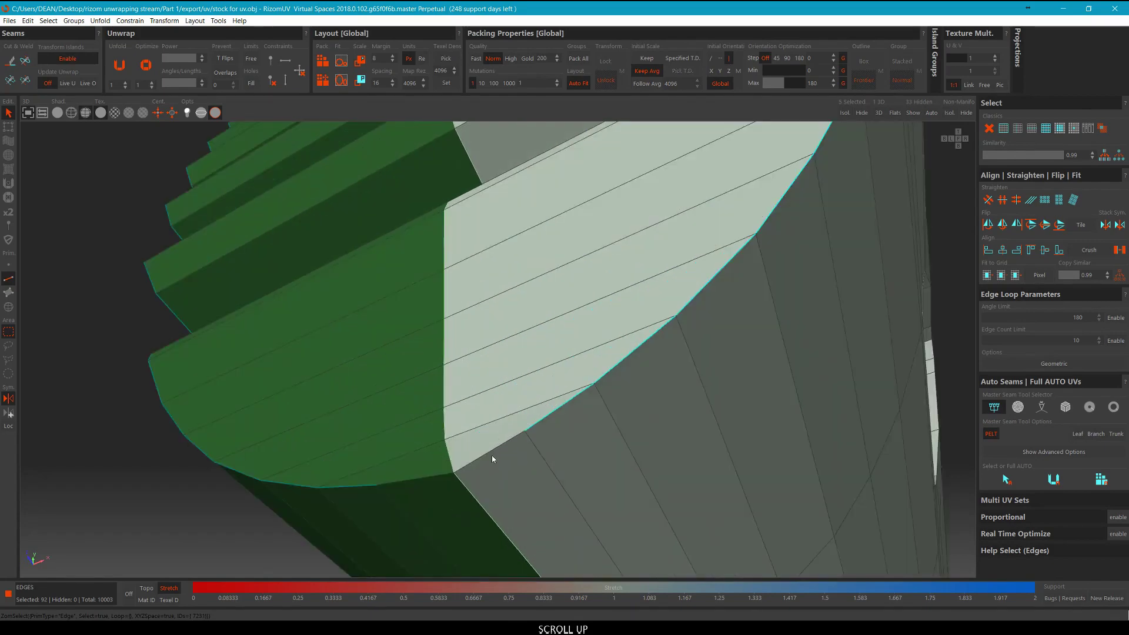
ctrl+click(494, 450)
scroll(518, 430, down, 10)
alt+drag(525, 434, 547, 491)
scroll(506, 266, up, 6)
scroll(506, 266, down, 5)
alt+middle_drag(594, 281, 521, 275)
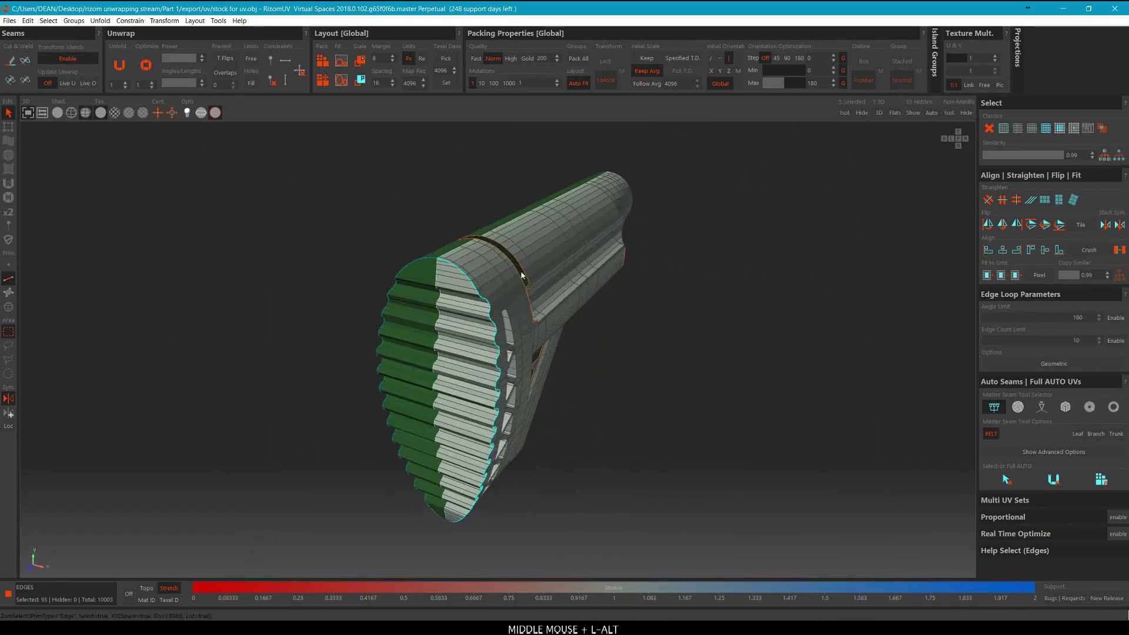
alt+right_drag(522, 275, 449, 280)
Turn off symmetry and select the whole ribbed butt face as an island.
key(F4)
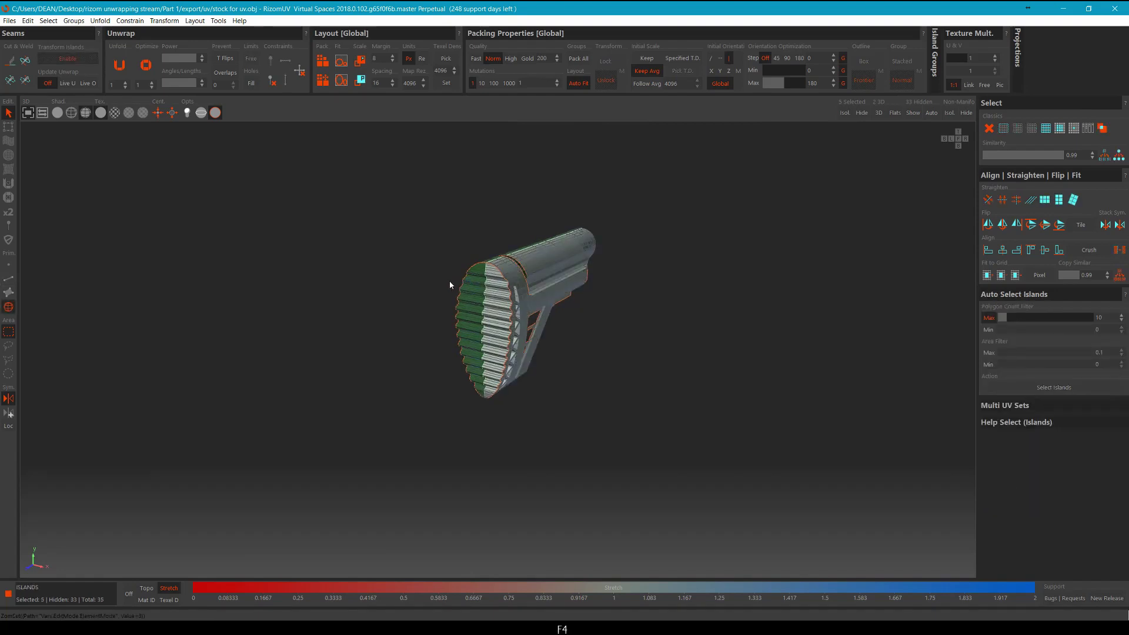
key(alt+s)
scroll(483, 282, up, 1)
click(479, 281)
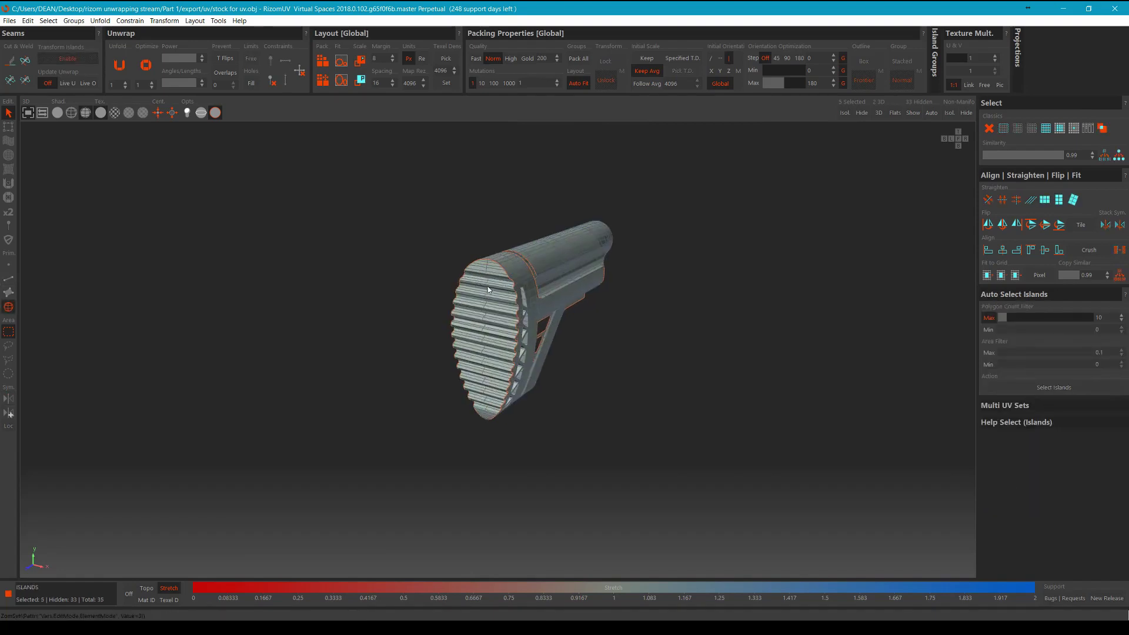
click(493, 289)
scroll(416, 234, up, 2)
Unfold the selected butt face island and pack it into the UV tile.
key(ctrl+Tab)
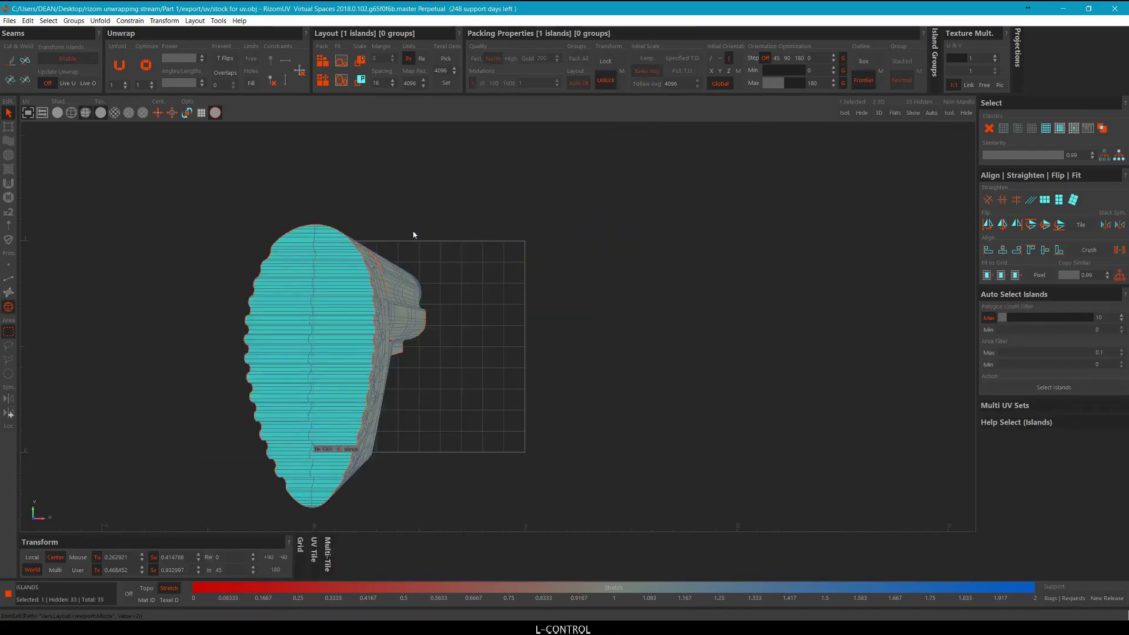
middle_drag(589, 310, 609, 295)
key(u)
key(p)
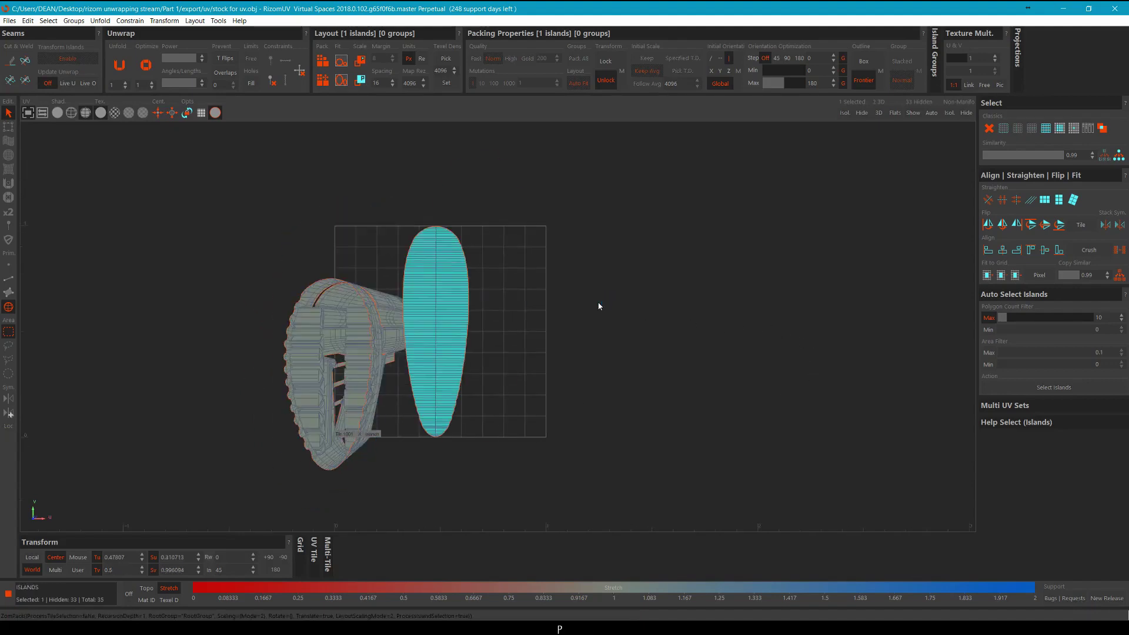
Move the unfolded butt face island well outside the UV tile and hide it.
scroll(599, 303, down, 1)
key(space)
middle_drag(464, 287, 744, 286)
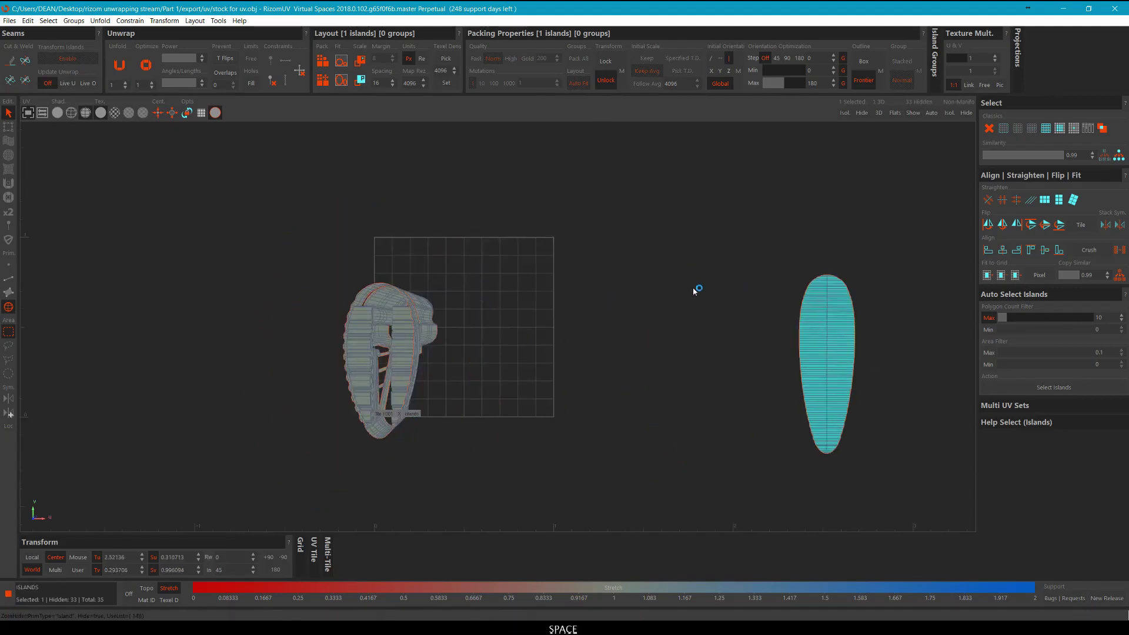
click(688, 265)
key(ctrl+Tab)
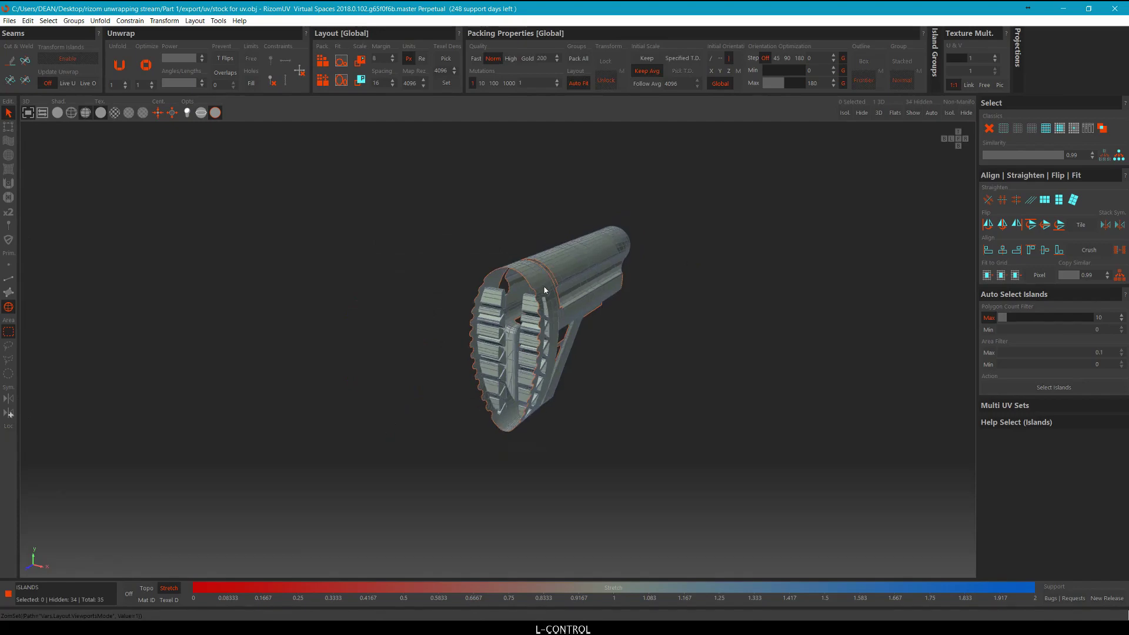
Switch to polygon selection and enable the Magic Wand's edge limit with a max edge angle of 10.
alt+middle_drag(544, 290, 521, 287)
scroll(613, 270, up, 3)
alt+scroll(541, 283, up, 3)
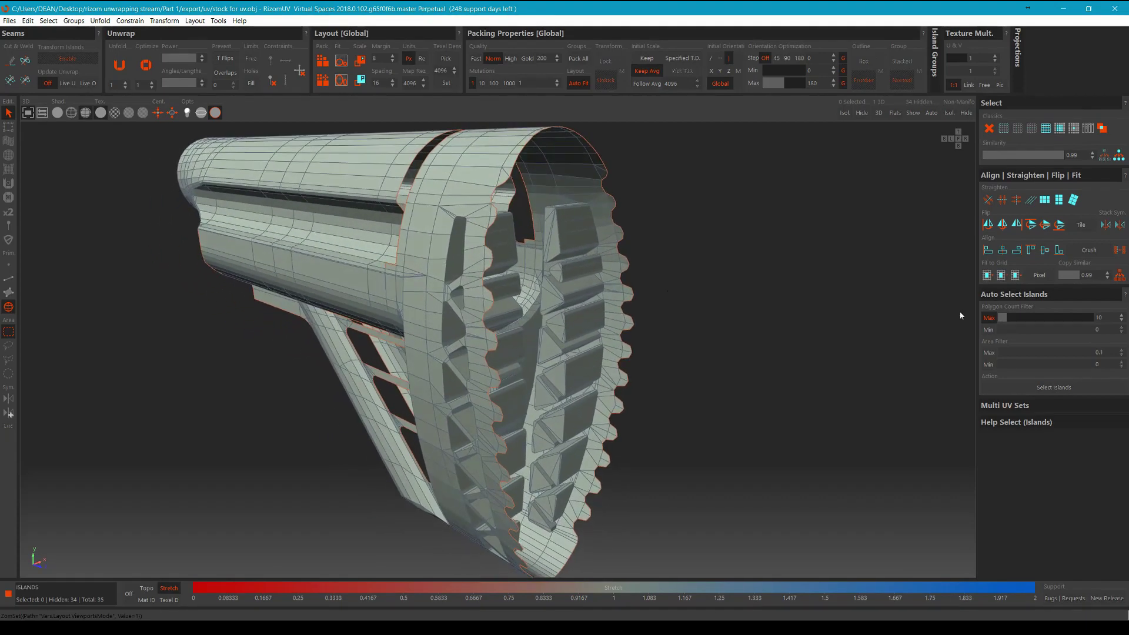
key(F3)
click(1112, 295)
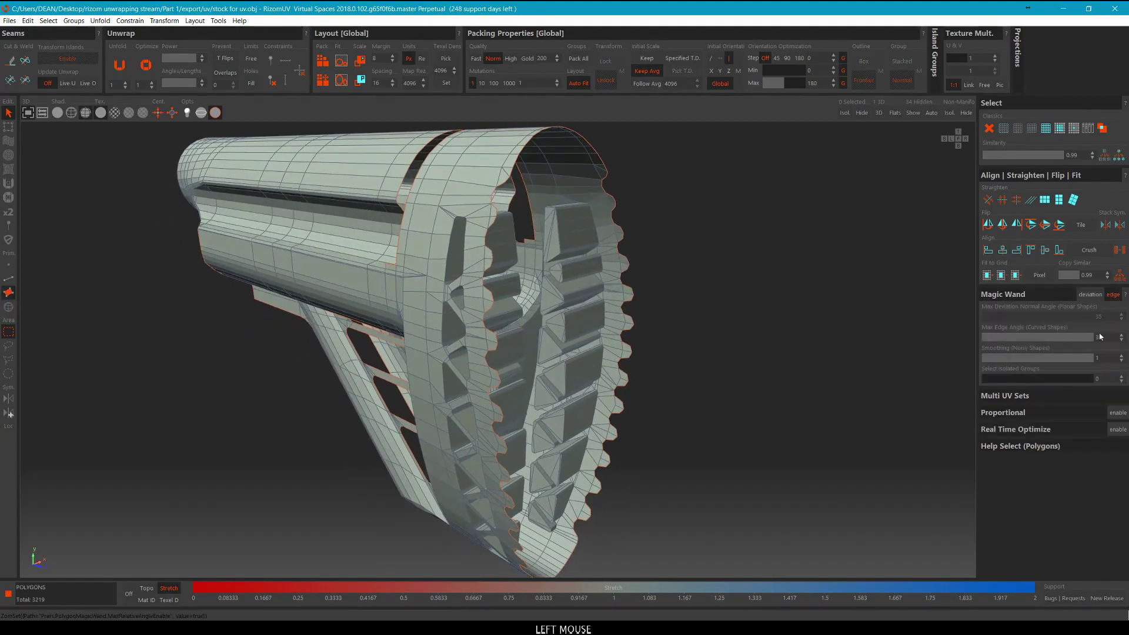
text(10)
key(Return)
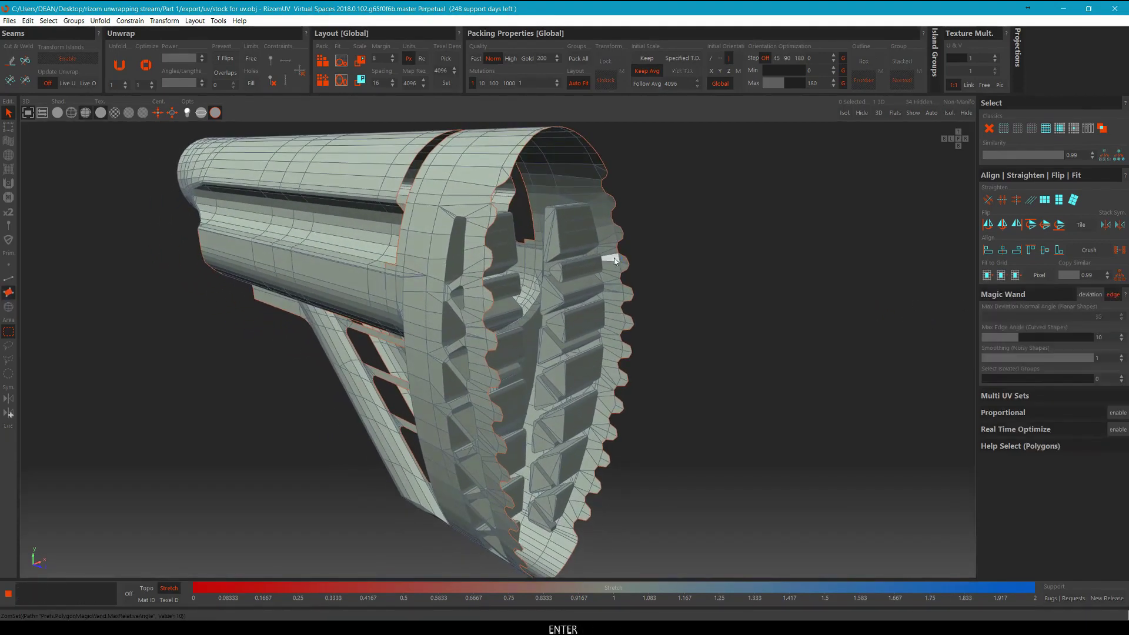
Test the Magic Wand on the uppermost inner block's end face, and switch its limit from edge to deviation.
click(552, 244)
alt+right_drag(554, 246, 1027, 357)
click(1042, 325)
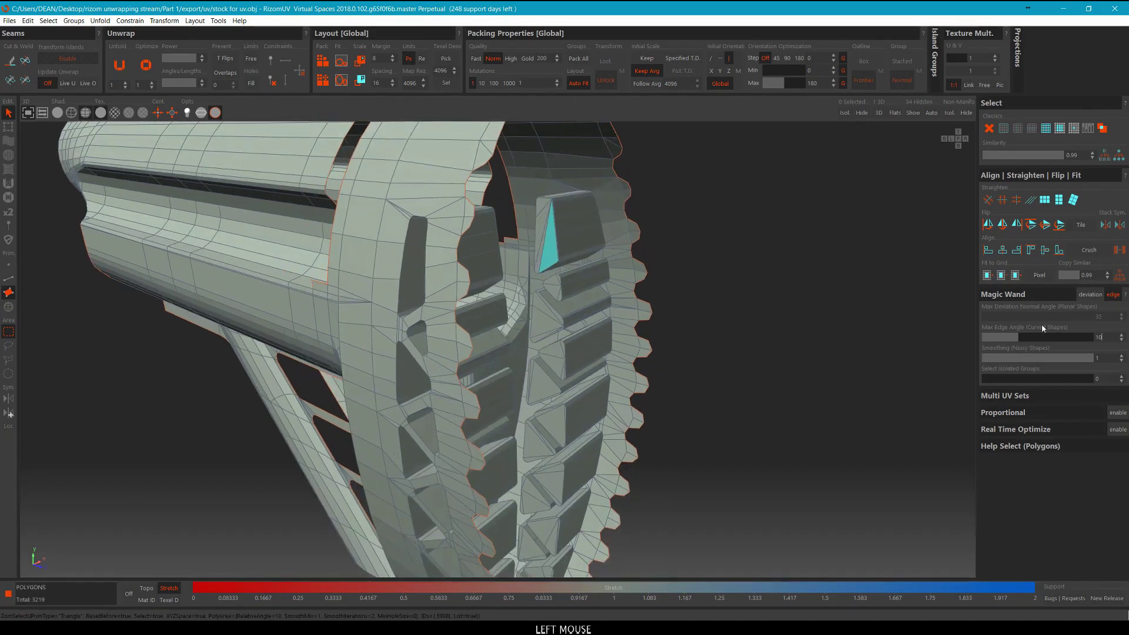
click(1091, 295)
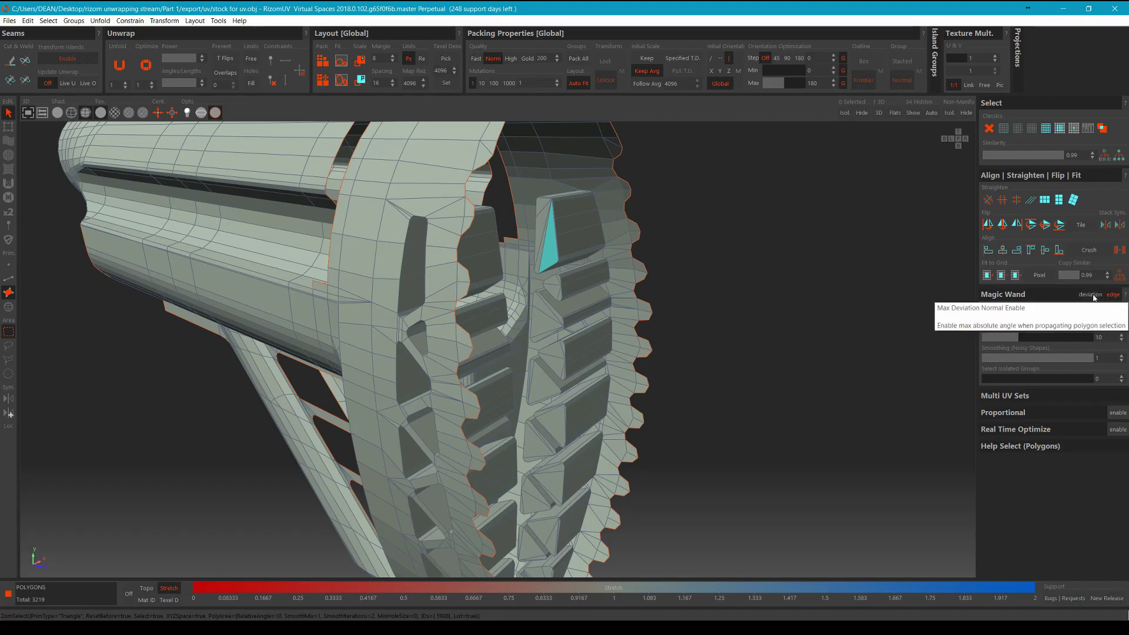
click(540, 218)
click(1113, 295)
scroll(578, 228, up, 2)
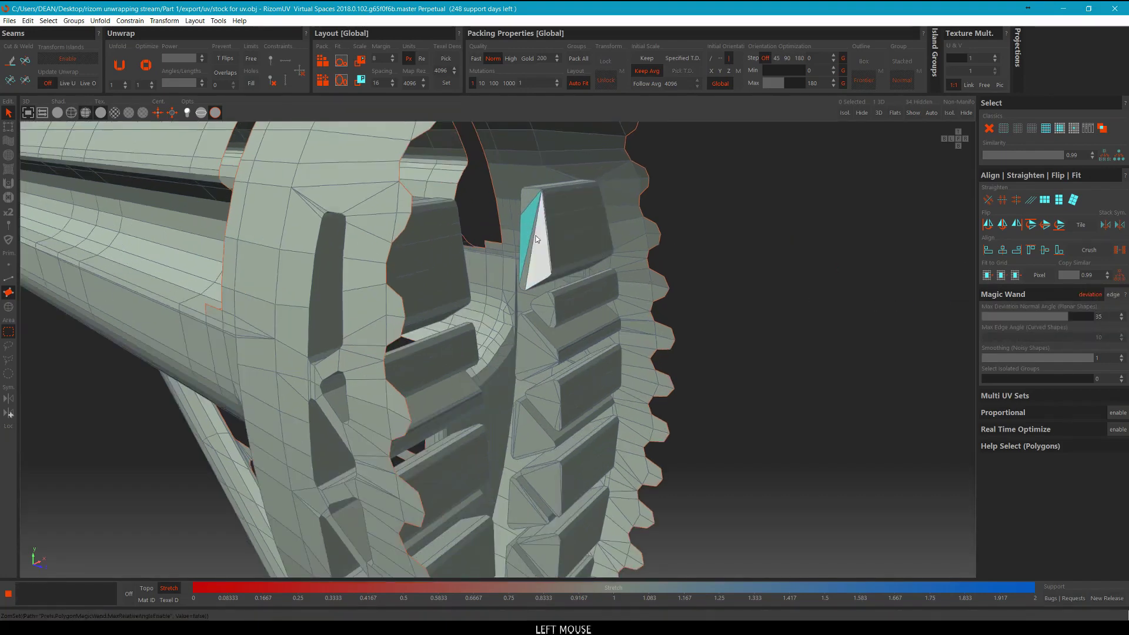
Select the end face polygons and bevels of the uppermost inner block behind the butt face.
click(539, 253)
ctrl+click(528, 216)
ctrl+click(534, 195)
alt+middle_drag(562, 228, 523, 175)
scroll(512, 174, up, 4)
ctrl+click(509, 174)
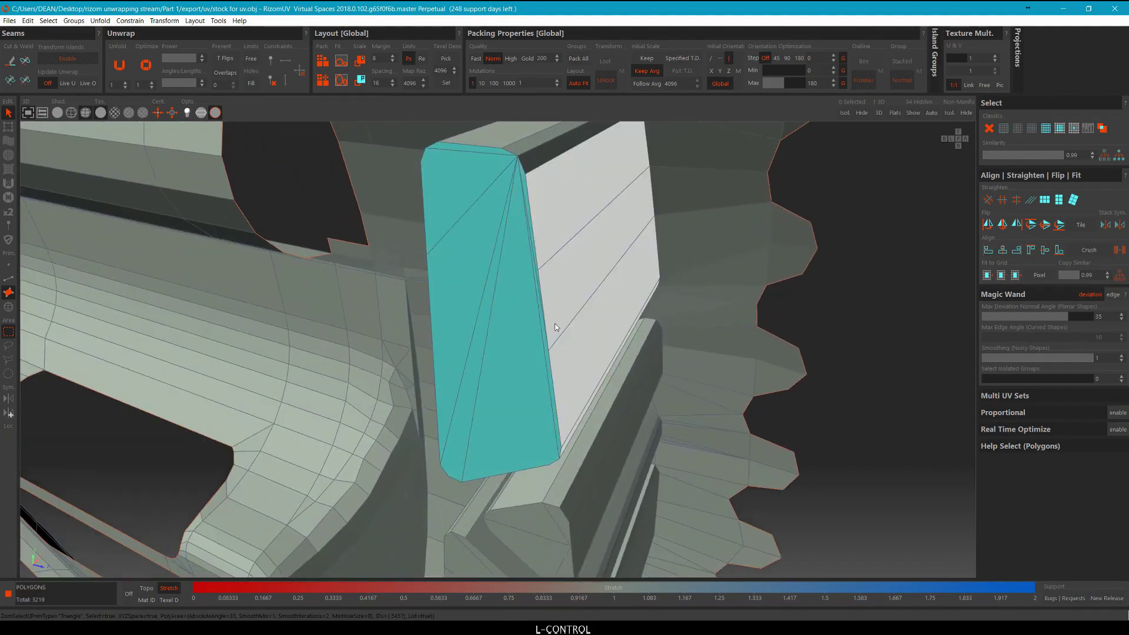
scroll(557, 315, down, 4)
middle_drag(557, 315, 541, 322)
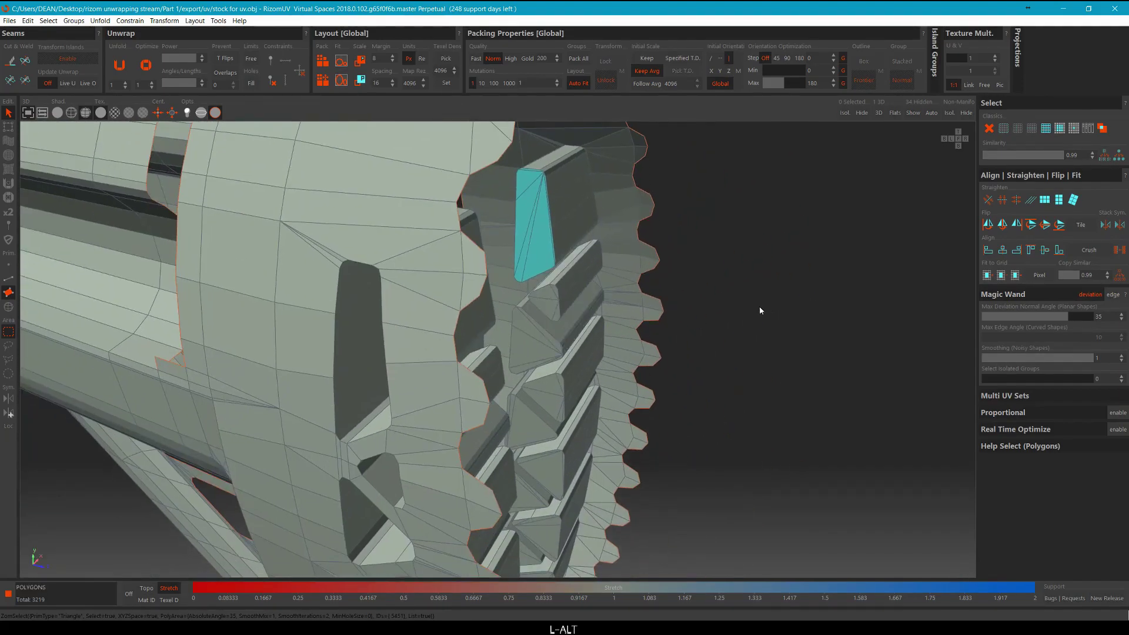
Turn on symmetry and select the end face and bevels of the uppermost inner block again.
key(alt+s)
alt+drag(733, 304, 804, 292)
scroll(600, 245, up, 3)
scroll(605, 253, down, 4)
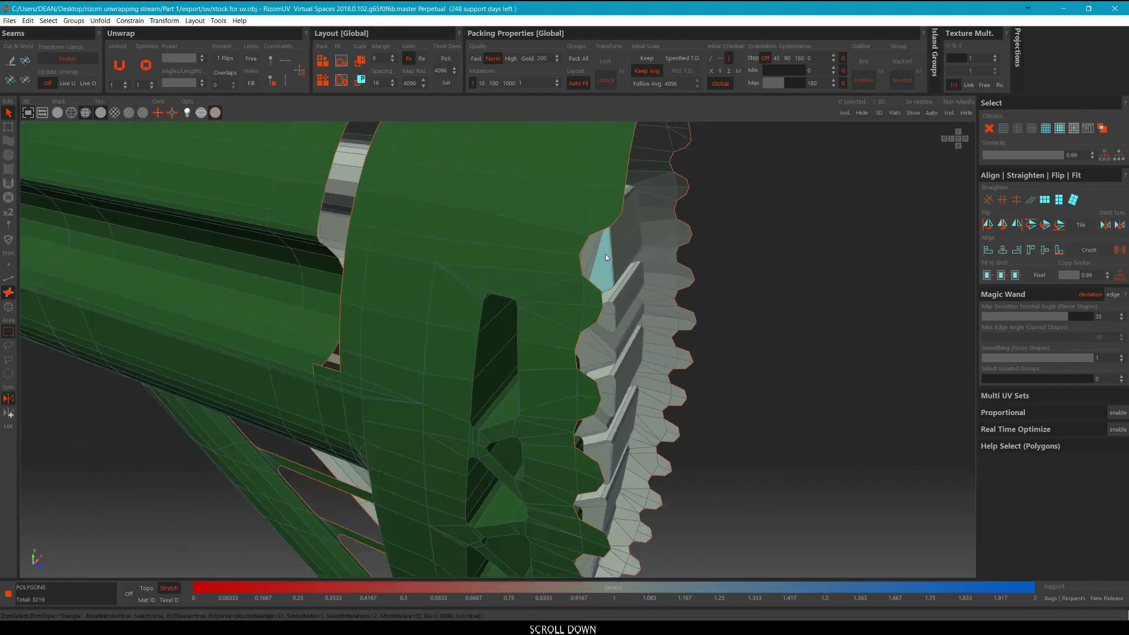
alt+middle_drag(605, 253, 585, 241)
scroll(637, 249, up, 5)
ctrl+click(632, 251)
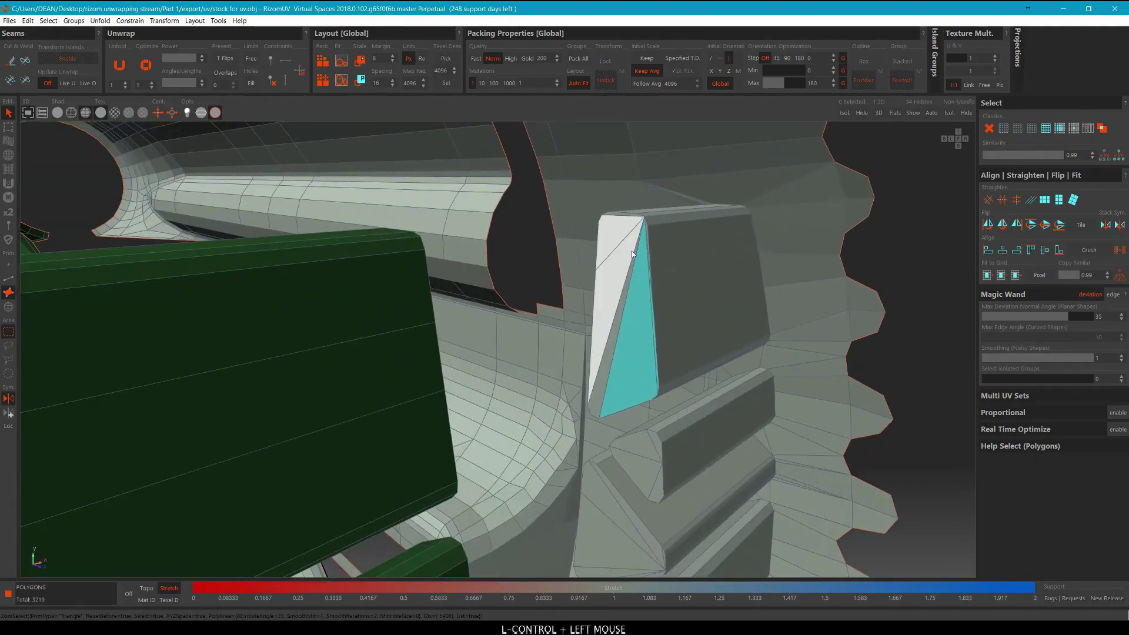
ctrl+click(627, 265)
ctrl+click(620, 214)
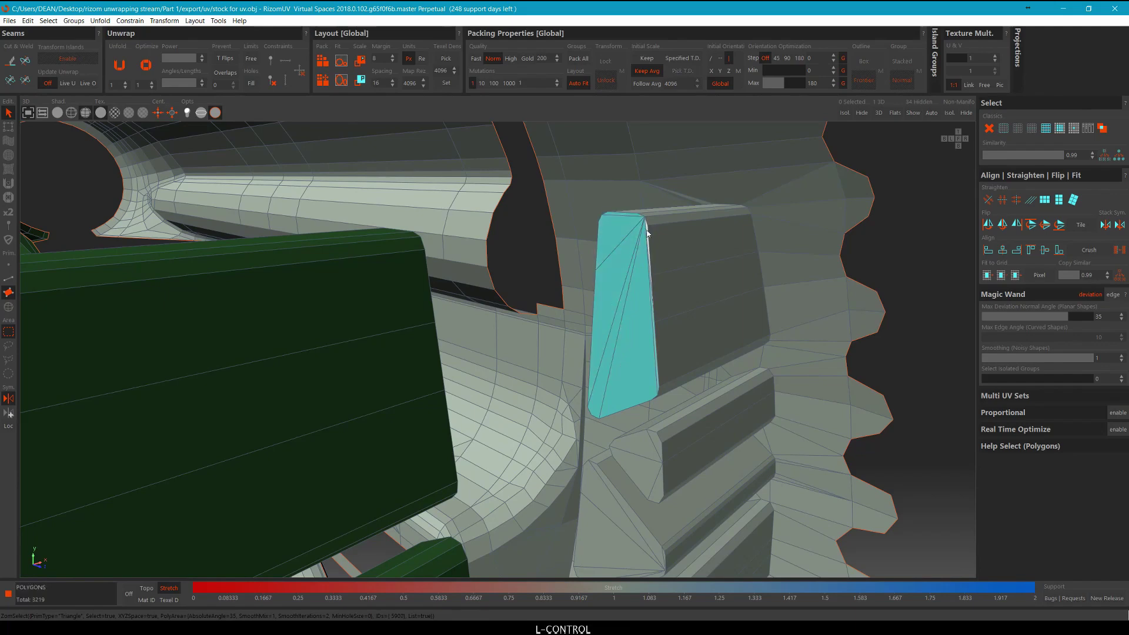
ctrl+click(648, 229)
Add the triangular end face of the second inner block and its lower bevels to the selection.
scroll(675, 359, down, 3)
middle_drag(682, 382, 713, 259)
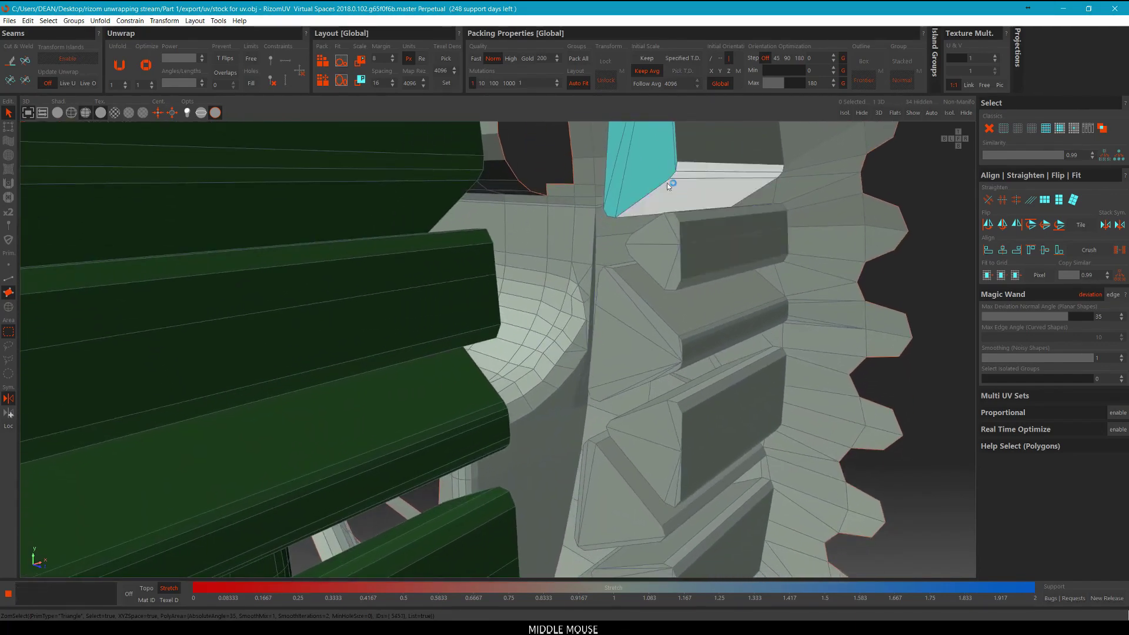
scroll(667, 184, up, 4)
ctrl+click(672, 305)
ctrl+click(672, 305)
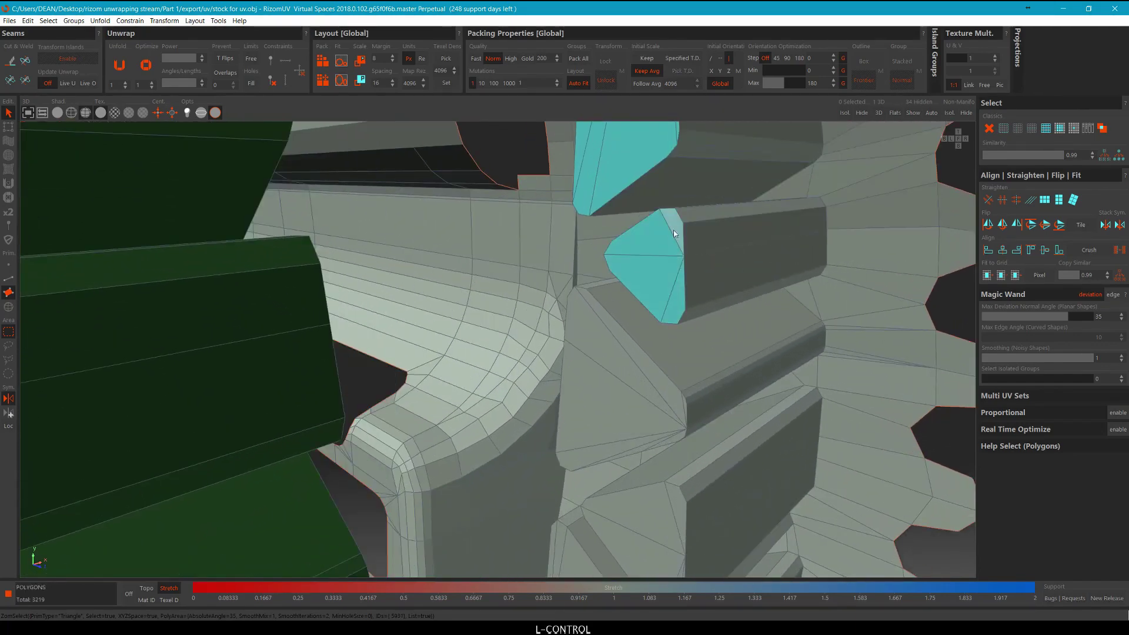
middle_drag(672, 304, 647, 306)
ctrl+click(650, 297)
ctrl+click(643, 305)
ctrl+click(644, 256)
Try adding the upper bevel of the second block's end face, and undo that selection.
ctrl+click(671, 227)
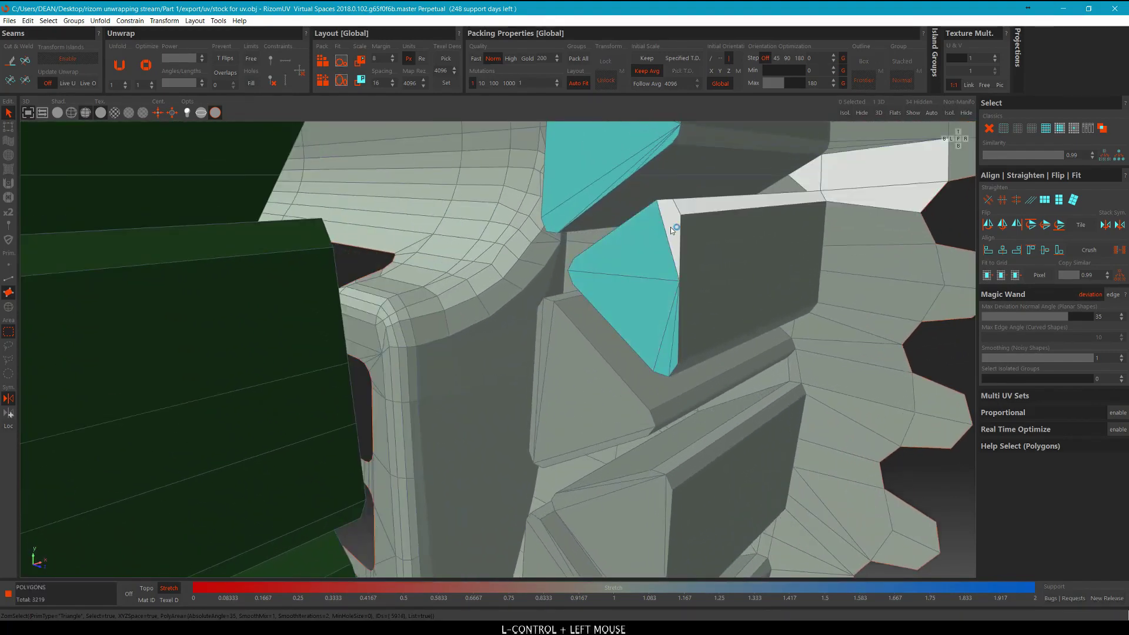
middle_drag(671, 227, 565, 232)
key(ctrl+z)
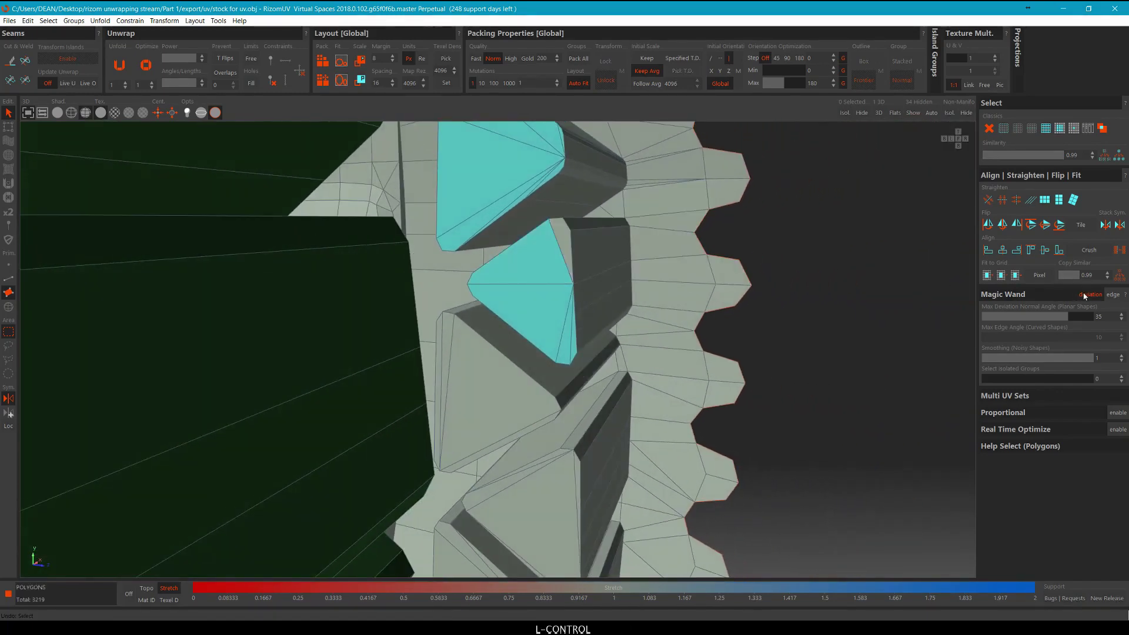
Switch the Magic Wand to the edge limit and add the second block's upper bevel and the third block's end face.
click(1111, 295)
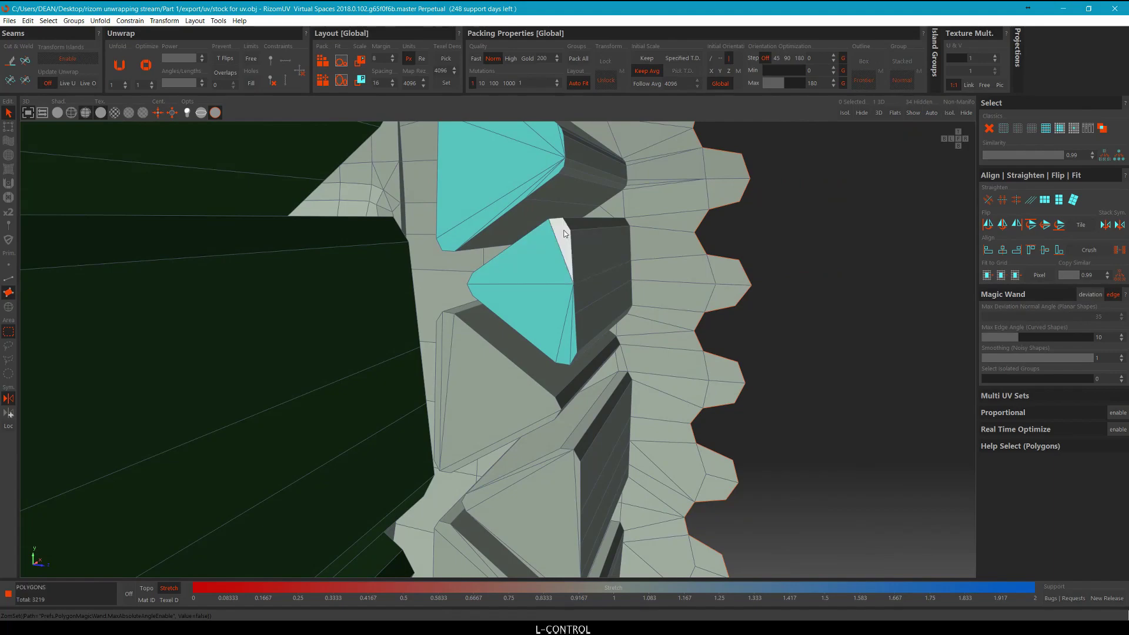
alt+middle_drag(656, 339, 653, 264)
ctrl+click(558, 353)
alt+drag(550, 351, 600, 342)
Set the Magic Wand's max edge angle to 25.
click(1096, 334)
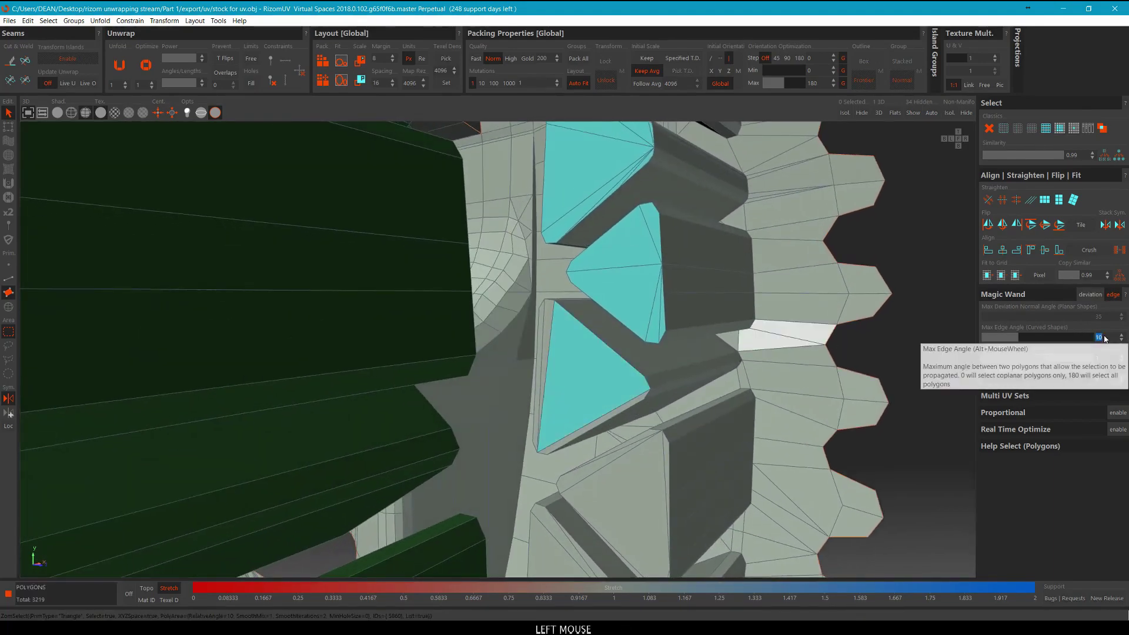
text(25)
key(Return)
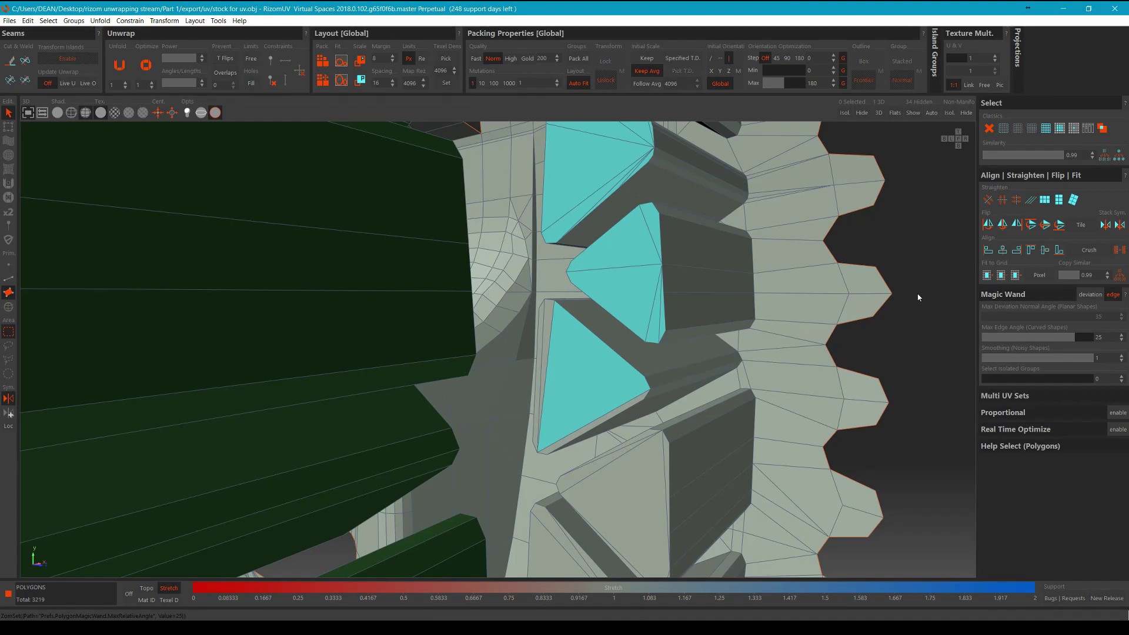
scroll(714, 248, down, 2)
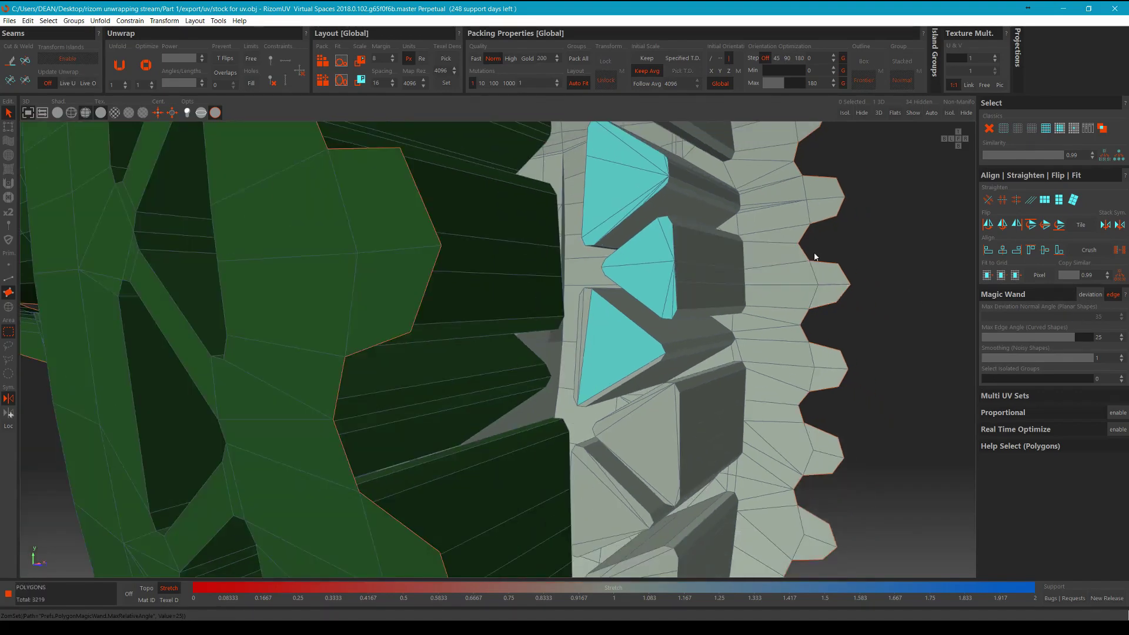
alt+drag(810, 270, 818, 326)
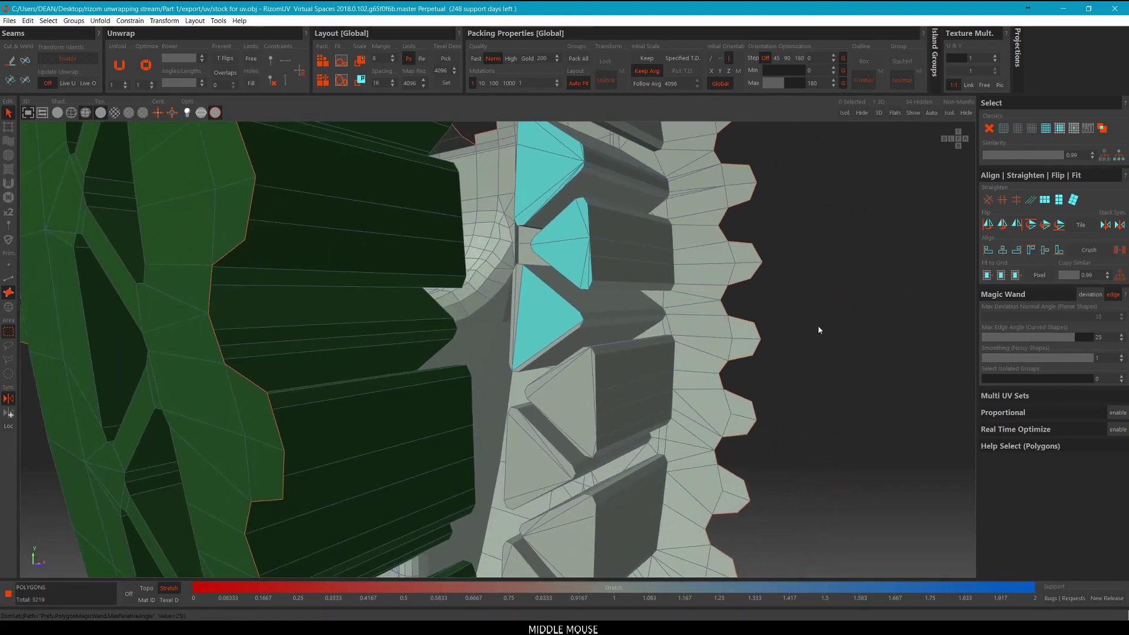
key(F2)
click(854, 294)
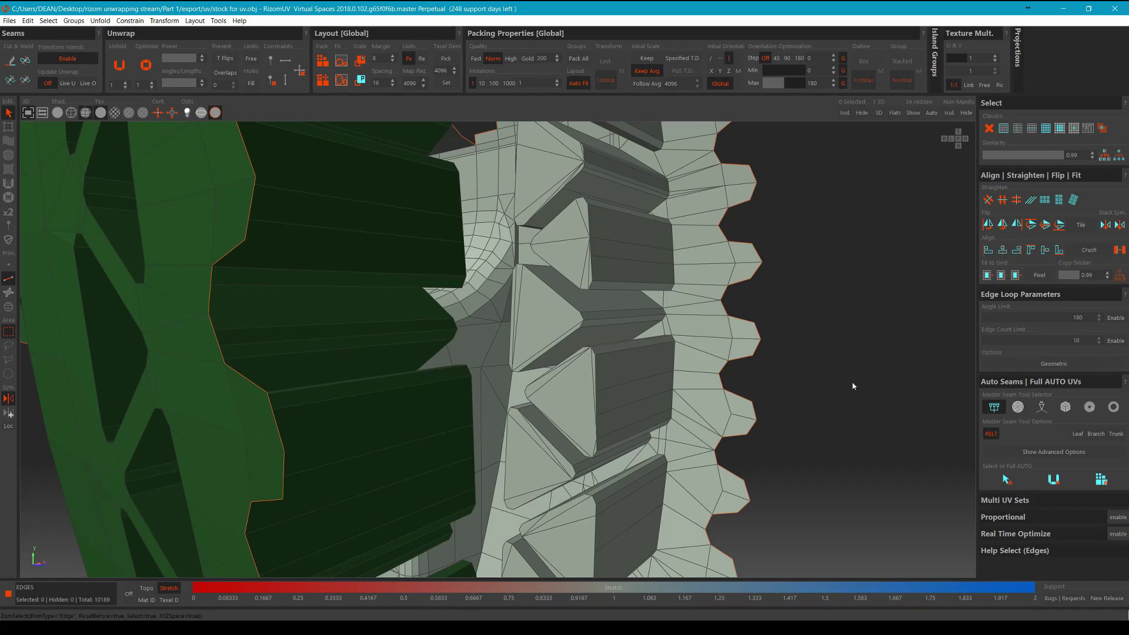
click(1011, 500)
click(1034, 500)
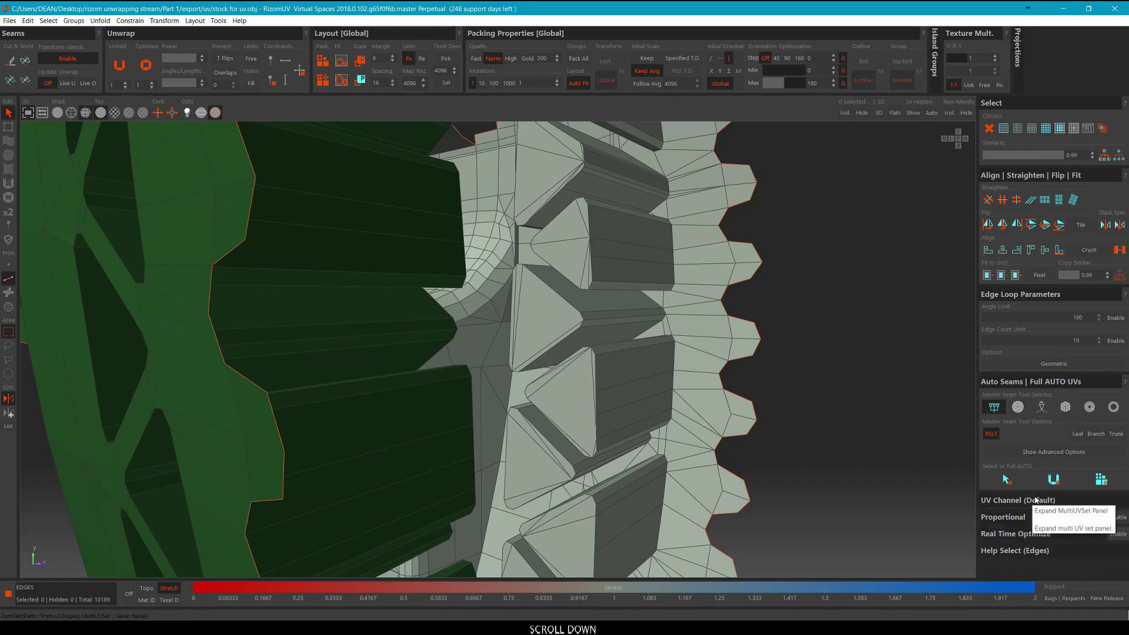
click(1040, 518)
click(1020, 520)
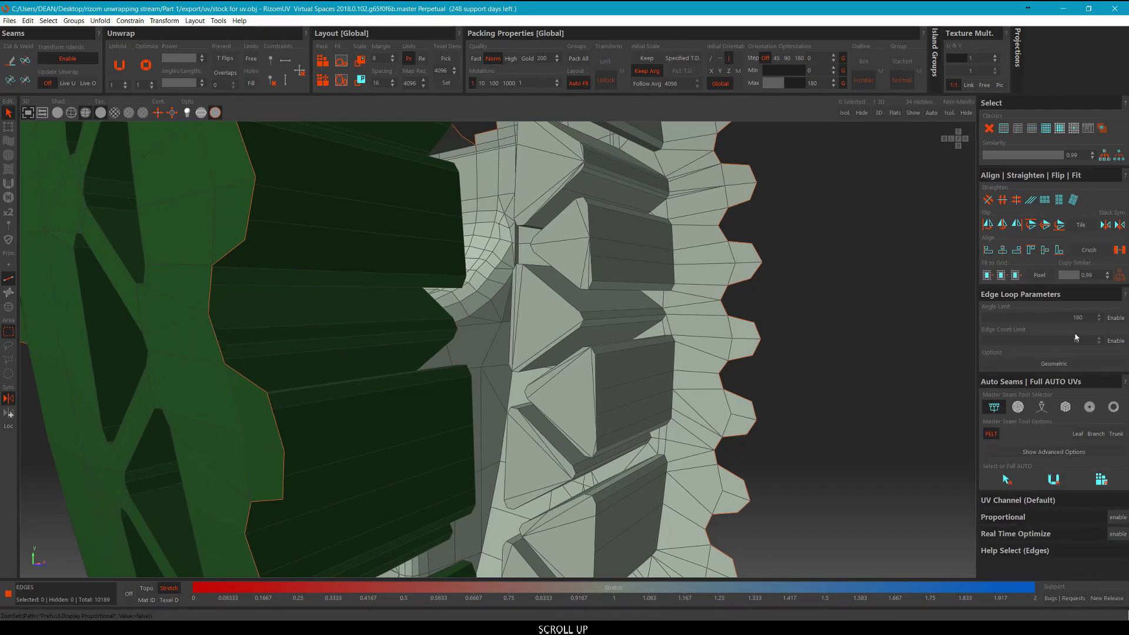
click(1096, 434)
click(1009, 383)
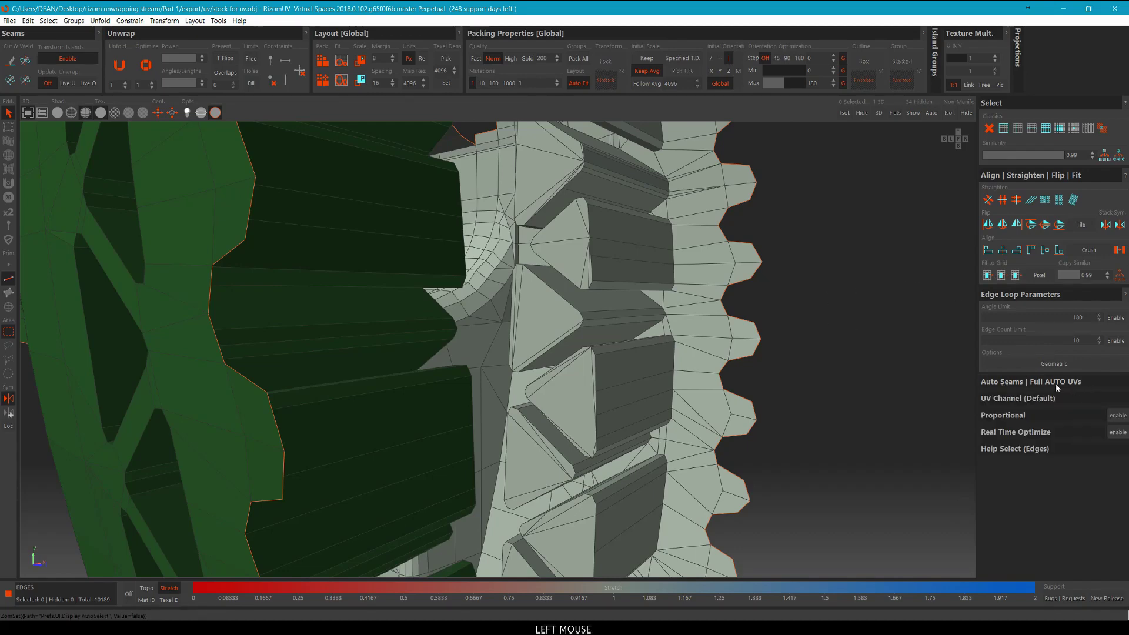
click(1043, 381)
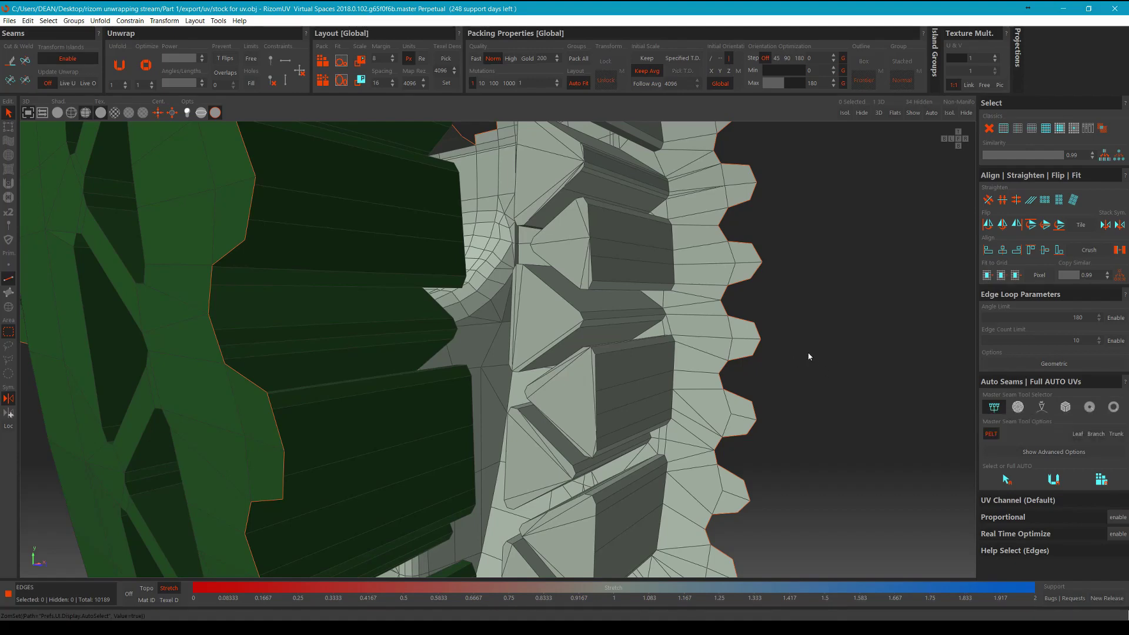
Return to polygon selection and add the third block's end bevels and the fourth block's triangular end face.
key(F3)
click(538, 329)
scroll(538, 330, up, 2)
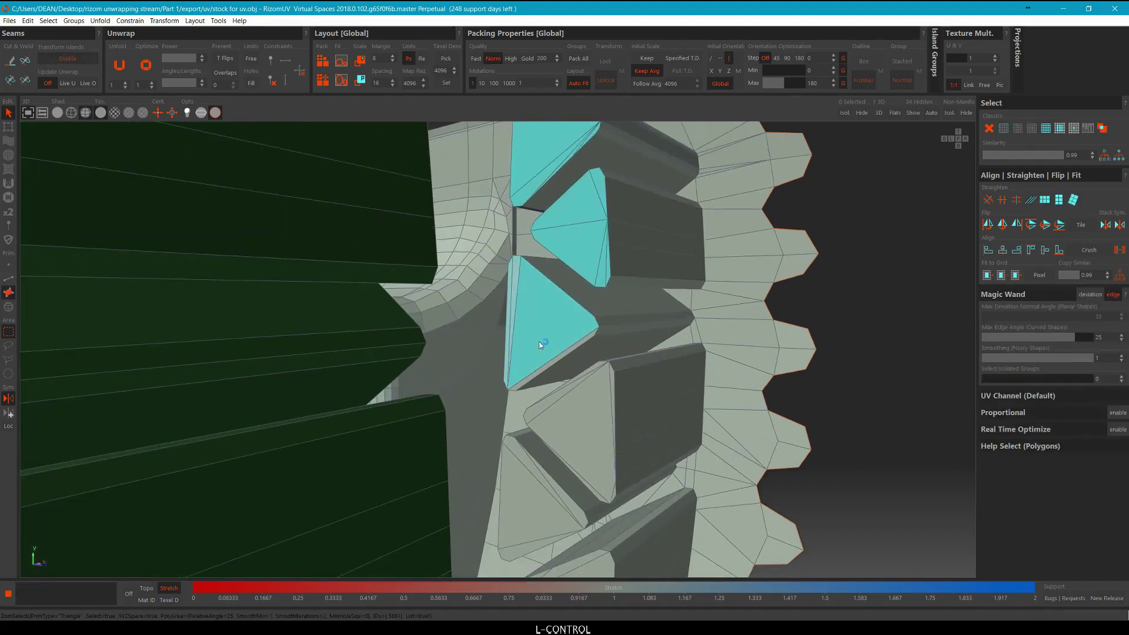
ctrl+click(557, 359)
ctrl+click(582, 426)
ctrl+scroll(600, 415, down, 1)
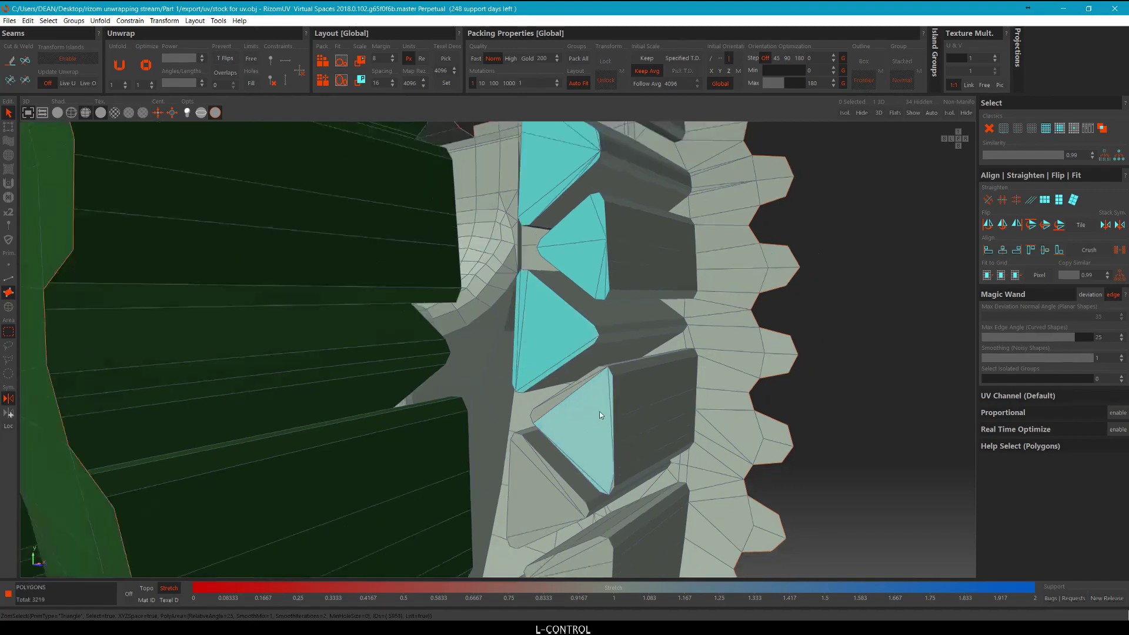
Add the fourth block's end face with its bevels and the fifth block's triangular end face to the selection.
ctrl+scroll(588, 412, up, 2)
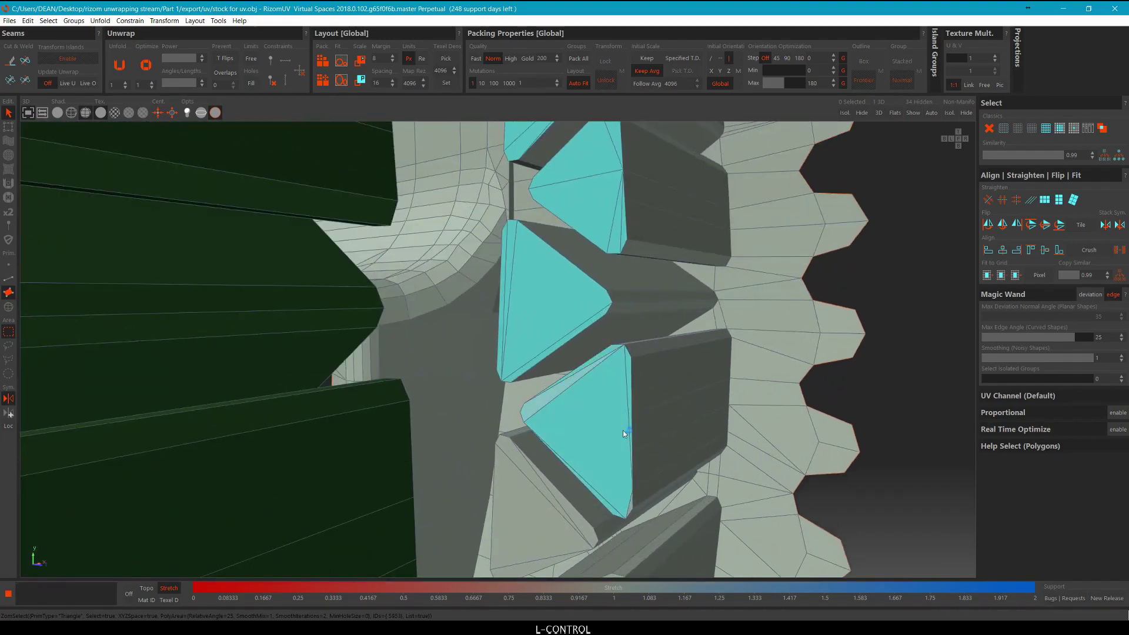
scroll(648, 404, down, 2)
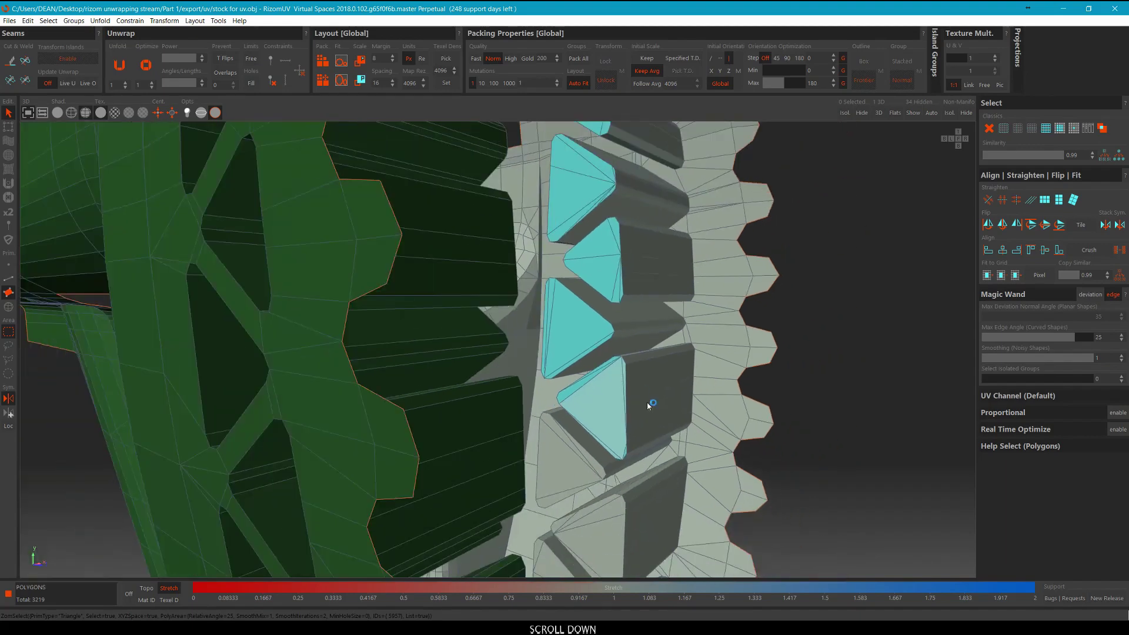
alt+middle_drag(648, 404, 664, 291)
alt+drag(664, 291, 608, 358)
scroll(609, 358, up, 3)
ctrl+click(577, 347)
ctrl+scroll(577, 336, up, 1)
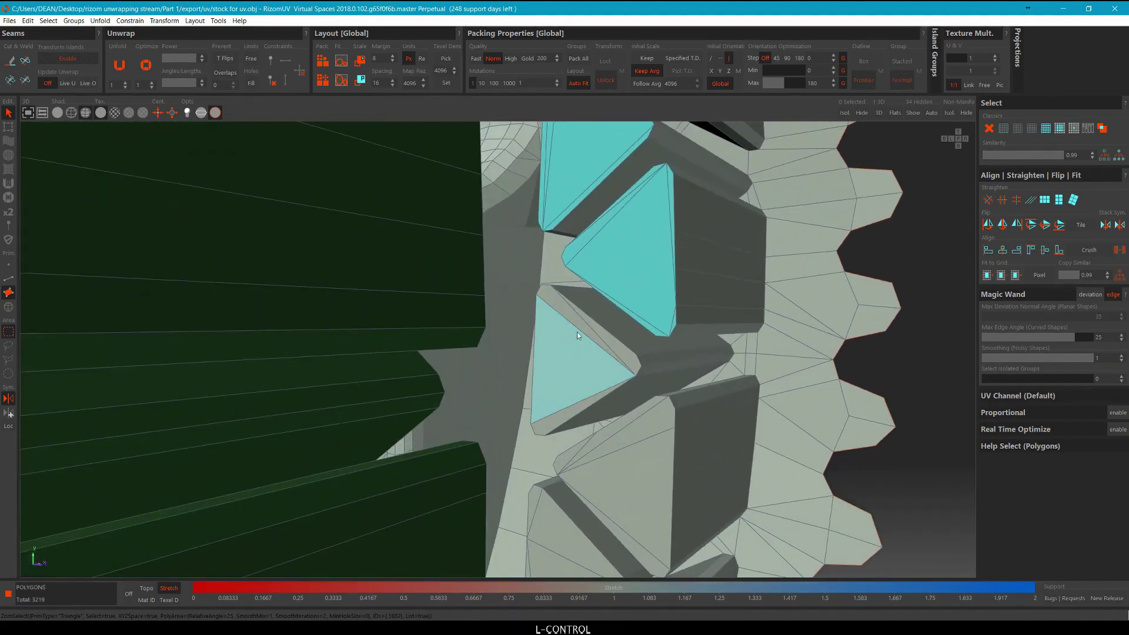
Extend the selection to the triangular end face of the sixth block down the row.
middle_drag(641, 411, 650, 340)
ctrl+click(650, 340)
alt+middle_drag(577, 327, 580, 341)
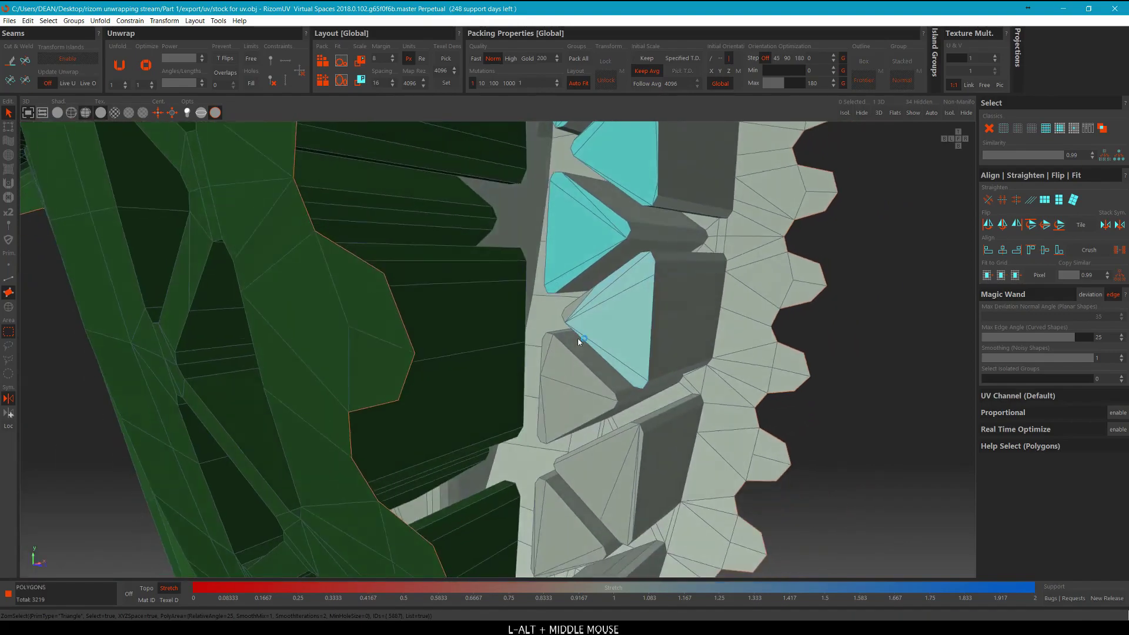
Try adding the end face of the block below the sixth one, and undo that selection.
alt+drag(578, 339, 567, 312)
ctrl+click(562, 353)
key(ctrl+z)
Turn off the Magic Wand's edge limit and add the lower bevel of the lowest block's end face to the selection.
scroll(620, 343, down, 3)
alt+middle_drag(568, 312, 567, 301)
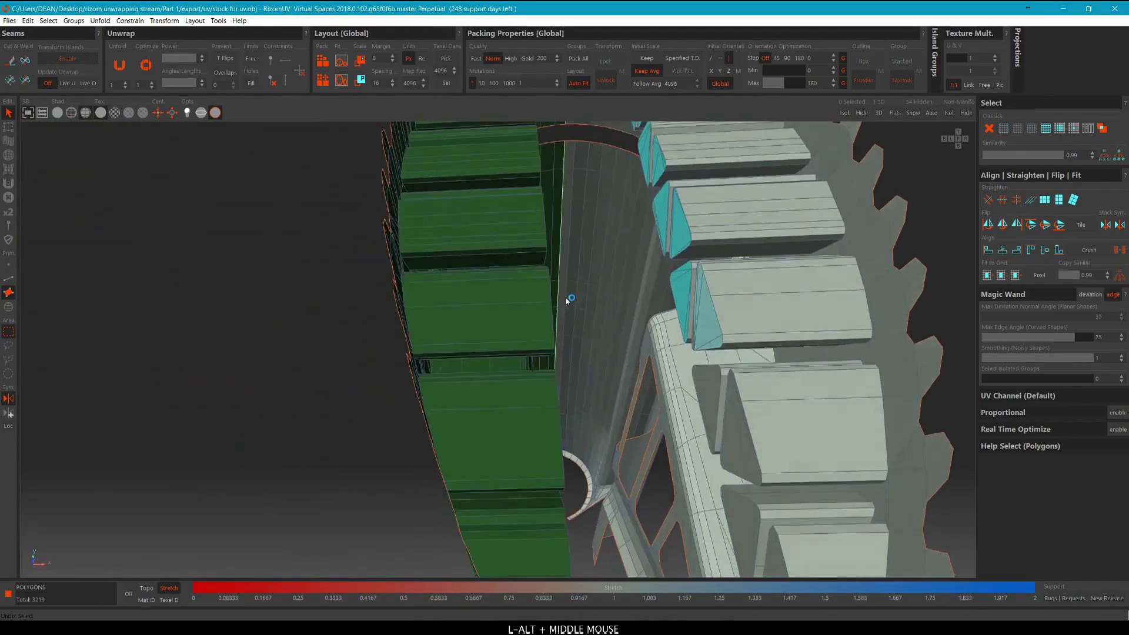
scroll(567, 301, down, 3)
alt+drag(571, 311, 729, 397)
alt+middle_drag(730, 397, 690, 366)
alt+drag(690, 366, 607, 372)
scroll(607, 373, up, 2)
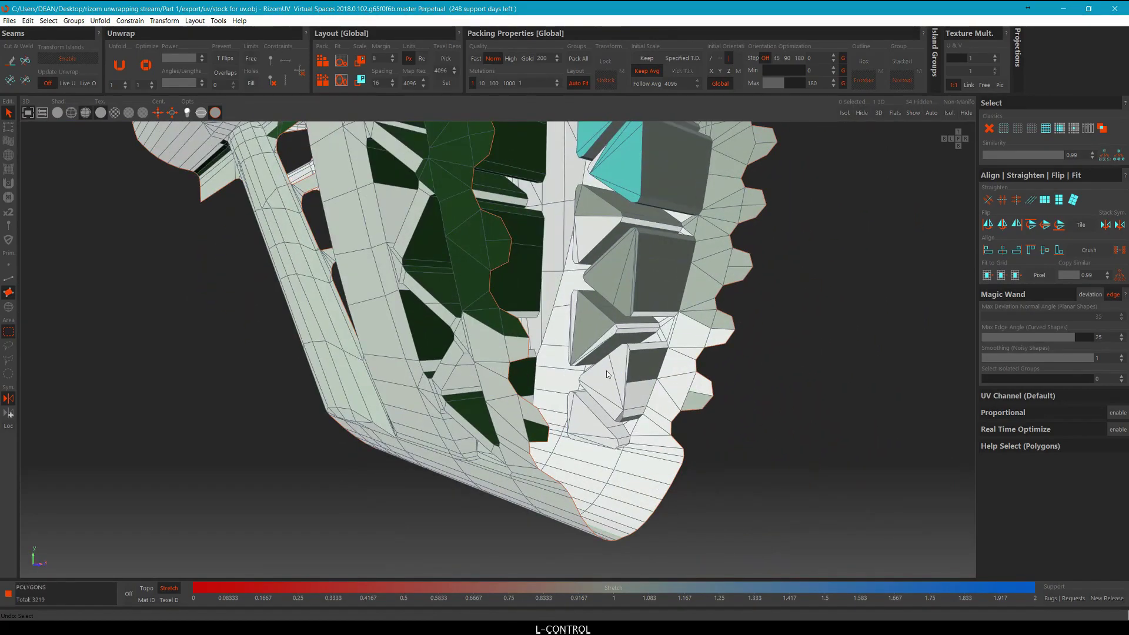
click(1113, 294)
scroll(623, 451, up, 5)
ctrl+click(582, 445)
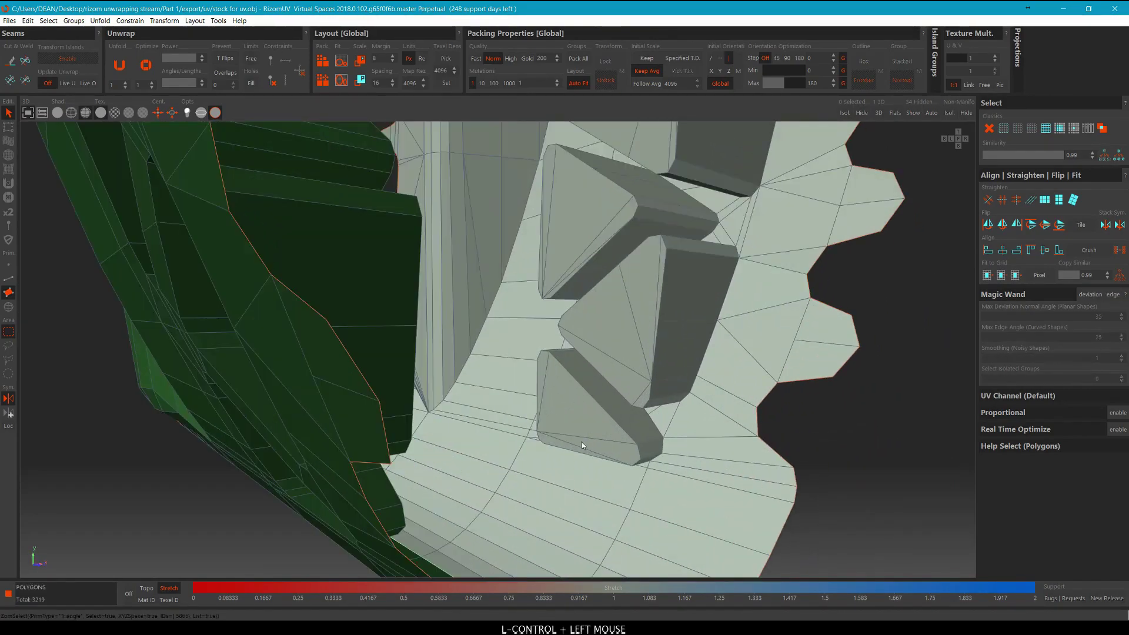
Add the flat triangular faces of the three lowest raised blocks inside the butt pad to the polygon selection.
ctrl+click(562, 419)
scroll(535, 365, up, 5)
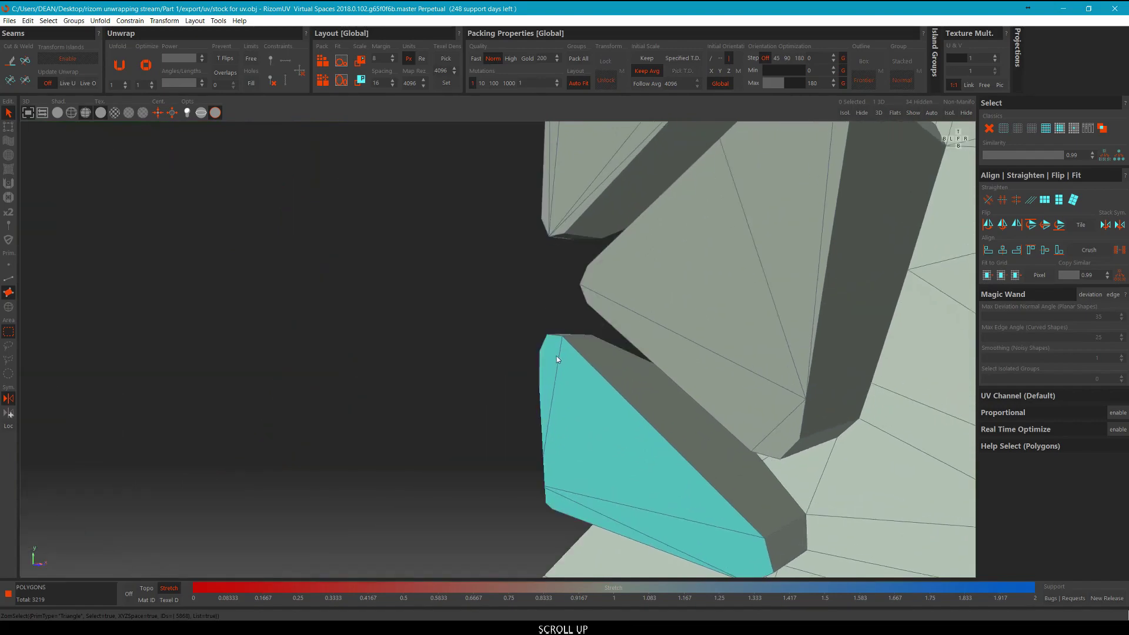
scroll(560, 370, down, 6)
alt+drag(562, 383, 532, 408)
scroll(546, 455, up, 6)
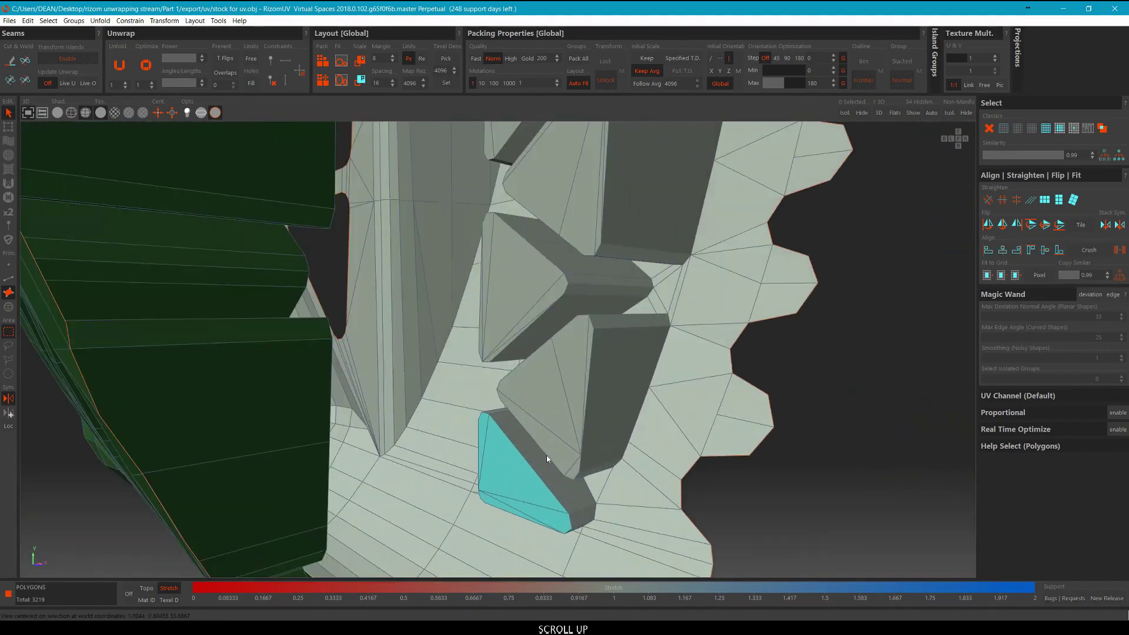
ctrl+click(555, 404)
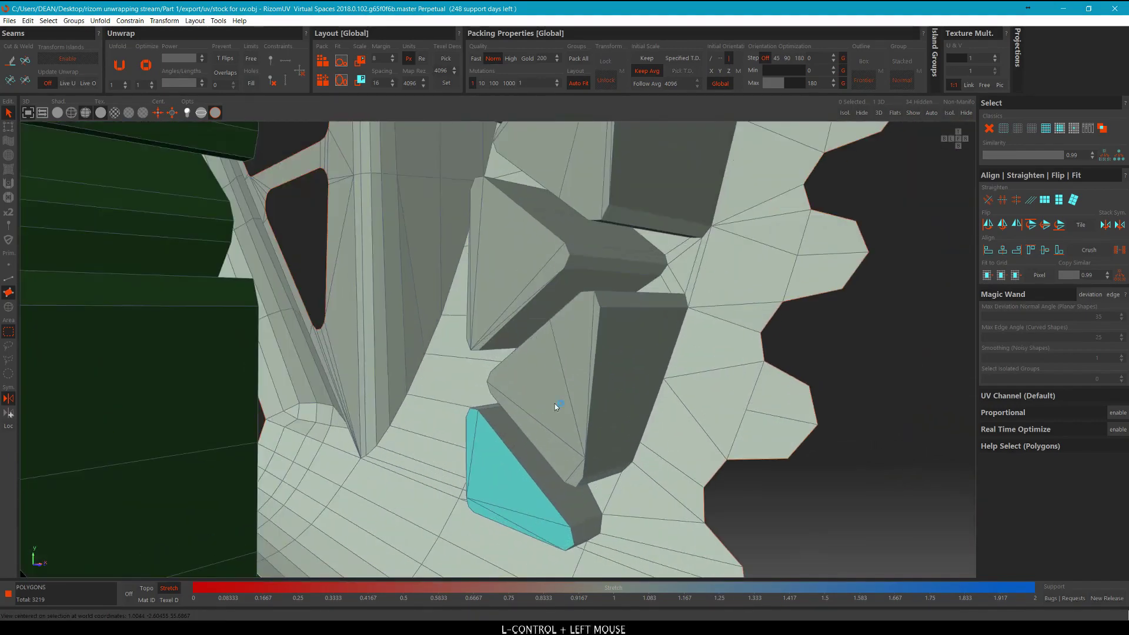
ctrl+click(593, 308)
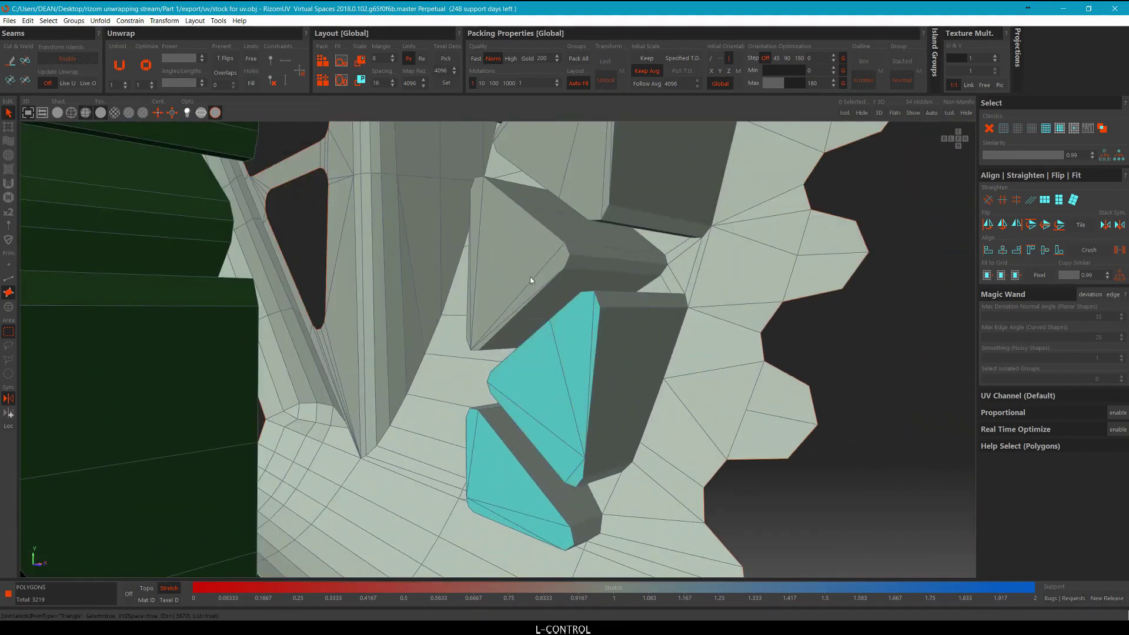
ctrl+click(490, 277)
ctrl+click(470, 322)
Add the two still unselected triangular block faces midway up the butt pad's inner side, including their narrow edge polygons, to the selection.
middle_drag(468, 320, 539, 339)
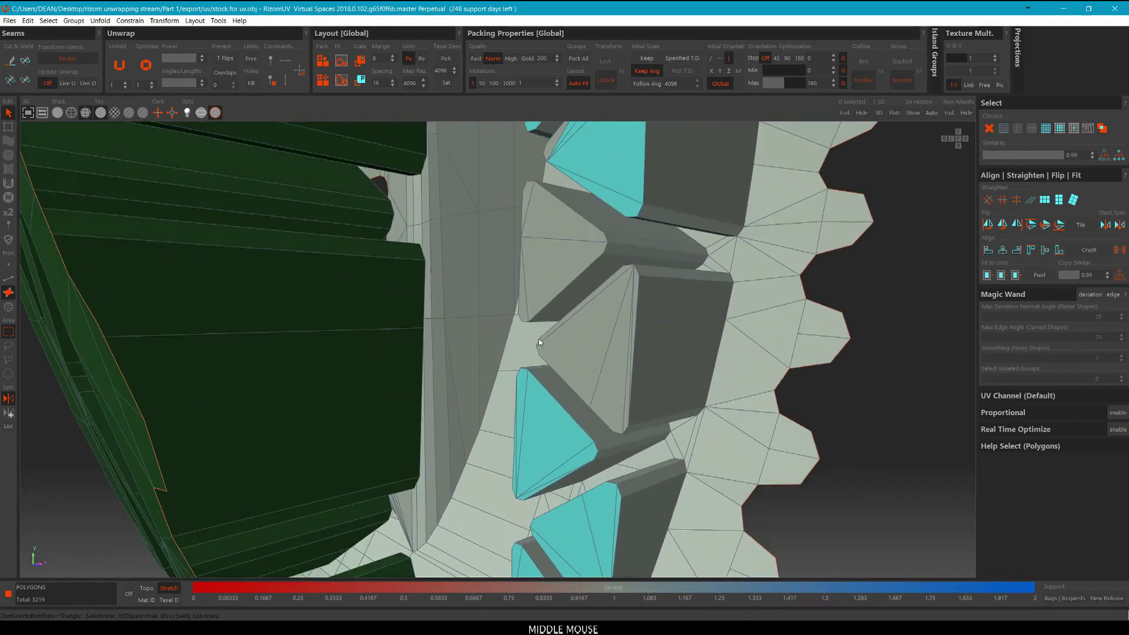
scroll(592, 337, up, 3)
ctrl+click(591, 337)
ctrl+click(651, 308)
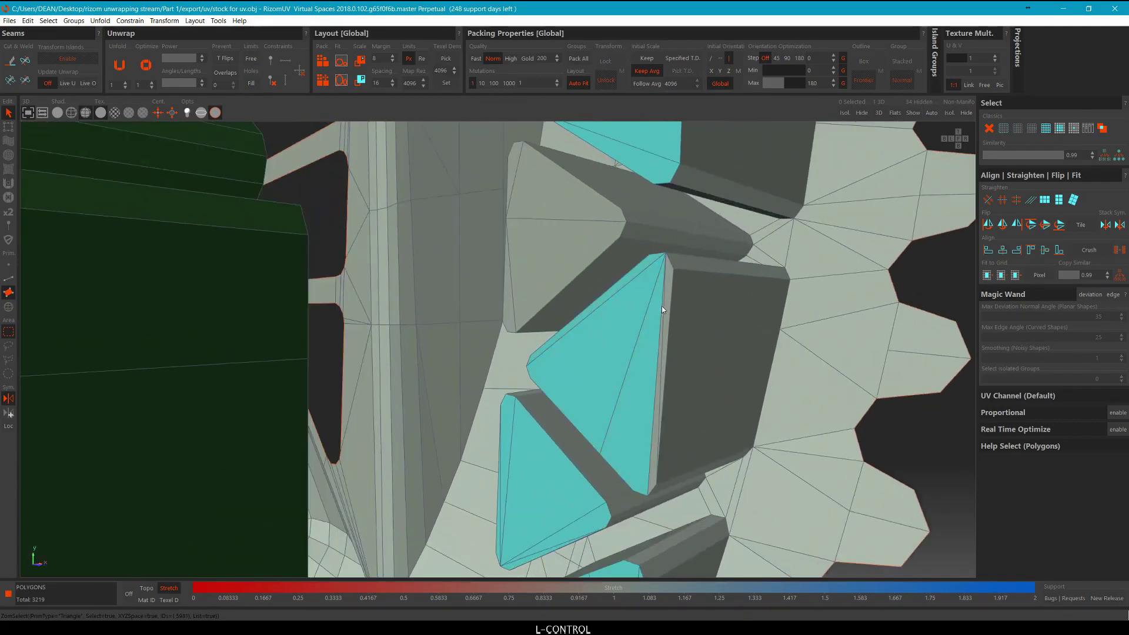
ctrl+click(663, 308)
scroll(662, 310, down, 3)
middle_drag(596, 274, 580, 300)
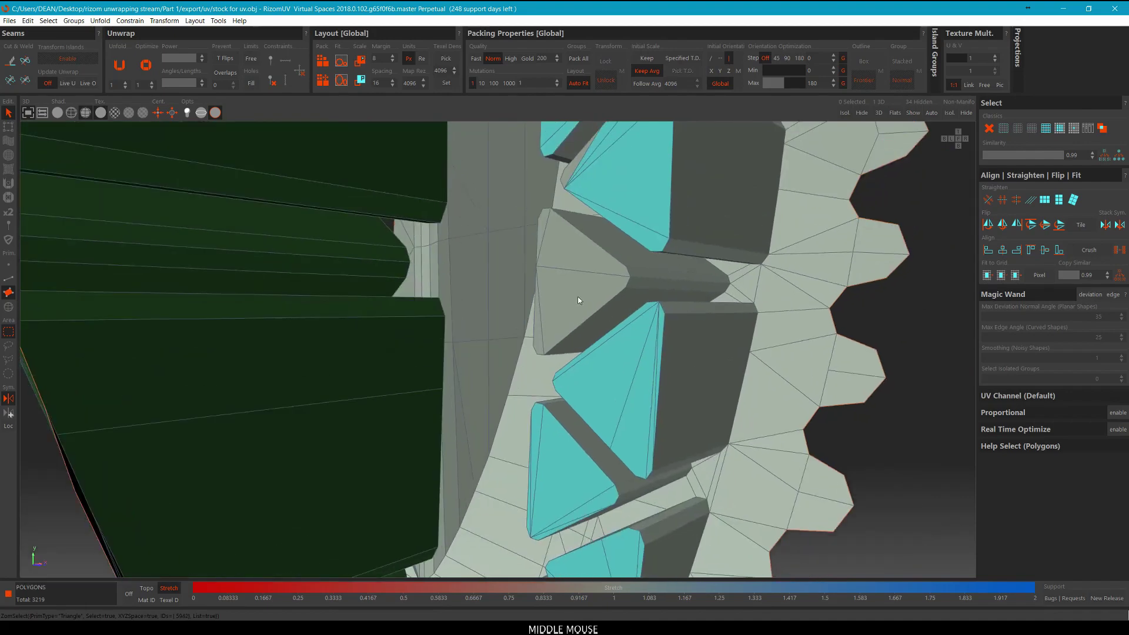
scroll(580, 299, up, 3)
ctrl+click(564, 307)
ctrl+click(523, 340)
ctrl+click(543, 220)
scroll(537, 205, down, 3)
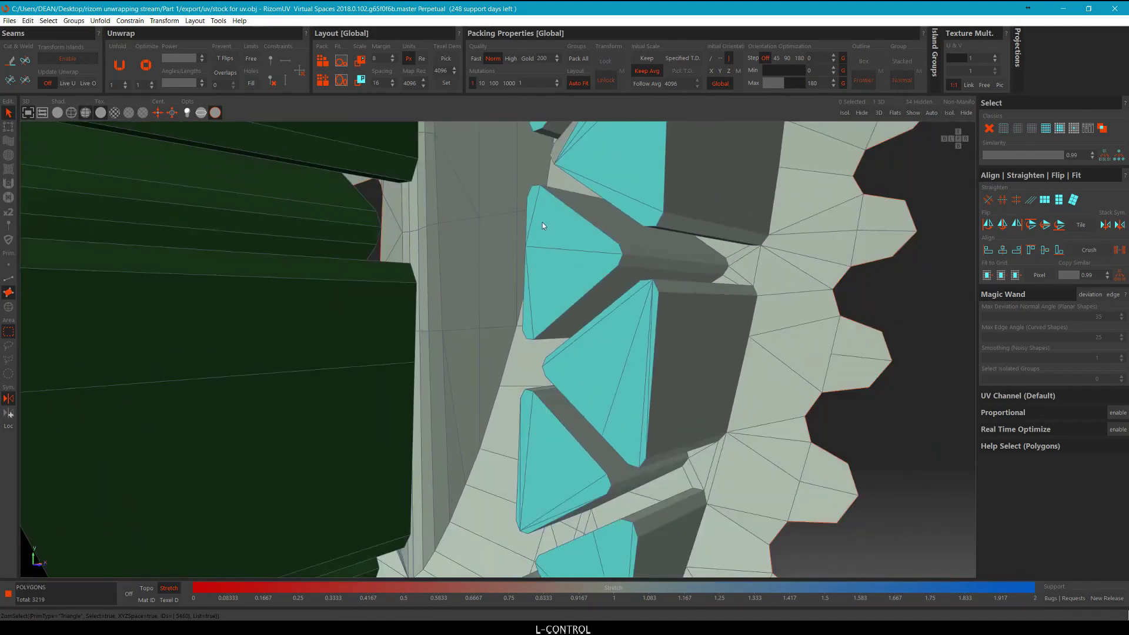
Complete the triangular face selection inside the butt pad and cut the selected faces off as separate UV islands.
middle_drag(542, 222, 471, 277)
scroll(556, 280, up, 3)
ctrl+click(558, 280)
scroll(563, 286, down, 3)
scroll(523, 316, up, 3)
alt+middle_drag(523, 312, 529, 268)
scroll(559, 313, up, 3)
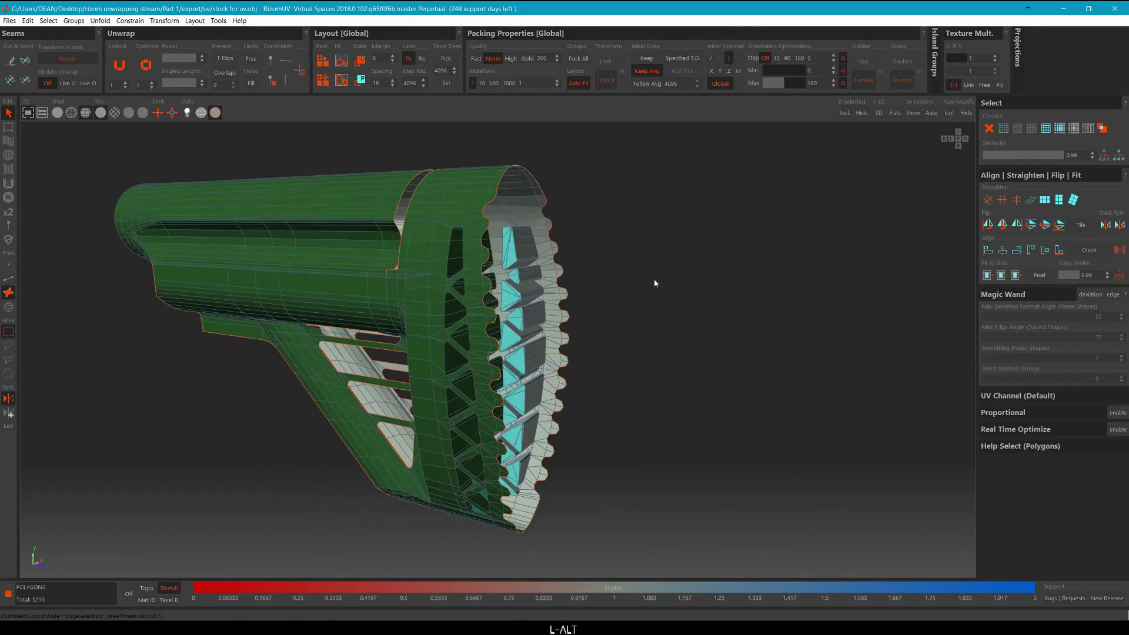
middle_drag(654, 279, 782, 290)
scroll(705, 276, down, 3)
key(F4)
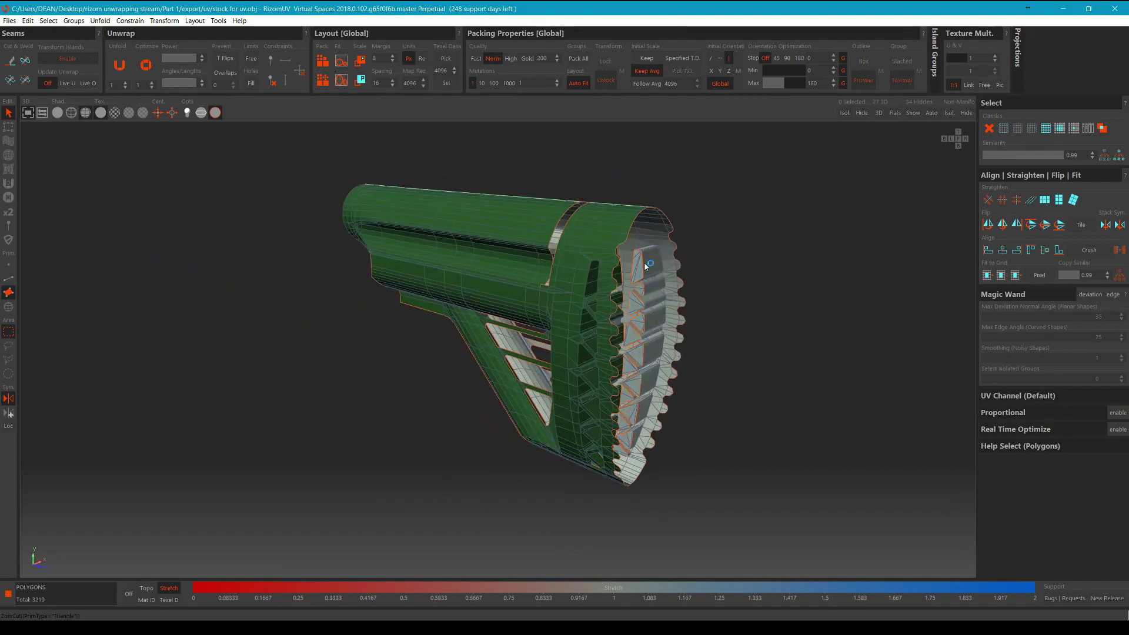
Select every visible island except the main stock body by inverting the selection, and move them outside the UV tile.
click(599, 236)
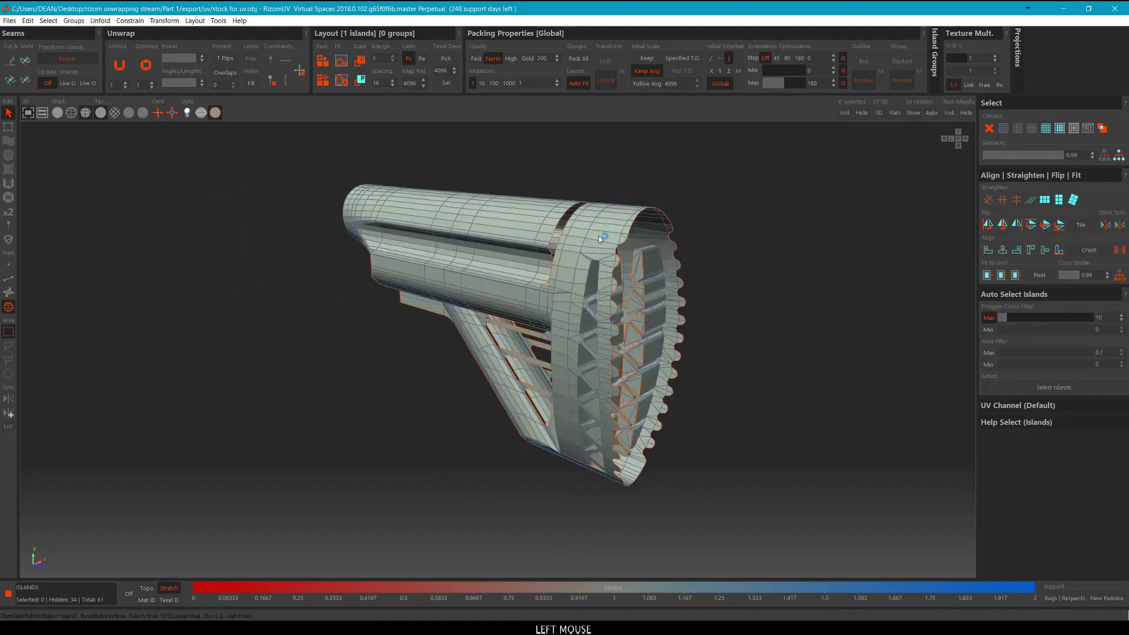
scroll(598, 235, down, 2)
alt+middle_drag(599, 235, 767, 297)
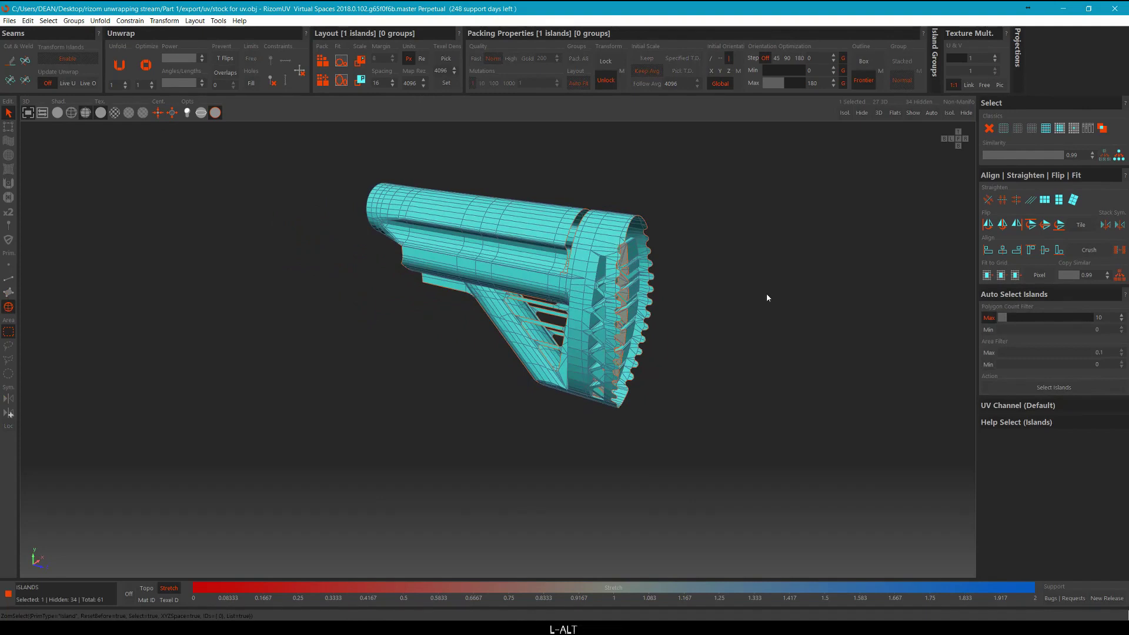
key(ctrl+i)
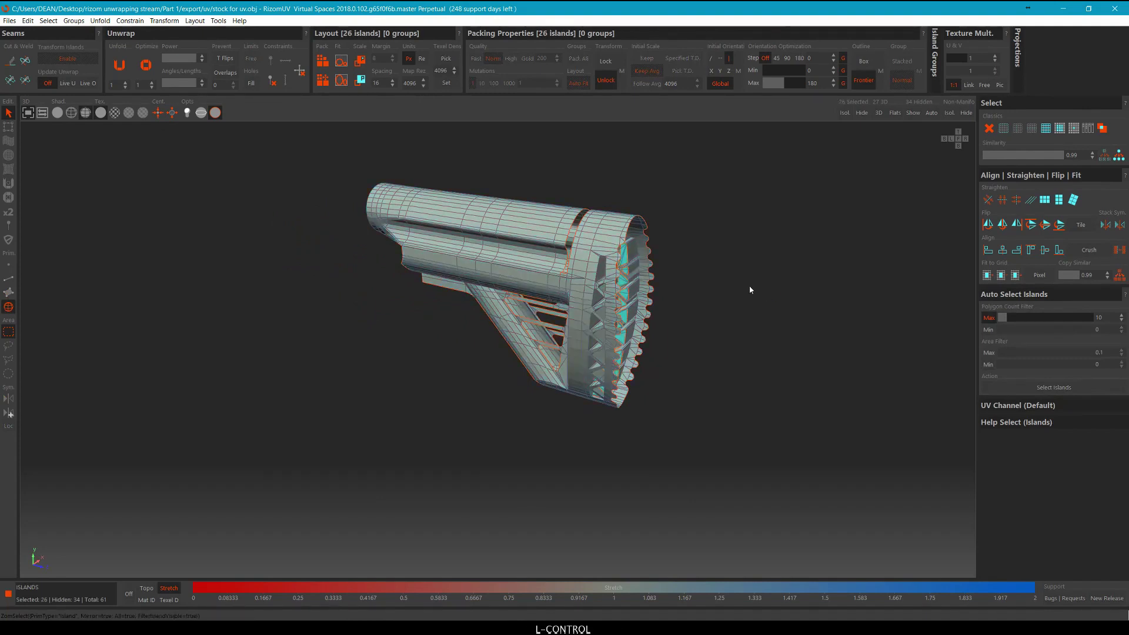
key(ctrl+Tab)
middle_drag(493, 343, 763, 307)
key(q)
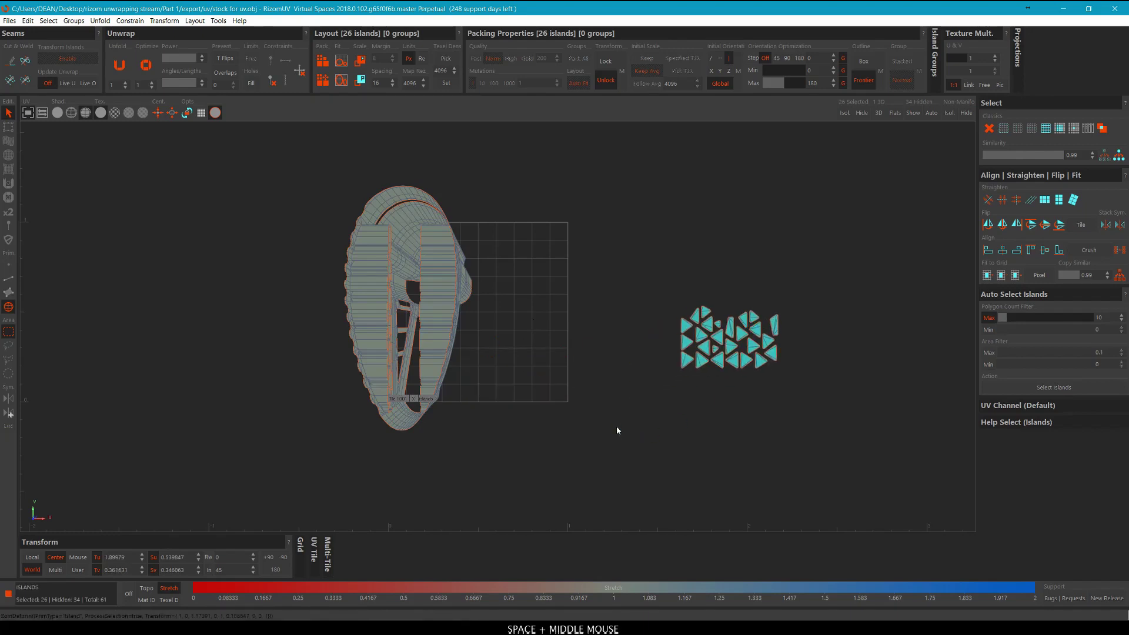
Hide the separated triangular islands, check the remaining stock in 3D, undo the hiding and clear the selection.
key(h)
click(602, 267)
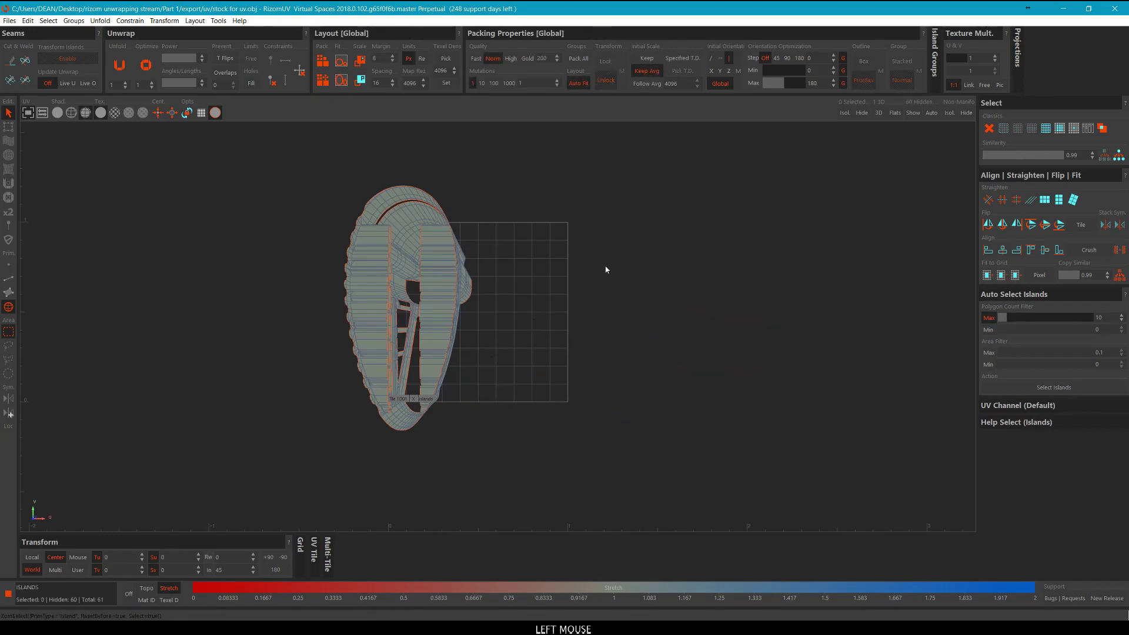
key(ctrl+Tab)
alt+middle_drag(686, 310, 682, 289)
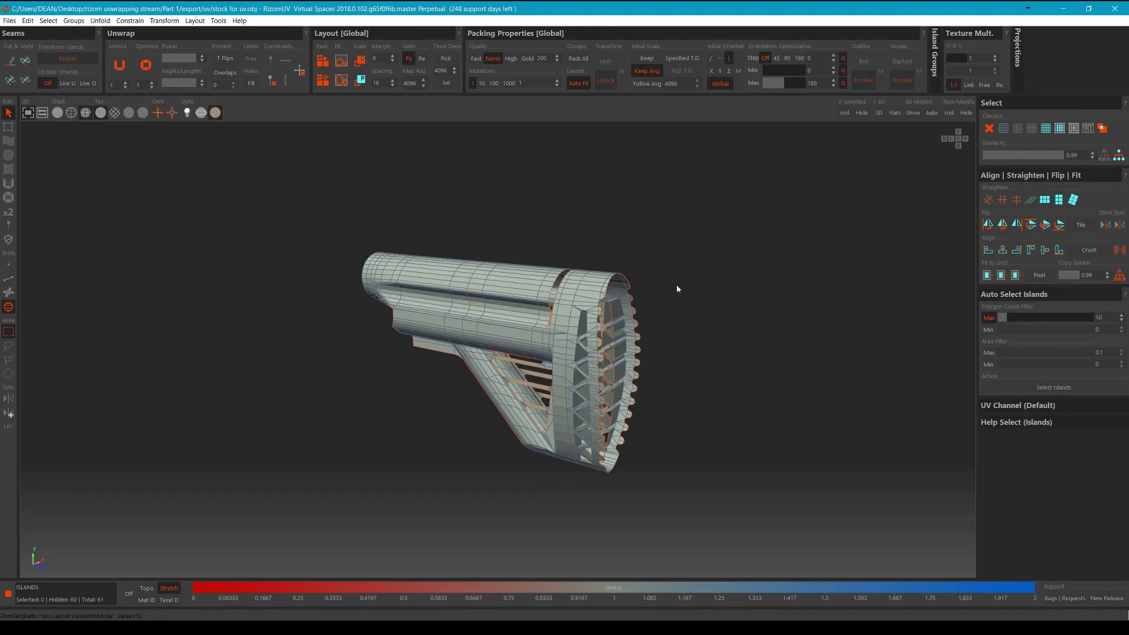
middle_click(676, 288)
key(ctrl+Tab)
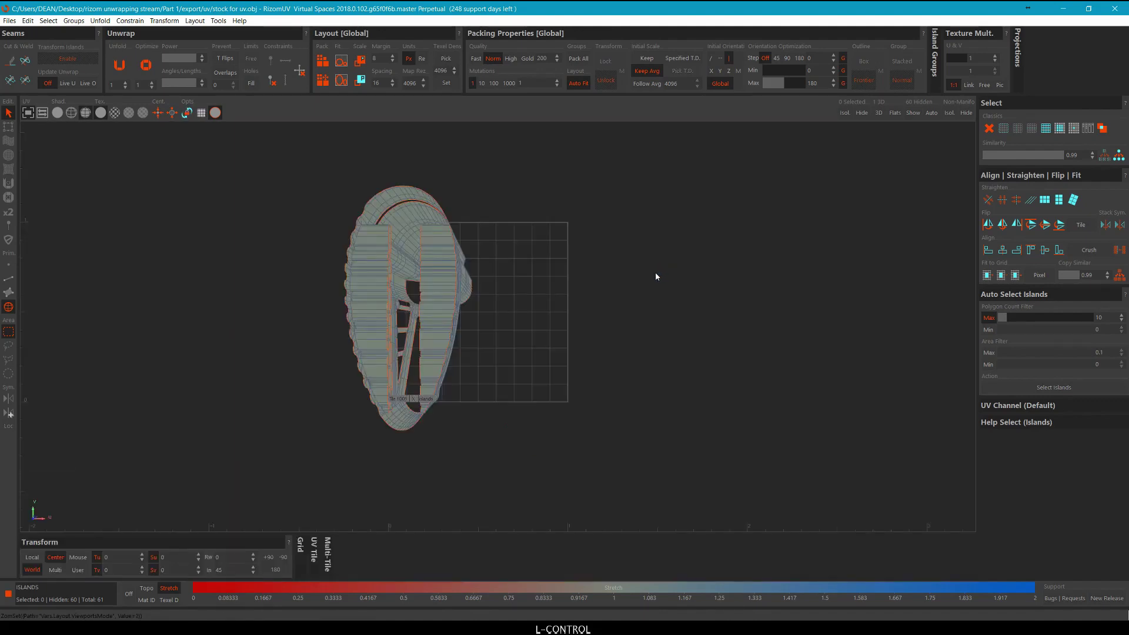
key(ctrl+z)
middle_drag(780, 277, 659, 277)
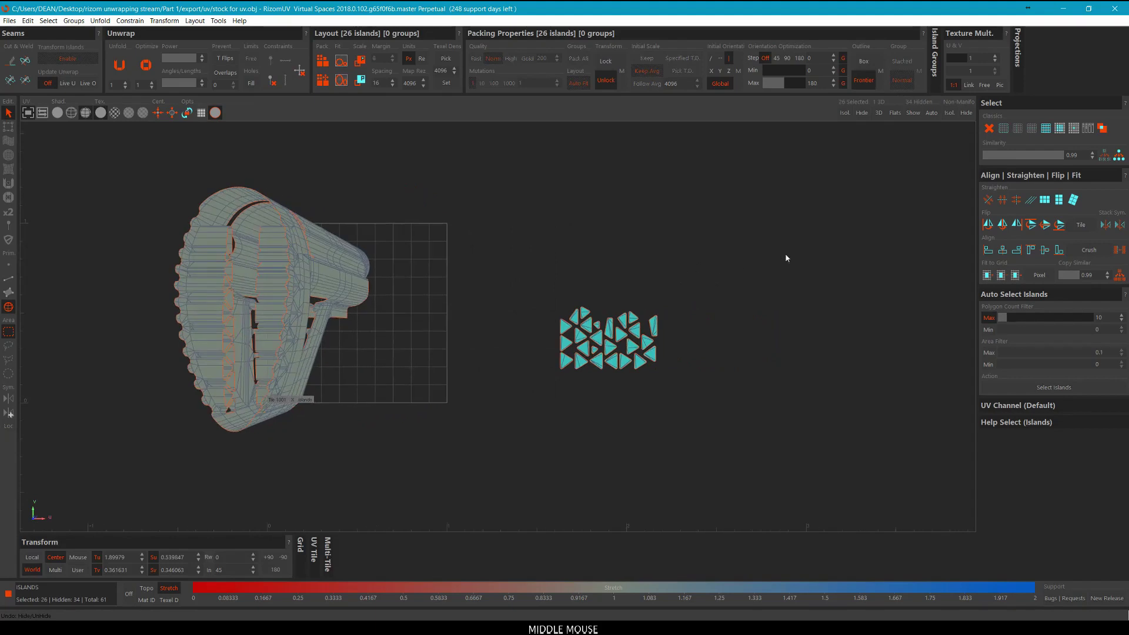
click(786, 255)
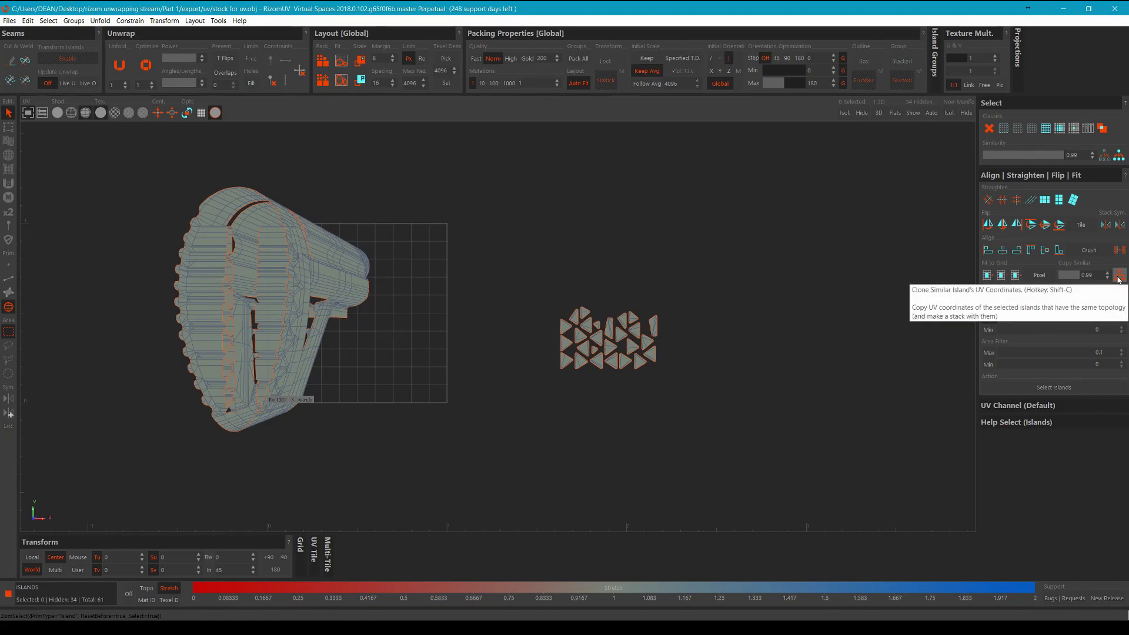
Compare the shapes and triangulation of the separated triangular islands by selecting several of them one at a time.
scroll(612, 302, up, 5)
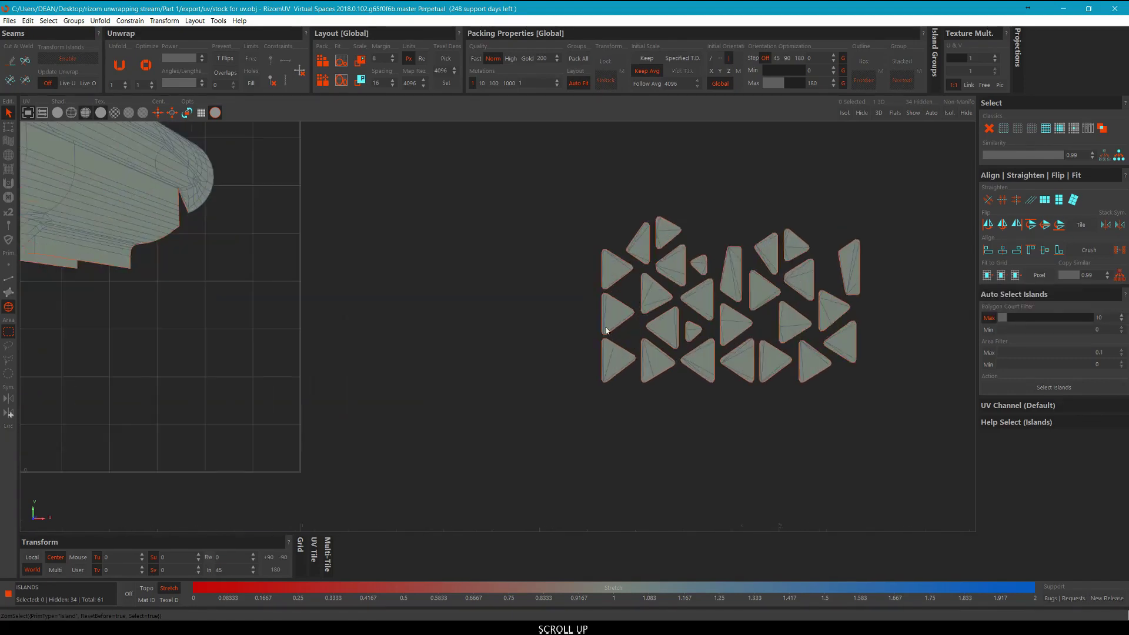
click(612, 302)
middle_drag(516, 327, 542, 341)
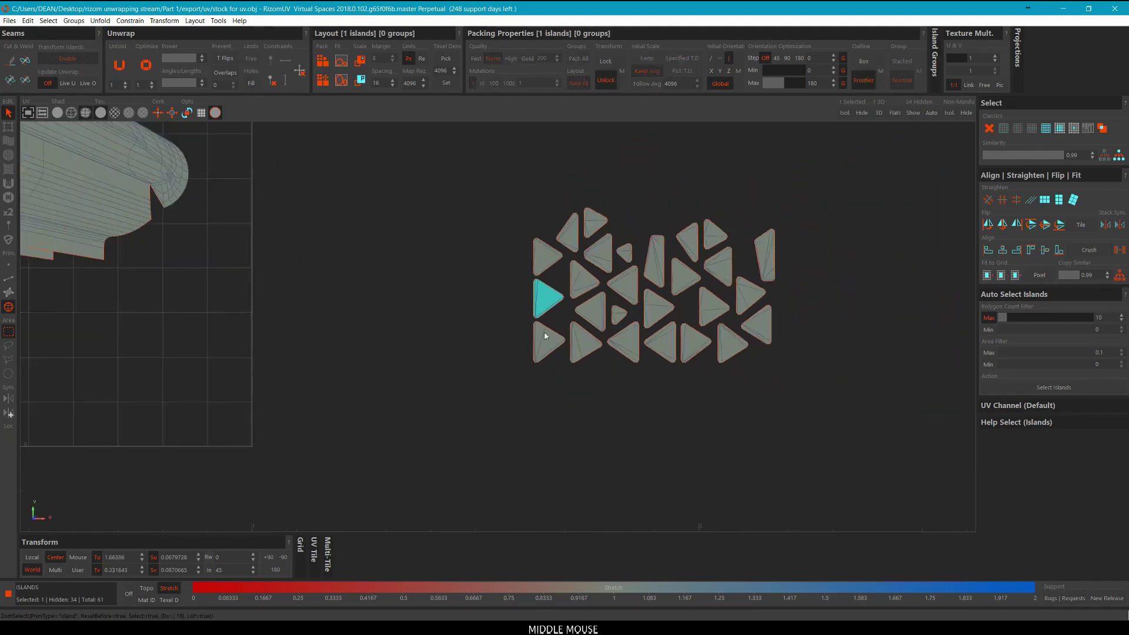
click(542, 341)
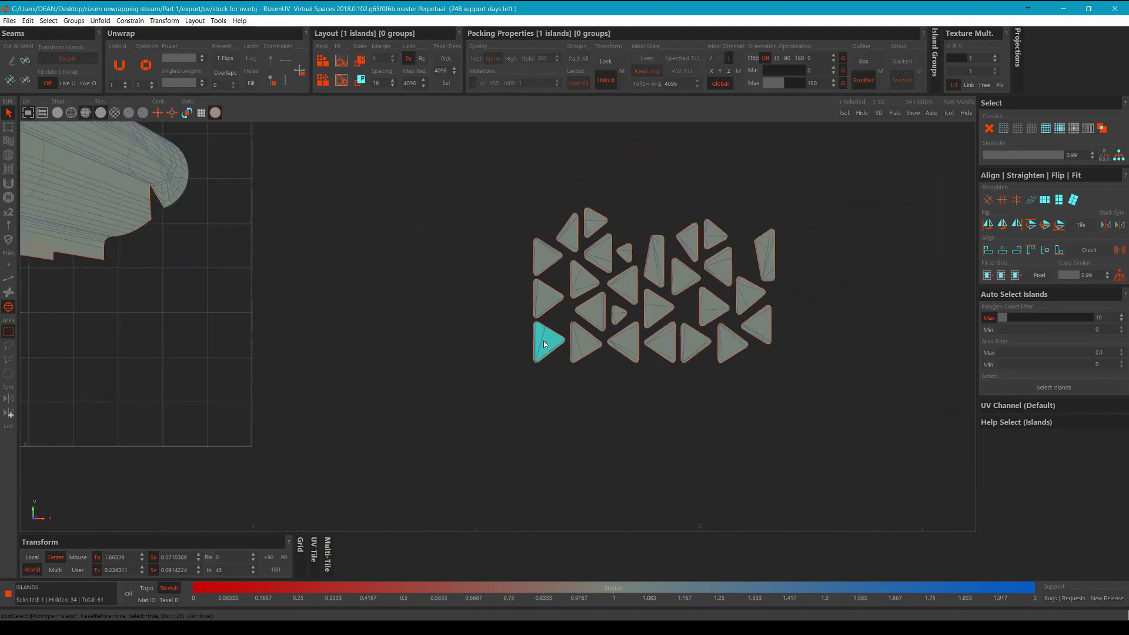
click(531, 386)
click(545, 341)
click(591, 349)
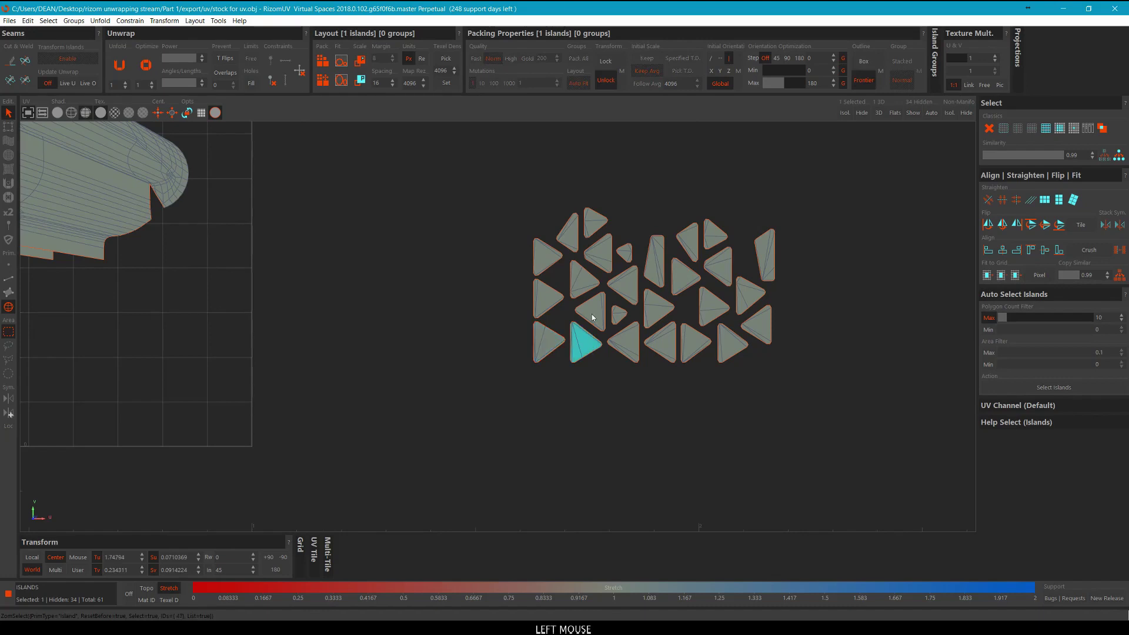
click(592, 315)
click(630, 385)
click(631, 344)
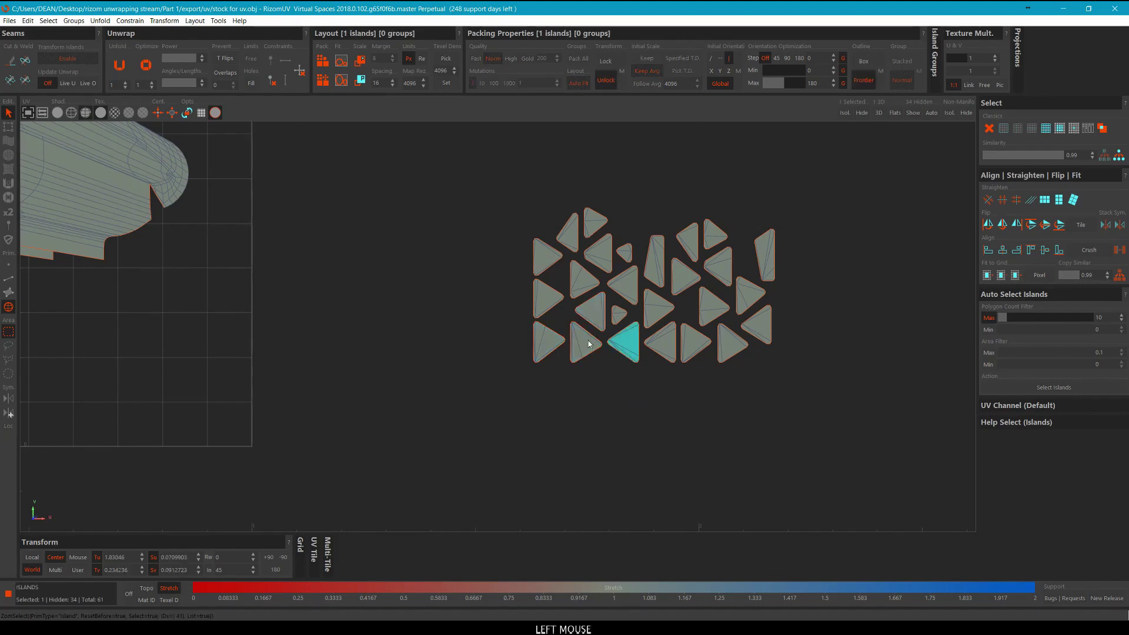
click(588, 341)
click(633, 433)
middle_drag(630, 385, 618, 397)
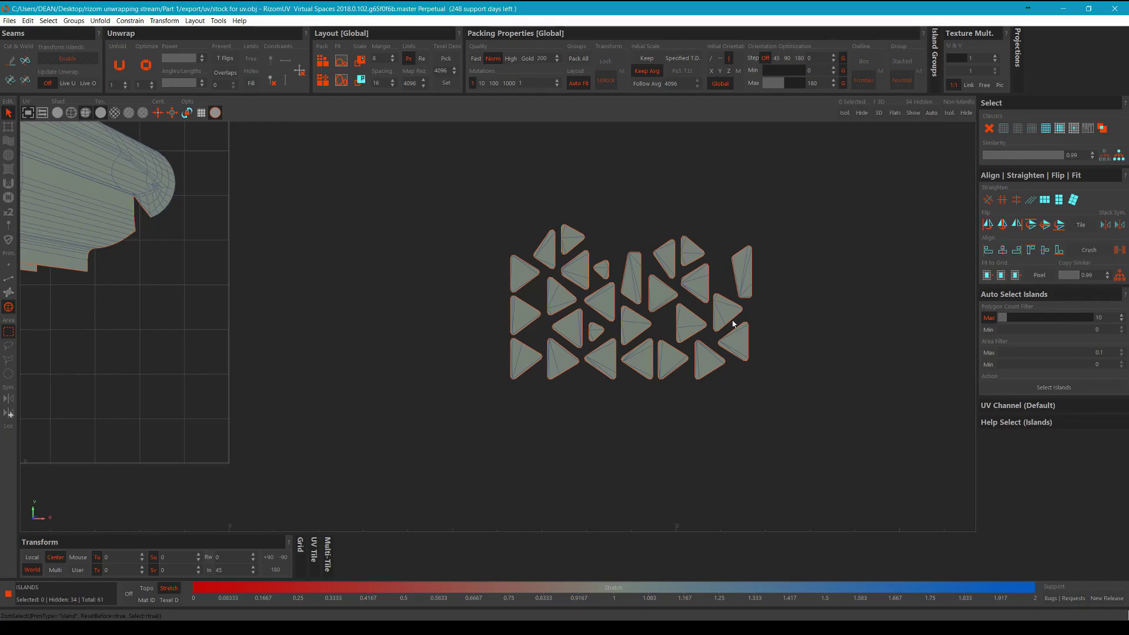
Try to stack matching islands onto the lower-left triangular island with Copy Similar at a similarity of 0.99.
middle_drag(733, 323, 513, 290)
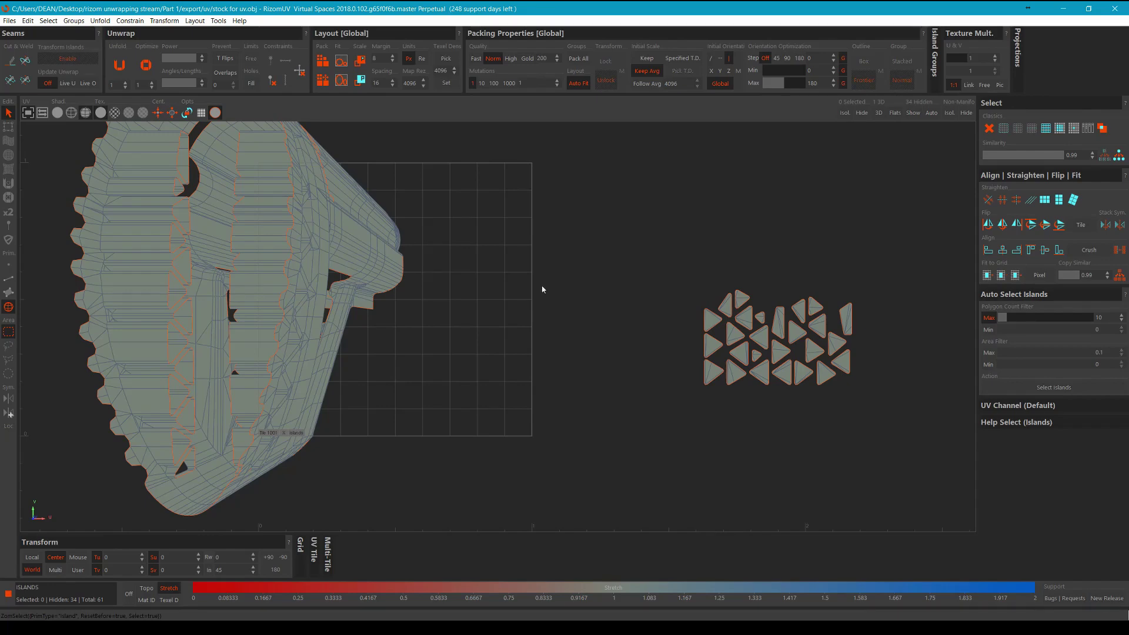
middle_drag(816, 336, 712, 329)
drag(789, 408, 721, 450)
scroll(593, 391, up, 3)
click(622, 356)
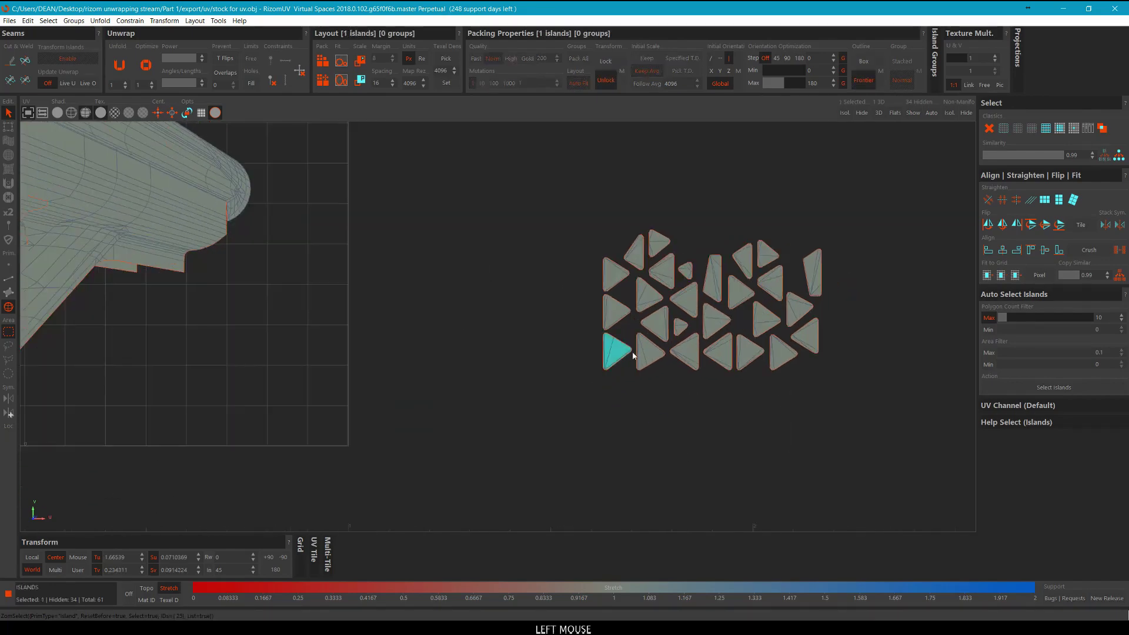
click(1119, 281)
middle_drag(832, 282, 838, 338)
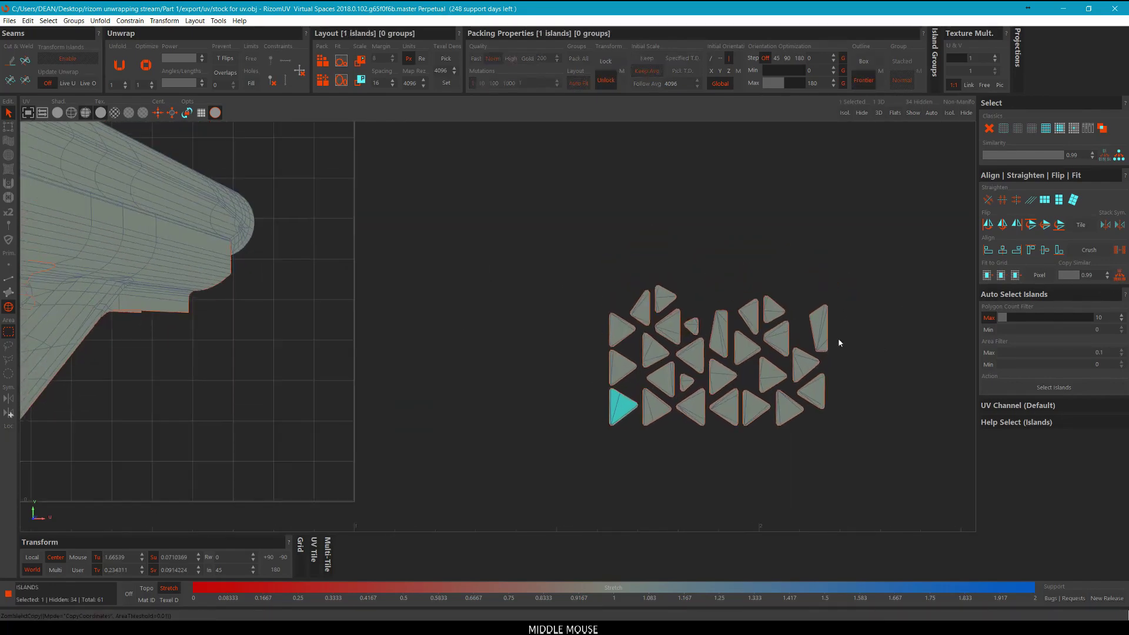
Lower the Copy Similar threshold to 0.89 and retry copying the lower-left triangular island's UV coordinates to similar islands.
click(865, 385)
click(1107, 279)
click(1119, 277)
middle_drag(650, 194, 644, 213)
key(F4)
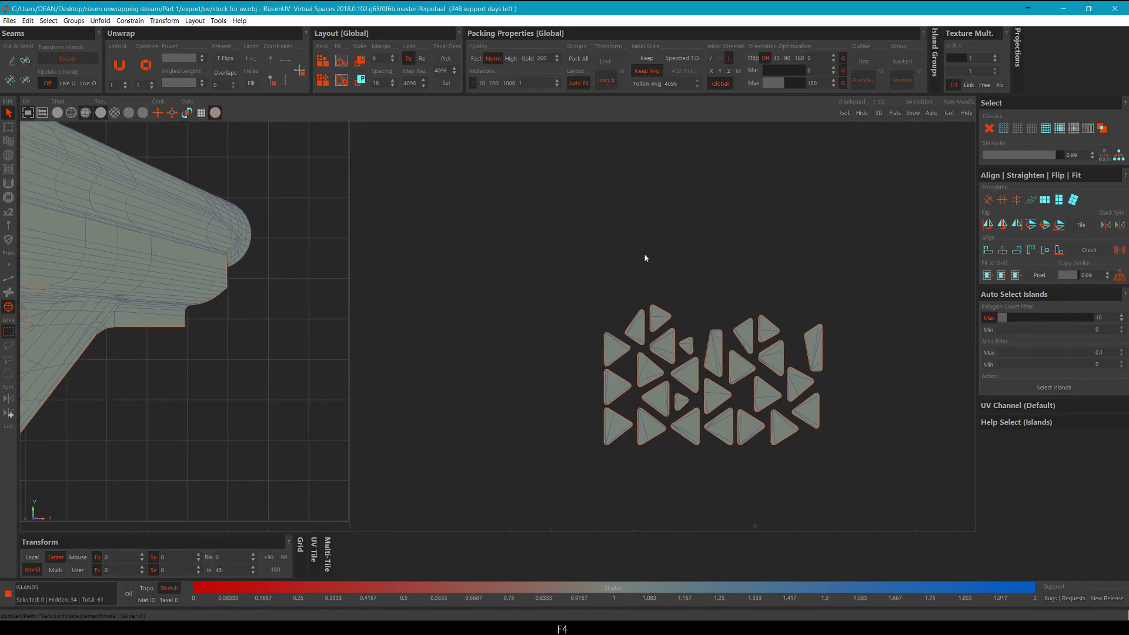
click(620, 431)
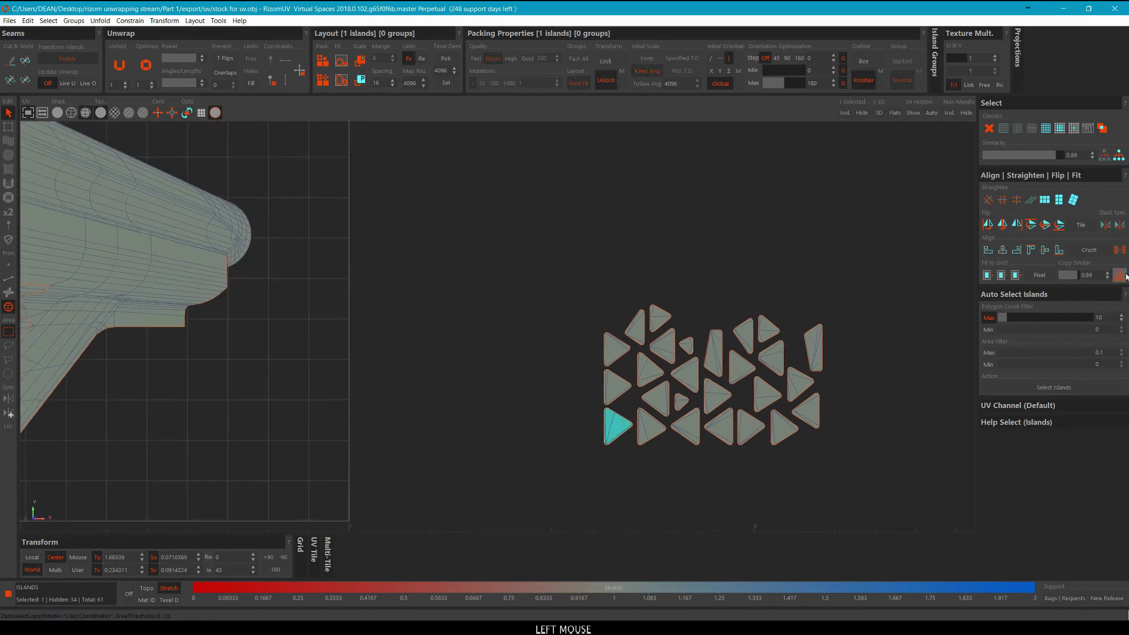
Try Copy Similar again after selecting all polygons of the lower-left triangular island and returning to island mode, and clear the selection.
key(F3)
click(612, 434)
scroll(620, 444, up, 5)
scroll(620, 444, up, 1)
drag(648, 454, 538, 352)
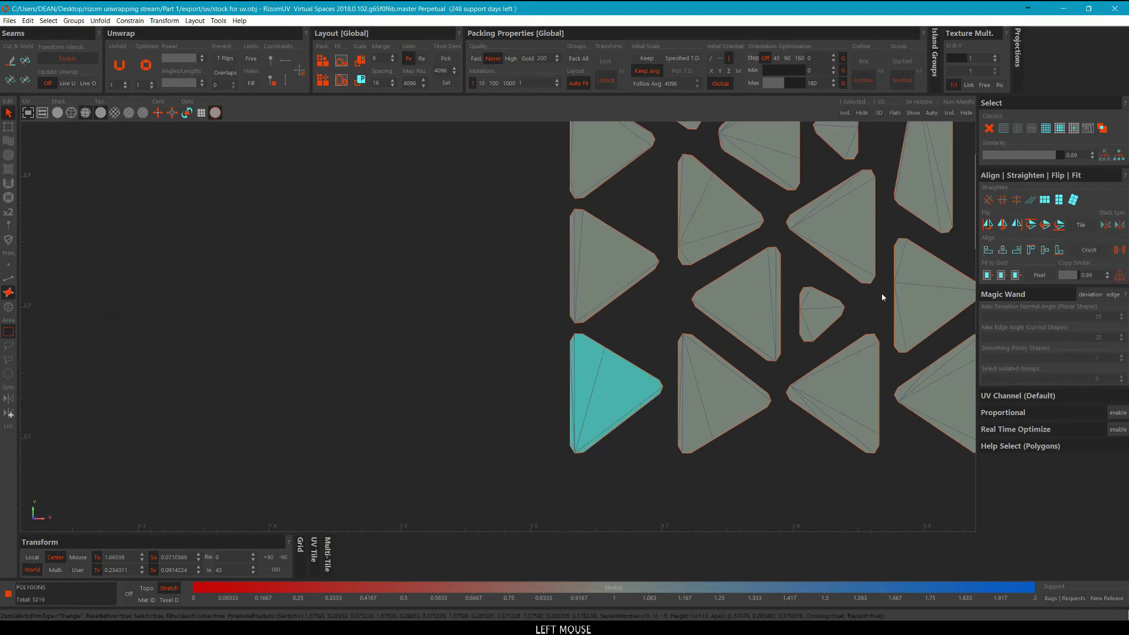
scroll(881, 293, down, 5)
key(F3)
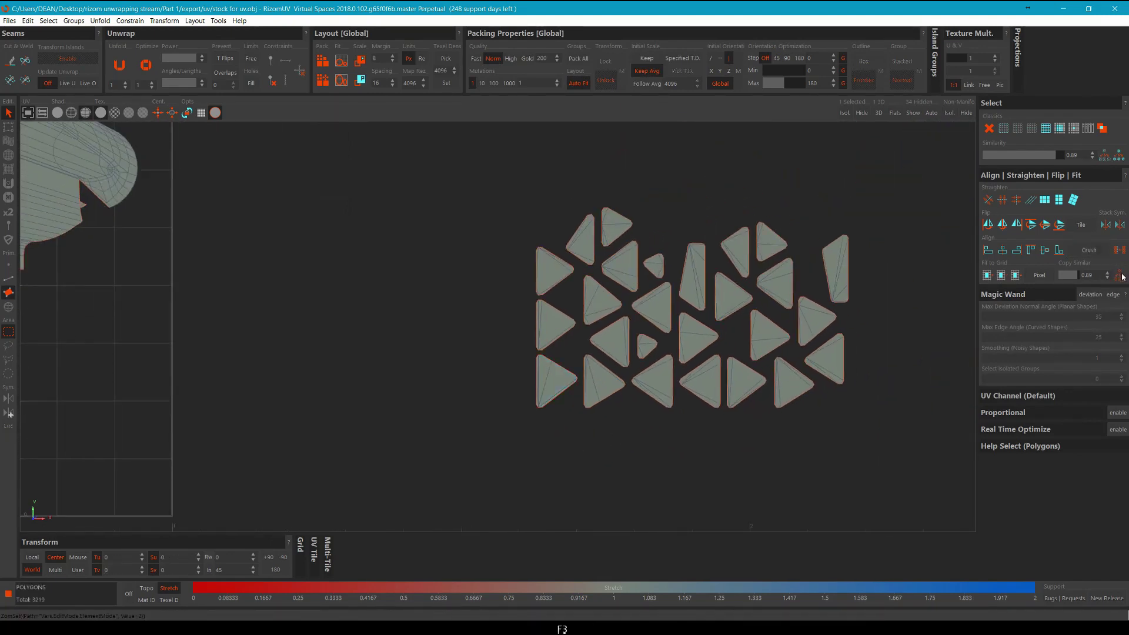
key(F4)
click(1120, 276)
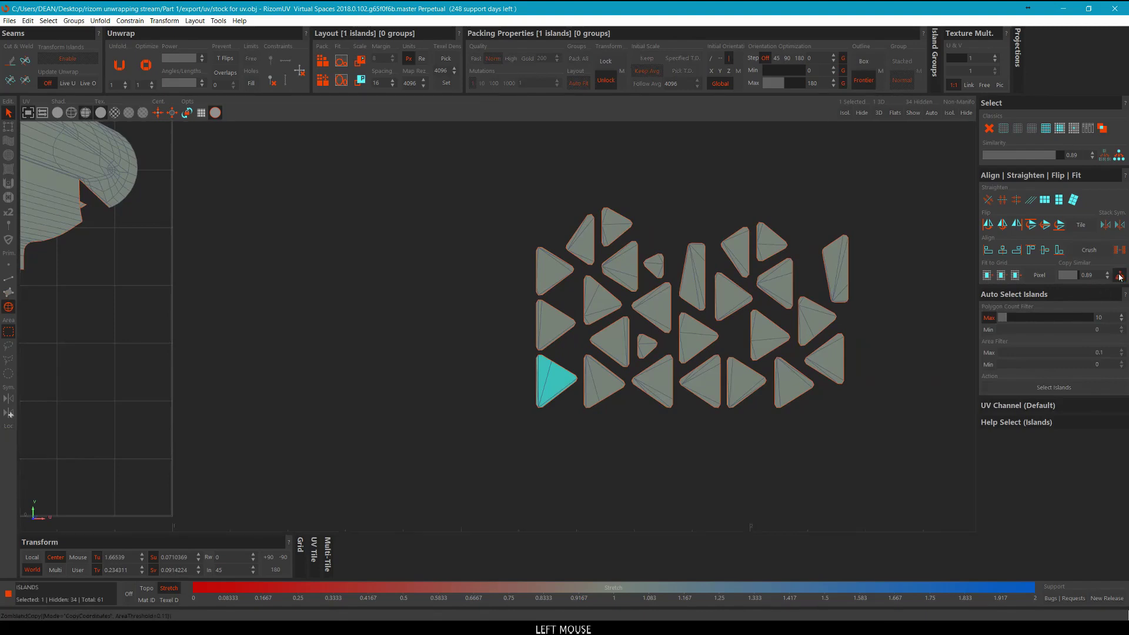
scroll(611, 452, down, 3)
click(507, 390)
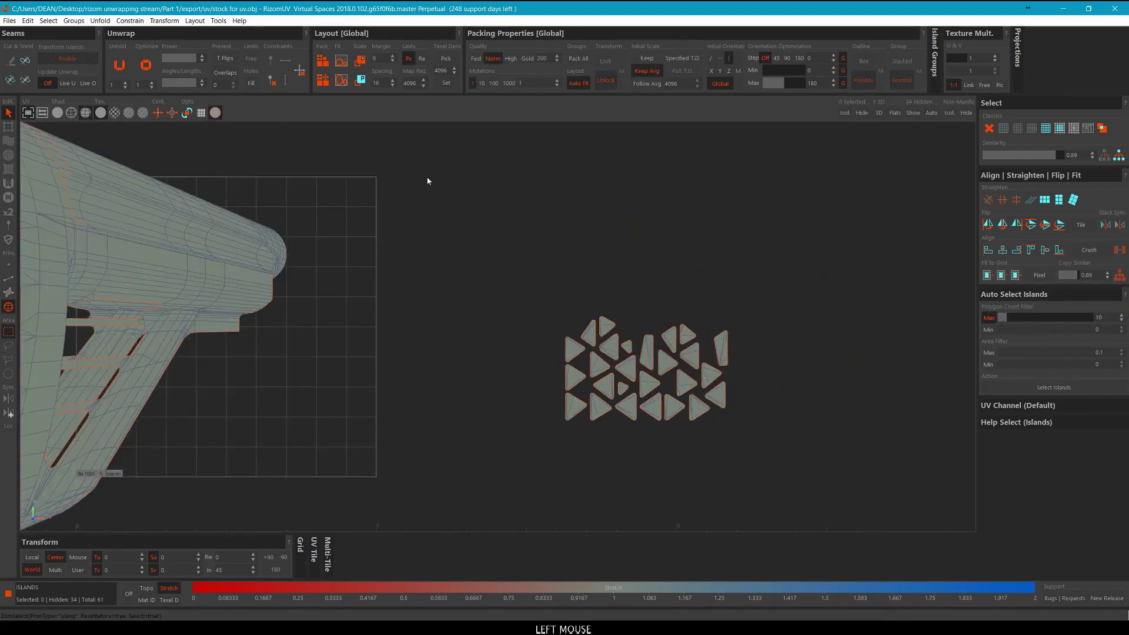
middle_drag(428, 188, 509, 200)
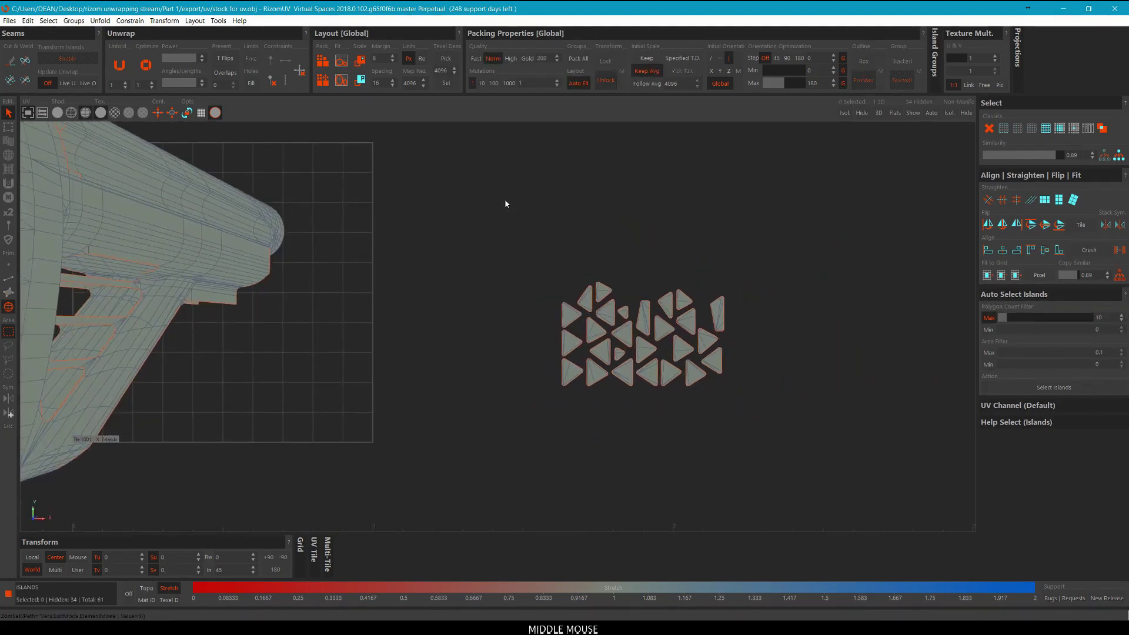
Check which triangular islands Select Similar Islands picks at the 0.89 similarity, clearing the selection after each try.
scroll(568, 236, up, 4)
middle_drag(683, 329, 569, 303)
scroll(730, 347, down, 5)
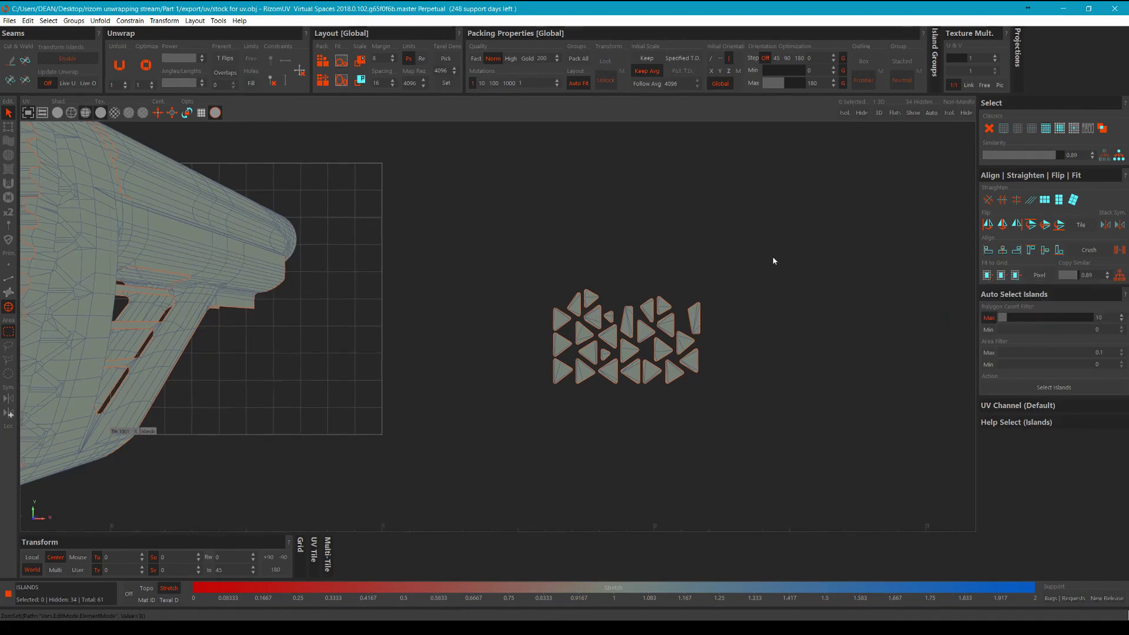
middle_drag(774, 259, 790, 274)
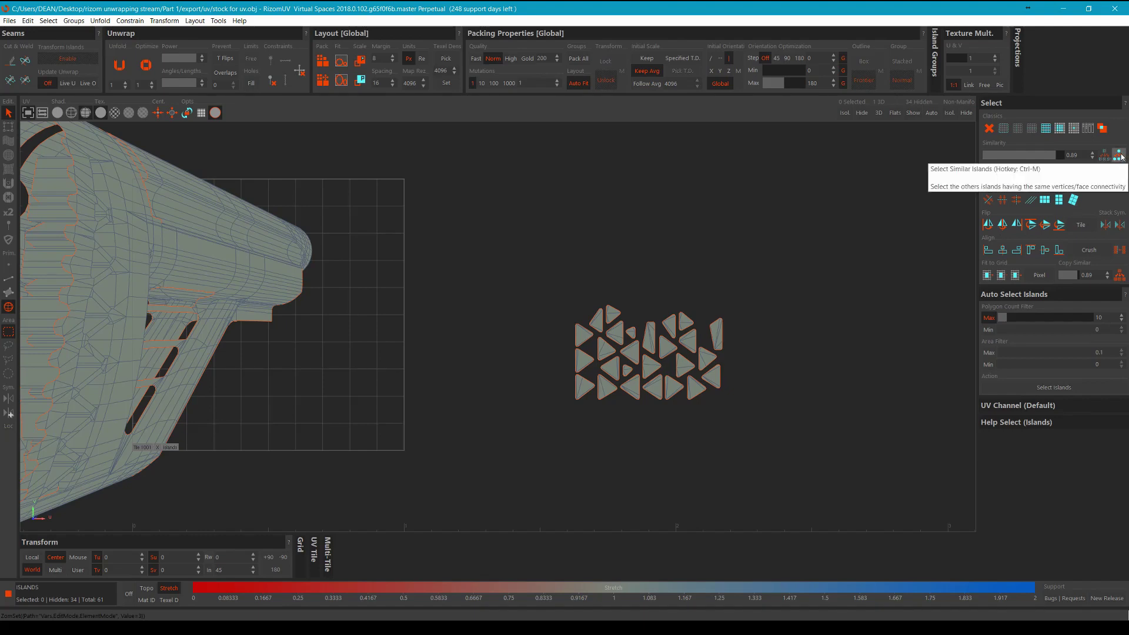
click(1120, 156)
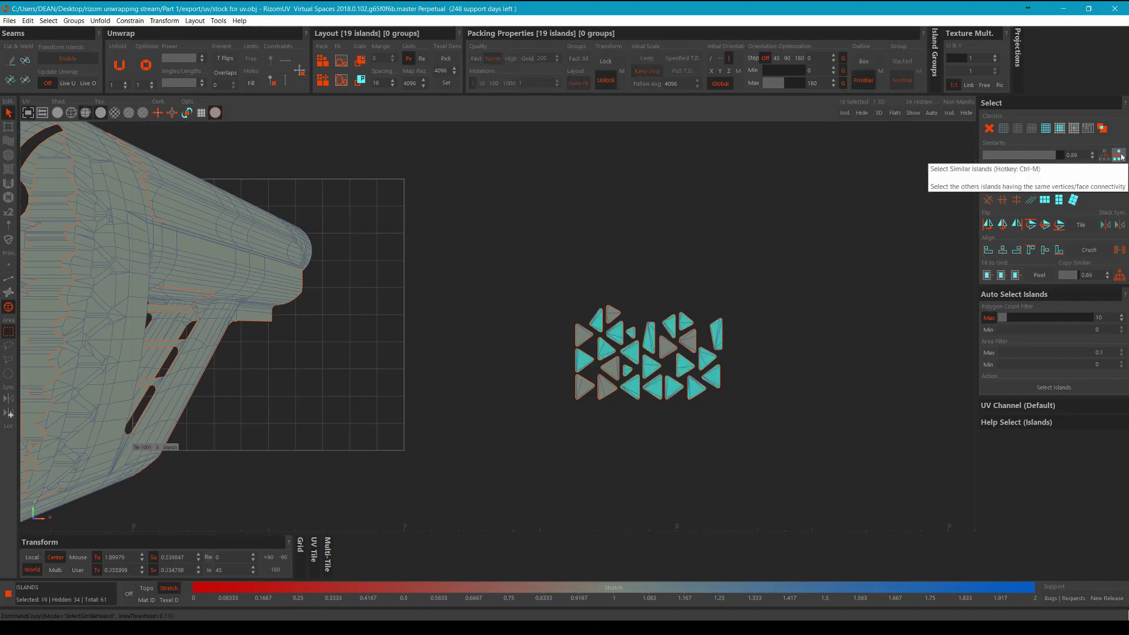
click(633, 230)
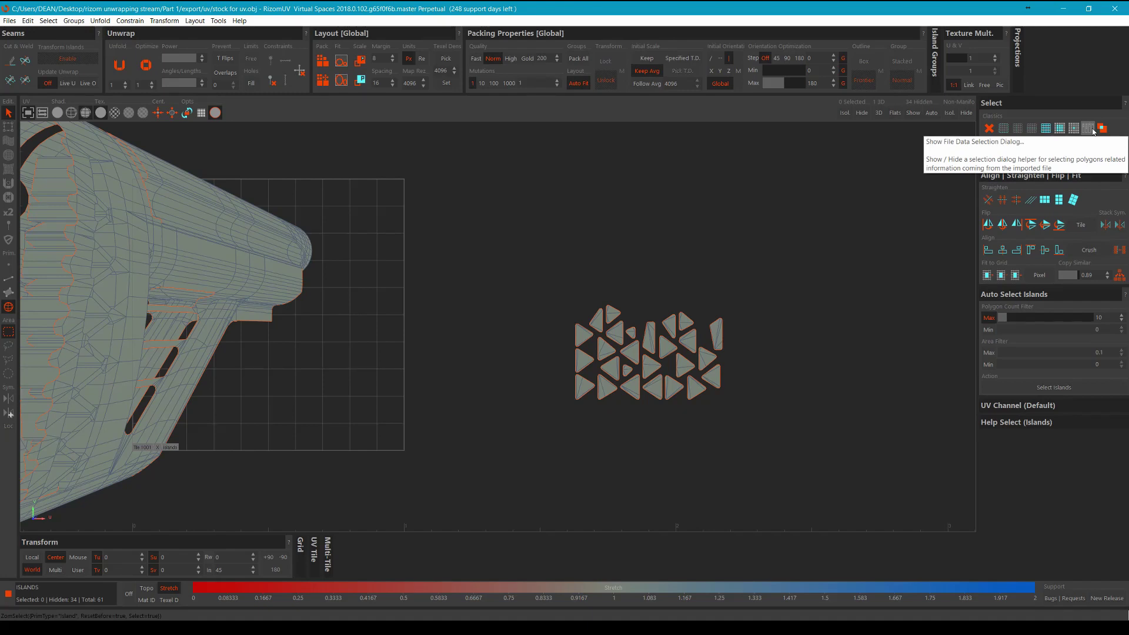
click(873, 234)
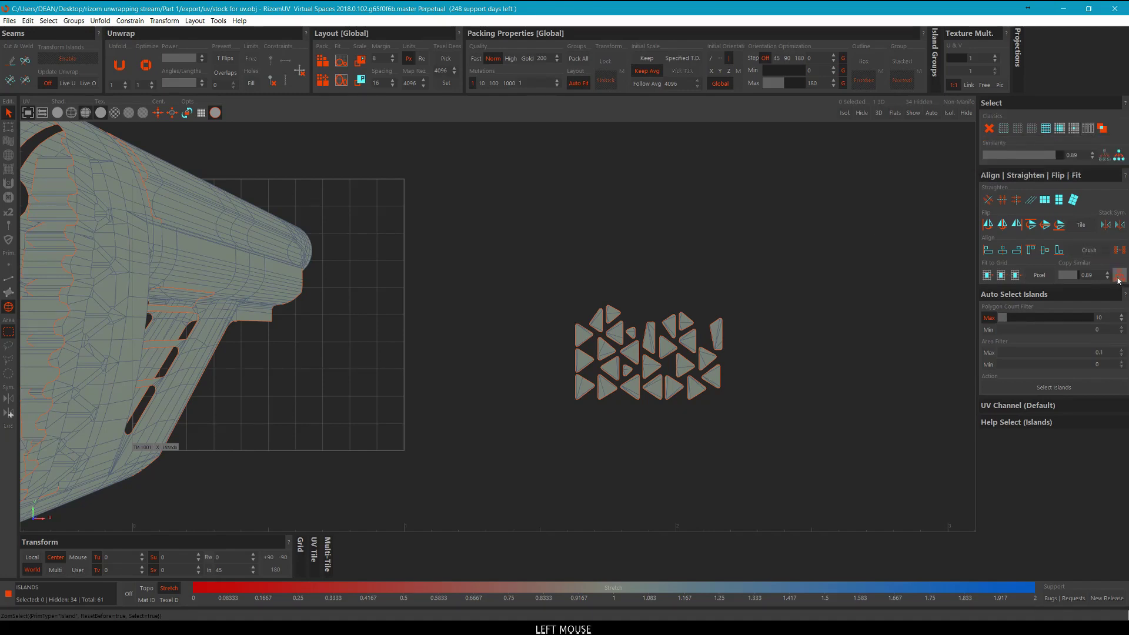
click(1119, 156)
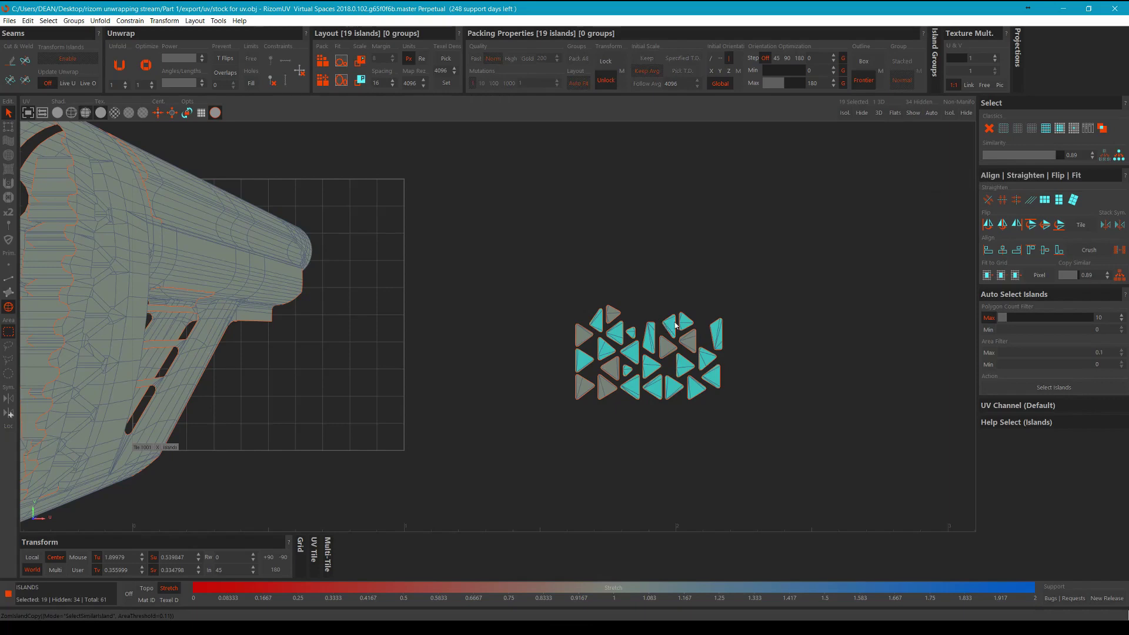
click(696, 285)
middle_drag(694, 306, 693, 307)
scroll(655, 255, up, 2)
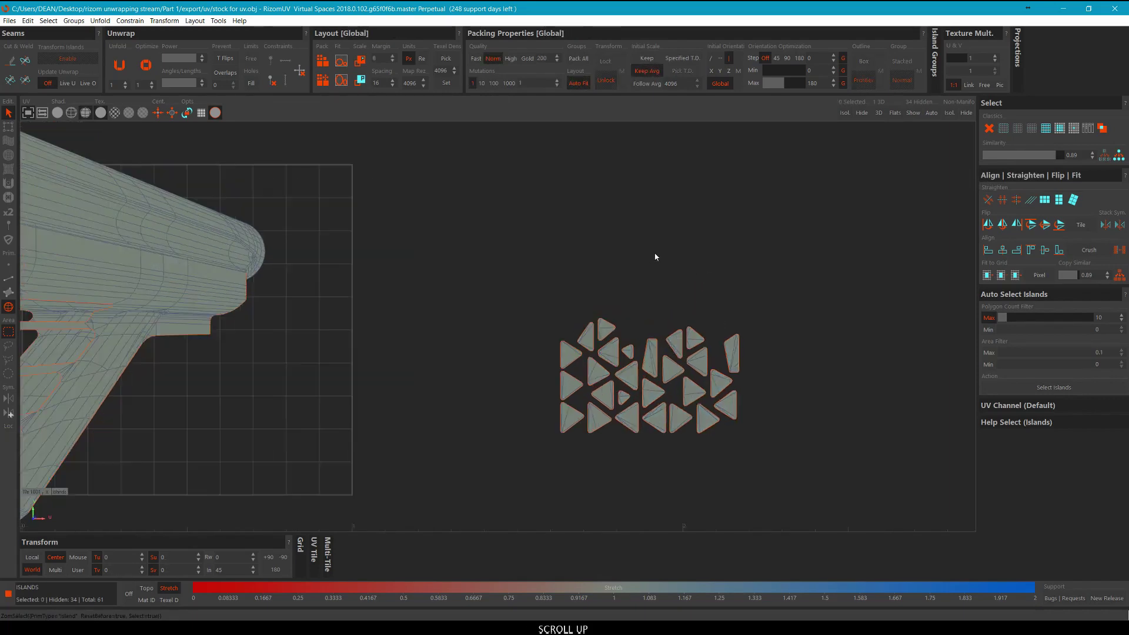
Hide all the separated triangular islands and switch from the UV layout to a full-size 3D view of the stock.
click(607, 250)
key(F2)
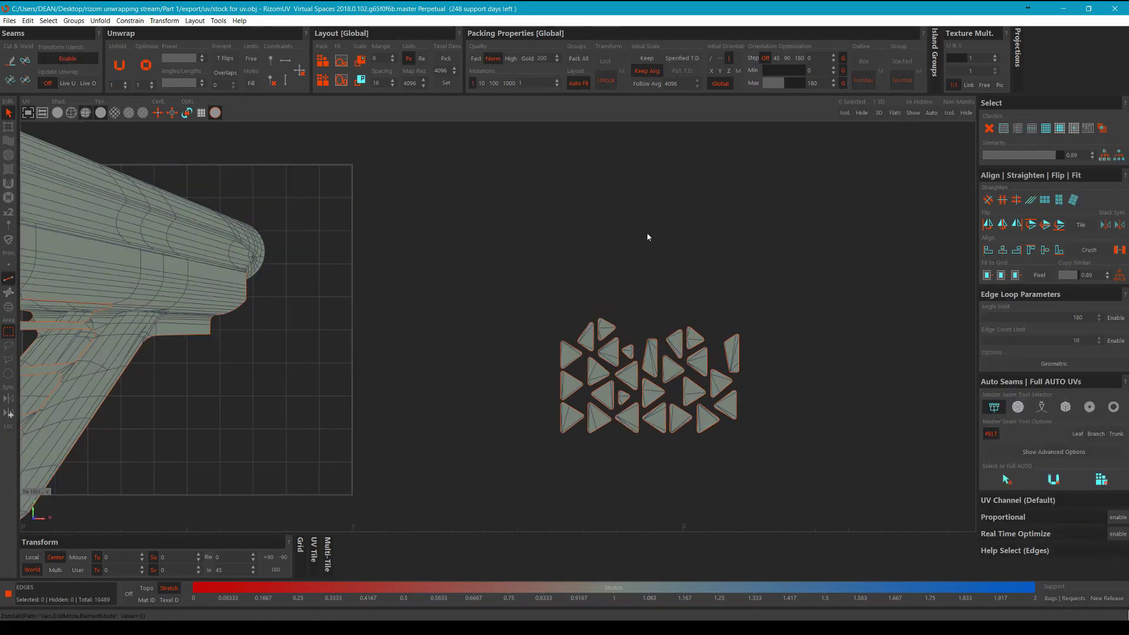
key(F4)
drag(790, 492, 489, 171)
key(h)
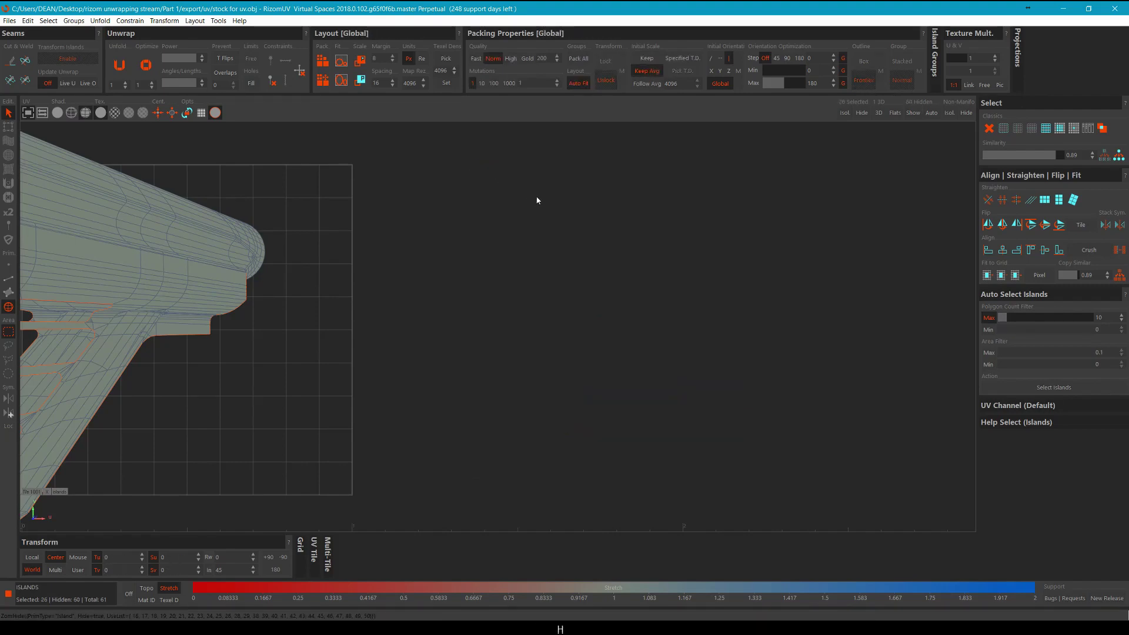
key(ctrl)
key(ctrl+1)
key(ctrl+1)
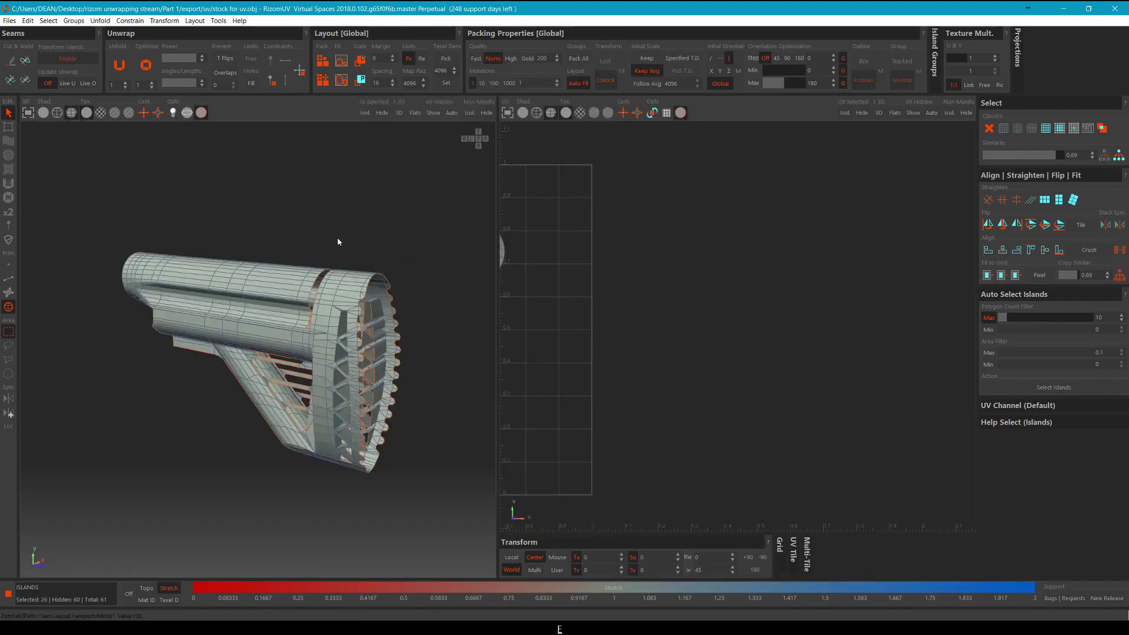
key(ctrl+1)
Switch to edge selection and enable symmetry so edge picks are mirrored on both sides of the stock.
alt+middle_drag(374, 252, 461, 228)
scroll(559, 226, up, 3)
alt+middle_drag(559, 226, 626, 252)
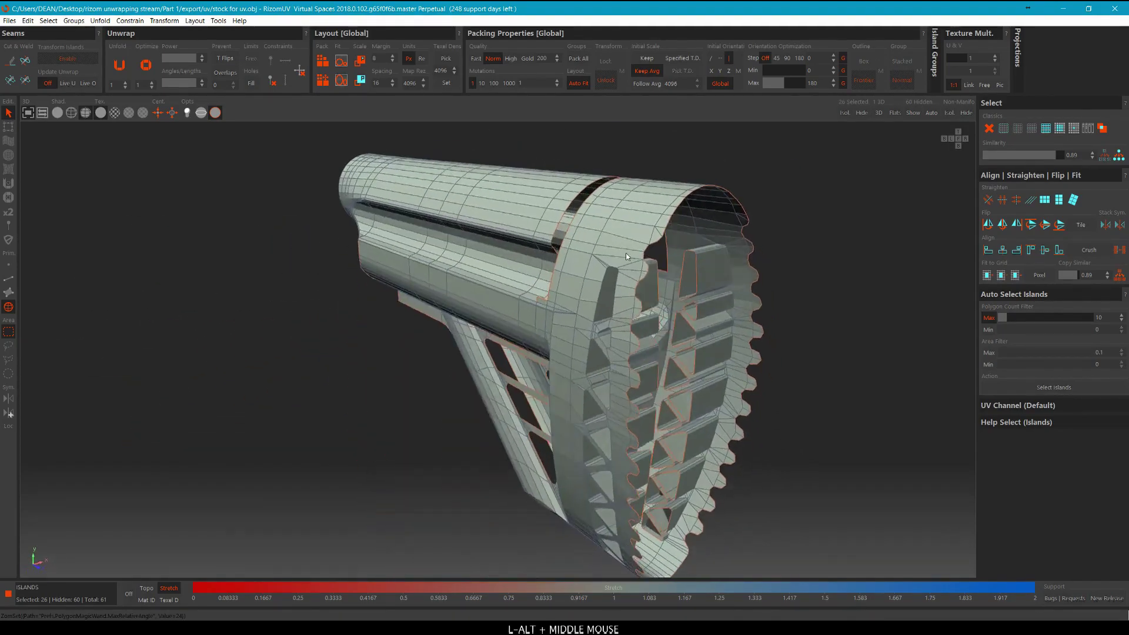
scroll(626, 253, up, 5)
key(F2)
click(609, 253)
scroll(609, 253, down, 5)
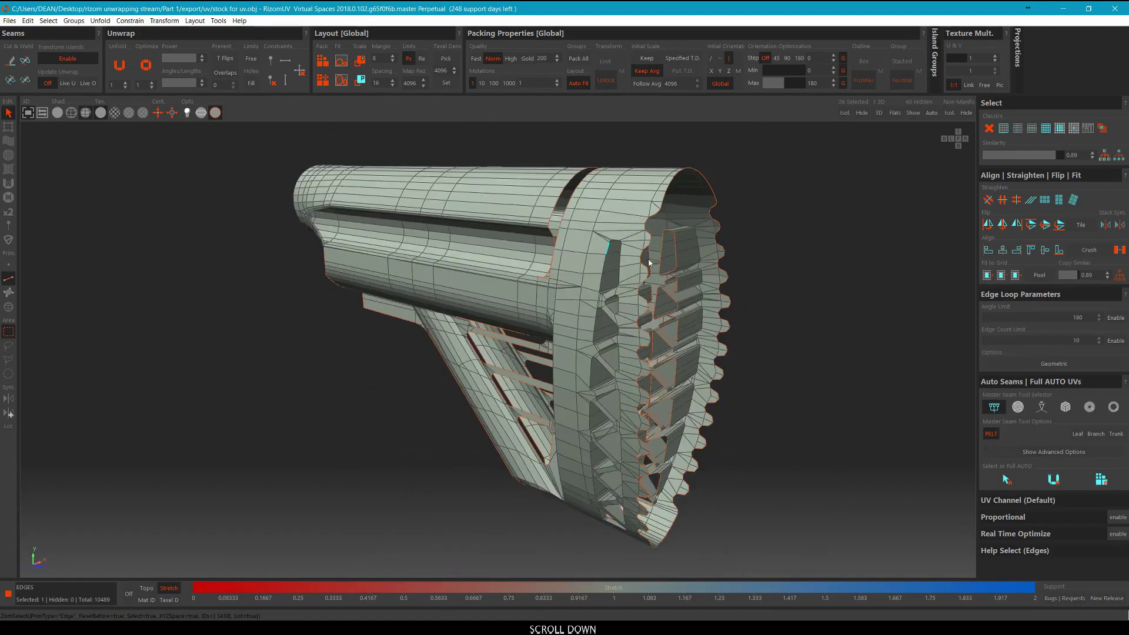
key(alt+1)
alt+middle_drag(804, 242, 586, 224)
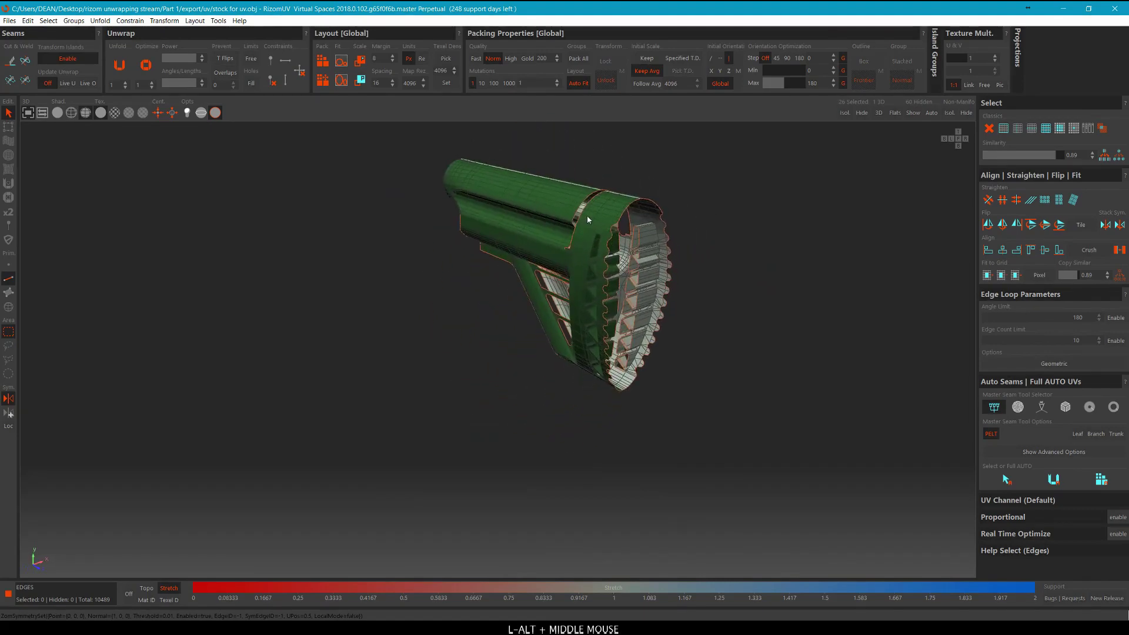
alt+middle_drag(587, 216, 510, 196)
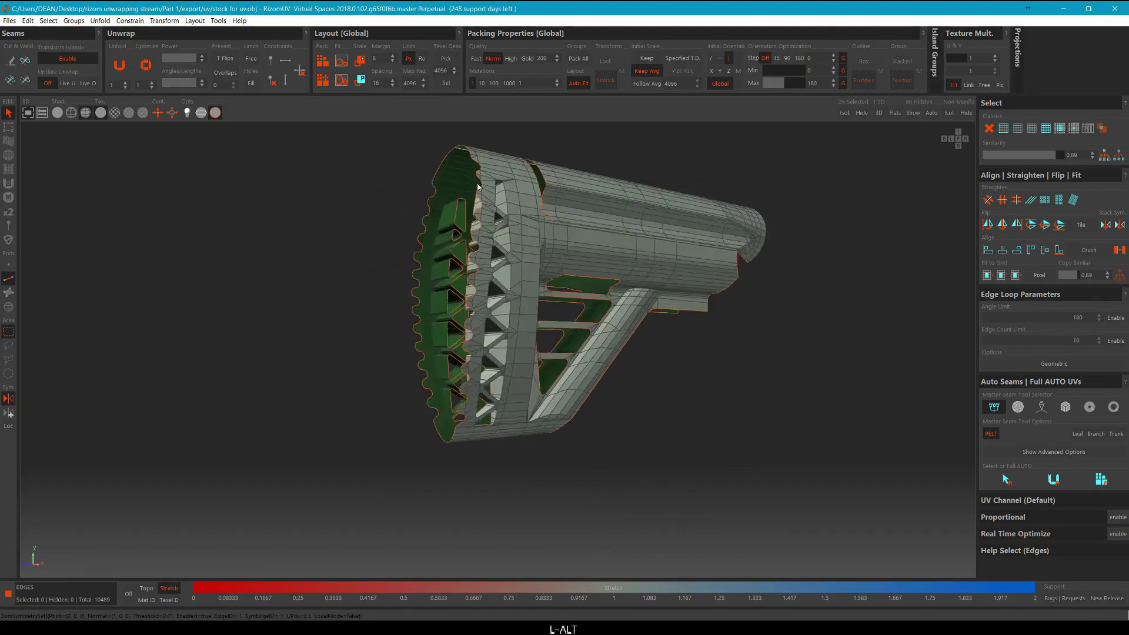
Select the border edges of the tall uppermost opening in the butt pad's side and the small triangular opening below it.
scroll(510, 194, up, 6)
double_click(569, 200)
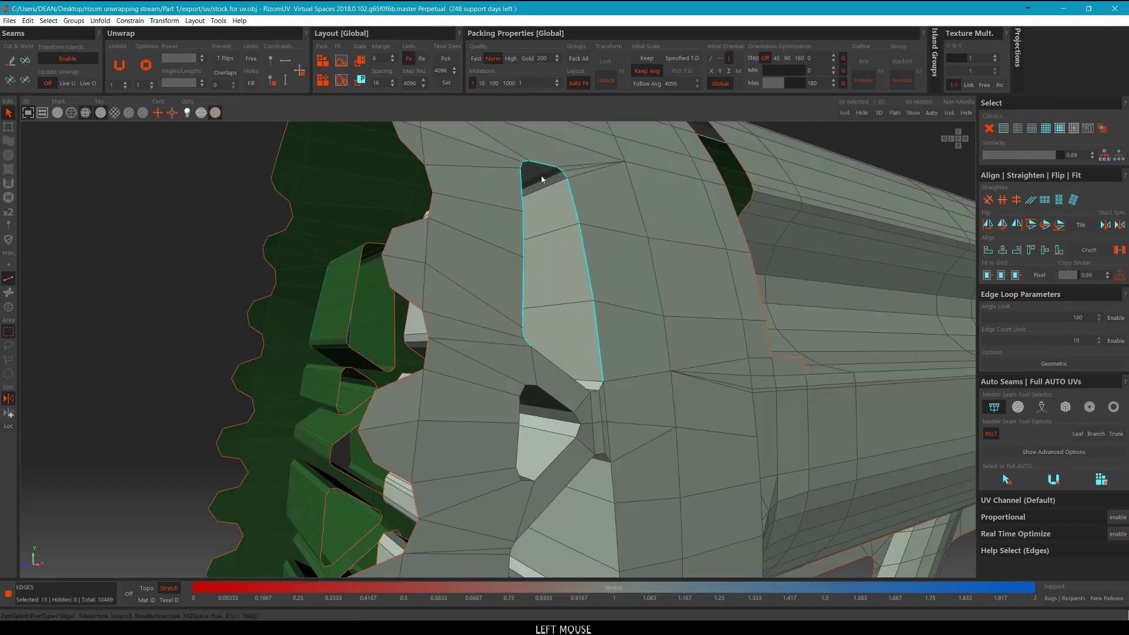
ctrl+click(550, 362)
scroll(597, 385, up, 3)
scroll(597, 385, down, 2)
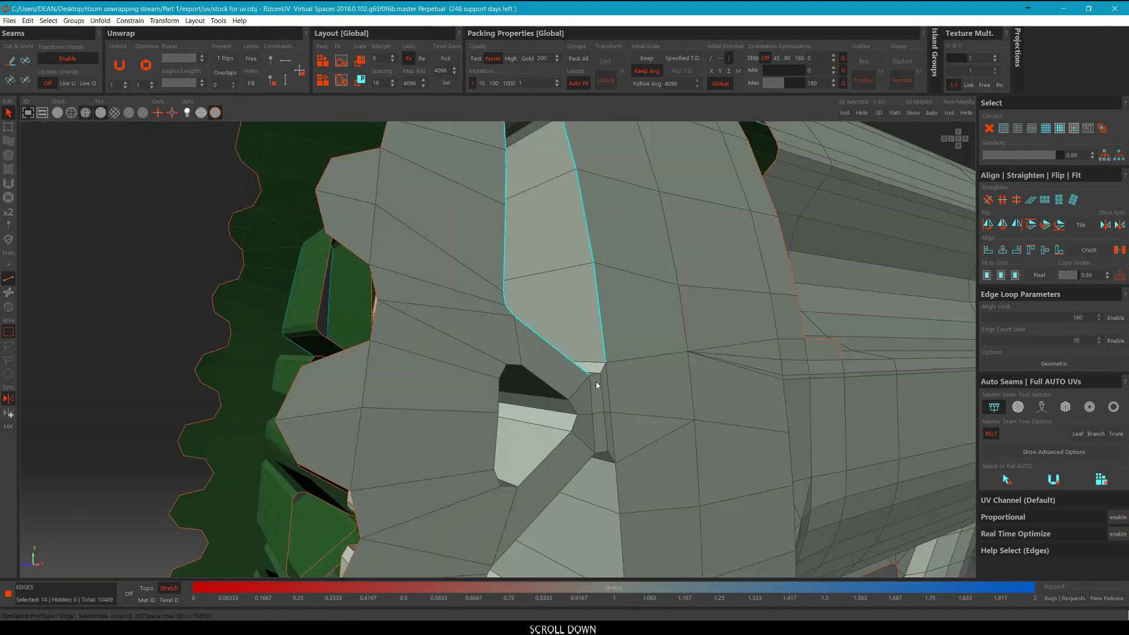
scroll(597, 386, up, 1)
middle_drag(597, 385, 574, 308)
ctrl+click(588, 430)
ctrl+click(600, 421)
ctrl+click(571, 305)
Add the border edges of the third and fourth triangular openings from the top of the butt pad's side to the selection.
ctrl+click(604, 415)
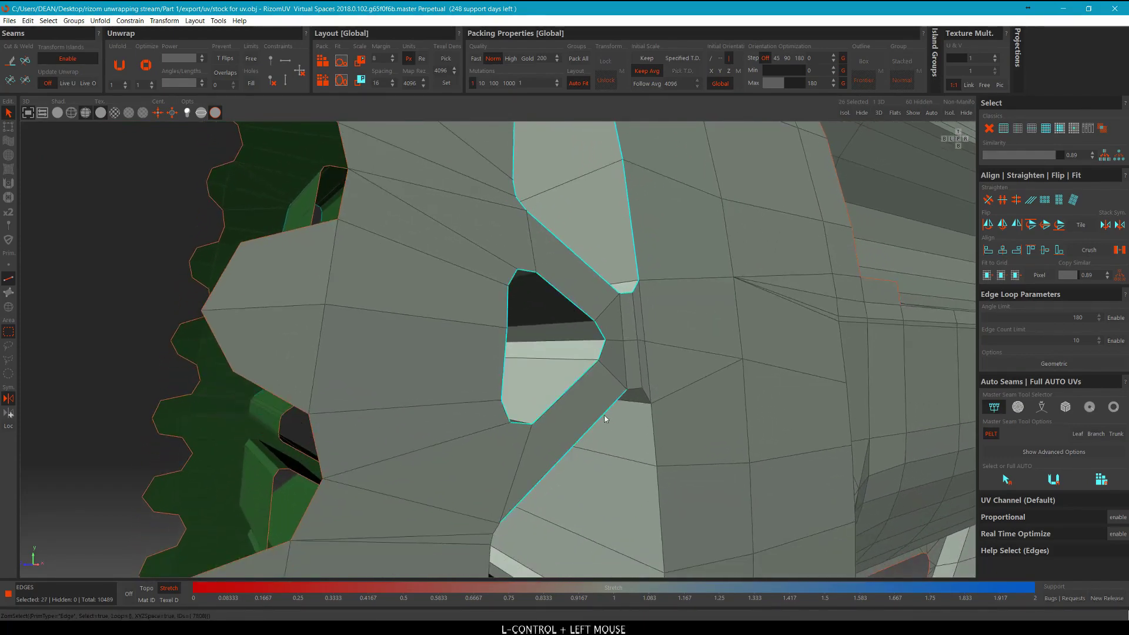
middle_drag(606, 419, 565, 228)
ctrl+click(566, 237)
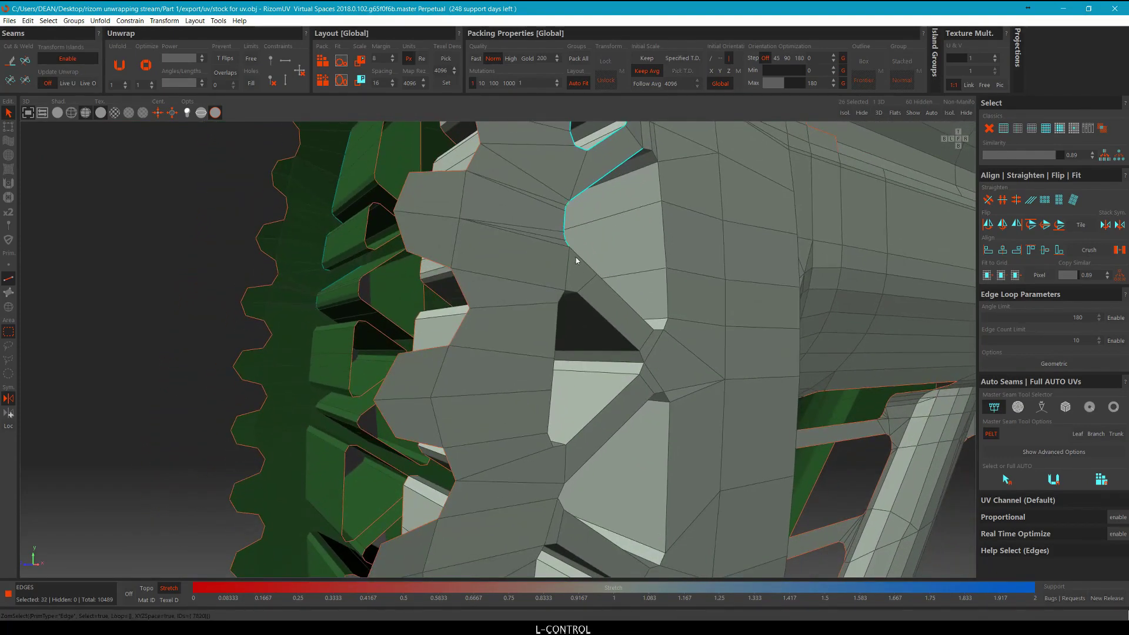
ctrl+click(618, 294)
ctrl+click(665, 259)
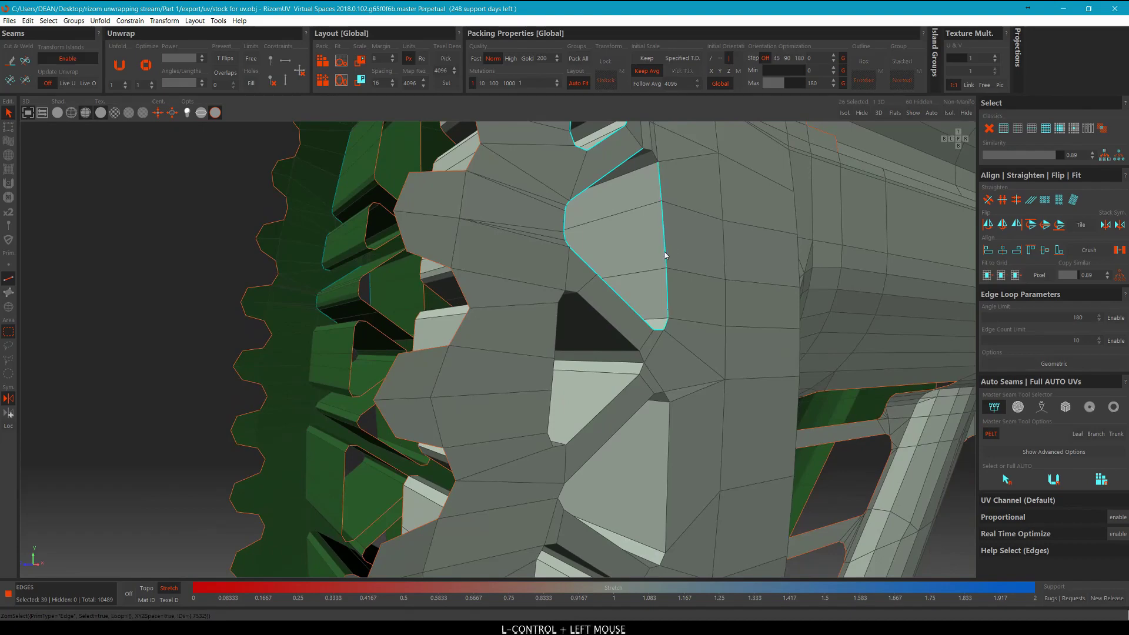
ctrl+click(649, 150)
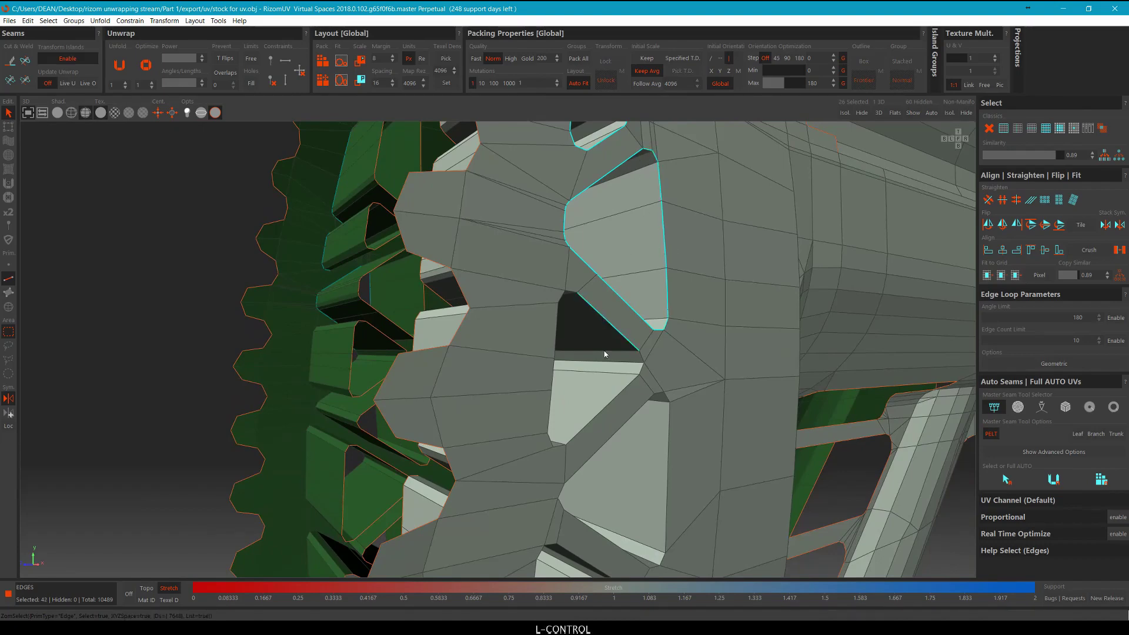
ctrl+double_click(624, 390)
scroll(630, 360, up, 3)
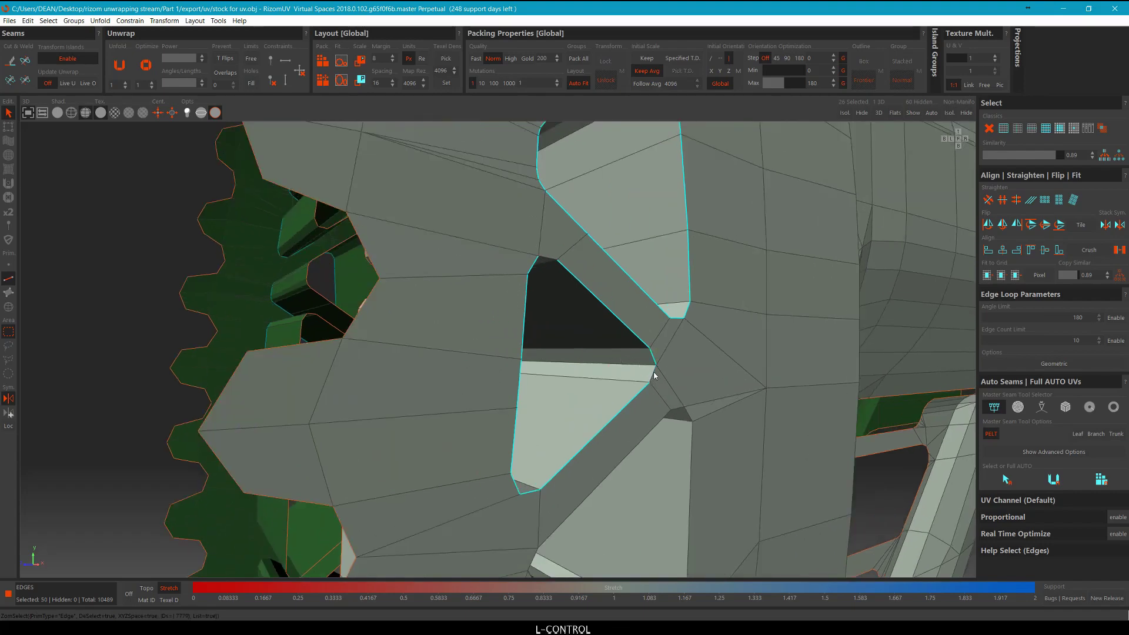
scroll(656, 375, down, 3)
middle_drag(656, 404, 639, 317)
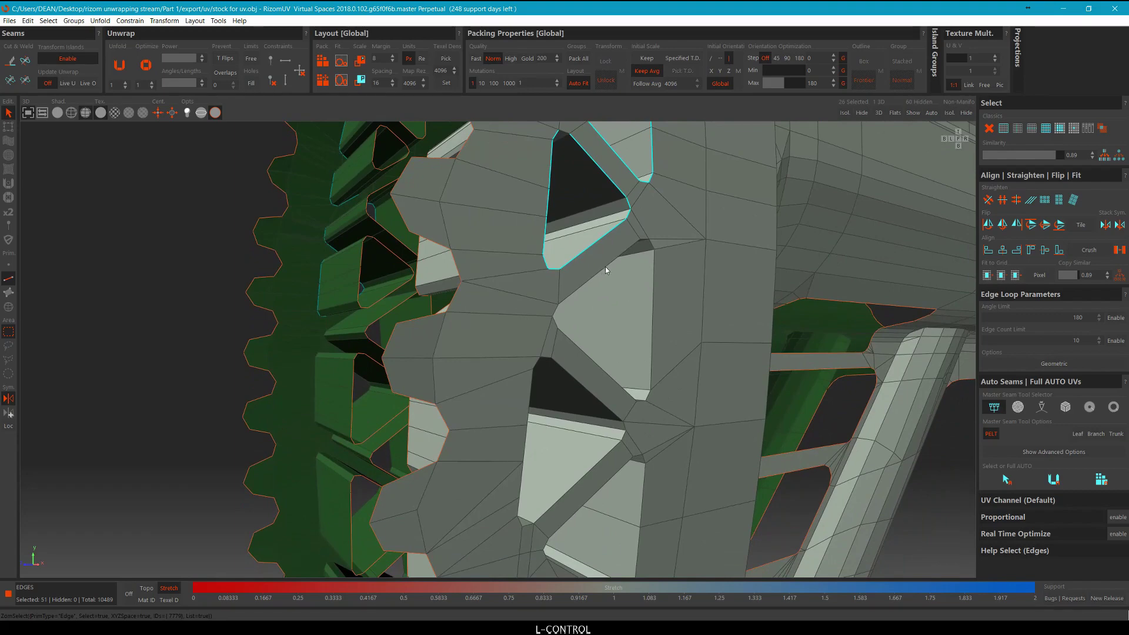
Add the border edges of the fifth and sixth triangular openings in the butt pad's side to the selection.
ctrl+click(652, 293)
ctrl+click(559, 365)
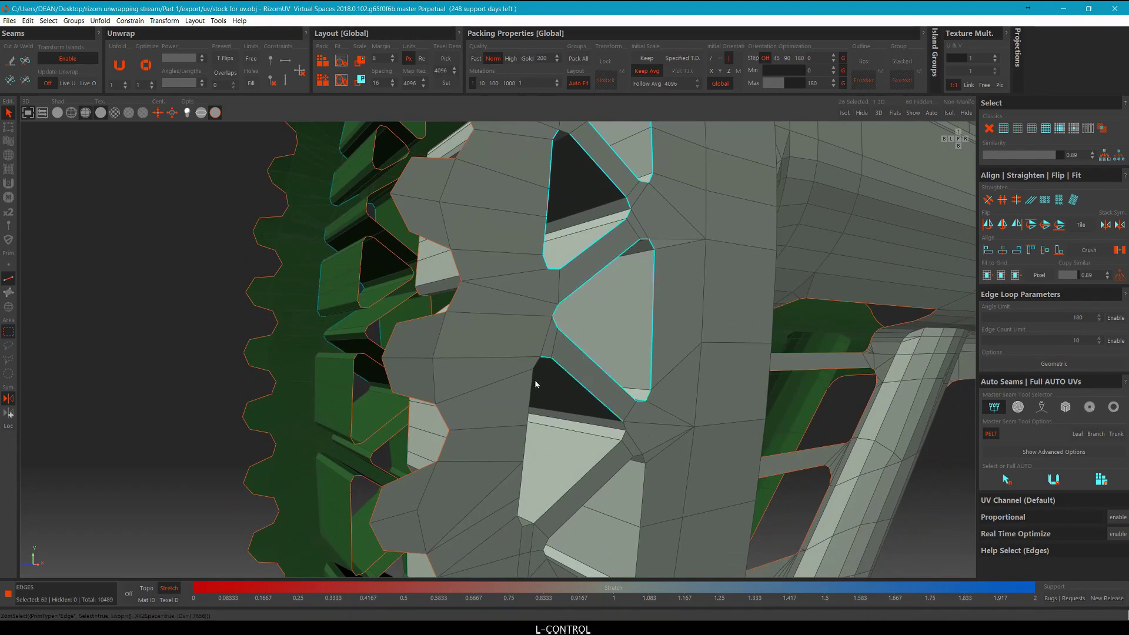
mouse_move(536, 385)
middle_down()
mouse_move(547, 383)
mouse_move(530, 387)
middle_up()
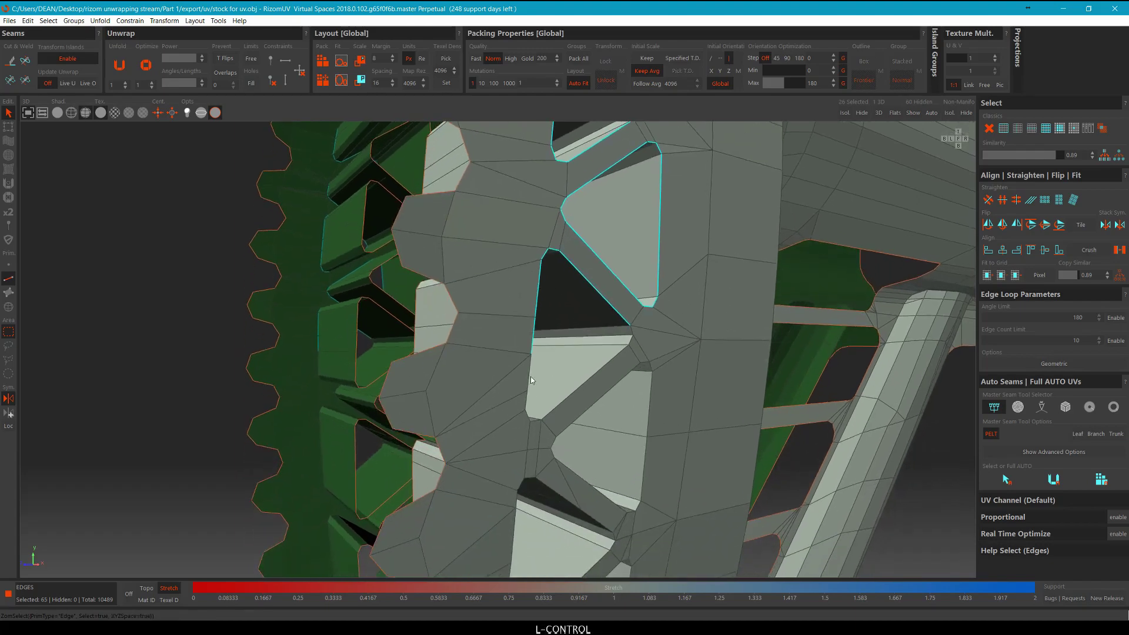
ctrl+click(528, 387)
ctrl+click(556, 405)
scroll(641, 318, down, 2)
middle_drag(642, 318, 630, 323)
scroll(635, 318, up, 2)
Extend the edge selection around the seventh and eighth triangular openings in the butt pad's side.
ctrl+click(642, 313)
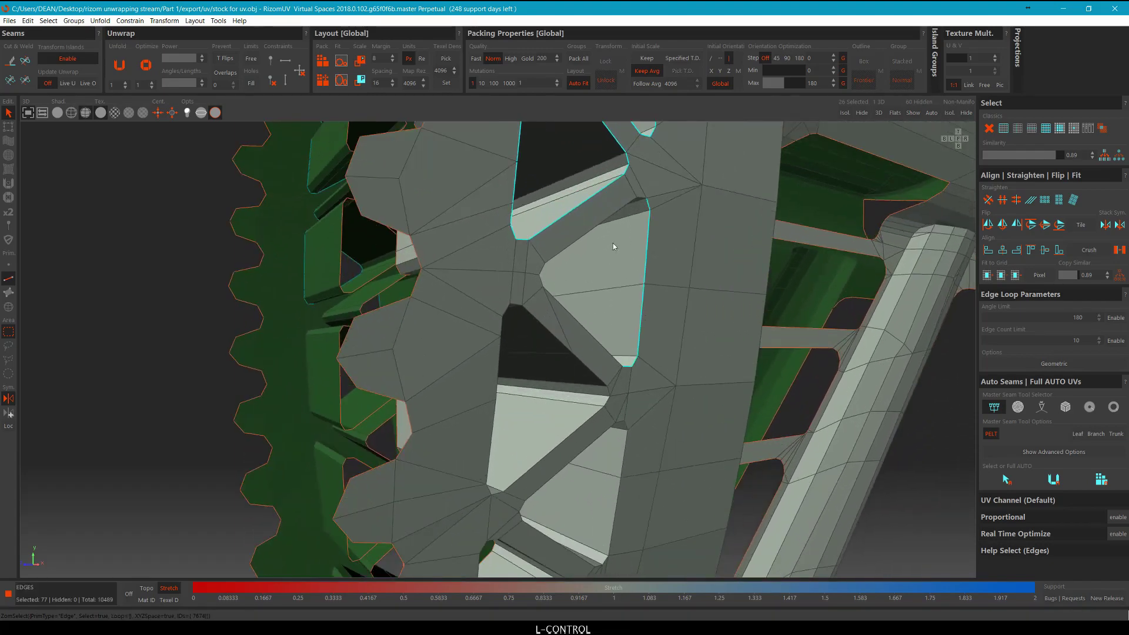
ctrl+click(601, 226)
scroll(573, 310, down, 2)
middle_drag(586, 302, 591, 232)
ctrl+click(573, 232)
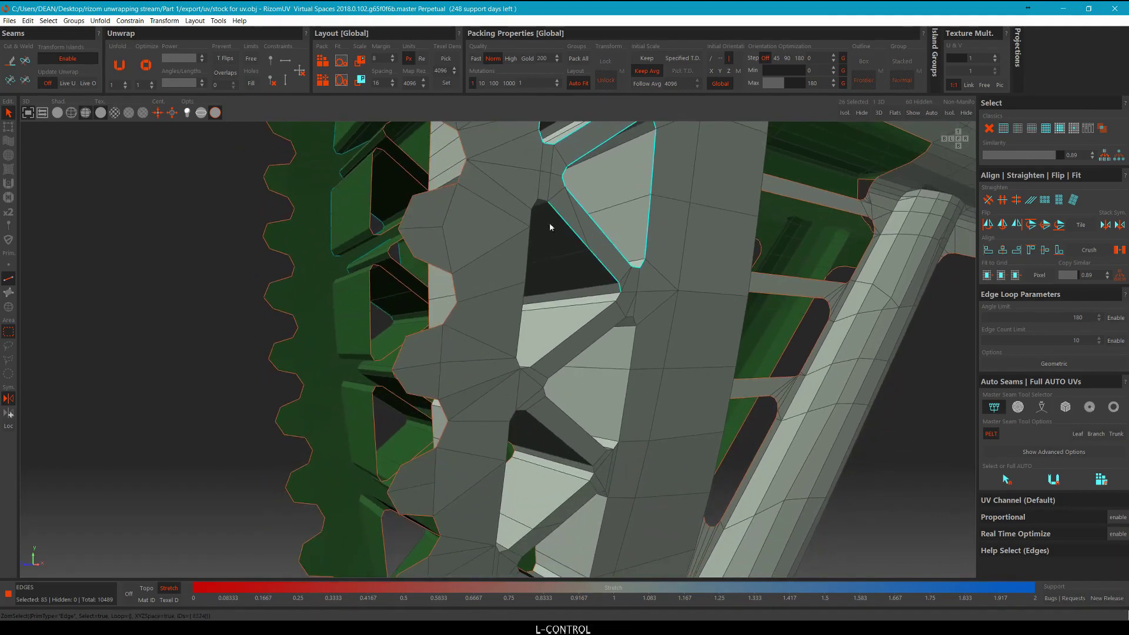
ctrl+click(536, 231)
ctrl+click(526, 274)
ctrl+click(526, 312)
ctrl+click(533, 353)
scroll(560, 324, down, 2)
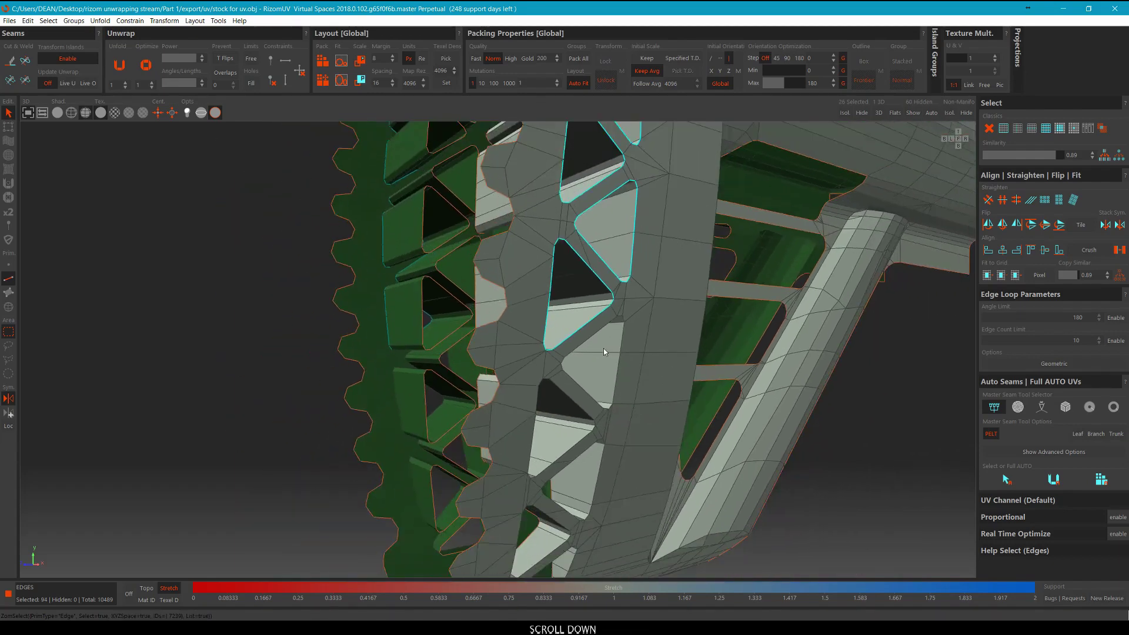
Add the full border of the ninth triangular opening in the butt pad's side to the edge selection.
middle_drag(604, 349, 606, 321)
scroll(621, 313, up, 2)
ctrl+click(624, 314)
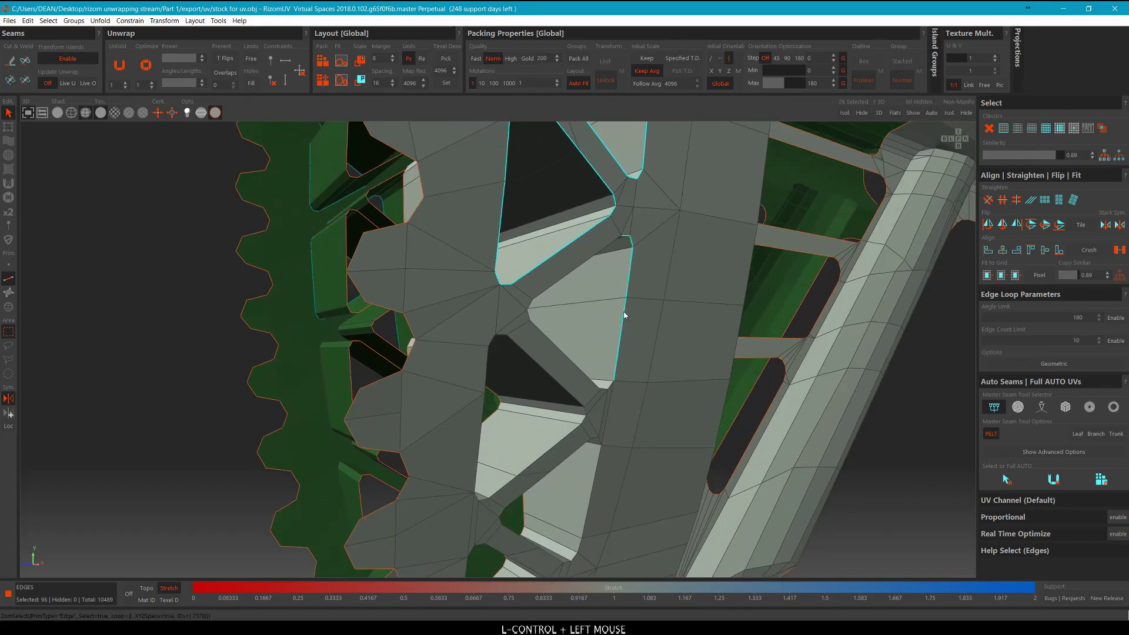
ctrl+click(563, 284)
ctrl+click(549, 340)
middle_drag(550, 341, 606, 274)
ctrl+click(646, 304)
scroll(645, 302, down, 3)
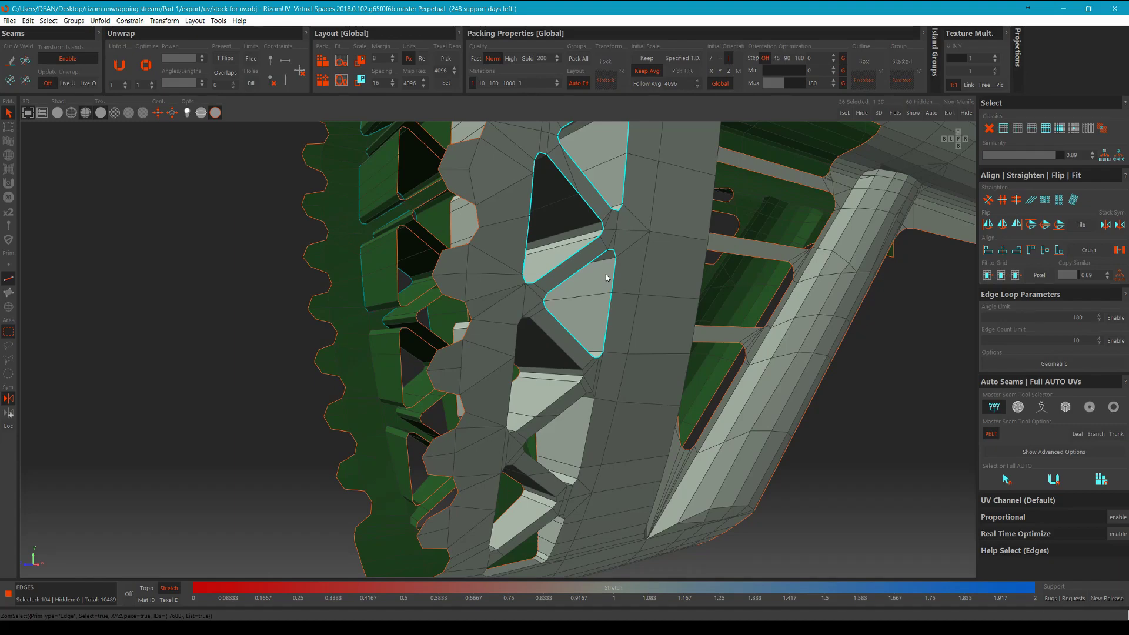
Add all border edges of the tenth triangular opening, near the lower end of the butt pad, to the selection.
scroll(577, 285, down, 6)
middle_drag(788, 306, 602, 306)
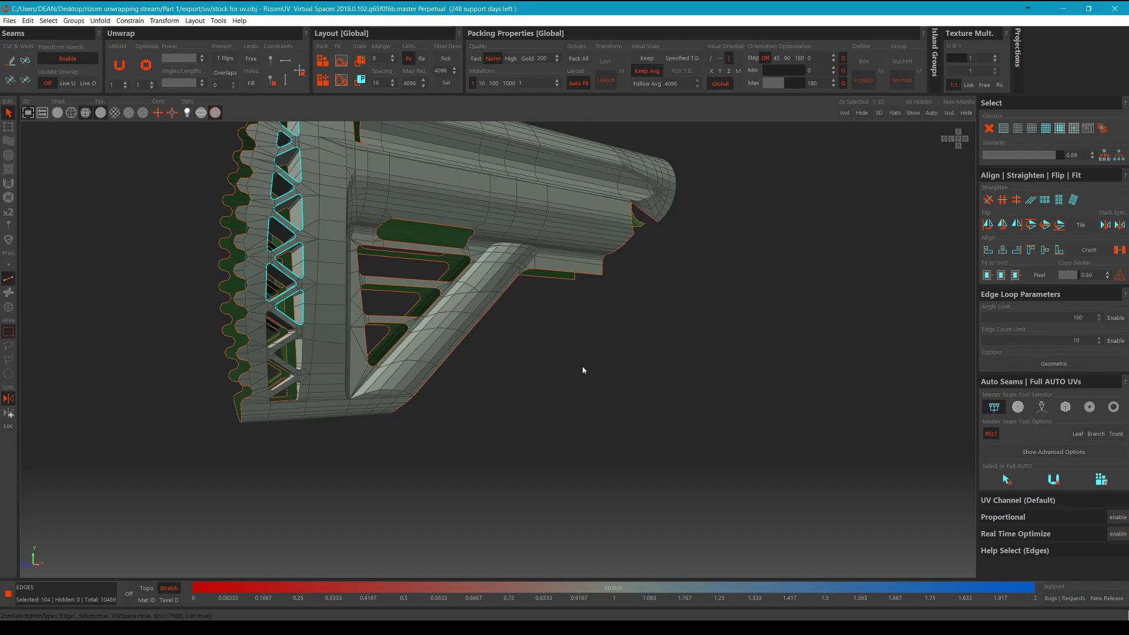
mouse_move(547, 355)
middle_down()
mouse_move(597, 337)
mouse_move(610, 346)
mouse_move(529, 347)
middle_up()
scroll(490, 346, up, 5)
ctrl+click(450, 328)
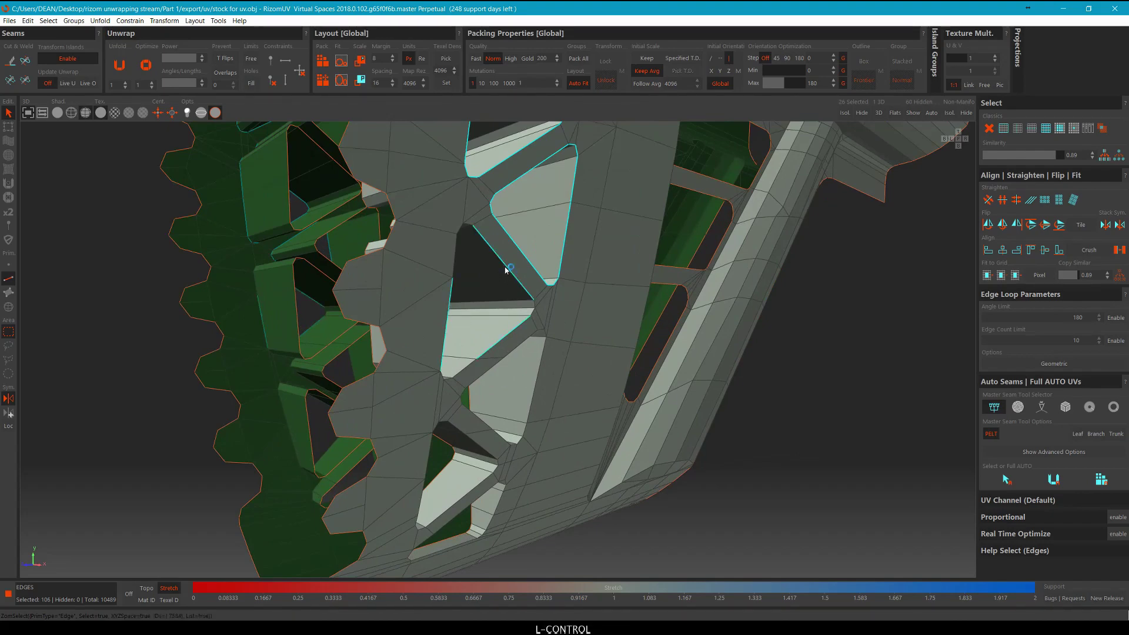
ctrl+scroll(460, 242, up, 2)
ctrl+click(459, 243)
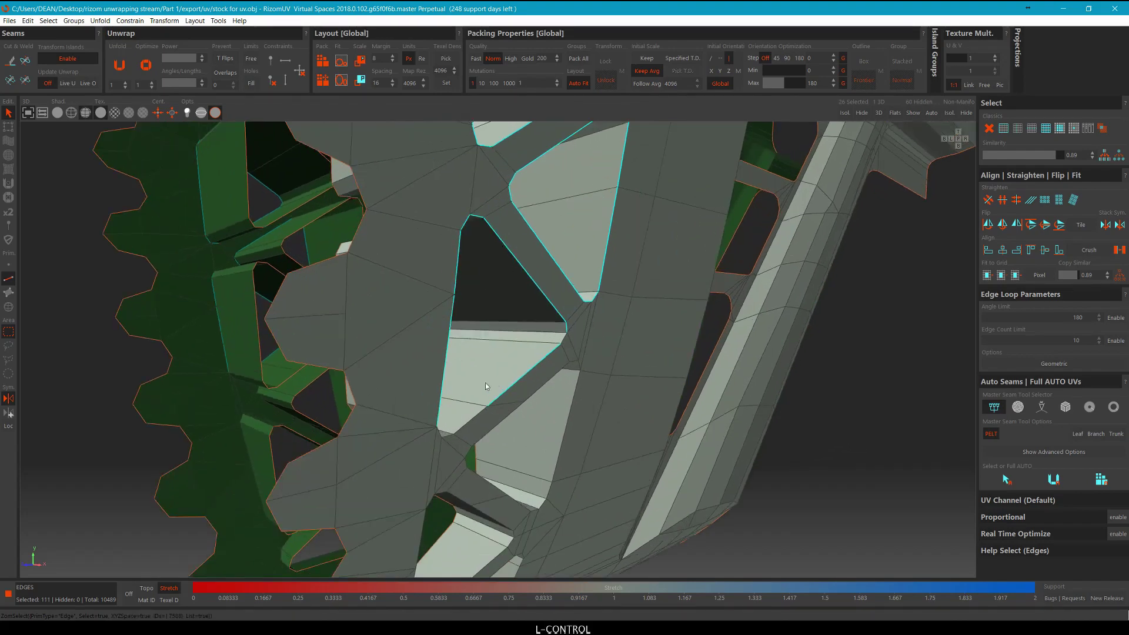
ctrl+scroll(436, 430, up, 1)
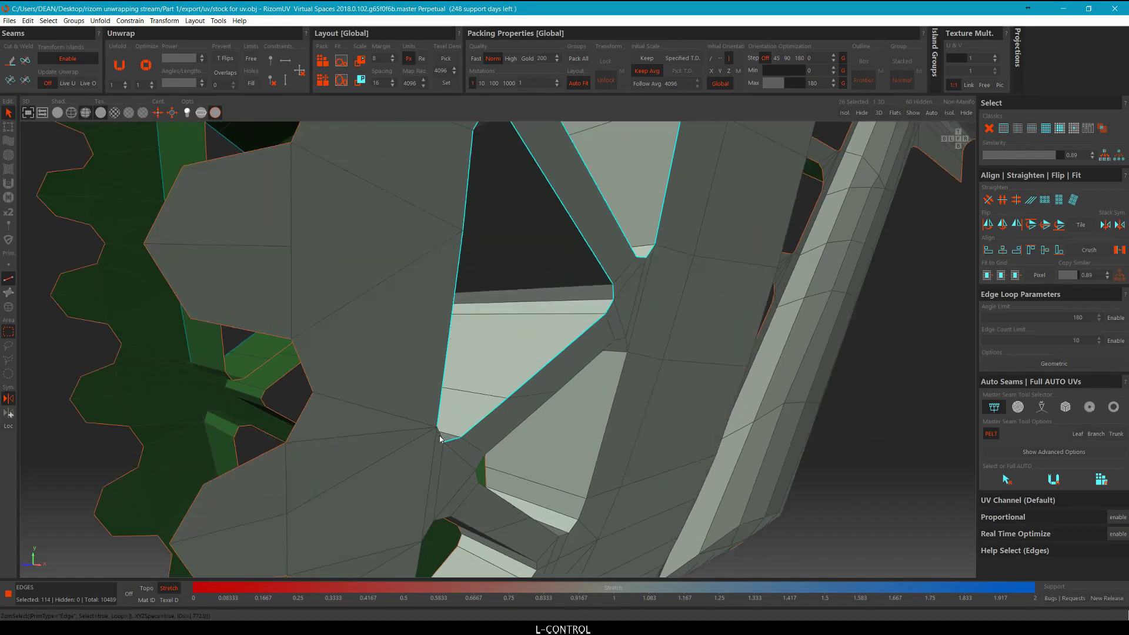
Add all border edges of the eleventh triangular opening in the butt pad's side to the selection.
scroll(538, 405, down, 2)
middle_drag(538, 405, 564, 389)
ctrl+scroll(593, 373, up, 1)
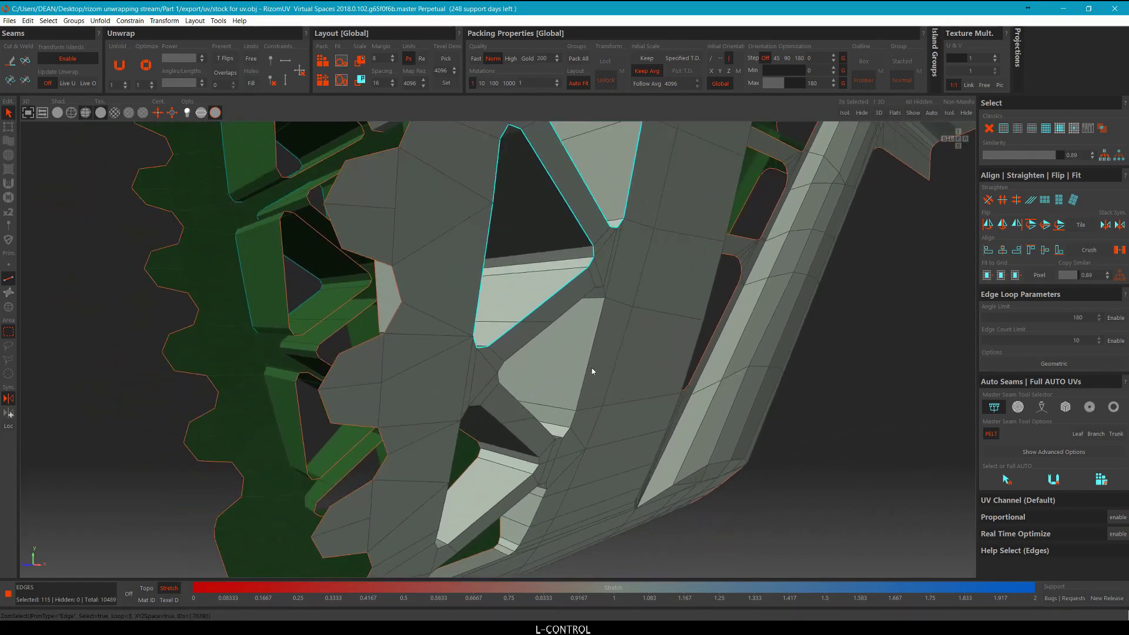
ctrl+click(590, 359)
ctrl+click(551, 328)
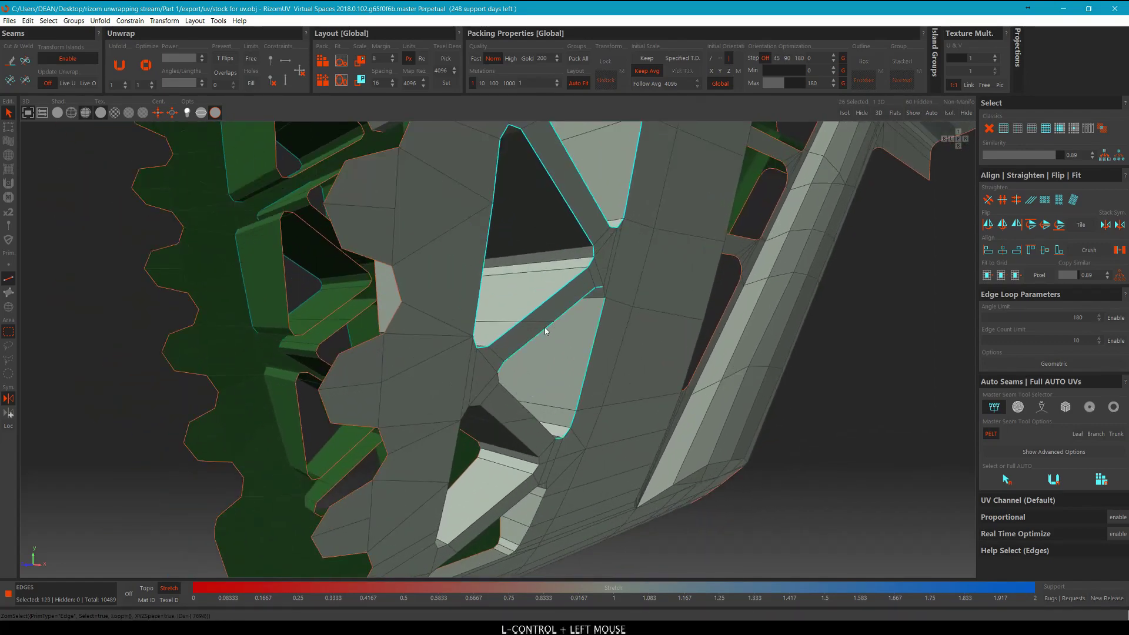
ctrl+click(603, 295)
middle_drag(603, 296, 566, 340)
Extend the edge selection around the full border of the twelfth triangular opening, near the butt pad's lower end.
scroll(566, 340, down, 3)
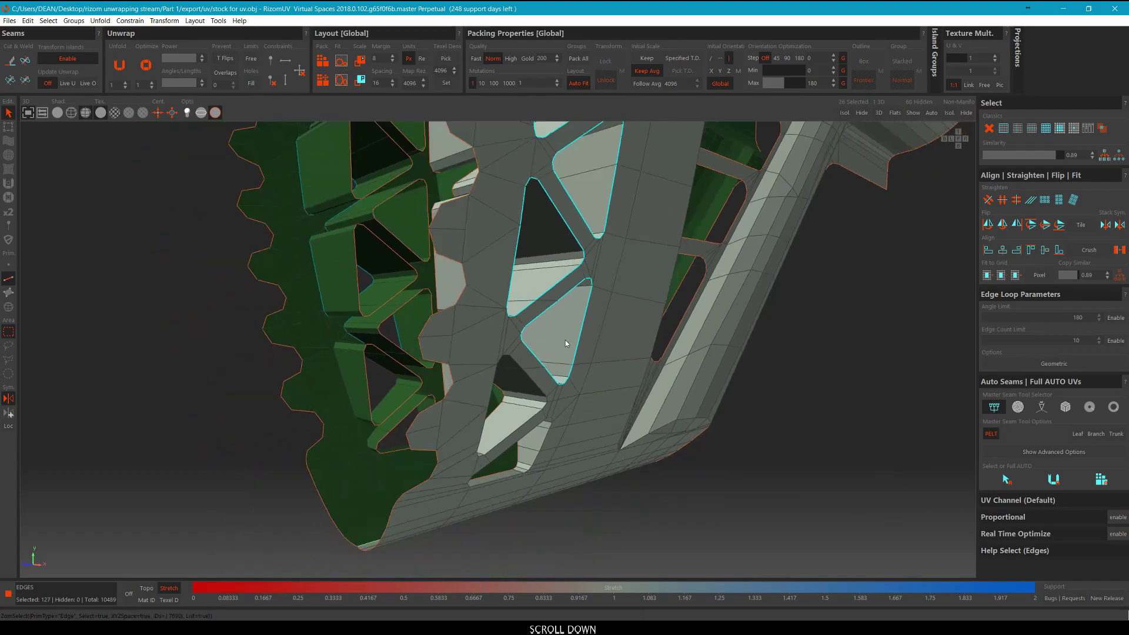
scroll(587, 364, down, 5)
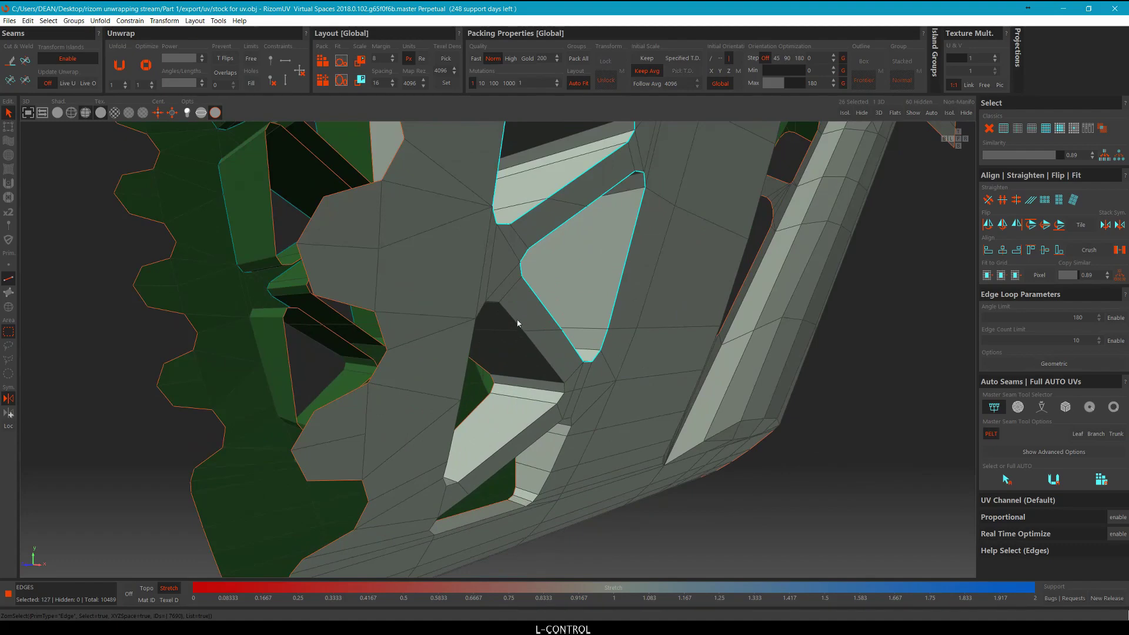
ctrl+double_click(518, 323)
ctrl+click(475, 333)
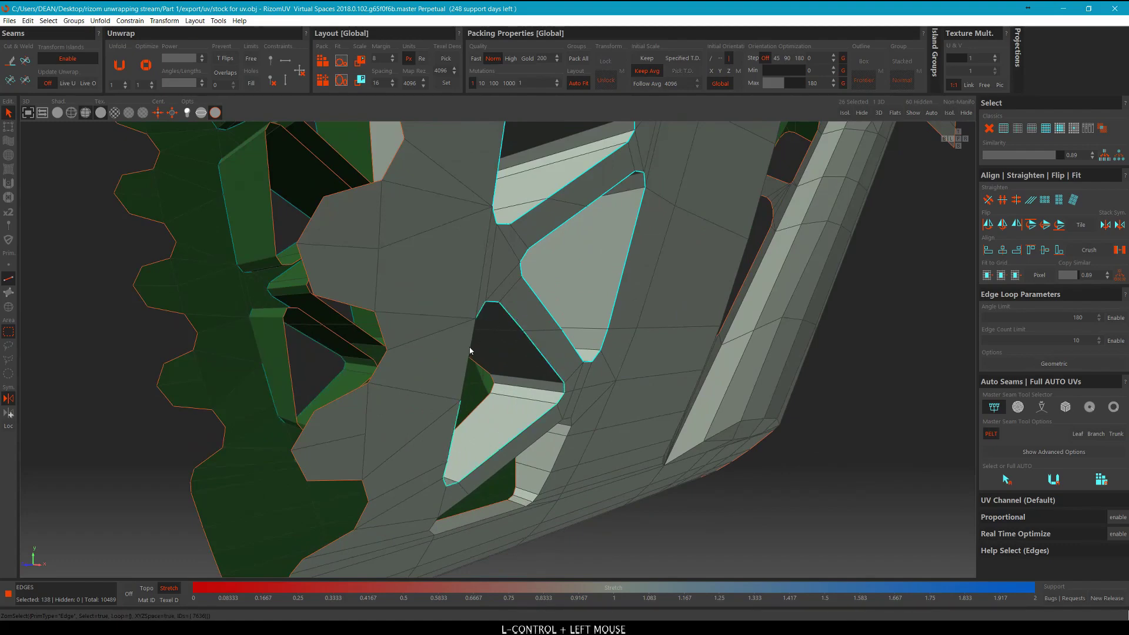
scroll(475, 333, down, 2)
middle_drag(475, 333, 517, 376)
Add the border edges of the lowest triangular opening in the butt pad's side to the selection.
scroll(517, 376, up, 2)
ctrl+click(517, 376)
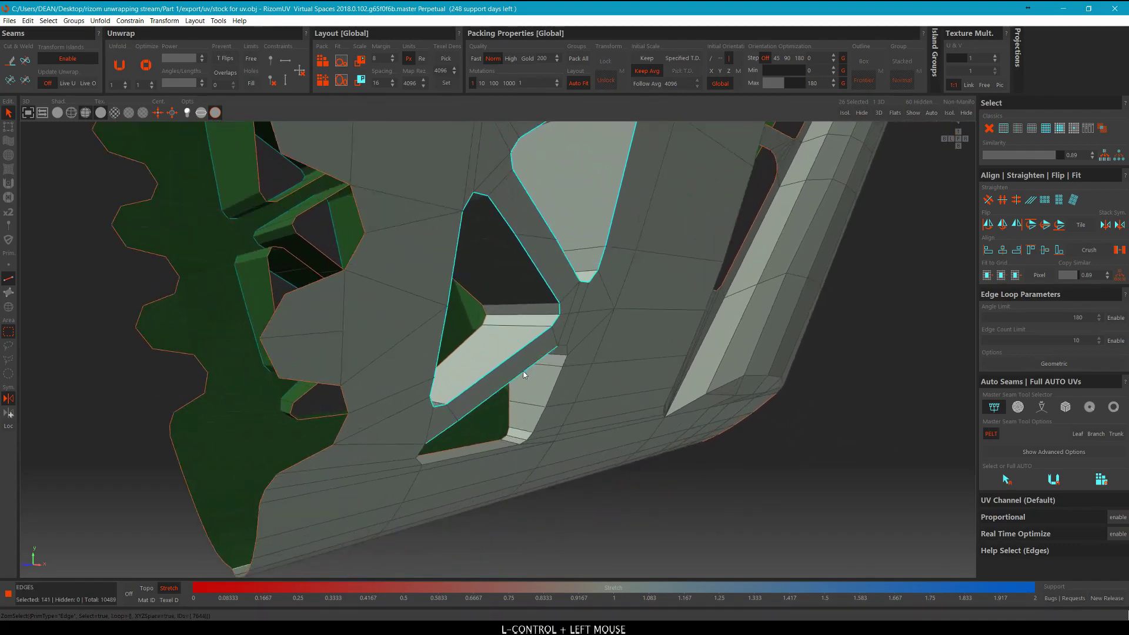
ctrl+click(434, 446)
scroll(434, 445, down, 2)
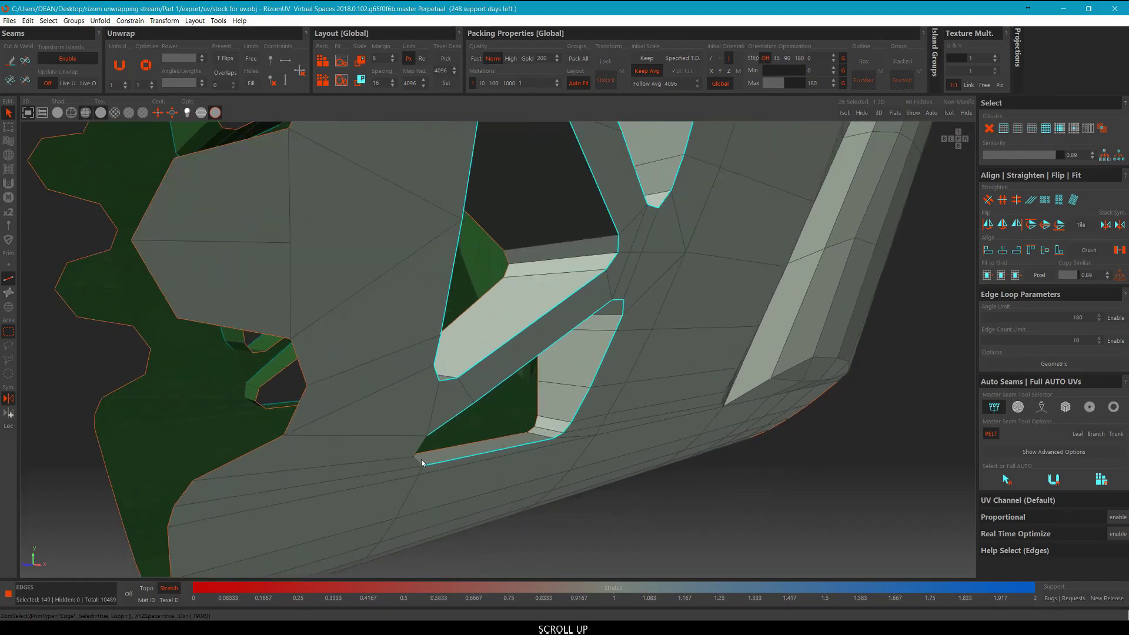
ctrl+click(419, 465)
Cut the UV seams along the selected border edges of the triangular openings.
scroll(497, 420, down, 3)
alt+middle_drag(498, 420, 493, 266)
scroll(471, 400, down, 2)
scroll(527, 373, up, 4)
scroll(527, 323, down, 3)
key(c)
Select one edge across the inner wall in each of three upper triangular openings of the butt pad.
scroll(509, 284, up, 5)
click(481, 227)
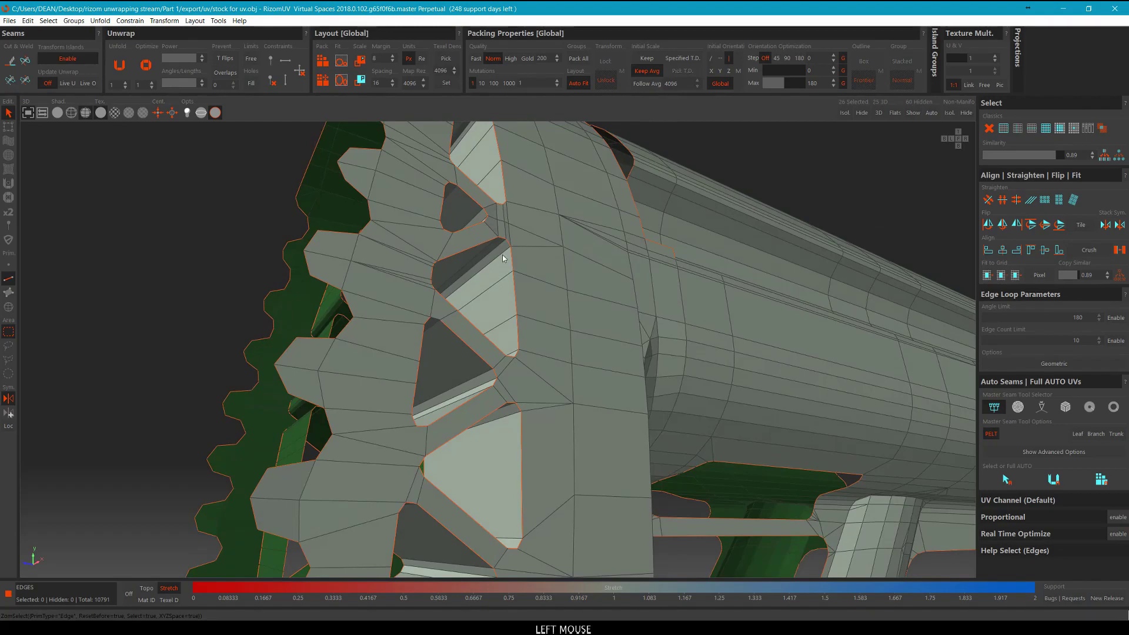
click(503, 255)
scroll(478, 217, up, 2)
ctrl+click(478, 219)
scroll(478, 219, down, 3)
middle_drag(478, 218, 460, 239)
scroll(478, 266, up, 3)
ctrl+click(486, 256)
scroll(486, 256, down, 2)
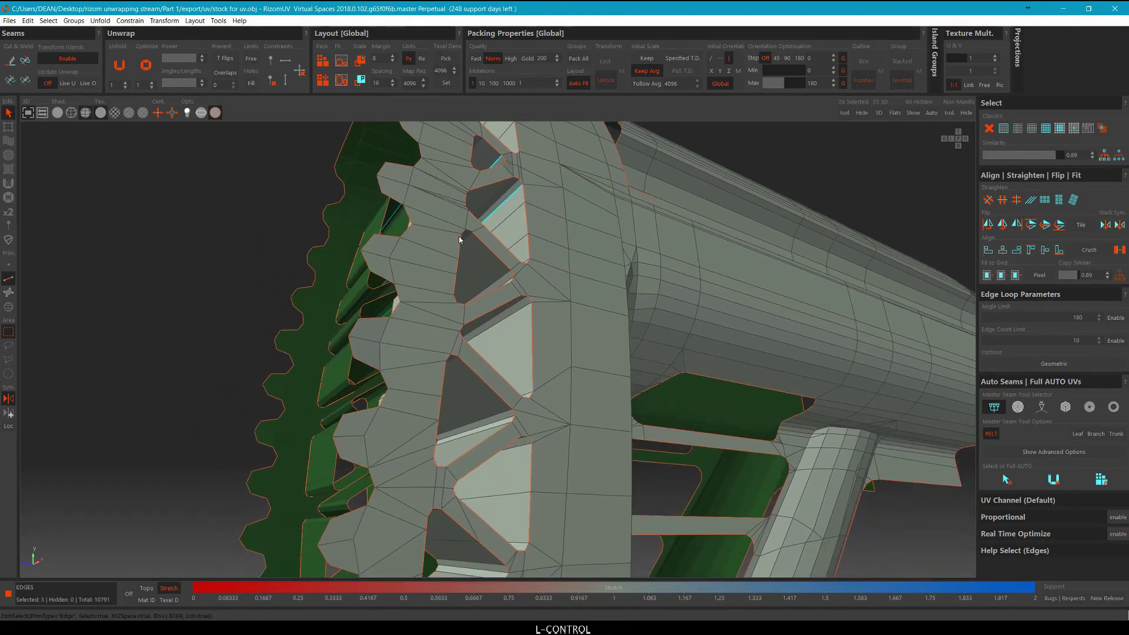
Add one inner-wall edge in each of the openings further down the butt pad and cut the selected edges.
ctrl+click(517, 312)
ctrl+click(483, 423)
middle_drag(482, 423, 509, 314)
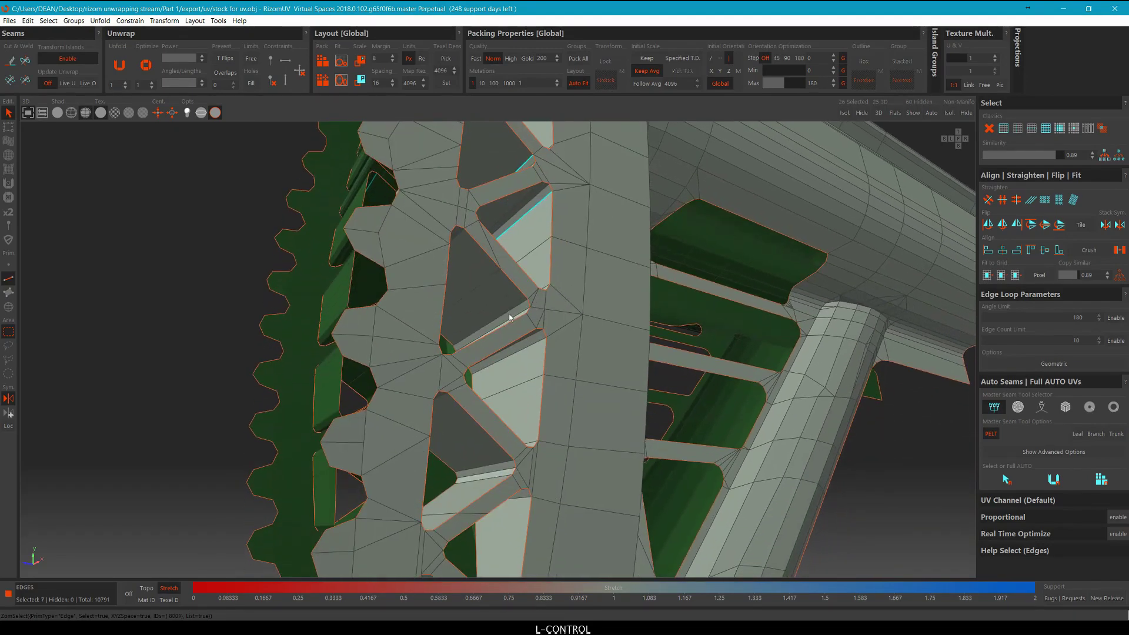
ctrl+click(527, 347)
middle_drag(528, 360, 511, 311)
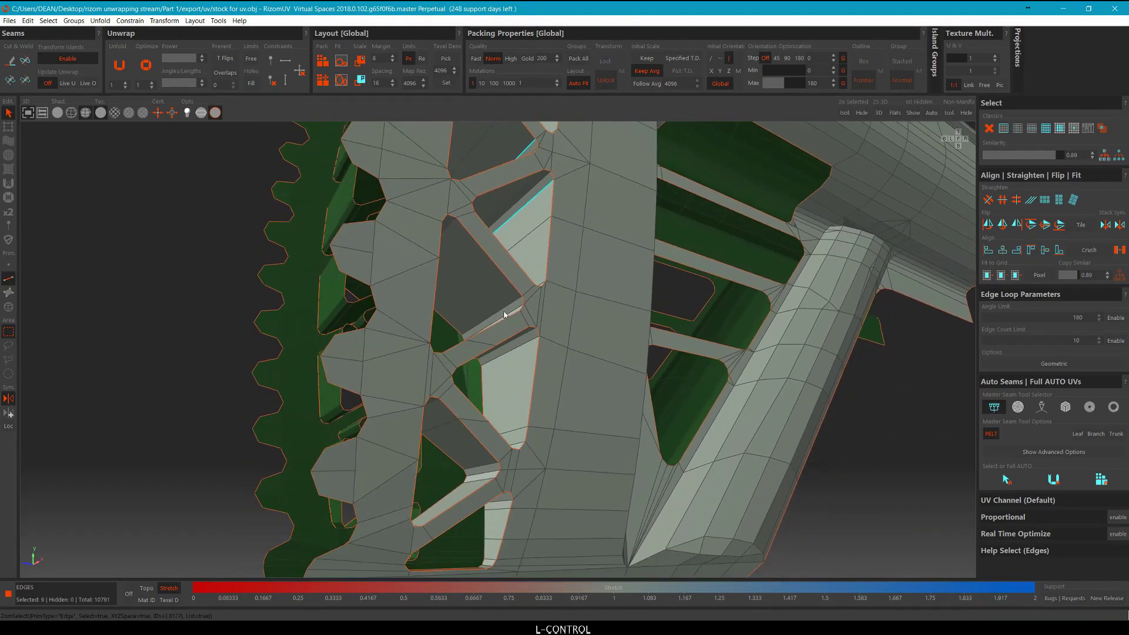
ctrl+click(509, 306)
mouse_move(515, 369)
middle_down()
mouse_move(507, 363)
mouse_move(545, 411)
mouse_move(617, 429)
mouse_move(647, 410)
middle_up()
ctrl+click(506, 361)
scroll(517, 383, down, 5)
key(c)
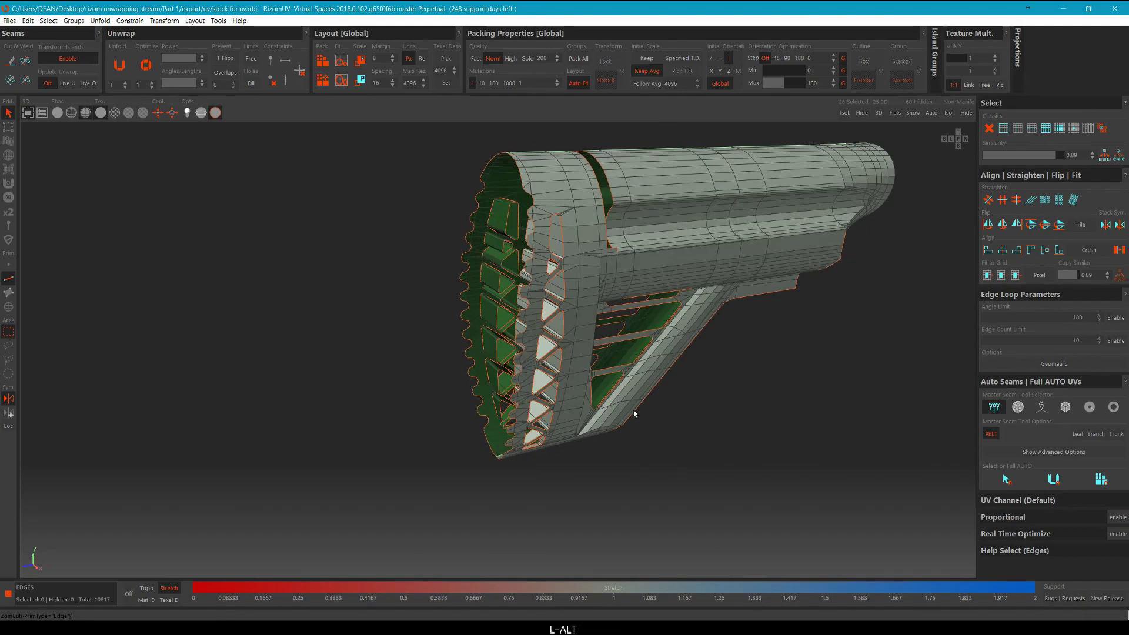
Turn off symmetry, select the main stock island and invert the selection to the separated inner-wall islands.
key(alt+s)
middle_drag(746, 375, 693, 410)
key(F4)
click(650, 271)
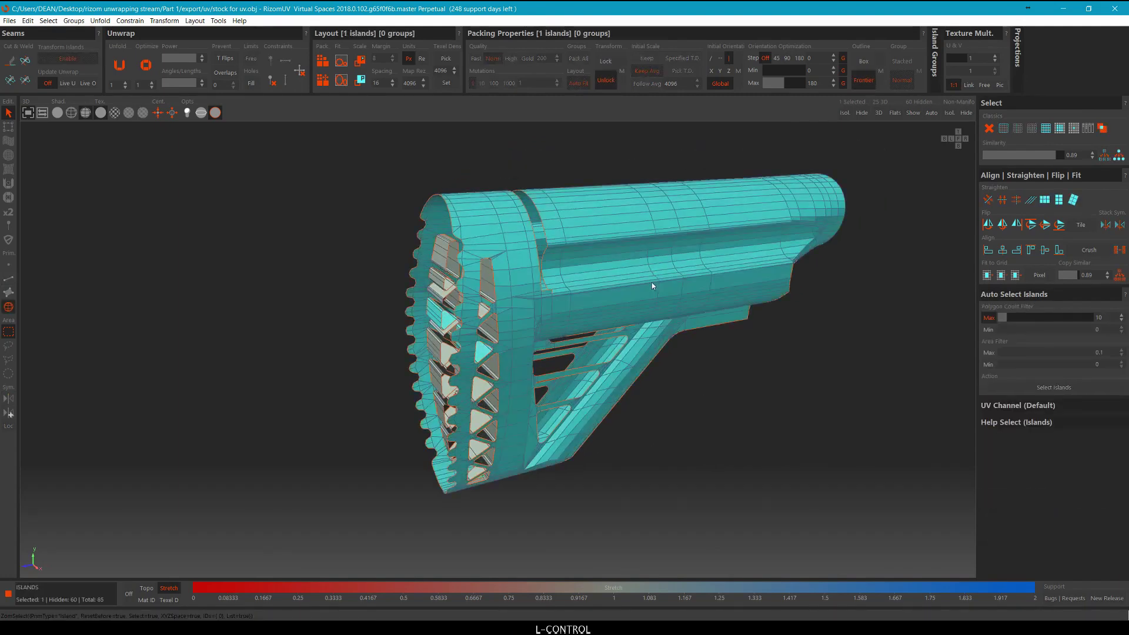
key(ctrl+i)
alt+drag(702, 316, 724, 375)
alt+drag(455, 328, 471, 323)
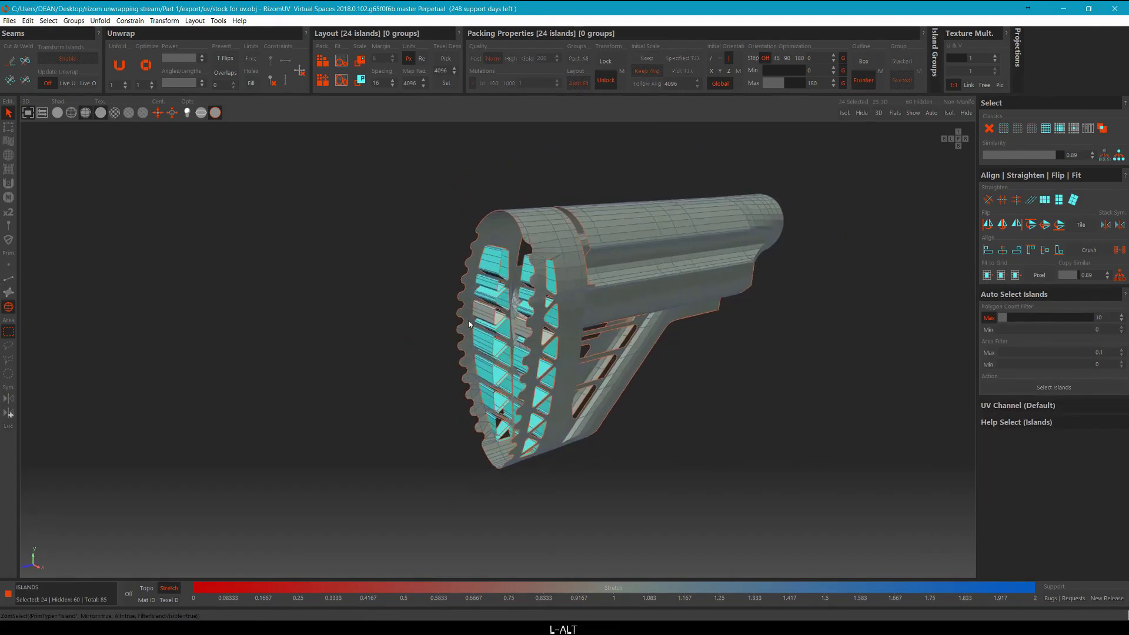
Select the missed connecting edge at a triangular opening on the butt pad's other side and cut it.
scroll(488, 317, up, 5)
alt+middle_drag(522, 306, 490, 241)
key(F2)
click(490, 242)
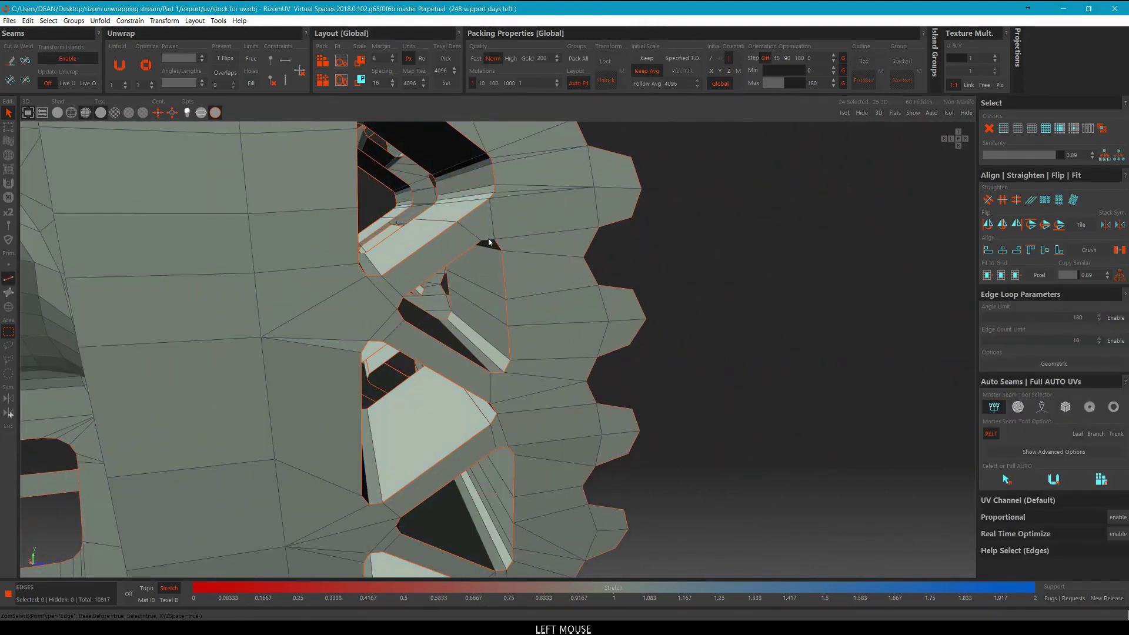
key(c)
scroll(476, 239, down, 8)
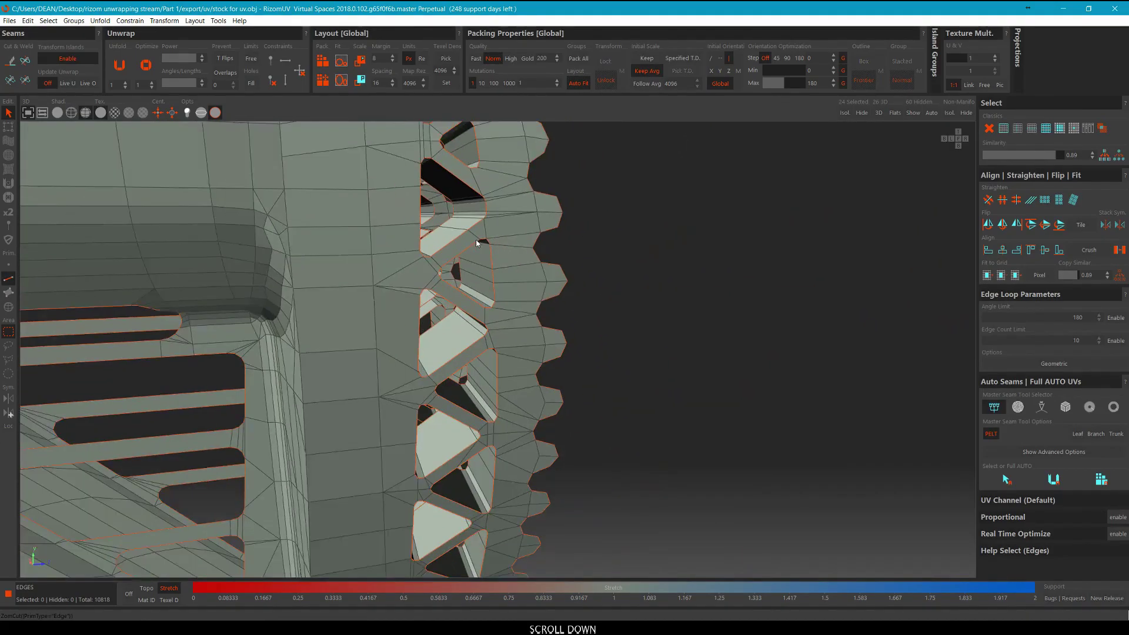
Check the main stock island for an inner wall still attached at an opening and cut its connecting edge.
key(F4)
click(492, 237)
alt+middle_drag(491, 237, 486, 268)
scroll(482, 274, up, 6)
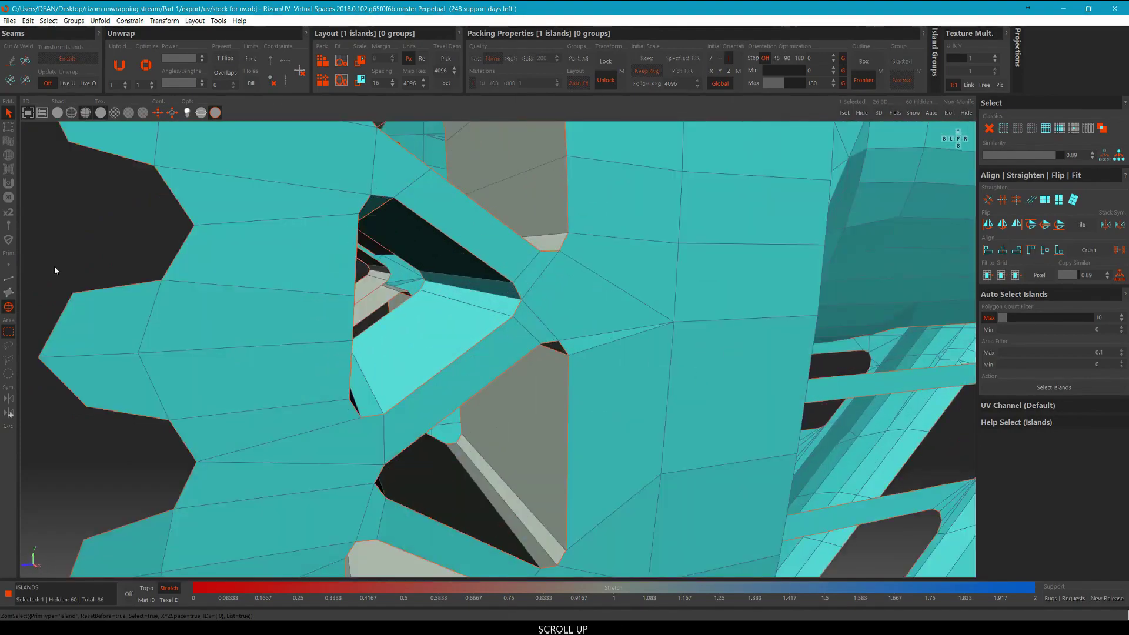
middle_drag(55, 266, 101, 255)
click(273, 295)
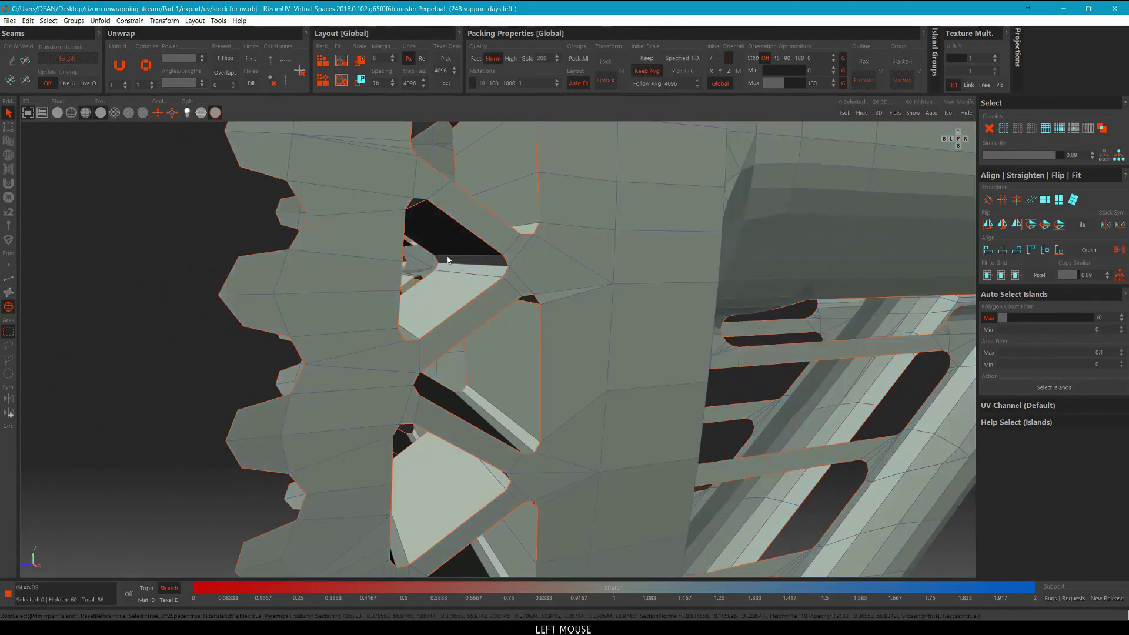
key(F2)
click(422, 201)
key(c)
scroll(453, 219, down, 6)
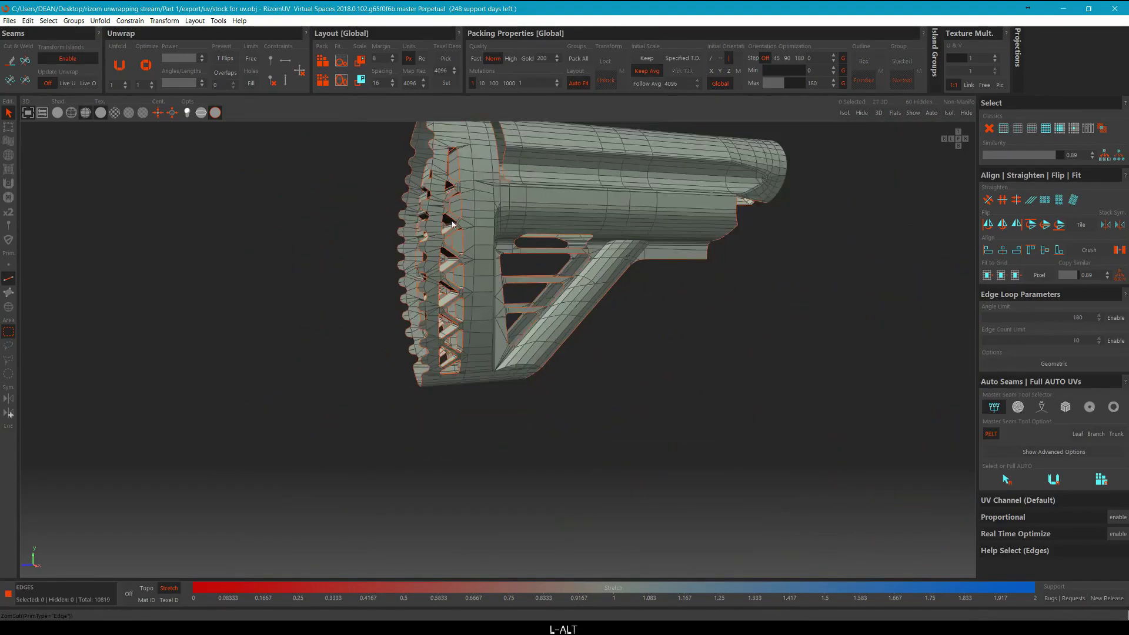
Select the main stock island again and invert the selection to all inner-wall islands.
key(F4)
alt+middle_drag(461, 221, 579, 270)
click(459, 215)
scroll(463, 216, up, 3)
key(ctrl+a)
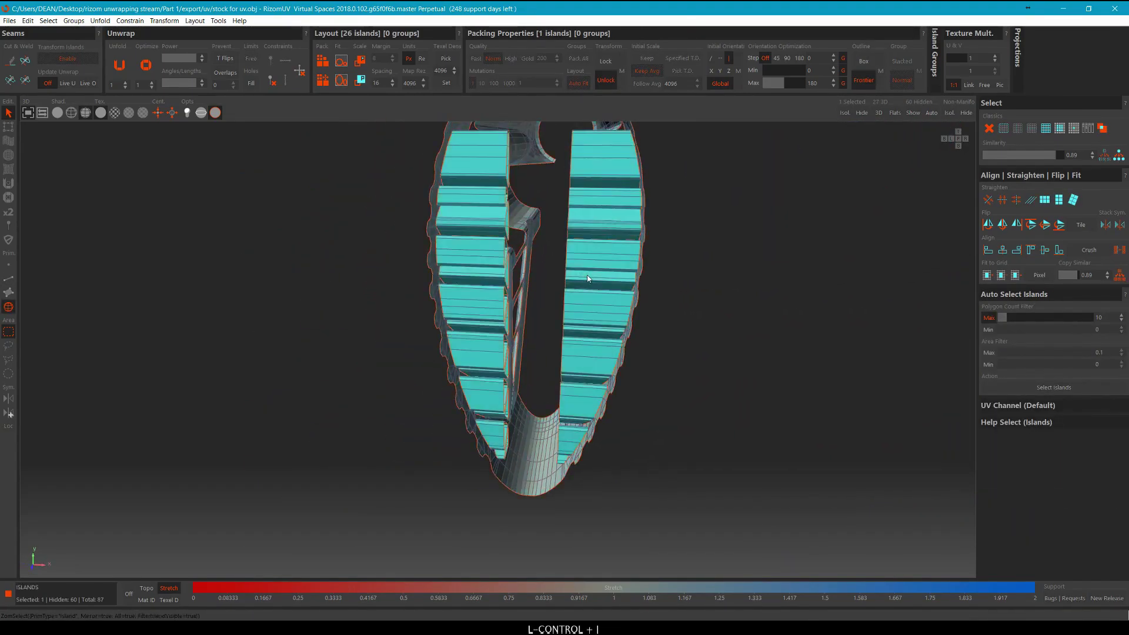
In the UV view, move the selected inner-wall islands well clear of the UV tile and the main island.
scroll(587, 275, down, 2)
key(ctrl+Tab)
scroll(626, 293, down, 5)
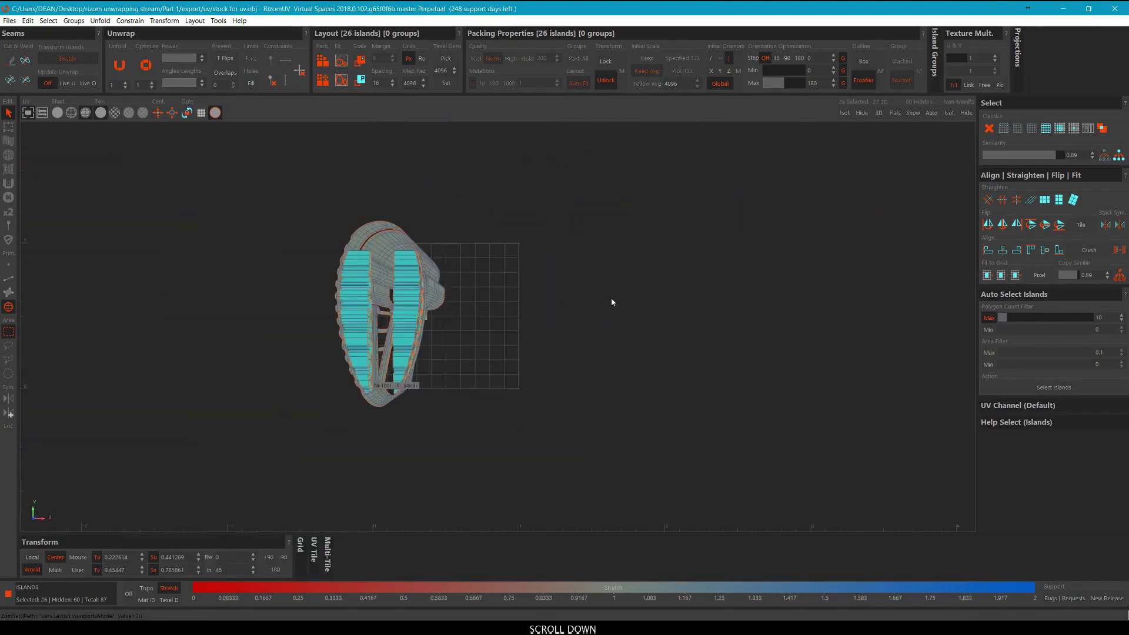
key(q)
scroll(525, 294, up, 2)
drag(393, 283, 761, 289)
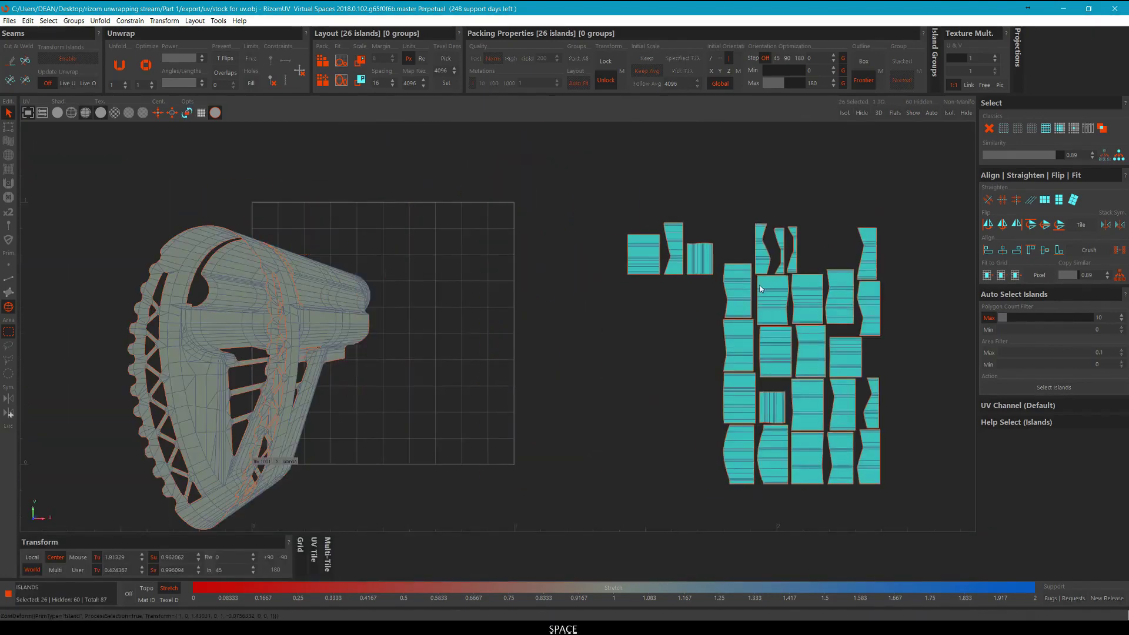
Hide the moved inner-wall islands and return to the 3D view.
key(h)
click(591, 287)
key(ctrl+Tab)
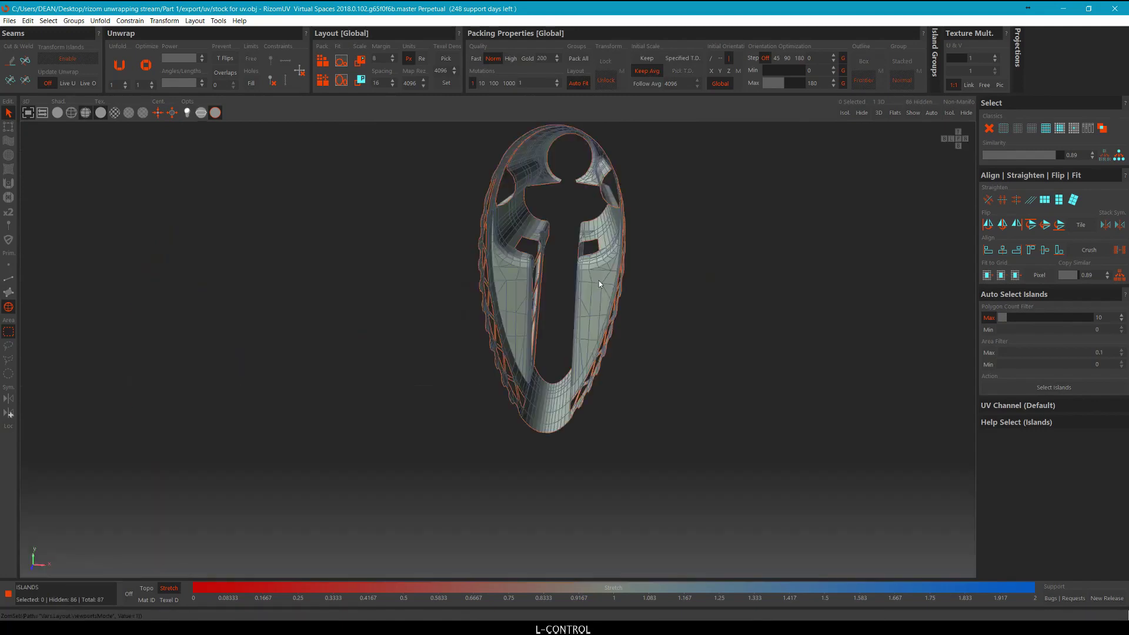
Switch to edge selection and try to select an edge at the lower tip of the stock's side recess.
scroll(448, 306, down, 2)
alt+middle_drag(448, 306, 467, 285)
scroll(467, 286, up, 3)
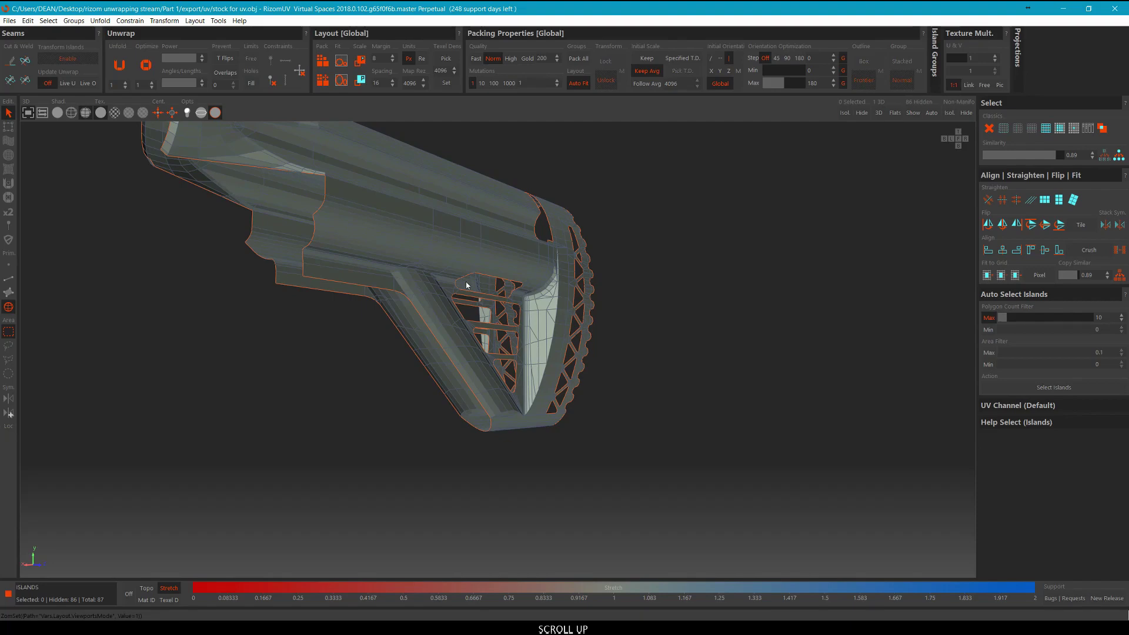
alt+middle_drag(543, 257, 582, 288)
scroll(588, 306, up, 3)
key(F2)
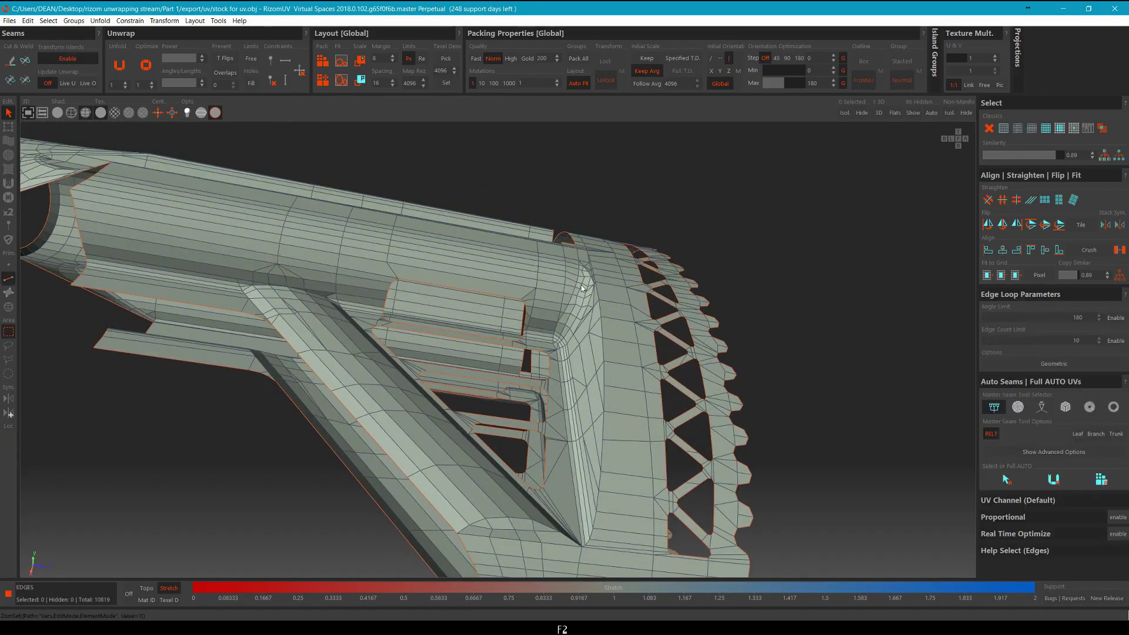
scroll(535, 343, up, 3)
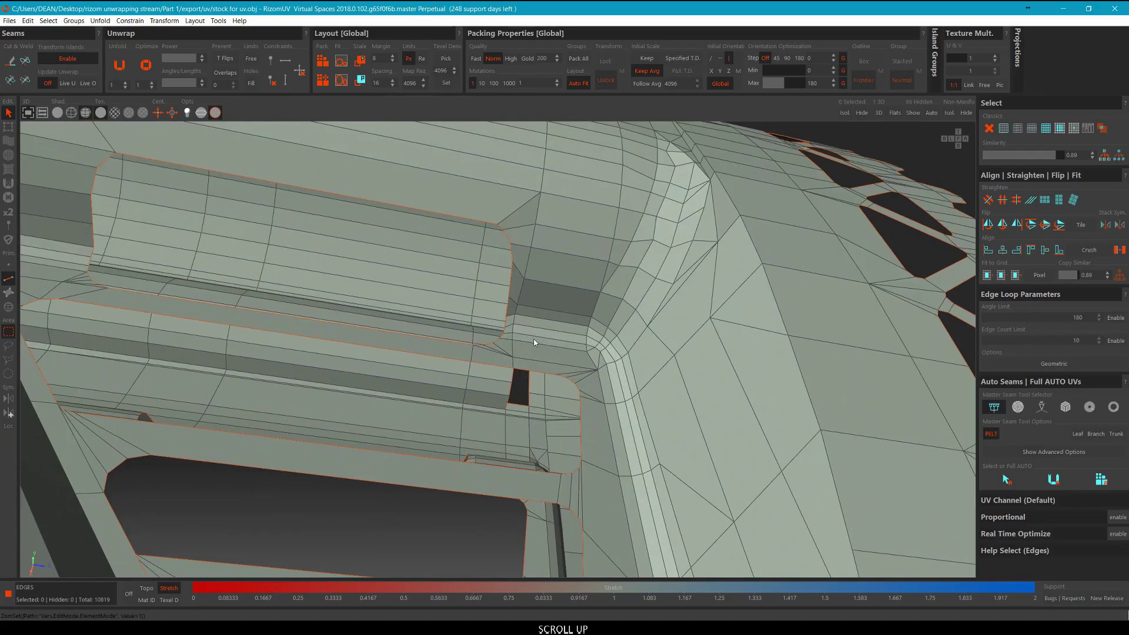
scroll(535, 340, down, 5)
middle_drag(534, 339, 564, 450)
scroll(555, 558, up, 5)
middle_drag(554, 557, 585, 492)
click(609, 368)
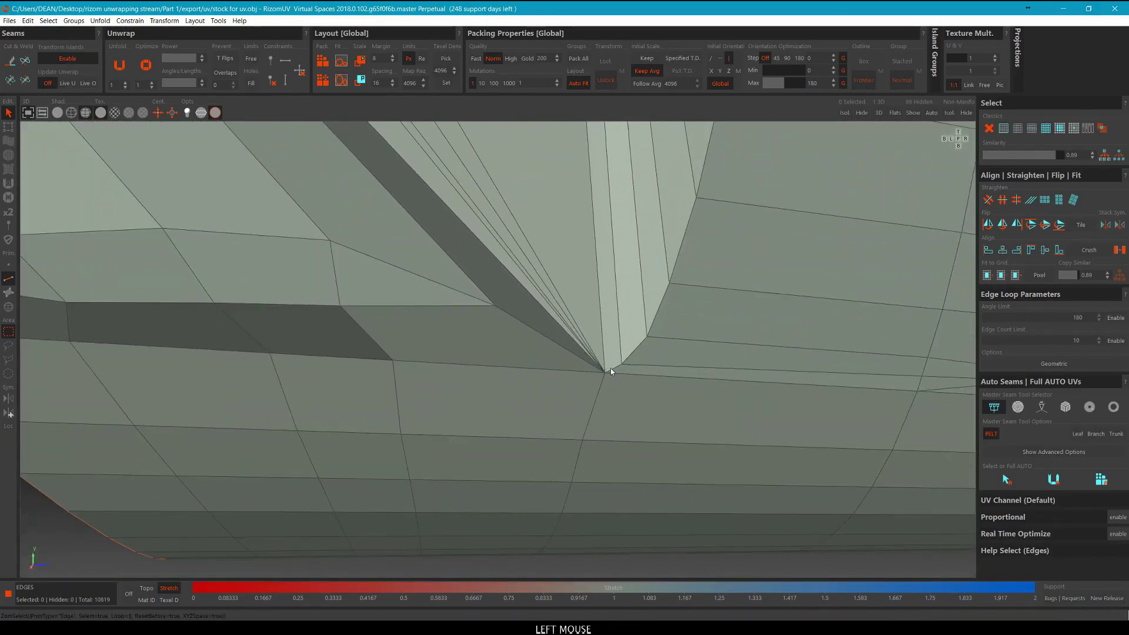
Turn on symmetry and select the edges along the lower part of the side recess border beside the butt pad.
scroll(612, 370, down, 6)
click(726, 449)
key(alt+s)
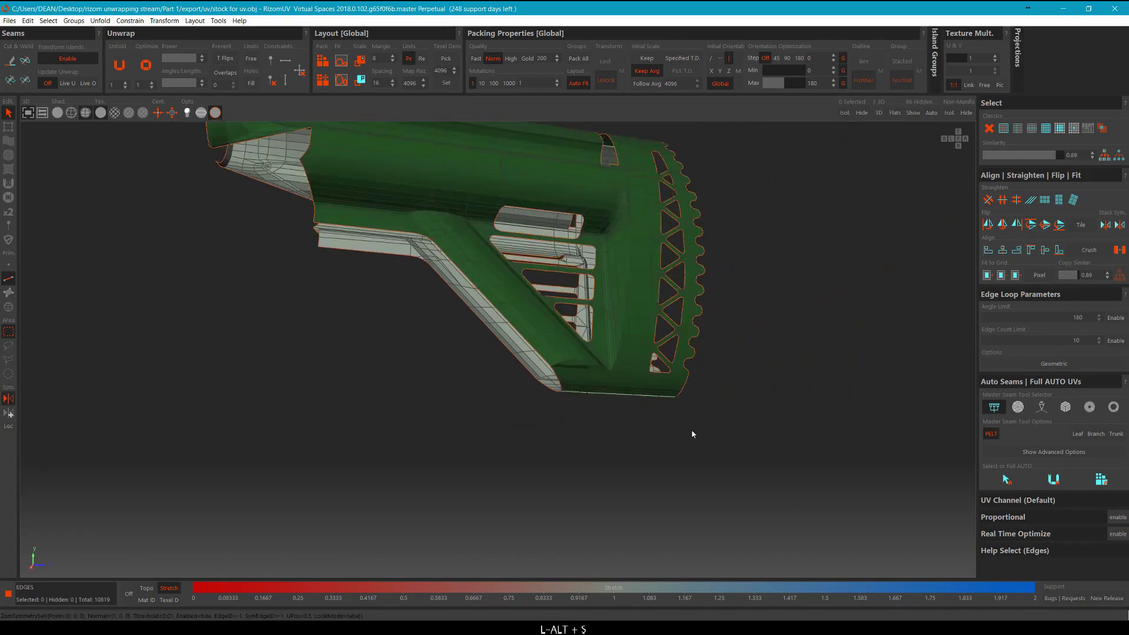
scroll(613, 359, up, 8)
alt+middle_drag(612, 390, 432, 419)
scroll(441, 415, up, 3)
click(454, 413)
scroll(454, 413, down, 1)
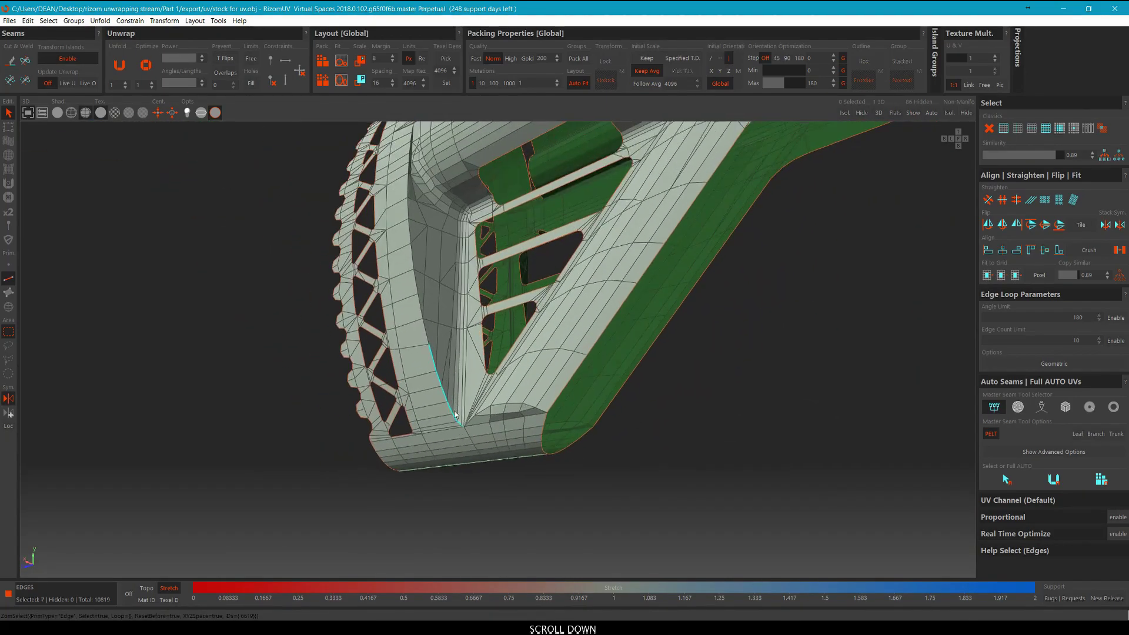
Extend the edge selection upward along the side recess border beside the butt pad.
scroll(454, 413, up, 3)
ctrl+click(447, 395)
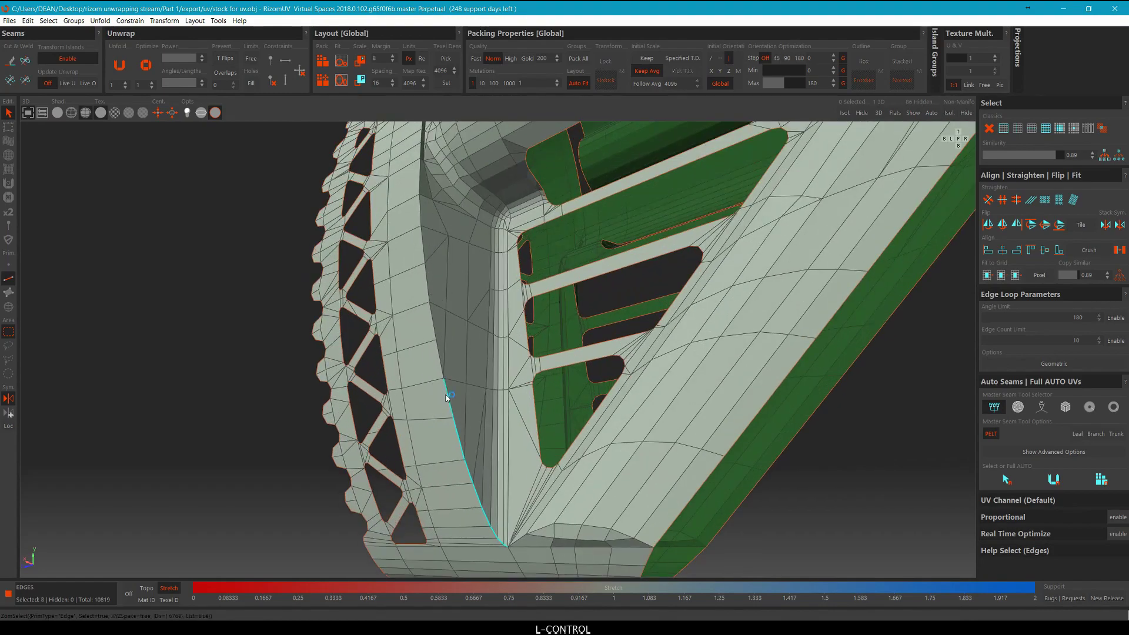
ctrl+click(425, 281)
middle_drag(425, 281, 445, 400)
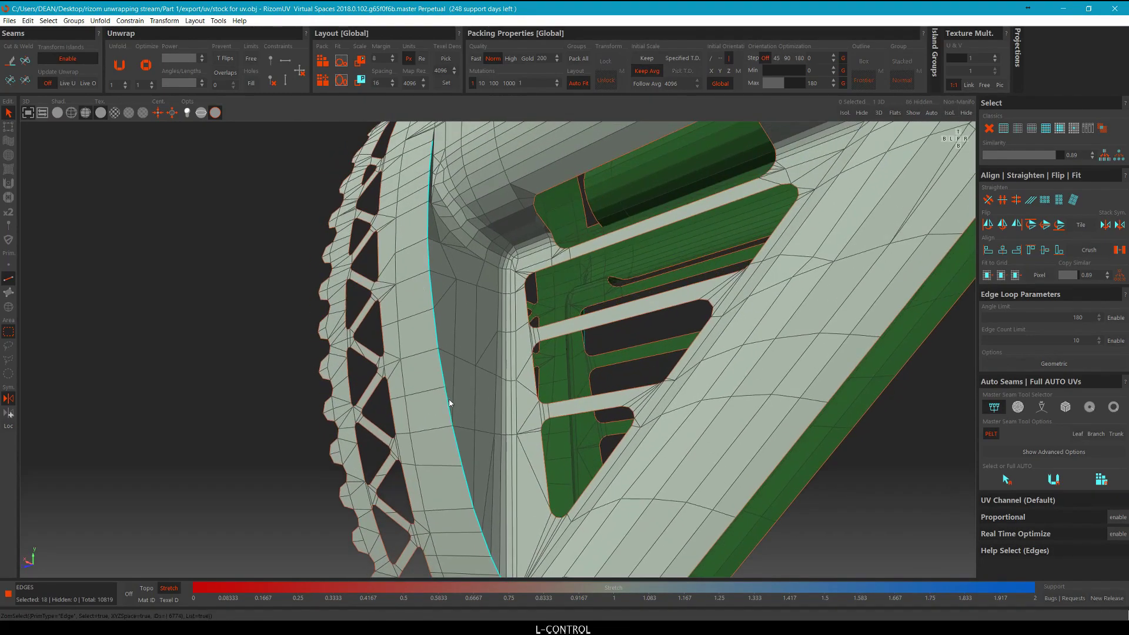
Continue the edge selection up to the recess's upper end and across to the corner of the upper side cutout.
scroll(450, 404, down, 3)
alt+drag(450, 404, 429, 255)
scroll(429, 256, up, 3)
scroll(445, 244, up, 2)
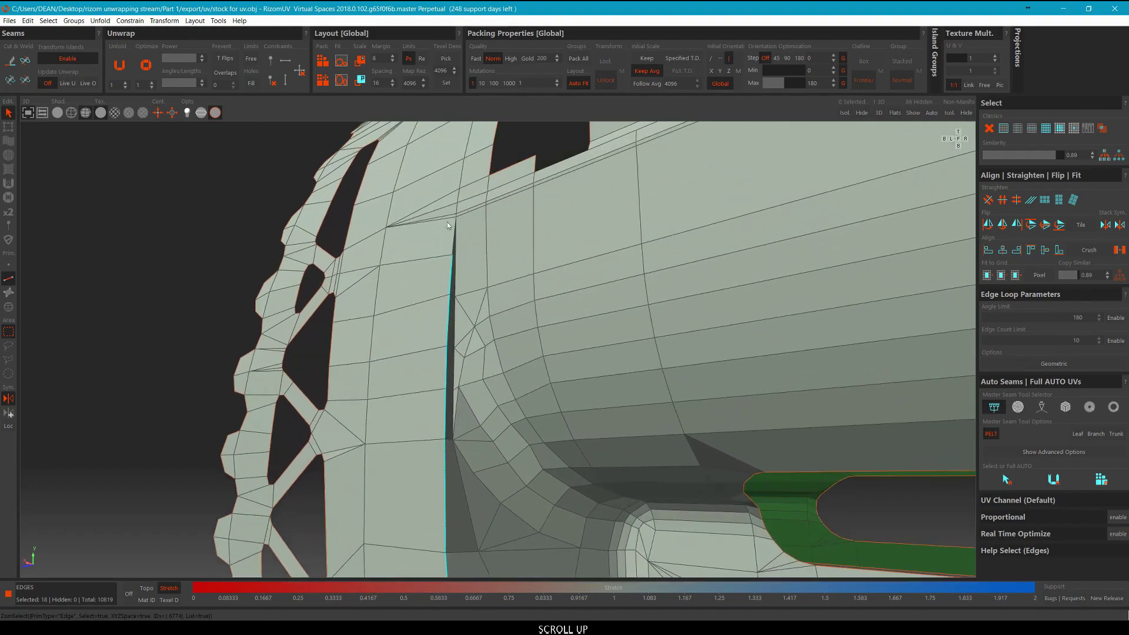
ctrl+click(453, 237)
scroll(454, 214, up, 3)
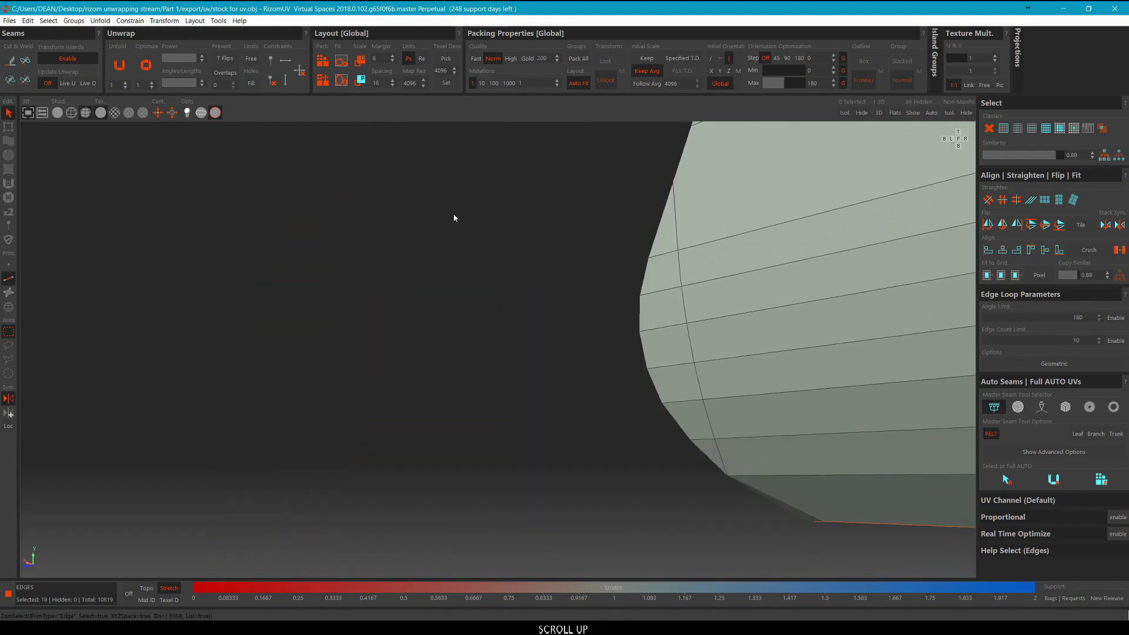
key(f)
scroll(454, 214, down, 3)
alt+middle_drag(454, 214, 458, 300)
scroll(504, 402, up, 5)
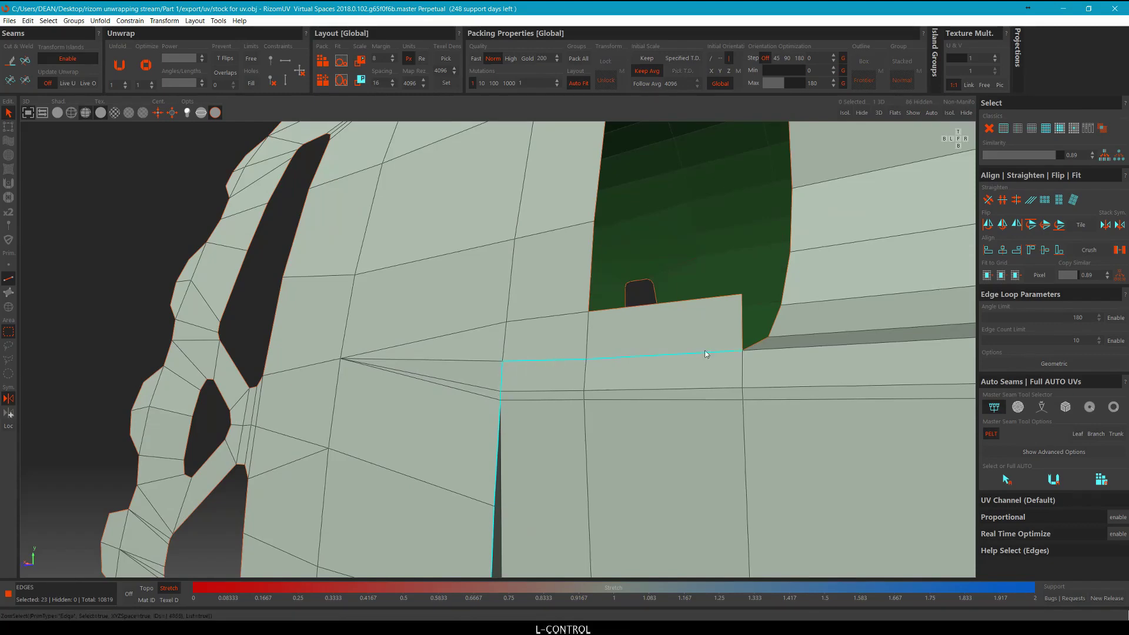
Cut the selected recess edges on both sides and turn off symmetry.
scroll(816, 291, down, 5)
alt+middle_drag(853, 320, 619, 428)
scroll(711, 300, down, 1)
scroll(619, 428, up, 5)
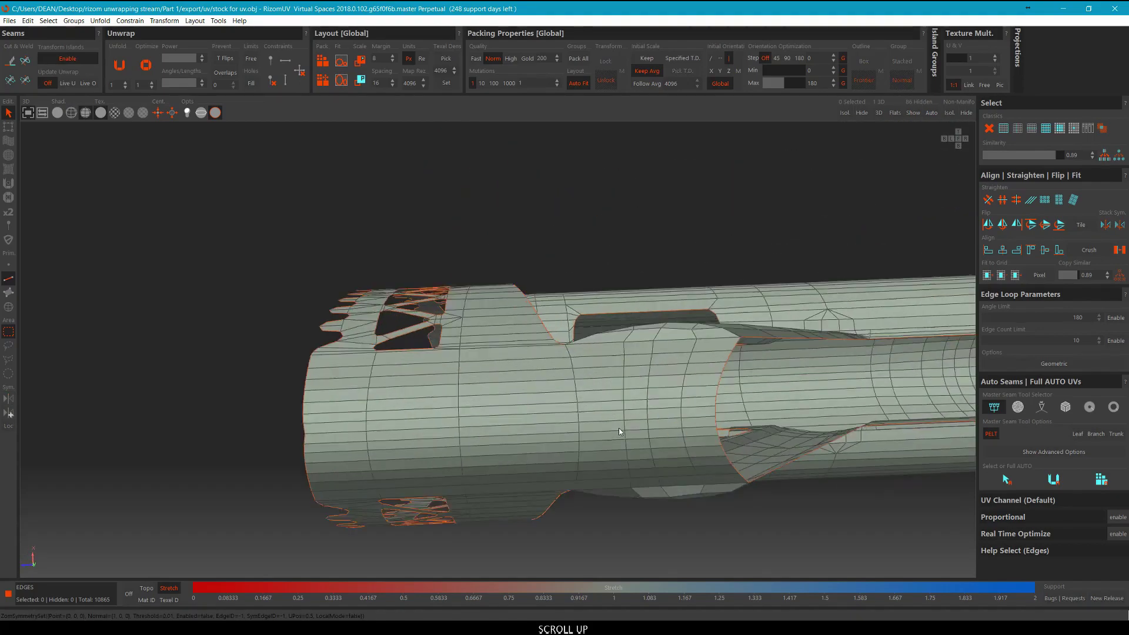
Cut a lengthwise seam along the centre of the foot's underside, starting from the butt pad's end.
click(721, 428)
alt+middle_drag(722, 431, 812, 414)
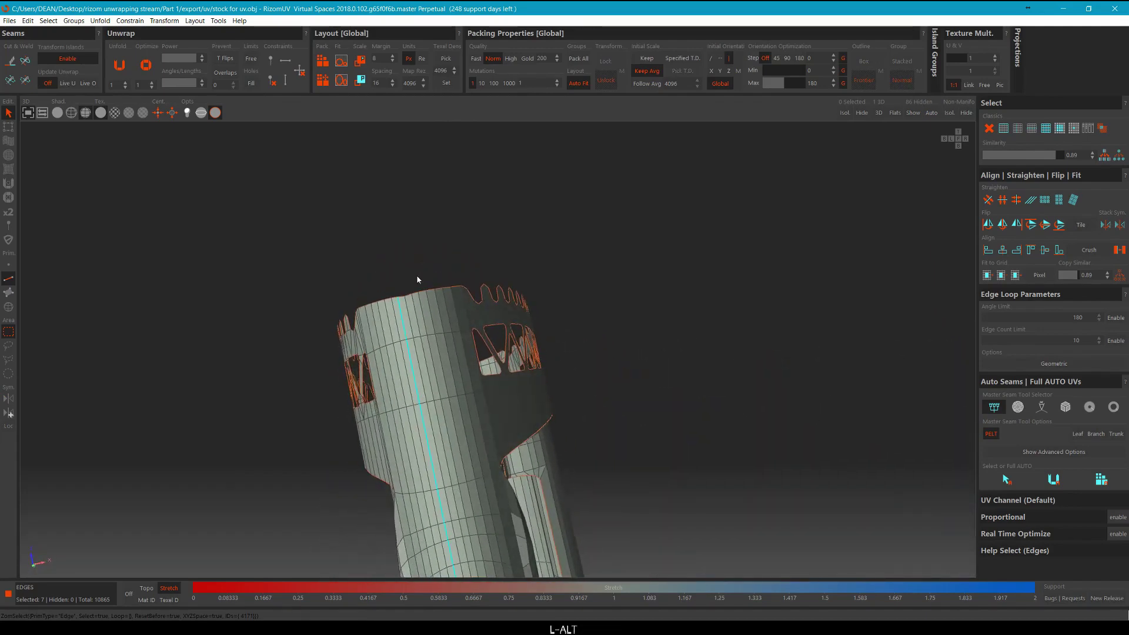
scroll(398, 318, up, 3)
double_click(408, 310)
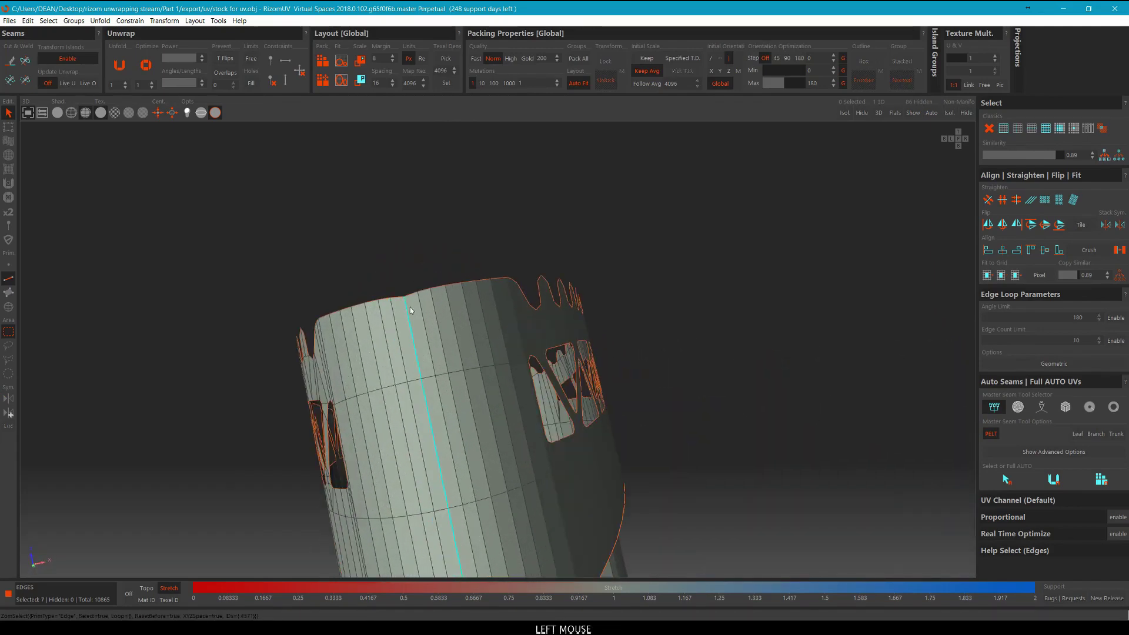
scroll(419, 297, down, 3)
key(c)
scroll(435, 275, down, 5)
alt+middle_drag(438, 274, 295, 422)
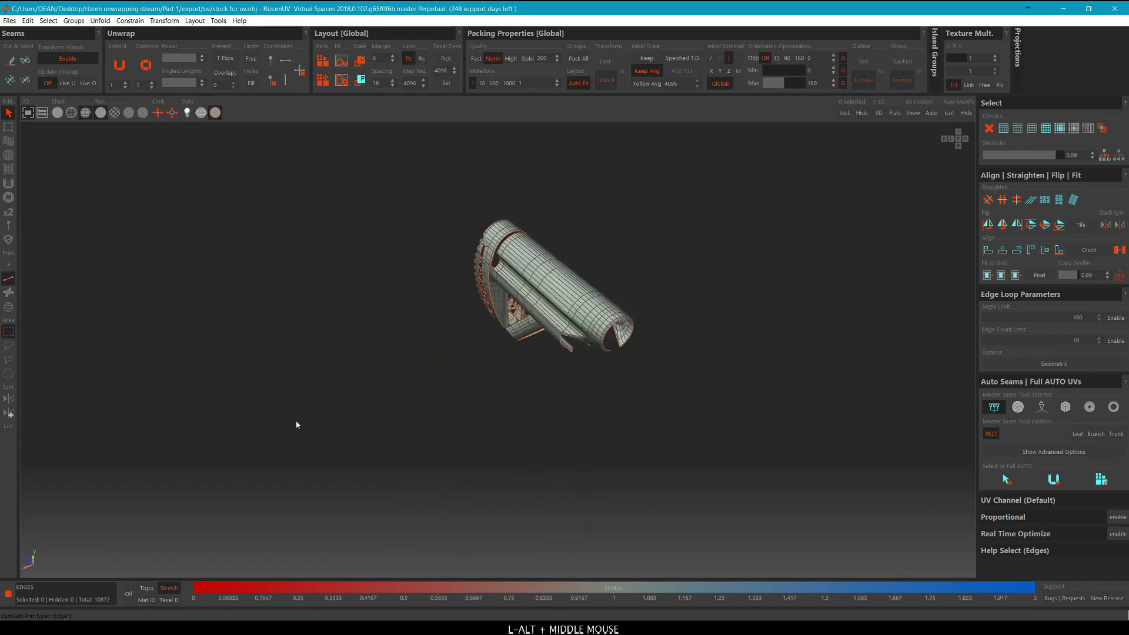
Cut the edge loop around the tube's front opening and select the separated rim island.
scroll(591, 234, up, 5)
key(F4)
alt+middle_drag(604, 272, 643, 235)
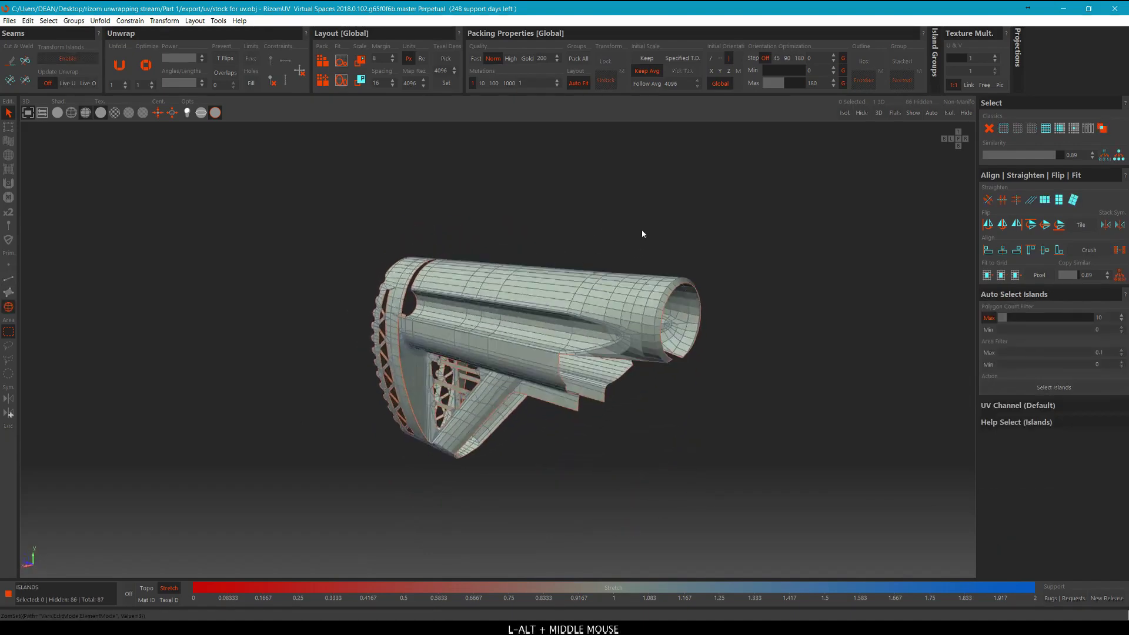
key(F2)
scroll(616, 288, up, 5)
scroll(558, 303, down, 3)
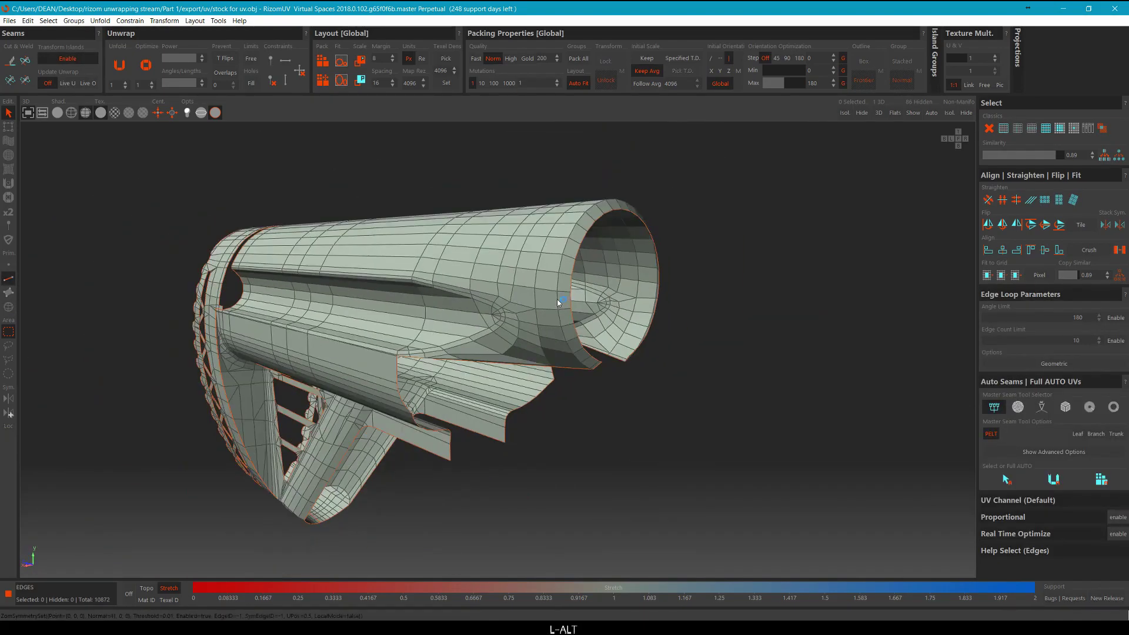
double_click(557, 299)
alt+middle_drag(614, 294, 597, 260)
key(F4)
click(590, 254)
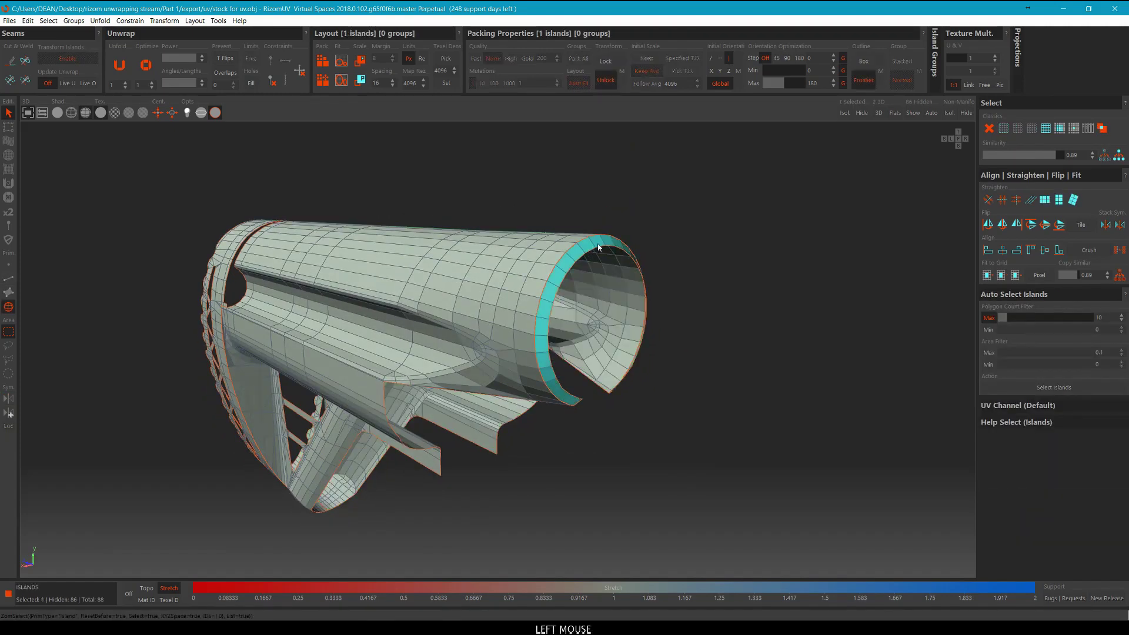
Unfold and pack the front rim island, and hide it.
key(ctrl+1)
key(u)
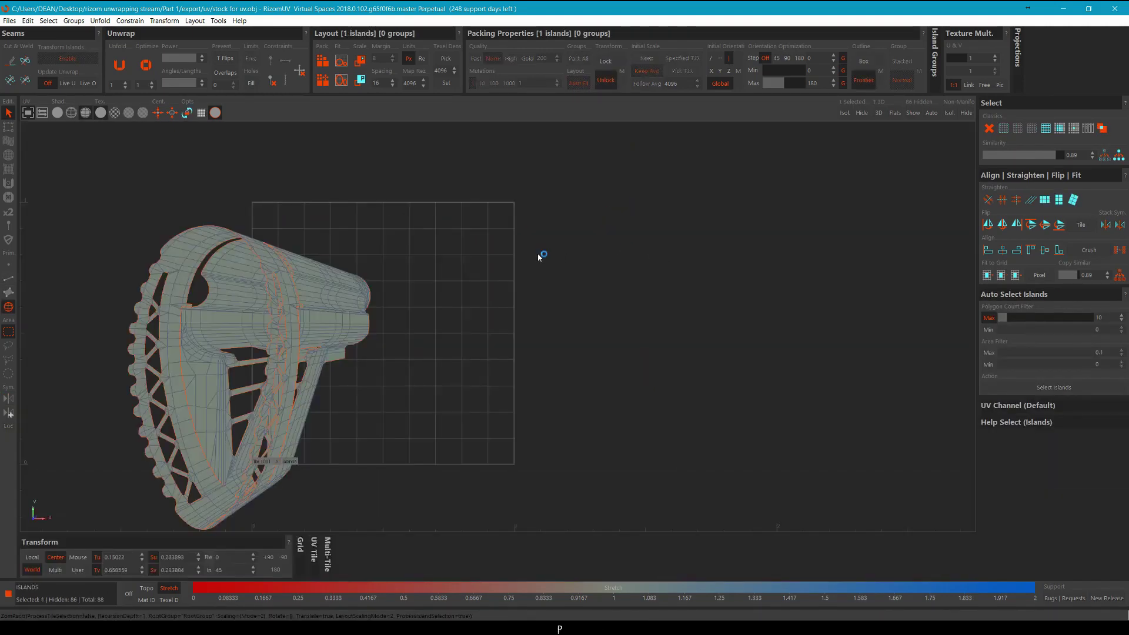
middle_drag(497, 291, 801, 254)
key(h)
click(595, 266)
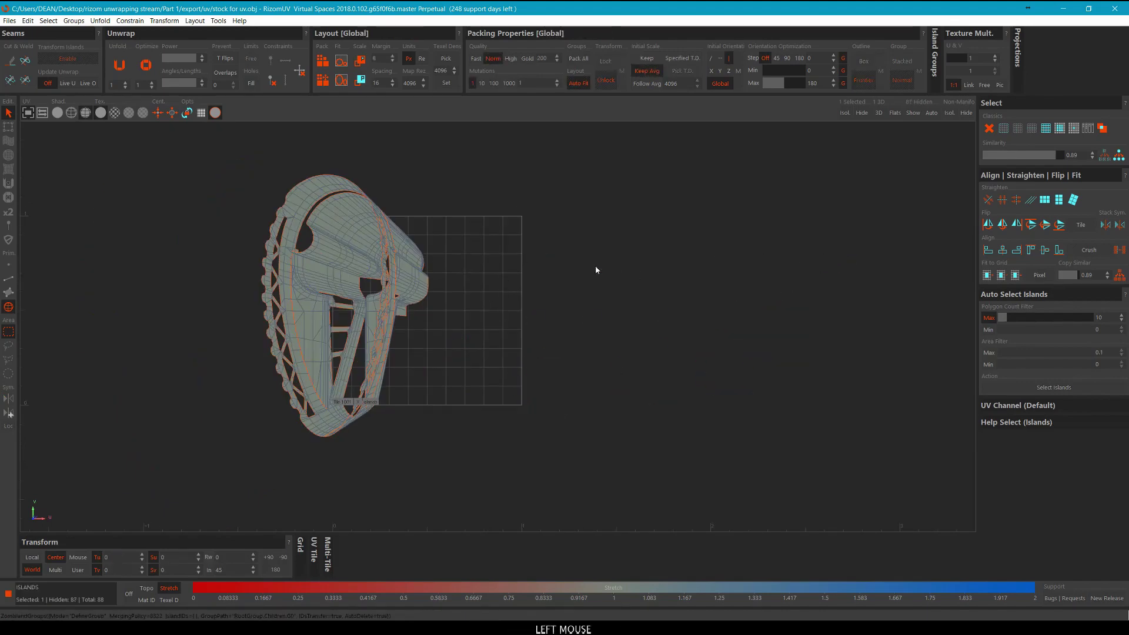
Clear the selection and show the 3D and UV views side by side with the whole stock in view.
scroll(580, 266, down, 4)
key(u)
click(532, 258)
click(683, 261)
key(1)
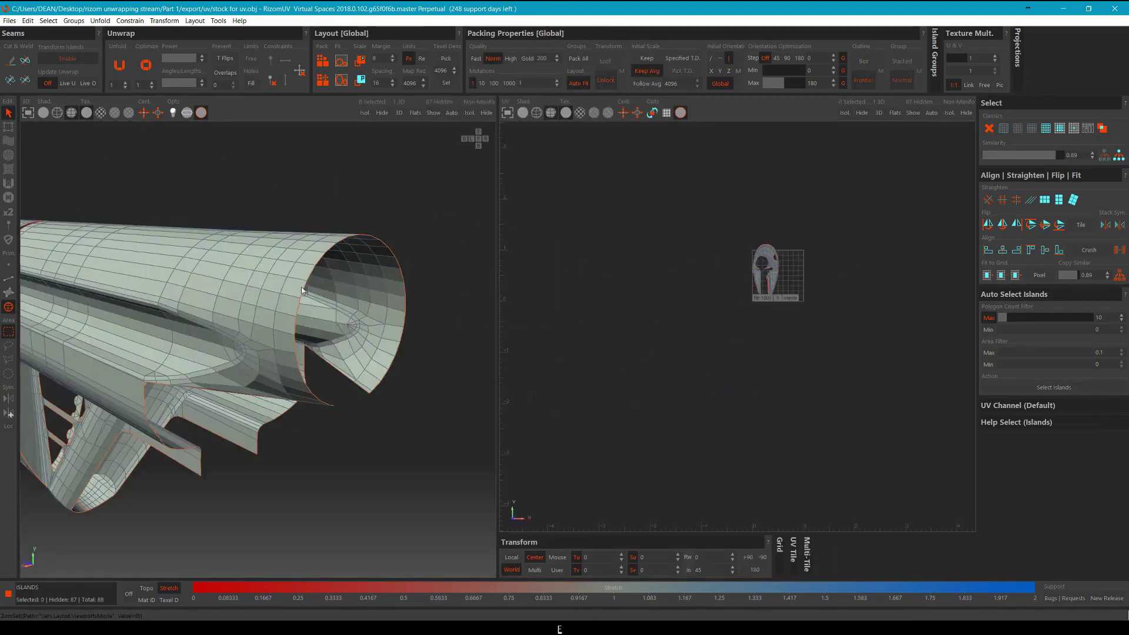
scroll(194, 271, down, 3)
alt+drag(176, 267, 242, 268)
scroll(253, 276, up, 1)
alt+middle_drag(256, 277, 238, 251)
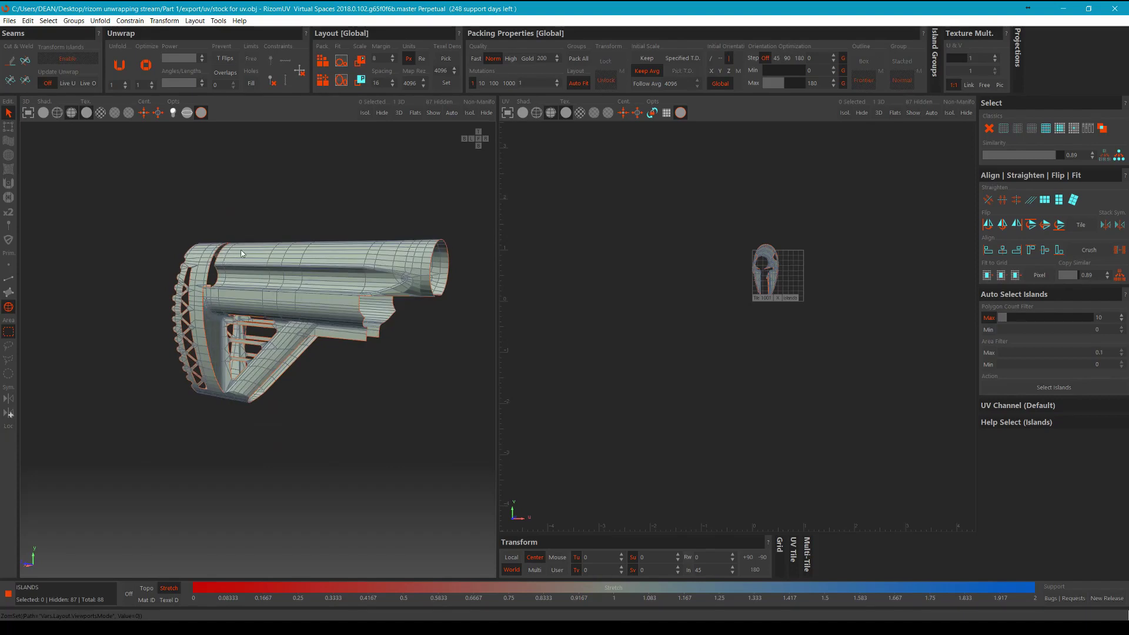
Switch to PureRef and examine the stock's shape and parting lines in the close-up reference photo.
click(341, 627)
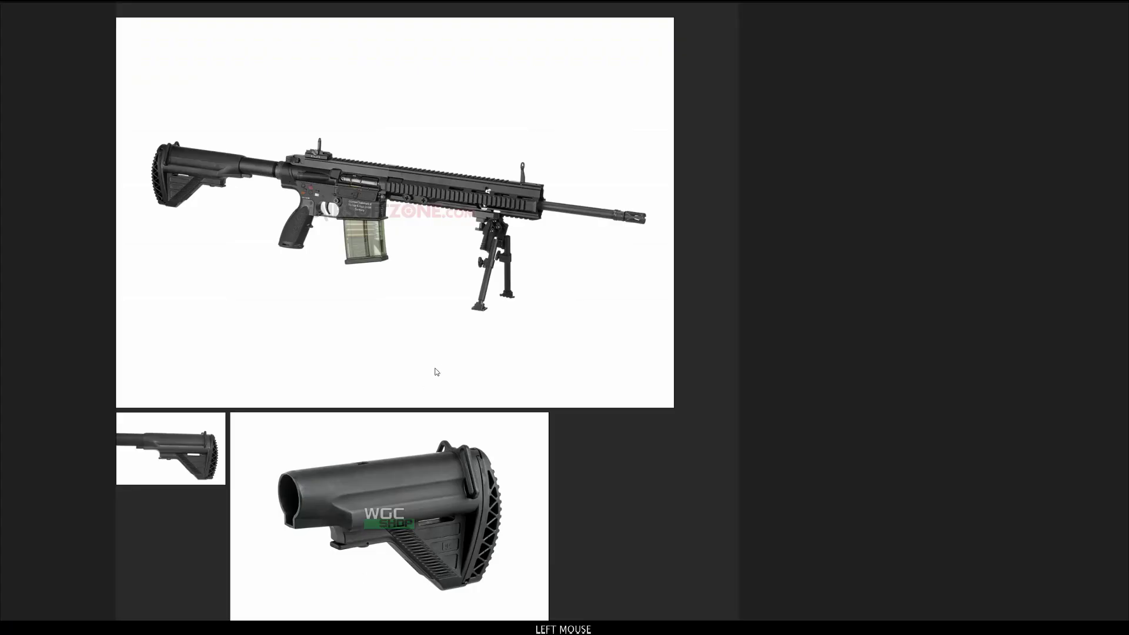
scroll(454, 494, up, 5)
middle_drag(454, 494, 570, 283)
scroll(563, 299, down, 3)
scroll(558, 341, up, 2)
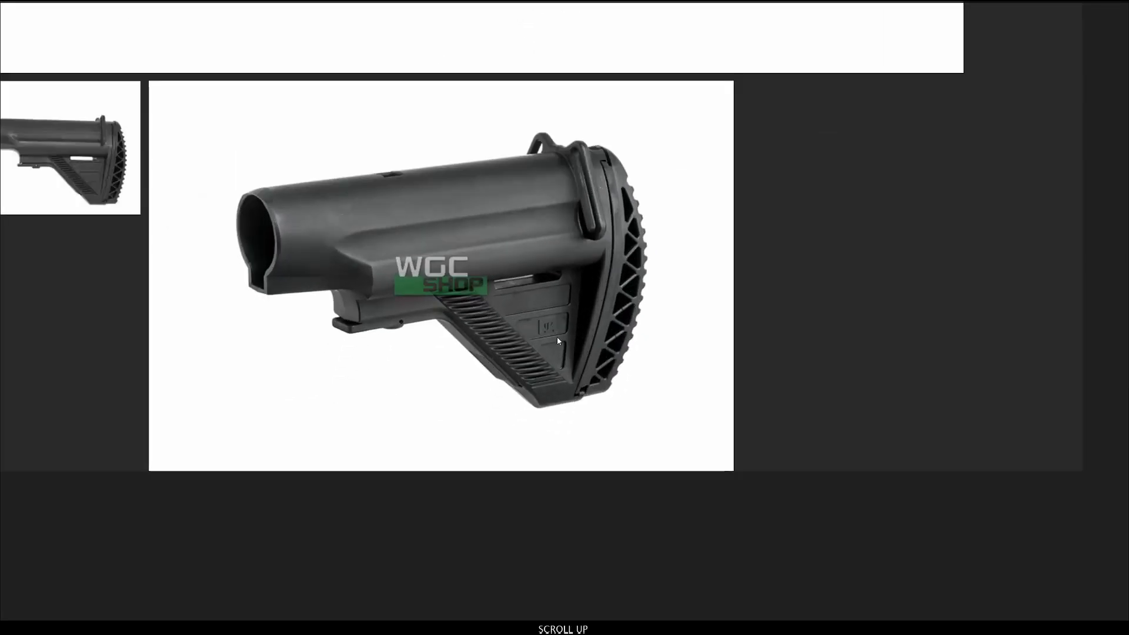
scroll(559, 324, up, 2)
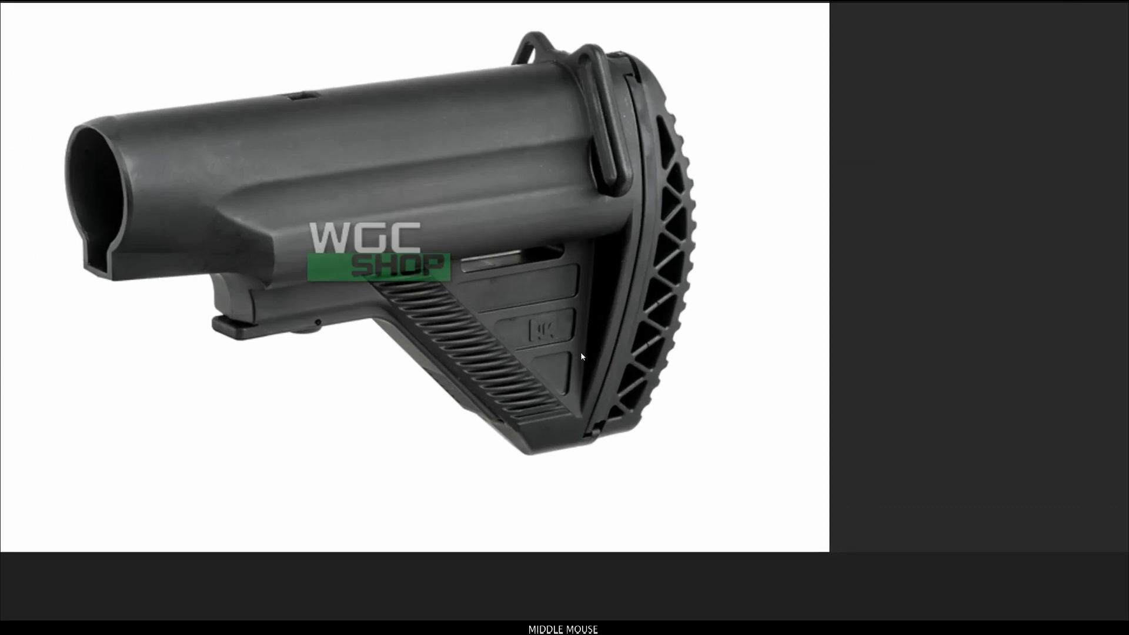
middle_drag(581, 352, 569, 359)
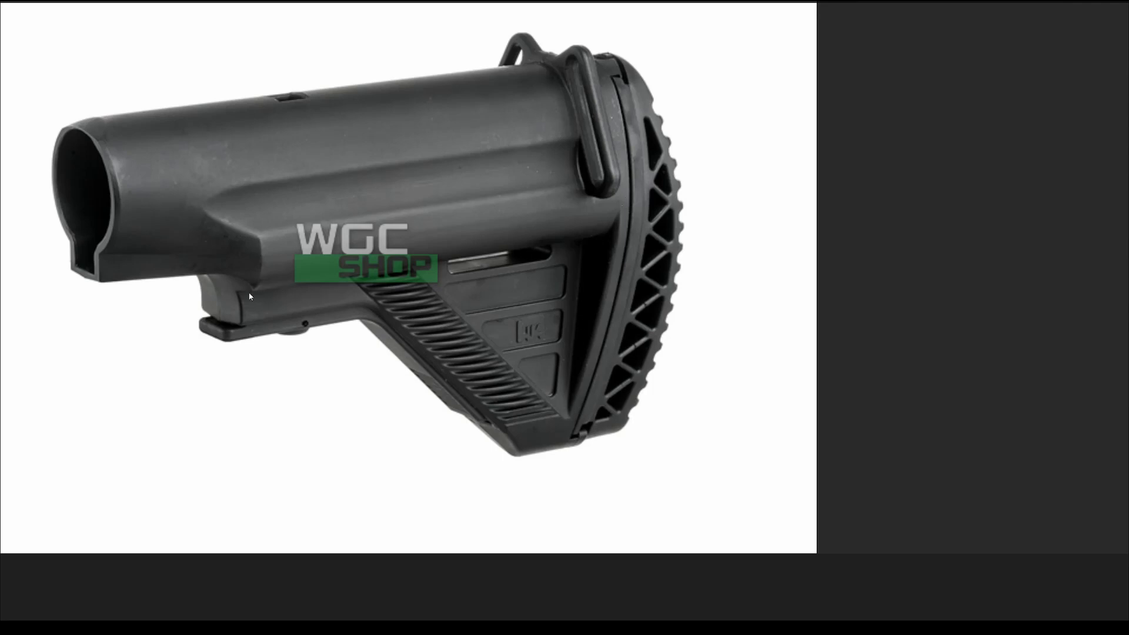
scroll(430, 268, down, 3)
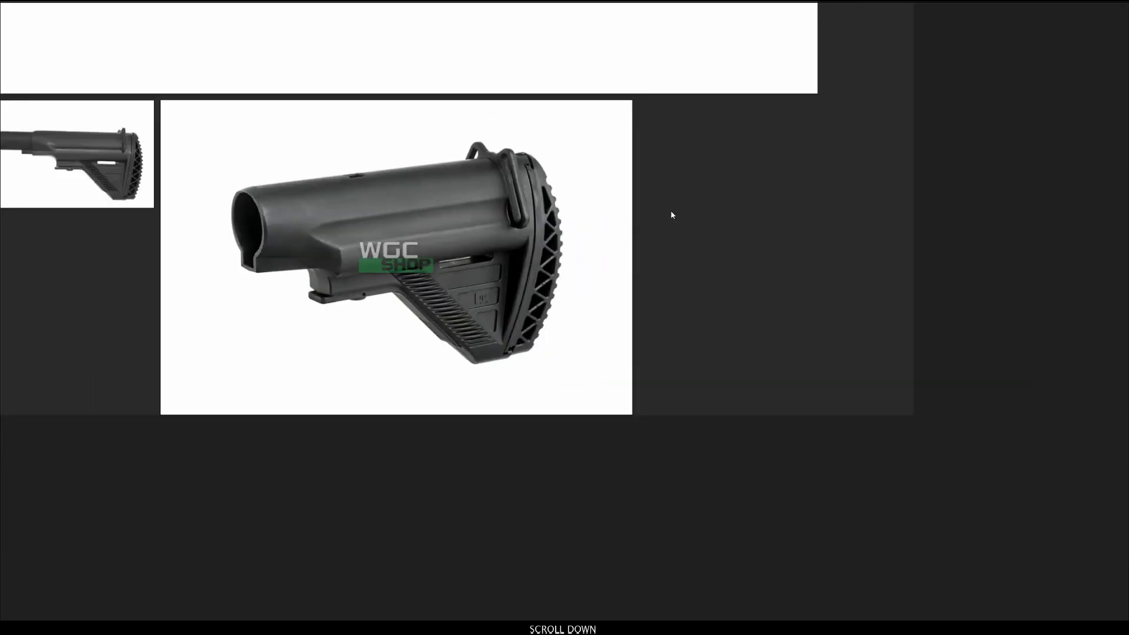
scroll(720, 288, down, 3)
Switch back to RizomUV, select the whole visible stock island, and unfold and optimize it.
key(alt+Tab)
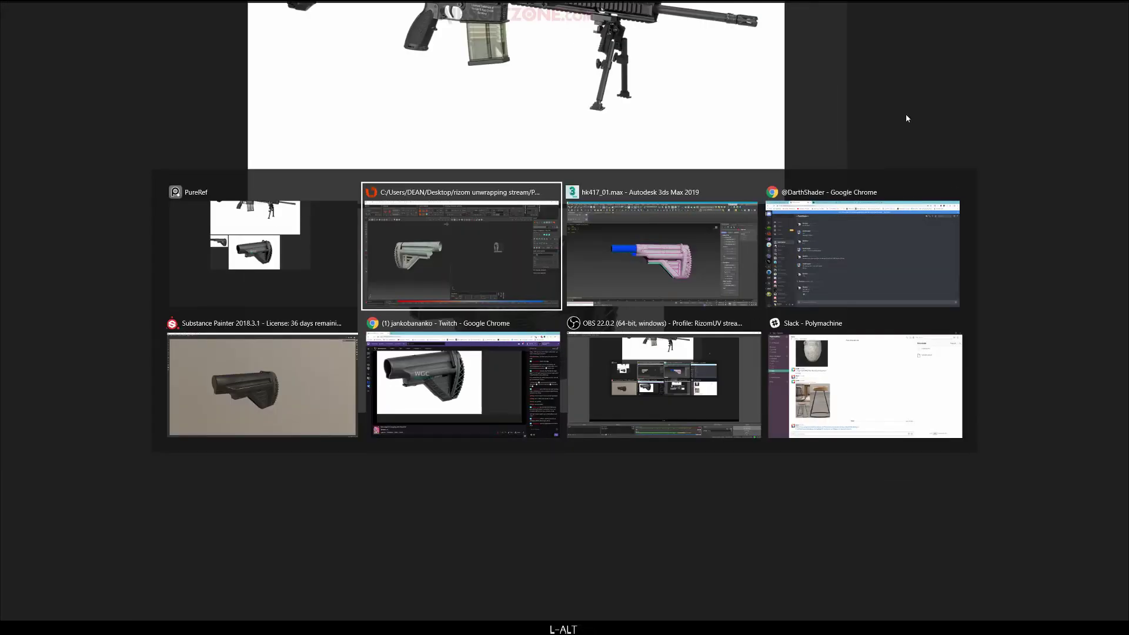
click(821, 121)
alt+middle_drag(349, 265, 412, 236)
key(ctrl+a)
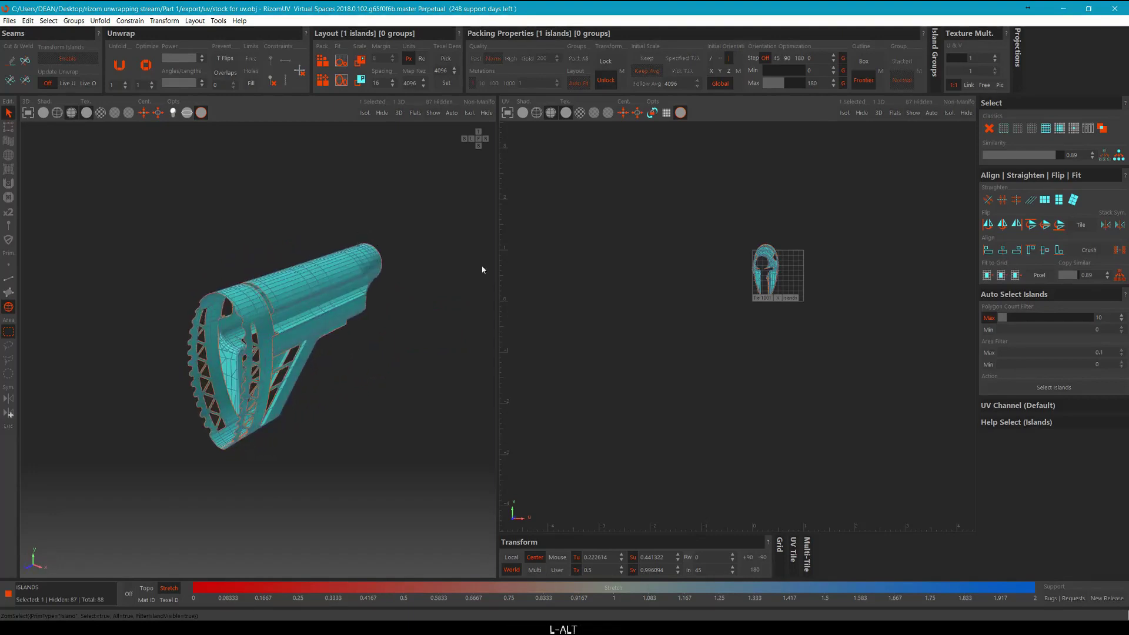
middle_drag(730, 246, 661, 276)
key(u)
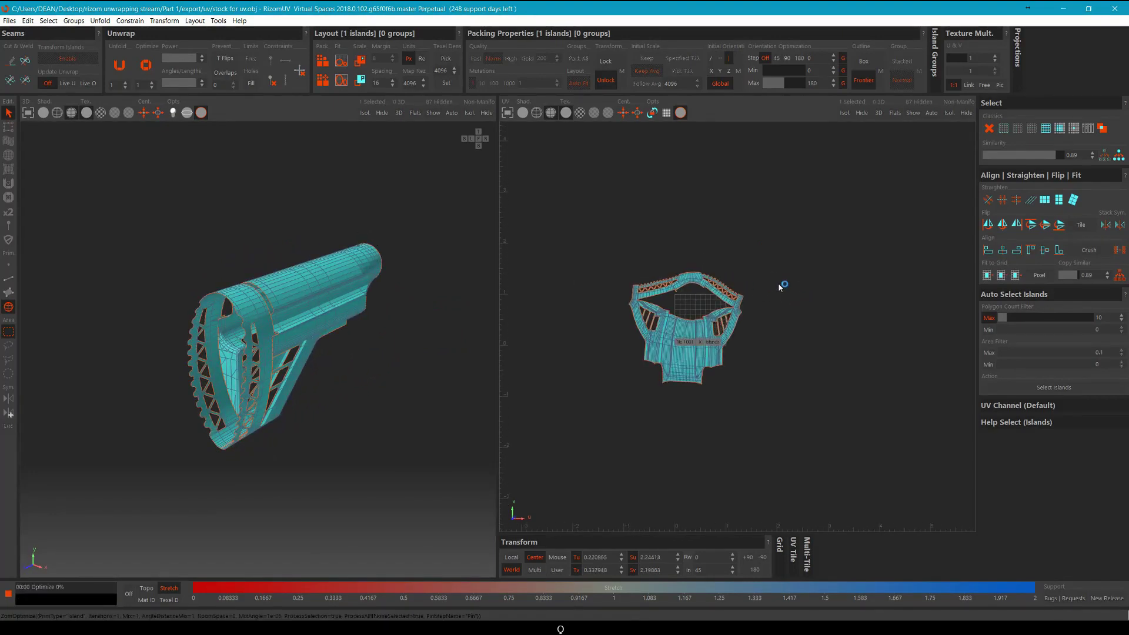
key(o)
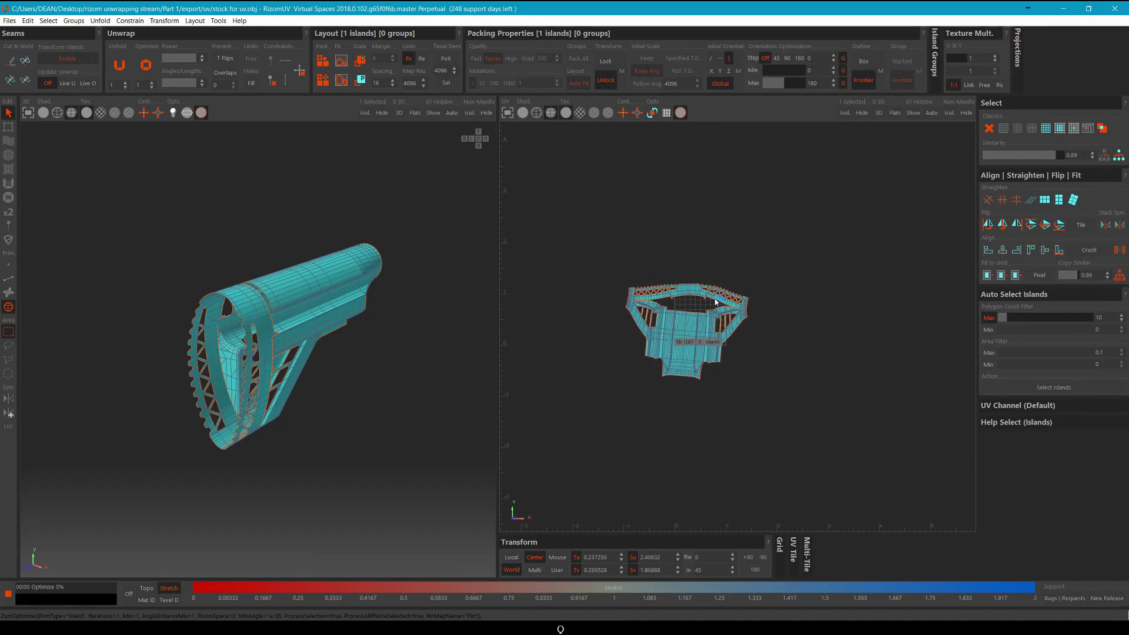
scroll(686, 302, up, 5)
scroll(746, 315, up, 3)
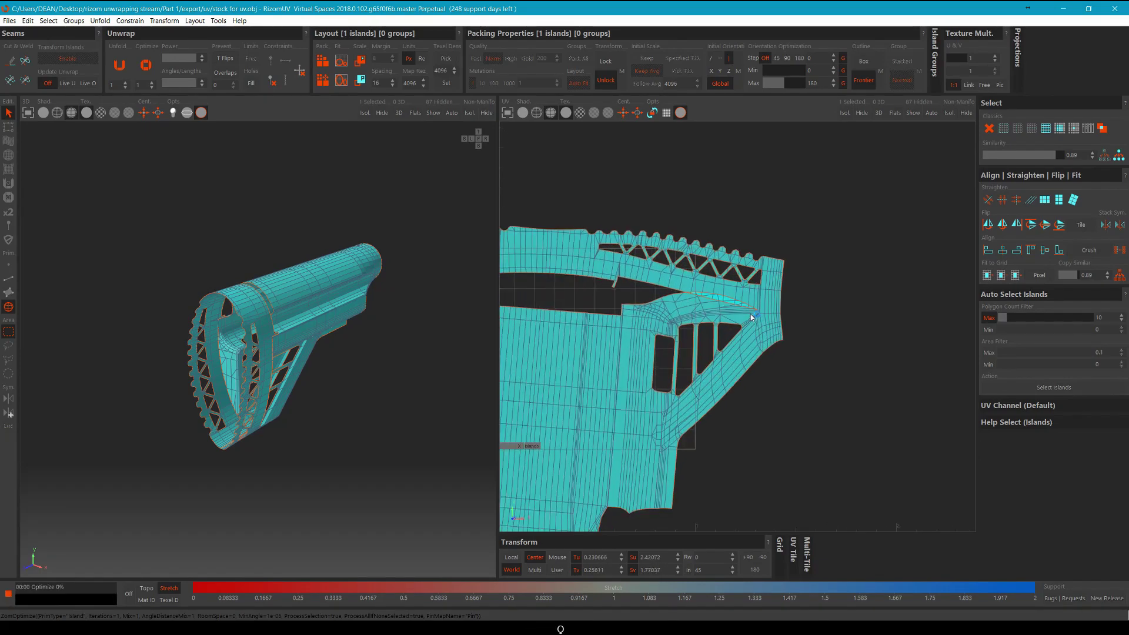
click(853, 278)
key(F2)
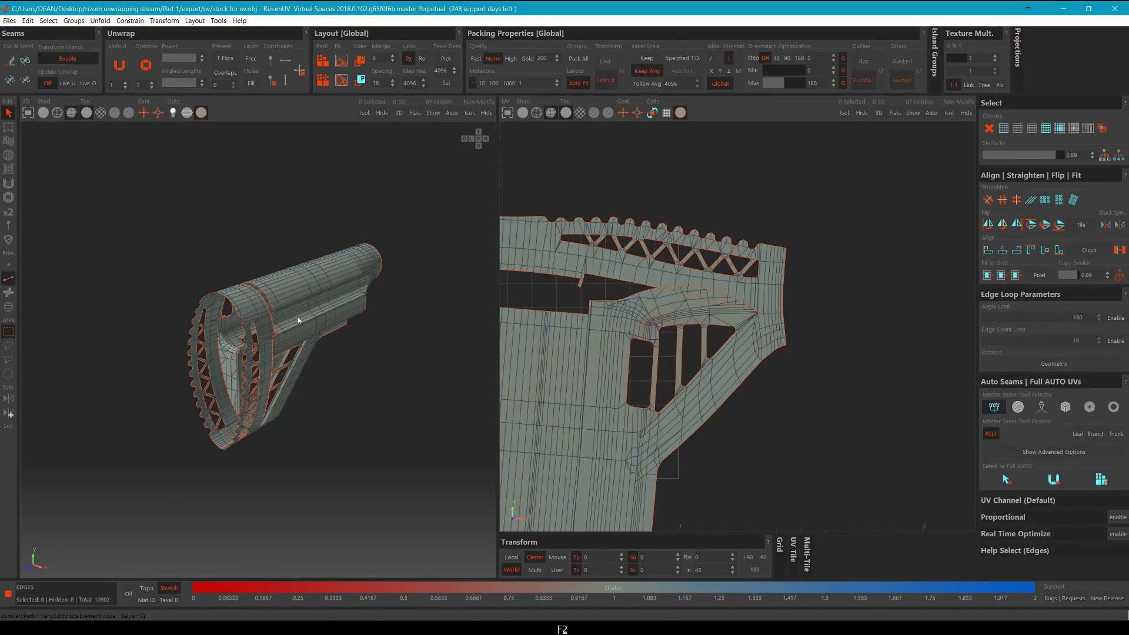
Try selecting the edge loops that run across the foot from its two inner side corners to the underside seam.
alt+middle_drag(298, 319, 202, 239)
scroll(203, 356, up, 4)
scroll(198, 356, up, 3)
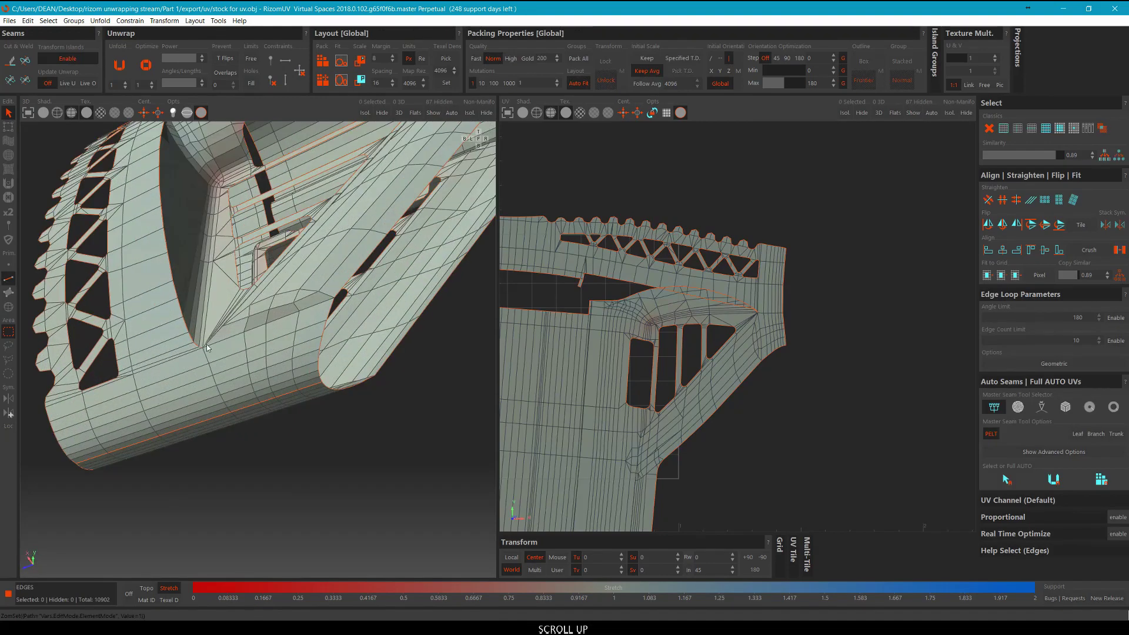
scroll(765, 321, up, 4)
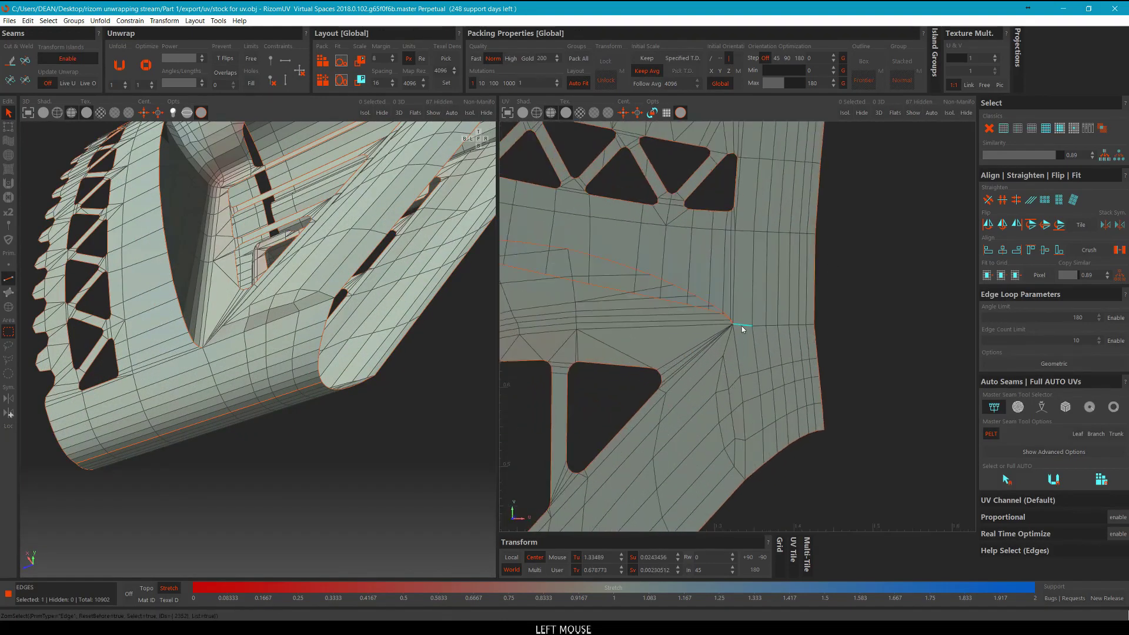
double_click(742, 326)
scroll(782, 322, down, 4)
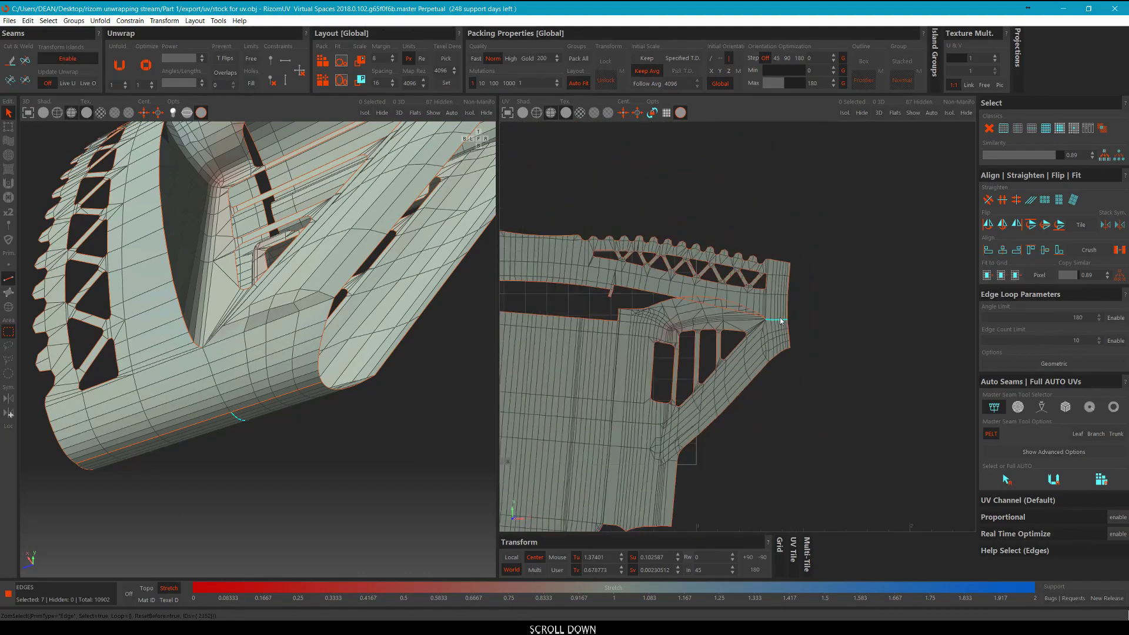
scroll(782, 321, down, 2)
scroll(648, 302, up, 7)
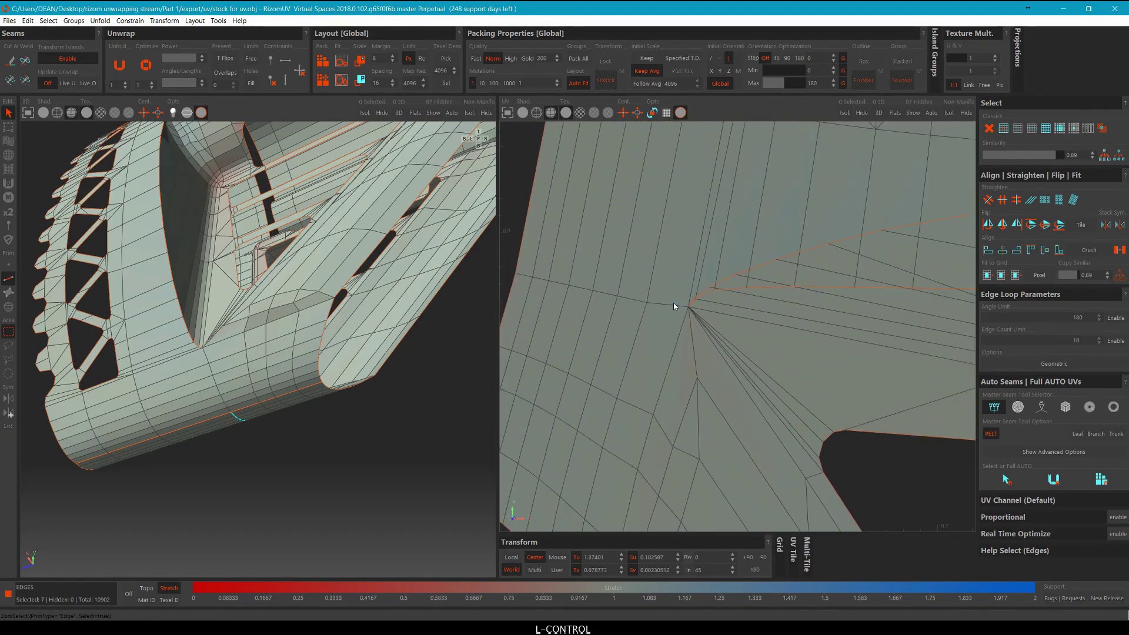
ctrl+double_click(674, 306)
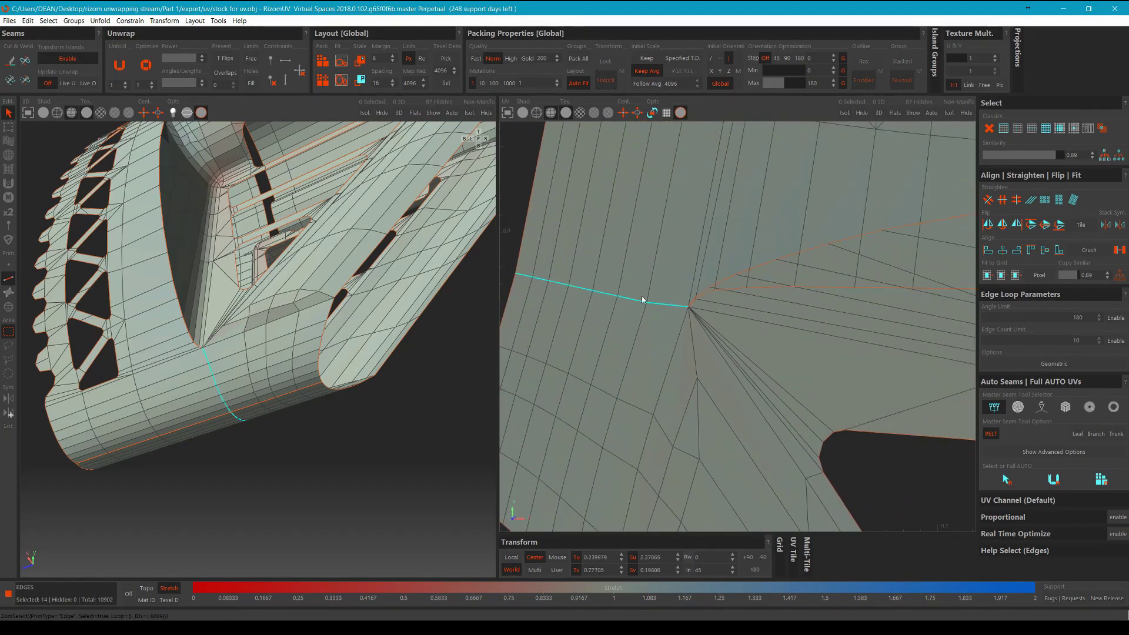
Try selecting the edges along the foot's upper side, from the inner corner by the butt pad to the strut's front edge.
scroll(241, 247, down, 5)
alt+middle_drag(241, 247, 239, 296)
scroll(232, 323, up, 8)
click(238, 317)
scroll(238, 318, down, 5)
scroll(178, 280, up, 3)
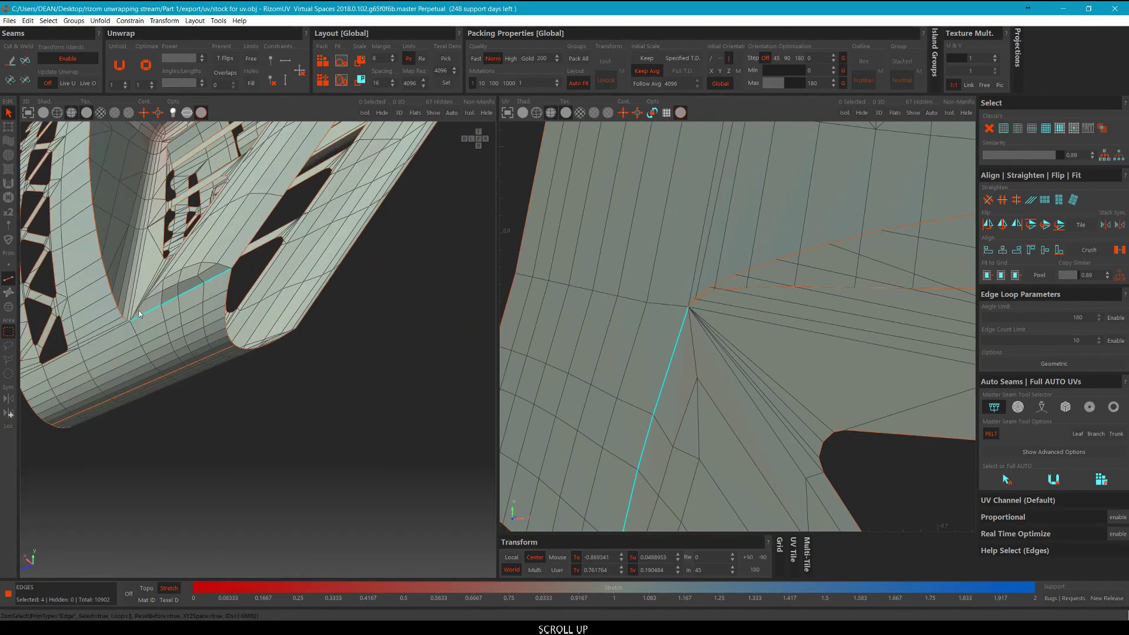
scroll(197, 253, down, 3)
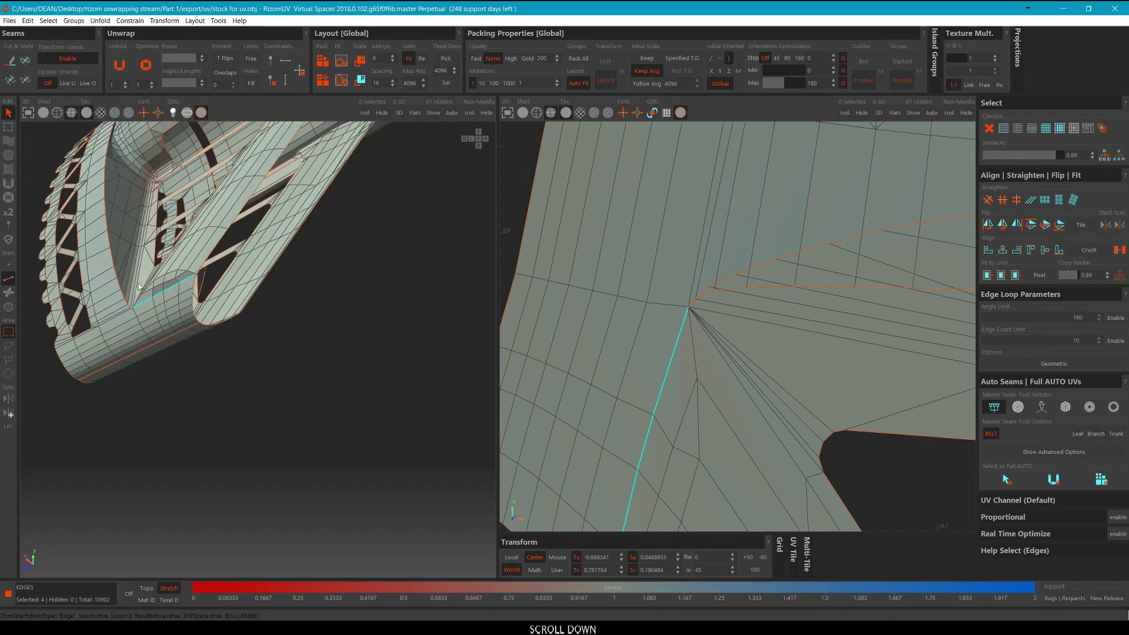
alt+middle_drag(196, 253, 162, 290)
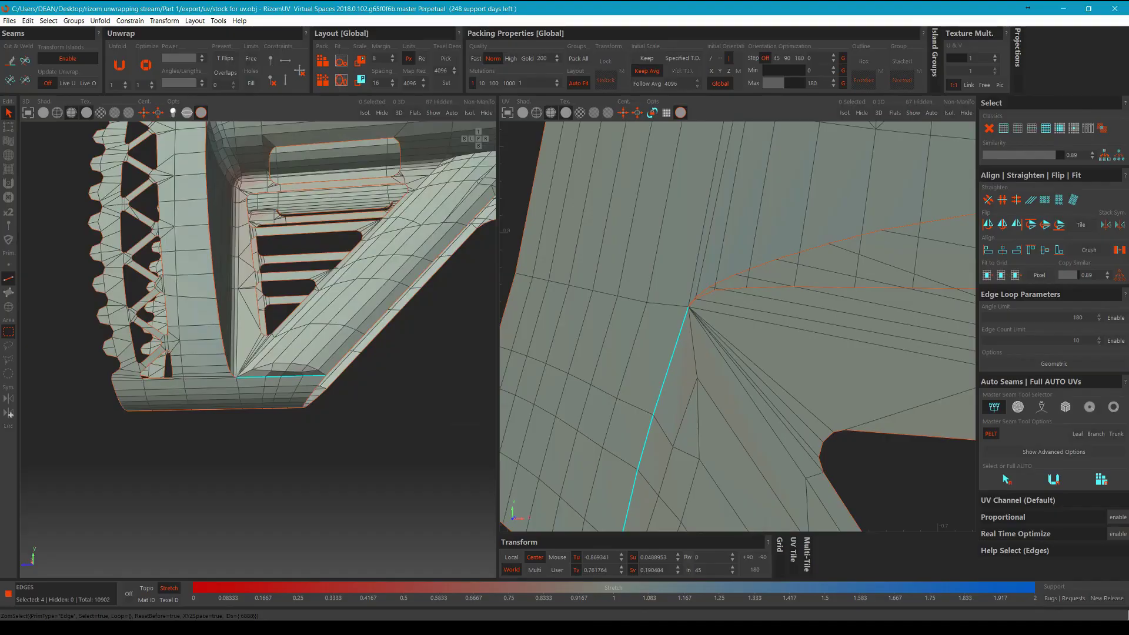
Switch to PureRef and examine the foot and the ribbed strut of the stock in the rifle and close-up reference photos.
click(375, 626)
middle_drag(328, 244, 350, 377)
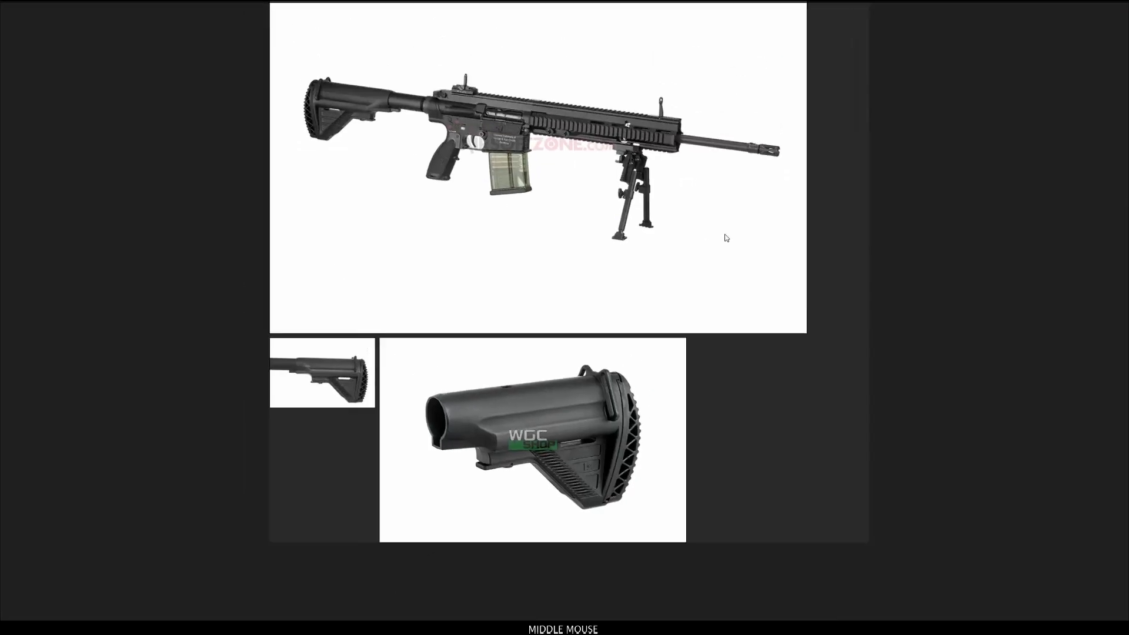
scroll(360, 125, up, 5)
scroll(187, 249, up, 3)
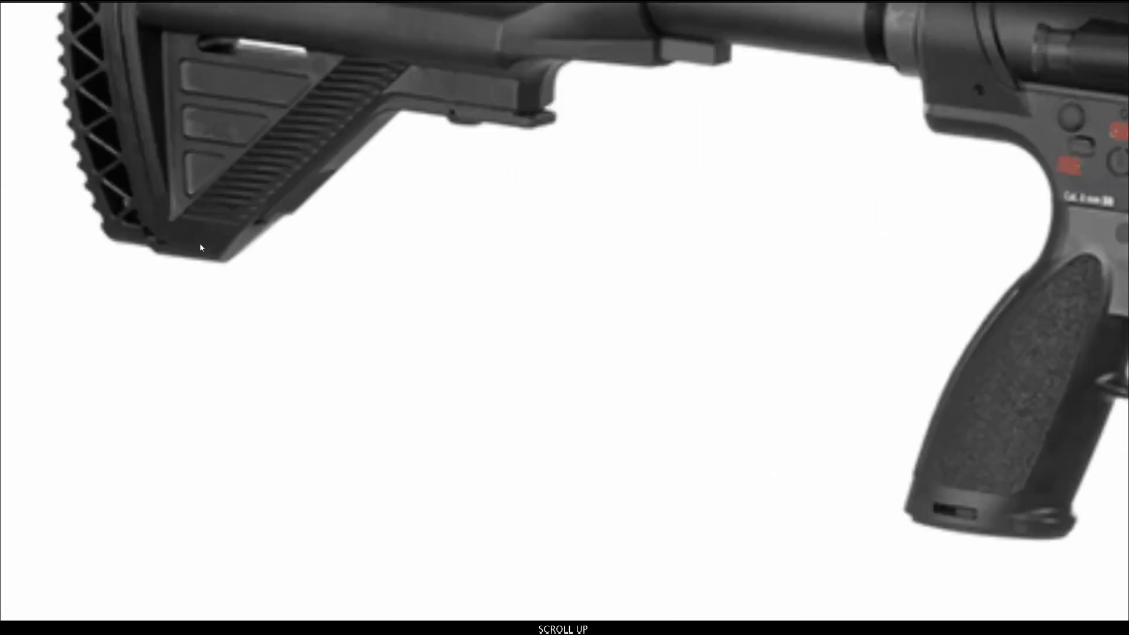
scroll(199, 243, down, 6)
scroll(493, 337, down, 3)
middle_drag(513, 483, 514, 306)
scroll(589, 471, up, 4)
scroll(640, 493, up, 2)
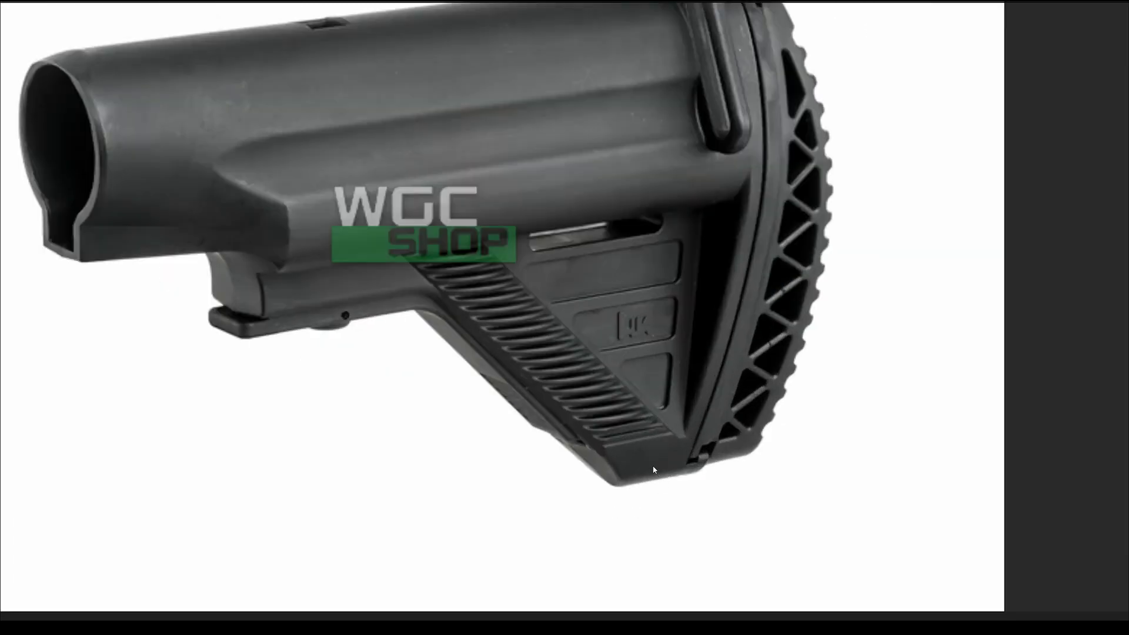
scroll(608, 445, down, 5)
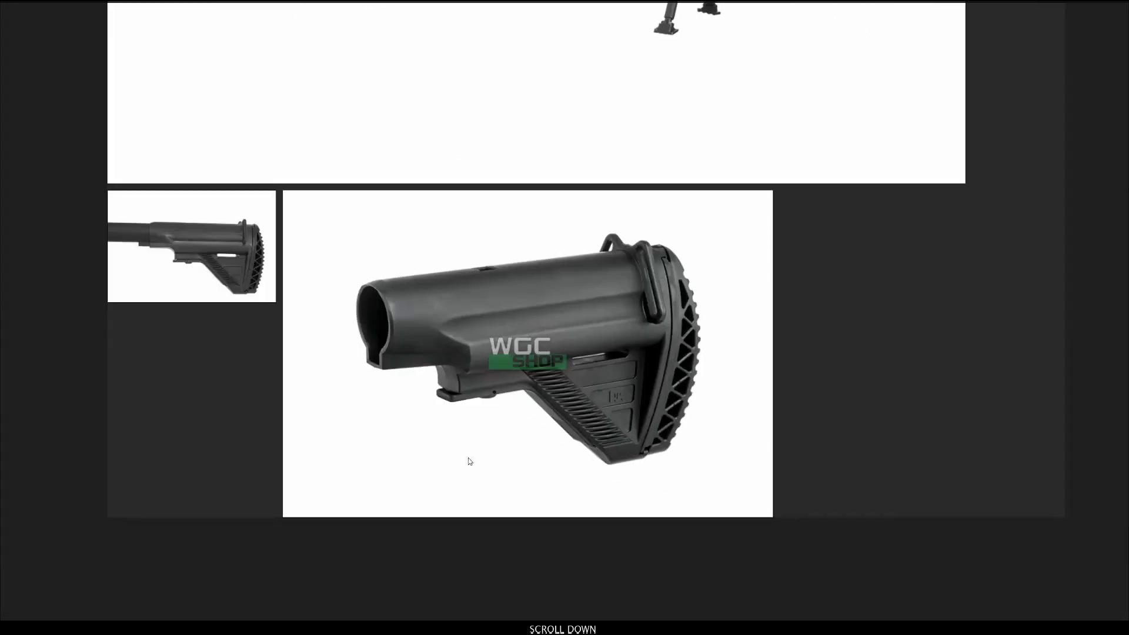
Switch back to RizomUV and cut the foot's upper-side edges from the inner corner by the butt pad to the strut's front edge.
key(alt+Tab)
alt+drag(376, 283, 421, 235)
alt+middle_drag(421, 235, 382, 294)
alt+drag(382, 294, 419, 343)
click(418, 347)
scroll(292, 286, up, 3)
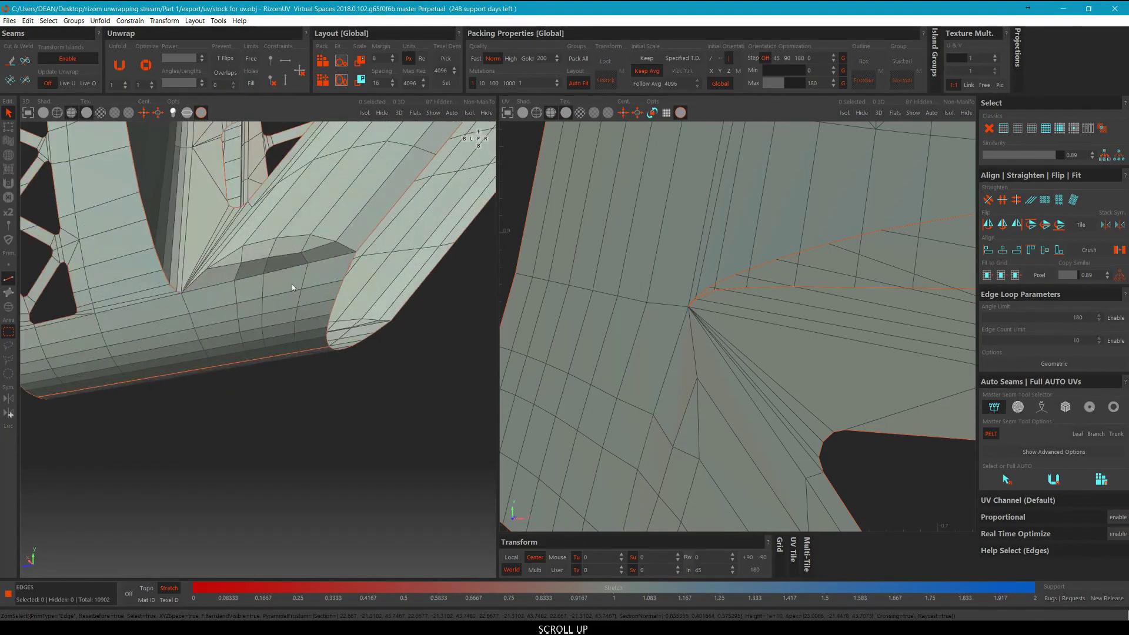
click(285, 239)
scroll(286, 239, down, 3)
alt+middle_drag(285, 240, 320, 317)
scroll(318, 321, up, 3)
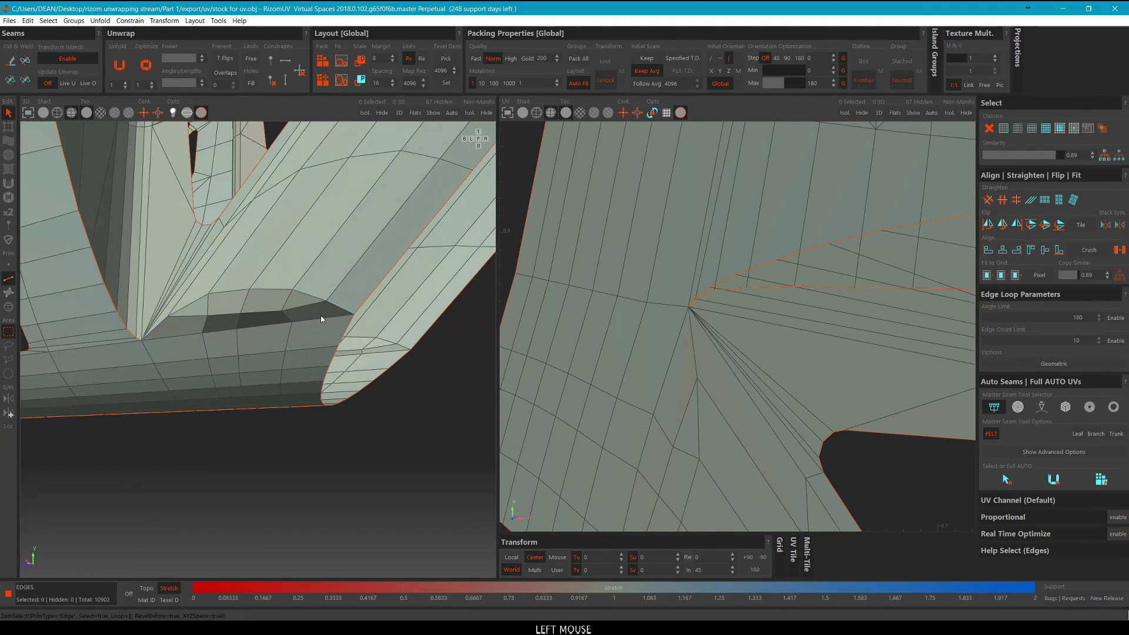
click(322, 319)
key(c)
Select the main shell island separated from the butt pad, then unfold and optimize it.
scroll(347, 287, down, 3)
alt+middle_drag(348, 287, 175, 287)
scroll(152, 290, up, 3)
scroll(151, 290, up, 1)
scroll(178, 286, down, 4)
key(F4)
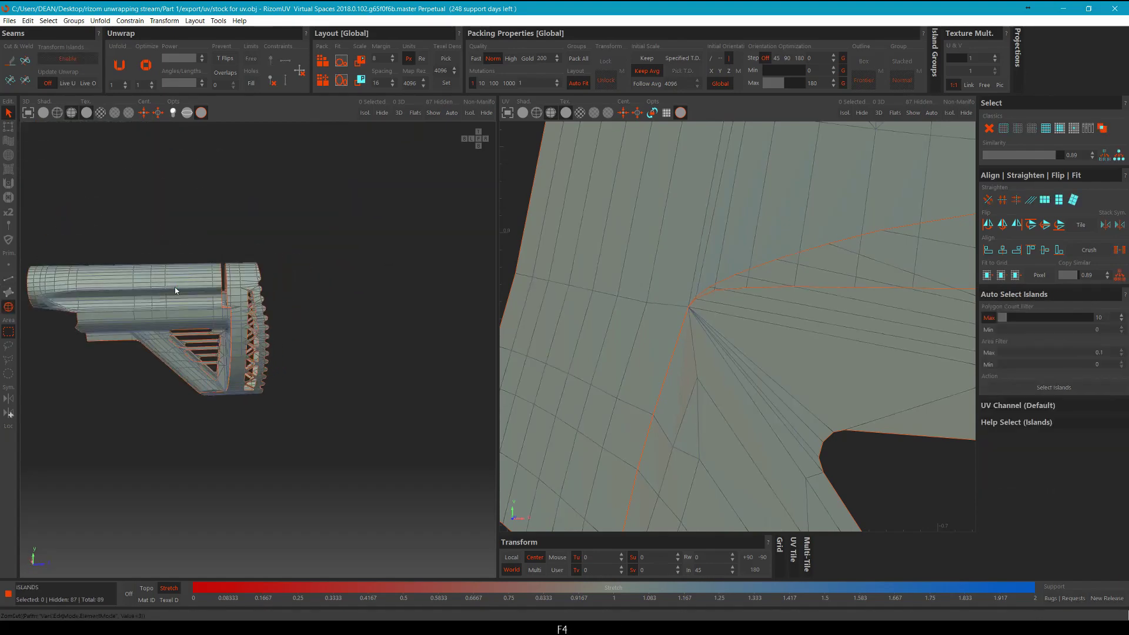
click(175, 287)
scroll(745, 262, down, 3)
middle_drag(774, 256, 697, 225)
scroll(770, 256, down, 2)
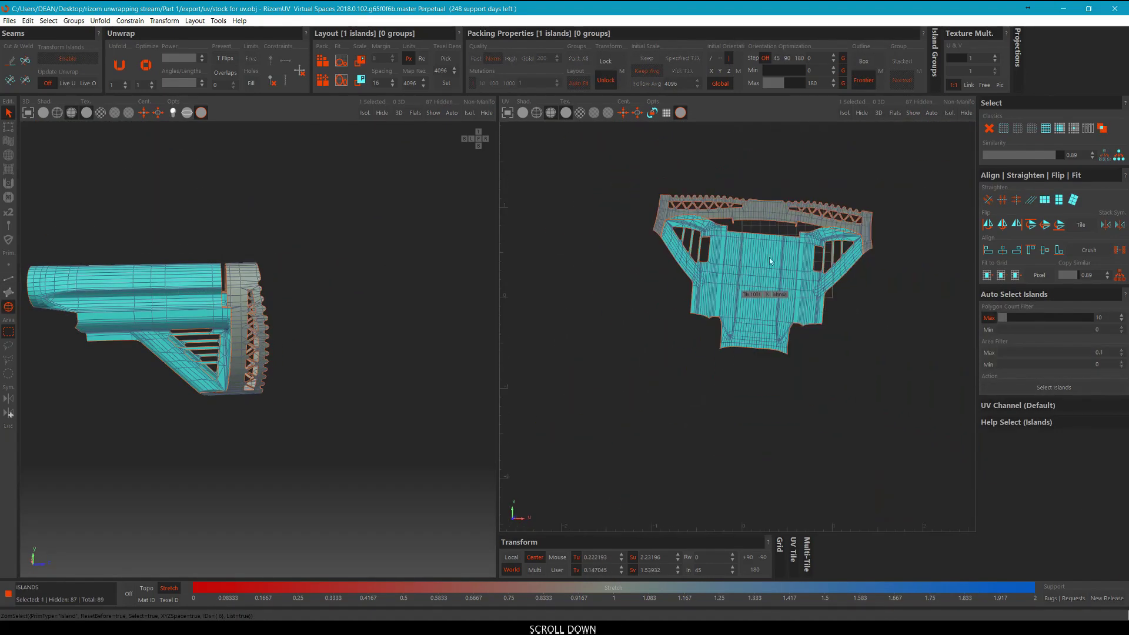
middle_drag(769, 257, 747, 340)
key(u)
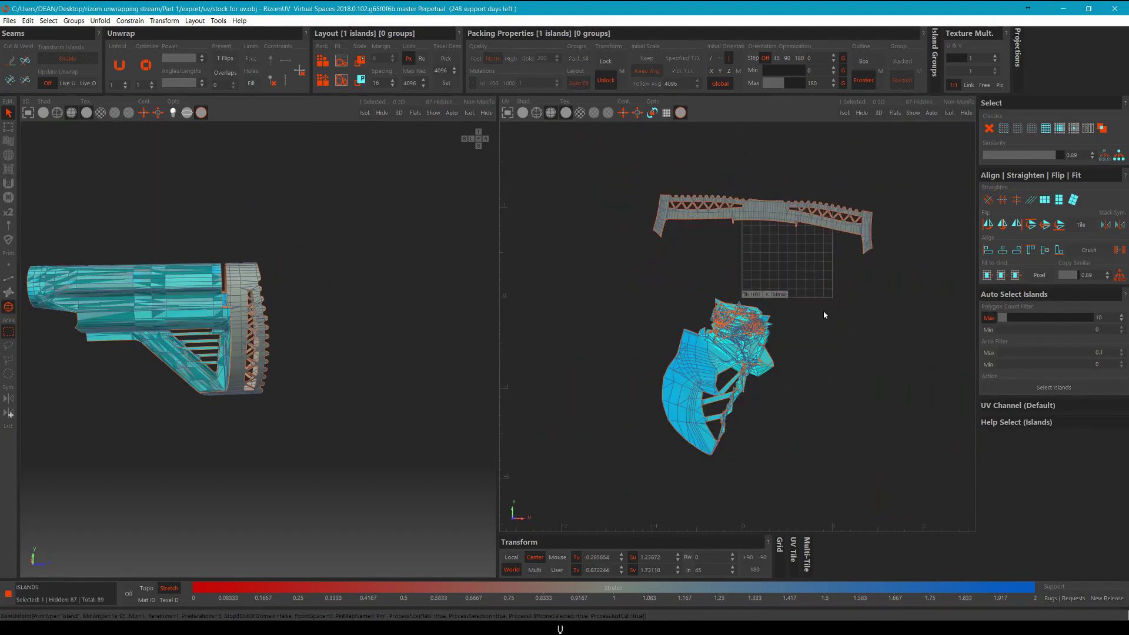
key(o)
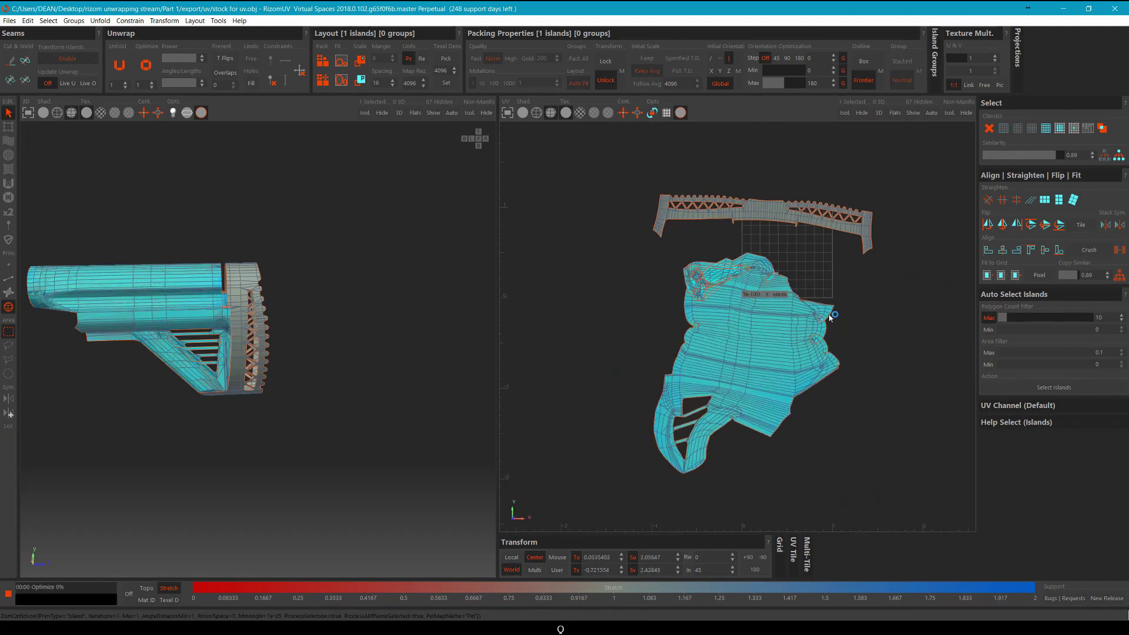
key(o)
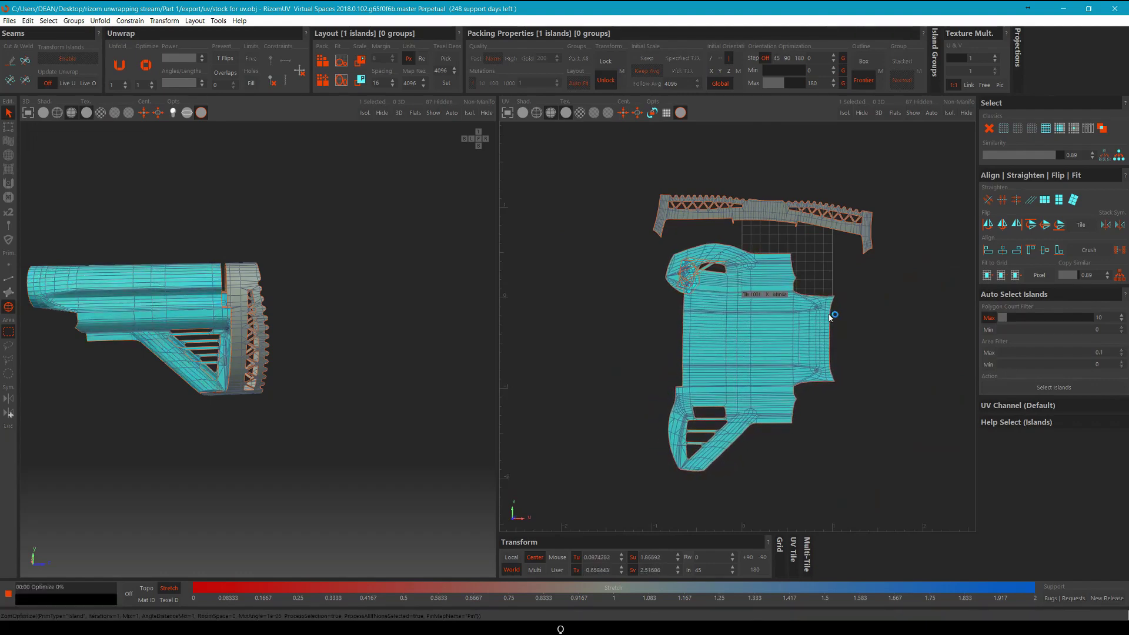
Unfold the shell island again and optimize it repeatedly until both strut sides lie flat without overlaps.
key(u)
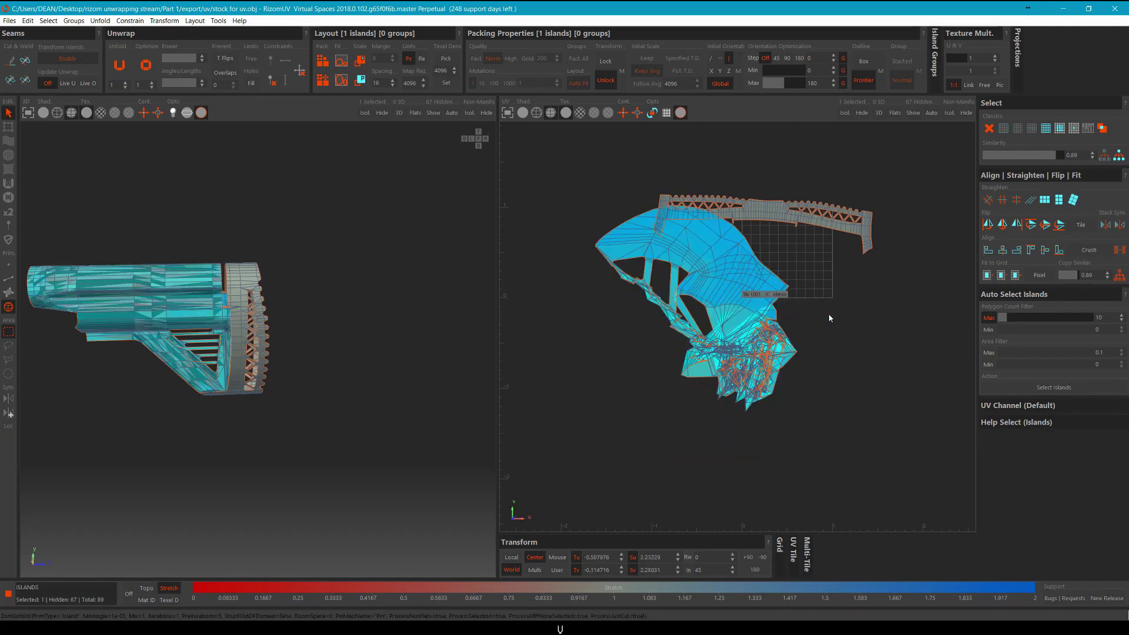
key(o)
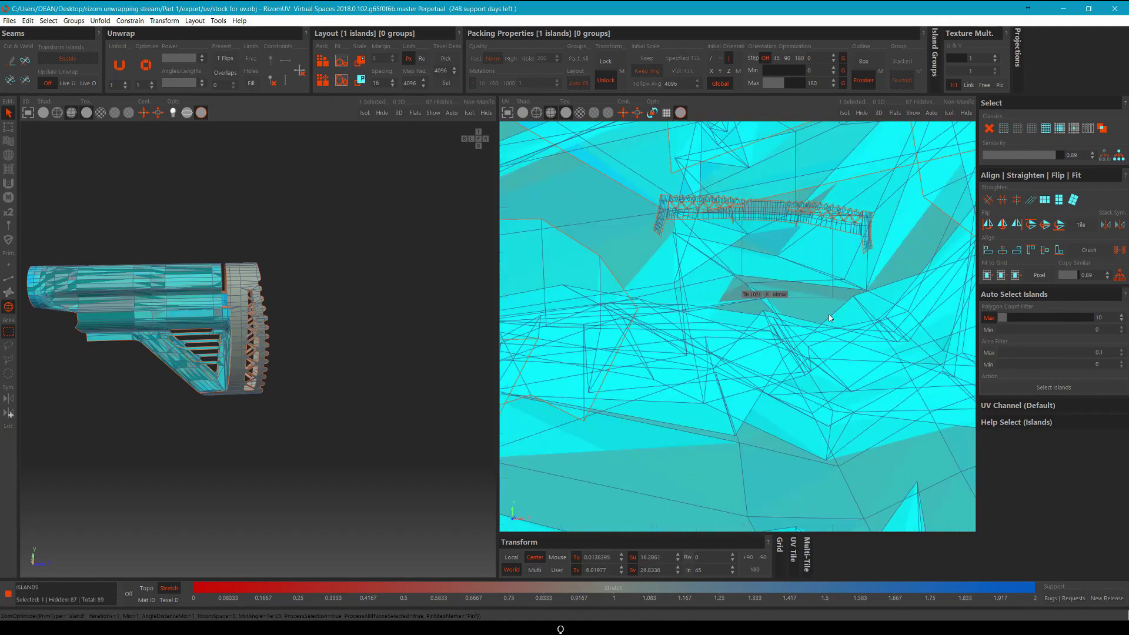
scroll(829, 315, down, 2)
scroll(828, 314, down, 6)
key(o)
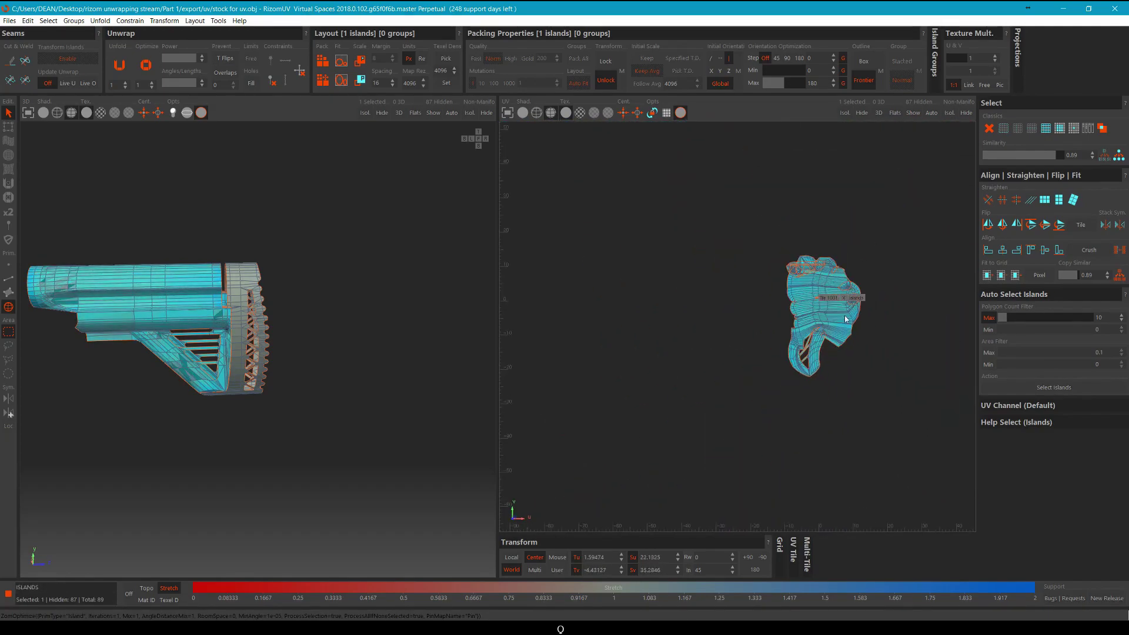
key(o)
key(o)
key(o)
key(o)
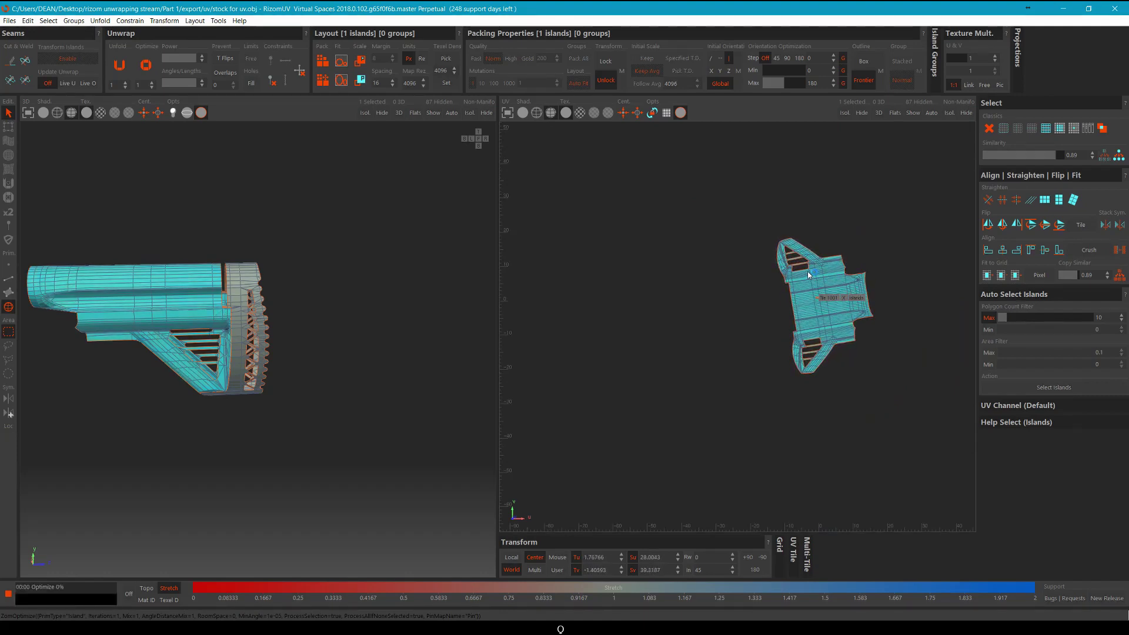
scroll(807, 271, up, 5)
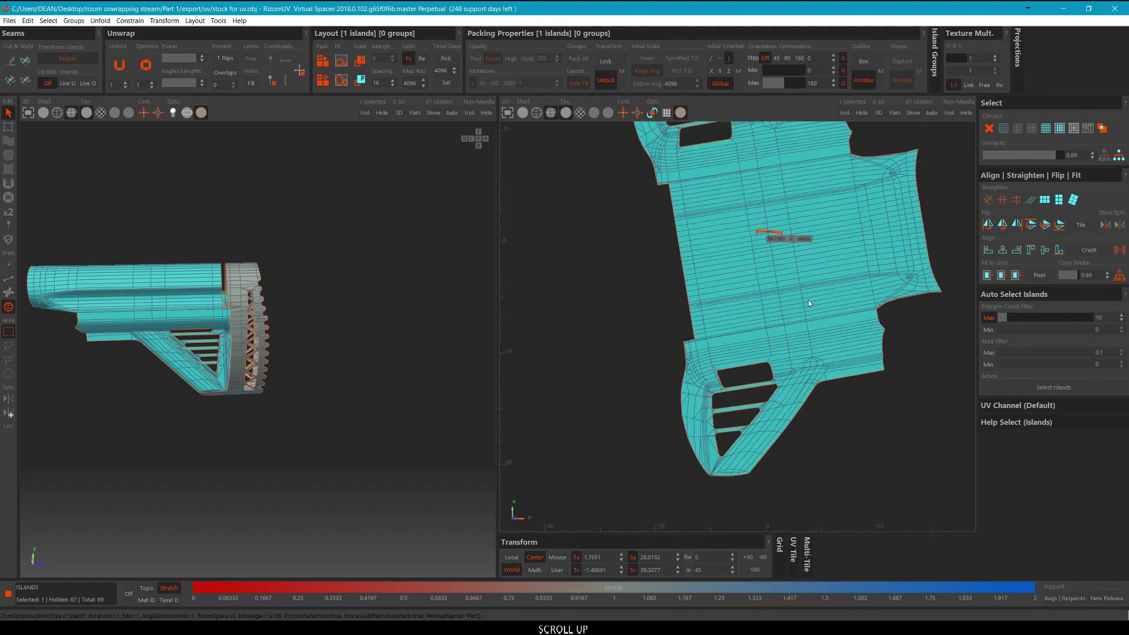
scroll(808, 299, down, 2)
middle_drag(805, 288, 636, 286)
Pack the shell island into the UV tile, then move it just outside the tile.
key(p)
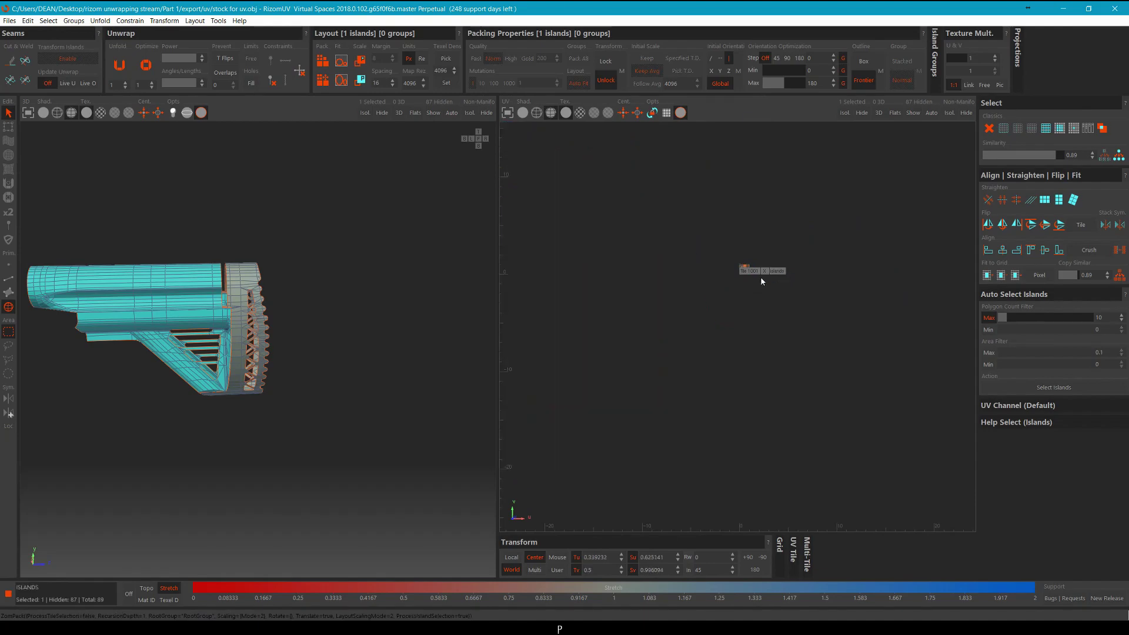
scroll(733, 269, up, 6)
middle_drag(724, 269, 724, 326)
scroll(717, 273, down, 3)
middle_drag(681, 273, 795, 275)
scroll(232, 277, down, 3)
scroll(874, 298, down, 5)
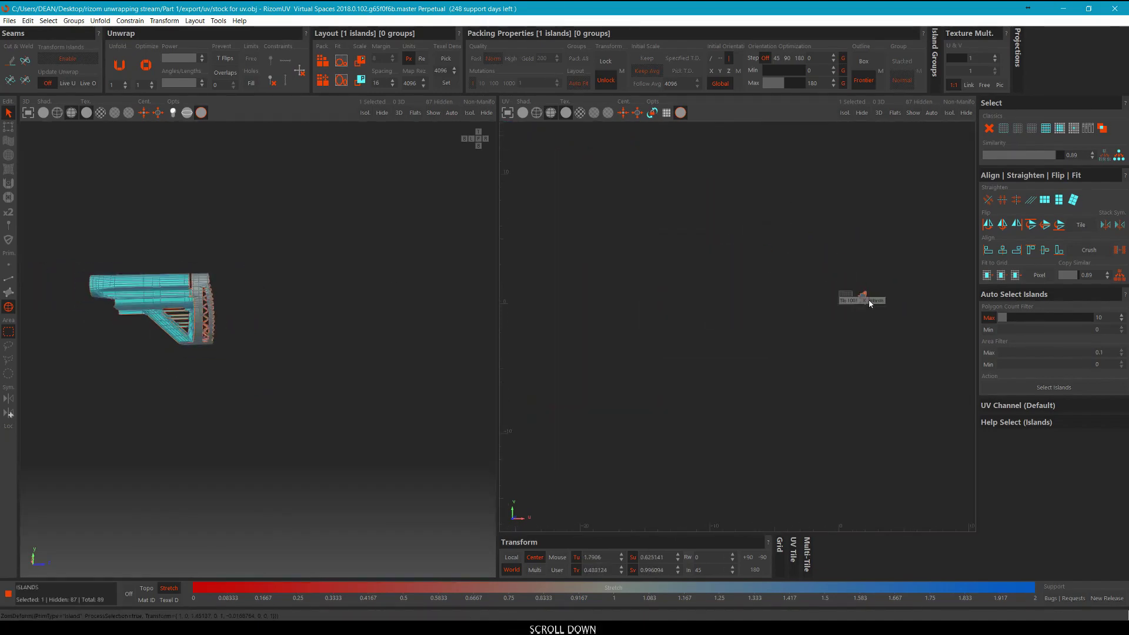
scroll(816, 304, up, 1)
scroll(815, 305, up, 4)
Select the butt pad island with the foot, unfold it and move it into empty UV space.
click(318, 337)
scroll(249, 277, up, 4)
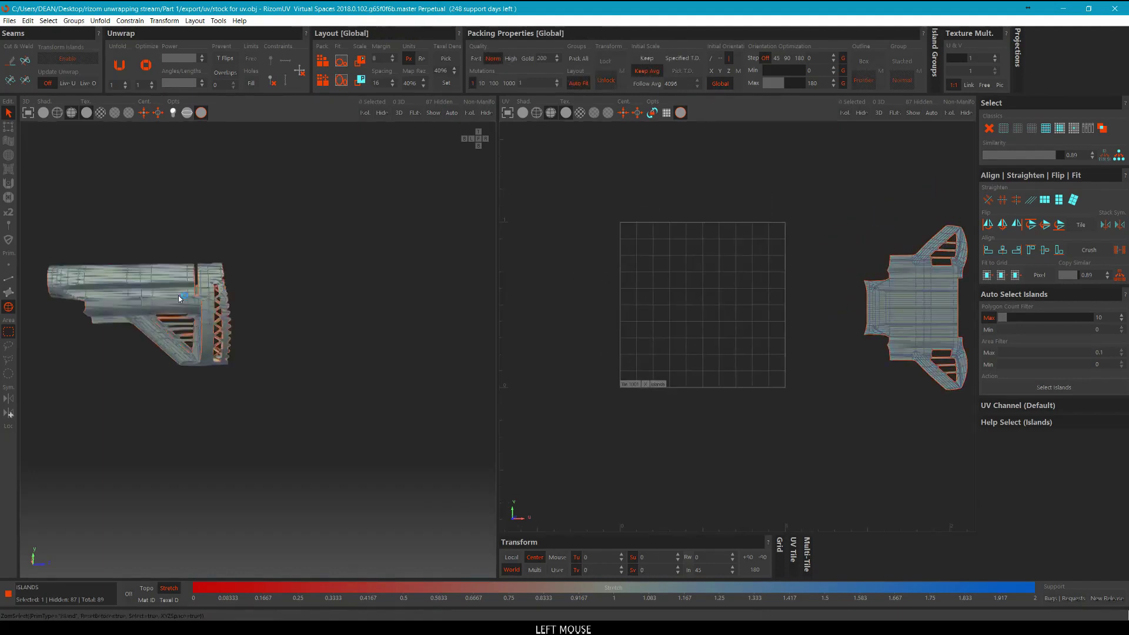
click(252, 277)
alt+middle_drag(253, 278, 448, 267)
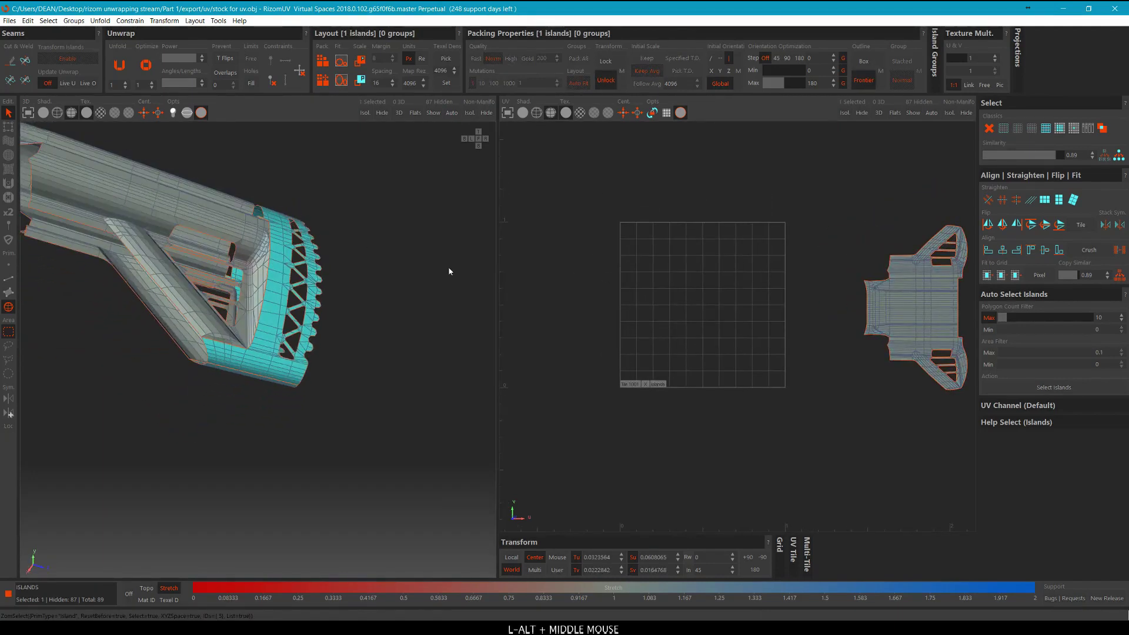
scroll(683, 293, down, 2)
middle_drag(683, 292, 687, 310)
key(u)
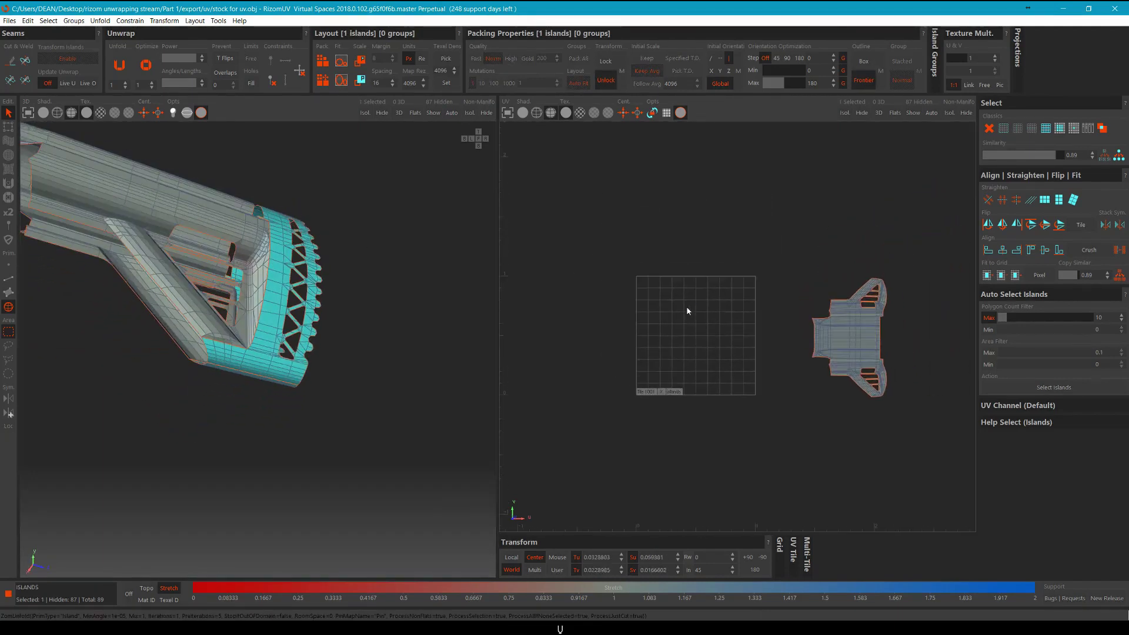
scroll(694, 320, down, 5)
middle_drag(692, 332, 602, 293)
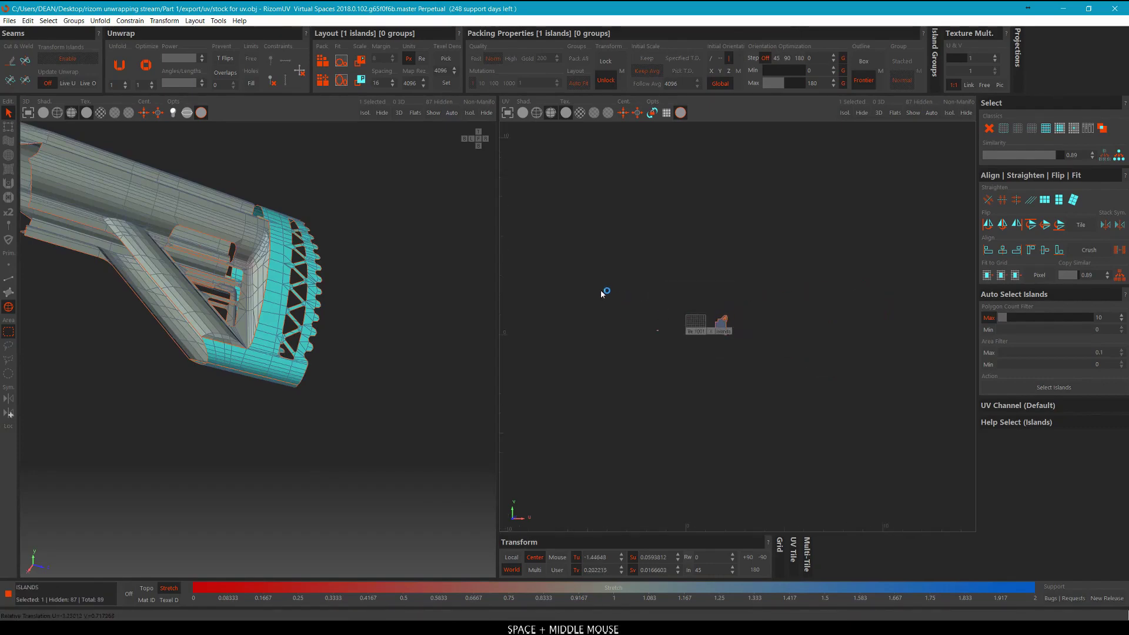
Pack the butt pad island into the UV tile and optimize it.
scroll(645, 303, up, 5)
middle_drag(708, 315, 694, 315)
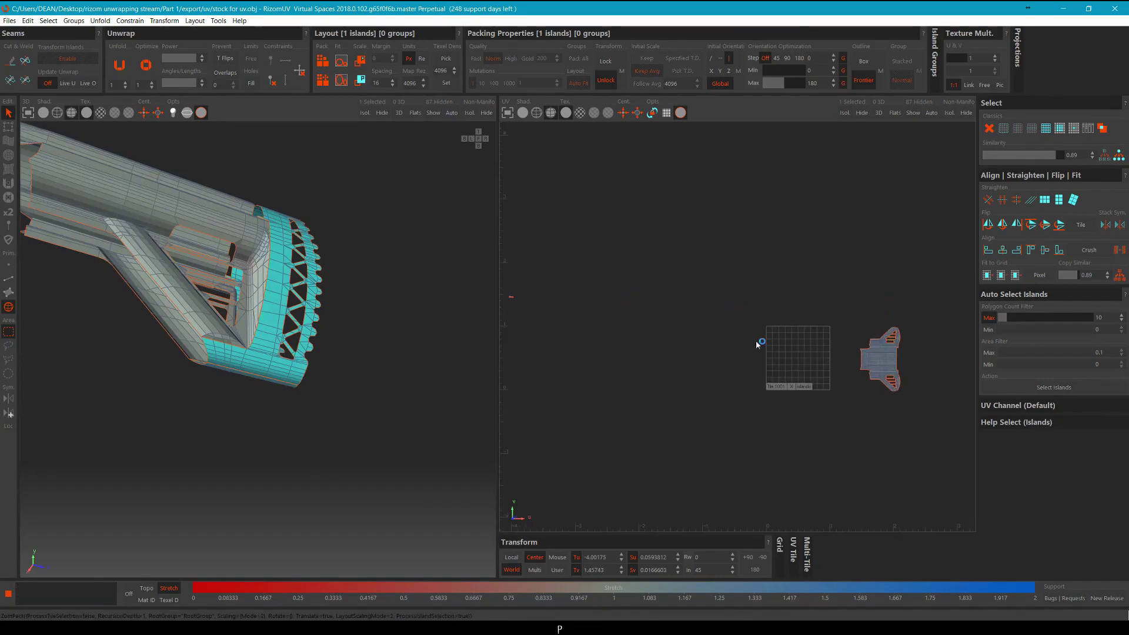
scroll(736, 355, up, 4)
middle_drag(735, 355, 738, 341)
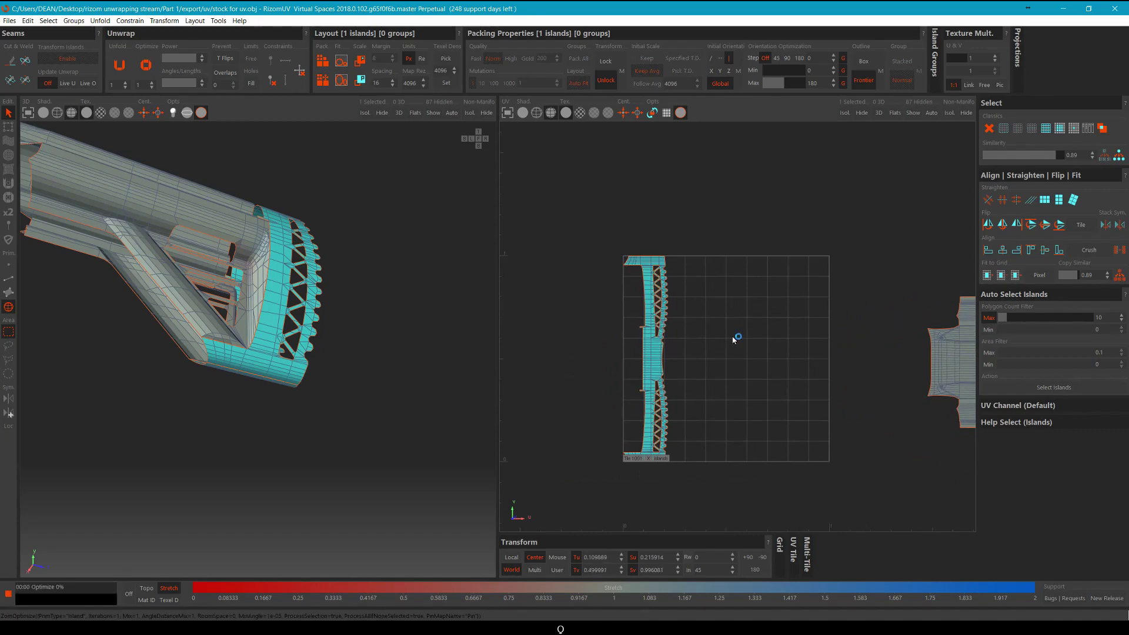
Clear the selection and pack the shell and butt pad islands together into the UV tile.
click(776, 344)
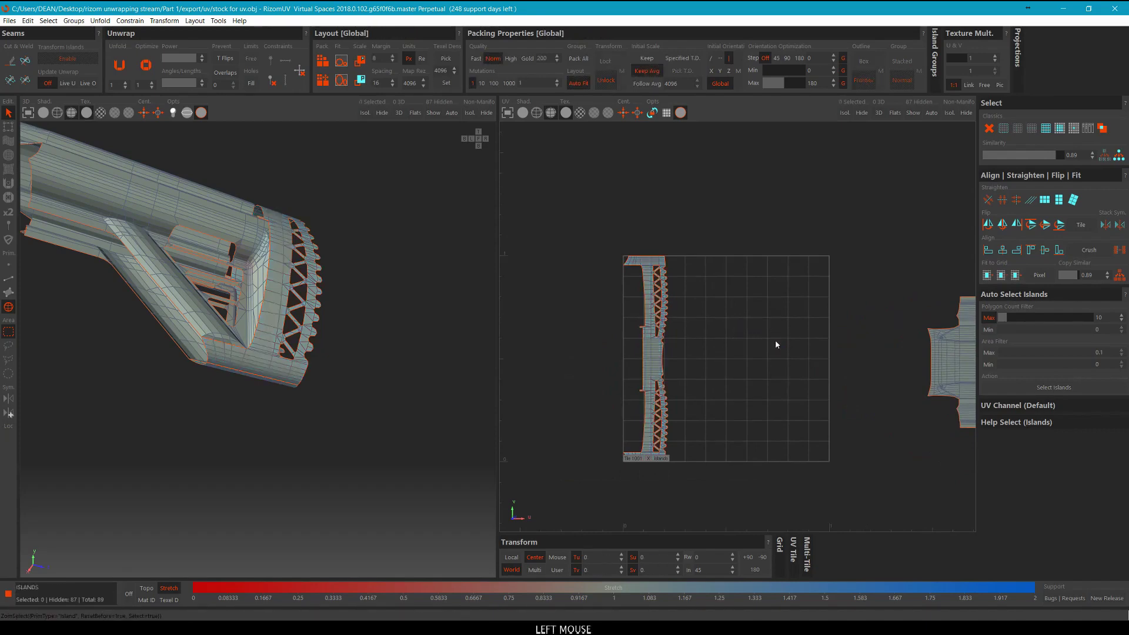
key(p)
scroll(786, 336, down, 5)
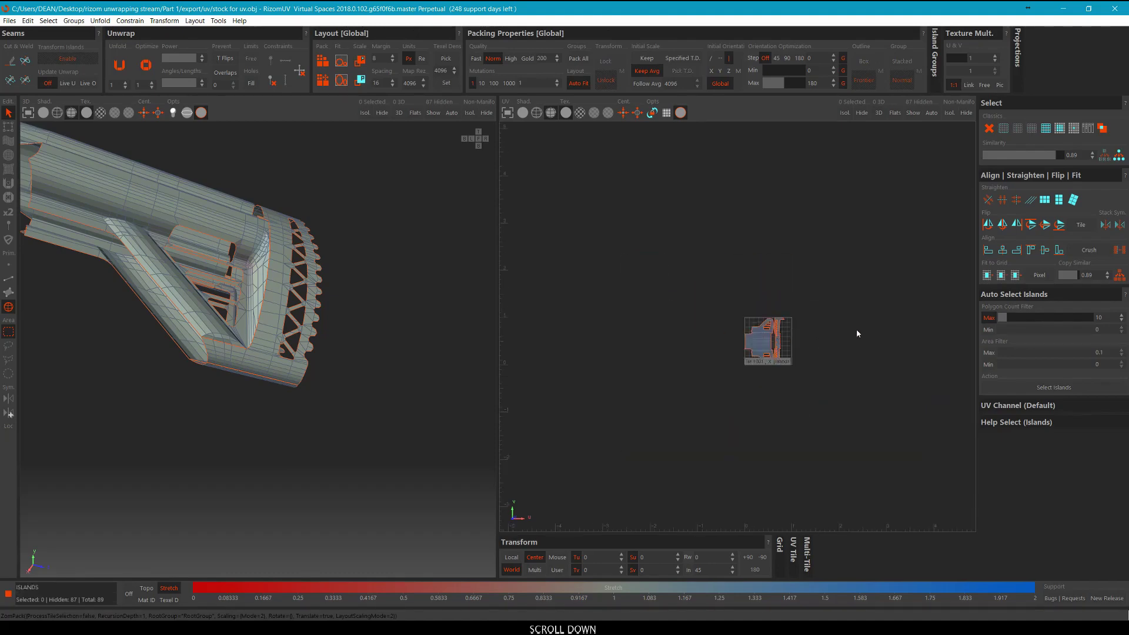
middle_drag(856, 330, 819, 319)
alt+middle_drag(384, 243, 253, 303)
scroll(353, 308, up, 5)
scroll(358, 305, down, 7)
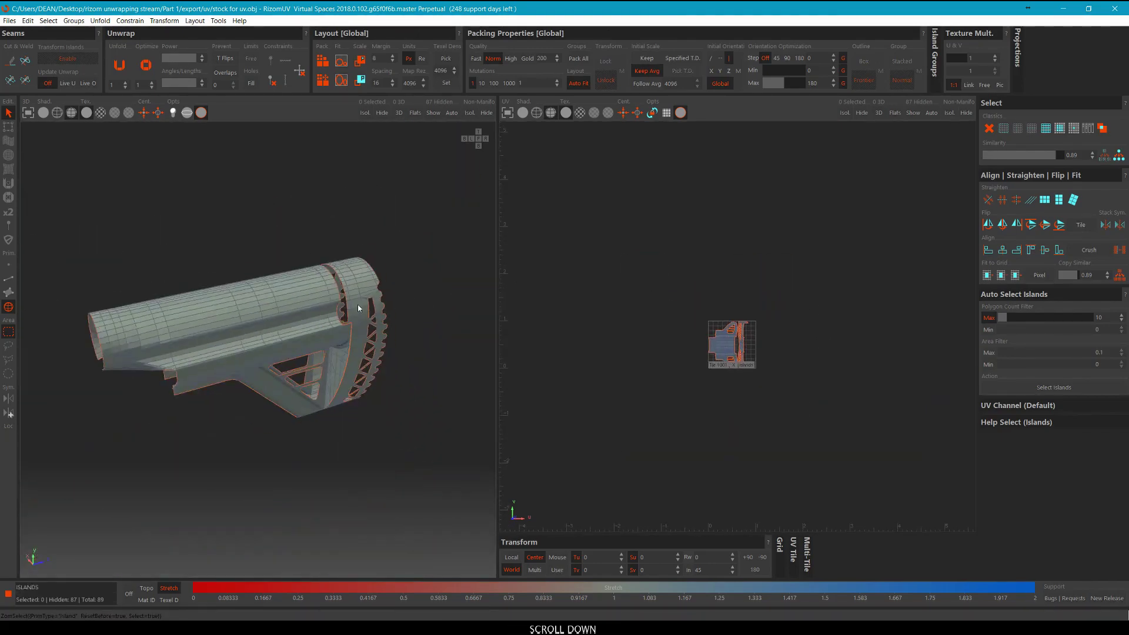
alt+middle_drag(351, 307, 357, 251)
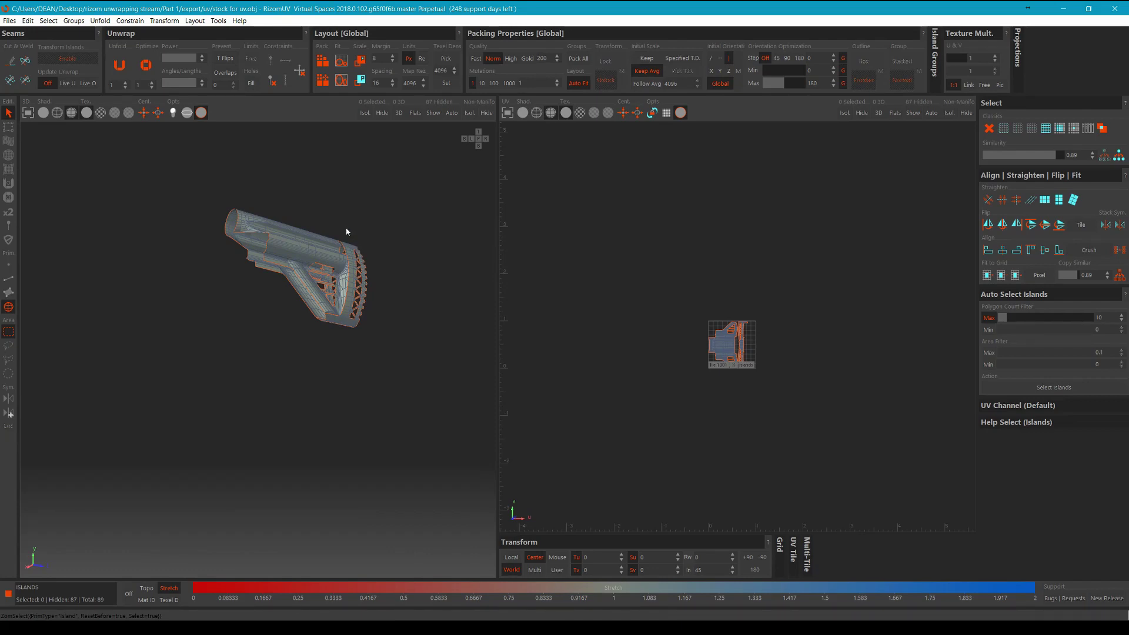
mouse_move(347, 231)
alt+middle_down()
mouse_move(360, 214)
mouse_move(360, 250)
alt+middle_up()
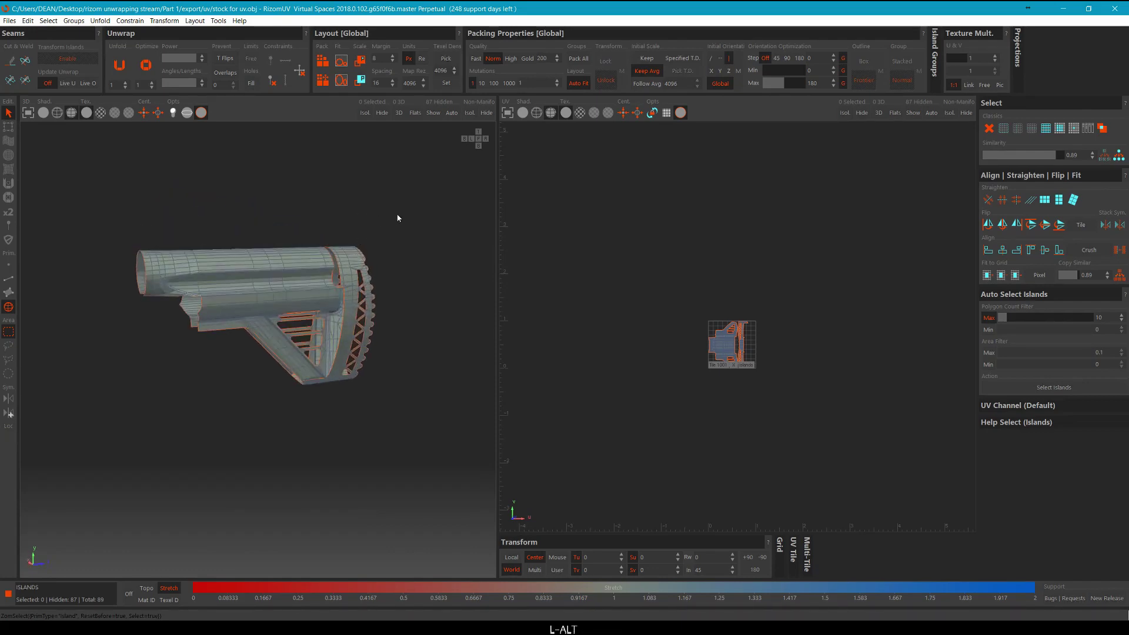
Unhide all the hidden islands of the stock in the 3D and UV views.
key(y)
scroll(393, 218, down, 3)
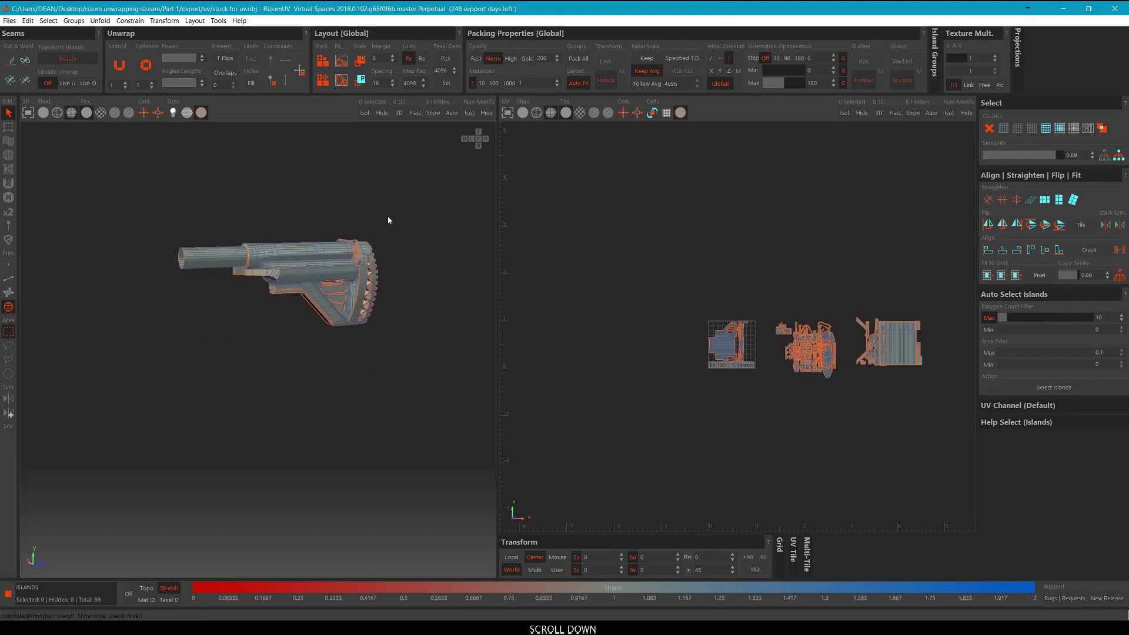
alt+middle_drag(387, 217, 223, 202)
alt+middle_drag(353, 211, 364, 194)
scroll(909, 383, up, 6)
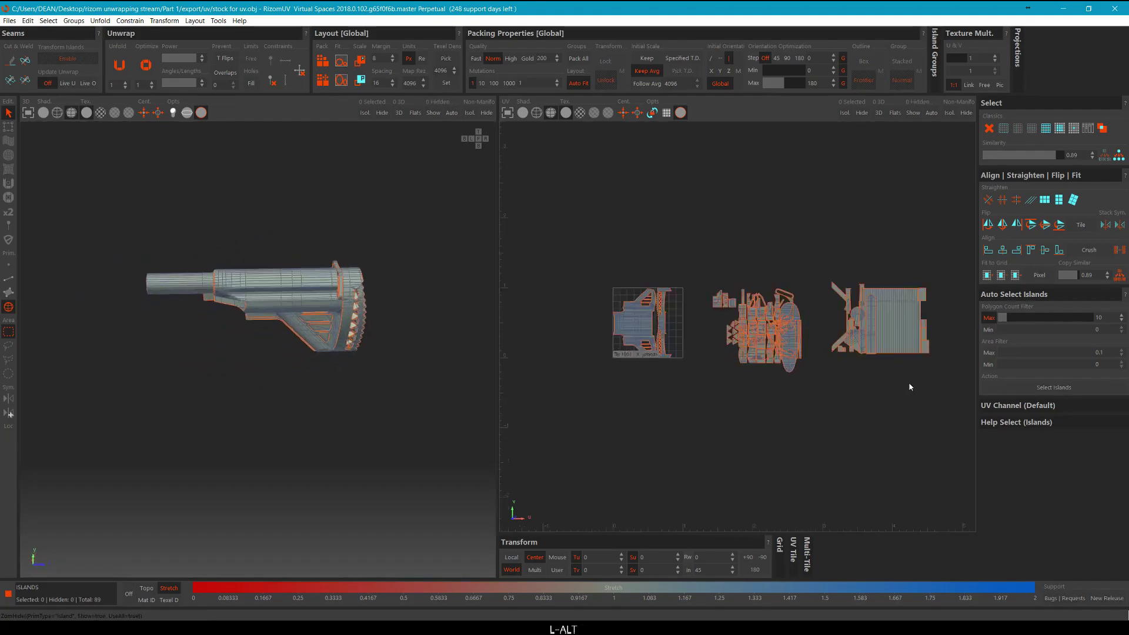
scroll(856, 299, down, 8)
scroll(697, 306, up, 6)
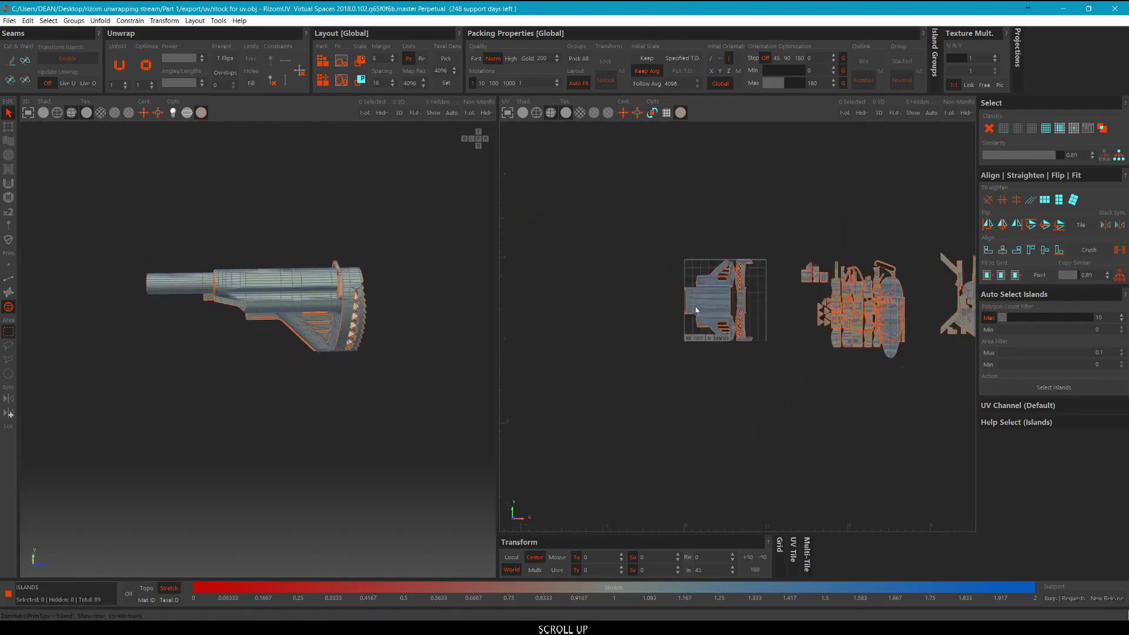
Examine the complete stock and its UV island layout, along with the margin setting for packing.
click(798, 259)
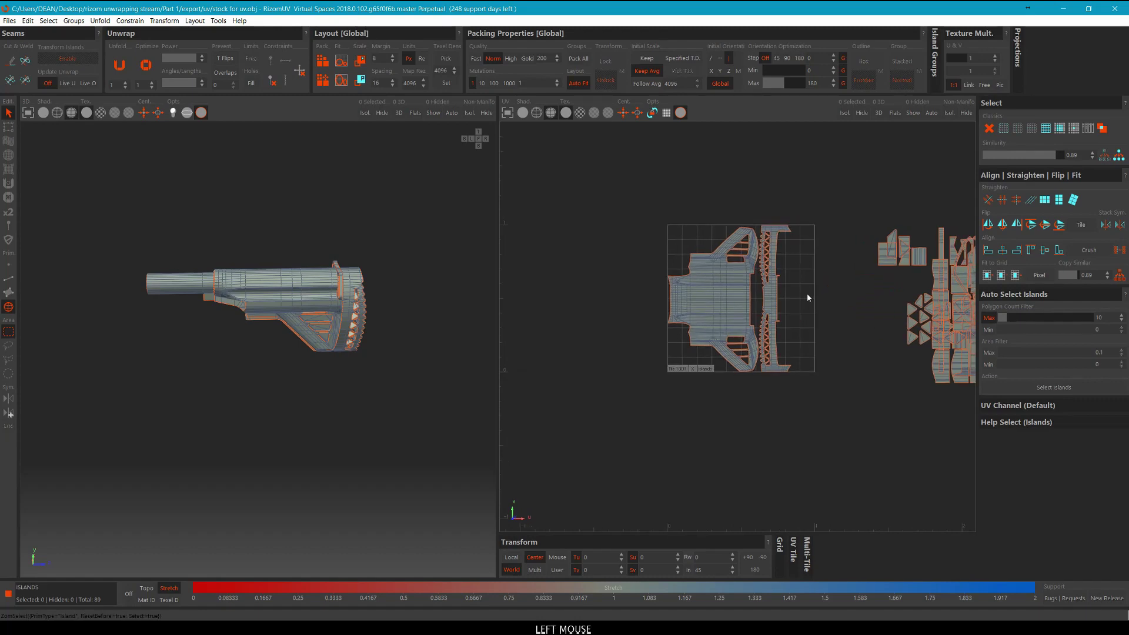
middle_drag(807, 297, 756, 319)
key(F4)
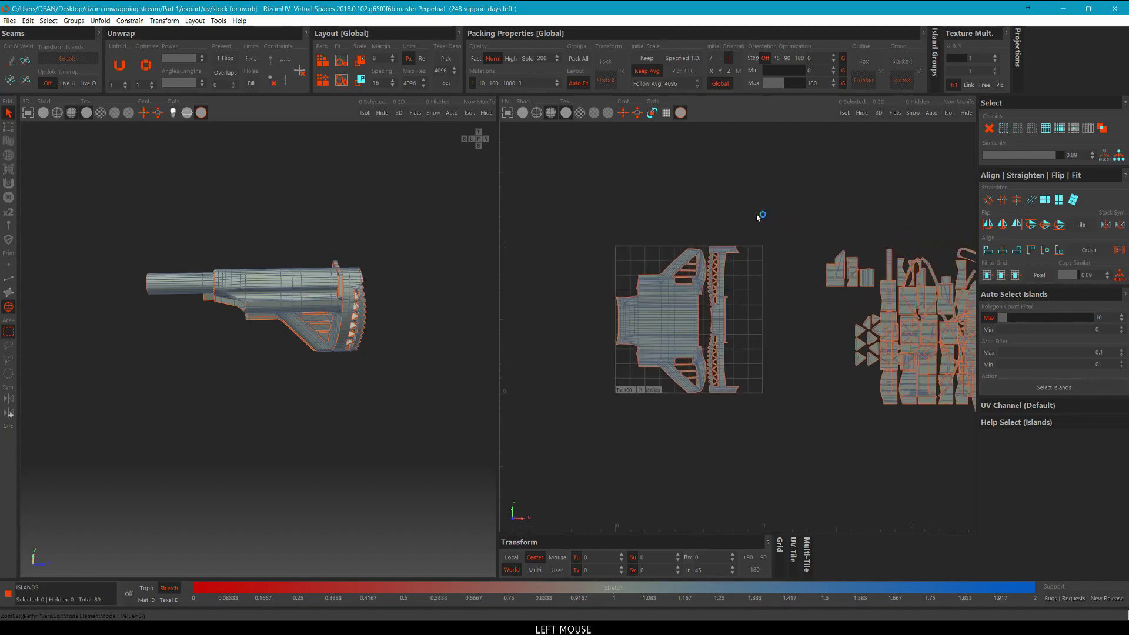
middle_drag(882, 315, 842, 318)
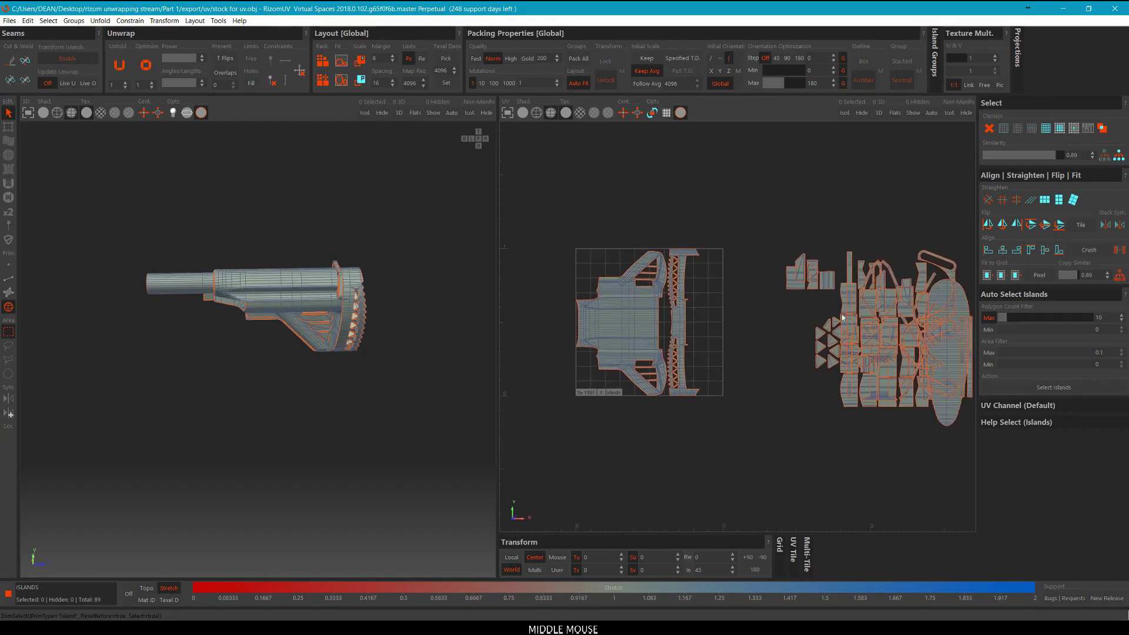
scroll(306, 225, up, 4)
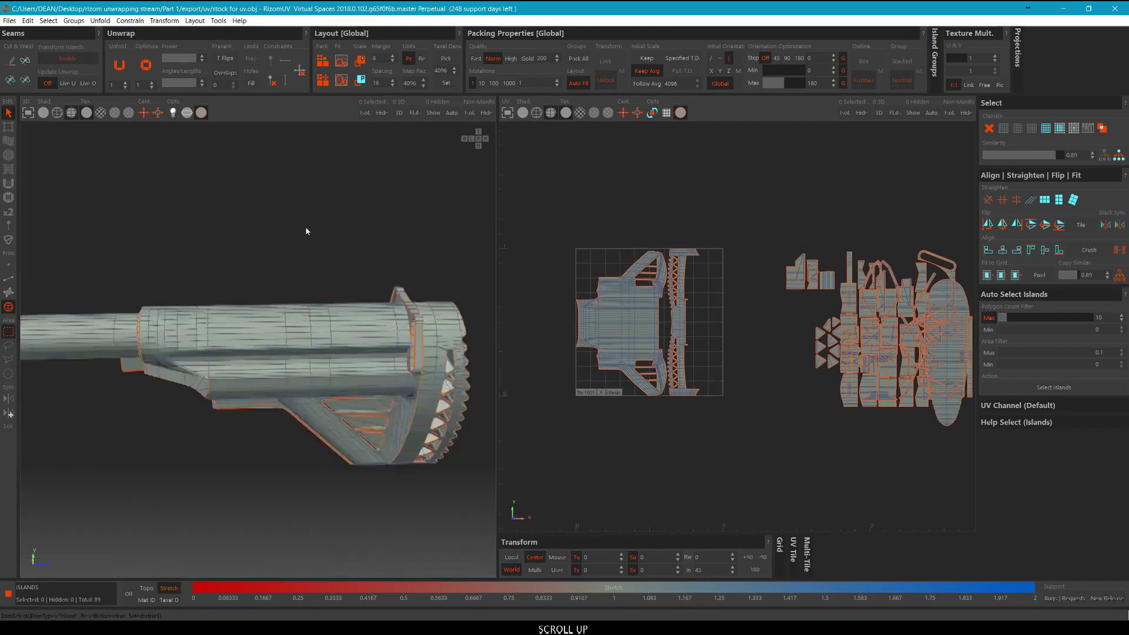
scroll(306, 228, down, 3)
alt+middle_drag(306, 228, 330, 210)
alt+drag(329, 210, 350, 189)
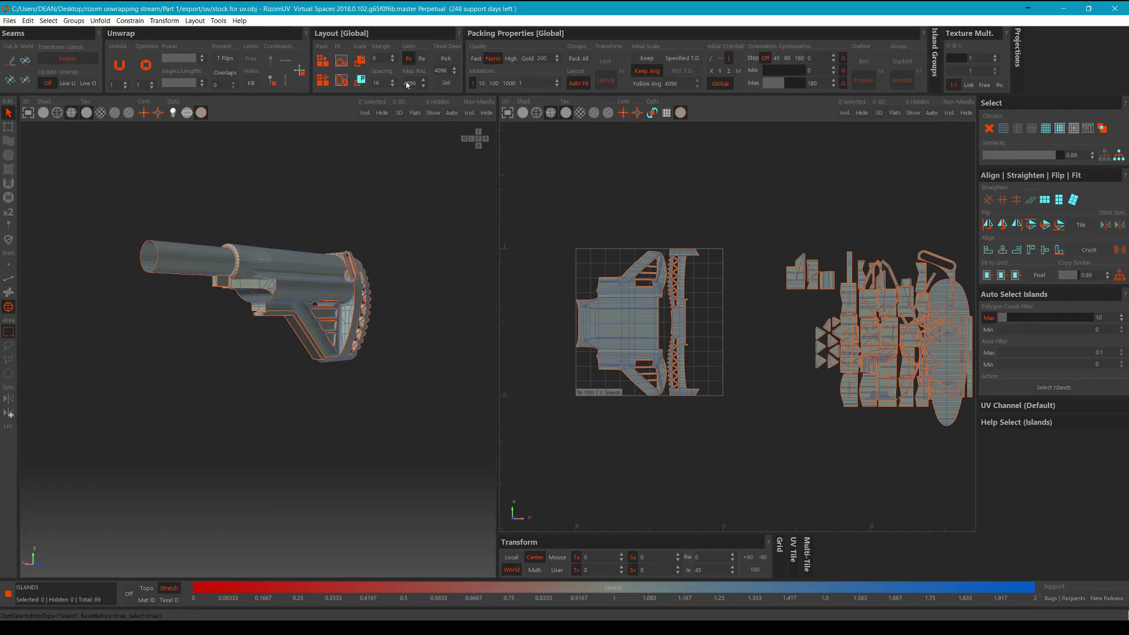
click(379, 58)
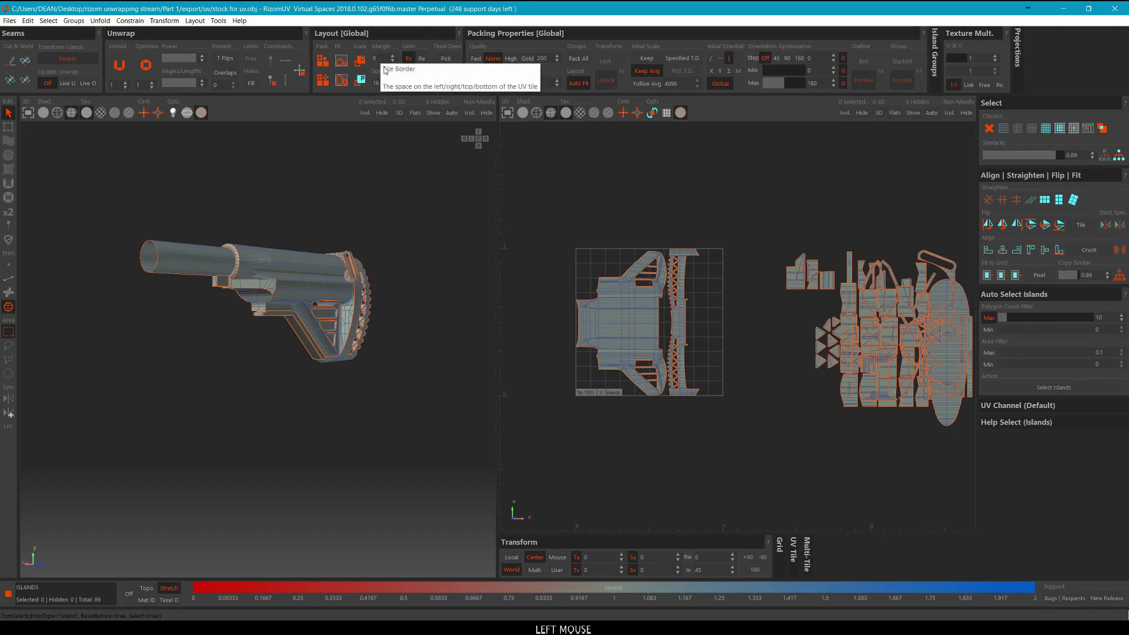
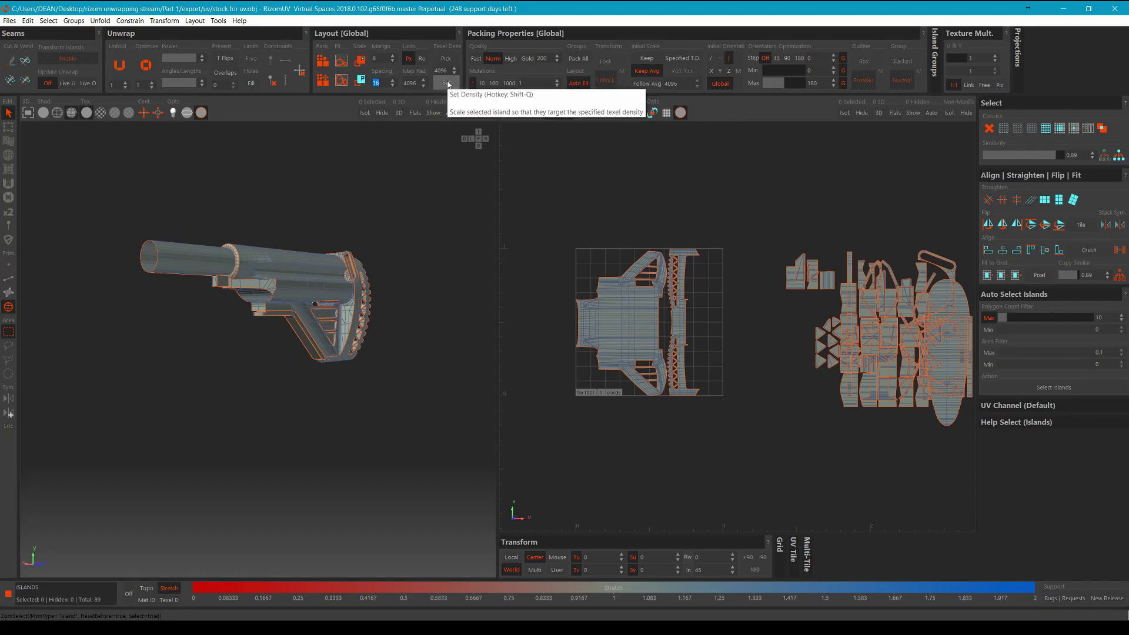
Pick the texel density from the stock's shell island and clear the selection.
scroll(622, 313, up, 3)
click(622, 313)
middle_drag(610, 308, 647, 215)
click(446, 59)
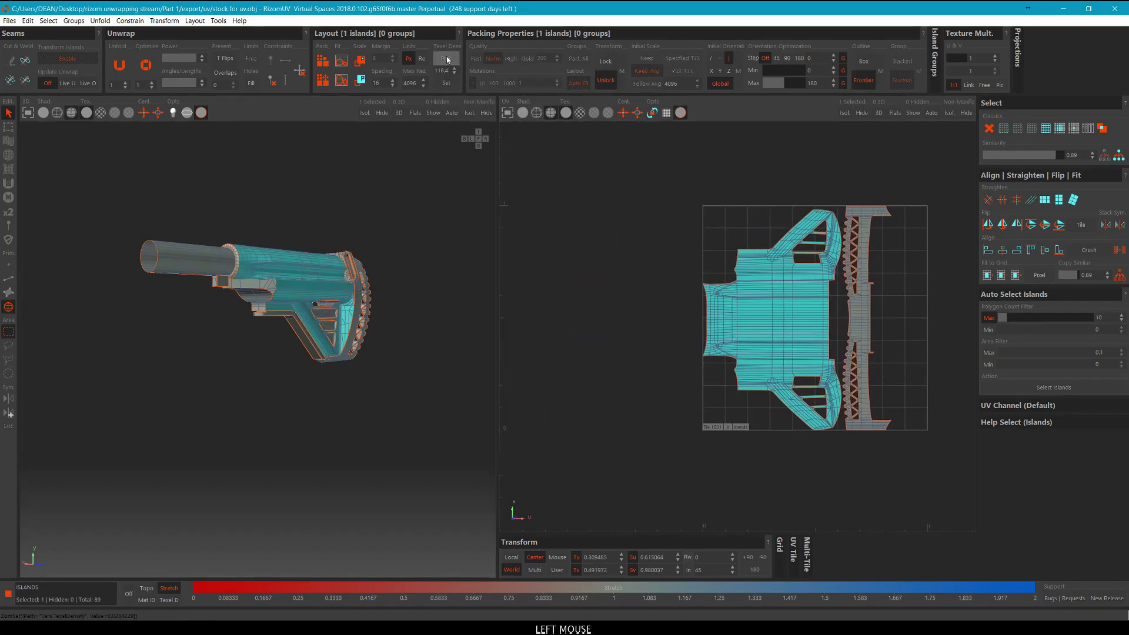
scroll(706, 329, down, 3)
middle_drag(847, 349, 732, 350)
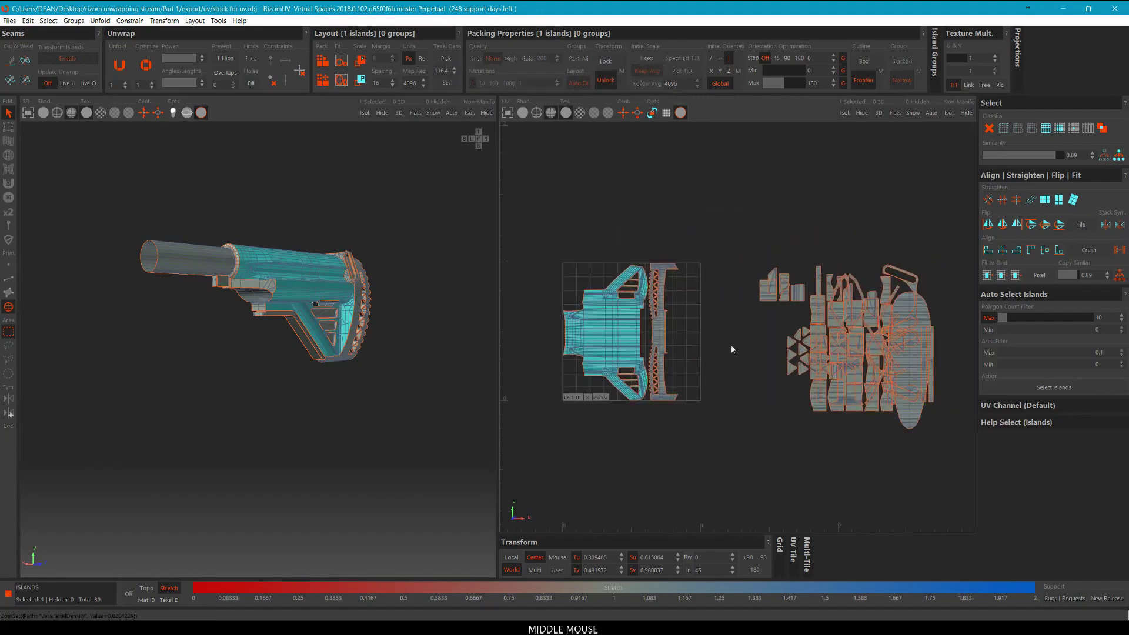
click(764, 247)
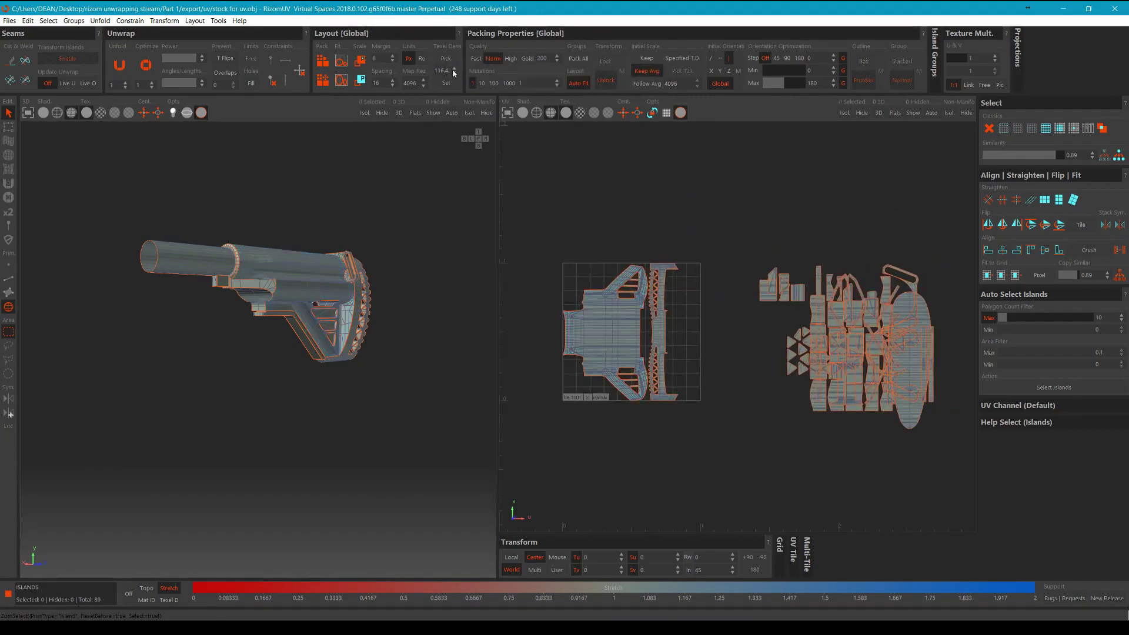
Pack all the stock's islands together into the UV tile with nothing selected.
middle_drag(686, 246, 797, 257)
scroll(775, 206, down, 2)
click(744, 224)
middle_drag(855, 225, 697, 234)
scroll(746, 224, down, 1)
click(694, 234)
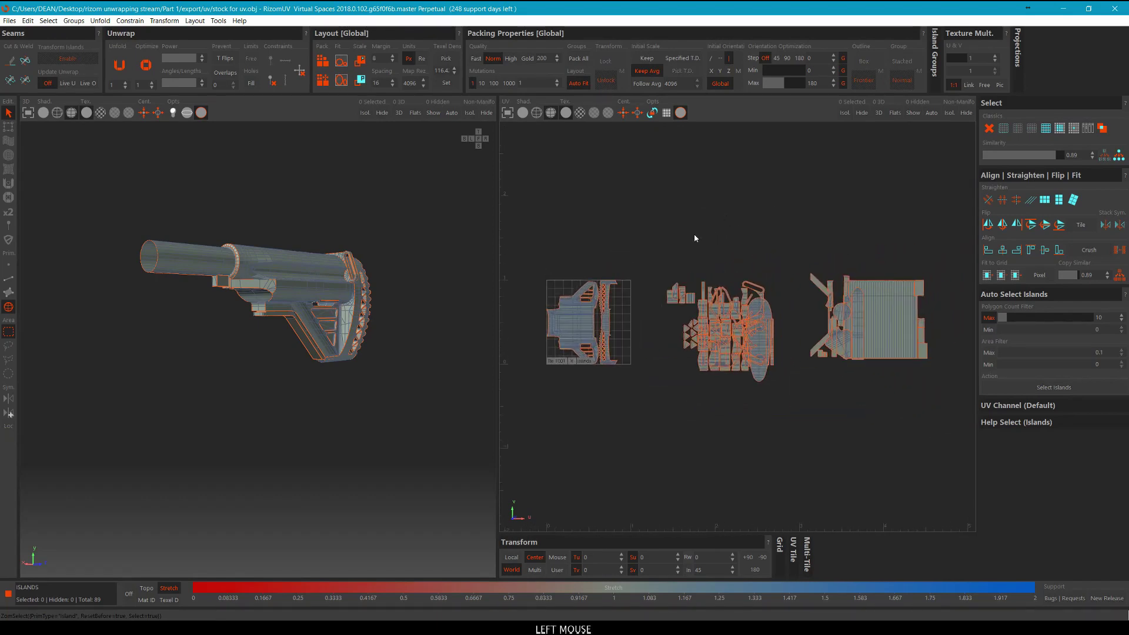
key(p)
scroll(629, 259, up, 4)
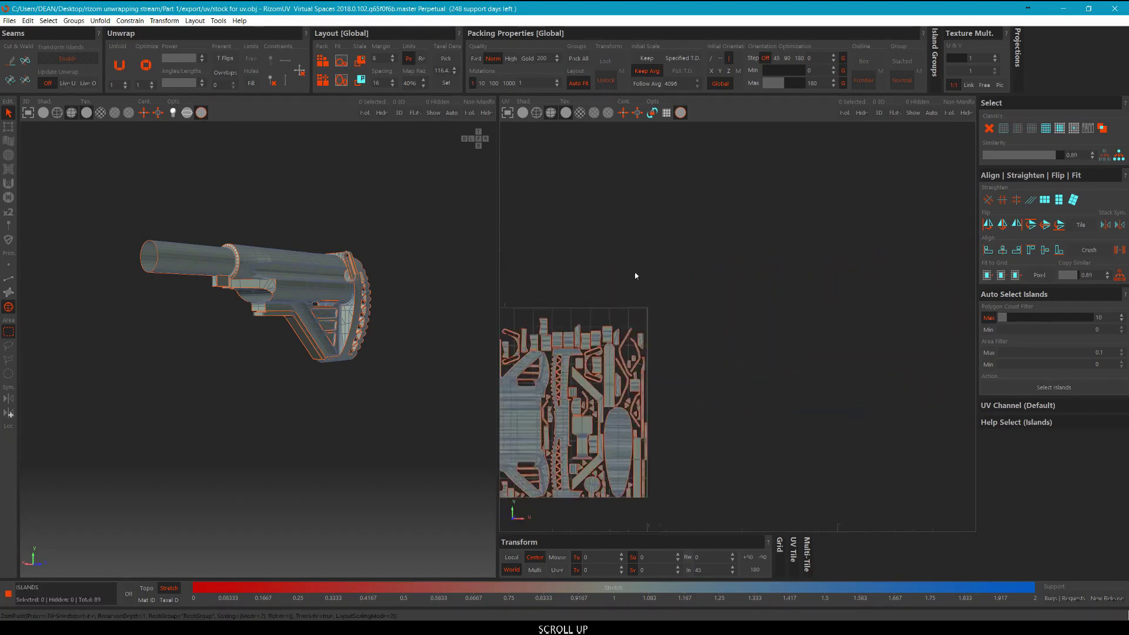
Examine the packed stock layout in the enlarged UV view, checking island spacing and the shell's stretch.
middle_drag(635, 275, 900, 189)
key(1)
middle_drag(737, 241, 731, 215)
scroll(532, 311, up, 4)
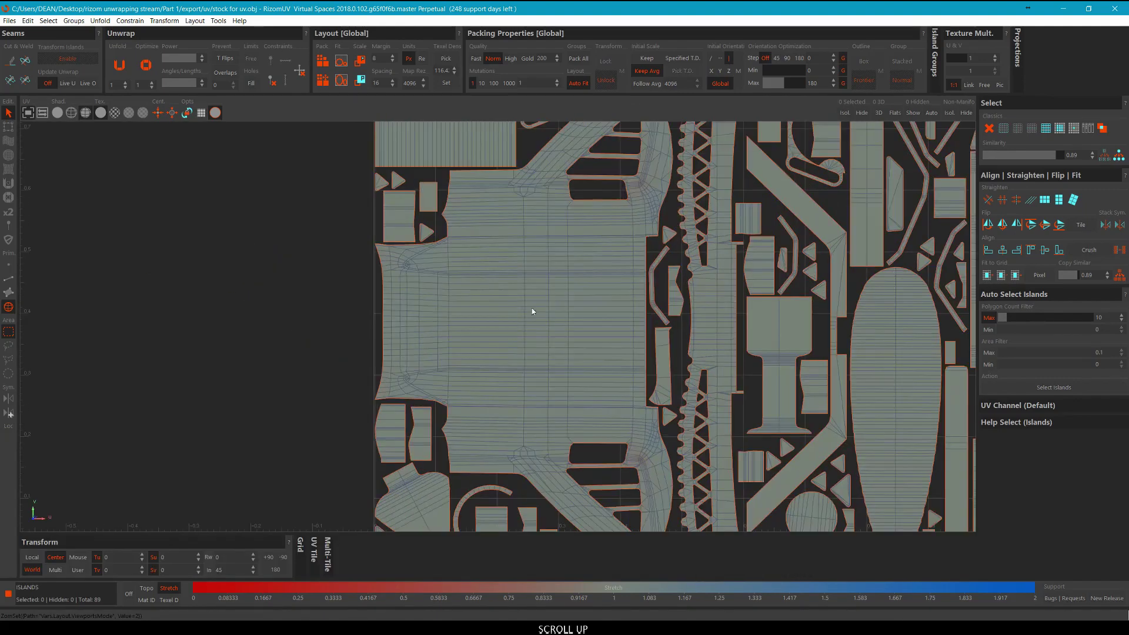
scroll(540, 309, down, 5)
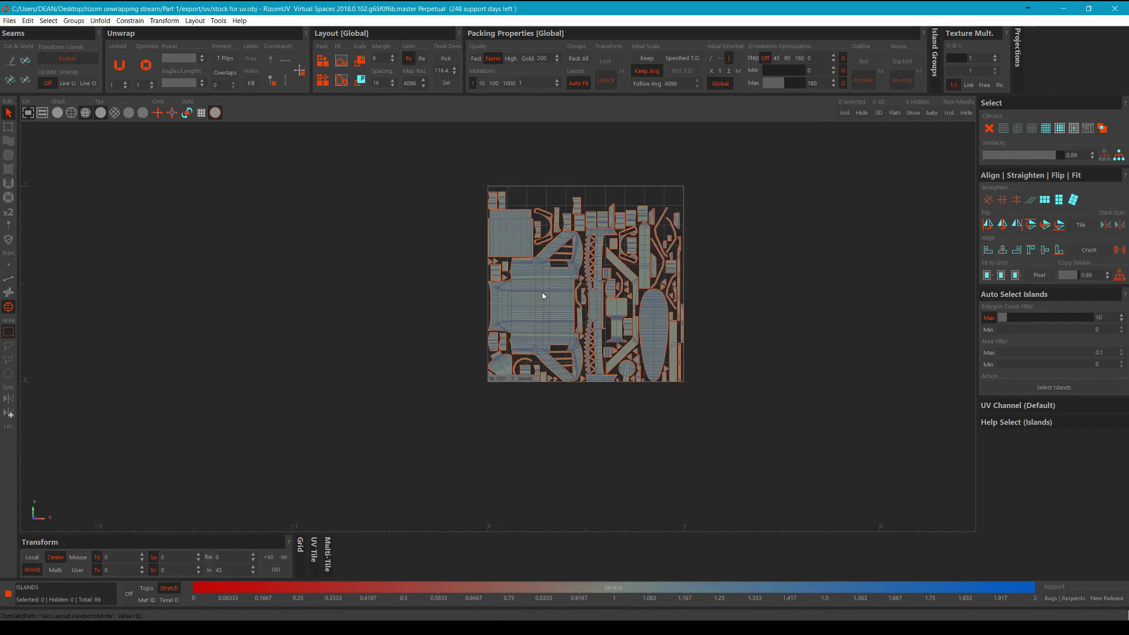
scroll(542, 292, up, 5)
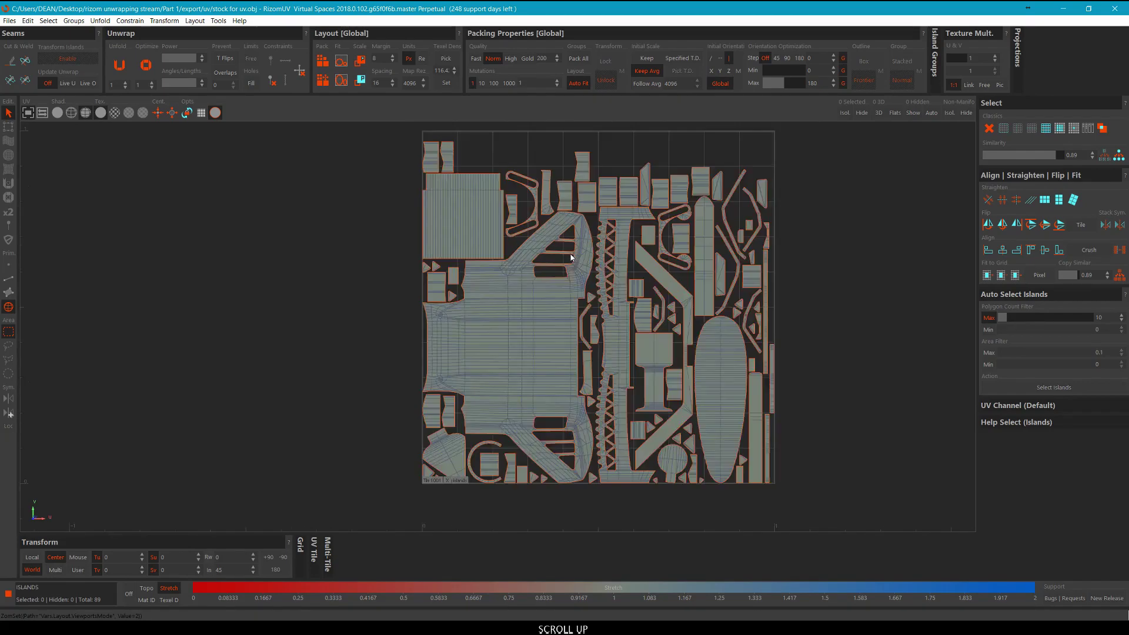
scroll(566, 320, up, 2)
scroll(601, 304, down, 8)
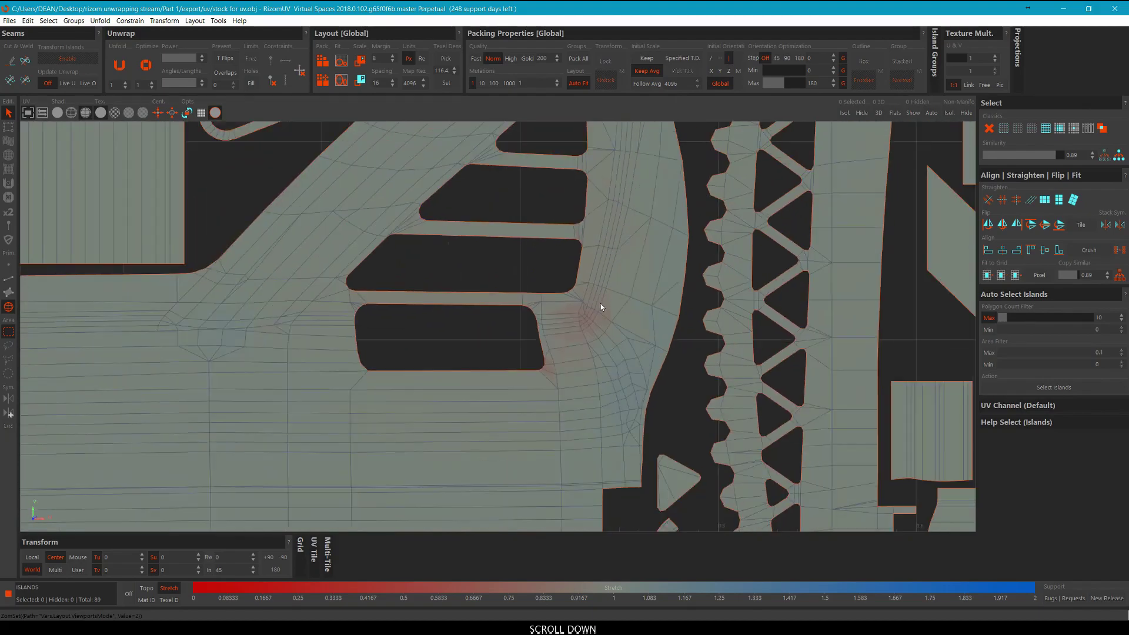
Examine the stretching at the corner beside the shell's slot in the UV and 3D views.
click(610, 299)
scroll(608, 318, up, 3)
click(727, 331)
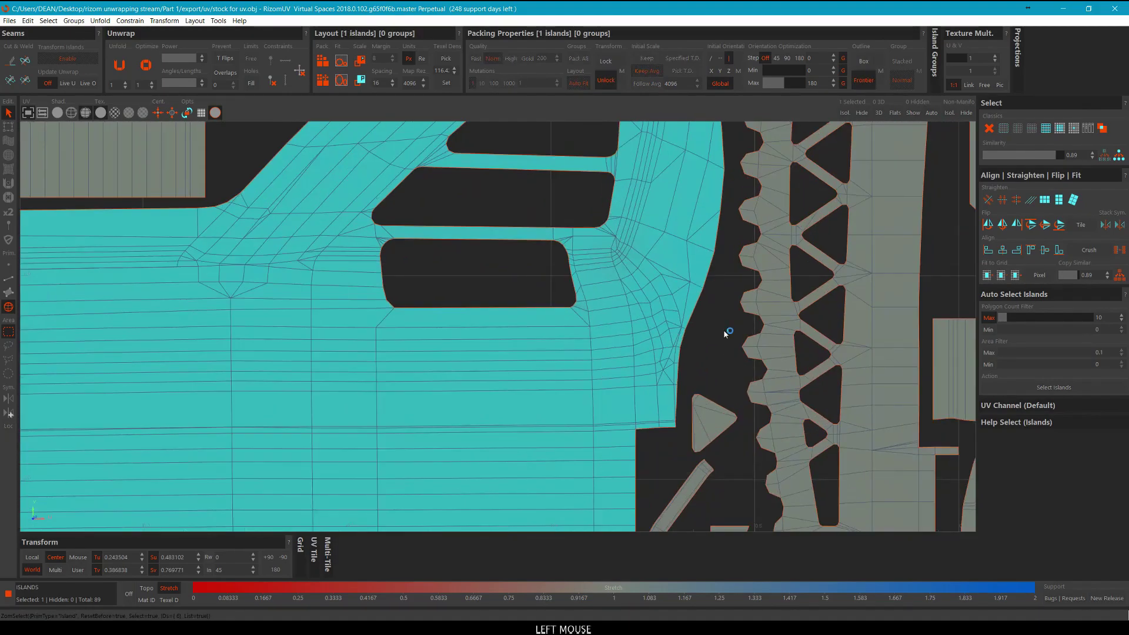
scroll(650, 290, up, 4)
middle_drag(650, 290, 702, 352)
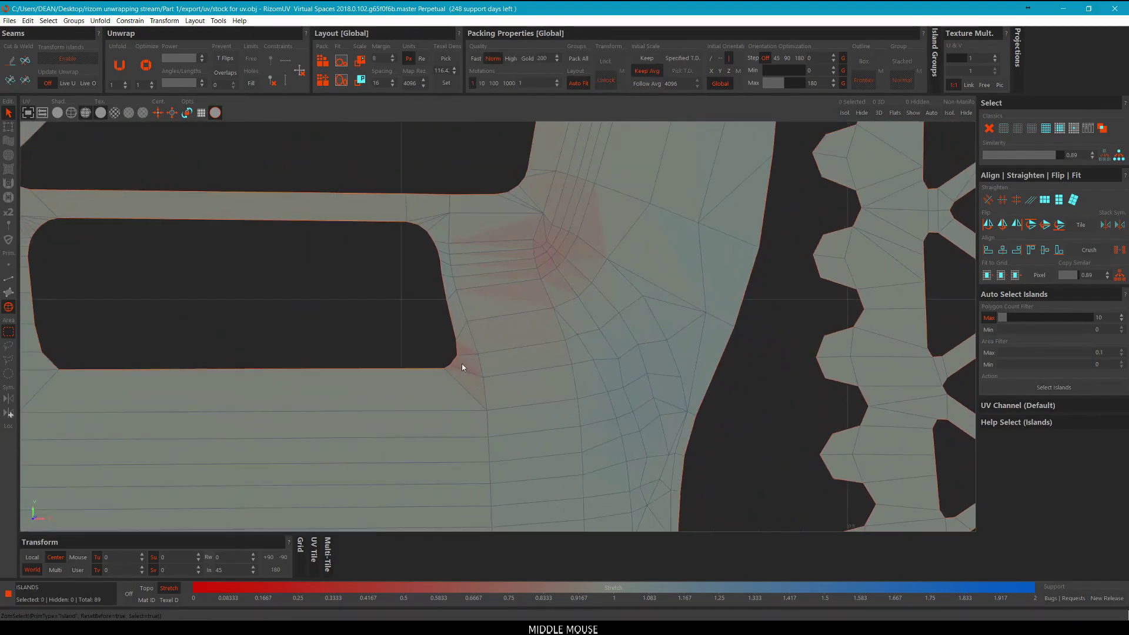
scroll(729, 274, down, 10)
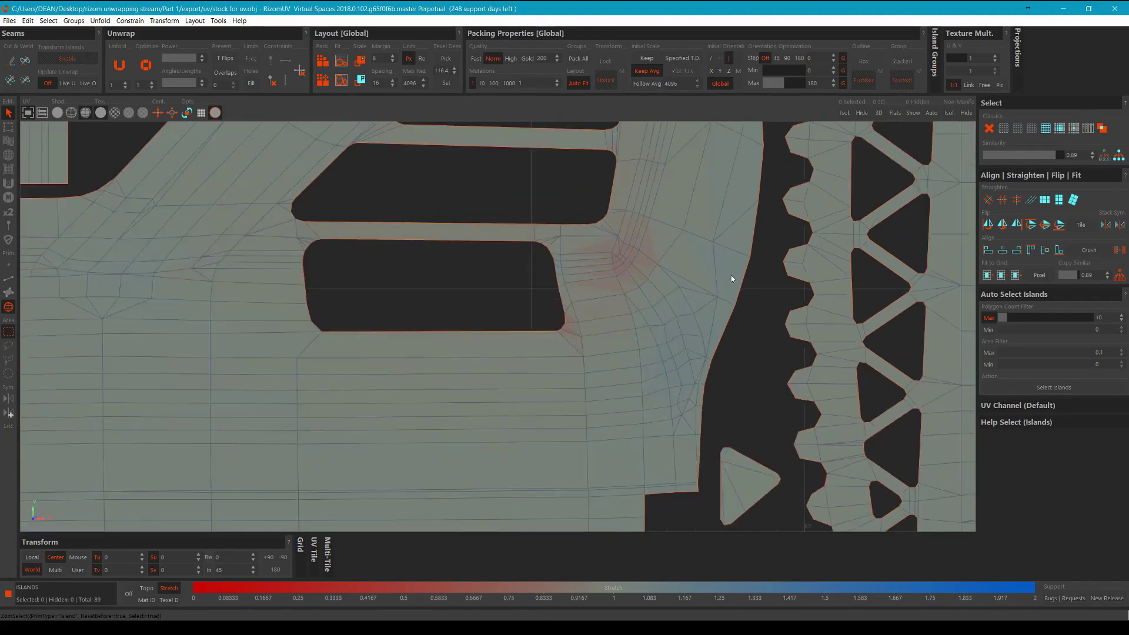
key(ctrl+e)
scroll(544, 319, up, 5)
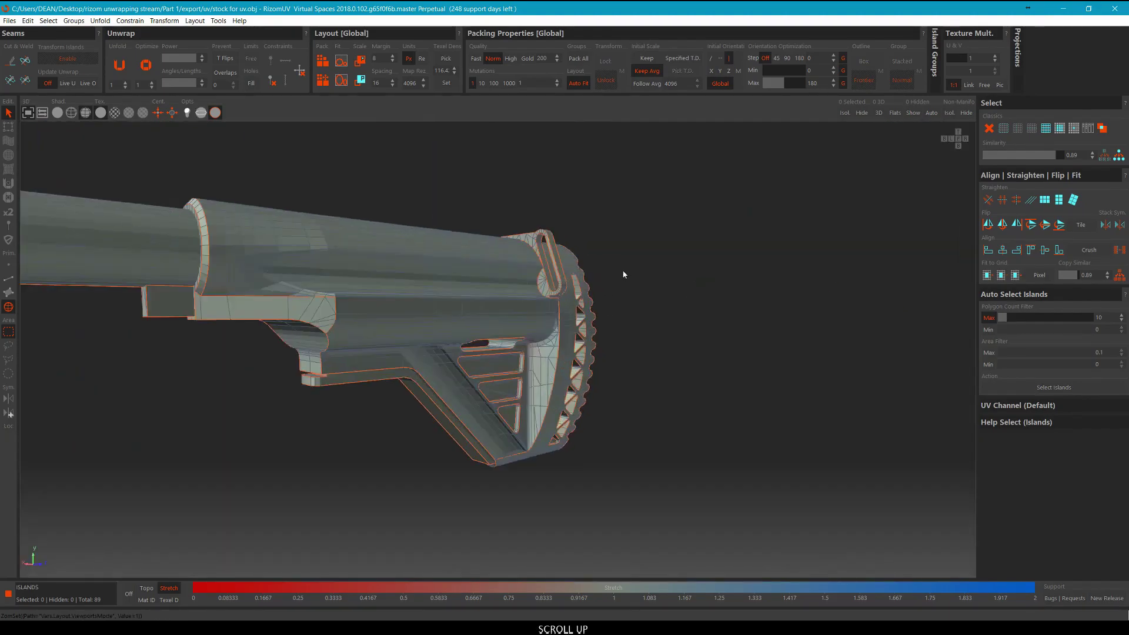
alt+middle_drag(622, 272, 506, 281)
scroll(471, 316, up, 5)
alt+middle_drag(472, 316, 500, 284)
scroll(482, 305, down, 3)
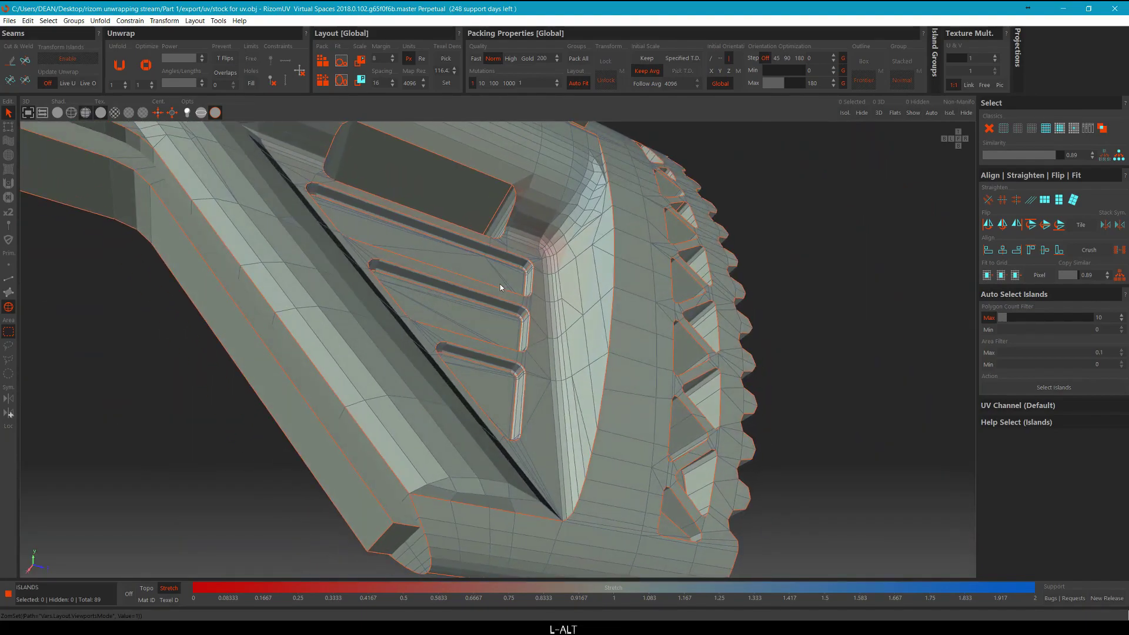
key(2)
scroll(566, 483, up, 5)
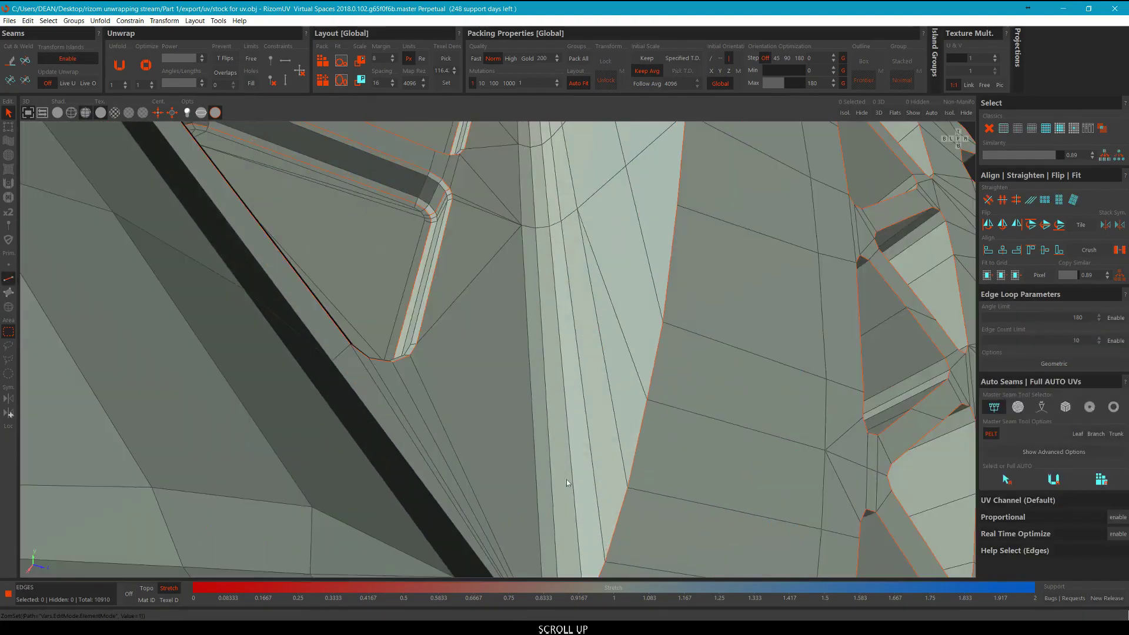
click(538, 499)
scroll(538, 499, down, 3)
scroll(539, 351, up, 2)
ctrl+click(536, 323)
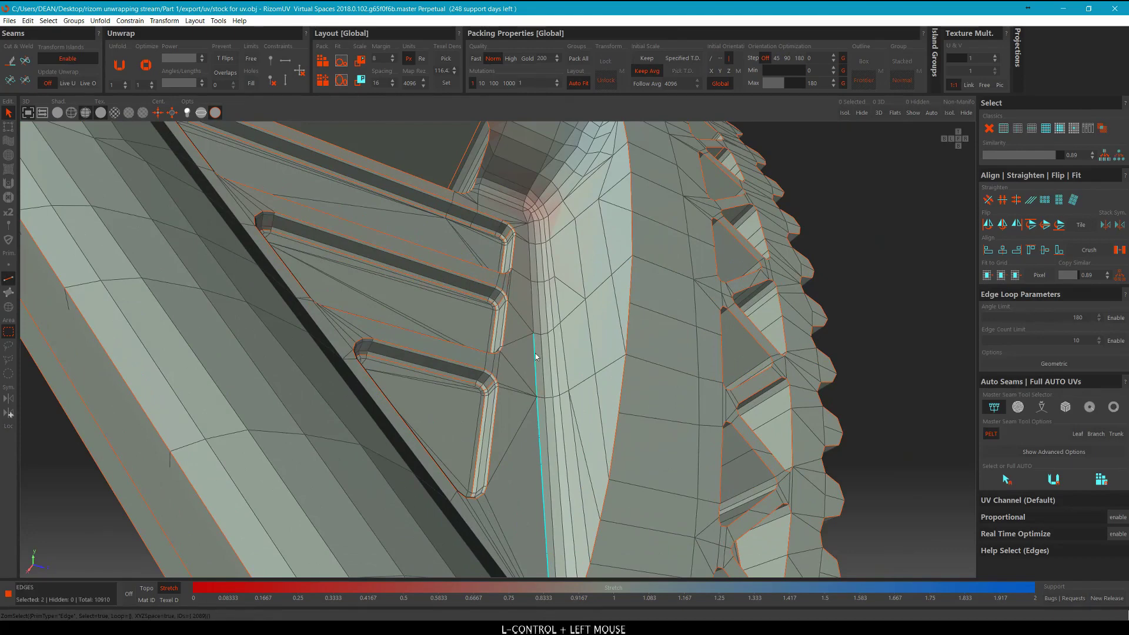
ctrl+click(528, 263)
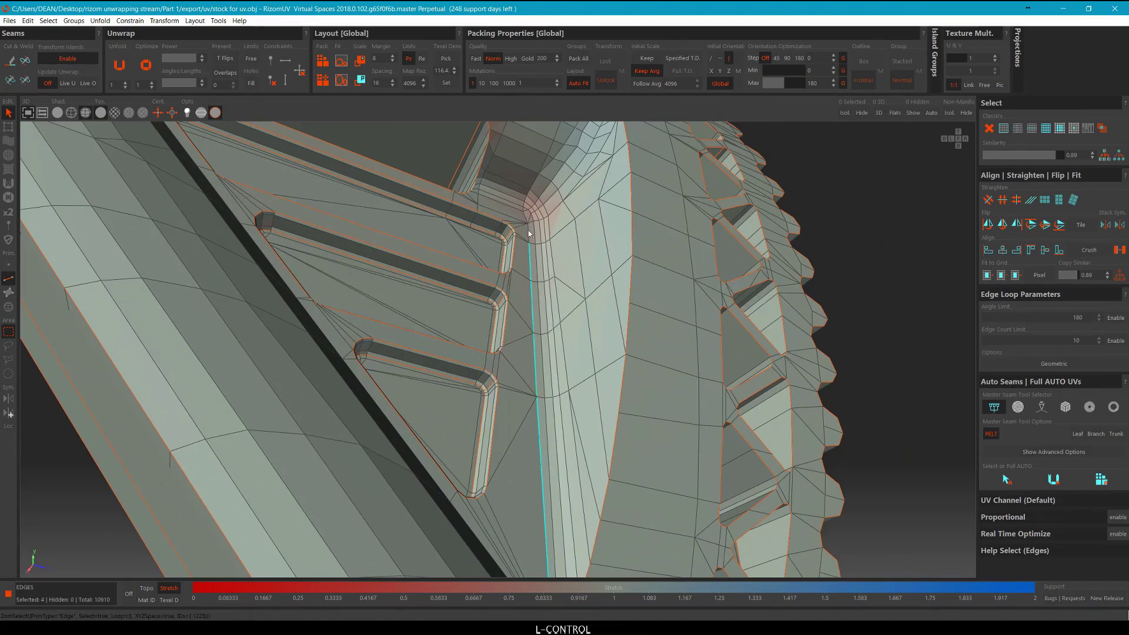
scroll(519, 212, up, 3)
middle_drag(525, 219, 535, 232)
scroll(488, 200, down, 1)
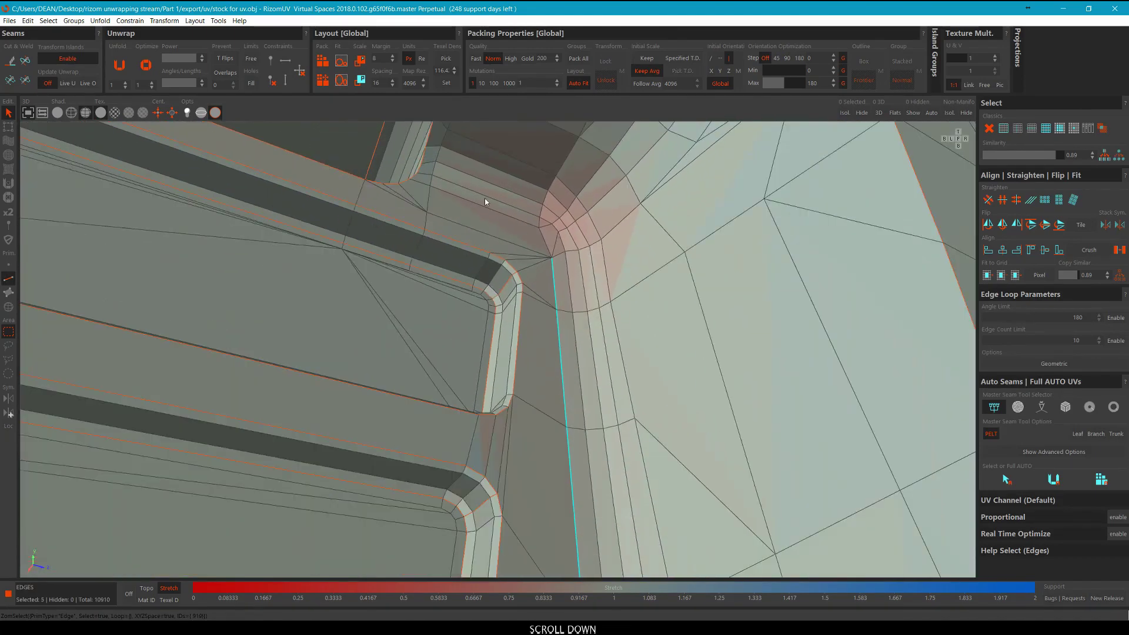
alt+middle_drag(487, 199, 574, 330)
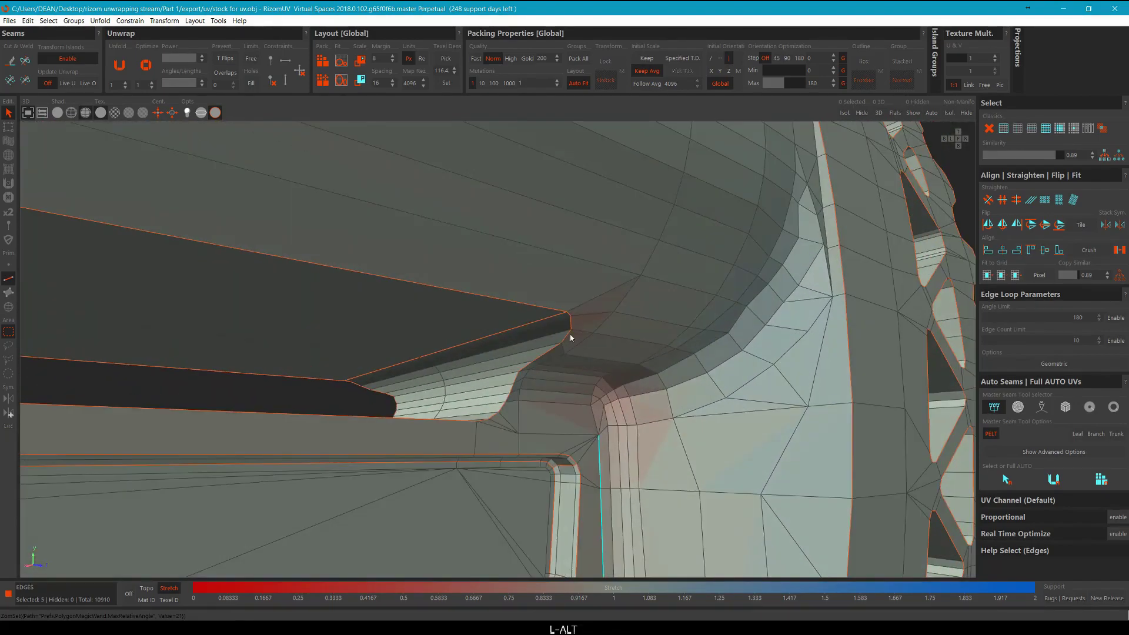
scroll(592, 422, up, 3)
ctrl+click(575, 418)
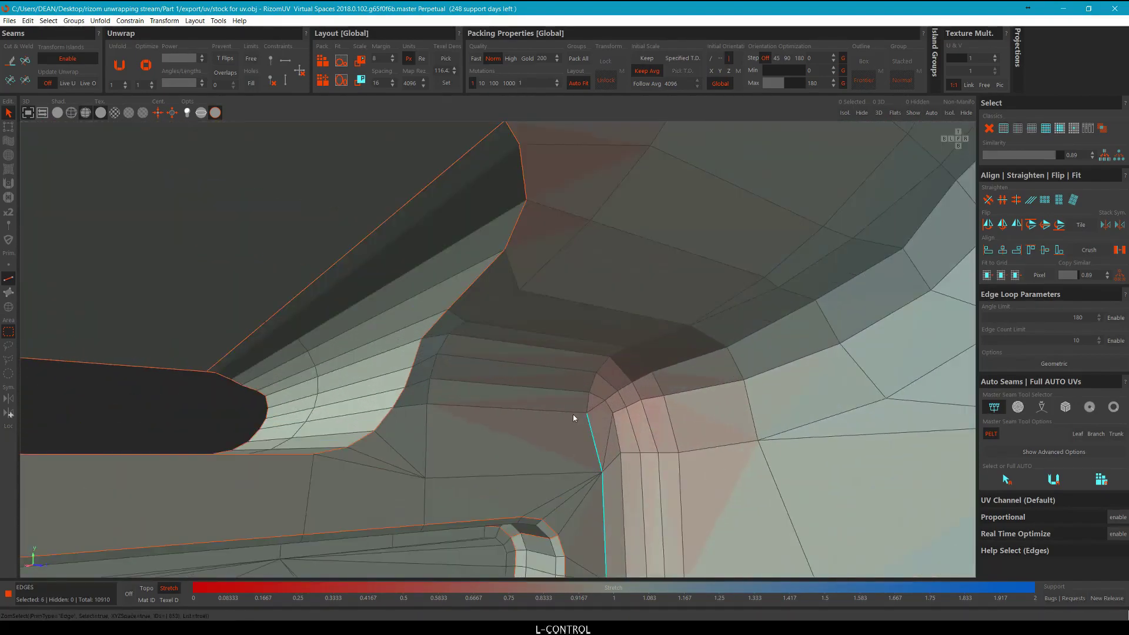
ctrl+click(440, 406)
mouse_move(439, 406)
alt+middle_down()
mouse_move(371, 380)
mouse_move(504, 378)
mouse_move(454, 395)
alt+middle_up()
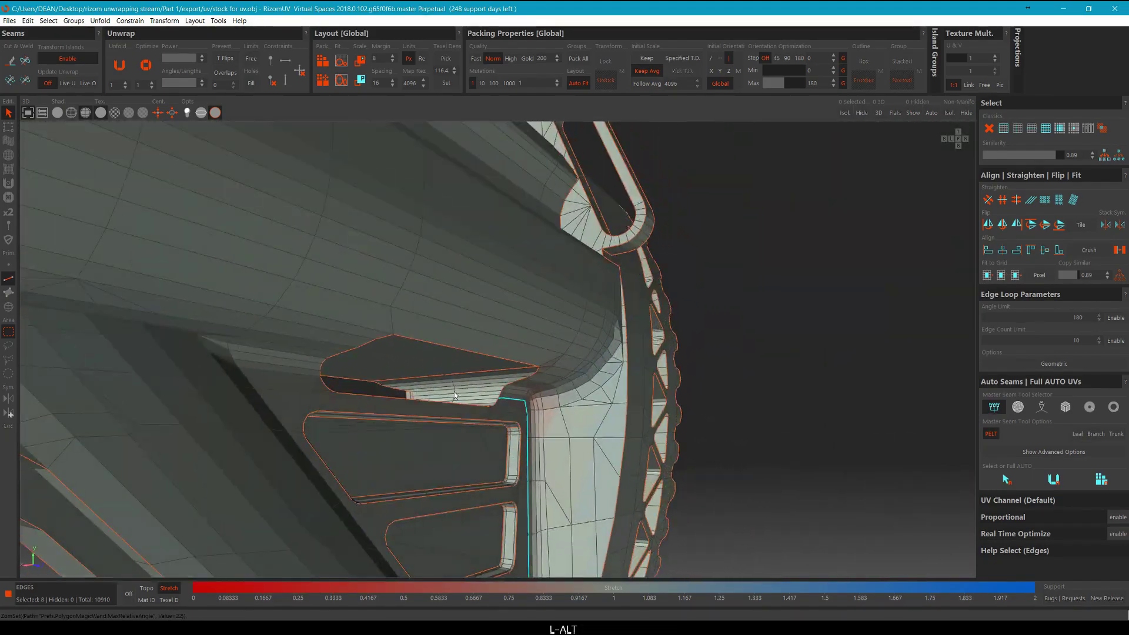
scroll(530, 407, up, 5)
alt+click(530, 394)
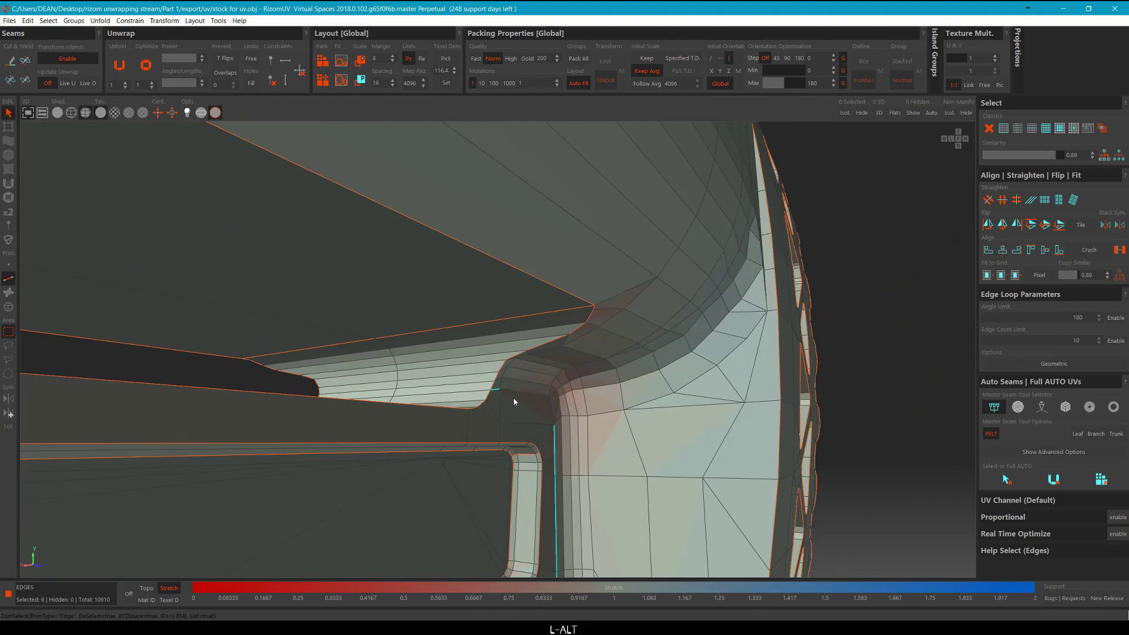
alt+click(497, 391)
ctrl+click(490, 417)
scroll(516, 422, down, 5)
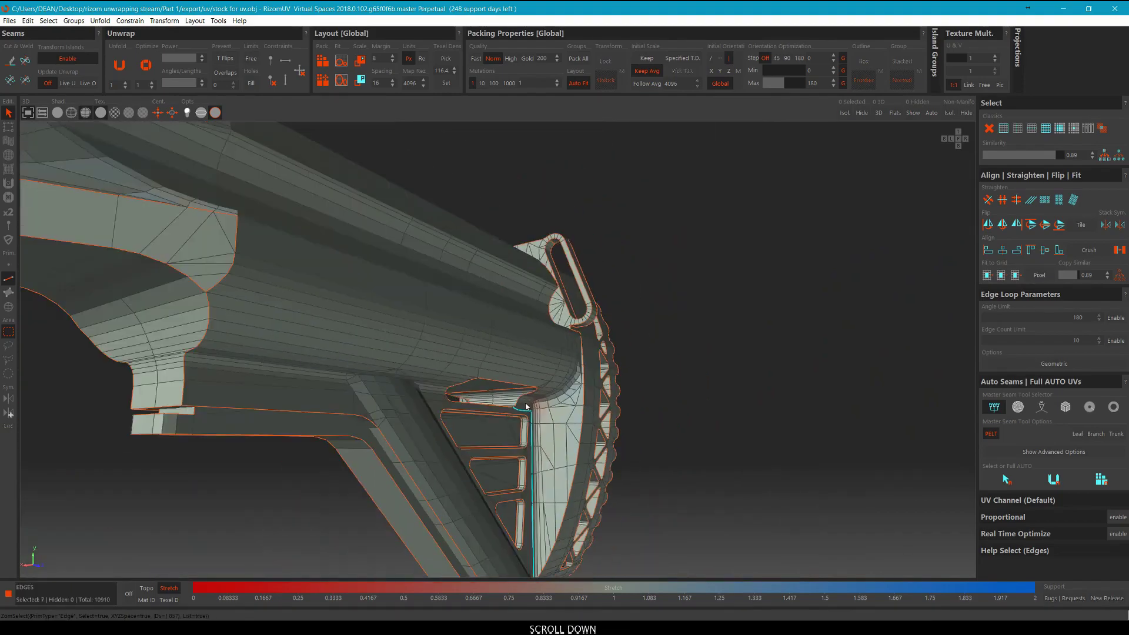
Enable symmetry and select the crease edges running from the slot around the stretched corner on the stock's opposite side.
alt+middle_drag(548, 403, 694, 494)
click(703, 501)
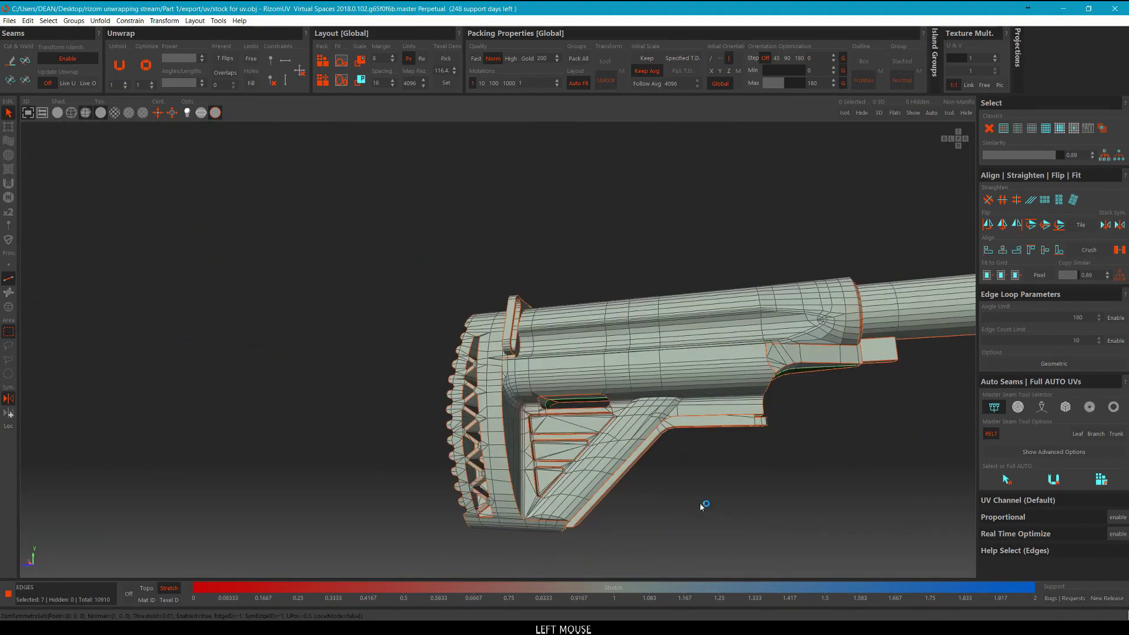
scroll(548, 377, up, 10)
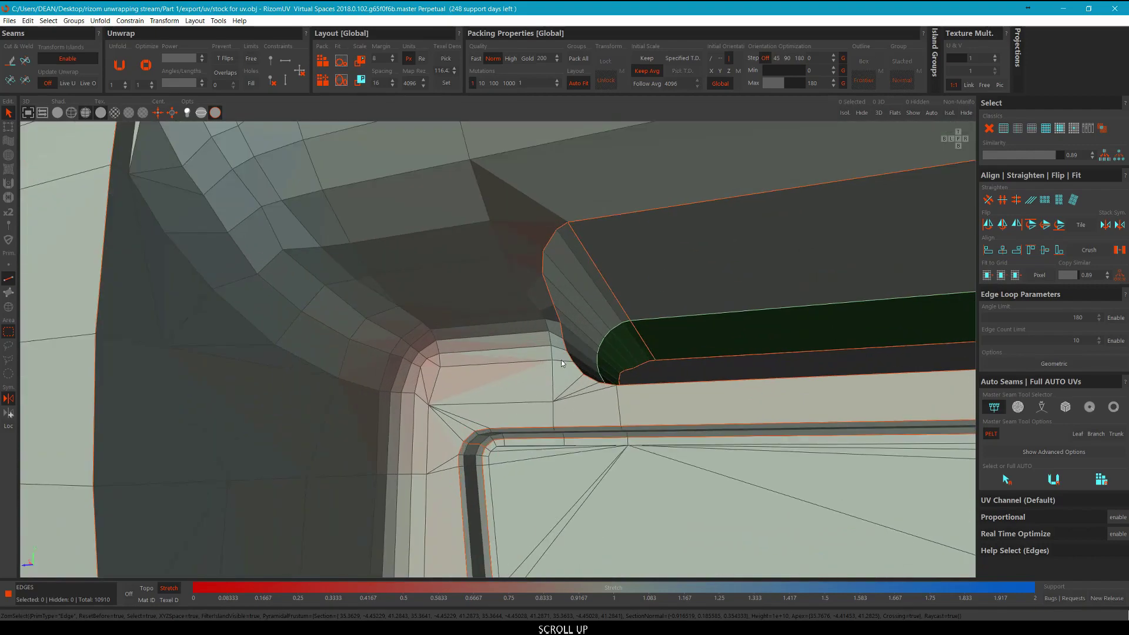
click(561, 363)
alt+middle_drag(561, 363, 614, 358)
scroll(468, 370, up, 3)
click(471, 367)
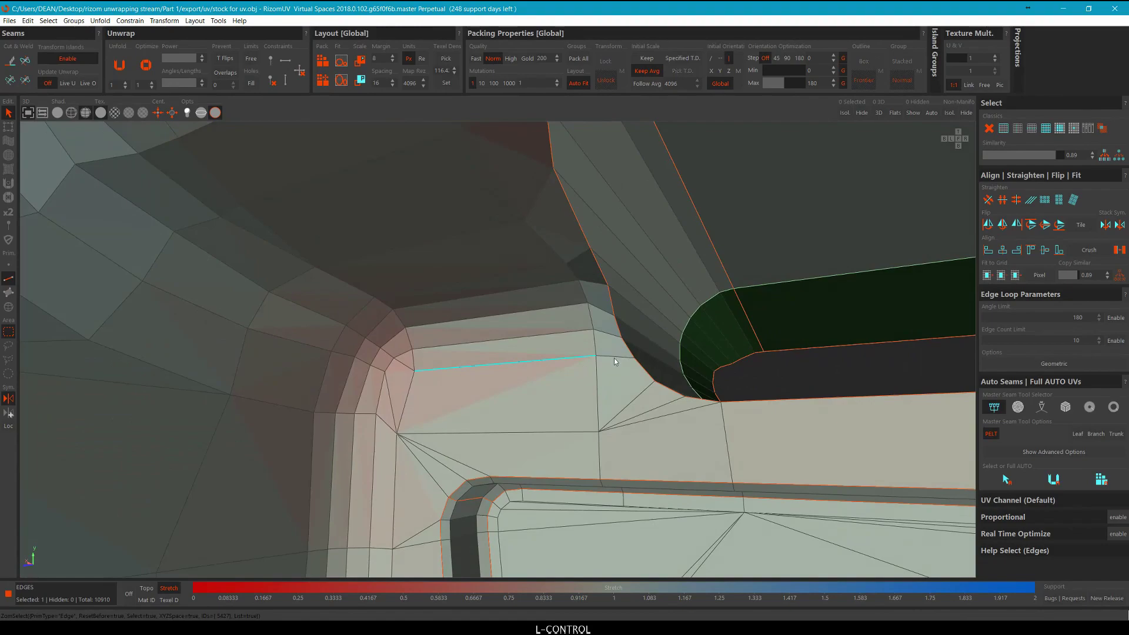
ctrl+click(394, 454)
Extend the selection down the vertical crease beside the triangular recesses, cut along it, and turn symmetry off.
scroll(423, 489, down, 3)
middle_drag(423, 488, 457, 333)
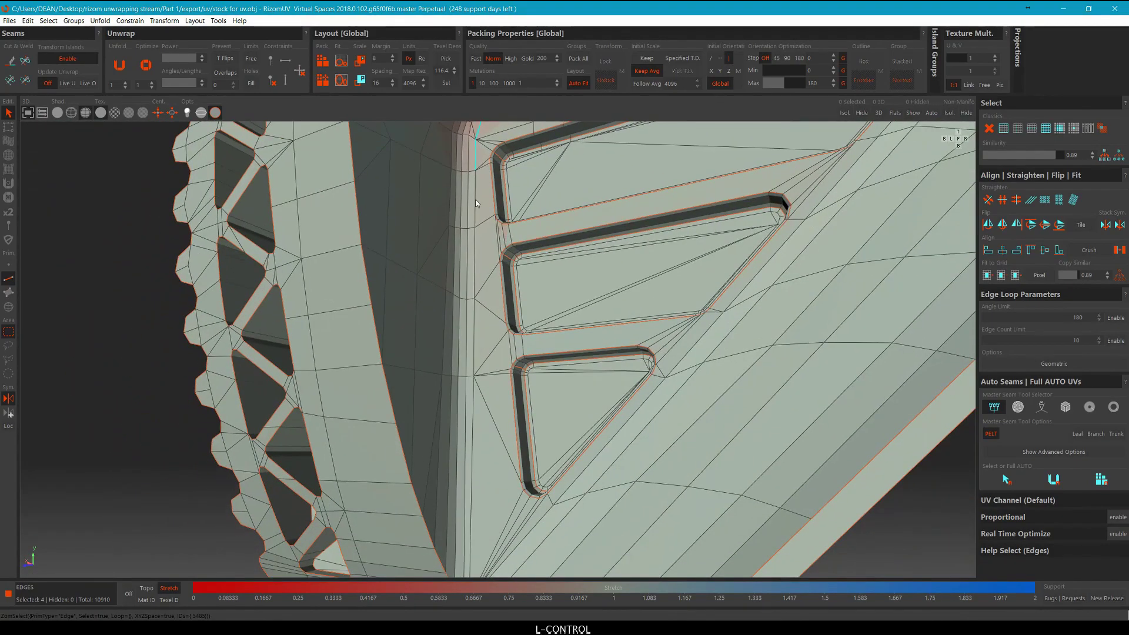
ctrl+click(472, 315)
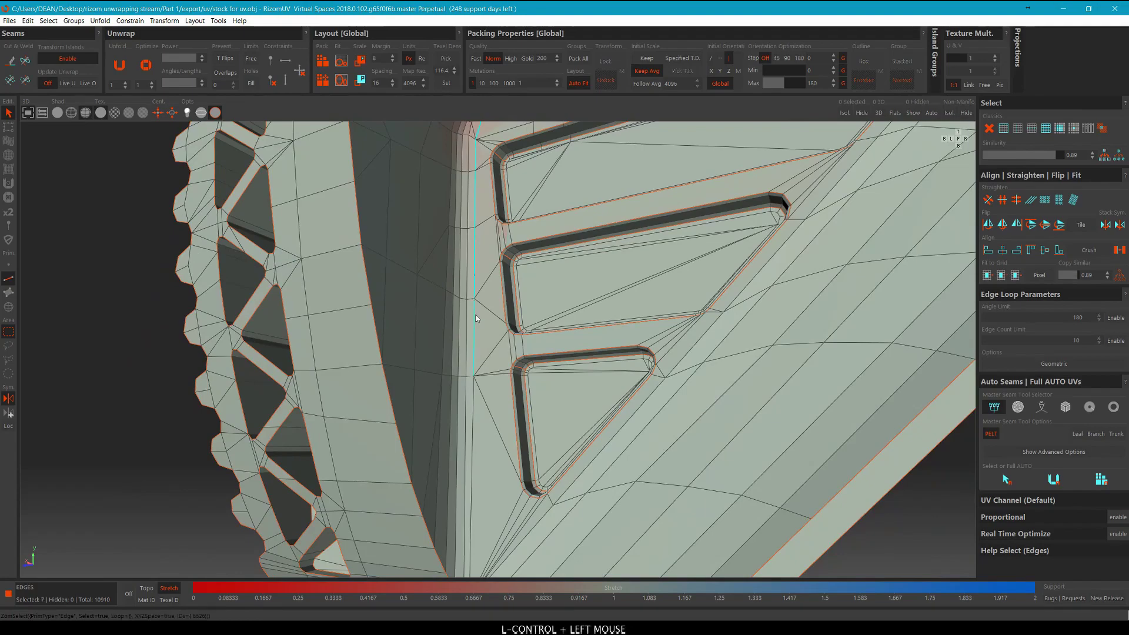
middle_drag(472, 315, 389, 338)
ctrl+click(493, 331)
scroll(495, 331, down, 3)
key(c)
scroll(391, 332, down, 2)
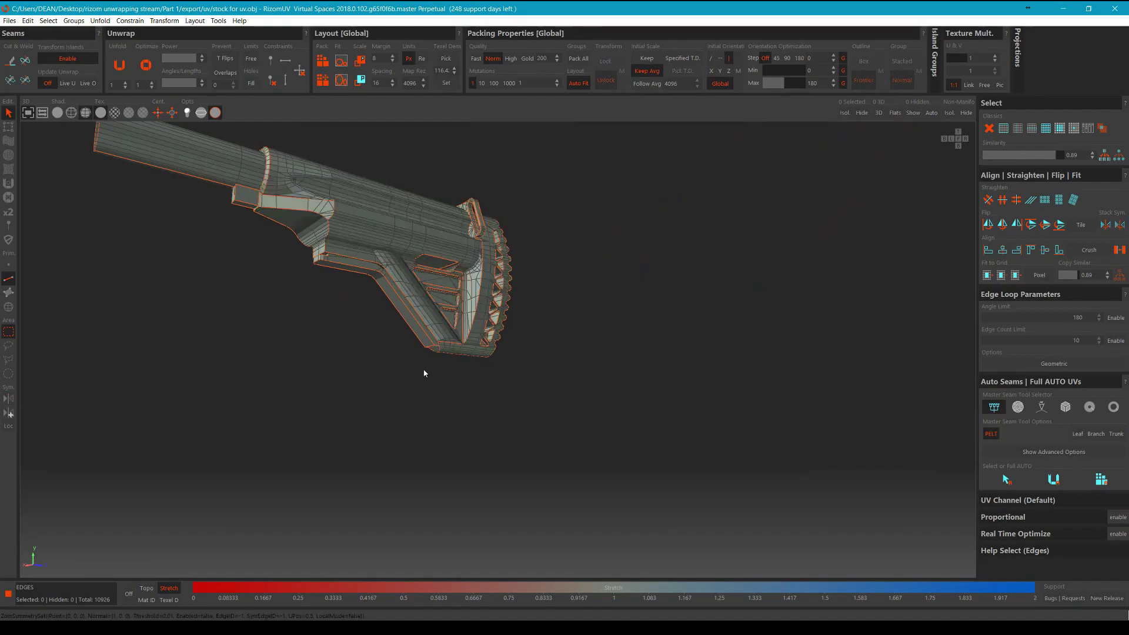
middle_drag(423, 373, 425, 434)
Return to the split 3D and UV view in island mode and repack all the islands into the tile.
key(e)
scroll(812, 330, down, 5)
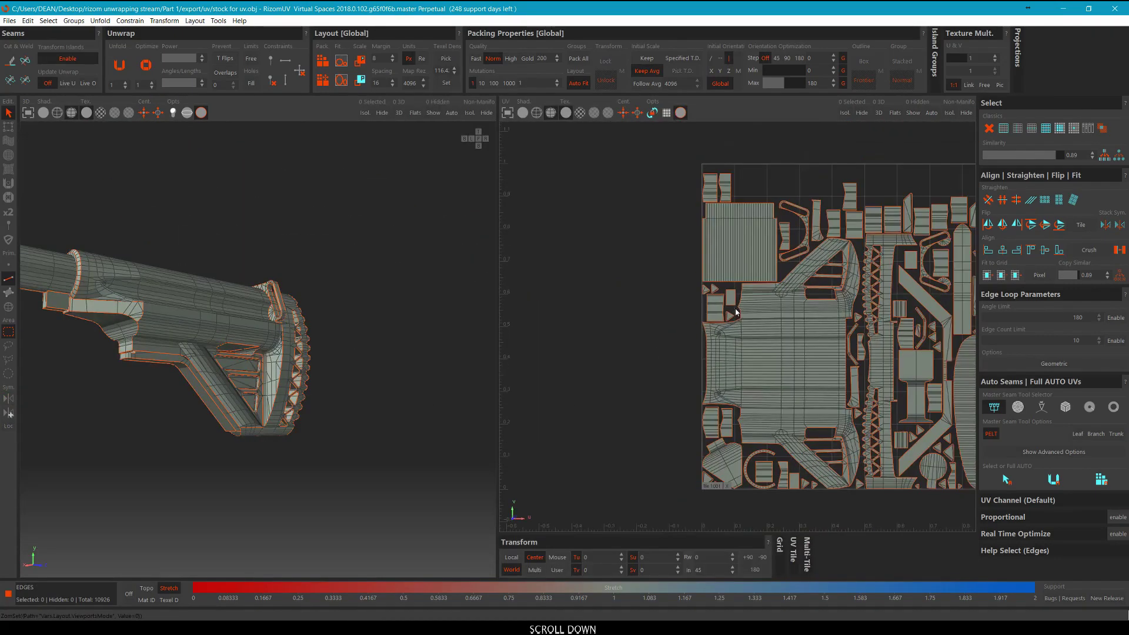
middle_drag(929, 236, 808, 235)
key(F4)
click(837, 211)
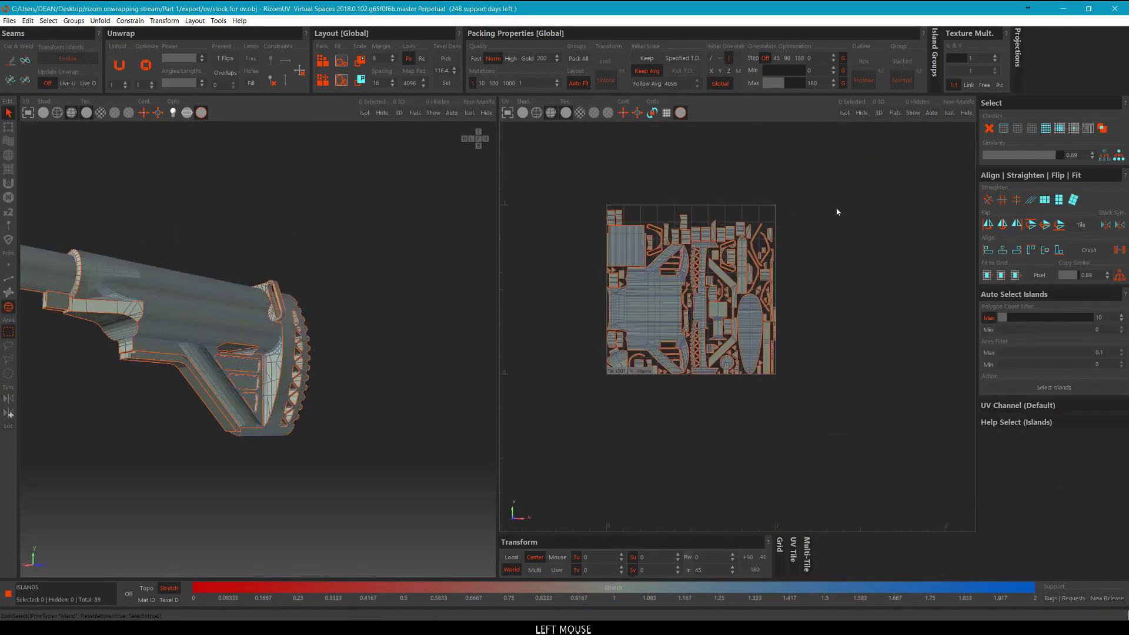
middle_drag(788, 211, 780, 224)
click(799, 210)
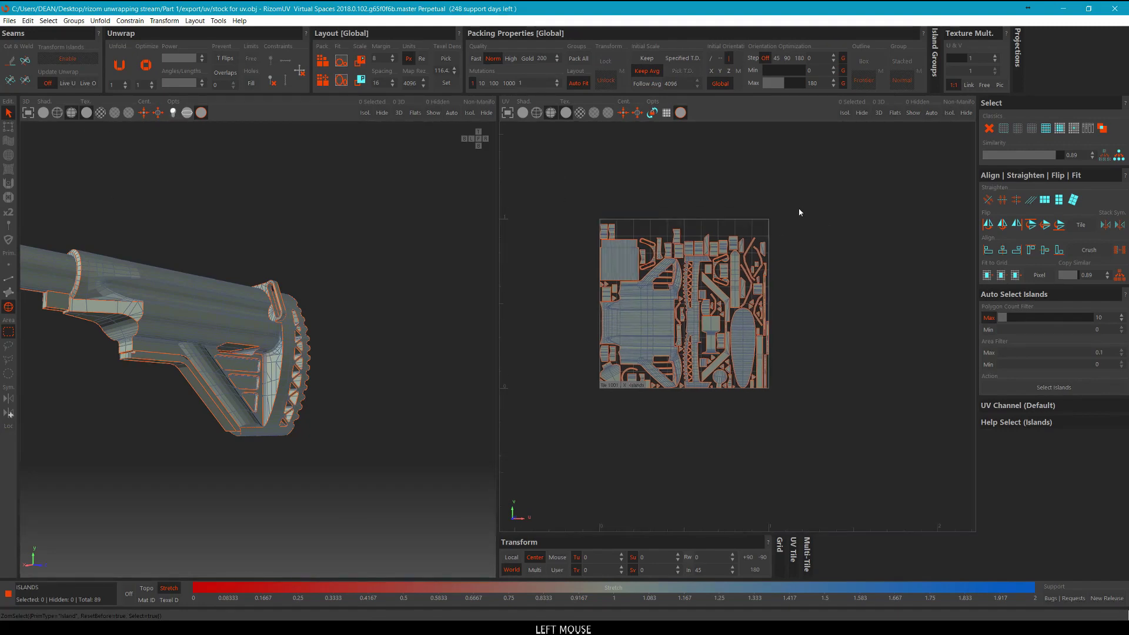
key(p)
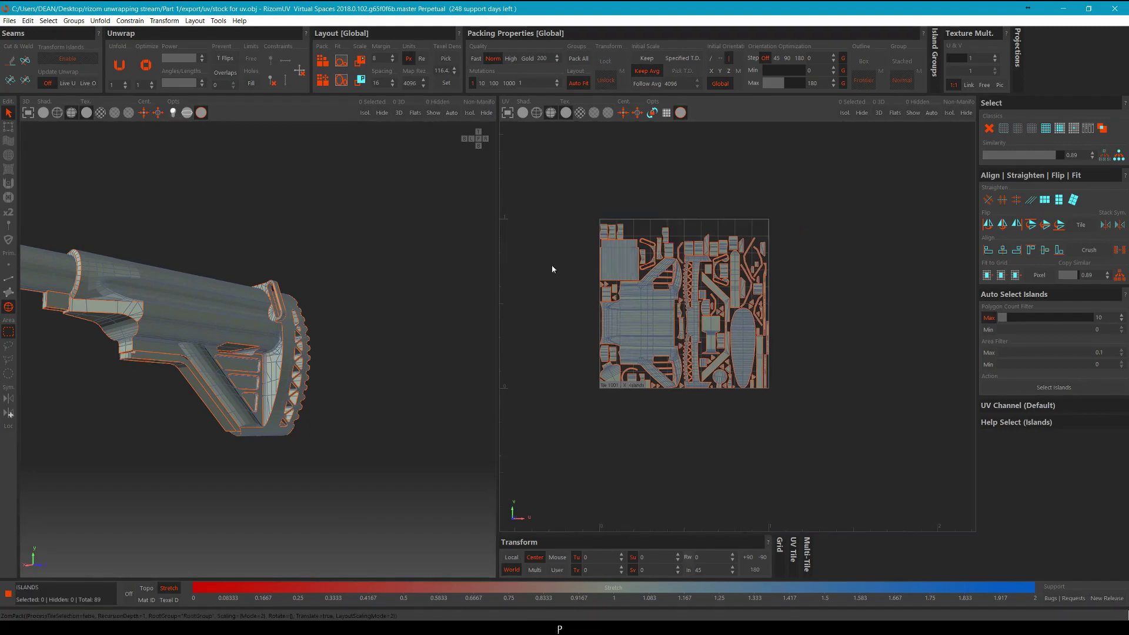
Inspect the shell island around the newly cut crease and slot corner on the 3D model.
scroll(234, 368, up, 3)
click(298, 350)
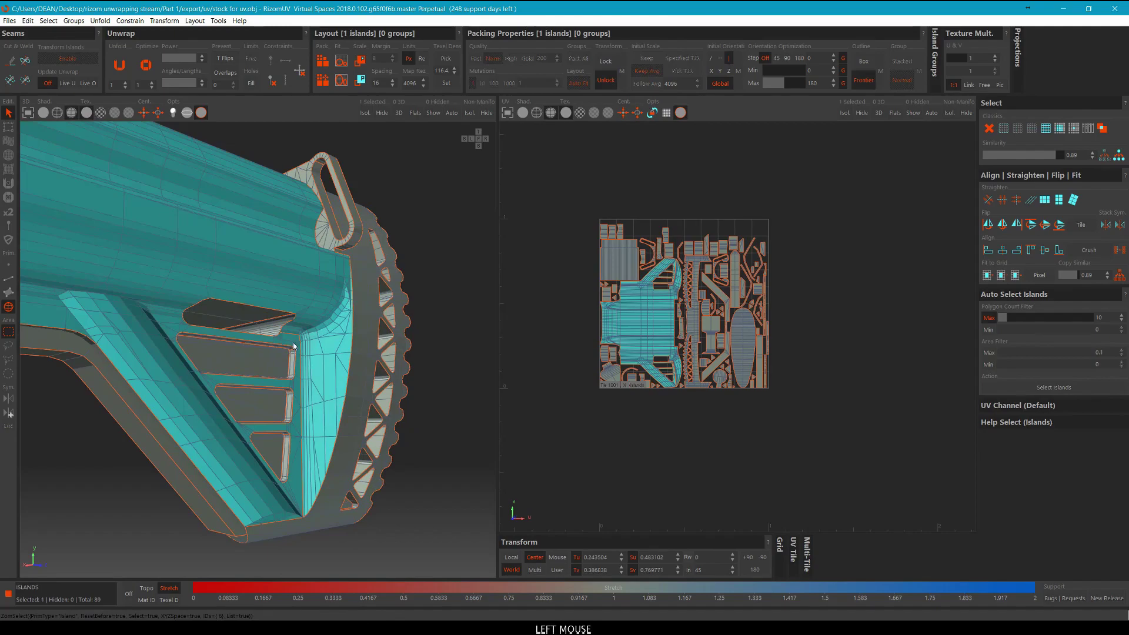
scroll(438, 277, down, 1)
click(446, 251)
alt+middle_drag(446, 252, 278, 250)
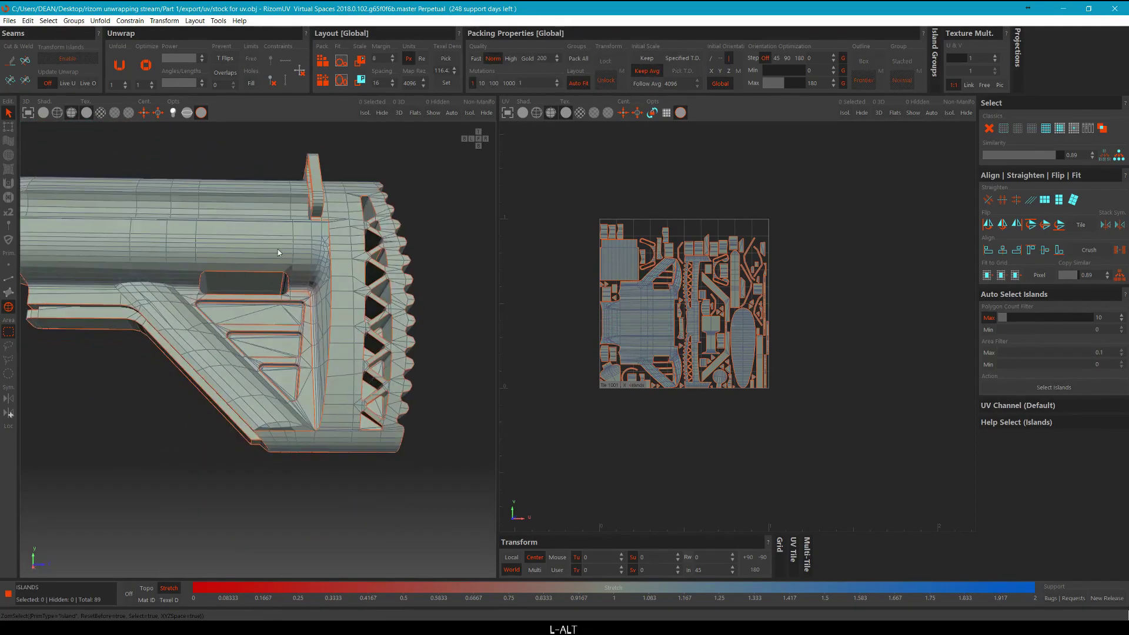
Enable symmetry and select the crease edges running from the slot's end along the top of the diagonal brace.
scroll(228, 284, up, 4)
scroll(227, 283, down, 1)
mouse_move(228, 284)
alt+middle_down()
mouse_move(240, 285)
mouse_move(234, 295)
mouse_move(303, 303)
mouse_move(237, 288)
alt+middle_up()
key(s)
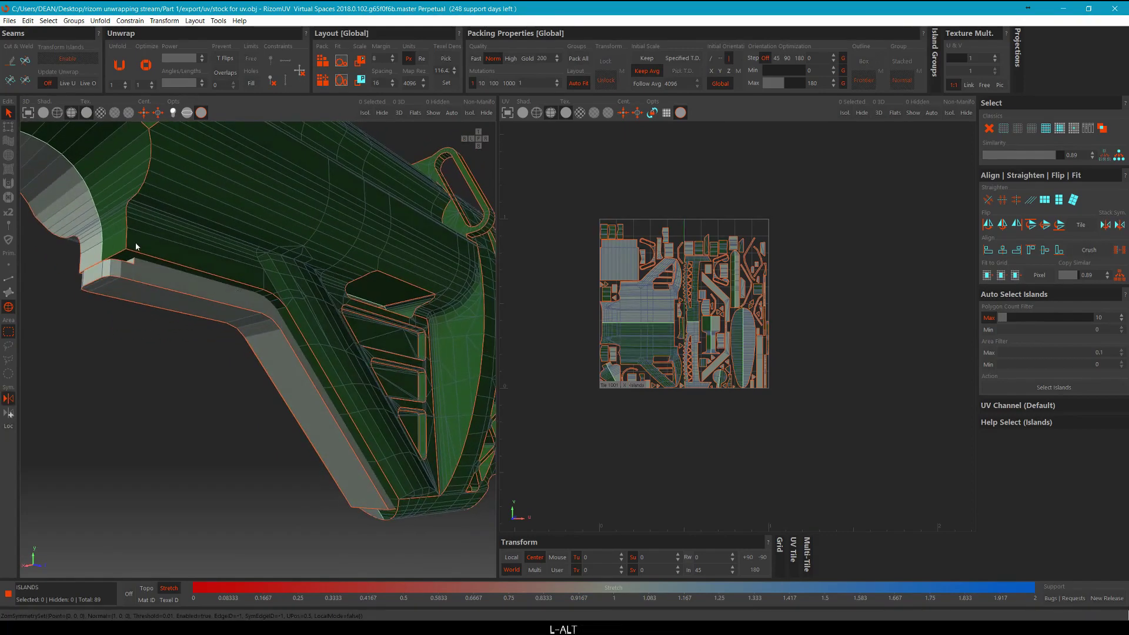
alt+middle_drag(136, 246, 327, 294)
key(F2)
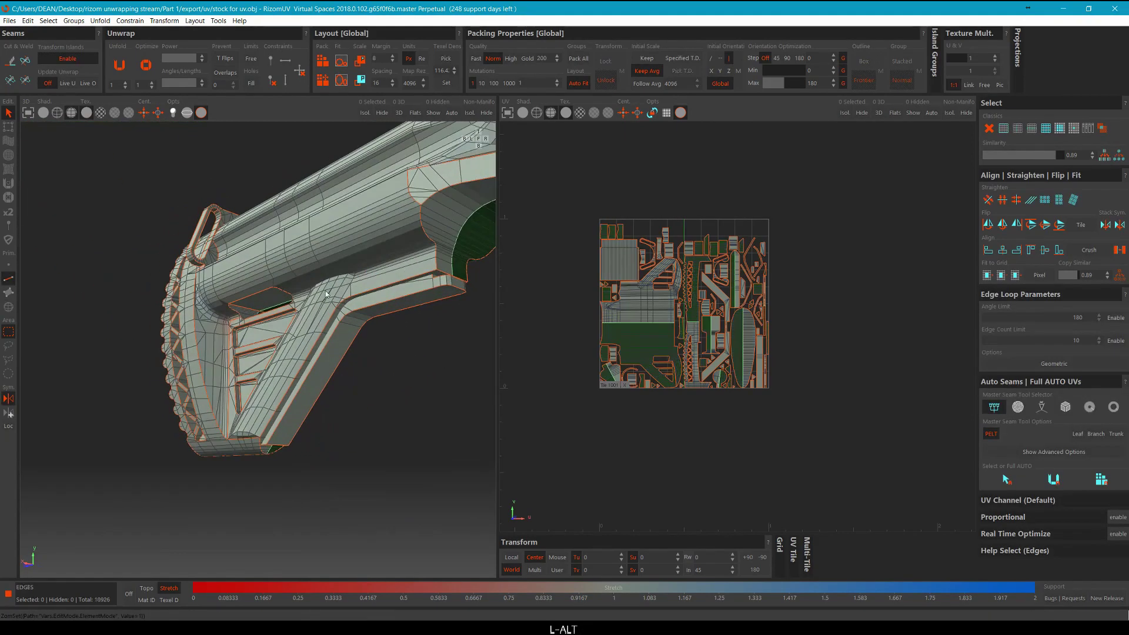
scroll(326, 294, up, 6)
click(312, 292)
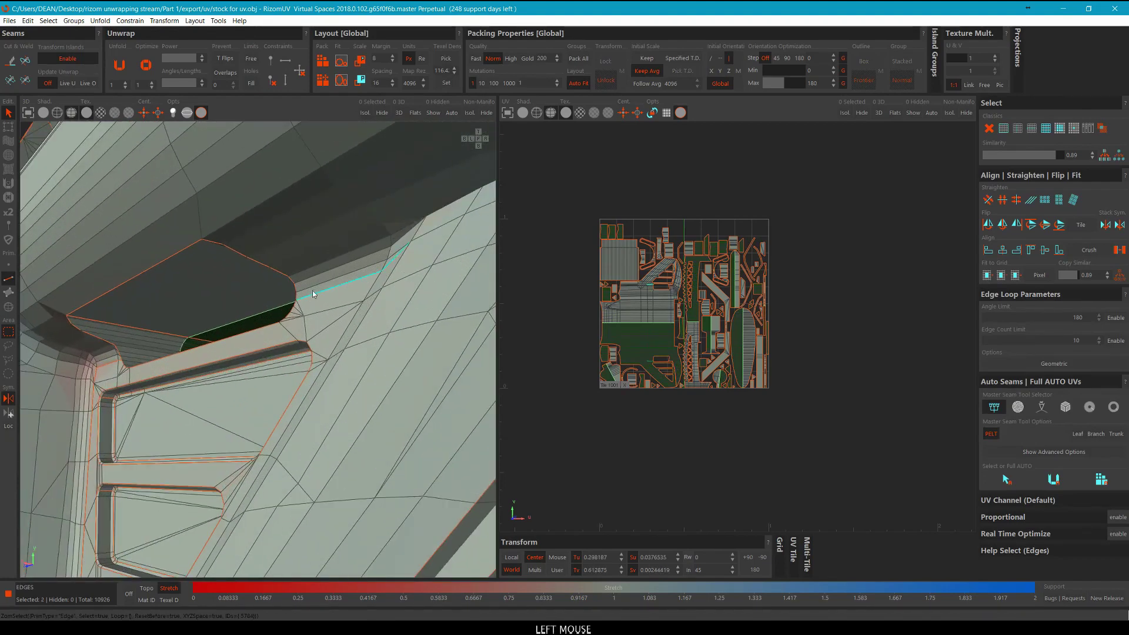
ctrl+click(435, 215)
middle_drag(435, 215, 254, 247)
Extend the selection past the brace's upper bend, cut along it, and turn symmetry off.
key(ctrl)
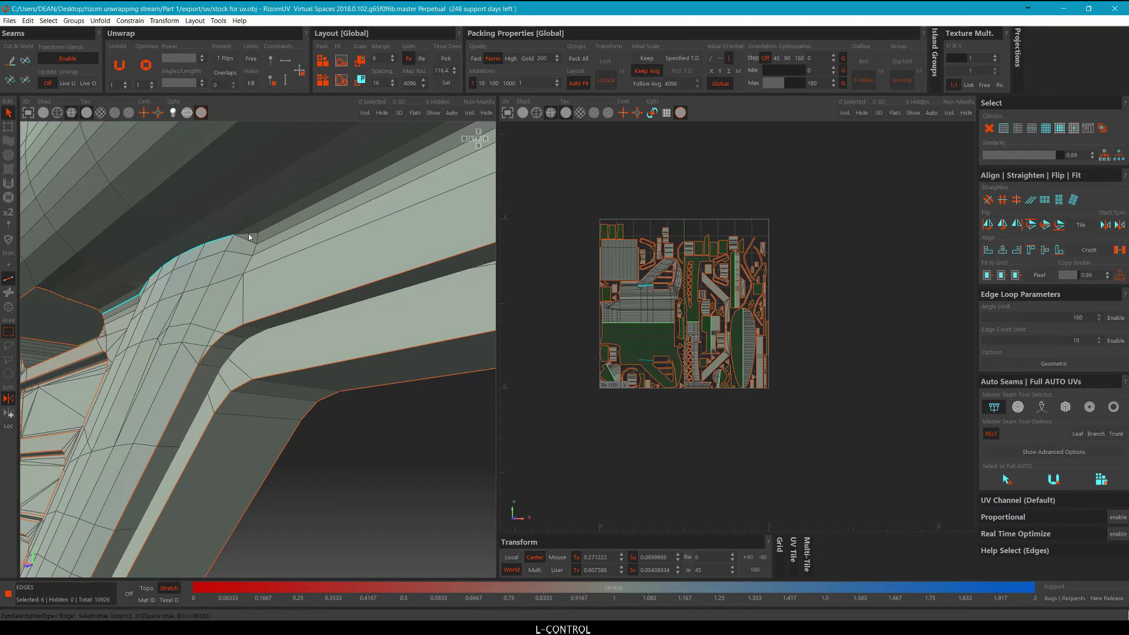
ctrl+click(249, 237)
scroll(250, 238, down, 2)
alt+middle_drag(249, 237, 383, 277)
key(c)
scroll(315, 214, down, 6)
key(s)
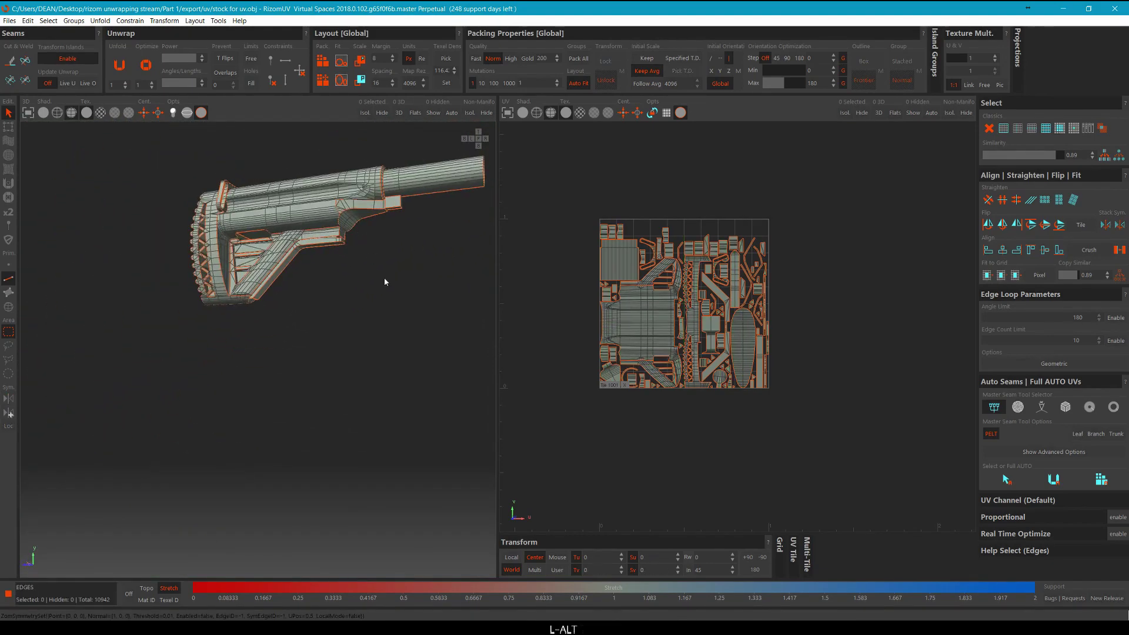
Select the two mirrored brace islands on both sides of the stock, unfold them, and optimize them twice.
key(F4)
scroll(218, 258, up, 5)
click(214, 260)
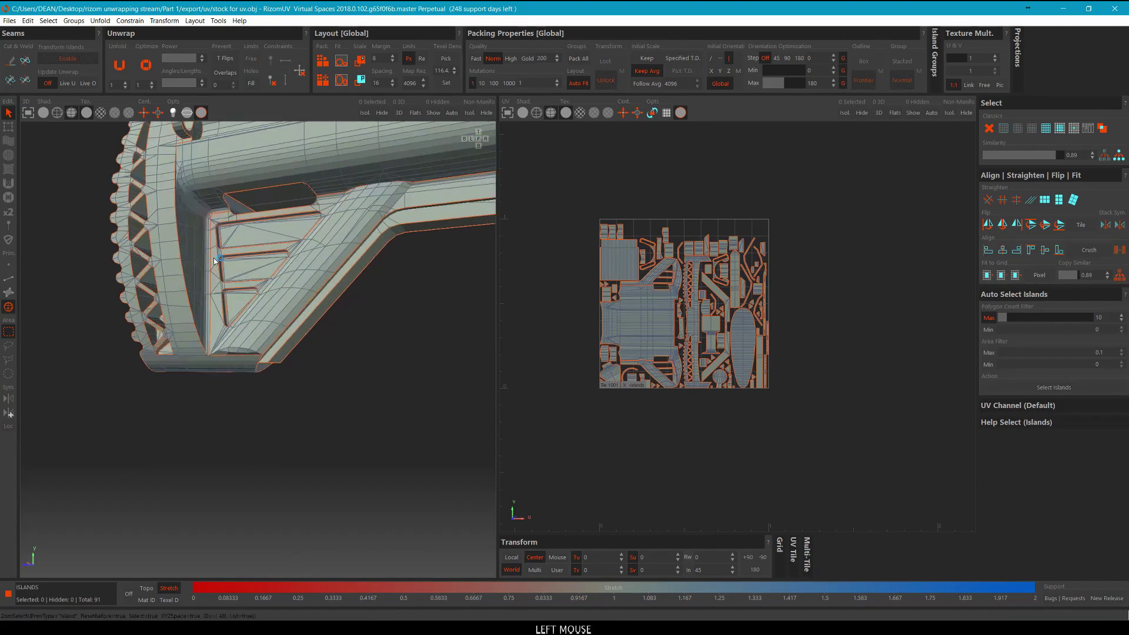
scroll(216, 261, down, 3)
alt+middle_drag(333, 255, 165, 270)
ctrl+click(280, 258)
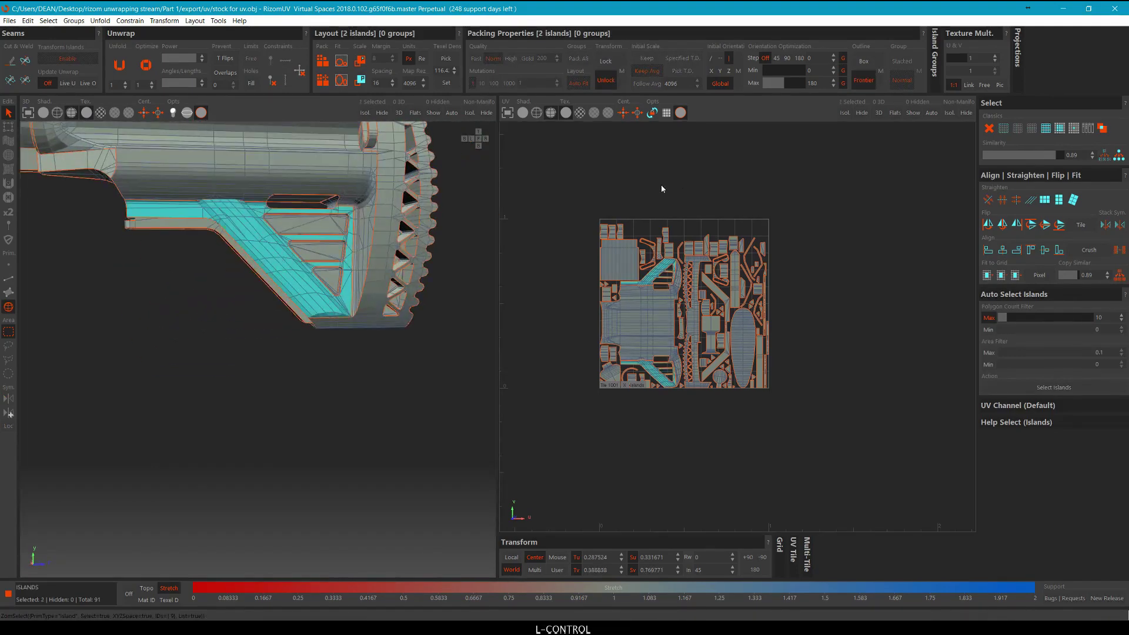
scroll(670, 190, down, 2)
key(u)
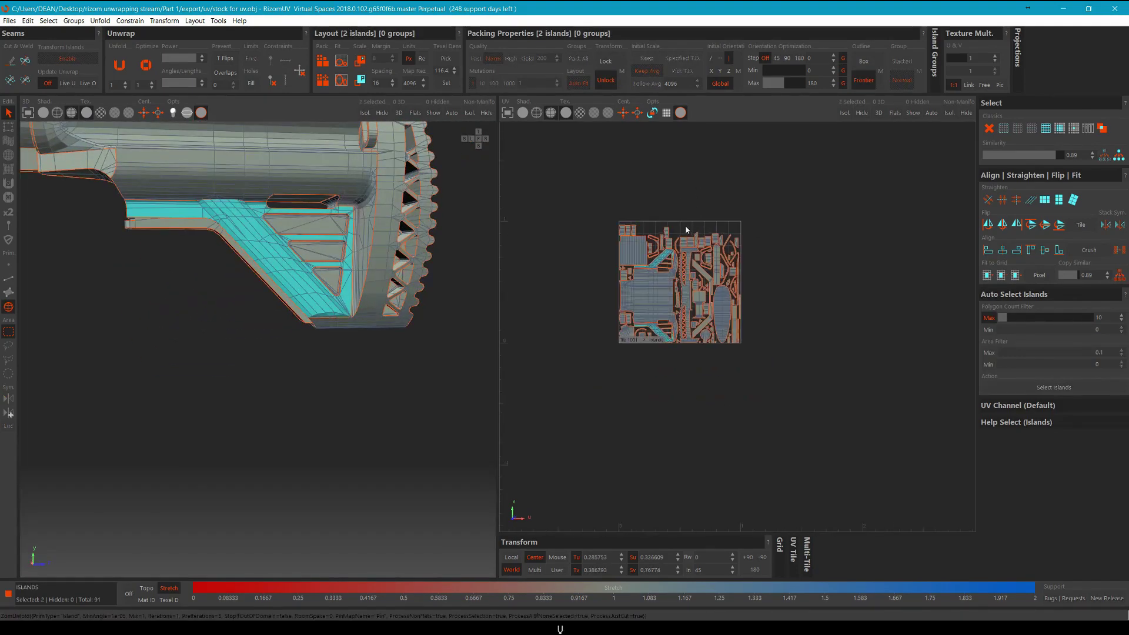
scroll(664, 245, up, 4)
key(o)
key(o)
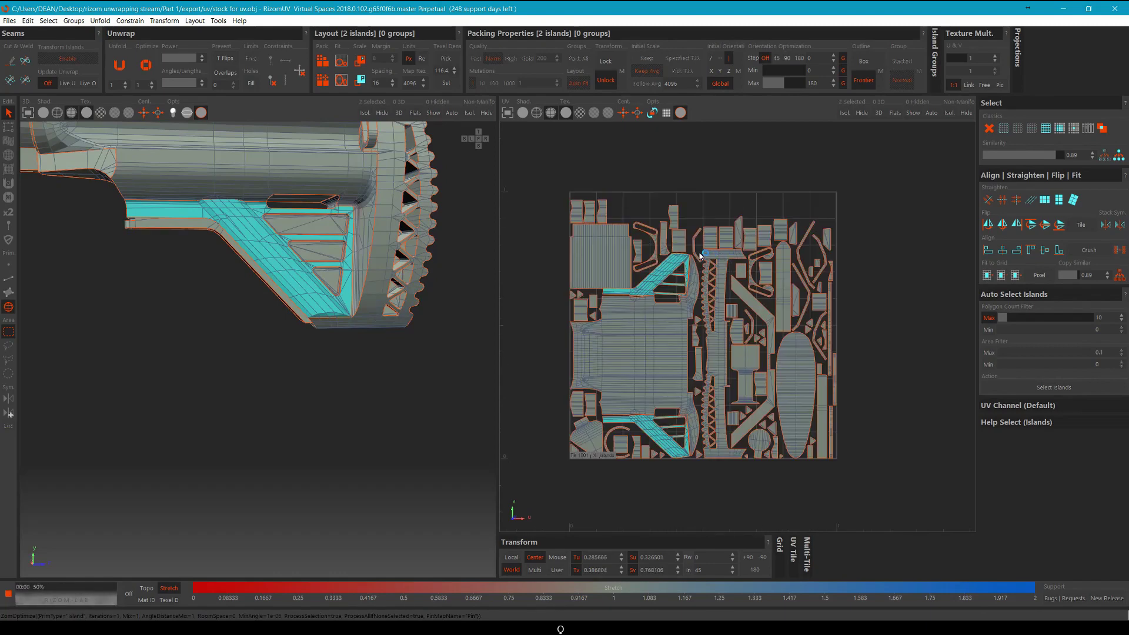
scroll(701, 257, down, 2)
Deselect the brace islands and repack all the islands into the tile.
key(F4)
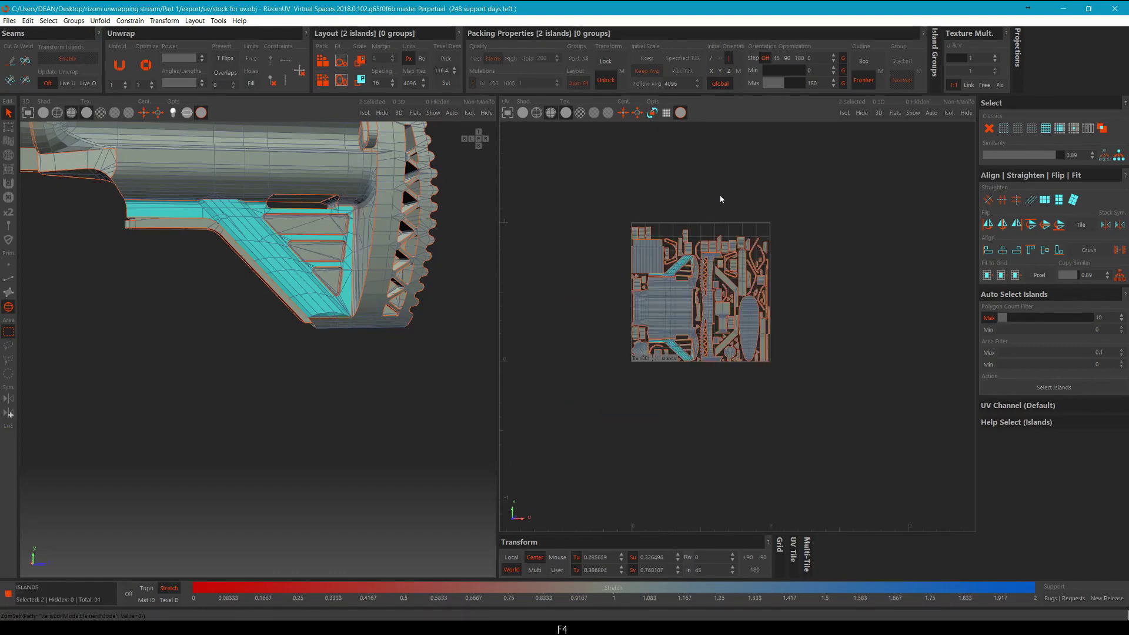
click(721, 197)
middle_drag(752, 202, 737, 200)
click(737, 199)
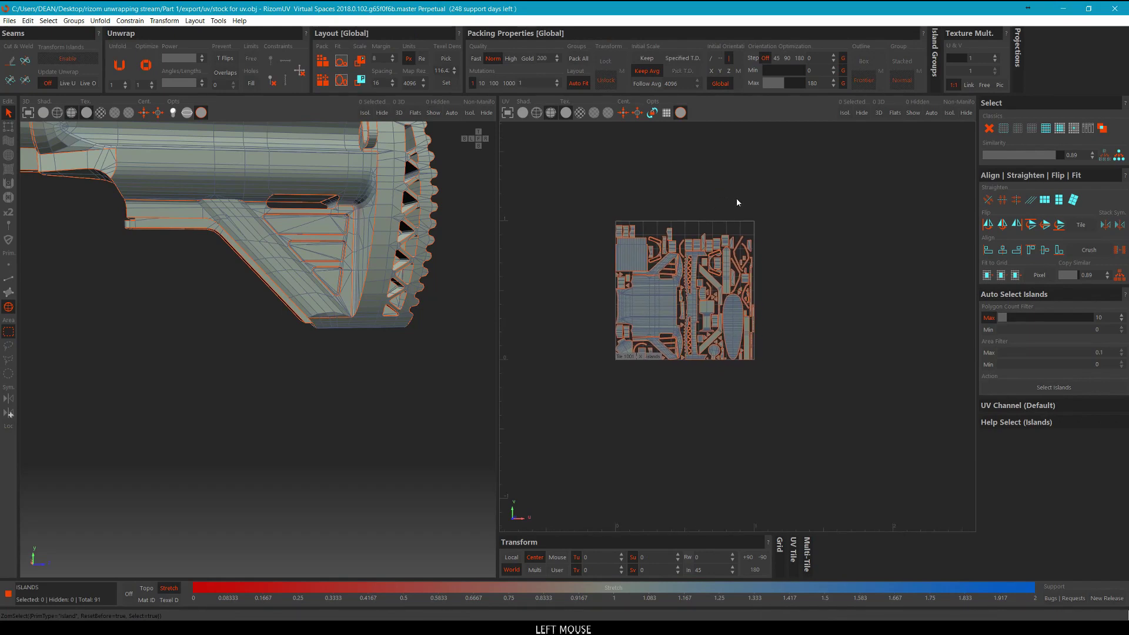
key(p)
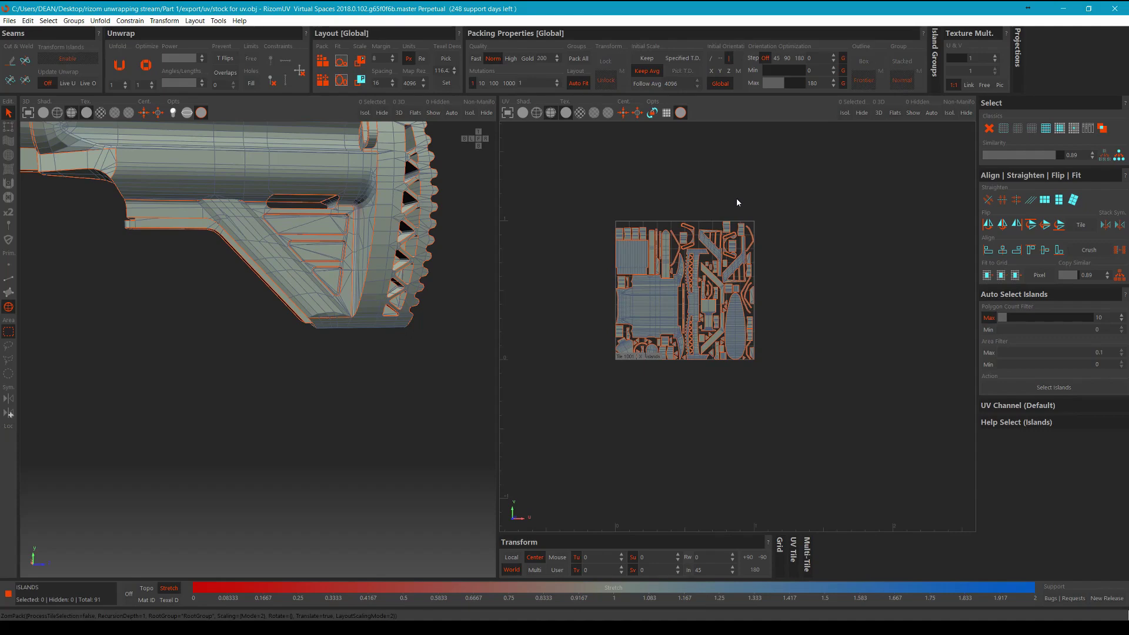
click(739, 200)
Examine the repacked UV layout up close and the whole stock in the 3D view.
scroll(613, 261, up, 3)
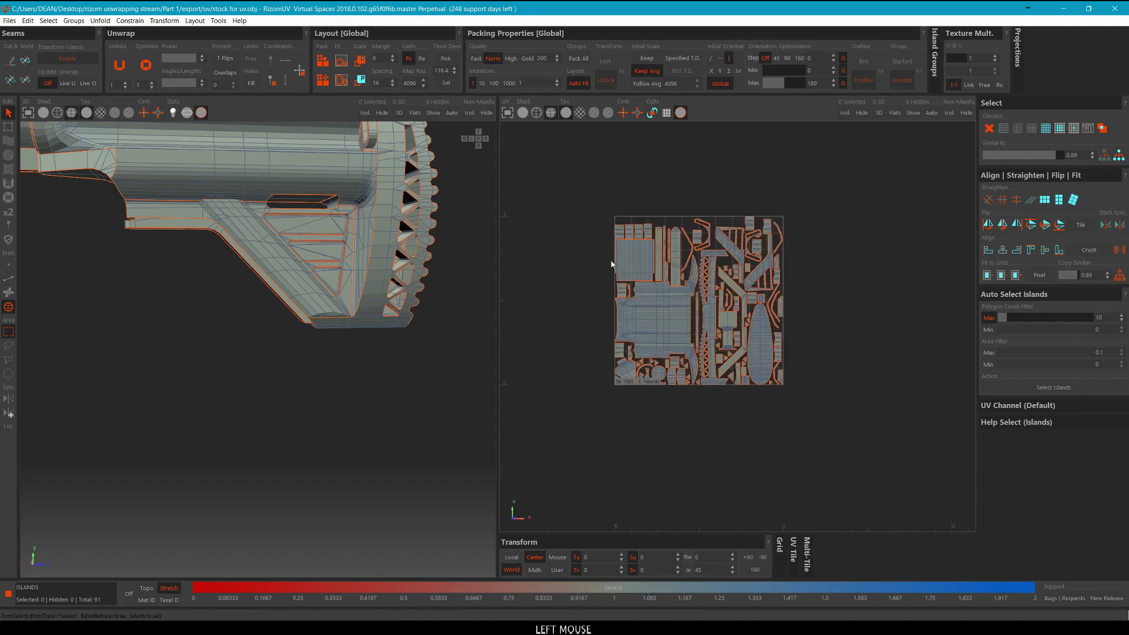
scroll(735, 189, up, 6)
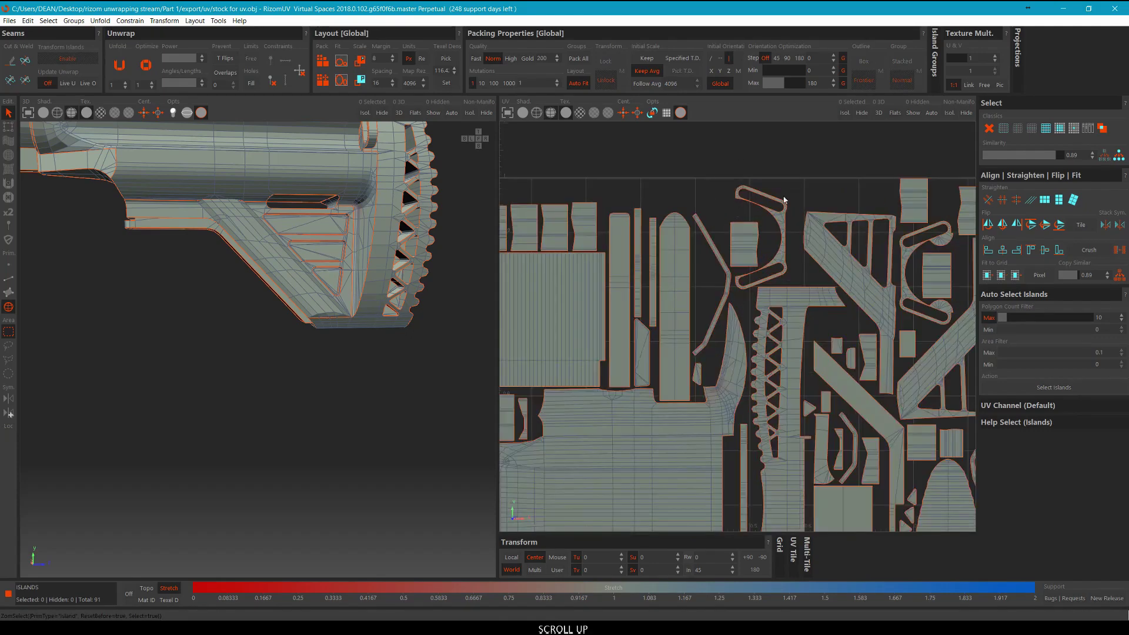
scroll(727, 222, down, 5)
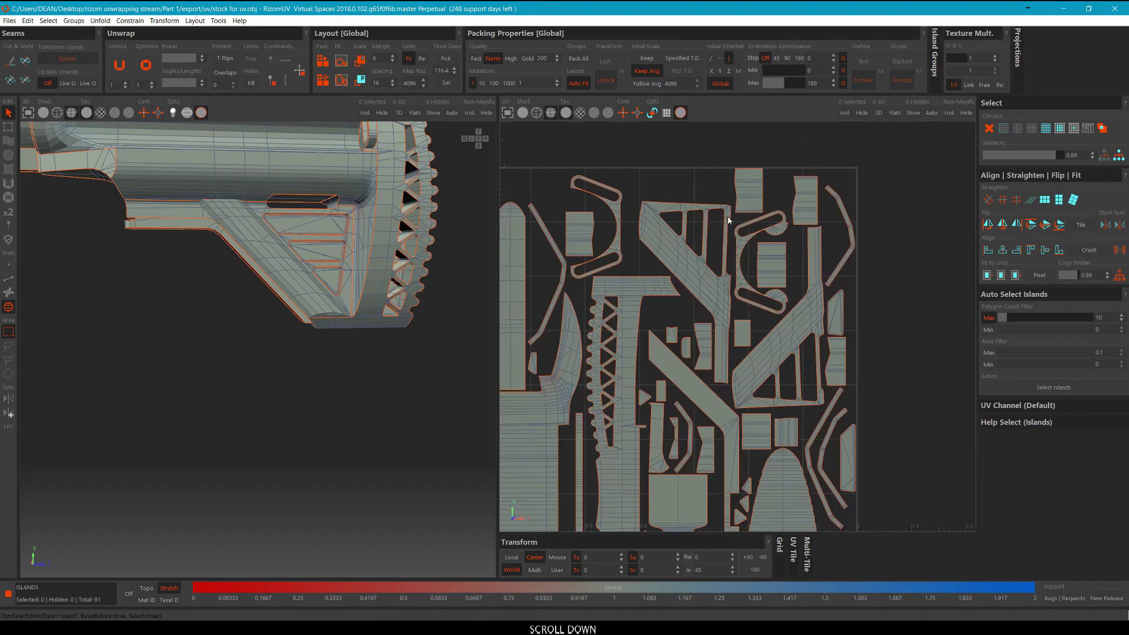
scroll(751, 218, down, 2)
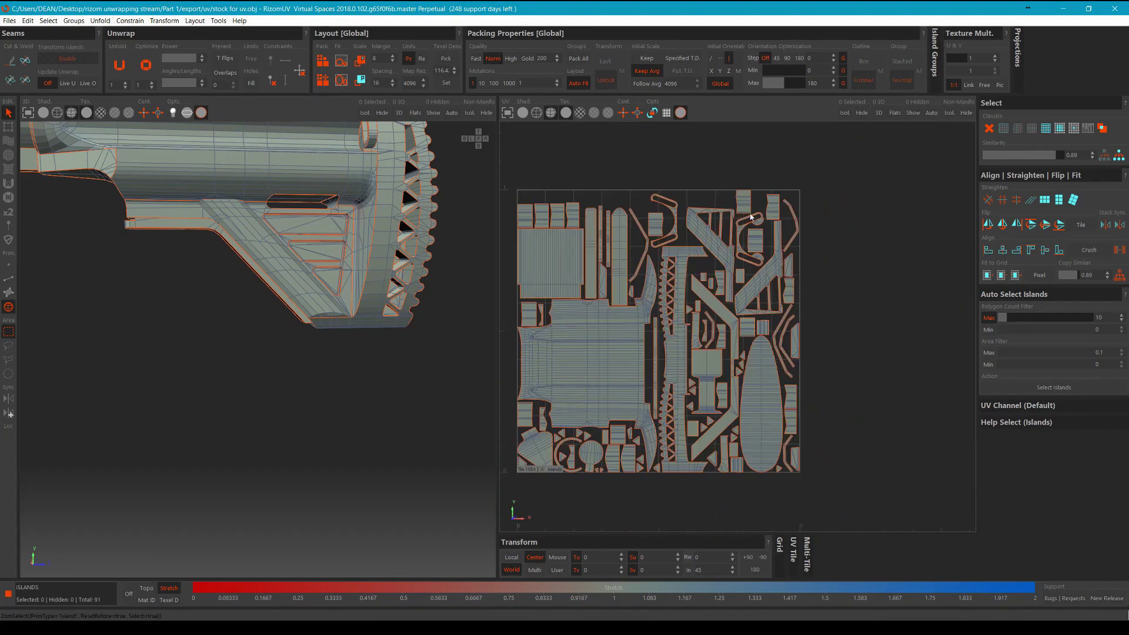
middle_drag(354, 201, 382, 314)
scroll(388, 282, down, 4)
alt+middle_drag(395, 247, 354, 161)
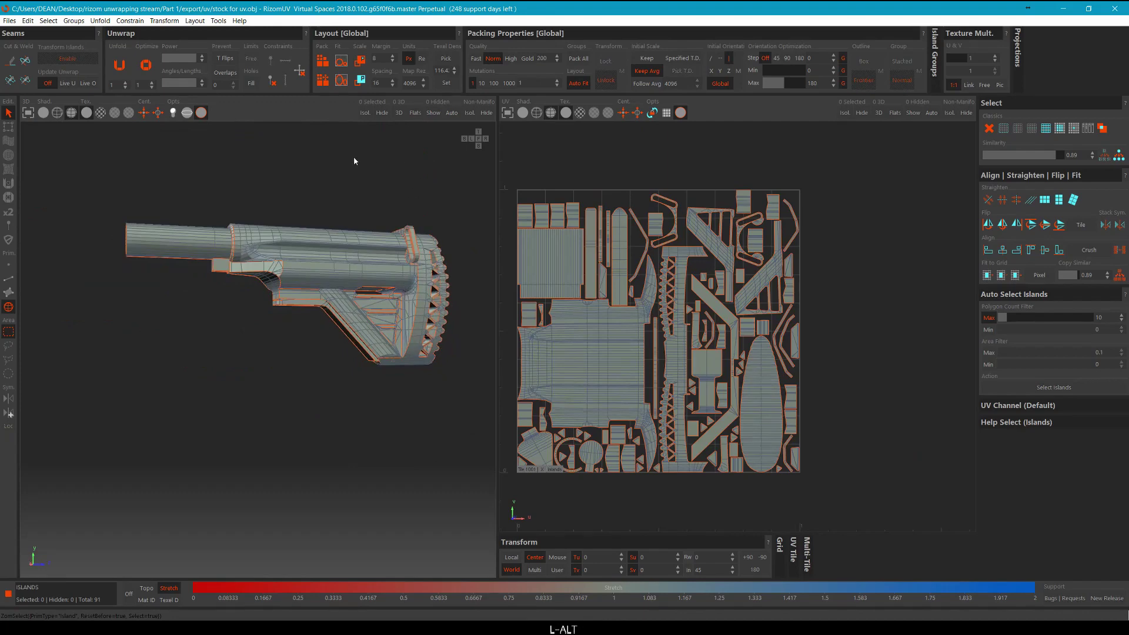
Show the checker texture on the 3D stock in solid shading, with the wireframe and island borders hidden.
click(101, 113)
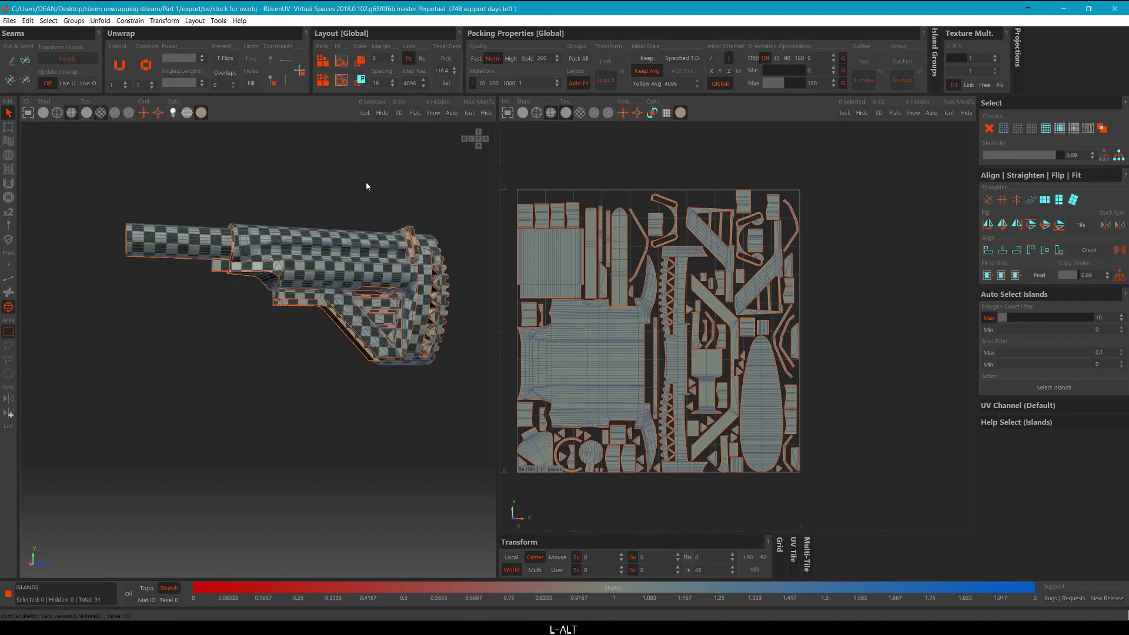
alt+drag(366, 182, 337, 192)
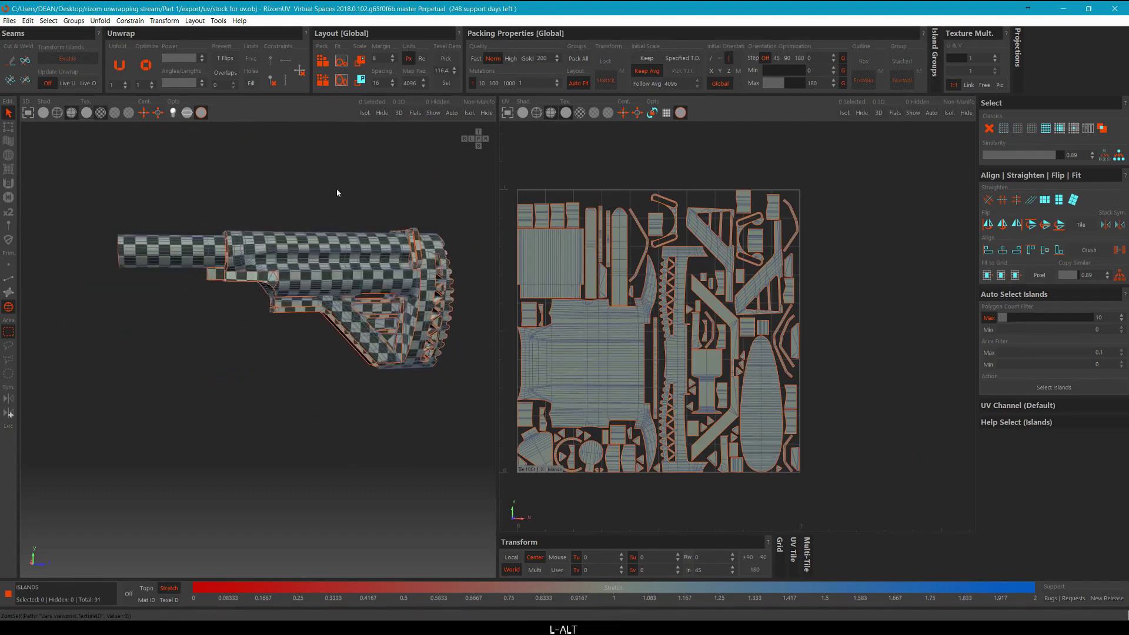
click(71, 115)
click(56, 115)
click(44, 114)
click(298, 182)
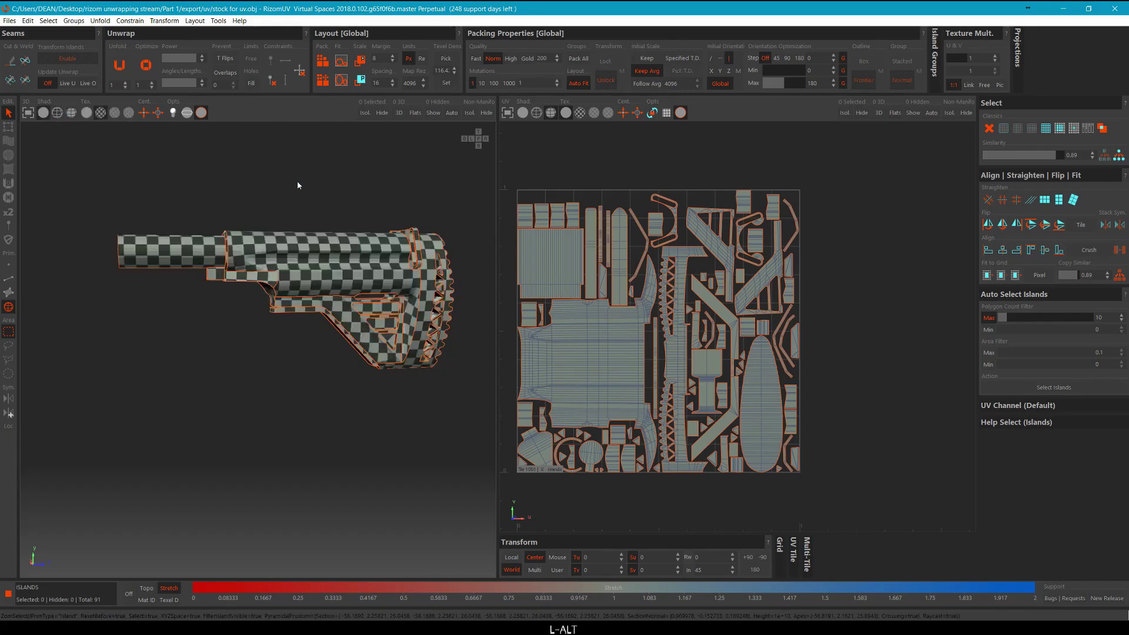
click(203, 114)
Inspect the checker pattern around the stock for stretching and consistent square sizes.
alt+middle_drag(338, 181, 320, 327)
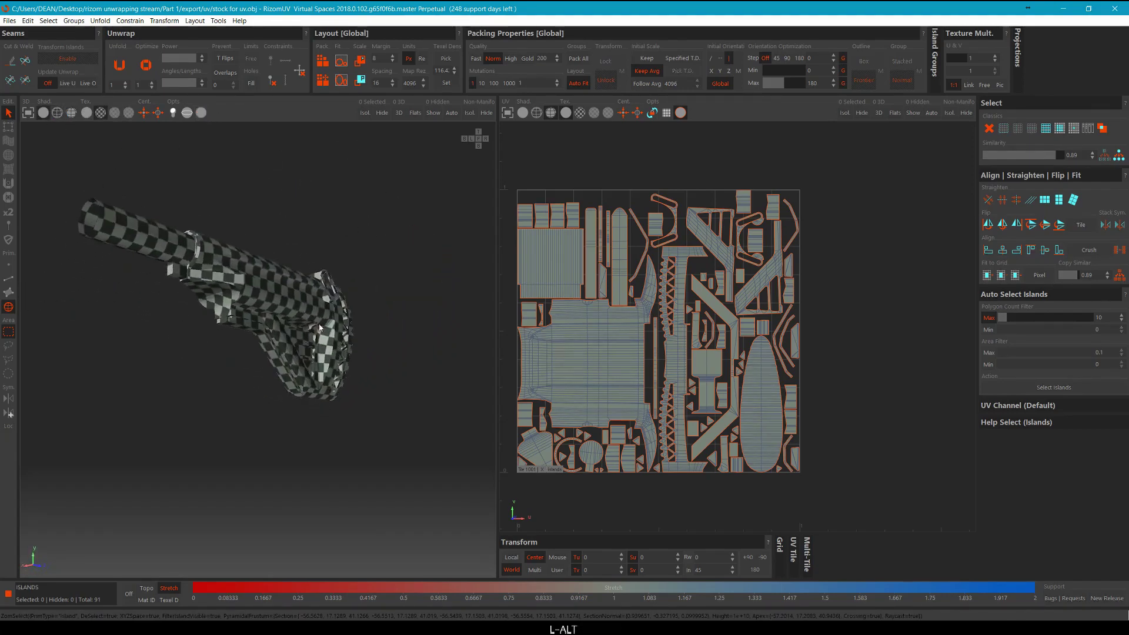
scroll(321, 327, up, 5)
scroll(306, 253, down, 5)
alt+middle_drag(313, 225, 308, 265)
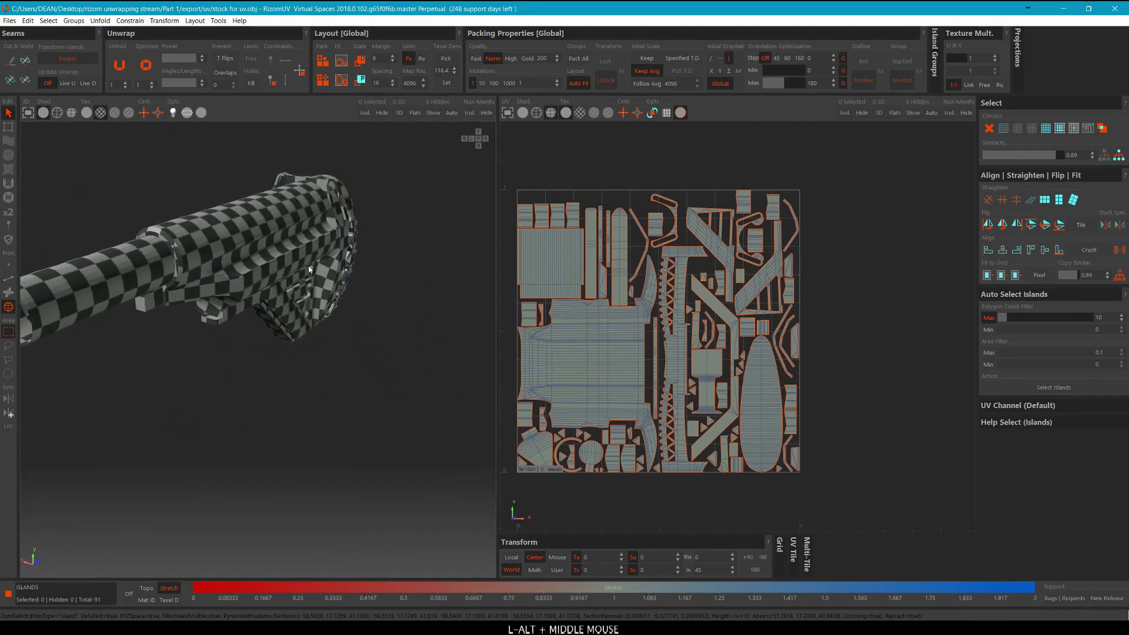
drag(308, 266, 309, 266)
alt+middle_drag(308, 266, 237, 151)
scroll(342, 229, up, 3)
scroll(315, 176, up, 2)
scroll(435, 222, down, 3)
scroll(235, 224, down, 2)
Restore the island borders and wireframe shading on the 3D model.
click(201, 112)
middle_drag(201, 112, 183, 142)
click(71, 113)
mouse_move(378, 221)
middle_down()
mouse_move(354, 221)
mouse_move(366, 203)
middle_up()
middle_drag(639, 159, 654, 164)
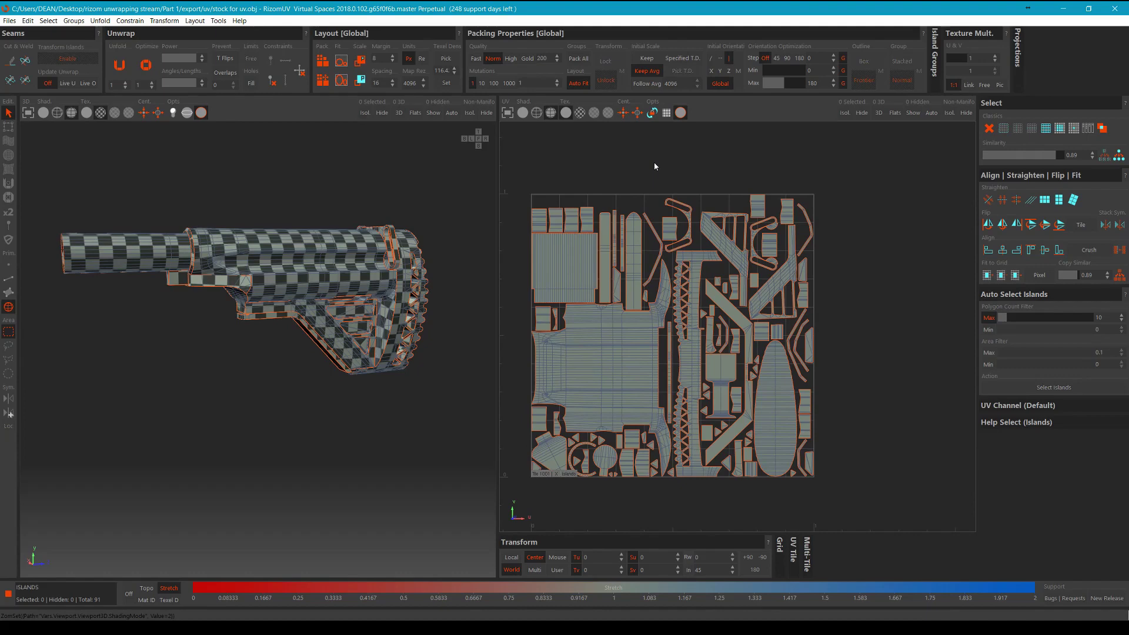
Switch to the UV-only view and move the large shell island out of the tile to its left.
click(655, 166)
middle_drag(654, 166, 658, 160)
scroll(649, 302, up, 5)
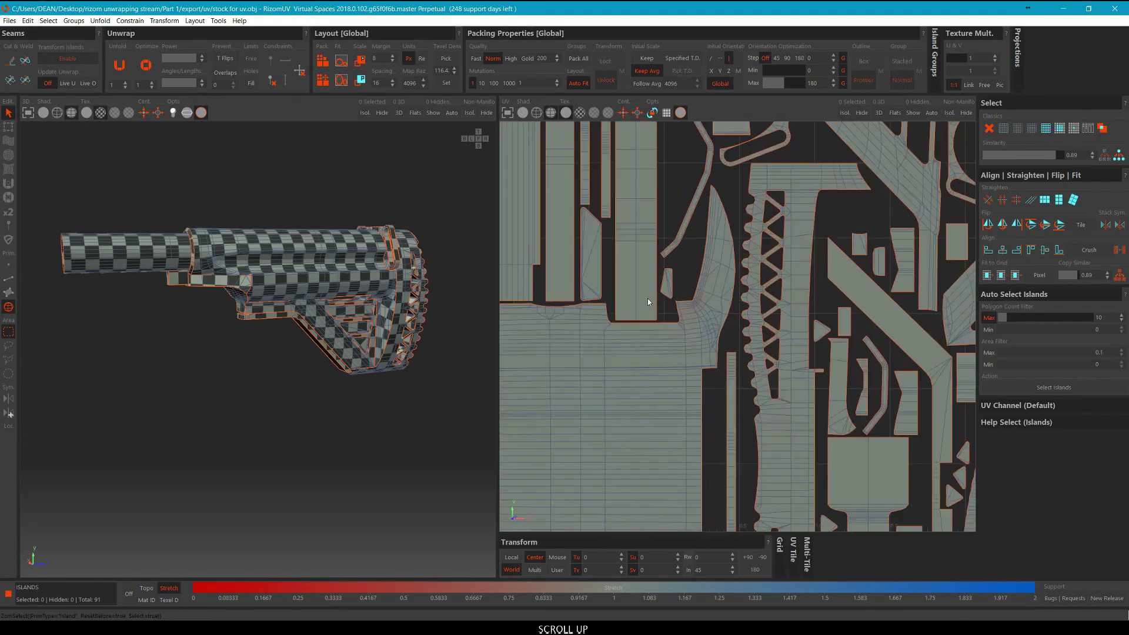
scroll(648, 302, down, 5)
key(e)
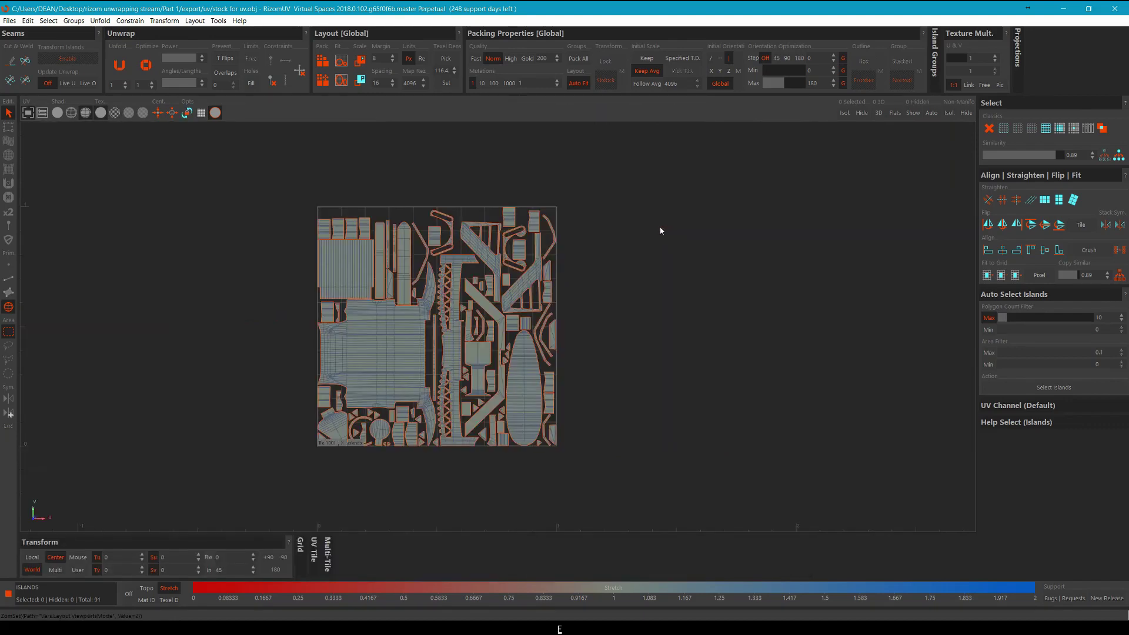
click(605, 227)
middle_drag(605, 227, 538, 303)
click(529, 311)
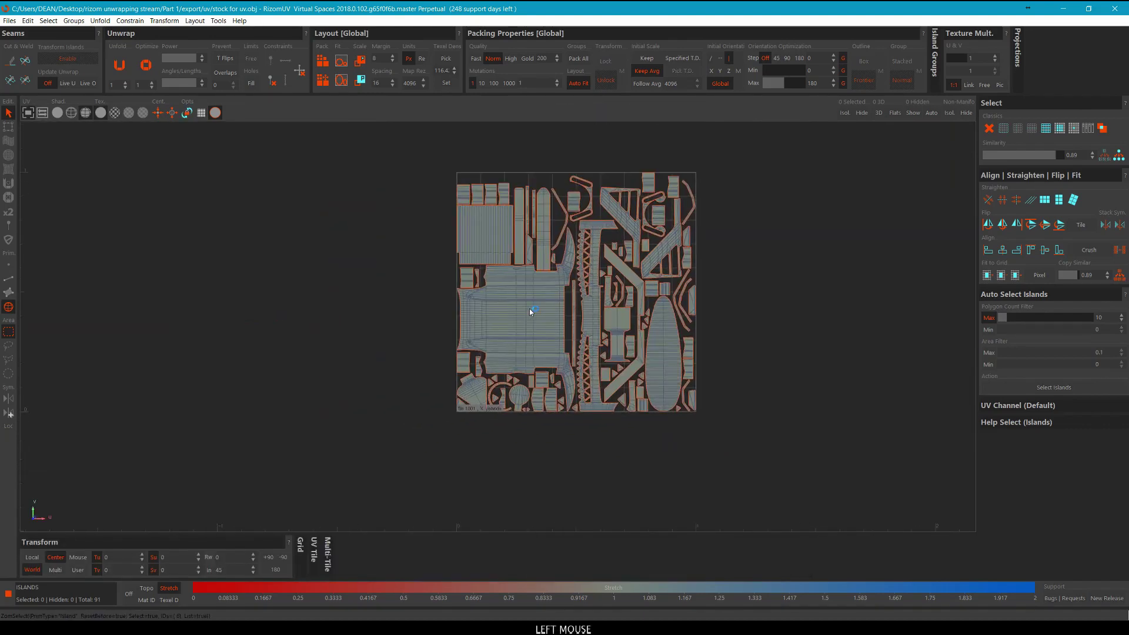
middle_drag(786, 283, 798, 276)
middle_drag(668, 266, 733, 265)
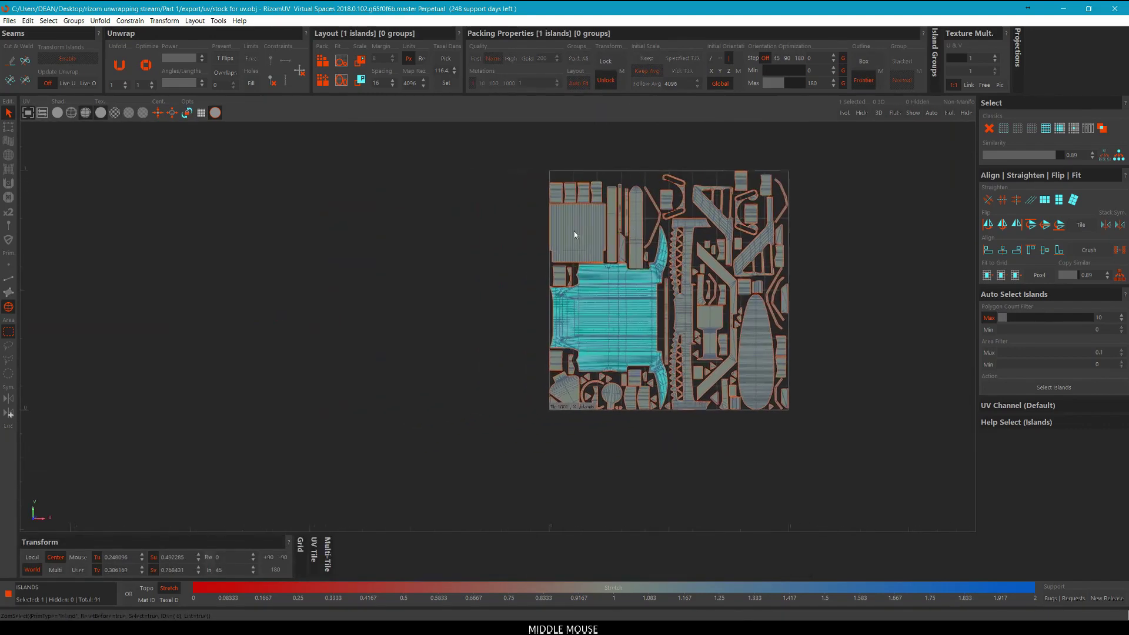
scroll(631, 292, up, 4)
middle_drag(550, 295, 270, 287)
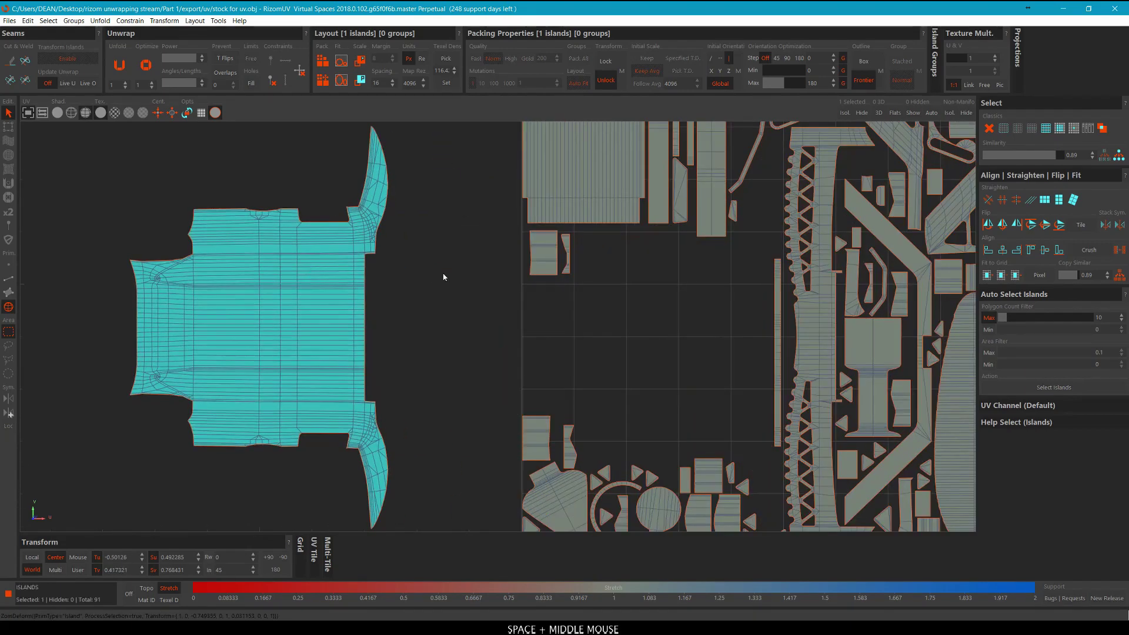
In edge mode, select the border edges along the shell island's curved left end and straight right end.
click(442, 275)
scroll(432, 263, down, 3)
key(F2)
middle_drag(403, 271, 446, 252)
scroll(253, 285, up, 5)
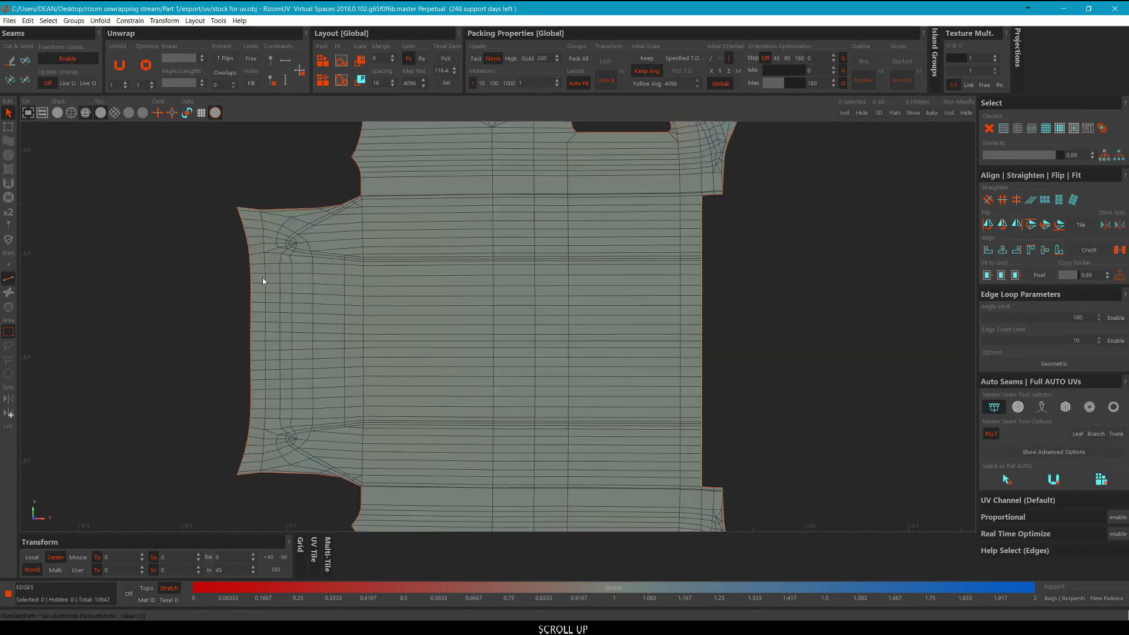
click(247, 284)
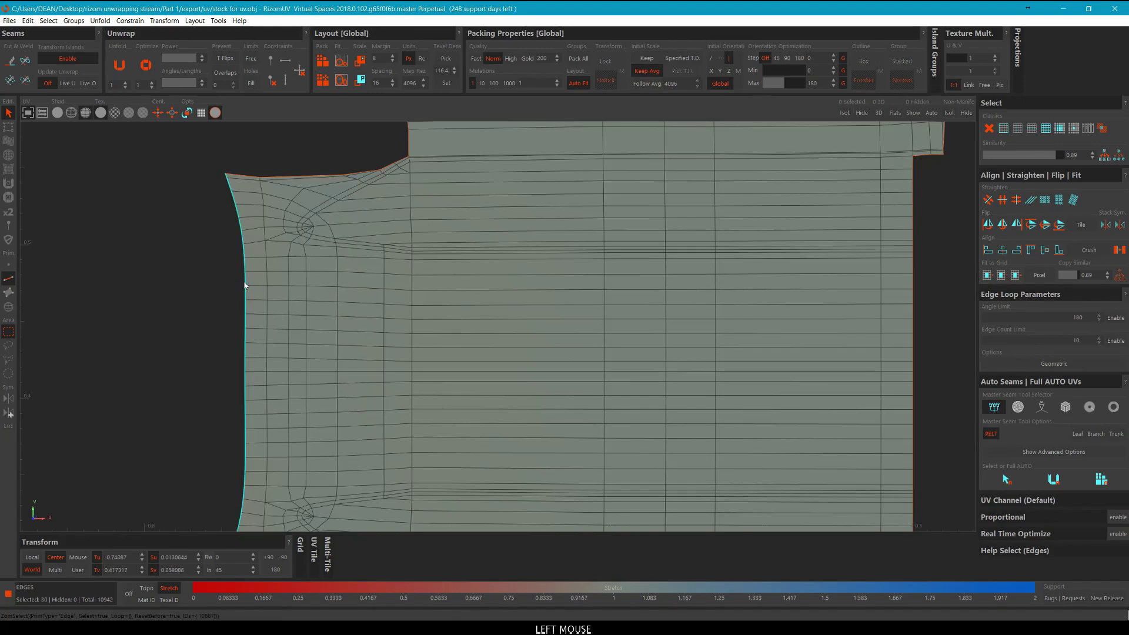
scroll(362, 270, down, 5)
scroll(547, 322, up, 5)
scroll(547, 322, up, 2)
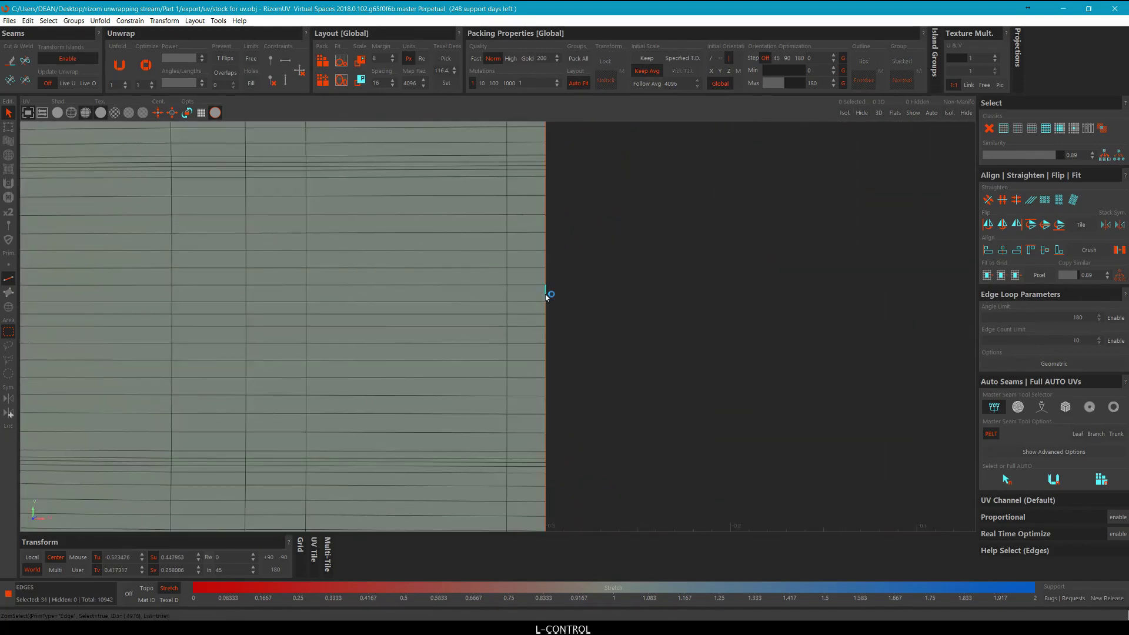
ctrl+click(546, 294)
scroll(545, 294, down, 5)
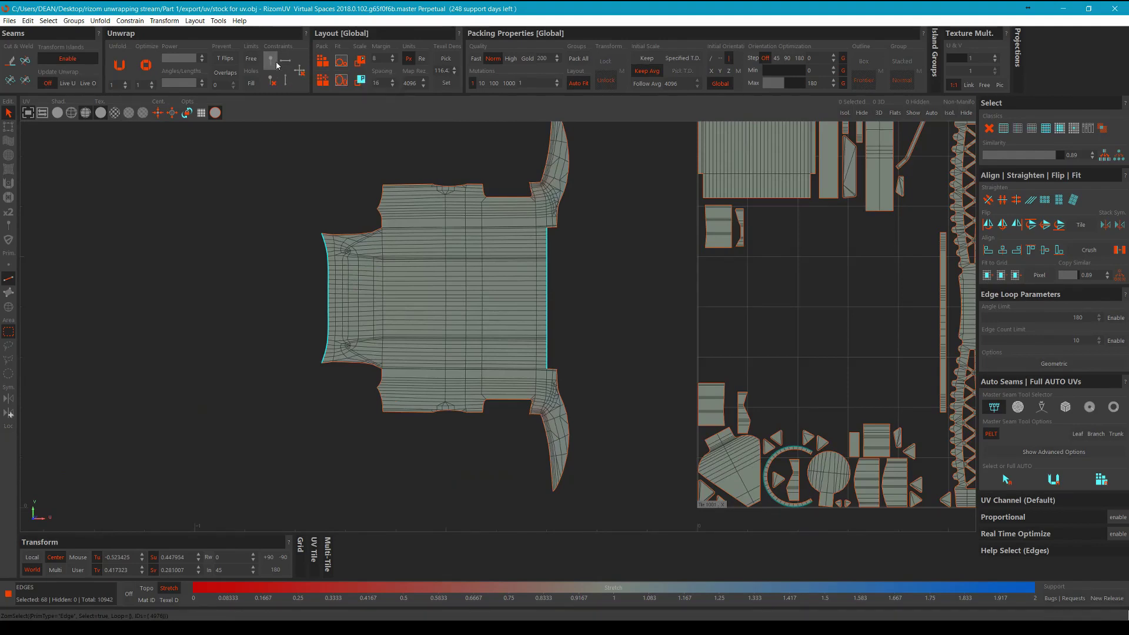
Return to island mode and select the tilted island in the tile's lower-left corner.
scroll(853, 328, down, 1)
middle_drag(888, 406, 728, 272)
scroll(588, 329, up, 5)
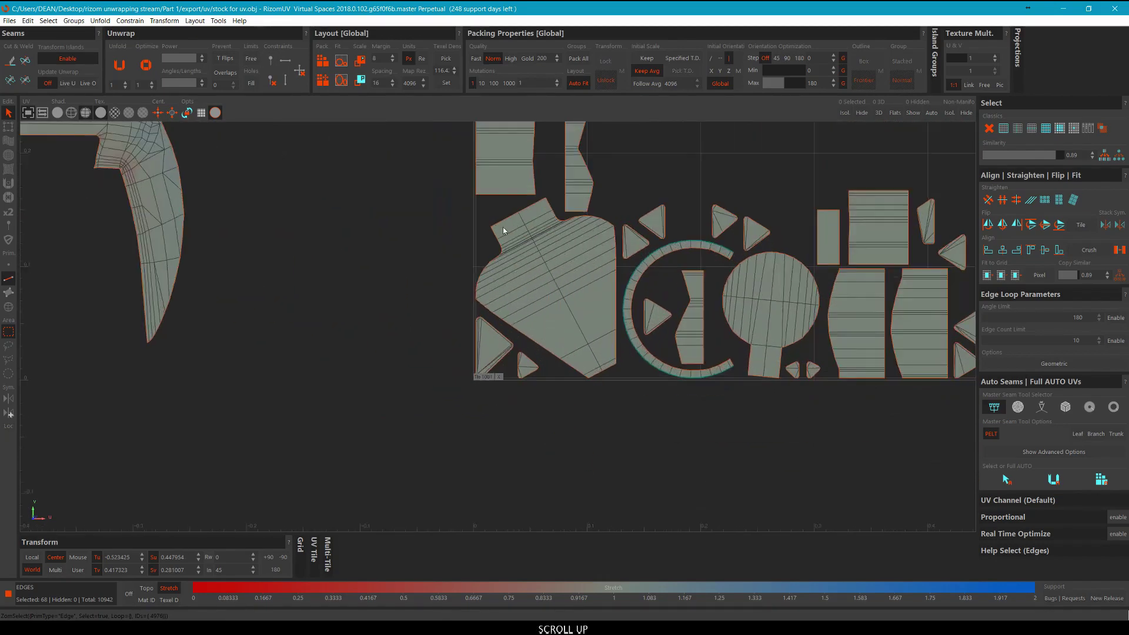
key(F4)
click(556, 316)
Examine the islands packed along the tile's lower edge, checking the small four-sided island in the lower-right corner.
scroll(556, 315, down, 4)
middle_drag(800, 308, 336, 373)
scroll(337, 373, down, 1)
click(589, 430)
scroll(489, 389, up, 5)
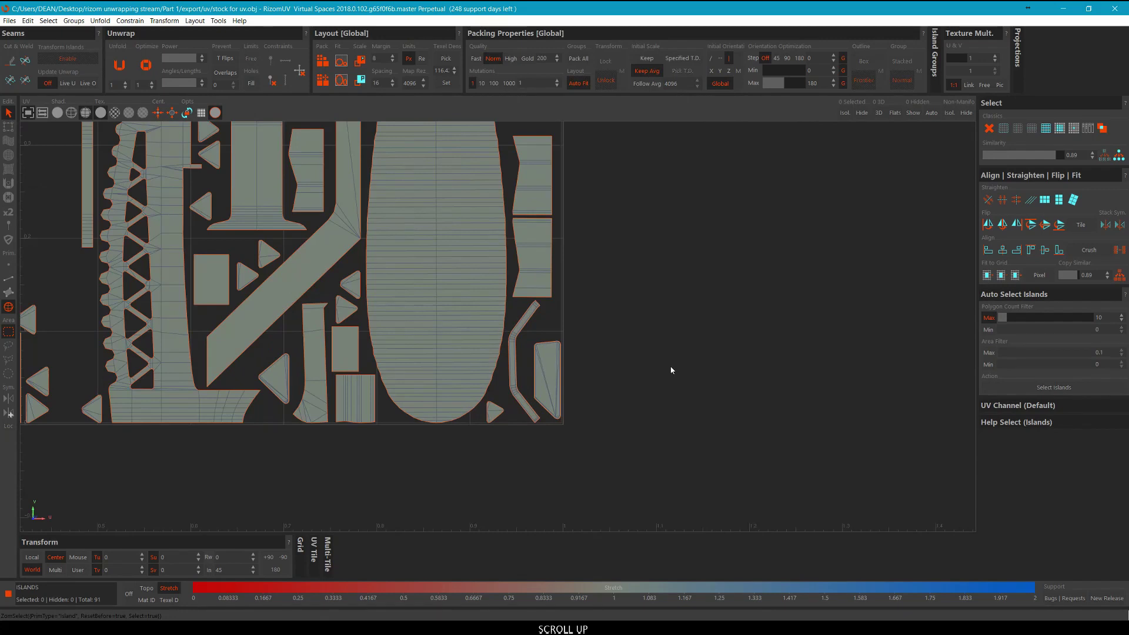
middle_drag(670, 373, 656, 391)
click(620, 411)
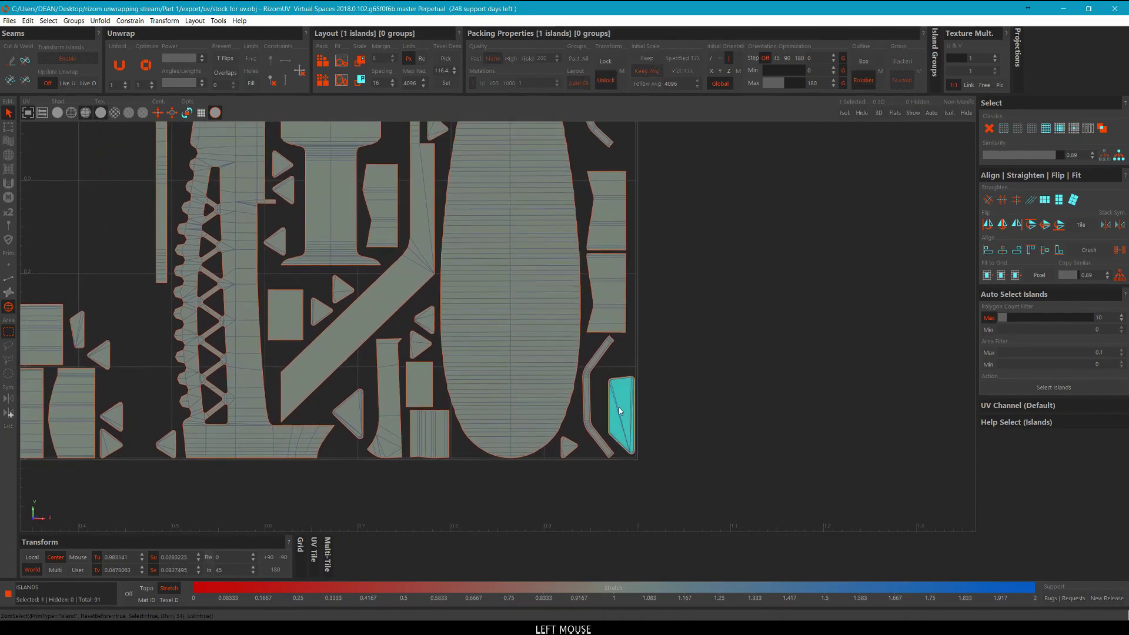
click(746, 305)
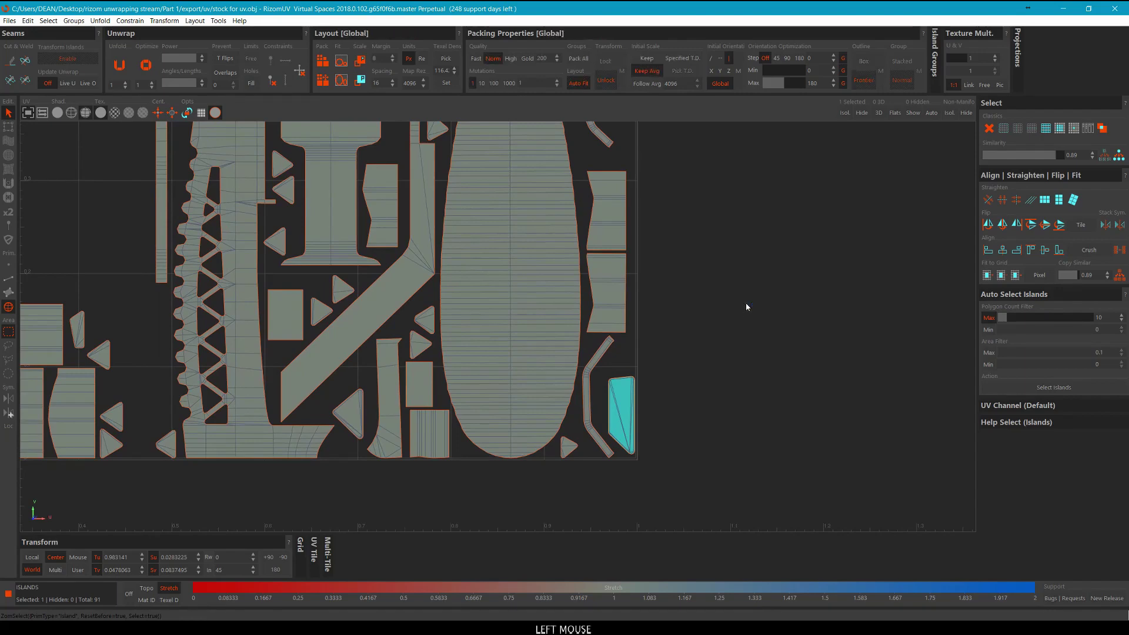
scroll(746, 305, down, 3)
middle_drag(136, 265, 415, 247)
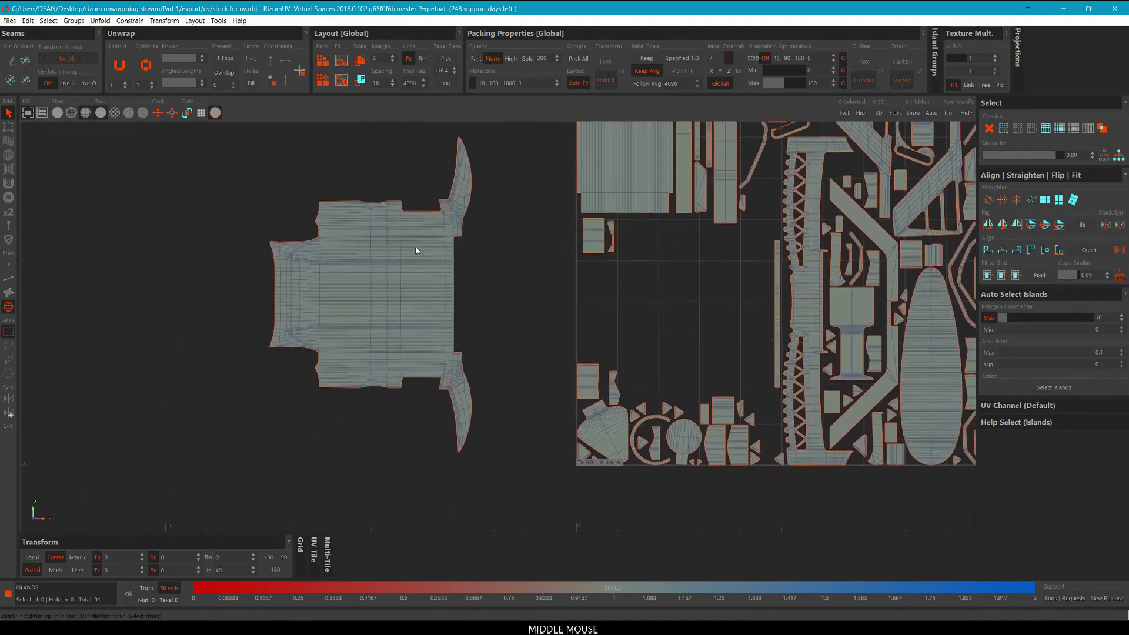
Return to edge mode and examine the selected border edges on the shell island's curved and straight ends.
key(F2)
scroll(457, 244, up, 3)
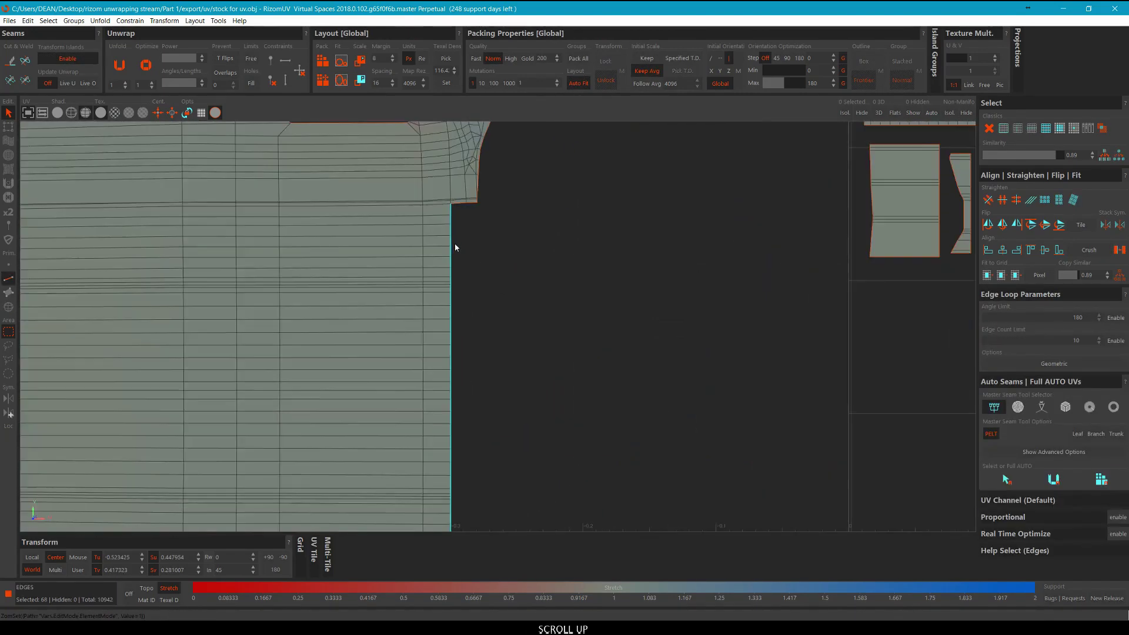
scroll(461, 237, down, 5)
middle_drag(471, 247, 459, 224)
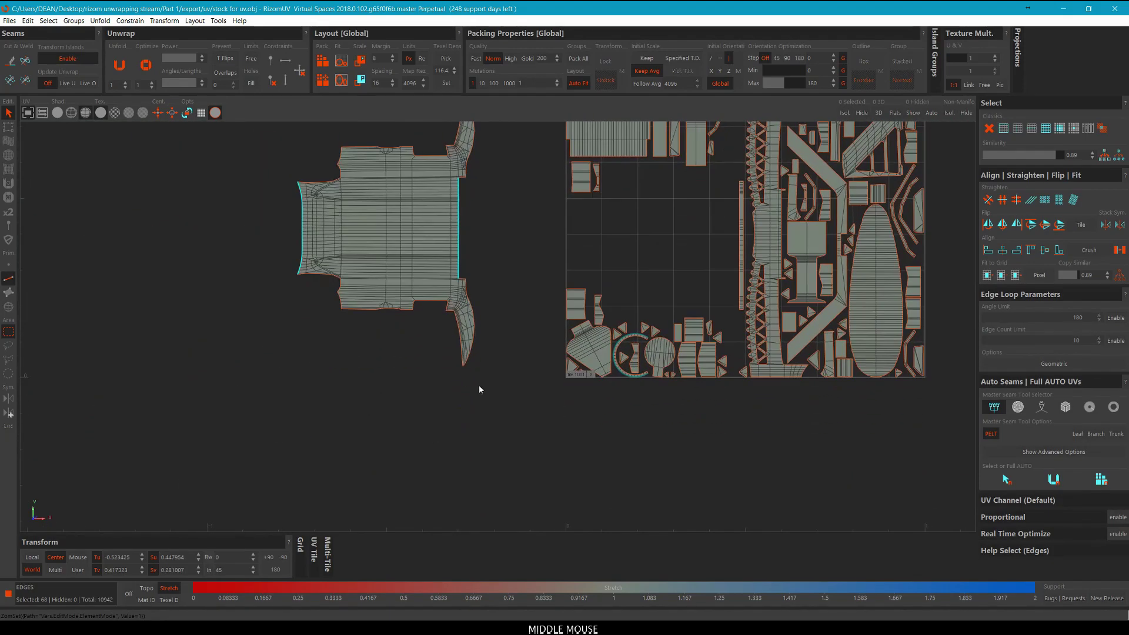
scroll(309, 288, up, 5)
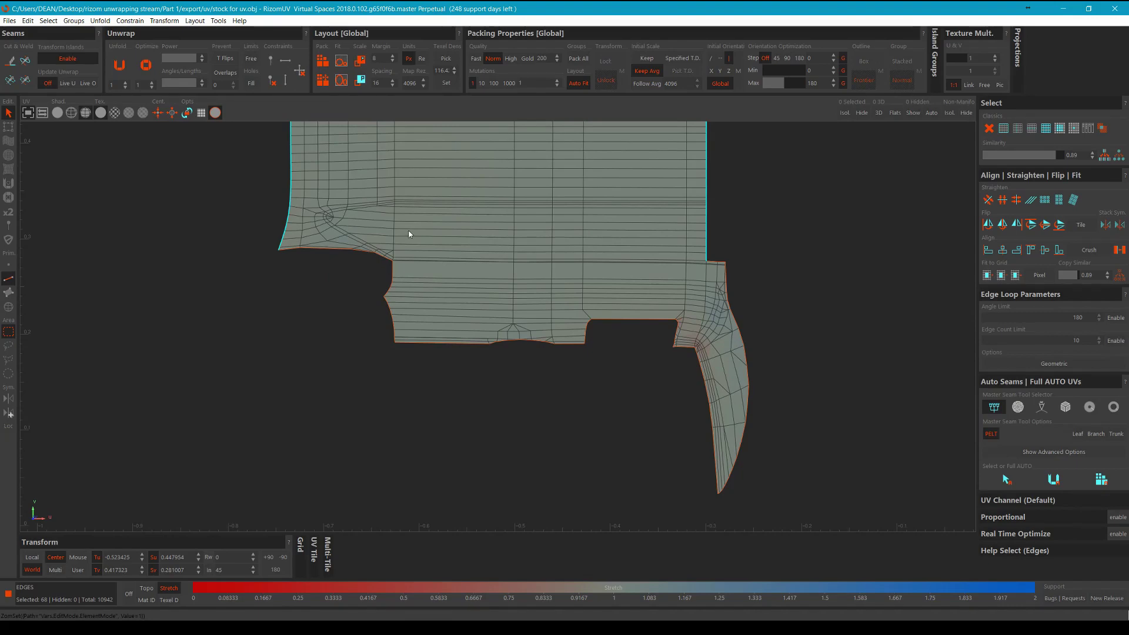
mouse_move(410, 234)
middle_down()
mouse_move(360, 231)
mouse_move(399, 224)
middle_up()
scroll(378, 245, down, 3)
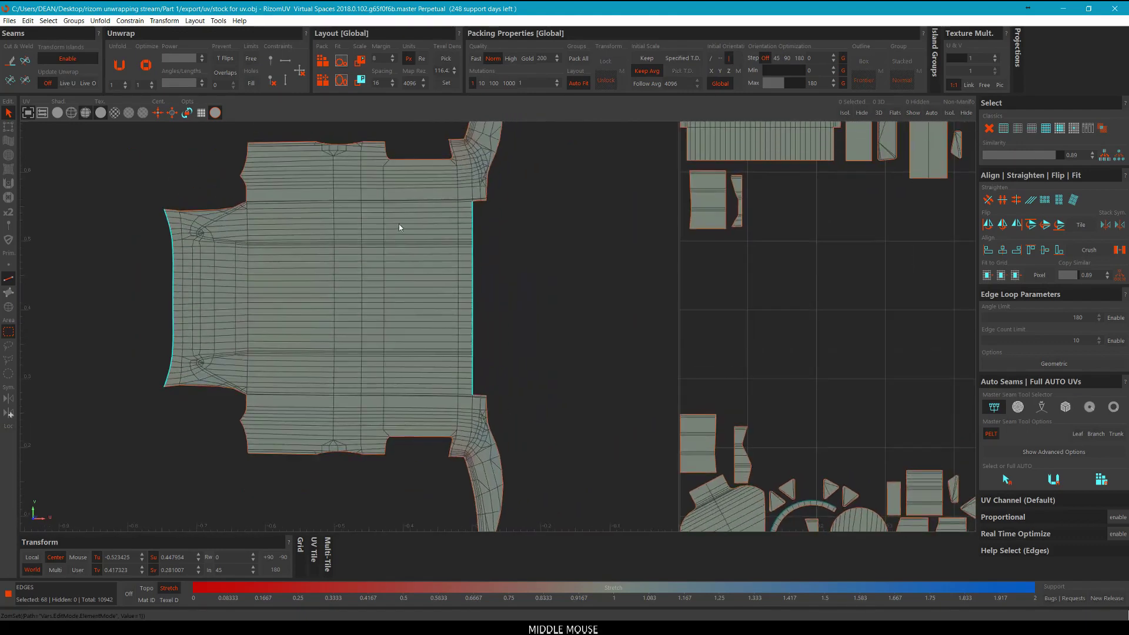
click(289, 81)
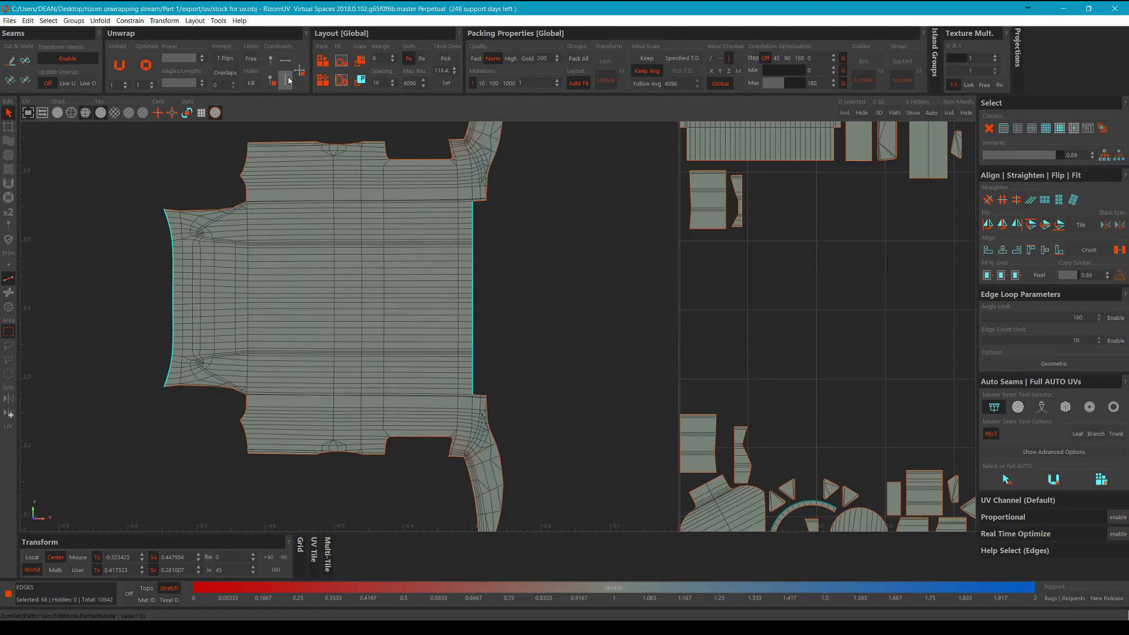
Compare the shell island's straight end edges with the islands packed in the tile's lower-left corner.
scroll(666, 274, up, 8)
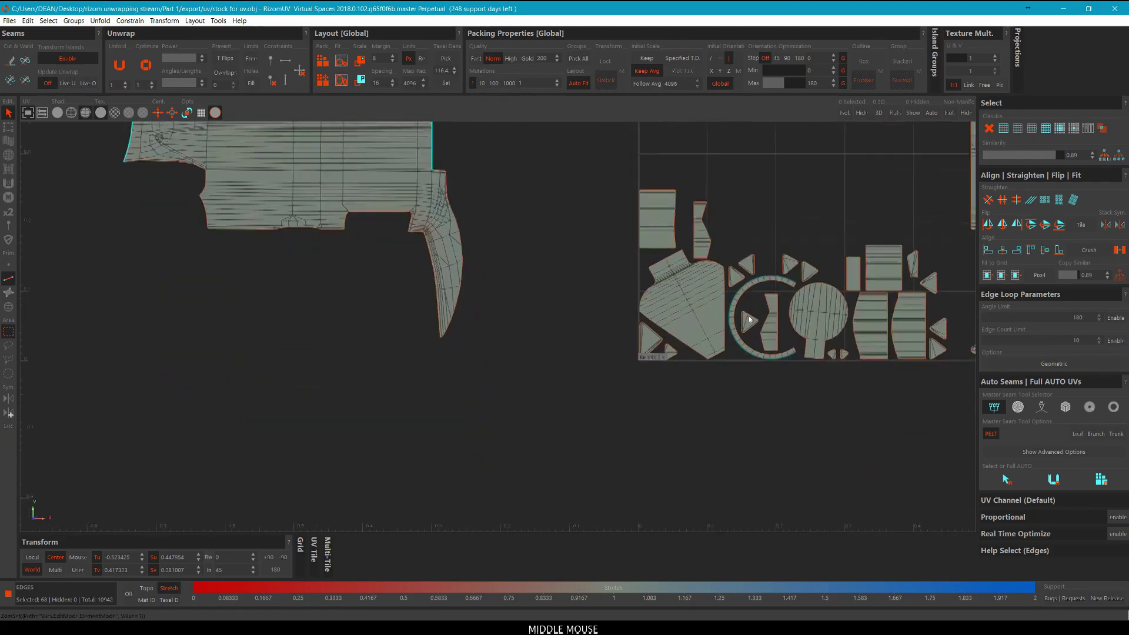
scroll(667, 275, down, 3)
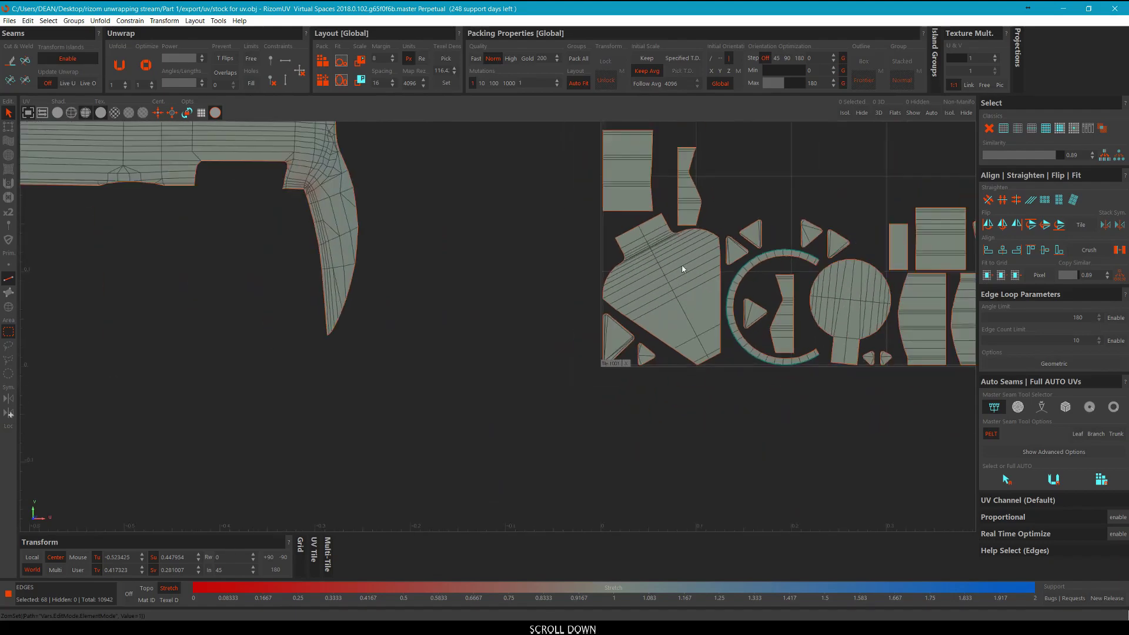
scroll(680, 263, down, 3)
middle_drag(323, 136, 312, 188)
scroll(397, 217, up, 3)
scroll(344, 210, down, 1)
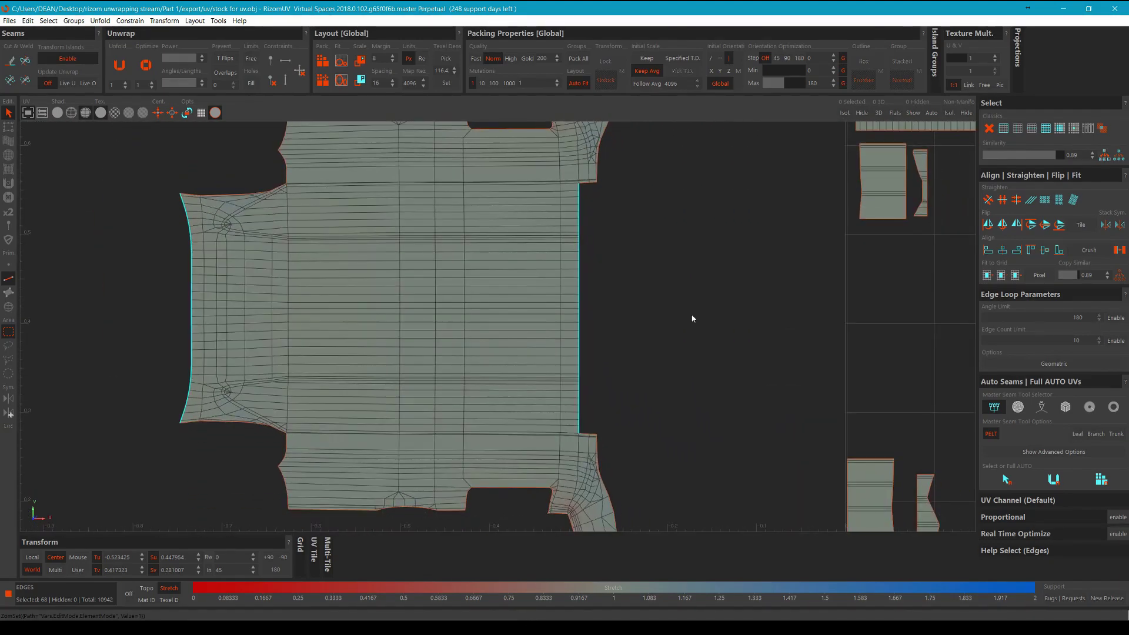
scroll(834, 343, down, 1)
middle_drag(834, 343, 656, 12)
scroll(682, 281, up, 5)
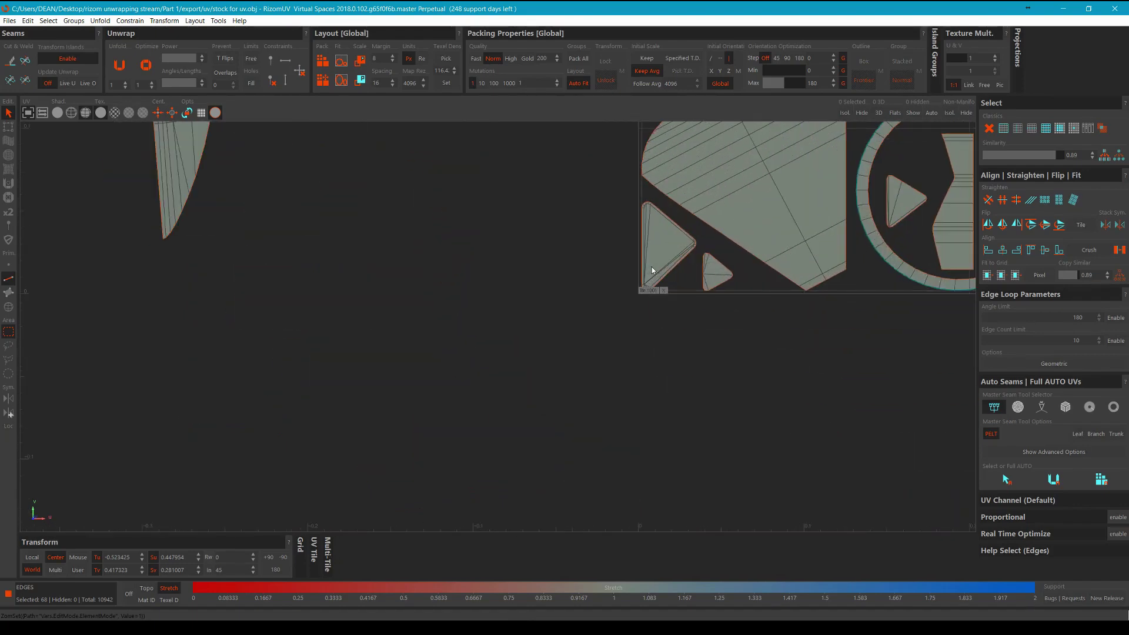
mouse_move(552, 229)
middle_down()
mouse_move(587, 300)
mouse_move(469, 249)
mouse_move(498, 258)
mouse_move(517, 214)
mouse_move(487, 222)
mouse_move(543, 223)
middle_up()
scroll(543, 223, down, 5)
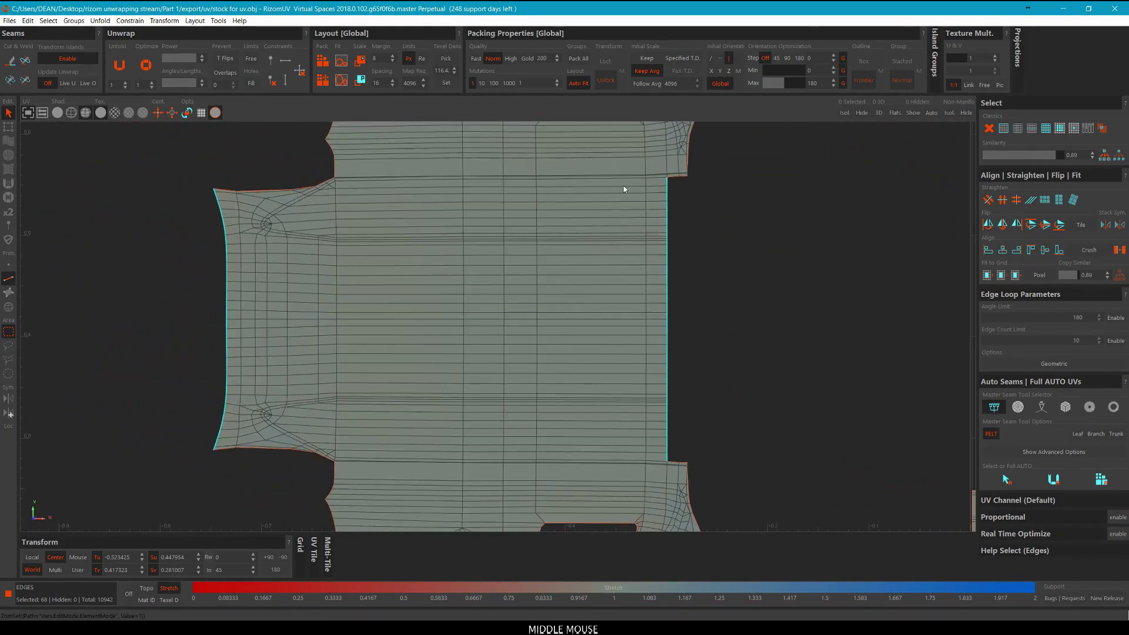
scroll(622, 198, down, 2)
middle_drag(623, 198, 573, 218)
scroll(539, 239, up, 3)
Try moving the thin bent strip island into the tile's empty middle area, and undo the move.
key(F4)
click(522, 241)
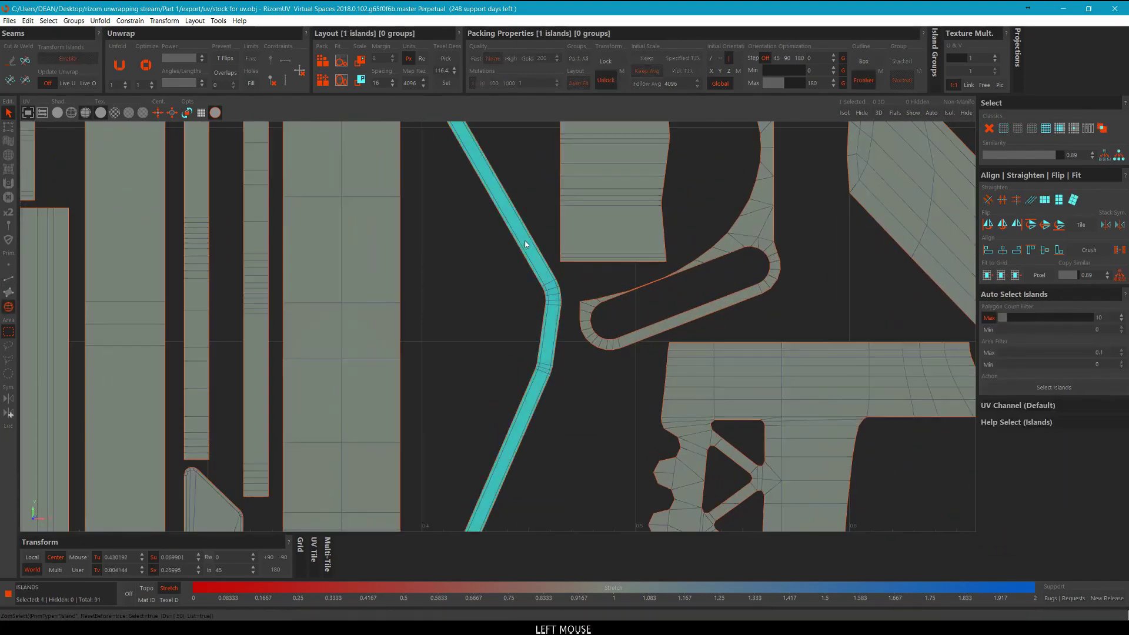
scroll(527, 241, down, 2)
scroll(528, 241, down, 1)
scroll(507, 228, up, 3)
scroll(530, 250, down, 3)
key(space)
middle_drag(517, 321, 447, 371)
click(529, 330)
scroll(529, 330, up, 3)
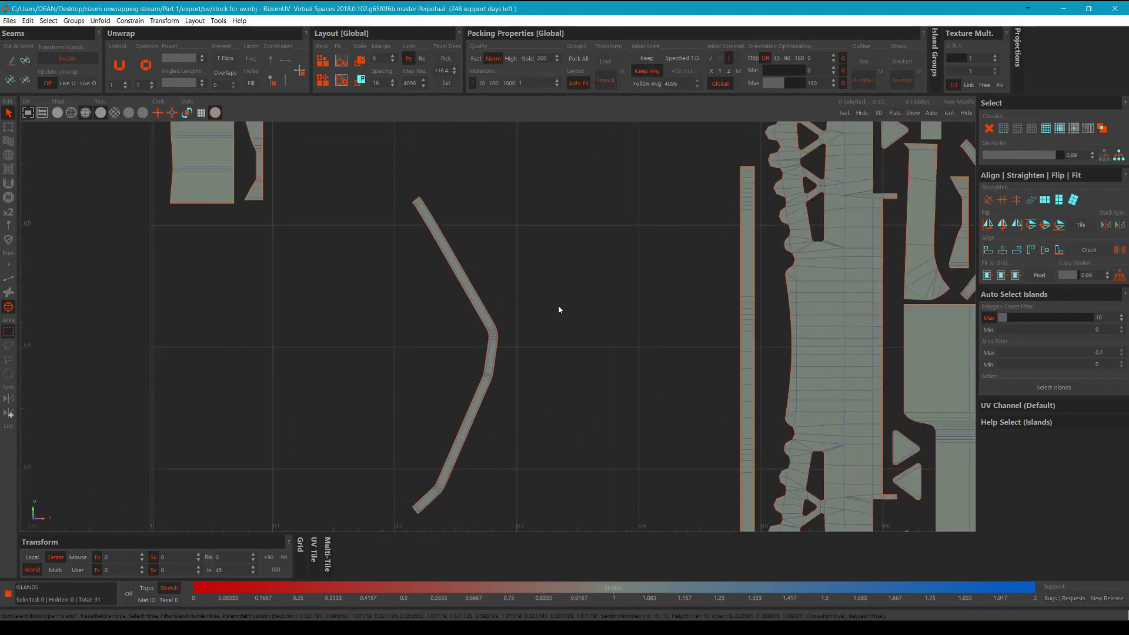
key(ctrl+z)
key(ctrl+z)
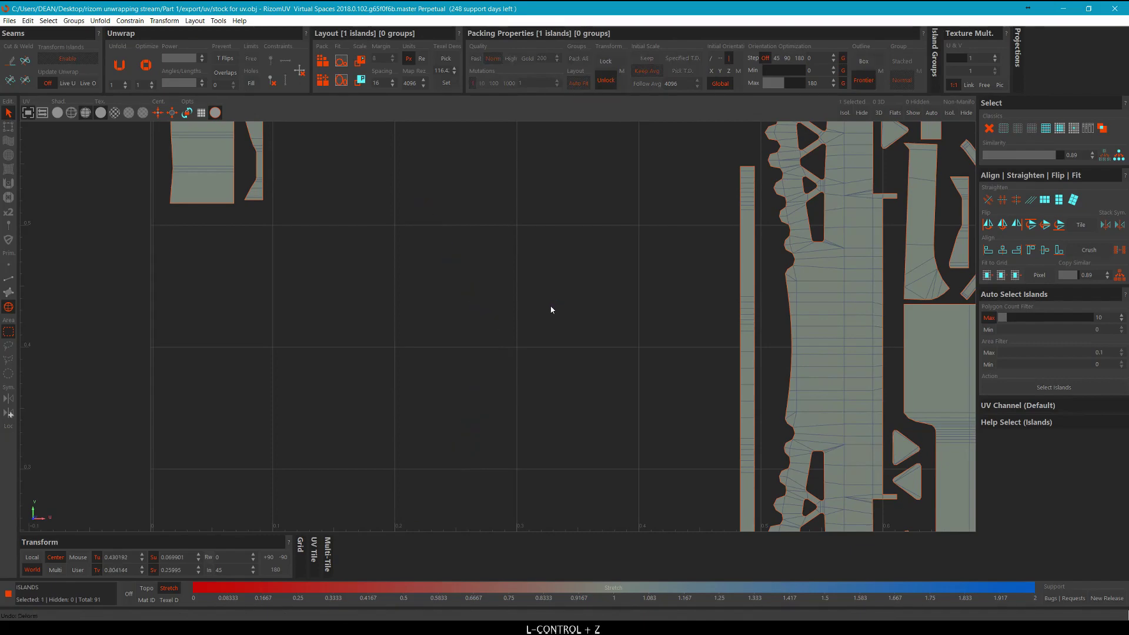
scroll(552, 310, down, 4)
scroll(552, 310, down, 3)
click(587, 303)
Return to edge mode and constrain the selected edges on the shell island's two ends vertically.
middle_drag(587, 304, 563, 289)
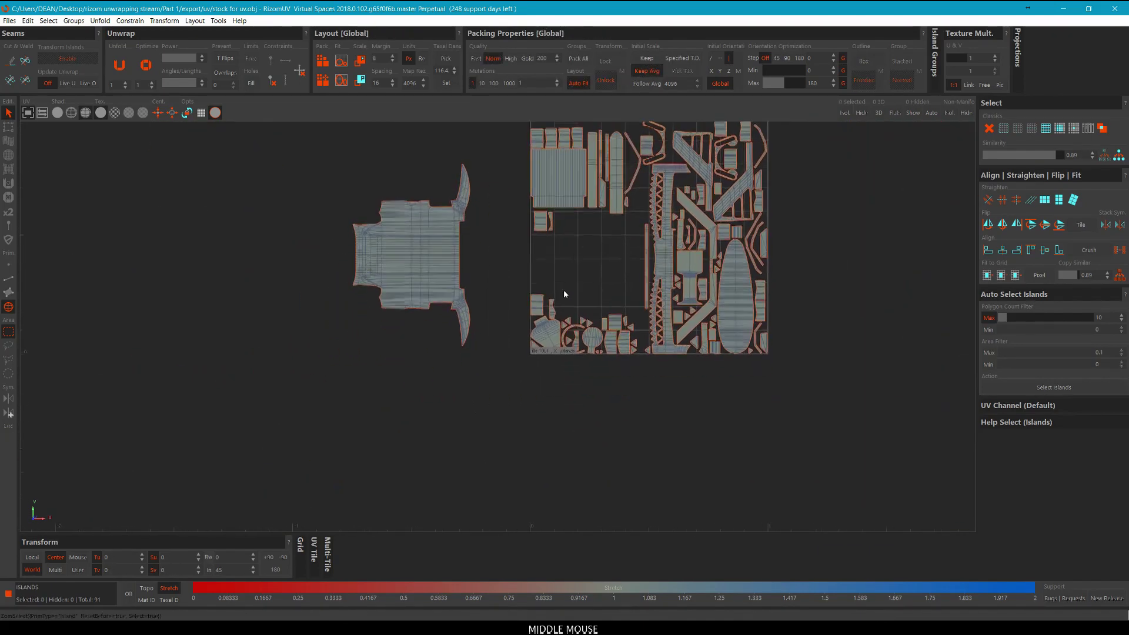
scroll(451, 270, up, 4)
key(F2)
middle_drag(512, 254, 534, 316)
middle_drag(423, 210, 497, 210)
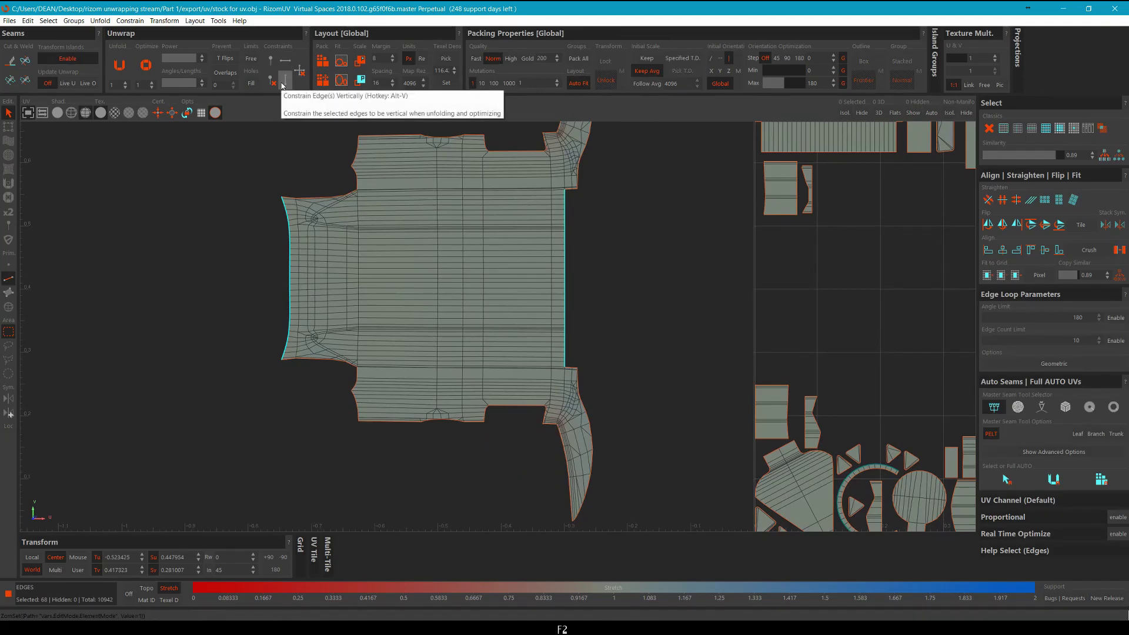
click(283, 85)
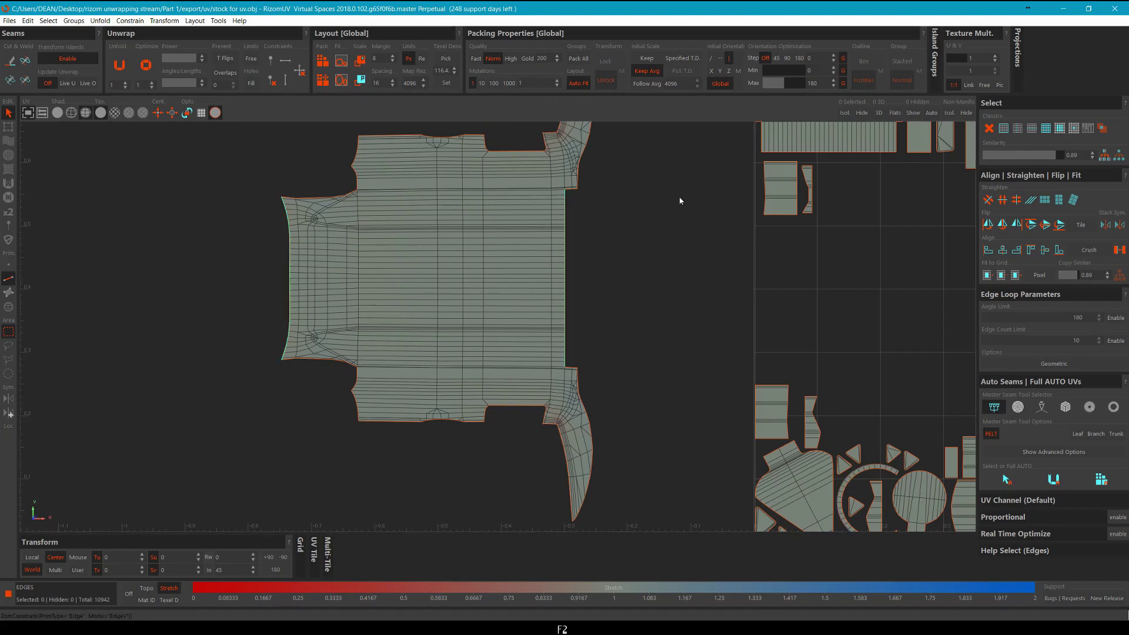
middle_drag(673, 168, 668, 215)
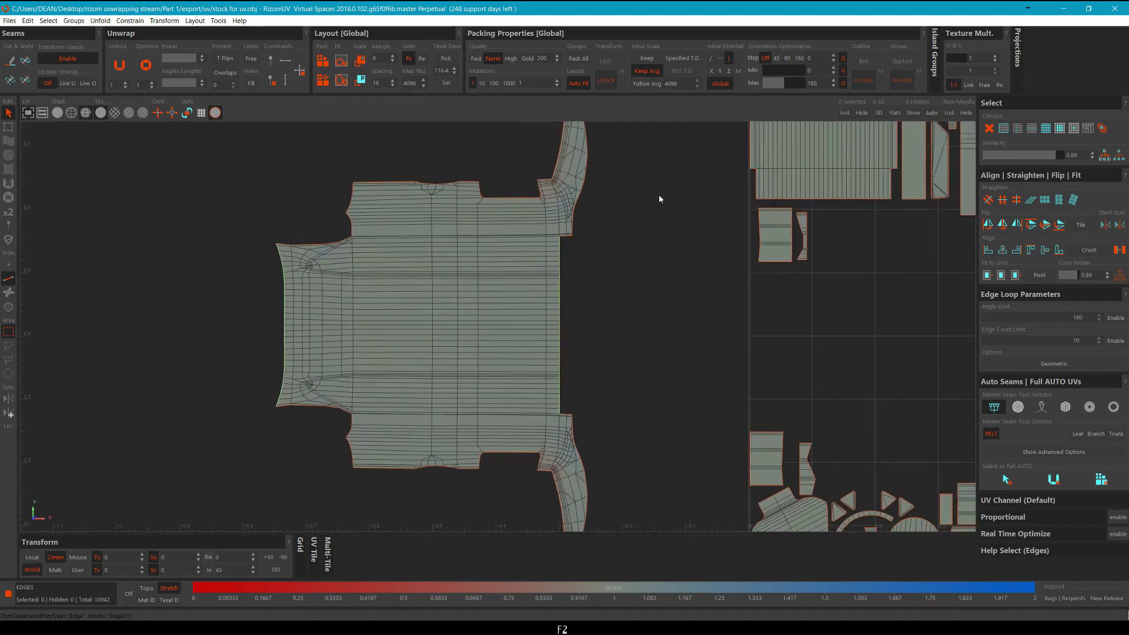
middle_drag(515, 200, 508, 196)
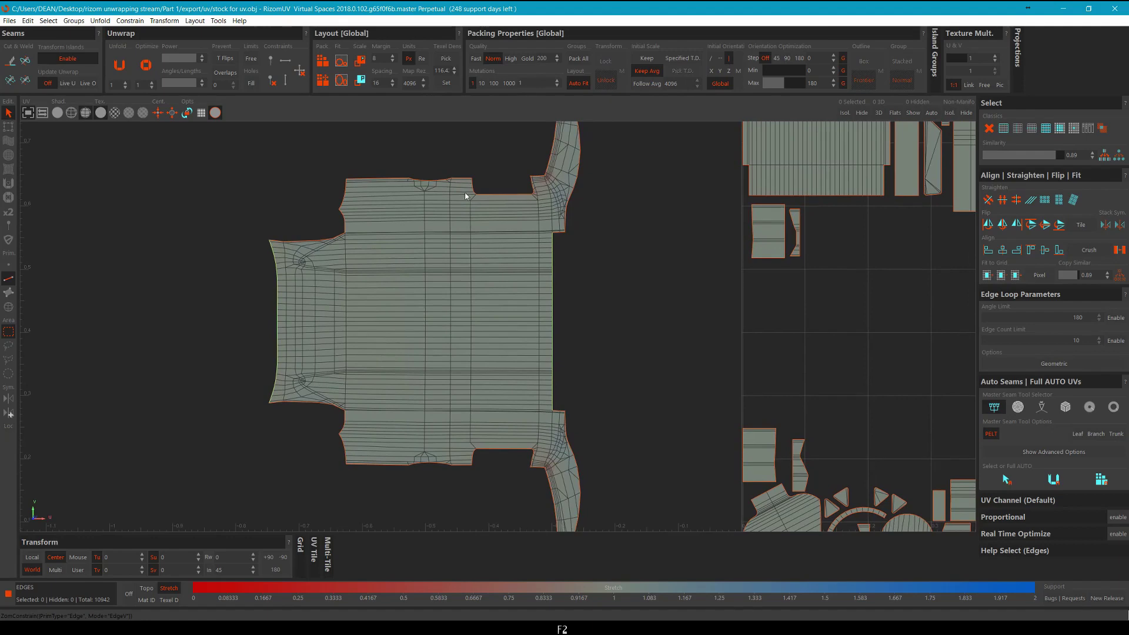
Select the outer horizontal border edges of the shell island's upper flap, including its shallow curved dip.
scroll(466, 196, up, 2)
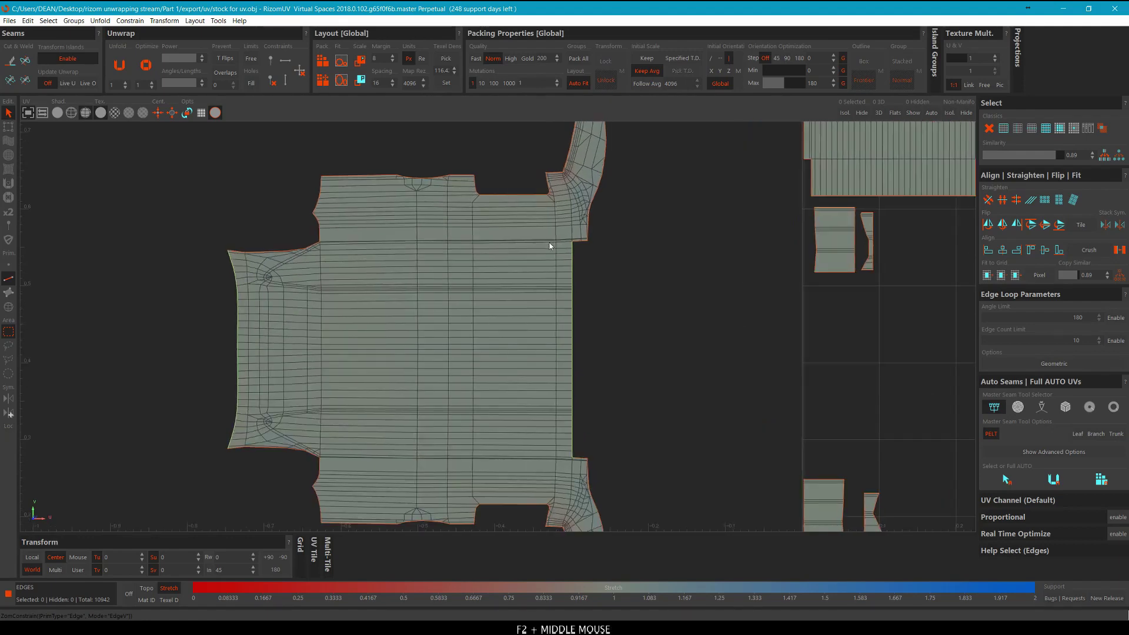
scroll(539, 195, up, 8)
scroll(510, 194, up, 2)
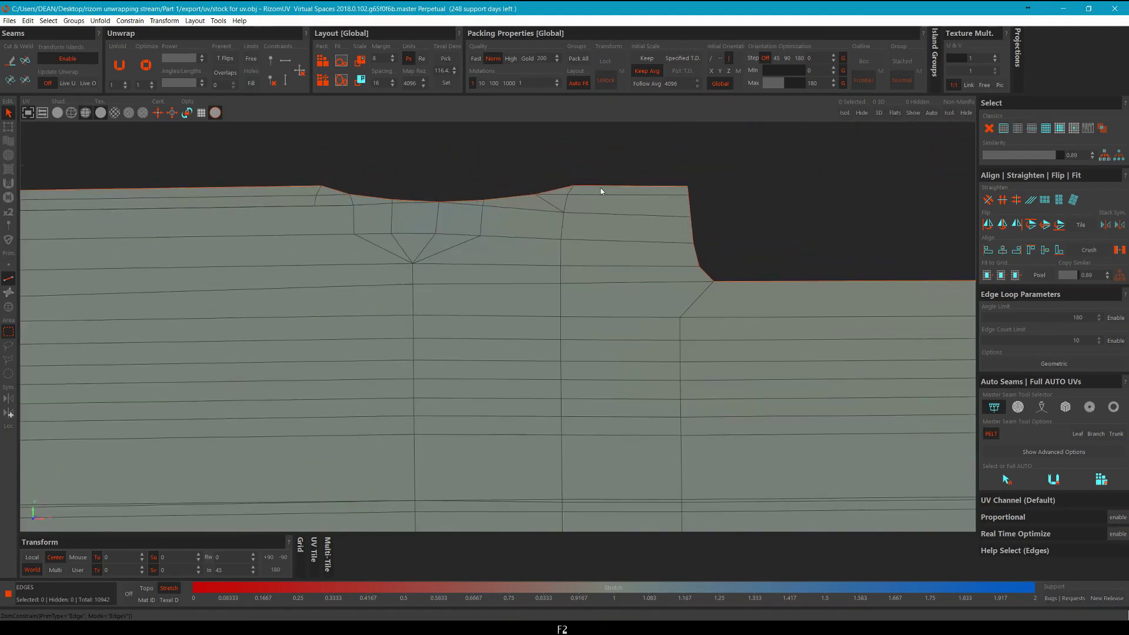
ctrl+click(513, 197)
ctrl+click(389, 199)
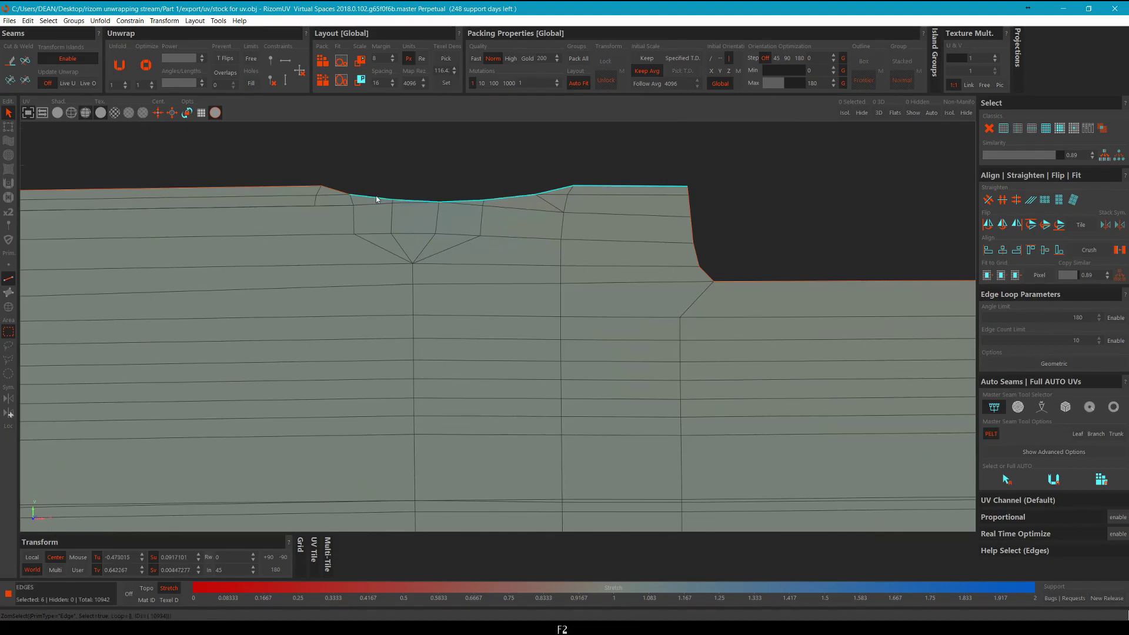
ctrl+click(336, 194)
scroll(341, 184, down, 5)
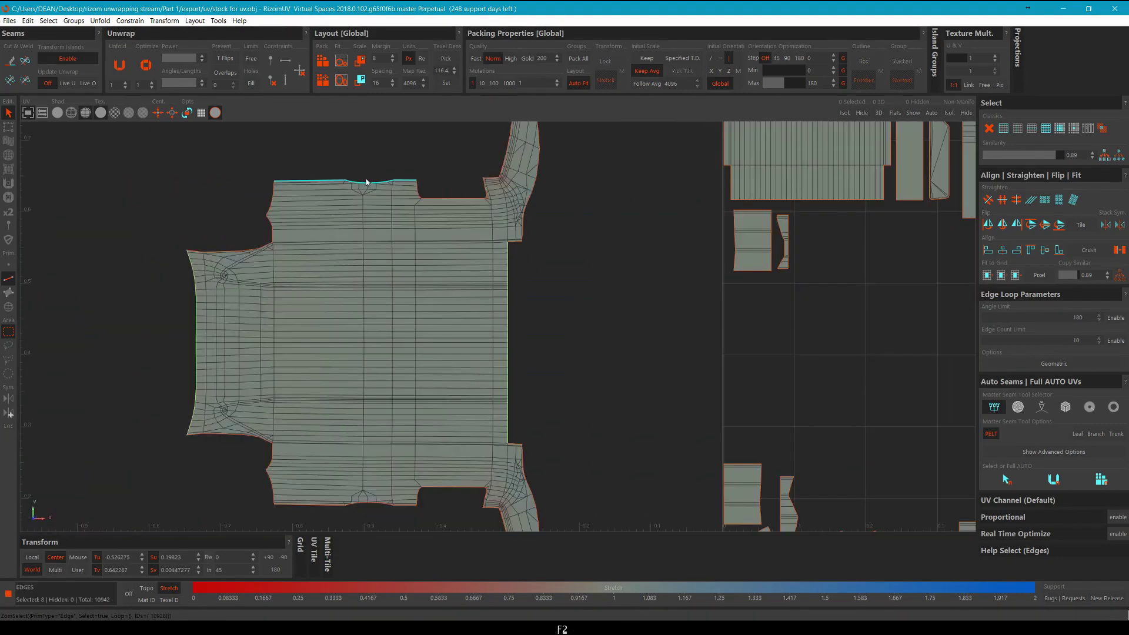
Add the matching outer border edges of the shell island's lower flap, including its shallow curved dip, to the selection.
scroll(362, 417, up, 5)
ctrl+click(357, 404)
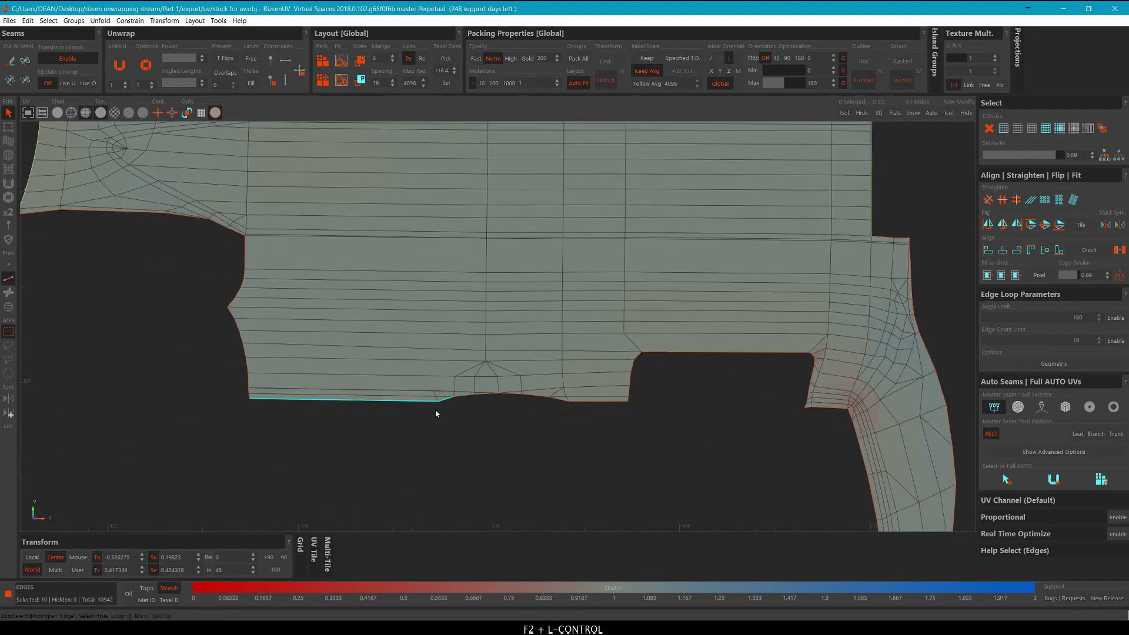
scroll(453, 406, up, 3)
ctrl+click(475, 394)
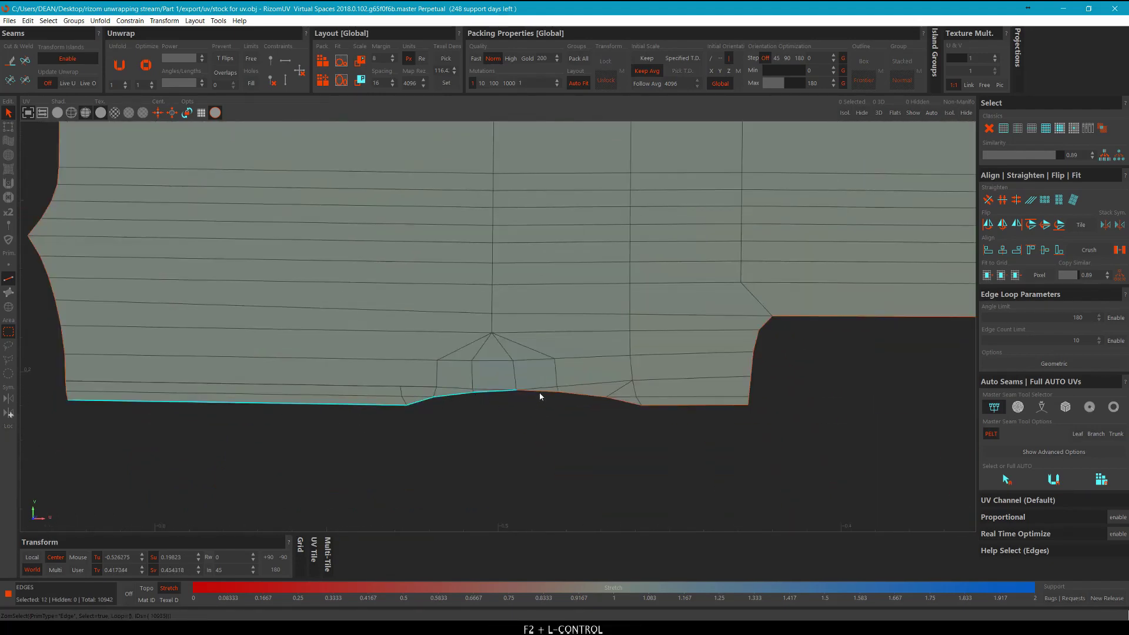
ctrl+click(562, 393)
ctrl+click(659, 406)
scroll(659, 404, down, 8)
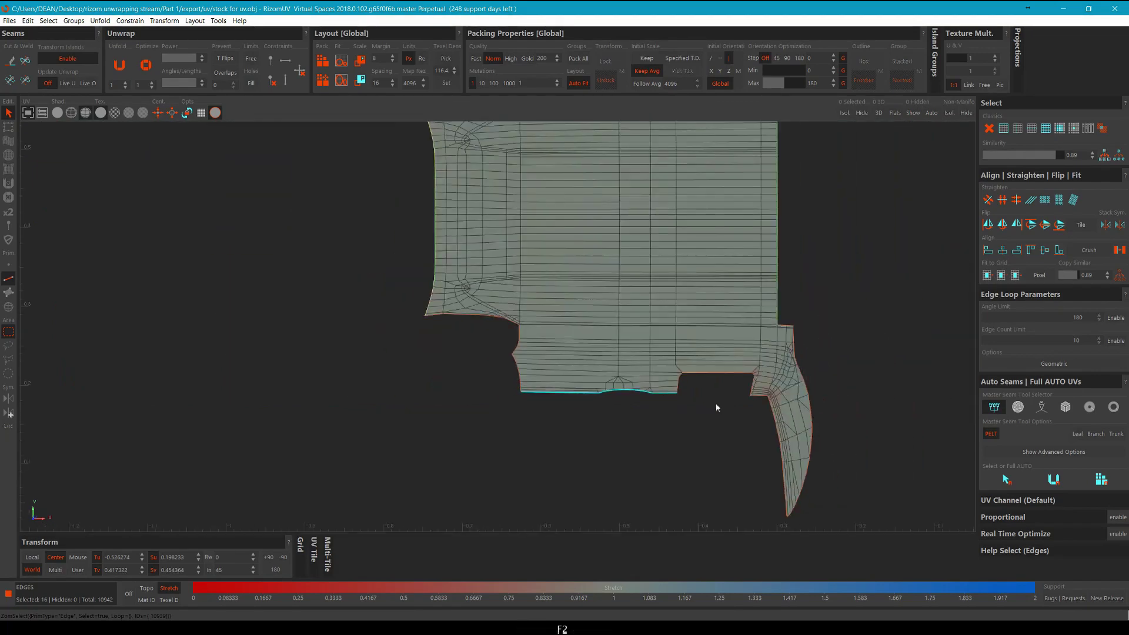
Add the long horizontal edges inside the shell island's lower and upper rectangular notches to the selection.
middle_drag(723, 400, 555, 335)
scroll(564, 330, up, 5)
ctrl+drag(528, 311, 511, 288)
scroll(533, 325, down, 6)
middle_drag(499, 253, 501, 512)
scroll(520, 407, up, 6)
ctrl+drag(548, 396, 545, 385)
Add the short horizontal edges between each notch and the curved horn, on both sides of the shell island, to the selection.
scroll(642, 327, up, 5)
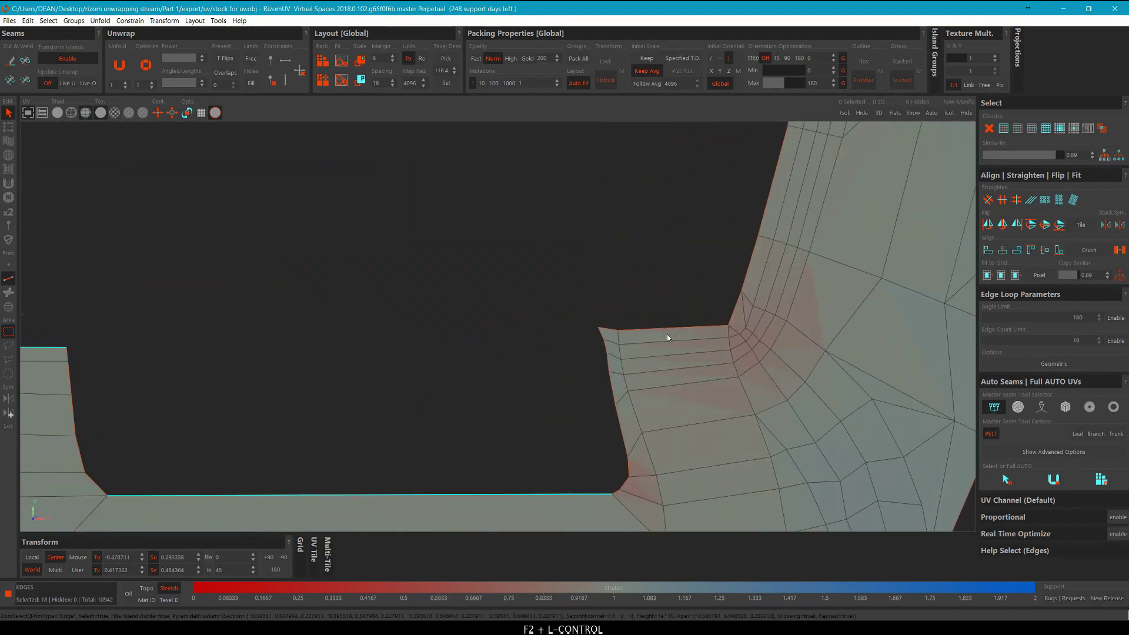
ctrl+click(609, 331)
scroll(611, 332, down, 6)
middle_drag(645, 420, 606, 264)
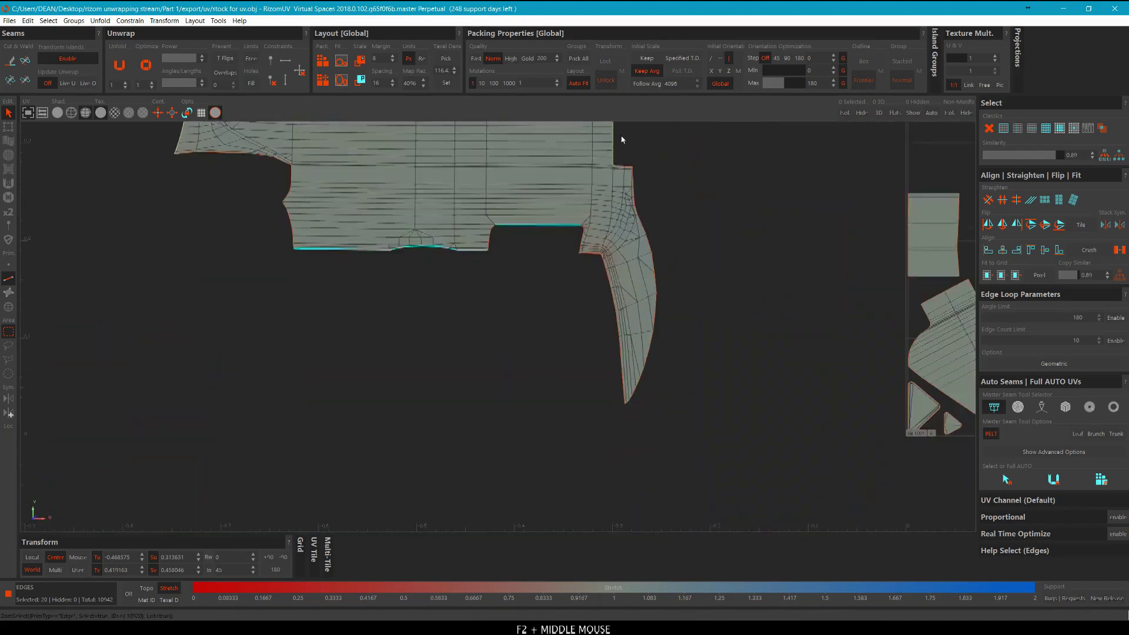
scroll(606, 264, up, 6)
ctrl+click(582, 242)
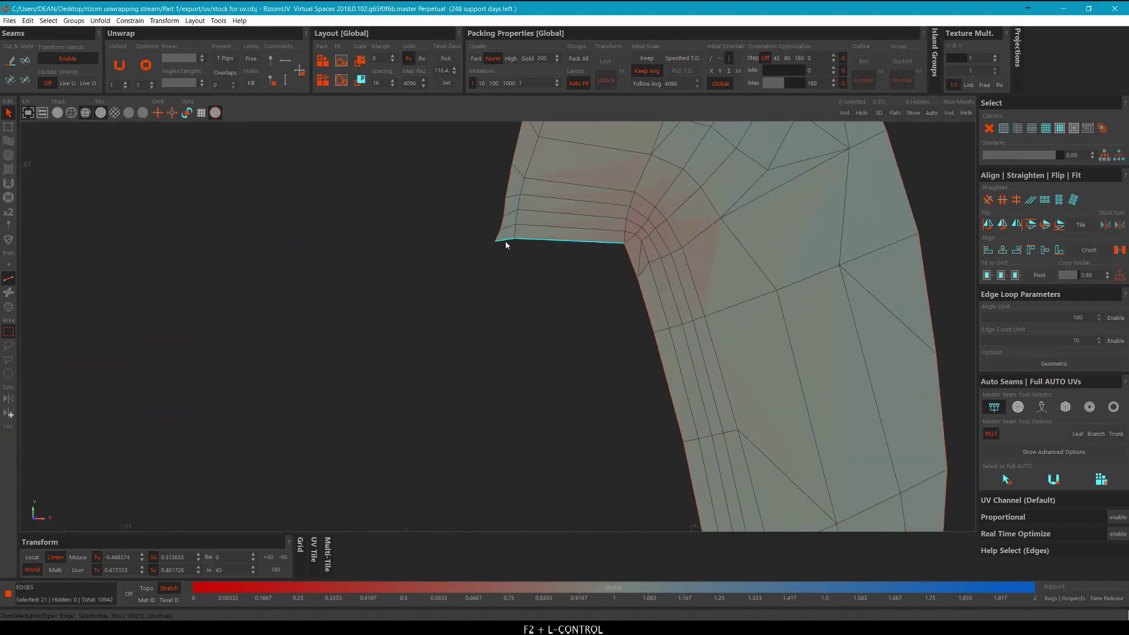
Add the short horizontal step edges where the shell island's straight end meets the lower and upper horns to the selection.
scroll(504, 242, down, 3)
middle_drag(517, 244, 590, 312)
middle_drag(750, 201, 625, 295)
scroll(575, 359, up, 4)
ctrl+click(509, 357)
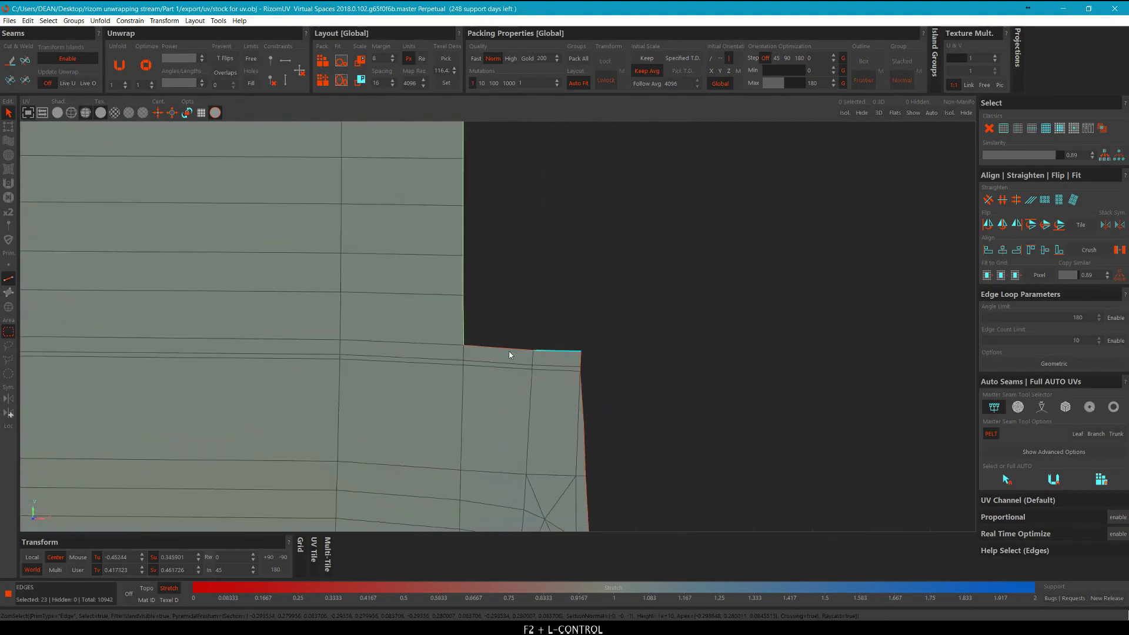
scroll(547, 308, down, 2)
scroll(542, 197, up, 4)
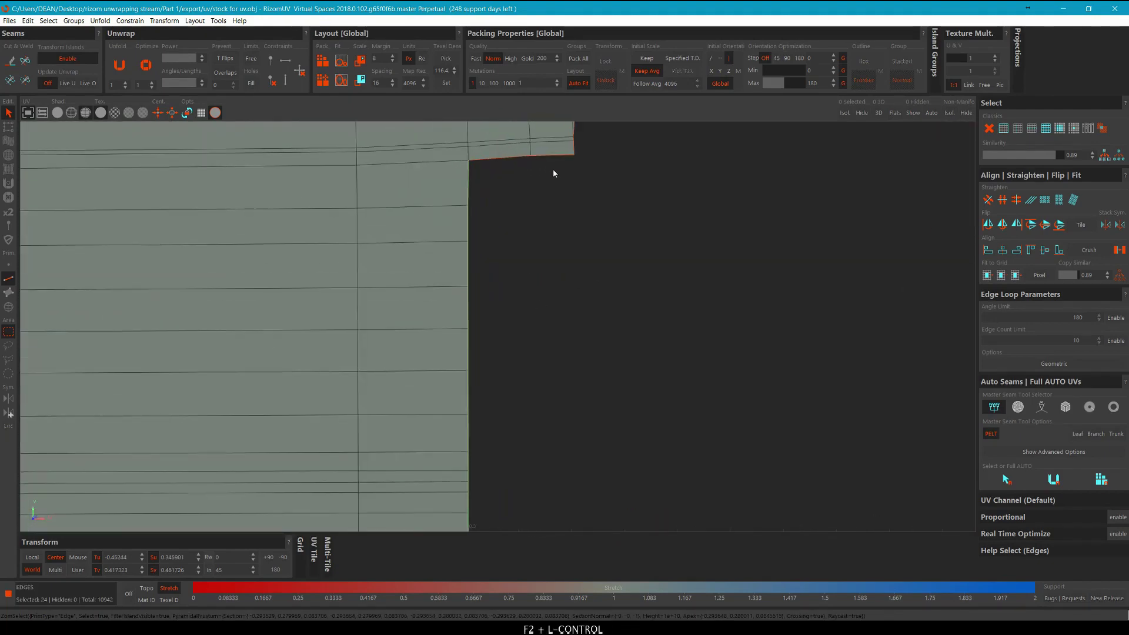
ctrl+click(502, 160)
scroll(537, 202, down, 5)
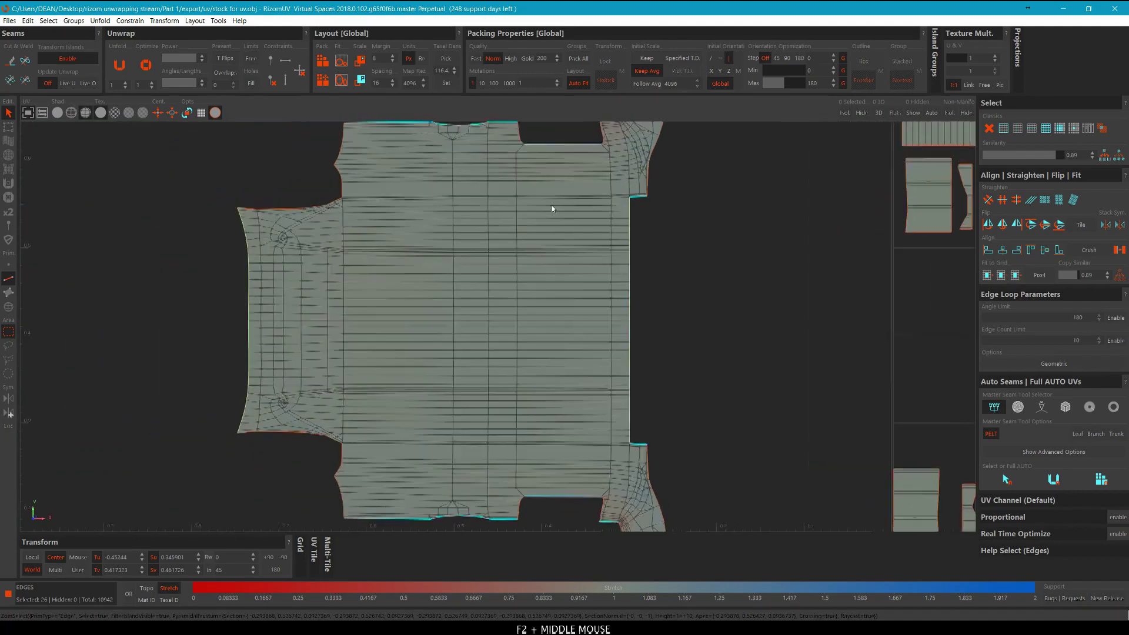
Constrain all the selected outer, notch and step edges of the shell island to stay horizontal when unfolding and optimizing.
scroll(512, 272, up, 3)
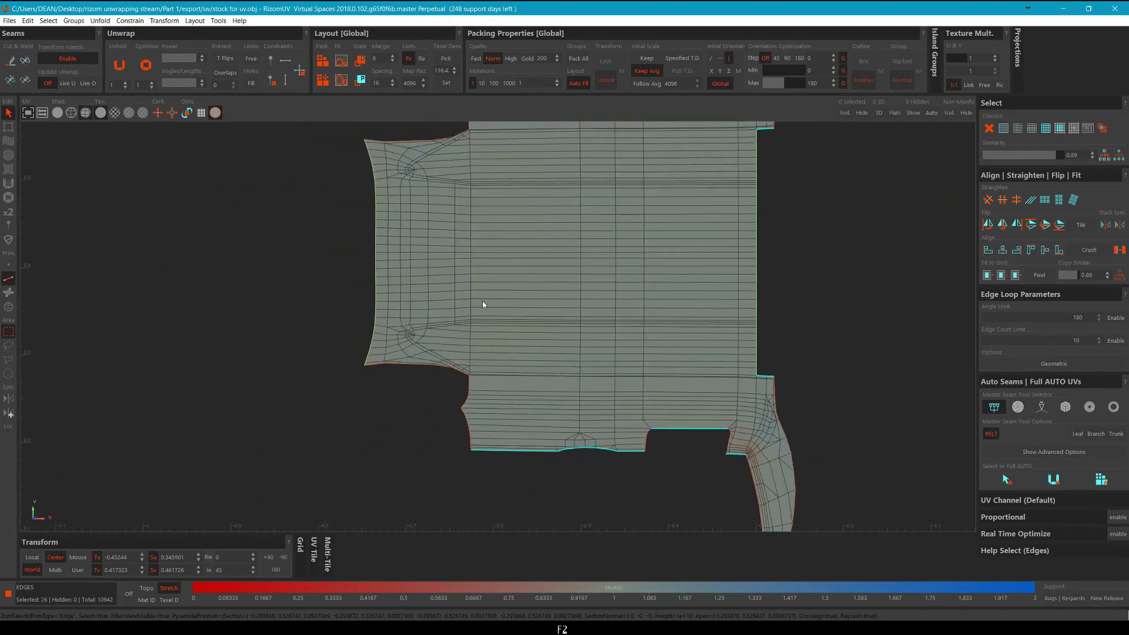
scroll(483, 301, up, 4)
middle_drag(443, 368, 561, 305)
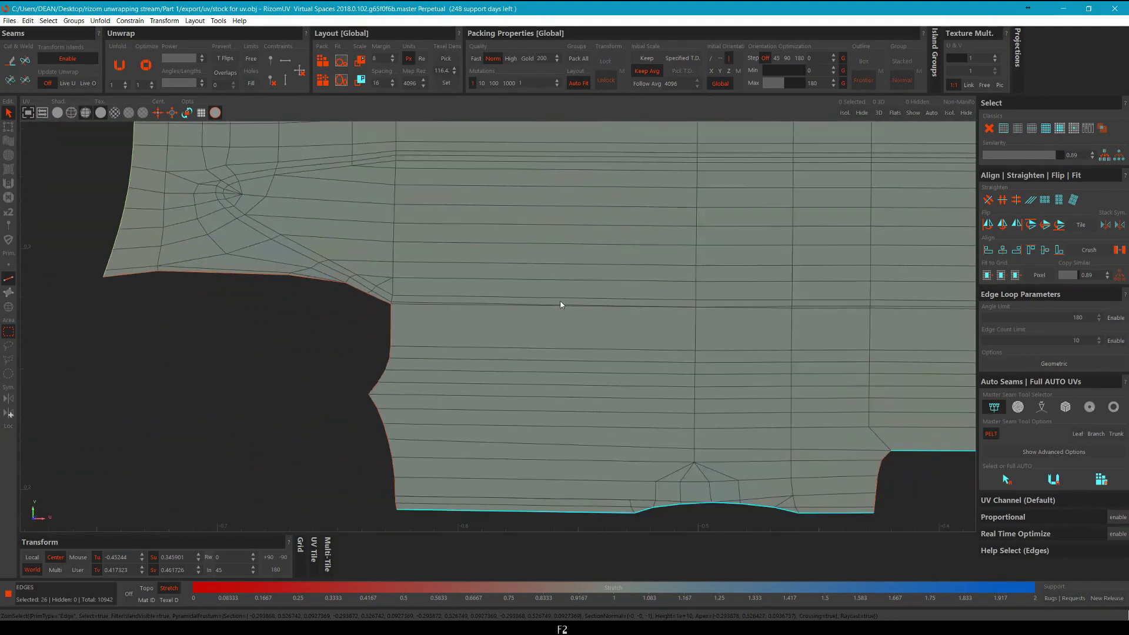
scroll(561, 305, down, 4)
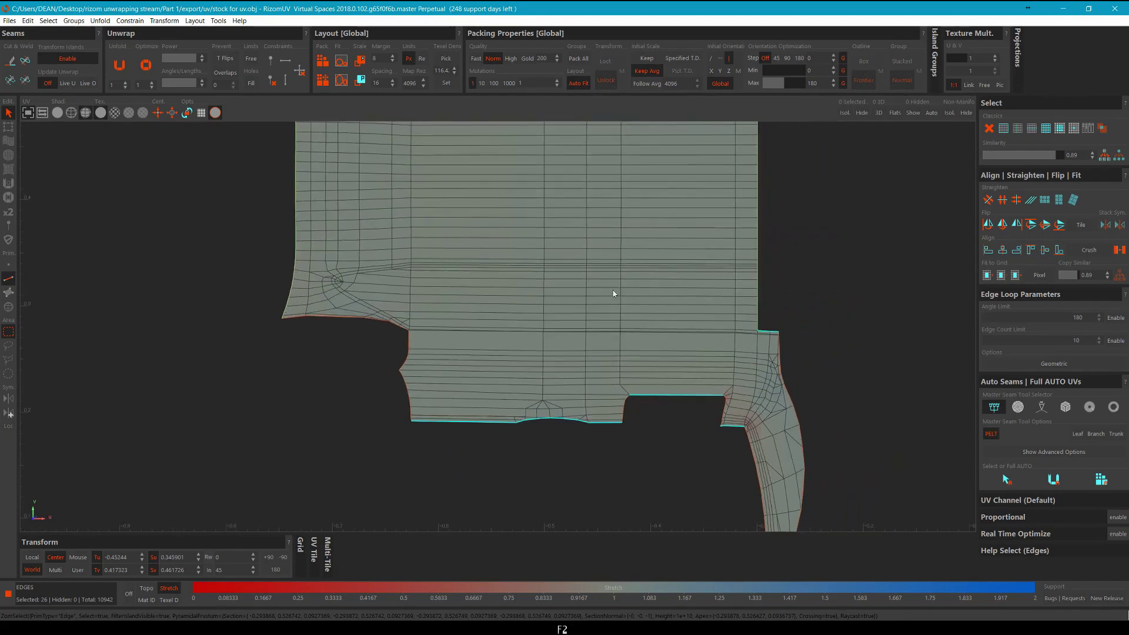
middle_drag(613, 292, 587, 303)
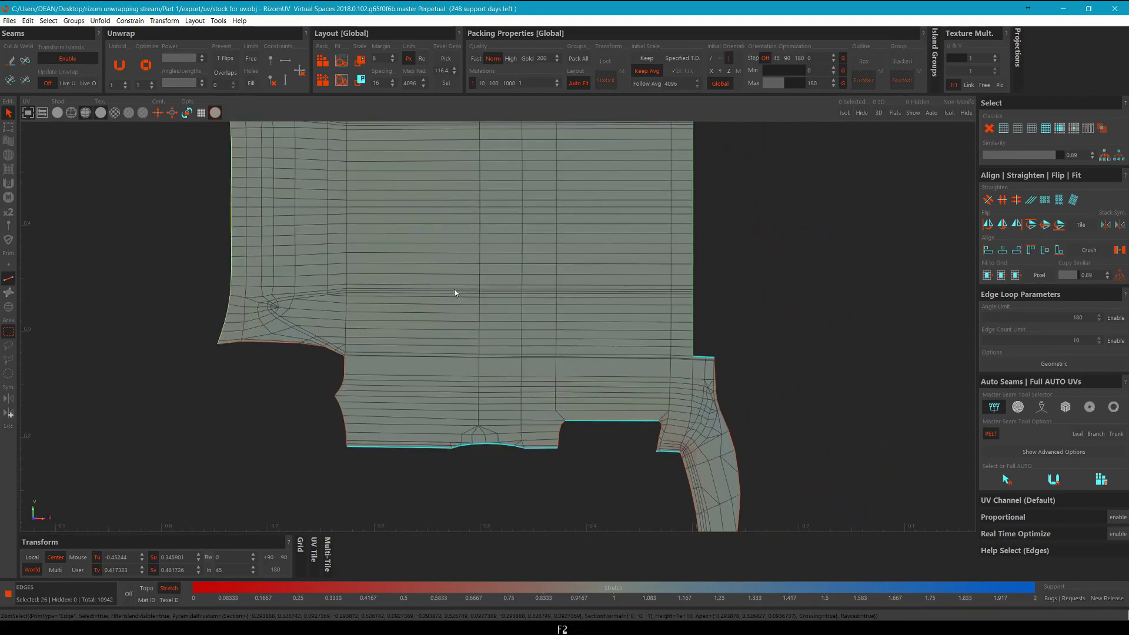
middle_drag(453, 295, 499, 241)
middle_drag(755, 311, 704, 337)
scroll(705, 336, down, 5)
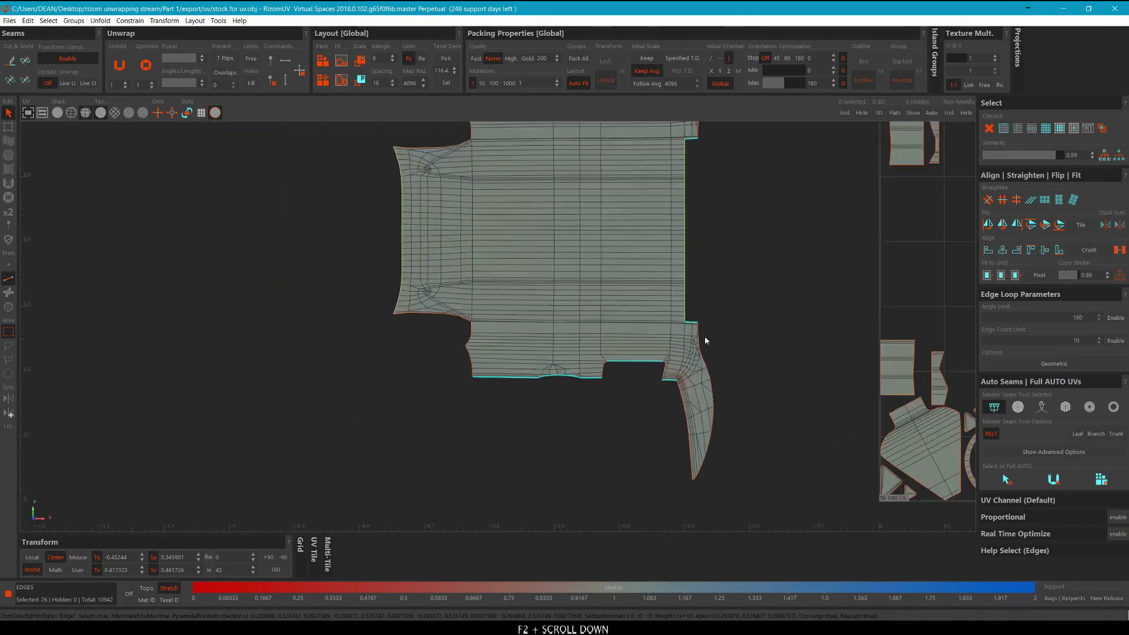
scroll(699, 164, up, 1)
middle_drag(699, 165, 654, 194)
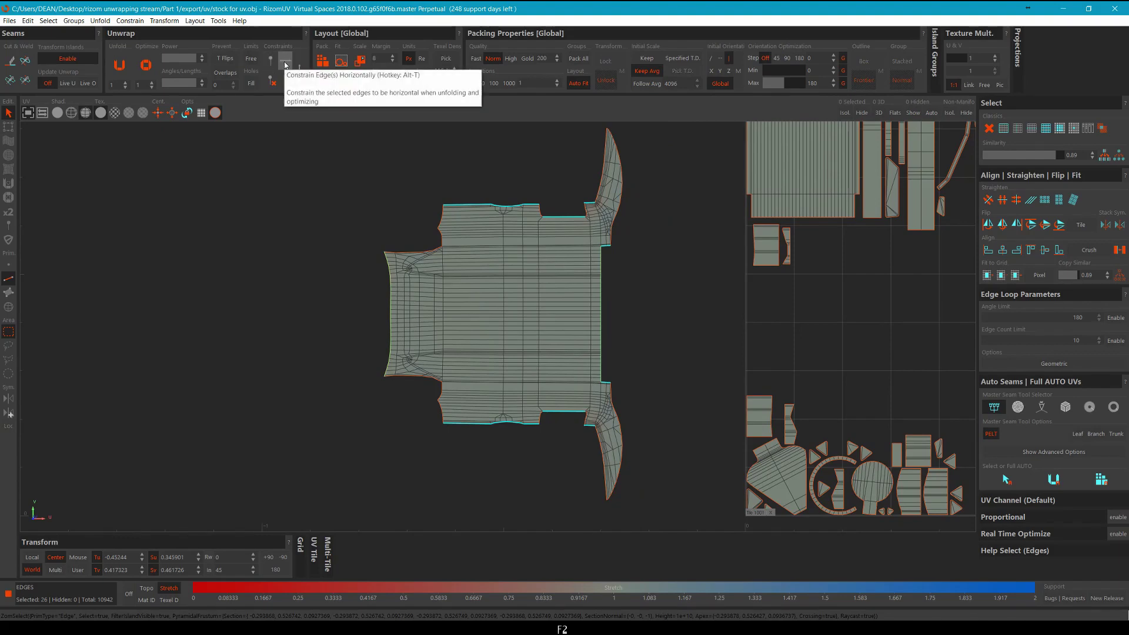
key(alt+t)
scroll(661, 246, up, 6)
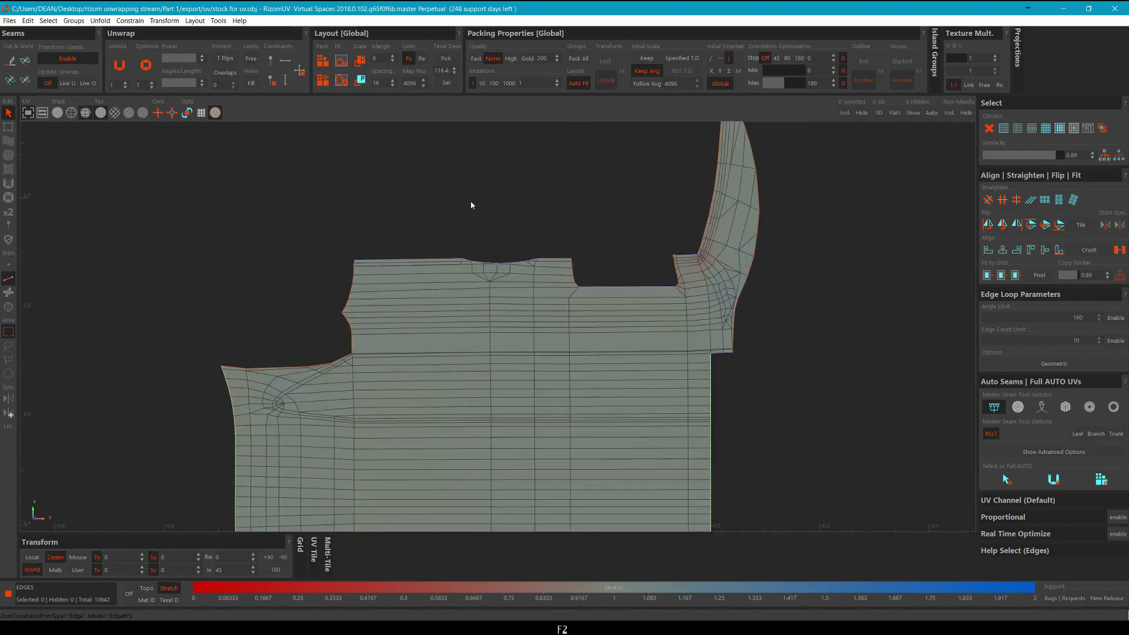
middle_drag(594, 297, 509, 251)
scroll(475, 297, up, 5)
scroll(475, 297, down, 3)
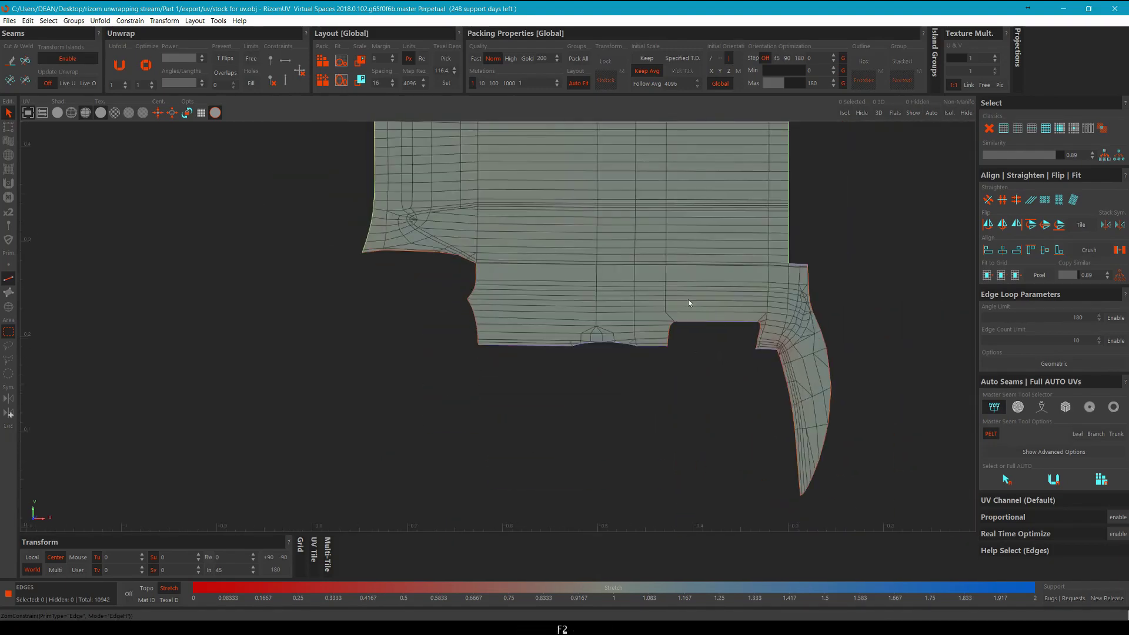
middle_drag(827, 391, 660, 370)
scroll(608, 268, up, 1)
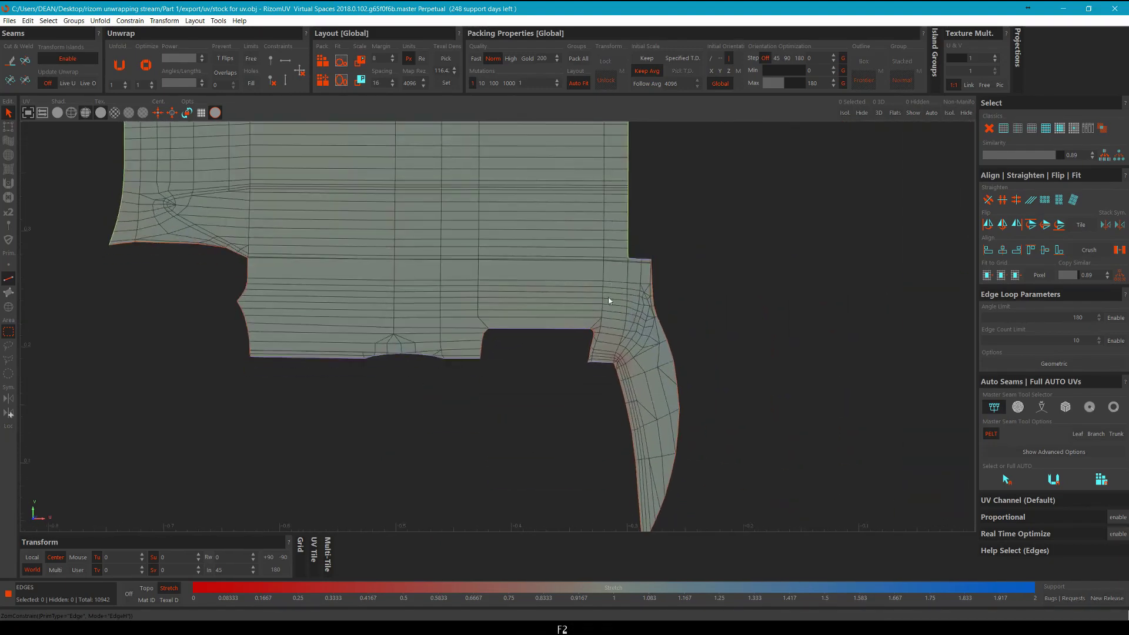
scroll(590, 301, up, 4)
double_click(583, 317)
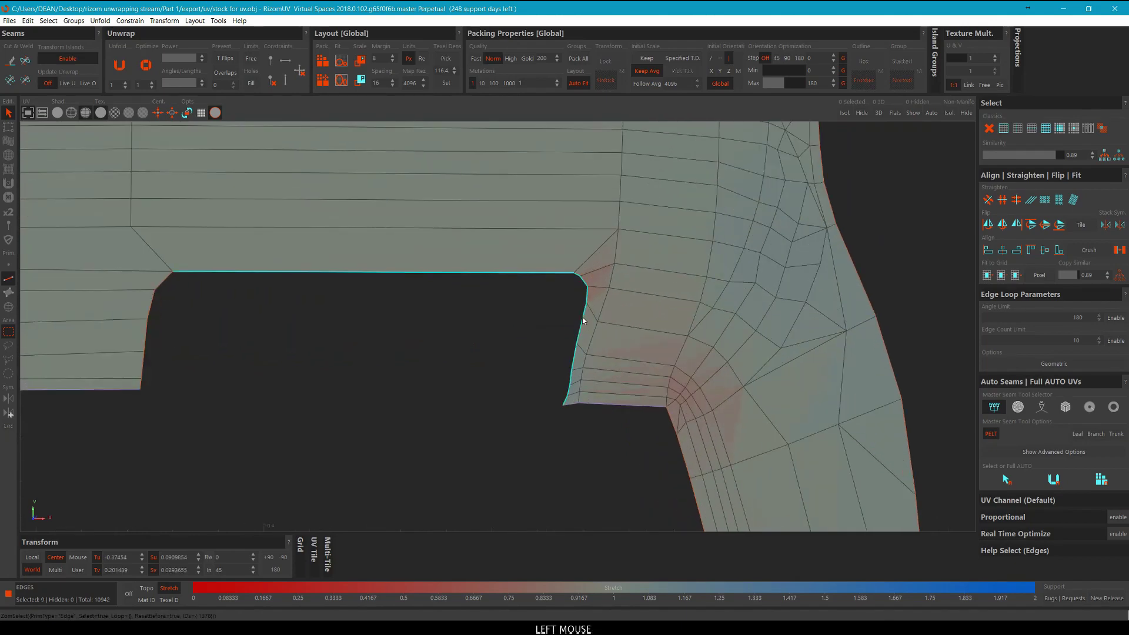
click(540, 321)
Select the near-vertical border edges on the horn side of the shell island's lower notch, leaving out its rounded corner.
scroll(539, 326, down, 4)
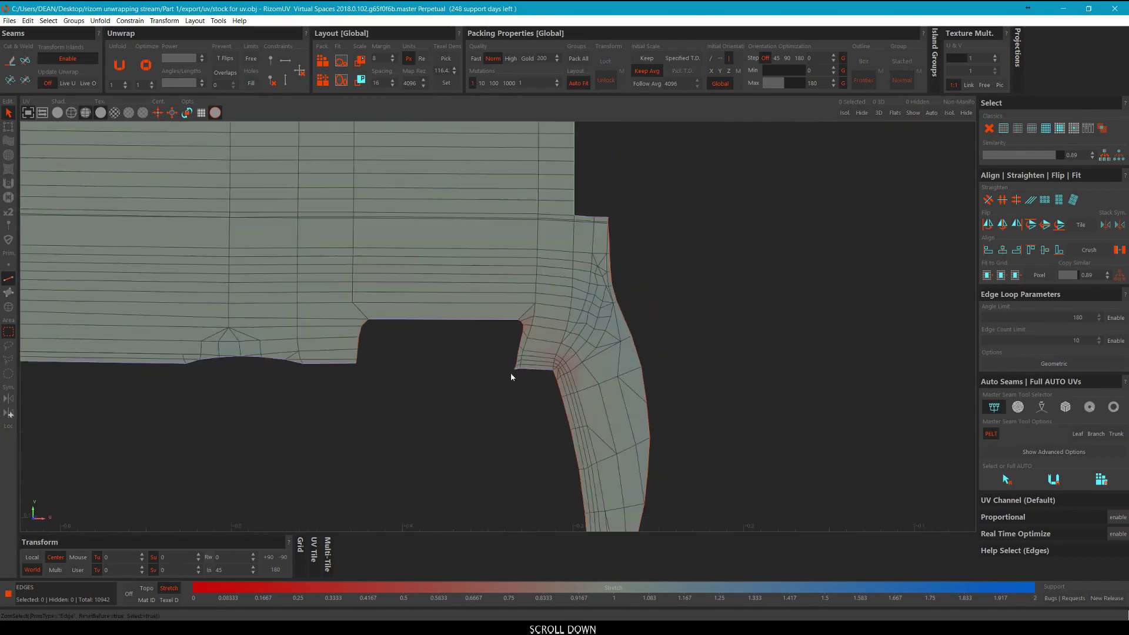
middle_drag(509, 282, 515, 150)
scroll(575, 314, up, 5)
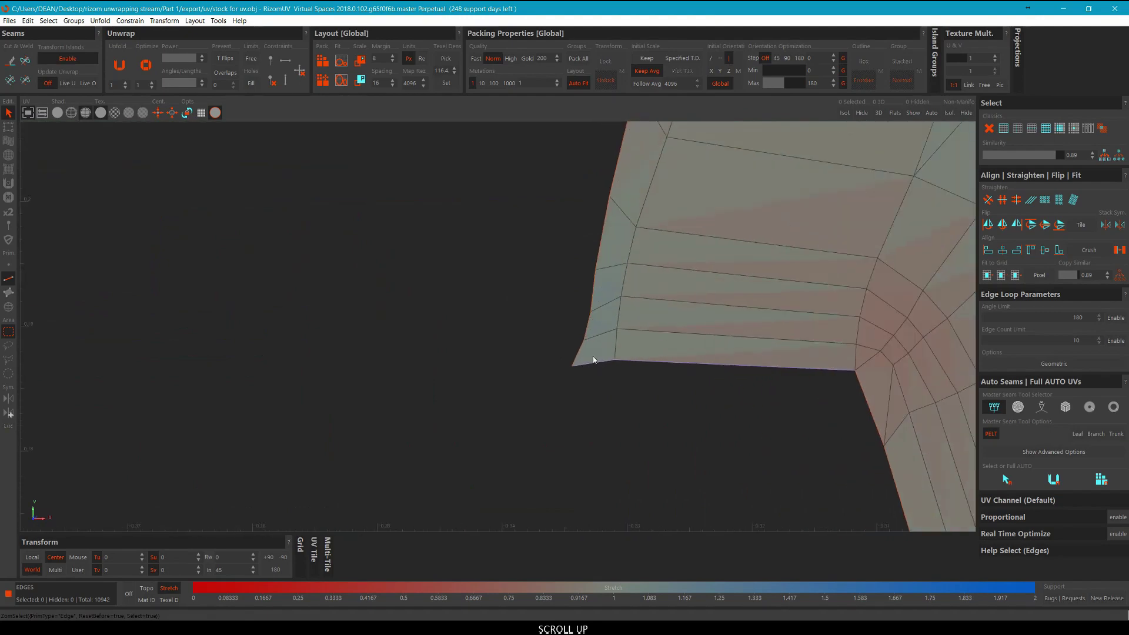
ctrl+drag(607, 290, 560, 279)
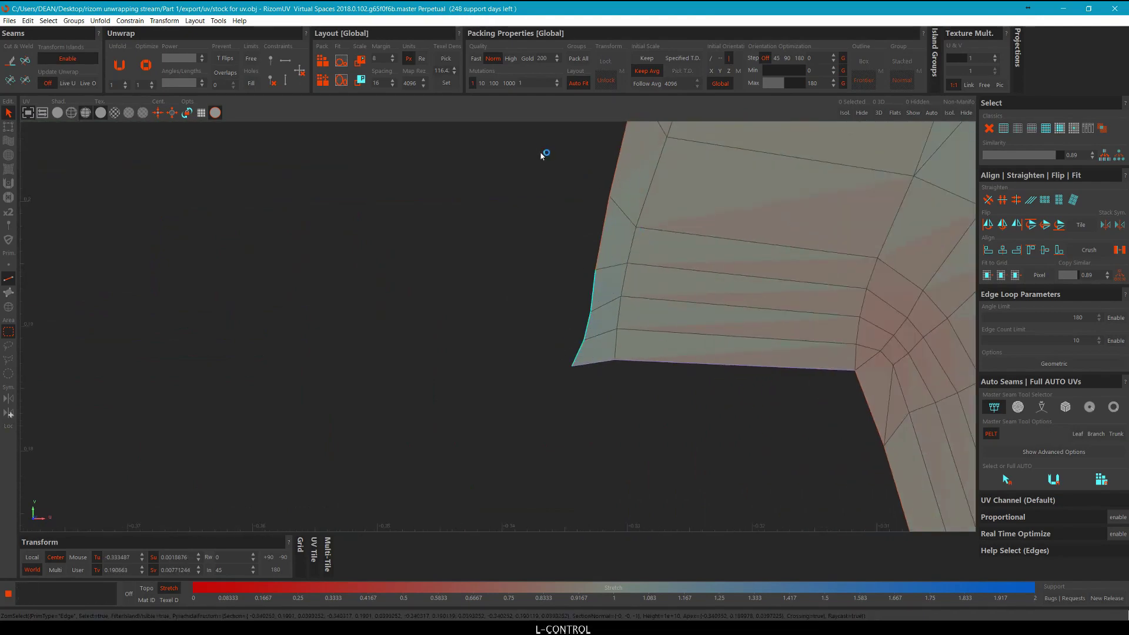
middle_drag(540, 220, 556, 331)
ctrl+drag(585, 395, 547, 381)
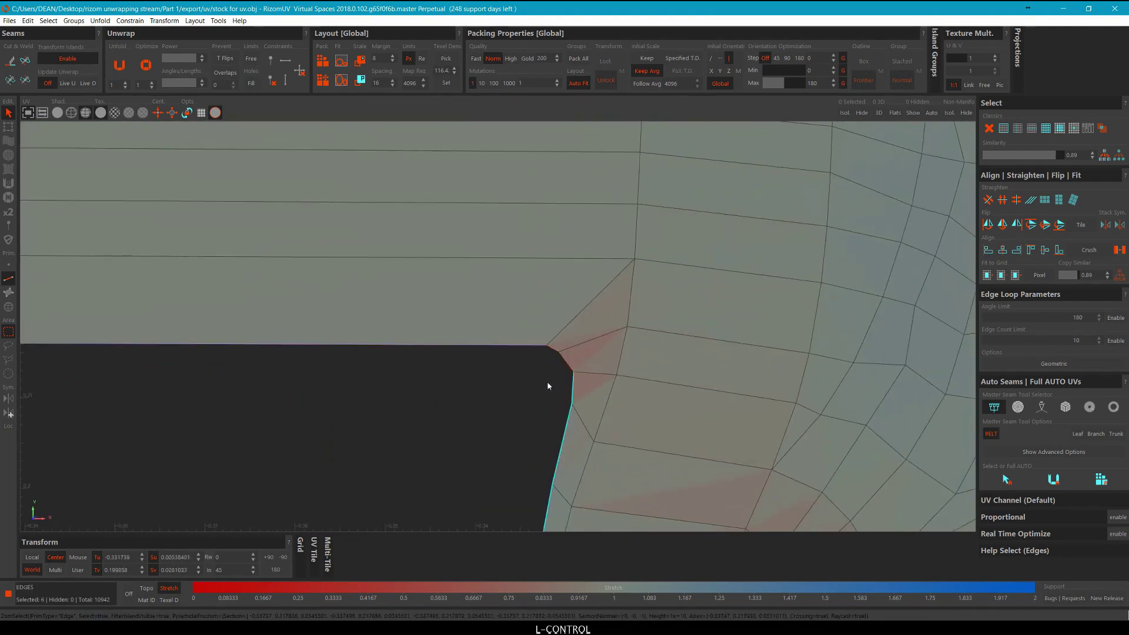
Add the matching horn-side edges of the shell island's upper notch and constrain the whole selection vertically.
scroll(555, 380, down, 5)
middle_drag(590, 141, 556, 406)
middle_drag(555, 199, 517, 397)
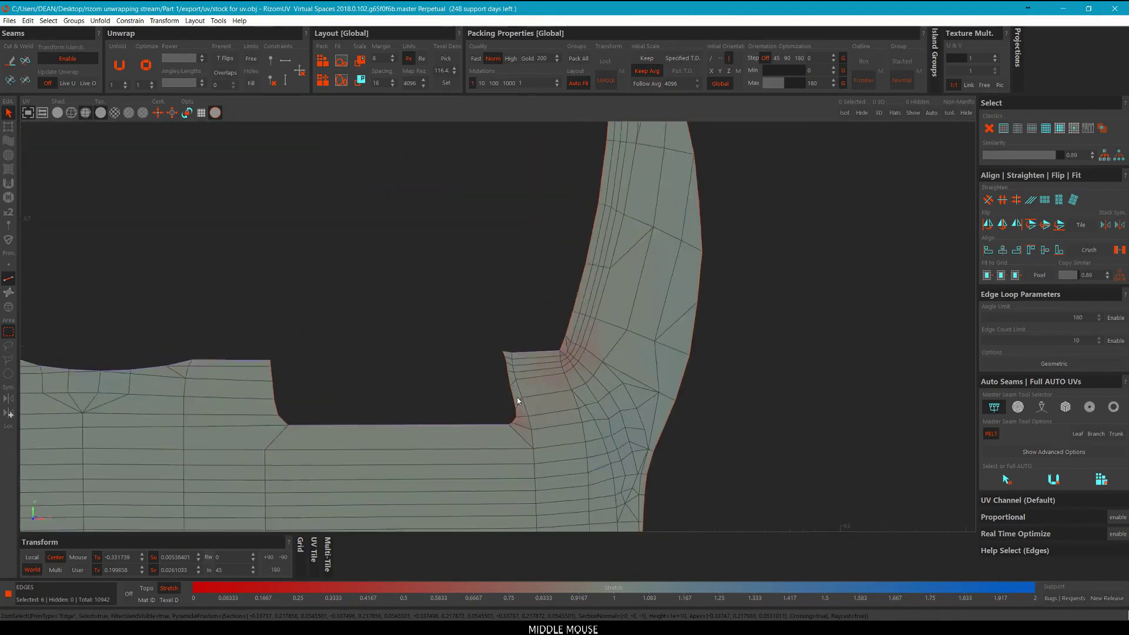
scroll(517, 398, up, 3)
ctrl+drag(527, 433, 474, 247)
scroll(459, 214, down, 4)
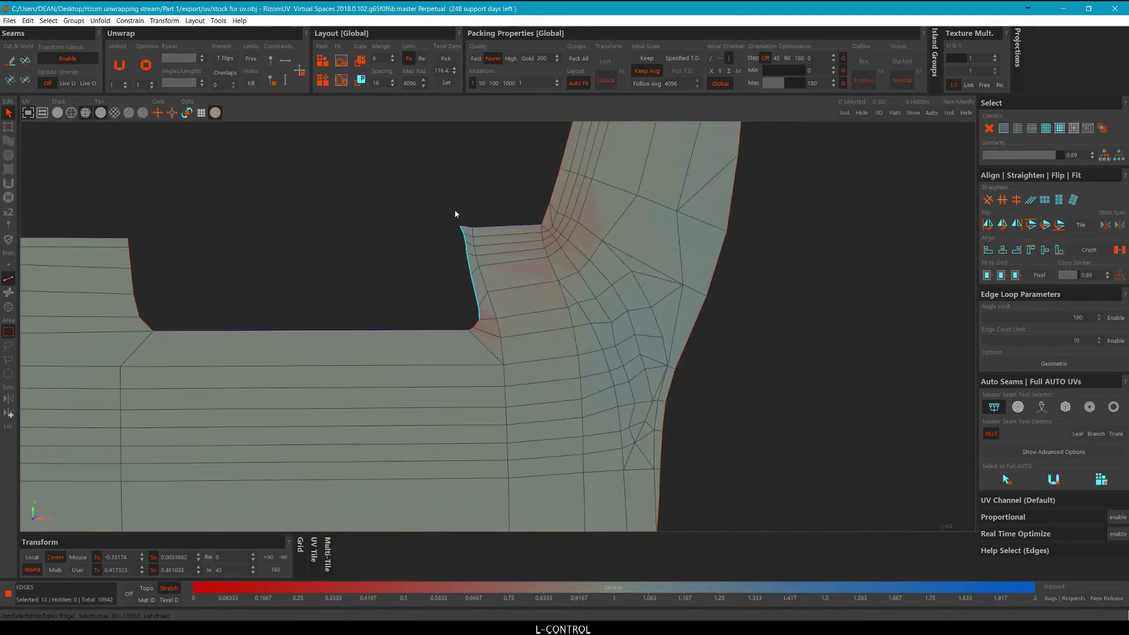
scroll(436, 218, down, 2)
Select the flap-side border edges of both the upper and lower notches, including their corner edges, and constrain them vertically.
scroll(438, 225, up, 6)
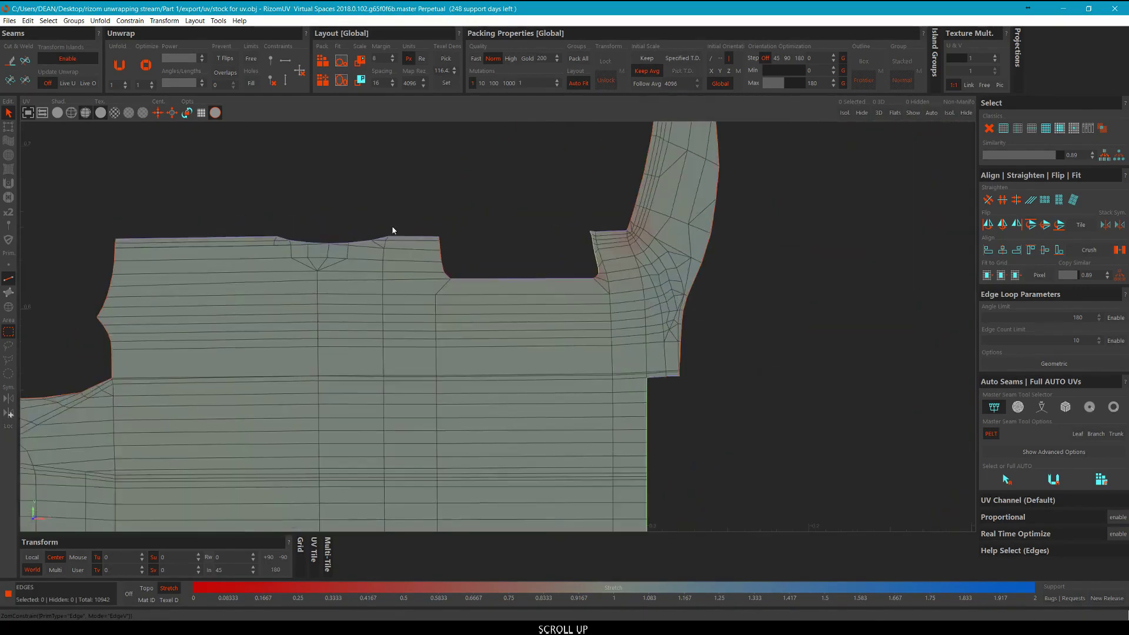
middle_drag(404, 252, 406, 278)
double_click(396, 281)
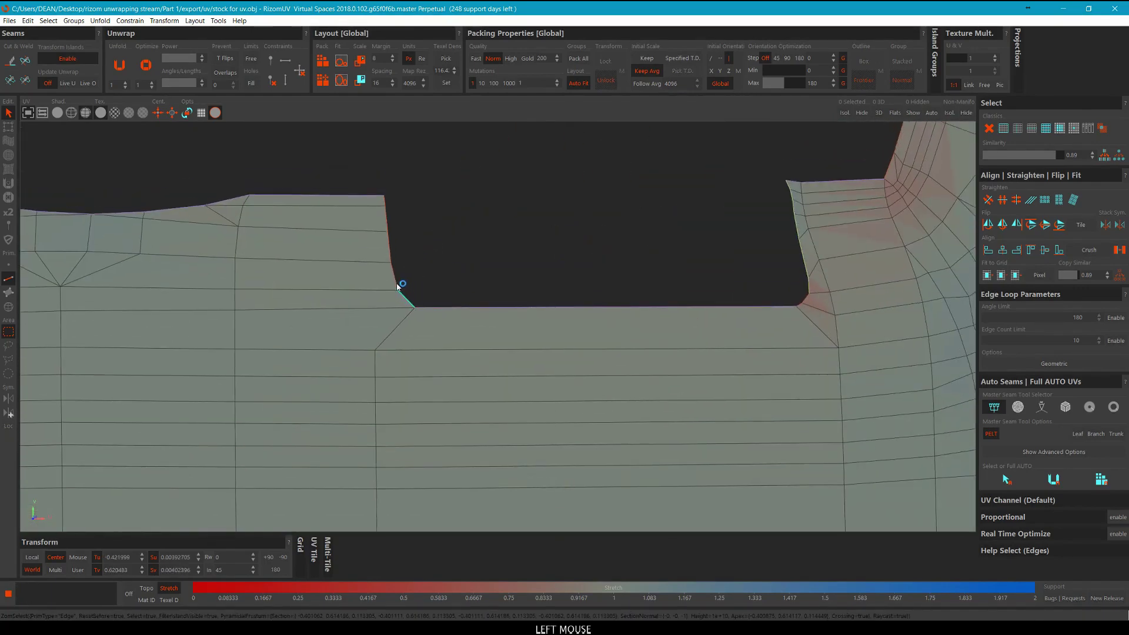
scroll(473, 239, down, 3)
scroll(475, 240, down, 5)
middle_drag(481, 476, 480, 286)
scroll(471, 428, up, 9)
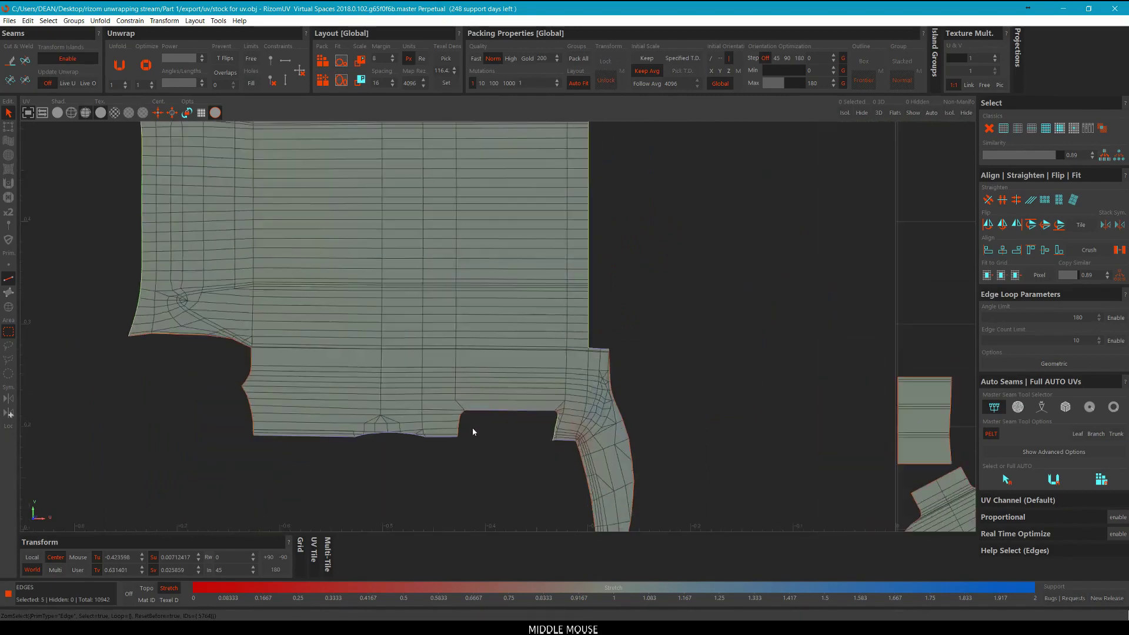
ctrl+double_click(442, 393)
scroll(529, 411, down, 2)
click(528, 415)
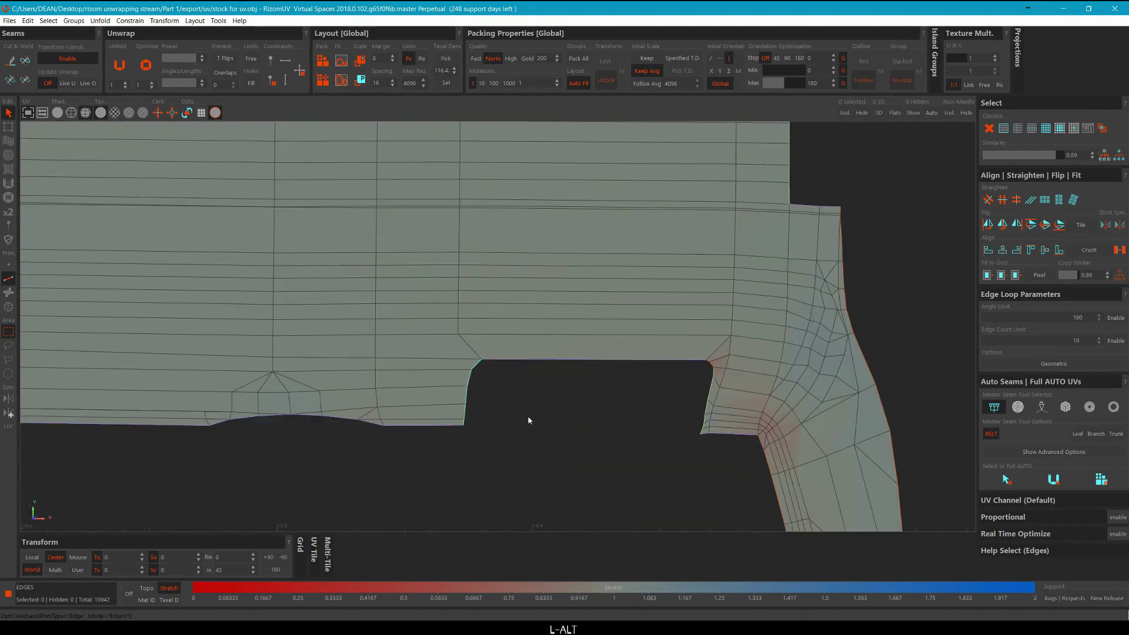
Select the whole shell island, optimize it with the edge constraints applied, and clear the selection.
scroll(532, 425, down, 3)
middle_drag(533, 425, 518, 416)
key(F4)
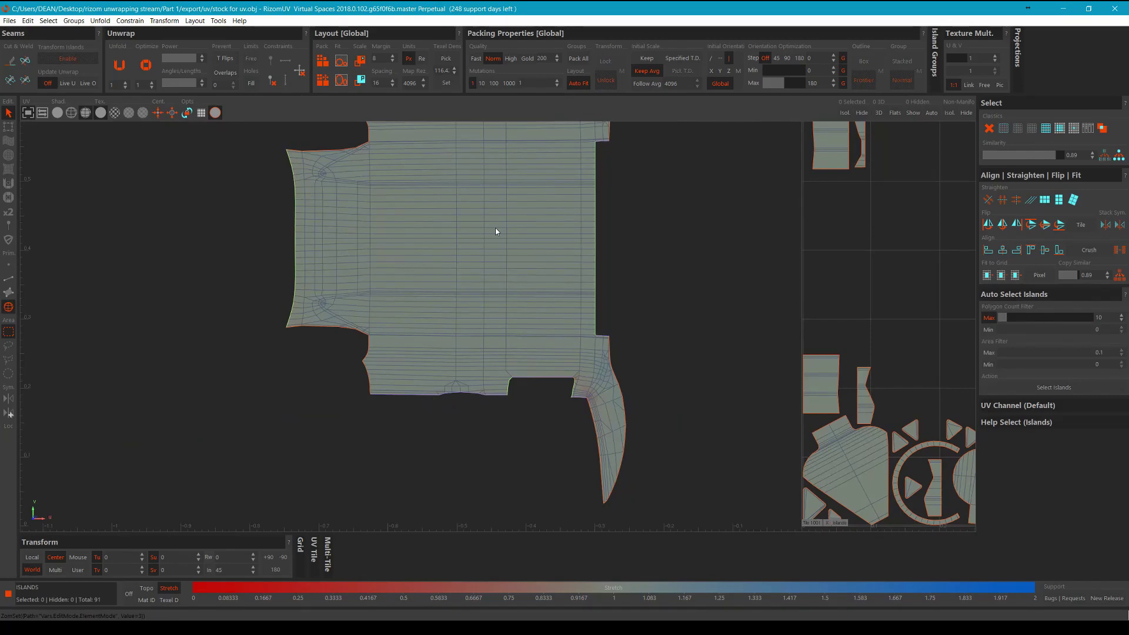
click(495, 227)
middle_drag(511, 273, 510, 274)
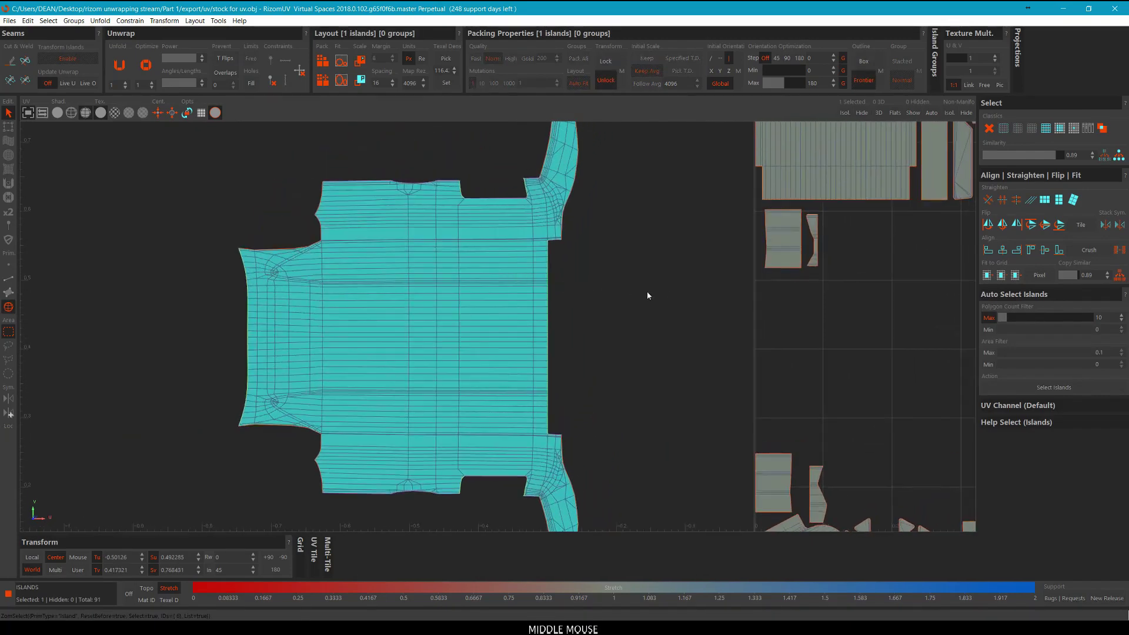
scroll(662, 288, down, 3)
key(o)
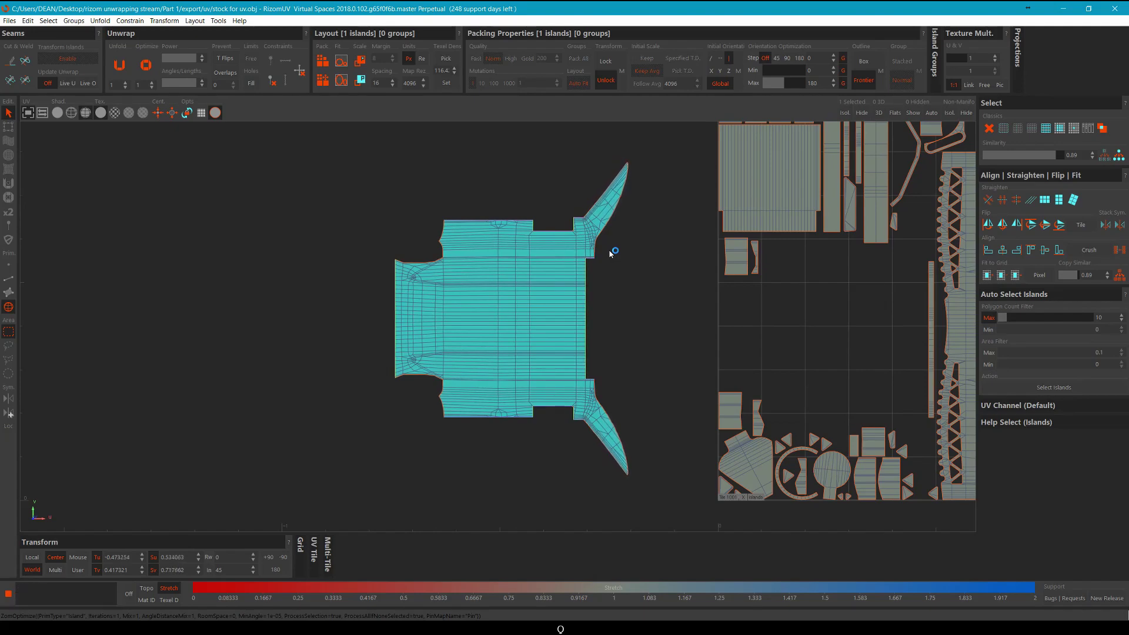
click(642, 285)
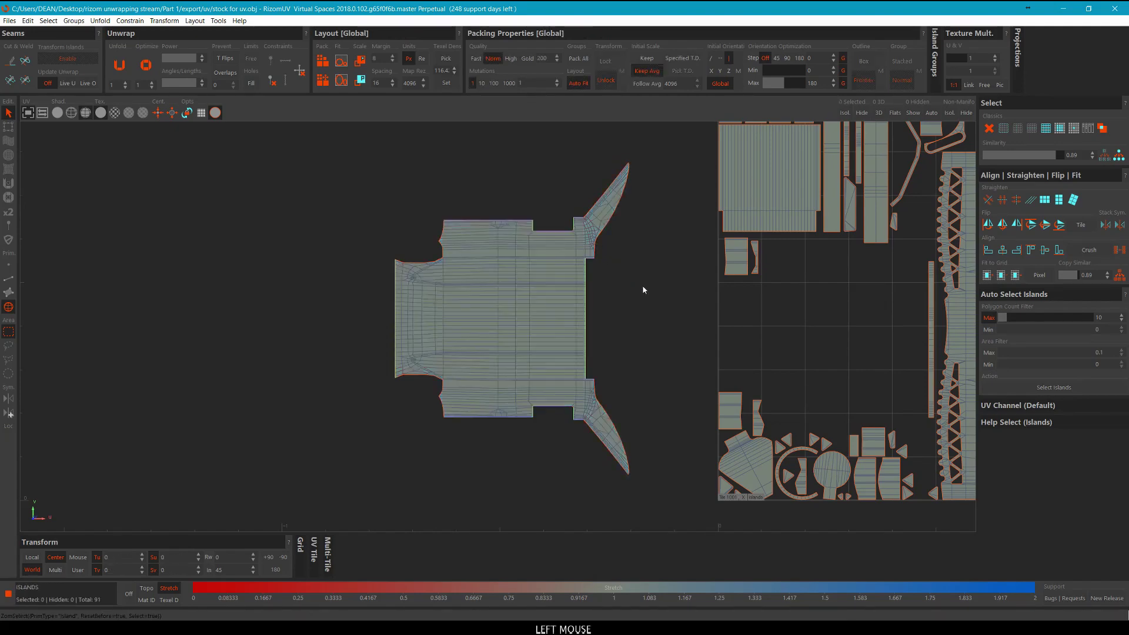
Examine the optimized shell island for stretch and straightness around its notches, curved dips, flaps and horns.
middle_drag(642, 287, 544, 270)
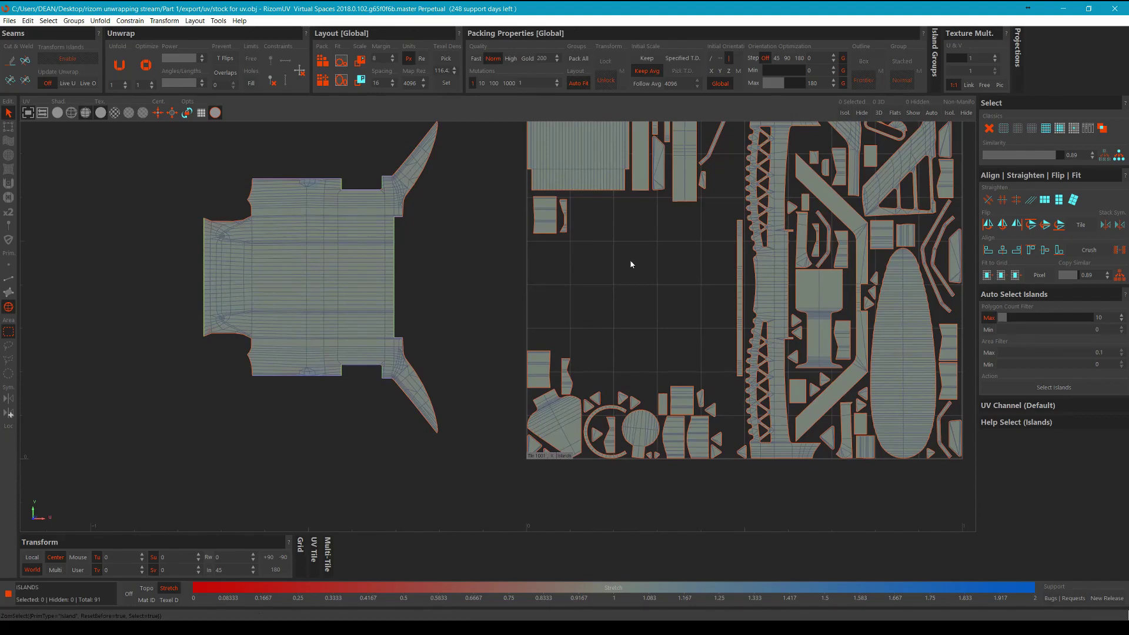
scroll(408, 352, up, 5)
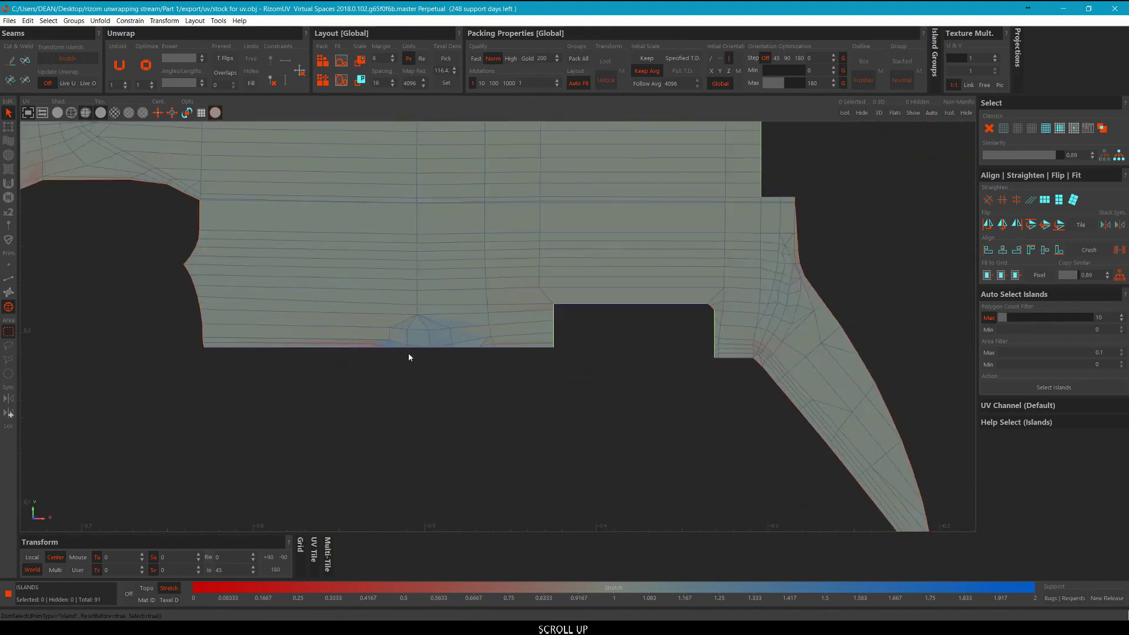
scroll(425, 351, down, 1)
scroll(517, 339, up, 2)
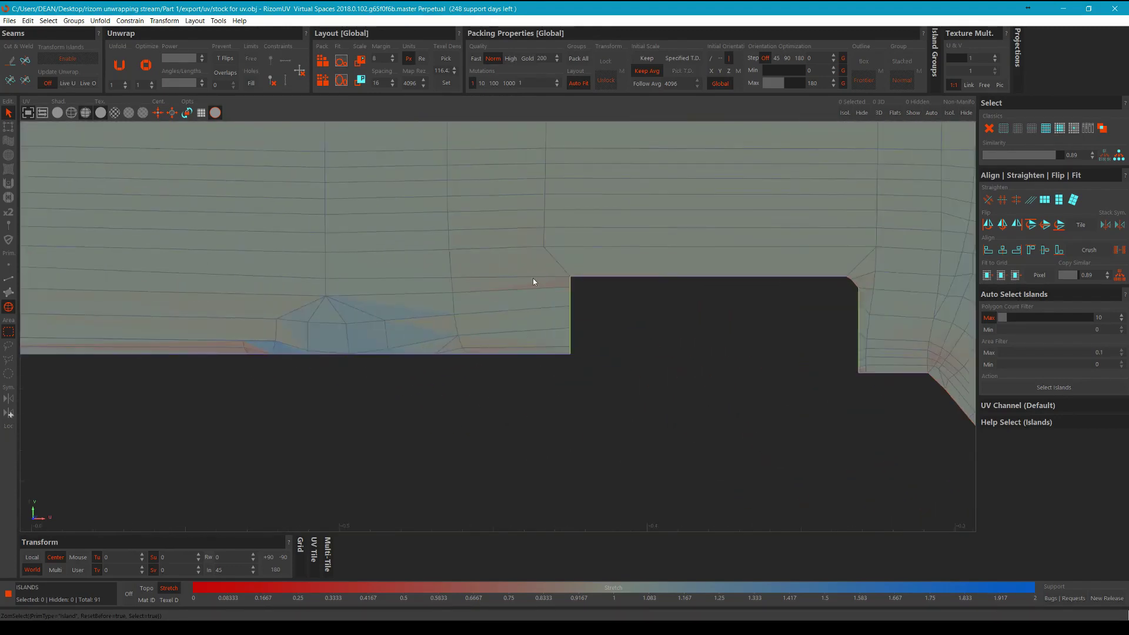
middle_drag(533, 277, 341, 321)
scroll(475, 370, down, 3)
scroll(476, 370, down, 5)
middle_drag(612, 336, 591, 331)
scroll(591, 332, up, 4)
middle_drag(234, 291, 425, 299)
scroll(425, 302, down, 1)
middle_drag(747, 300, 521, 290)
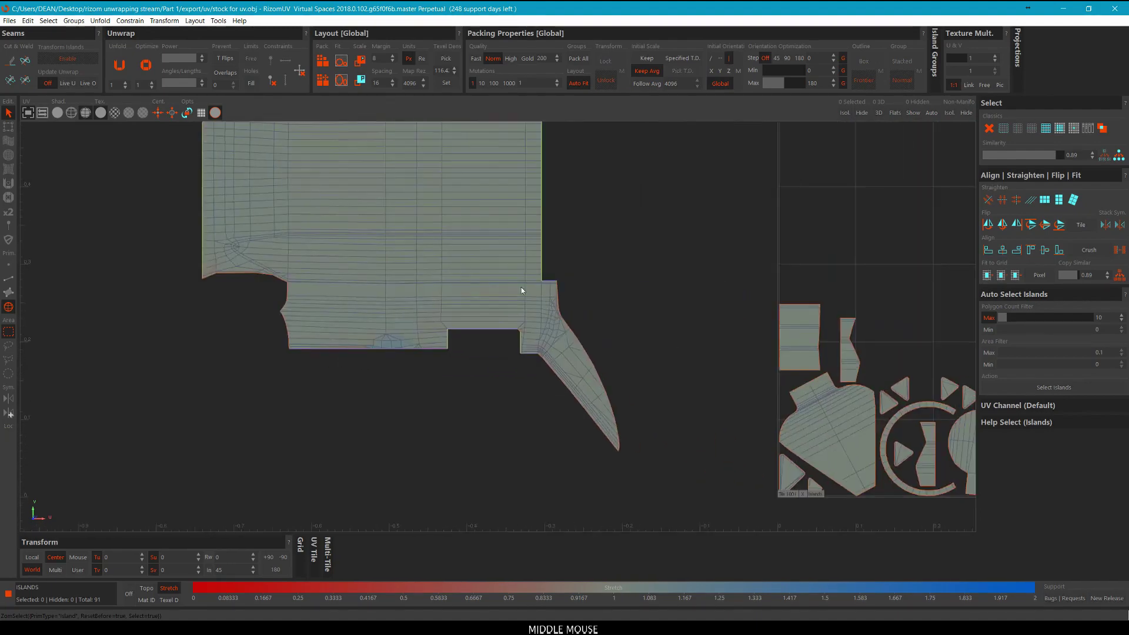
scroll(570, 323, down, 2)
scroll(540, 378, up, 3)
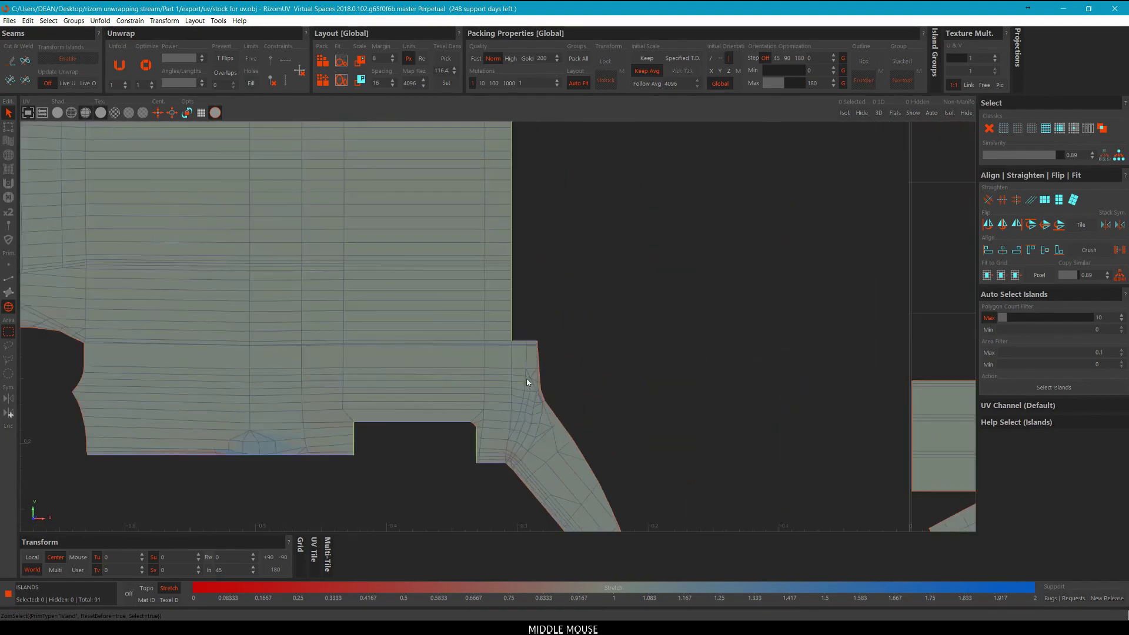
scroll(527, 379, down, 2)
middle_drag(578, 213, 481, 225)
scroll(481, 225, down, 3)
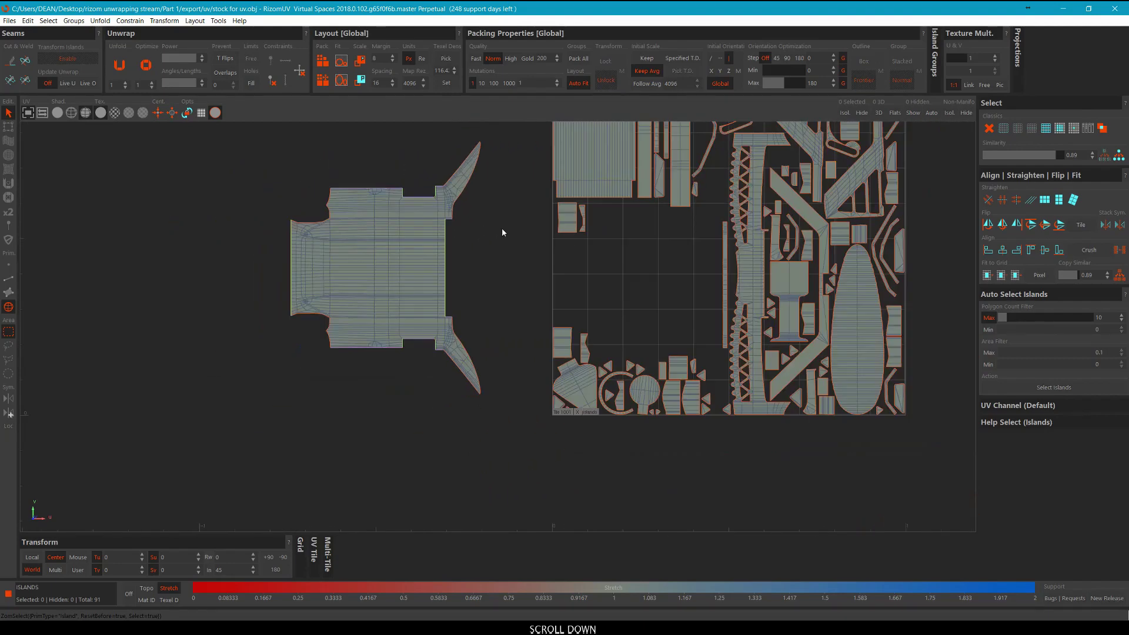
Move the large striped rectangular island out of the UV tile to the empty space above the shell island.
middle_drag(664, 217, 513, 305)
click(414, 198)
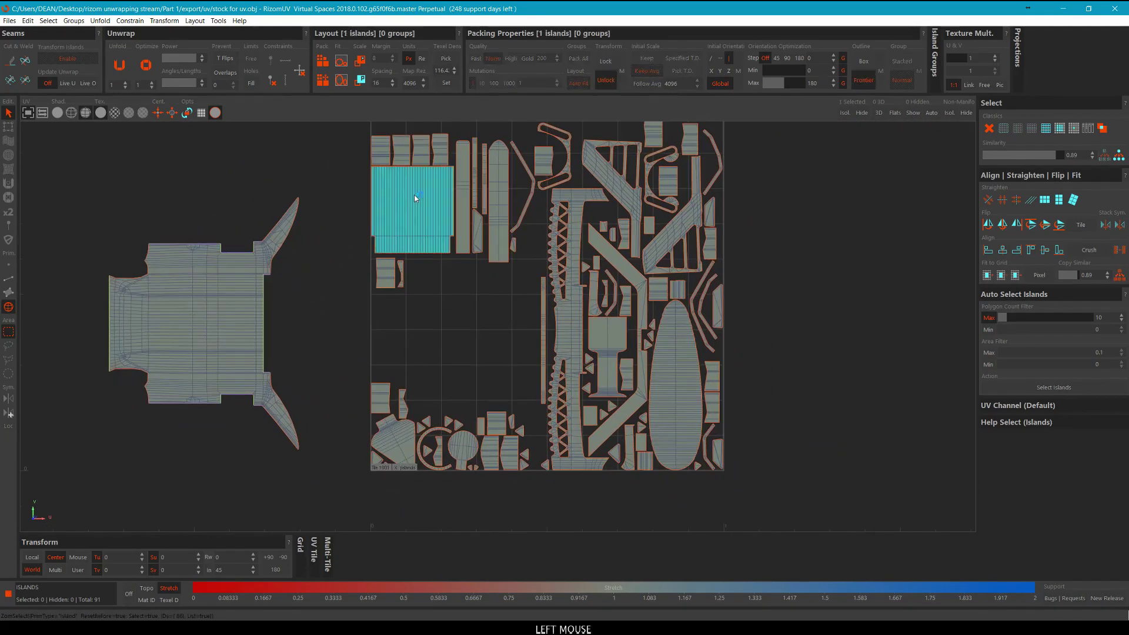
scroll(414, 199, up, 3)
scroll(400, 191, down, 4)
middle_drag(400, 190, 443, 243)
key(space)
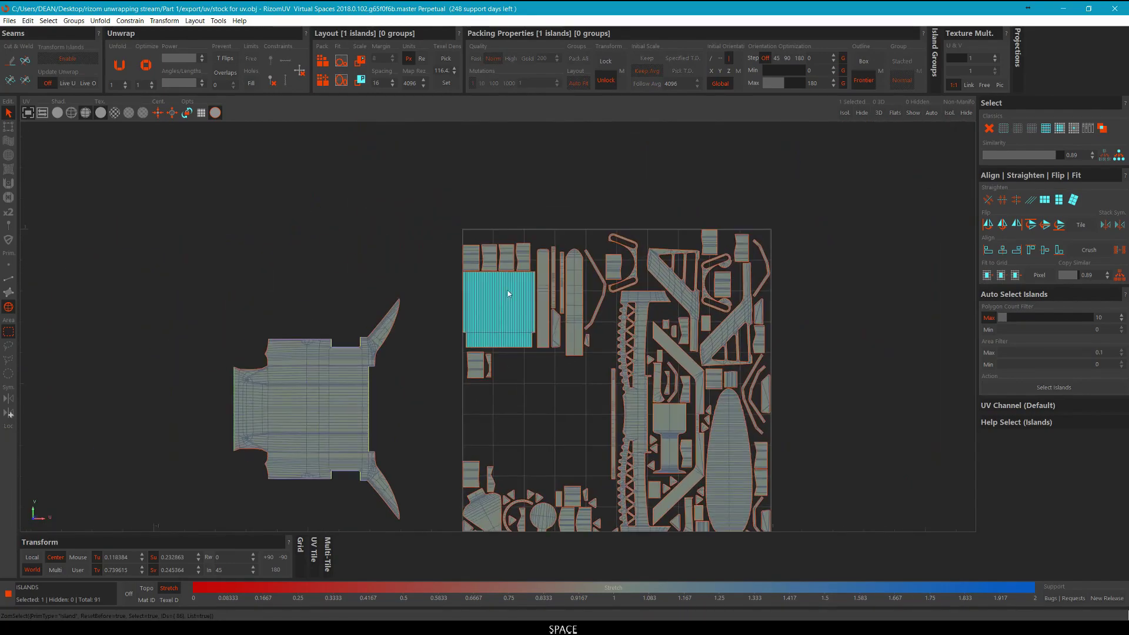
middle_drag(509, 294, 310, 272)
click(395, 228)
Move the long latticed, toothed island out of the UV tile to the empty space below the shell island.
middle_drag(447, 294, 408, 243)
middle_drag(480, 420, 445, 229)
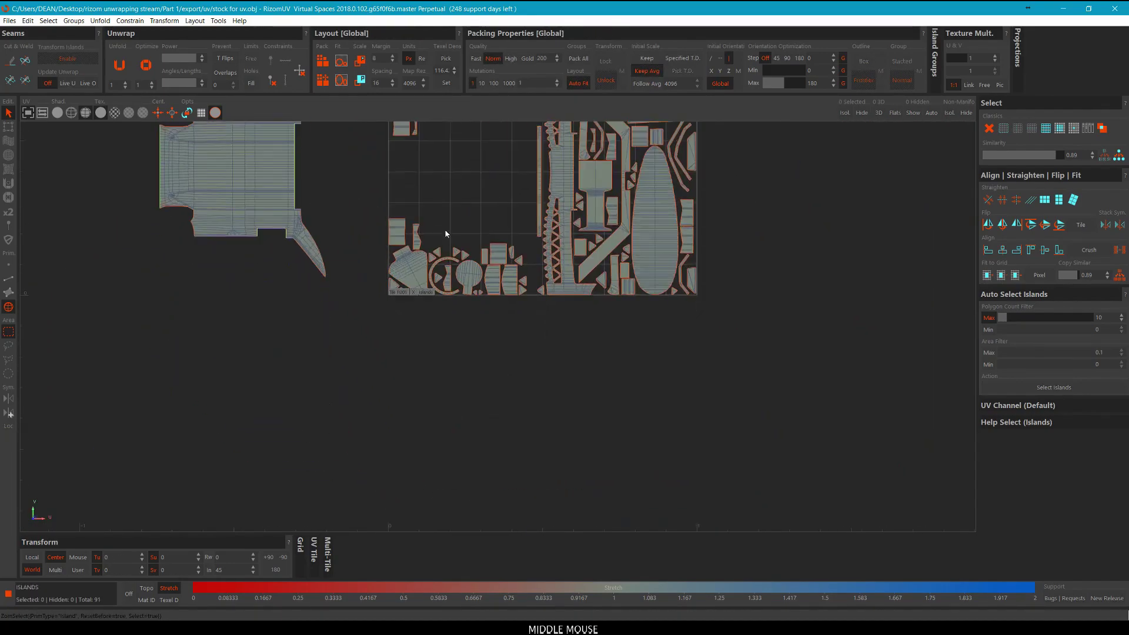
middle_drag(560, 174, 524, 288)
click(525, 292)
scroll(525, 293, down, 2)
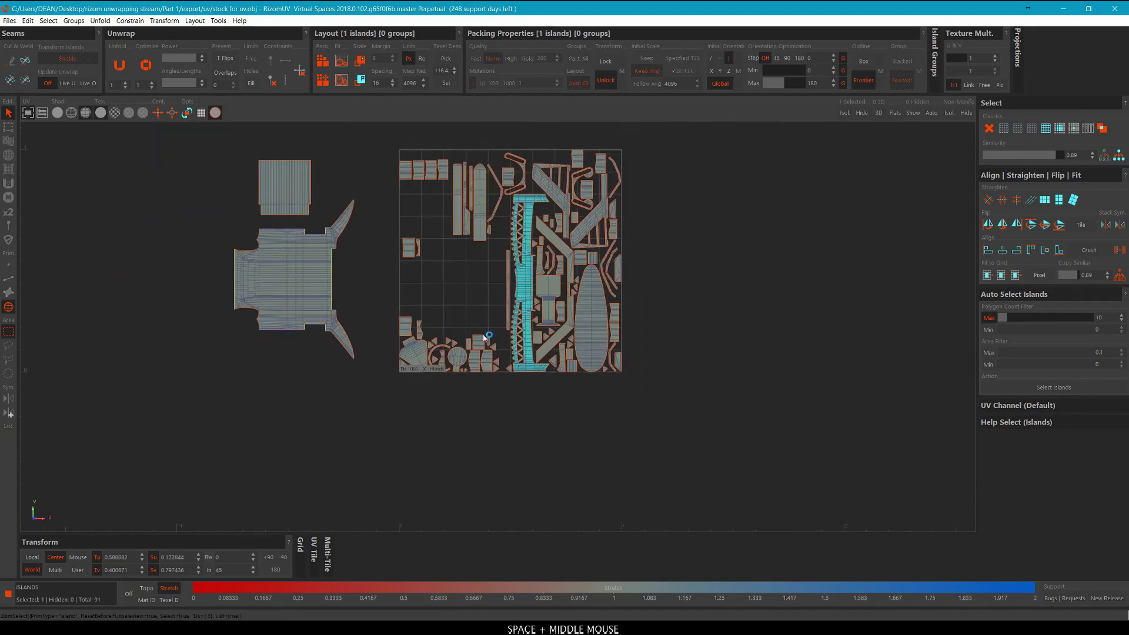
middle_drag(471, 340, 192, 533)
middle_drag(315, 505, 460, 357)
click(438, 348)
Select the outer straight edge run along the latticed island's middle section and upper arm, up to the upper flap's inner corner.
key(F2)
scroll(392, 323, up, 5)
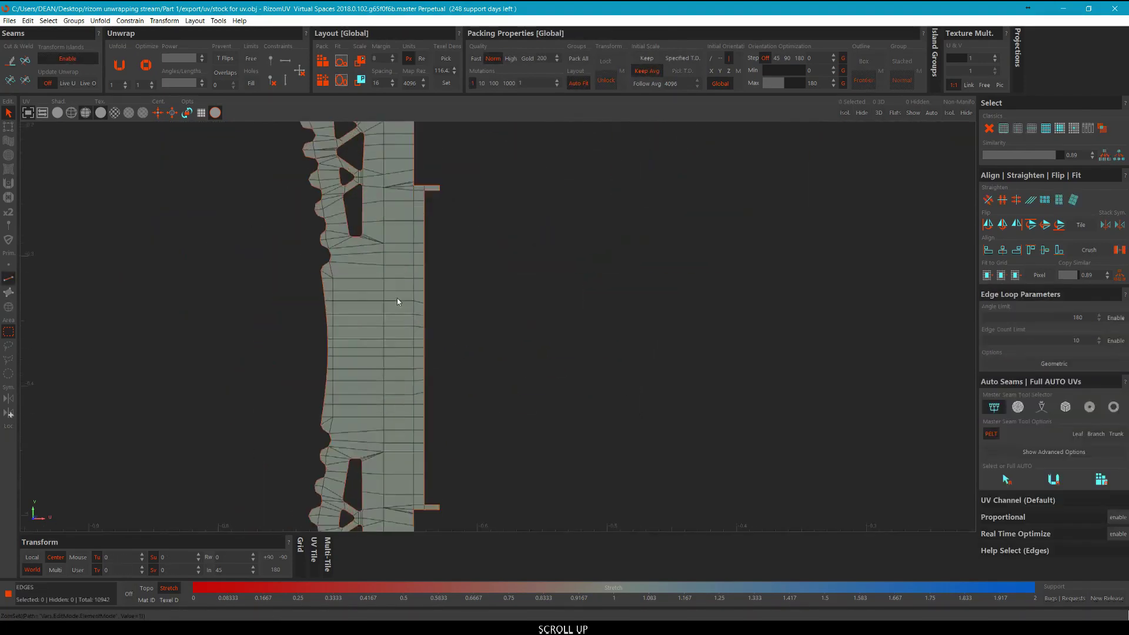
double_click(430, 300)
scroll(429, 300, down, 3)
scroll(437, 195, up, 3)
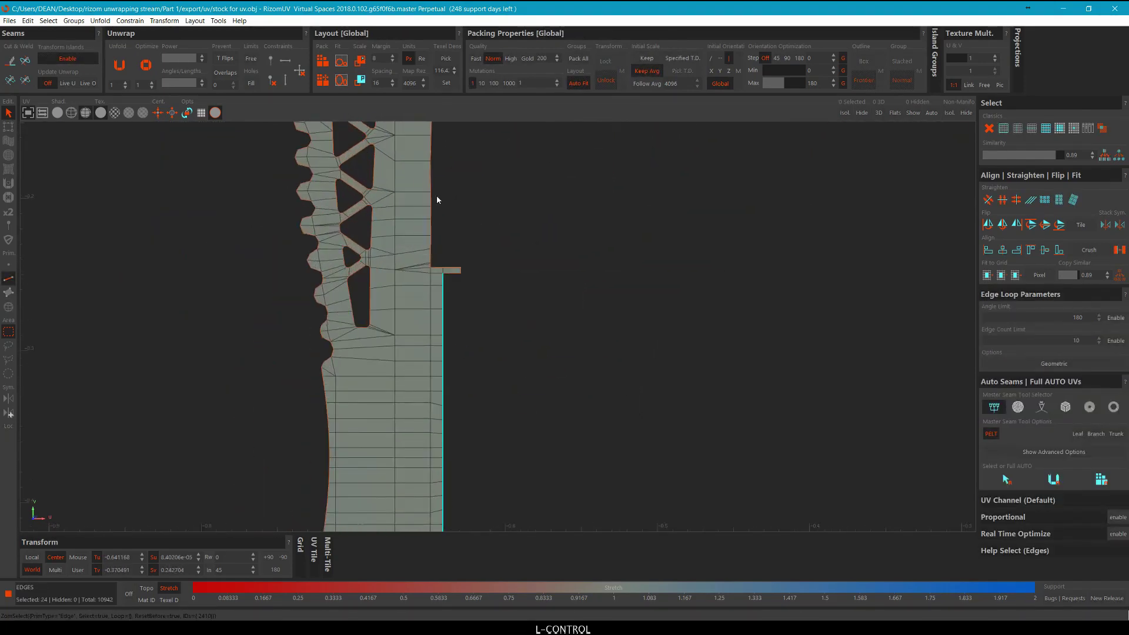
ctrl+double_click(433, 196)
middle_drag(433, 197, 444, 362)
scroll(448, 358, up, 3)
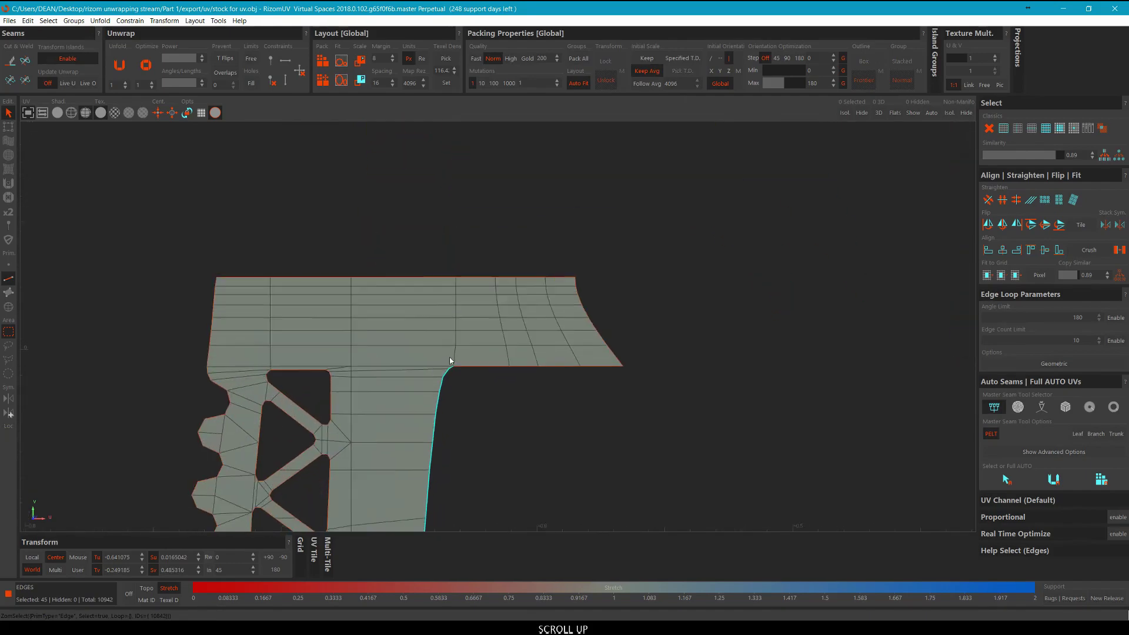
scroll(465, 373, up, 2)
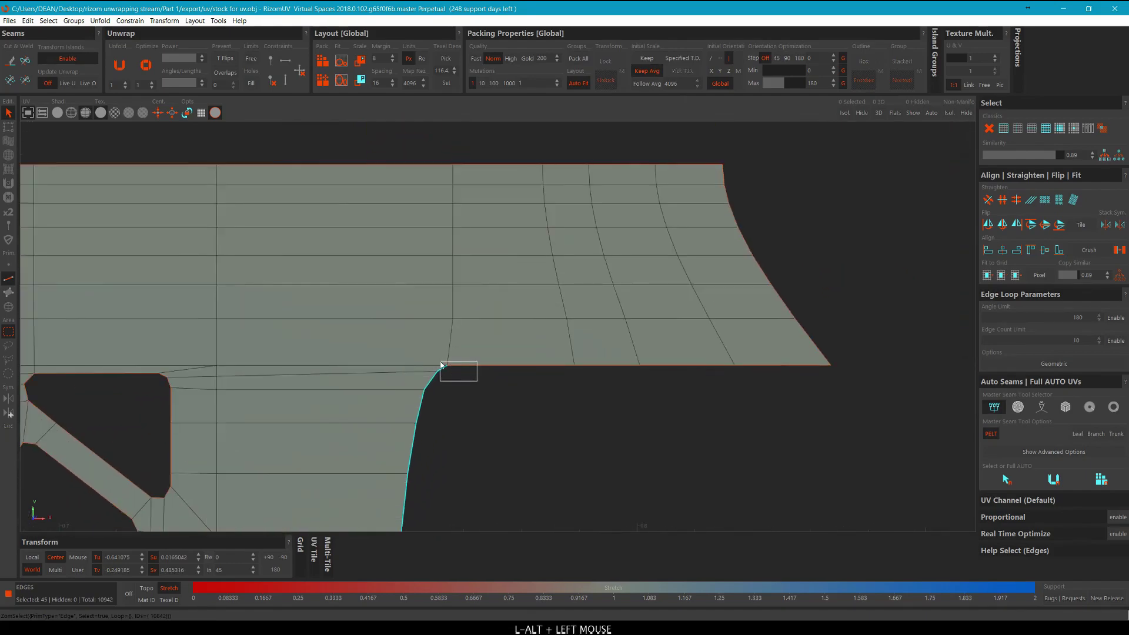
alt+drag(441, 362, 489, 420)
scroll(487, 347, down, 8)
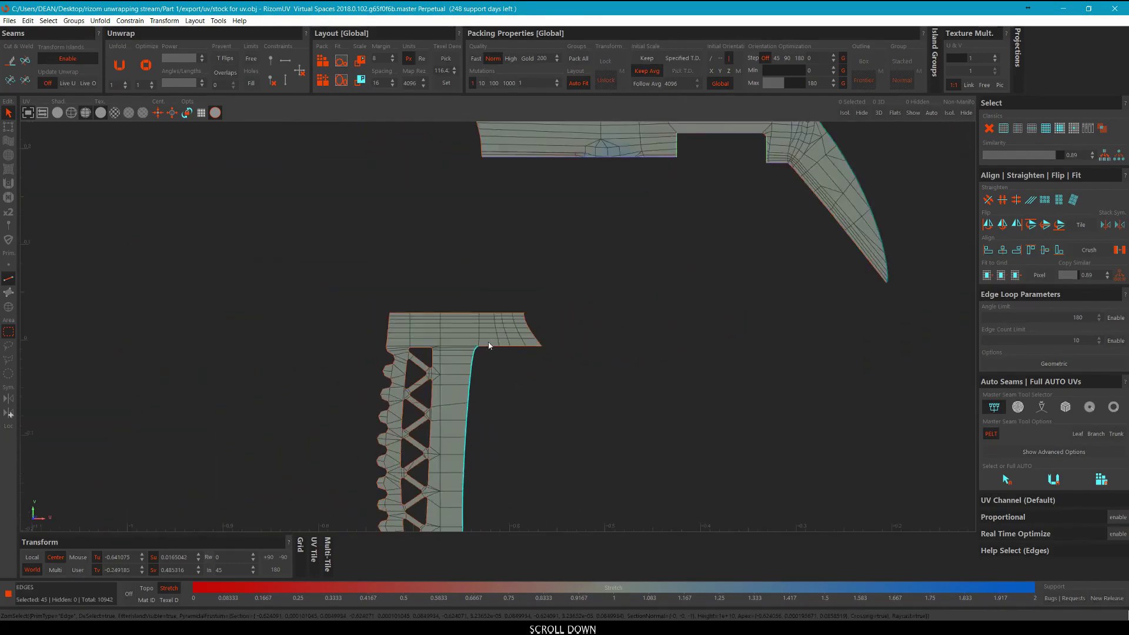
Add the lower arm's outer edge run to the selection, down to the lower flap's inner corner.
middle_drag(544, 518, 535, 259)
scroll(474, 296, up, 3)
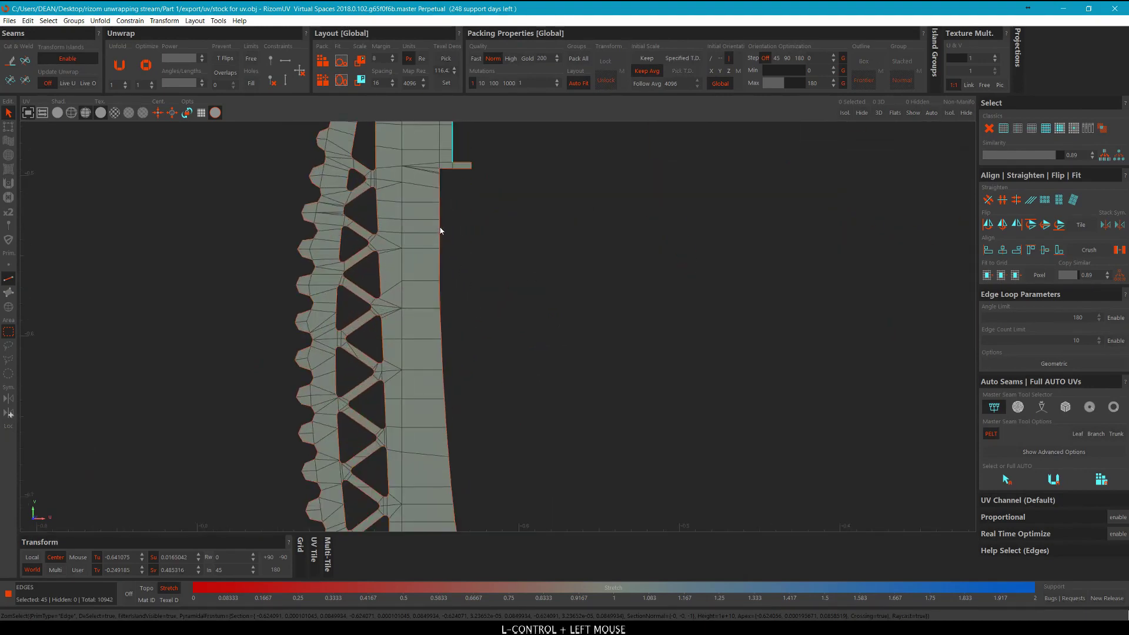
ctrl+click(442, 231)
scroll(442, 235, down, 3)
scroll(454, 347, up, 3)
scroll(454, 346, down, 1)
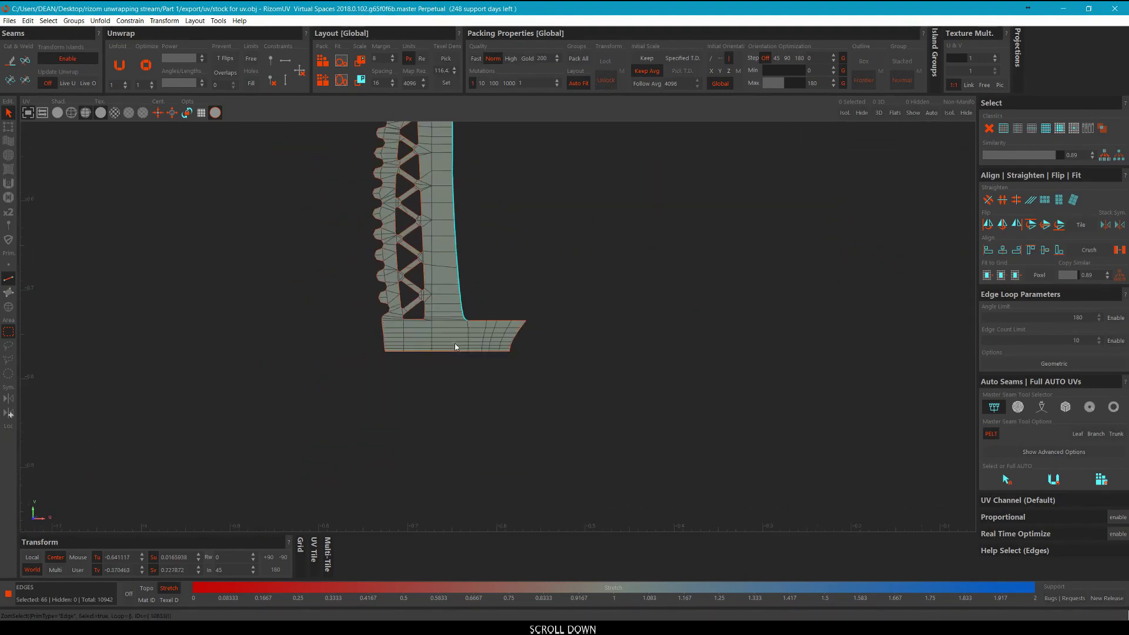
scroll(454, 347, up, 2)
scroll(627, 330, up, 1)
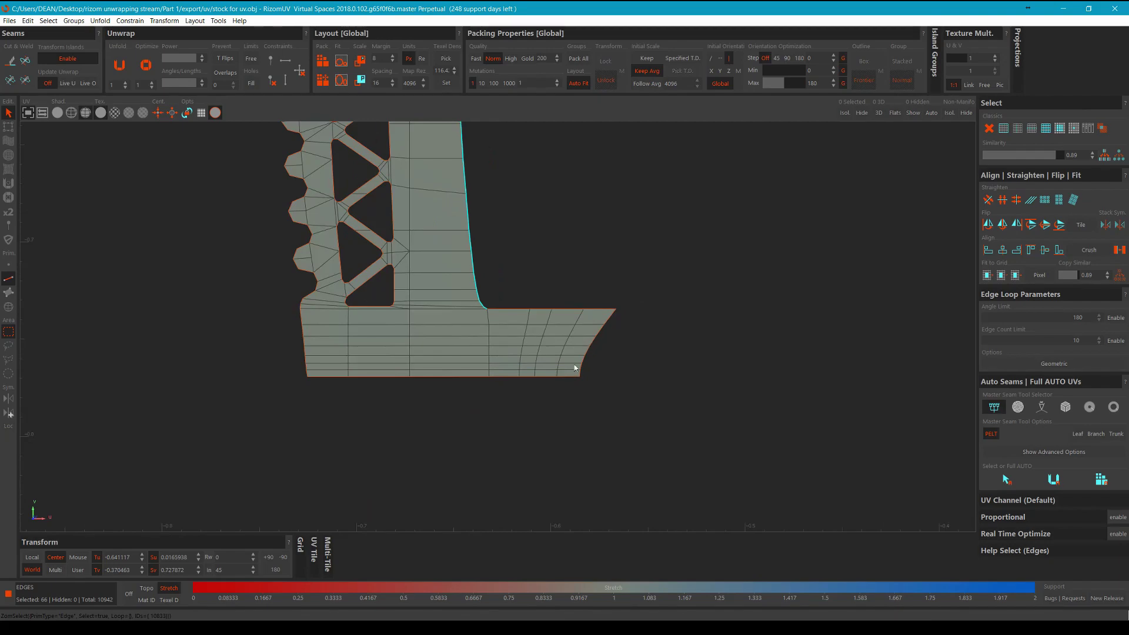
Examine the butt end of the stock in 3D to see where the flap's end edges lie on the model.
scroll(572, 370, down, 3)
key(ctrl+Tab)
alt+middle_drag(620, 337, 370, 369)
scroll(597, 347, up, 4)
scroll(597, 347, down, 4)
key(ctrl+Tab)
key(ctrl+Tab)
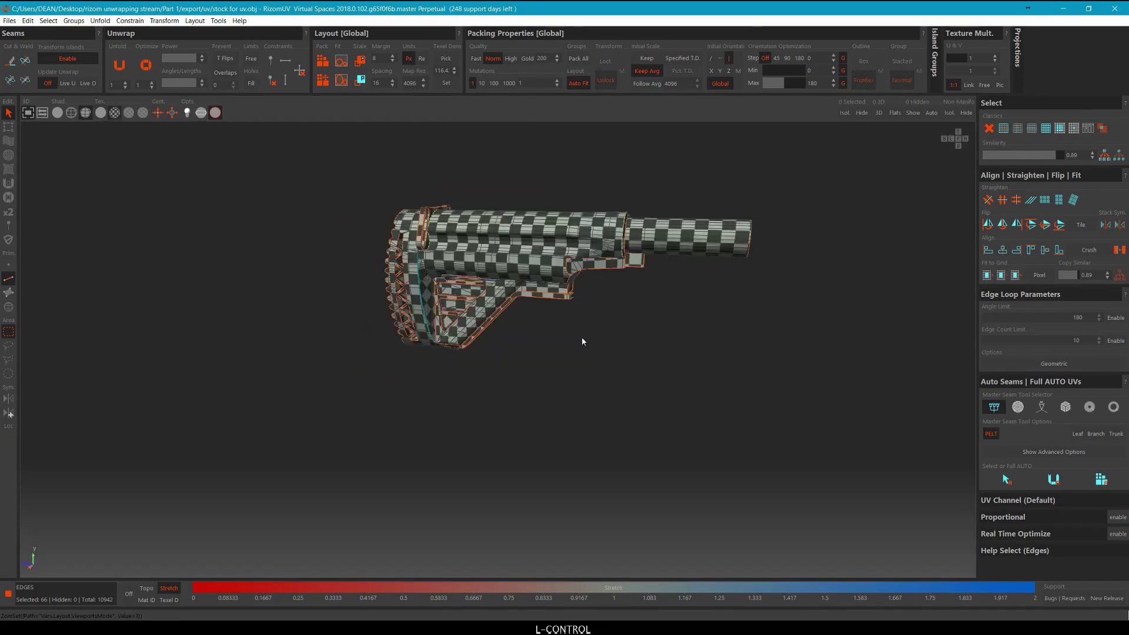
alt+middle_drag(582, 340, 494, 376)
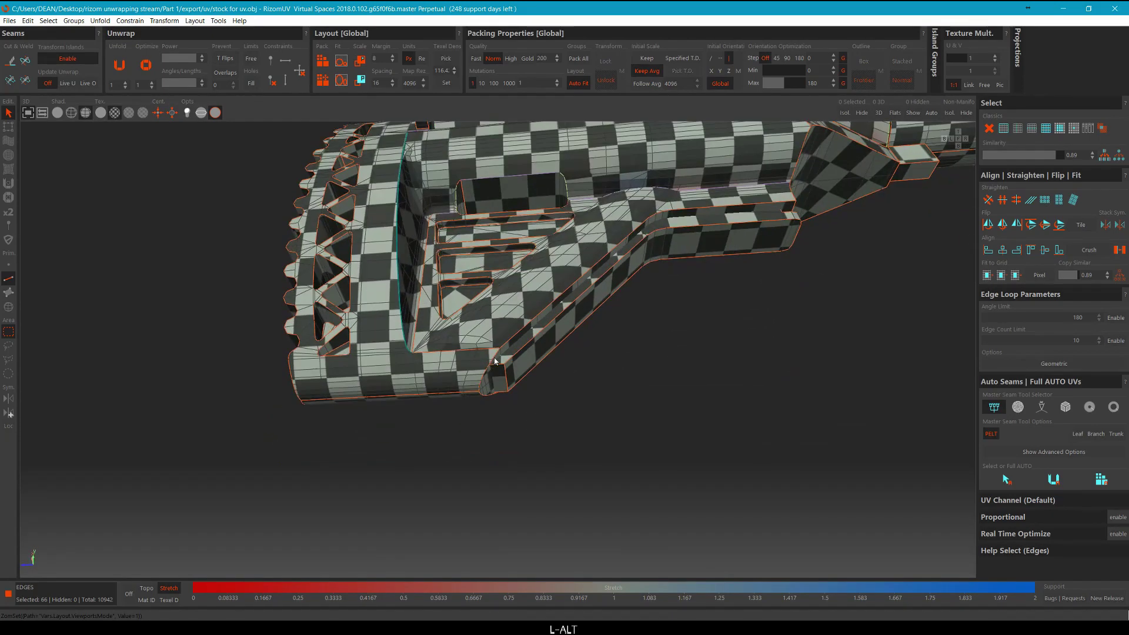
key(ctrl+Tab)
Add the curved end edges of both flaps to the selection and constrain all the selected edges to vertical.
scroll(581, 351, up, 7)
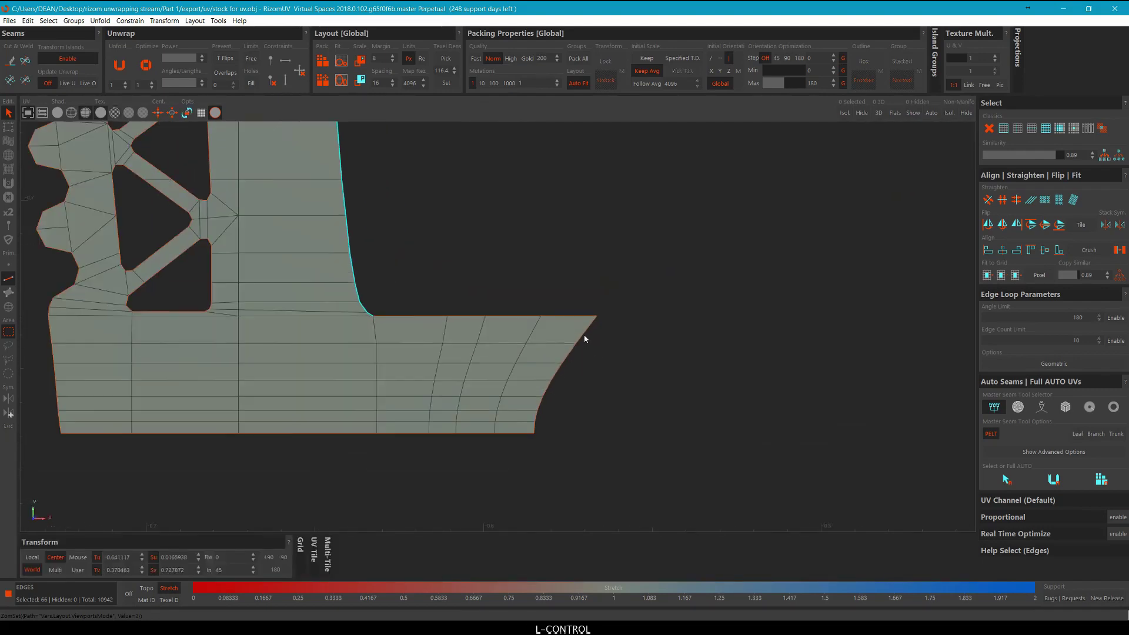
ctrl+double_click(584, 338)
scroll(641, 395, down, 12)
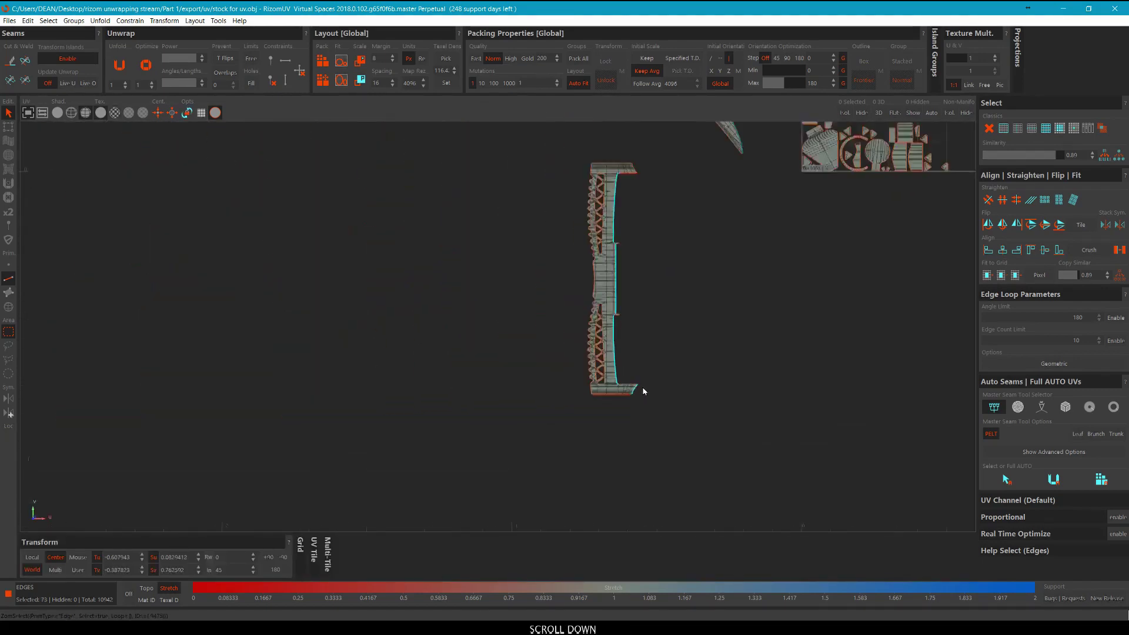
middle_drag(674, 140, 623, 294)
scroll(587, 355, up, 7)
scroll(587, 354, up, 3)
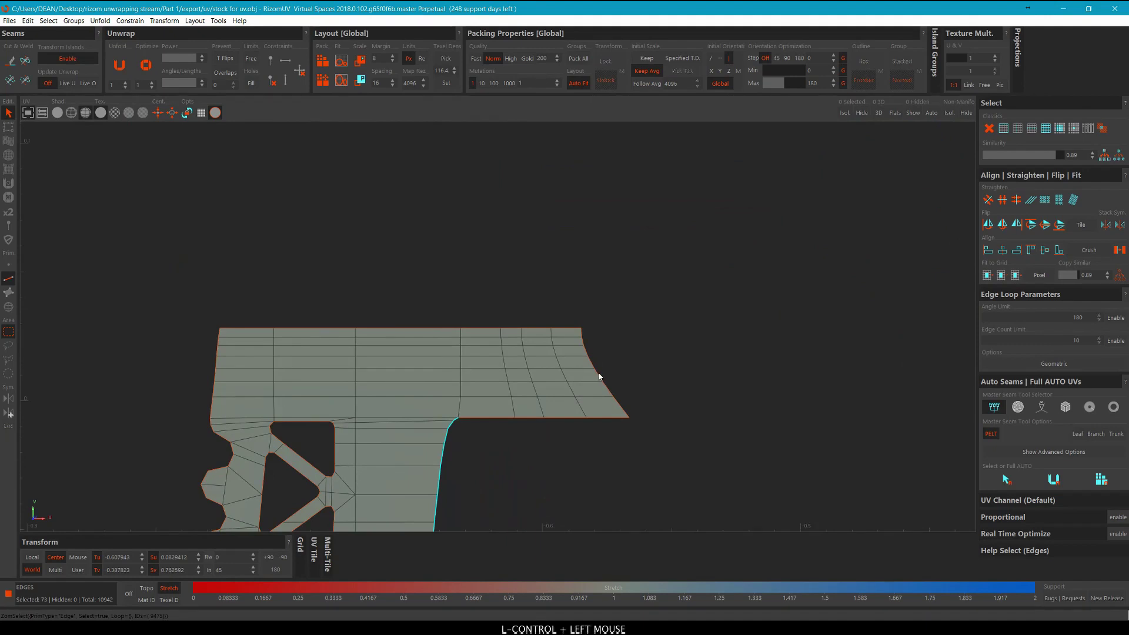
scroll(623, 318, down, 6)
middle_drag(655, 371, 543, 306)
scroll(623, 301, down, 2)
scroll(610, 248, down, 2)
scroll(517, 299, up, 5)
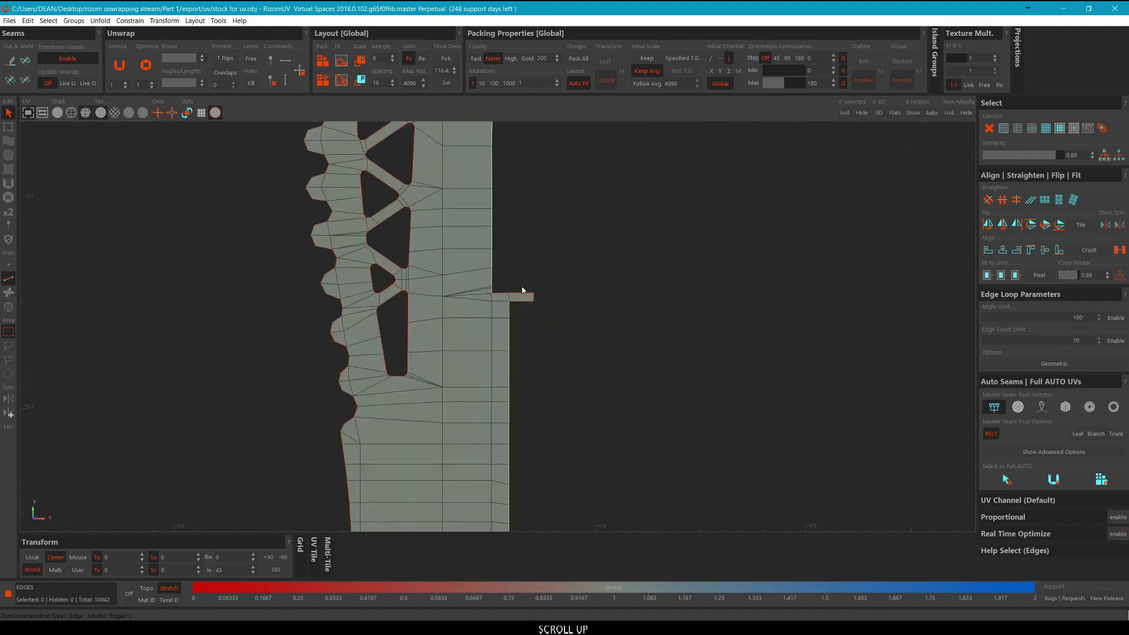
Select the short end edges of the two small tabs and constrain them to vertical.
scroll(537, 304, down, 4)
middle_drag(558, 488, 573, 313)
scroll(579, 341, up, 4)
scroll(572, 312, up, 3)
click(563, 314)
middle_drag(680, 220, 680, 241)
scroll(673, 244, down, 1)
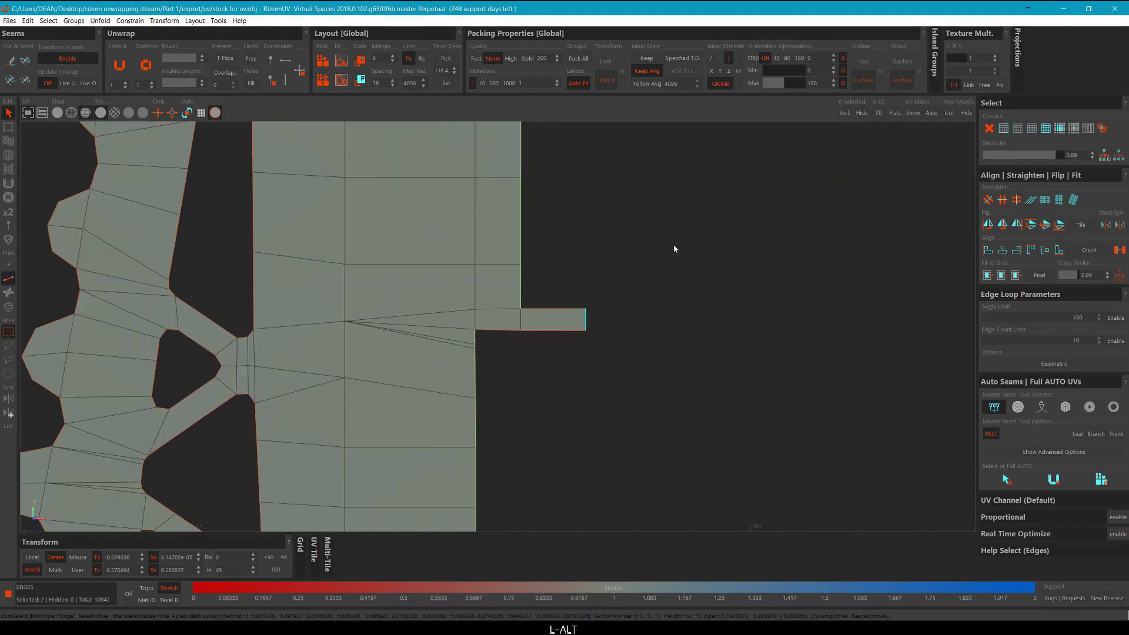
key(alt+v)
Select the horizontal edges along both sides of the two small tabs.
scroll(553, 313, up, 3)
click(578, 327)
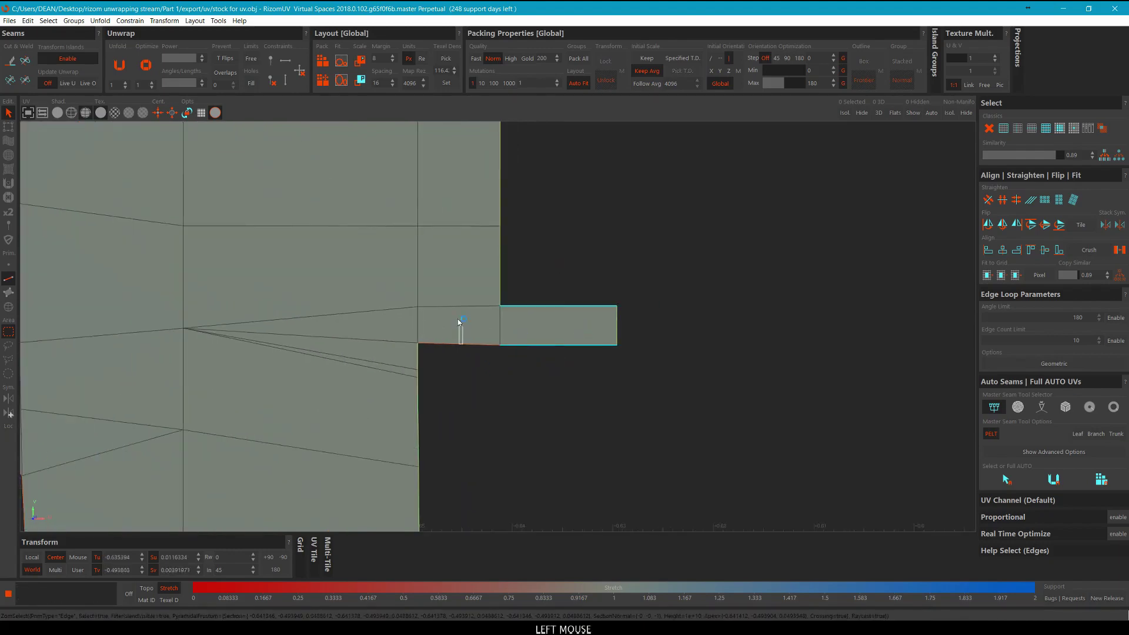
drag(463, 344, 458, 324)
scroll(502, 365, down, 10)
middle_drag(521, 141, 520, 294)
scroll(511, 373, up, 5)
middle_drag(512, 382, 510, 444)
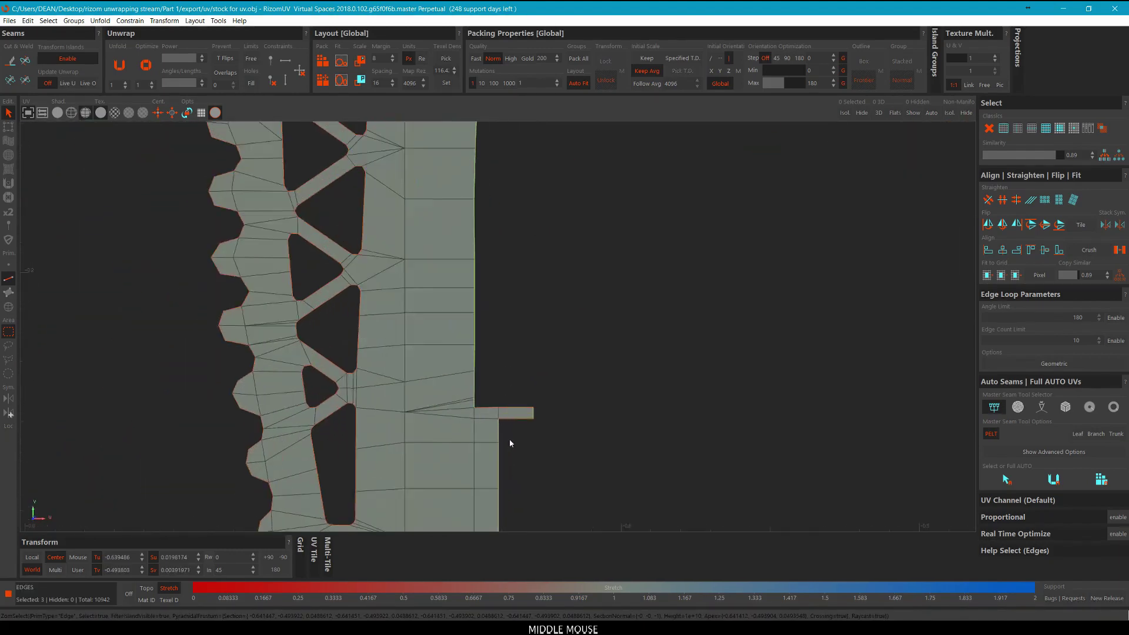
scroll(510, 440, up, 3)
ctrl+drag(534, 410, 515, 360)
scroll(478, 391, up, 2)
ctrl+drag(479, 394, 472, 330)
Add the horizontal inner and outer edges of the flaps at both ends of the island to the selection.
scroll(524, 321, down, 12)
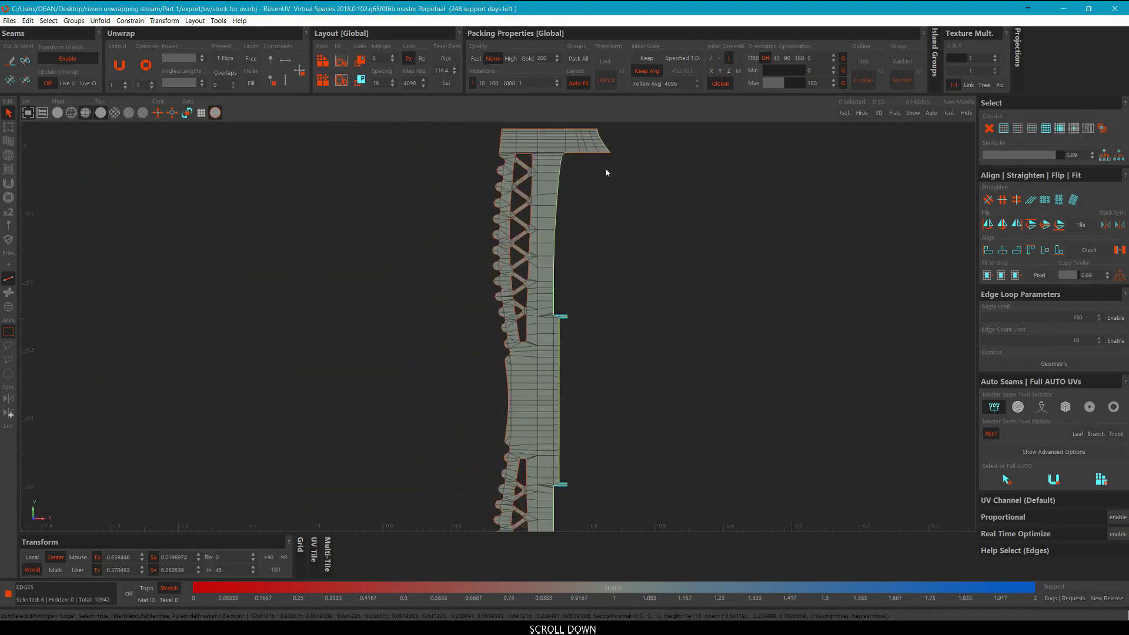
scroll(607, 172, up, 4)
ctrl+click(562, 230)
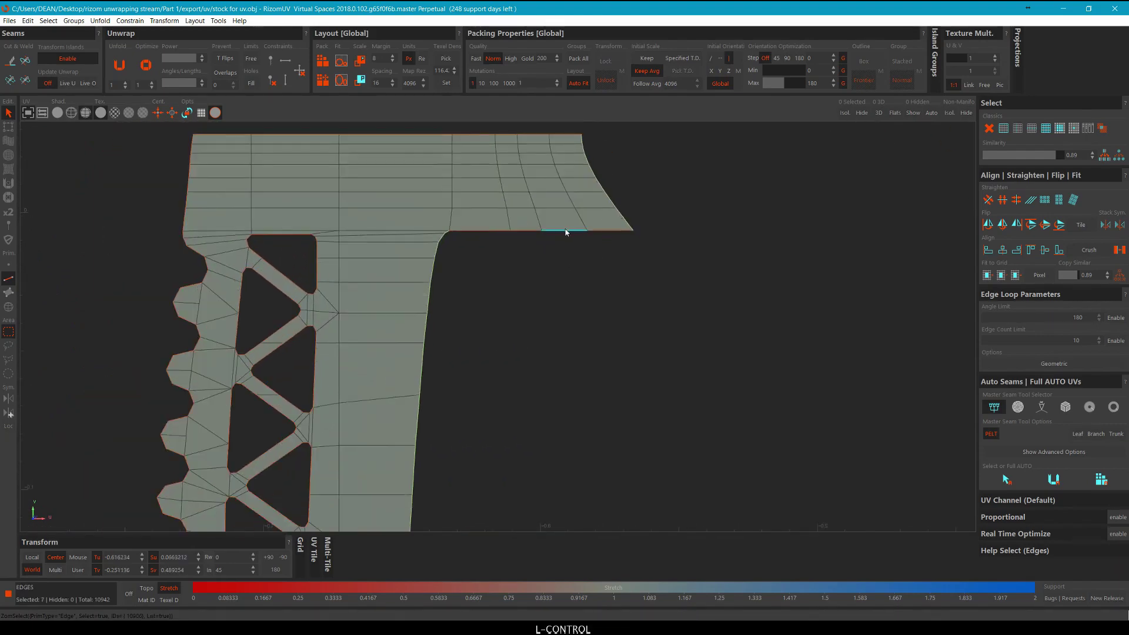
scroll(567, 232, down, 3)
middle_drag(587, 232, 586, 242)
scroll(565, 258, up, 5)
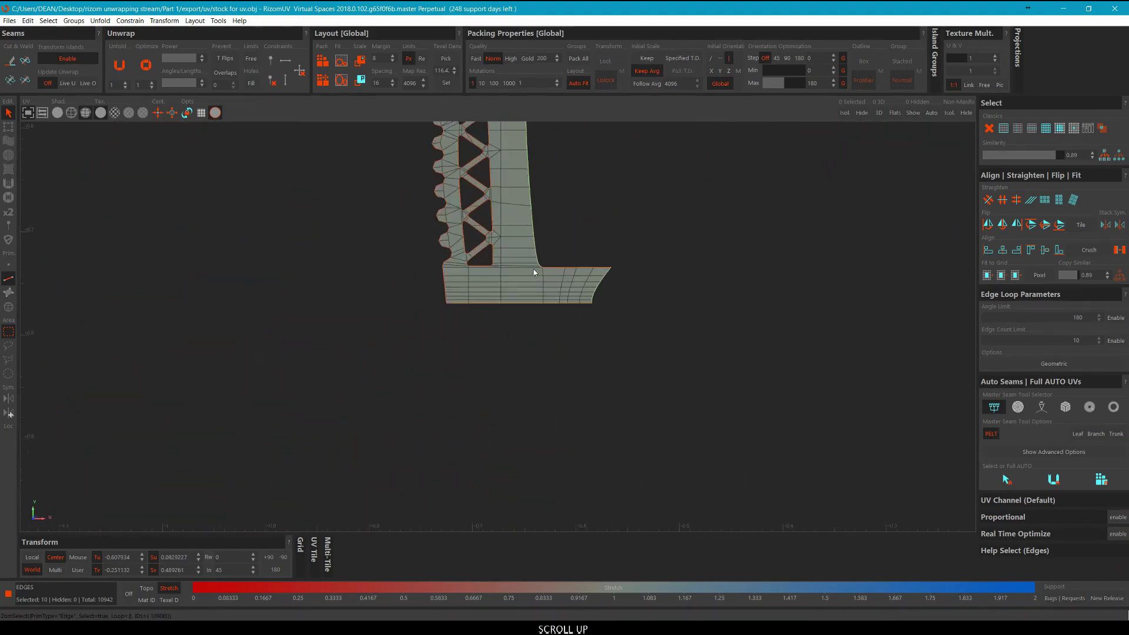
ctrl+click(551, 270)
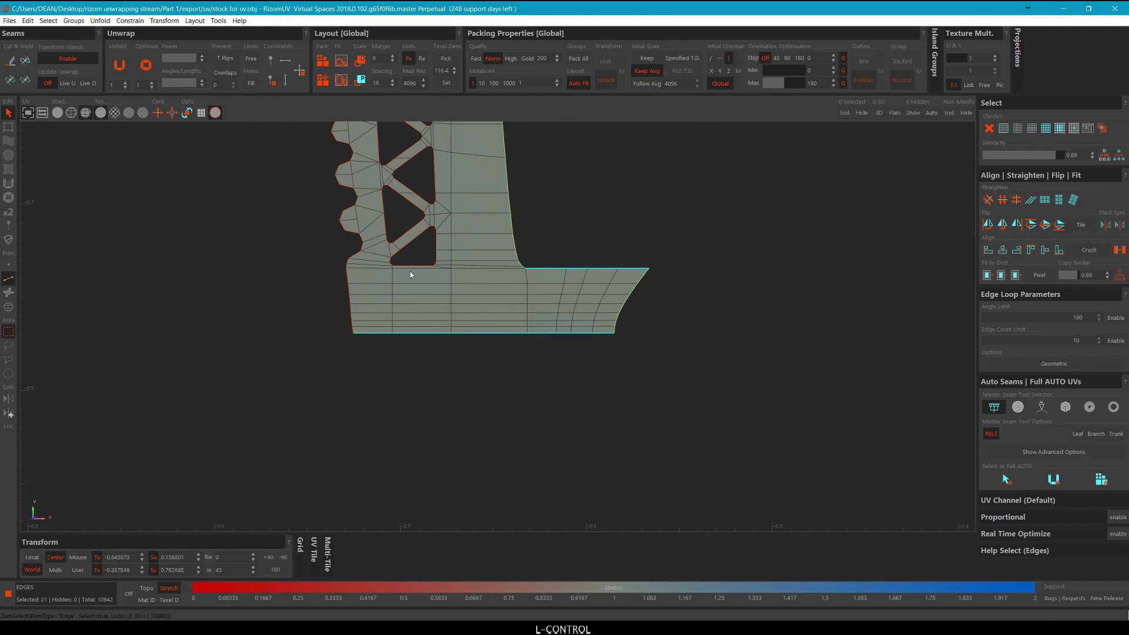
Add the flat end edges of the lattice openings beside both flaps and constrain the whole selection to horizontal.
scroll(411, 271, up, 2)
scroll(450, 279, down, 6)
middle_drag(453, 280, 471, 437)
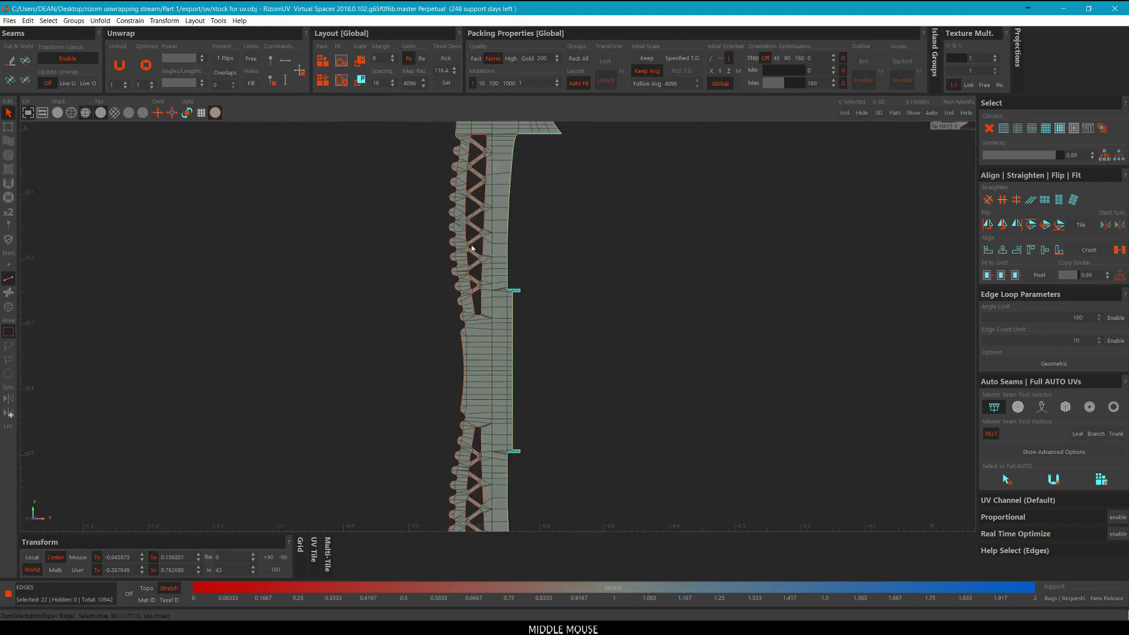
middle_drag(472, 165, 467, 231)
scroll(472, 268, up, 5)
middle_drag(474, 309, 476, 340)
scroll(476, 339, up, 2)
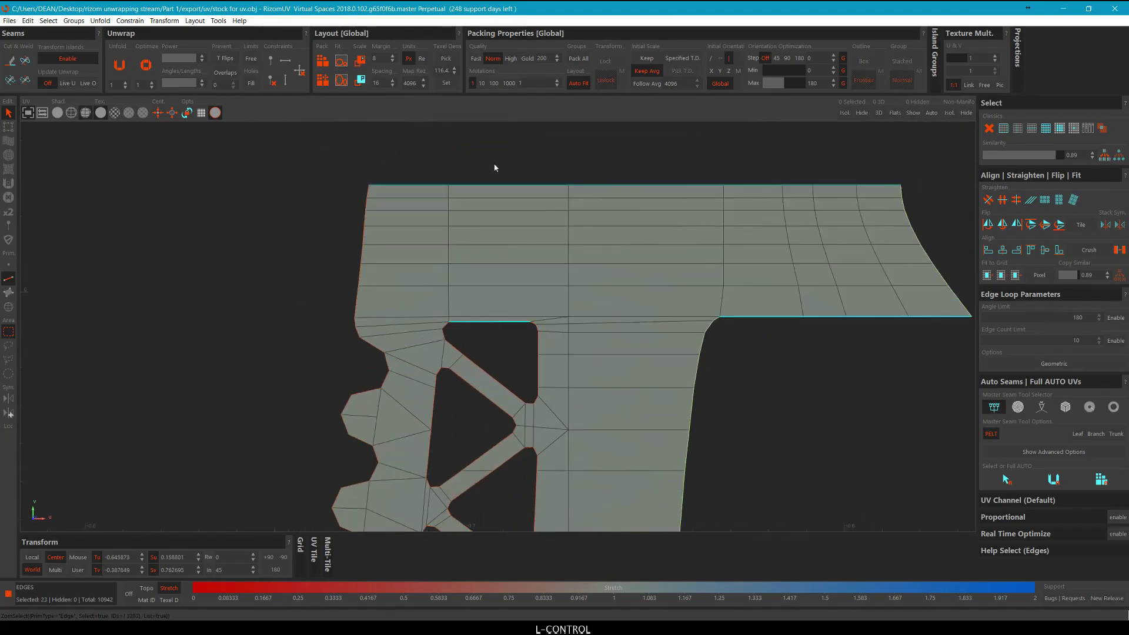
ctrl+click(489, 186)
scroll(542, 174, down, 3)
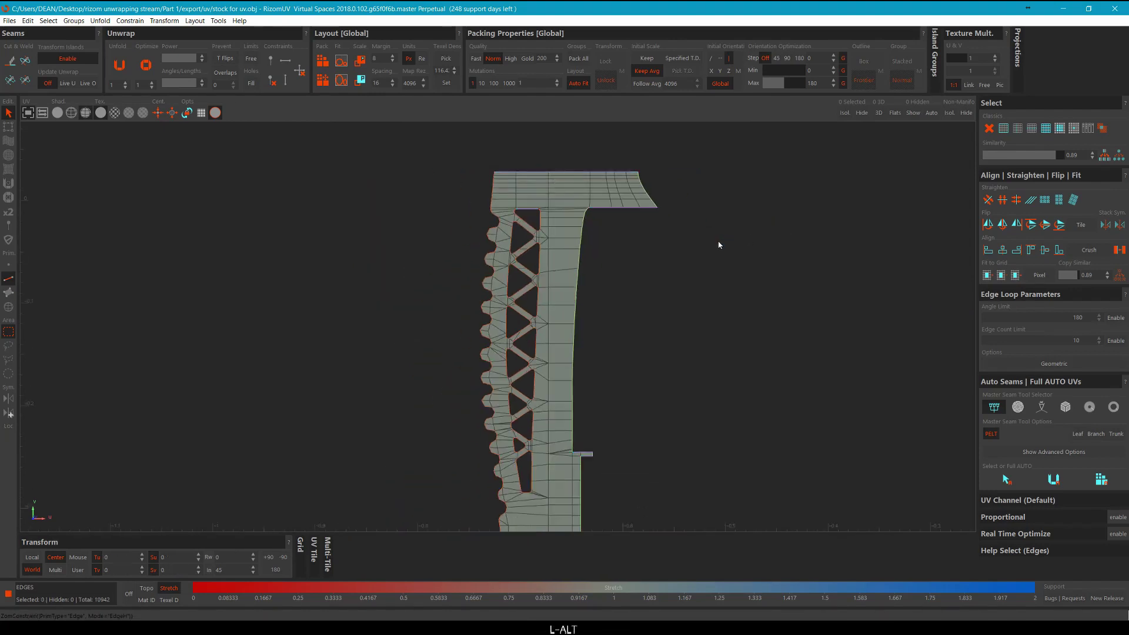
Select the whole latticed island, optimize it with the edge constraints applied, and clear the selection.
scroll(717, 241, down, 4)
middle_drag(705, 230, 663, 175)
mouse_move(644, 269)
middle_down()
mouse_move(632, 256)
mouse_move(657, 266)
middle_up()
key(F4)
click(561, 289)
key(q)
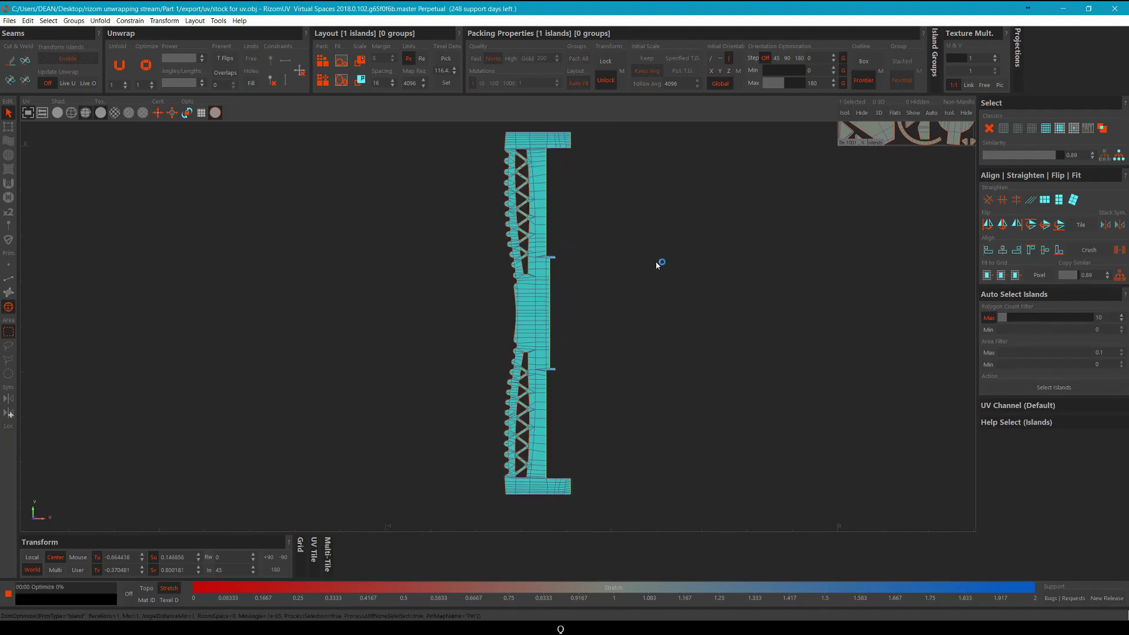
click(630, 253)
Examine the optimized island's flaps for stretch in the UV layout and on the 3D model.
scroll(516, 144, up, 4)
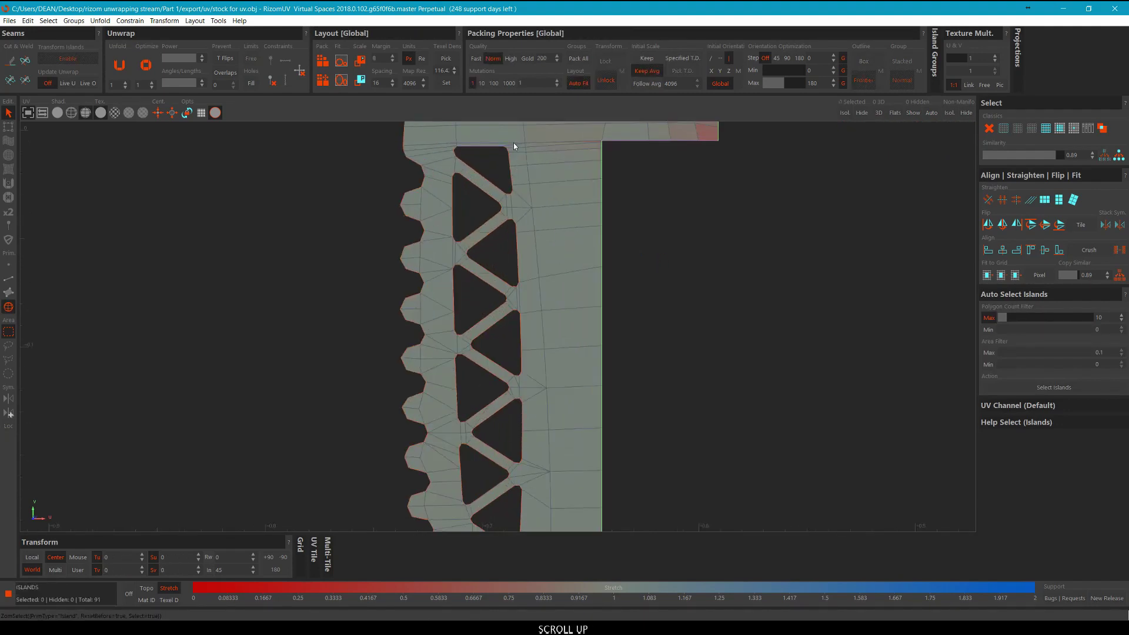
scroll(524, 148, down, 2)
scroll(567, 208, up, 4)
scroll(664, 418, up, 4)
key(ctrl+1)
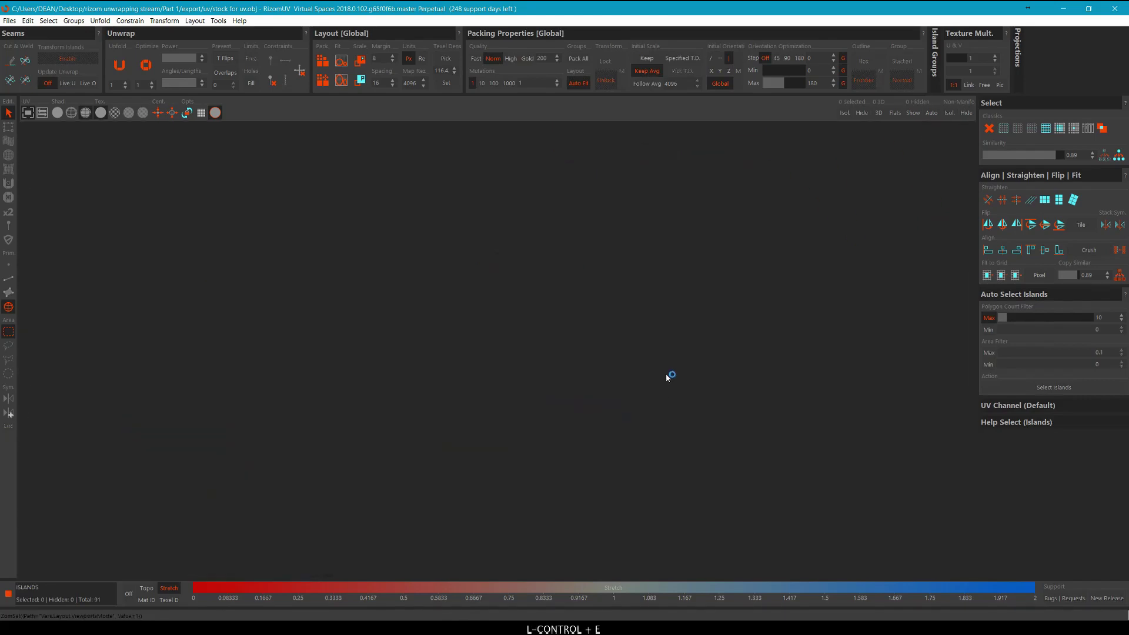
alt+middle_drag(397, 334, 493, 334)
scroll(492, 330, up, 6)
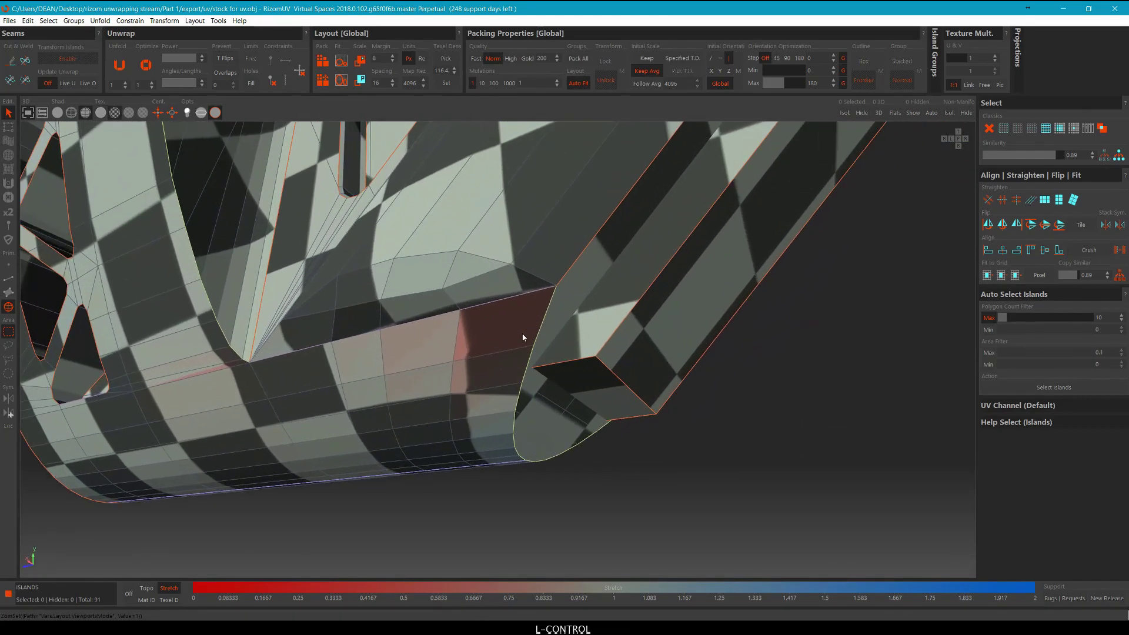
ctrl+scroll(523, 335, down, 5)
key(ctrl+2)
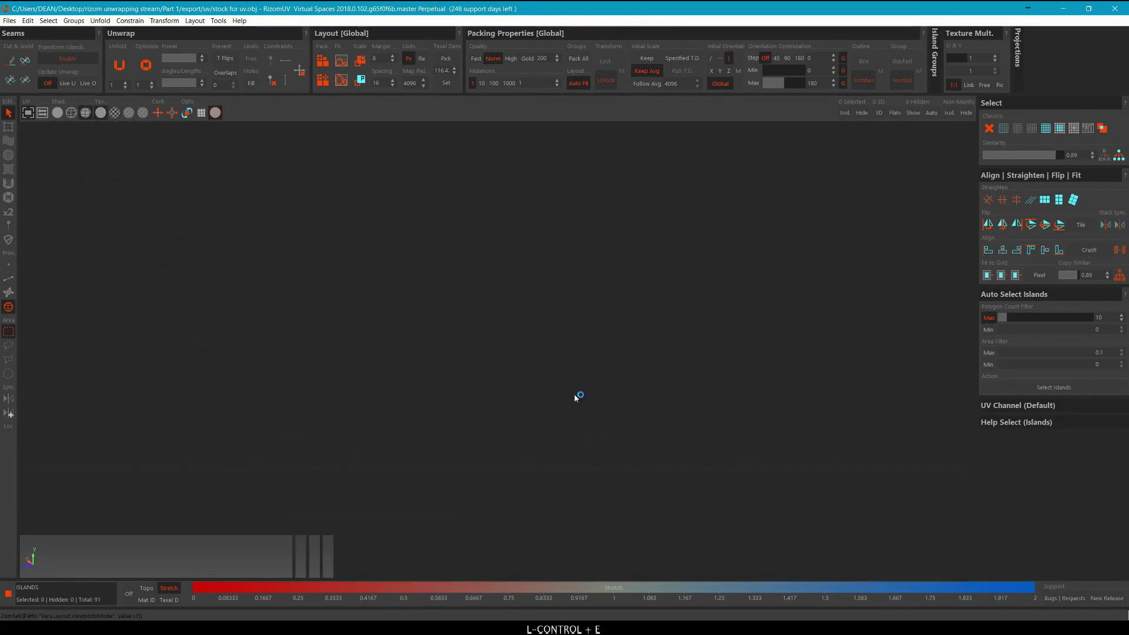
middle_drag(619, 397, 613, 320)
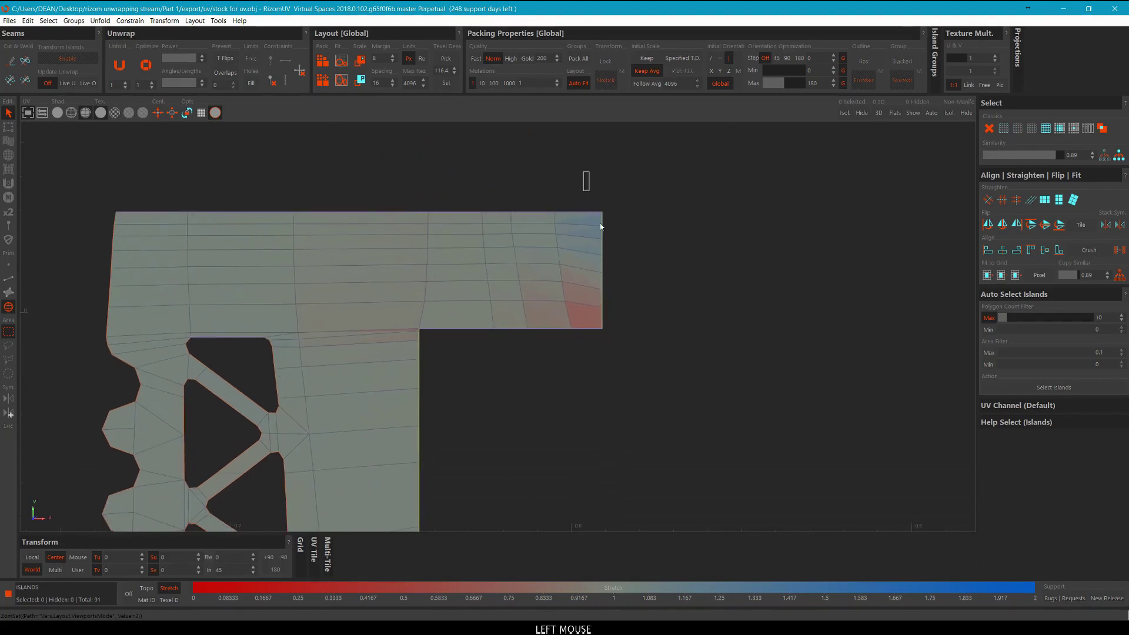
Select the end edges of the upper and lower flaps, remove their constraints, and clear the selection.
drag(584, 172, 601, 230)
key(F2)
drag(589, 188, 262, 4)
scroll(579, 292, down, 4)
scroll(579, 284, down, 5)
middle_drag(609, 441, 621, 272)
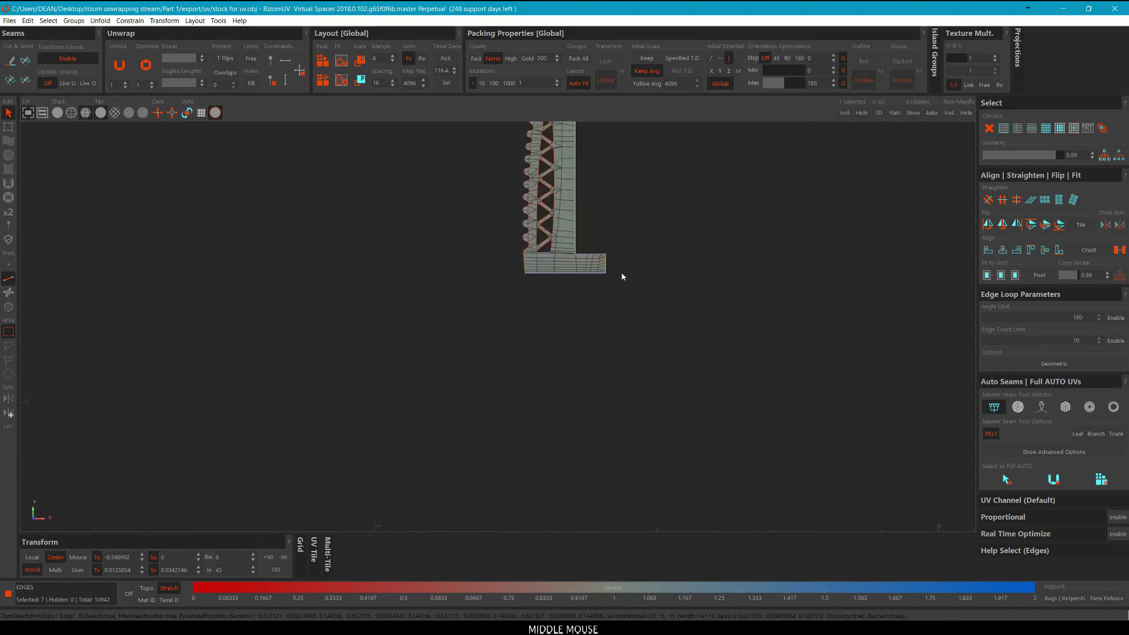
scroll(616, 265, up, 8)
ctrl+drag(581, 205, 651, 379)
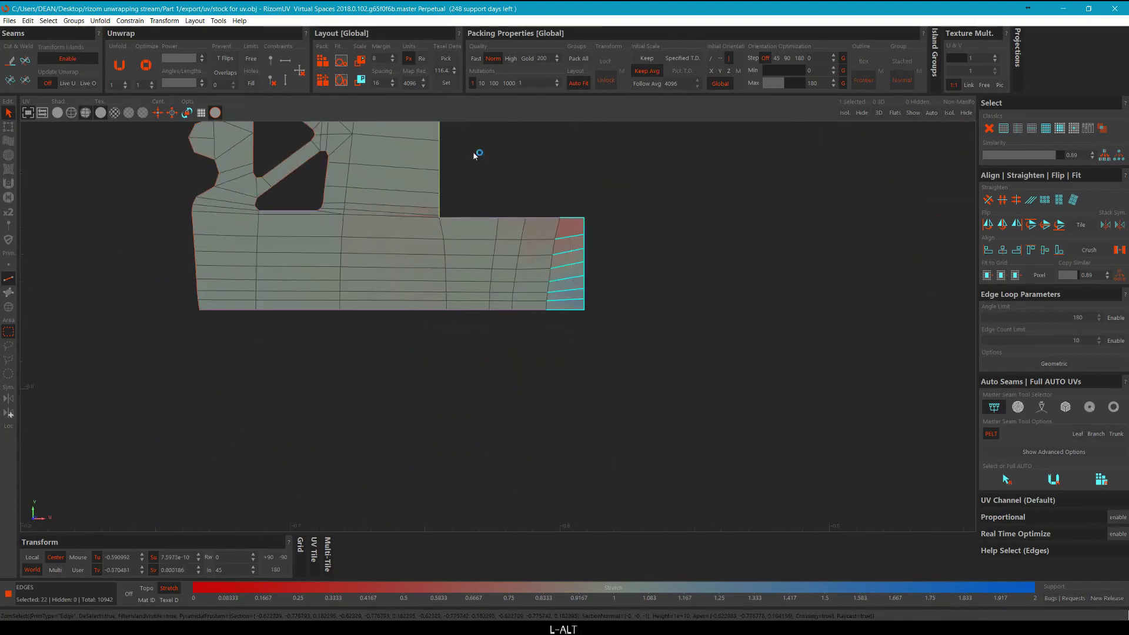
scroll(547, 146, up, 2)
middle_drag(548, 147, 482, 189)
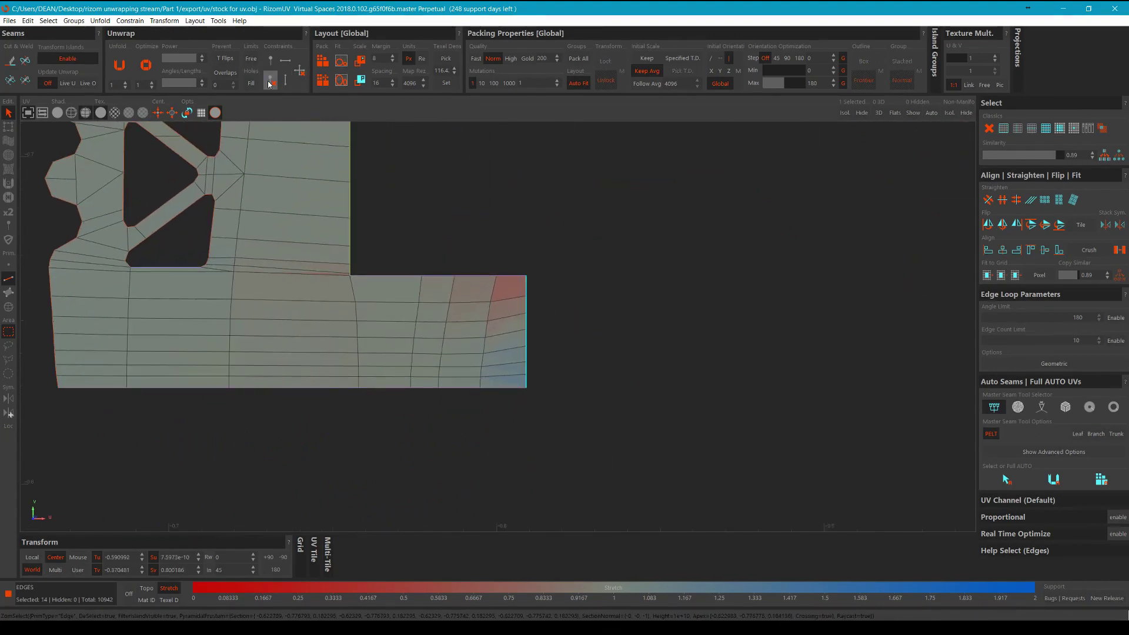
click(303, 72)
middle_drag(640, 226, 666, 323)
click(676, 299)
scroll(676, 299, down, 6)
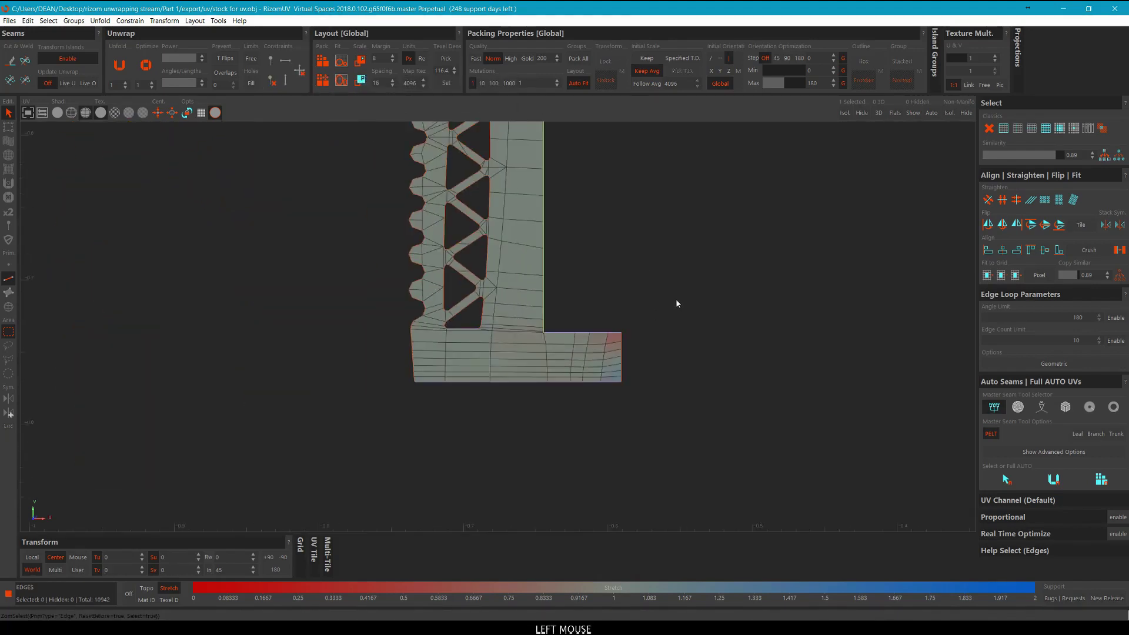
Select the whole latticed island and optimize it again with the flap ends unconstrained.
key(F4)
click(603, 290)
middle_drag(724, 240, 704, 247)
key(o)
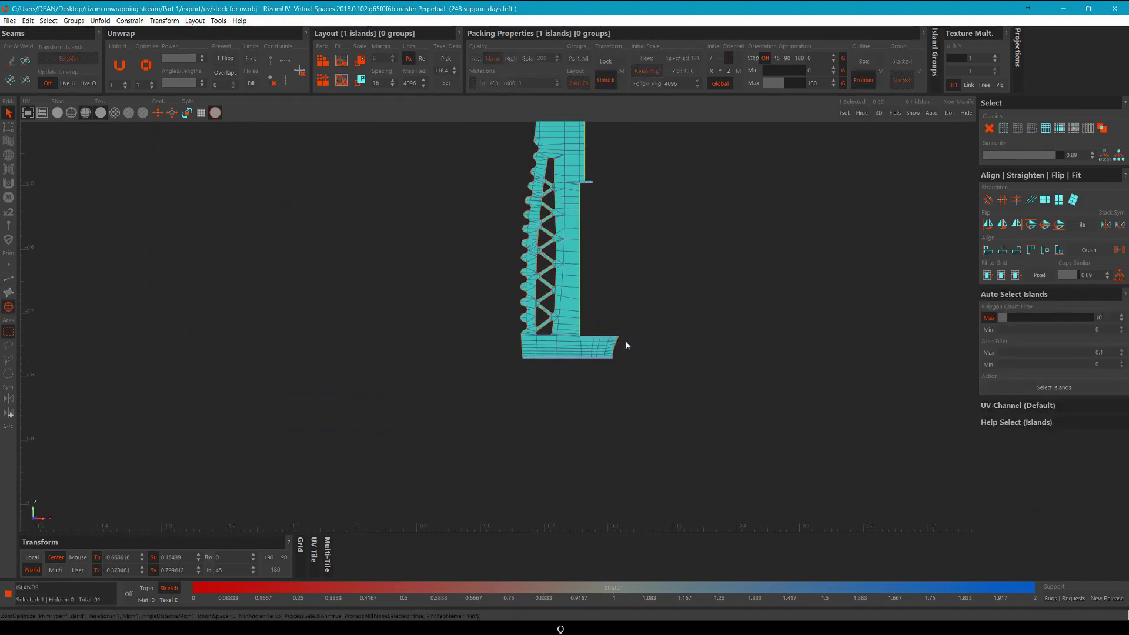
Move the optimized latticed island beside the large body island outside the UV tile and clear the selection.
click(686, 288)
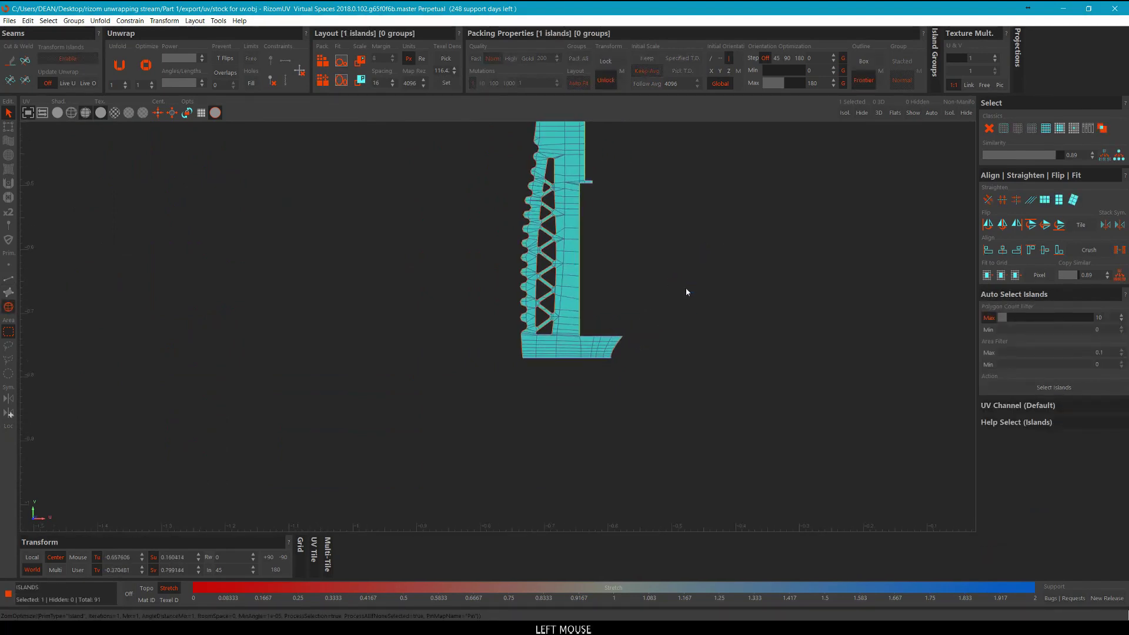
scroll(700, 270, down, 2)
middle_drag(707, 257, 654, 360)
click(548, 389)
scroll(548, 389, down, 4)
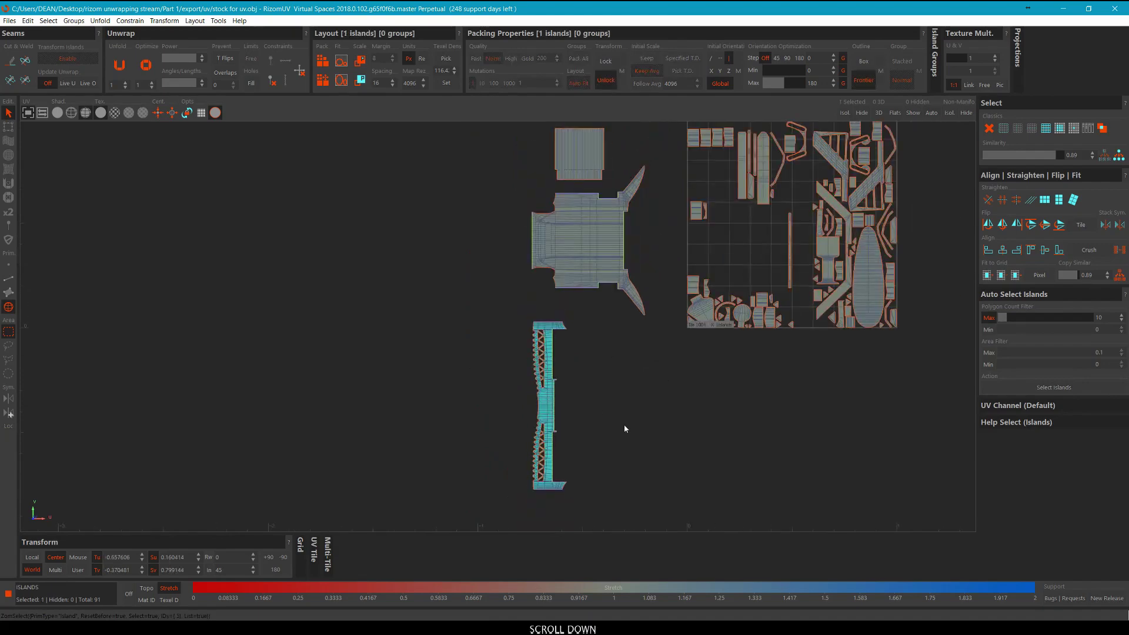
middle_drag(625, 427, 572, 273)
click(633, 411)
scroll(586, 153, up, 3)
middle_drag(586, 153, 525, 206)
scroll(525, 205, up, 6)
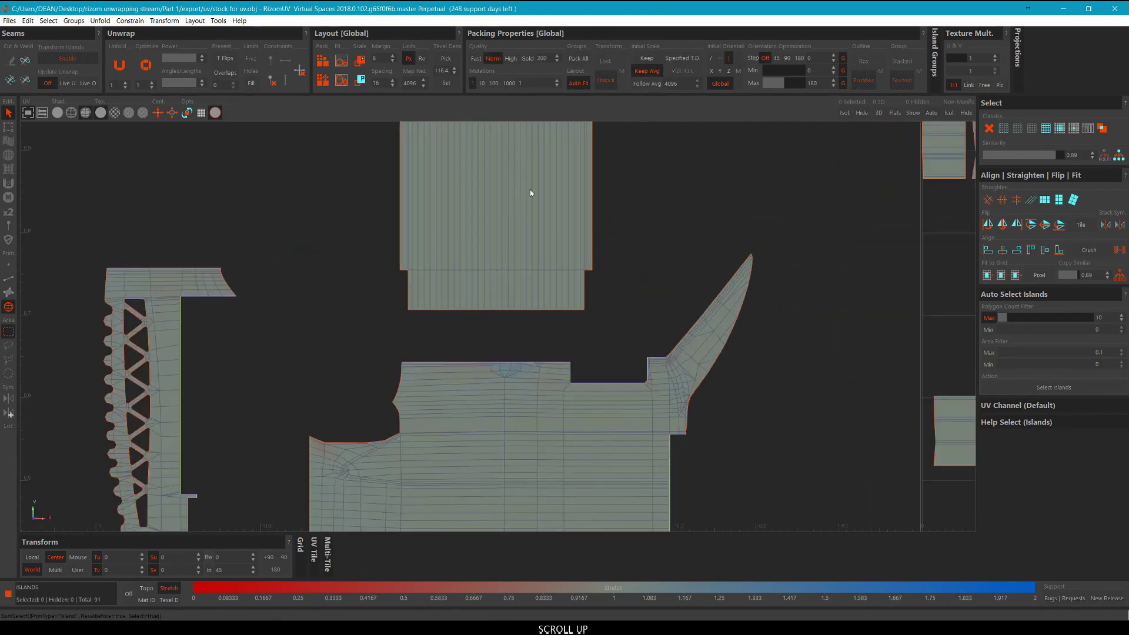
Move the C-shaped strip island out of the UV tile to the empty space below it.
click(577, 214)
scroll(577, 215, down, 4)
middle_drag(700, 175, 661, 220)
click(669, 175)
scroll(671, 175, down, 3)
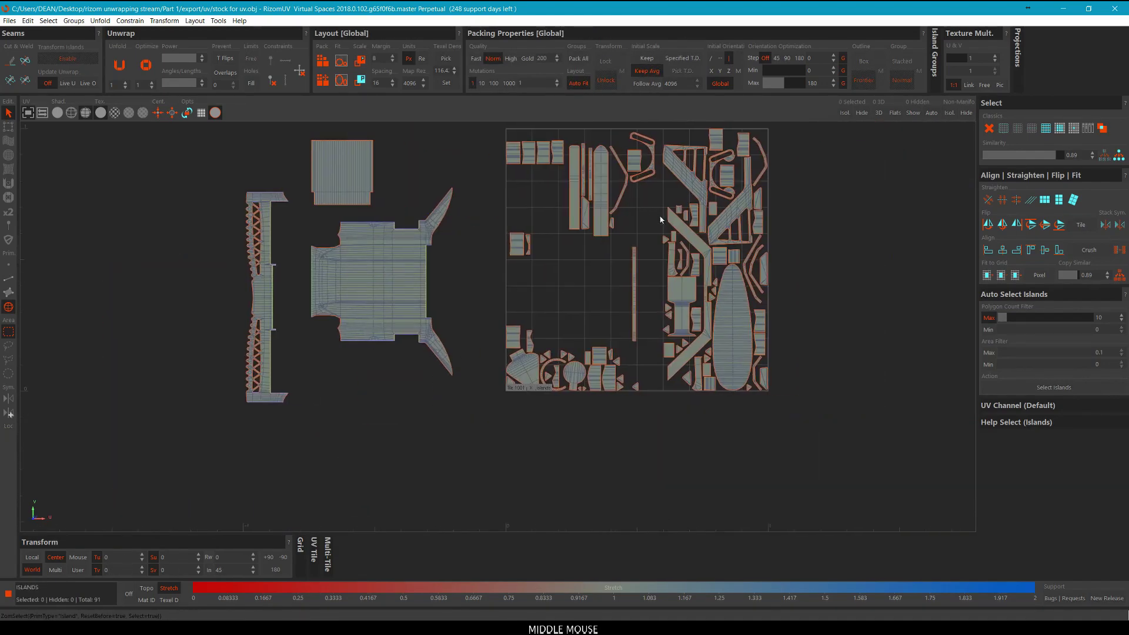
scroll(560, 357, up, 3)
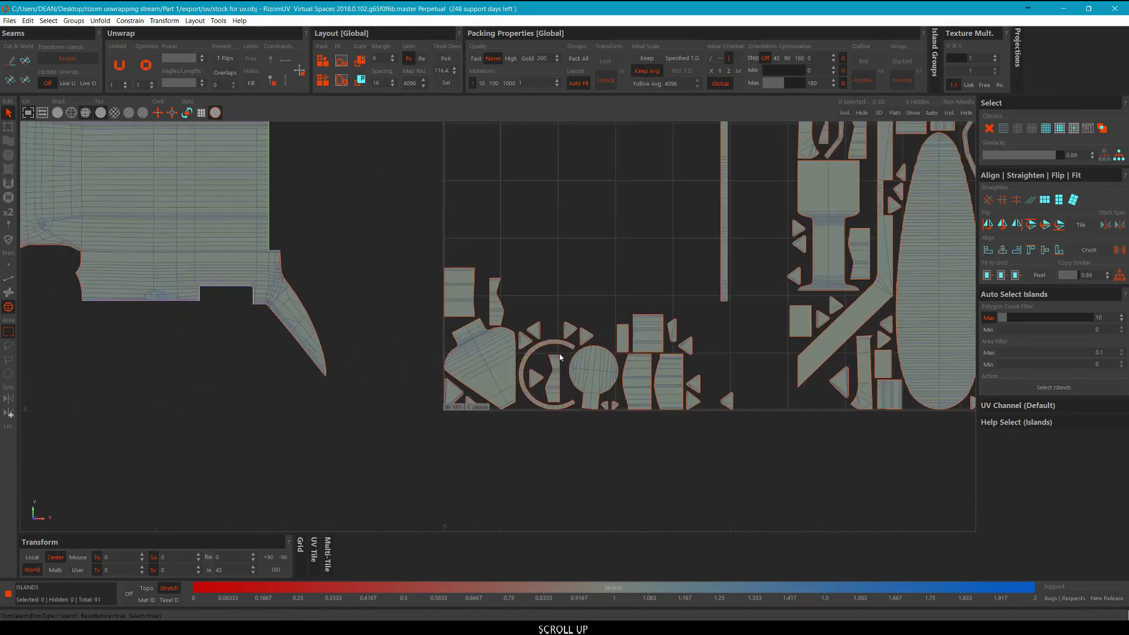
click(561, 344)
scroll(562, 344, down, 3)
click(610, 286)
scroll(610, 286, up, 2)
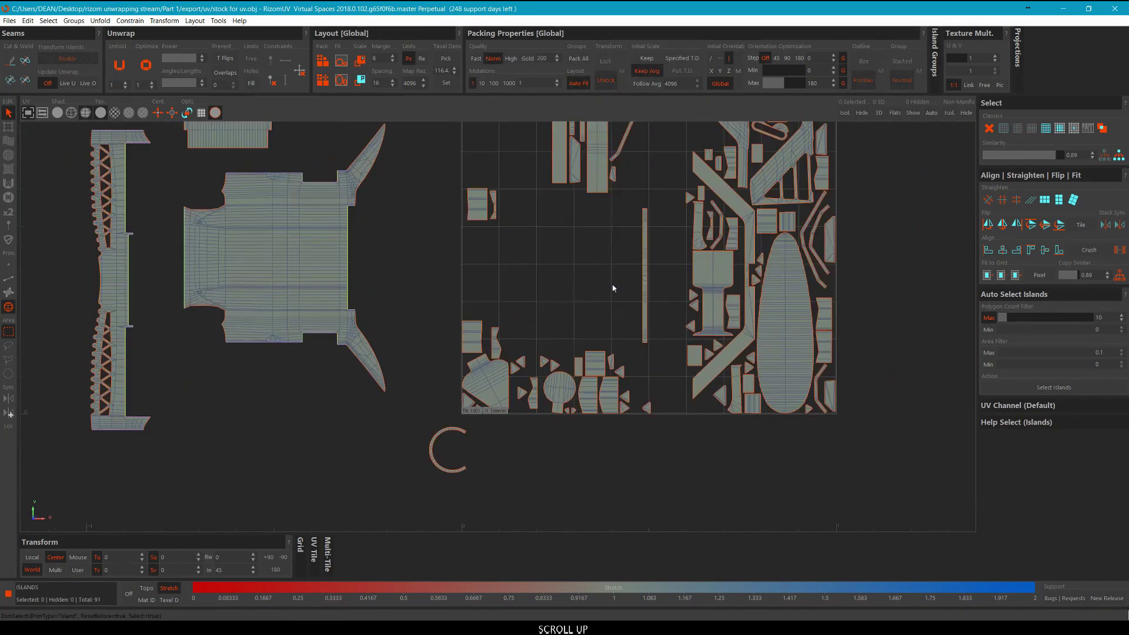
Move the long thin straight strip island out of the tile, placing it beside the C-shaped strip.
scroll(601, 253, down, 2)
click(627, 260)
middle_drag(570, 262, 490, 390)
click(593, 259)
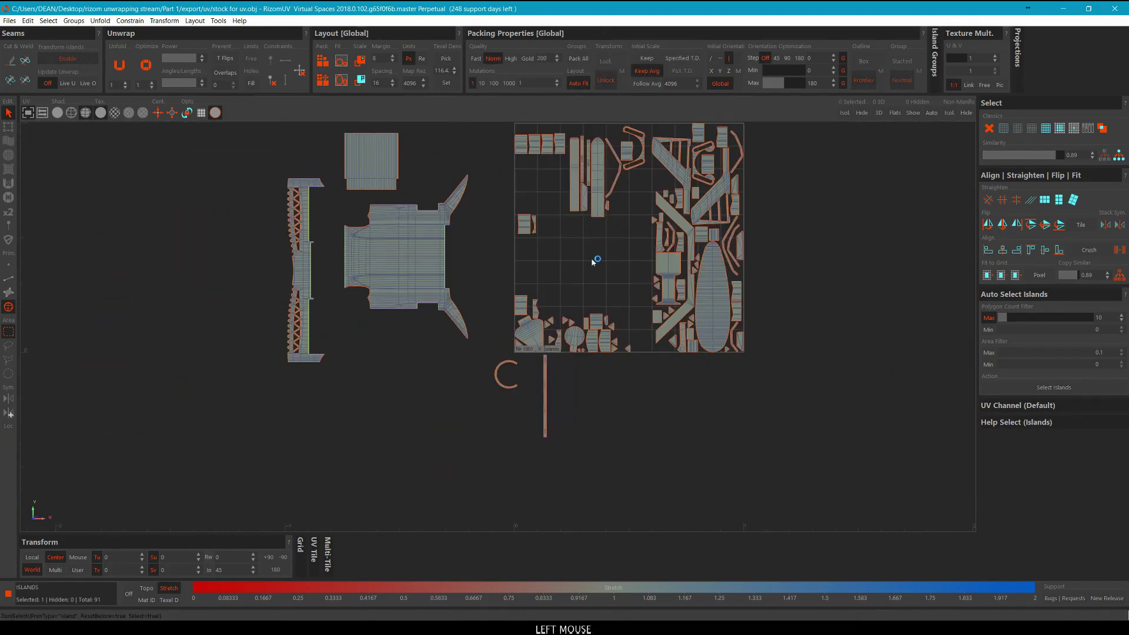
Select the two nested bent strip islands near the tile's right edge, move them below the tile, and clear the selection.
scroll(625, 187, up, 2)
scroll(765, 235, up, 4)
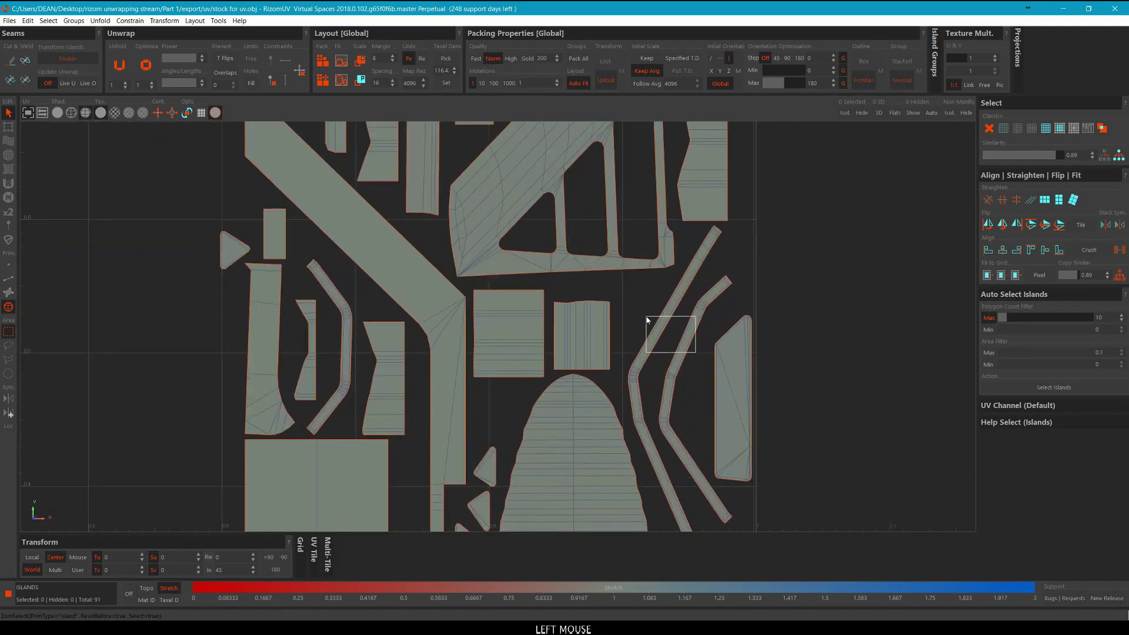
scroll(647, 320, down, 3)
scroll(680, 323, up, 2)
click(656, 312)
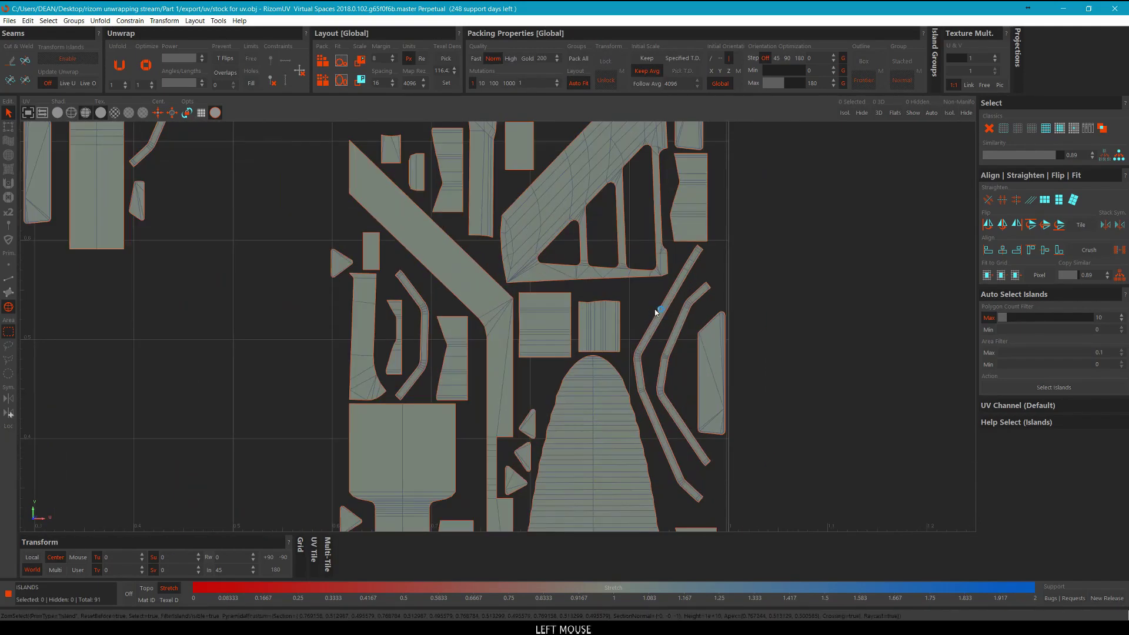
scroll(656, 311, down, 3)
scroll(662, 310, up, 3)
click(668, 313)
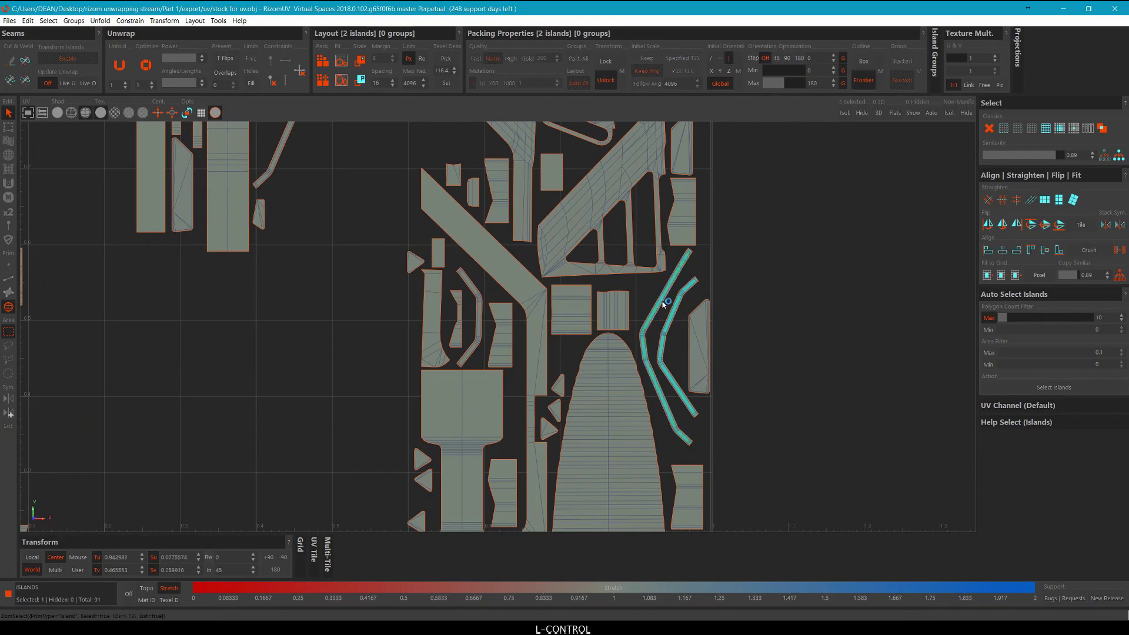
ctrl+click(664, 304)
key(space)
click(649, 382)
Move the single short bent strip island from the tile's right edge to the row of strips below the tile.
scroll(669, 383, up, 5)
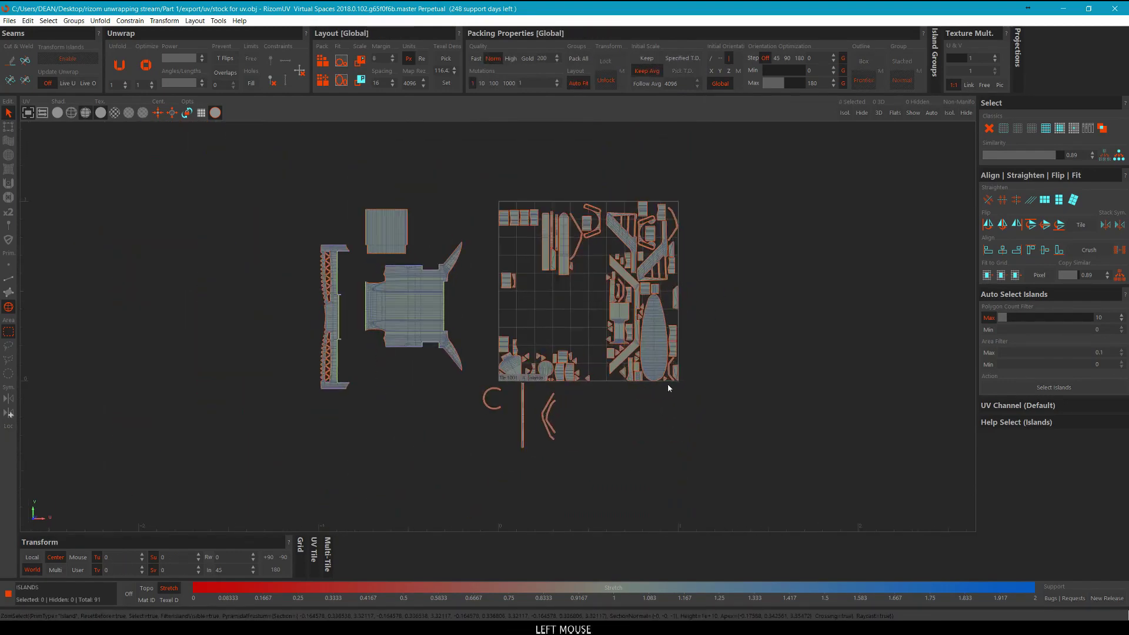
click(673, 363)
scroll(672, 361, down, 6)
middle_drag(665, 367, 370, 507)
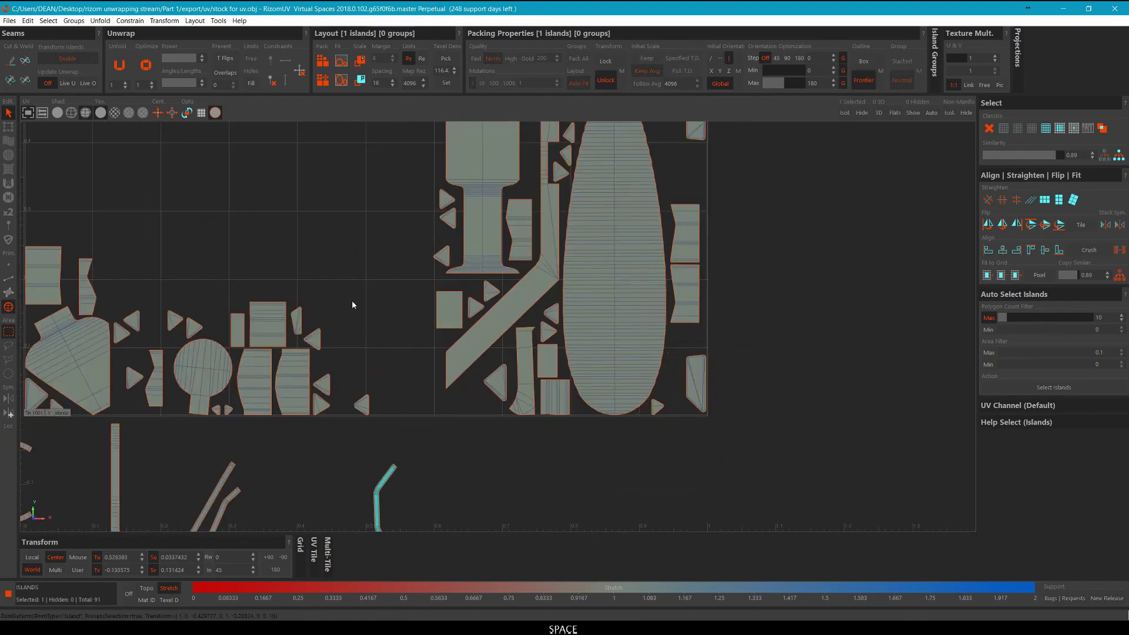
scroll(347, 176, down, 1)
Select the three remaining bent strip islands, move them together below the tile beside the other strips, and clear the selection.
middle_drag(347, 153, 414, 589)
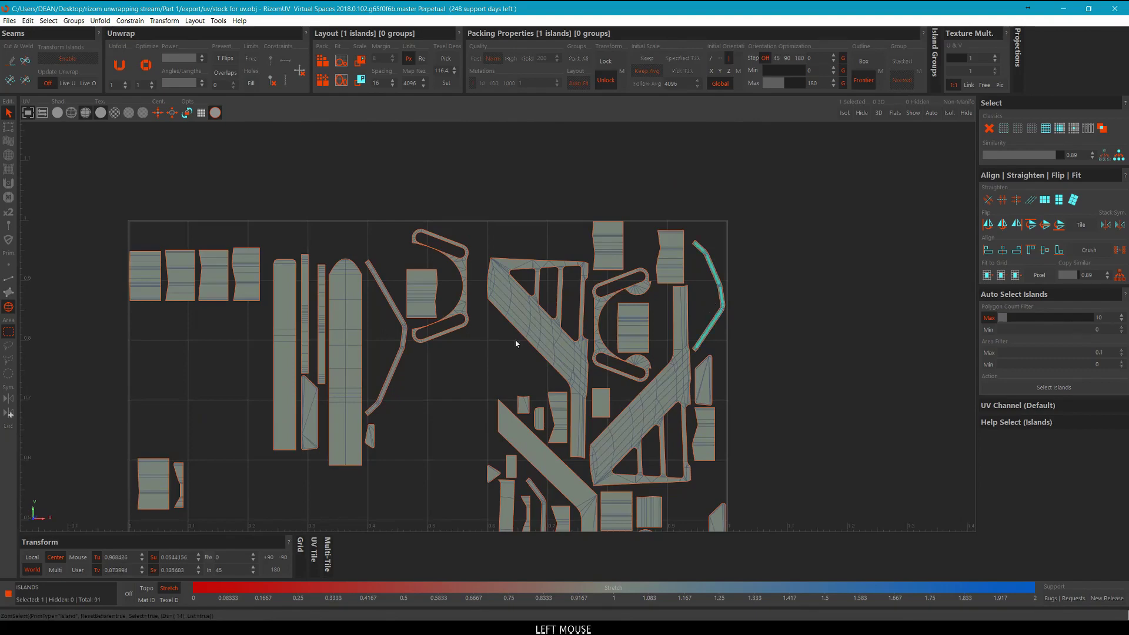
scroll(466, 313, up, 3)
ctrl+click(447, 294)
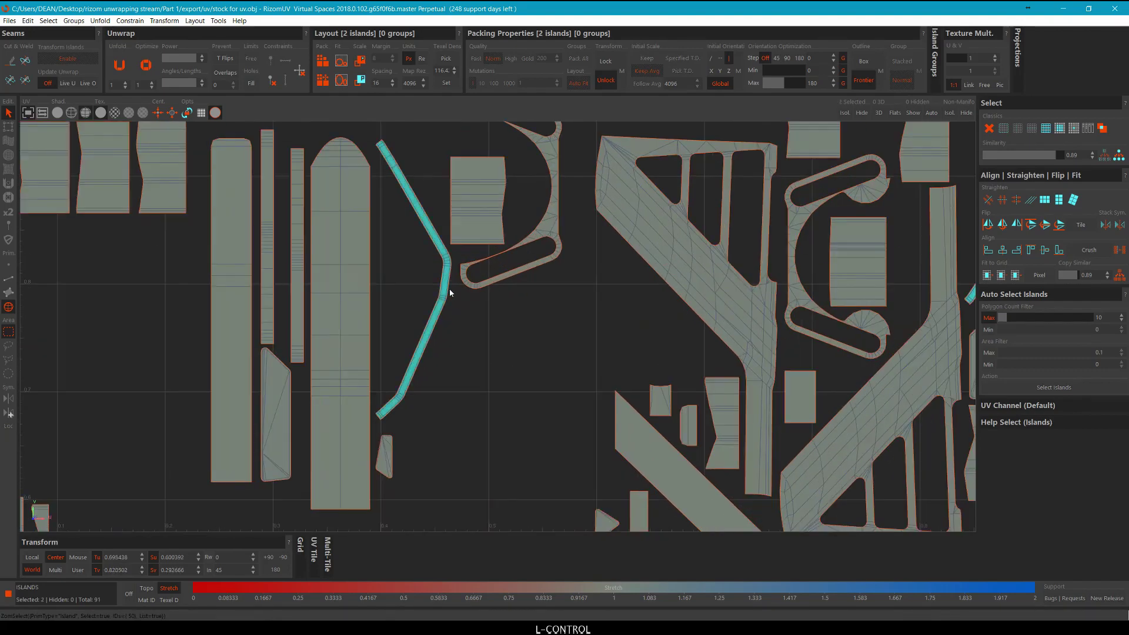
scroll(265, 260, down, 3)
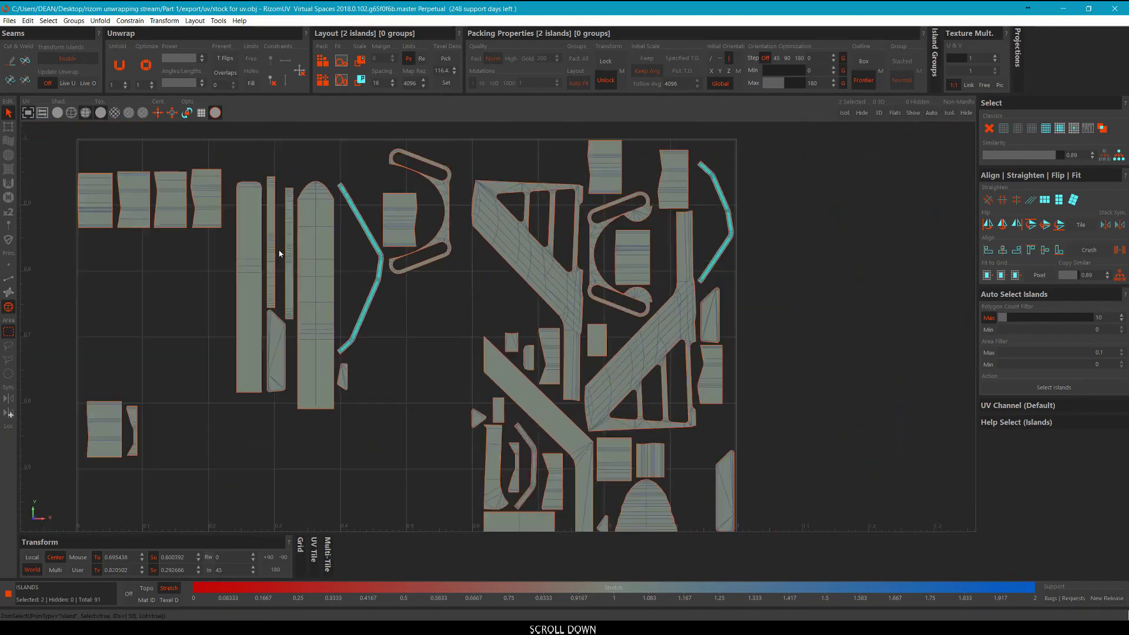
middle_drag(277, 252, 588, 241)
ctrl+click(589, 241)
scroll(590, 310, down, 2)
scroll(590, 310, down, 4)
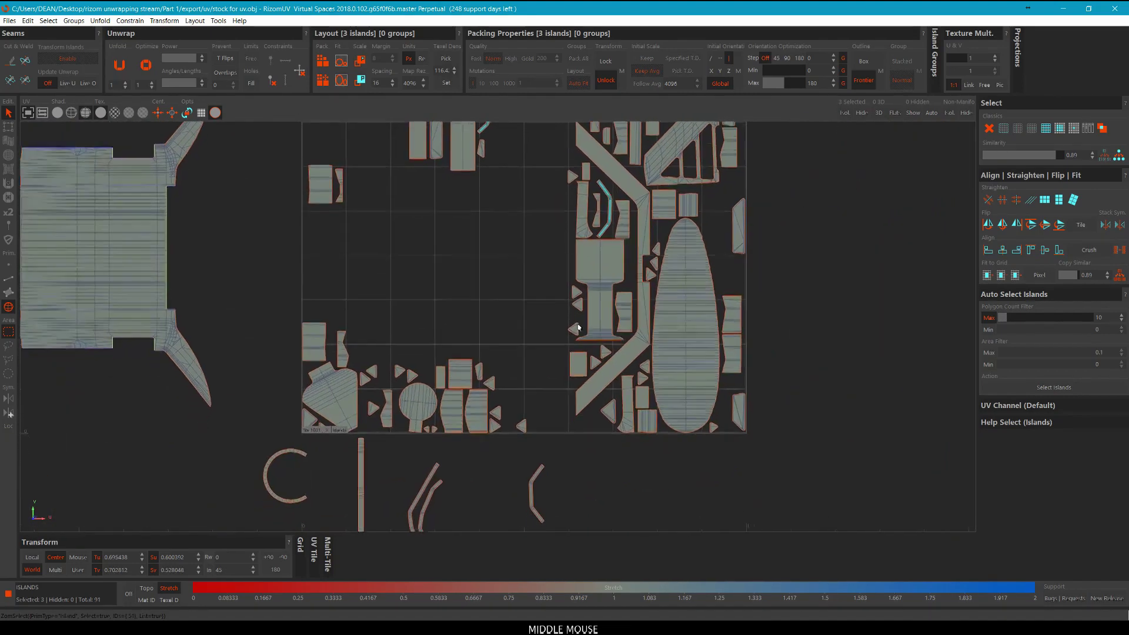
scroll(618, 271, down, 1)
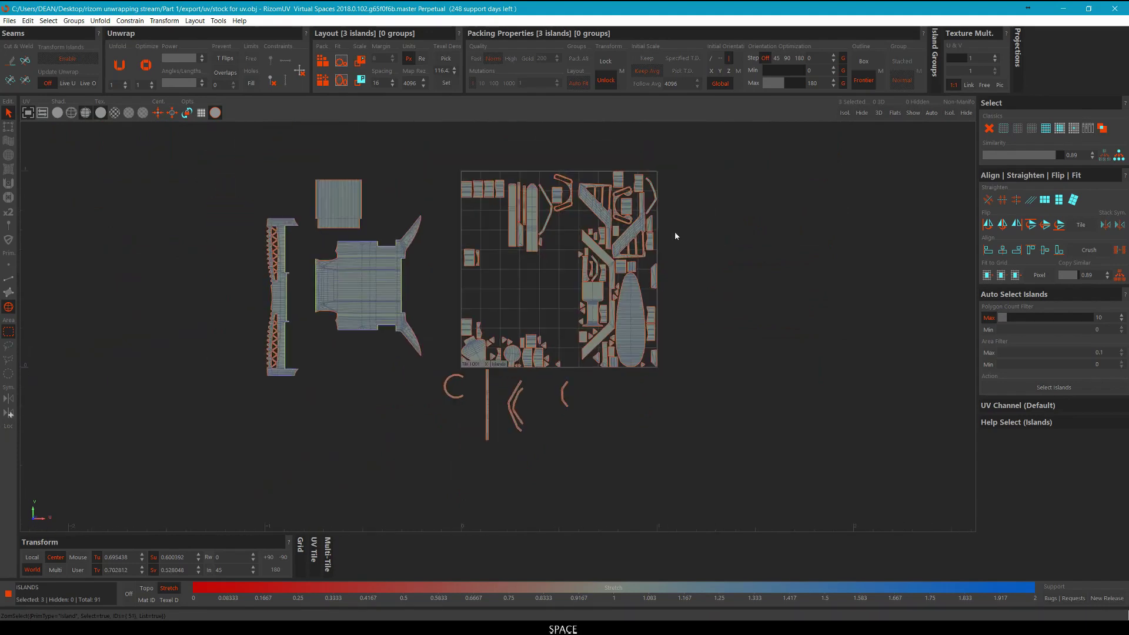
middle_drag(675, 234, 443, 420)
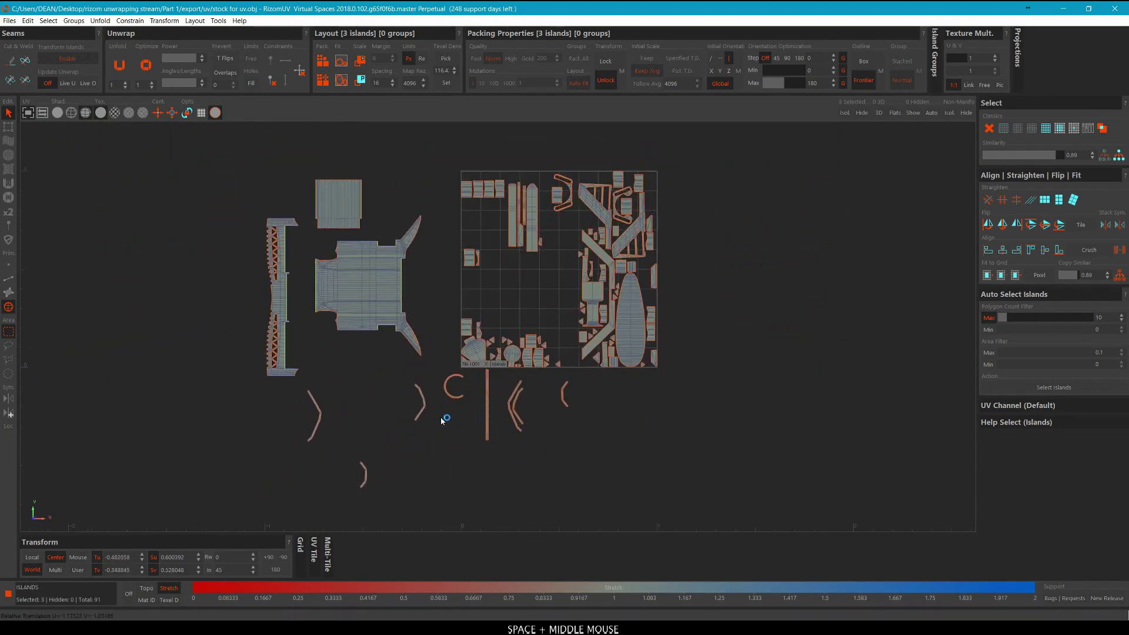
middle_drag(881, 331, 731, 416)
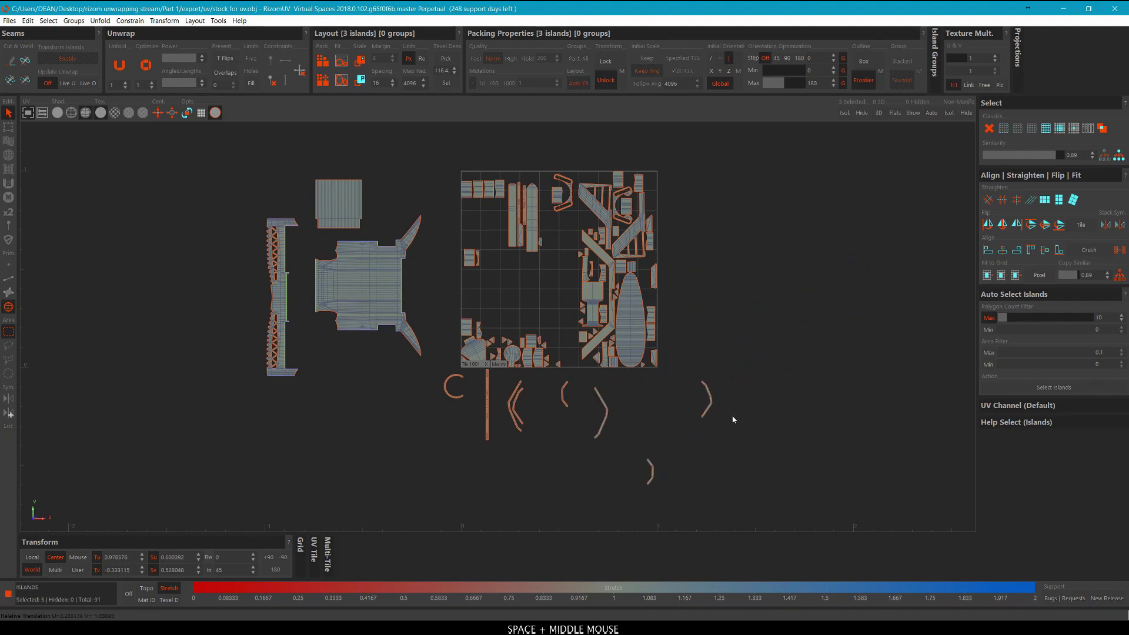
click(784, 404)
Switch to edge selection and select both long border edge loops of the large right-facing bent strip.
scroll(657, 413, up, 5)
middle_drag(657, 414, 641, 283)
key(2)
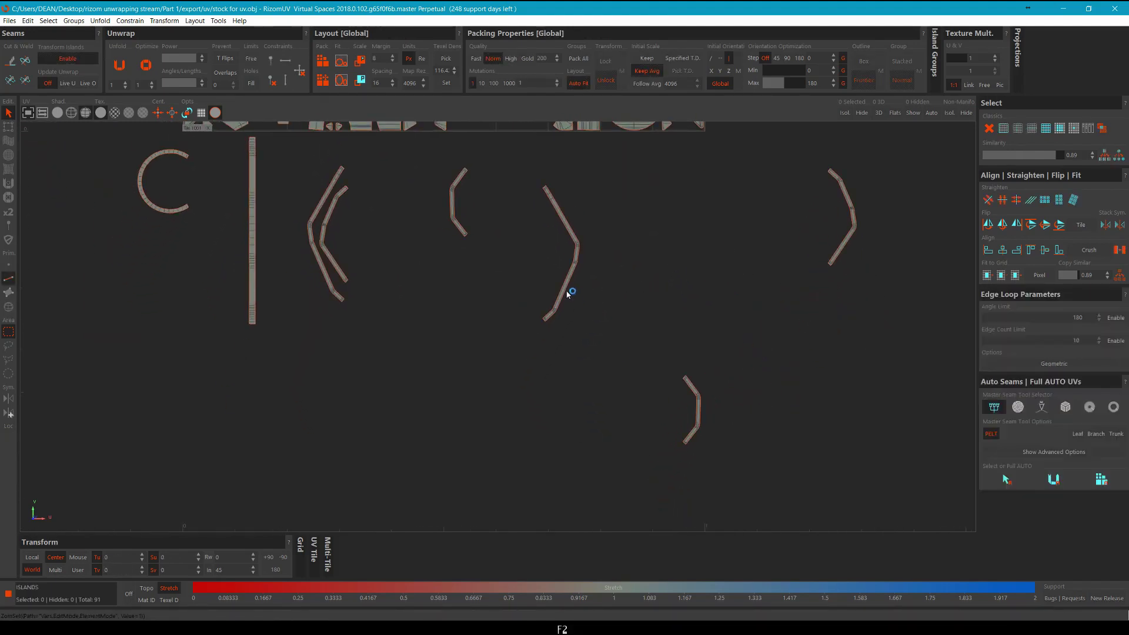
scroll(566, 292, up, 6)
click(566, 284)
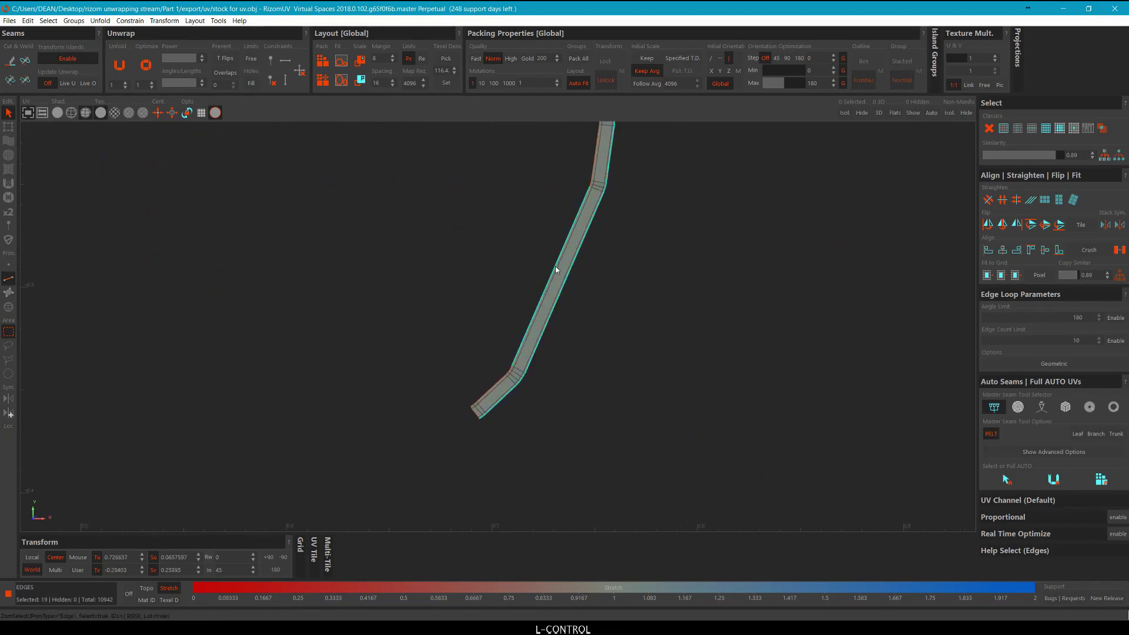
scroll(561, 270, down, 4)
scroll(562, 269, down, 3)
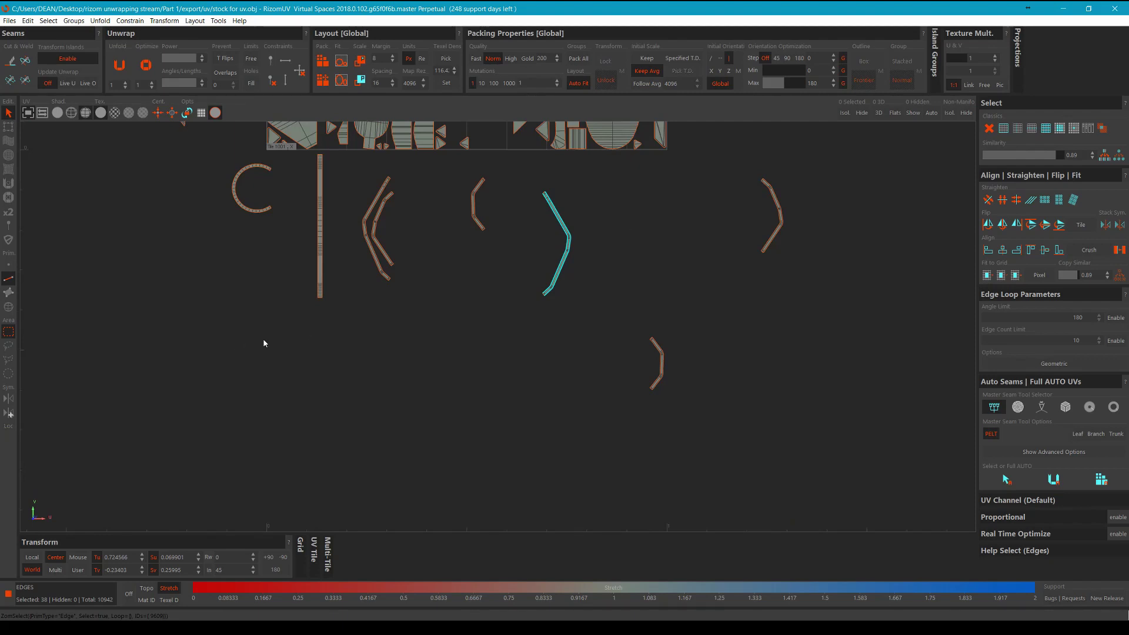
middle_drag(338, 325, 569, 288)
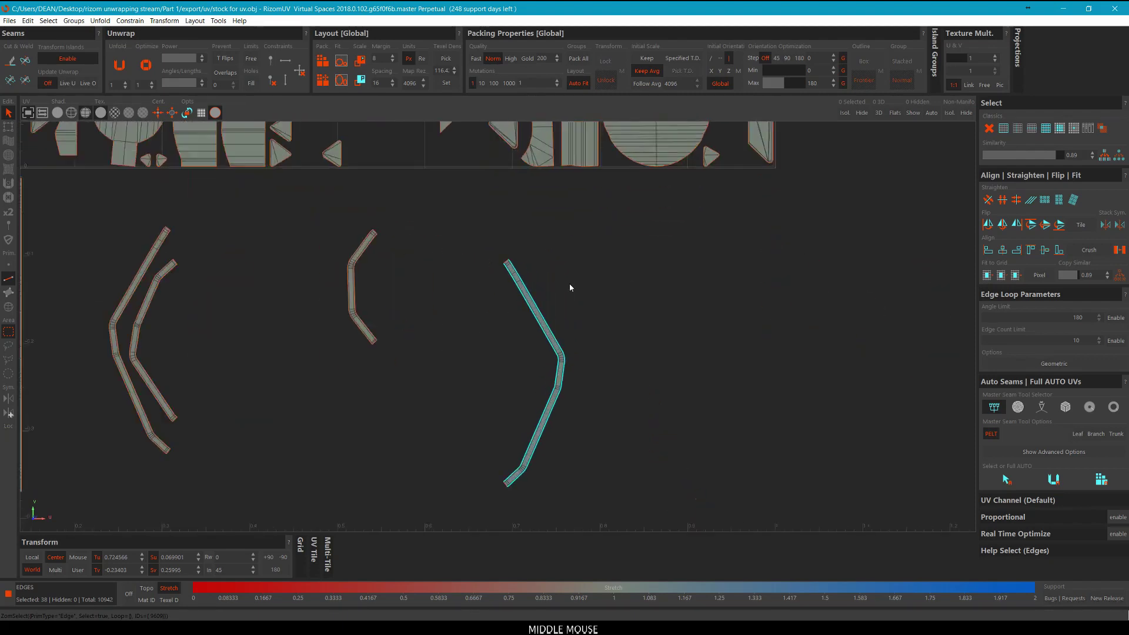
scroll(565, 285, up, 2)
scroll(520, 326, down, 3)
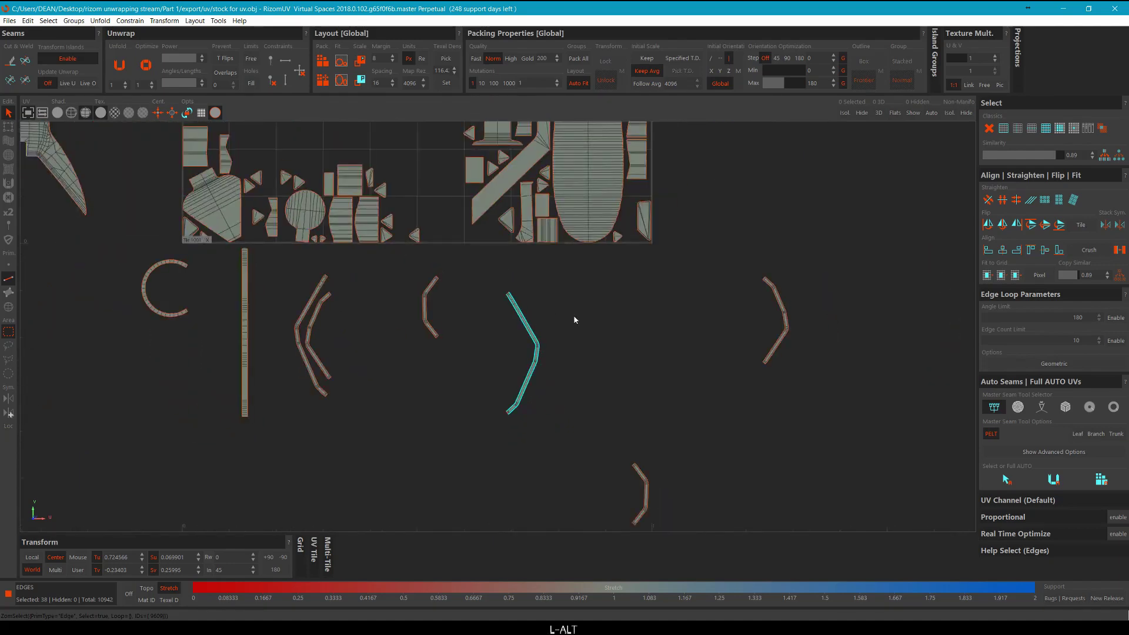
middle_drag(570, 316, 578, 320)
scroll(579, 372, down, 3)
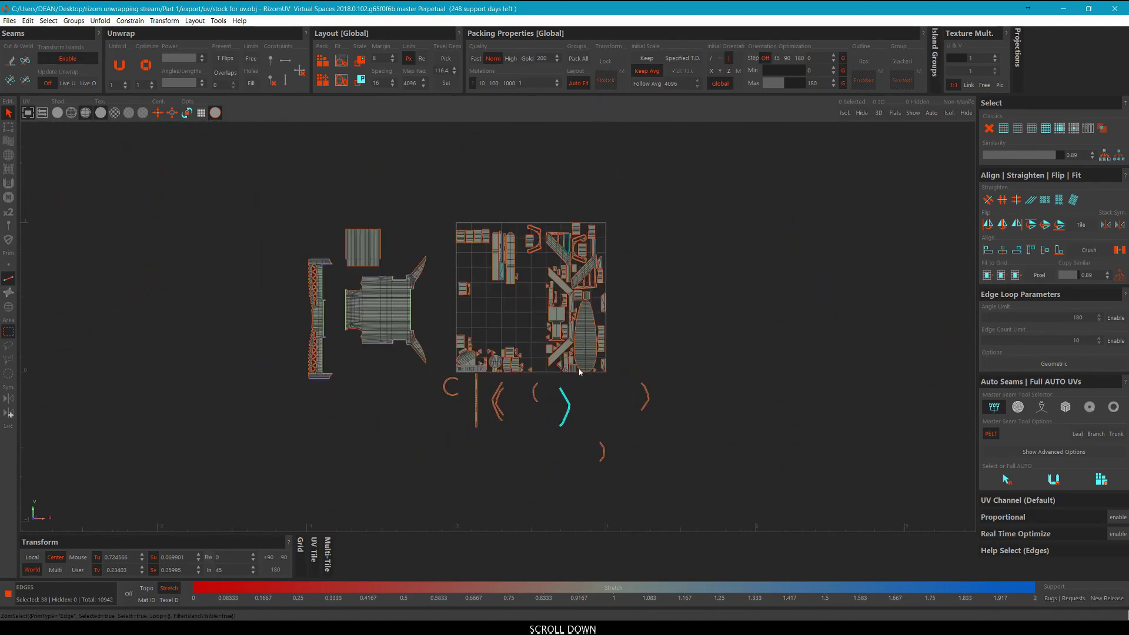
scroll(579, 371, up, 3)
scroll(579, 372, down, 5)
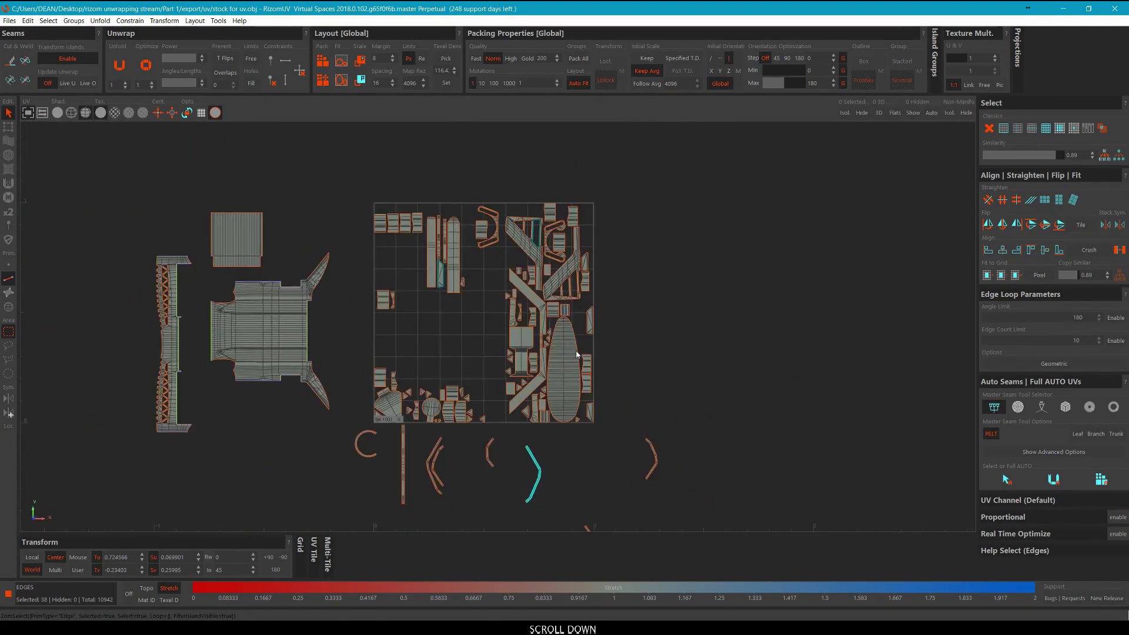
scroll(568, 393, up, 2)
Clear the edge selection and reselect the two long border loops of the large bent strip.
click(568, 393)
scroll(534, 330, up, 5)
click(532, 312)
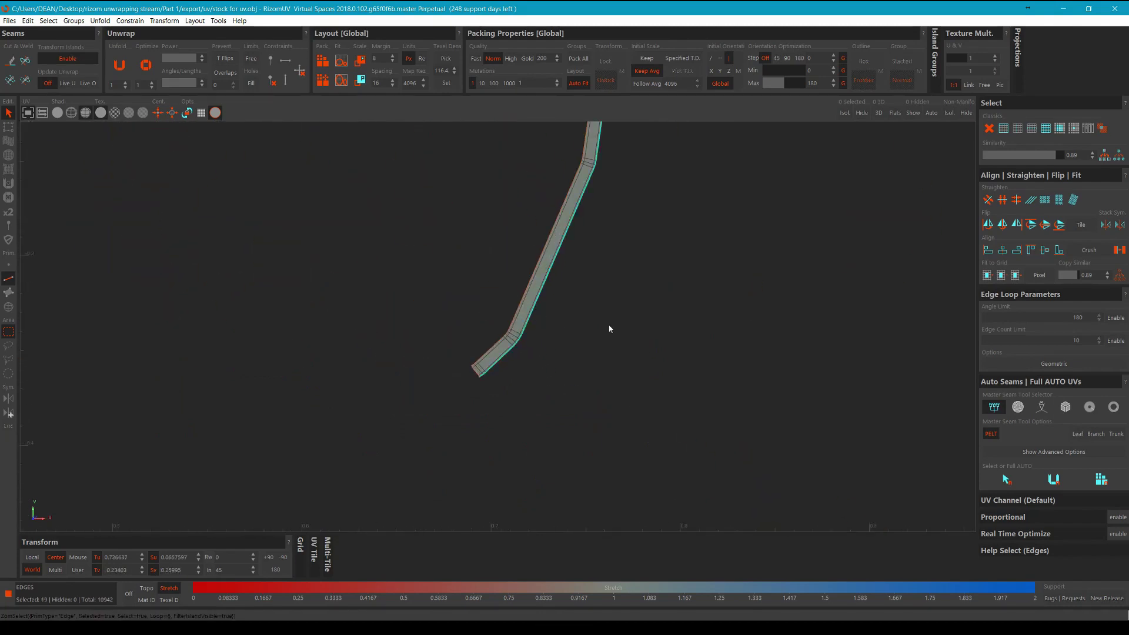
scroll(593, 322, down, 2)
scroll(593, 322, up, 3)
ctrl+click(575, 286)
scroll(541, 290, down, 3)
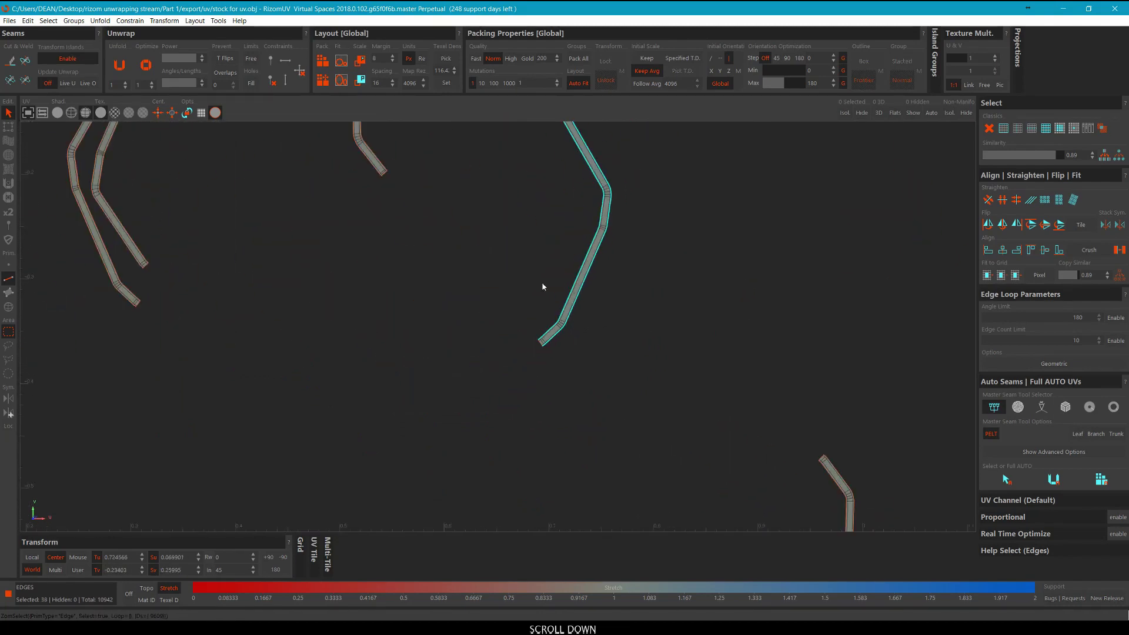
Add the long border edge loops of the two short bent strips to the edge selection.
middle_drag(542, 290, 458, 298)
scroll(460, 291, up, 3)
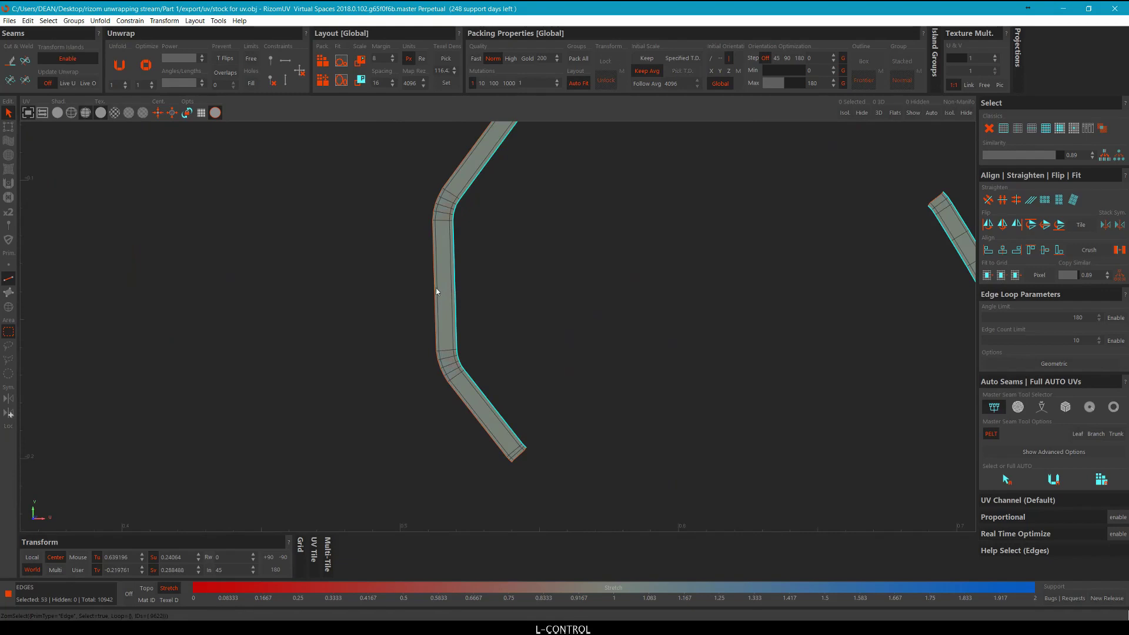
ctrl+double_click(436, 288)
scroll(559, 303, down, 6)
middle_drag(759, 485, 663, 414)
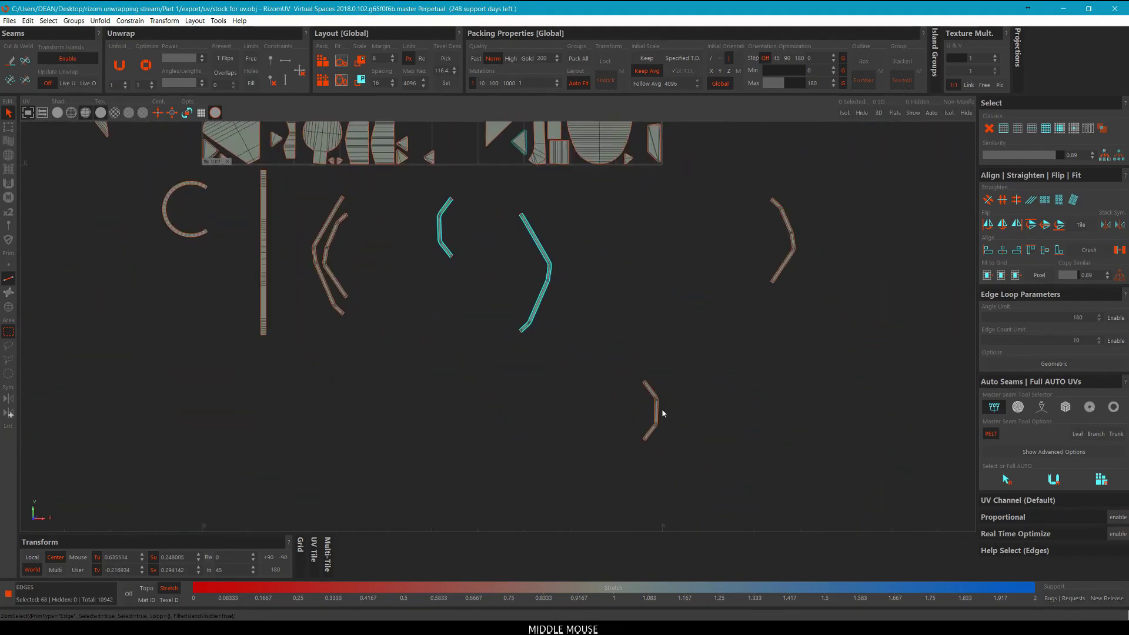
scroll(662, 413, up, 5)
scroll(643, 416, up, 2)
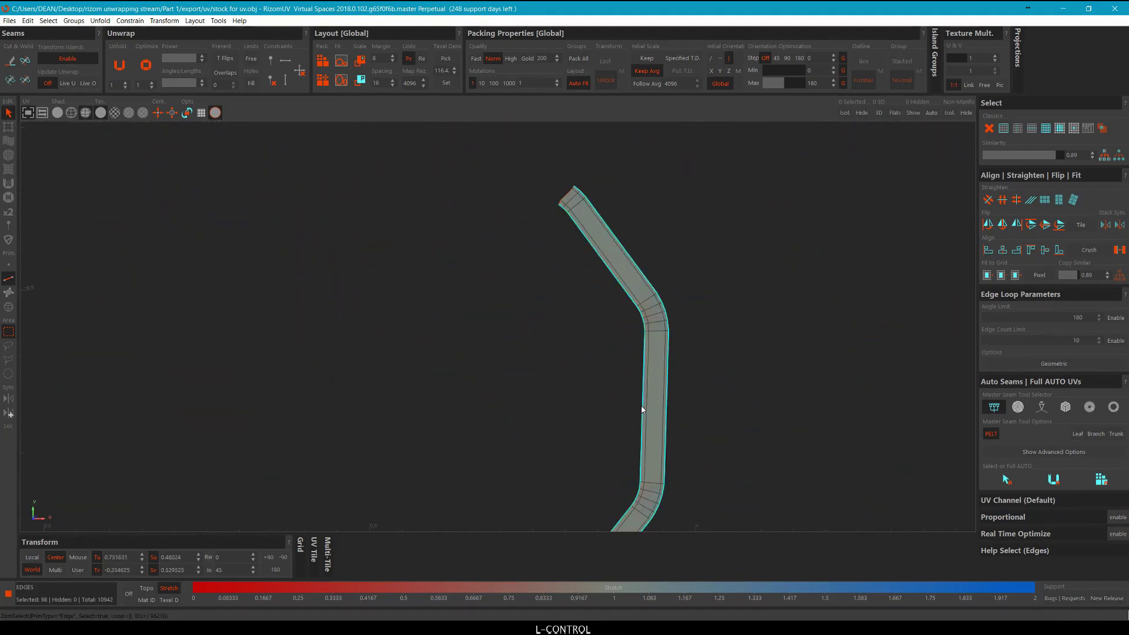
scroll(642, 409, down, 4)
Add both long border edge loops of the far-right bent strip to the edge selection.
middle_drag(832, 253, 553, 418)
scroll(553, 419, down, 2)
scroll(667, 279, up, 3)
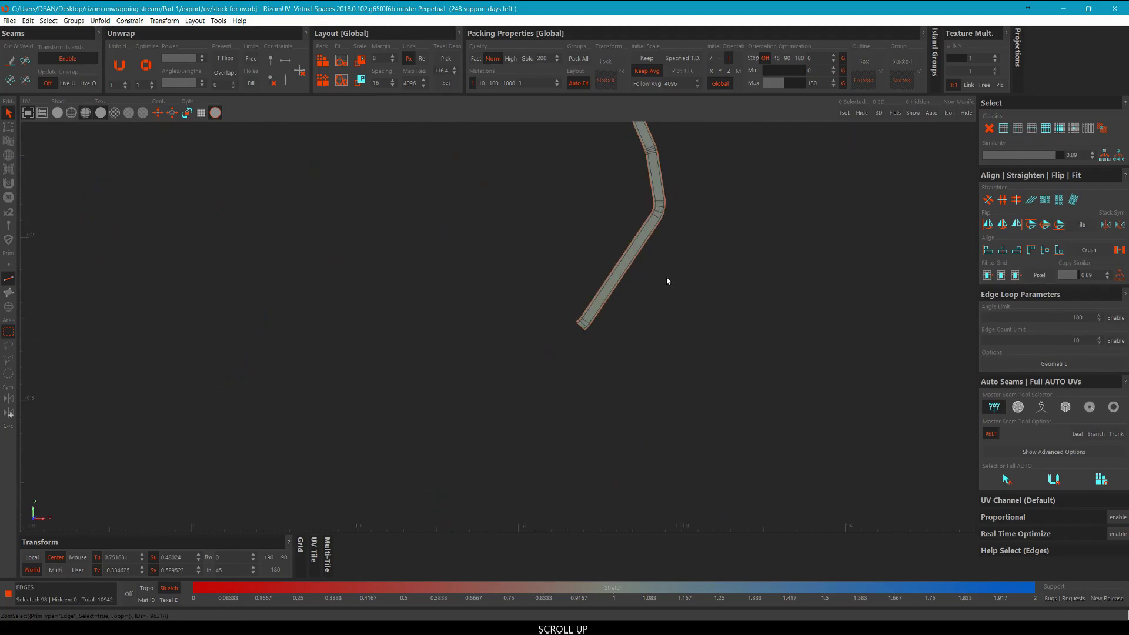
ctrl+double_click(631, 239)
scroll(666, 341, down, 3)
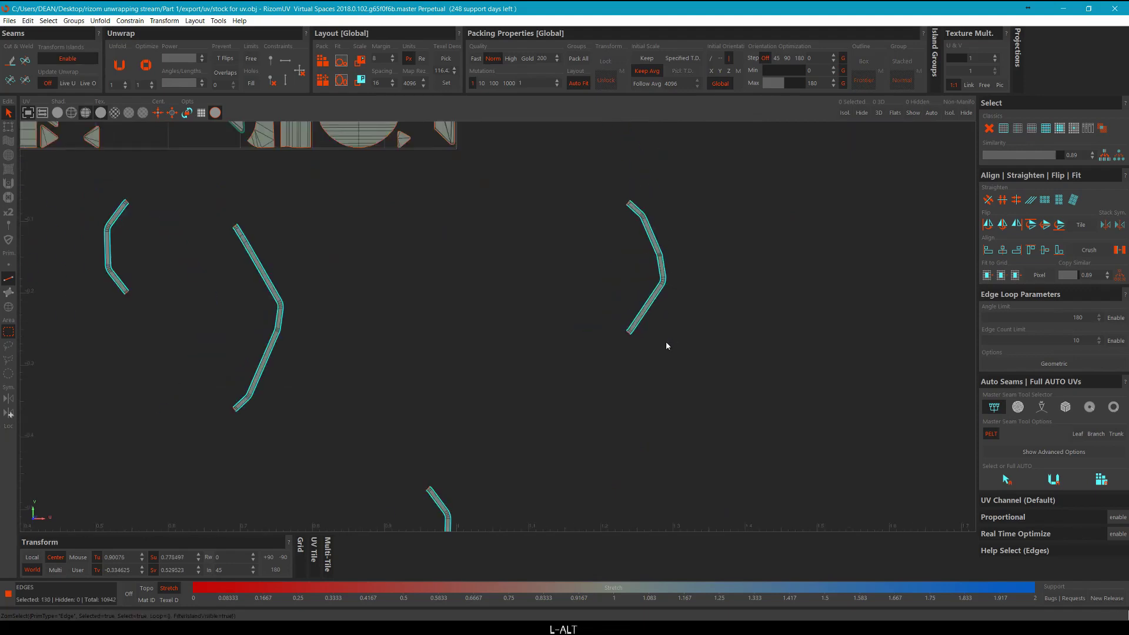
middle_drag(518, 343, 610, 323)
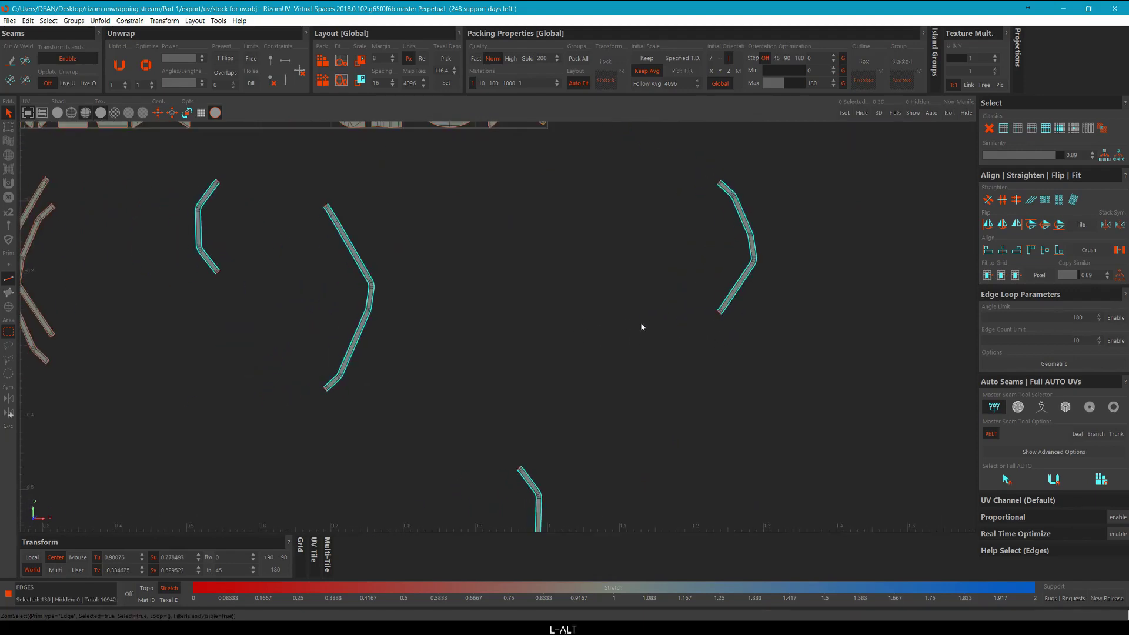
Try copying the edge selection to the topologically similar islands, and undo the copy.
key(alt+c)
middle_drag(533, 315, 429, 257)
scroll(426, 254, down, 3)
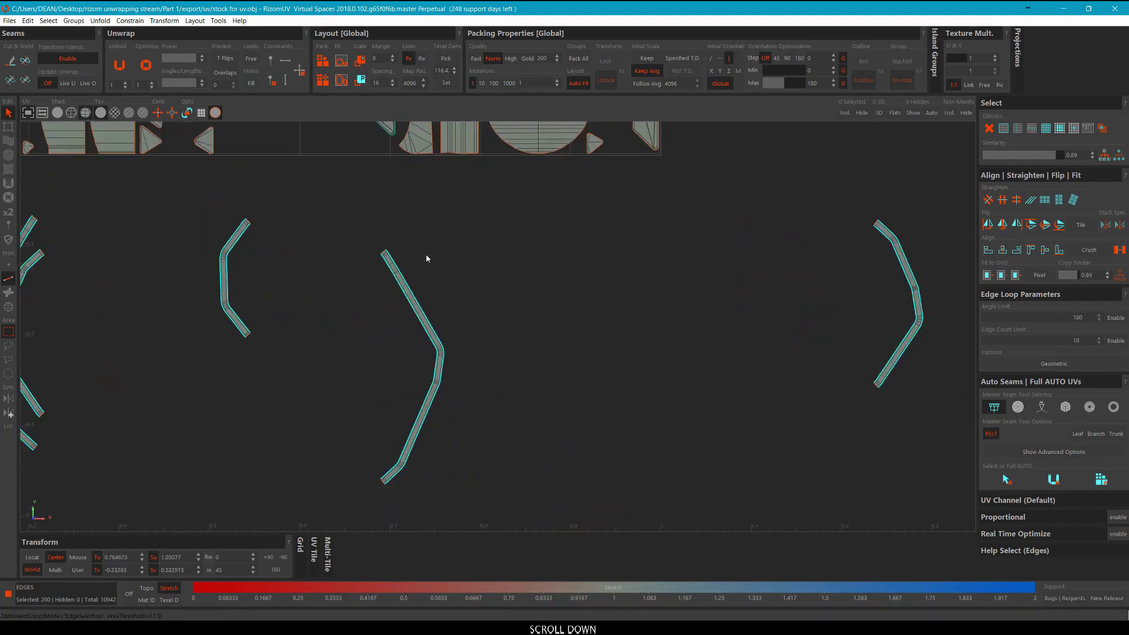
middle_drag(262, 270, 439, 265)
scroll(447, 264, up, 3)
scroll(496, 274, down, 4)
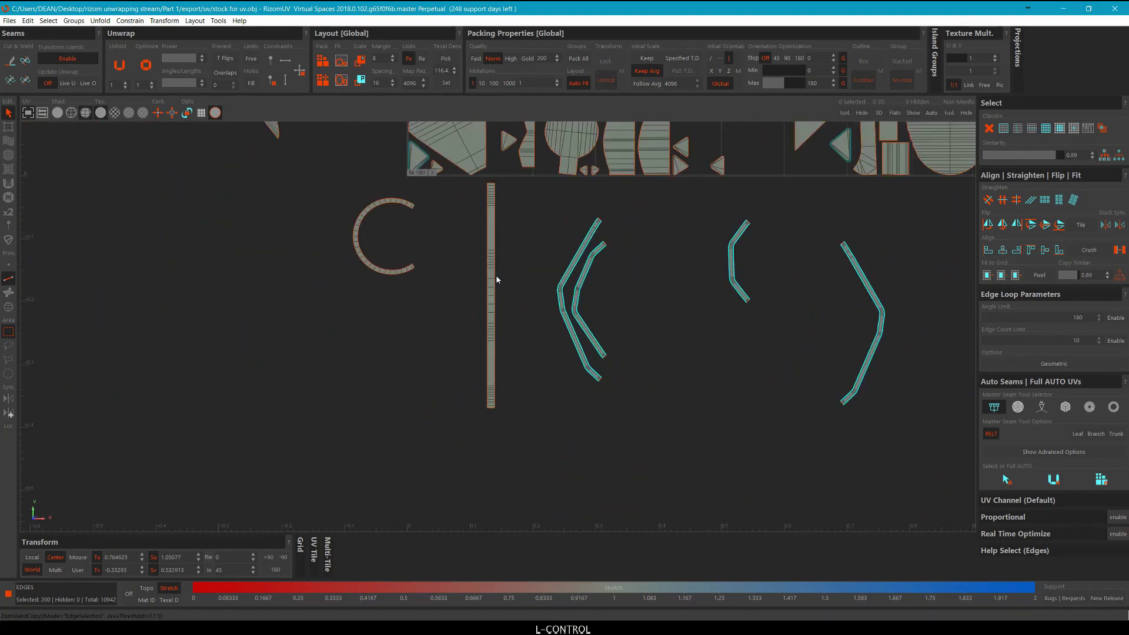
key(ctrl+z)
scroll(506, 279, down, 2)
middle_drag(516, 282, 431, 280)
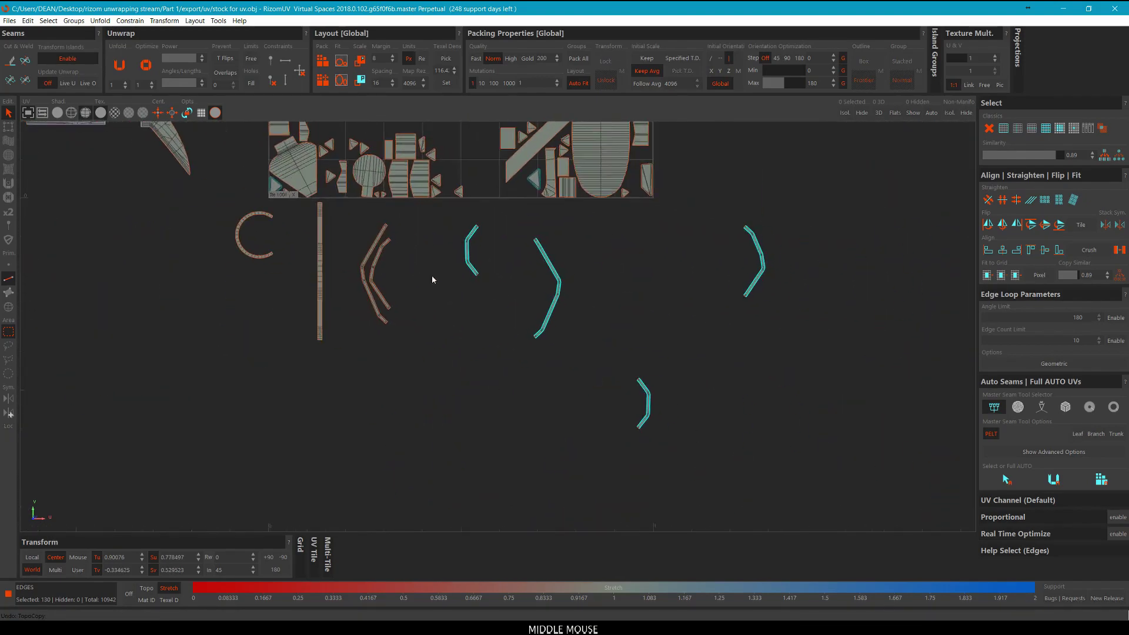
Copy the selected bent-strip edges onto the similar islands, including the two nested bent strips.
alt+click(741, 321)
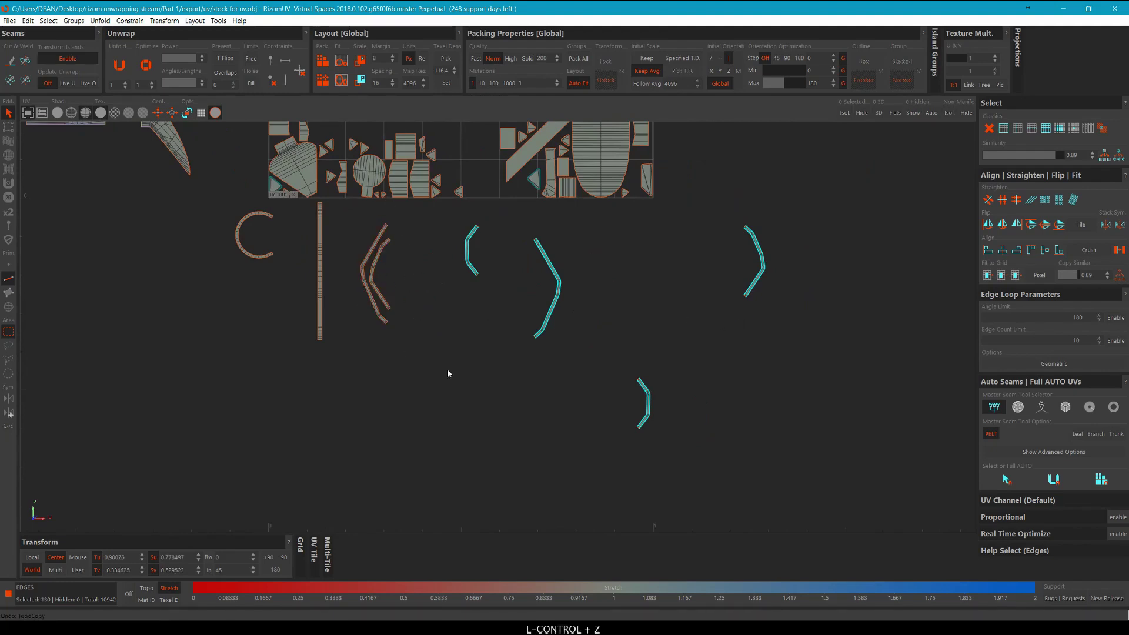
key(alt+c)
middle_drag(350, 309, 456, 330)
scroll(412, 282, up, 6)
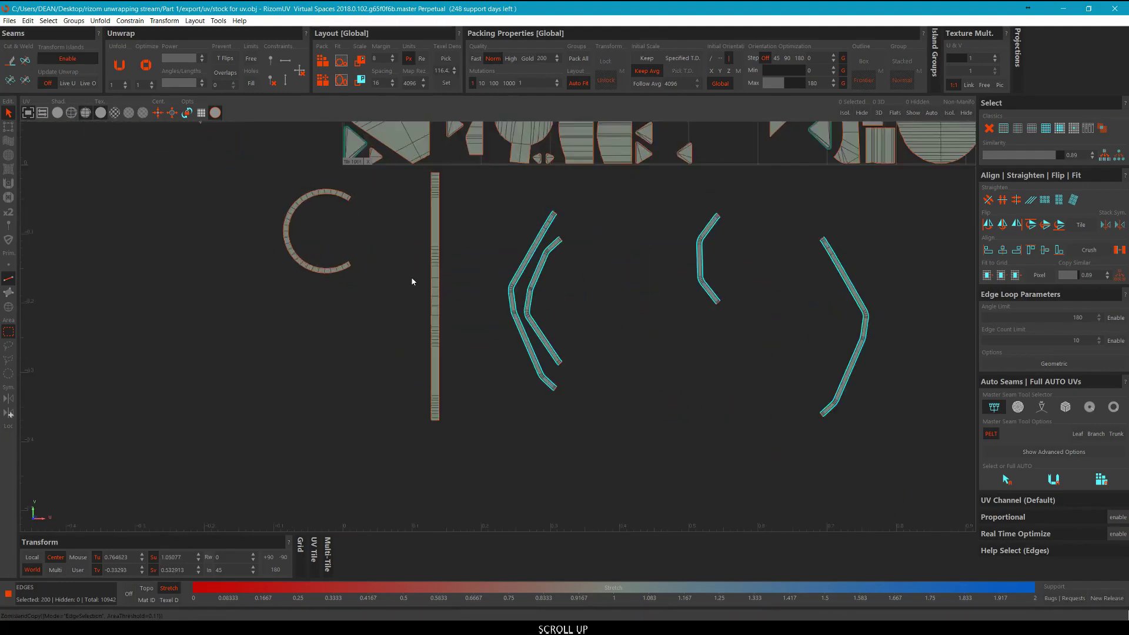
Add the C-shaped strip's long edges to the selected edges of the angled strips and constrain them all vertically.
ctrl+click(323, 265)
scroll(343, 323, down, 3)
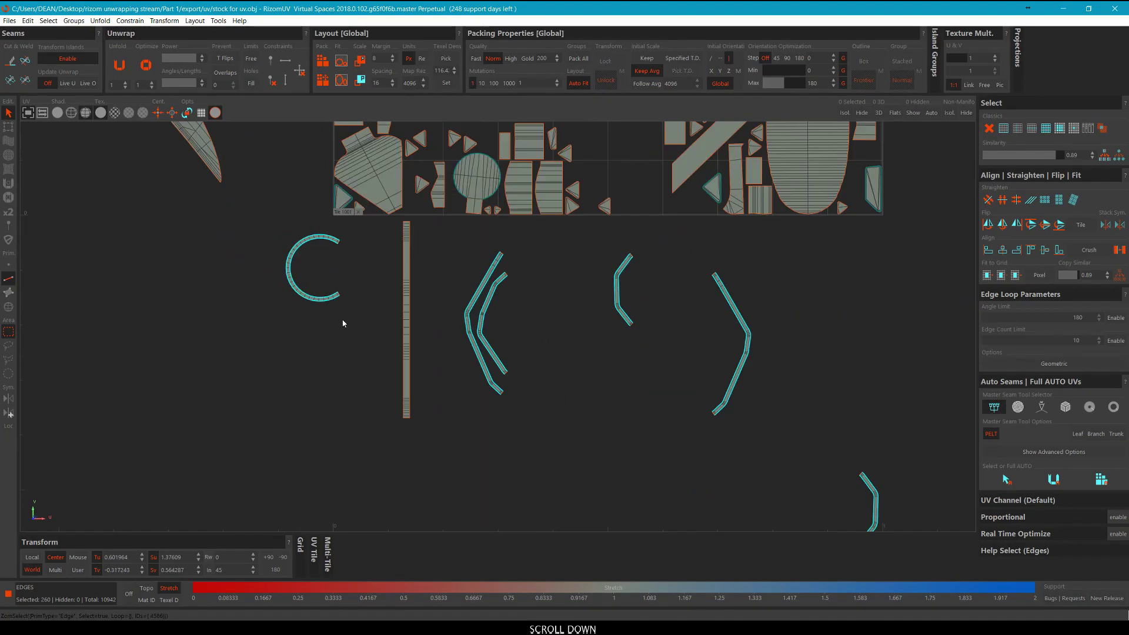
middle_drag(349, 325, 338, 300)
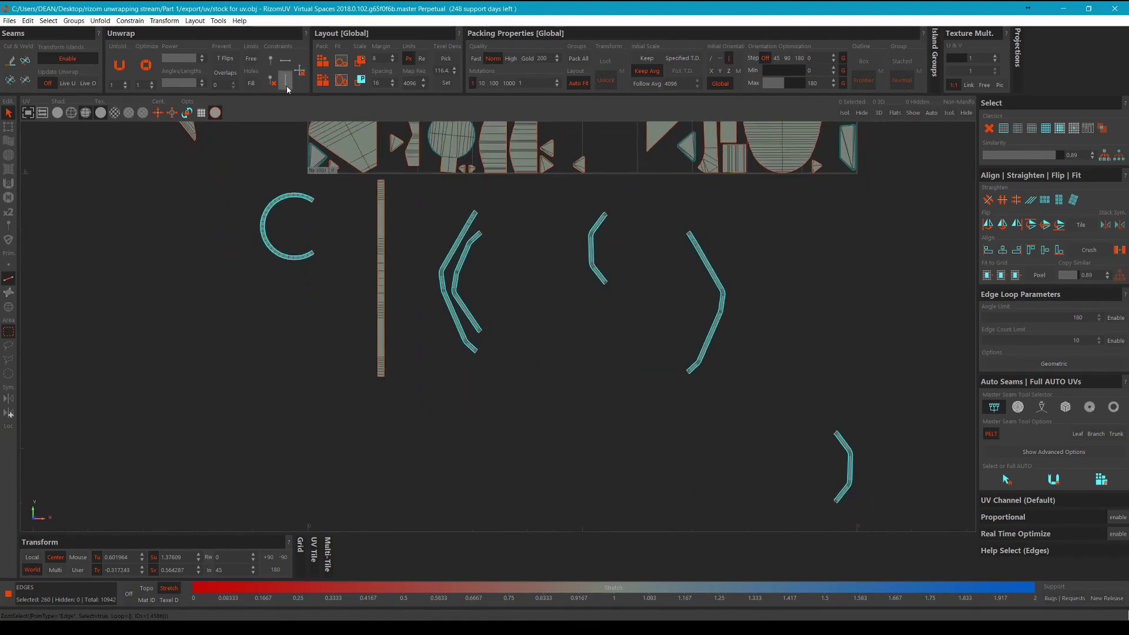
click(277, 129)
Select the short end edges of the C-shaped strip and of the two nested angled strips.
scroll(317, 193, up, 5)
click(318, 192)
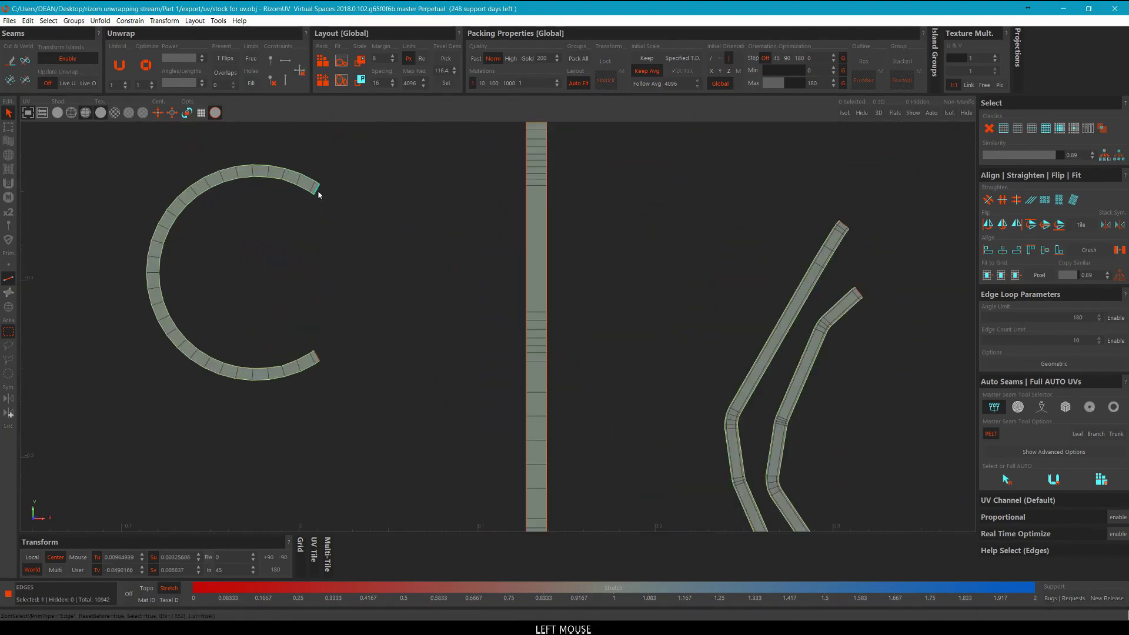
scroll(409, 314, down, 3)
scroll(699, 255, up, 4)
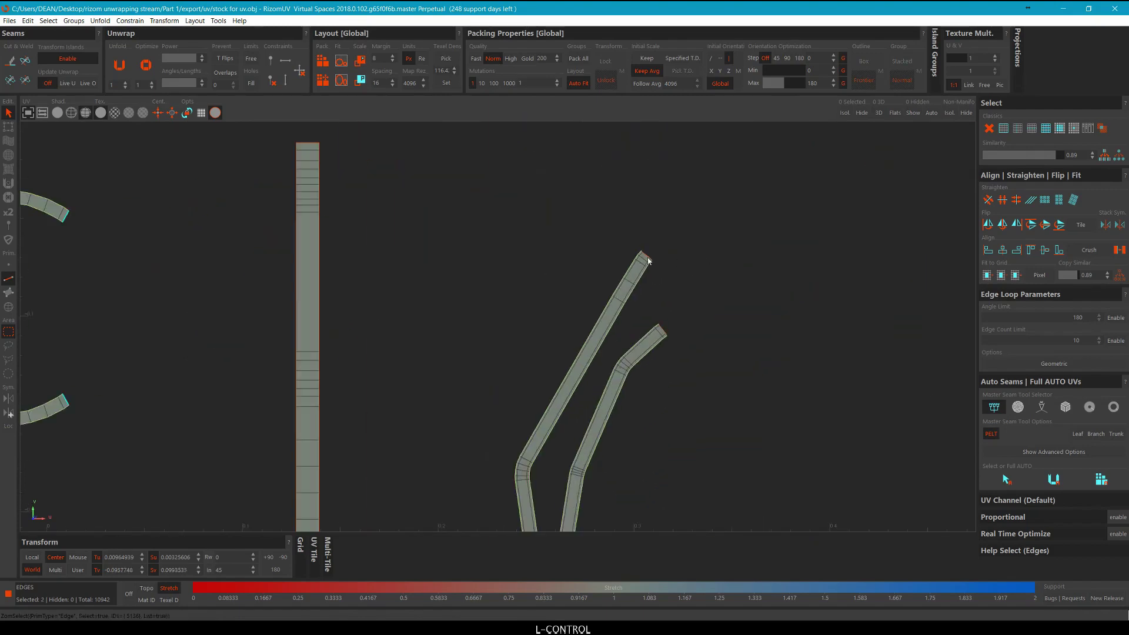
scroll(653, 277, up, 3)
scroll(677, 282, down, 3)
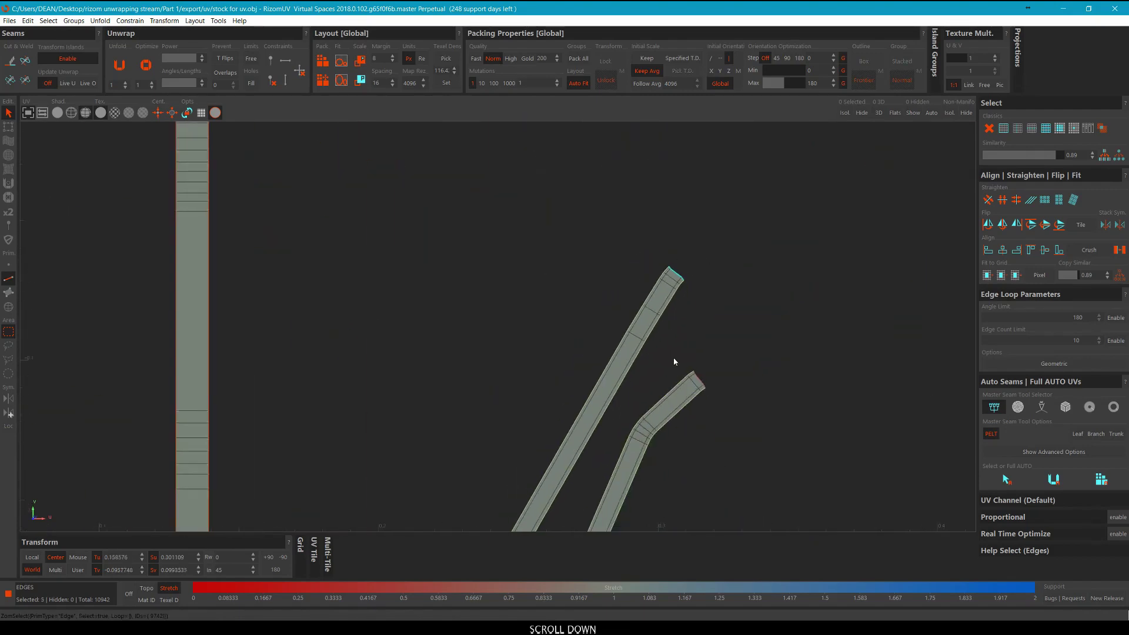
scroll(659, 225, up, 2)
ctrl+click(670, 226)
scroll(670, 225, down, 3)
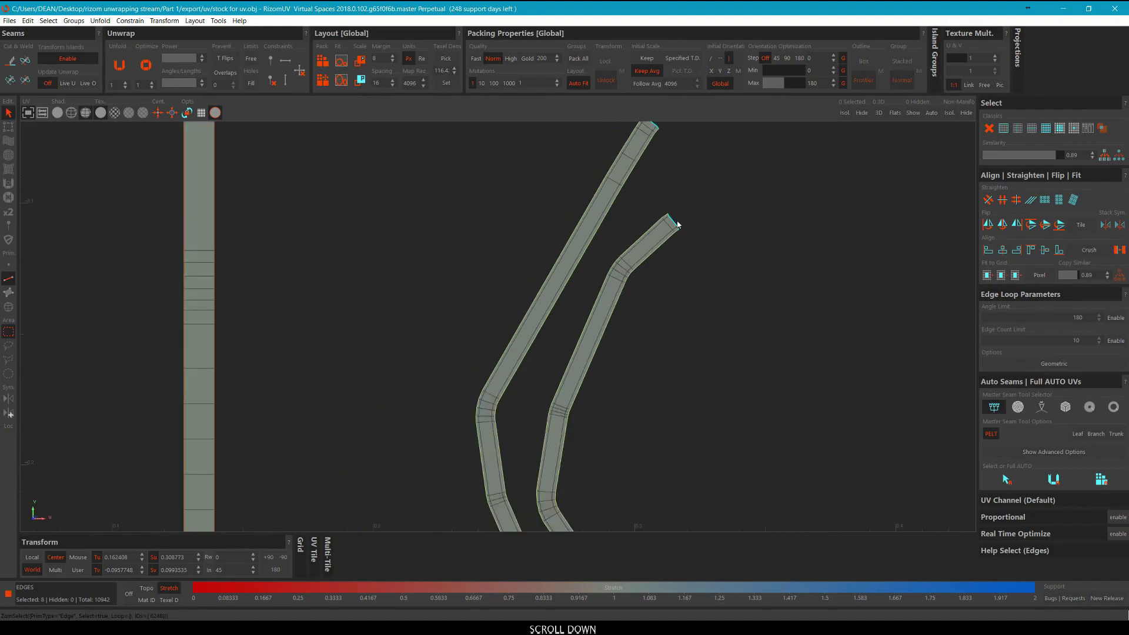
middle_drag(768, 281, 696, 240)
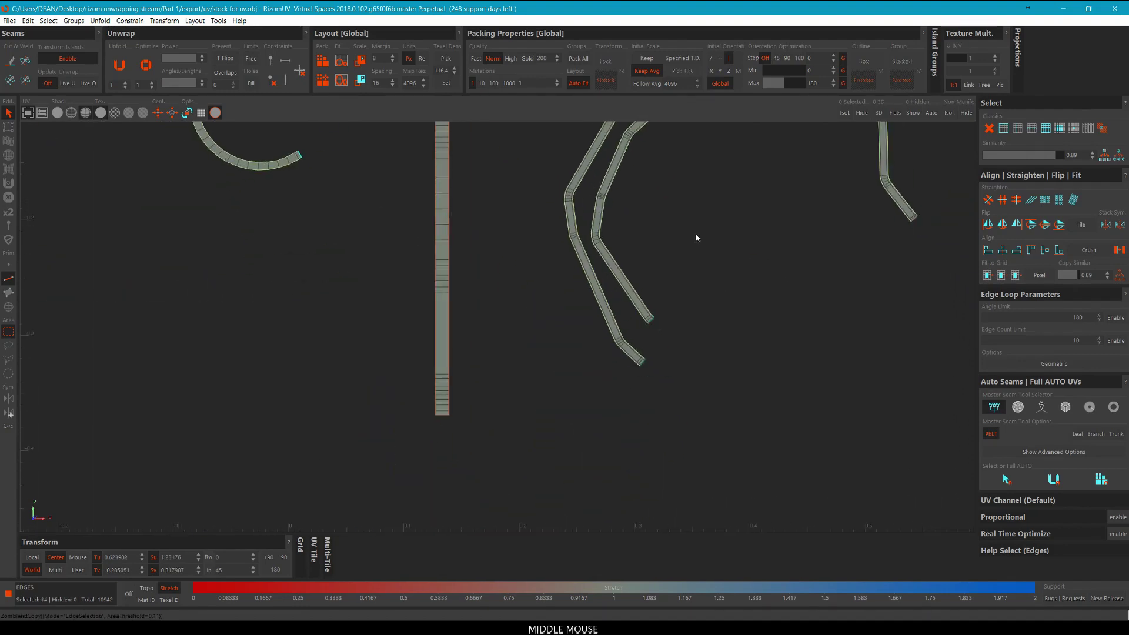
scroll(618, 307, up, 3)
ctrl+click(618, 307)
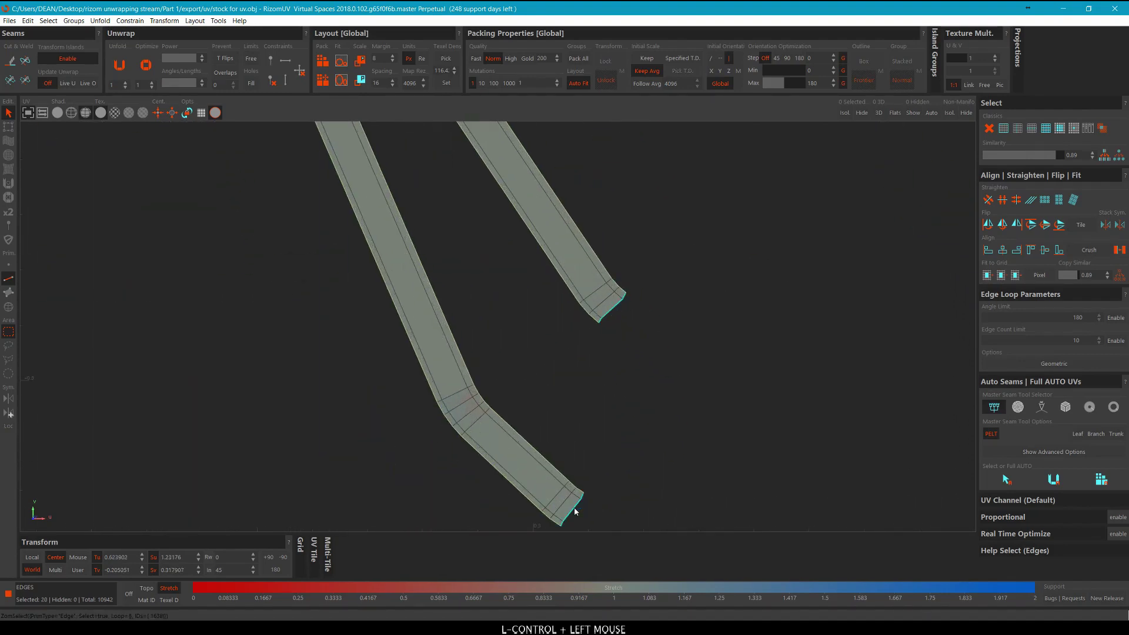
Add the short end edges of the remaining four angled strips to the edge selection.
scroll(672, 358, down, 8)
scroll(824, 301, up, 3)
middle_drag(824, 293, 572, 290)
scroll(533, 288, up, 3)
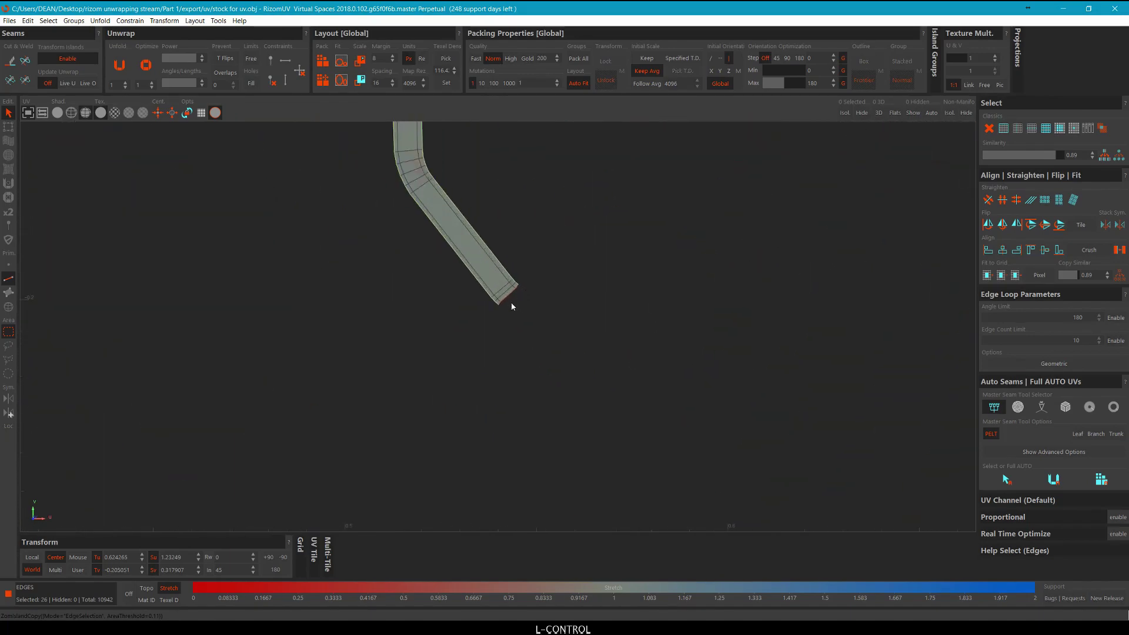
scroll(511, 259, down, 2)
middle_drag(503, 206, 514, 458)
scroll(525, 252, up, 3)
ctrl+double_click(522, 245)
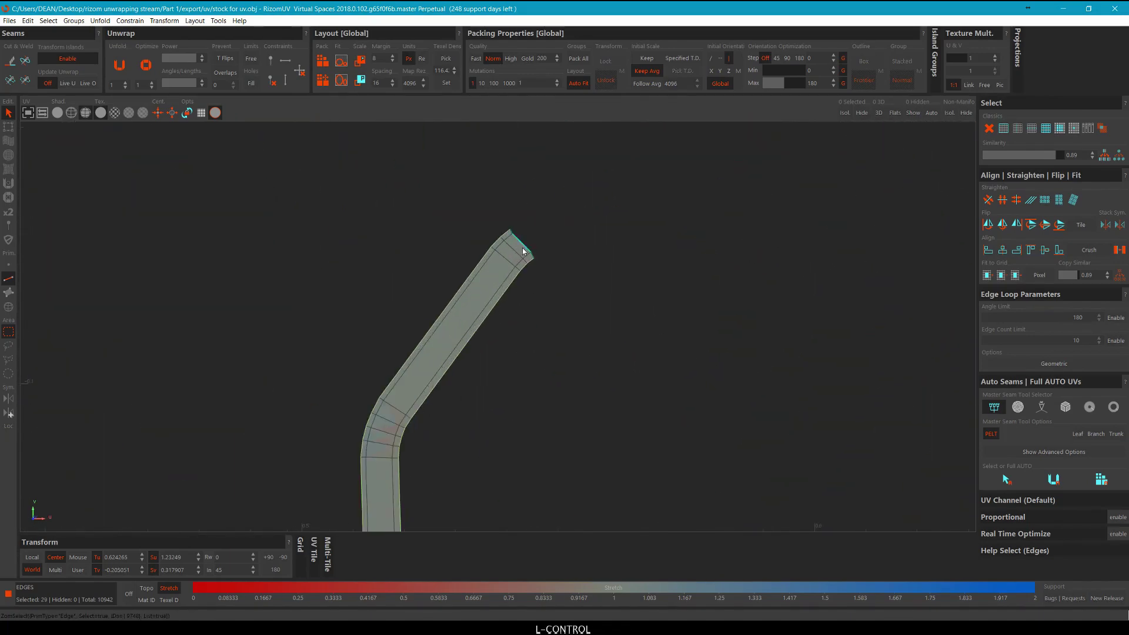
scroll(537, 238, down, 3)
scroll(541, 241, down, 8)
key(alt+s)
middle_drag(743, 403, 689, 388)
scroll(689, 389, up, 1)
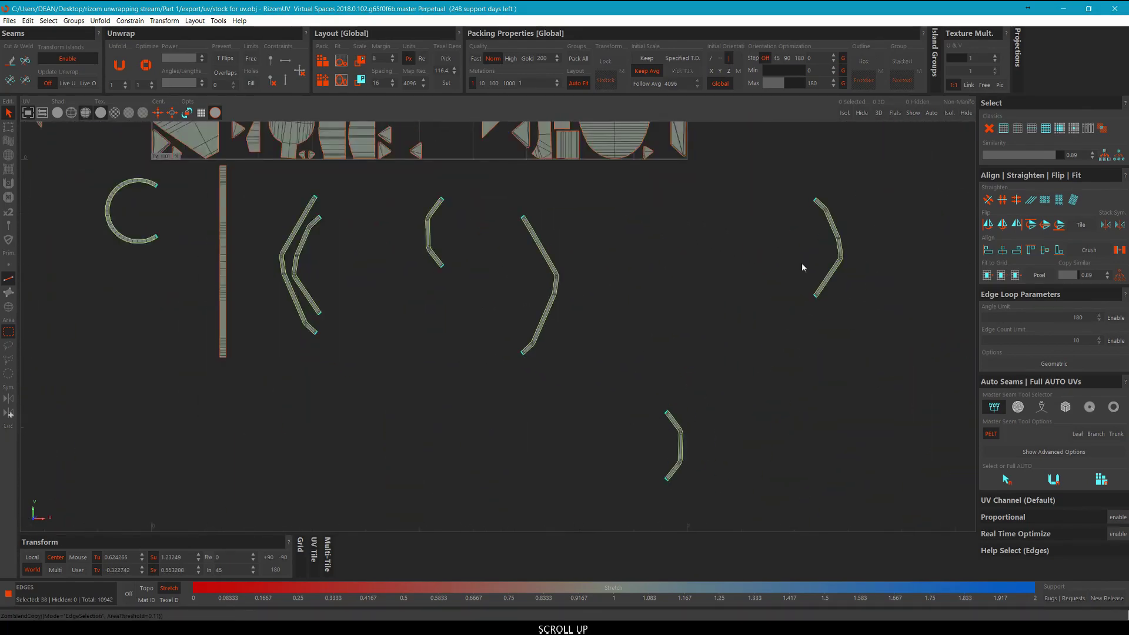
Review the strips with their selected end edges and the rest of the UV layout.
middle_drag(632, 253, 782, 494)
scroll(696, 335, down, 2)
scroll(677, 388, down, 3)
middle_drag(712, 382, 700, 386)
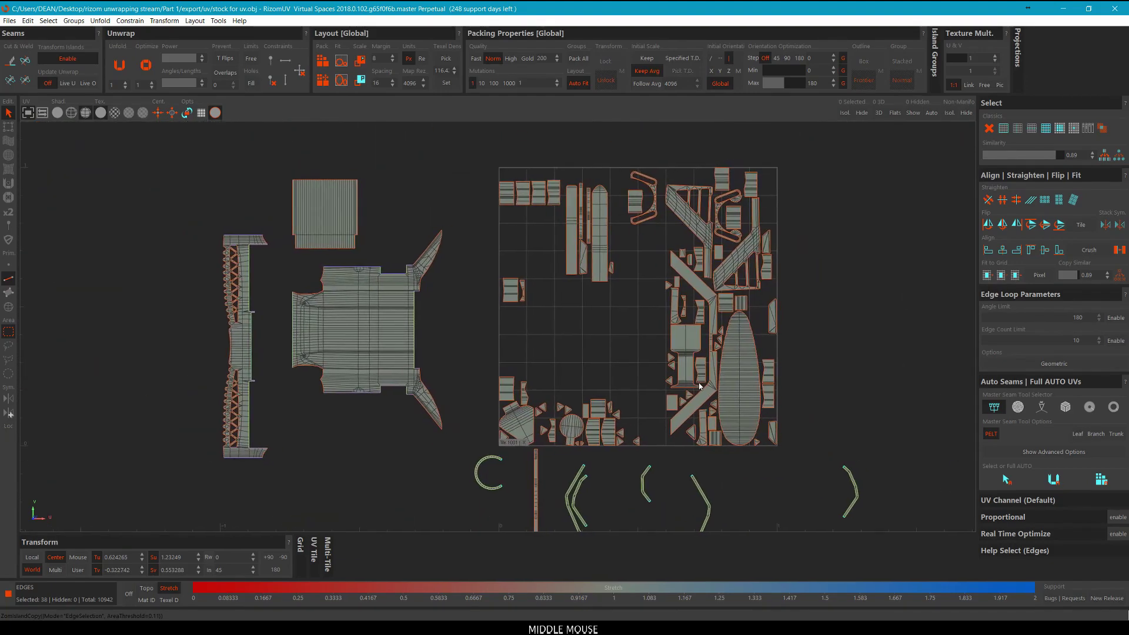
middle_drag(737, 516, 661, 254)
scroll(505, 249, up, 2)
middle_drag(572, 266, 570, 305)
scroll(569, 306, up, 1)
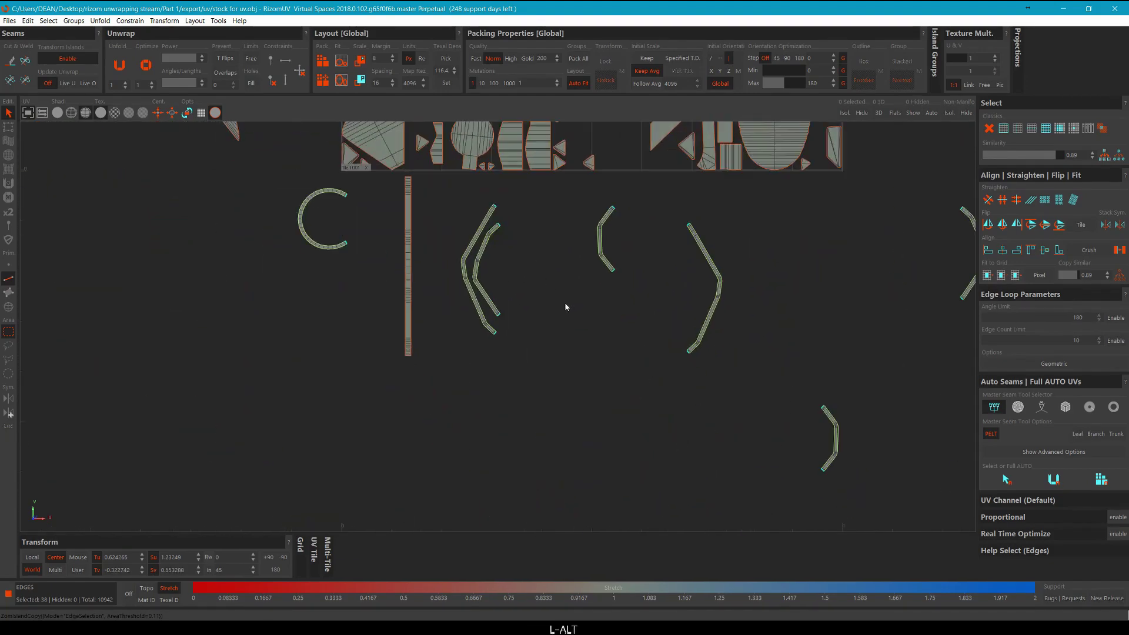
scroll(578, 267, down, 2)
Switch to island selection and move the six angled strips and the C-shaped strip down, away from the straight strip.
key(F1)
scroll(520, 259, down, 1)
drag(872, 388, 482, 243)
middle_drag(542, 264, 351, 360)
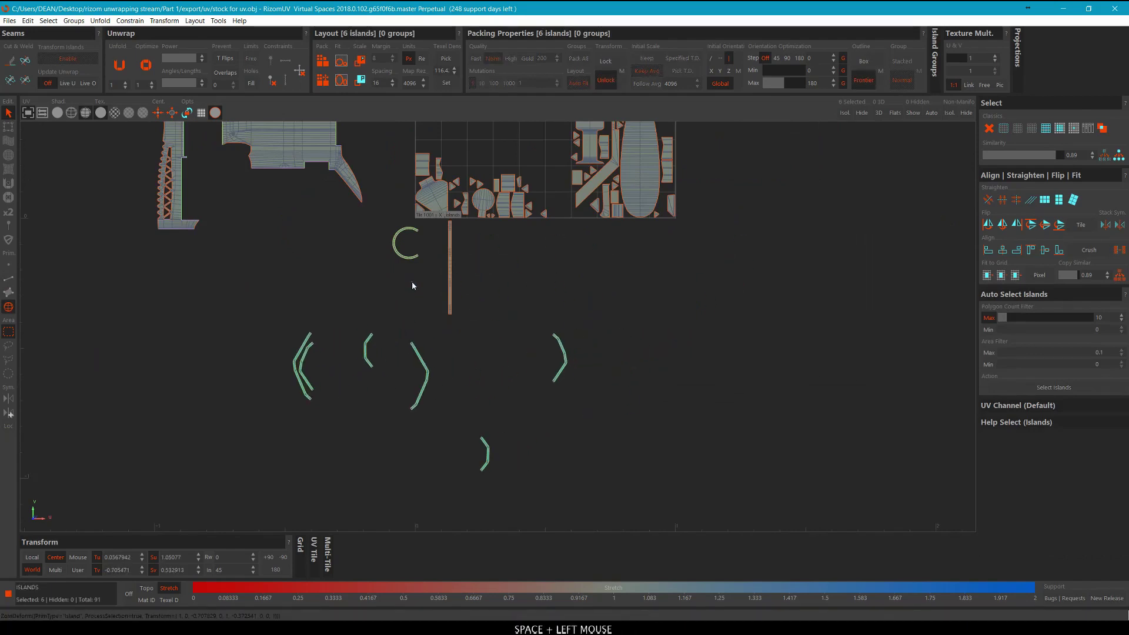
middle_drag(383, 245, 392, 394)
Select all seven constrained strips, then unfold and optimize them into straight vertical bars.
drag(744, 498, 228, 351)
middle_drag(668, 352, 710, 342)
key(u)
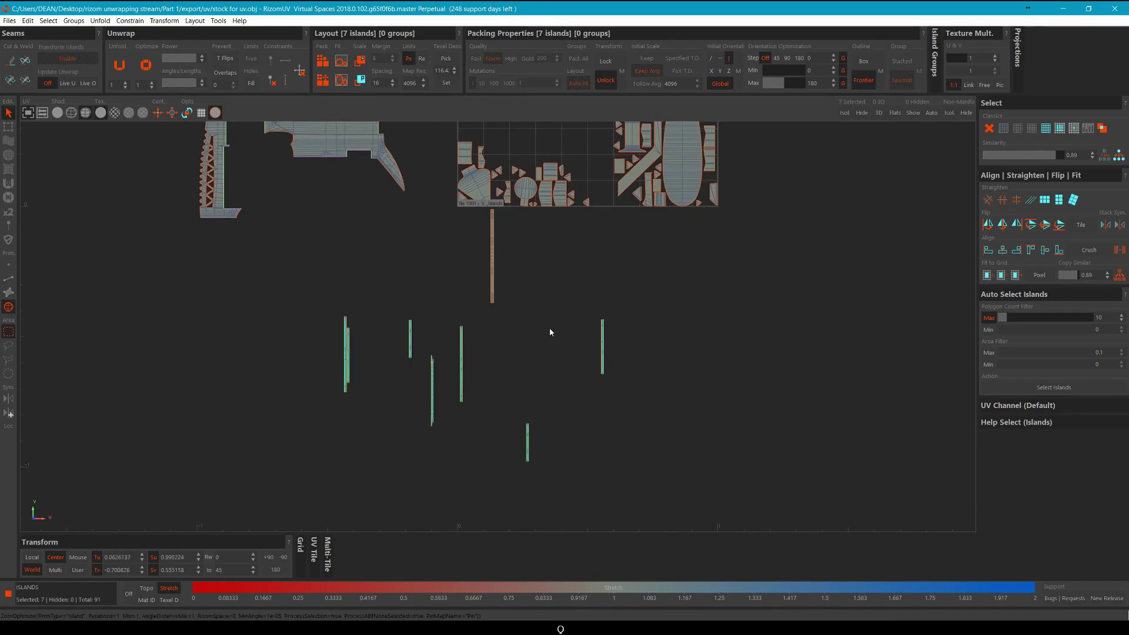
key(q)
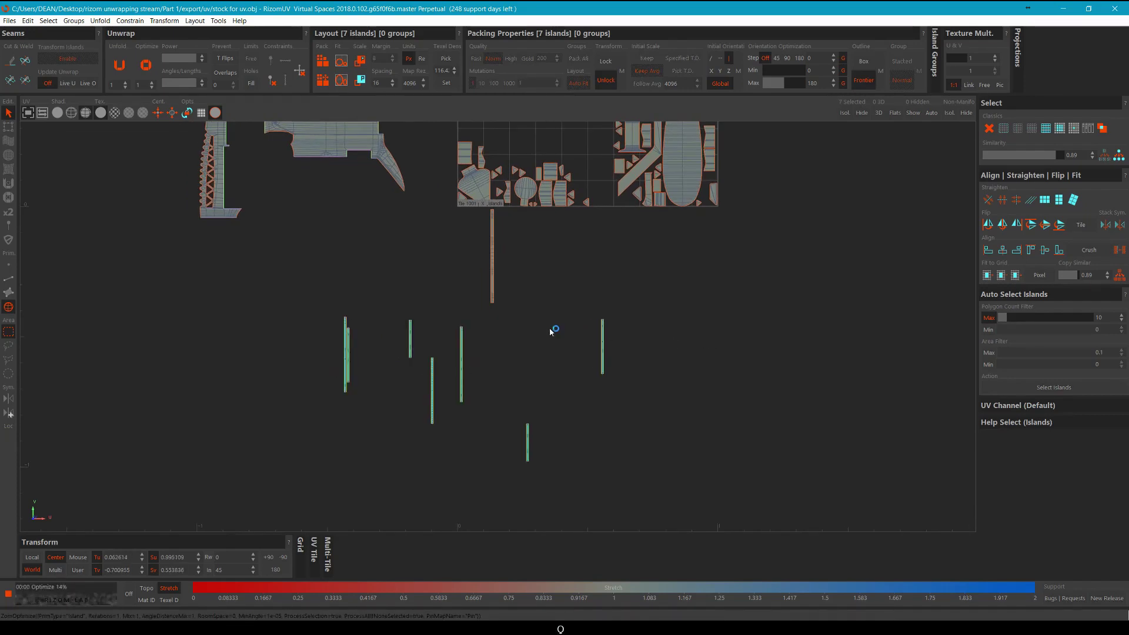
Pack the seven straightened strips and move them out of the UV tile, below the large body island.
key(p)
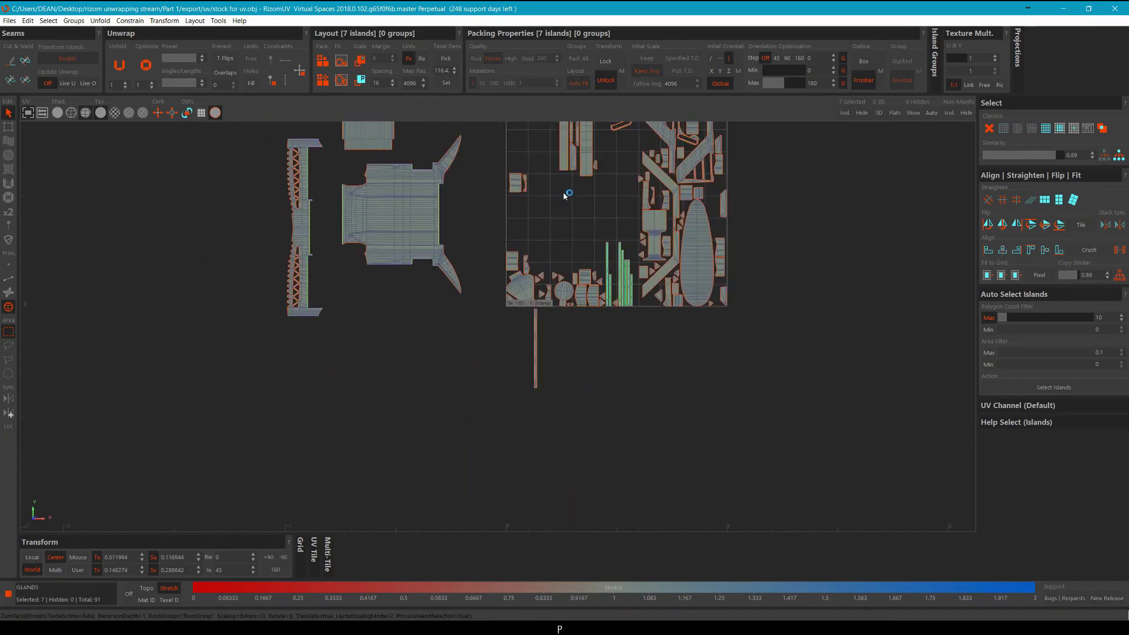
middle_drag(583, 233, 314, 276)
click(462, 350)
Move the remaining long straight strip from below the UV tile to beside the packed strips.
scroll(534, 348, up, 3)
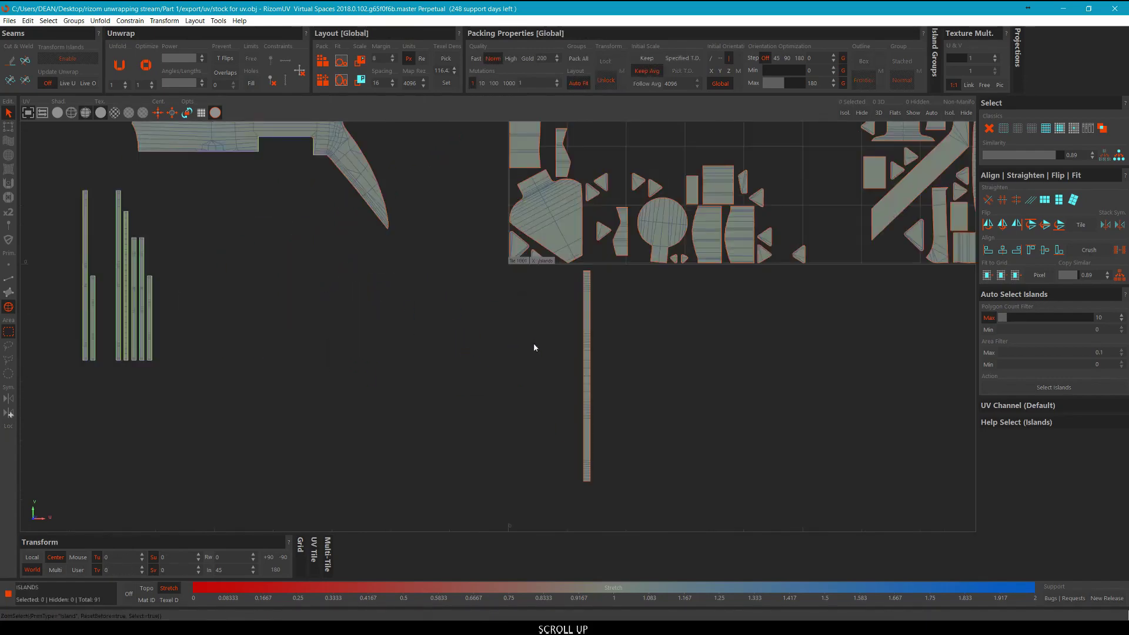
scroll(594, 365, down, 1)
drag(689, 410, 548, 358)
middle_drag(548, 358, 208, 307)
click(444, 311)
scroll(444, 311, down, 2)
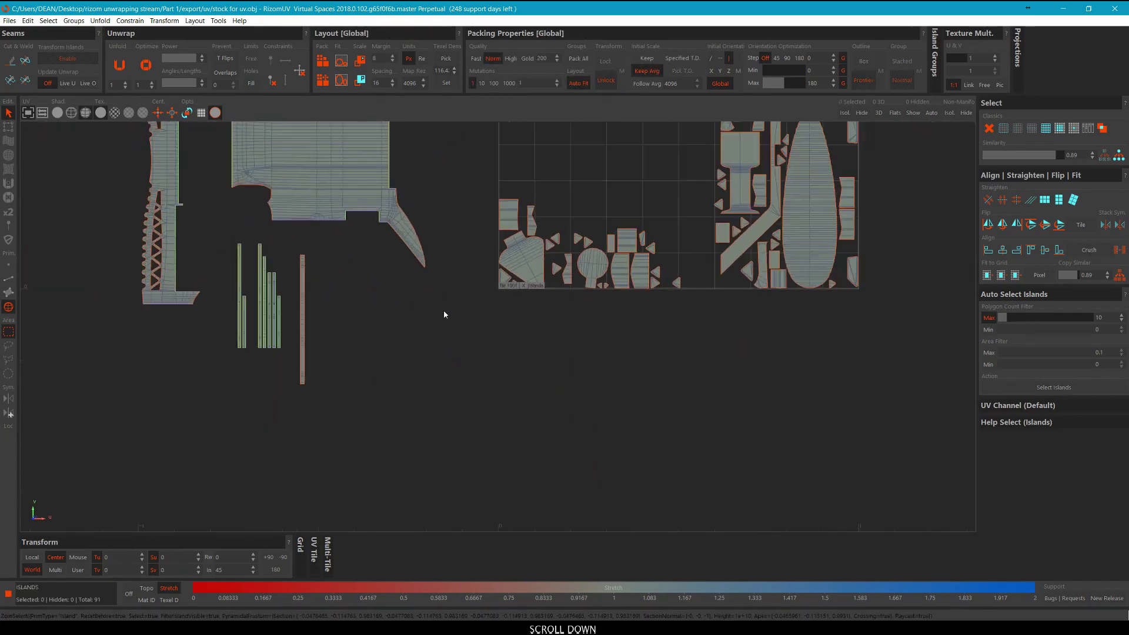
Move the two thin vertical strips from inside the UV tile to the empty space above the body island.
middle_drag(444, 315, 209, 189)
scroll(512, 260, up, 3)
click(518, 259)
ctrl+click(502, 245)
scroll(502, 245, down, 3)
click(600, 279)
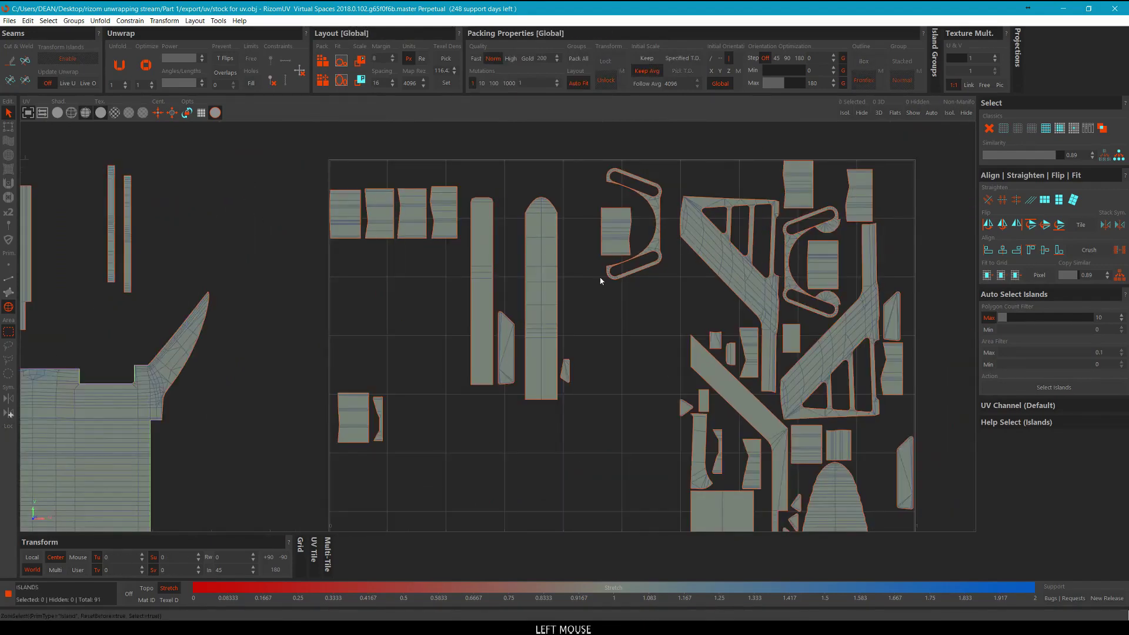
Examine the islands remaining in the UV tile for pieces that still need straightening.
middle_drag(776, 469, 613, 176)
middle_drag(651, 312, 681, 247)
middle_drag(318, 327, 432, 470)
scroll(592, 308, up, 2)
middle_drag(591, 310, 510, 263)
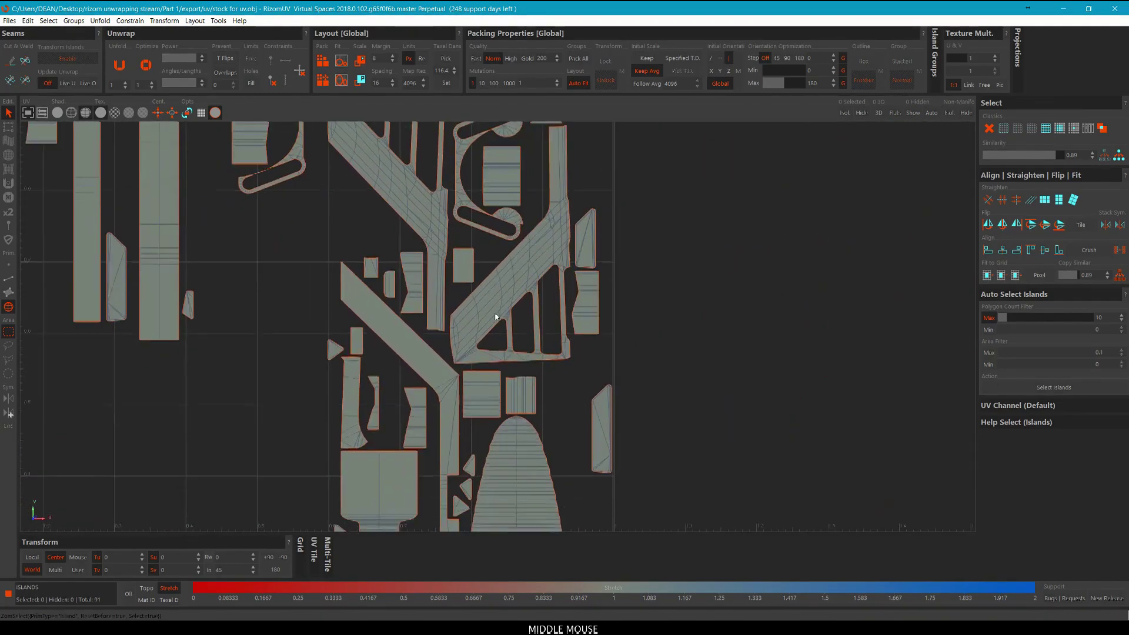
middle_drag(477, 380, 539, 302)
scroll(593, 273, down, 3)
scroll(587, 269, down, 6)
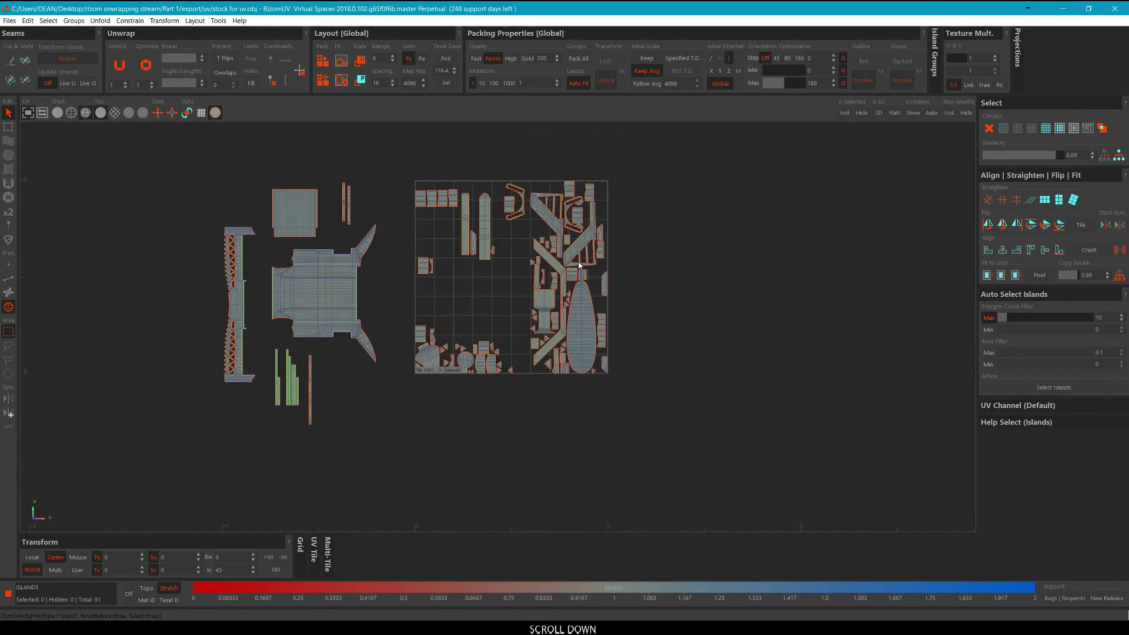
middle_drag(578, 264, 644, 196)
click(660, 252)
scroll(663, 256, up, 13)
scroll(659, 280, down, 5)
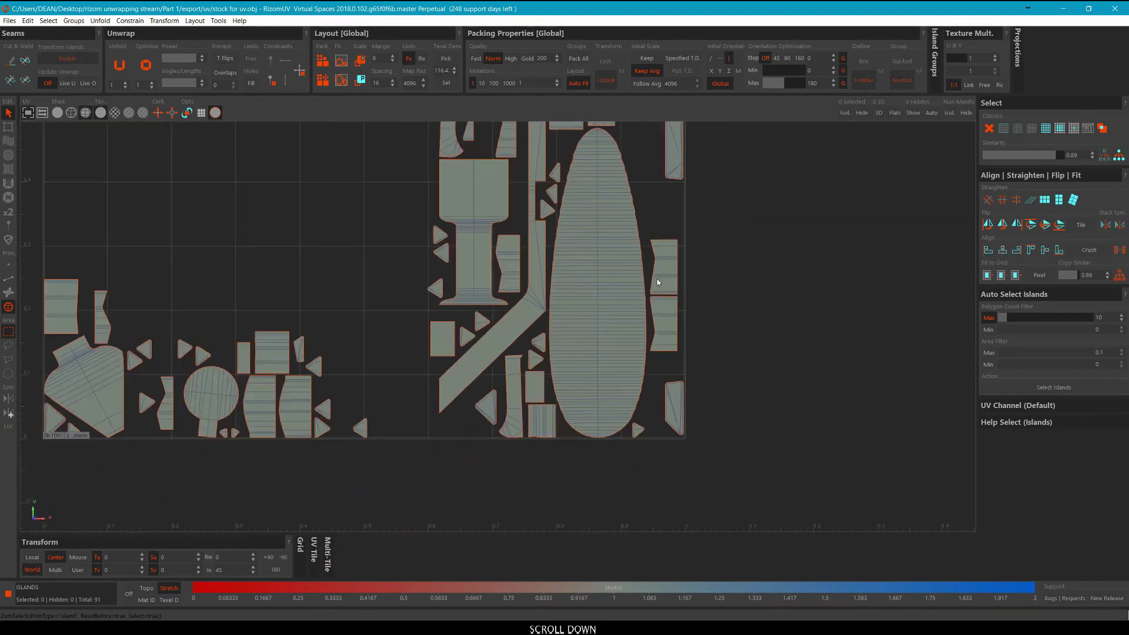
middle_drag(657, 279, 503, 379)
scroll(507, 380, up, 3)
Move the round island with the rectangular neck up into the empty area of the UV tile.
click(490, 286)
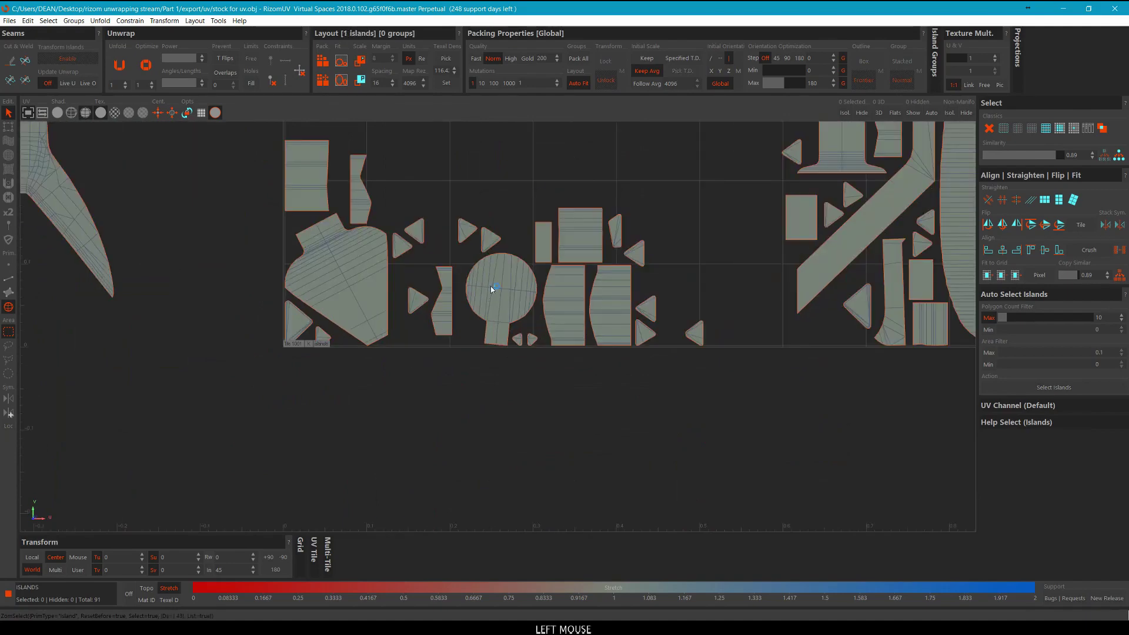
middle_drag(525, 230, 531, 195)
click(531, 196)
scroll(518, 250, up, 1)
Constrain the round island's neck, its bottom edge horizontally and its two side edges vertically.
scroll(519, 249, up, 3)
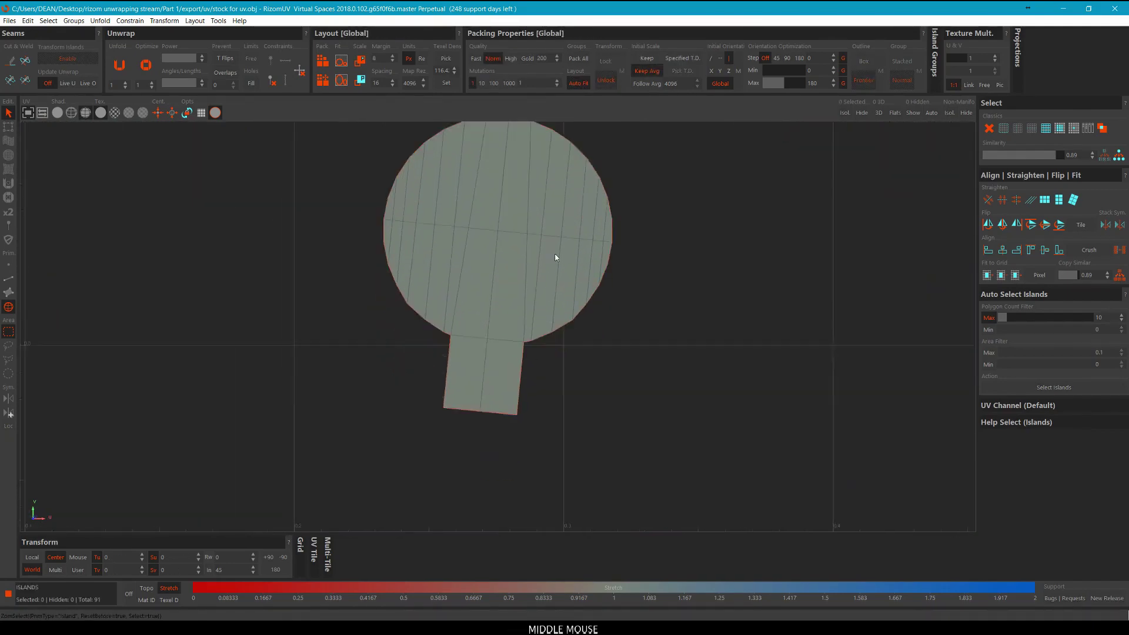
middle_drag(555, 252, 559, 218)
key(F2)
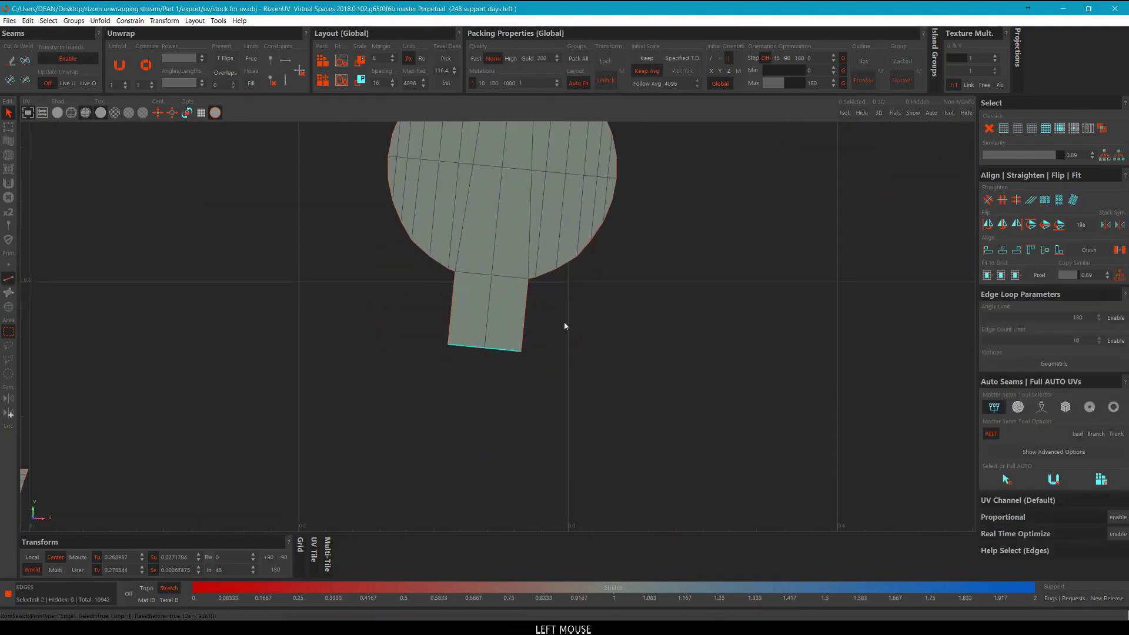
key(alt+h)
click(525, 327)
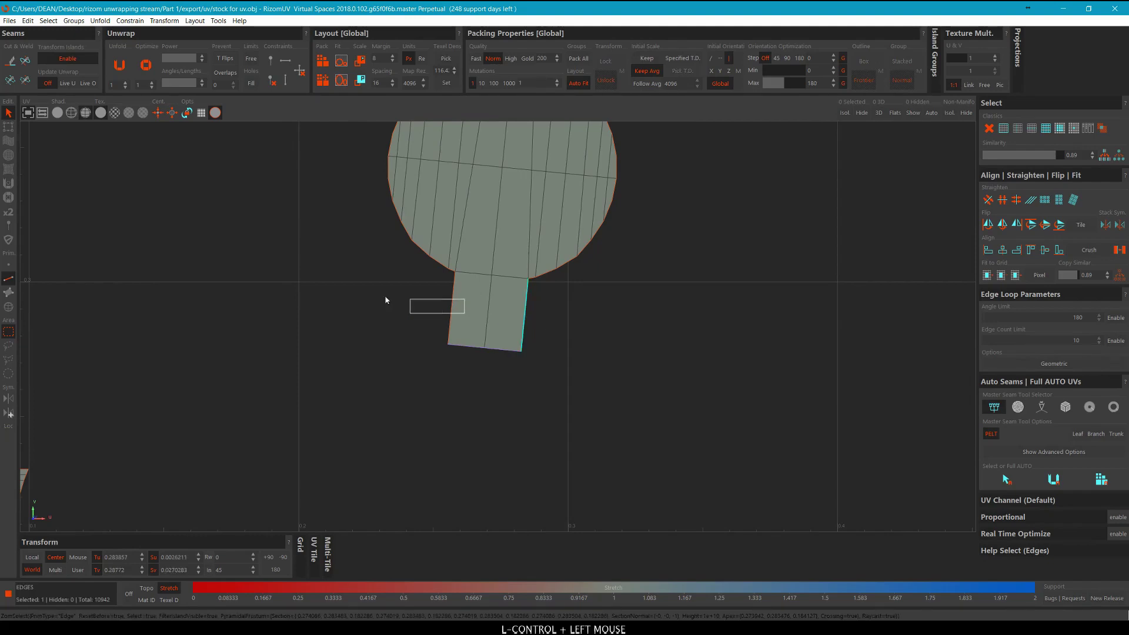
ctrl+drag(385, 300, 384, 300)
key(alt+v)
Select the round island and optimize it so it follows the neck constraints.
scroll(572, 304, down, 3)
key(F4)
click(546, 245)
key(q)
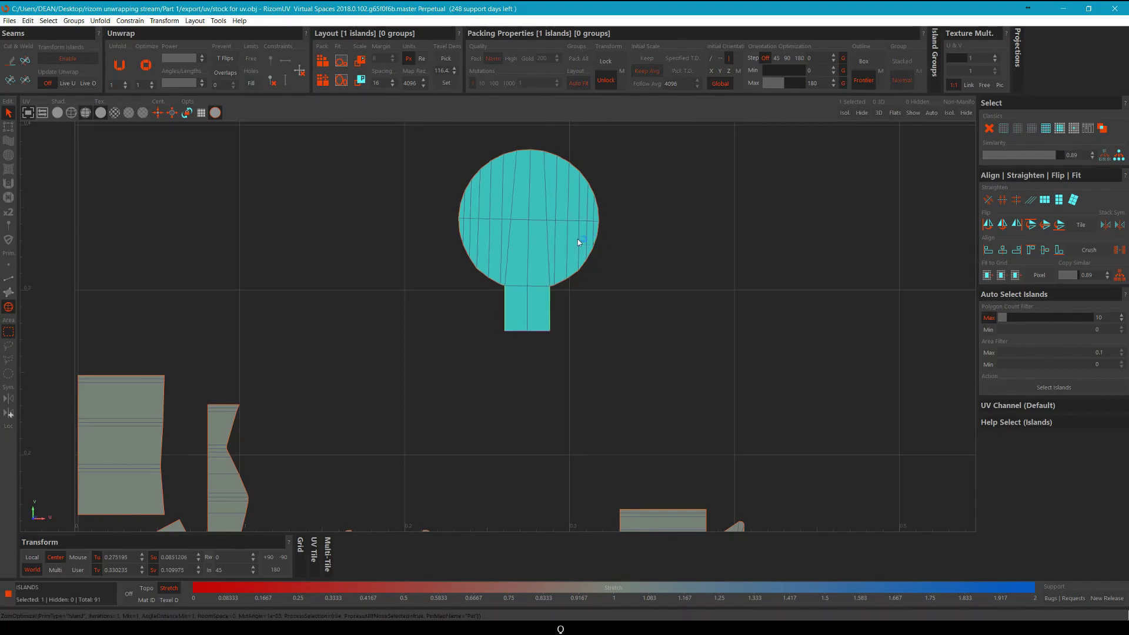
Move the round island out of the UV tile, next to the large body island.
scroll(626, 308, down, 5)
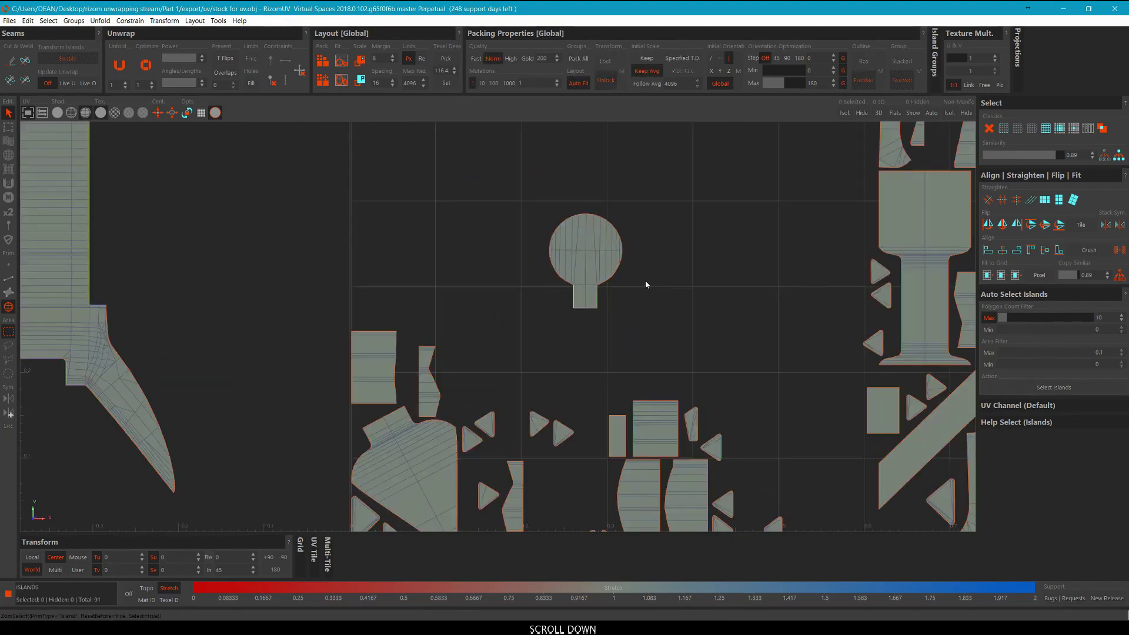
click(606, 255)
middle_drag(654, 227, 529, 206)
Move the tilted vase-shaped island from the tile's lower corner into the empty area of the UV tile.
click(501, 403)
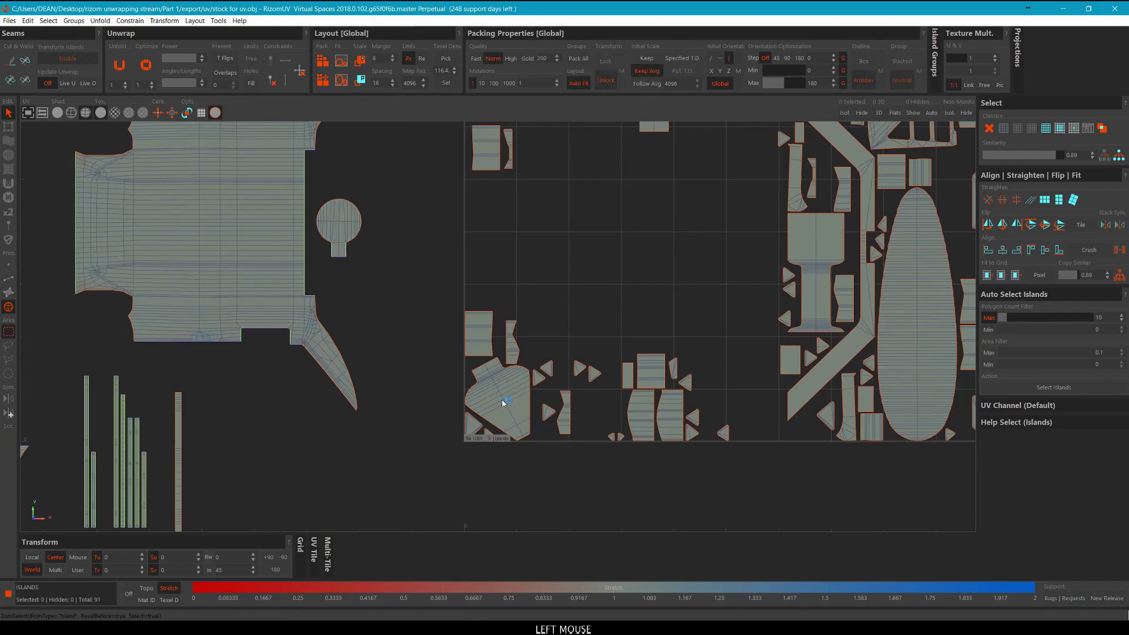
scroll(502, 404, up, 5)
scroll(507, 395, down, 4)
middle_drag(624, 219, 567, 329)
middle_drag(498, 374, 642, 221)
scroll(600, 406, up, 7)
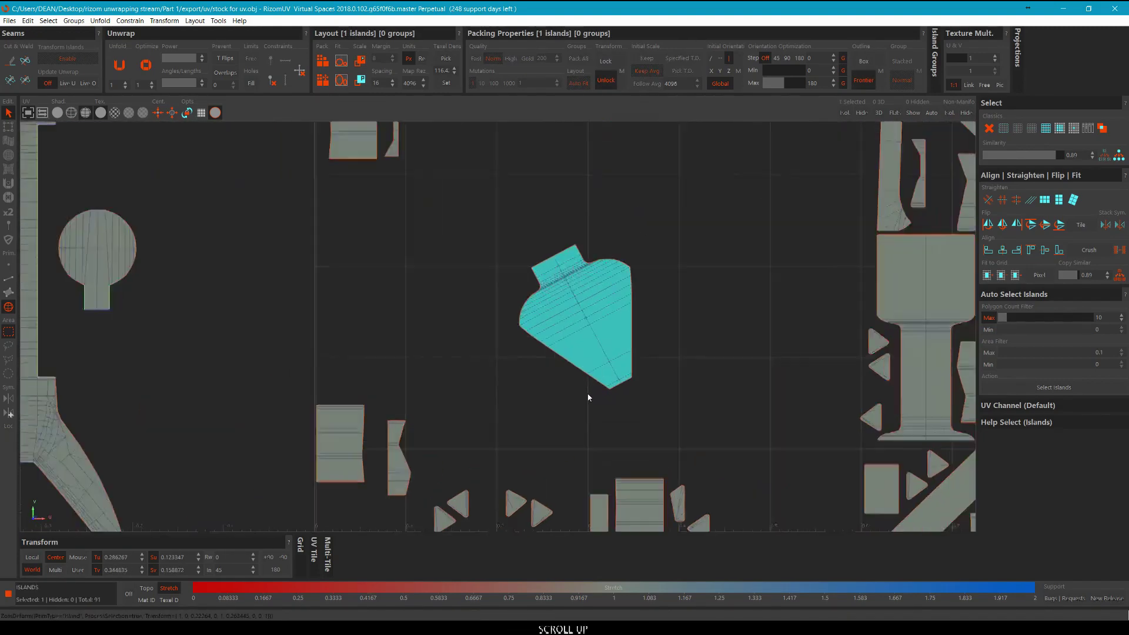
Try to constrain the two short end edges of the tilted vase-shaped island vertically.
key(F2)
double_click(629, 384)
scroll(662, 378, down, 4)
scroll(662, 377, down, 1)
scroll(562, 234, up, 1)
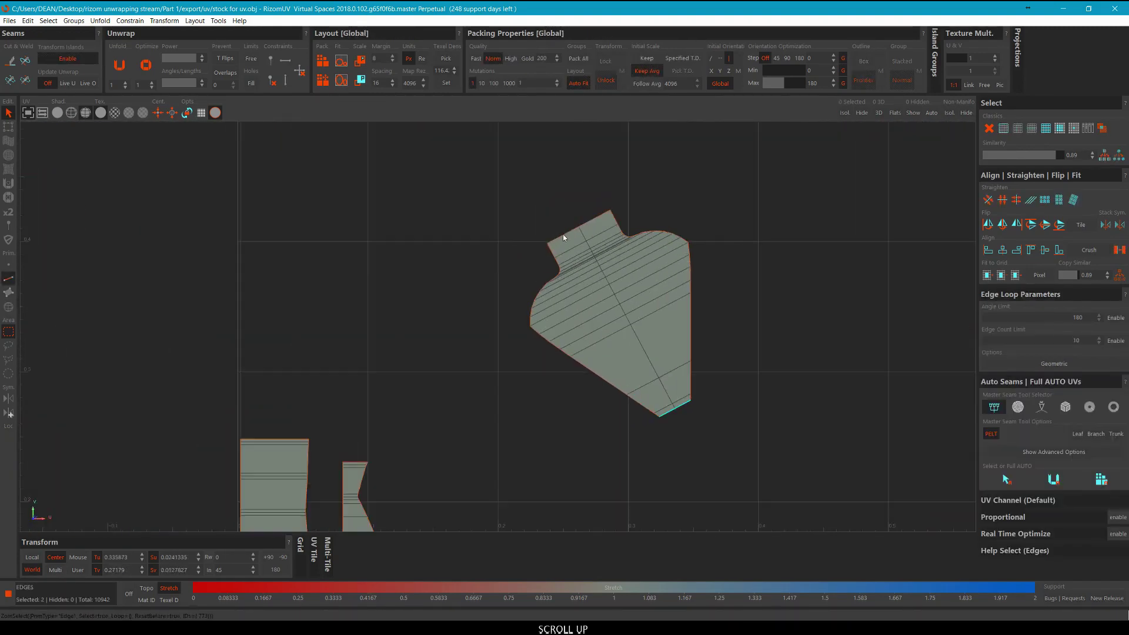
ctrl+double_click(566, 236)
key(alt+v)
middle_drag(805, 227, 695, 221)
scroll(695, 221, down, 2)
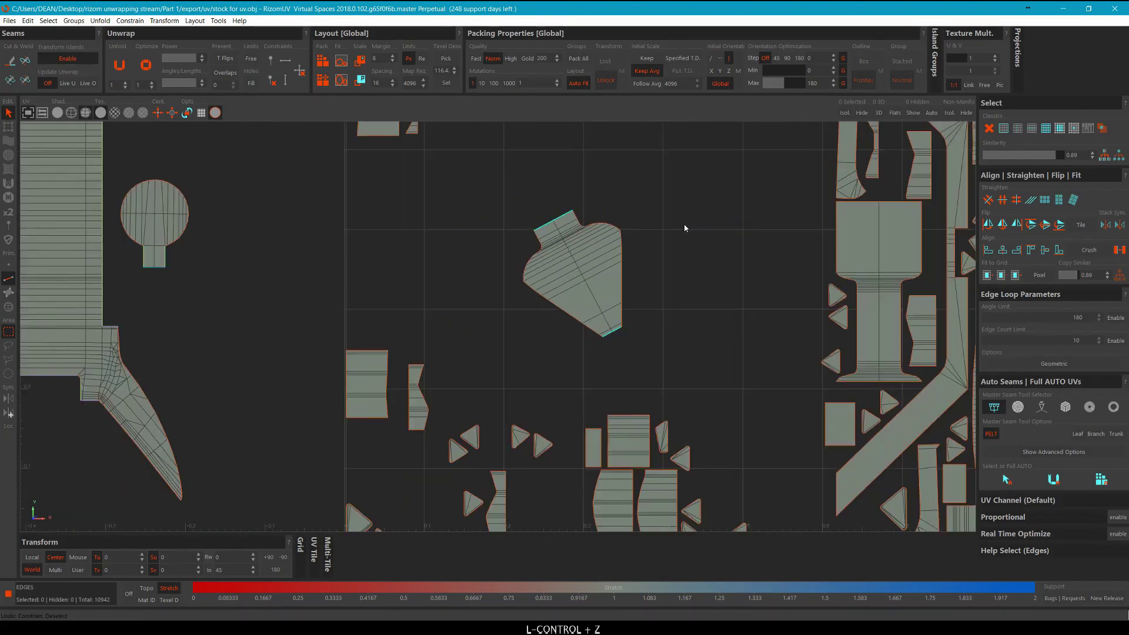
Select the tilted vase-shaped island, then unfold and optimize it so it stands upright.
key(F4)
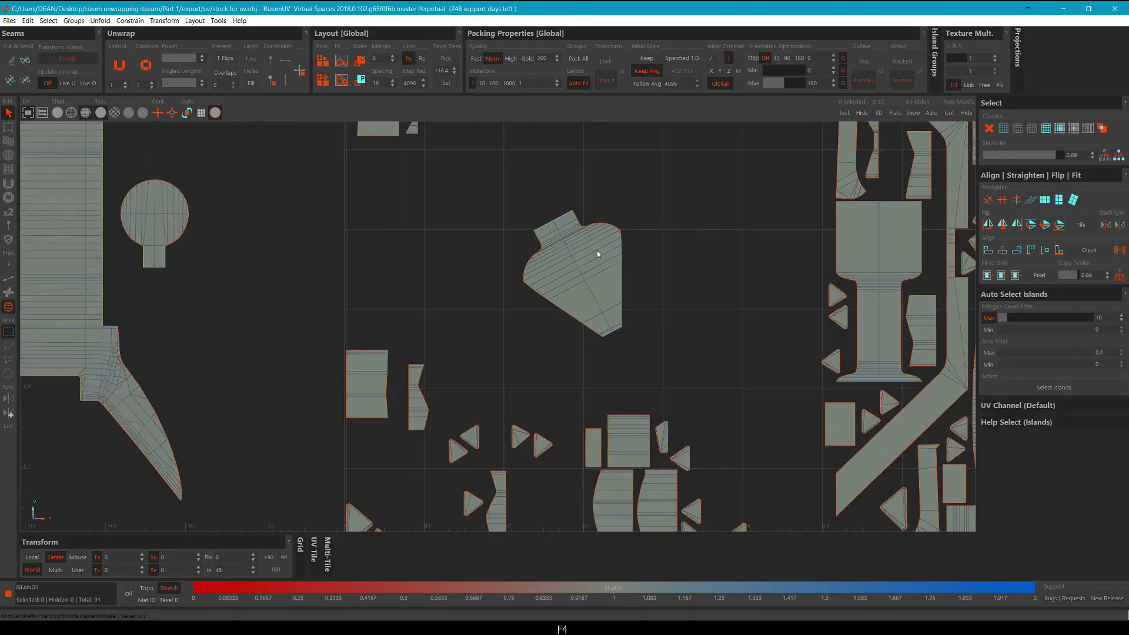
click(598, 247)
middle_drag(687, 241, 654, 233)
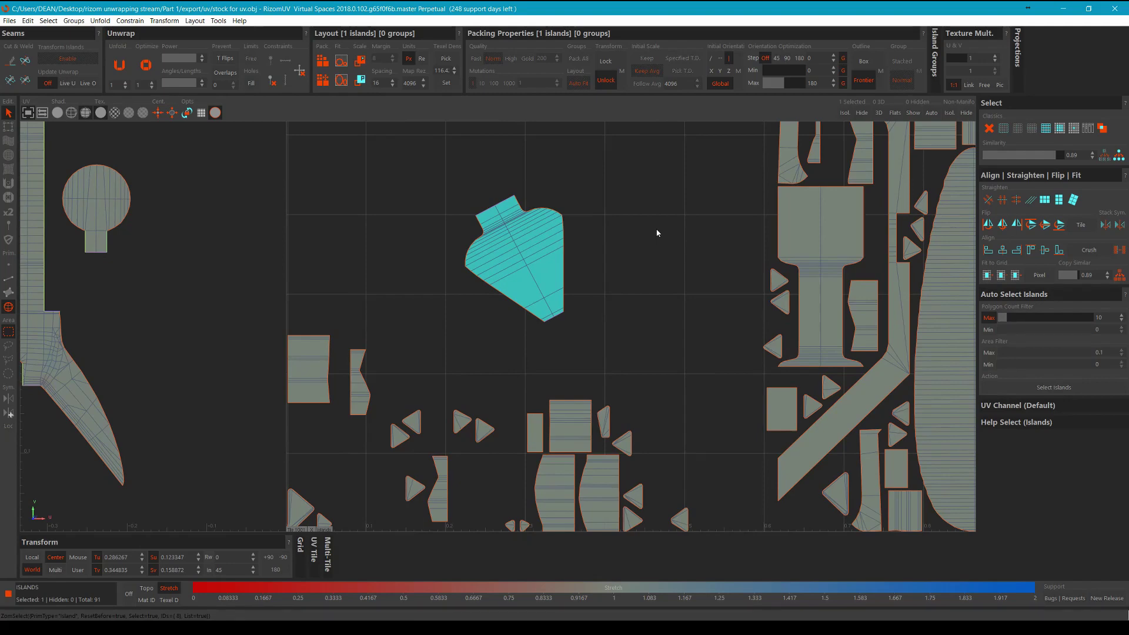
middle_drag(658, 233, 529, 222)
key(o)
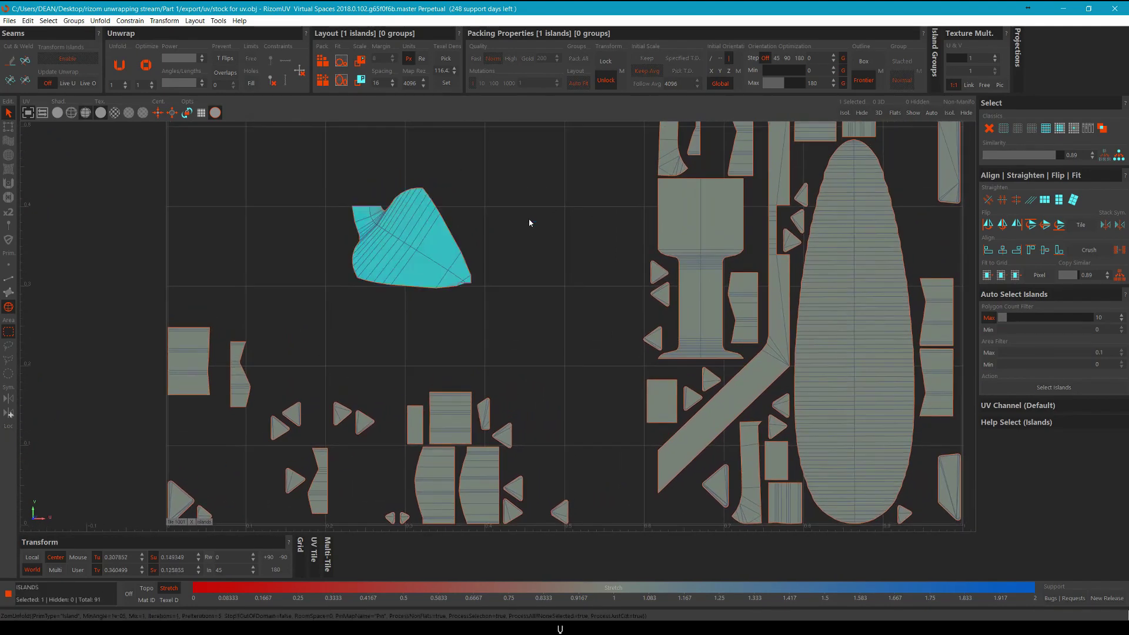
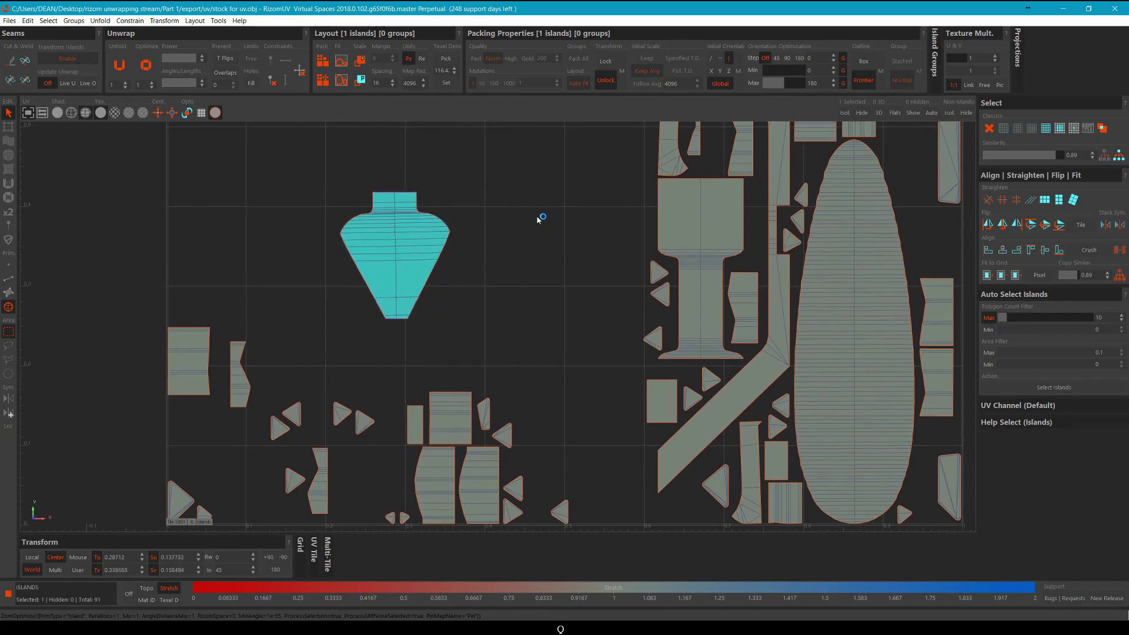
click(531, 221)
scroll(421, 250, up, 3)
Constrain the vase-shaped island's centre edge loop vertically and optimize the island.
key(F2)
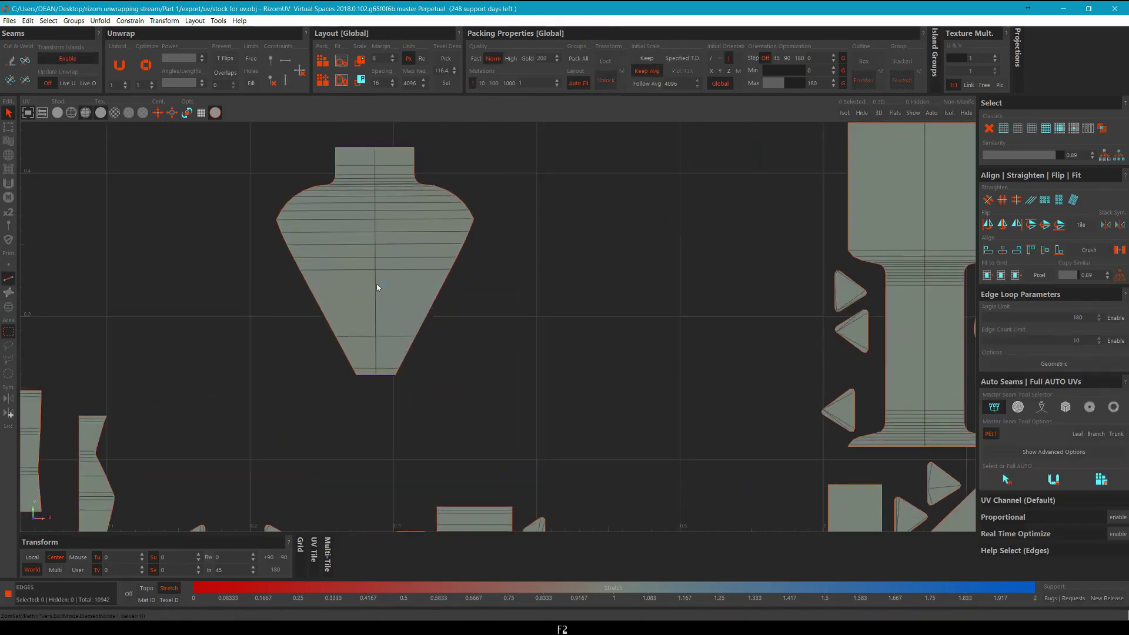
double_click(377, 285)
scroll(391, 286, down, 1)
middle_drag(528, 269, 545, 257)
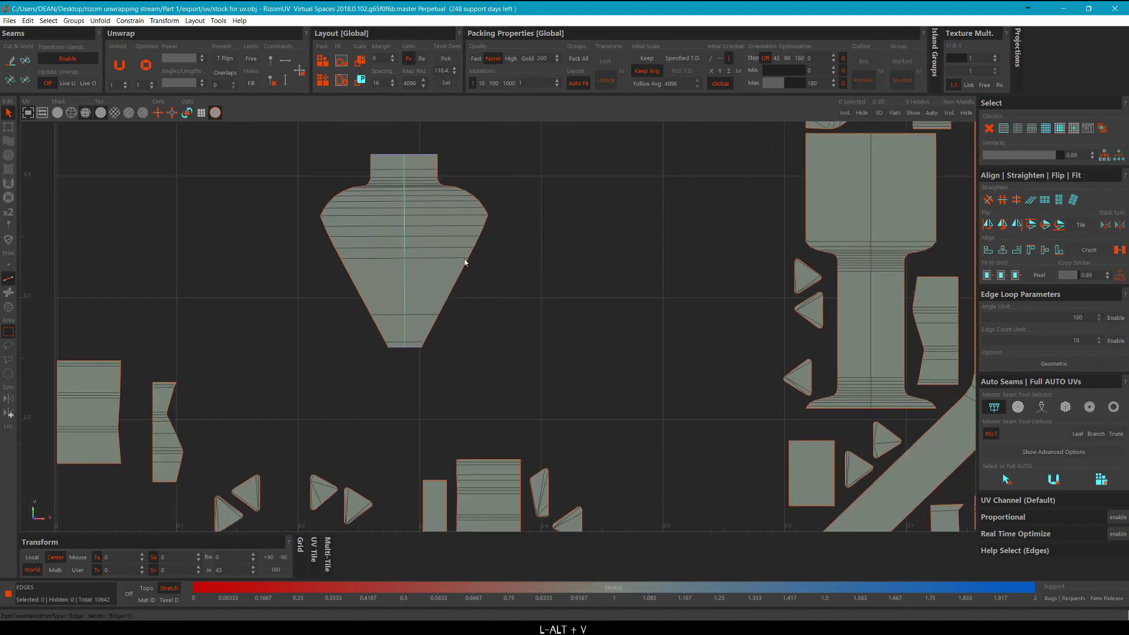
key(F4)
click(464, 232)
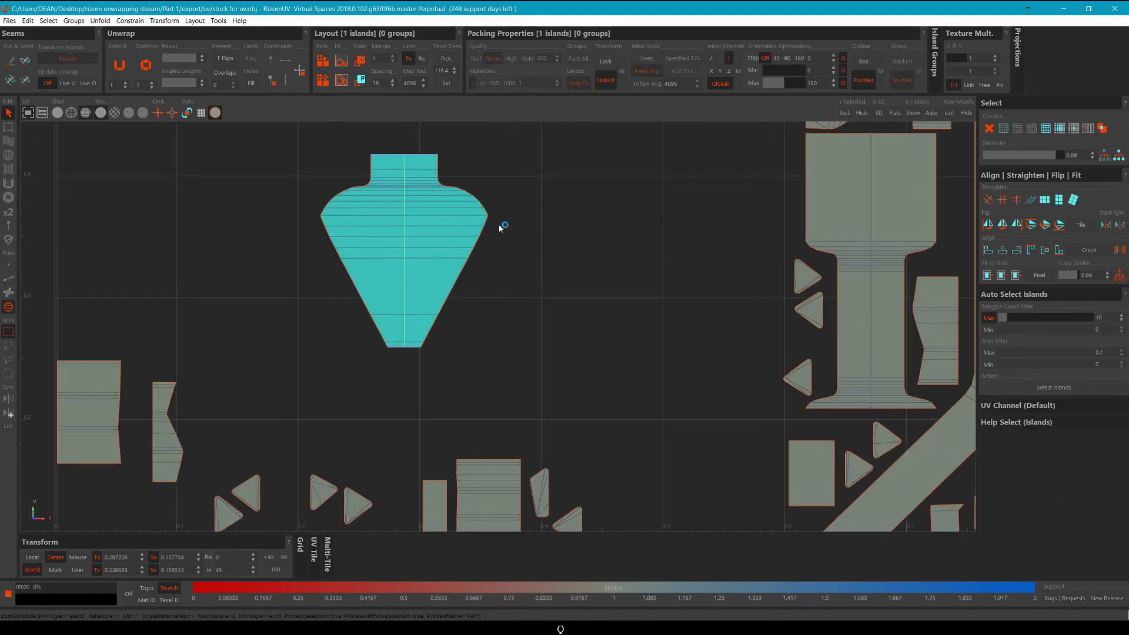
click(535, 278)
Move the vase-shaped island out of the UV tile, below the large body island.
scroll(534, 278, down, 2)
scroll(534, 279, down, 3)
click(506, 254)
scroll(504, 253, down, 3)
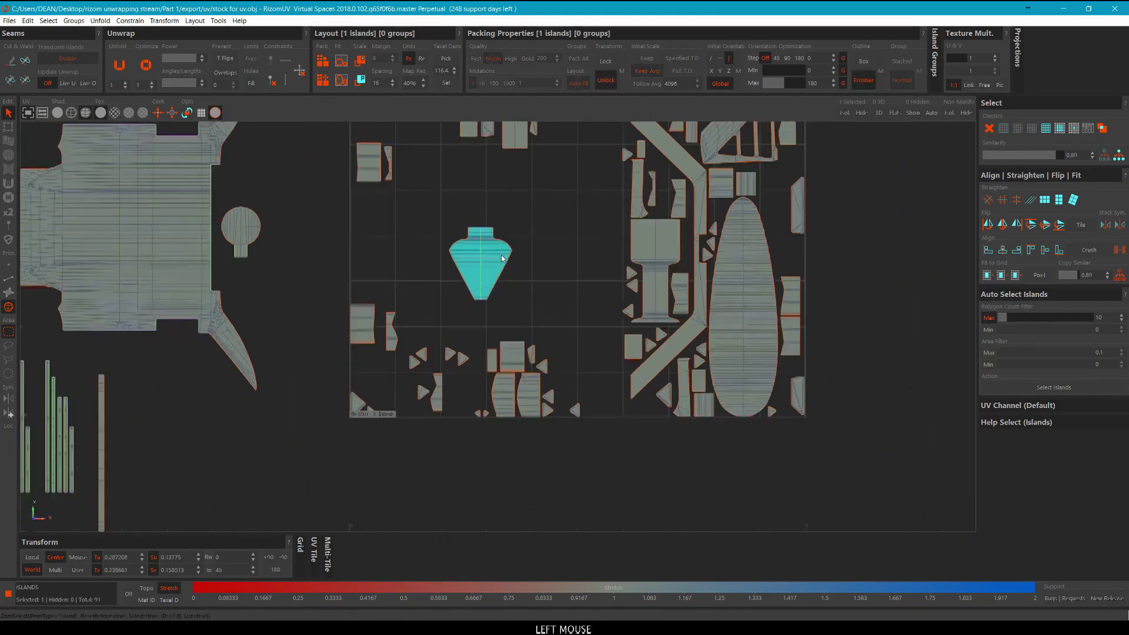
middle_drag(502, 253, 287, 376)
click(529, 276)
scroll(534, 287, up, 2)
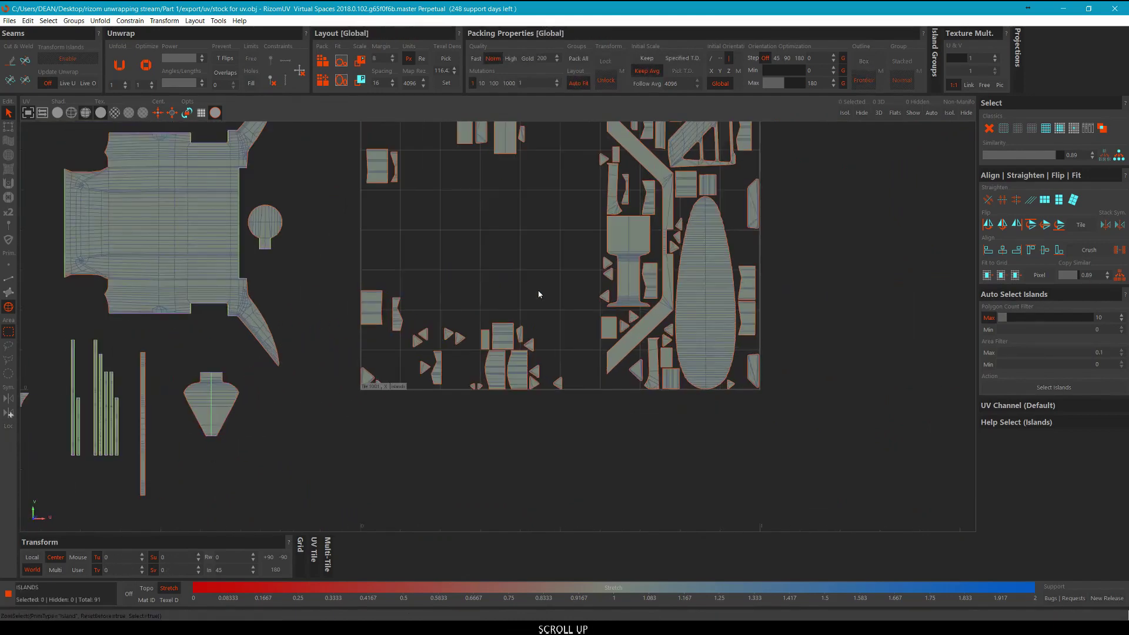
Move the goblet-shaped island out of the UV tile, next to the round island beside the body island.
middle_drag(617, 231, 492, 246)
scroll(500, 248, up, 4)
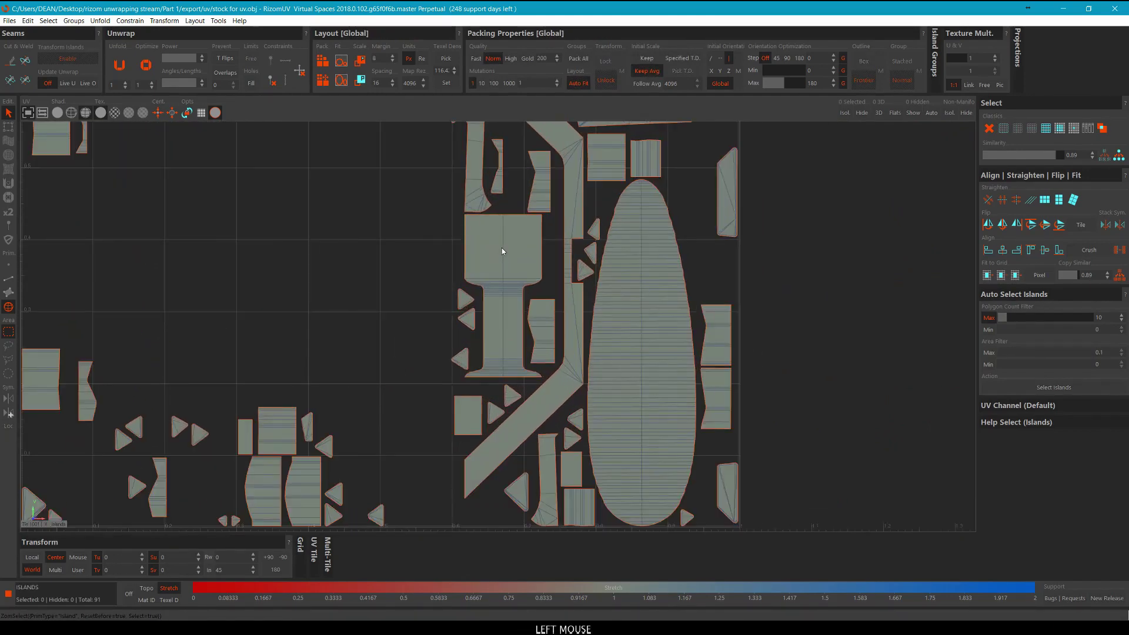
click(502, 248)
scroll(510, 245, down, 2)
middle_drag(510, 245, 159, 267)
click(175, 171)
Move the large oval island out of the UV tile into the empty space below it.
middle_drag(188, 227, 313, 158)
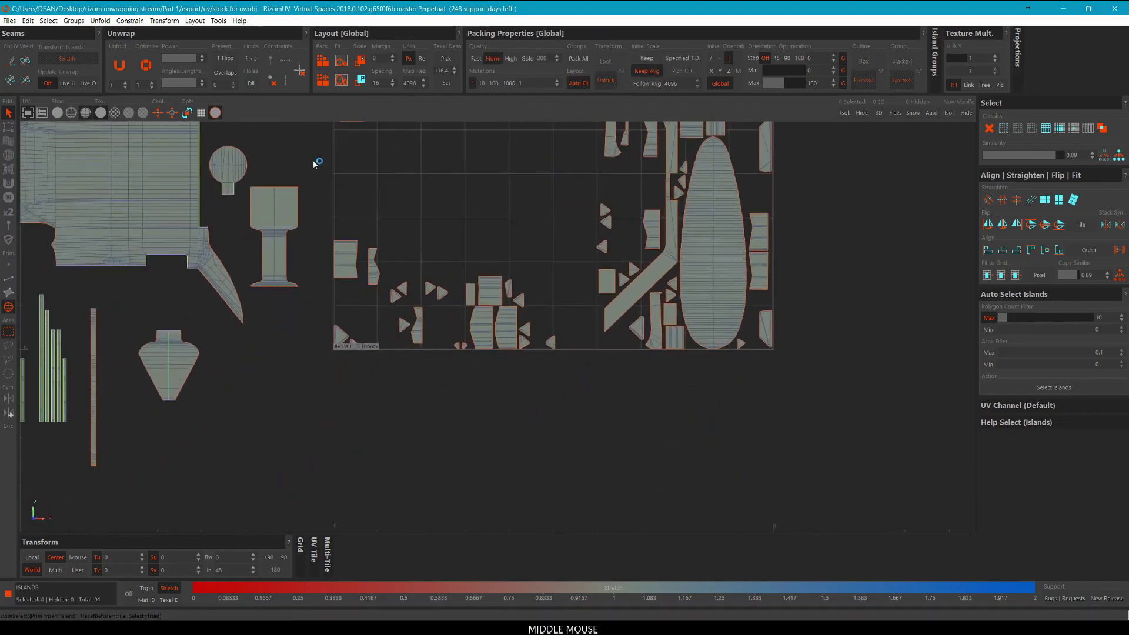
scroll(379, 360, up, 3)
scroll(378, 360, down, 3)
middle_drag(613, 246, 504, 275)
middle_drag(595, 209, 481, 387)
click(552, 270)
scroll(553, 270, down, 5)
Constrain the oval island's long centre edge loop vertically and optimize the island.
click(484, 430)
scroll(482, 420, up, 6)
key(F2)
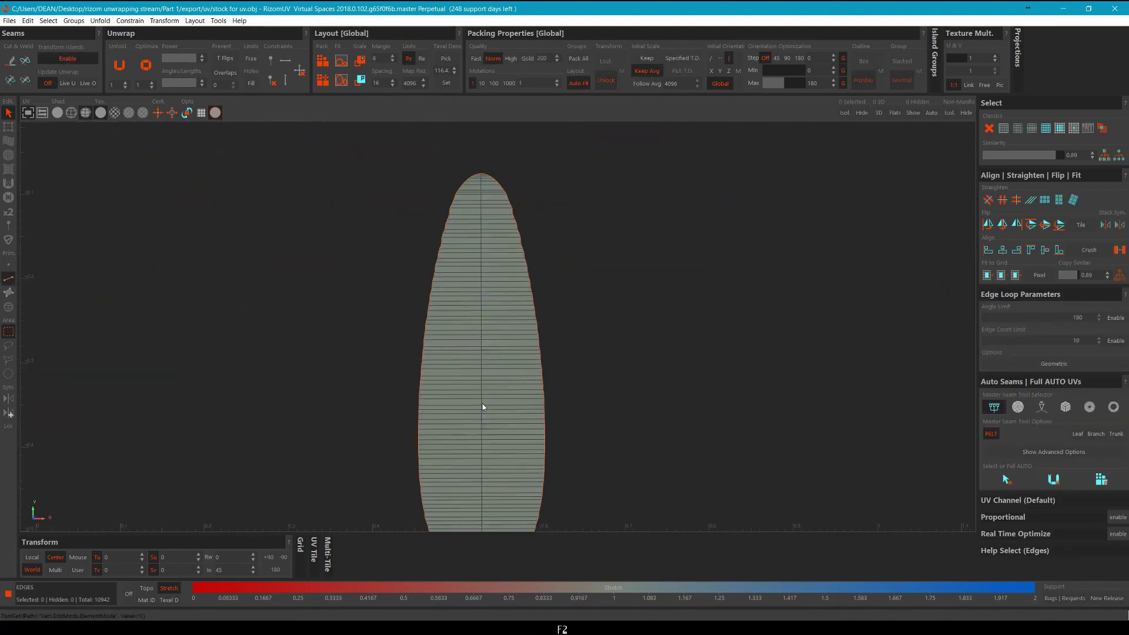
double_click(482, 404)
scroll(483, 404, down, 2)
alt+middle_drag(613, 343, 615, 294)
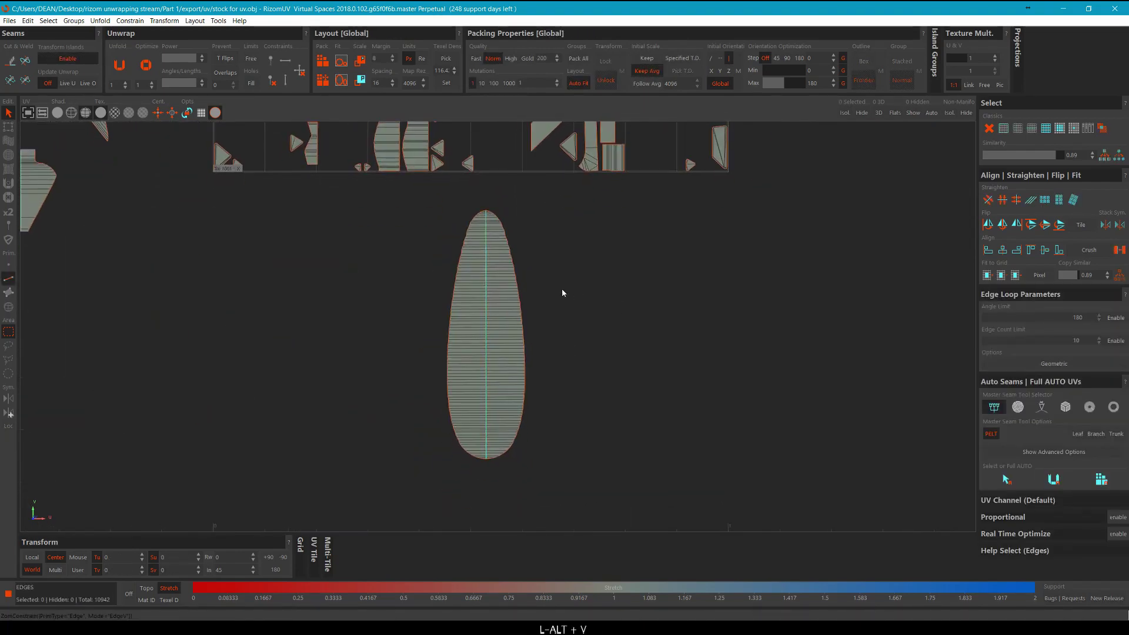
key(F4)
click(512, 286)
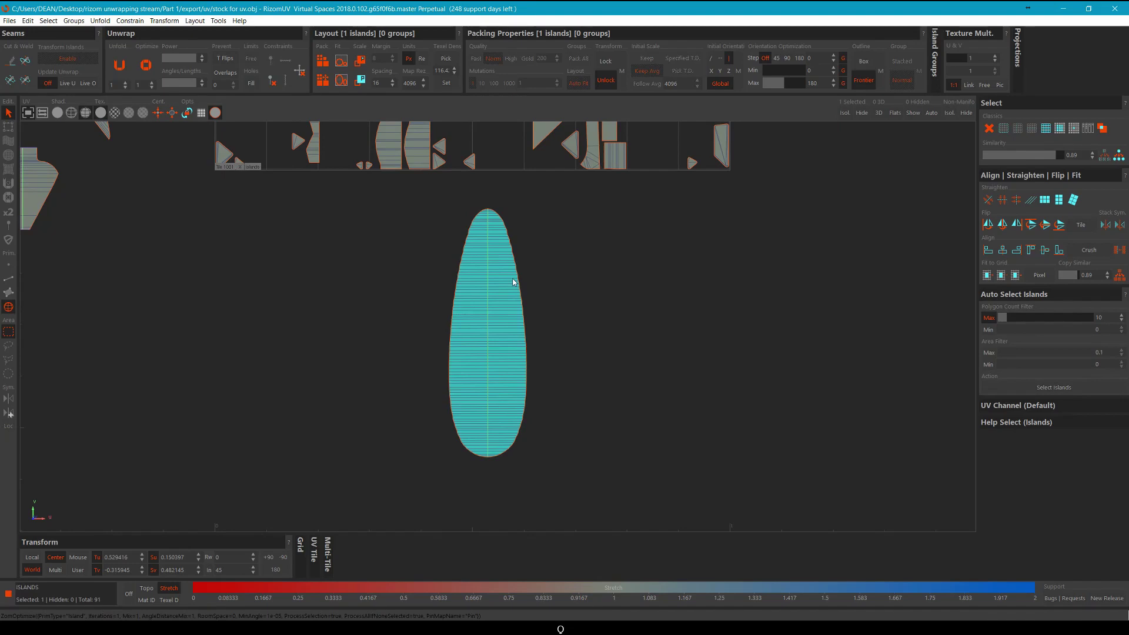
Move the oval island over to the other finished islands, at the lower end of the group.
scroll(610, 306, down, 3)
click(560, 319)
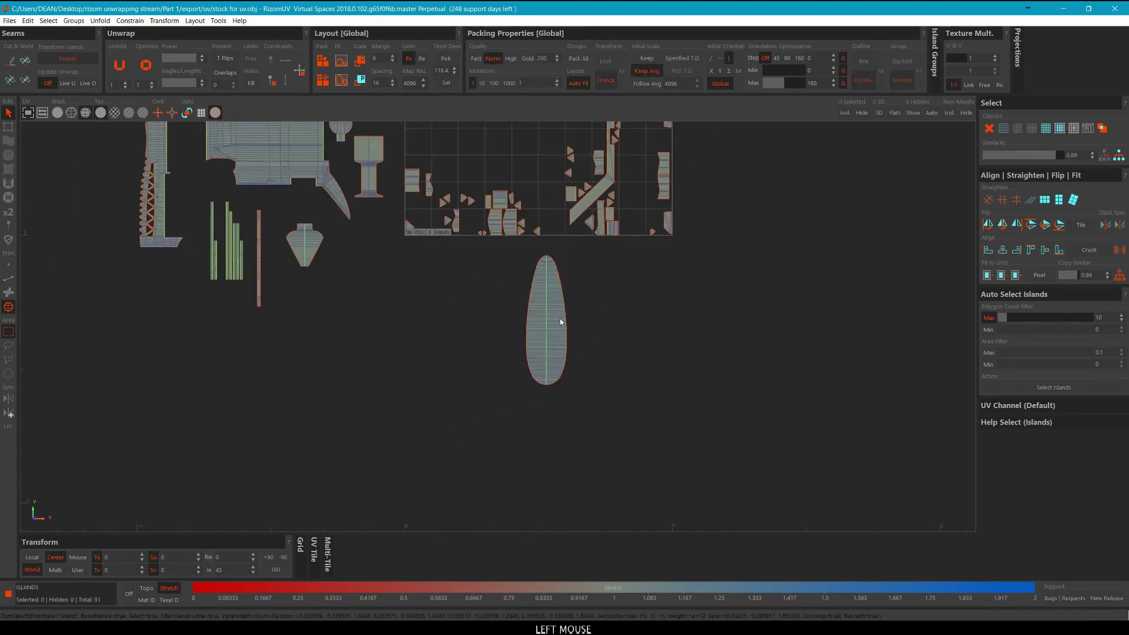
middle_drag(560, 319, 226, 366)
click(377, 344)
Move the gathered finished islands farther away from the UV tile to free space beside it.
click(370, 305)
middle_drag(289, 279, 423, 333)
drag(739, 335, 421, 164)
middle_drag(474, 233, 588, 159)
click(863, 190)
Move the C-shaped bracket island without round lobes out of the UV tile into the freed space.
scroll(703, 175, up, 7)
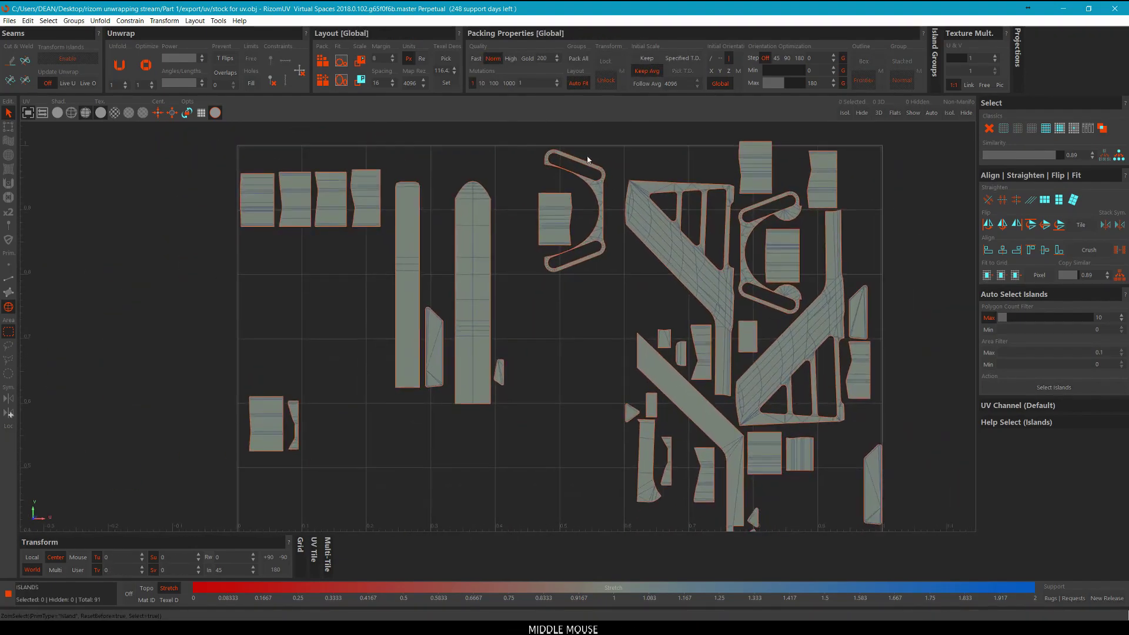
click(606, 199)
scroll(607, 199, down, 5)
middle_drag(608, 198, 537, 336)
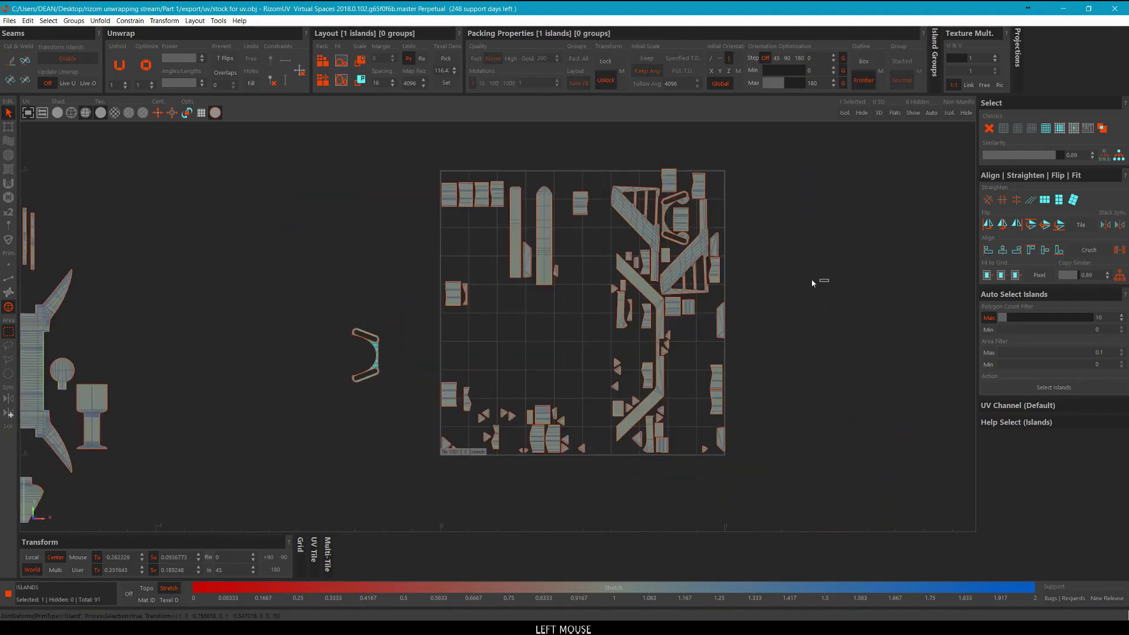
click(812, 284)
Move the second C-shaped bracket island, with the round lobes, out of the tile to just below the first bracket.
scroll(661, 218, up, 6)
click(666, 207)
scroll(666, 207, down, 5)
middle_drag(667, 207, 301, 426)
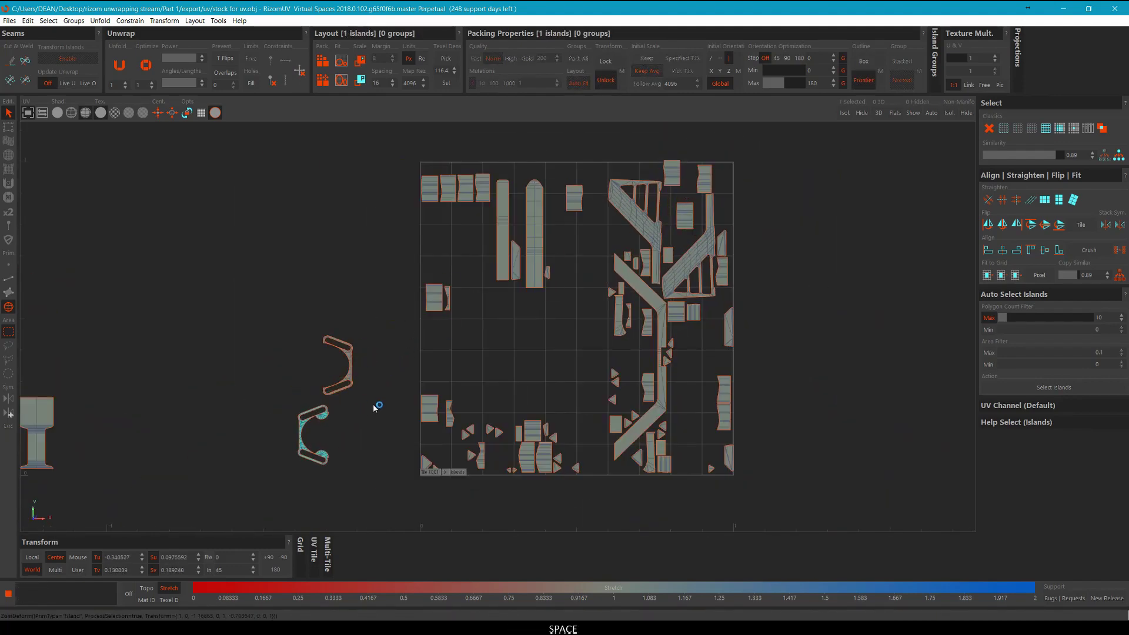
click(339, 478)
middle_drag(337, 482, 488, 270)
Select all edges along the straight outer side of the lobed bracket island.
key(F2)
scroll(493, 176, up, 5)
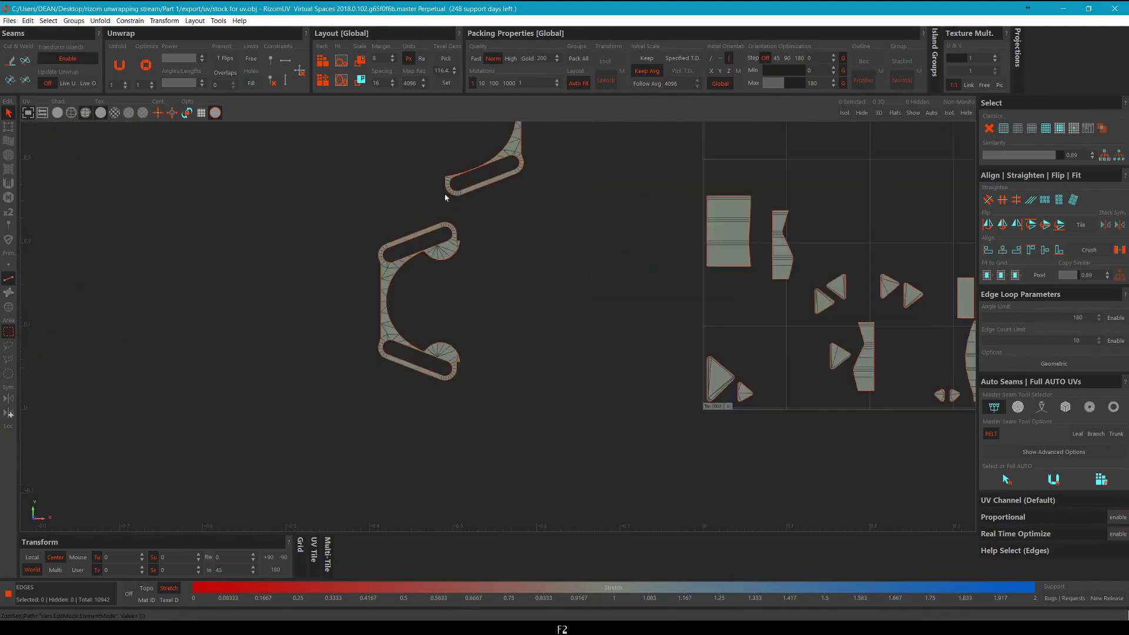
scroll(383, 267, up, 5)
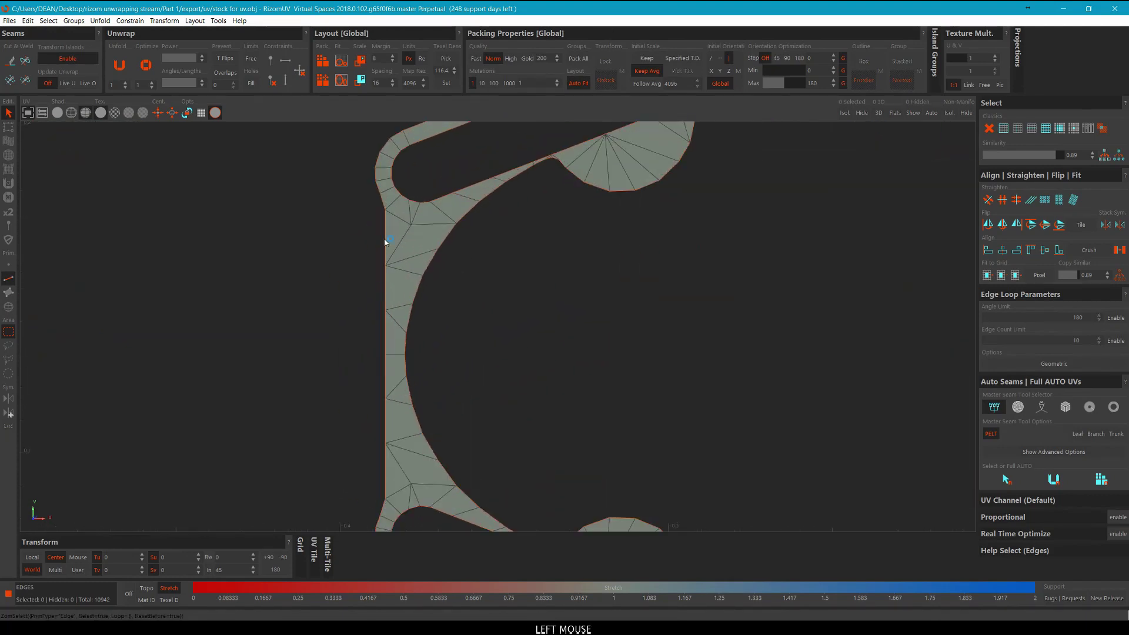
ctrl+click(371, 283)
middle_drag(371, 284, 393, 285)
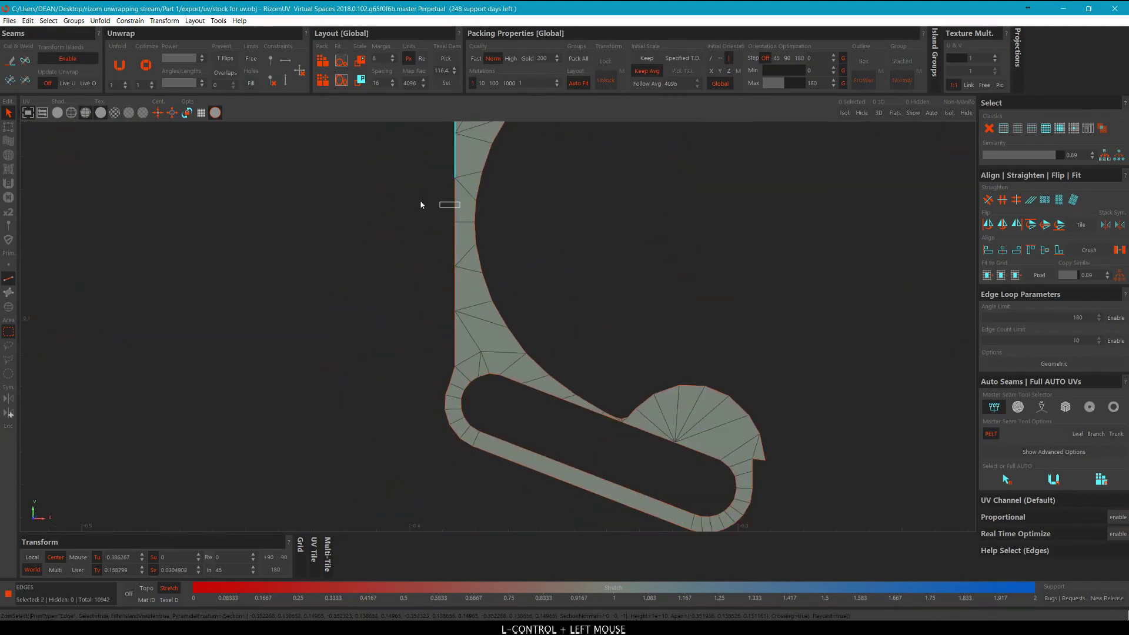
ctrl+click(459, 341)
scroll(418, 320, down, 4)
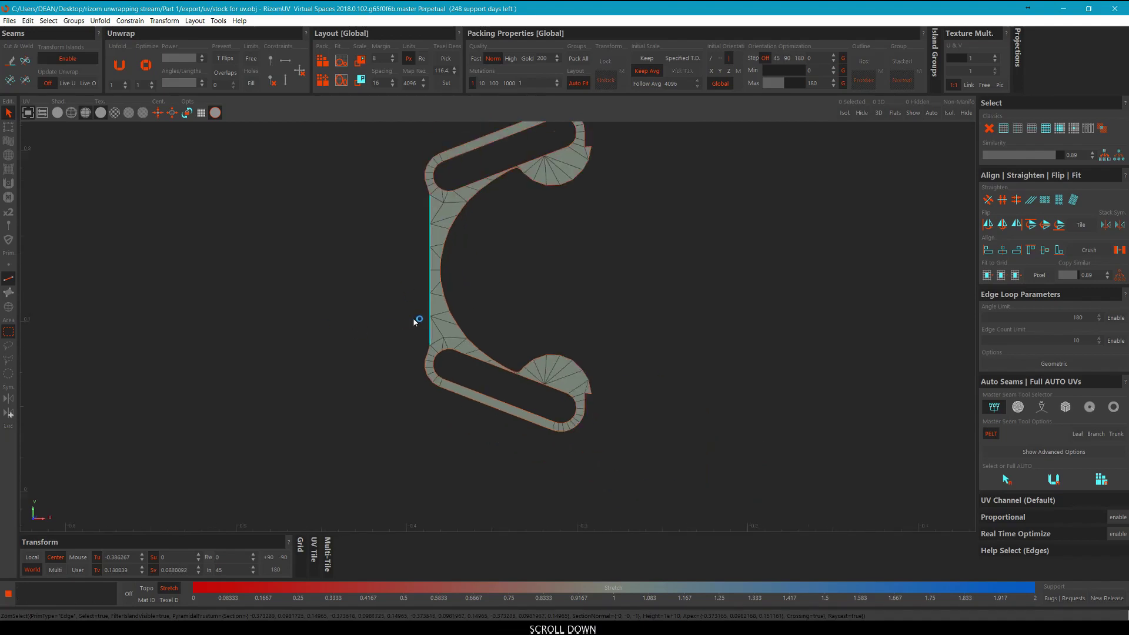
Add all edges along the straight outer side of the other bracket island to the selection.
middle_drag(498, 171, 434, 365)
middle_drag(594, 159, 455, 353)
scroll(544, 331, up, 4)
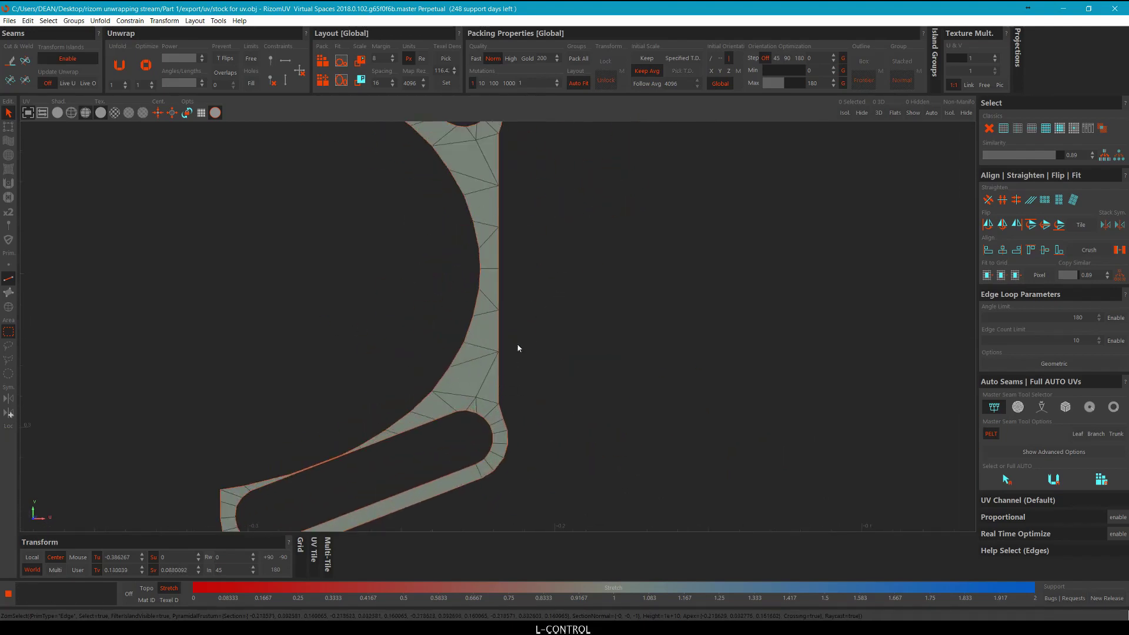
ctrl+click(496, 339)
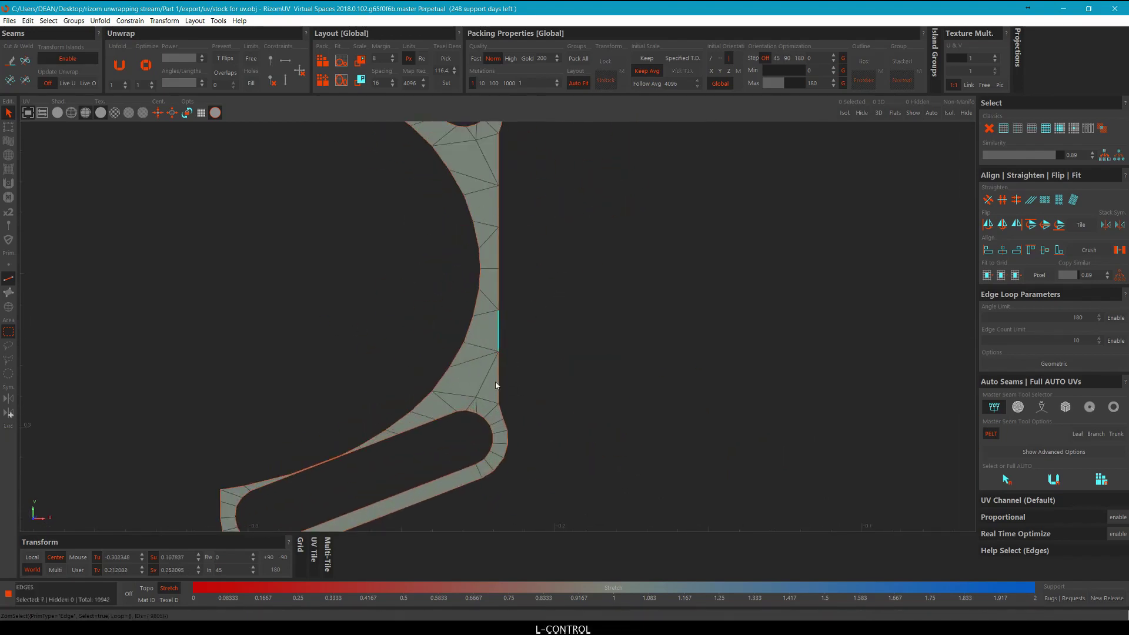
ctrl+click(513, 287)
ctrl+drag(510, 209, 491, 205)
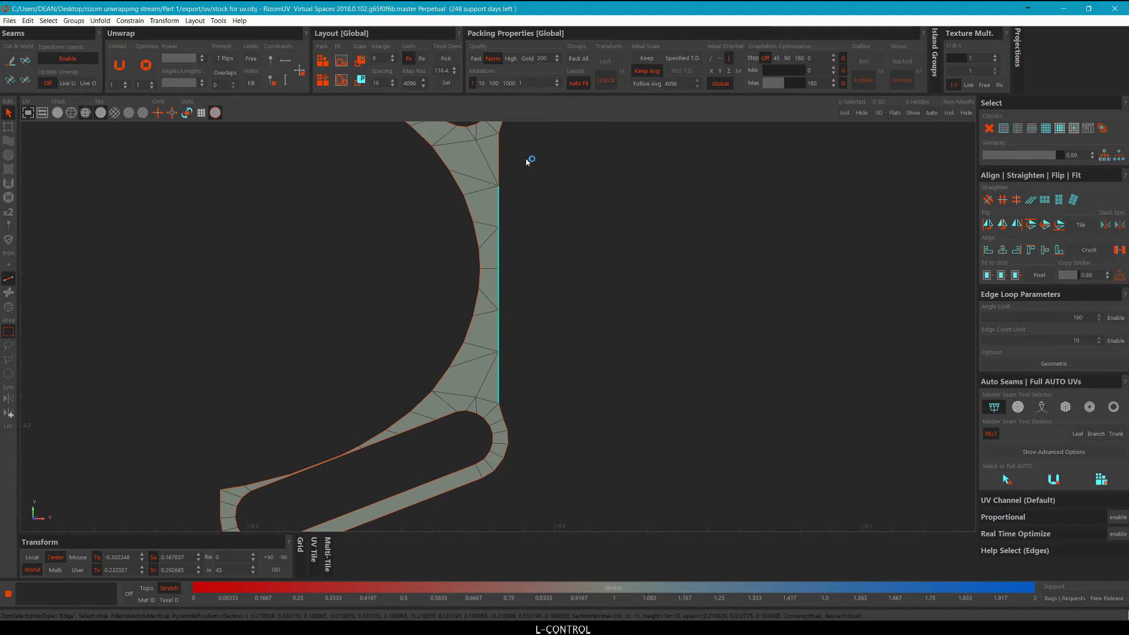
middle_drag(529, 161, 525, 217)
ctrl+drag(507, 210, 475, 204)
scroll(544, 202, down, 2)
scroll(516, 205, up, 3)
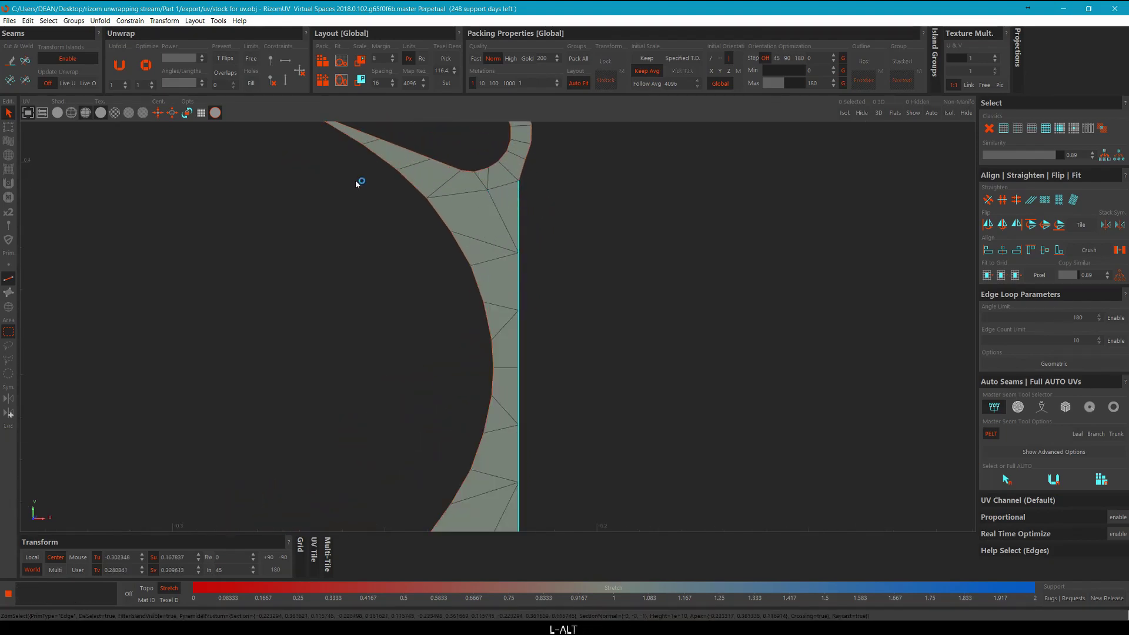
Constrain the selected straight bracket edges vertically and optimize both bracket islands.
scroll(356, 183, down, 5)
middle_drag(479, 235, 525, 227)
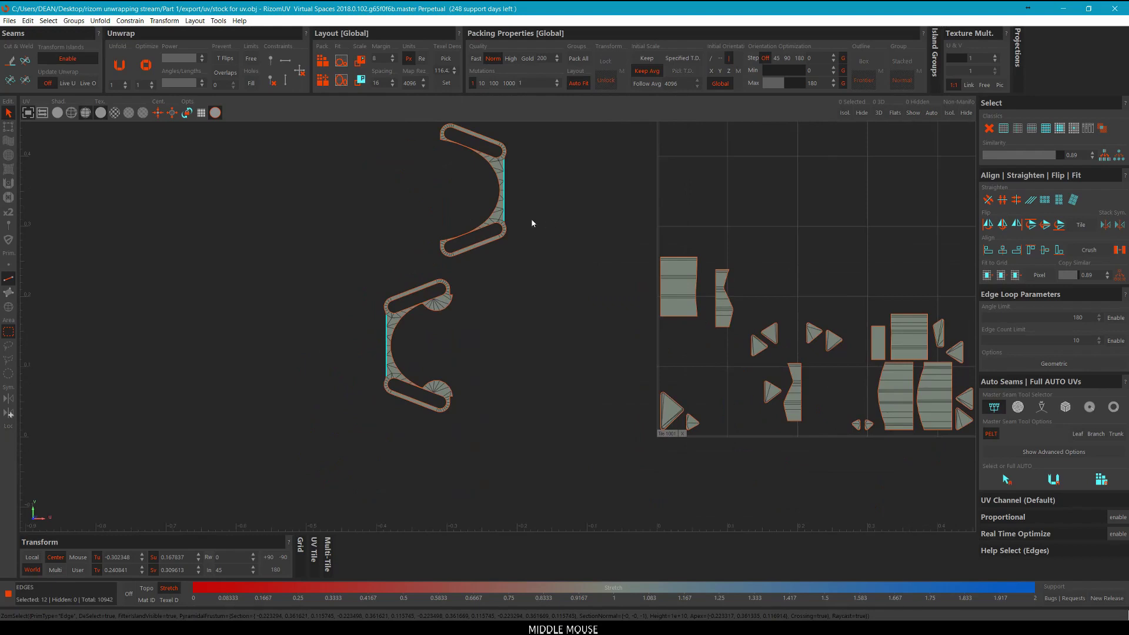
key(alt+y)
key(F4)
drag(562, 400, 406, 209)
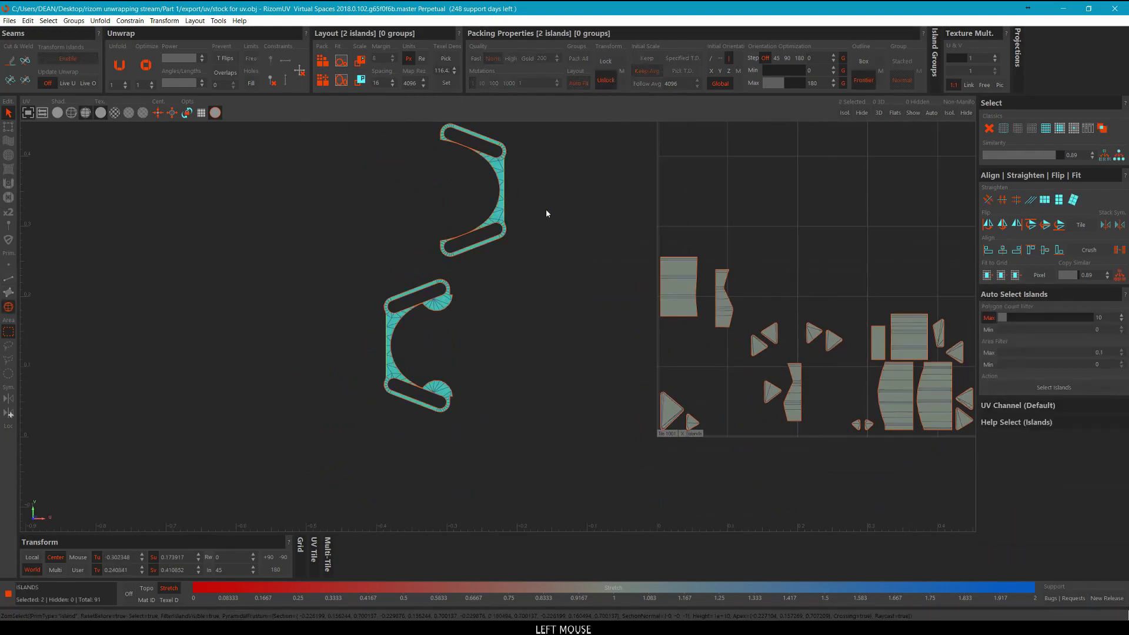
middle_drag(511, 268, 509, 268)
key(q)
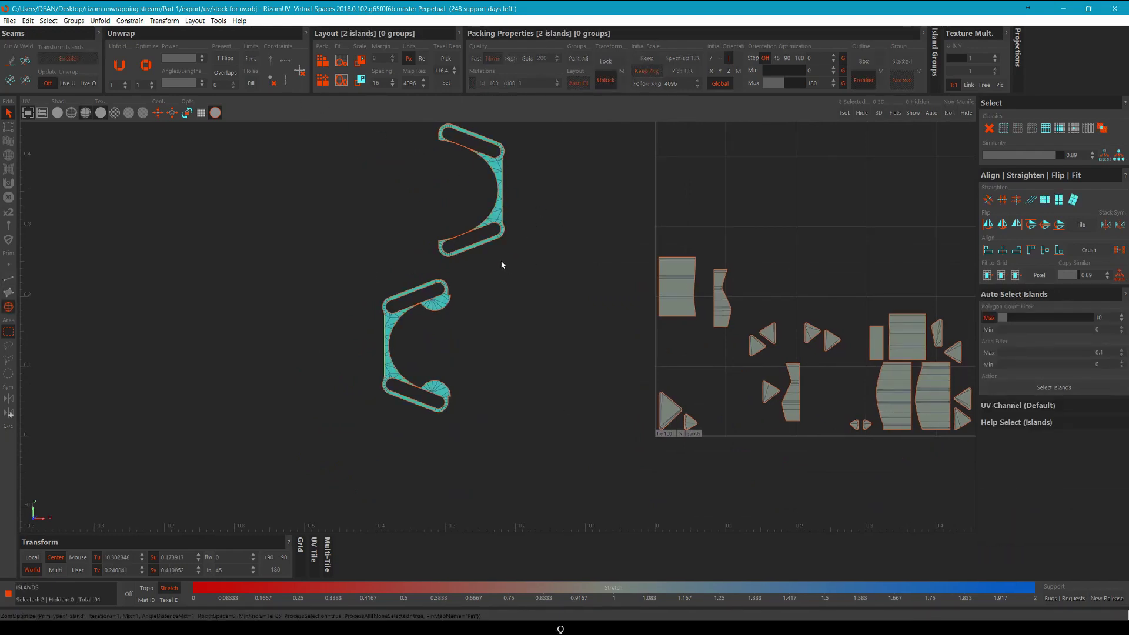
click(499, 274)
Move both bracket islands next to the gathered finished islands.
scroll(501, 267, down, 4)
drag(506, 365, 445, 164)
middle_drag(443, 161, 228, 136)
click(410, 208)
Move the narrow long strip island and the pointed long strip island out of the UV tile, side by side.
middle_drag(411, 208, 290, 333)
middle_drag(554, 292, 483, 337)
scroll(448, 256, up, 3)
scroll(462, 239, down, 1)
click(463, 238)
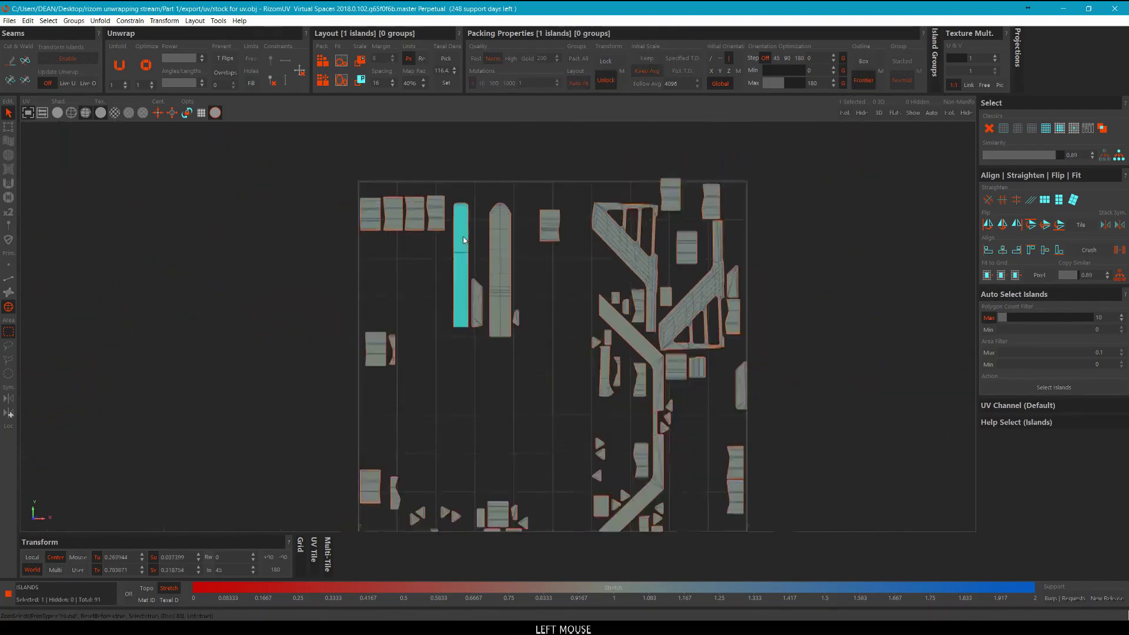
scroll(463, 238, down, 5)
middle_drag(463, 238, 377, 347)
click(478, 242)
middle_drag(483, 187, 341, 311)
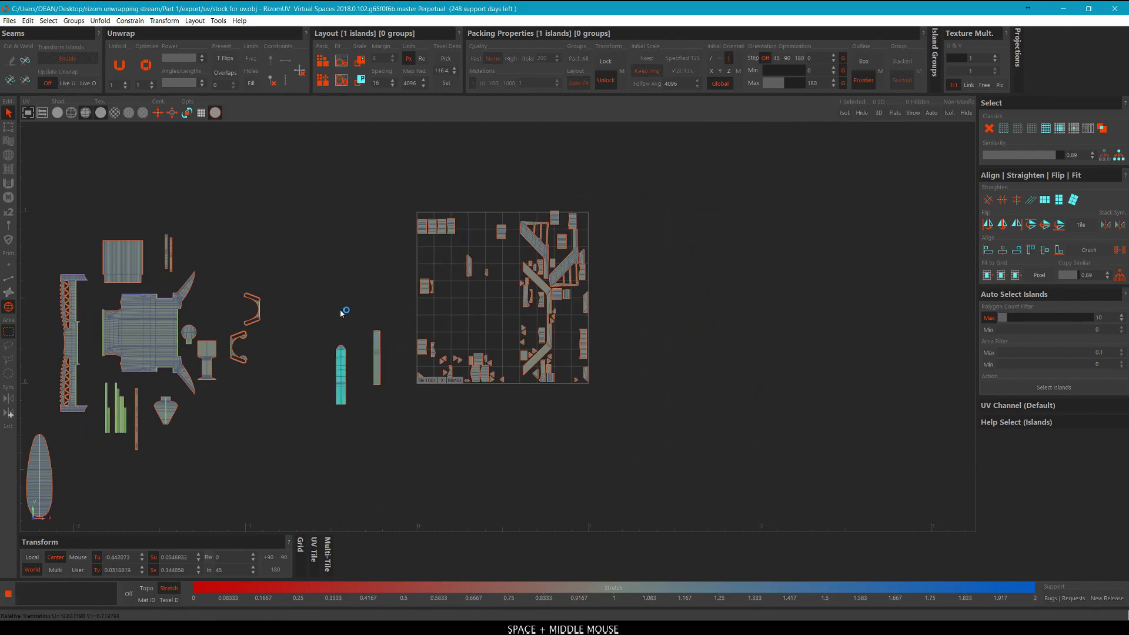
scroll(369, 352, up, 5)
key(F2)
click(412, 306)
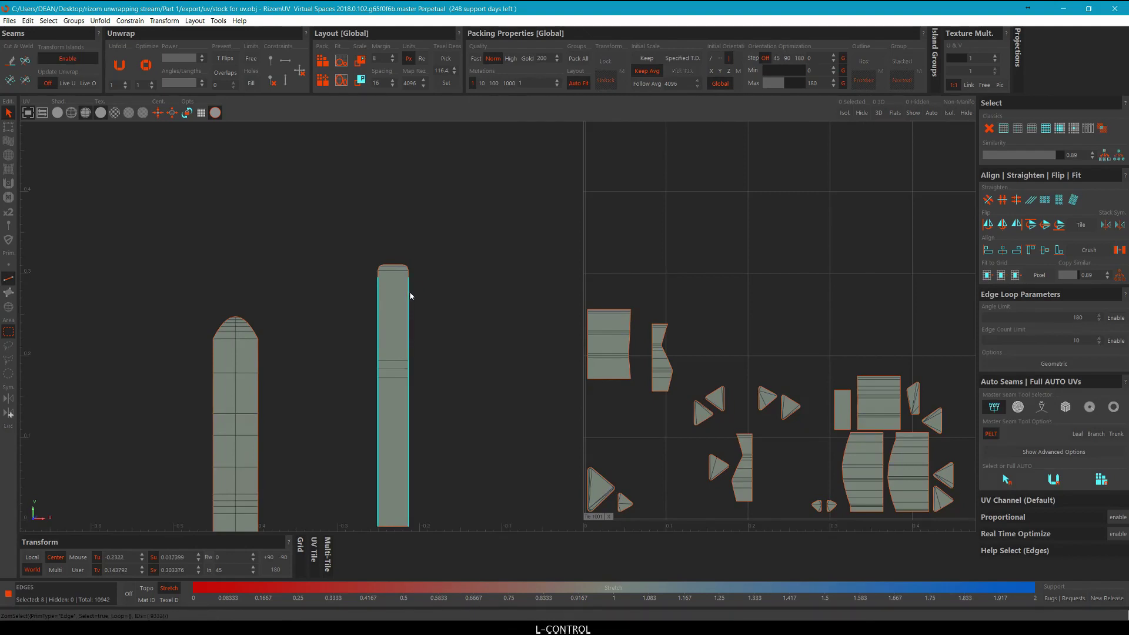
scroll(410, 283, up, 7)
ctrl+drag(532, 326, 457, 317)
ctrl+drag(404, 329, 324, 316)
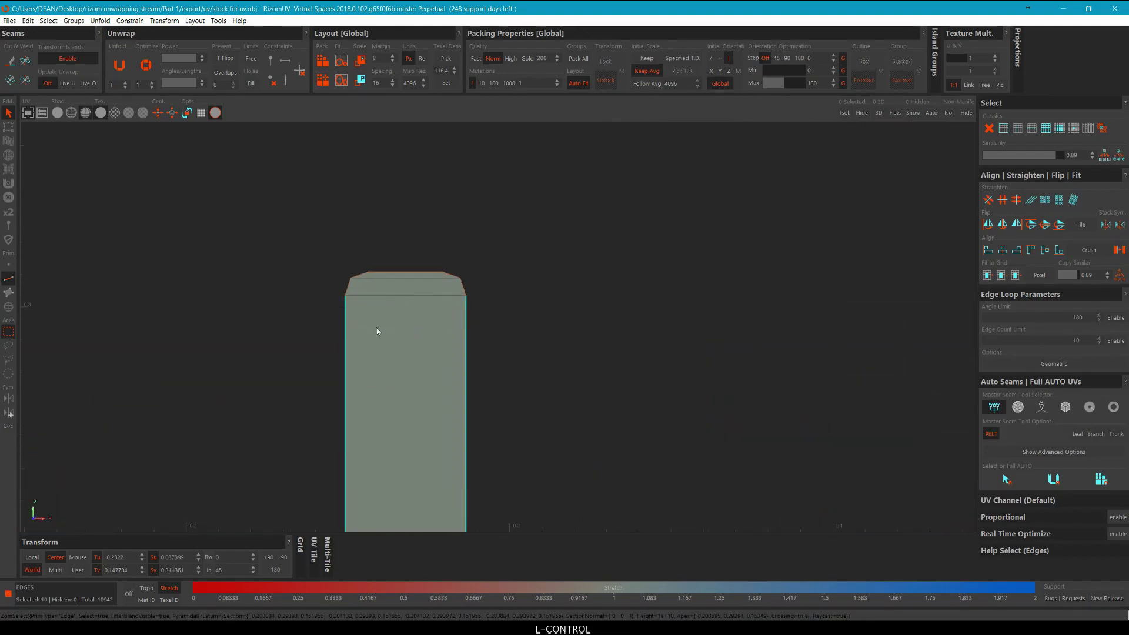
click(402, 332)
Select the straight edges along both long sides of the narrow strip island and constrain them vertically.
click(467, 321)
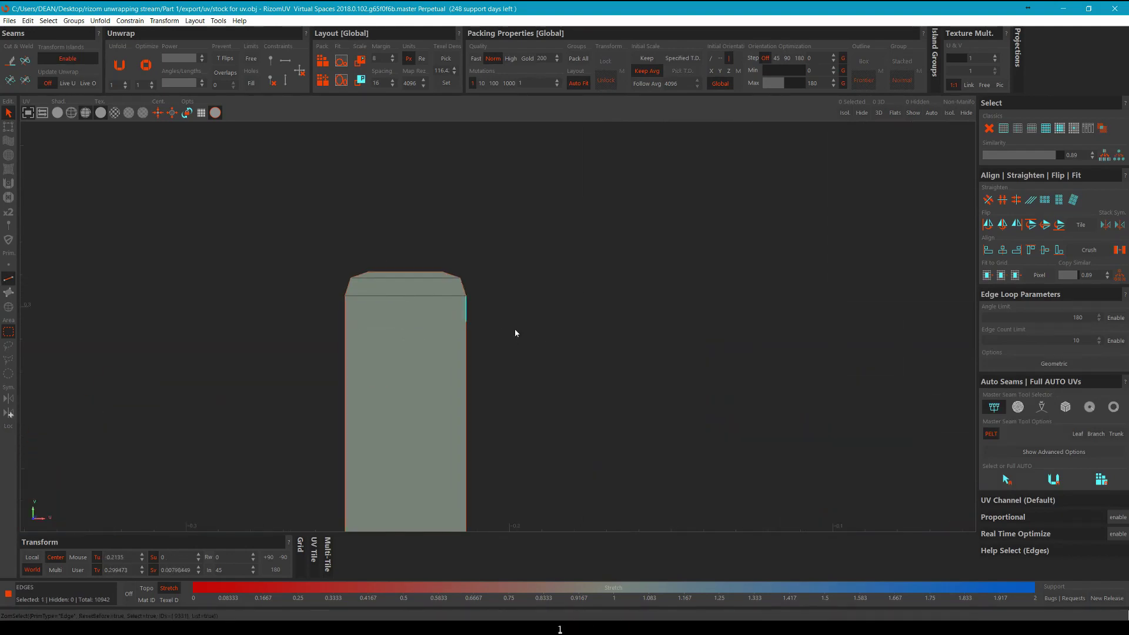
click(515, 333)
scroll(469, 326, up, 4)
drag(426, 298, 441, 302)
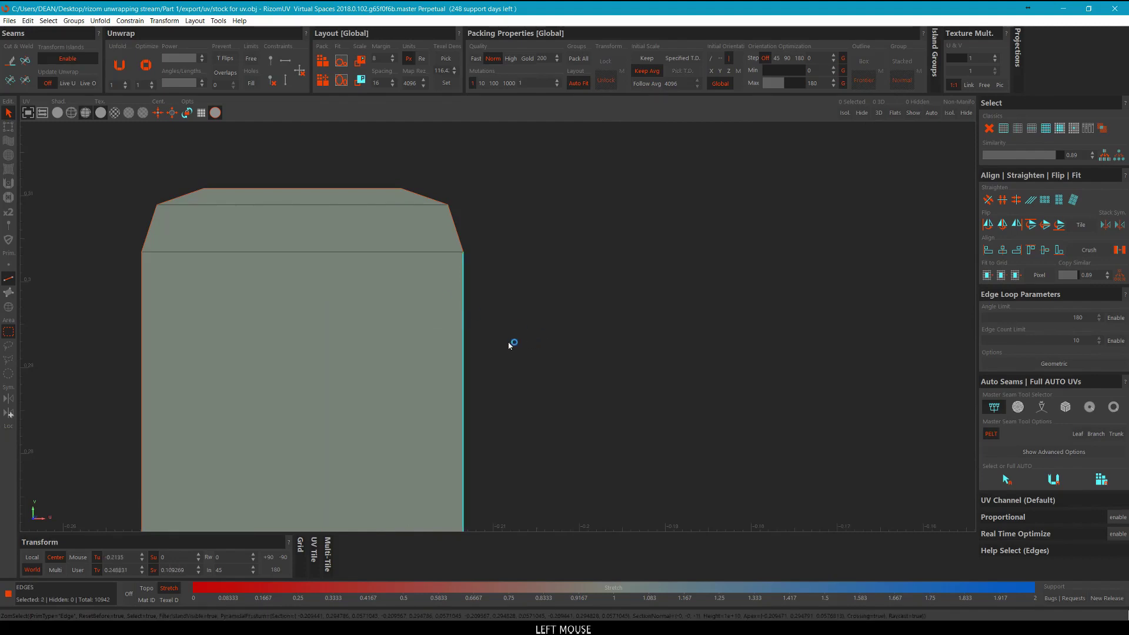
click(510, 345)
scroll(512, 347, down, 4)
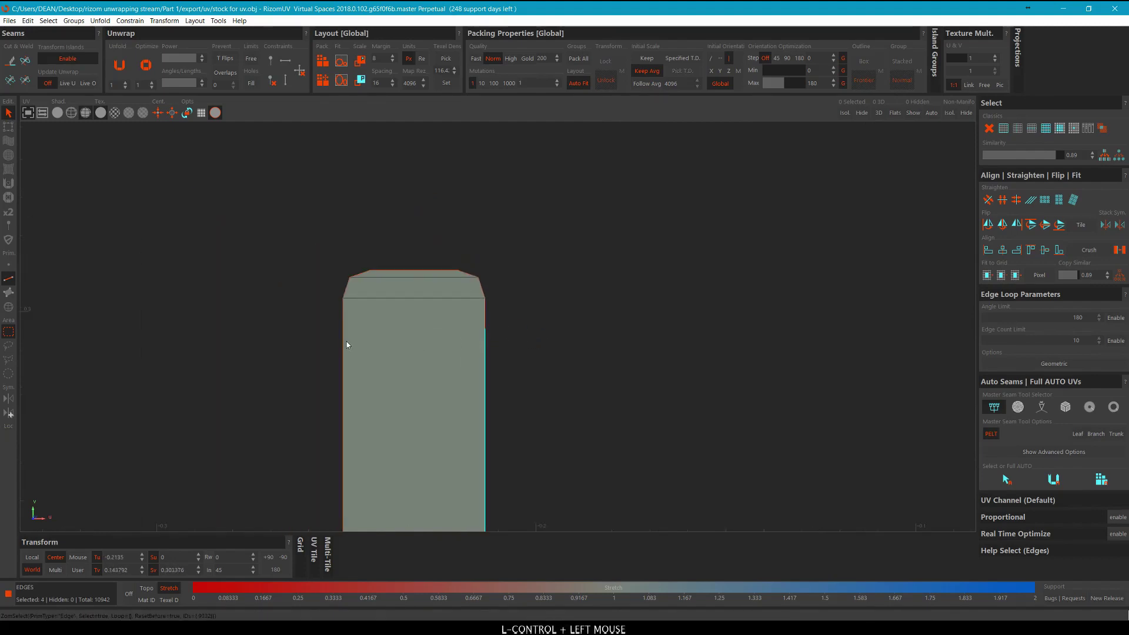
ctrl+drag(290, 337, 577, 305)
scroll(353, 270, down, 5)
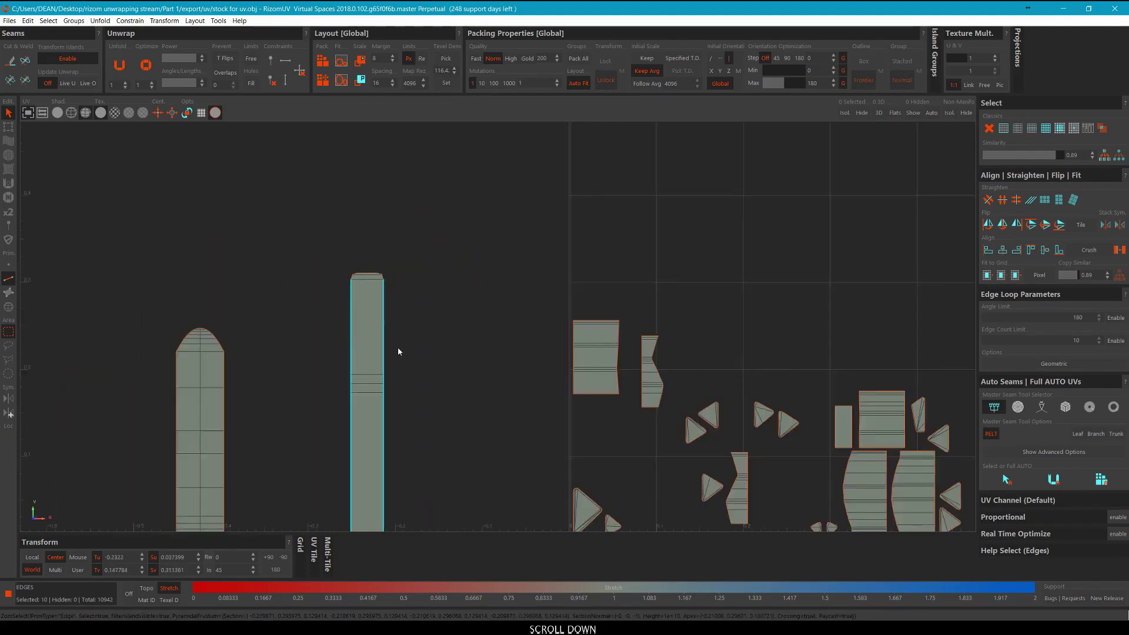
middle_drag(398, 347, 428, 248)
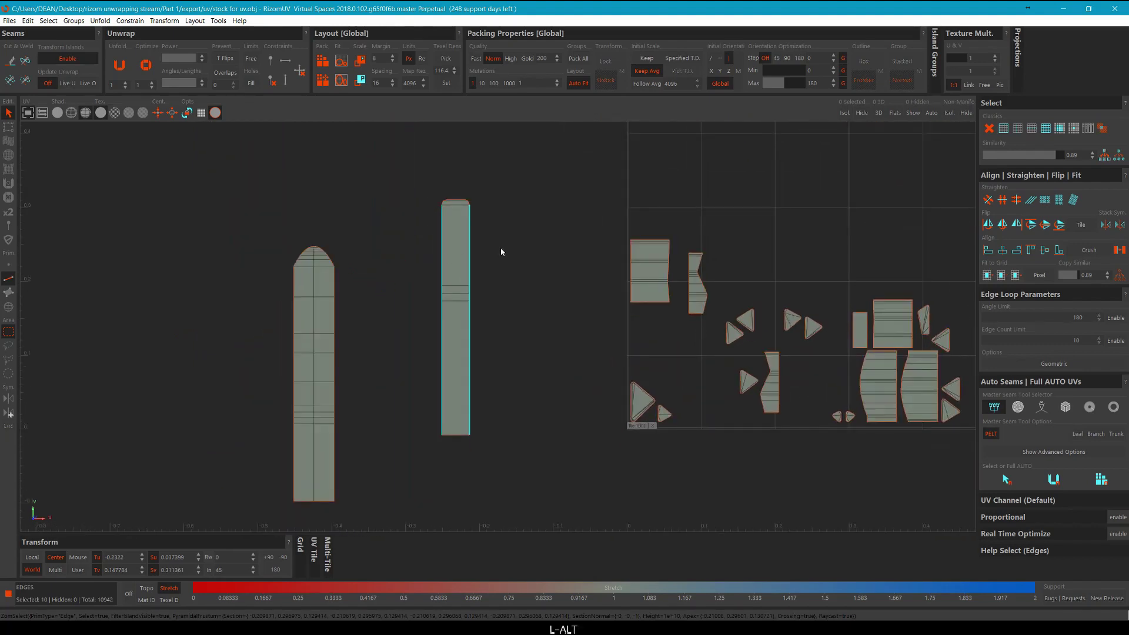
key(alt+v)
Constrain the narrow strip island's two short end edges horizontally.
scroll(455, 206, up, 5)
click(459, 167)
scroll(461, 176, down, 4)
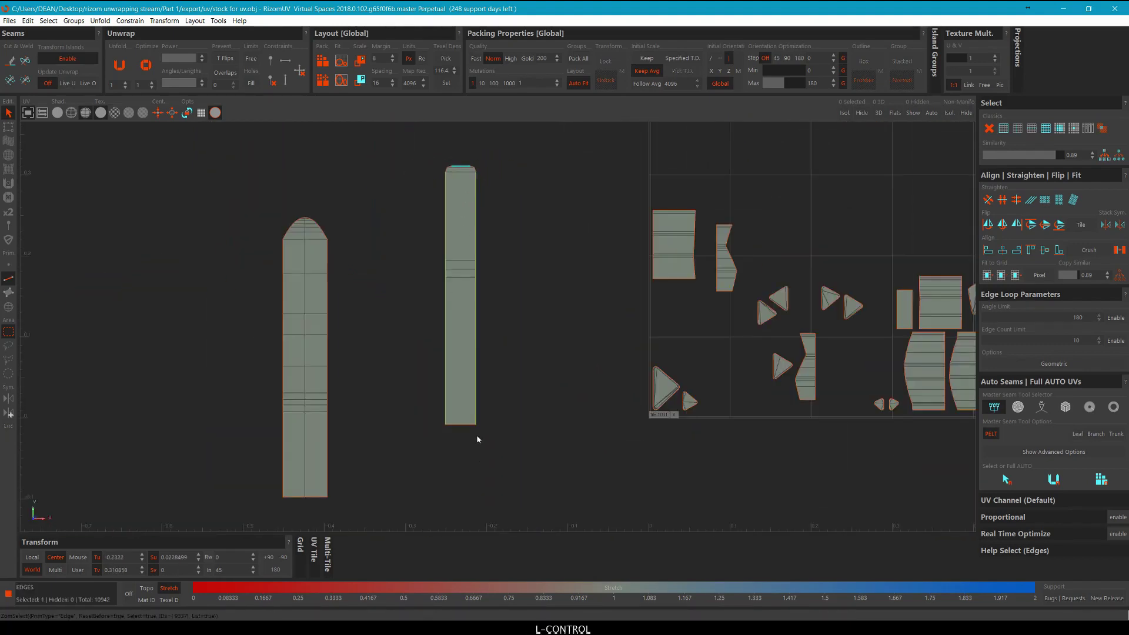
key(alt+1)
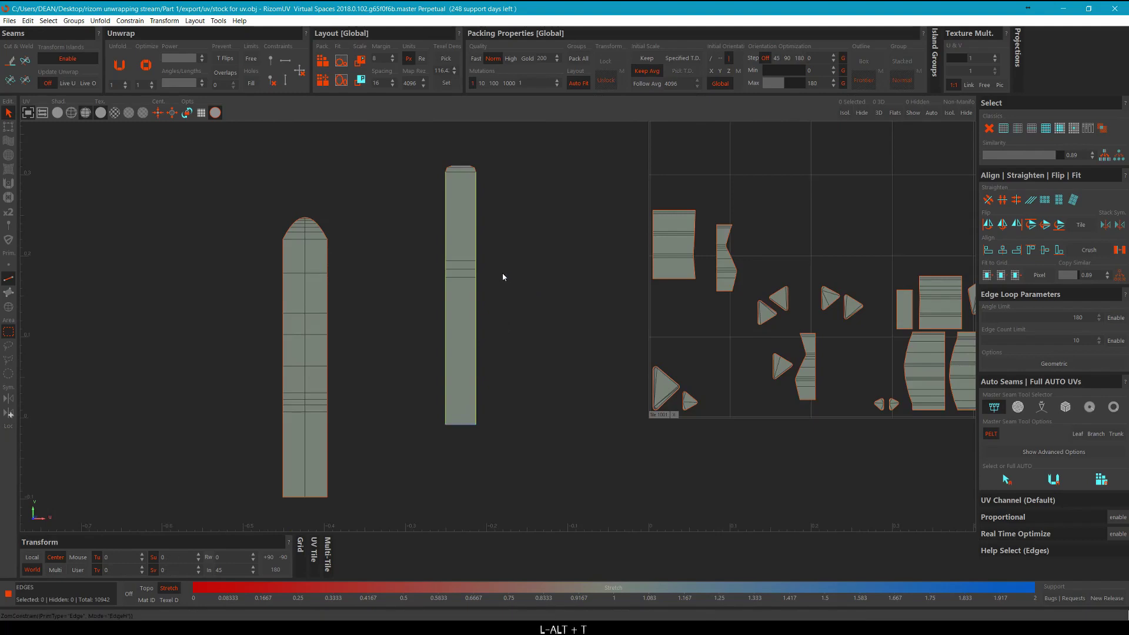
Optimize the narrow strip island and move it below the bracket islands in the finished group.
click(464, 230)
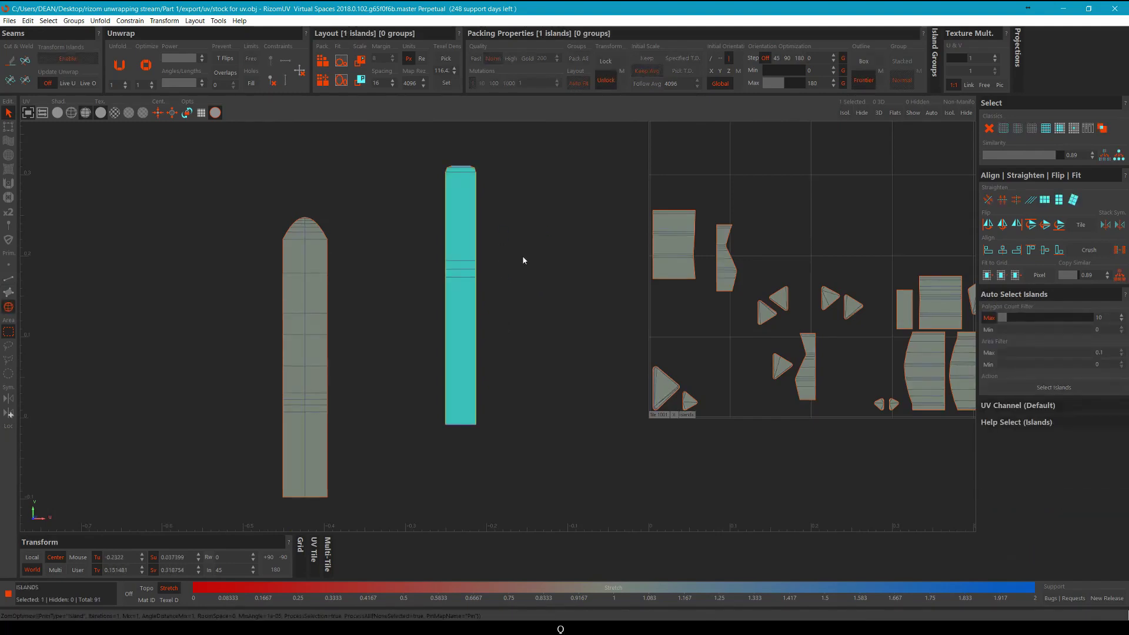
click(524, 260)
scroll(515, 249, down, 3)
click(502, 237)
drag(504, 236, 174, 312)
click(281, 326)
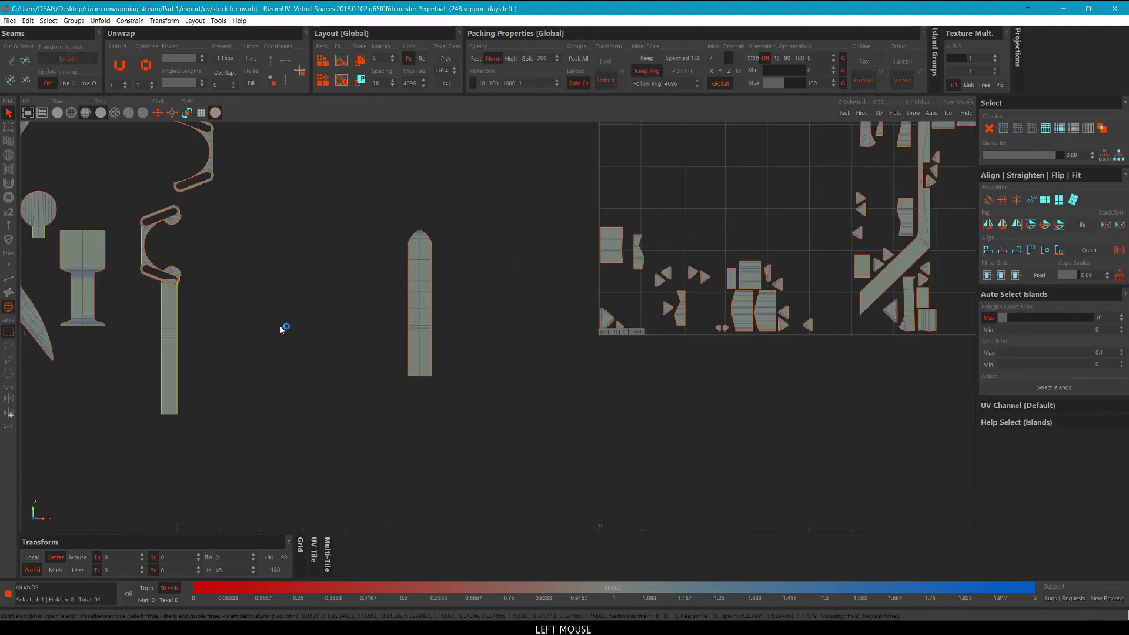
Move the pointed strip island beside the narrow strip in the finished group.
scroll(346, 320, up, 3)
click(524, 259)
click(588, 245)
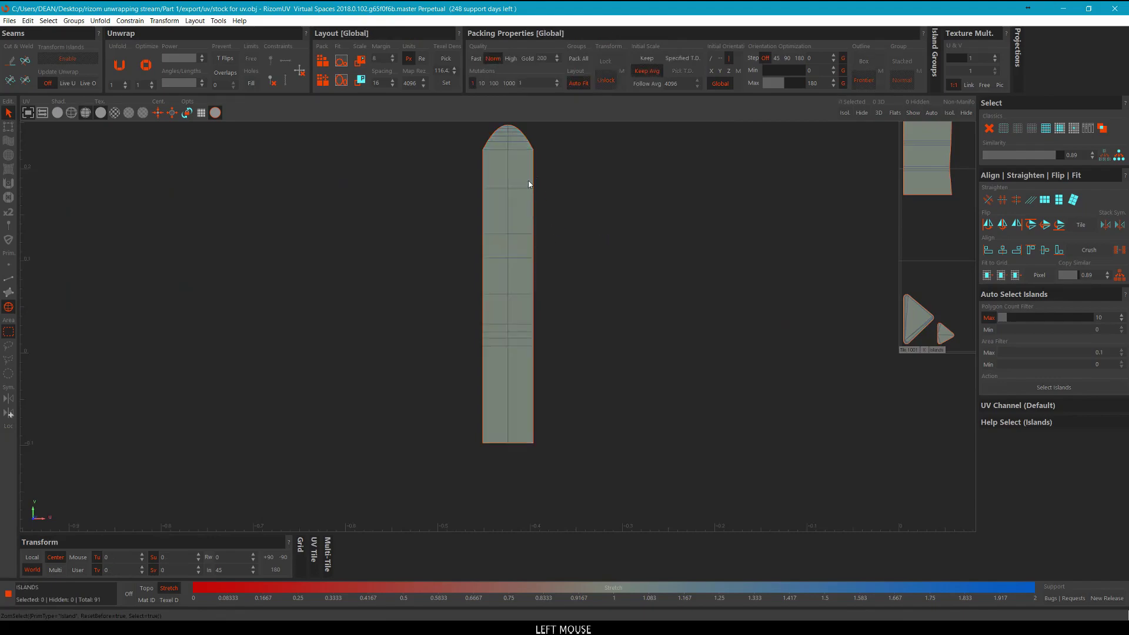
click(521, 248)
scroll(523, 247, down, 4)
drag(596, 249, 355, 273)
click(559, 223)
Move the long angled strip island out of the UV tile and place it next to the finished islands.
scroll(559, 224, down, 3)
middle_drag(559, 224, 311, 377)
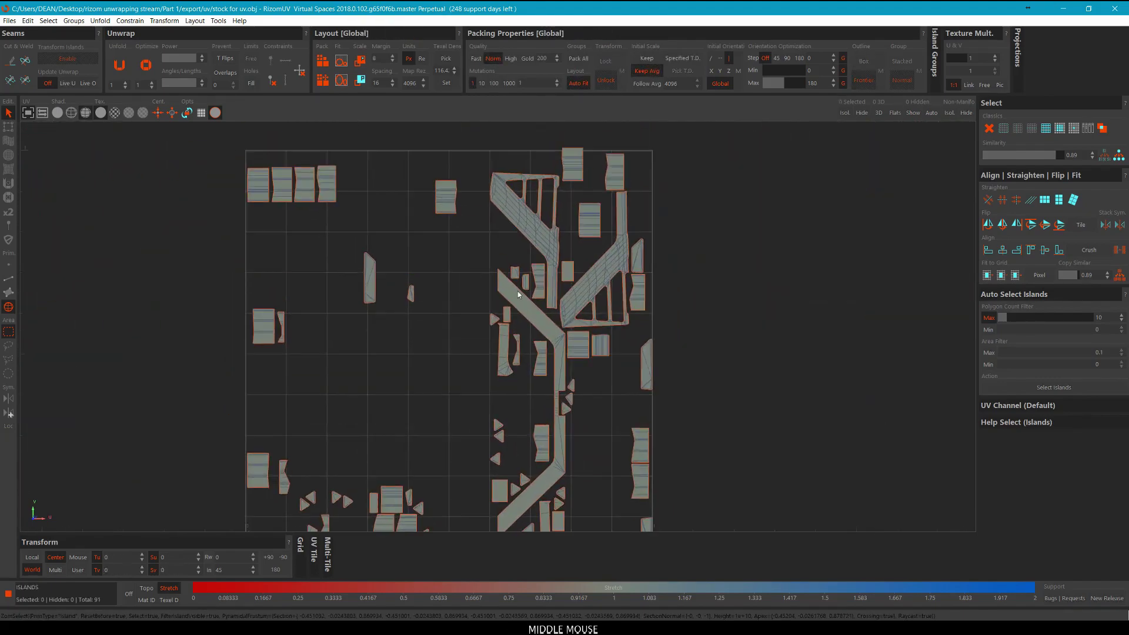
middle_drag(519, 294, 521, 281)
click(564, 255)
scroll(565, 255, down, 3)
middle_drag(693, 243, 473, 306)
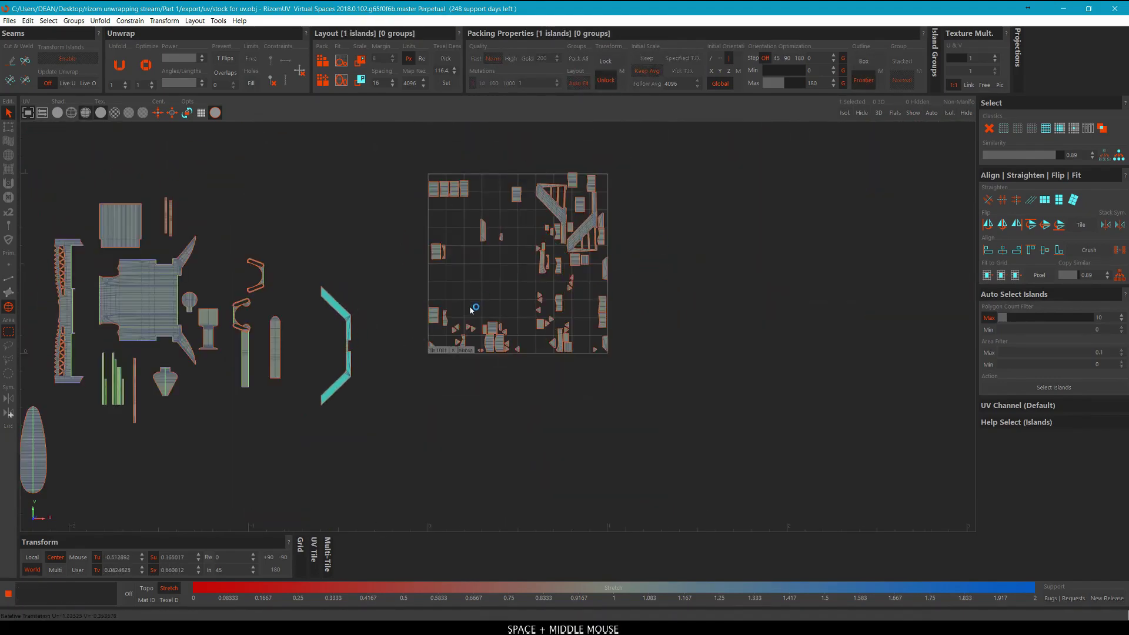
scroll(320, 368, up, 3)
middle_drag(318, 369, 350, 362)
scroll(440, 322, up, 5)
scroll(440, 321, down, 10)
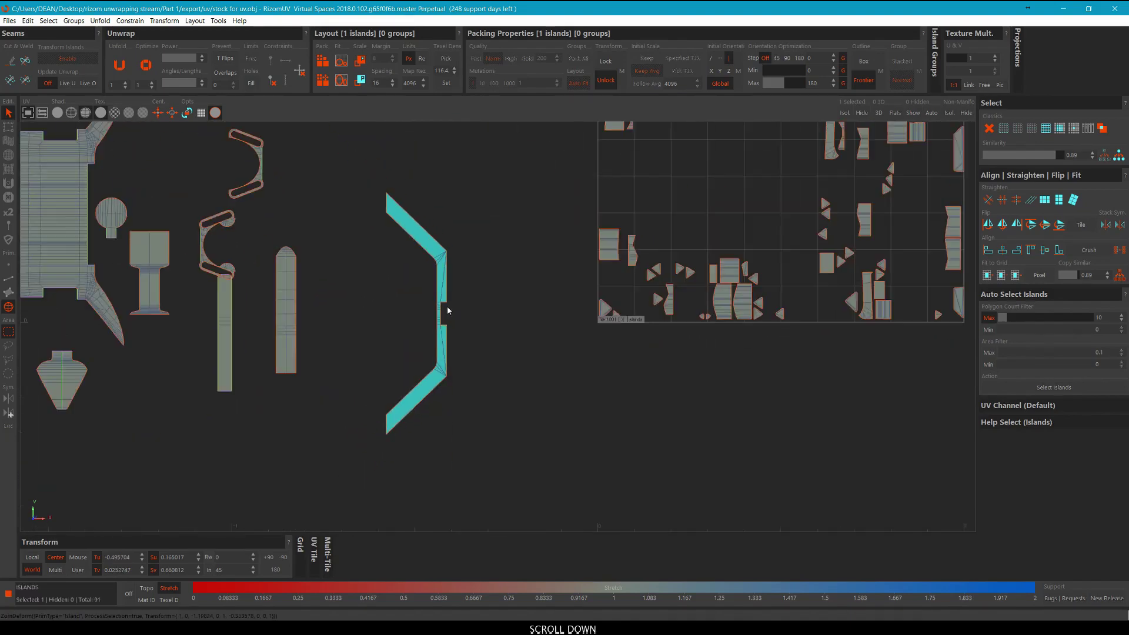
middle_drag(486, 294, 249, 316)
click(461, 182)
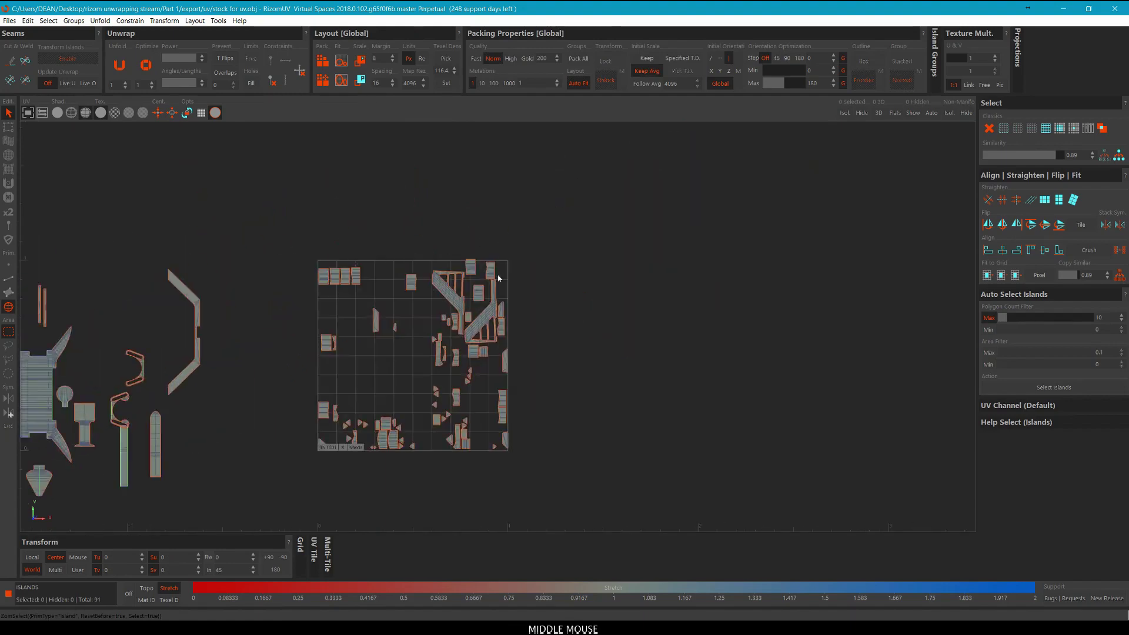
Move the two slotted triangular islands out of the UV tile into the empty space on its far side.
scroll(498, 280, up, 4)
middle_drag(498, 305, 610, 83)
middle_drag(524, 290, 480, 292)
scroll(480, 292, down, 3)
scroll(541, 248, down, 2)
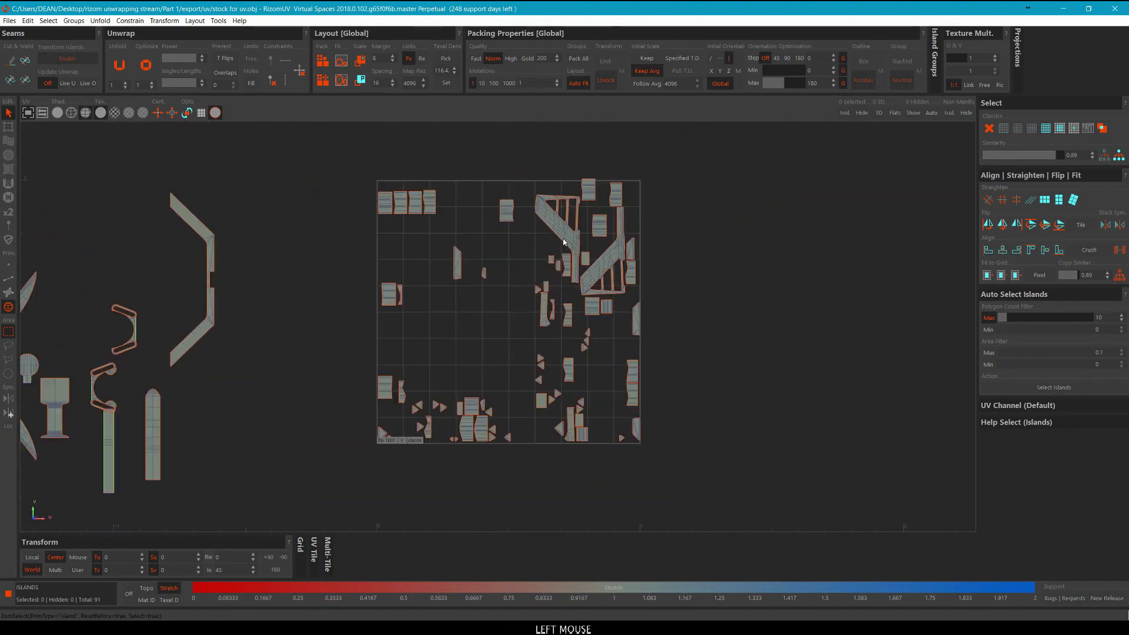
click(556, 226)
middle_drag(689, 201, 618, 279)
click(627, 265)
click(347, 291)
middle_drag(347, 290, 618, 273)
click(577, 295)
Constrain the outer edge of the outermost thin bar on the lower slotted island vertically.
scroll(603, 312, up, 5)
key(F2)
scroll(566, 284, up, 3)
click(547, 308)
scroll(557, 303, down, 3)
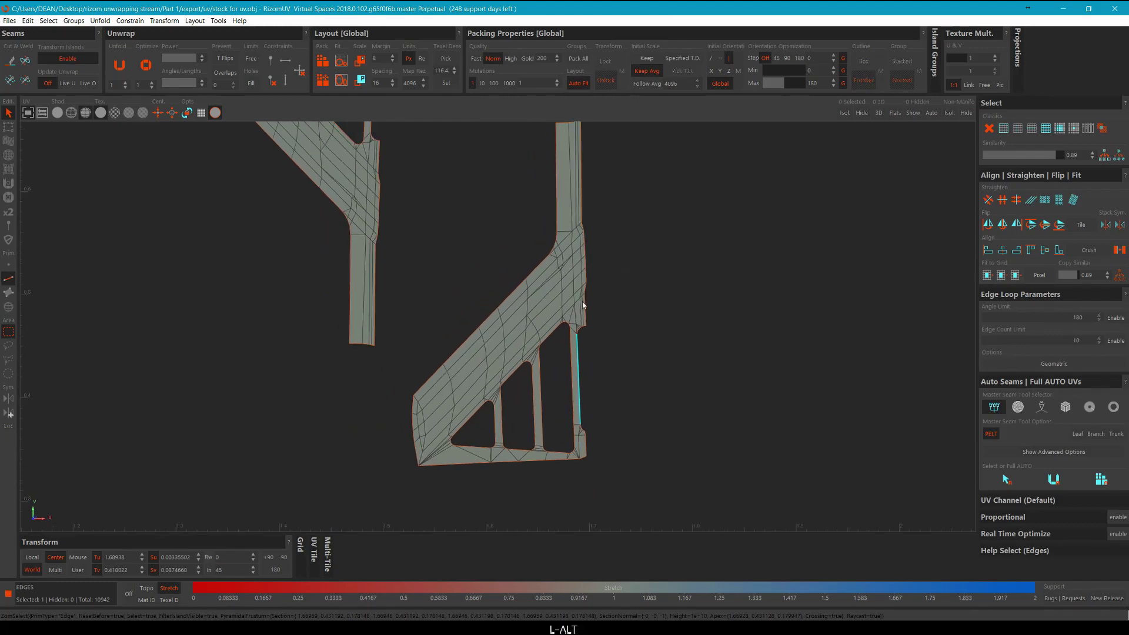
key(alt+v)
scroll(547, 381, up, 3)
middle_drag(546, 387, 542, 317)
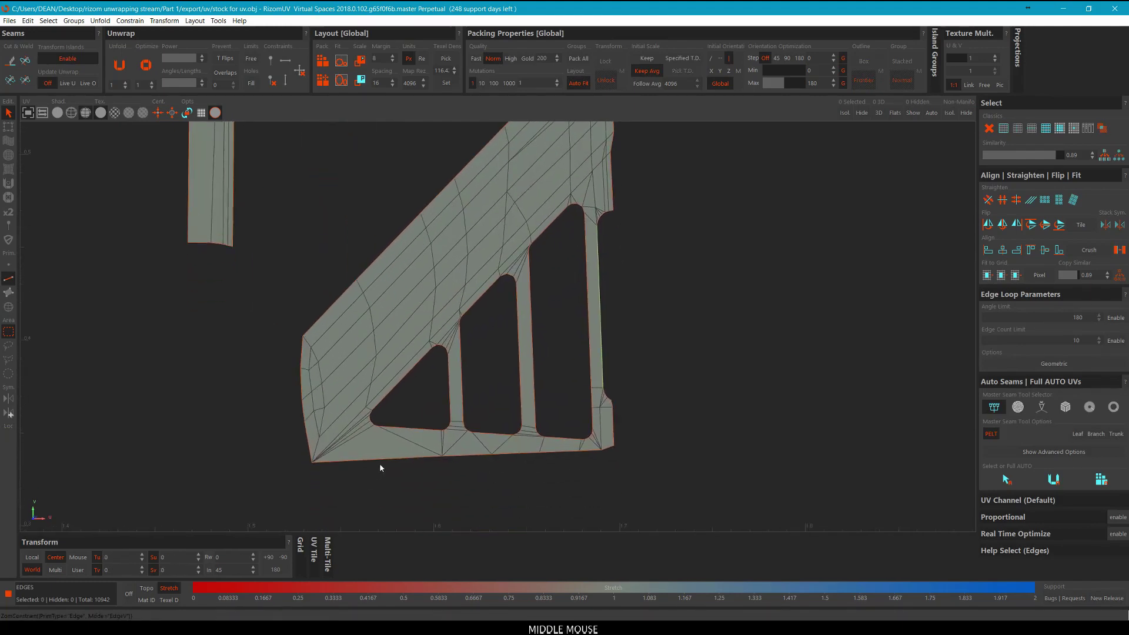
Select both long side edges of the lower slotted island's straight stem and constrain them vertically.
scroll(373, 460, down, 2)
scroll(416, 424, up, 5)
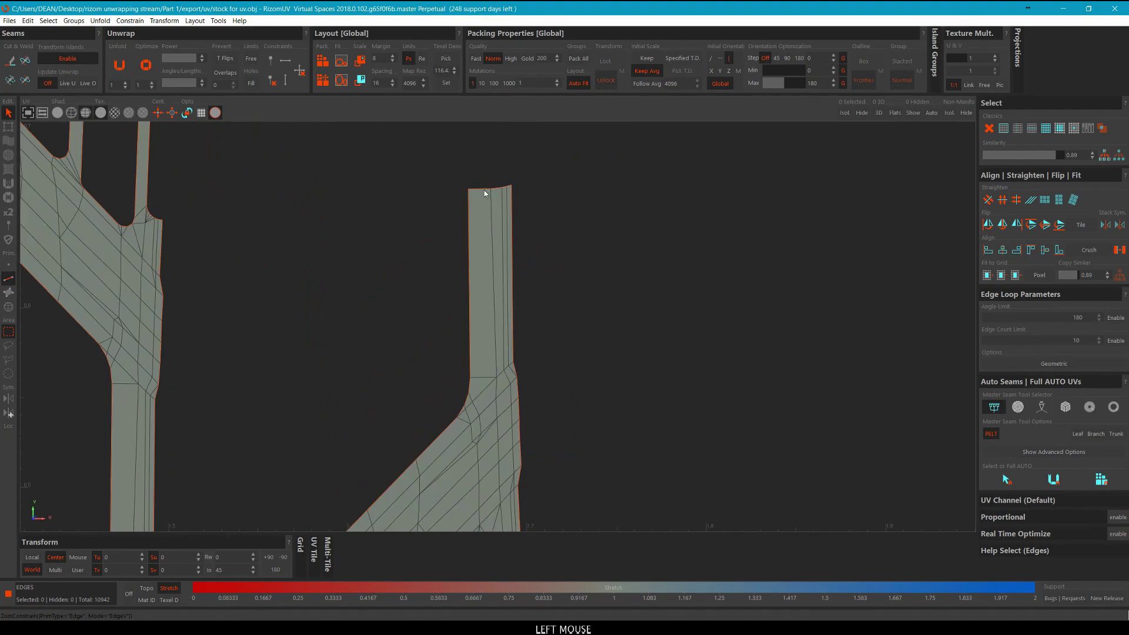
scroll(477, 243, down, 3)
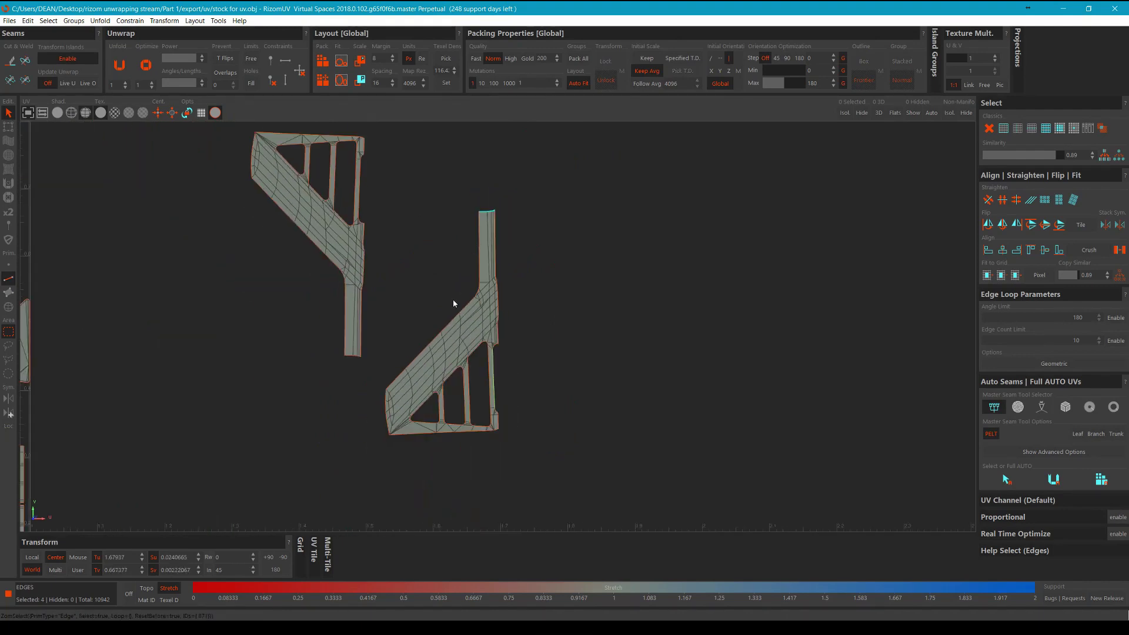
click(559, 214)
scroll(494, 233, up, 5)
click(385, 240)
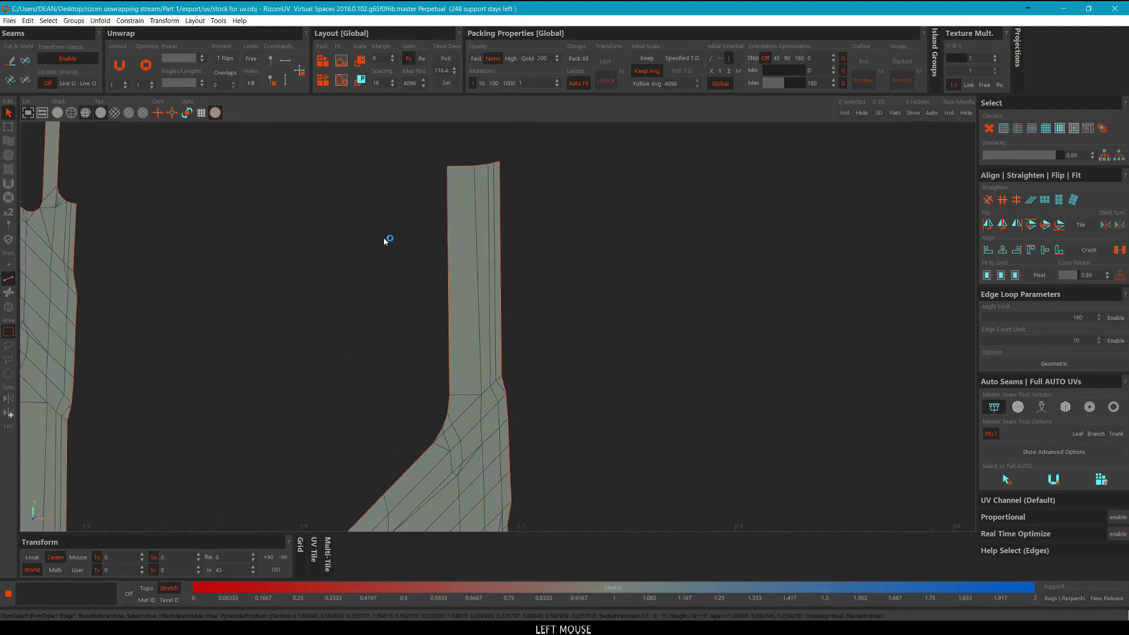
ctrl+click(500, 234)
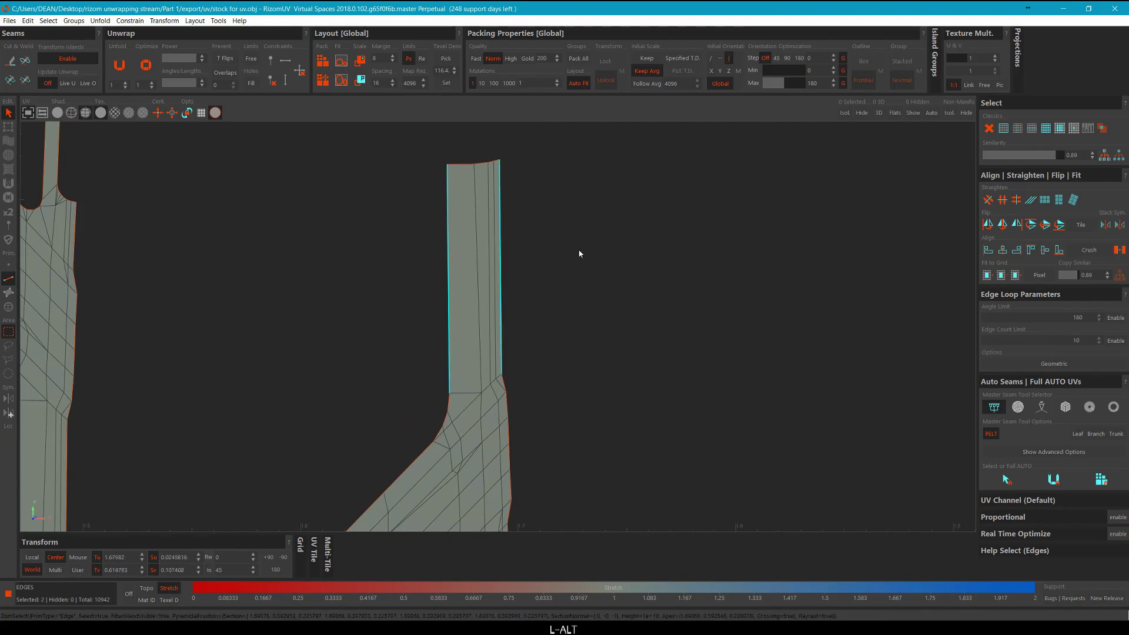
key(alt+v)
Examine the slotted area of the stock on the checker-textured 3D model.
scroll(578, 251, down, 3)
middle_drag(554, 311, 593, 181)
middle_drag(542, 354, 555, 291)
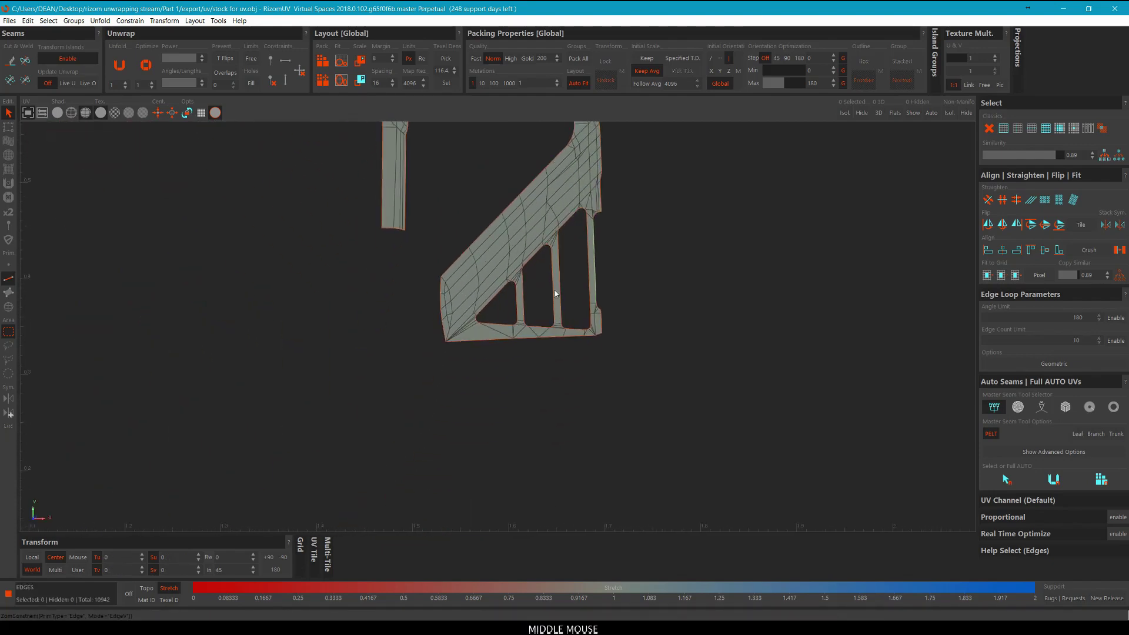
scroll(556, 292, up, 4)
key(ctrl+Tab)
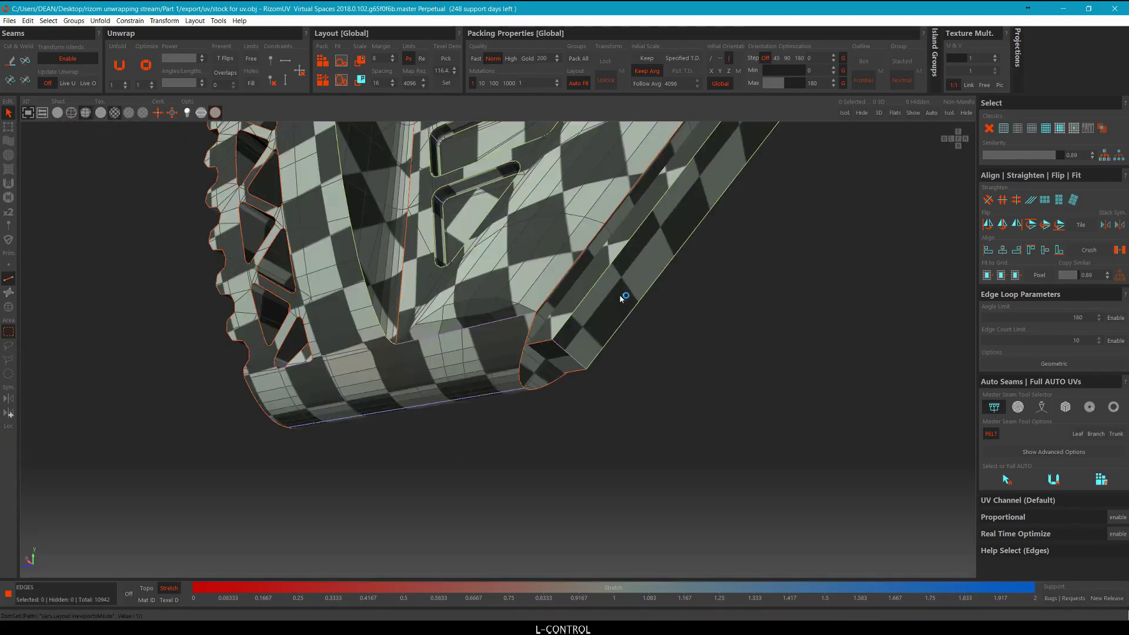
scroll(469, 315, down, 3)
alt+middle_drag(469, 316, 550, 294)
middle_drag(541, 146, 534, 224)
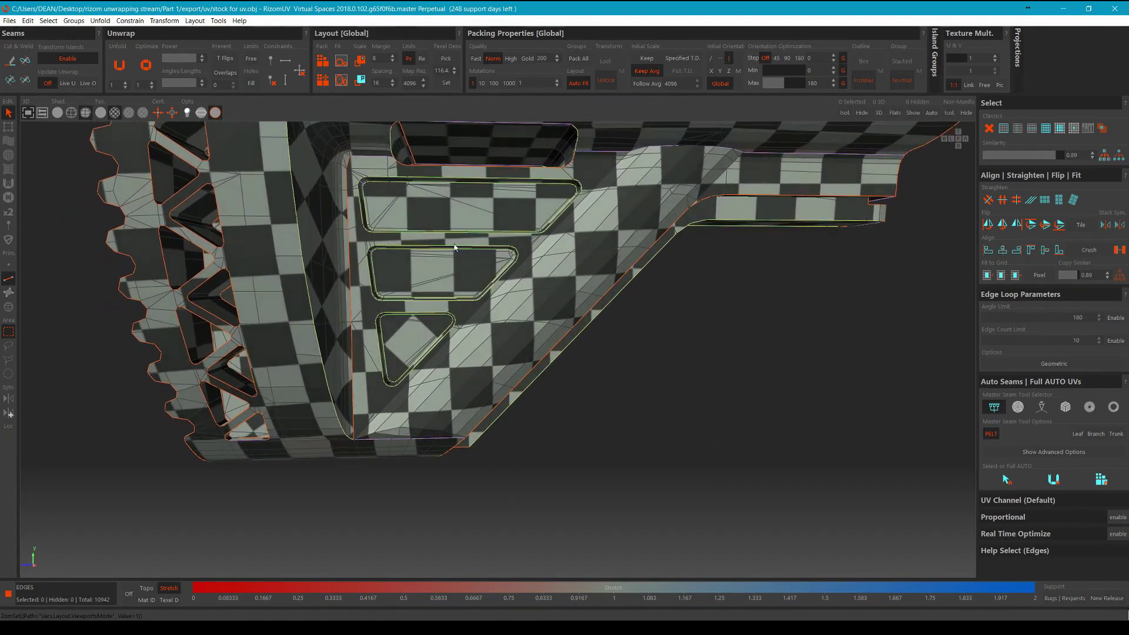
scroll(470, 181, down, 3)
alt+middle_drag(471, 181, 460, 203)
key(ctrl+Tab)
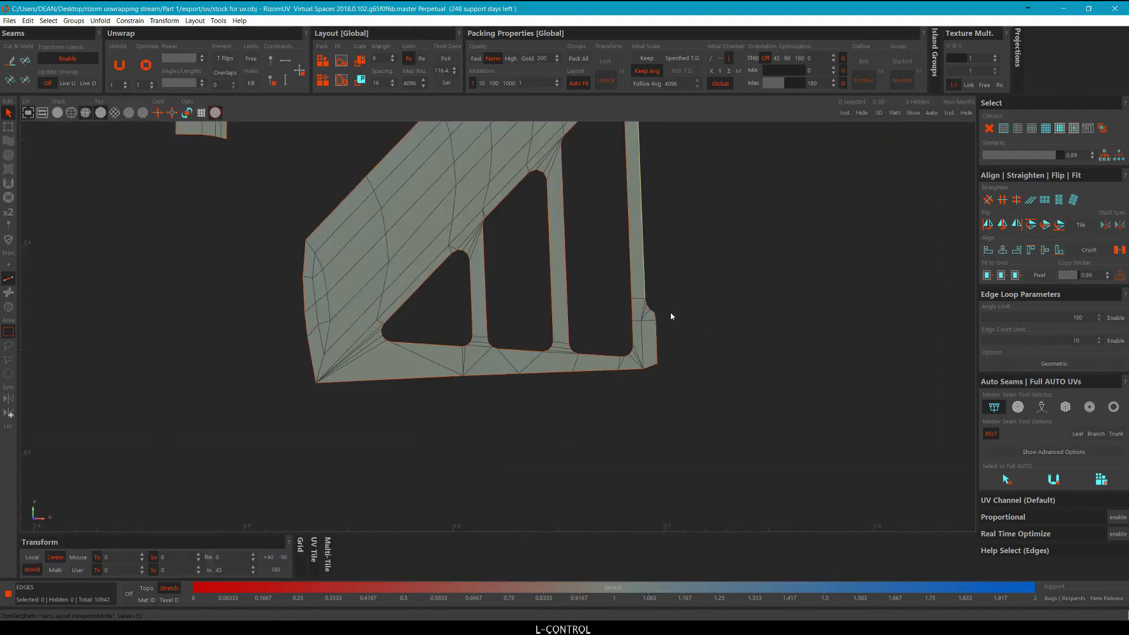
Select the side edges of all three thin bars on the lower slotted island and constrain them vertically.
scroll(671, 314, down, 5)
middle_drag(687, 256, 673, 315)
scroll(644, 330, up, 5)
drag(802, 403, 559, 381)
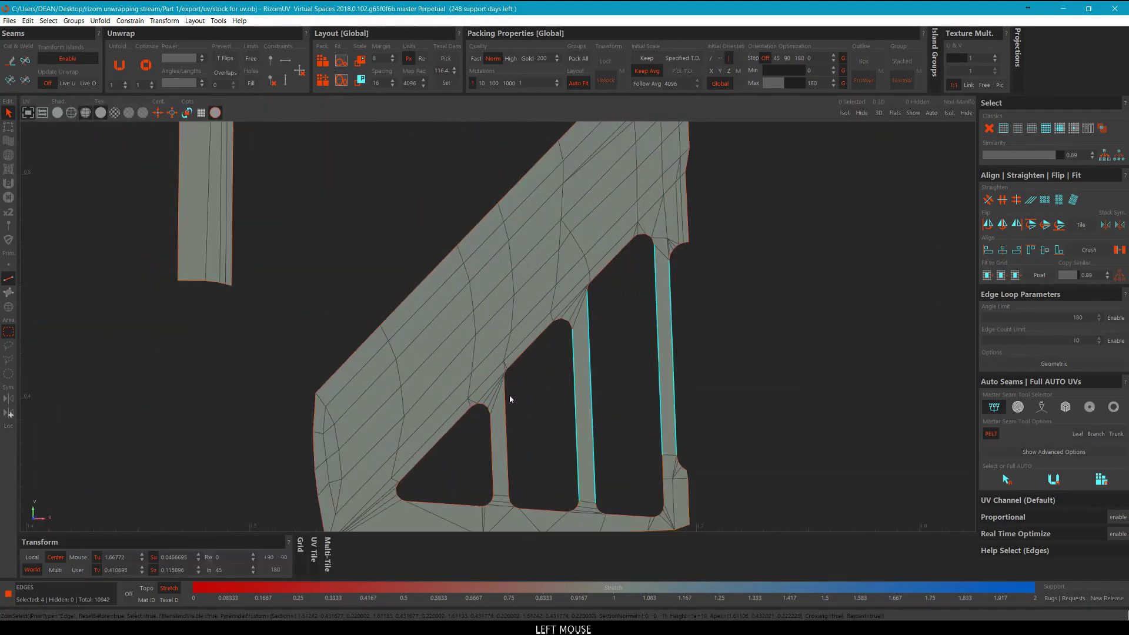
middle_drag(532, 456, 584, 359)
ctrl+drag(501, 340, 500, 339)
scroll(518, 334, down, 4)
alt+middle_drag(701, 202, 704, 227)
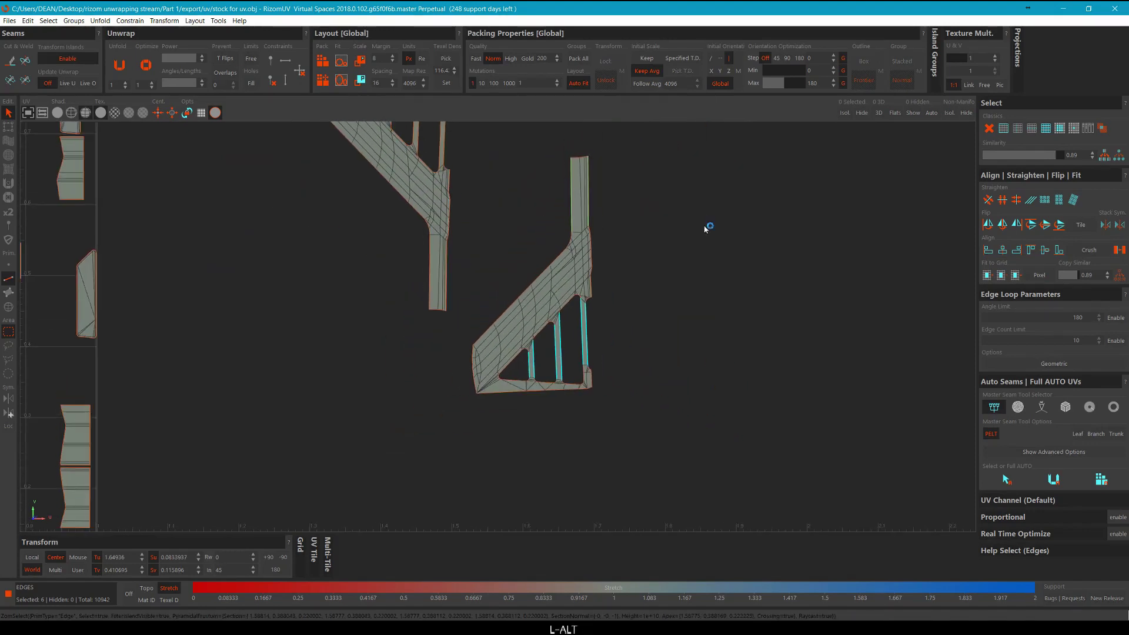
key(alt+v)
Select the side edges of all three thin bars on the upper slotted island and constrain them vertically.
alt+middle_drag(601, 136, 657, 272)
click(555, 238)
scroll(471, 259, up, 5)
drag(579, 275, 371, 206)
ctrl+click(373, 204)
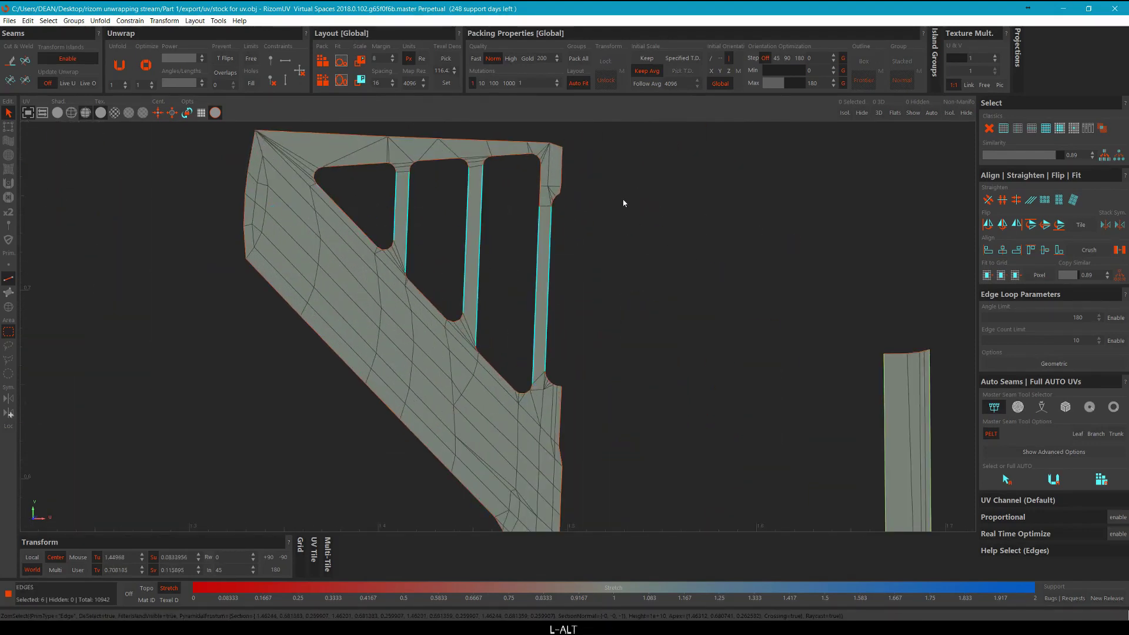
key(alt+v)
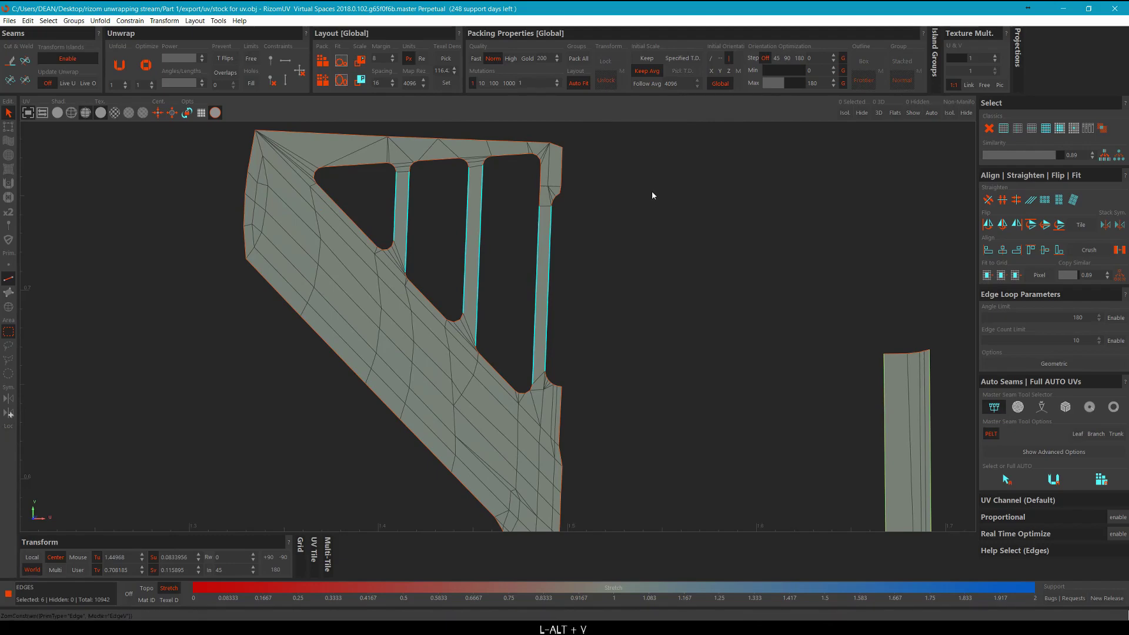
Constrain both long side edges of the upper slotted island's straight stem vertically.
scroll(653, 193, down, 5)
middle_drag(654, 209, 597, 131)
scroll(529, 366, up, 4)
middle_drag(614, 295, 524, 380)
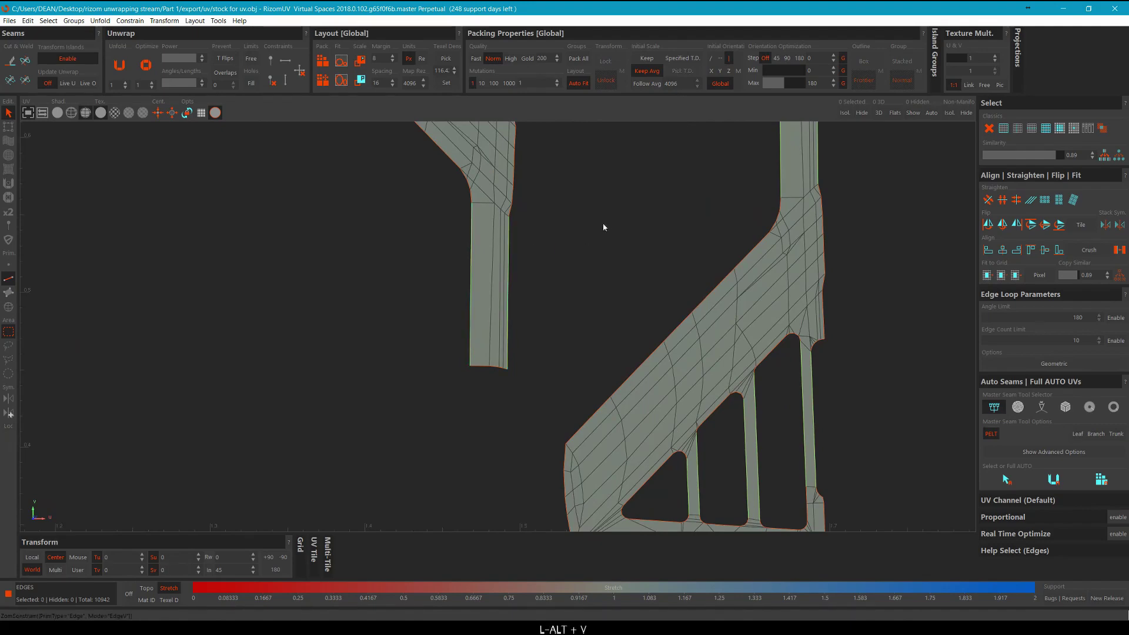
scroll(603, 228, down, 3)
Select both slotted triangular islands and optimize them.
middle_drag(603, 228, 519, 404)
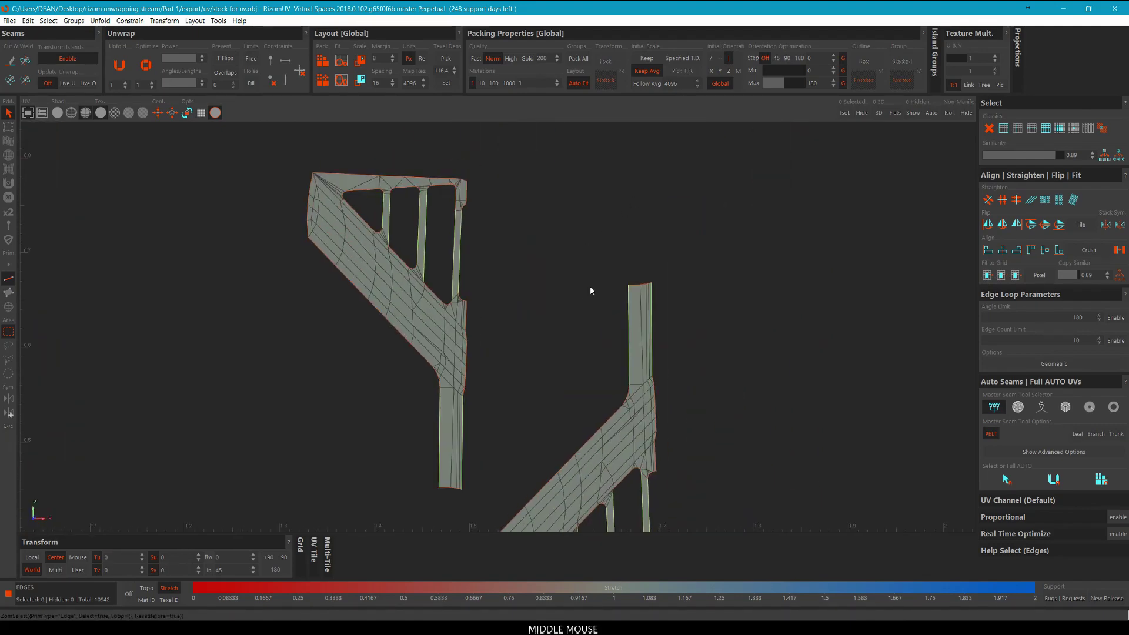
middle_drag(591, 288, 619, 278)
scroll(623, 230, down, 2)
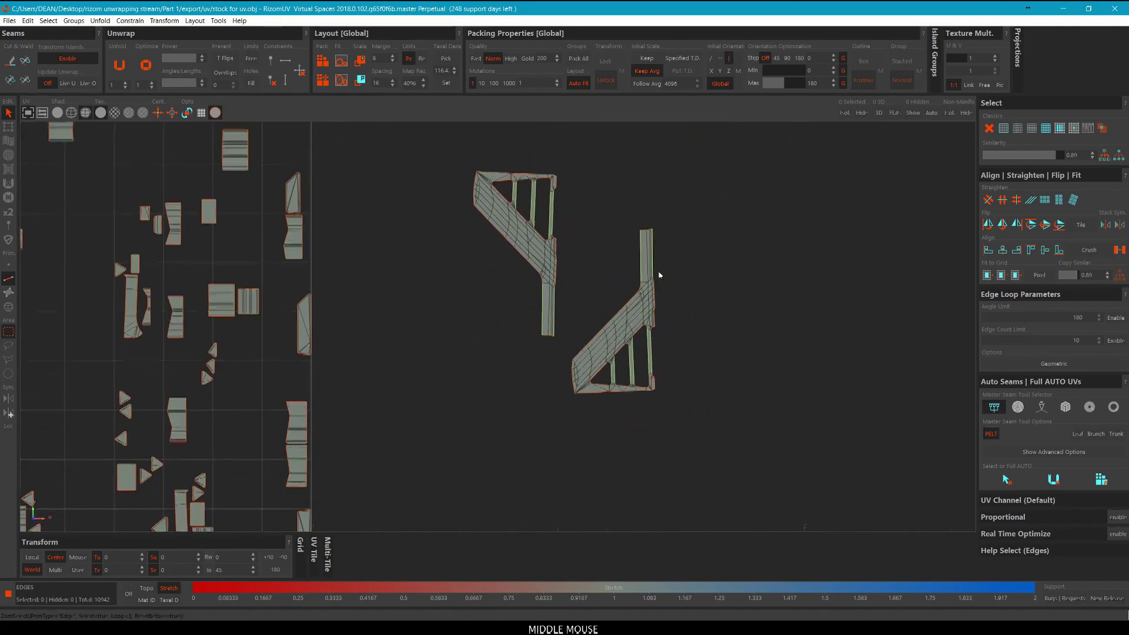
key(F4)
drag(760, 413, 453, 133)
middle_drag(604, 193, 583, 212)
scroll(583, 213, up, 2)
key(q)
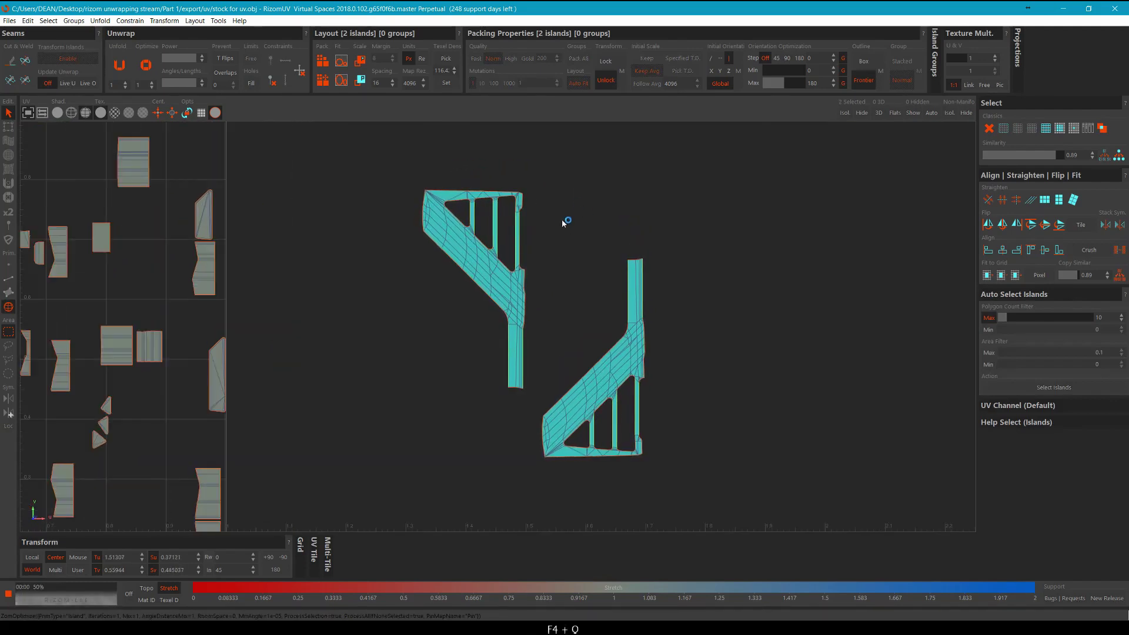
click(577, 206)
scroll(581, 194, down, 3)
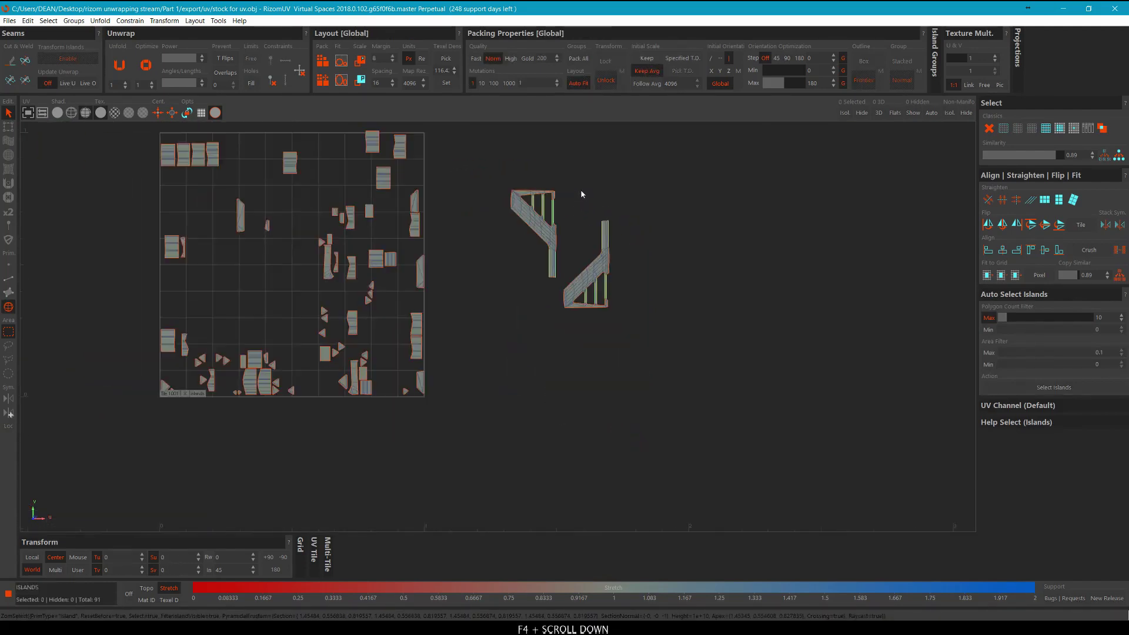
Move both slotted triangular islands across the UV tile to the gathered finished islands.
drag(675, 387, 464, 128)
scroll(503, 157, down, 3)
middle_drag(503, 157, 565, 203)
middle_drag(681, 195, 242, 131)
click(285, 151)
scroll(315, 173, up, 5)
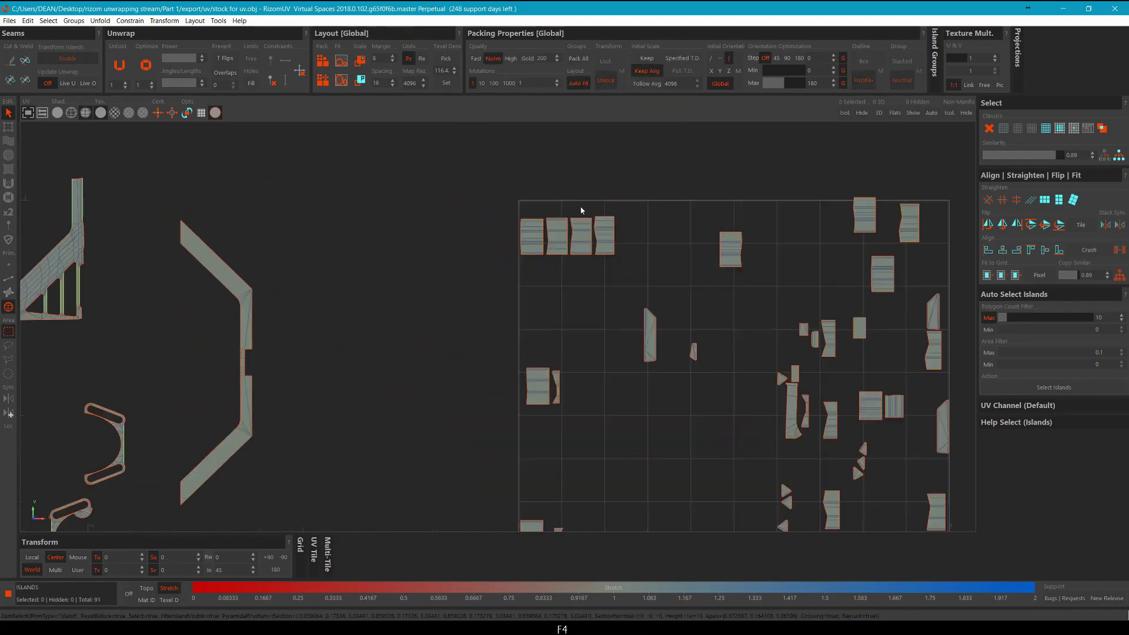
Move the two matching strip islands with flared lower ends out of the UV tile, below its lower-left corner.
middle_drag(789, 286, 655, 151)
scroll(654, 150, down, 1)
middle_drag(635, 240, 612, 192)
scroll(532, 320, up, 4)
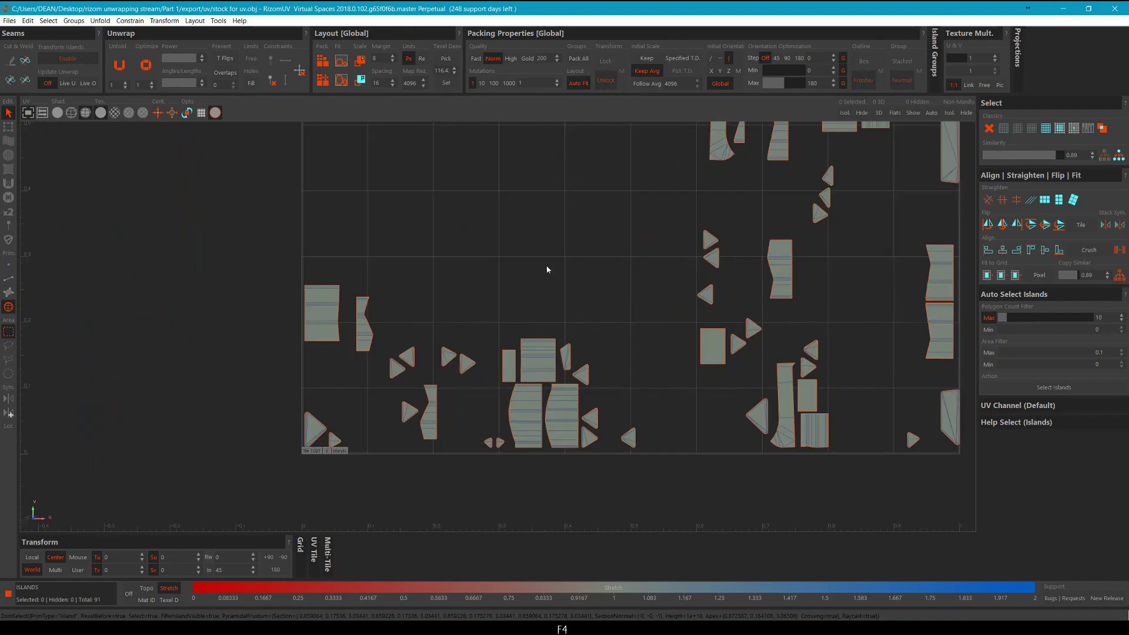
scroll(556, 267, up, 1)
scroll(590, 285, down, 2)
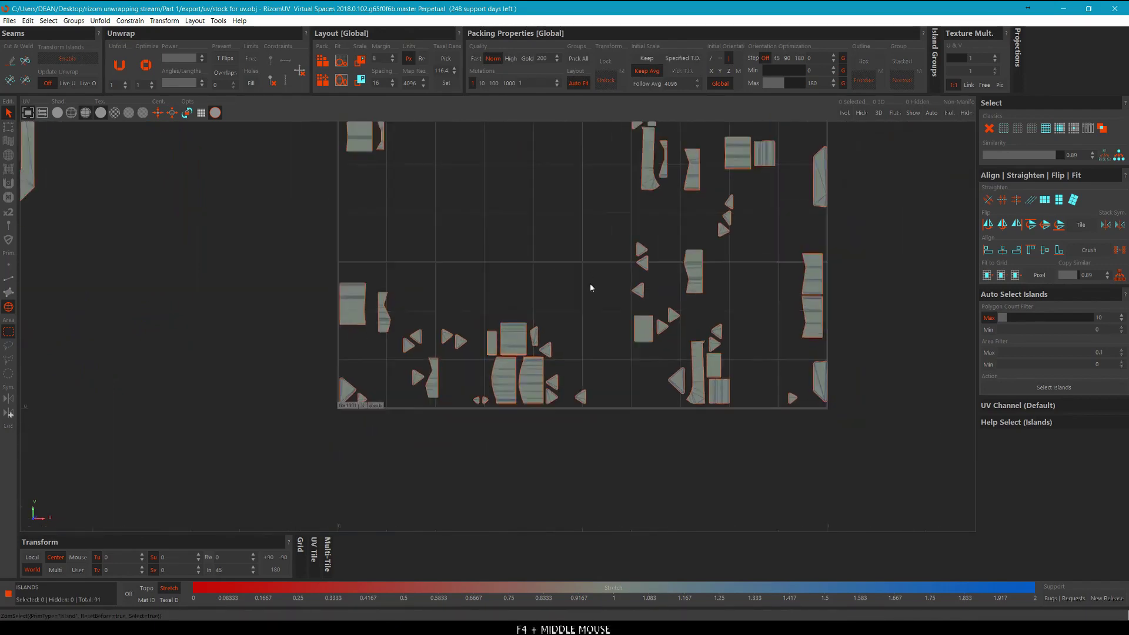
scroll(593, 364, up, 4)
click(587, 338)
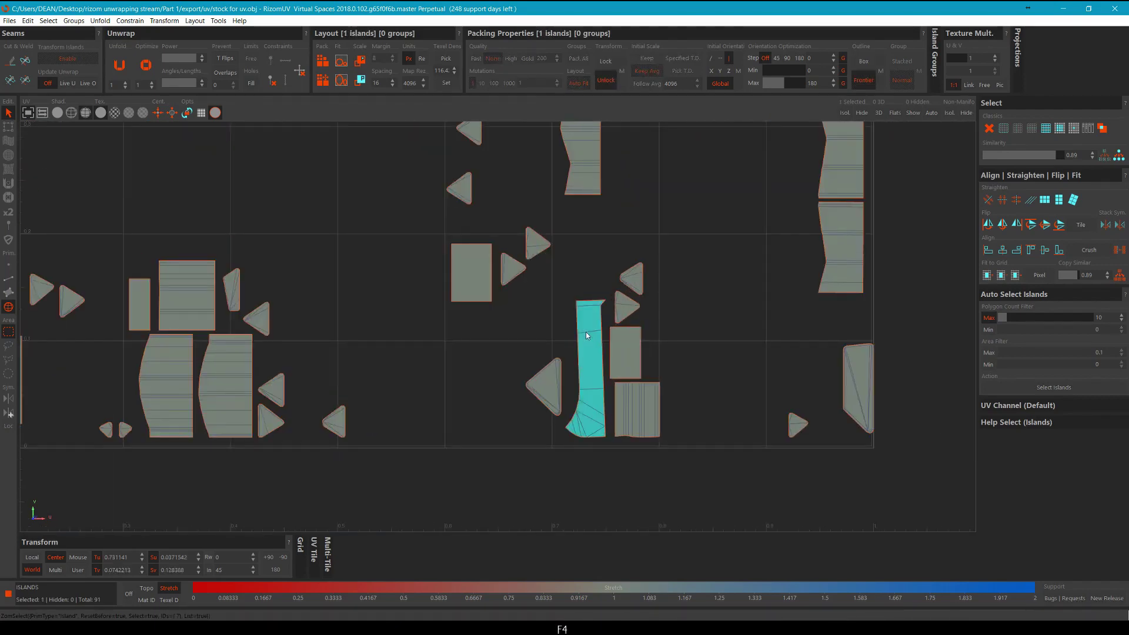
scroll(586, 332, down, 3)
middle_drag(612, 294, 333, 349)
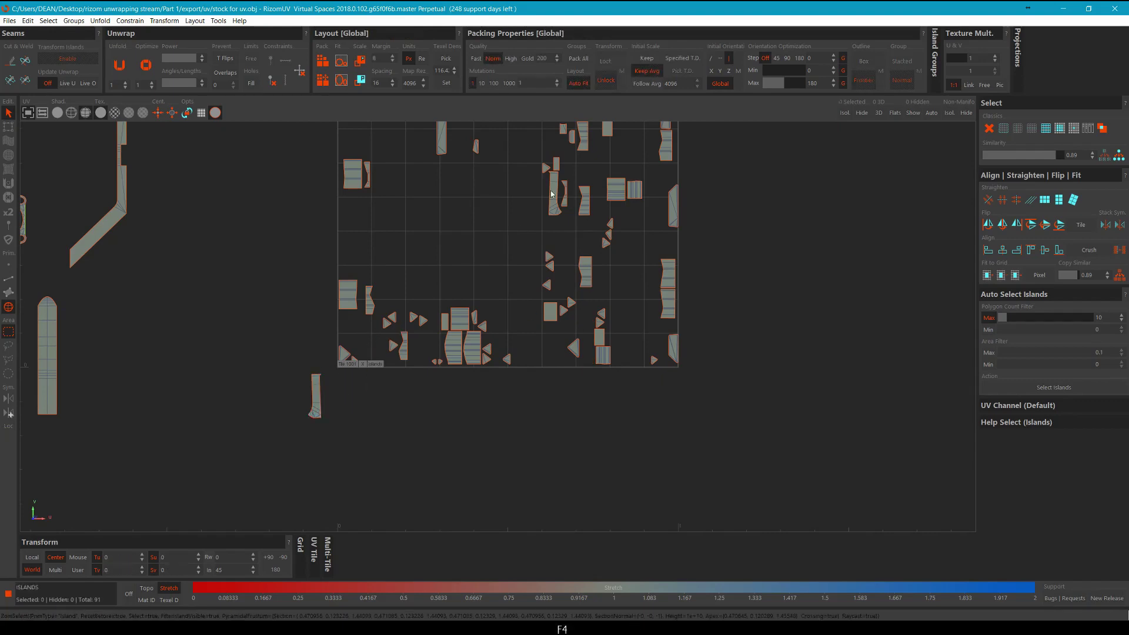
middle_drag(615, 190, 577, 200)
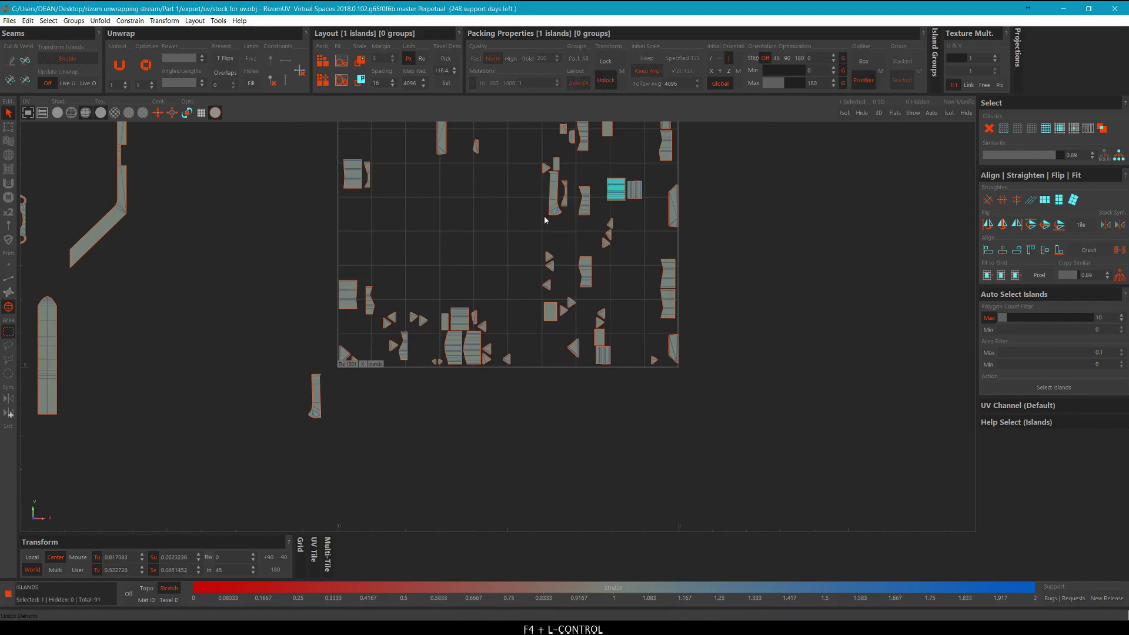
click(556, 184)
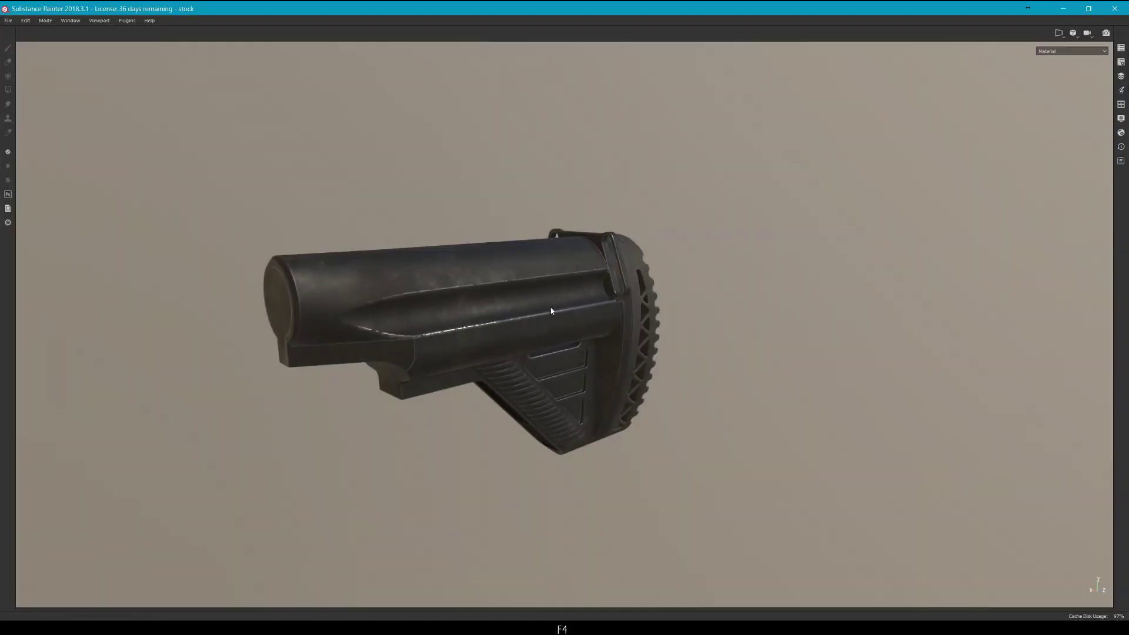
Switch to Substance Painter and examine the front underside and side of the stock model.
mouse_move(330, 327)
alt+mouse_down()
mouse_move(348, 329)
mouse_move(346, 254)
mouse_move(396, 241)
mouse_move(419, 201)
alt+mouse_up()
scroll(331, 270, down, 7)
shift+right_drag(419, 202, 490, 265)
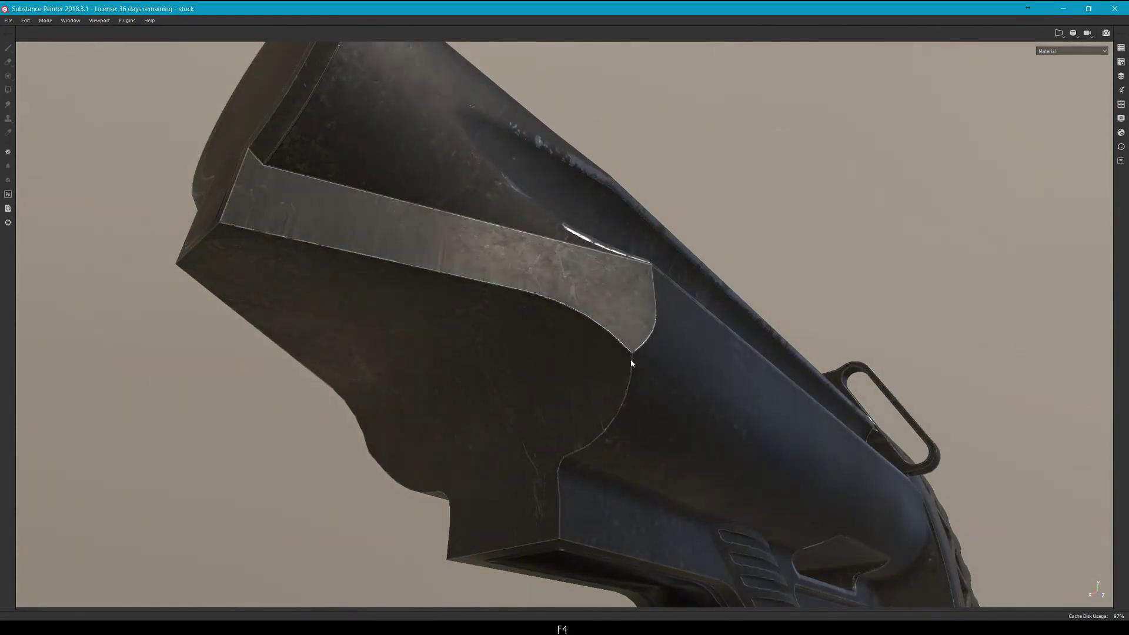
alt+drag(631, 360, 581, 365)
scroll(581, 365, up, 4)
alt+middle_drag(790, 325, 720, 296)
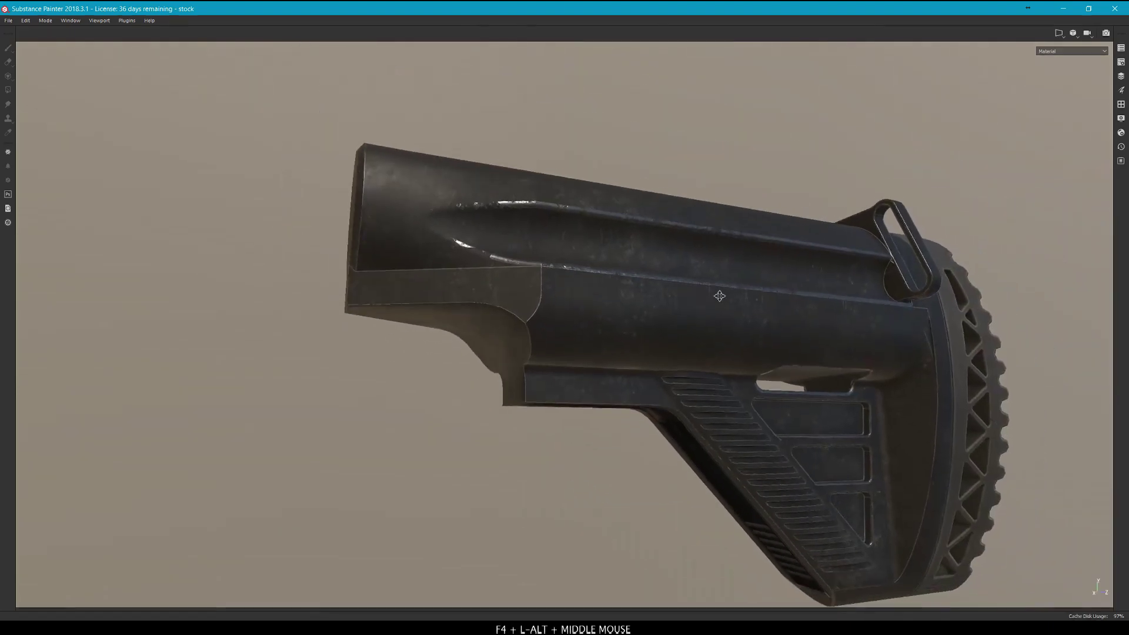
alt+drag(720, 296, 738, 339)
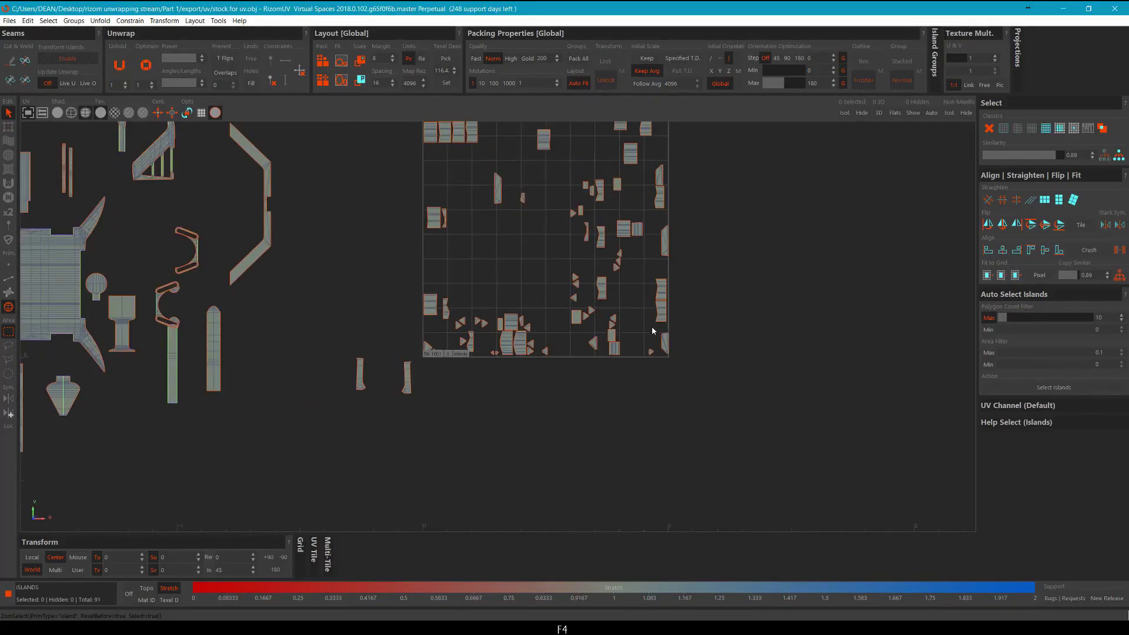
Isolate the view on both flared strip islands and select the left strip's straight outer long edges down to its foot.
scroll(557, 469, up, 3)
drag(557, 469, 335, 406)
scroll(443, 371, up, 5)
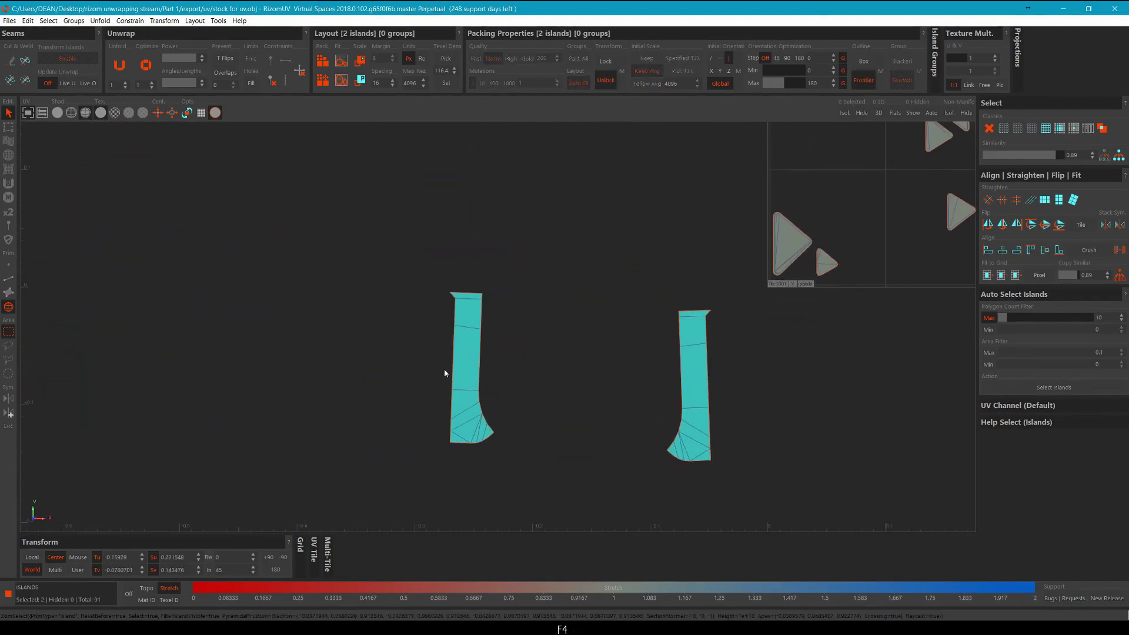
key(F2)
ctrl+drag(410, 370, 460, 374)
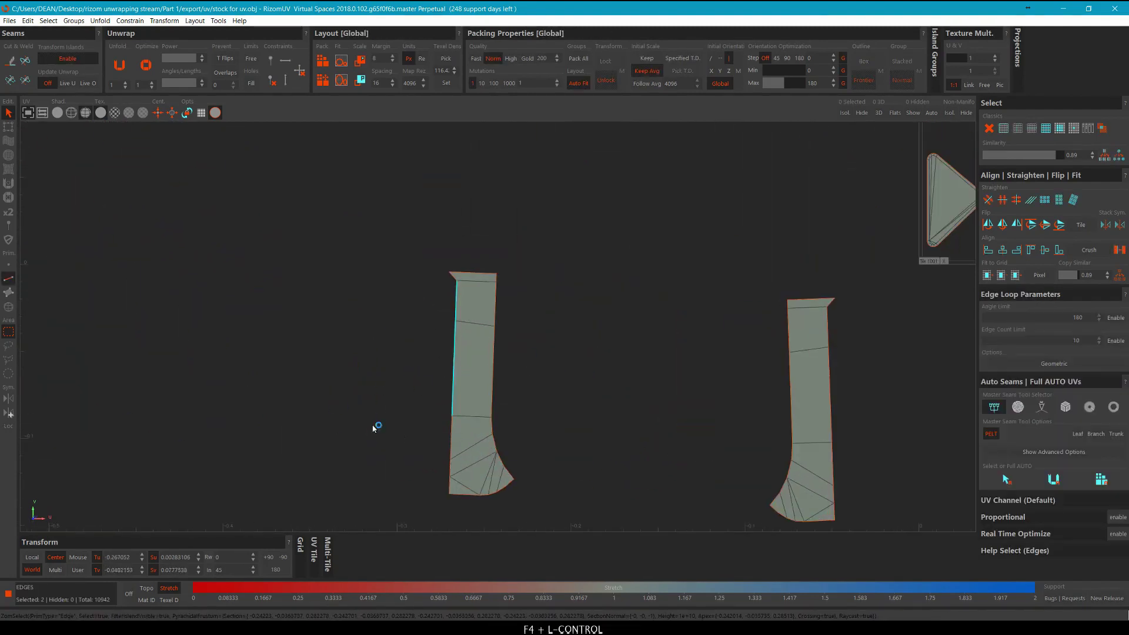
scroll(447, 490, up, 2)
ctrl+click(438, 452)
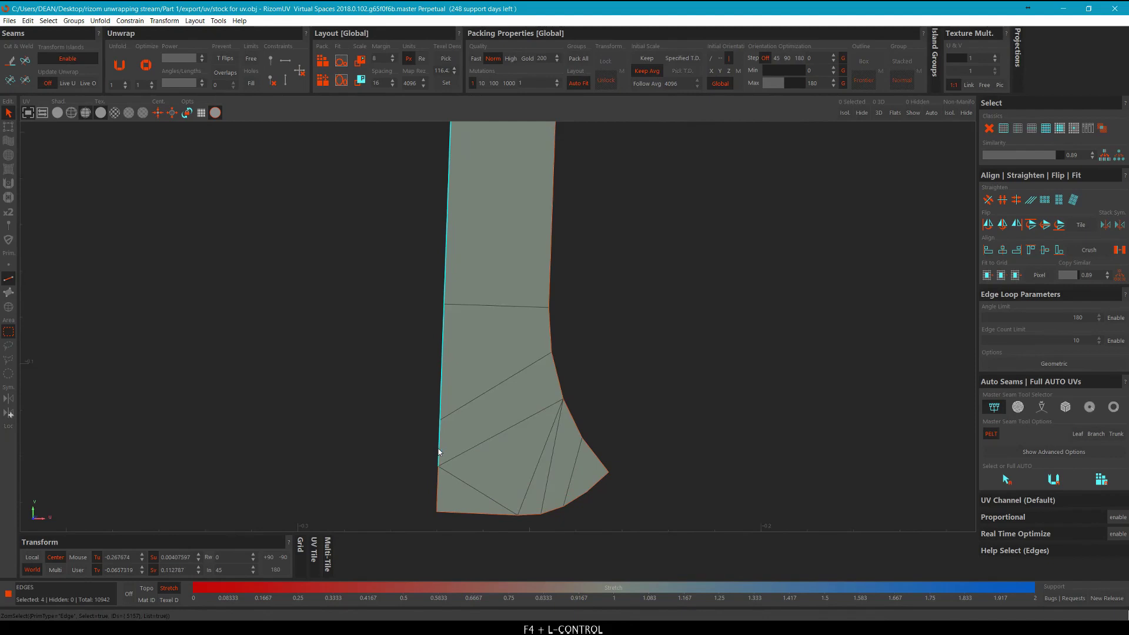
ctrl+click(444, 492)
Add the right strip's straight outer long edges to the selection and constrain all selected edges vertically.
scroll(444, 493, down, 3)
scroll(884, 510, up, 2)
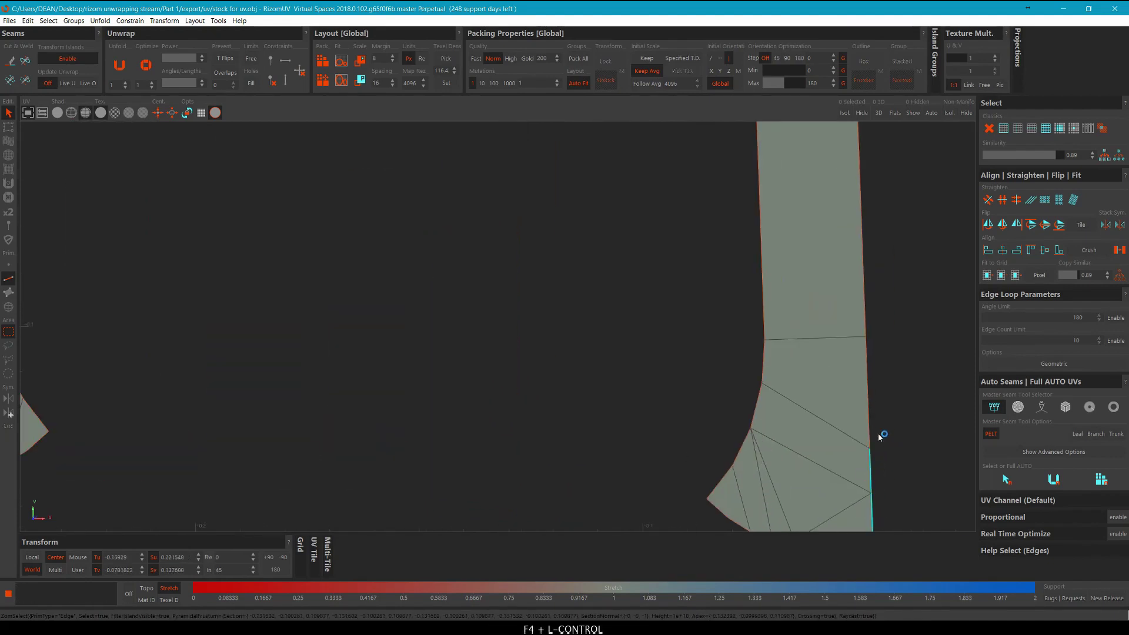
ctrl+drag(880, 412, 848, 400)
ctrl+drag(873, 280, 821, 260)
scroll(877, 290, down, 3)
scroll(883, 235, up, 2)
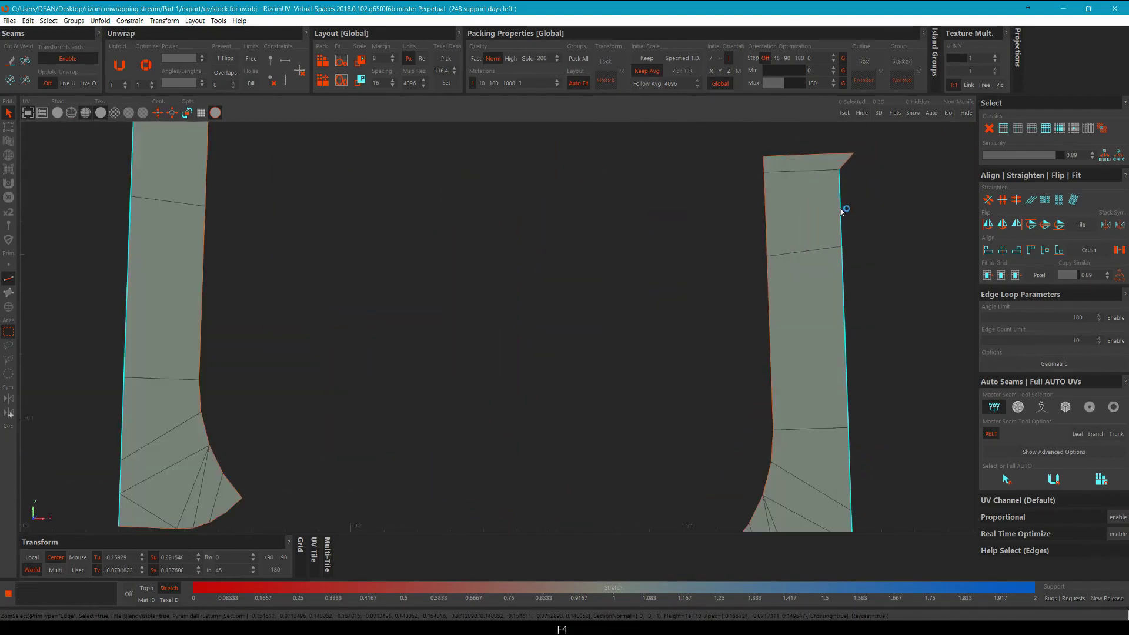
scroll(842, 211, down, 3)
key(alt+y)
Select both flared strip islands and optimize them.
middle_drag(776, 289, 682, 298)
key(F4)
drag(823, 374, 124, 216)
key(o)
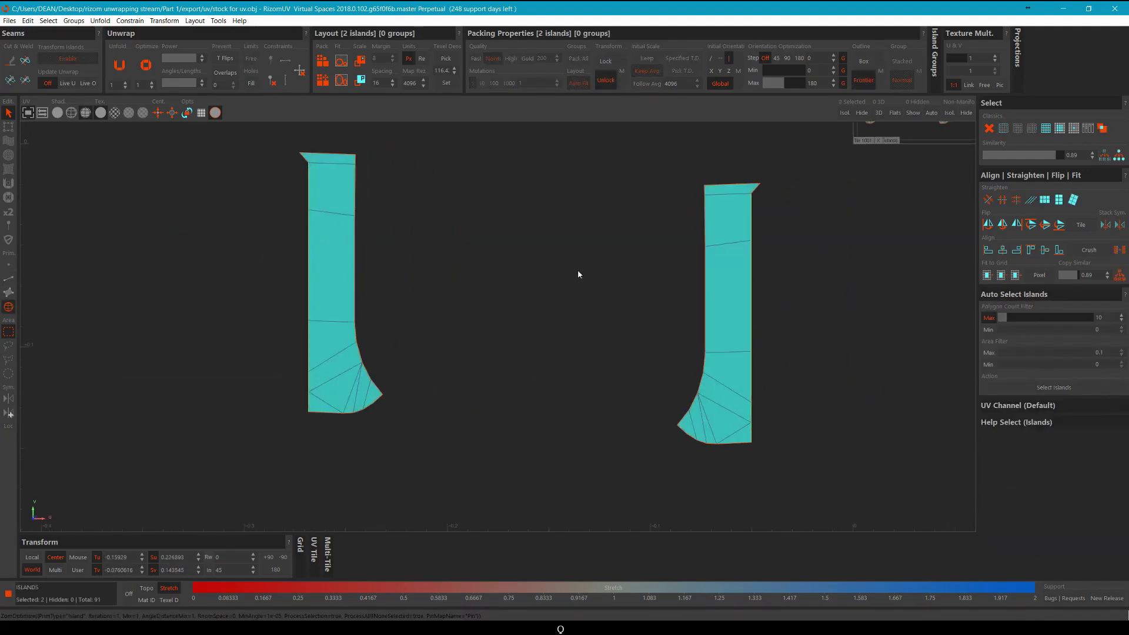
Constrain the short top edges of both flared strips horizontally and optimize the left strip.
key(F2)
click(716, 188)
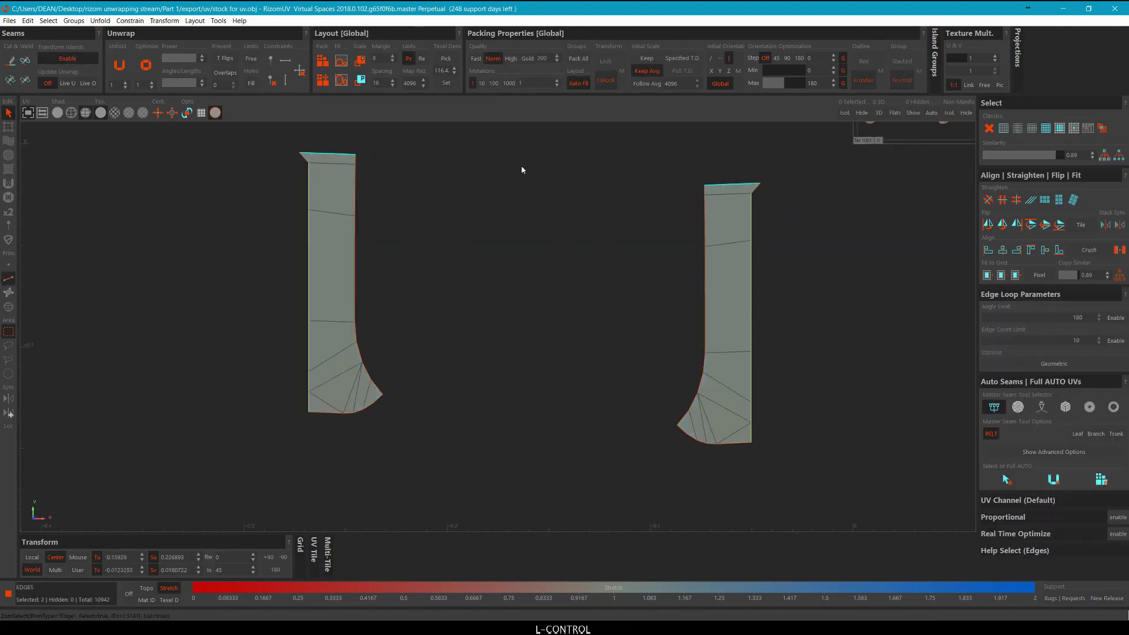
key(alt+t)
key(F4)
drag(831, 335, 117, 258)
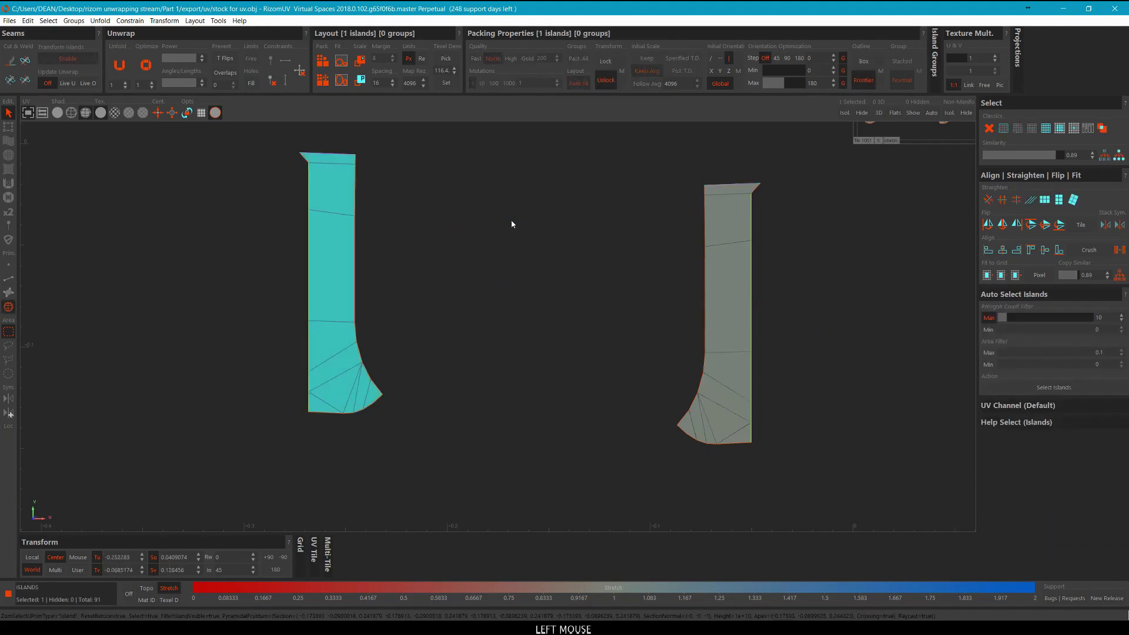
key(o)
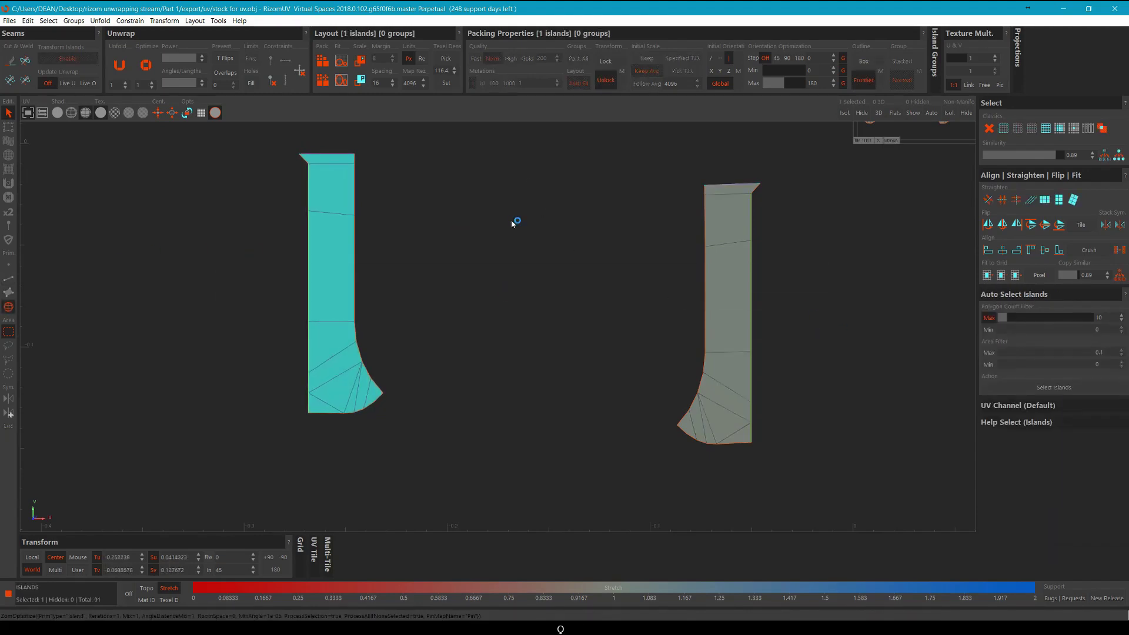
Move both flared strip islands next to the long straight strips among the gathered finished islands.
click(471, 220)
scroll(471, 220, down, 3)
middle_drag(490, 183, 479, 273)
scroll(611, 354, down, 3)
drag(709, 434, 410, 359)
scroll(433, 353, down, 4)
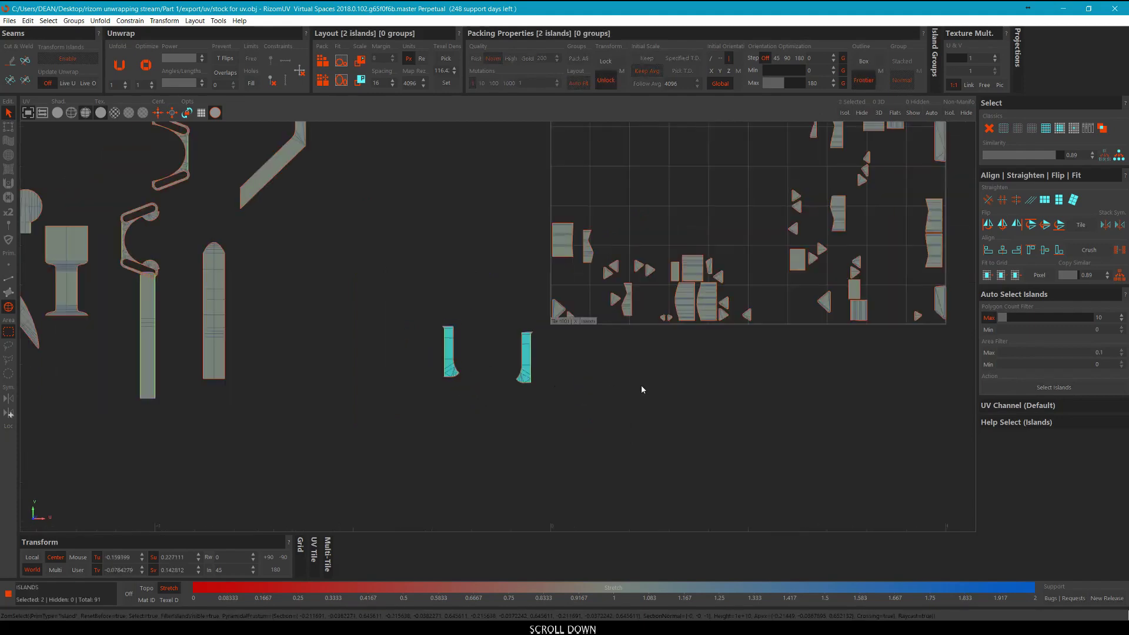
middle_drag(601, 372, 250, 420)
click(427, 289)
middle_drag(452, 193, 442, 247)
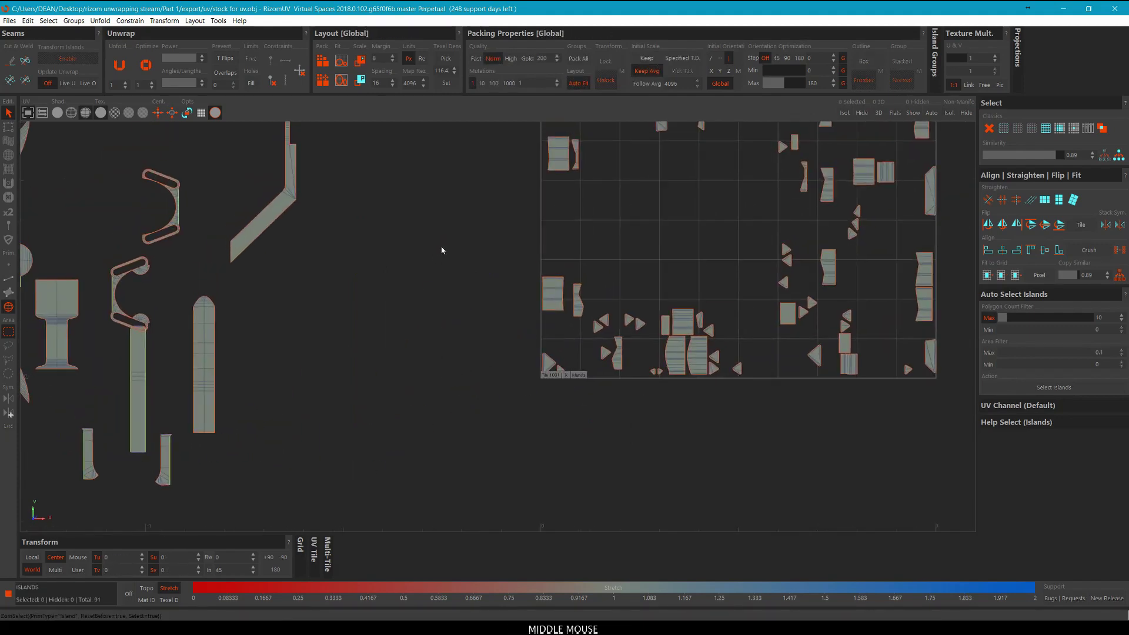
Move the small plain narrow rectangular island near the tile's centre out of the UV tile toward the finished islands.
middle_drag(724, 419, 552, 237)
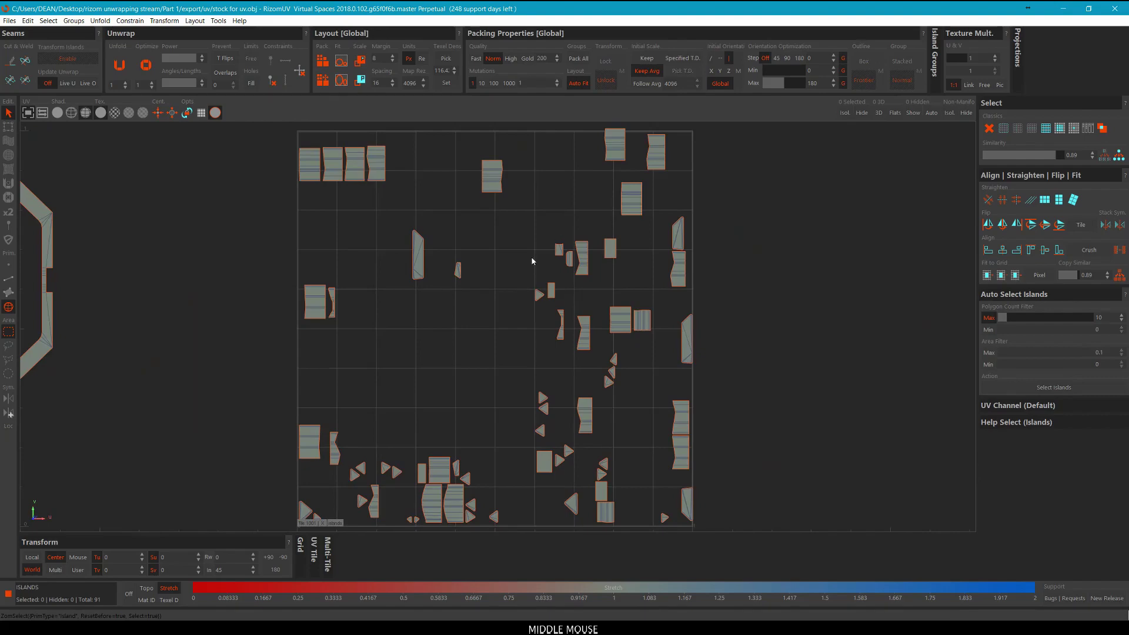
scroll(532, 287, up, 4)
scroll(580, 290, up, 2)
click(611, 279)
scroll(606, 267, down, 5)
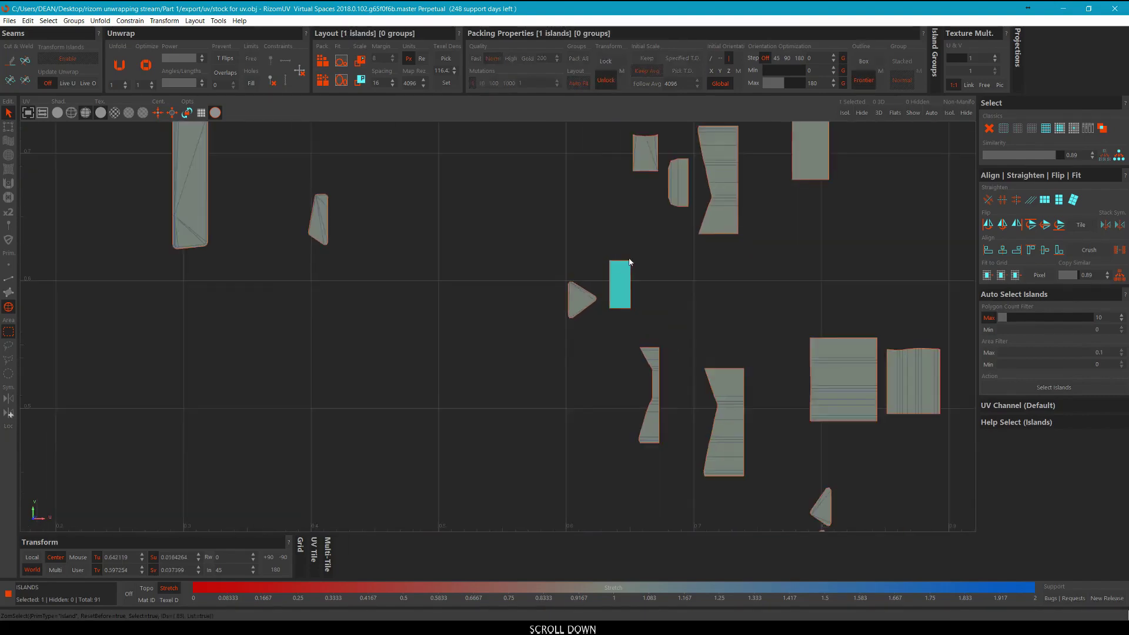
key(space)
click(566, 304)
scroll(543, 193, up, 5)
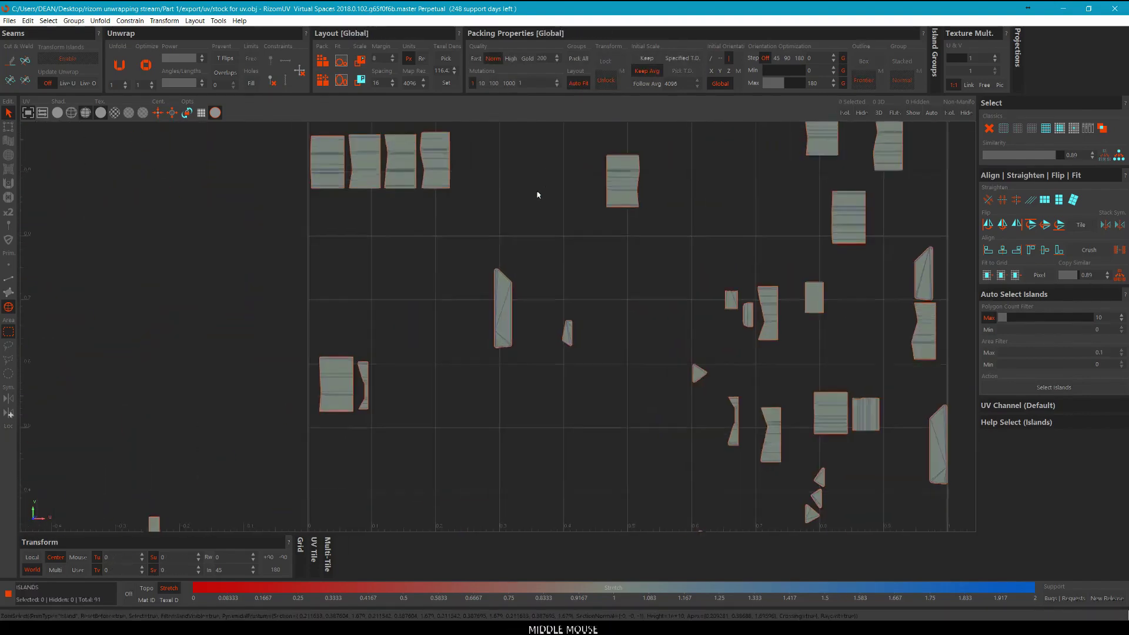
Move the wider plain rectangular island from the tile's lower area to beside the small rectangle outside the tile.
middle_drag(537, 192, 493, 206)
scroll(493, 206, down, 2)
middle_drag(724, 181, 717, 264)
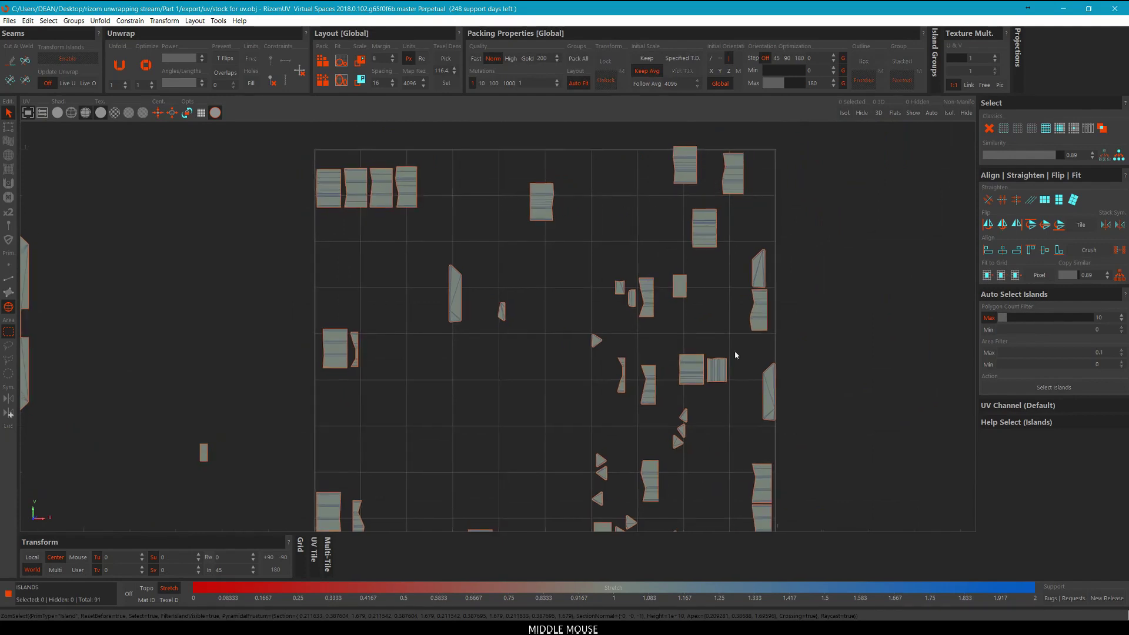
middle_drag(506, 244, 580, 183)
scroll(579, 238, down, 3)
scroll(638, 317, up, 5)
click(639, 316)
scroll(639, 317, down, 3)
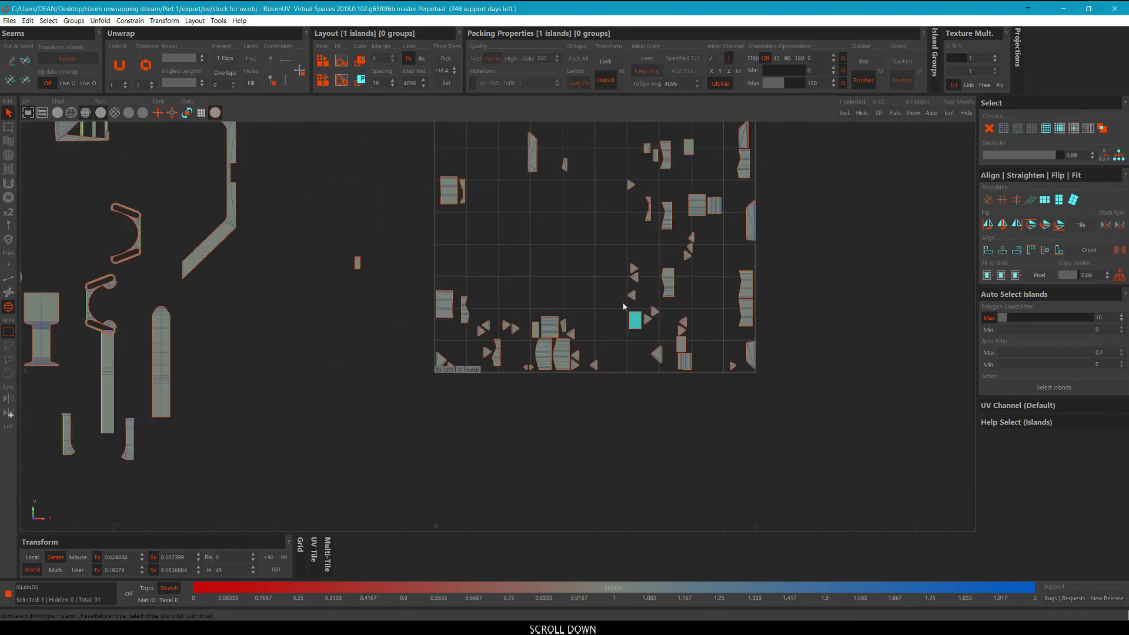
middle_drag(637, 317, 394, 283)
middle_drag(329, 254, 310, 250)
Select both plain rectangular islands outside the tile and move them beside the rounded-end strip of the finished group.
drag(339, 231, 374, 283)
middle_drag(367, 233, 230, 253)
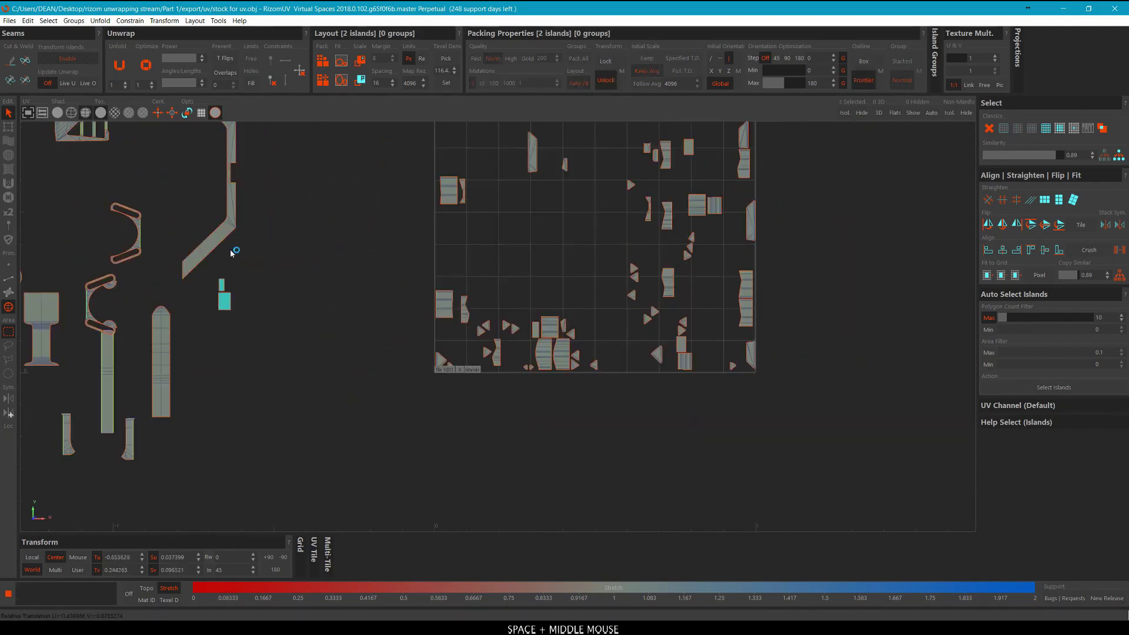
click(236, 254)
Move two more plain rectangular islands out of the UV tile, placing them near the other gathered rectangles.
scroll(674, 318, up, 5)
click(685, 385)
scroll(685, 382, down, 3)
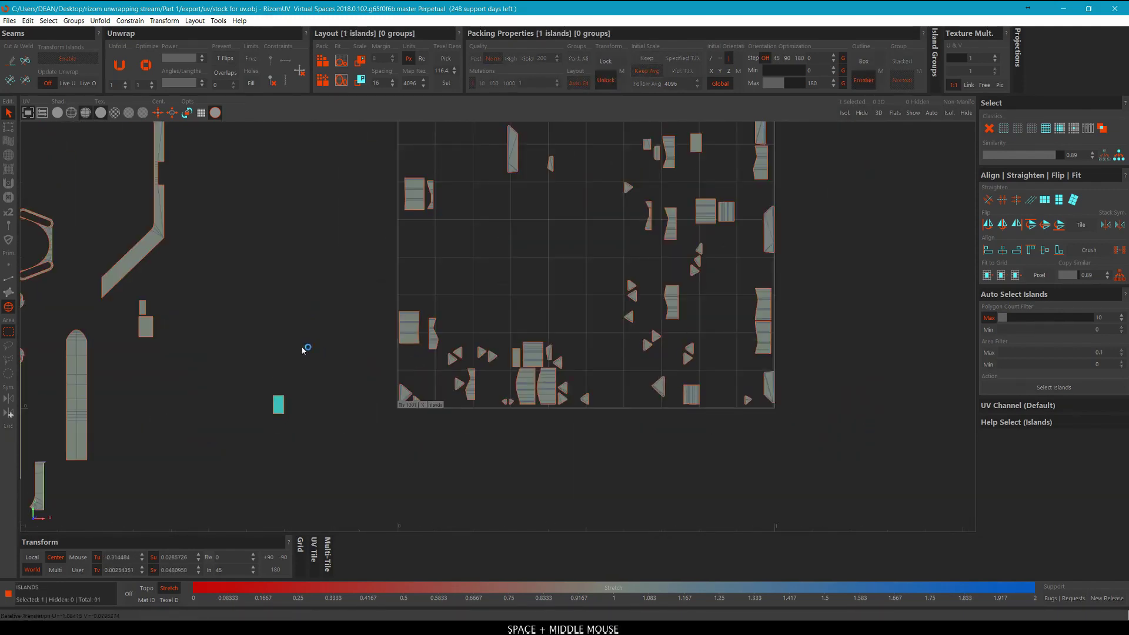
middle_drag(303, 350, 222, 297)
click(746, 353)
middle_drag(598, 249, 609, 324)
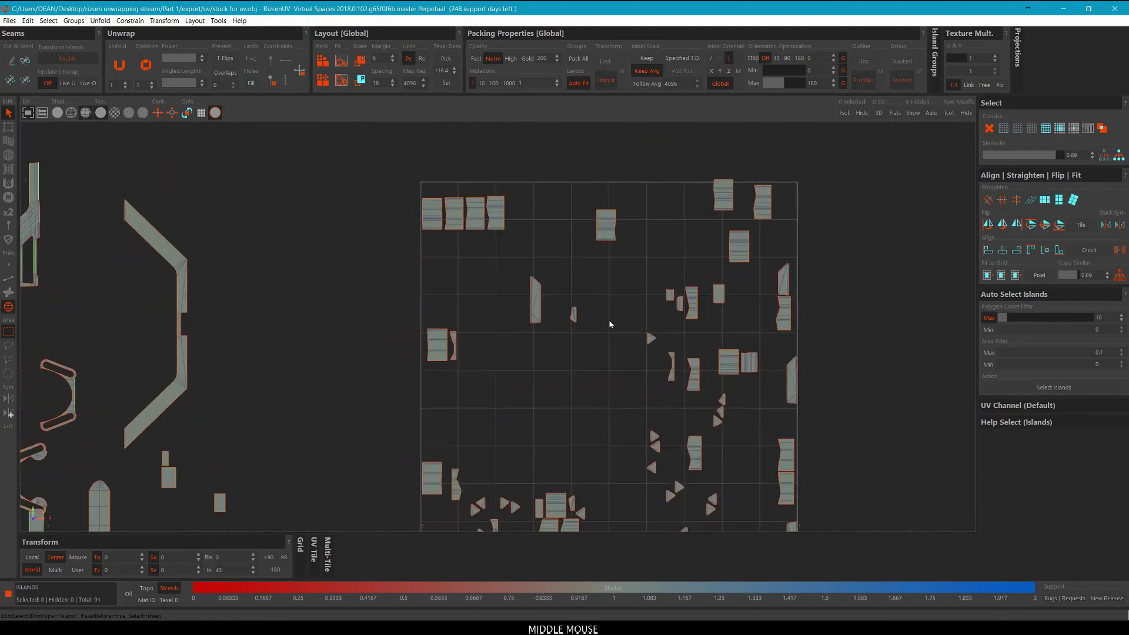
click(720, 297)
middle_drag(719, 300, 377, 337)
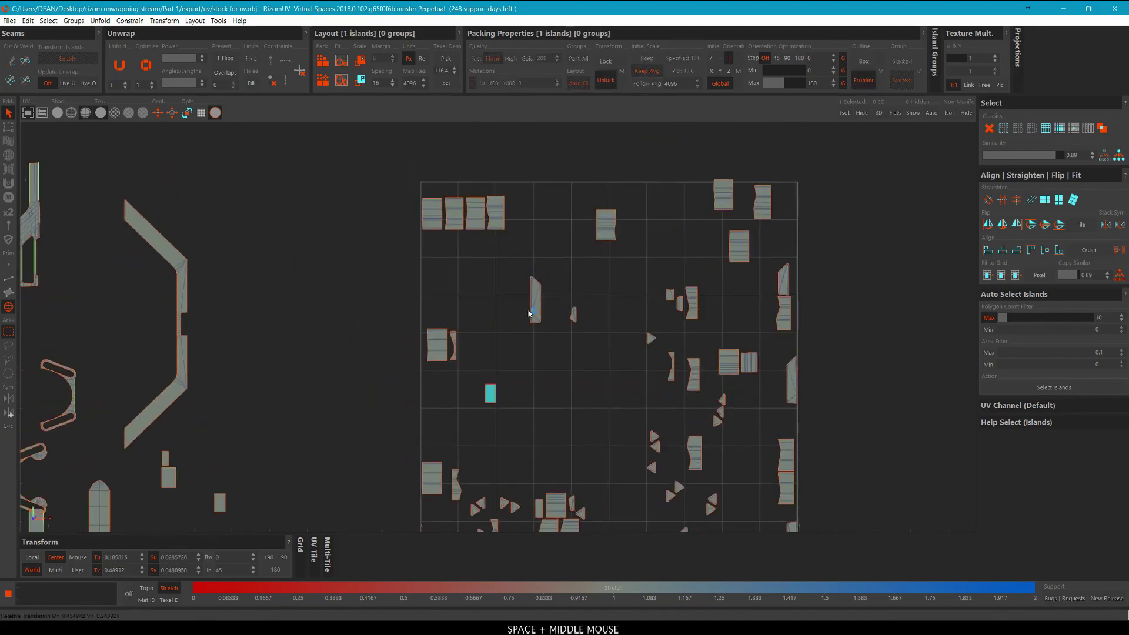
middle_drag(529, 313, 595, 234)
scroll(634, 296, down, 3)
scroll(595, 234, down, 2)
scroll(529, 309, up, 3)
alt+drag(547, 395, 357, 189)
middle_drag(617, 208, 520, 283)
middle_drag(628, 299, 557, 247)
click(590, 267)
scroll(562, 262, up, 3)
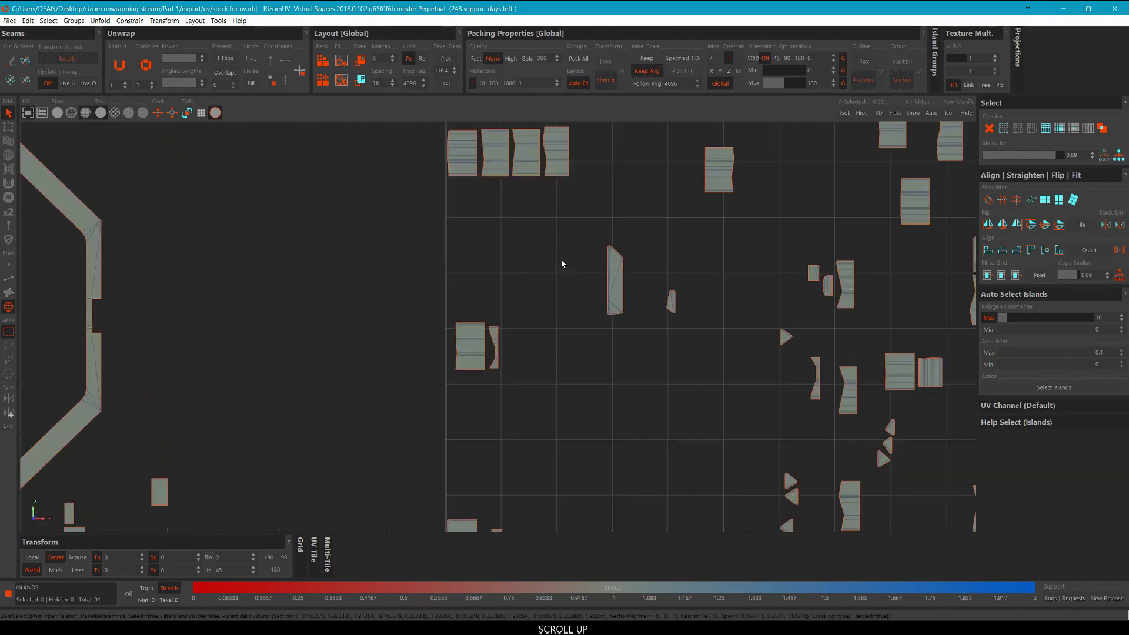
scroll(561, 264, down, 1)
scroll(562, 265, down, 3)
scroll(645, 244, up, 5)
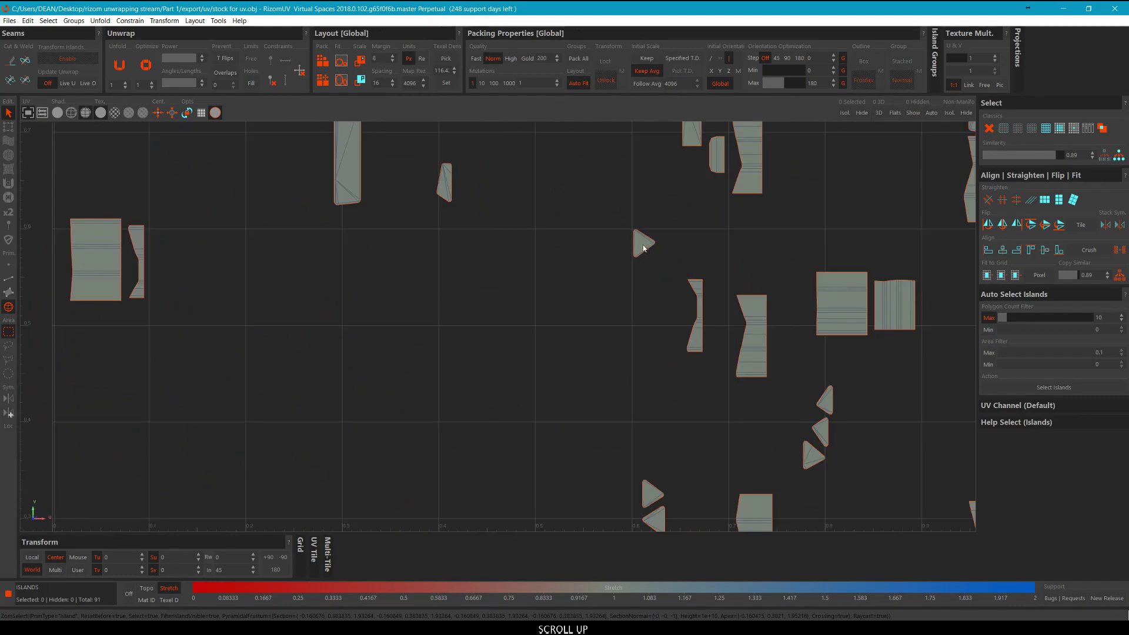
Run the similar-island selection on a small triangular island, clear it, and run the selection across the whole layout.
click(643, 243)
scroll(643, 243, down, 3)
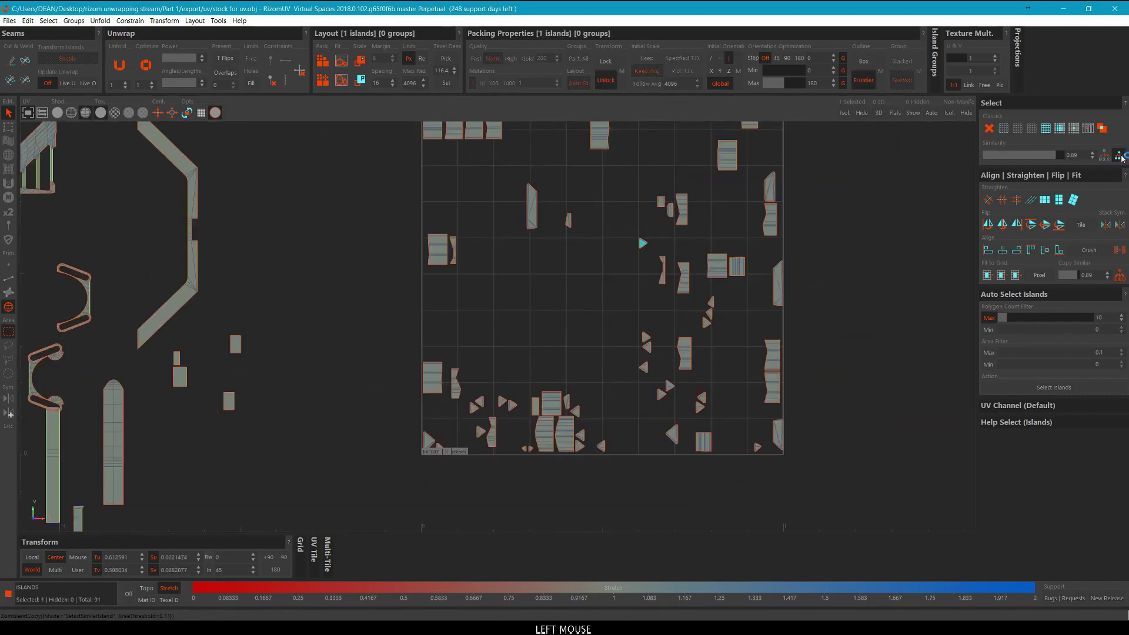
click(867, 264)
click(1121, 159)
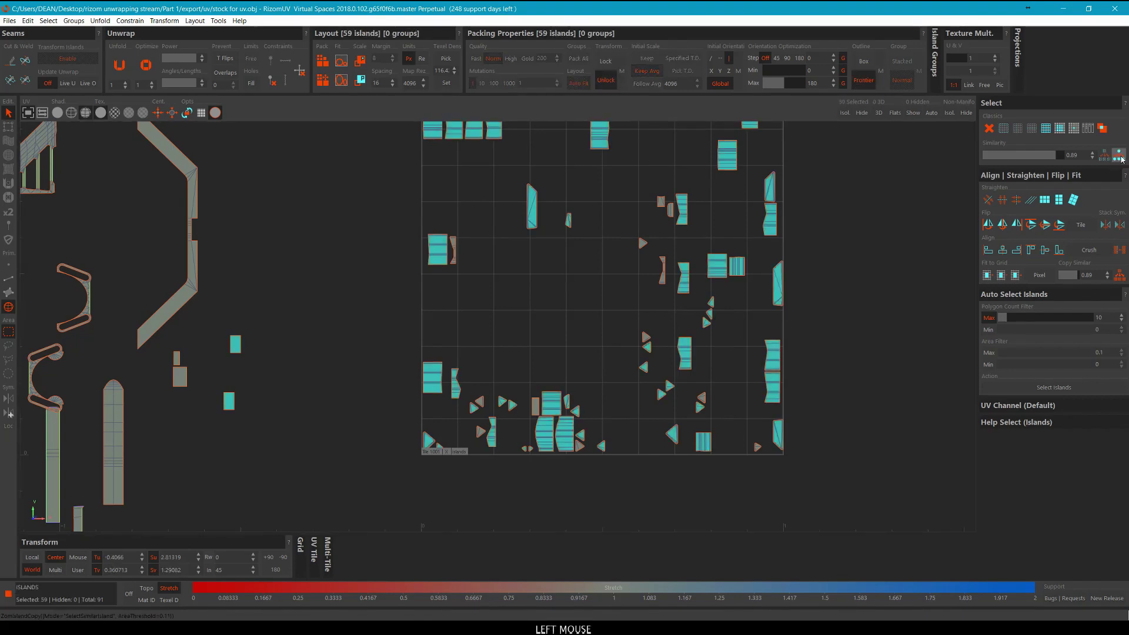
Try to move all selected similar islands out of the UV tile to its right side.
scroll(836, 219, down, 4)
middle_drag(836, 219, 671, 253)
middle_drag(506, 261, 666, 255)
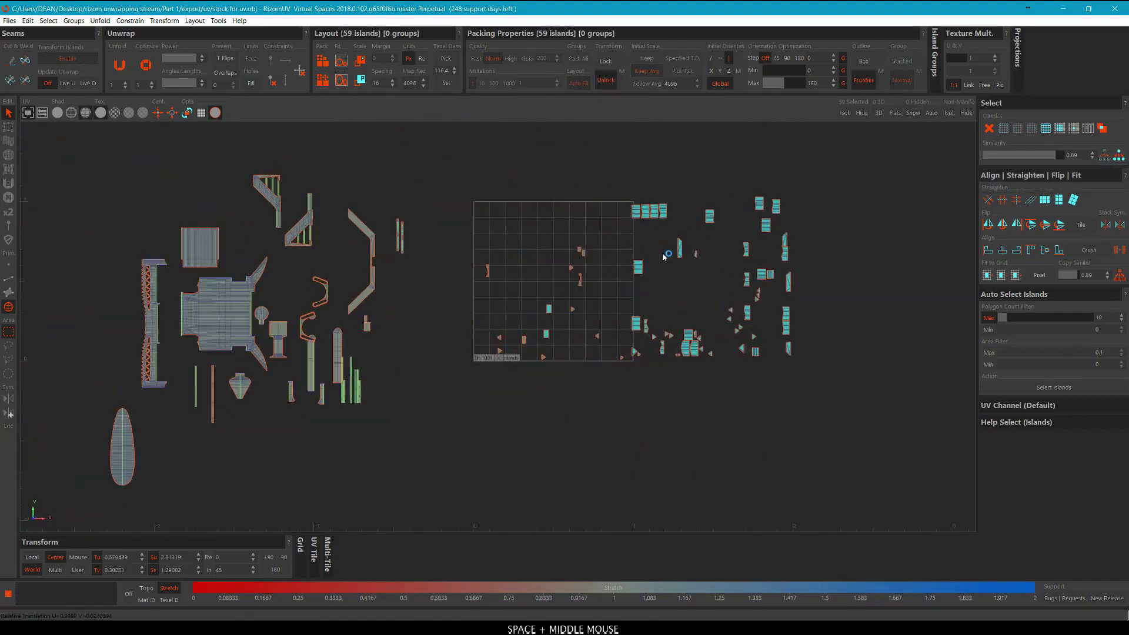
key(ctrl+z)
Remove the gathered finished islands outside the UV tile from the current selection.
scroll(473, 323, down, 3)
alt+drag(445, 431, 139, 204)
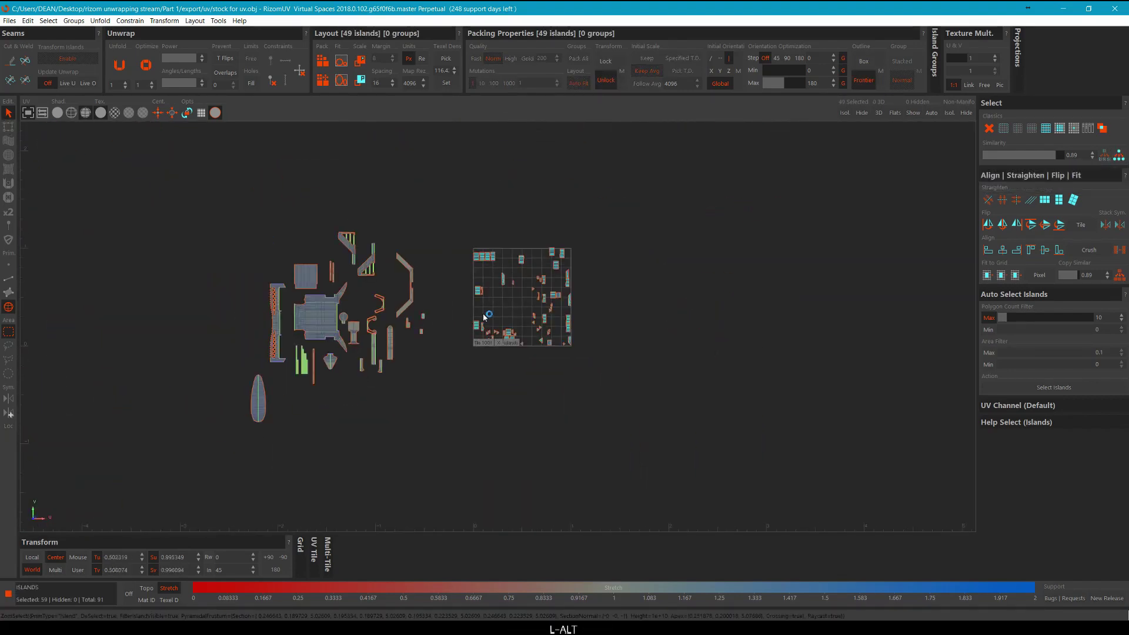
Clear the selection and move two pairs of small triangular islands, from the lower part of the outside group, back into the UV tile.
scroll(542, 317, up, 3)
middle_drag(409, 217, 625, 220)
click(675, 361)
scroll(676, 361, up, 3)
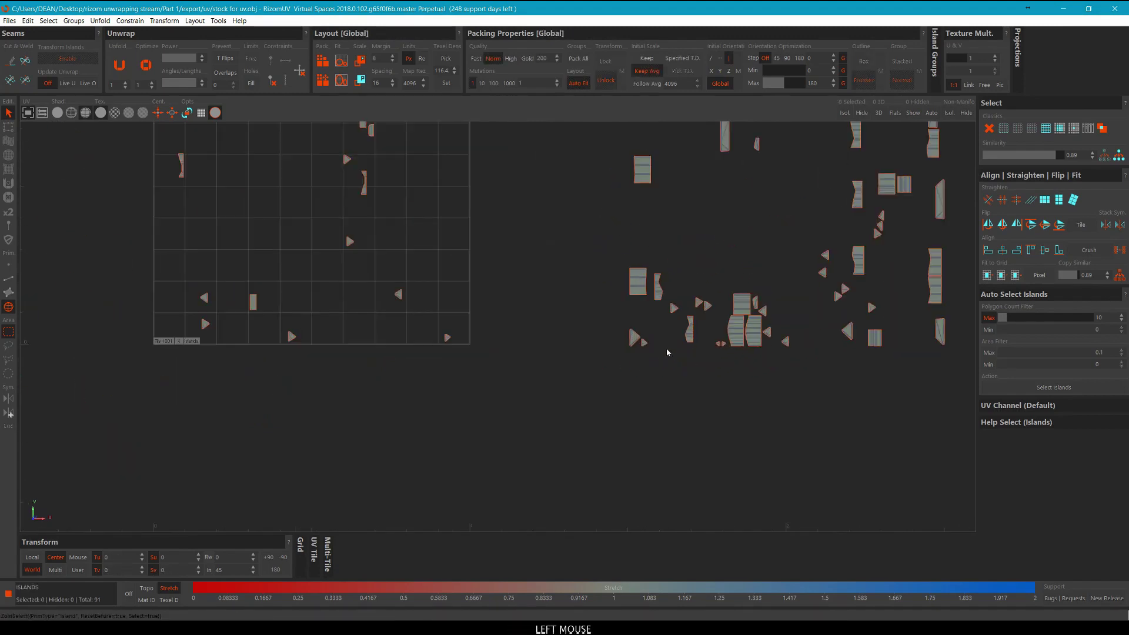
drag(672, 375, 612, 334)
middle_drag(612, 334, 470, 316)
click(724, 331)
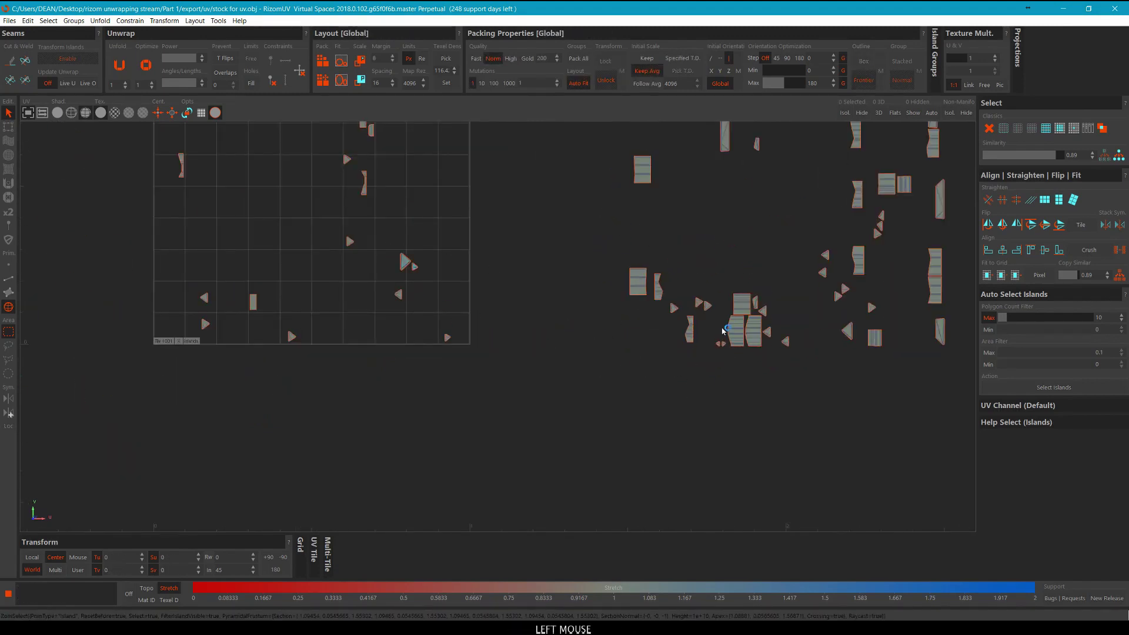
drag(696, 292, 694, 287)
middle_drag(694, 283, 310, 314)
Move the single triangle between the two narrow notched islands back into the UV tile.
click(664, 262)
scroll(678, 275, up, 4)
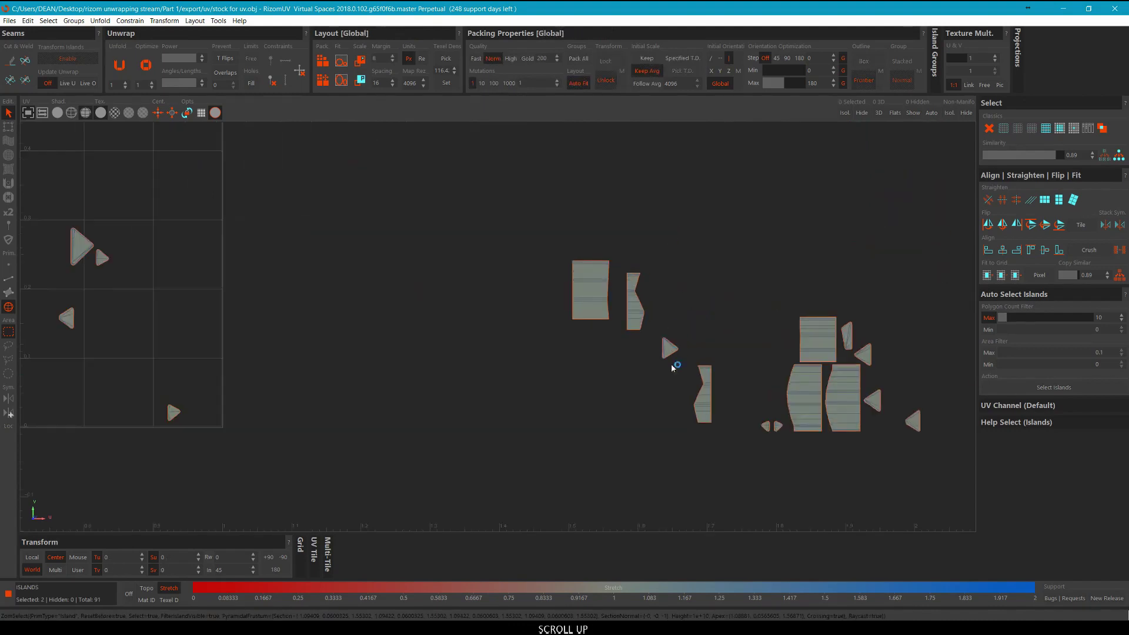
drag(683, 387, 656, 323)
scroll(671, 306, down, 2)
scroll(671, 306, down, 1)
space+middle_drag(706, 221, 286, 257)
Move the two tiny triangles beside the curved islands back into the UV tile.
click(528, 237)
scroll(809, 415, up, 3)
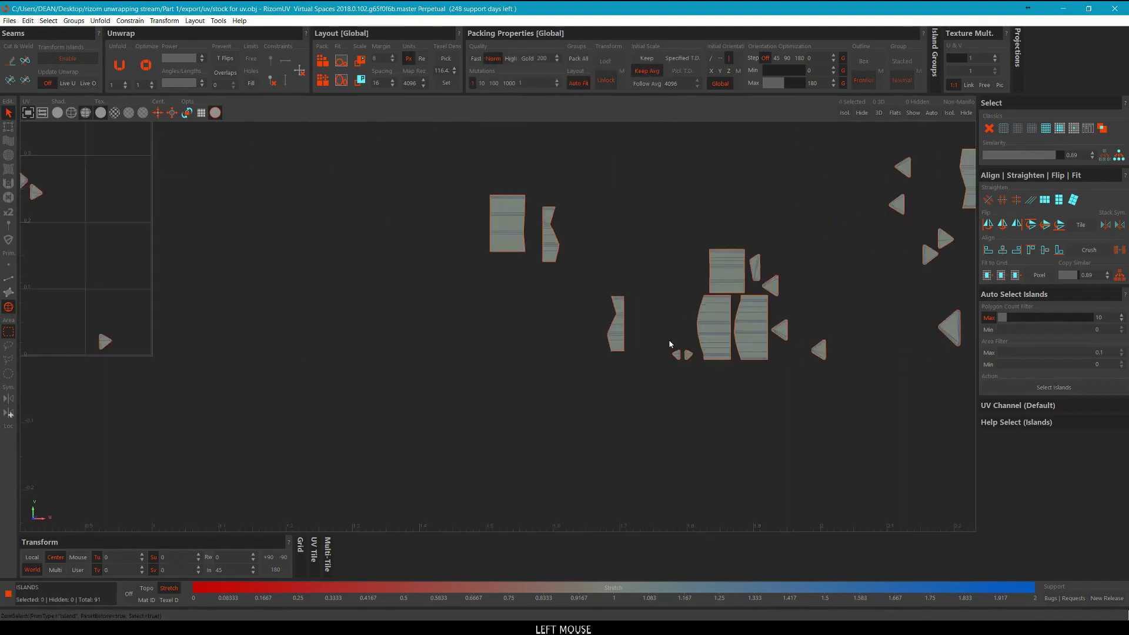
drag(693, 377, 652, 319)
scroll(651, 317, down, 3)
space+middle_drag(682, 194, 266, 180)
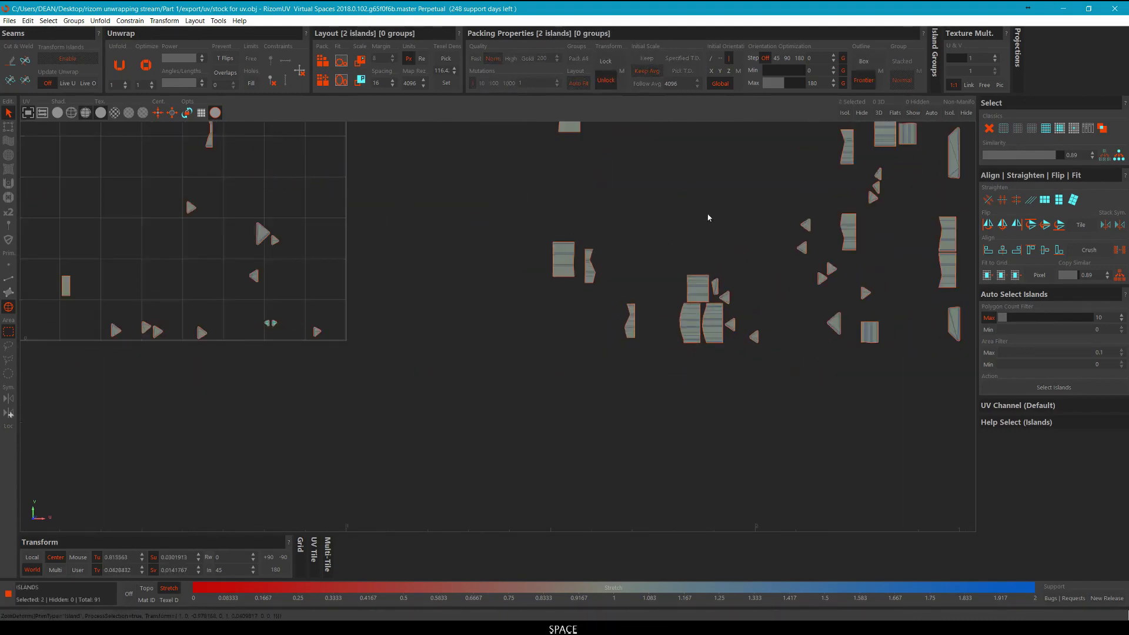
Move the small sliver island and its neighbouring triangle above the curved islands back into the UV tile.
click(778, 247)
middle_drag(791, 252, 673, 292)
scroll(659, 309, up, 4)
drag(528, 328, 526, 327)
scroll(575, 287, down, 4)
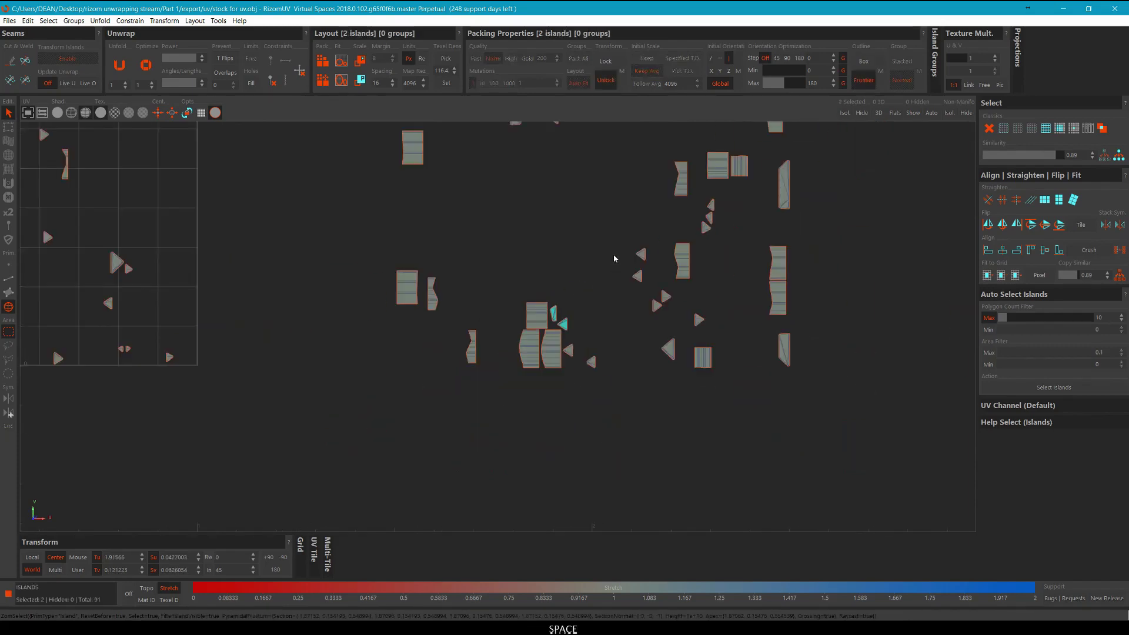
space+middle_drag(613, 254, 182, 233)
Move the two triangles beside the curved islands and the nearby cluster of four triangles into the UV tile.
click(615, 216)
drag(638, 400, 567, 308)
space+middle_drag(588, 321, 99, 223)
click(580, 253)
scroll(680, 307, up, 4)
drag(670, 324, 590, 268)
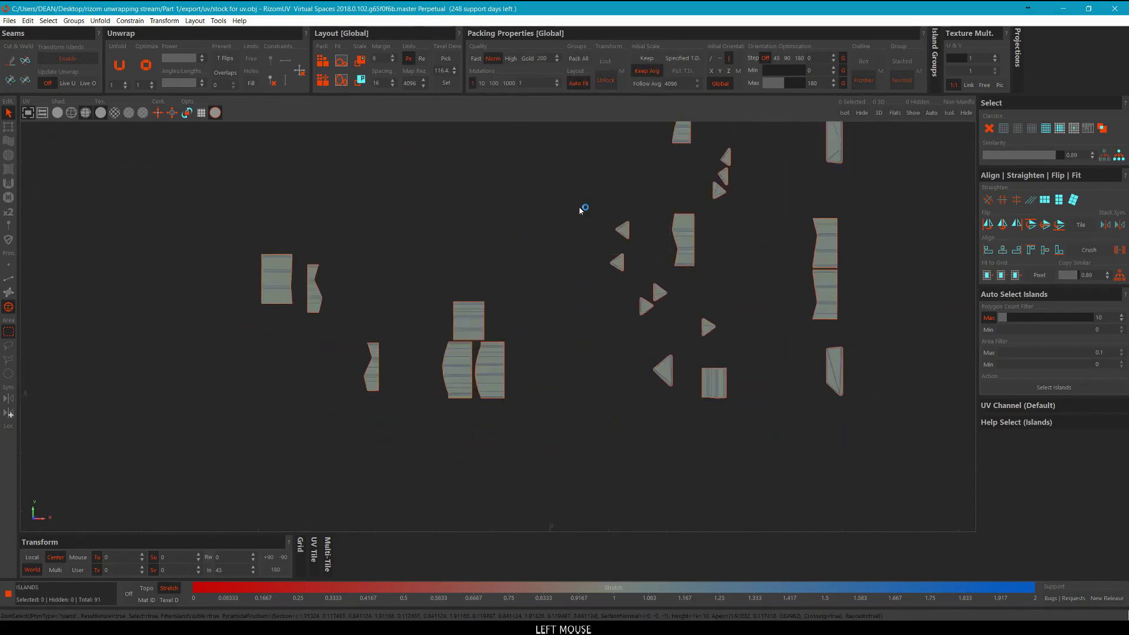
scroll(580, 210, down, 2)
click(456, 210)
Move the larger triangle and the small triangle above the lower striped rectangle into the UV tile.
middle_drag(684, 275, 676, 352)
scroll(679, 351, up, 4)
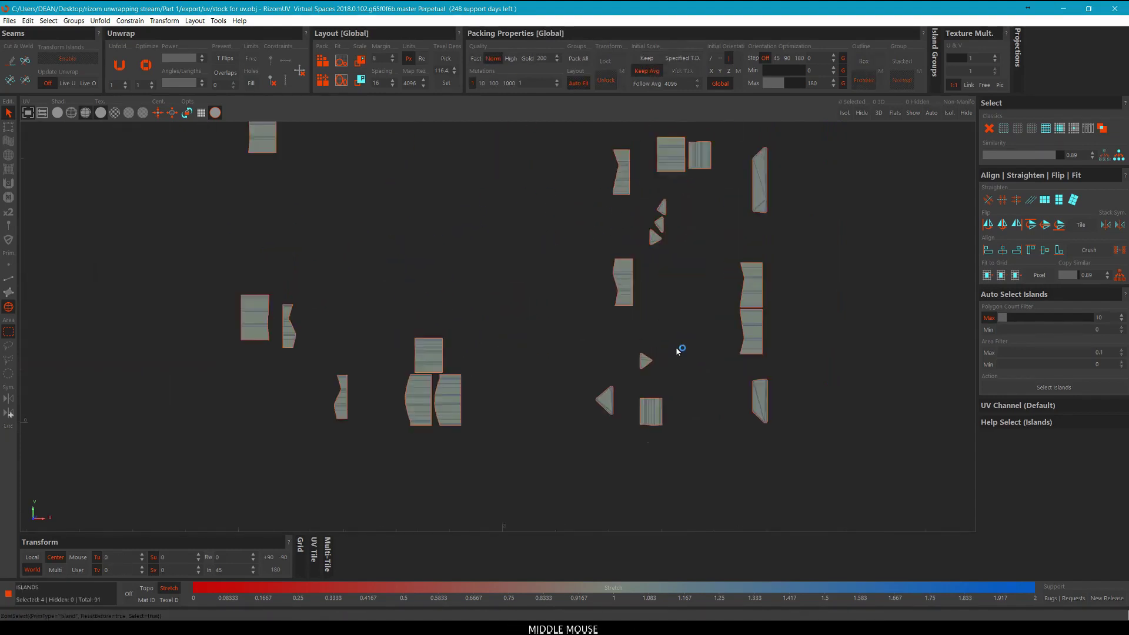
drag(669, 408, 456, 333)
scroll(653, 379, down, 5)
middle_drag(522, 319, 210, 258)
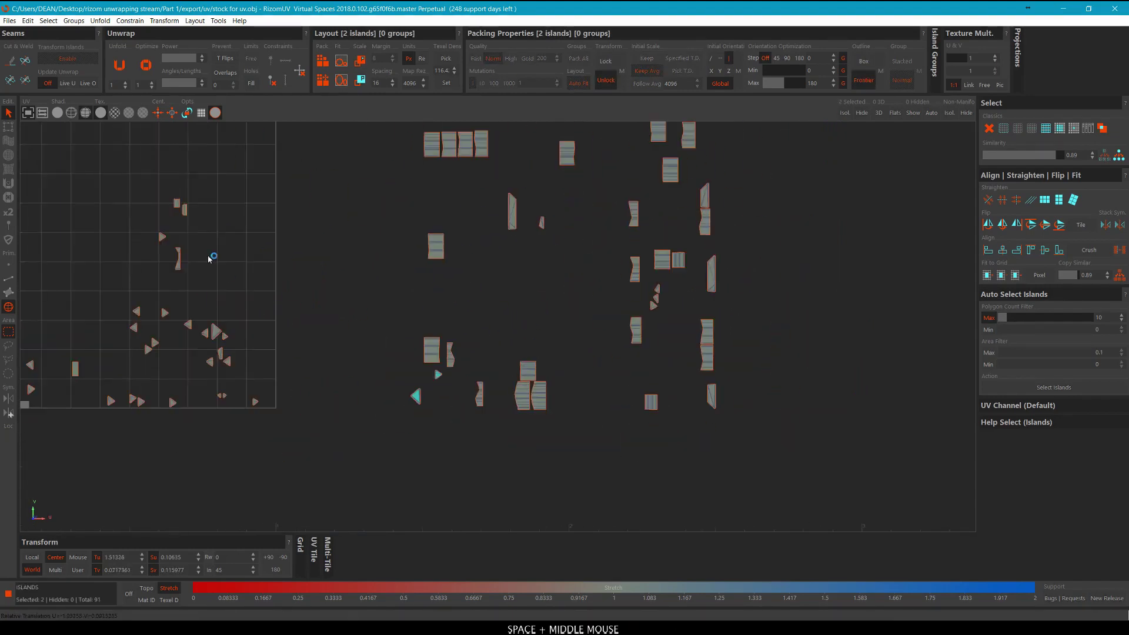
Move the stack of three small triangles beneath the paired rectangular islands into the UV tile.
drag(709, 345, 645, 278)
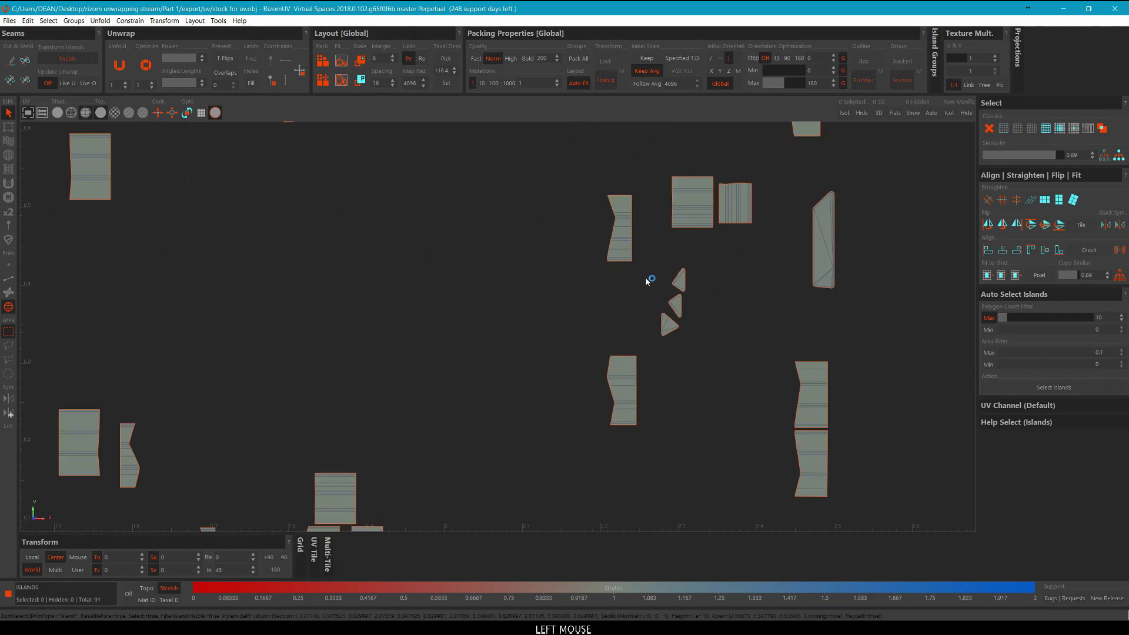
scroll(805, 387, down, 5)
click(817, 332)
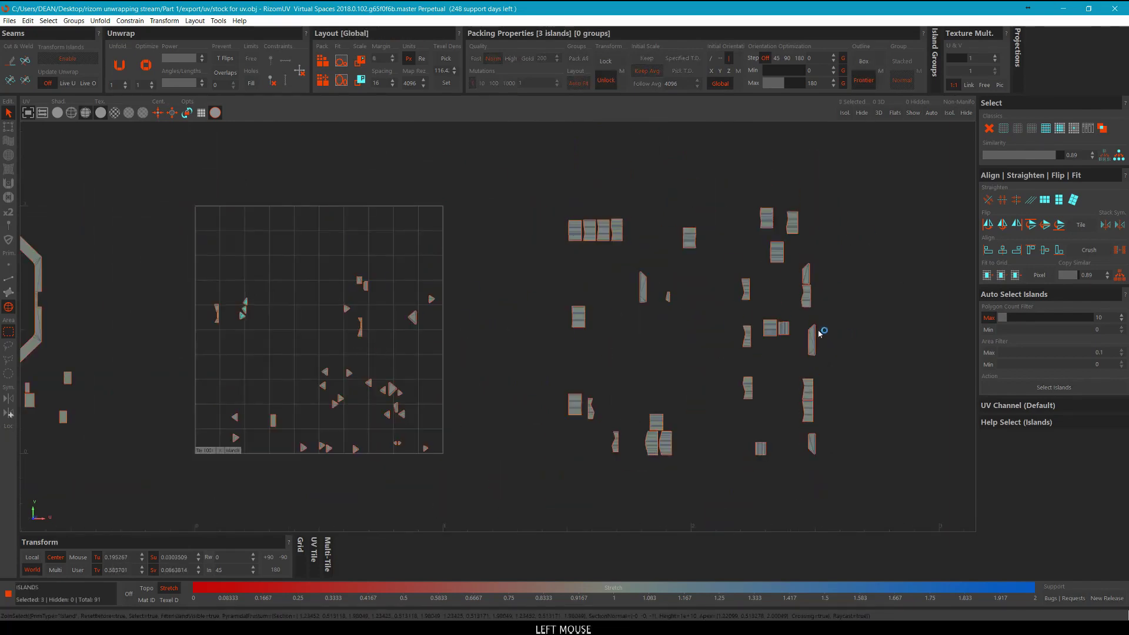
Move the tall slanted island at the far edge of the outside group into the UV tile.
scroll(818, 332, down, 5)
drag(791, 313, 876, 333)
middle_drag(879, 330, 170, 286)
scroll(290, 314, up, 3)
middle_drag(292, 318, 429, 346)
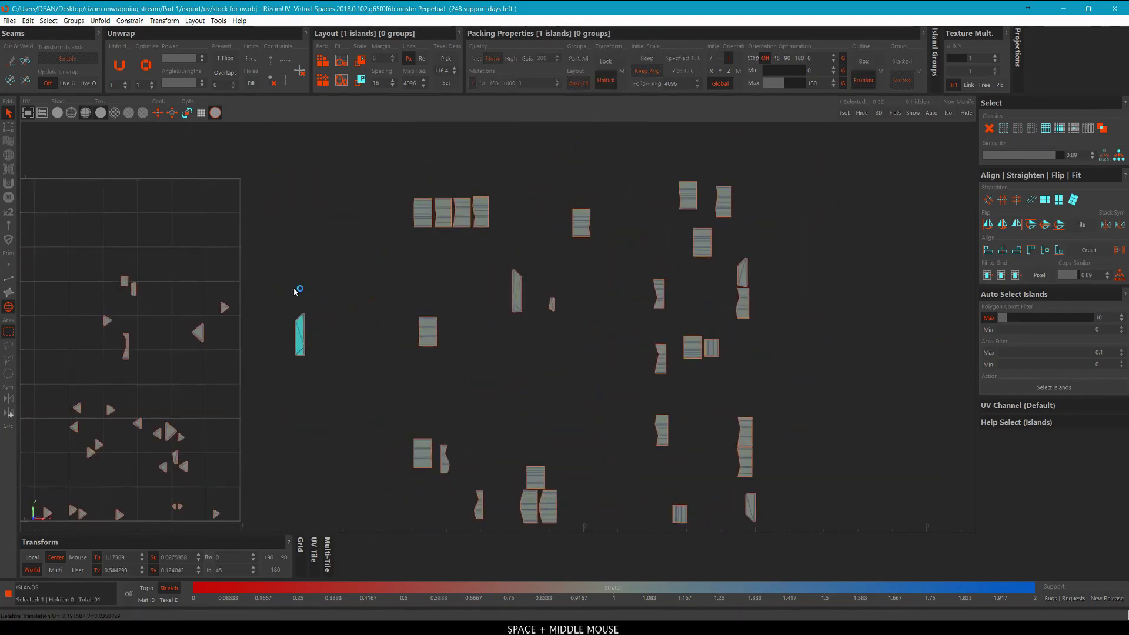
middle_drag(298, 293, 159, 207)
Move the slanted island sitting directly above a notched strip into the UV tile.
click(330, 228)
scroll(753, 268, up, 3)
scroll(768, 278, down, 5)
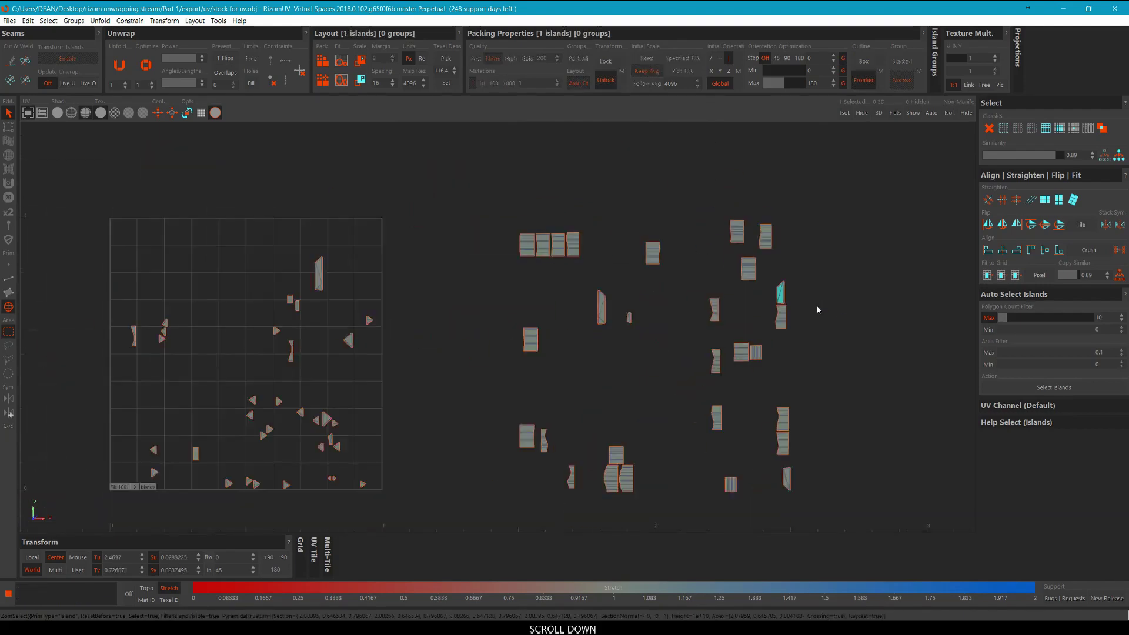
middle_drag(285, 300, 550, 329)
Move the tall slanted island and the small sliver in the middle of the outside group into the UV tile.
scroll(688, 351, up, 5)
middle_drag(688, 351, 600, 334)
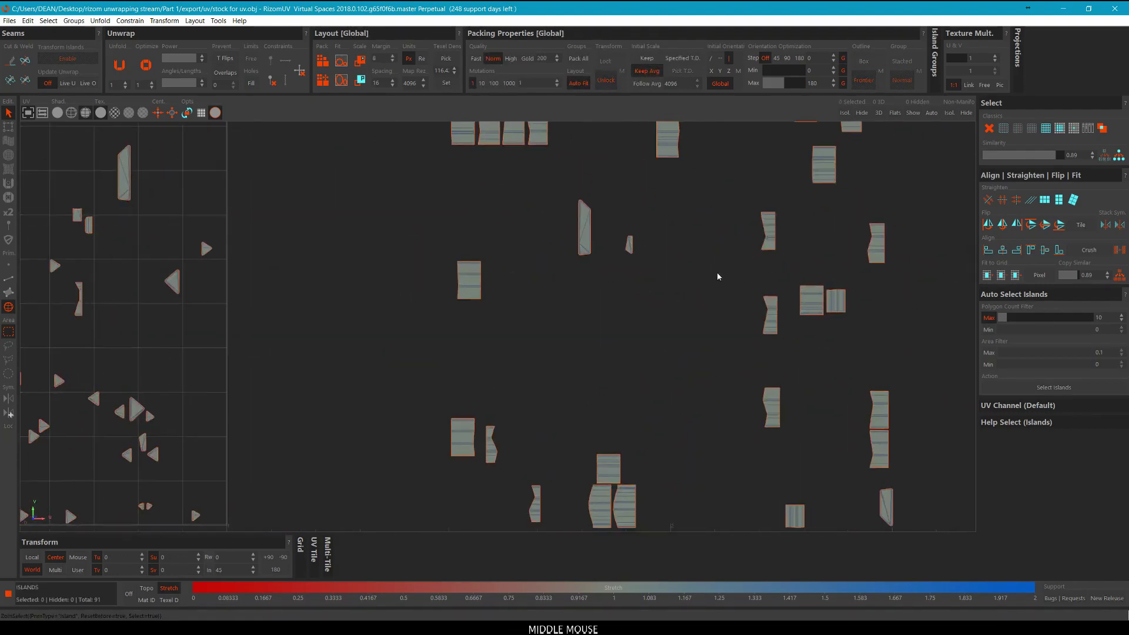
drag(600, 247, 542, 206)
scroll(644, 289, down, 3)
middle_drag(599, 288, 202, 303)
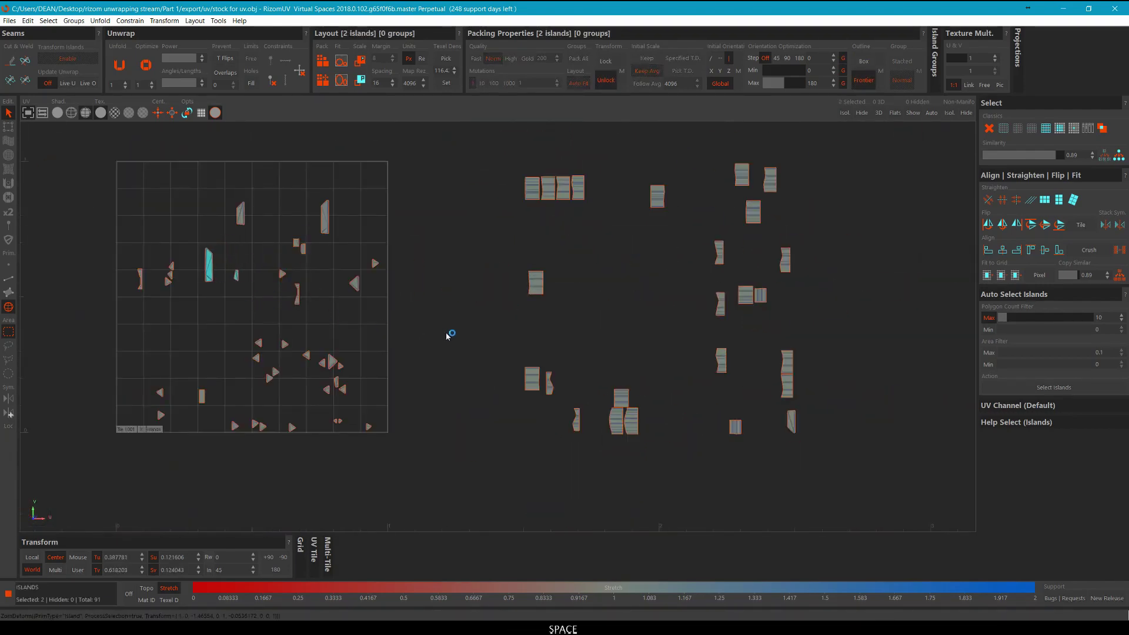
Move the last slanted island, below the stacked notched pair, into the UV tile and clear the selection.
click(605, 460)
middle_drag(608, 466, 594, 381)
scroll(600, 386, up, 4)
middle_drag(792, 260, 494, 363)
scroll(493, 364, down, 1)
scroll(593, 385, up, 1)
drag(702, 368, 629, 336)
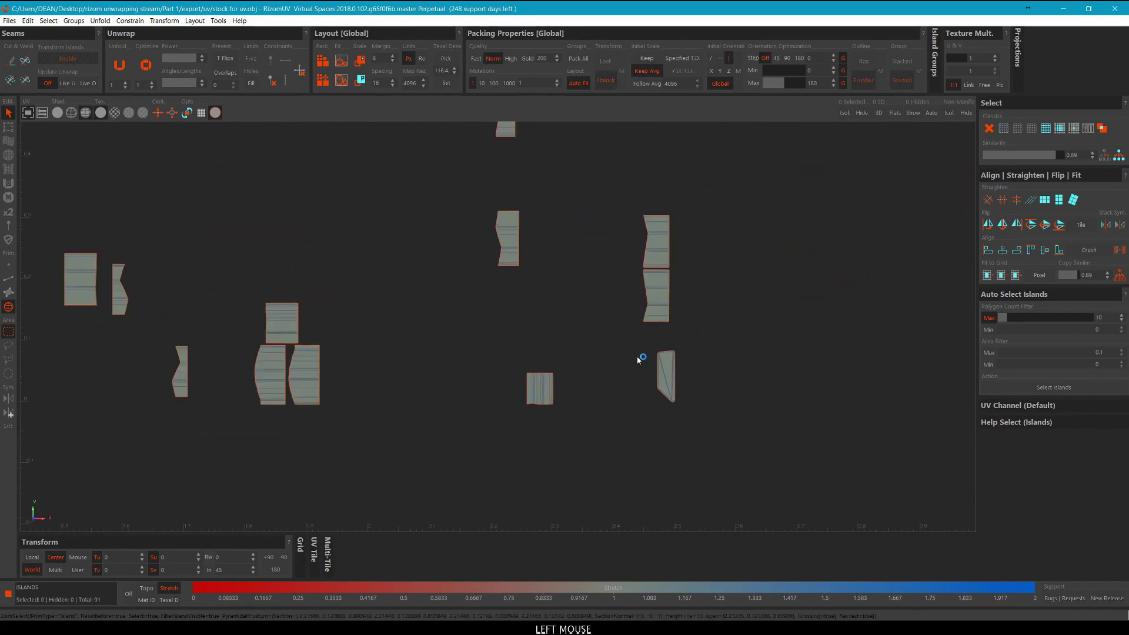
scroll(660, 386, down, 6)
key(space)
middle_drag(756, 374, 342, 282)
click(651, 299)
Examine the remaining strip islands outside the UV tile in edge mode, comparing the direction of their inner edge lines.
scroll(651, 299, up, 5)
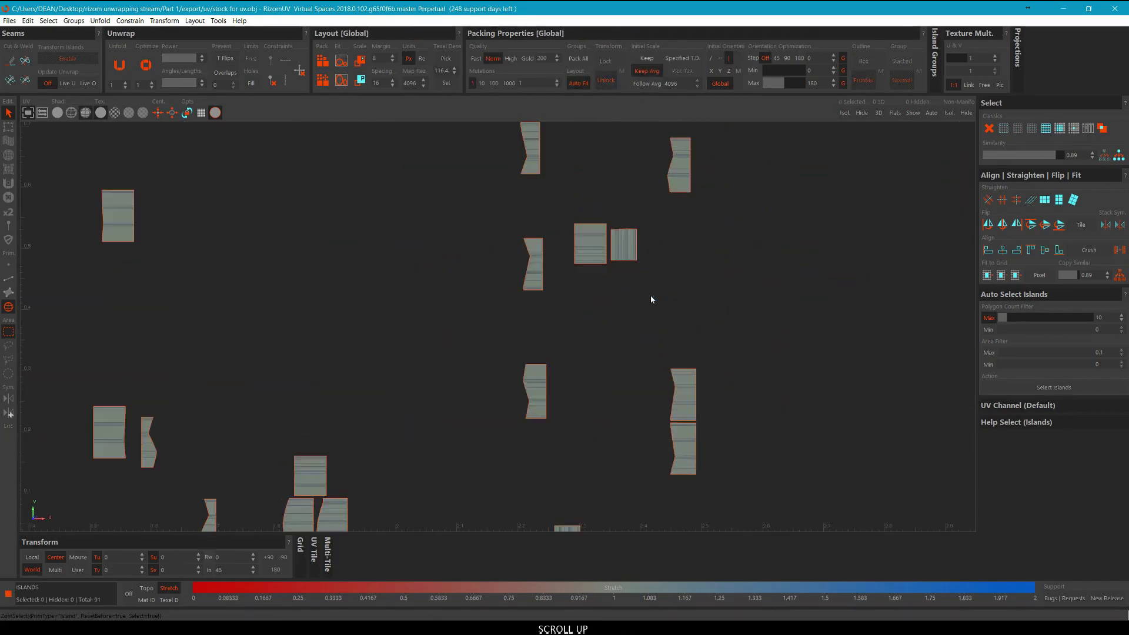
scroll(651, 299, down, 2)
middle_drag(496, 420, 576, 514)
scroll(577, 513, down, 2)
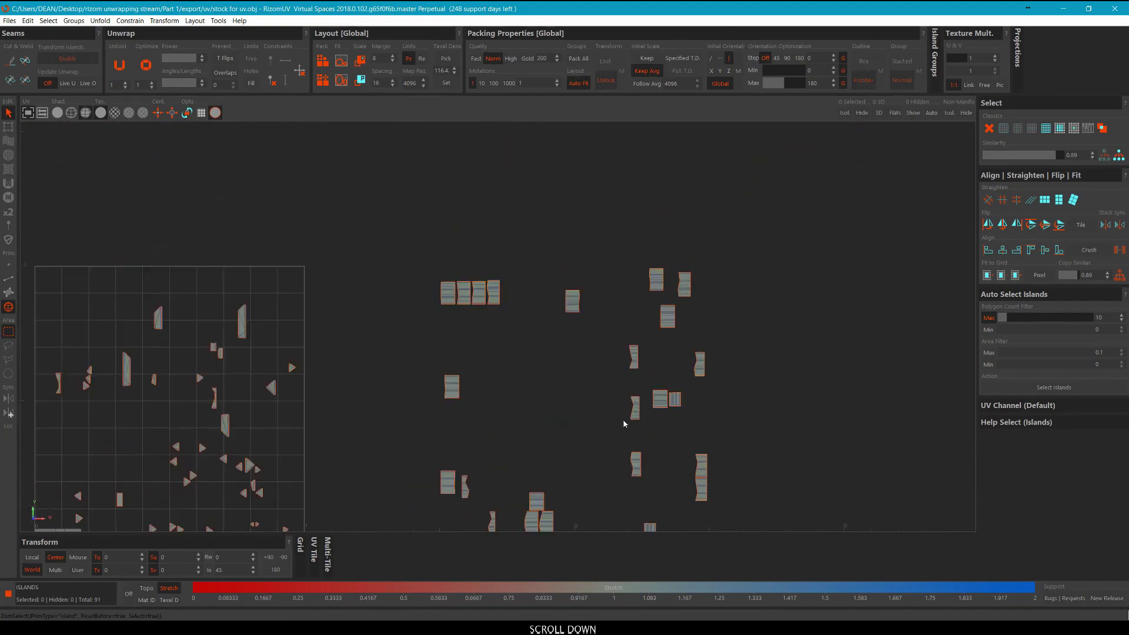
scroll(499, 277, up, 6)
scroll(512, 306, down, 3)
middle_drag(524, 334, 525, 213)
key(e)
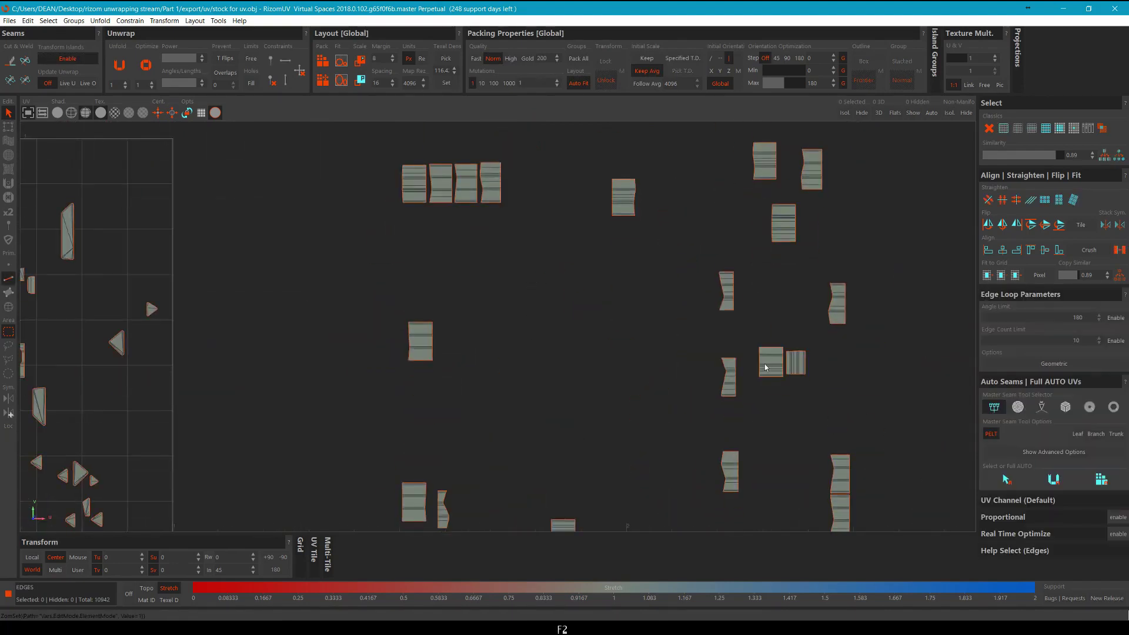
middle_drag(709, 352, 720, 247)
scroll(742, 330, down, 3)
scroll(771, 373, up, 5)
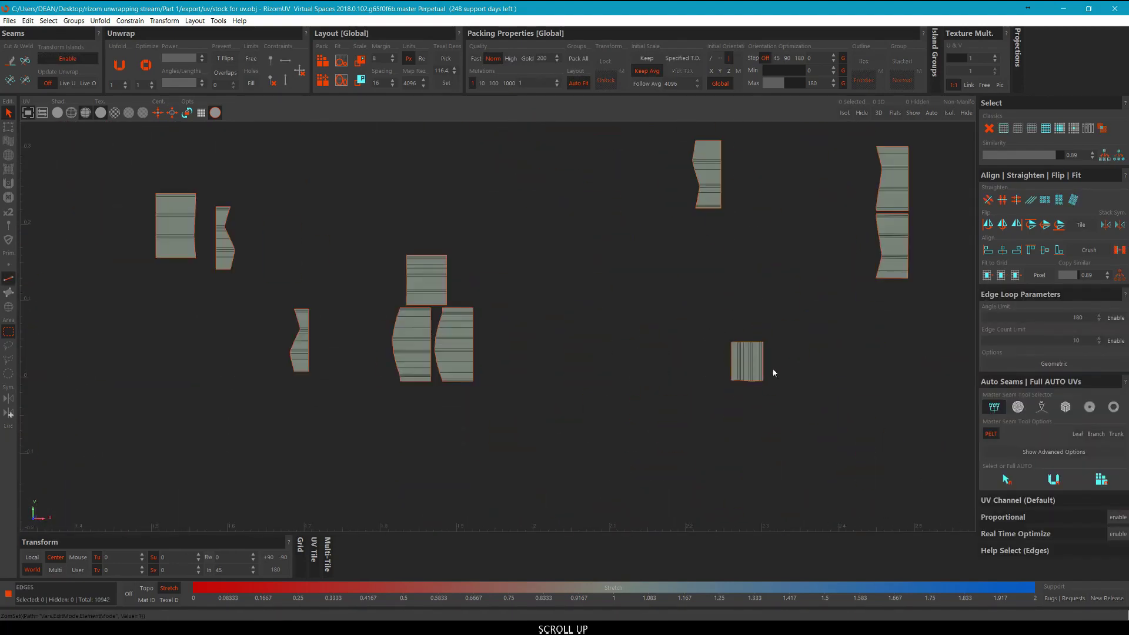
scroll(588, 292, down, 2)
scroll(457, 311, up, 7)
middle_drag(656, 330, 577, 328)
scroll(755, 341, down, 1)
middle_drag(756, 341, 587, 346)
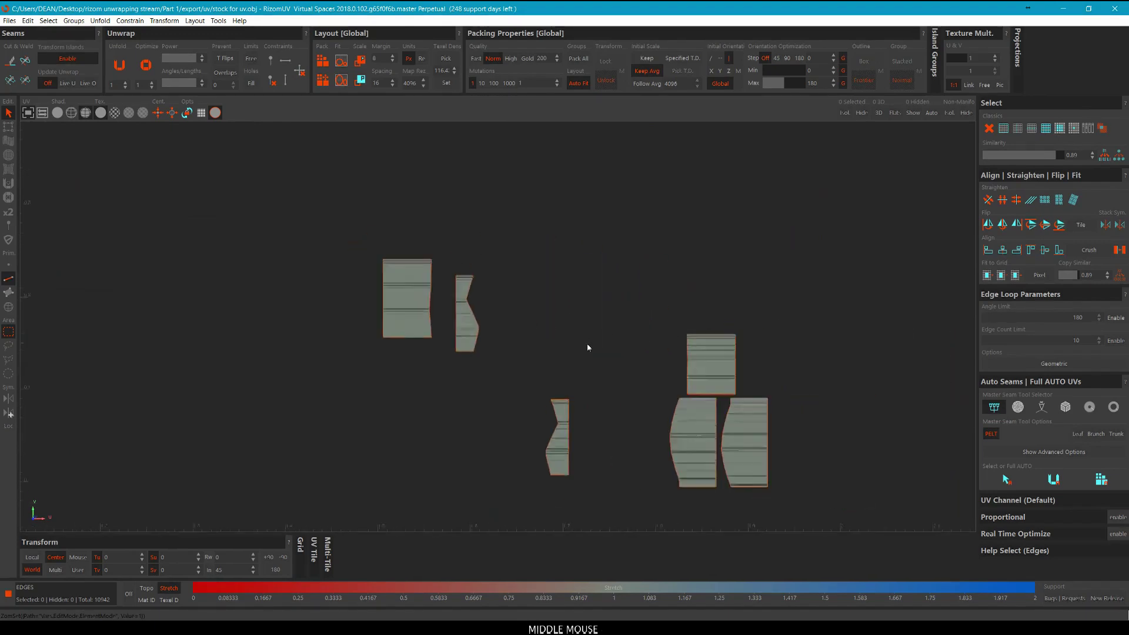
scroll(589, 347, down, 4)
middle_drag(749, 201, 641, 308)
scroll(653, 302, down, 3)
scroll(757, 295, up, 4)
middle_drag(758, 294, 708, 340)
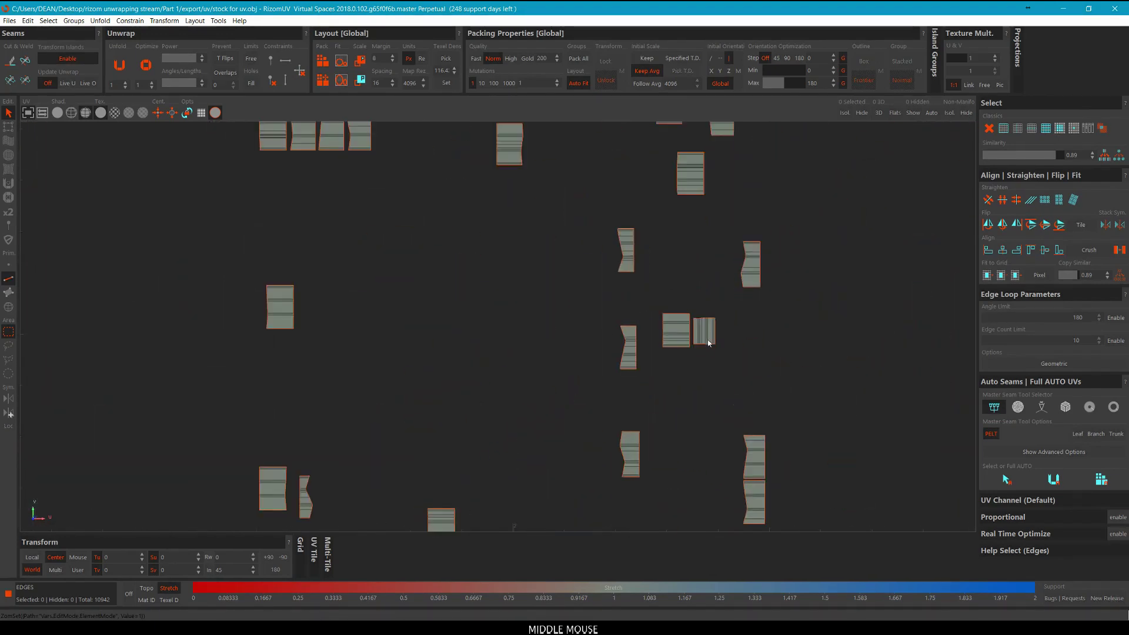
middle_drag(699, 420, 709, 319)
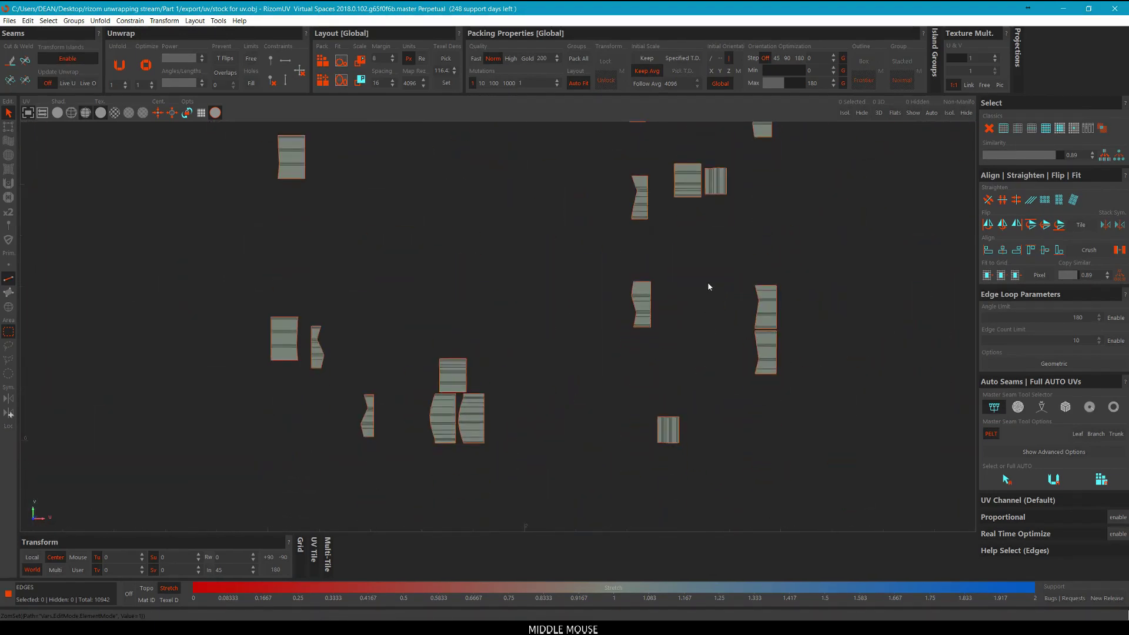
scroll(652, 479, up, 3)
Rotate the lowest vertically striped rectangular island about a quarter turn so its inner lines run horizontally.
key(F4)
click(676, 400)
scroll(677, 400, down, 2)
key(space)
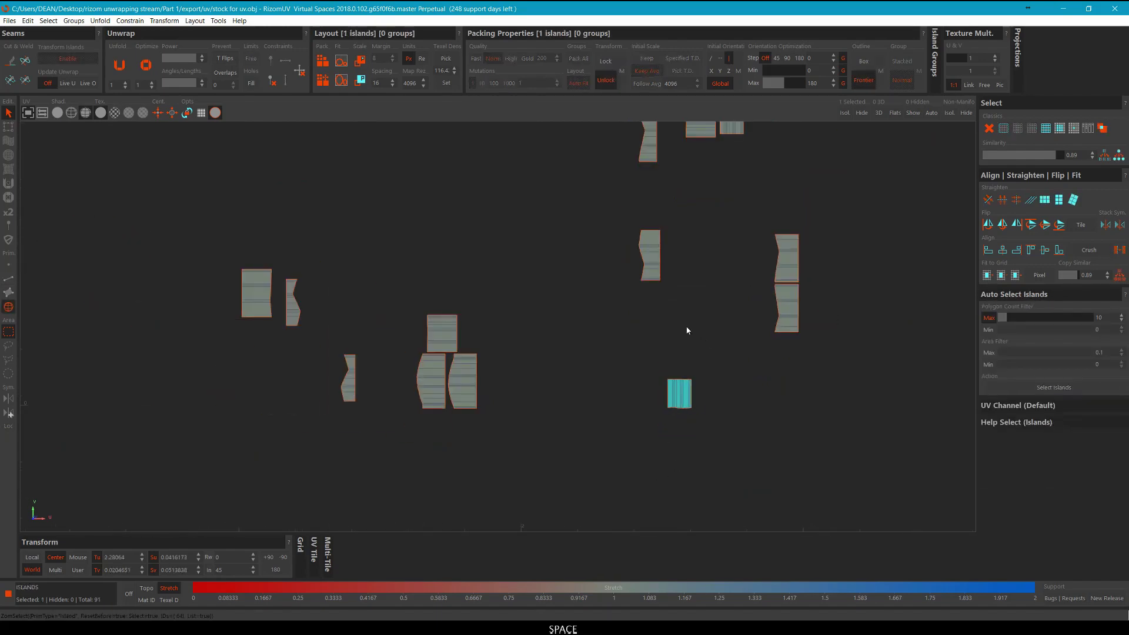
right_drag(687, 329, 693, 348)
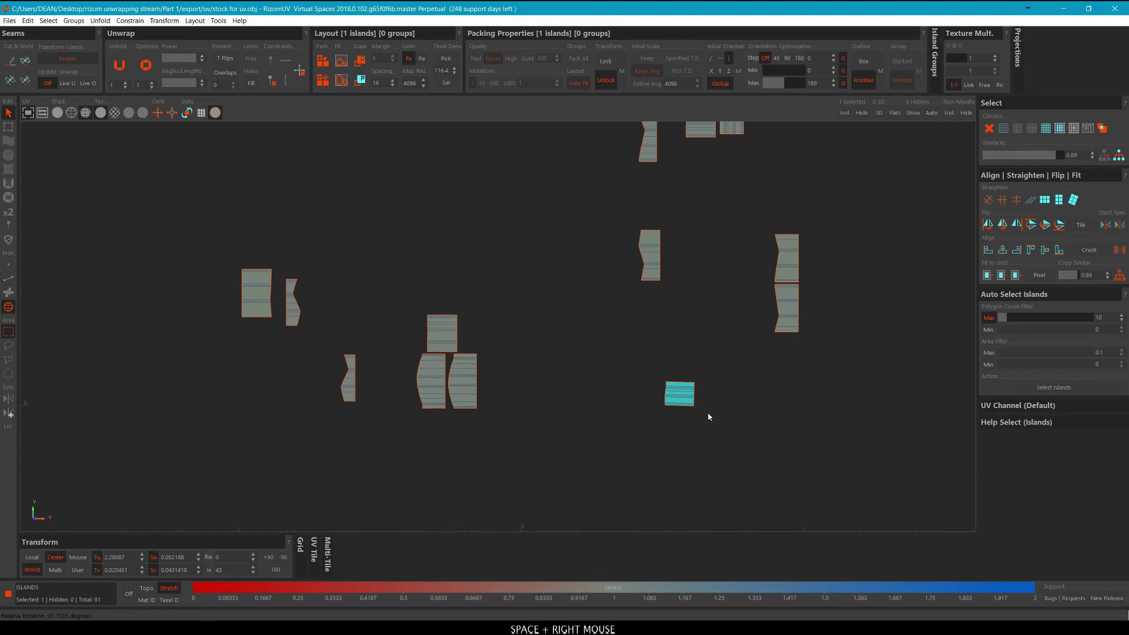
mouse_move(708, 417)
right_down()
mouse_move(661, 300)
mouse_move(695, 420)
right_up()
click(742, 404)
Rotate the vertically striped island in the side-by-side rectangular pair about a quarter turn to match its neighbour.
scroll(735, 394, down, 3)
scroll(712, 211, up, 3)
middle_drag(711, 211, 680, 253)
click(681, 254)
key(space)
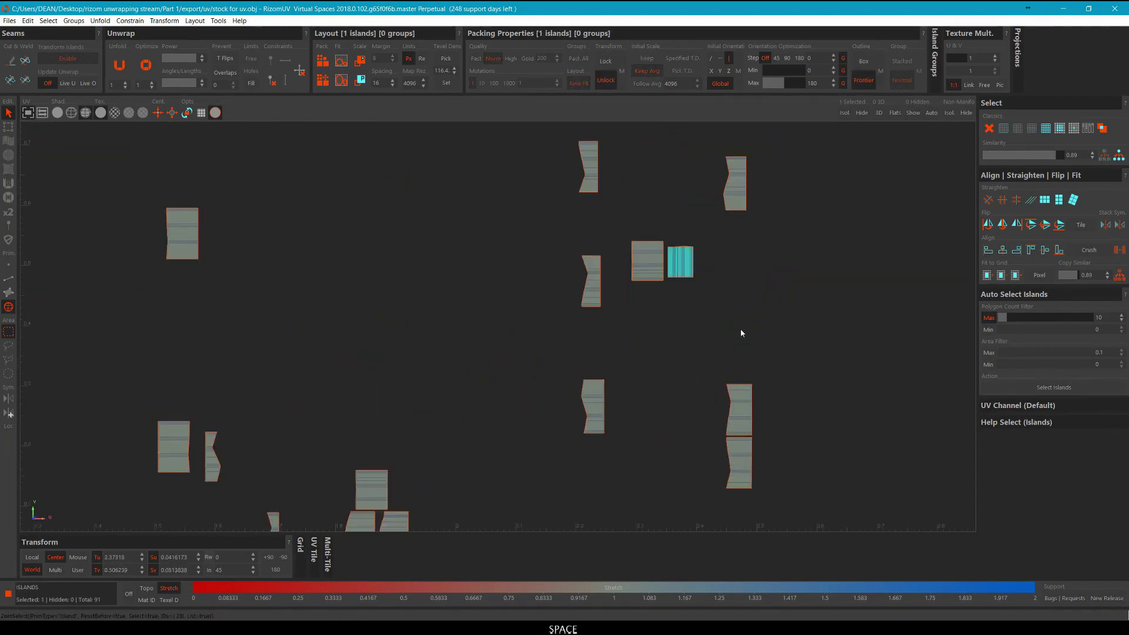
space+right_drag(741, 333, 750, 229)
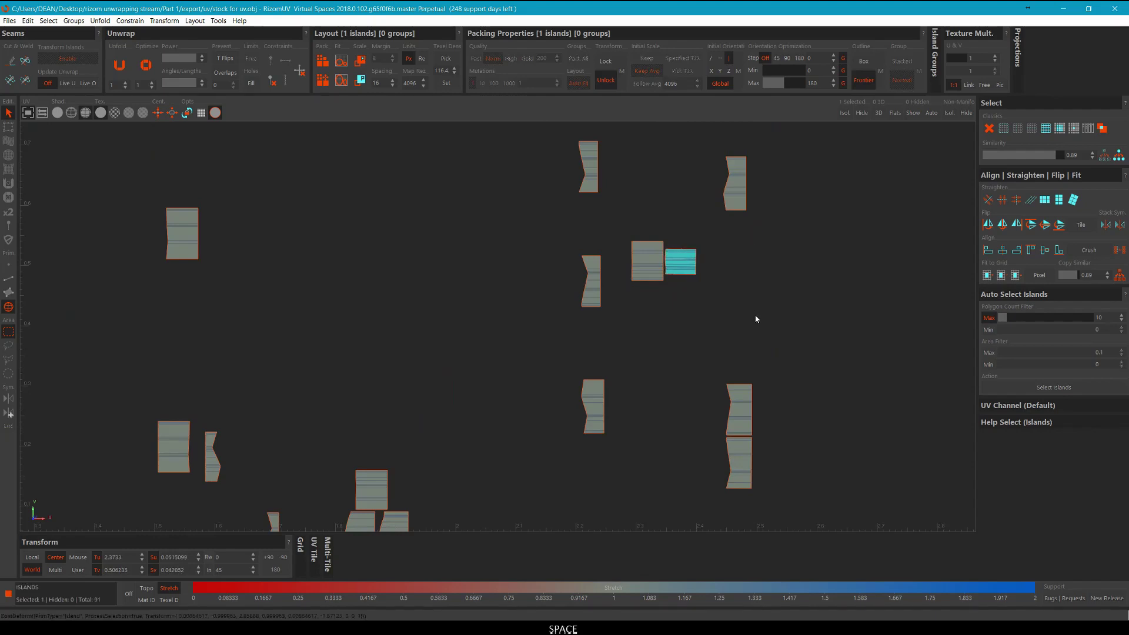
click(758, 336)
In edge mode, select the long side edges of the four islands in the upper row outside the UV tile.
scroll(759, 351, down, 3)
scroll(597, 362, up, 3)
middle_drag(626, 207, 664, 323)
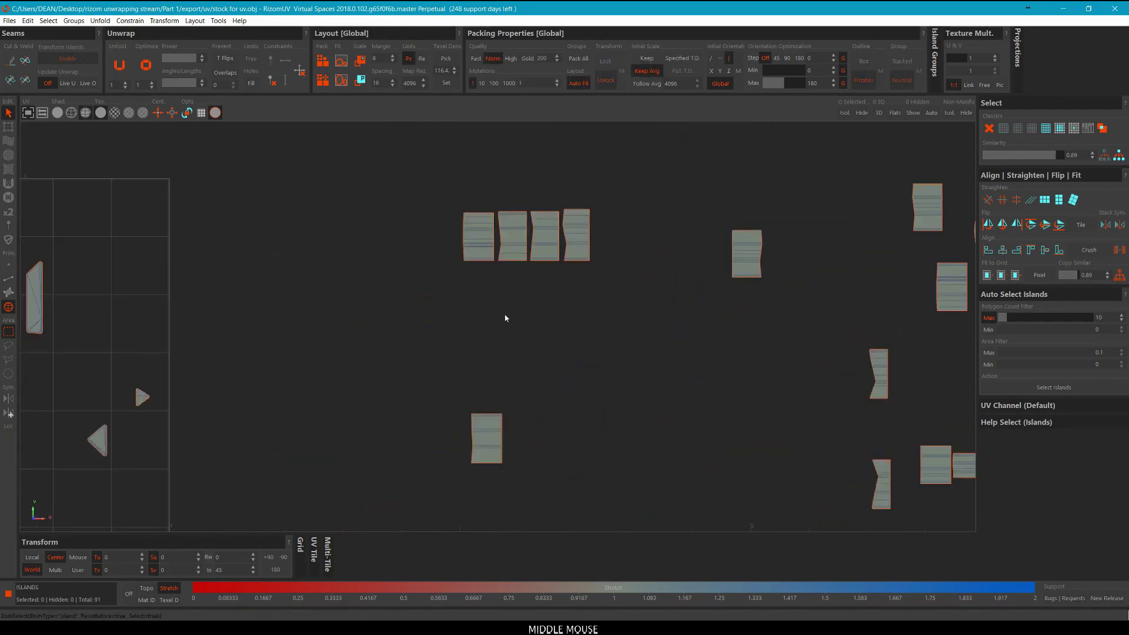
scroll(504, 318, down, 3)
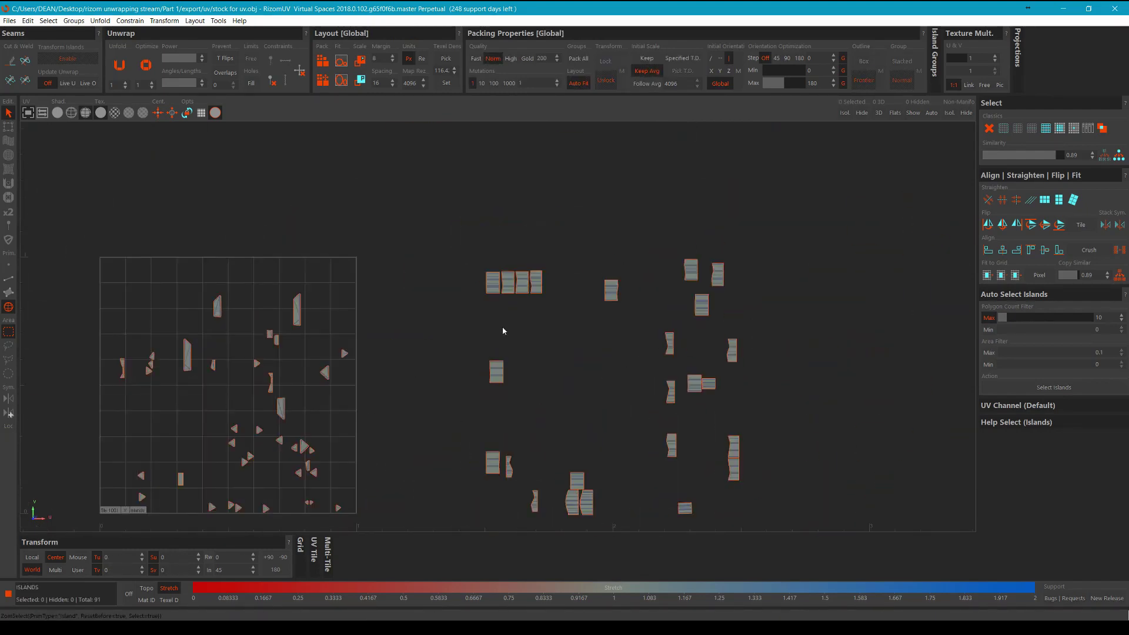
middle_drag(502, 330, 647, 252)
key(2)
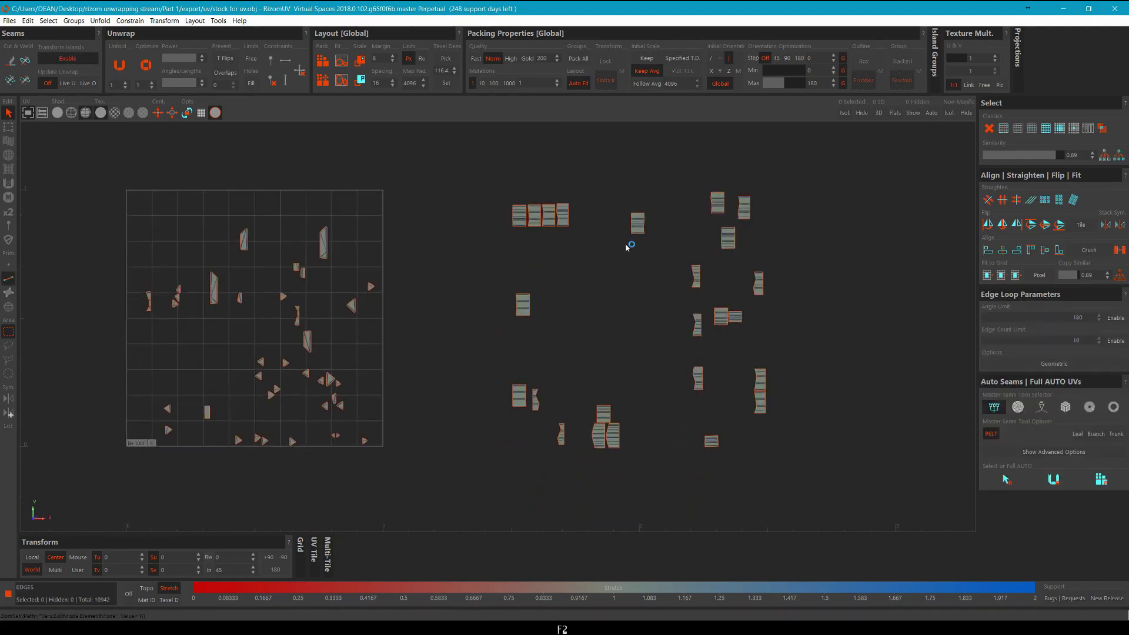
scroll(553, 222, up, 2)
scroll(511, 226, up, 4)
click(491, 231)
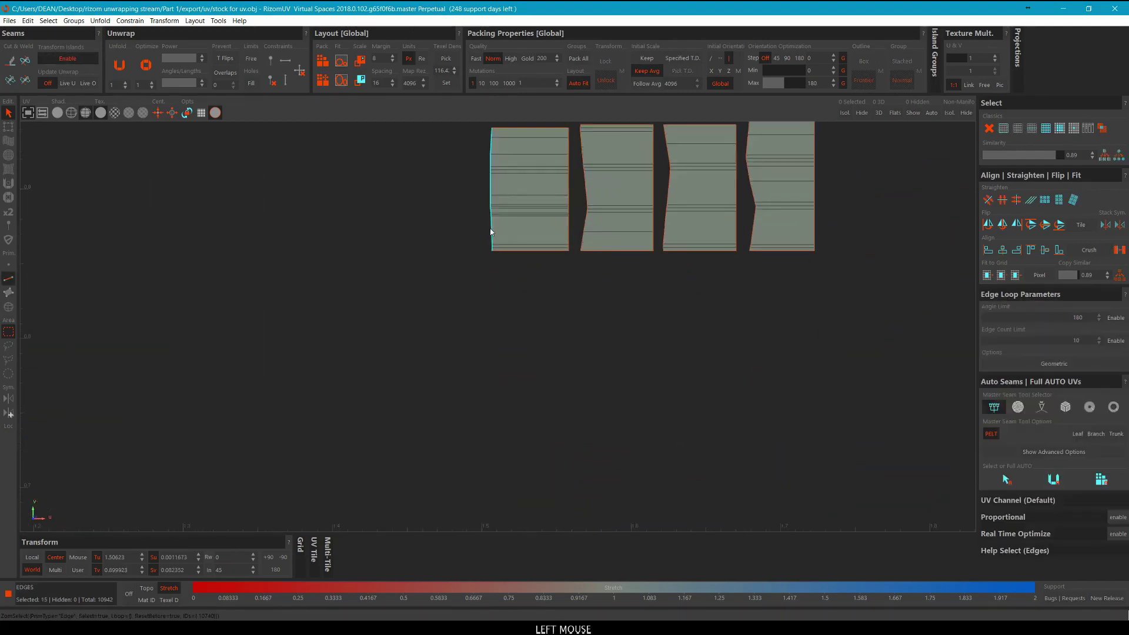
ctrl+click(569, 239)
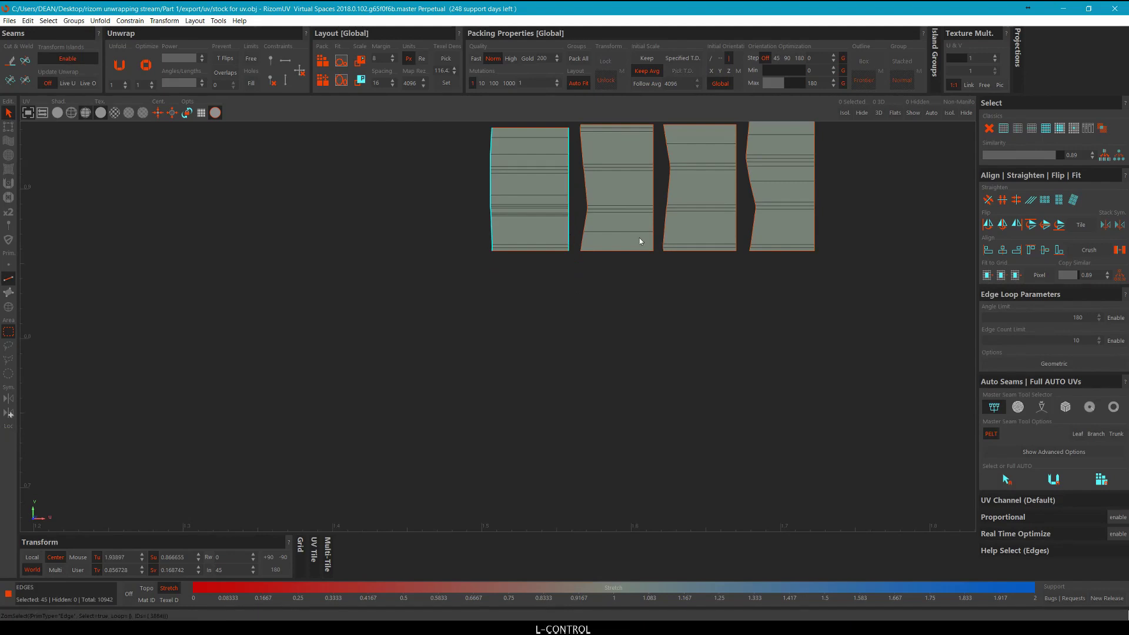
ctrl+click(586, 228)
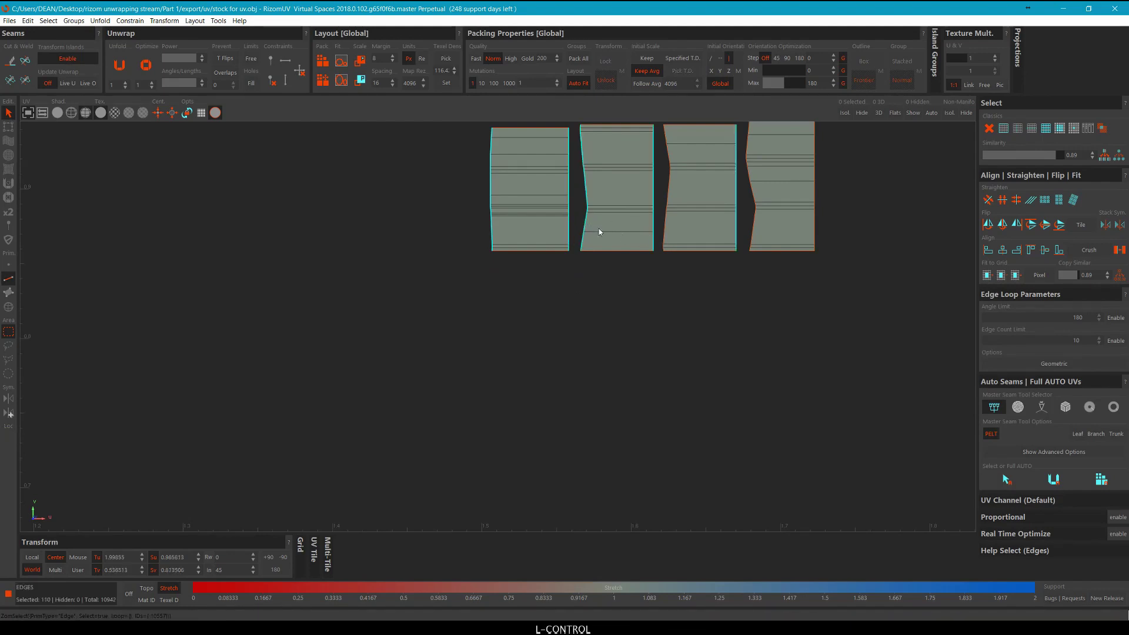
ctrl+click(754, 231)
Add the straight and curved side edges of the two adjacent curved islands to the edge selection.
scroll(821, 236, down, 5)
middle_drag(822, 236, 653, 230)
scroll(546, 376, up, 5)
scroll(546, 377, up, 3)
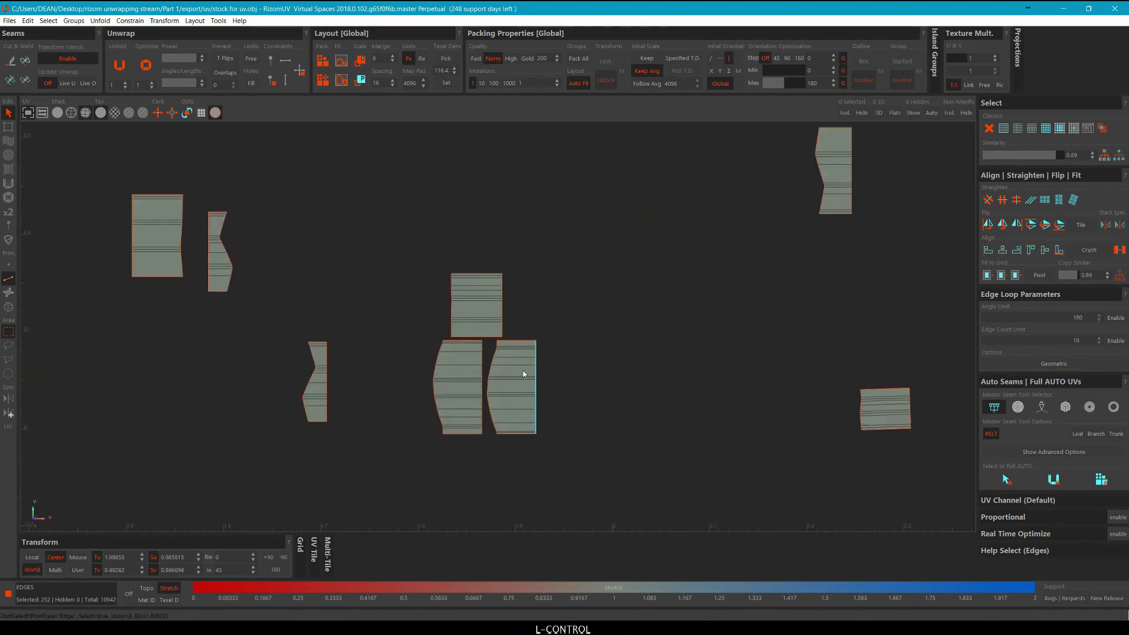
ctrl+click(492, 373)
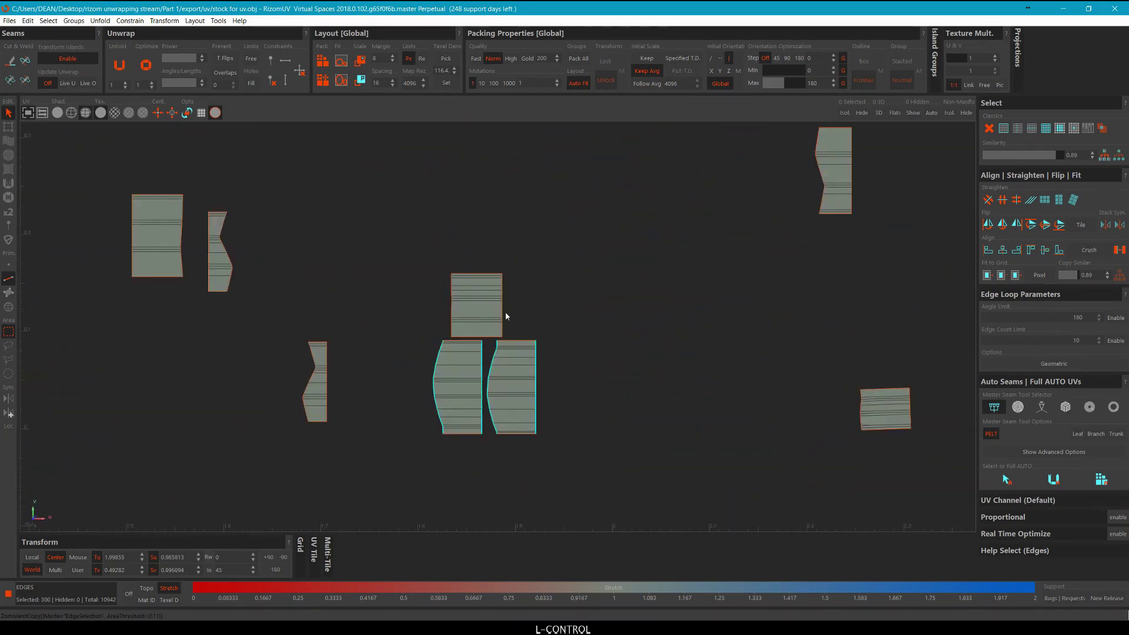
Add the side edges of the rectangular island above the curved pair and of the nearby narrow notched island to the selection.
ctrl+click(502, 333)
scroll(400, 323, up, 4)
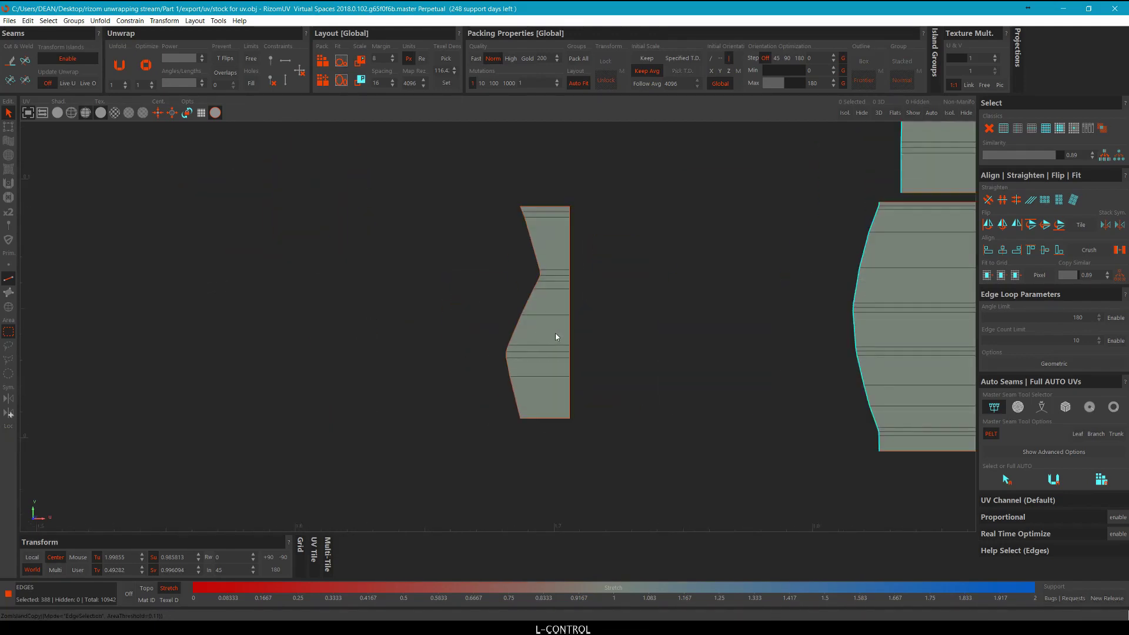
ctrl+double_click(514, 333)
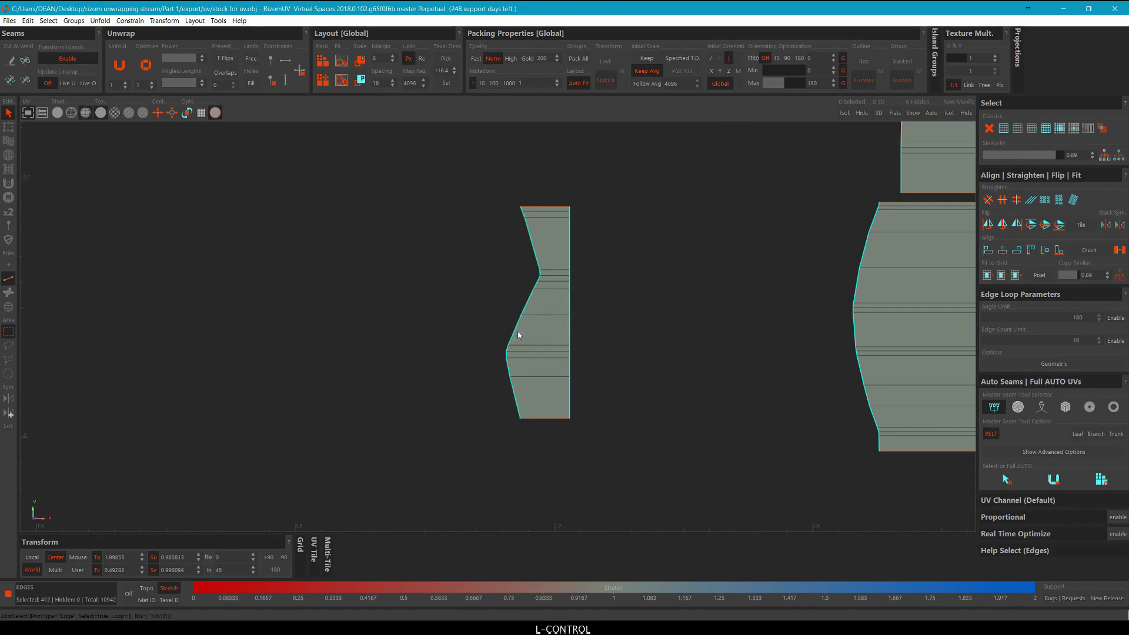
Extend the edge selection with the sides of the wide rectangular island and the narrow notched island beside it.
scroll(619, 312, down, 4)
middle_drag(510, 151, 547, 297)
scroll(507, 413, up, 4)
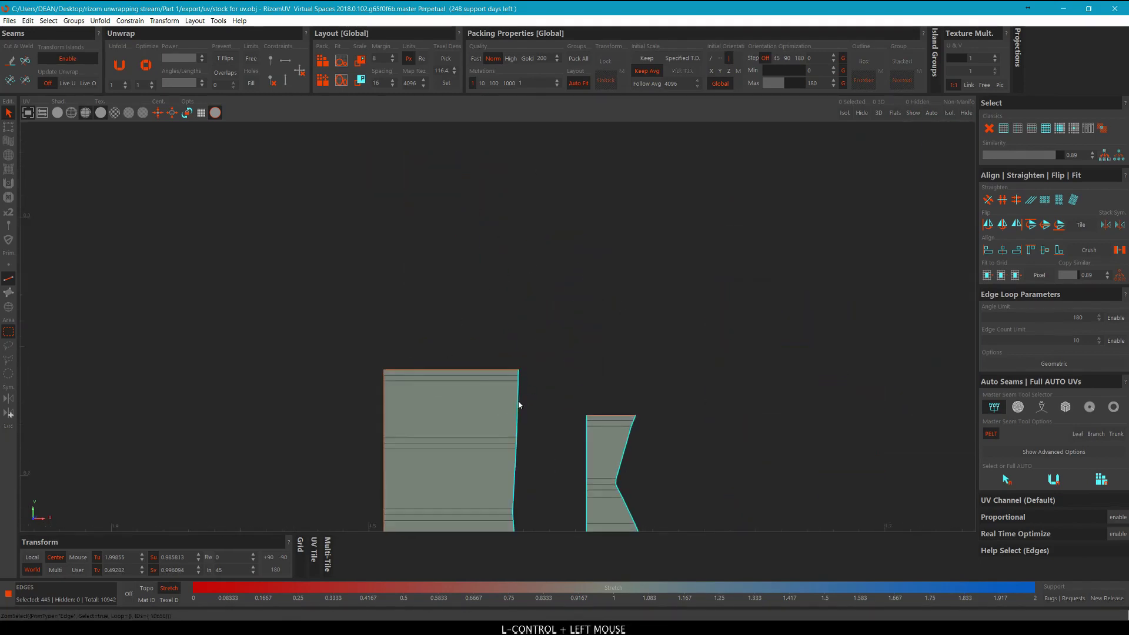
scroll(520, 404, down, 4)
scroll(485, 387, up, 3)
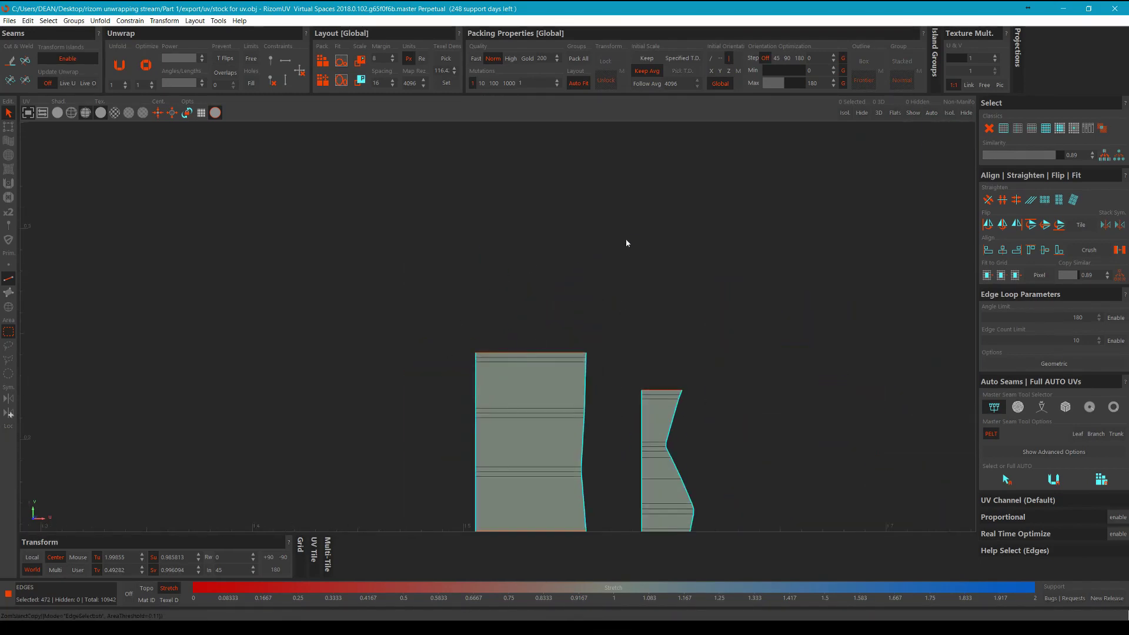
Add both side edges of the small, slightly tilted rectangular island to the edge selection.
scroll(627, 242, down, 4)
middle_drag(782, 306, 633, 305)
scroll(648, 369, up, 4)
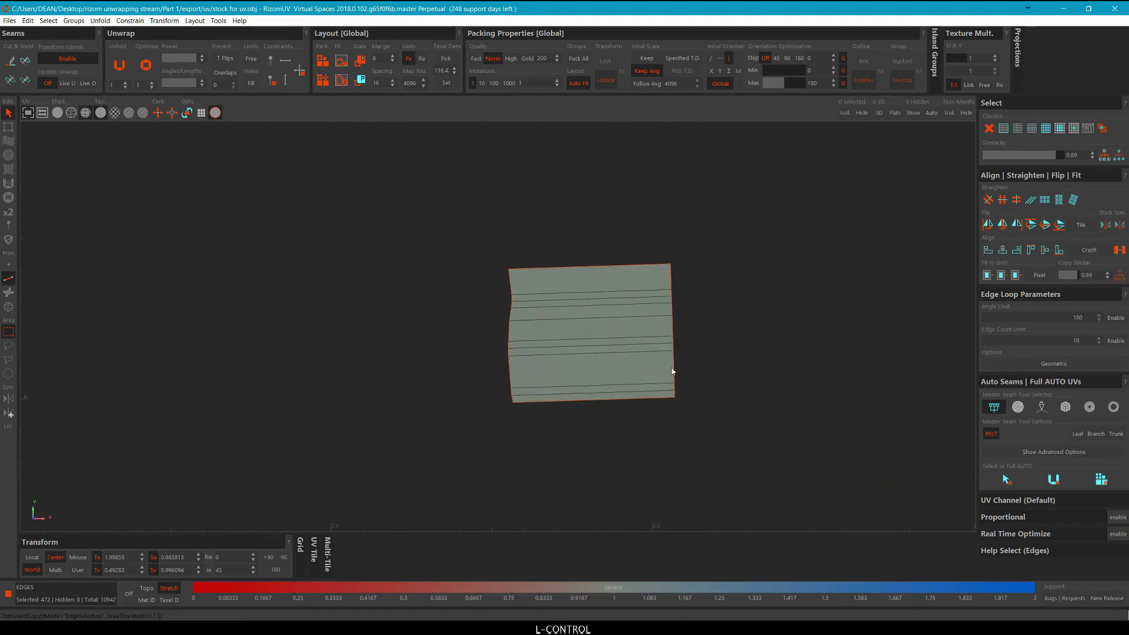
ctrl+double_click(672, 372)
scroll(508, 371, down, 5)
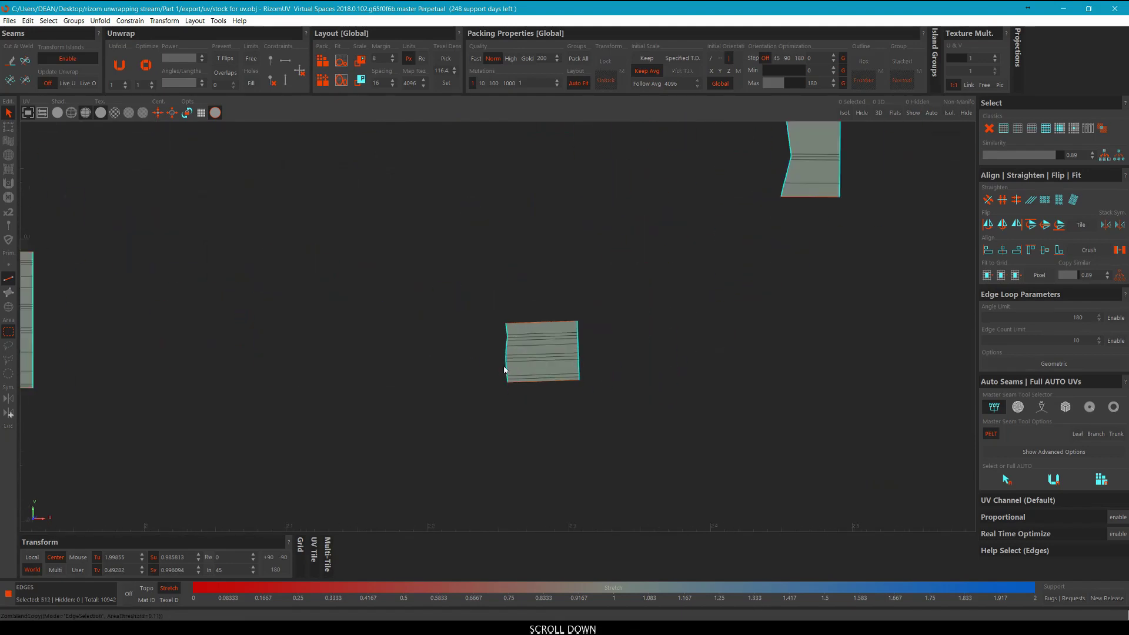
Add the side edges of the remaining narrow notched islands near the side-by-side rectangular pair to the selection.
middle_drag(507, 370, 553, 357)
scroll(568, 388, up, 5)
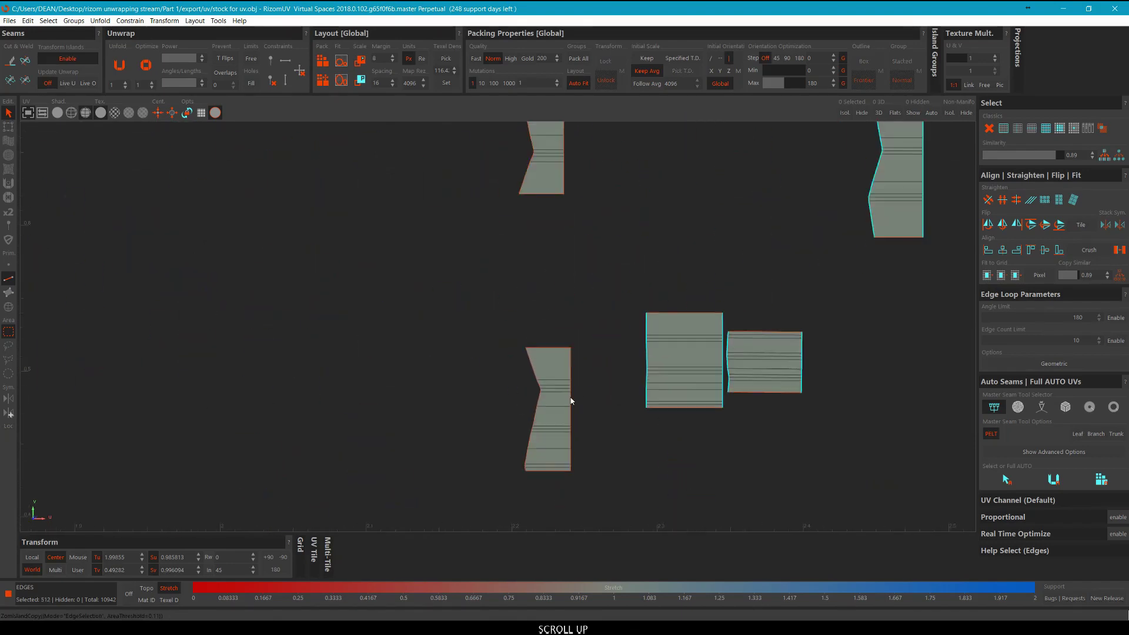
ctrl+click(571, 402)
ctrl+double_click(513, 402)
key(ctrl+c)
scroll(627, 363, down, 5)
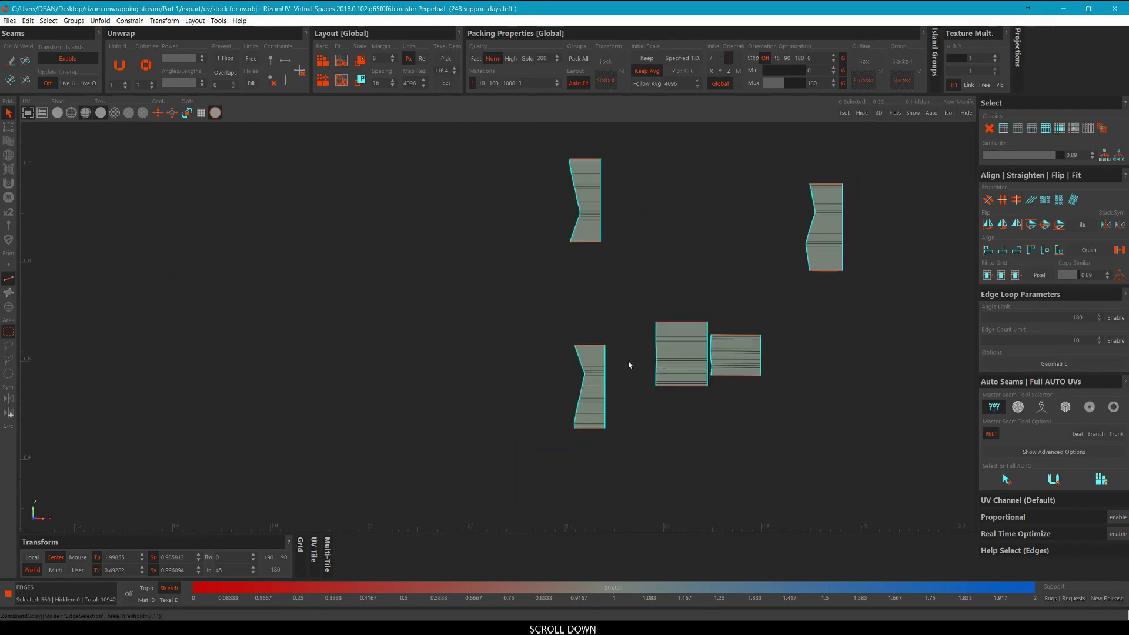
scroll(599, 191, up, 5)
scroll(592, 334, down, 3)
scroll(592, 334, up, 4)
scroll(581, 302, down, 3)
scroll(581, 304, down, 4)
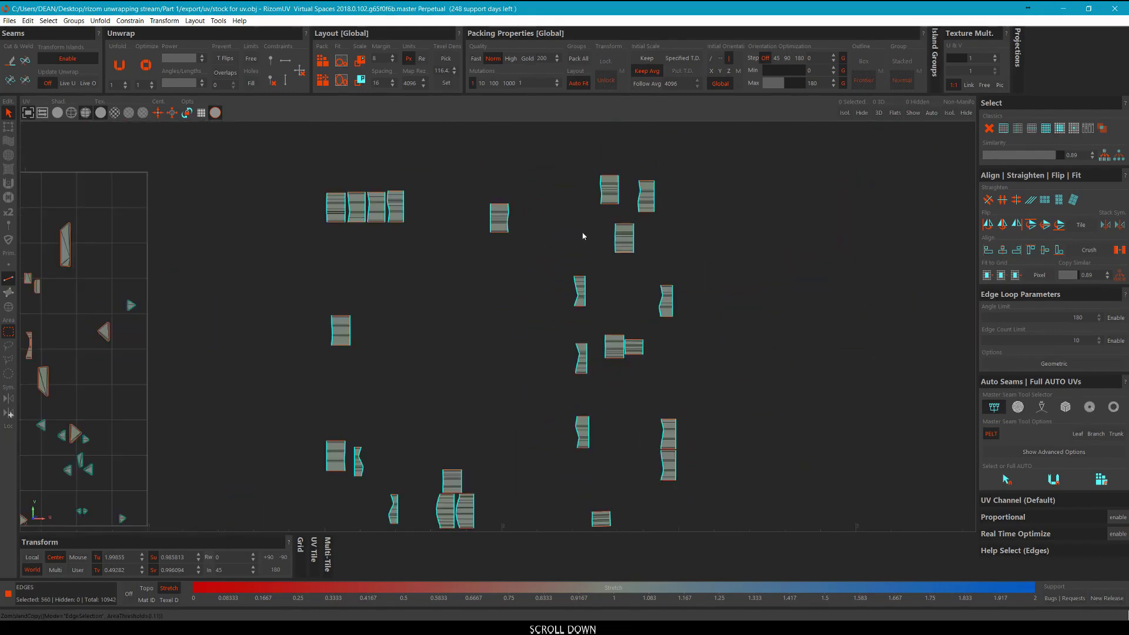
scroll(583, 236, down, 1)
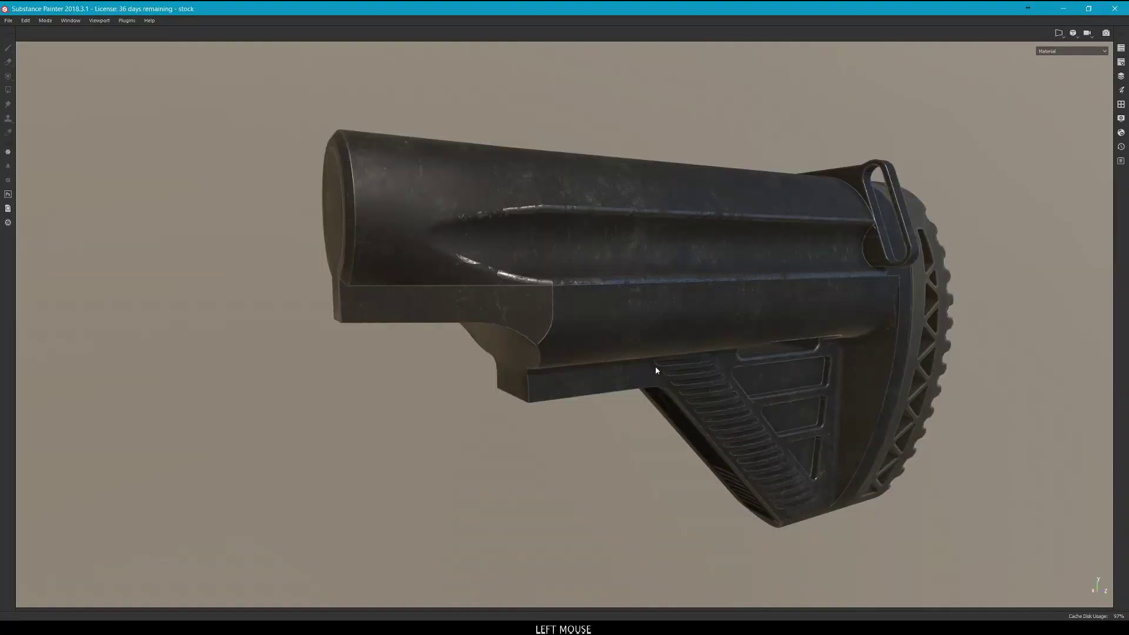
Examine the textured stock model in Substance Painter from several angles and distances.
alt+right_drag(655, 374, 786, 416)
alt+drag(787, 416, 651, 399)
alt+middle_drag(651, 398, 563, 352)
alt+drag(563, 352, 615, 309)
alt+right_drag(614, 309, 580, 266)
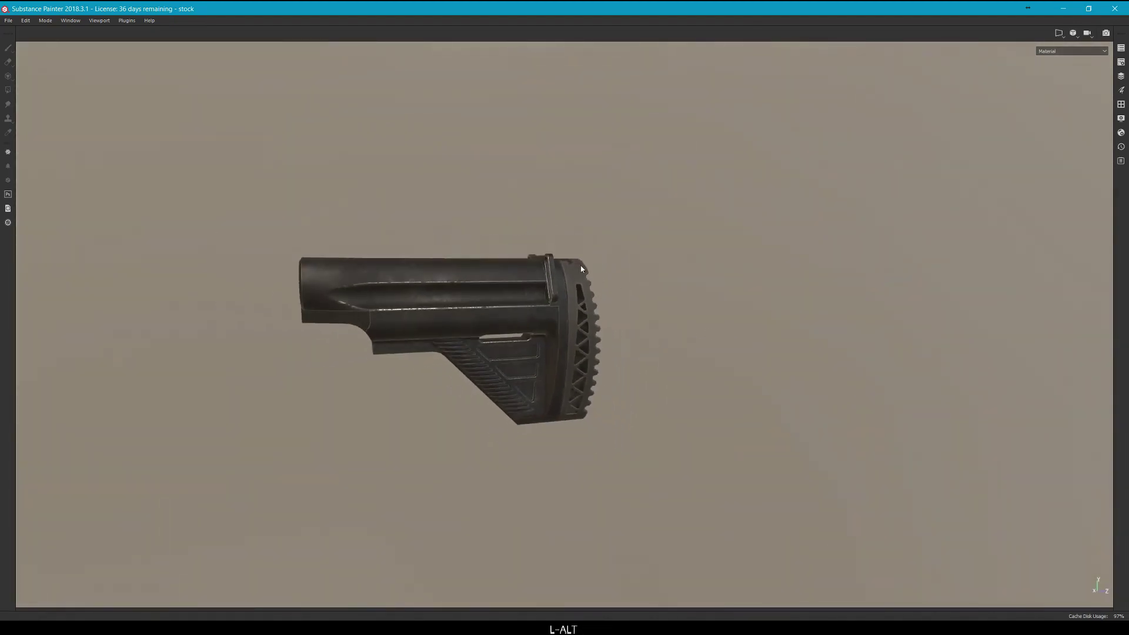
alt+middle_drag(581, 266, 694, 287)
alt+drag(694, 288, 707, 274)
alt+right_drag(707, 275, 693, 320)
alt+middle_drag(706, 304, 703, 300)
alt+drag(703, 300, 684, 301)
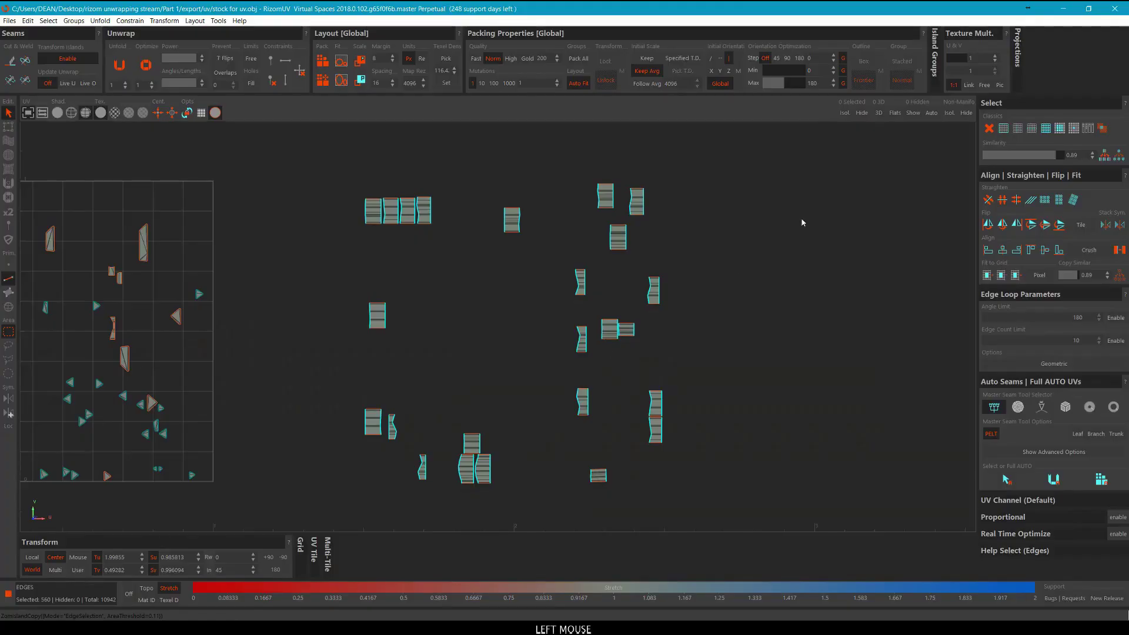
Return to RizomUV and apply a vertical alignment constraint to the selected side edges of the strip islands.
mouse_move(802, 221)
middle_down()
mouse_move(794, 258)
mouse_move(700, 285)
middle_up()
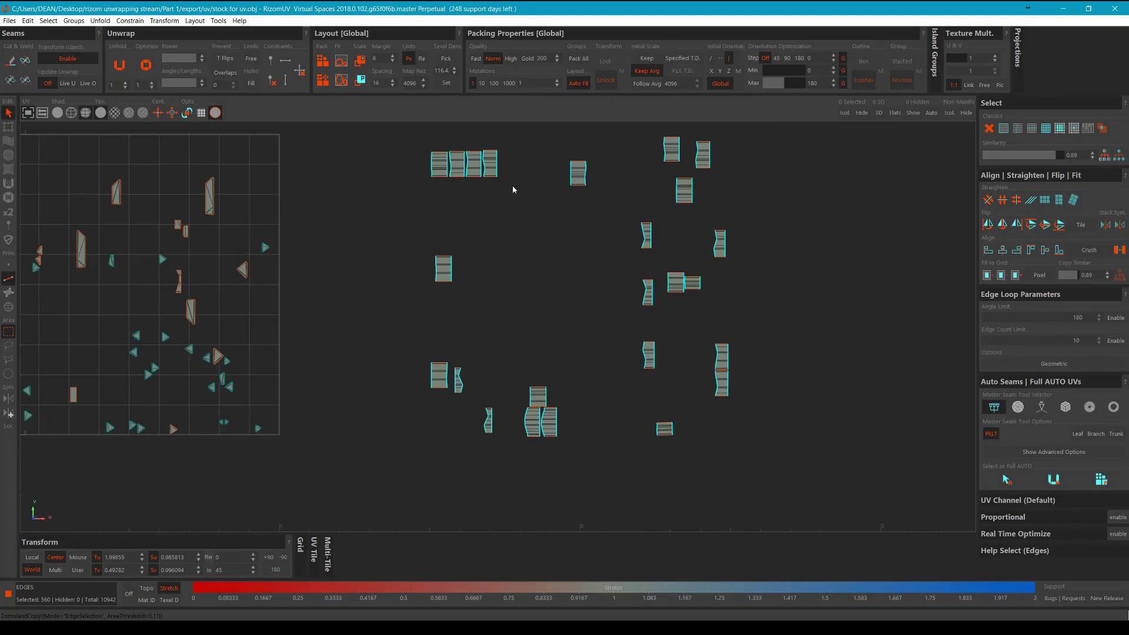
middle_drag(513, 186, 510, 222)
middle_drag(571, 342, 570, 290)
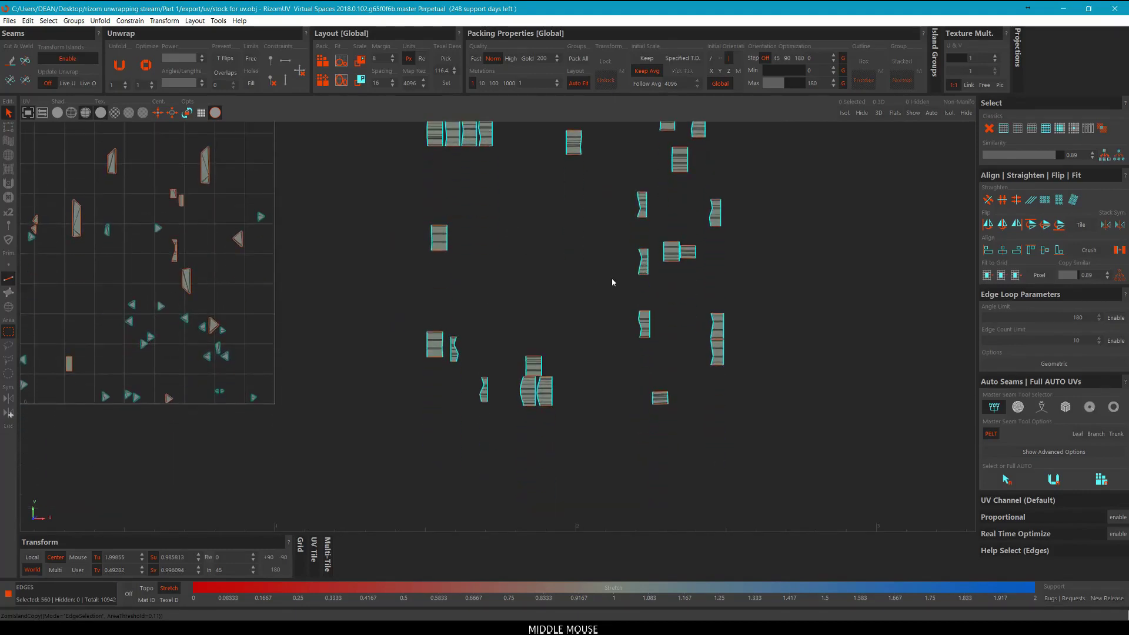
key(alt+v)
middle_drag(567, 349, 537, 294)
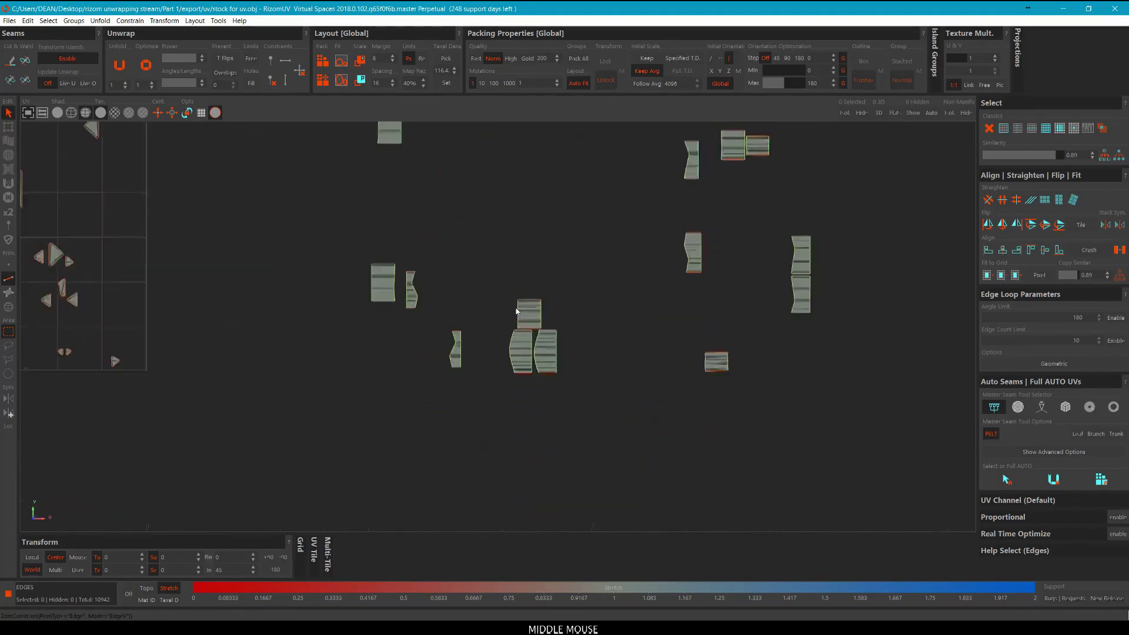
scroll(537, 293, up, 5)
ctrl+click(560, 385)
middle_drag(729, 349, 725, 310)
key(alt+s)
scroll(620, 354, up, 2)
ctrl+click(615, 352)
ctrl+click(491, 353)
scroll(661, 365, down, 5)
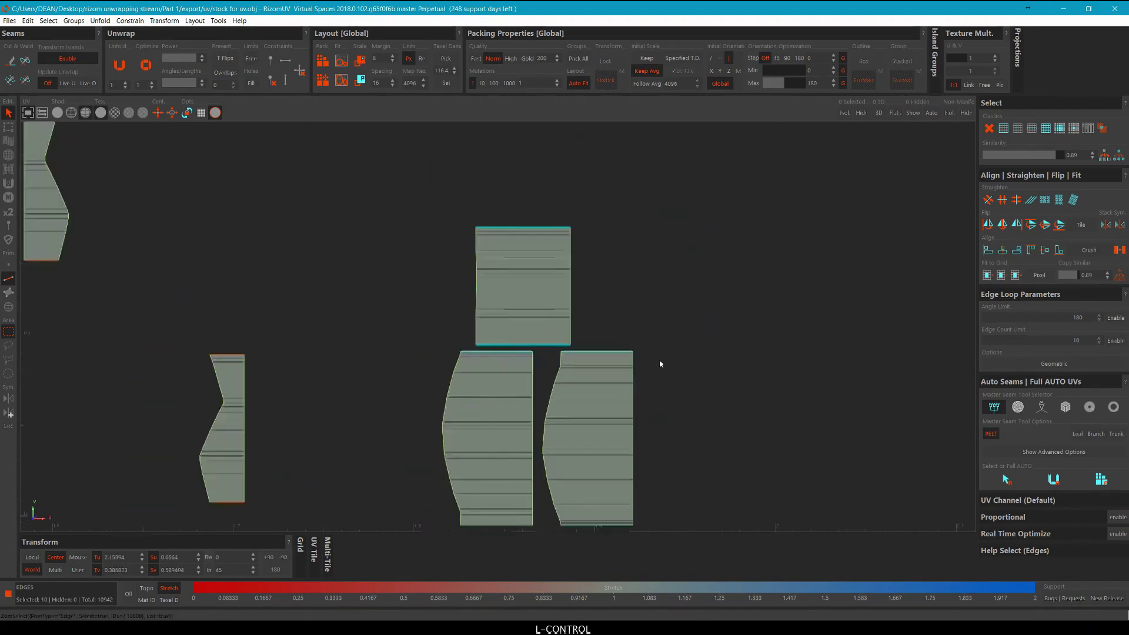
scroll(663, 359, down, 4)
middle_drag(678, 287, 651, 302)
click(819, 302)
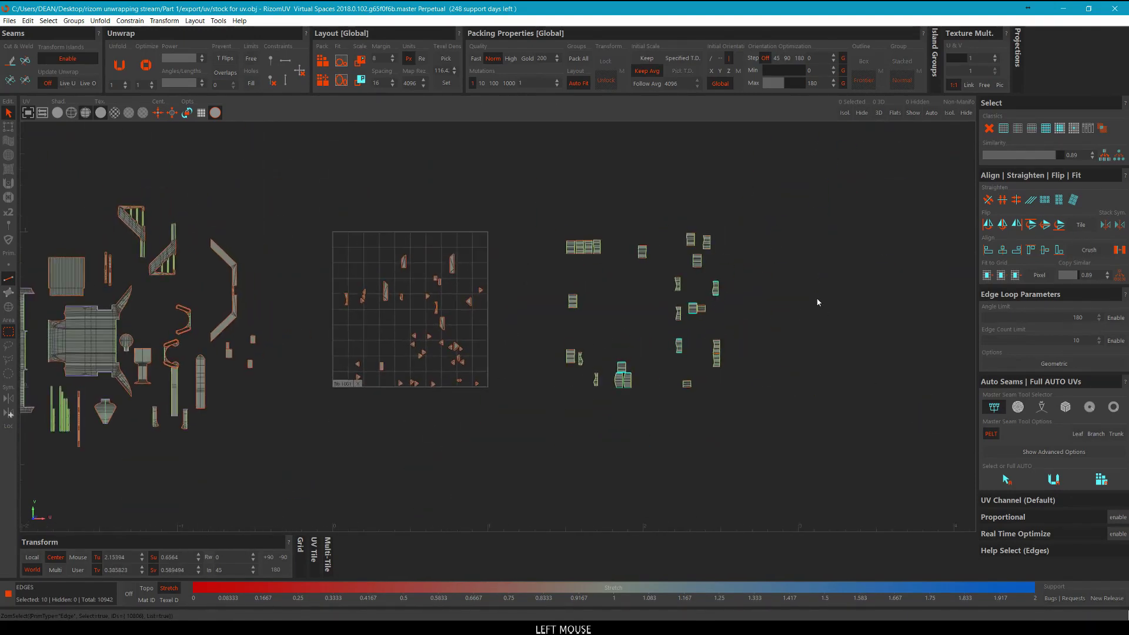
Select all 24 strip islands outside the UV tile in island mode and optimize them.
key(F4)
drag(719, 349, 551, 154)
middle_drag(622, 183, 620, 174)
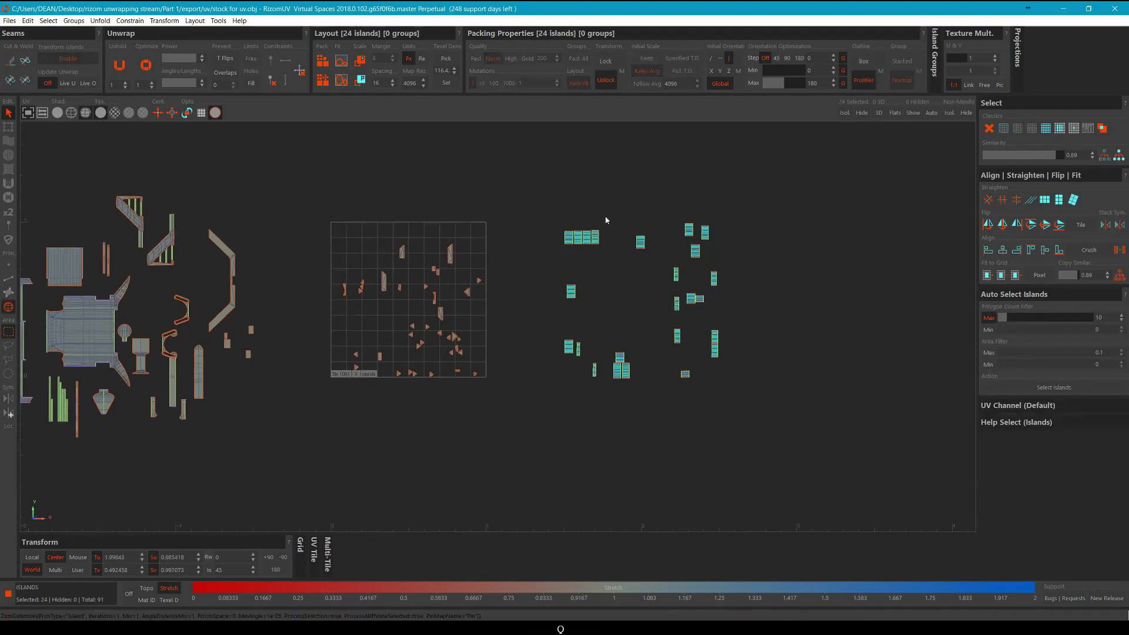
scroll(589, 244, up, 2)
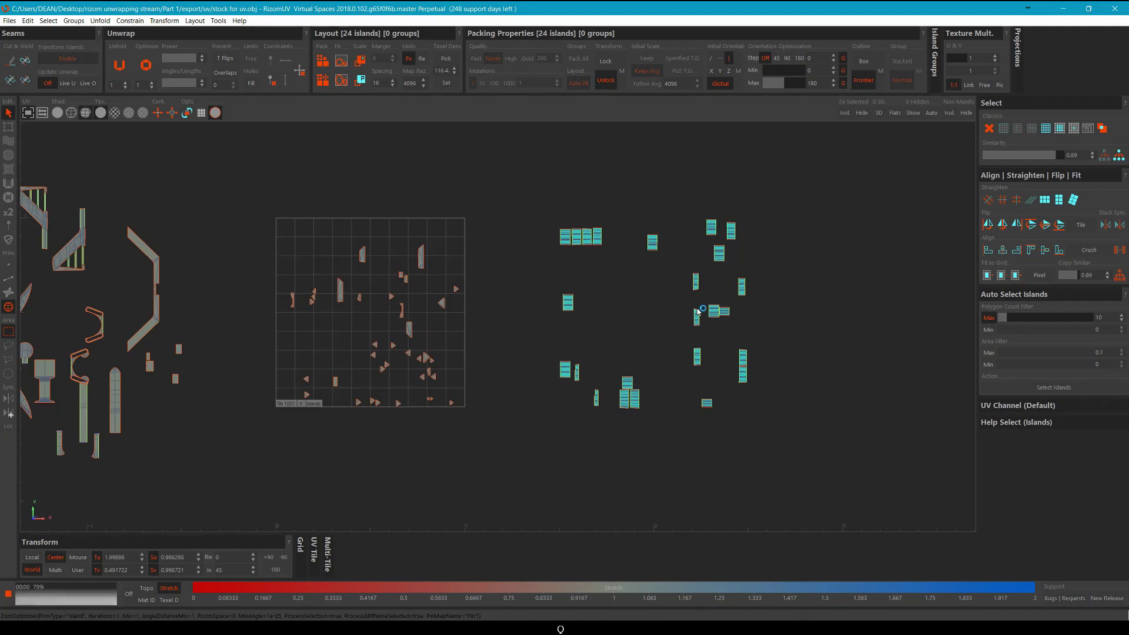
In edge mode, select the top and bottom end edges of the sheared narrow island beside the rectangular pair.
scroll(699, 311, up, 6)
scroll(703, 306, down, 2)
click(706, 301)
scroll(683, 292, up, 2)
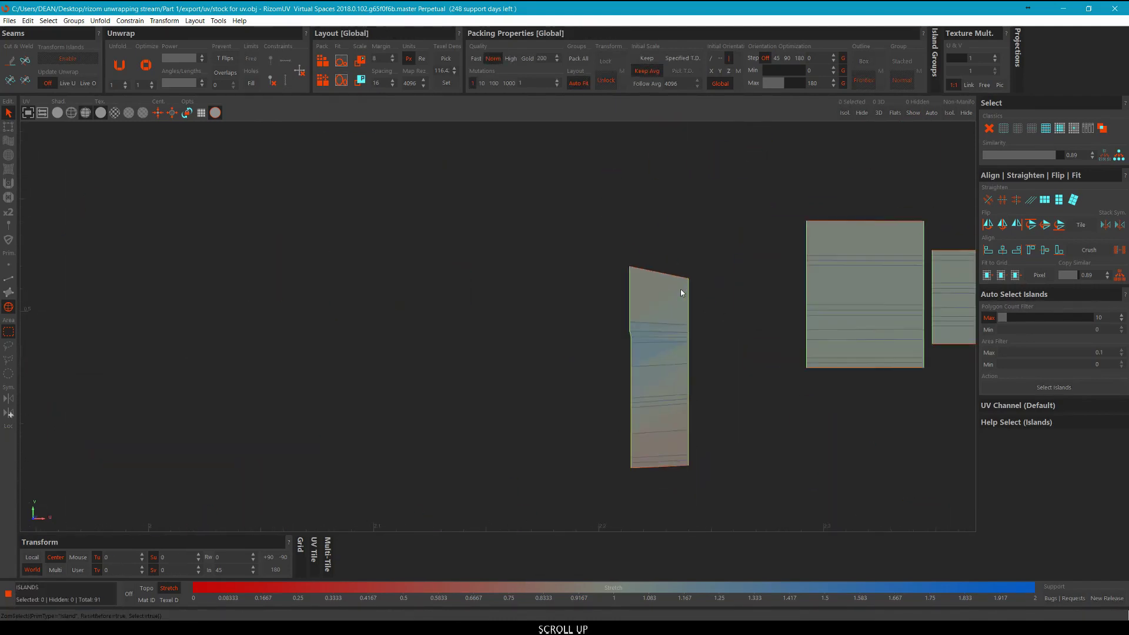
key(F2)
drag(671, 293, 658, 215)
scroll(659, 217, down, 4)
scroll(653, 373, up, 5)
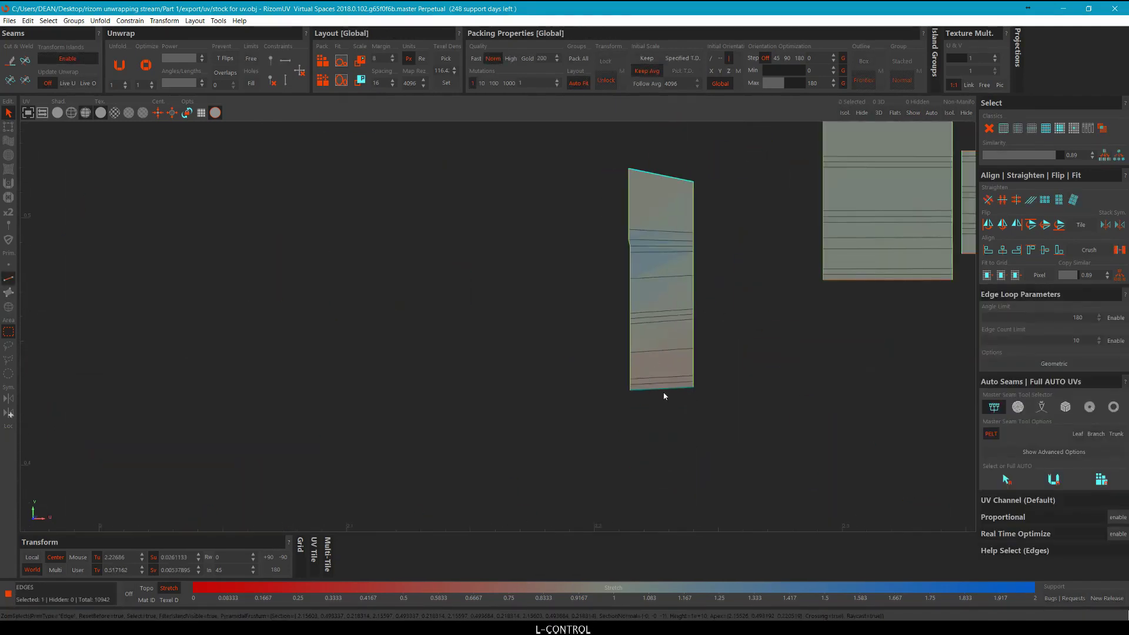
ctrl+click(665, 390)
scroll(755, 265, down, 2)
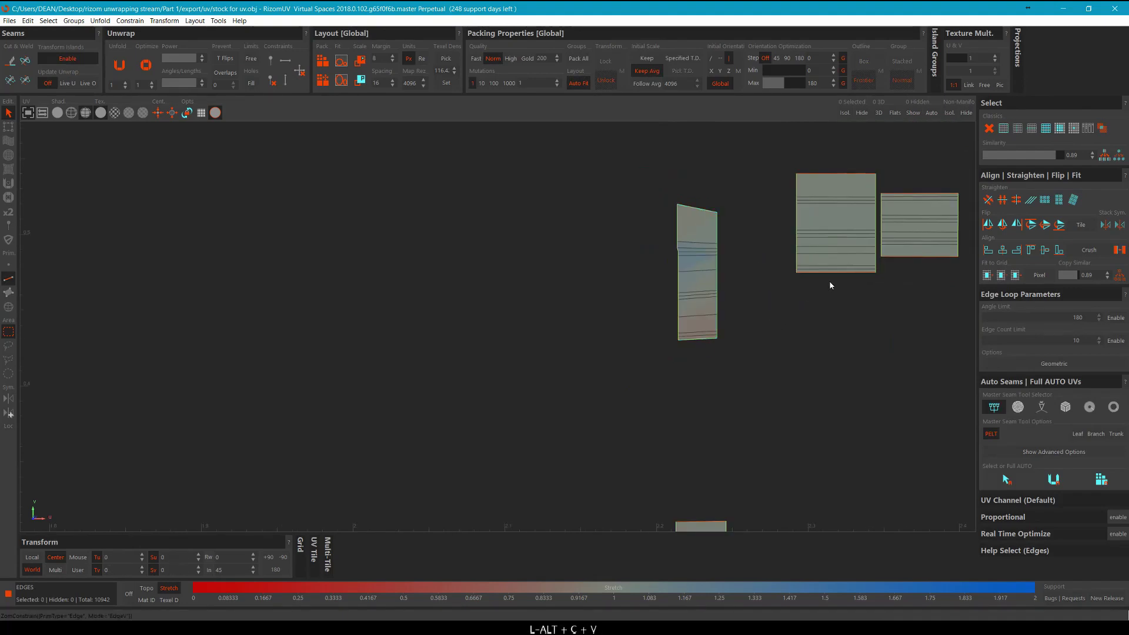
Add the top and bottom edges of the two side-by-side rectangular islands to the edge selection.
alt+scroll(763, 246, up, 4)
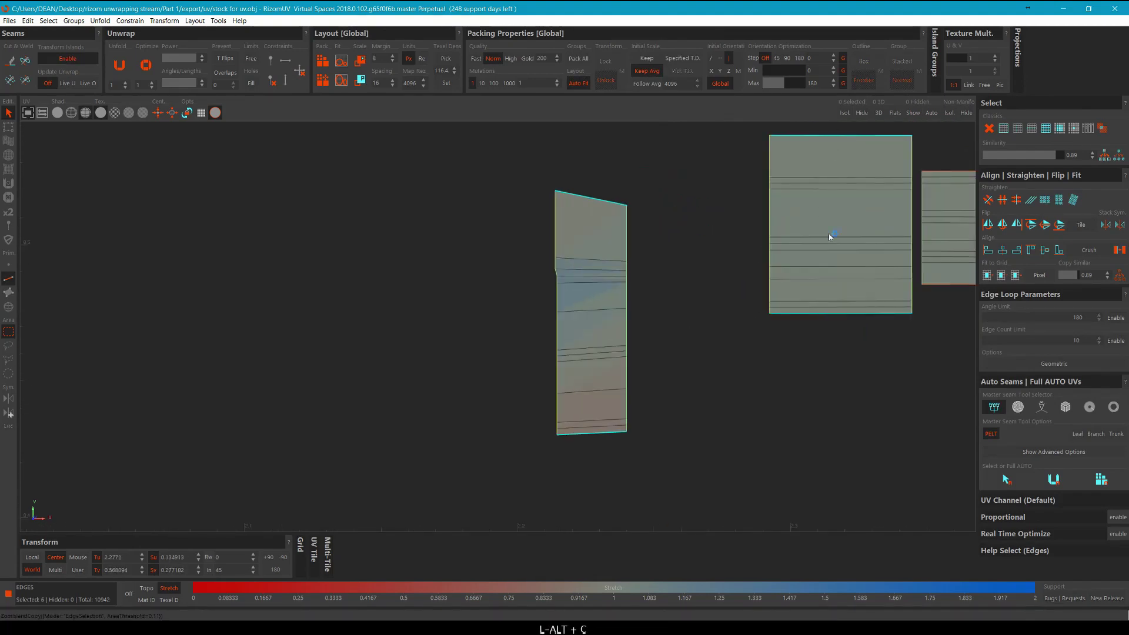
alt+middle_drag(964, 307, 773, 325)
ctrl+drag(815, 301, 814, 299)
ctrl+drag(827, 195, 824, 183)
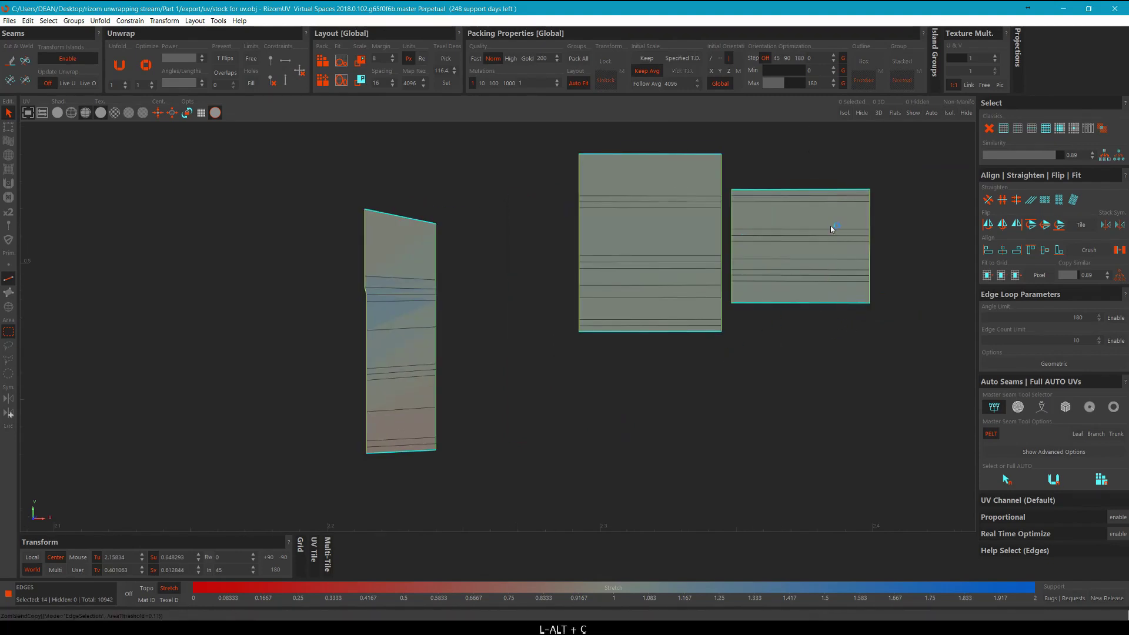
Add the end edges of the two vertically stacked islands to the edge selection.
scroll(830, 239, down, 4)
scroll(870, 347, up, 2)
middle_drag(905, 388, 867, 343)
scroll(866, 344, up, 3)
ctrl+drag(842, 318, 831, 236)
scroll(832, 294, down, 2)
middle_drag(834, 353, 781, 207)
scroll(800, 308, up, 6)
ctrl+drag(782, 279, 781, 274)
scroll(782, 274, down, 2)
middle_drag(781, 274, 797, 239)
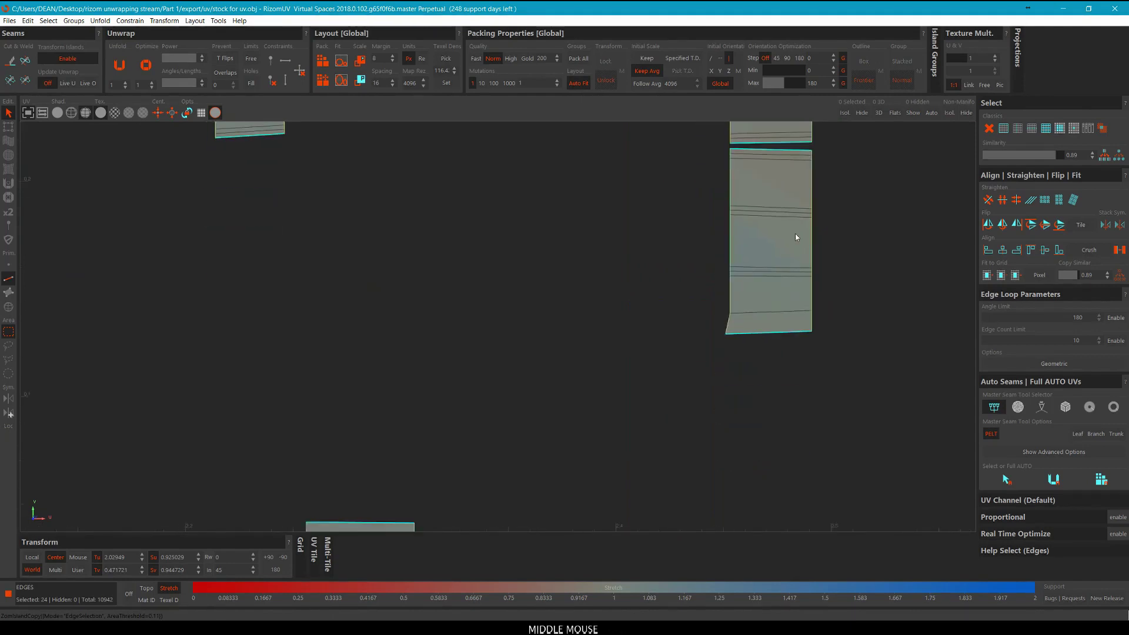
Add the top and bottom edges of the two adjacent, formerly curved islands to the edge selection.
scroll(664, 272, down, 2)
scroll(590, 421, down, 3)
middle_drag(394, 382, 820, 289)
scroll(818, 285, up, 8)
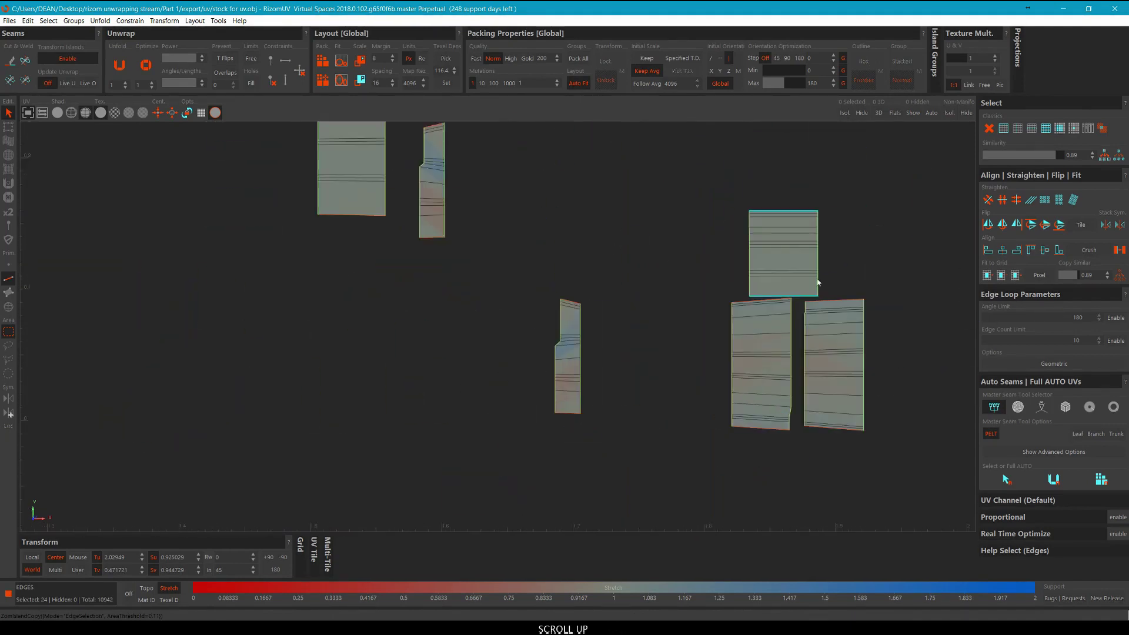
ctrl+drag(836, 320, 845, 295)
ctrl+click(604, 316)
scroll(612, 315, down, 3)
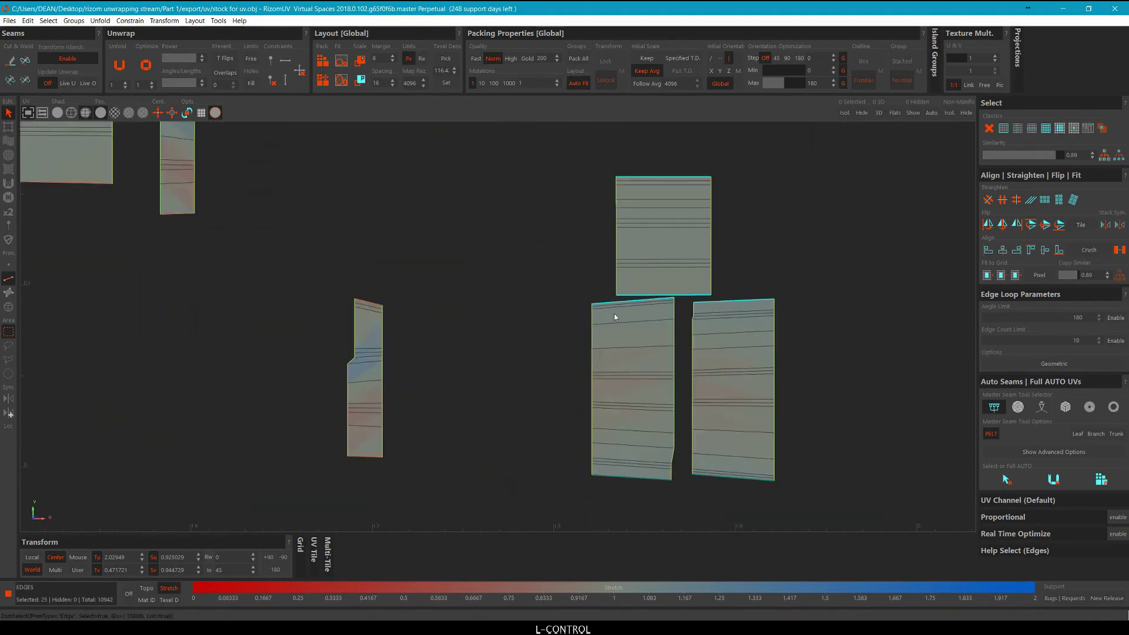
middle_drag(745, 477, 690, 392)
scroll(690, 391, up, 4)
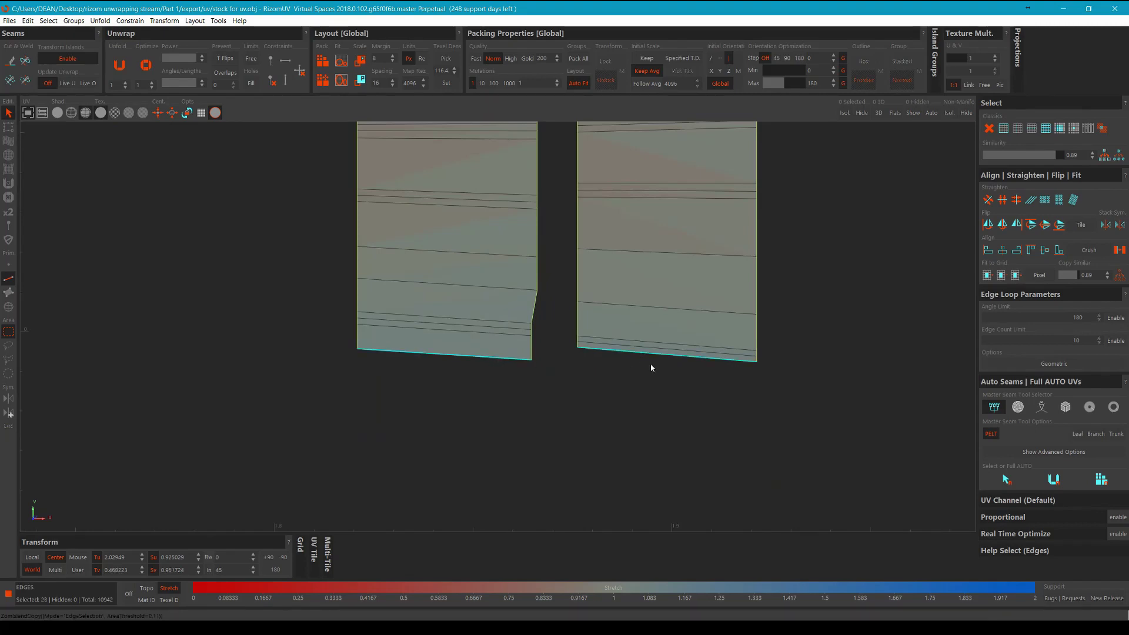
Add the slanted top edge and the bottom edge of the lone stepped narrow island to the selection.
scroll(650, 364, down, 4)
middle_drag(348, 327, 475, 352)
scroll(436, 360, up, 3)
ctrl+drag(458, 383, 439, 358)
middle_drag(388, 127, 501, 321)
scroll(547, 332, up, 1)
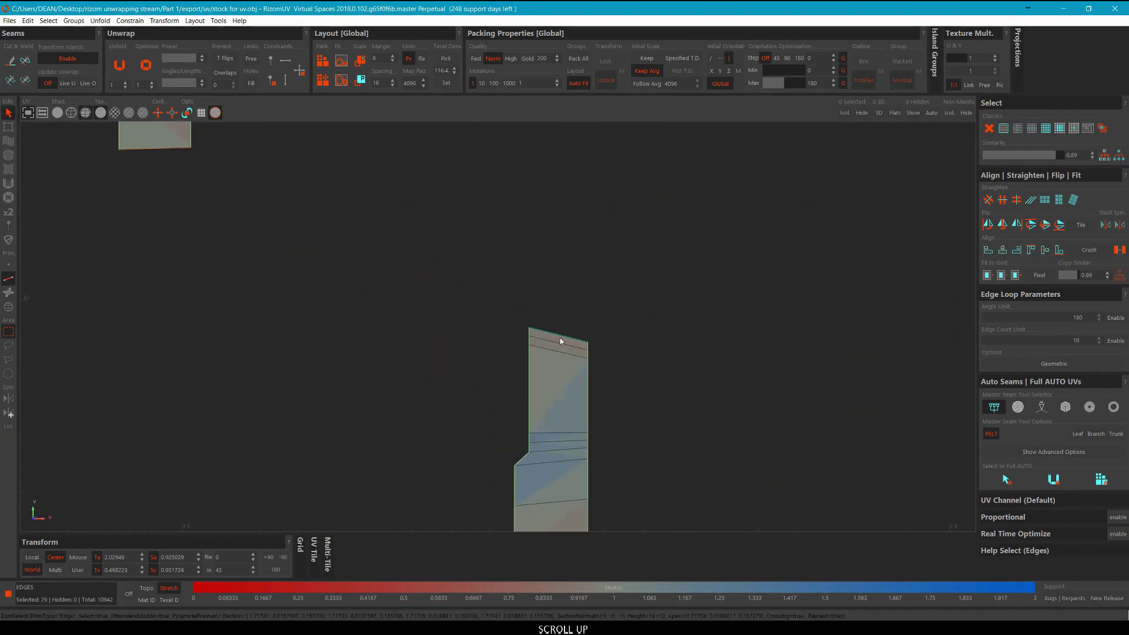
ctrl+click(560, 337)
scroll(571, 309, down, 3)
Add the end edges of the wide rectangular island and the stepped narrow island next to it to the selection.
key(alt+c)
scroll(461, 261, up, 3)
middle_drag(429, 268, 609, 464)
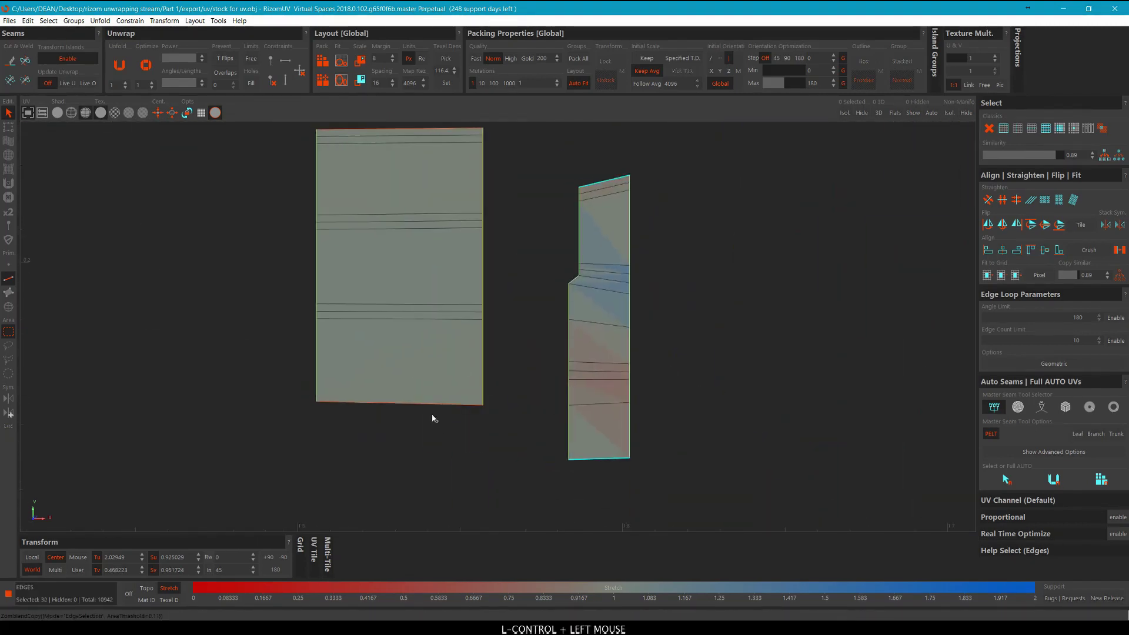
ctrl+click(433, 414)
middle_drag(375, 122, 469, 326)
scroll(493, 342, up, 3)
ctrl+click(501, 333)
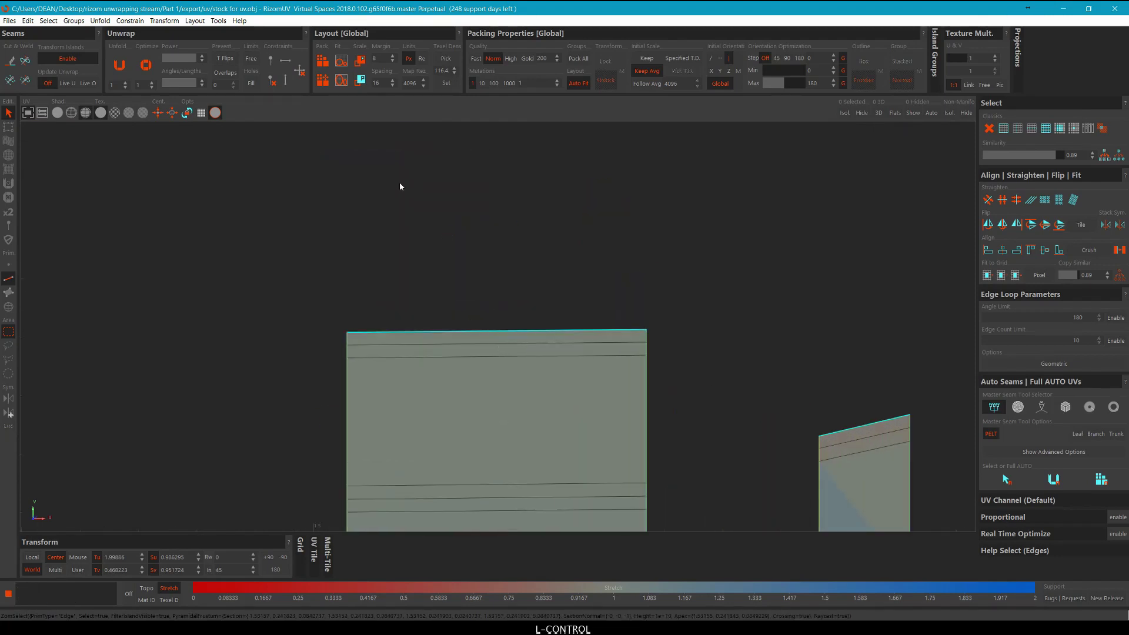
ctrl+click(855, 419)
Add the end edges of the isolated upper rectangular island and the cluster of three upper islands to the selection.
scroll(812, 352, down, 5)
middle_drag(812, 282, 634, 321)
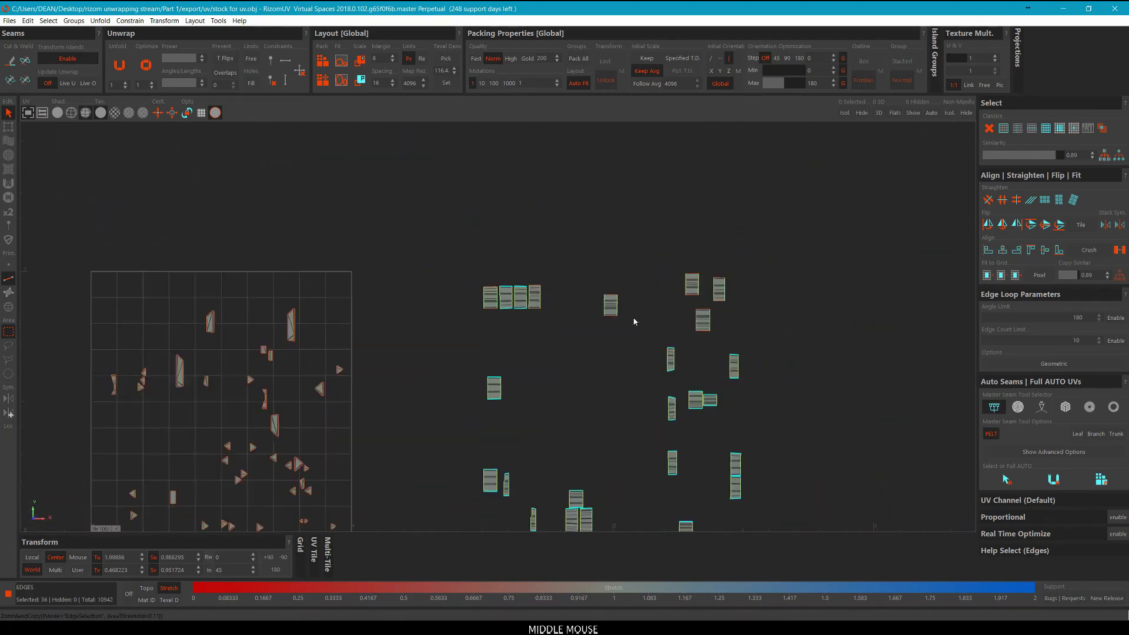
scroll(584, 376, up, 5)
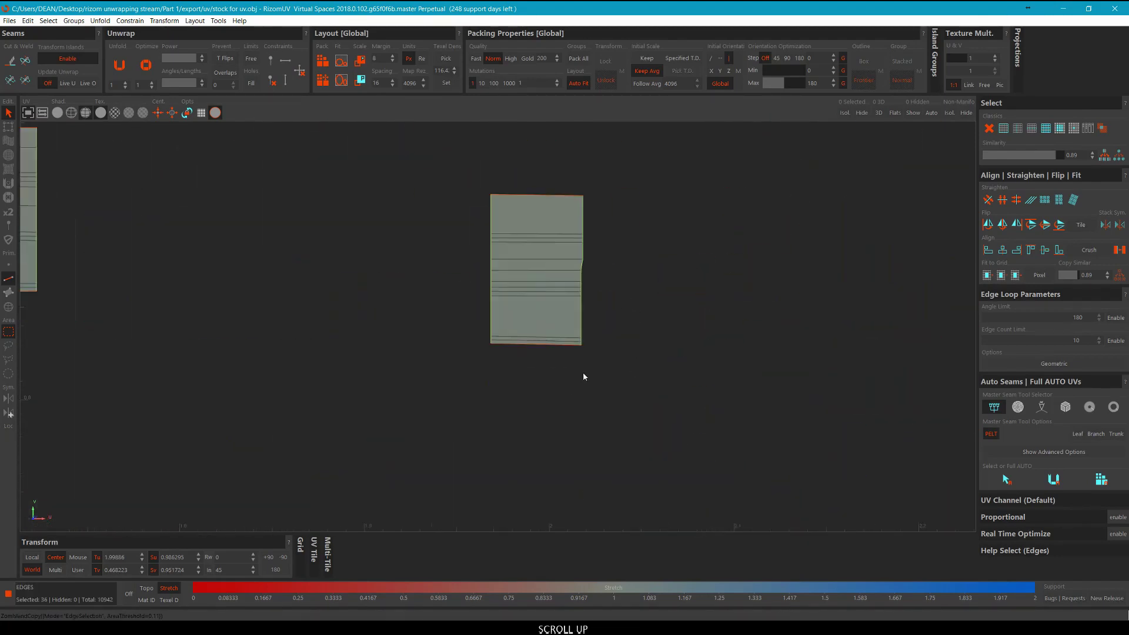
ctrl+click(556, 196)
scroll(556, 197, down, 3)
scroll(850, 273, up, 3)
middle_drag(850, 273, 670, 289)
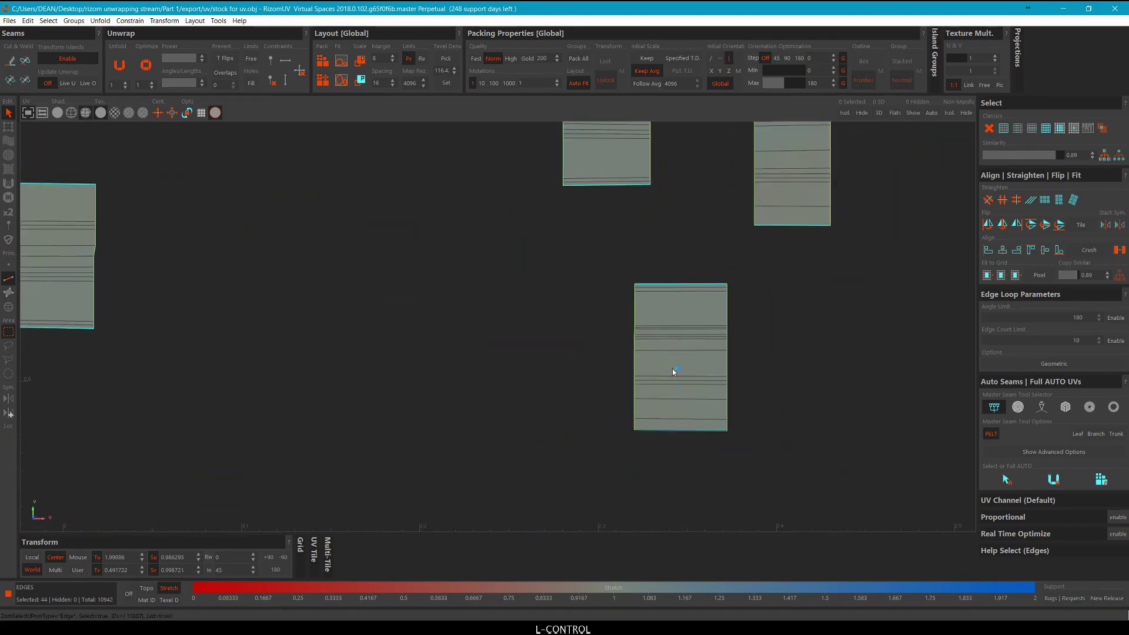
scroll(769, 241, down, 5)
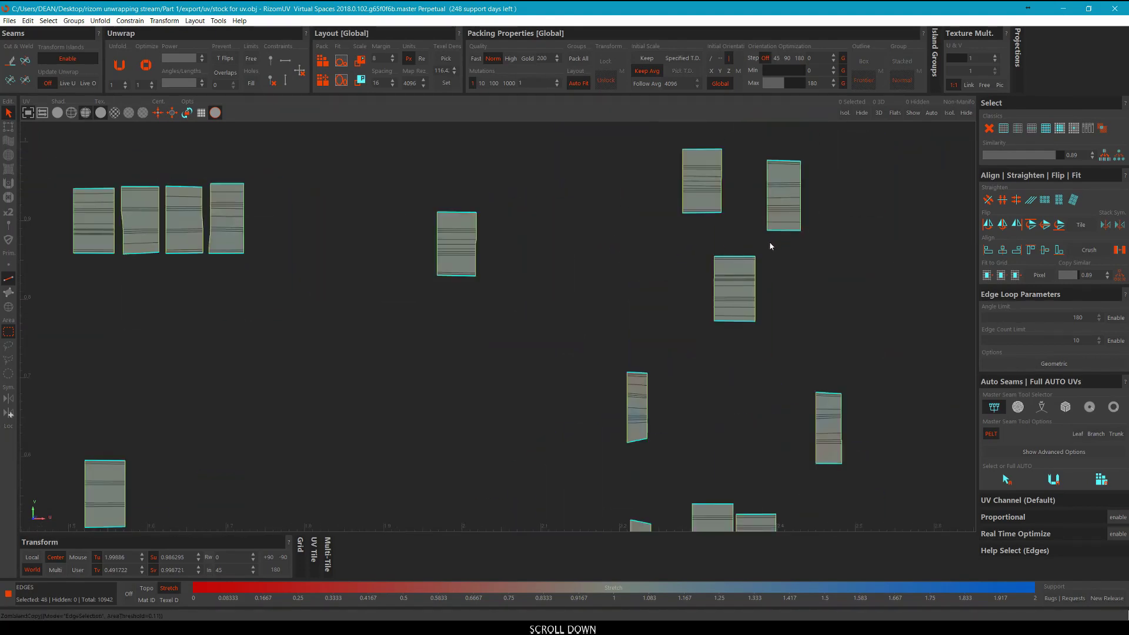
Constrain the selected end edges horizontally, then select the 24 strip islands beside the UV tile and optimize them.
middle_drag(769, 241, 478, 221)
scroll(518, 170, down, 5)
scroll(477, 224, up, 4)
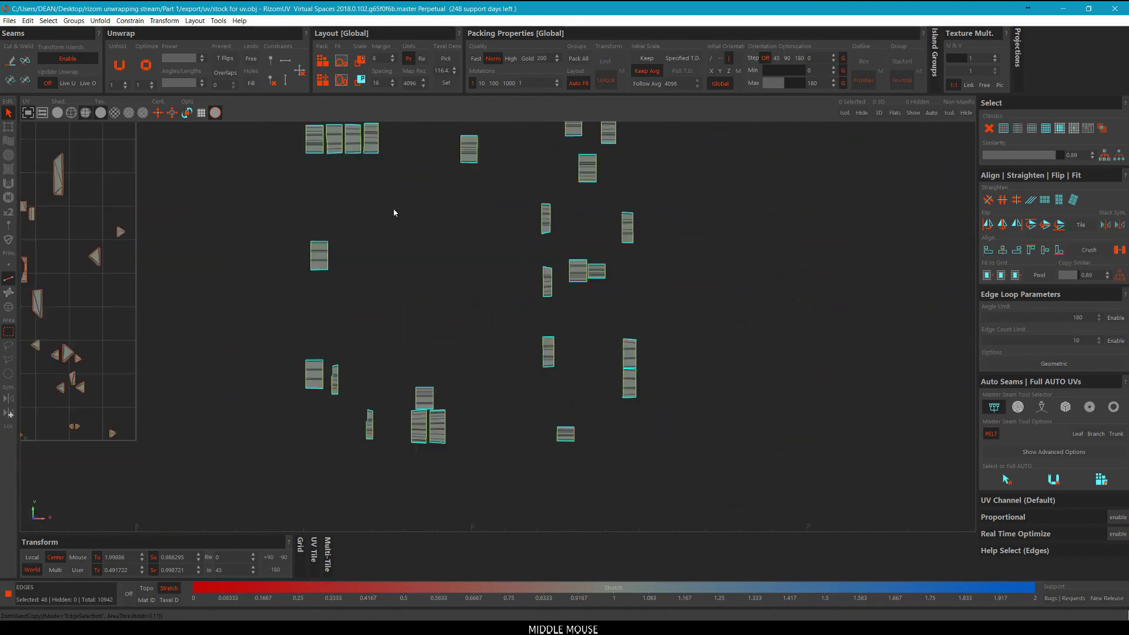
scroll(545, 268, down, 2)
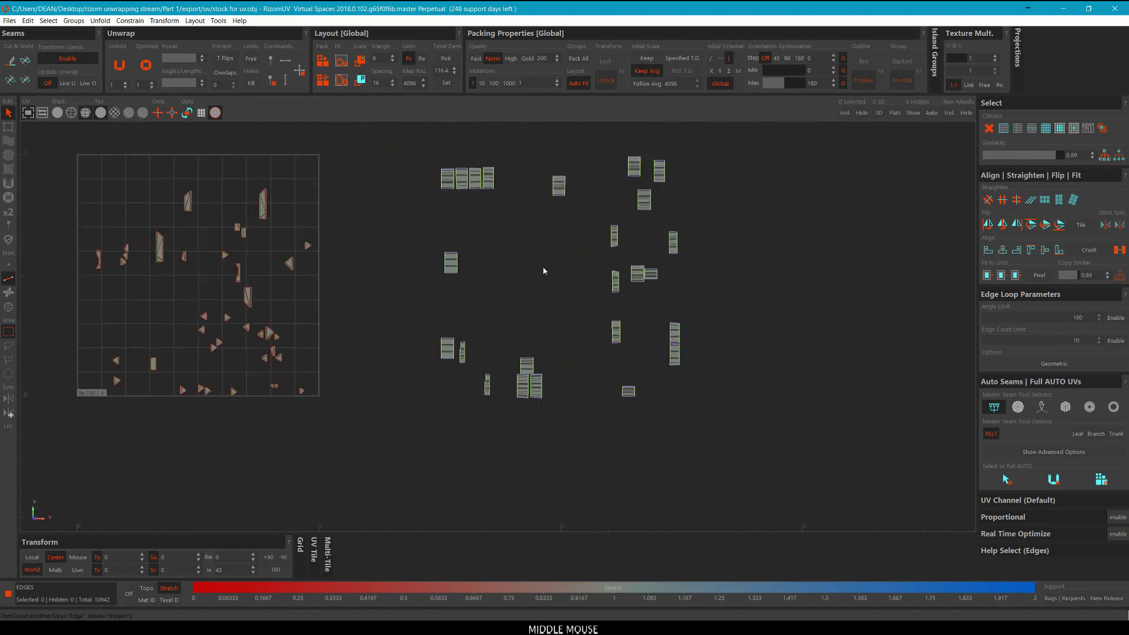
key(F4)
drag(751, 443, 381, 129)
middle_drag(508, 129, 497, 159)
key(o)
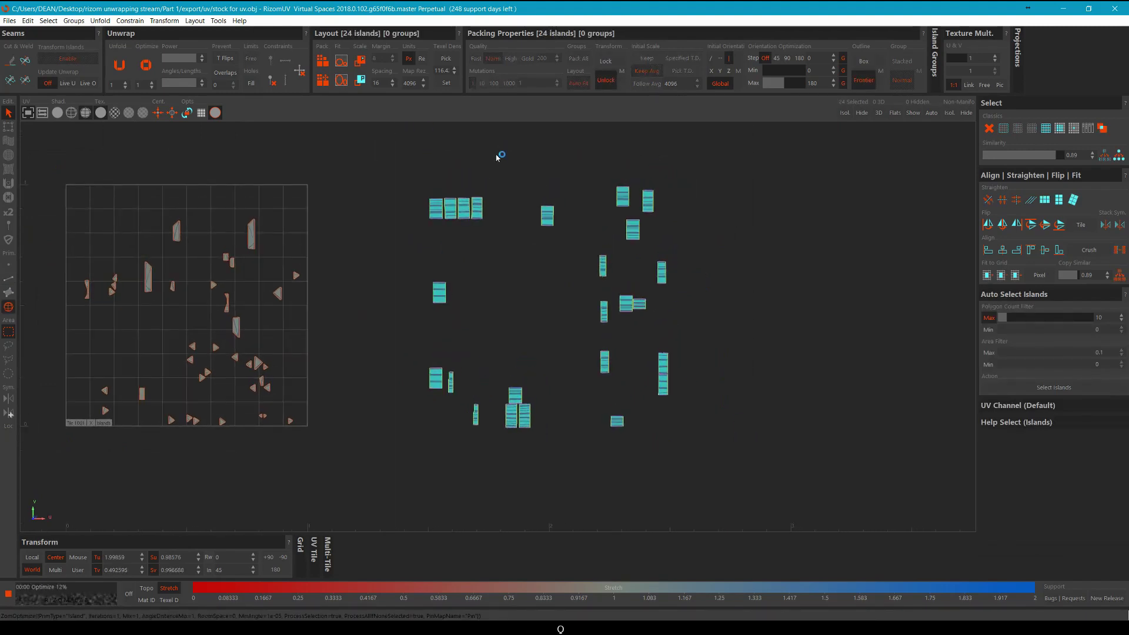
Pack the straightened strip islands and move them out of the UV tile below the finished islands.
key(p)
scroll(507, 182, down, 3)
middle_drag(338, 234, 446, 230)
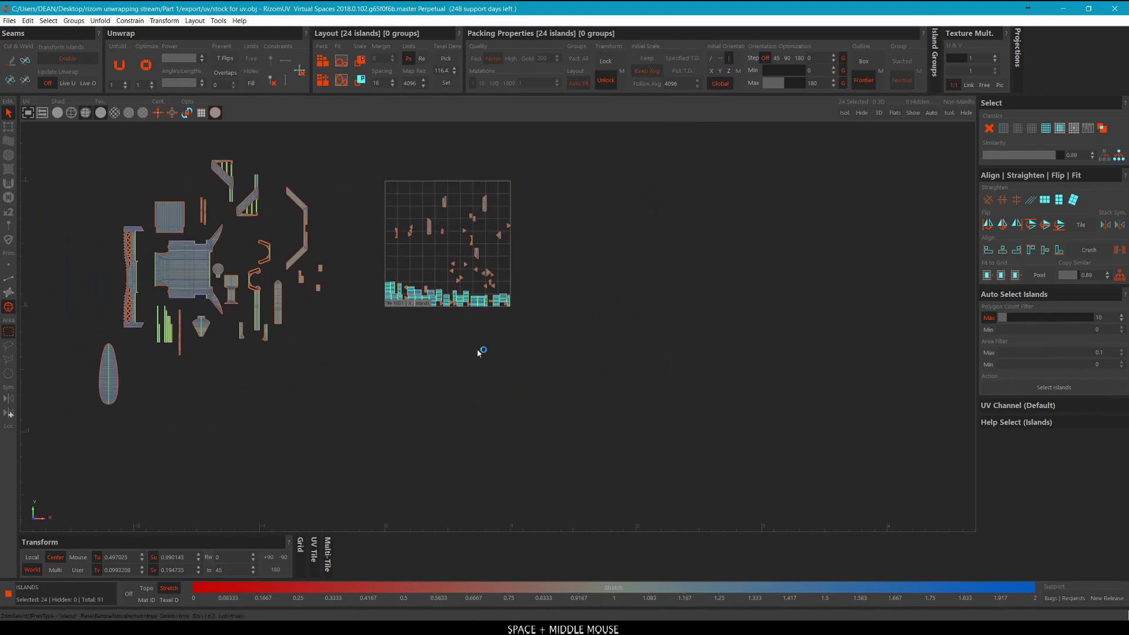
middle_drag(478, 348, 463, 407)
middle_drag(548, 382, 336, 422)
click(396, 254)
scroll(410, 203, up, 9)
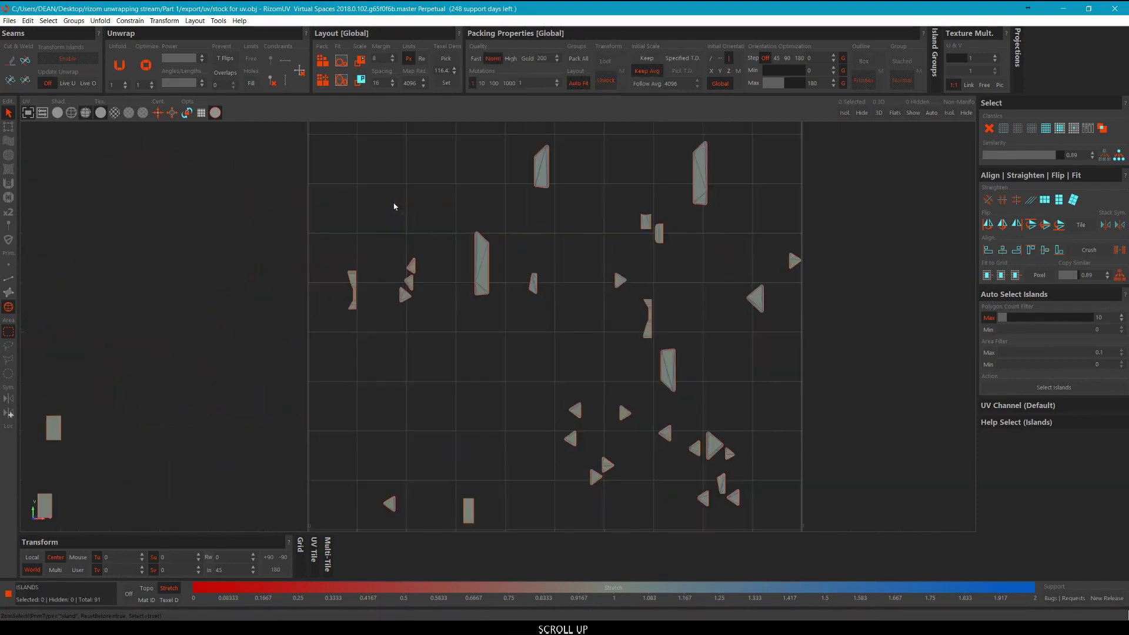
scroll(525, 278, down, 4)
middle_drag(415, 377, 358, 300)
scroll(328, 235, down, 5)
click(330, 233)
scroll(330, 235, down, 3)
click(461, 285)
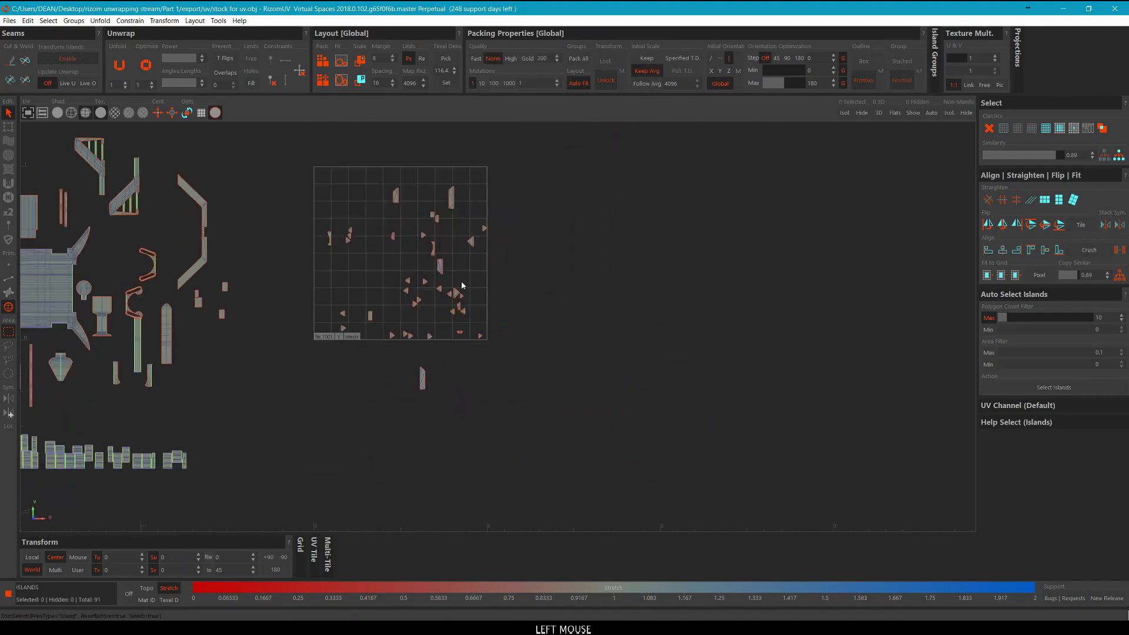
key(ctrl+z)
Move the two notched, hourglass-shaped islands out of the UV tile into the empty space below it.
click(330, 239)
middle_drag(356, 319, 360, 318)
scroll(453, 278, up, 3)
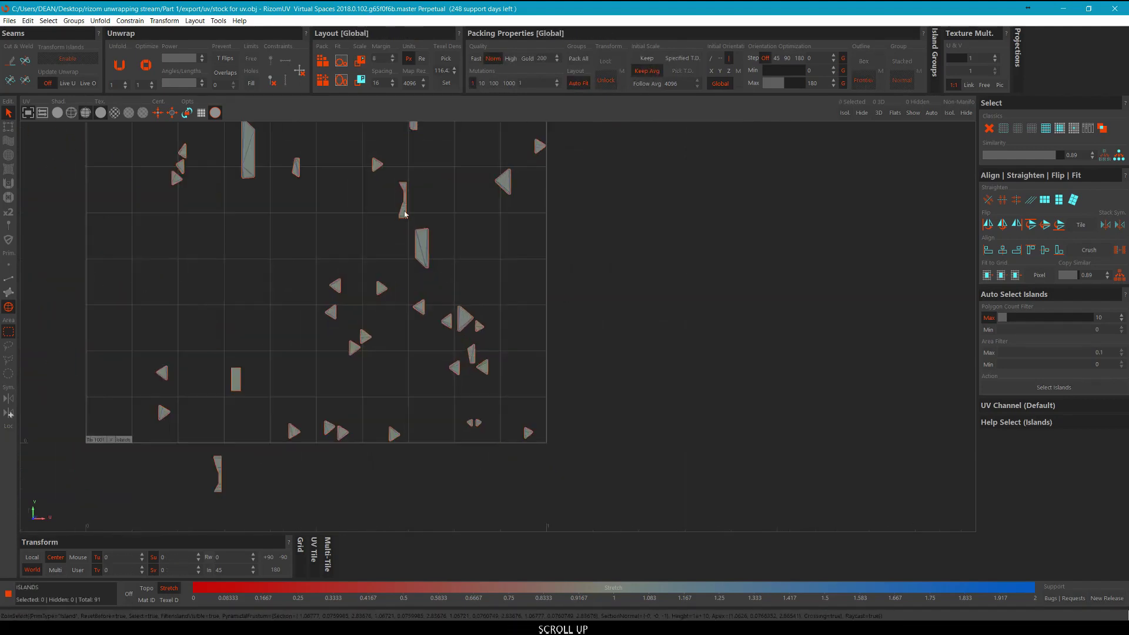
click(402, 195)
scroll(407, 199, down, 1)
click(325, 402)
middle_drag(318, 362, 349, 378)
Examine where the notched islands sit on the stock model, using a wireframe 3D view beside the UVs.
scroll(279, 395, up, 5)
key(1)
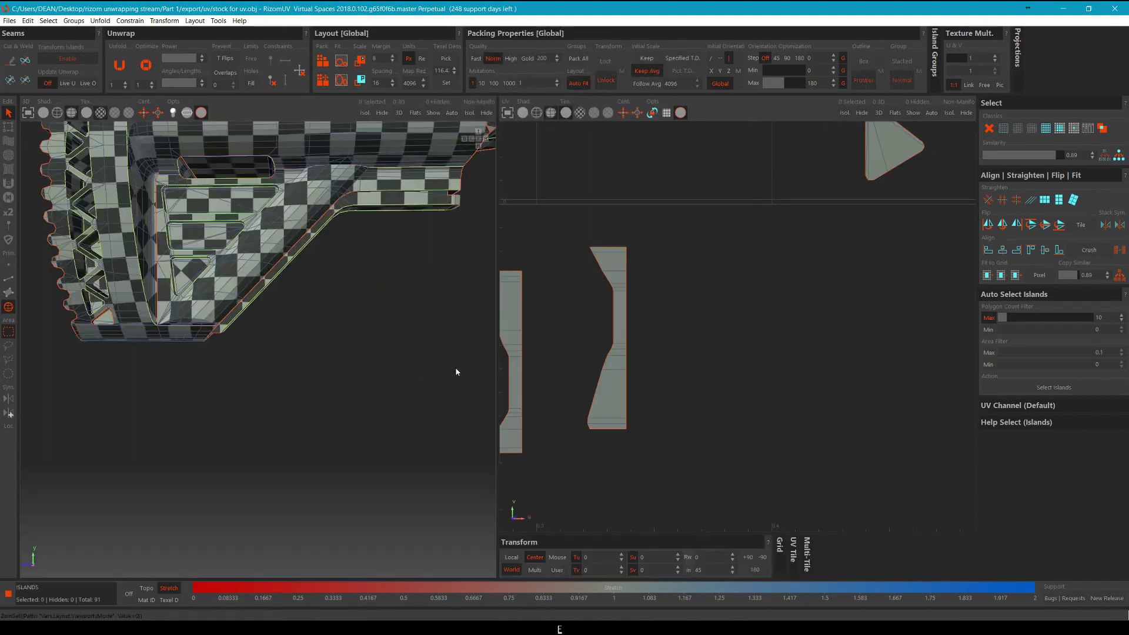
scroll(367, 336, down, 5)
click(518, 355)
mouse_move(323, 313)
alt+middle_down()
mouse_move(476, 305)
mouse_move(365, 316)
mouse_move(396, 335)
mouse_move(313, 337)
mouse_move(326, 287)
mouse_move(288, 246)
mouse_move(293, 226)
alt+middle_up()
scroll(360, 330, down, 3)
click(60, 115)
scroll(253, 308, up, 5)
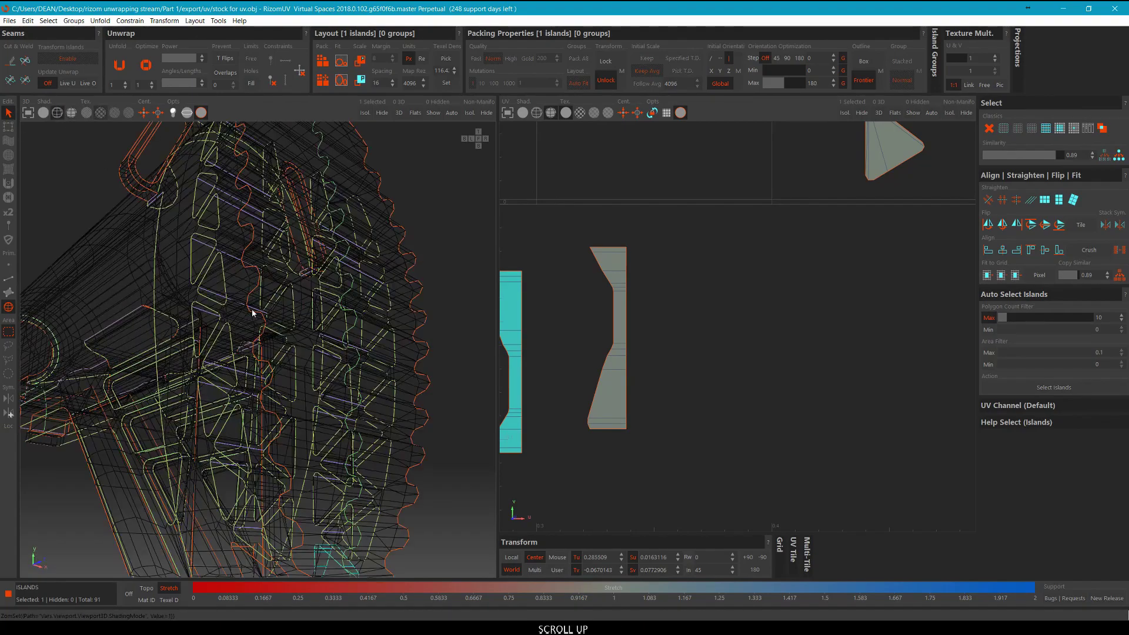
scroll(252, 313, down, 5)
alt+middle_drag(253, 312, 136, 332)
scroll(157, 398, up, 5)
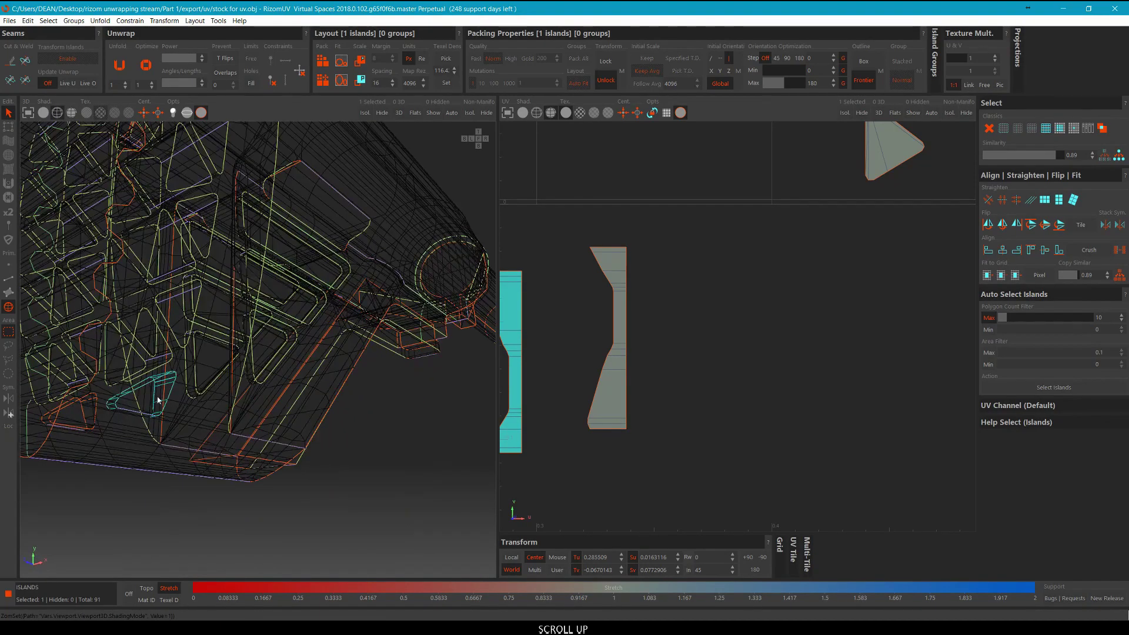
scroll(166, 386, down, 4)
alt+middle_drag(166, 387, 424, 247)
key(1)
Select the full straight and notched side edges of the first hourglass-shaped island, leaving out its end edges.
middle_drag(477, 277, 526, 302)
key(F2)
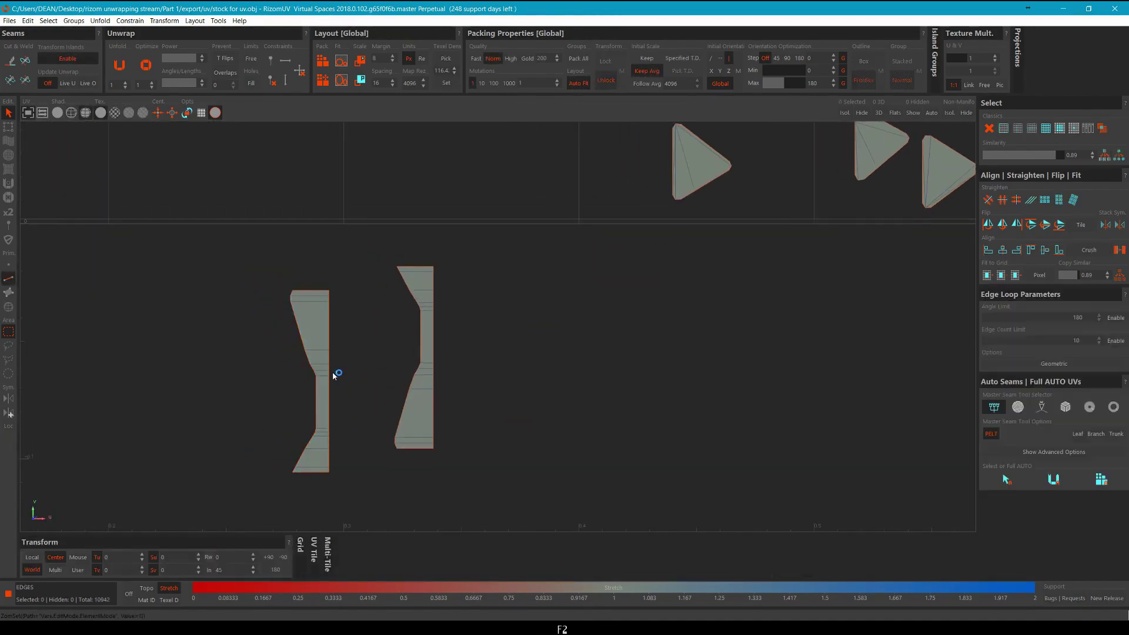
click(329, 392)
ctrl+click(315, 404)
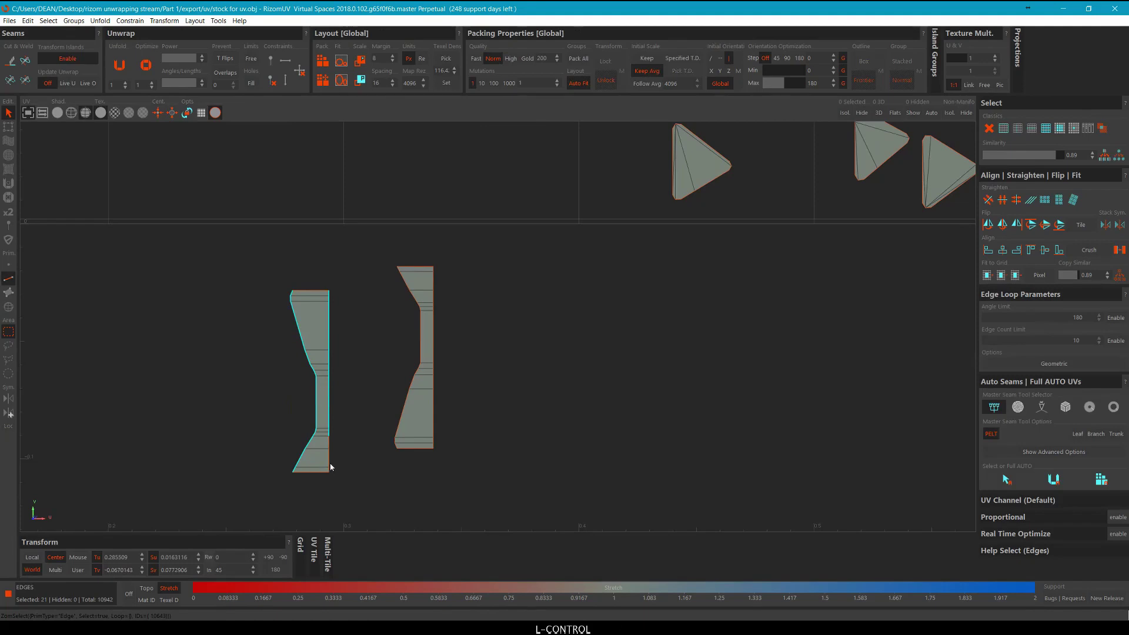
scroll(333, 456, up, 3)
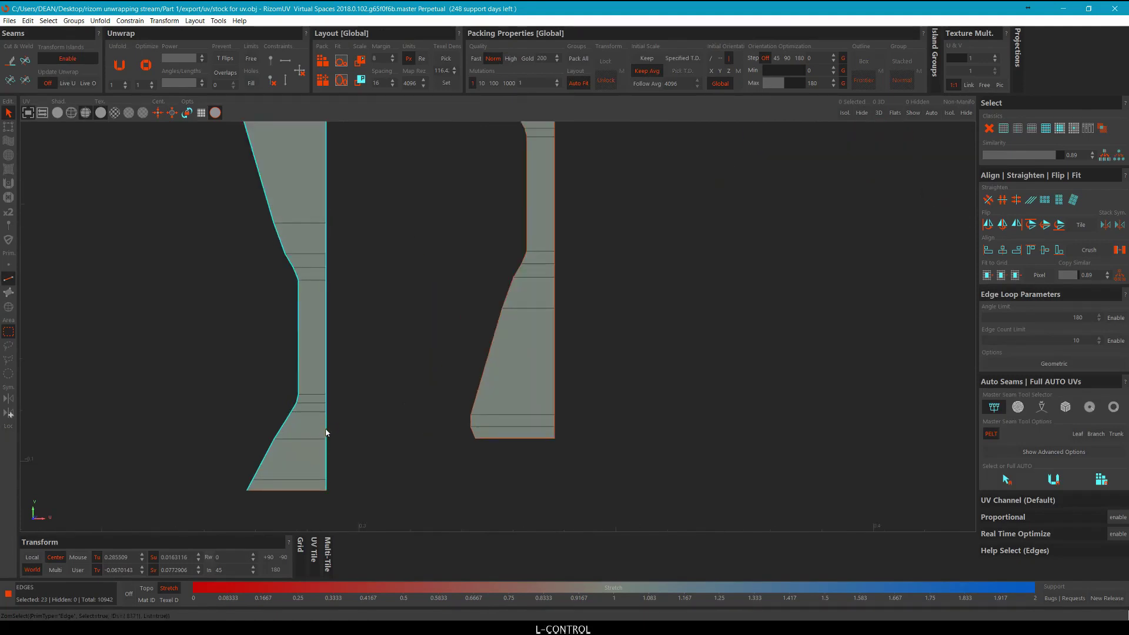
ctrl+double_click(326, 429)
scroll(330, 429, down, 1)
alt+click(291, 481)
scroll(272, 300, down, 2)
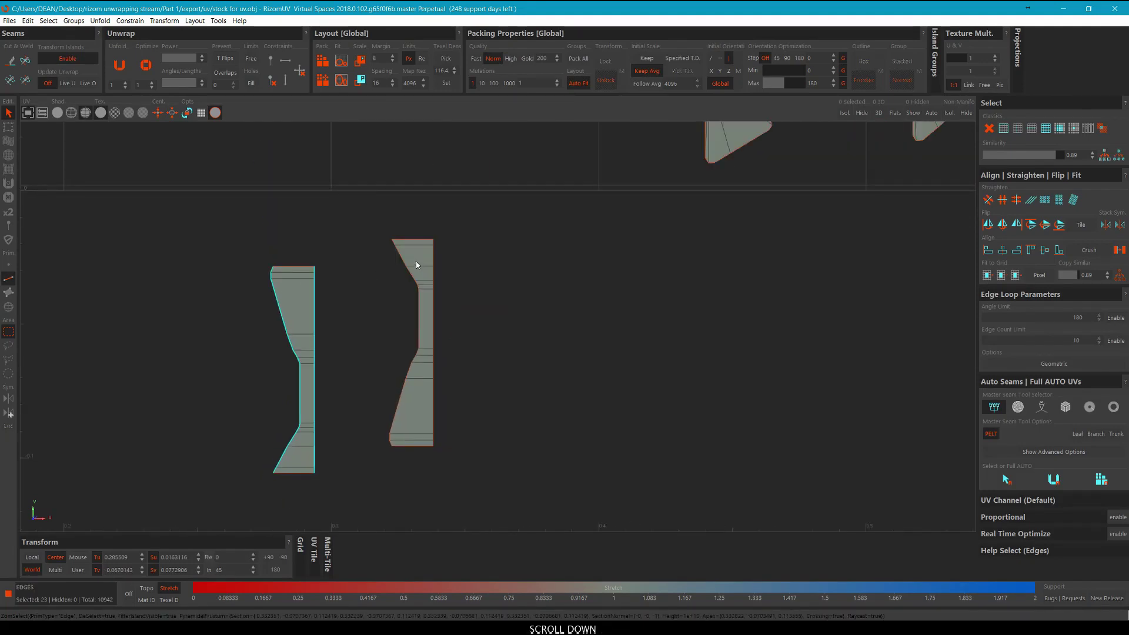
Add both side edges of the second hourglass-shaped island to the selection and constrain all side edges vertically.
key(alt+c)
alt+scroll(424, 299, up, 1)
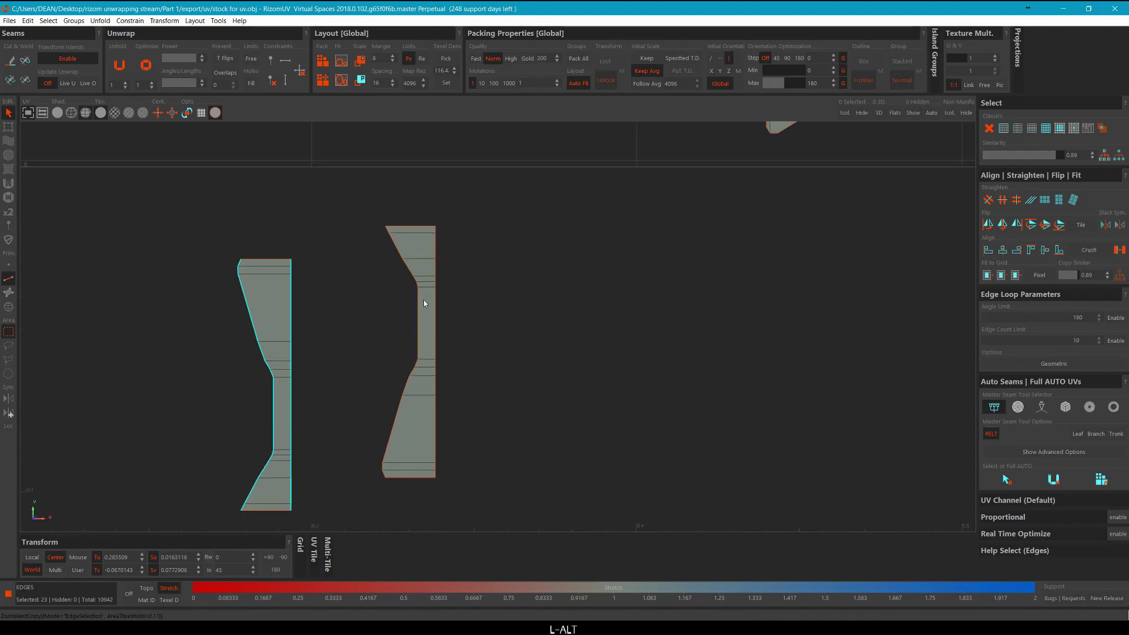
ctrl+double_click(419, 305)
ctrl+click(436, 307)
scroll(448, 309, up, 5)
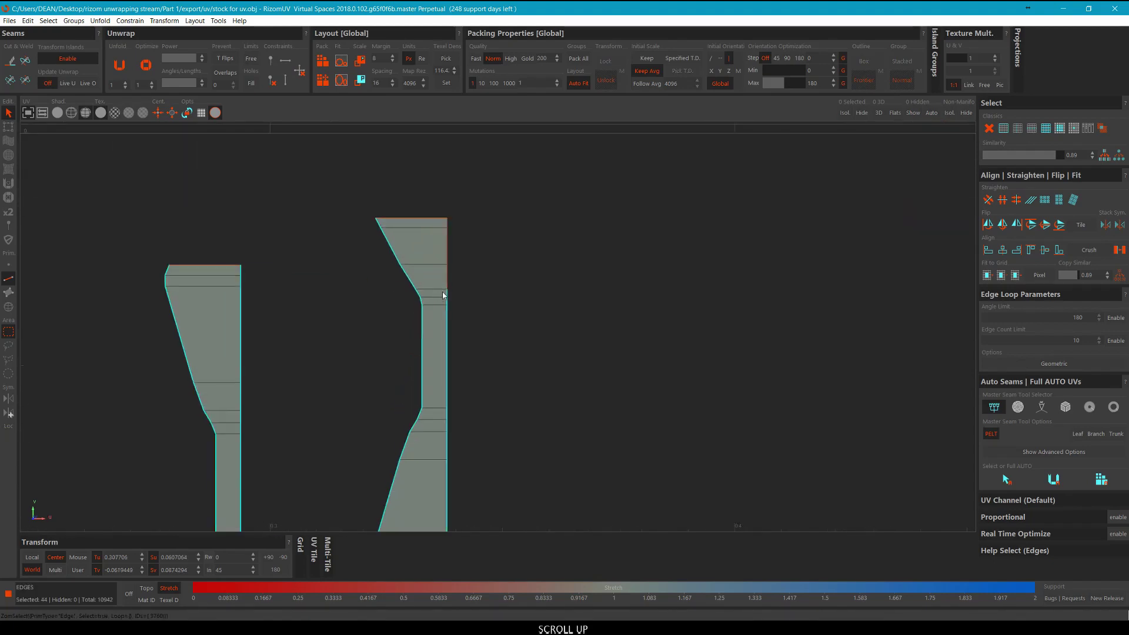
ctrl+click(460, 240)
scroll(507, 309, down, 4)
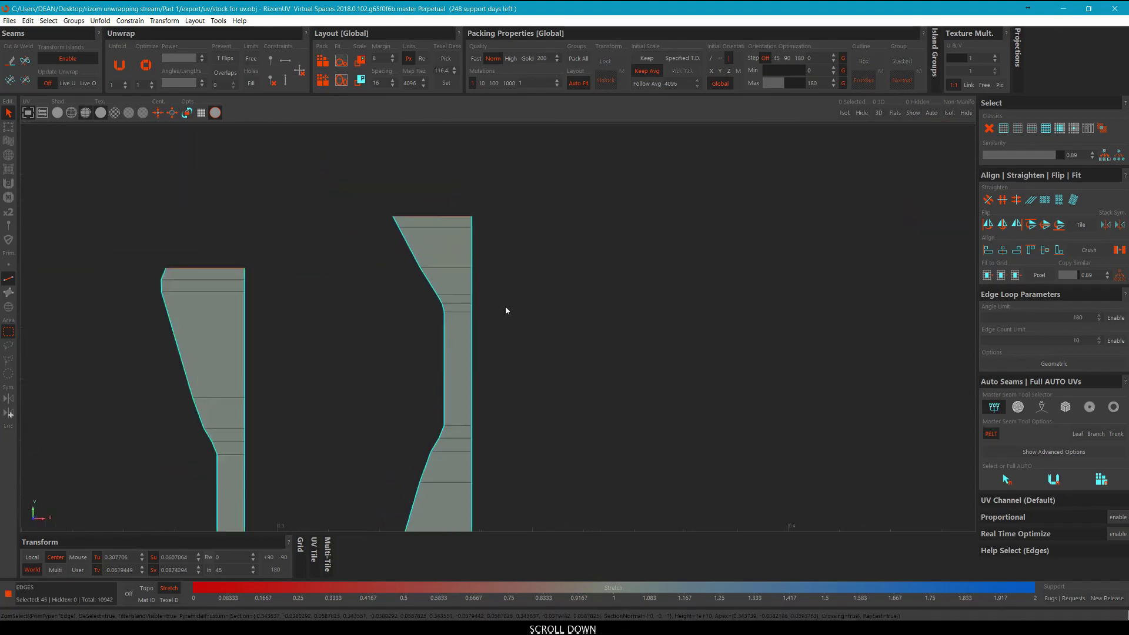
key(alt+v)
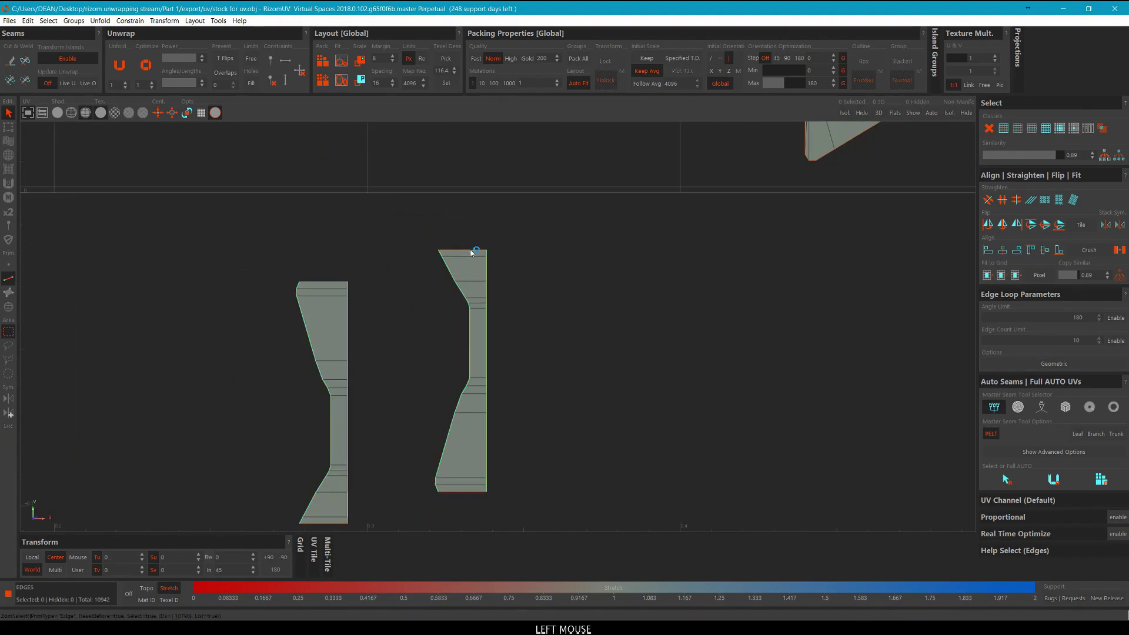
Select the top and bottom edges of both hourglass-shaped islands and constrain them horizontally.
middle_drag(404, 396, 420, 210)
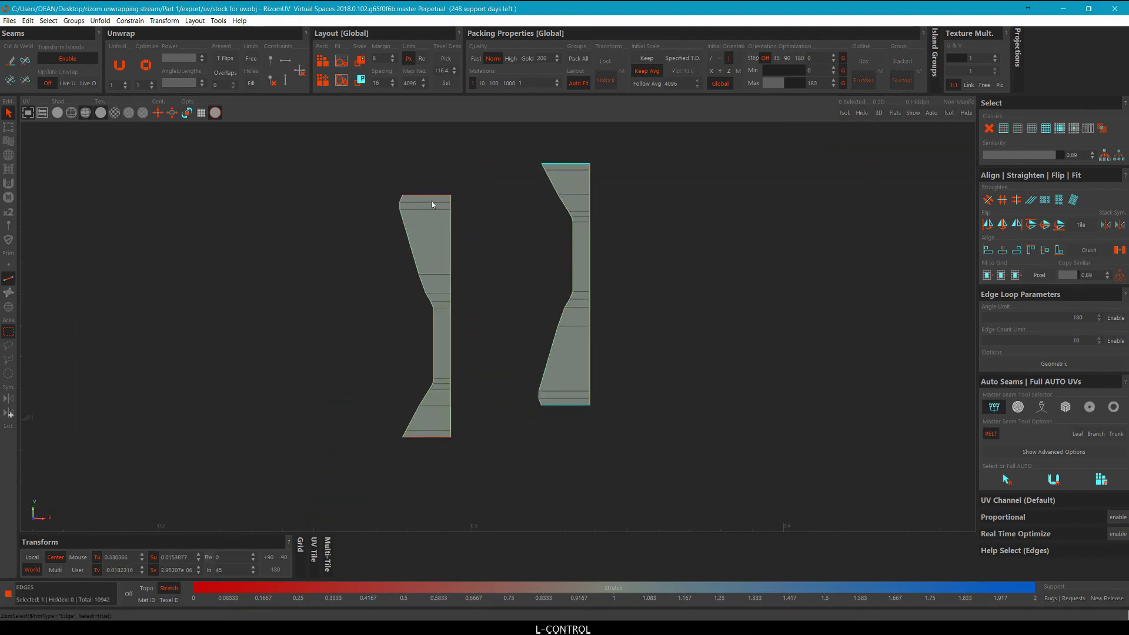
ctrl+click(421, 197)
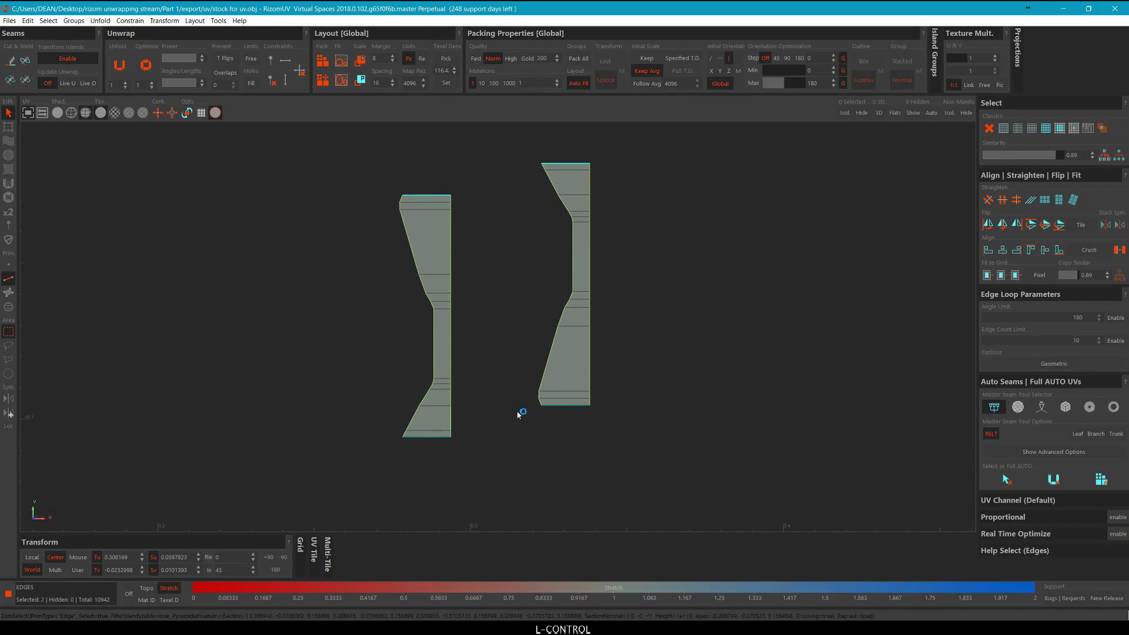
ctrl+click(442, 439)
key(alt+t)
scroll(522, 415, down, 4)
Select the two constrained hourglass-shaped islands and optimize them.
key(F4)
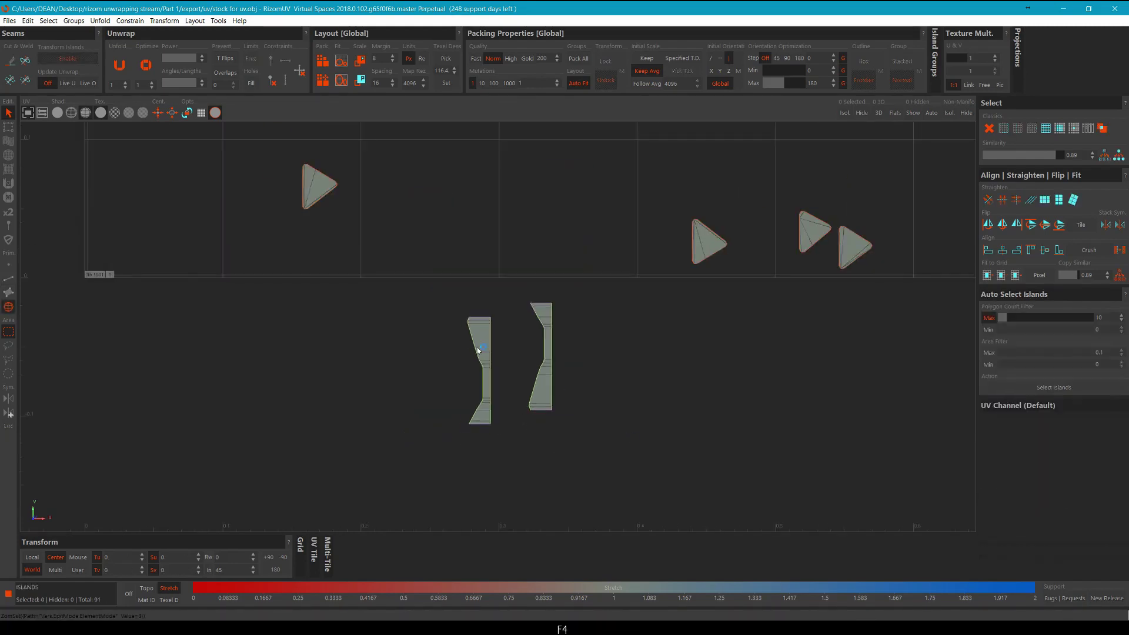
click(478, 347)
middle_drag(609, 340, 592, 343)
ctrl+click(525, 359)
middle_drag(660, 326, 607, 329)
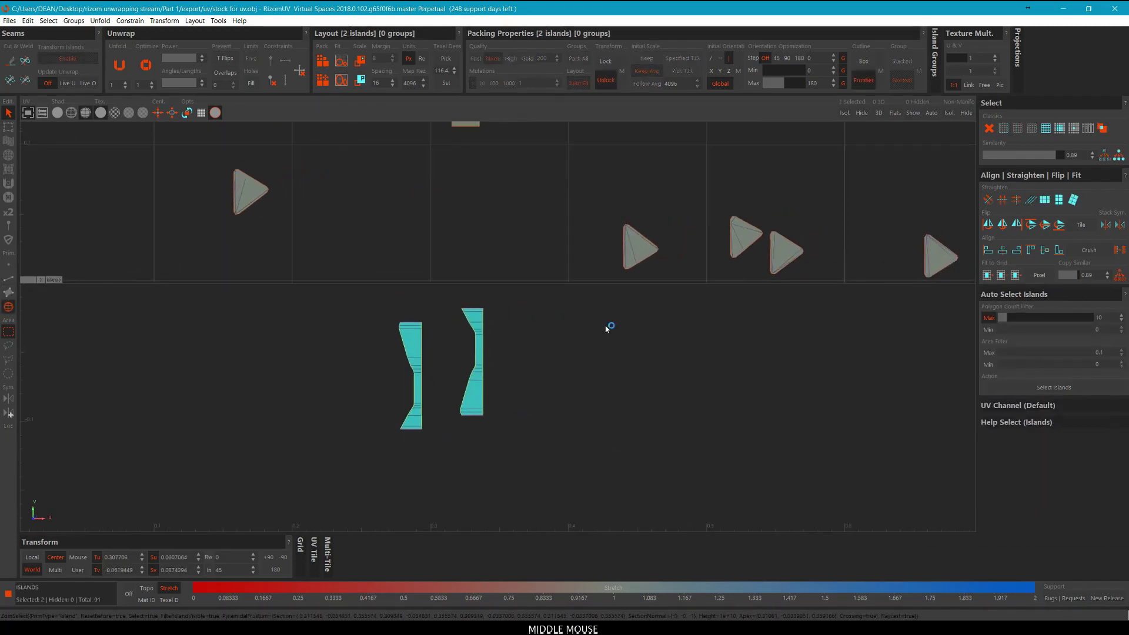
key(o)
Alternate Unfold and Optimize several times on the two selected islands to turn them into straight strips.
key(u)
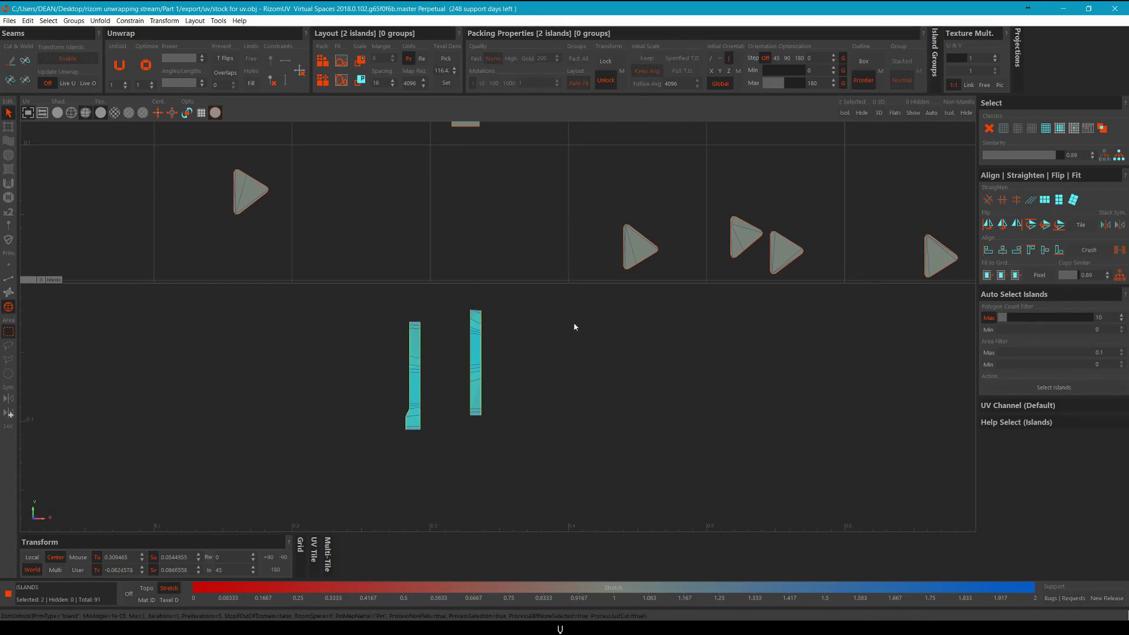
key(o)
key(u)
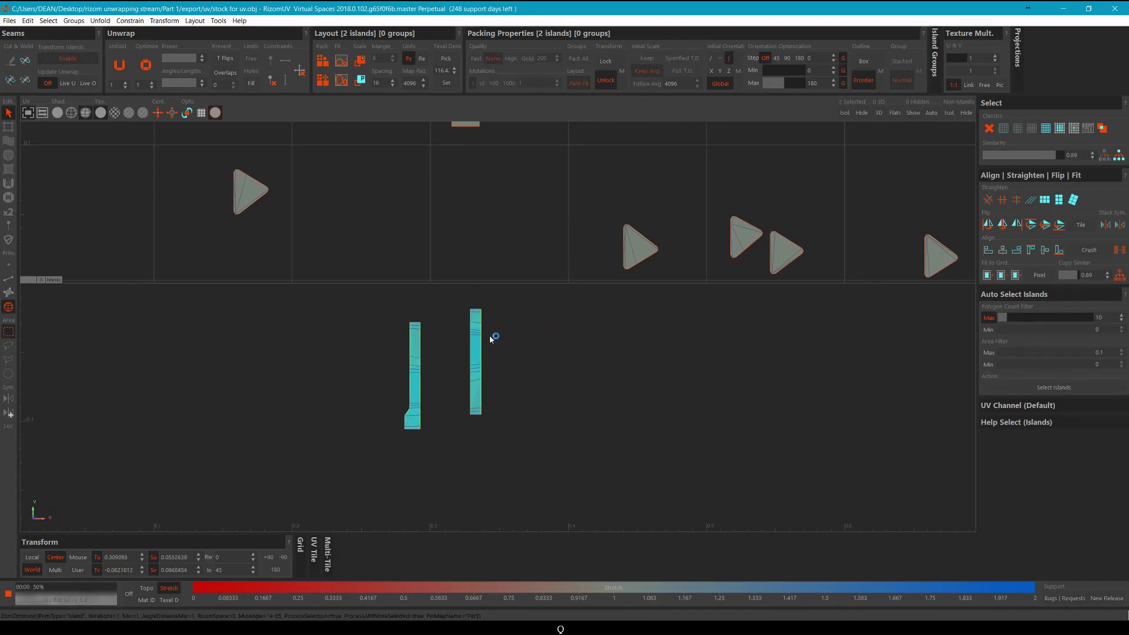
key(o)
middle_drag(475, 365, 569, 339)
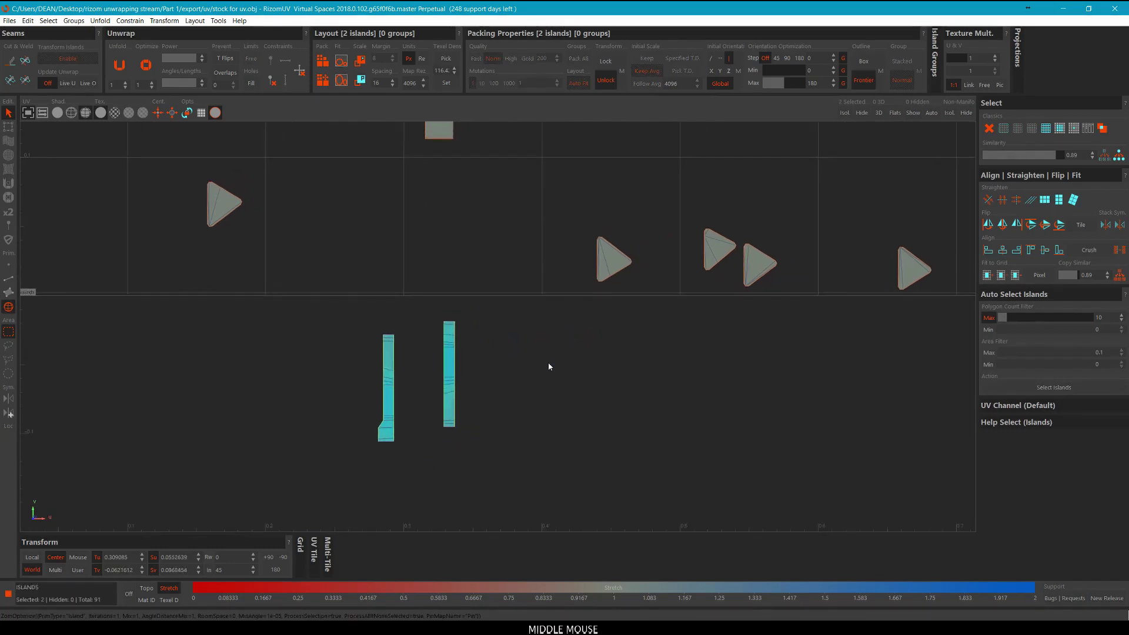
key(u)
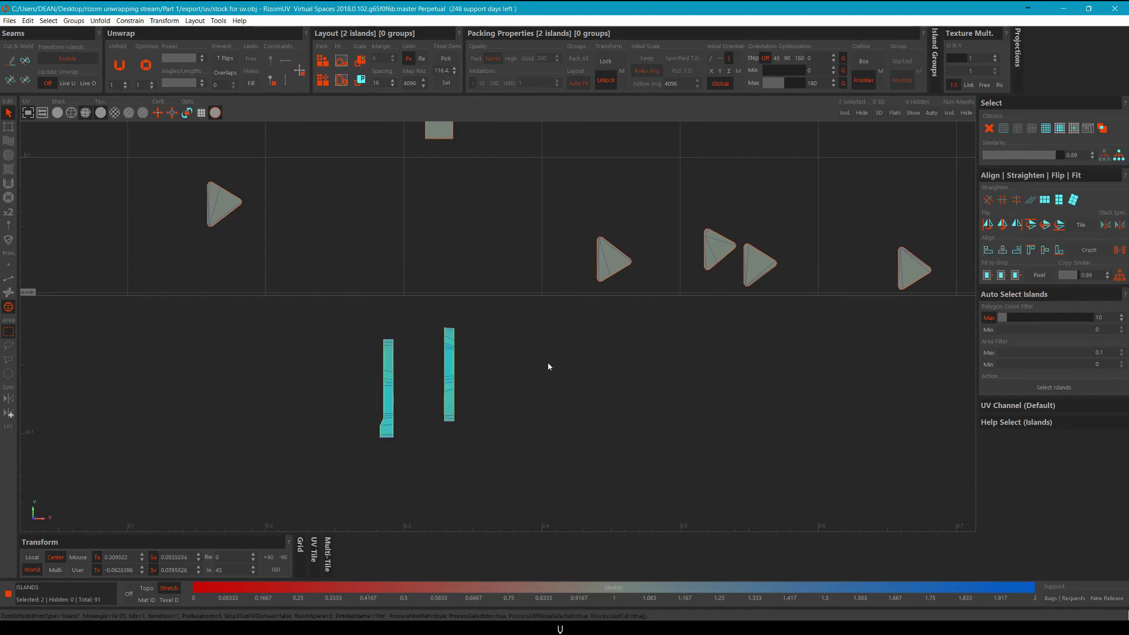
key(o)
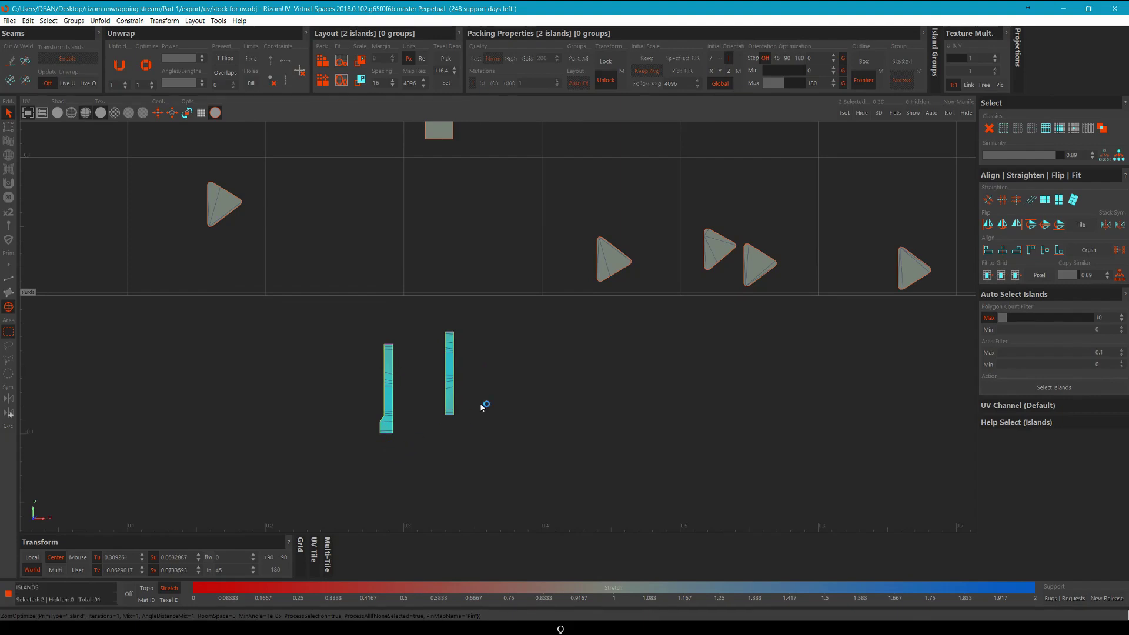
Examine the stretch colouring on both narrow strips and the matching area of the textured stock in Substance Painter.
click(519, 387)
scroll(444, 364, up, 5)
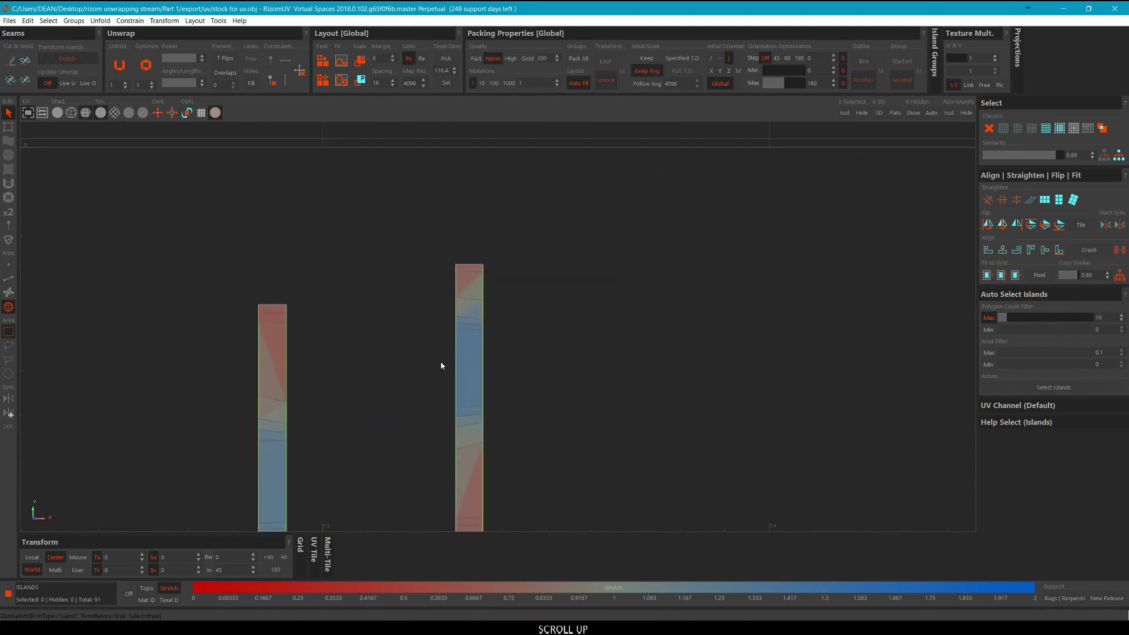
scroll(440, 361, up, 4)
middle_drag(191, 285, 297, 267)
scroll(300, 266, down, 5)
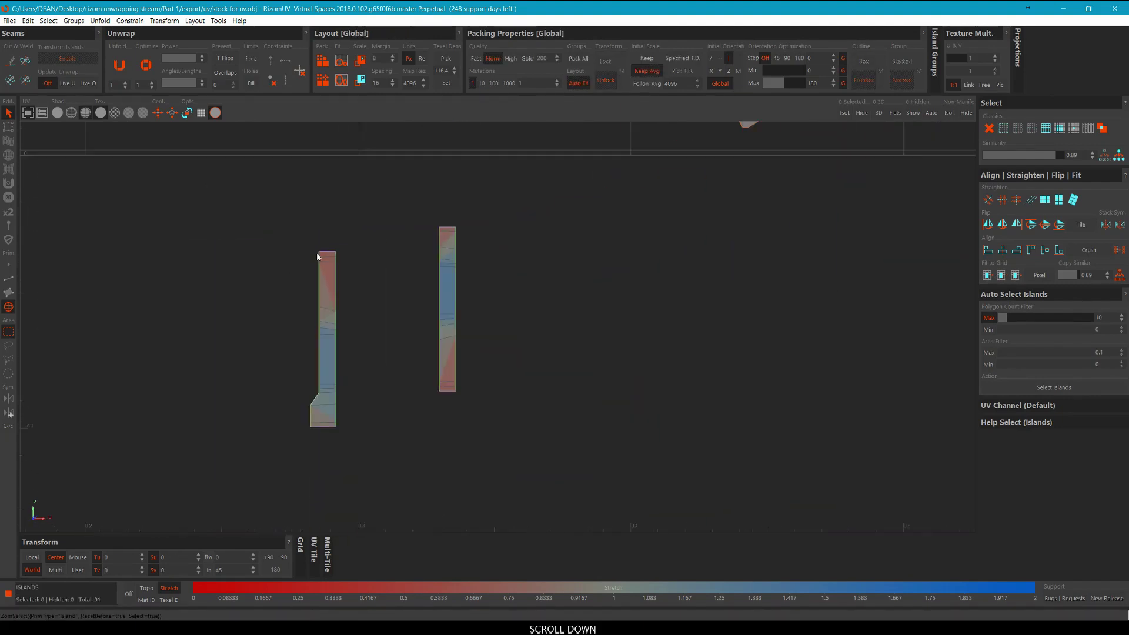
click(449, 249)
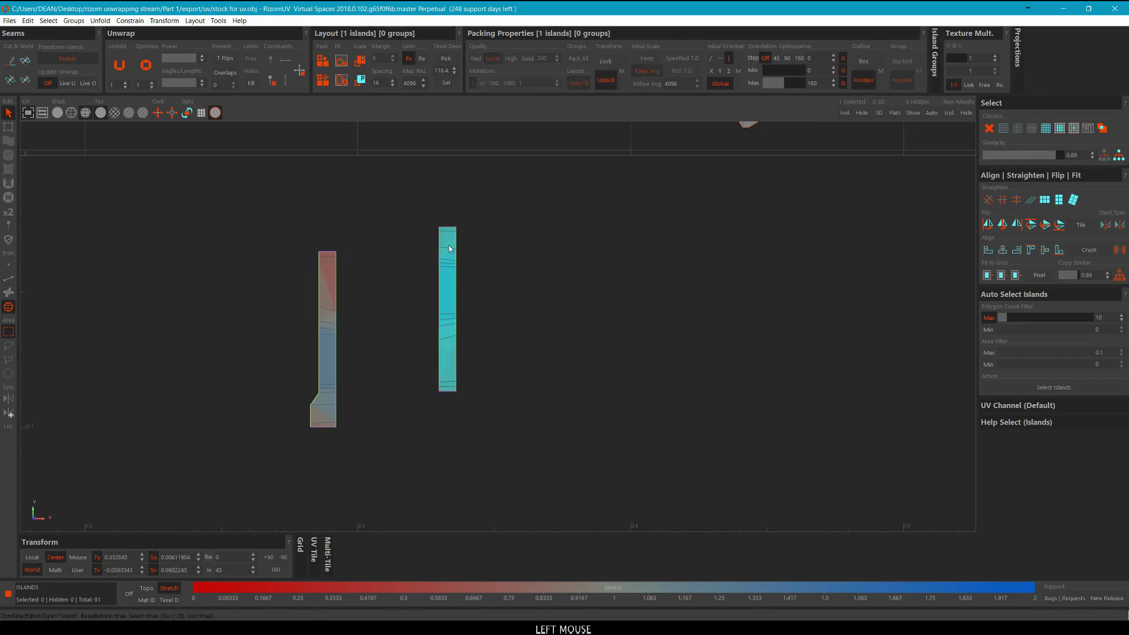
click(499, 244)
scroll(279, 423, up, 3)
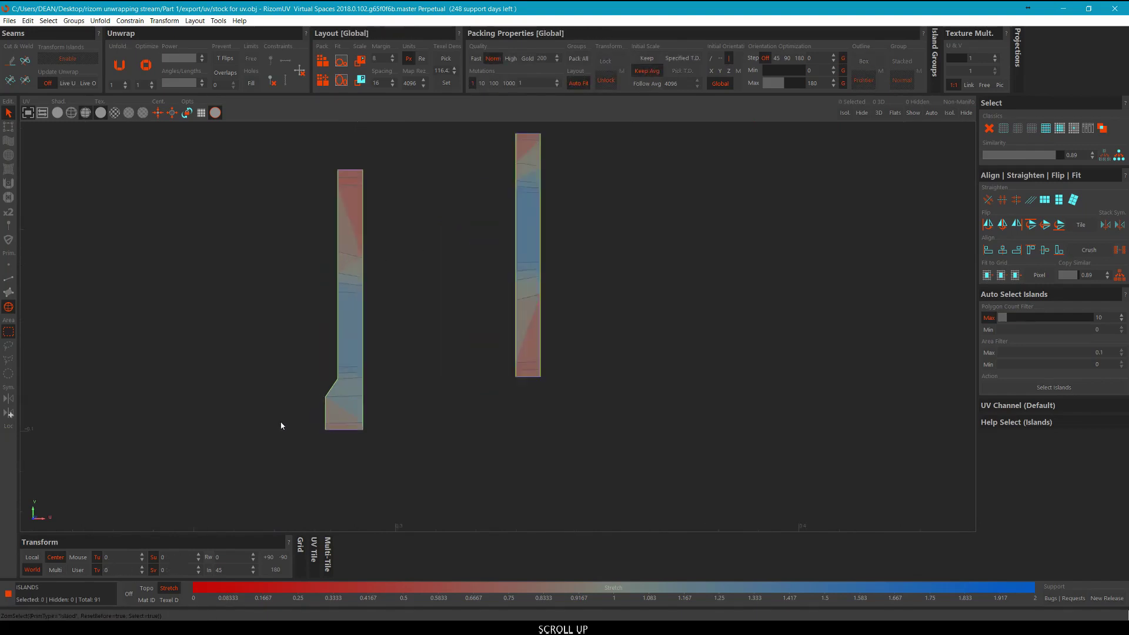
scroll(338, 318, down, 3)
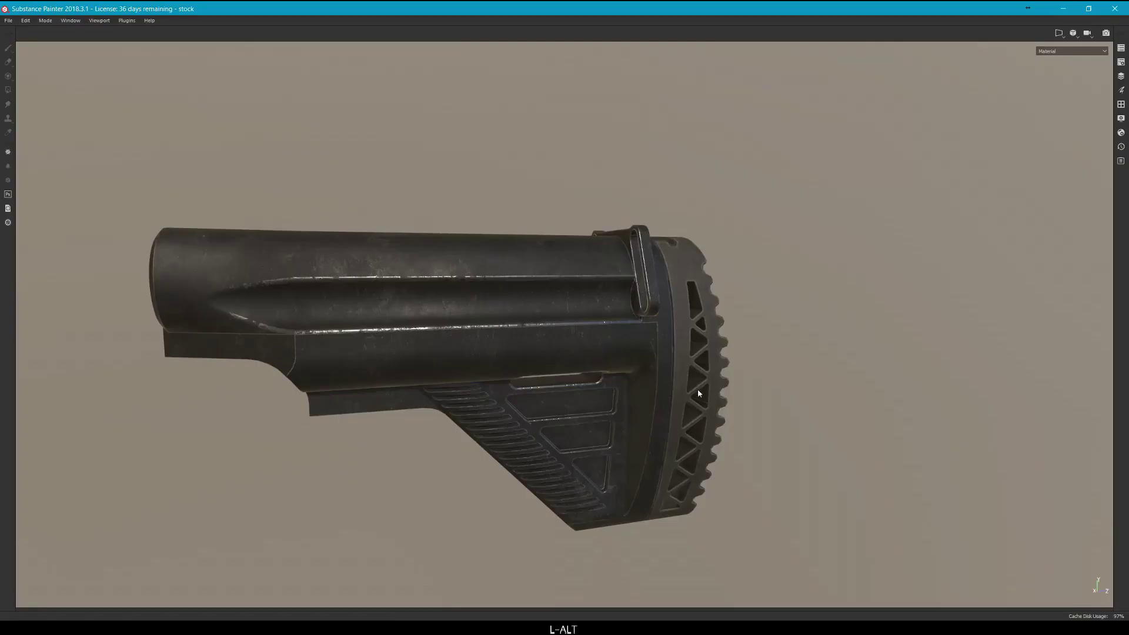
mouse_move(505, 353)
alt+mouse_down()
mouse_move(544, 357)
mouse_move(410, 285)
mouse_move(770, 450)
alt+mouse_up()
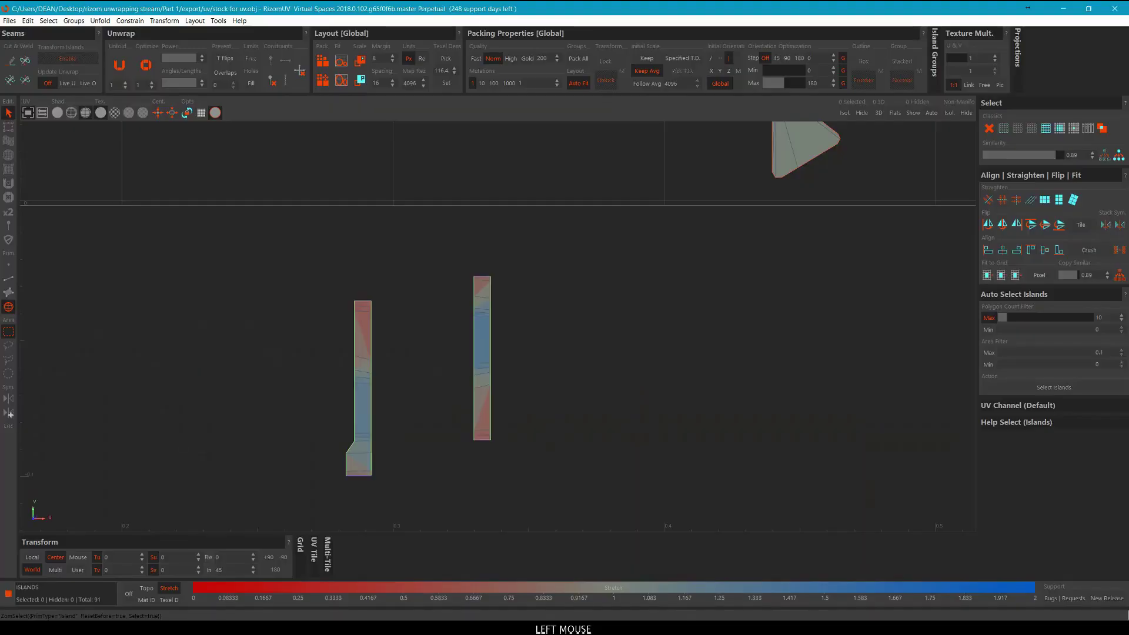
Return to RizomUV and move the two narrow strips from below the UV tile to beside the small finished islands.
scroll(610, 409, down, 3)
scroll(535, 330, down, 4)
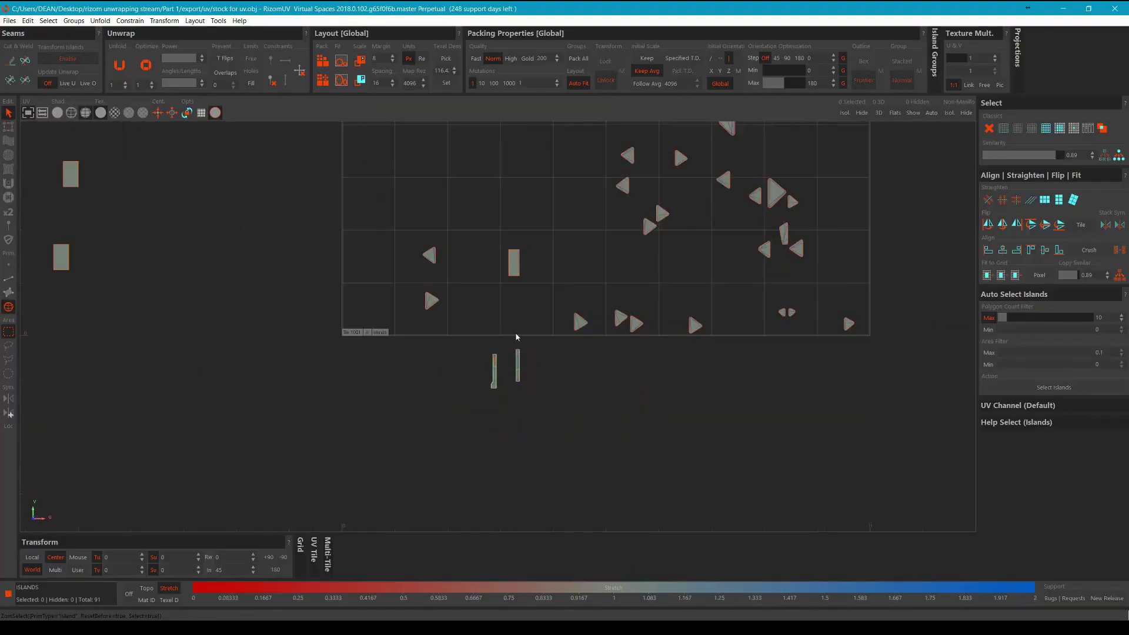
middle_drag(520, 347, 504, 409)
scroll(496, 420, up, 2)
scroll(480, 429, down, 3)
drag(395, 419, 366, 397)
key(h)
click(536, 465)
scroll(508, 437, down, 3)
middle_drag(436, 406, 133, 376)
scroll(507, 437, up, 2)
key(space)
click(220, 376)
scroll(220, 376, down, 4)
middle_drag(122, 331, 329, 368)
scroll(329, 368, down, 2)
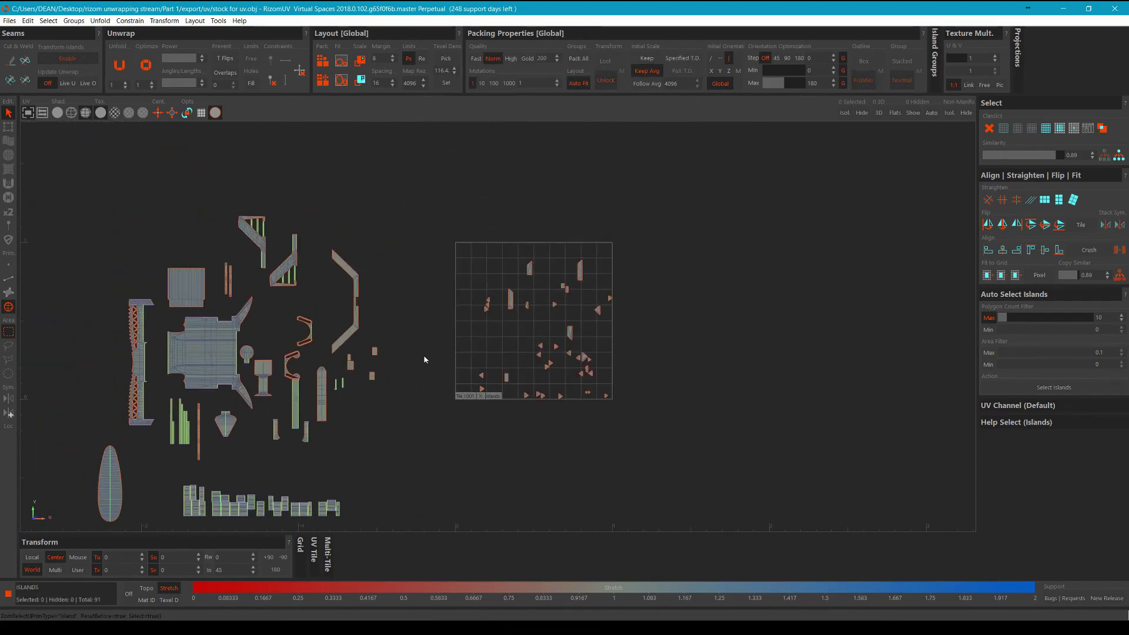
Move the small rectangular island in the lower part of the UV tile out beside the small finished islands.
scroll(499, 299, up, 6)
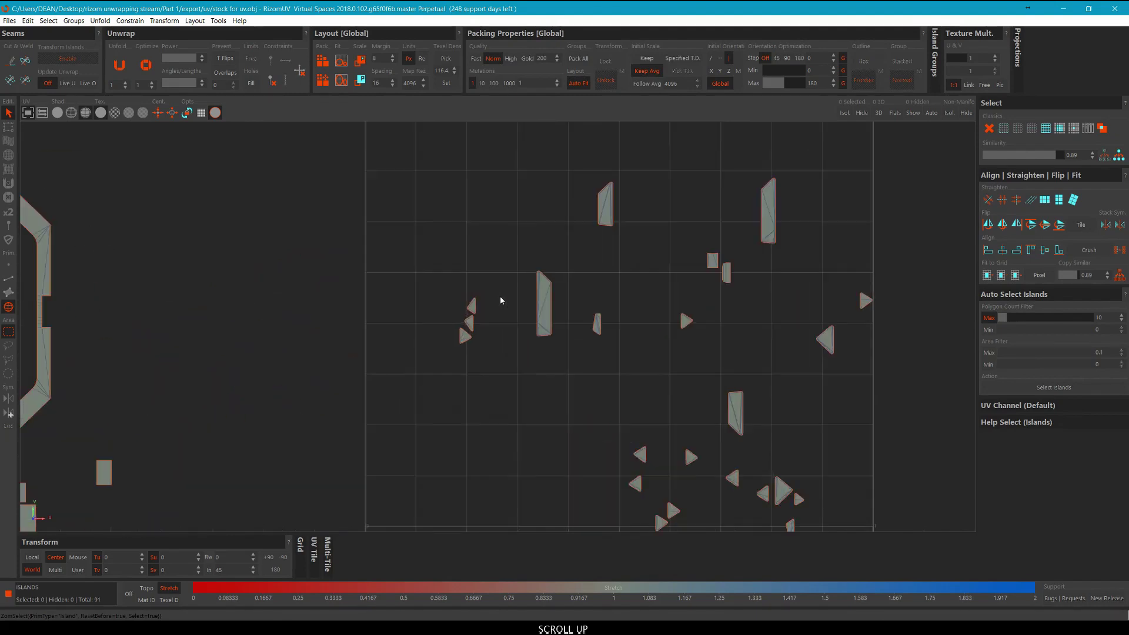
middle_drag(518, 269, 510, 214)
scroll(506, 314, up, 1)
key(F2)
scroll(526, 406, down, 2)
middle_drag(527, 406, 519, 251)
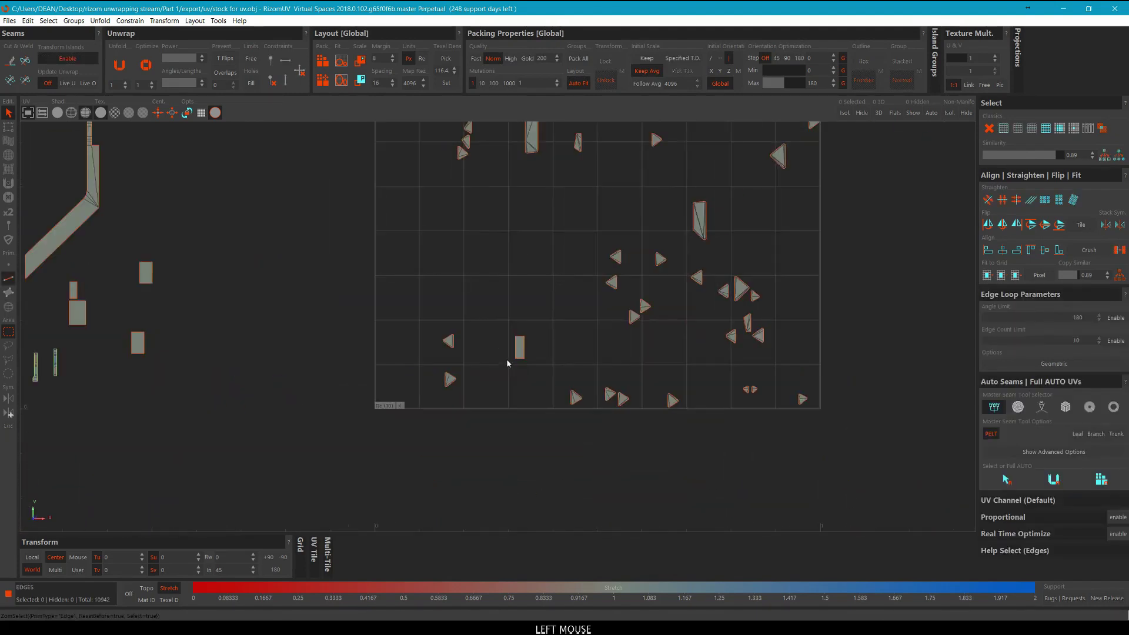
scroll(508, 363, up, 2)
scroll(538, 347, down, 2)
key(F4)
click(538, 346)
scroll(538, 348, down, 1)
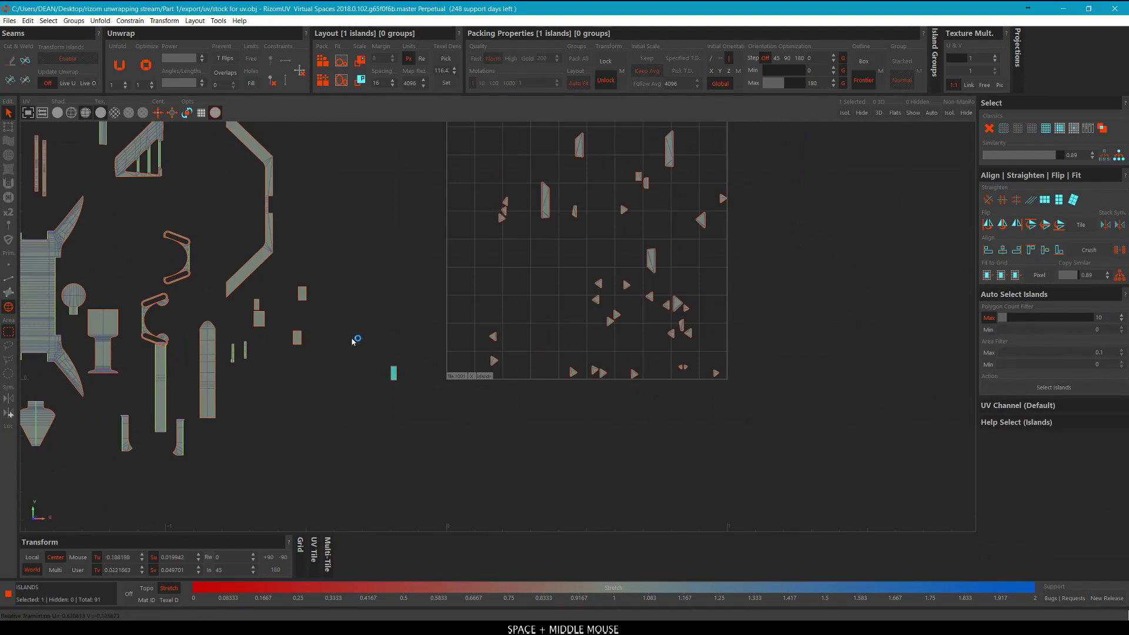
middle_drag(353, 342, 347, 343)
click(377, 332)
Move the small island with the curved upper edge out of the UV tile to the free space beside it.
scroll(515, 384, up, 3)
scroll(515, 384, down, 2)
middle_drag(671, 285, 458, 437)
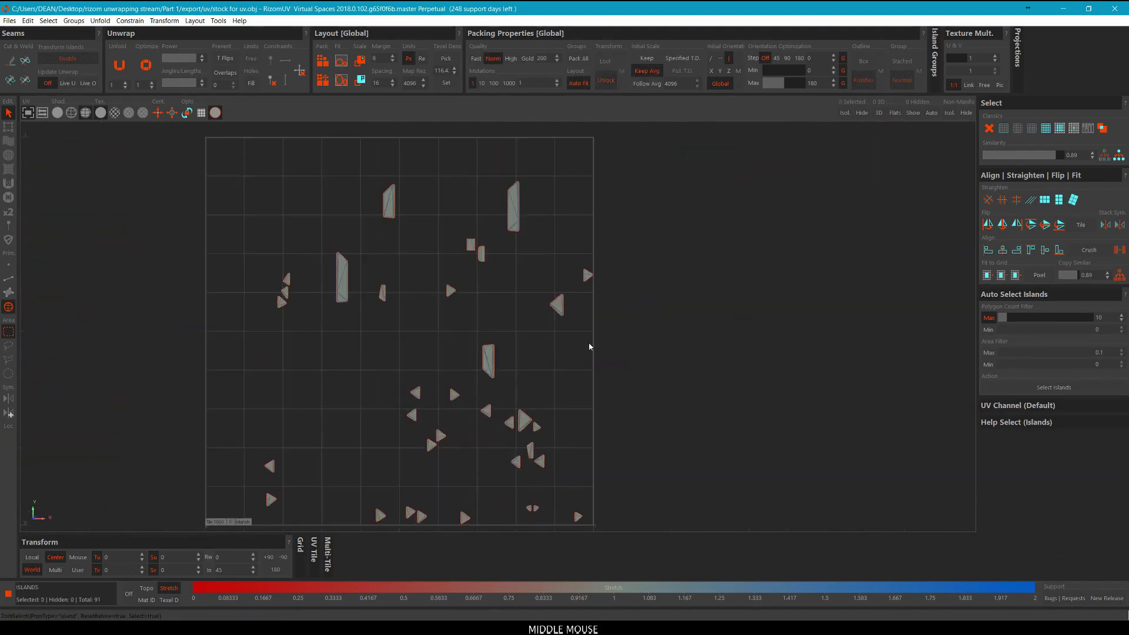
scroll(589, 346, up, 1)
scroll(428, 227, up, 6)
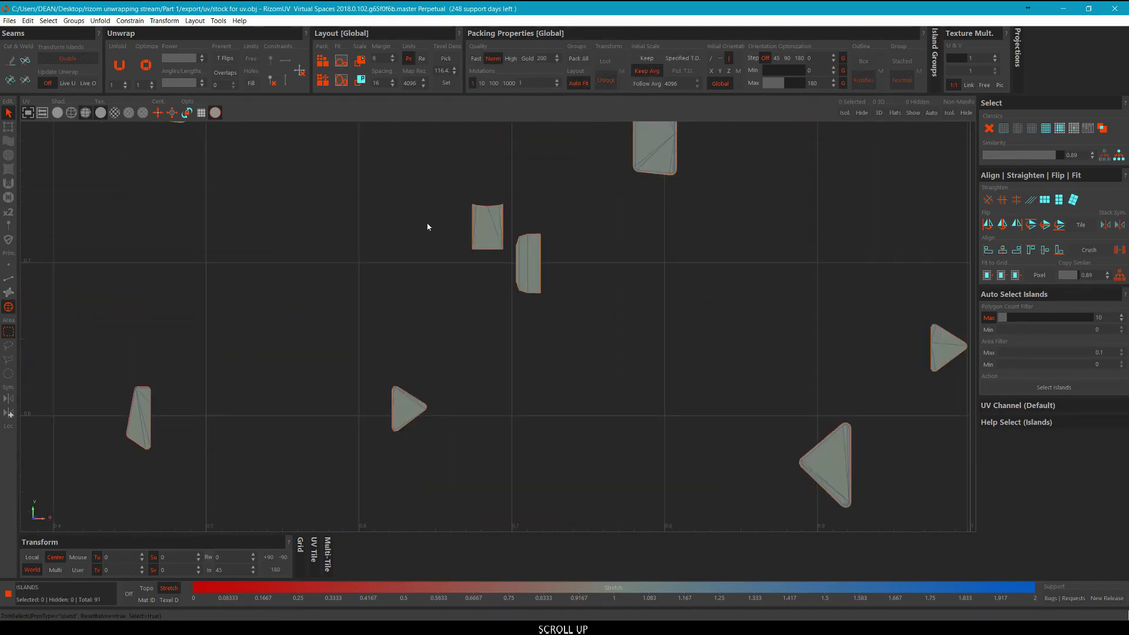
scroll(472, 215, up, 2)
click(497, 214)
scroll(500, 214, down, 9)
middle_drag(500, 214, 323, 299)
scroll(323, 298, up, 1)
click(325, 323)
Constrain the small island's bottom edge horizontally and its two side edges vertically.
scroll(332, 340, up, 8)
key(F2)
click(357, 388)
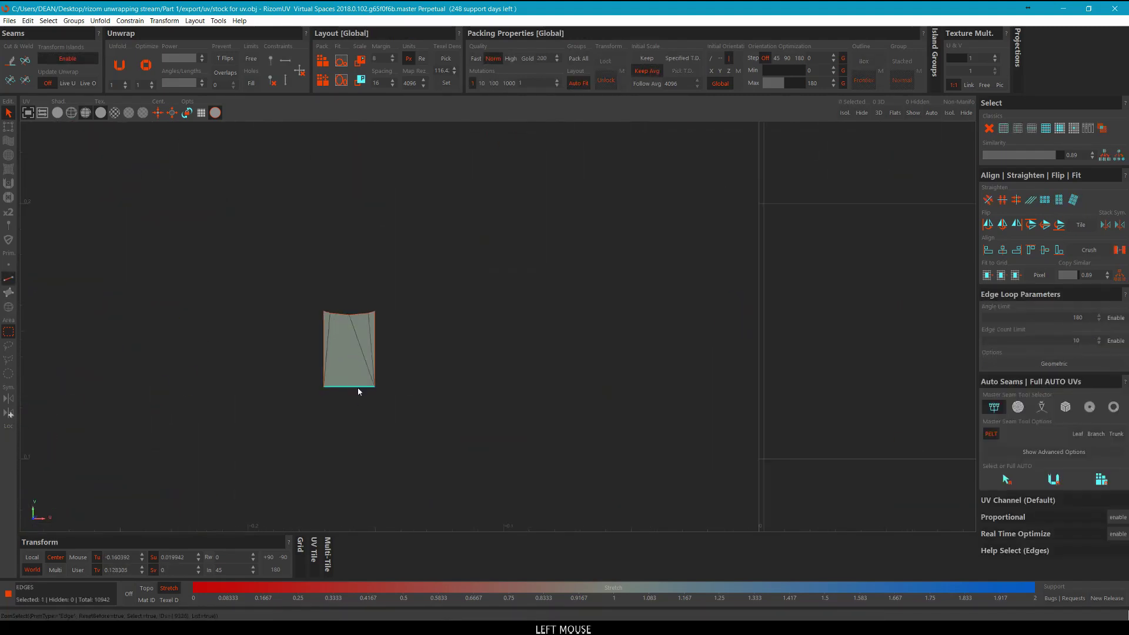
scroll(366, 364, up, 3)
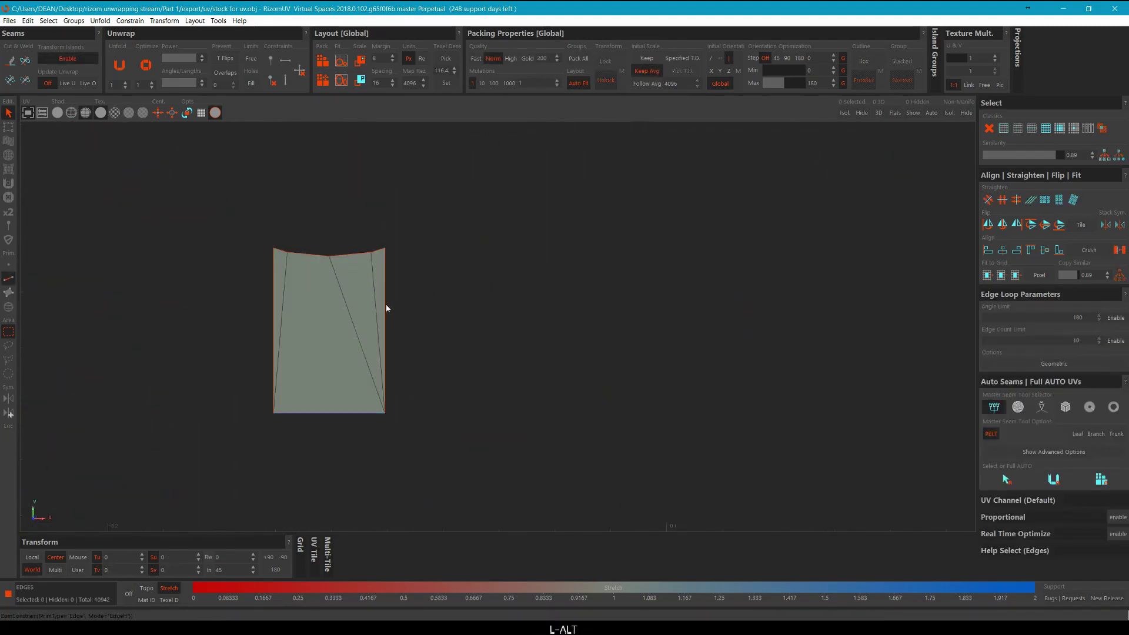
ctrl+drag(270, 285, 458, 268)
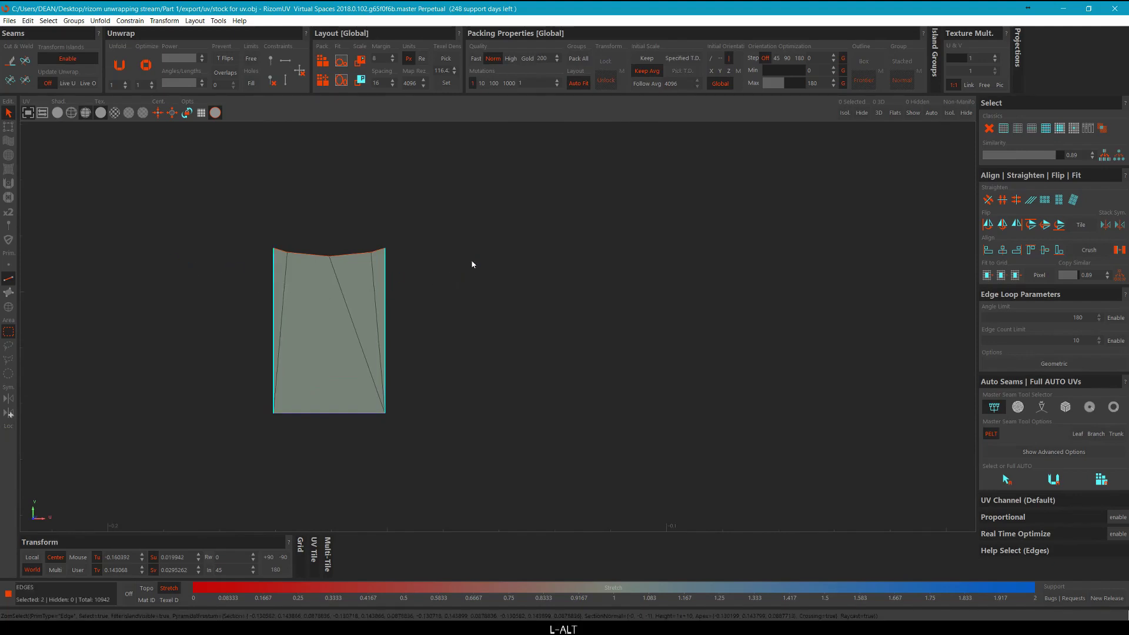
key(alt+y)
scroll(404, 283, down, 5)
Constrain the island's curved upper edge horizontally and optimize the island to straighten it.
key(F4)
scroll(395, 257, up, 7)
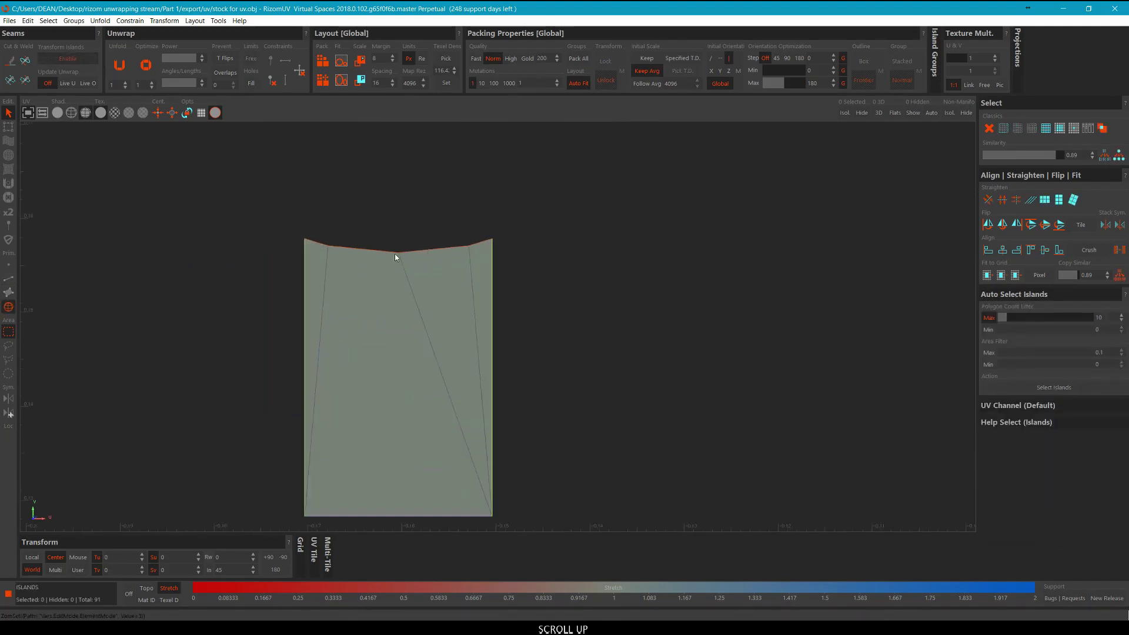
key(F2)
click(386, 252)
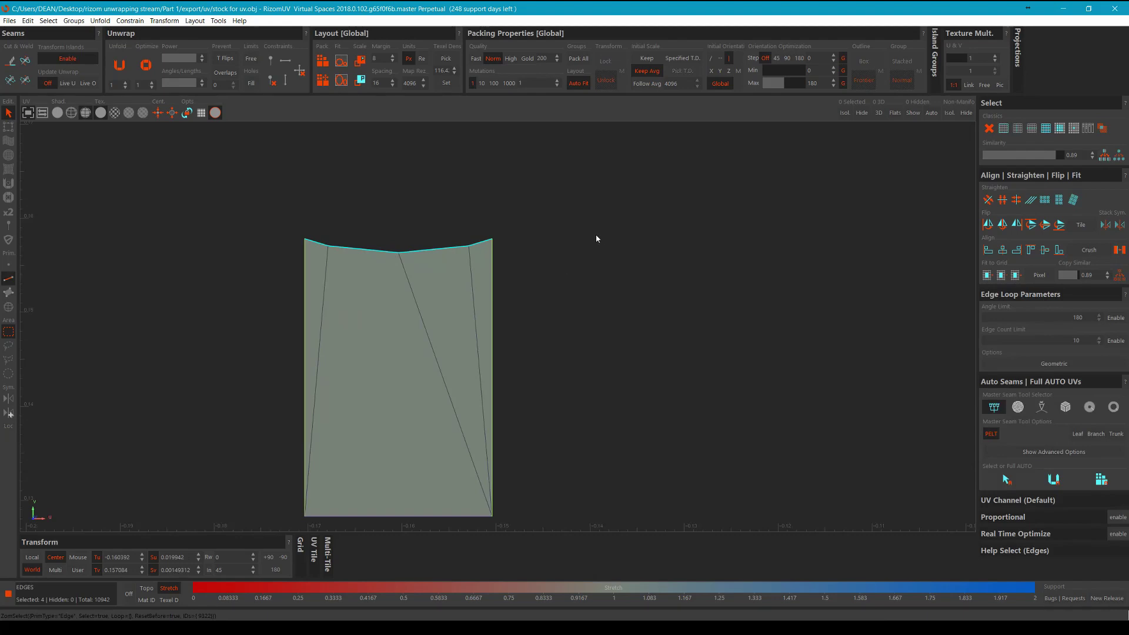
key(alt+t)
key(F4)
click(465, 277)
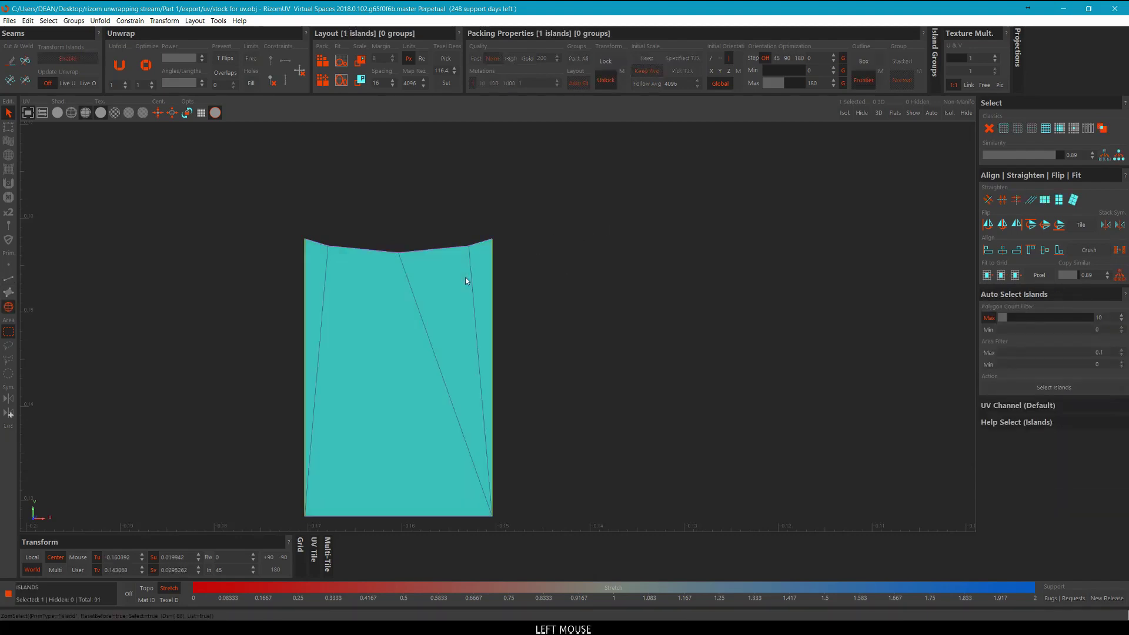
key(q)
Move the straightened small island over beside the small finished islands.
scroll(543, 276, down, 10)
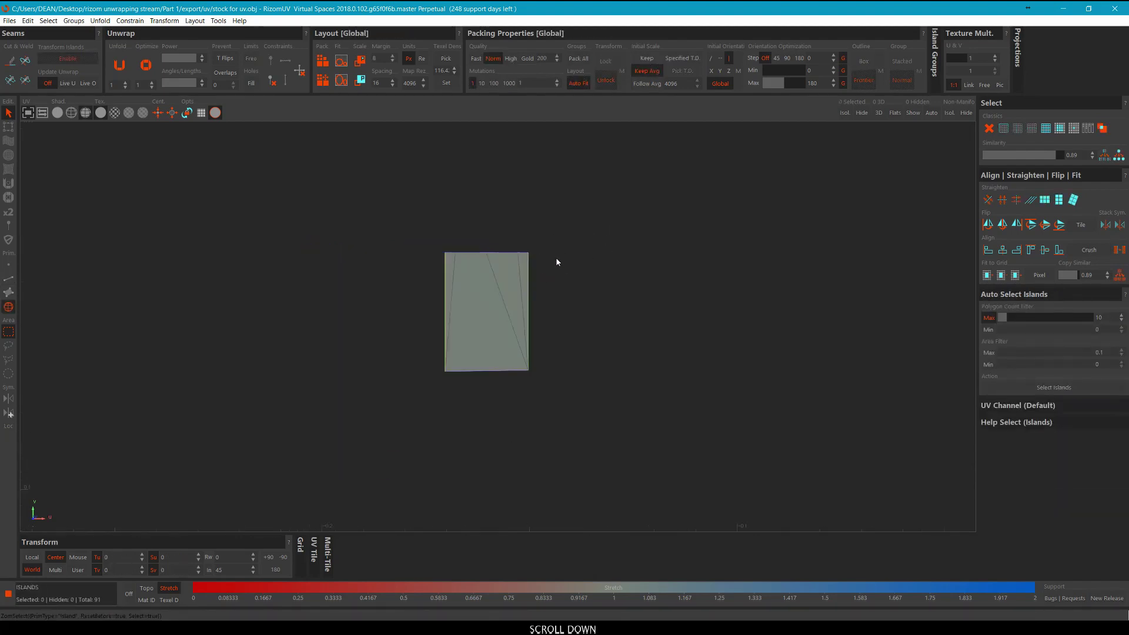
middle_drag(513, 265, 362, 287)
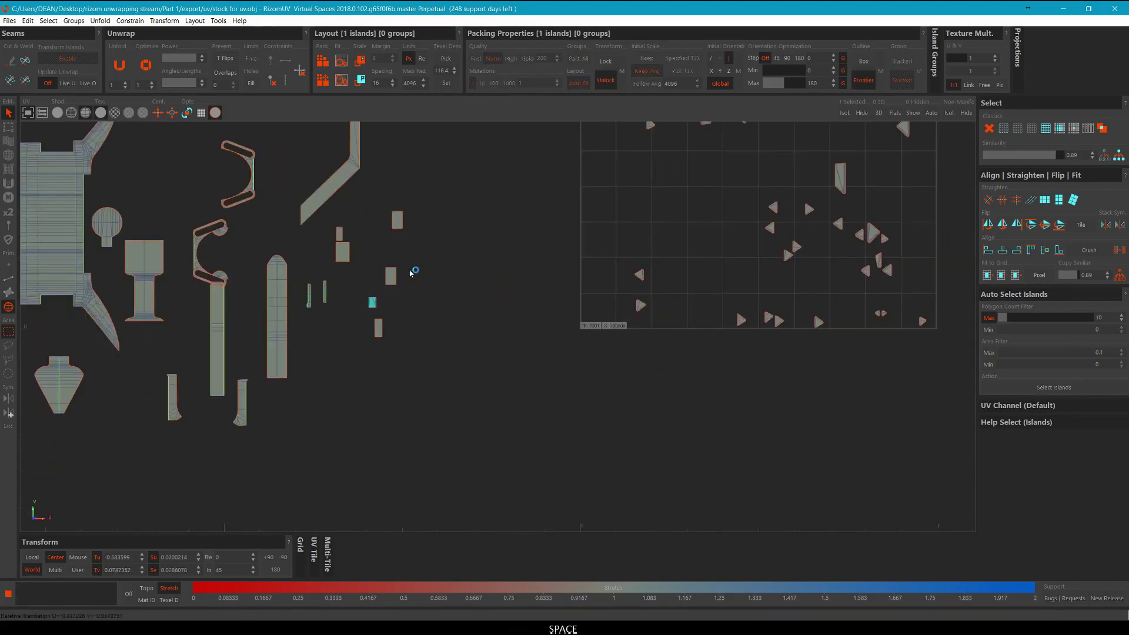
click(523, 206)
middle_drag(527, 202, 271, 248)
Move the tall slanted island in the upper right of the UV tile next to the shorter slanted island.
middle_drag(748, 237, 758, 279)
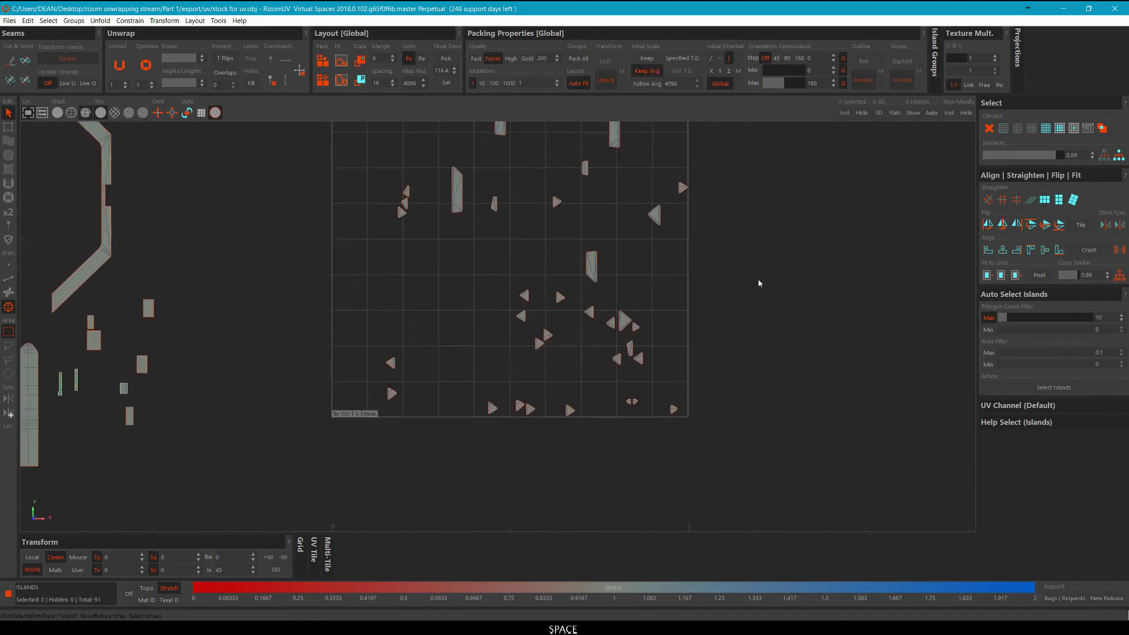
middle_drag(692, 214, 704, 314)
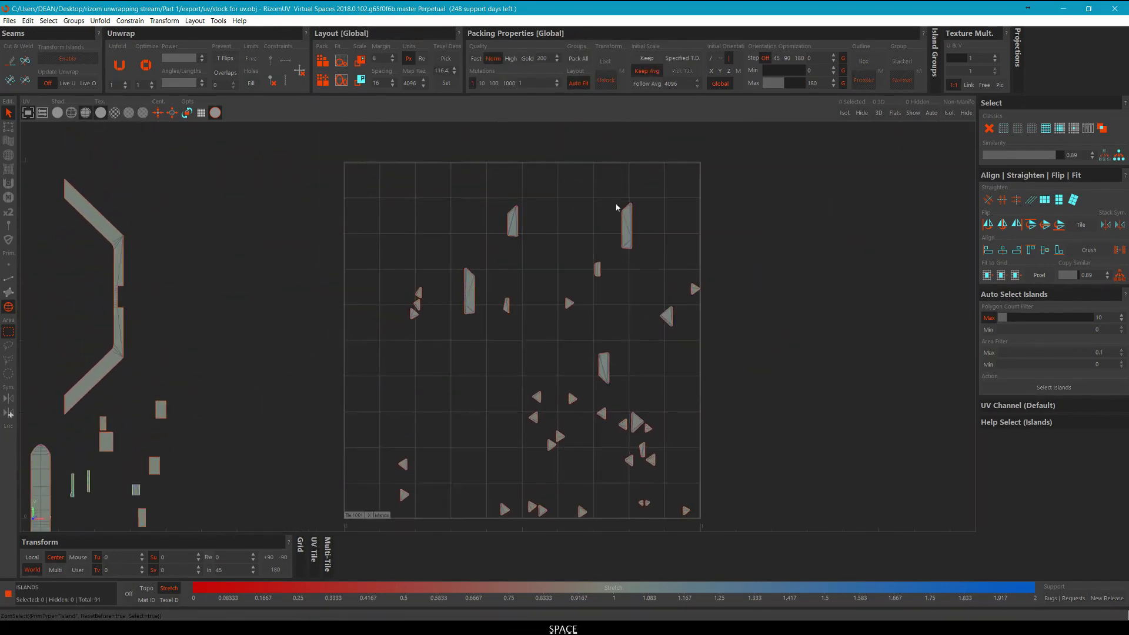
scroll(619, 208, up, 4)
scroll(637, 235, up, 1)
click(635, 225)
scroll(636, 225, down, 5)
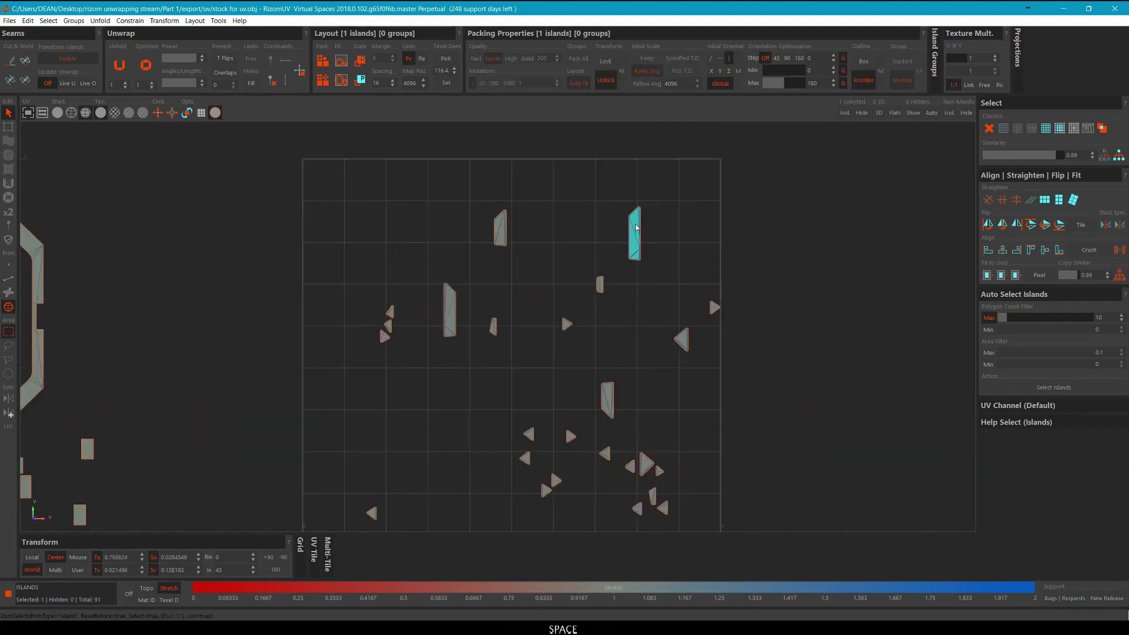
middle_drag(631, 227, 462, 228)
click(560, 217)
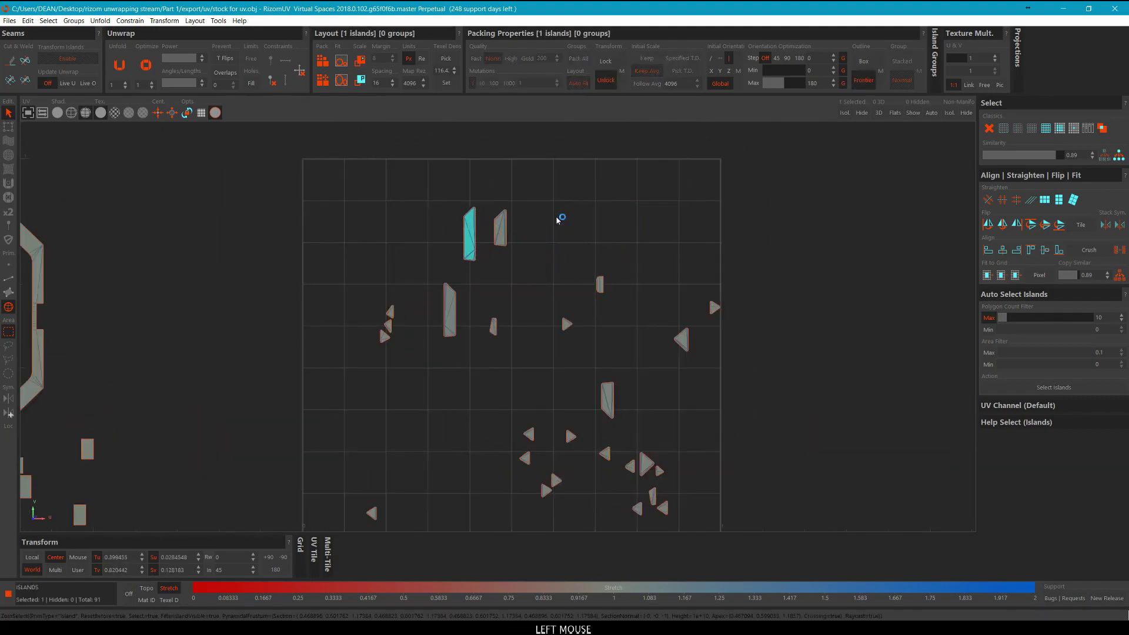
Select the vertical outer edges on both sides of the tall slanted island that was moved.
scroll(477, 231, up, 5)
scroll(477, 230, up, 4)
key(F2)
click(482, 250)
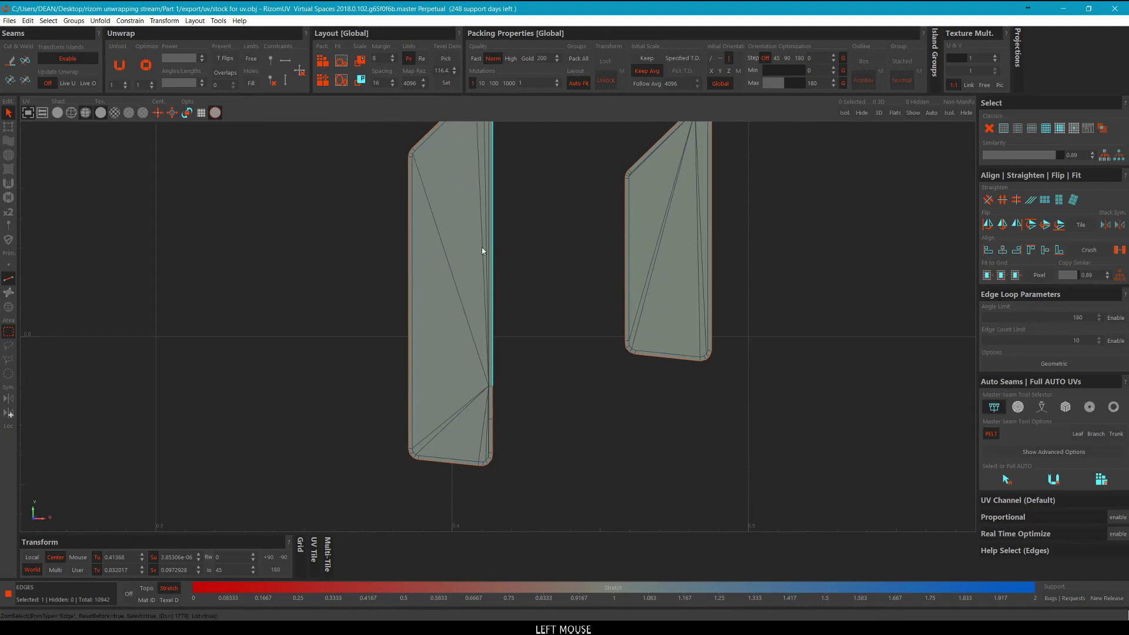
ctrl+click(407, 257)
scroll(496, 389, up, 4)
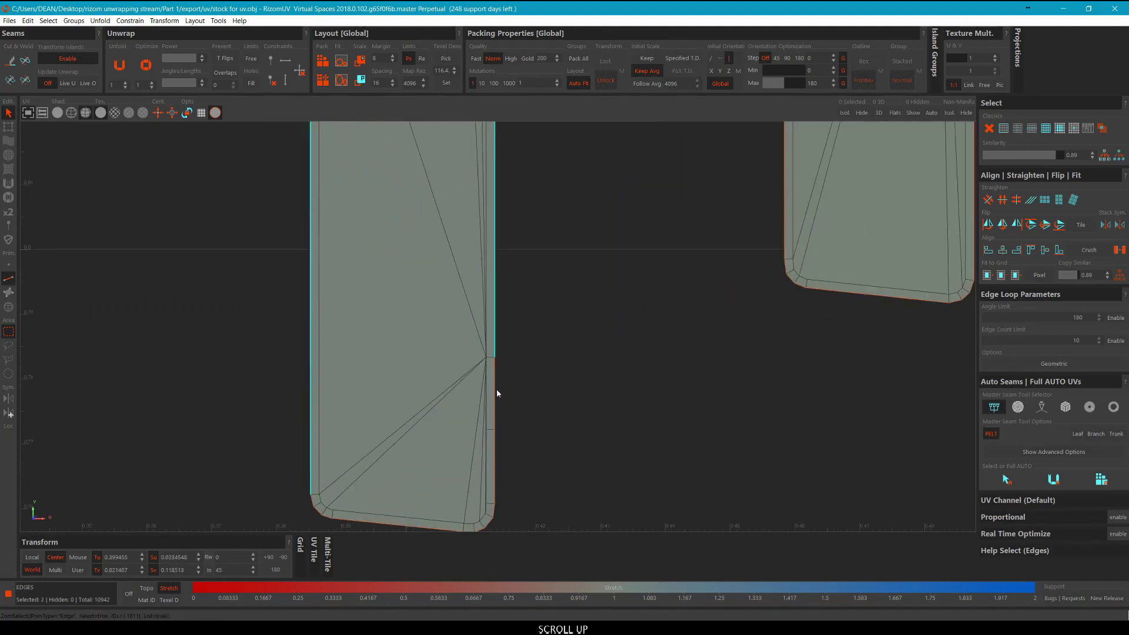
ctrl+click(491, 468)
scroll(545, 344, down, 1)
scroll(545, 342, down, 3)
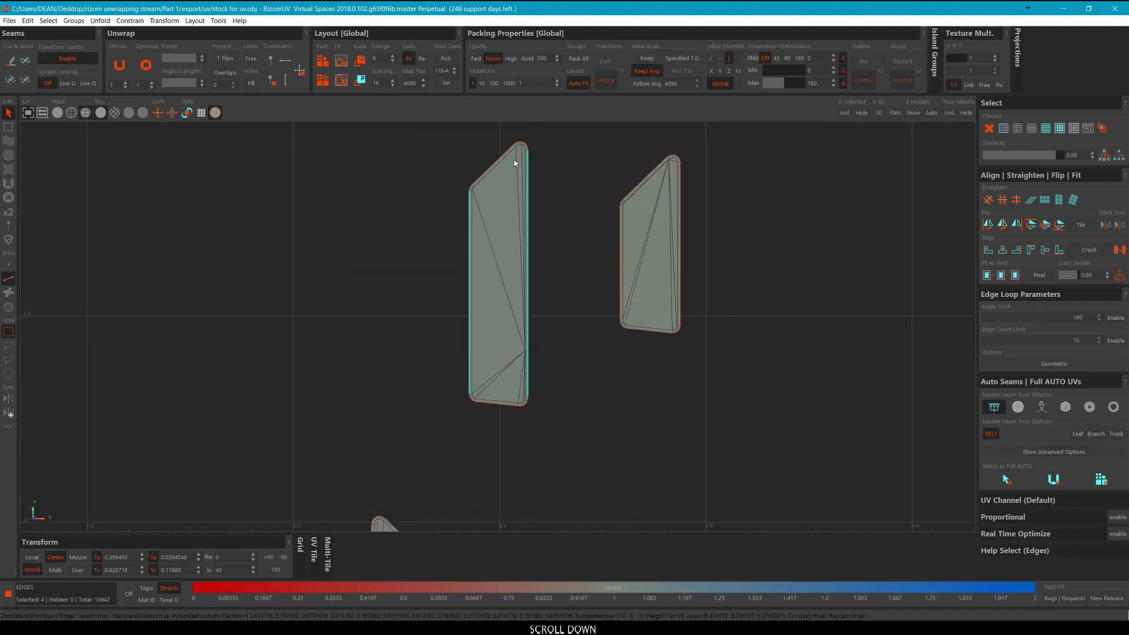
Add both vertical side edges of the neighbouring shorter slanted island to the edge selection.
scroll(620, 298, down, 3)
scroll(613, 297, up, 7)
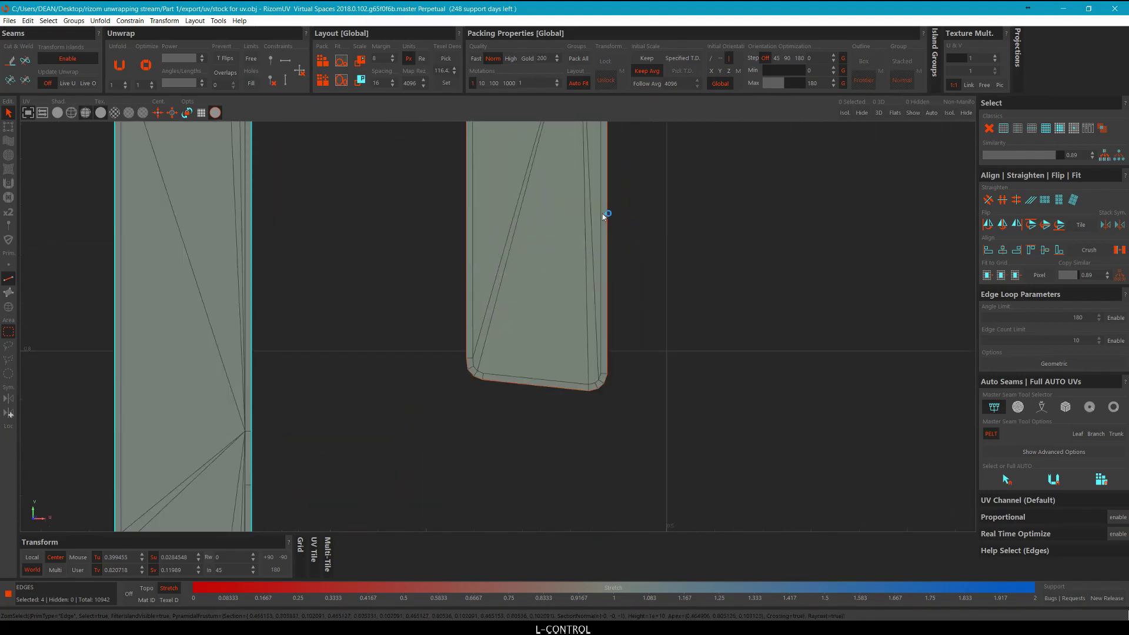
scroll(361, 247, down, 3)
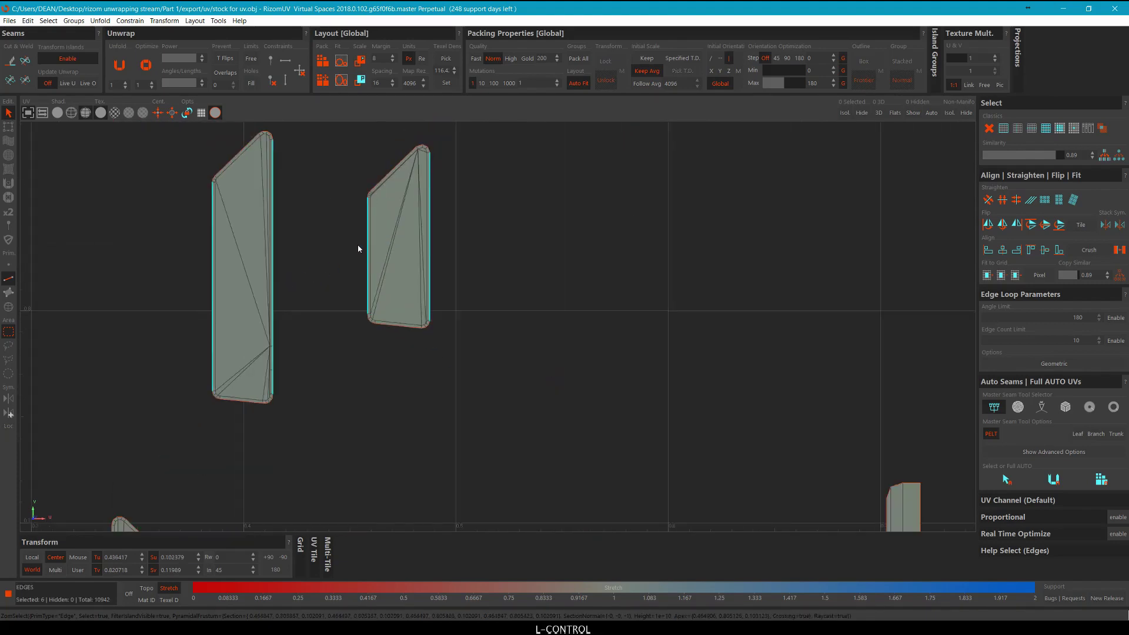
middle_drag(360, 247, 384, 233)
scroll(389, 232, down, 3)
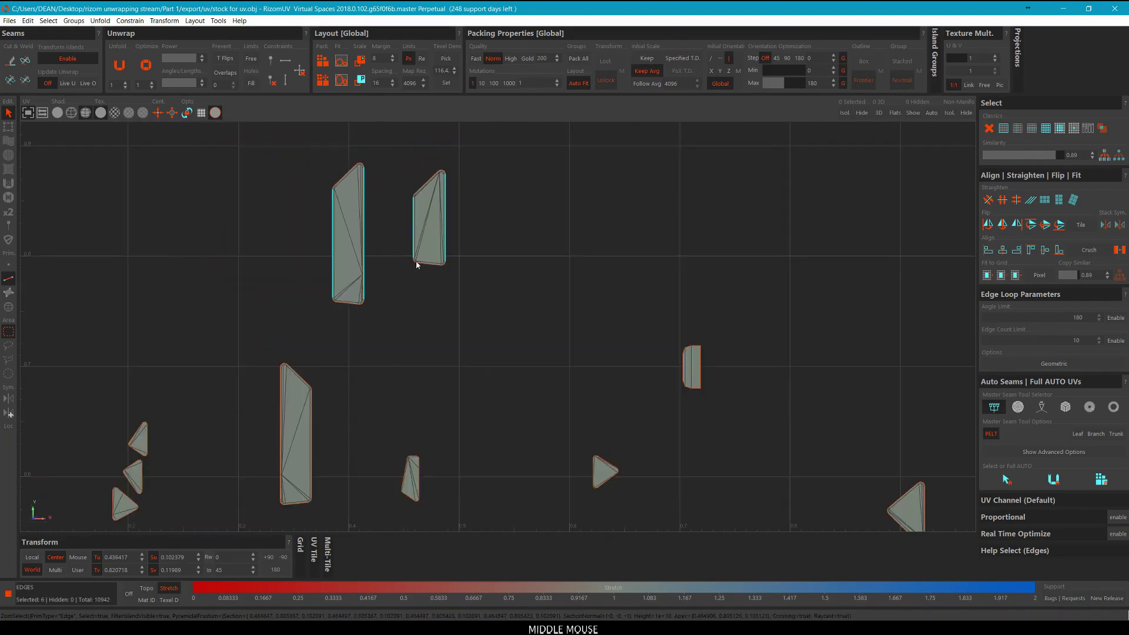
Try copying the edge selection to the similar islands and check the tall slanted island below.
key(alt+s)
scroll(454, 246, down, 5)
middle_drag(423, 287, 482, 273)
scroll(482, 275, up, 5)
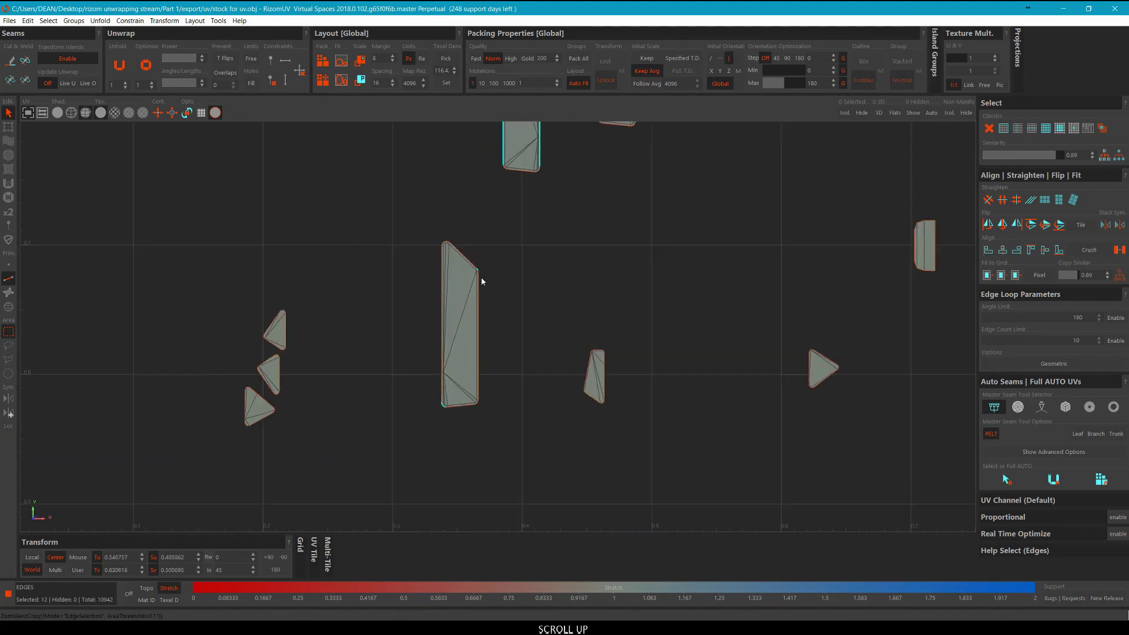
scroll(465, 253, down, 3)
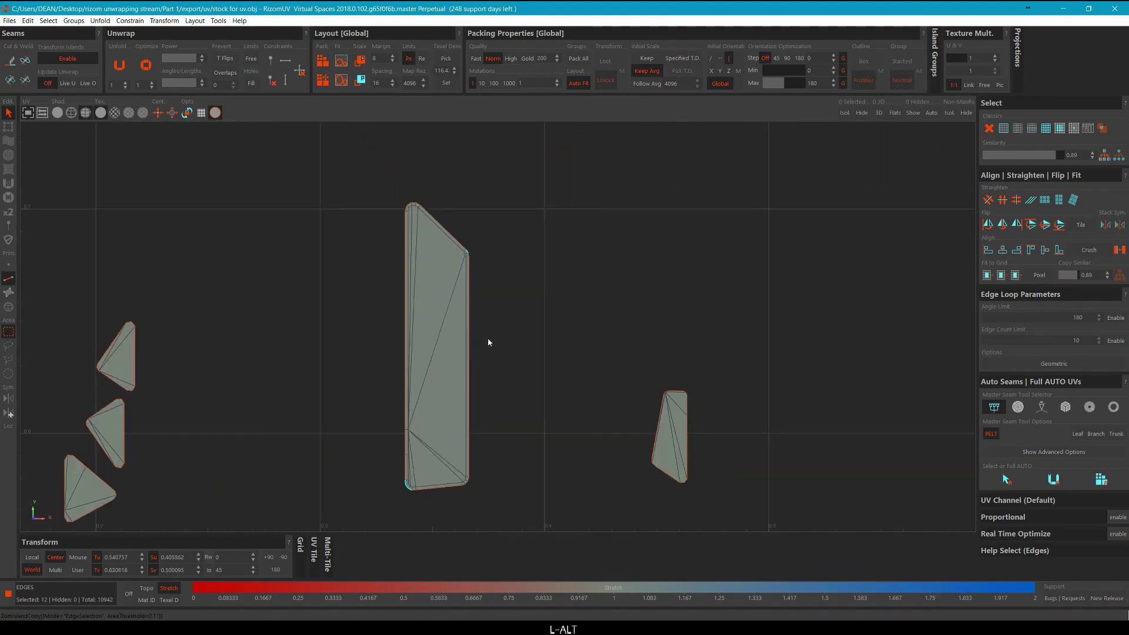
scroll(489, 342, down, 3)
Deselect the copied edges on the other slanted islands, keeping the side edges of the upper two.
middle_drag(500, 316, 509, 261)
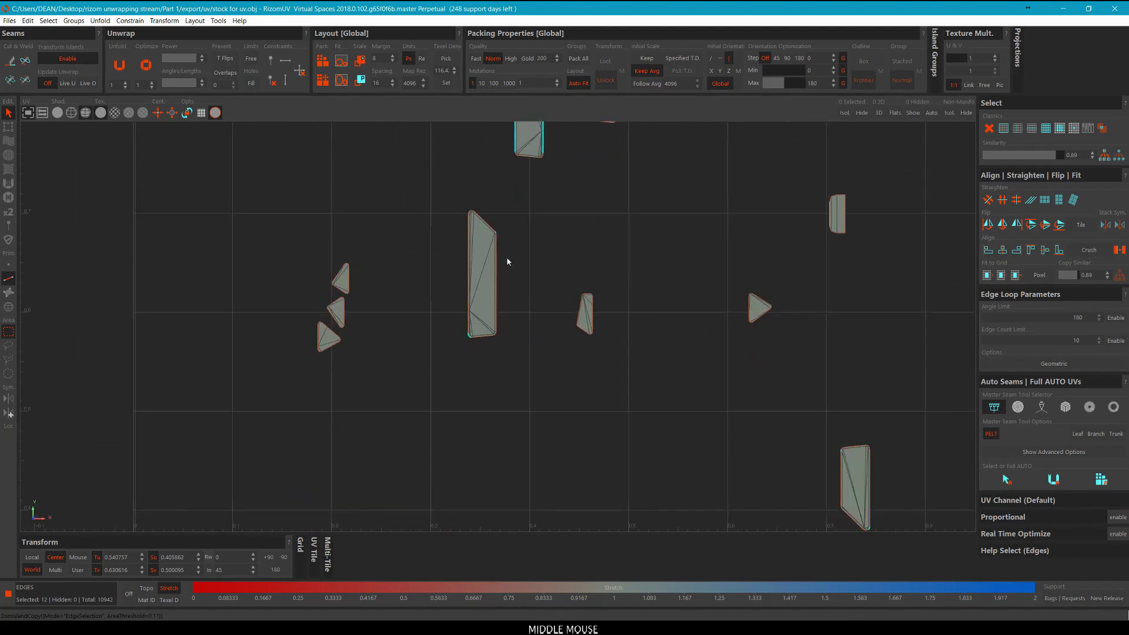
alt+drag(535, 264, 480, 221)
scroll(484, 256, down, 1)
alt+drag(497, 377, 440, 301)
scroll(465, 303, down, 8)
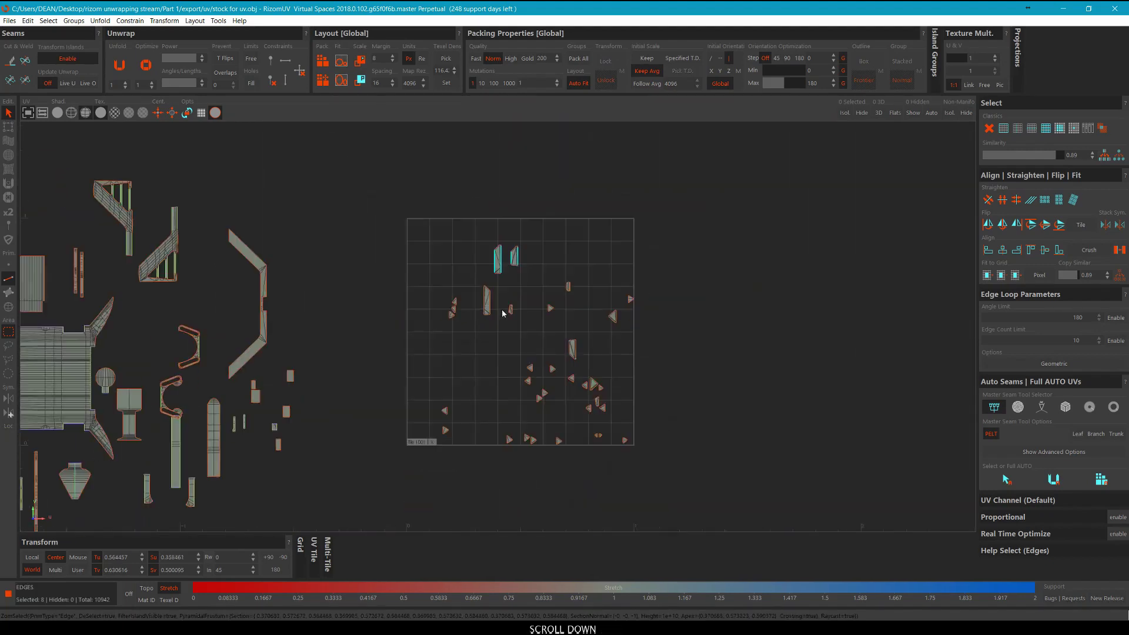
Add the vertical outer edges on both sides of the lower tall slanted island to the selection.
scroll(586, 359, up, 4)
scroll(419, 272, up, 5)
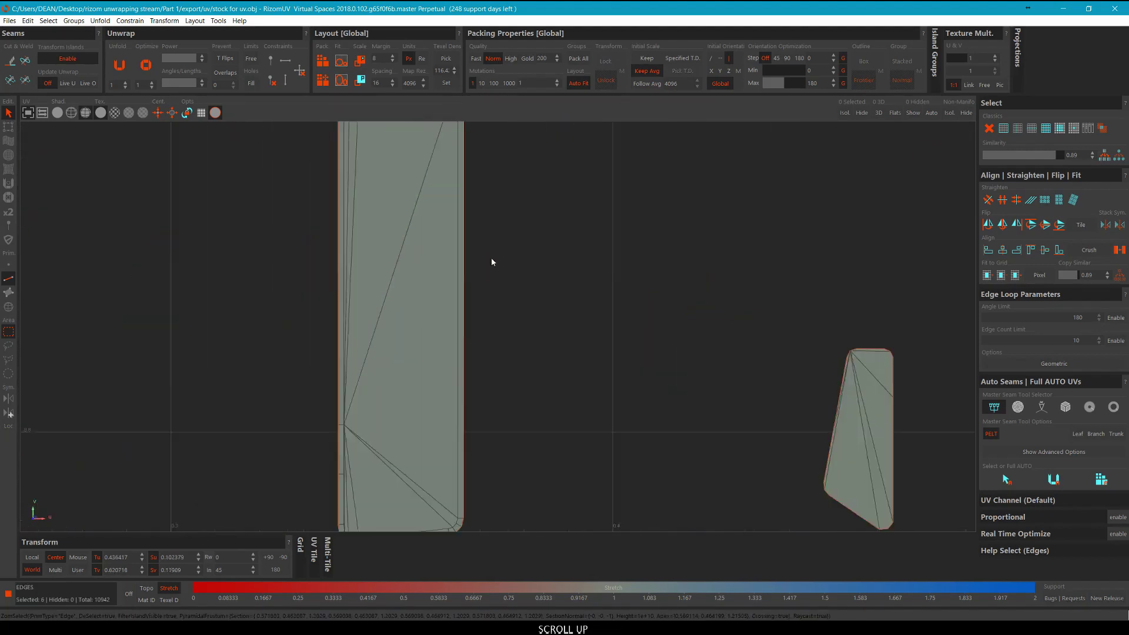
ctrl+drag(475, 260, 454, 250)
ctrl+click(304, 247)
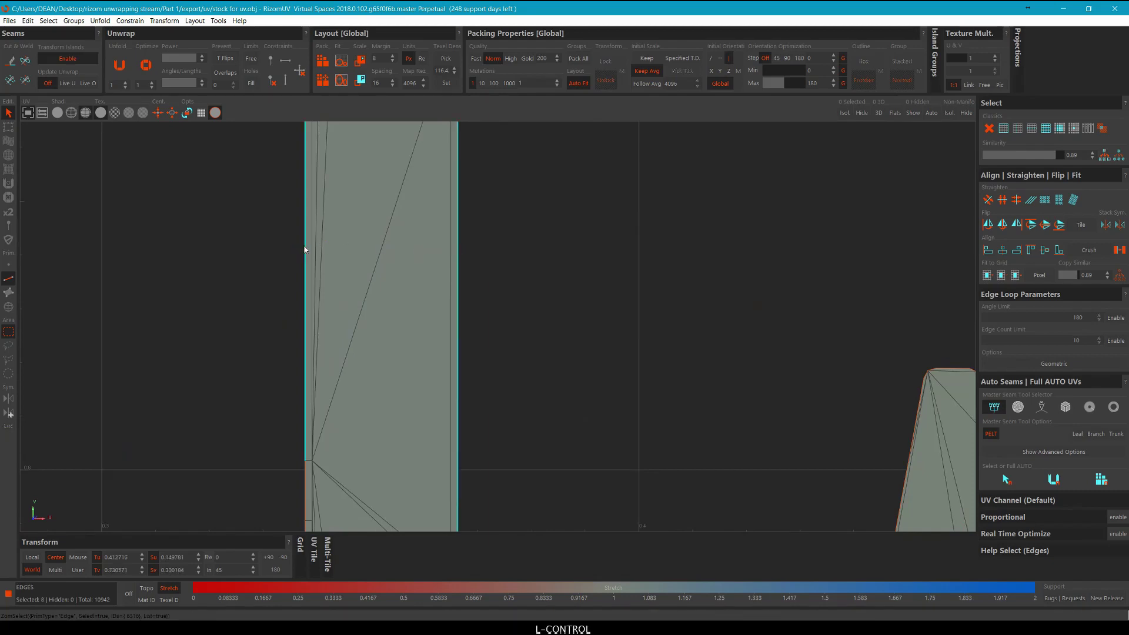
middle_drag(305, 247, 440, 282)
ctrl+click(450, 277)
ctrl+drag(453, 326, 397, 313)
Add both vertical side edges of the slanted island above the small triangles to the selection.
scroll(453, 323, down, 4)
middle_drag(481, 167, 617, 277)
scroll(624, 243, down, 3)
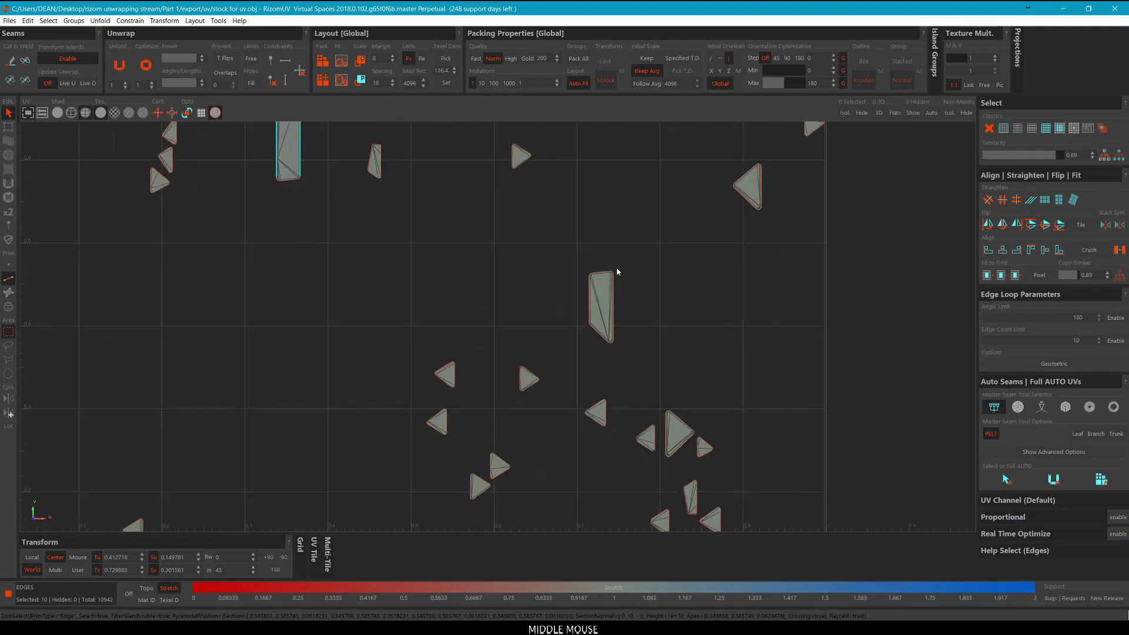
scroll(618, 277, up, 5)
ctrl+click(587, 281)
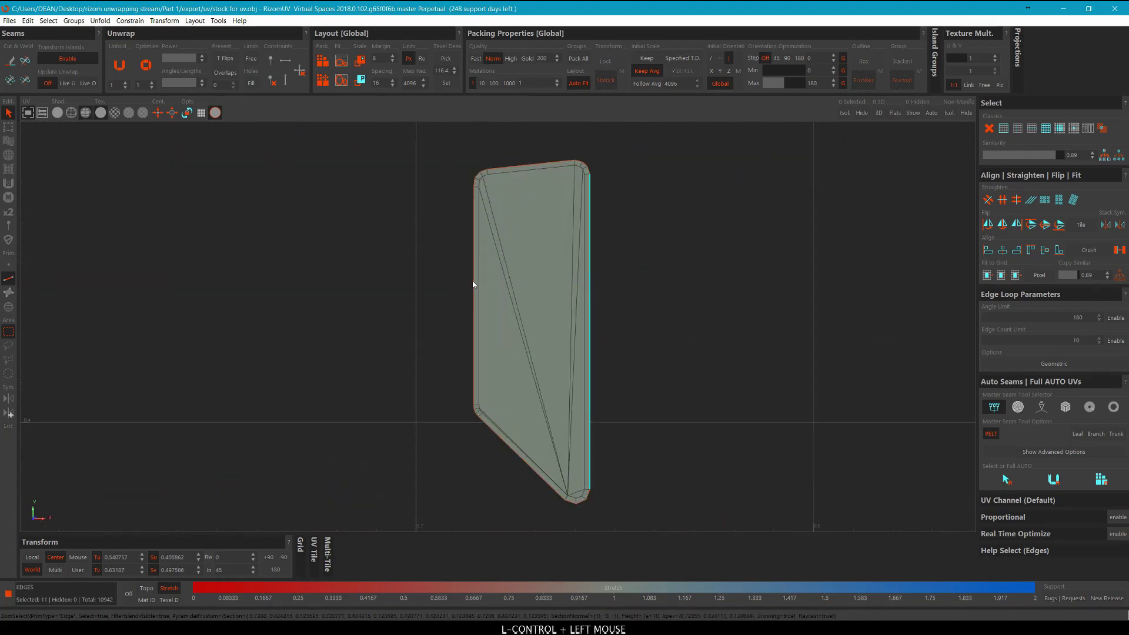
ctrl+click(473, 285)
scroll(473, 285, down, 6)
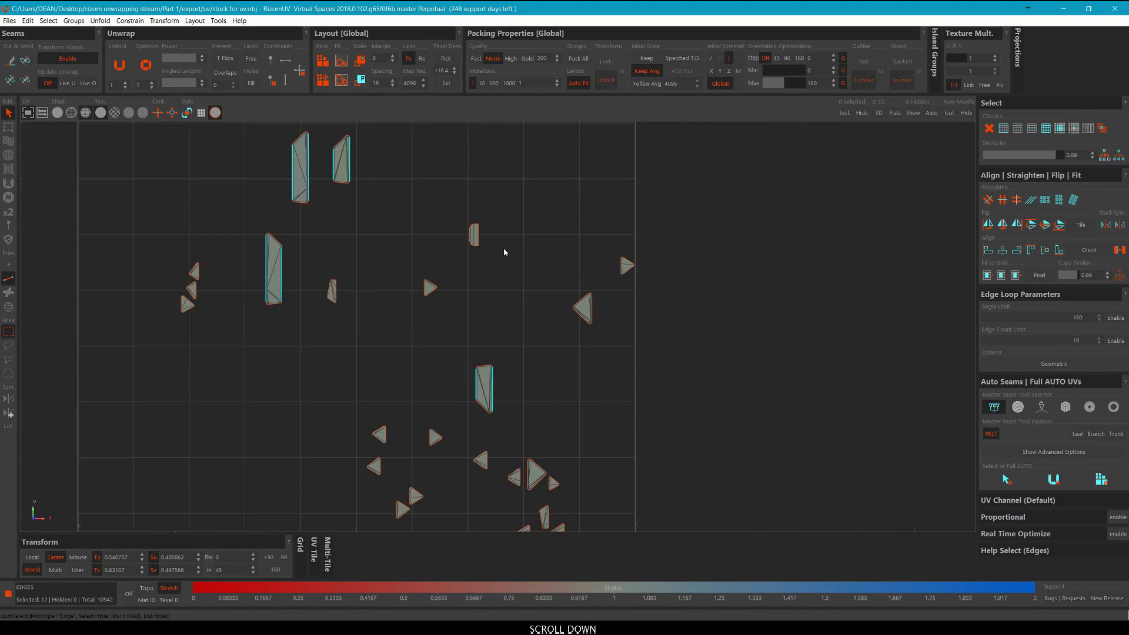
Add the long vertical edge of the small slanted island between the lower triangles to the selection.
scroll(504, 252, up, 5)
scroll(454, 246, down, 7)
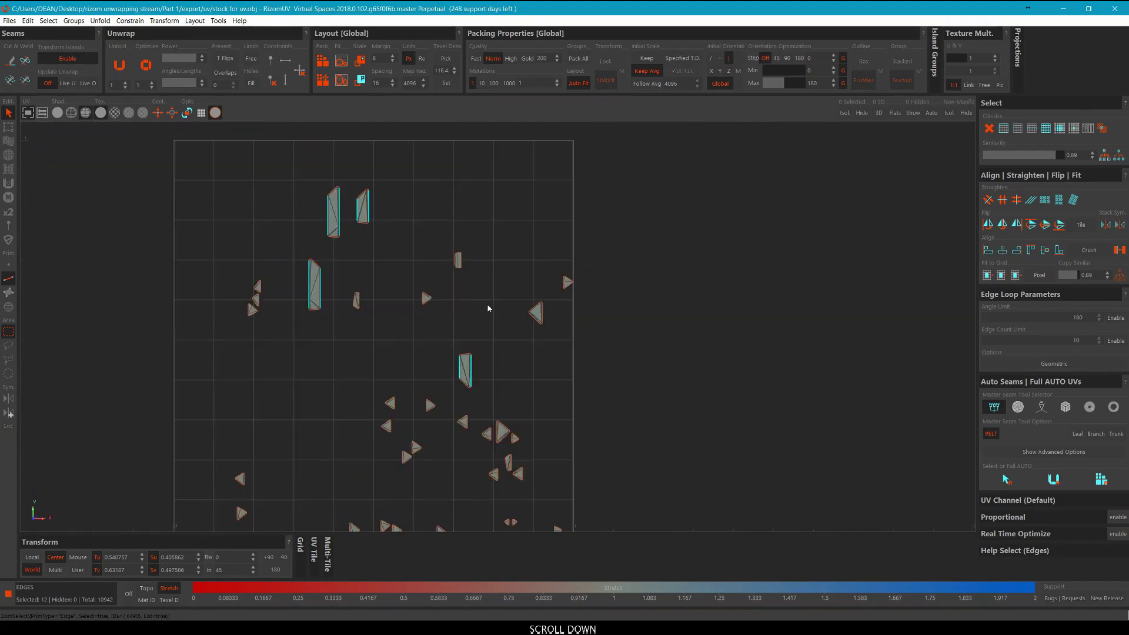
middle_drag(458, 360, 532, 247)
scroll(534, 336, up, 5)
scroll(576, 321, down, 4)
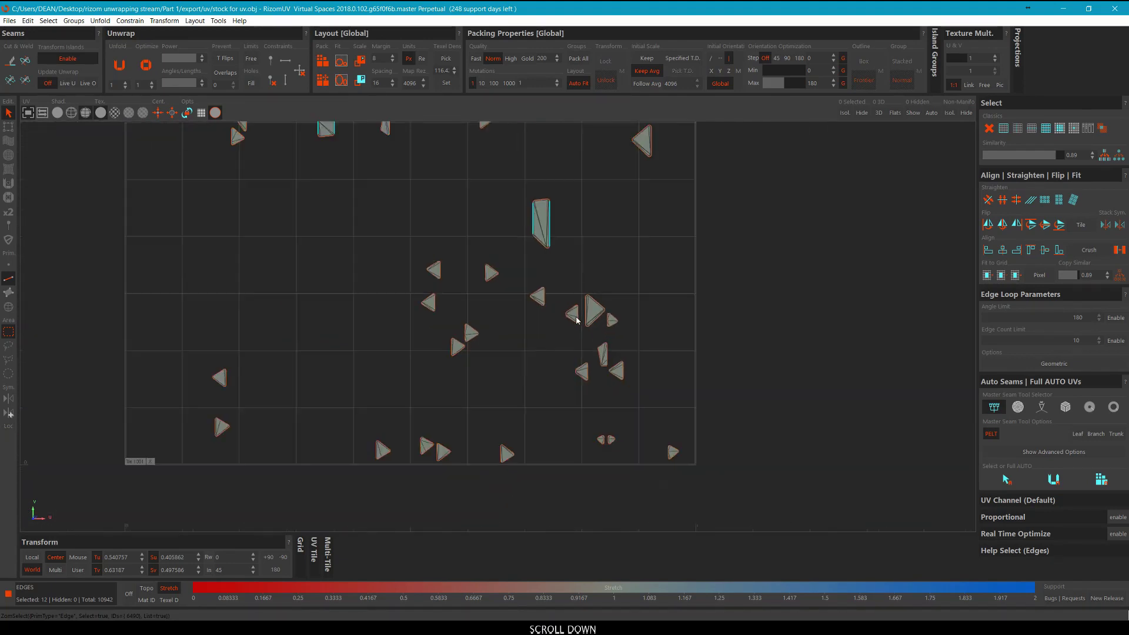
middle_drag(576, 321, 605, 311)
scroll(647, 305, up, 6)
ctrl+click(685, 355)
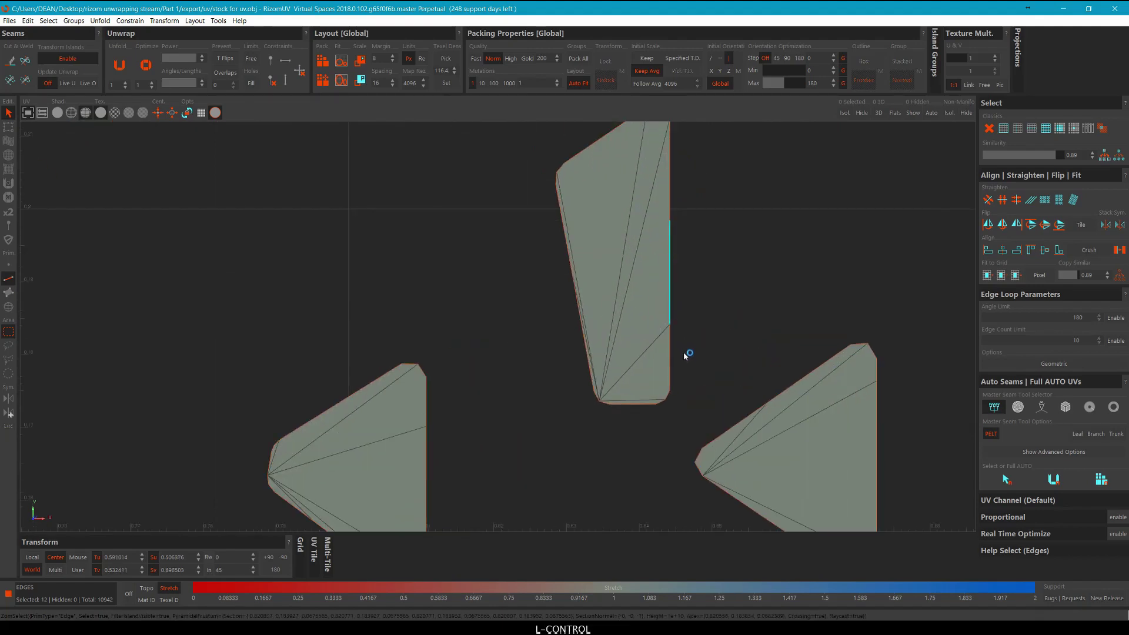
scroll(637, 230, down, 3)
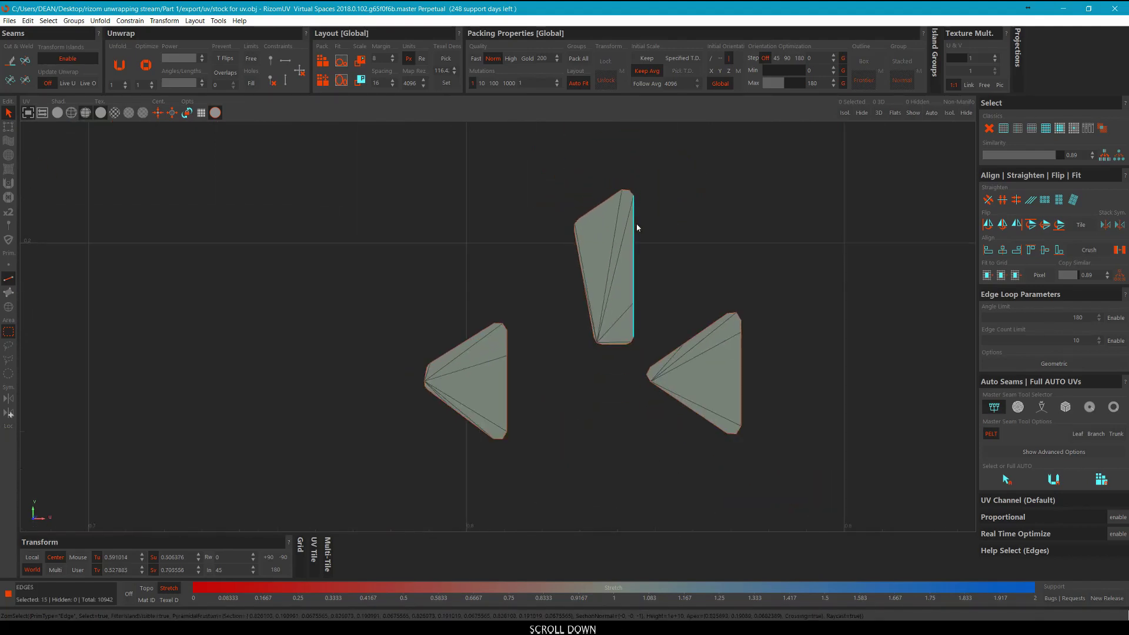
Apply a vertical constraint to the selected side edges of the slanted islands.
middle_drag(693, 404, 702, 328)
scroll(701, 326, down, 7)
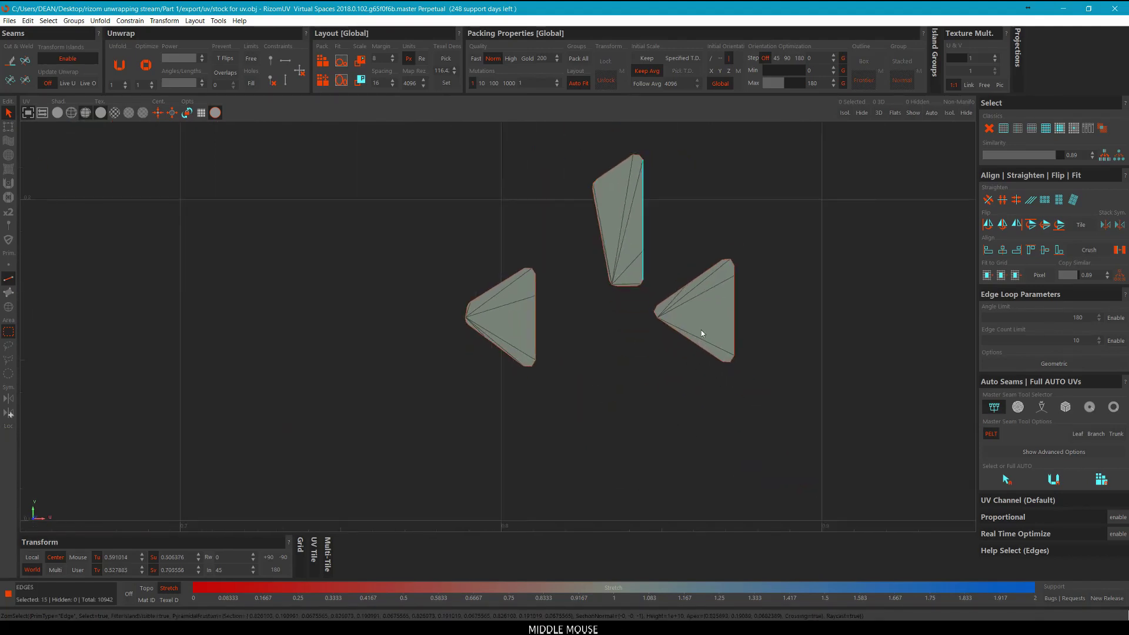
middle_drag(264, 421, 620, 270)
scroll(497, 235, down, 2)
middle_drag(490, 226, 523, 374)
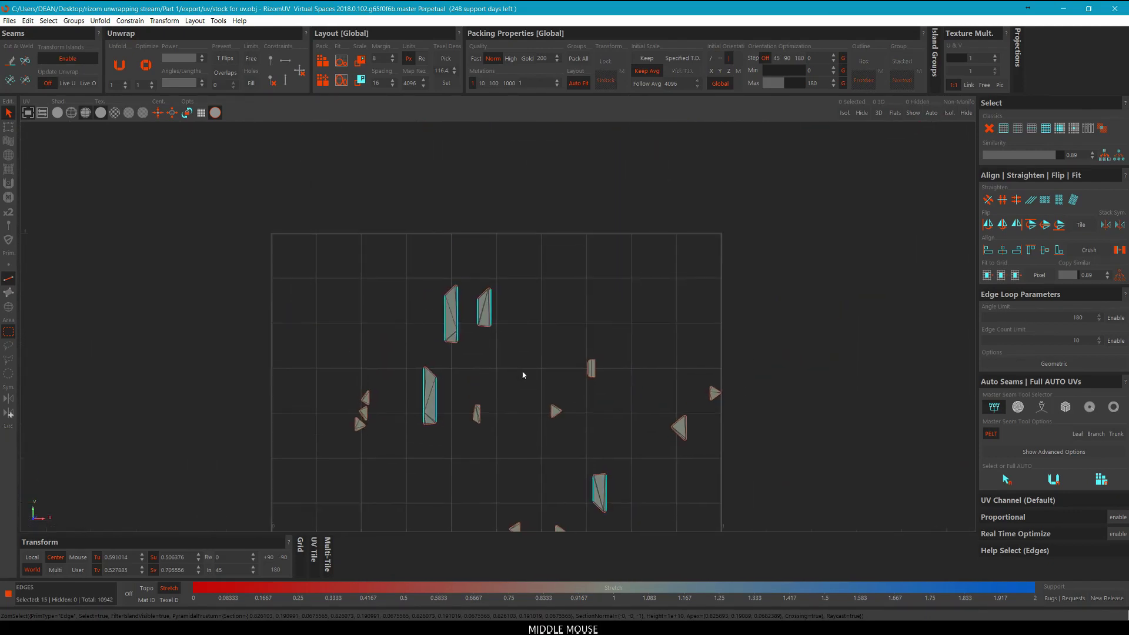
middle_drag(448, 285, 550, 249)
key(alt+y)
Optimize the four tall slanted islands, then clear the island selection.
key(F4)
click(591, 375)
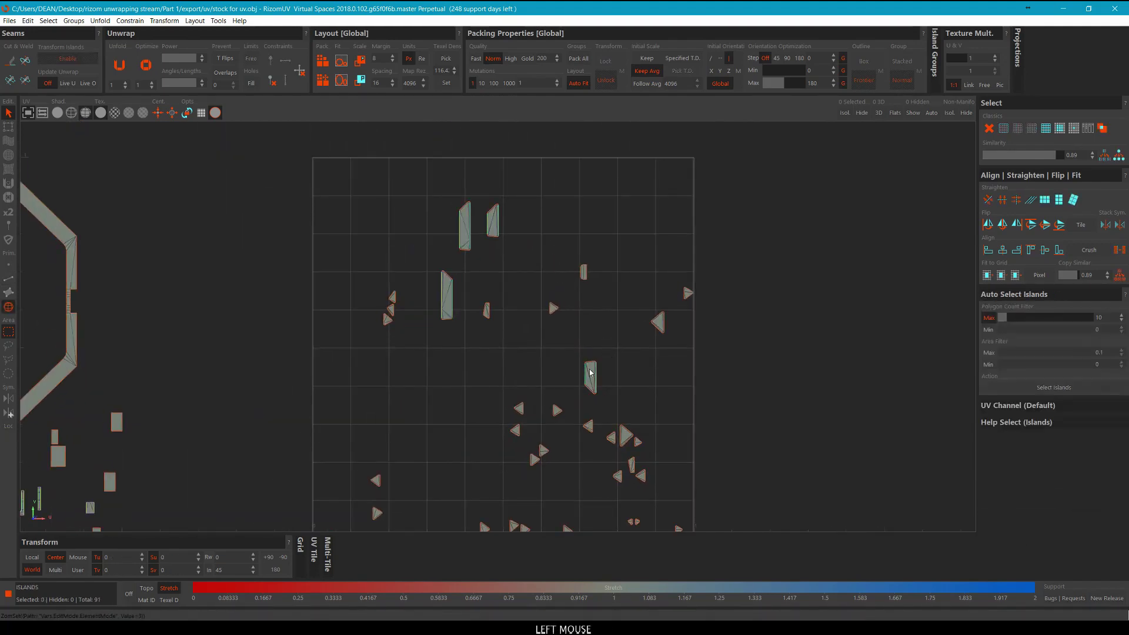
ctrl+click(469, 229)
ctrl+click(493, 220)
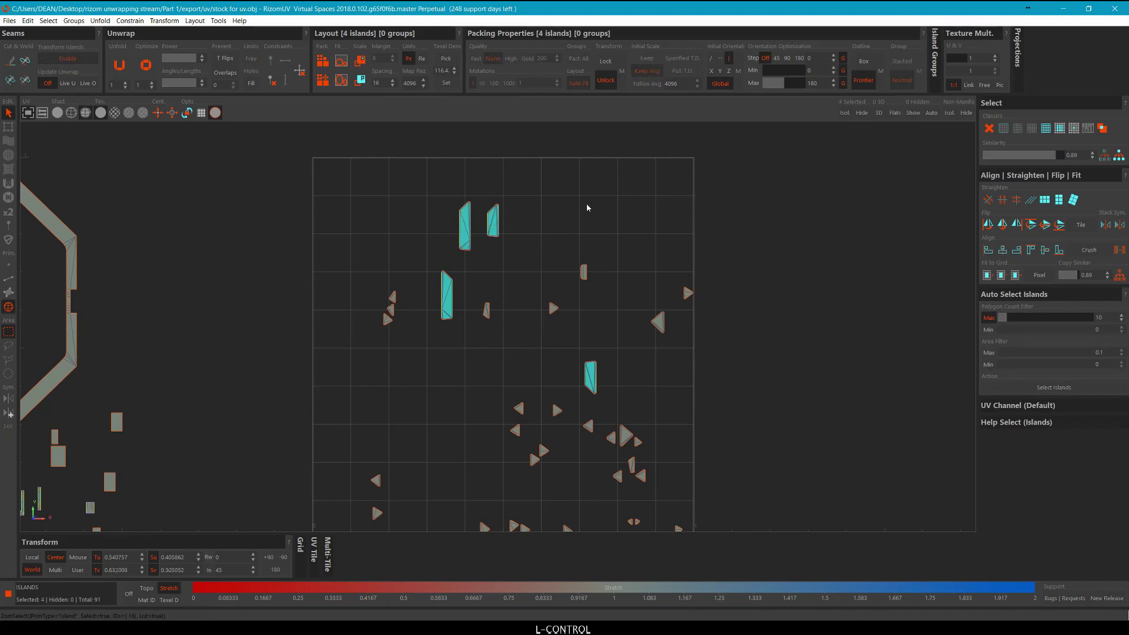
key(q)
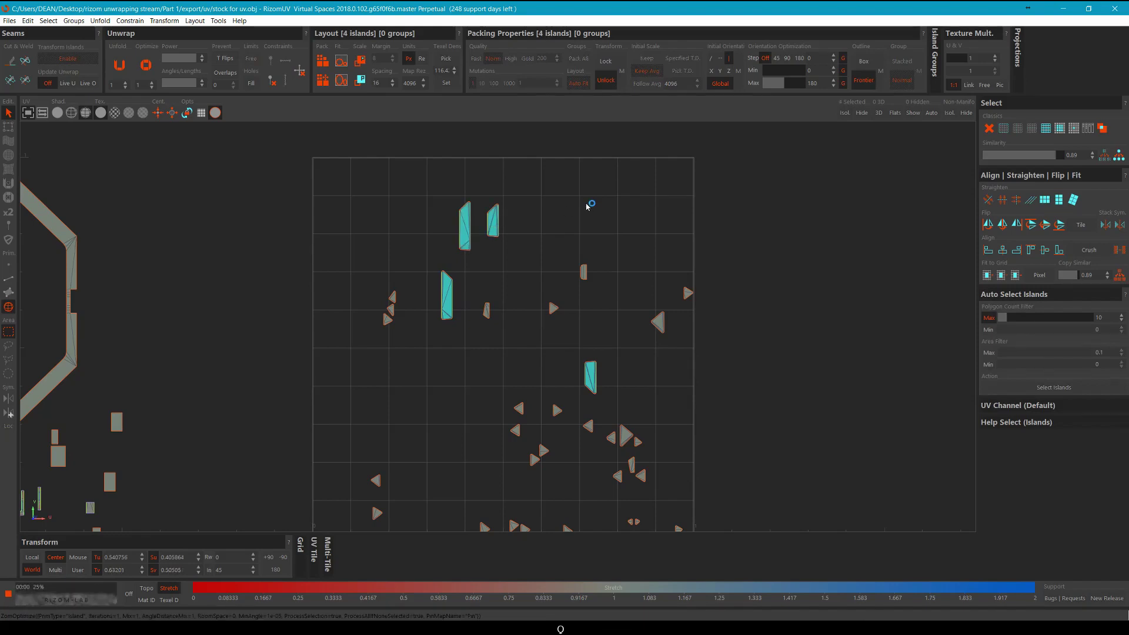
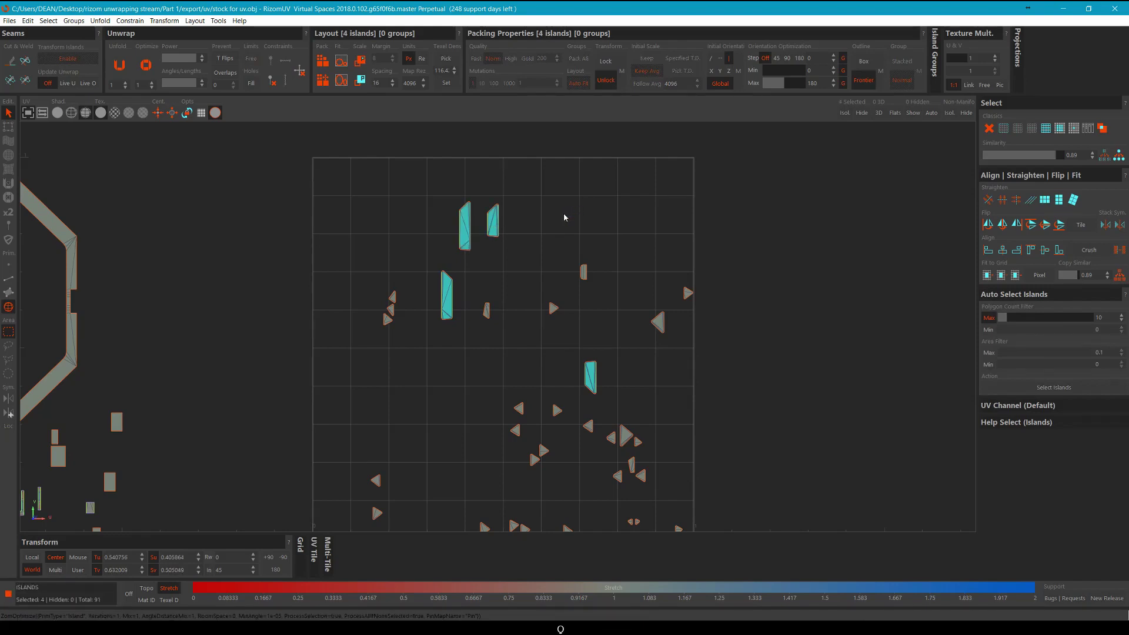
click(560, 213)
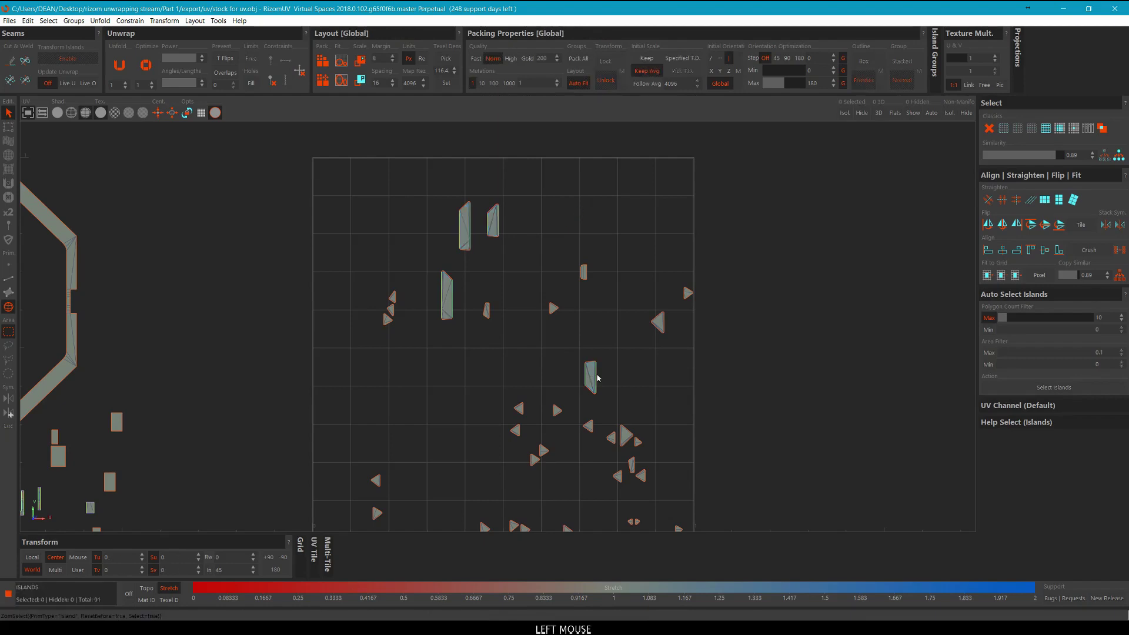
Move the four tall slanted islands out of the UV tile, beside the finished islands.
middle_drag(599, 375, 471, 293)
click(514, 271)
drag(494, 293, 431, 185)
scroll(525, 223, down, 3)
middle_drag(524, 223, 355, 234)
click(507, 206)
click(507, 204)
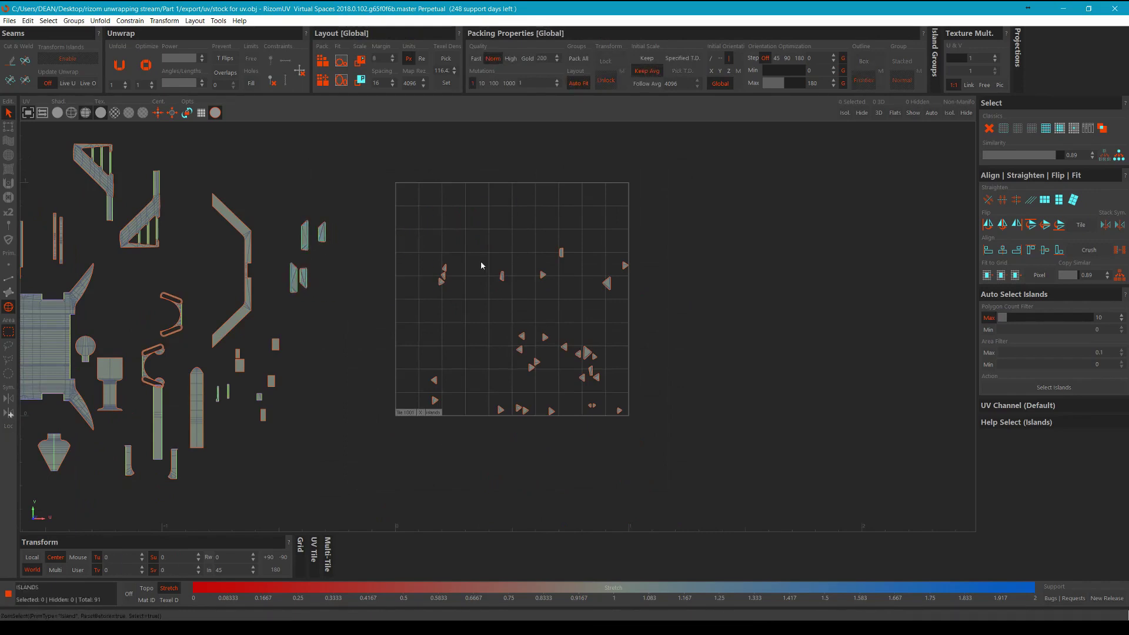
Select a vertical edge on the middle triangle in the leftmost group of three small islands.
scroll(449, 270, up, 7)
key(F2)
scroll(405, 293, up, 3)
click(432, 295)
drag(432, 293, 442, 298)
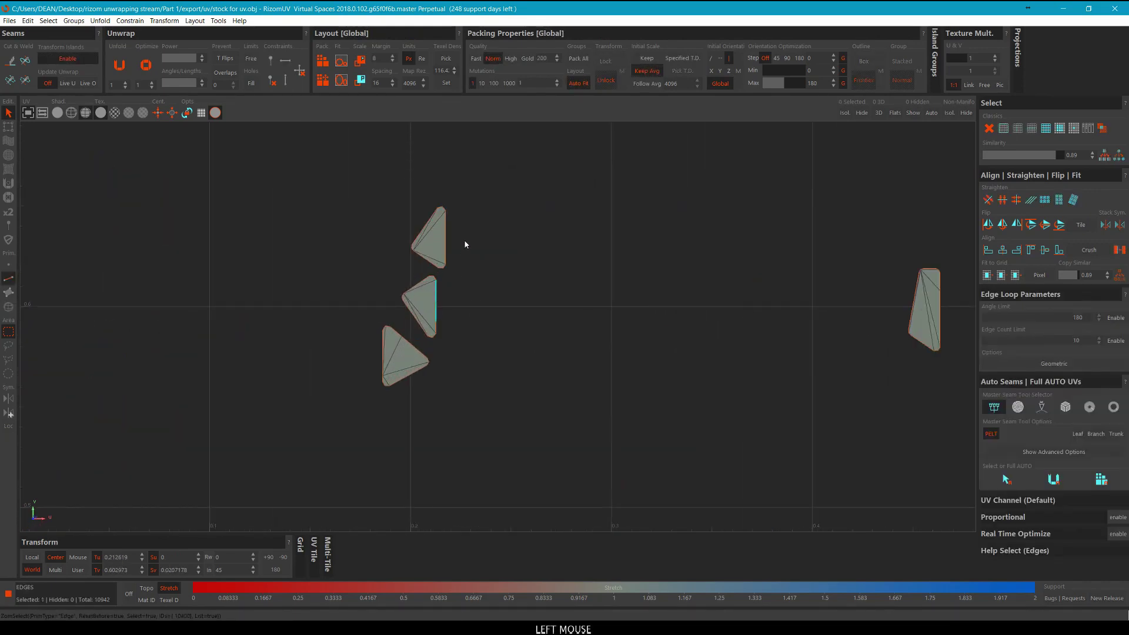
Add the vertical edges of the upper and lower triangles and the middle one's remaining edge to the selection.
scroll(462, 237, up, 3)
ctrl+drag(454, 243, 415, 227)
scroll(415, 294, down, 3)
middle_drag(414, 295, 467, 231)
scroll(469, 200, up, 4)
ctrl+drag(519, 171, 479, 191)
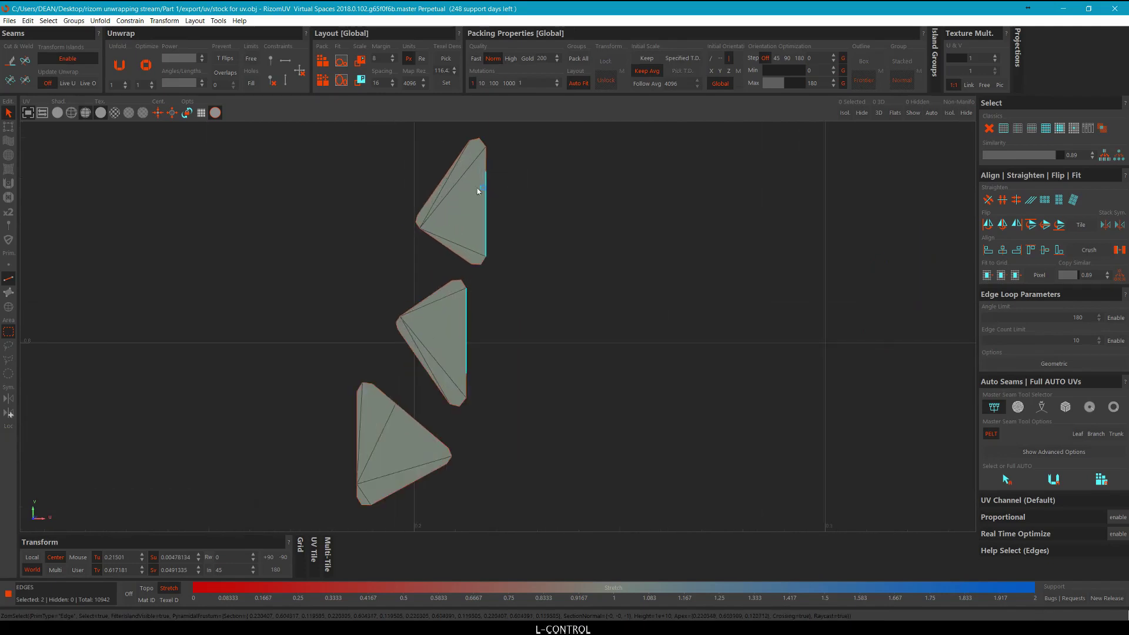
ctrl+click(470, 388)
scroll(411, 382, up, 4)
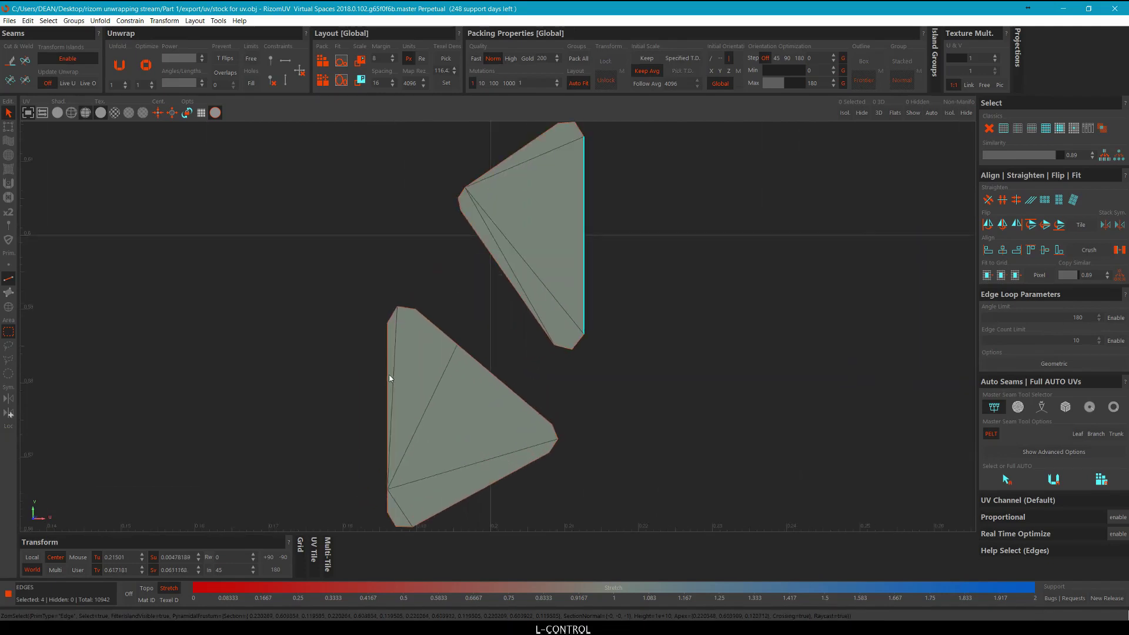
ctrl+click(388, 449)
Try copying the three triangles' edge selection to the similar islands.
scroll(393, 377, down, 4)
key(ctrl+c)
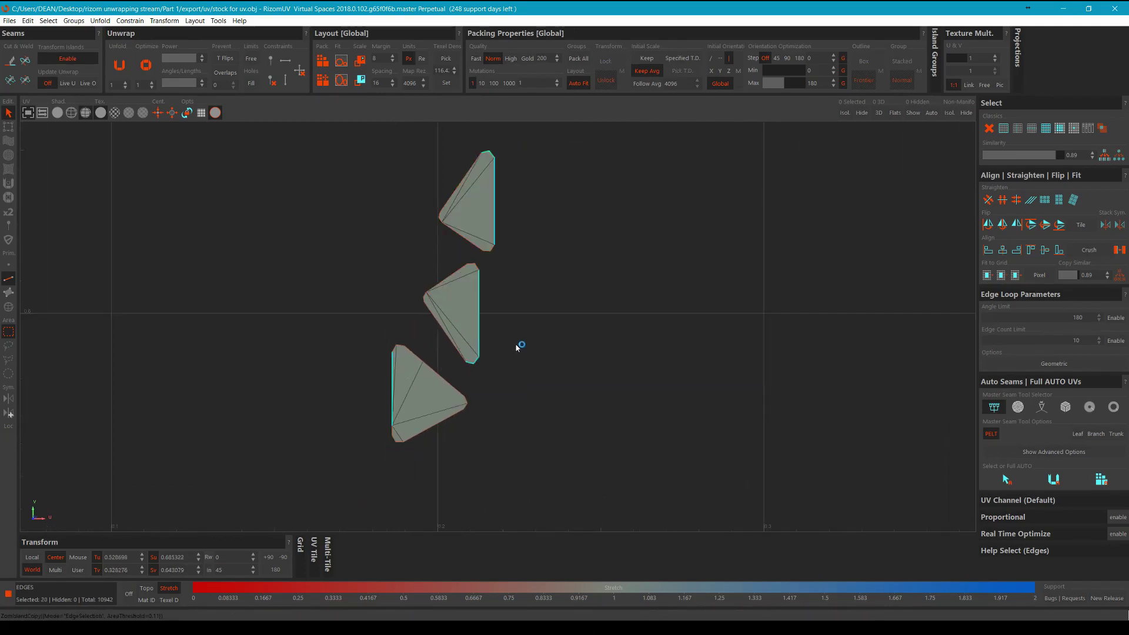
scroll(522, 325, down, 8)
scroll(523, 327, down, 4)
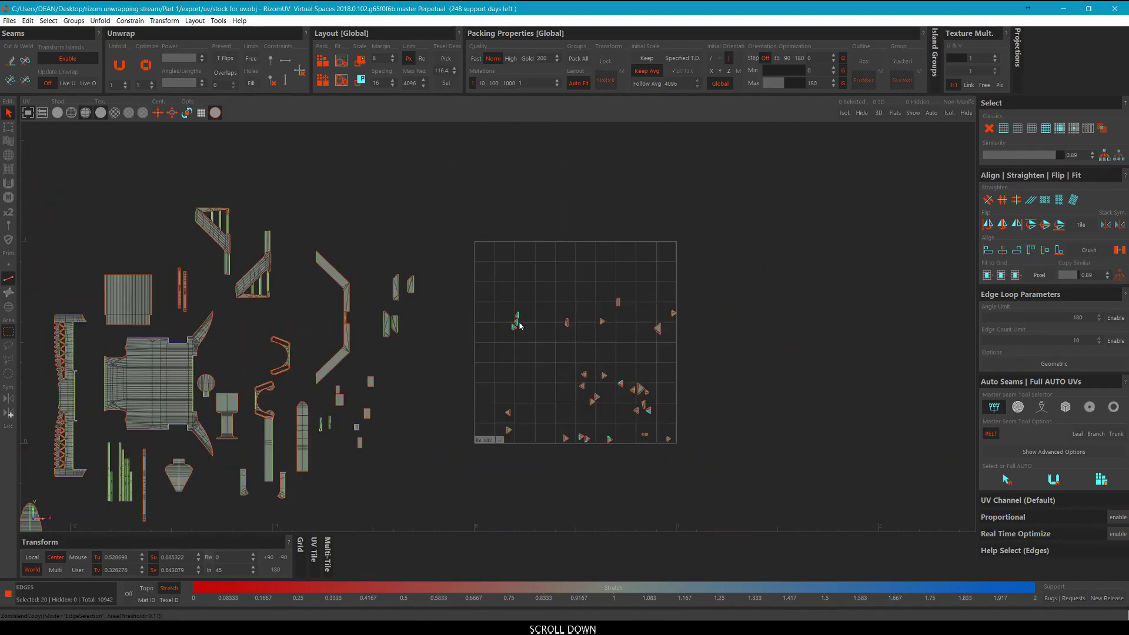
scroll(534, 333, up, 3)
scroll(530, 321, up, 6)
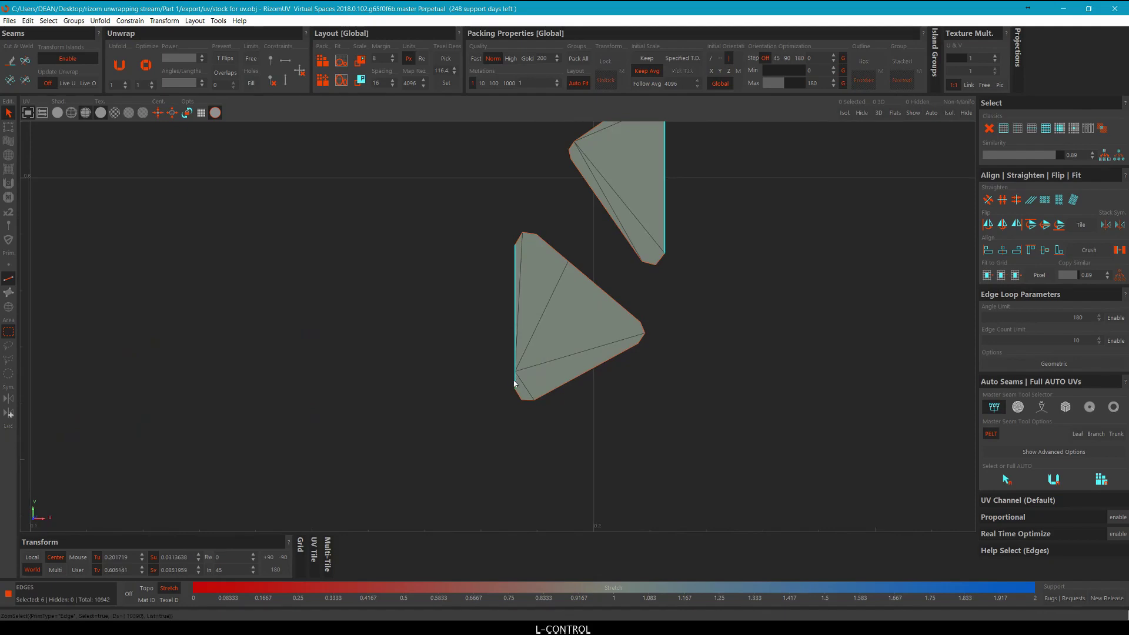
Add the long vertical edges of the small slanted island beside the triangle group to the selection.
scroll(521, 374, down, 8)
middle_drag(850, 347, 623, 321)
scroll(618, 319, up, 8)
ctrl+drag(587, 285, 551, 264)
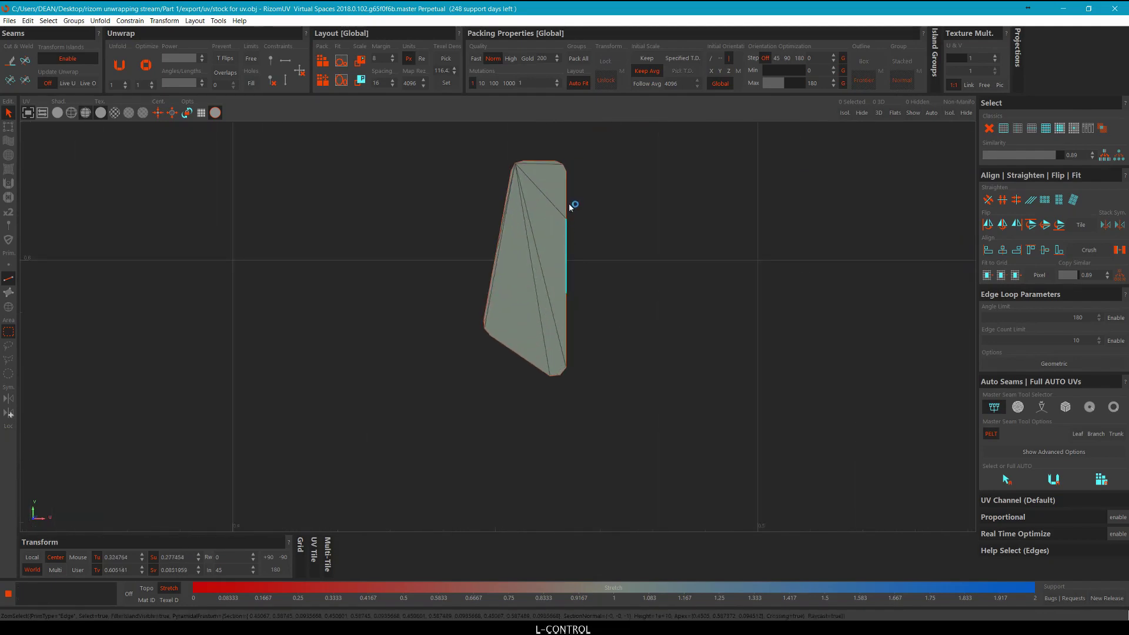
ctrl+click(567, 200)
scroll(587, 245, down, 3)
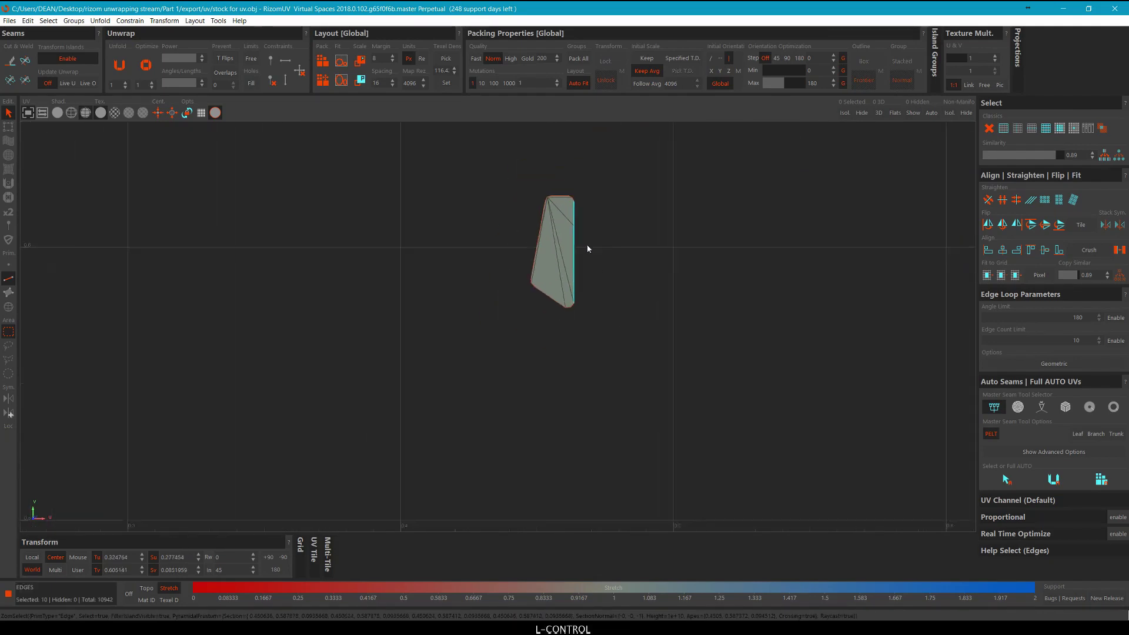
Add the vertical edges of the small triangle next to the slanted island to the selection.
middle_drag(587, 245, 600, 267)
scroll(395, 312, up, 6)
ctrl+click(413, 296)
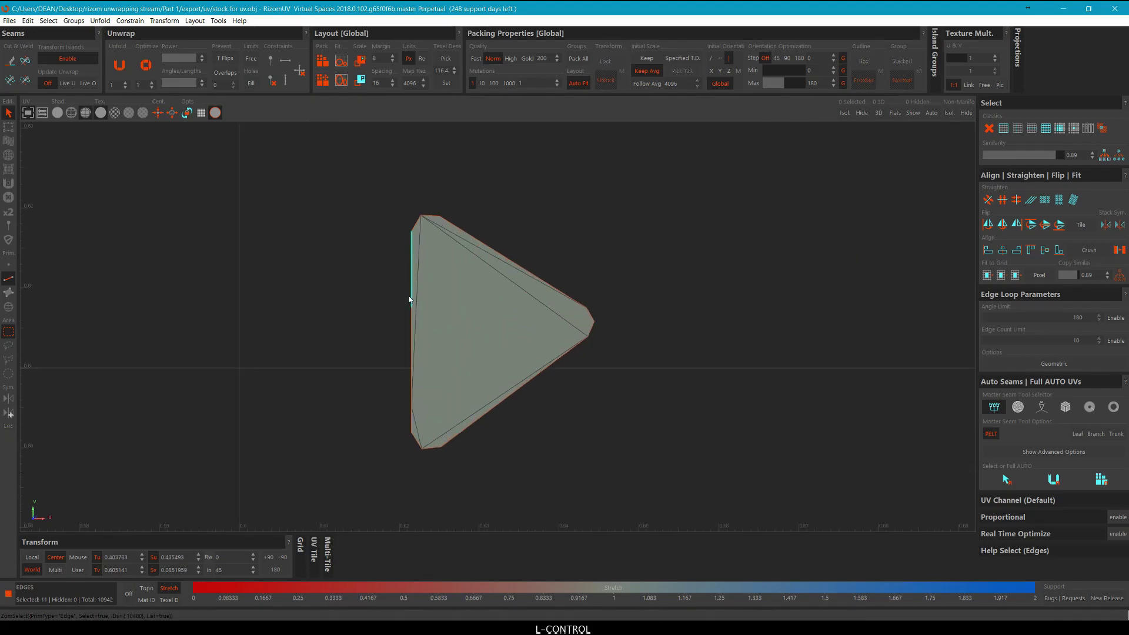
ctrl+click(412, 333)
scroll(410, 384, down, 3)
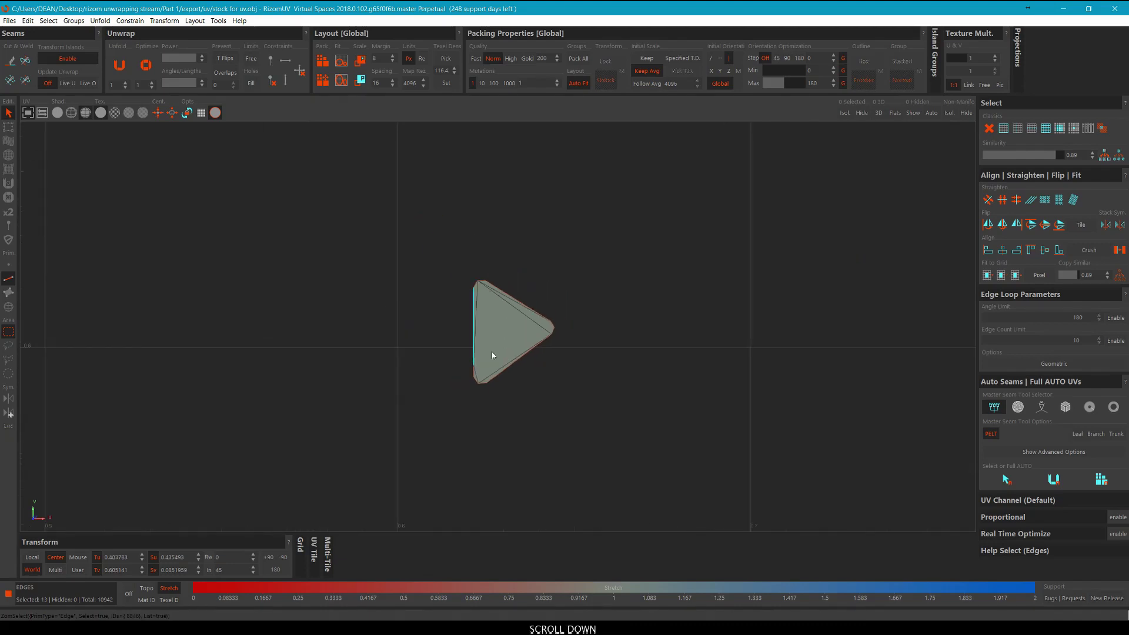
scroll(429, 412, up, 6)
ctrl+click(435, 406)
scroll(671, 240, down, 4)
scroll(671, 241, down, 6)
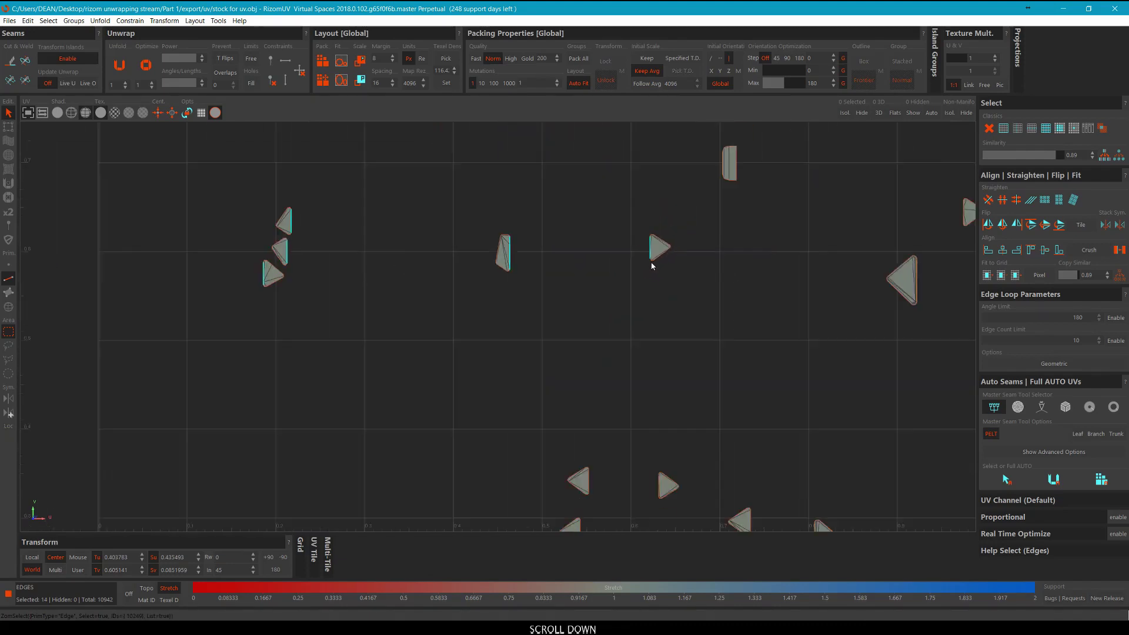
Add the vertical edges of the larger triangle and the small triangle at the tile's right border to the selection.
middle_drag(693, 241, 692, 282)
scroll(600, 248, up, 10)
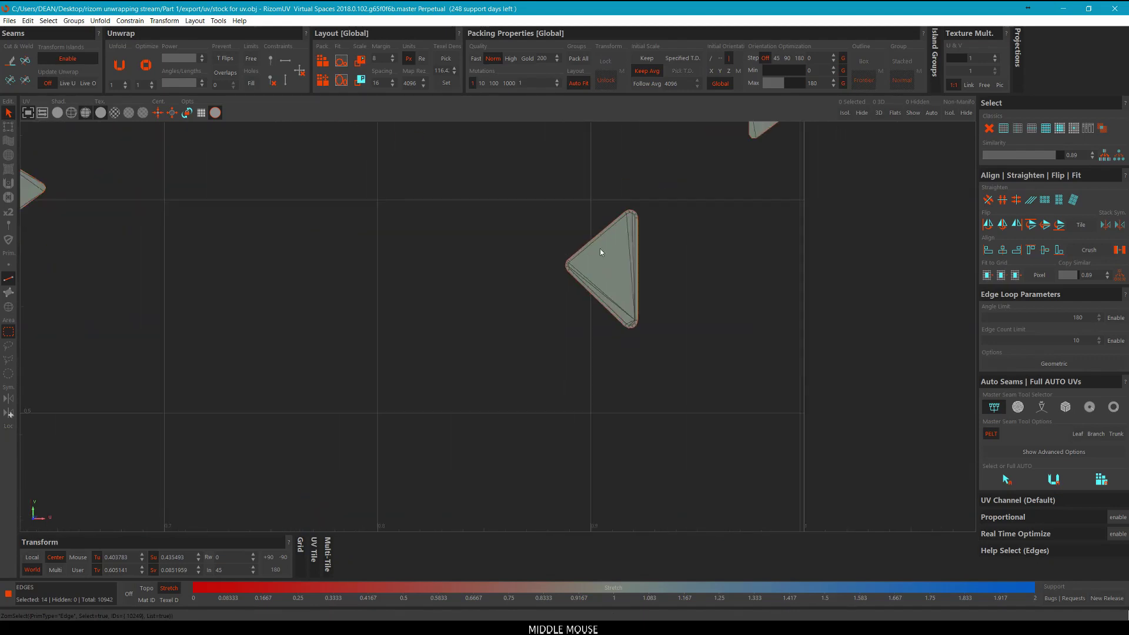
ctrl+click(685, 193)
scroll(700, 371, down, 6)
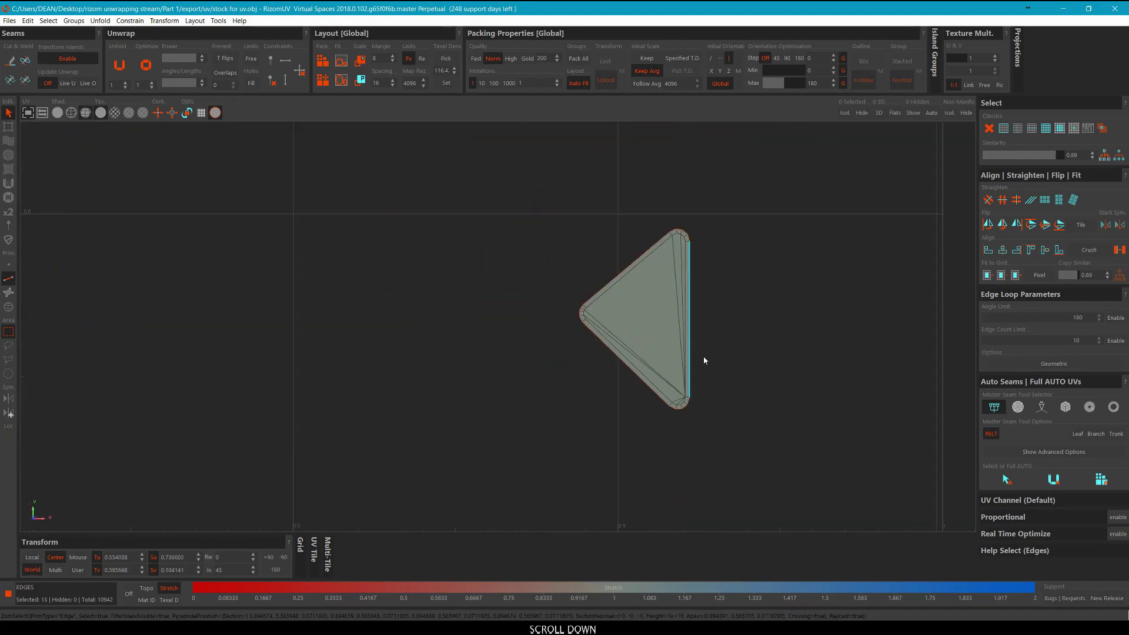
scroll(765, 241, up, 5)
scroll(771, 238, up, 3)
ctrl+click(770, 238)
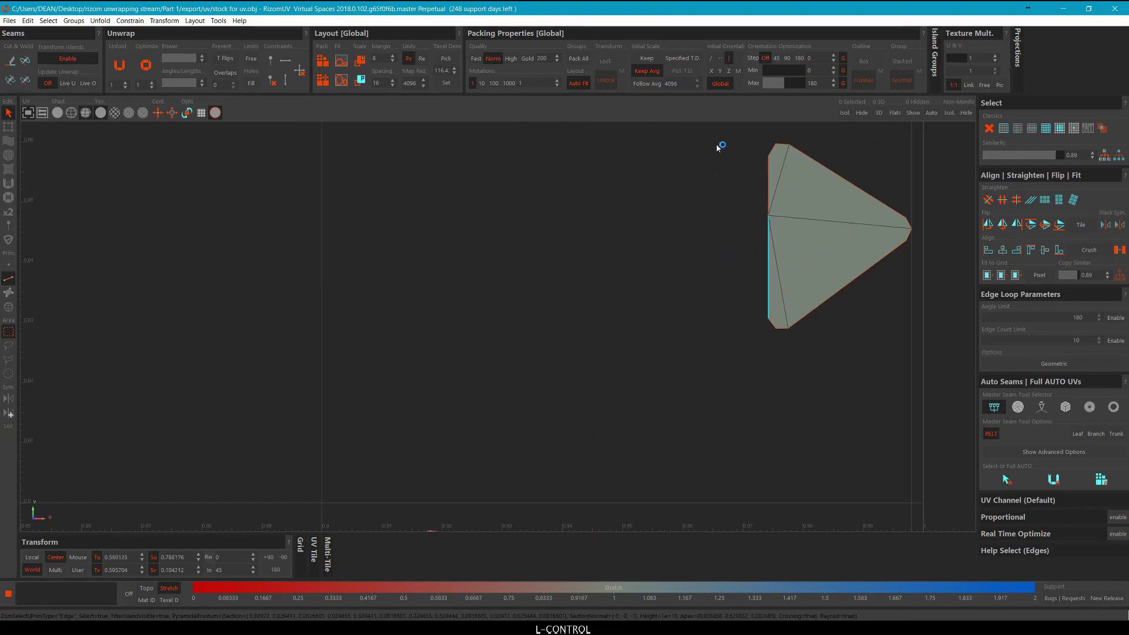
scroll(782, 187, up, 3)
scroll(654, 227, down, 9)
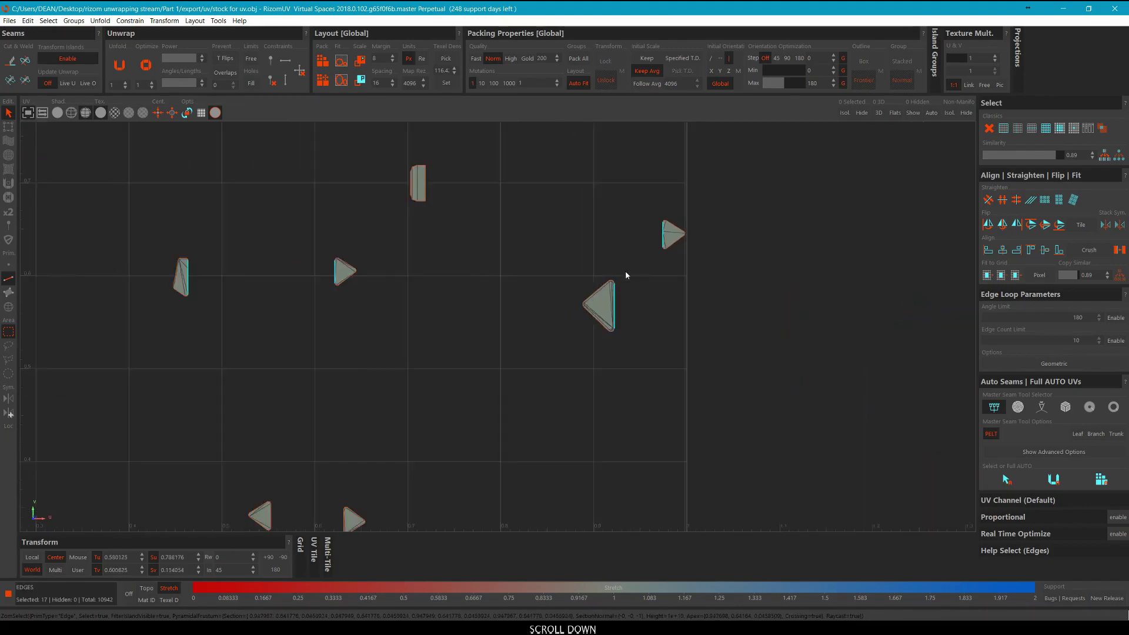
Add the vertical edges of the large lower triangle and the two small triangles to its left to the selection.
middle_drag(549, 463, 655, 298)
scroll(624, 310, up, 4)
scroll(653, 306, up, 3)
ctrl+click(677, 334)
scroll(612, 304, up, 4)
ctrl+click(612, 303)
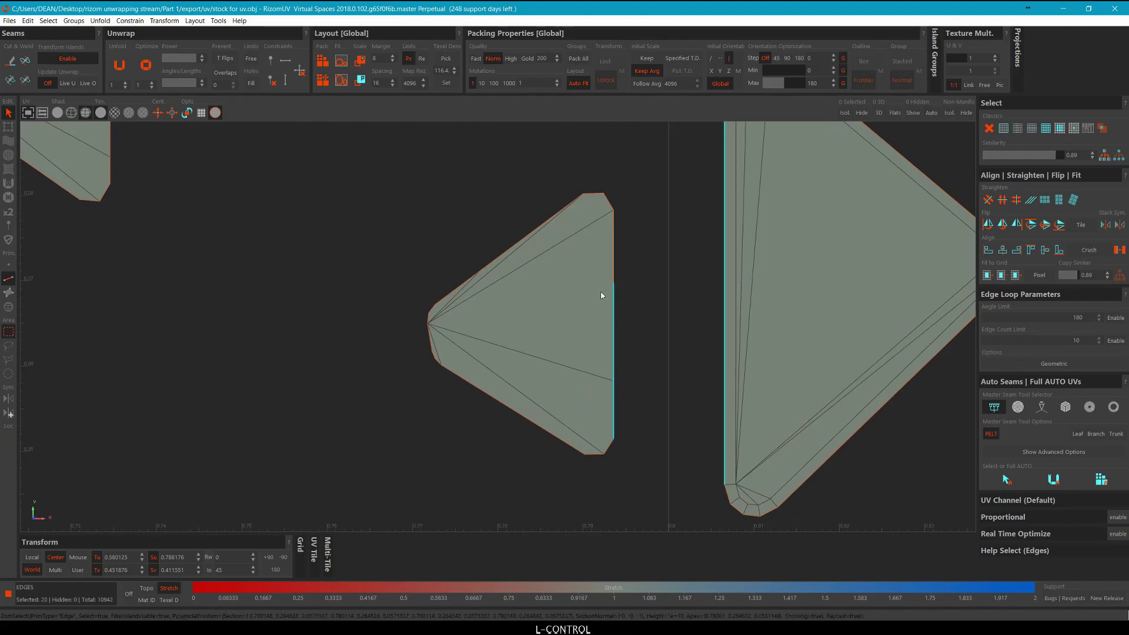
scroll(595, 277, down, 4)
scroll(552, 250, up, 5)
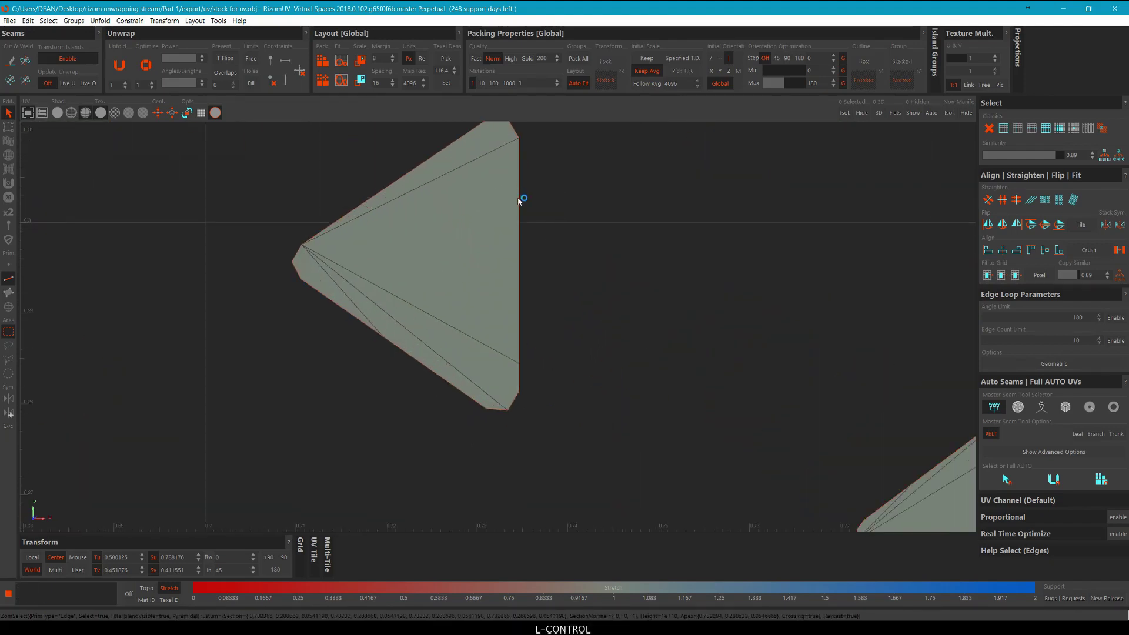
ctrl+click(513, 196)
scroll(570, 328, down, 4)
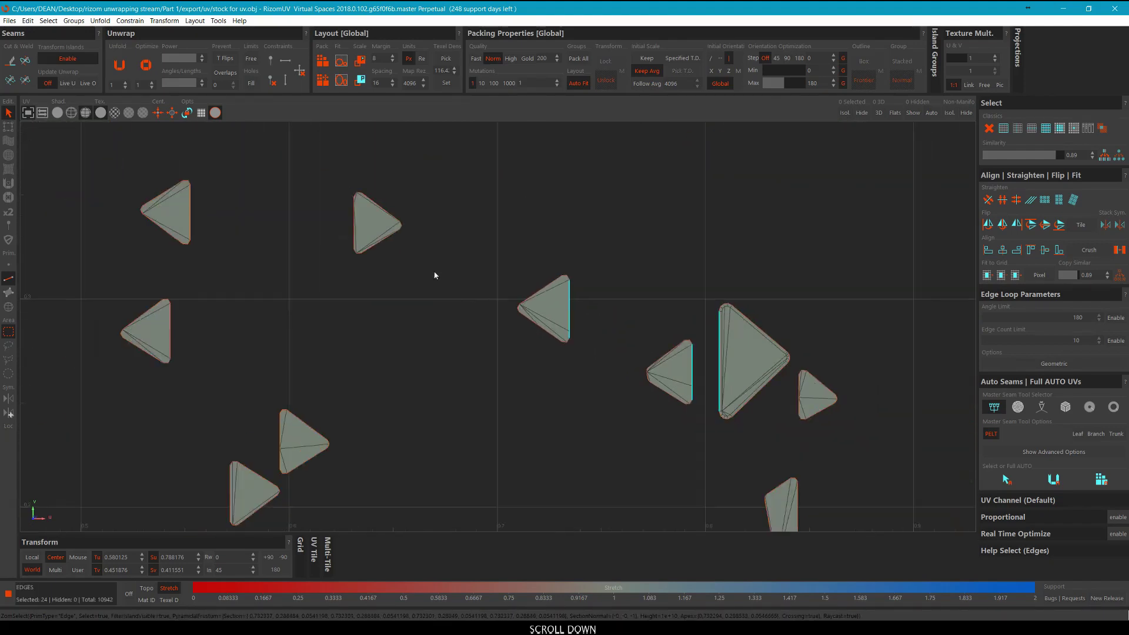
Add the vertical outer edges of the next right-pointing triangle to the selection, leaving out its inner diagonal edge.
scroll(320, 192, up, 5)
ctrl+click(404, 201)
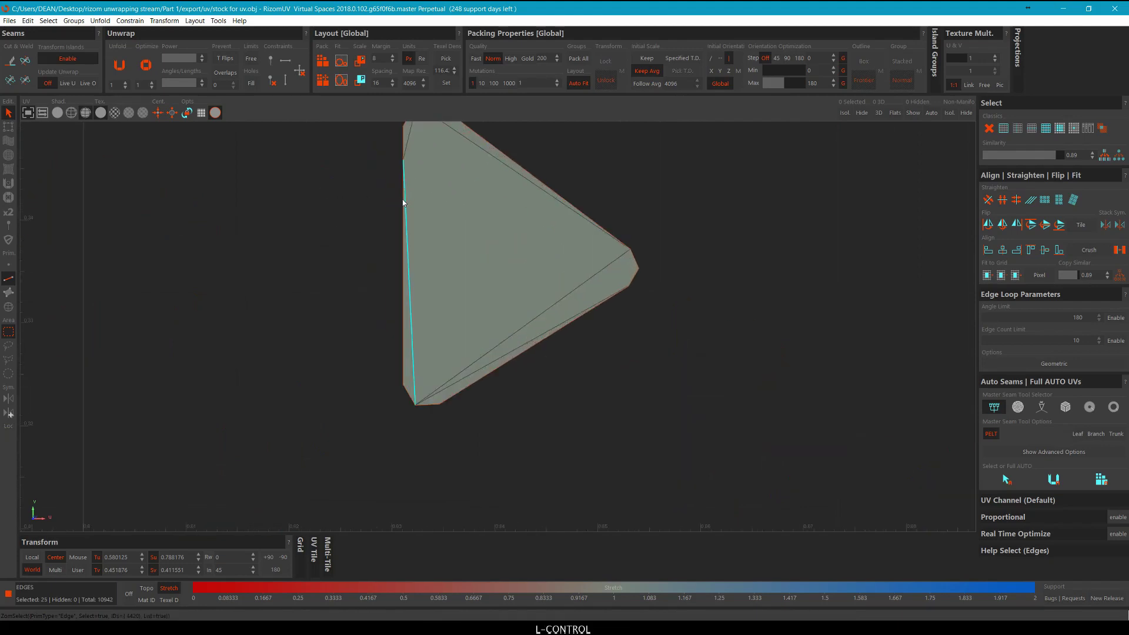
ctrl+click(400, 229)
ctrl+click(403, 229)
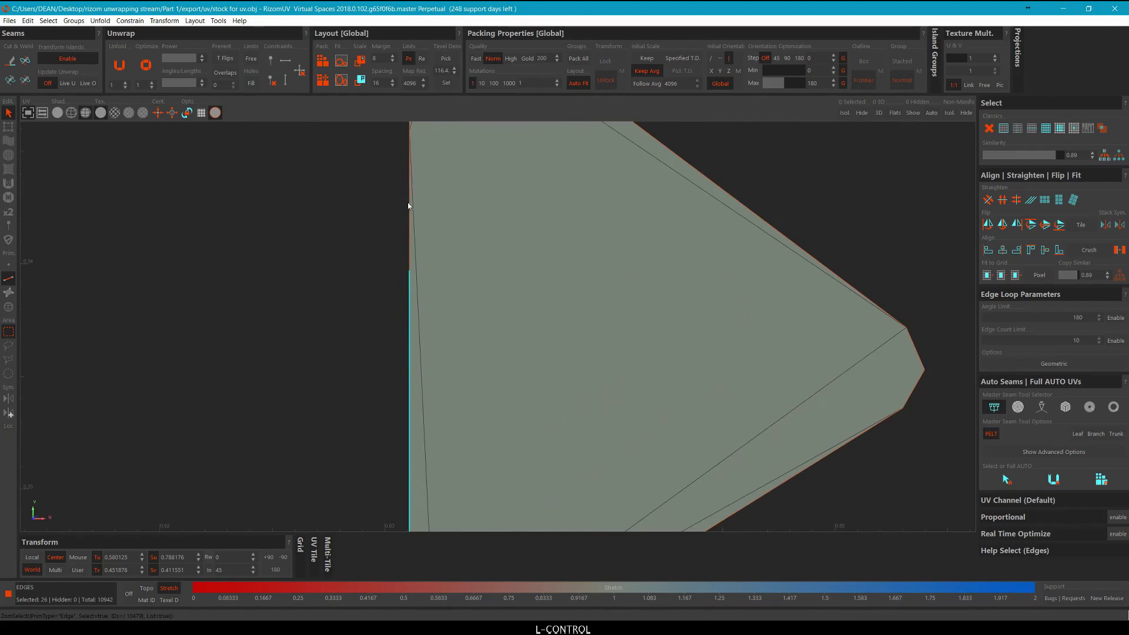
ctrl+click(409, 204)
scroll(409, 204, down, 3)
scroll(410, 147, up, 3)
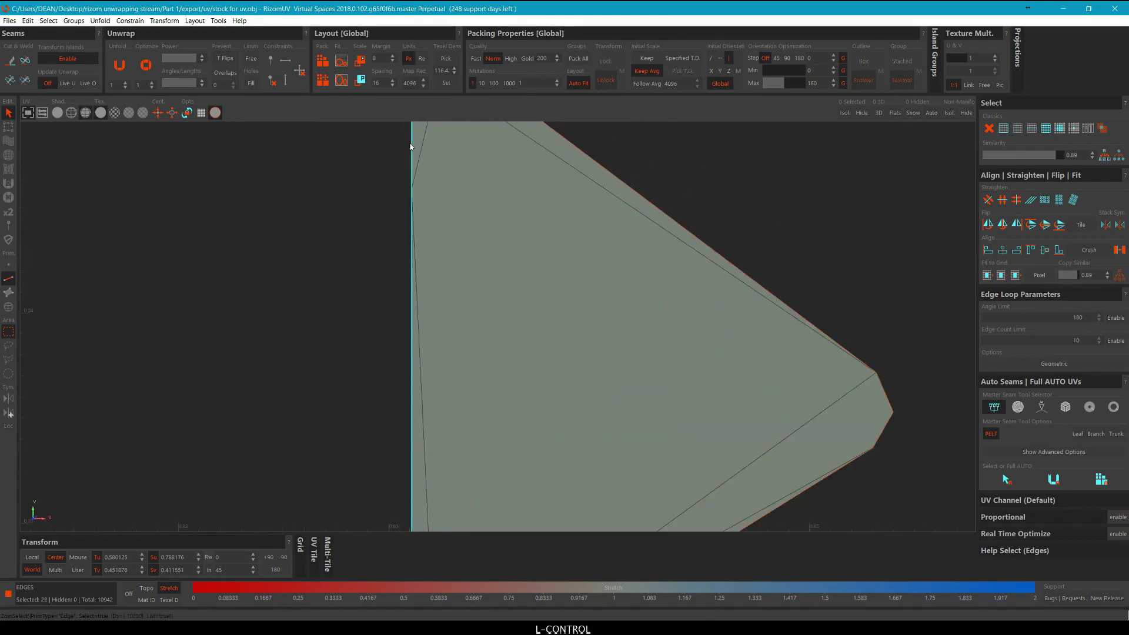
scroll(411, 147, down, 10)
Add the vertical edge of the upper left-pointing triangle in the lower group to the selection.
middle_drag(411, 171, 658, 265)
middle_drag(377, 234, 435, 243)
scroll(530, 285, up, 3)
middle_drag(533, 286, 580, 304)
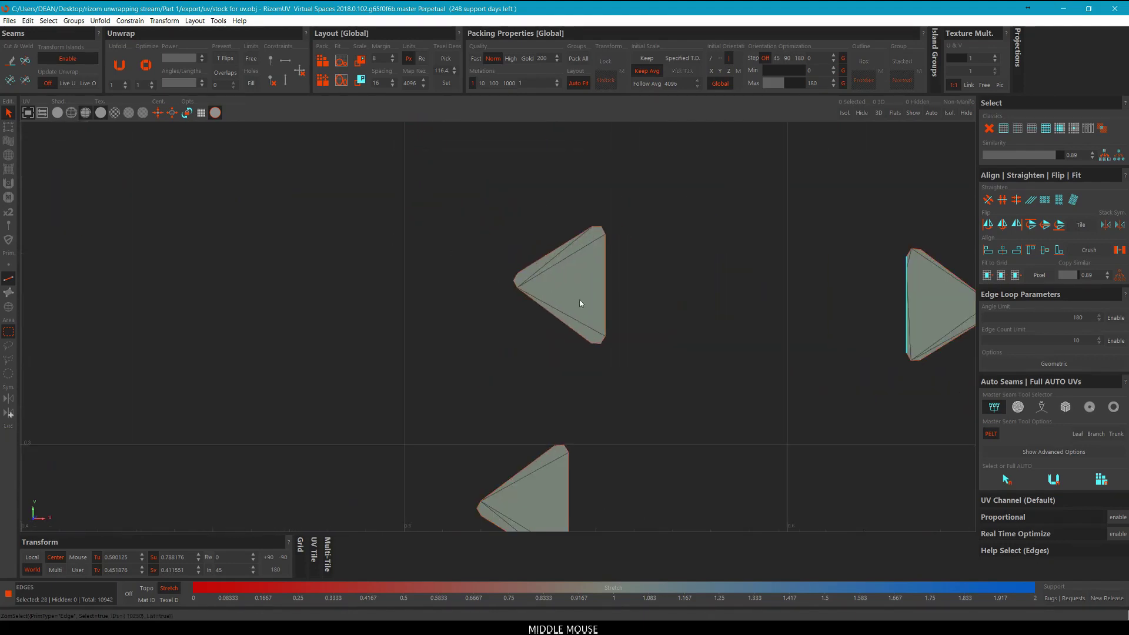
scroll(675, 308, up, 3)
ctrl+click(625, 353)
scroll(665, 327, down, 1)
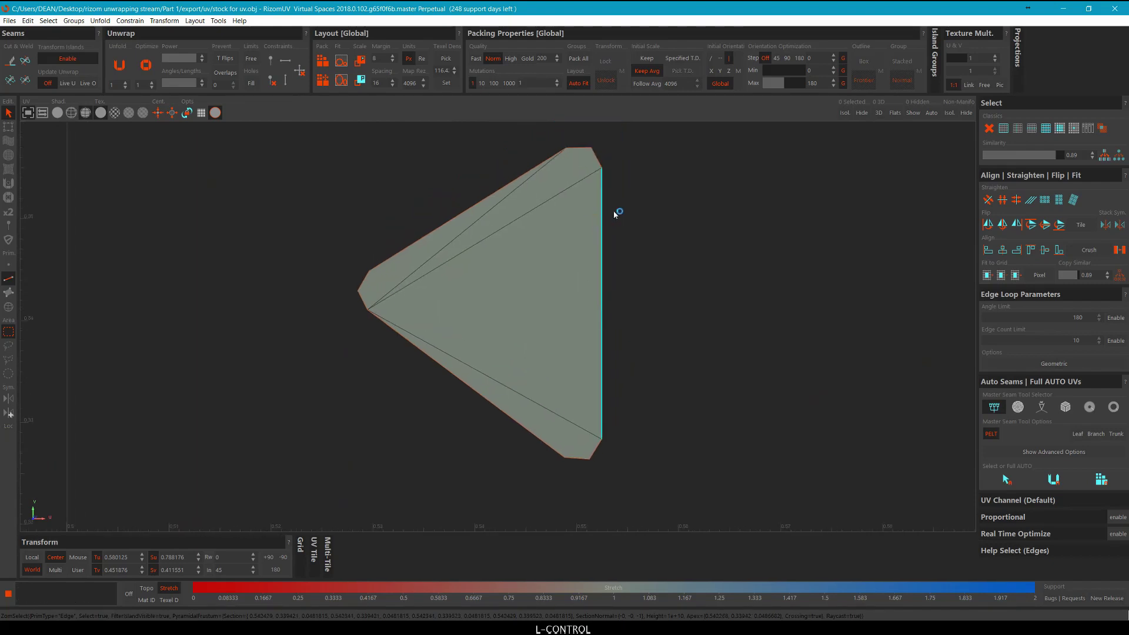
Add the vertical edge segments of the lower left-pointing triangle in the lower group to the selection.
scroll(610, 183, down, 6)
scroll(589, 350, up, 4)
ctrl+drag(595, 383, 534, 360)
middle_drag(579, 415, 589, 341)
ctrl+drag(612, 350, 561, 325)
scroll(569, 315, down, 5)
Add the vertical outer edges of the two neighbouring right-pointing triangles below to the selection.
middle_drag(672, 395, 621, 265)
scroll(631, 281, up, 4)
middle_drag(640, 292, 607, 210)
scroll(603, 201, up, 3)
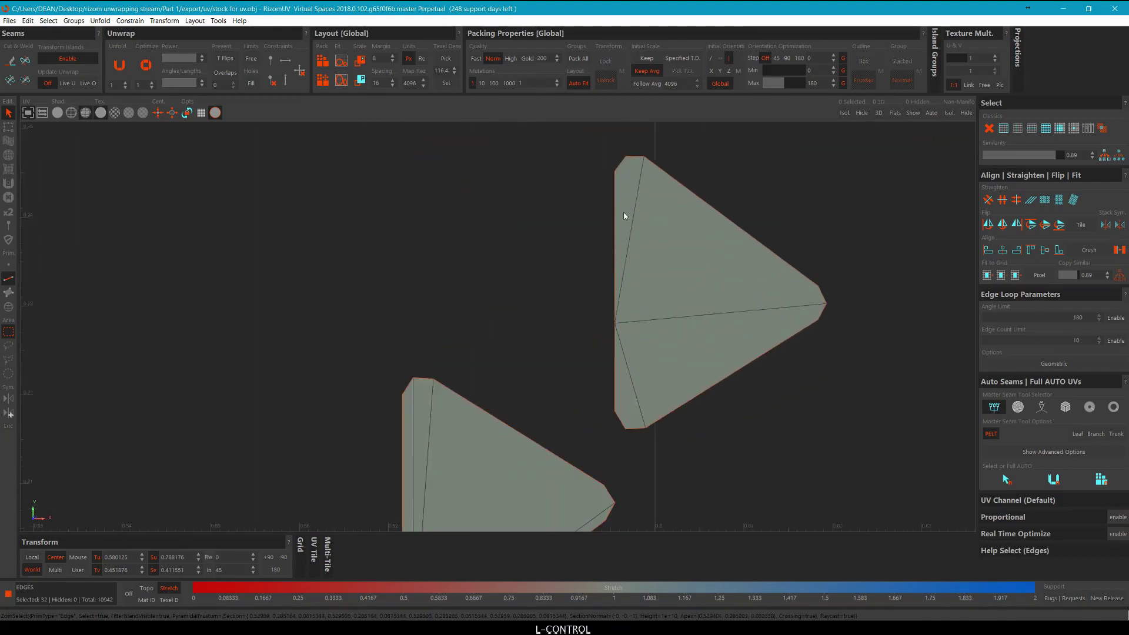
ctrl+drag(624, 213, 568, 195)
scroll(614, 374, up, 2)
ctrl+drag(617, 363, 521, 337)
scroll(505, 344, down, 4)
middle_drag(483, 389, 530, 257)
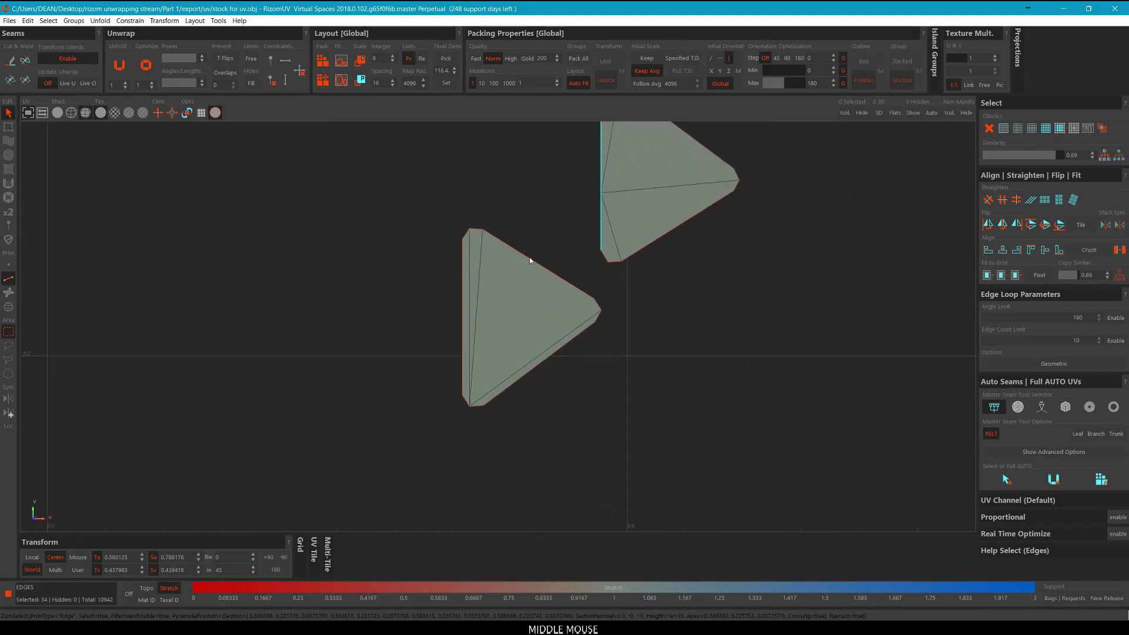
scroll(530, 260, up, 3)
ctrl+click(478, 270)
scroll(394, 287, down, 6)
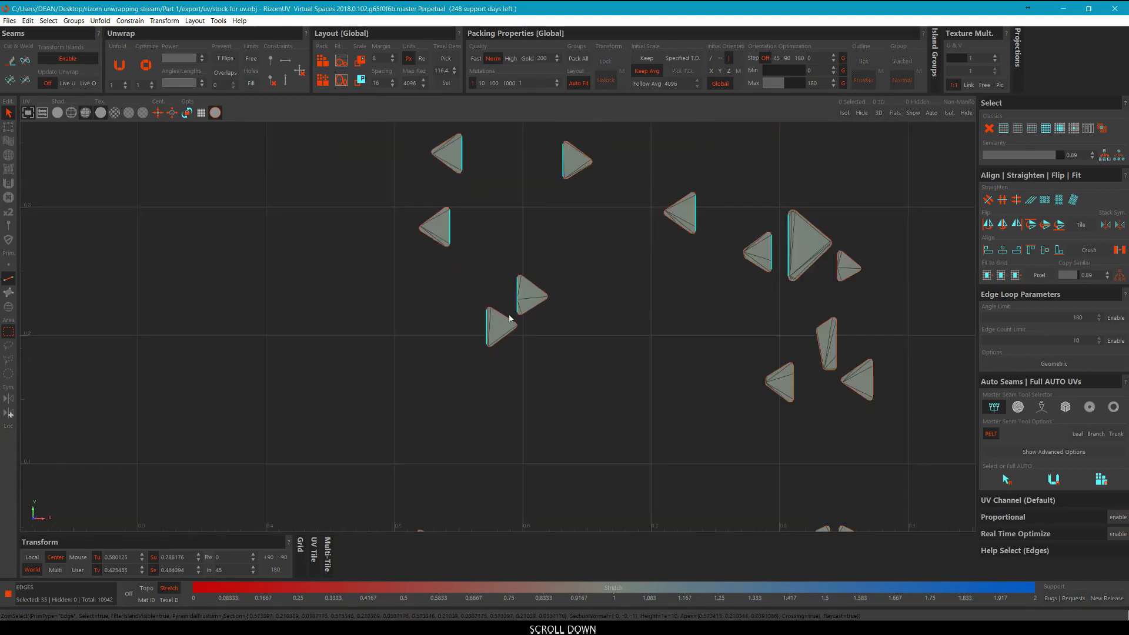
Add the vertical outer edge of the first right-pointing triangle in the row along the tile's bottom border to the selection.
scroll(590, 373, down, 2)
scroll(453, 441, up, 7)
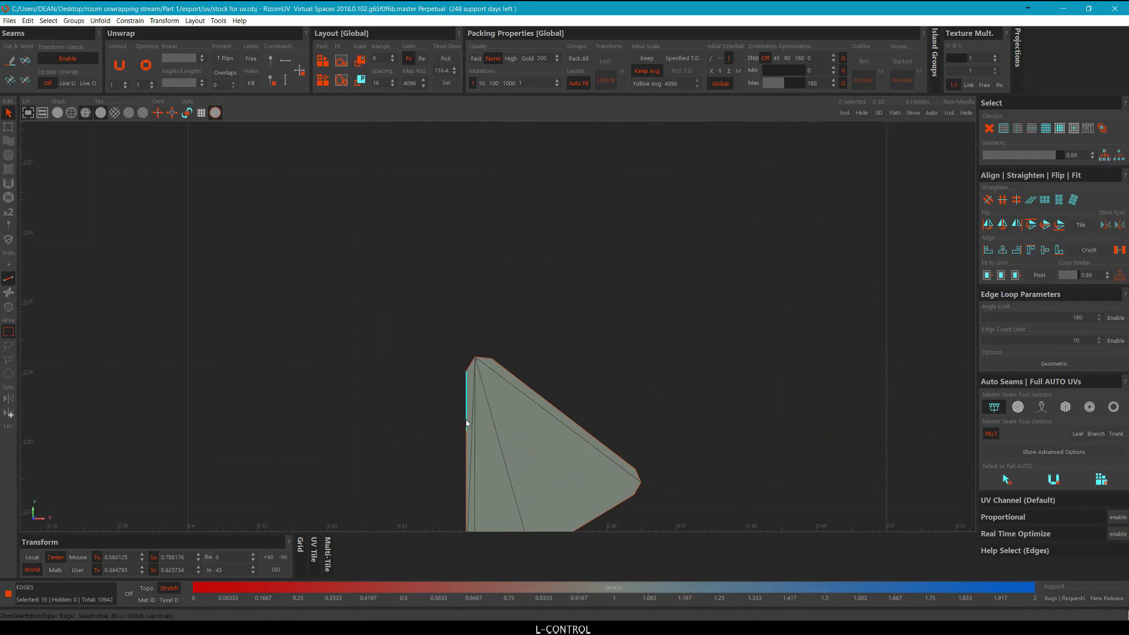
scroll(479, 373, down, 2)
scroll(479, 355, up, 2)
ctrl+click(481, 355)
scroll(360, 308, down, 2)
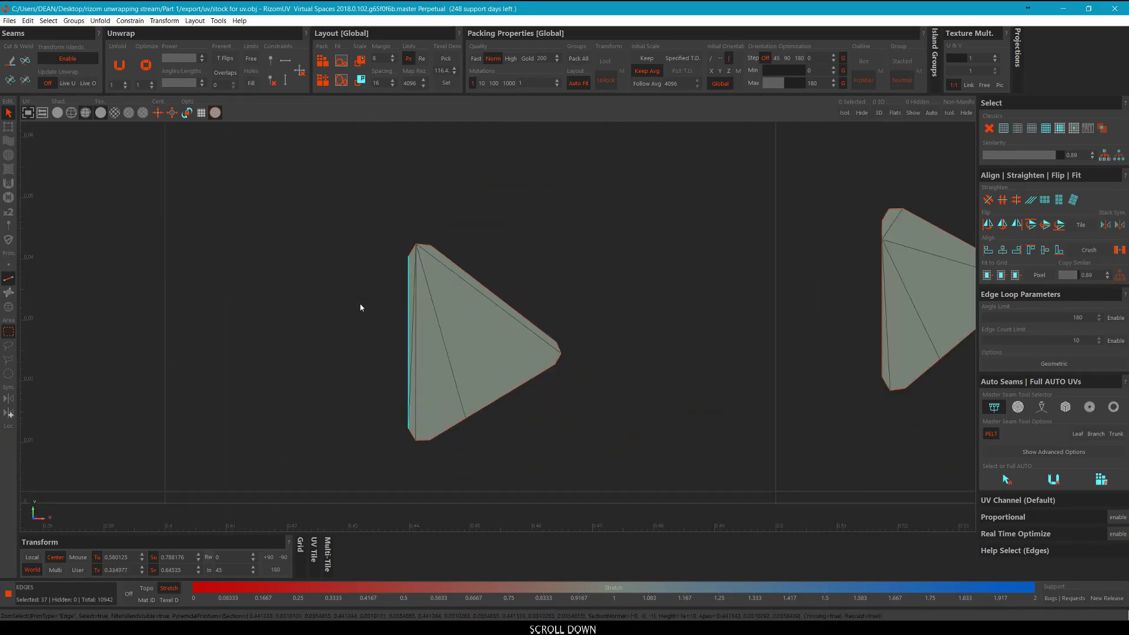
Add all vertical outer edge segments of the second triangle in the bottom row to the selection.
middle_drag(862, 291, 623, 302)
scroll(608, 329, up, 5)
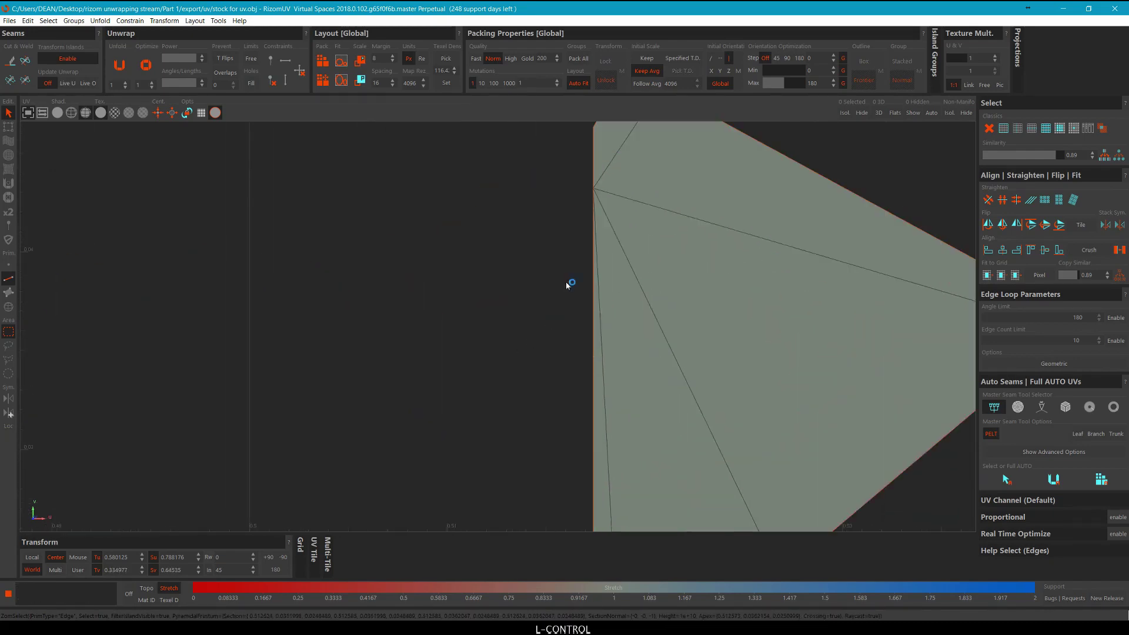
middle_drag(617, 130, 598, 253)
ctrl+drag(579, 313, 503, 300)
scroll(503, 230, down, 5)
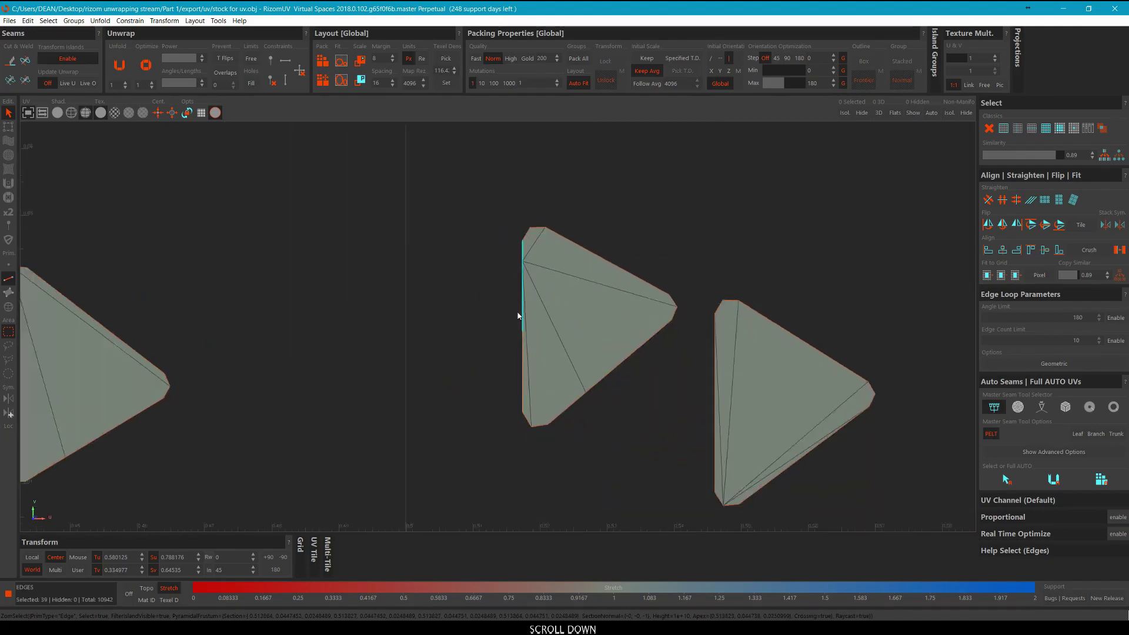
scroll(518, 316, up, 2)
ctrl+click(532, 377)
scroll(397, 262, down, 4)
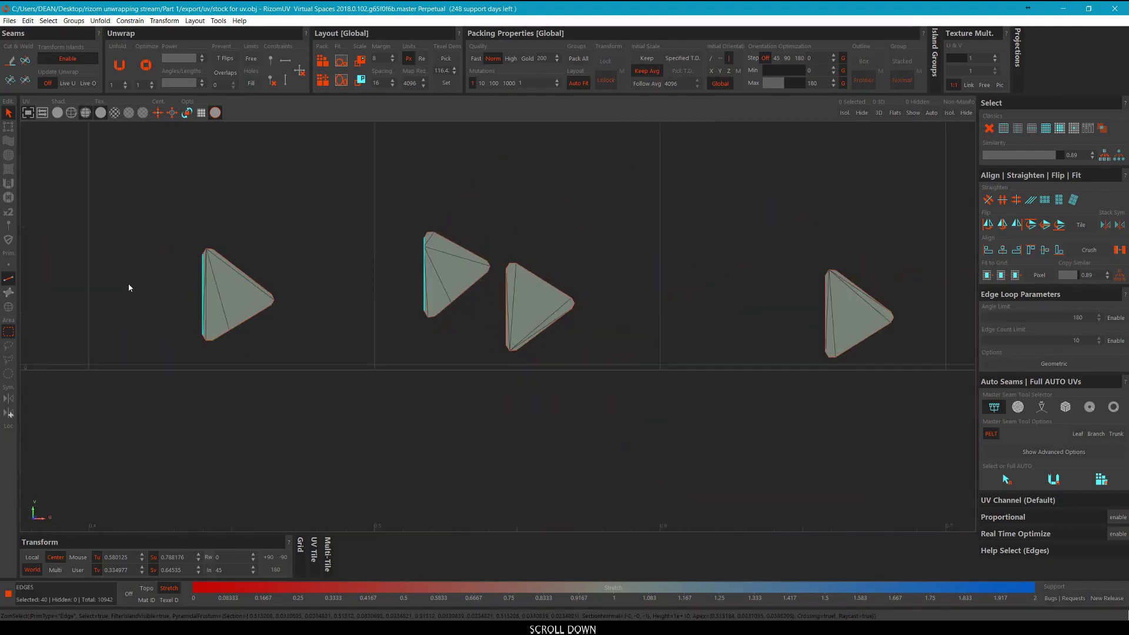
Add the vertical outer edges of the third triangle in the bottom row to the selection.
middle_drag(128, 284, 351, 260)
scroll(529, 302, up, 5)
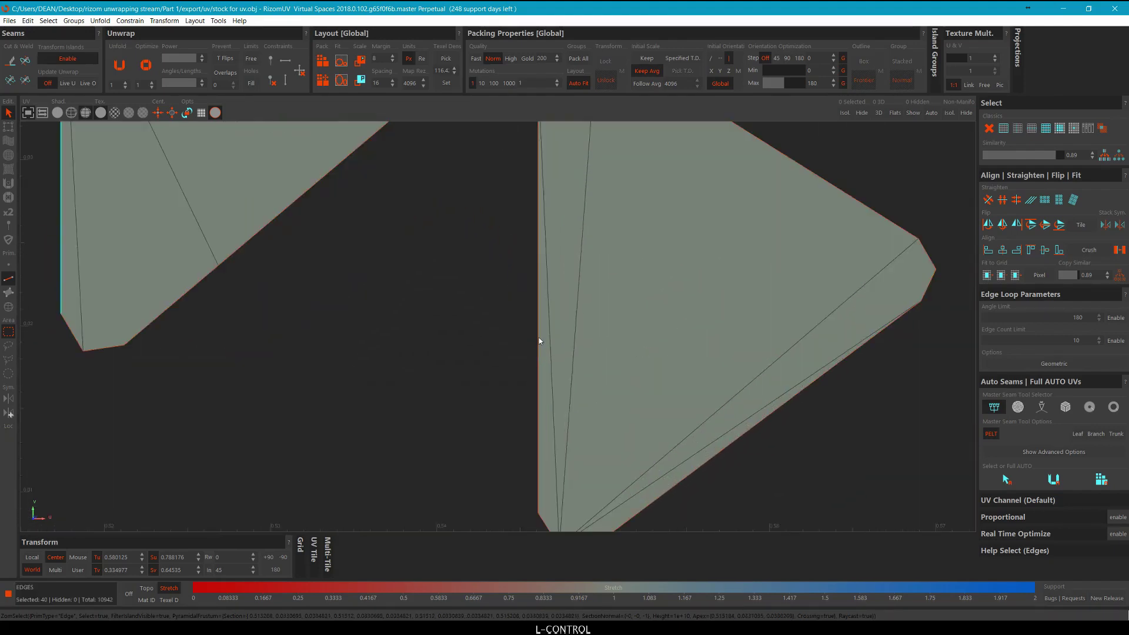
ctrl+click(539, 340)
middle_drag(522, 290, 501, 126)
scroll(422, 303, down, 1)
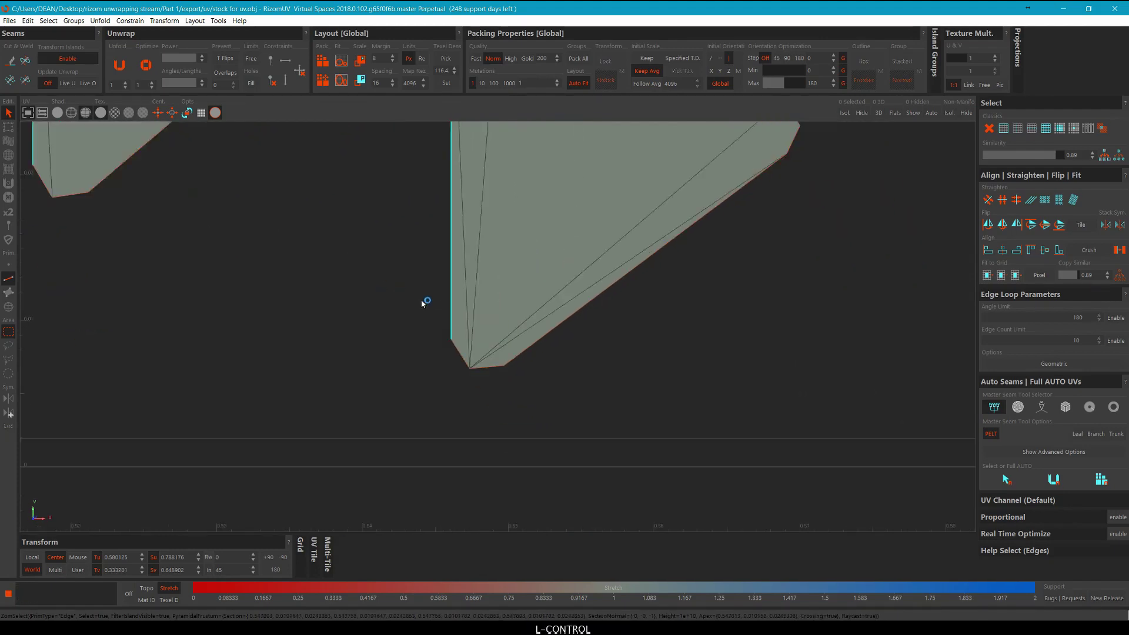
Add the vertical outer edges of the fourth triangle in the bottom row to the selection.
scroll(421, 303, down, 3)
middle_drag(517, 285, 653, 281)
scroll(653, 281, up, 5)
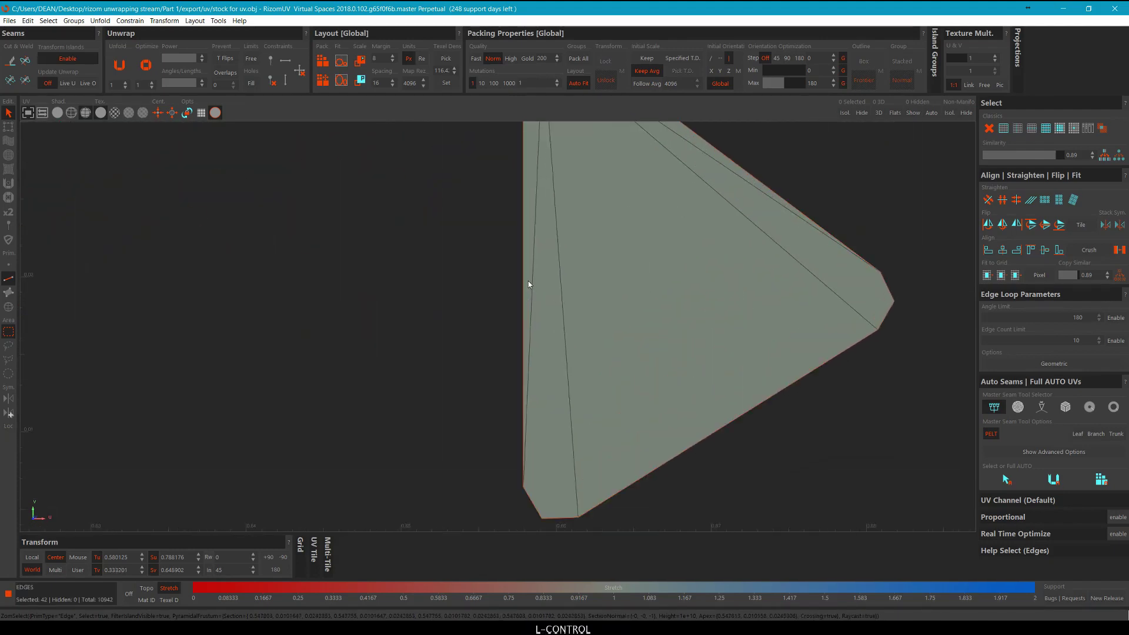
ctrl+click(529, 285)
scroll(438, 265, down, 2)
scroll(481, 188, up, 4)
ctrl+drag(490, 181, 361, 156)
scroll(479, 235, down, 7)
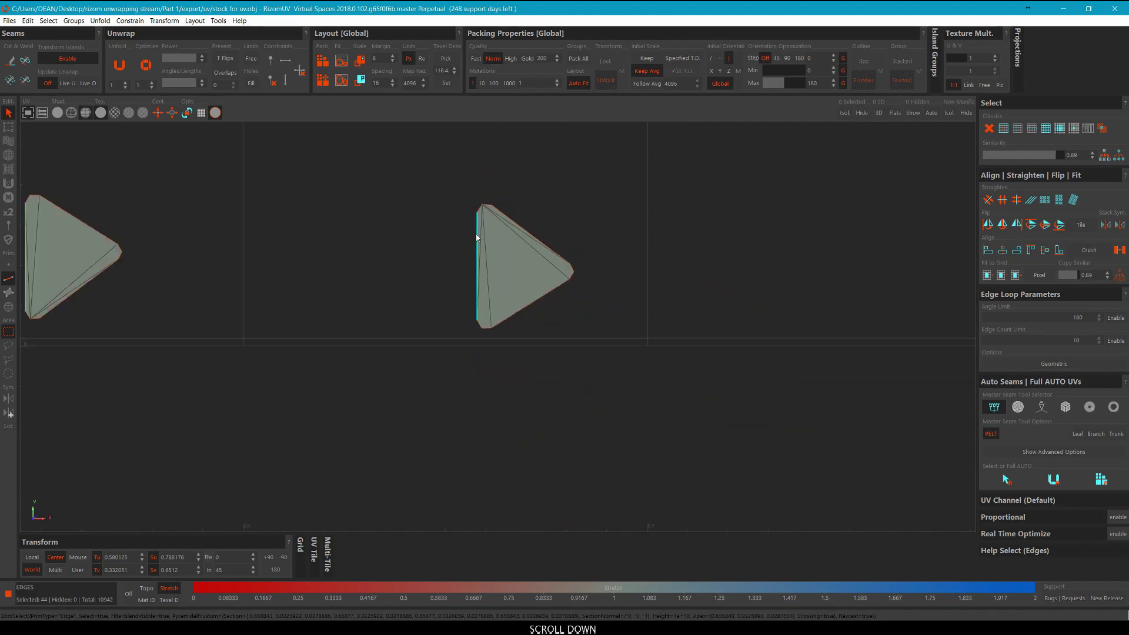
Add the facing vertical edges of the small mirrored triangle pair near the tile's bottom border to the selection.
scroll(479, 237, down, 2)
middle_drag(922, 210, 521, 253)
scroll(544, 231, up, 3)
scroll(516, 236, up, 3)
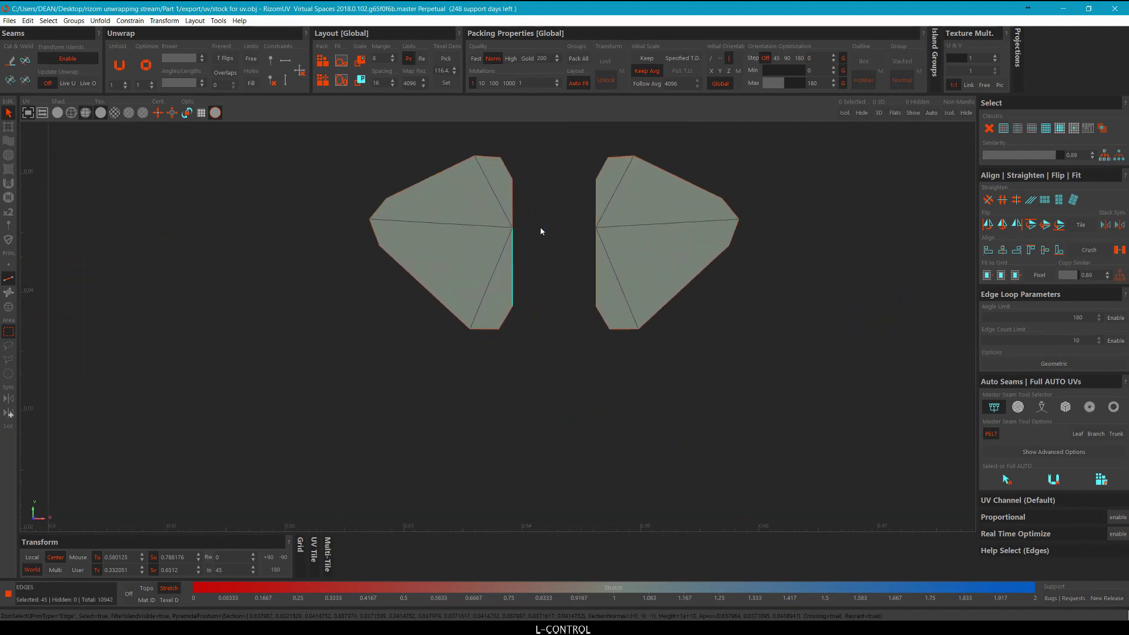
scroll(514, 192, up, 2)
ctrl+drag(540, 201, 494, 182)
ctrl+click(660, 191)
ctrl+click(660, 352)
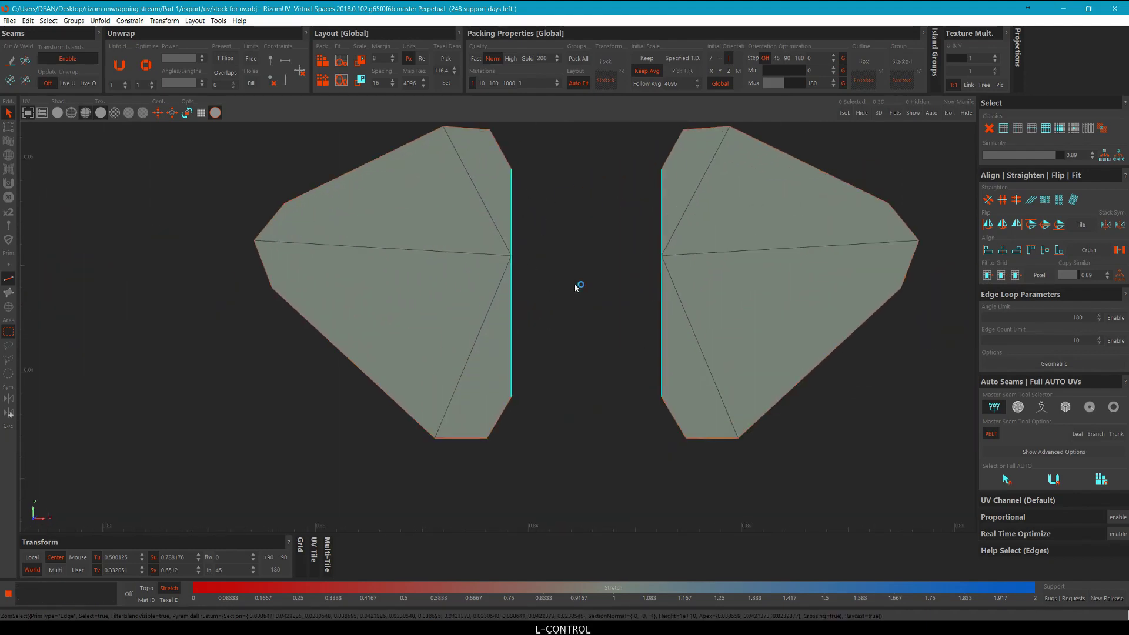
Add the upper and lower vertical edge segments of the triangle in the tile's lower-right corner to the selection.
scroll(576, 287, down, 3)
middle_drag(767, 300, 552, 297)
scroll(493, 348, up, 3)
scroll(386, 332, up, 2)
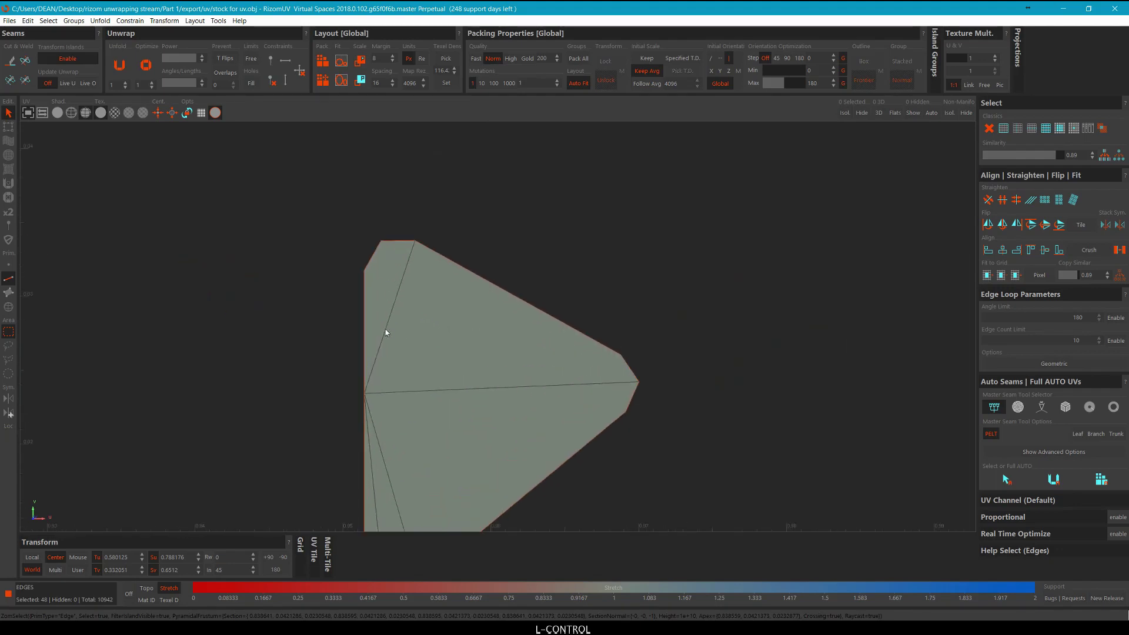
ctrl+click(365, 348)
middle_drag(365, 508, 521, 353)
scroll(521, 352, up, 1)
ctrl+click(520, 350)
scroll(571, 323, down, 2)
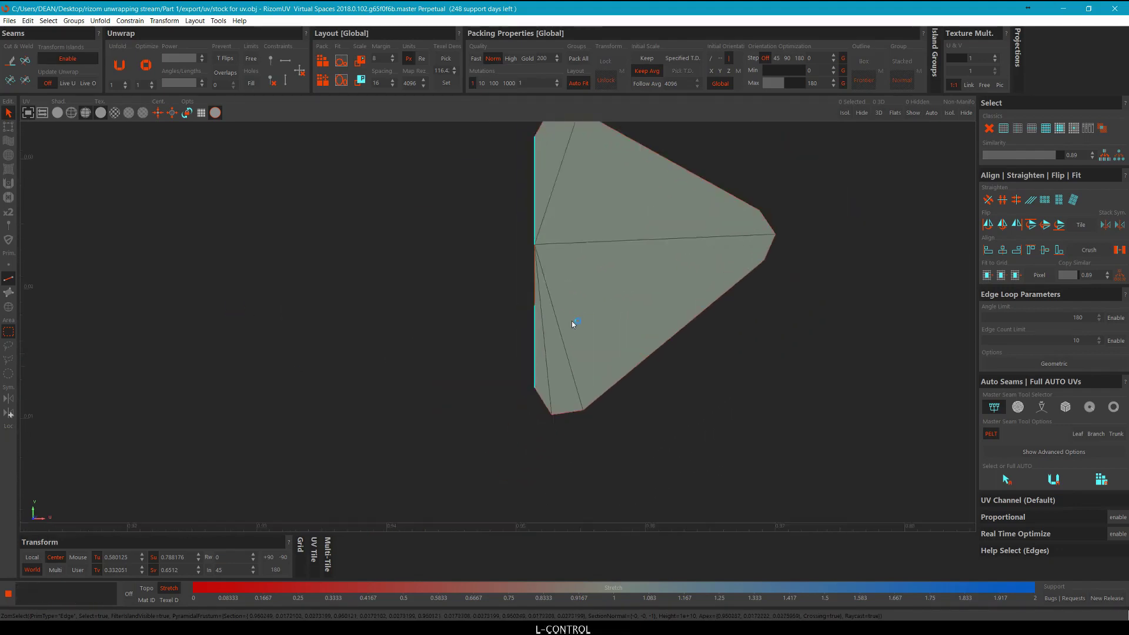
scroll(572, 321, down, 1)
scroll(567, 313, up, 2)
scroll(588, 330, up, 1)
ctrl+click(590, 339)
scroll(600, 284, down, 2)
scroll(618, 347, up, 2)
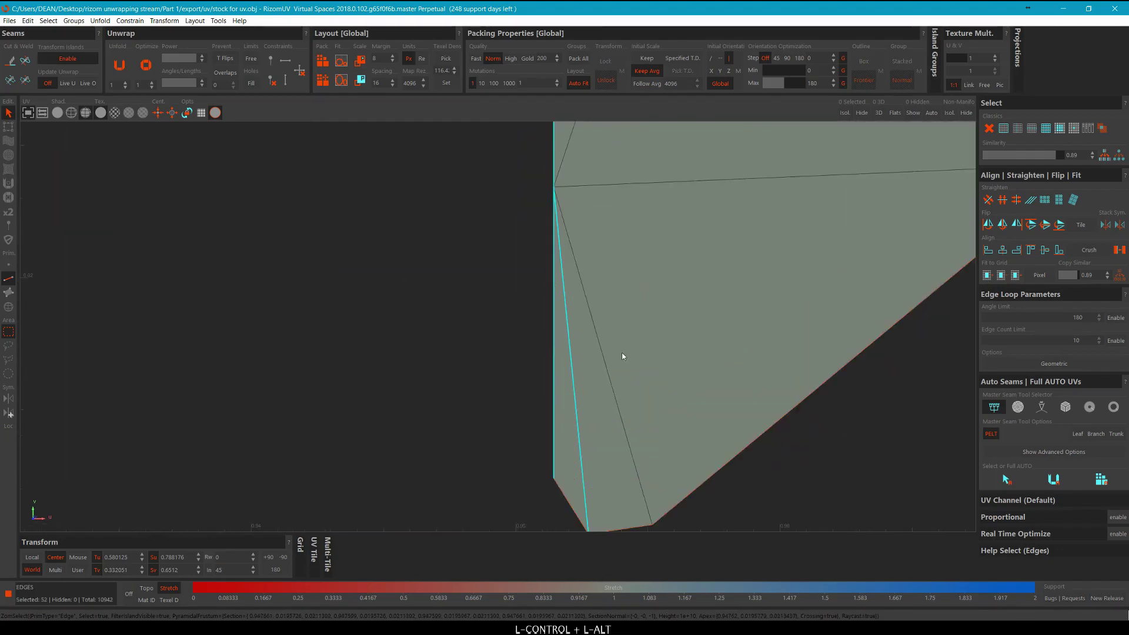
key(ctrl+z)
Add the middle vertical edge segment of the lower-right corner triangle to the selection, leaving out its inner diagonal.
scroll(595, 310, down, 2)
scroll(569, 323, up, 2)
ctrl+click(568, 325)
scroll(569, 318, down, 6)
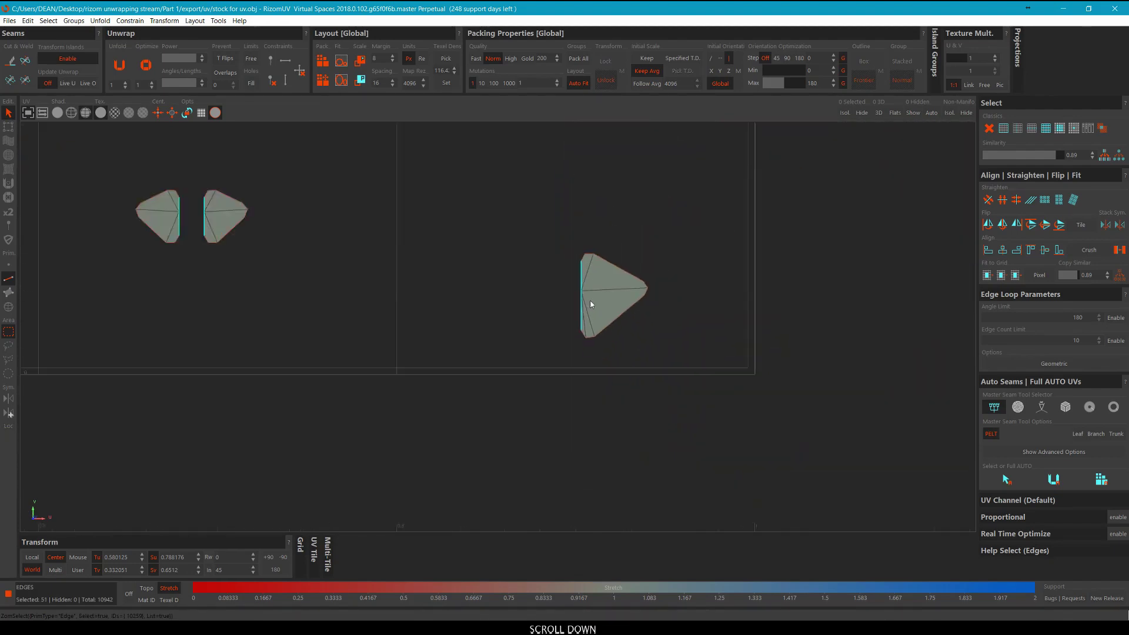
Add the vertical outer edge segments of the right-pointing triangle near the tile's lower-left corner to the selection.
scroll(592, 304, down, 4)
middle_drag(425, 257, 676, 317)
scroll(534, 335, up, 5)
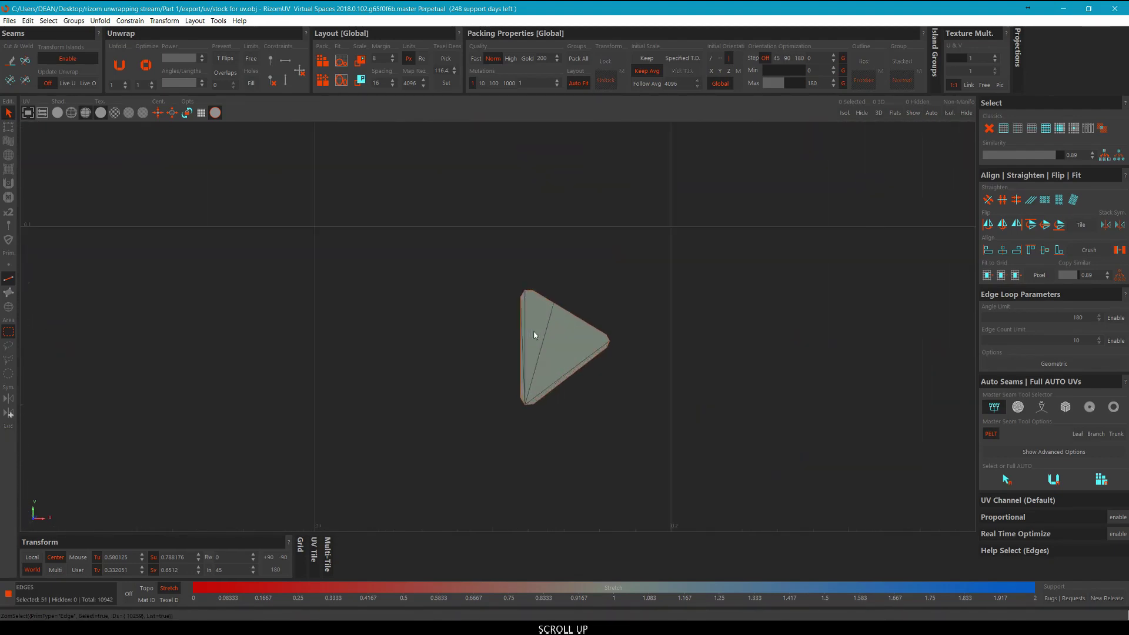
scroll(535, 336, up, 2)
ctrl+click(533, 360)
scroll(528, 352, up, 2)
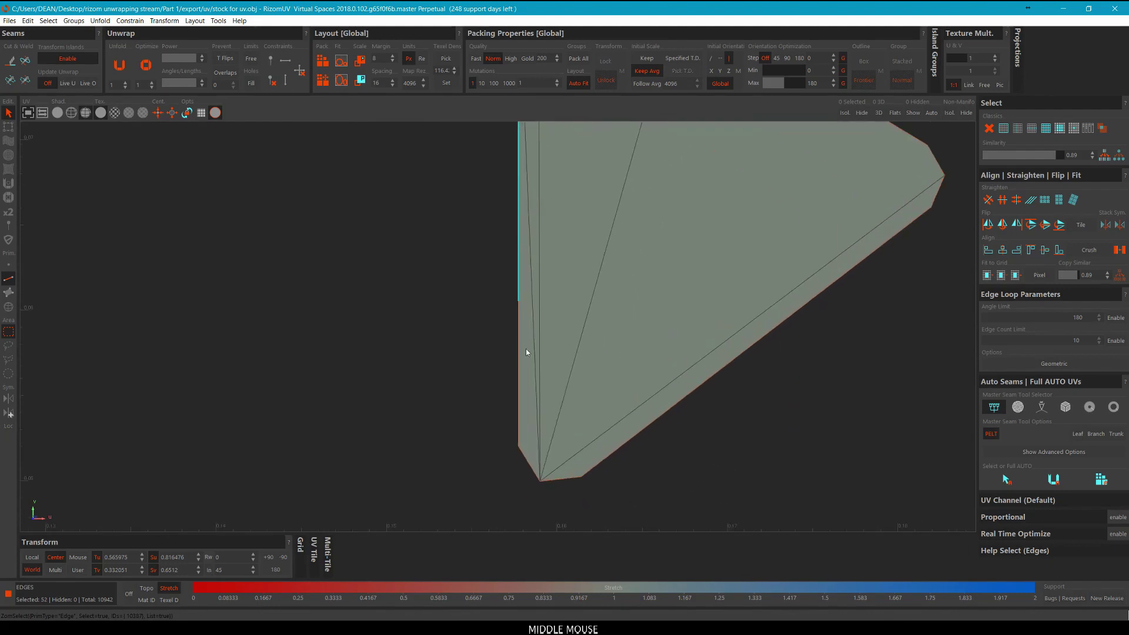
ctrl+drag(525, 350, 379, 331)
scroll(439, 333, down, 6)
Add the vertical edge of the left-pointing triangle above it to the selection.
middle_drag(470, 211, 538, 511)
scroll(590, 267, up, 5)
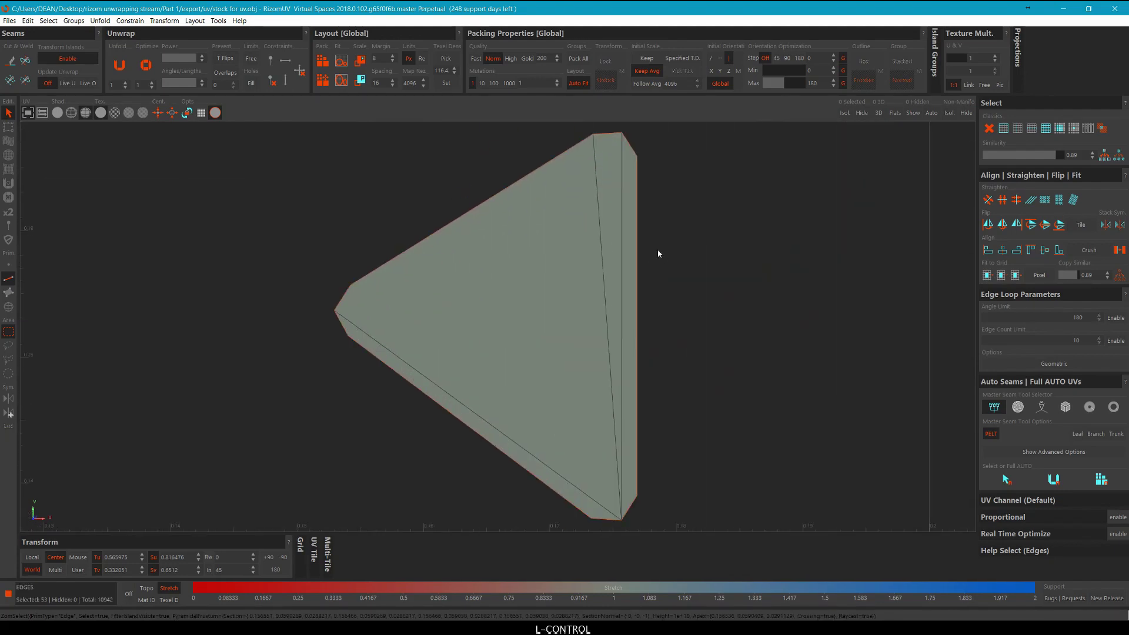
ctrl+click(636, 310)
Add the vertical edge segments of the left-pointing triangle to the lower right of the narrow slanted island to the selection.
scroll(666, 340, down, 3)
middle_drag(774, 316, 661, 315)
scroll(661, 317, down, 2)
scroll(661, 320, down, 2)
middle_drag(771, 312, 692, 309)
scroll(692, 309, up, 5)
scroll(635, 366, up, 5)
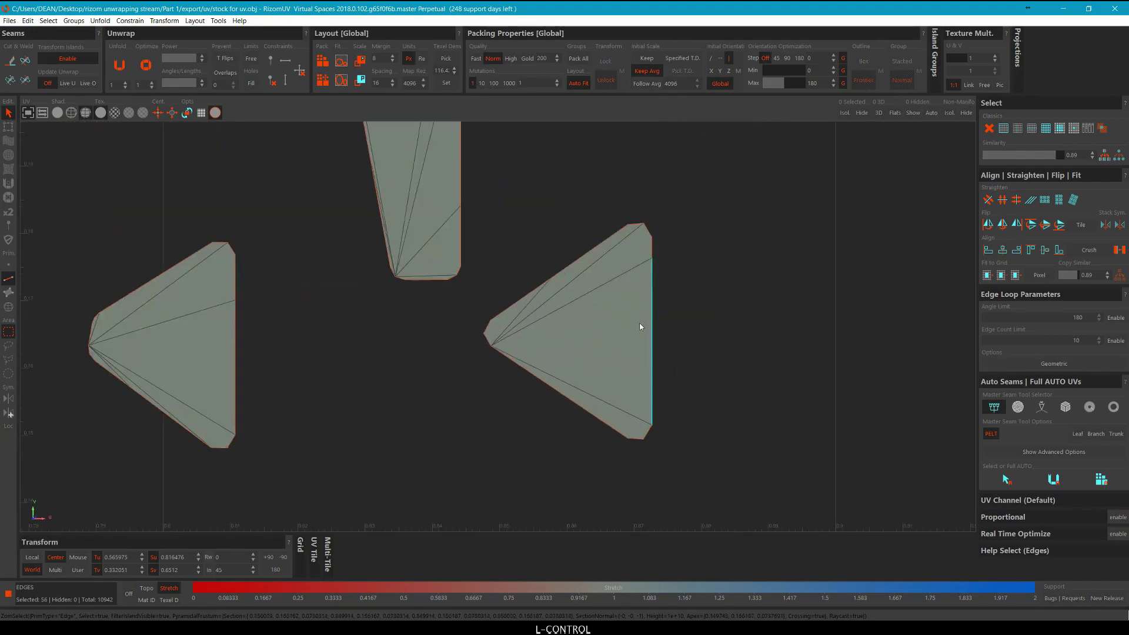
scroll(656, 268, up, 3)
ctrl+click(648, 233)
scroll(648, 232, down, 3)
Add the long vertical edge segments of the narrow slanted island to the selection.
middle_drag(481, 175, 552, 236)
scroll(547, 238, up, 3)
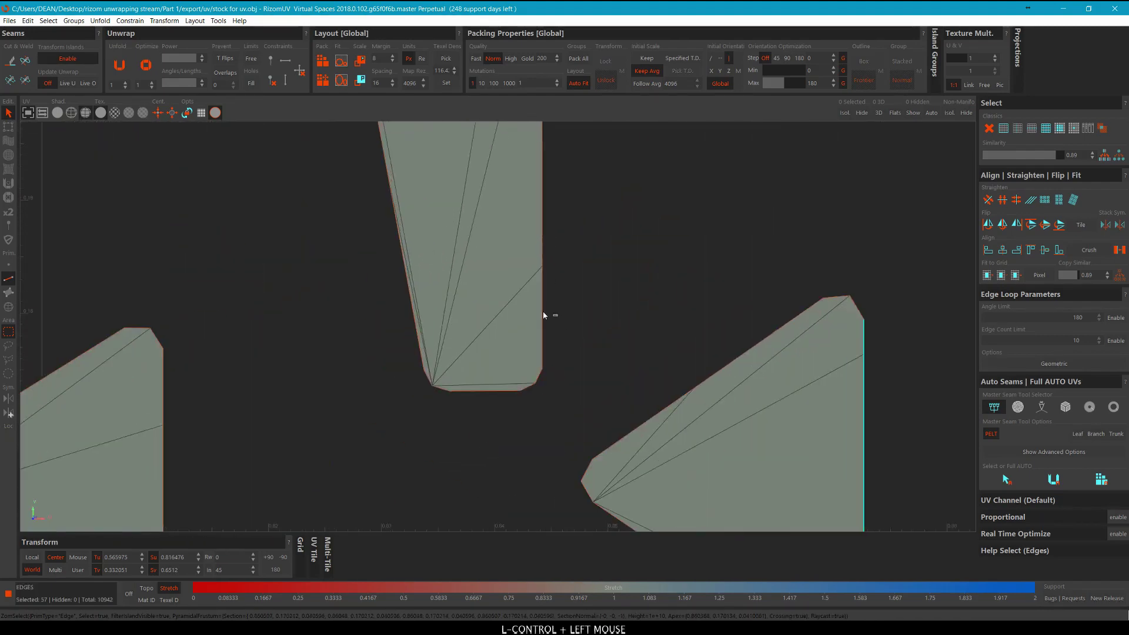
middle_drag(544, 316, 580, 255)
ctrl+click(566, 235)
scroll(560, 323, up, 3)
ctrl+click(547, 313)
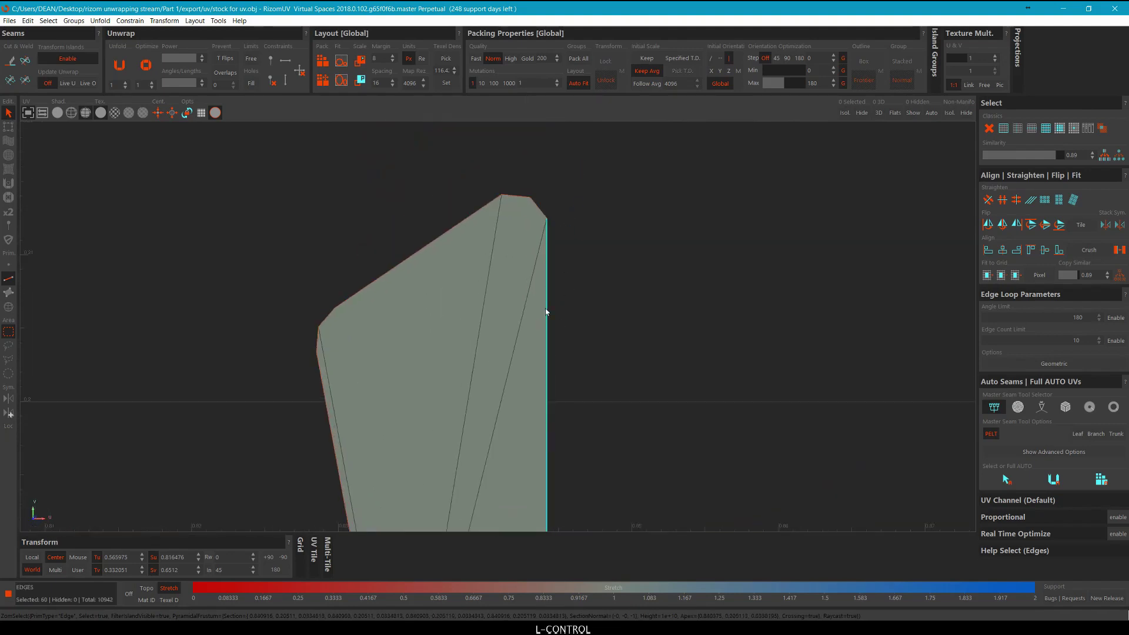
scroll(546, 310, down, 3)
Add the vertical edge segments of the left-pointing triangle to the lower left of the narrow slanted island to the selection.
middle_drag(426, 506, 533, 320)
scroll(532, 320, up, 3)
ctrl+click(529, 306)
middle_drag(516, 134, 517, 296)
ctrl+click(549, 291)
scroll(548, 291, down, 4)
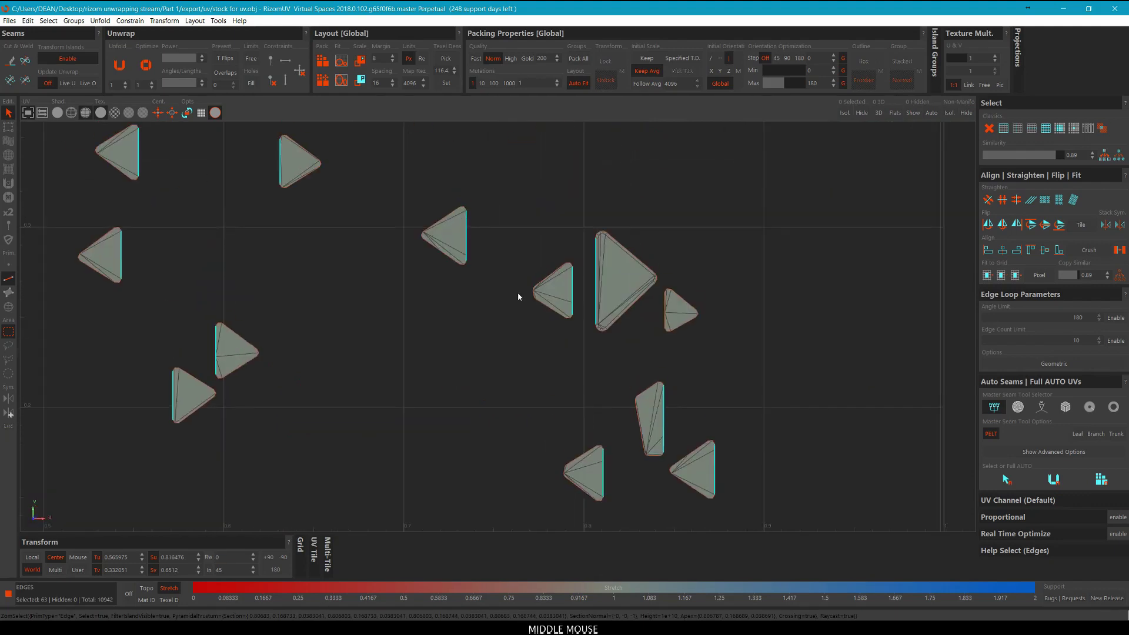
Add all vertical edge segments of the small right-pointing triangle beside the larger triangle to the selection.
scroll(654, 298, up, 5)
middle_drag(711, 433, 698, 367)
scroll(698, 368, up, 1)
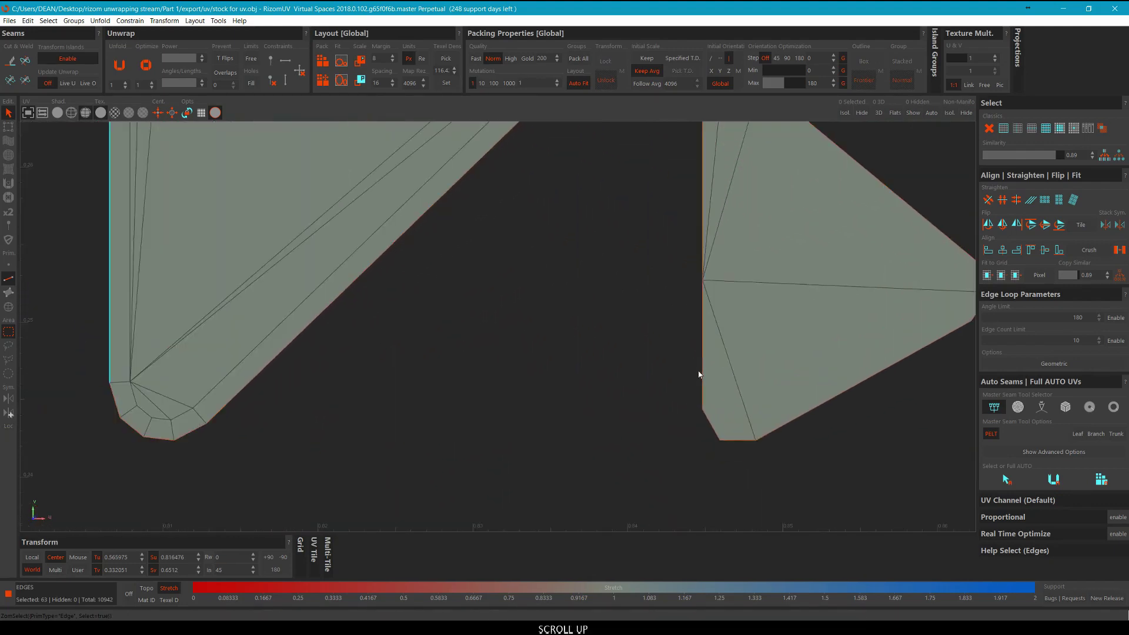
ctrl+click(700, 372)
middle_drag(707, 200, 650, 256)
scroll(556, 244, down, 2)
scroll(585, 274, up, 3)
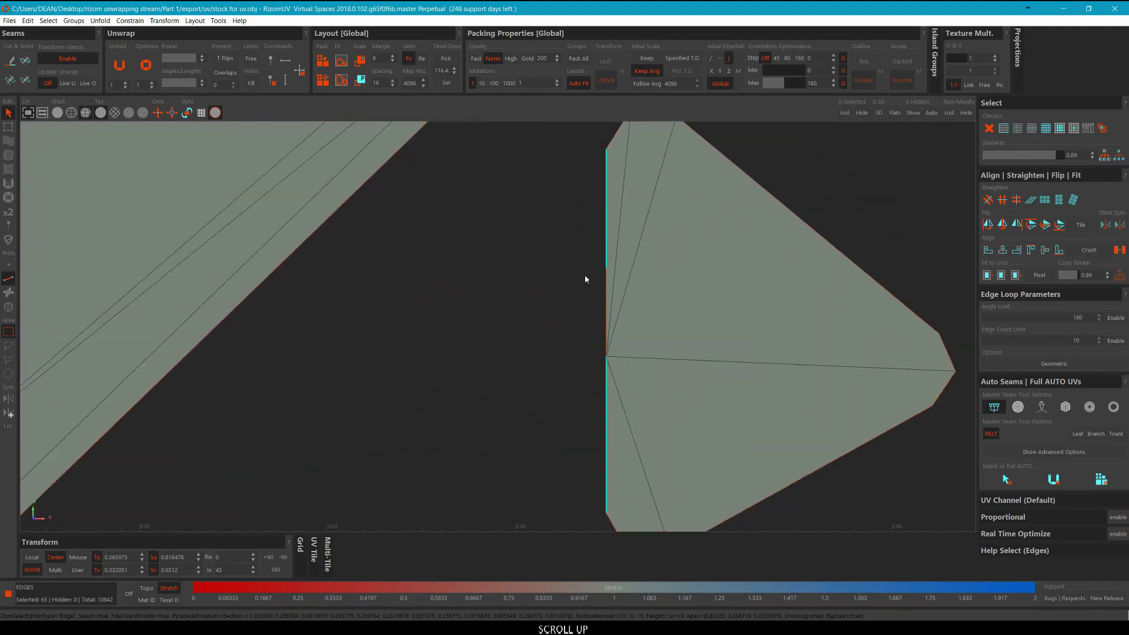
ctrl+click(604, 280)
scroll(604, 281, down, 1)
scroll(606, 281, down, 4)
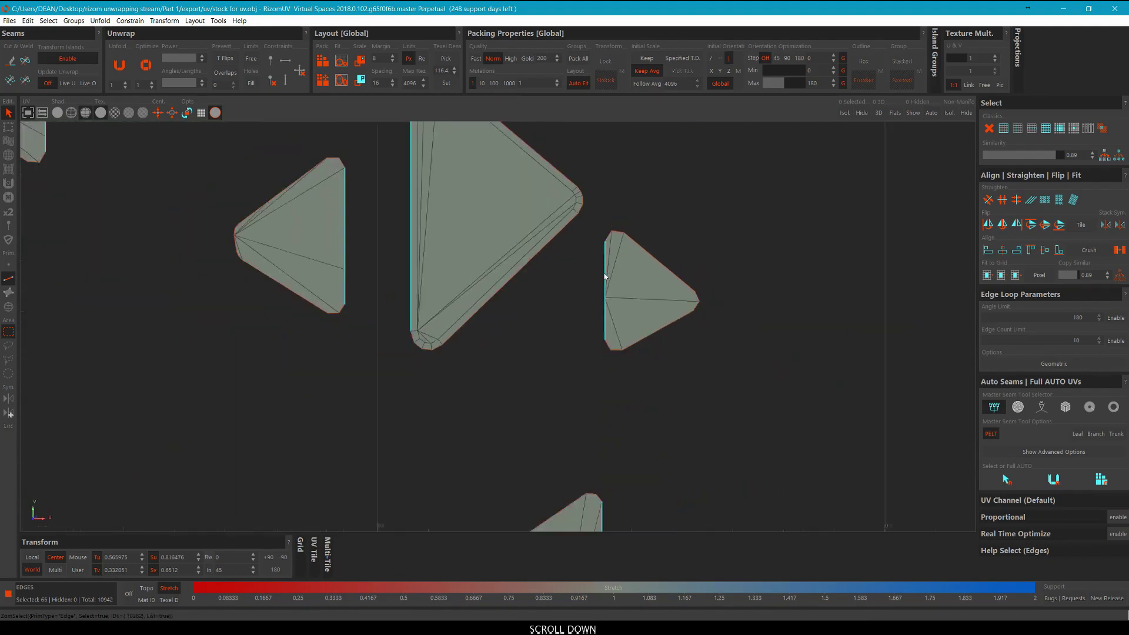
Check the tile for missed islands and apply a vertical constraint to all selected edges.
middle_drag(320, 315, 419, 362)
scroll(432, 358, down, 2)
scroll(431, 358, down, 2)
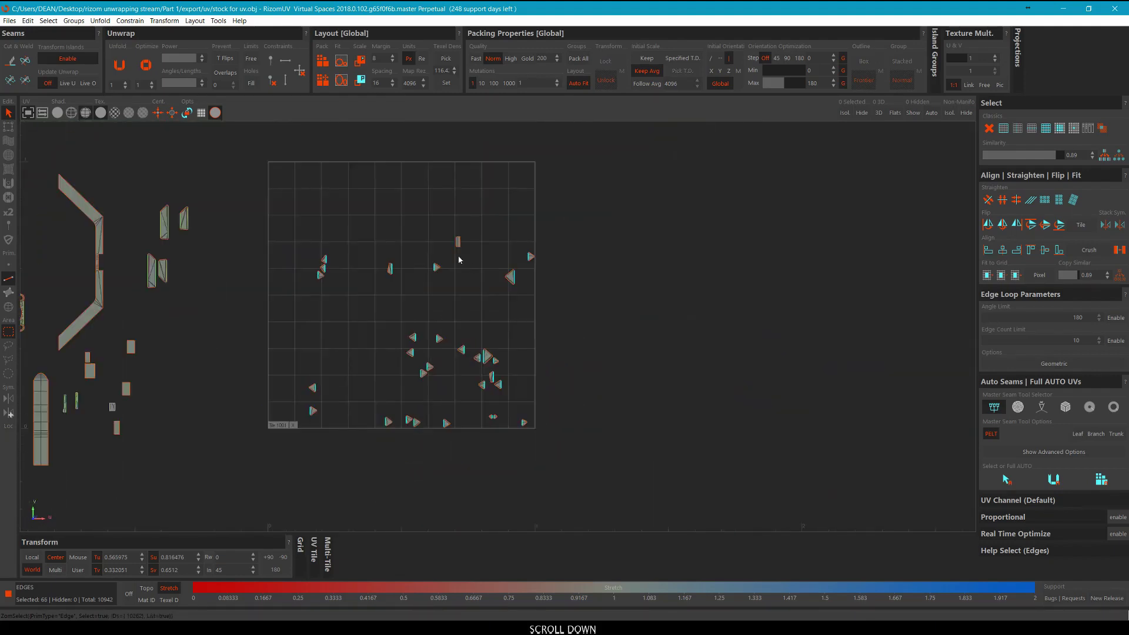
scroll(443, 267, up, 1)
middle_drag(435, 271, 441, 246)
scroll(504, 347, up, 2)
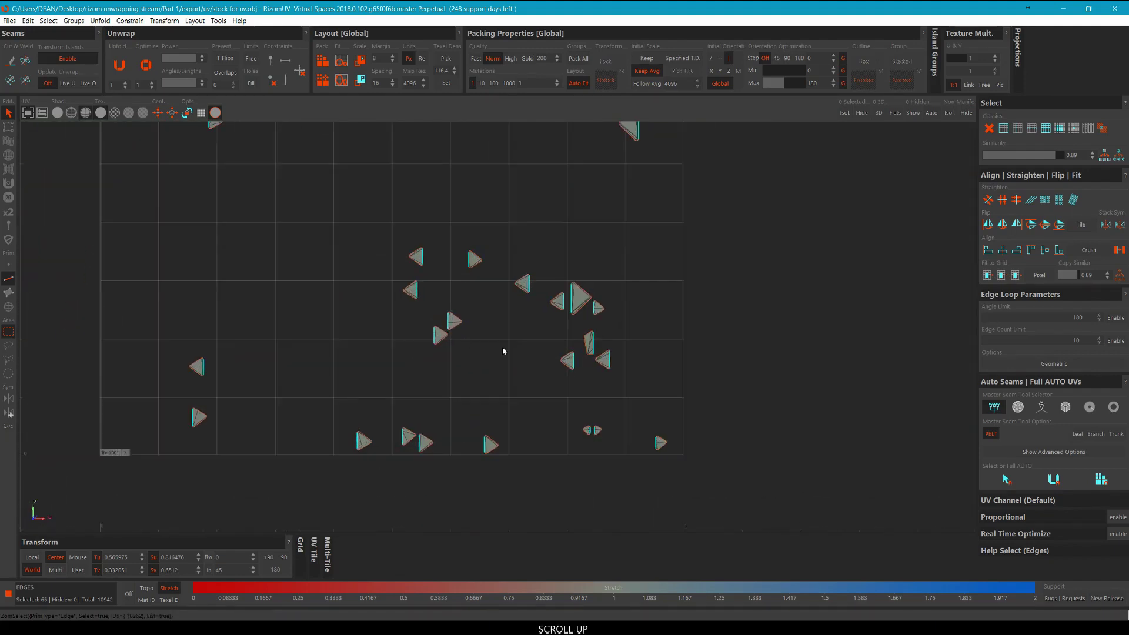
middle_drag(504, 347, 561, 356)
key(alt+v)
Select all islands inside the tile as whole islands, leaving out the small rectangular one near the top.
key(F4)
scroll(573, 340, down, 3)
drag(672, 450, 378, 166)
scroll(533, 228, up, 4)
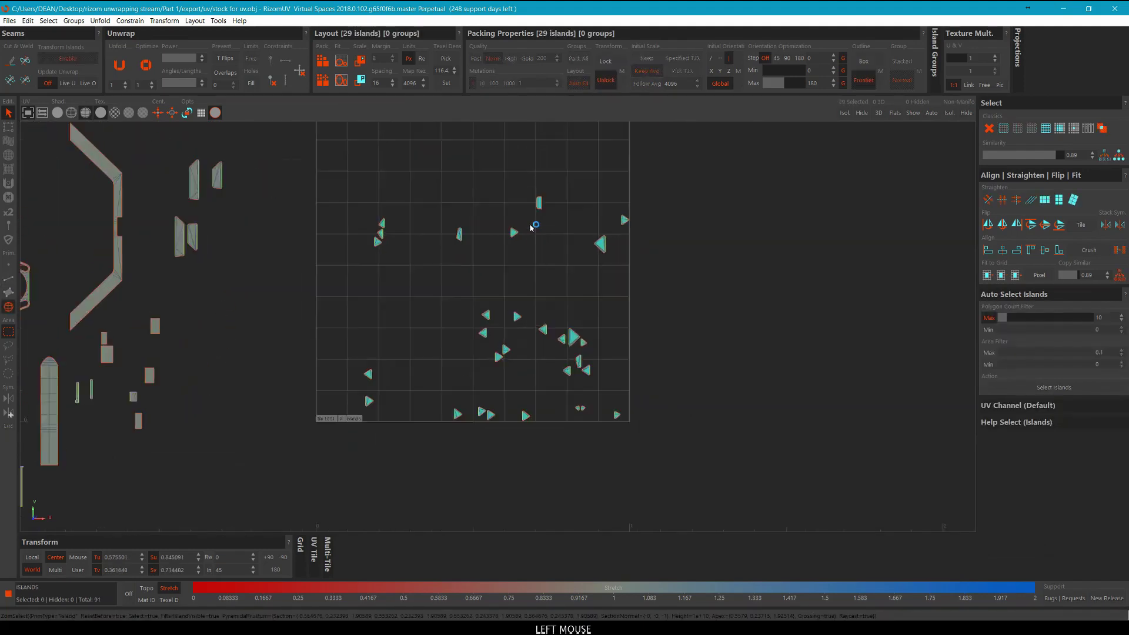
alt+drag(584, 225, 517, 144)
scroll(556, 162, down, 3)
middle_drag(559, 229, 565, 243)
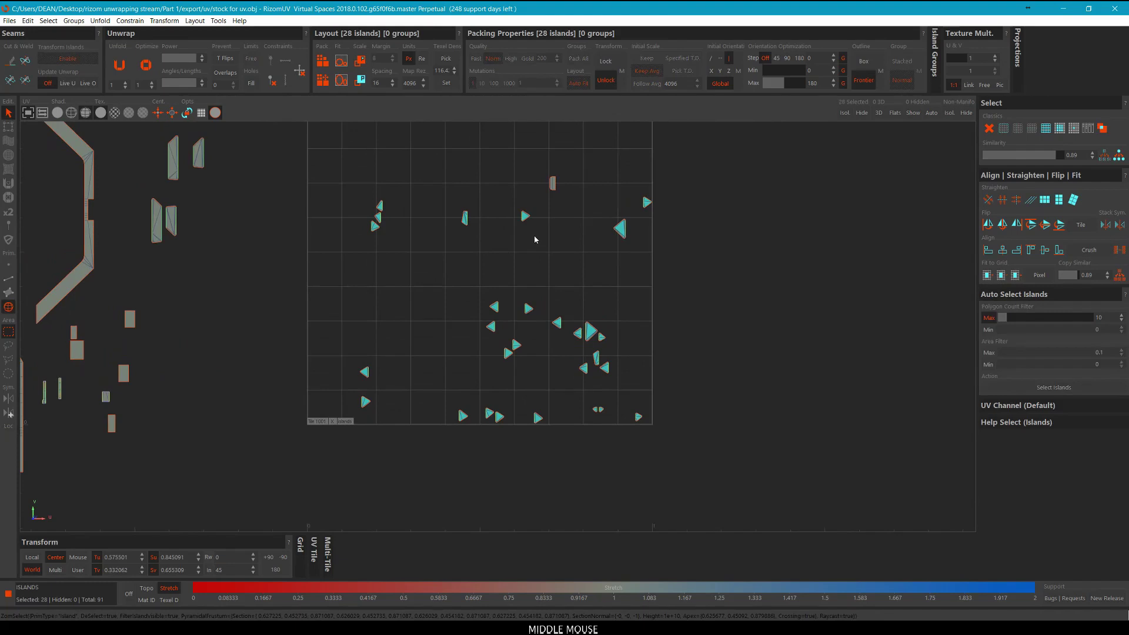
Optimize the selected islands and pack them within the tile.
key(q)
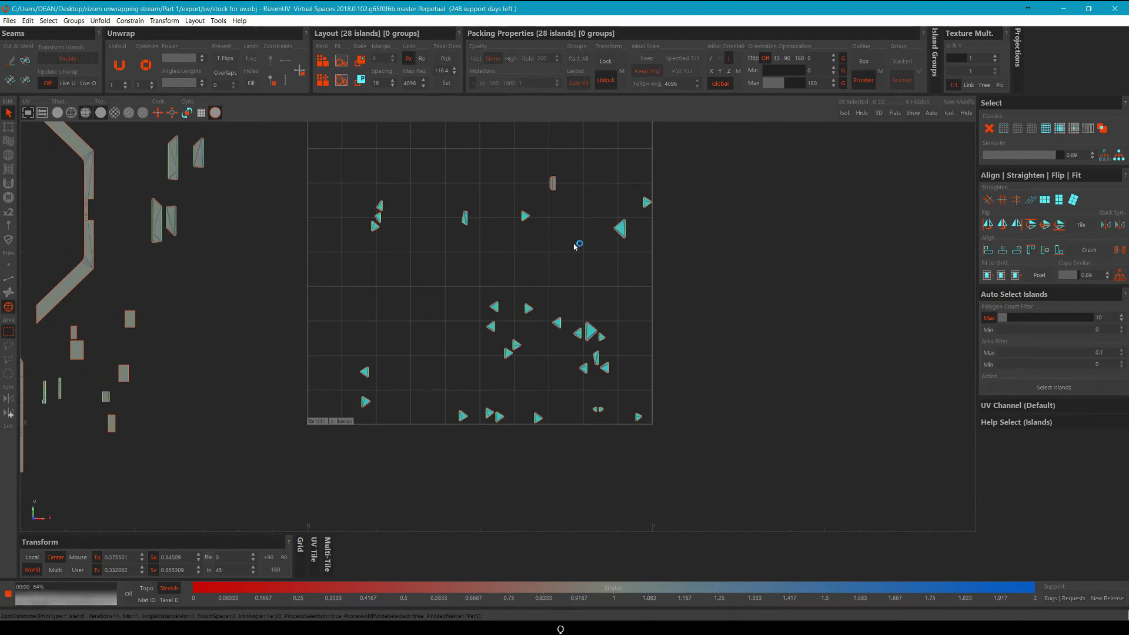
key(p)
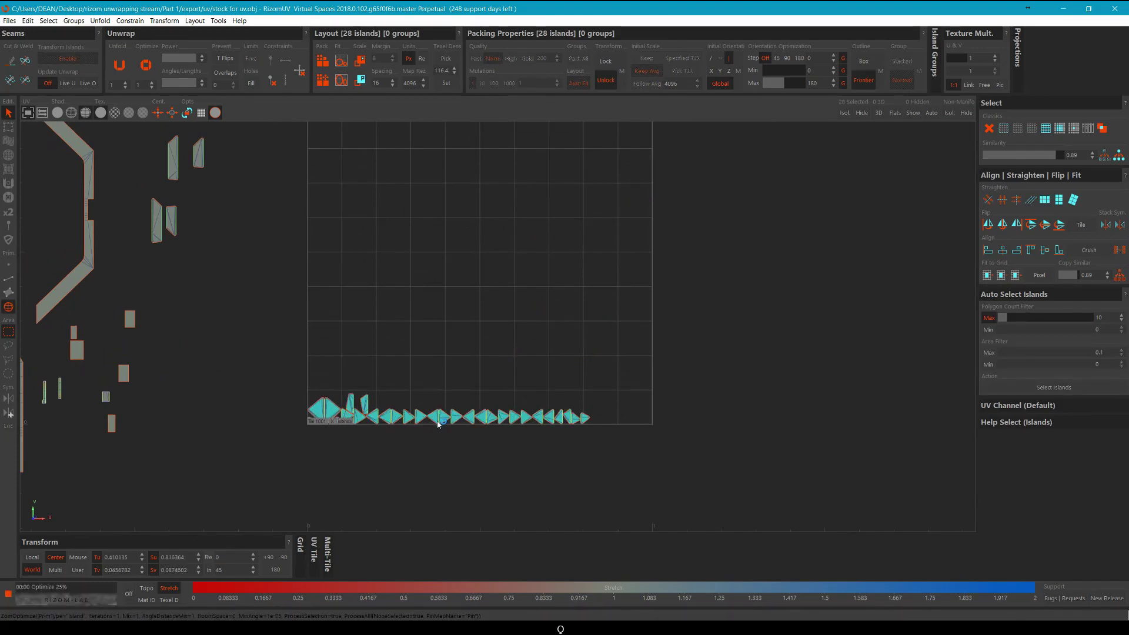
scroll(442, 415, up, 6)
scroll(481, 406, down, 3)
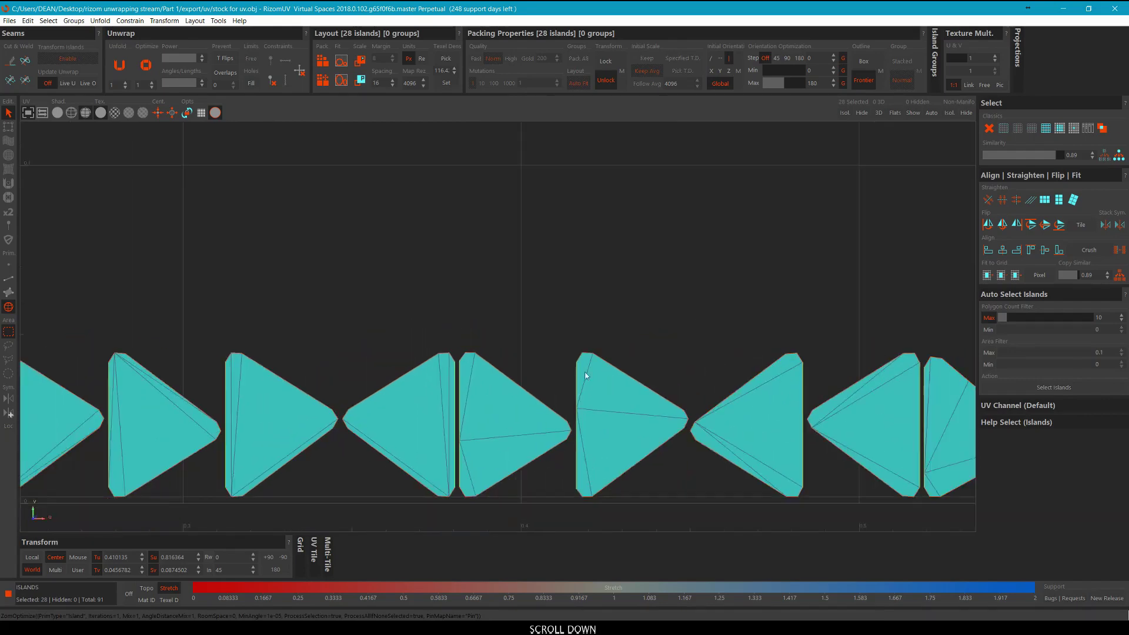
Move the packed row of triangular and slanted islands out of the tile and place it among the finished islands.
middle_drag(965, 353, 719, 330)
scroll(706, 329, down, 10)
scroll(655, 331, down, 2)
key(space)
middle_drag(678, 282, 518, 356)
click(665, 277)
middle_drag(761, 161, 696, 226)
scroll(699, 224, up, 4)
drag(728, 348, 513, 204)
key(space)
middle_drag(670, 253, 502, 363)
middle_drag(440, 428, 589, 252)
click(662, 248)
Select the vertical edges of the one small island left in the tile and apply a vertical constraint to them.
scroll(605, 203, up, 7)
drag(713, 394, 438, 122)
scroll(577, 230, down, 6)
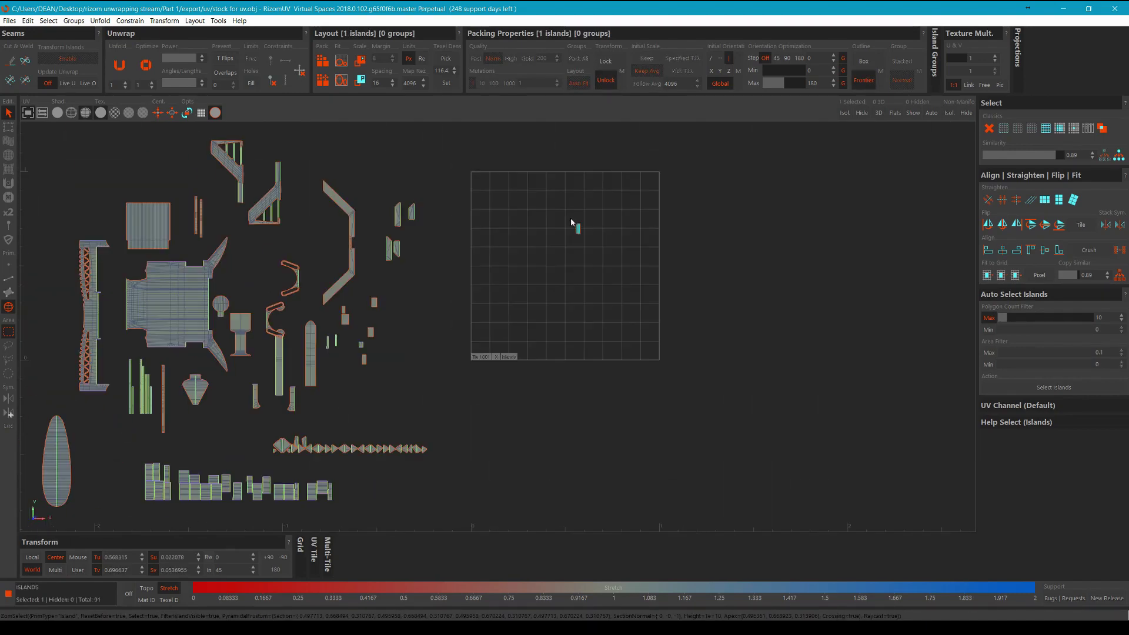
scroll(572, 223, up, 6)
scroll(568, 222, down, 5)
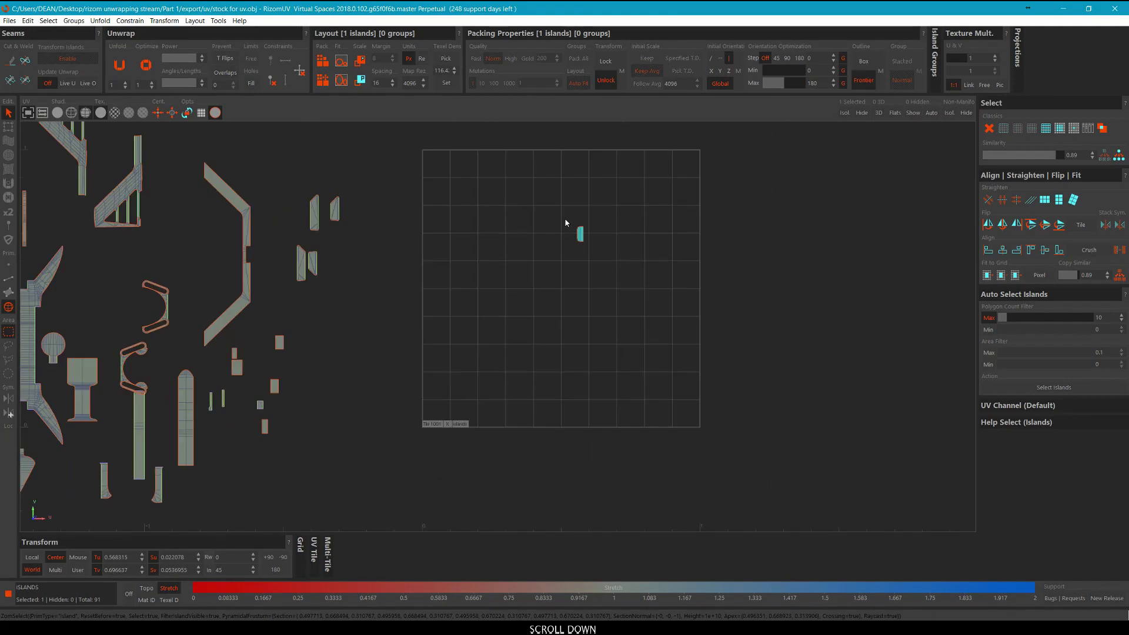
scroll(565, 222, up, 6)
scroll(615, 278, up, 5)
key(F2)
drag(704, 277, 659, 255)
scroll(597, 277, up, 3)
ctrl+drag(627, 268, 506, 261)
key(alt+y)
Select the flat lower and upper edges of the same island and apply a horizontal constraint to them.
drag(703, 444, 709, 395)
middle_drag(747, 125, 718, 234)
ctrl+drag(689, 276, 676, 167)
key(alt+t)
scroll(723, 286, down, 4)
Optimize the constrained small island as a whole, then deselect it.
key(F4)
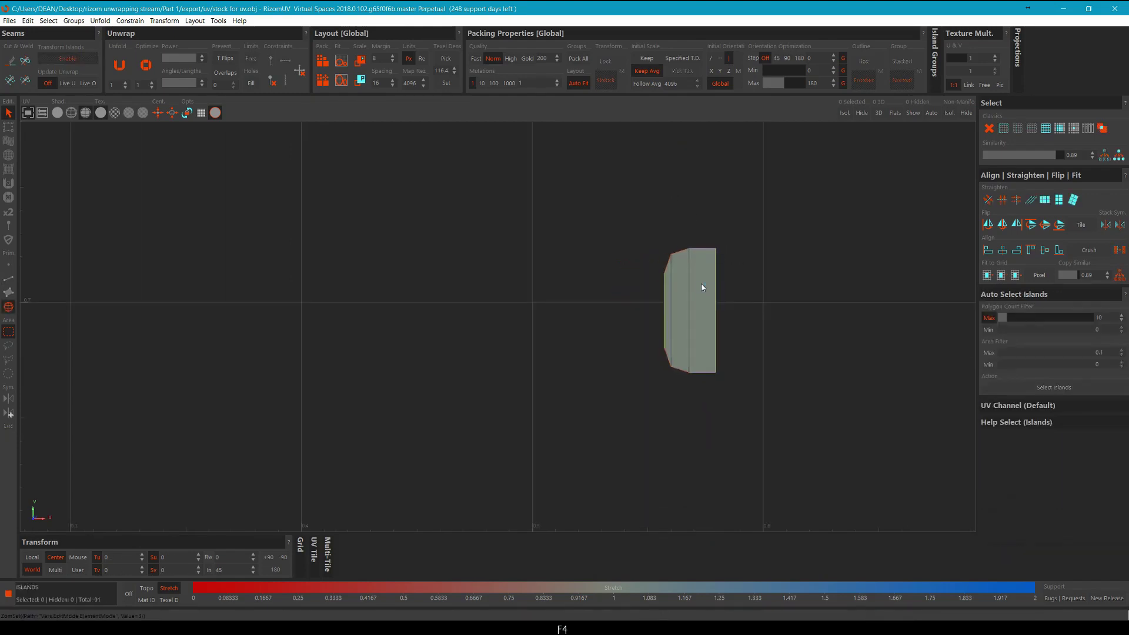
click(697, 283)
key(q)
click(759, 244)
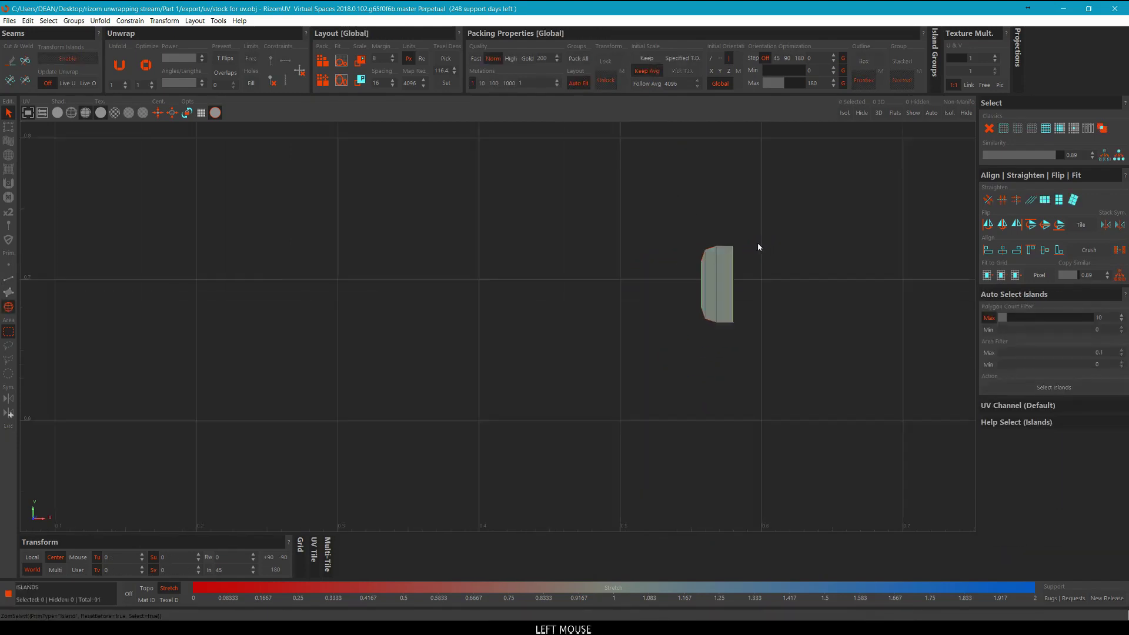
scroll(758, 245, down, 6)
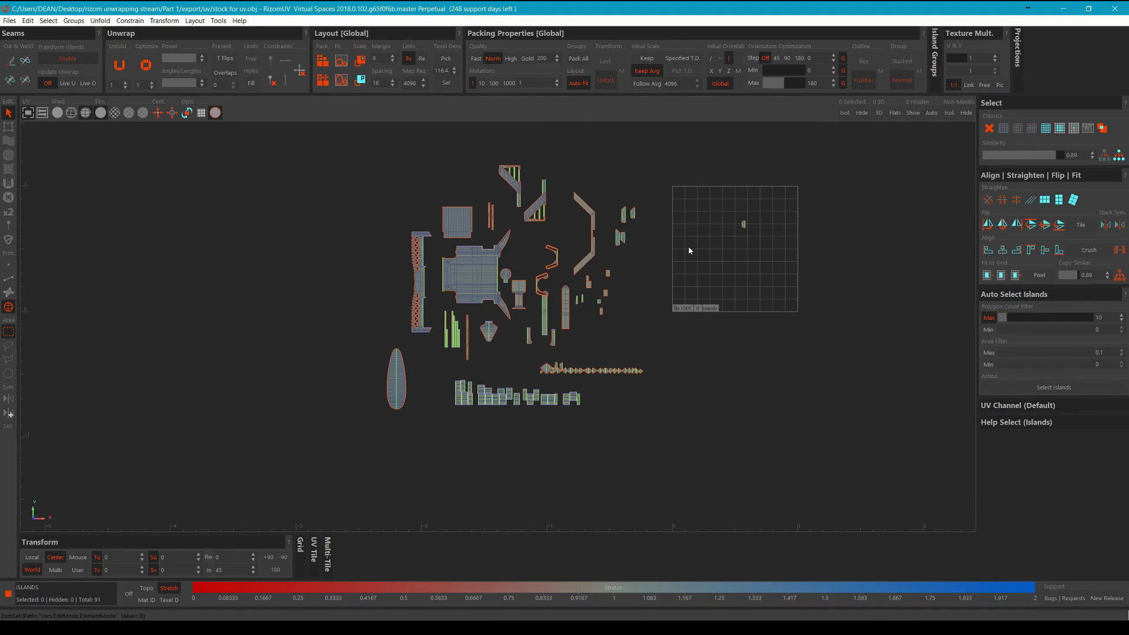
Pack all islands of the model together into the tile with nothing selected, and look over the layout.
scroll(500, 213, up, 5)
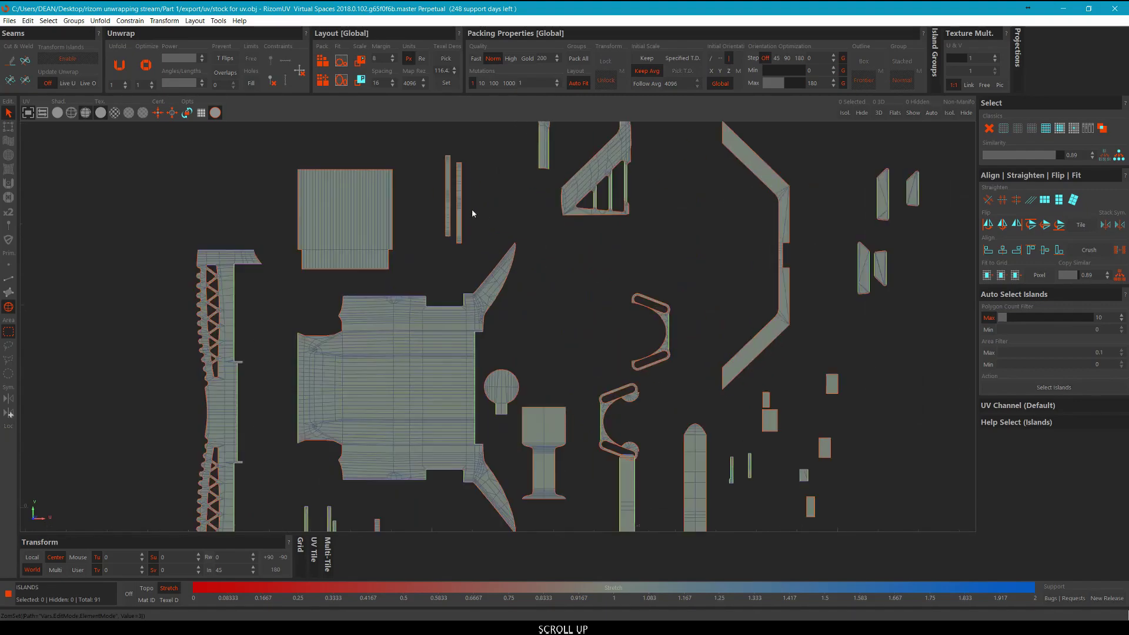
scroll(472, 209, down, 6)
middle_drag(690, 151, 513, 189)
middle_drag(597, 206, 618, 204)
click(607, 244)
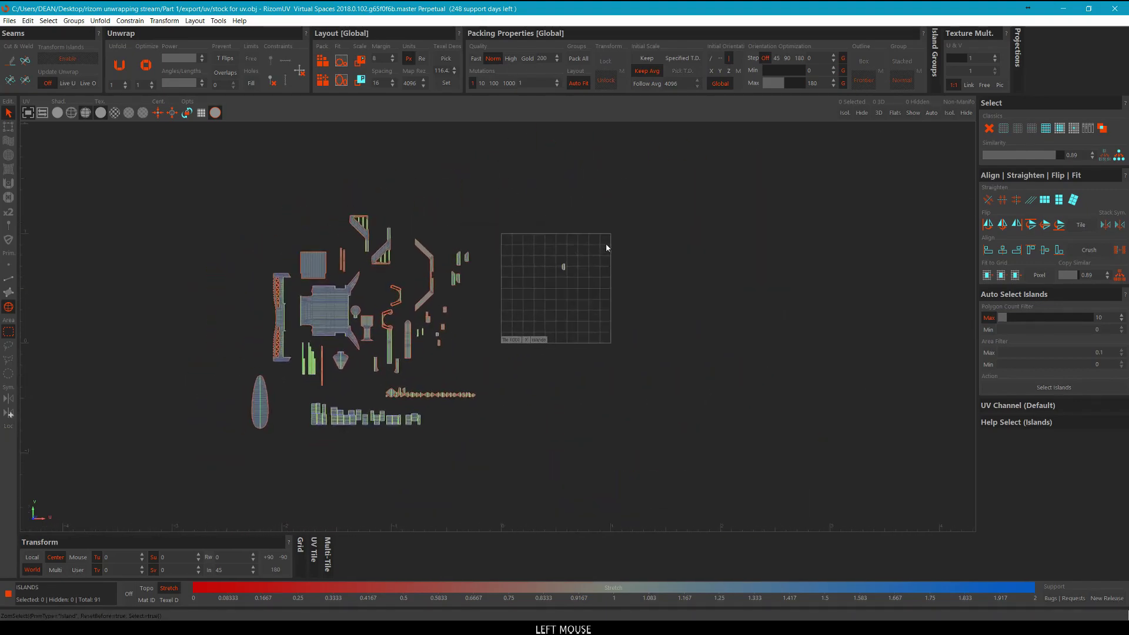
key(p)
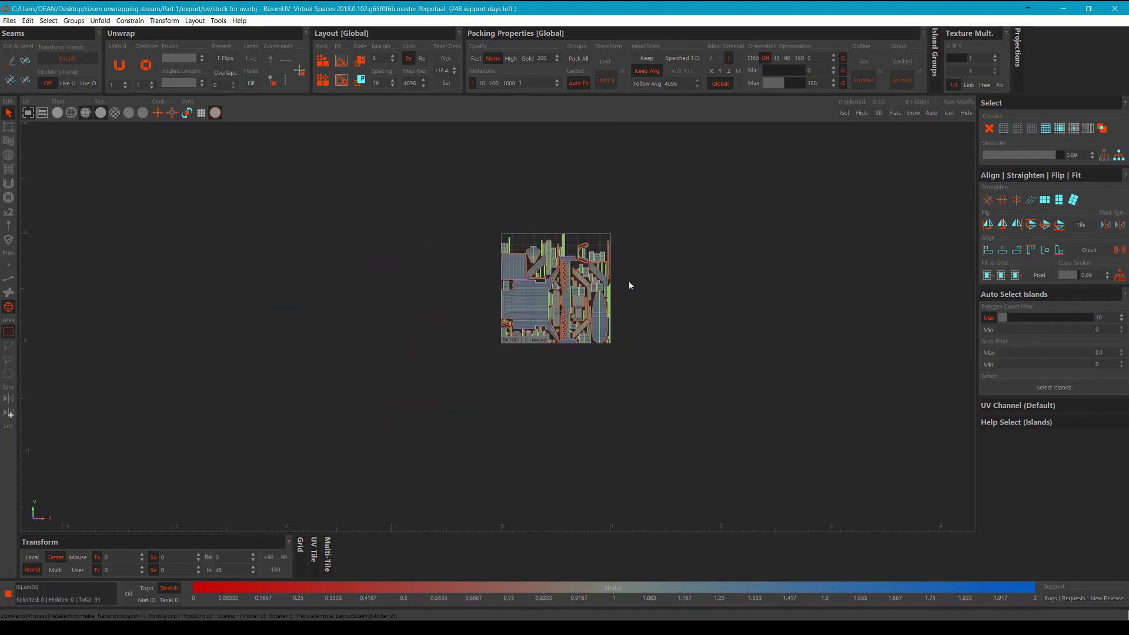
scroll(630, 286, up, 8)
scroll(731, 353, down, 10)
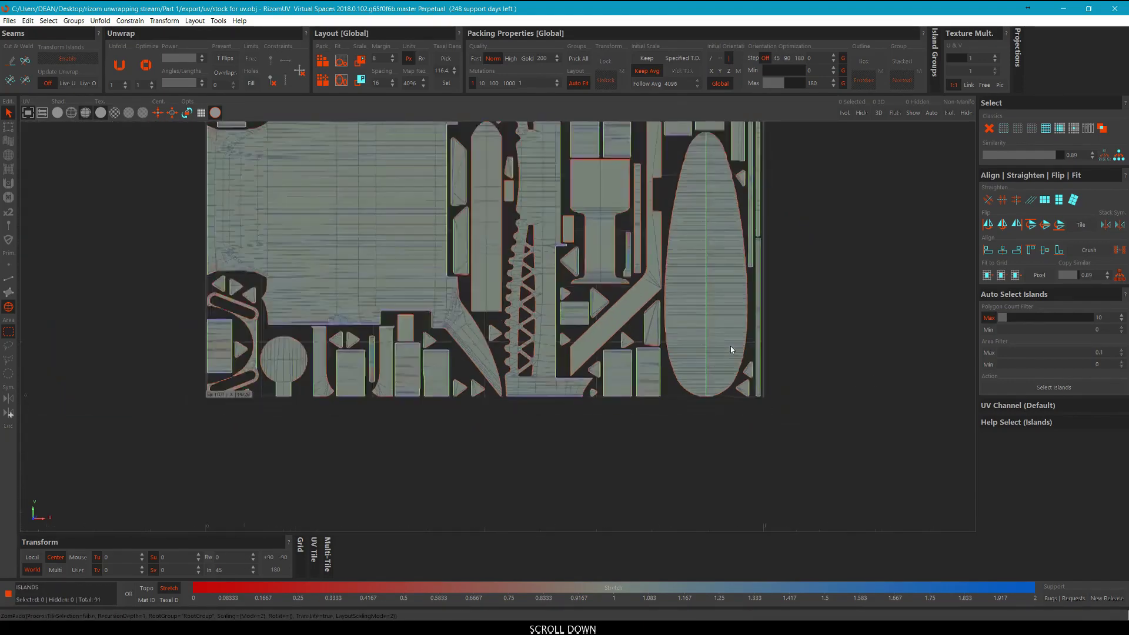
middle_drag(730, 355, 720, 451)
click(886, 313)
middle_drag(793, 273, 593, 245)
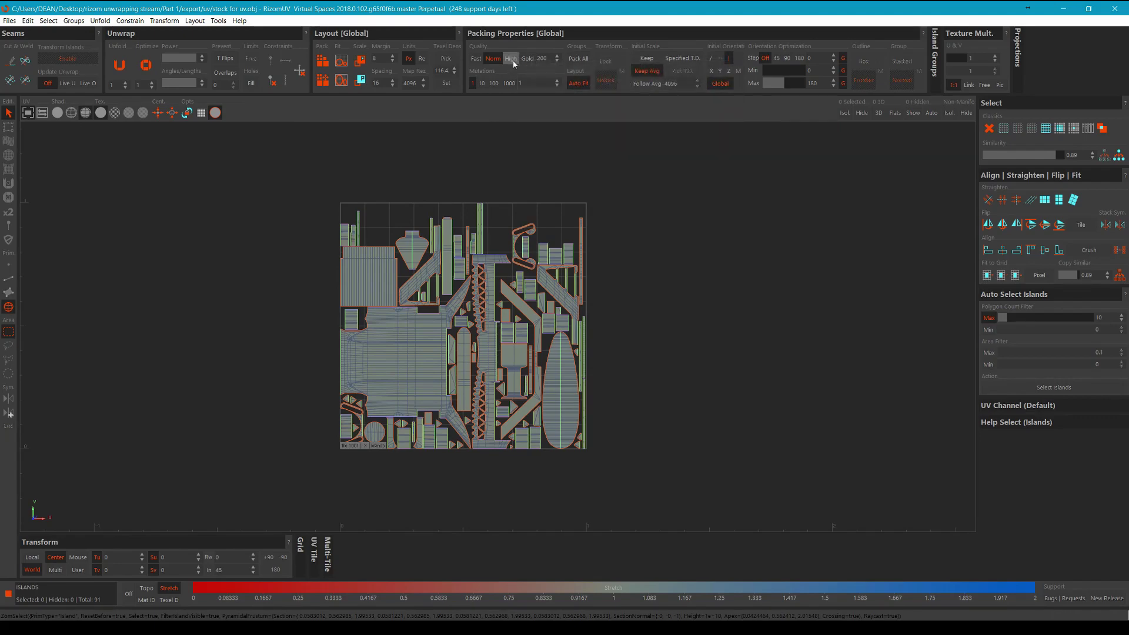
Set both the packing margin and the island spacing to 10.
scroll(342, 232, up, 10)
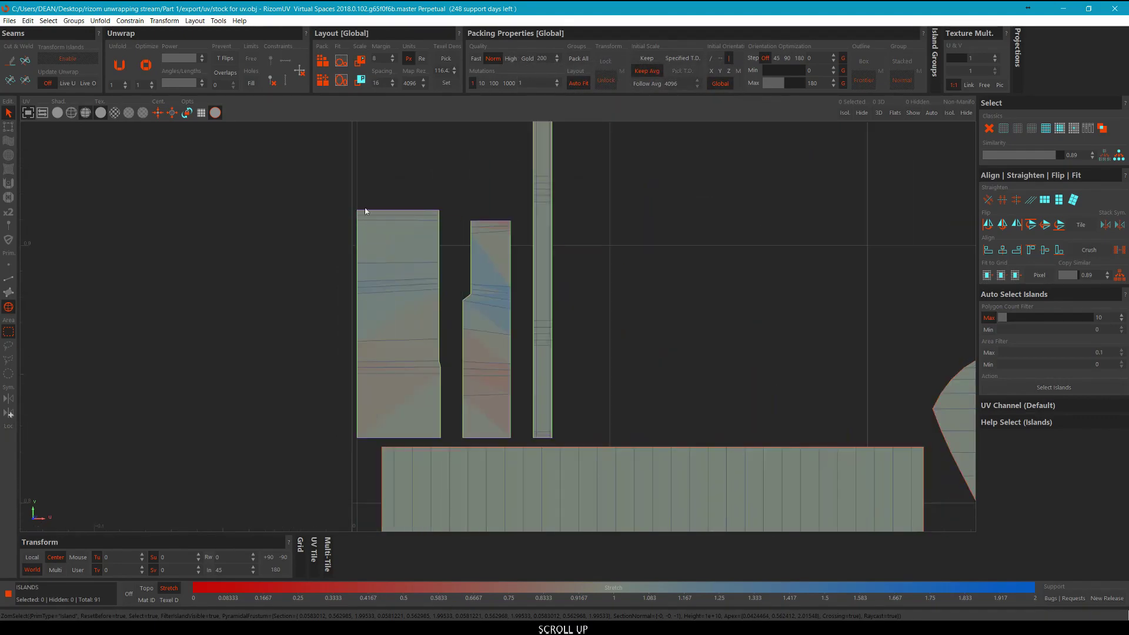
drag(383, 59, 313, 83)
text(10)
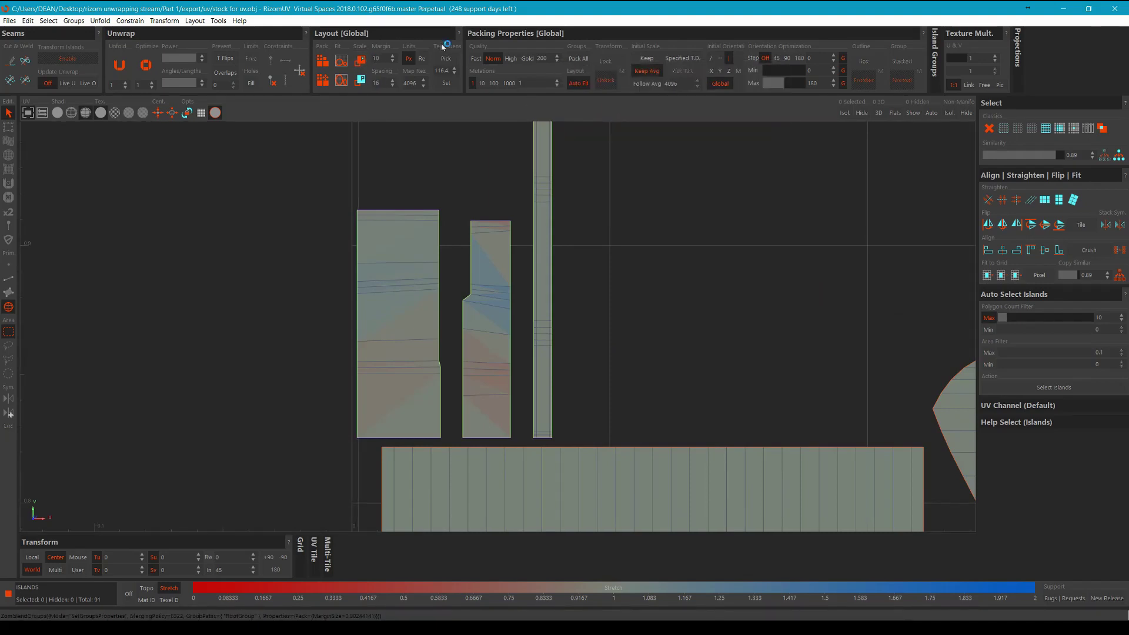
click(380, 85)
text(1)
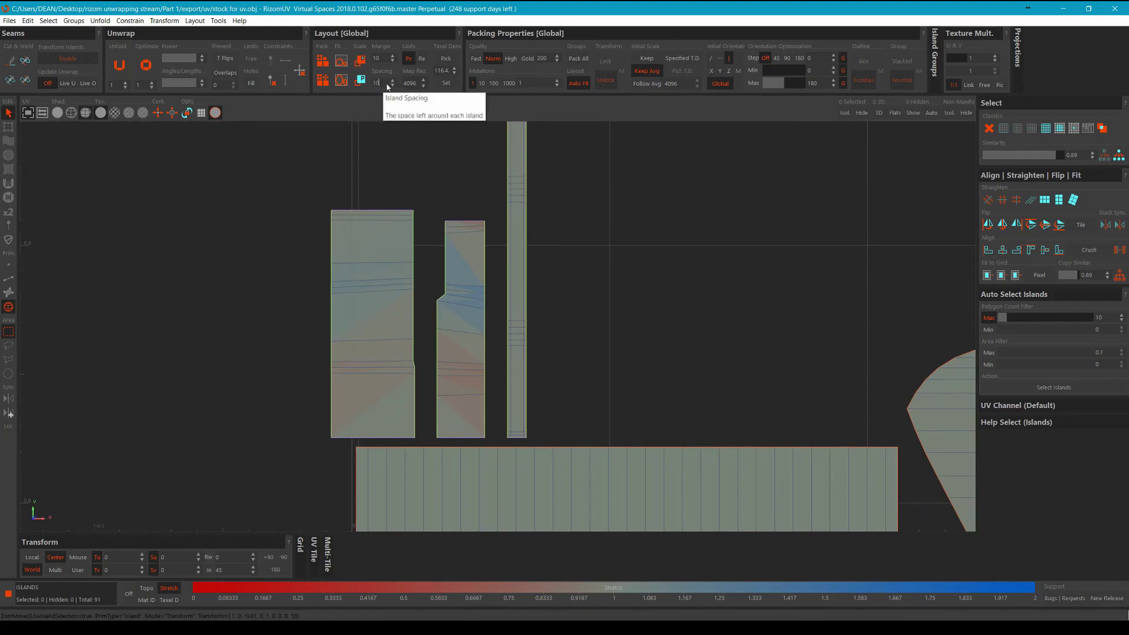
text(0)
scroll(609, 161, down, 5)
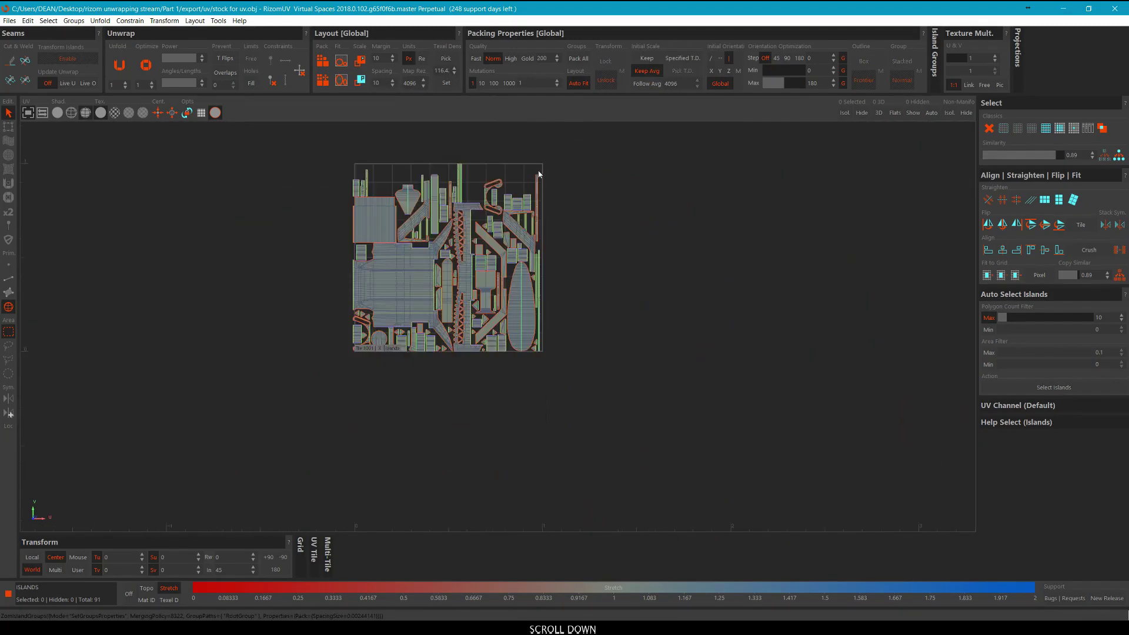
Set the packing mutations to 10 and the quality to High, then repack all islands.
middle_drag(538, 174, 615, 187)
click(480, 114)
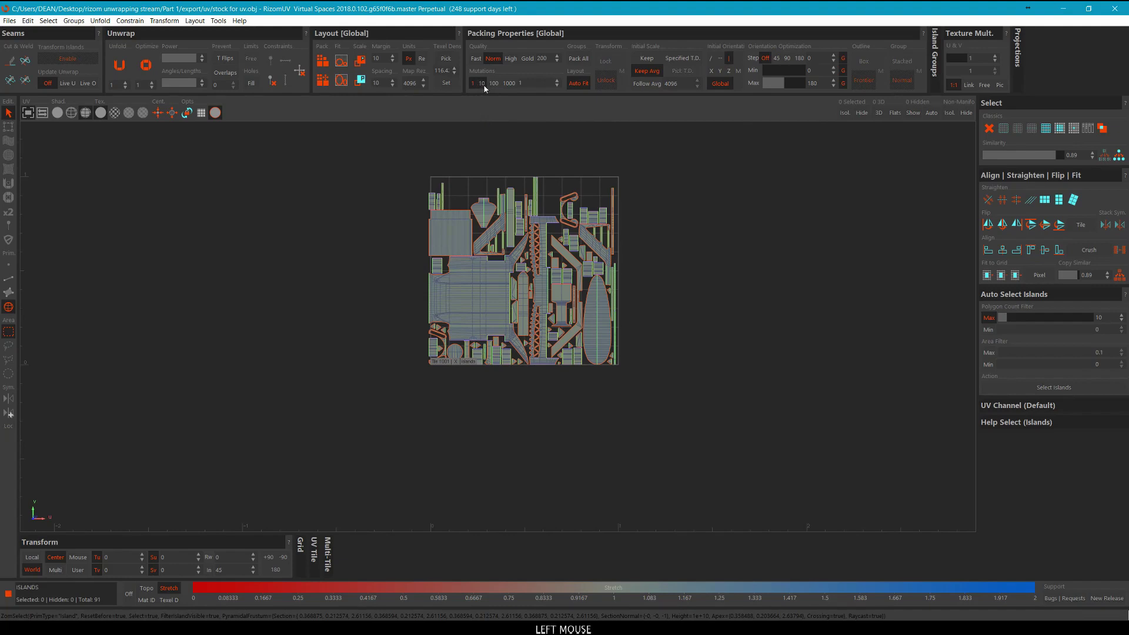
click(482, 83)
middle_drag(563, 147, 564, 171)
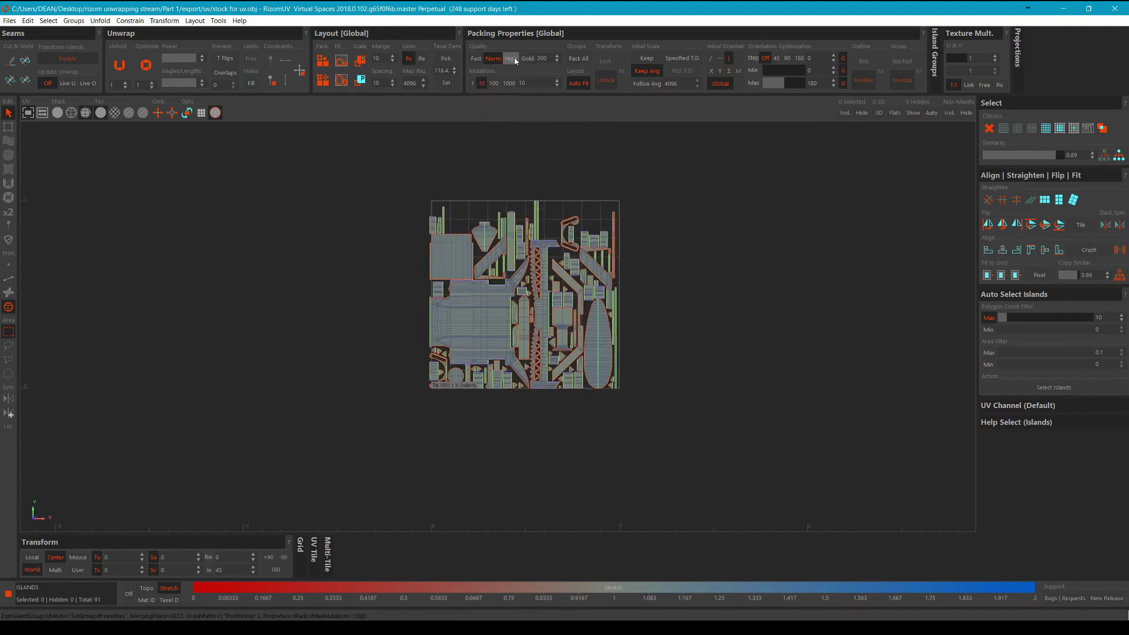
click(529, 60)
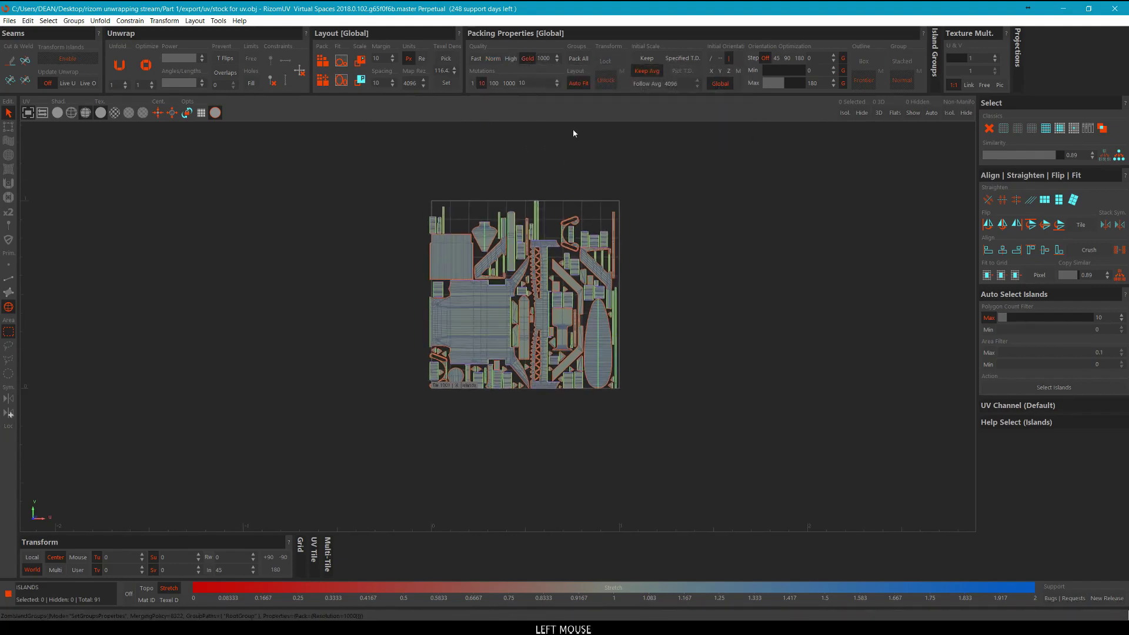
middle_drag(573, 129, 580, 153)
click(512, 59)
scroll(615, 171, up, 2)
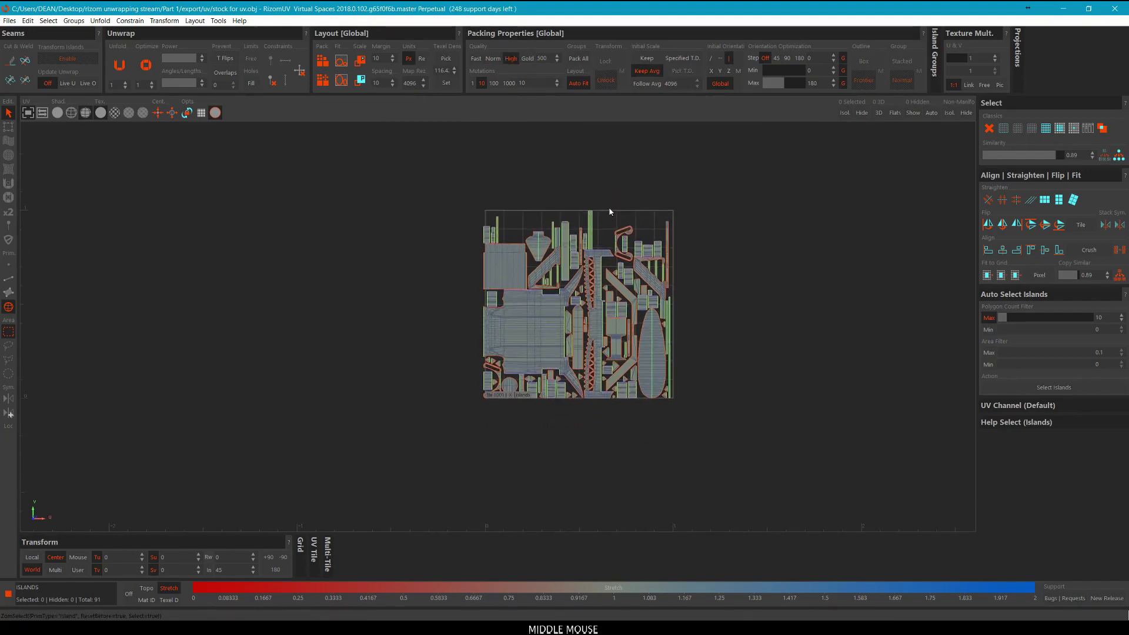
click(694, 184)
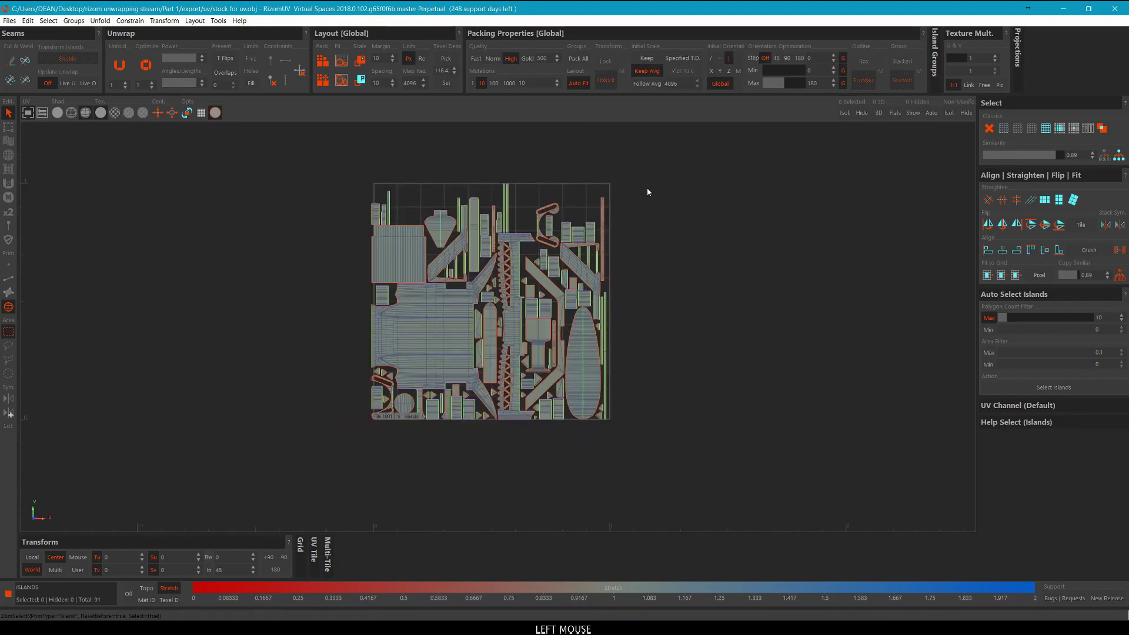
key(ctrl+p)
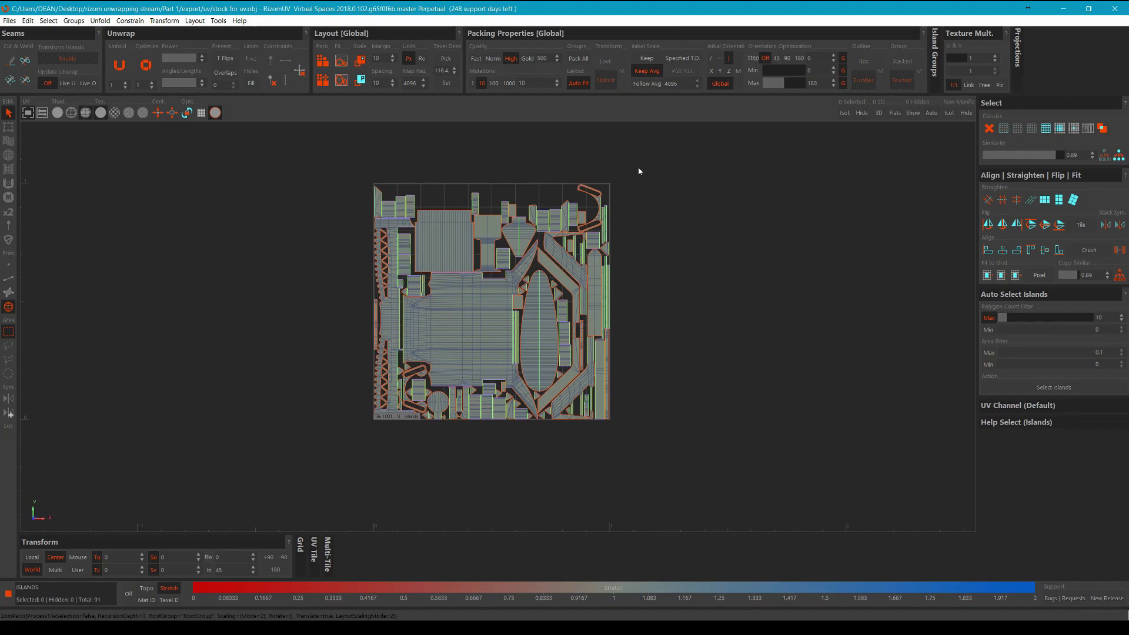
Examine the repacked layout for gaps between islands, the triangles beside the long oval island, and unused space near the tile's upper edge.
click(663, 276)
scroll(574, 257, up, 4)
scroll(575, 256, down, 2)
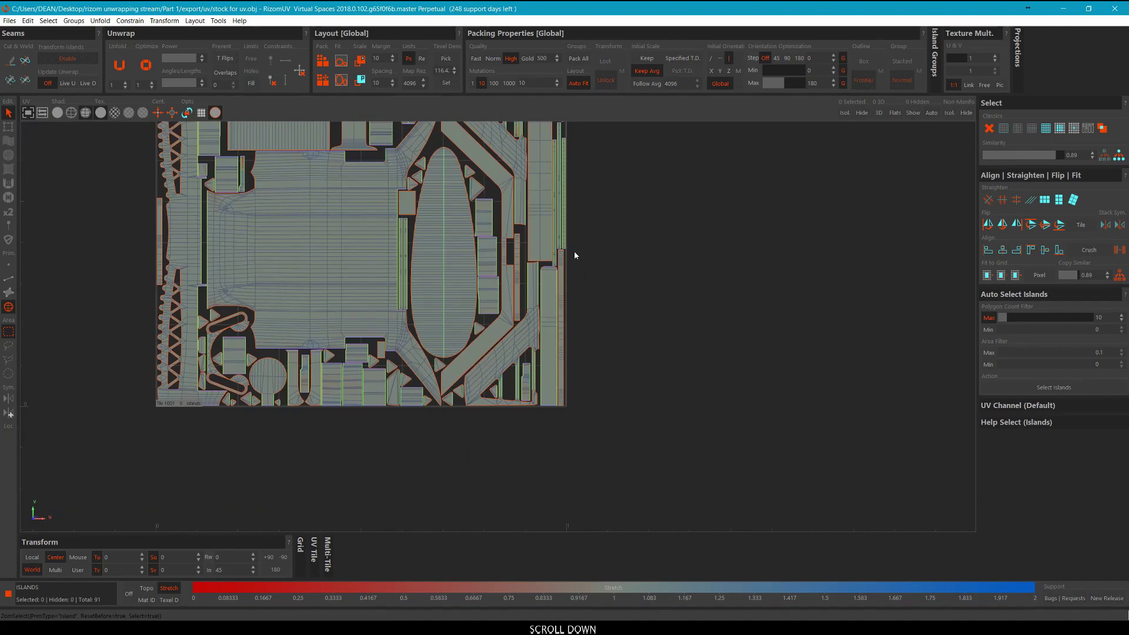
middle_drag(574, 251, 604, 259)
scroll(588, 277, down, 2)
scroll(549, 319, up, 6)
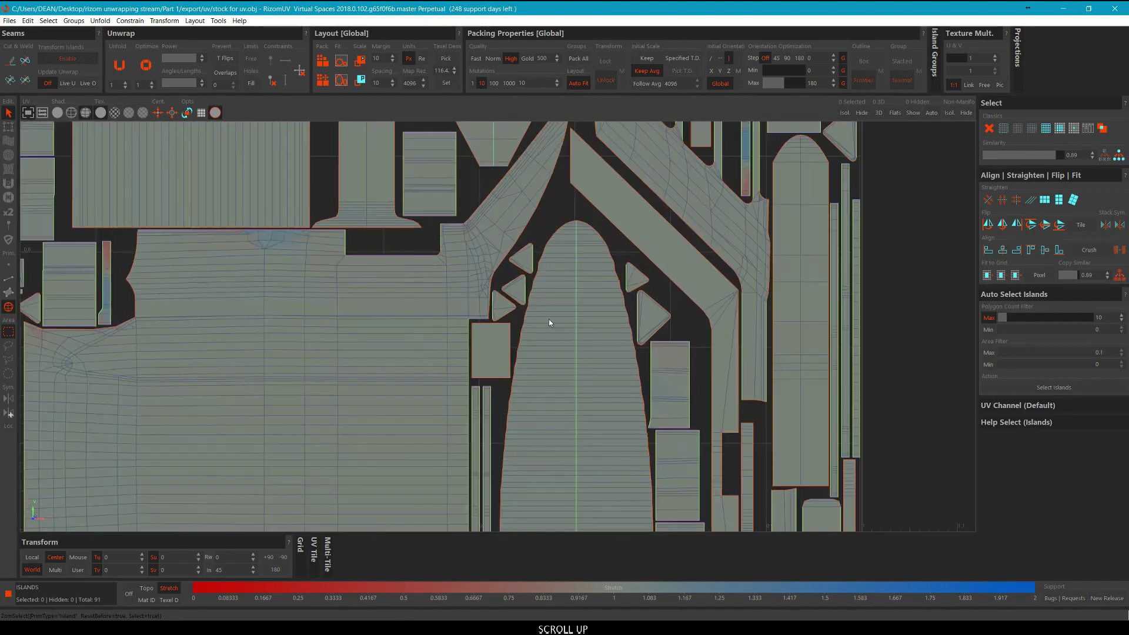
middle_drag(652, 297, 503, 280)
scroll(541, 319, up, 4)
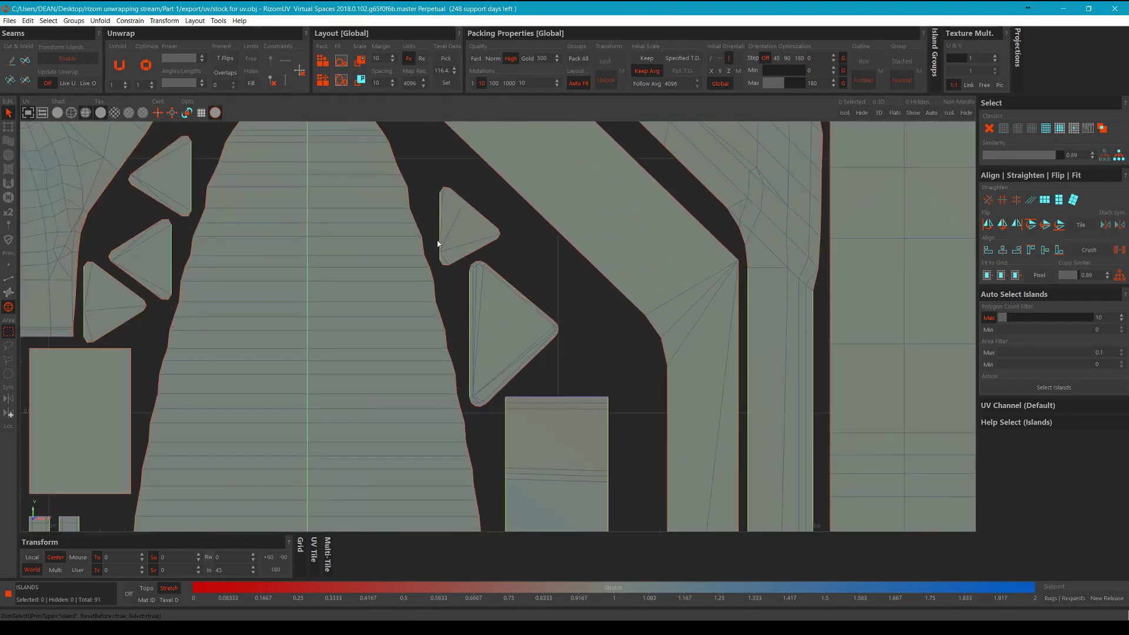
scroll(447, 235, down, 6)
middle_drag(484, 231, 397, 308)
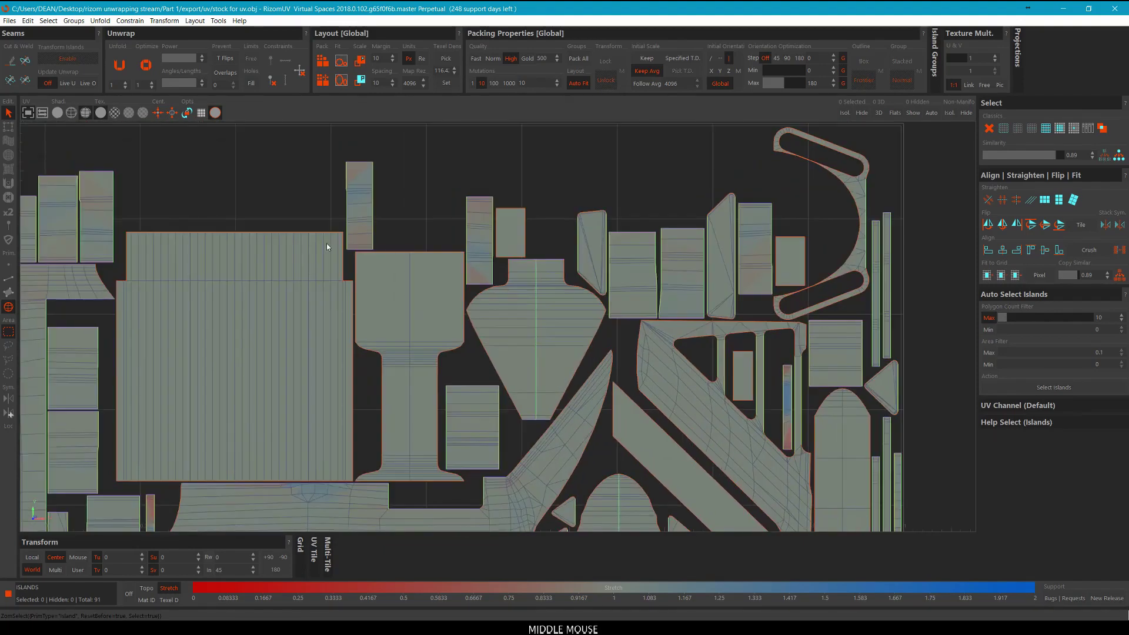
scroll(328, 247, down, 6)
middle_drag(591, 238, 547, 194)
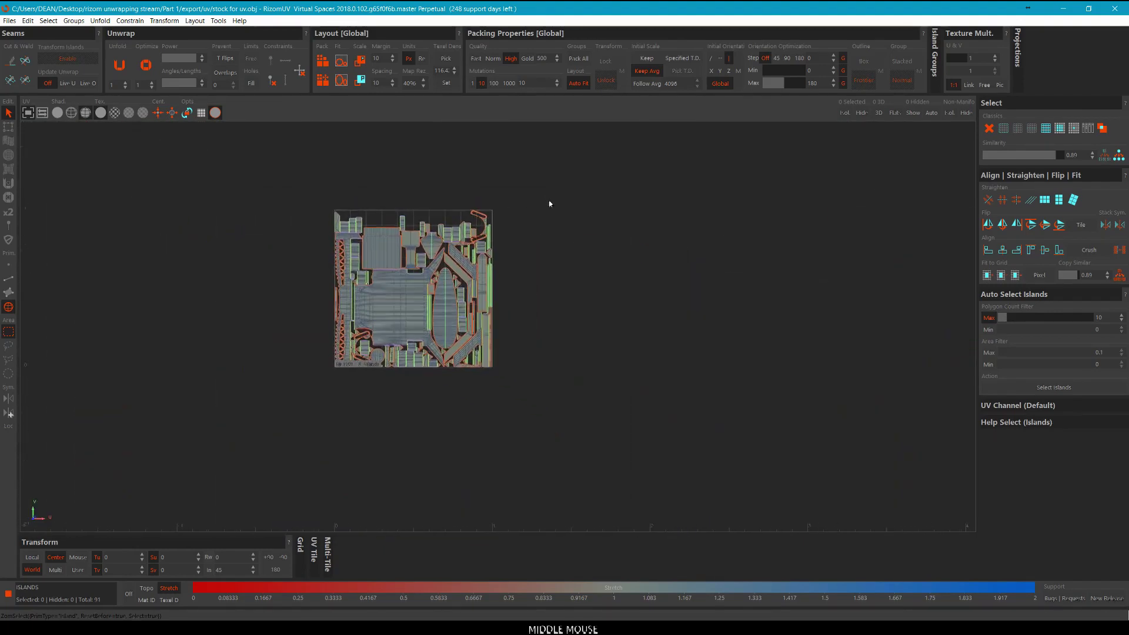
Set the packing quality to Gold and repack all islands.
scroll(550, 203, up, 3)
mouse_move(522, 239)
middle_down()
mouse_move(536, 212)
mouse_move(532, 237)
middle_up()
click(528, 59)
click(580, 230)
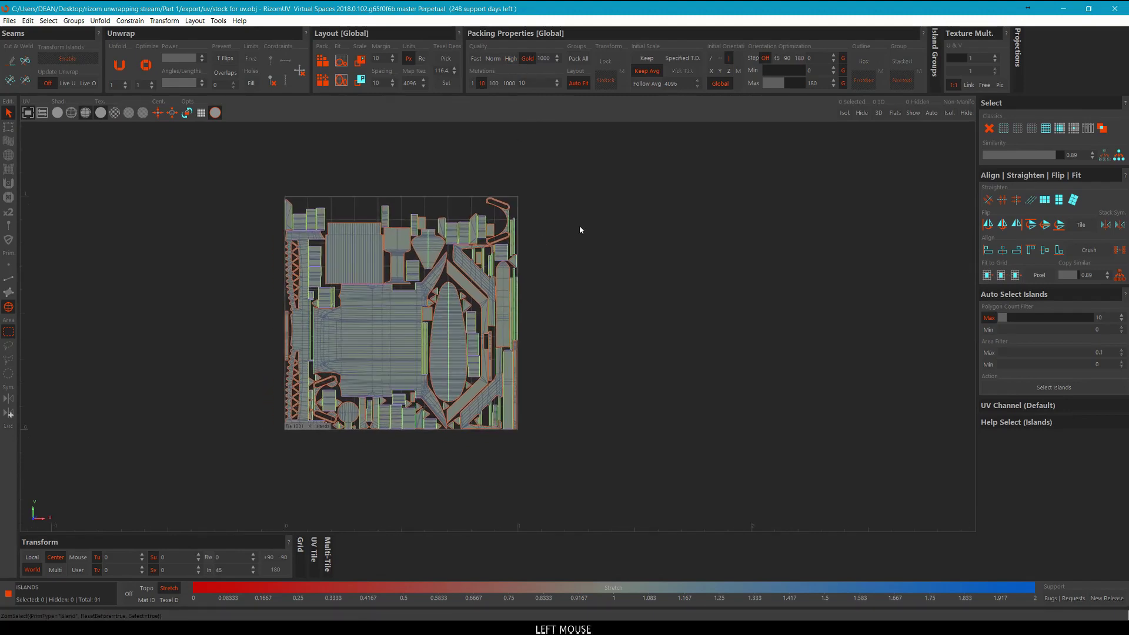
key(p)
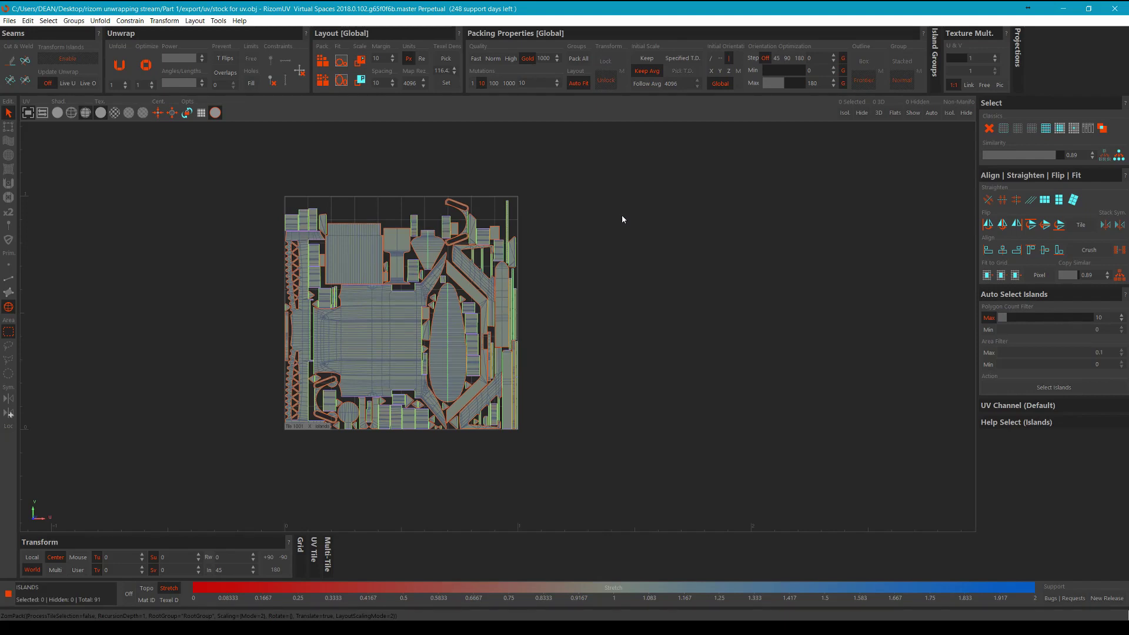
Examine the Gold-quality layout for unused space and island spacing along the upper part of the tile.
scroll(413, 202, down, 3)
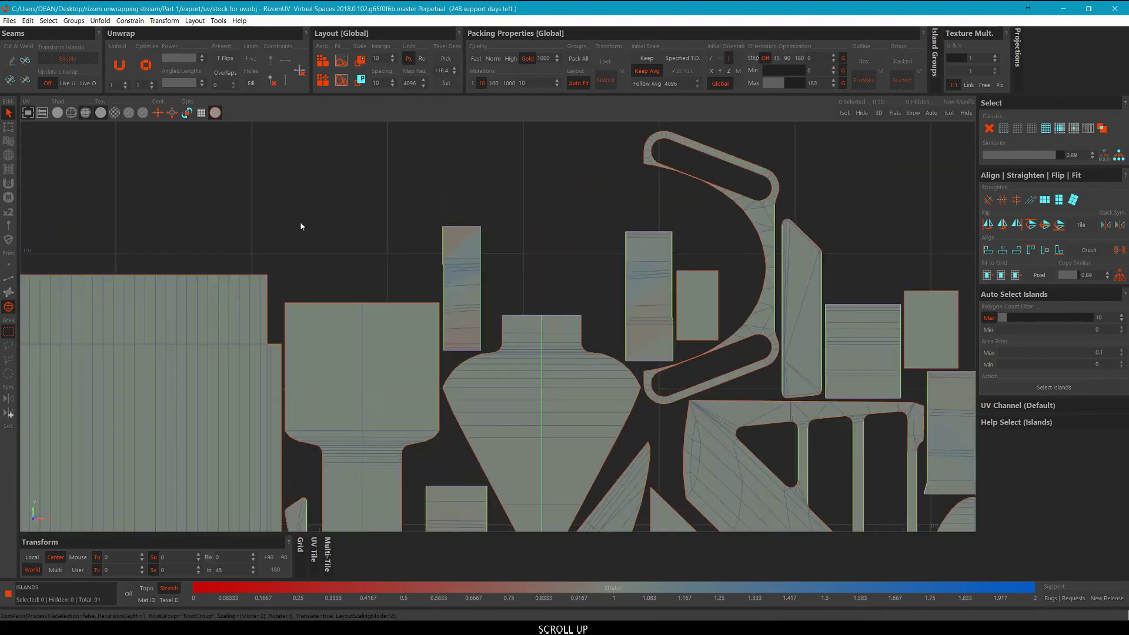
scroll(414, 188, down, 2)
middle_drag(415, 182, 458, 161)
scroll(387, 160, up, 5)
scroll(532, 165, down, 5)
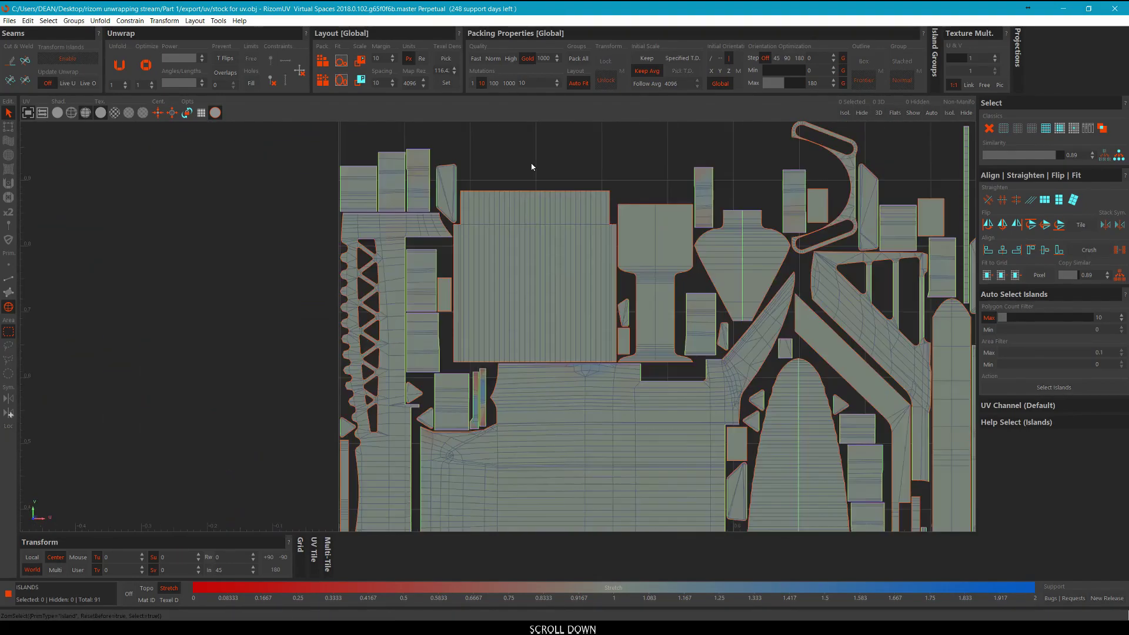
middle_drag(567, 163, 422, 190)
middle_drag(536, 207, 611, 181)
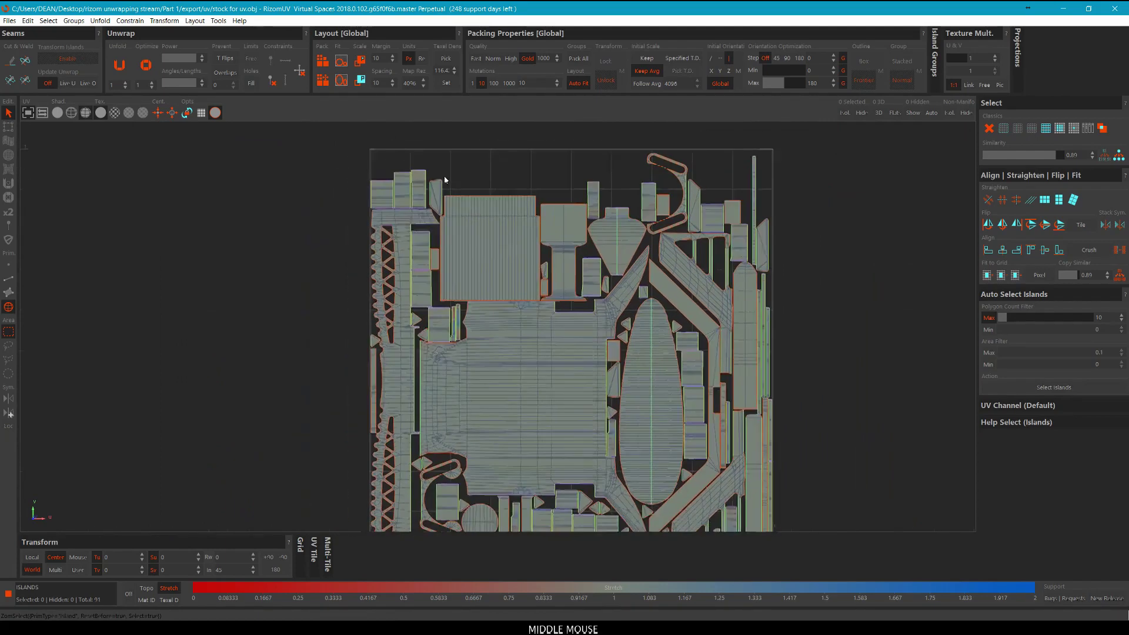
middle_drag(436, 129, 198, 112)
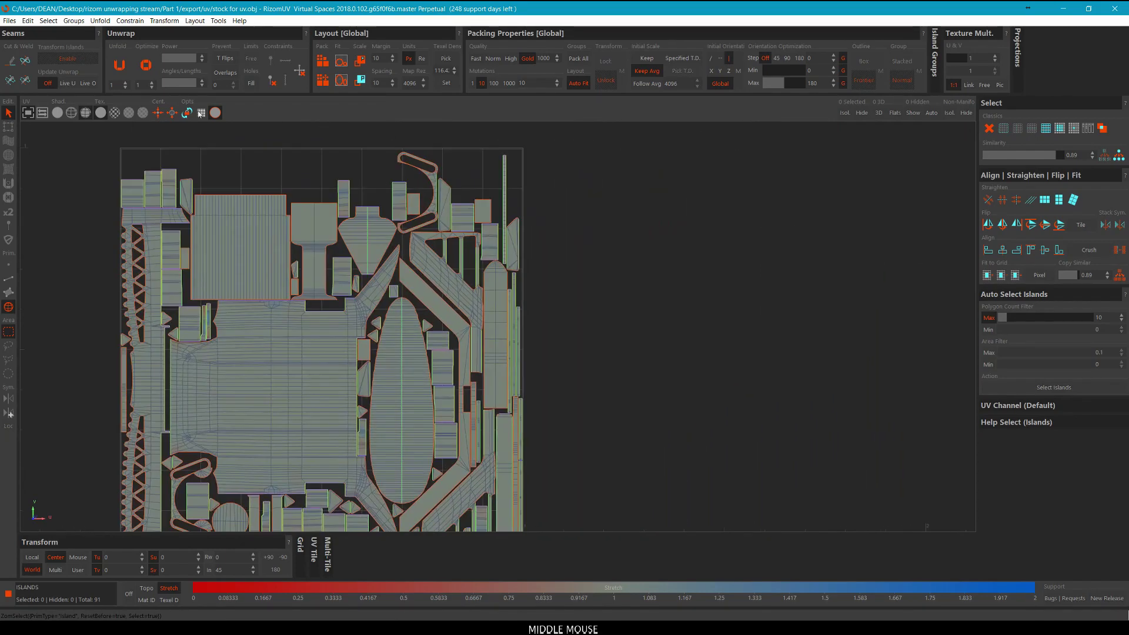
Set the packing quality to High and the island spacing to 15.
click(513, 61)
middle_drag(598, 186, 695, 192)
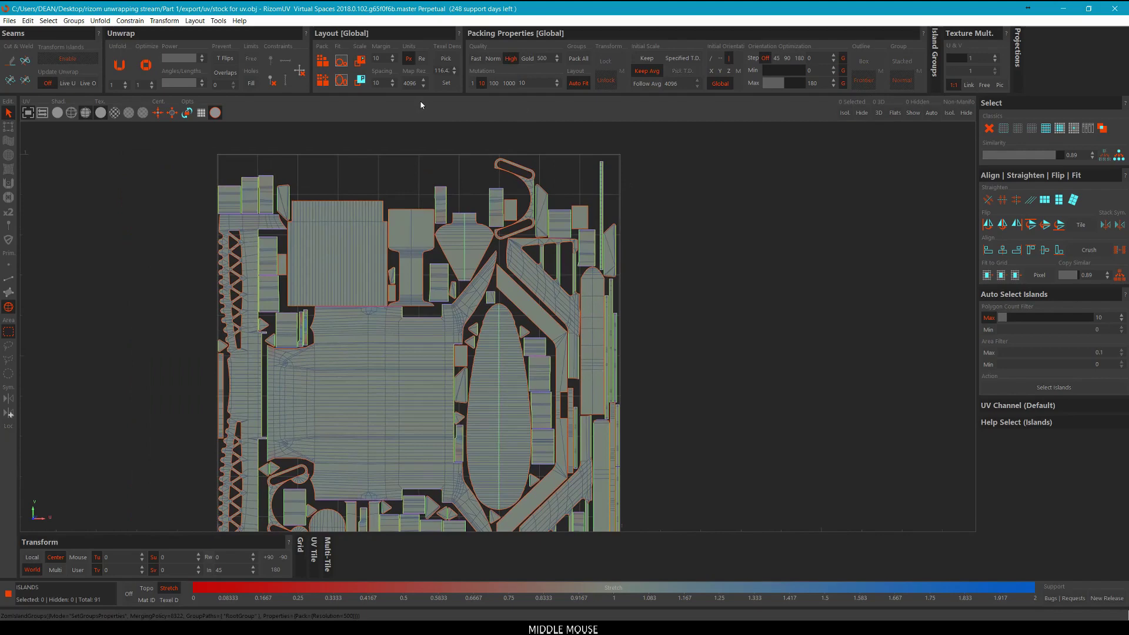
click(382, 85)
click(382, 84)
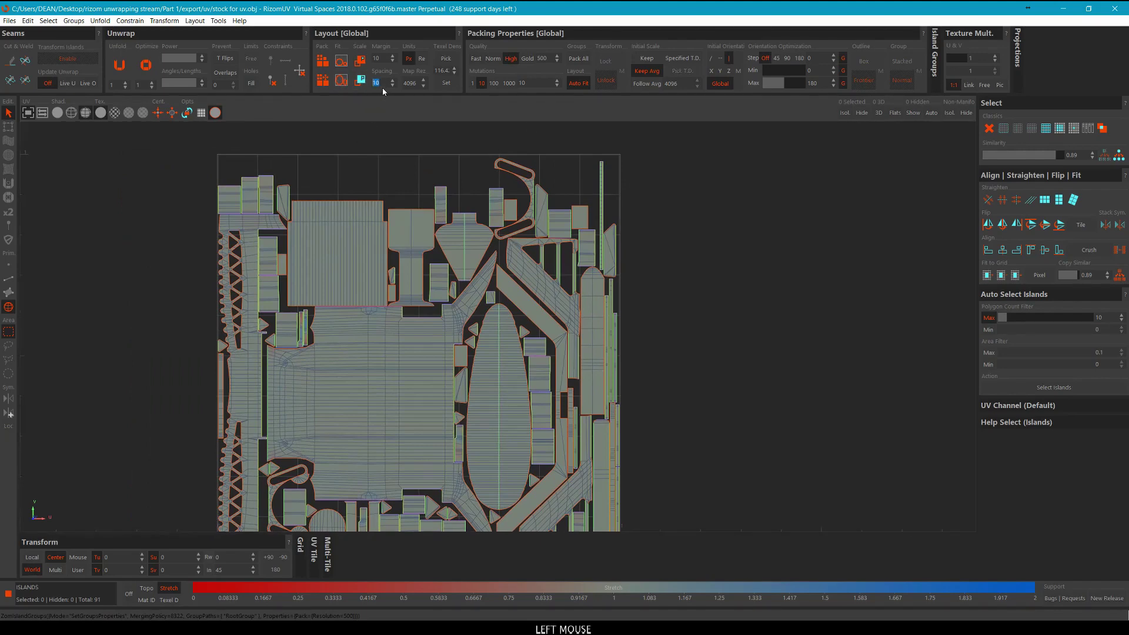
text(15)
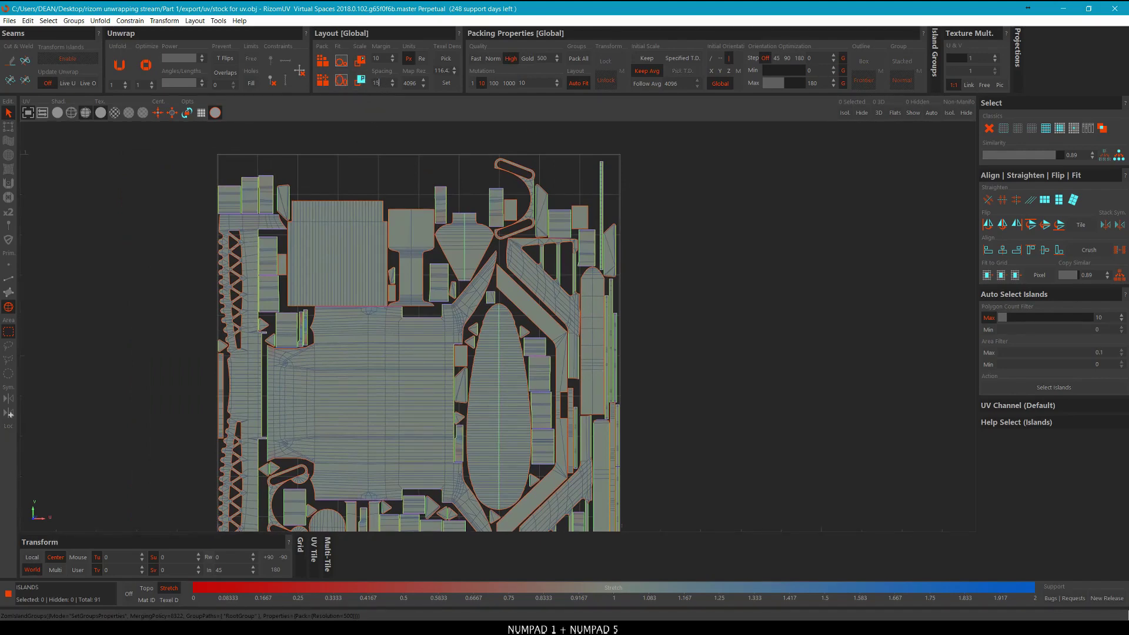
key(Return)
Repack all islands in the tile and check the gaps between the islands near its upper edge.
click(658, 153)
middle_drag(684, 210, 683, 185)
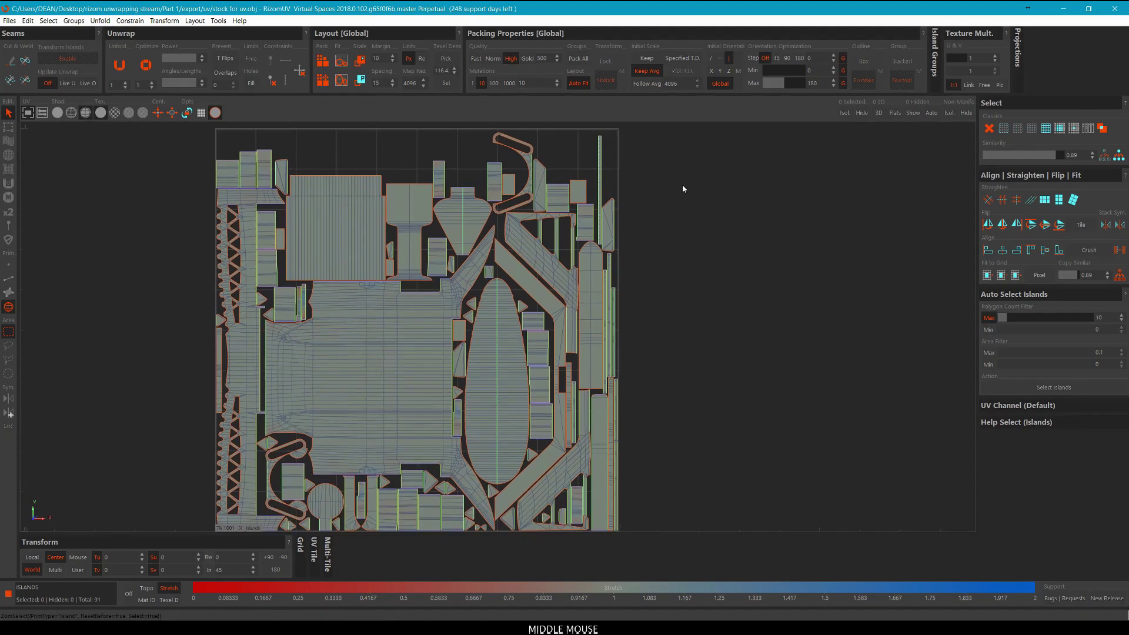
click(702, 203)
key(p)
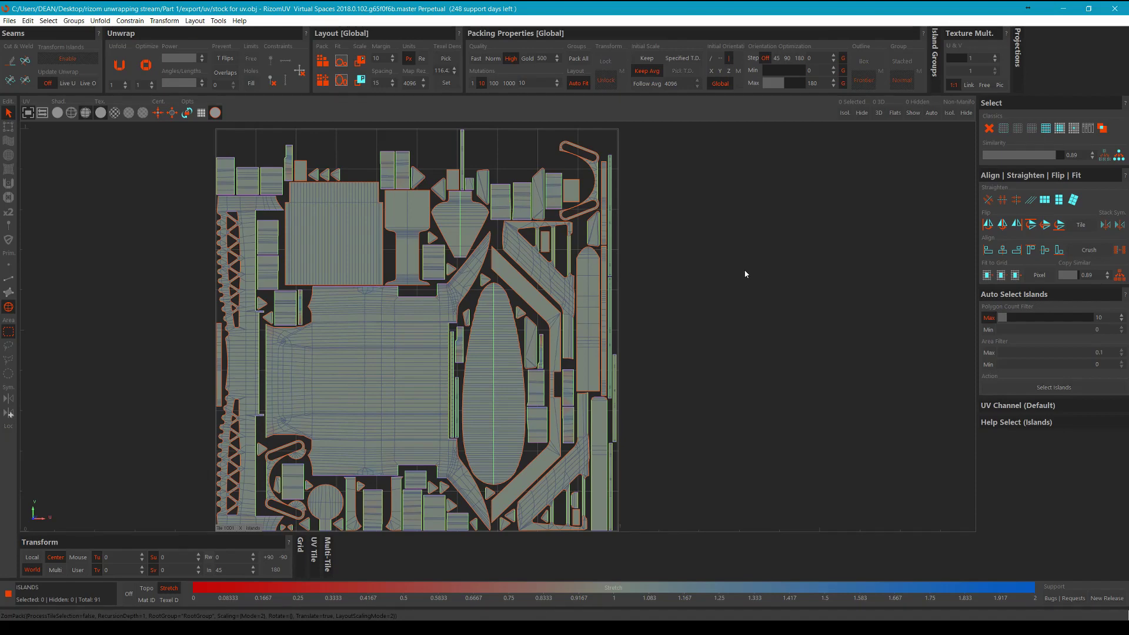
scroll(673, 270, down, 4)
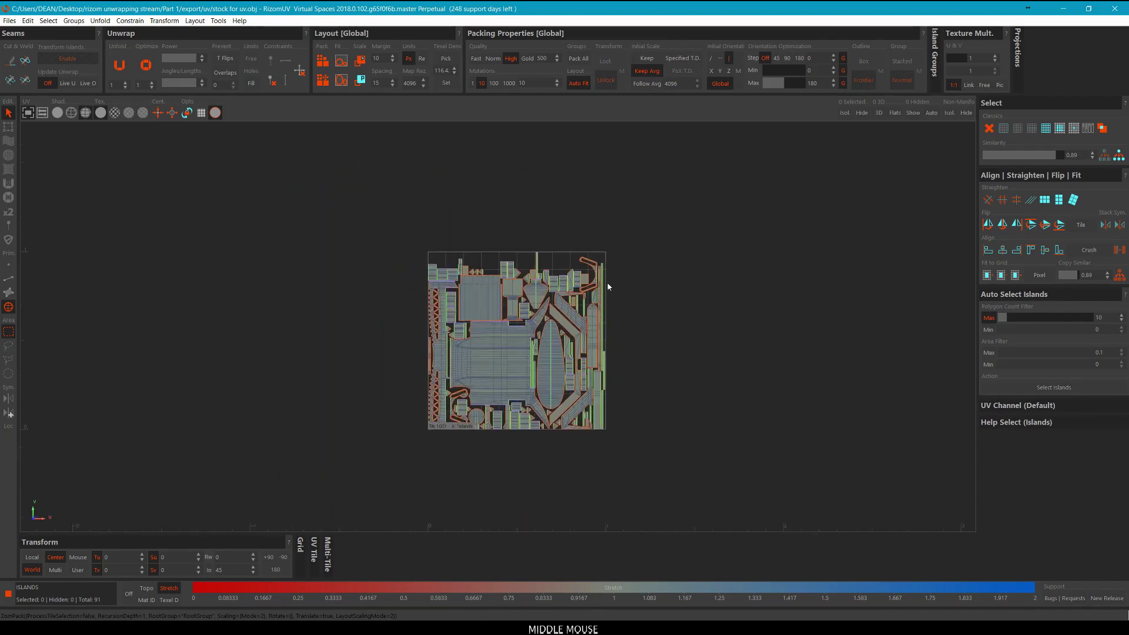
scroll(643, 282, up, 4)
scroll(505, 241, up, 5)
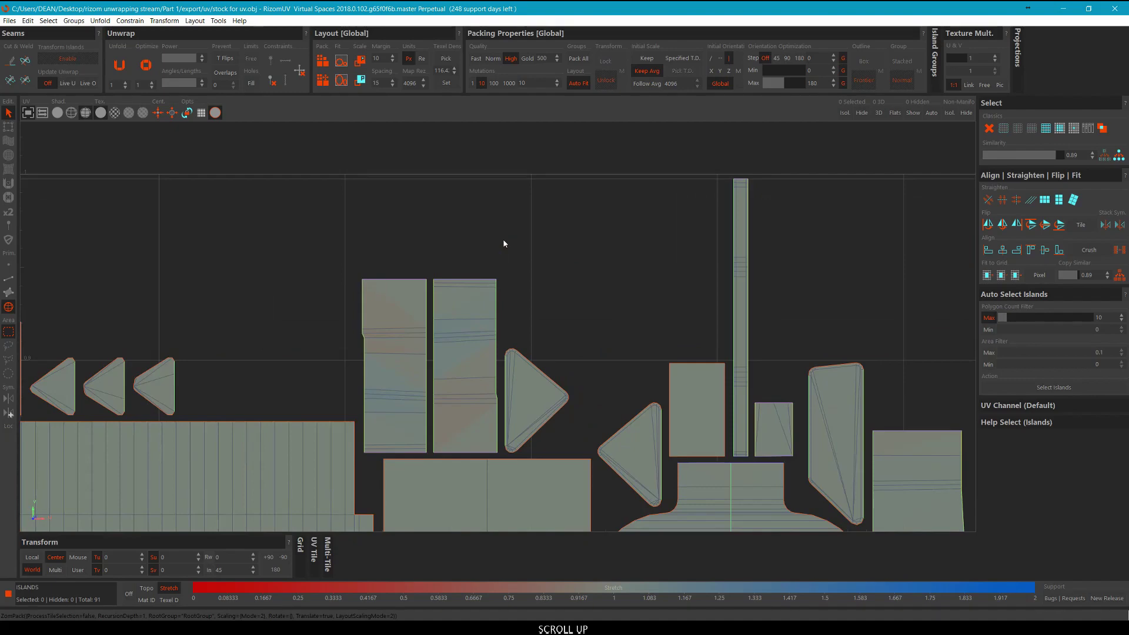
scroll(366, 341, up, 4)
scroll(362, 347, down, 6)
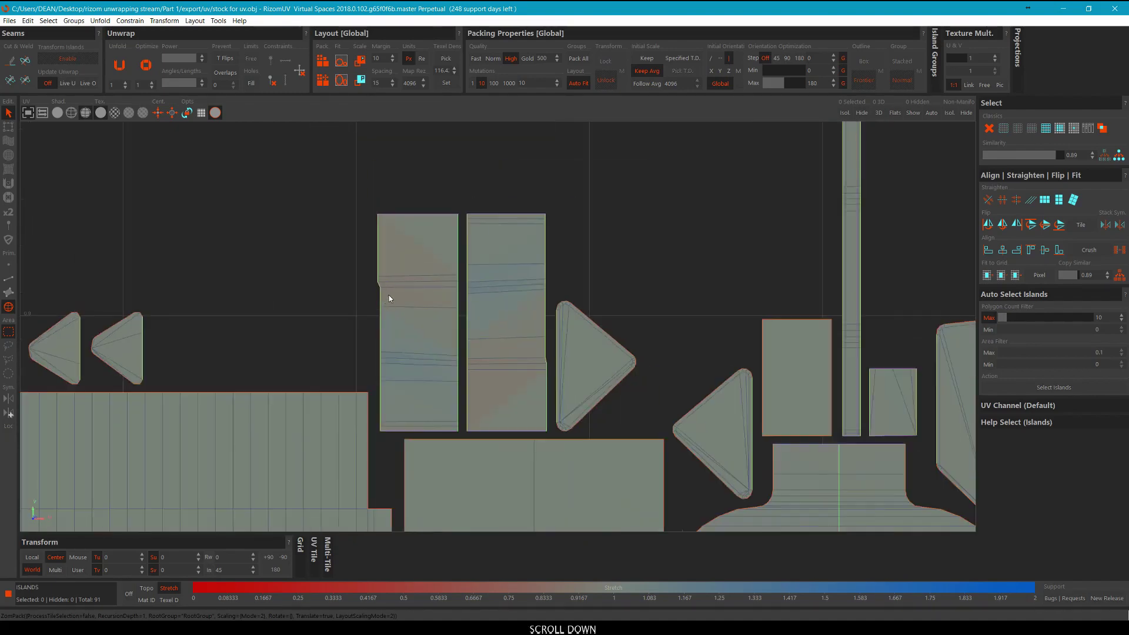
Examine the packed stock UV islands and the gaps between them across the whole tile.
scroll(592, 414, up, 5)
scroll(591, 411, down, 6)
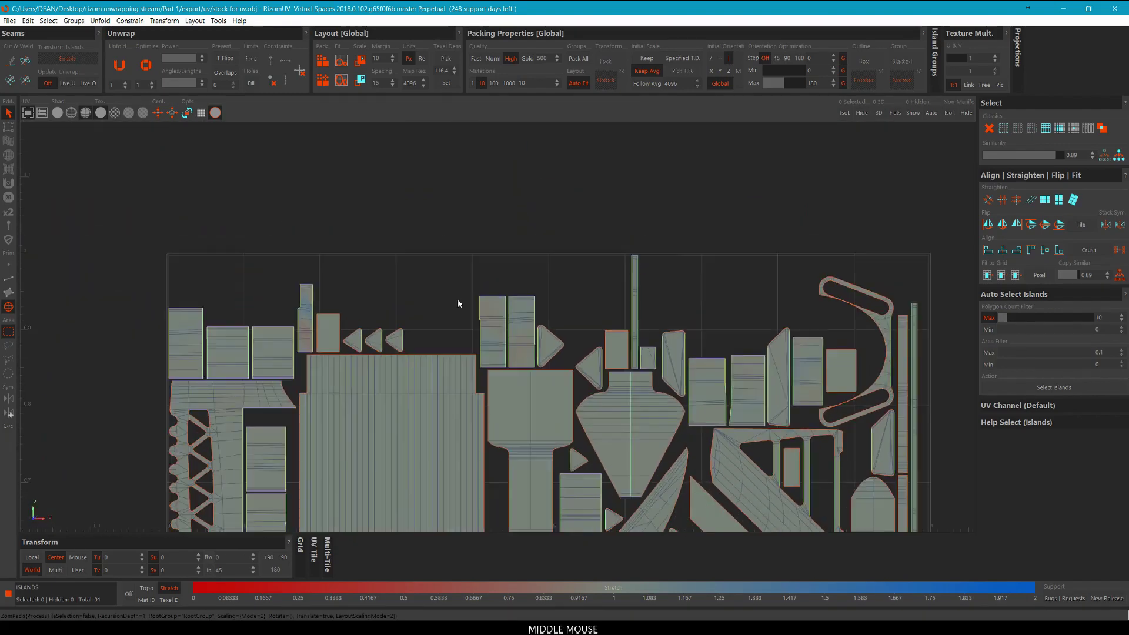
scroll(609, 345, up, 4)
scroll(650, 354, down, 4)
scroll(649, 354, down, 3)
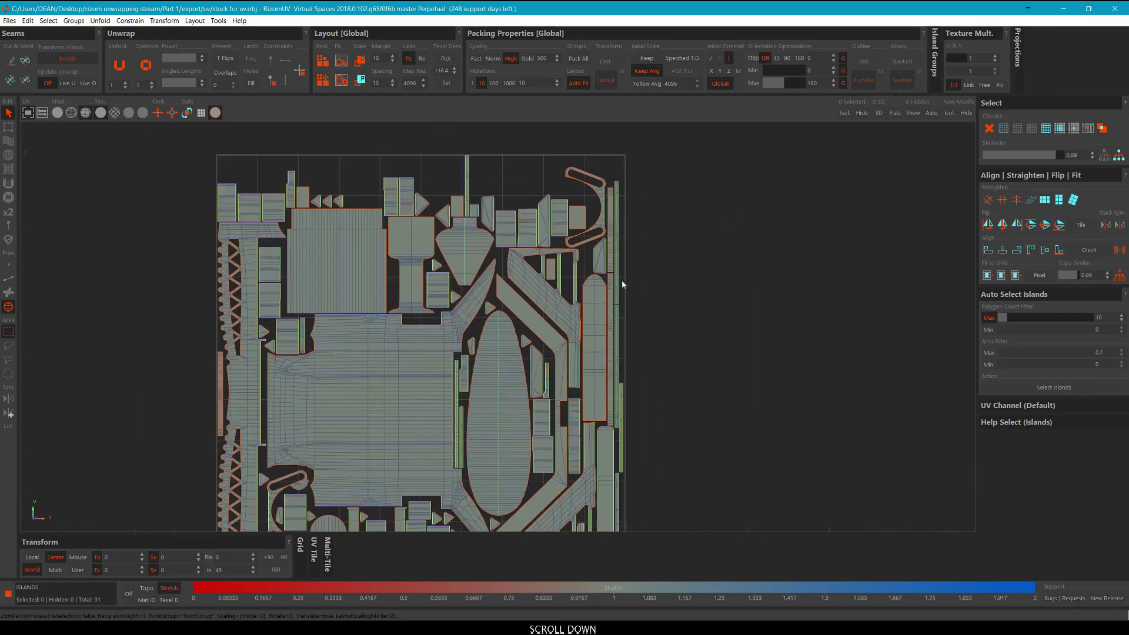
middle_click(665, 267)
click(667, 260)
middle_drag(667, 260, 668, 262)
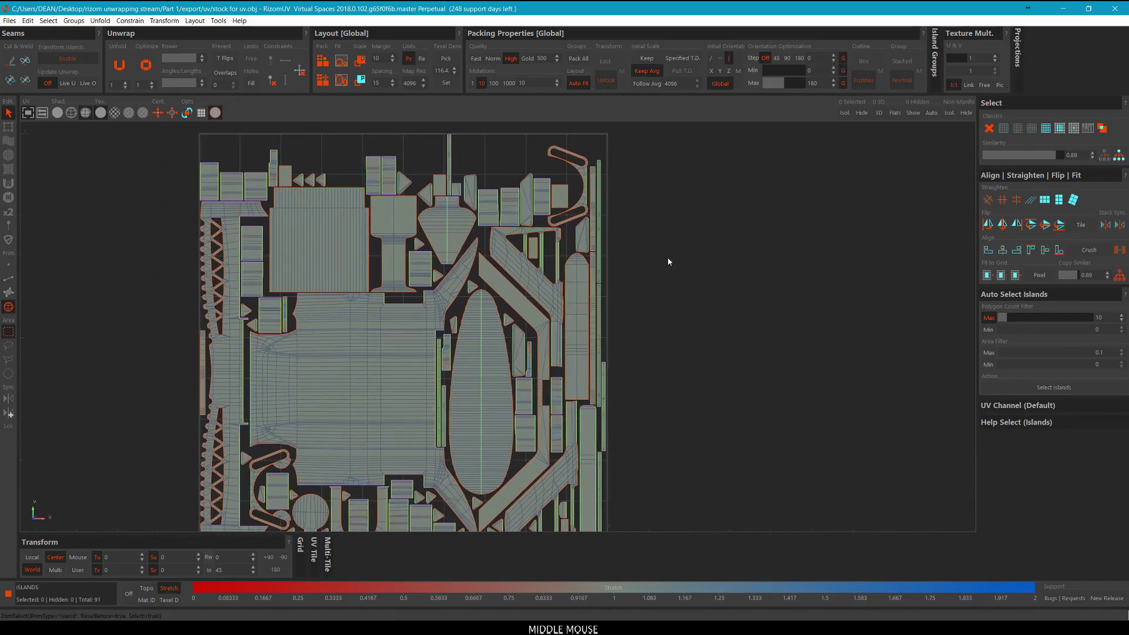
Set the packing quality to Gold and the island spacing to 10, and repack all UV islands.
click(527, 59)
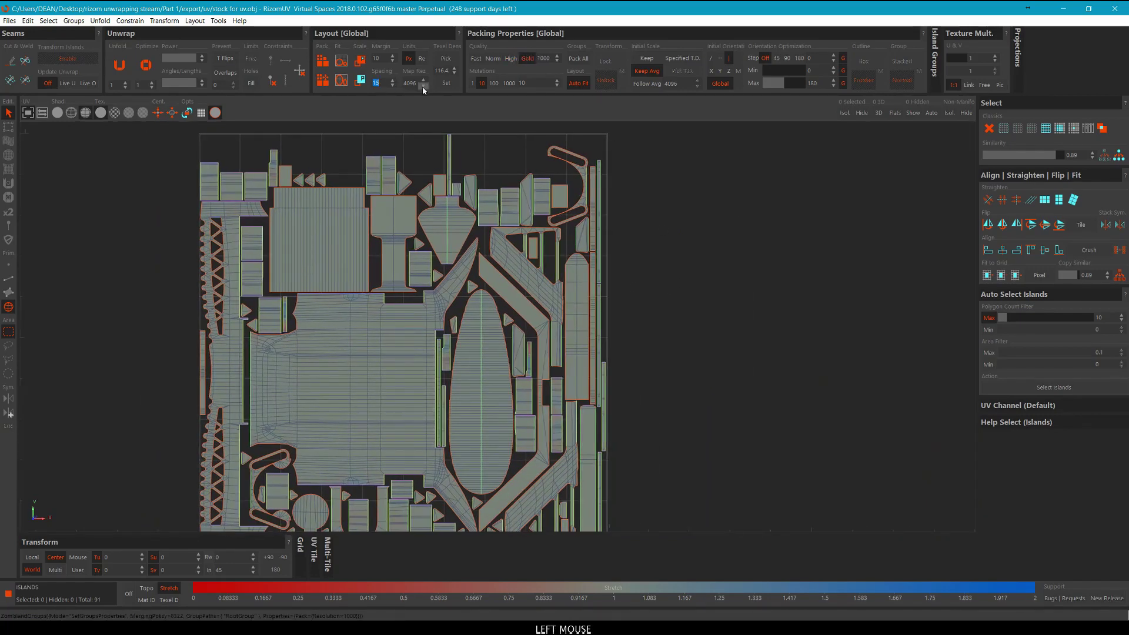
text(10)
key(Return)
scroll(227, 163, up, 2)
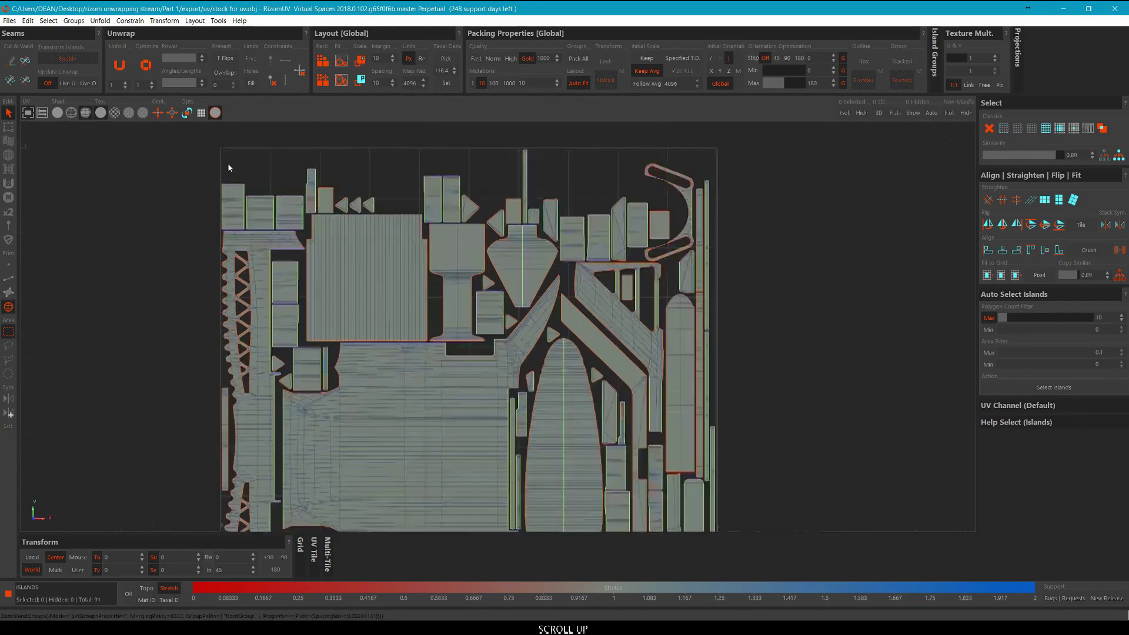
scroll(225, 161, up, 2)
scroll(280, 159, down, 4)
click(661, 224)
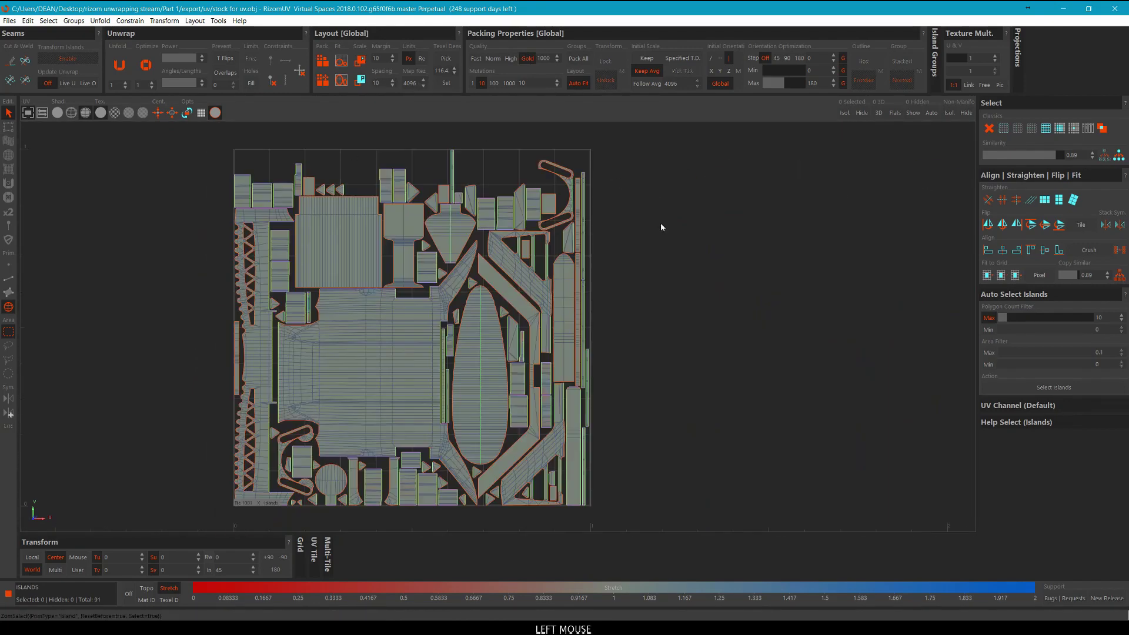
key(p)
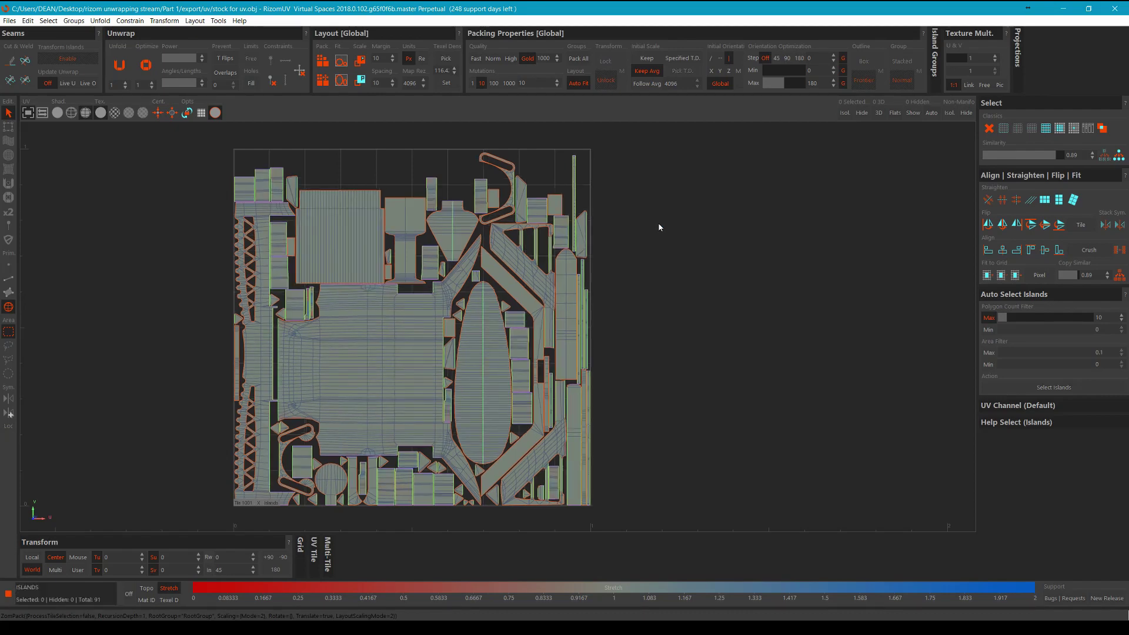
click(659, 227)
scroll(721, 260, up, 5)
scroll(721, 260, down, 5)
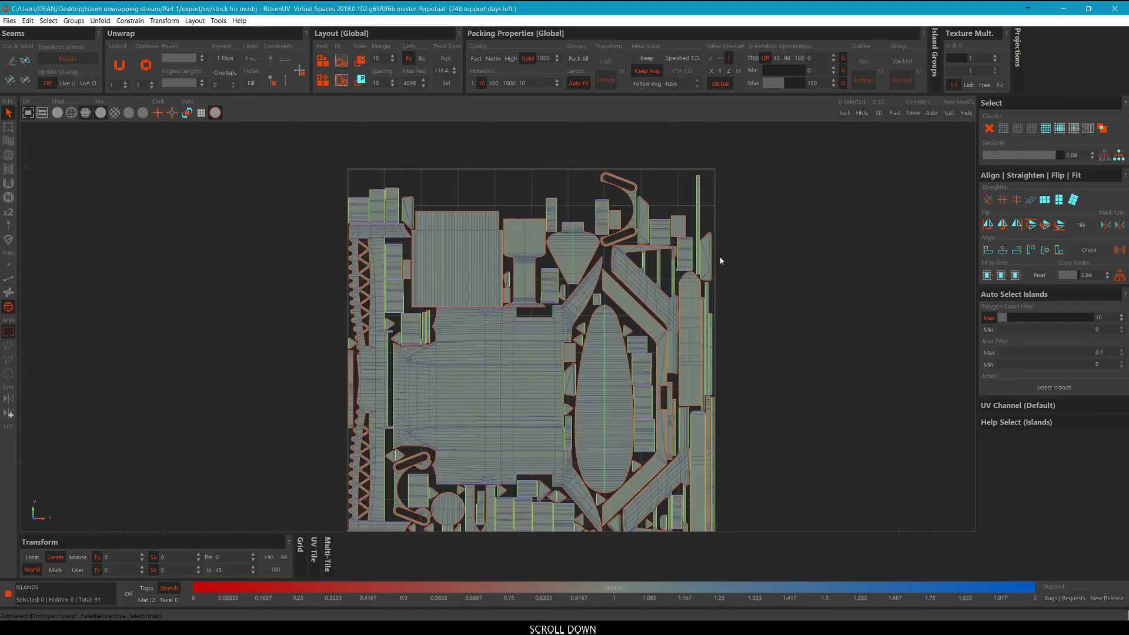
middle_drag(750, 259, 716, 241)
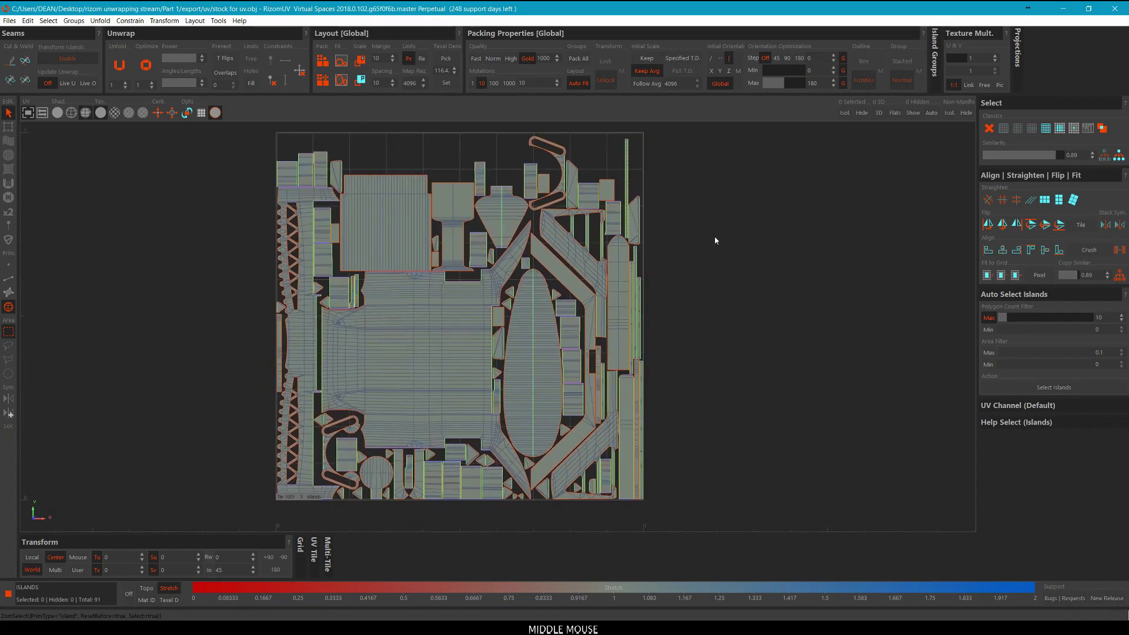
click(503, 85)
middle_drag(793, 222, 809, 230)
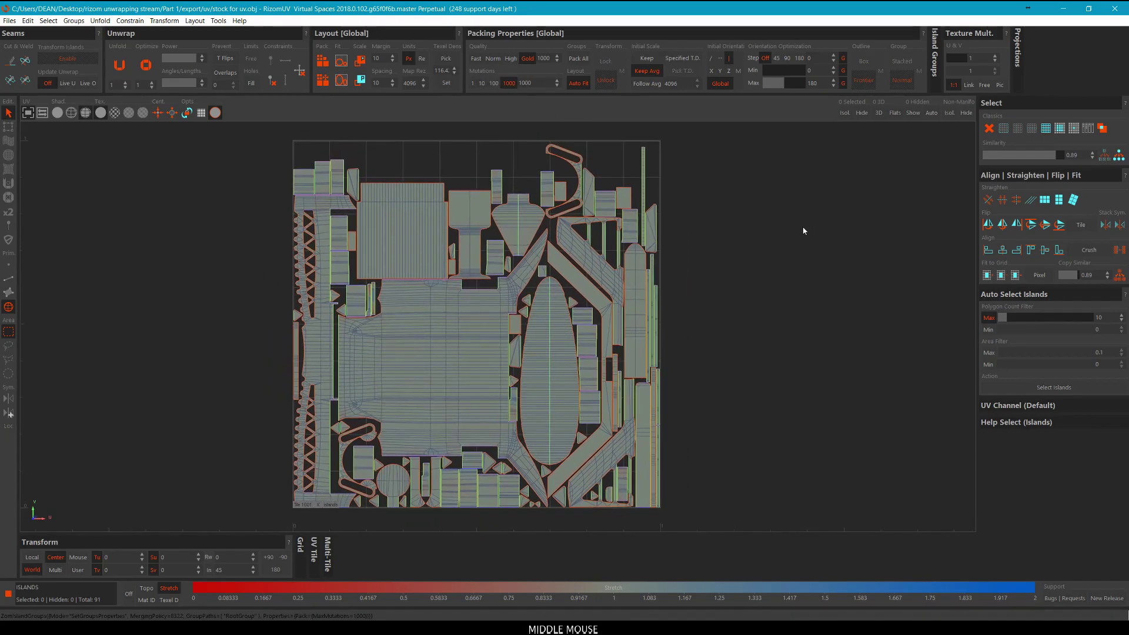
click(482, 83)
click(750, 164)
middle_drag(750, 164, 755, 181)
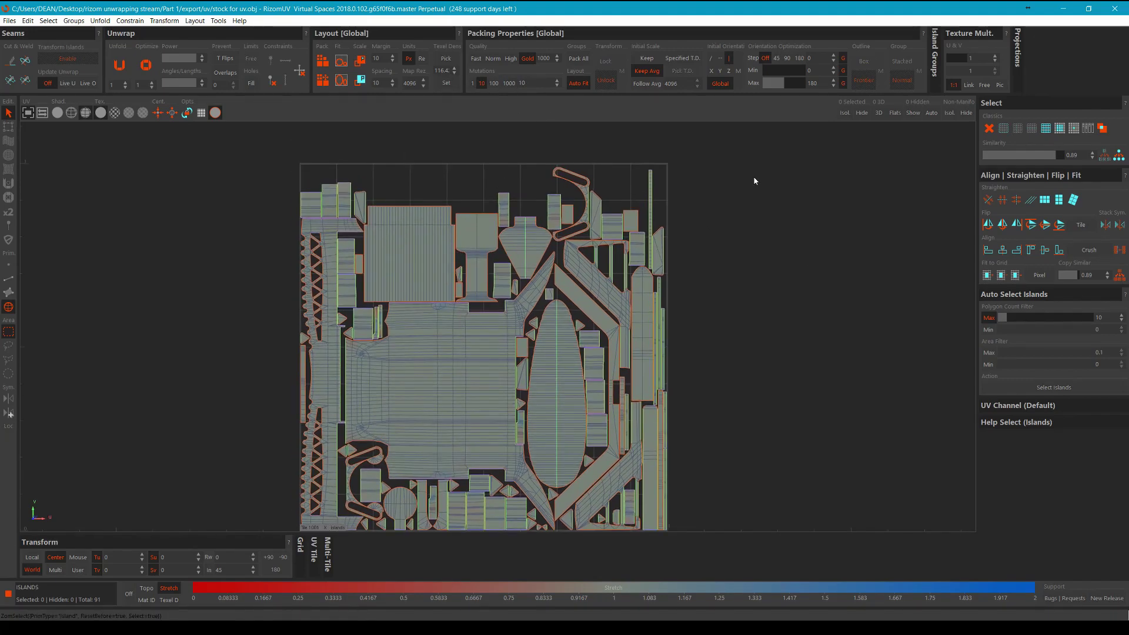
Inspect the repacked UV layout and the free space around the small islands near the tile's upper edge.
scroll(754, 176, down, 3)
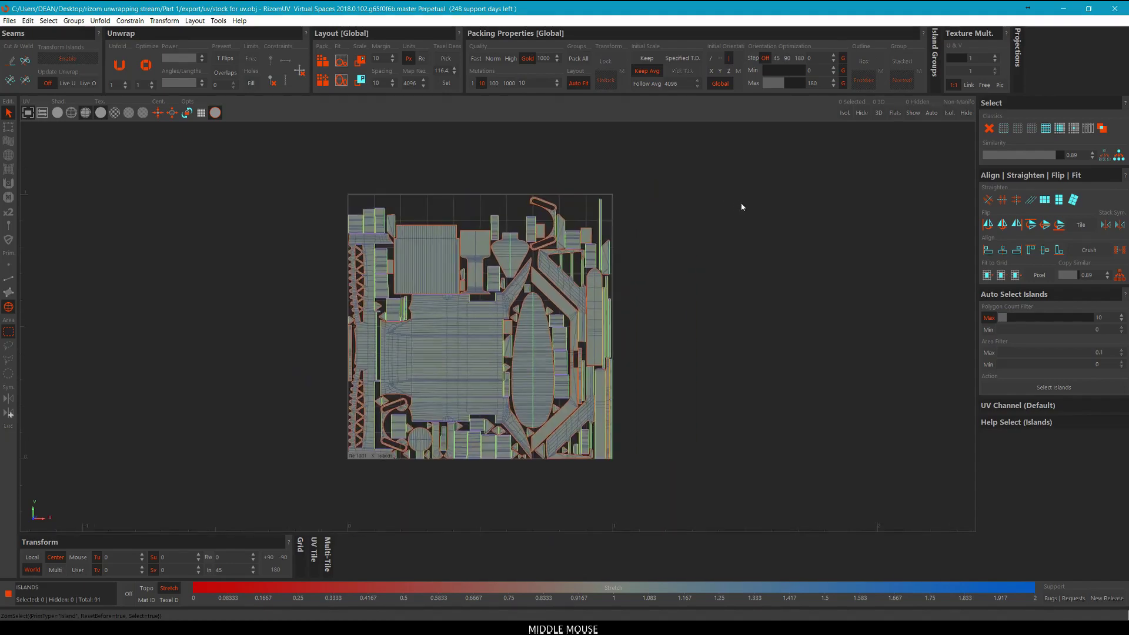
scroll(529, 253, up, 4)
scroll(551, 242, down, 2)
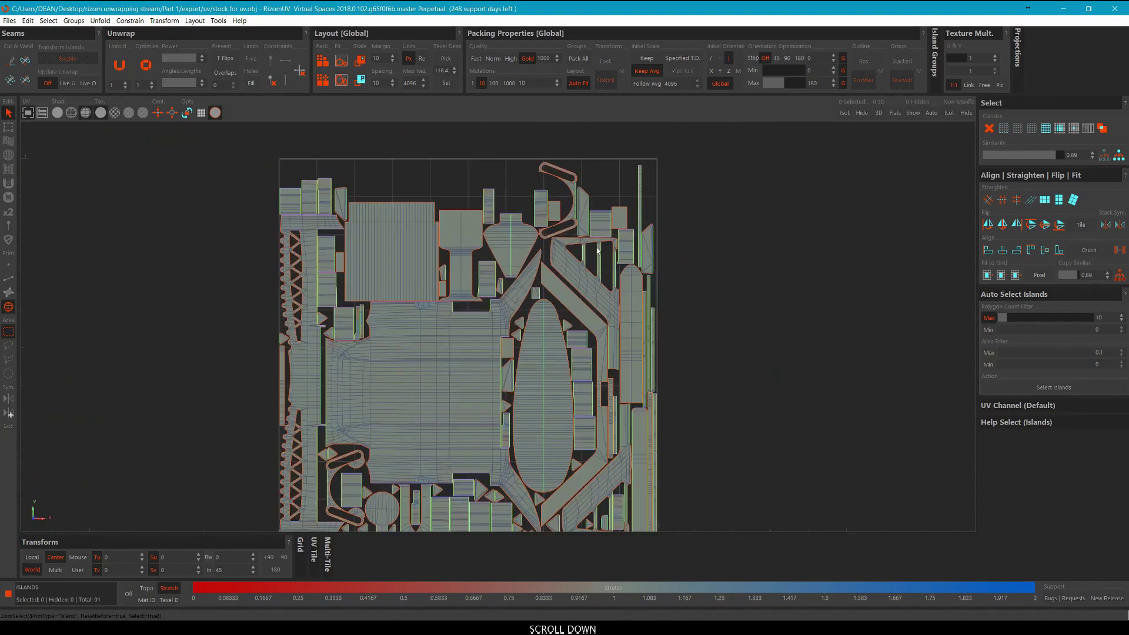
scroll(598, 250, up, 2)
scroll(538, 197, up, 2)
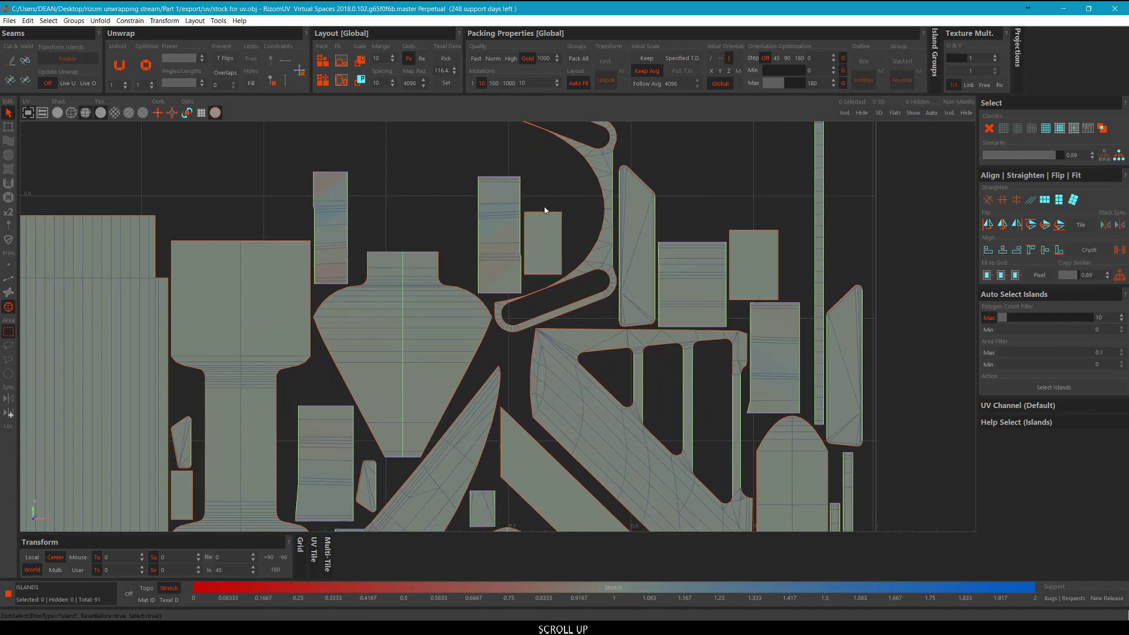
scroll(545, 210, down, 6)
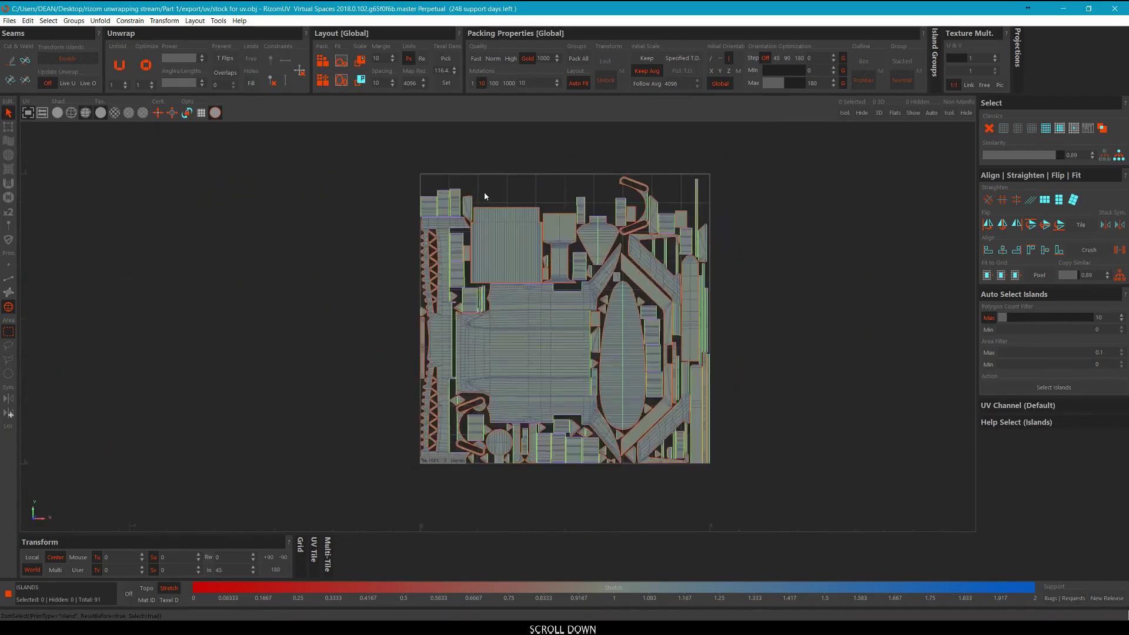
scroll(485, 194, up, 1)
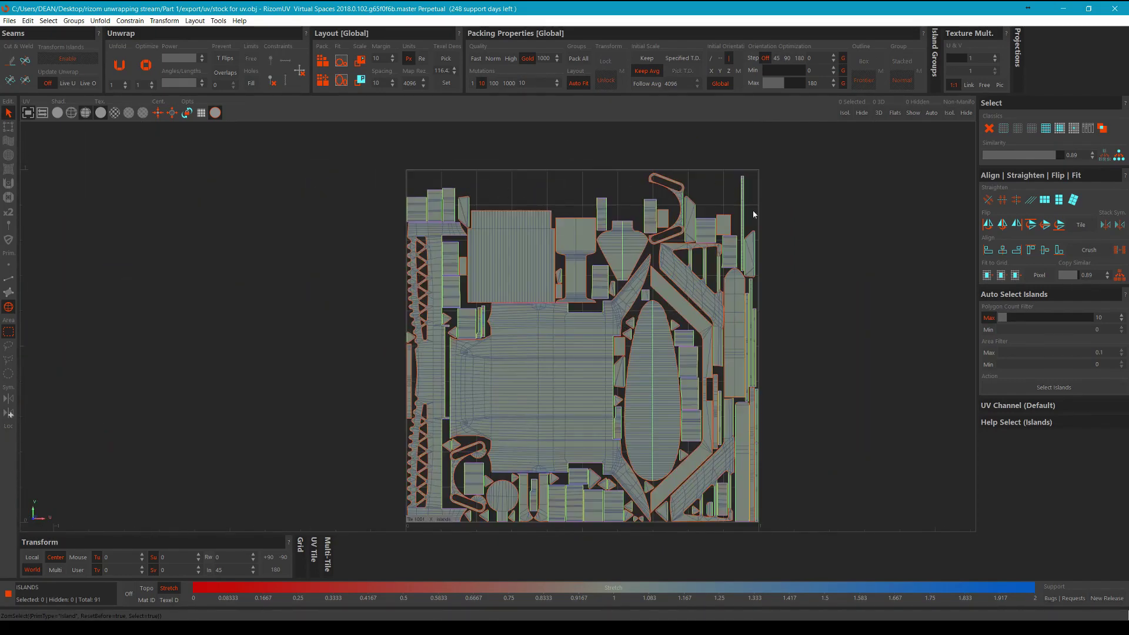
middle_drag(755, 214, 658, 177)
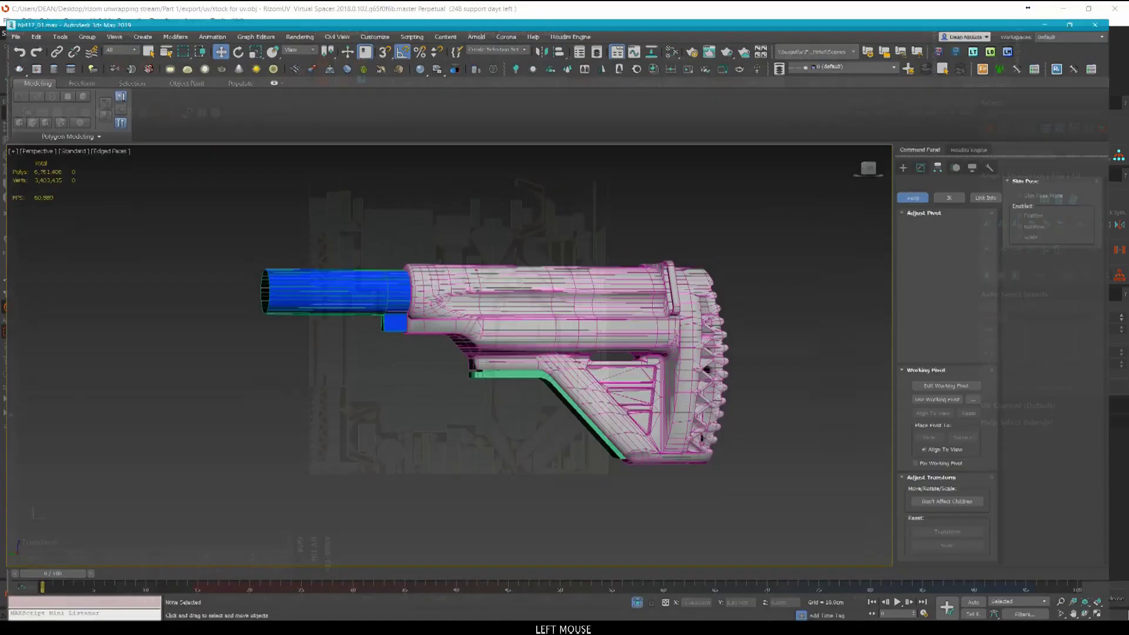
Switch to 3ds Max, end the isolation of the stock, and bring all other rifle parts back into view.
scroll(526, 416, down, 4)
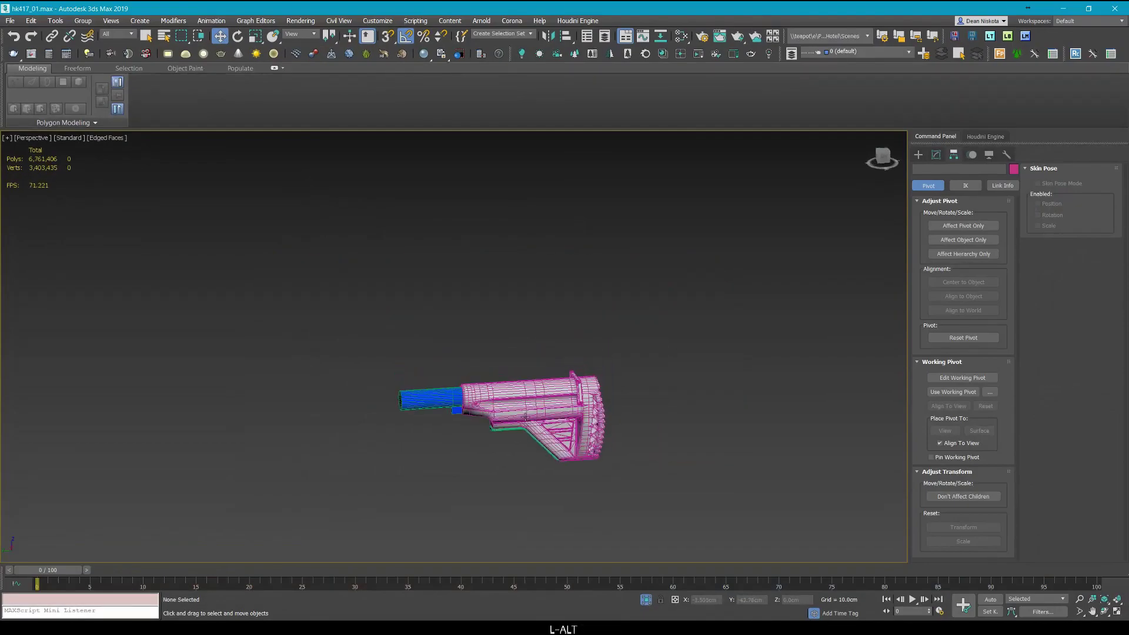
key(alt+q)
click(544, 519)
right_click(577, 403)
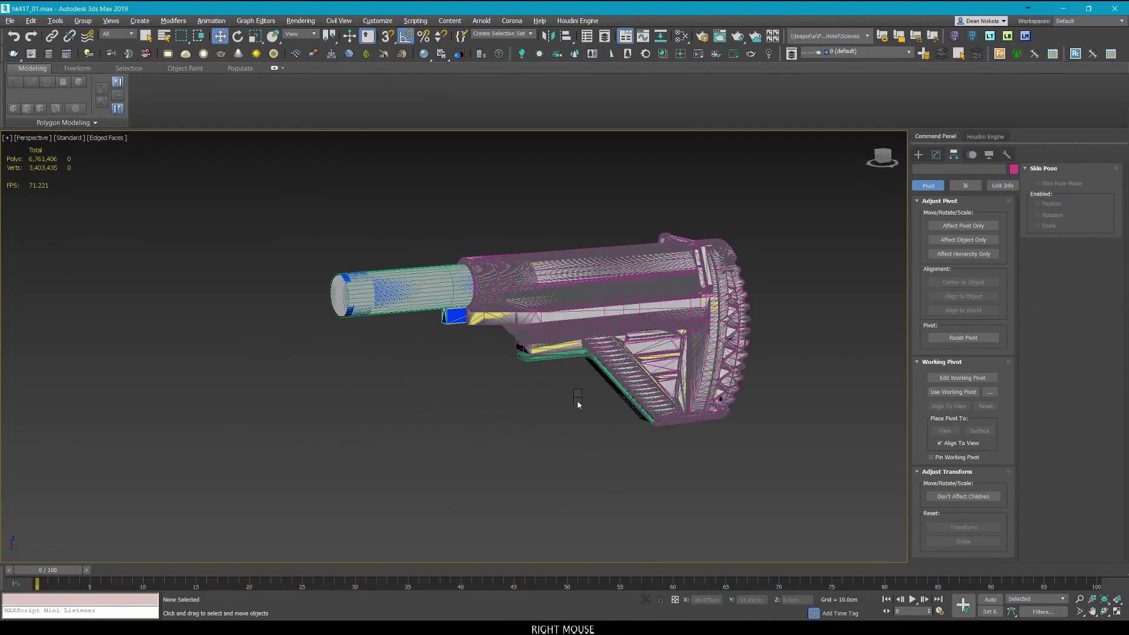
click(612, 352)
scroll(588, 385, down, 6)
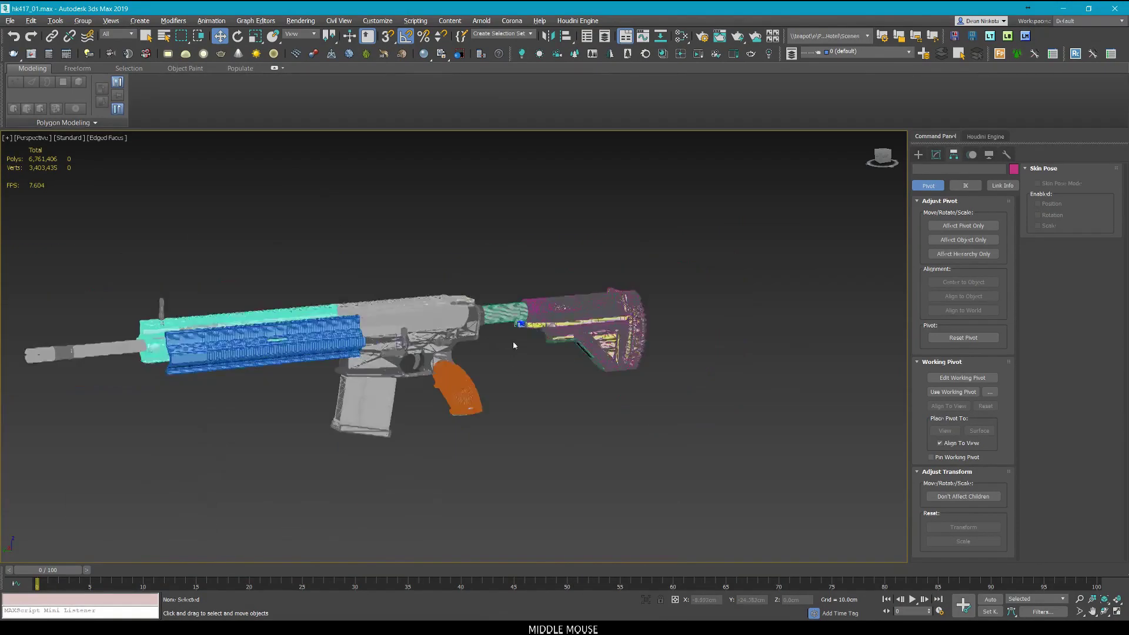
Turn off edged faces and examine the receiver, buffer tube and stock at close range.
click(462, 319)
key(z)
key(F4)
scroll(462, 319, down, 4)
mouse_move(462, 319)
alt+middle_down()
mouse_move(452, 323)
mouse_move(461, 300)
alt+middle_up()
click(463, 294)
key(F4)
scroll(595, 367, up, 6)
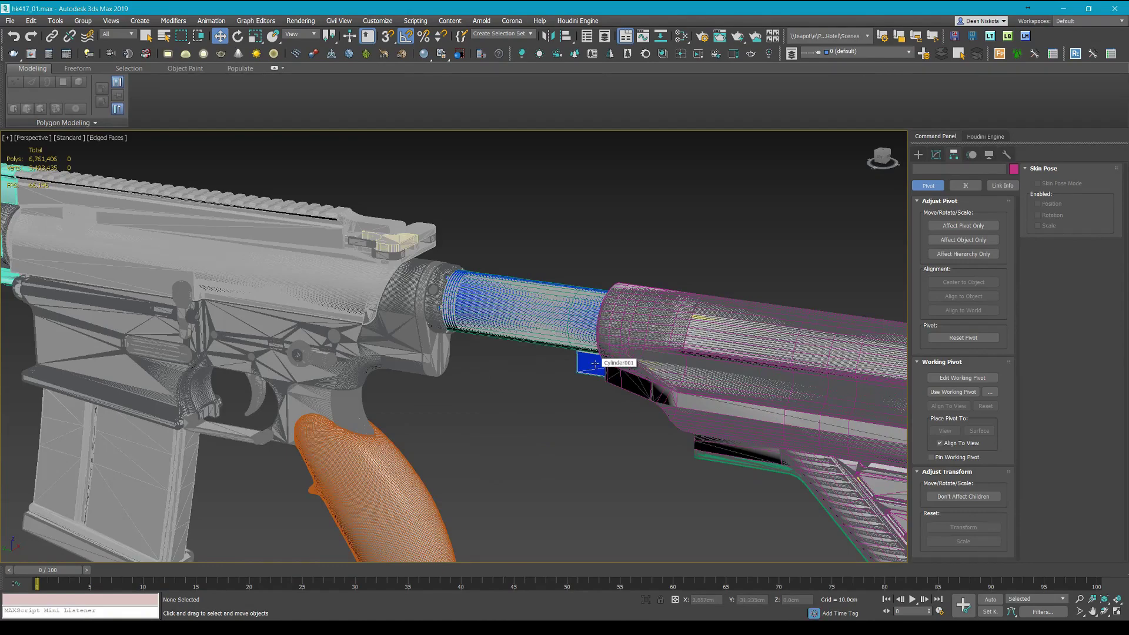
key(F4)
scroll(589, 361, down, 4)
scroll(493, 316, up, 6)
scroll(493, 316, down, 6)
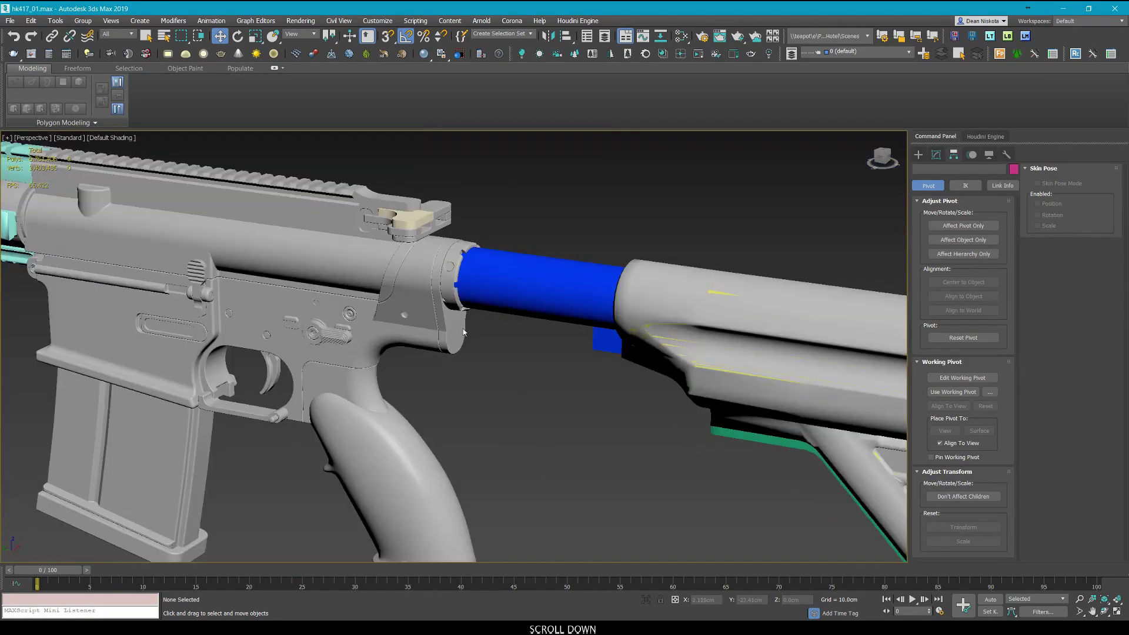
Examine the whole rifle model from the opposite side, including the magazine, receiver and handguard.
click(443, 326)
scroll(442, 327, down, 5)
alt+middle_drag(442, 326, 628, 336)
scroll(547, 322, down, 4)
scroll(496, 320, up, 3)
click(556, 379)
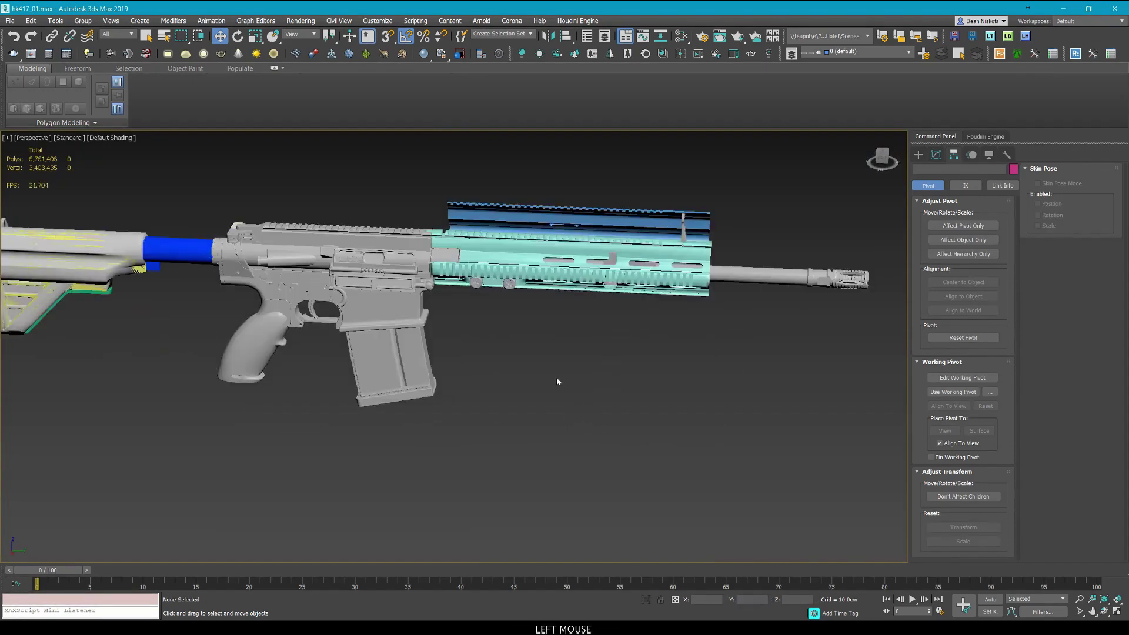
key(F4)
key(F4)
scroll(435, 321, up, 3)
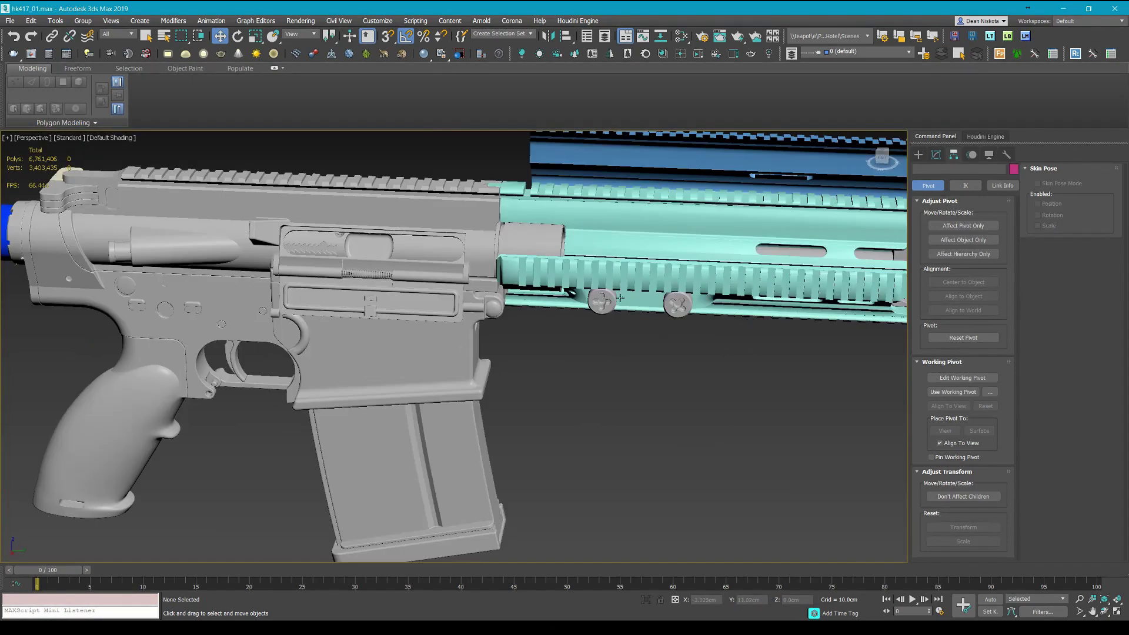
scroll(436, 321, down, 5)
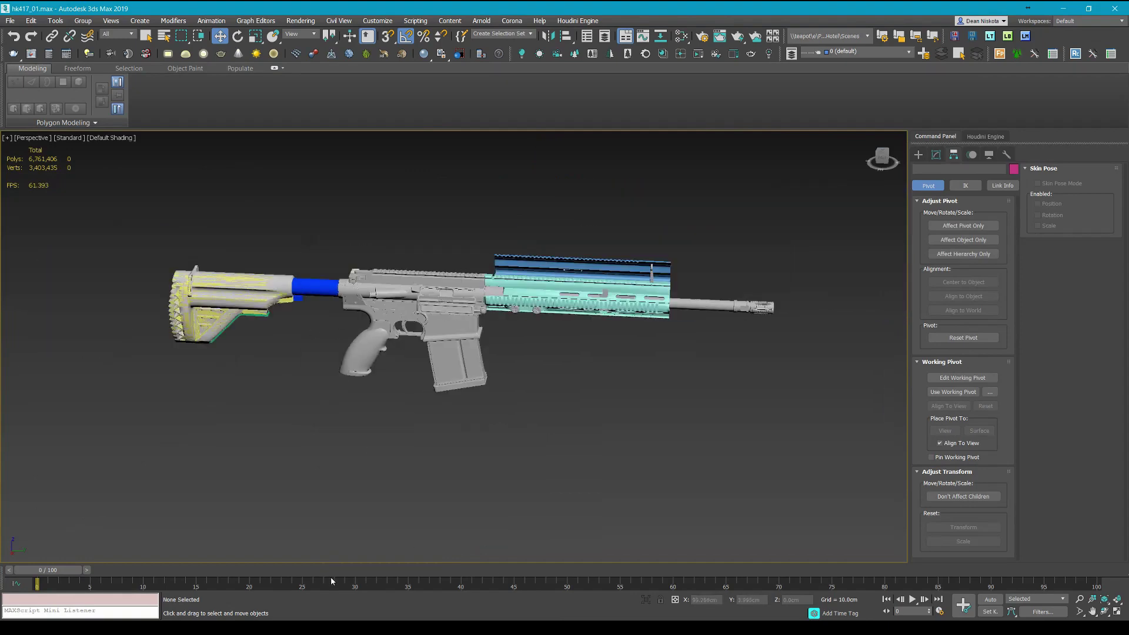
Switch back to RizomUV and review the packed UV layout of the stock.
click(334, 627)
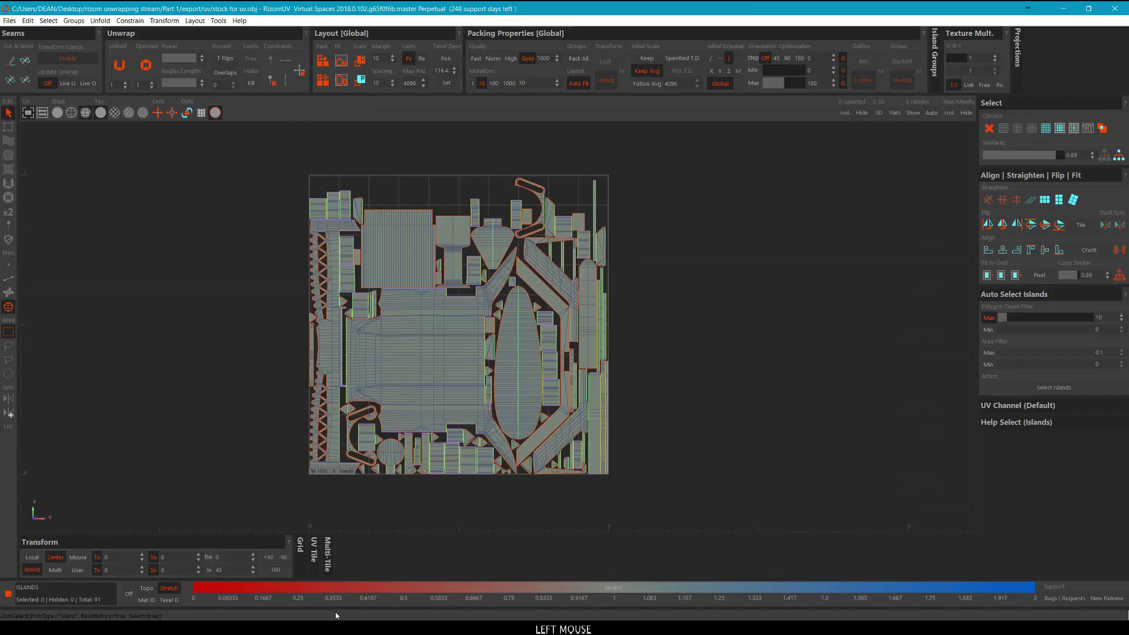
click(678, 383)
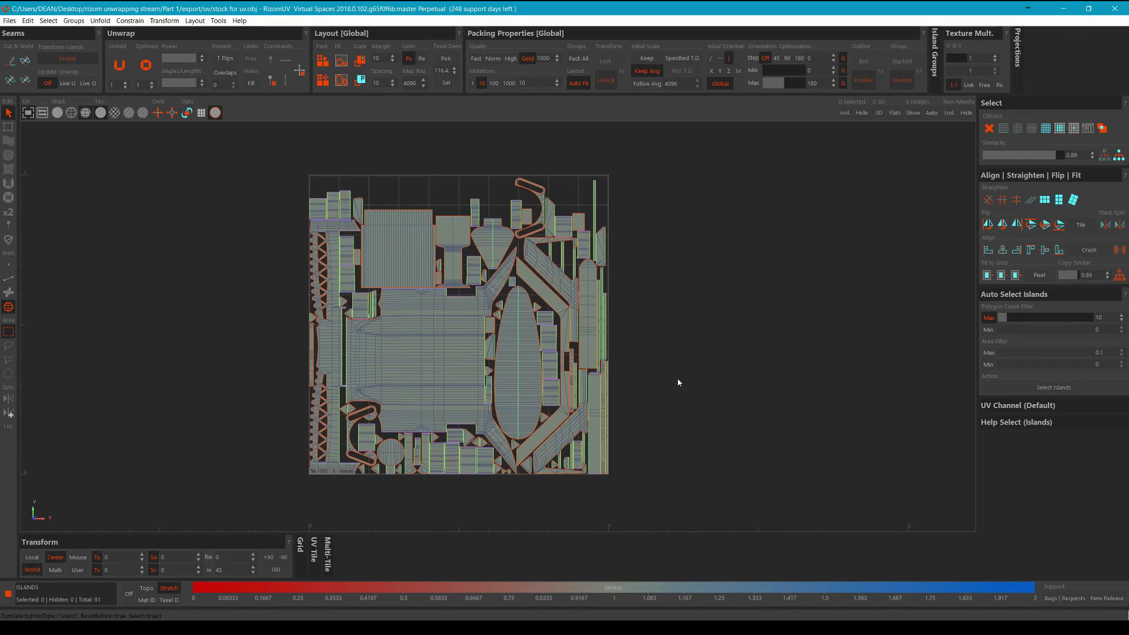
scroll(728, 361, up, 4)
middle_drag(729, 361, 719, 332)
scroll(700, 333, down, 3)
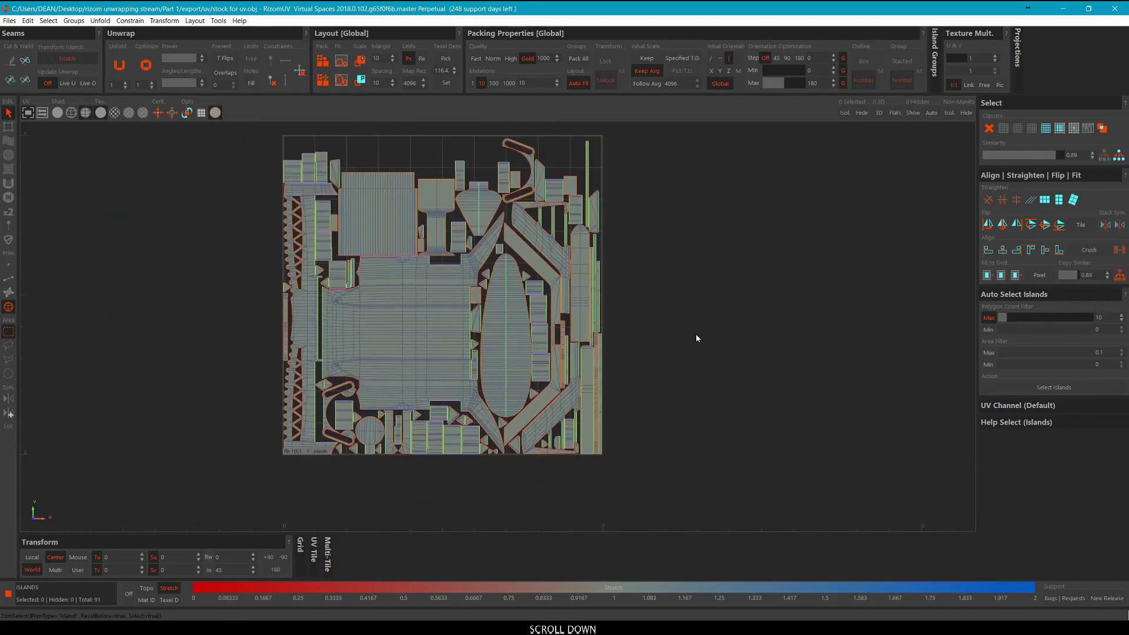
middle_drag(710, 292, 693, 324)
click(685, 344)
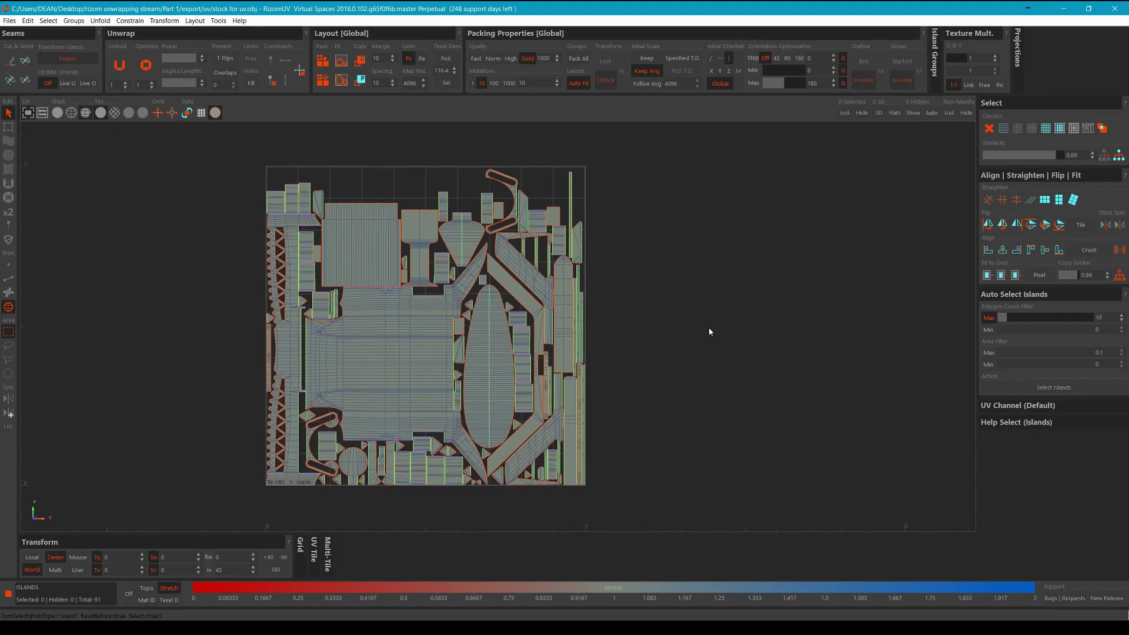
Check the multi-tile options and view the full UV tile again.
click(328, 553)
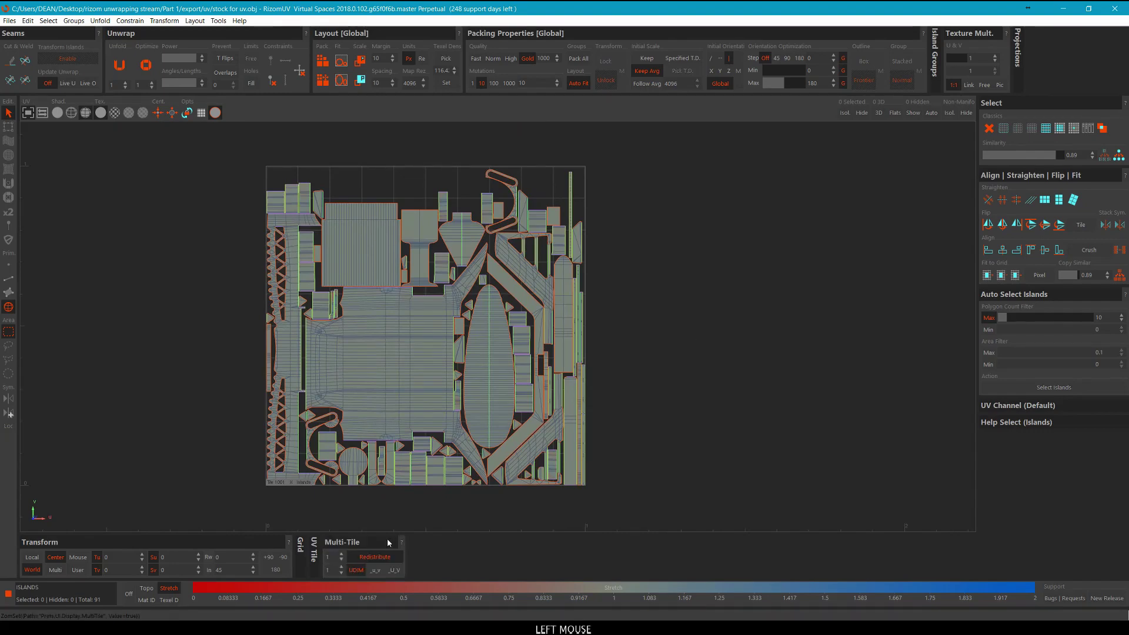
click(328, 544)
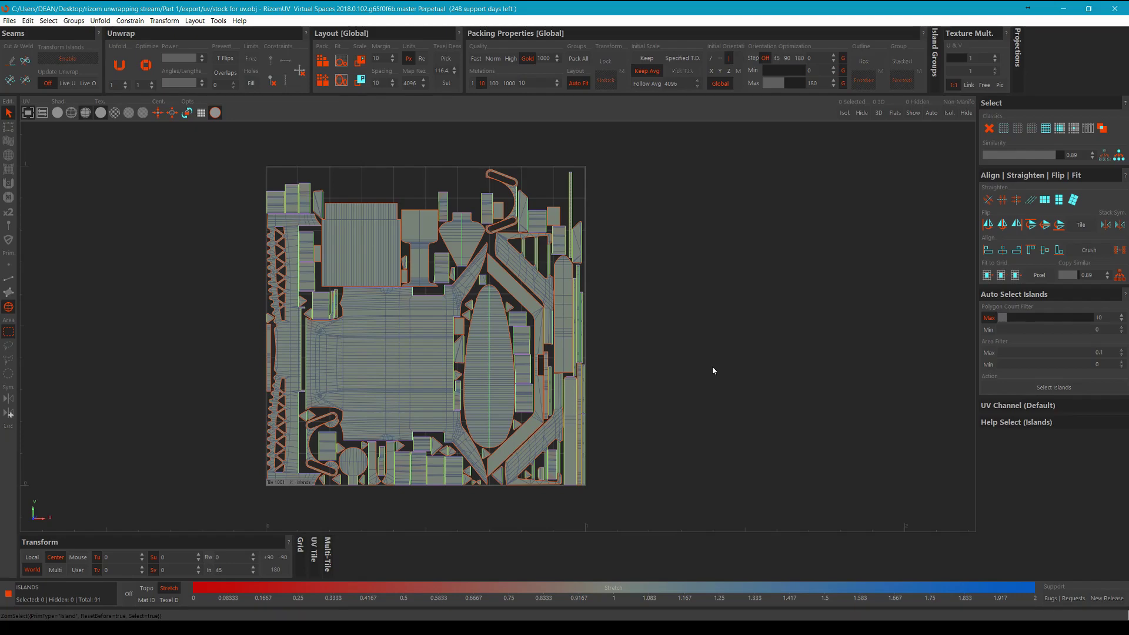
middle_drag(682, 291, 722, 259)
scroll(742, 273, down, 2)
click(738, 259)
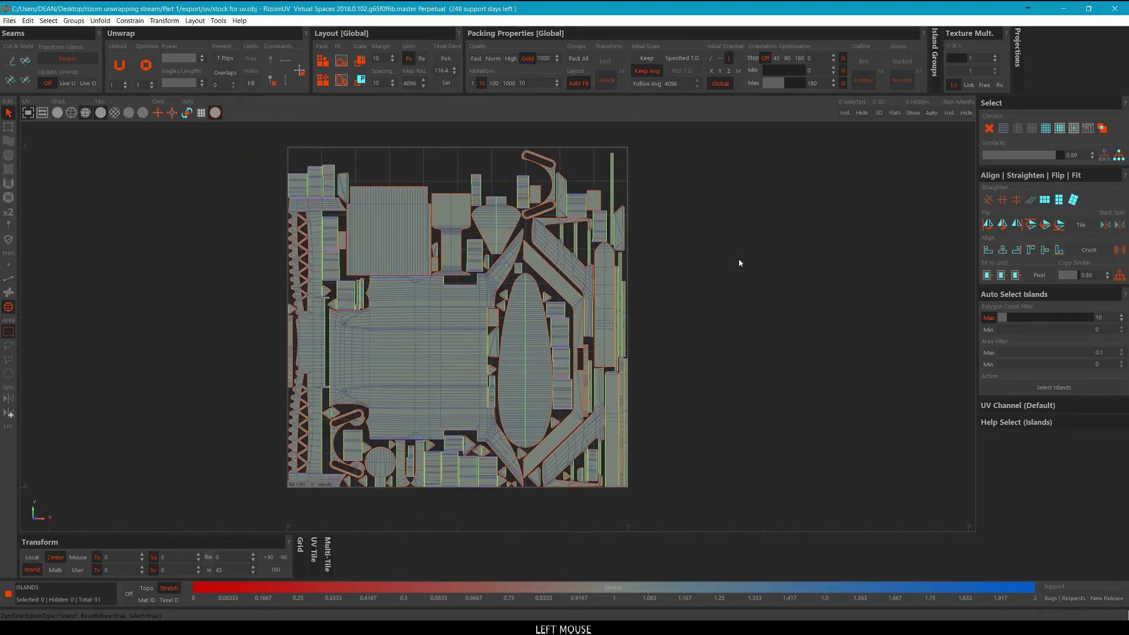
Switch to File Explorer and check the contents of the rizom unwrapping stream / Part 1 / export / uv folder on the desktop.
click(8, 22)
click(122, 6)
click(255, 518)
click(76, 627)
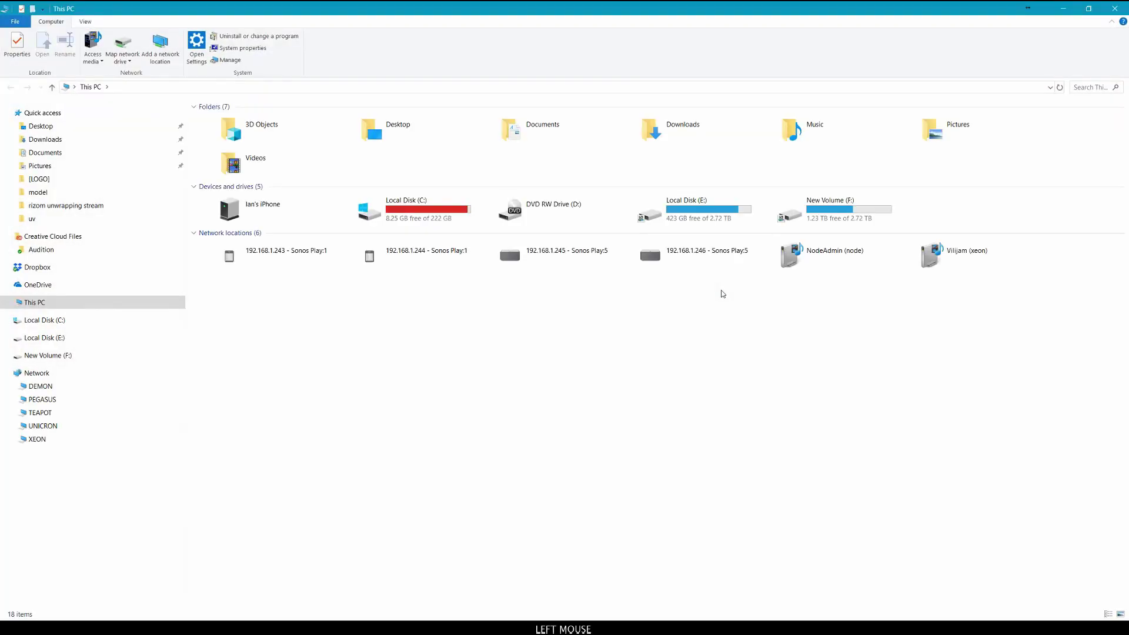
click(40, 126)
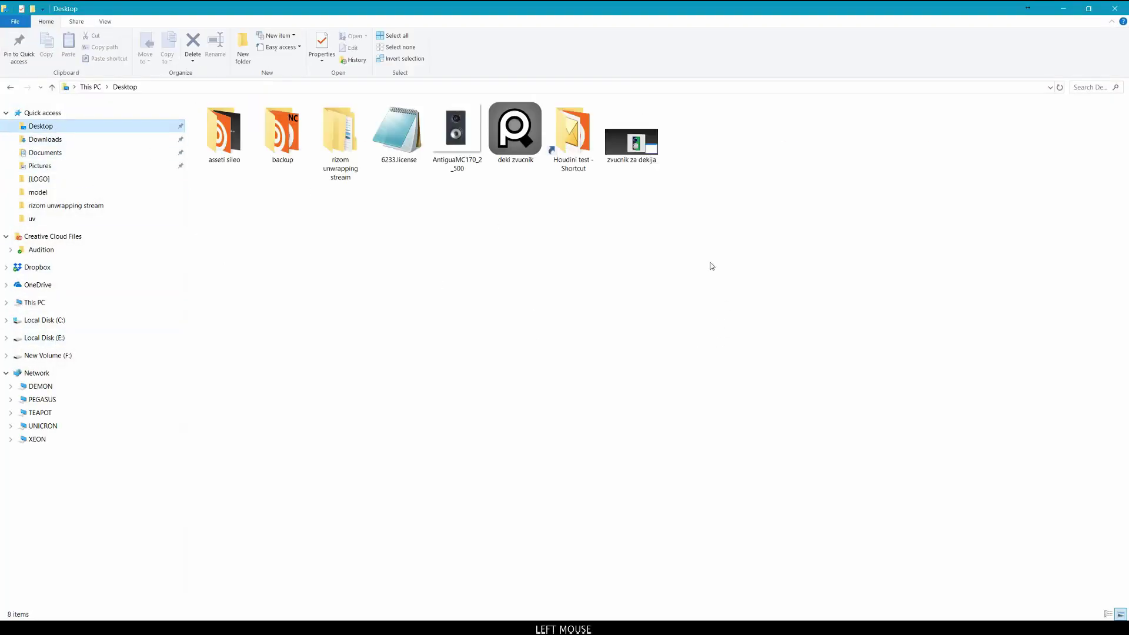
double_click(333, 137)
double_click(223, 137)
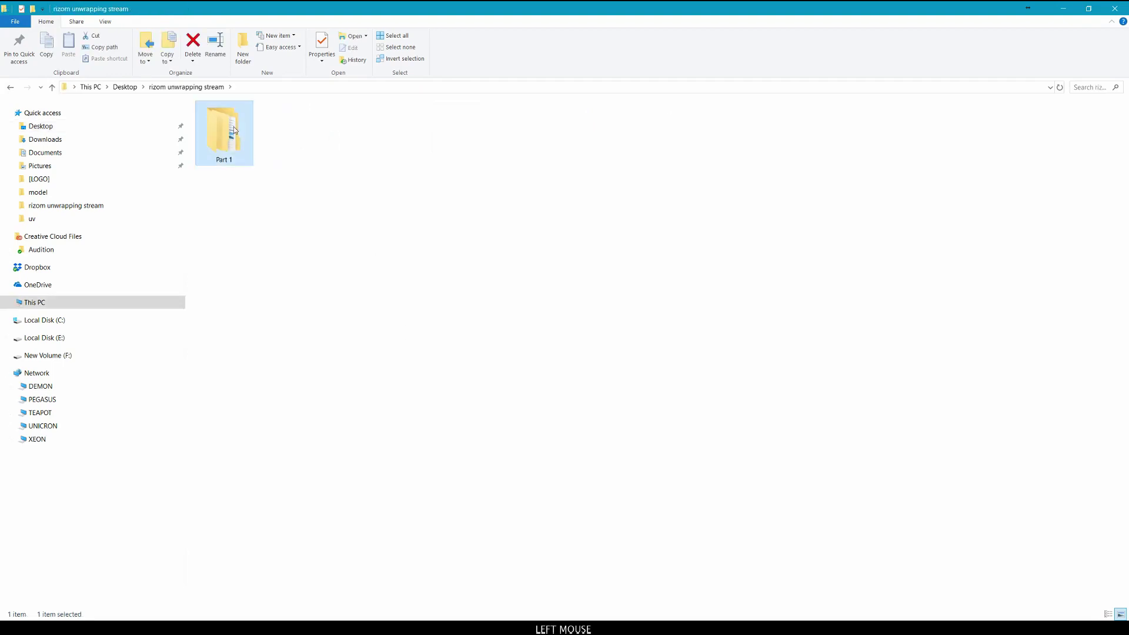
double_click(237, 122)
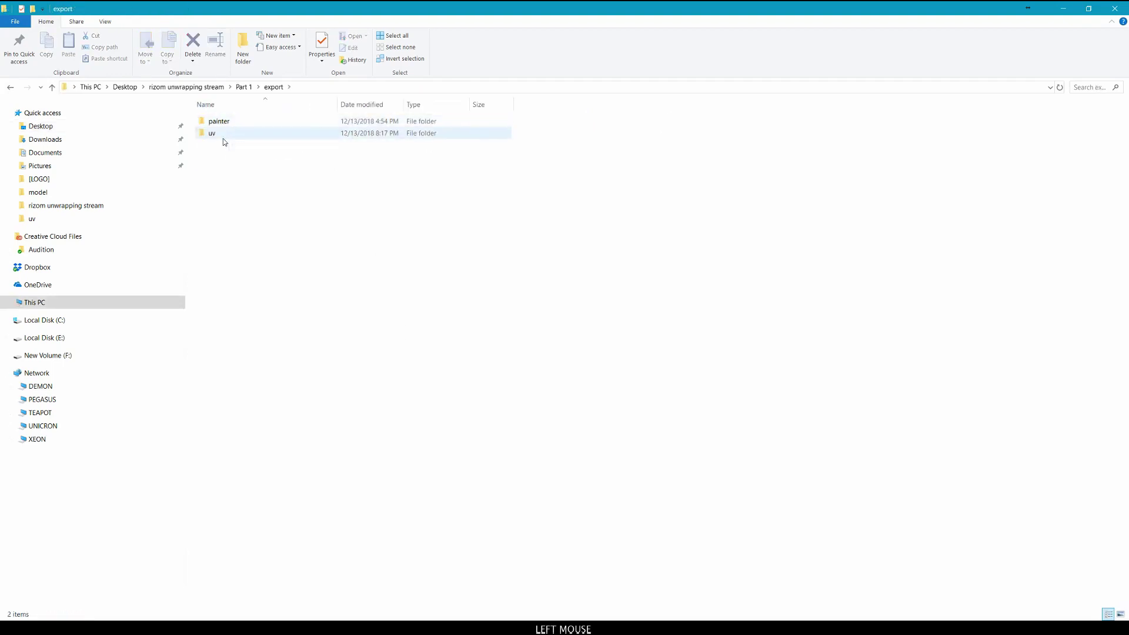
double_click(224, 134)
click(229, 137)
click(440, 204)
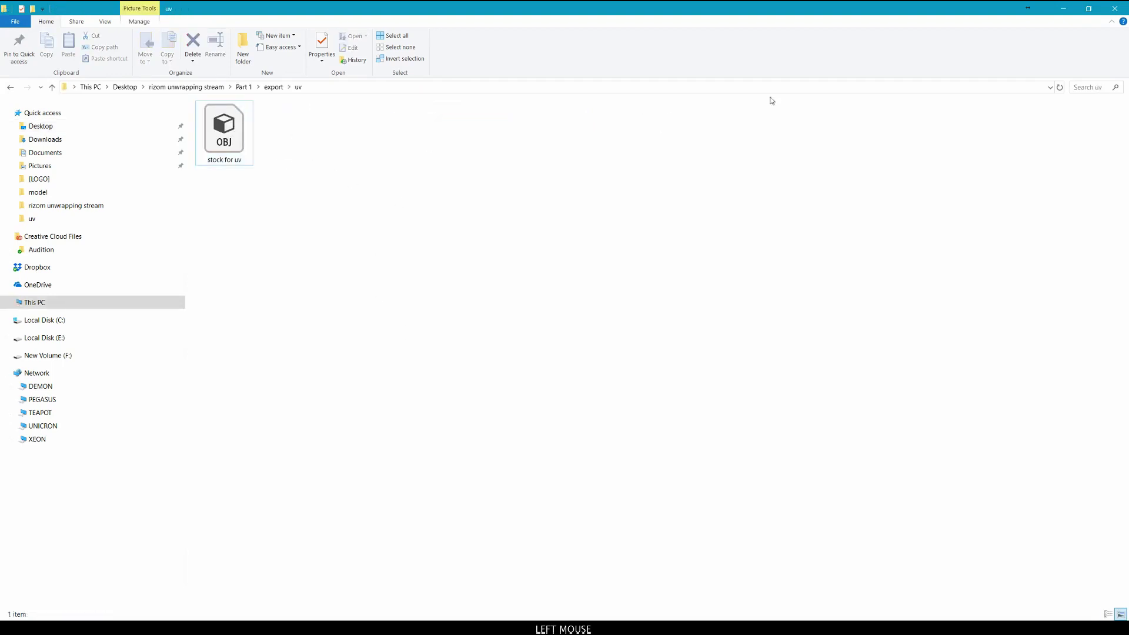
click(1064, 13)
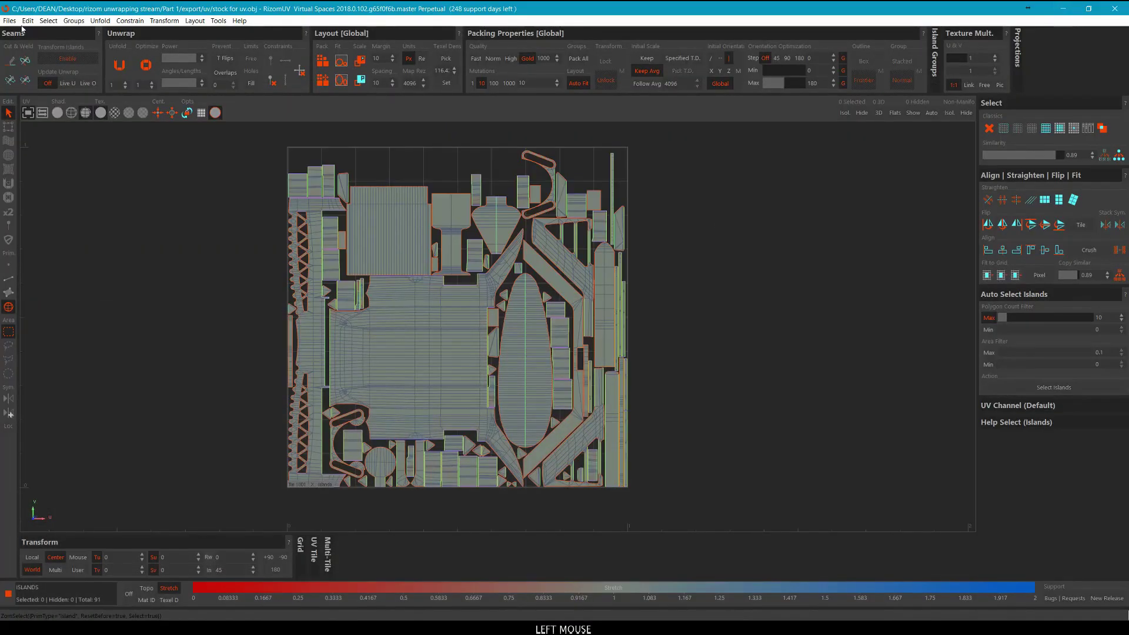
Save the unwrapped mesh as a new Alias OBJ file named "stock unwrapped" in the uv export folder.
click(9, 20)
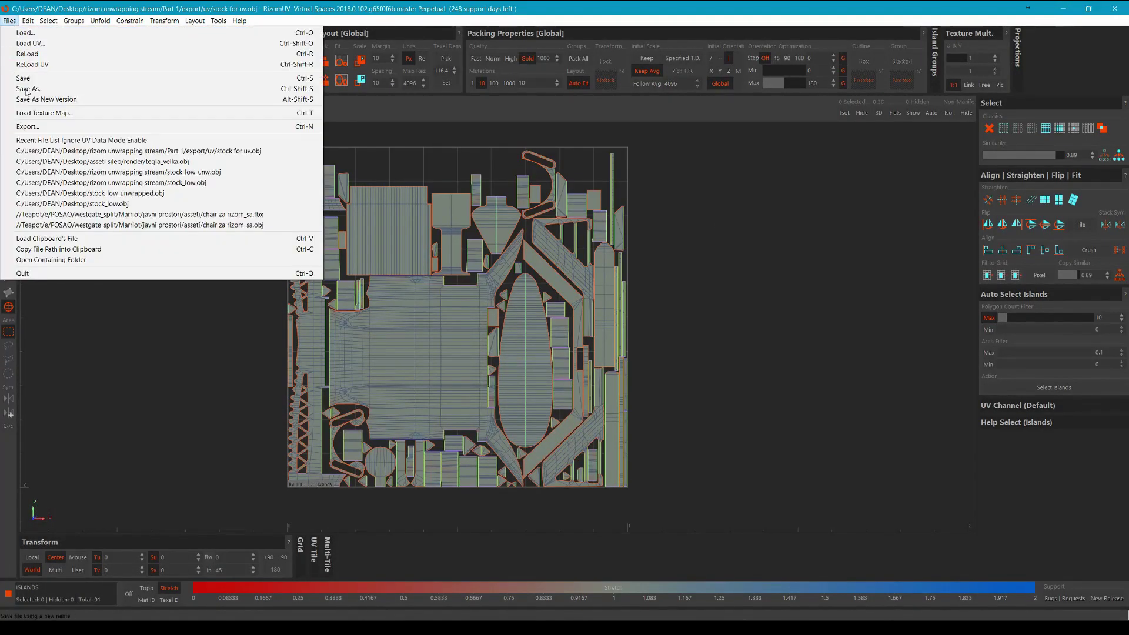
click(26, 89)
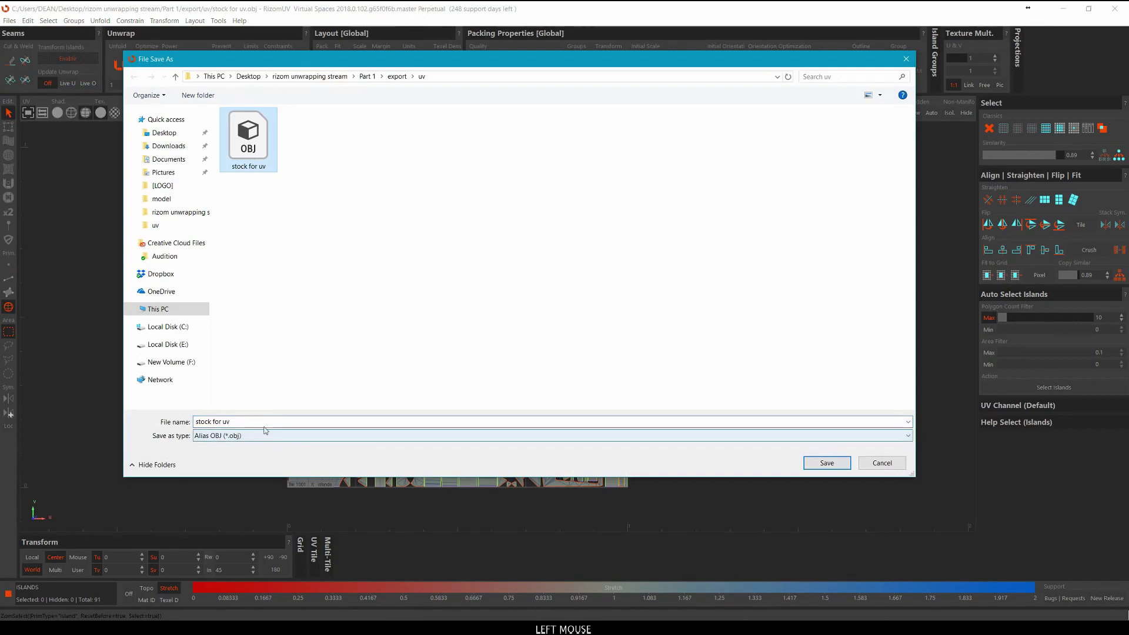
click(285, 422)
drag(284, 421, 213, 426)
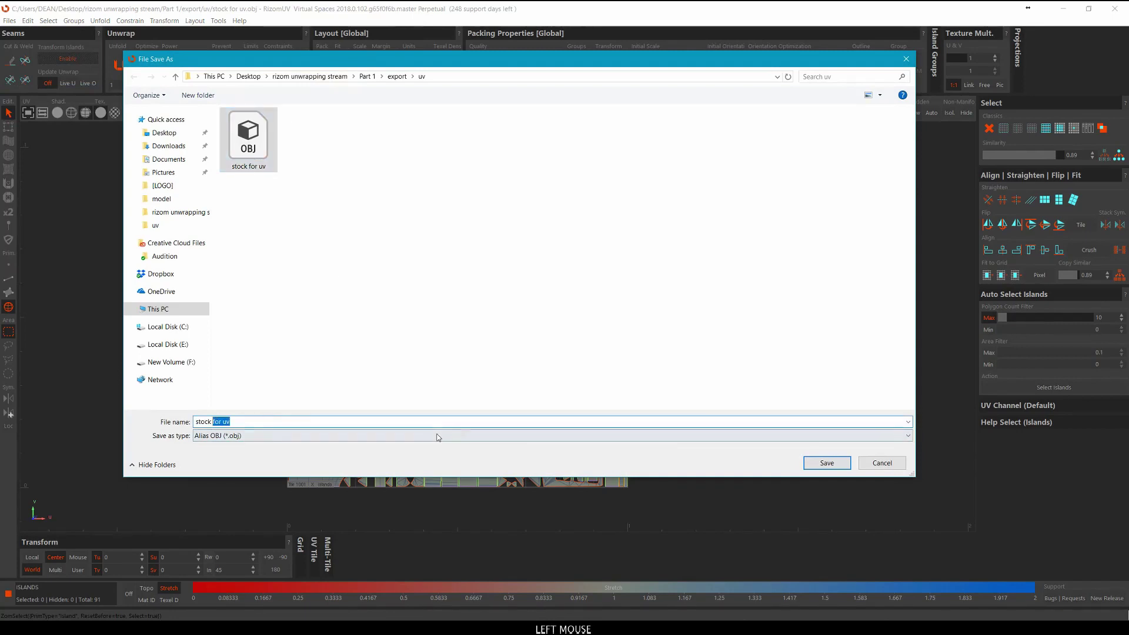
key(BackSpace)
text(unwra)
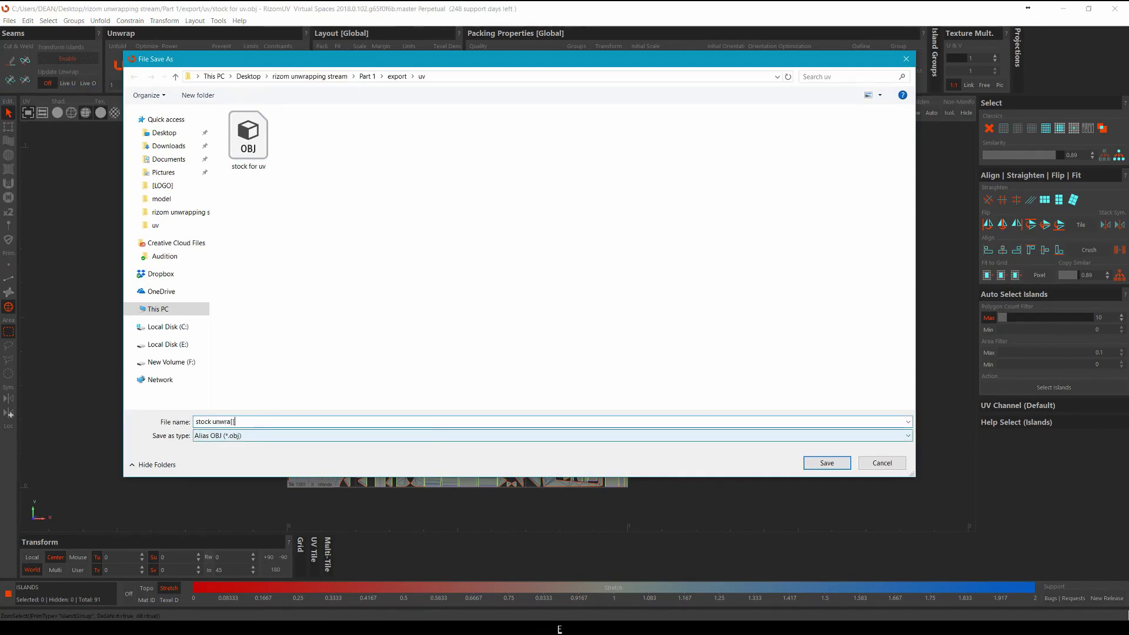
text(ped)
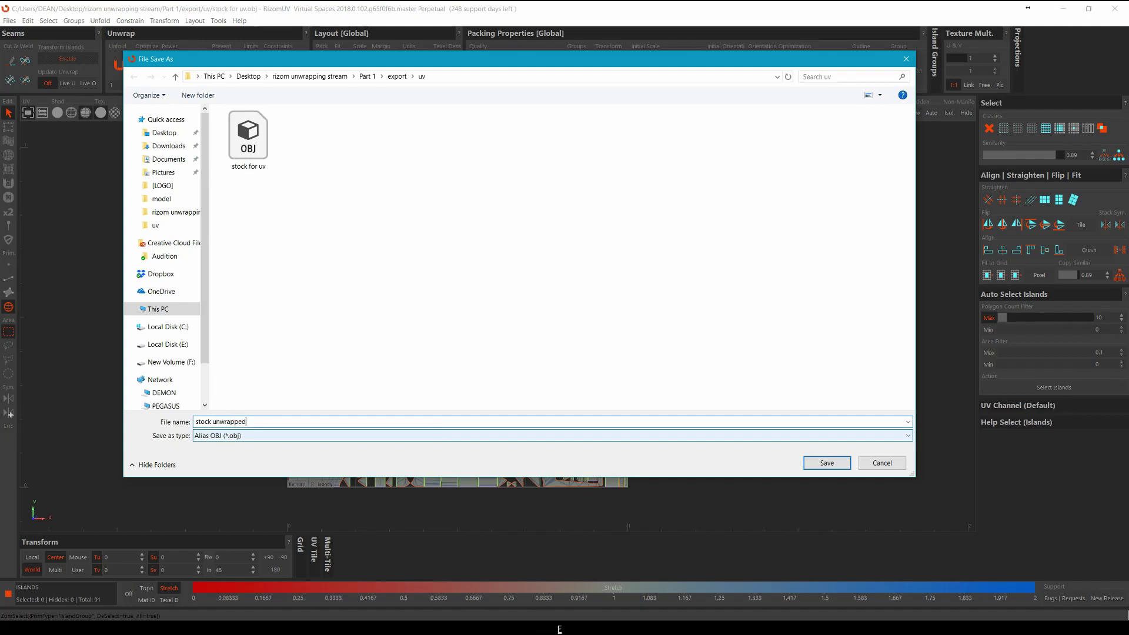
key(Return)
click(750, 230)
scroll(740, 242, down, 2)
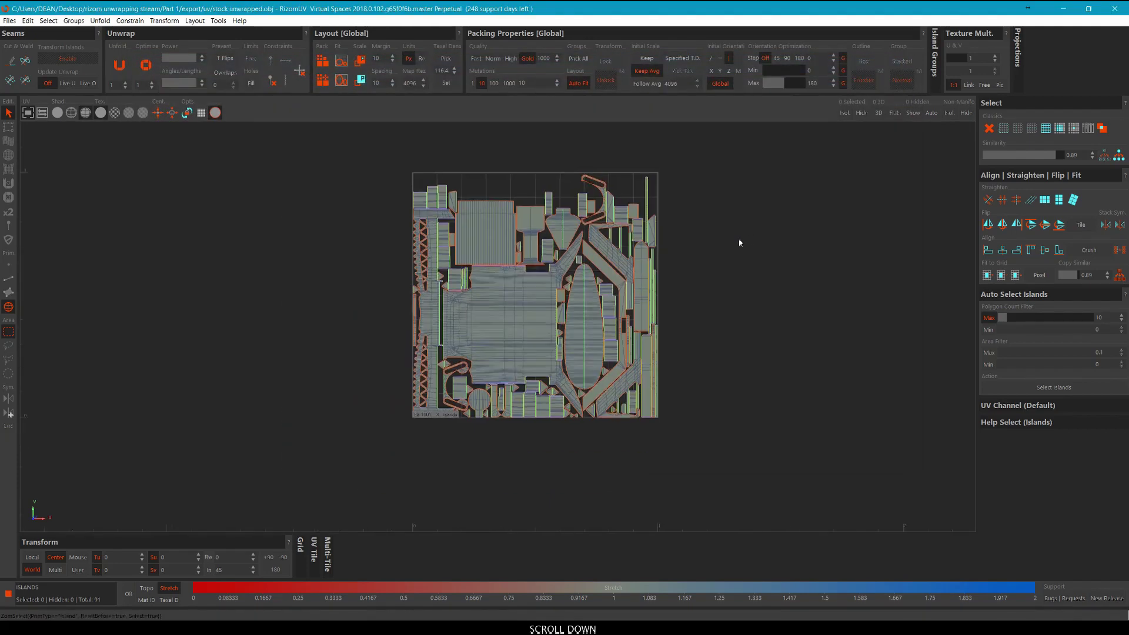
middle_drag(740, 243, 736, 247)
Switch to 3ds Max, turn on edged faces and examine the small block beneath the buffer tube at the stock.
click(1063, 8)
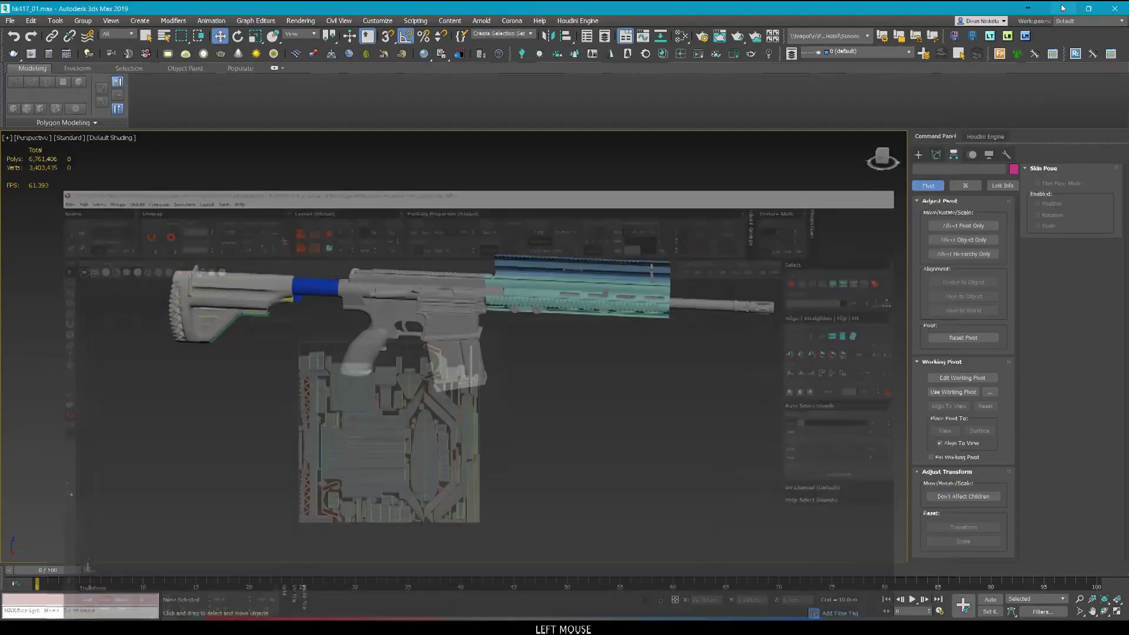
alt+middle_drag(676, 343, 630, 345)
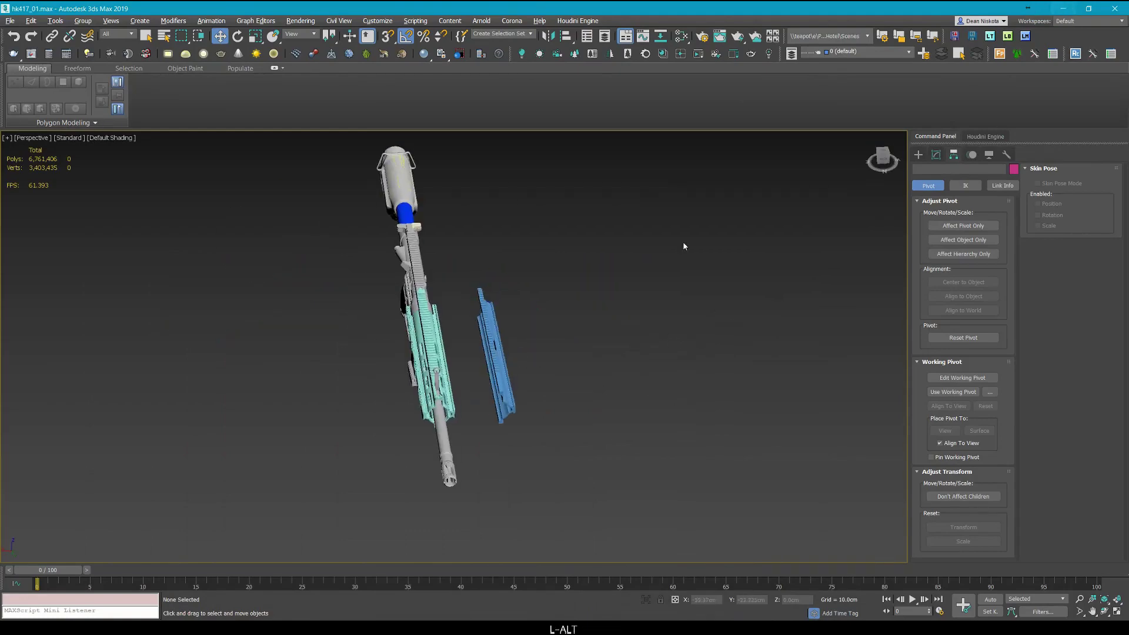
alt+middle_drag(684, 246, 530, 277)
scroll(535, 300, up, 5)
key(F4)
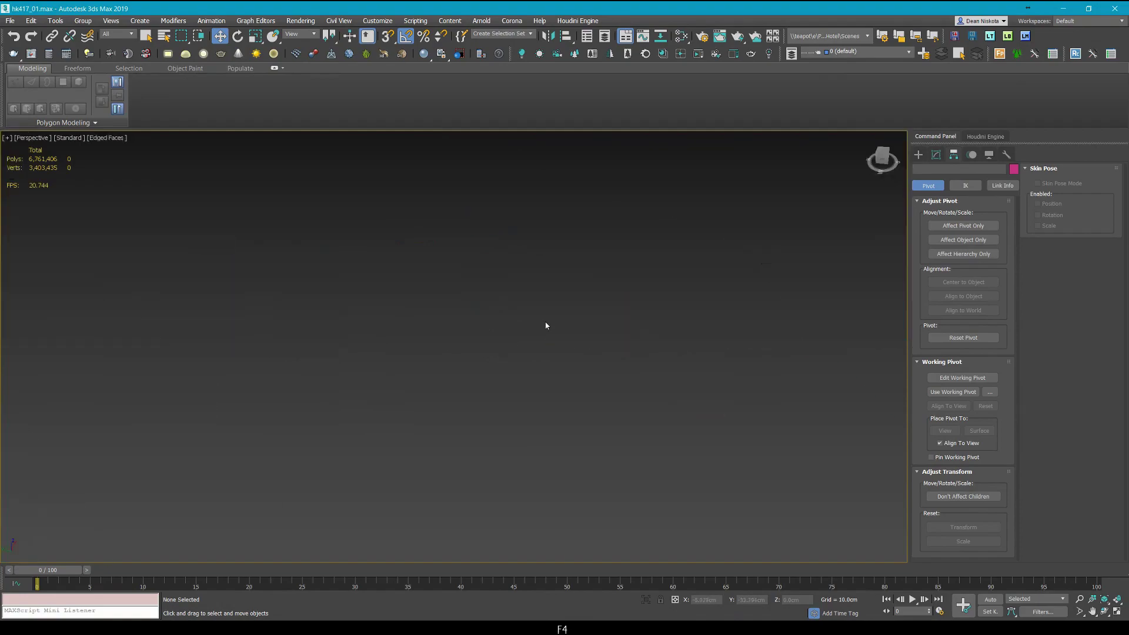
scroll(545, 325, down, 2)
scroll(542, 295, up, 4)
scroll(517, 276, up, 3)
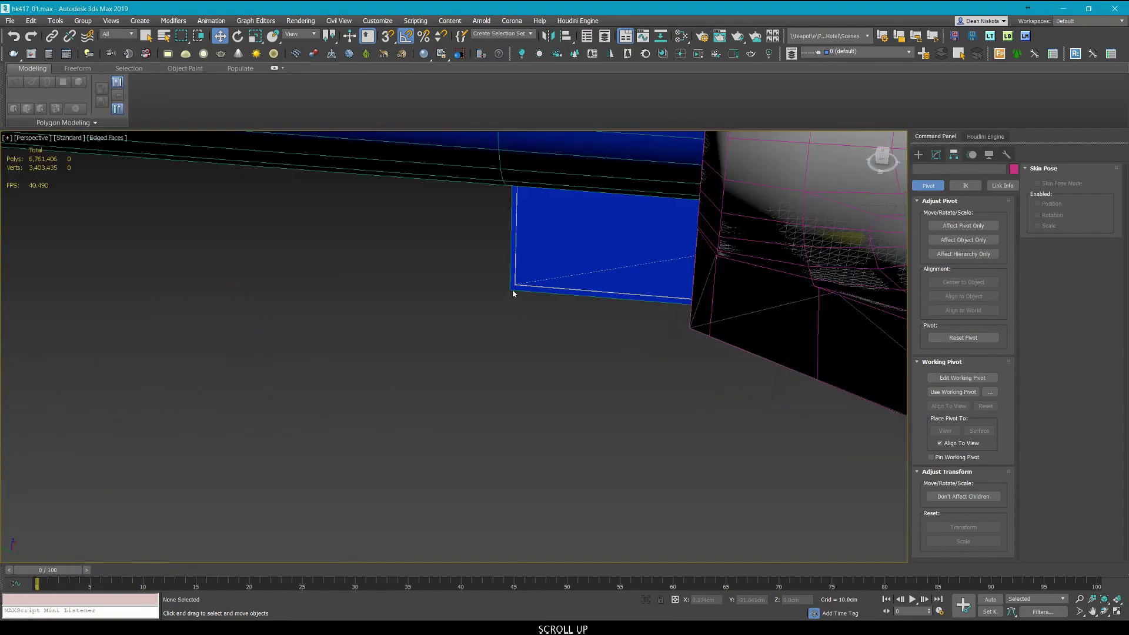
scroll(514, 289, down, 3)
alt+middle_drag(513, 293, 511, 299)
scroll(510, 299, up, 5)
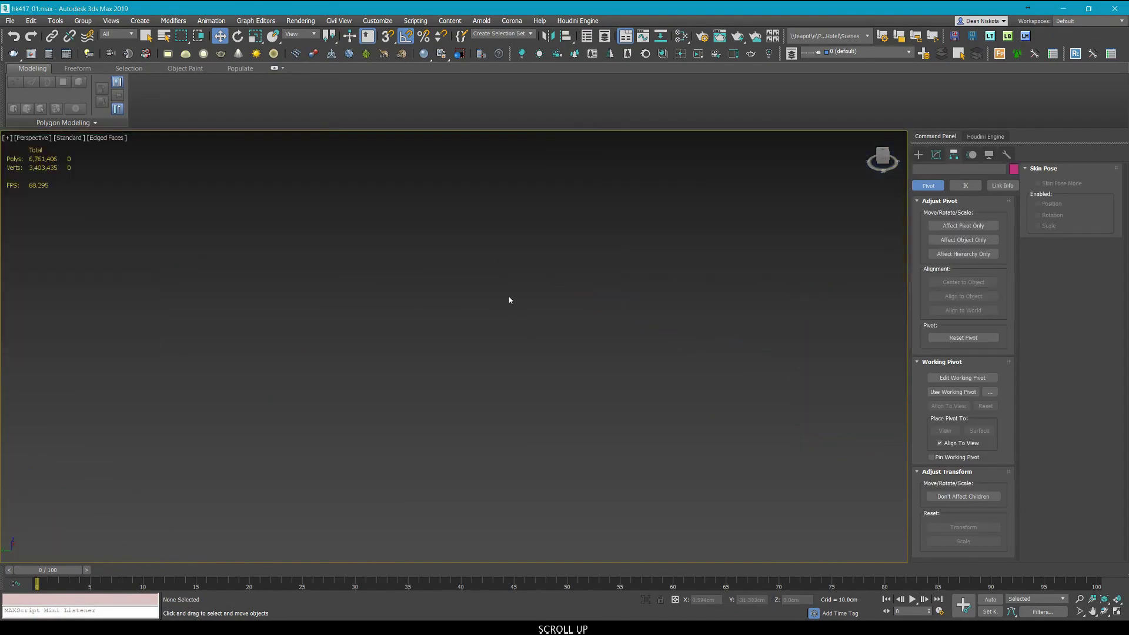
scroll(641, 279, down, 2)
scroll(570, 298, down, 4)
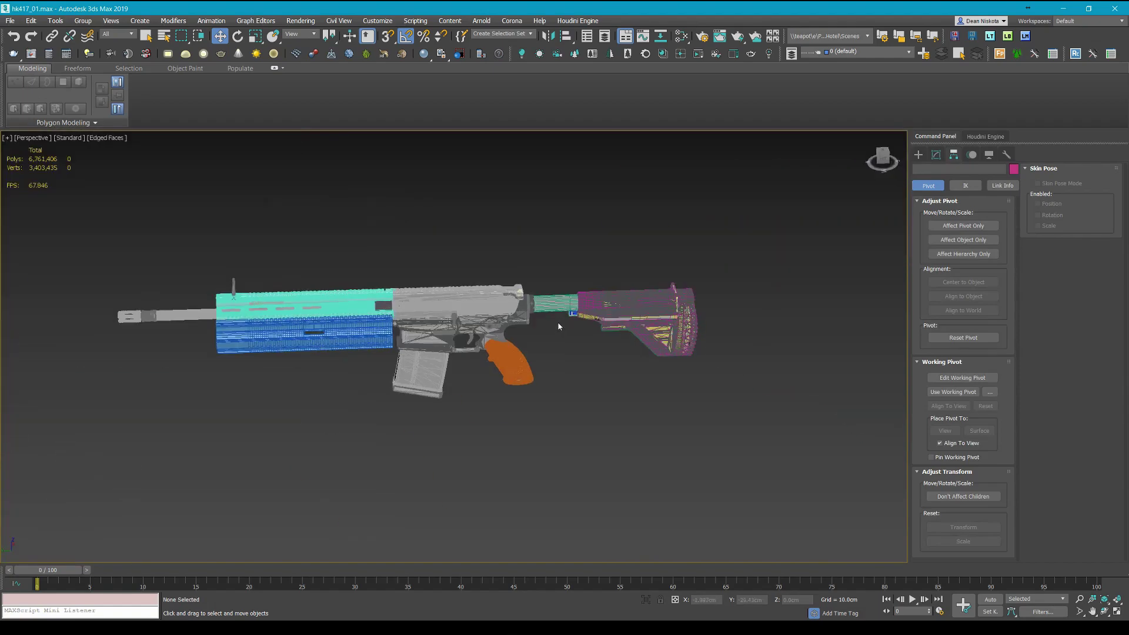
Switch to an orthographic wireframe view and hide all rifle parts except the stock and buffer tube assembly.
key(u)
scroll(520, 315, down, 2)
middle_drag(491, 327, 504, 327)
scroll(483, 341, down, 1)
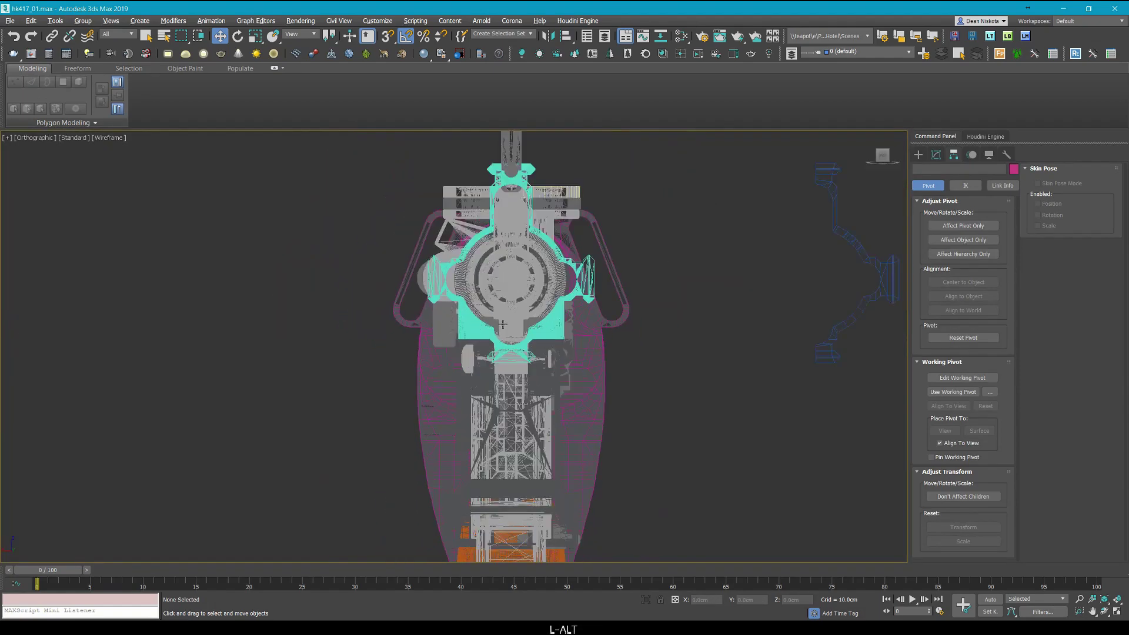
alt+middle_drag(439, 343, 492, 217)
click(667, 216)
right_click(652, 222)
click(682, 188)
Turn on shaded edged faces and remove the low-poly buffer tube, stock body and lower stock strip, keeping the high-poly parts.
scroll(640, 262, up, 5)
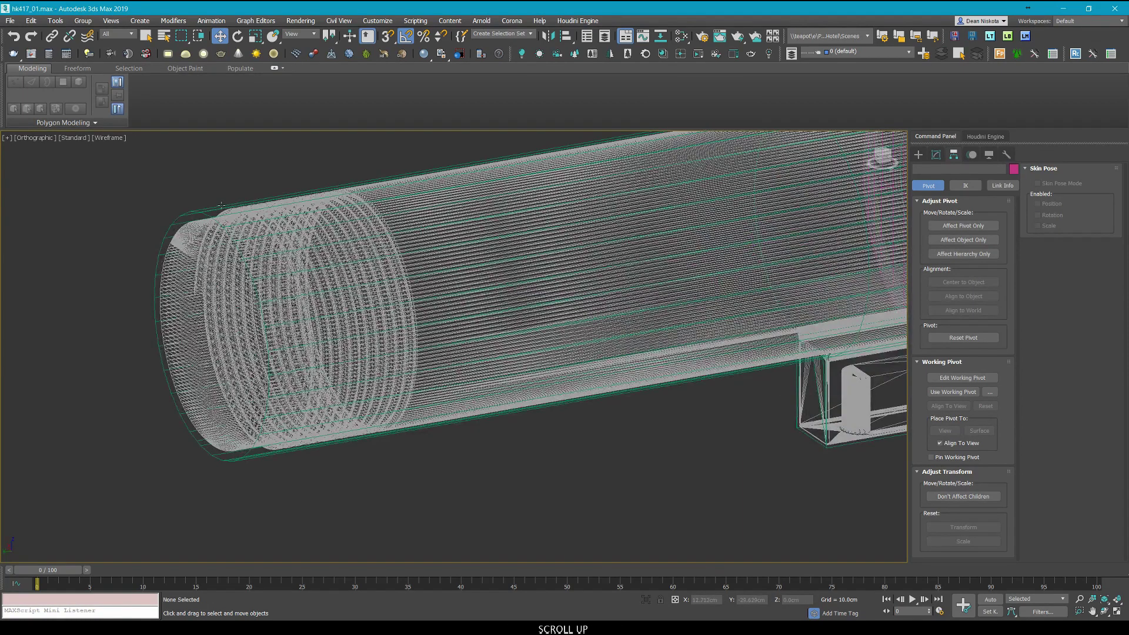
key(F3)
click(201, 211)
key(F4)
scroll(240, 210, down, 4)
middle_drag(587, 250, 553, 250)
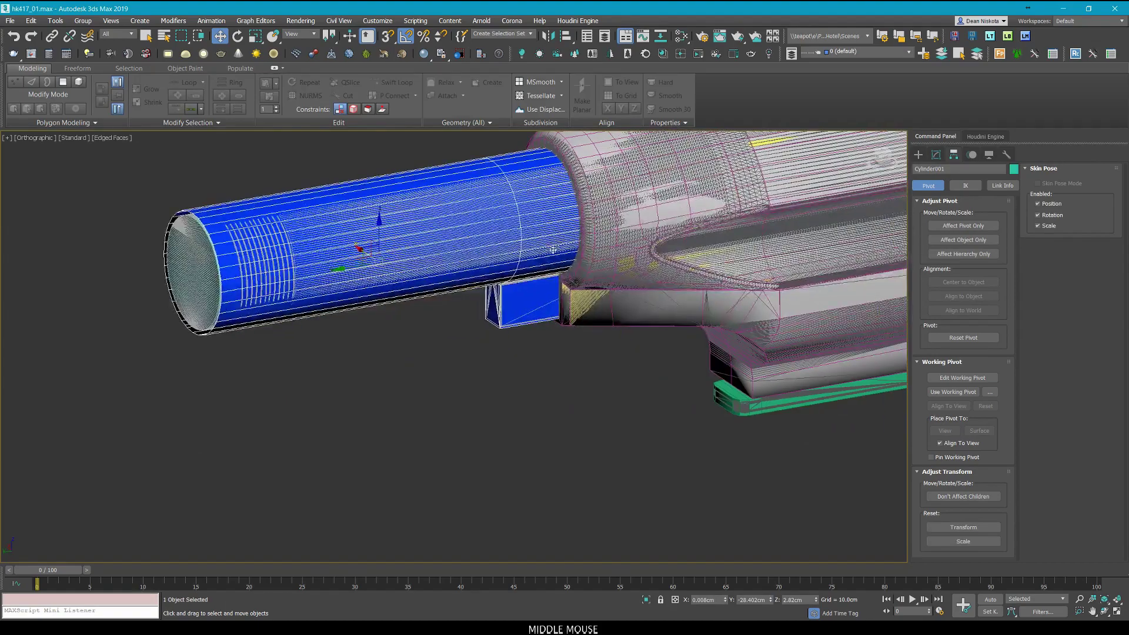
scroll(582, 324, up, 6)
middle_drag(581, 324, 605, 313)
scroll(625, 323, up, 2)
ctrl+click(629, 318)
scroll(630, 318, down, 6)
middle_drag(791, 331, 653, 245)
scroll(683, 285, up, 5)
middle_drag(647, 347, 590, 364)
ctrl+click(613, 383)
scroll(619, 379, down, 10)
click(594, 411)
Examine the remaining high-poly stock and buffer tube up close, and turn off edged faces.
alt+middle_drag(627, 406, 582, 365)
scroll(583, 364, up, 8)
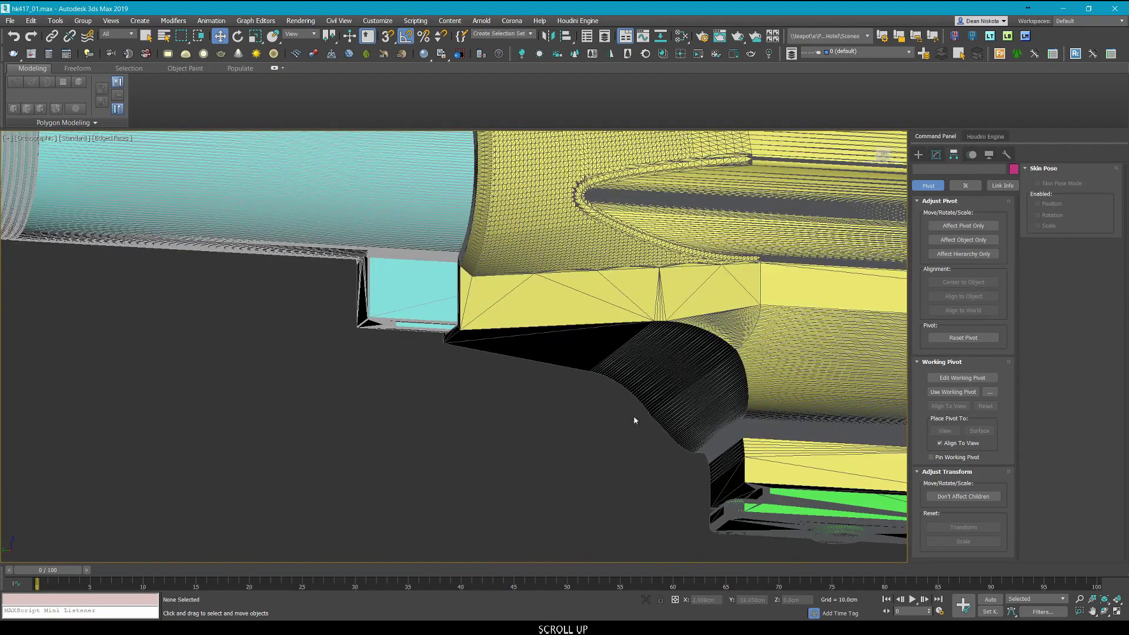
scroll(634, 416, down, 8)
alt+middle_drag(632, 406, 626, 353)
scroll(562, 391, up, 6)
scroll(466, 294, up, 3)
scroll(466, 294, down, 3)
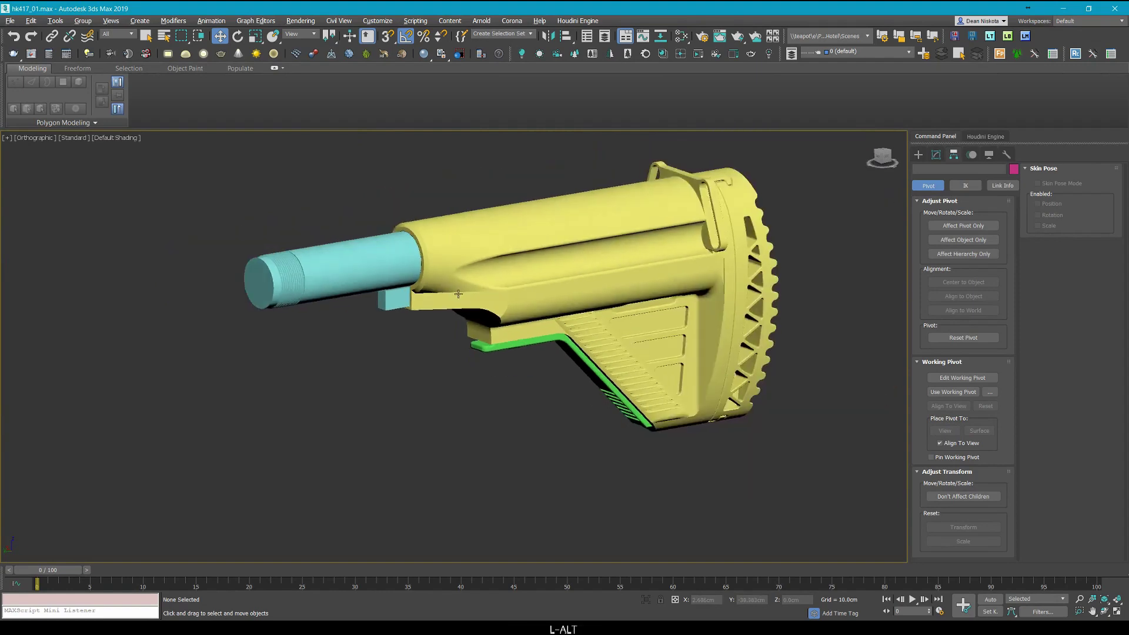
alt+middle_drag(509, 290, 441, 373)
click(442, 371)
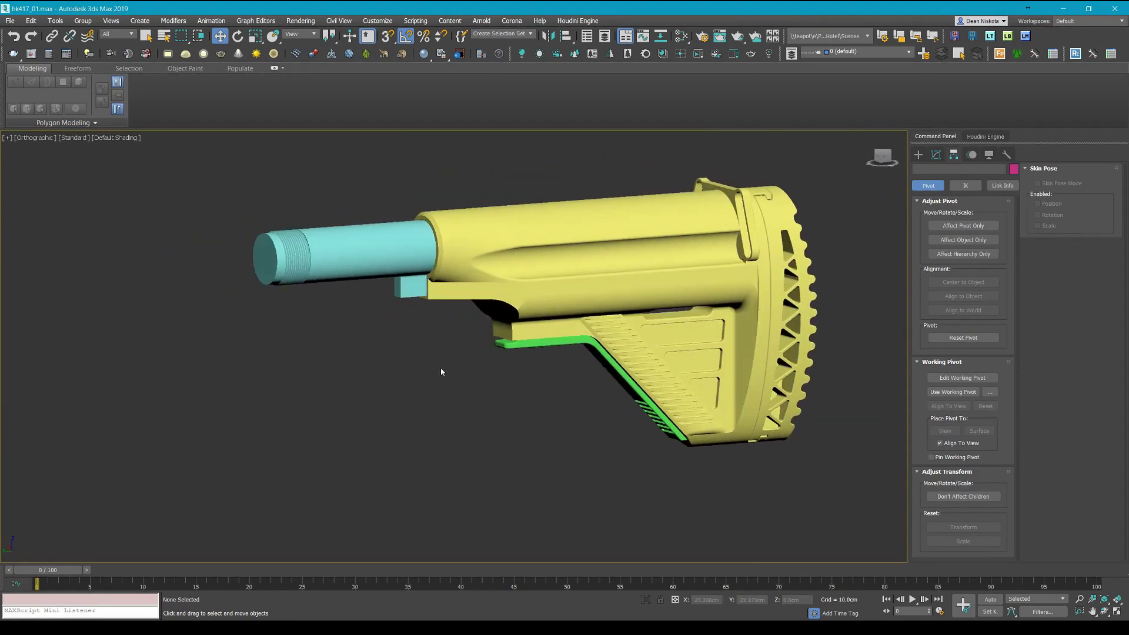
Set the object creation category to Standard Primitives.
click(919, 155)
middle_drag(655, 257, 600, 257)
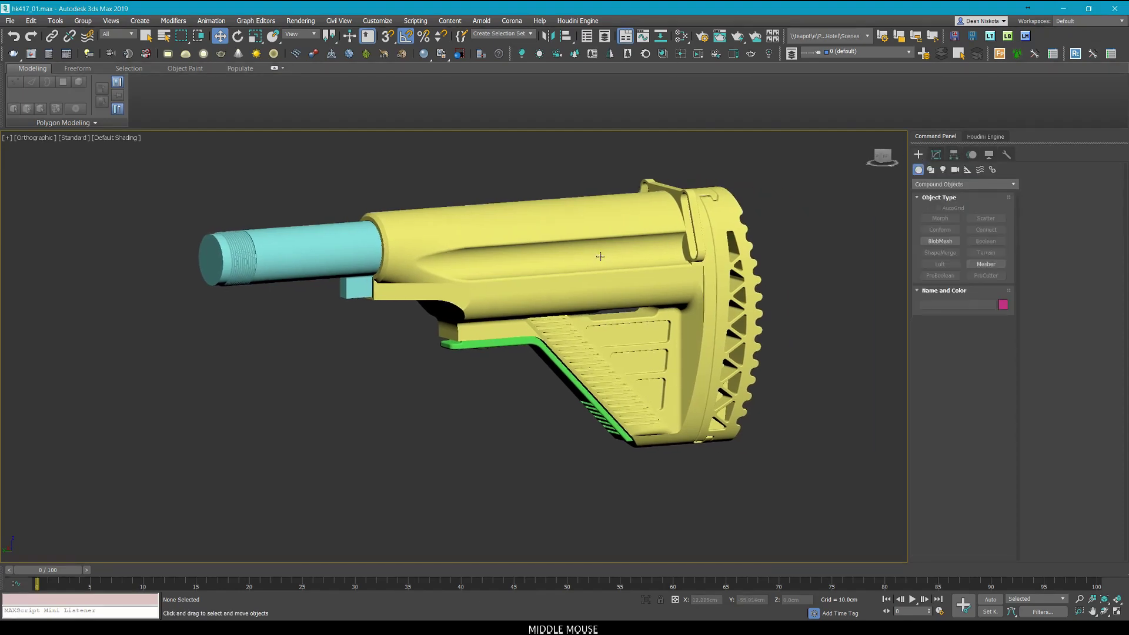
click(962, 184)
click(963, 196)
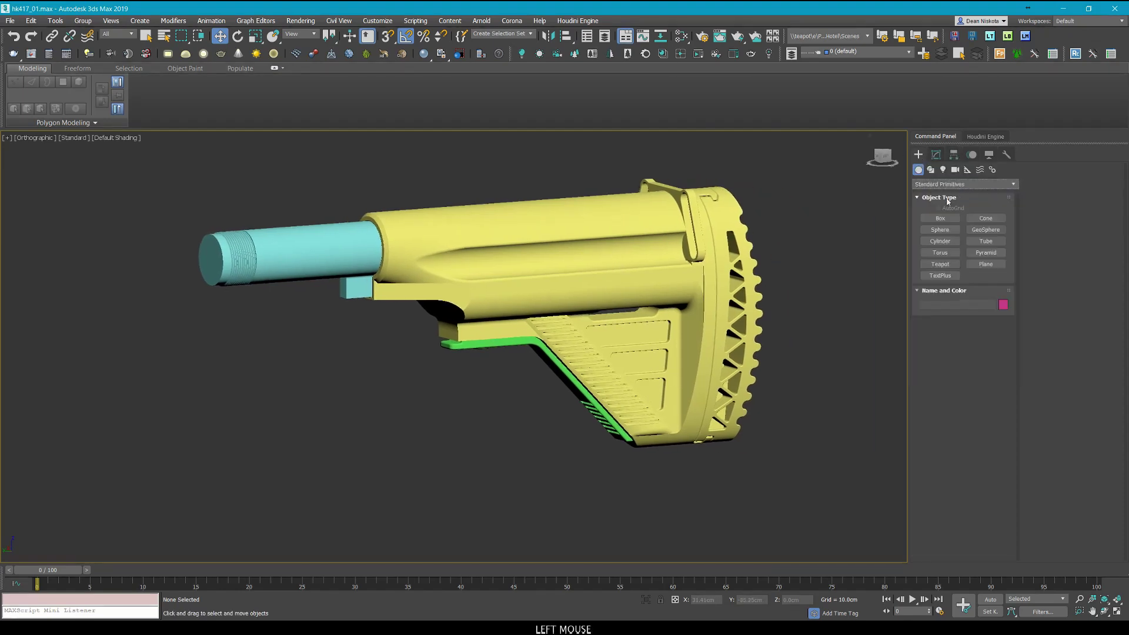
Select the high-poly stock body to check its object name and clear the selection.
middle_drag(628, 219, 609, 235)
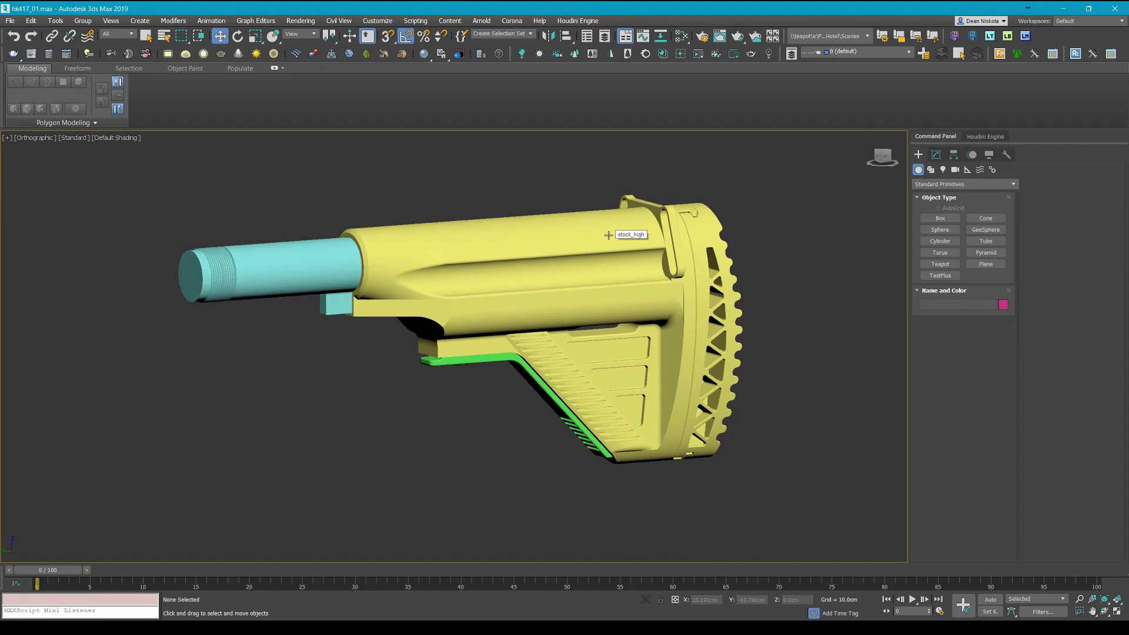
middle_drag(596, 213, 586, 211)
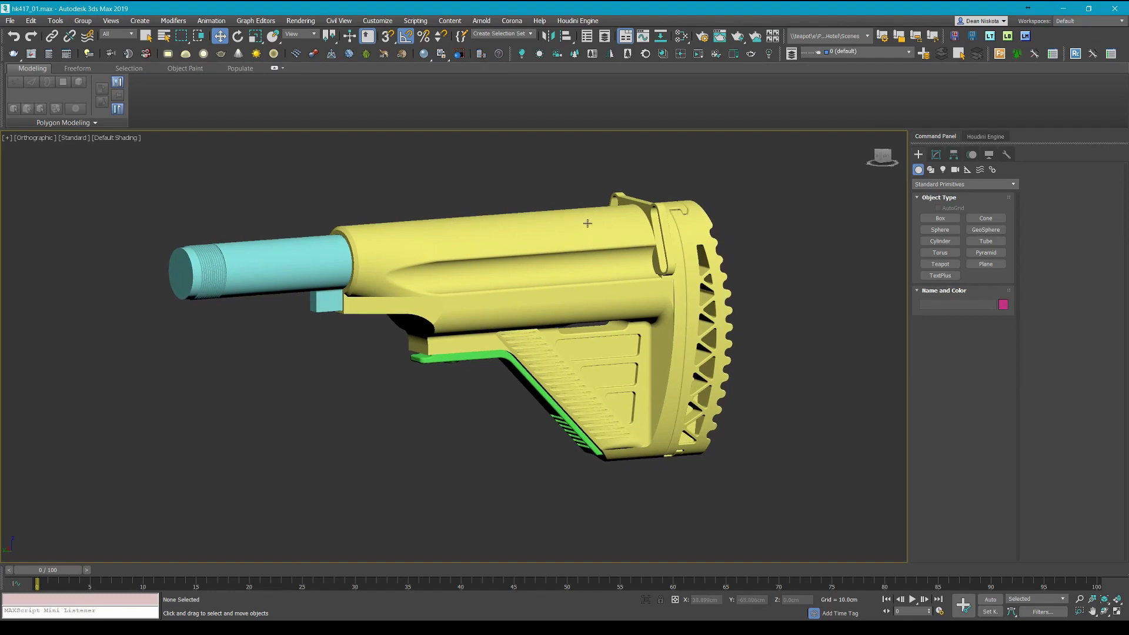
scroll(588, 263, up, 3)
click(565, 280)
scroll(562, 279, down, 4)
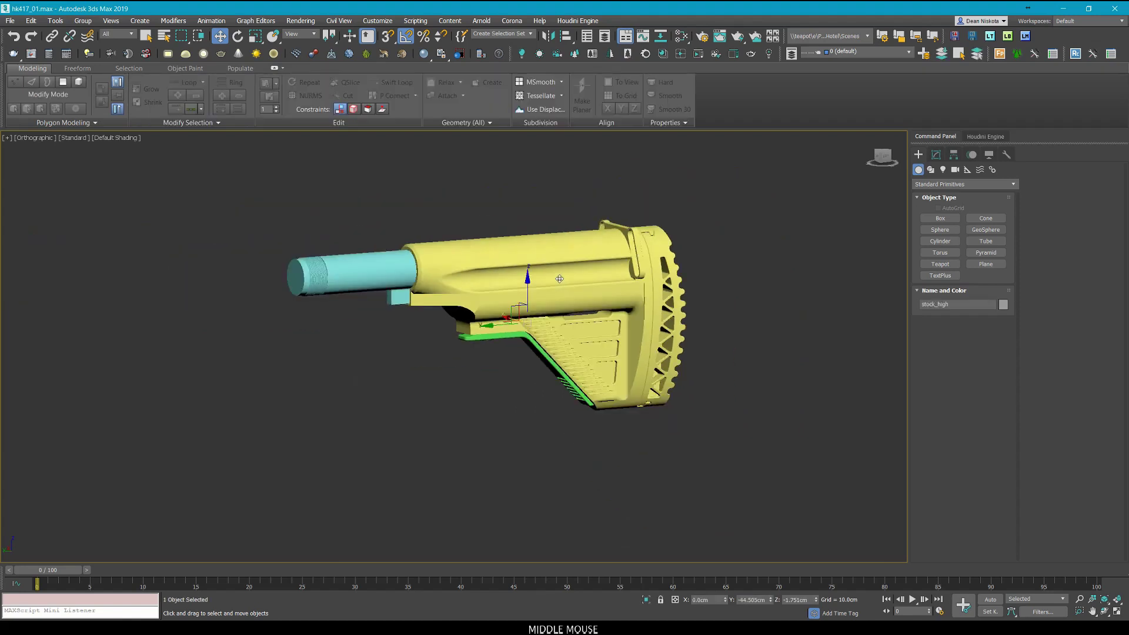
alt+middle_drag(560, 278, 390, 182)
click(391, 182)
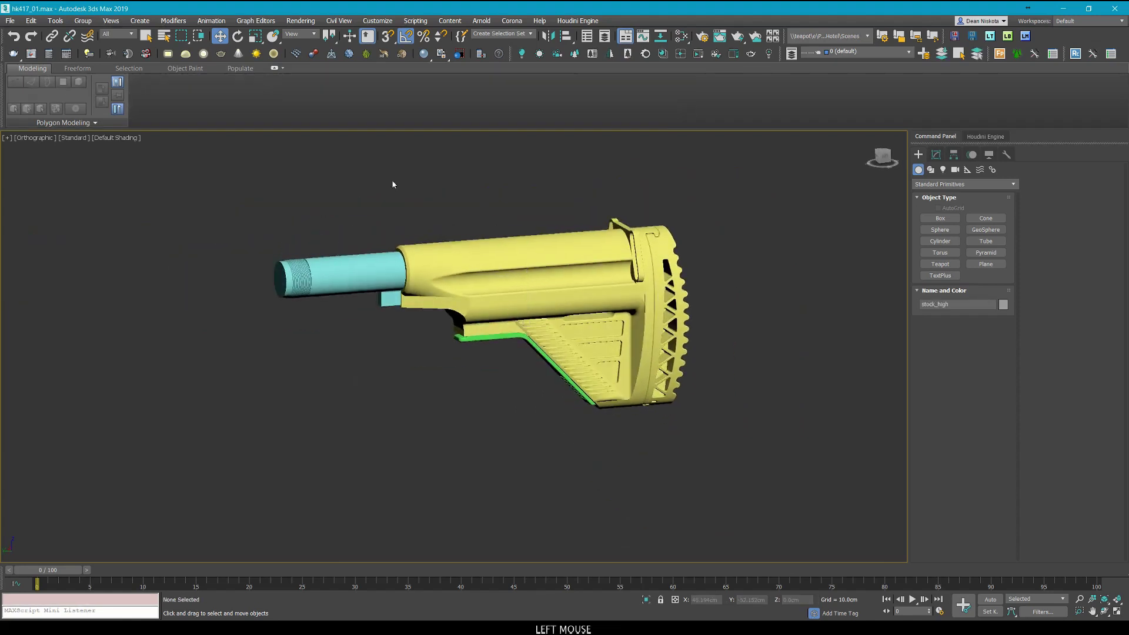
Choose the stock unwrapped OBJ in the Part 1 project's export uv folder as the file to import.
click(10, 21)
click(79, 167)
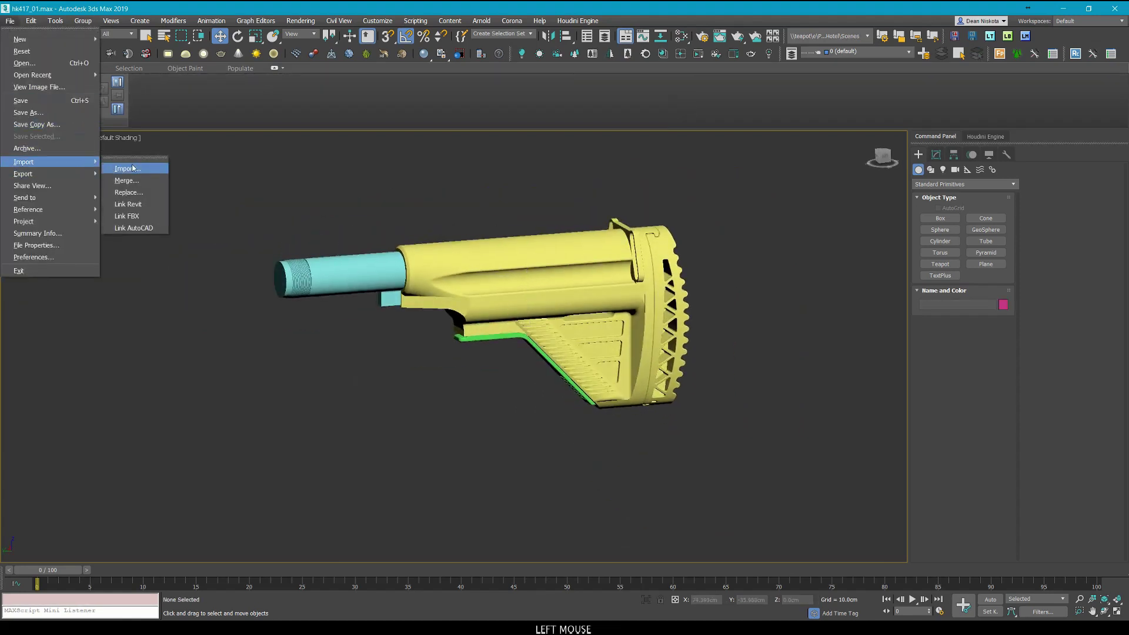
click(133, 168)
click(87, 150)
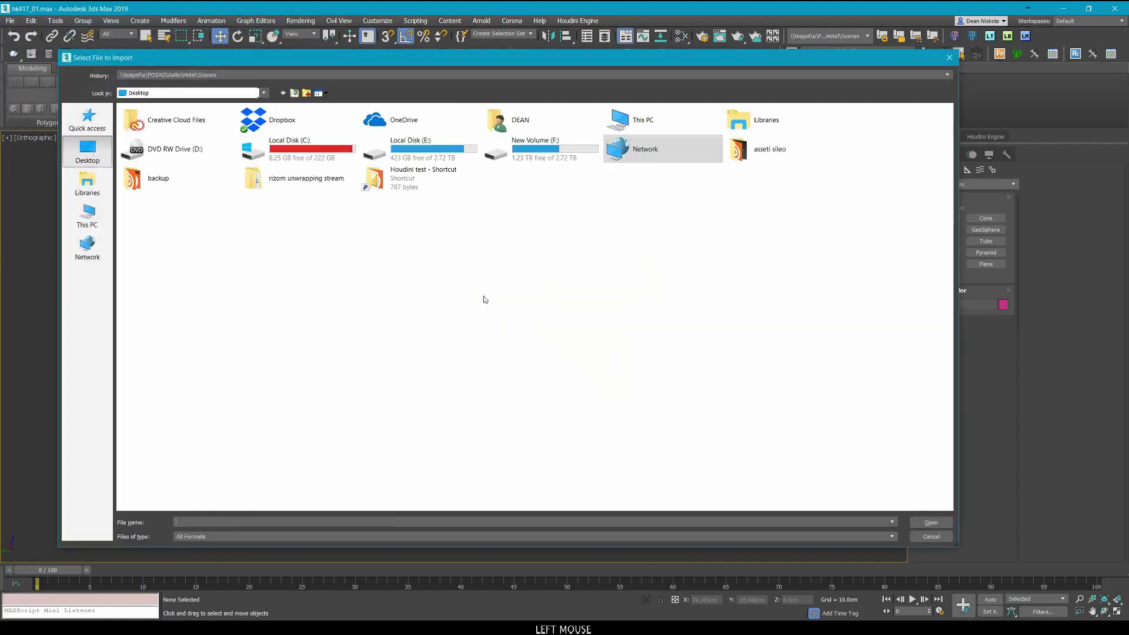
double_click(285, 187)
double_click(174, 150)
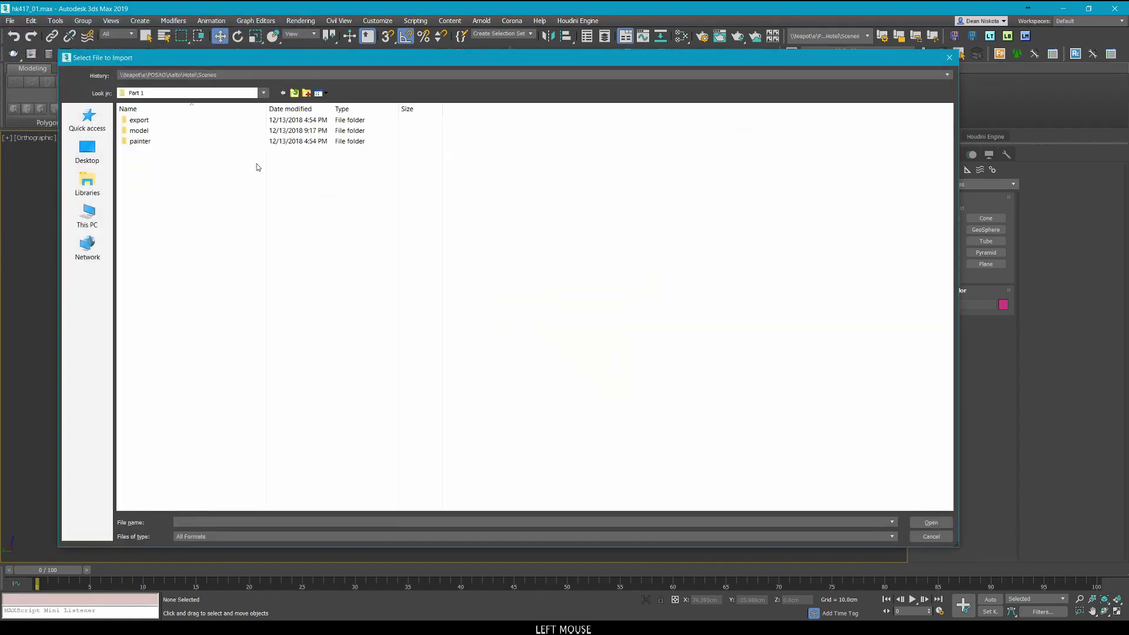
click(185, 121)
double_click(186, 120)
double_click(156, 132)
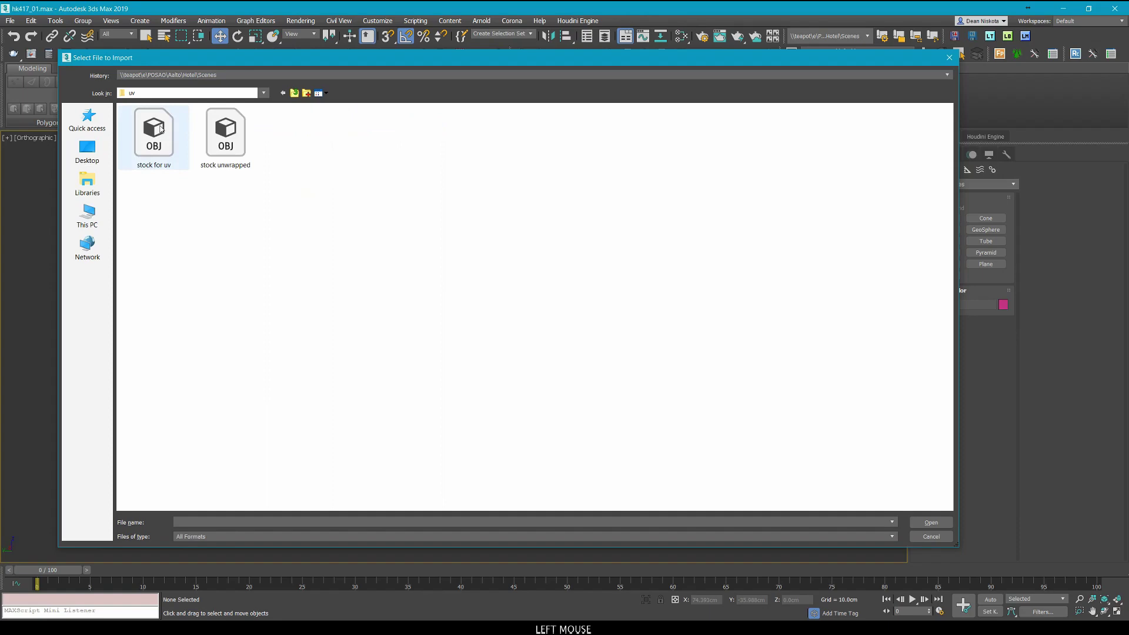
click(220, 141)
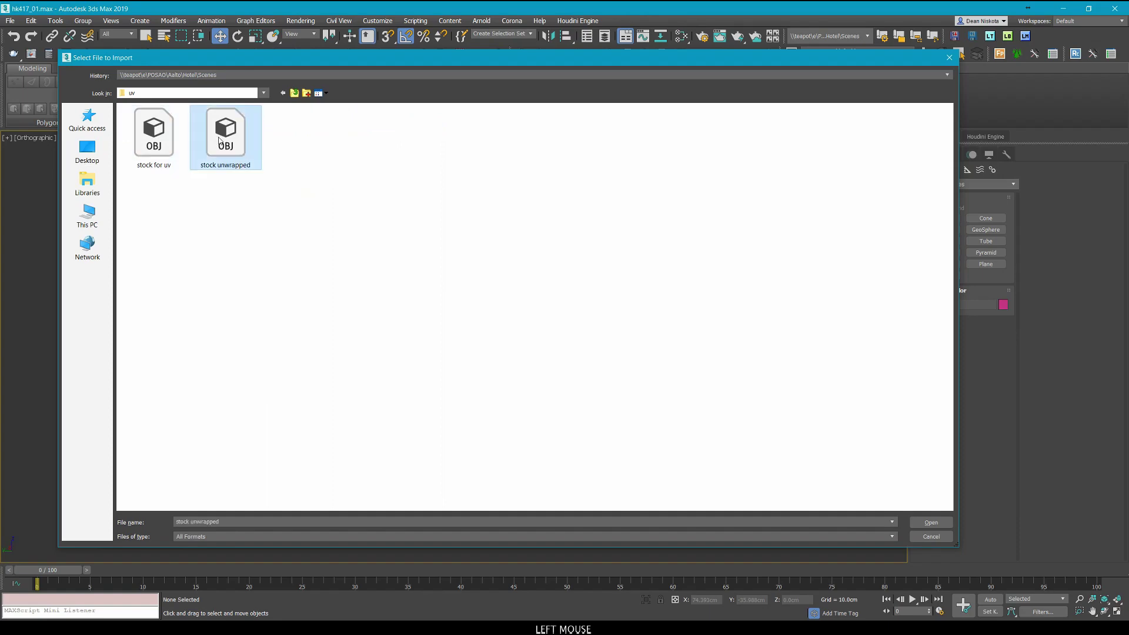
click(931, 523)
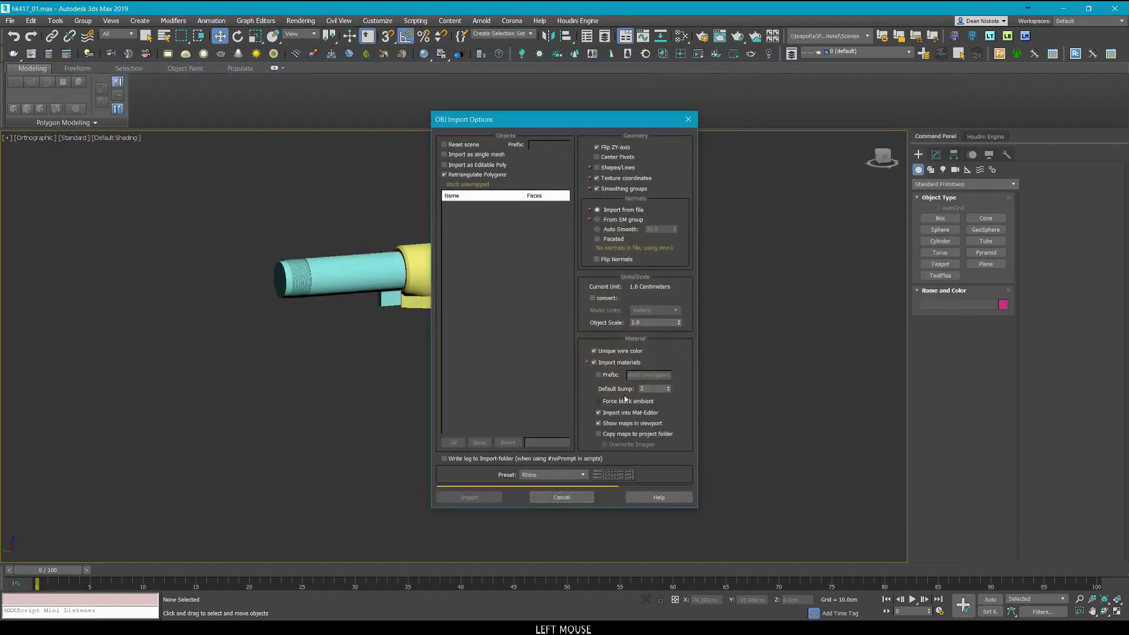
Try to import the OBJ's three objects as Editable Poly without retriangulating polygons.
click(471, 176)
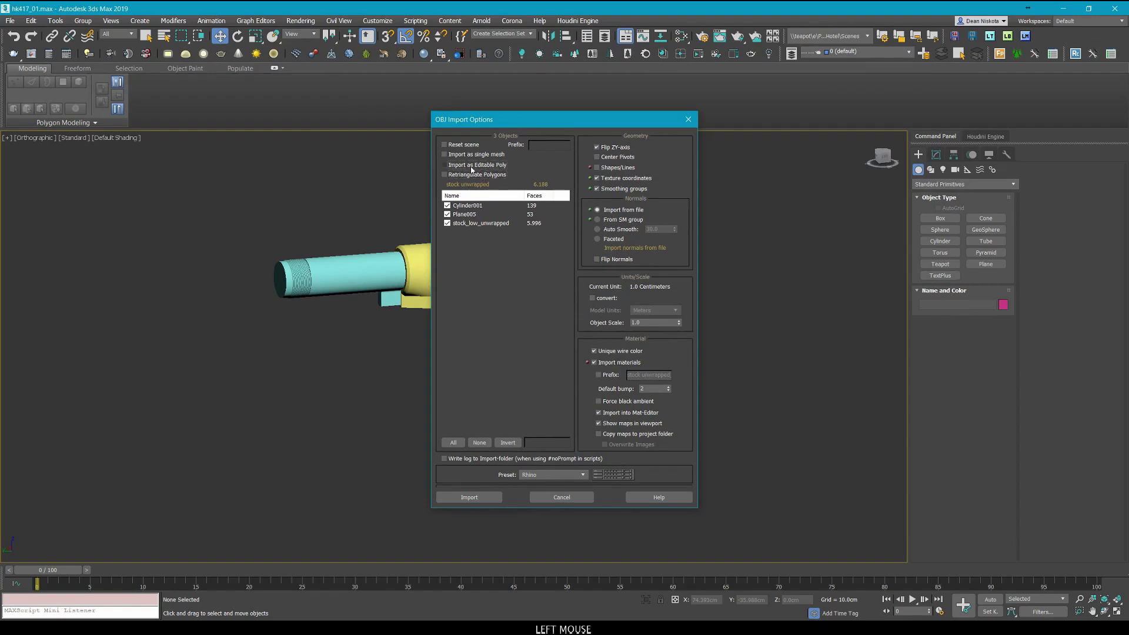
drag(595, 125, 575, 116)
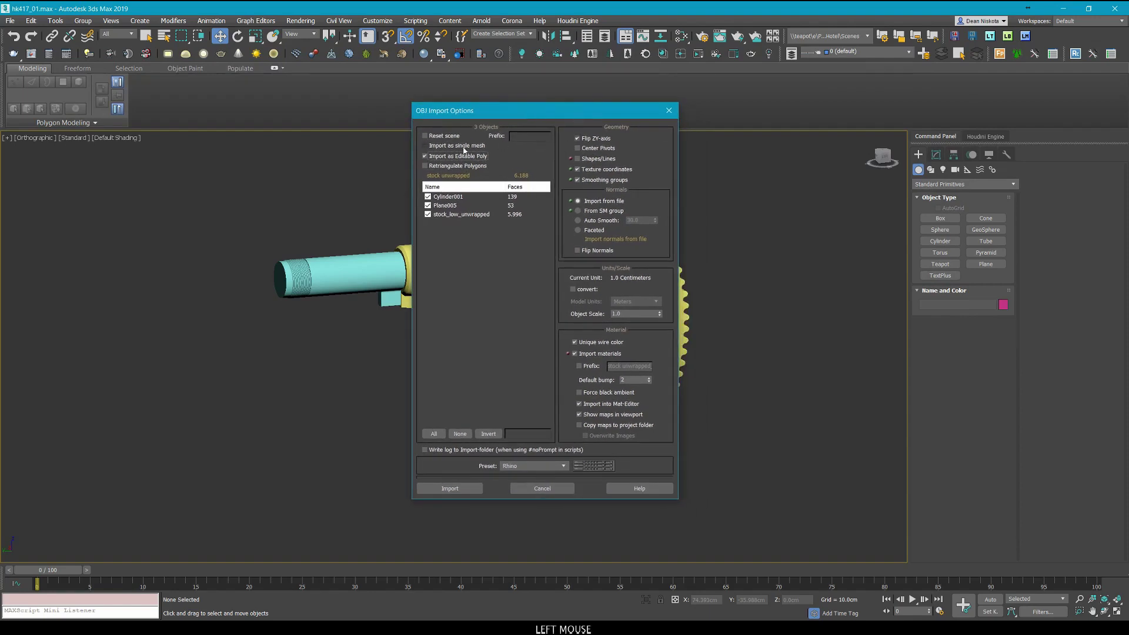
click(444, 490)
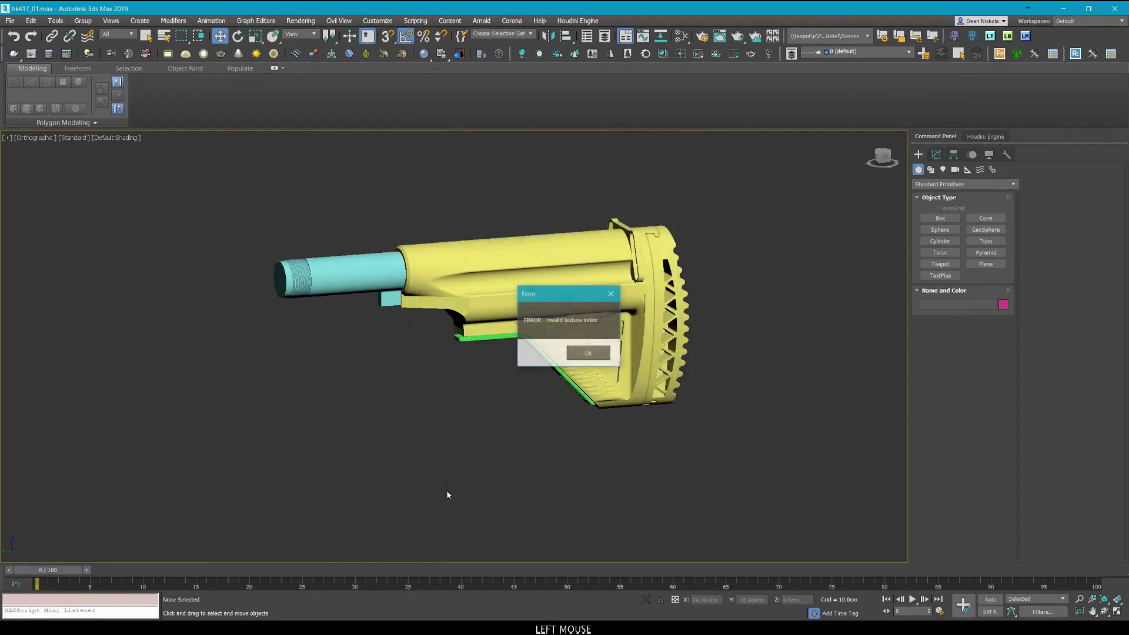
click(588, 353)
Examine the high-poly stock from another angle, in wireframe and with edged faces, for any imported low-poly geometry.
scroll(535, 391, down, 3)
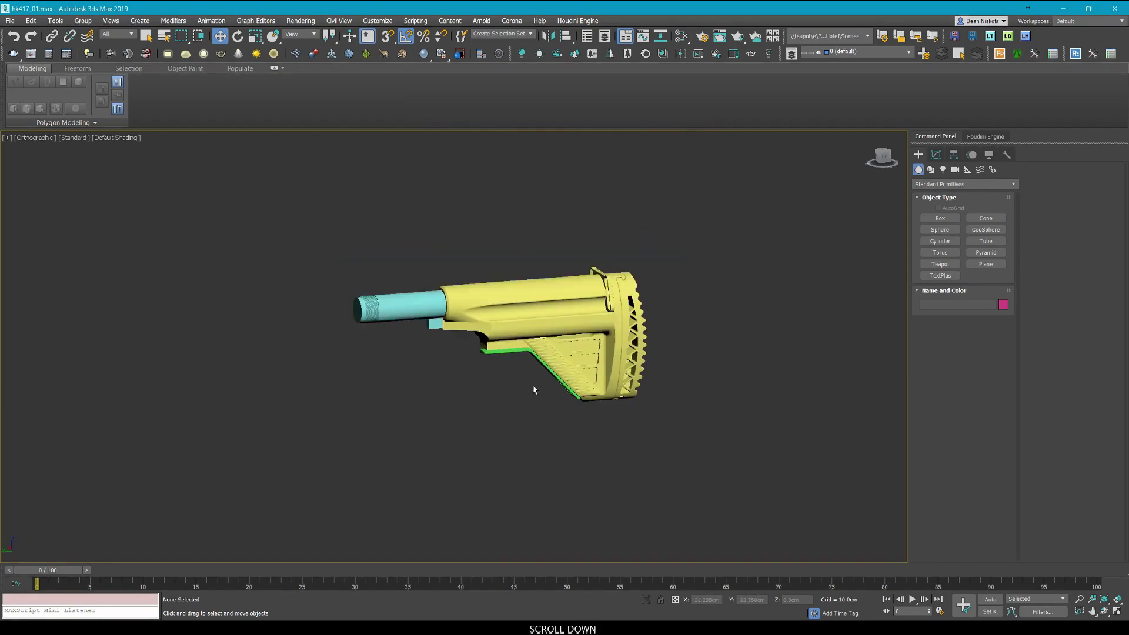
mouse_move(535, 391)
alt+middle_down()
mouse_move(517, 351)
mouse_move(526, 496)
mouse_move(512, 391)
mouse_move(627, 429)
mouse_move(628, 444)
mouse_move(607, 433)
alt+middle_up()
key(F3)
key(F3)
click(559, 404)
scroll(562, 398, up, 6)
key(F4)
key(F4)
scroll(564, 387, down, 5)
scroll(563, 387, down, 3)
Launch a second instance of 3ds Max 2019 with an empty scene.
right_click(235, 629)
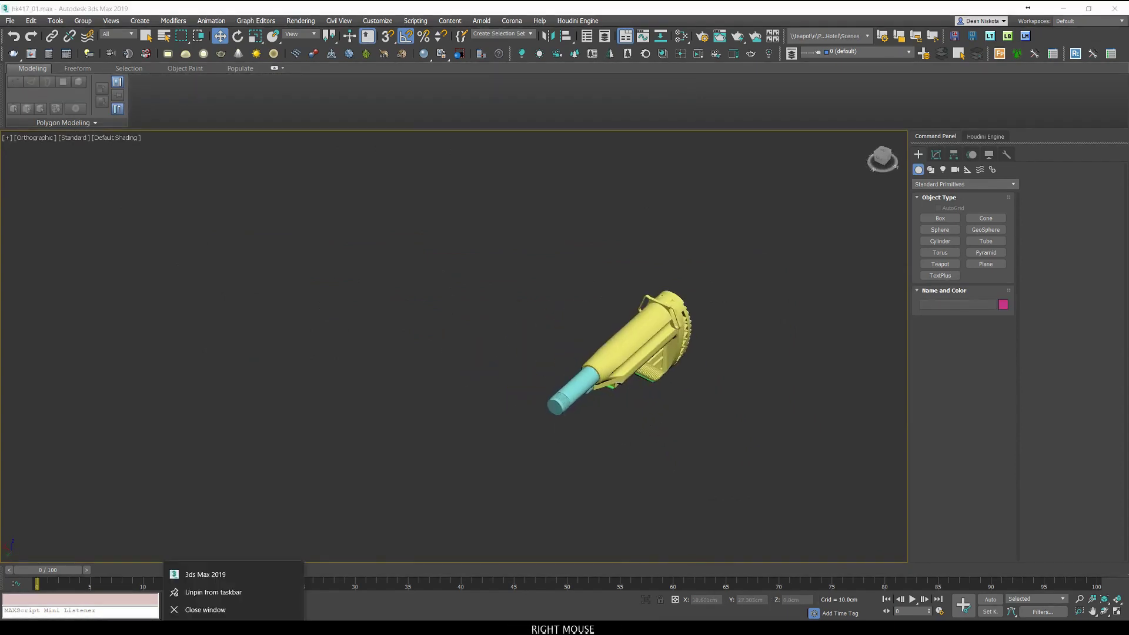
click(252, 575)
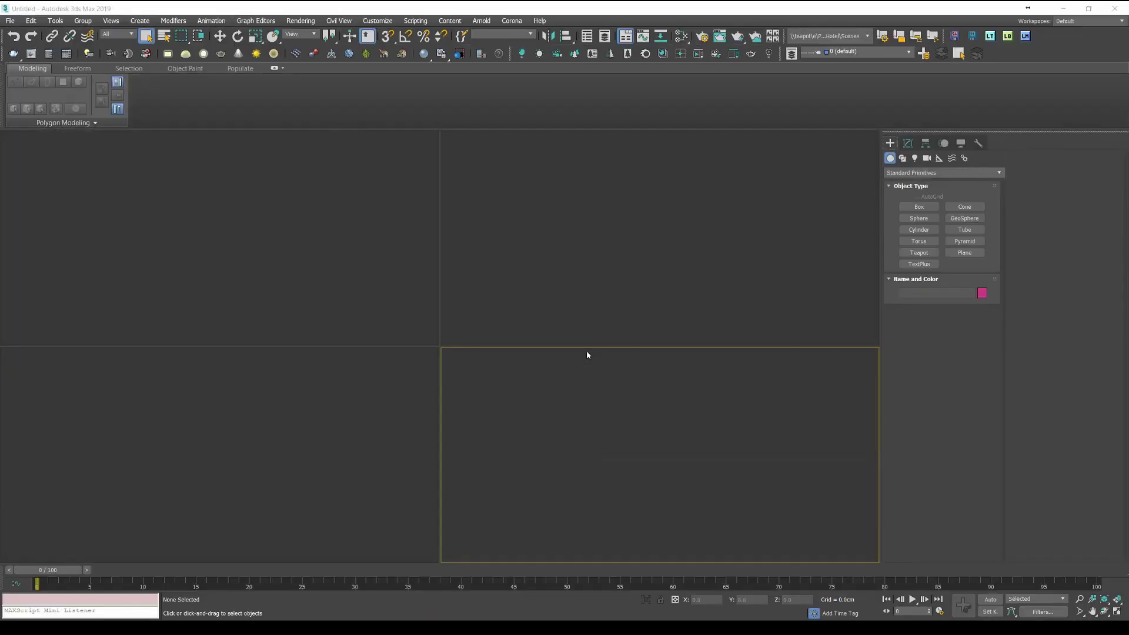
click(643, 398)
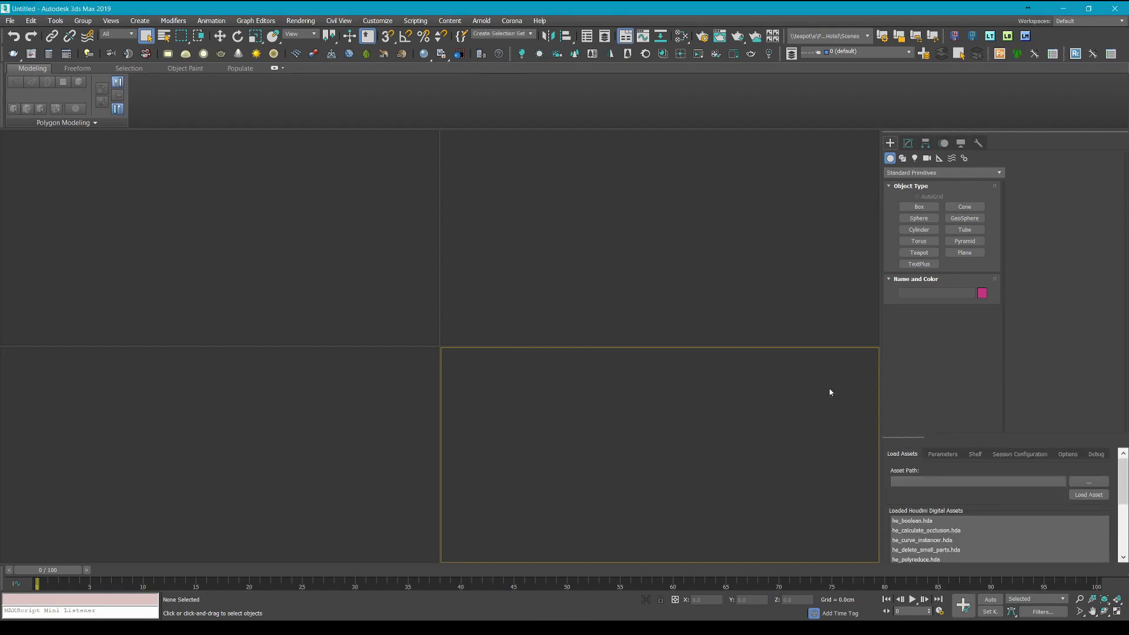
click(689, 424)
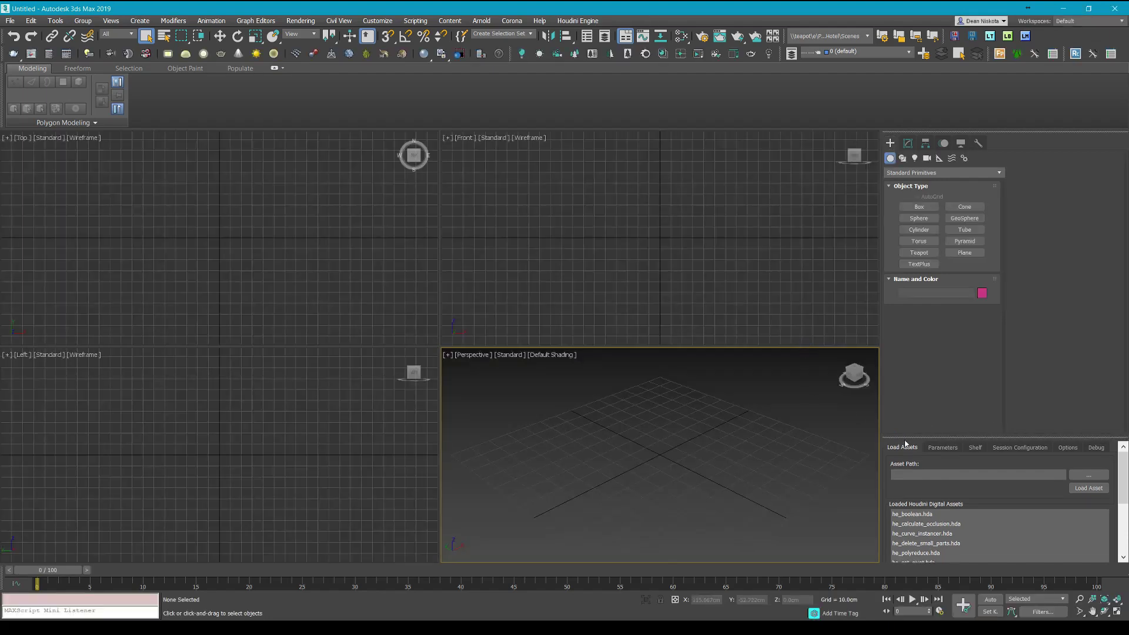
Dock the Houdini Engine panel together with the Command Panel, show the Command Panel and maximize the Perspective view.
drag(906, 438, 966, 208)
drag(897, 140, 942, 143)
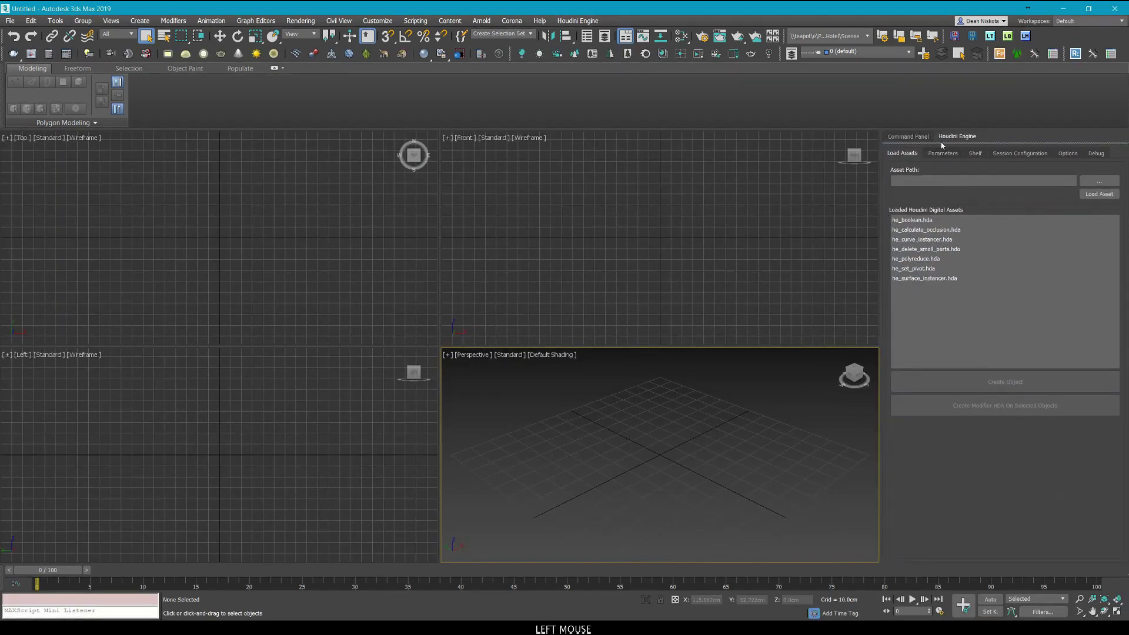
click(908, 137)
scroll(705, 391, down, 3)
key(alt+w)
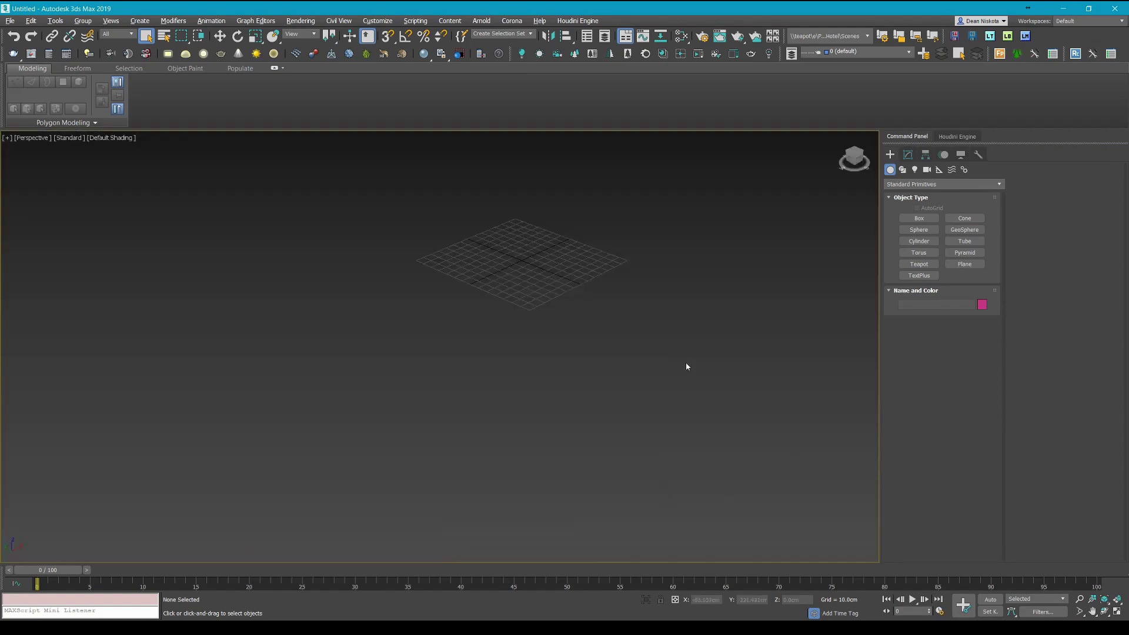
alt+middle_drag(685, 367, 584, 437)
Try to import the stock unwrapped OBJ from the uv export folder into the empty scene without retriangulating polygons.
click(9, 21)
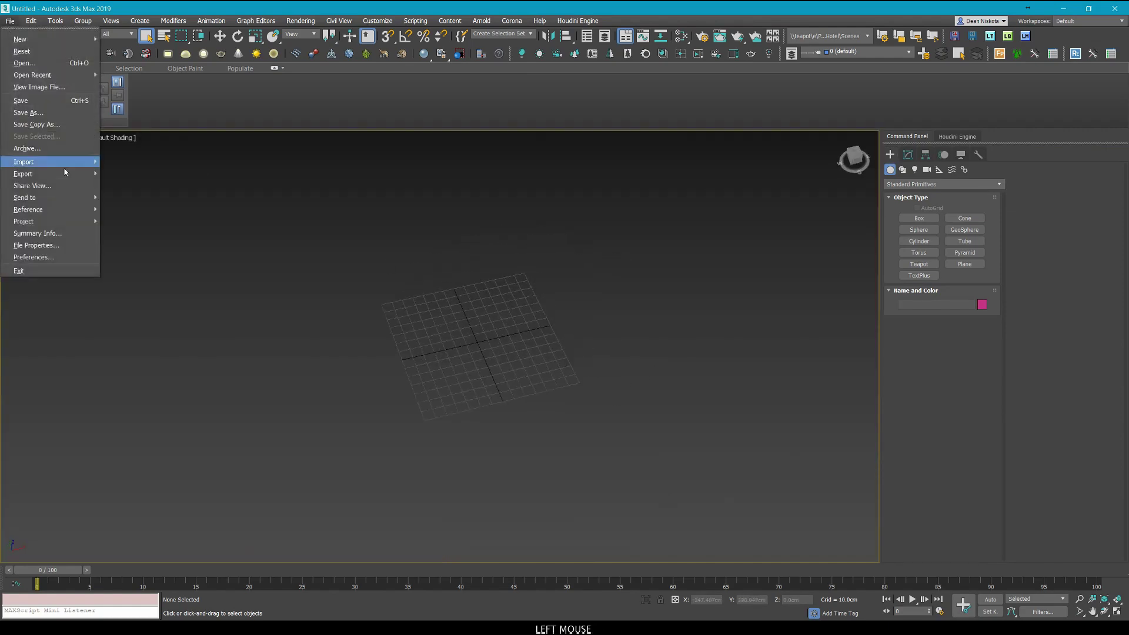
mouse_move(24, 161)
click(117, 169)
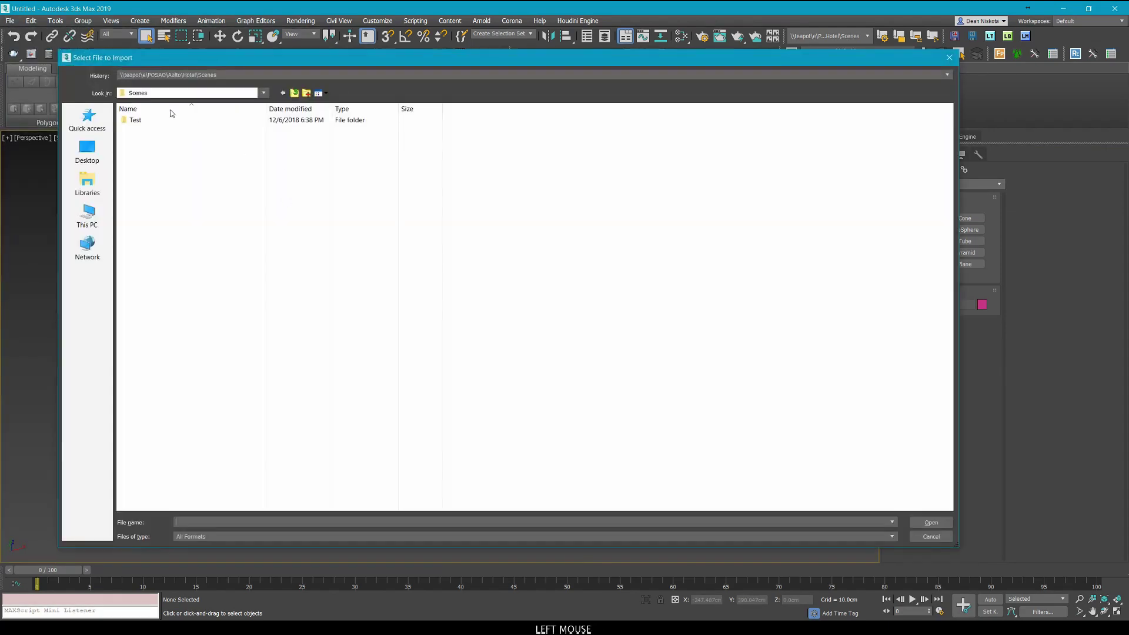
click(235, 75)
click(219, 93)
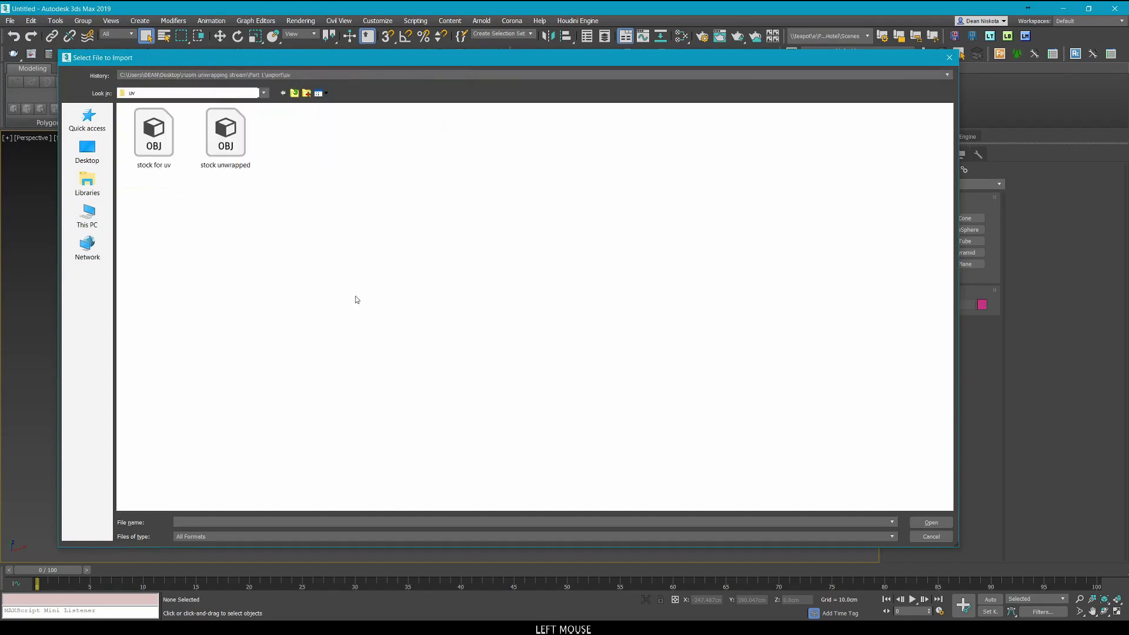
double_click(213, 127)
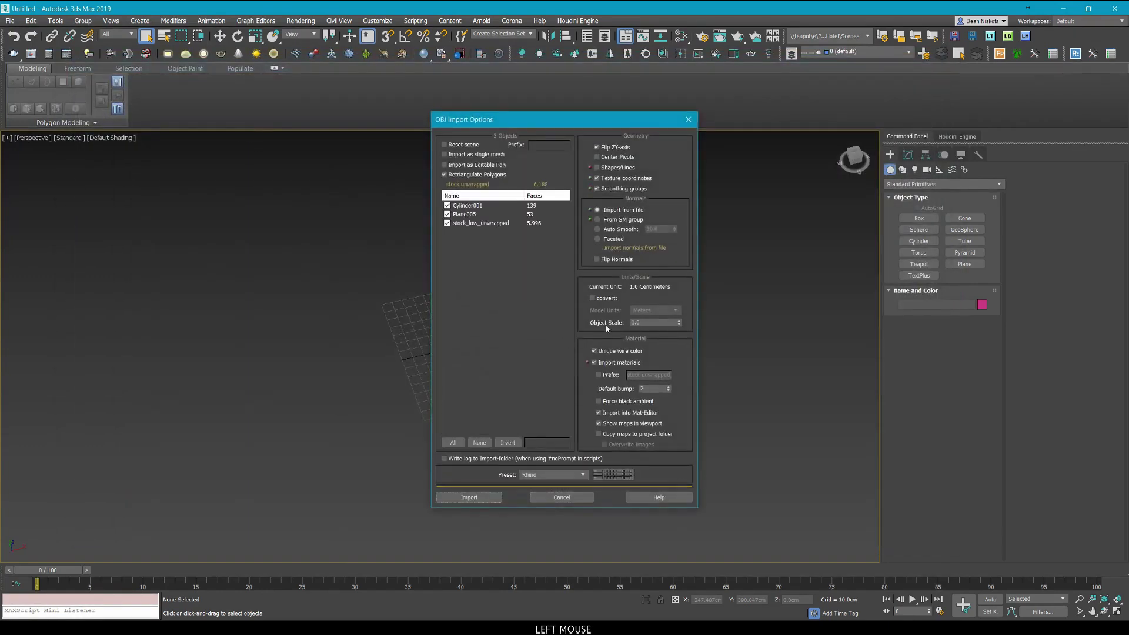
click(480, 177)
click(479, 497)
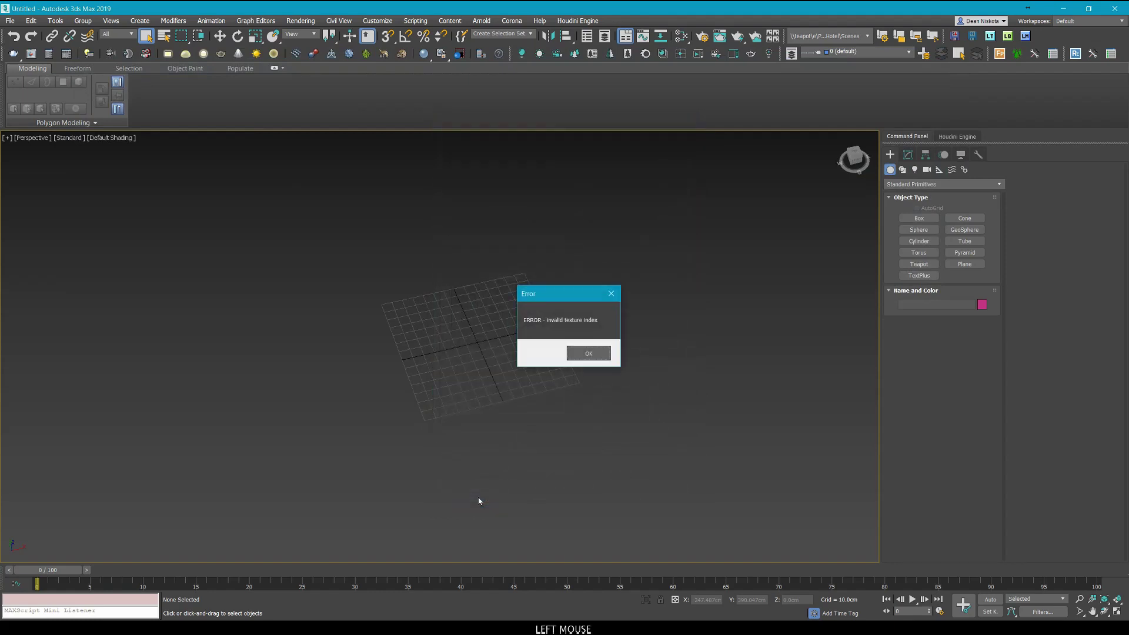
click(589, 353)
middle_drag(511, 304, 502, 340)
click(355, 245)
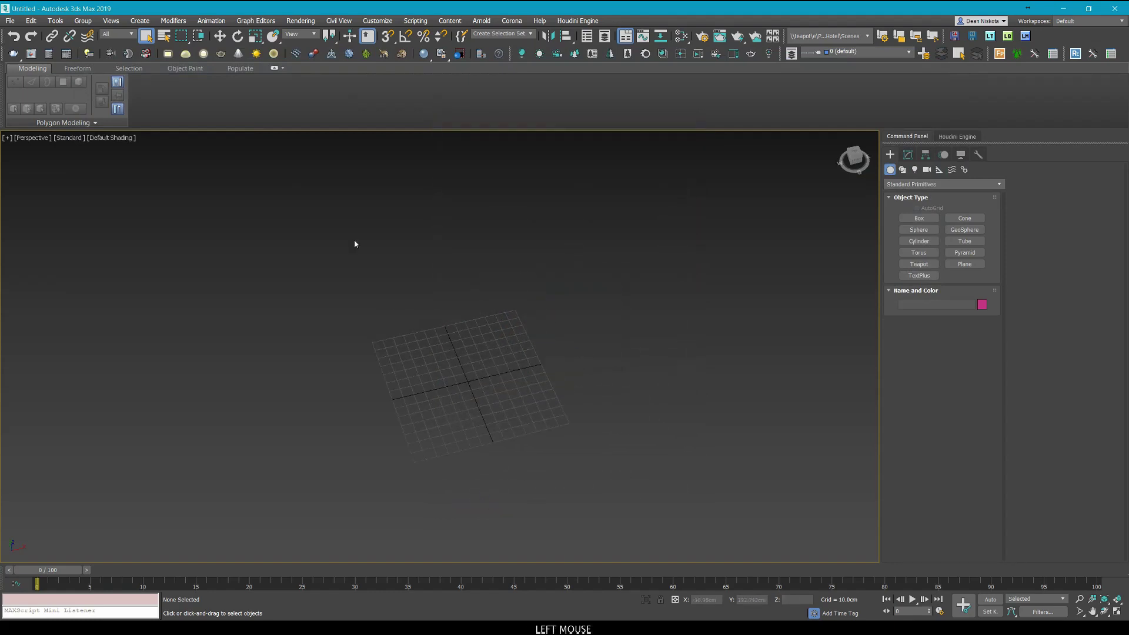
Try to import the stock for uv OBJ as Editable Poly without retriangulating polygons.
click(10, 20)
mouse_move(53, 160)
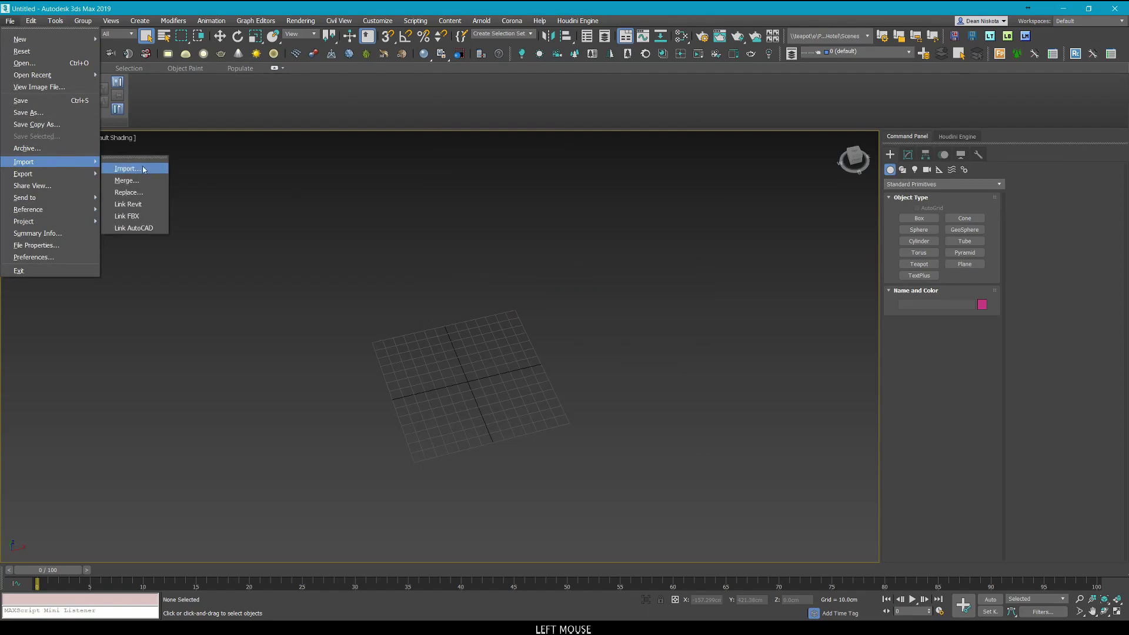
click(132, 165)
double_click(154, 136)
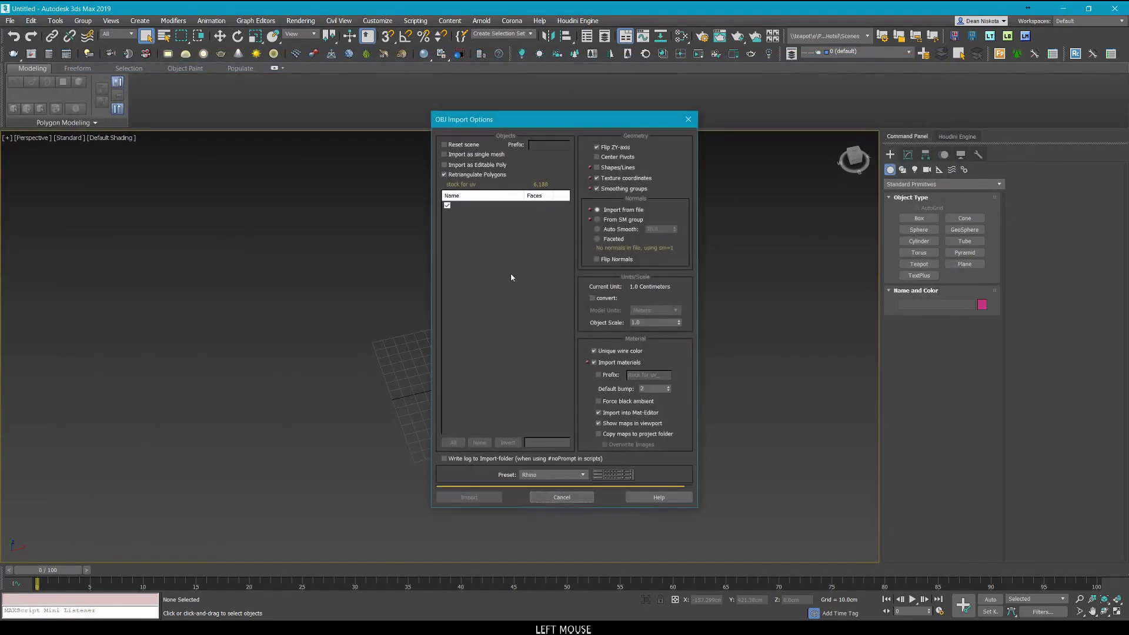
click(464, 166)
click(465, 175)
click(469, 498)
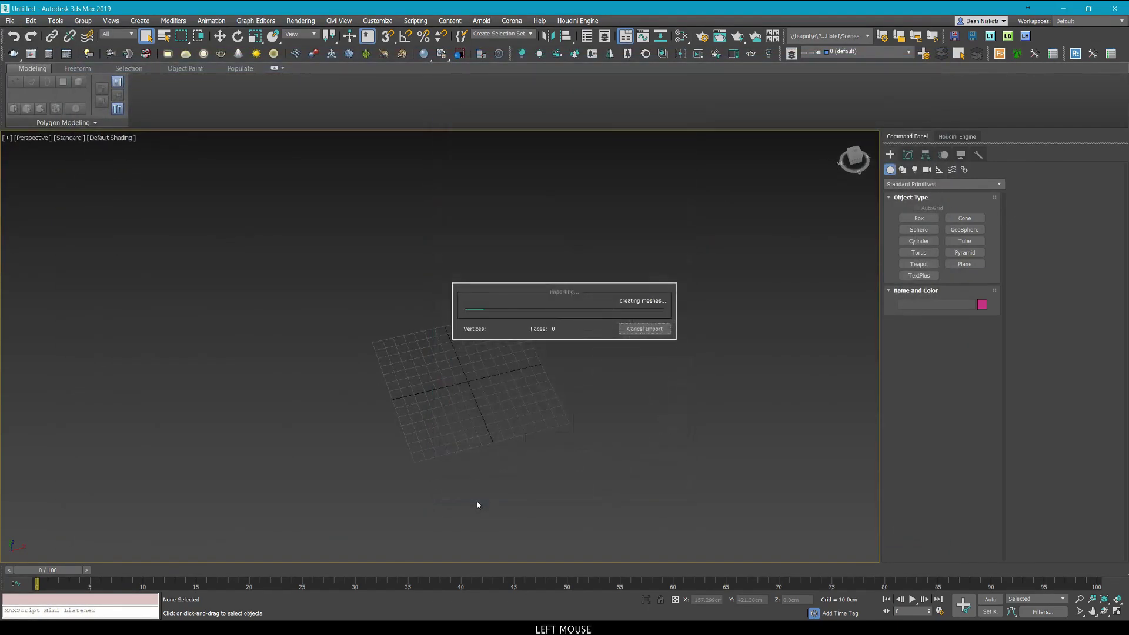
click(10, 20)
mouse_move(64, 162)
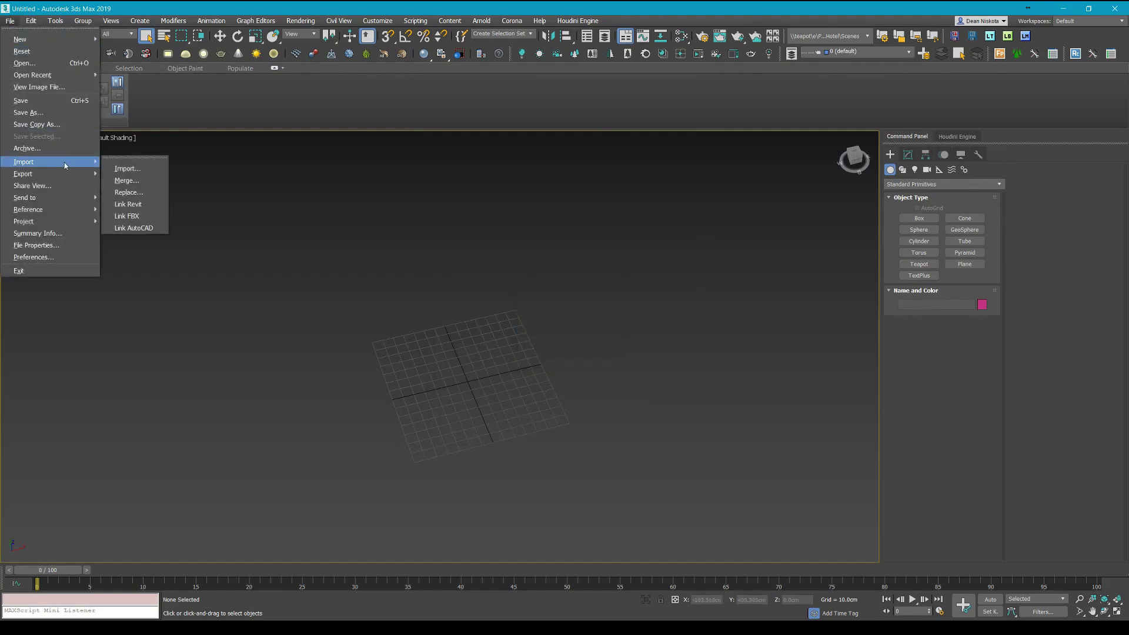
click(127, 169)
key(Escape)
Try to import the stock unwrapped OBJ with the <NONE> preset, as Editable Poly and not as a single mesh.
click(10, 20)
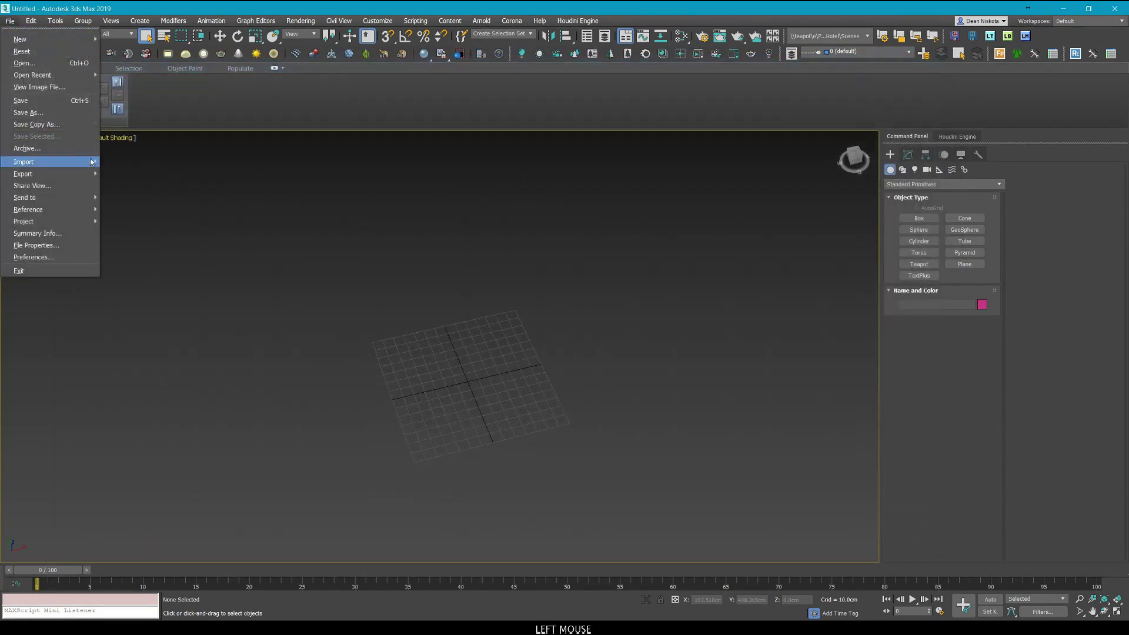
mouse_move(65, 163)
click(124, 168)
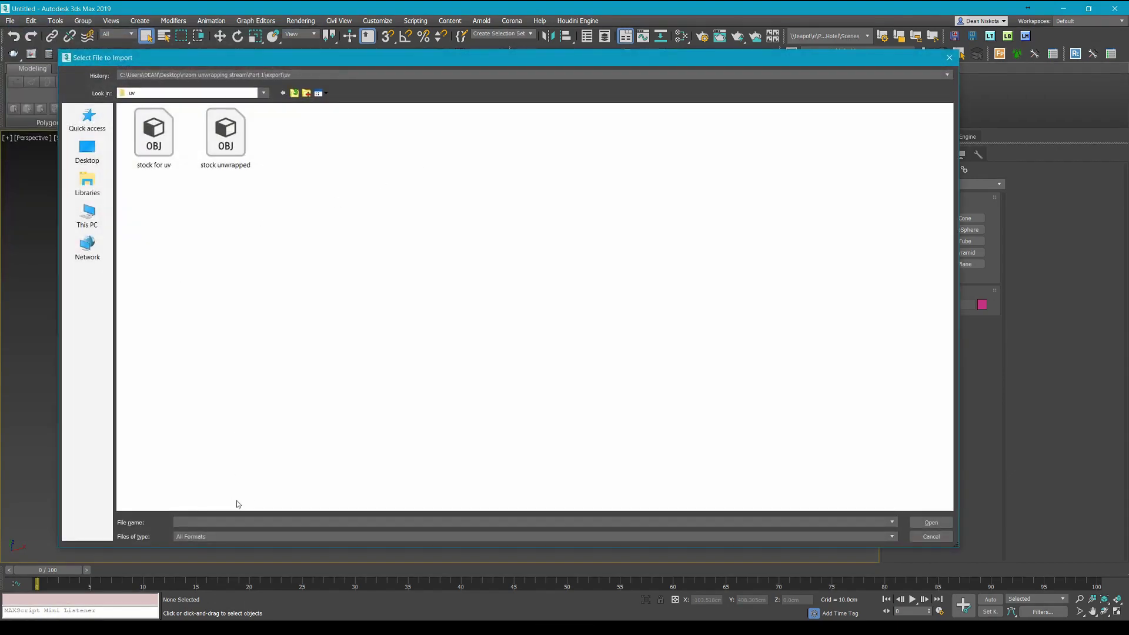
click(225, 135)
click(931, 522)
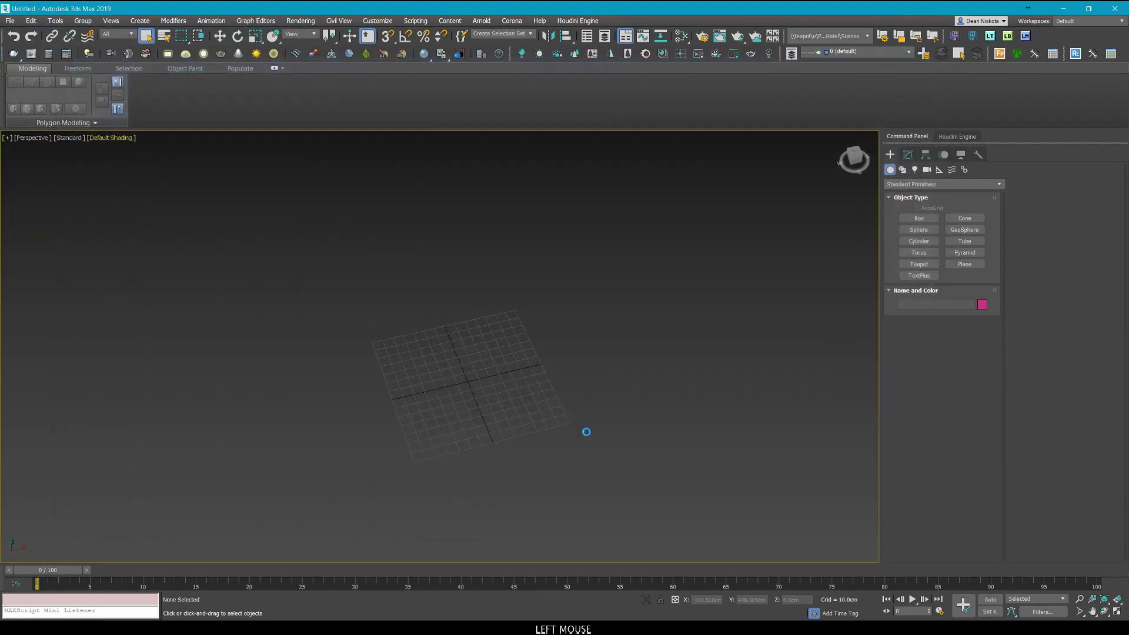
click(553, 475)
click(555, 299)
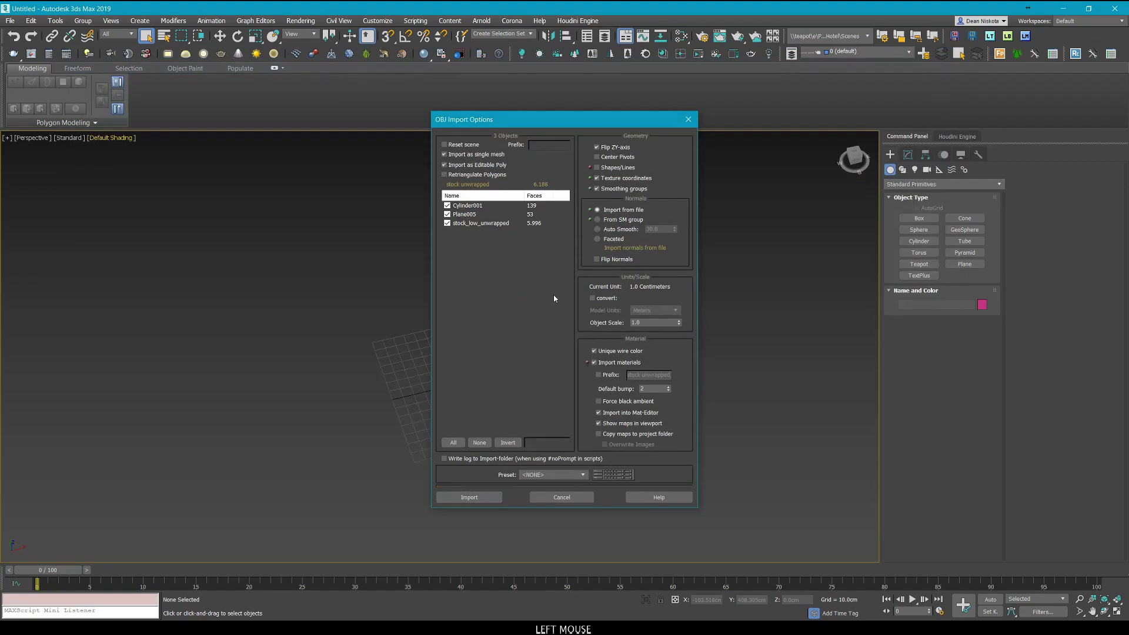
click(482, 155)
click(473, 499)
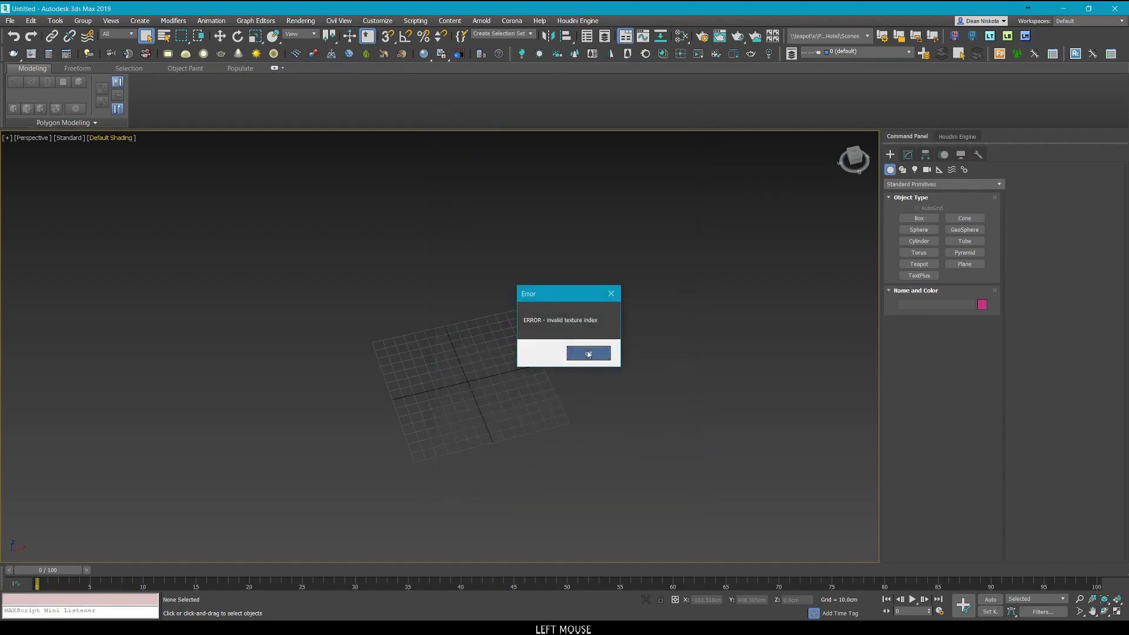
click(587, 353)
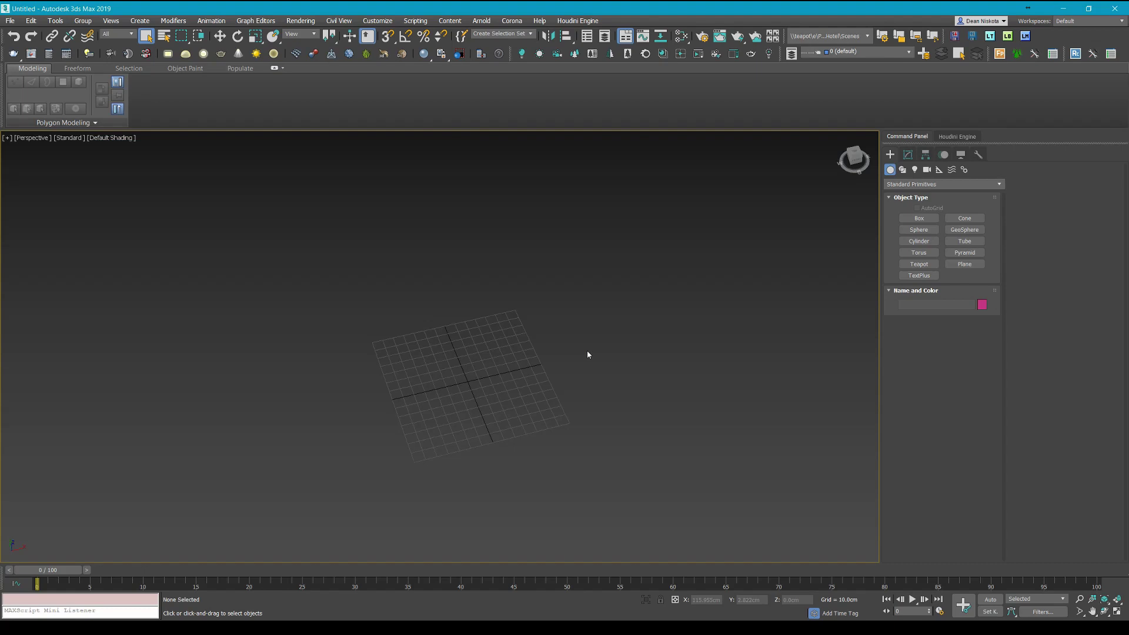
Check the high-poly stock in the hk417_01 scene's window and return to the empty untitled scene.
scroll(504, 311, up, 5)
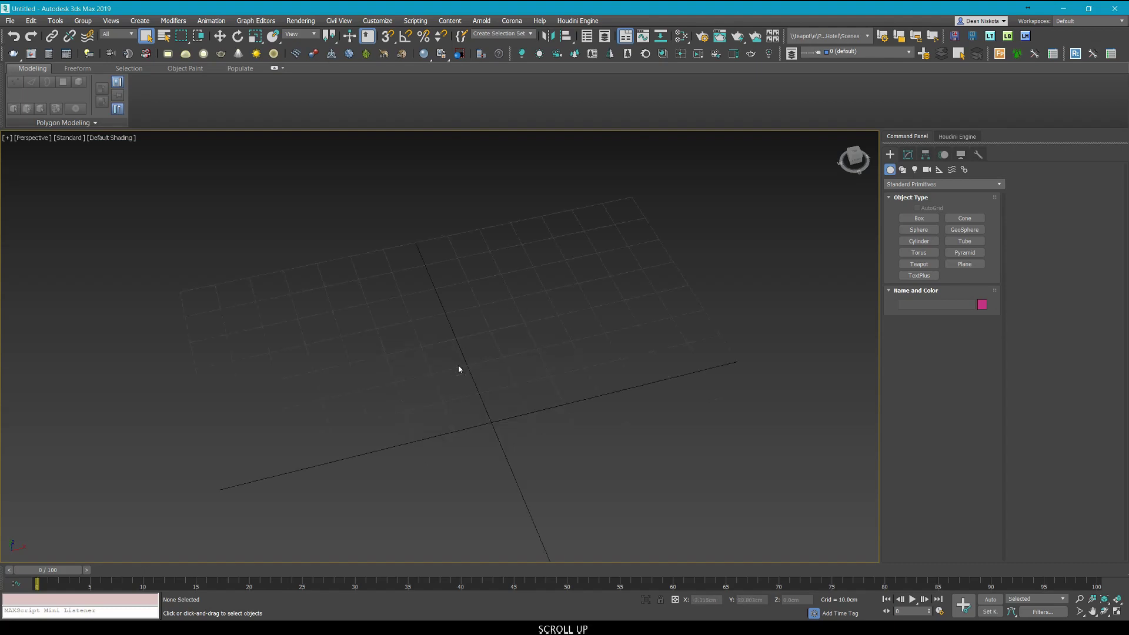
mouse_move(459, 371)
alt+middle_down()
mouse_move(449, 370)
mouse_move(472, 363)
alt+middle_up()
click(170, 582)
middle_drag(680, 331, 661, 338)
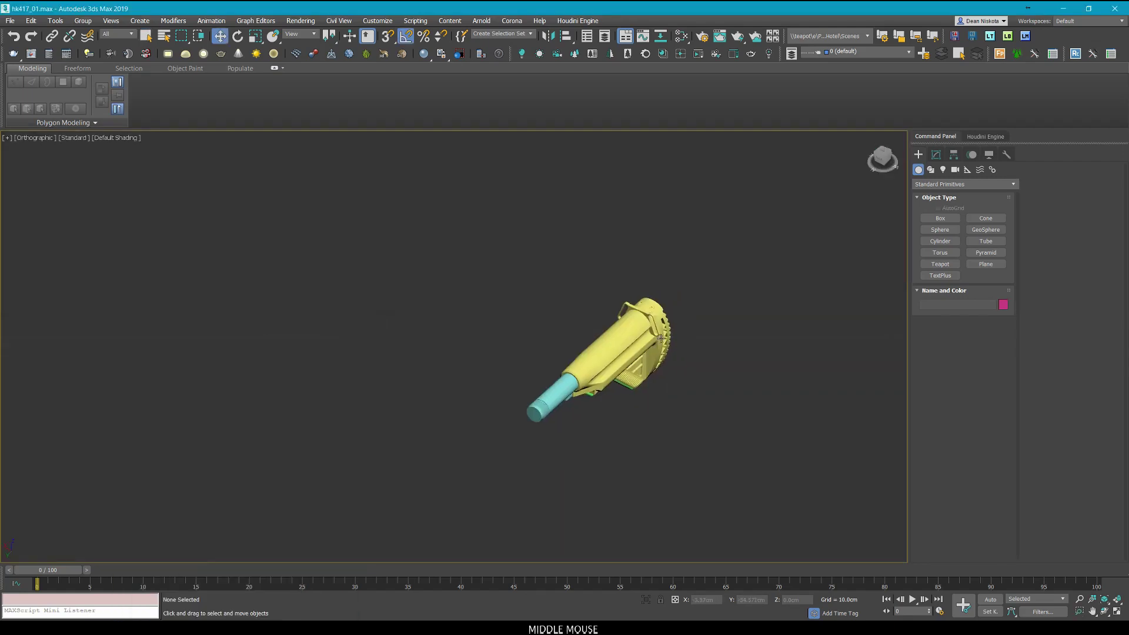
mouse_move(236, 628)
click(307, 578)
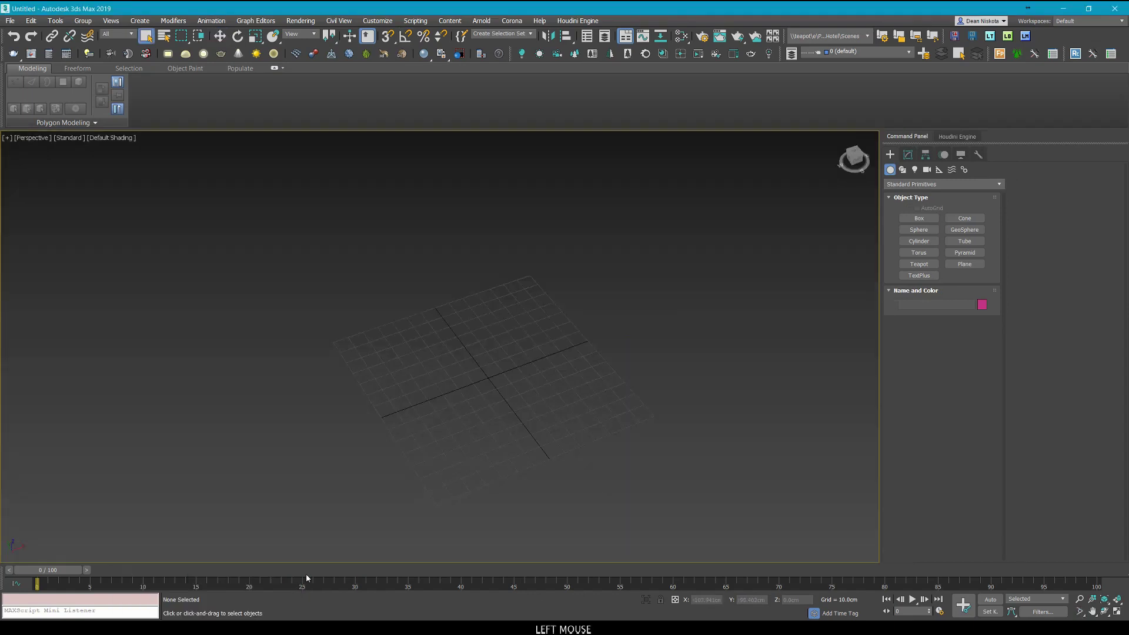
Retry importing the stock unwrapped OBJ into the empty scene as Editable Poly with normals taken from the file.
click(235, 628)
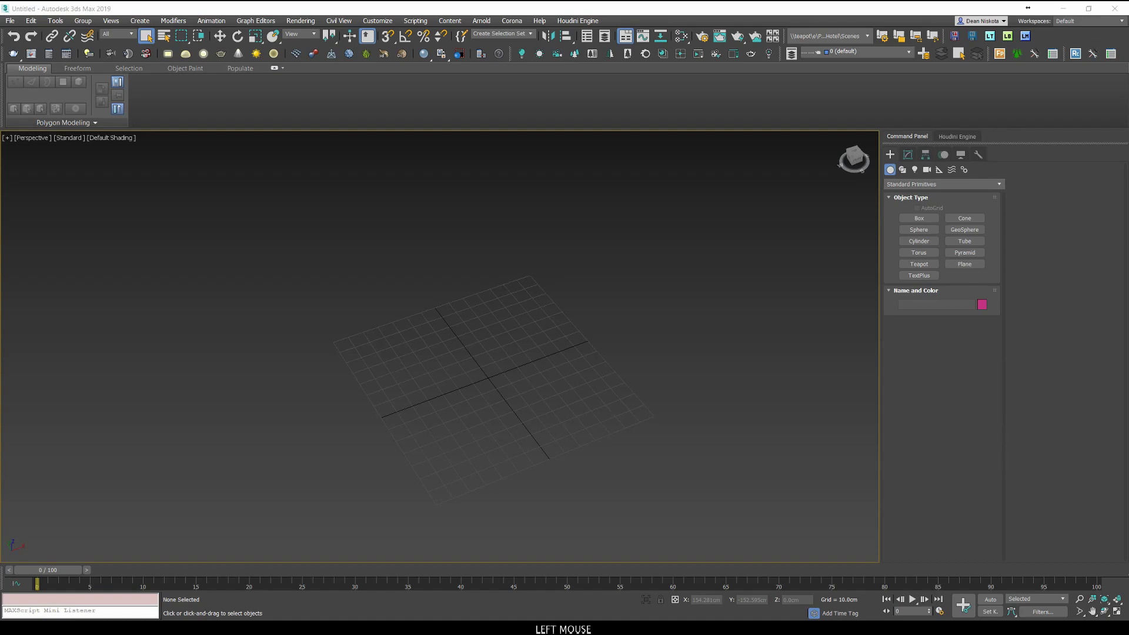
alt+middle_drag(612, 321, 626, 336)
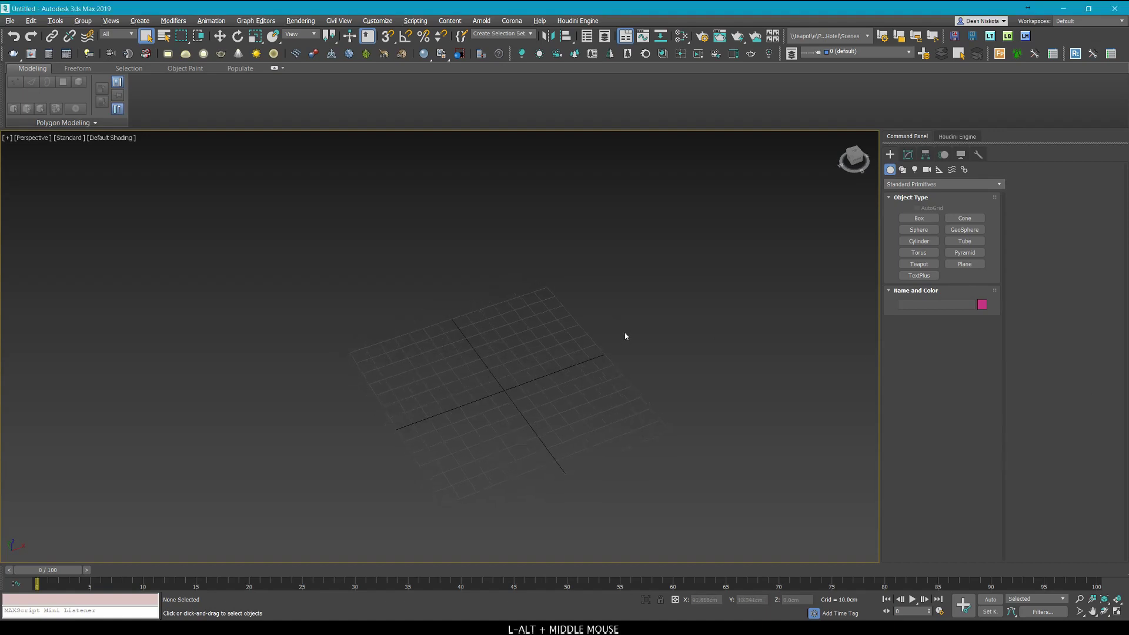
click(10, 21)
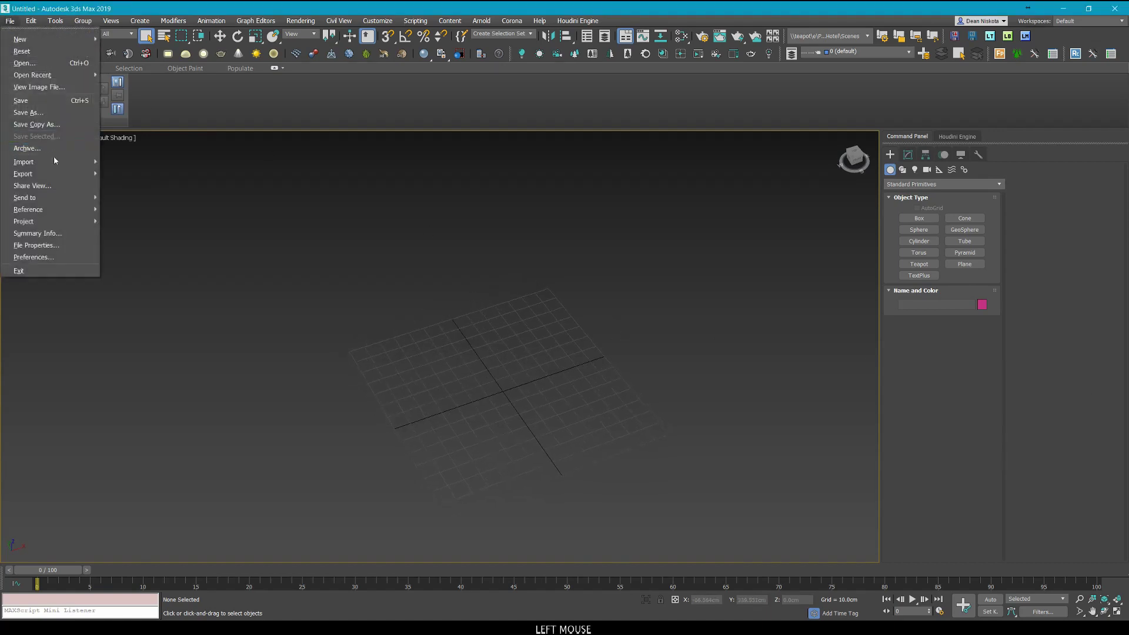
click(369, 211)
double_click(224, 128)
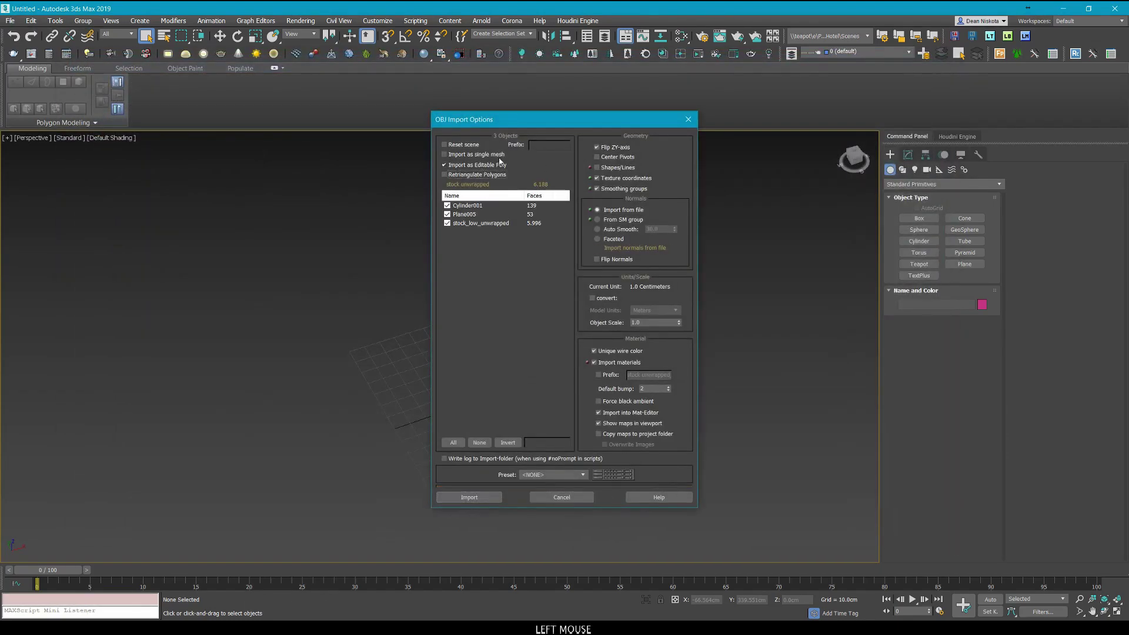
click(468, 498)
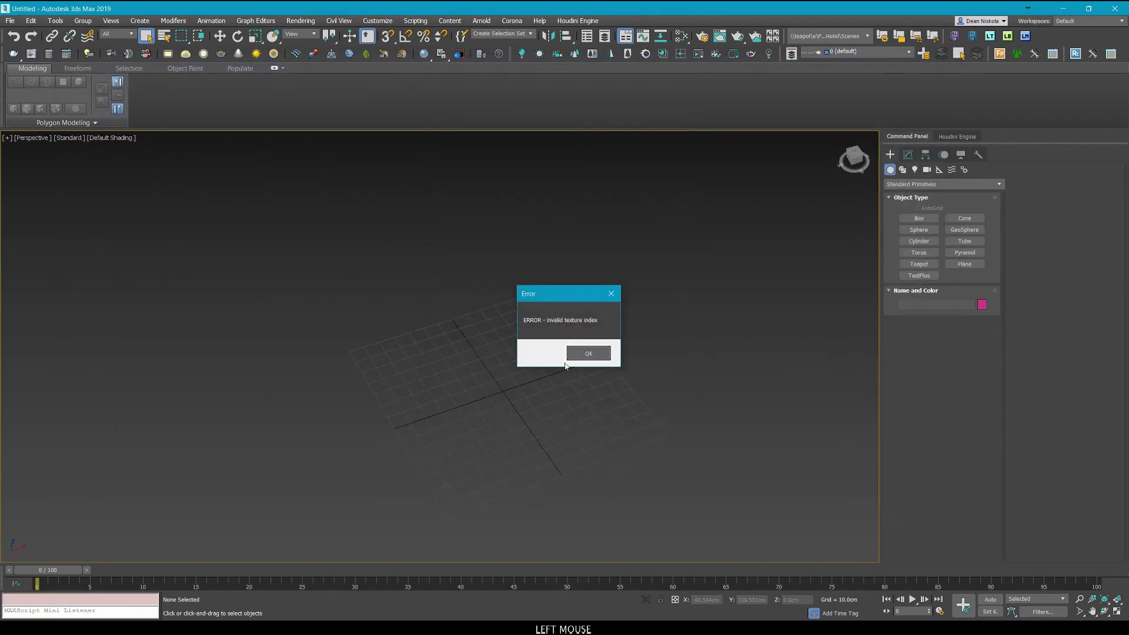
click(587, 353)
Switch to RizomUV and save the unwrapped stock as an FBX 6.0 binary file named stock unwrapped in the uv folder.
click(342, 628)
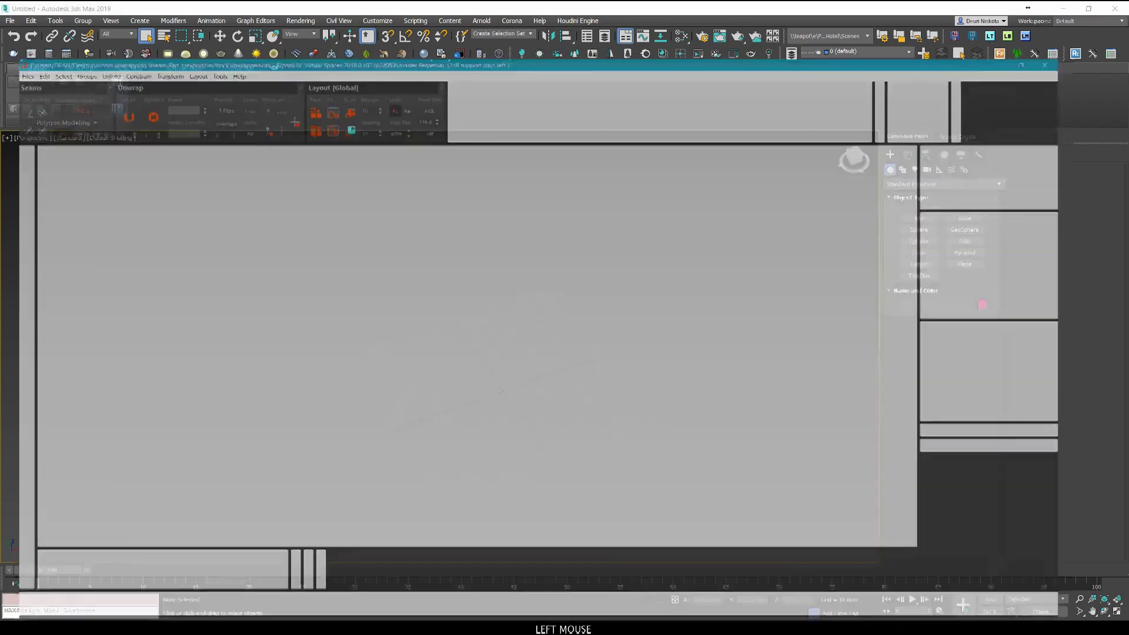
click(10, 20)
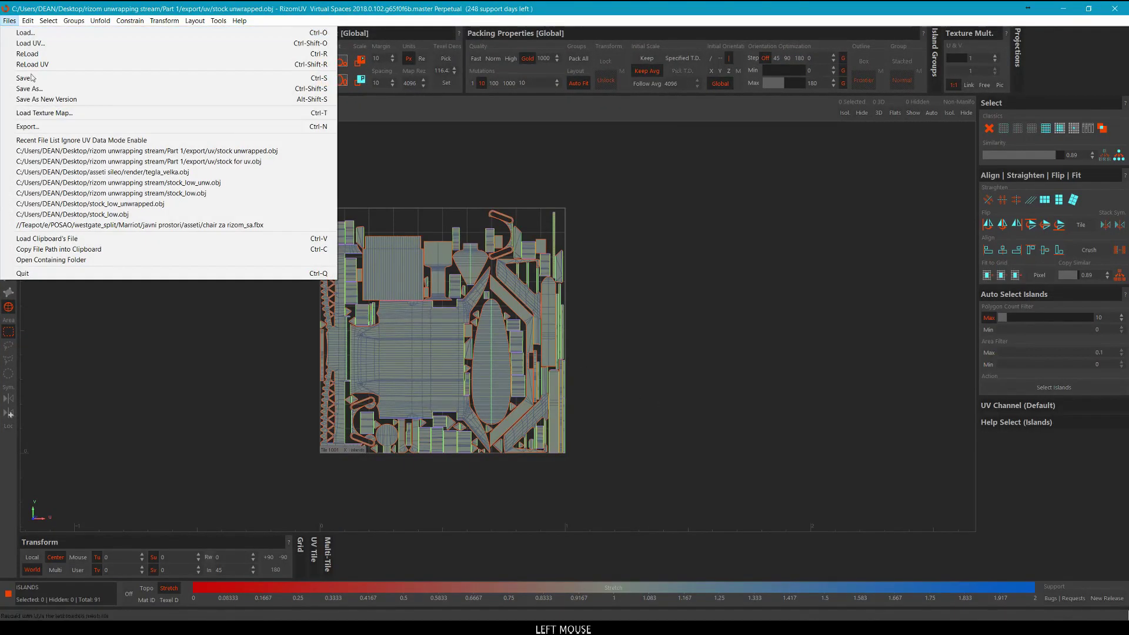
click(92, 91)
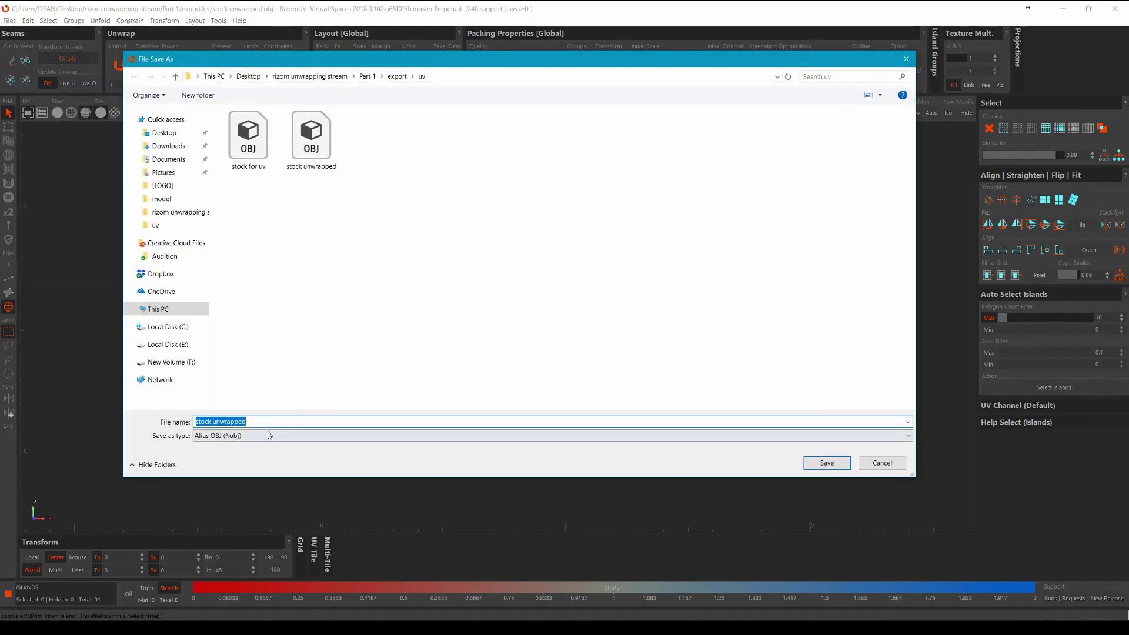
click(262, 435)
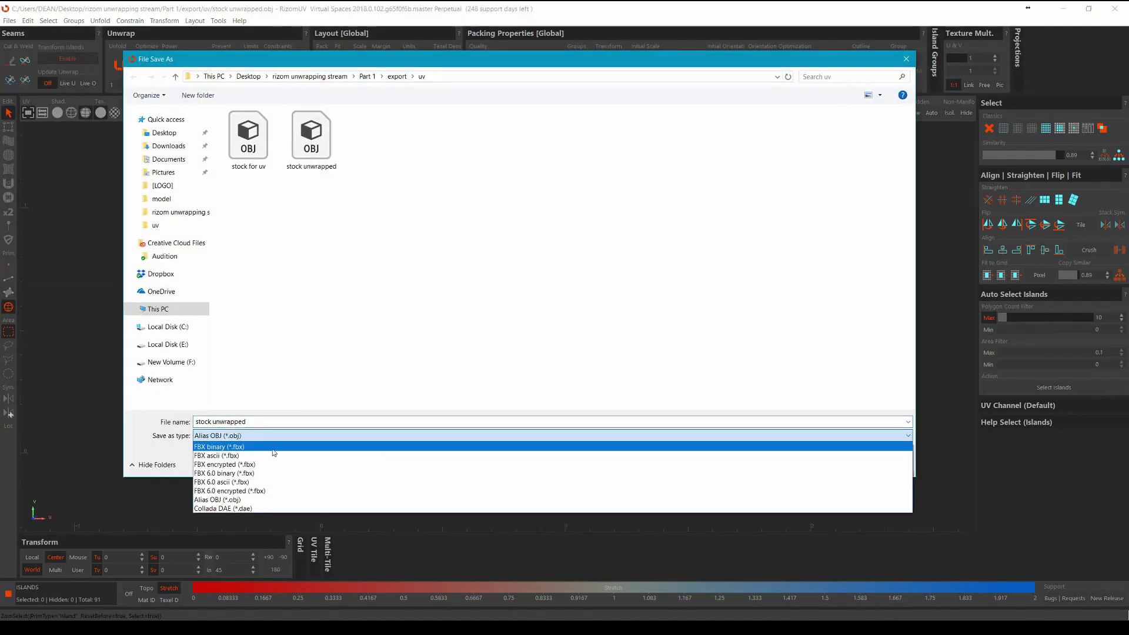
click(274, 452)
click(271, 436)
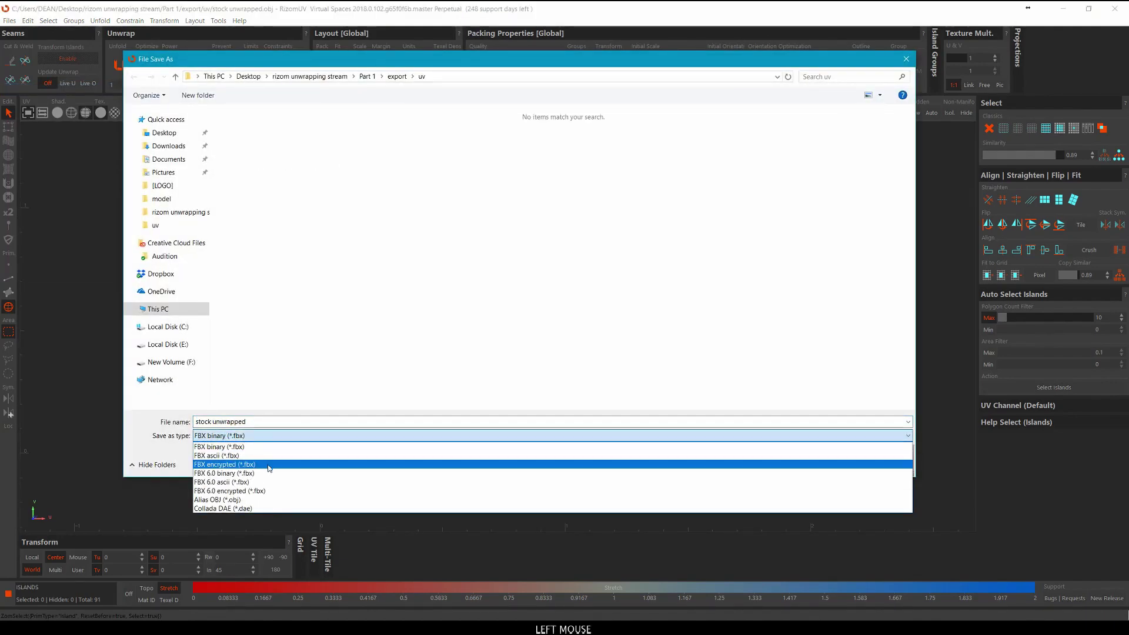
click(271, 473)
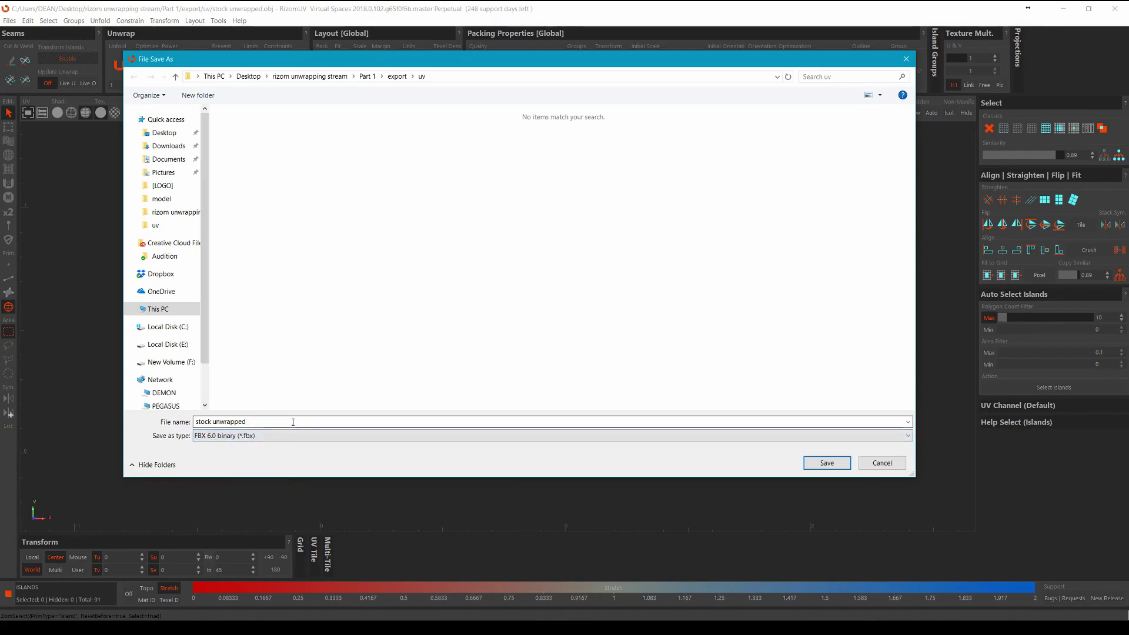
click(827, 463)
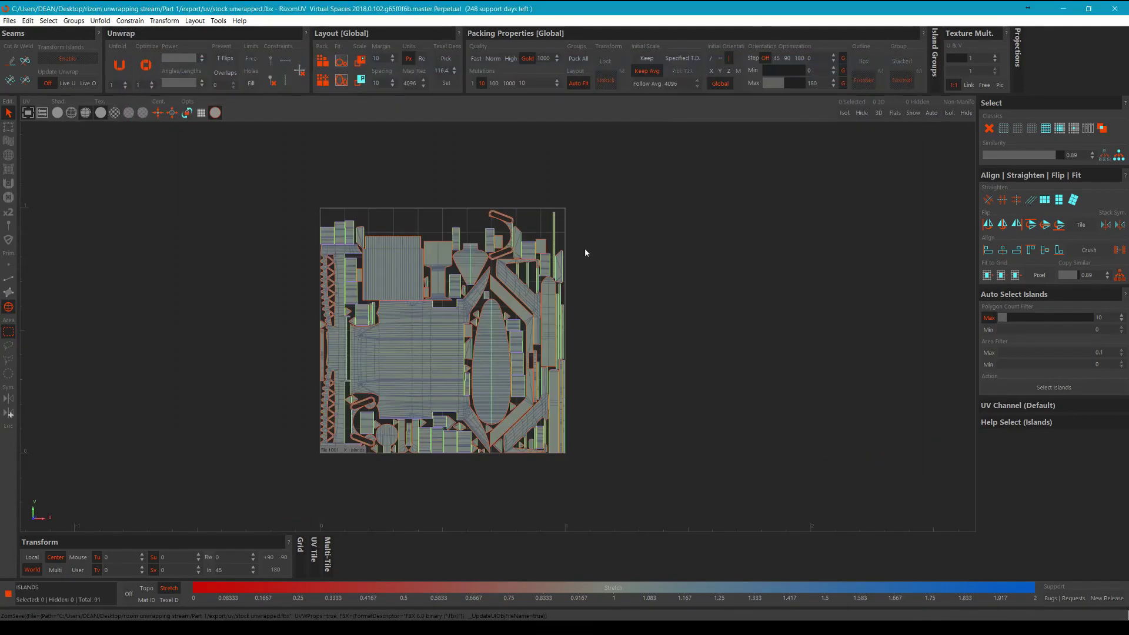
Import the stock unwrapped FBX into the untitled 3ds Max scene with the User defined preset.
mouse_move(236, 624)
click(294, 579)
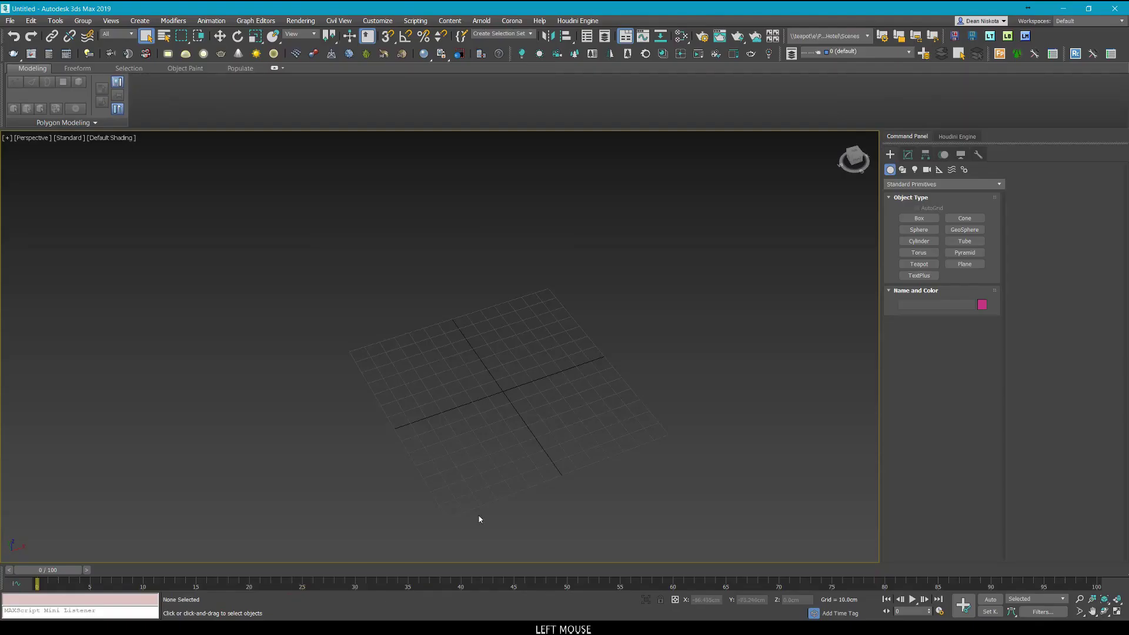
click(10, 20)
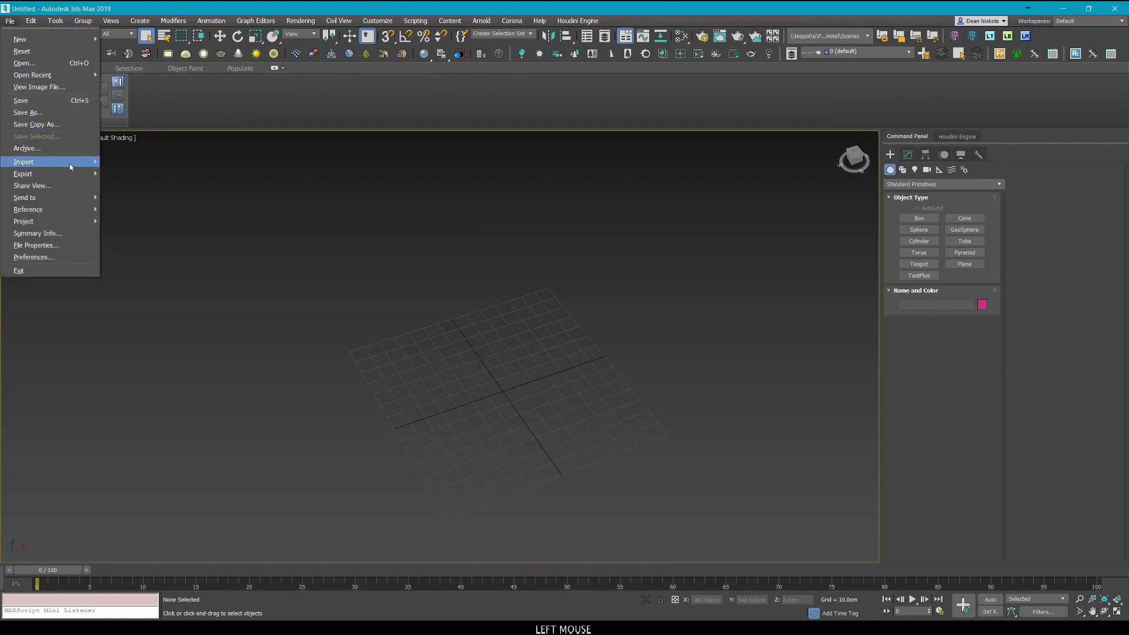
mouse_move(59, 165)
click(118, 171)
click(225, 133)
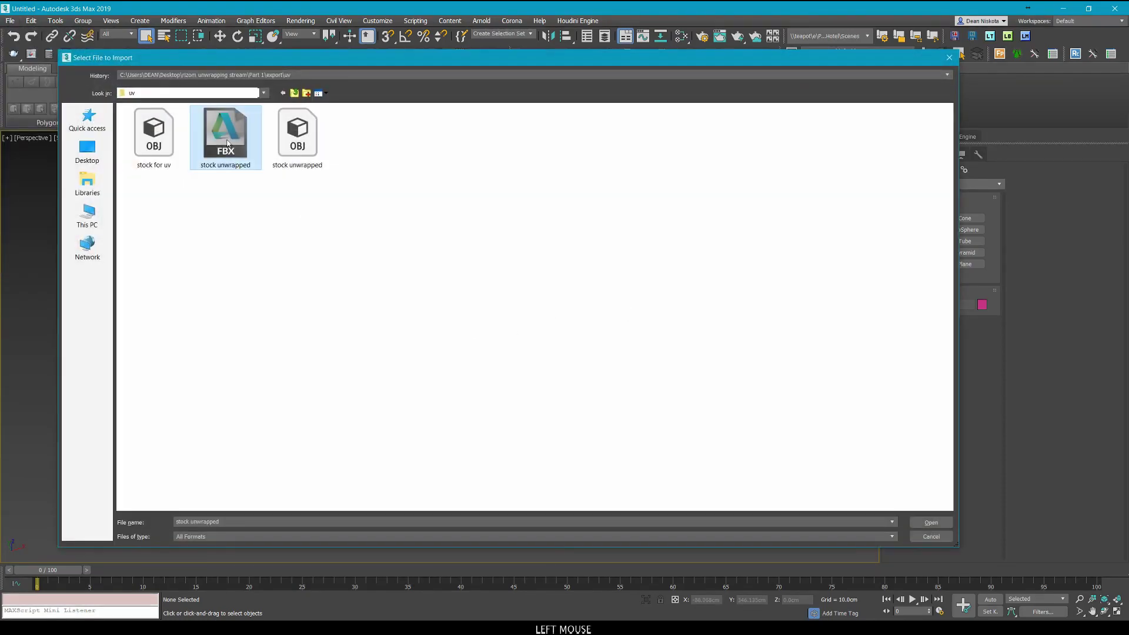
key(Return)
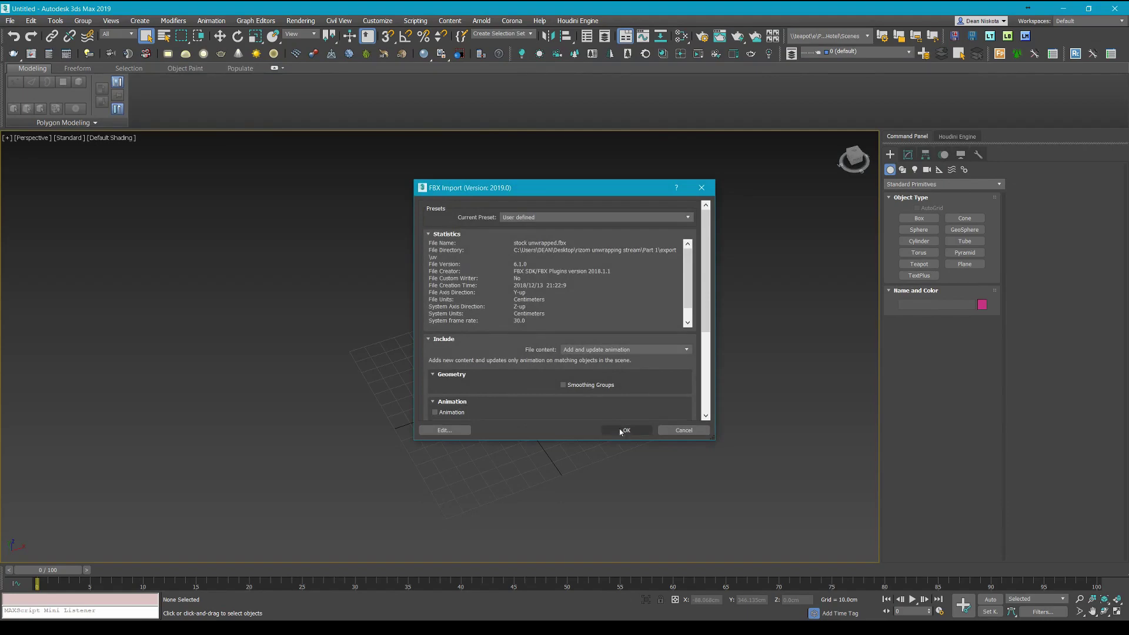
click(626, 429)
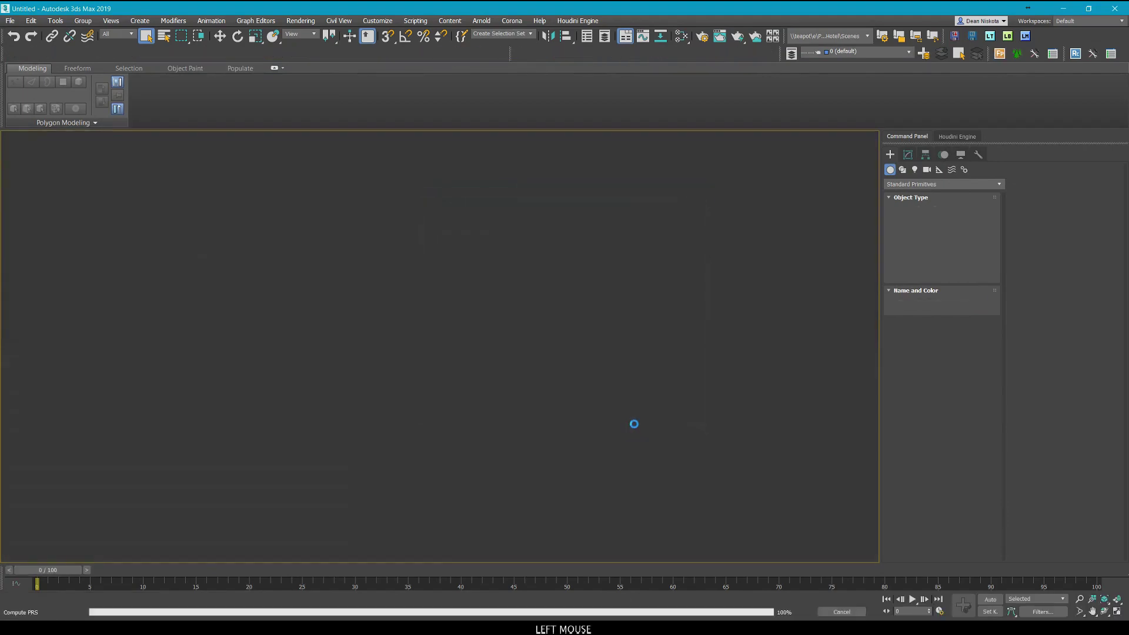
Inspect the imported stock's shading and topology from several angles with edged faces displayed.
scroll(494, 382, up, 2)
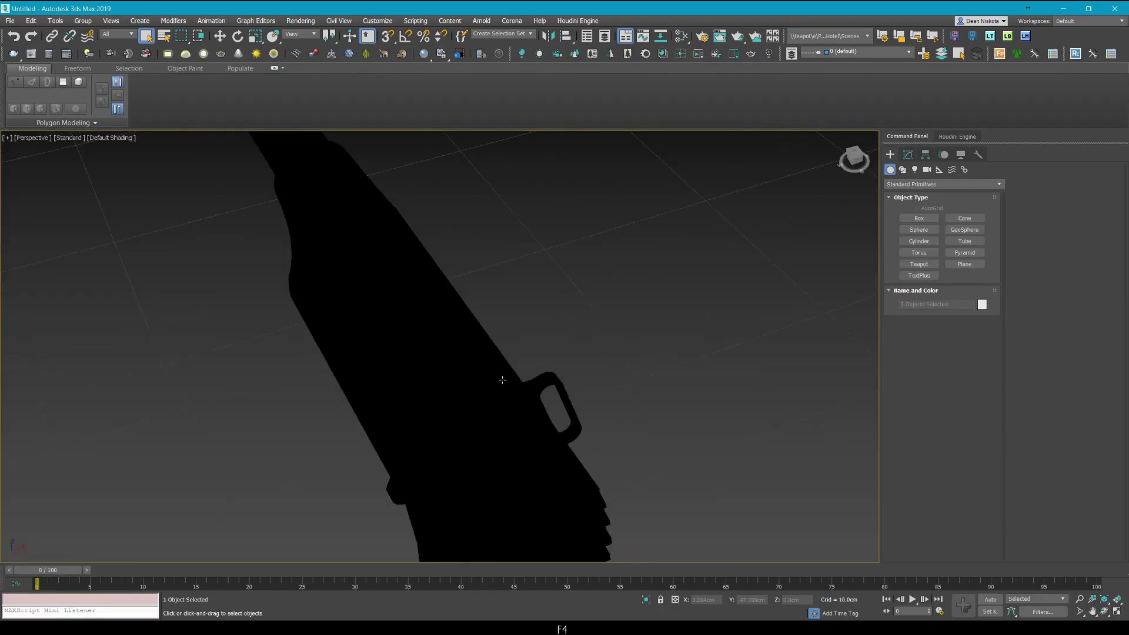
scroll(503, 380, down, 4)
mouse_move(503, 380)
alt+middle_down()
mouse_move(656, 328)
mouse_move(637, 348)
alt+middle_up()
click(637, 348)
scroll(443, 342, up, 6)
key(F4)
key(F4)
scroll(442, 342, down, 5)
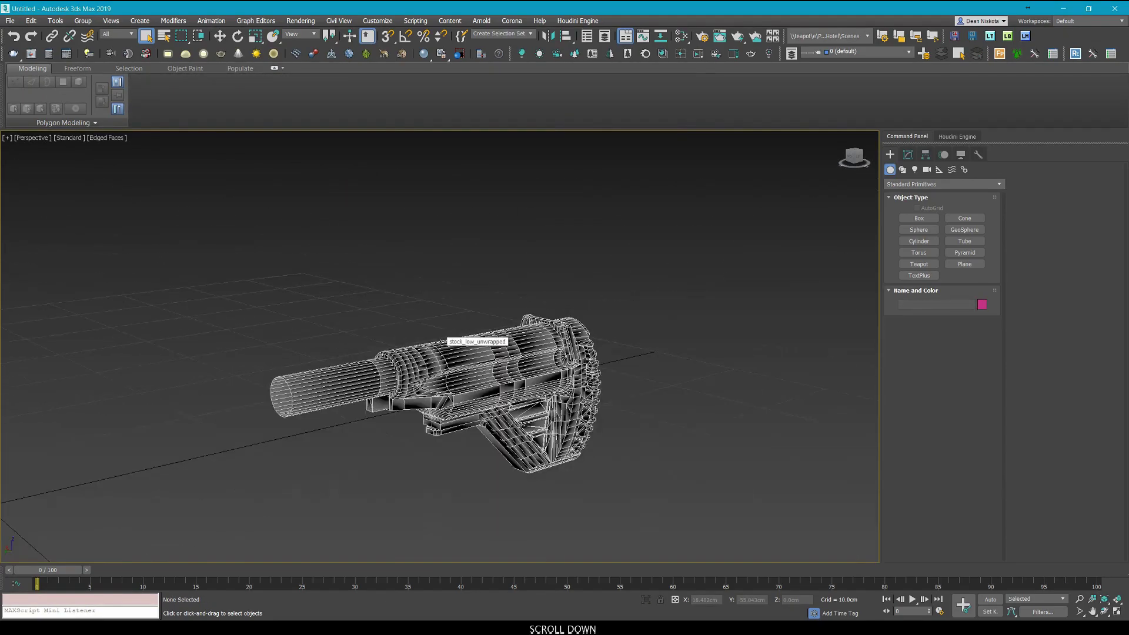
click(444, 339)
alt+middle_drag(444, 340, 499, 341)
key(F4)
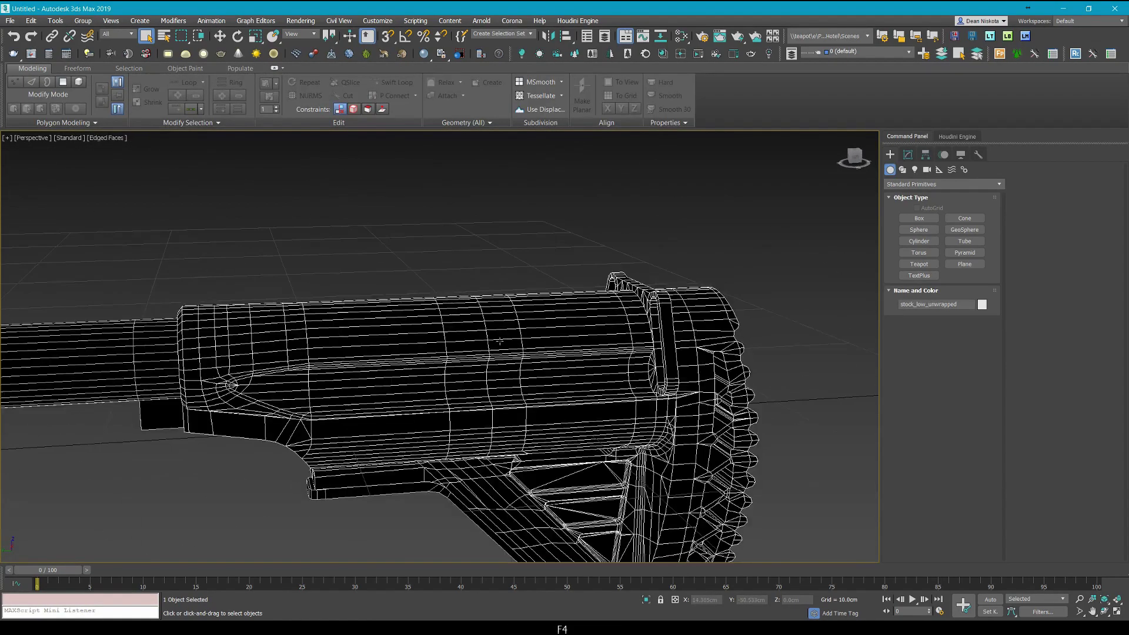
scroll(499, 341, down, 5)
alt+middle_drag(694, 324, 746, 312)
Select all three imported stock objects and apply an Edit Normals modifier to them.
click(909, 154)
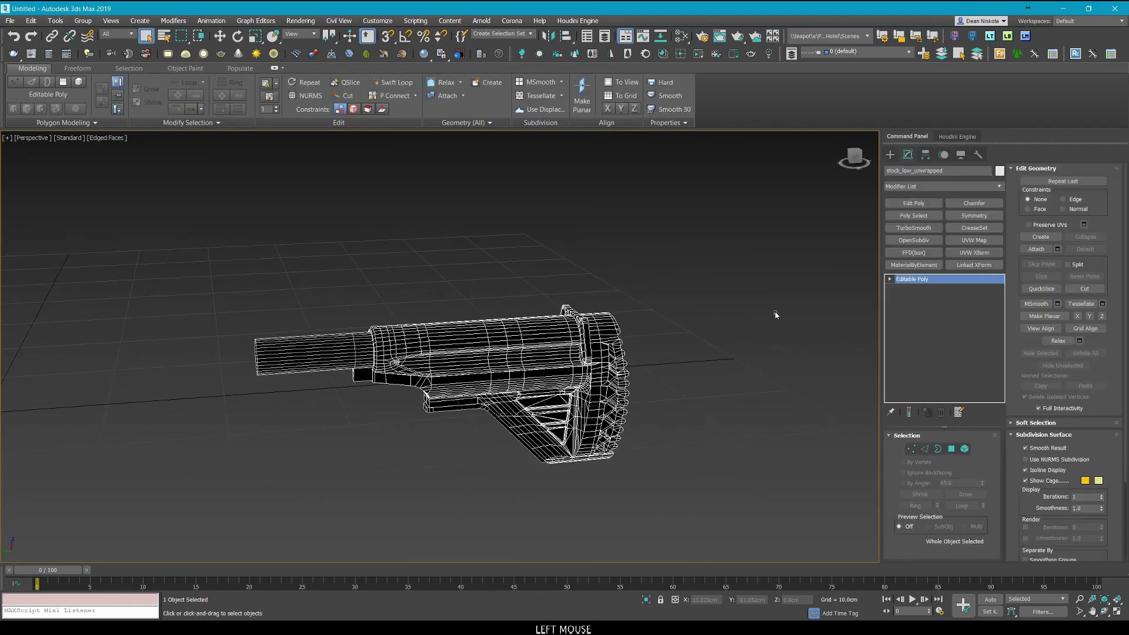
scroll(776, 315, down, 6)
click(788, 435)
drag(789, 435, 600, 294)
scroll(691, 336, up, 7)
alt+middle_drag(691, 336, 700, 351)
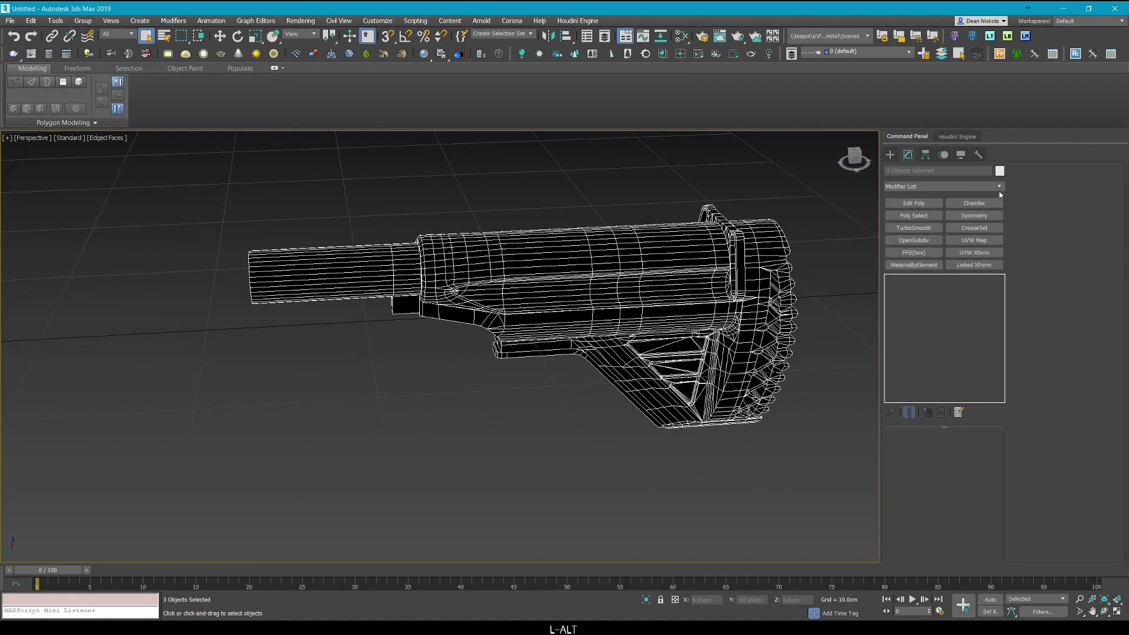
click(997, 189)
text(it Mesh)
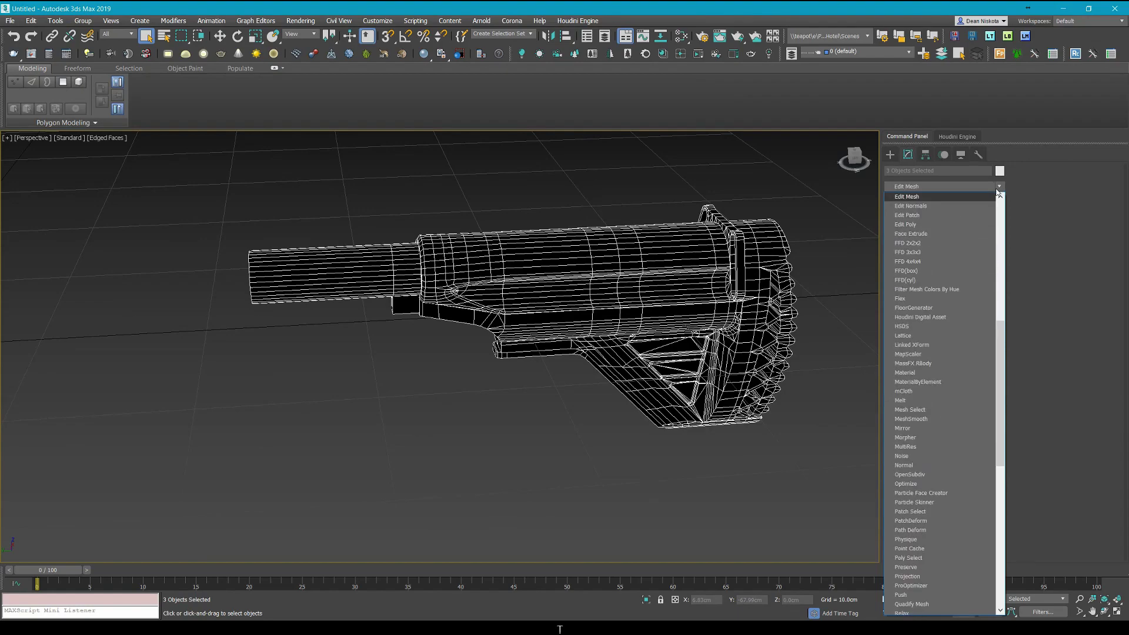
key(Down)
key(Return)
Select all normals of the stock objects in the Edit Normals modifier and unify them.
key(ctrl+a)
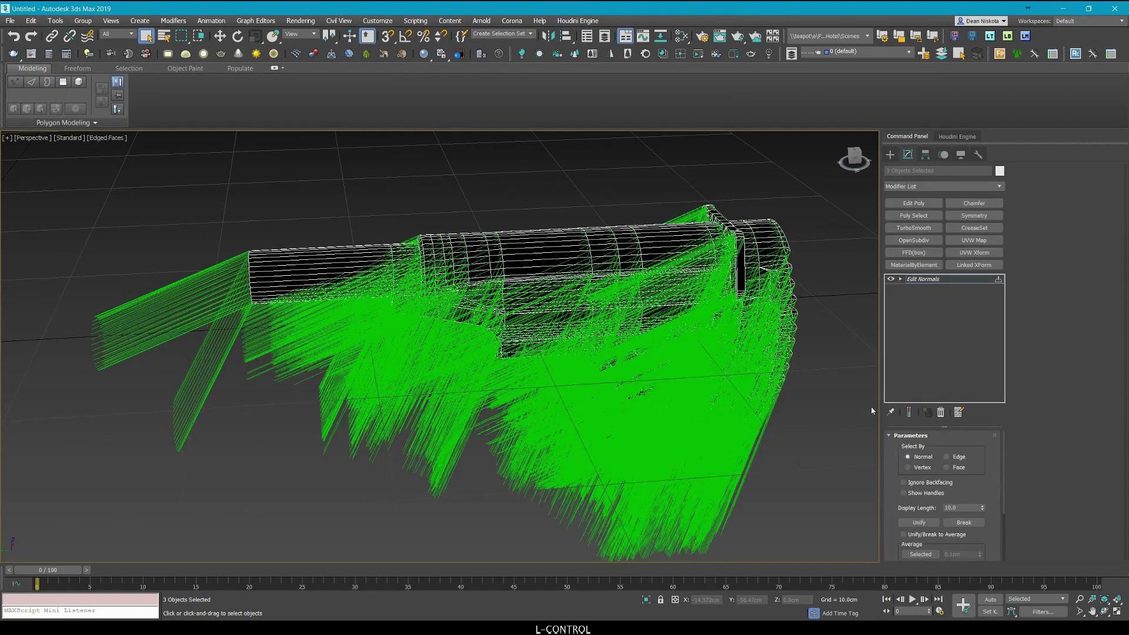
key(1)
alt+middle_drag(842, 365, 929, 510)
click(926, 522)
alt+middle_drag(870, 453, 806, 467)
key(1)
click(661, 351)
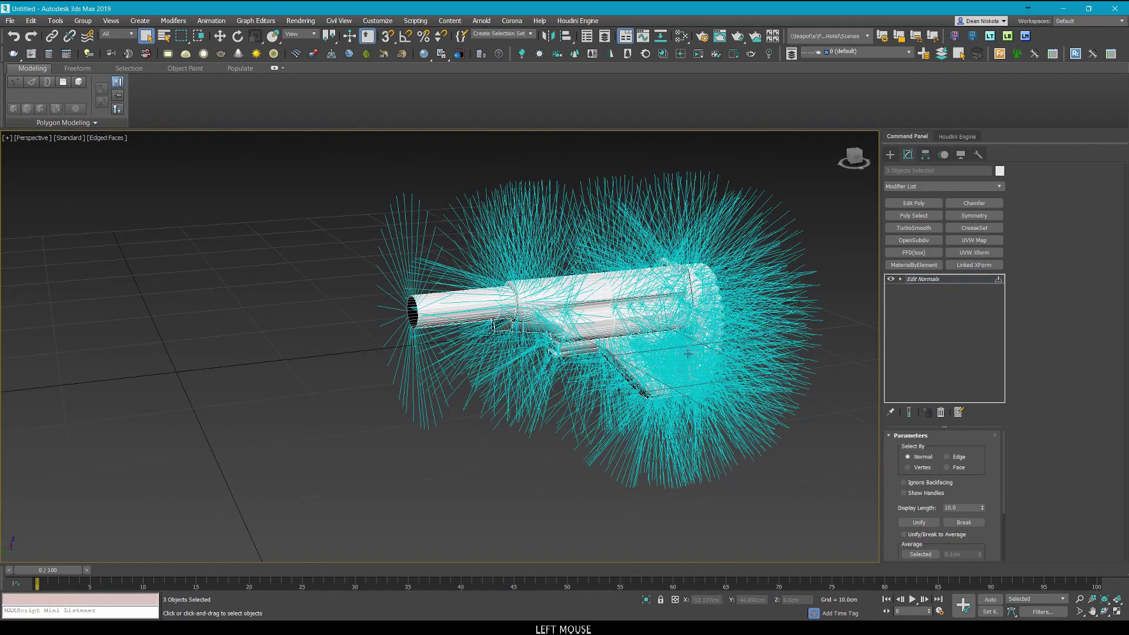
Convert the three stock objects to Editable Poly and check their shading with edged faces hidden.
right_click(623, 352)
mouse_move(706, 563)
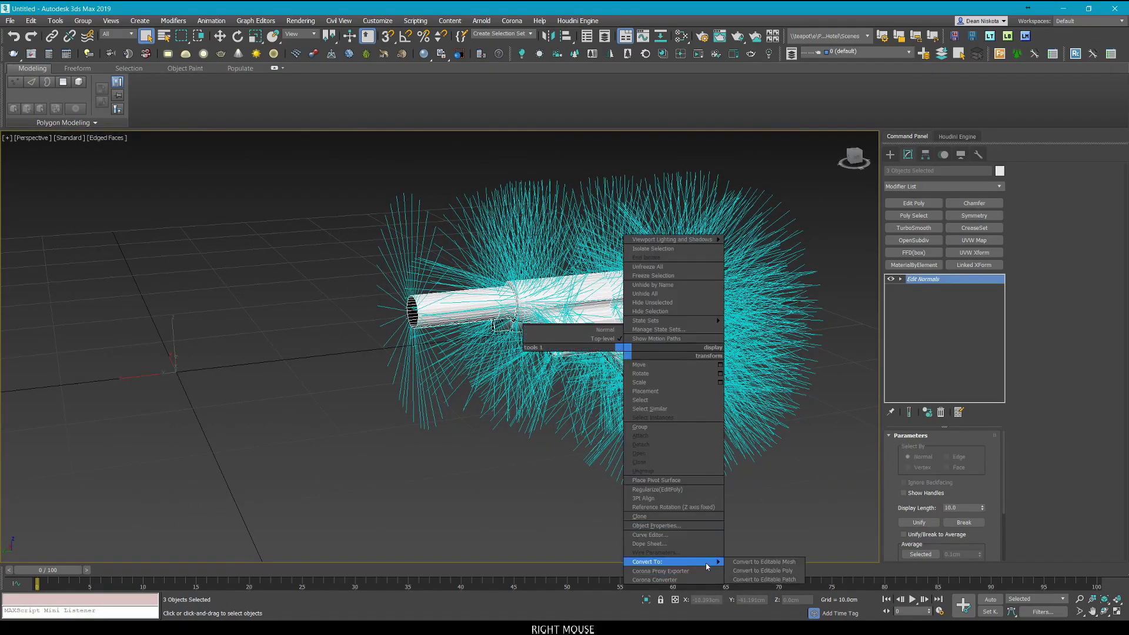
click(767, 573)
click(778, 459)
key(F4)
scroll(565, 287, up, 5)
click(565, 288)
alt+middle_drag(565, 288, 588, 291)
scroll(542, 320, down, 4)
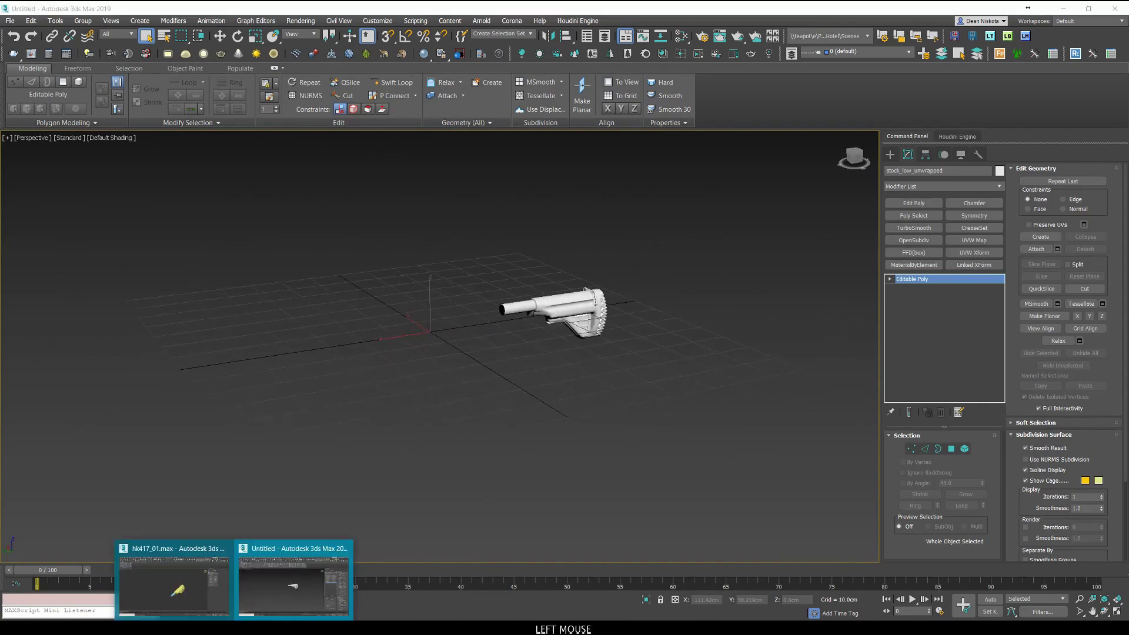
Hide the grid in the hk417_01 scene while checking its stock, and return to the untitled scene.
click(170, 579)
alt+middle_drag(532, 364, 520, 360)
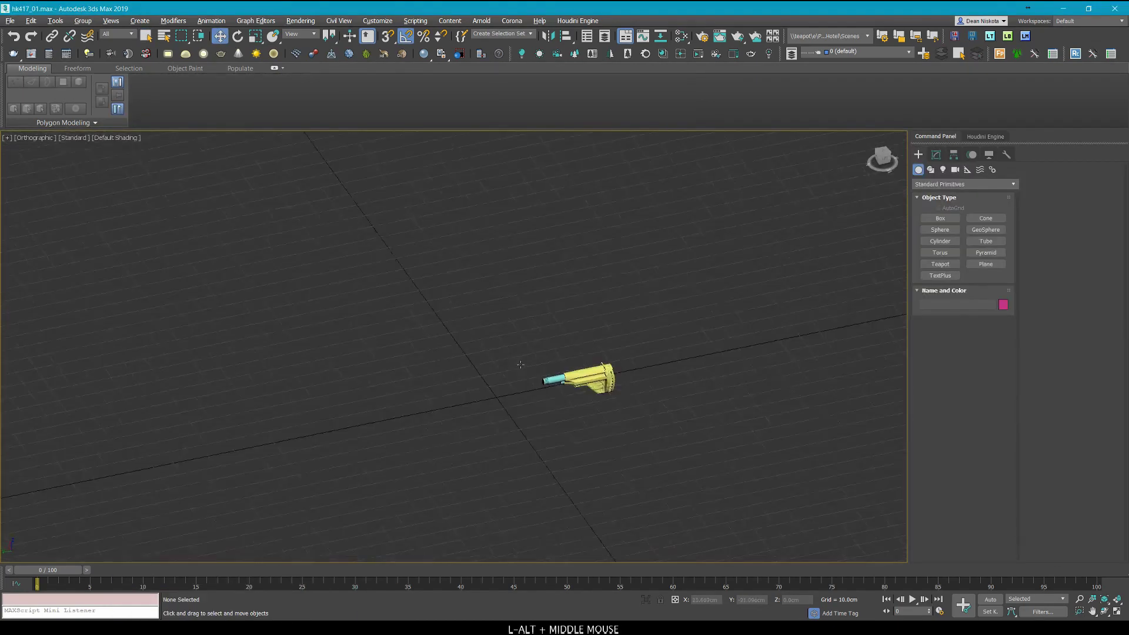
key(g)
click(294, 582)
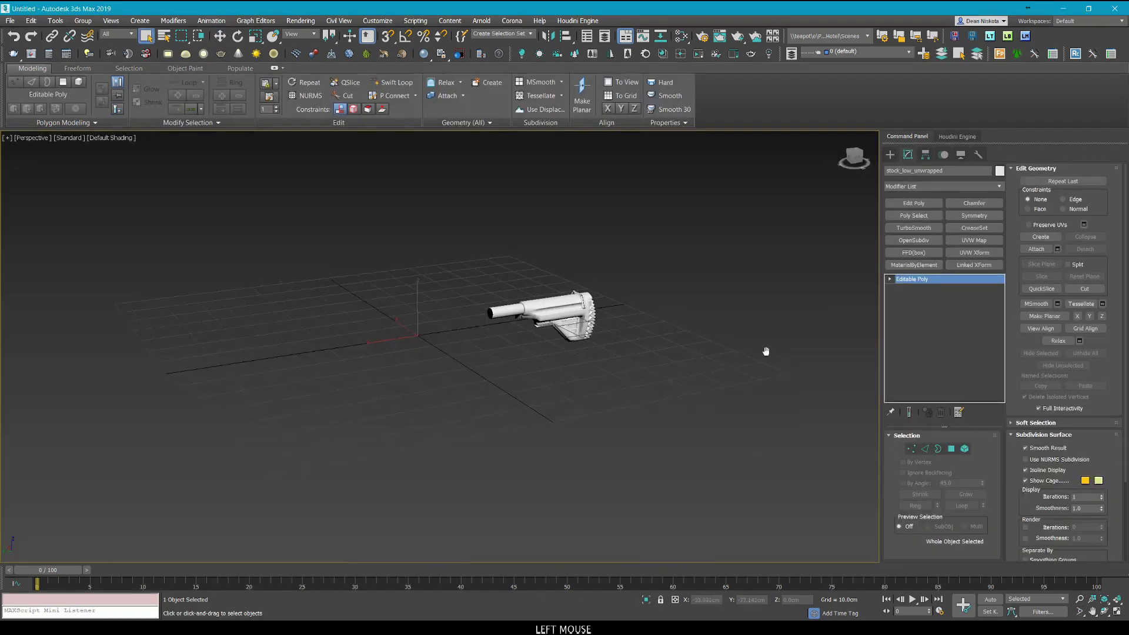
Examine the untitled scene's stock up close and review the scene's object list without selecting from it.
alt+middle_drag(767, 351, 650, 309)
click(706, 391)
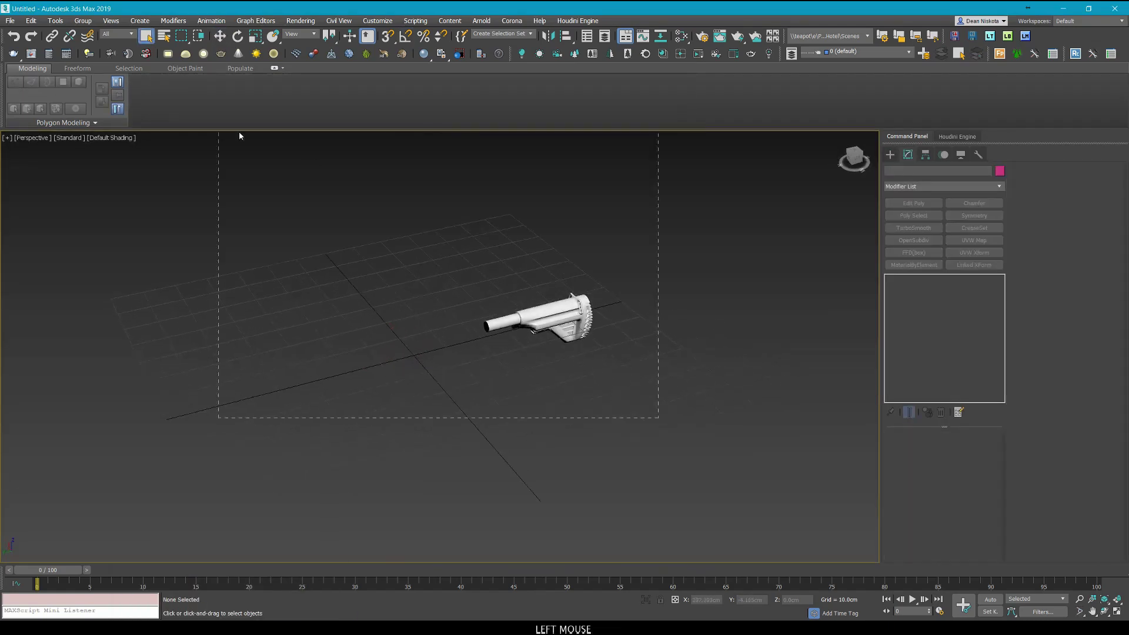
drag(239, 136, 221, 131)
alt+middle_drag(539, 283, 615, 346)
scroll(560, 365, up, 6)
click(605, 330)
key(h)
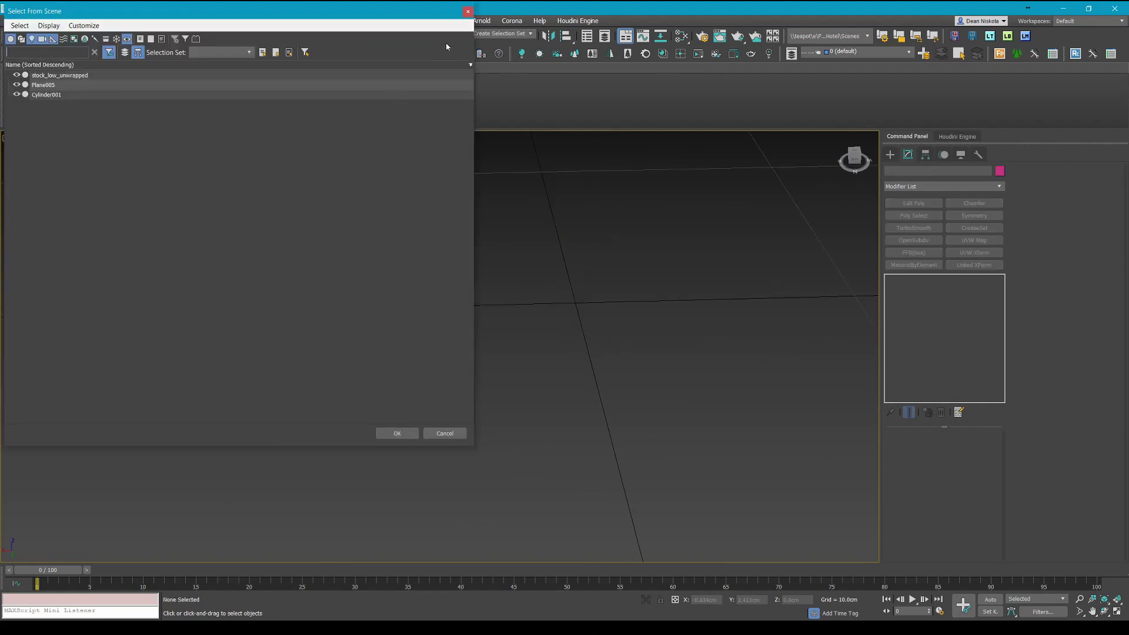
click(467, 13)
Select all three stock objects in the untitled scene and copy them to the LazyBuffer.
middle_drag(612, 252, 600, 348)
scroll(600, 349, down, 5)
key(ctrl+a)
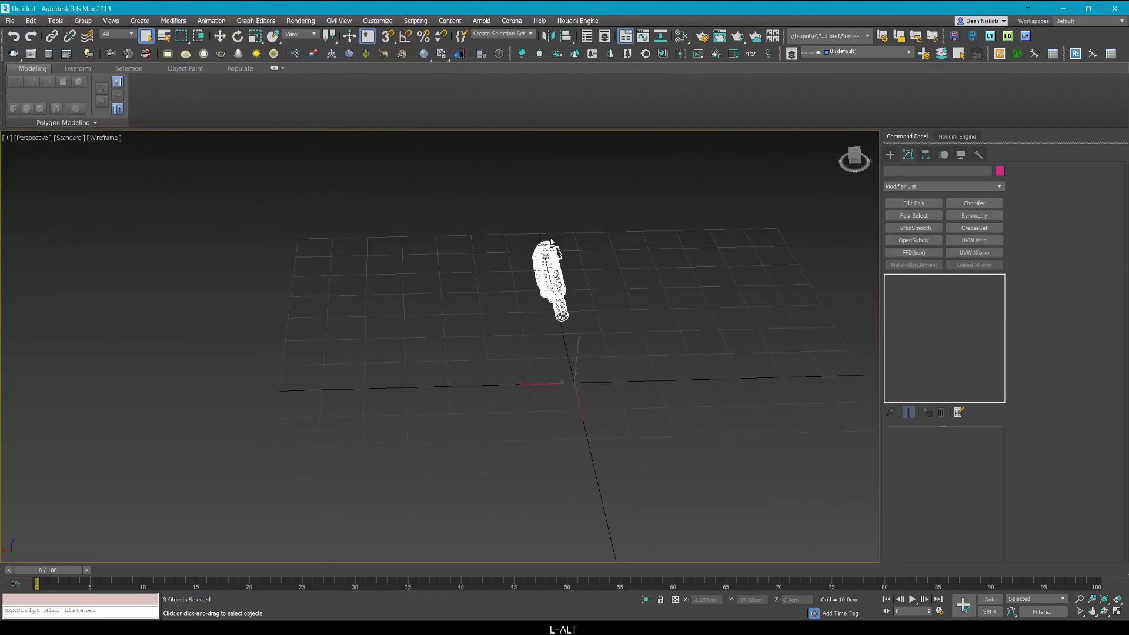
alt+middle_drag(670, 265, 617, 219)
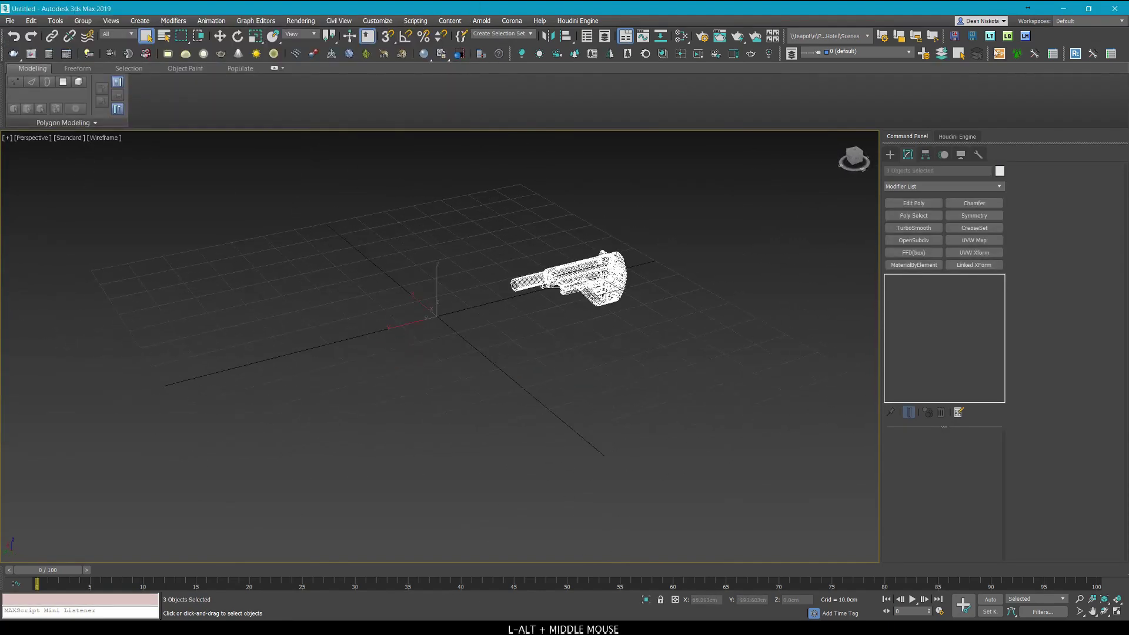
click(956, 36)
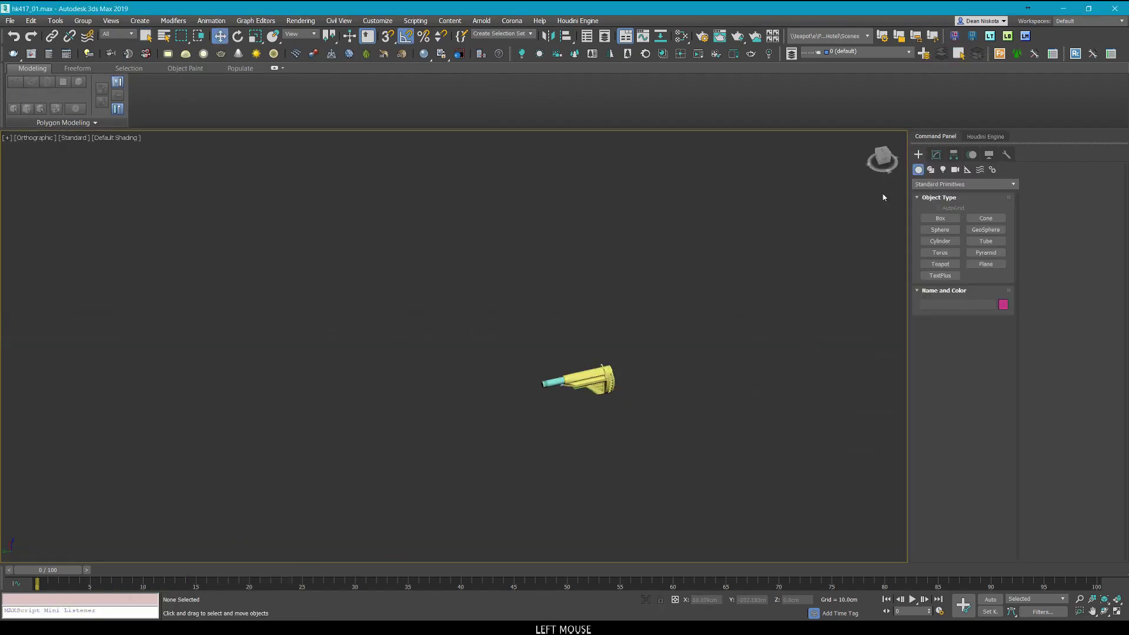
Merge Cylinder001, Plane005 and stock_low_unwrapped from the LazyBuffer into the hk417_01 scene.
click(971, 37)
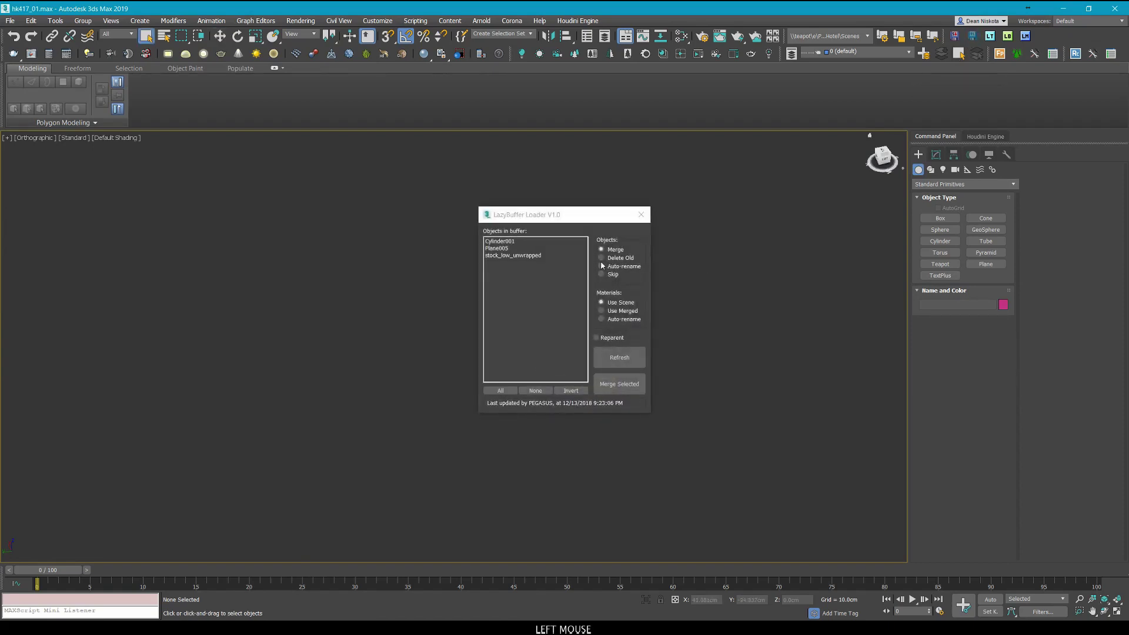
click(619, 385)
middle_drag(654, 393, 613, 377)
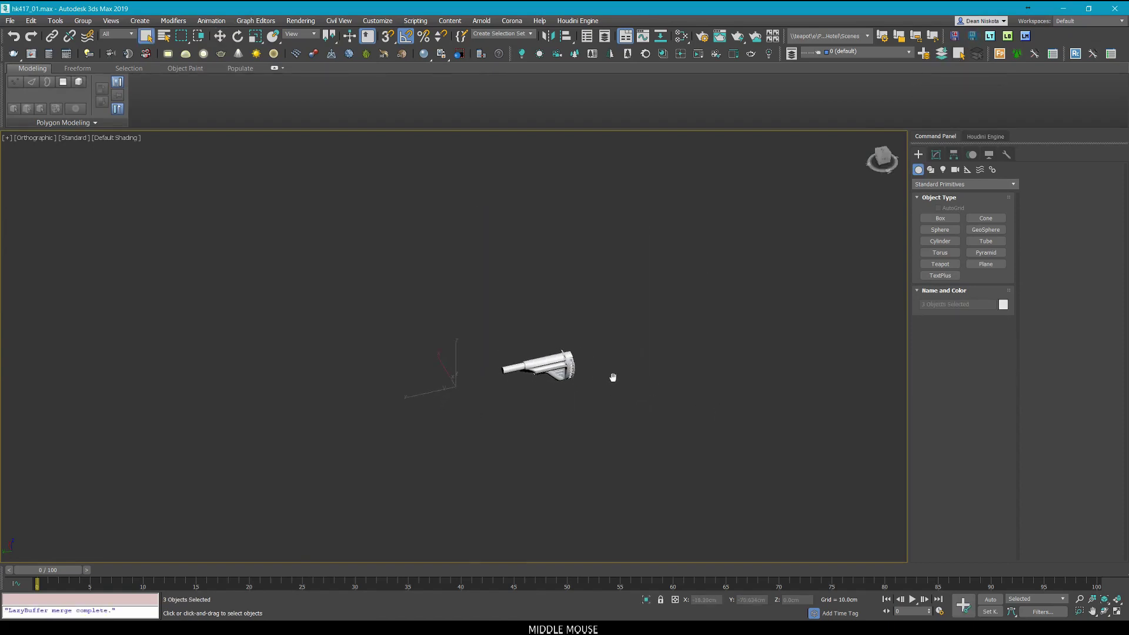
scroll(534, 351, up, 8)
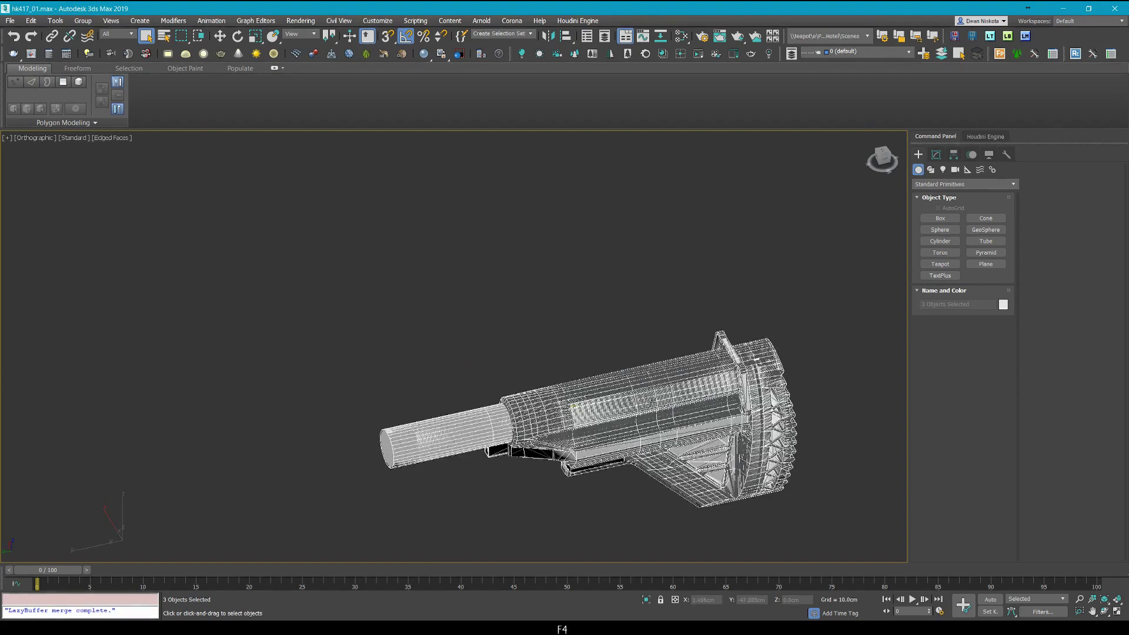
Examine the merged stock's shading up close with edged faces shown and hidden.
alt+middle_drag(639, 405, 583, 414)
click(582, 415)
scroll(547, 352, up, 5)
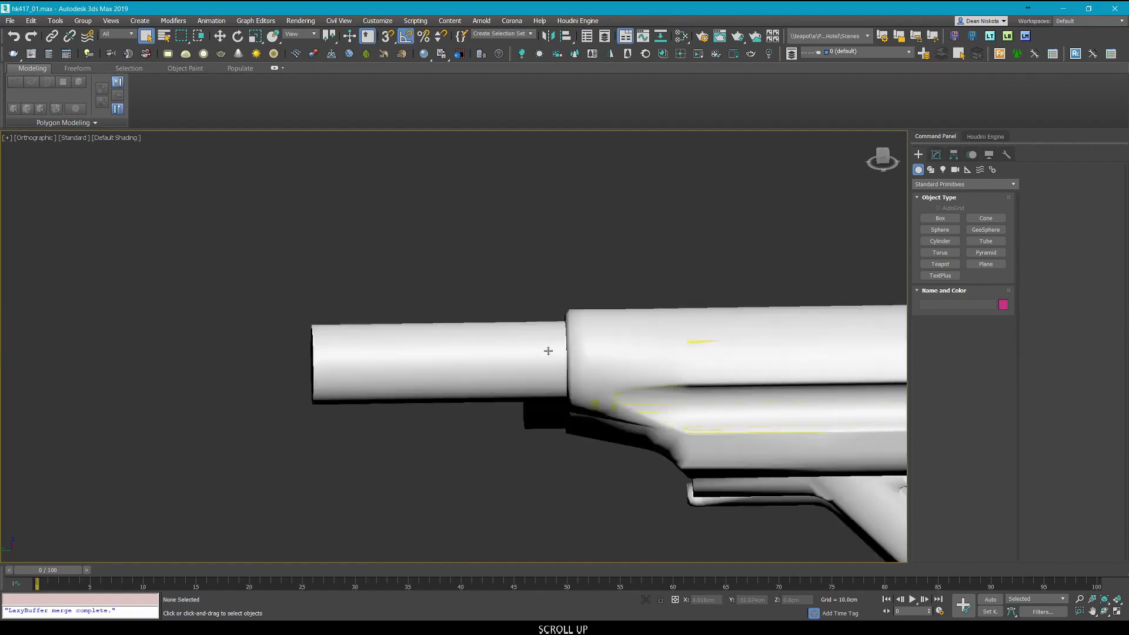
key(F4)
scroll(343, 397, up, 4)
key(F4)
Select the three merged low-poly stock objects and check the selection in wireframe and shaded display.
click(265, 421)
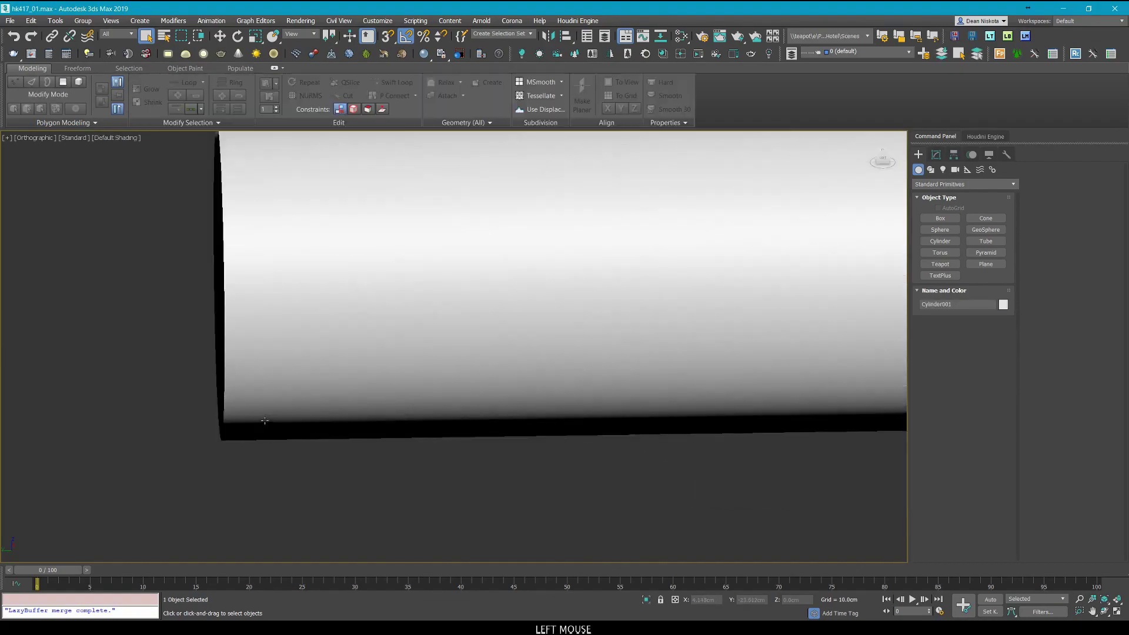
scroll(269, 419, down, 3)
key(F4)
middle_drag(591, 382, 550, 418)
scroll(550, 418, up, 5)
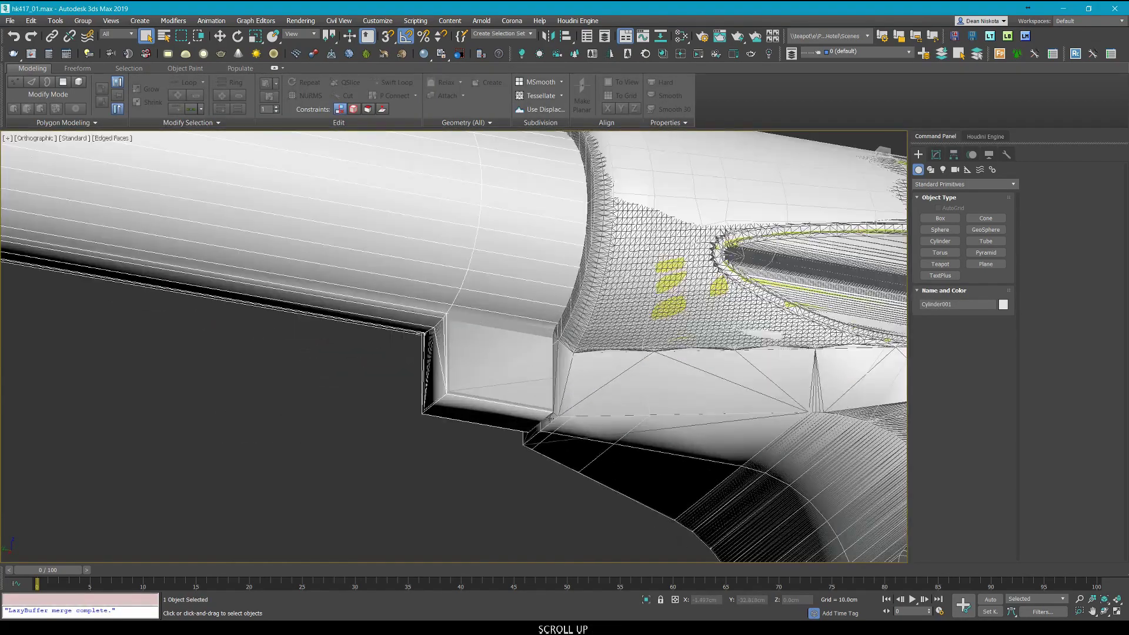
scroll(448, 355, up, 3)
scroll(459, 316, down, 3)
alt+middle_drag(585, 390, 680, 467)
scroll(570, 424, up, 4)
ctrl+click(559, 428)
scroll(559, 429, down, 3)
scroll(679, 467, up, 4)
ctrl+click(662, 469)
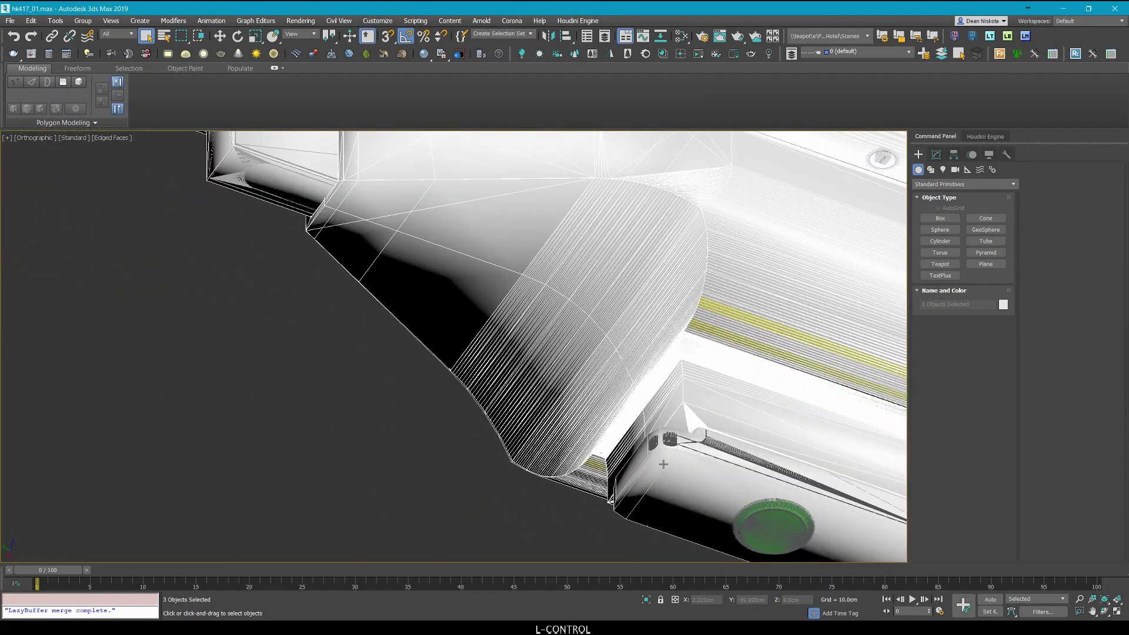
scroll(693, 401, down, 3)
key(F3)
scroll(689, 379, up, 7)
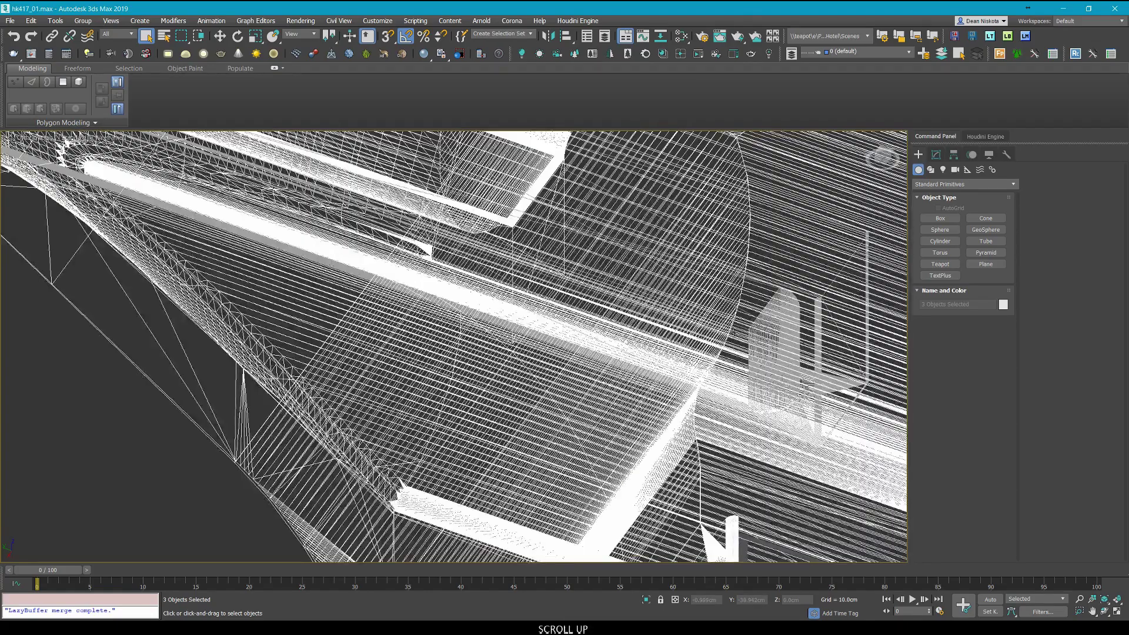
scroll(816, 398, down, 4)
key(F3)
scroll(723, 351, down, 4)
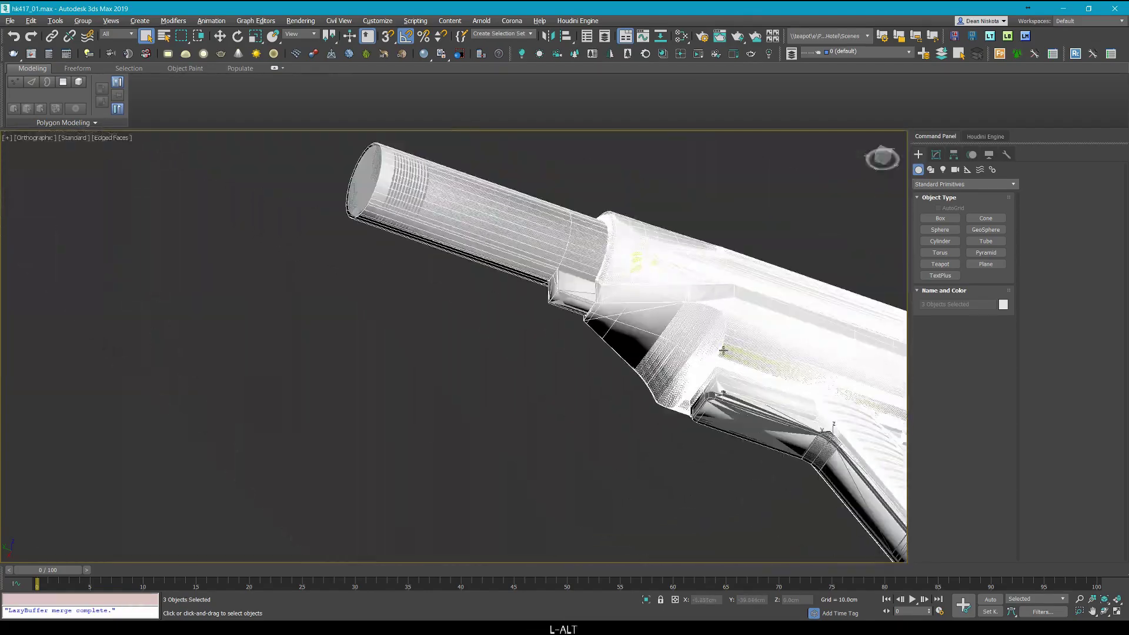
Isolate the three merged low-poly objects and frame them in the view.
alt+click(758, 363)
scroll(689, 421, up, 4)
middle_drag(702, 418, 674, 452)
scroll(689, 421, down, 4)
key(alt+q)
scroll(569, 360, up, 3)
alt+middle_drag(569, 361, 587, 391)
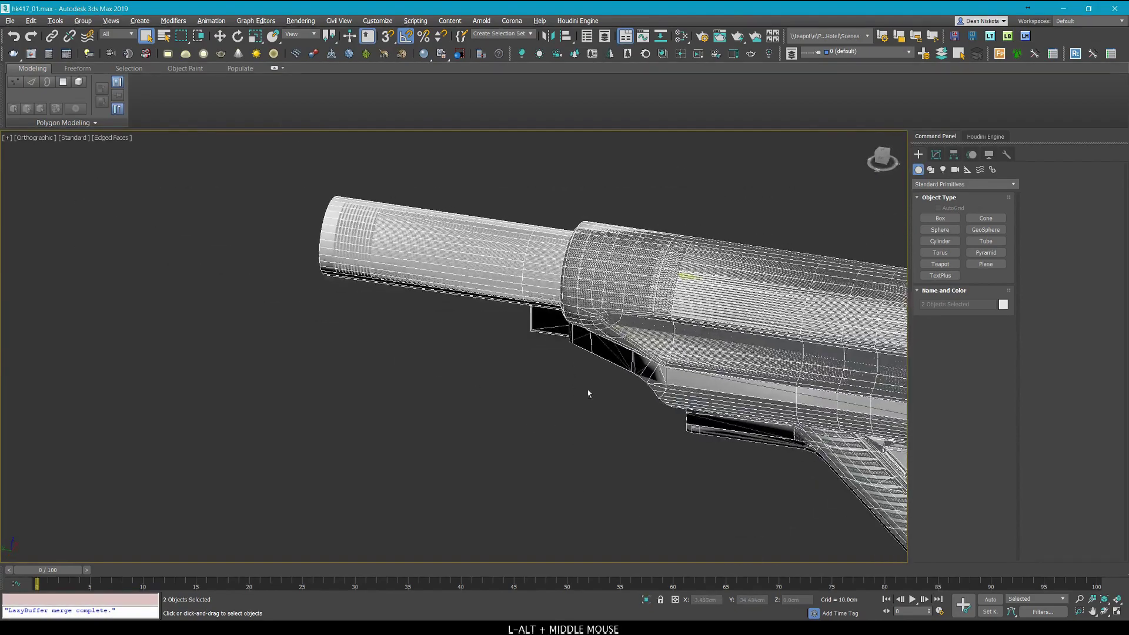
scroll(647, 411, up, 5)
key(F3)
ctrl+drag(676, 440, 686, 431)
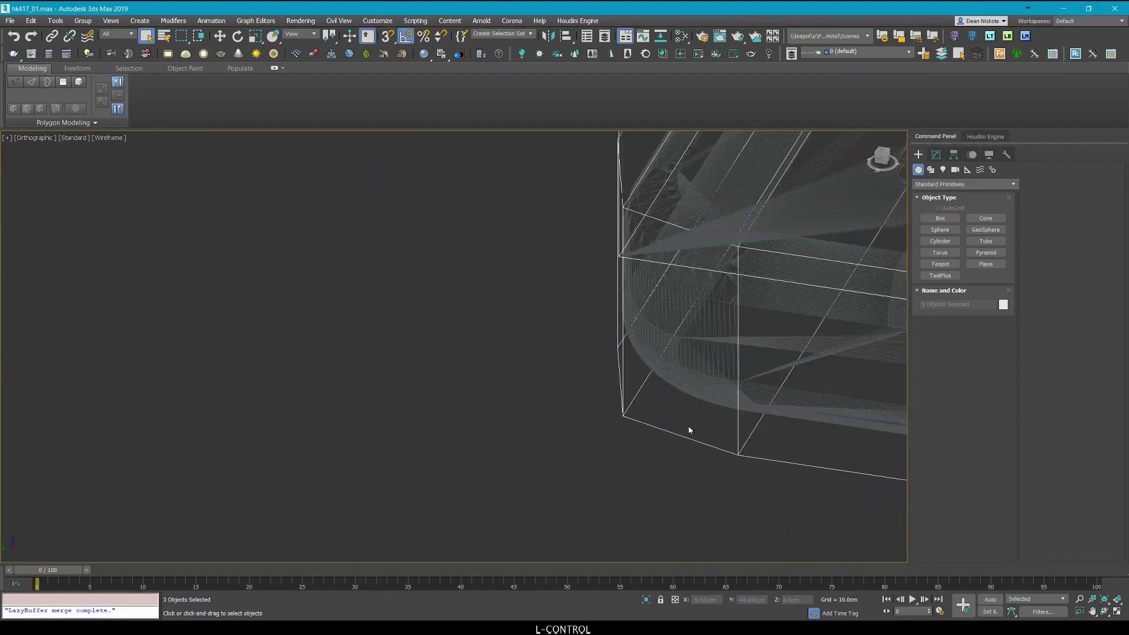
key(z)
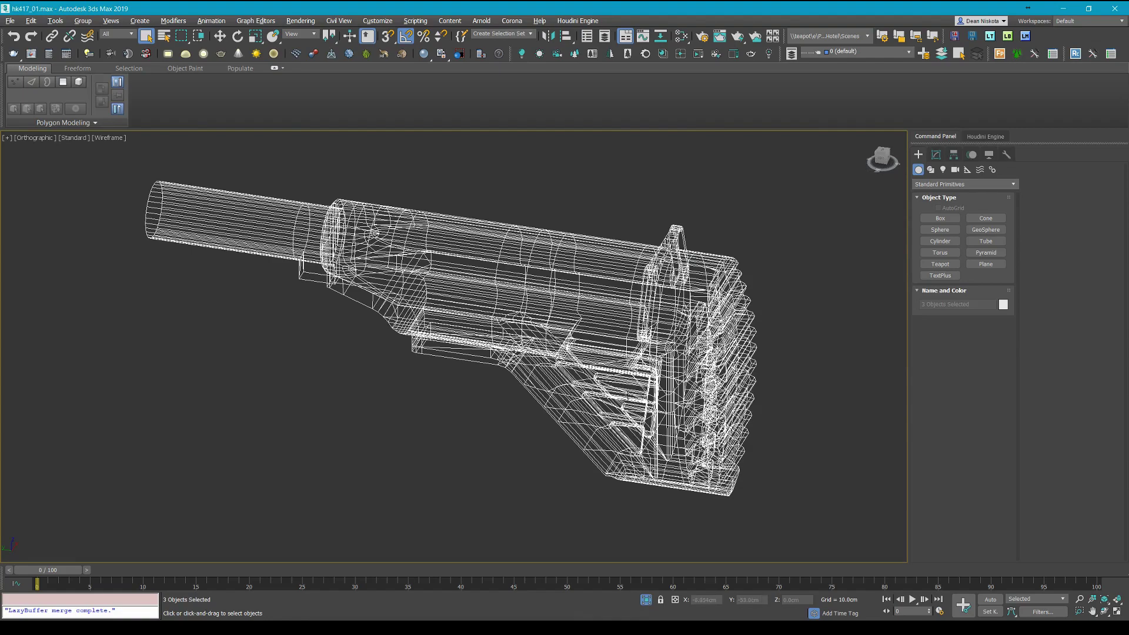
Compare the merged low-poly stock in hk417_01 with the original in the untitled scene, in wireframe and shaded display.
scroll(450, 338, down, 5)
alt+middle_drag(588, 264, 643, 242)
click(642, 242)
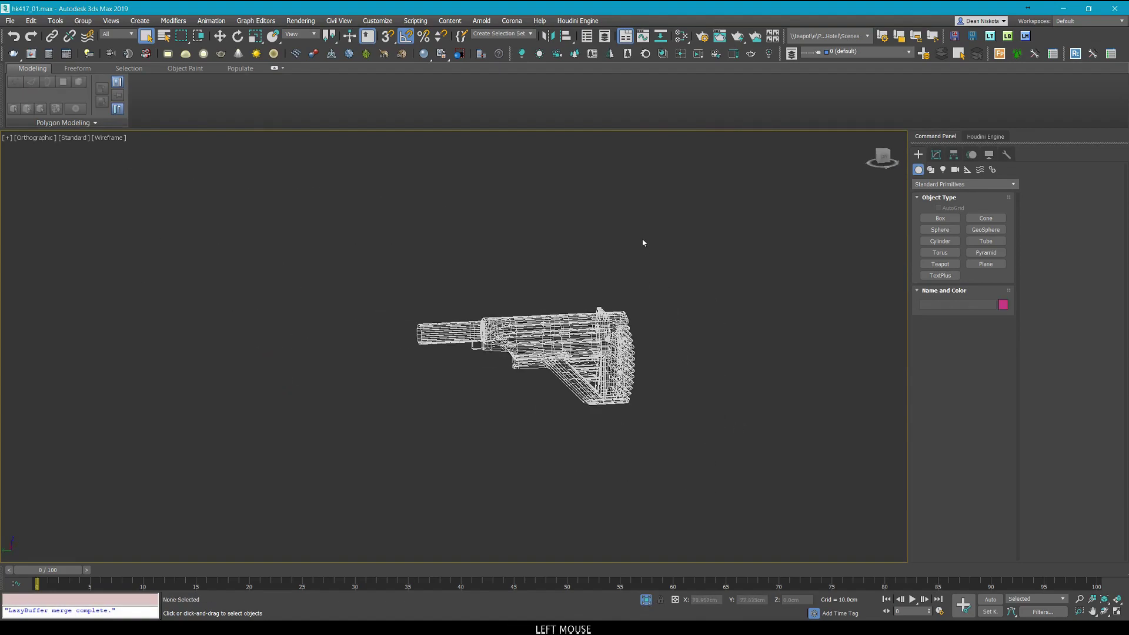
key(F3)
drag(652, 6, 257, 182)
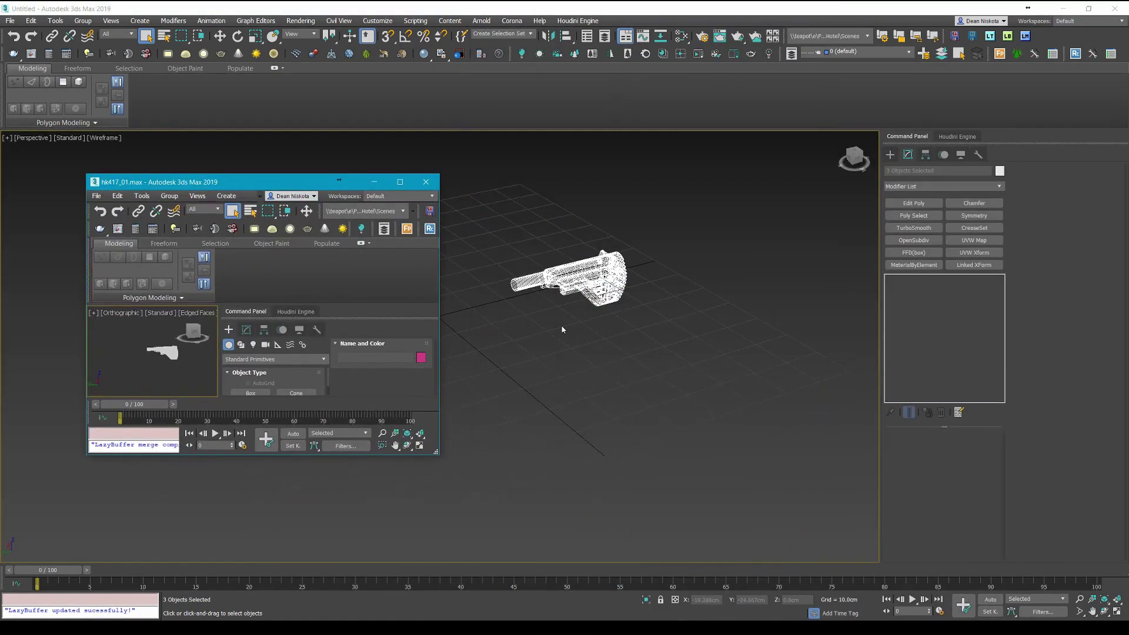
drag(391, 187, 330, 3)
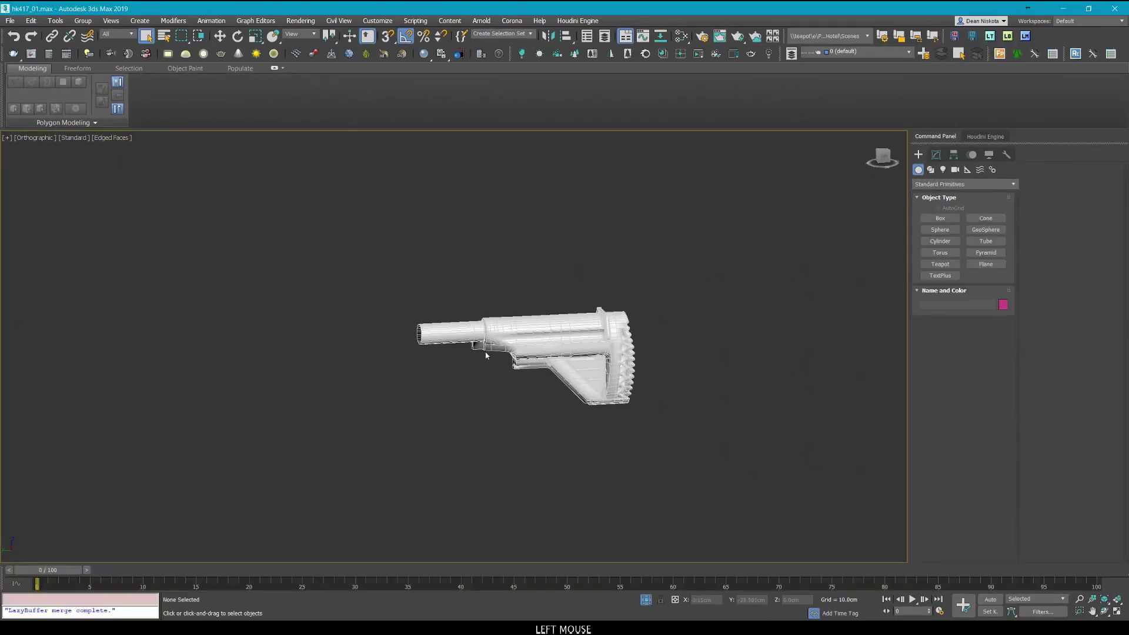
middle_drag(523, 331, 492, 290)
scroll(542, 331, up, 3)
scroll(492, 290, down, 3)
key(alt+q)
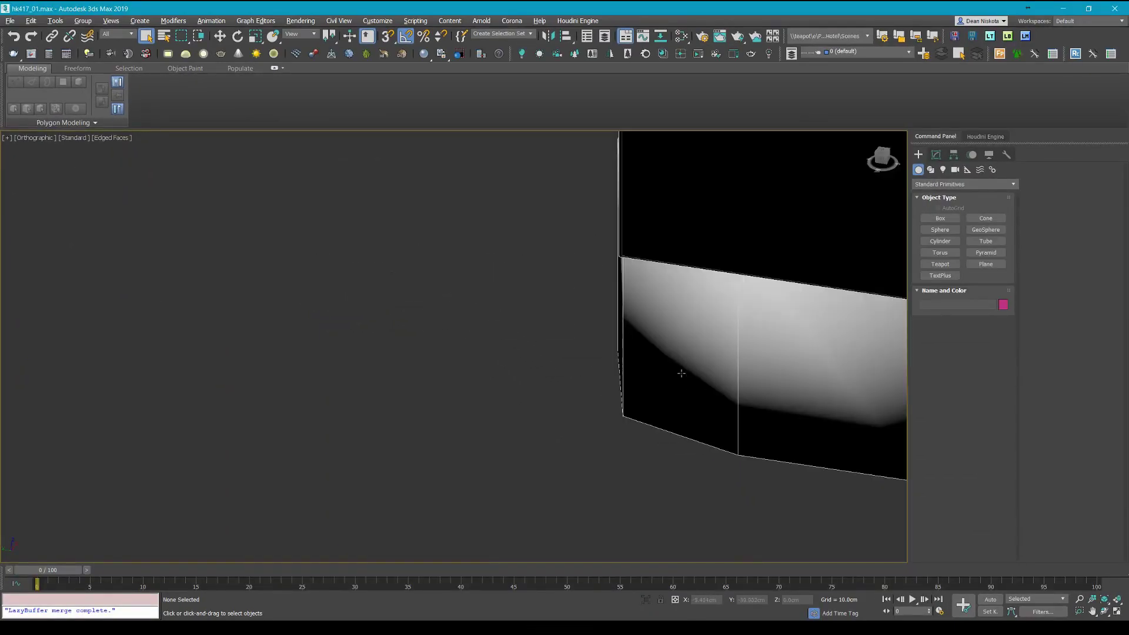
scroll(504, 385, down, 3)
scroll(507, 386, down, 4)
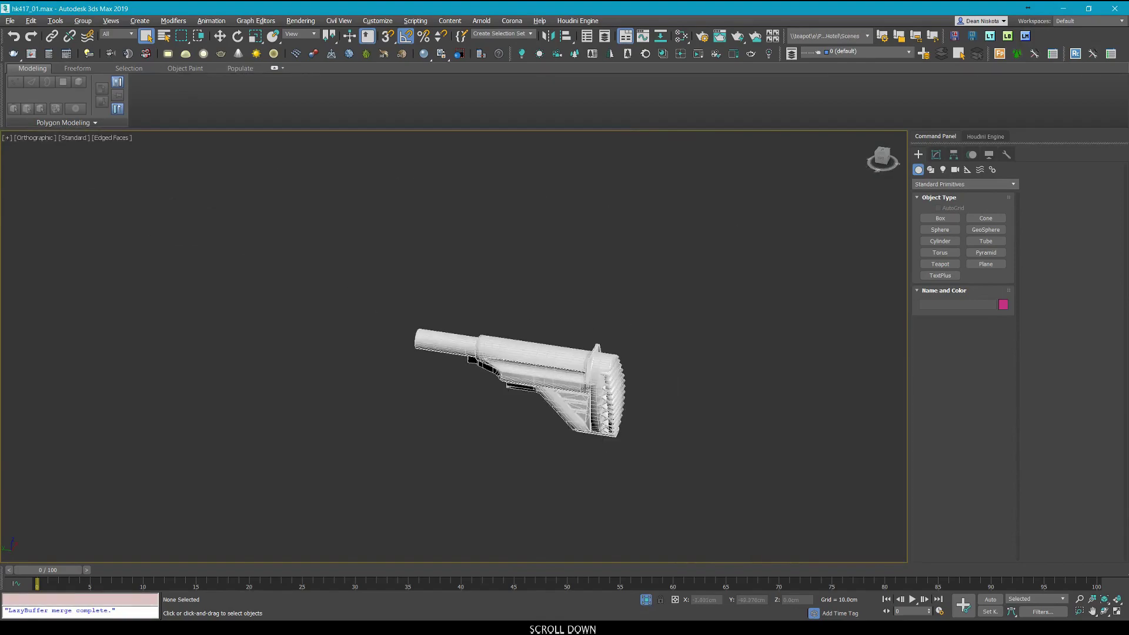
Delete the three merged low-poly stock objects and check the remaining high-poly stock without isolation.
drag(652, 459, 260, 194)
key(Delete)
middle_drag(479, 331, 387, 339)
scroll(387, 340, down, 5)
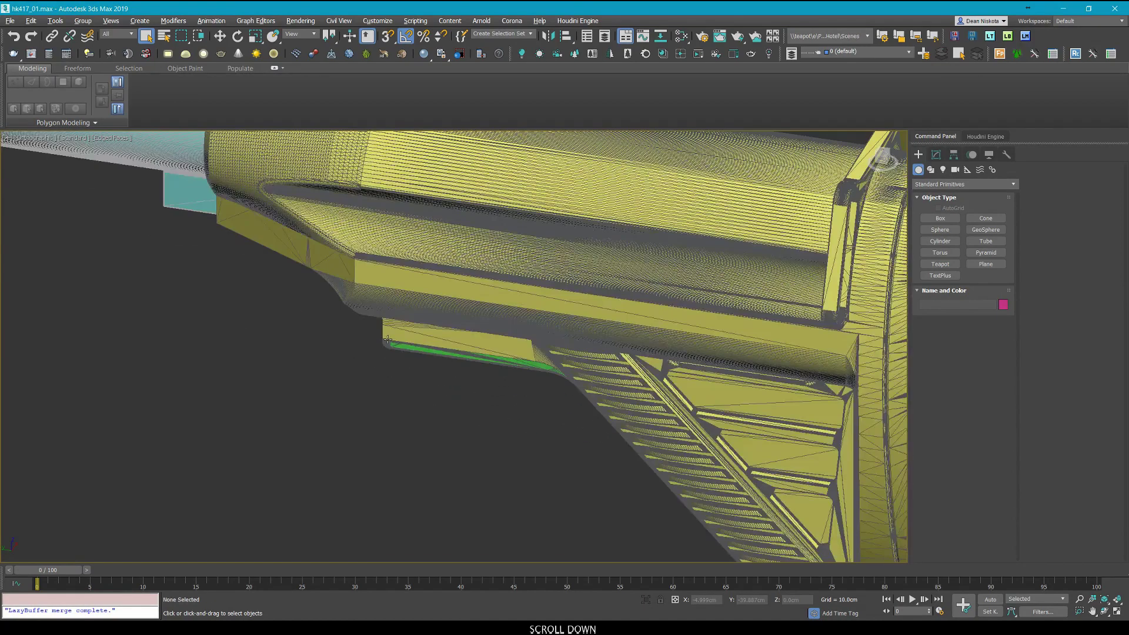
click(387, 340)
scroll(565, 294, down, 6)
mouse_move(564, 294)
alt+middle_down()
mouse_move(297, 239)
mouse_move(478, 256)
alt+middle_up()
key(alt+q)
scroll(477, 256, up, 5)
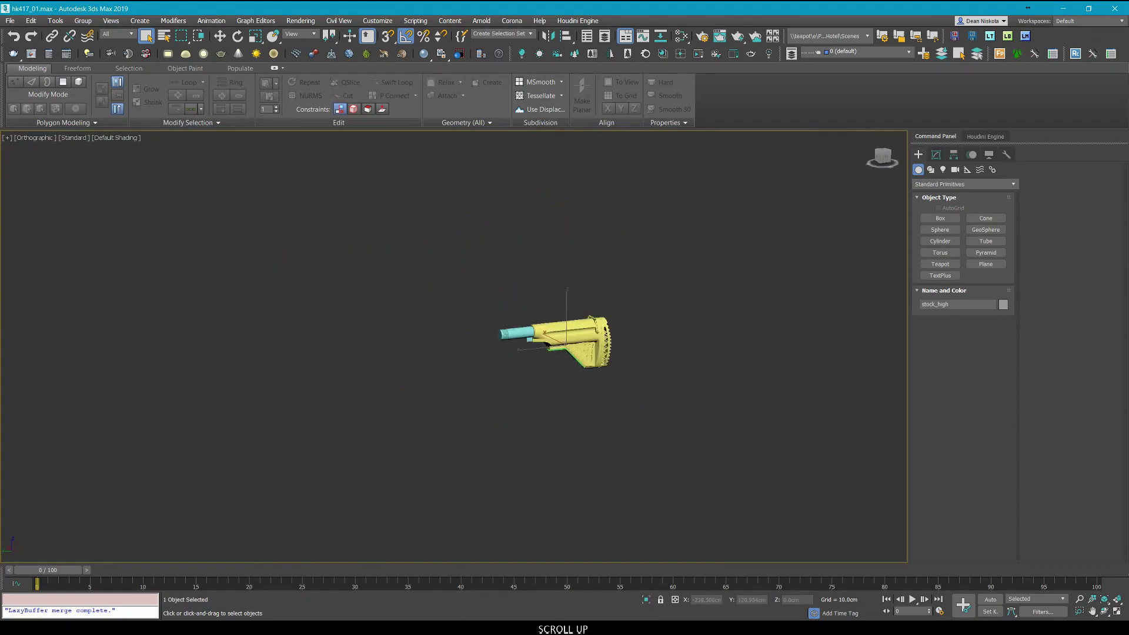
Display the untitled scene's stock shaded without edges and copy its three objects to the LazyBuffer again.
click(234, 628)
click(292, 593)
middle_drag(684, 345, 630, 379)
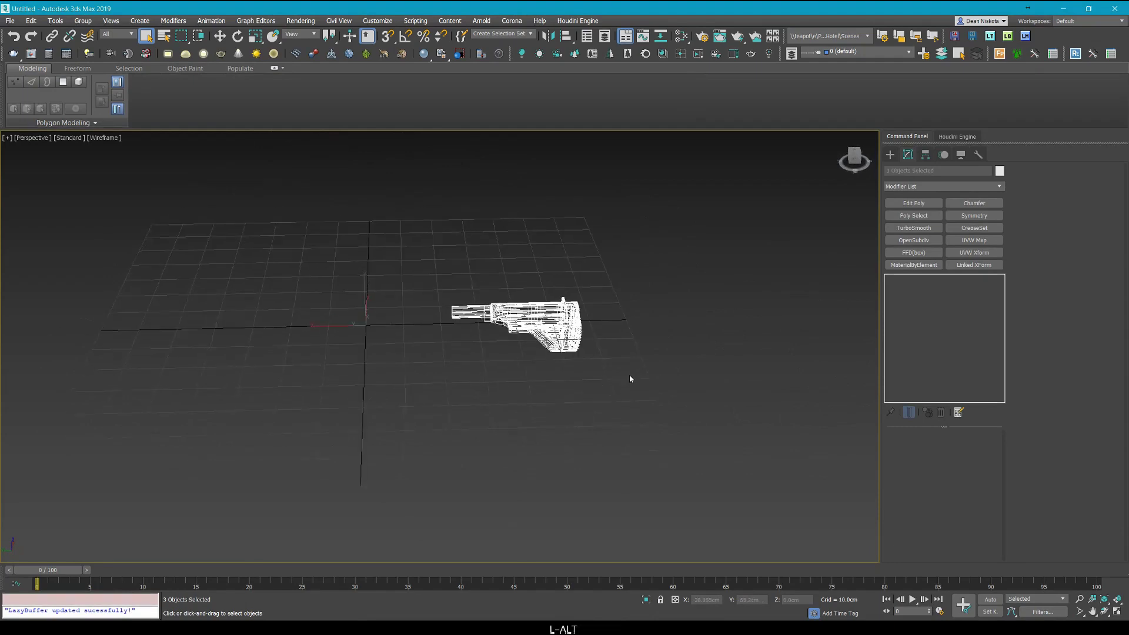
click(630, 377)
key(F3)
scroll(540, 304, up, 3)
key(F4)
key(F4)
mouse_move(671, 417)
mouse_down()
mouse_move(365, 253)
mouse_move(350, 259)
mouse_up()
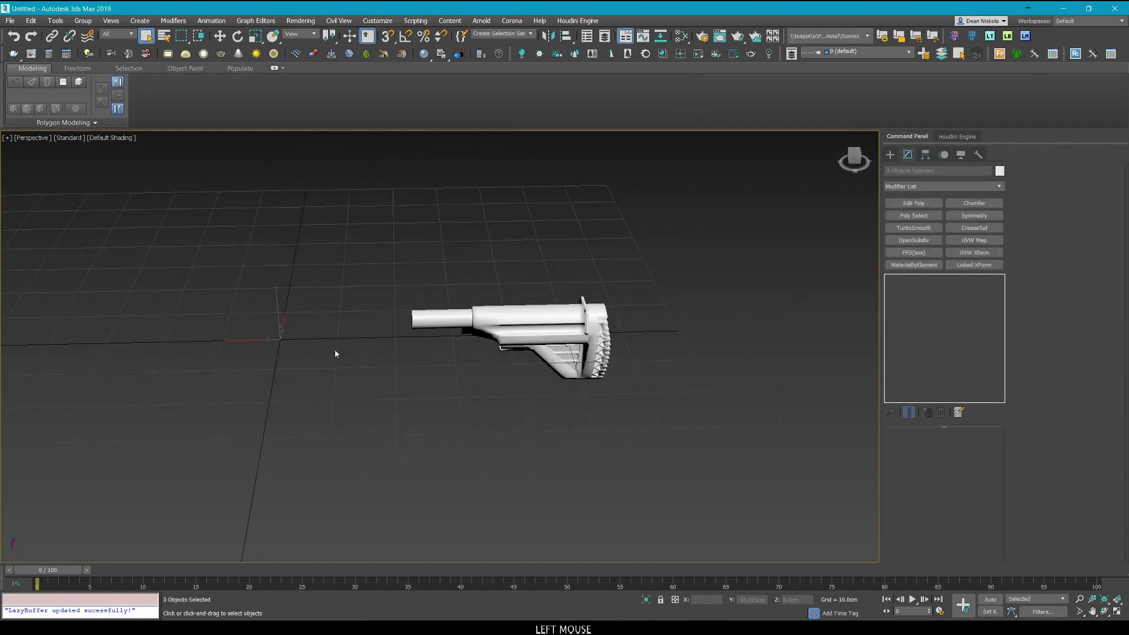
alt+middle_drag(641, 398, 665, 364)
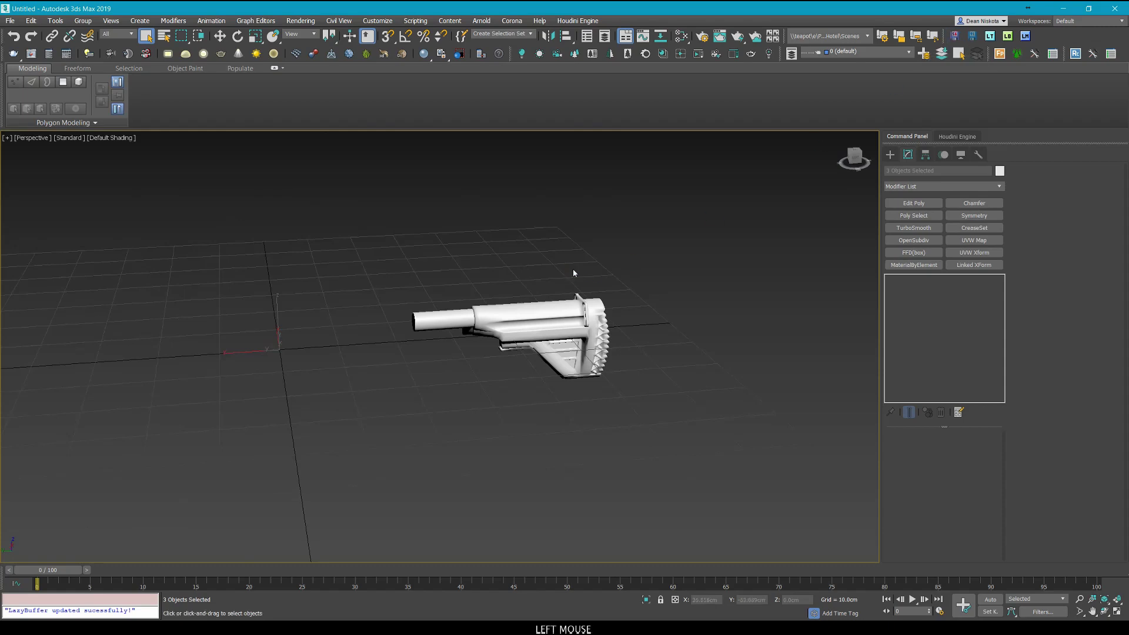
Merge the three buffered stock objects into the hk417_01 scene with objects set to Auto-rename.
mouse_move(234, 623)
click(295, 583)
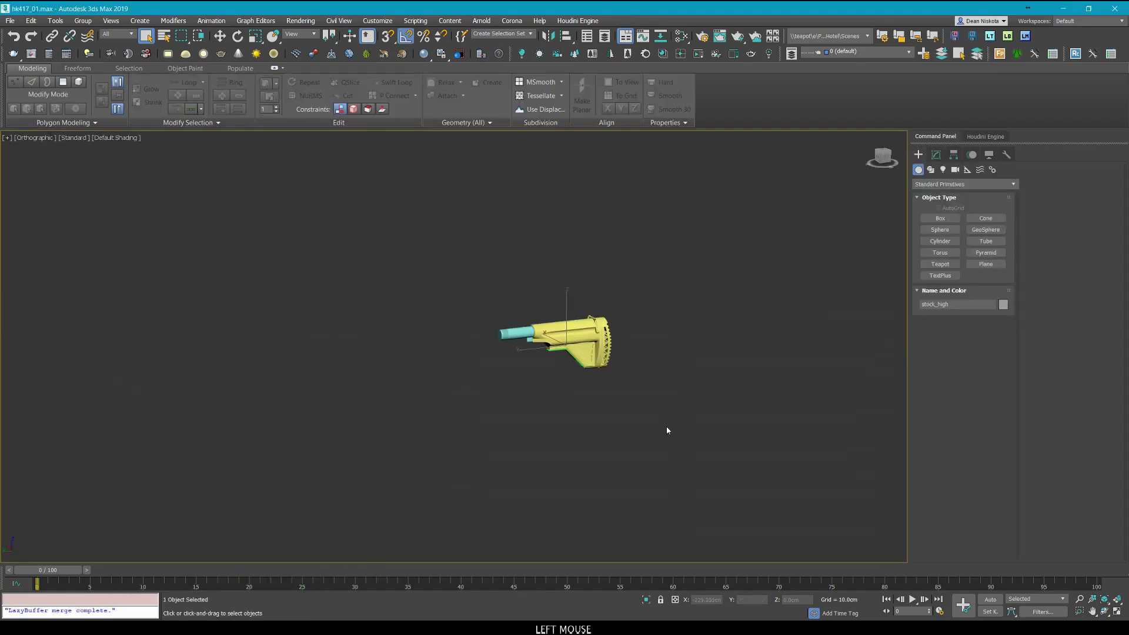
click(956, 37)
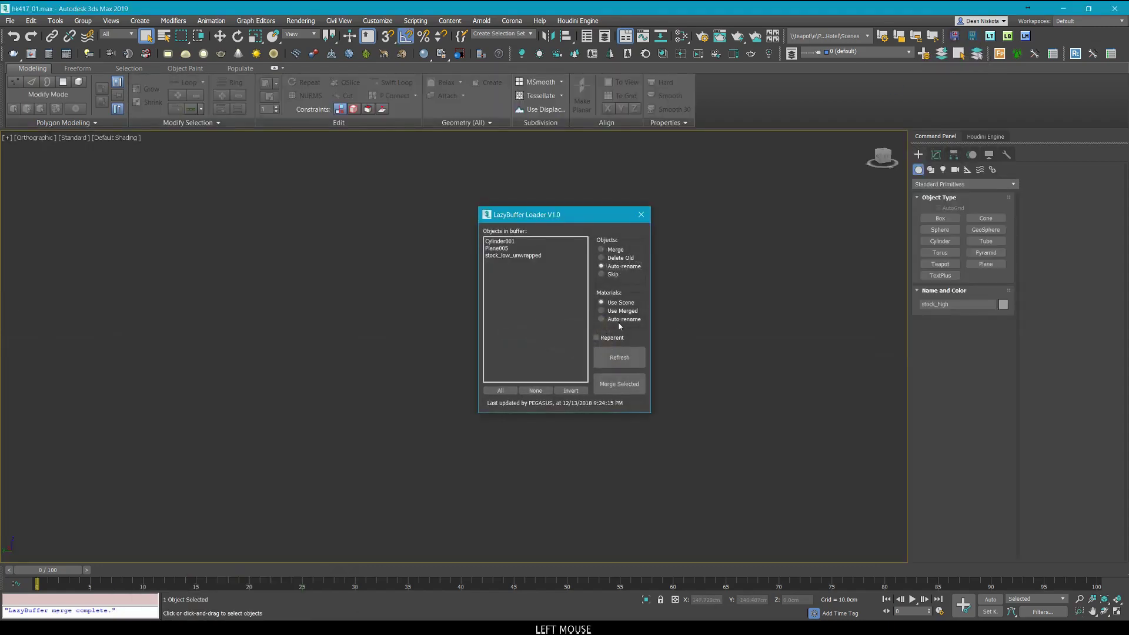
click(630, 384)
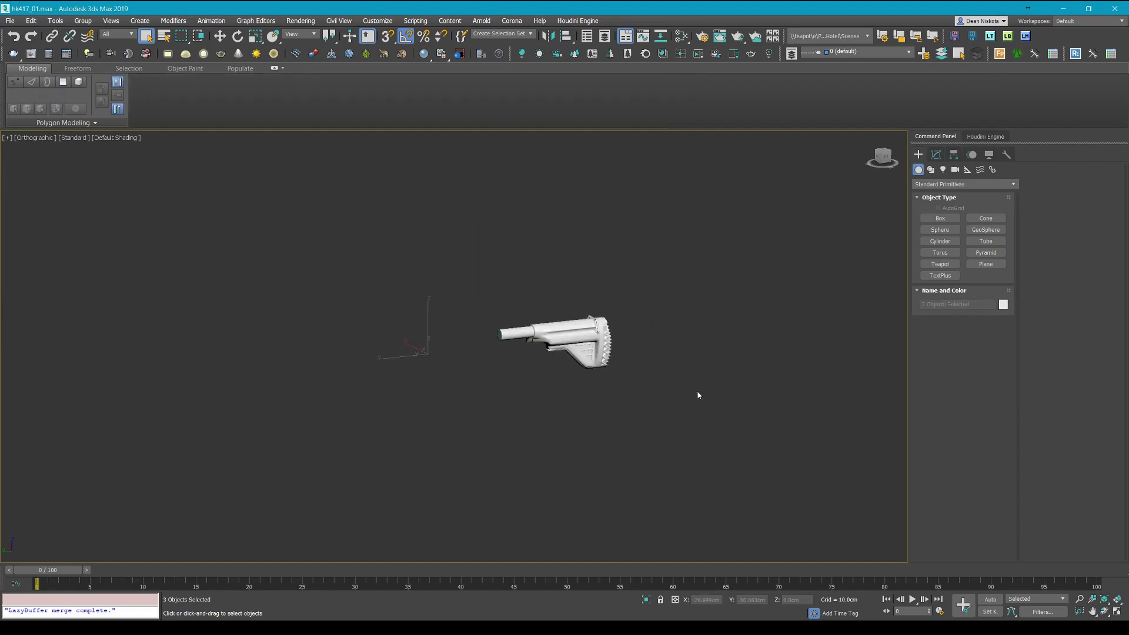
Isolate the three merged stock objects and check their shading from several angles.
key(z)
key(F4)
key(F4)
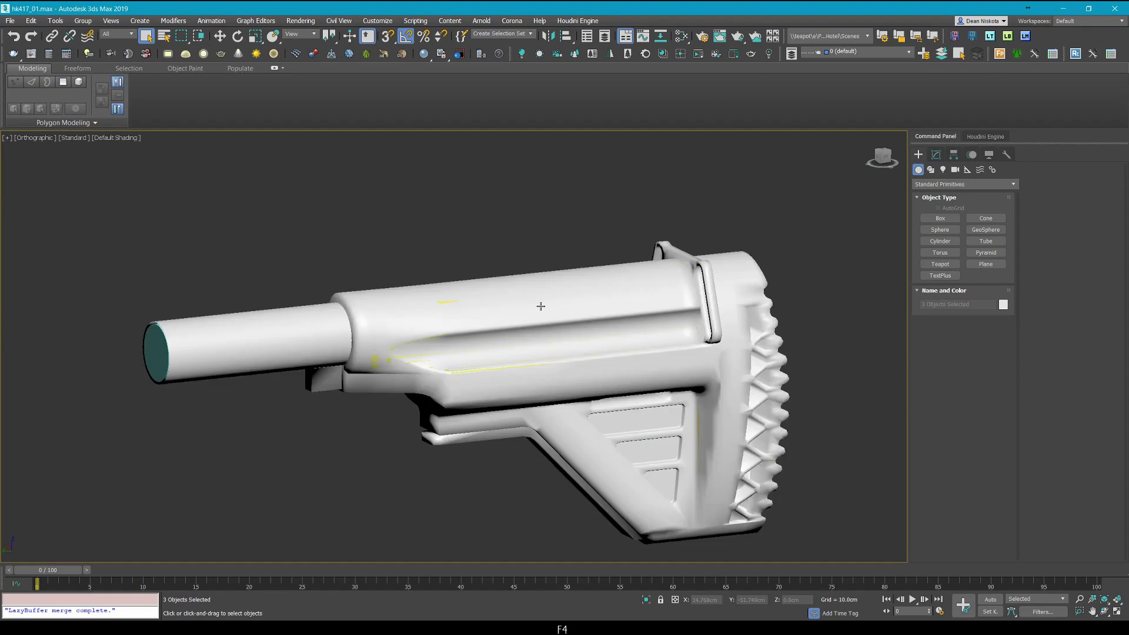
mouse_move(582, 298)
alt+middle_down()
mouse_move(635, 285)
mouse_move(629, 294)
mouse_move(597, 283)
mouse_move(600, 267)
alt+middle_up()
key(F3)
key(F3)
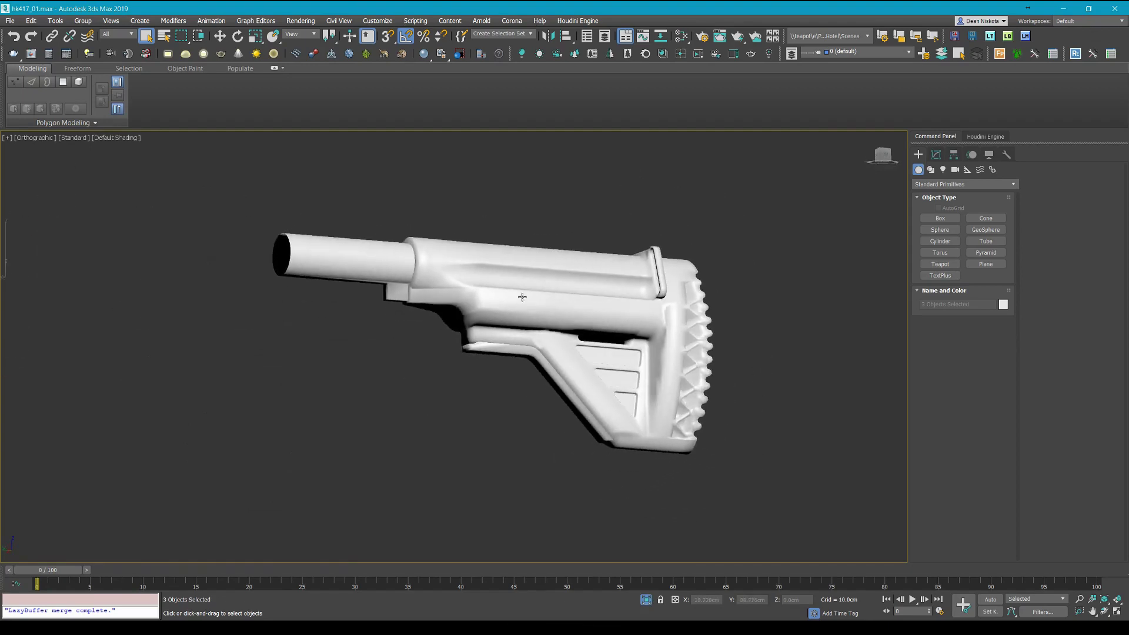
scroll(523, 297, up, 3)
alt+middle_drag(522, 297, 512, 395)
scroll(514, 285, down, 3)
Examine the lower piece Plane005 up close with edged faces shown and hidden.
click(512, 395)
scroll(504, 321, up, 6)
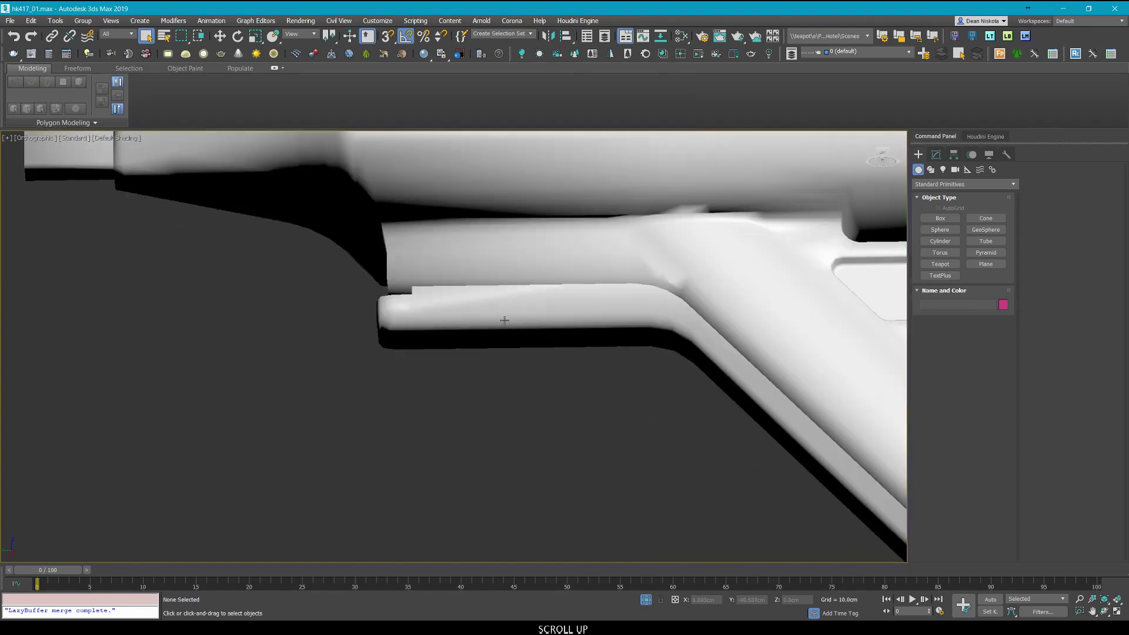
click(505, 320)
key(F4)
key(F4)
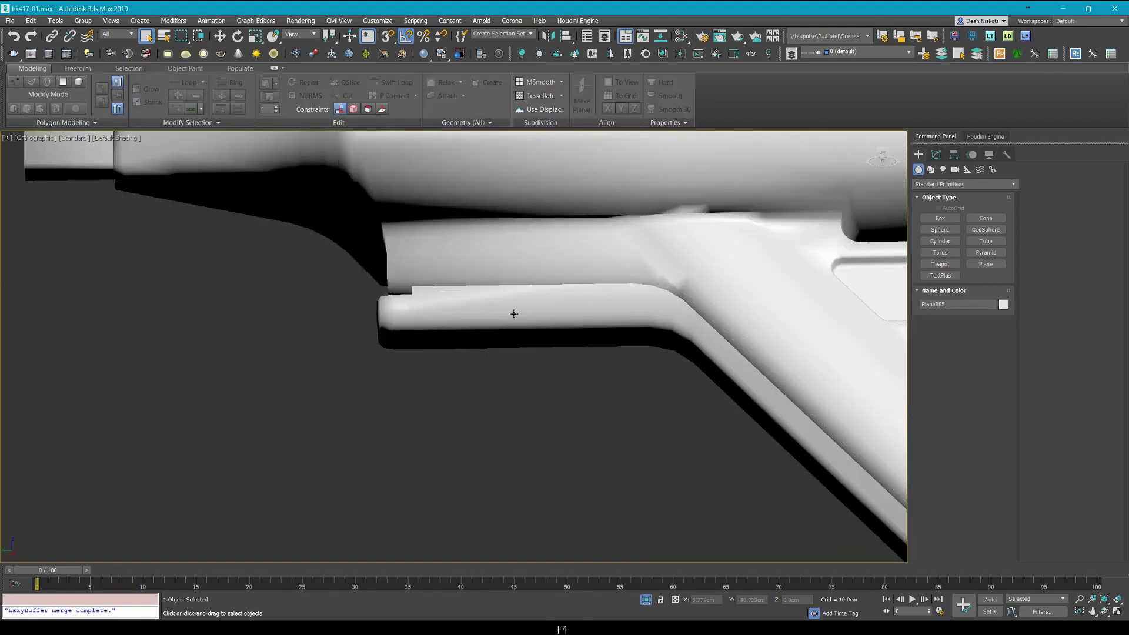
scroll(514, 312, down, 5)
mouse_move(514, 313)
alt+middle_down()
mouse_move(534, 346)
mouse_move(683, 319)
mouse_move(506, 323)
mouse_move(377, 277)
mouse_move(585, 212)
mouse_move(551, 328)
mouse_move(500, 353)
alt+middle_up()
scroll(534, 346, down, 2)
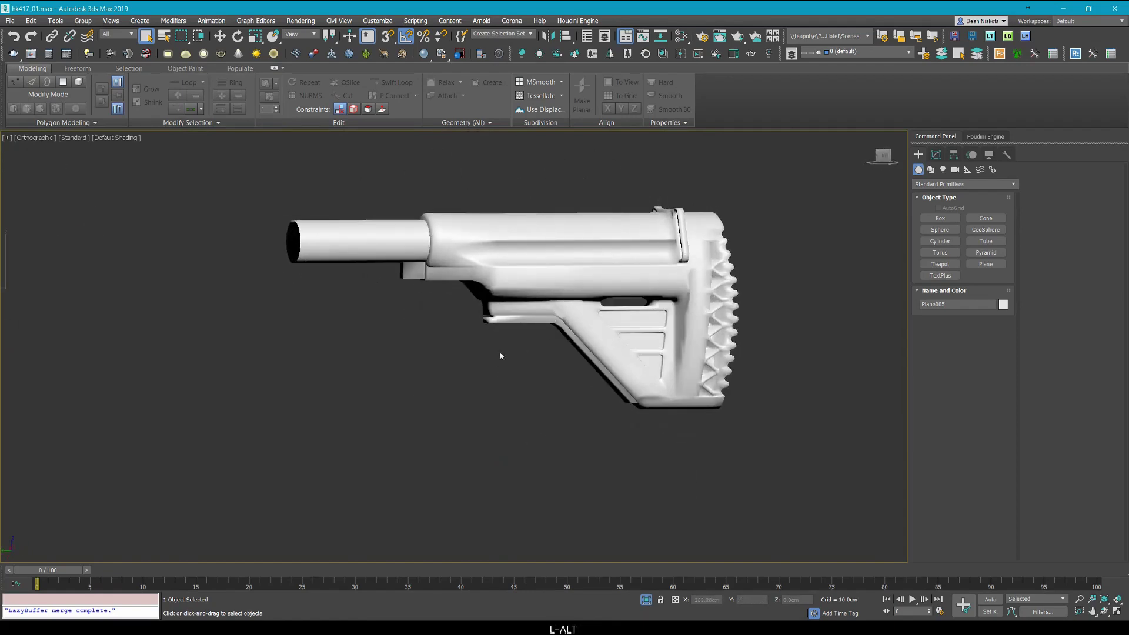
Show edged faces and select the merged stock's parts one by one to inspect their meshes.
scroll(500, 352, up, 5)
key(F4)
scroll(520, 309, down, 1)
click(520, 308)
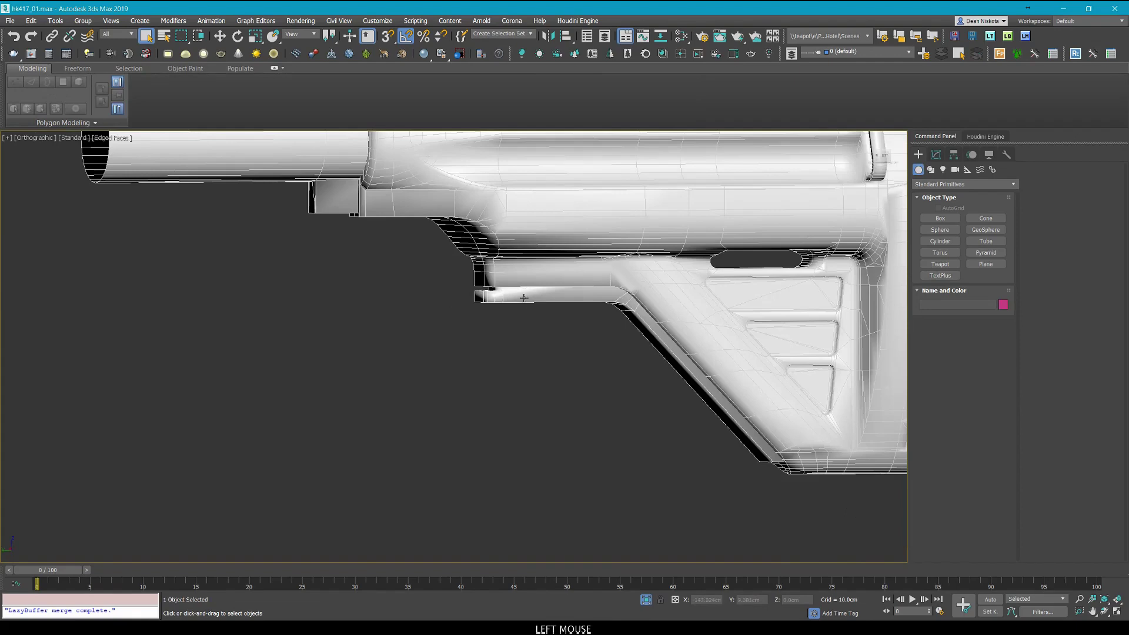
click(524, 298)
scroll(517, 329, down, 3)
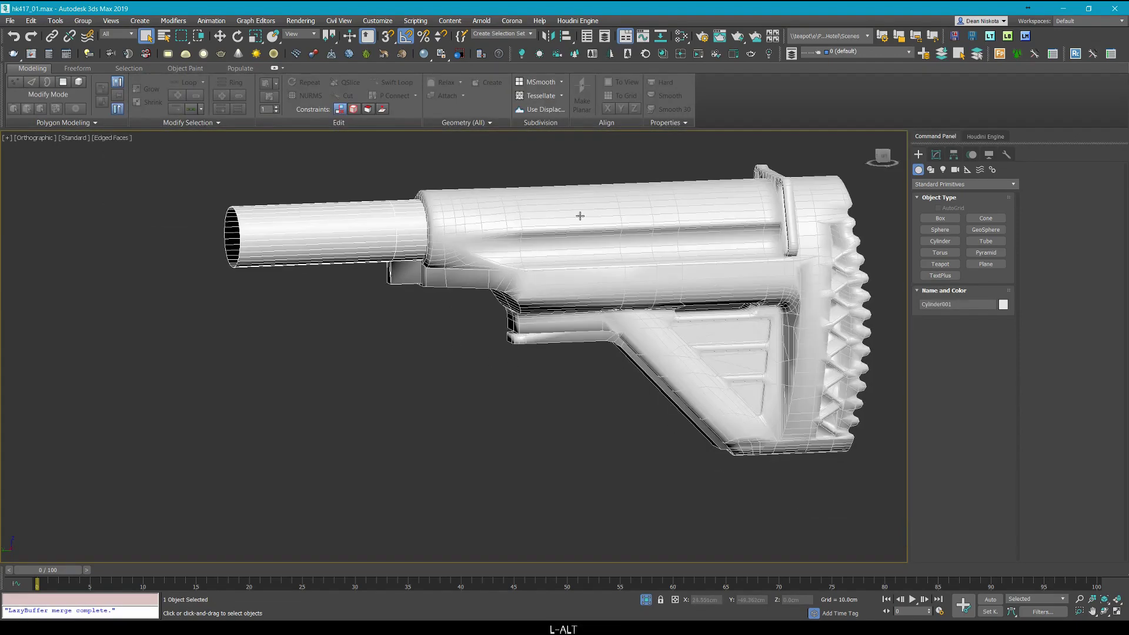
click(580, 219)
scroll(580, 219, down, 4)
alt+middle_drag(579, 219, 635, 211)
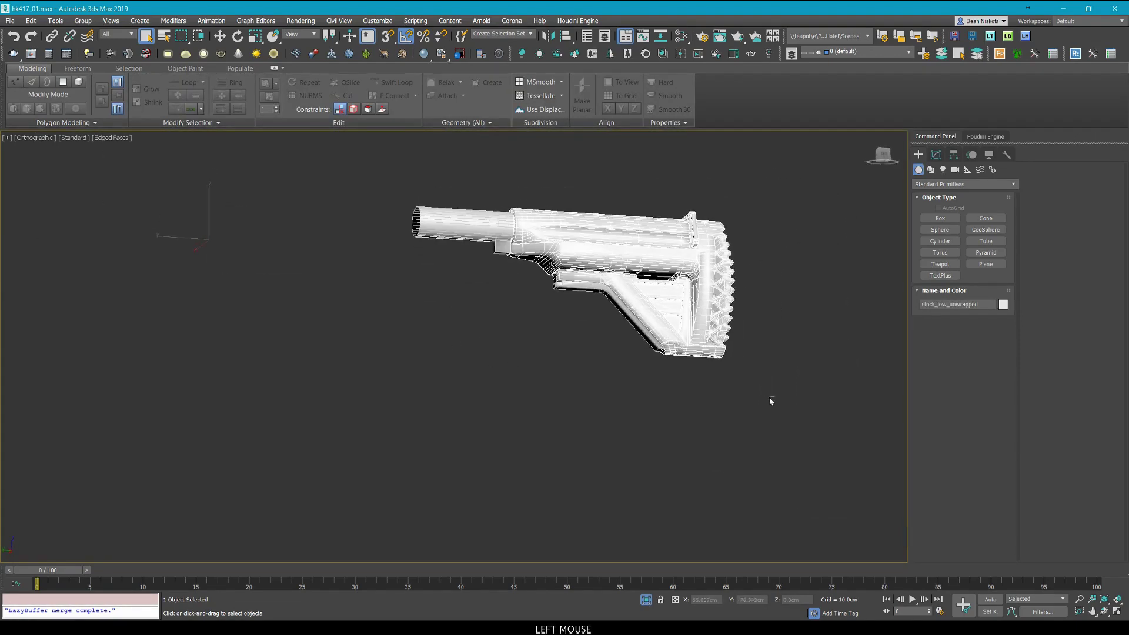
Apply a Smooth modifier to all three merged stock objects and assign them smoothing group 1.
drag(771, 401, 461, 154)
alt+middle_drag(461, 154, 480, 144)
click(937, 155)
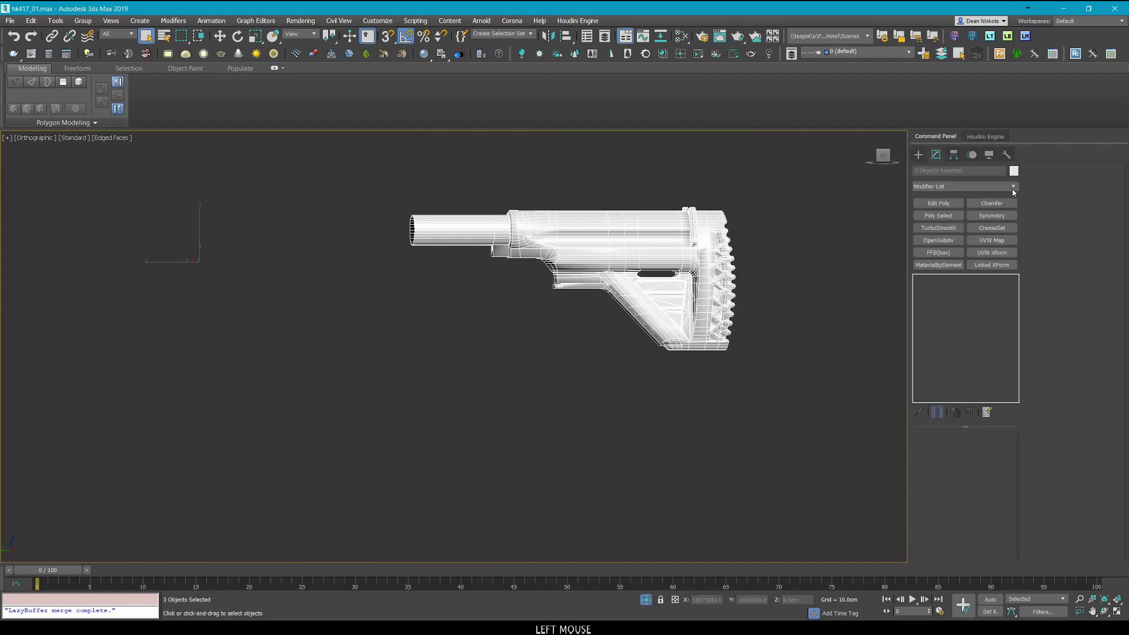
click(1015, 186)
text(sm)
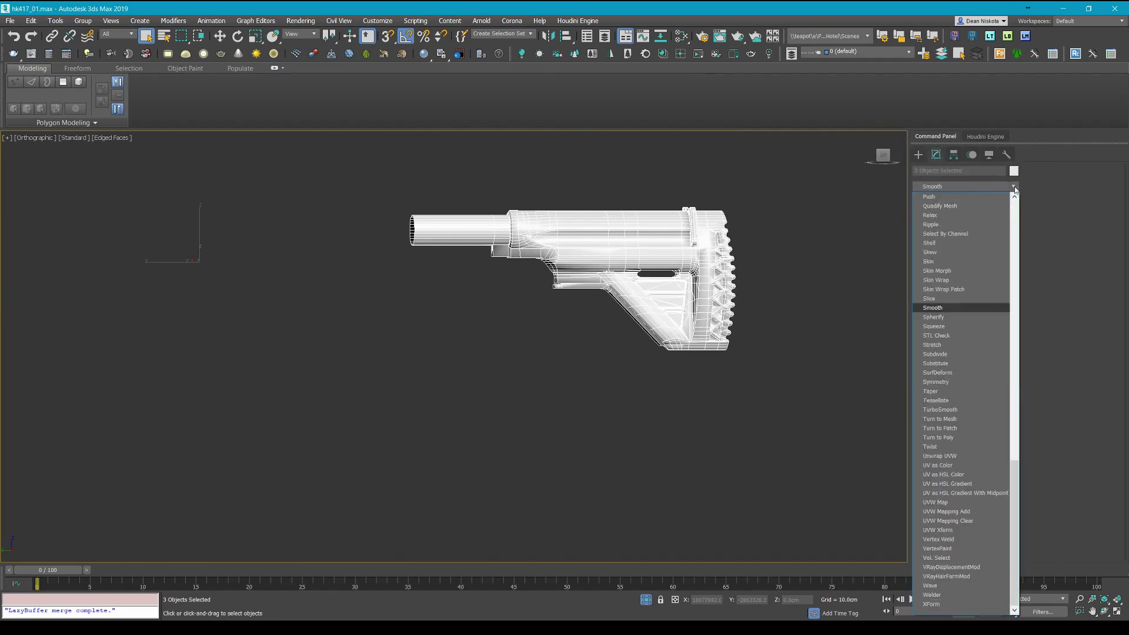
key(Return)
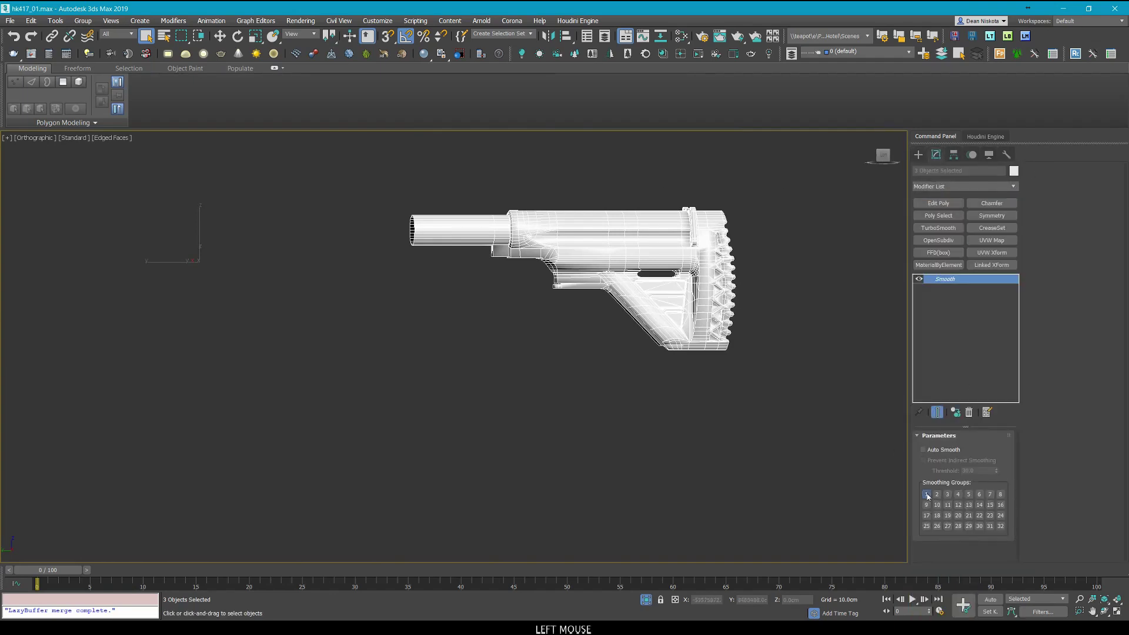
click(927, 495)
scroll(684, 287, up, 5)
scroll(588, 329, down, 5)
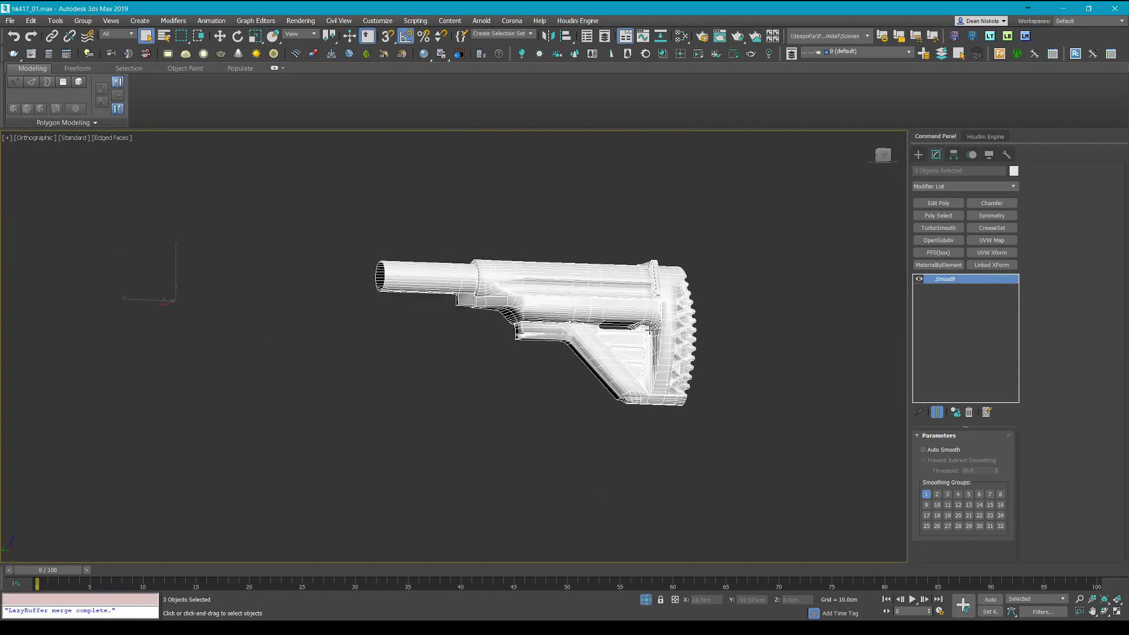
click(741, 297)
scroll(546, 361, up, 4)
scroll(546, 361, down, 4)
Rename the unwrapped main stock body as stock_low.
click(546, 361)
alt+middle_drag(546, 361, 465, 361)
key(F4)
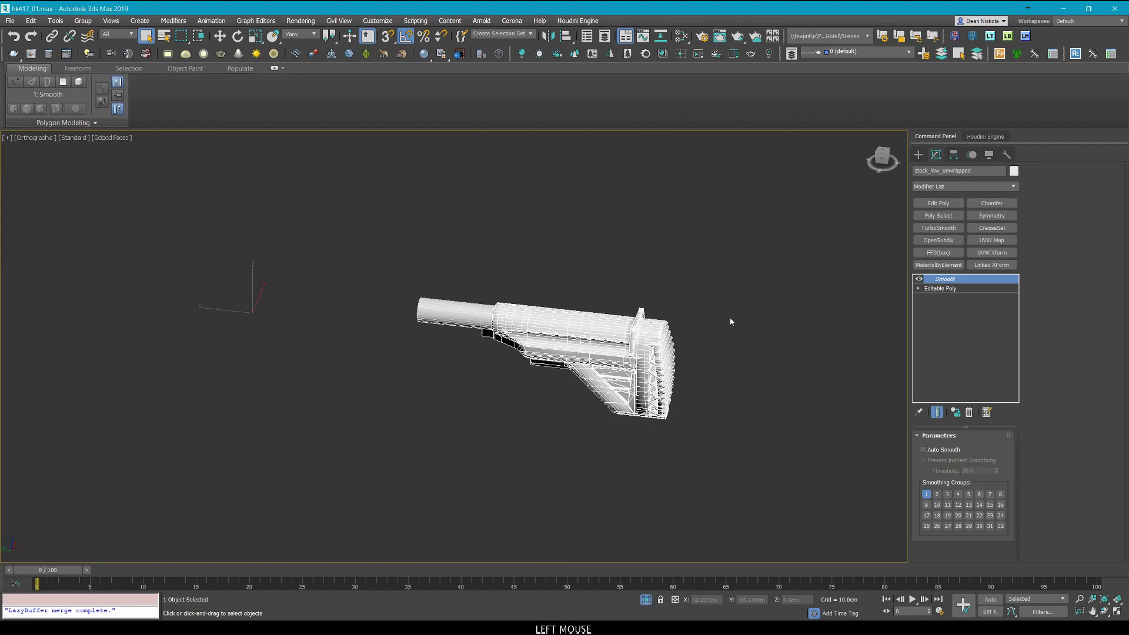
scroll(574, 323, up, 5)
scroll(575, 323, down, 5)
alt+middle_drag(575, 323, 630, 312)
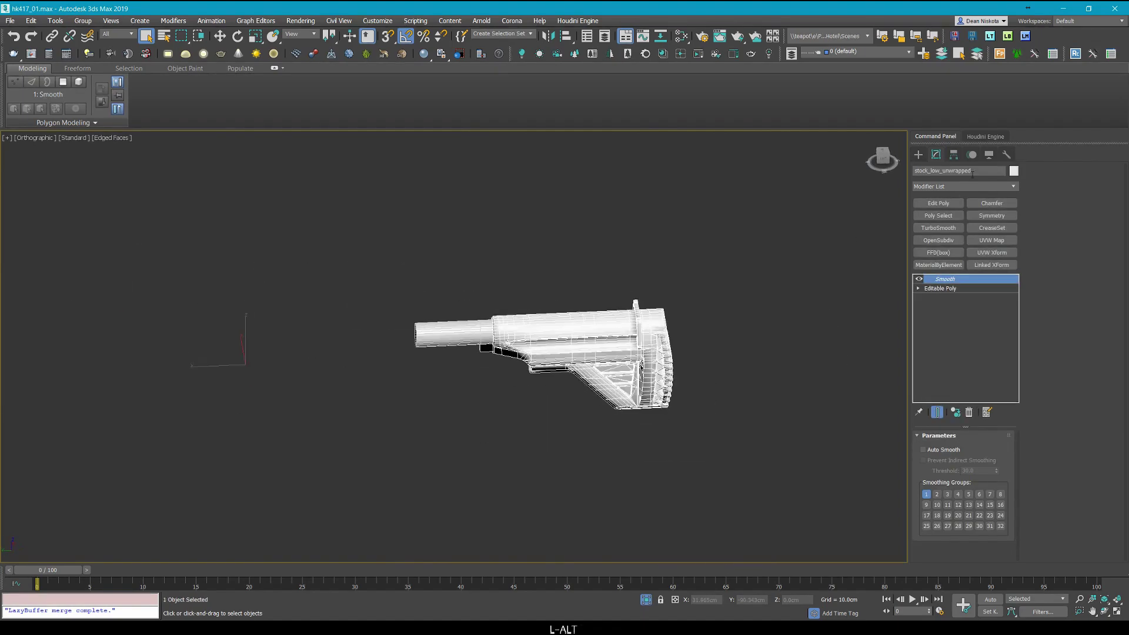
click(952, 171)
text(stokc)
key(BackSpace)
key(BackSpace)
text(ck_;ow)
key(BackSpace)
key(BackSpace)
text(low)
Find the low-poly counterpart of handle_high beneath the stock and rename it handle_low.
mouse_move(529, 353)
alt+middle_down()
mouse_move(506, 355)
mouse_move(518, 359)
alt+middle_up()
scroll(553, 356, down, 1)
scroll(511, 364, up, 11)
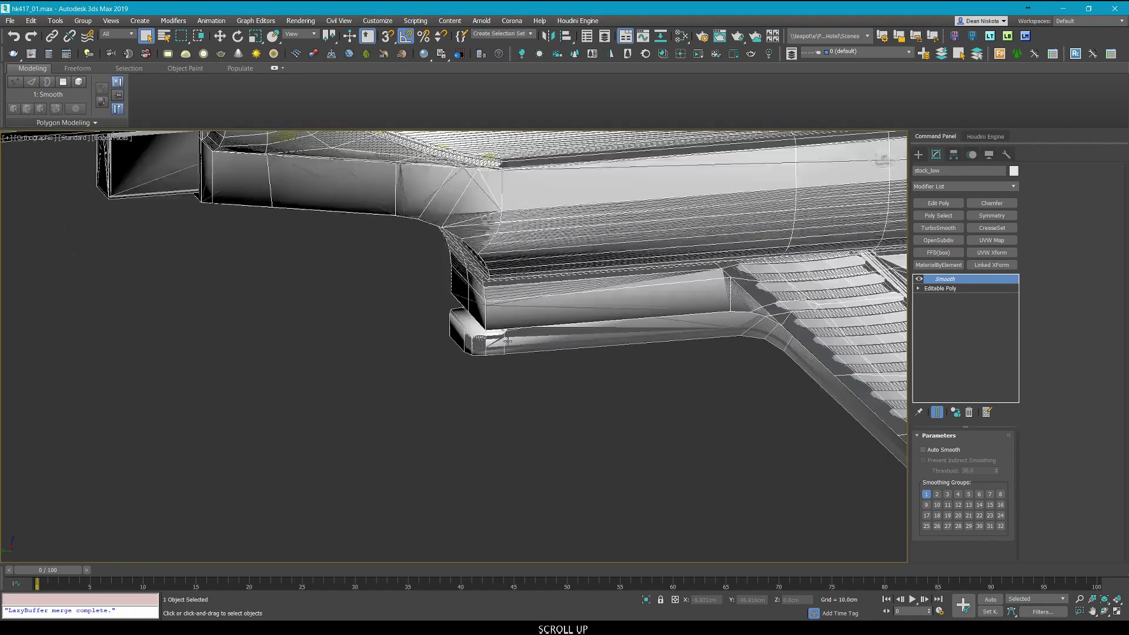
key(F3)
click(554, 353)
click(554, 353)
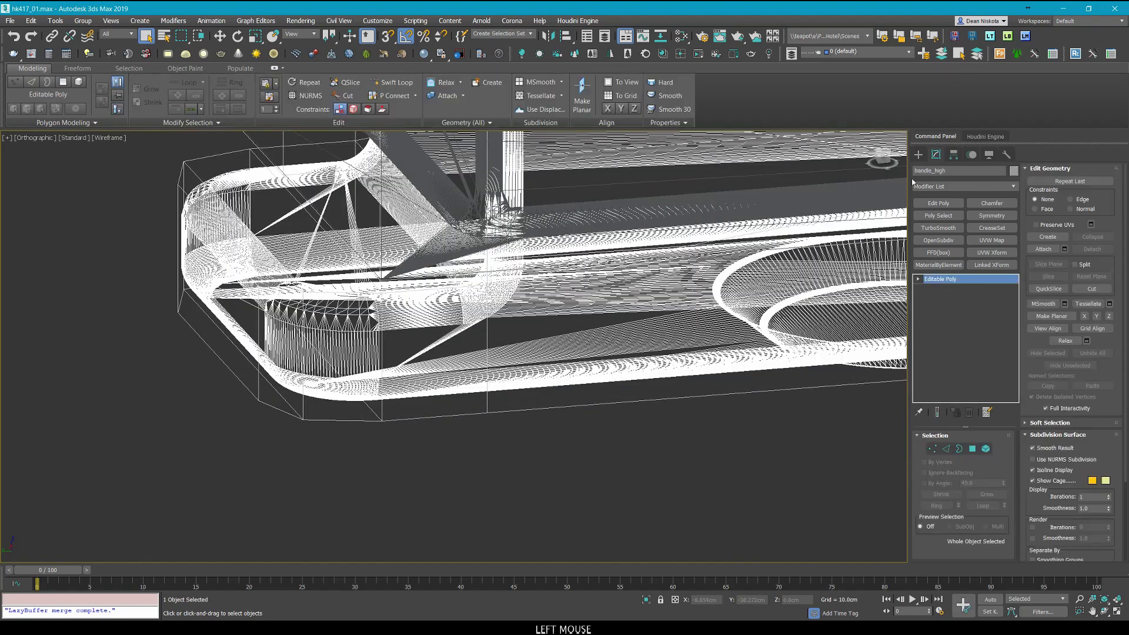
click(510, 411)
text(handle_)
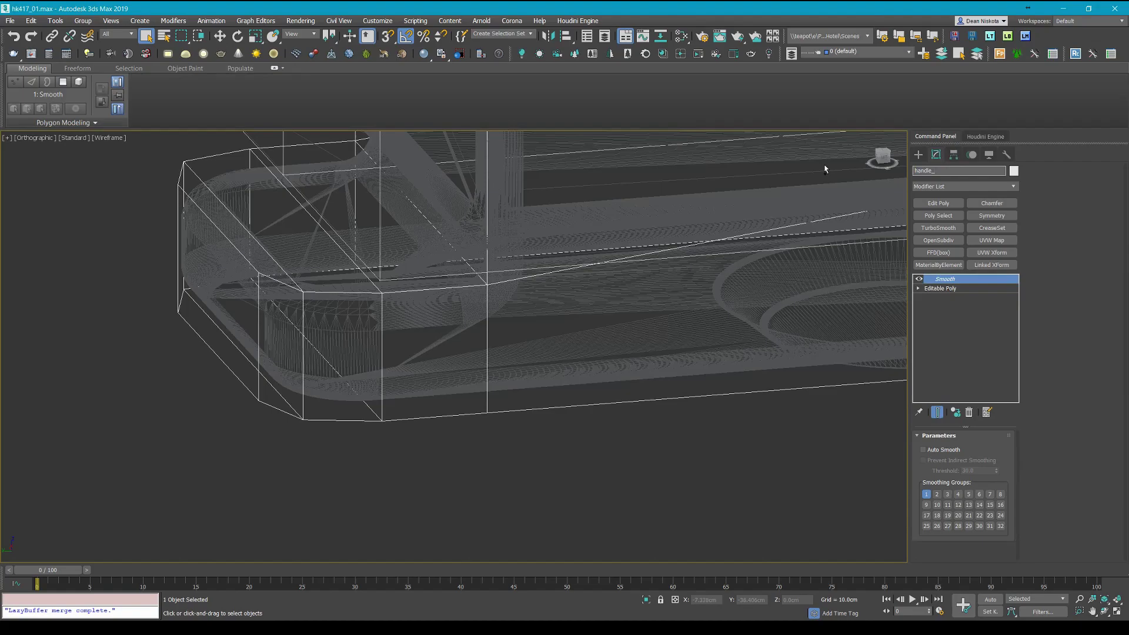
text(low)
Rename the low-poly tube Cylinder001 as pipe_low, reusing the name prefix from its counterpart pipe_high.
scroll(338, 228, down, 3)
middle_drag(338, 228, 413, 268)
scroll(152, 215, up, 5)
click(151, 216)
scroll(151, 216, down, 3)
double_click(929, 170)
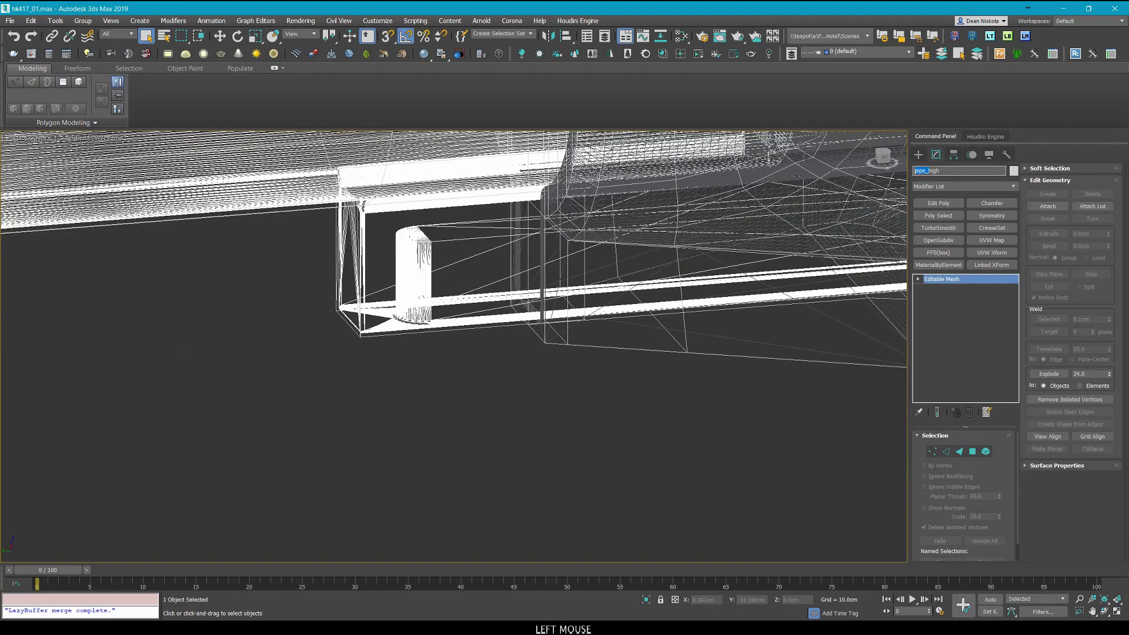
key(ctrl+c)
scroll(520, 340, up, 5)
click(519, 303)
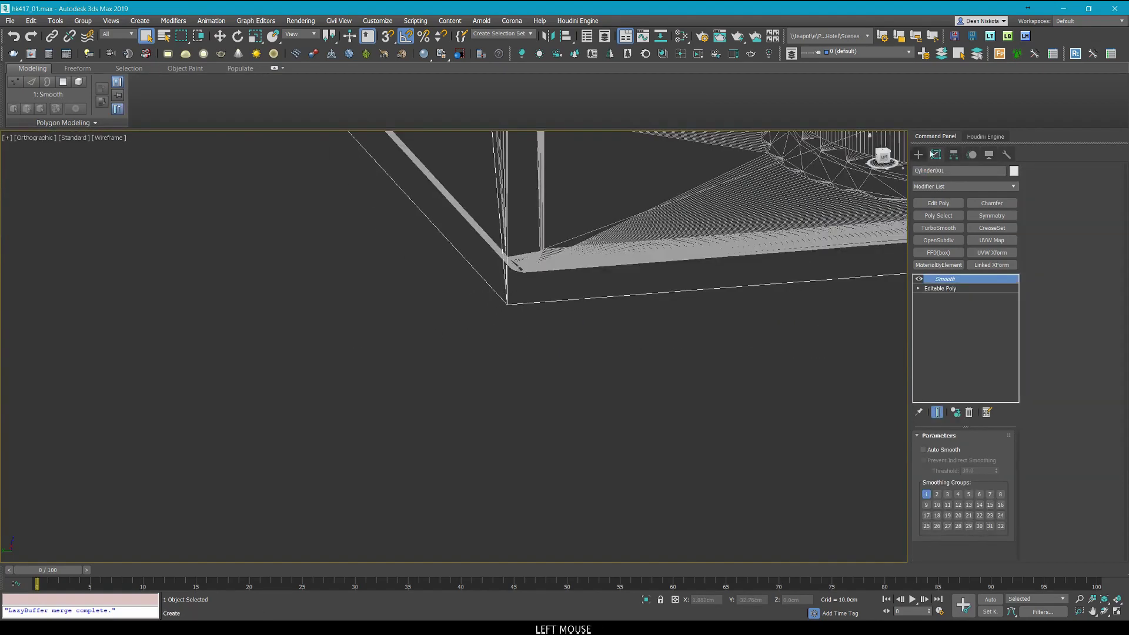
drag(953, 170, 648, 171)
key(ctrl+v)
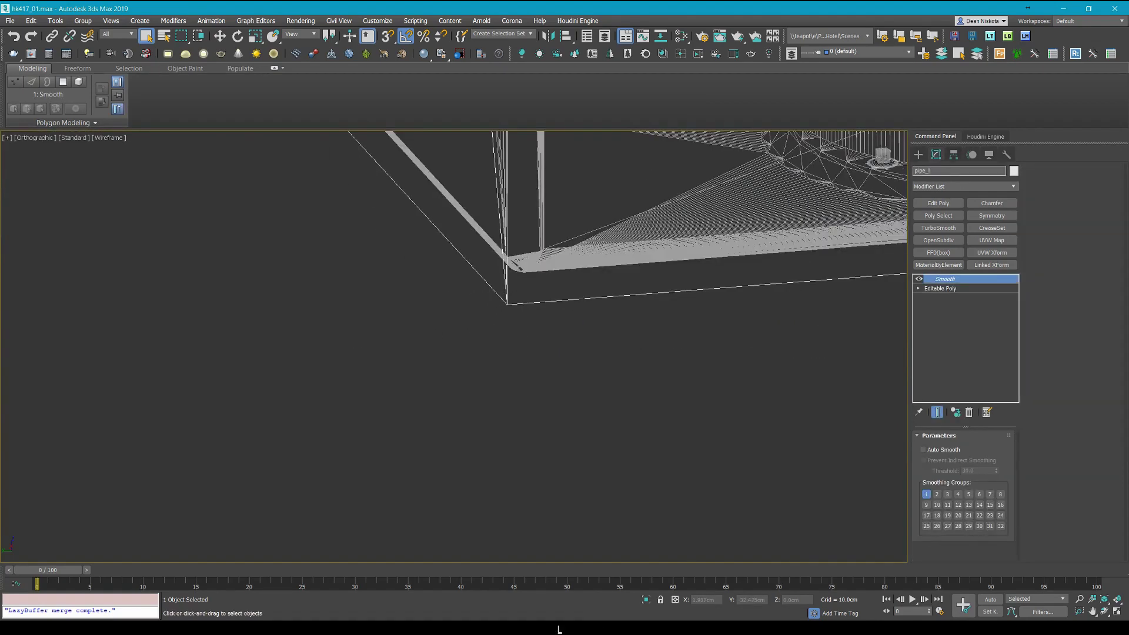
text(low)
key(Return)
Examine how the overlapping low-poly and high-poly stock parts match in wireframe, shaded and edged-faces display.
scroll(485, 283, down, 1)
scroll(485, 283, down, 5)
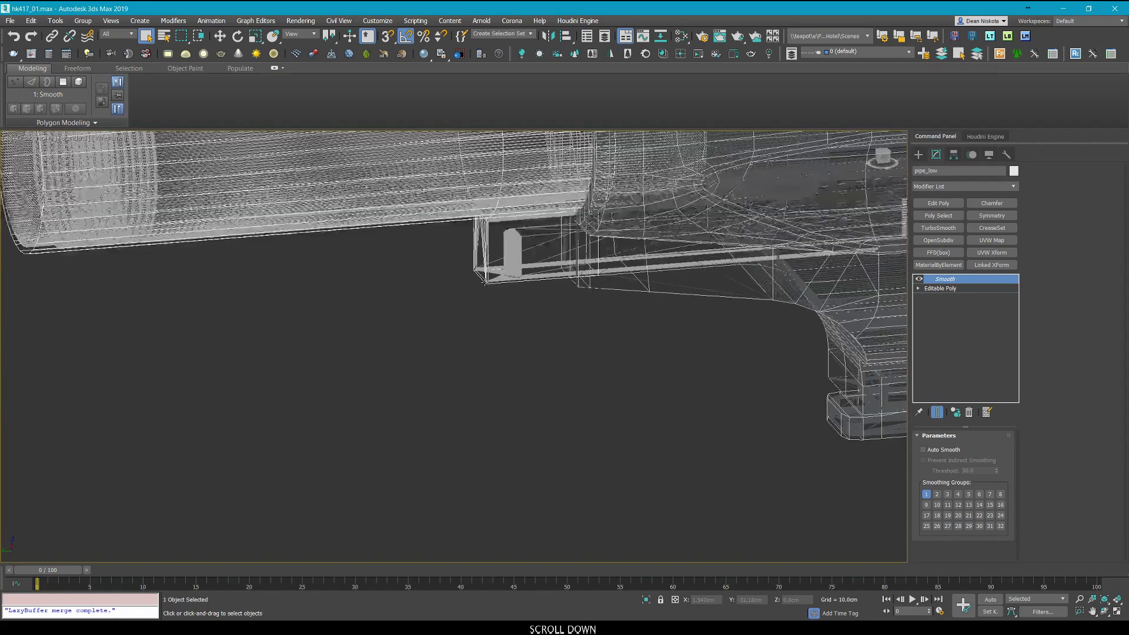
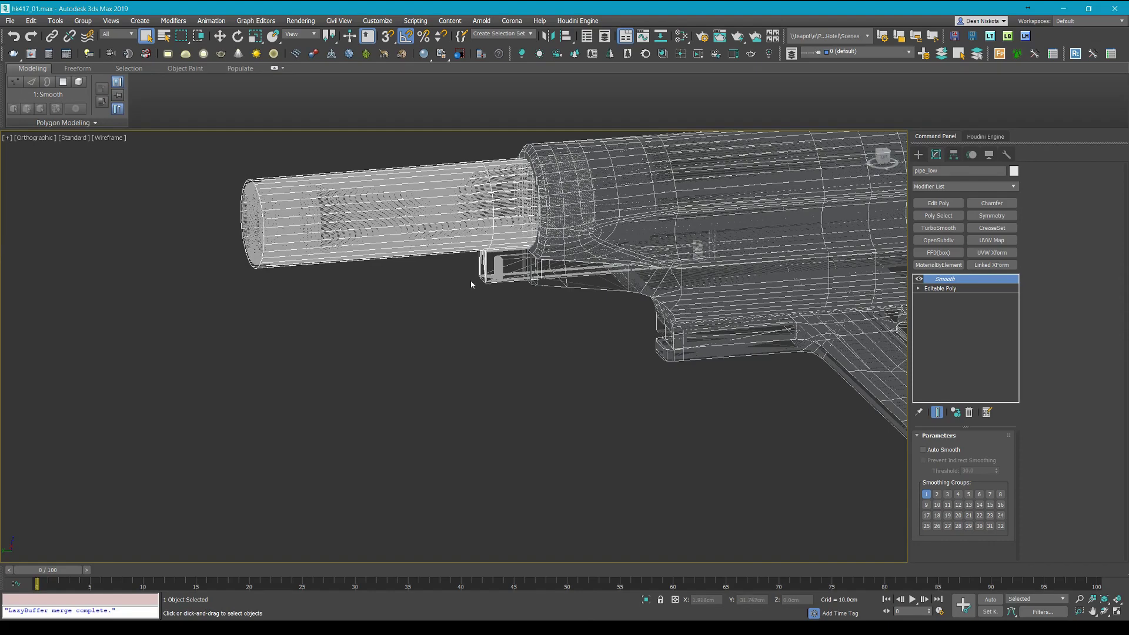
scroll(471, 284, down, 5)
middle_drag(471, 284, 471, 248)
scroll(437, 281, down, 2)
click(453, 376)
key(F3)
scroll(504, 270, up, 4)
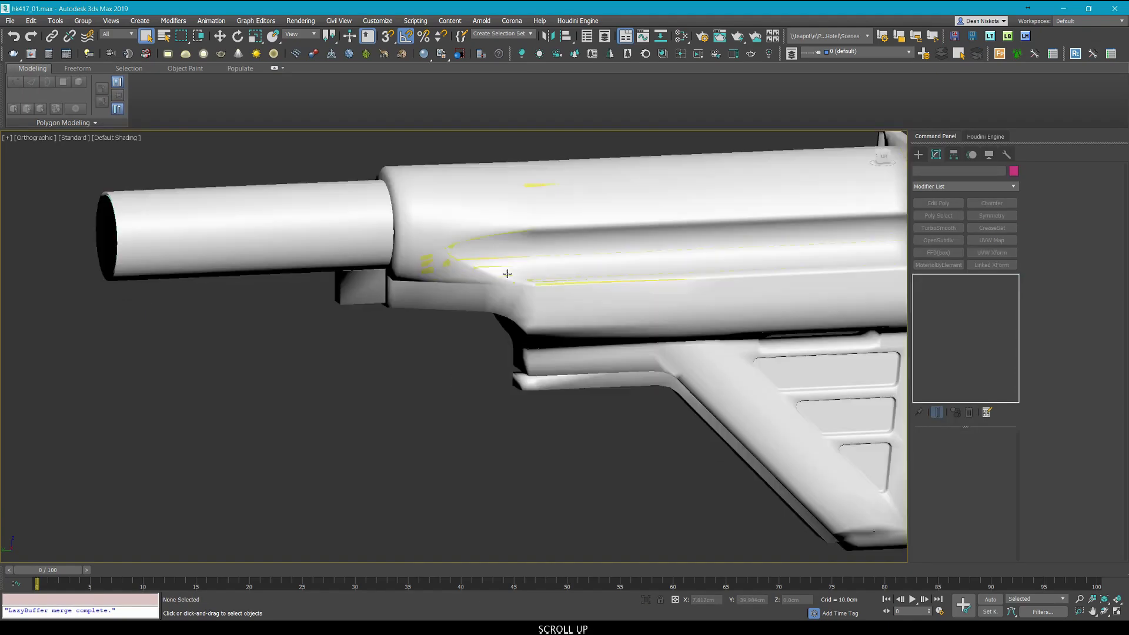
scroll(507, 274, down, 4)
key(F4)
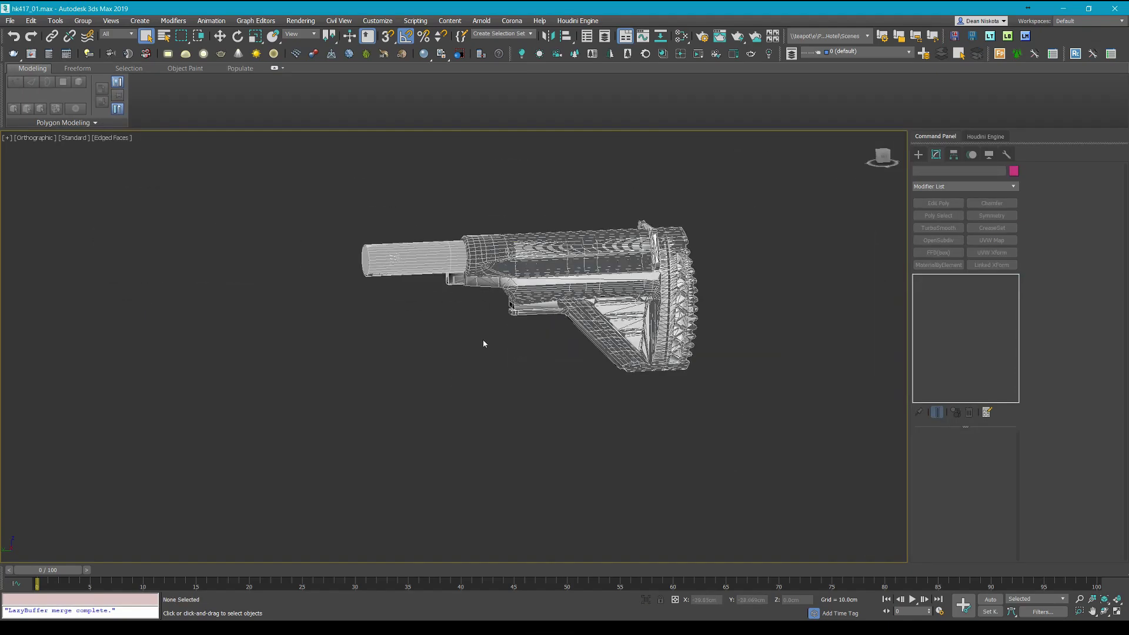
middle_drag(435, 325, 410, 326)
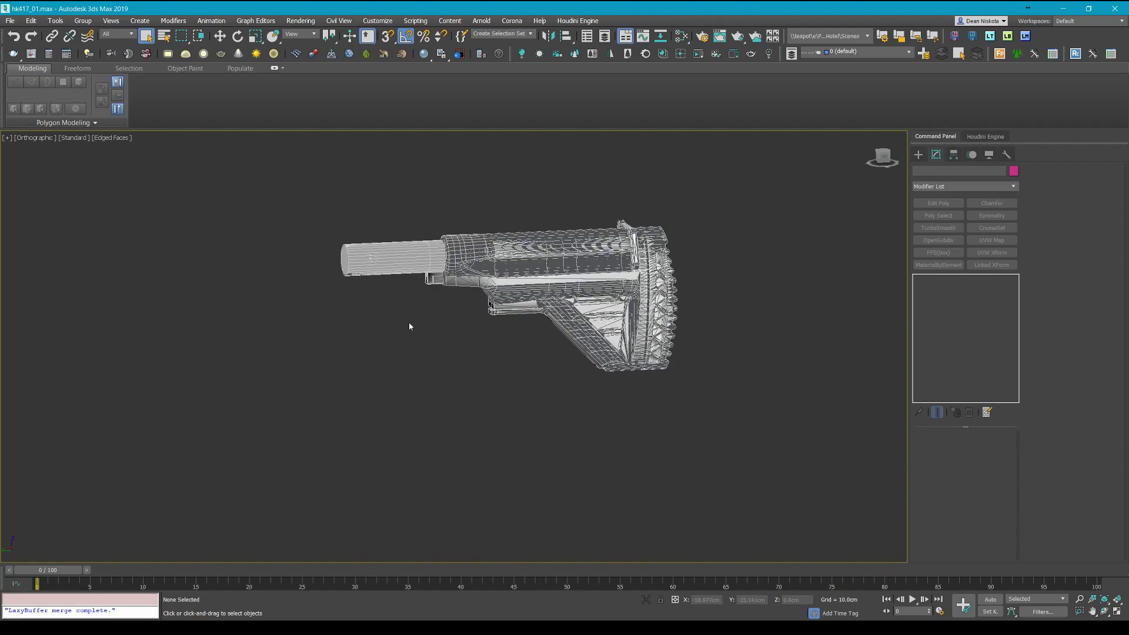
scroll(411, 220, down, 2)
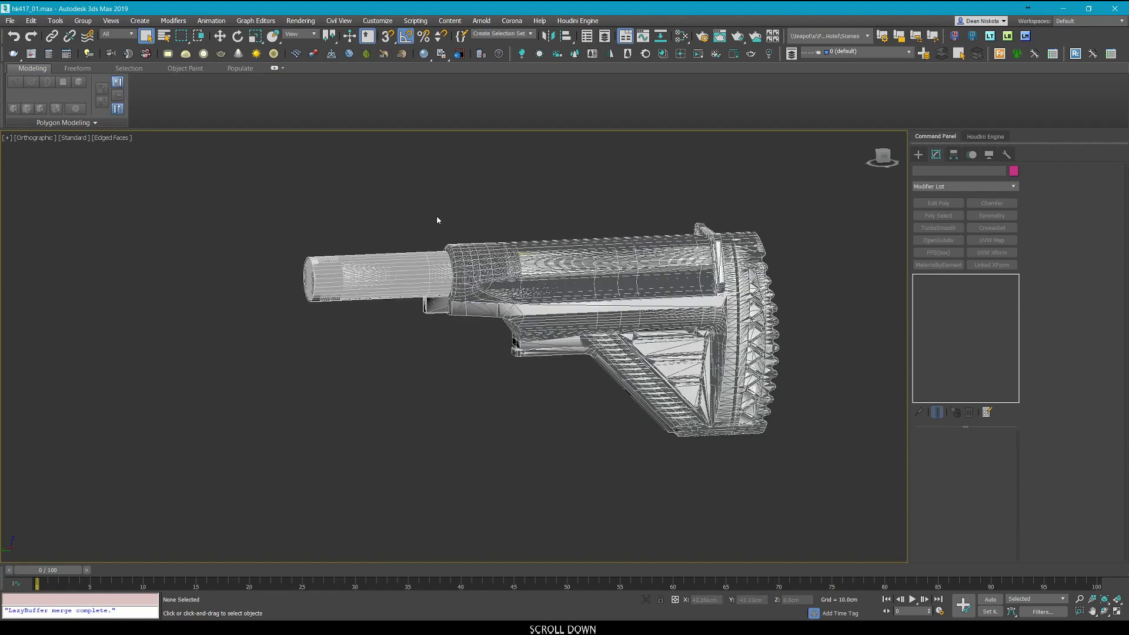
alt+middle_drag(437, 220, 430, 231)
scroll(429, 231, up, 6)
scroll(521, 285, down, 8)
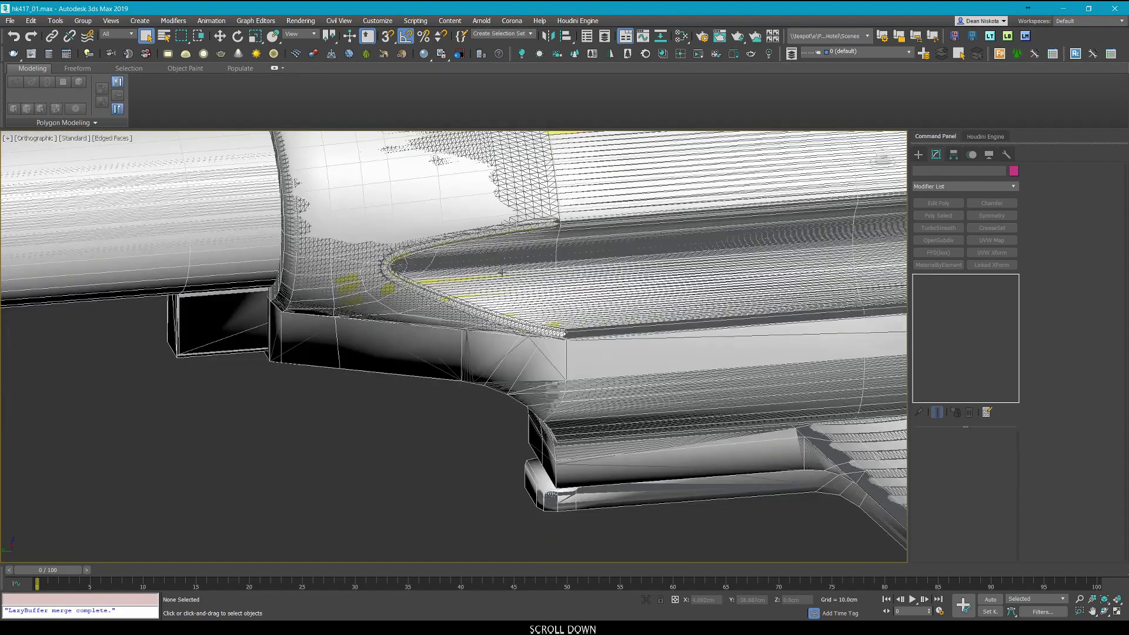
scroll(569, 335, down, 2)
scroll(570, 336, up, 8)
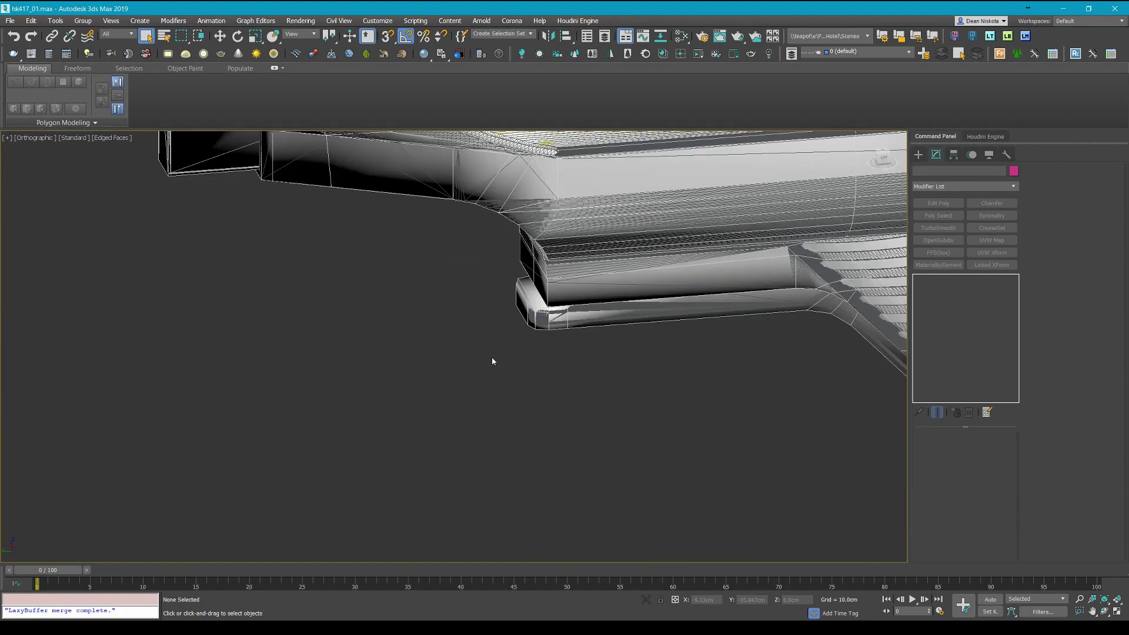
scroll(492, 361, up, 5)
Select handle_low and the low-poly stock body together, keeping the overlapping high-poly meshes out of the selection.
key(F3)
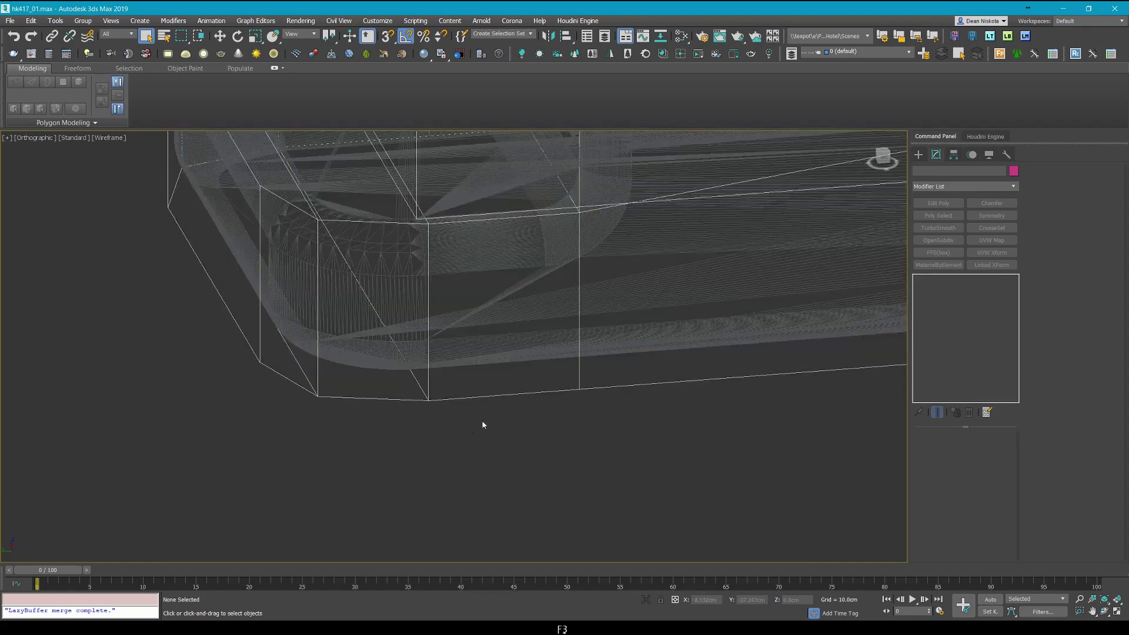
click(427, 400)
key(F3)
key(F3)
scroll(376, 379, down, 6)
middle_drag(238, 263, 412, 295)
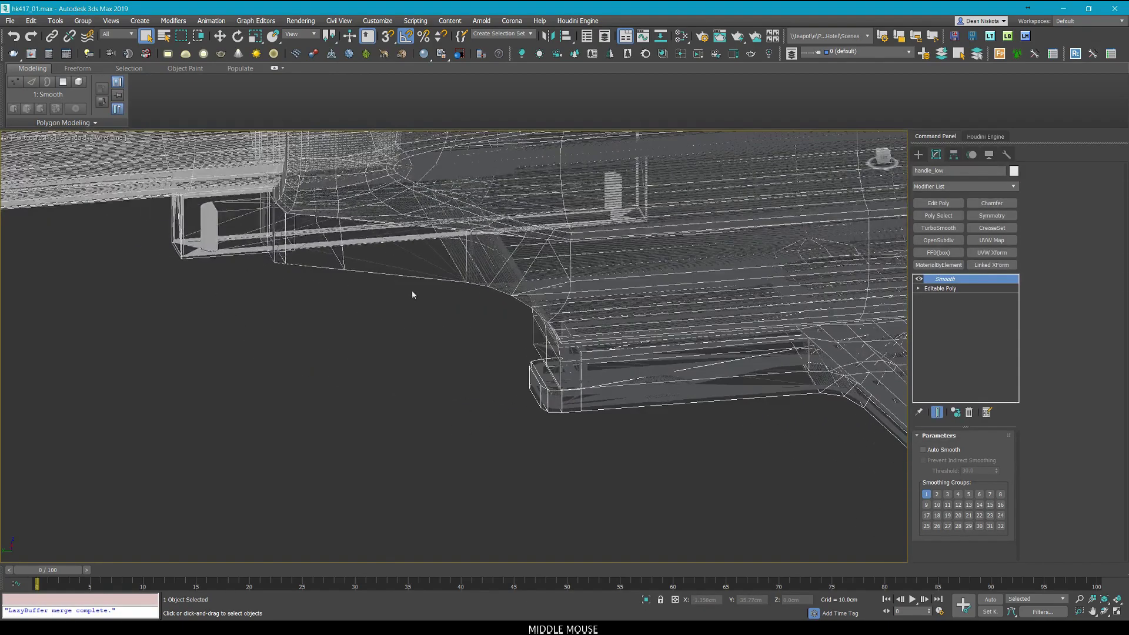
scroll(308, 278, up, 8)
ctrl+click(215, 274)
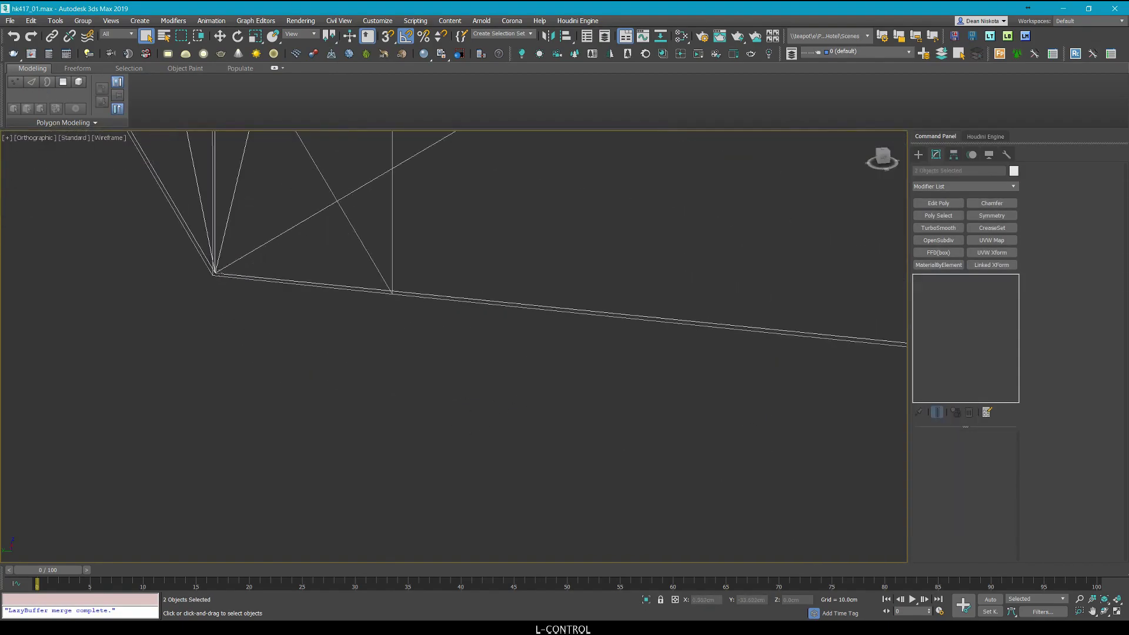
scroll(238, 264, up, 4)
alt+drag(379, 264, 189, 309)
ctrl+drag(113, 320, 156, 312)
scroll(157, 311, down, 3)
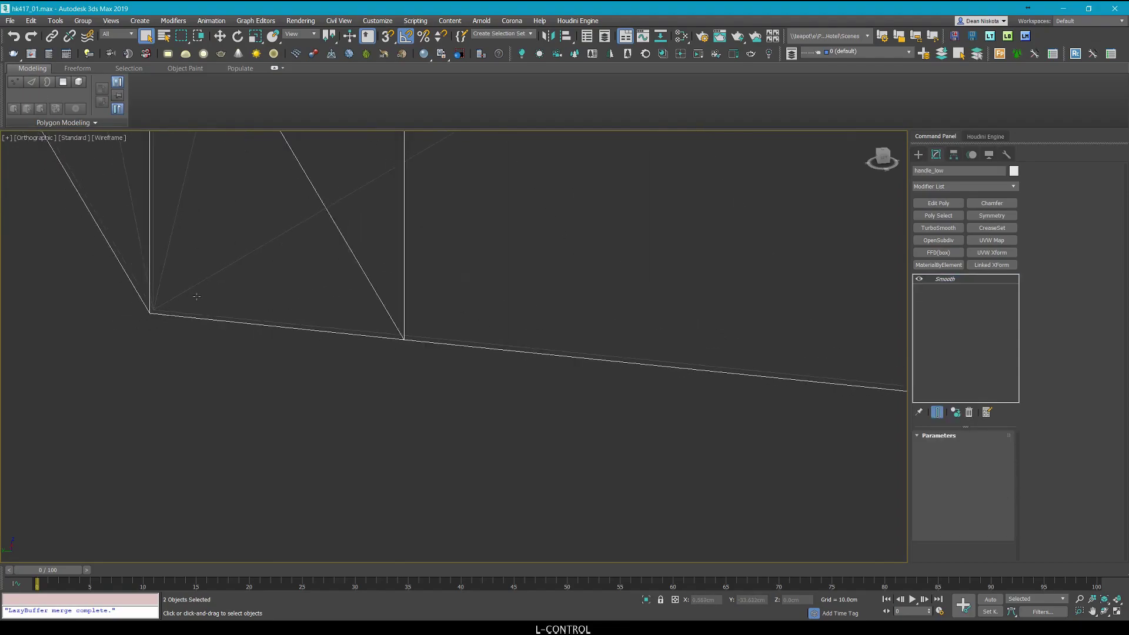
Add pipe_low to the selection and frame the three low-poly objects in shaded view with edged faces.
ctrl+scroll(206, 295, down, 6)
ctrl+middle_drag(224, 292, 377, 301)
ctrl+scroll(94, 287, up, 3)
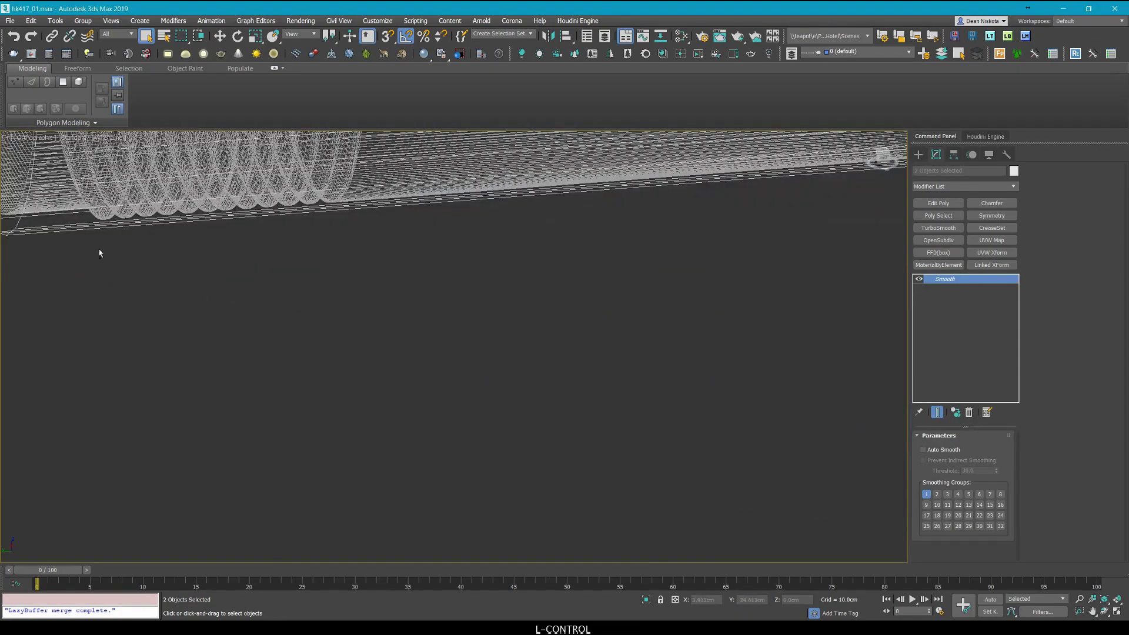
ctrl+drag(99, 254, 61, 229)
scroll(174, 257, down, 10)
key(F3)
key(z)
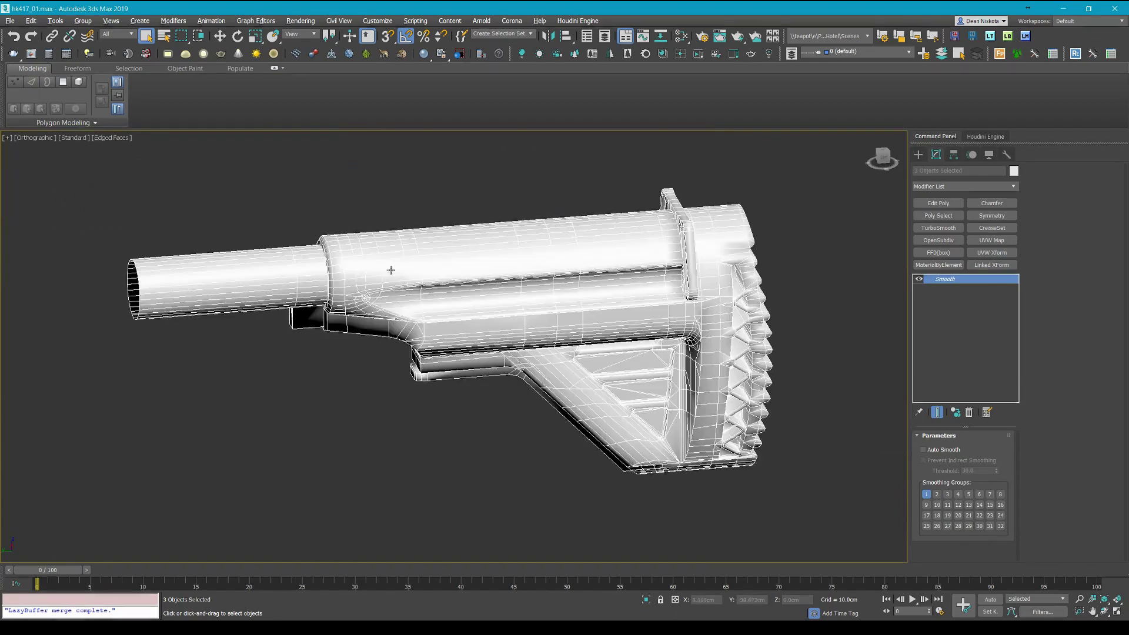
scroll(391, 270, down, 2)
mouse_move(391, 270)
alt+middle_down()
mouse_move(416, 197)
mouse_move(377, 258)
mouse_move(405, 256)
mouse_move(385, 259)
alt+middle_up()
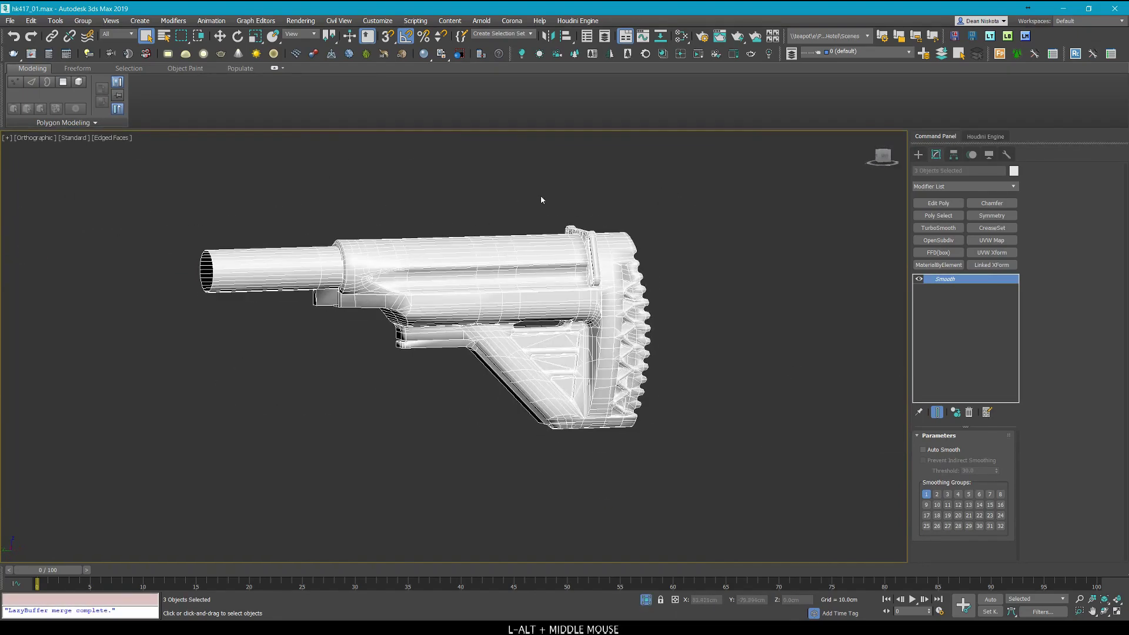
Export only the selected objects to the painter folder as an Autodesk FBX file named back_low.
click(10, 22)
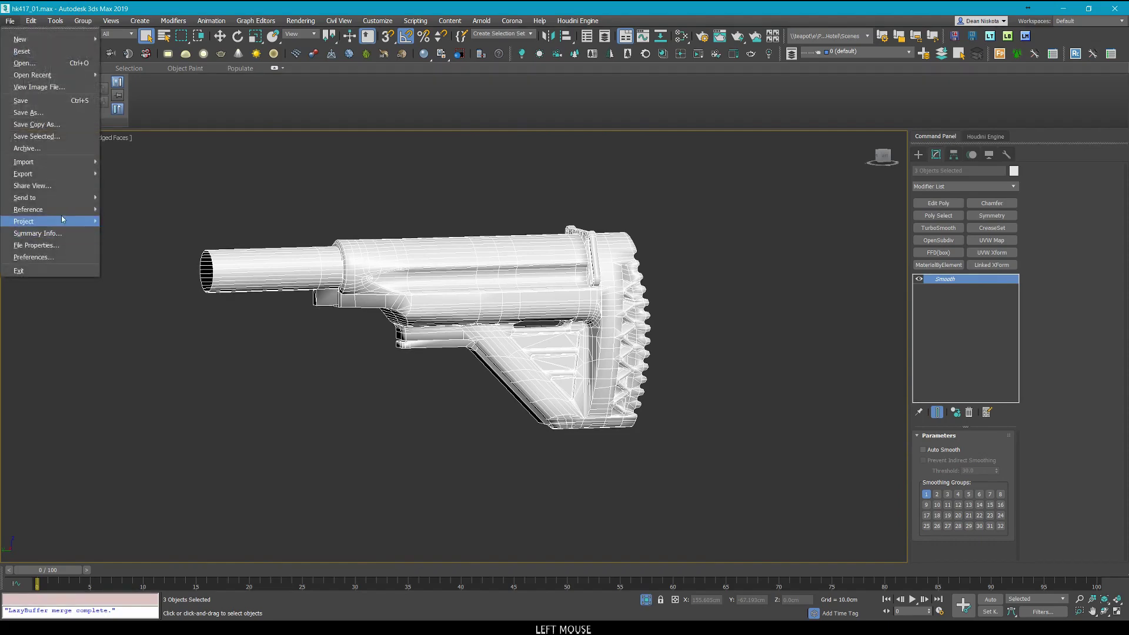
mouse_move(72, 202)
mouse_move(70, 173)
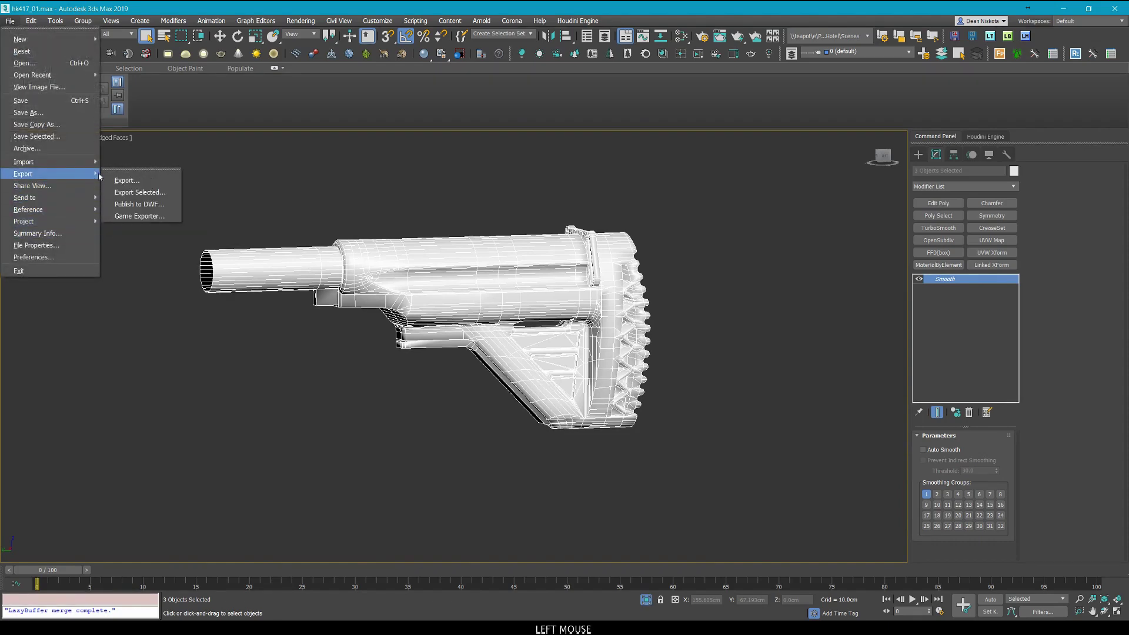
click(136, 192)
click(294, 93)
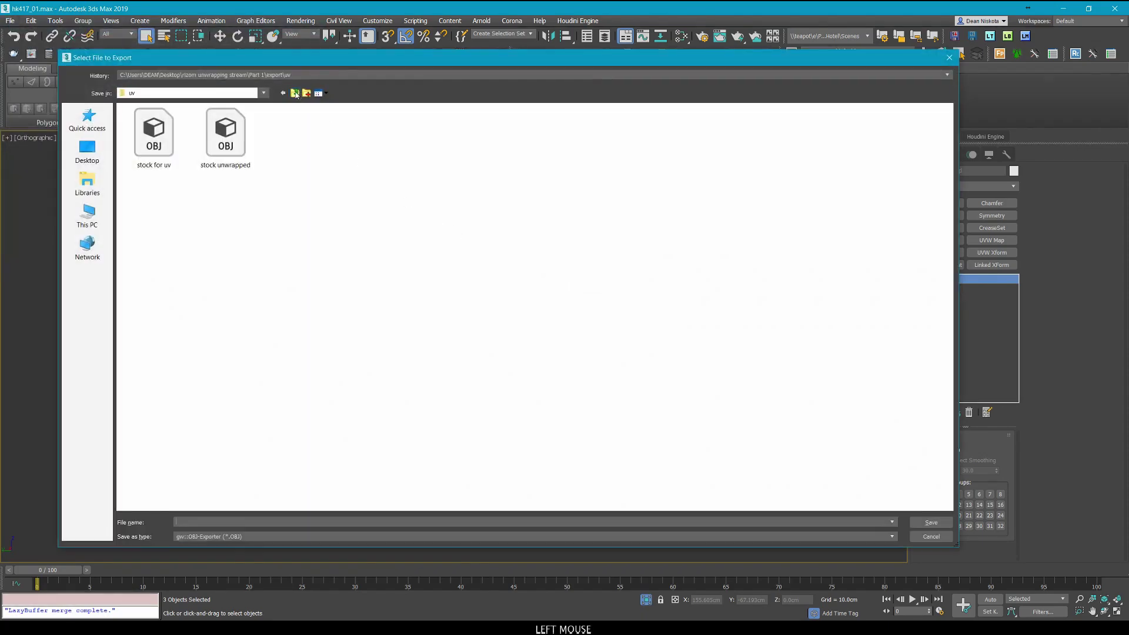
double_click(168, 117)
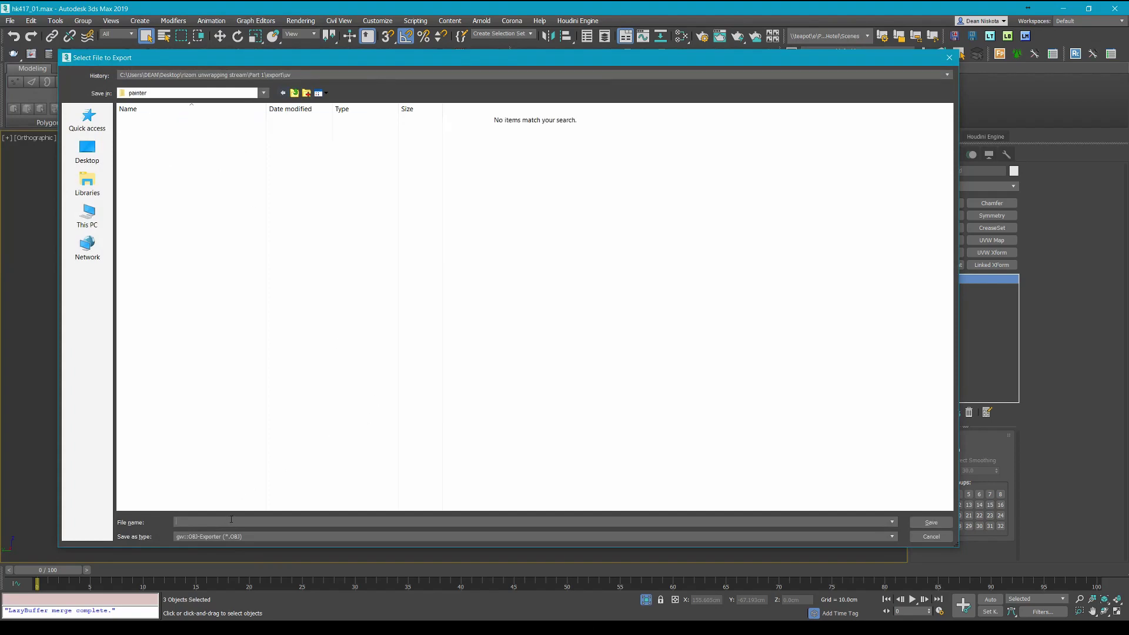
text(back_low)
click(235, 540)
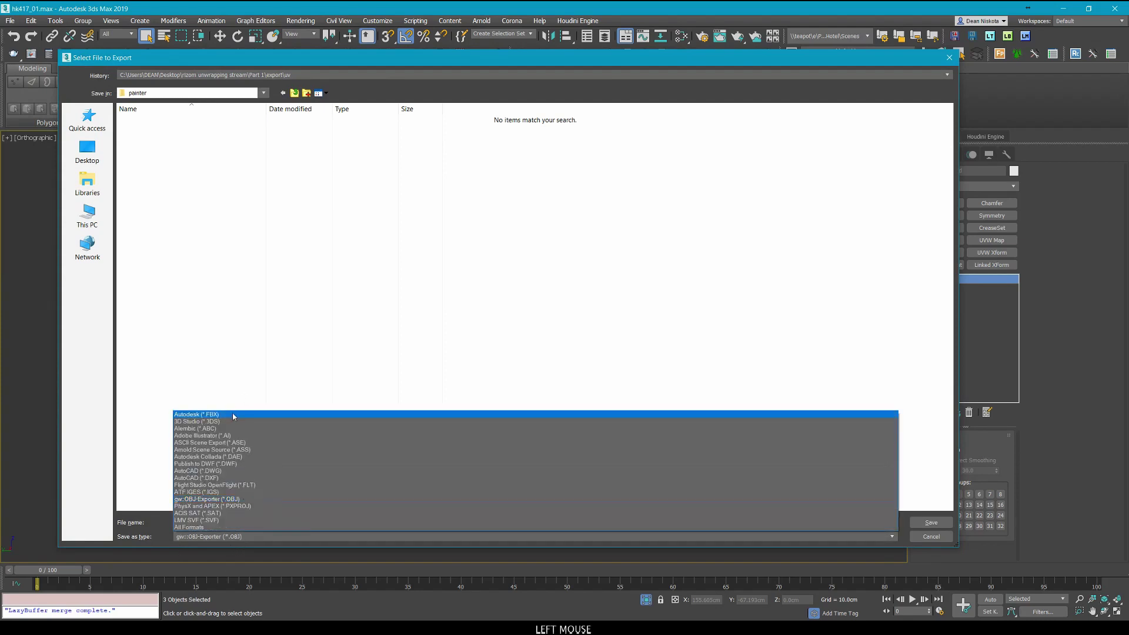
click(234, 414)
key(Return)
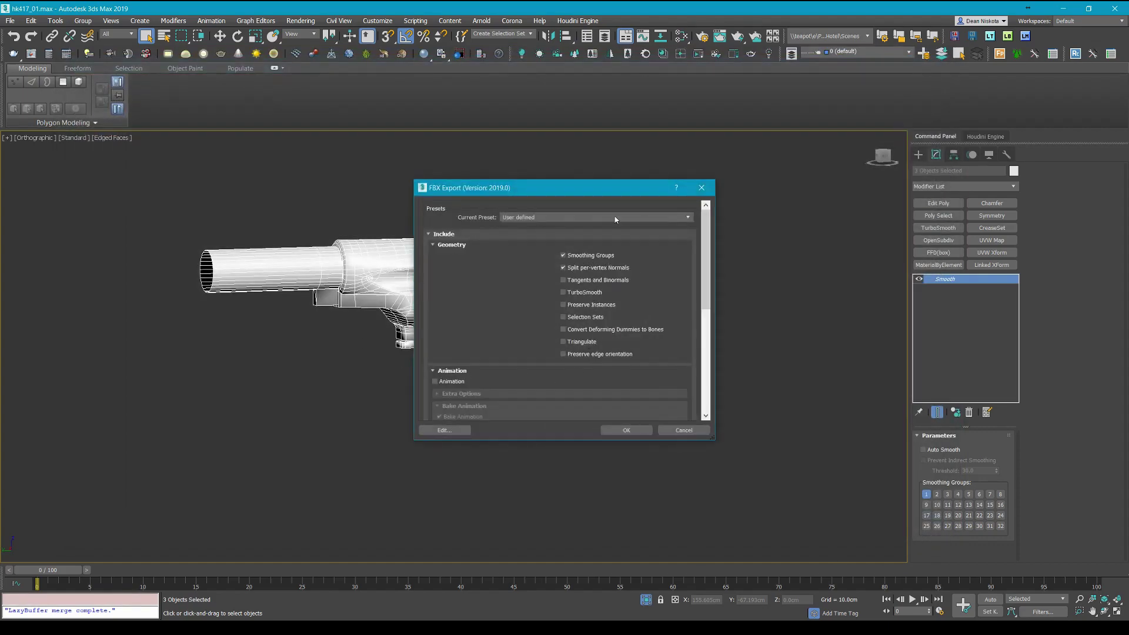
Turn off Split per-vertex Normals in the FBX export options and complete the export.
click(600, 271)
scroll(614, 246, down, 3)
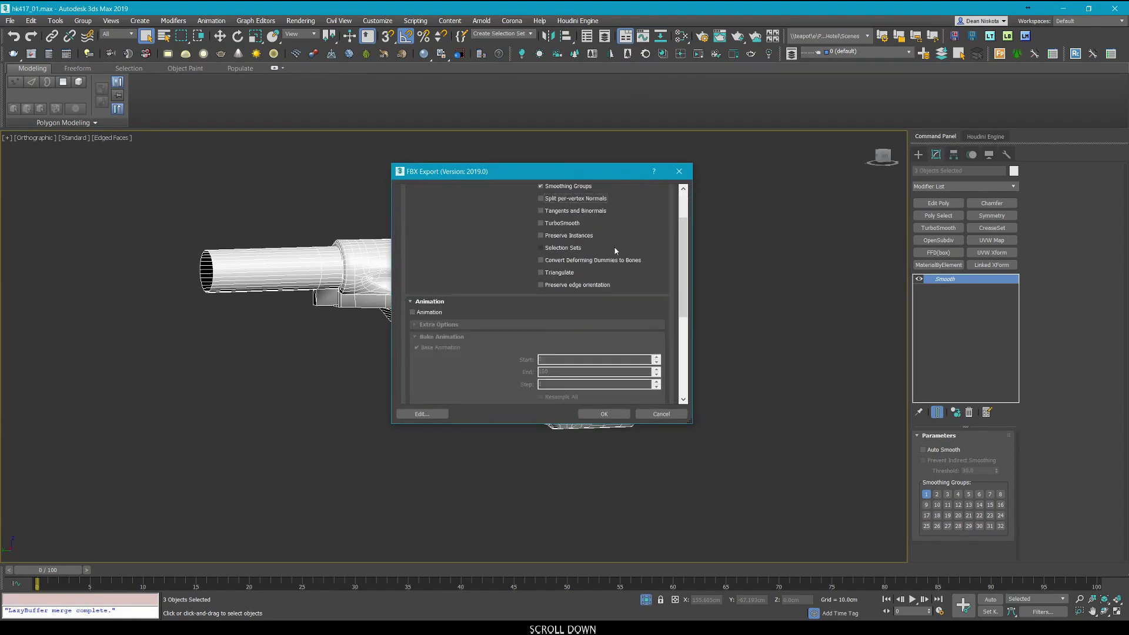
scroll(616, 255, up, 3)
click(594, 415)
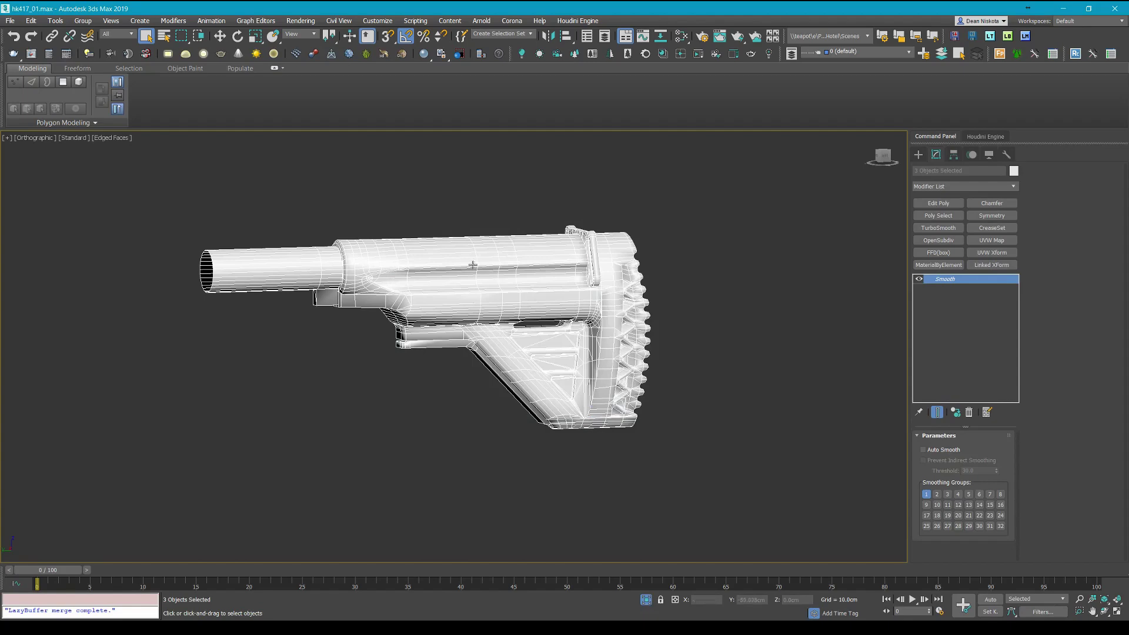
Isolate the three high-poly stock meshes in place of the low-poly ones and check them in the viewport.
alt+middle_drag(474, 266, 555, 290)
key(alt+q)
key(ctrl+z)
middle_drag(383, 249, 457, 242)
key(alt+q)
scroll(471, 245, down, 2)
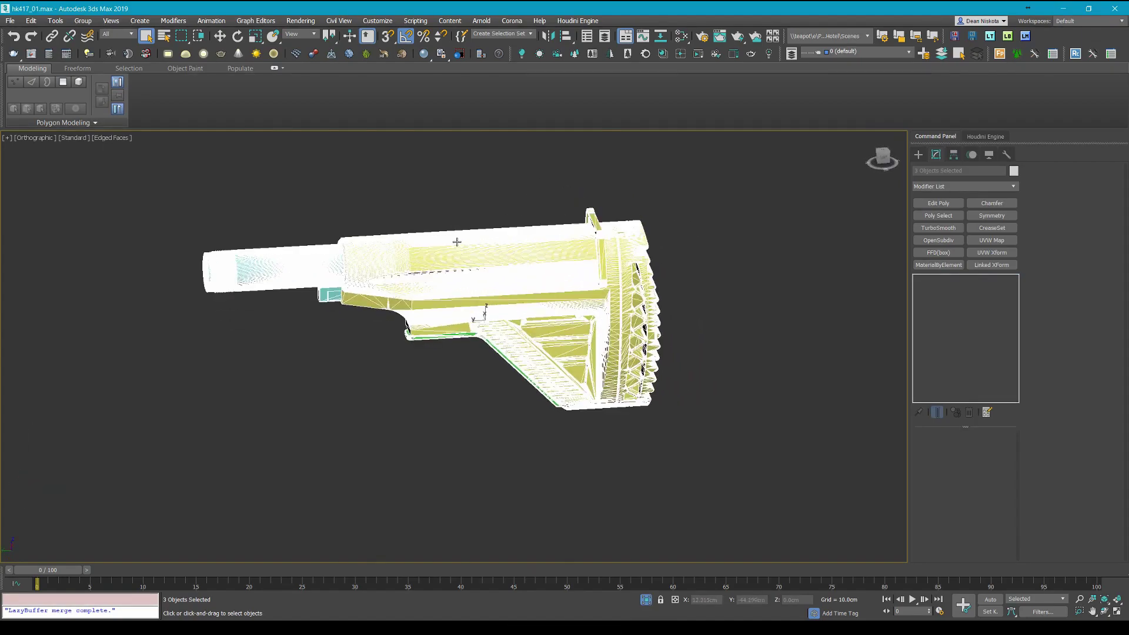
scroll(426, 308, up, 3)
scroll(425, 307, down, 3)
alt+middle_drag(426, 306, 413, 287)
scroll(407, 263, up, 4)
key(F4)
key(F4)
scroll(432, 487, down, 4)
Export only the selected high-poly meshes to the painter folder as an Autodesk FBX file named back_high.
click(10, 20)
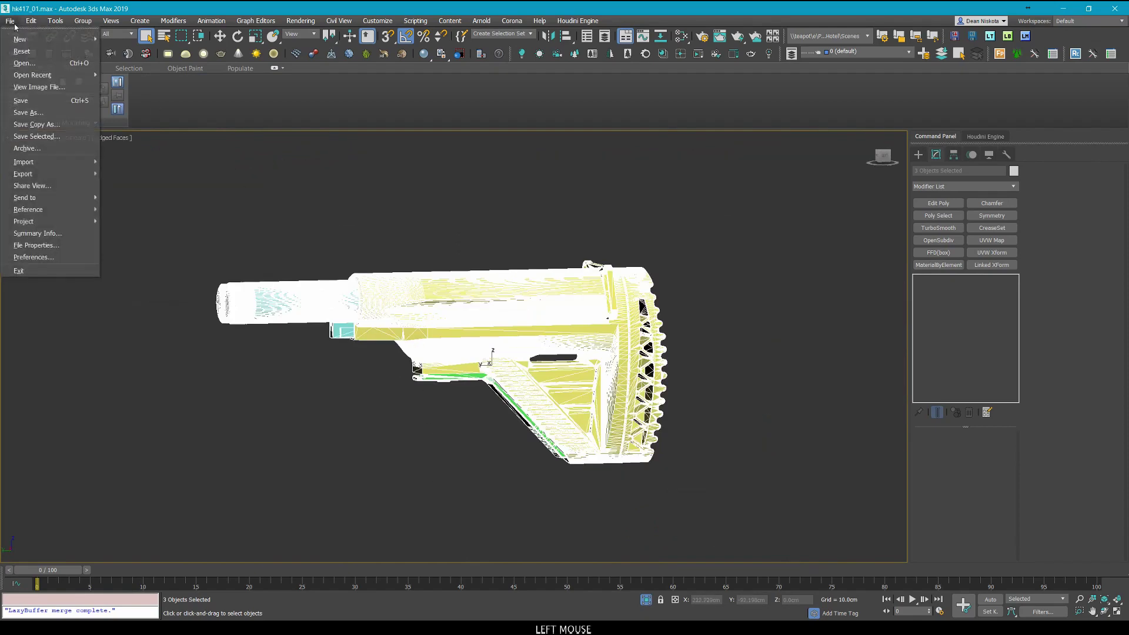
mouse_move(58, 172)
click(141, 190)
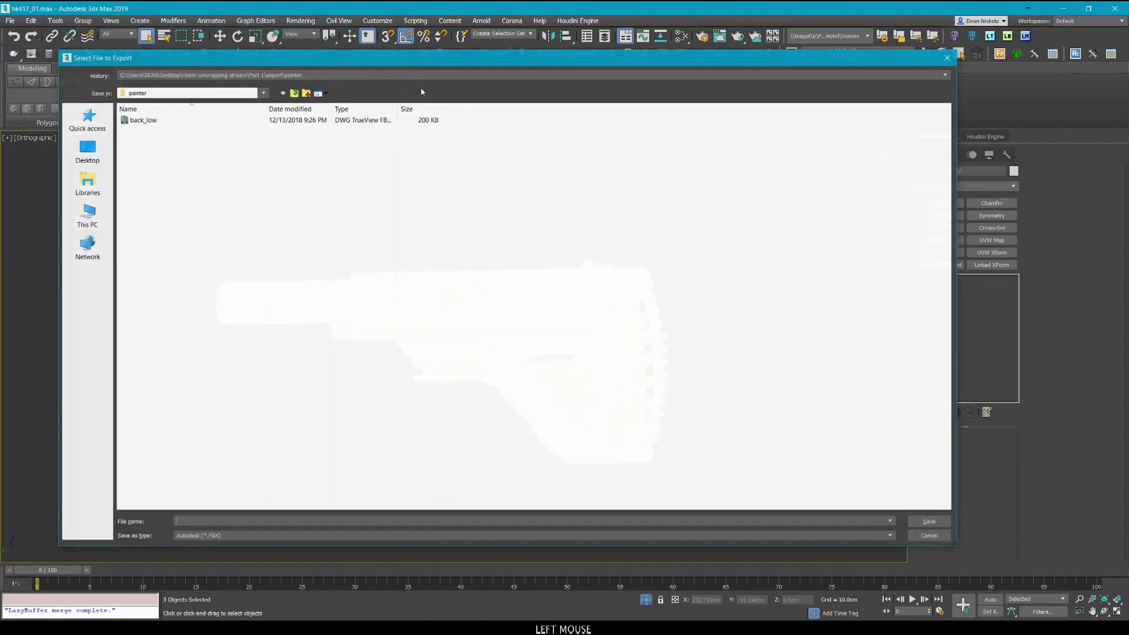
text(back)
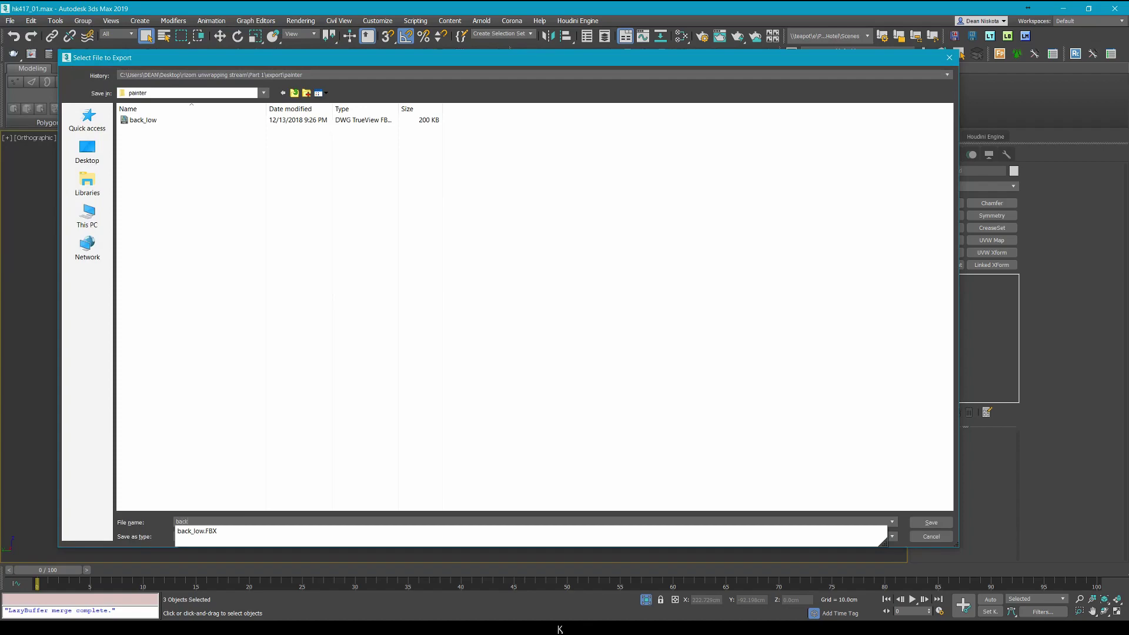
text(_high)
click(190, 536)
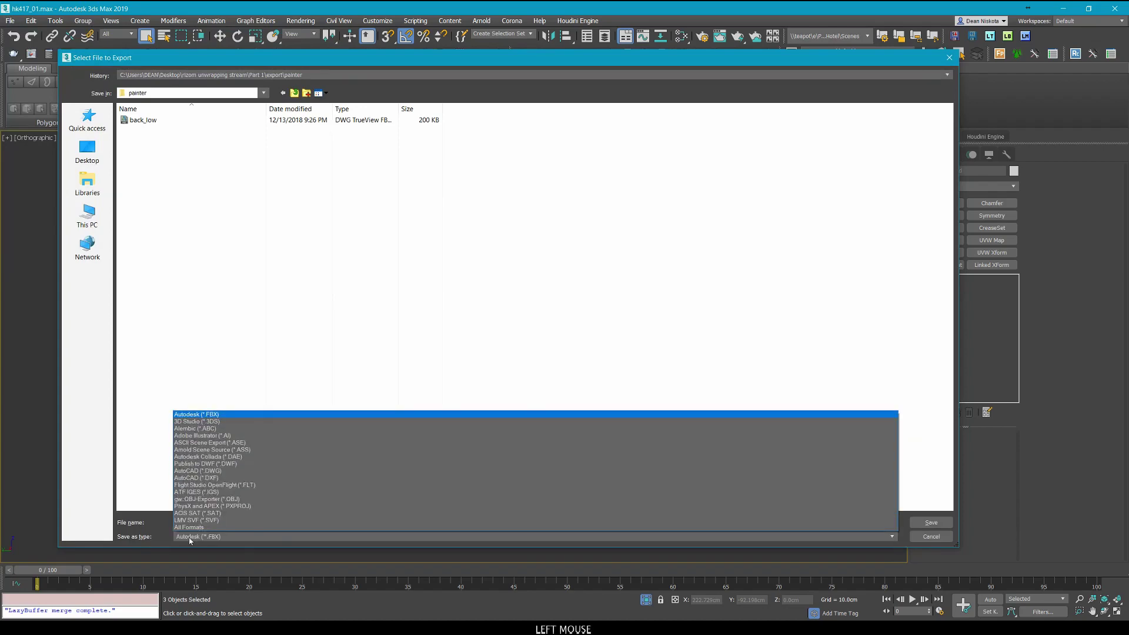
click(783, 523)
click(925, 523)
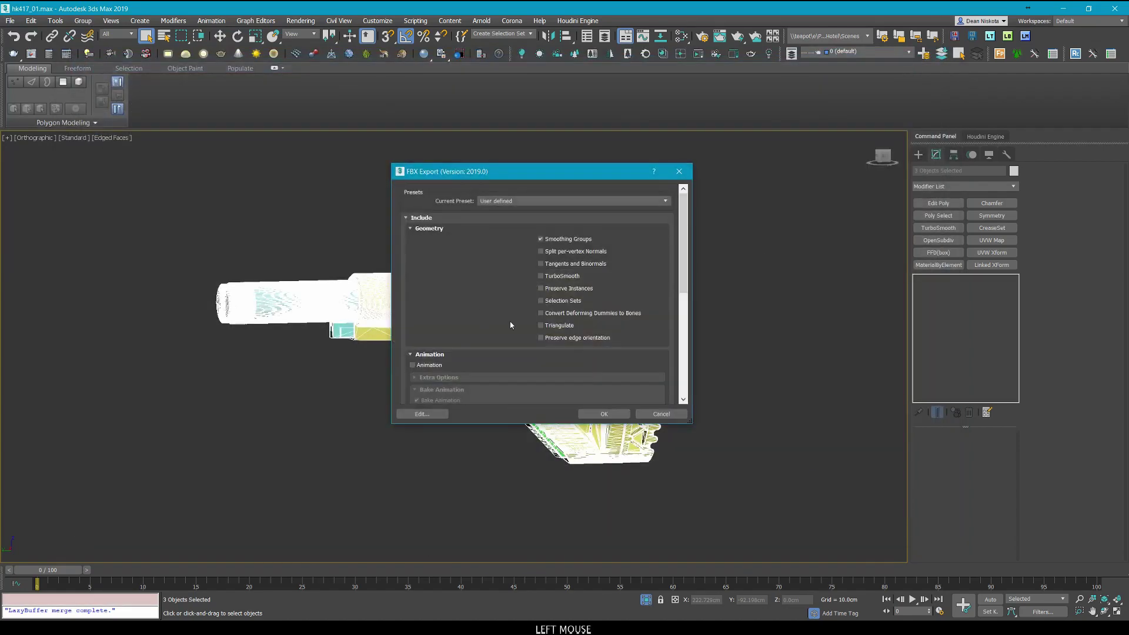
click(587, 339)
click(579, 266)
click(578, 266)
click(601, 414)
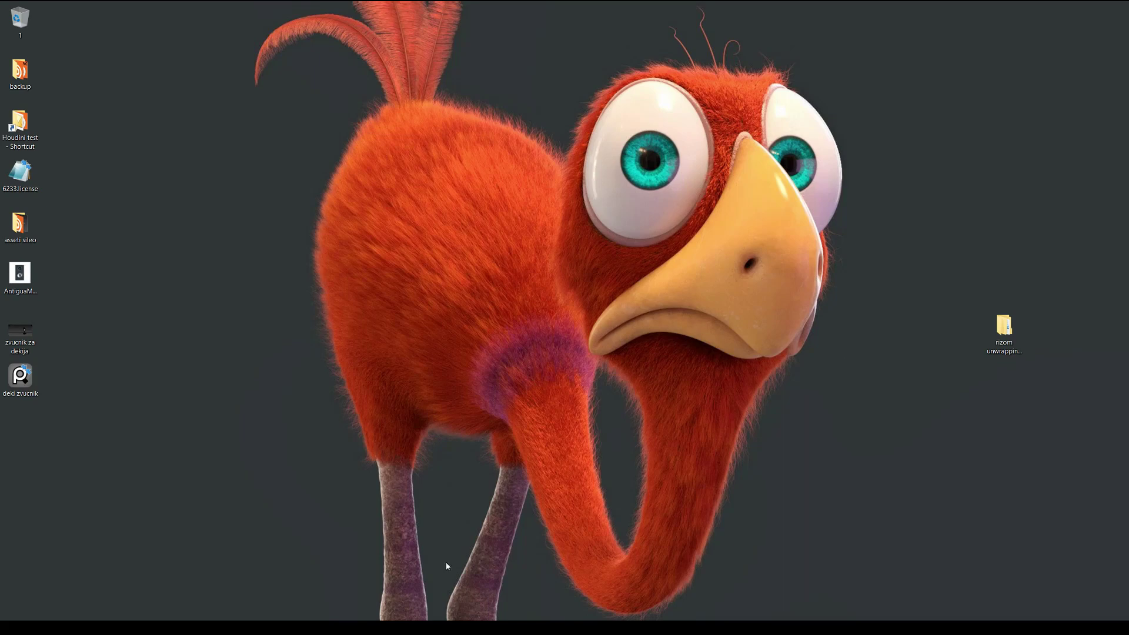
Switch to Substance Painter and start a new project with the document resolution set to 4096.
mouse_move(377, 628)
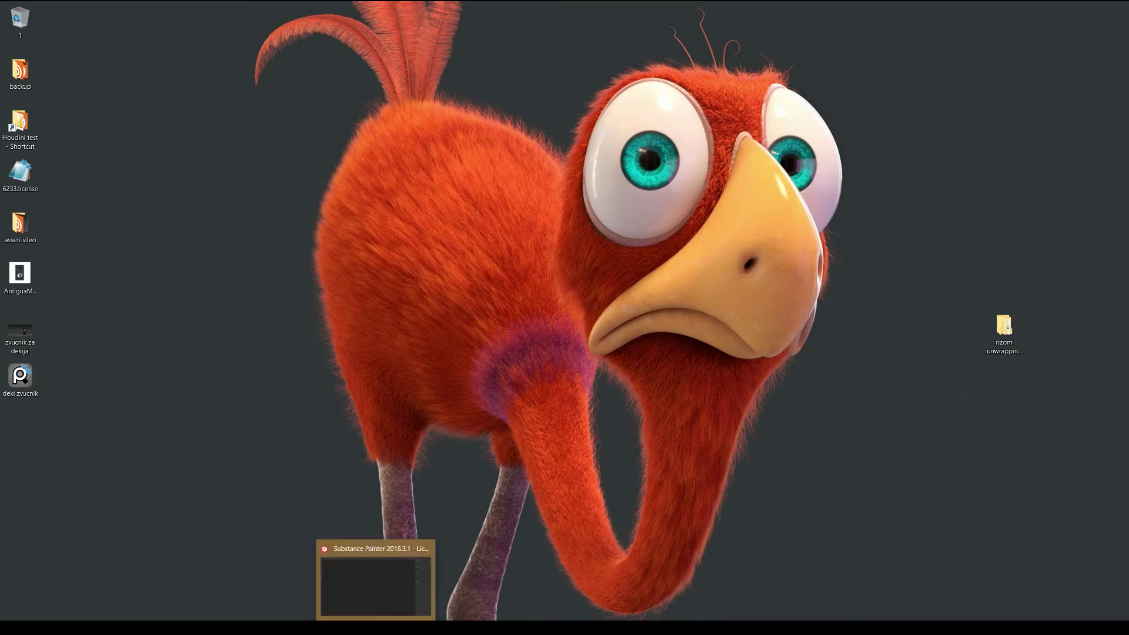
click(376, 579)
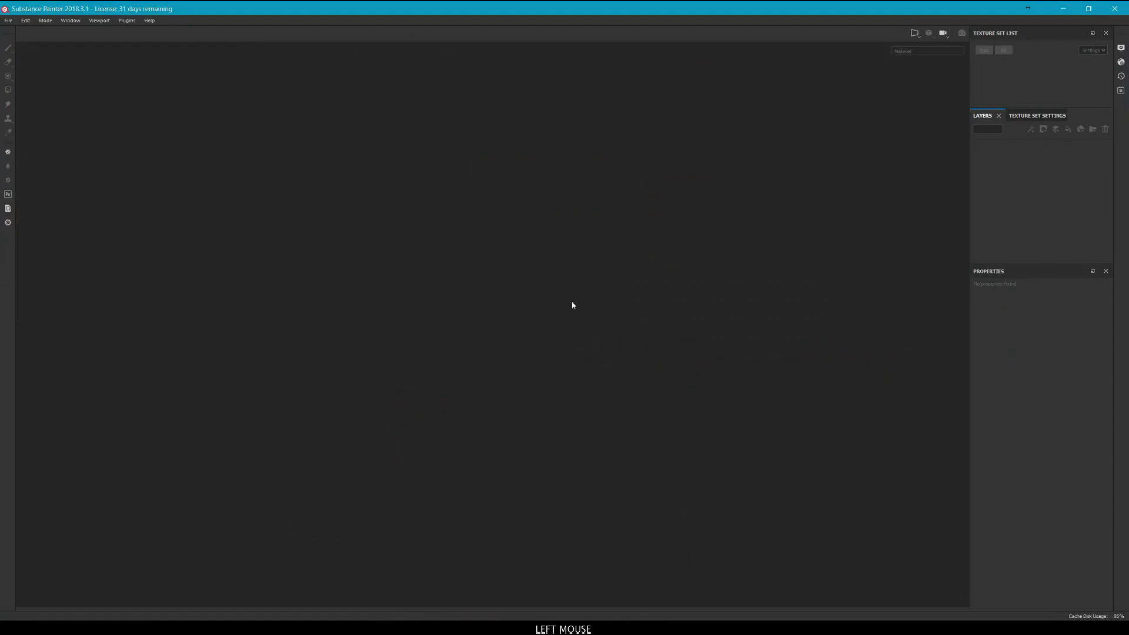
click(15, 22)
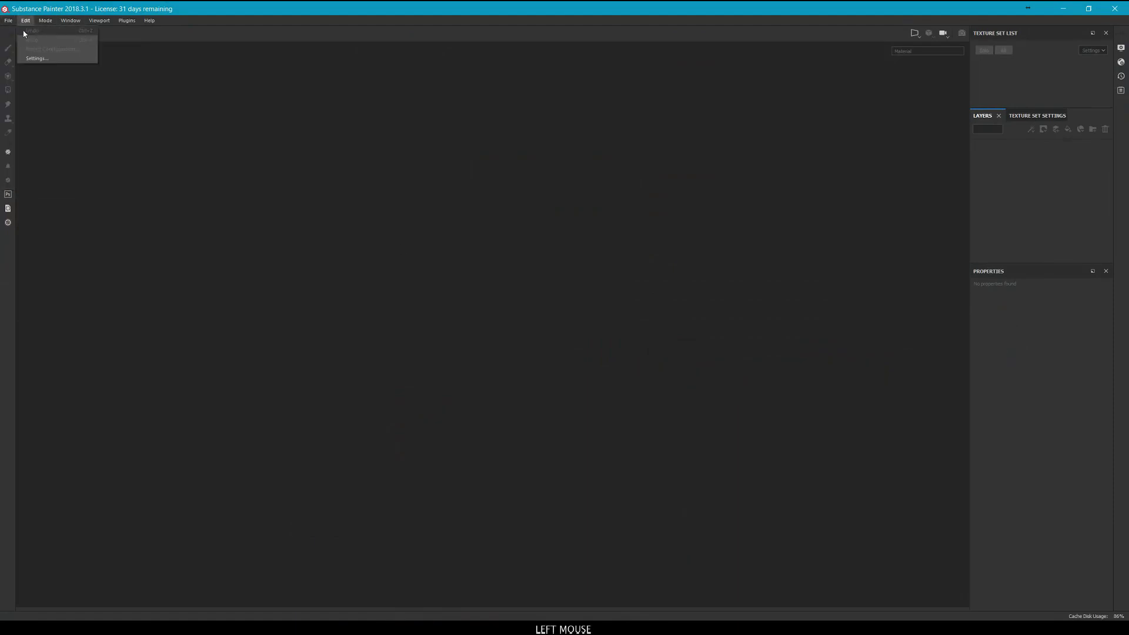
click(20, 32)
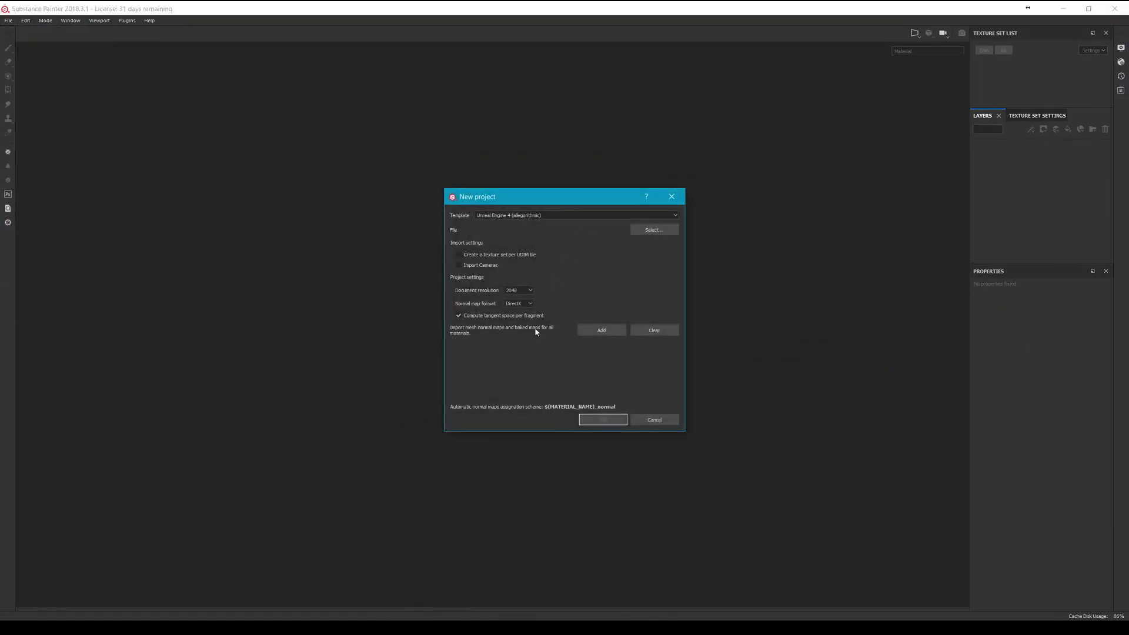
click(518, 291)
click(521, 327)
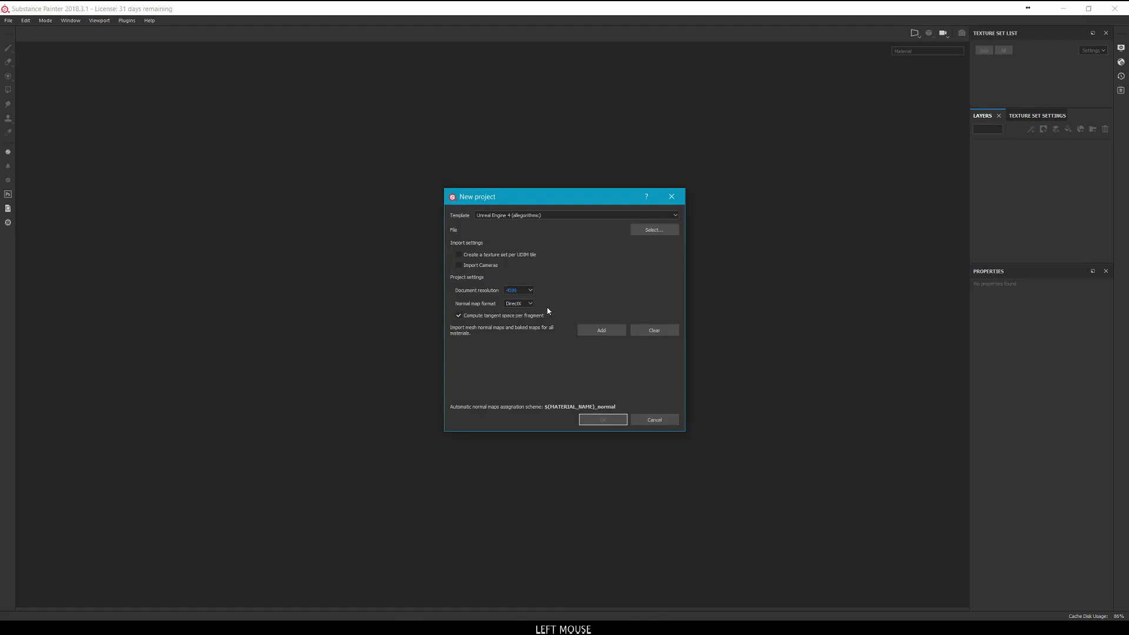
Load the back_low FBX from the painter folder as the project mesh and create the project.
click(652, 230)
click(576, 283)
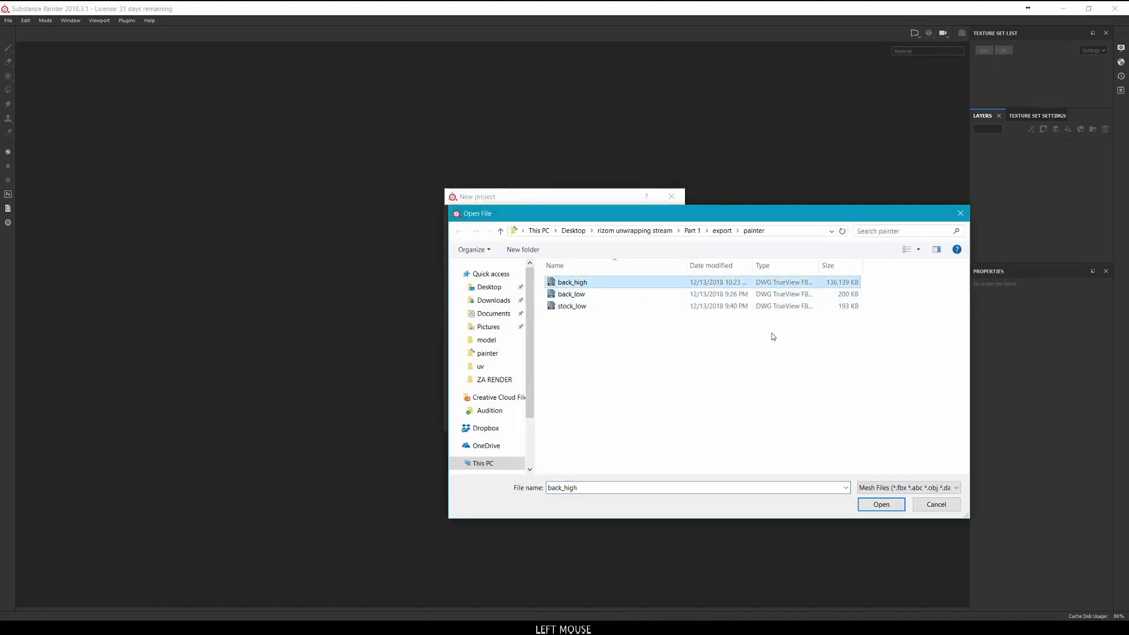
click(610, 295)
key(Return)
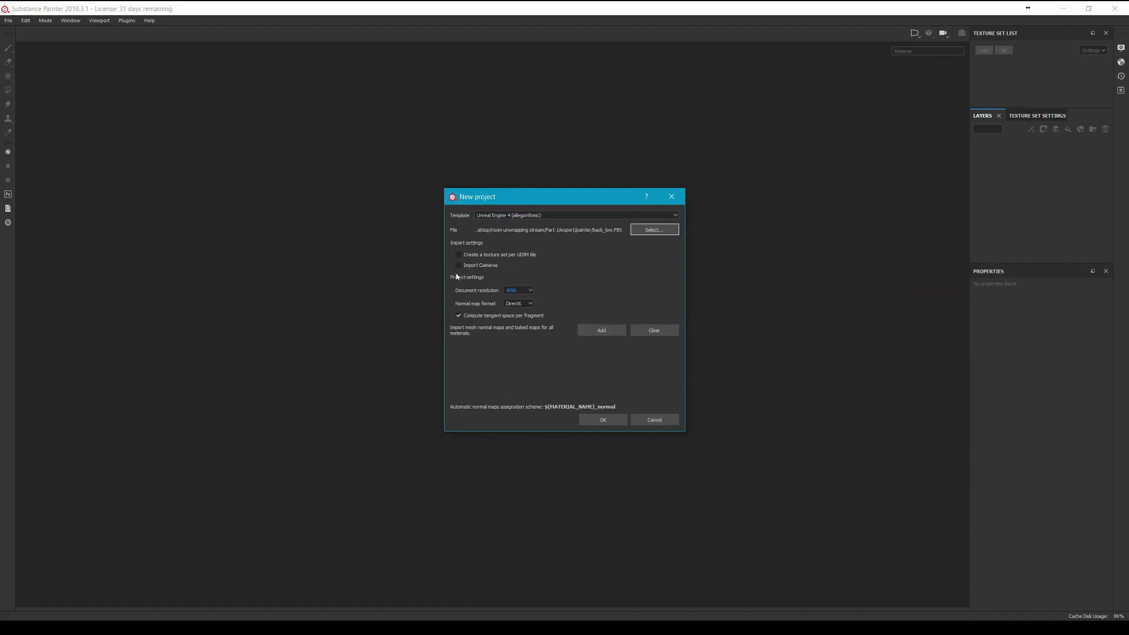
click(606, 421)
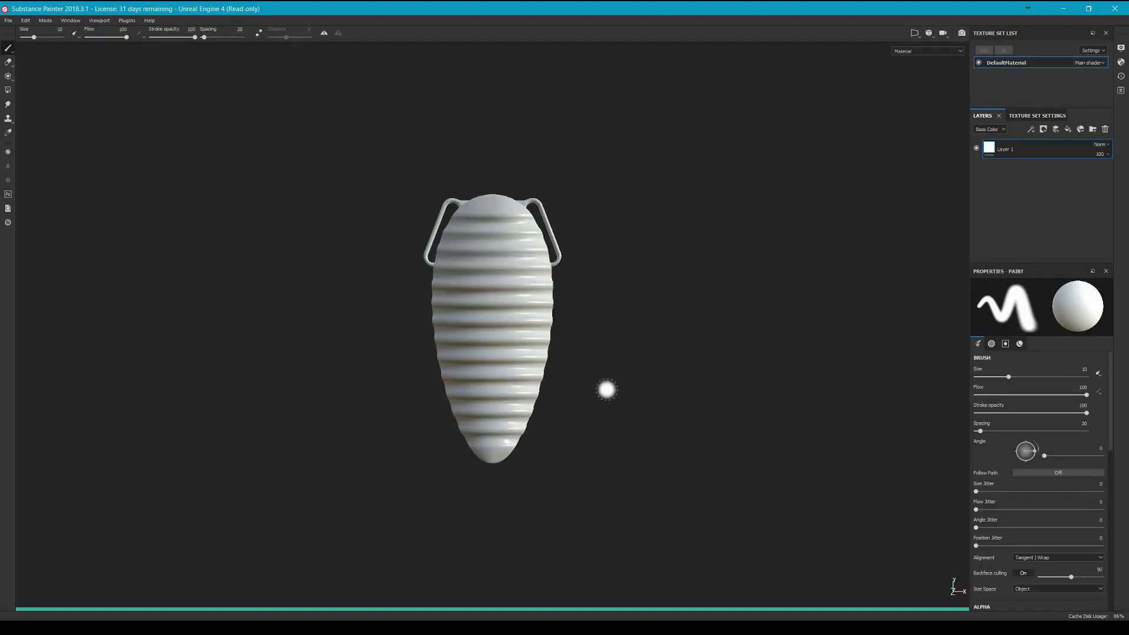
Open the mesh map baking settings from the texture set and enable only the Normal map.
alt+drag(512, 232, 645, 217)
shift+right_drag(645, 217, 601, 265)
alt+drag(617, 232, 533, 283)
shift+right_drag(534, 283, 571, 282)
click(1035, 116)
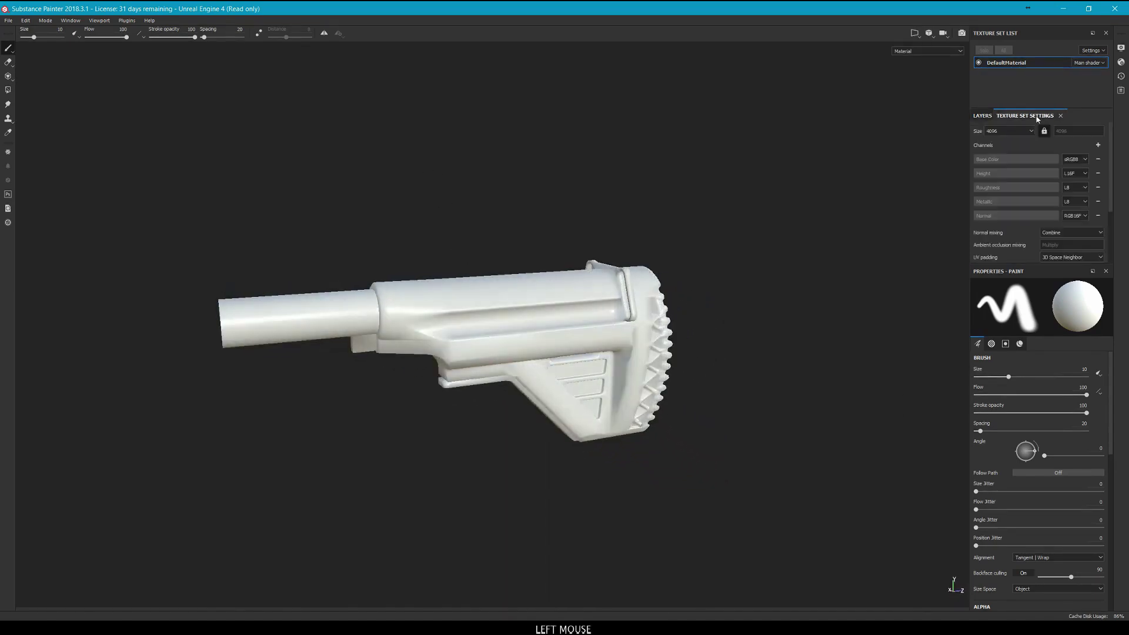
scroll(1016, 212, down, 3)
click(1080, 192)
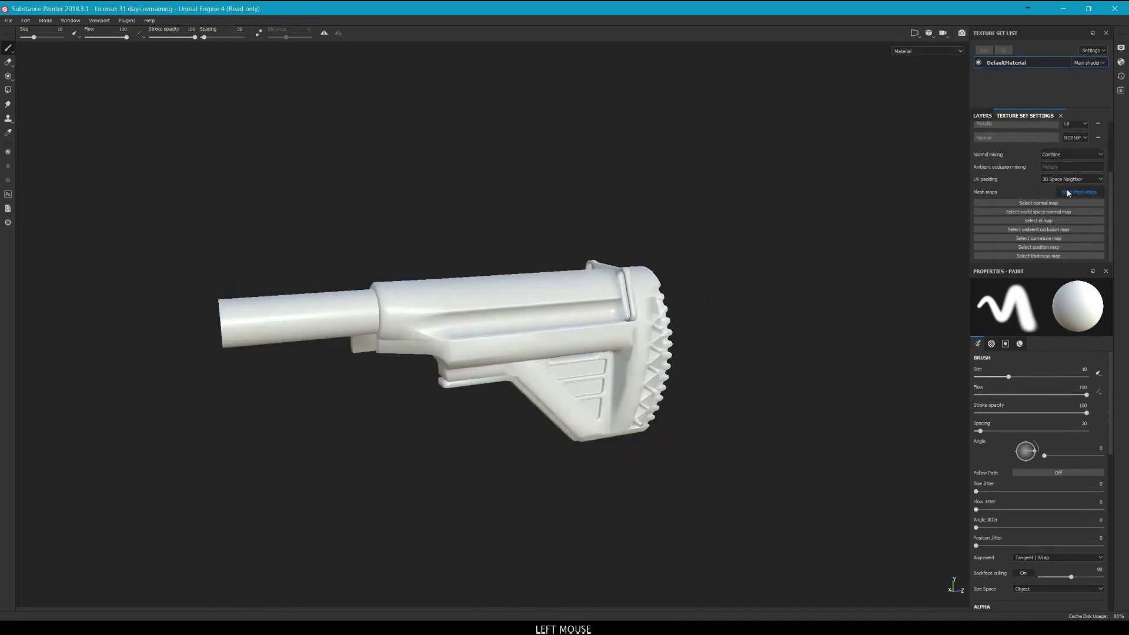
click(483, 181)
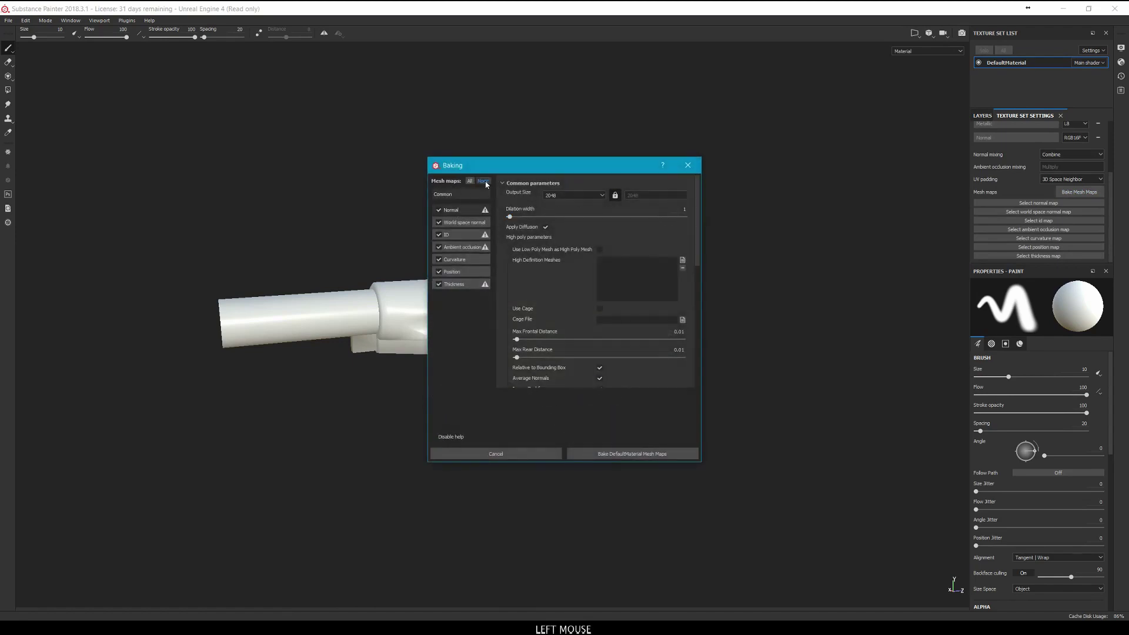
click(438, 210)
Set the baking output size to 4096 and add back_high as the high definition mesh.
click(596, 195)
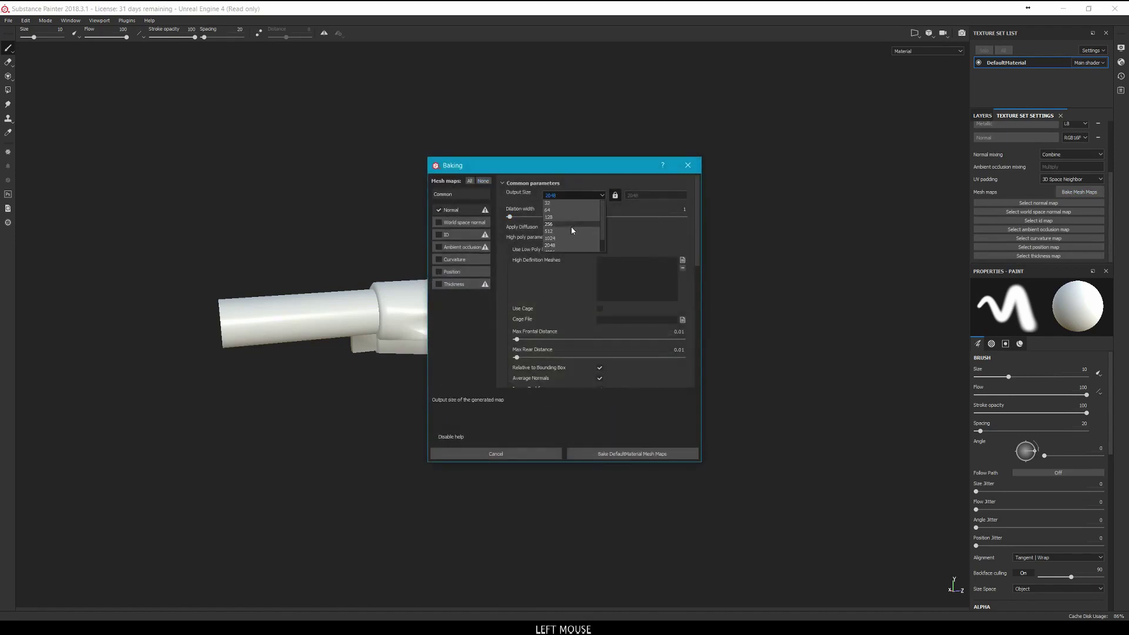
scroll(576, 236, down, 2)
click(573, 236)
click(682, 260)
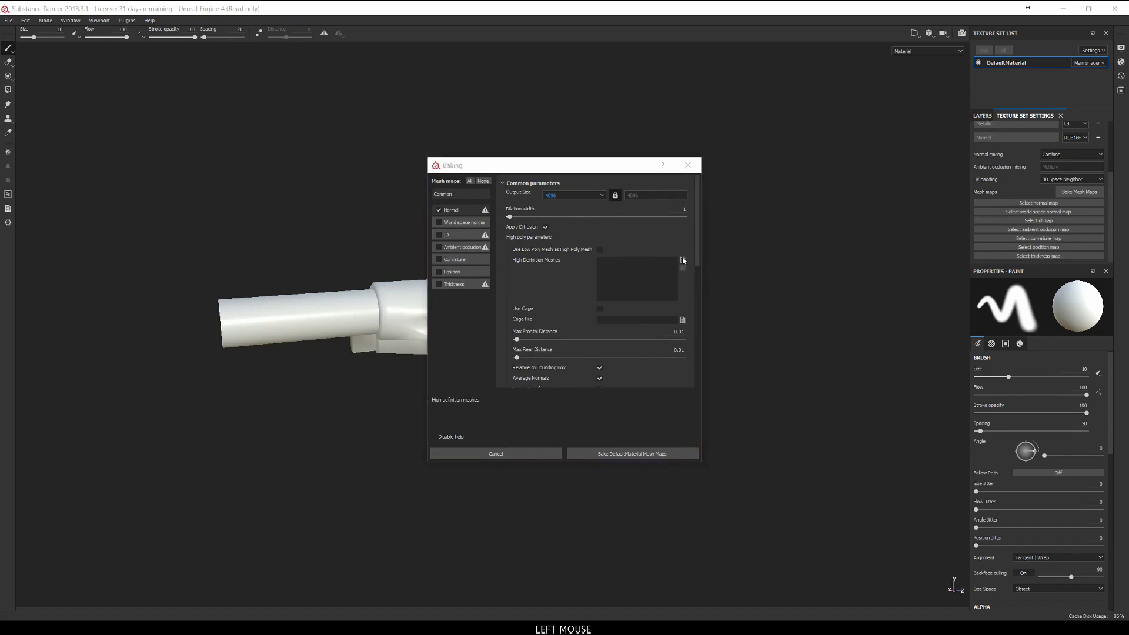
click(606, 251)
double_click(608, 252)
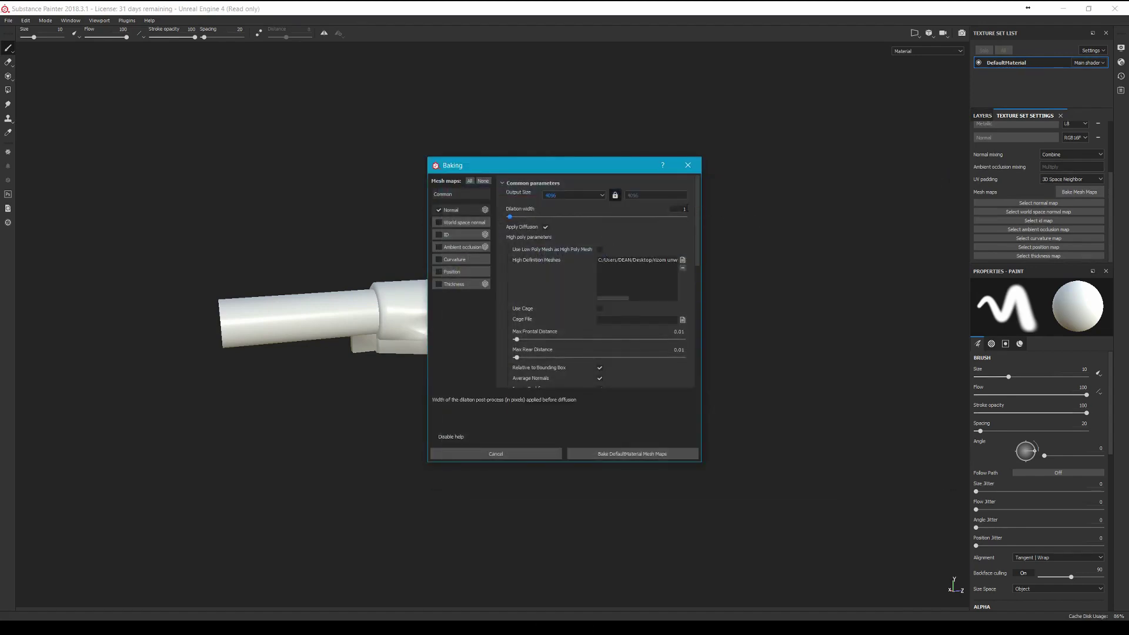
Set the bake's dilation width to 10 and the max rear distance to 0.05.
click(684, 210)
text(0)
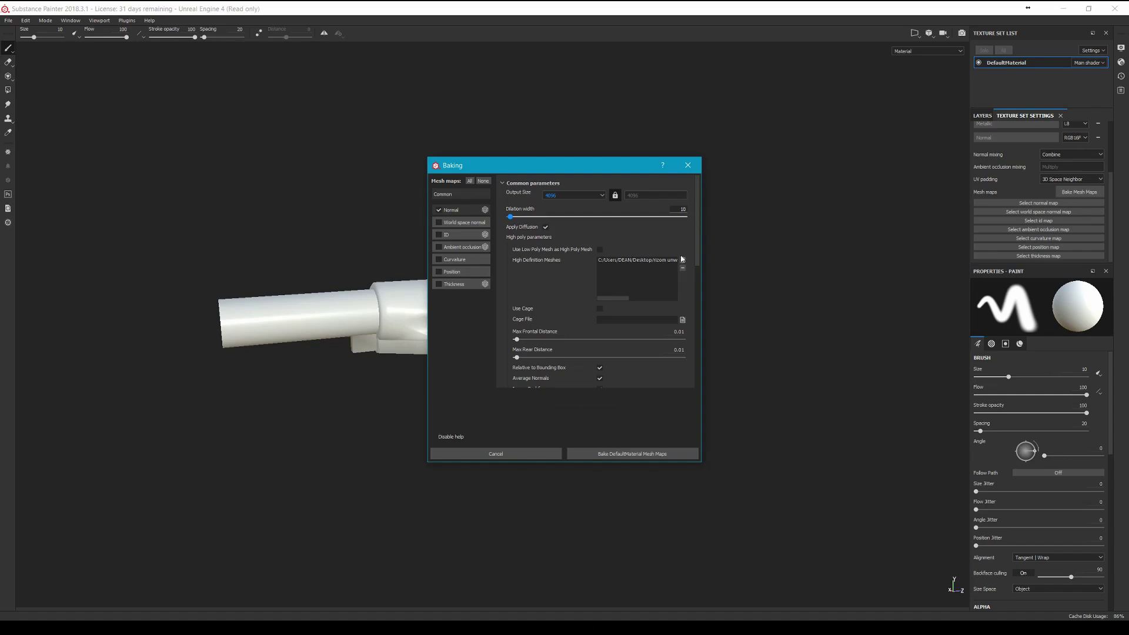
click(677, 348)
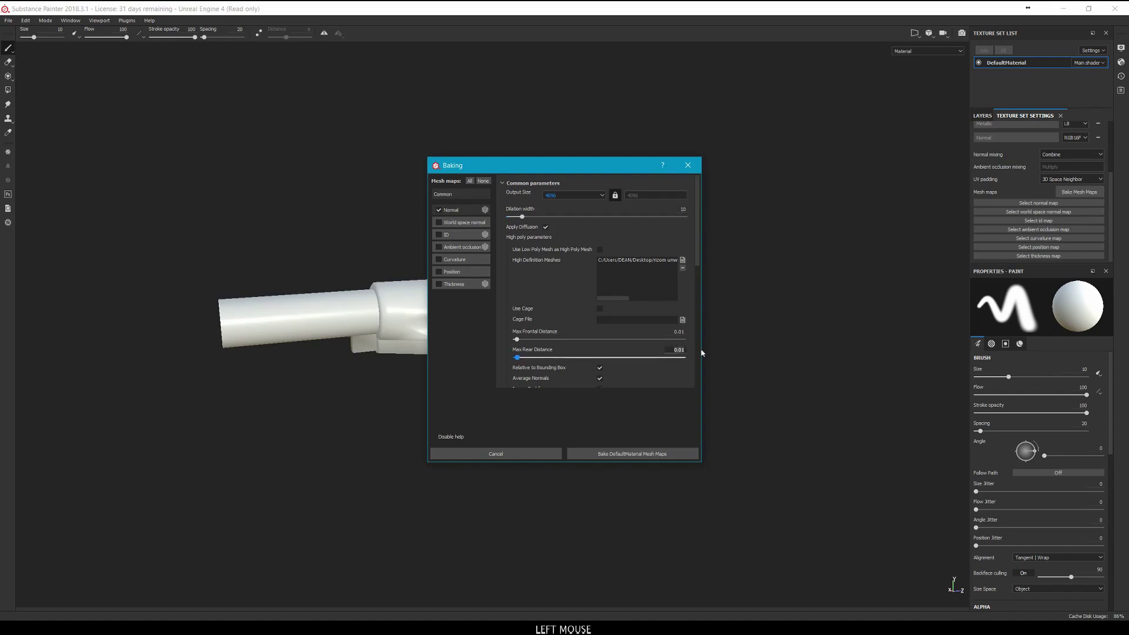
key(Right)
key(BackSpace)
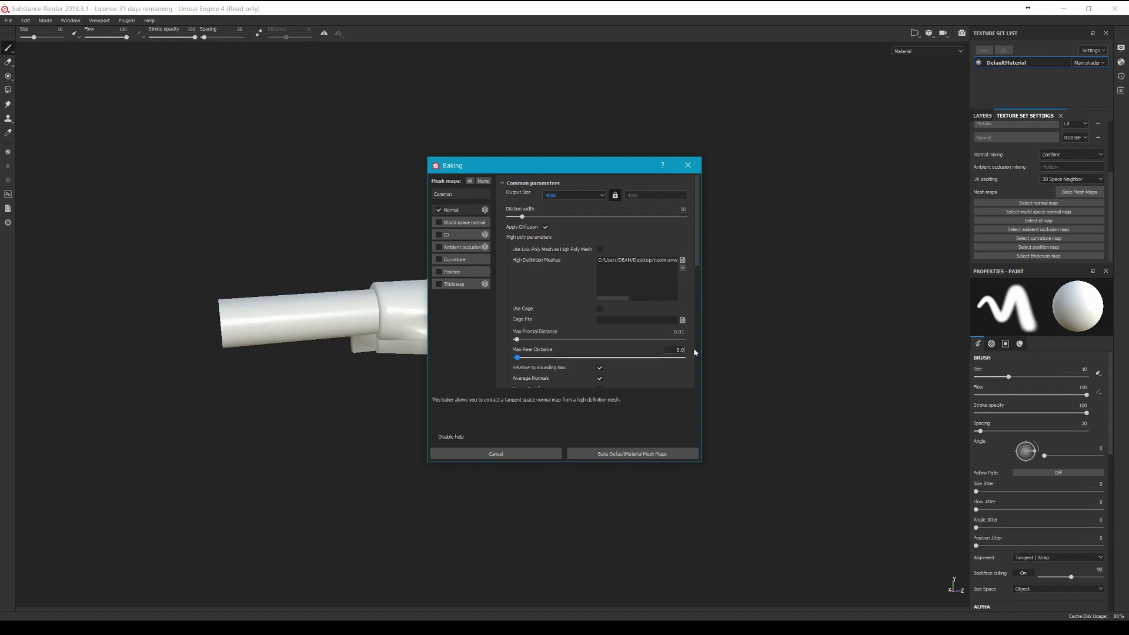
text(5)
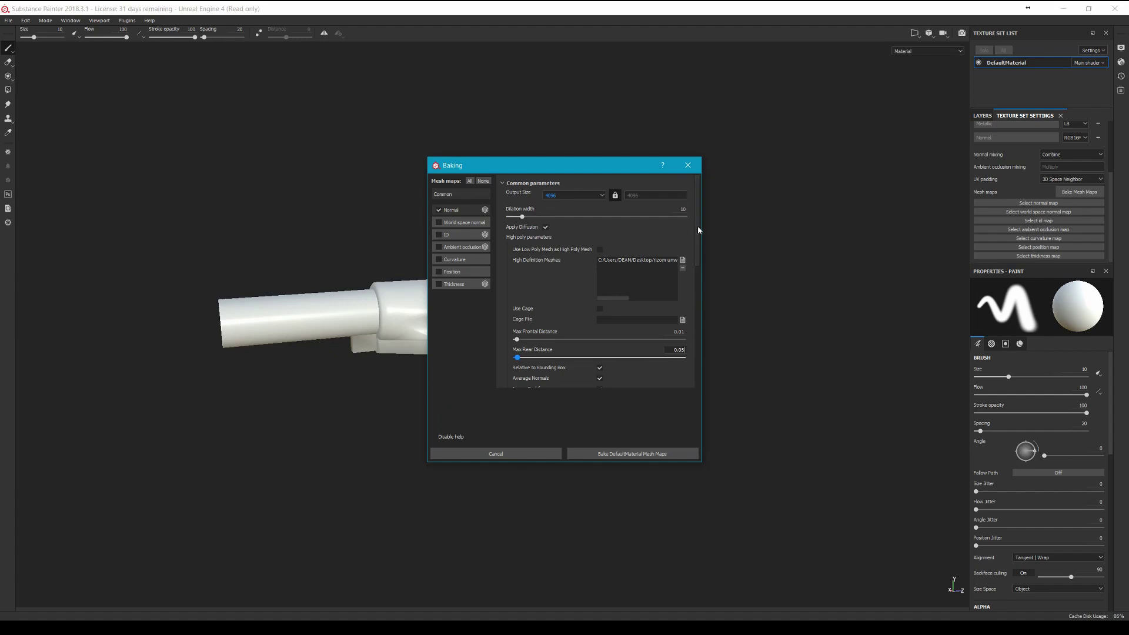
Set mesh matching to By Mesh Name and bake the DefaultMaterial normal map.
drag(697, 226, 697, 280)
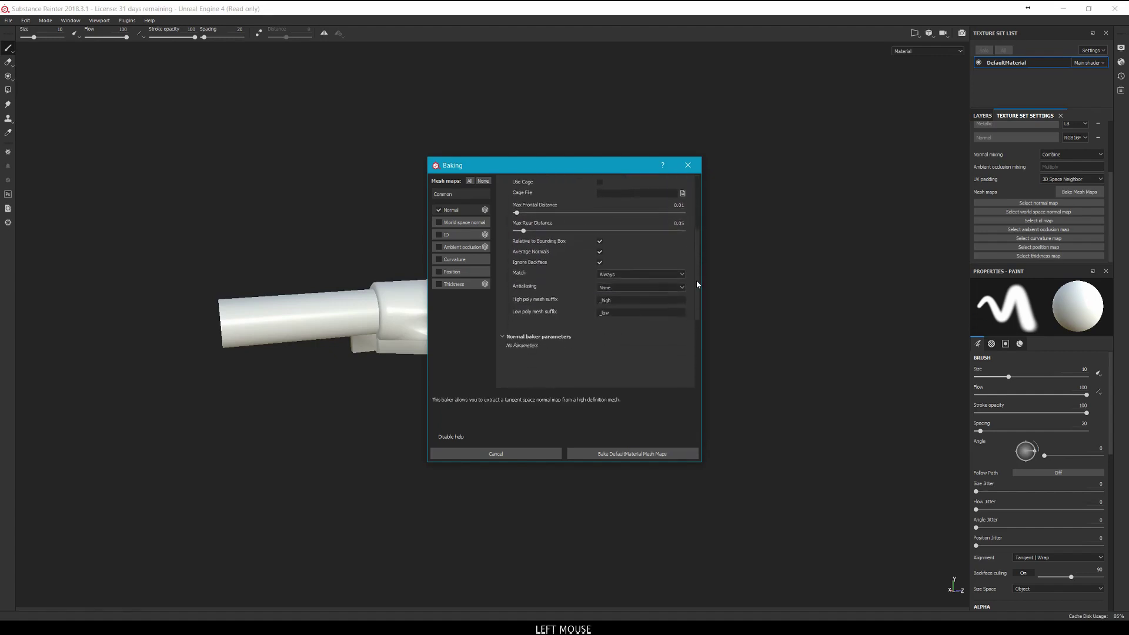
click(629, 274)
click(641, 287)
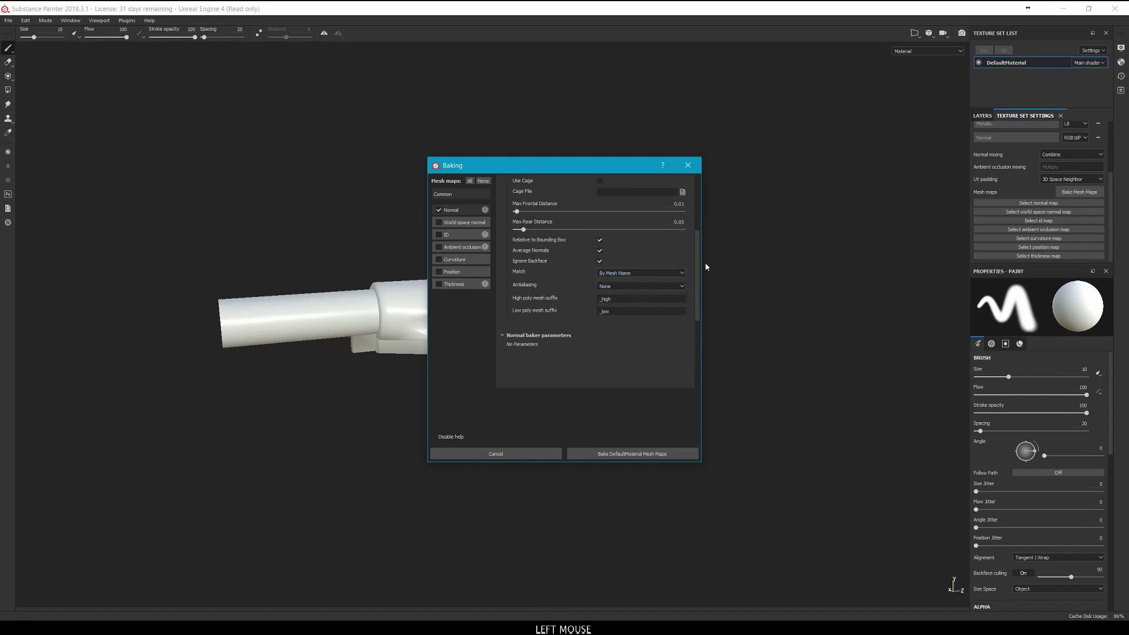
drag(697, 257, 698, 209)
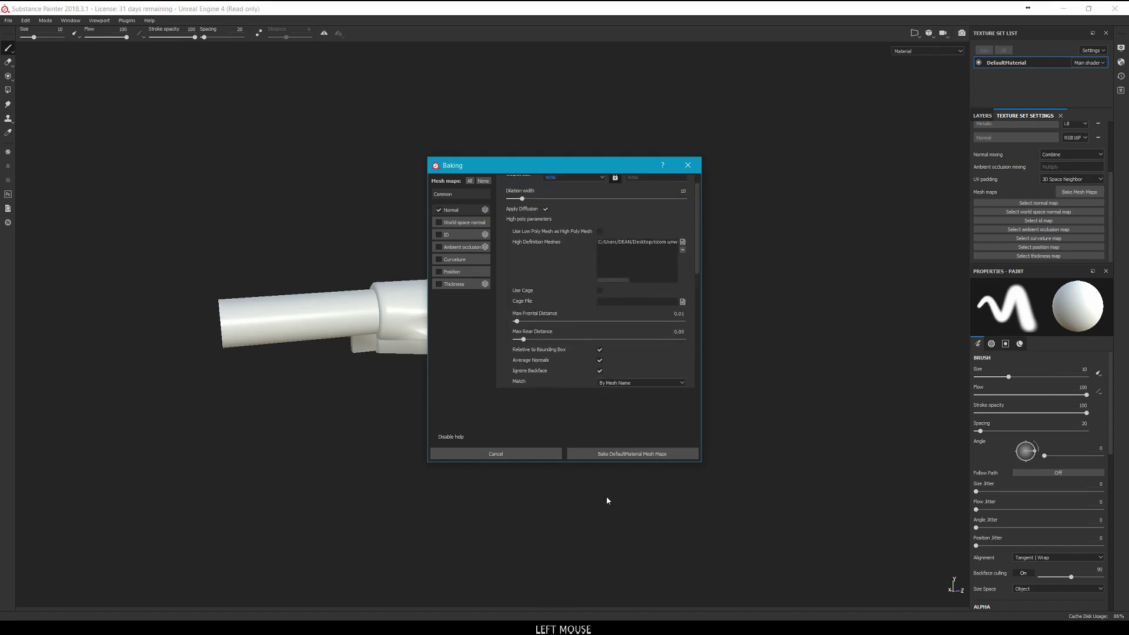
click(637, 454)
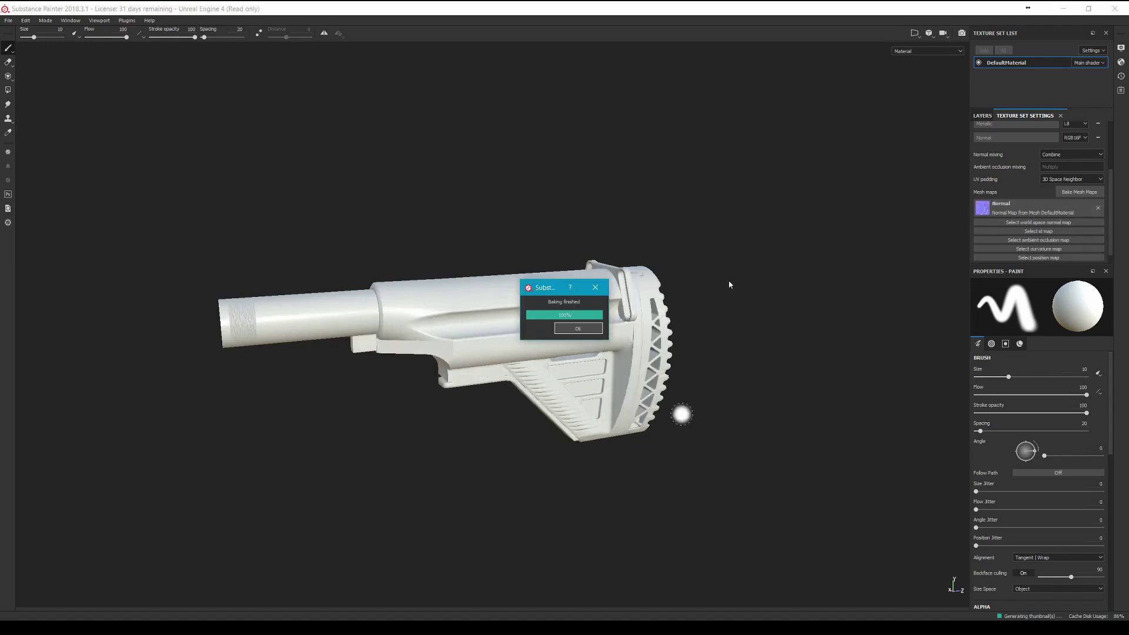
key(Return)
Examine the baked normal details on both sides of the stock, the tube's thread and the ribbed butt pad.
alt+drag(729, 307, 719, 230)
alt+middle_drag(718, 229, 563, 284)
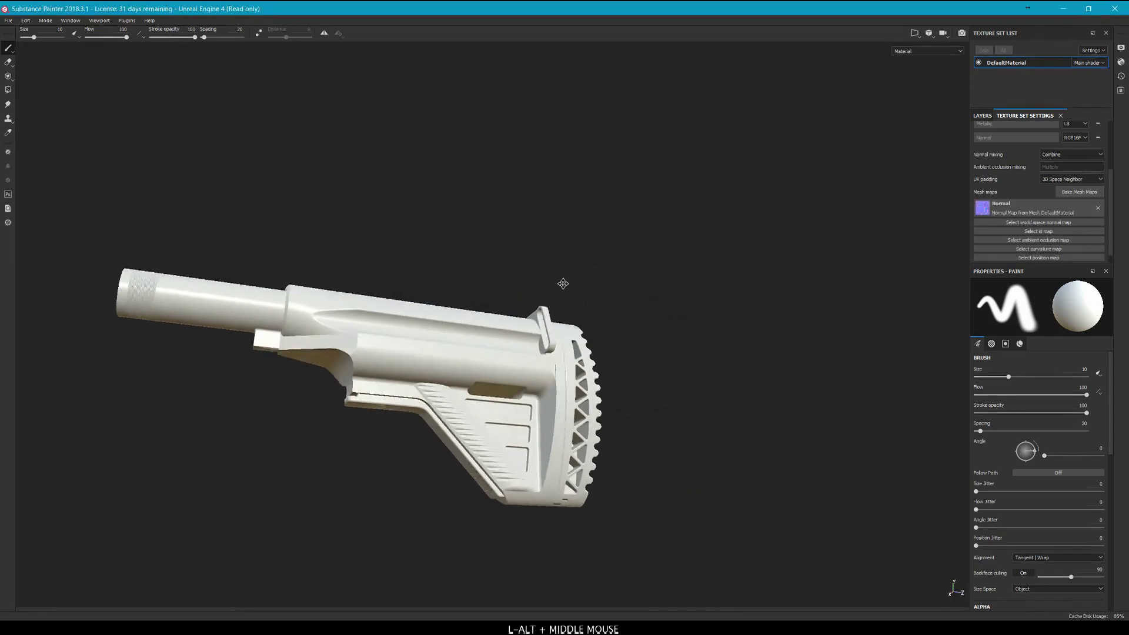
alt+drag(563, 284, 290, 246)
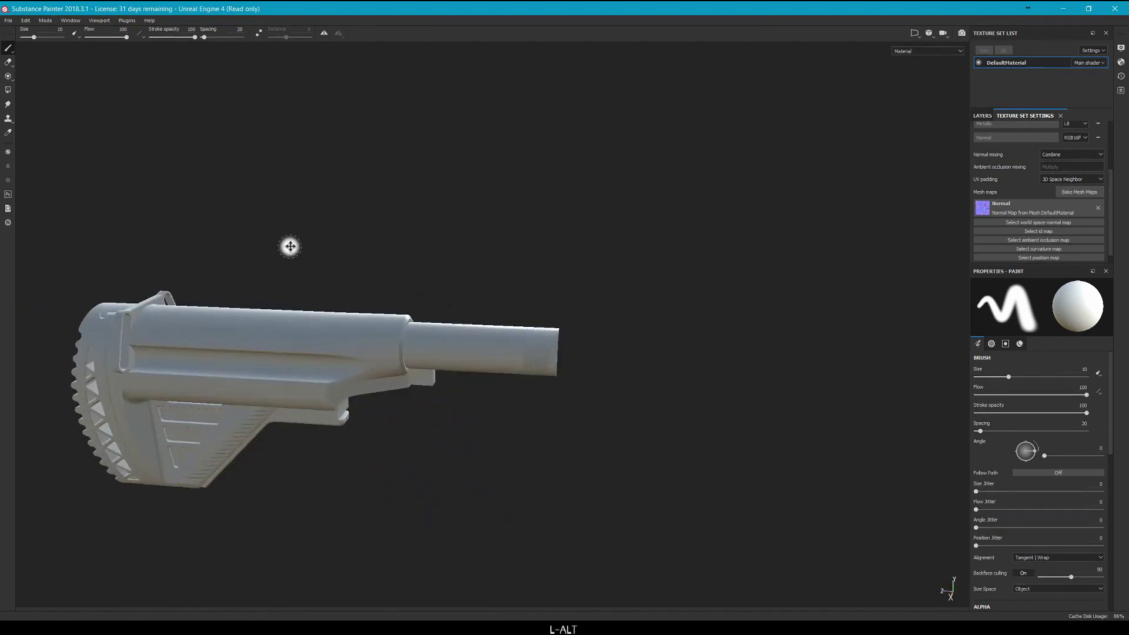
alt+middle_drag(290, 246, 505, 211)
alt+drag(506, 211, 525, 200)
shift+right_drag(526, 200, 611, 201)
alt+middle_drag(610, 202, 399, 222)
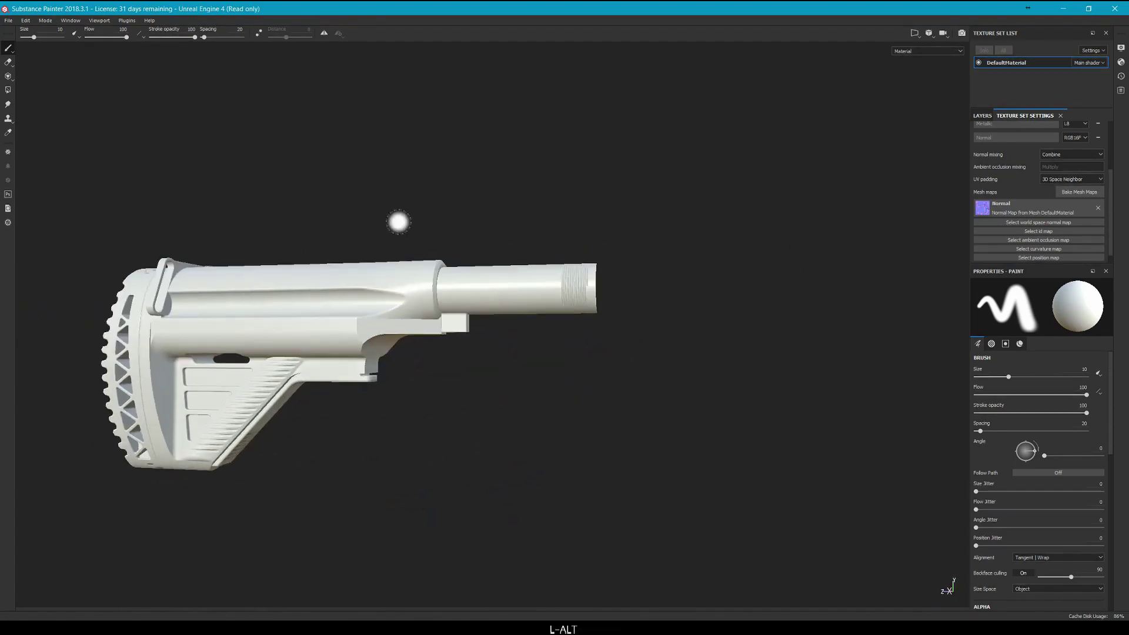
scroll(529, 333, down, 5)
scroll(479, 327, up, 2)
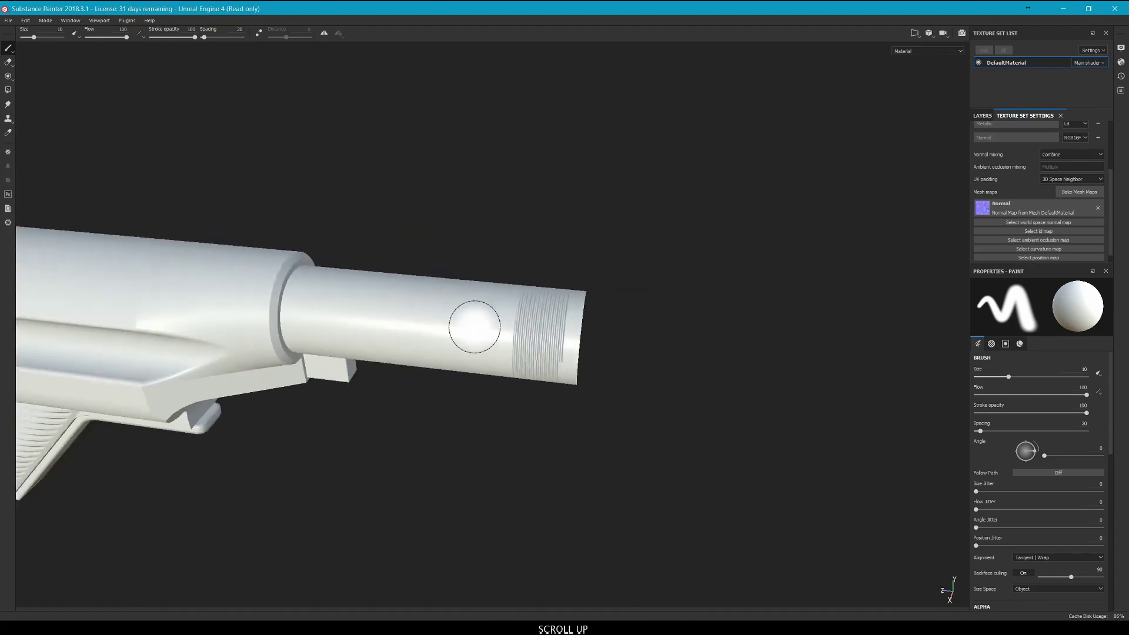
scroll(475, 327, up, 2)
alt+middle_drag(475, 328, 303, 259)
alt+drag(302, 259, 640, 251)
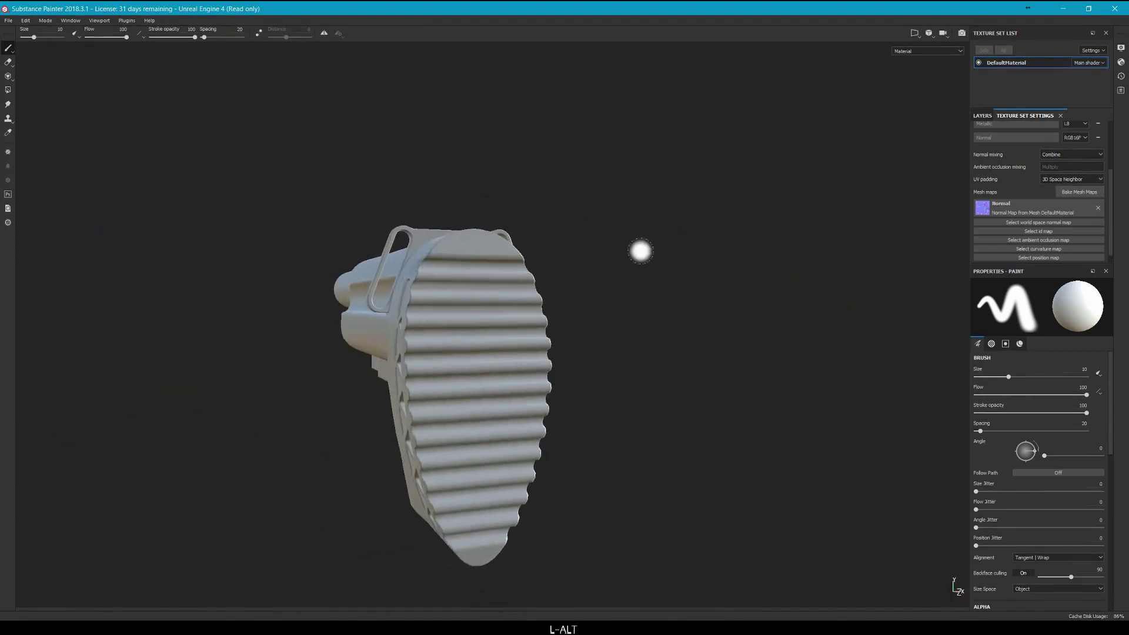
mouse_move(641, 251)
shift+right_down()
mouse_move(567, 253)
mouse_move(606, 255)
shift+right_up()
alt+drag(590, 261, 680, 232)
alt+scroll(754, 235, up, 4)
scroll(559, 348, down, 5)
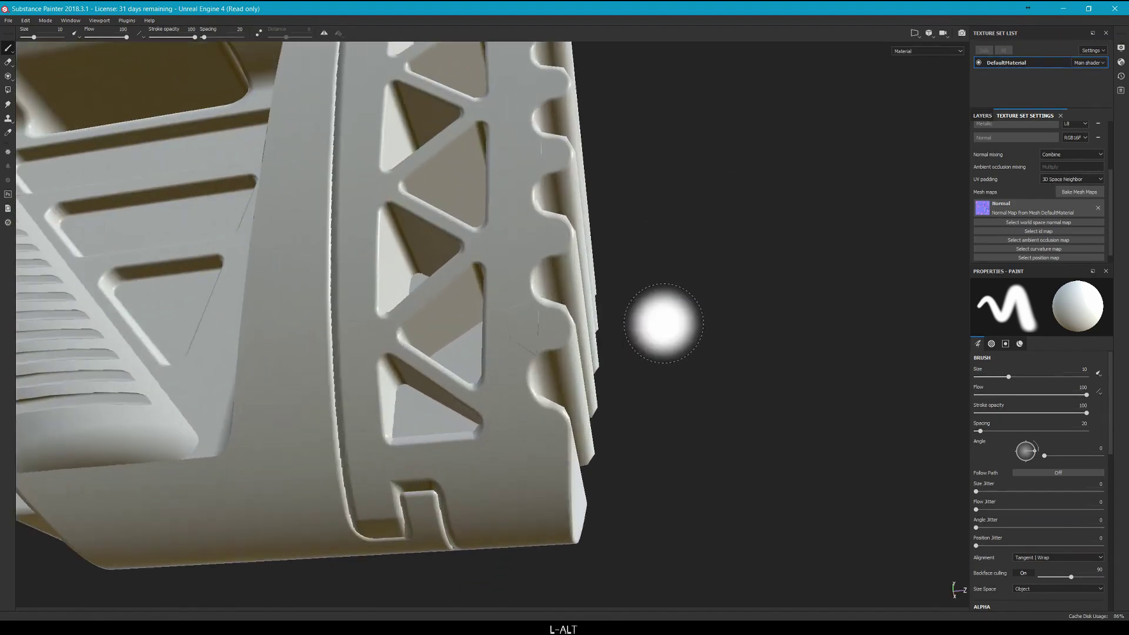
Examine the bake on the butt pad's triangular cutouts, the stock's underside and front, and the whole stock from the side.
alt+drag(663, 323, 683, 421)
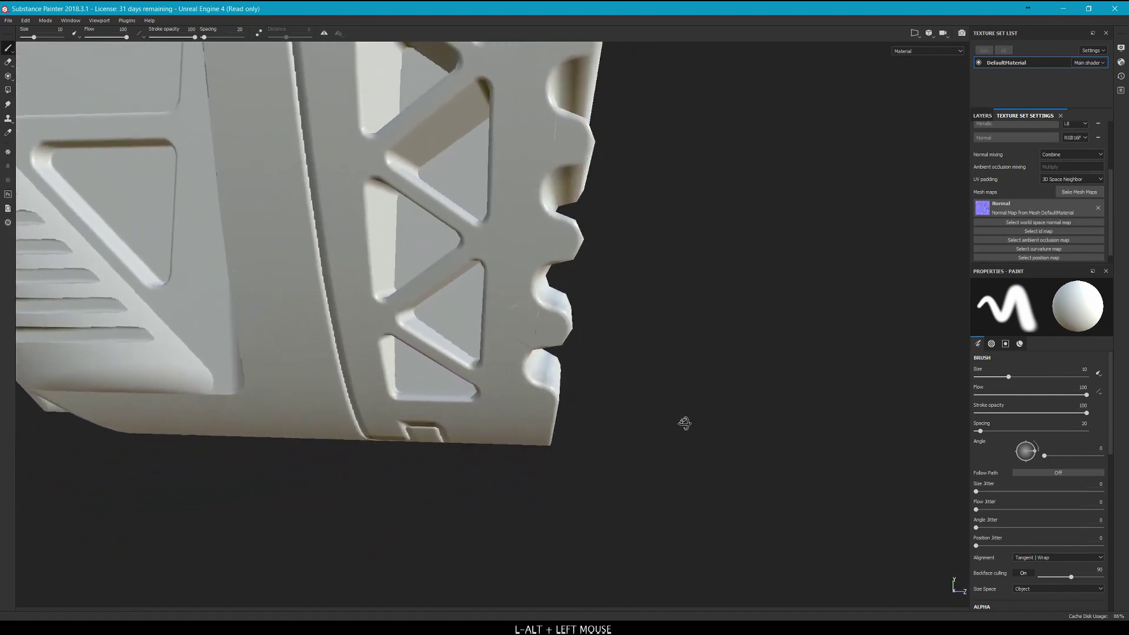
scroll(643, 338, up, 2)
alt+middle_drag(690, 251, 690, 296)
mouse_move(688, 340)
alt+mouse_down()
mouse_move(598, 317)
mouse_move(747, 292)
mouse_move(552, 316)
mouse_move(609, 201)
mouse_move(614, 339)
mouse_move(756, 361)
mouse_move(395, 322)
mouse_move(459, 328)
mouse_move(496, 259)
mouse_move(95, 282)
mouse_move(350, 340)
mouse_move(613, 353)
mouse_move(653, 320)
alt+mouse_up()
alt+scroll(588, 315, up, 1)
alt+scroll(606, 316, down, 1)
alt+scroll(624, 318, down, 3)
alt+middle_drag(347, 353, 372, 334)
mouse_move(373, 334)
alt+mouse_down()
mouse_move(459, 231)
mouse_move(529, 217)
alt+mouse_up()
alt+right_drag(261, 539, 303, 436)
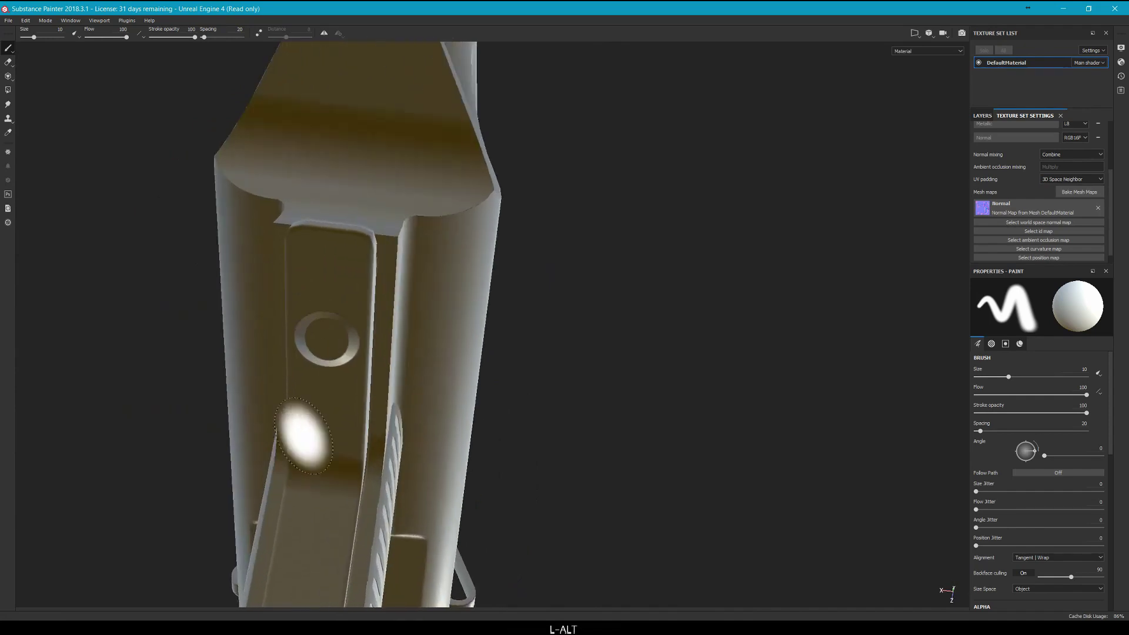
alt+drag(302, 435, 318, 353)
alt+drag(382, 377, 412, 372)
alt+middle_drag(411, 372, 575, 403)
shift+right_drag(574, 388, 718, 382)
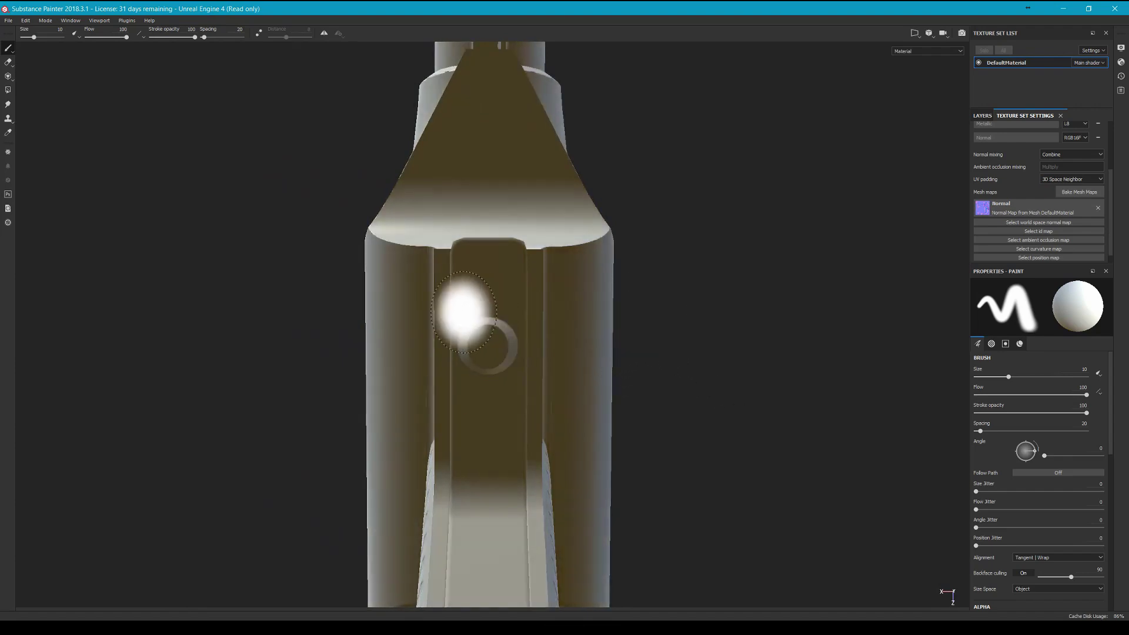
alt+drag(727, 328, 537, 259)
alt+scroll(517, 270, down, 4)
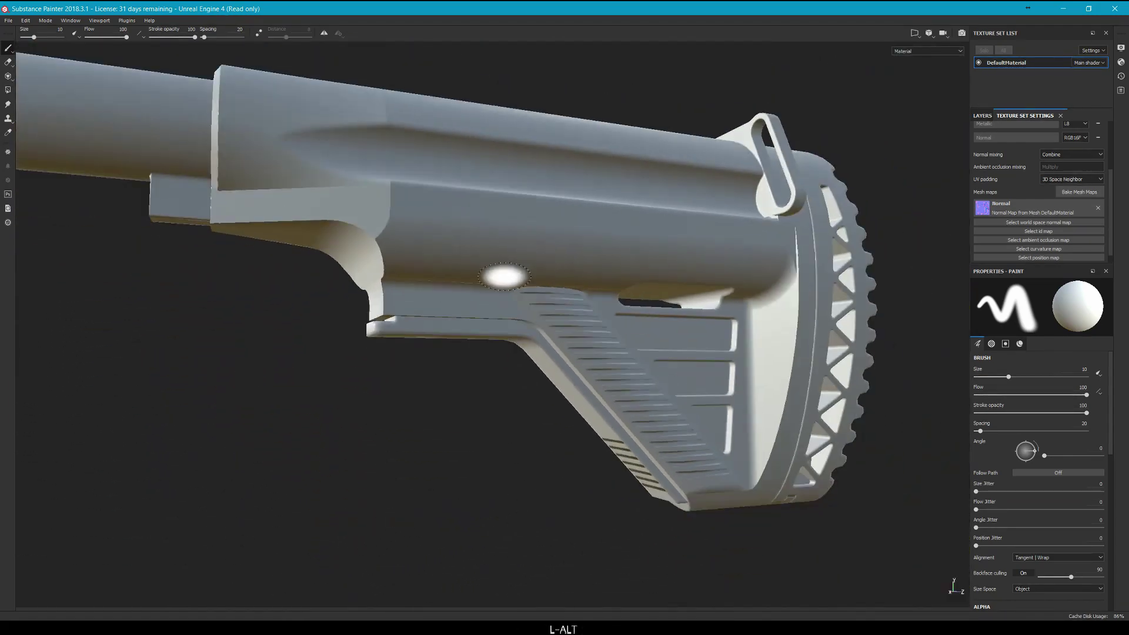
alt+drag(414, 254, 330, 296)
alt+scroll(332, 296, down, 2)
alt+middle_drag(377, 261, 441, 299)
alt+drag(441, 299, 477, 293)
alt+middle_drag(477, 292, 456, 294)
alt+drag(456, 295, 564, 285)
Enable every mesh map except Normal for baking and set the ID baker's colour source to Mesh ID / Polygroup.
click(1069, 195)
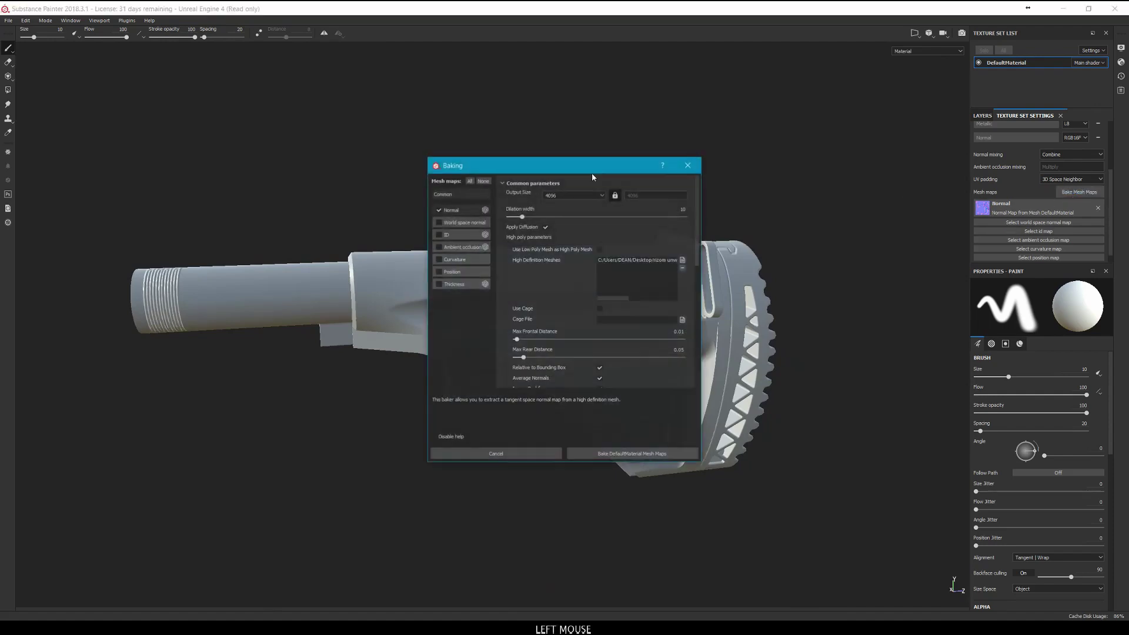
click(439, 210)
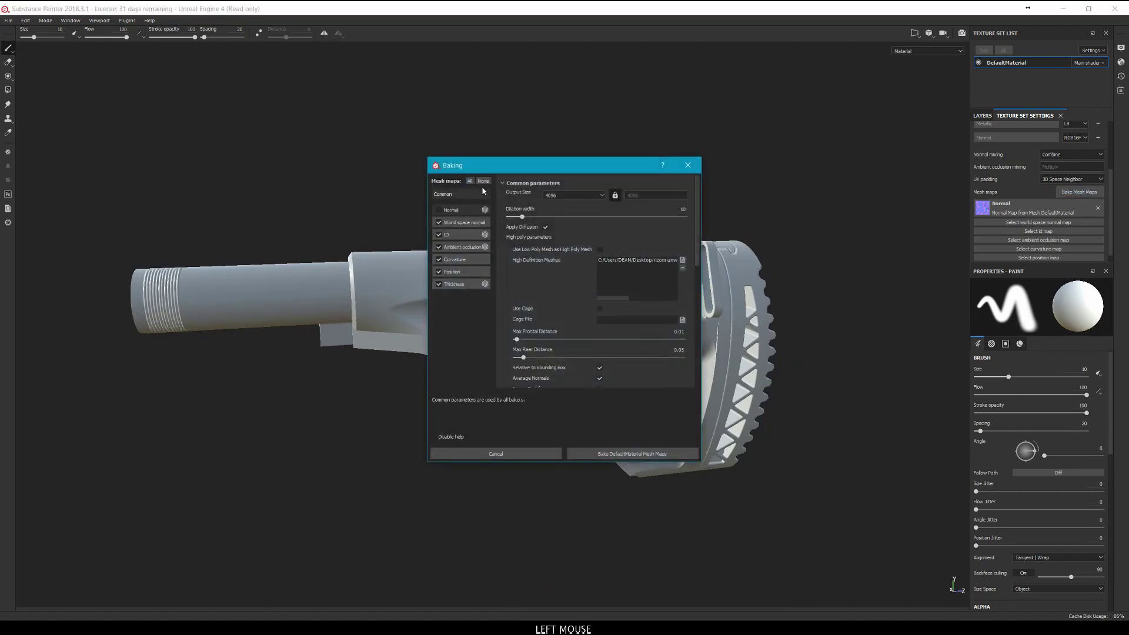
click(460, 234)
click(611, 192)
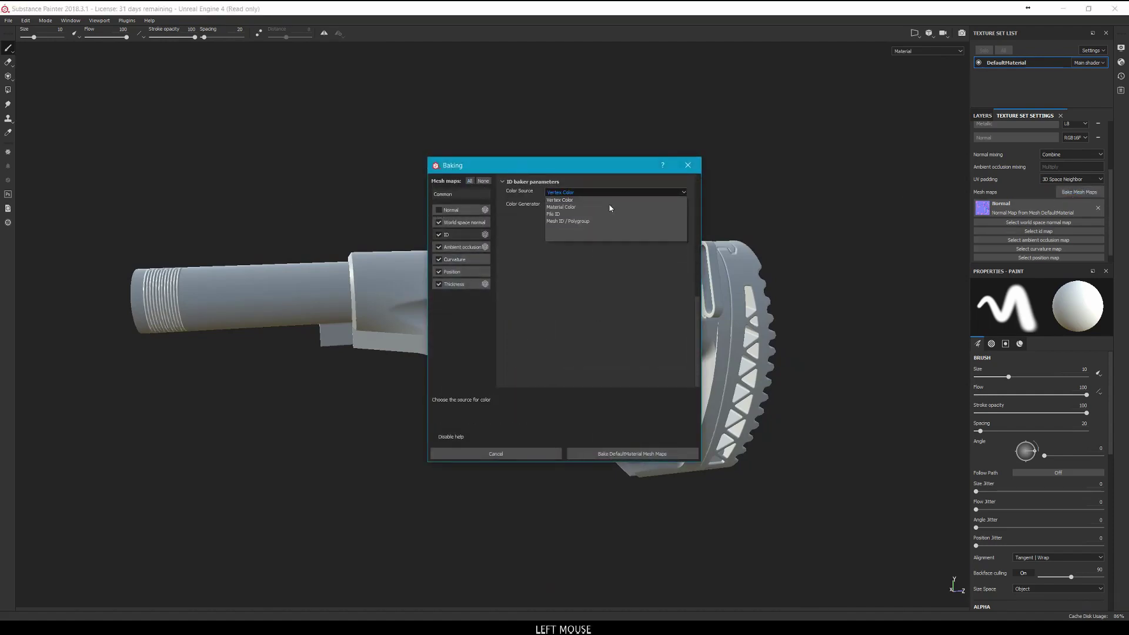
click(602, 220)
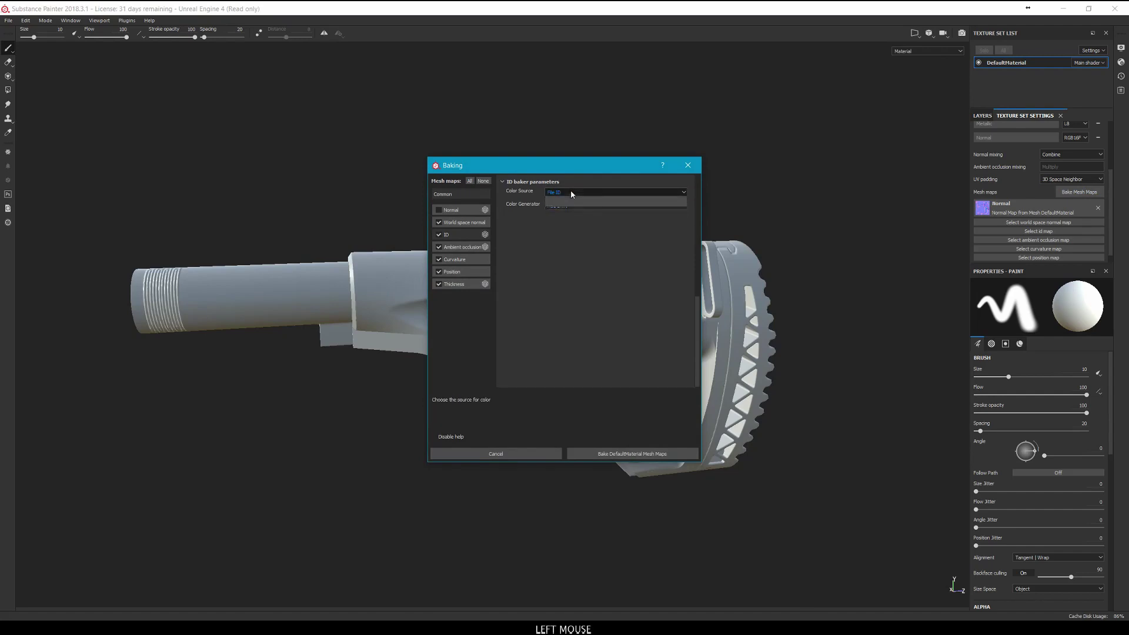
click(572, 192)
click(574, 221)
Review the ambient occlusion, curvature, position, thickness and world space normal baker parameters and bake the DefaultMaterial mesh maps.
click(456, 248)
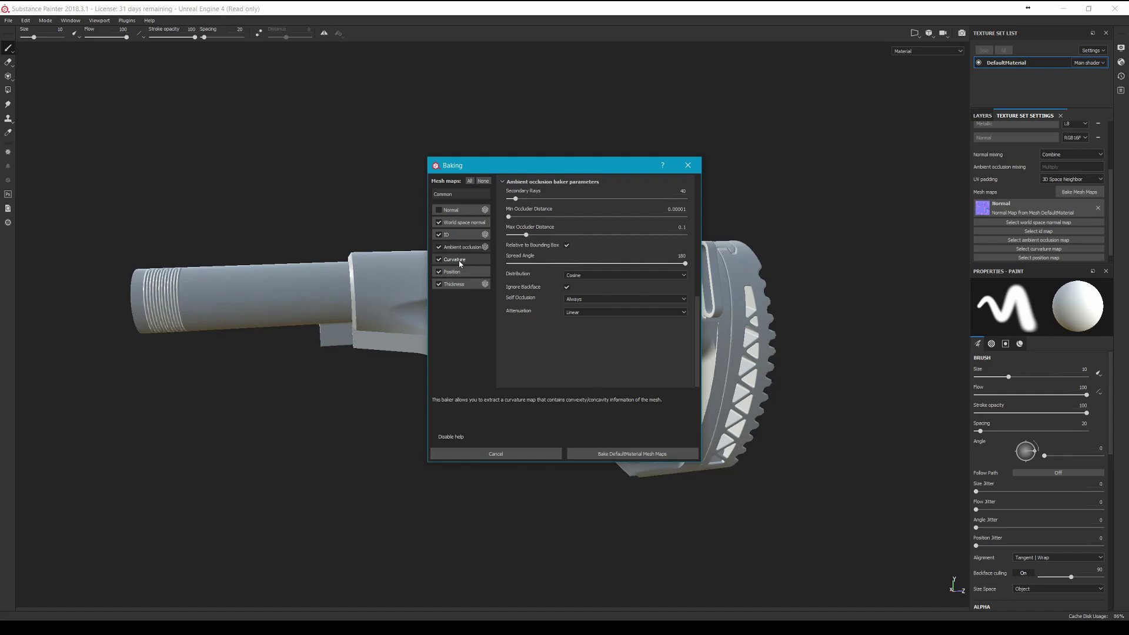
click(461, 262)
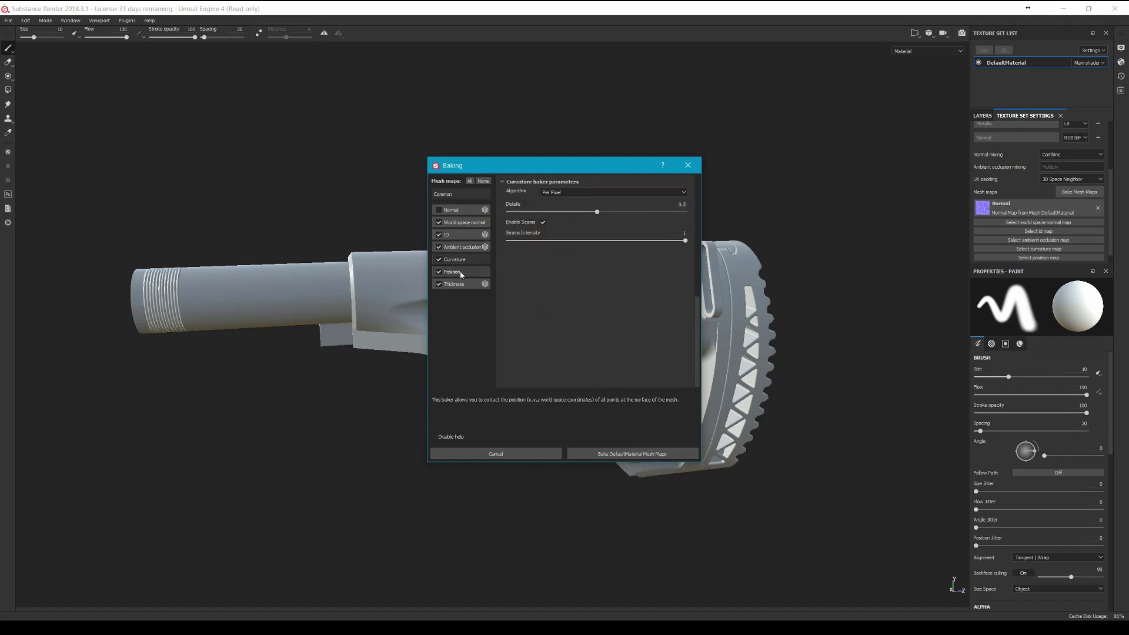
click(461, 273)
click(464, 286)
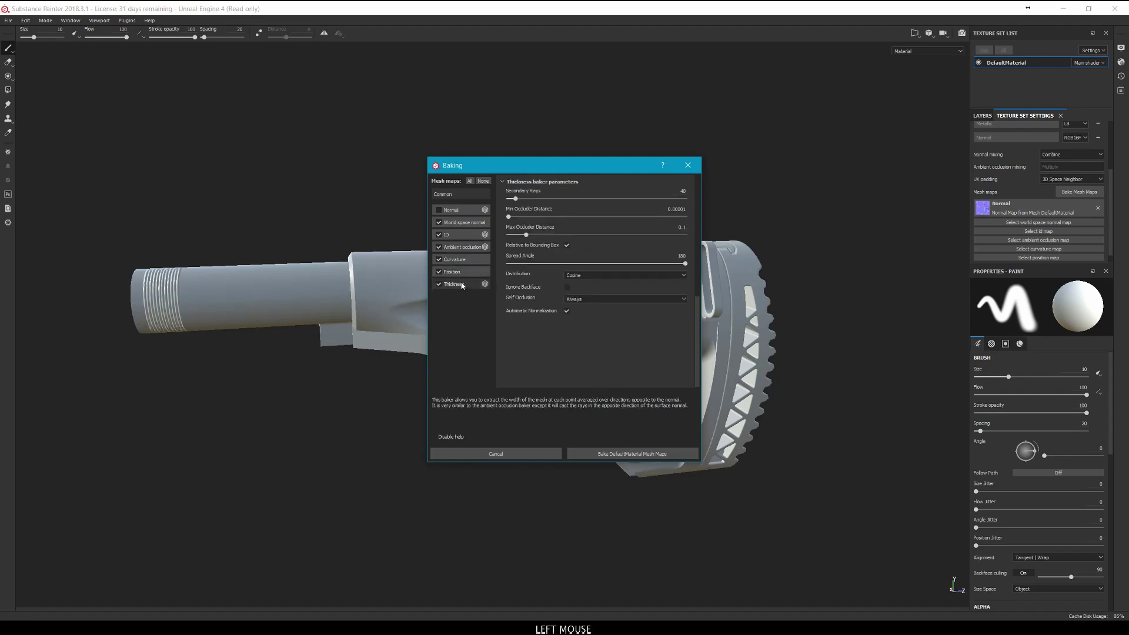
click(465, 223)
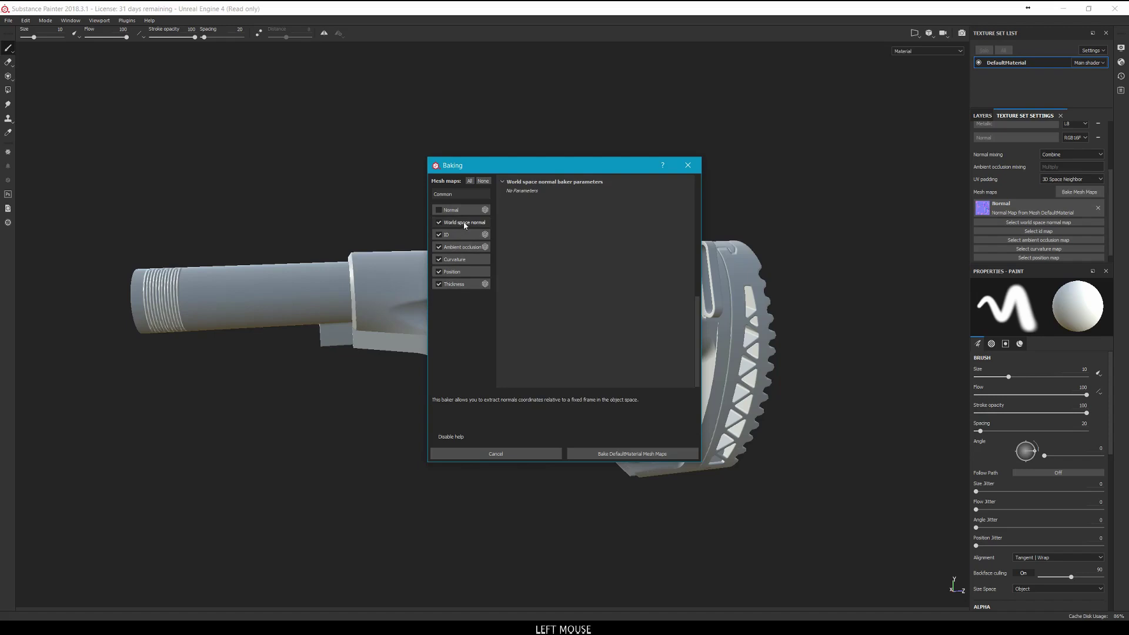
click(685, 454)
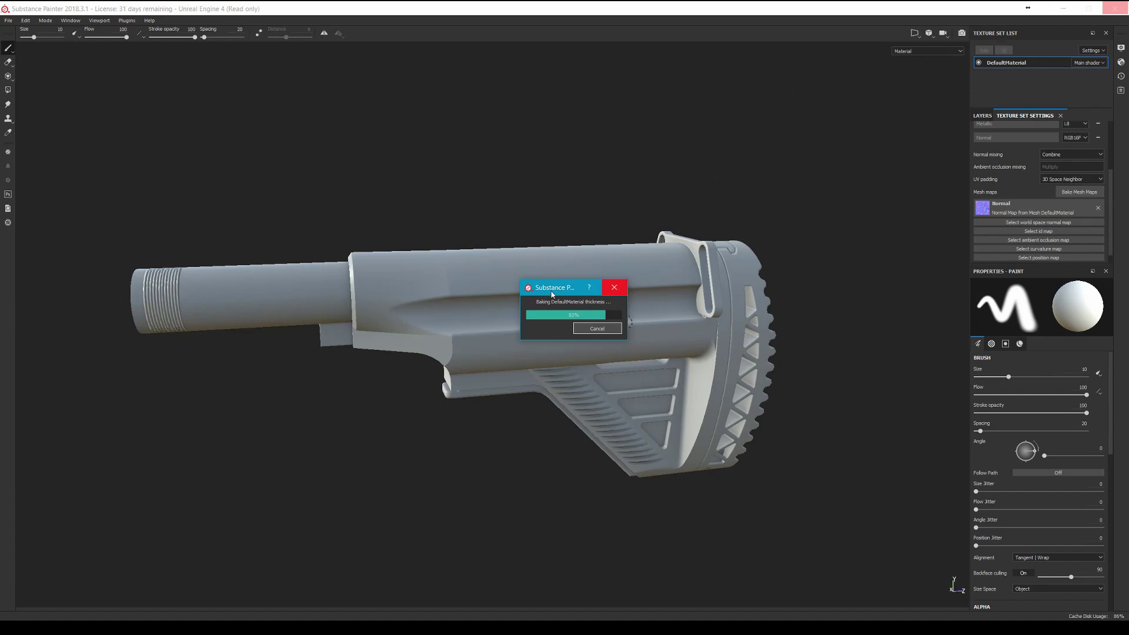
drag(551, 294, 527, 269)
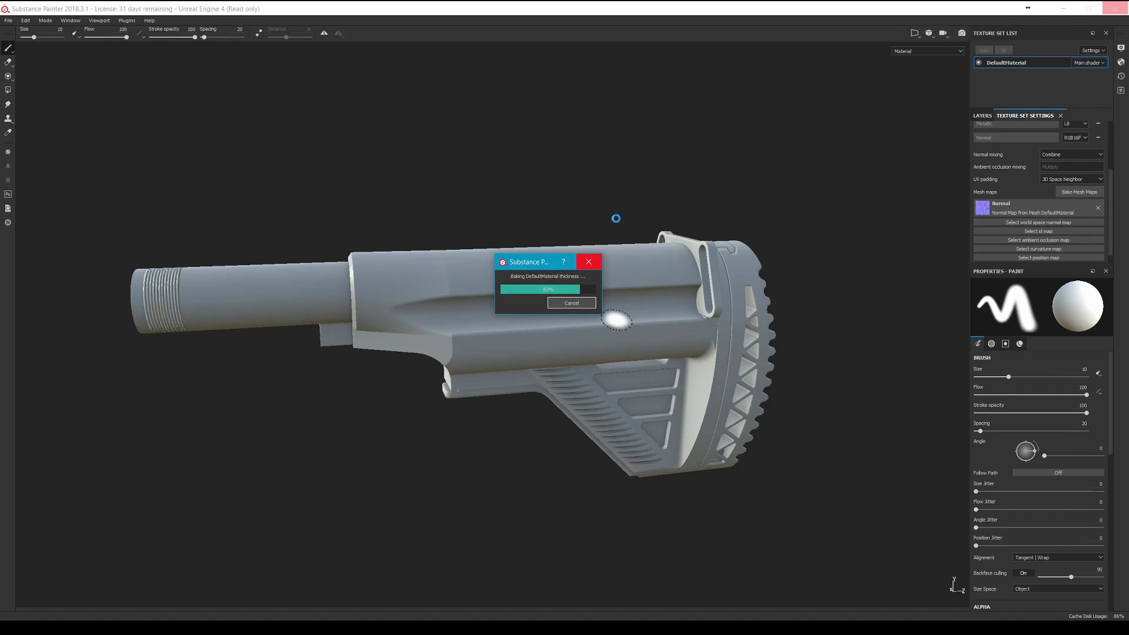
click(593, 300)
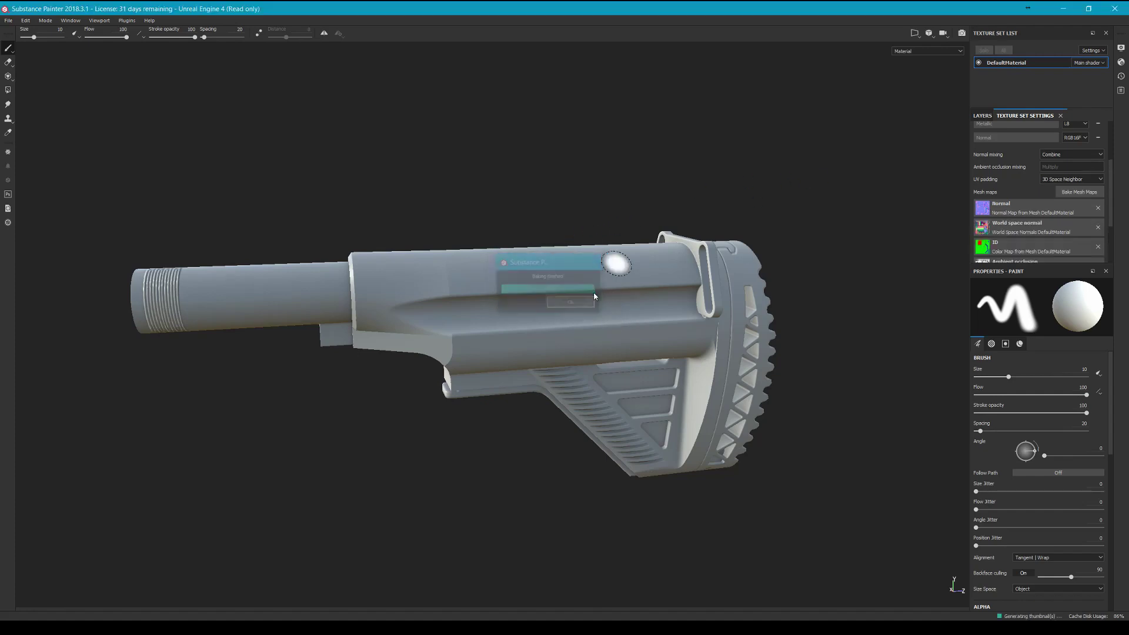
Reduce the paint brush size to 1.61.
alt+drag(726, 335, 441, 176)
alt+scroll(479, 347, up, 5)
alt+drag(459, 319, 769, 393)
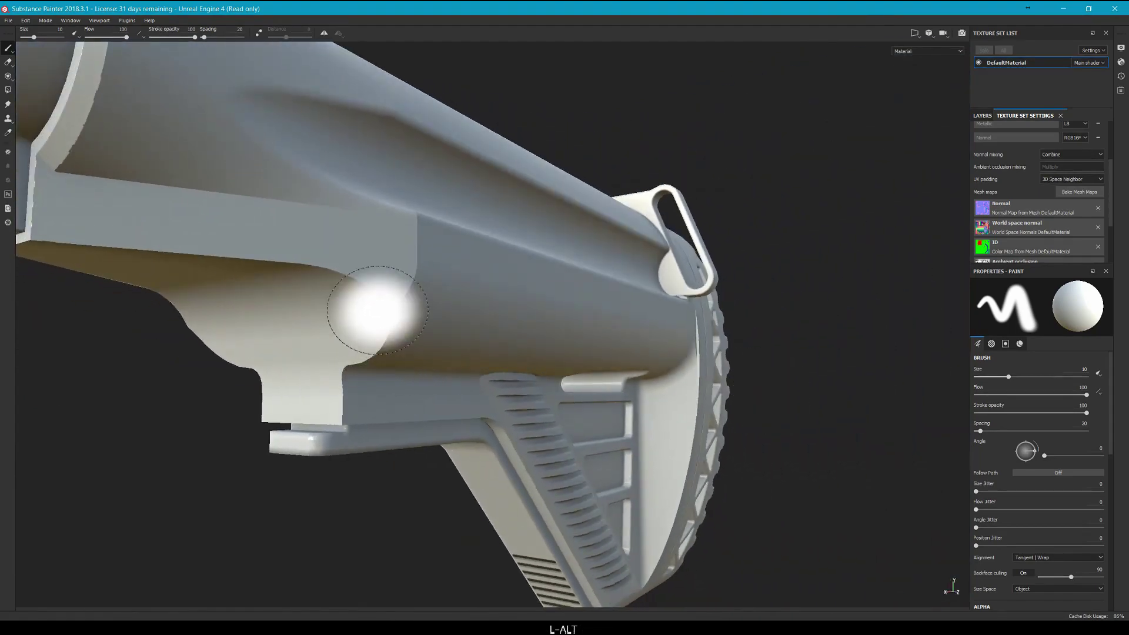
ctrl+right_drag(382, 359, 382, 358)
Examine the stock's front collar, side grooves and tube after the bake, and look through the texture set's mesh maps.
alt+drag(383, 359, 185, 308)
alt+drag(315, 308, 489, 323)
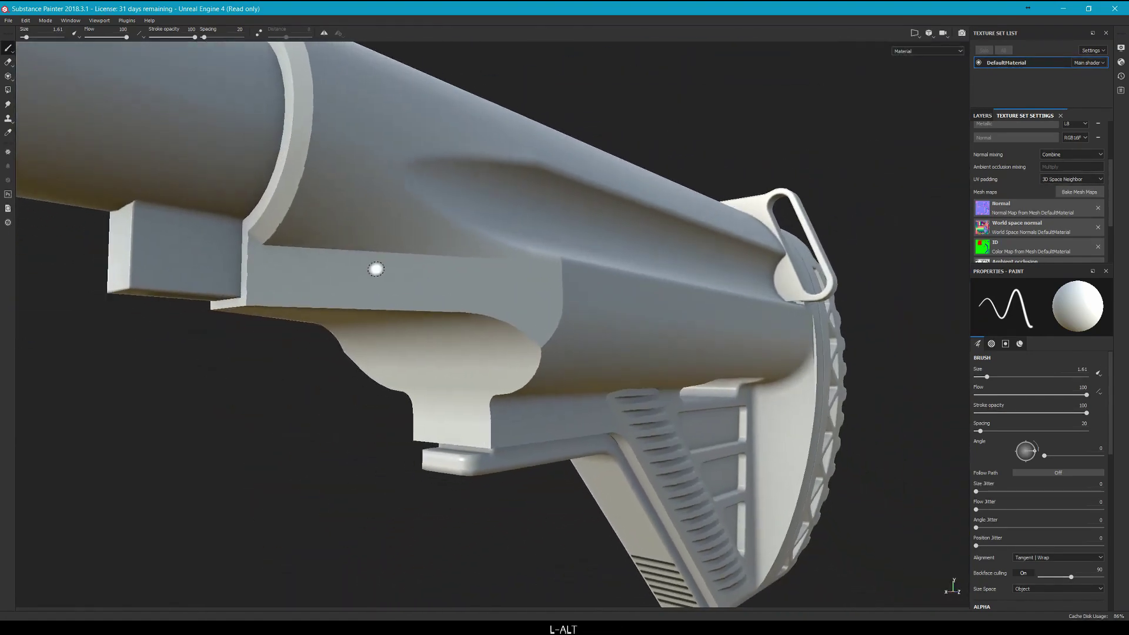
alt+drag(378, 262, 361, 328)
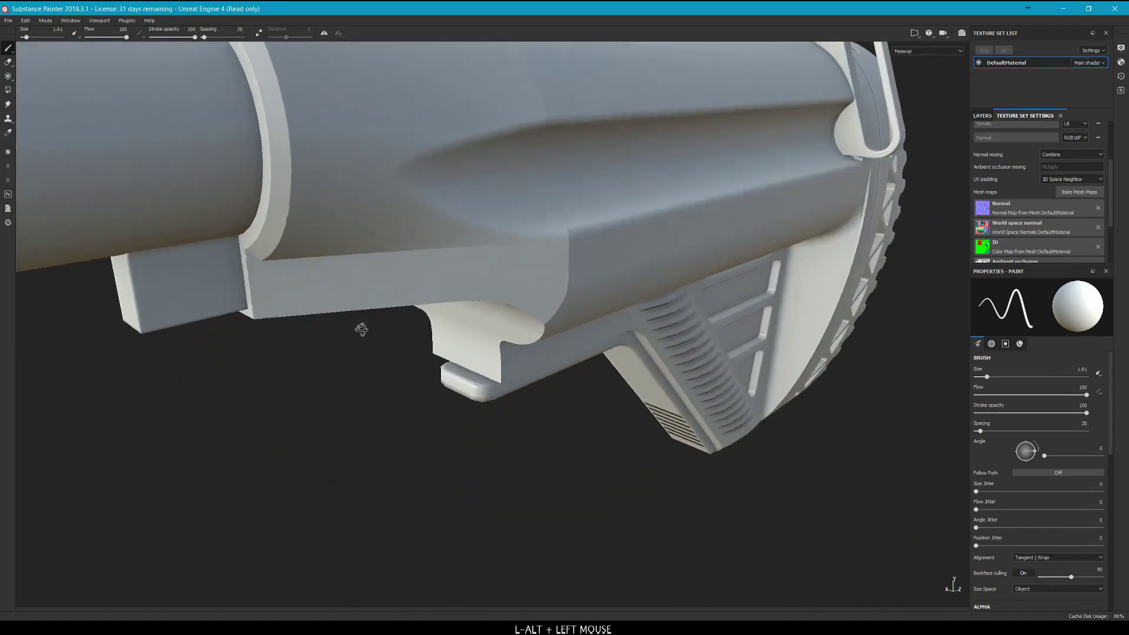
alt+middle_drag(361, 328, 365, 285)
alt+drag(365, 285, 305, 259)
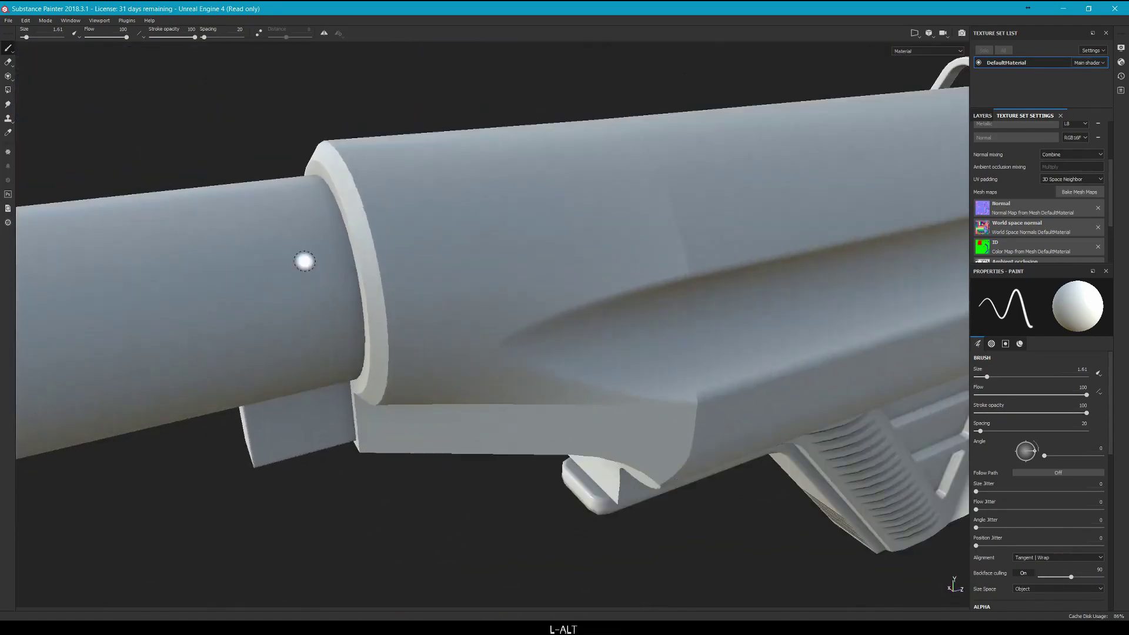
alt+scroll(305, 259, down, 4)
alt+middle_drag(535, 288, 192, 240)
alt+drag(465, 235, 517, 206)
alt+middle_drag(518, 206, 523, 212)
alt+drag(505, 235, 572, 300)
alt+scroll(547, 277, up, 3)
alt+scroll(537, 265, down, 5)
alt+middle_drag(537, 265, 546, 285)
alt+drag(546, 285, 500, 247)
scroll(1005, 177, down, 3)
scroll(1005, 178, up, 3)
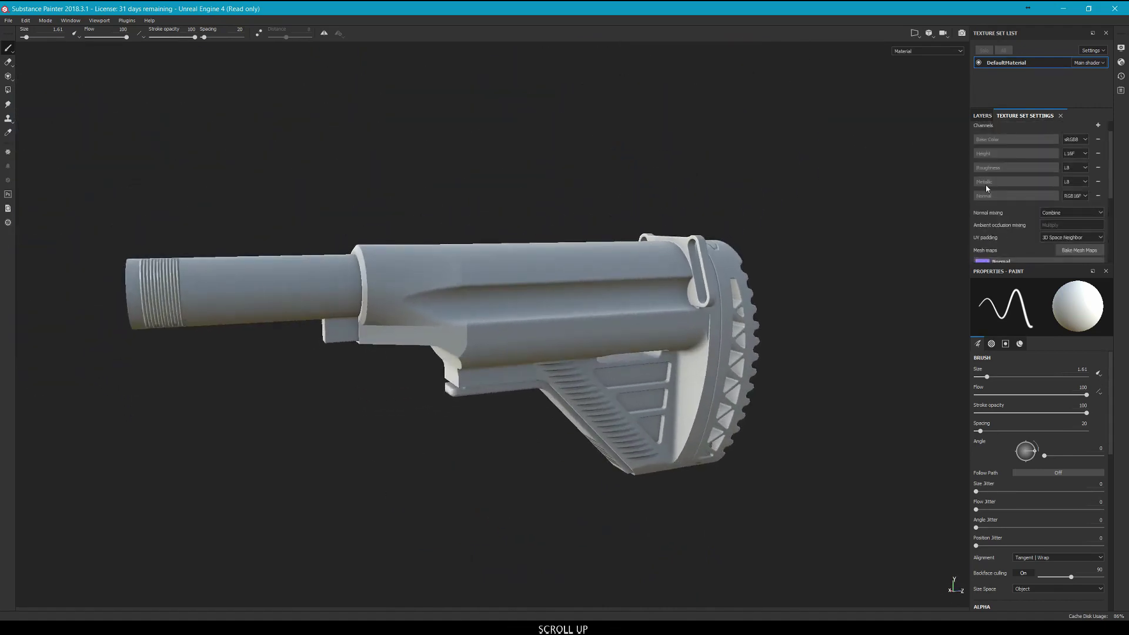
Add the Steel Gun Matte smart material above Layer 1 and give it a black mask.
click(981, 116)
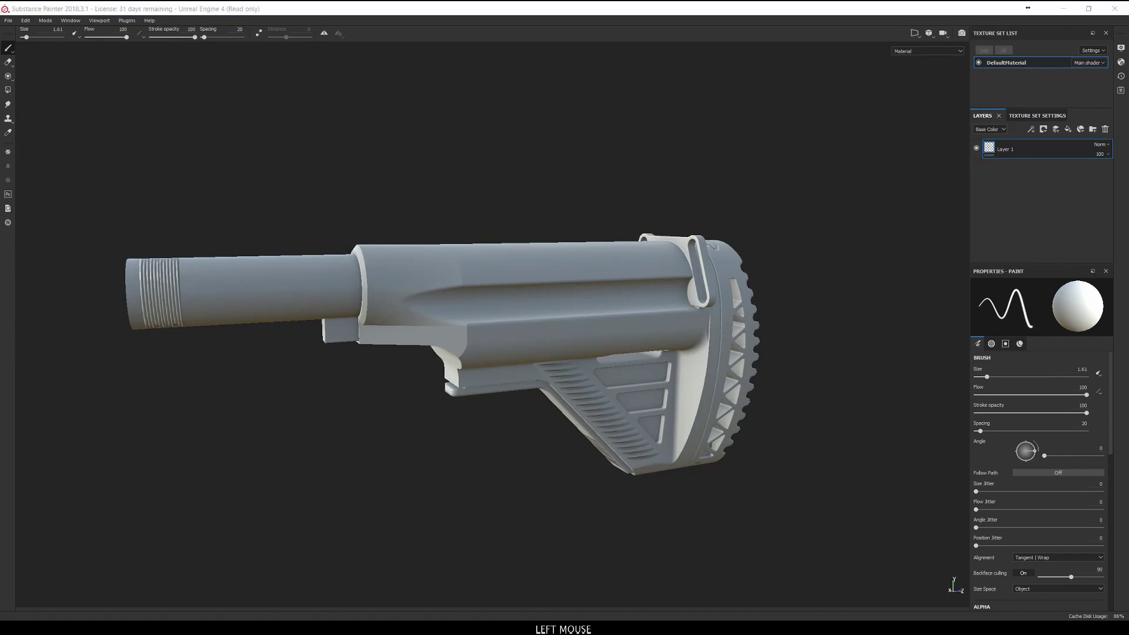
alt+middle_drag(660, 169, 612, 147)
alt+drag(612, 147, 629, 115)
click(565, 628)
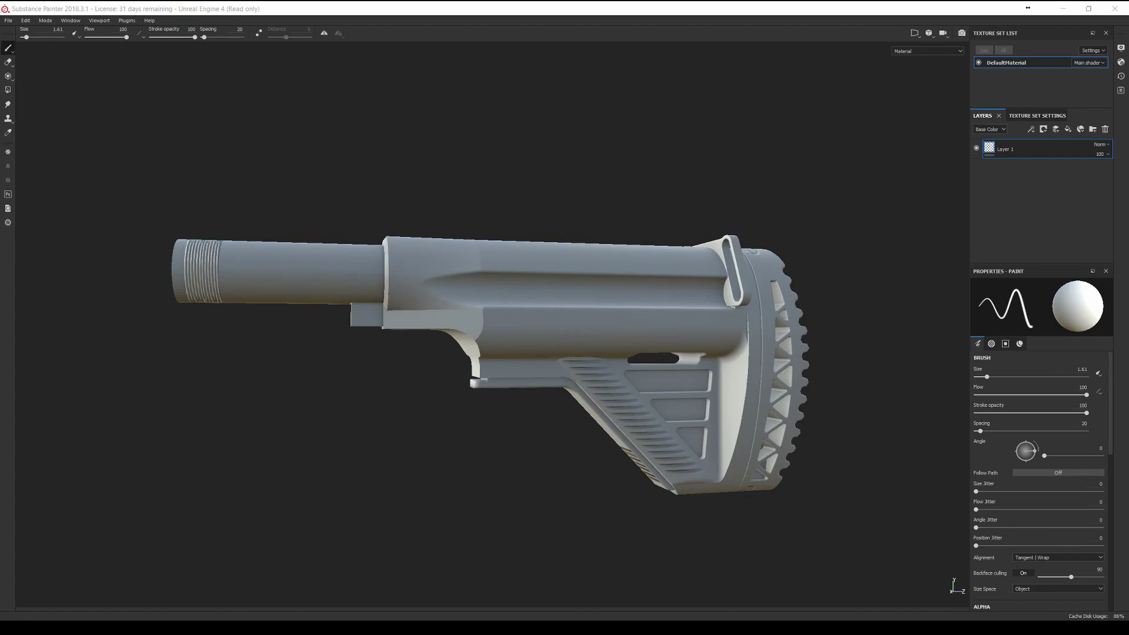
drag(1112, 147, 1040, 144)
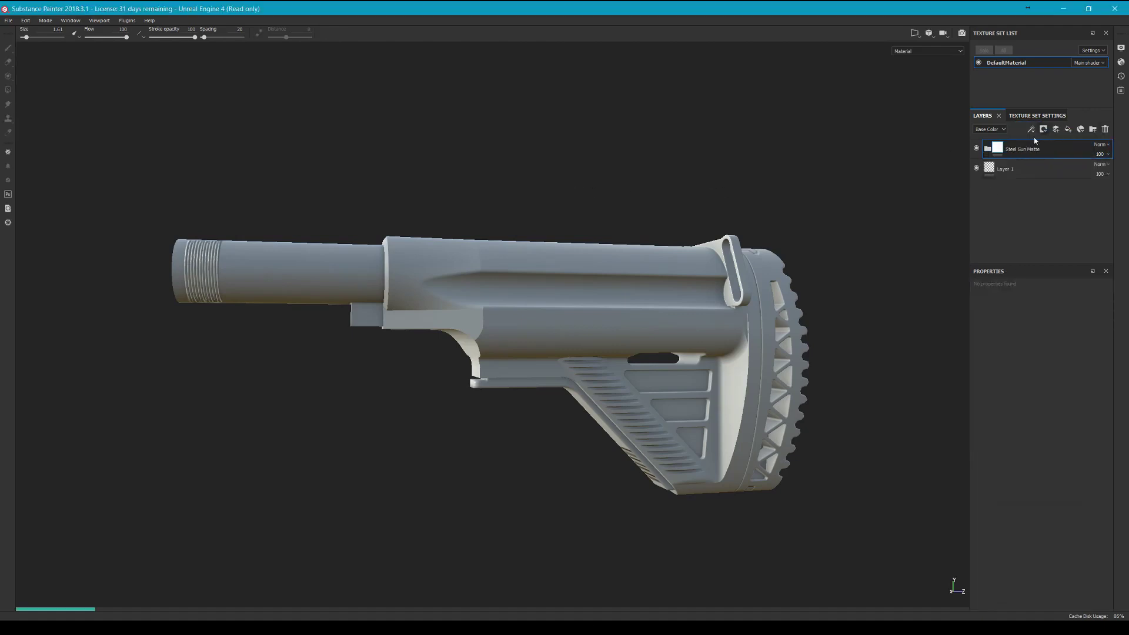
right_click(1030, 150)
click(1031, 154)
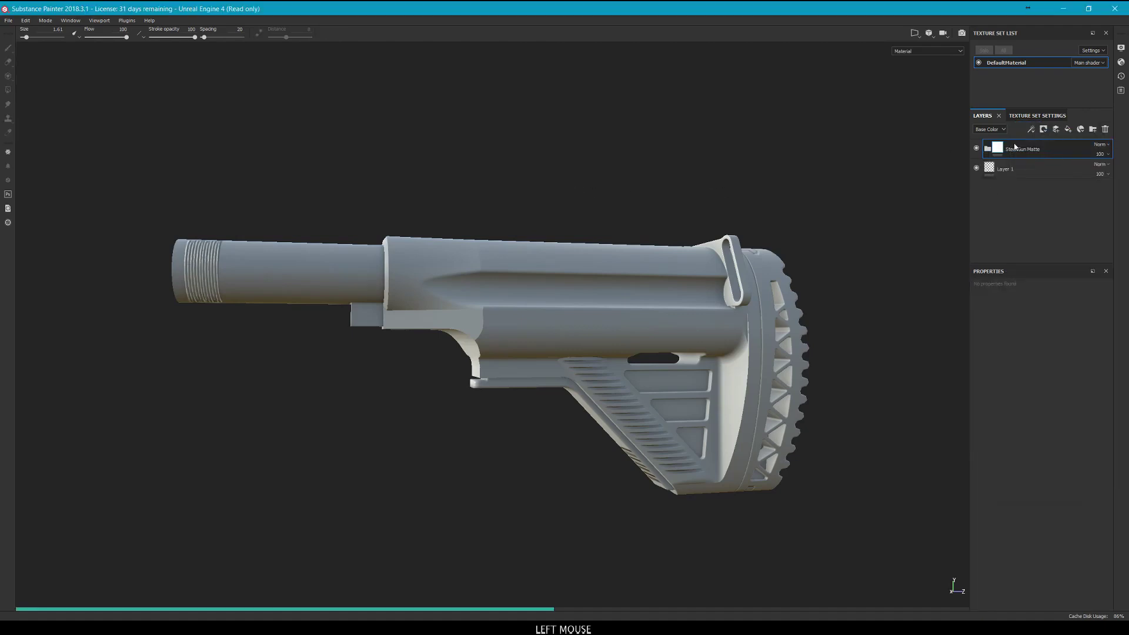
Add a color selection to the Steel Gun Matte mask and pick the tube's red ID colour.
right_click(1013, 147)
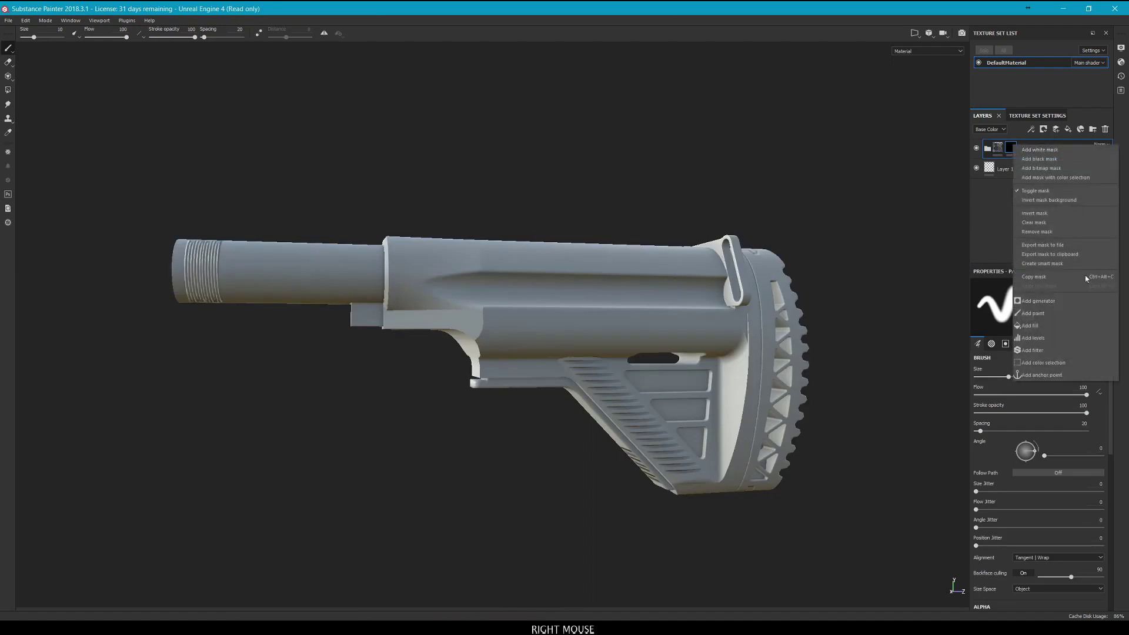
click(1066, 363)
click(1102, 376)
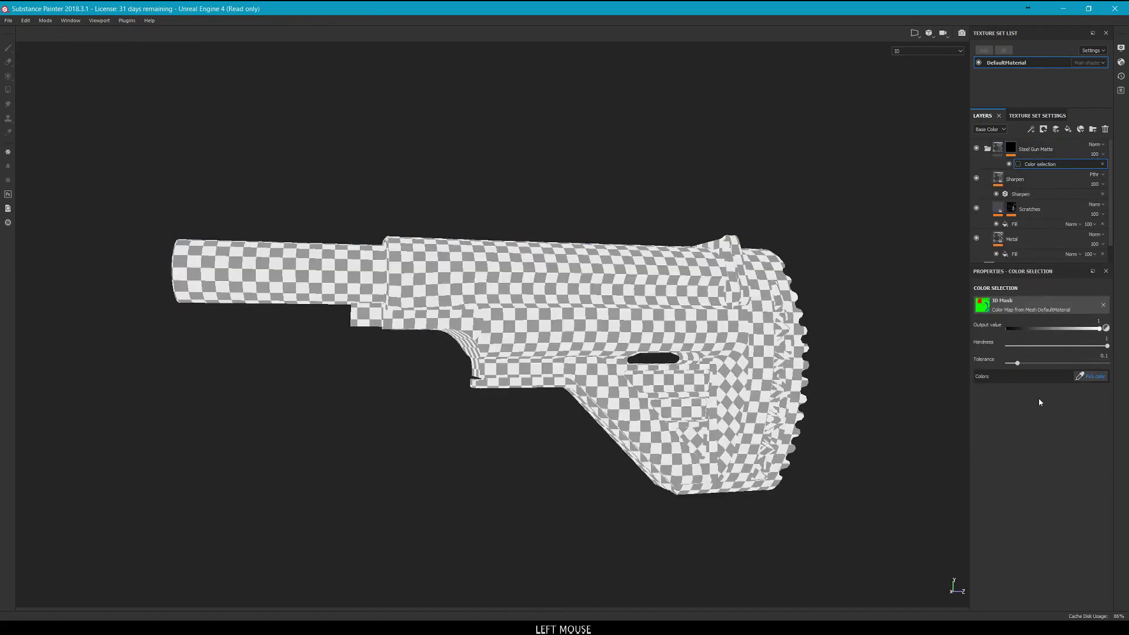
click(275, 302)
Examine the steel material on the tube and on the small block beneath it, including their edges against the stock.
alt+middle_drag(288, 273, 483, 196)
alt+drag(483, 196, 471, 259)
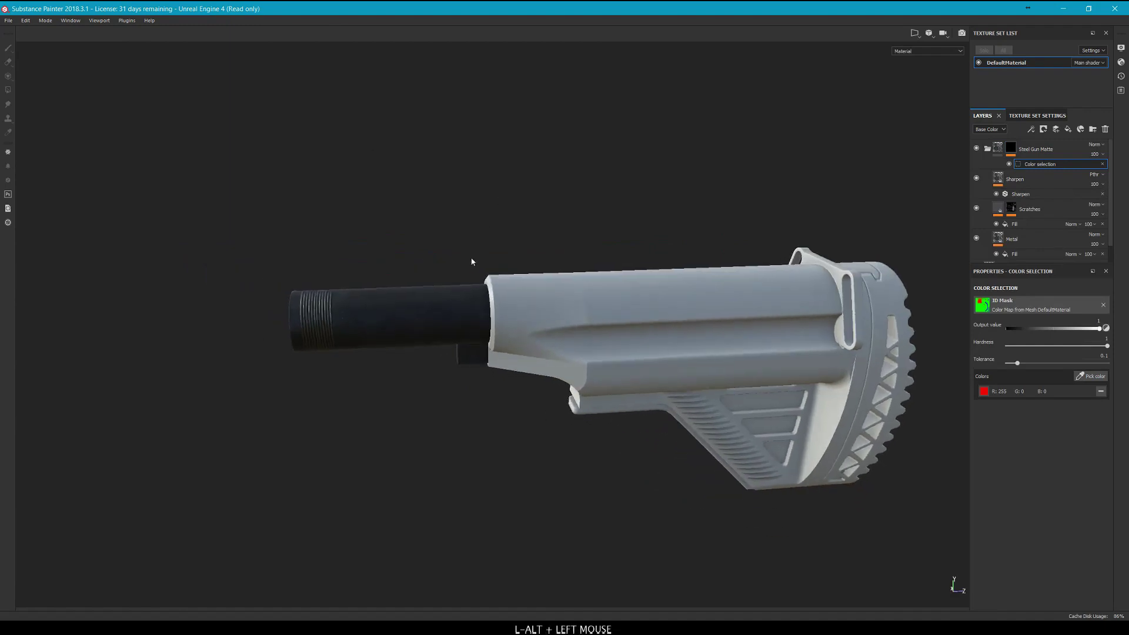
alt+right_drag(471, 259, 525, 289)
alt+drag(525, 288, 529, 97)
alt+middle_drag(596, 314, 629, 272)
scroll(587, 359, up, 3)
scroll(587, 360, down, 3)
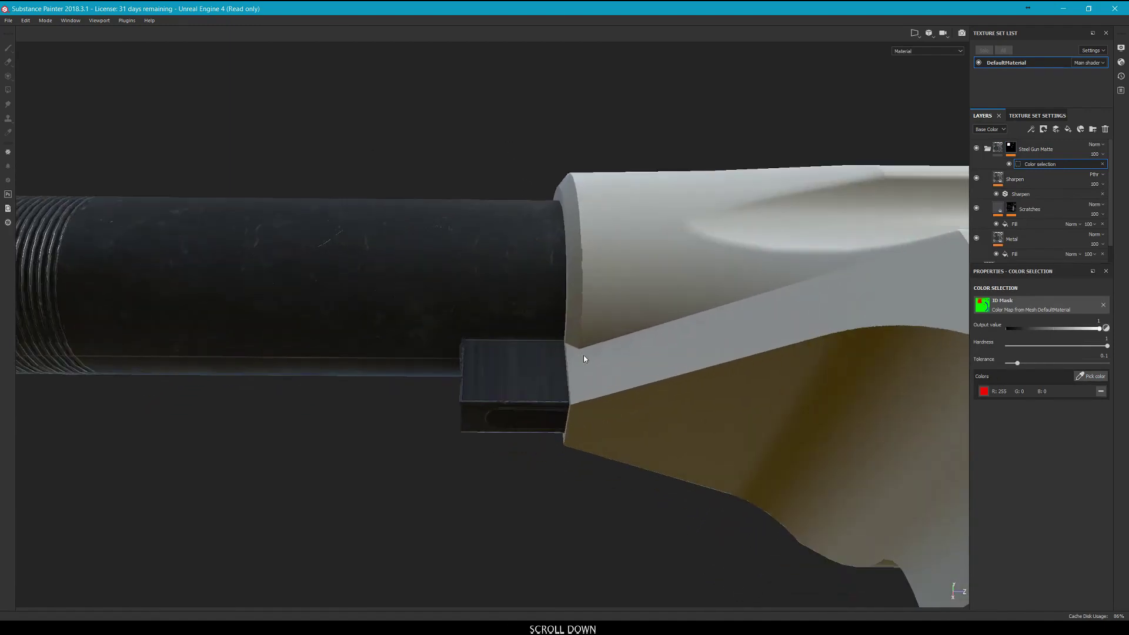
alt+drag(585, 356, 542, 454)
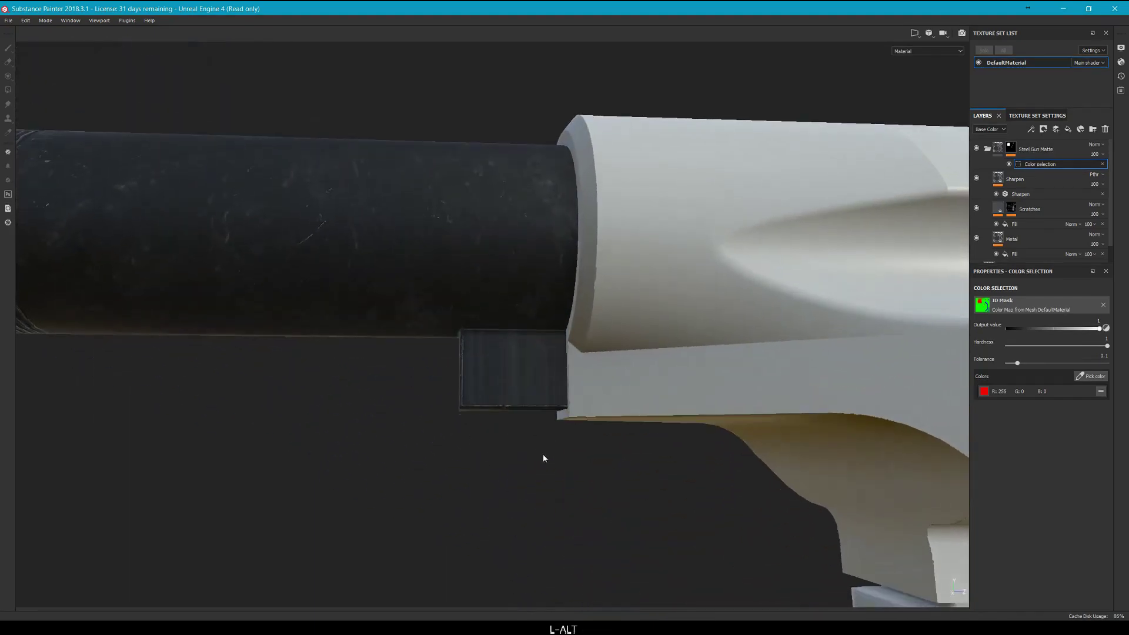
alt+scroll(486, 345, down, 4)
alt+drag(485, 345, 612, 380)
shift+right_drag(612, 379, 700, 373)
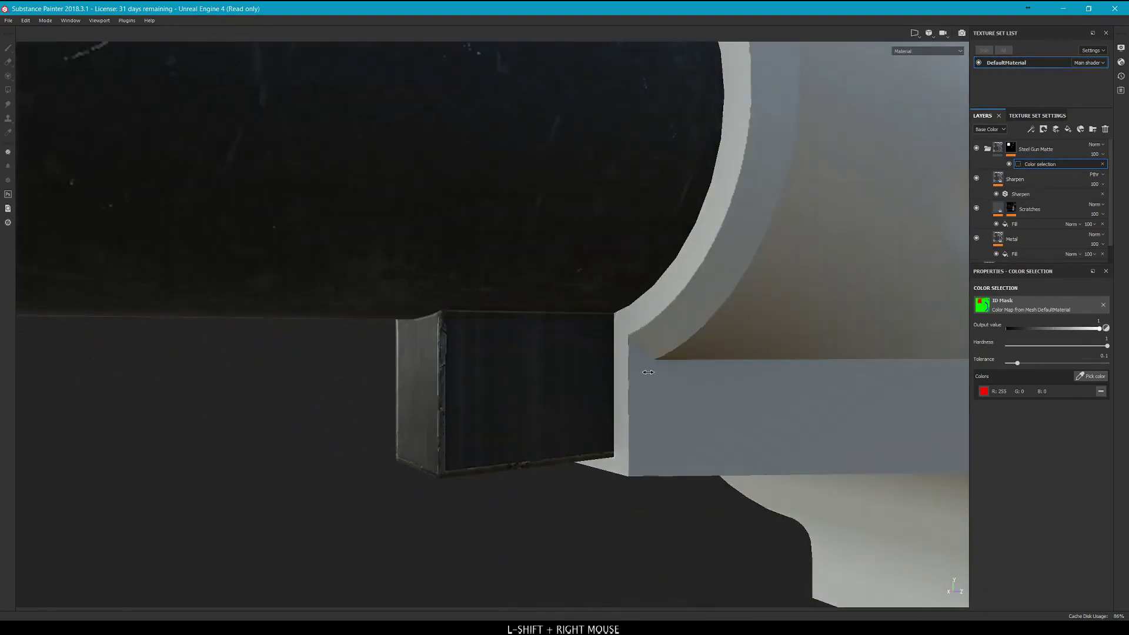
alt+drag(700, 372, 831, 420)
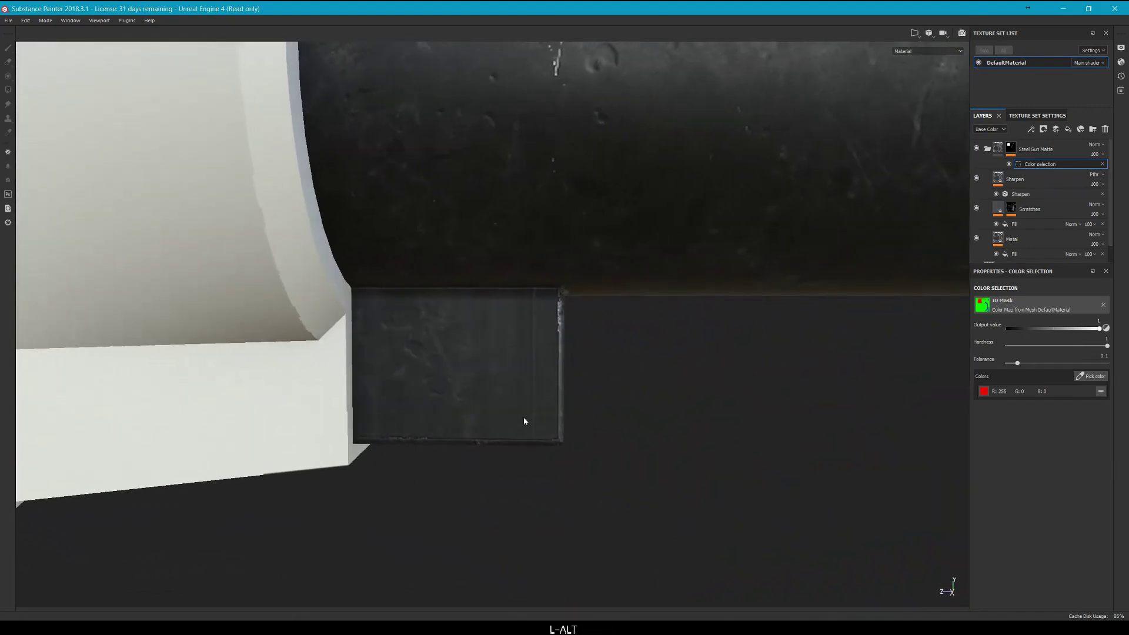
Examine the steel tube and its thread from both sides, check the whole stock, and collapse the Steel Gun Matte folder.
scroll(608, 404, up, 10)
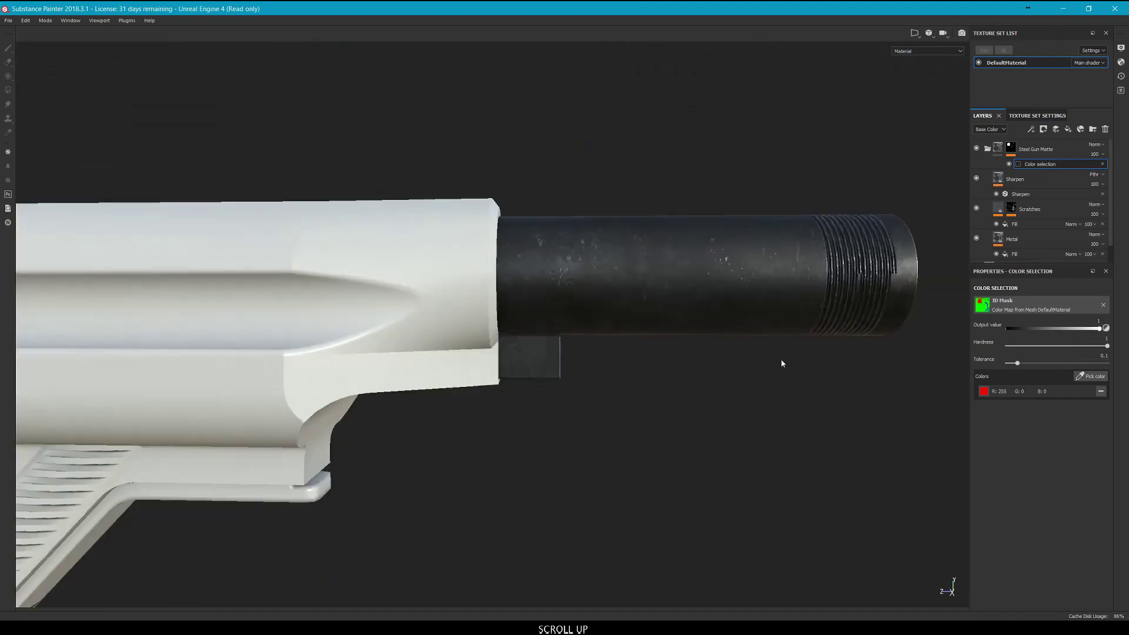
alt+drag(781, 361, 571, 353)
alt+middle_drag(572, 353, 509, 323)
alt+drag(509, 324, 312, 358)
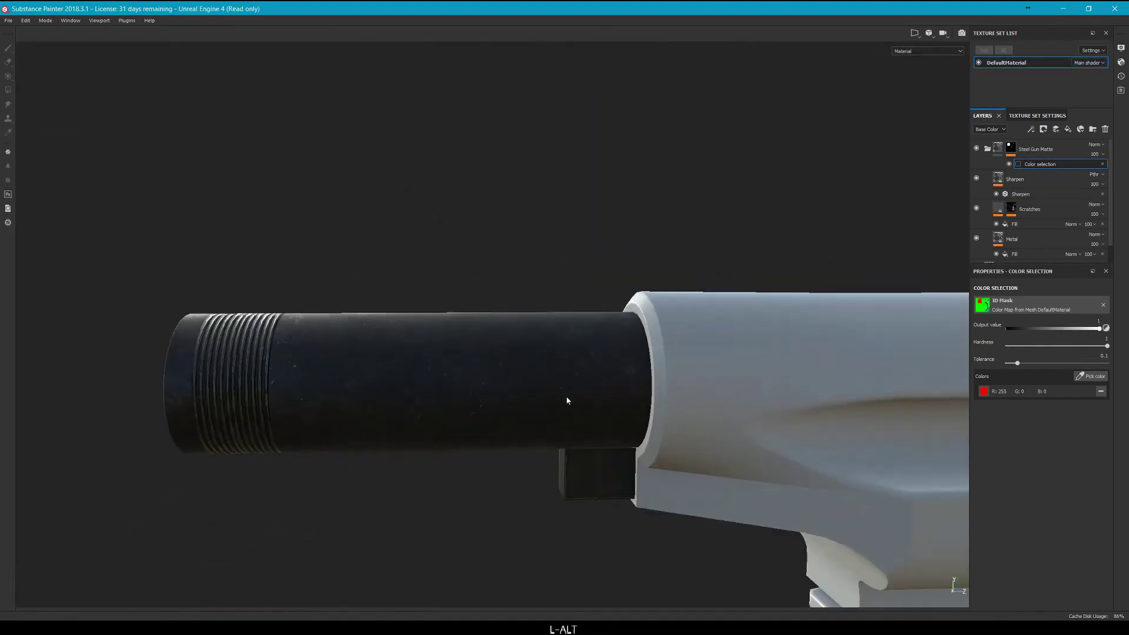
scroll(567, 399, up, 4)
alt+middle_drag(528, 288, 329, 288)
alt+drag(638, 355, 591, 338)
alt+scroll(558, 292, down, 3)
alt+middle_drag(592, 339, 593, 268)
alt+scroll(582, 313, up, 6)
alt+drag(594, 266, 607, 314)
alt+middle_drag(607, 314, 614, 345)
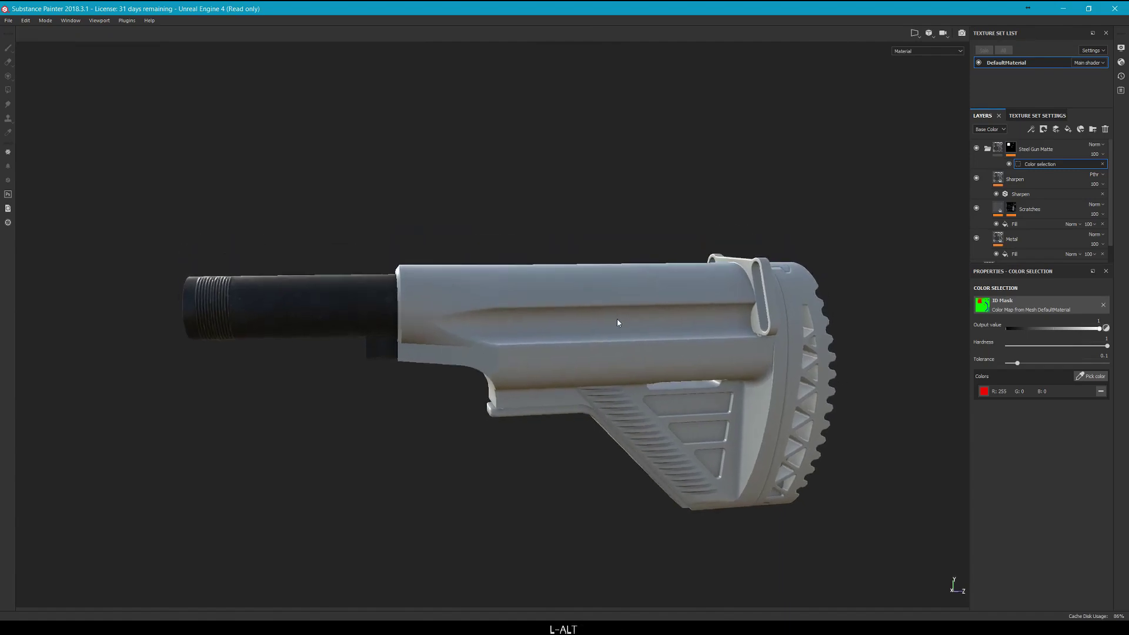
scroll(1043, 169, up, 2)
click(988, 149)
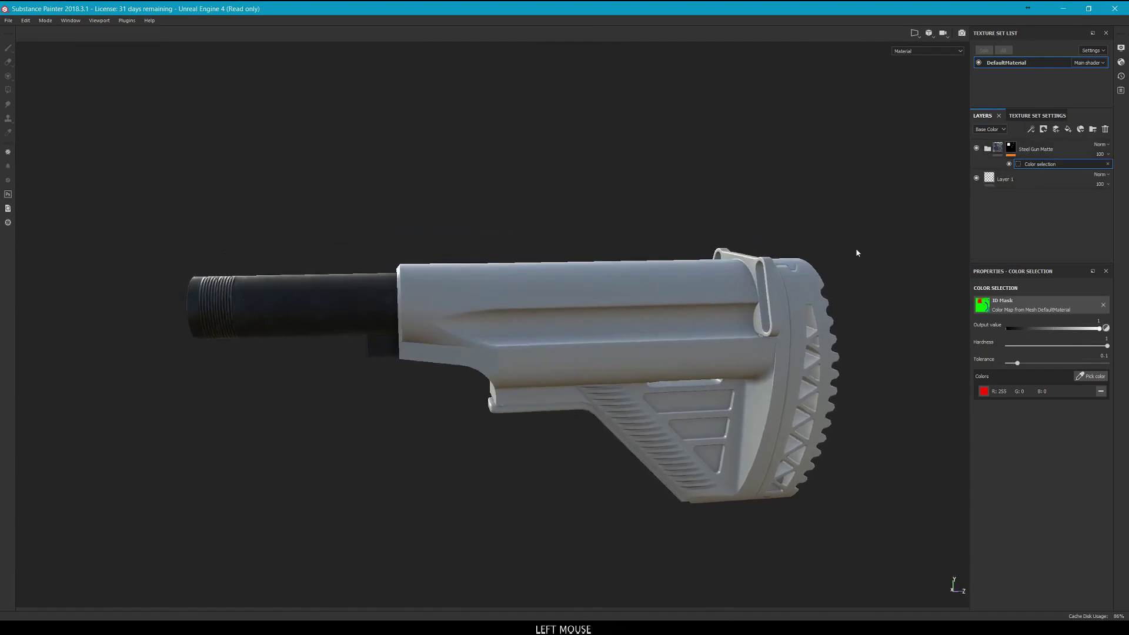
Add the Rubber Tire smart material above Steel Gun Matte and give it a black mask.
alt+drag(857, 252, 535, 235)
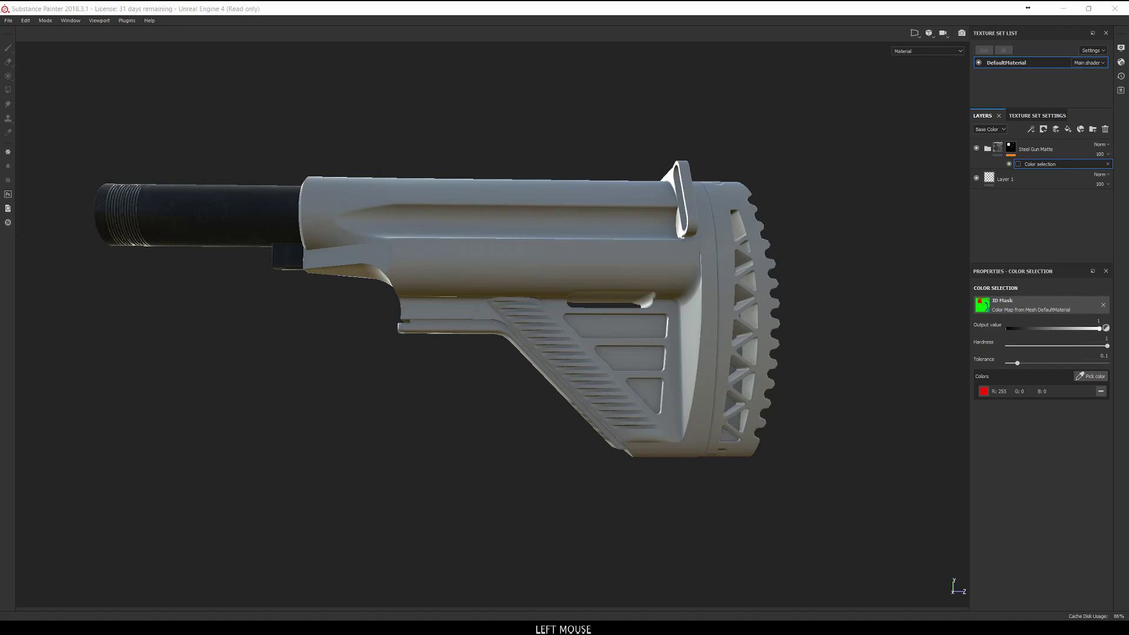
drag(1128, 77, 1036, 145)
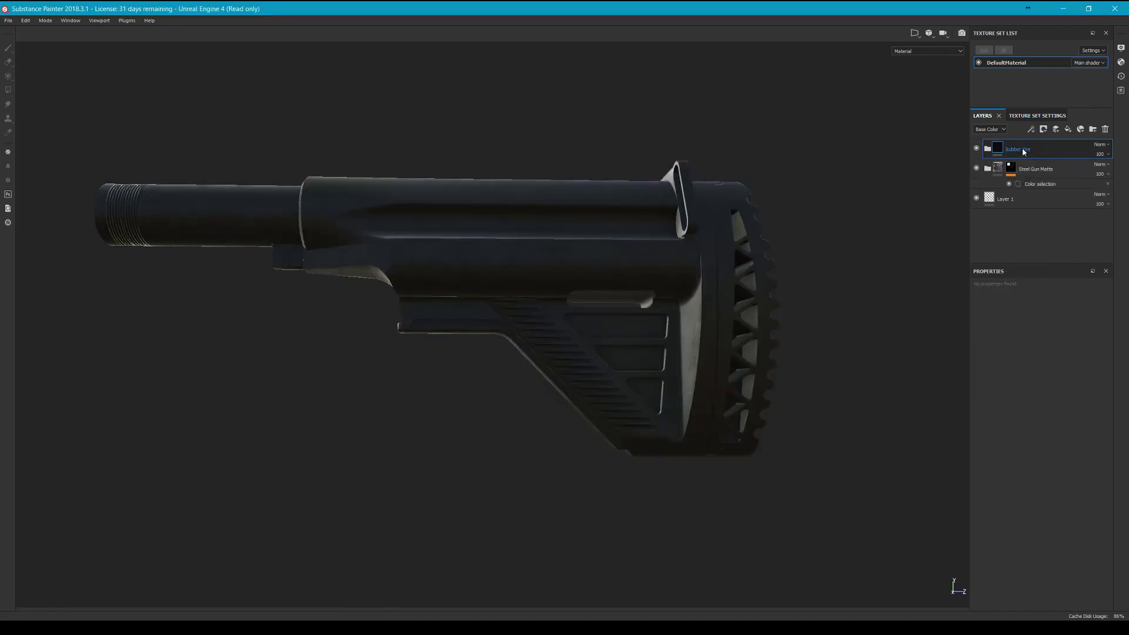
right_click(1023, 151)
click(1051, 163)
alt+middle_drag(718, 197, 527, 207)
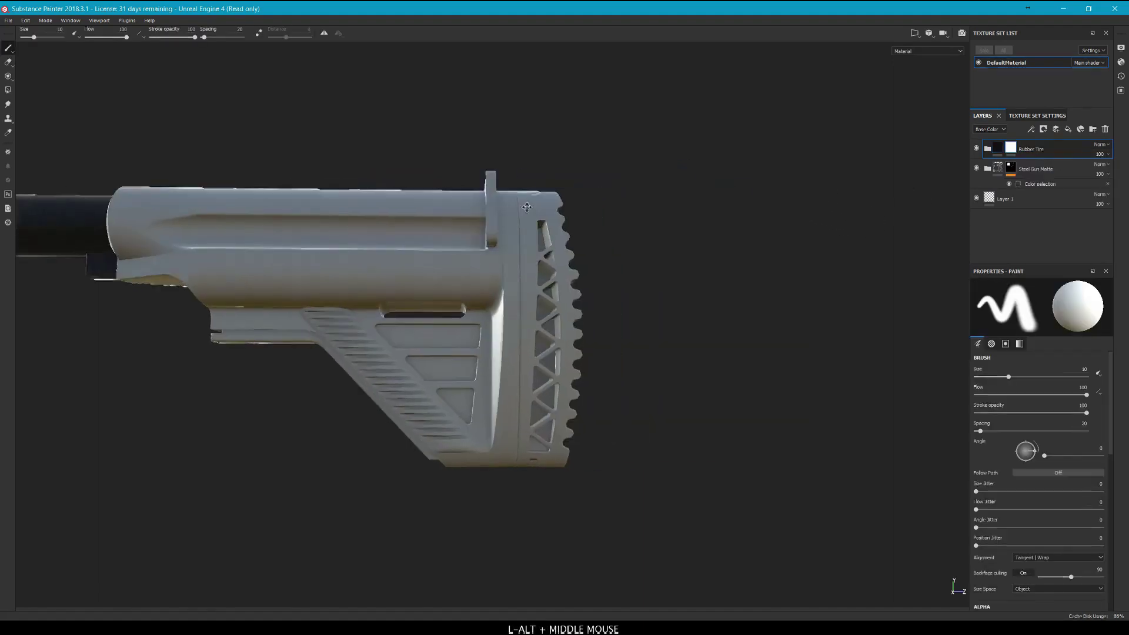
Show the top of the stock in orthographic view and turn on symmetry for painting.
mouse_move(527, 207)
alt+mouse_down()
mouse_move(496, 487)
mouse_move(632, 319)
mouse_move(891, 47)
alt+mouse_up()
click(928, 34)
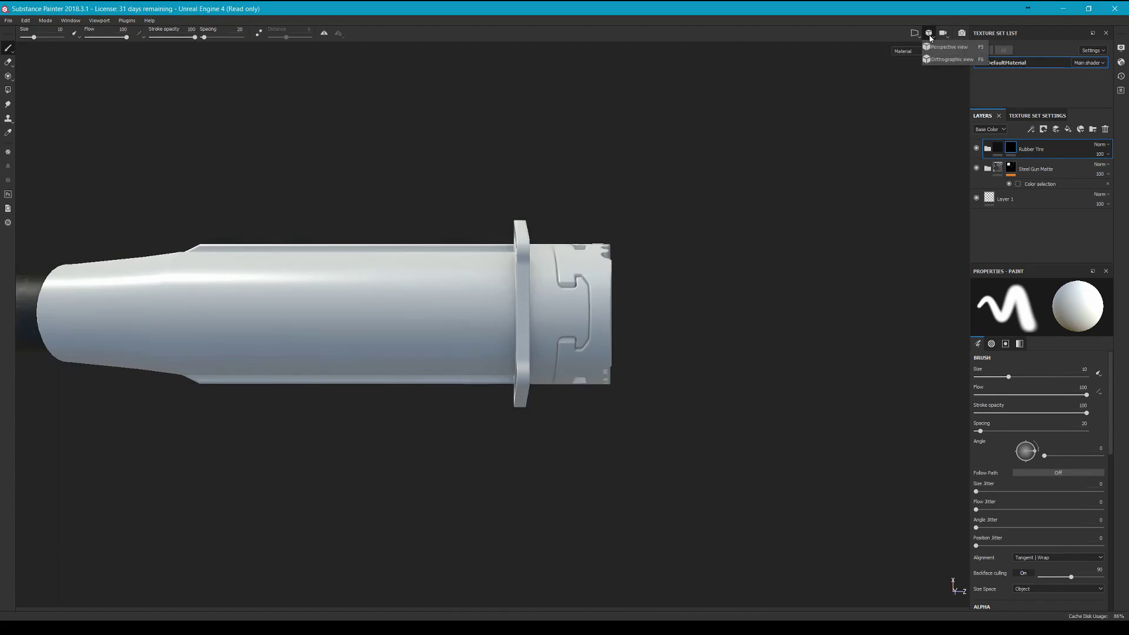
click(942, 59)
alt+middle_drag(616, 136, 610, 264)
scroll(605, 322, down, 5)
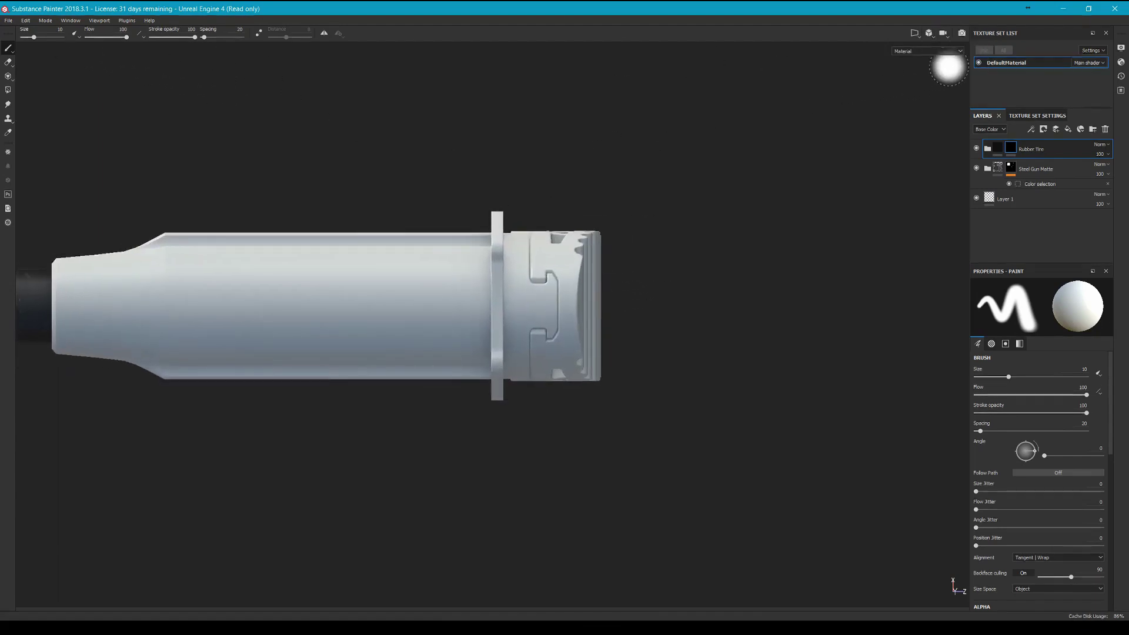
click(324, 33)
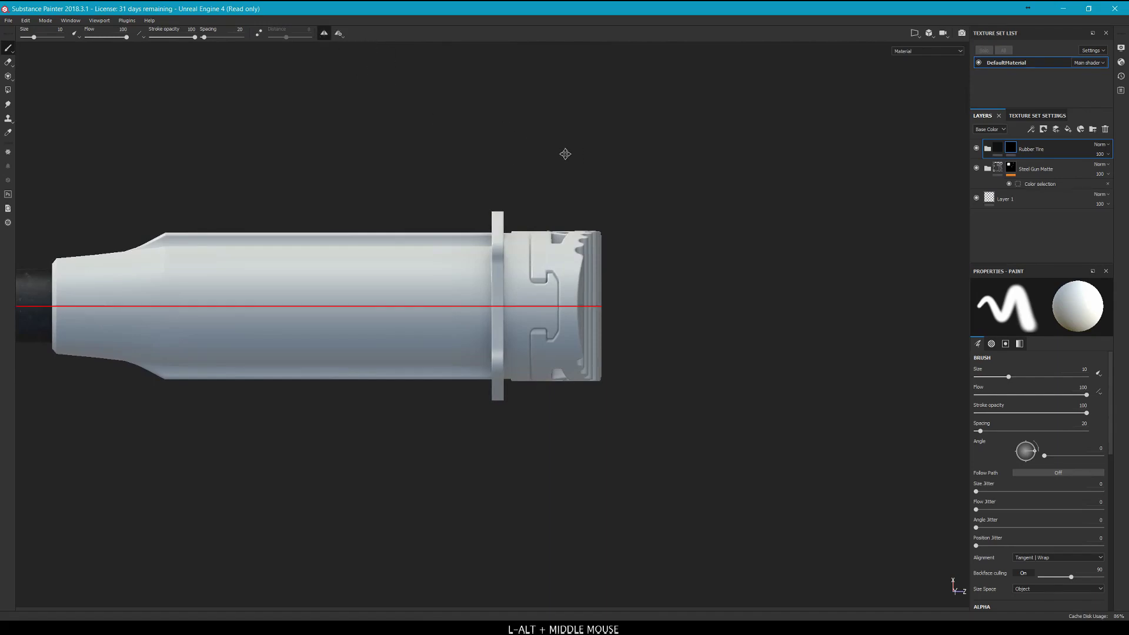
Add a paint effect to the Rubber Tire mask and set the brush to size 1.91 with hardness 0.83.
alt+scroll(574, 276, up, 5)
scroll(1047, 444, down, 10)
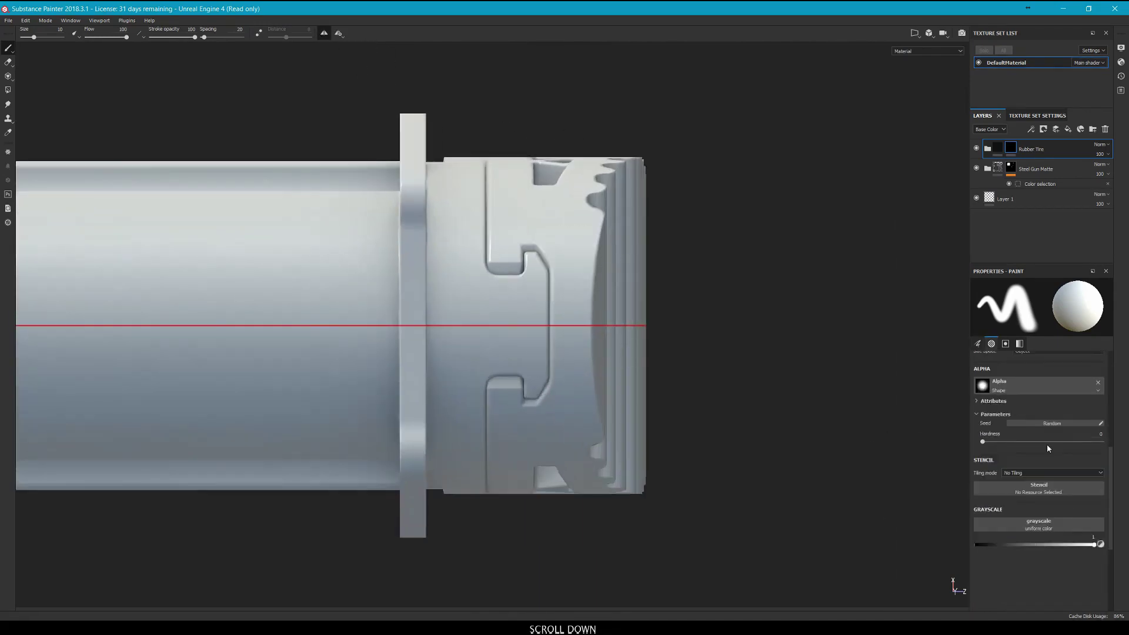
scroll(1035, 426, up, 2)
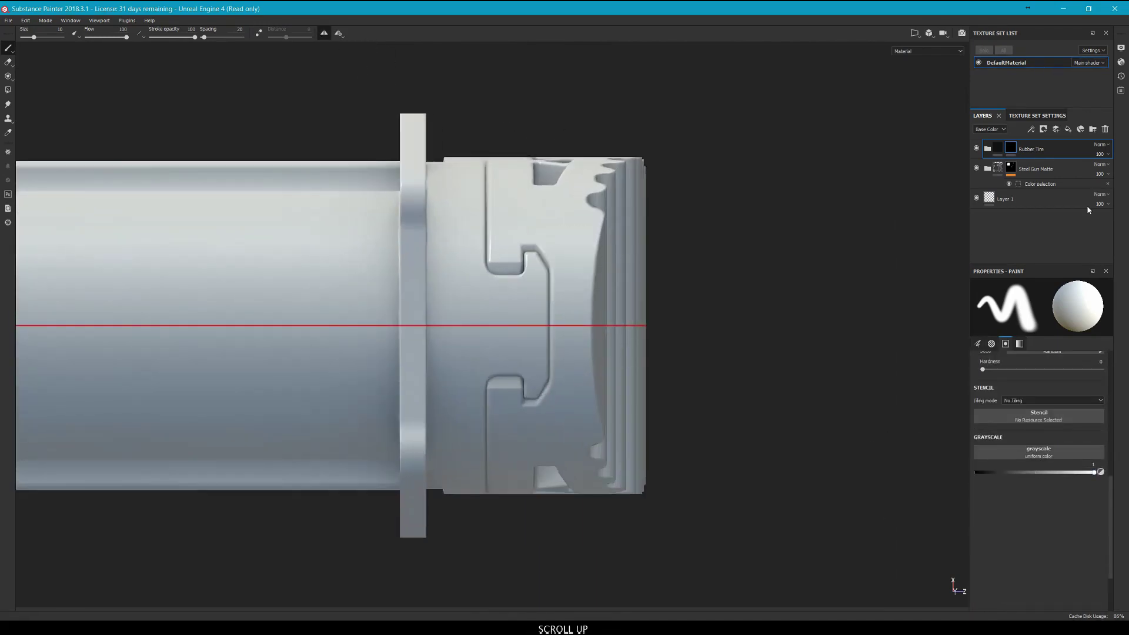
right_click(1020, 151)
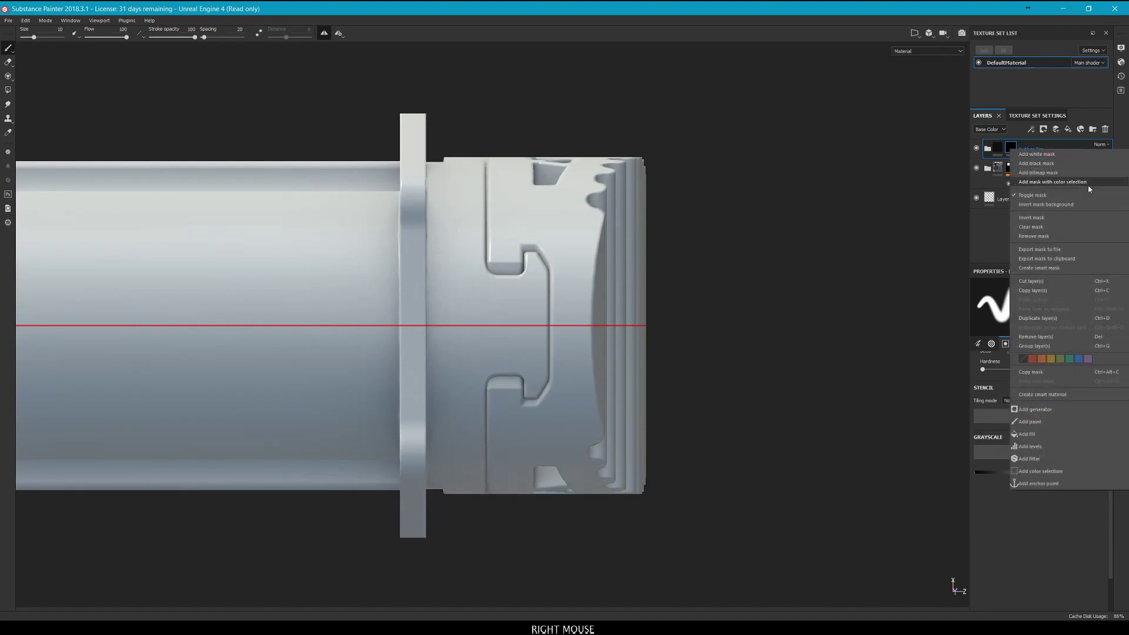
click(1061, 418)
alt+middle_drag(504, 258, 513, 314)
mouse_move(536, 280)
ctrl+right_down()
mouse_move(518, 305)
mouse_move(512, 357)
mouse_move(553, 296)
mouse_move(494, 323)
ctrl+right_up()
alt+middle_drag(494, 323, 582, 207)
scroll(553, 211, down, 2)
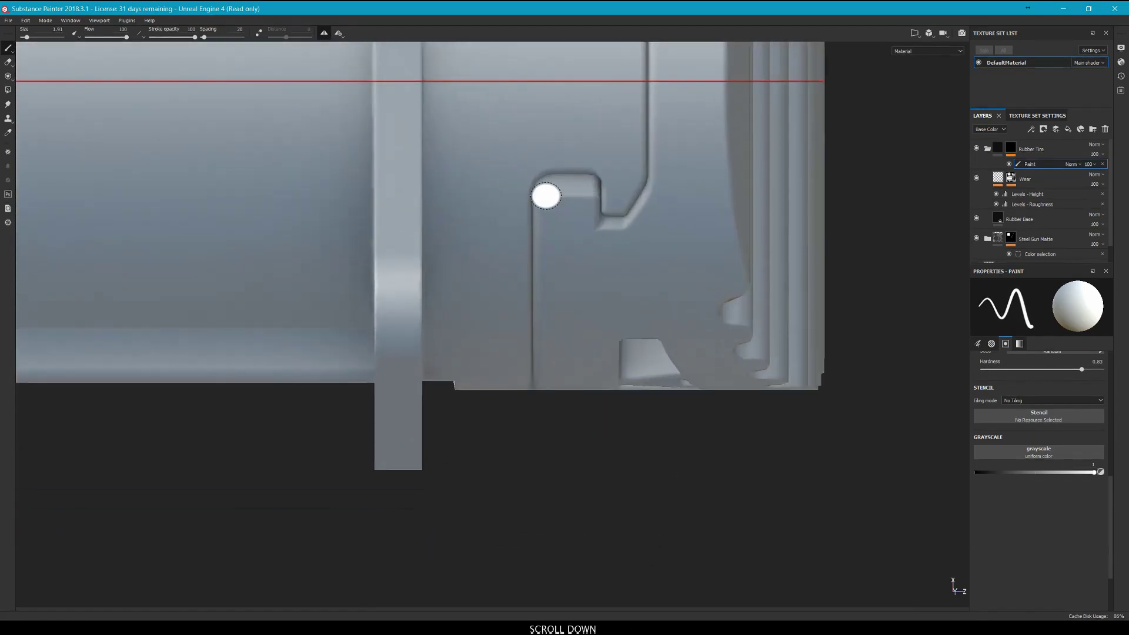
Paint the Rubber Tire mask over the short rounded recess of the butt pad seam on the stock's top.
click(548, 192)
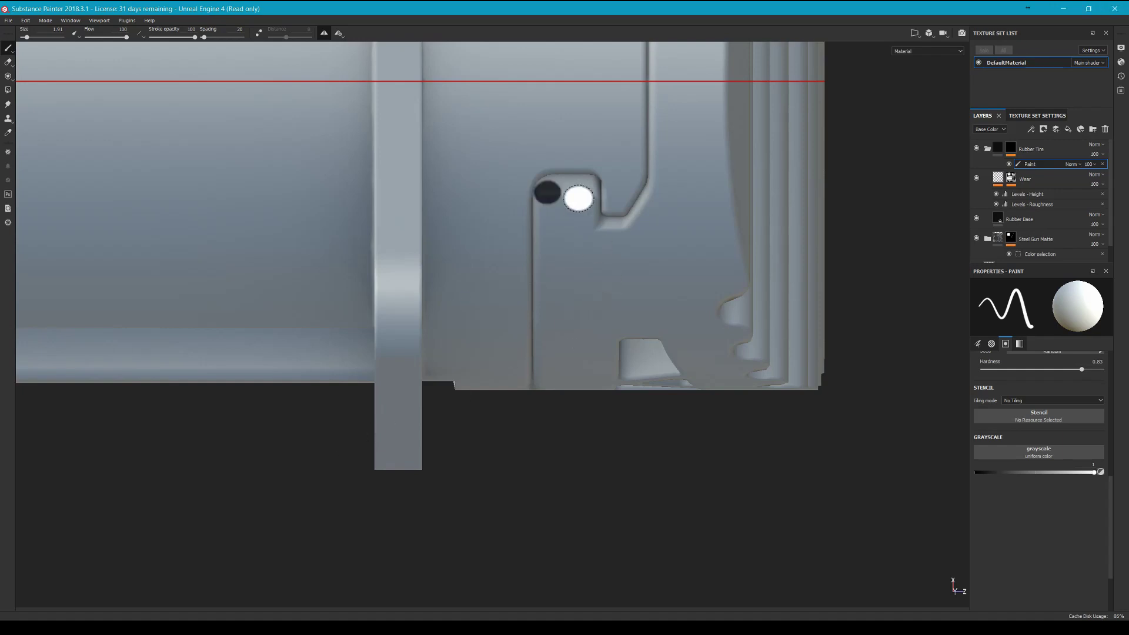
scroll(551, 190, up, 1)
scroll(551, 190, down, 1)
click(546, 188)
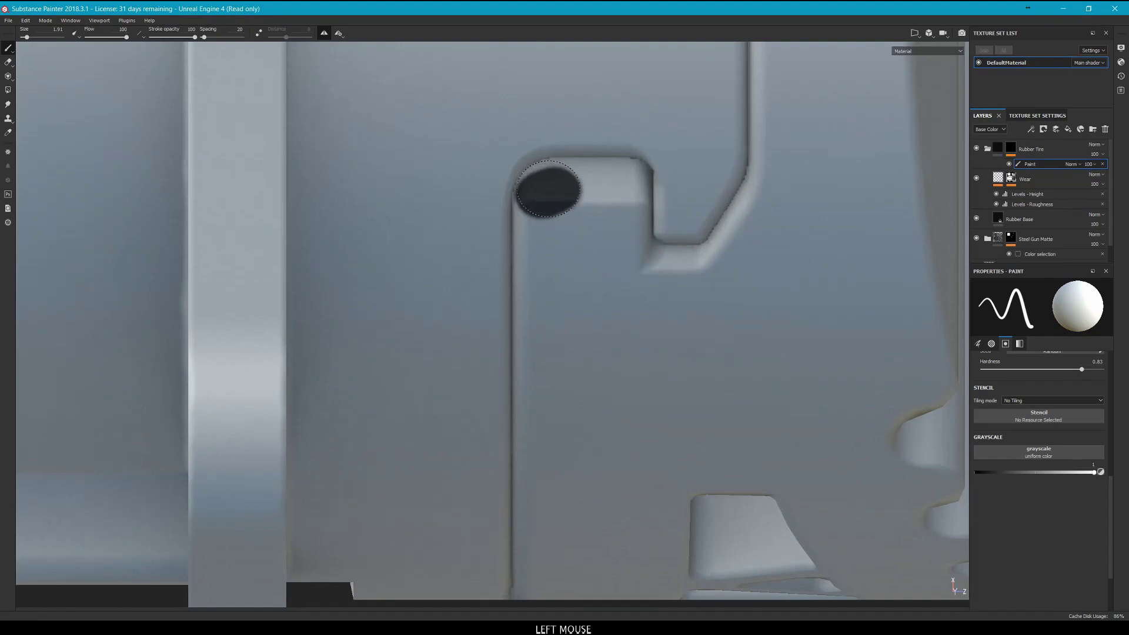
click(545, 188)
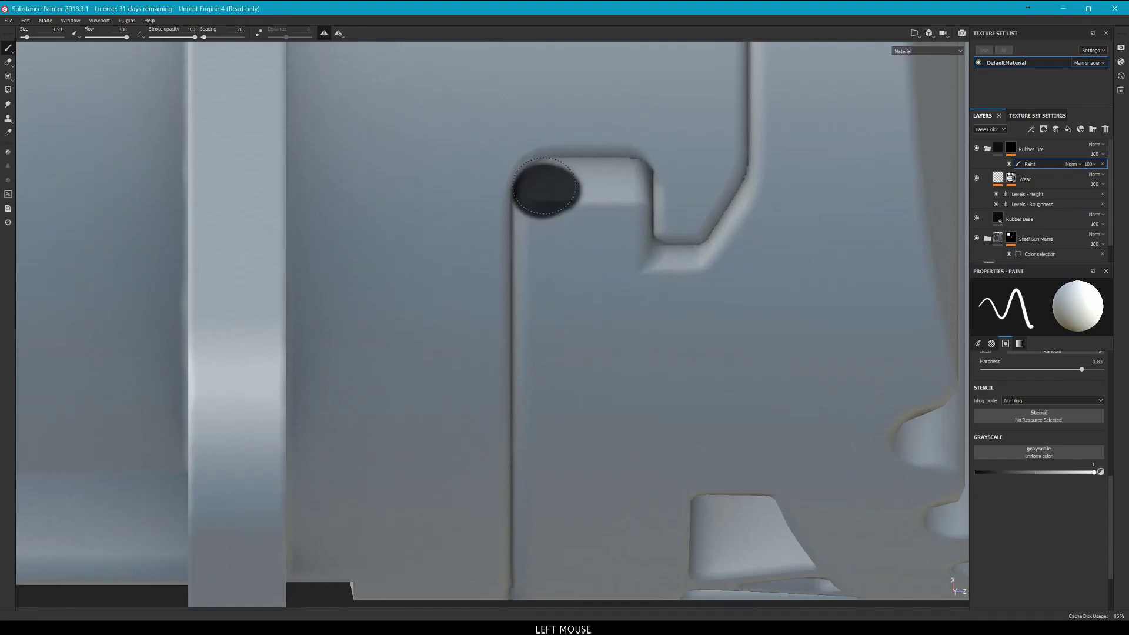
drag(555, 181, 628, 182)
click(615, 183)
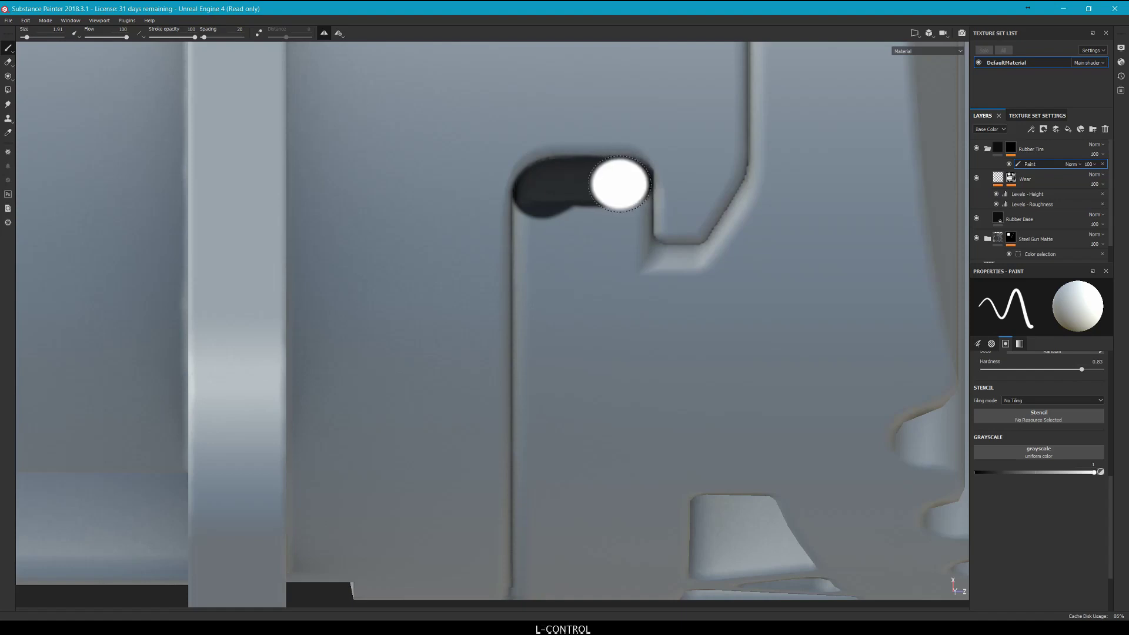
Reduce the brush size to 1.04 and paint the seam's inner corner, short hook and diagonal edge with rubber.
ctrl+right_drag(617, 182, 606, 182)
click(639, 176)
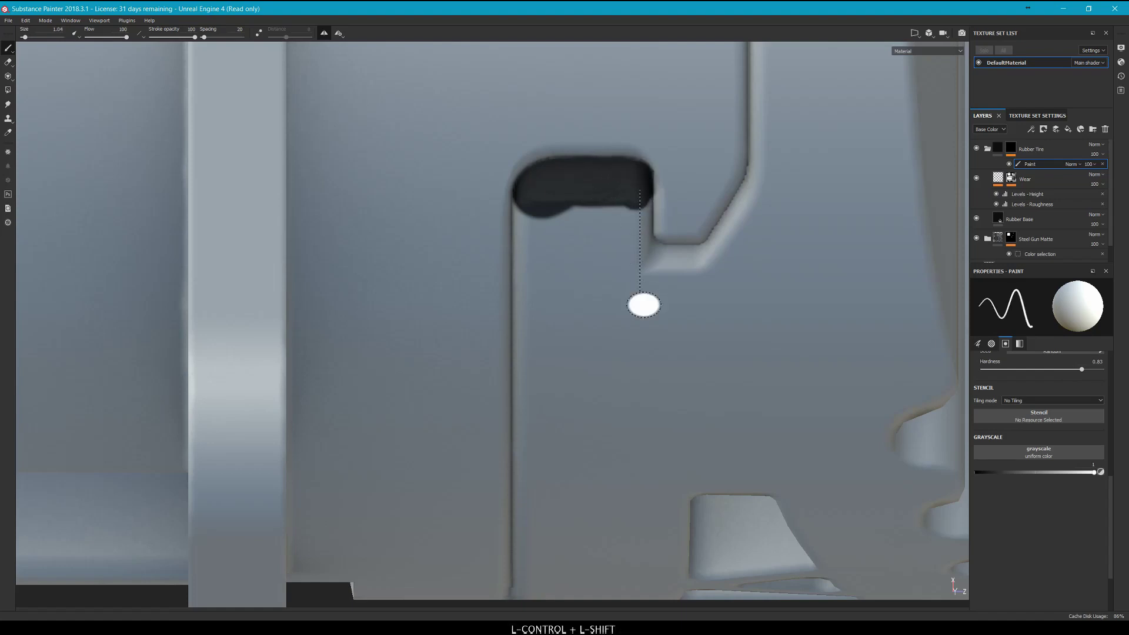
ctrl+shift+click(641, 292)
click(650, 261)
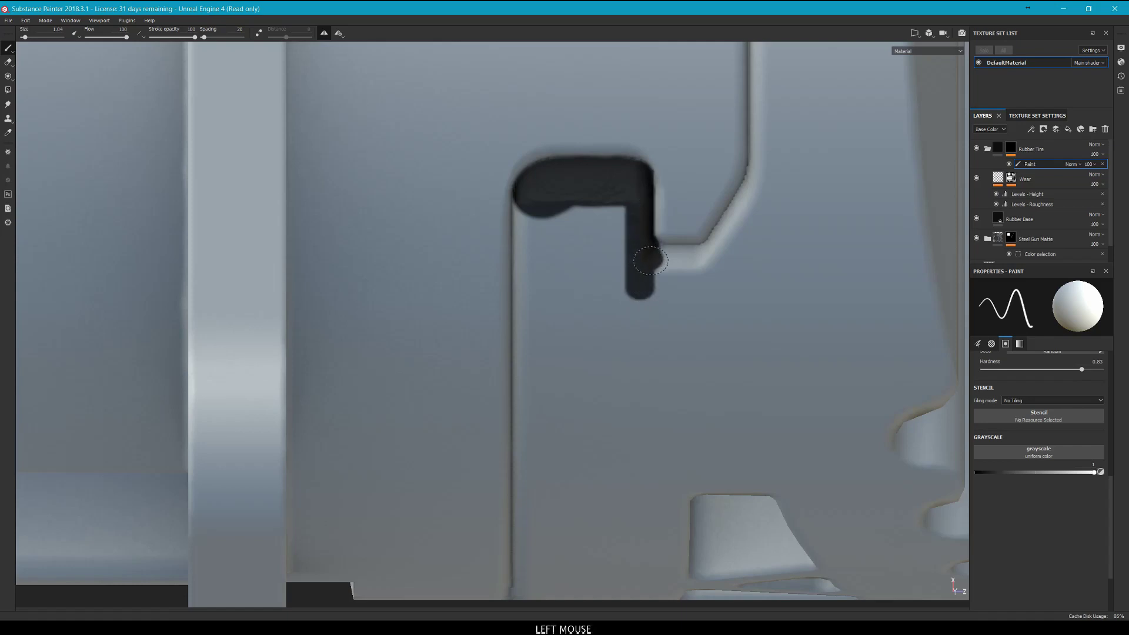
drag(651, 258, 700, 261)
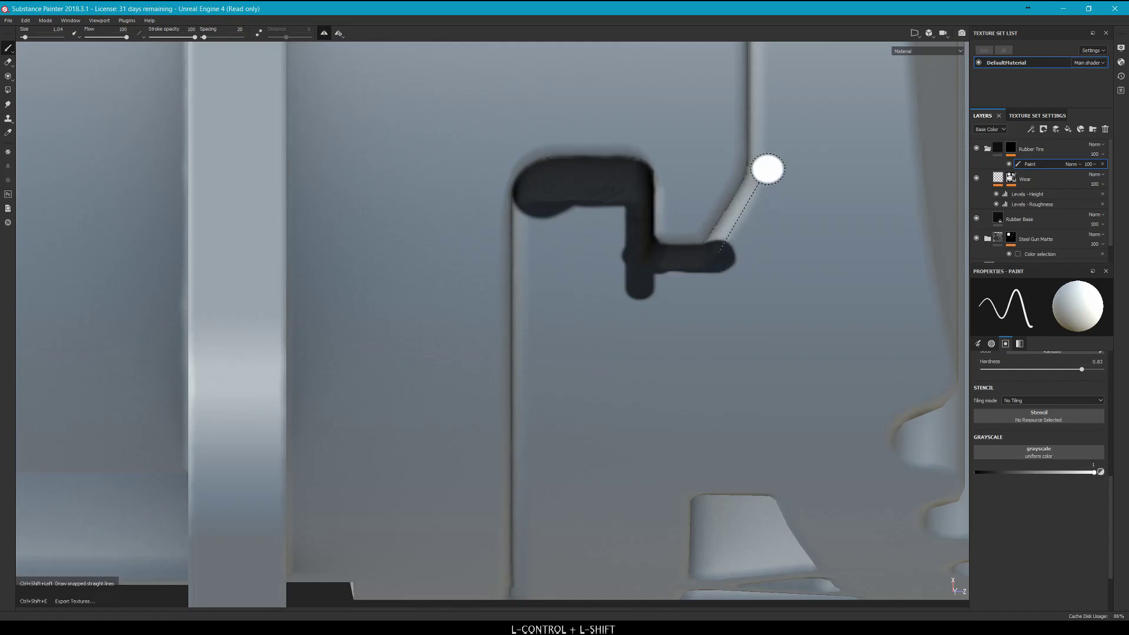
ctrl+shift+click(764, 177)
click(716, 254)
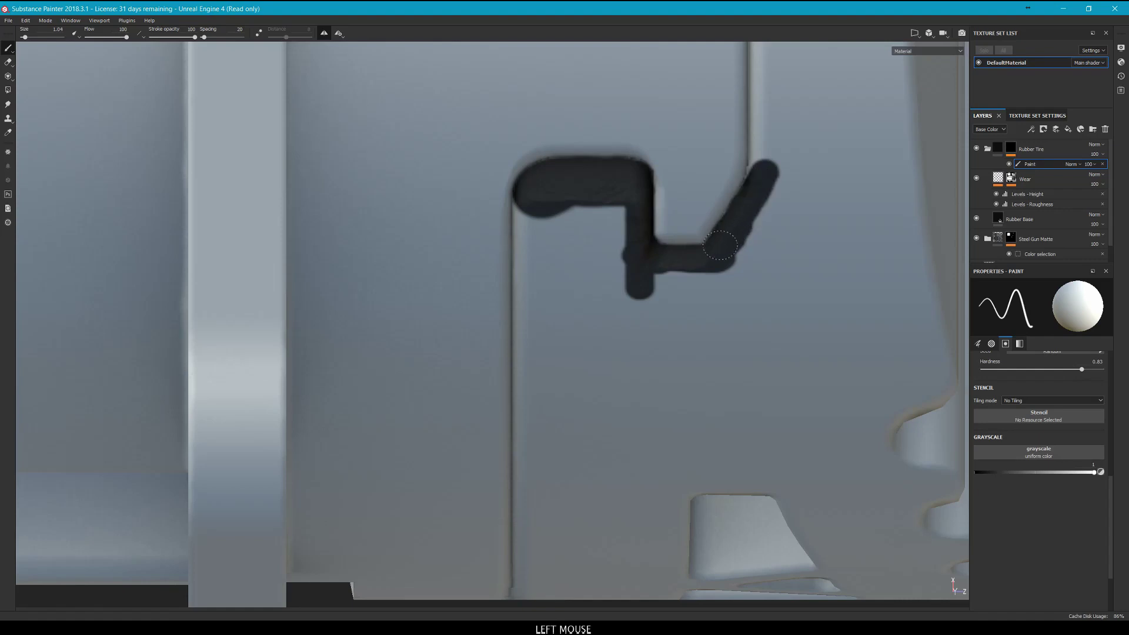
Paint a straight rubber line along the seam across the symmetry line, joining the two mirrored diagonals.
mouse_move(774, 169)
alt+middle_down()
mouse_move(532, 395)
mouse_move(537, 434)
alt+middle_up()
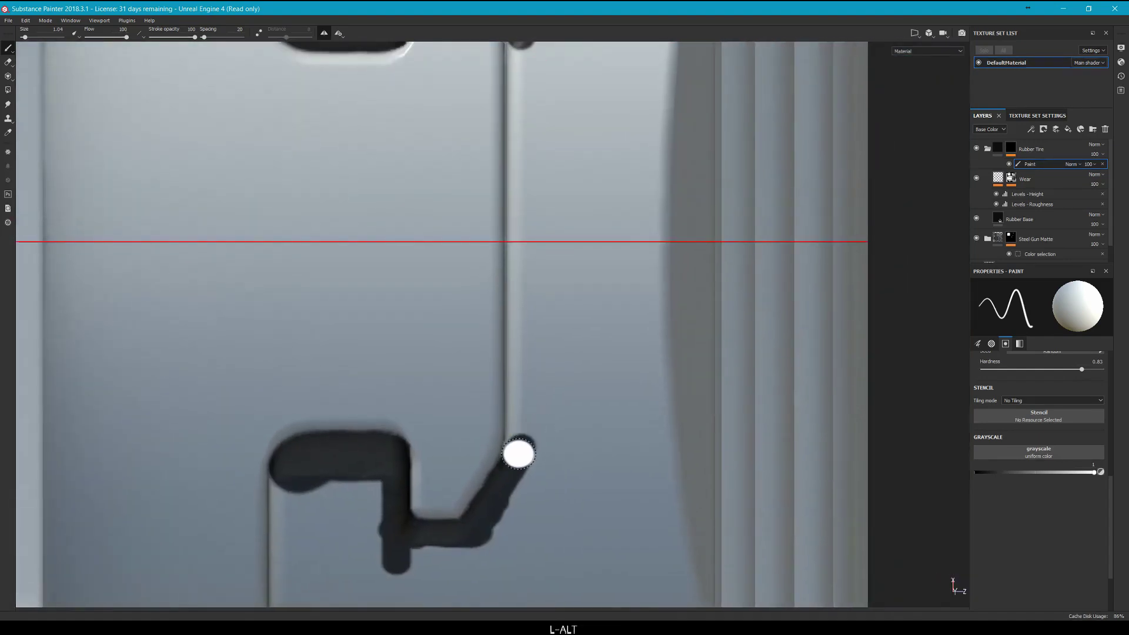
click(522, 449)
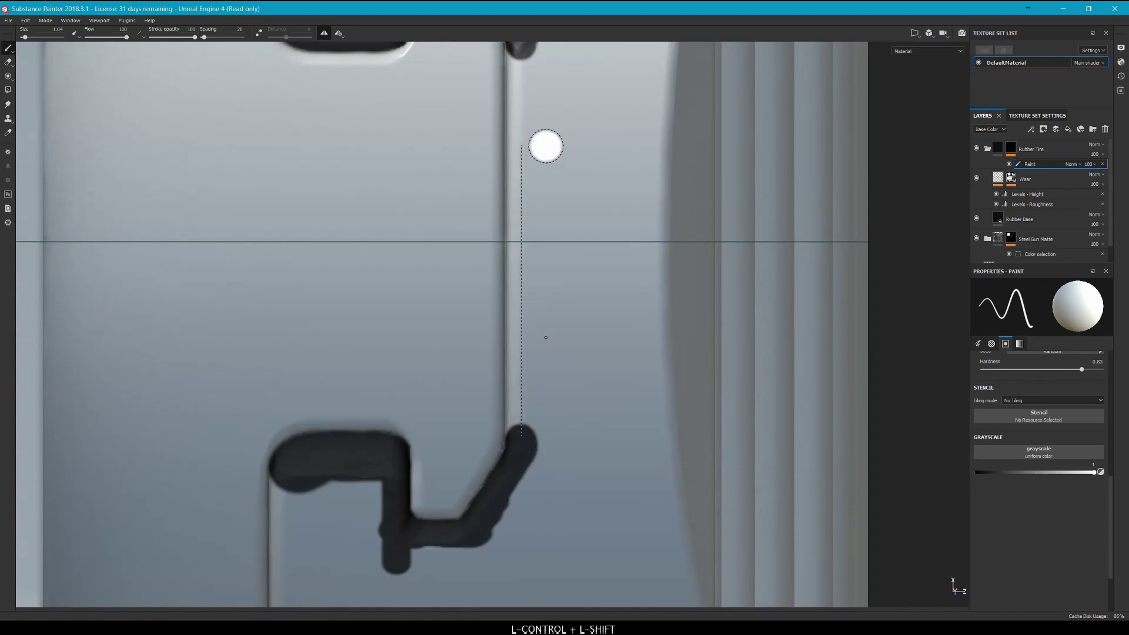
ctrl+shift+click(525, 135)
alt+scroll(616, 262, up, 4)
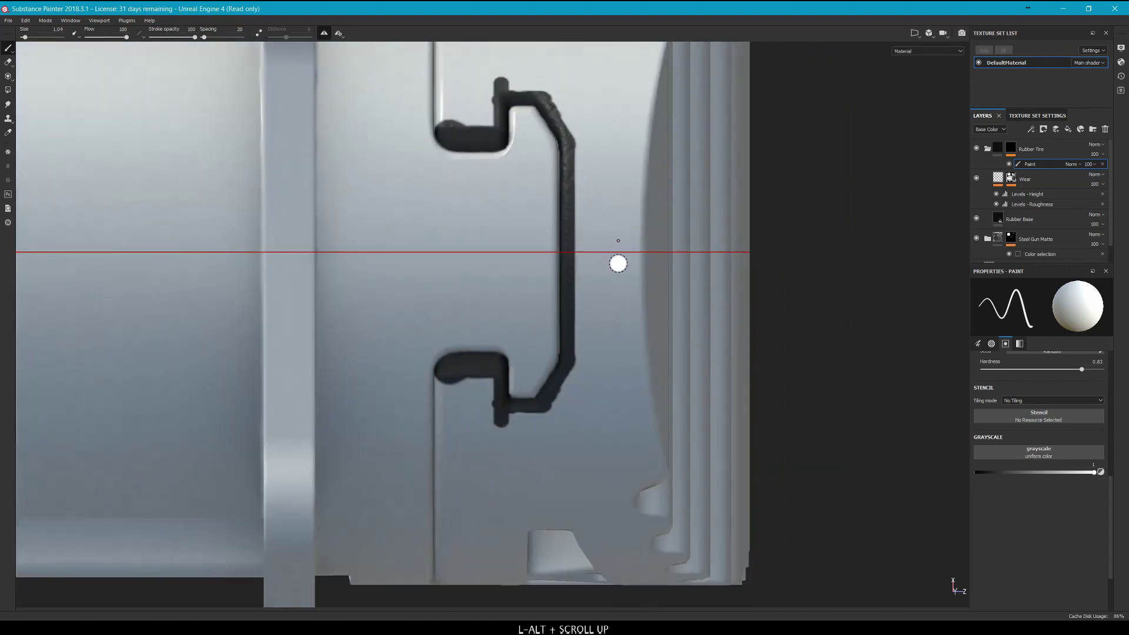
Paint a snapped straight rubber line from the seam's rounded recess out to the stock's side edge.
alt+middle_drag(629, 262, 707, 141)
scroll(608, 291, down, 3)
alt+middle_drag(608, 291, 539, 158)
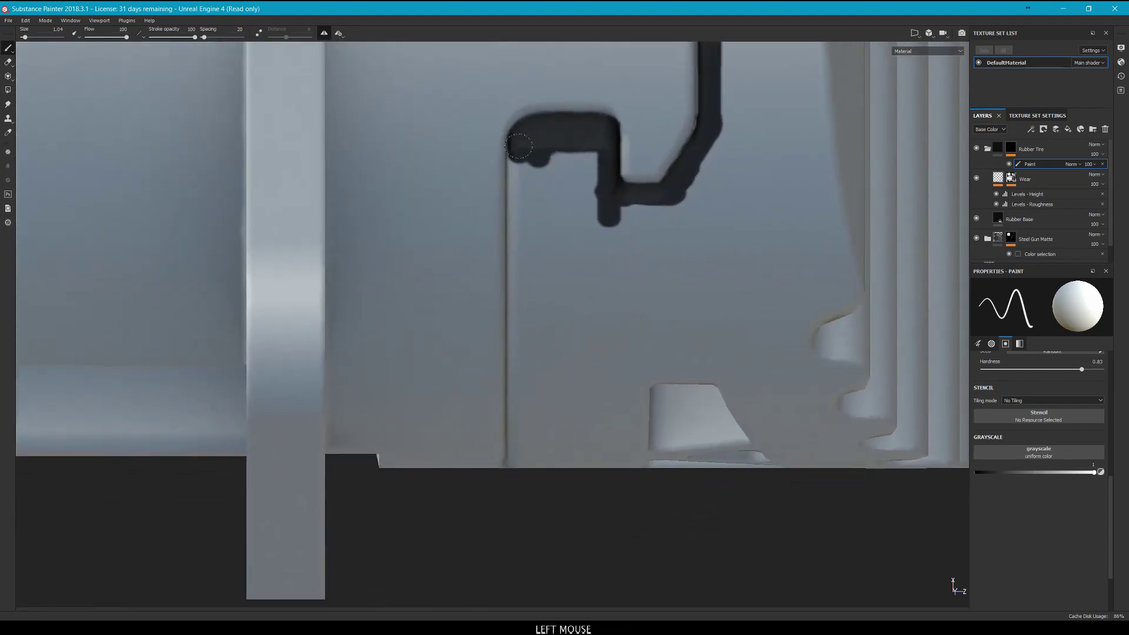
ctrl+shift+click(514, 461)
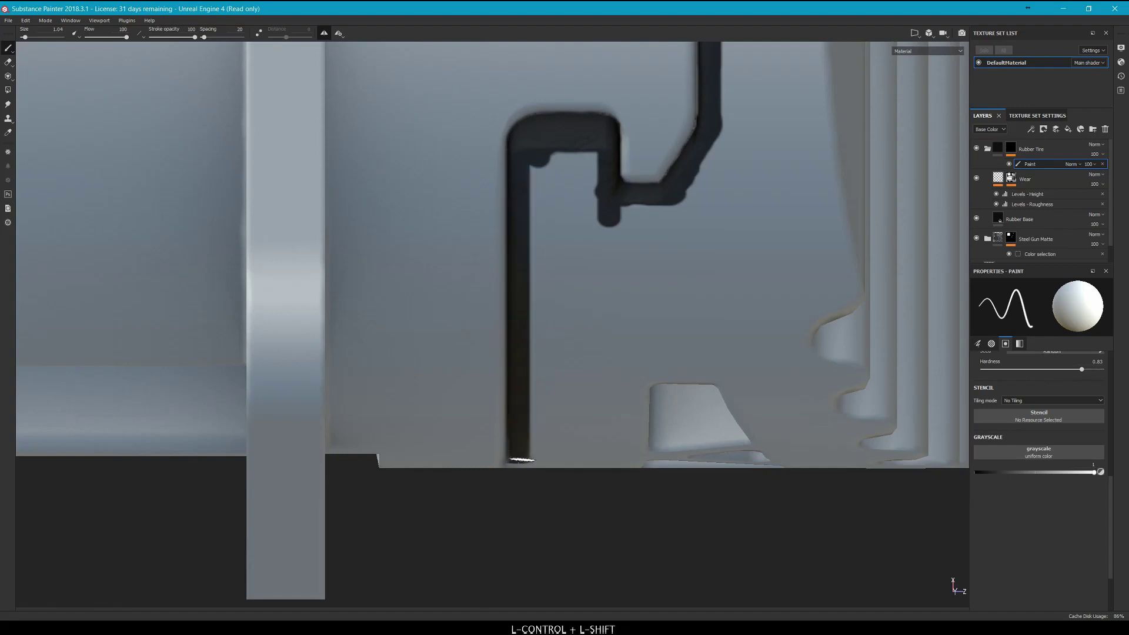
Continue the straight rubber line along the butt pad seam down the stock's side to the notch near the lower edge.
alt+shift+drag(599, 391, 615, 204)
alt+middle_drag(597, 288, 596, 79)
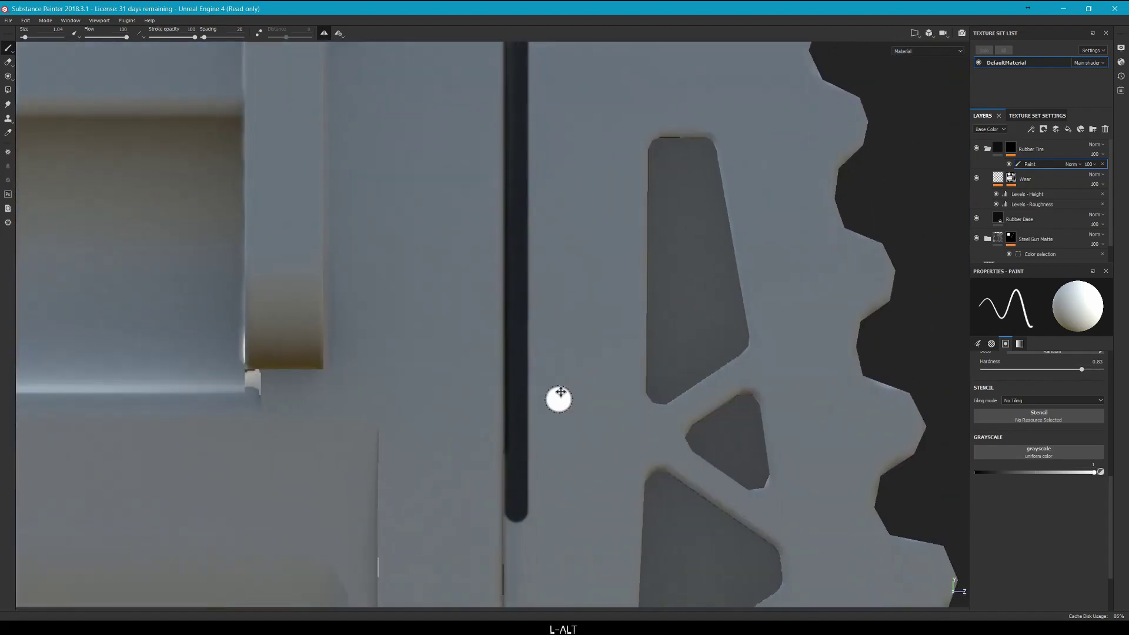
alt+middle_drag(546, 474, 573, 145)
shift+right_drag(562, 153, 595, 143)
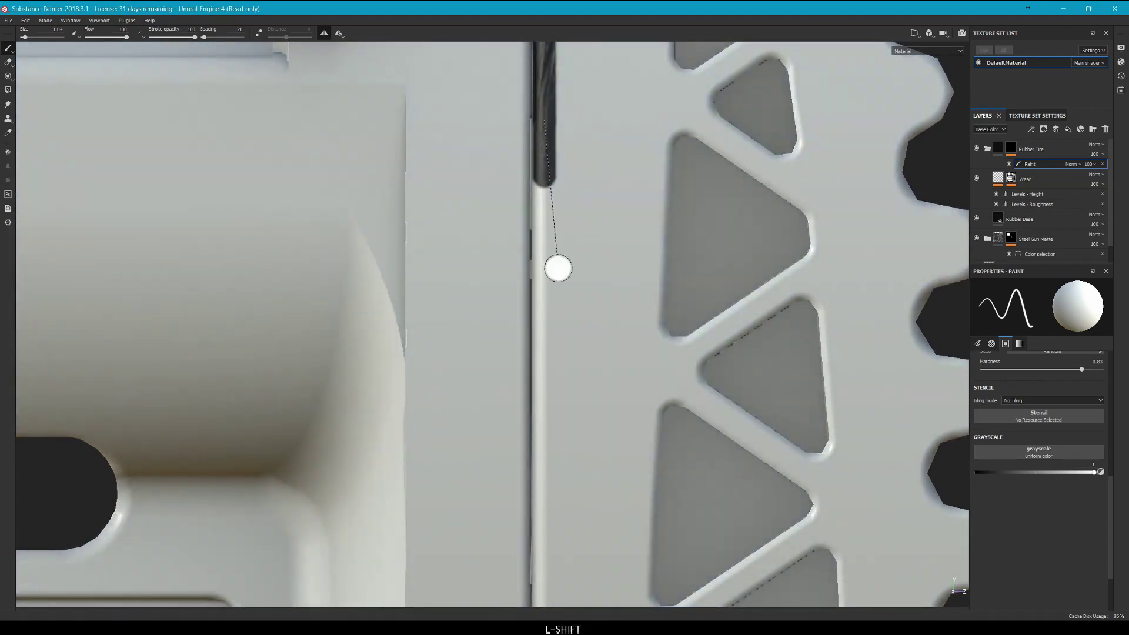
ctrl+shift+click(549, 583)
alt+middle_drag(548, 582, 579, 144)
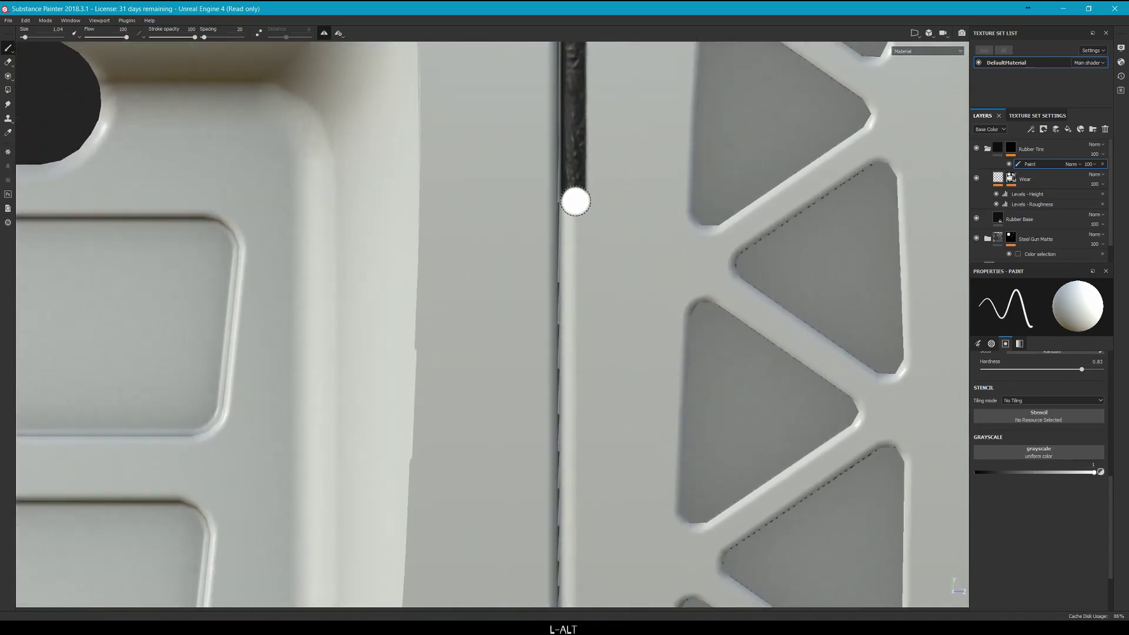
alt+scroll(593, 237, up, 5)
mouse_move(597, 234)
alt+middle_down()
mouse_move(591, 201)
mouse_move(625, 189)
mouse_move(572, 71)
alt+middle_up()
scroll(590, 173, down, 3)
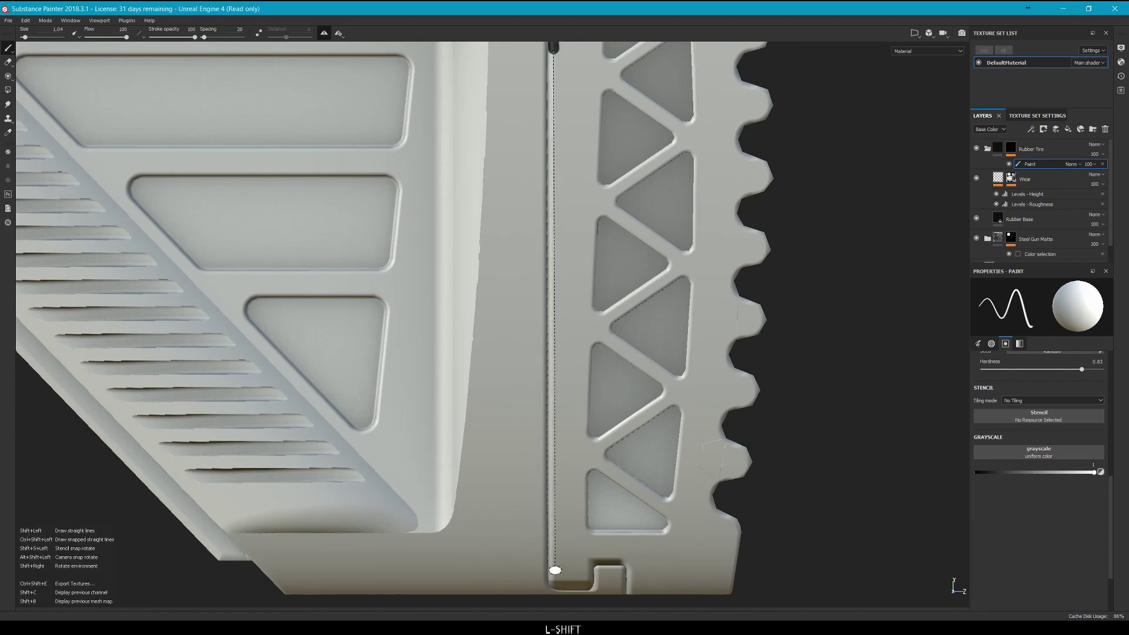
shift+click(553, 569)
Fill the rounded notch at the seam's lower end with rubber and paint up along the side of the adjoining tab.
mouse_move(554, 569)
alt+middle_down()
mouse_move(574, 460)
mouse_move(574, 252)
alt+middle_up()
scroll(575, 252, down, 3)
click(547, 310)
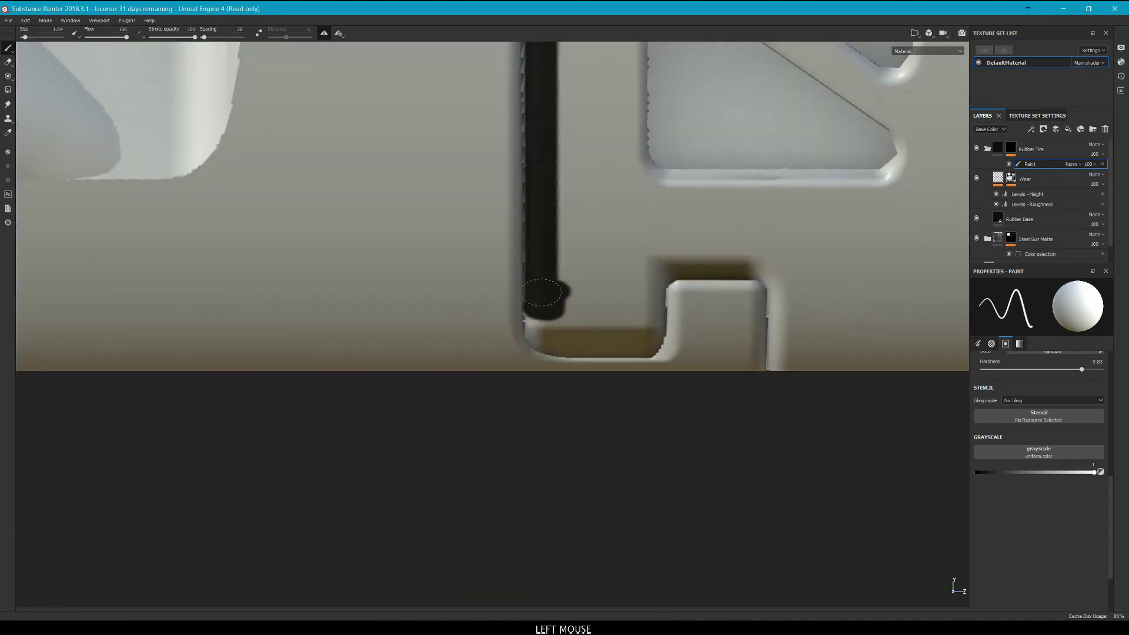
mouse_move(547, 328)
alt+mouse_down()
mouse_move(559, 367)
mouse_move(651, 362)
mouse_move(611, 317)
alt+mouse_up()
click(539, 328)
mouse_move(585, 319)
mouse_down()
mouse_move(571, 288)
mouse_move(638, 300)
mouse_move(643, 346)
mouse_move(638, 282)
mouse_move(653, 294)
mouse_up()
shift+click(630, 220)
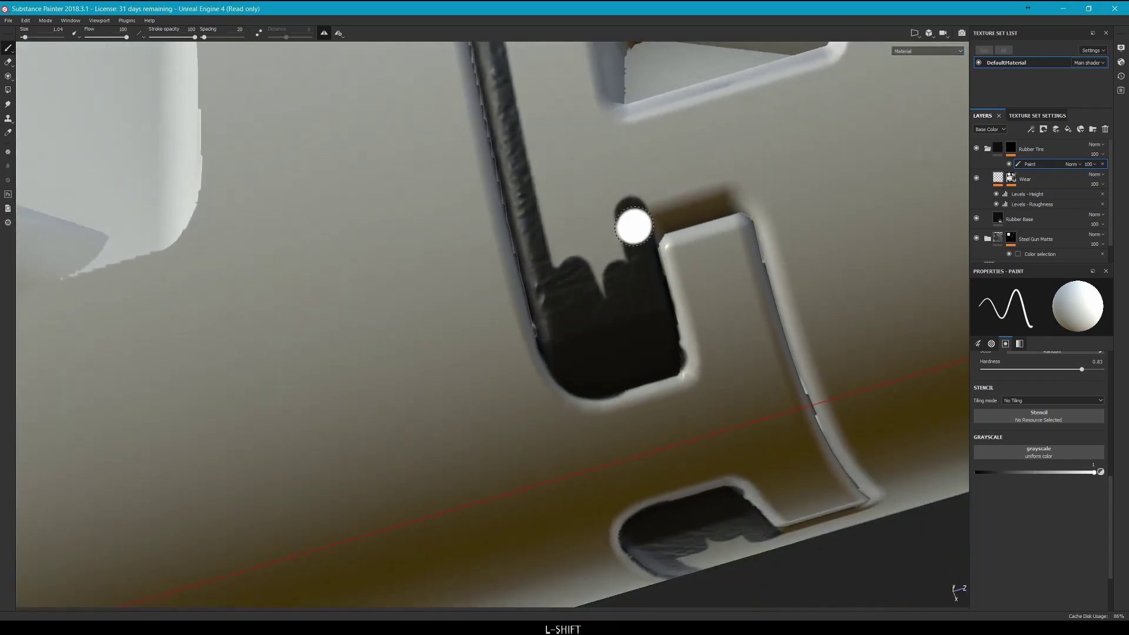
Paint the rubber mask around the tab on the stock's underside, along its side edge and rear edge across the symmetry line.
mouse_move(634, 226)
mouse_down()
mouse_move(641, 236)
mouse_move(750, 212)
mouse_up()
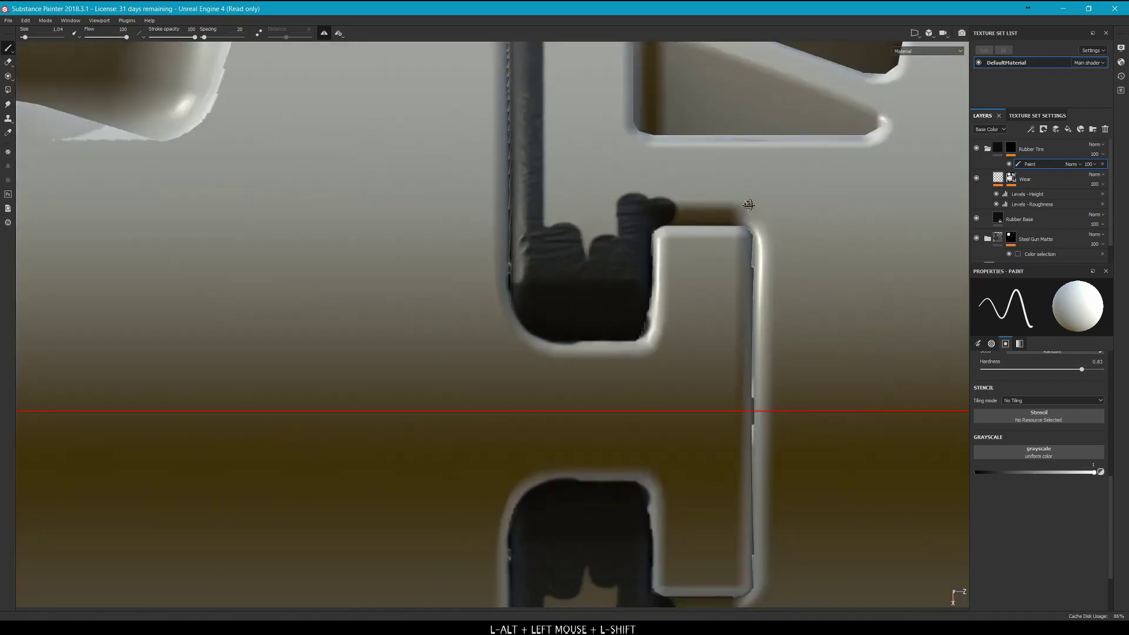
alt+middle_drag(750, 212, 713, 262)
click(634, 249)
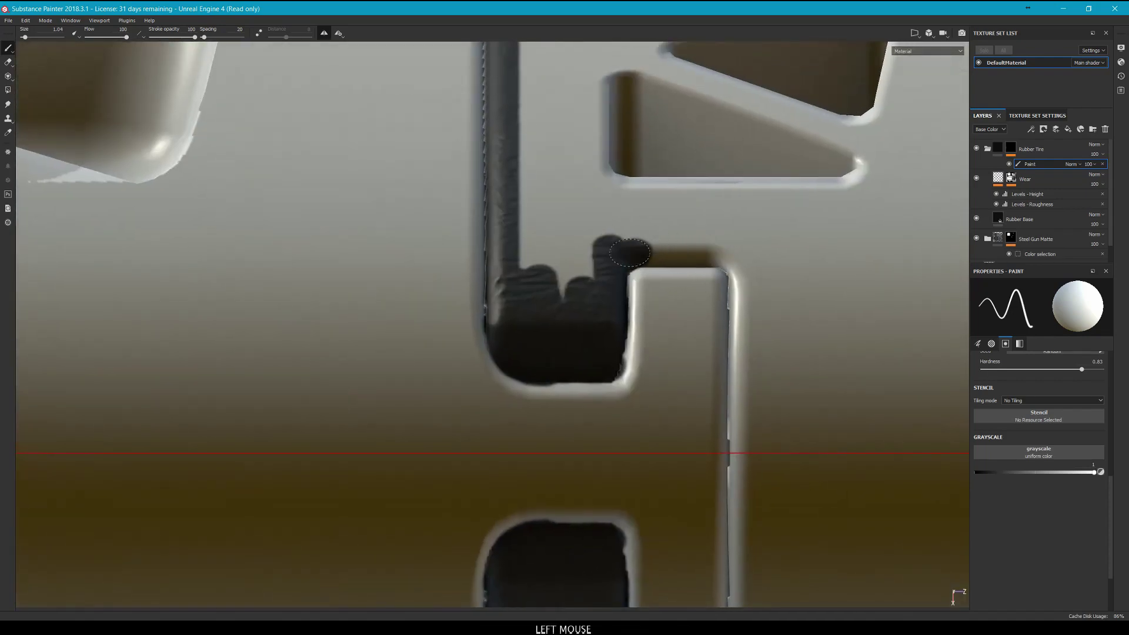
ctrl+shift+click(748, 254)
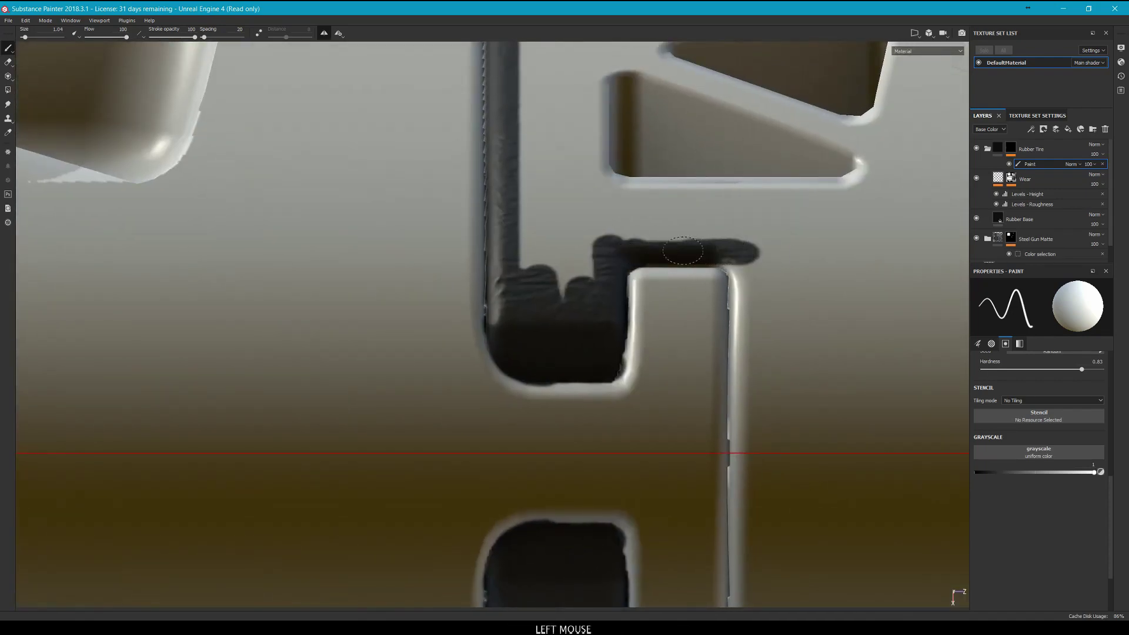
mouse_move(644, 252)
mouse_down()
mouse_move(760, 262)
mouse_move(751, 286)
mouse_up()
alt+middle_drag(828, 388, 805, 334)
drag(730, 240, 721, 241)
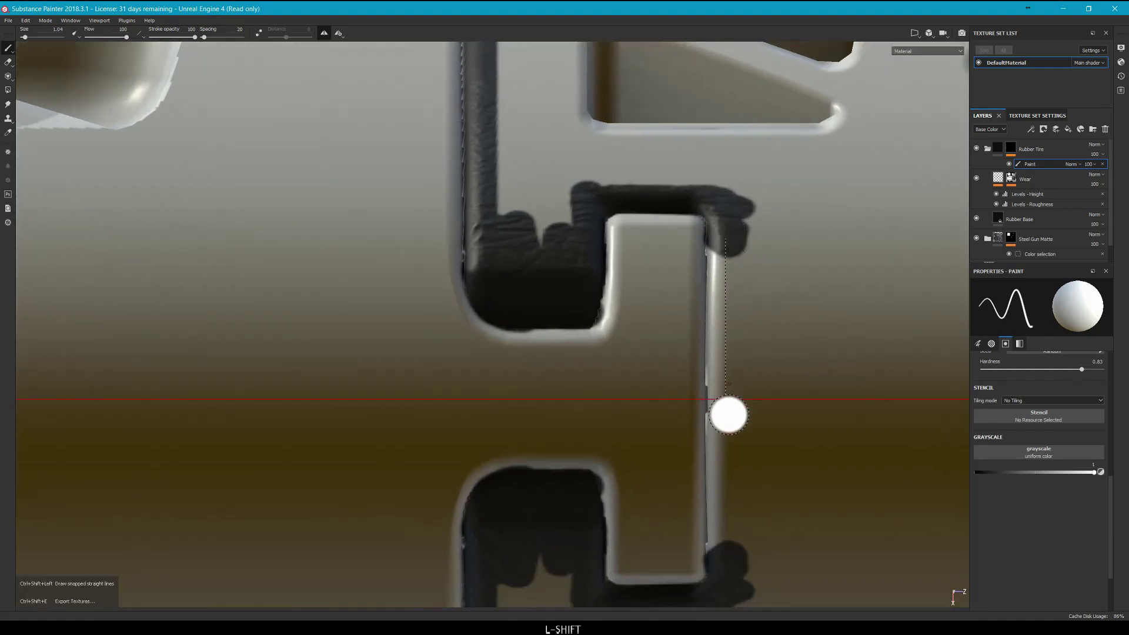
ctrl+shift+click(727, 405)
drag(735, 455, 728, 343)
Paint the rubber mask along the underside's symmetry line from the tab's rear edge to the edge of the ribbed butt face.
scroll(776, 383, up, 6)
alt+drag(822, 330, 768, 428)
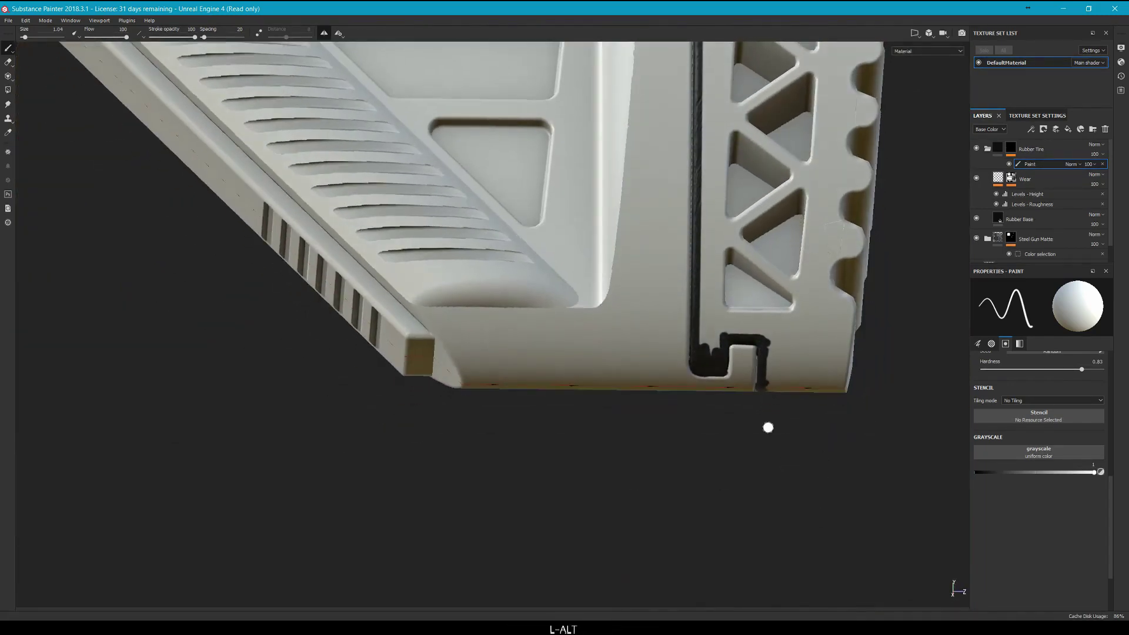
alt+middle_drag(768, 428, 647, 329)
alt+drag(647, 329, 429, 177)
scroll(541, 422, down, 4)
alt+middle_drag(541, 421, 501, 393)
click(492, 391)
drag(474, 417, 549, 377)
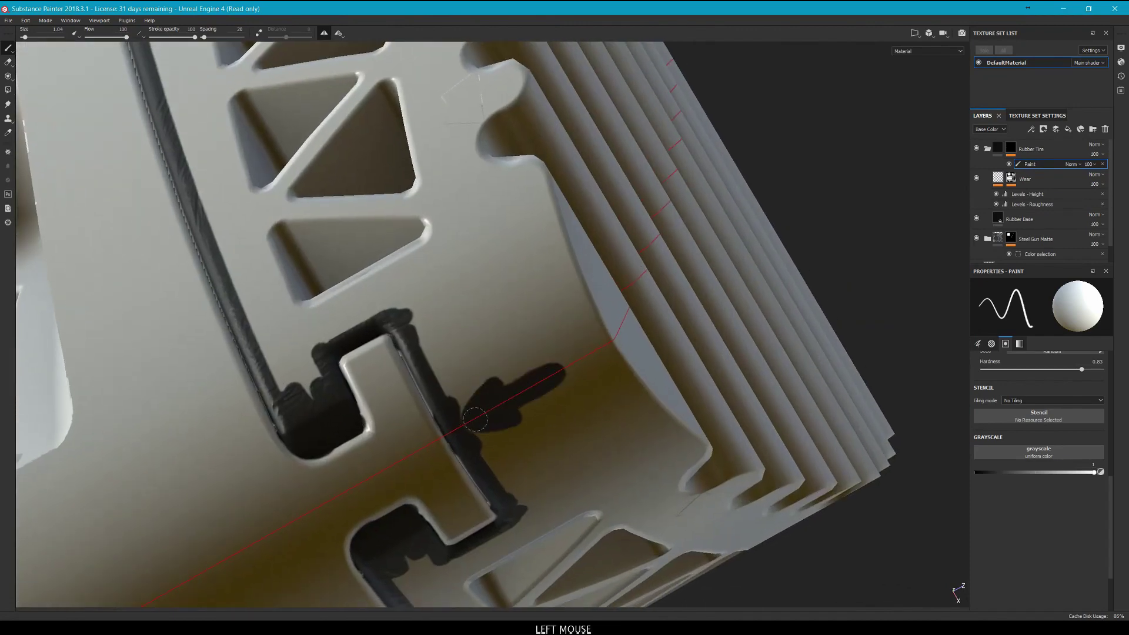
mouse_move(475, 420)
mouse_down()
mouse_move(594, 350)
mouse_move(540, 350)
mouse_up()
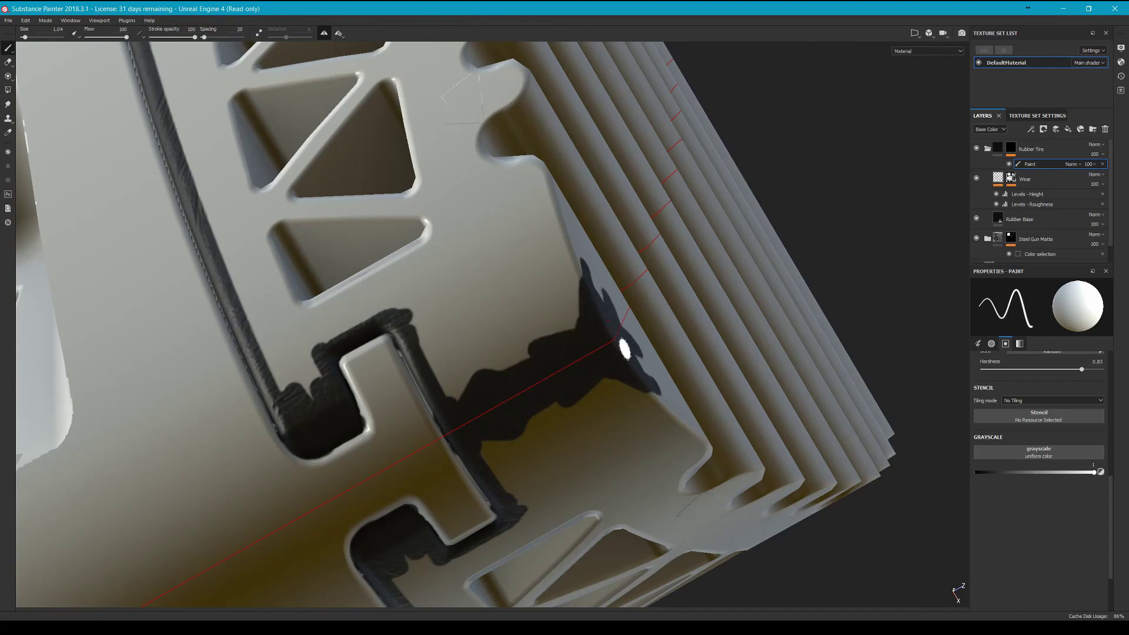
Try to fill the ribbed butt face with rubber using Polygon Fill in polygon mode, then undo the fill.
alt+drag(625, 350, 127, 154)
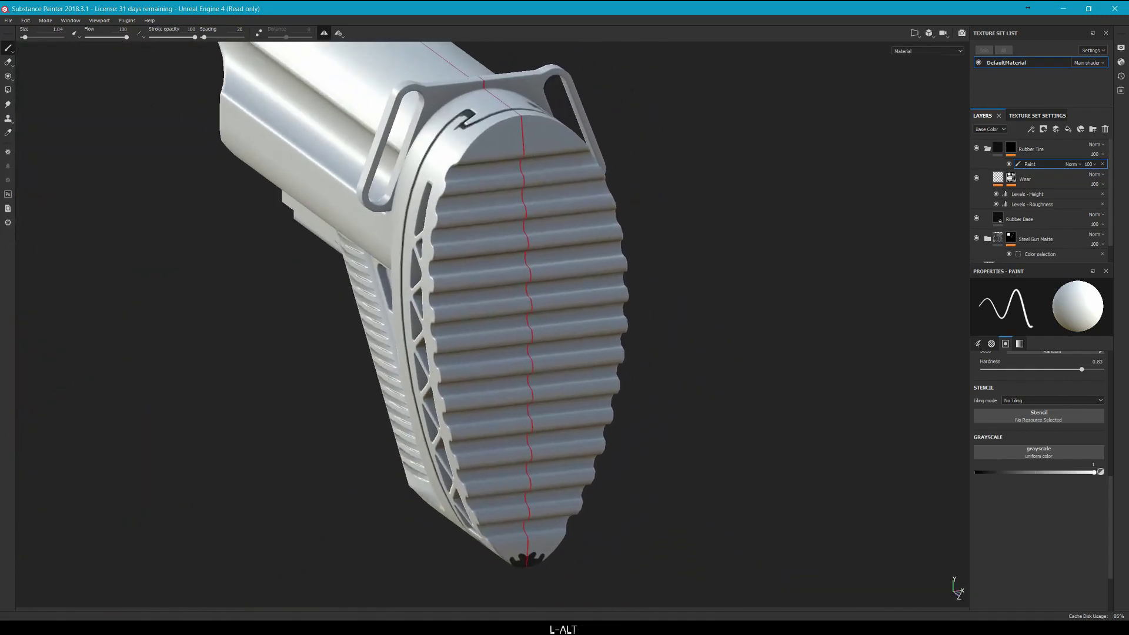
click(9, 90)
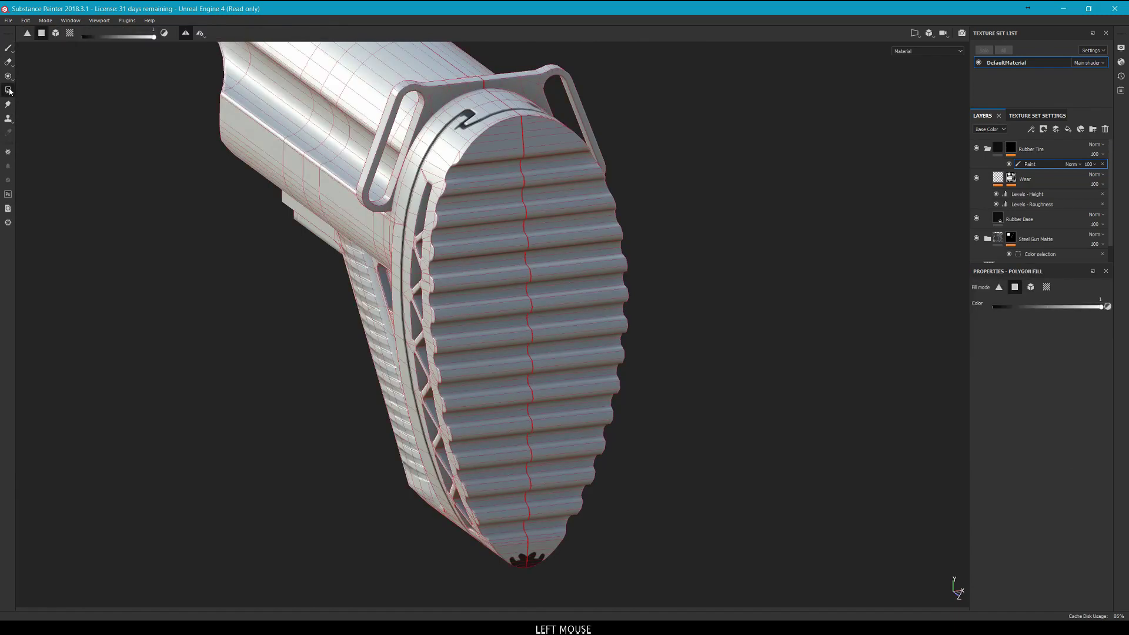
alt+drag(708, 302, 601, 532)
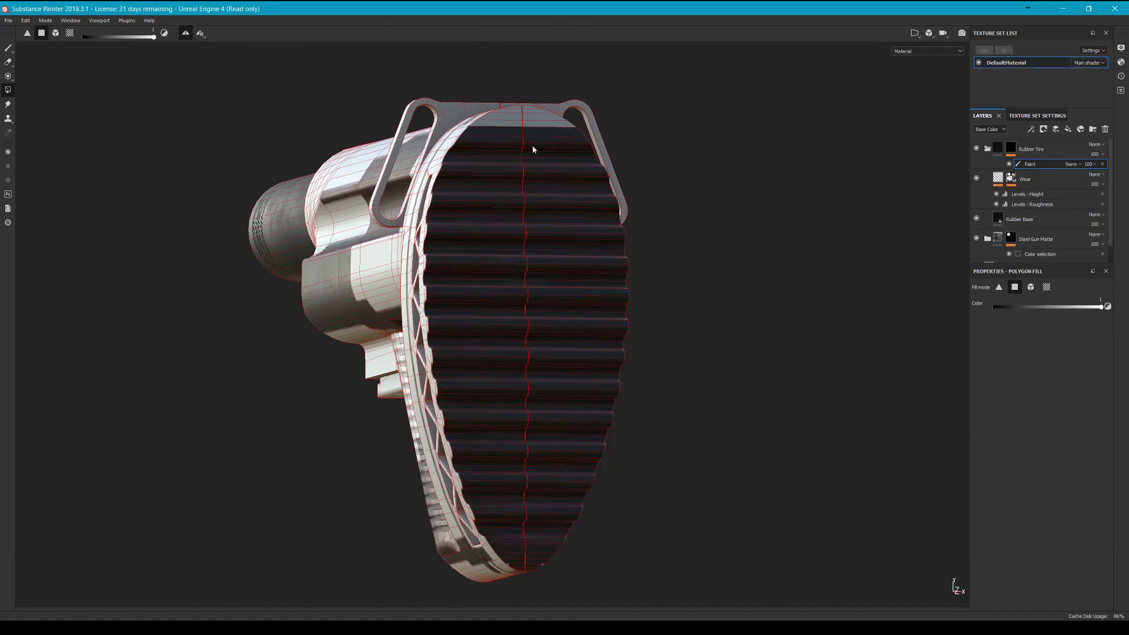
alt+drag(533, 149, 707, 271)
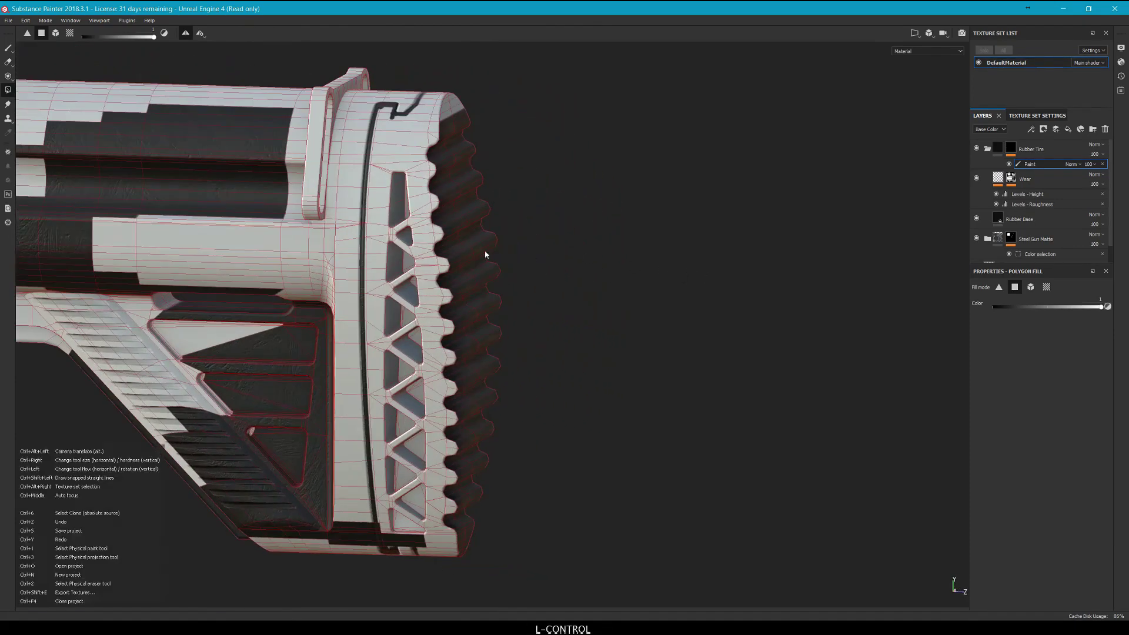
alt+middle_drag(425, 225, 643, 247)
alt+drag(644, 250, 642, 184)
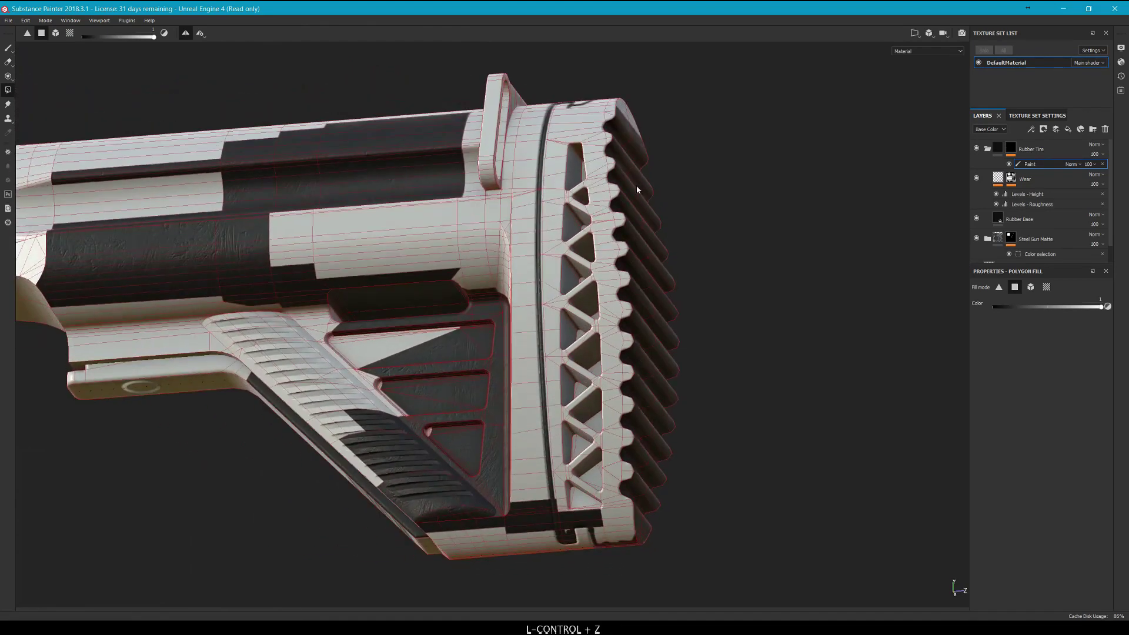
key(ctrl+z)
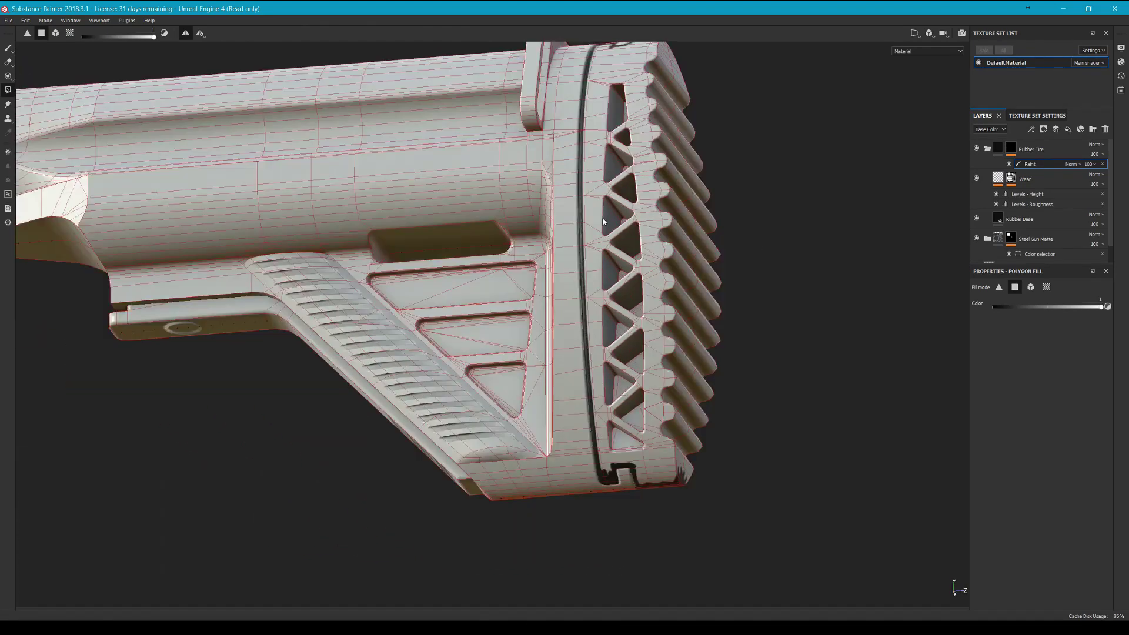
Set Polygon Fill to UV chunk mode and fill the ribbed butt face and the main stock body with rubber.
click(67, 35)
alt+drag(478, 151, 701, 491)
alt+drag(649, 444, 647, 344)
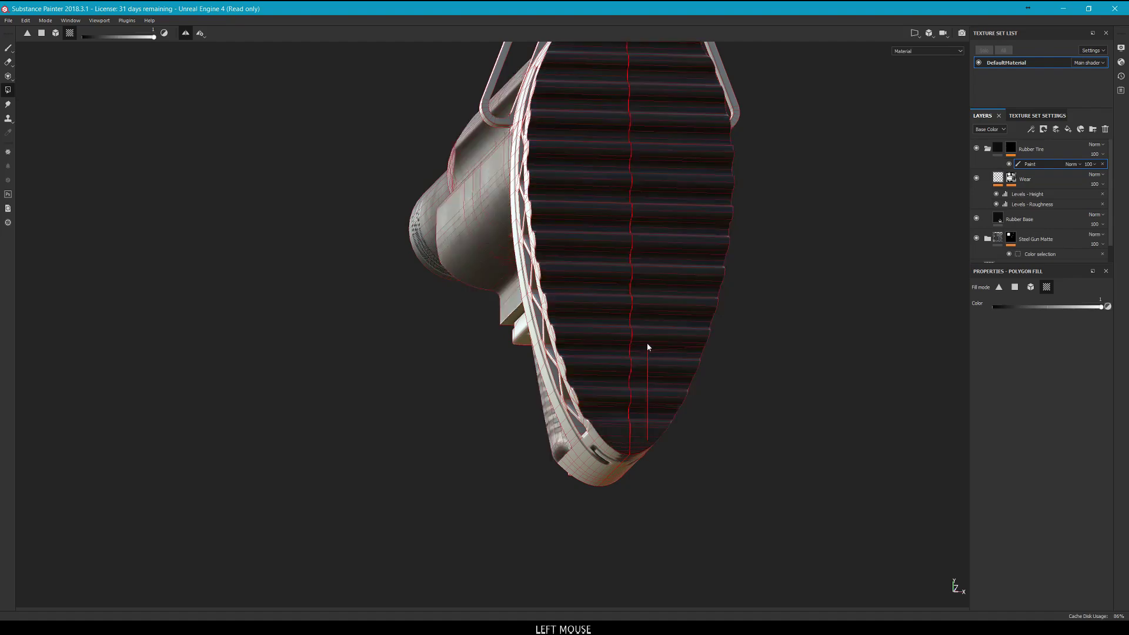
Fill the butt pad's long upper slot and the three triangular cutouts below it with rubber by UV chunk.
alt+drag(542, 179, 842, 272)
alt+middle_drag(841, 273, 518, 260)
alt+drag(518, 260, 295, 284)
alt+middle_drag(733, 270, 641, 151)
scroll(651, 157, down, 4)
click(635, 155)
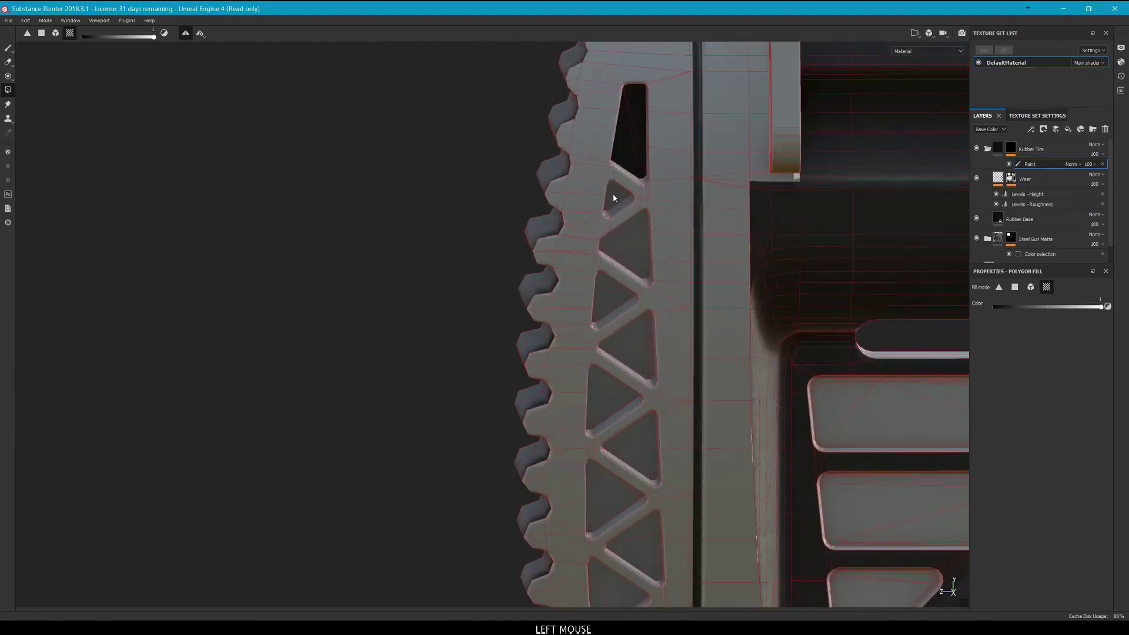
mouse_move(614, 195)
alt+mouse_down()
mouse_move(658, 212)
mouse_move(648, 277)
mouse_move(626, 198)
alt+mouse_up()
click(658, 151)
key(ctrl+z)
click(632, 207)
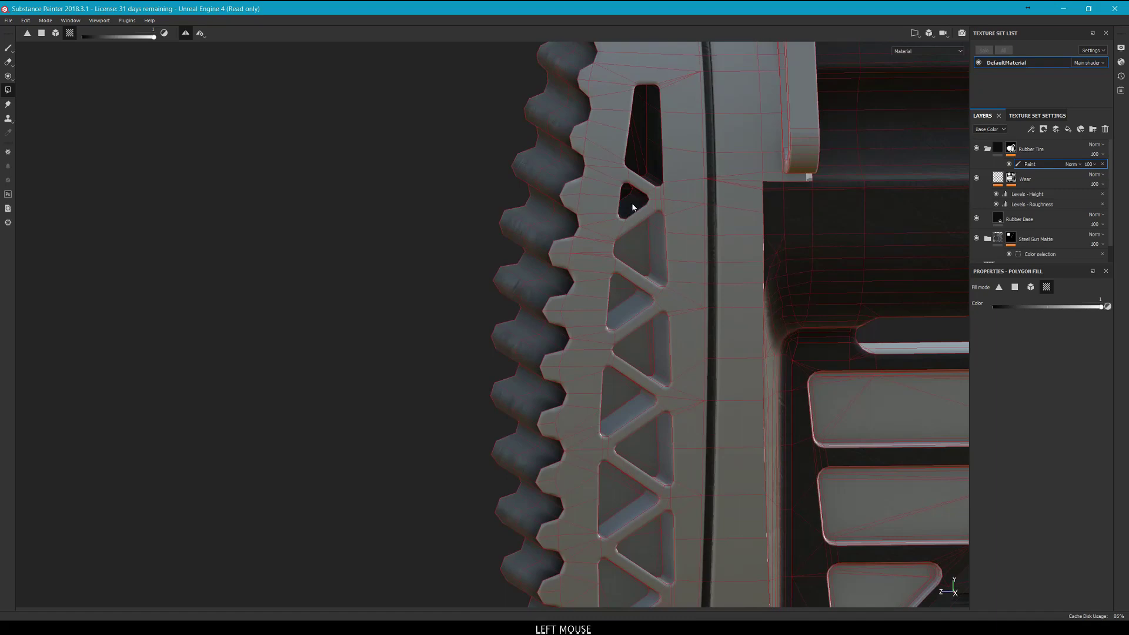
click(655, 239)
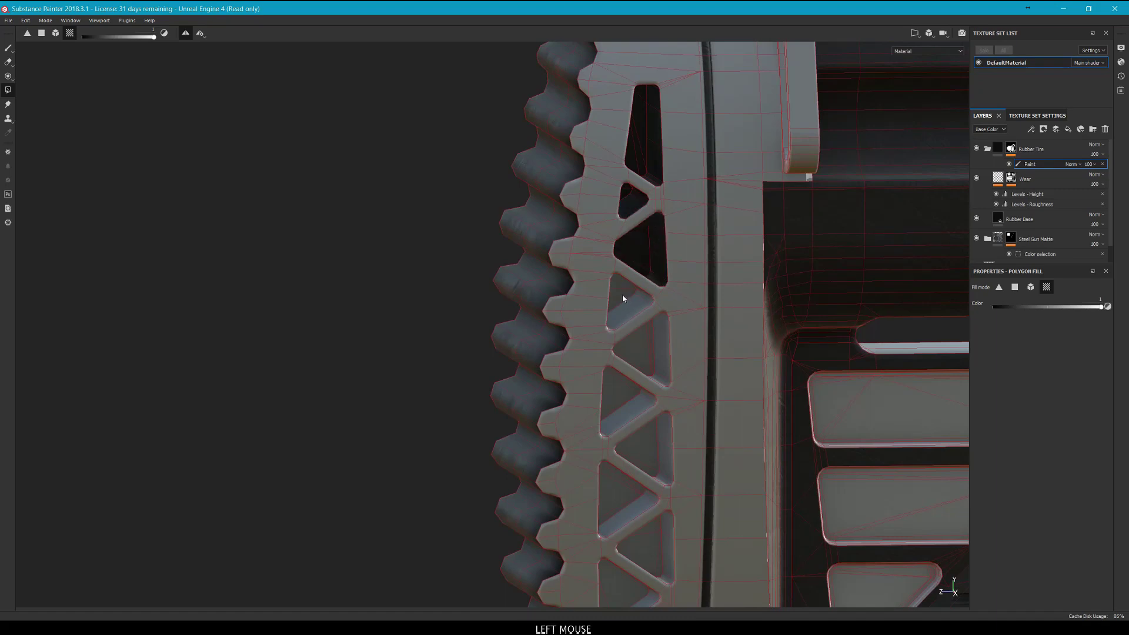
click(632, 307)
Fill the floors and inner walls of the next three triangular cutouts down the butt pad with rubber.
alt+drag(620, 292, 579, 221)
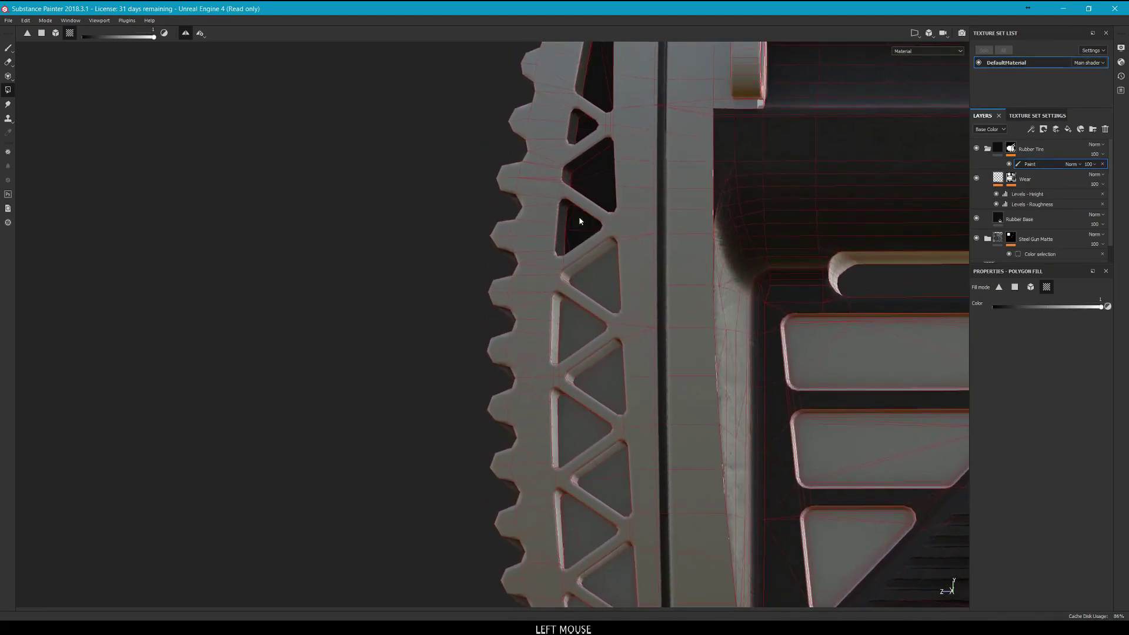
scroll(598, 268, up, 1)
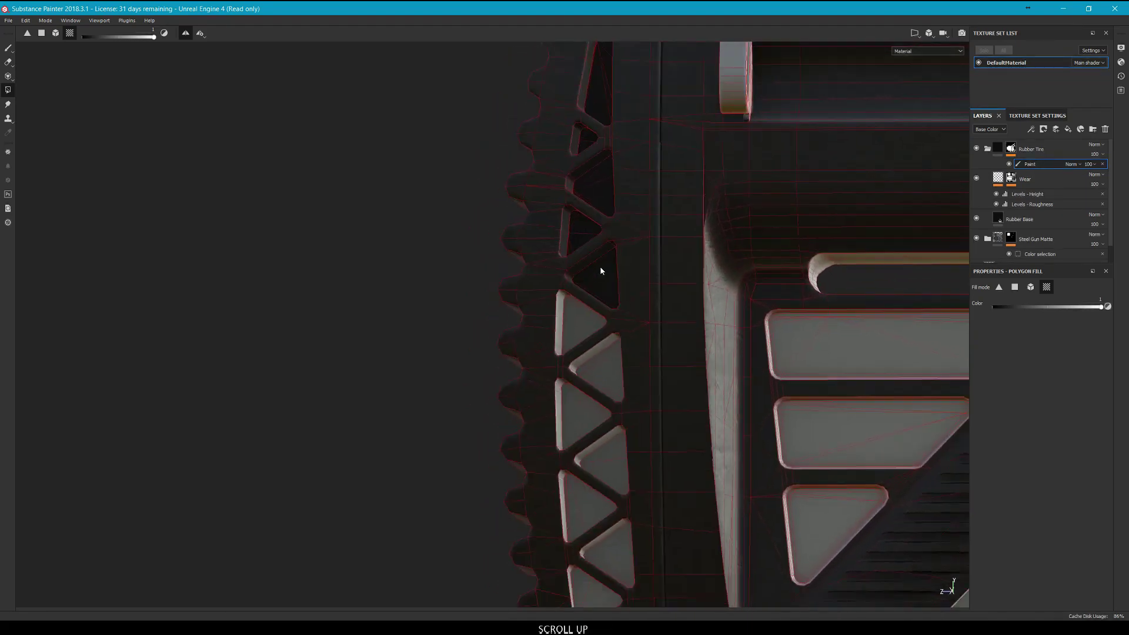
scroll(600, 269, down, 3)
click(596, 294)
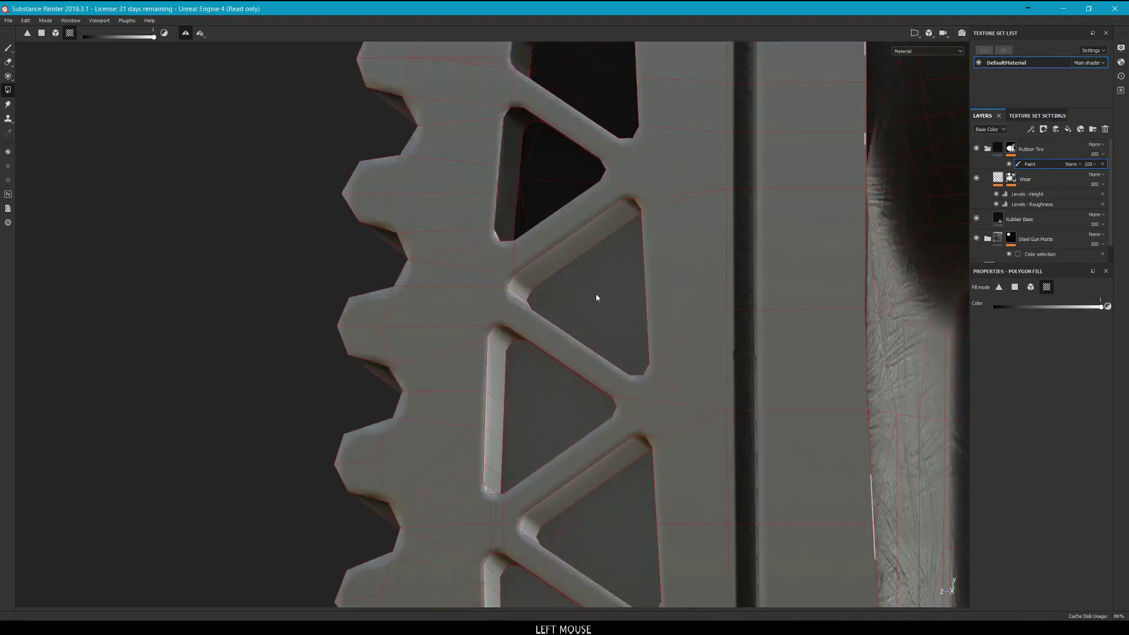
click(569, 255)
mouse_move(575, 282)
alt+mouse_down()
mouse_move(580, 319)
mouse_move(546, 240)
alt+mouse_up()
click(580, 322)
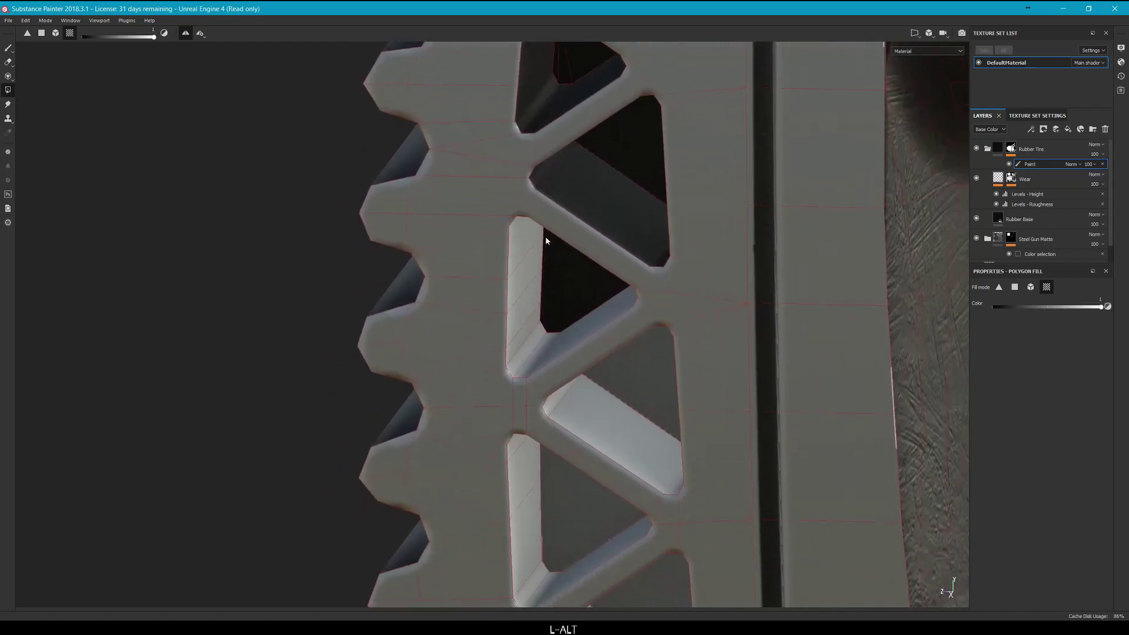
click(531, 275)
click(630, 386)
click(633, 419)
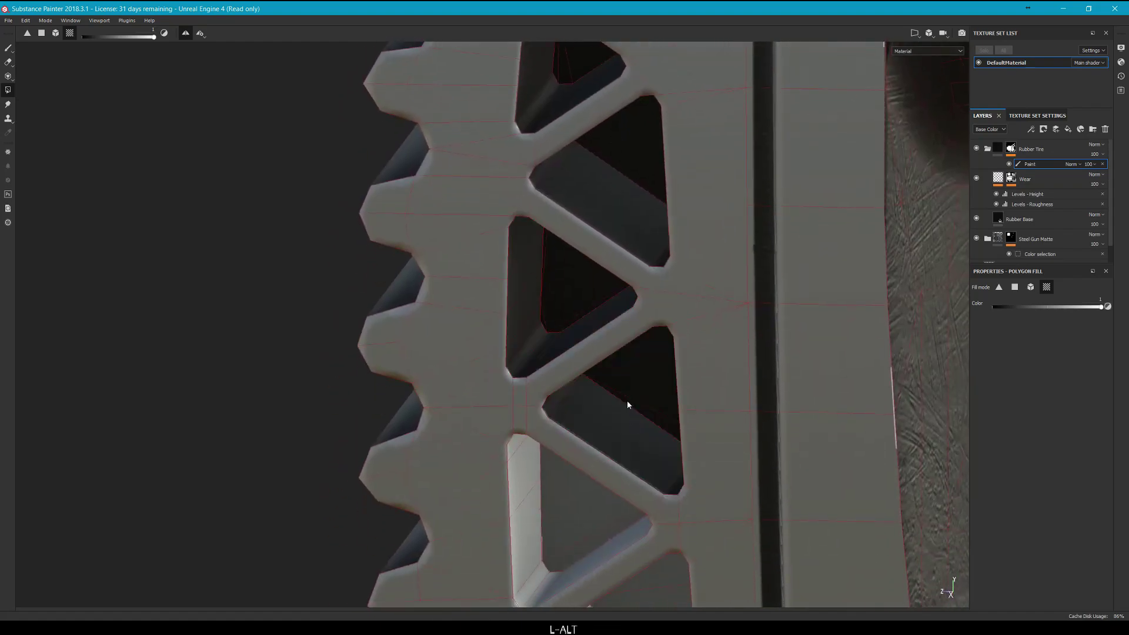
Fill three more triangular cutouts further down the butt pad, including their inner walls, and undo the stray fill on the surrounding frame.
alt+drag(627, 400, 545, 273)
click(521, 327)
key(ctrl+z)
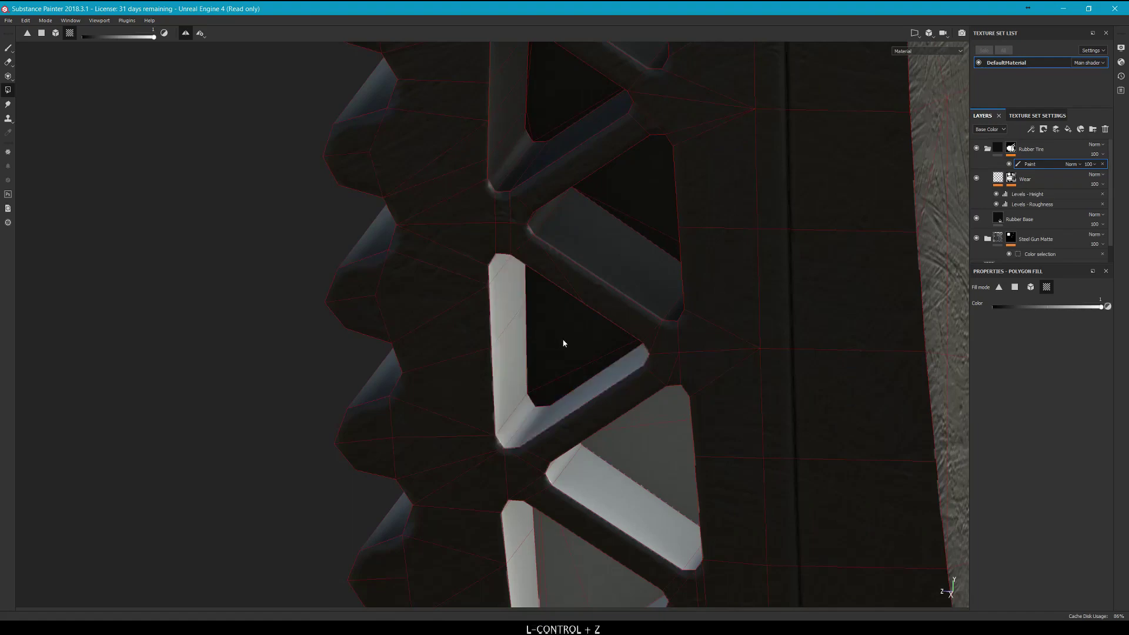
alt+drag(575, 386, 582, 111)
click(582, 111)
click(545, 97)
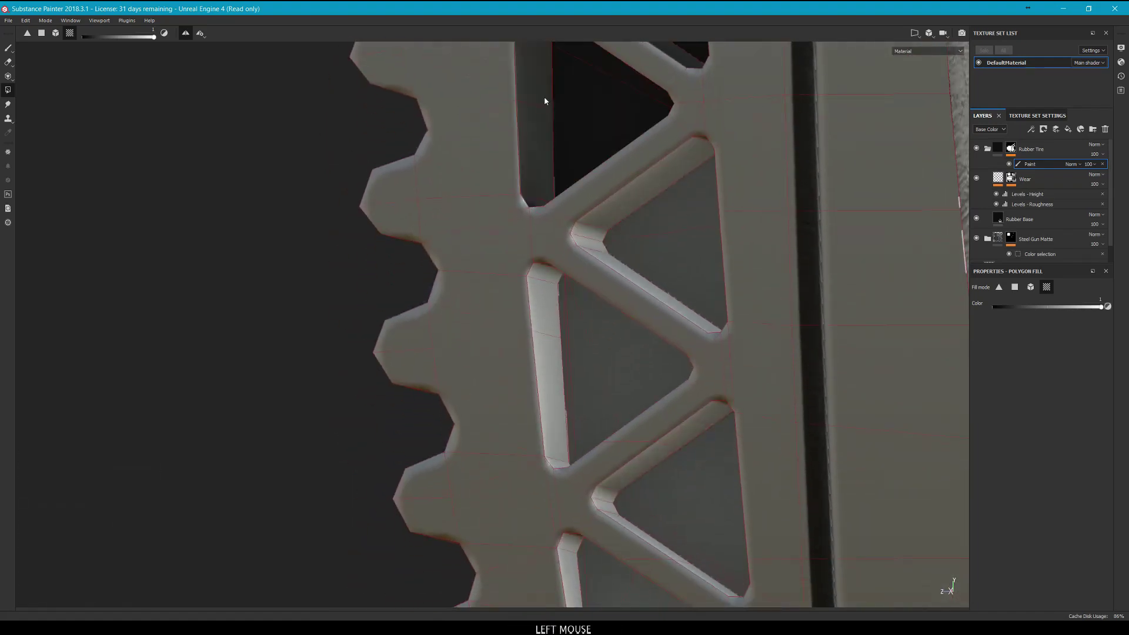
click(670, 243)
click(623, 262)
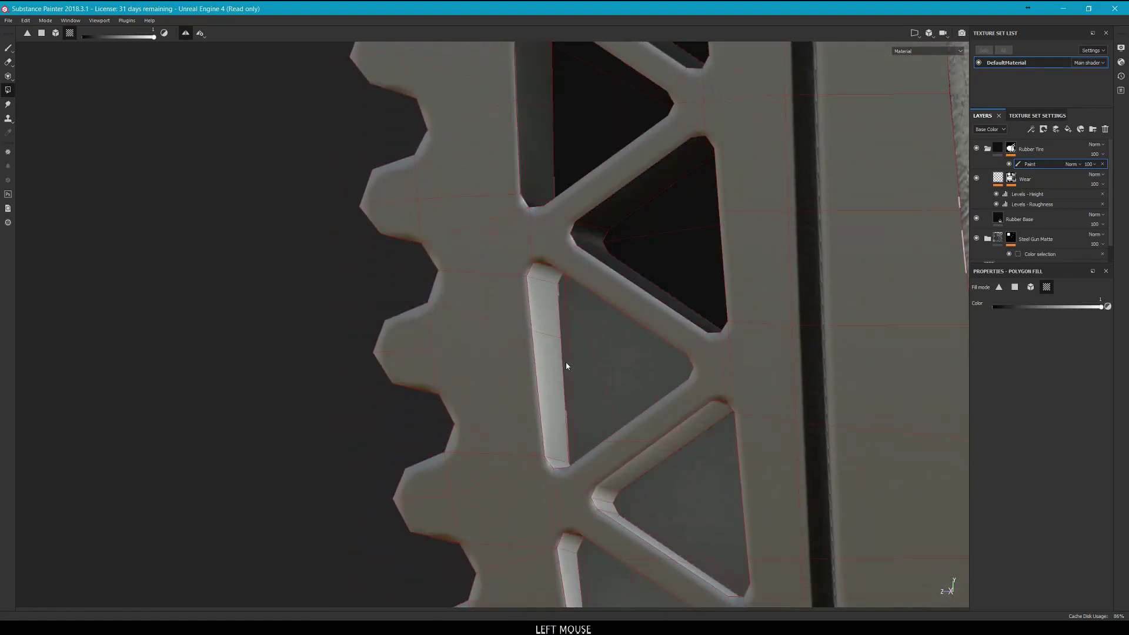
click(547, 338)
click(564, 337)
Fill the floors and inner walls of the butt pad's last three triangular cutouts, down to the lowest one, with rubber.
alt+middle_drag(587, 362, 537, 176)
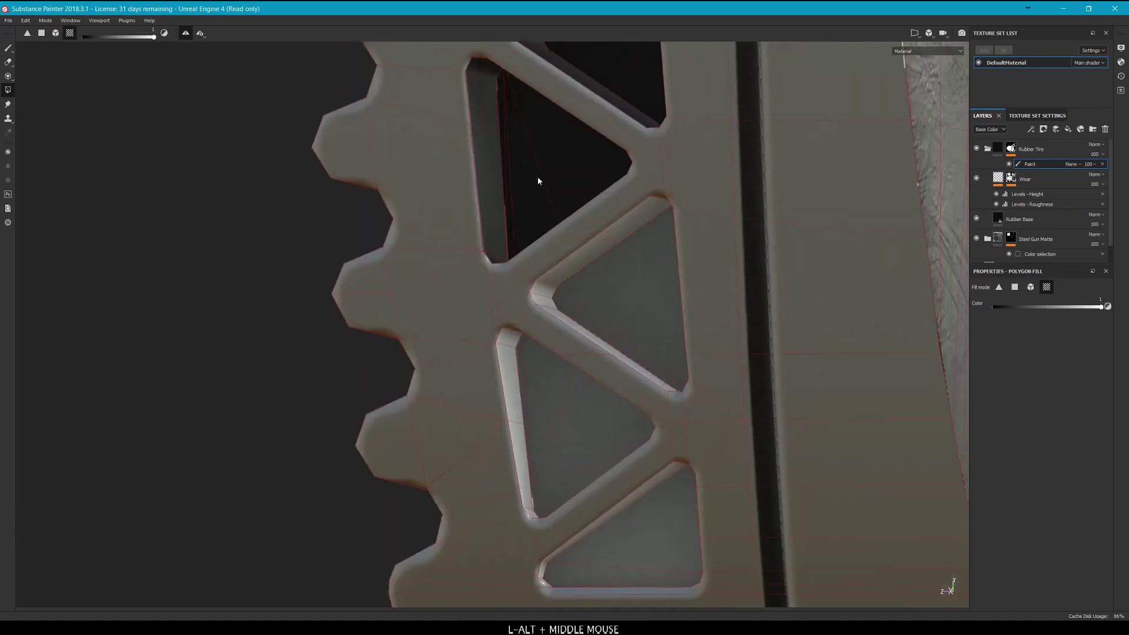
click(626, 278)
click(591, 332)
click(559, 415)
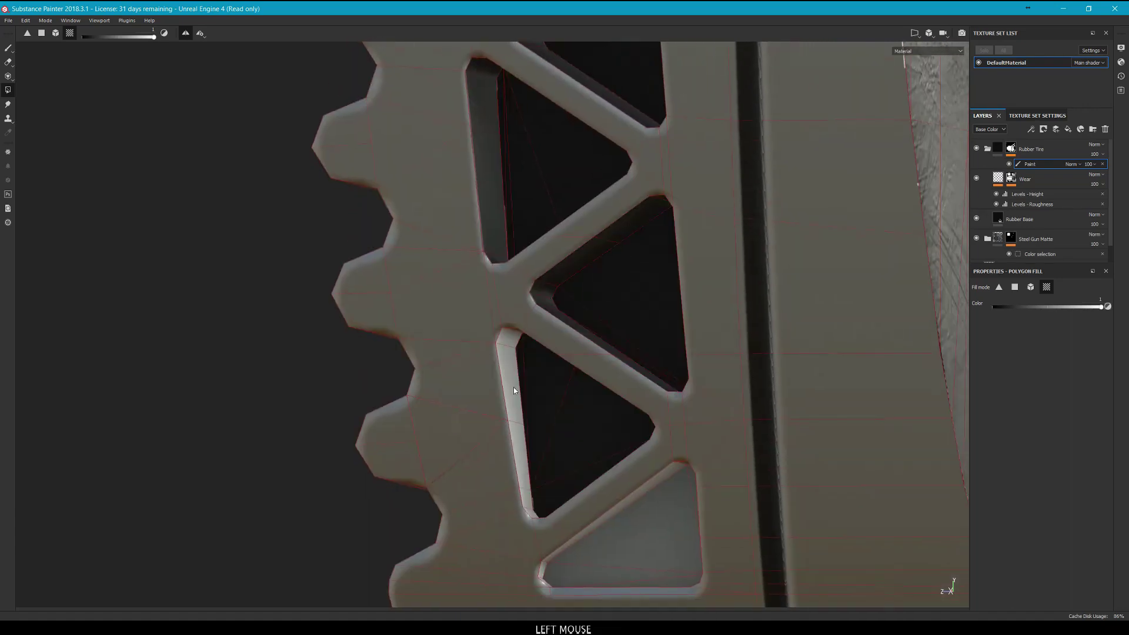
alt+middle_drag(512, 379, 497, 153)
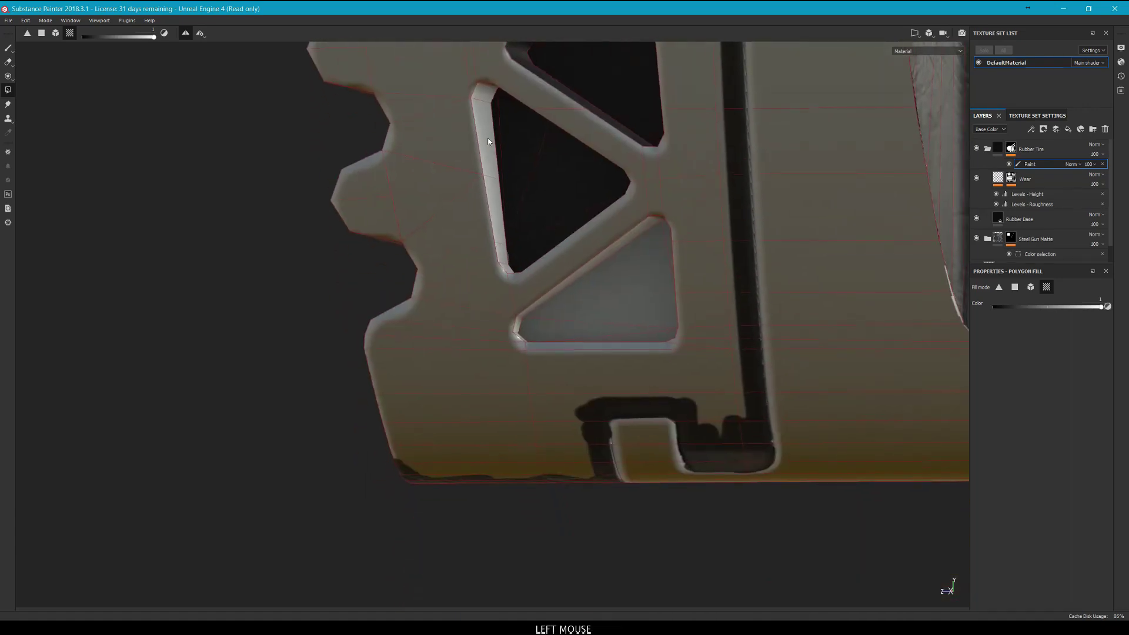
click(485, 135)
alt+drag(560, 179, 827, 285)
click(626, 273)
click(600, 294)
Switch back to the Paint brush, enlarge it to about 4.1, and paint rubber behind the seam's upper hook, using a smaller brush near the edges.
scroll(641, 333, up, 5)
scroll(623, 453, down, 5)
alt+drag(623, 453, 625, 496)
alt+right_drag(625, 496, 596, 299)
alt+drag(597, 299, 621, 366)
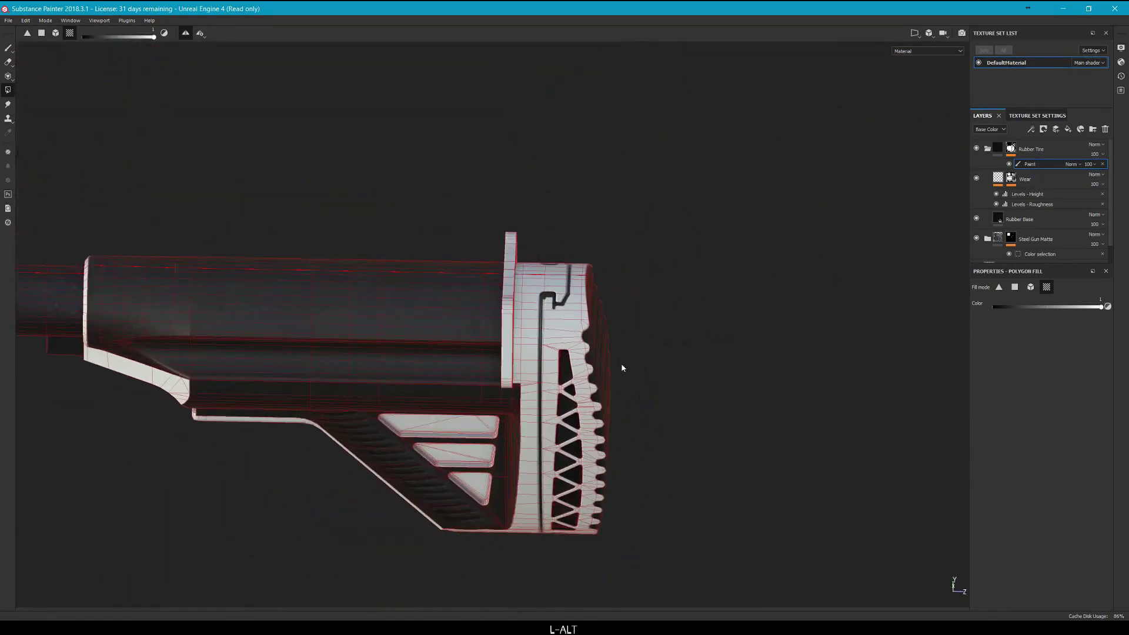
click(9, 48)
alt+drag(323, 179, 353, 259)
alt+right_drag(602, 343, 567, 373)
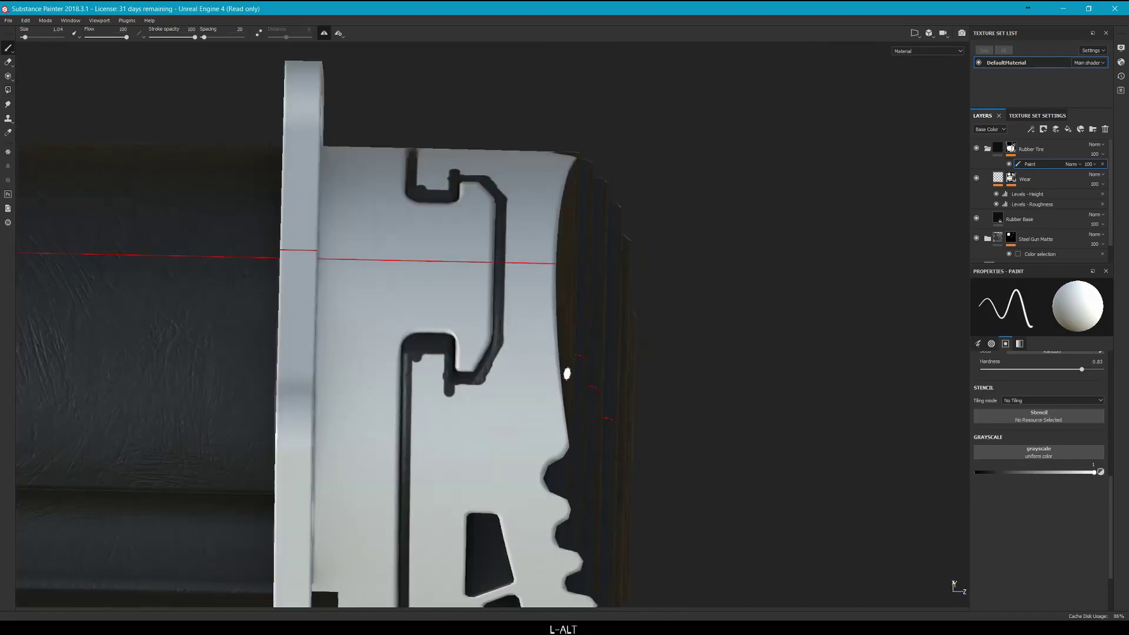
alt+middle_drag(533, 365, 557, 204)
mouse_move(558, 270)
ctrl+right_down()
mouse_move(591, 270)
mouse_move(581, 269)
ctrl+right_up()
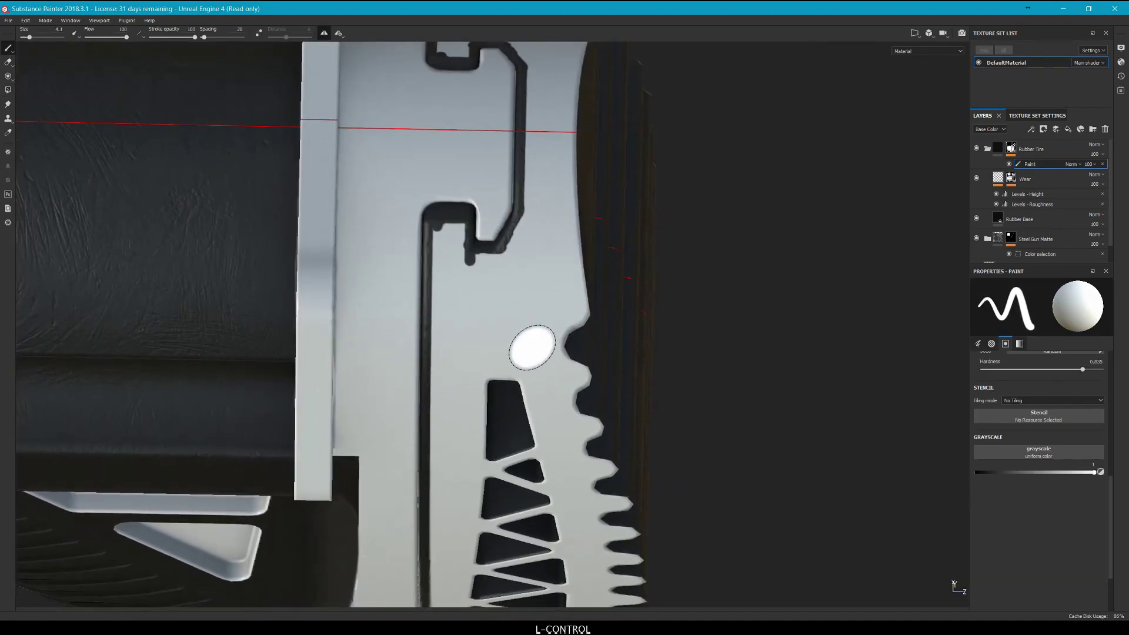
mouse_move(535, 334)
mouse_down()
mouse_move(546, 289)
mouse_move(480, 273)
mouse_up()
mouse_move(480, 274)
ctrl+right_down()
mouse_move(461, 285)
mouse_move(444, 273)
ctrl+right_up()
mouse_move(444, 274)
mouse_down()
mouse_move(445, 229)
mouse_move(534, 266)
mouse_up()
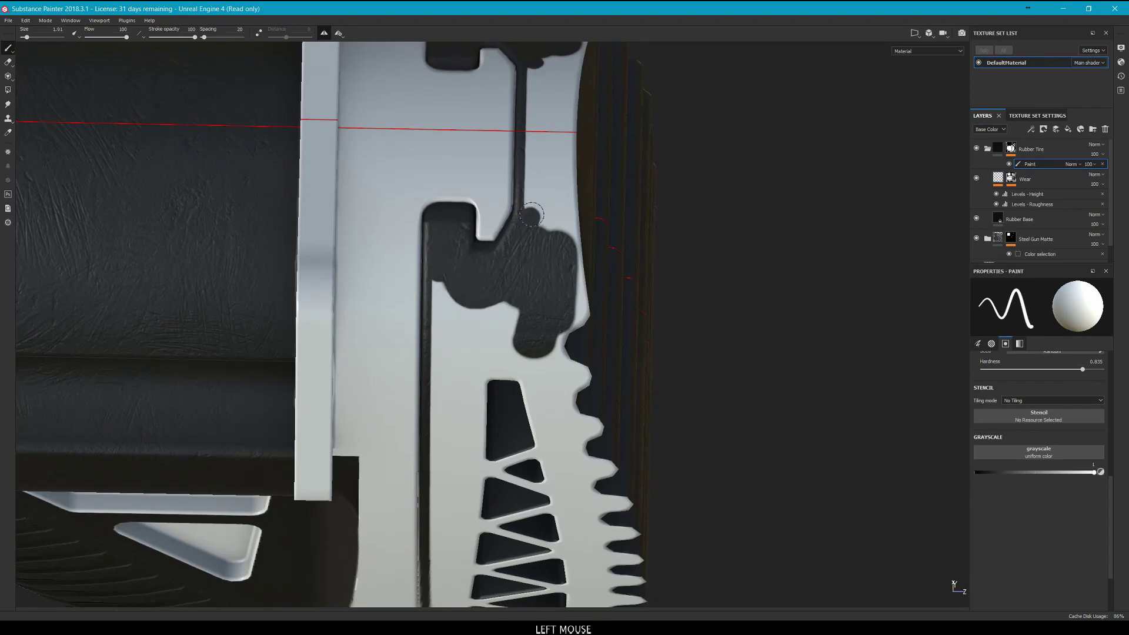
Set the brush size to about 3.25 and paint rubber across the symmetry line between the upper seam and the ribbed butt edge.
ctrl+right_drag(532, 215, 534, 231)
alt+middle_drag(534, 232, 507, 336)
mouse_move(486, 399)
mouse_down()
mouse_move(479, 177)
mouse_move(450, 343)
mouse_up()
drag(484, 162, 482, 152)
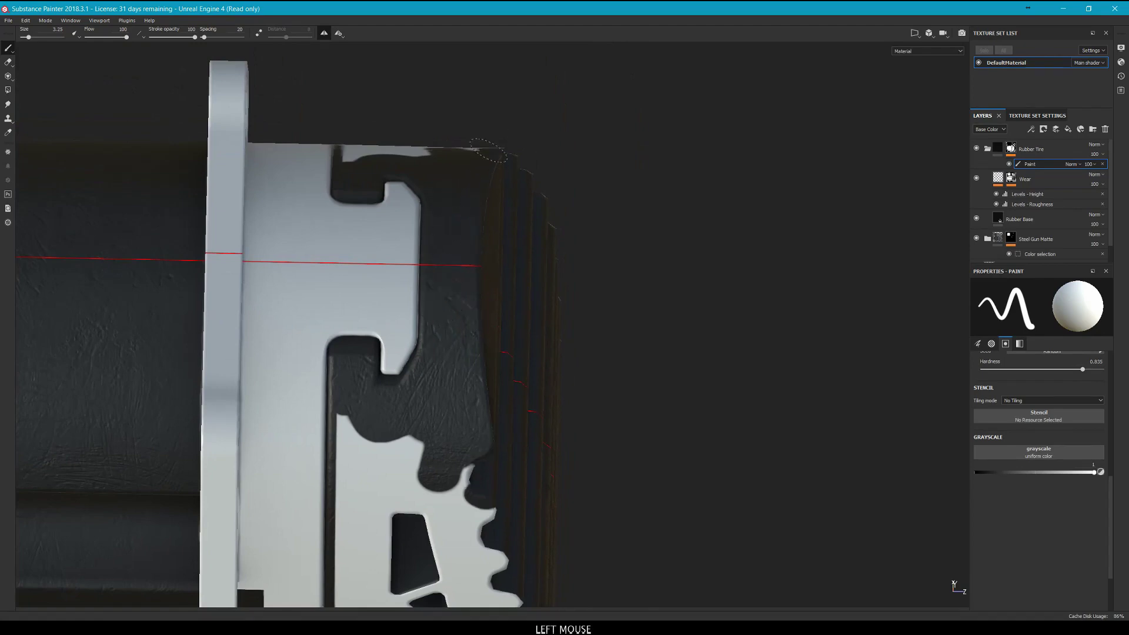
Extend the rubber mask down the butt pad's side from the seam's hook to the upper end of the long slot.
mouse_move(474, 347)
alt+middle_down()
mouse_move(464, 164)
mouse_move(479, 119)
alt+middle_up()
alt+drag(479, 119, 476, 94)
mouse_move(464, 288)
mouse_down()
mouse_move(461, 251)
mouse_move(479, 347)
mouse_move(430, 282)
mouse_move(400, 276)
mouse_move(393, 219)
mouse_move(356, 247)
mouse_move(344, 195)
mouse_move(353, 316)
mouse_up()
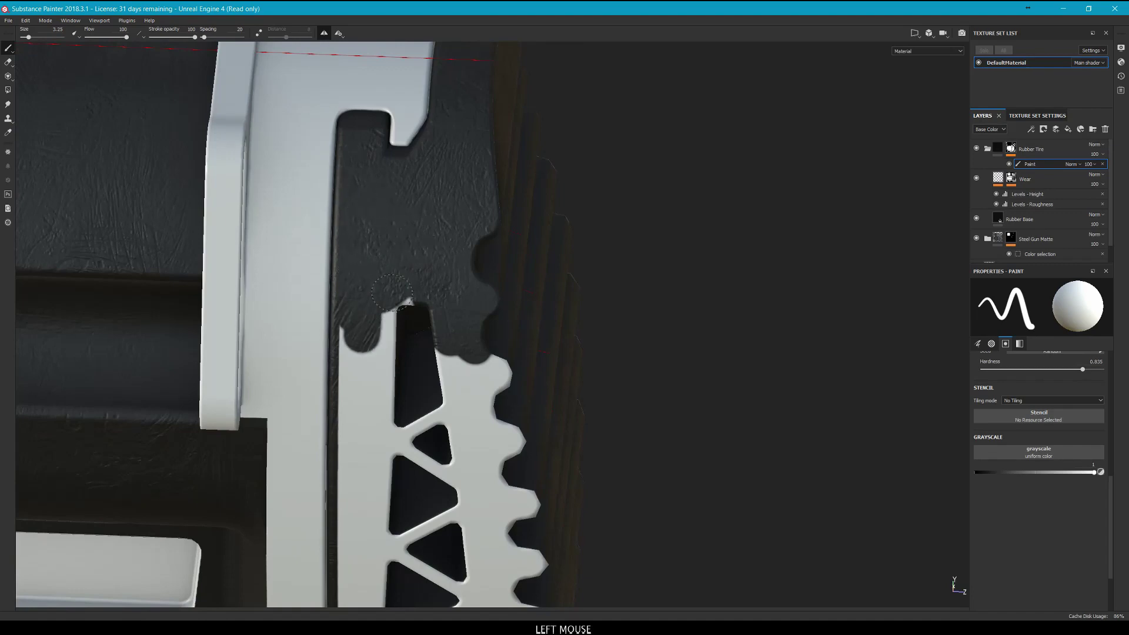
Set the brush size to about 4.85 and paint a straight rubber strip down the butt pad between the seam and the triangular cutouts.
alt+middle_drag(415, 362, 534, 93)
alt+shift+drag(534, 94, 535, 126)
alt+right_drag(535, 126, 610, 249)
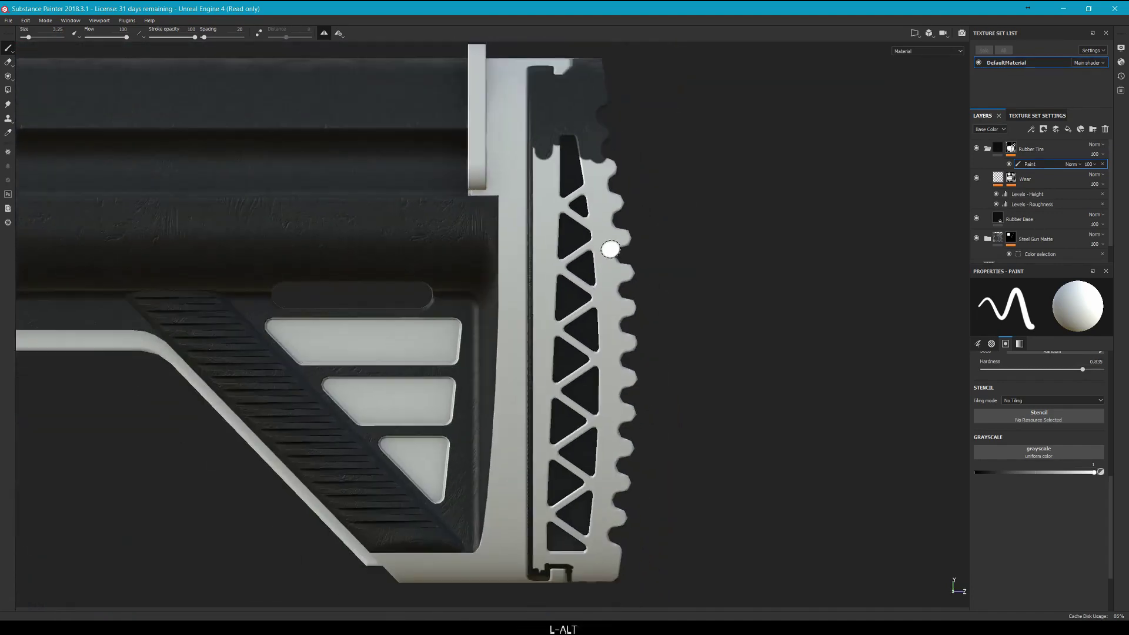
alt+middle_drag(610, 249, 587, 198)
mouse_move(539, 103)
ctrl+right_down()
mouse_move(502, 116)
mouse_move(520, 94)
ctrl+right_up()
drag(520, 93, 520, 97)
key(shift)
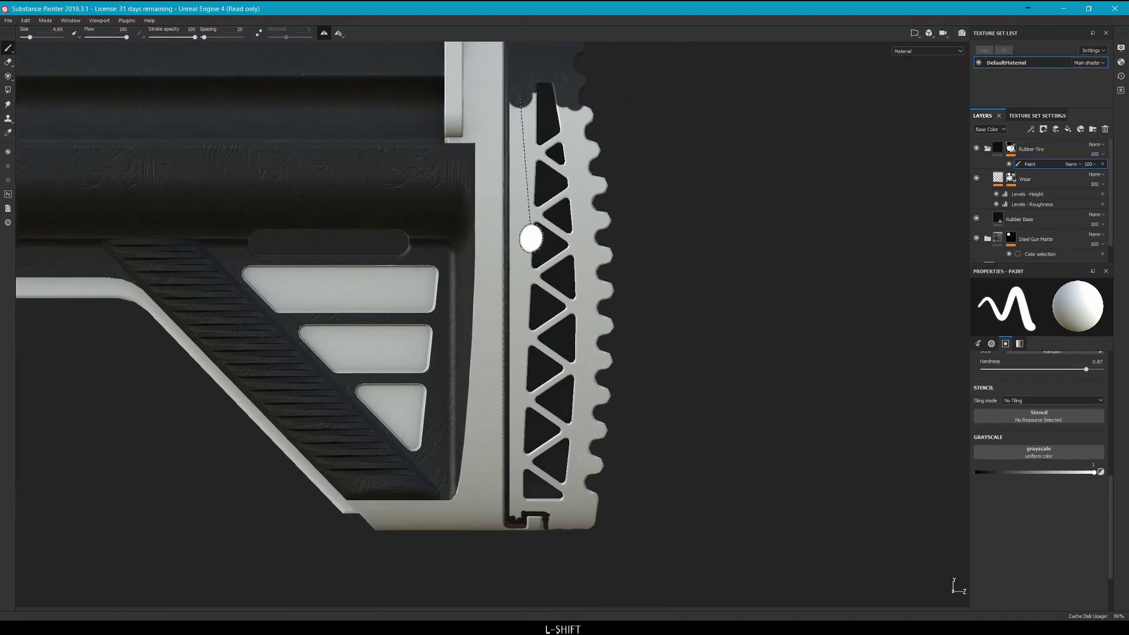
shift+click(524, 499)
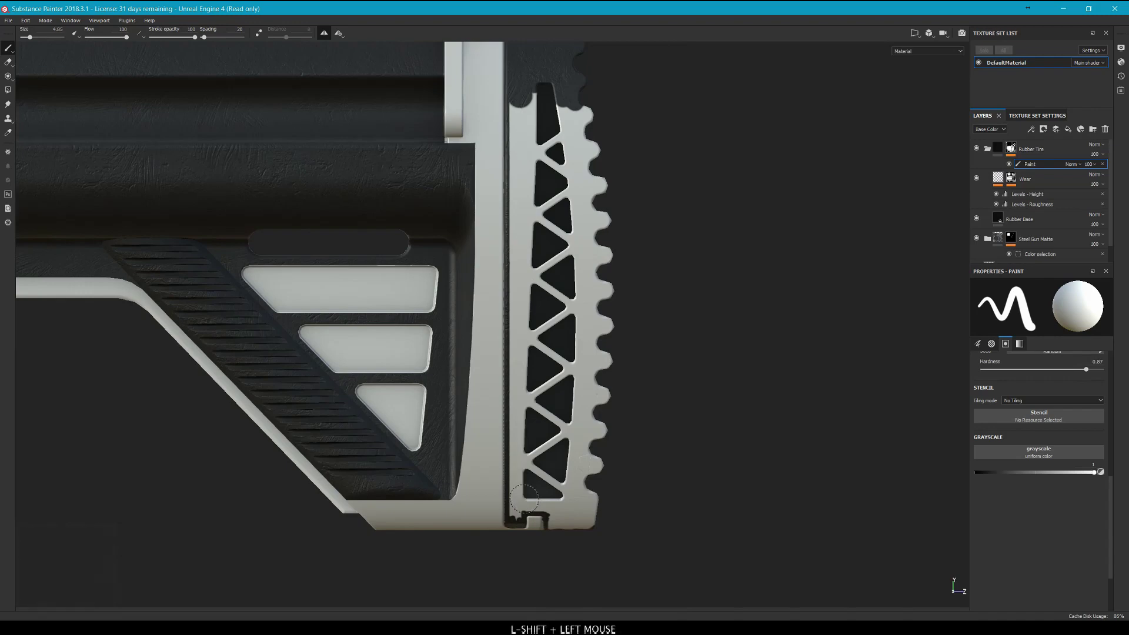
drag(517, 483, 519, 409)
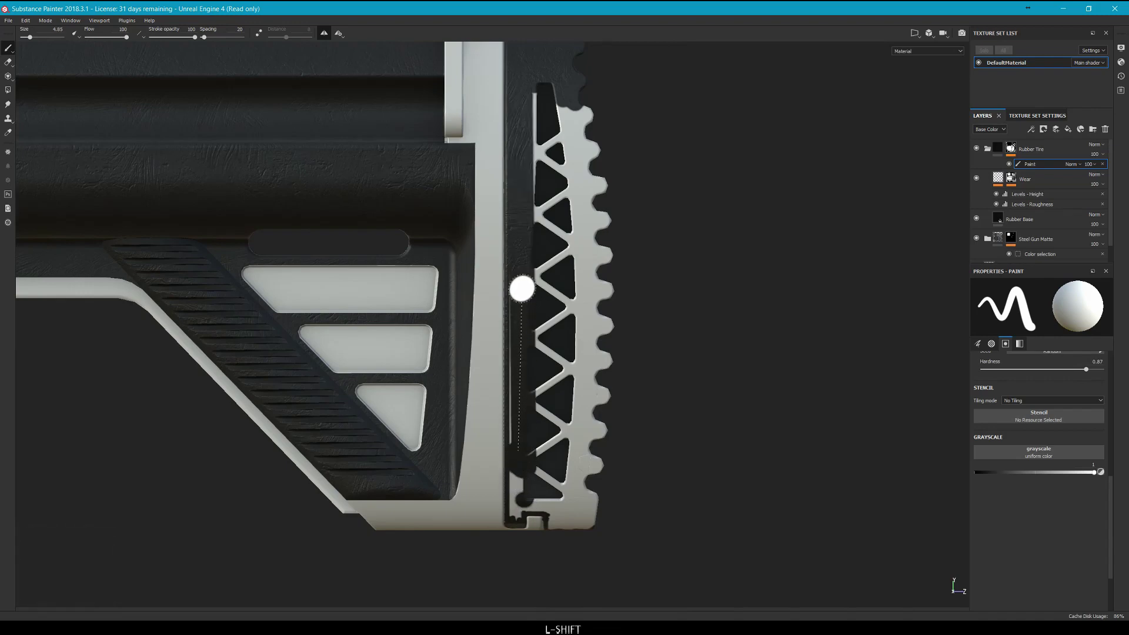
shift+click(520, 275)
alt+middle_drag(583, 248, 572, 266)
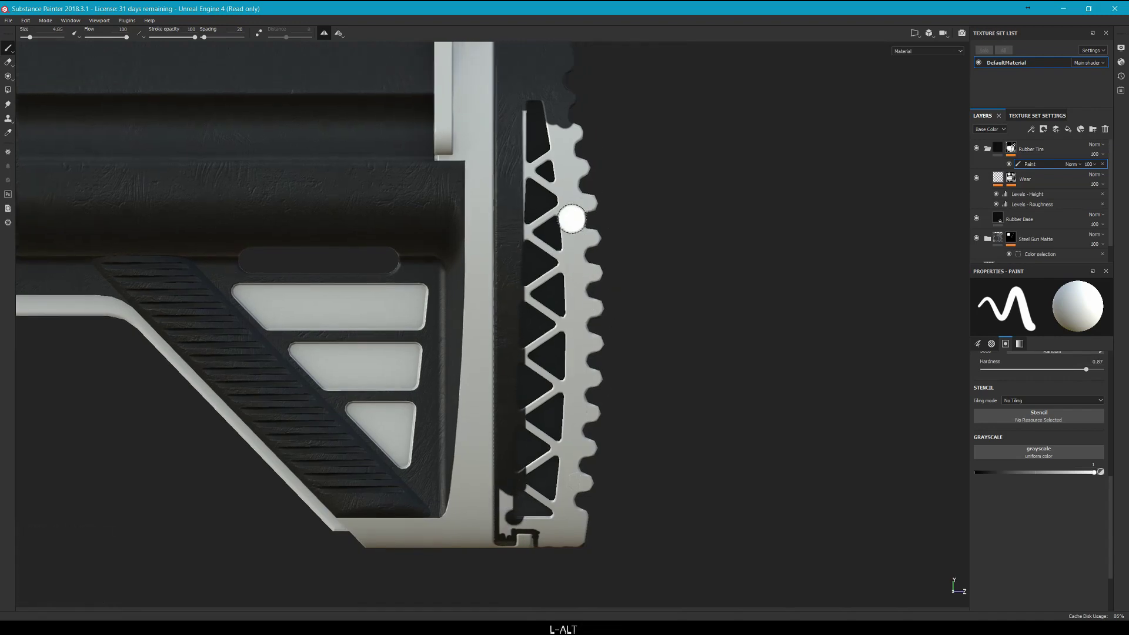
Paint rubber along the strip between the triangular cutouts and the ribbed teeth, and across the symmetry line at the butt pad's lower end.
drag(573, 219, 551, 93)
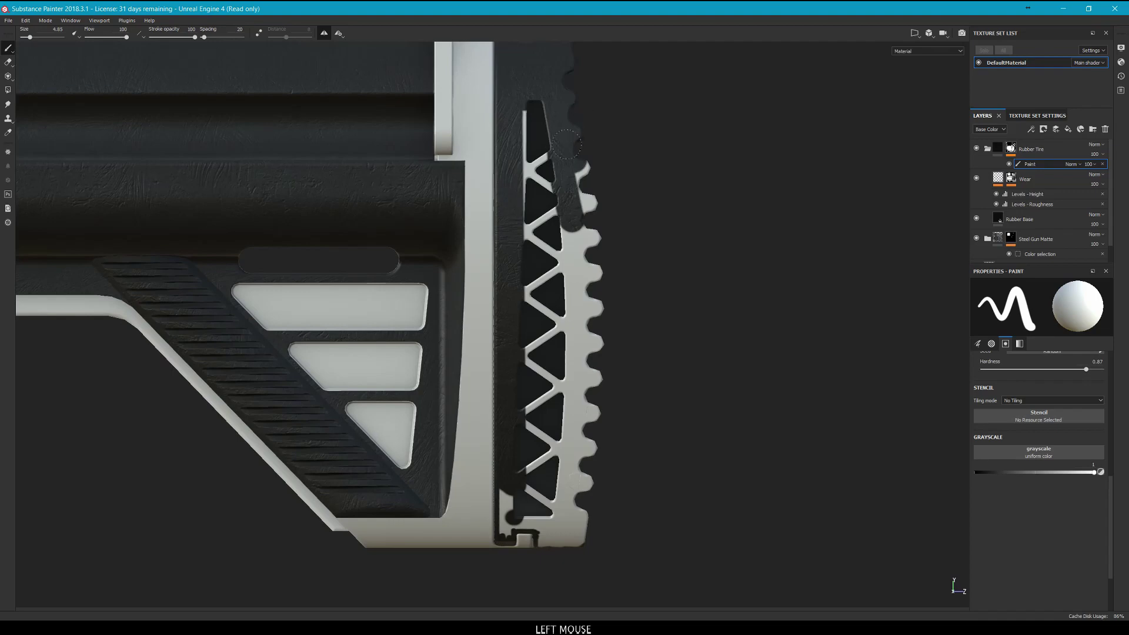
alt+drag(577, 211, 591, 388)
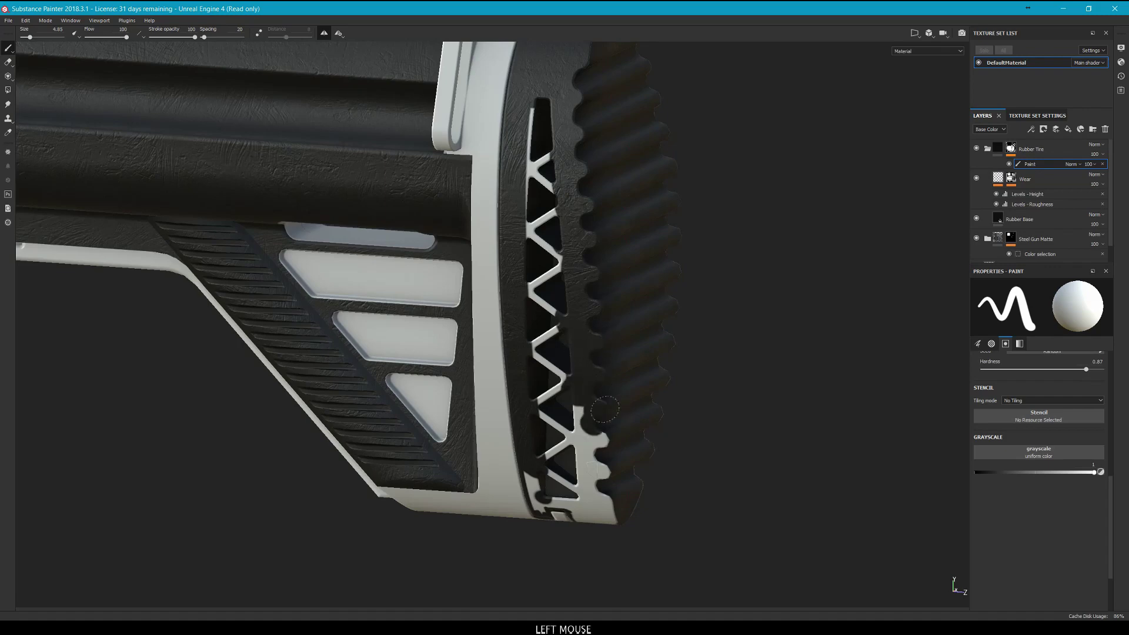
mouse_move(579, 438)
mouse_down()
mouse_move(602, 502)
mouse_move(693, 264)
mouse_up()
mouse_move(693, 264)
alt+middle_down()
mouse_move(713, 203)
mouse_move(647, 177)
alt+middle_up()
scroll(639, 395, down, 5)
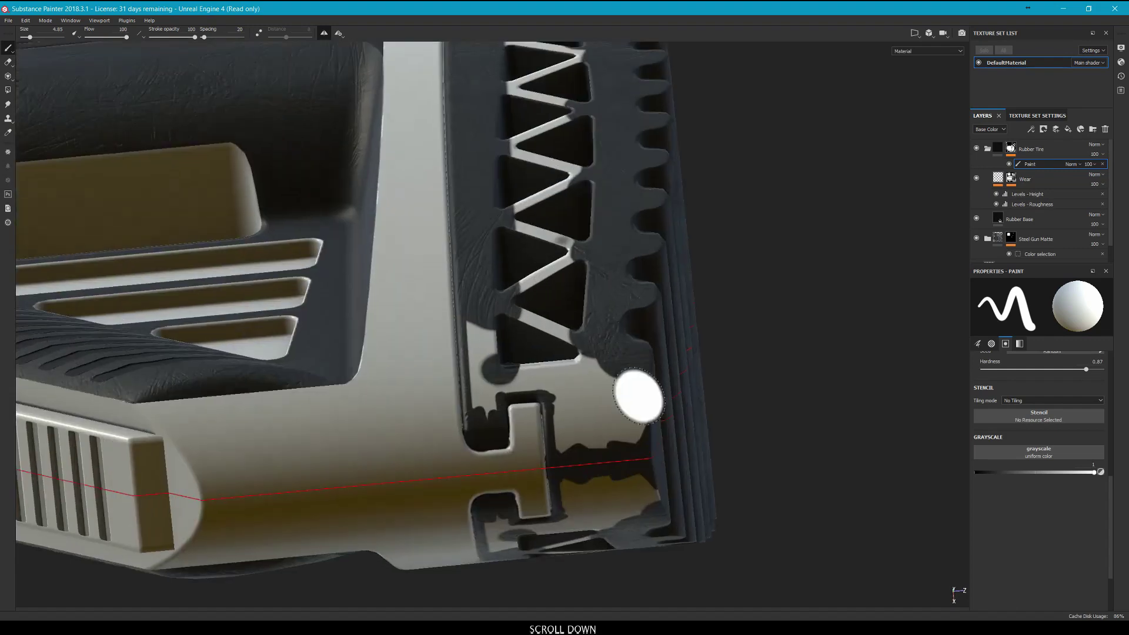
mouse_move(639, 398)
mouse_down()
mouse_move(582, 400)
mouse_move(568, 385)
mouse_move(579, 438)
mouse_up()
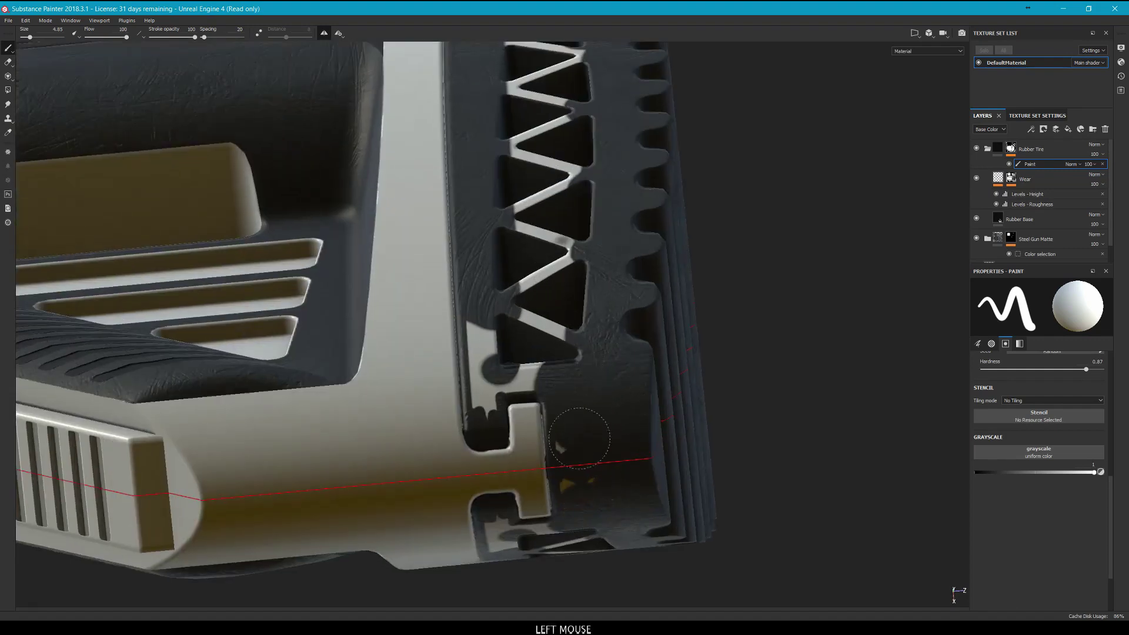
Reduce the brush size in stages to 2.02 and paint rubber on the lowest struts and the gaps around the lower seam hook.
ctrl+right_drag(573, 340, 557, 339)
drag(574, 340, 516, 309)
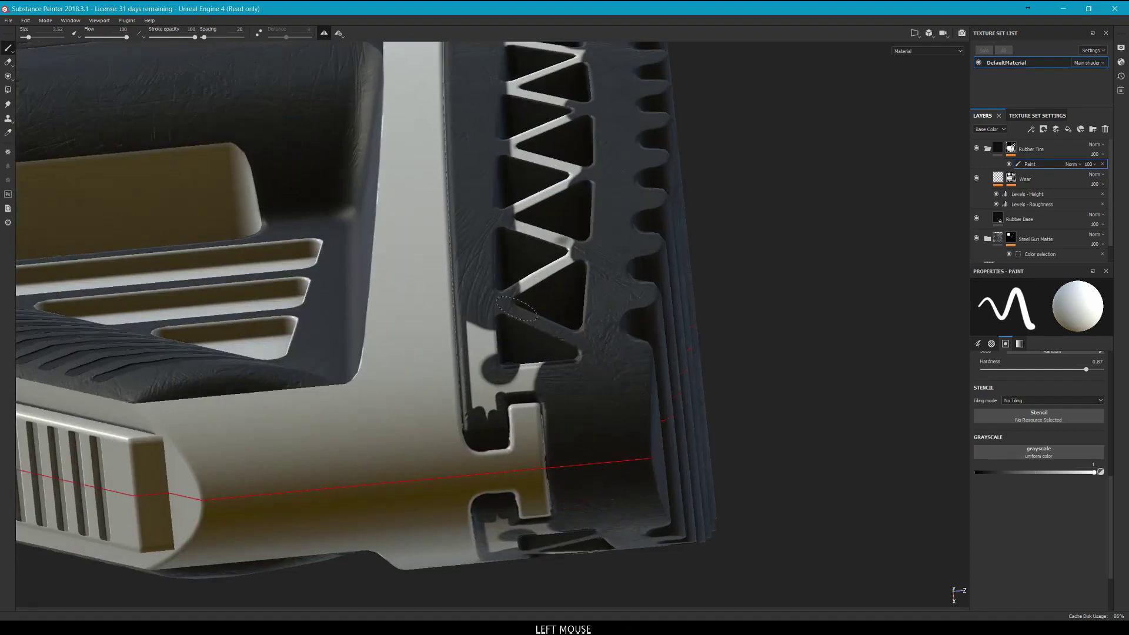
ctrl+right_drag(531, 360, 527, 361)
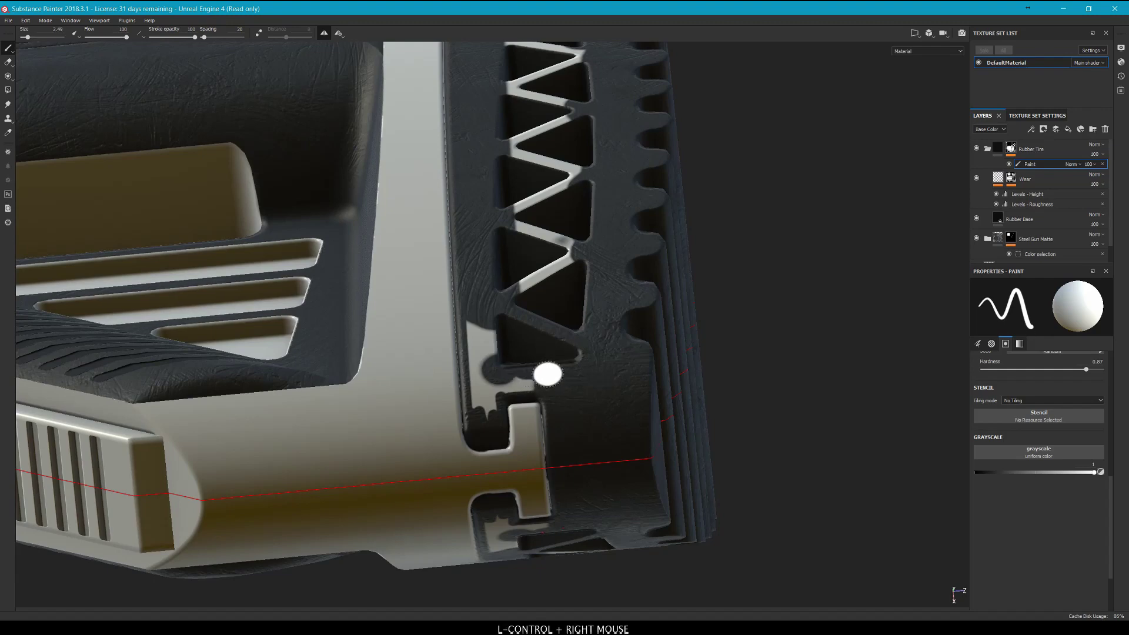
mouse_move(530, 369)
mouse_down()
mouse_move(484, 395)
mouse_move(489, 319)
mouse_up()
alt+middle_drag(470, 312, 443, 389)
drag(458, 414, 499, 392)
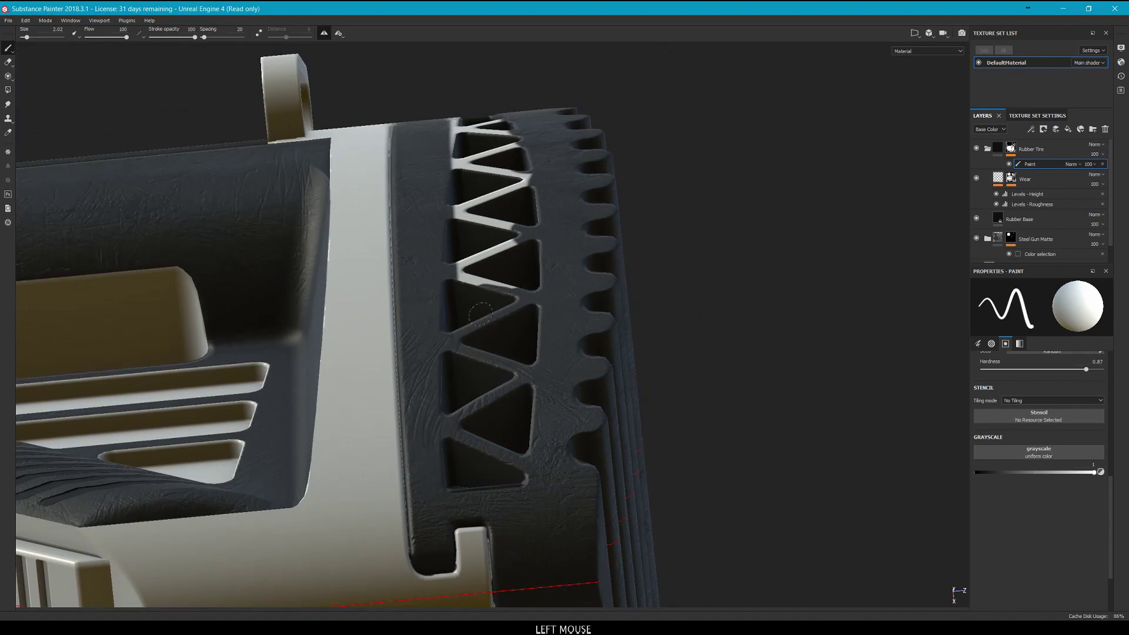
Paint rubber over the remaining diagonal struts between the triangular cutouts, up to the uppermost one in the butt pad's slot.
alt+drag(468, 280, 503, 369)
mouse_move(530, 331)
mouse_down()
mouse_move(483, 318)
mouse_move(475, 274)
mouse_up()
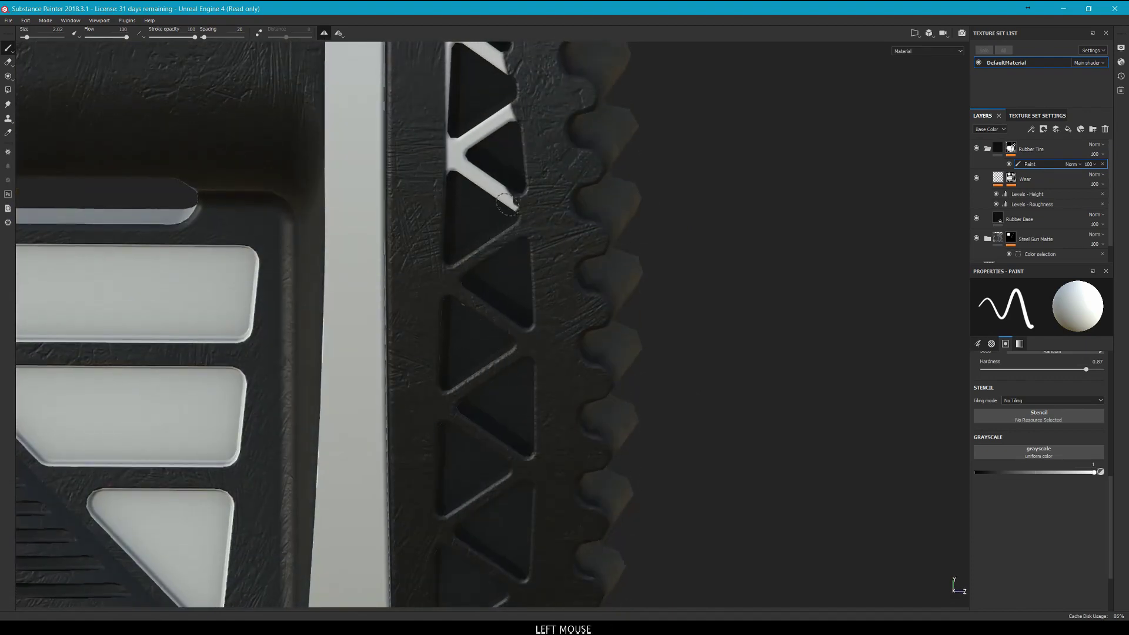
mouse_move(507, 203)
mouse_down()
mouse_move(450, 149)
mouse_move(487, 131)
mouse_up()
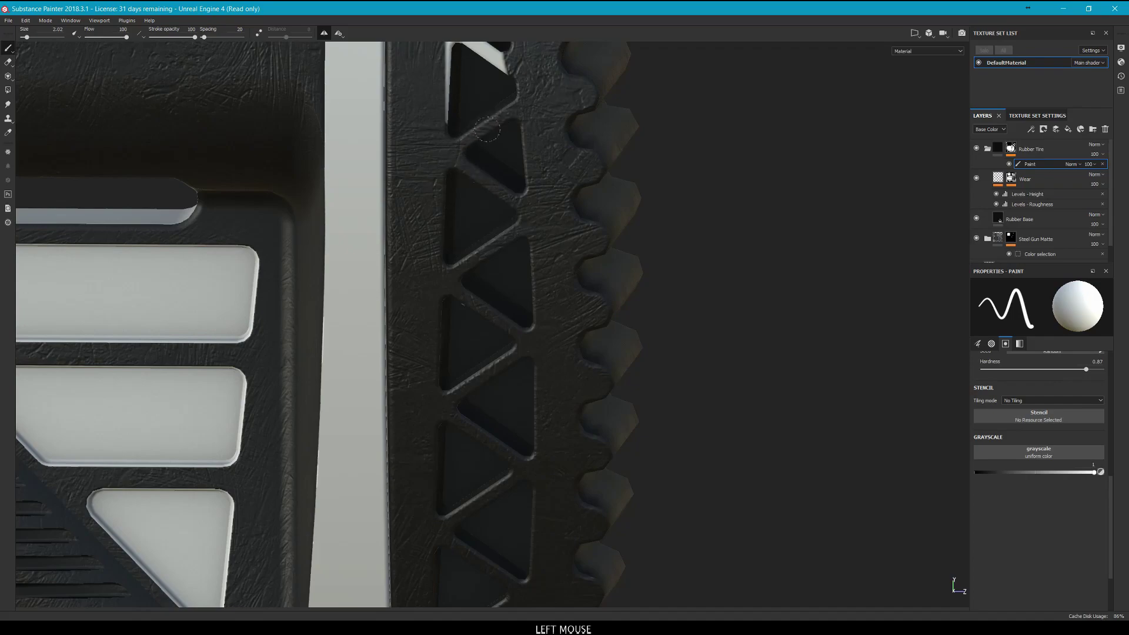
alt+drag(480, 313, 535, 355)
alt+drag(554, 311, 494, 353)
alt+right_drag(494, 352, 507, 235)
mouse_move(510, 222)
mouse_down()
mouse_move(517, 388)
mouse_move(561, 367)
mouse_up()
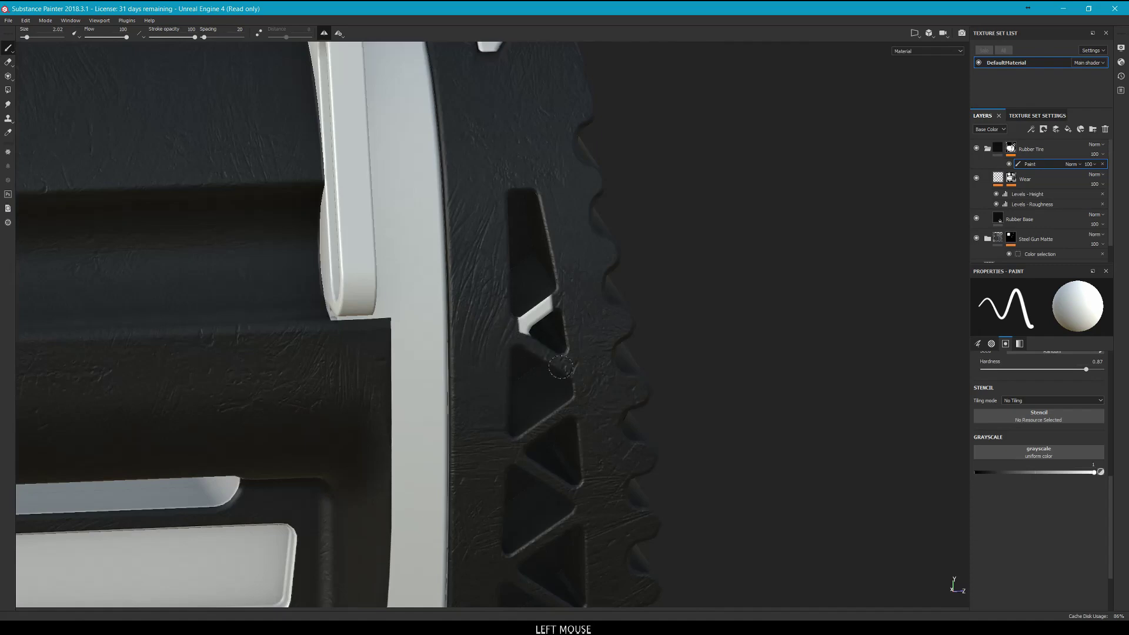
scroll(564, 346, down, 5)
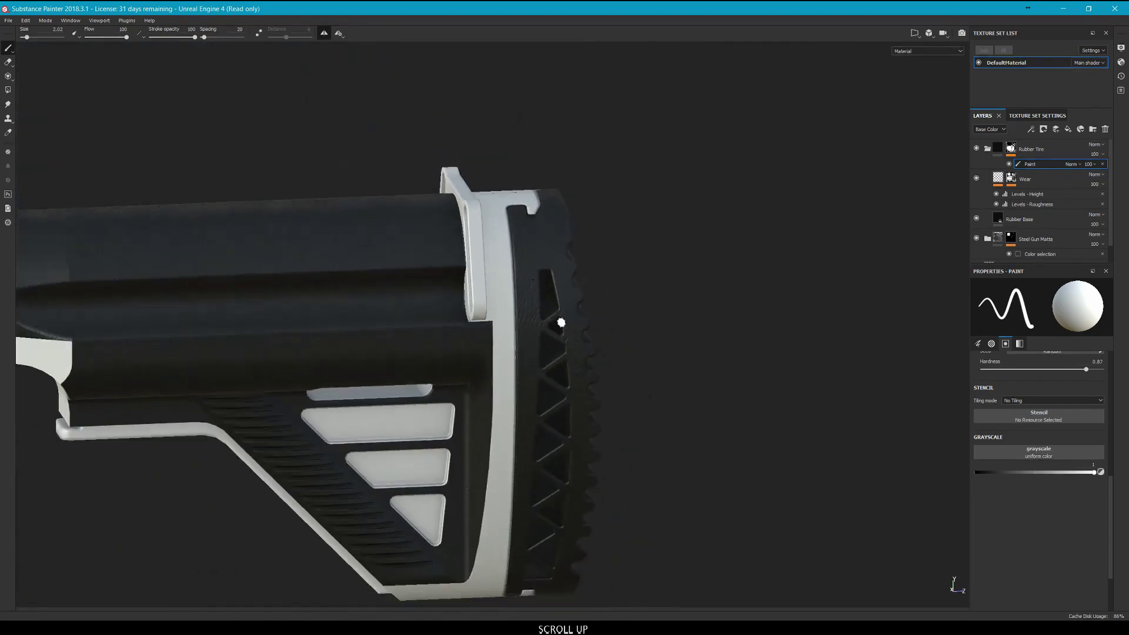
Remove the stock's main body and lower ribbed panel from the Rubber Tire mask with Polygon Fill at value 0, and return to the Paint brush.
alt+drag(559, 320, 579, 343)
alt+middle_drag(580, 343, 686, 313)
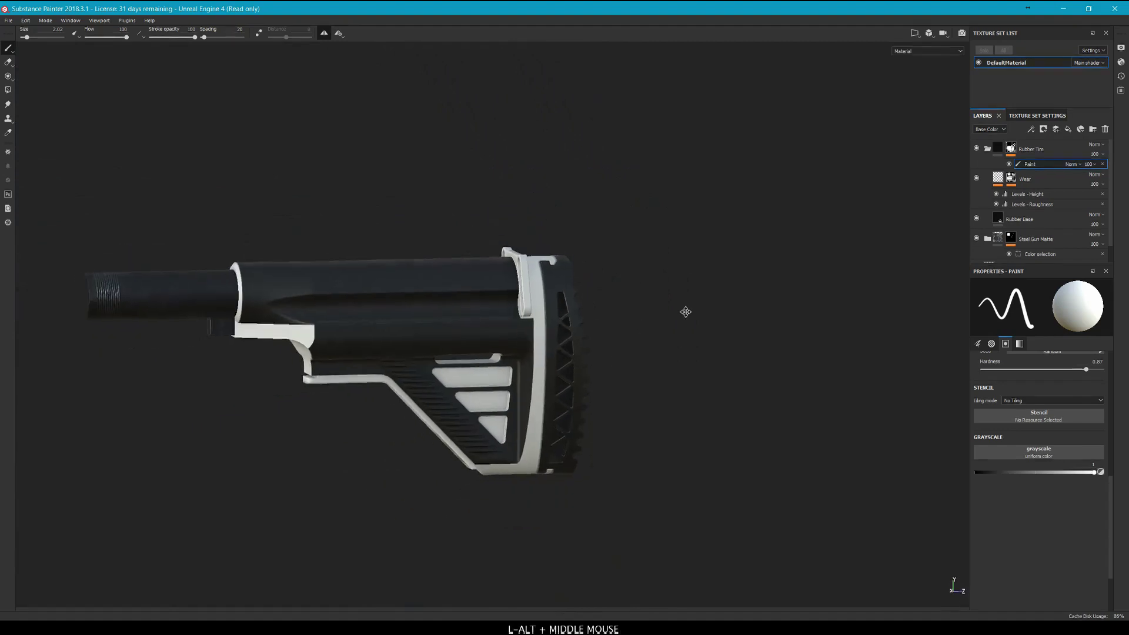
alt+drag(686, 313, 594, 319)
alt+scroll(591, 318, up, 3)
alt+middle_drag(534, 293, 360, 286)
click(7, 90)
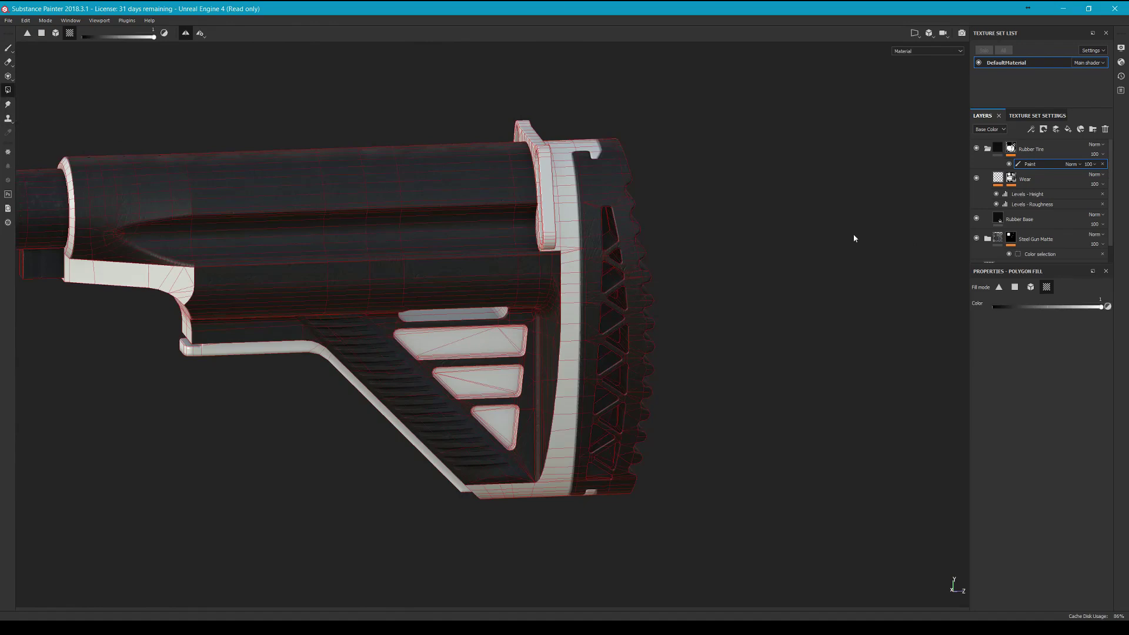
click(333, 216)
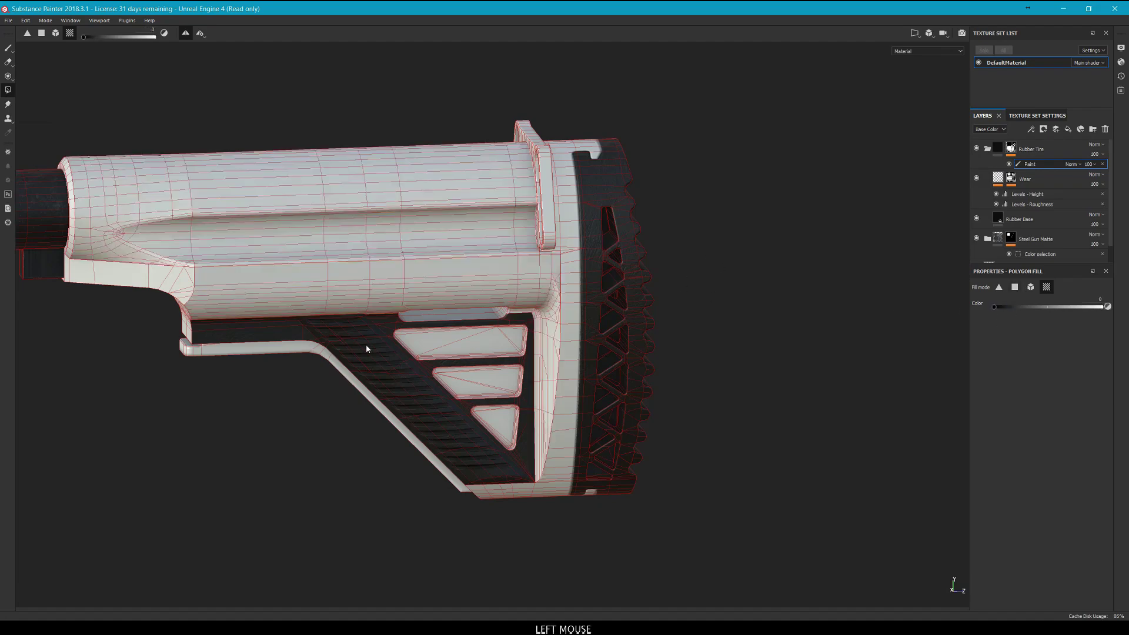
alt+drag(444, 309, 447, 250)
click(387, 383)
alt+drag(310, 360, 905, 355)
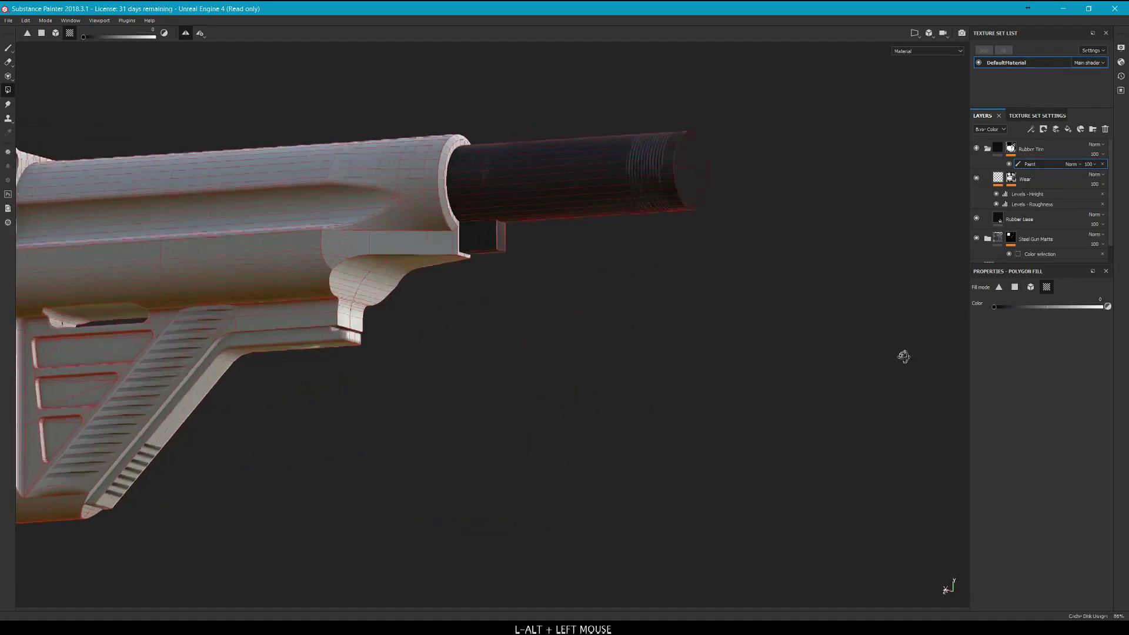
alt+middle_drag(727, 322, 1047, 330)
alt+right_drag(1047, 329, 536, 351)
alt+drag(528, 557, 693, 323)
click(7, 48)
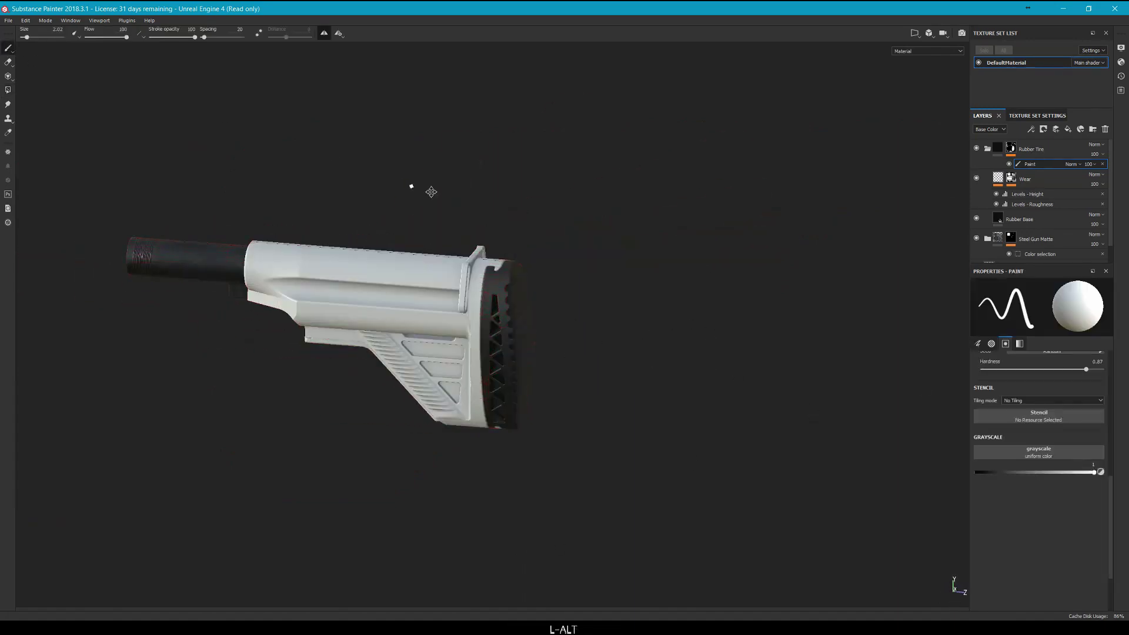
Collapse the Steel Gun Matte and Rubber Tire folders and move Rubber Tire below Steel Gun Matte.
alt+drag(411, 184, 610, 176)
scroll(638, 134, down, 5)
alt+drag(637, 134, 647, 158)
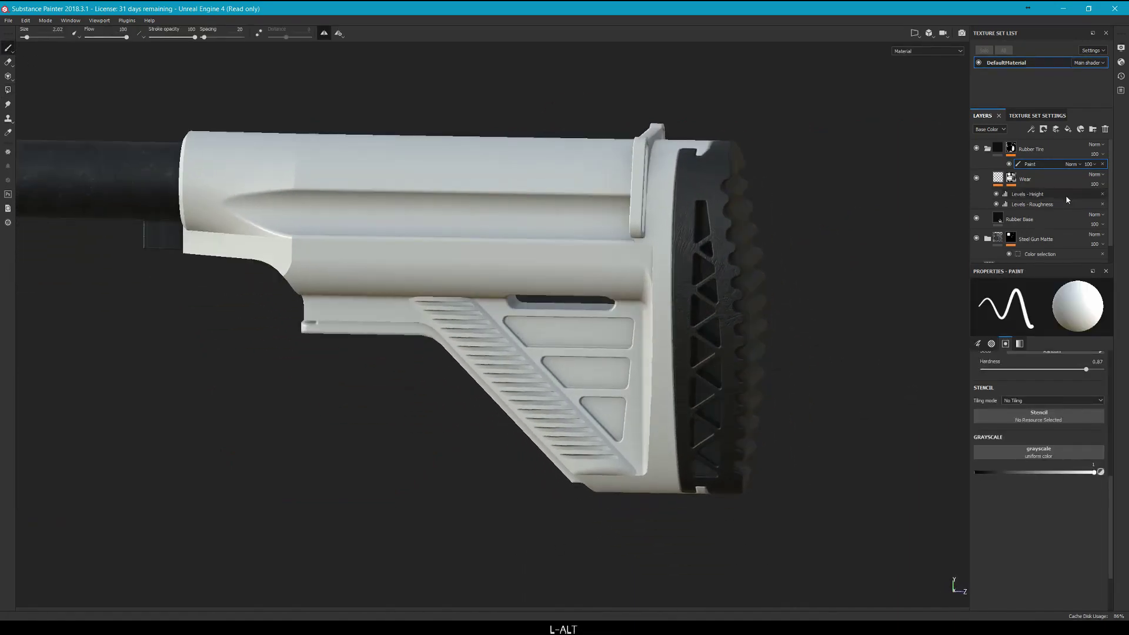
click(987, 240)
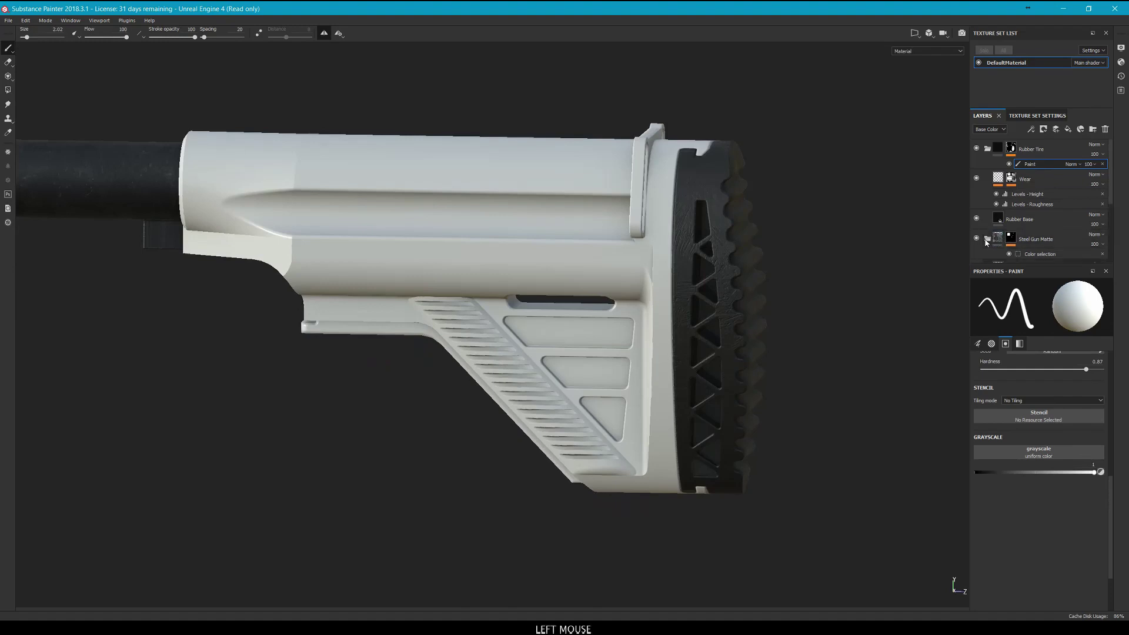
click(987, 150)
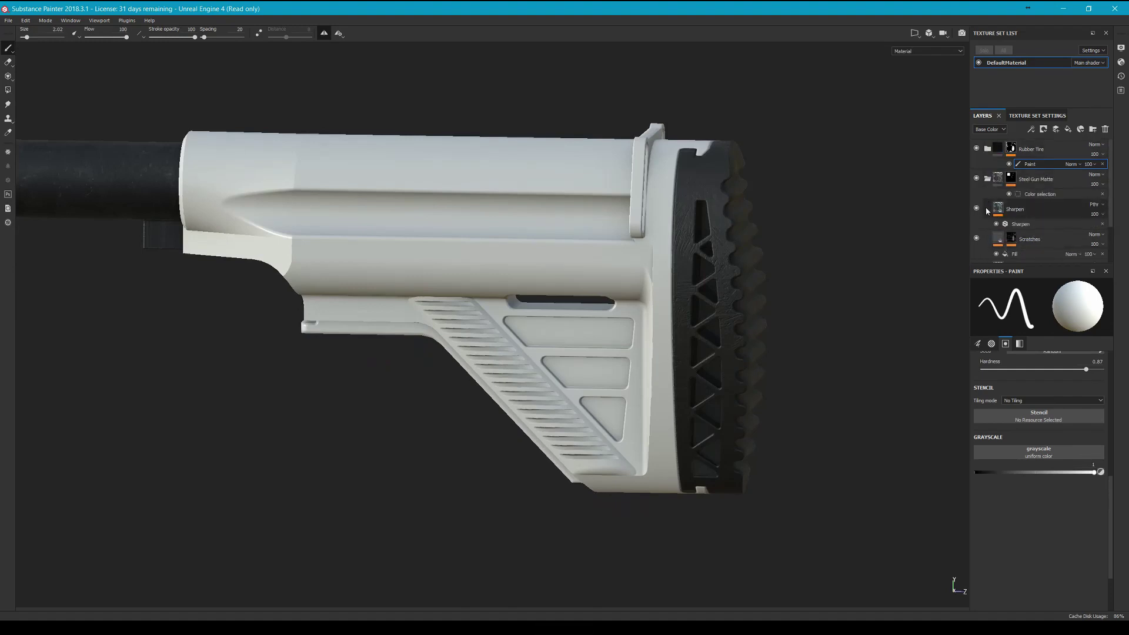
click(989, 179)
mouse_move(1012, 150)
mouse_down()
mouse_move(1048, 158)
mouse_move(1014, 134)
mouse_move(989, 151)
mouse_move(1000, 223)
mouse_up()
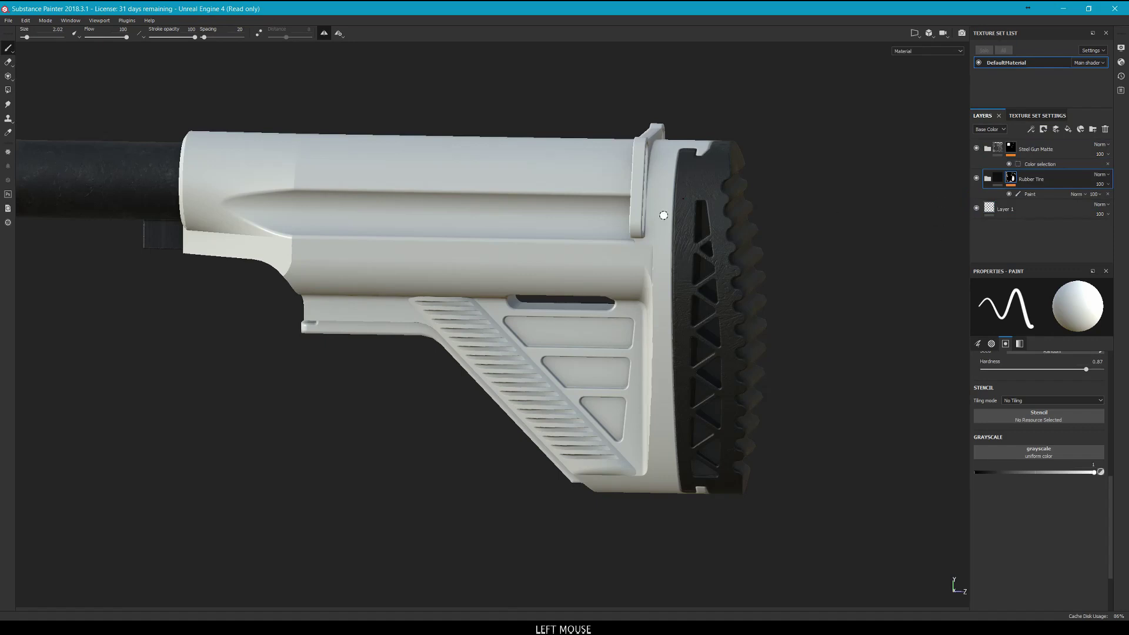
Add the Steel Dark Stained smart material directly above Layer 1.
alt+middle_drag(664, 215, 703, 214)
click(1013, 211)
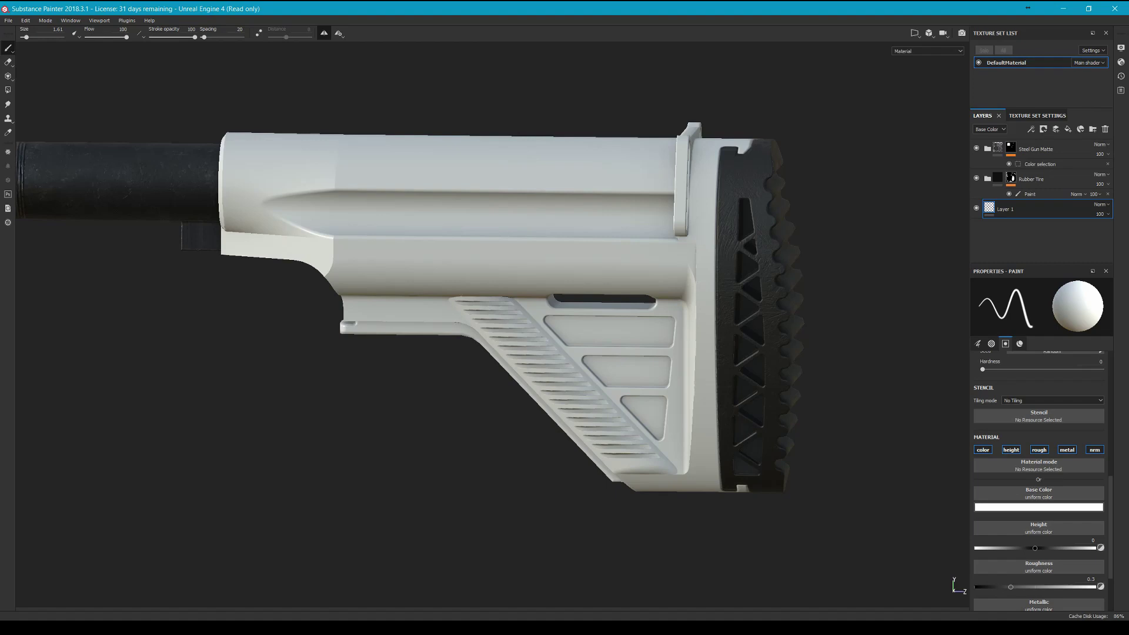
drag(1117, 233, 1042, 213)
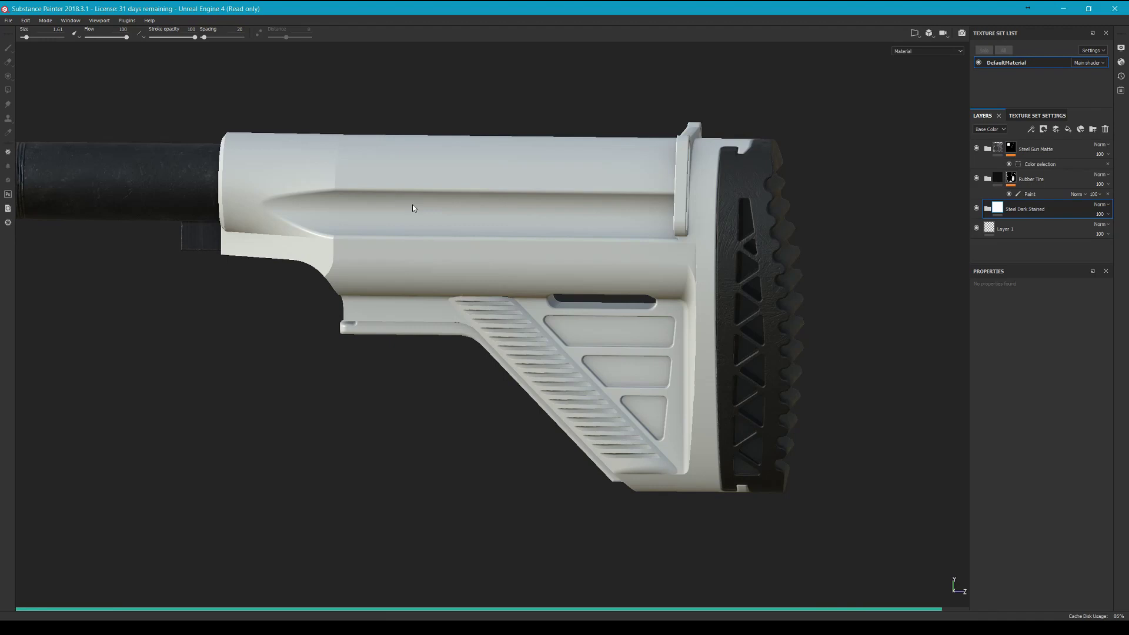
Examine the Steel Dark Stained finish across the stock from several angles, rotating the environment lighting.
alt+scroll(470, 217, up, 5)
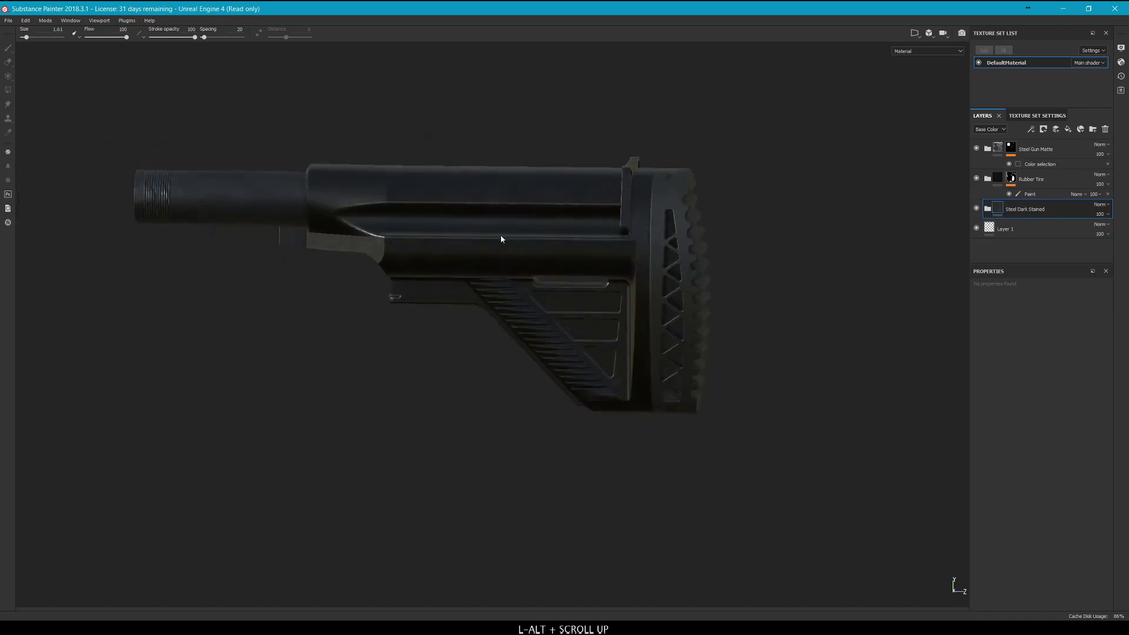
alt+drag(606, 285, 658, 237)
alt+scroll(676, 258, down, 4)
alt+middle_drag(788, 316, 645, 254)
alt+drag(645, 255, 642, 304)
shift+right_drag(642, 305, 588, 296)
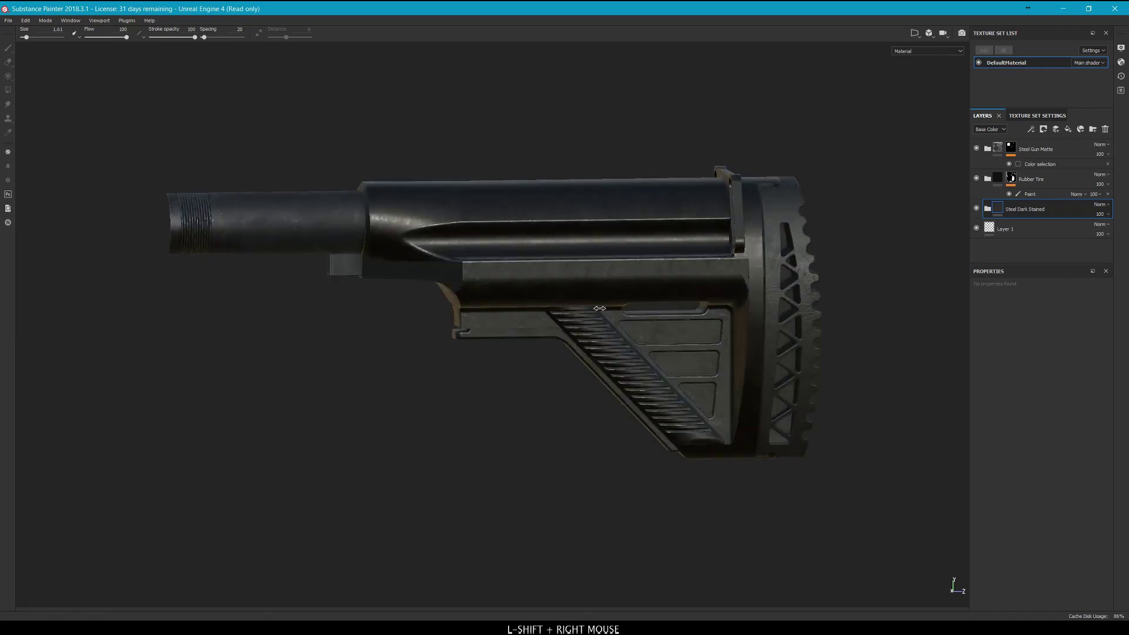
mouse_move(588, 296)
alt+mouse_down()
mouse_move(573, 291)
mouse_move(606, 282)
mouse_move(587, 290)
alt+mouse_up()
alt+right_drag(587, 289, 585, 315)
alt+middle_drag(585, 315, 636, 257)
alt+drag(635, 257, 642, 243)
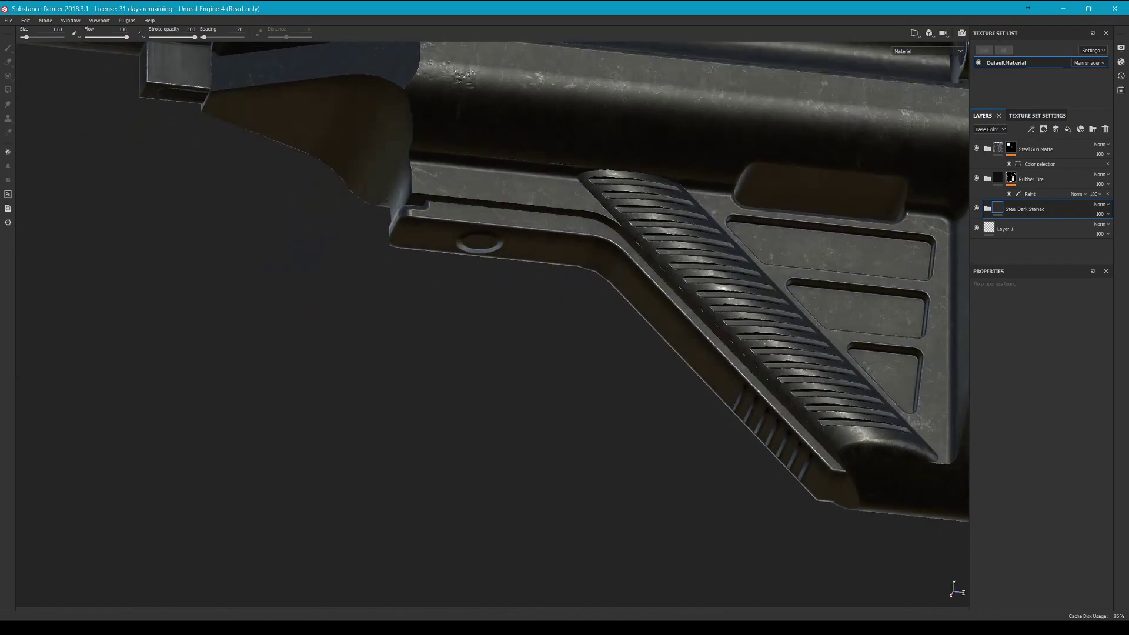
Give the Steel Dark Stained folder a black mask and add a color selection to it.
right_click(1049, 215)
click(1046, 227)
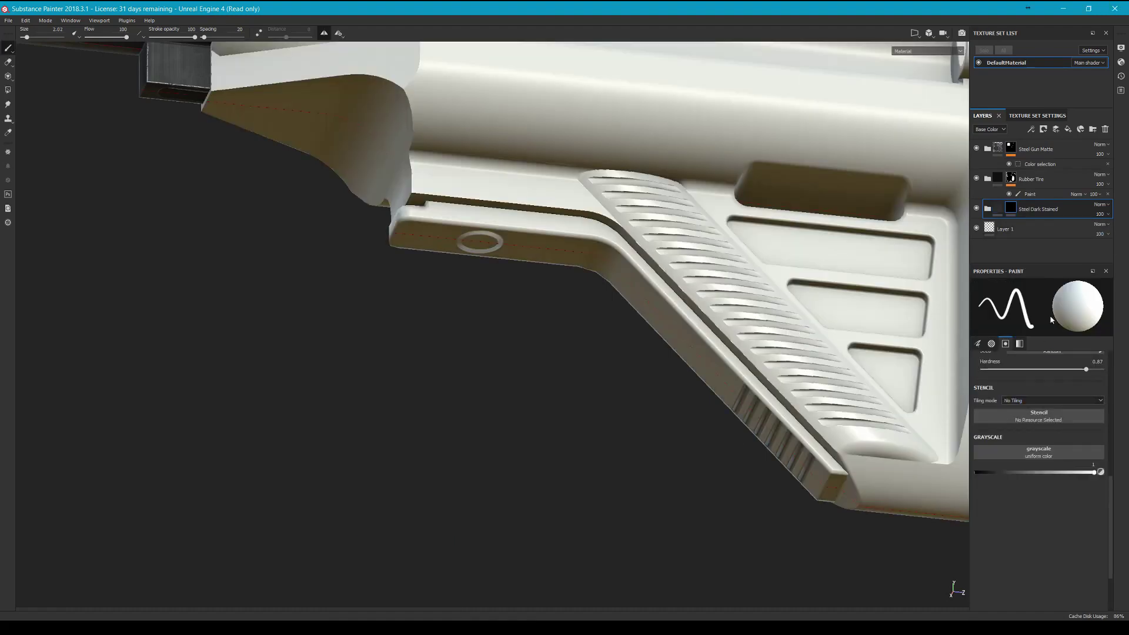
right_click(1032, 211)
click(1051, 527)
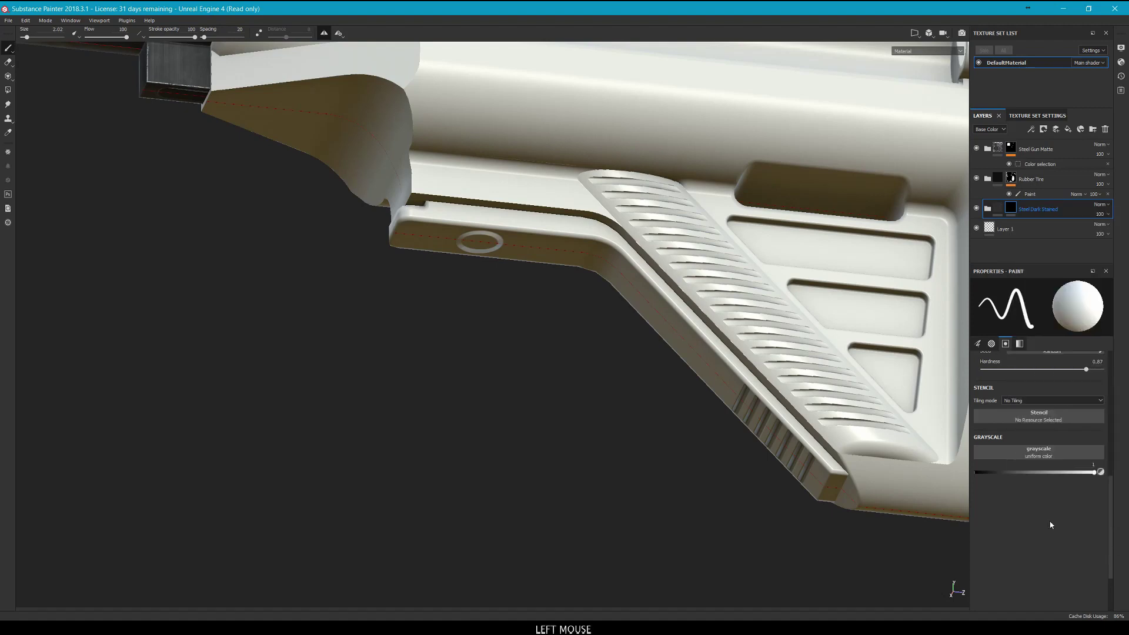
click(1017, 213)
key(alt)
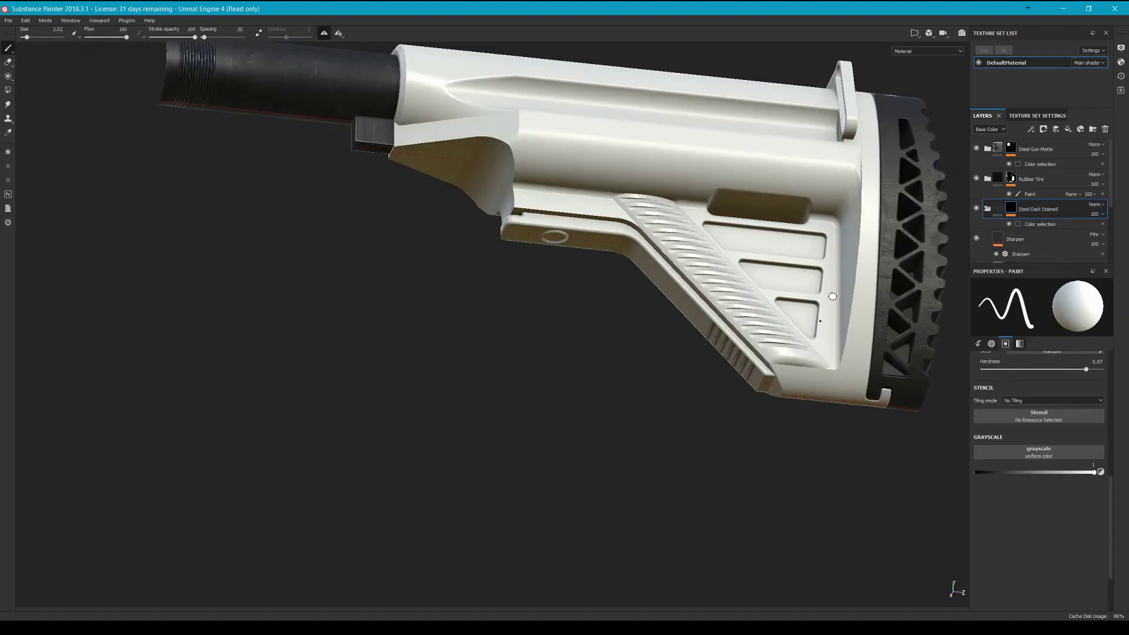
Pick the stock body's green ID color (R 0, G 255, B 0) for the Steel Dark Stained mask and collapse the folder.
click(1046, 224)
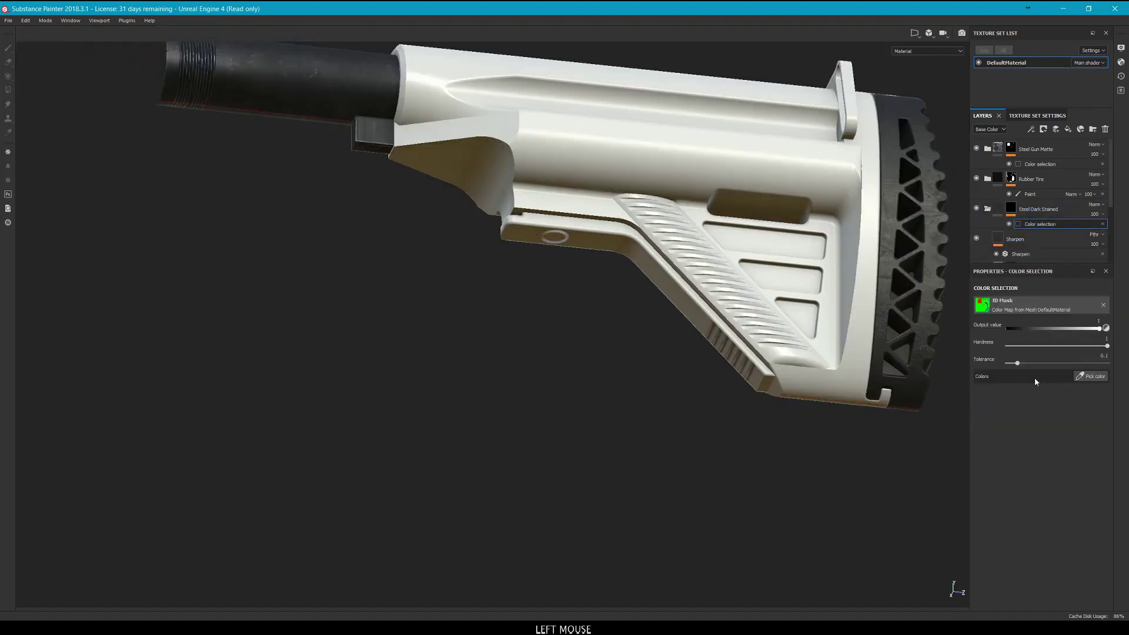
click(1091, 377)
click(577, 172)
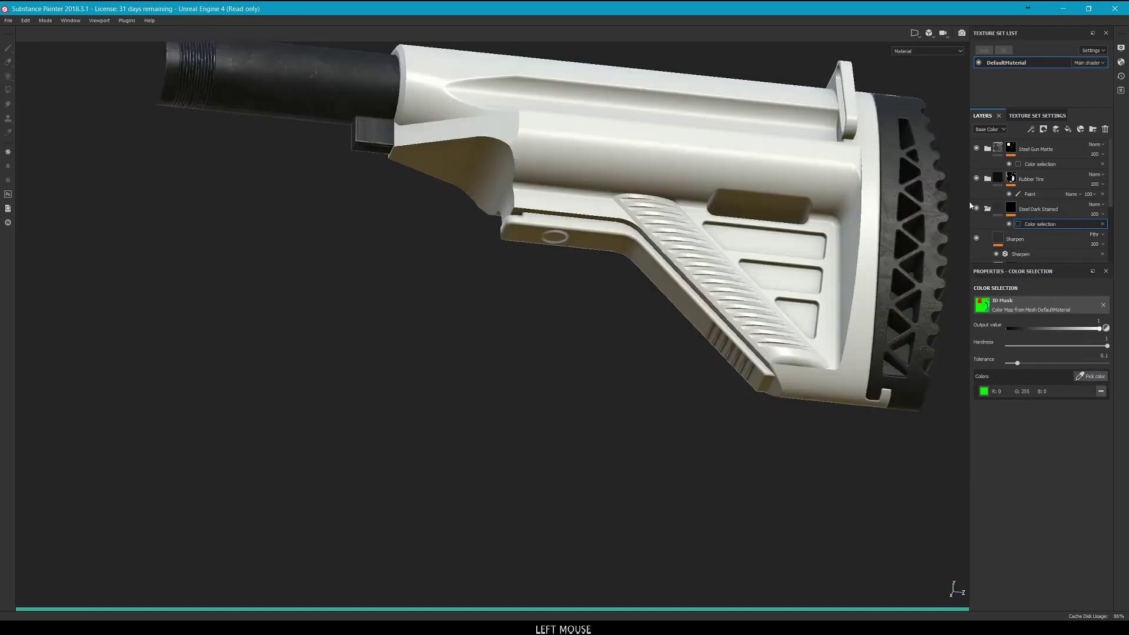
alt+right_drag(694, 162, 606, 194)
alt+middle_drag(606, 194, 571, 265)
alt+drag(571, 265, 625, 312)
alt+right_drag(624, 312, 759, 177)
alt+middle_drag(759, 177, 631, 175)
alt+drag(630, 174, 618, 168)
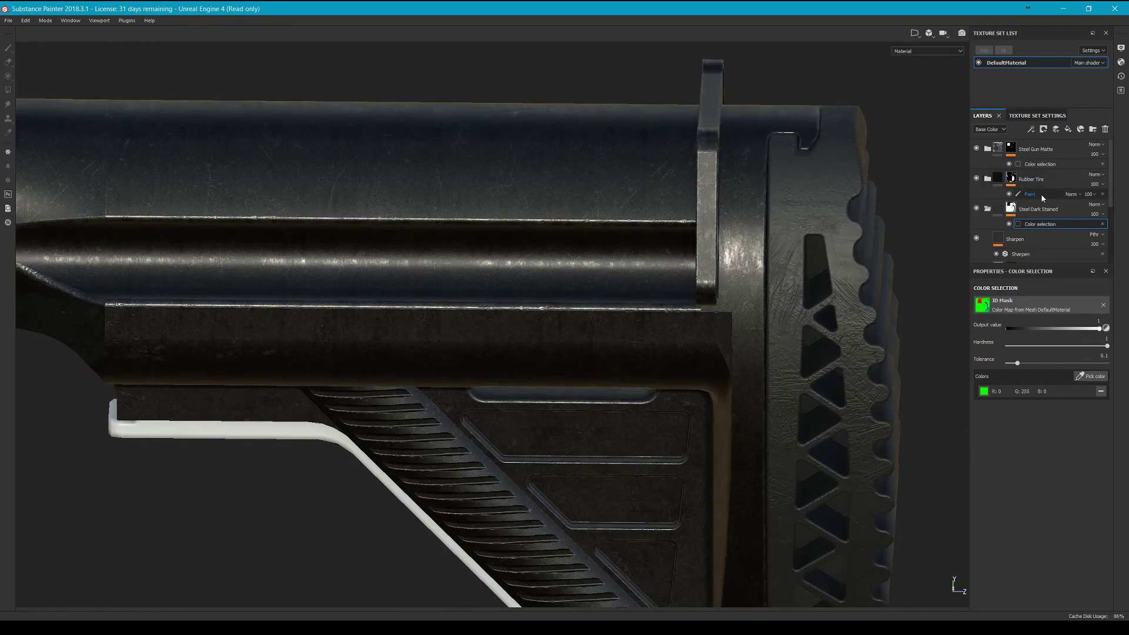
click(988, 210)
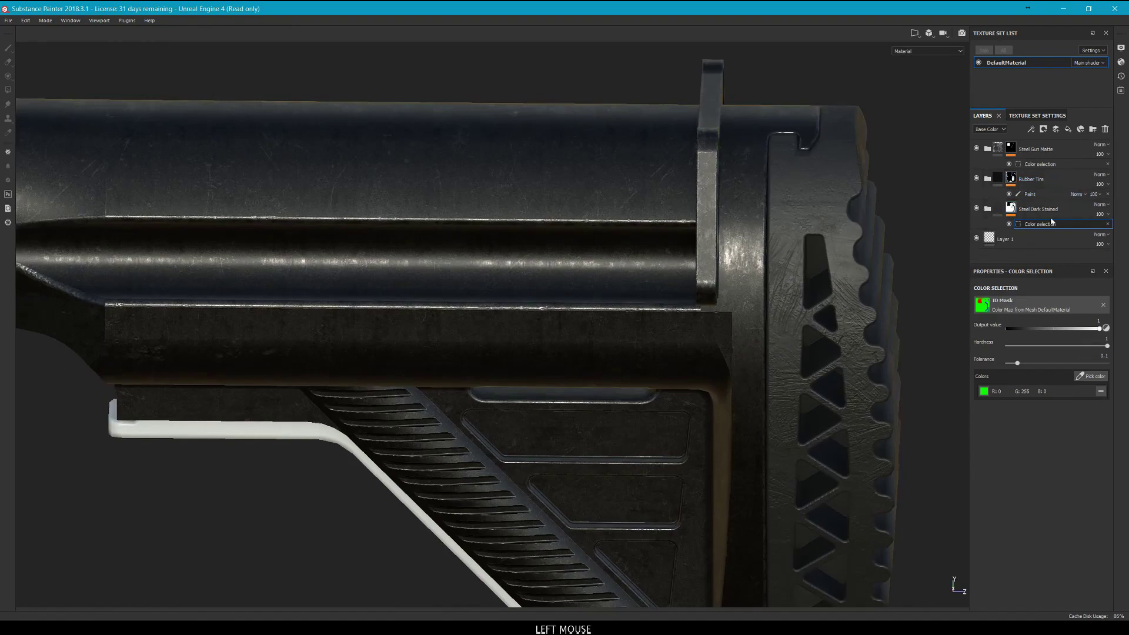
Add the Plastic Soft Dirty smart material between Steel Dark Stained and Layer 1, and check it on the stock's lower edge piece.
mouse_move(929, 253)
alt+mouse_down()
mouse_move(893, 299)
mouse_move(794, 312)
mouse_move(854, 103)
mouse_move(791, 175)
mouse_move(735, 194)
alt+mouse_up()
alt+scroll(781, 319, up, 6)
alt+scroll(785, 320, down, 7)
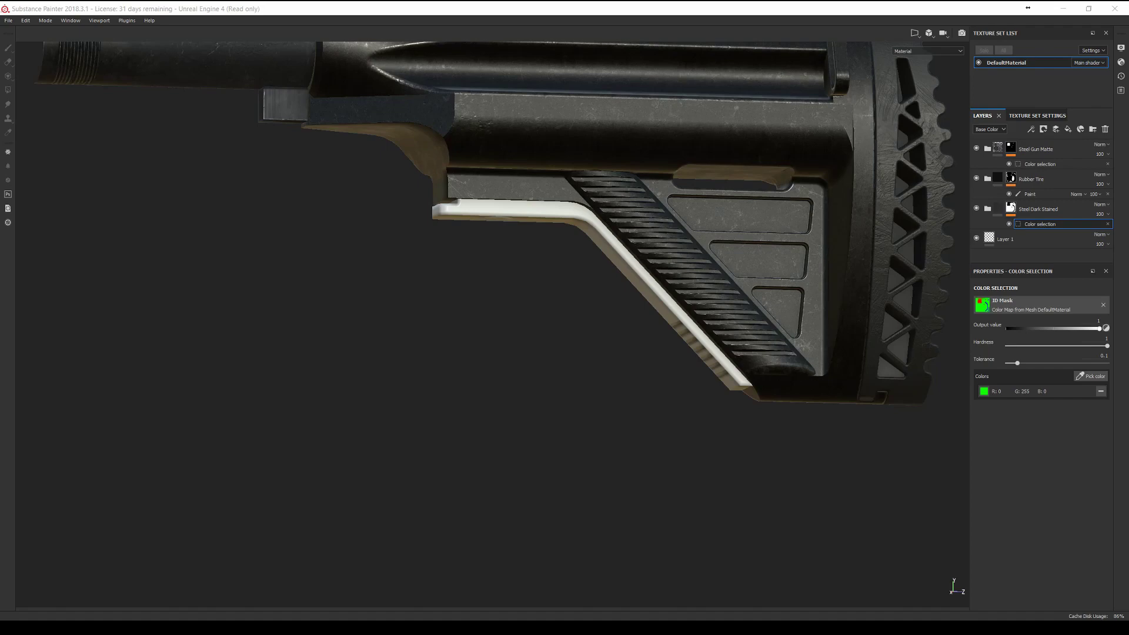
click(1028, 7)
drag(1126, 300, 1036, 241)
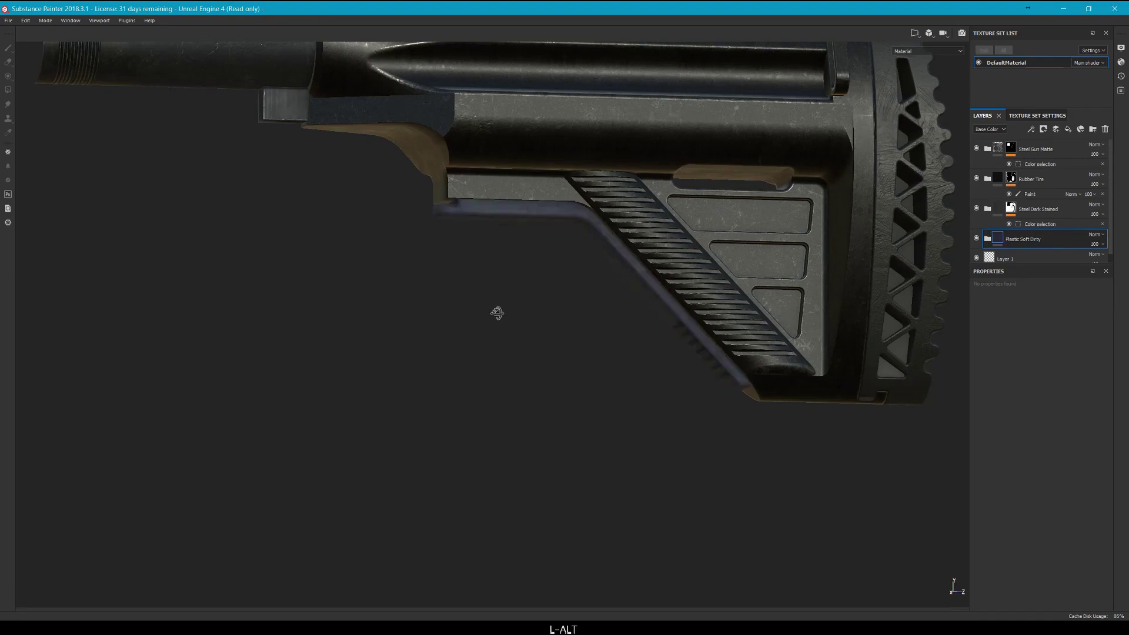
alt+drag(497, 312, 638, 245)
alt+scroll(560, 171, up, 4)
alt+middle_drag(535, 183, 488, 207)
alt+scroll(496, 279, down, 5)
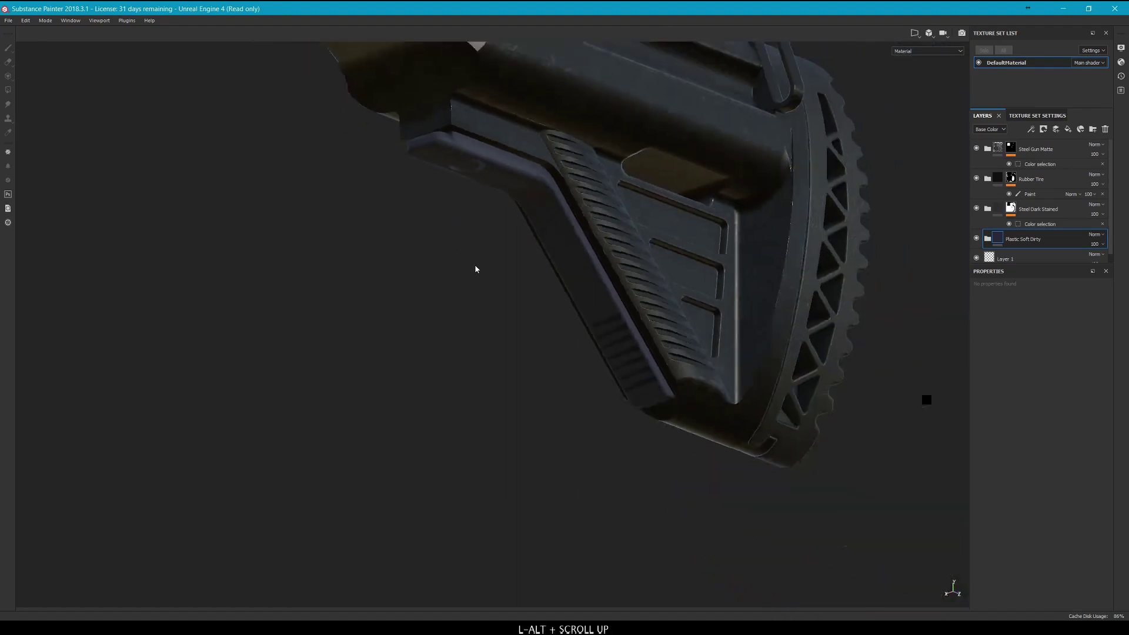
Set the Base Plastic layer's base color in the Plastic Soft Dirty folder to a near-black neutral with saturation 0 and value about 0.003.
shift+right_drag(523, 278, 594, 259)
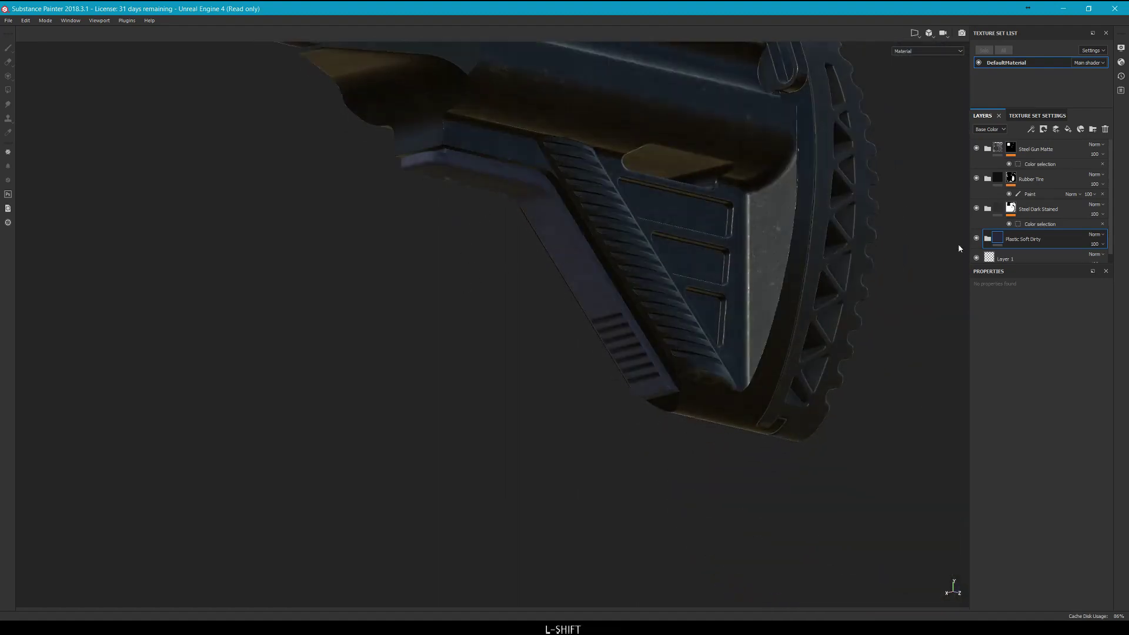
click(987, 238)
scroll(1024, 236, down, 3)
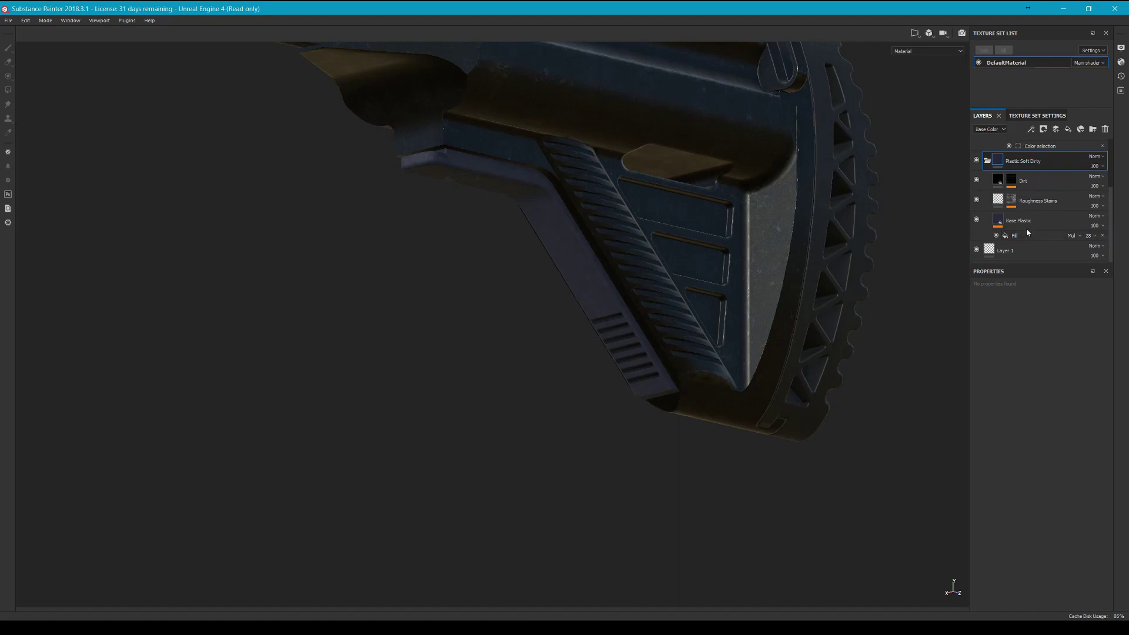
click(1000, 220)
click(1000, 224)
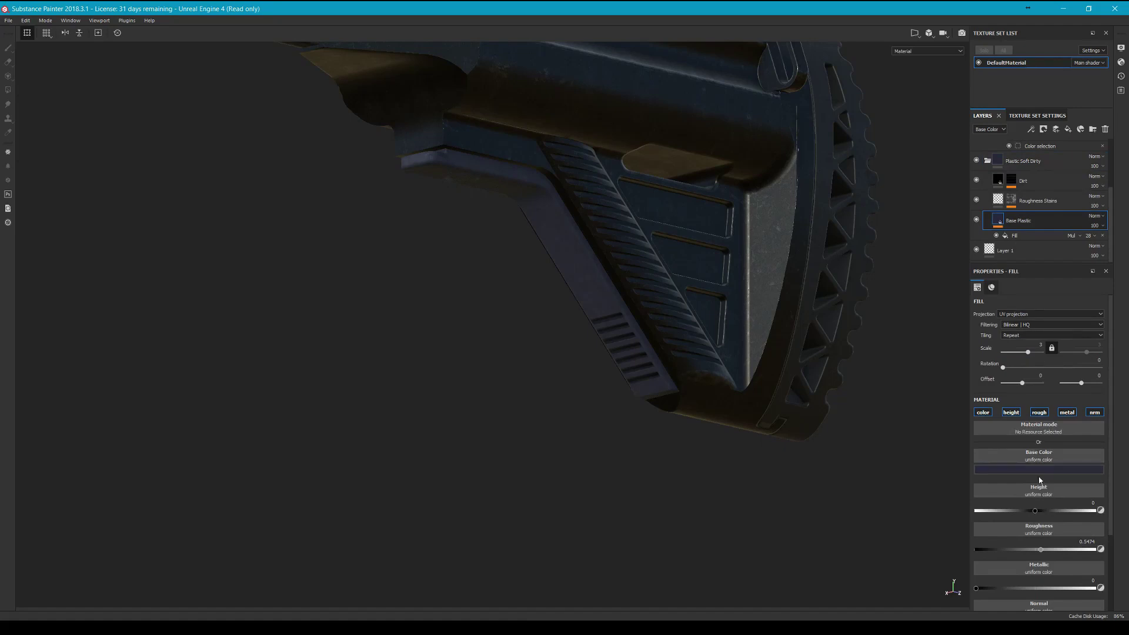
click(1041, 470)
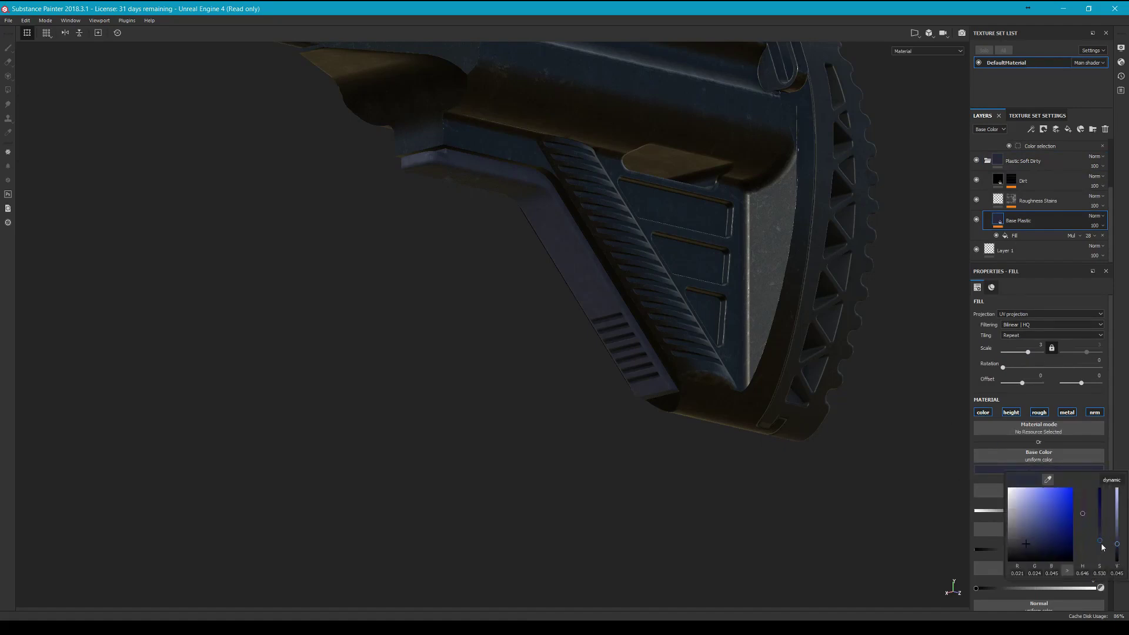
drag(1099, 541, 1122, 563)
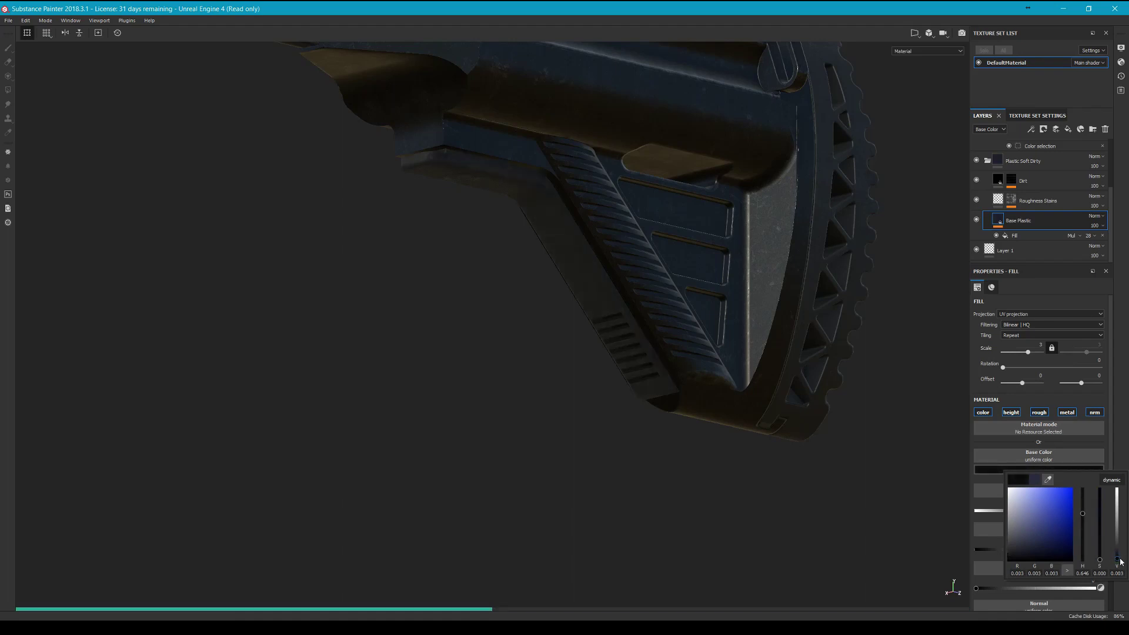
click(807, 475)
Examine the darkened plastic against the stock's other materials from several angles and under rotated environment lighting.
alt+drag(877, 449, 497, 360)
shift+right_drag(496, 361, 613, 375)
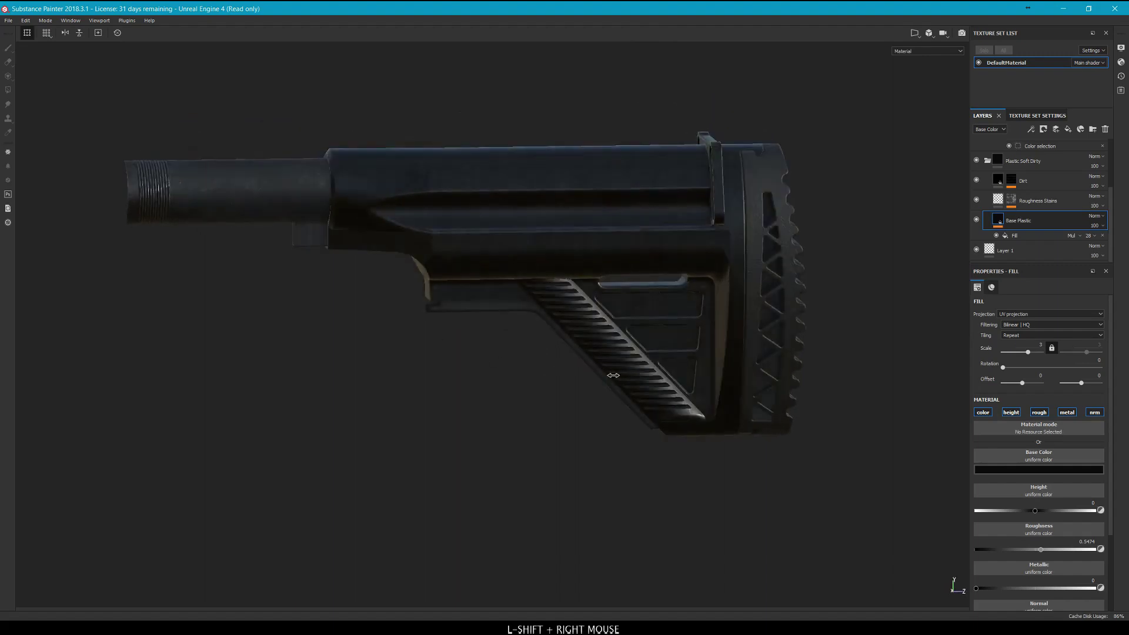
alt+drag(550, 386, 325, 331)
alt+middle_drag(325, 330, 576, 347)
alt+drag(576, 347, 656, 327)
alt+middle_drag(606, 324, 662, 328)
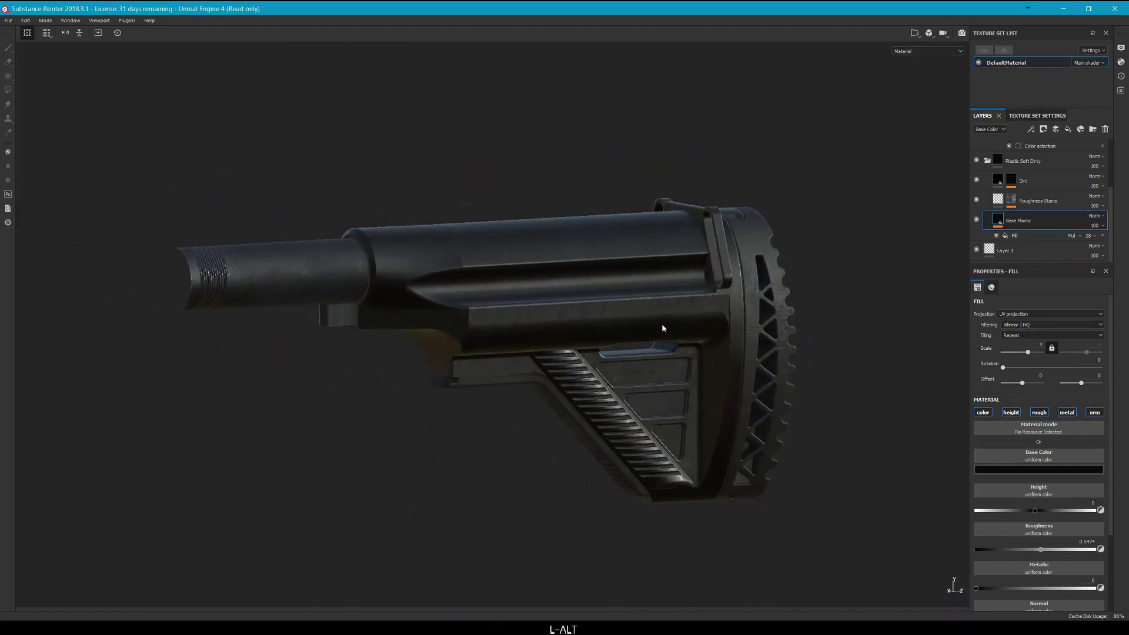
alt+drag(663, 328, 609, 327)
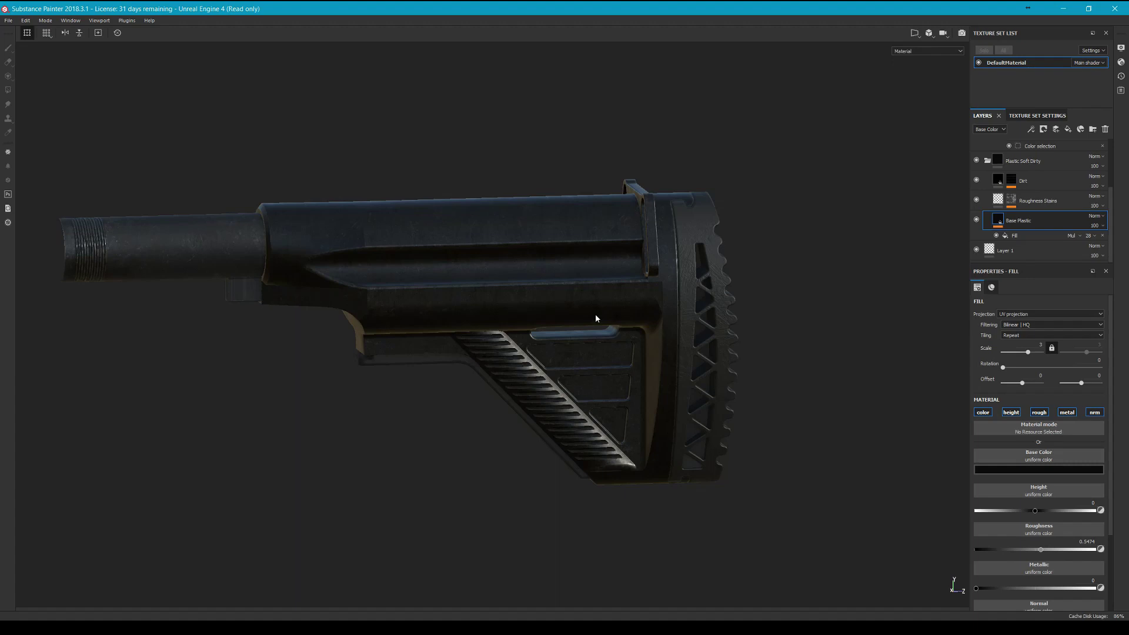
alt+middle_drag(585, 306, 588, 303)
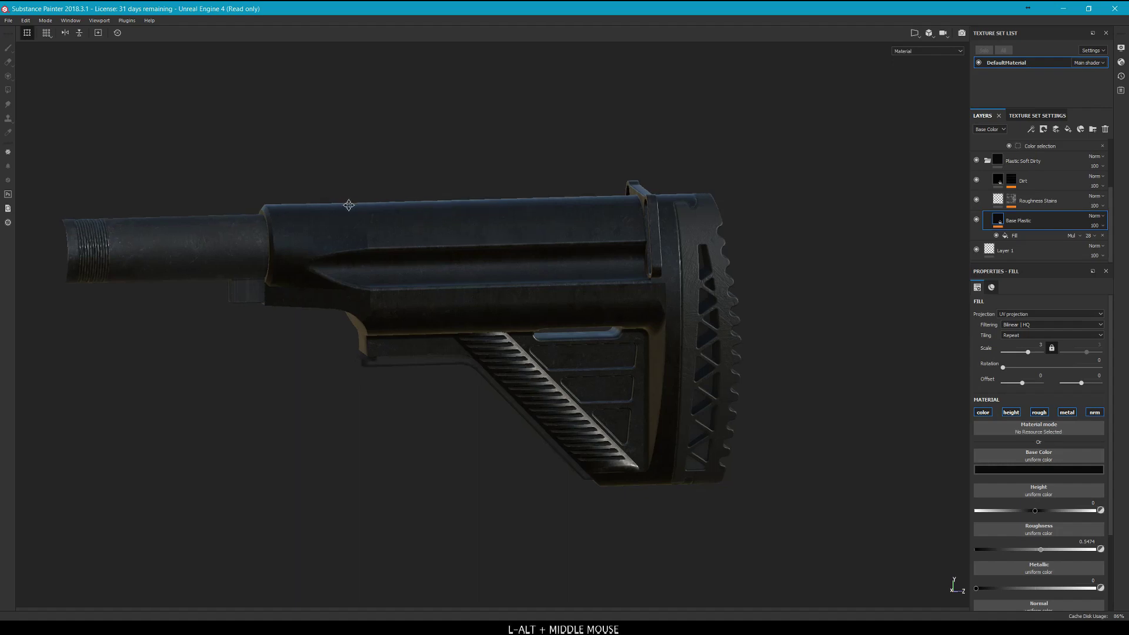
alt+drag(588, 303, 566, 176)
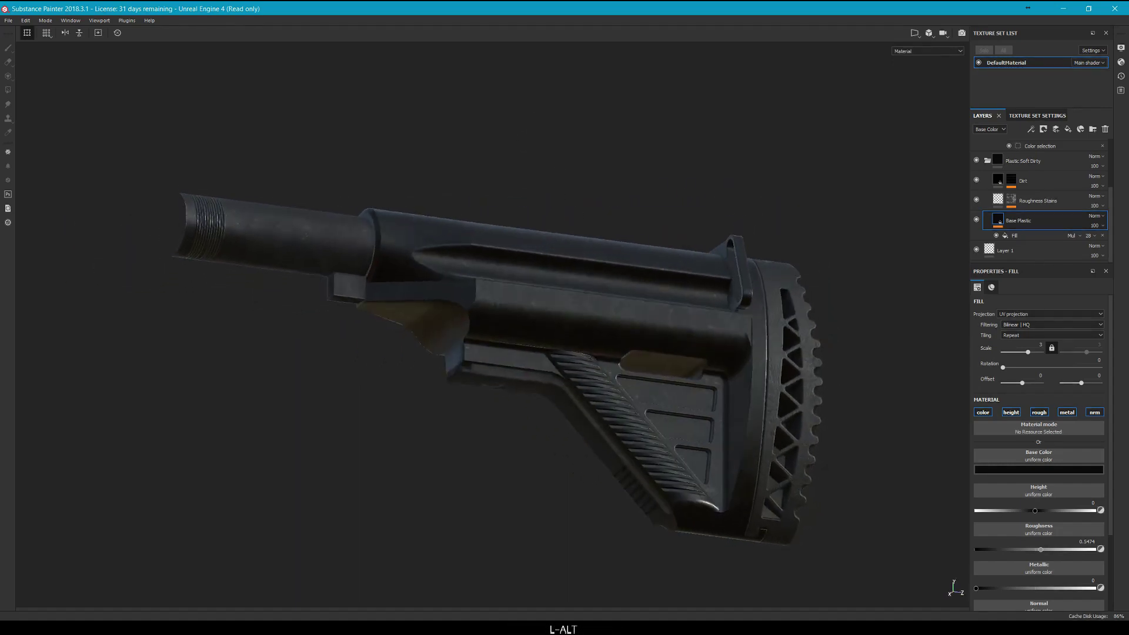